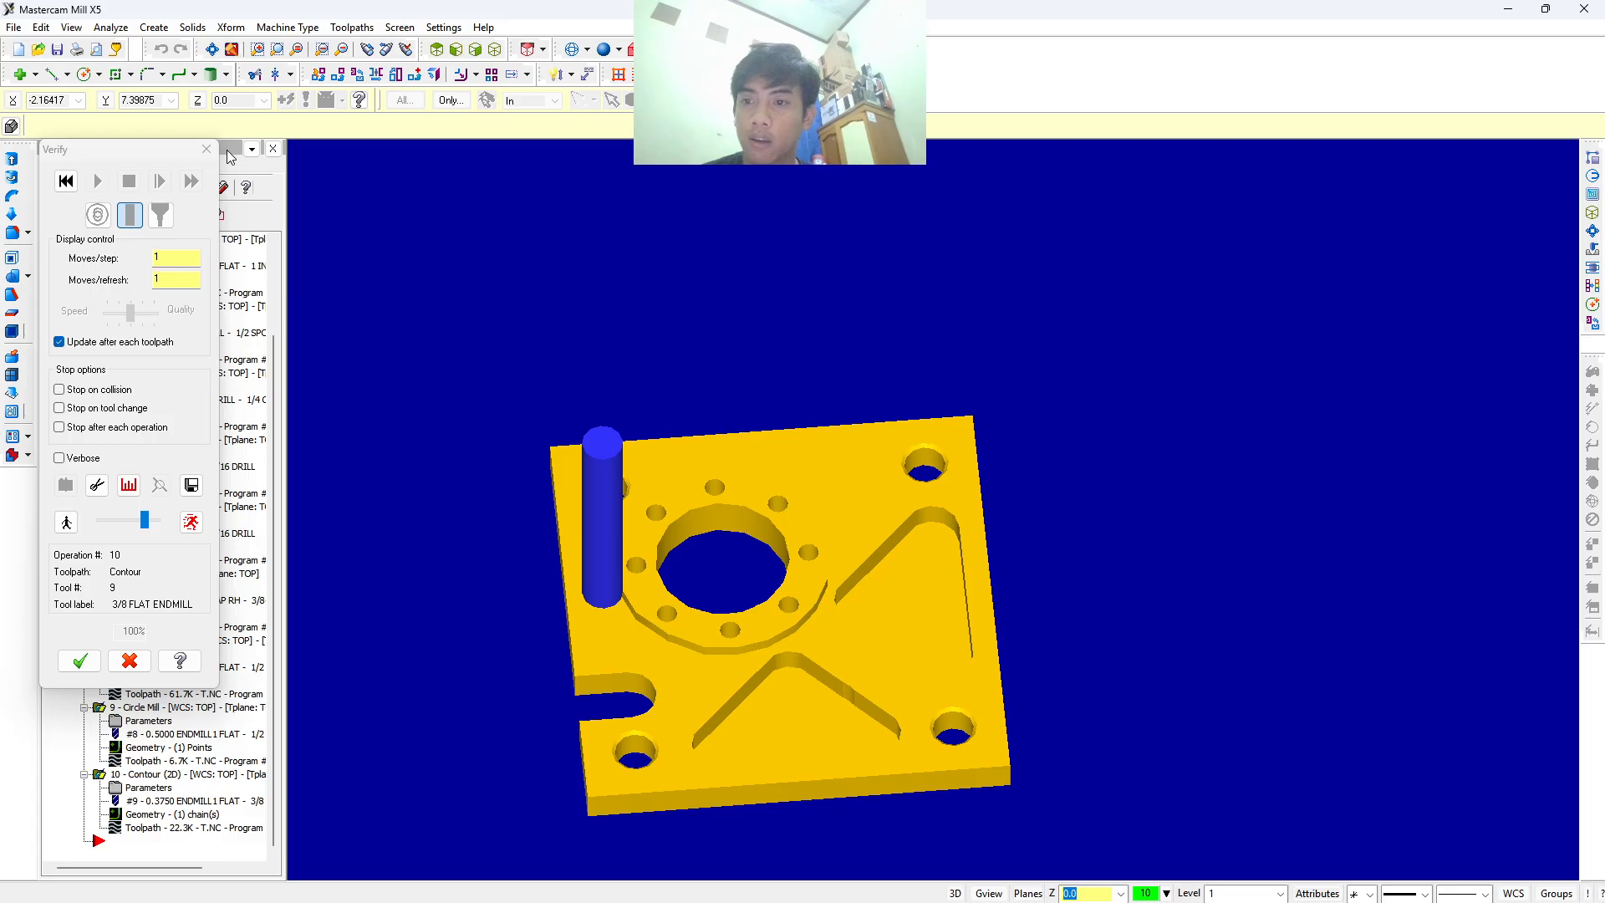
Close the toolpath verification and start a new file without saving changes to the current part.
left_click(207, 149)
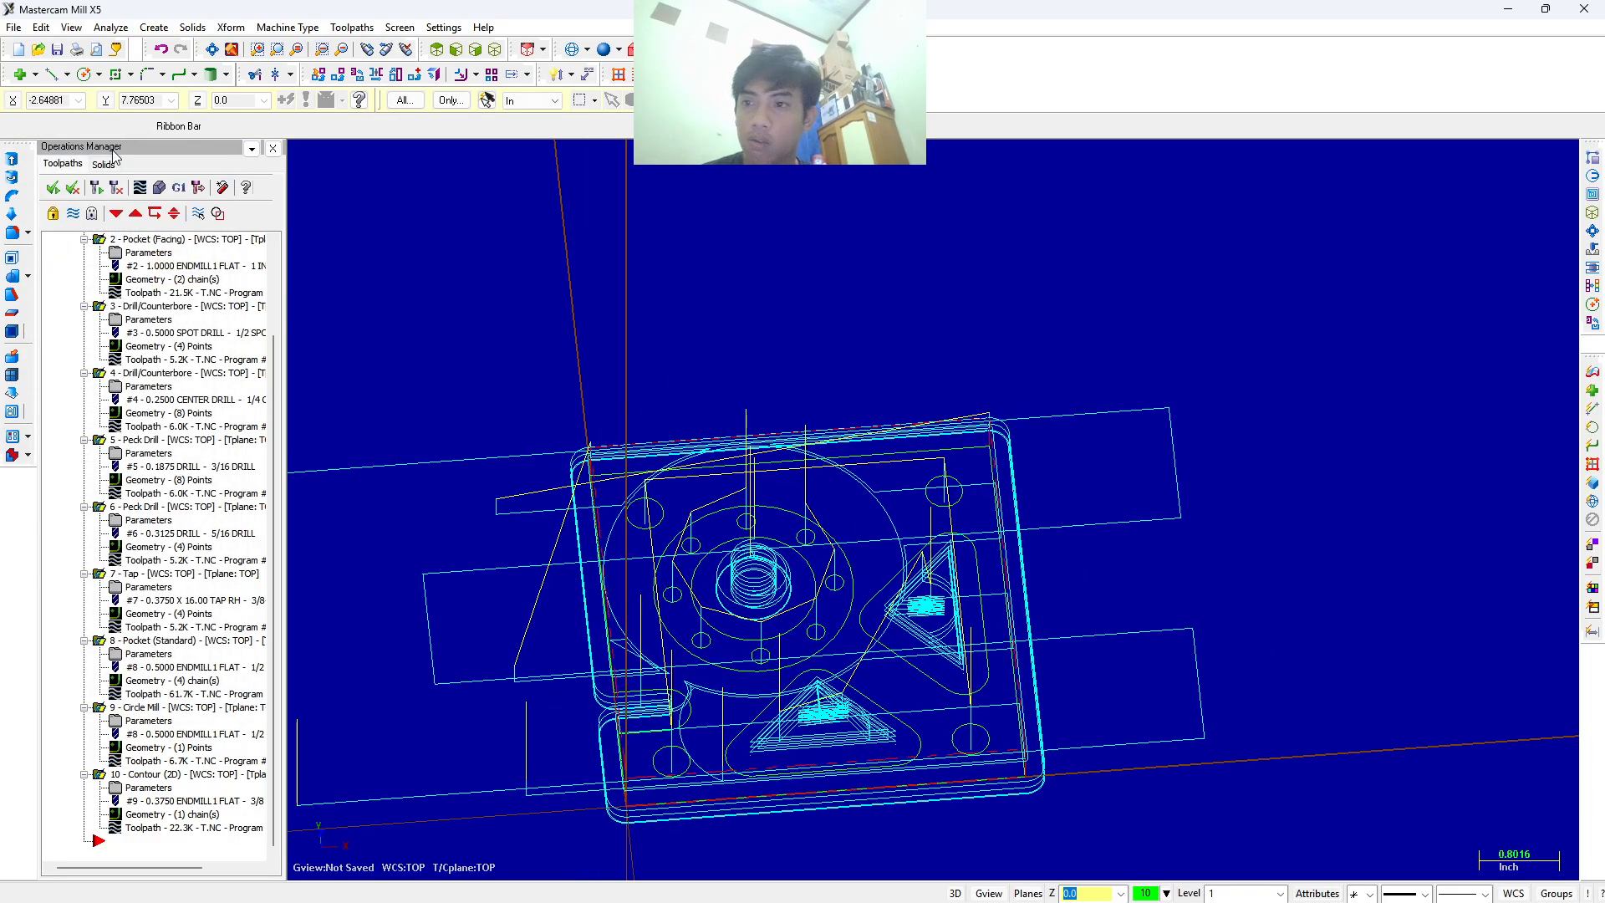
left_click(15, 26)
left_click(32, 55)
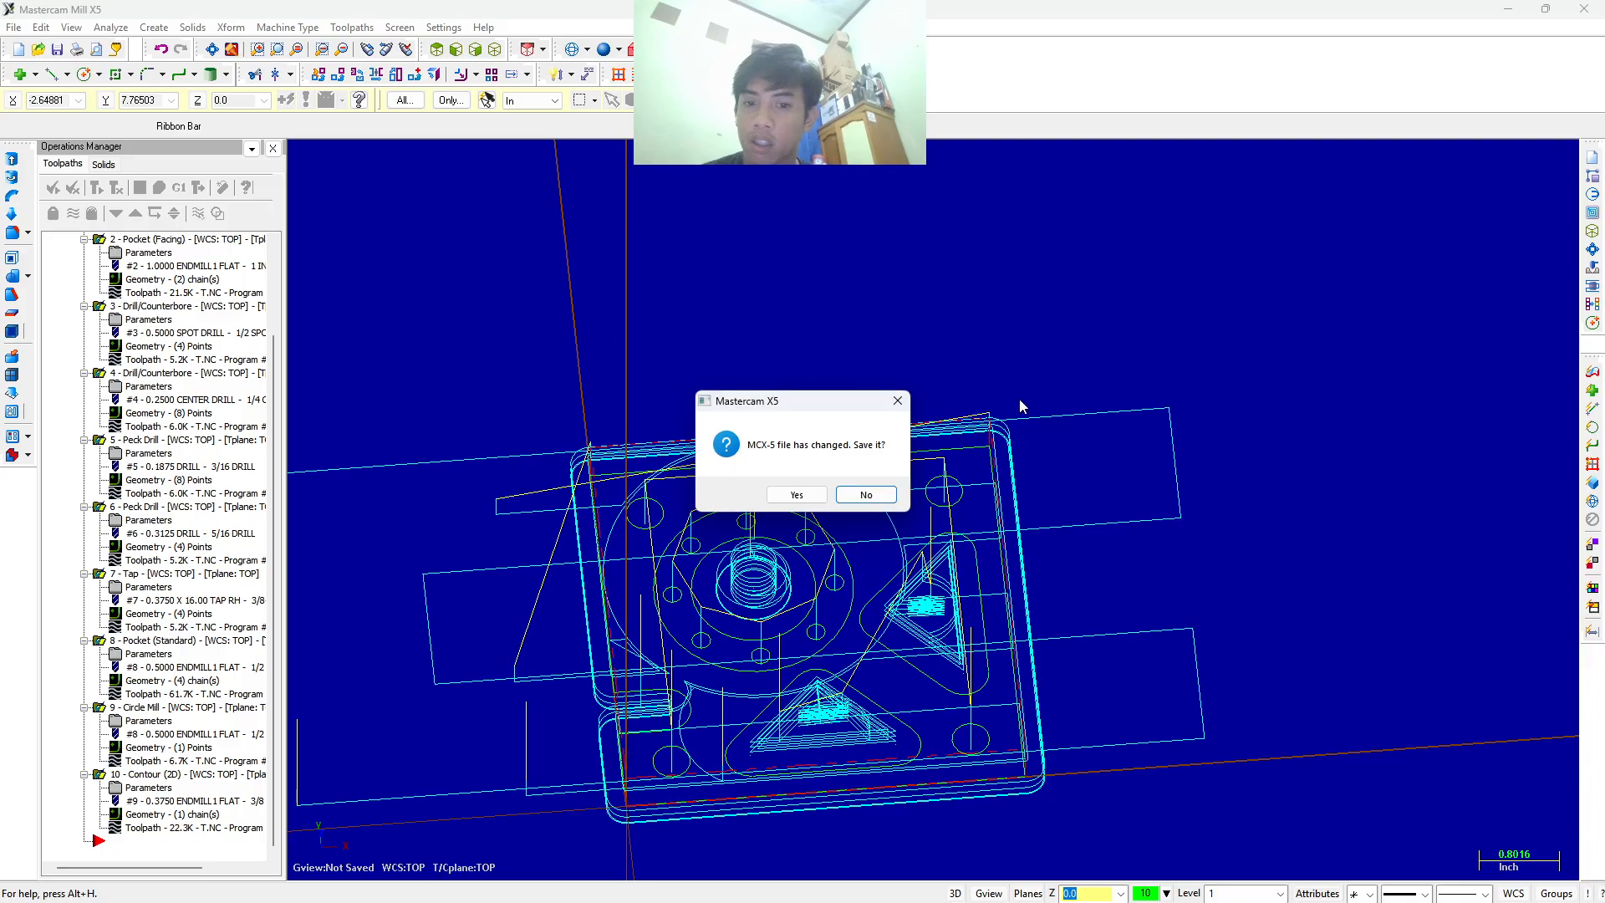
left_click(864, 493)
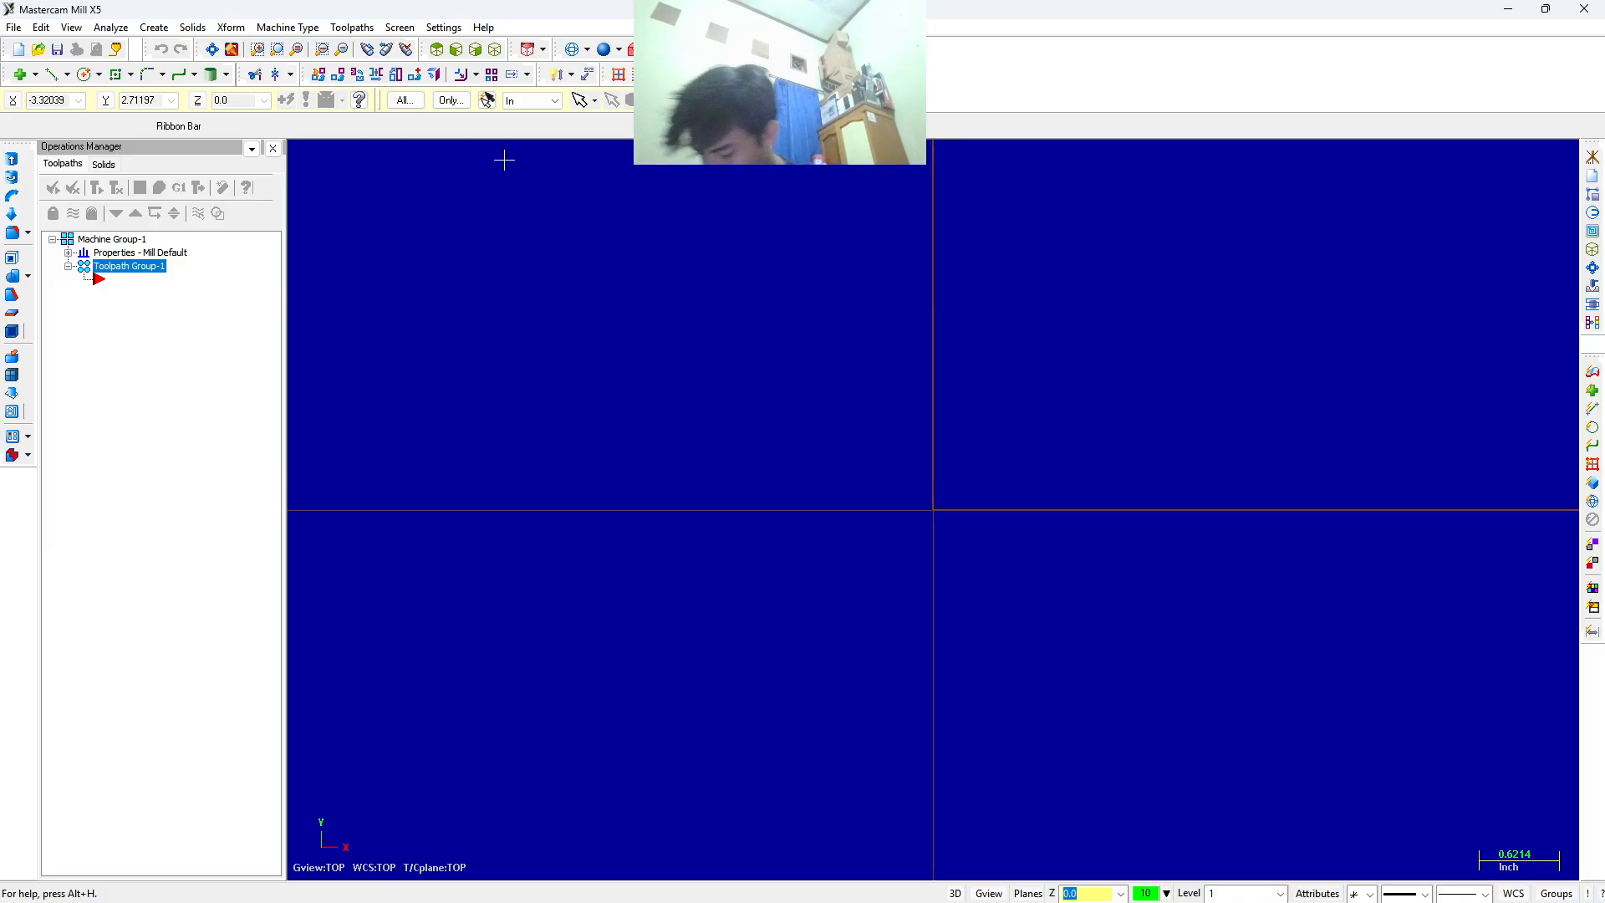
Draw a circle with a diameter of 3.0 inches centred at the origin.
left_click(85, 74)
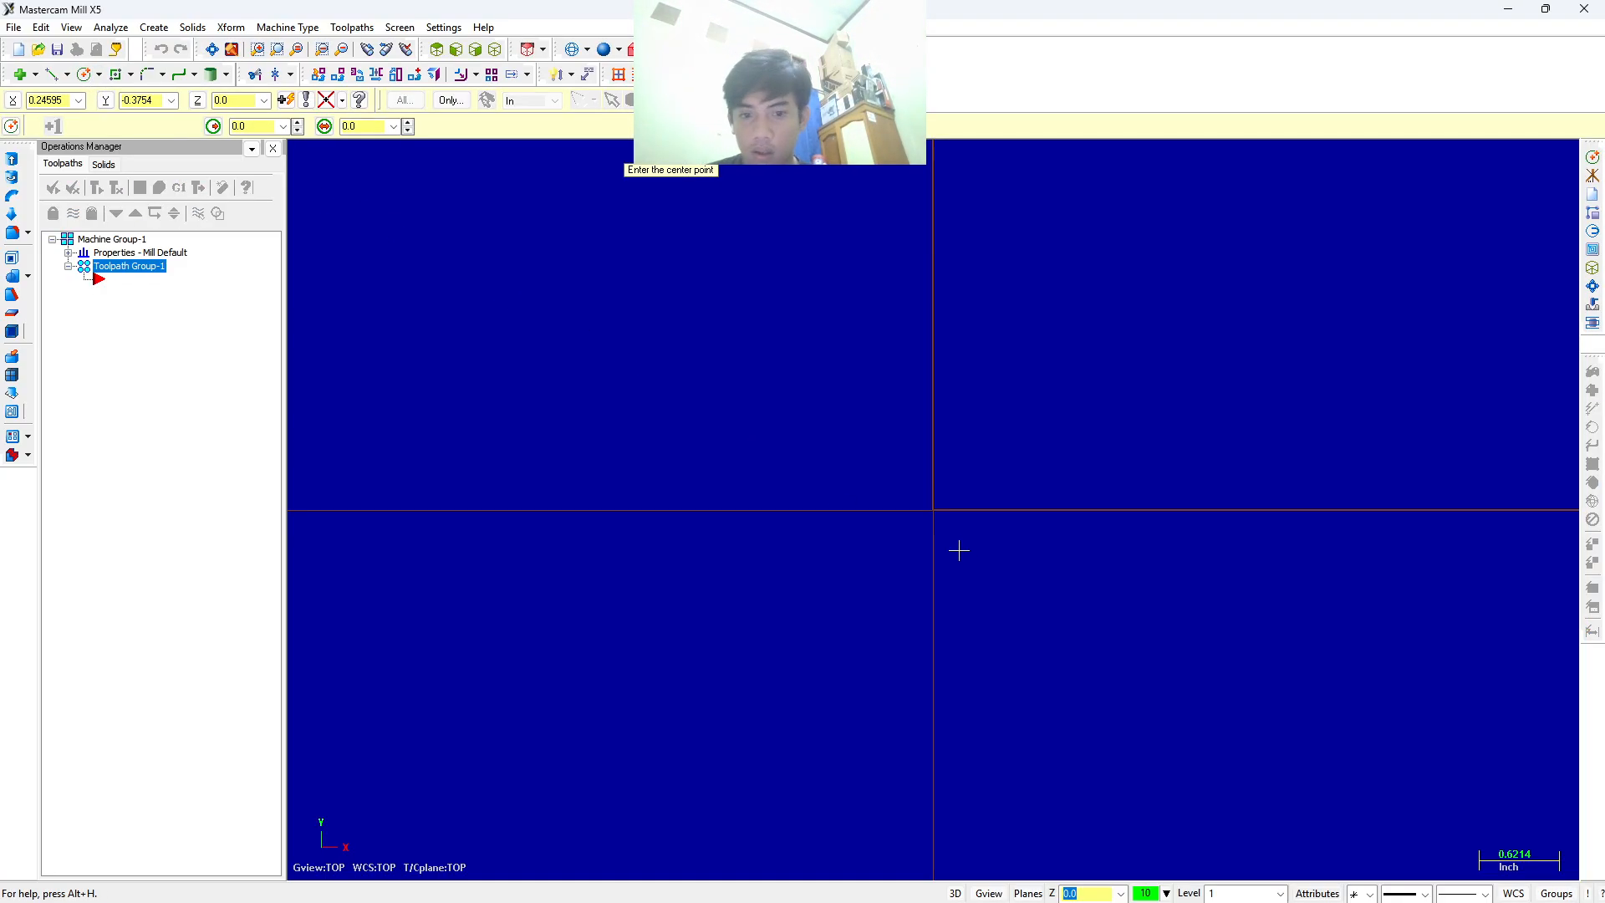
left_click(934, 510)
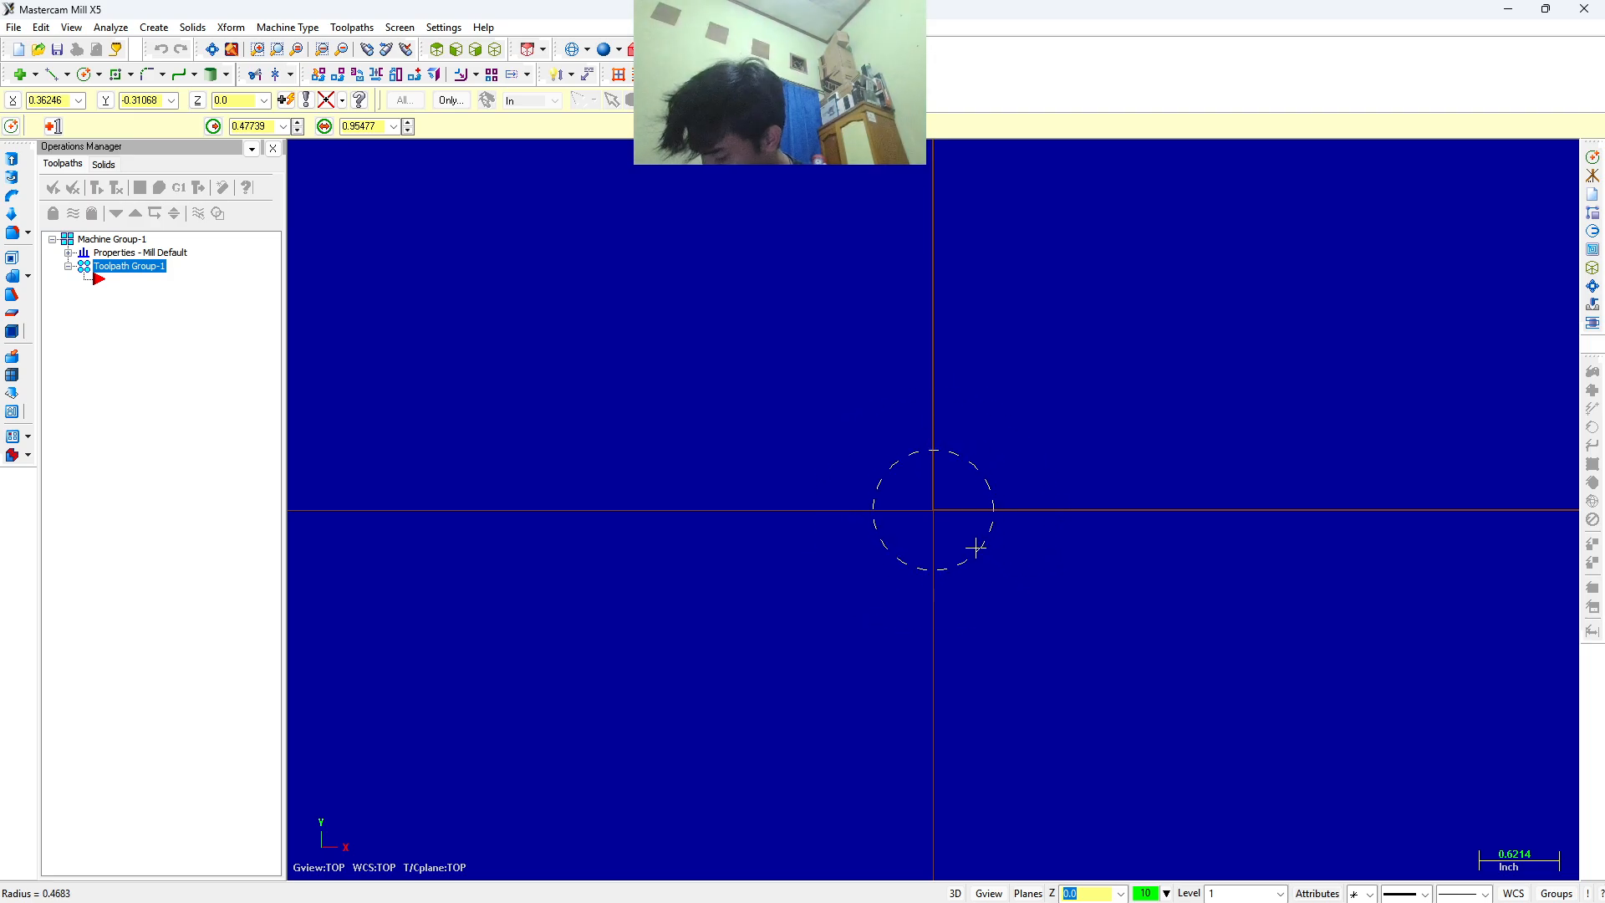
left_click(359, 125)
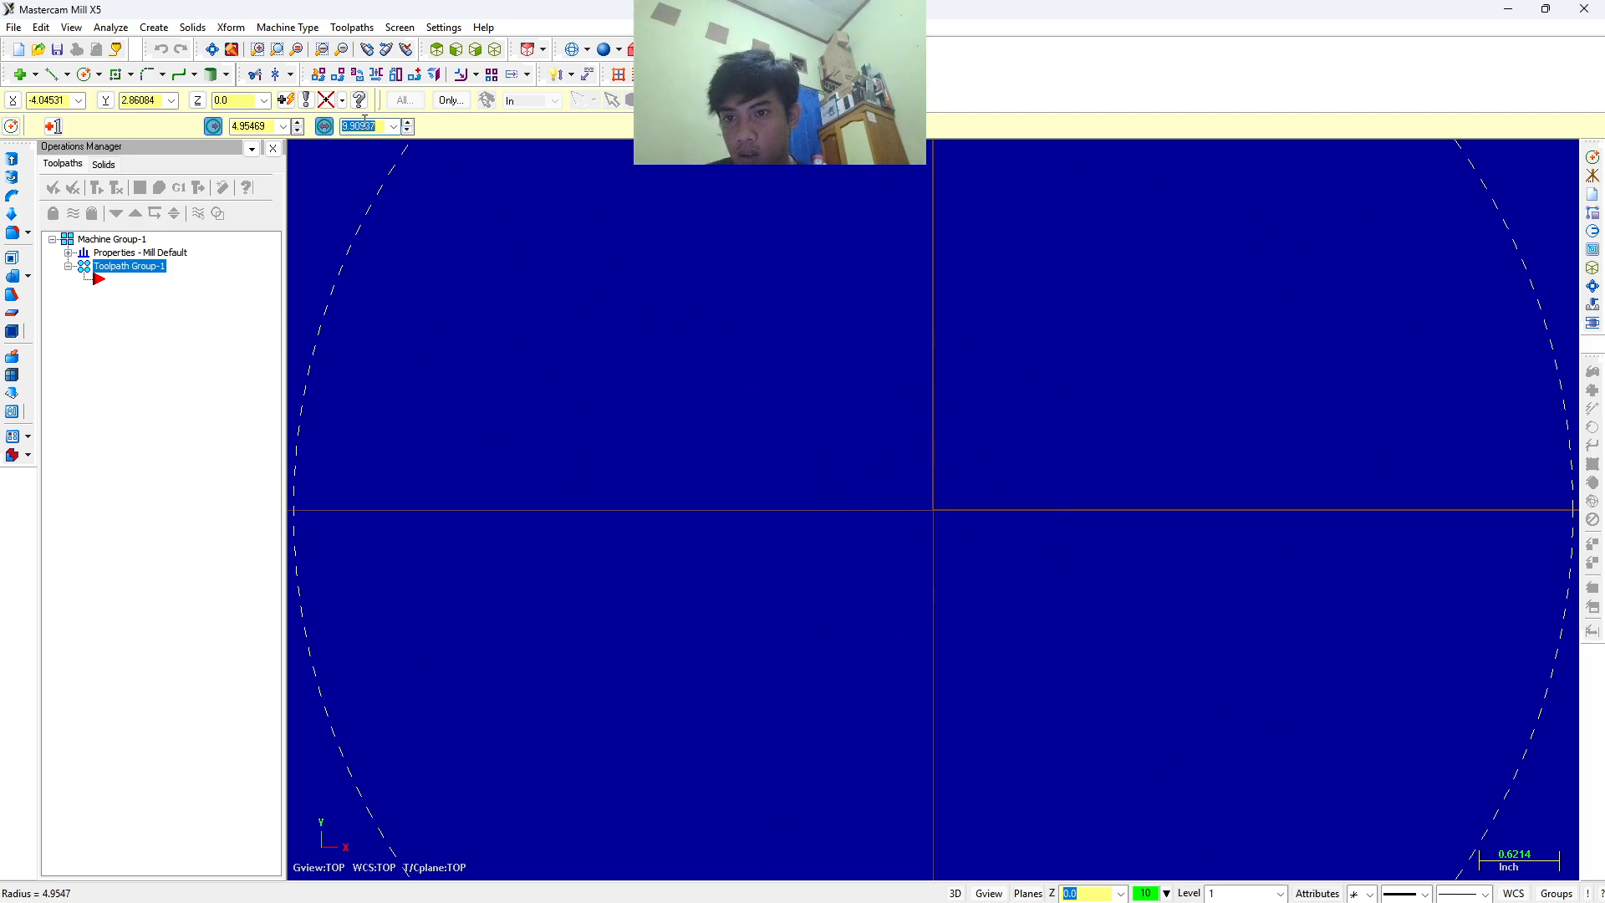
type("3")
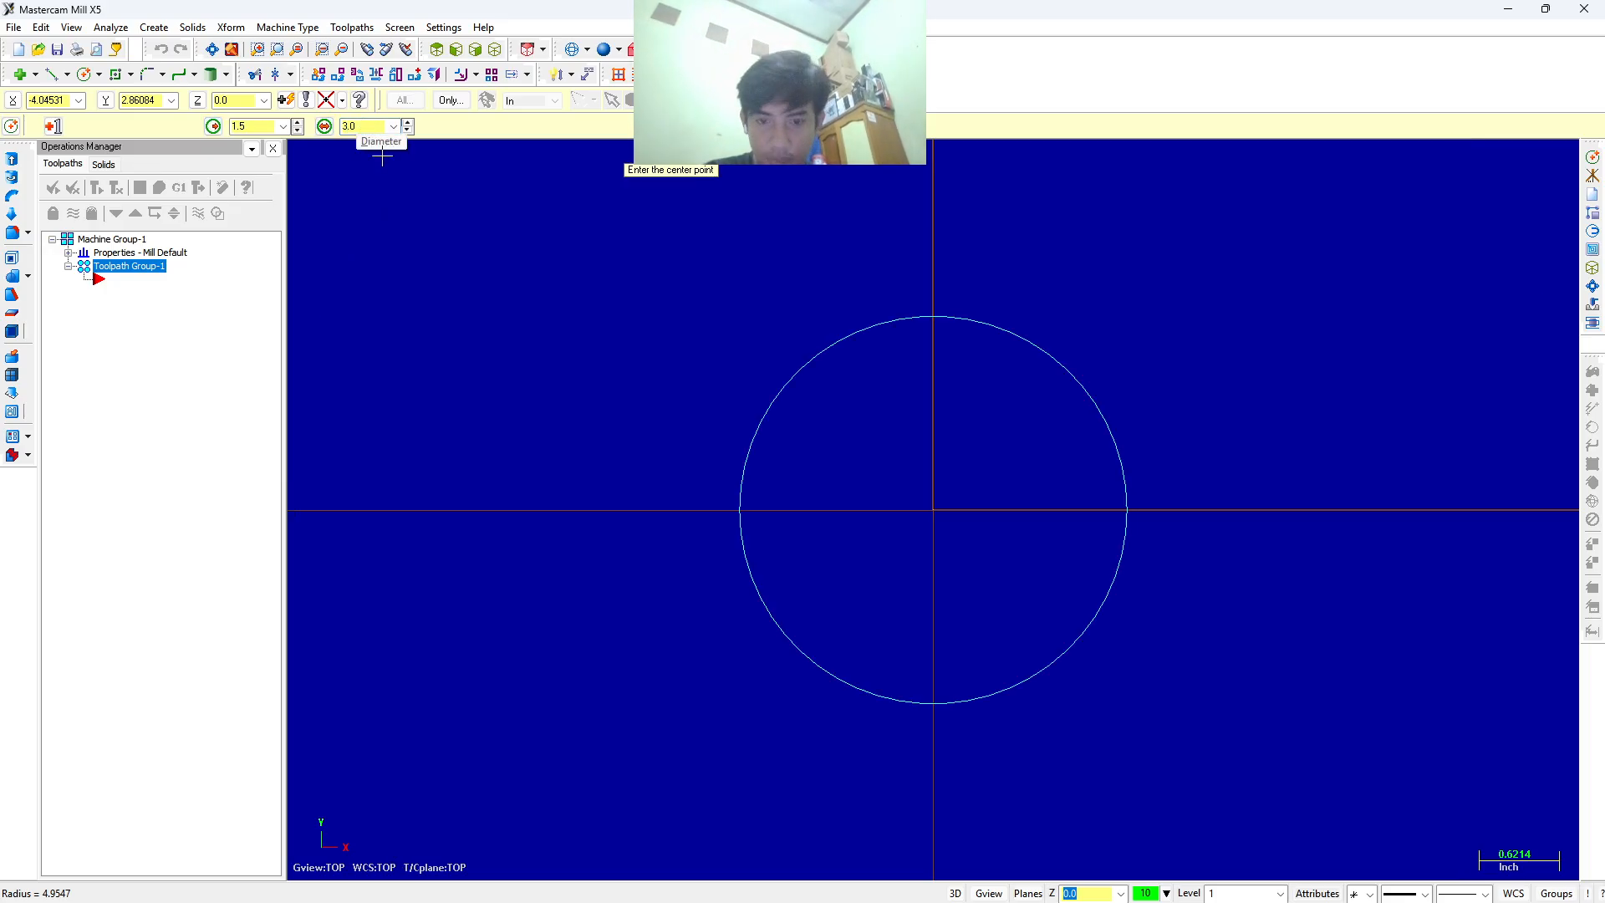
key("Return")
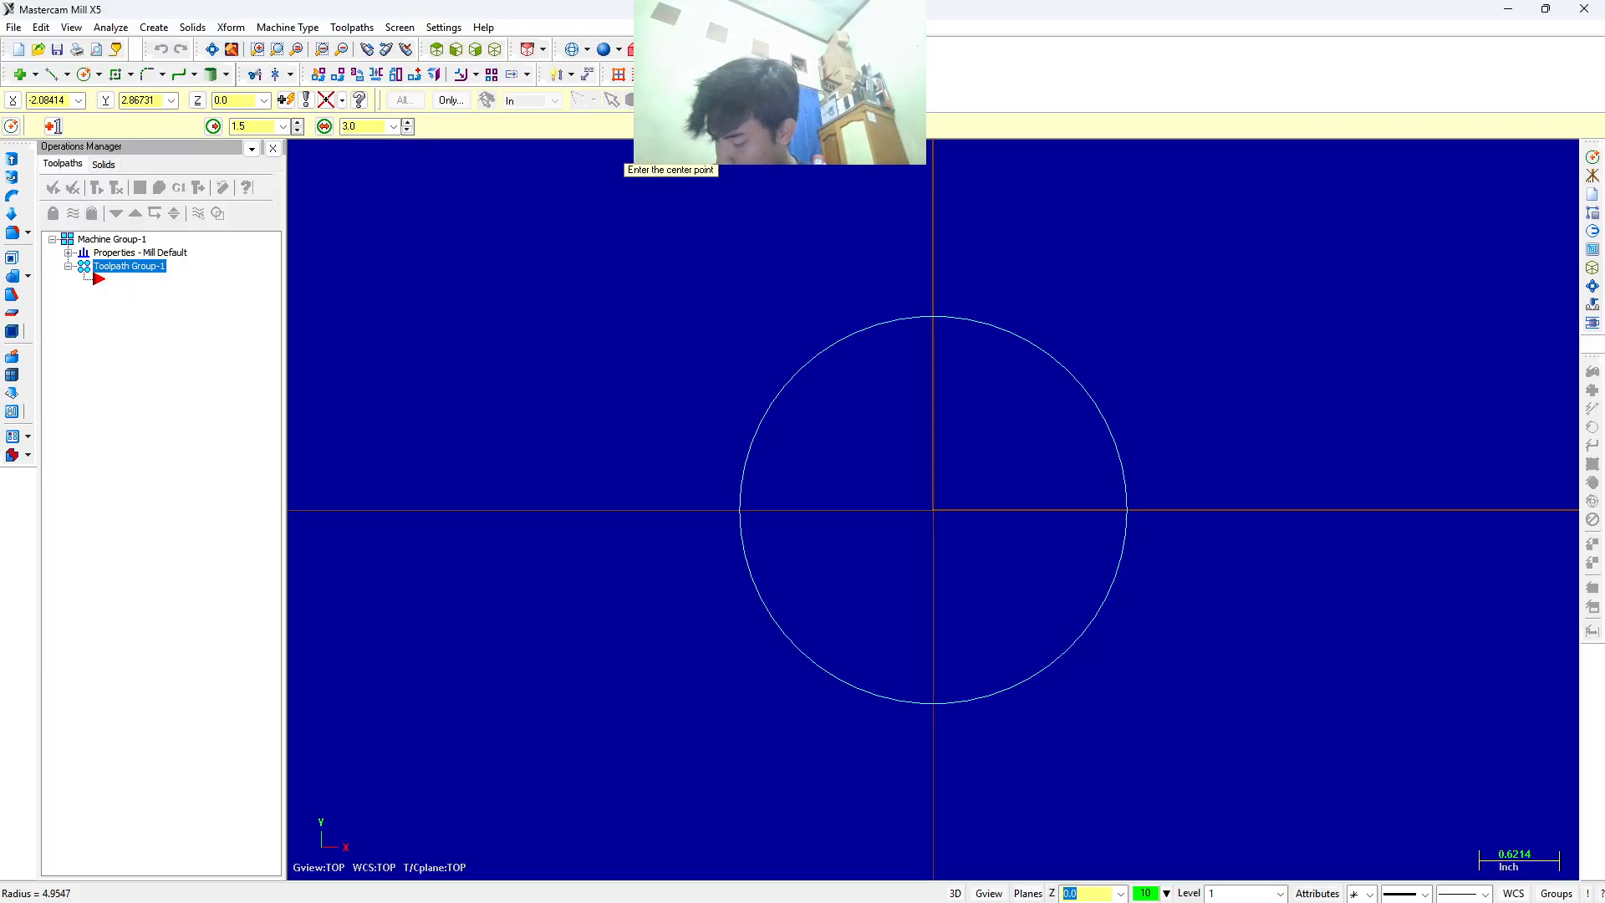
left_click(665, 126)
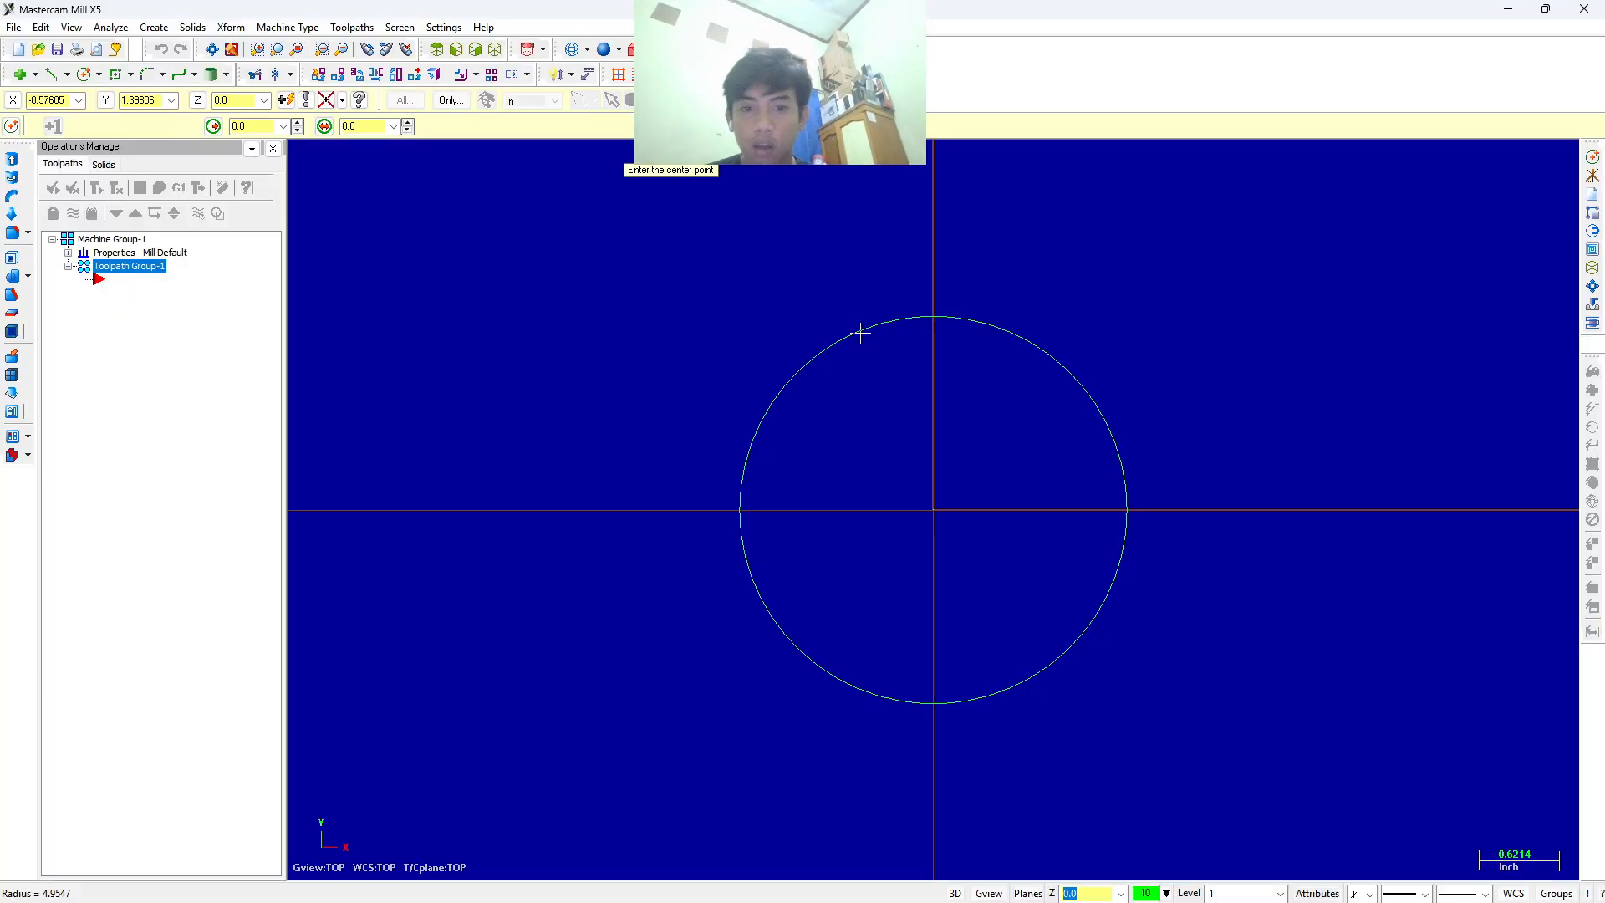
Add a concentric circle with a diameter of 2.0 inches at the origin.
left_click(934, 509)
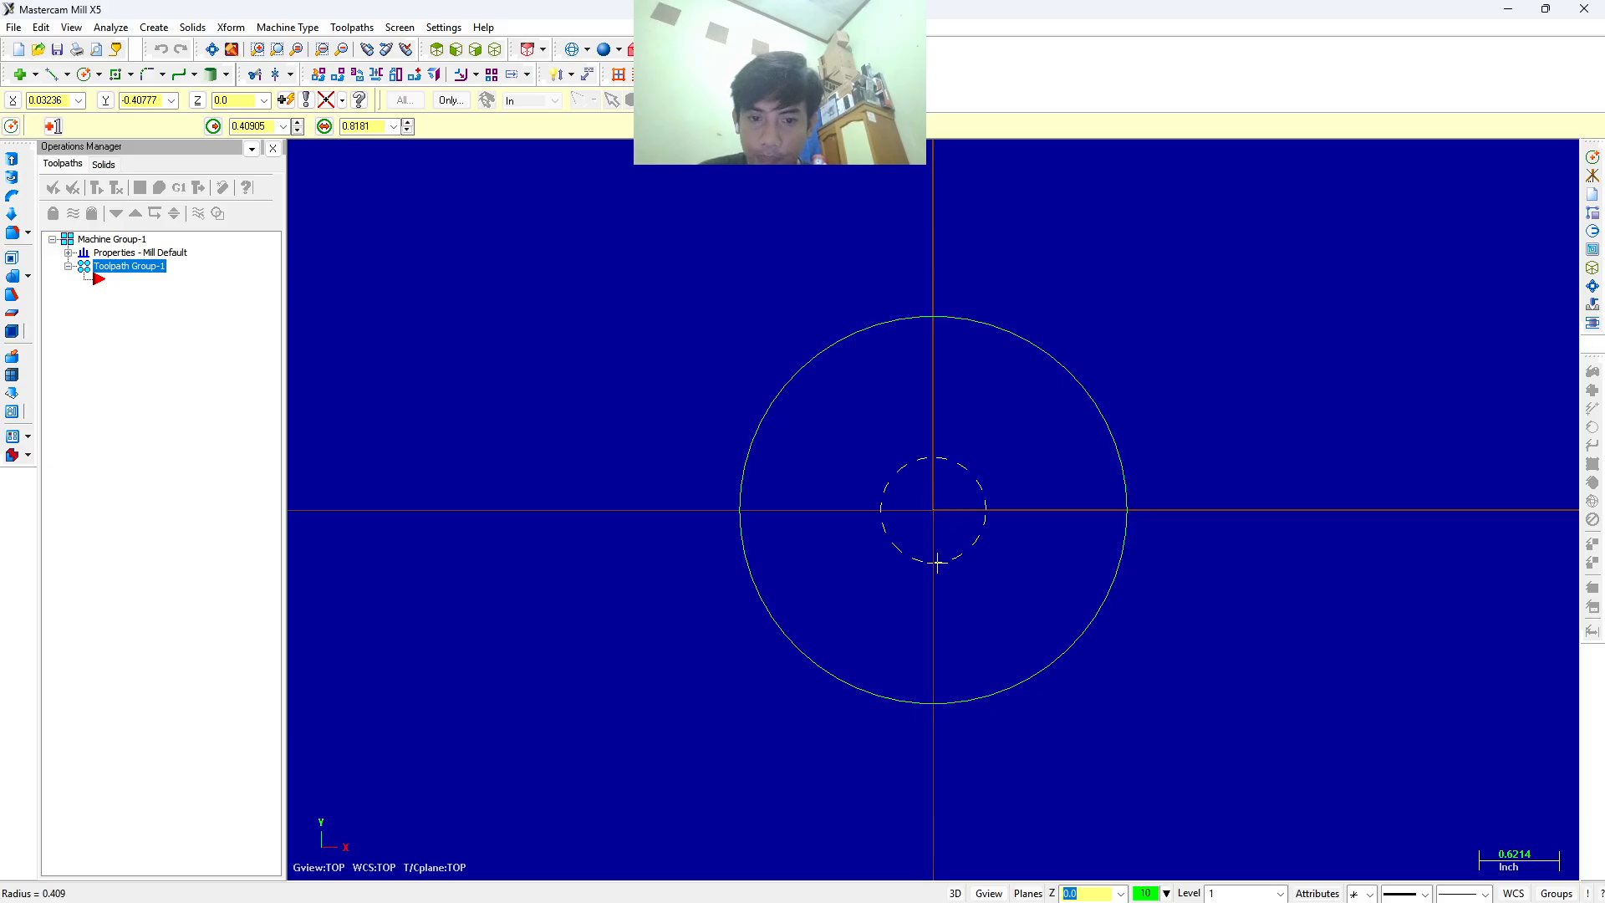
type("2")
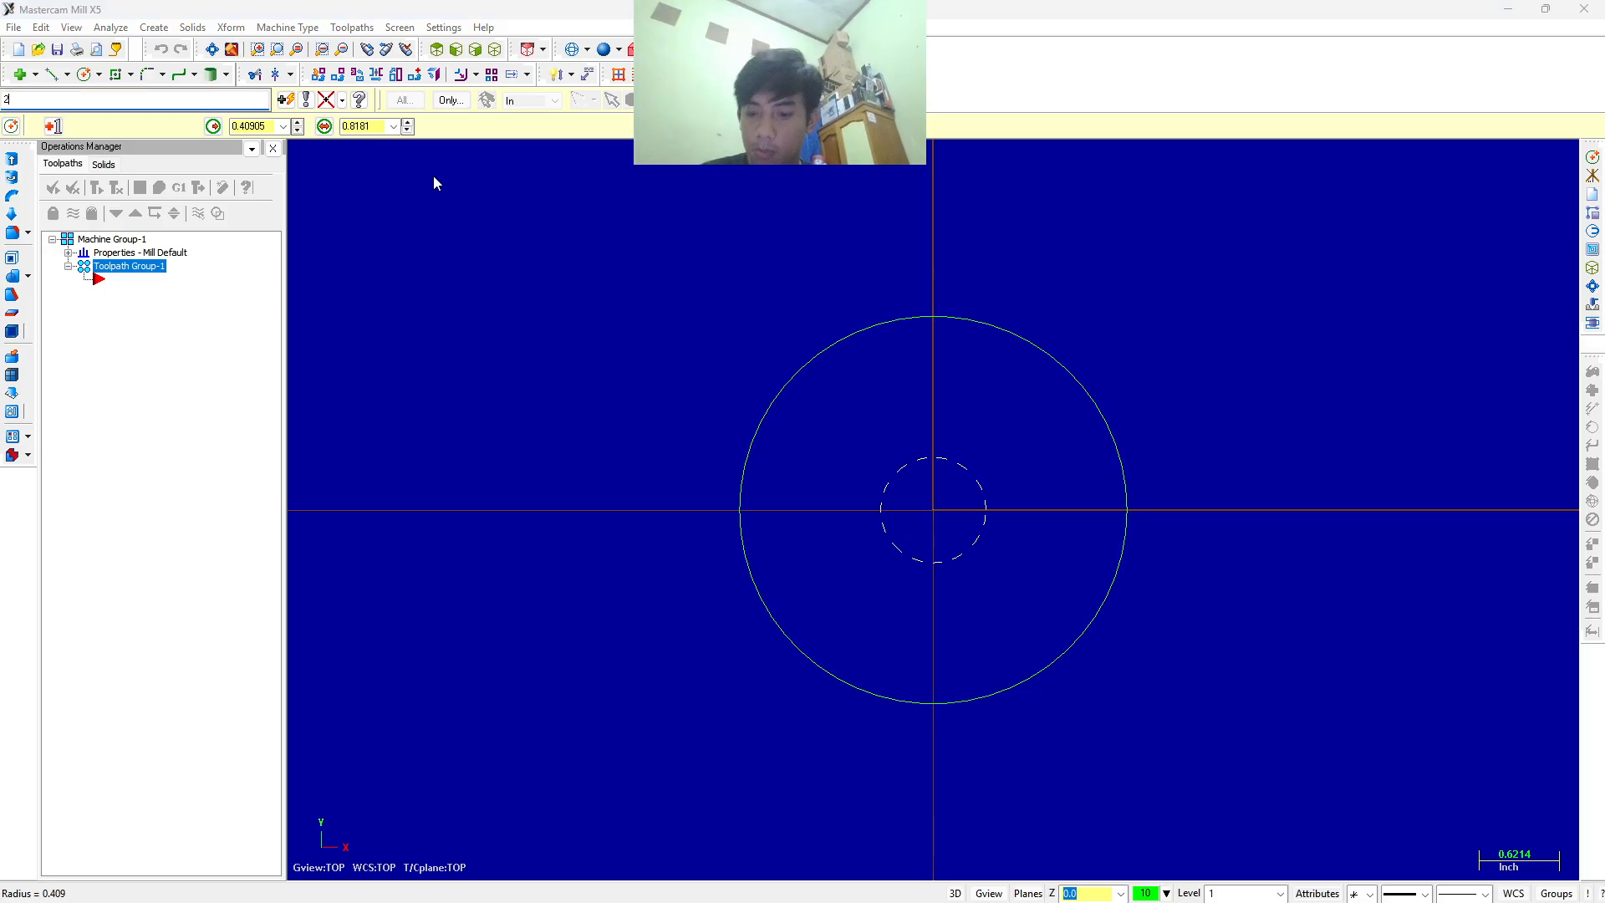
key("Escape")
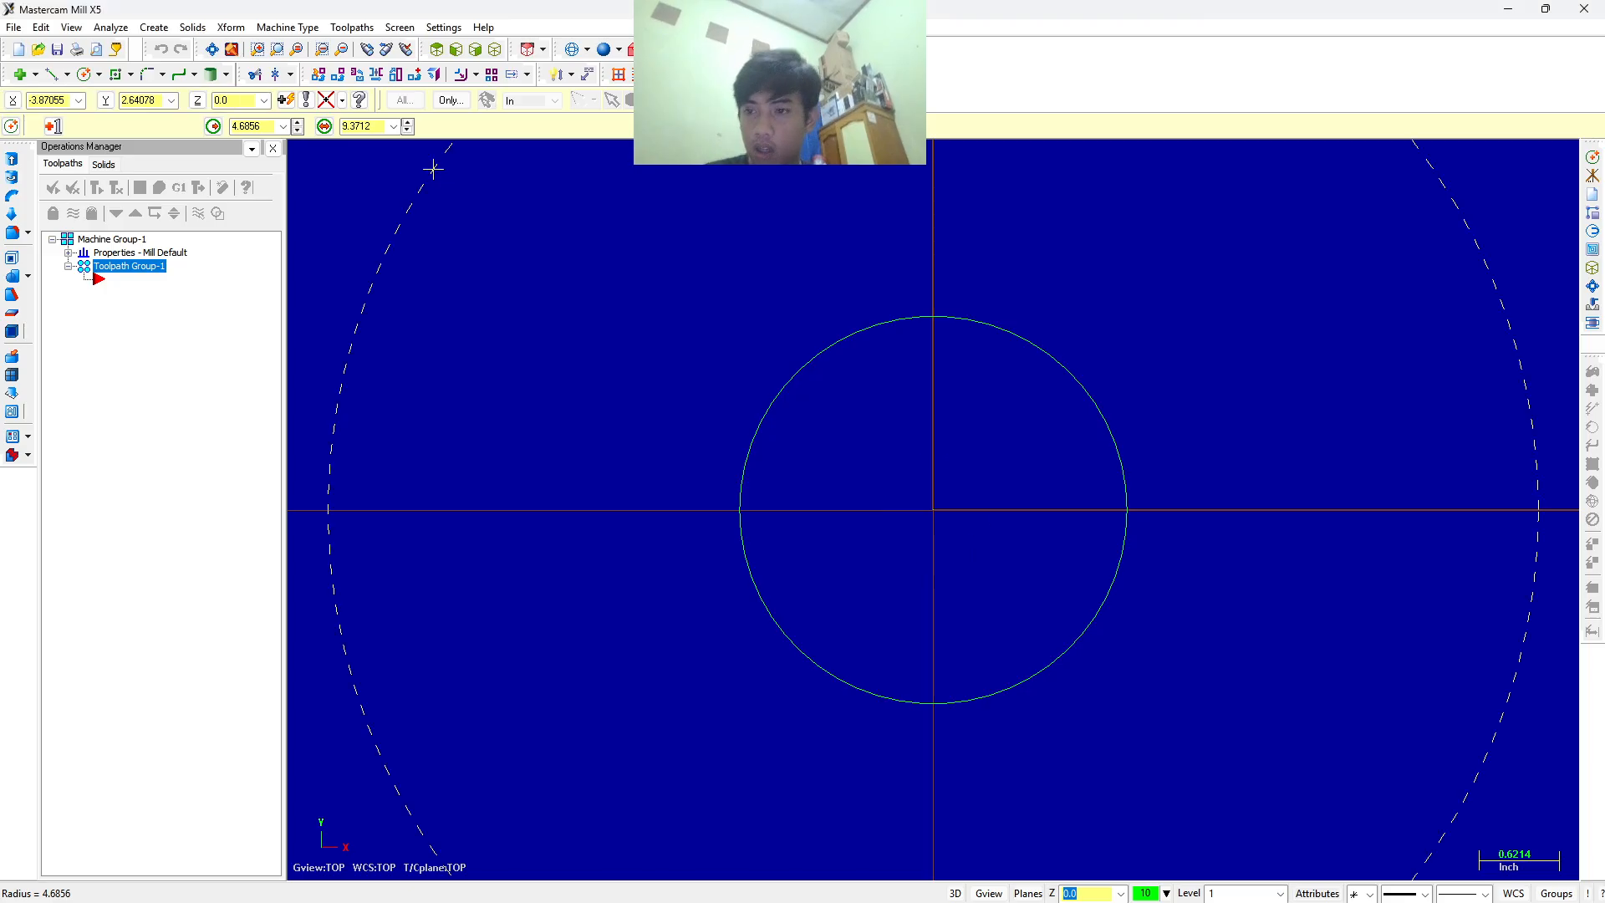
double_click(379, 126)
type("2")
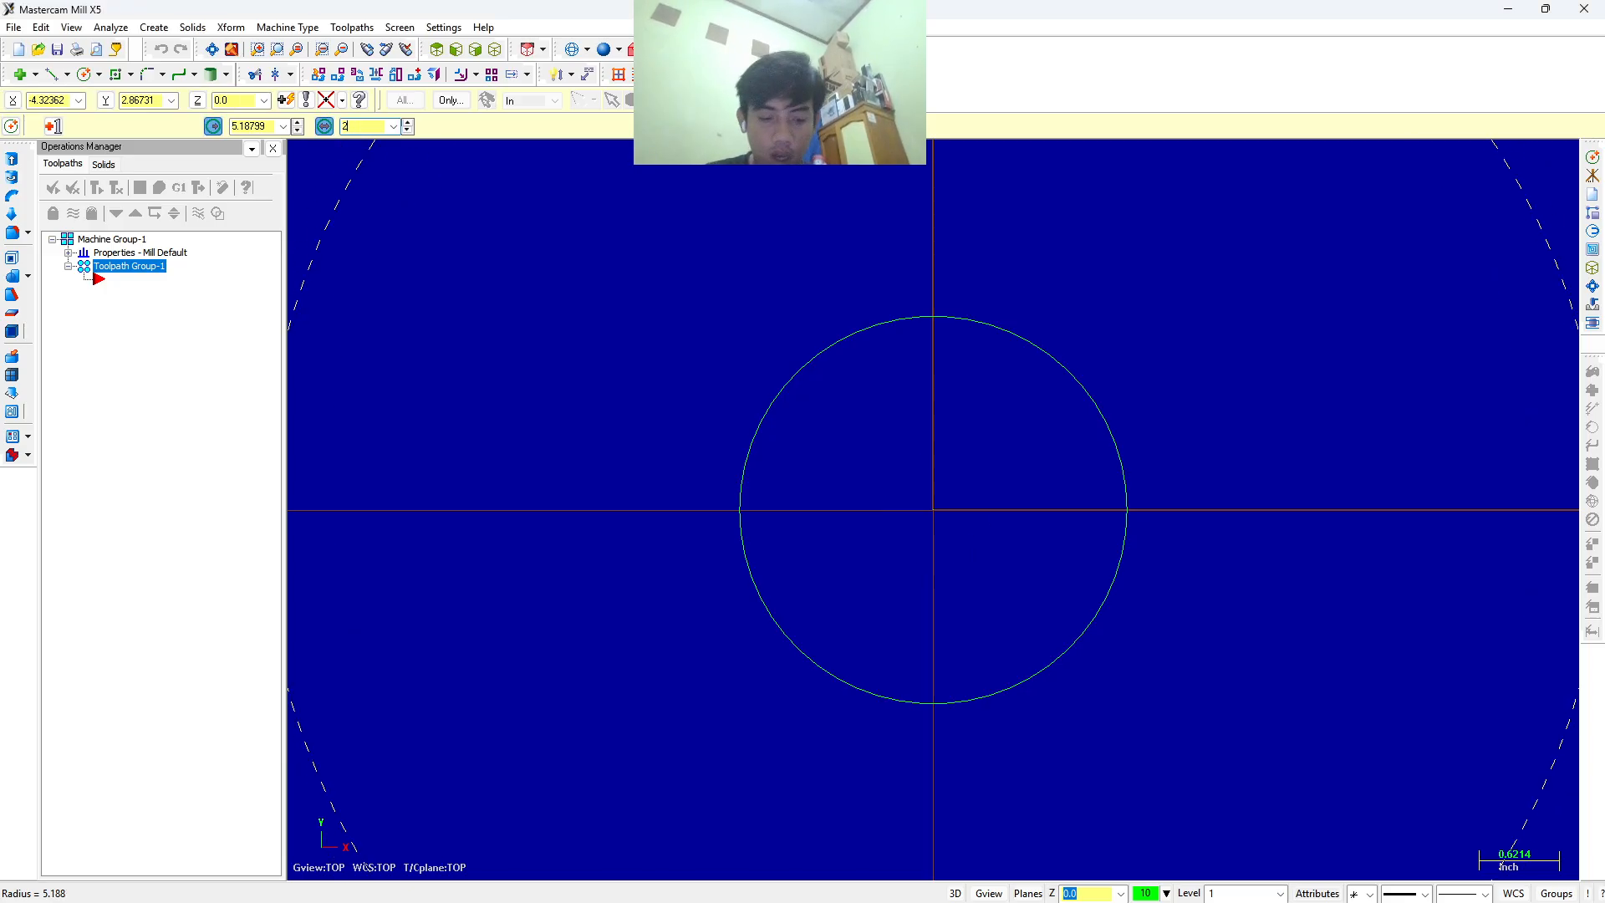
key("Return")
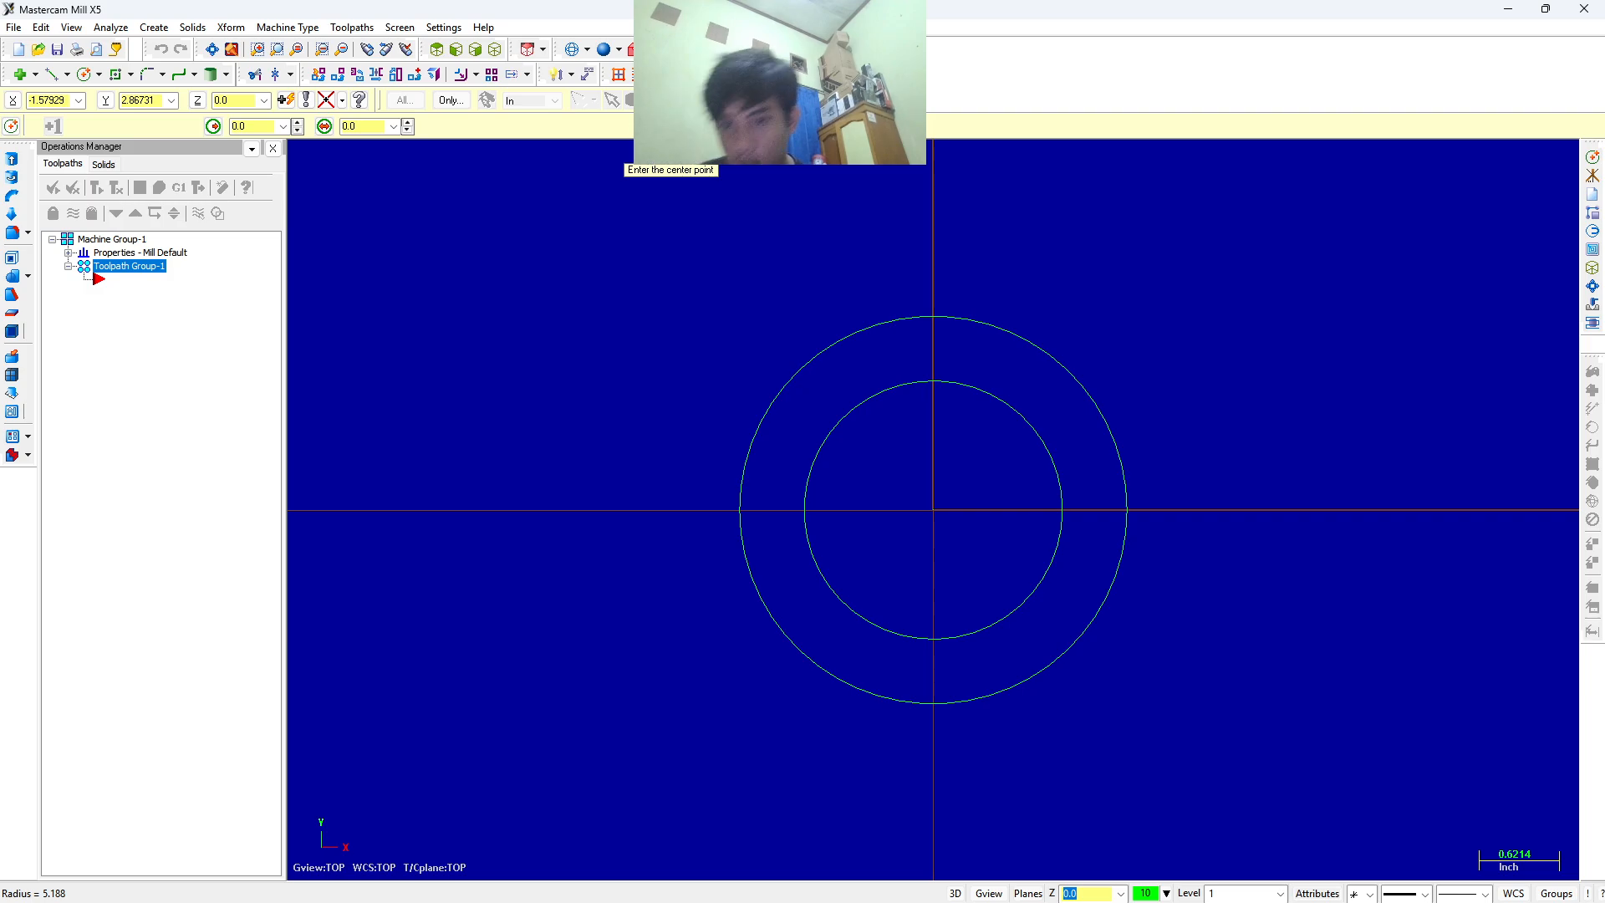
Draw a third circle with a diameter of 1.0 inch at the origin and finish the circle command.
left_click(367, 126)
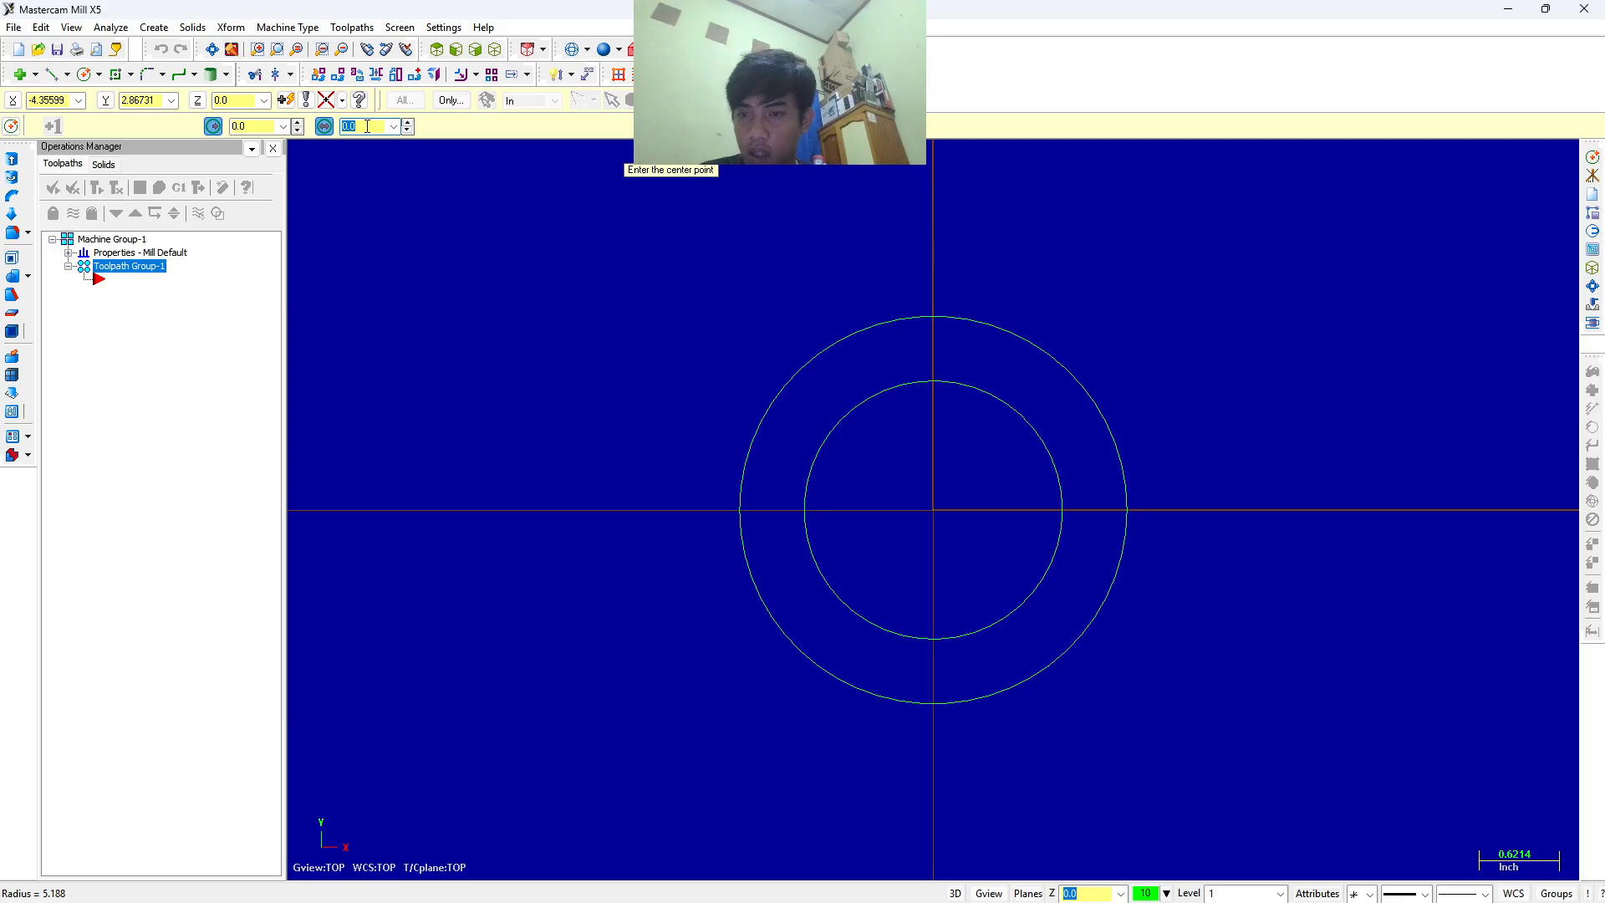
type("1")
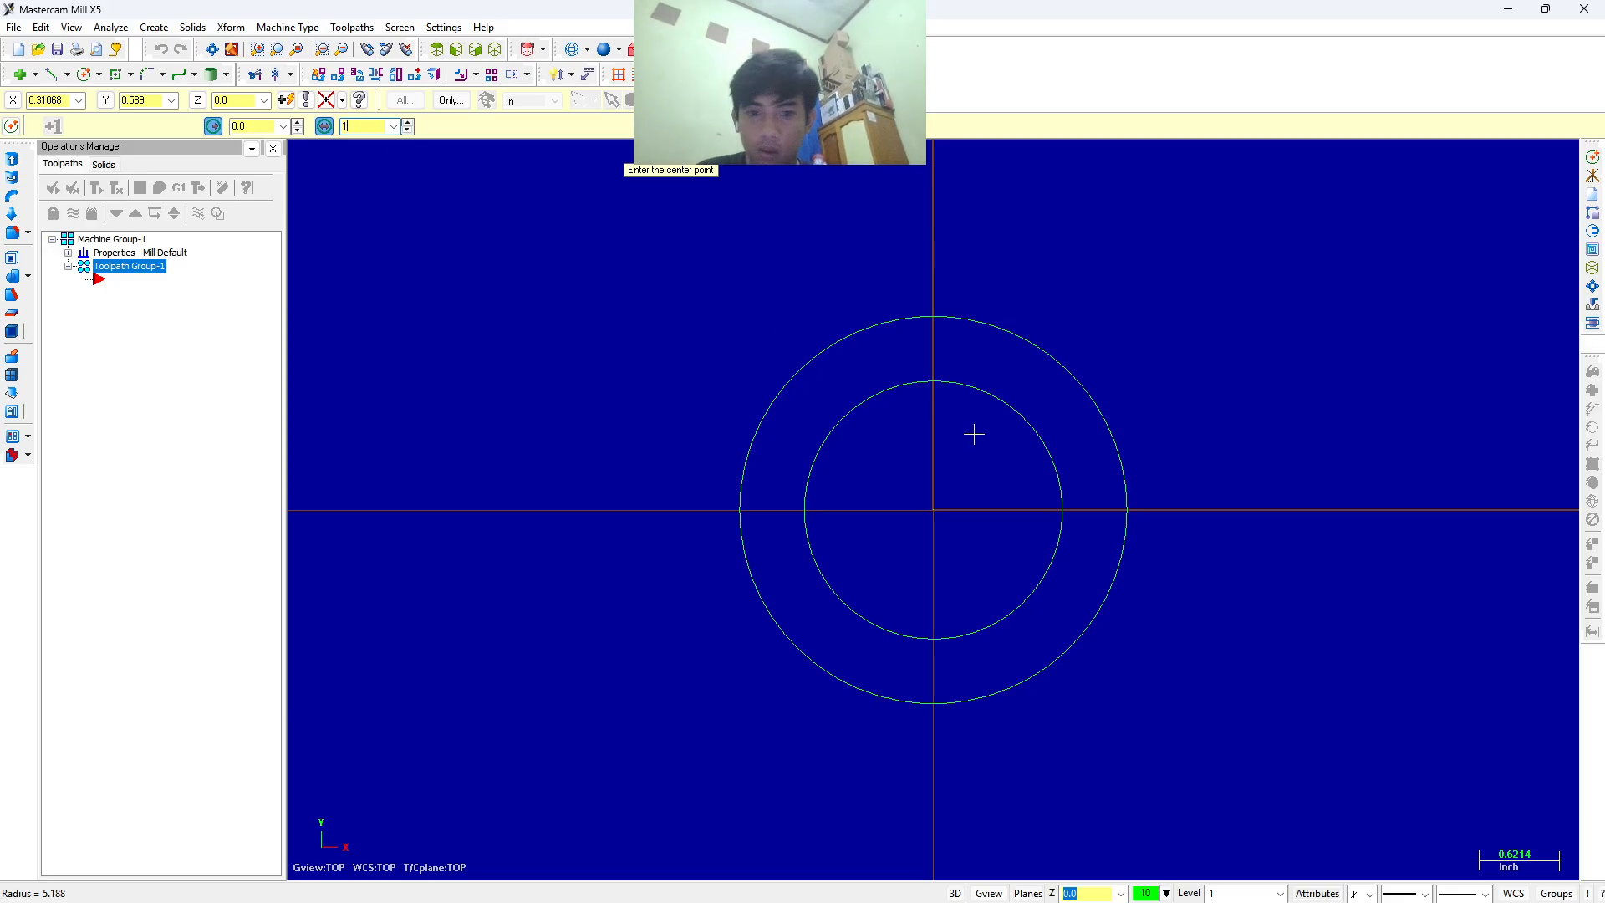
left_click(936, 512)
key("Escape")
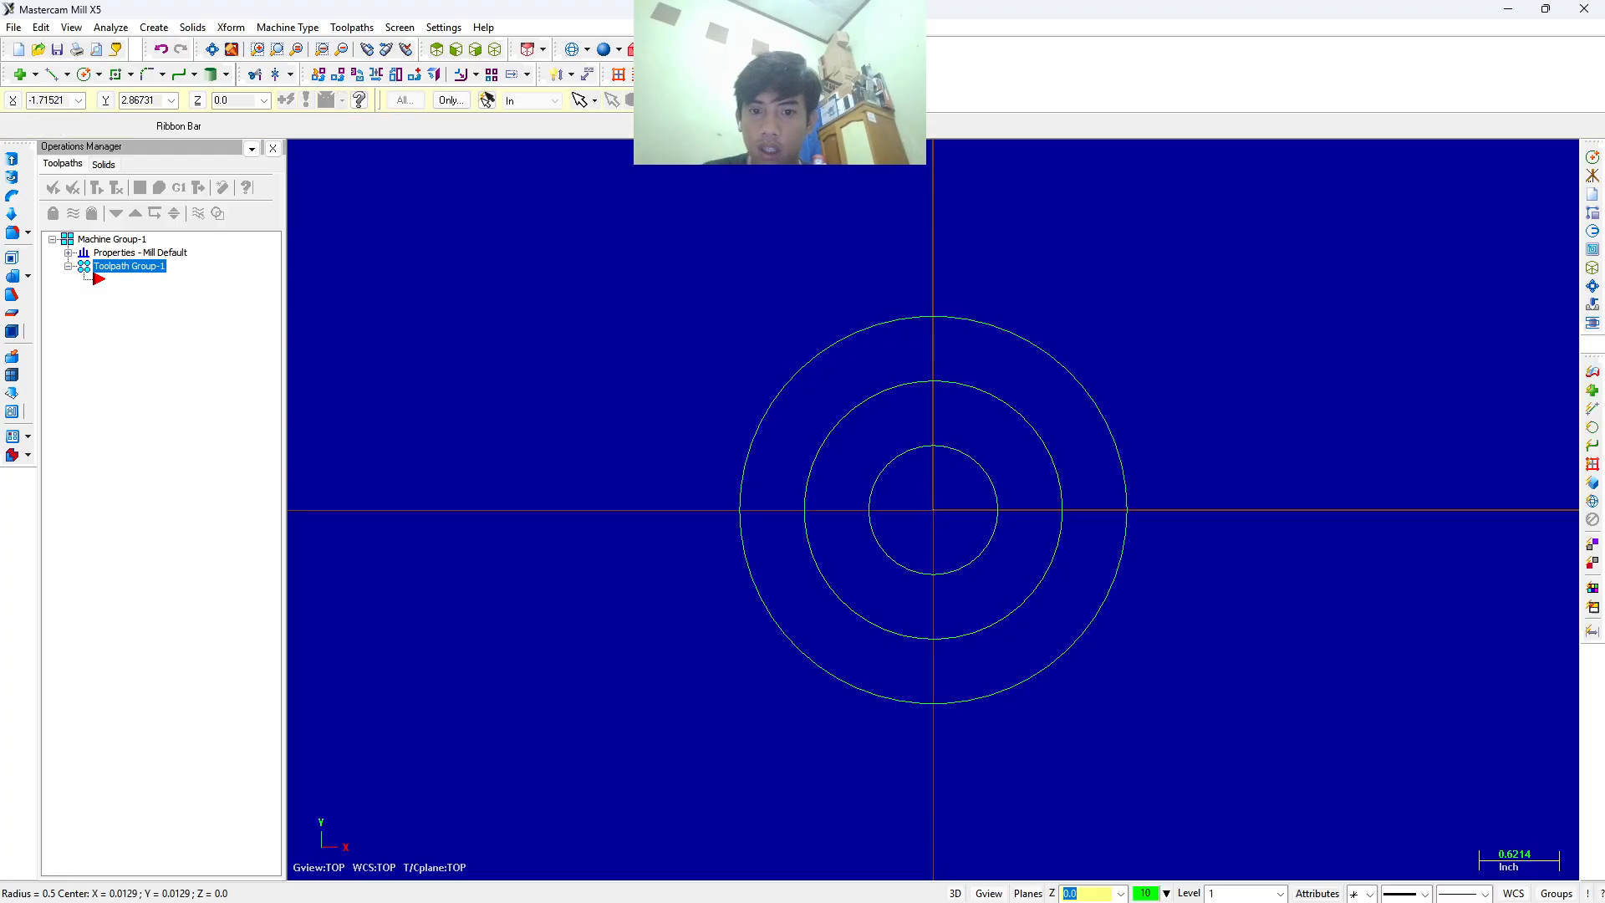
Place a bolt circle pattern at the centre of the concentric circles with a radius of 1.25 inches.
left_click(154, 27)
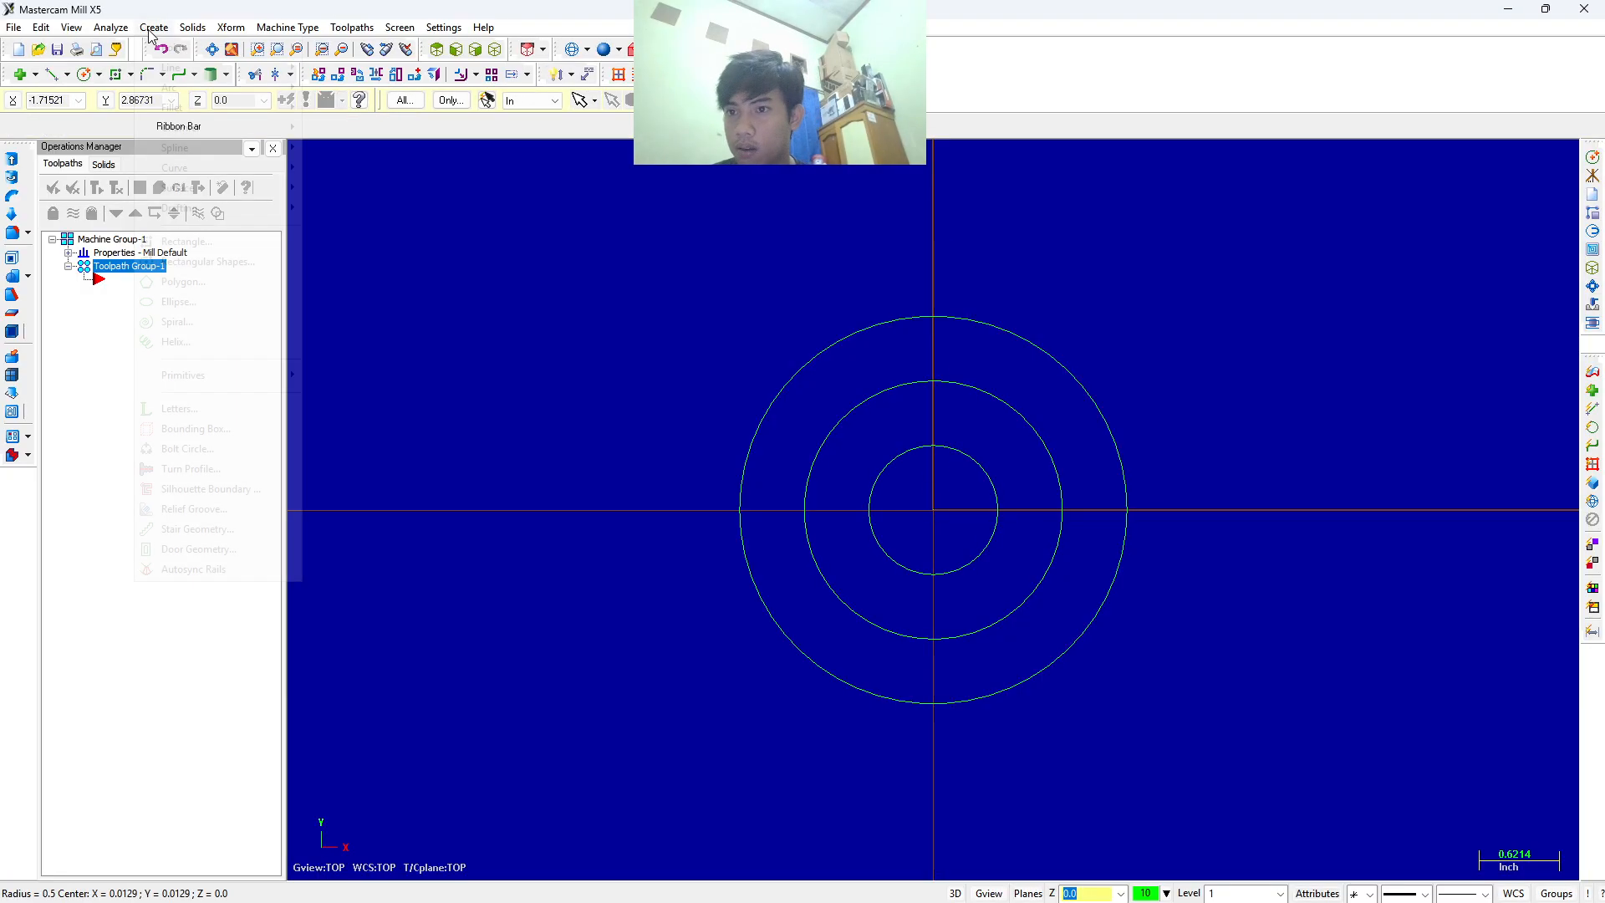
left_click(205, 449)
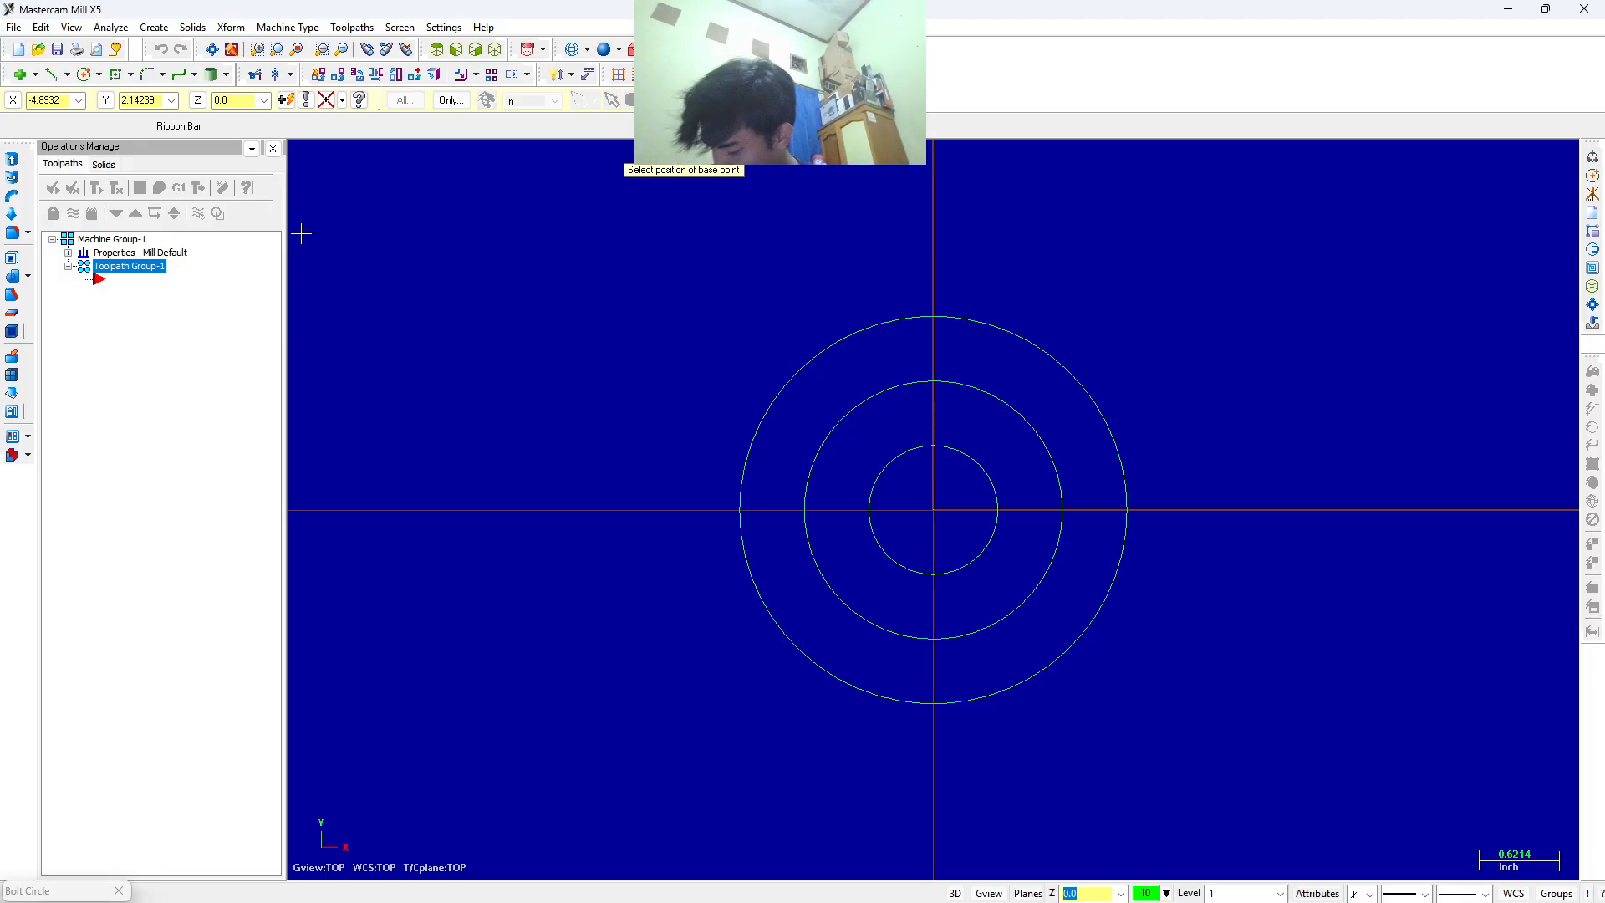
left_click(922, 514)
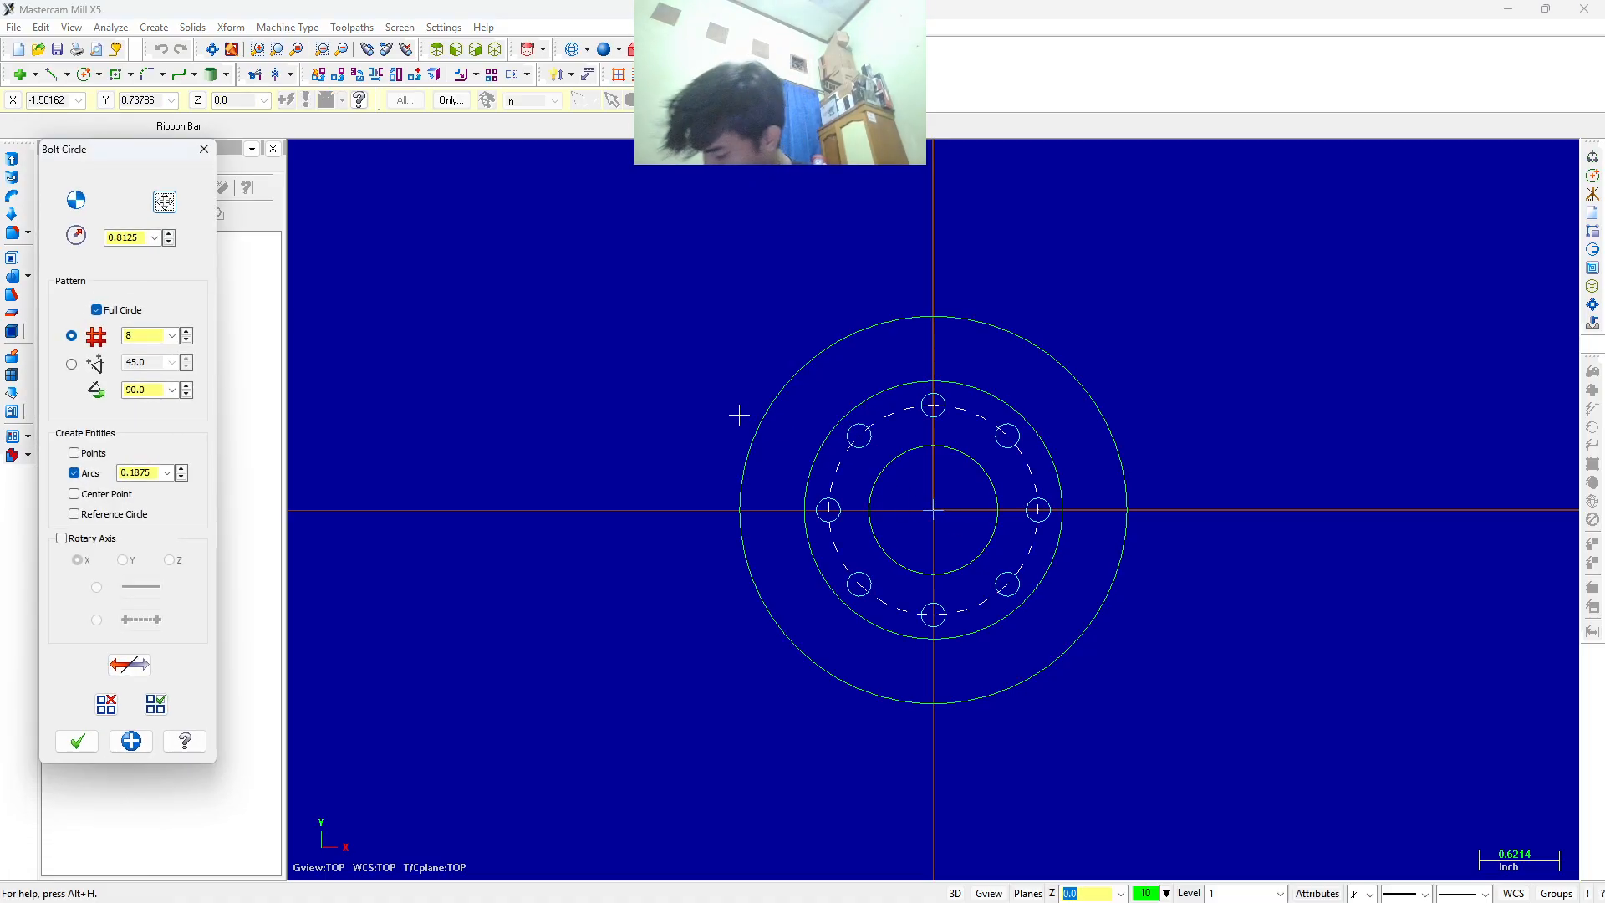
double_click(123, 238)
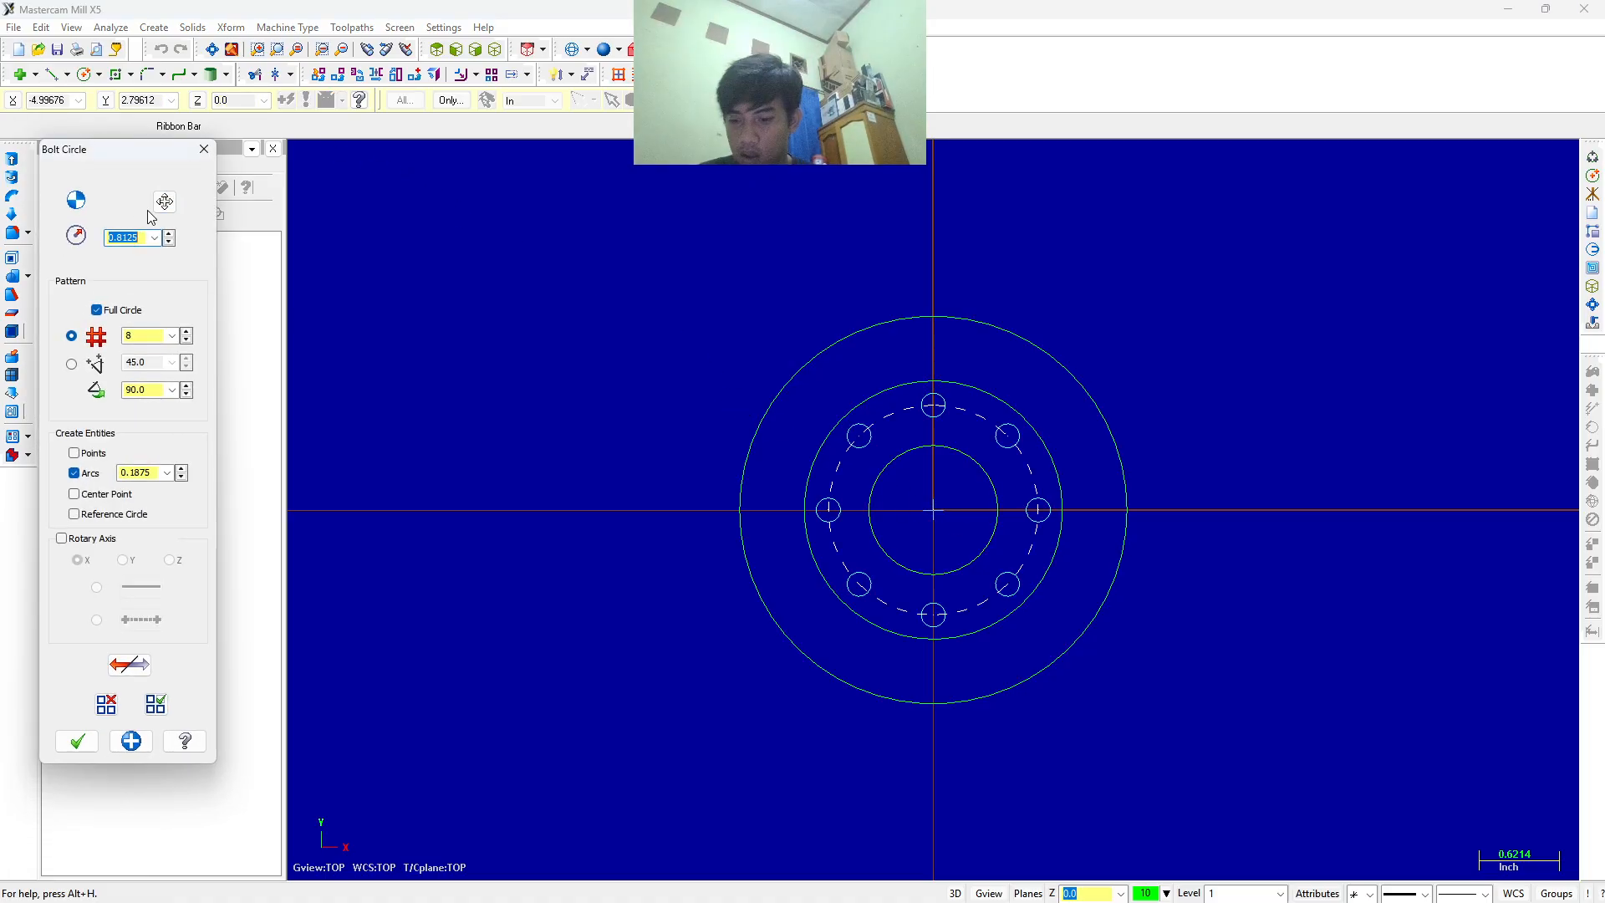
type("2")
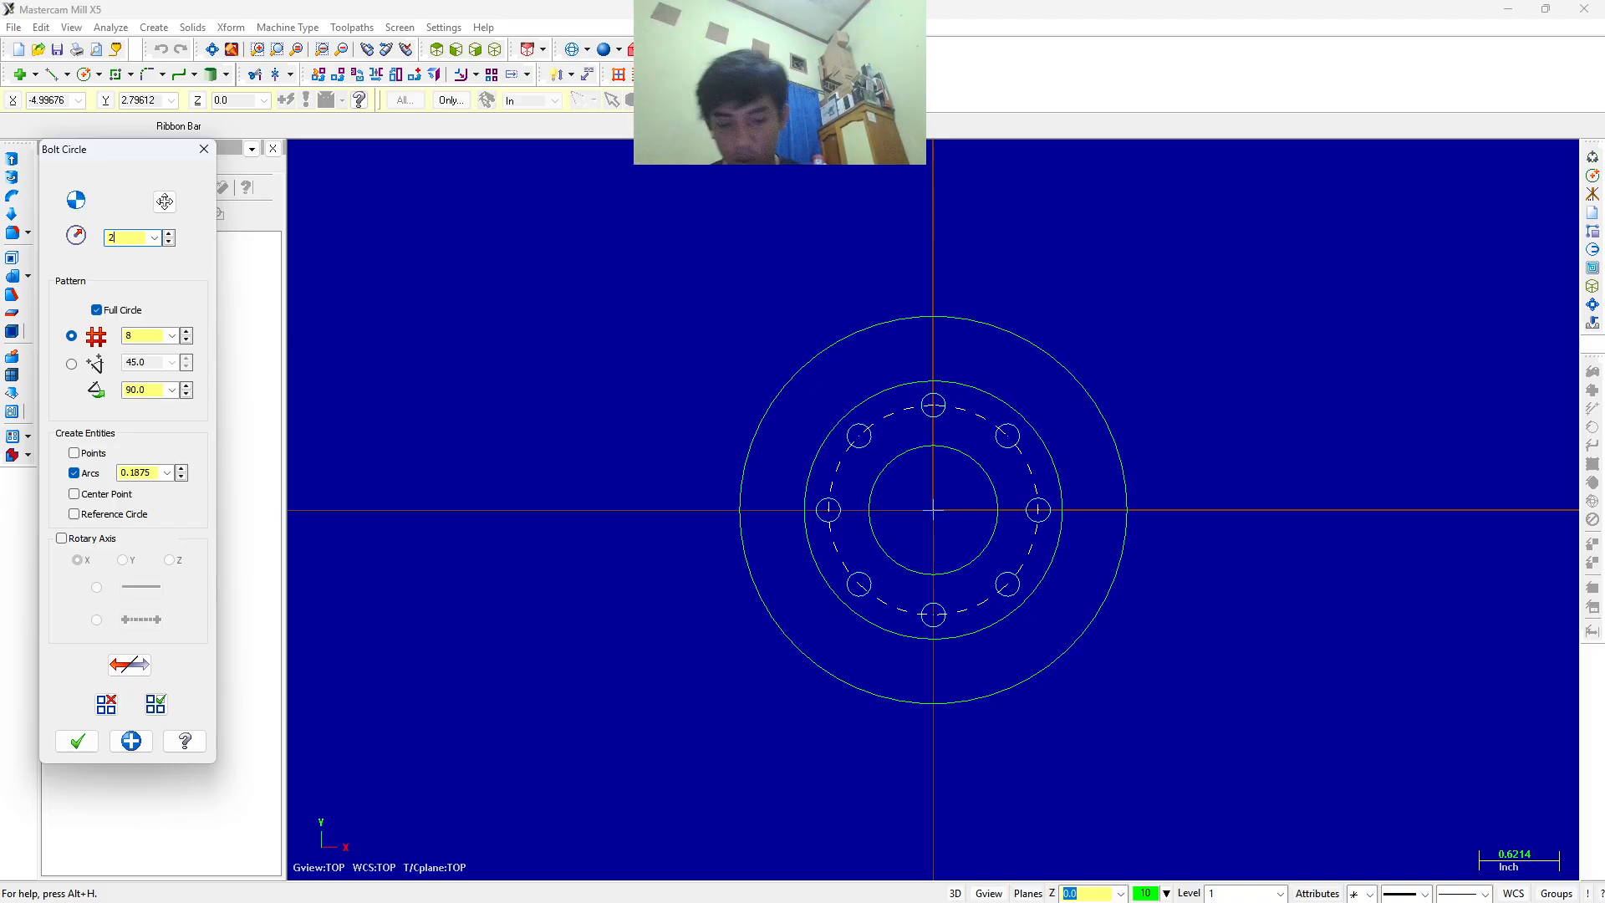
key("BackSpace")
type("1.25")
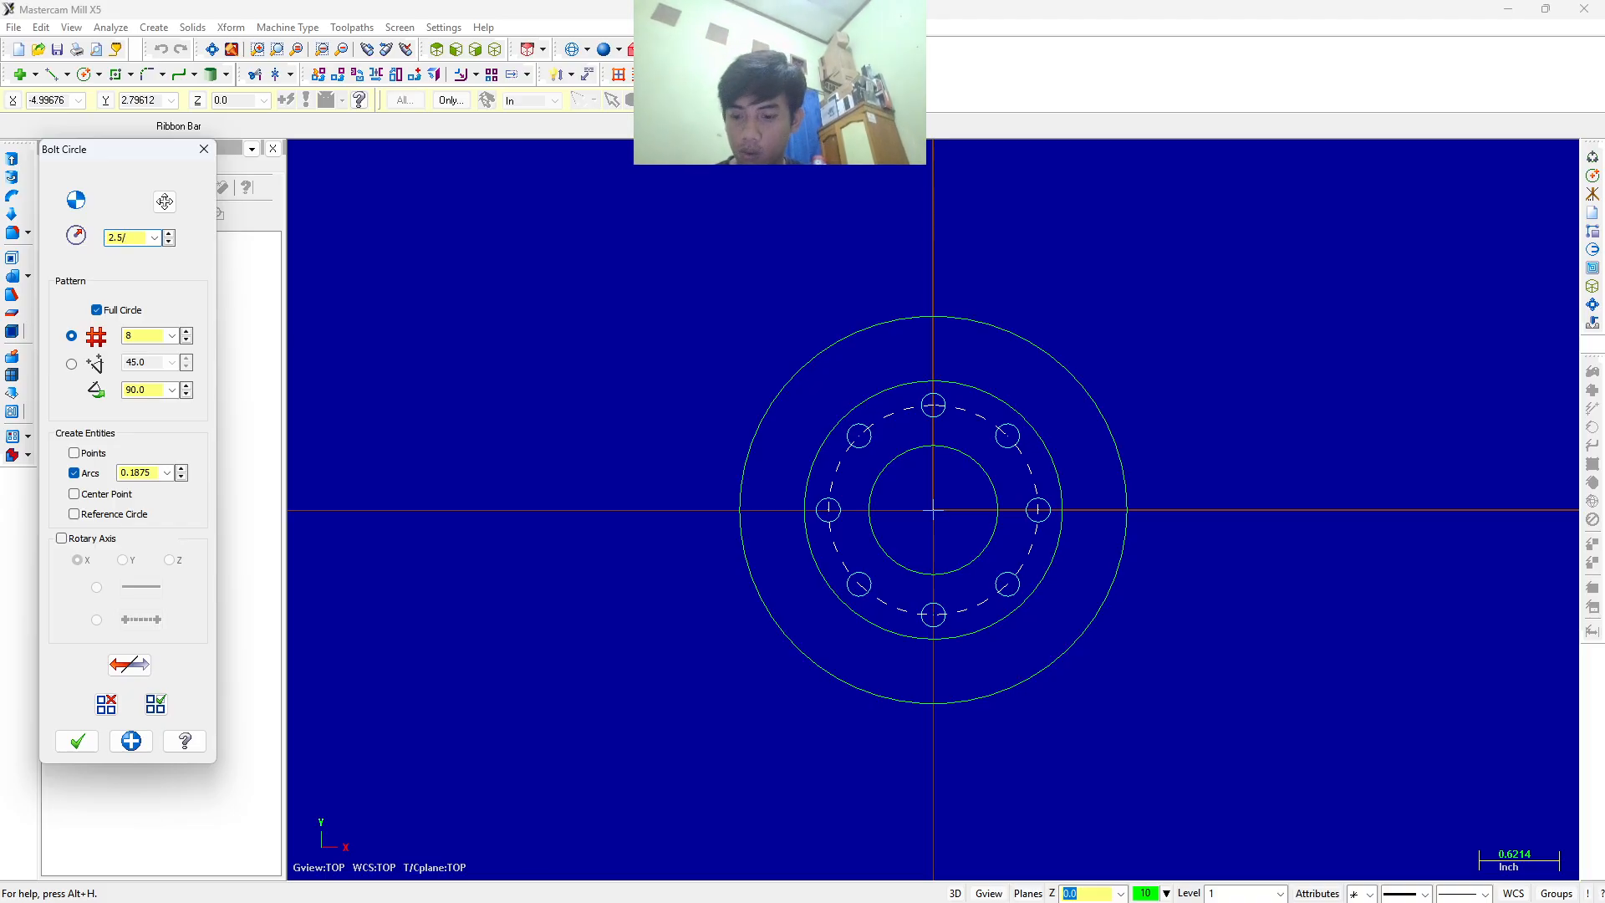
key("Return")
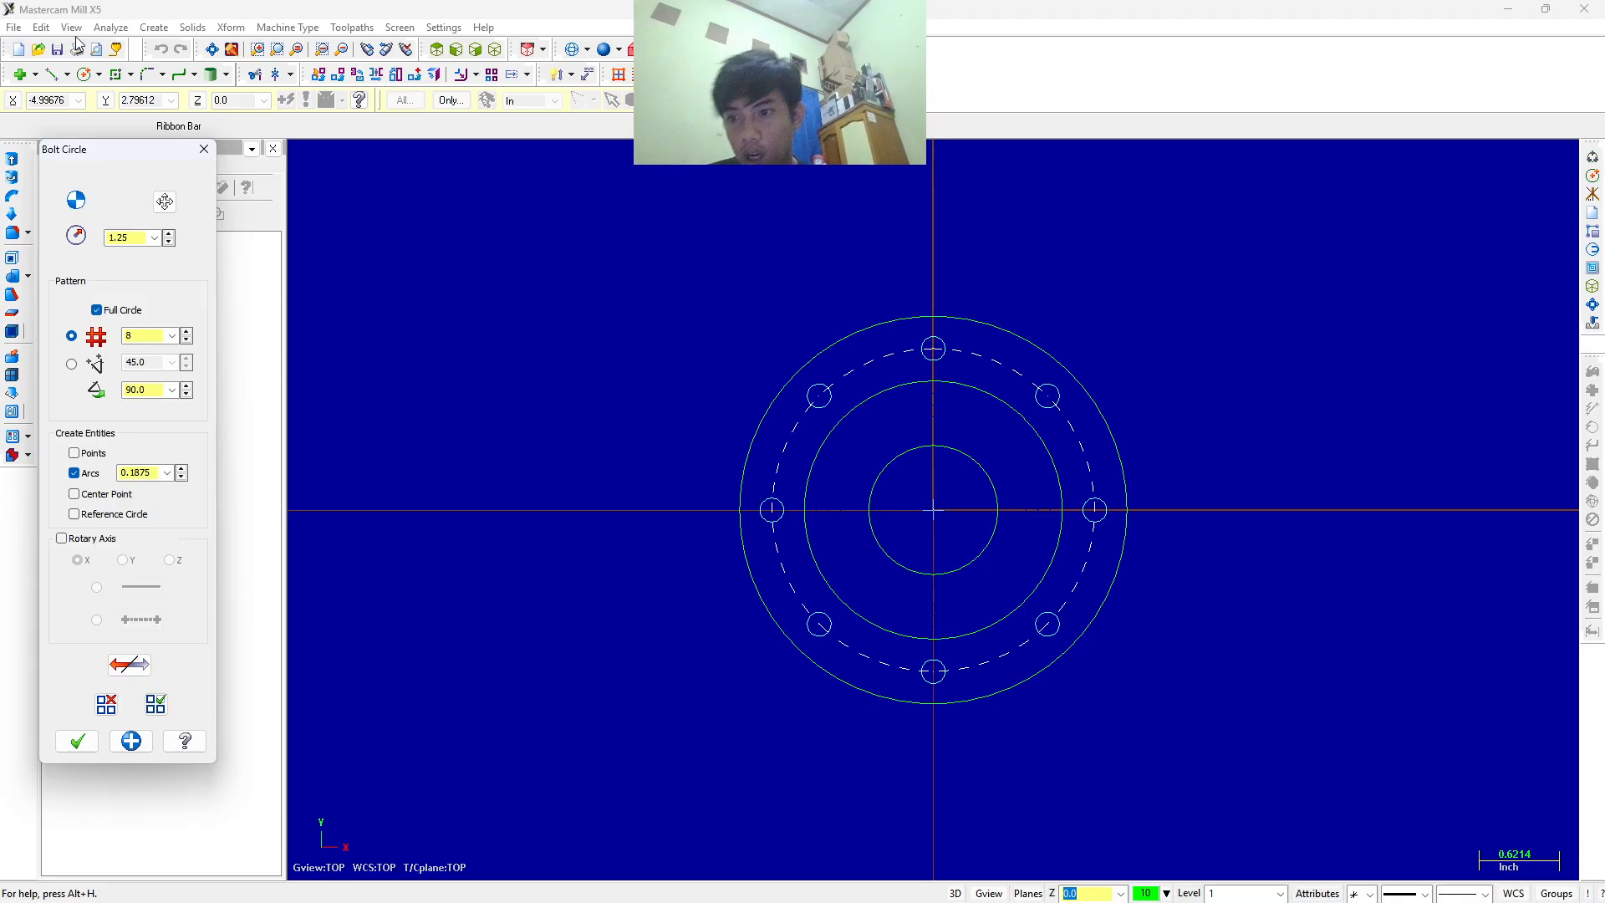
Set the bolt circle to 12 holes with an arc diameter of 0.25 inch and create the pattern.
double_click(157, 335)
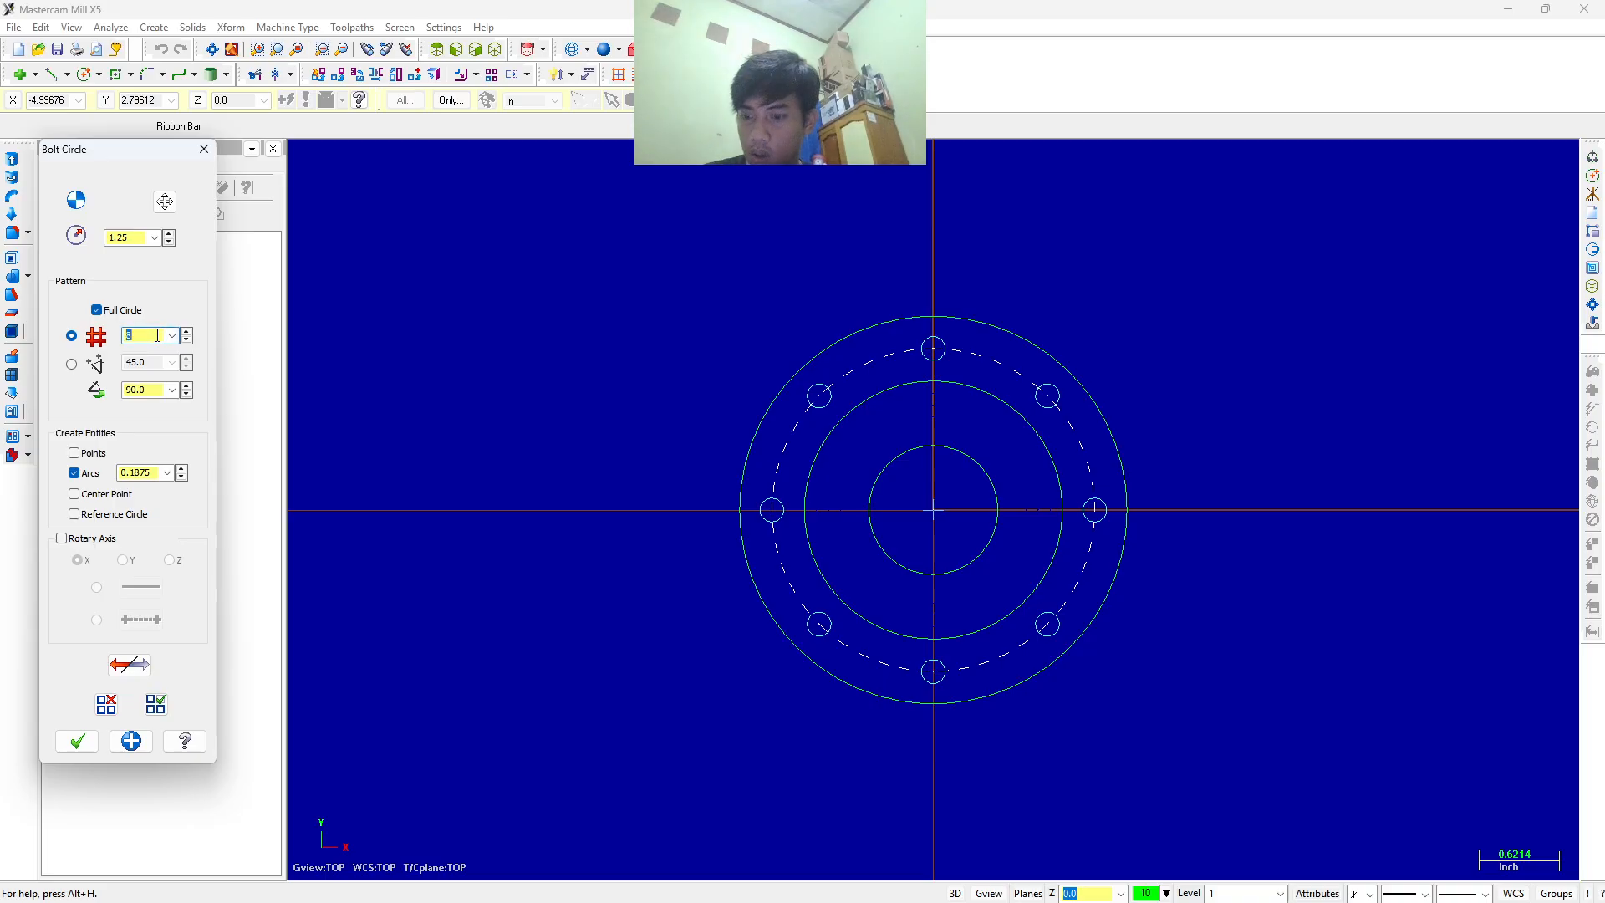
key("Tab")
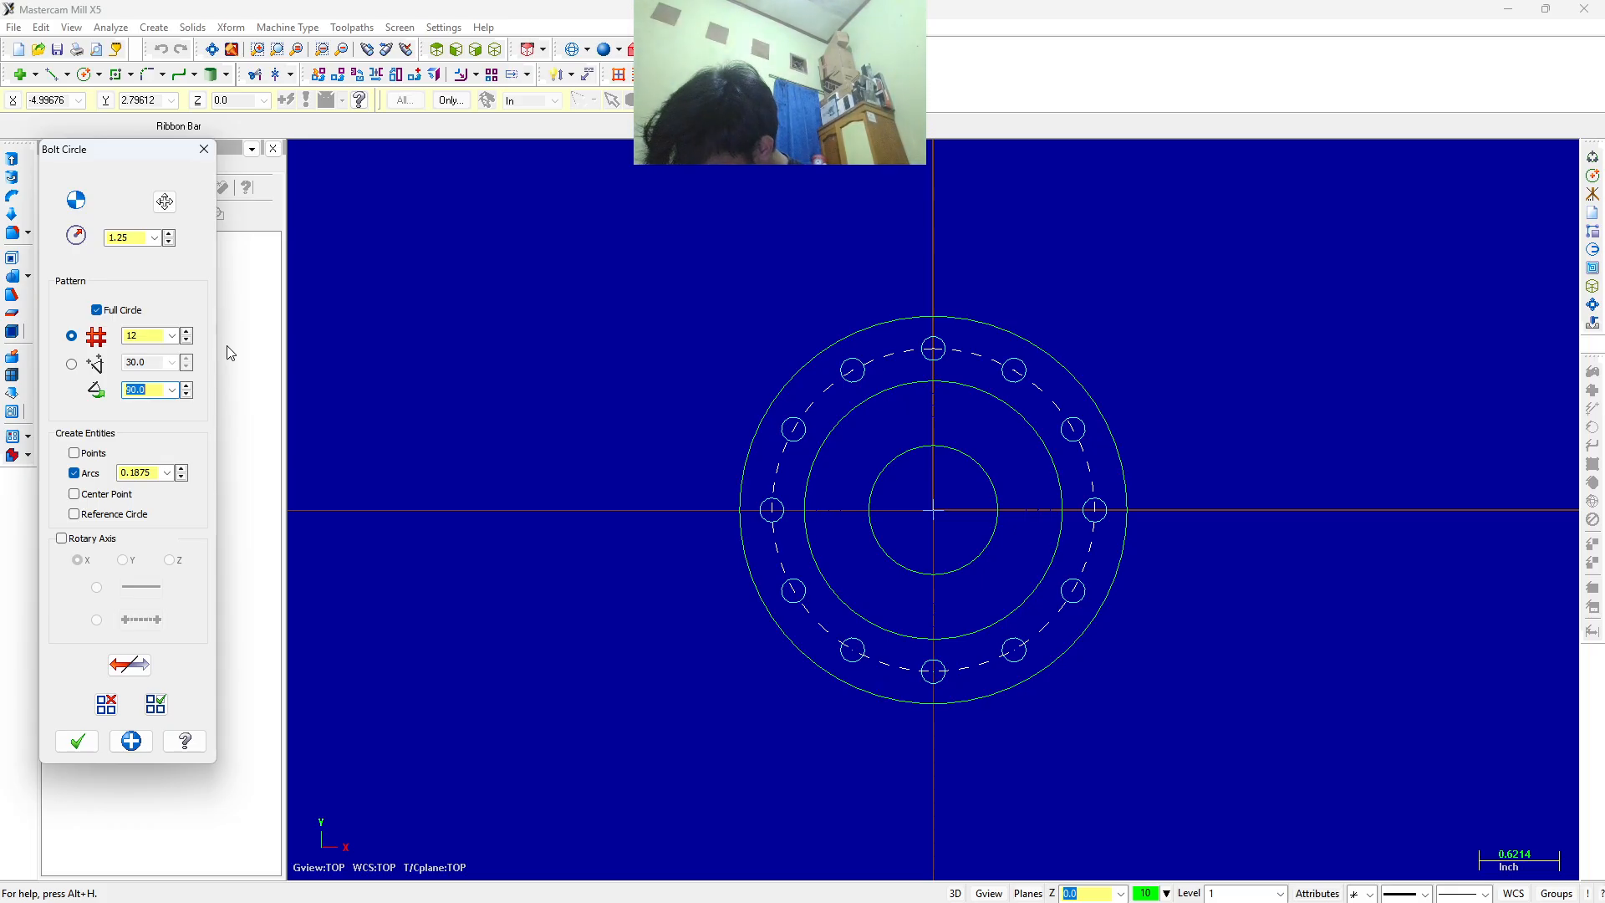
double_click(149, 470)
type("0.25")
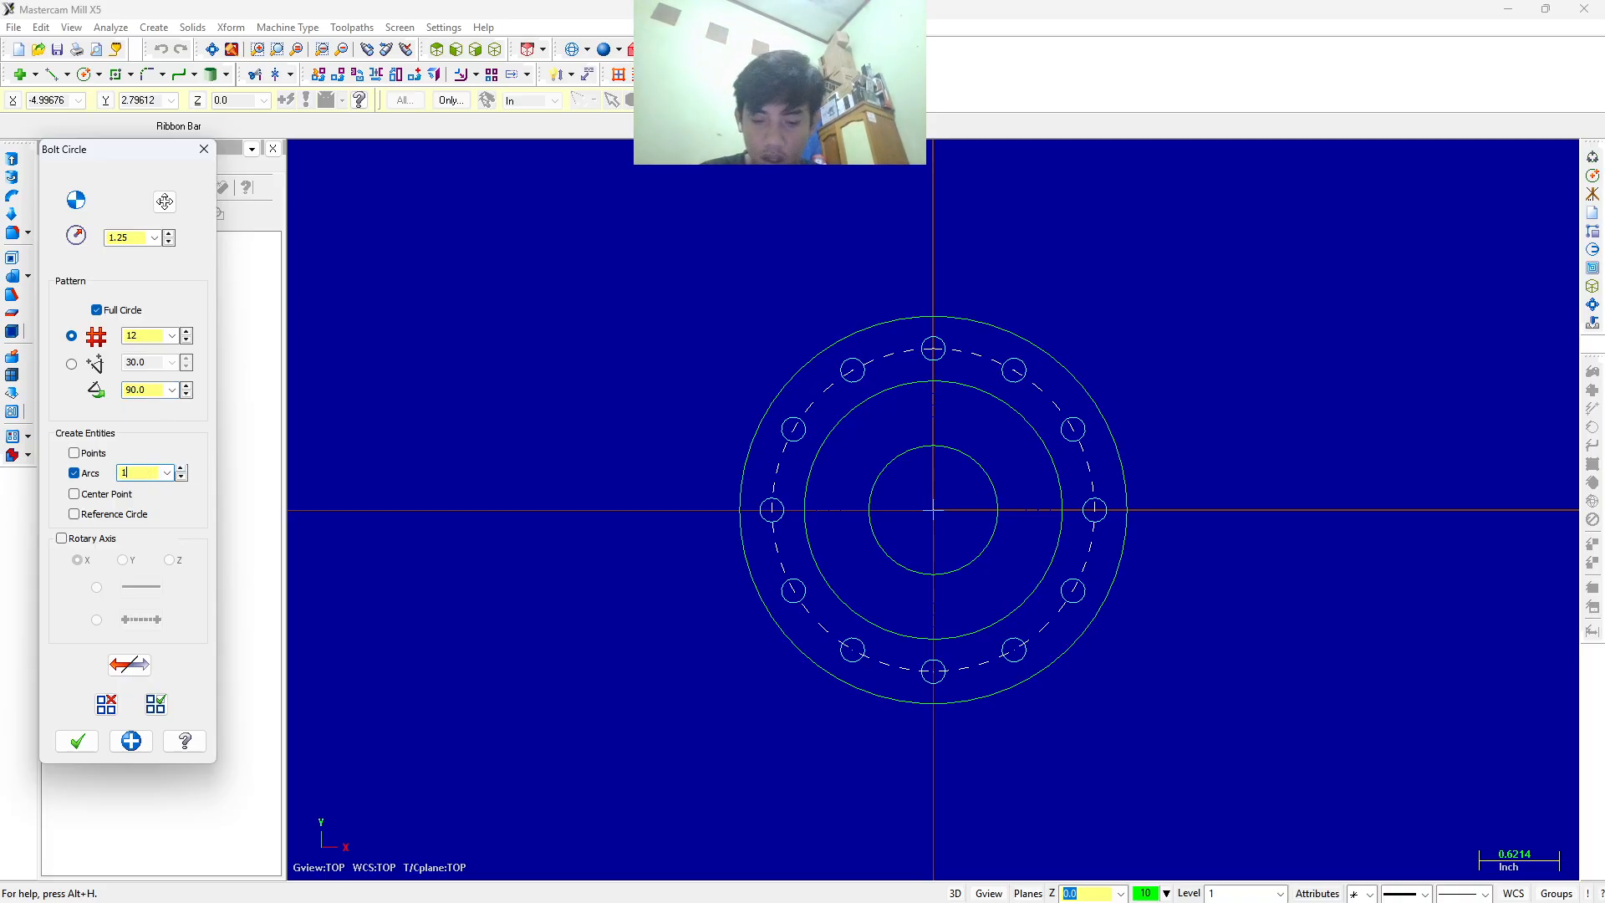
key("Tab")
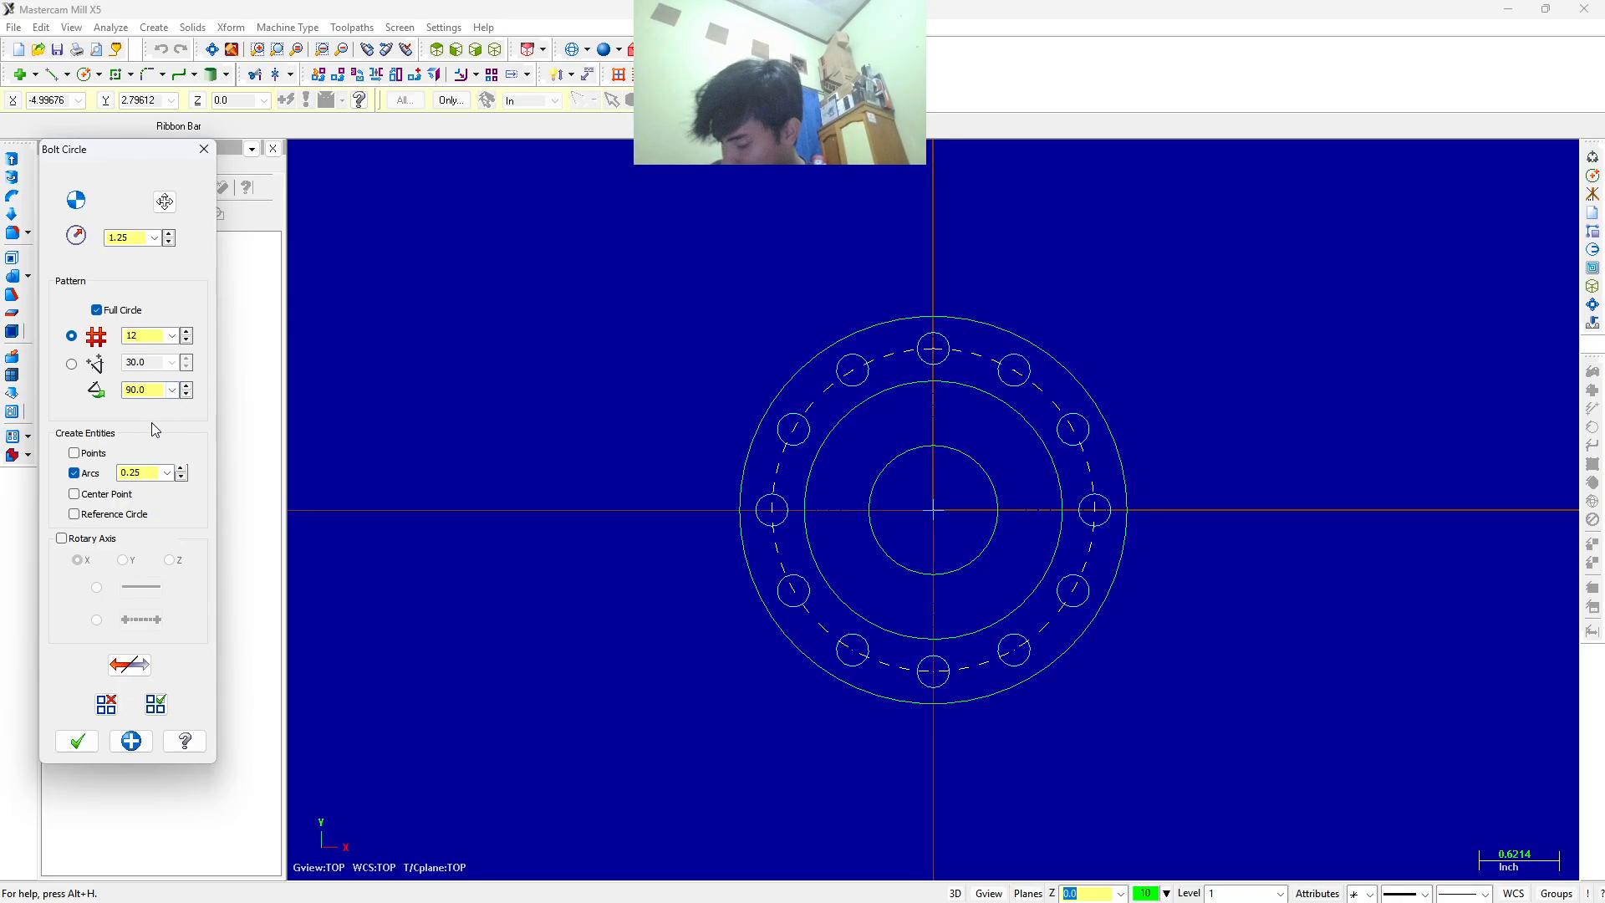
left_click(80, 750)
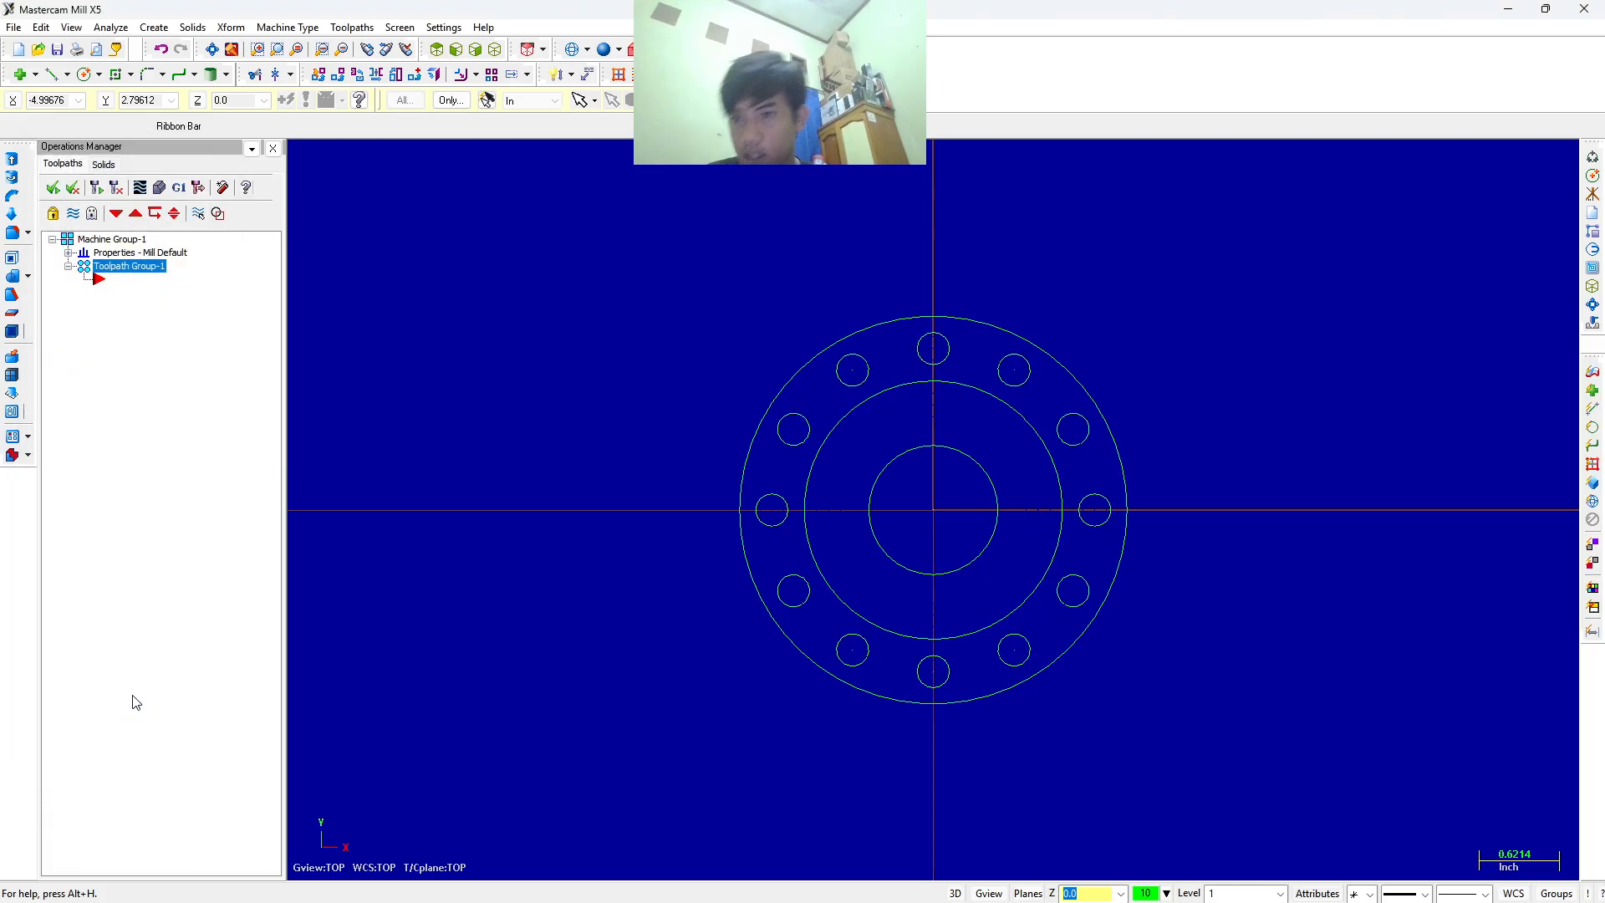
Draw a rectangle 5.5 inches wide and 3.0 inches high, starting from the bottom quadrant of the outermost circle.
left_click(117, 75)
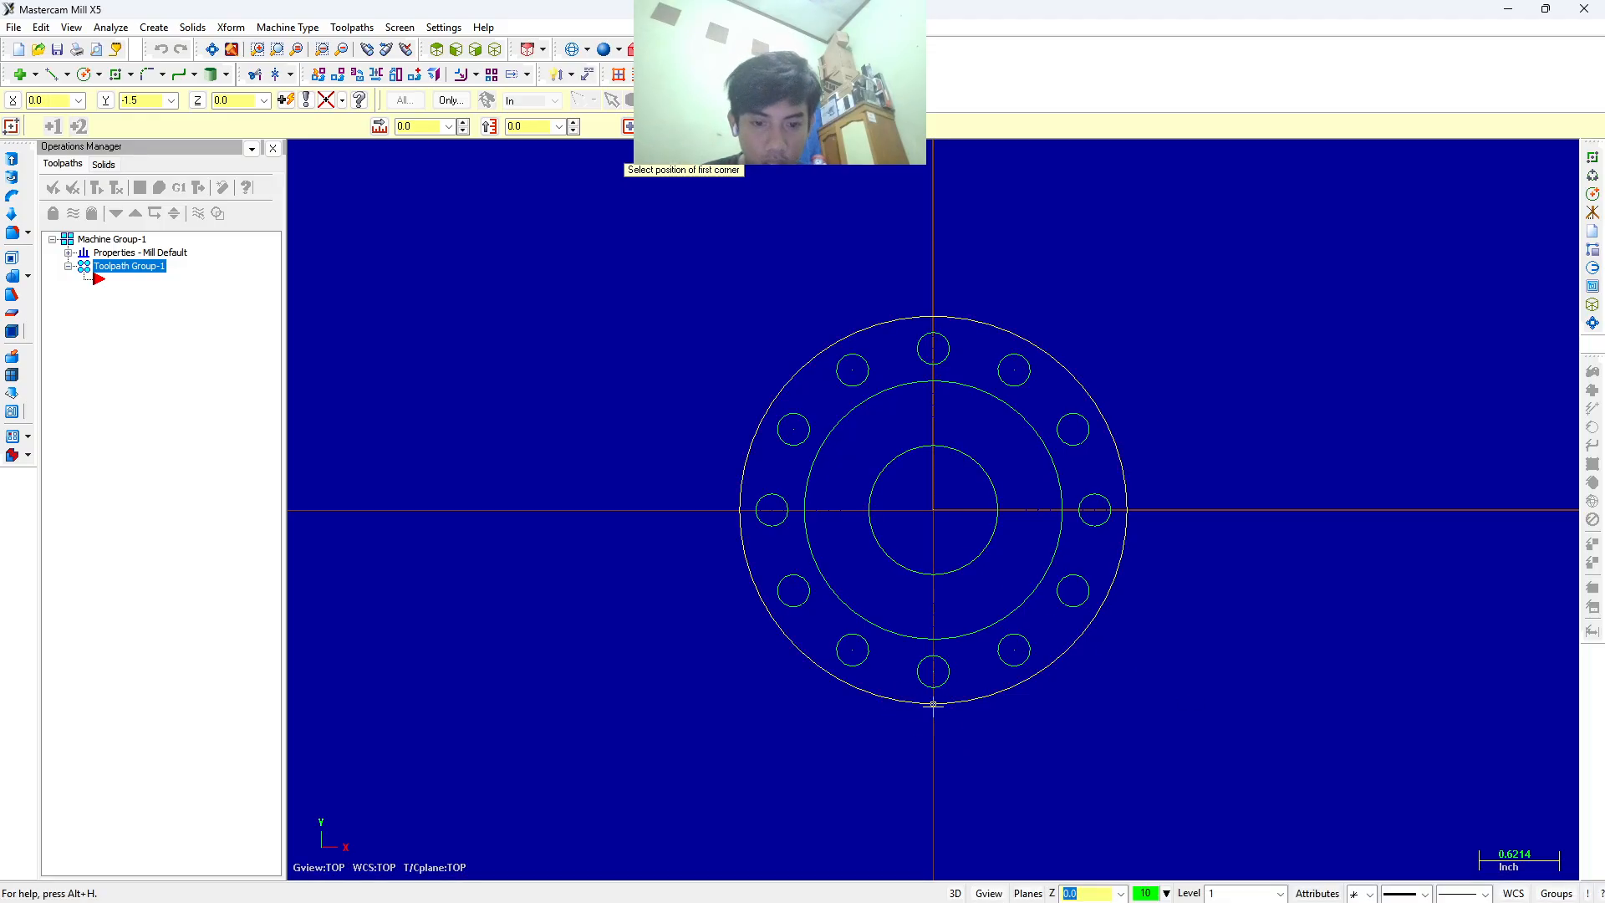
left_click(934, 707)
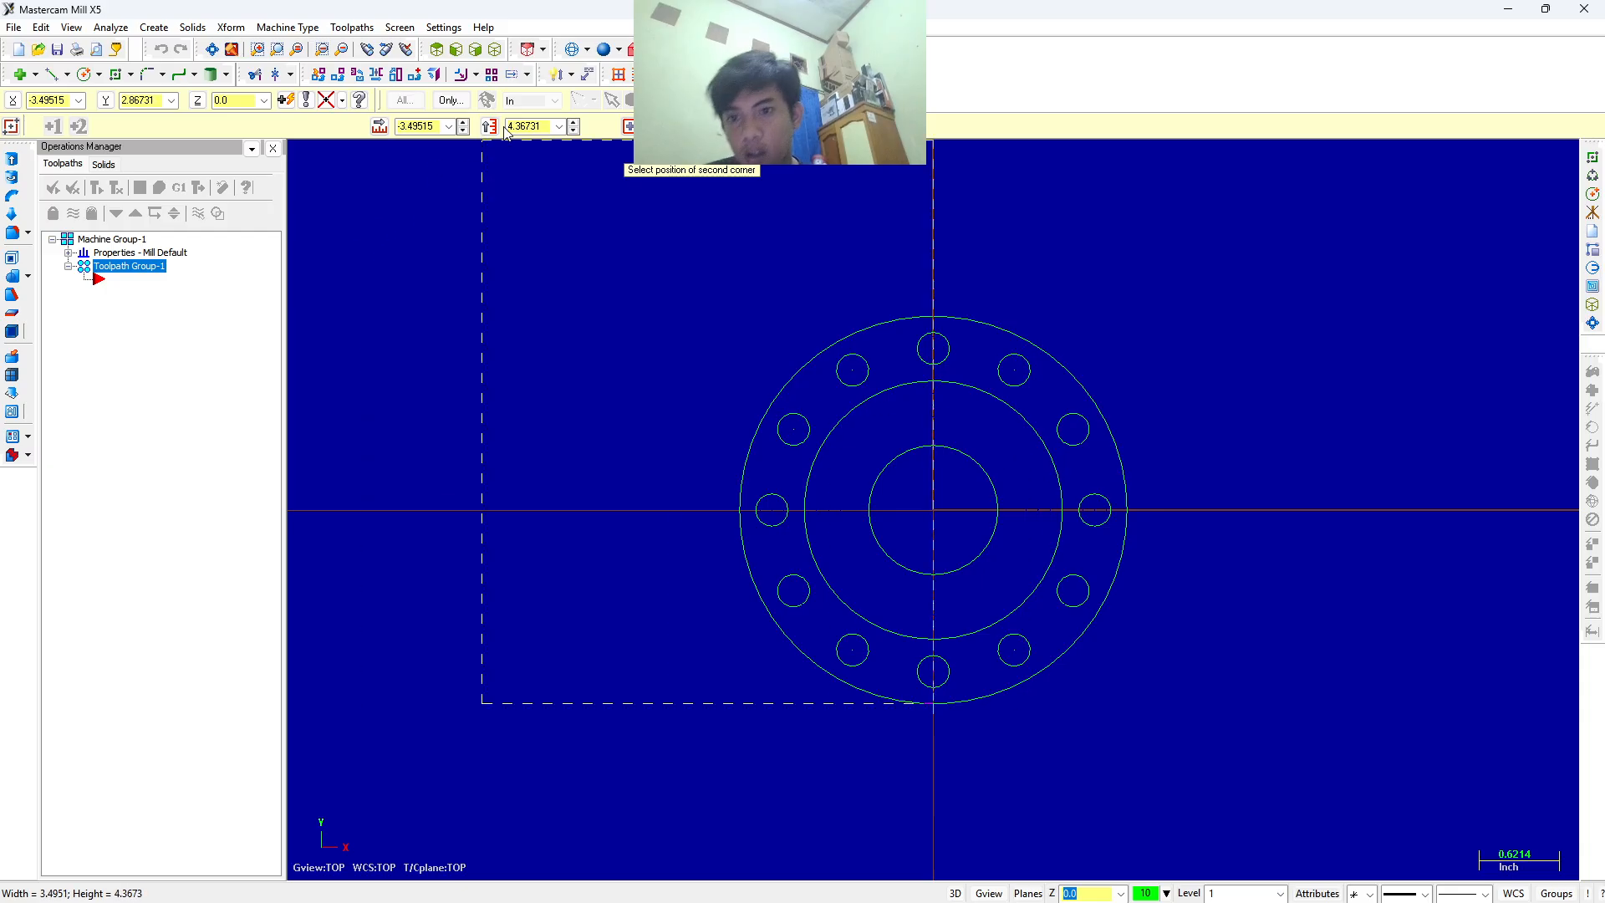
double_click(530, 127)
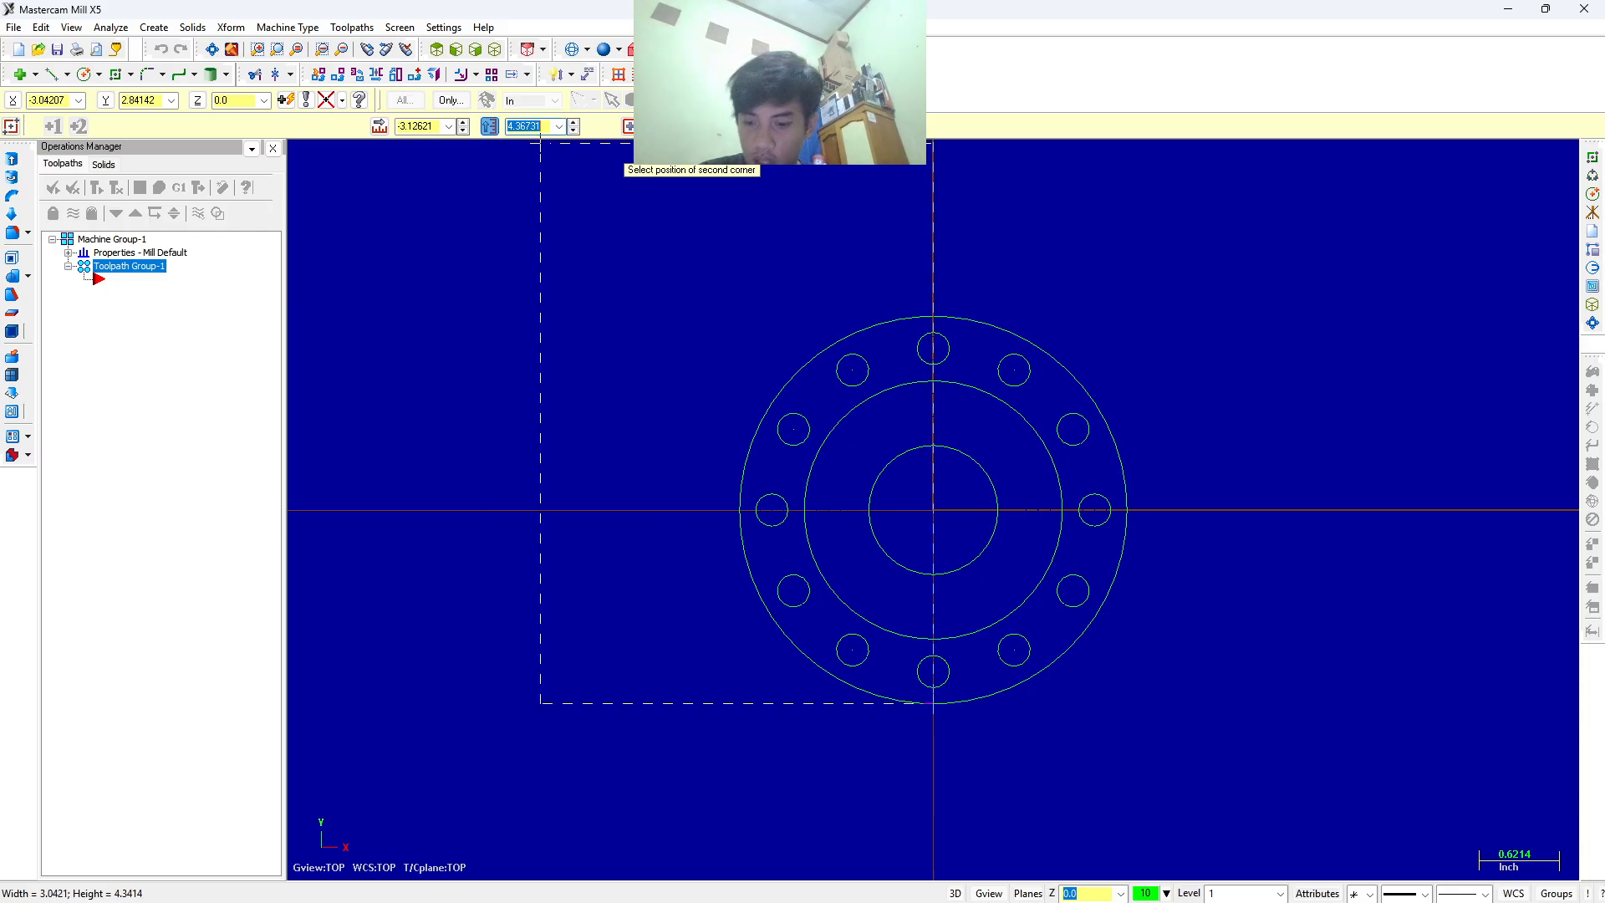
type("3")
key("Return")
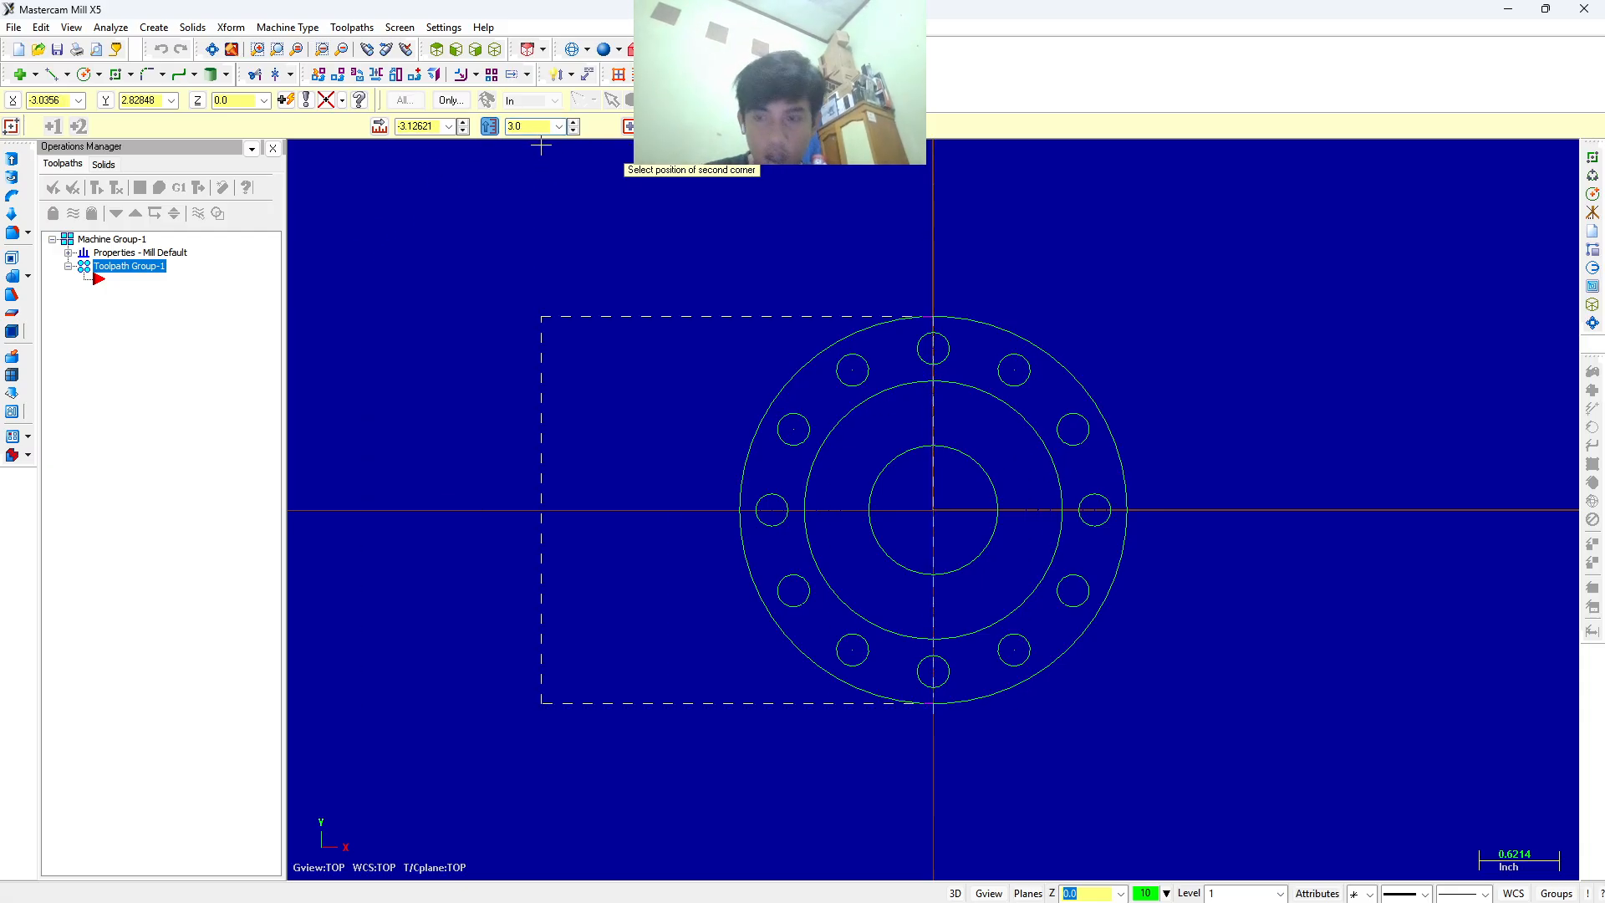
double_click(418, 126)
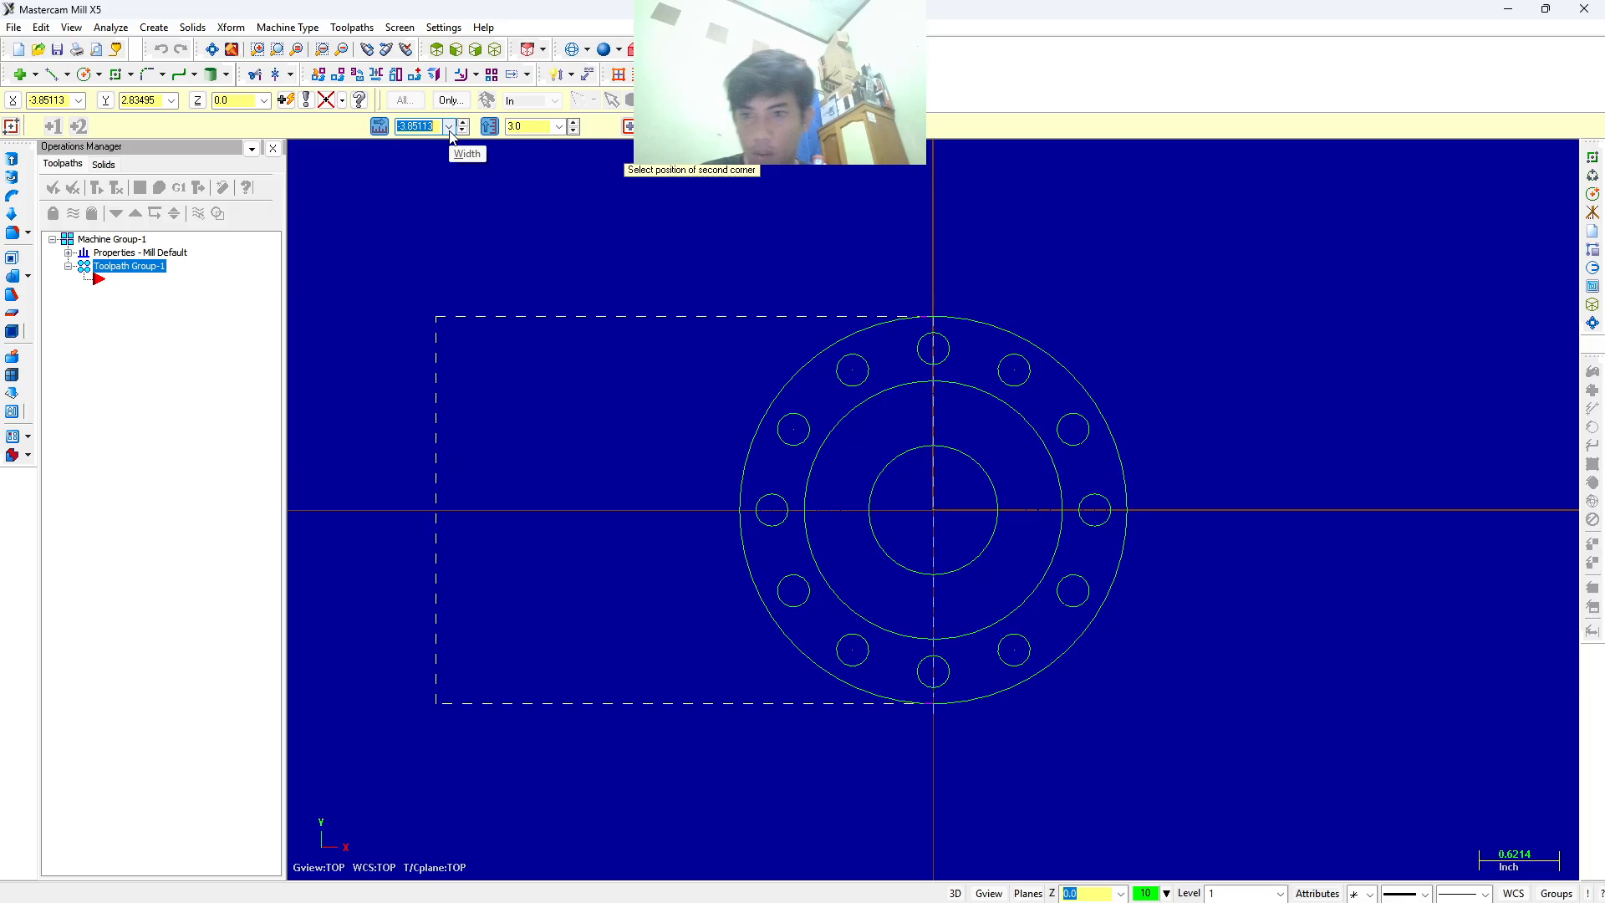
type("5.5")
key("Return")
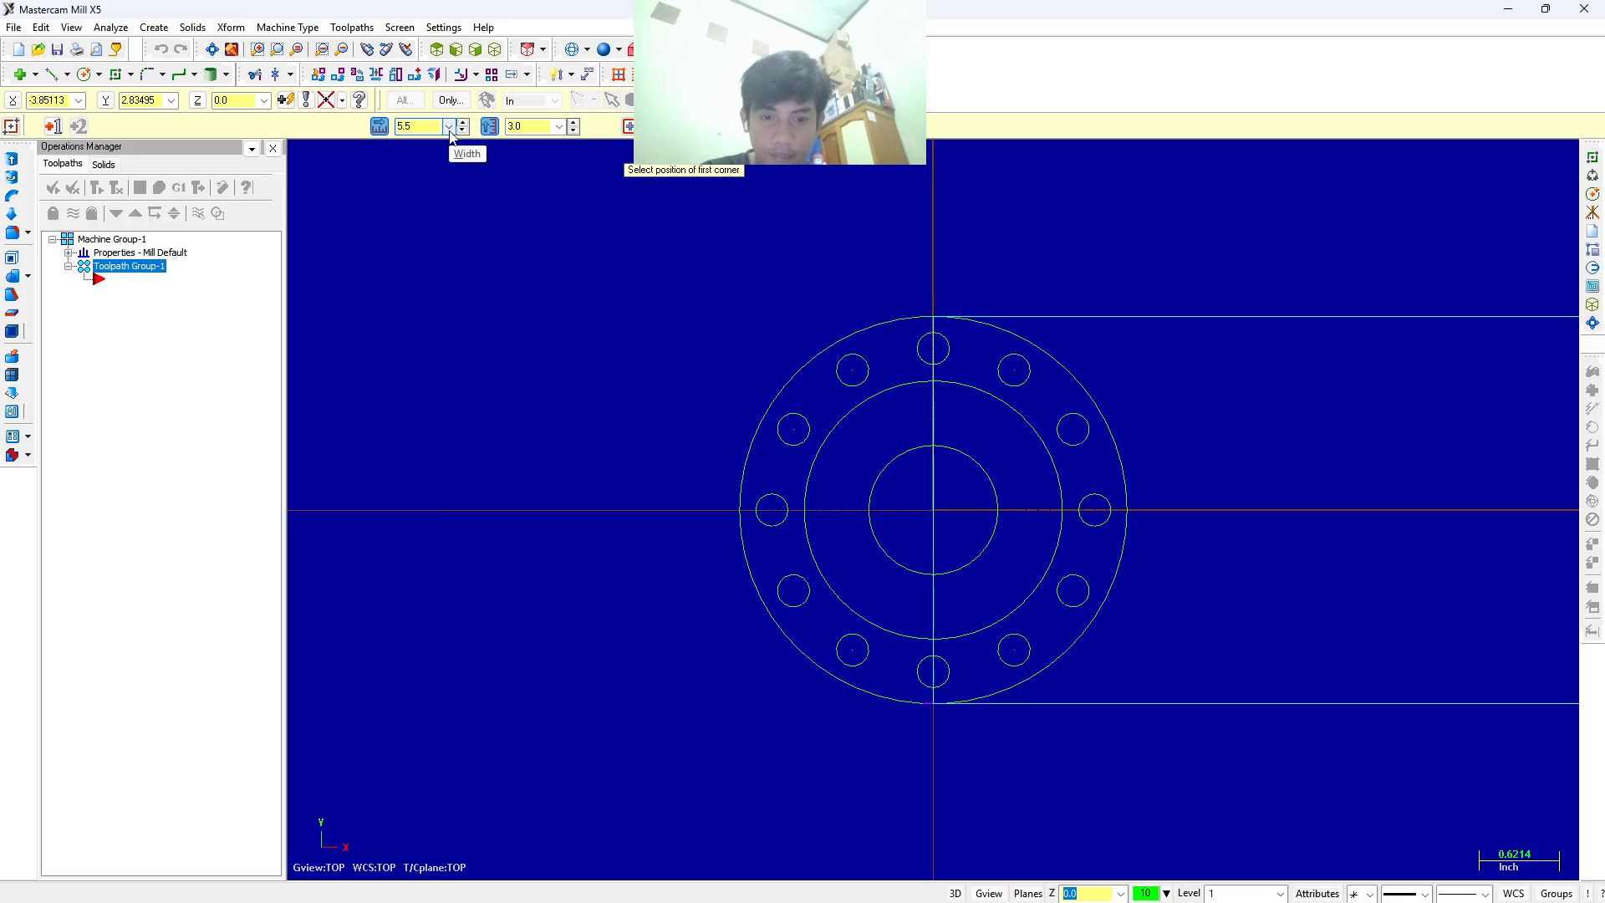
Set the width of the rectangle being drawn to 5.55 inches.
scroll(1378, 326, "down", 2)
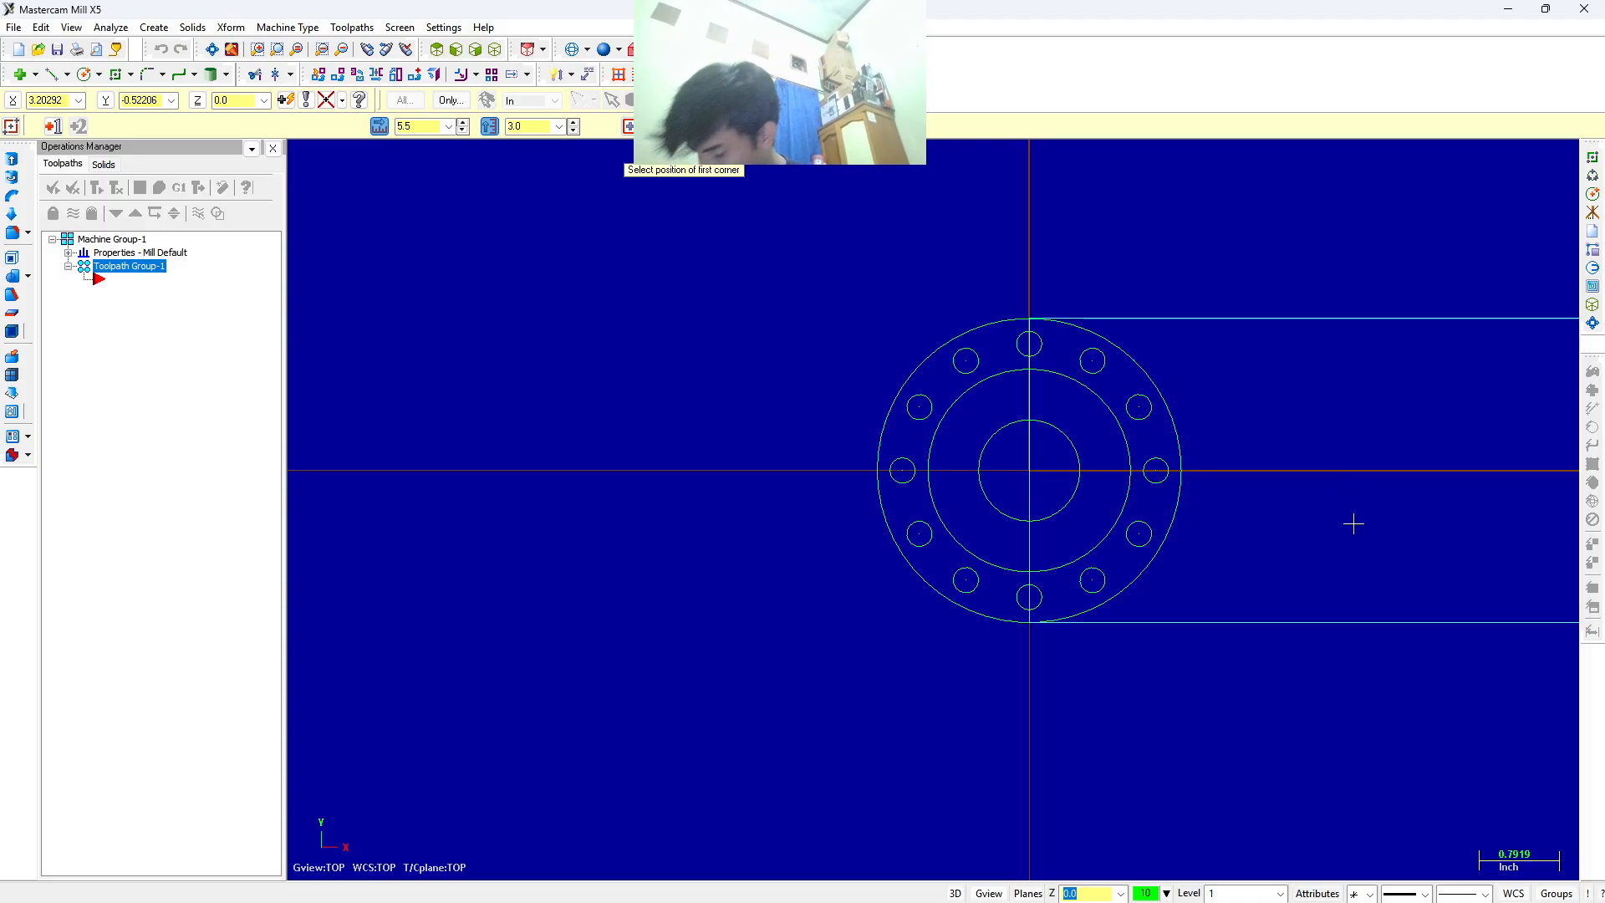
left_click(449, 126)
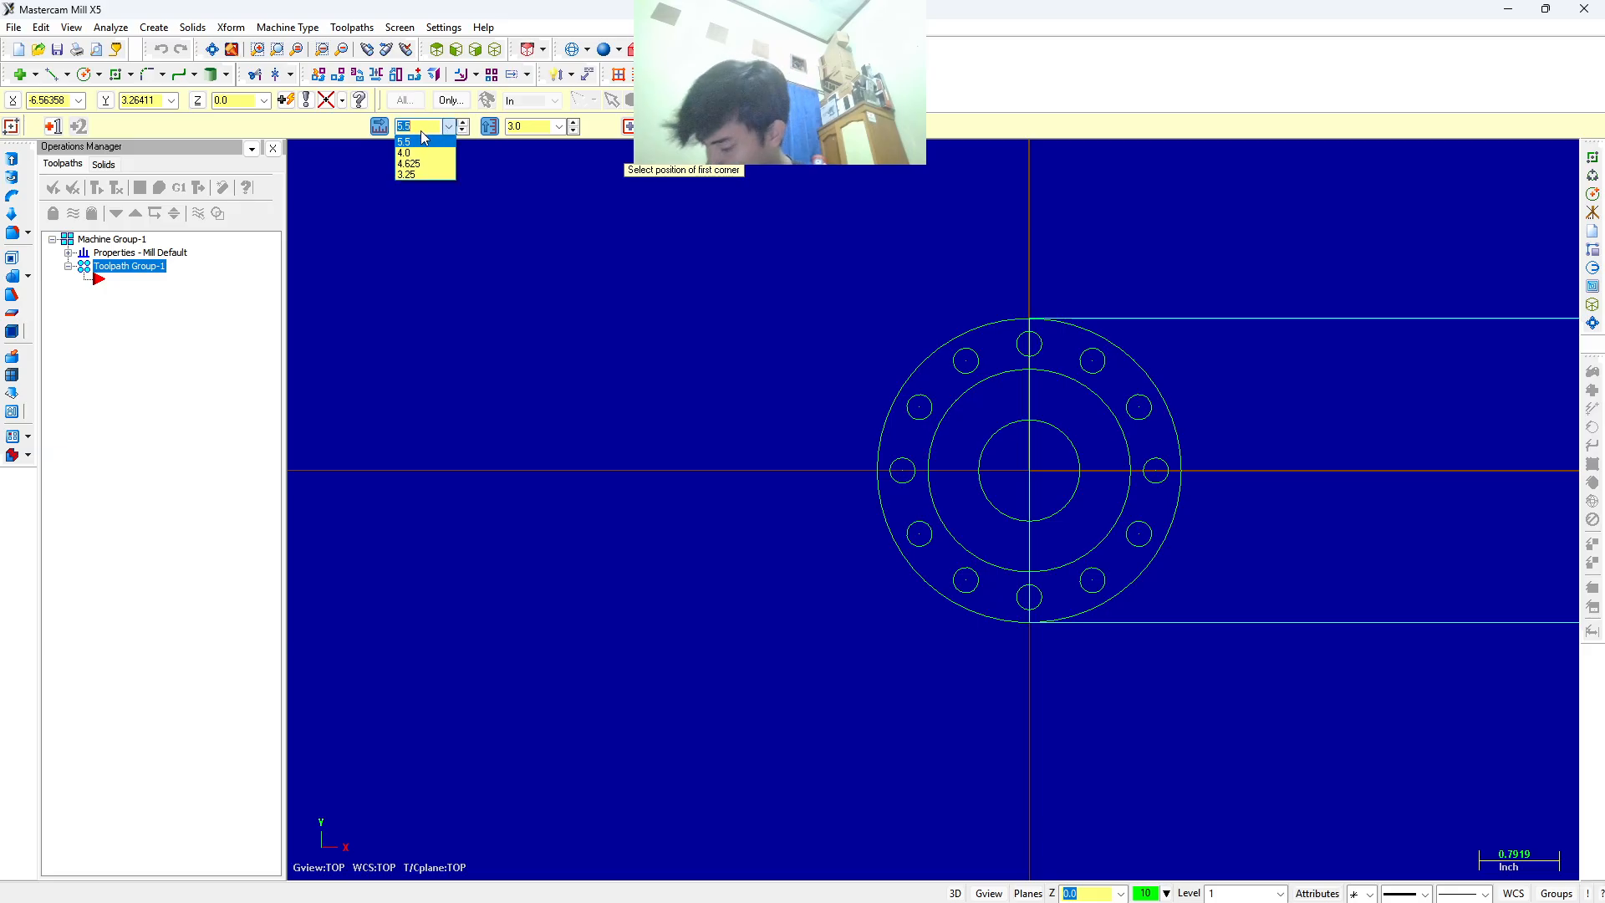
type("5")
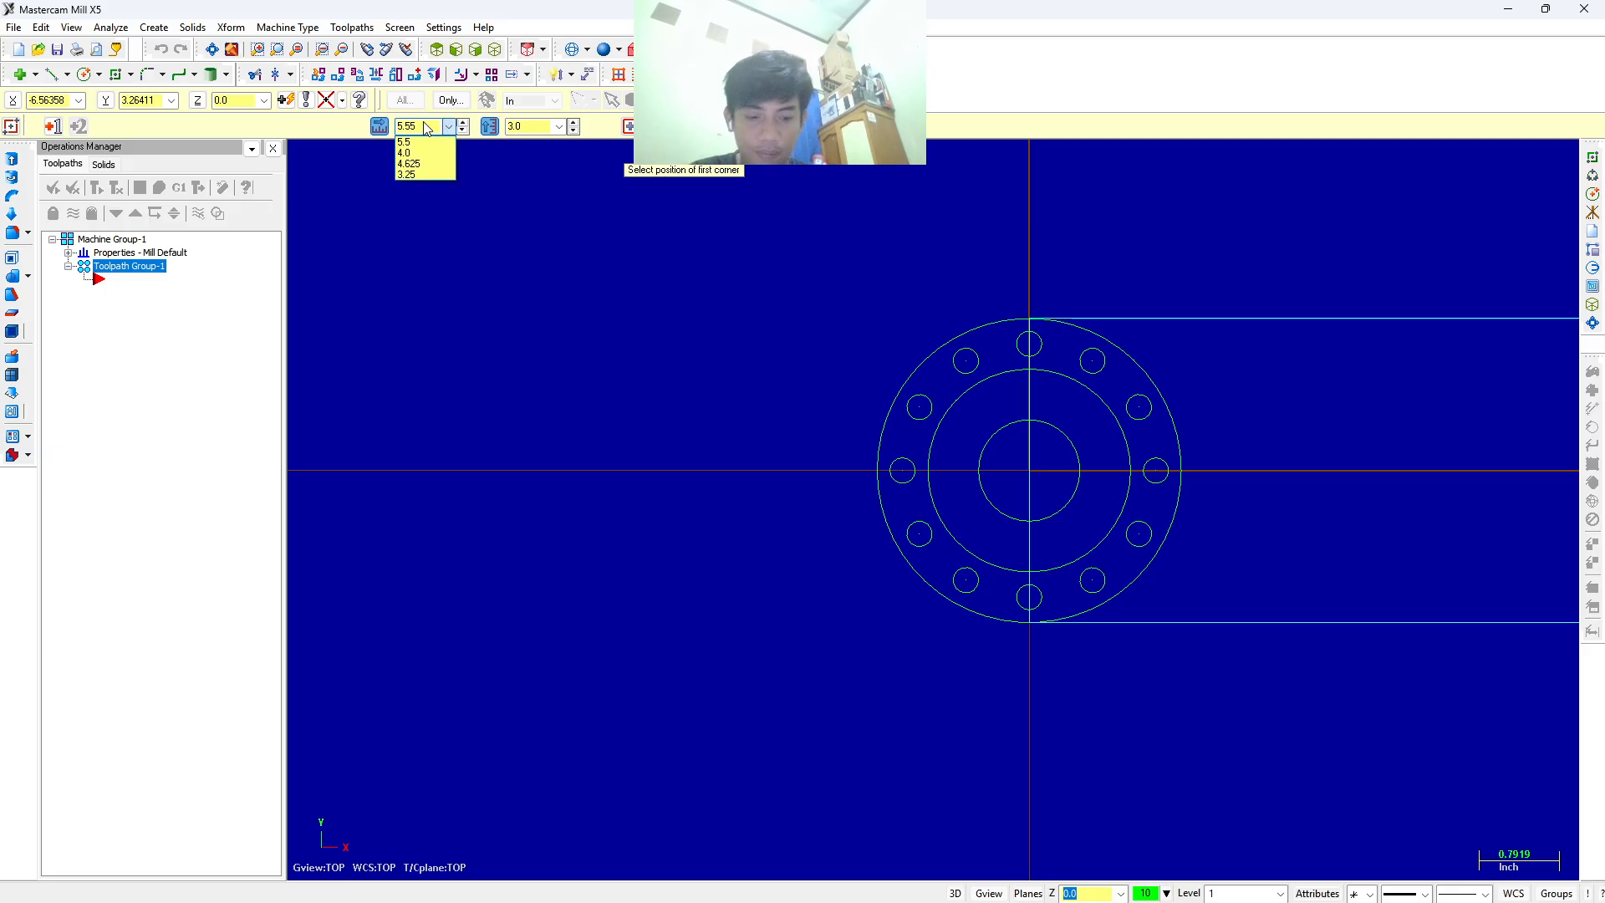
key("Return")
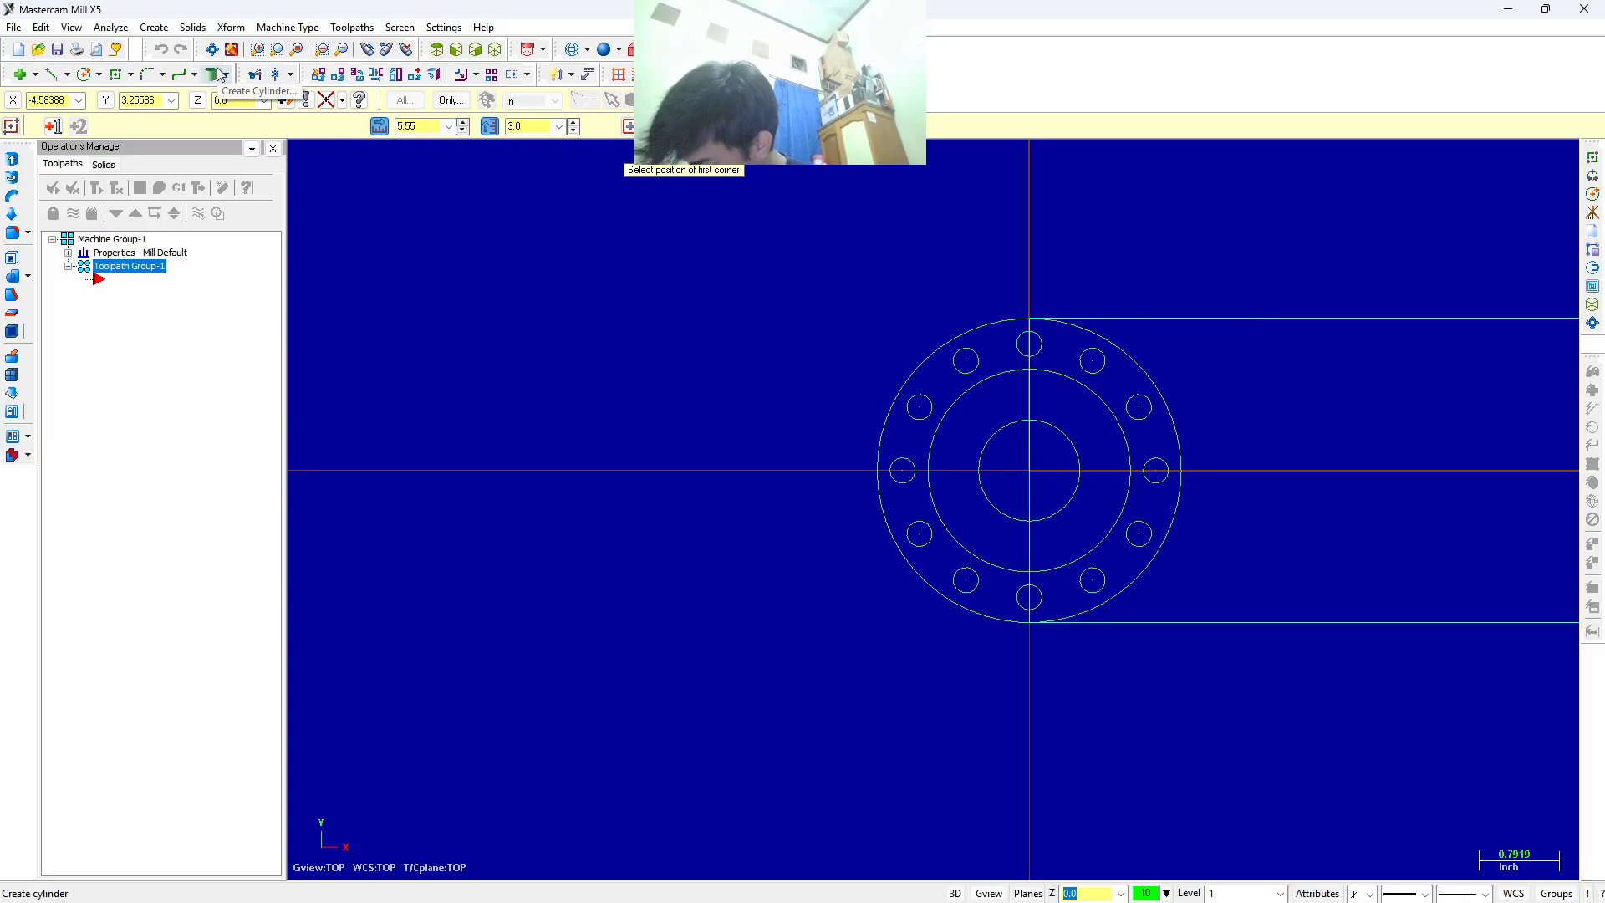
Set the rectangle's width to 5.25 inches and create the rectangle.
left_click(446, 126)
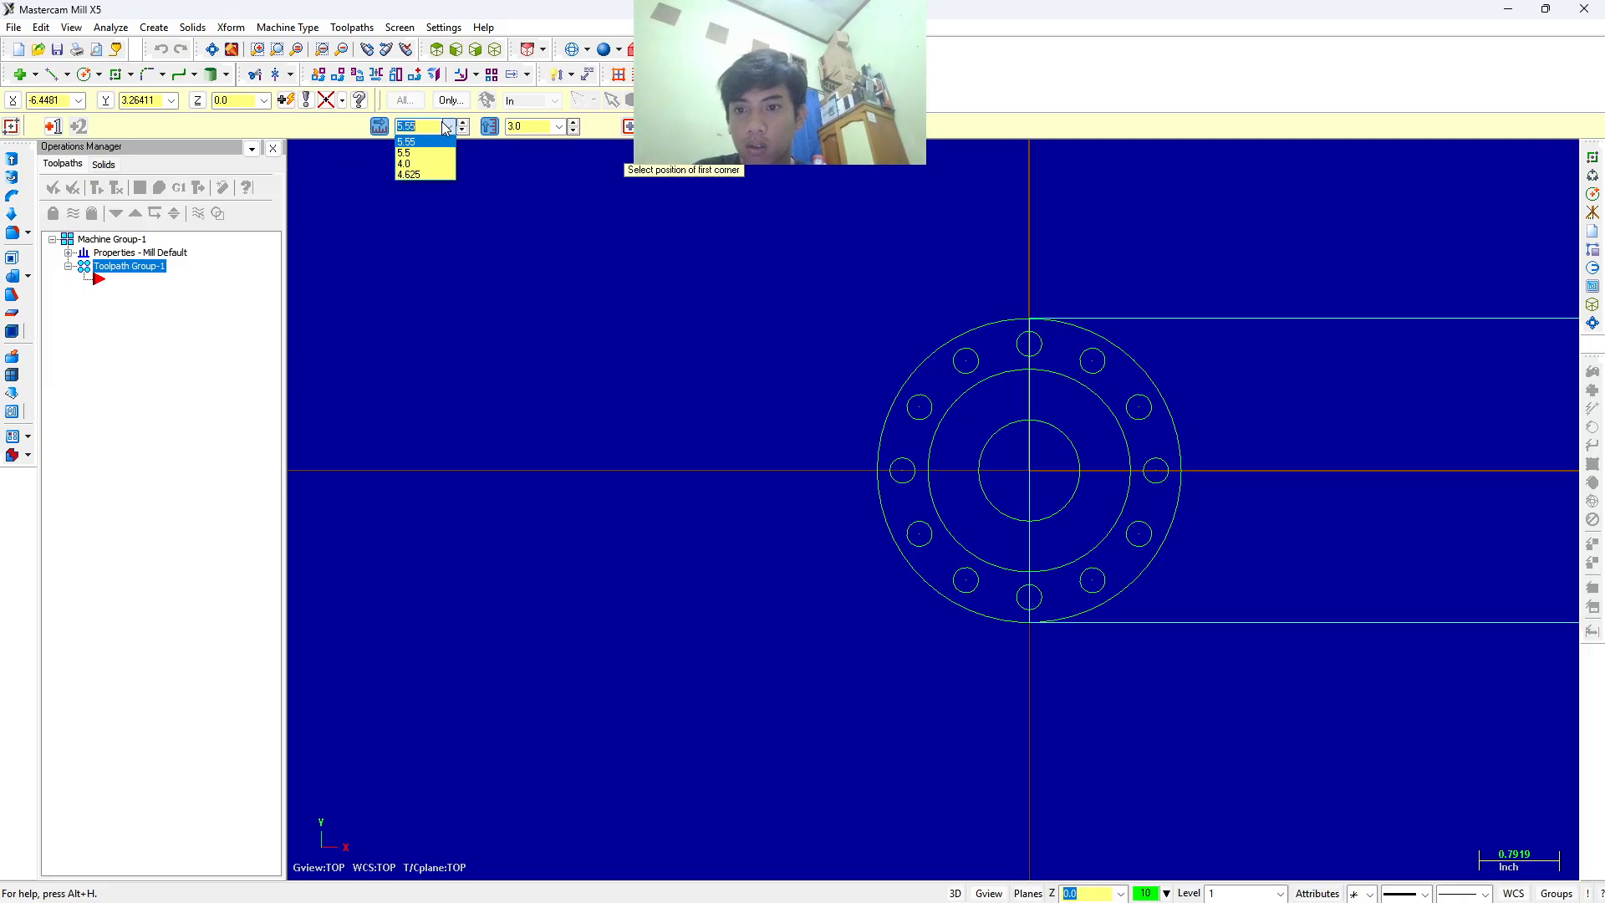
type("5")
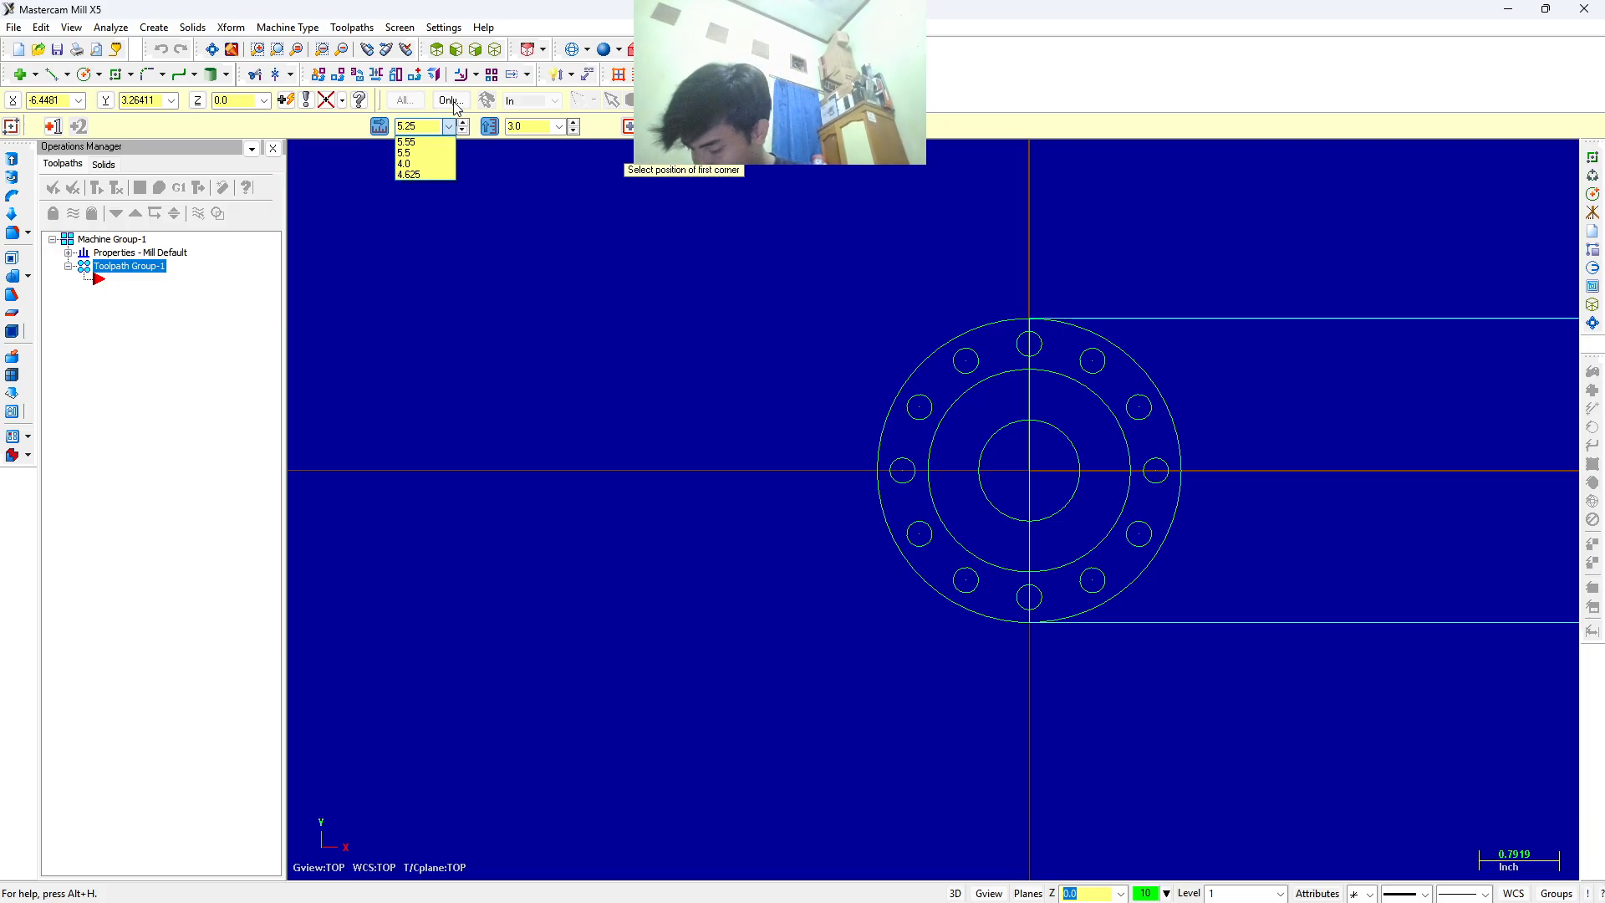
key("Return")
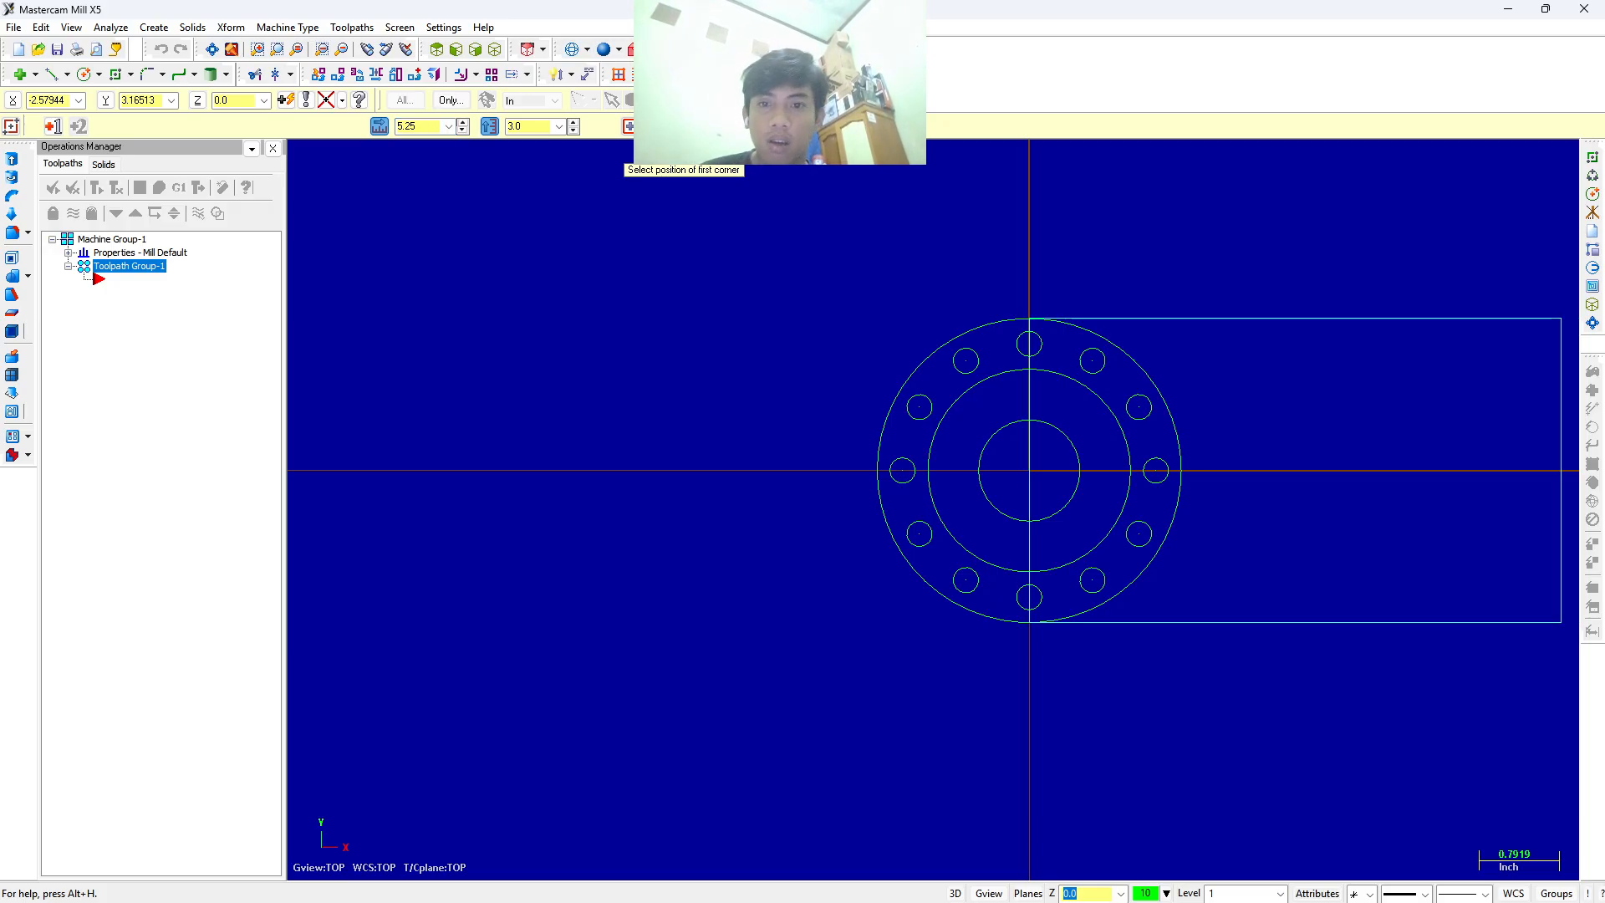
left_click(752, 126)
scroll(1312, 448, "down", 2)
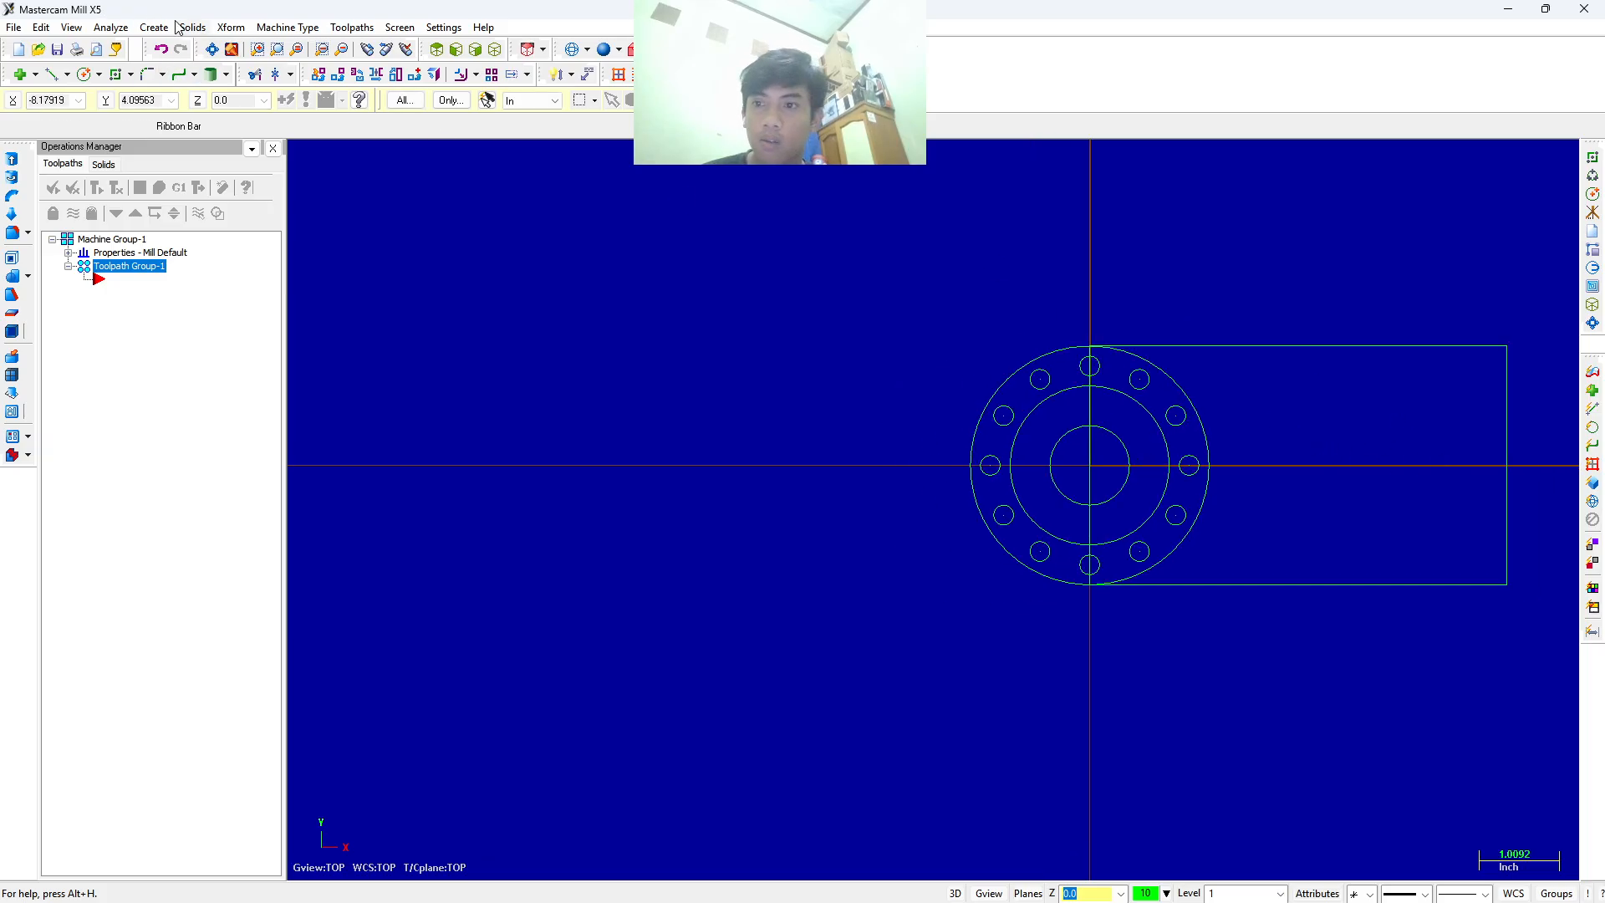
left_click(213, 50)
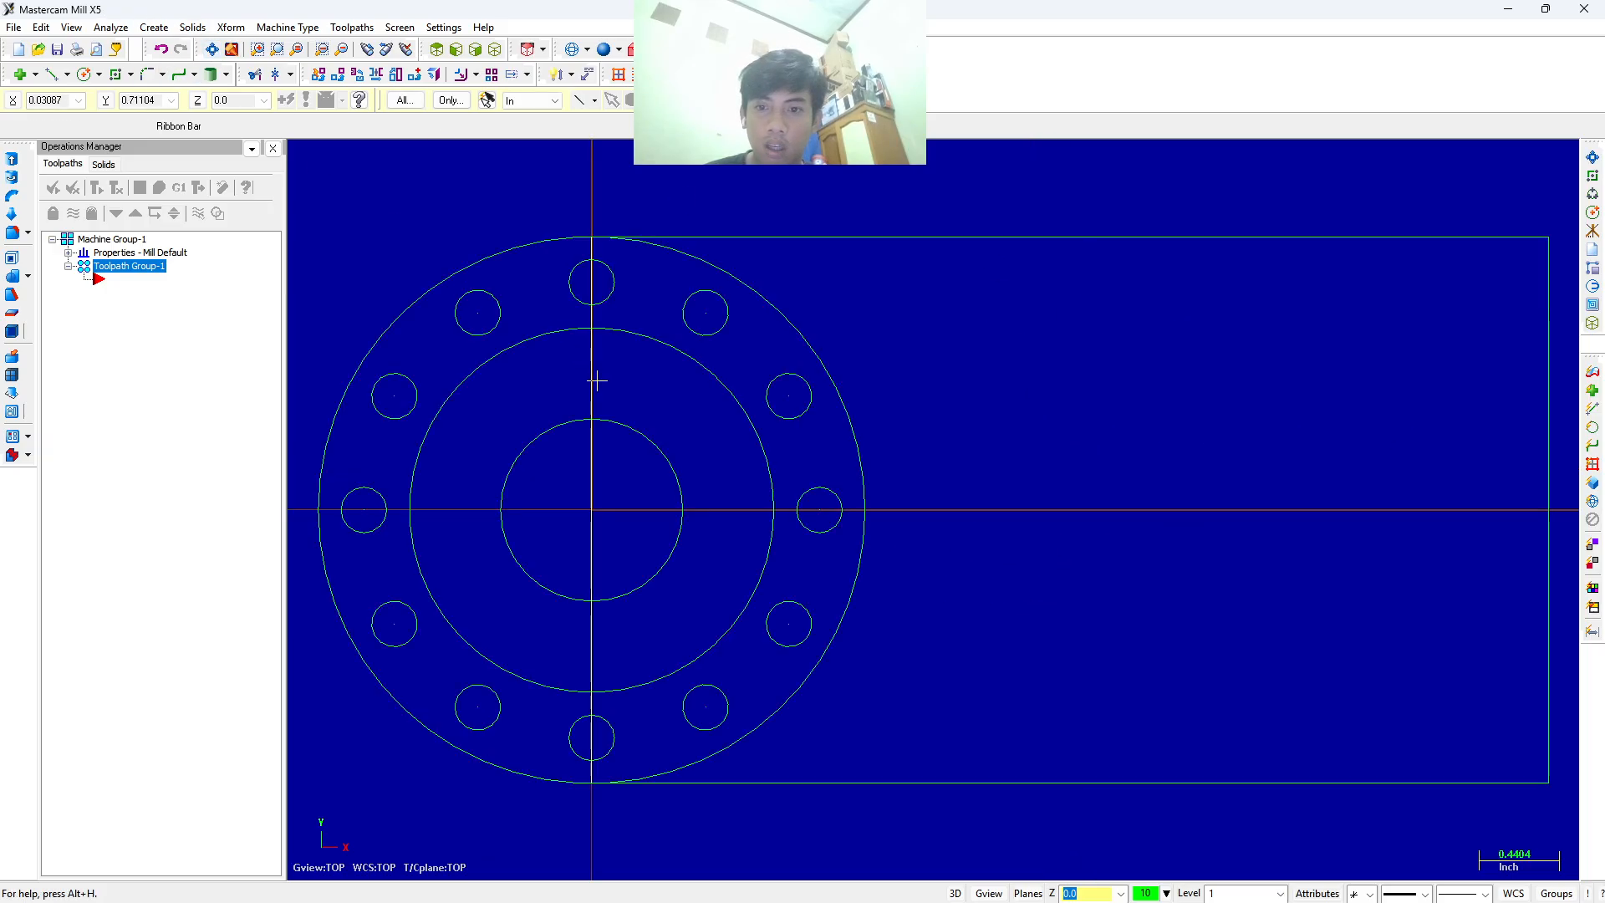
scroll(596, 381, "down", 1)
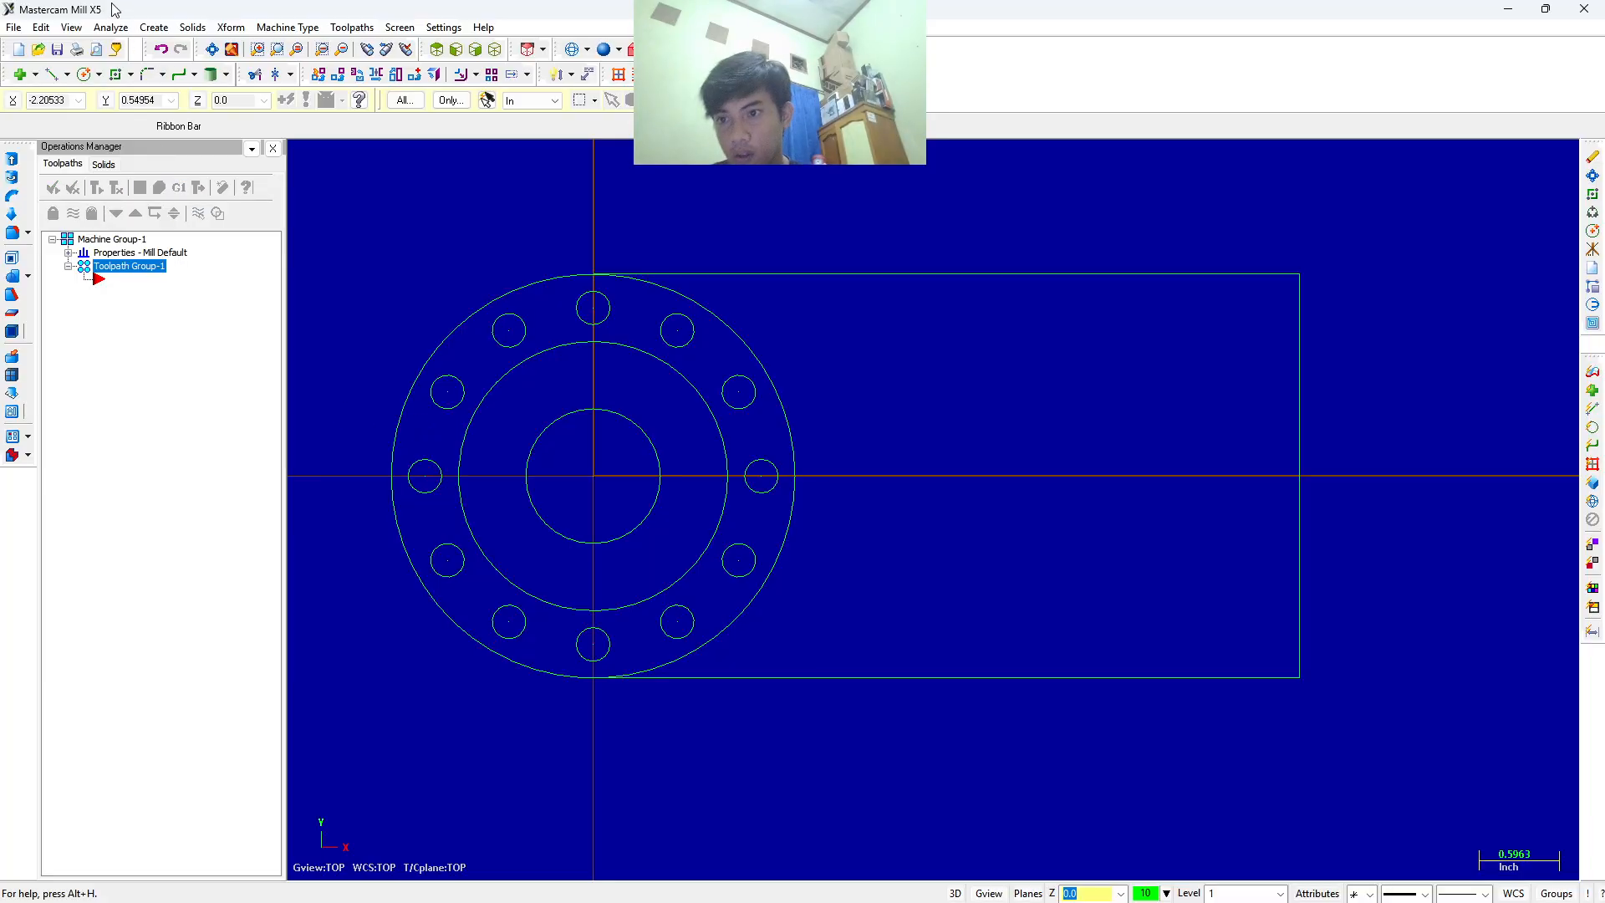
left_click(84, 75)
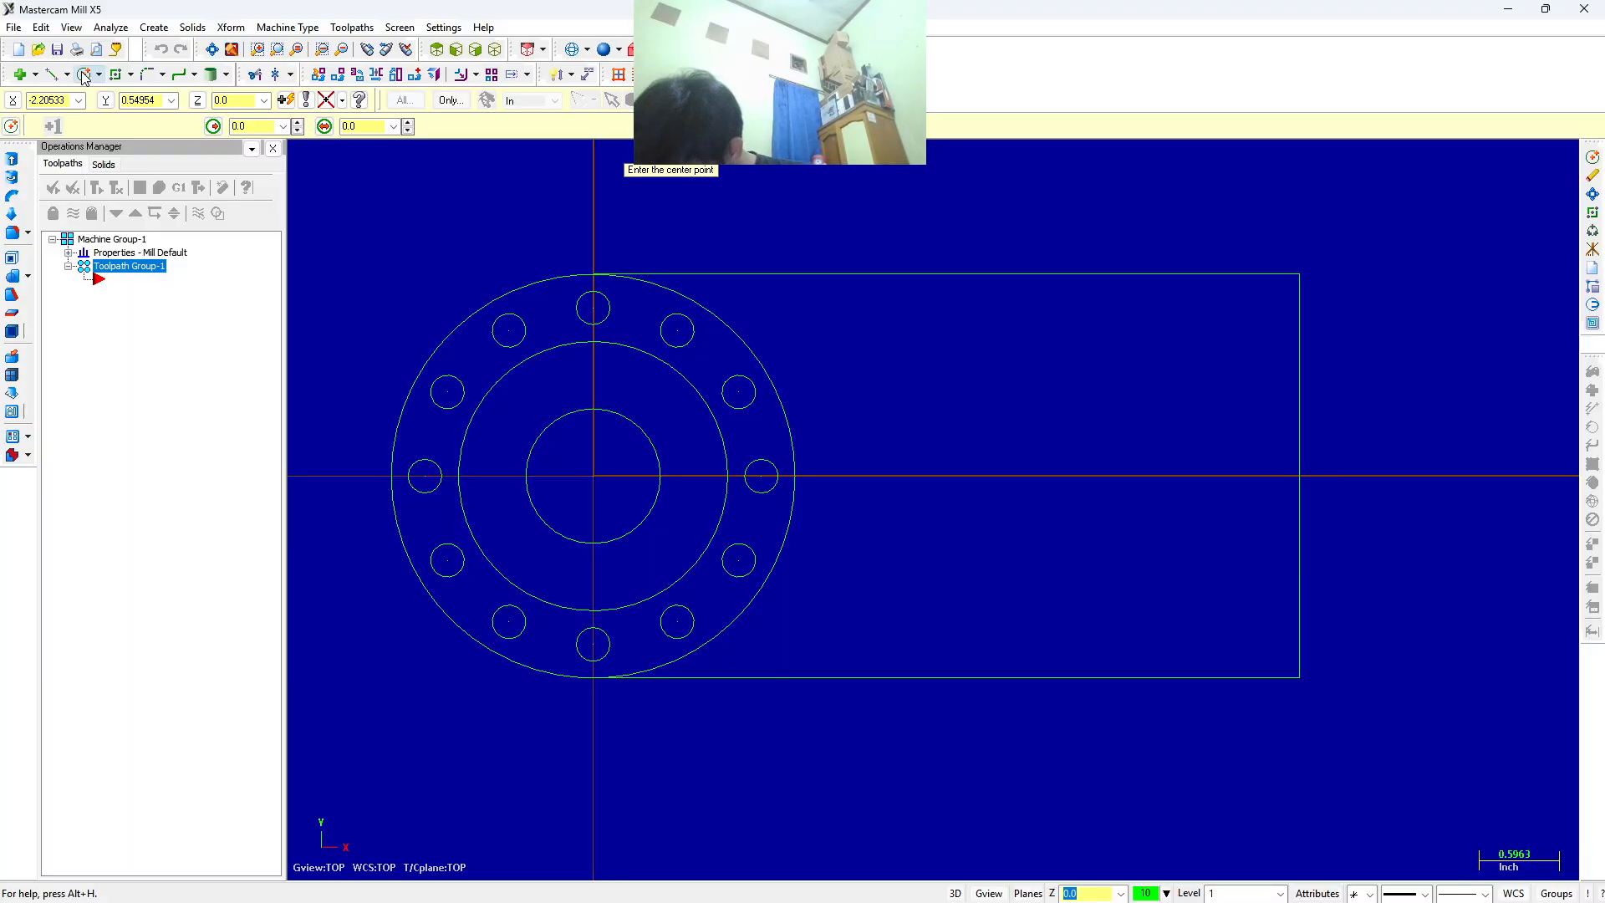
type("5")
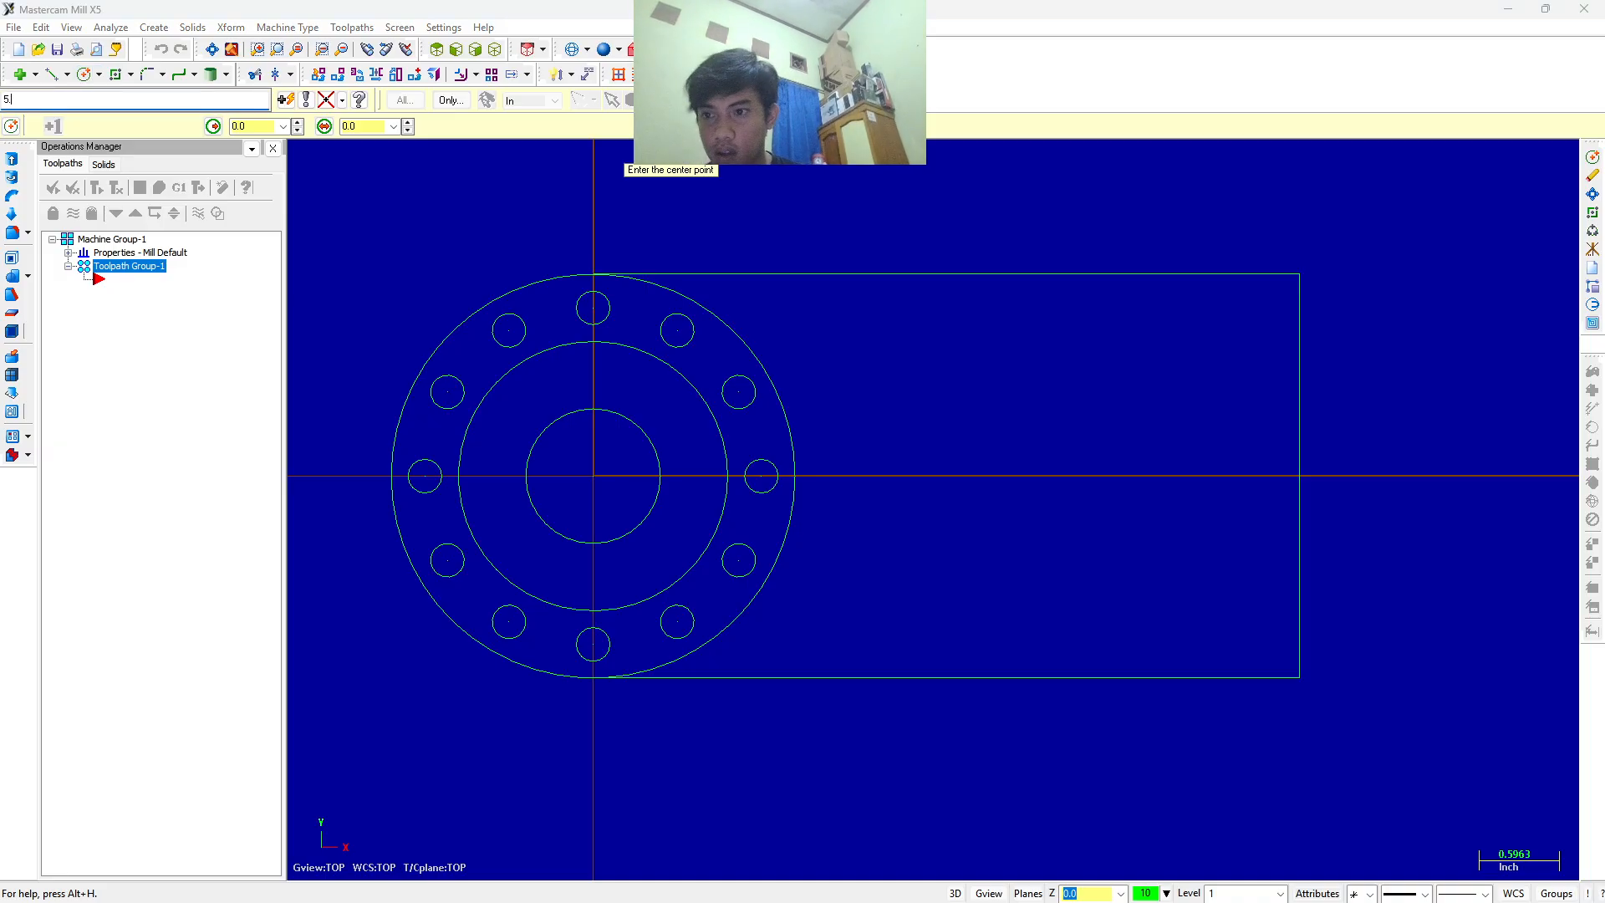
type(".525-")
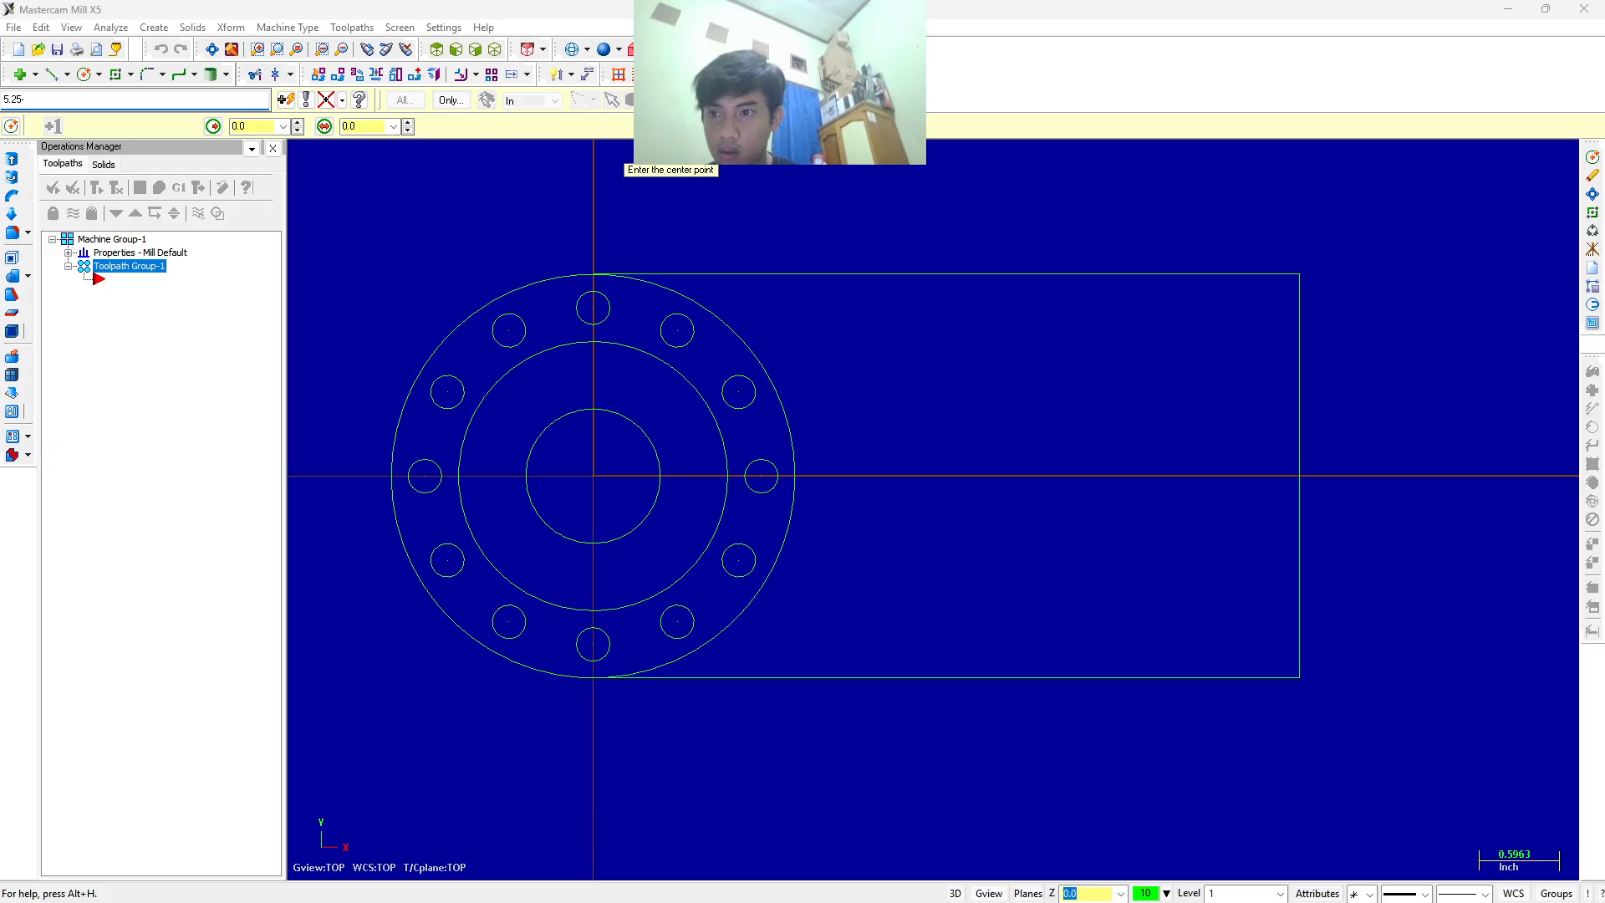
type("0.5")
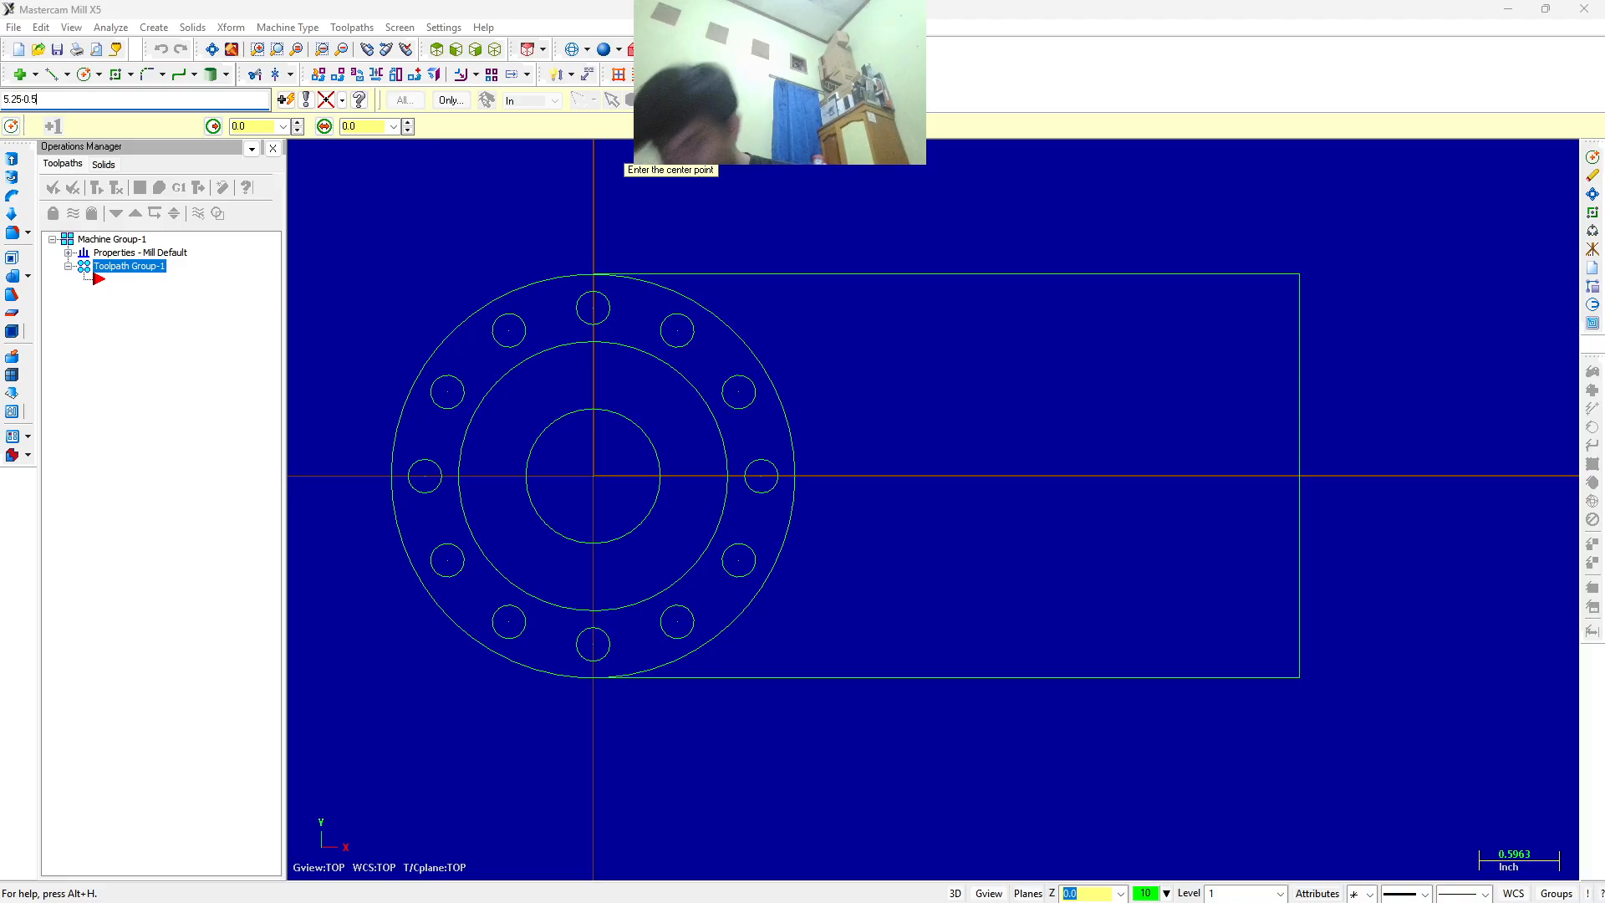
type(",")
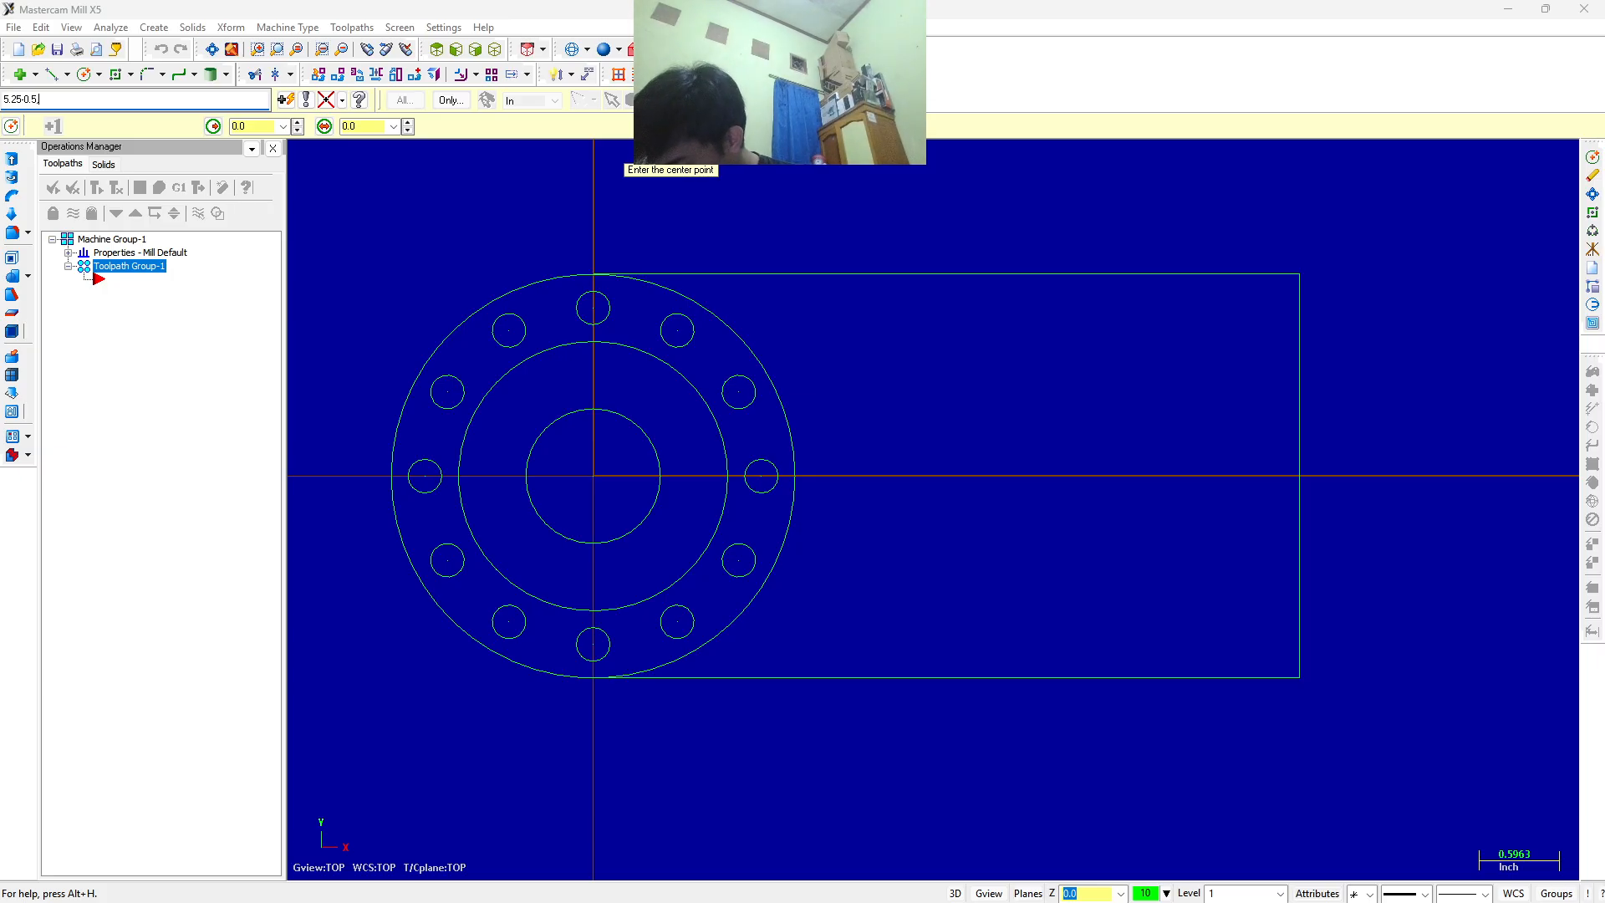
key("Escape")
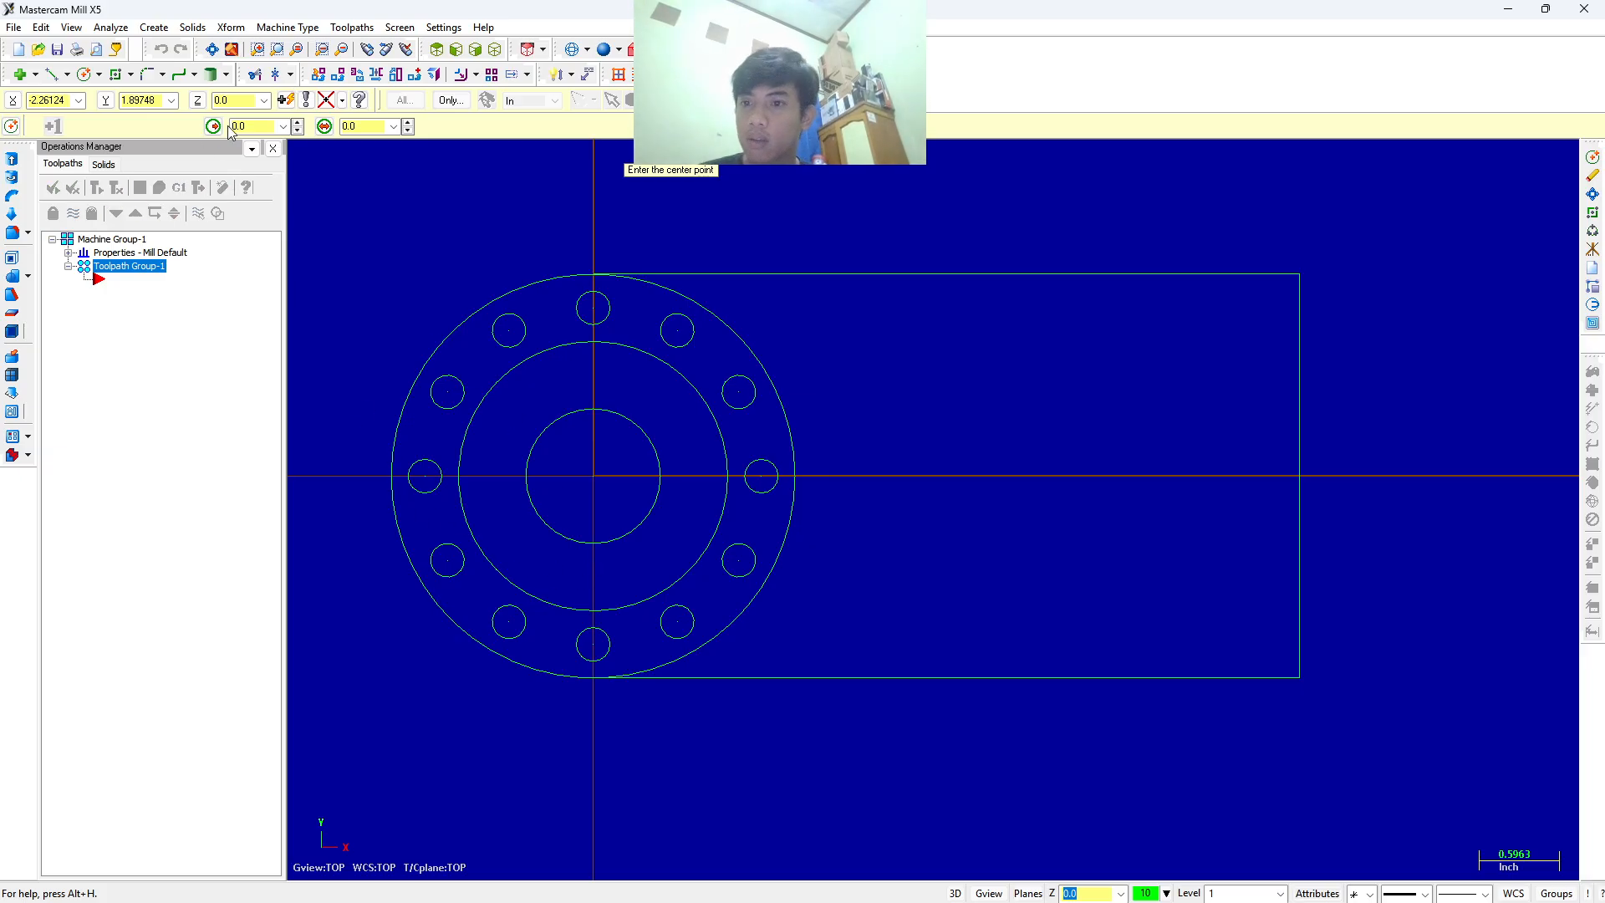
Try to draw a circle centred at X 5.25-0.5, Y 0, and undo it.
double_click(52, 100)
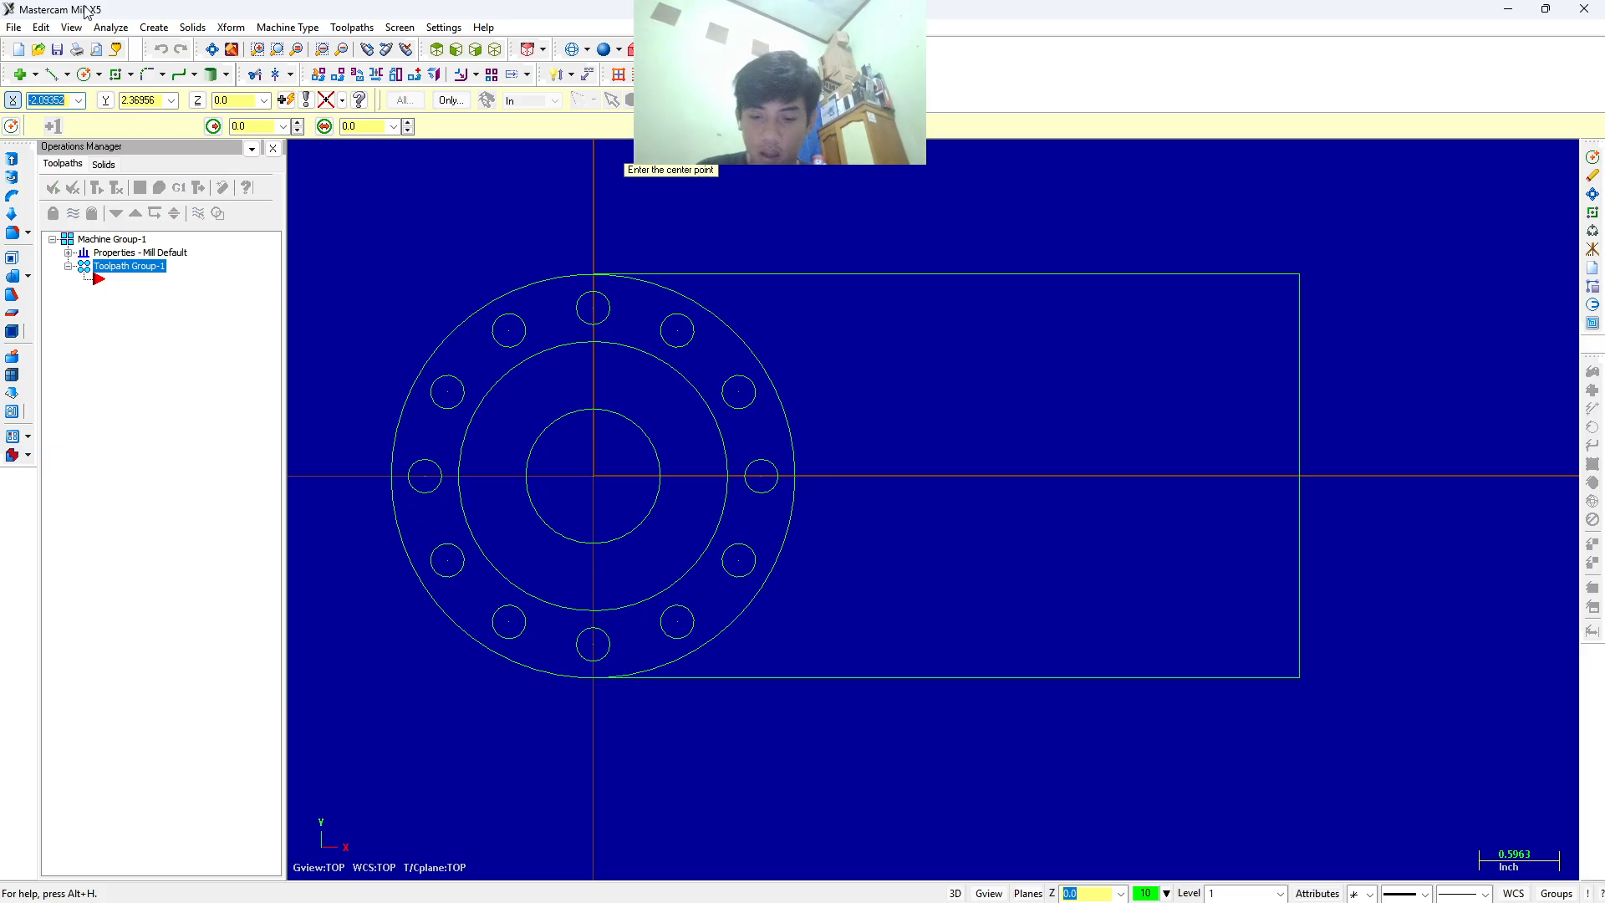
type("5.25-0.5")
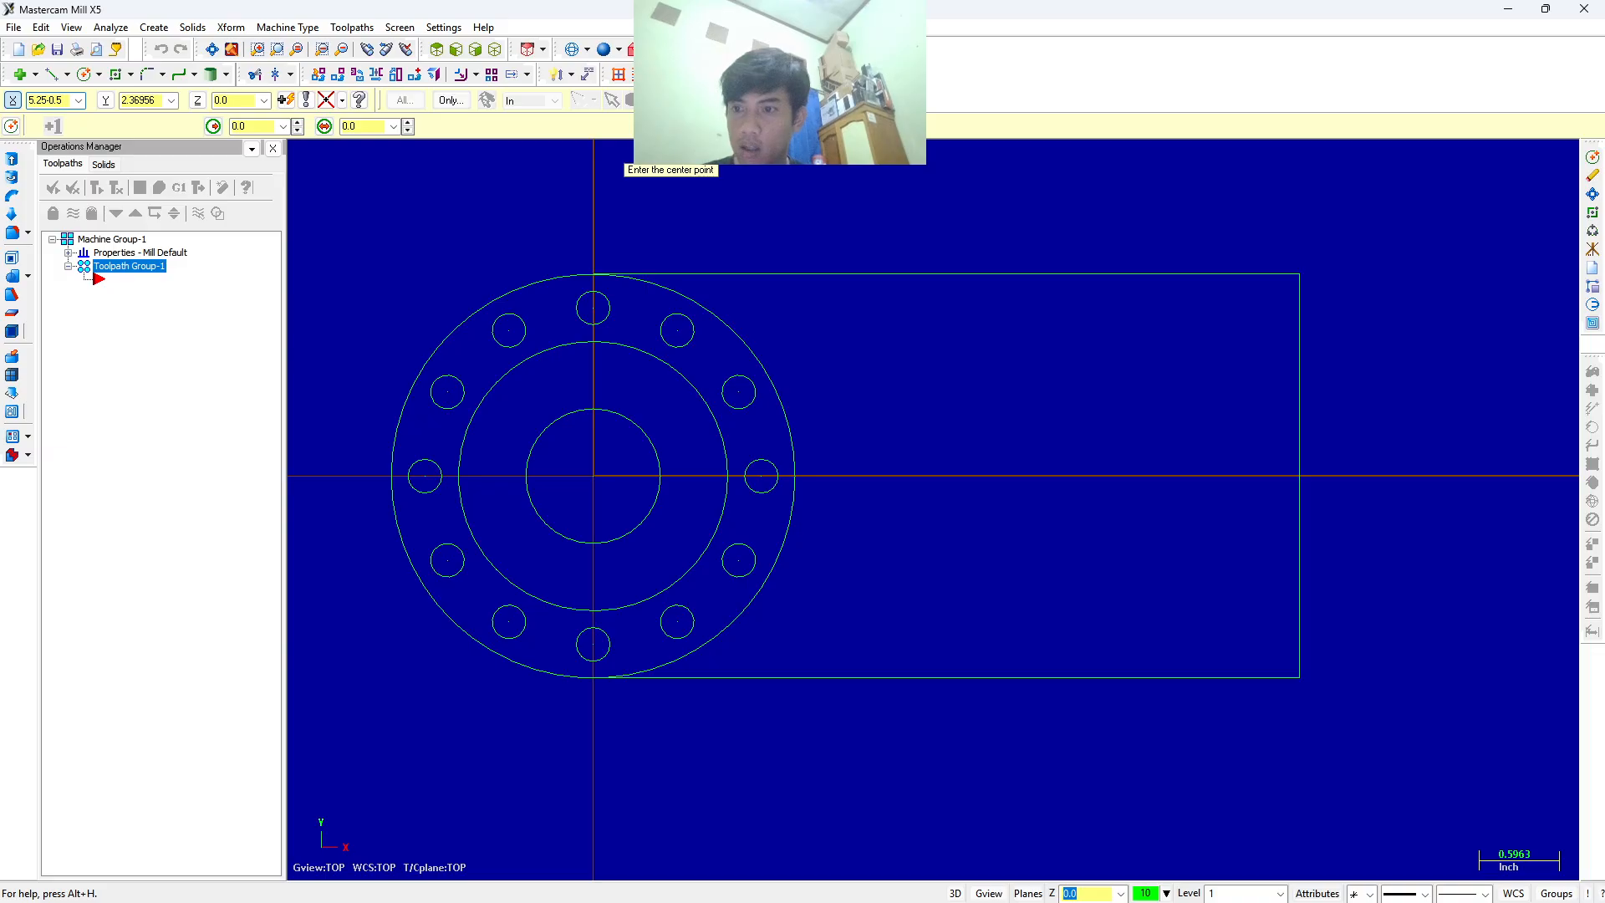
key("Tab")
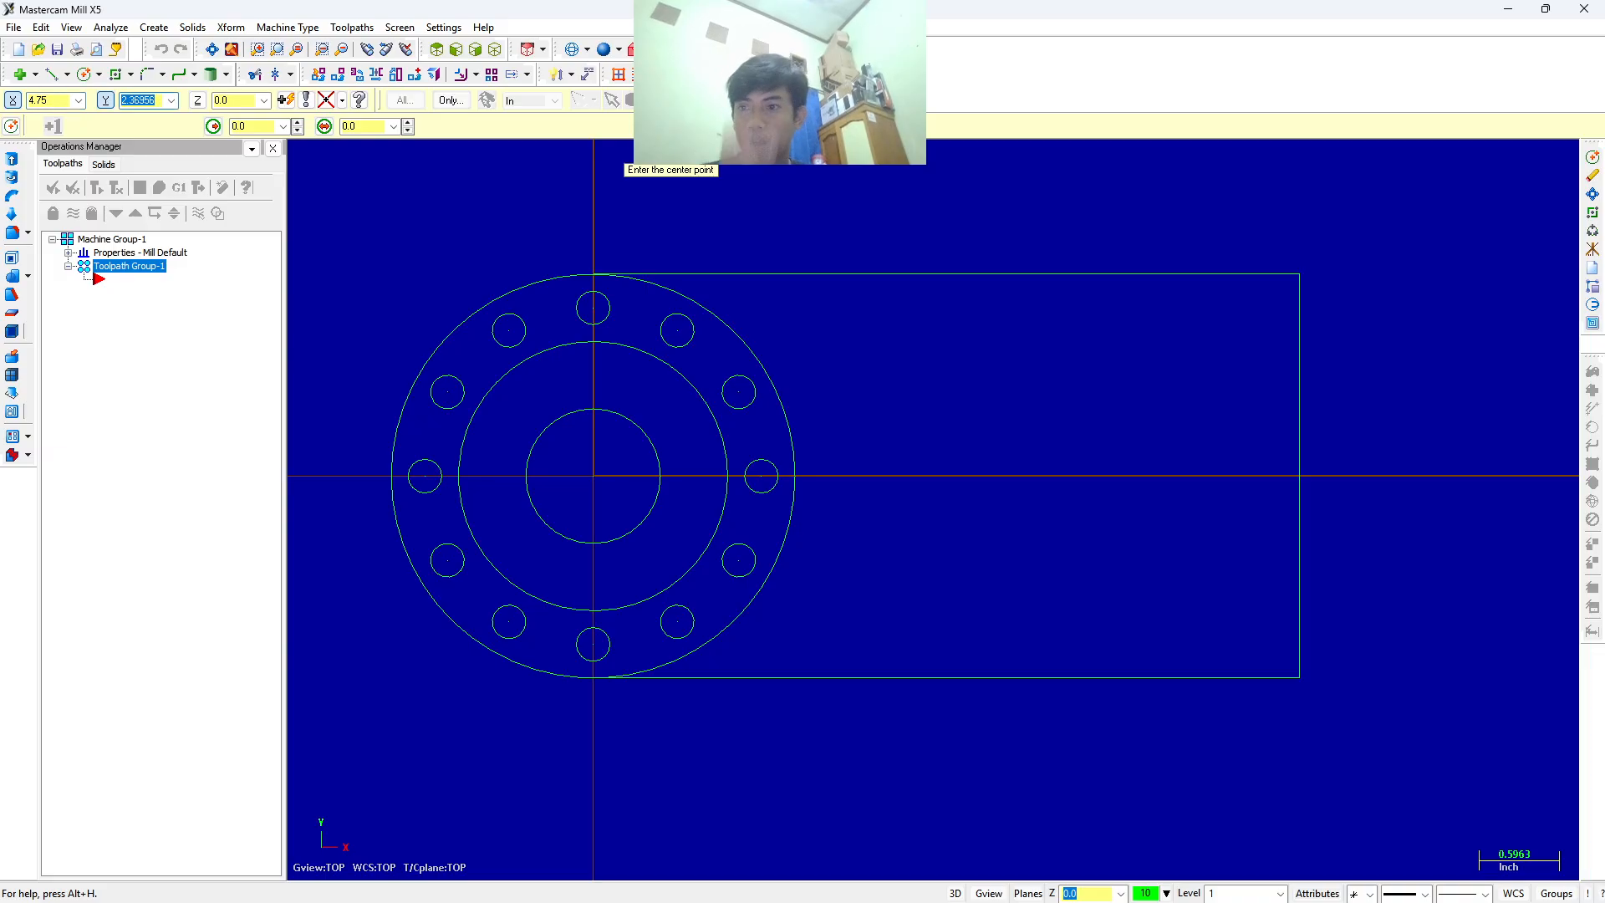
key("Tab")
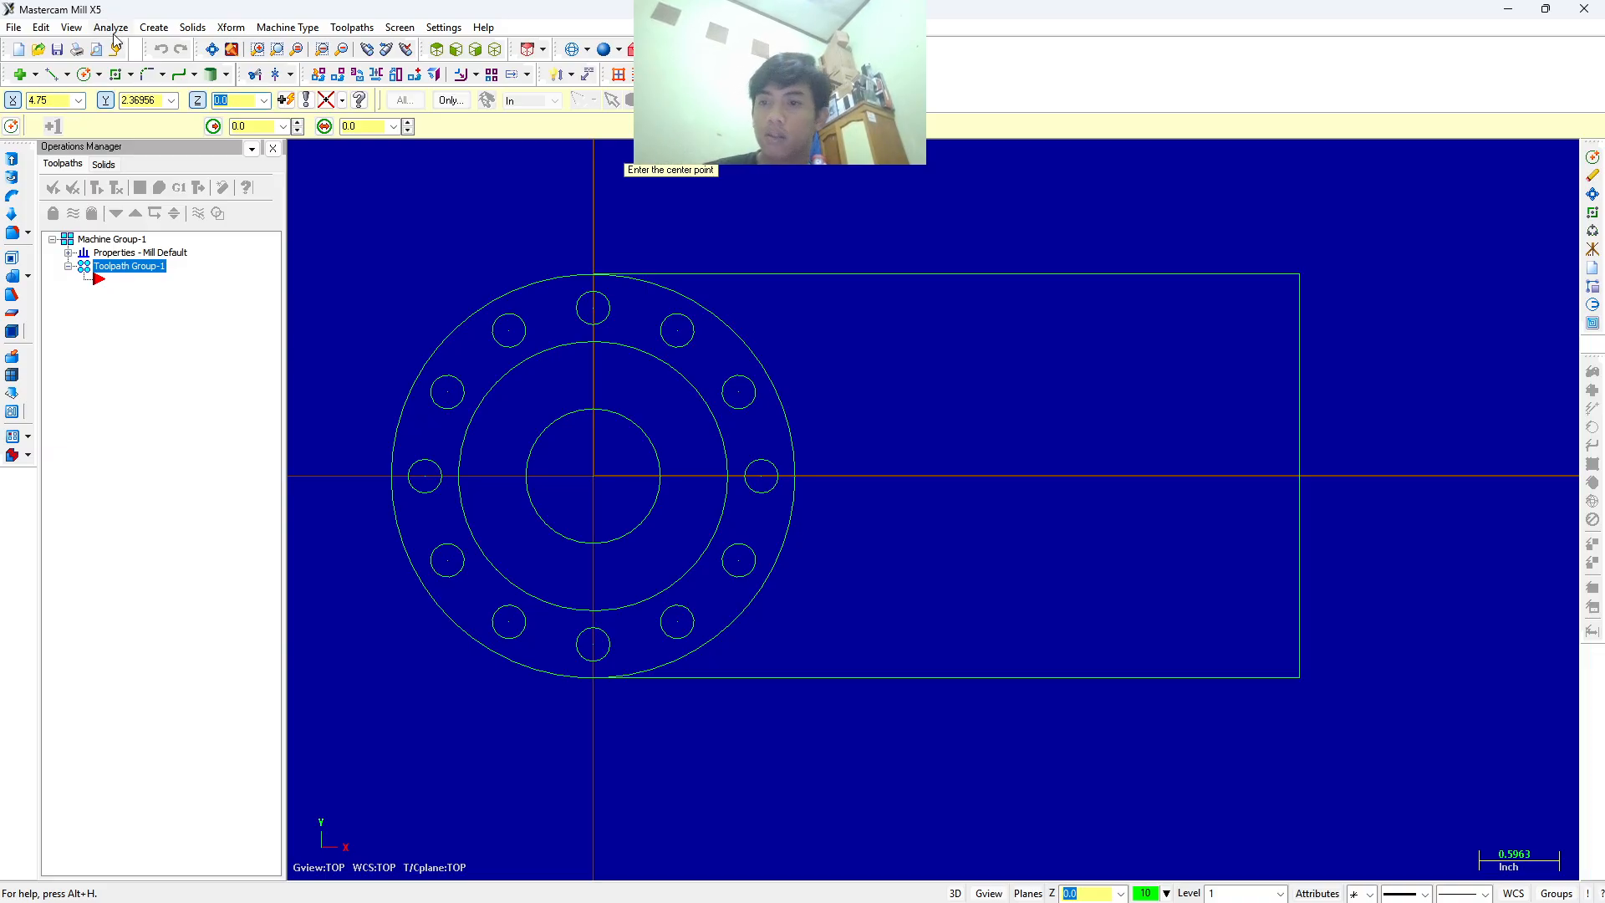
key("Left")
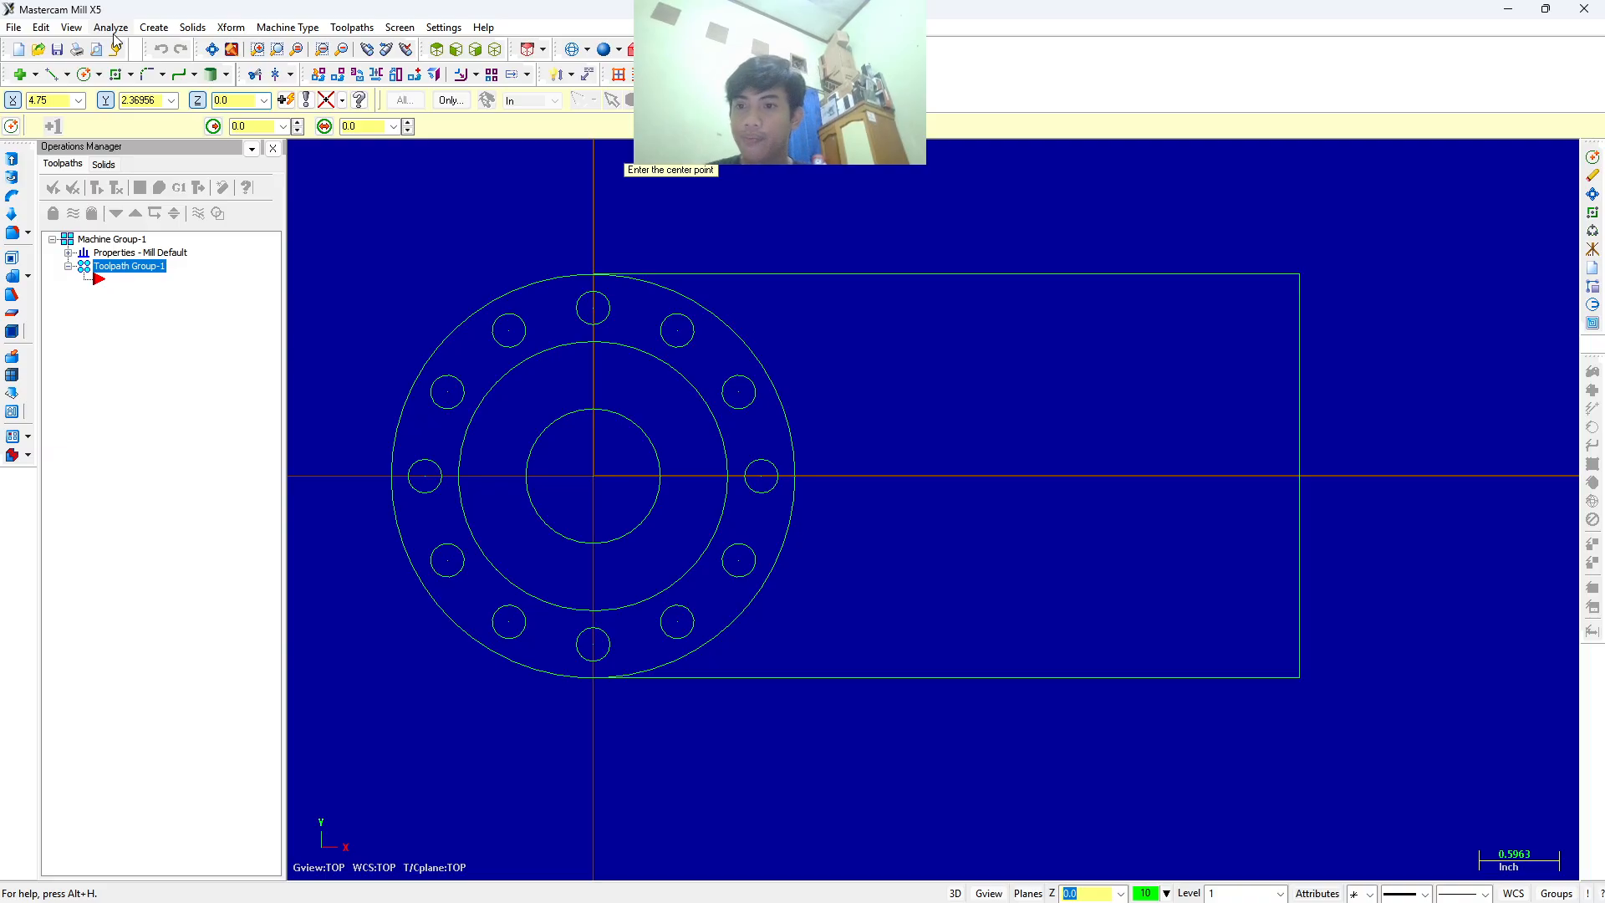
double_click(154, 99)
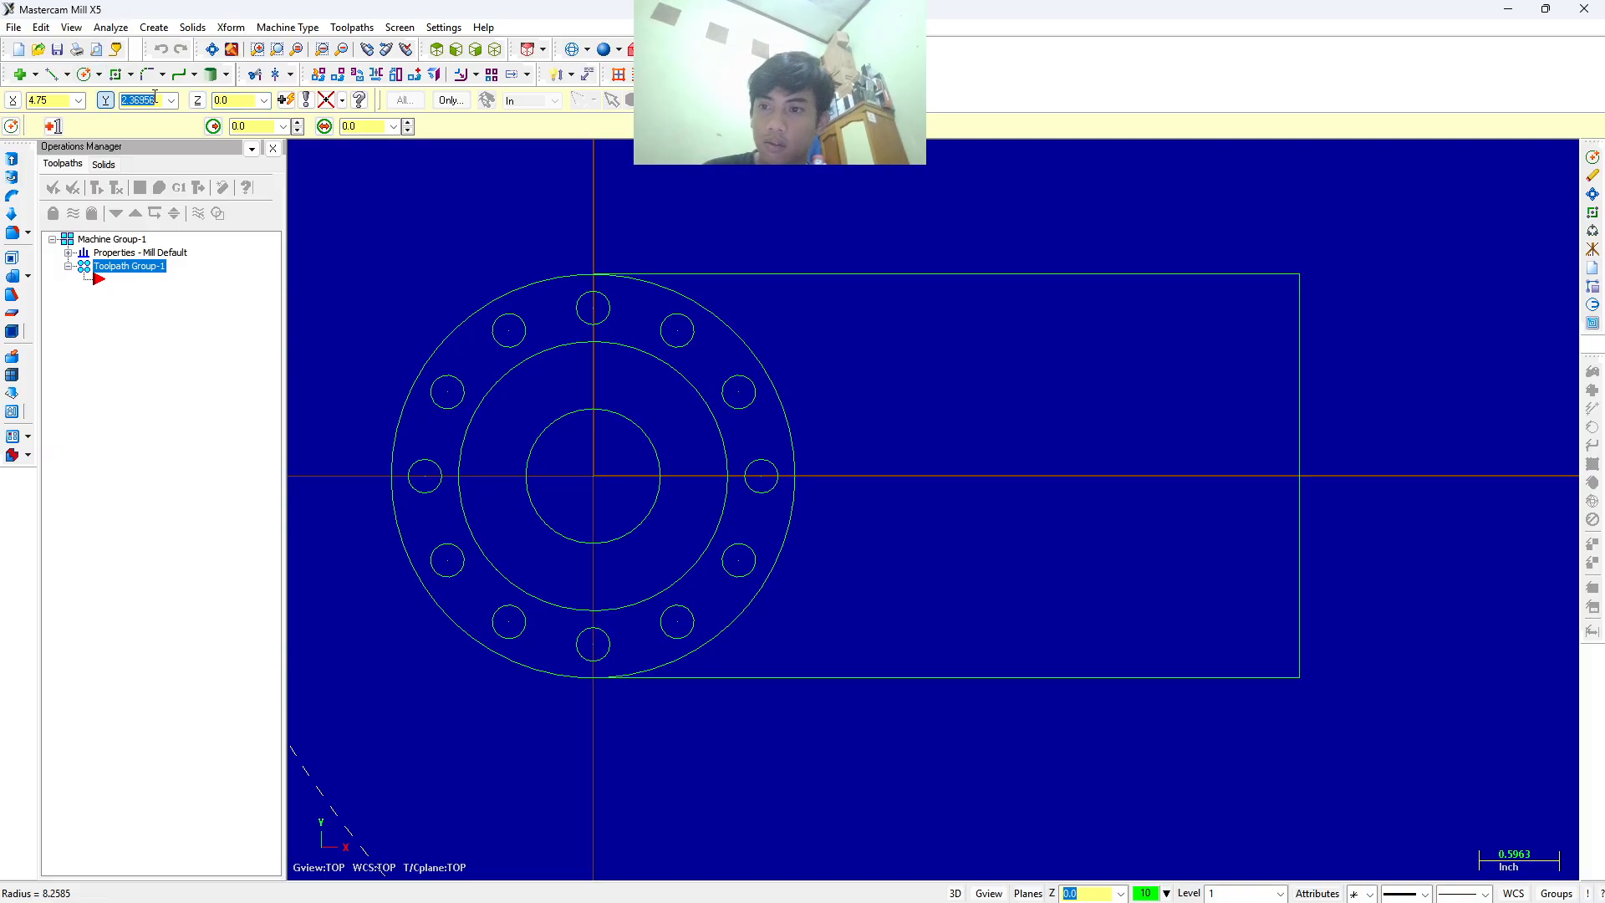
type("0")
key("Tab")
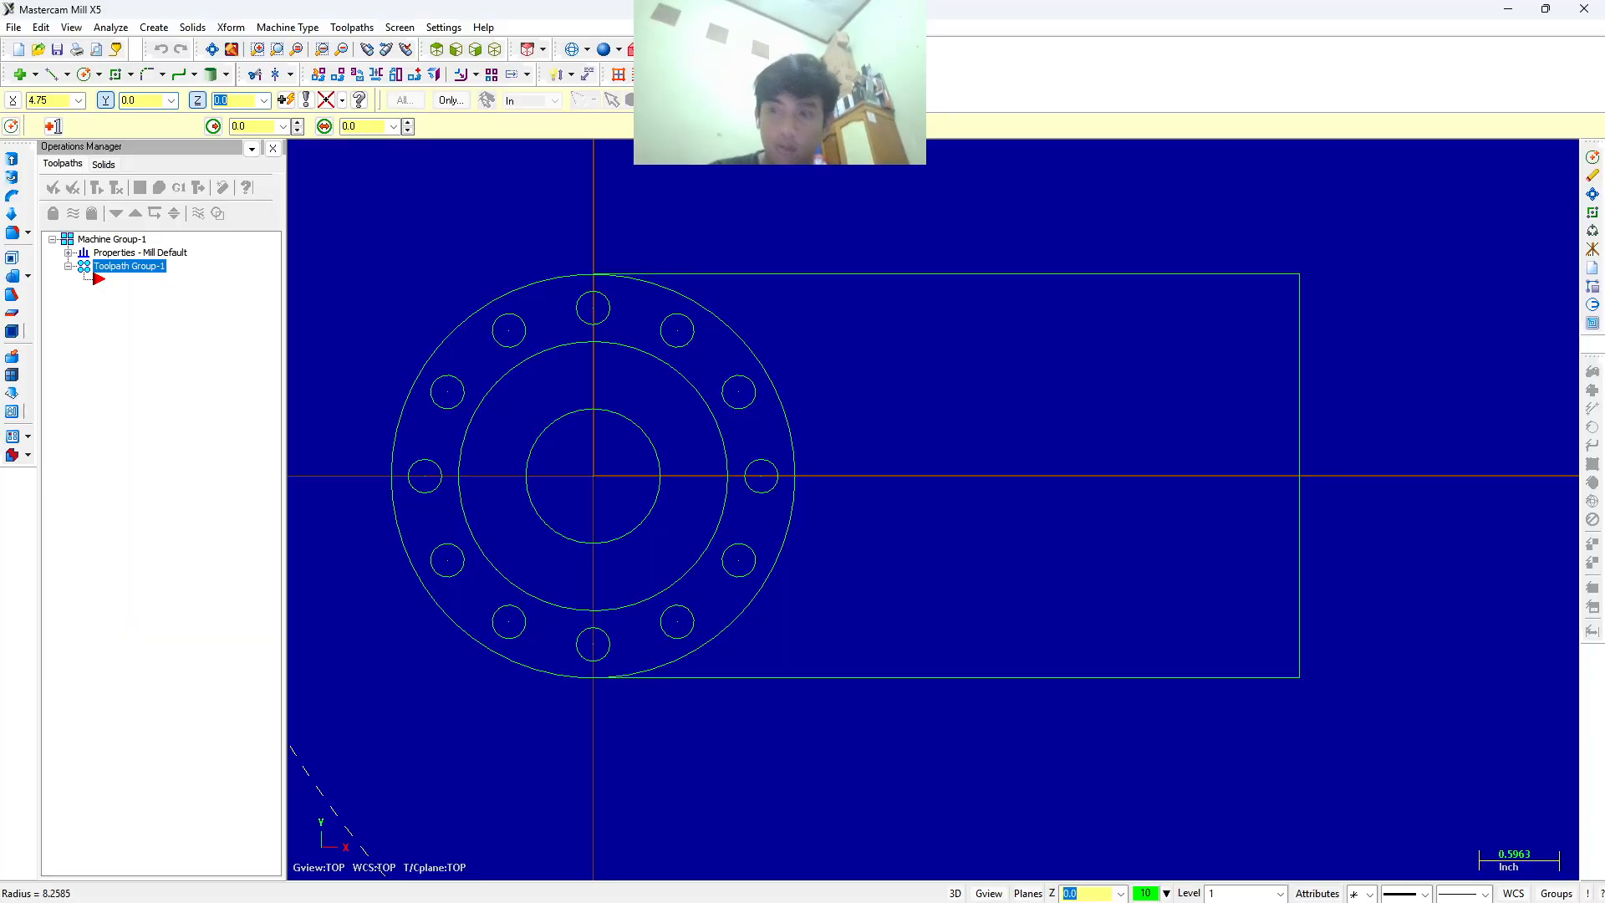
key("Return")
scroll(1153, 493, "down", 2)
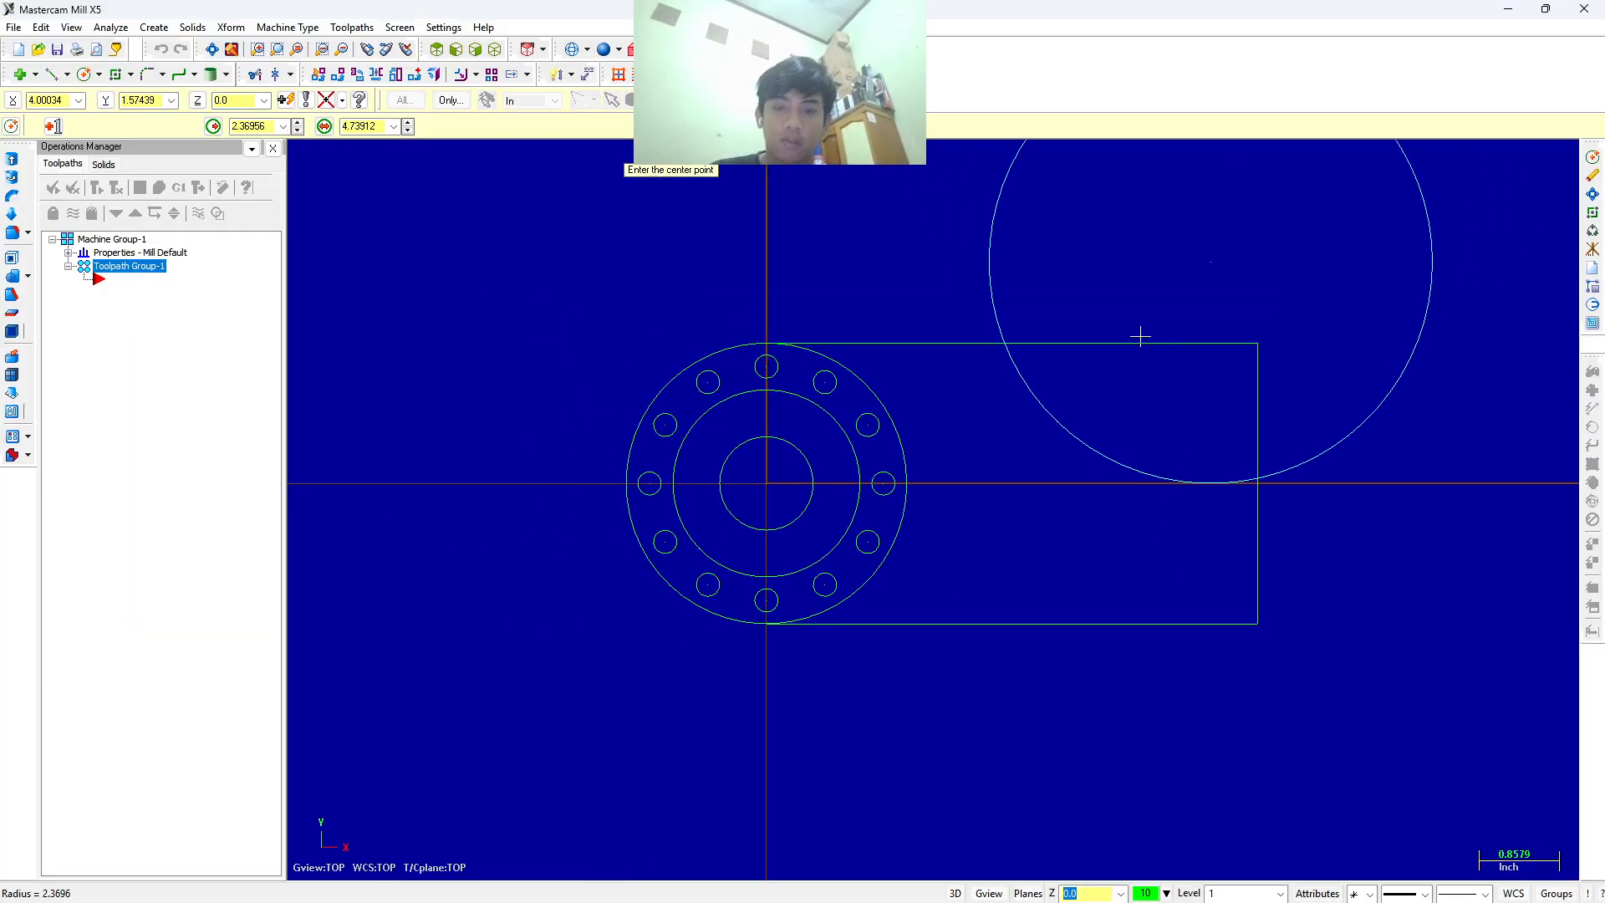
key("Escape")
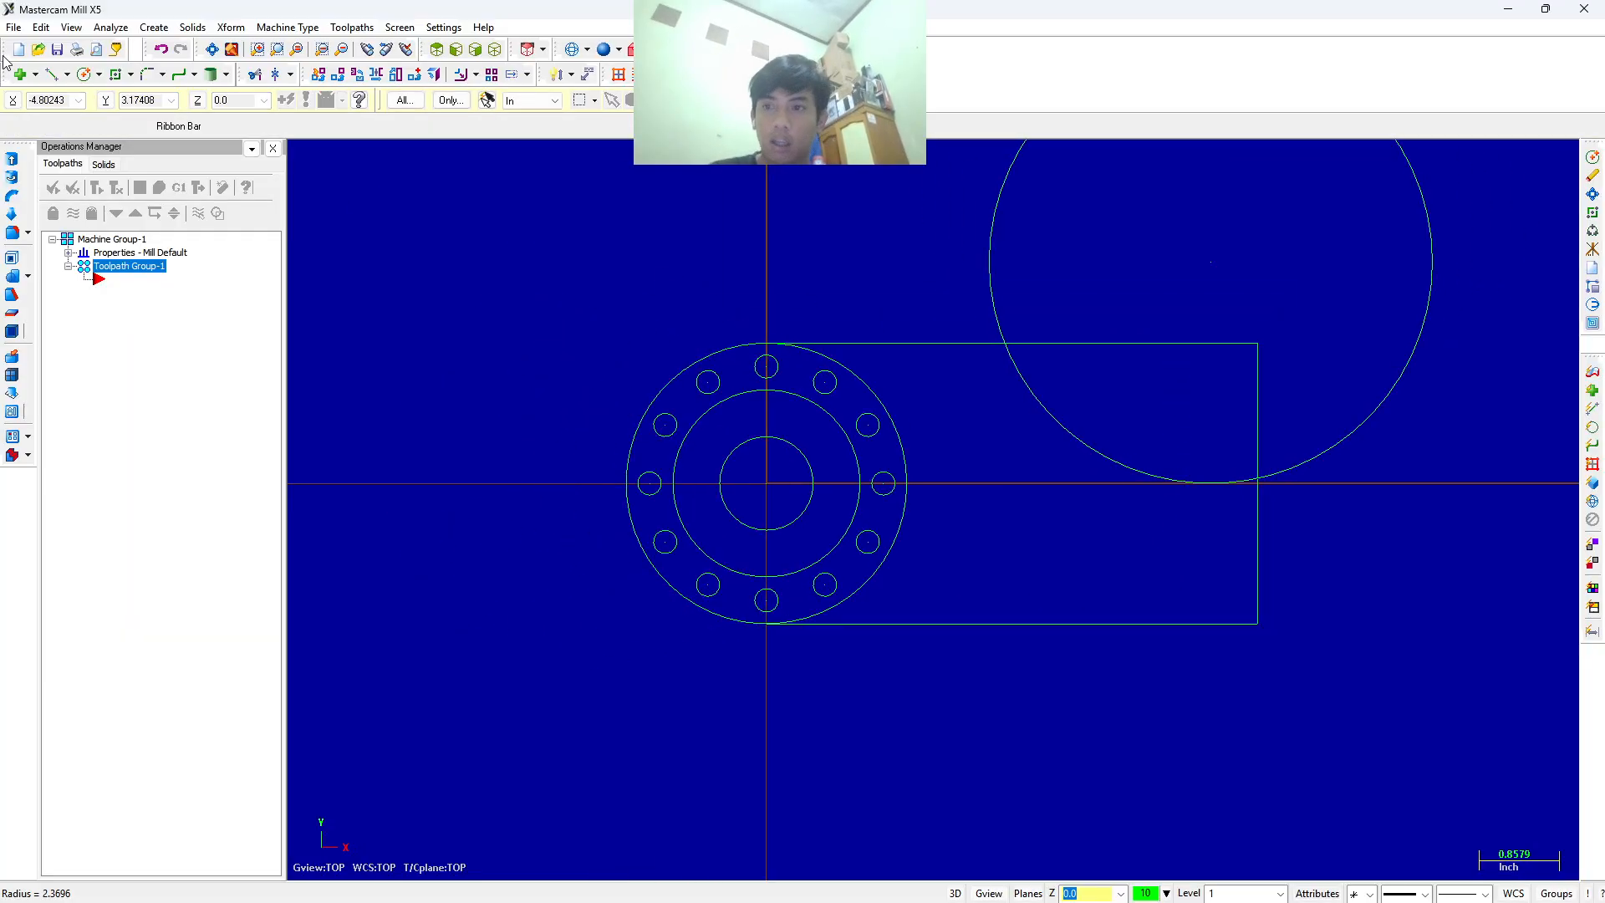
left_click(160, 49)
Place the centre of a new circle at X 5.25-0.5, Y 0, near the rectangle's right edge.
left_click(84, 74)
left_click(68, 98)
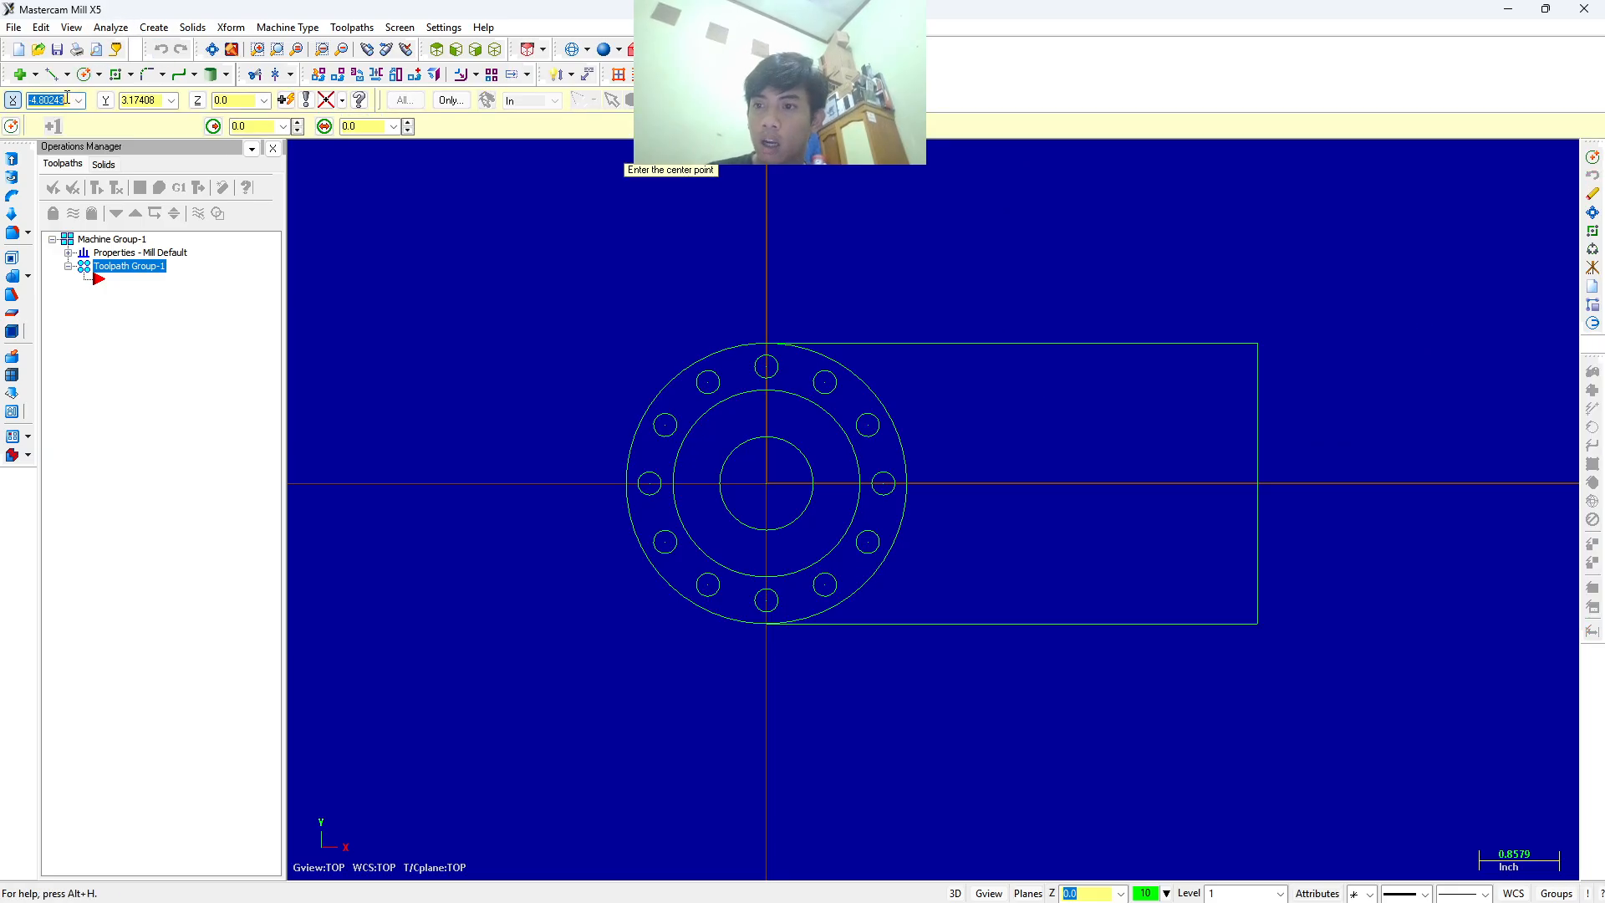
type("5.2")
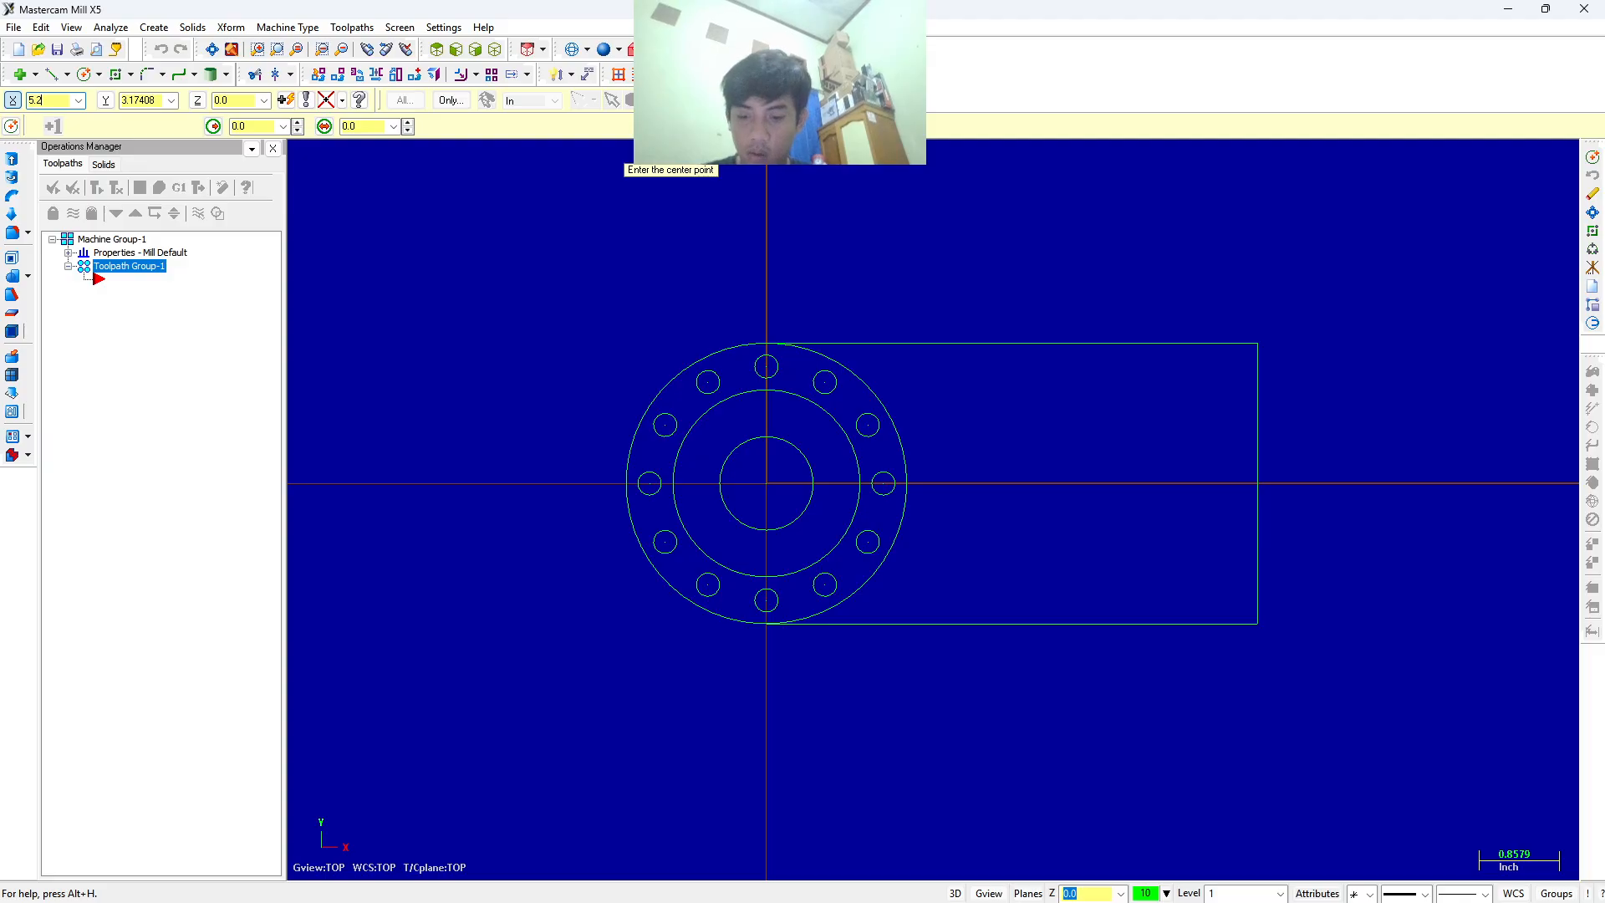
type("5-0.5")
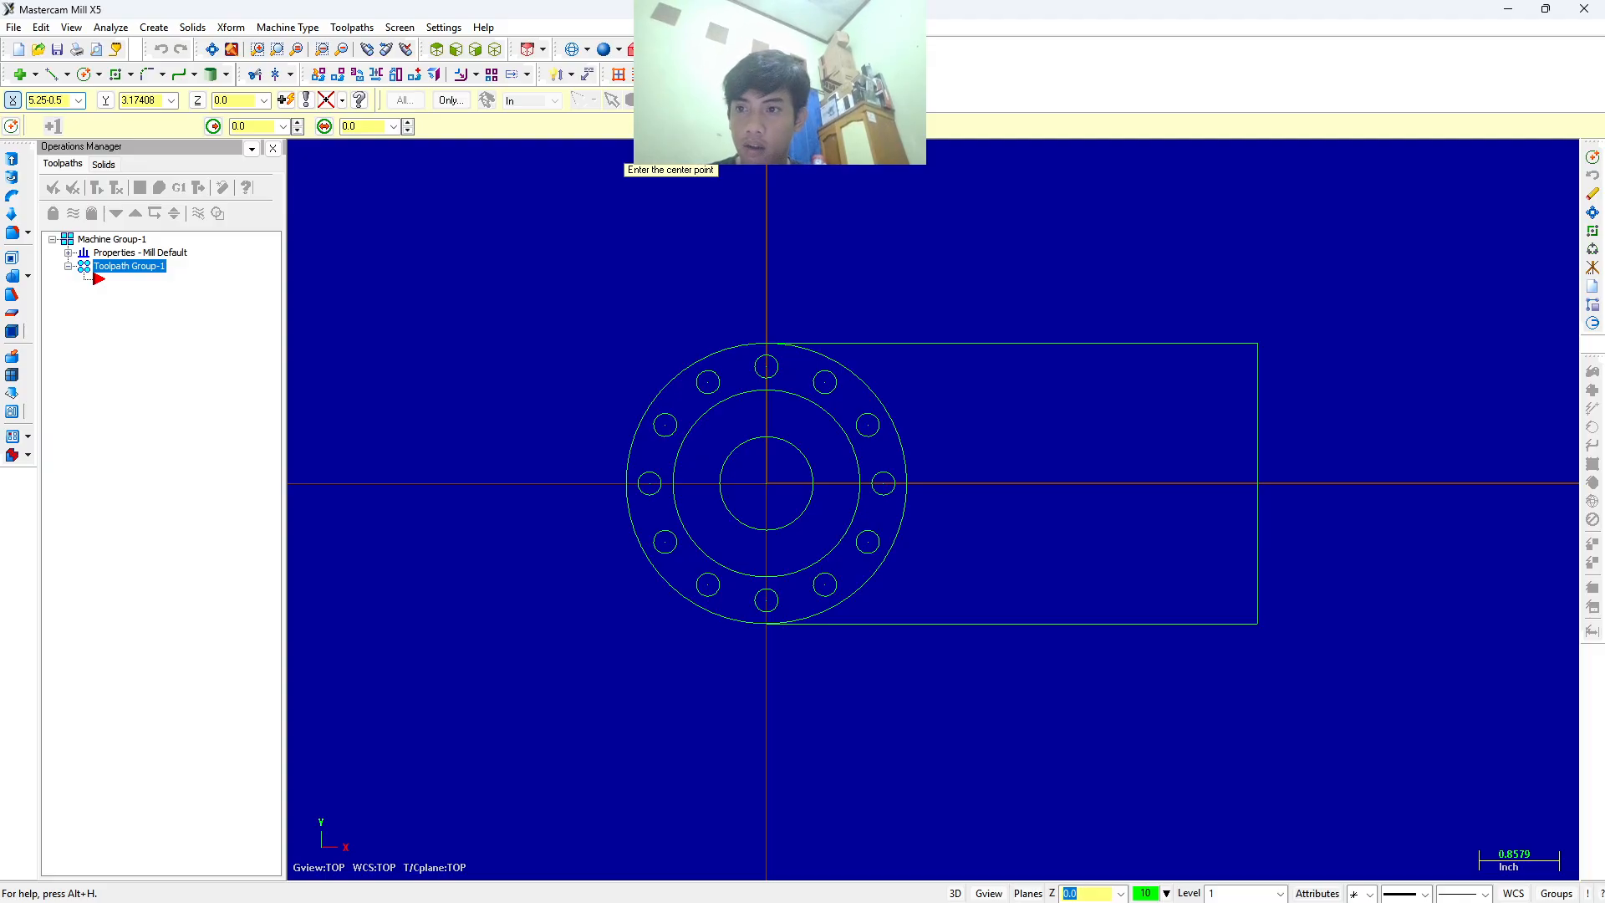
key("Tab")
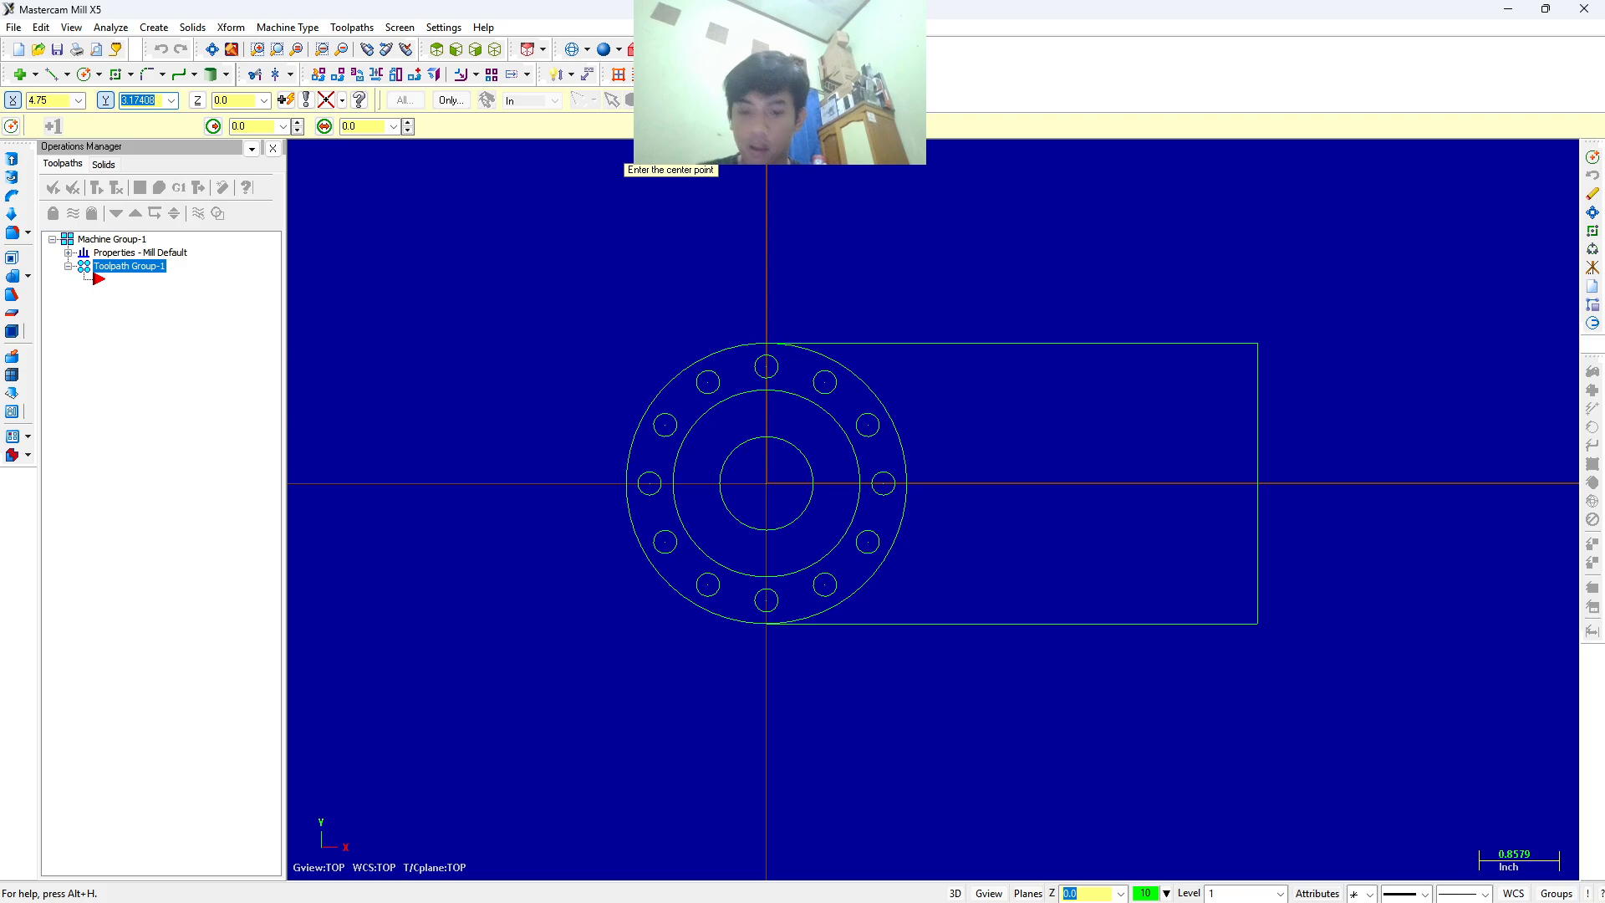
type("0")
key("Return")
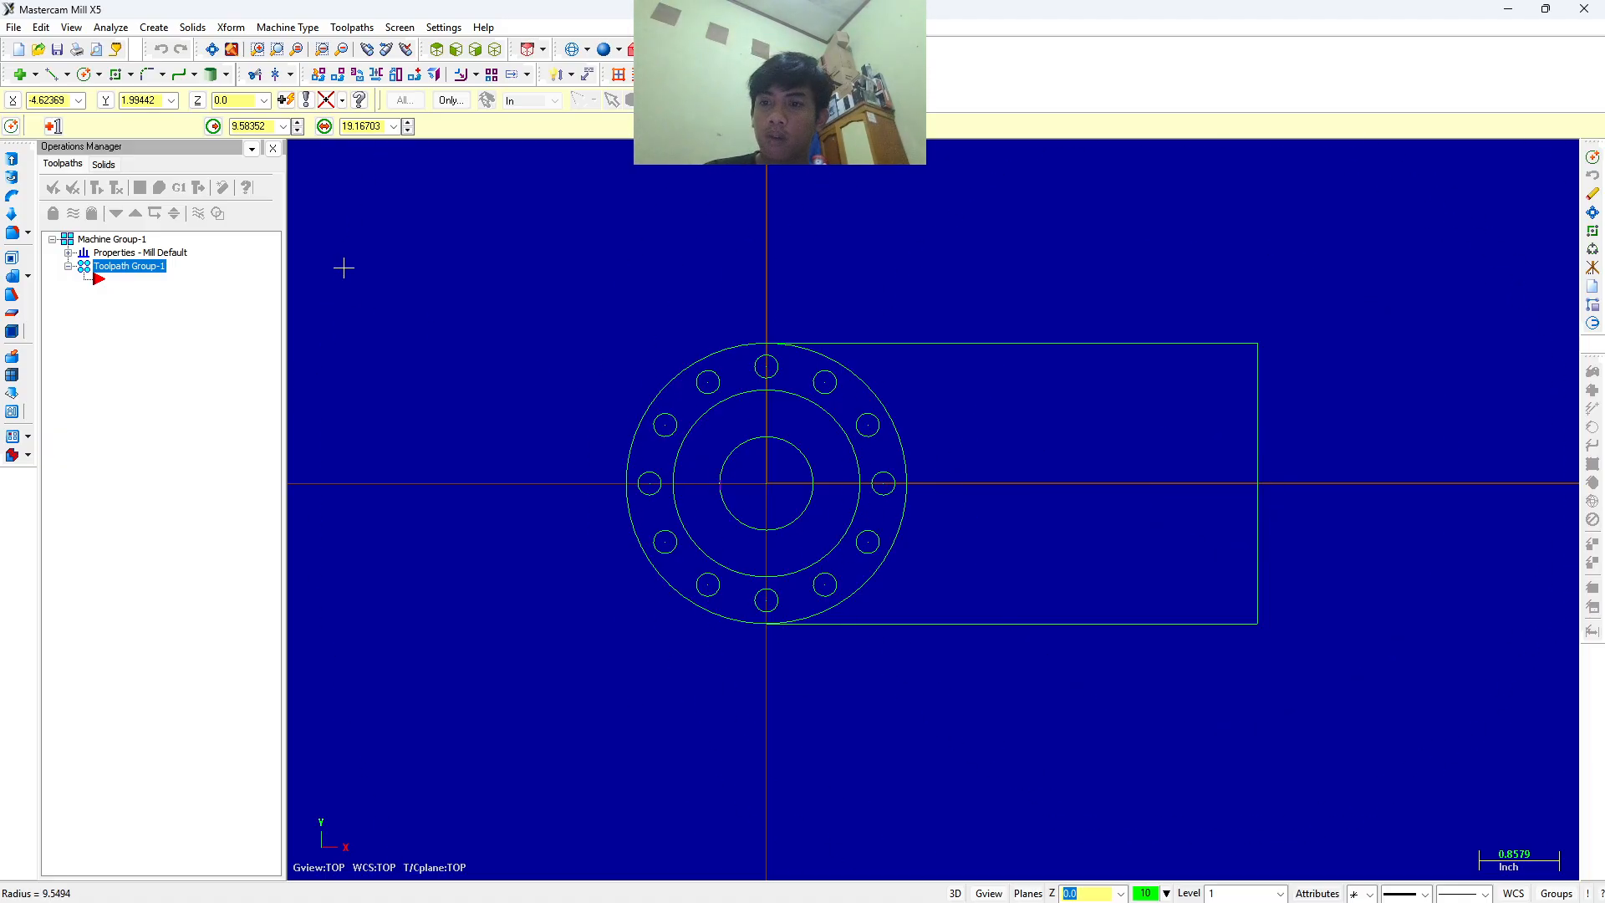
Set the new circle's radius to 0.375 inch and finish the circle command.
double_click(261, 127)
type(".")
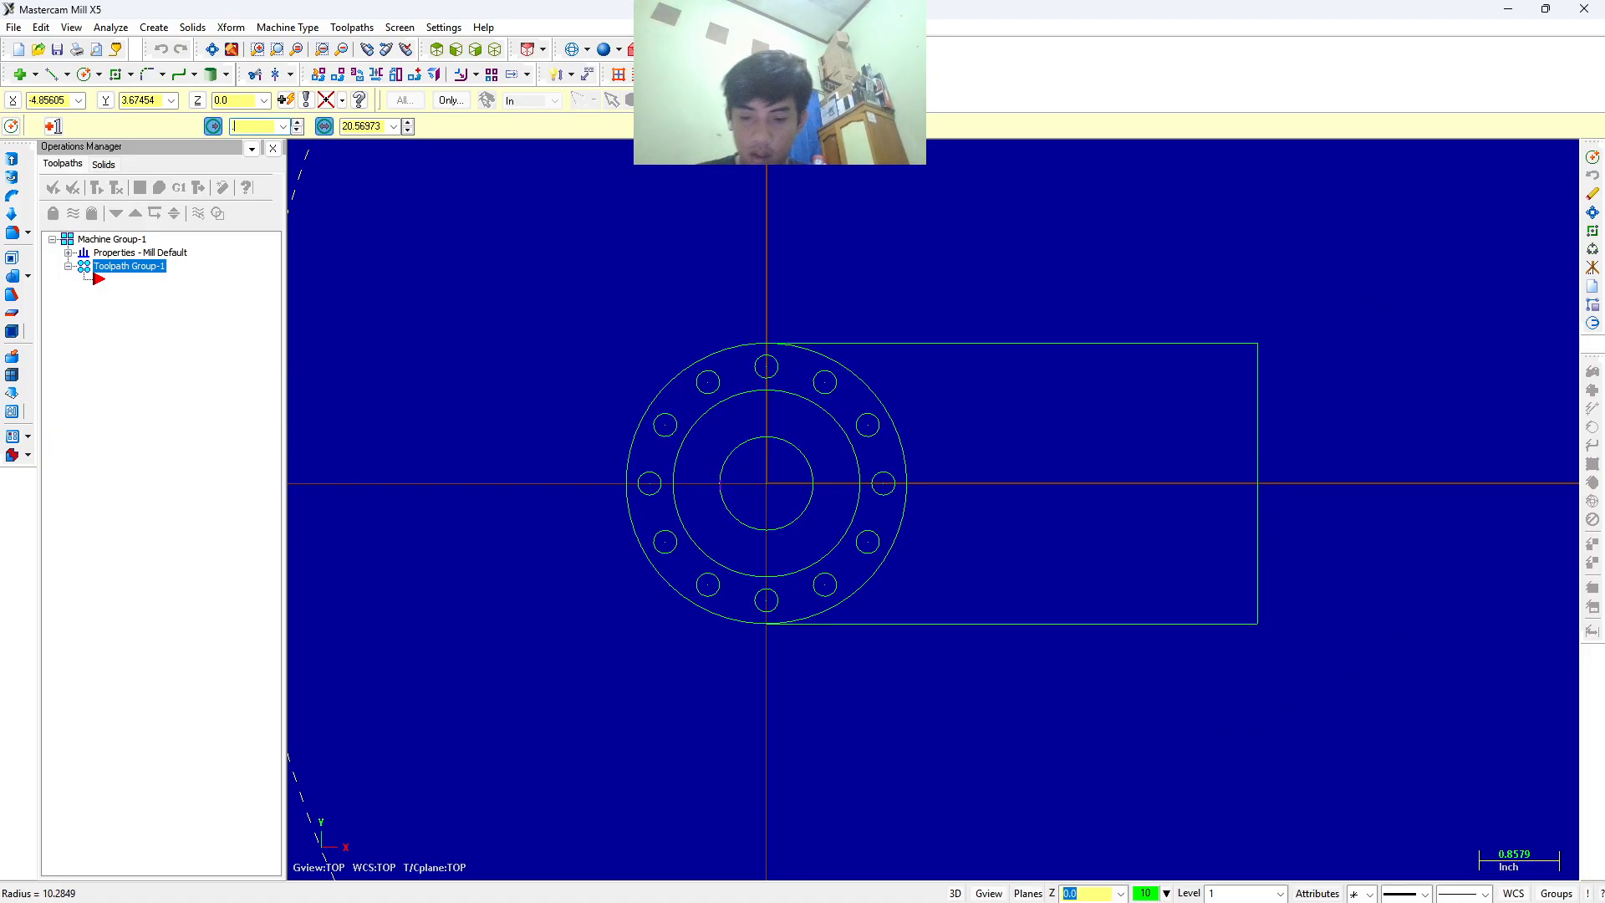
type("375")
key("Return")
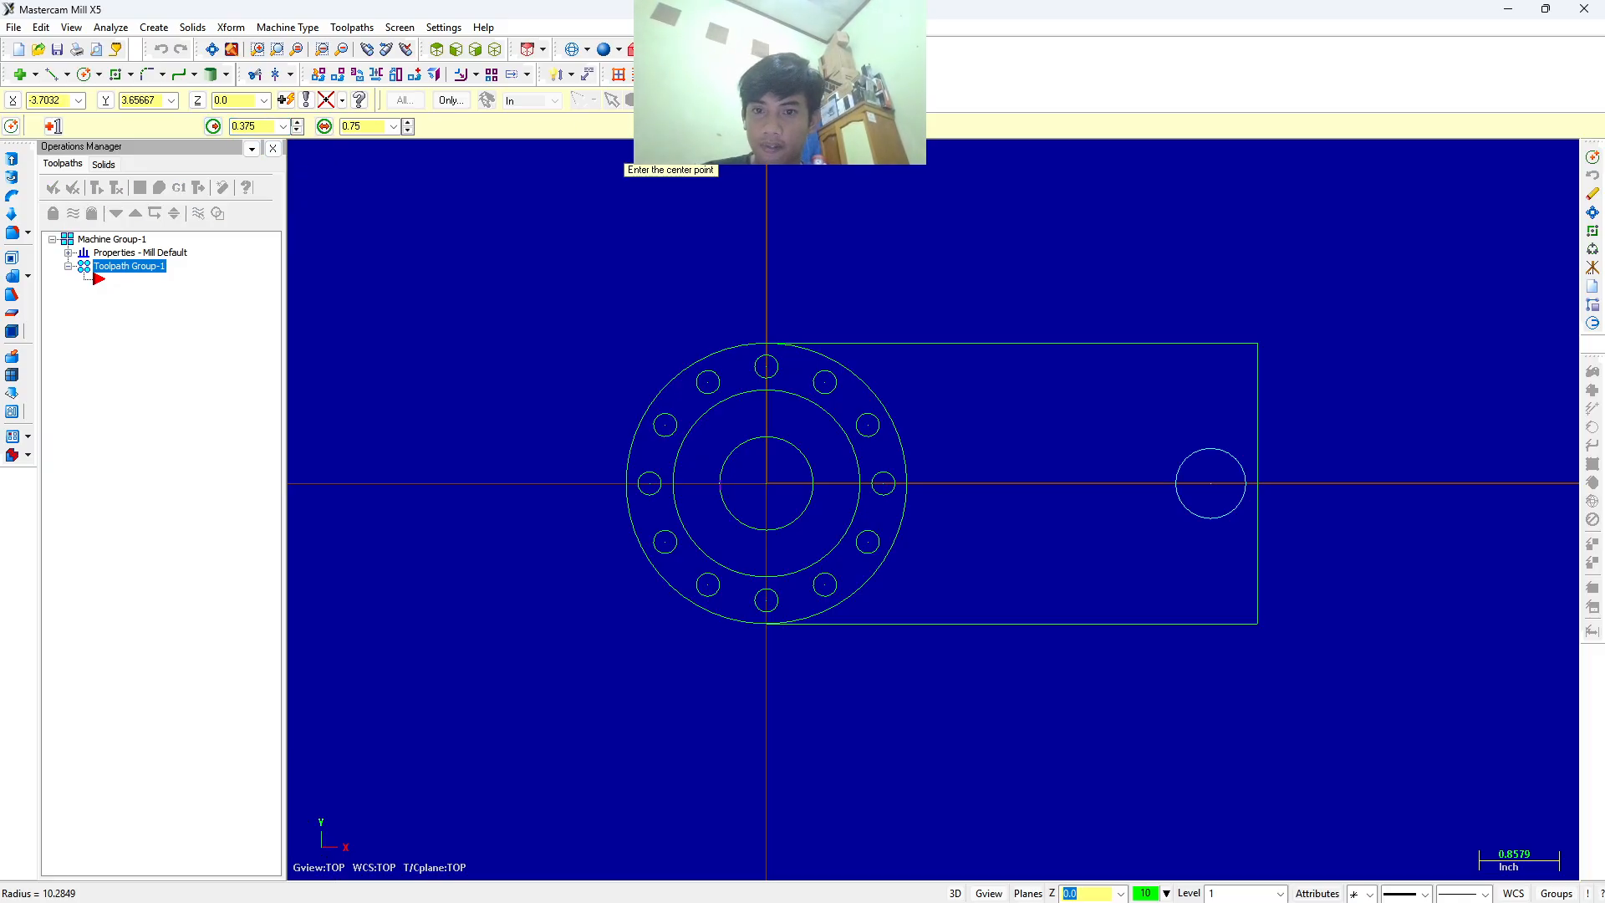
key("Escape")
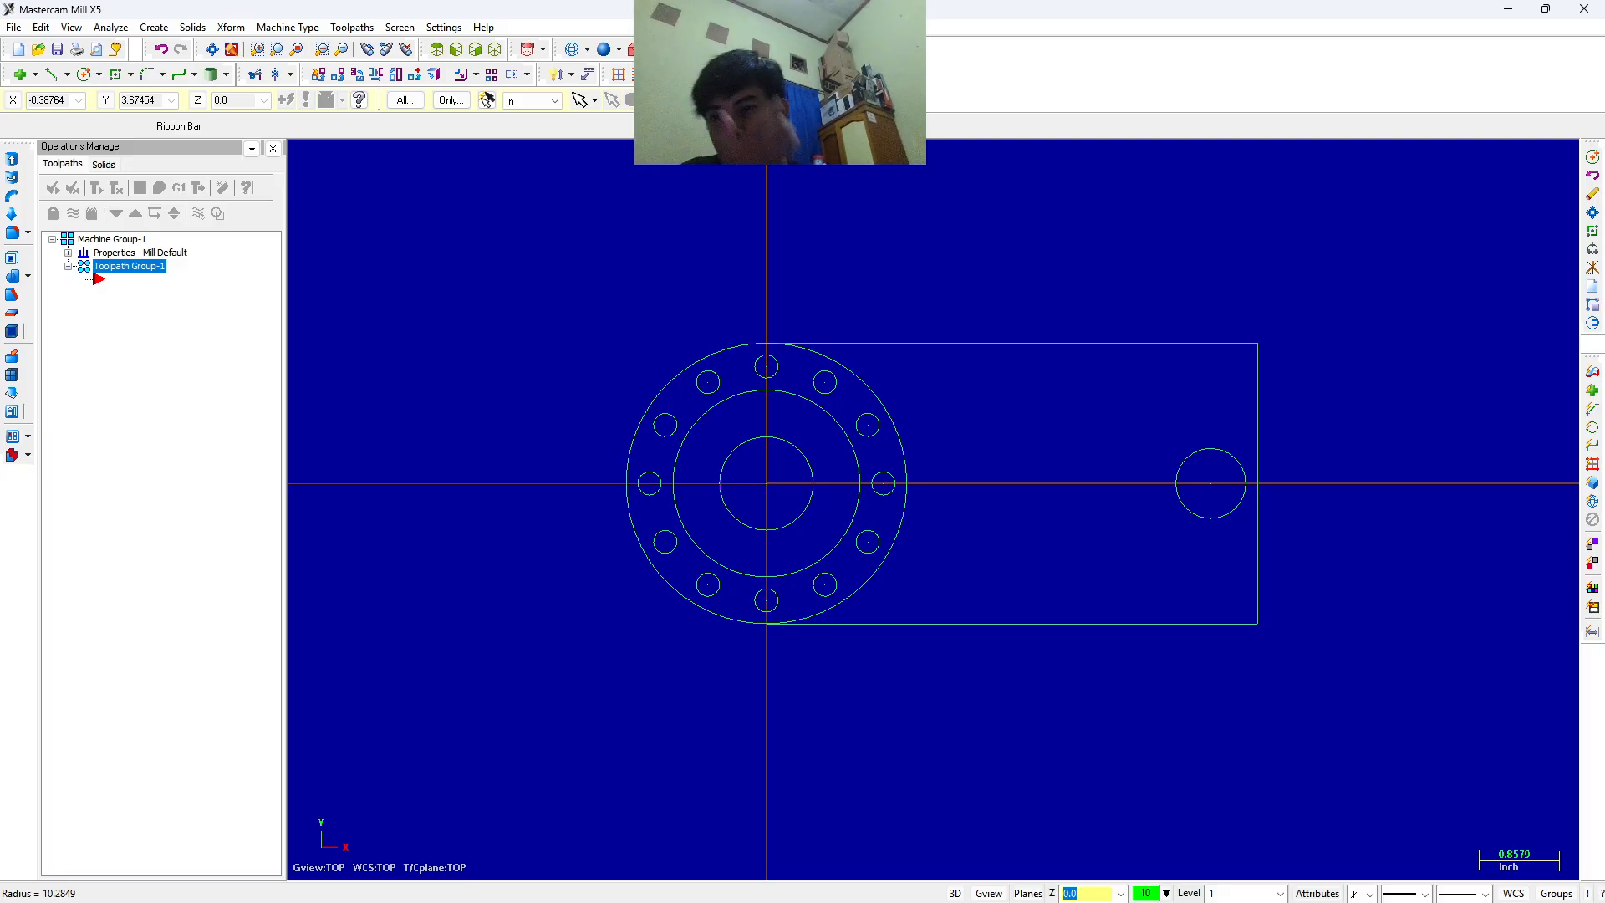
Draw a horizontal line about 1.23 inches long from the small circle's top quadrant past the rectangle's right edge.
left_click(51, 74)
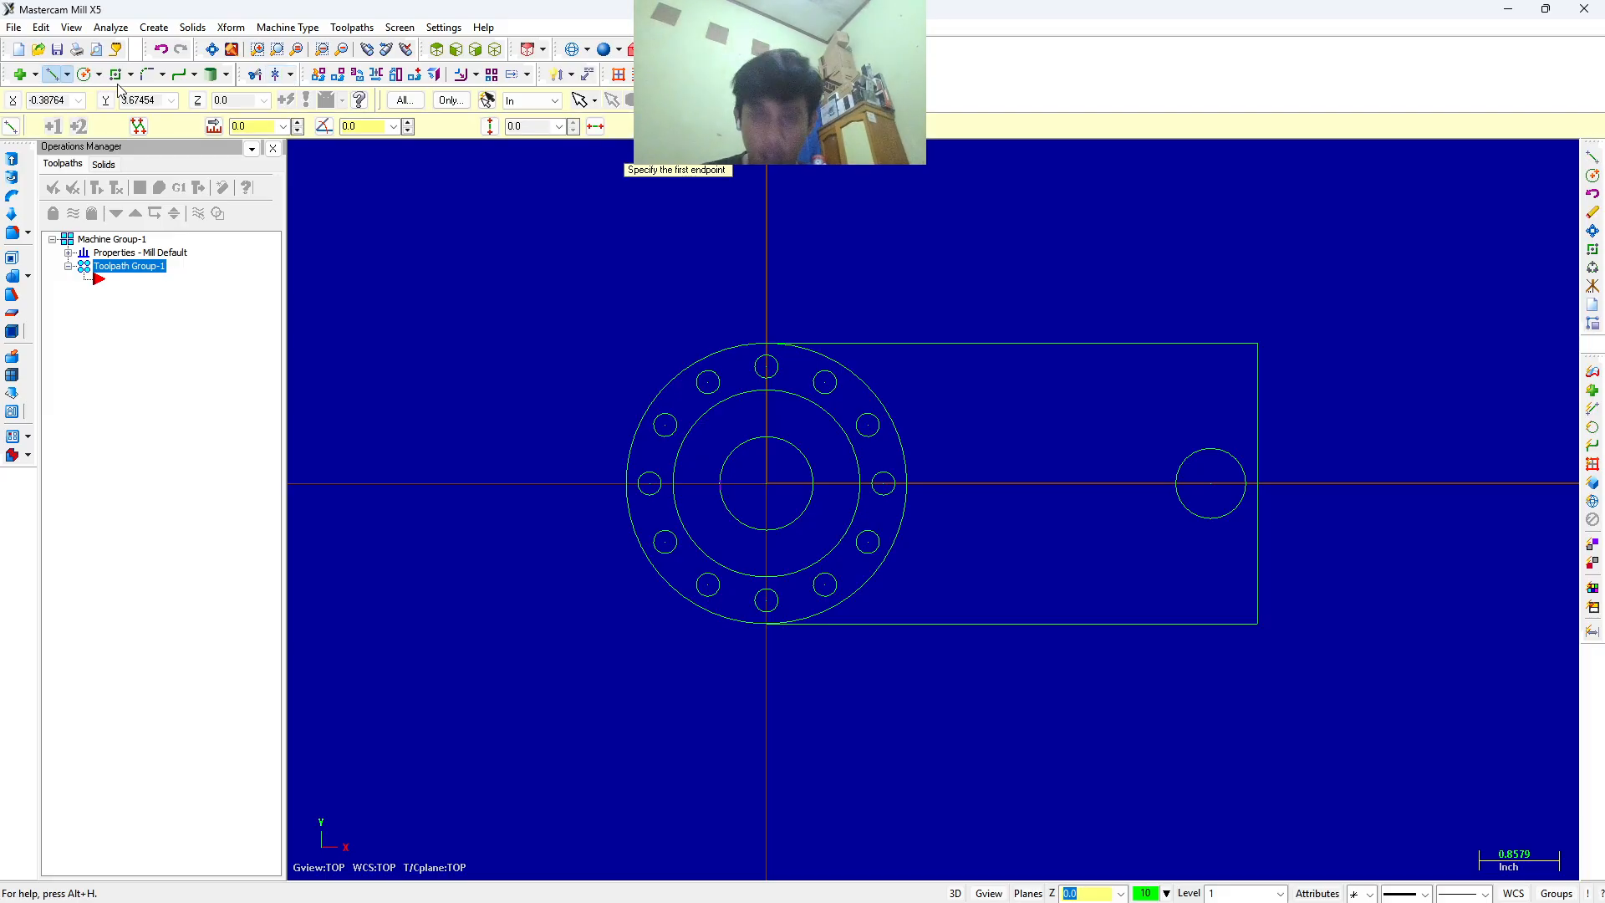
left_click(1207, 448)
left_click(1324, 449)
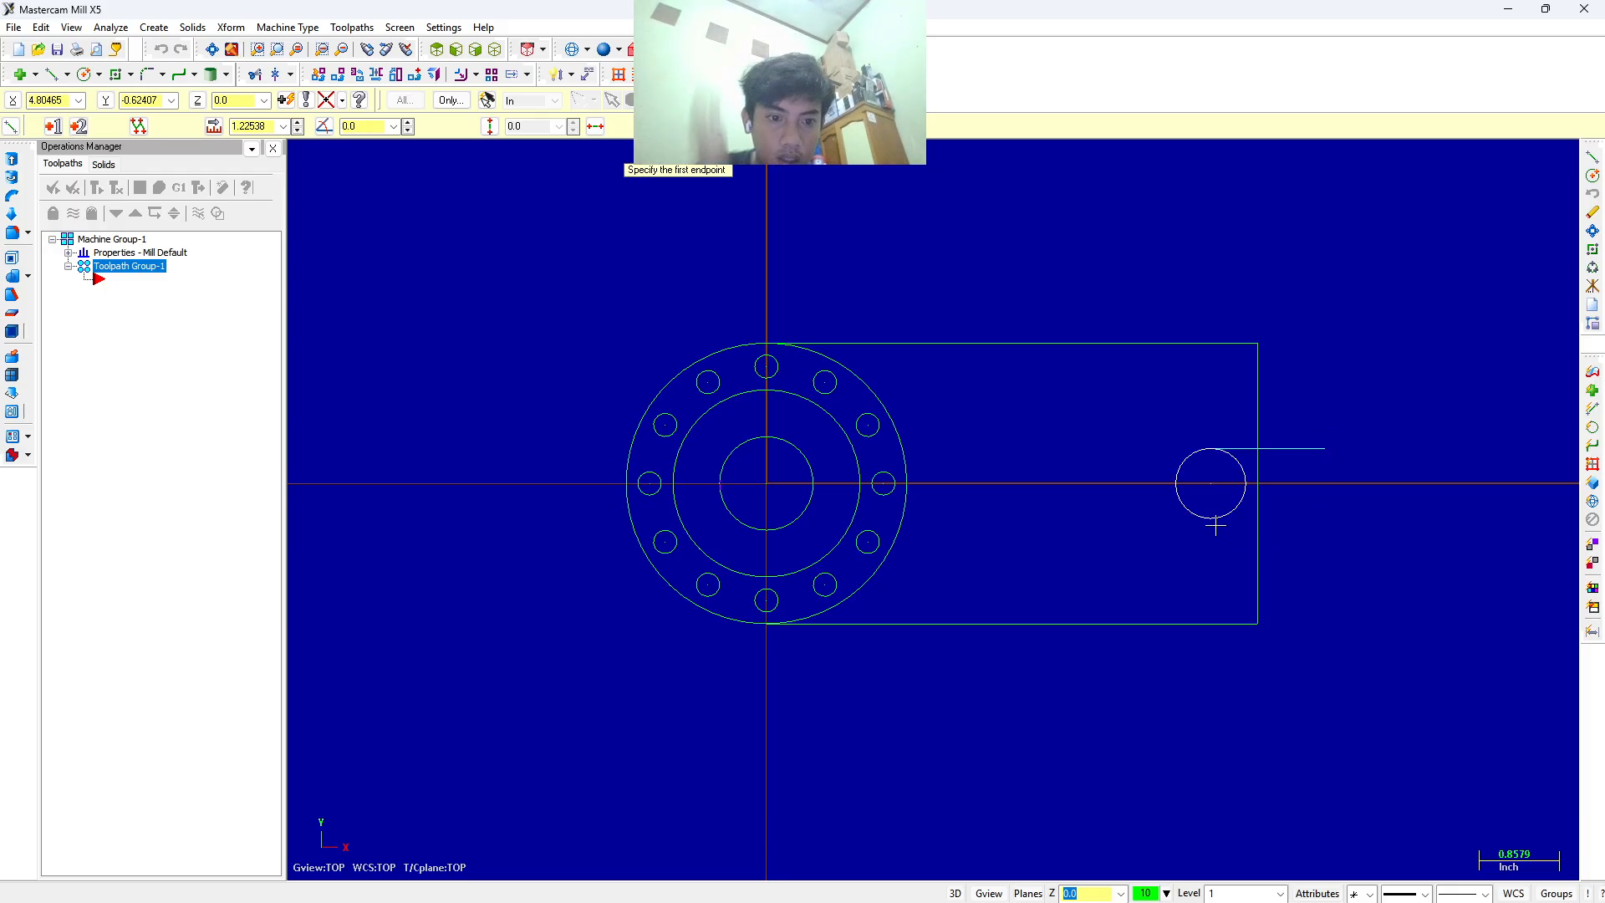
Draw a horizontal line about 2.33 inches long from the small circle's bottom quadrant and trim the excess segments to form the open end slot.
left_click(1211, 518)
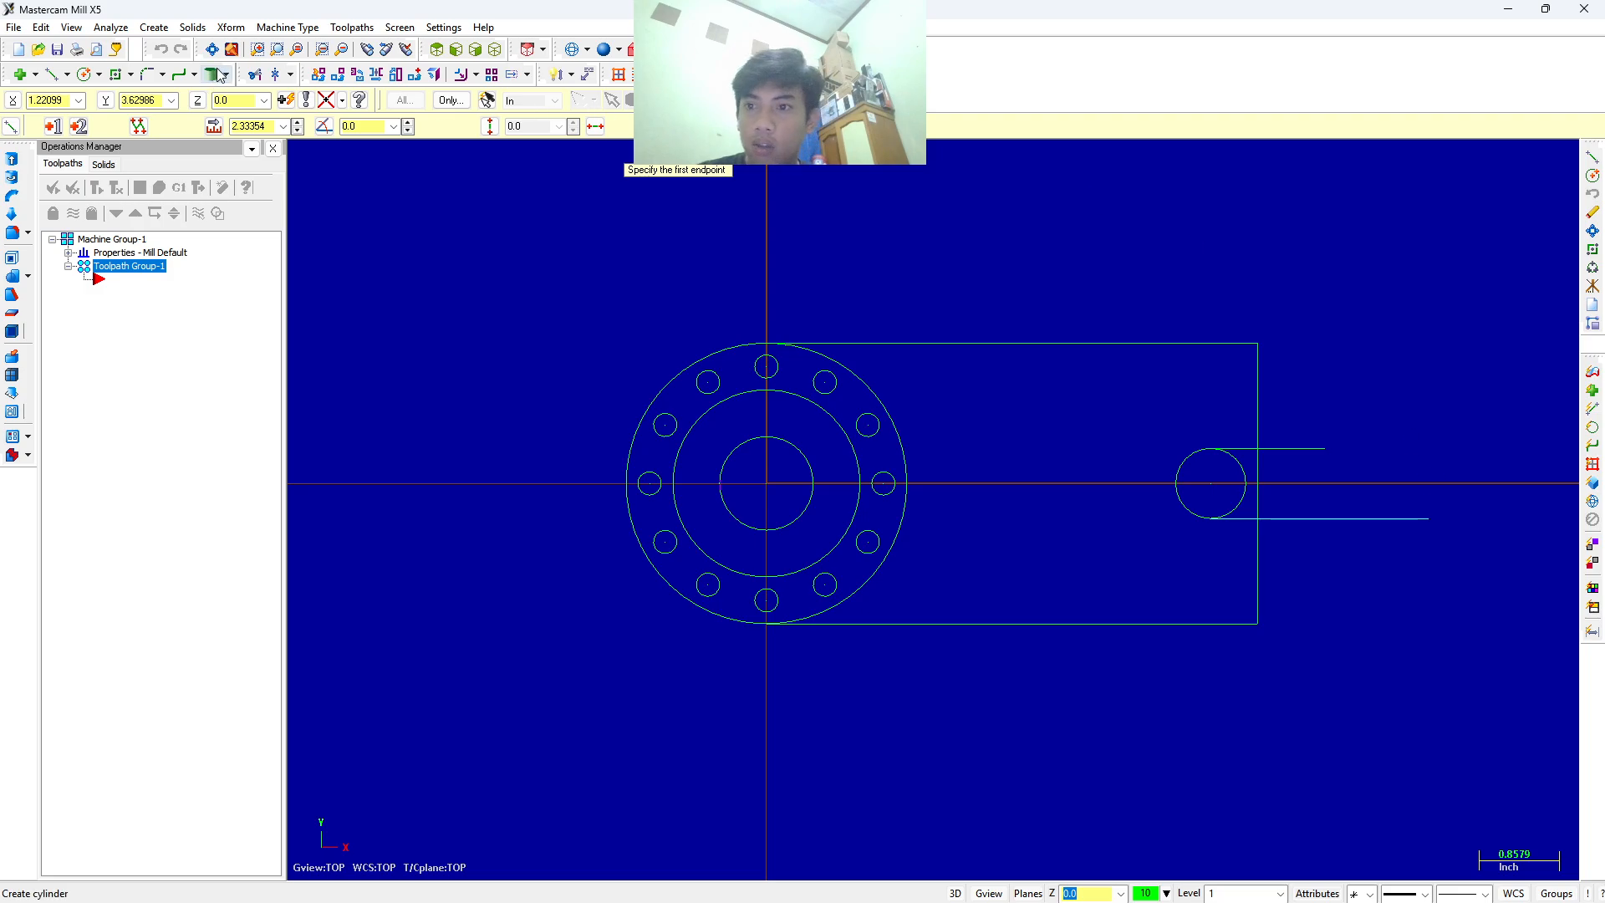
left_click(254, 73)
left_click(1343, 519)
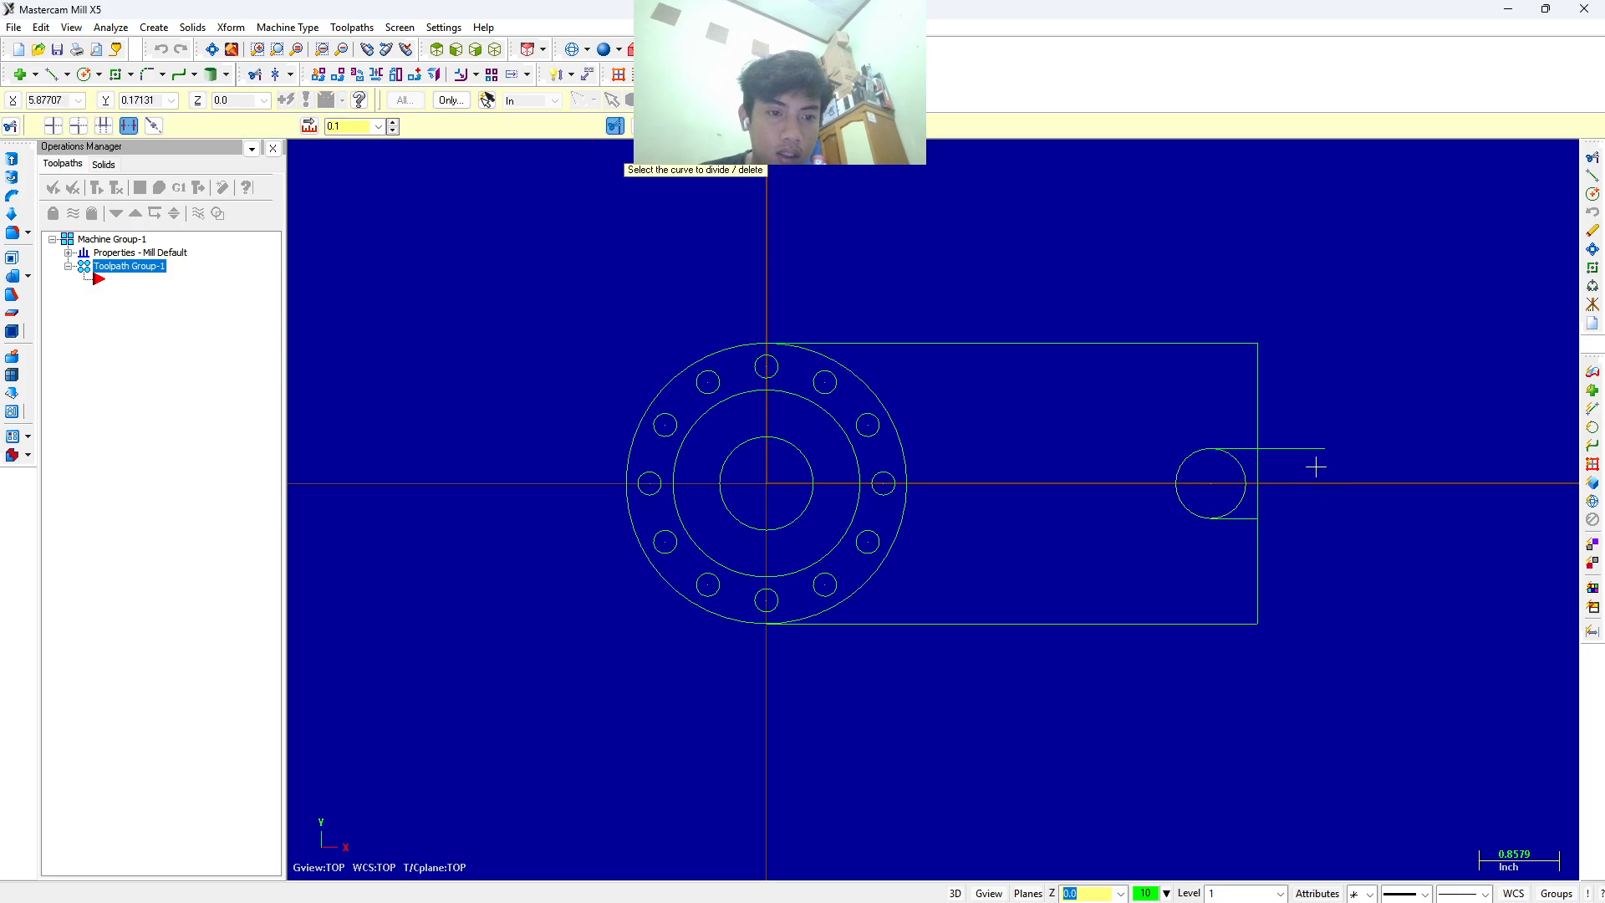
left_click(1306, 449)
left_click(1255, 480)
left_click(1252, 480)
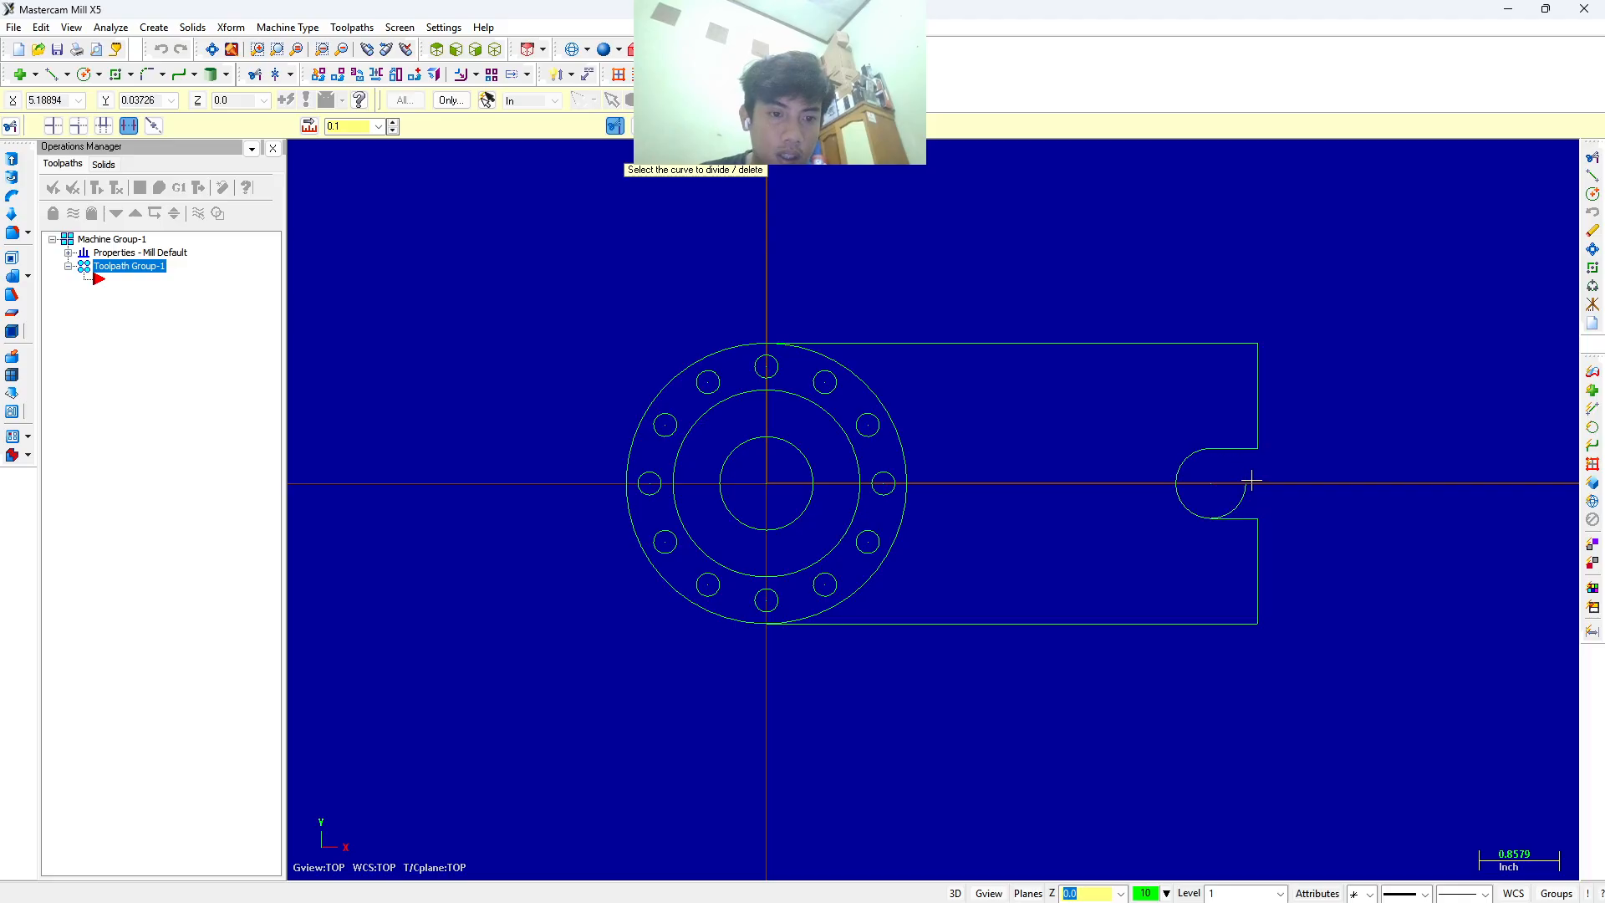
left_click(1237, 500)
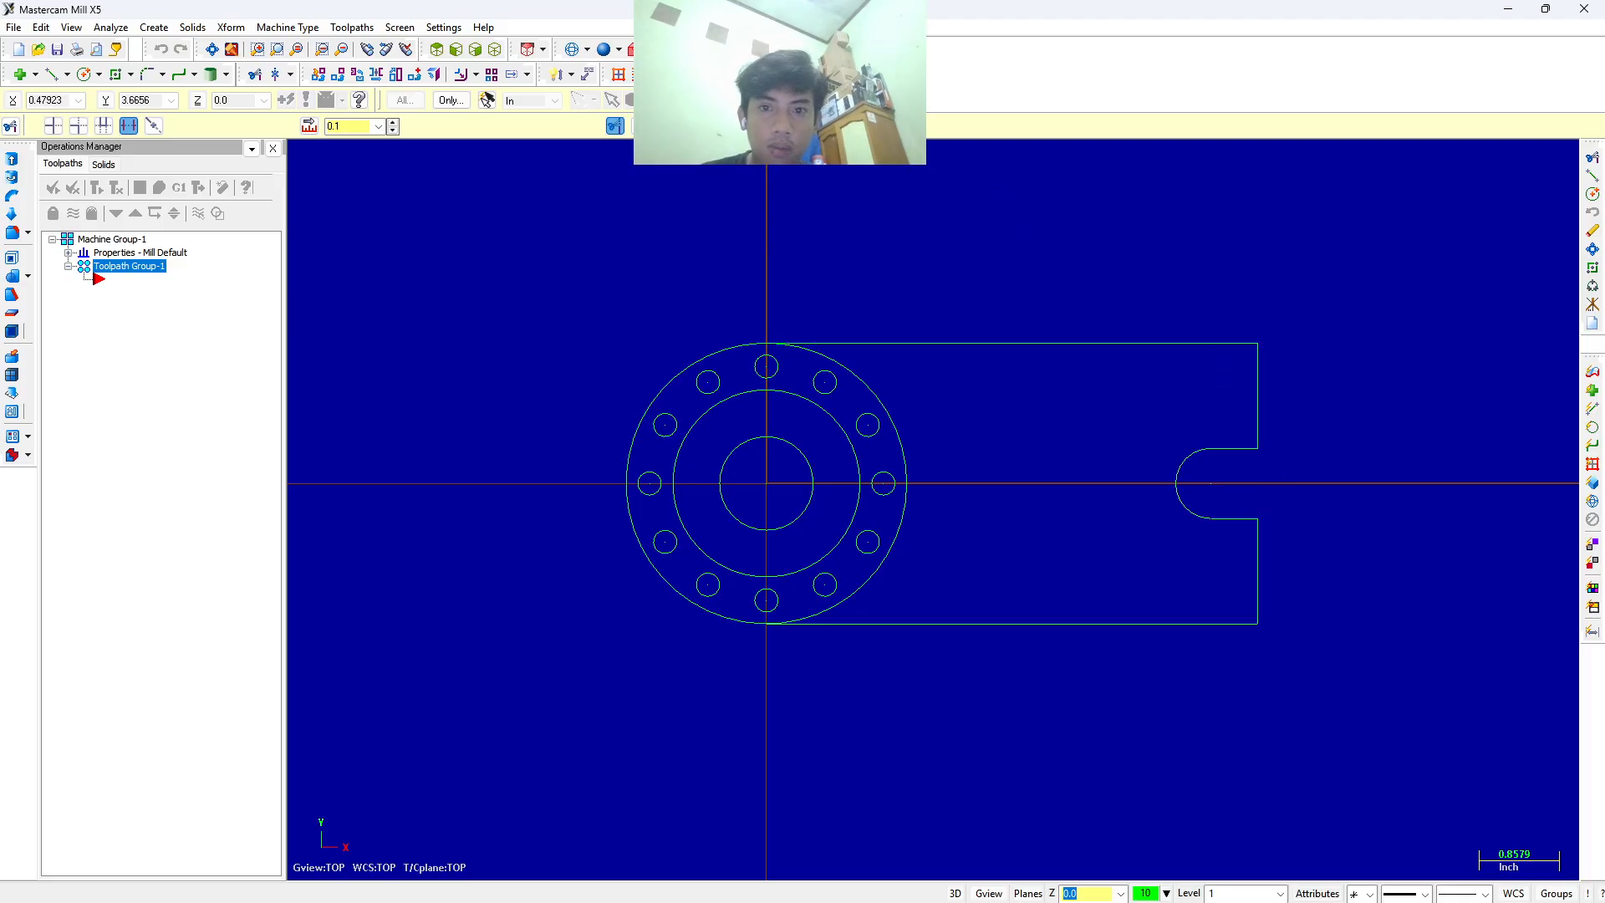
key("Escape")
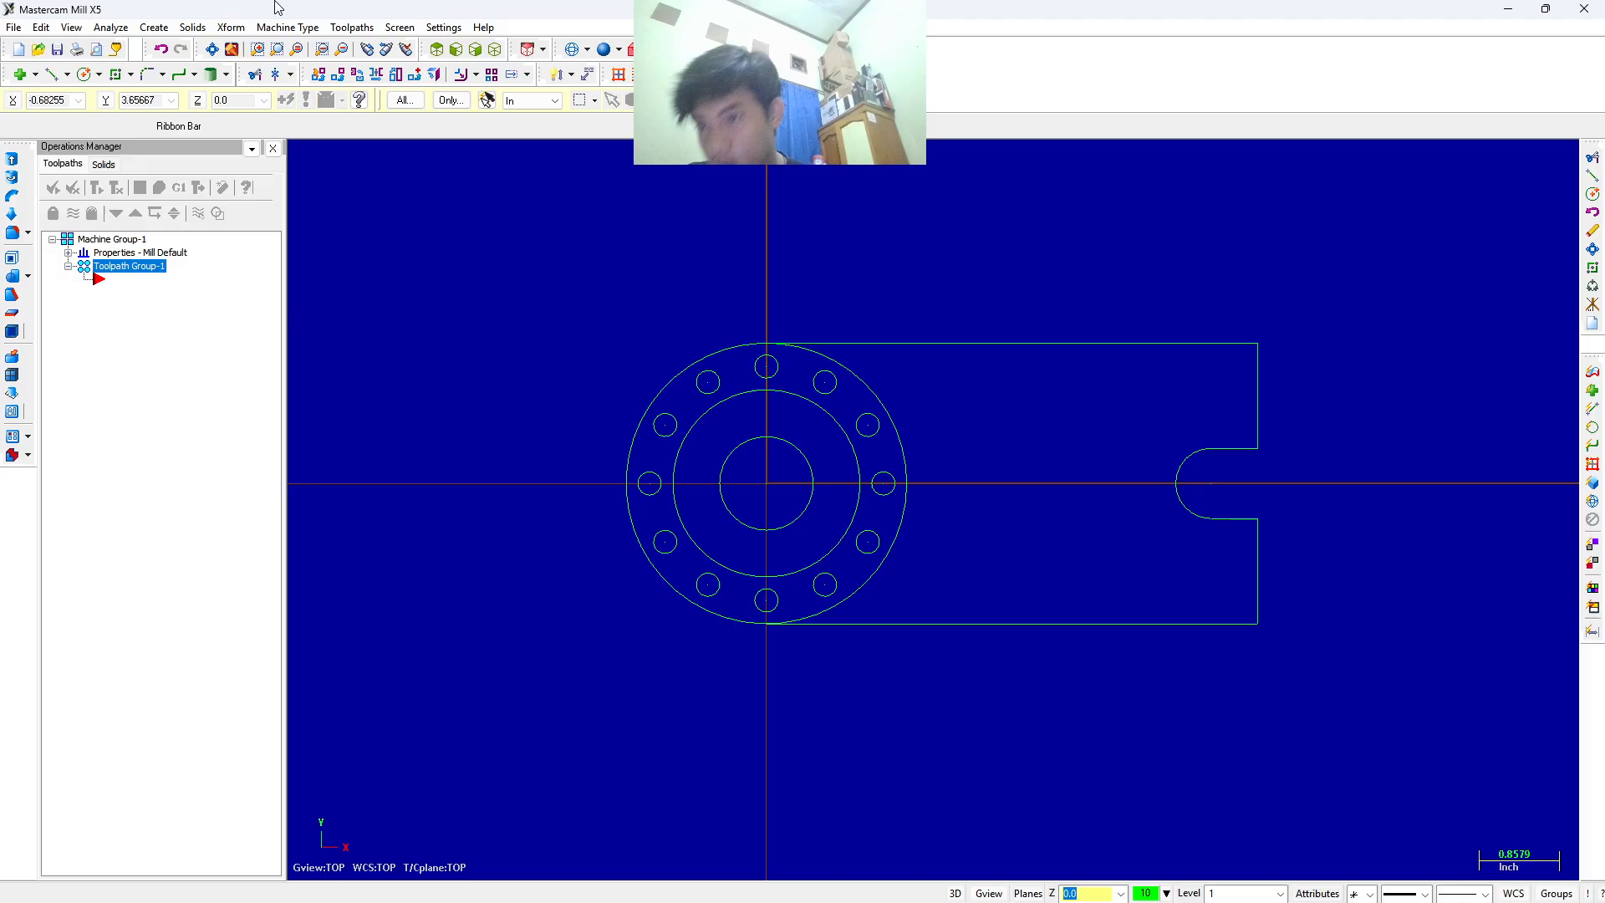
Place the centre of a new circle at X 5.25-0.5, Y 1.5-.375, in the body's upper corner near the slot.
left_click(83, 74)
left_click(59, 98)
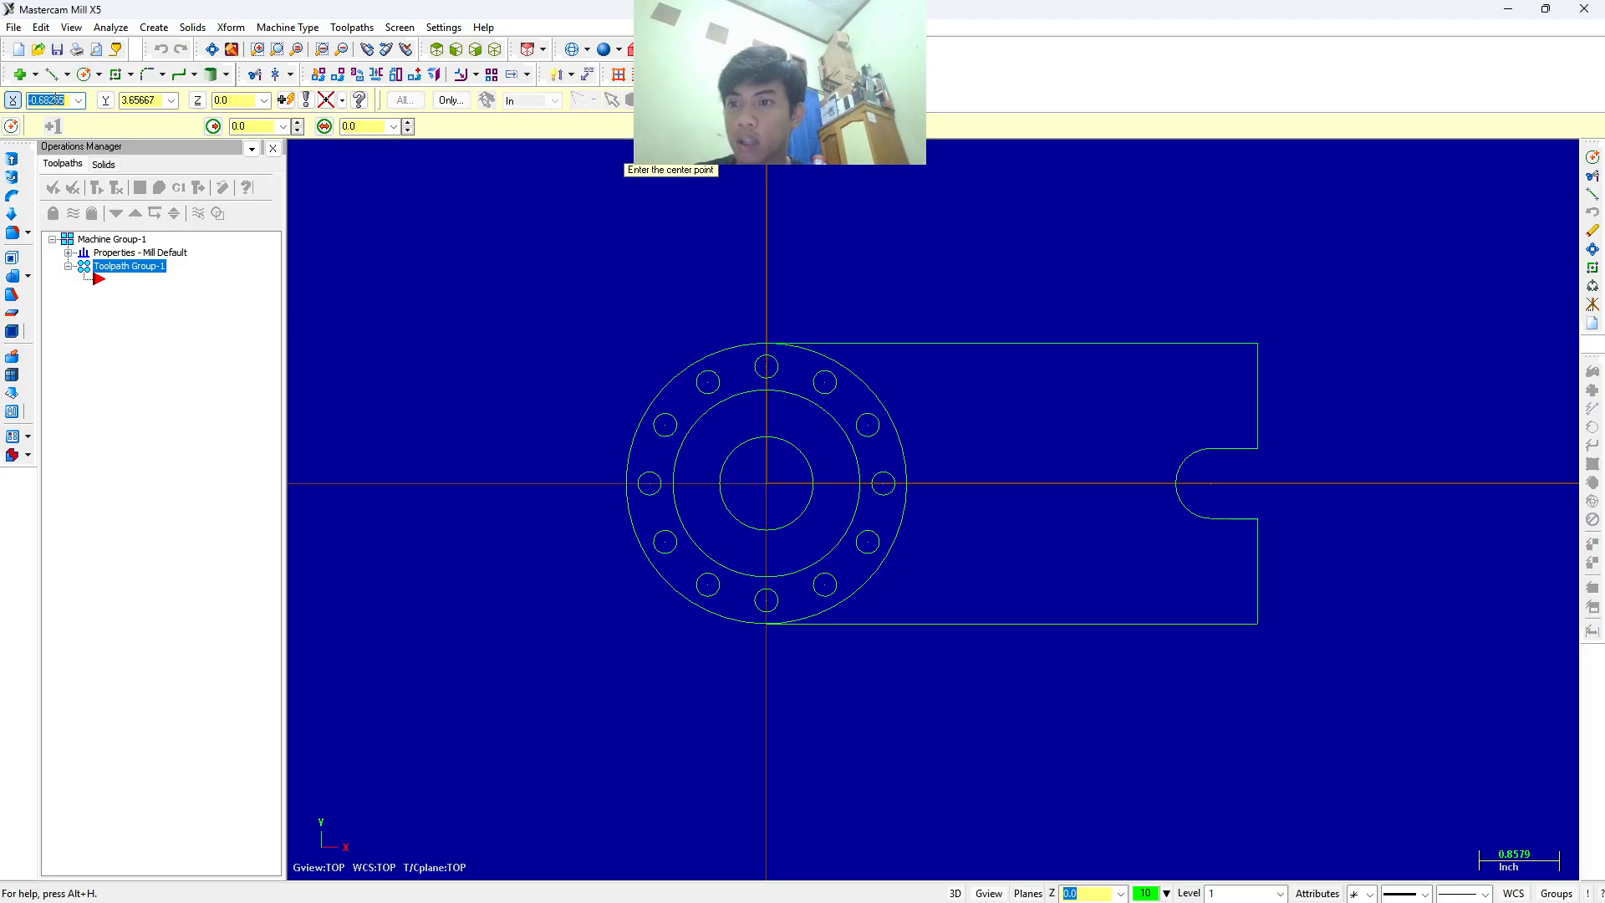
type("5.25")
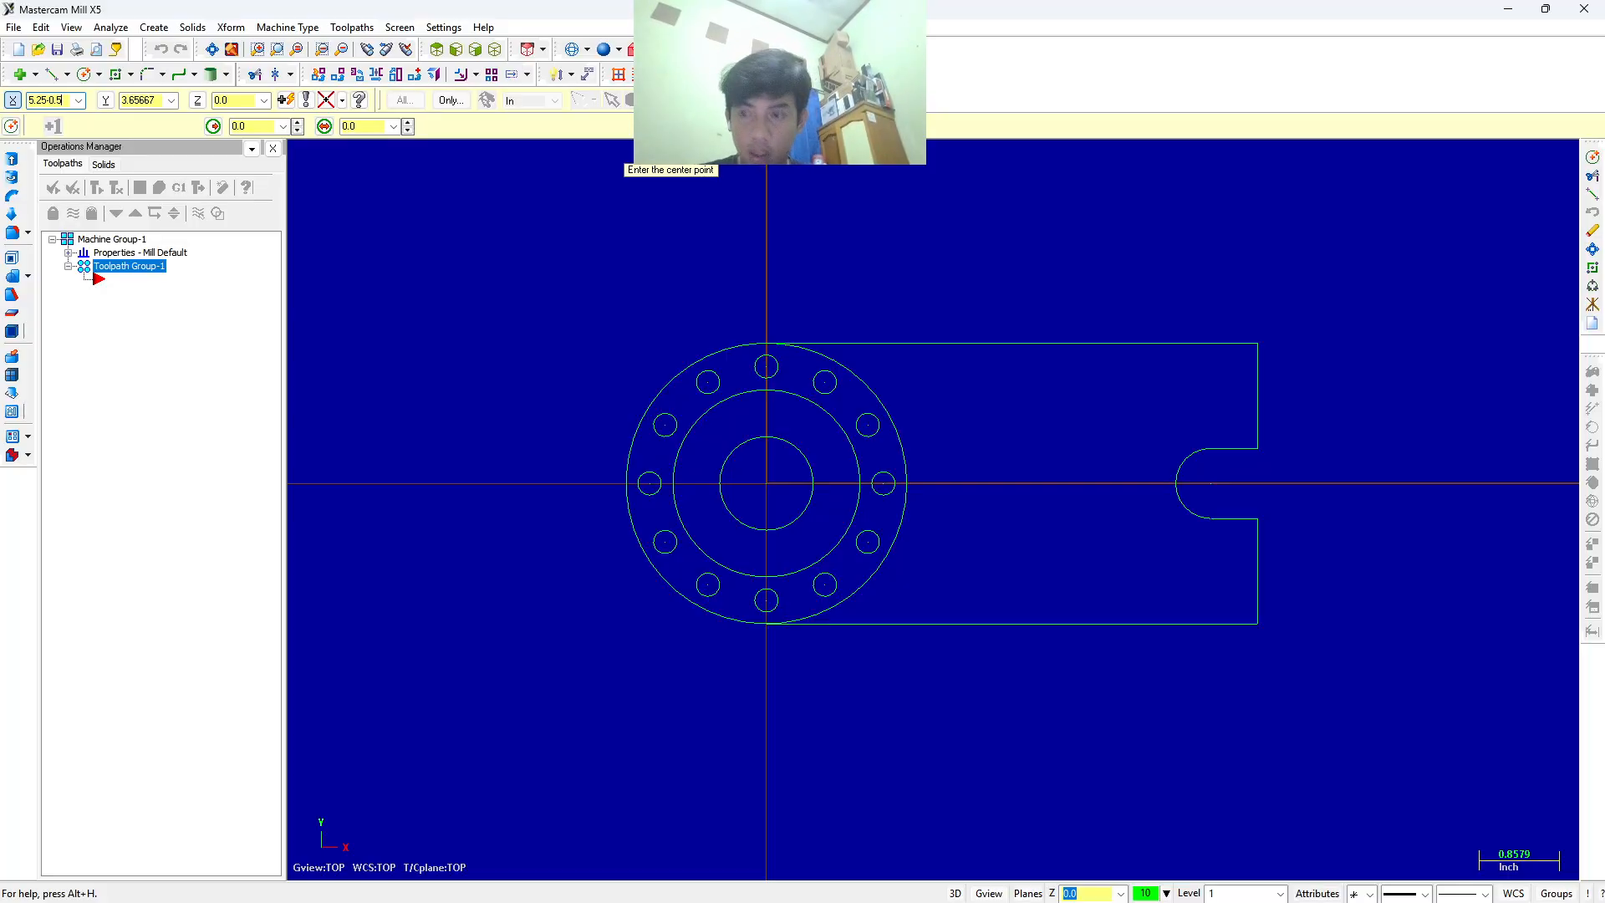
type("-0.5")
key("Tab")
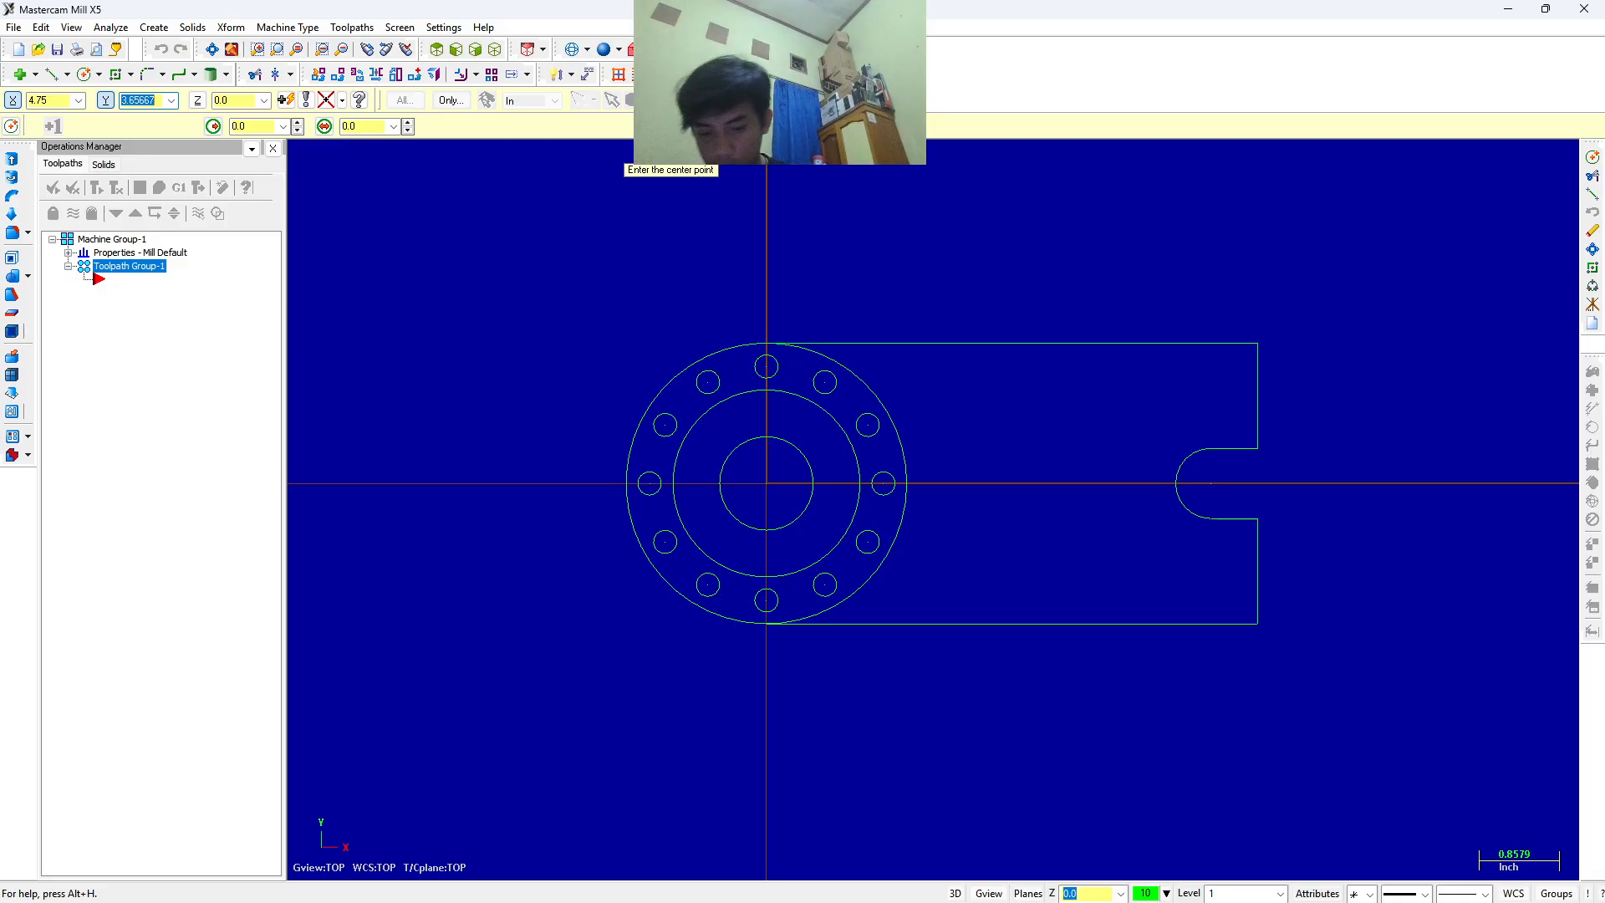
type("1.5-")
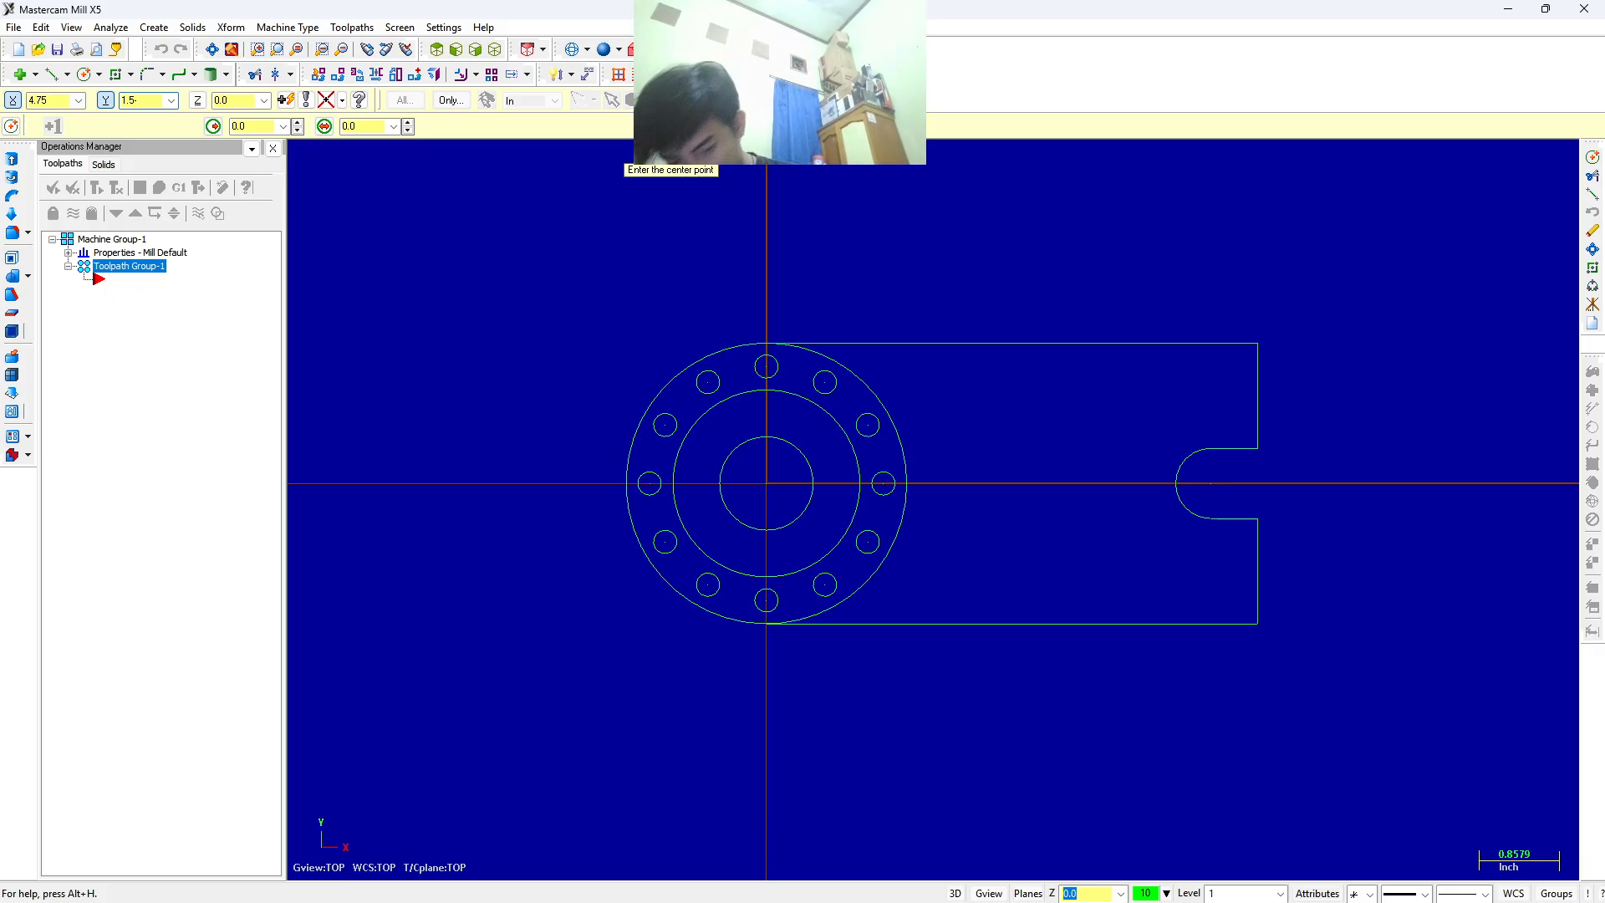
type("75")
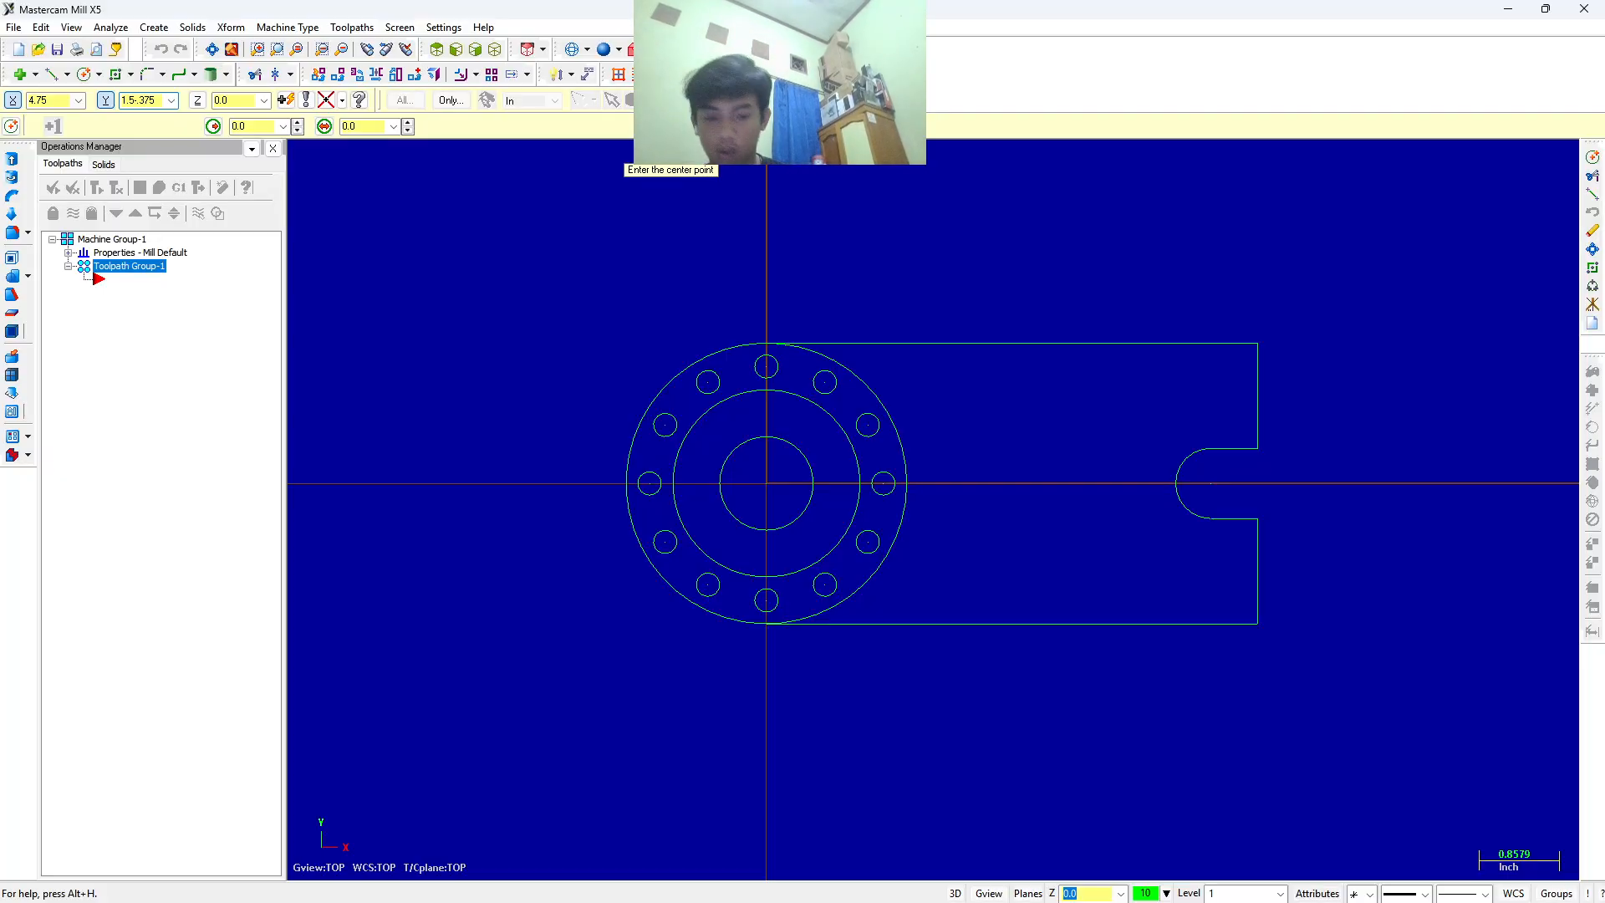
key("Tab")
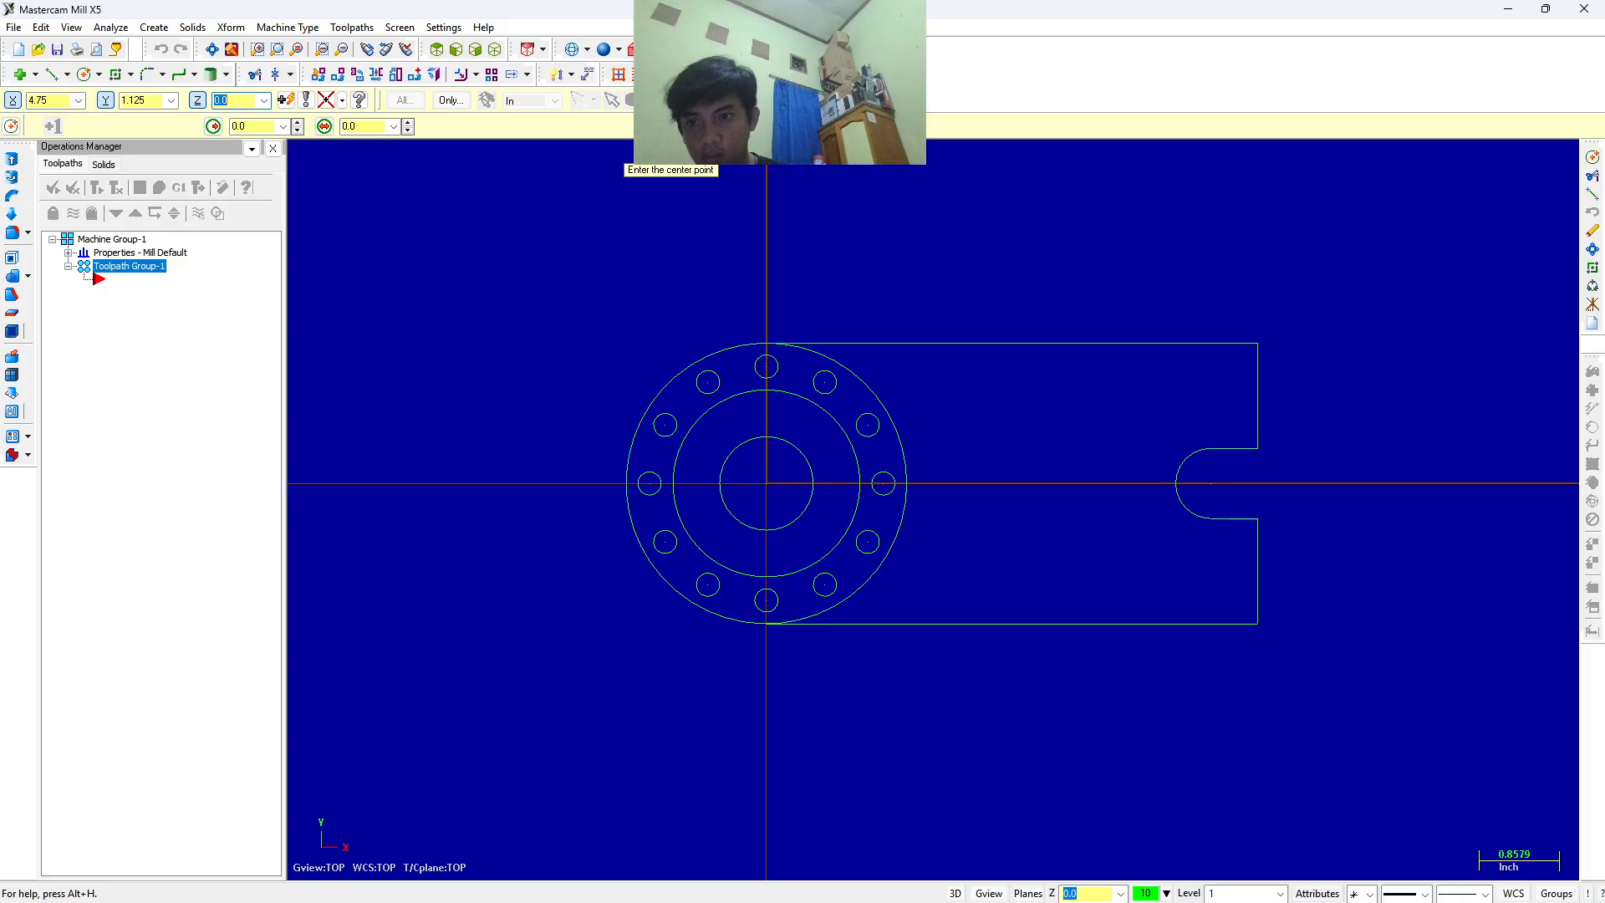
key("Return")
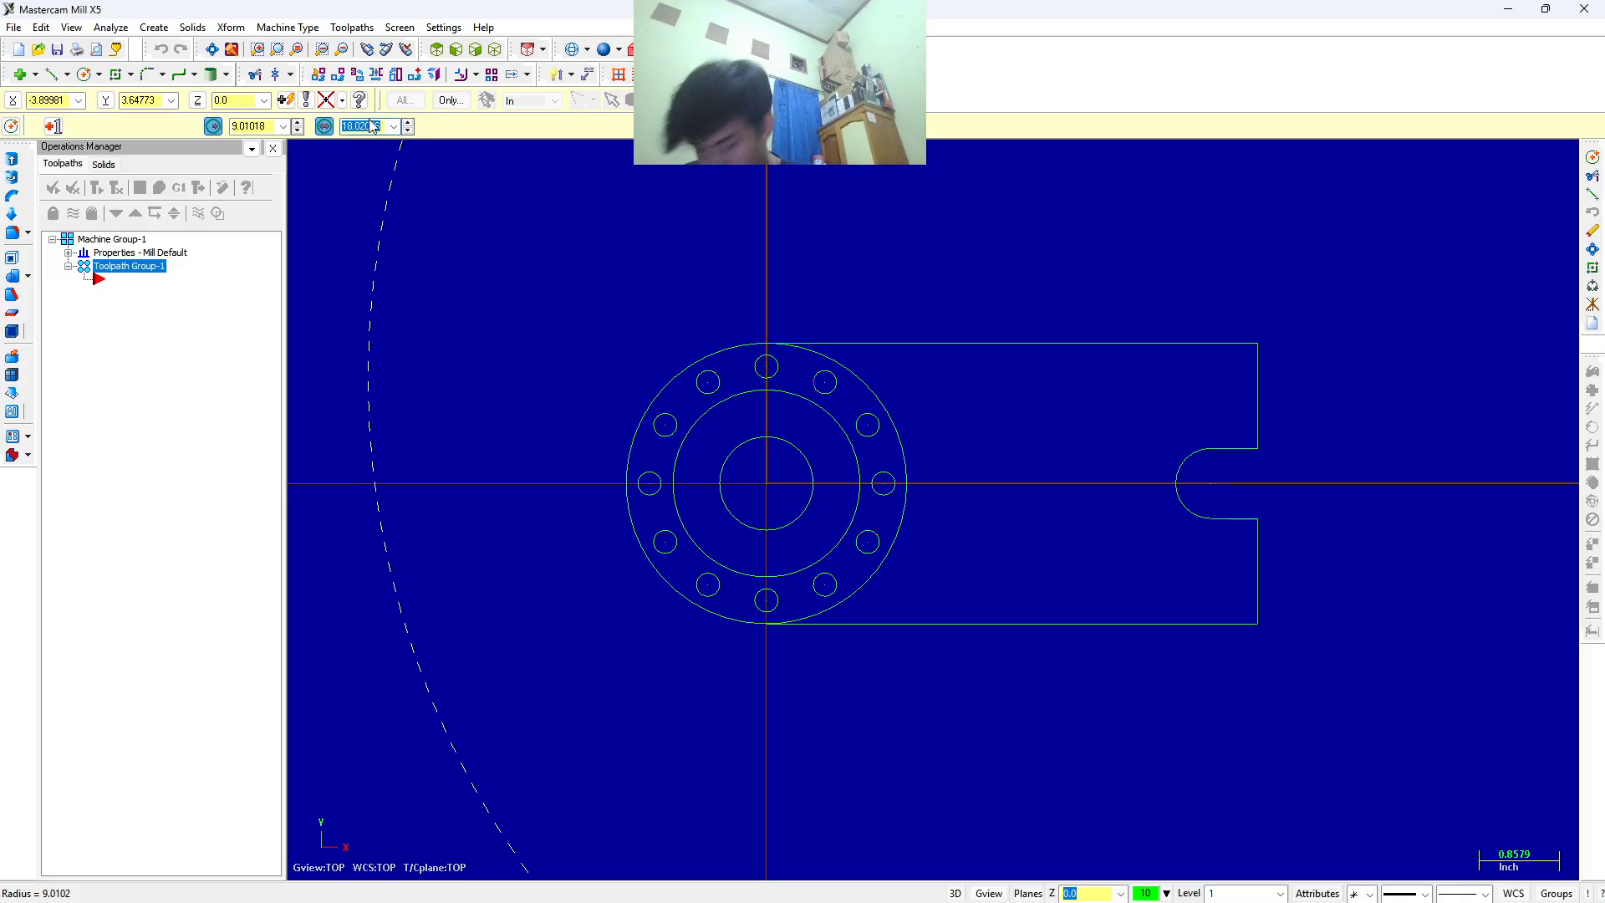
Set the corner circle's diameter to .386 inch and finish the circle command.
type("386")
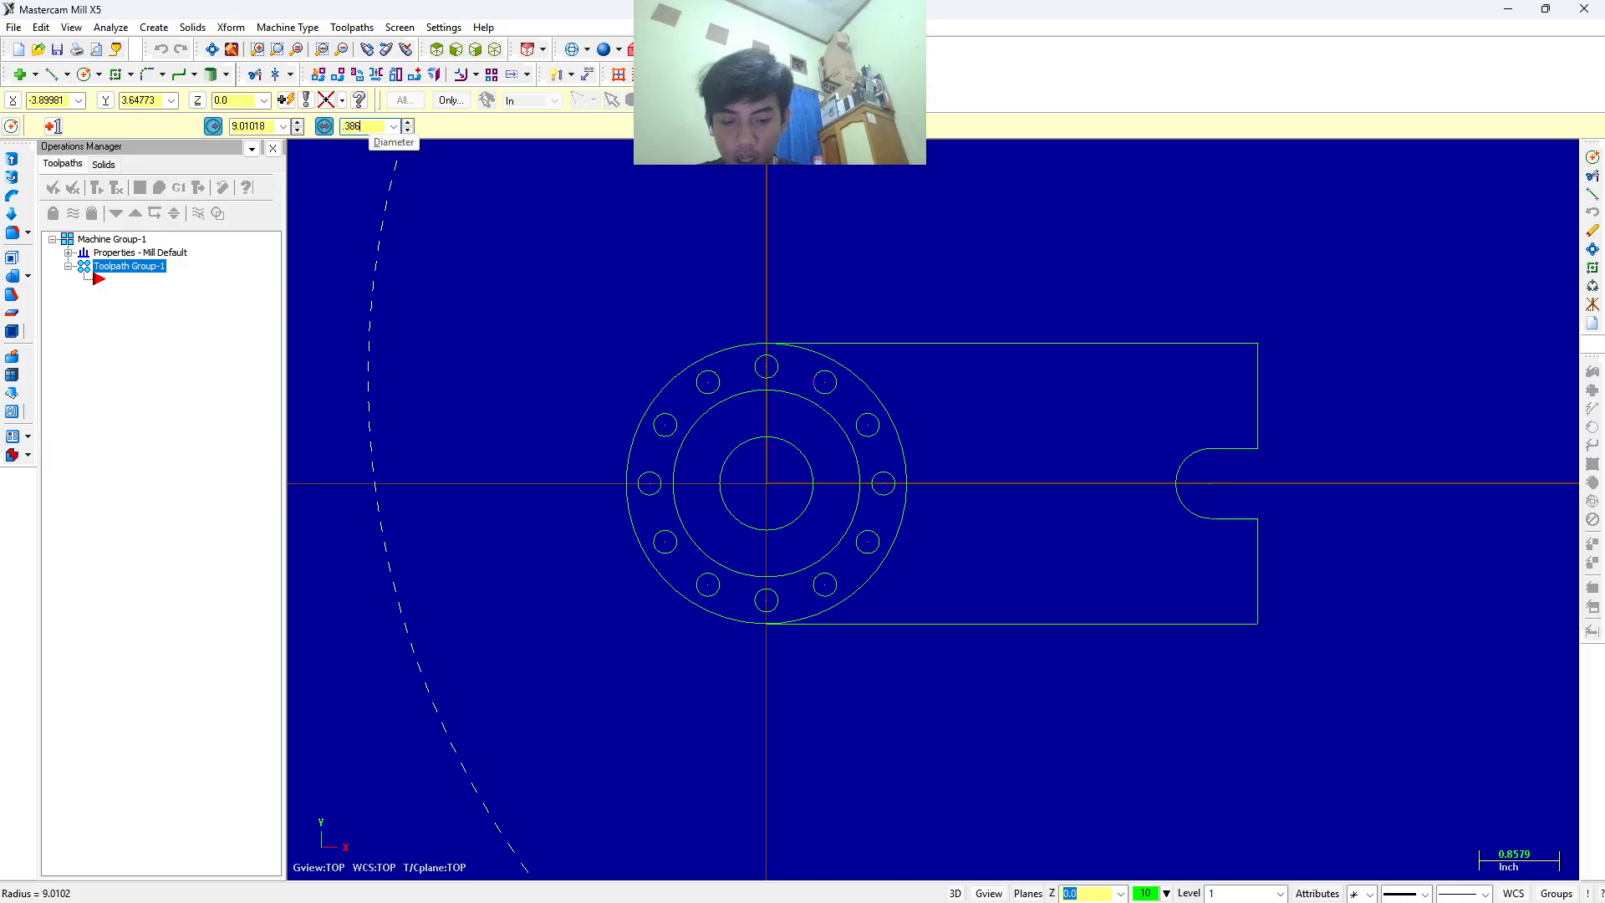
key("Return")
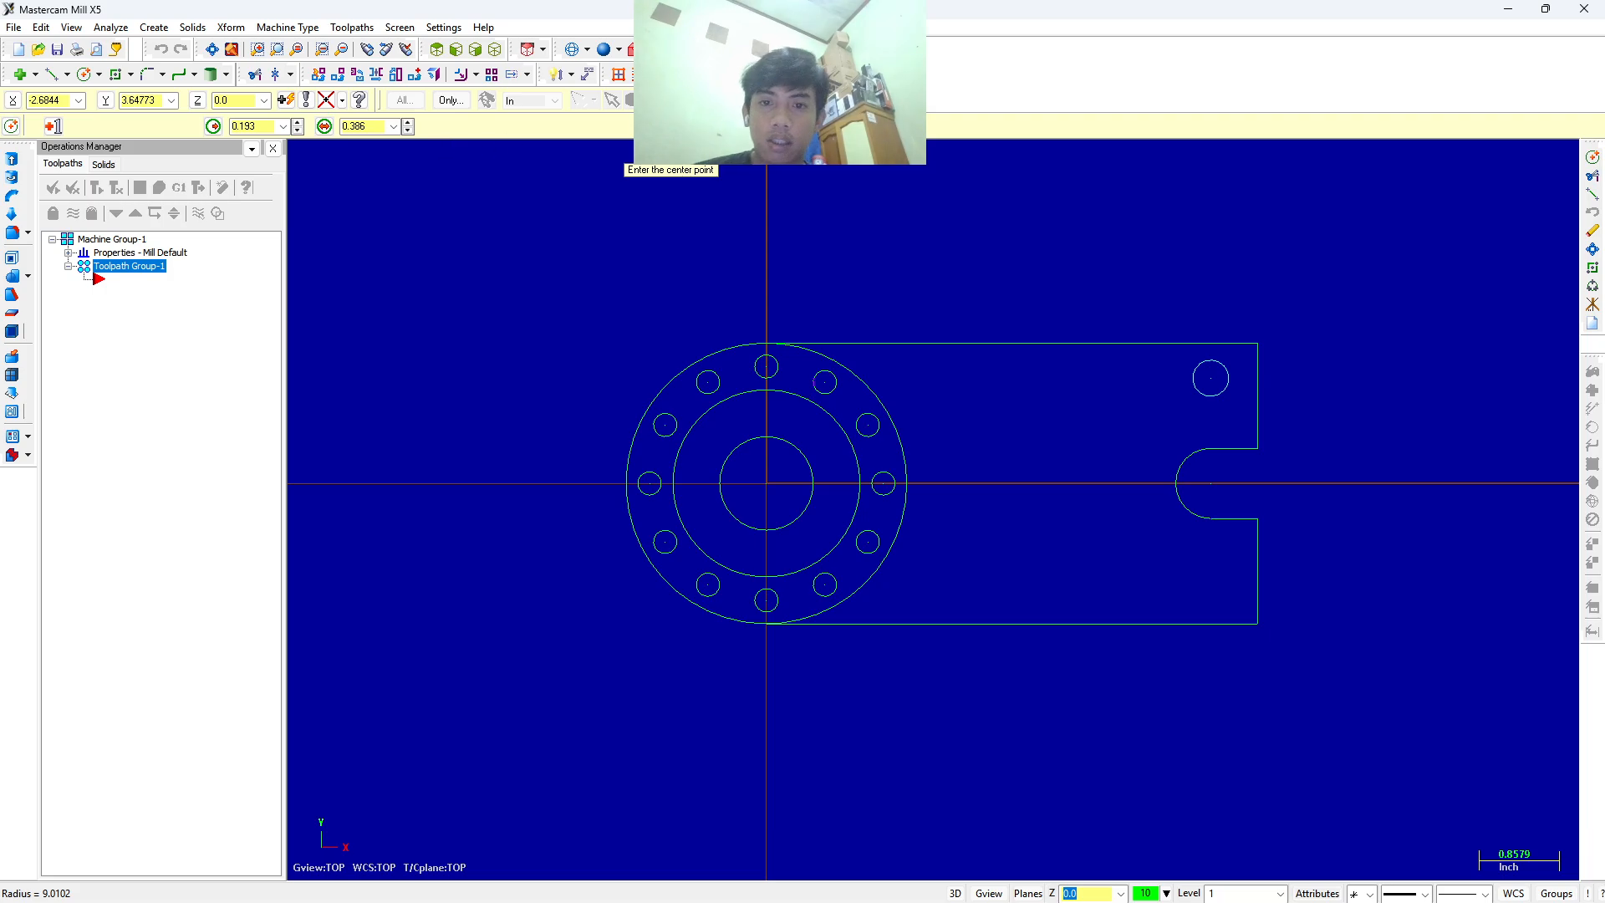
key("Escape")
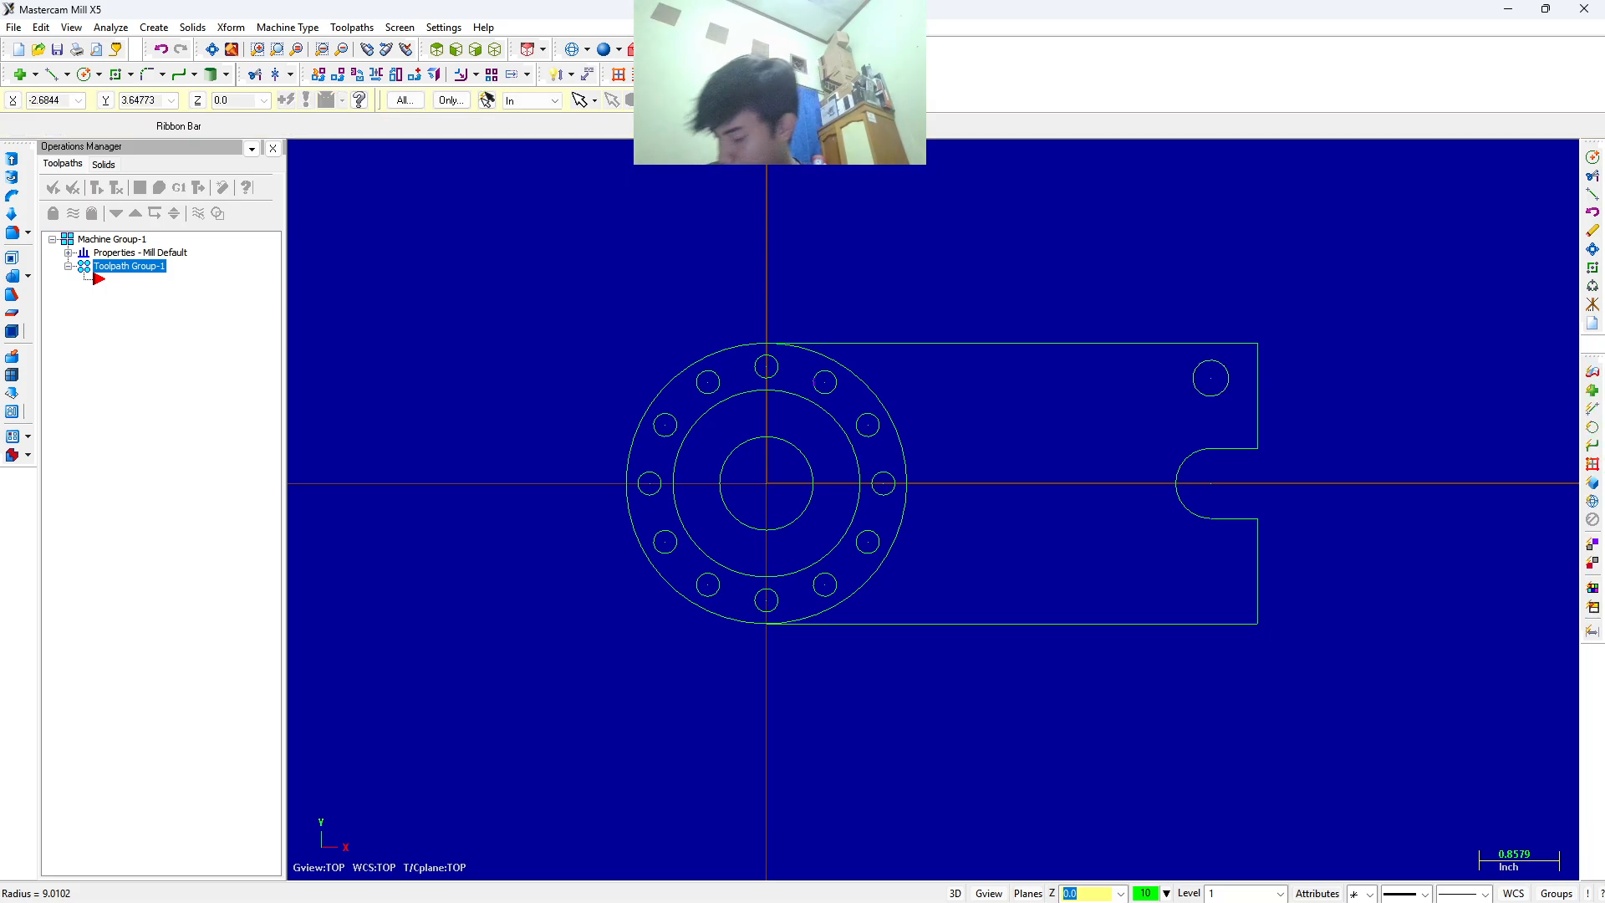
Copy the corner circle with Translate by 3 inches along X in both directions.
left_click(347, 84)
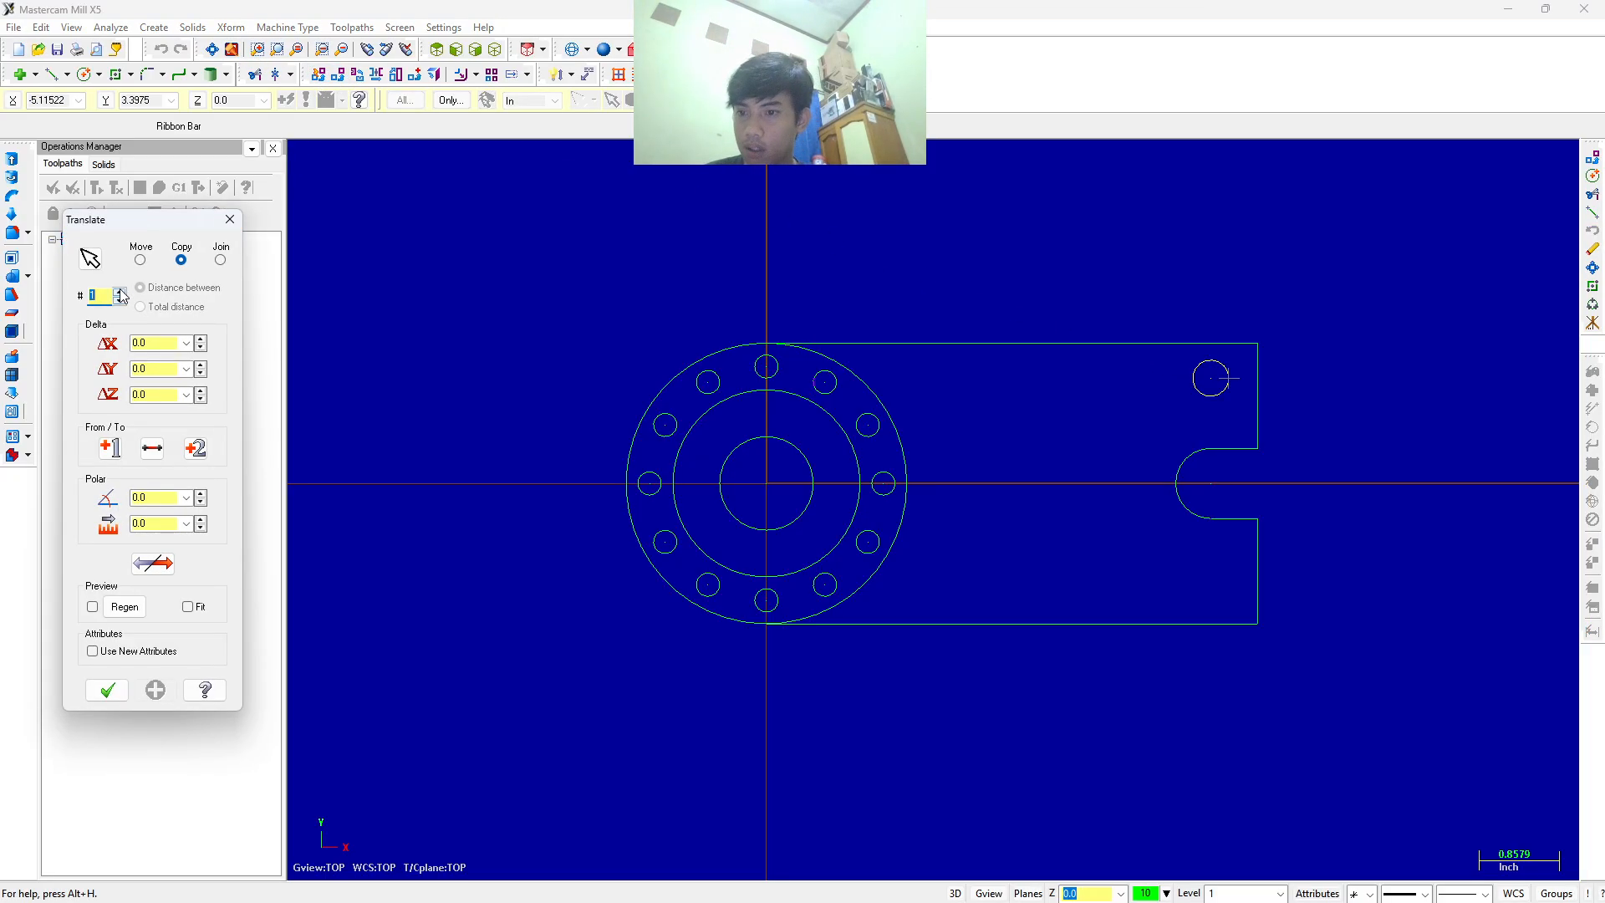
double_click(174, 338)
type("3")
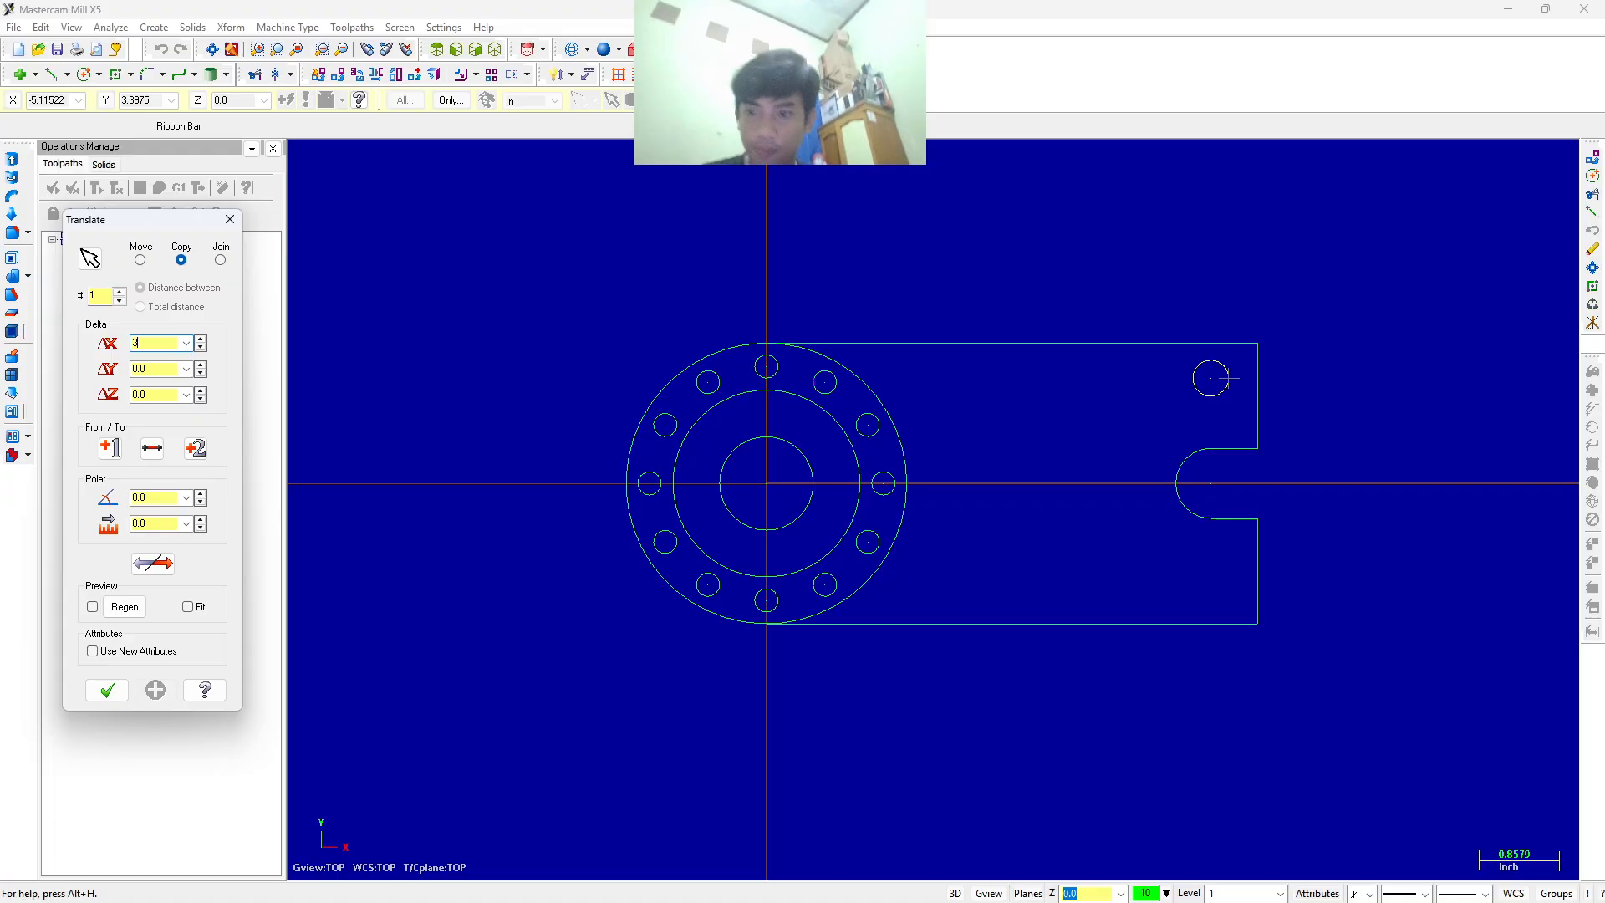
key("Return")
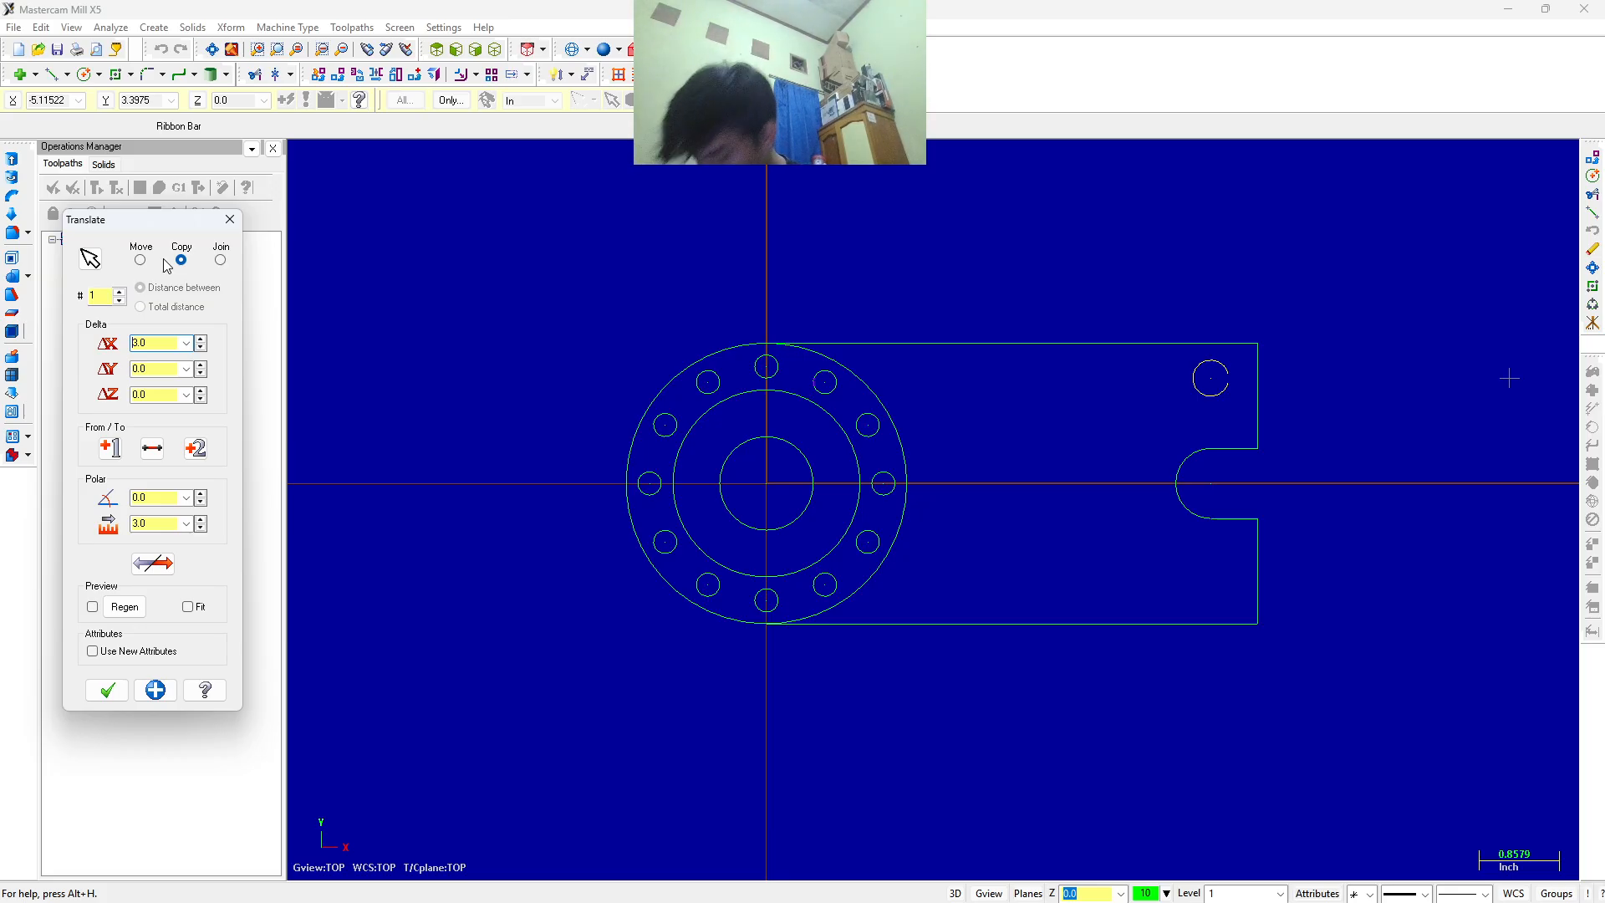
left_click(149, 565)
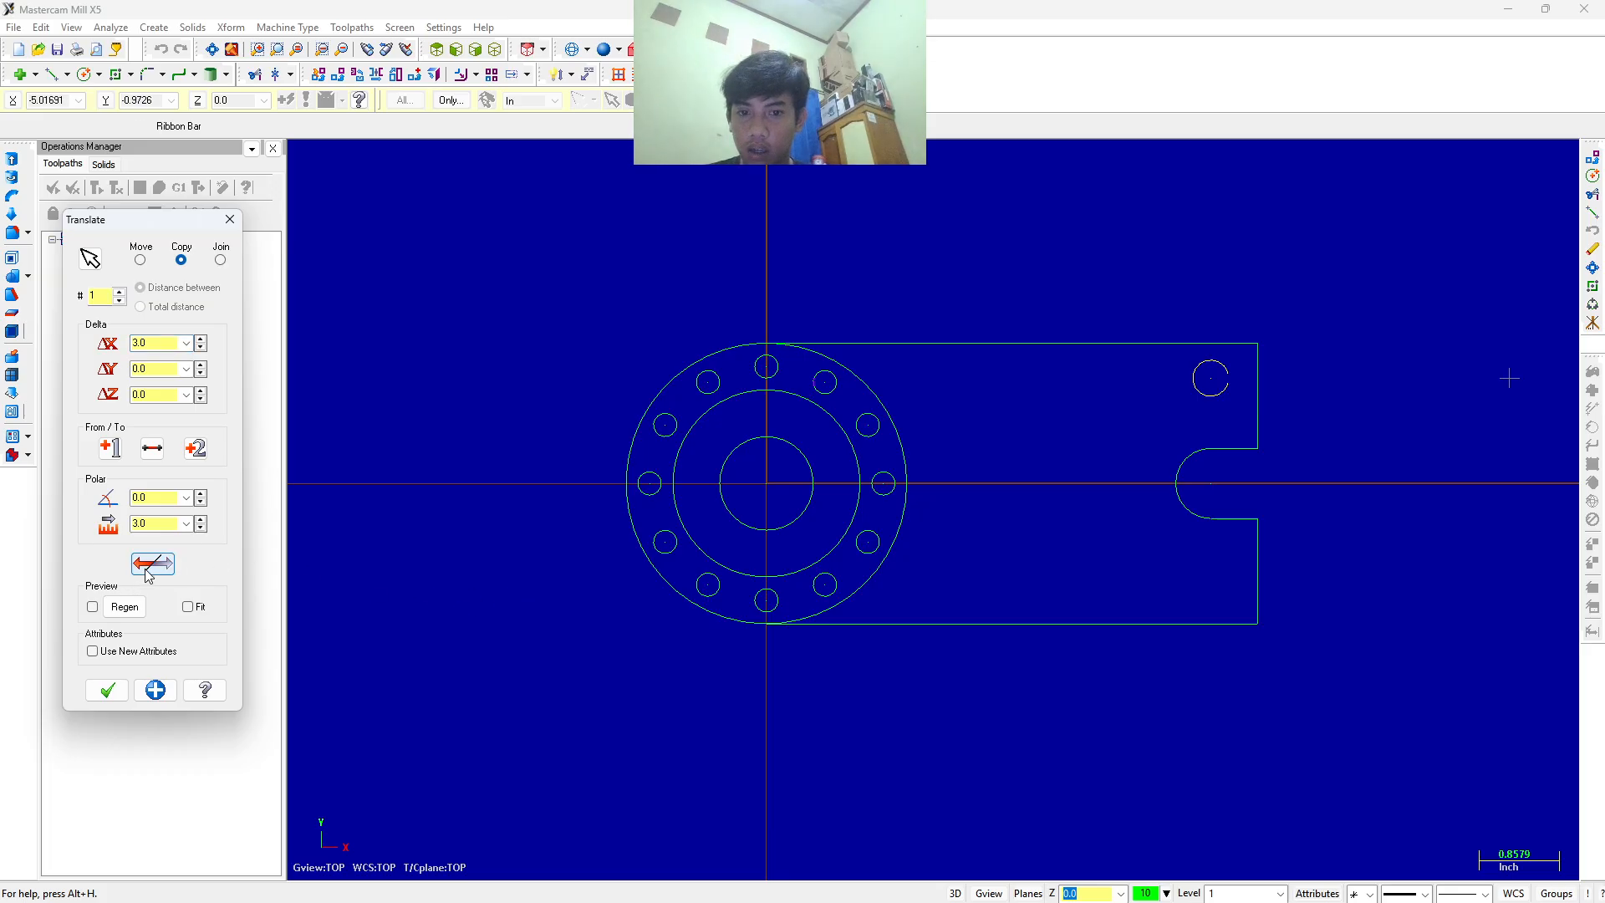
left_click(147, 569)
scroll(370, 464, "down", 1)
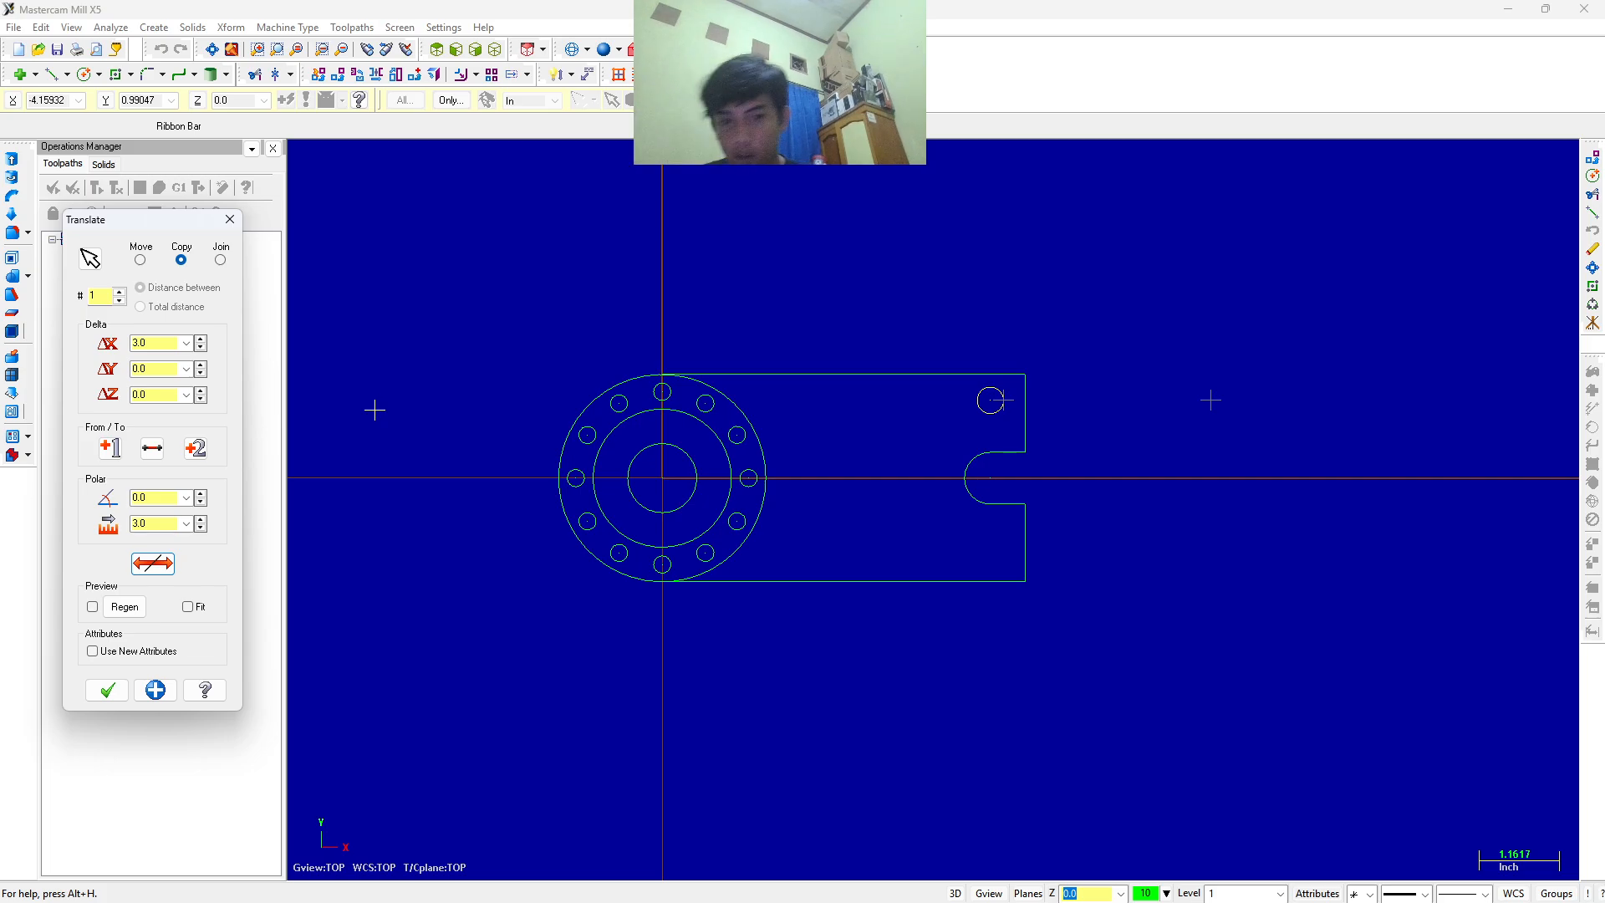
left_click(125, 606)
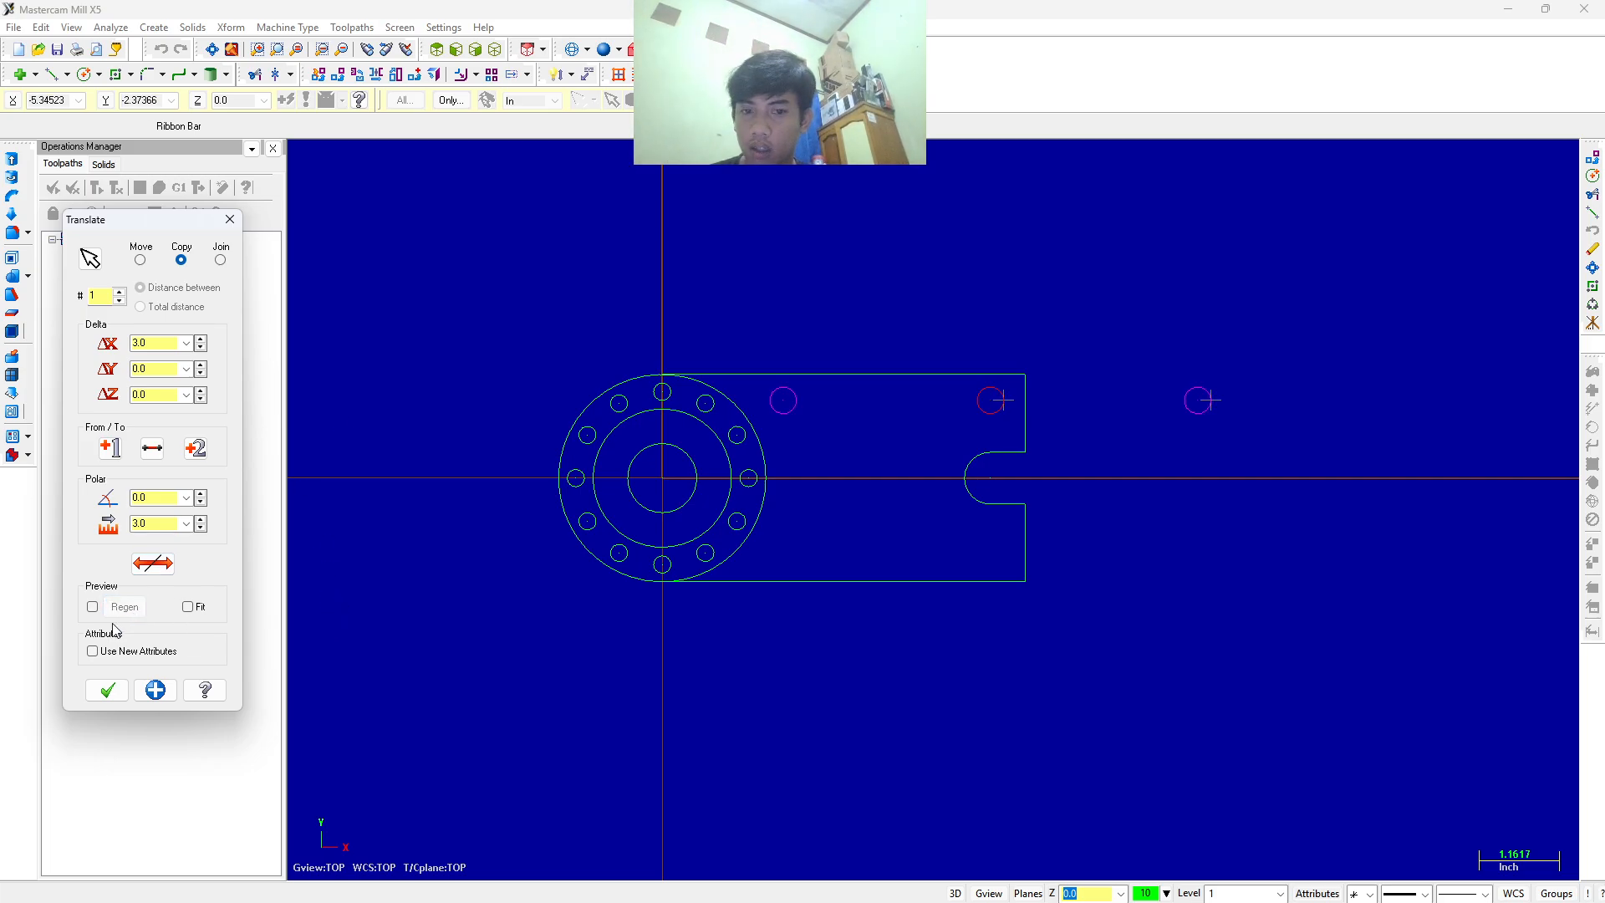
left_click(92, 606)
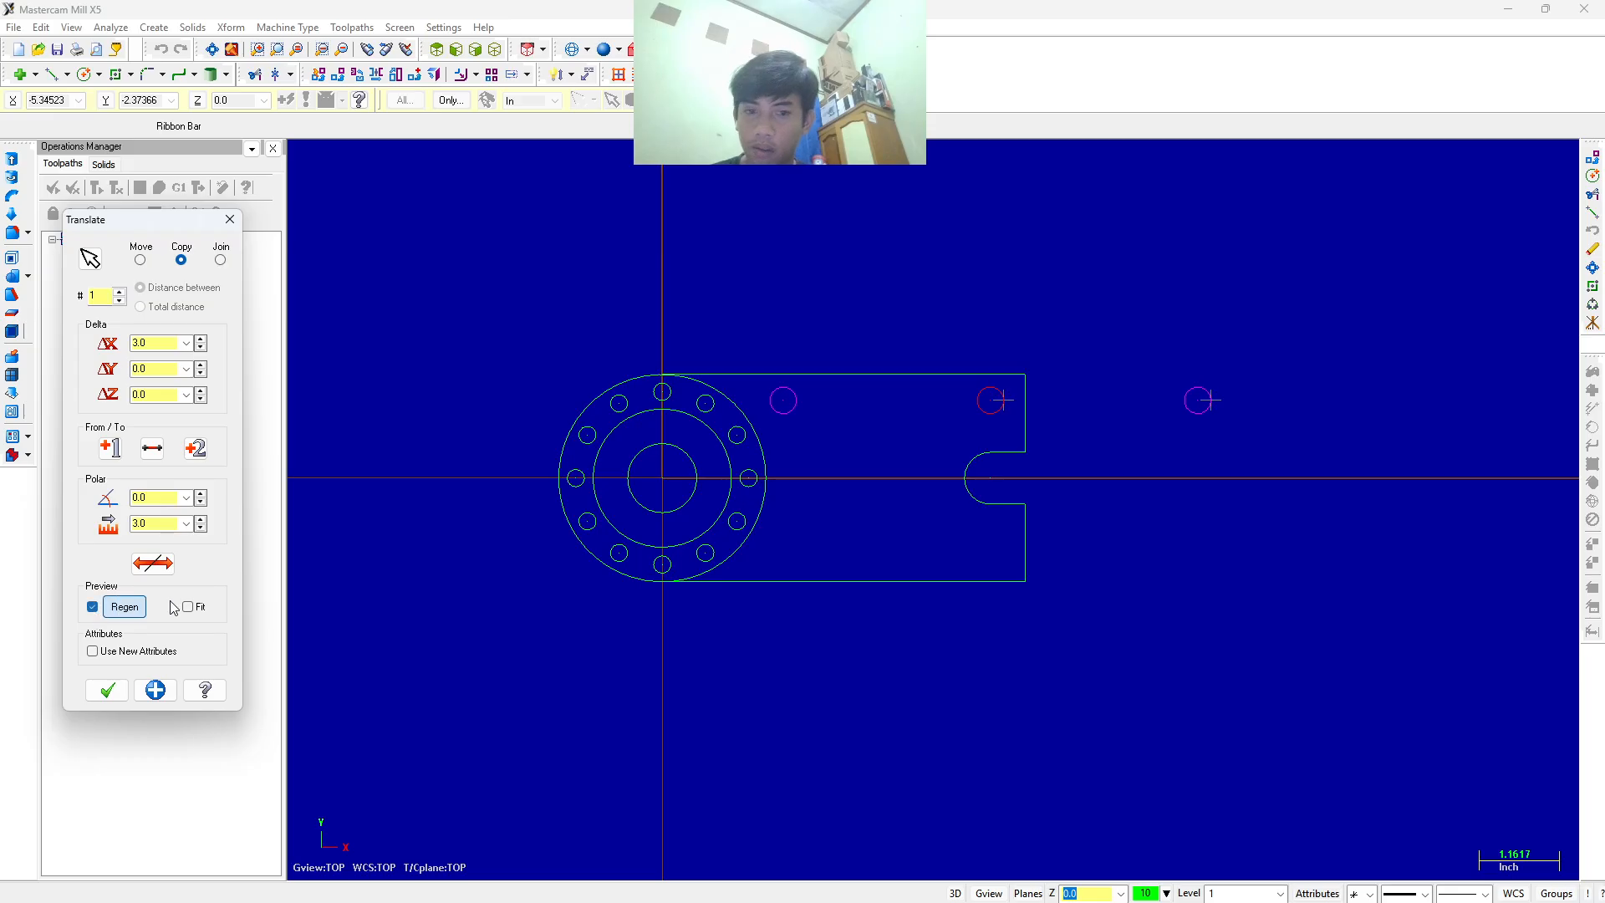
left_click(106, 690)
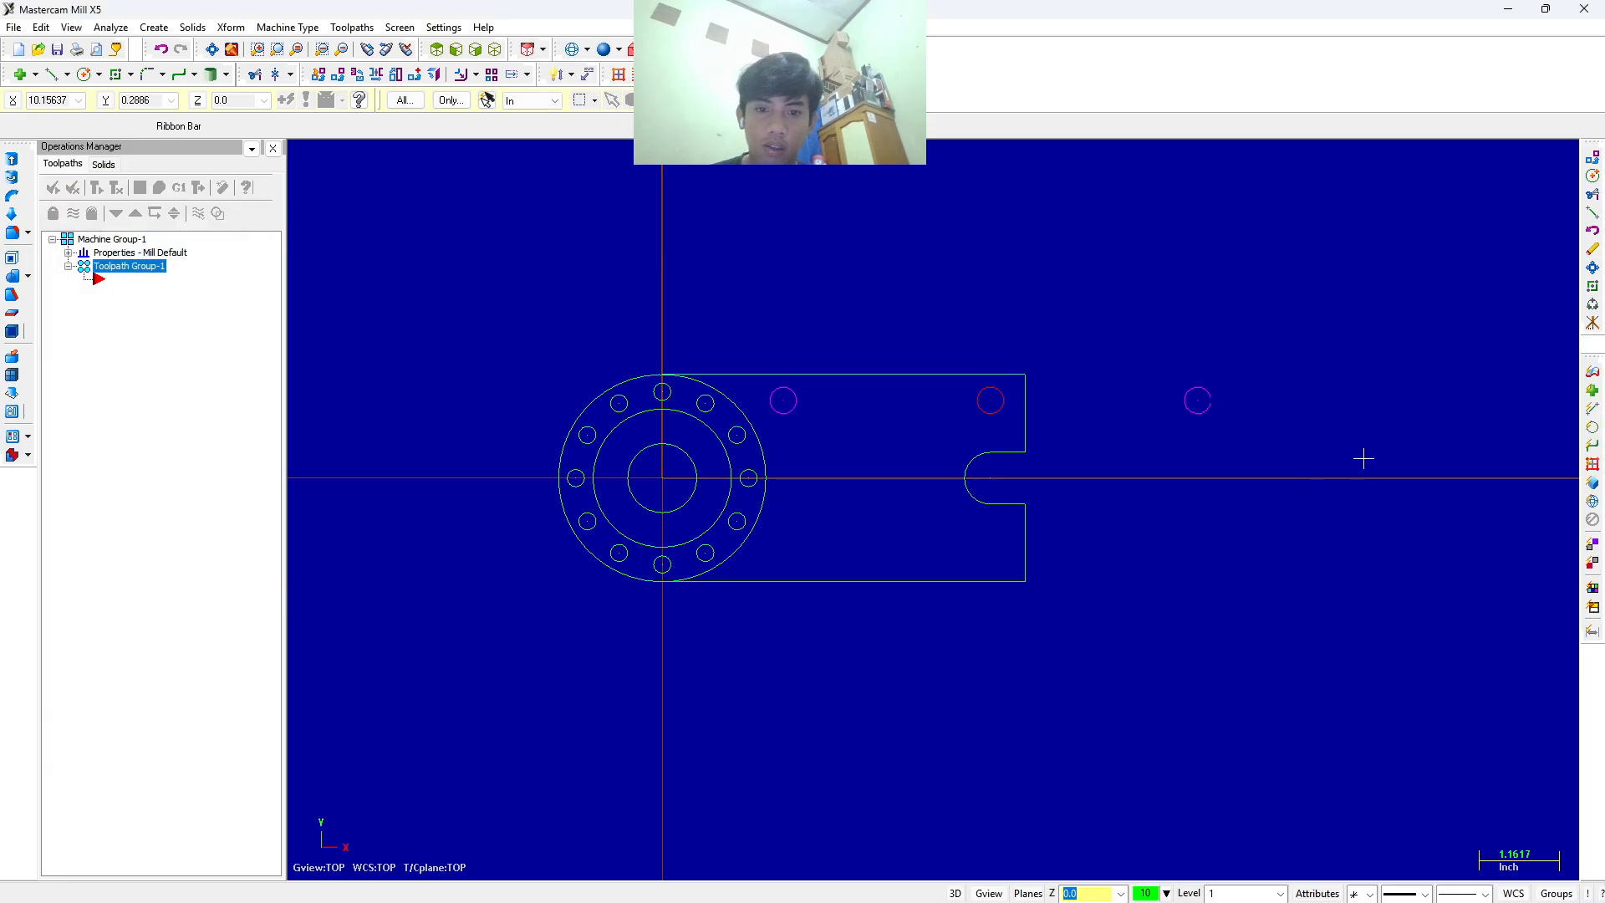
Delete the circle copy outside the body and mirror the two remaining corner circles as copies about the horizontal axis at Y 0.
key("Delete")
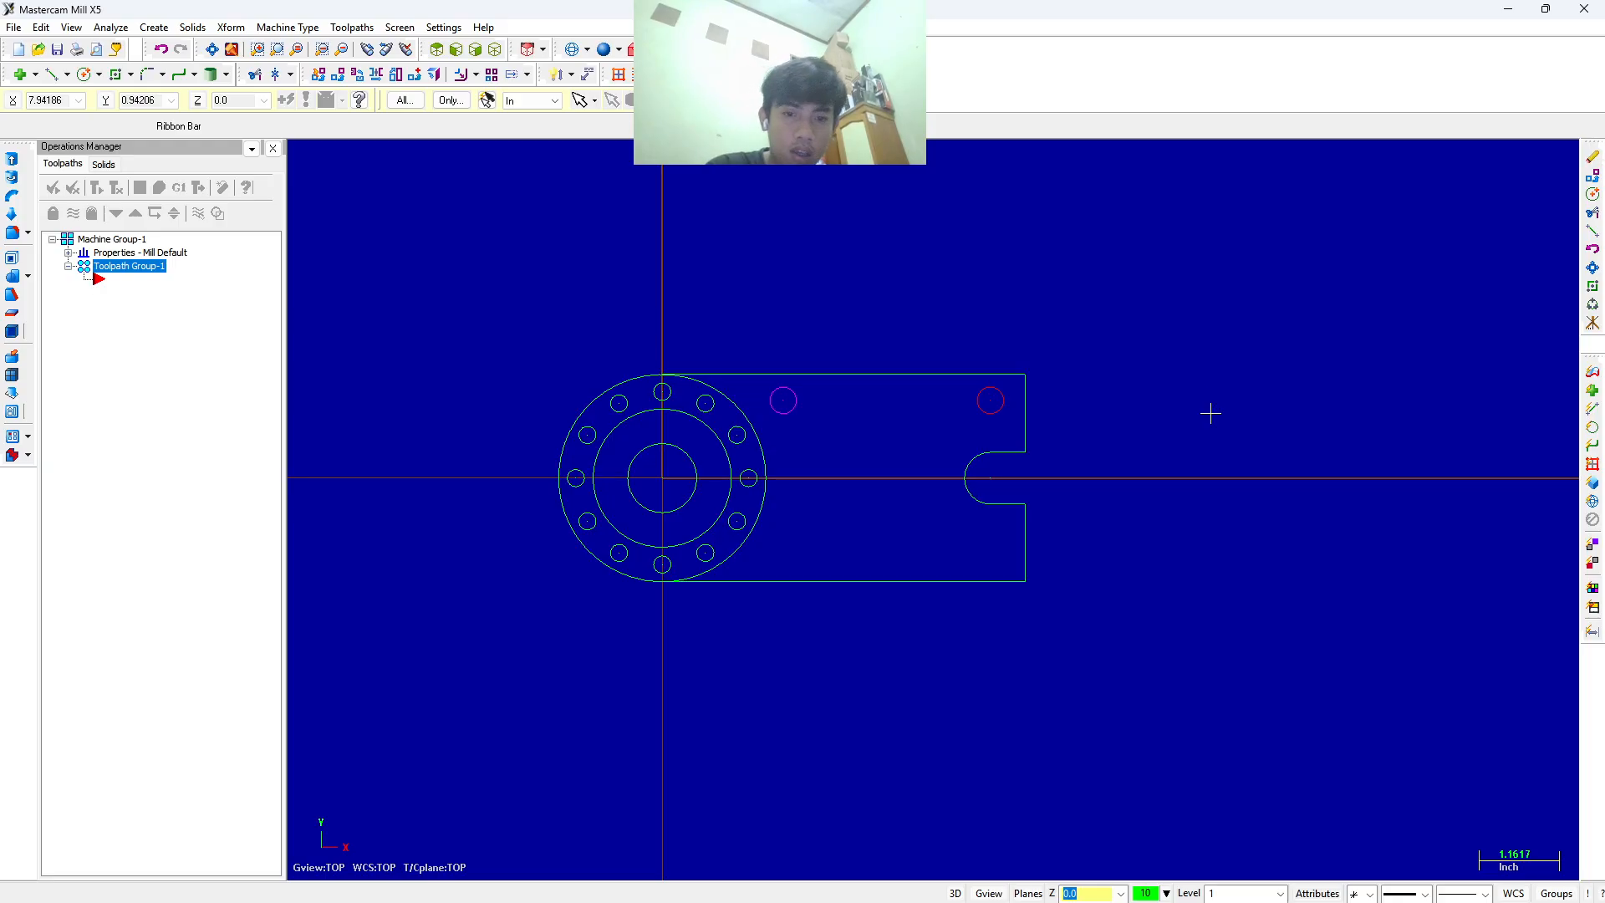
left_click(992, 413)
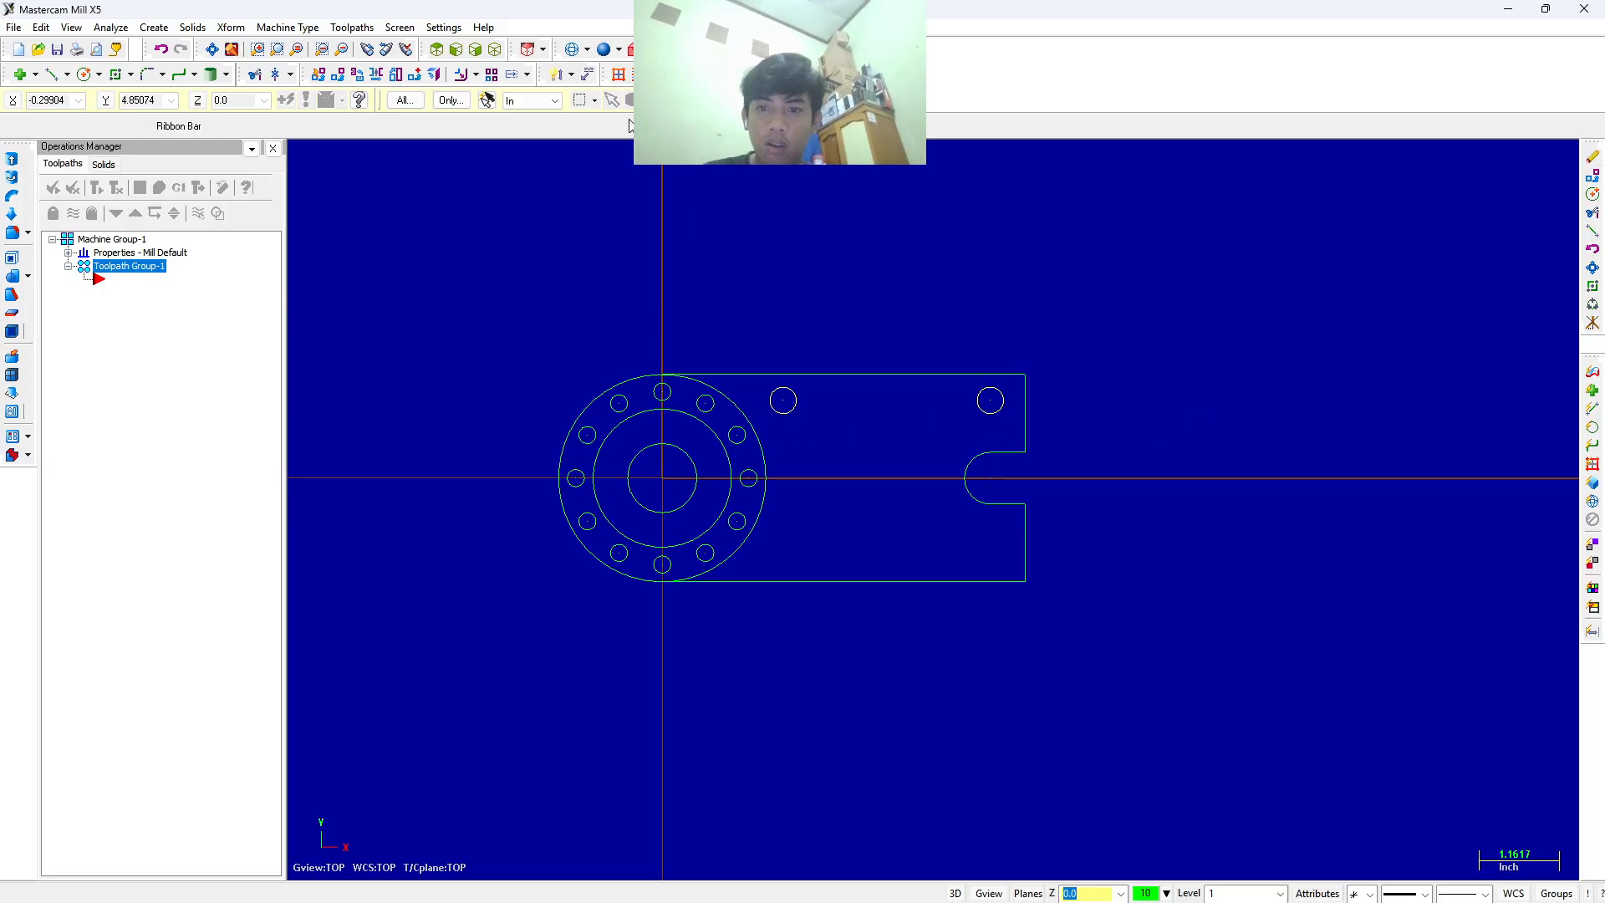
left_click(374, 79)
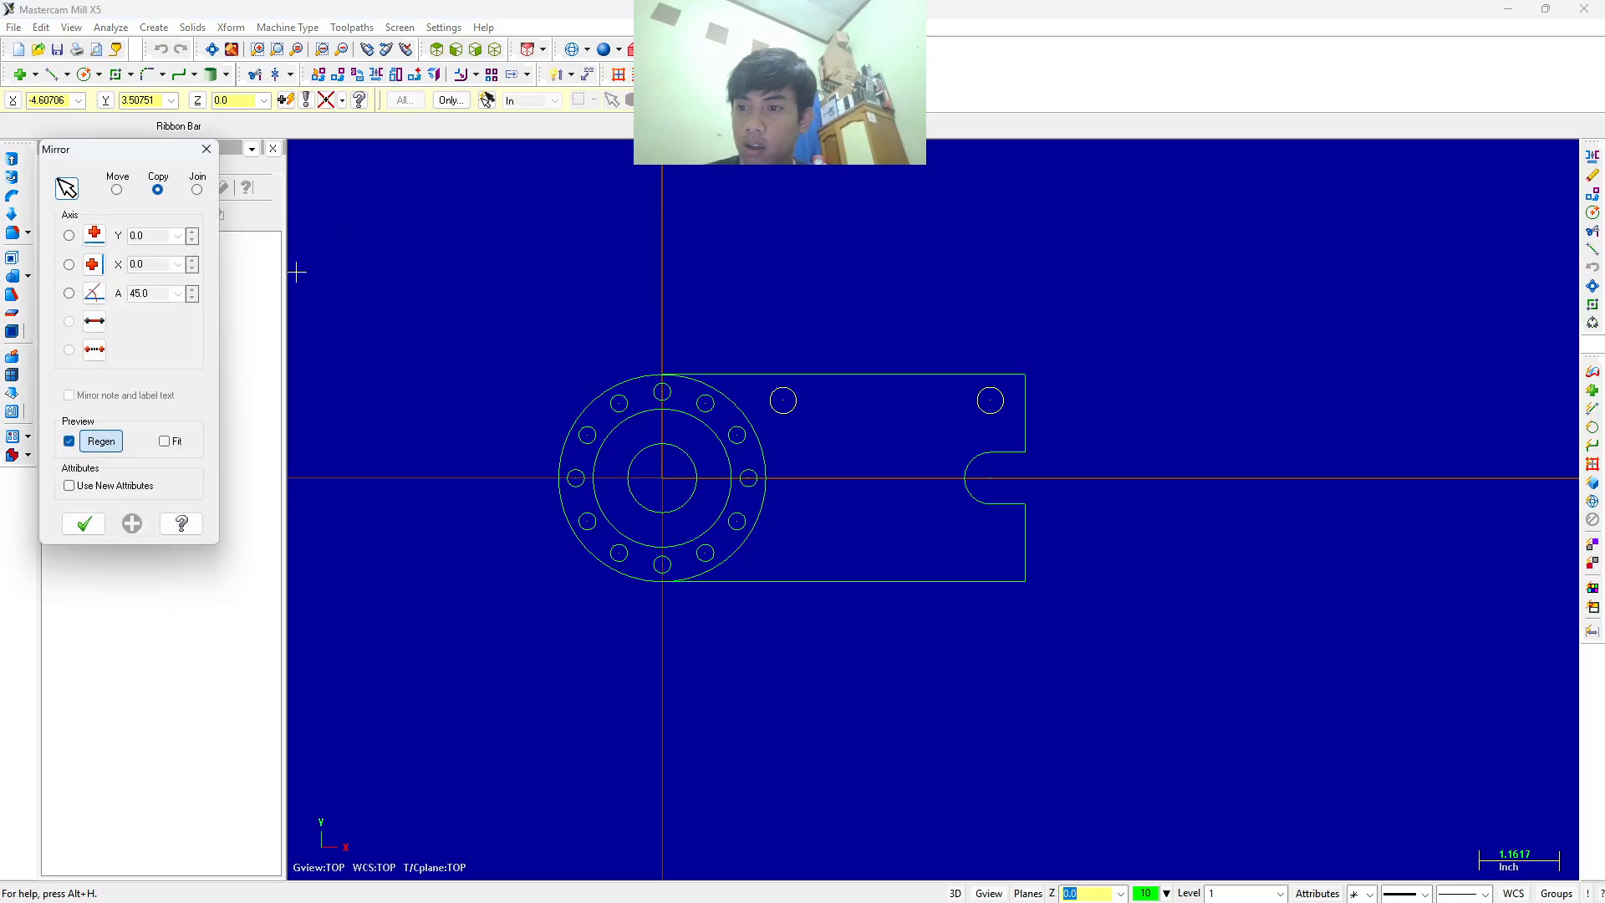
left_click(69, 235)
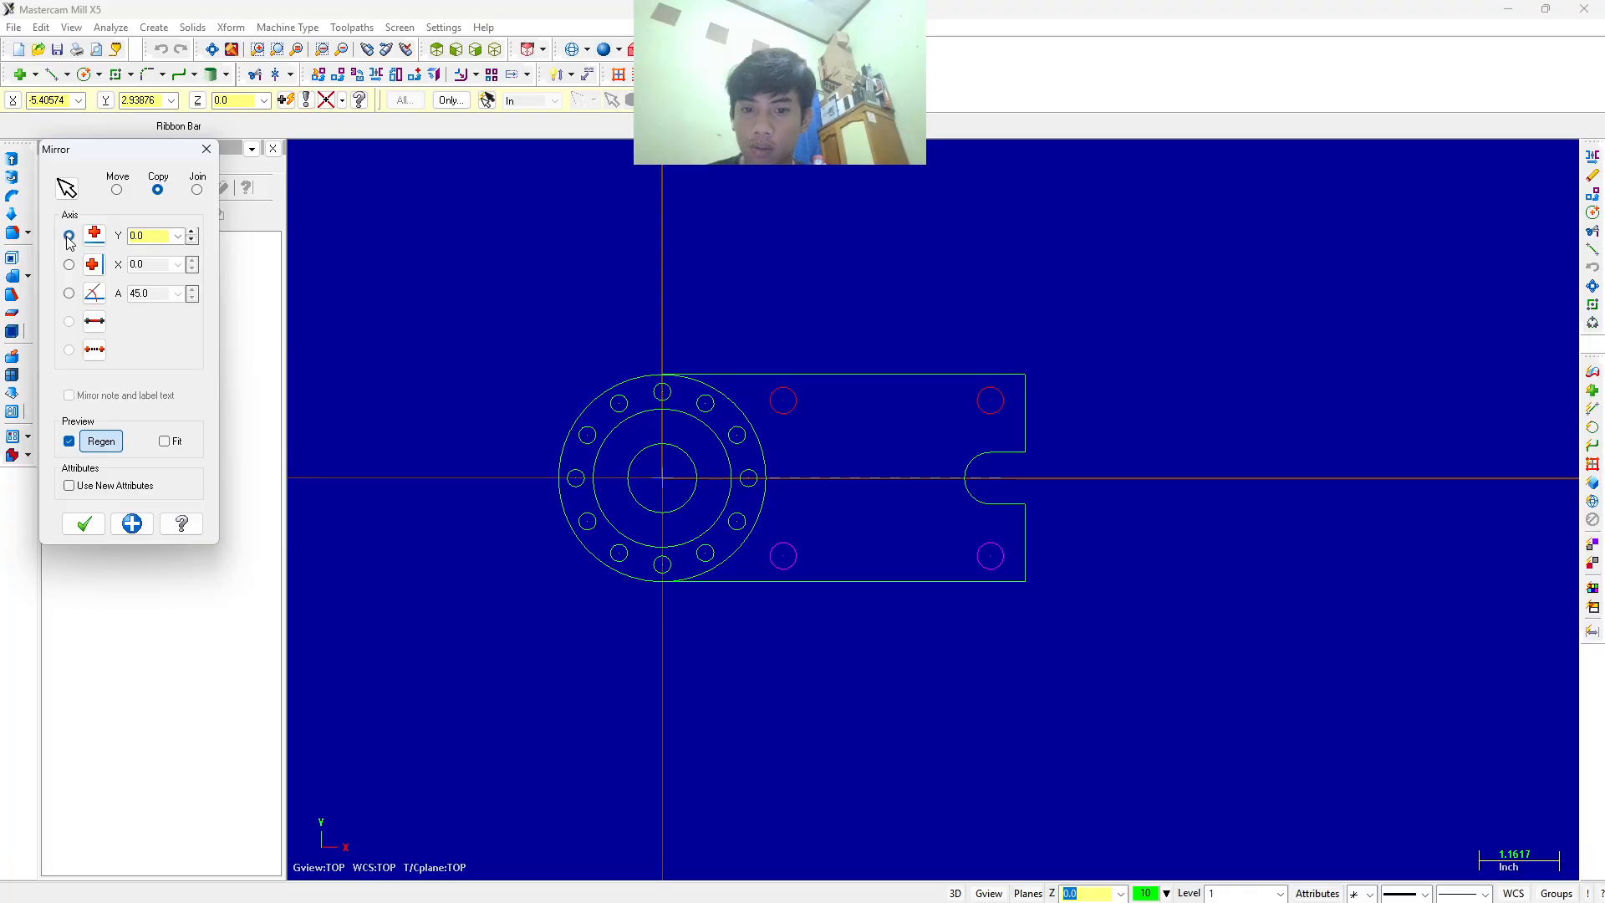
left_click(77, 524)
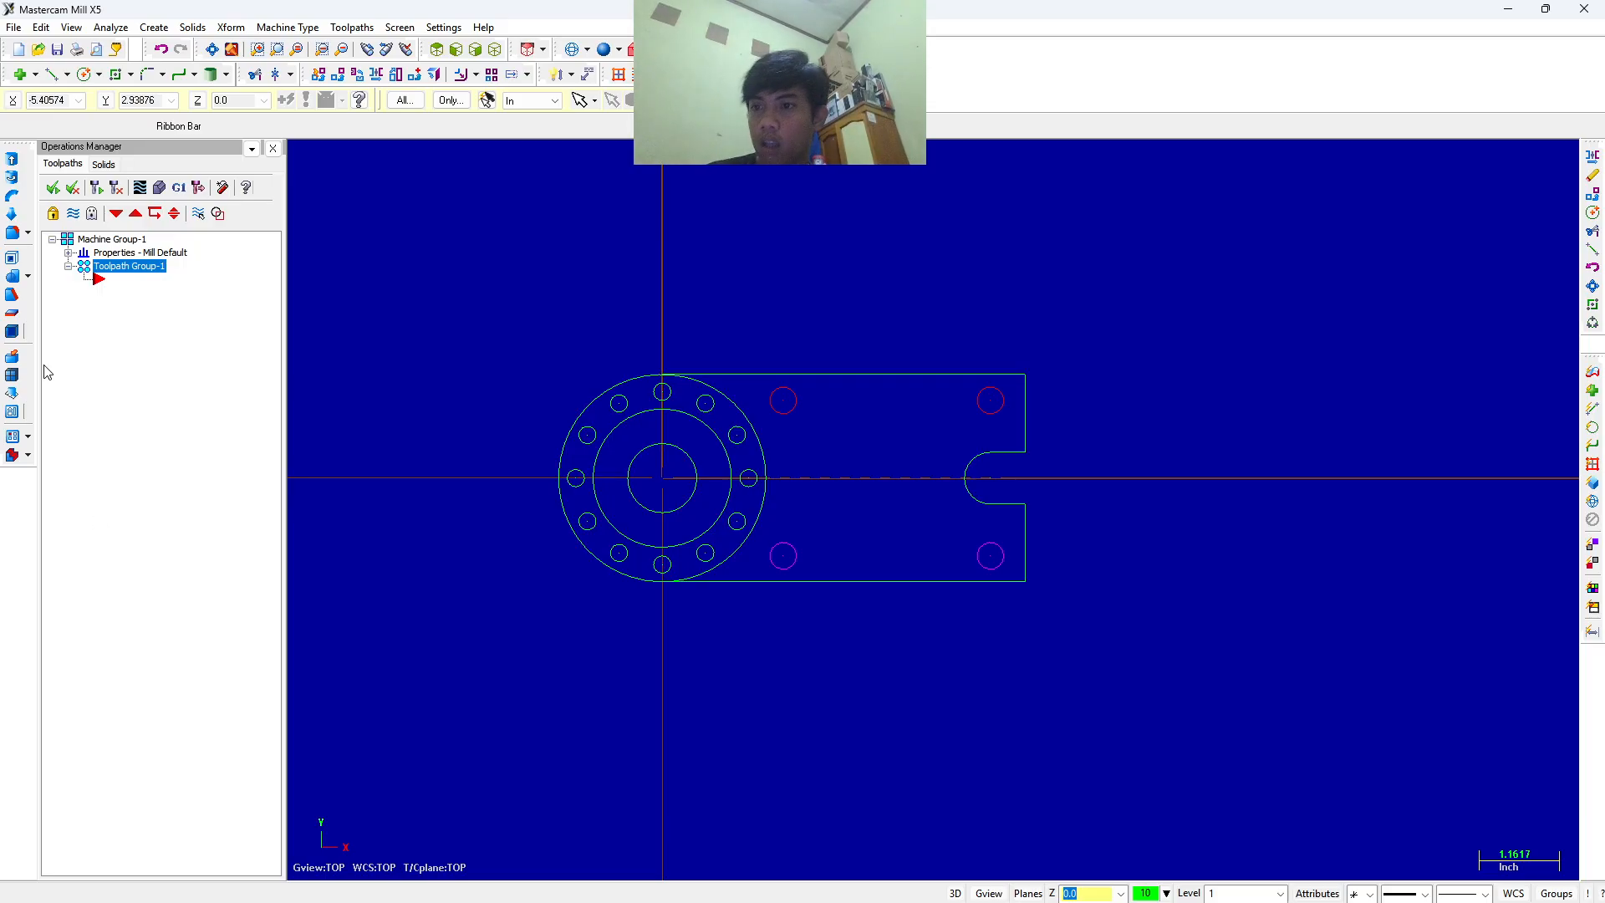
Draw a line about 3.76 inches long from X 3.0, Y 0 at 45 degrees, past the body's upper edge.
left_click(49, 74)
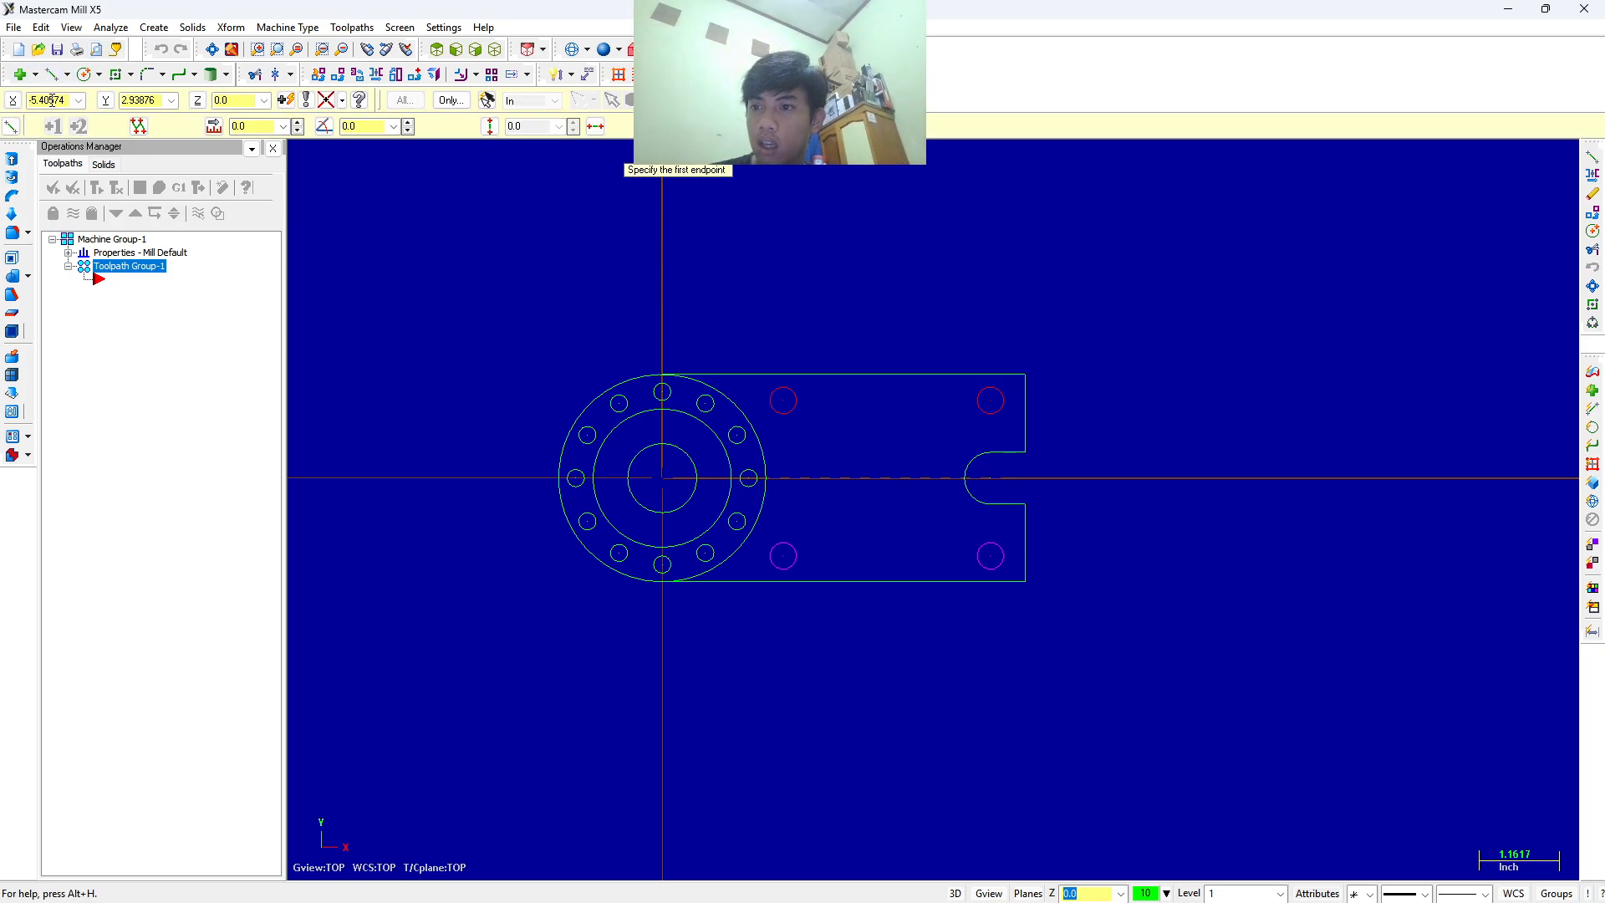
type("3.0")
key("Tab")
type("0.0")
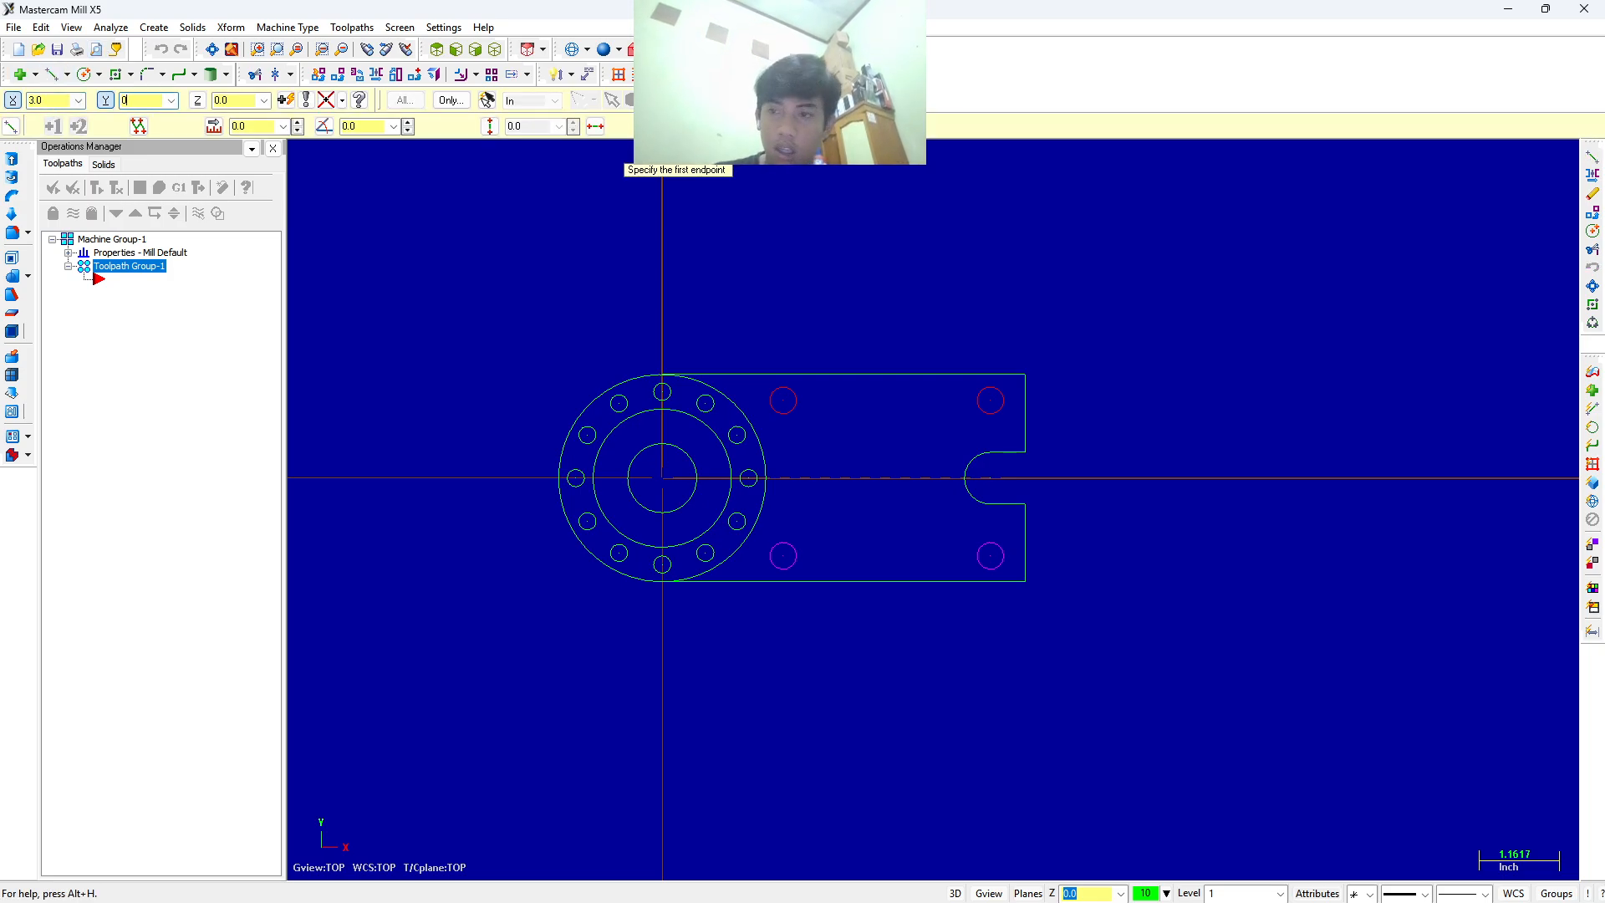
key("Tab")
type("0")
key("Return")
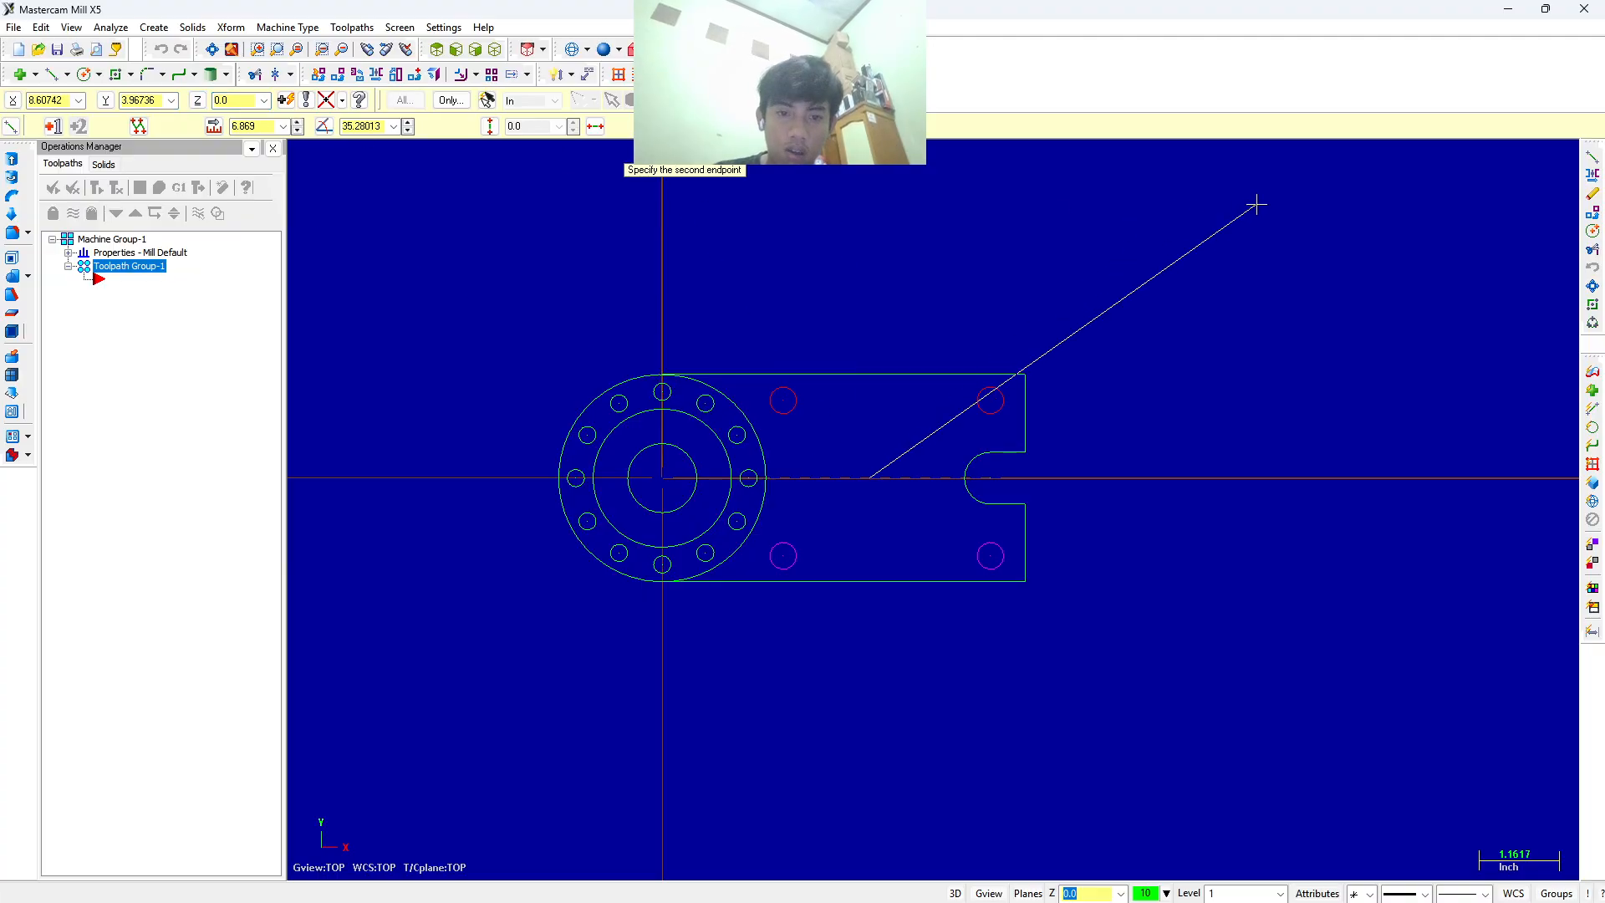
double_click(374, 126)
type("45")
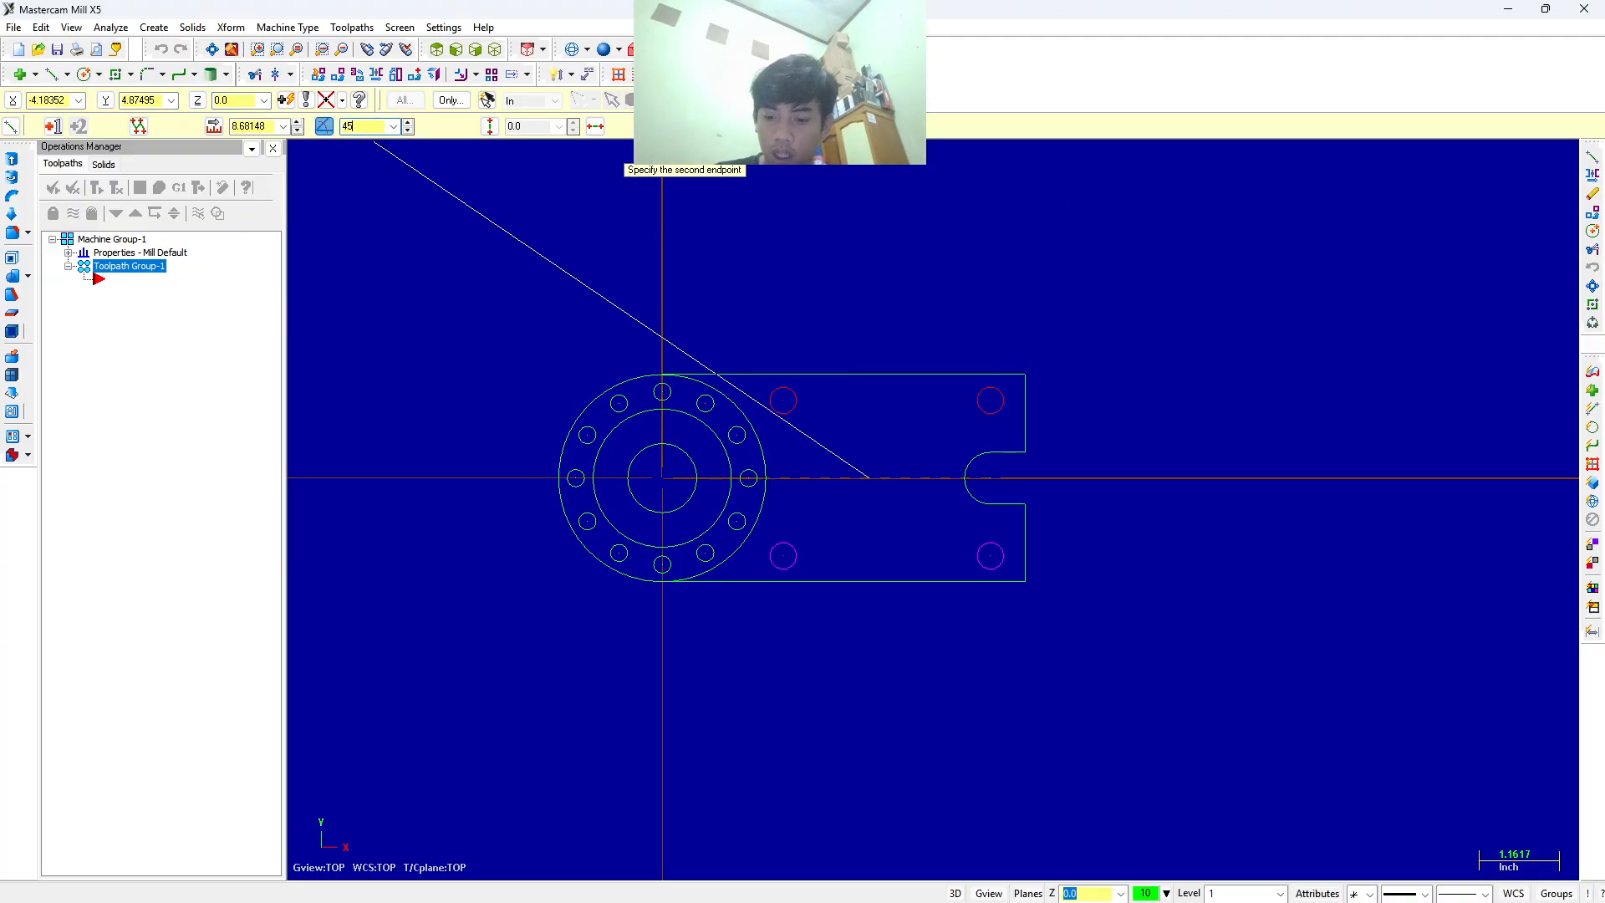
key("Return")
left_click(1010, 294)
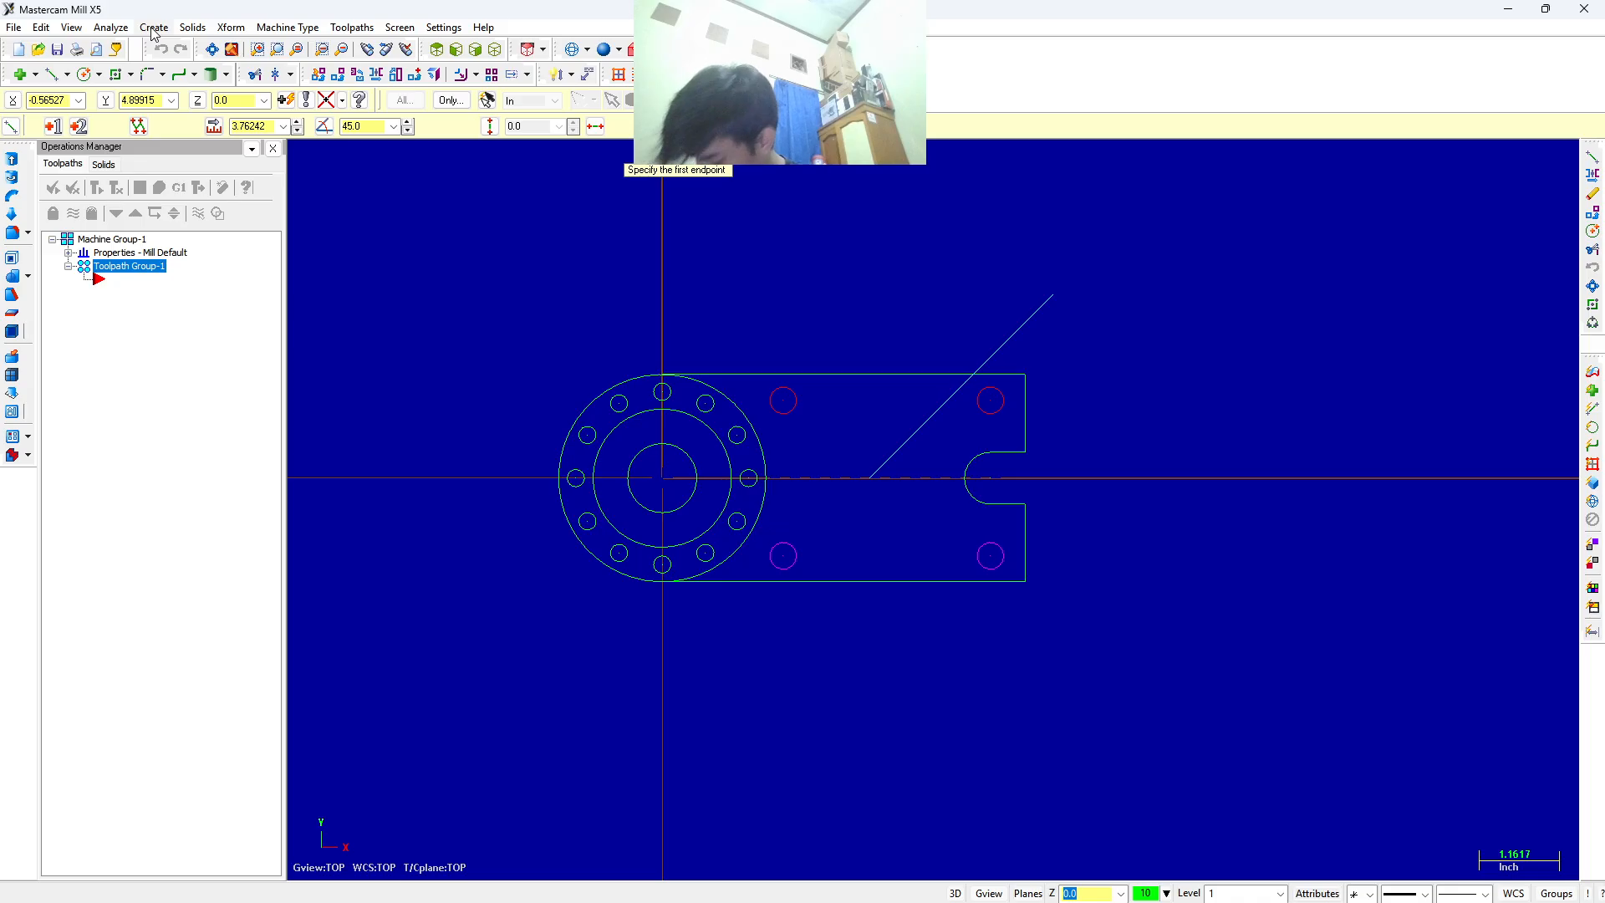
left_click(229, 27)
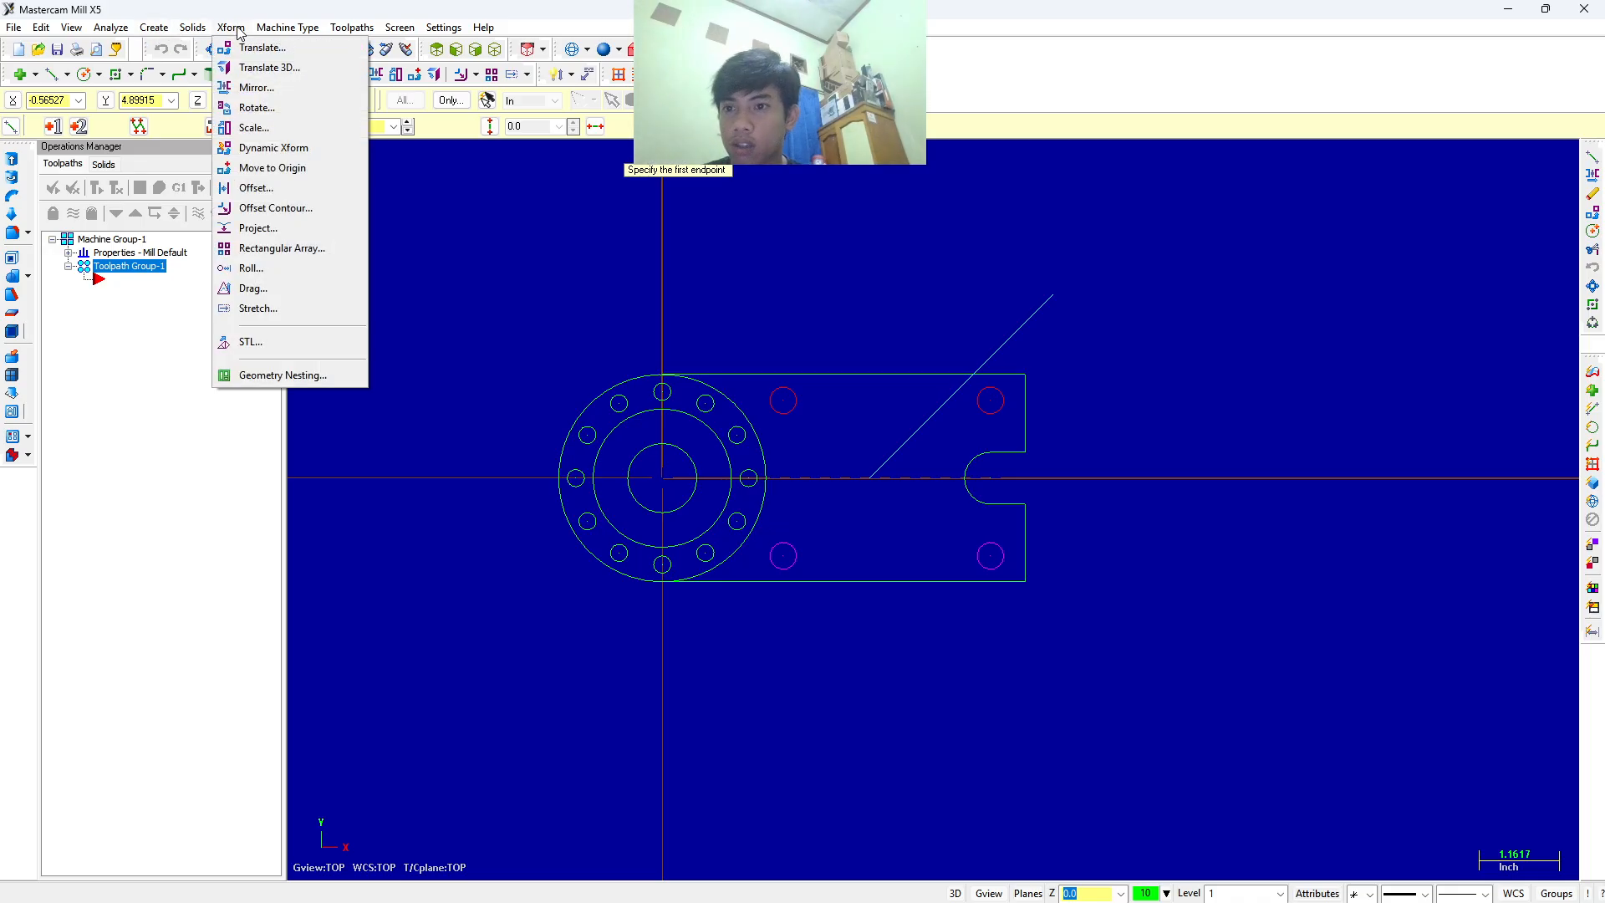
left_click(251, 187)
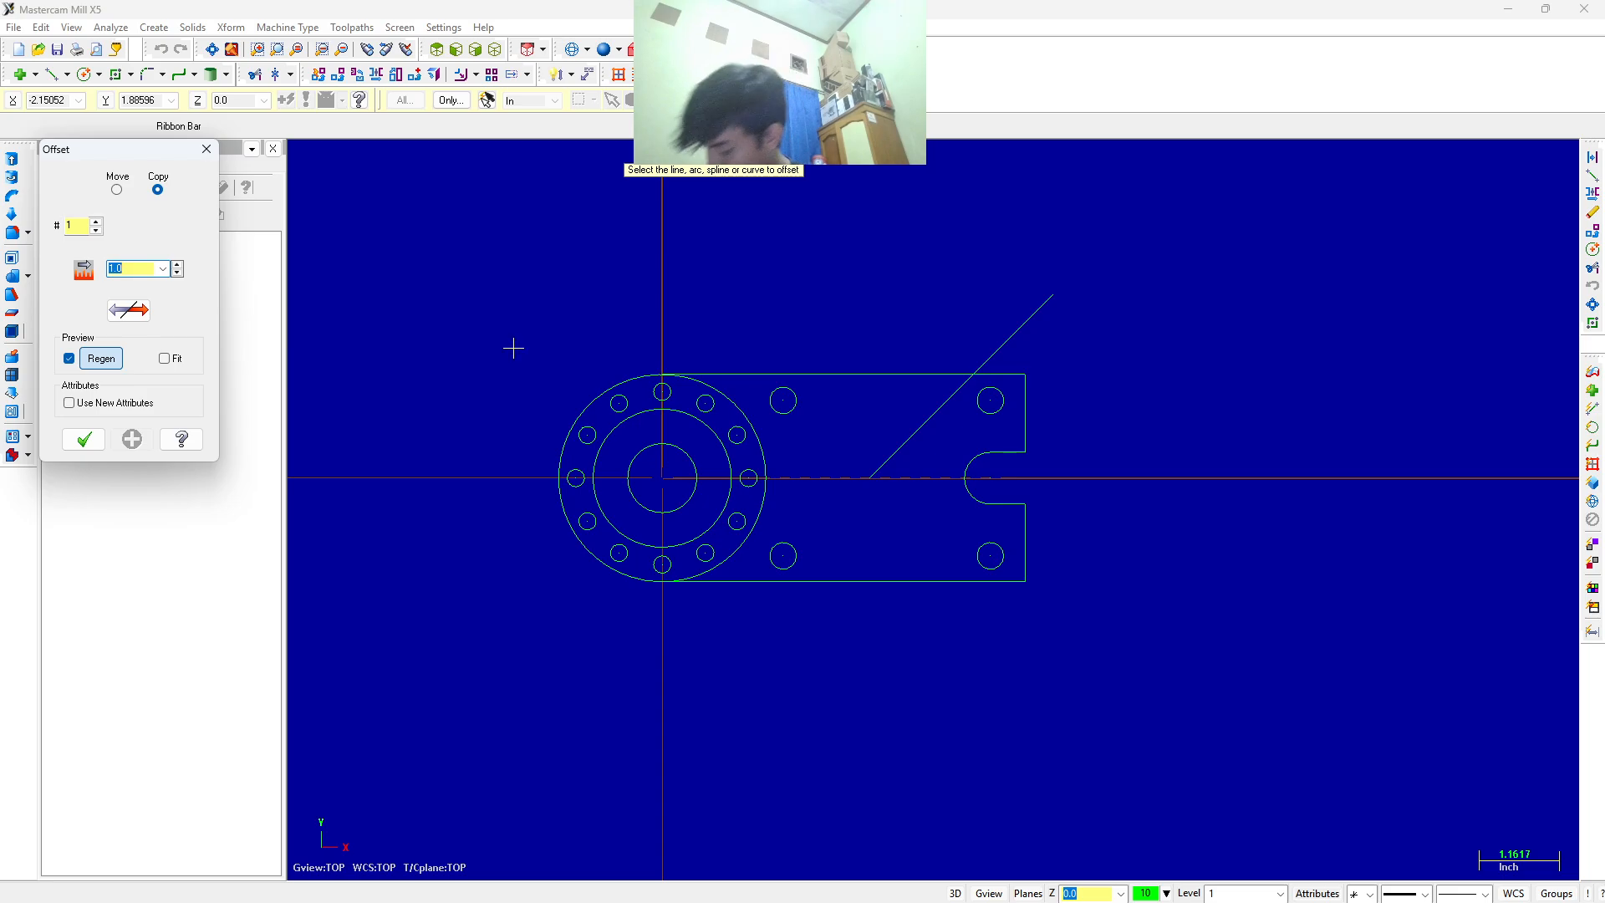
left_click(938, 409)
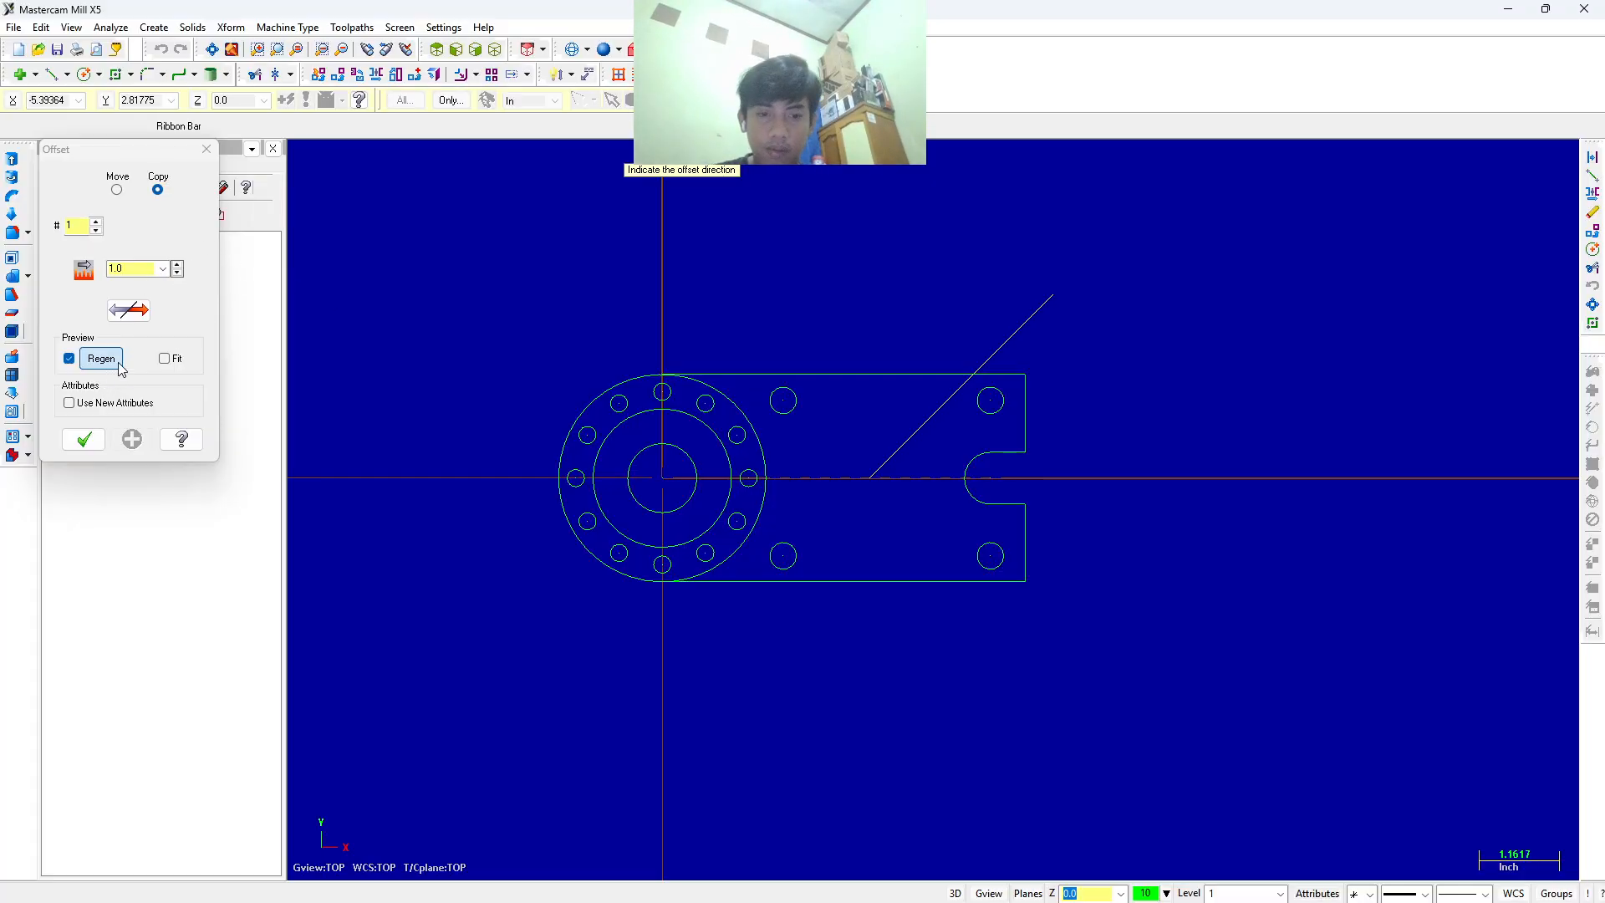
left_click(171, 189)
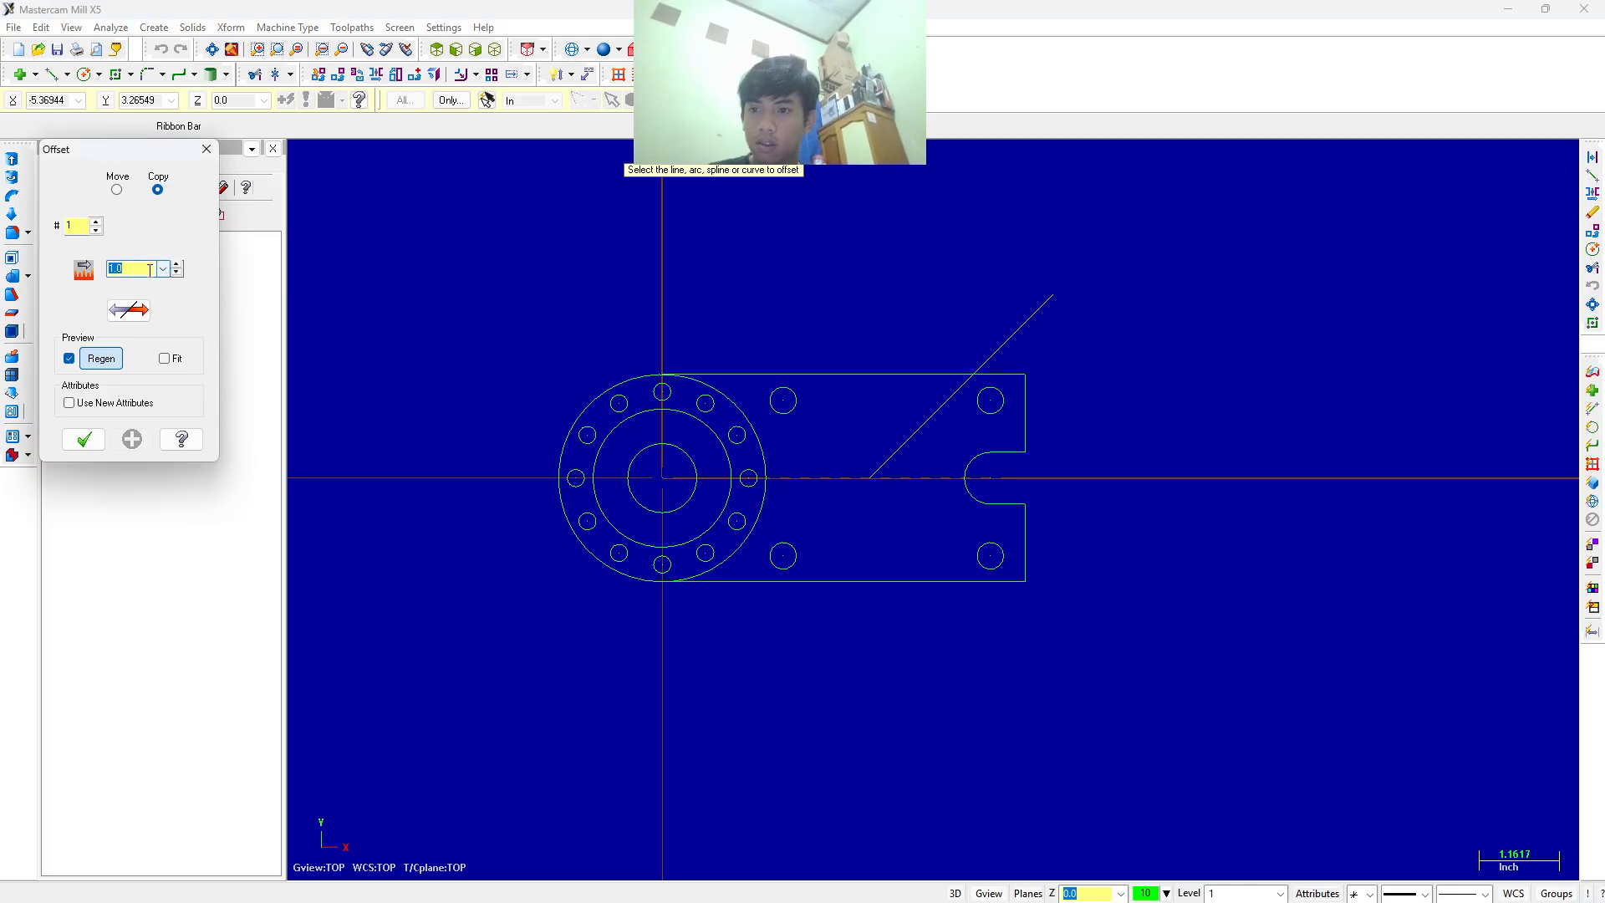
key("BackSpace")
type(".12")
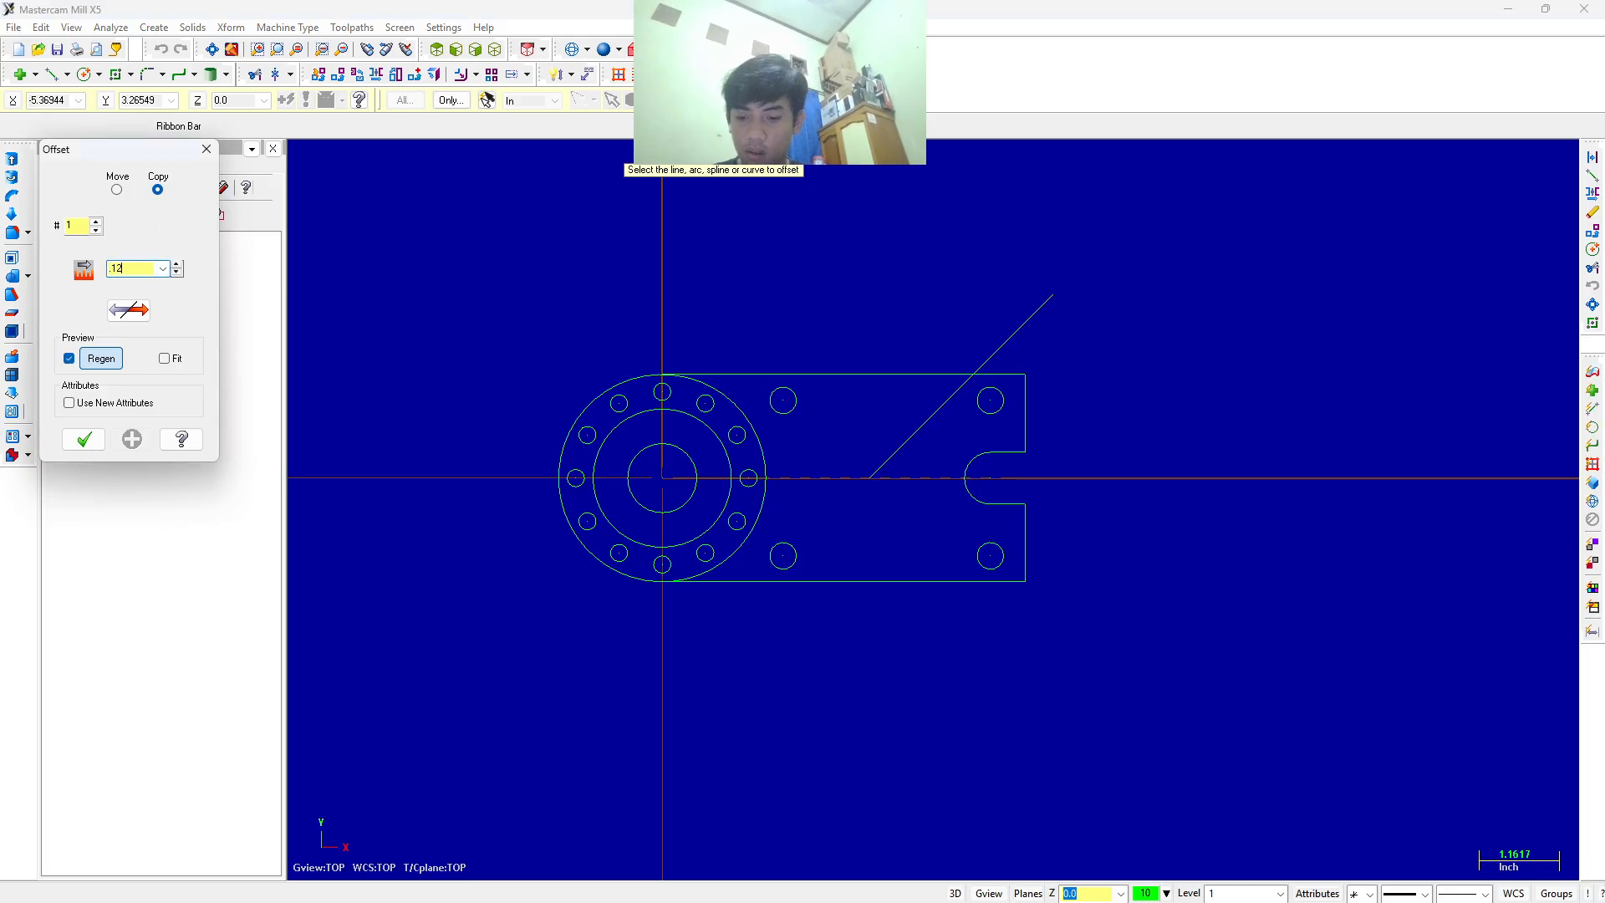
type("5")
key("Return")
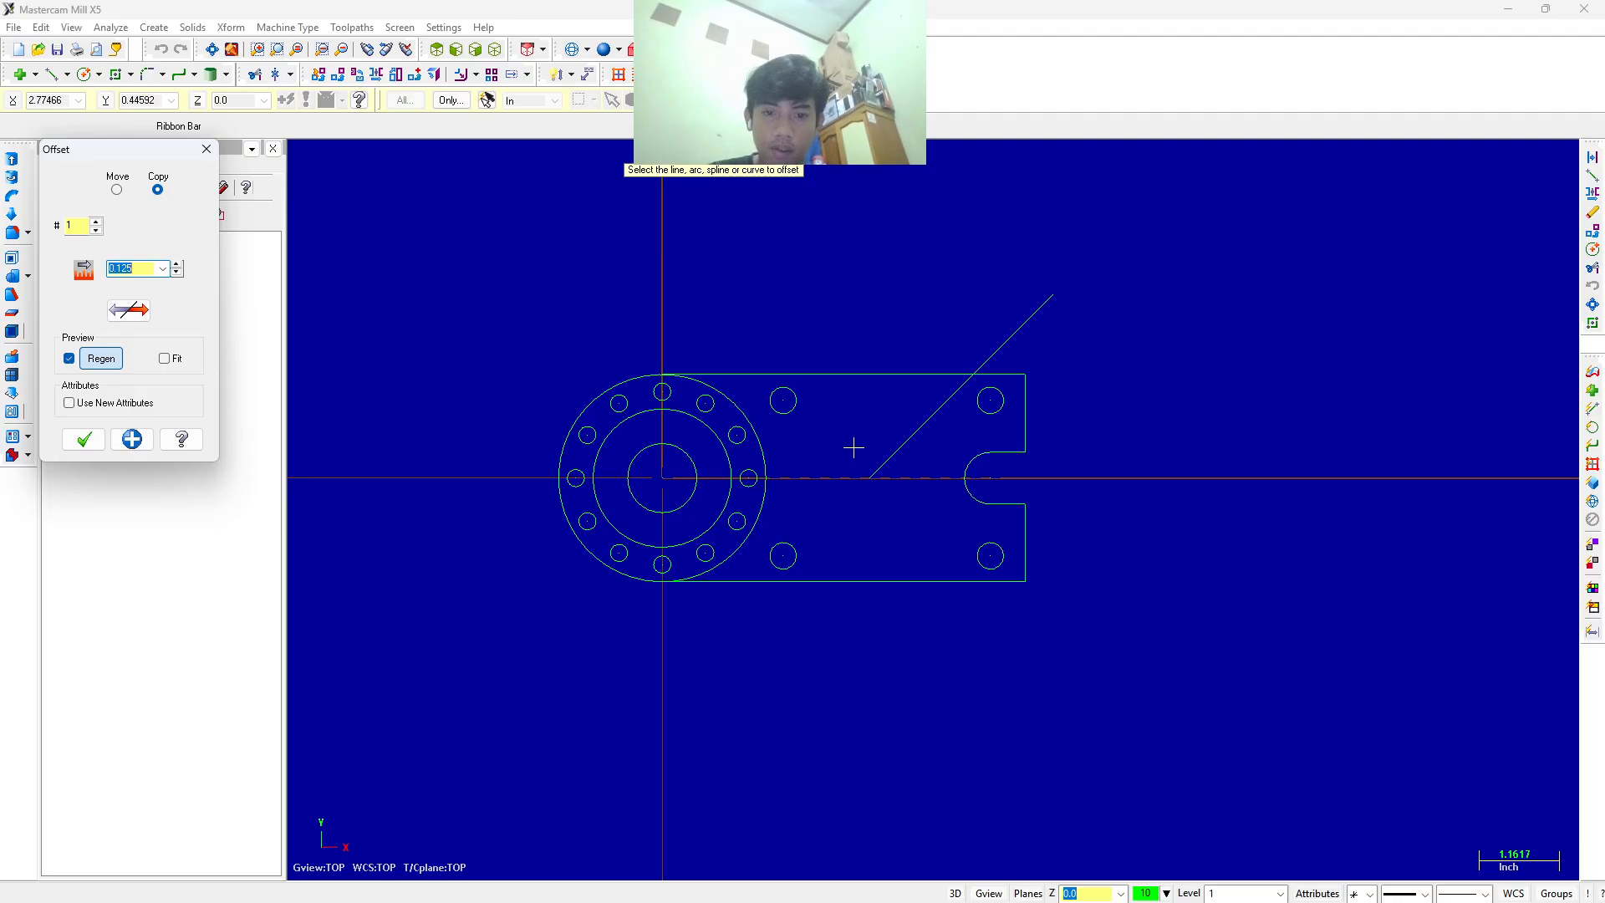
left_click(885, 460)
left_click(936, 490)
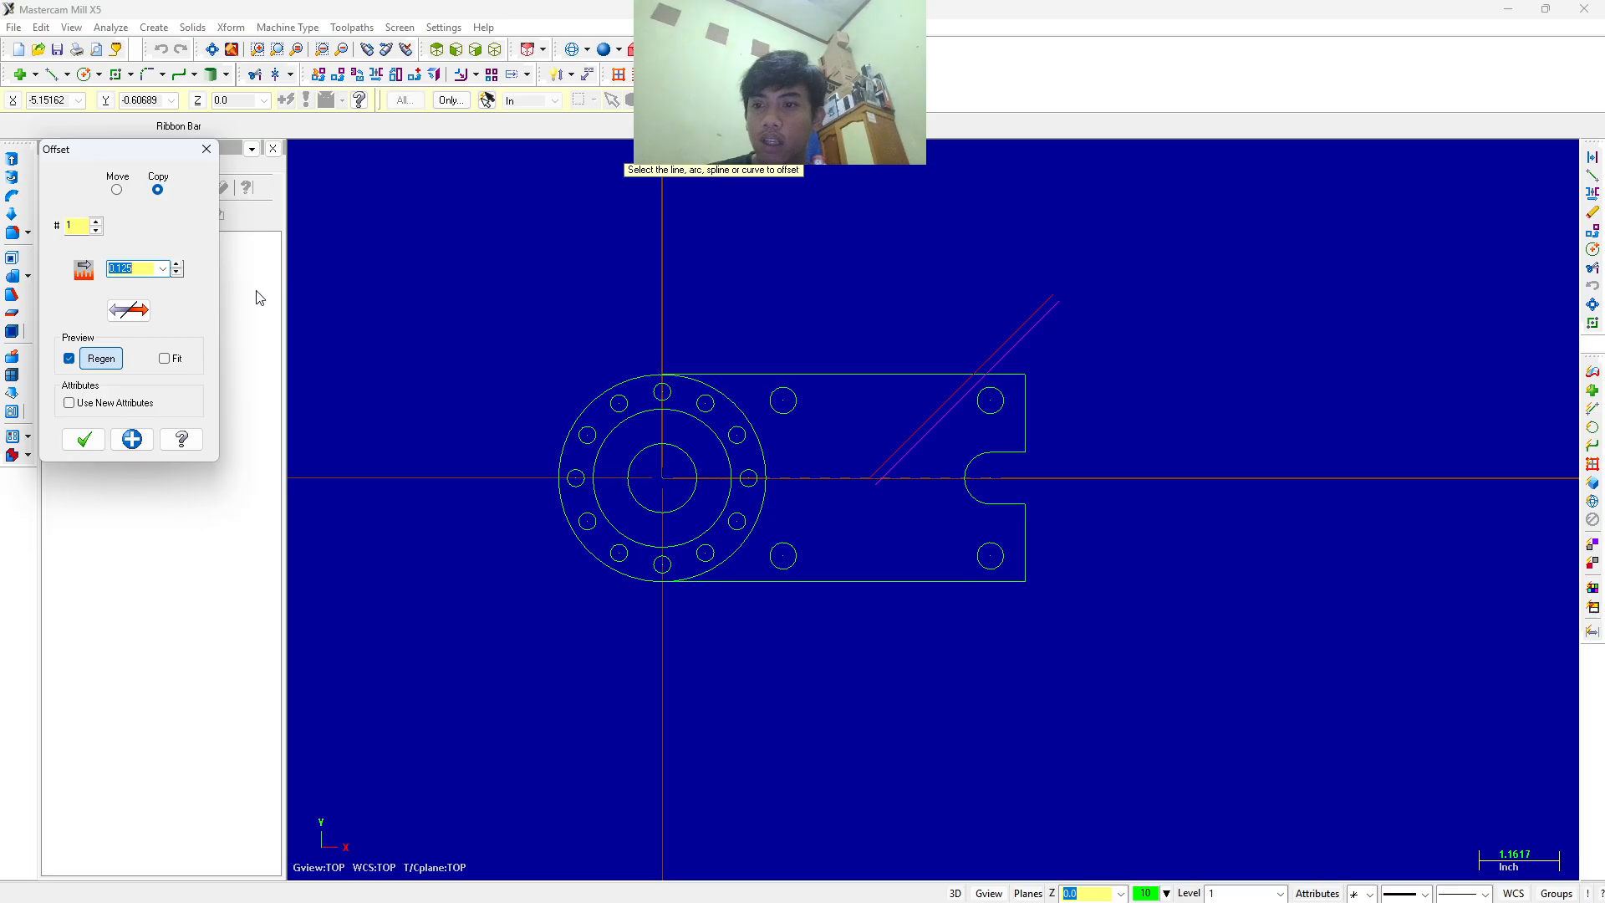
left_click(206, 149)
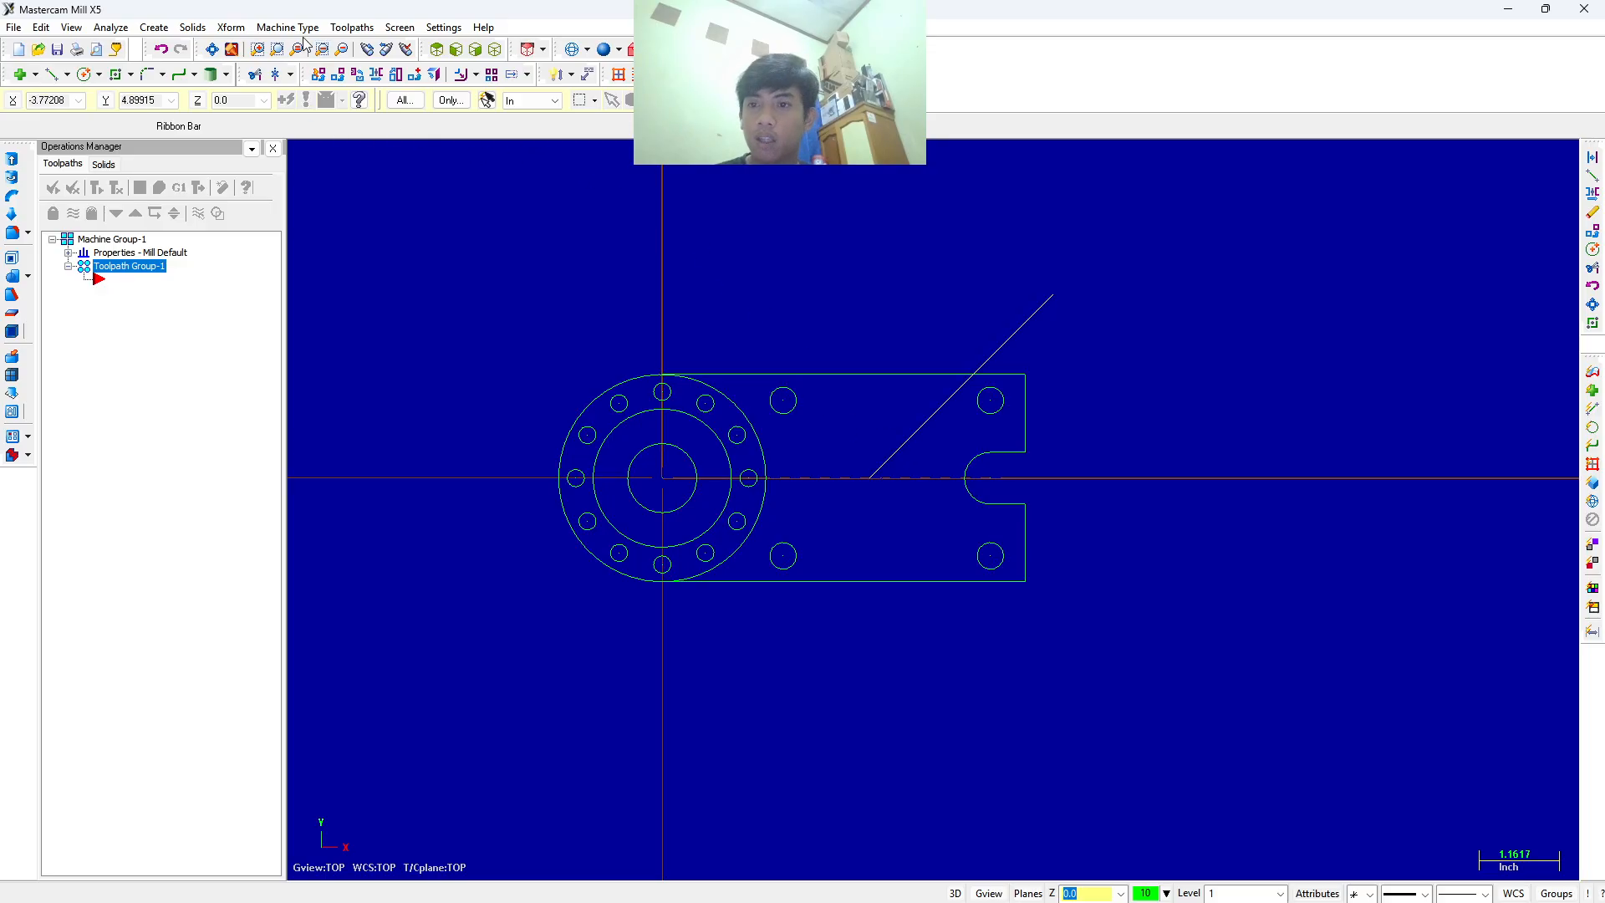
Offset the 45-degree line by .125 inch as a single copy on its lower side, toward the slot.
left_click(228, 30)
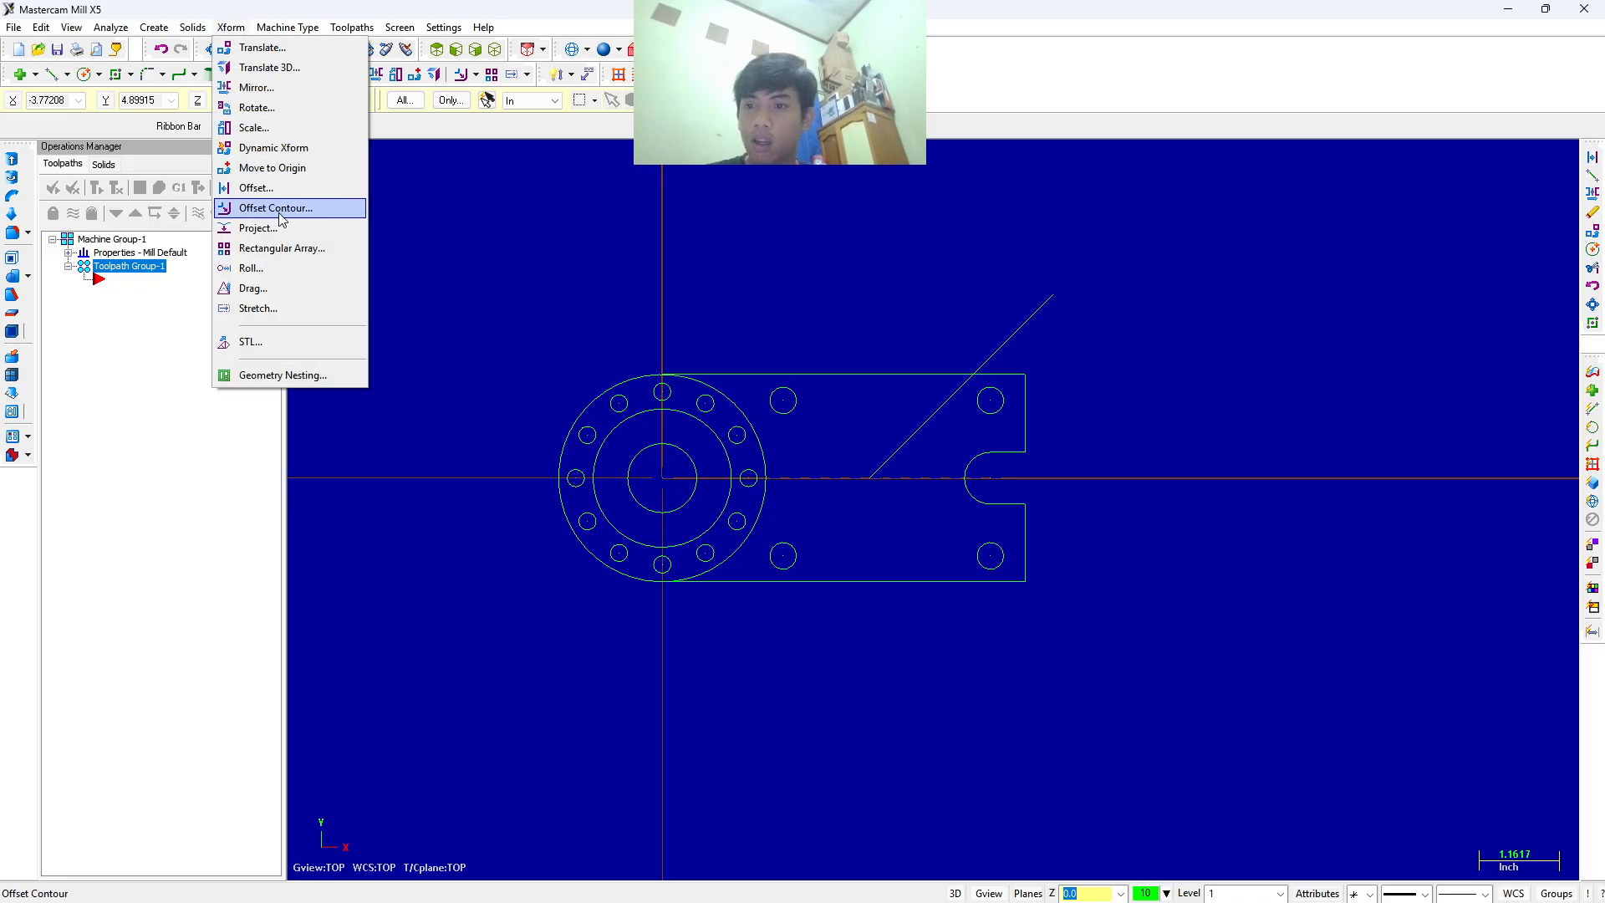
left_click(288, 189)
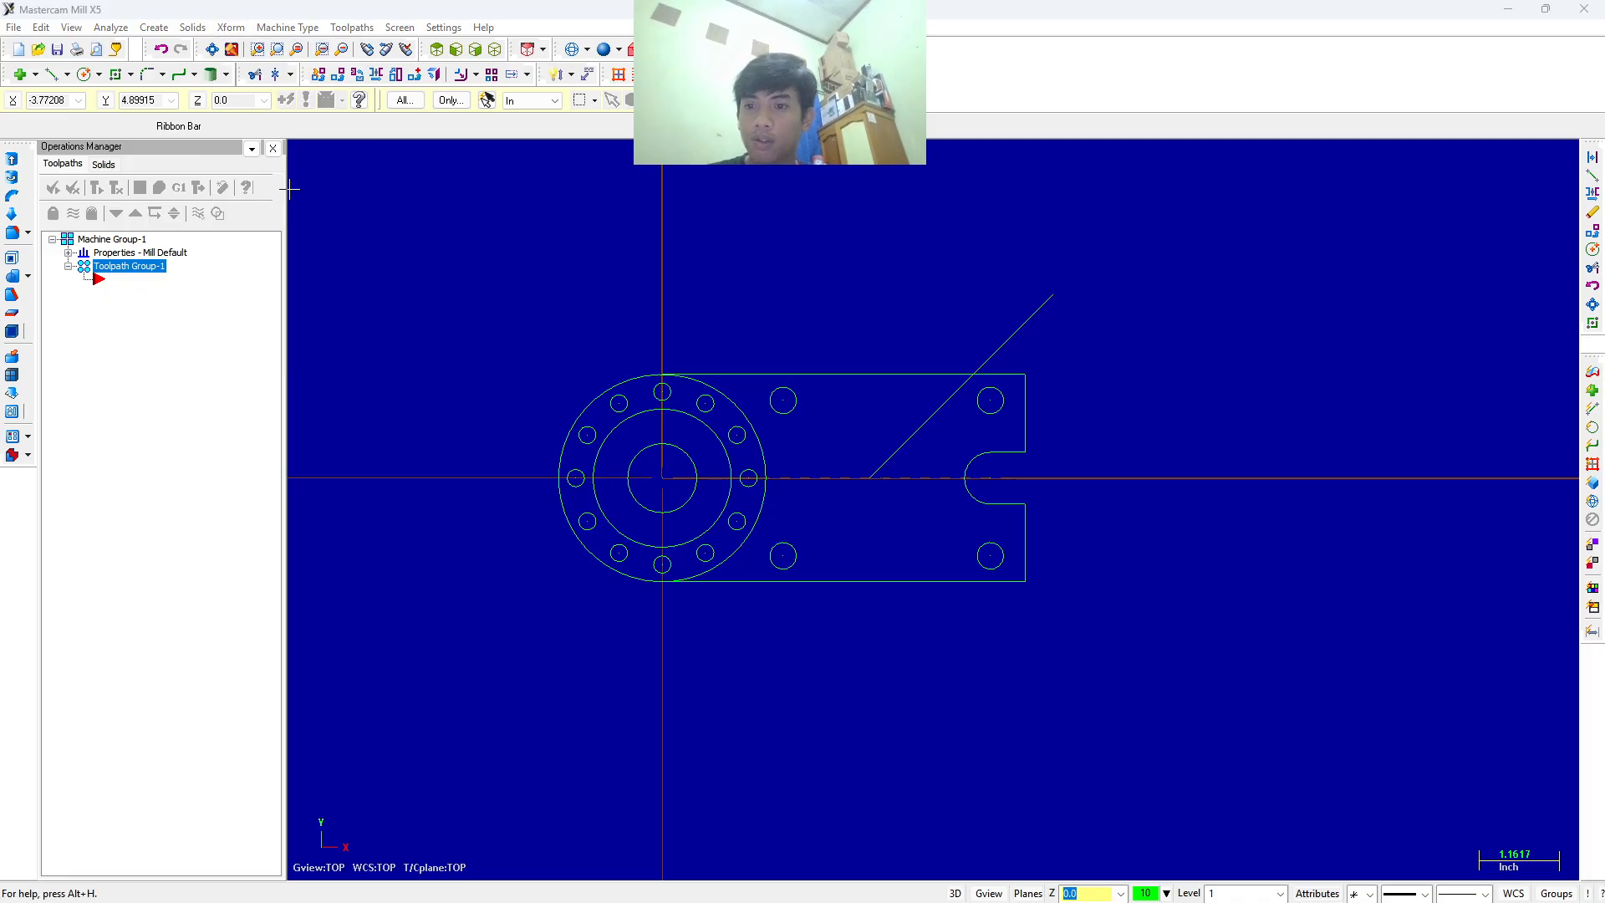
left_click(884, 459)
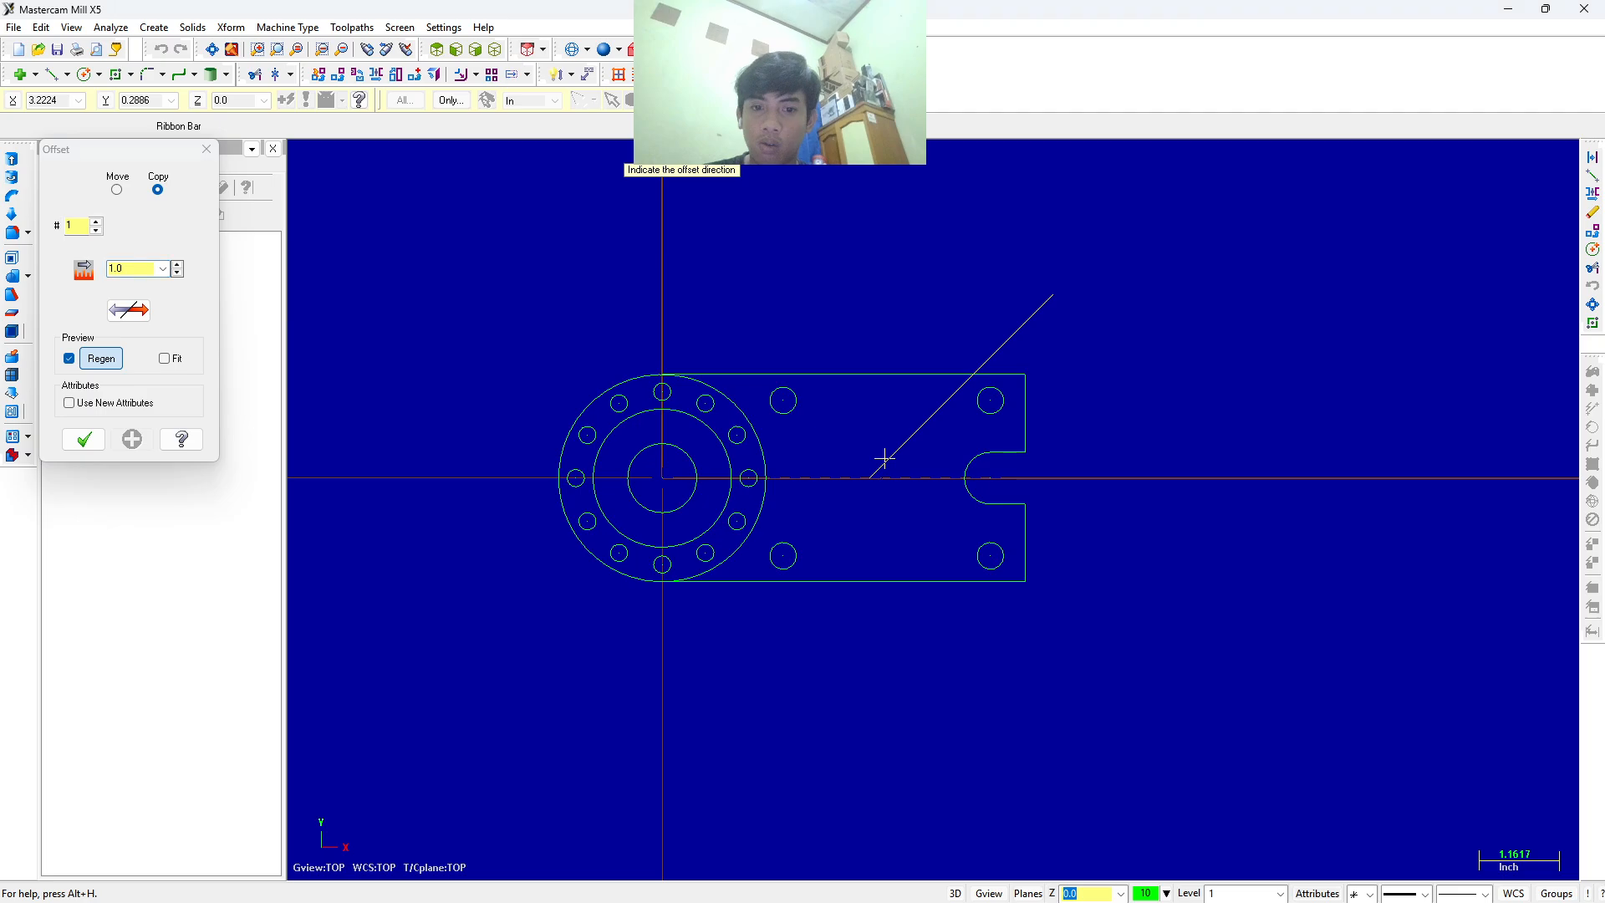
left_click(149, 261)
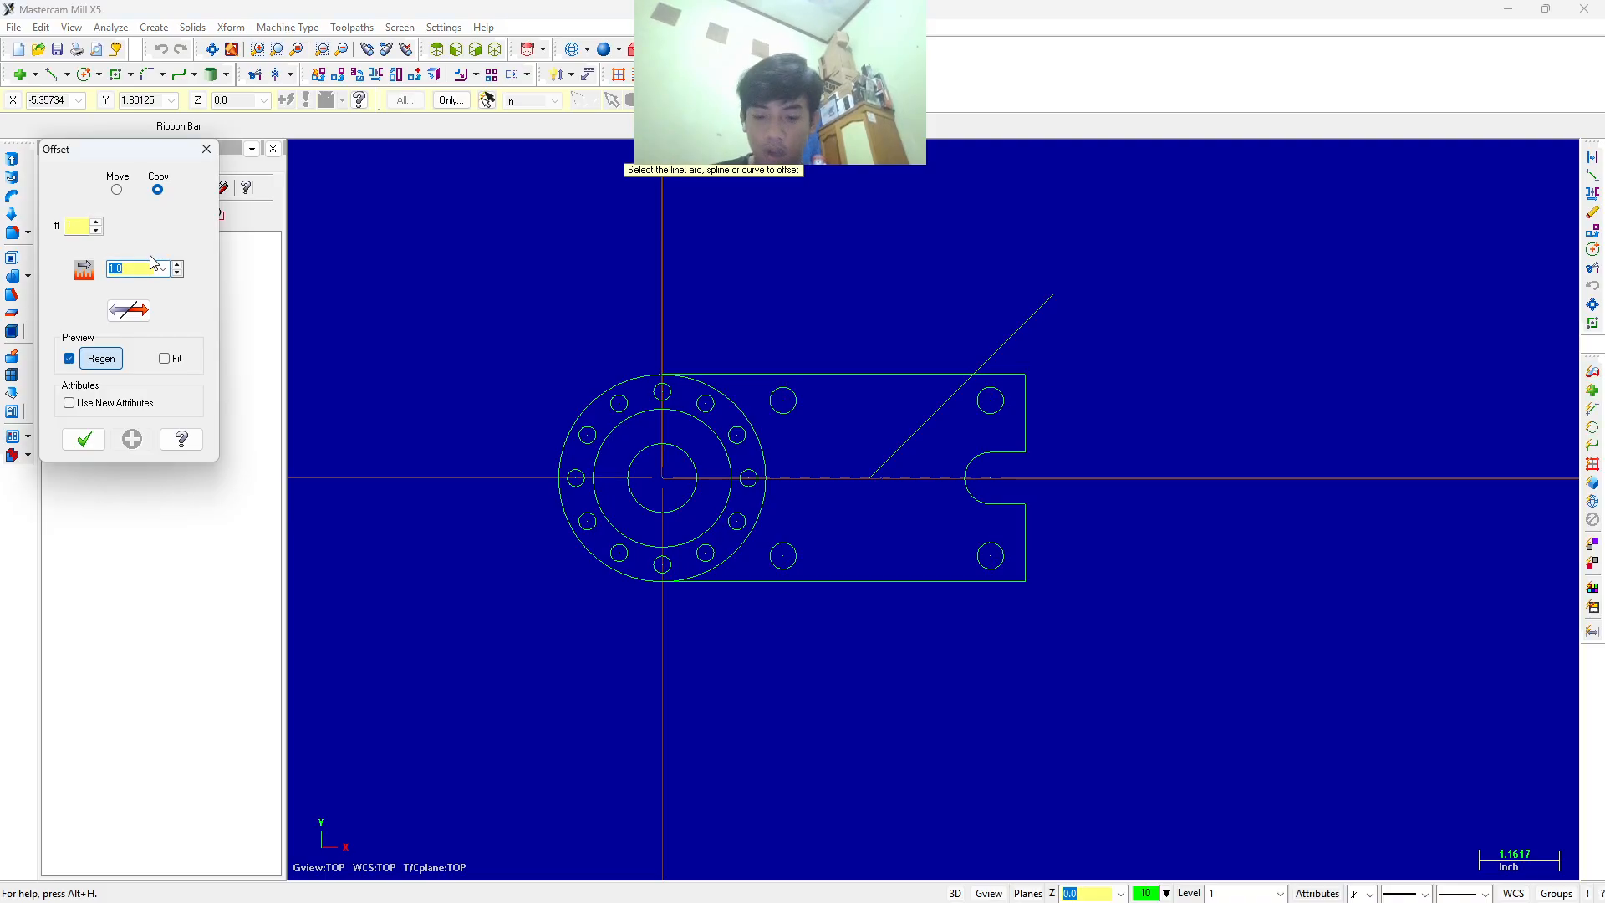
type(".125")
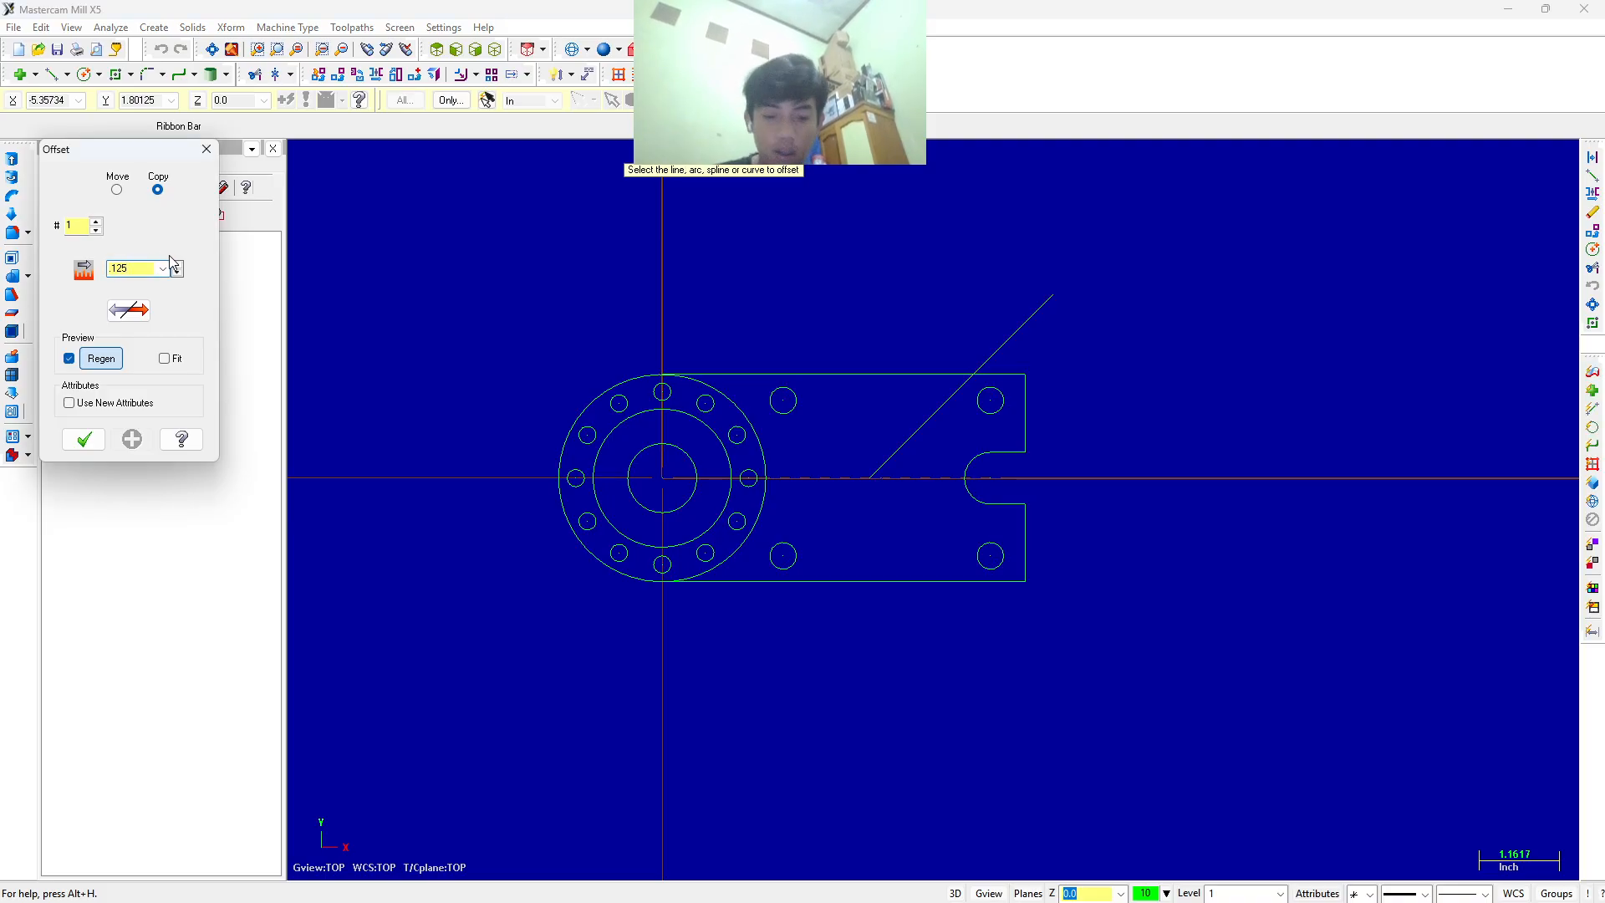
key("Return")
left_click(892, 463)
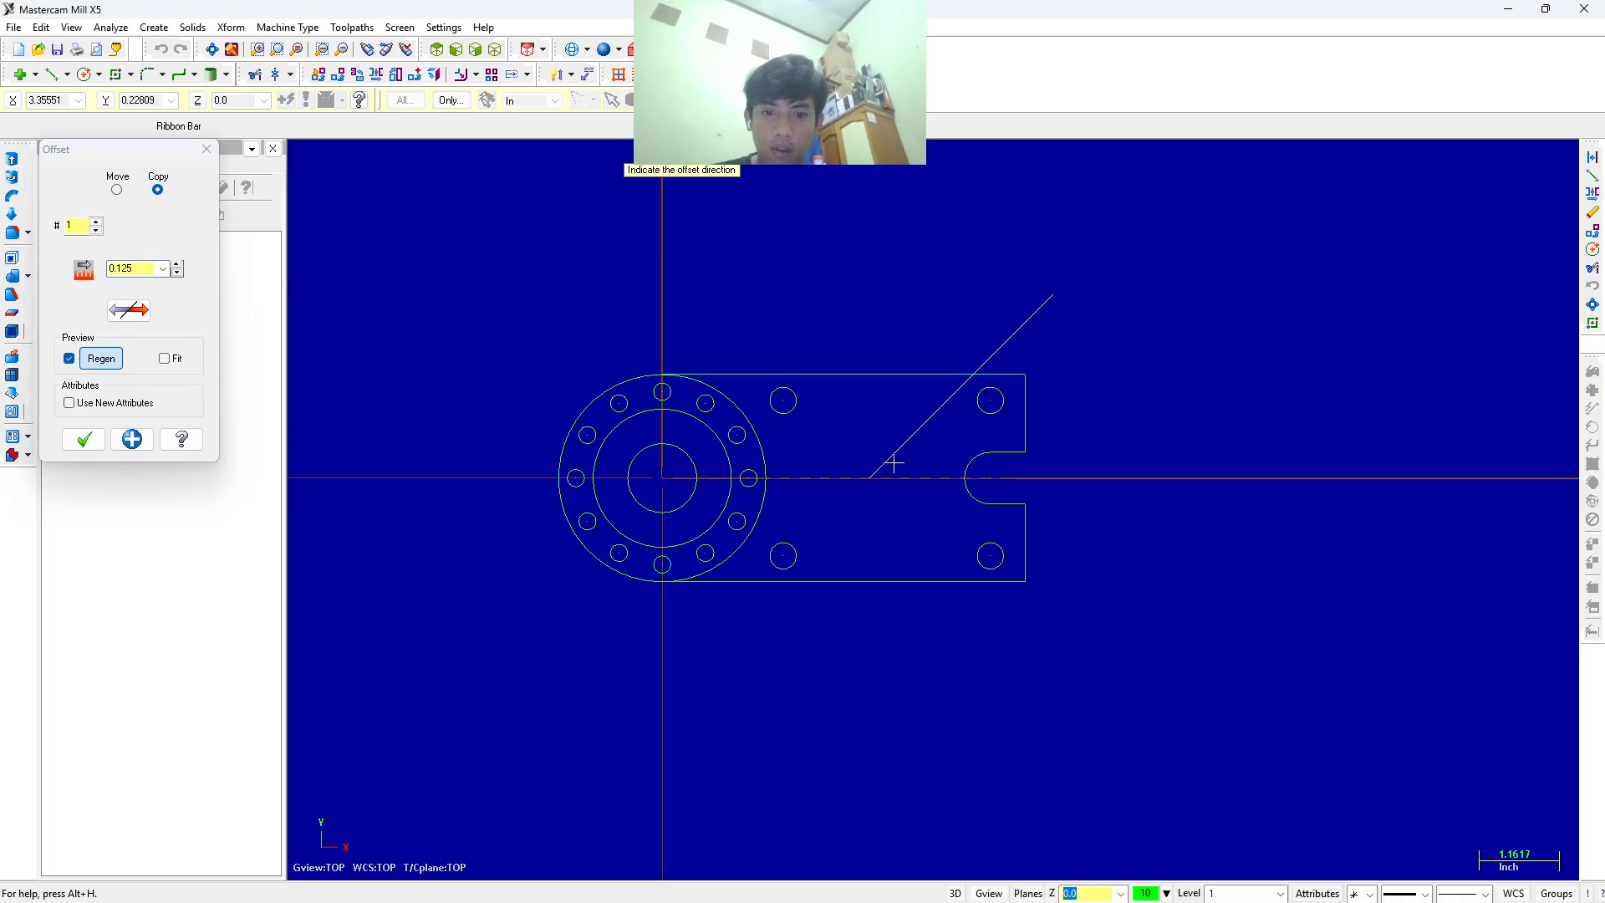
left_click(907, 467)
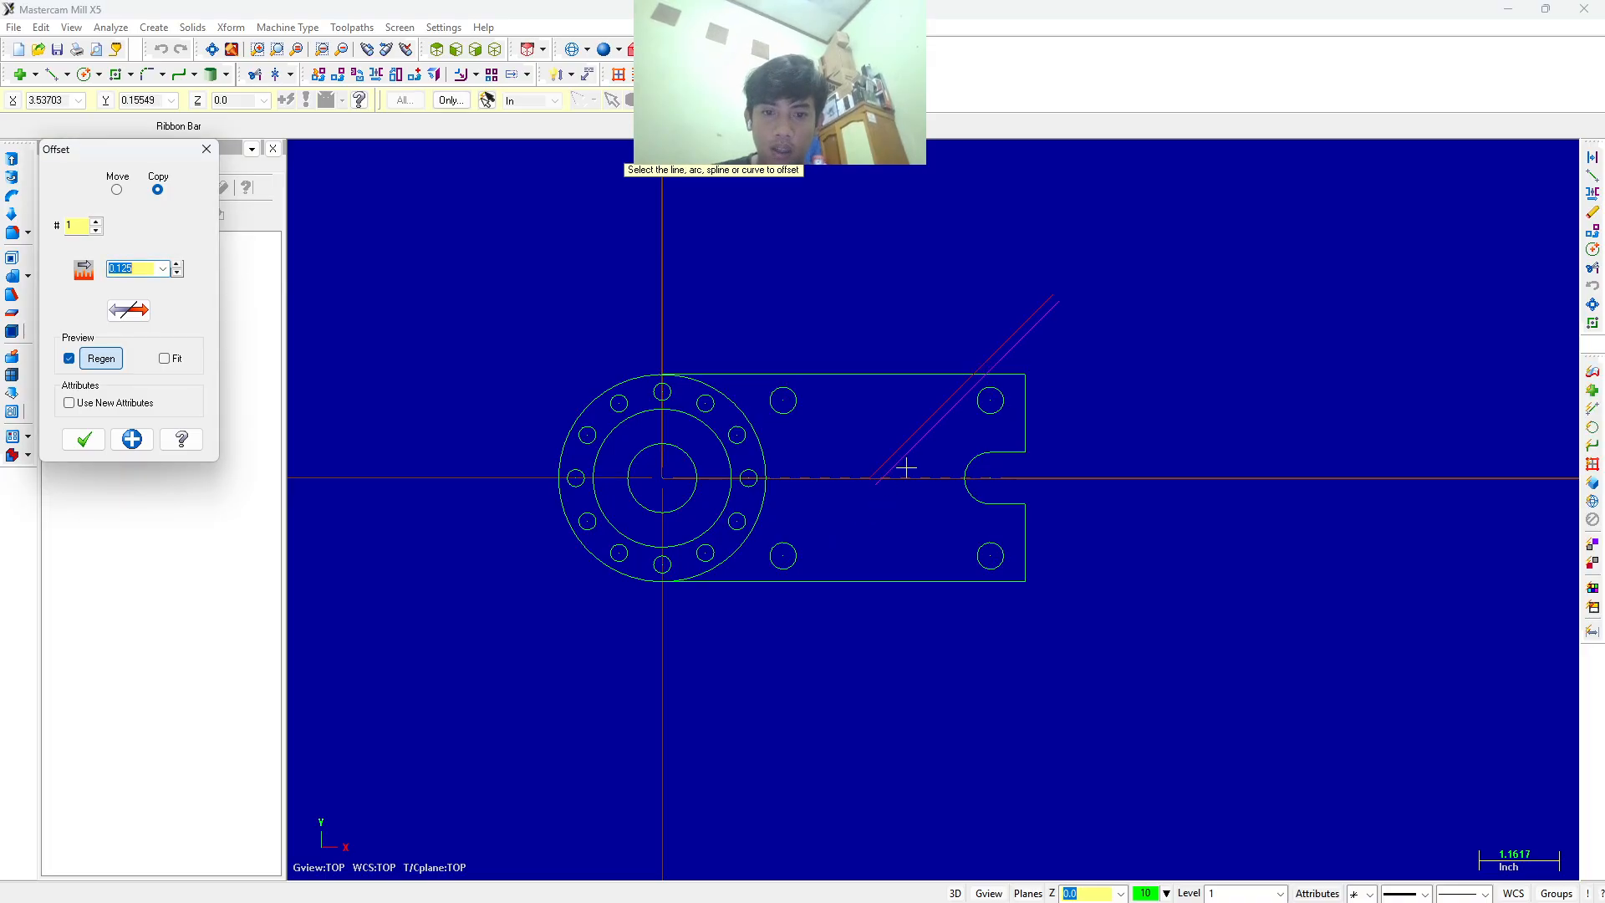
left_click(88, 440)
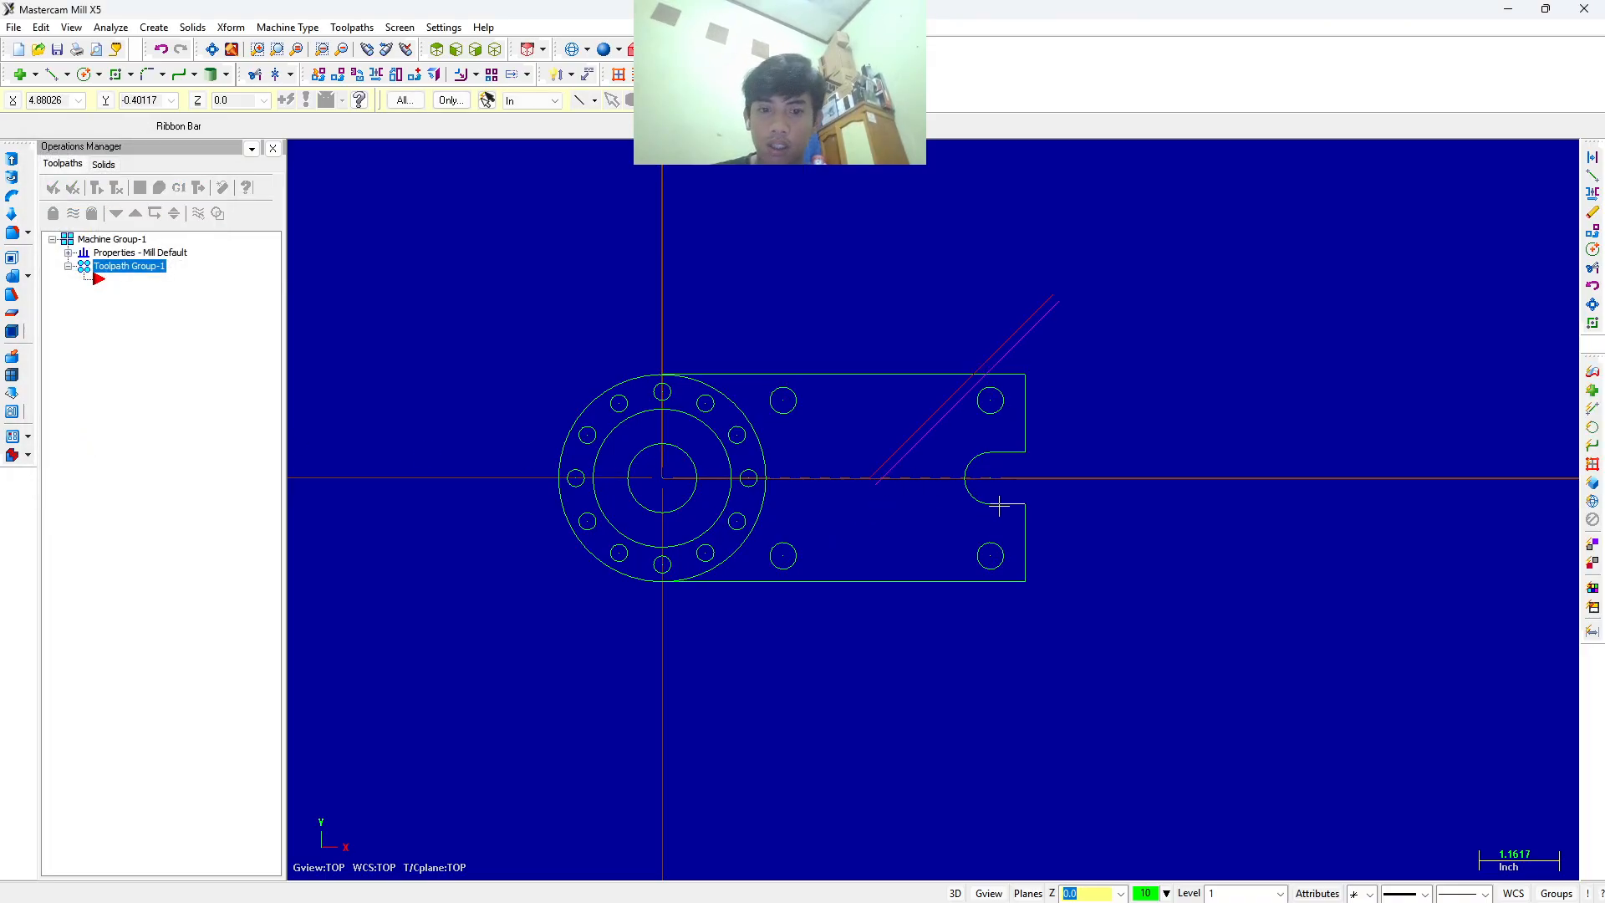
Mirror the offset angled line as a copy about the horizontal axis at Y 0.
left_click(376, 74)
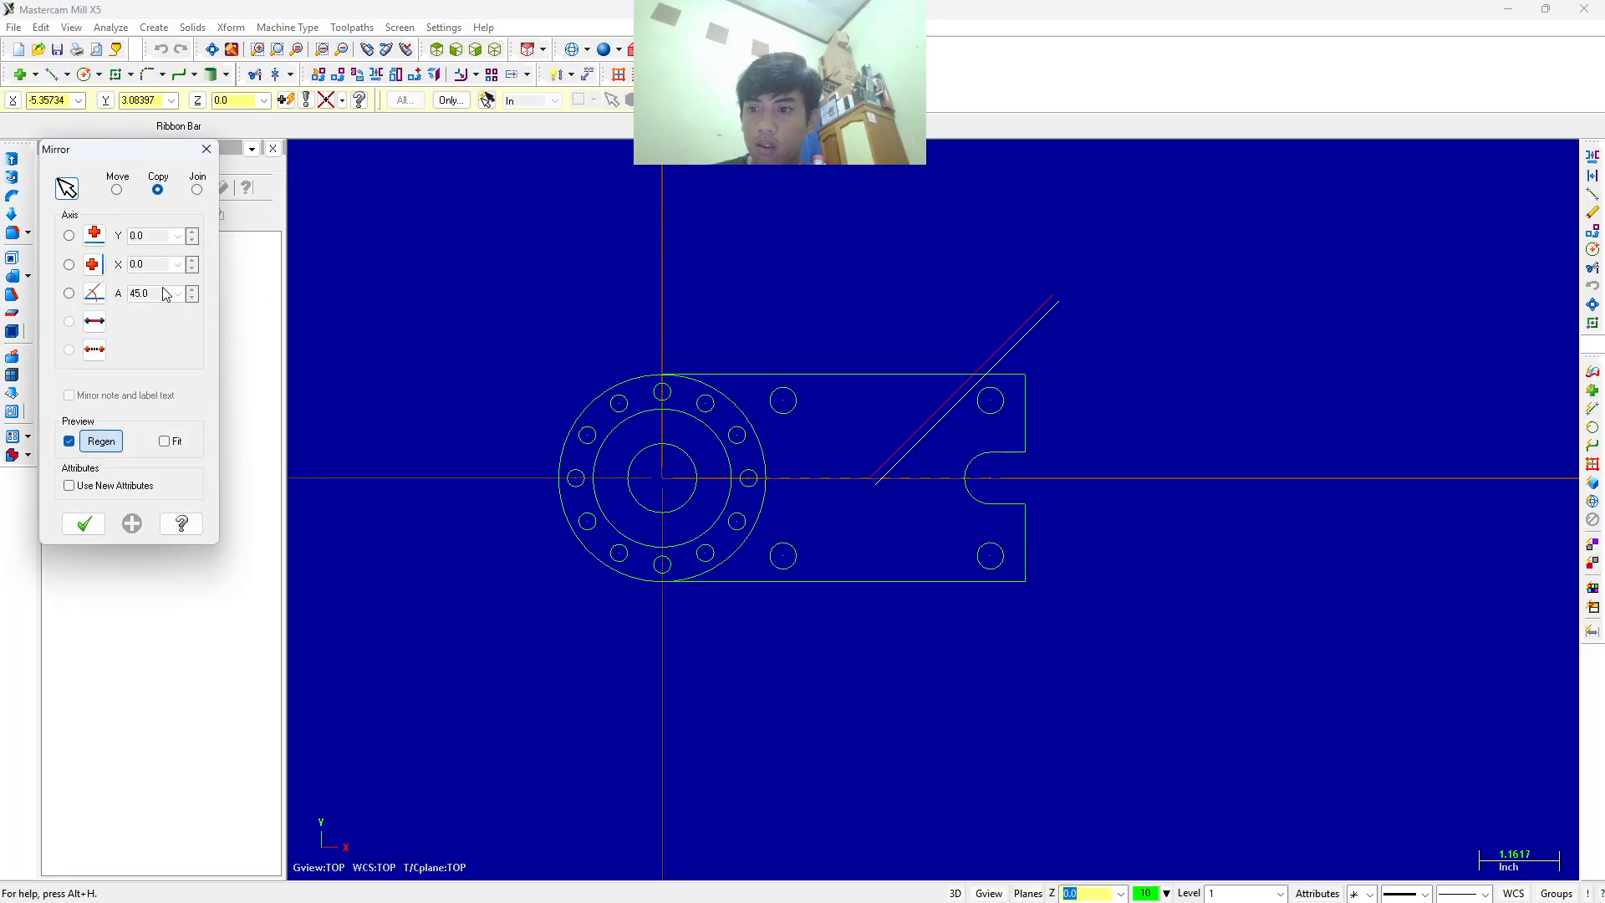
left_click(68, 264)
left_click(68, 236)
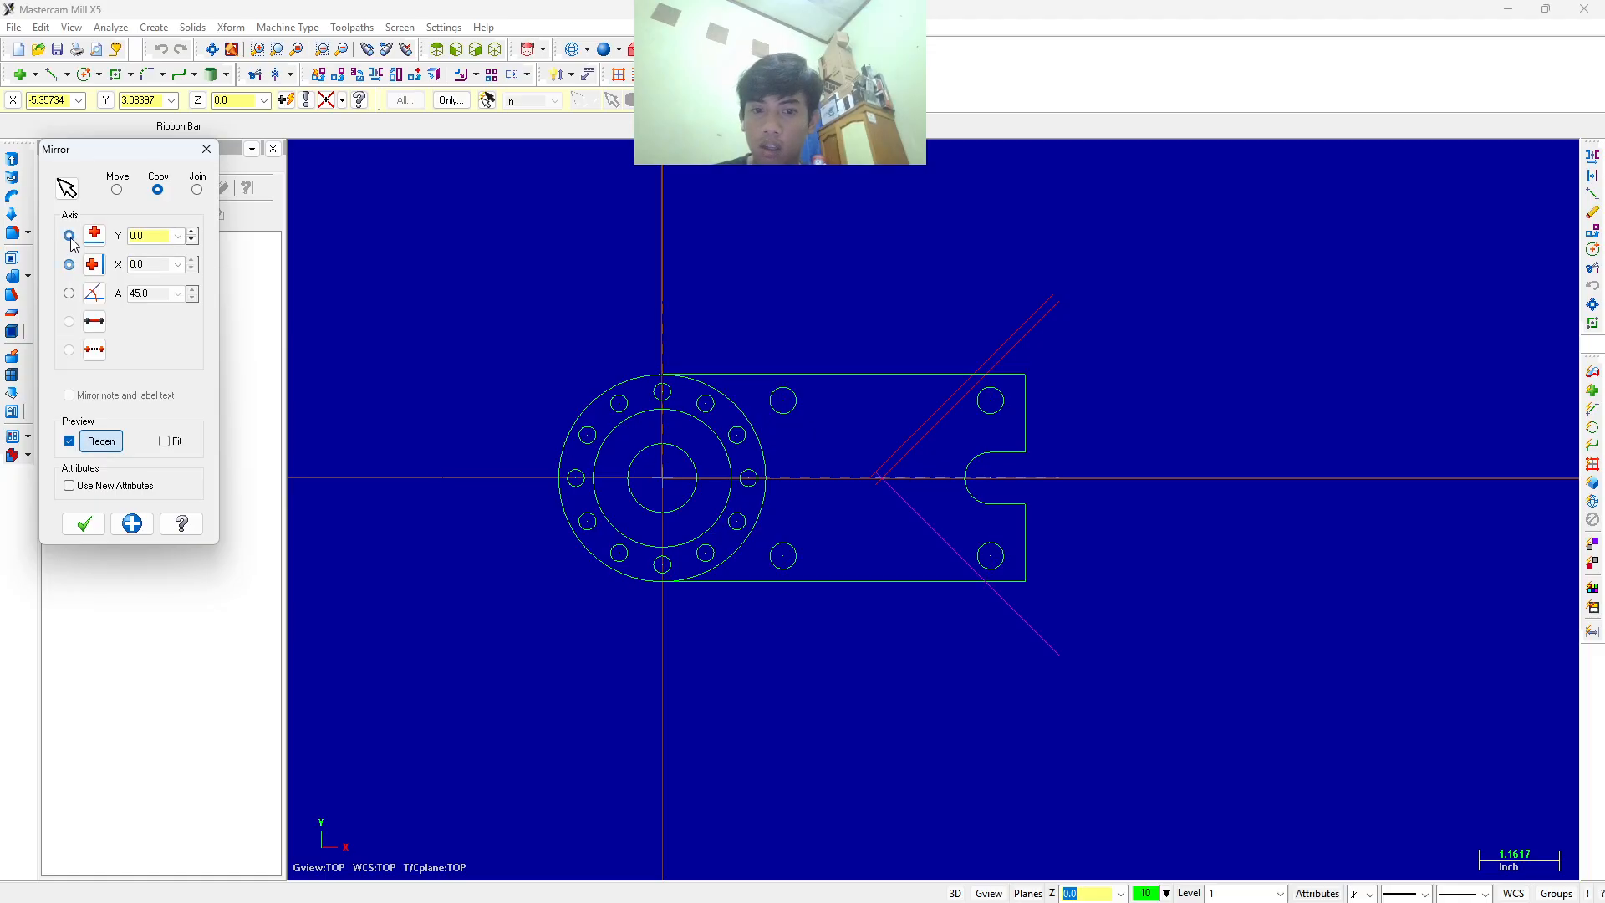
left_click(83, 523)
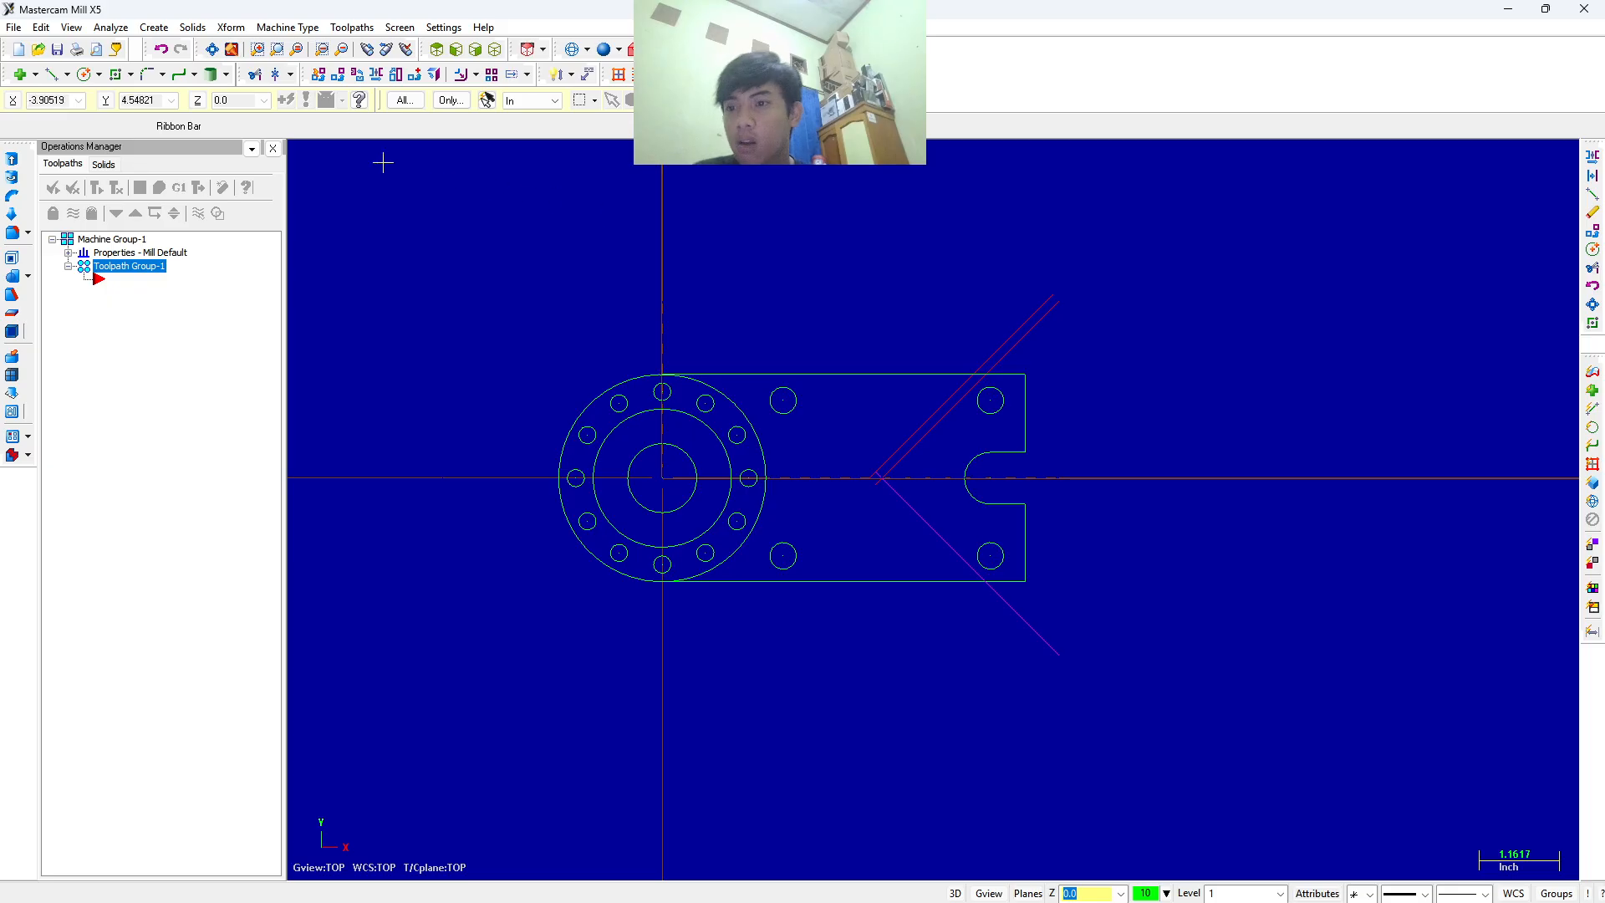
Draw a 1.125 inch horizontal line from the original angled line's lower endpoint toward the slot.
left_click(52, 73)
scroll(886, 531, "up", 6)
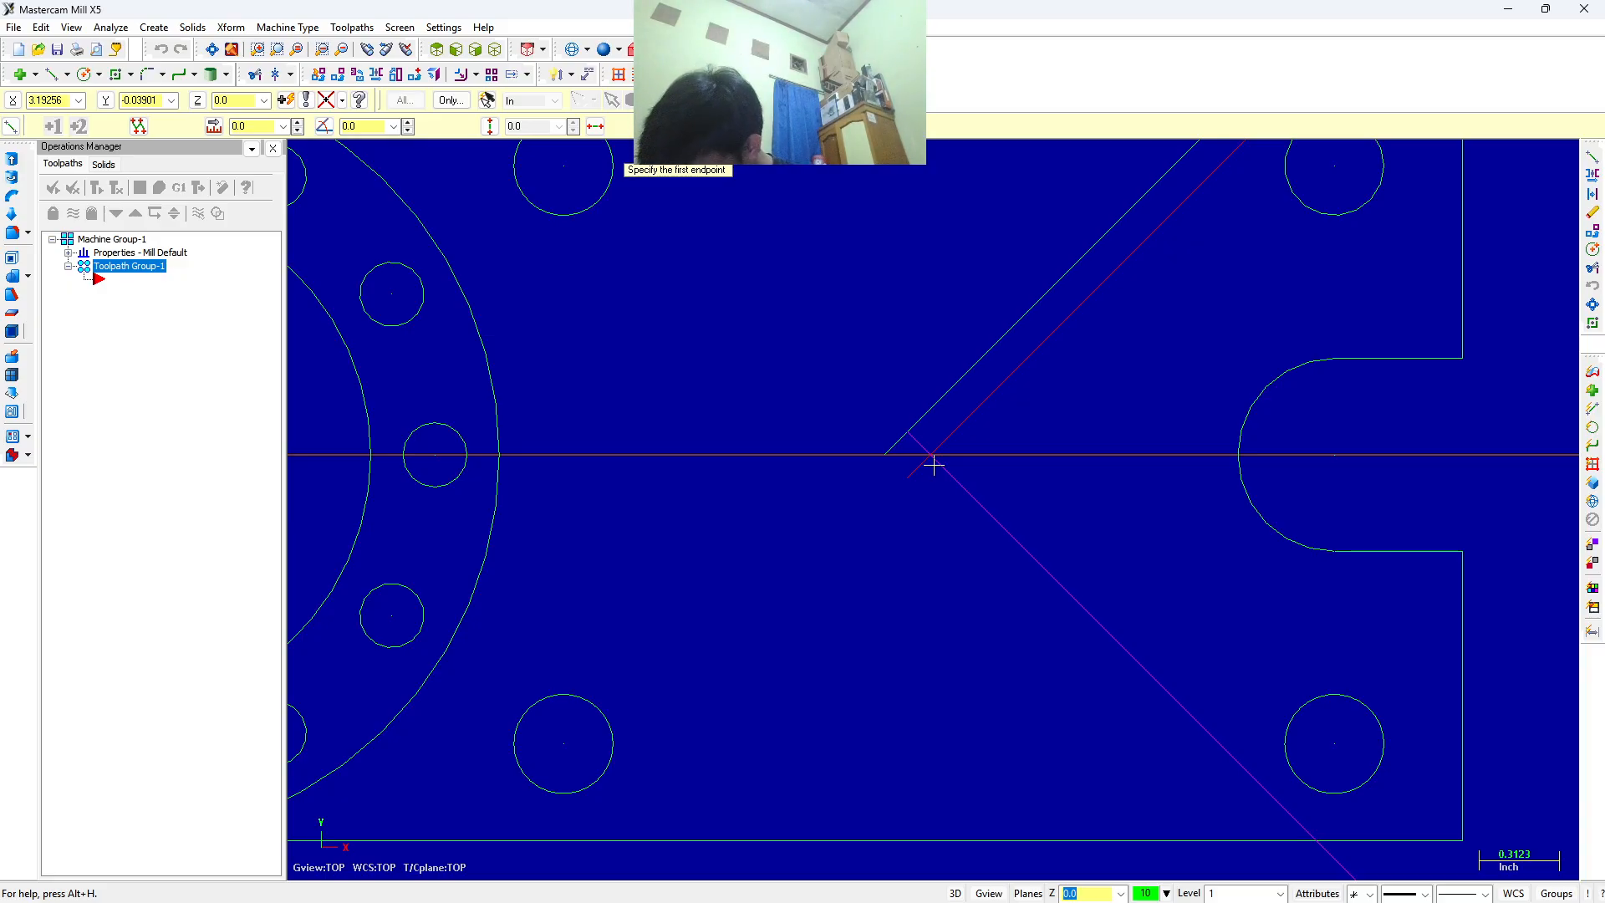
left_click(888, 456)
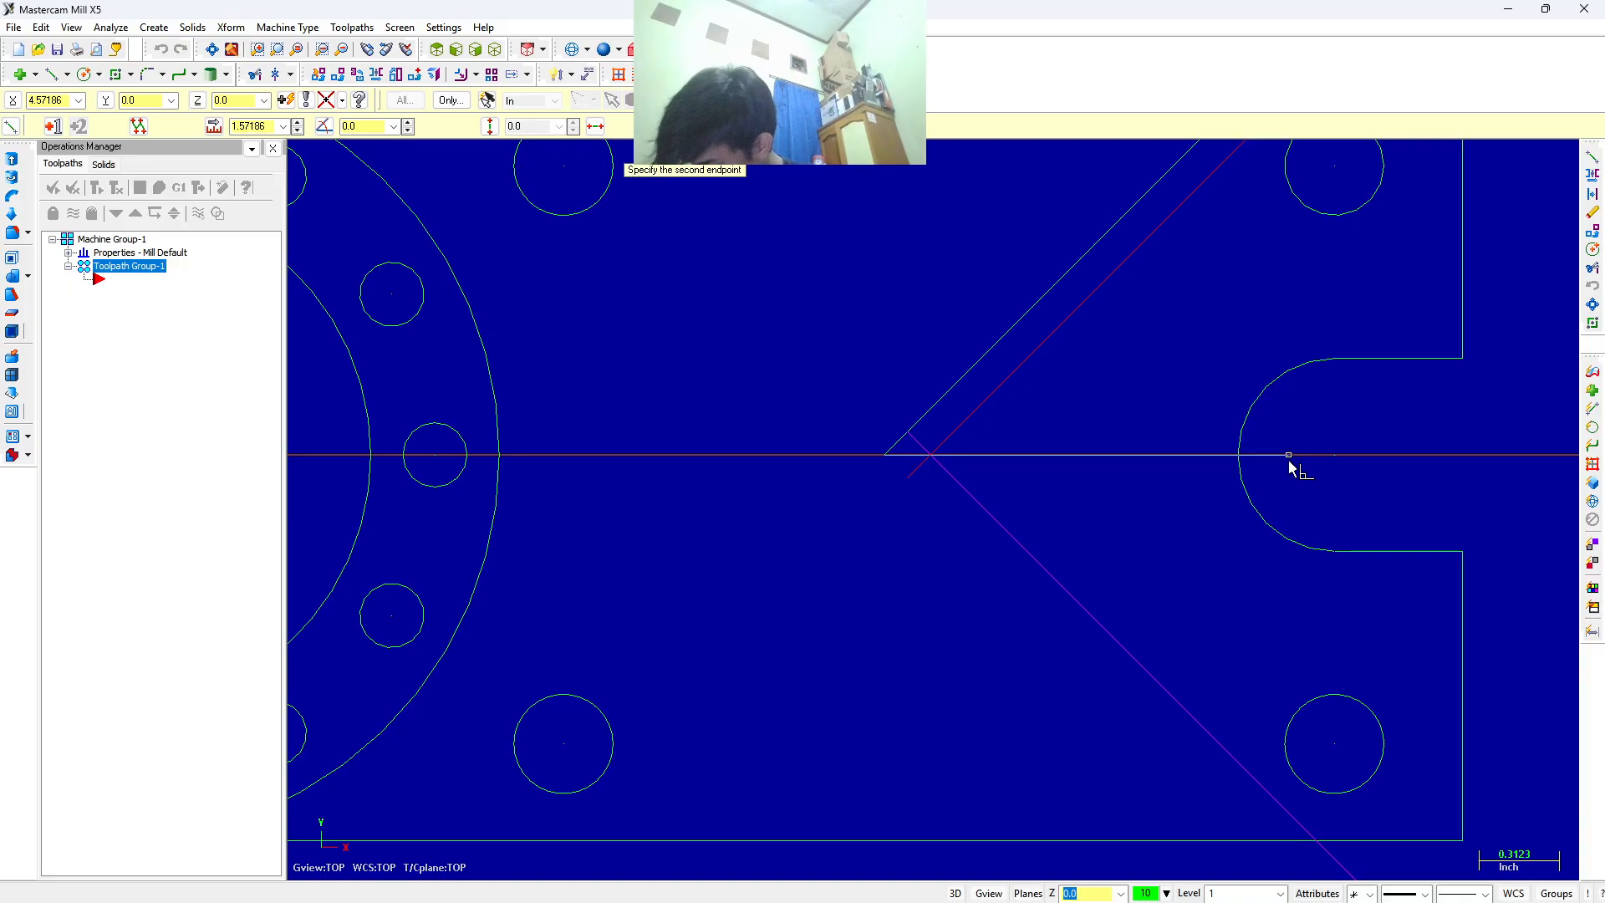
left_click(241, 126)
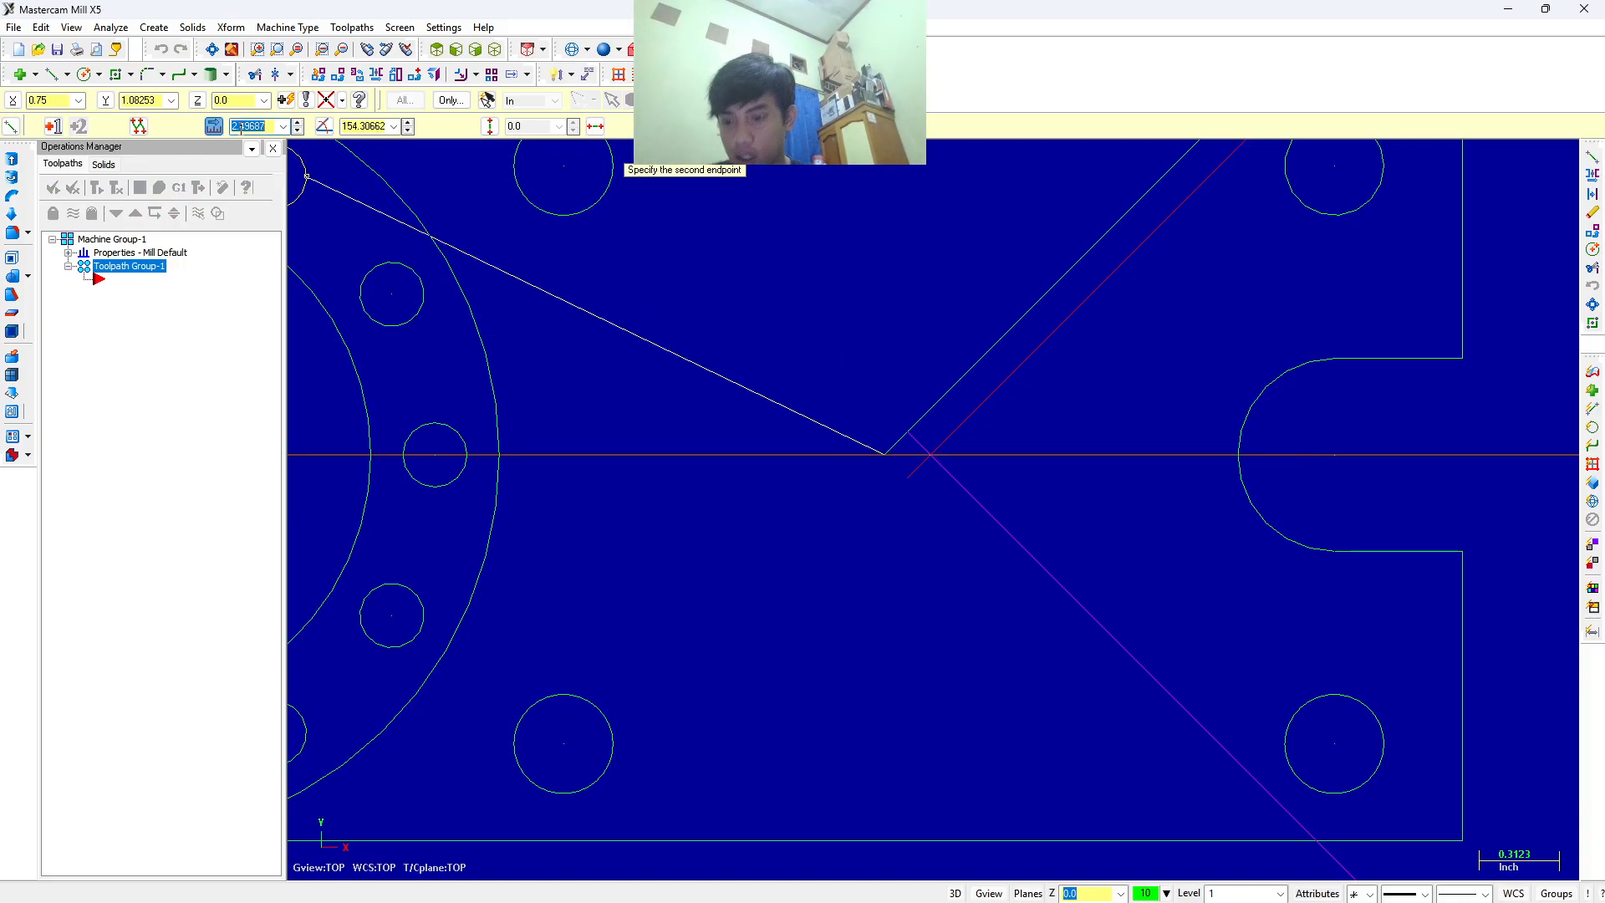
type("1.125")
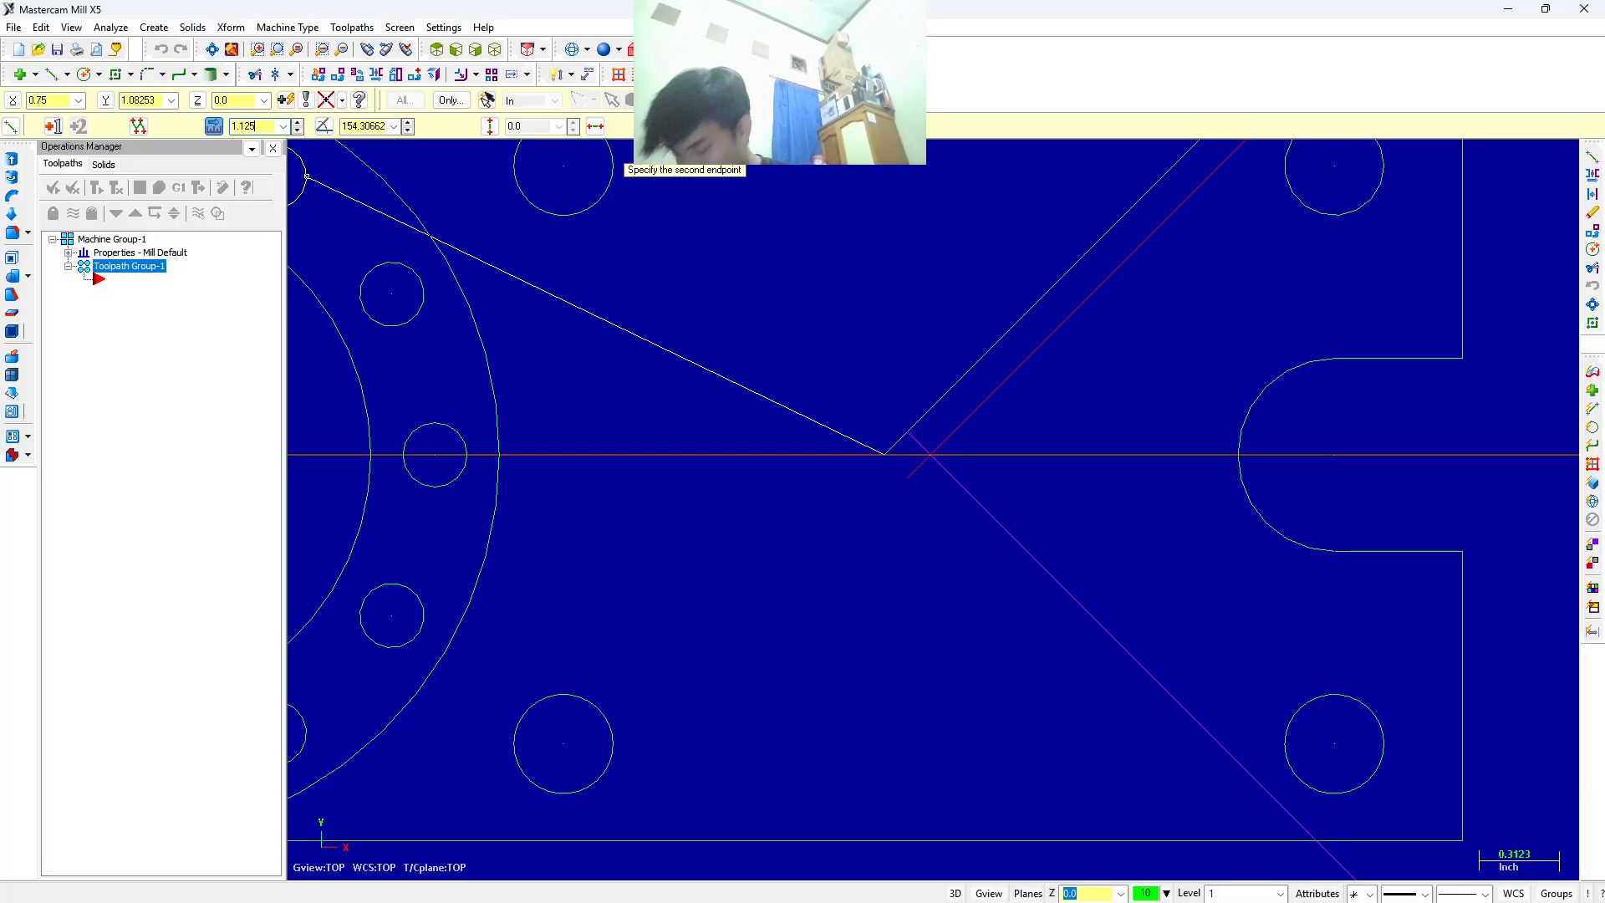
key("Return")
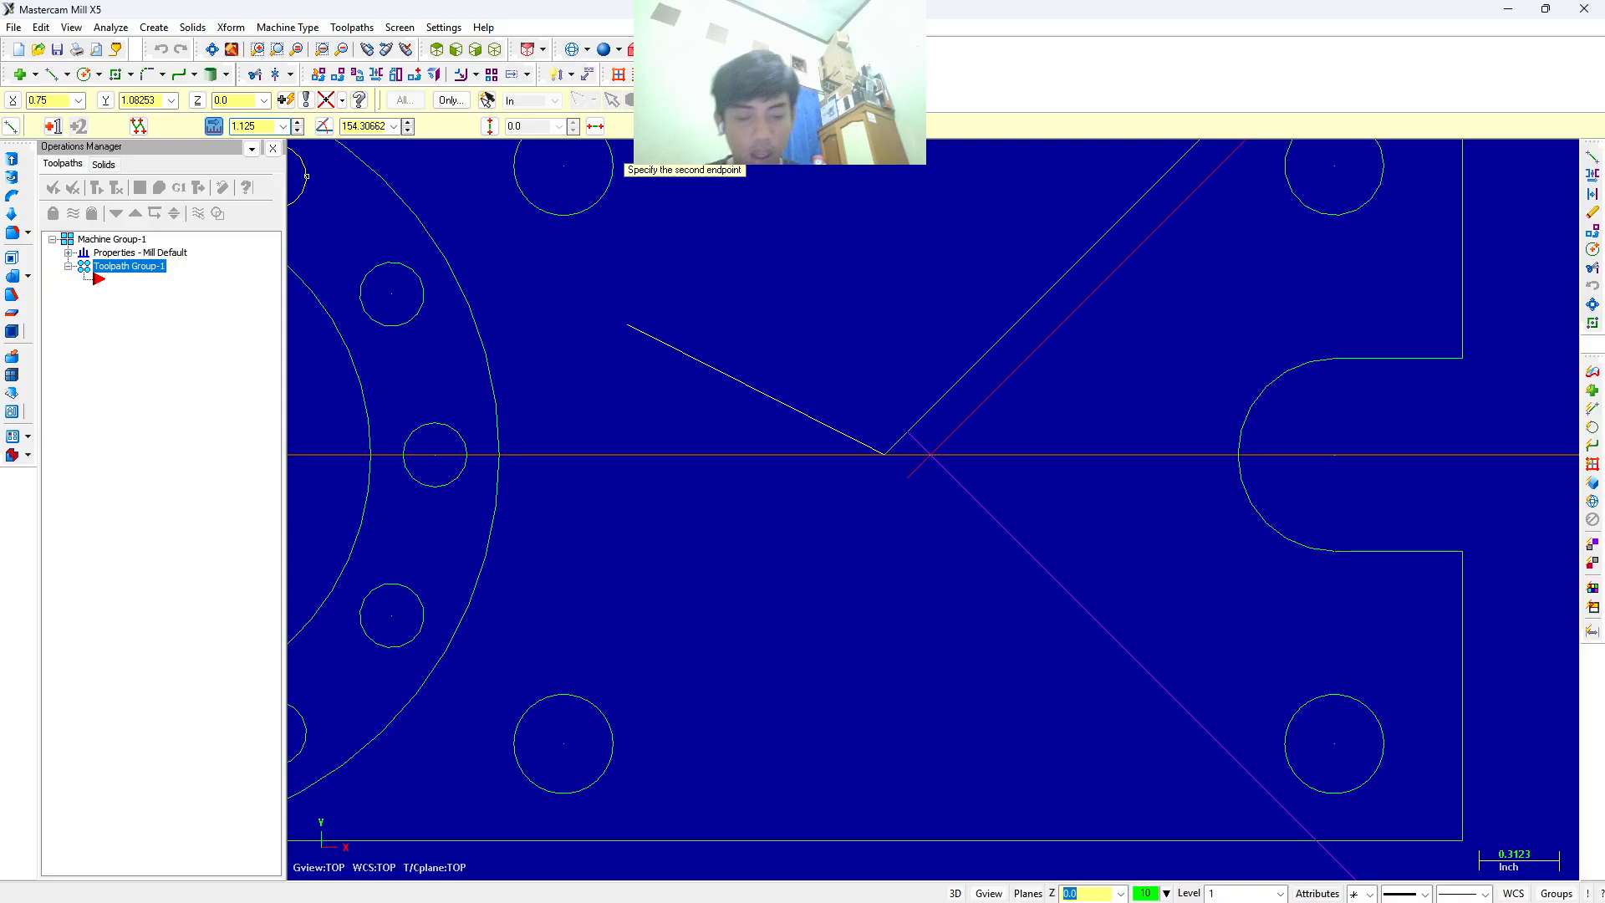
left_click(1208, 464)
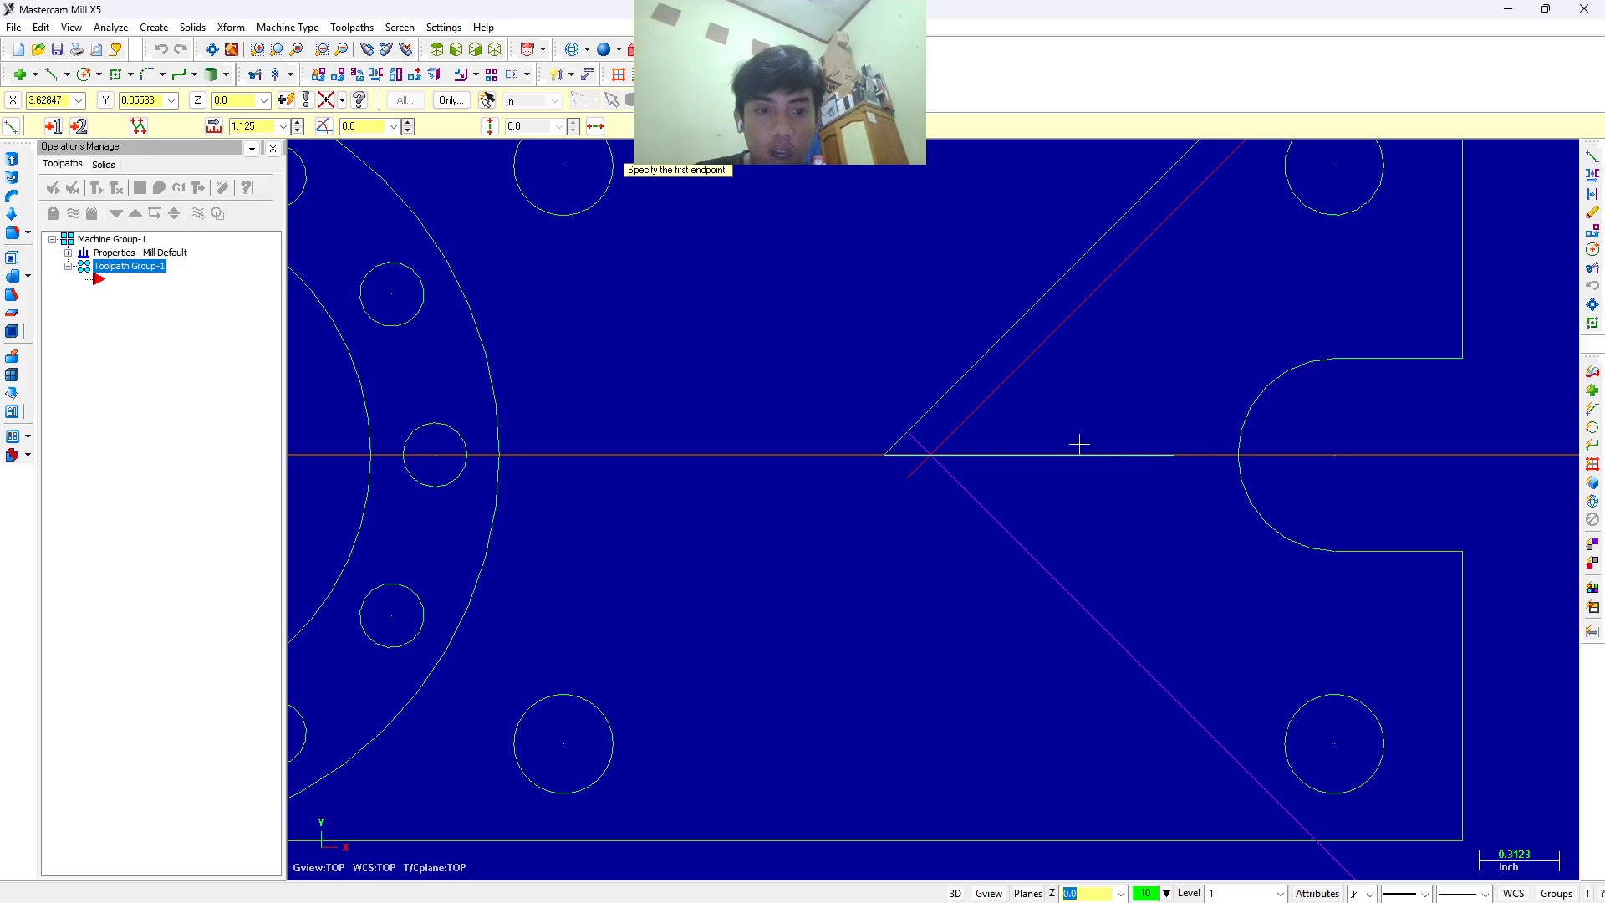
Draw vertical lines from the horizontal line's slot-side end, about 1.01 inch upward and about 1.09 inch downward, crossing both inner angled lines.
left_click(1174, 454)
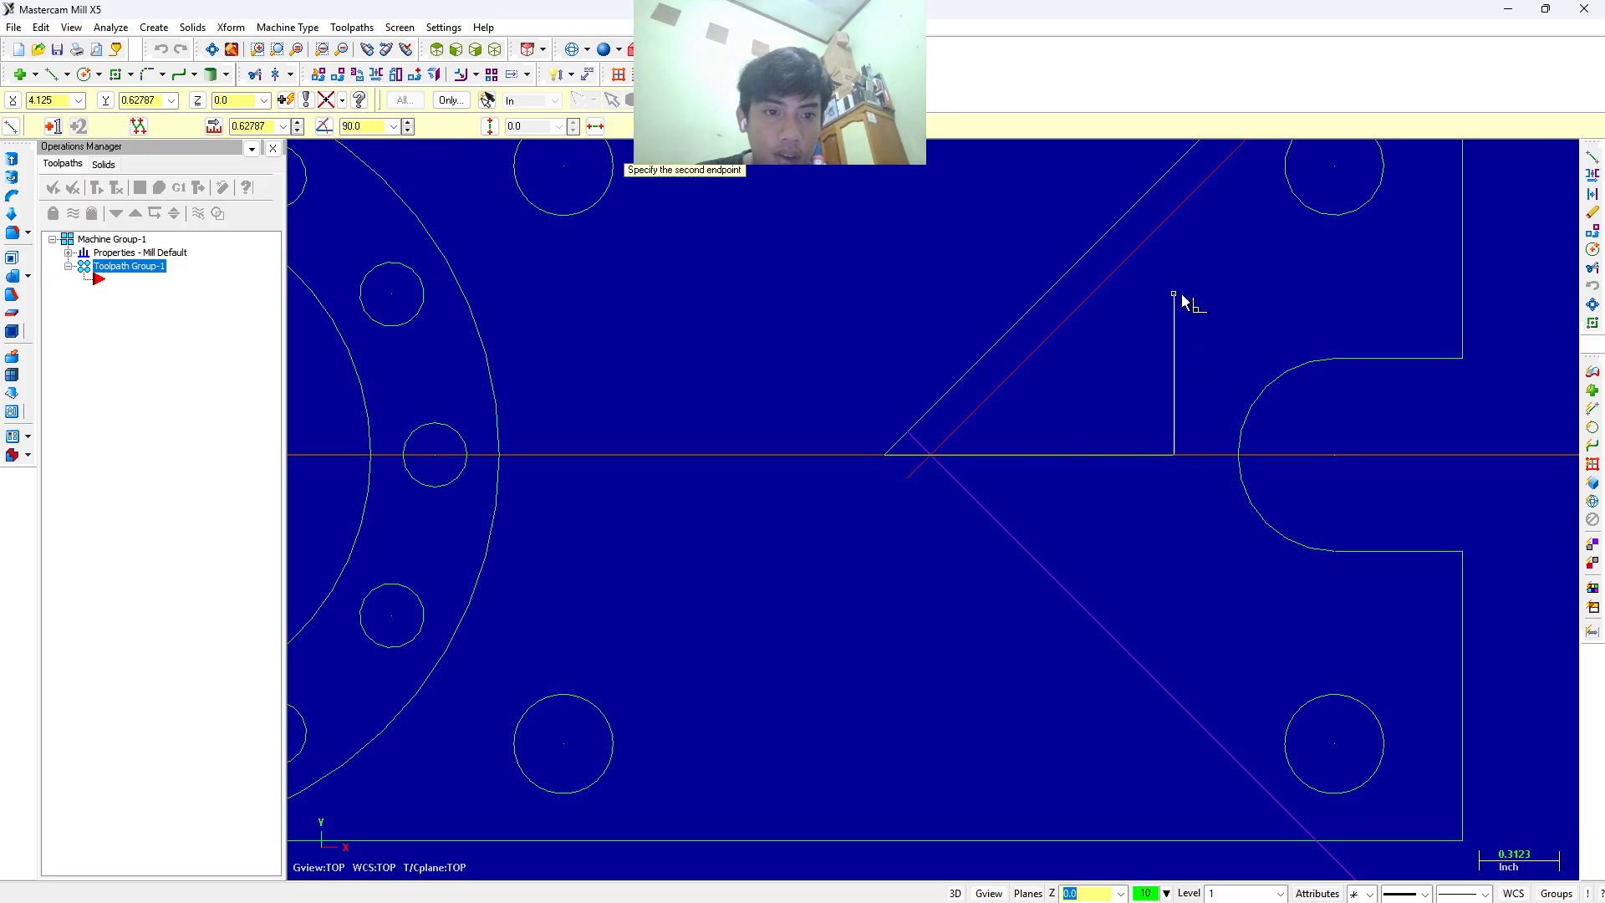
left_click(1172, 194)
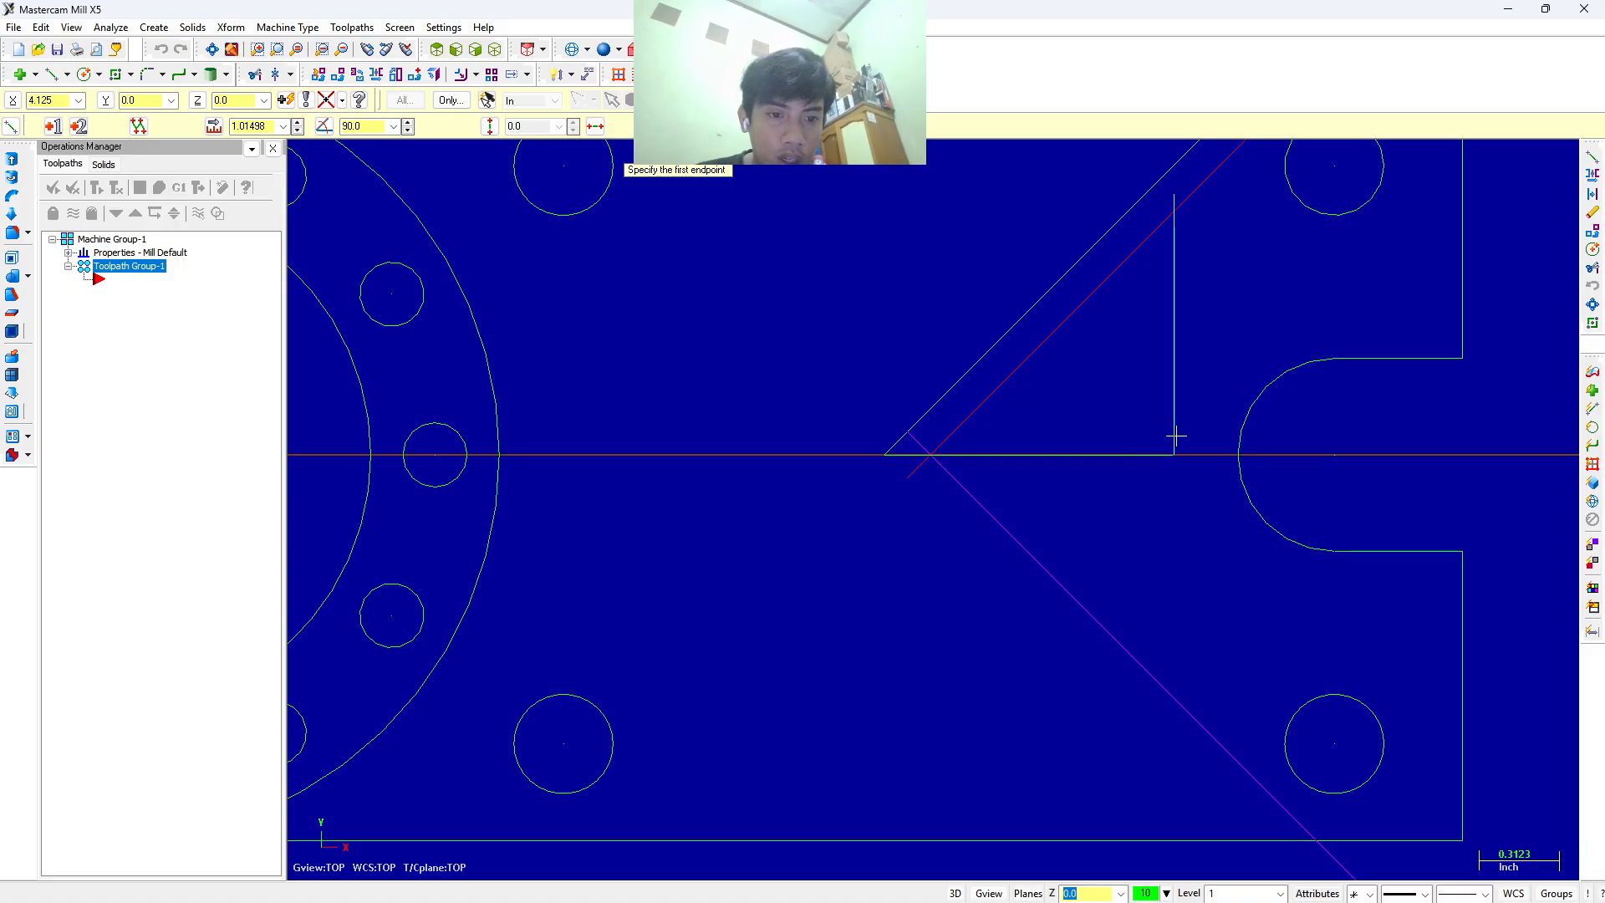
left_click(1174, 453)
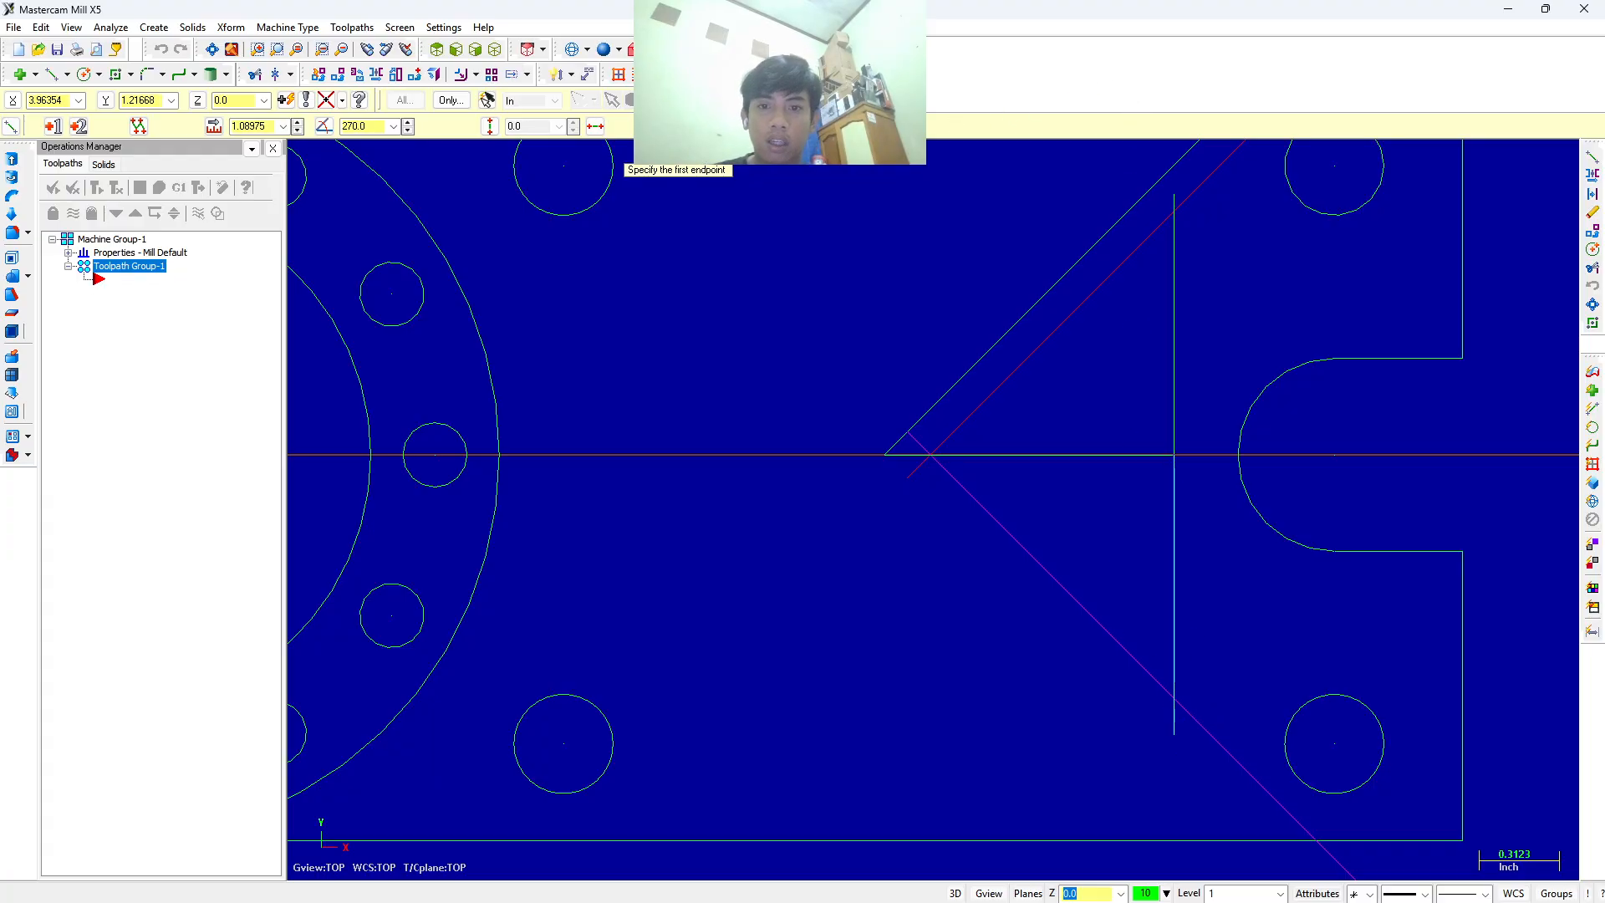
key("Escape")
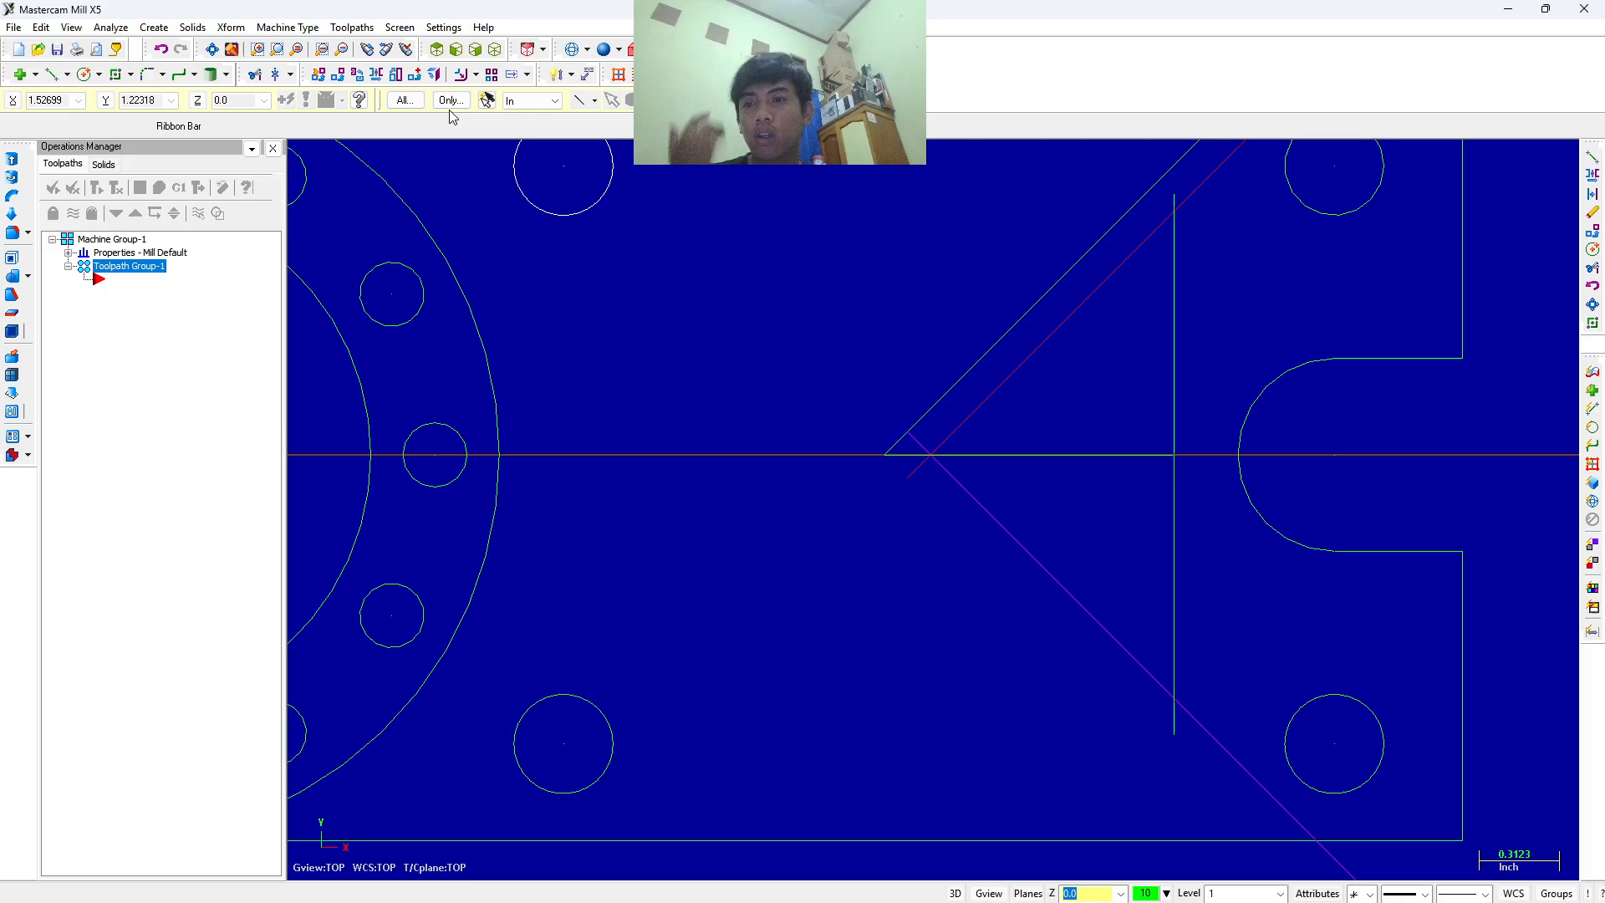
Fillet the three corners between the vertical and inner angled lines with a 0.25 inch radius, forming a rounded triangle.
left_click(148, 74)
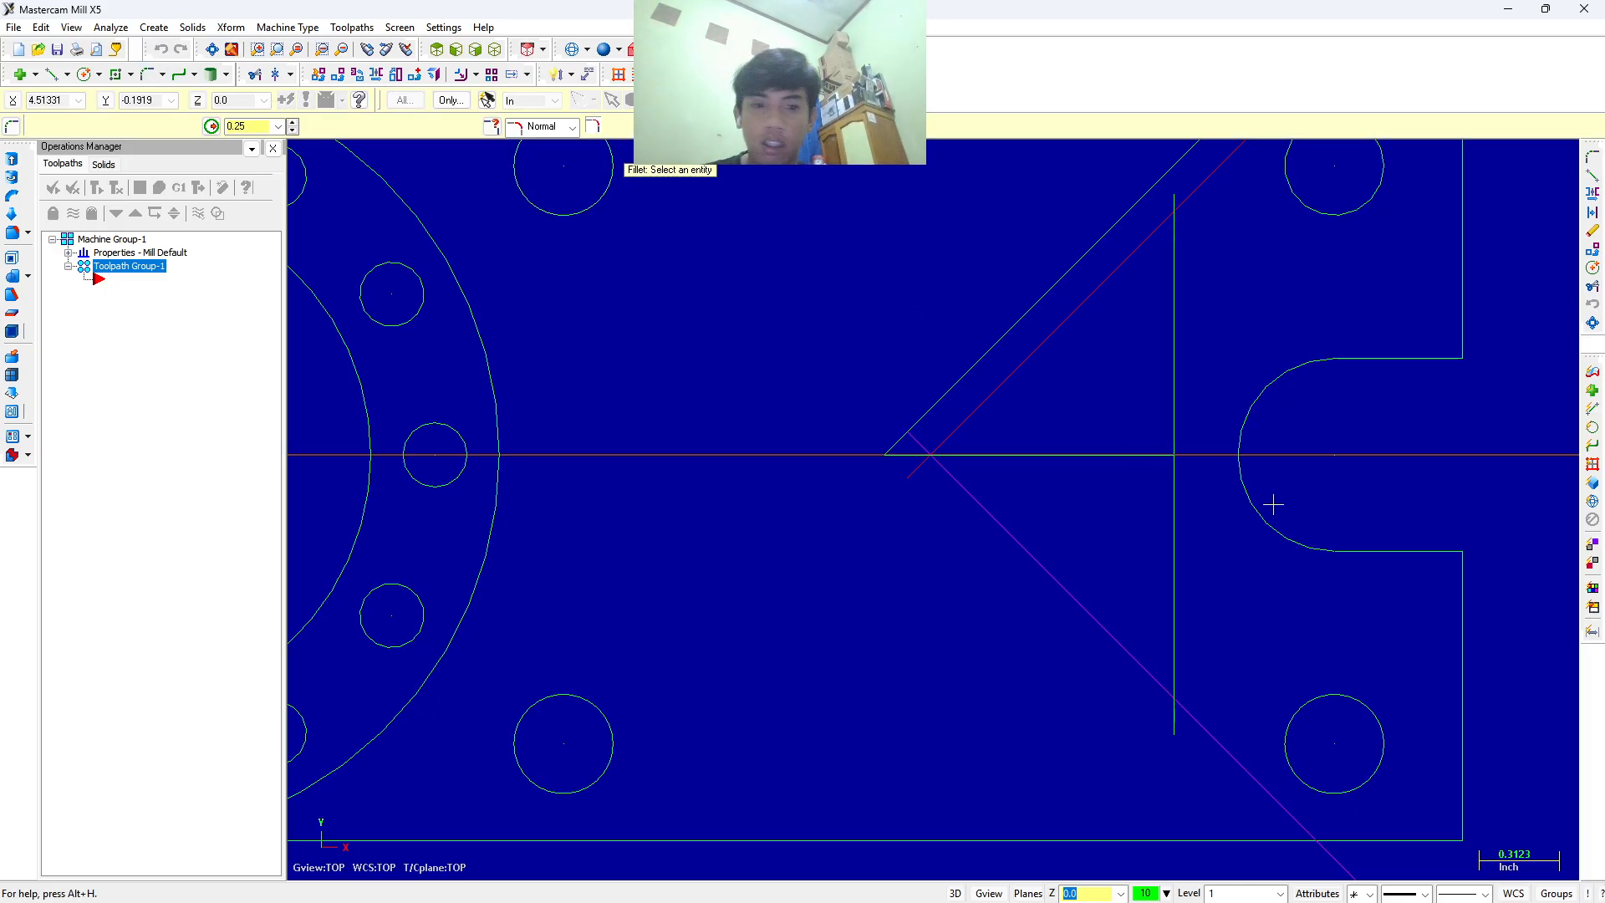
left_click(1176, 247)
left_click(1152, 229)
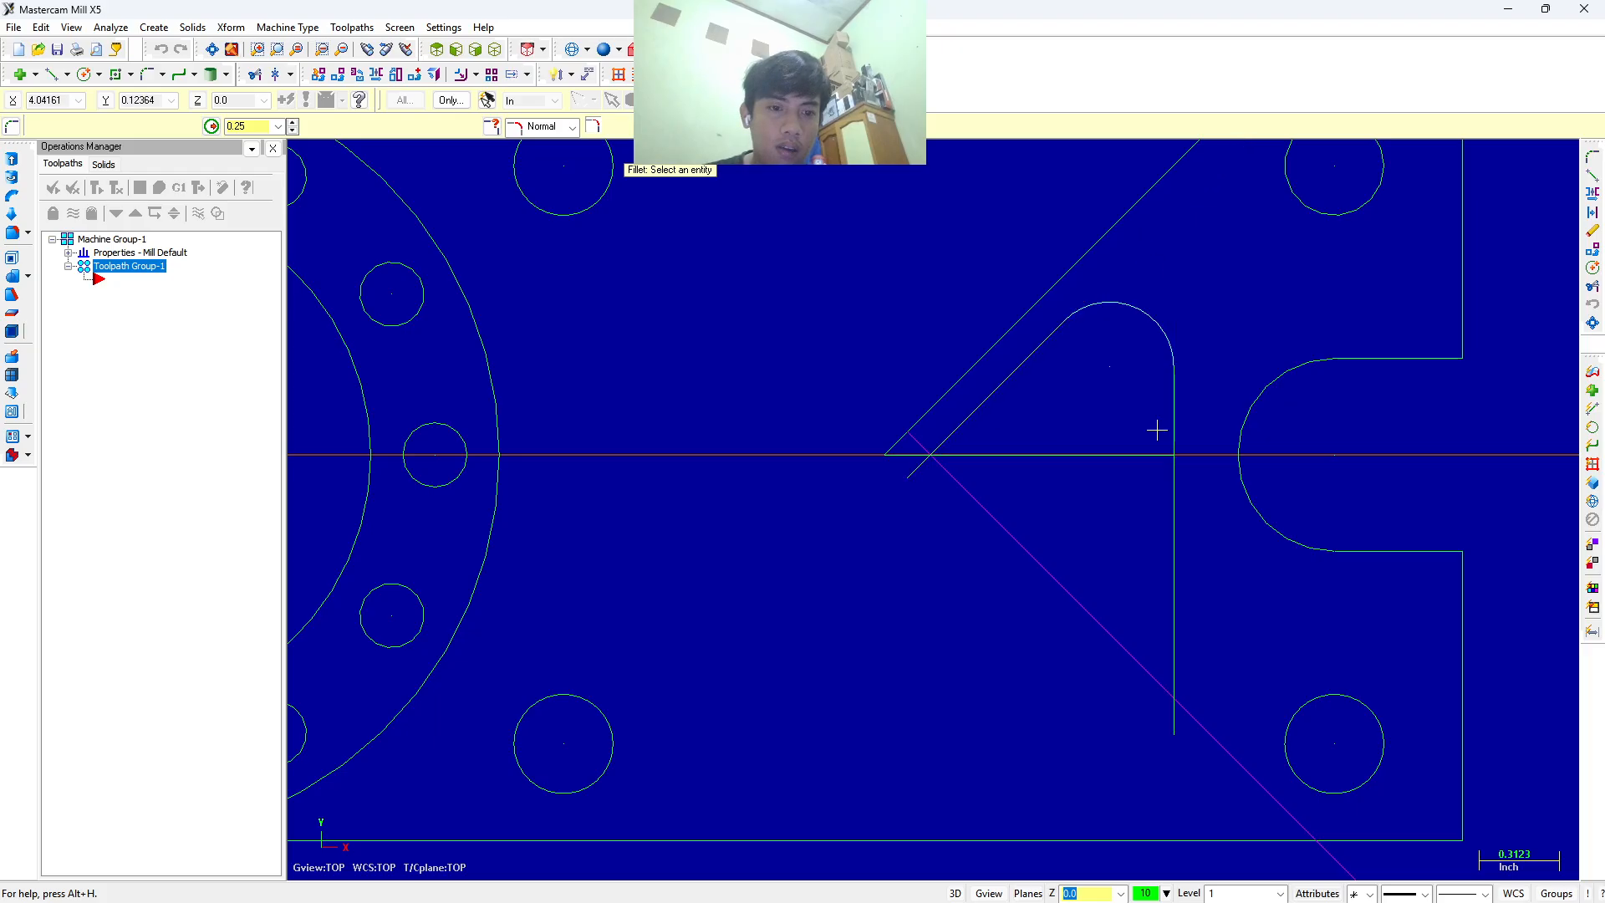
left_click(1174, 458)
left_click(1137, 656)
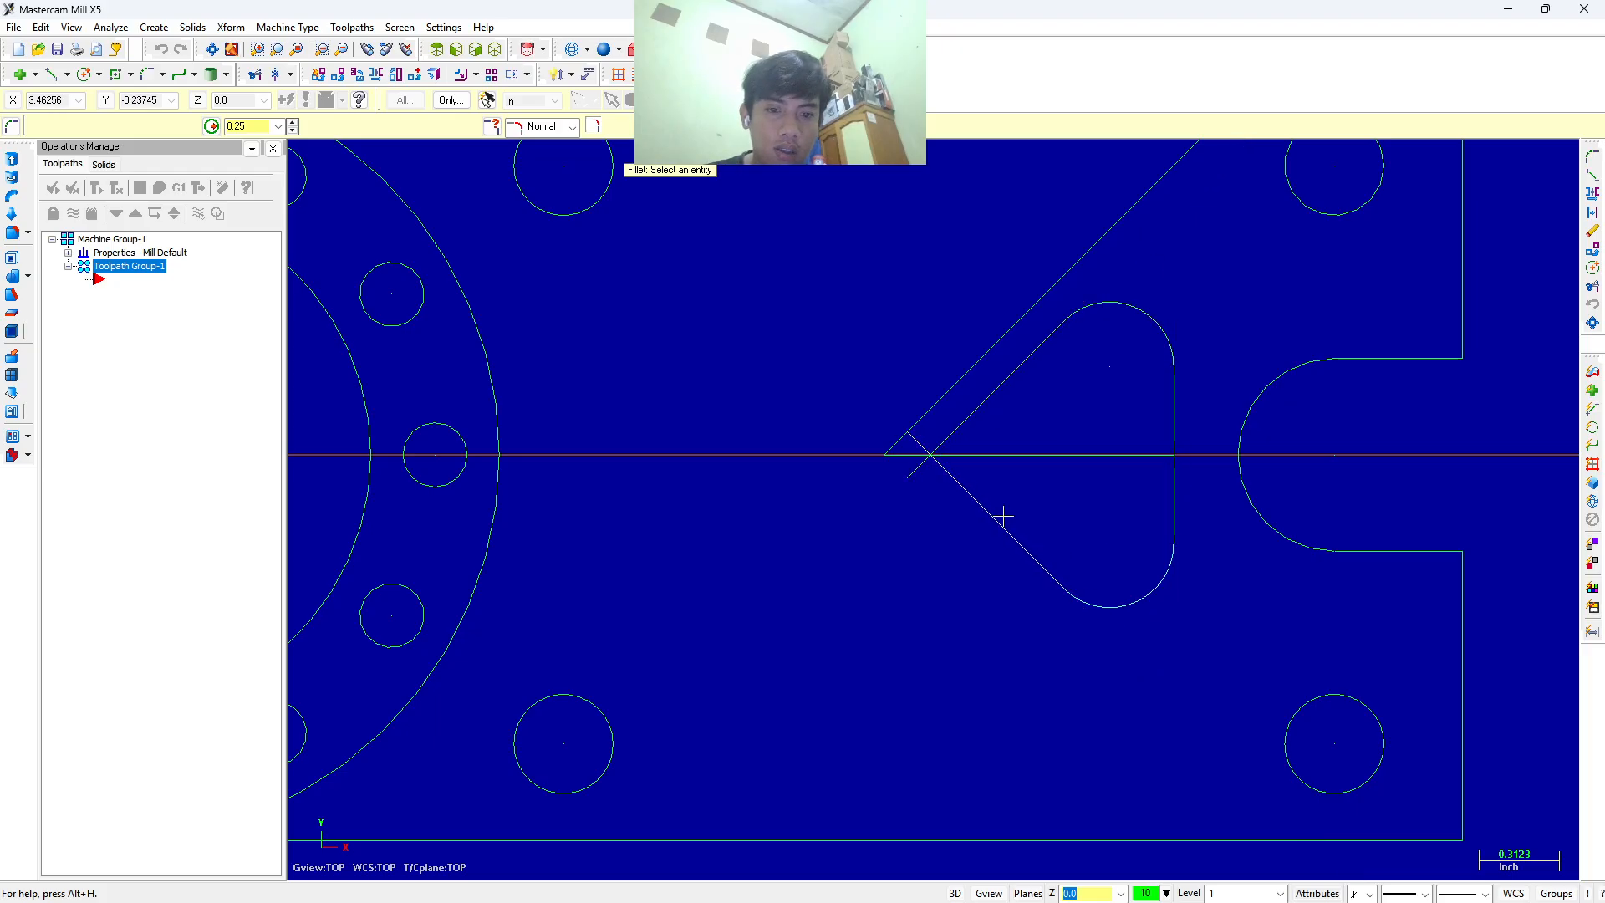
left_click(999, 398)
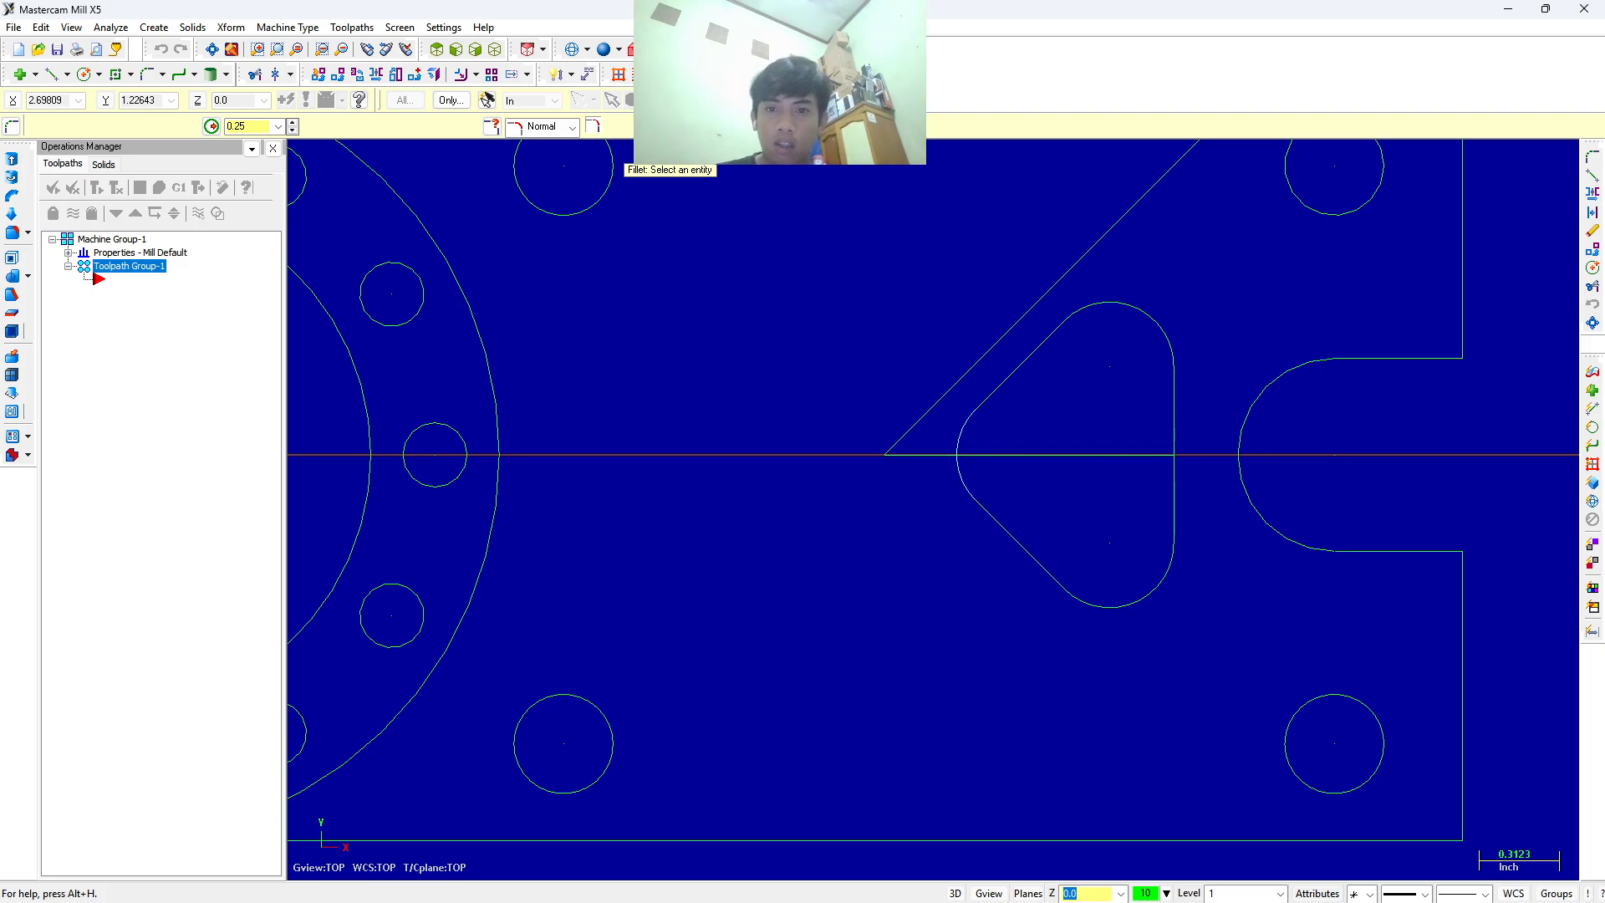
key("Escape")
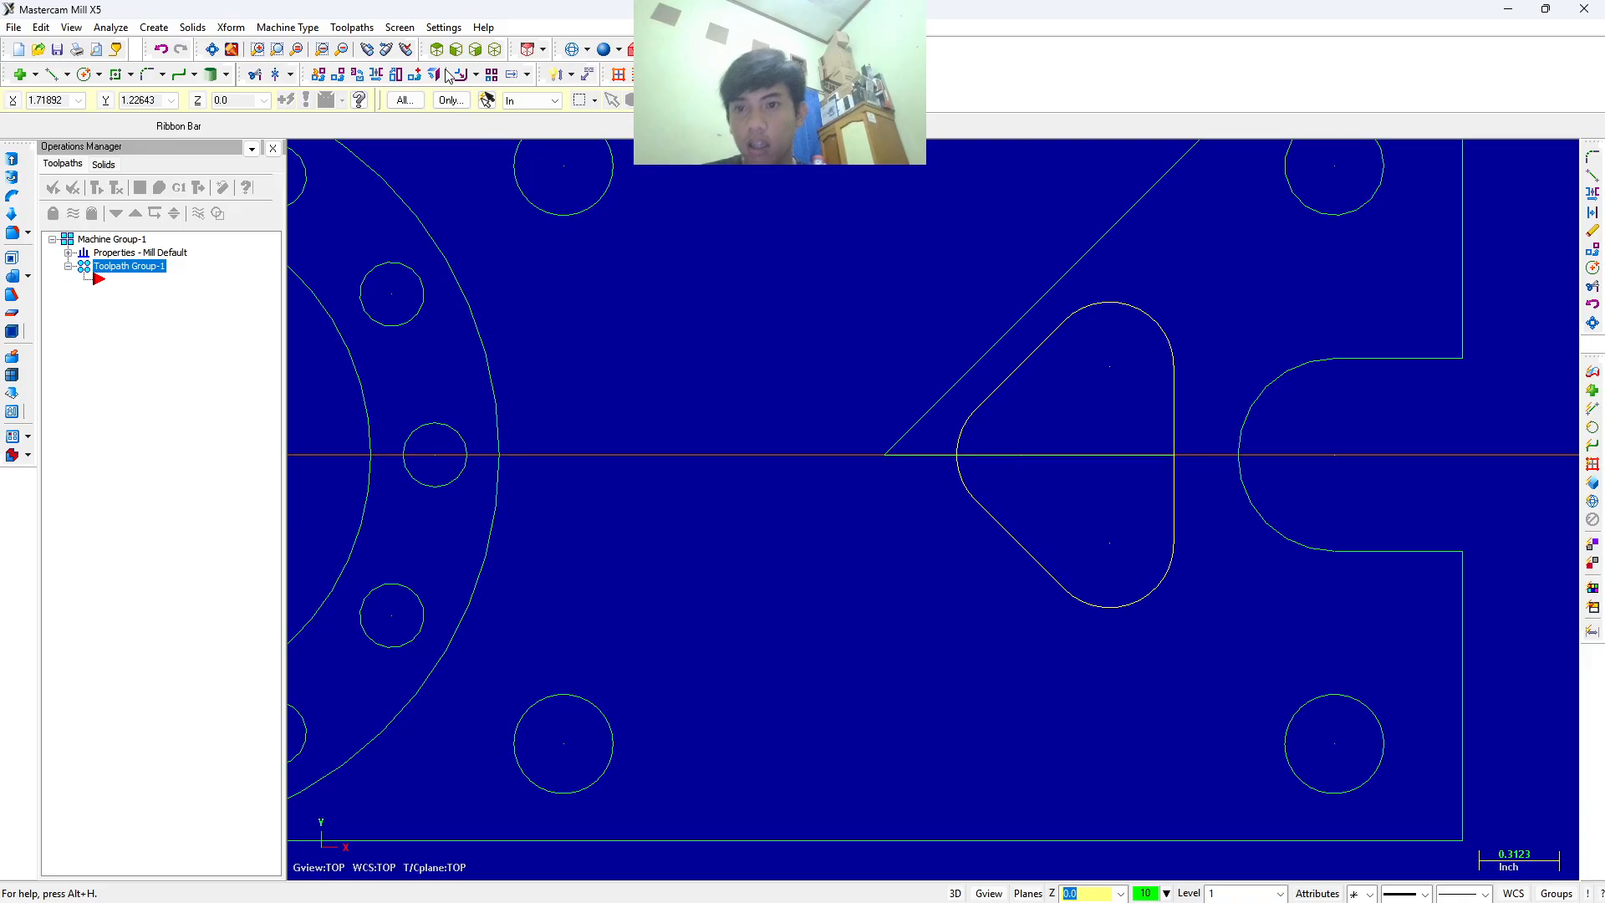
left_click(359, 75)
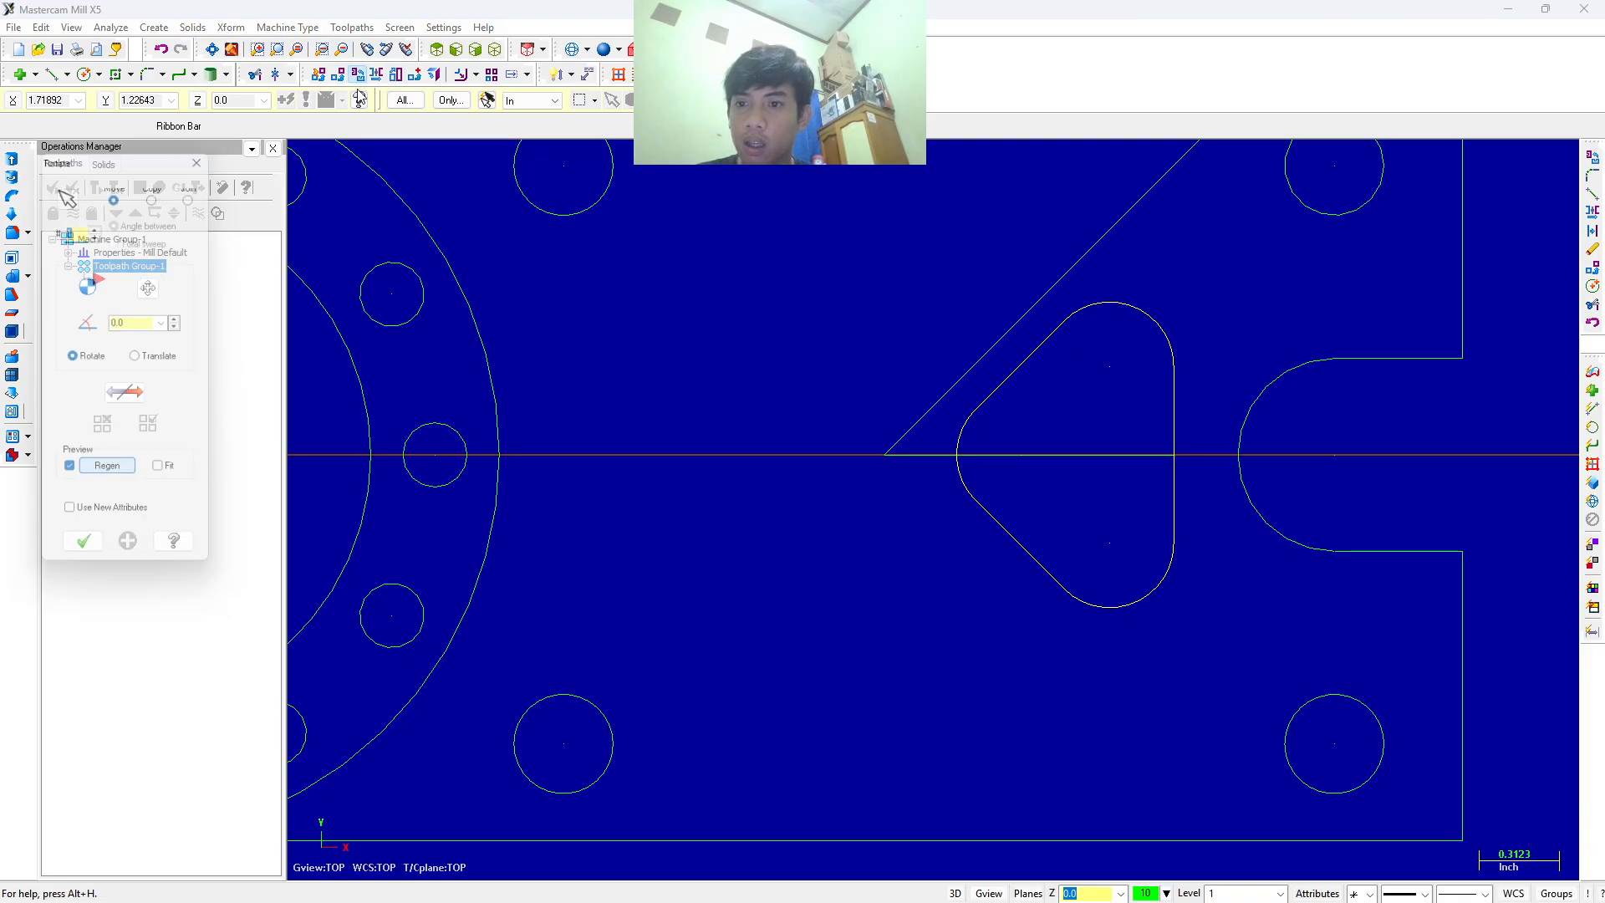
type("3")
left_click(139, 322)
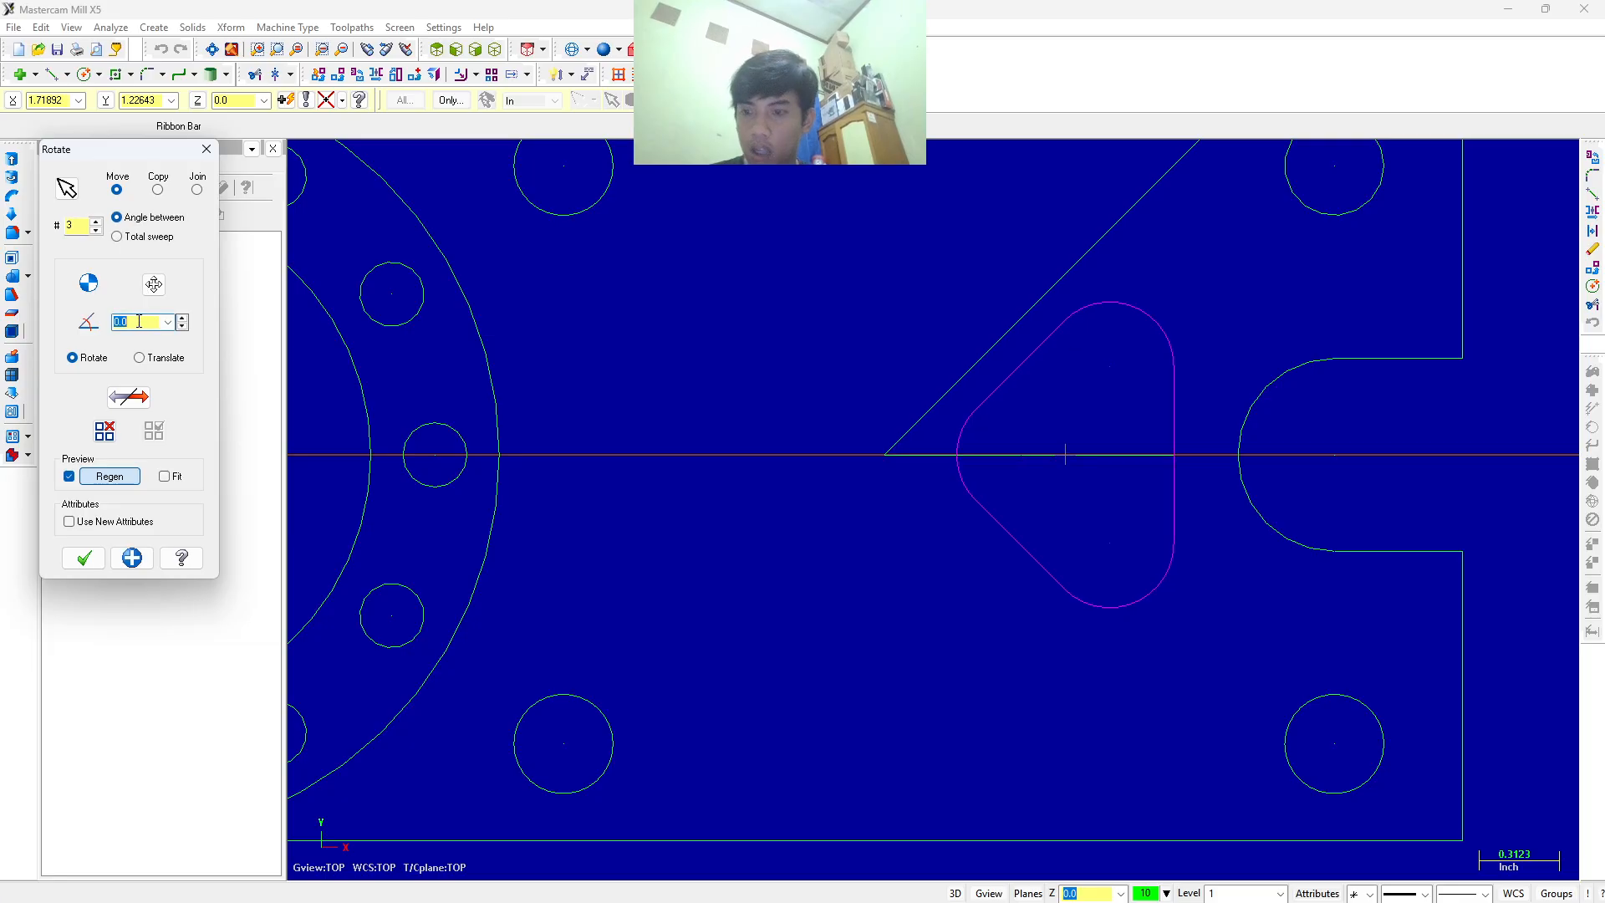
type("90")
key("Return")
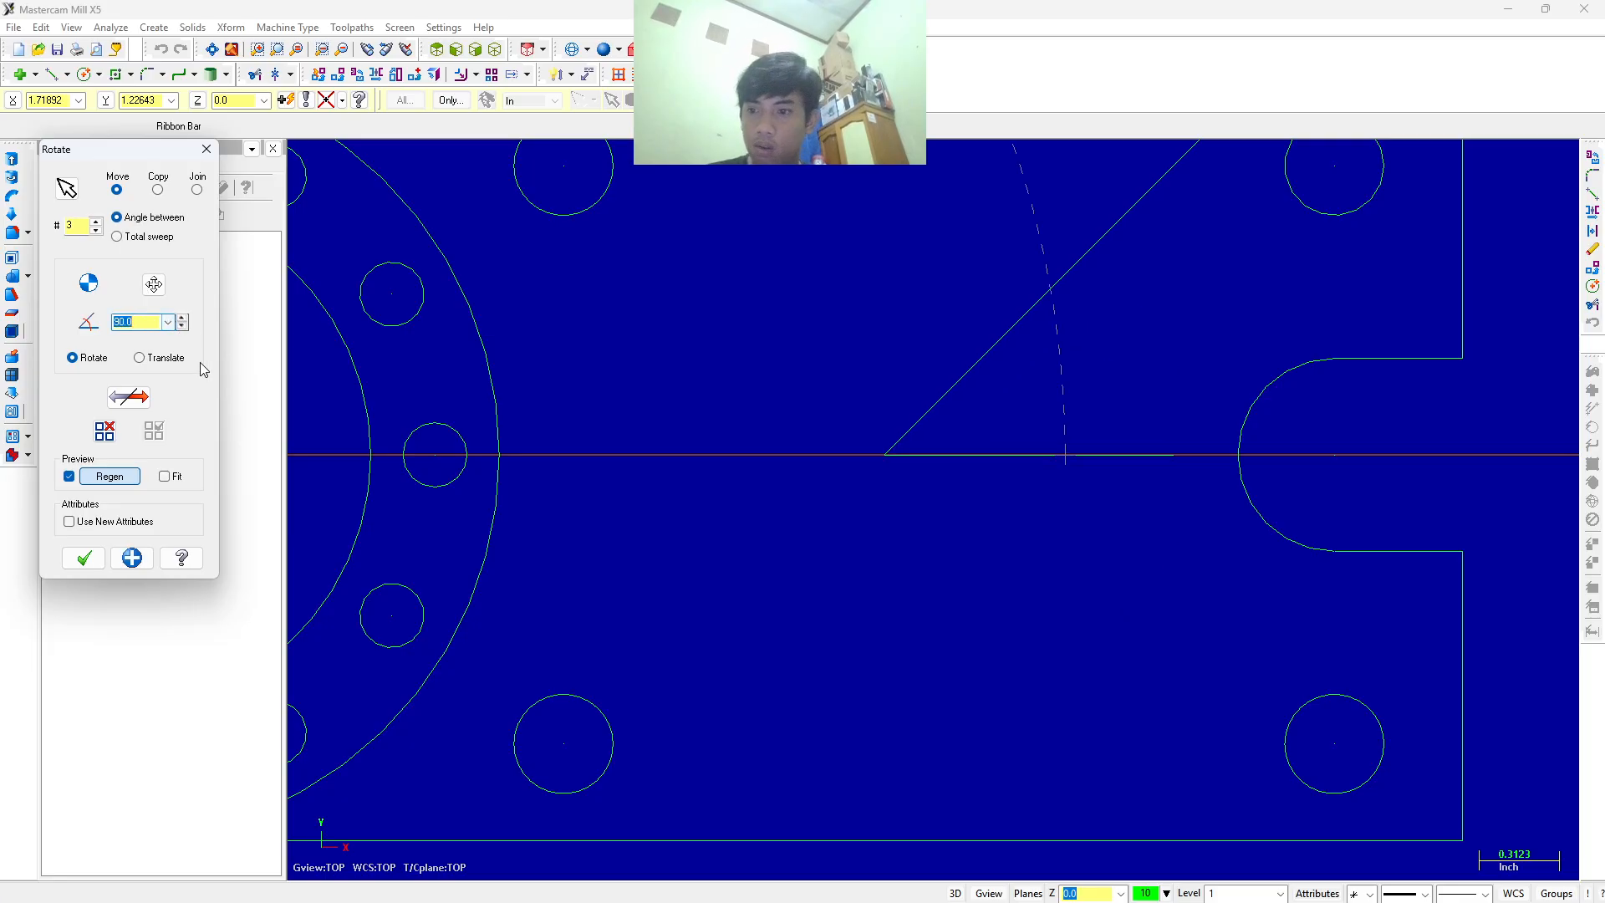
scroll(512, 304, "down", 2)
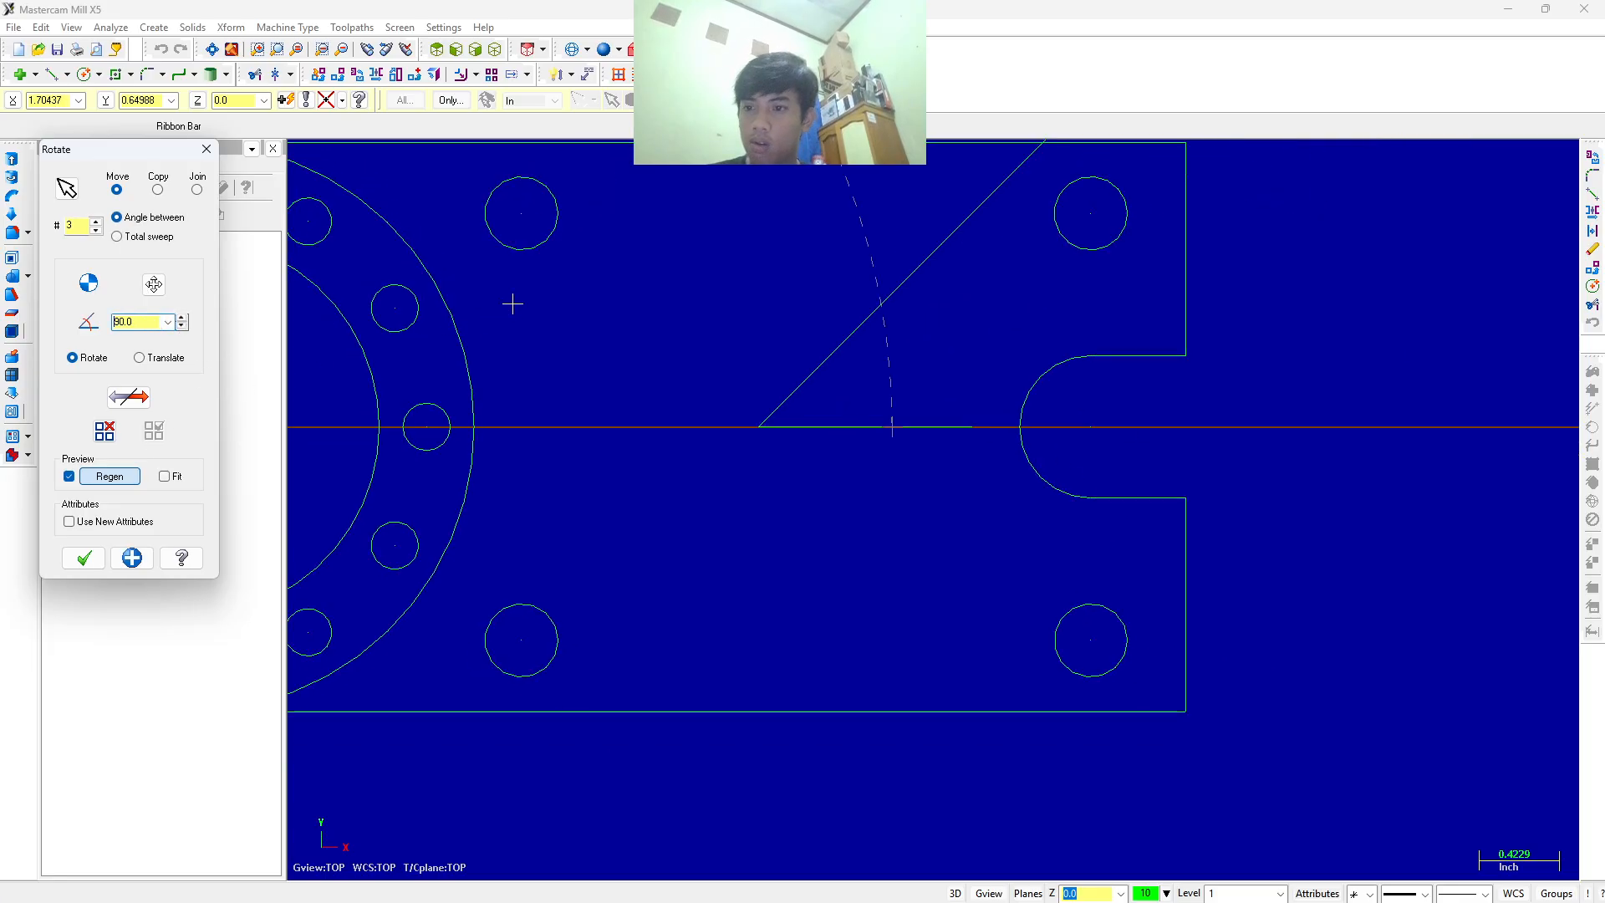
left_click(158, 191)
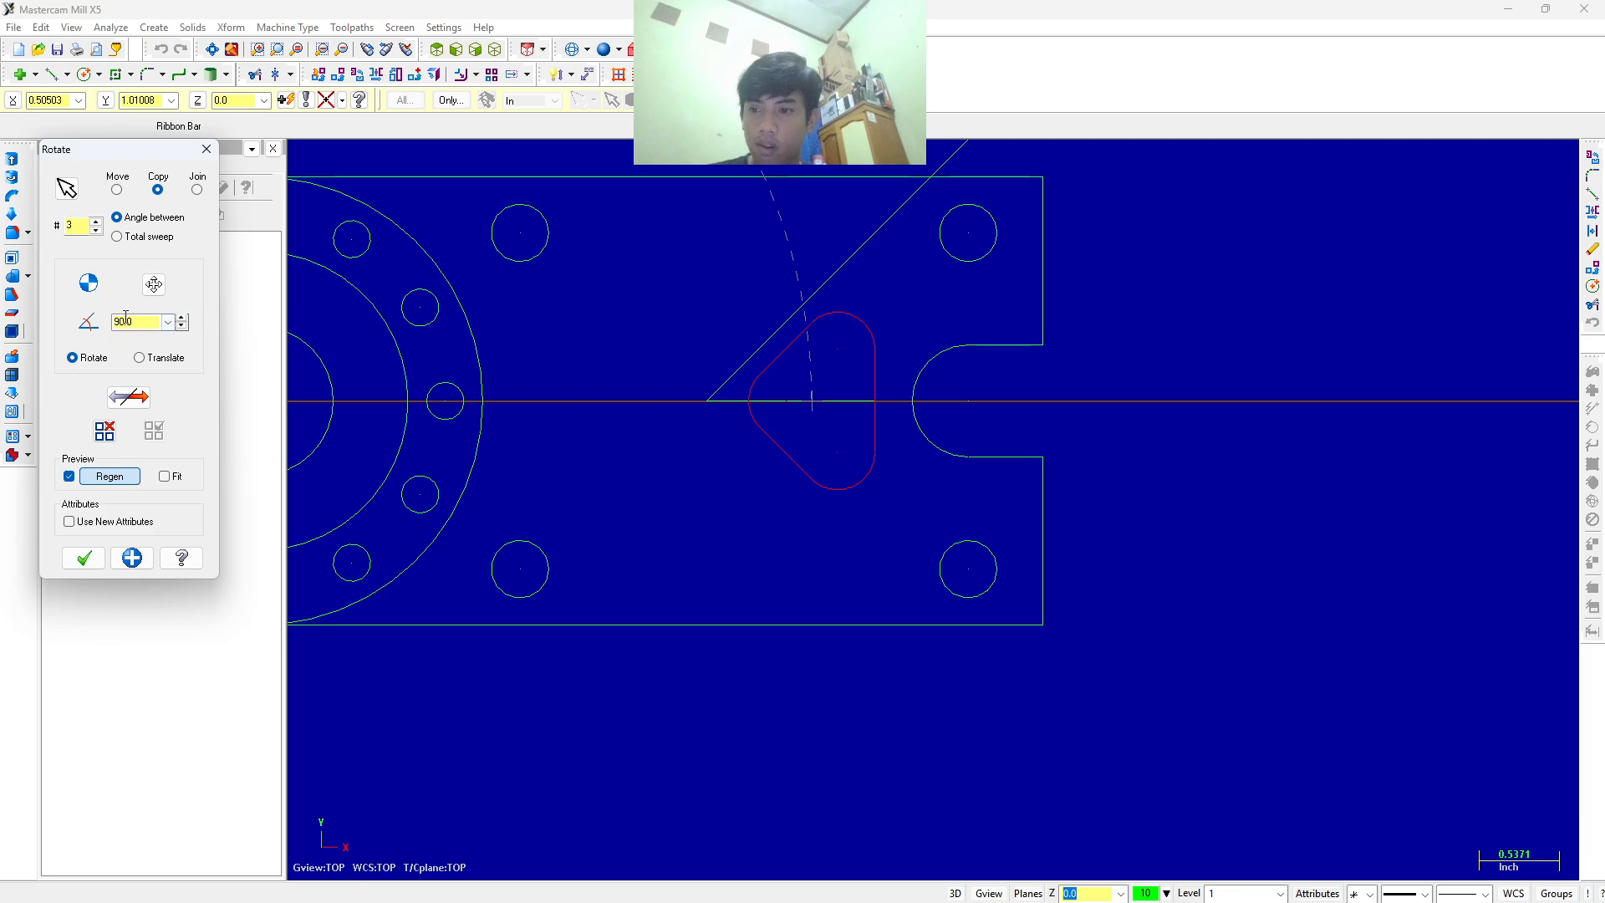
left_click(206, 149)
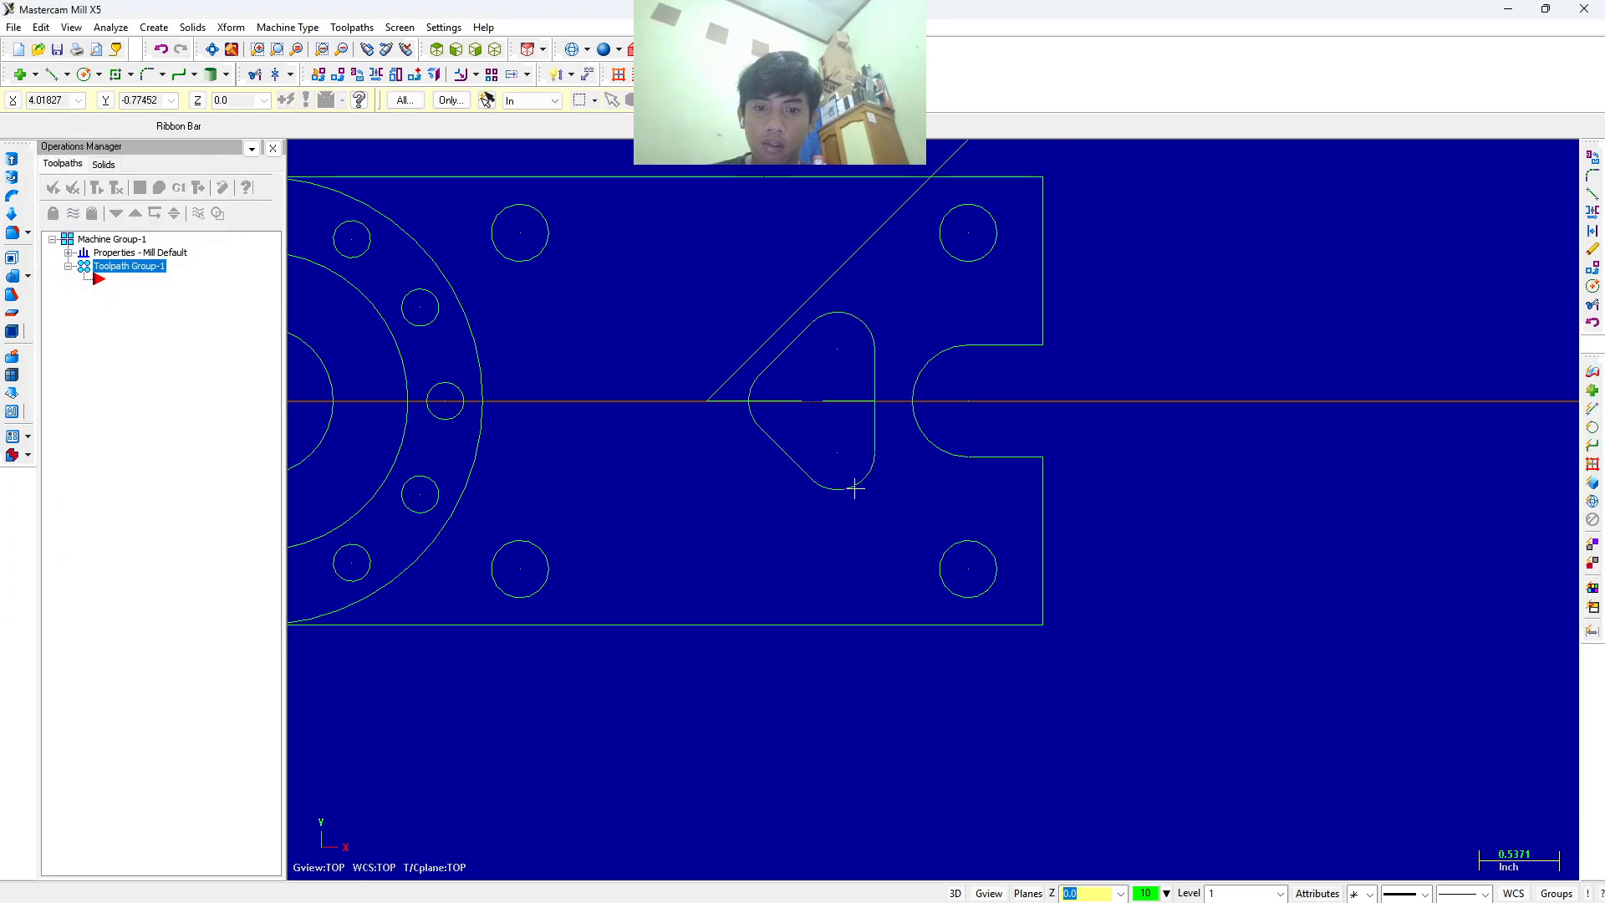
Try to rotate three copies of the rounded triangle at 90 degrees about its upper fillet centre, and undo the result.
left_click(858, 517)
key("Escape")
scroll(781, 344, "up", 1)
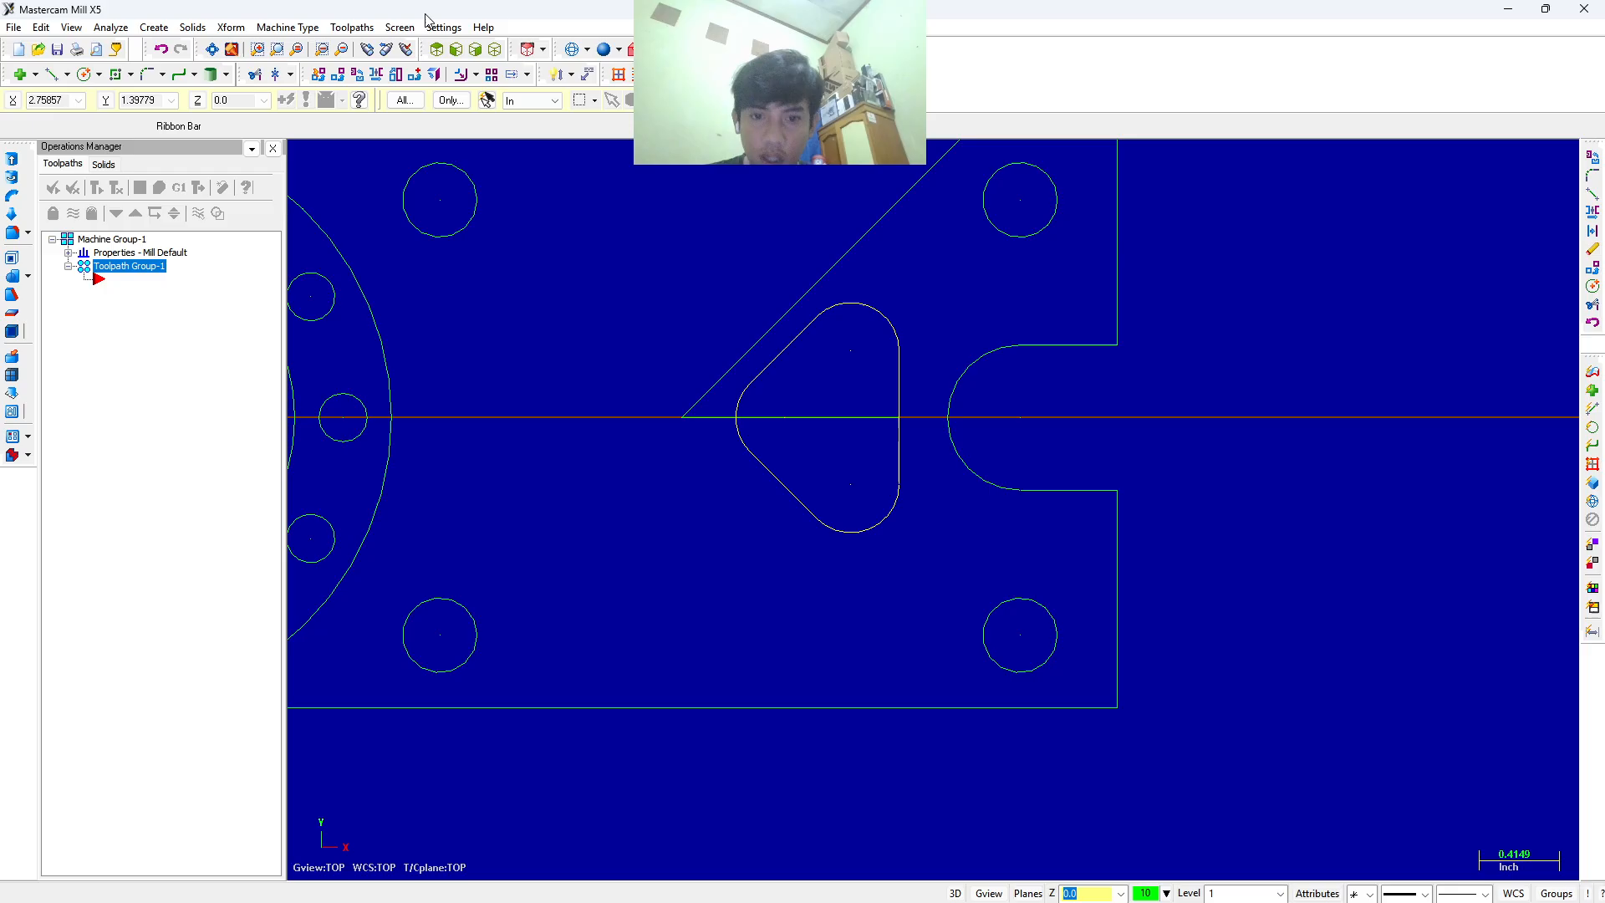
left_click(358, 75)
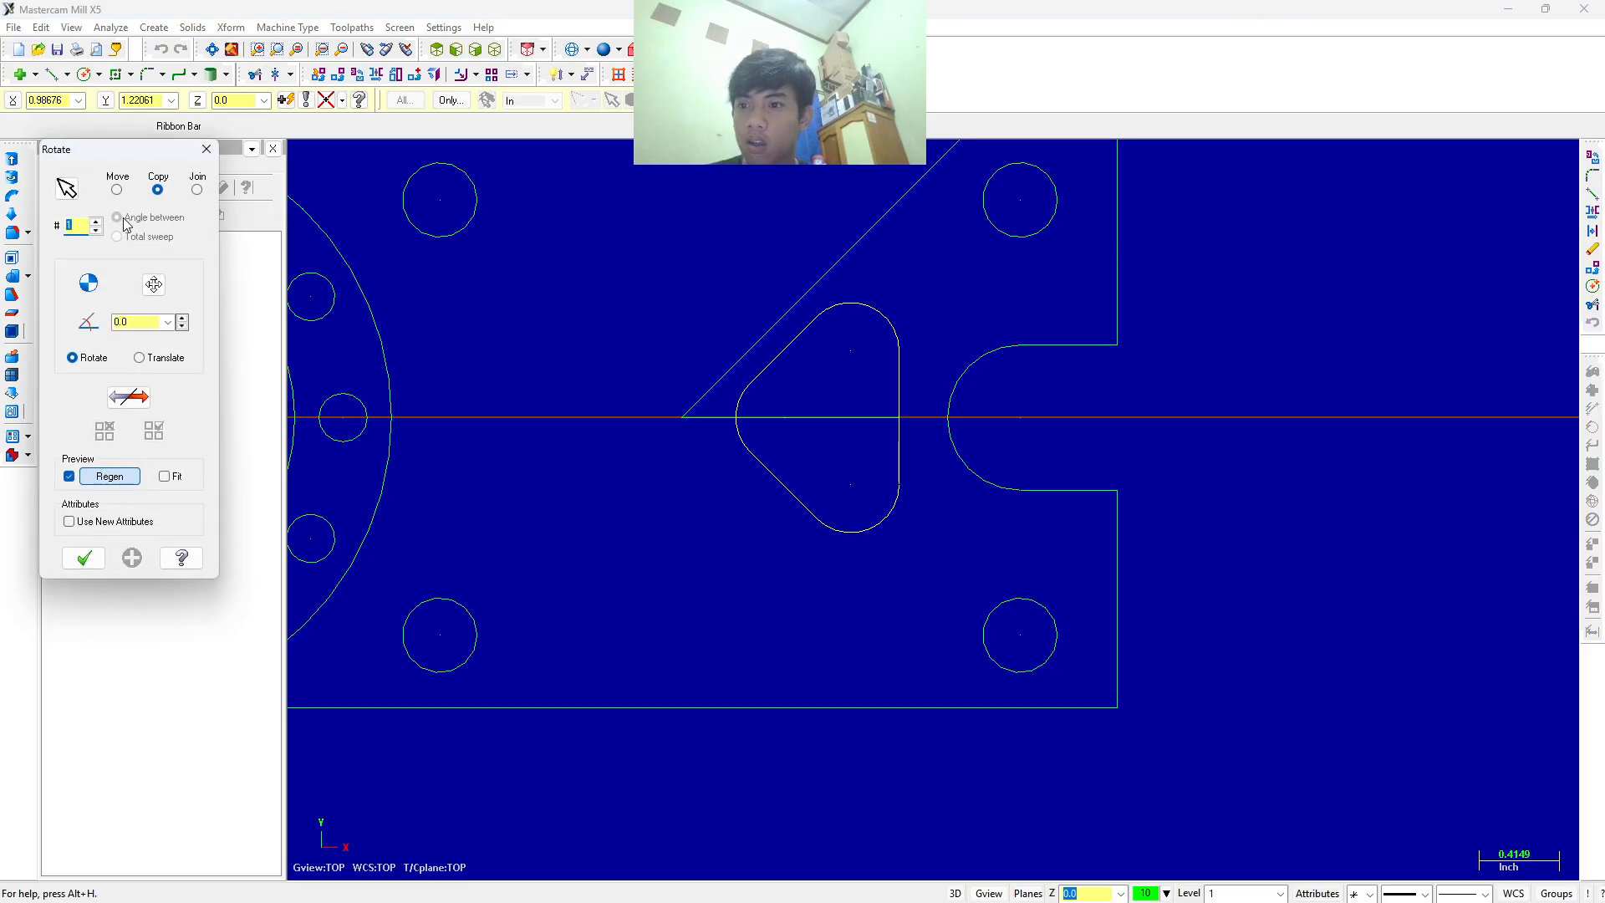
type("3")
left_click(151, 324)
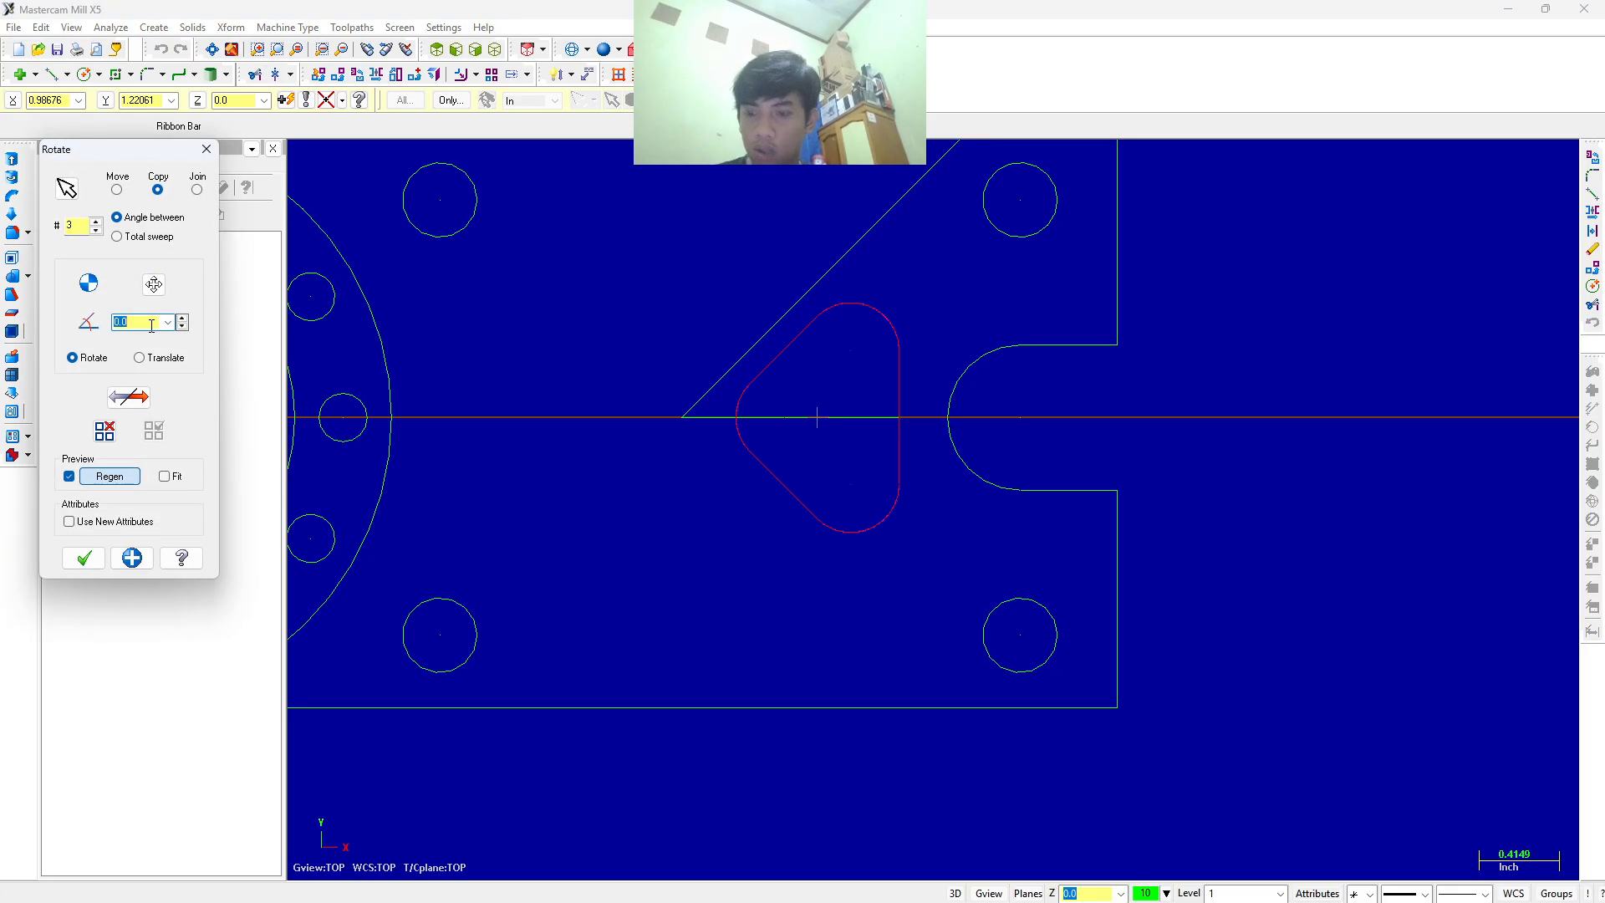
type("90")
key("Return")
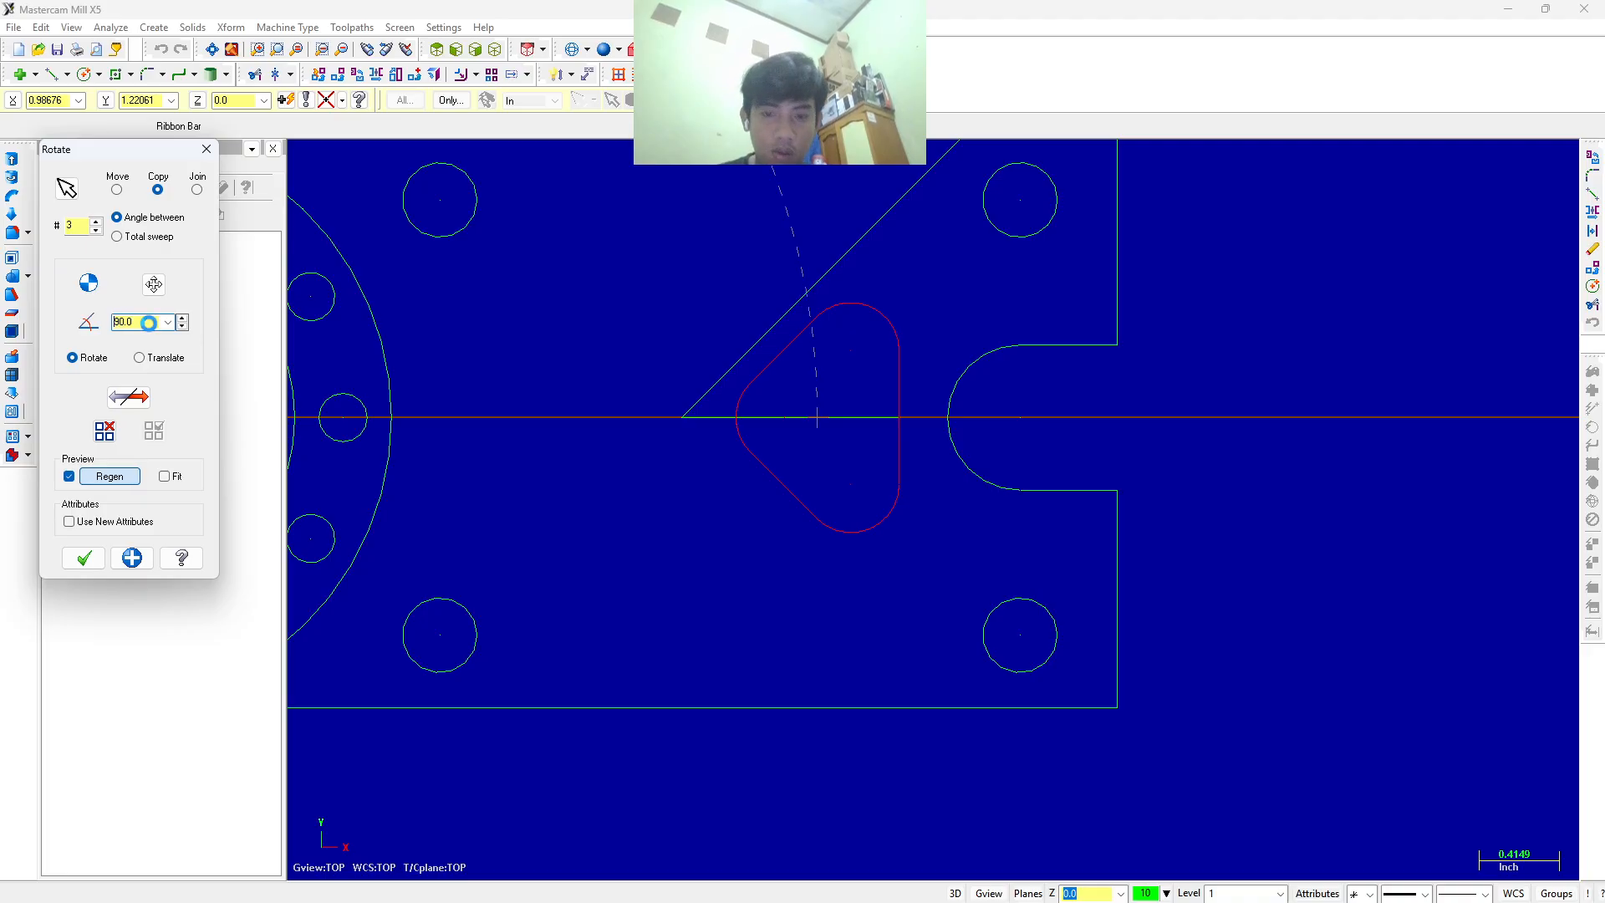
scroll(324, 367, "down", 3)
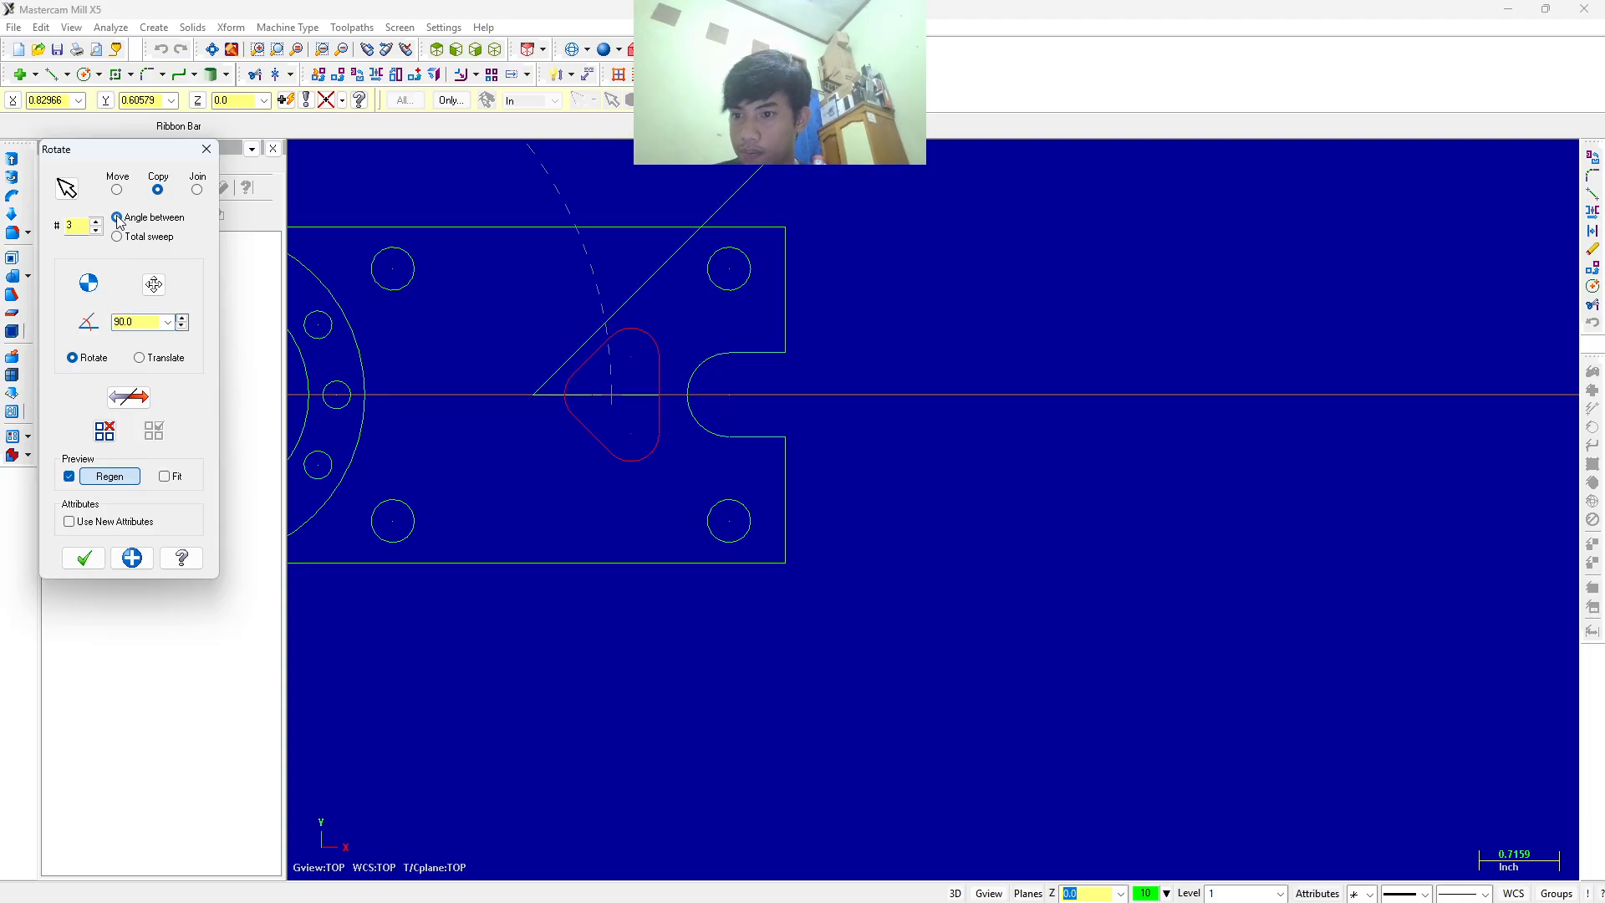
left_click(154, 284)
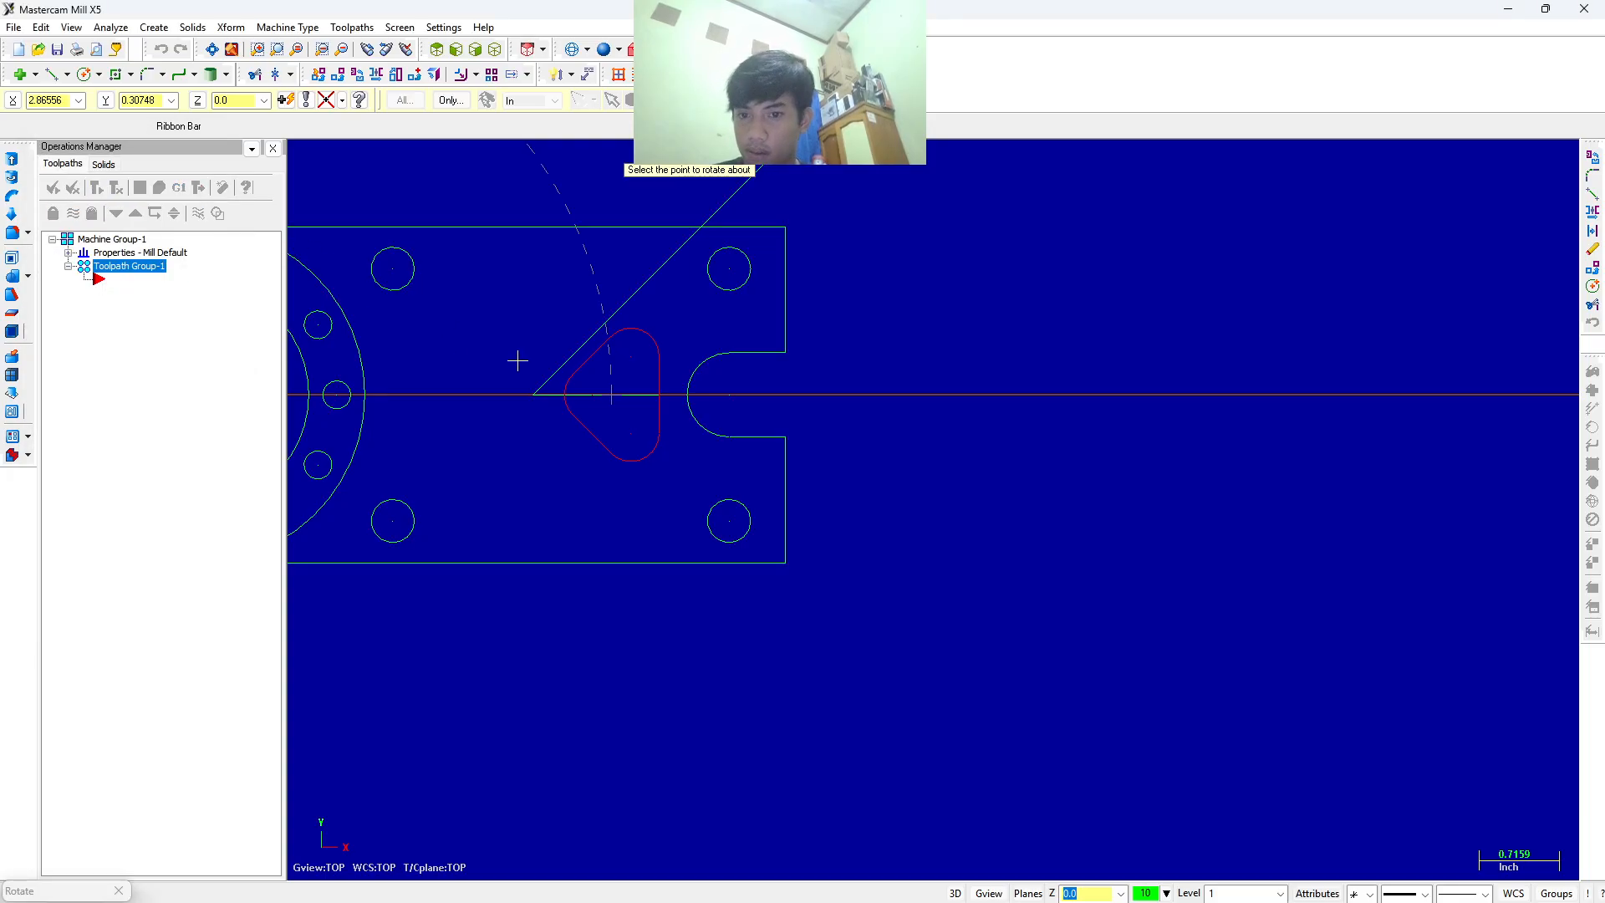
left_click(631, 356)
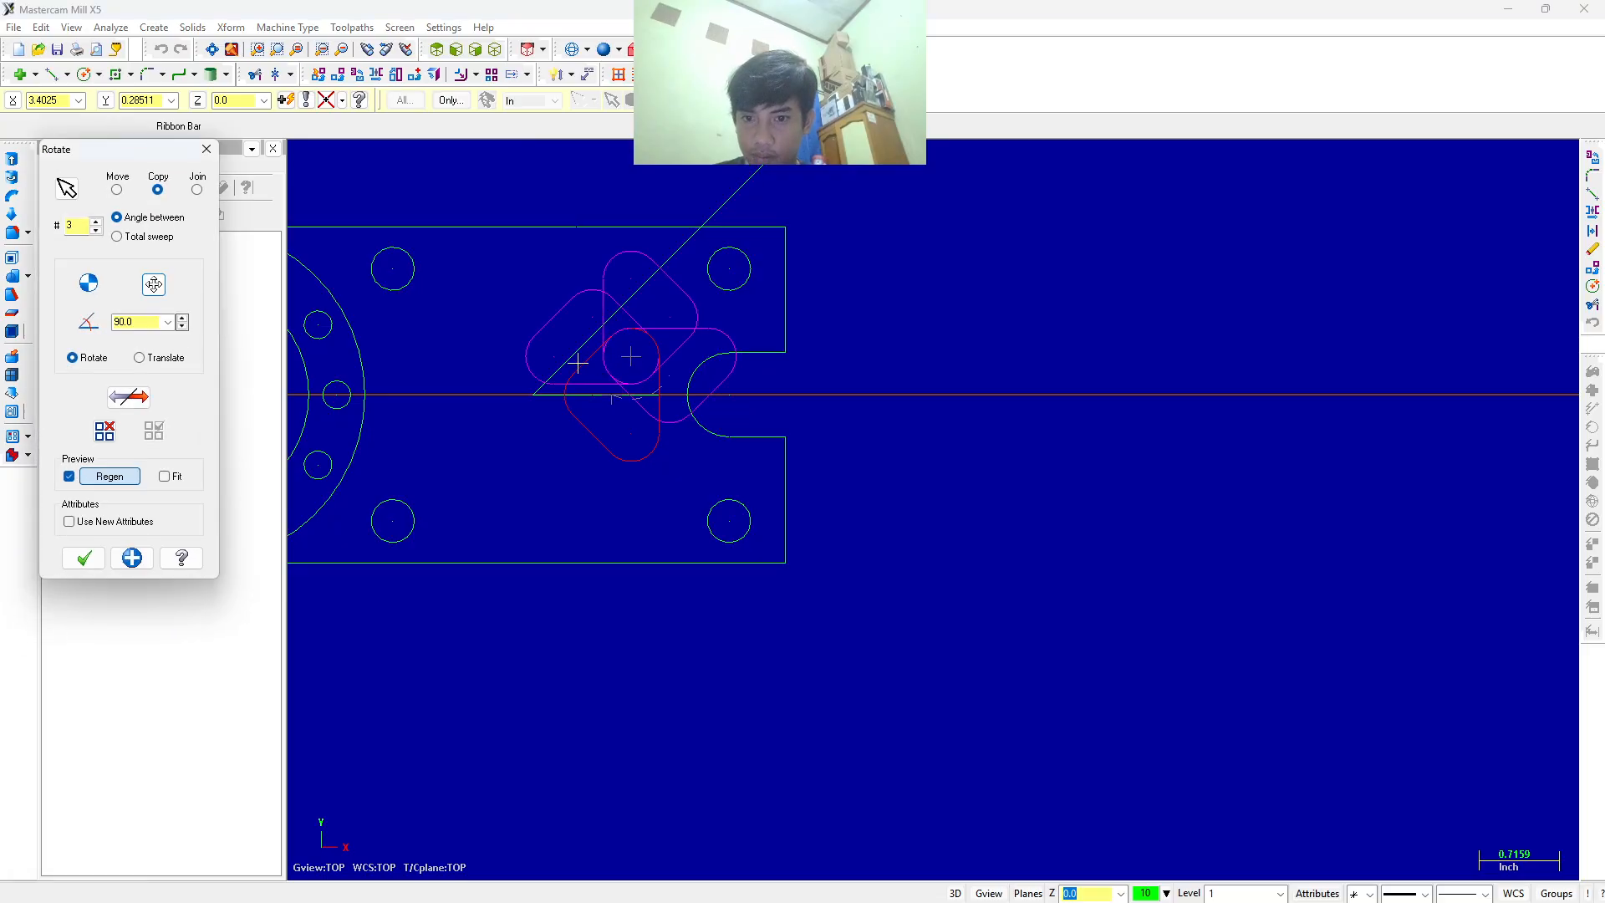
key("Return")
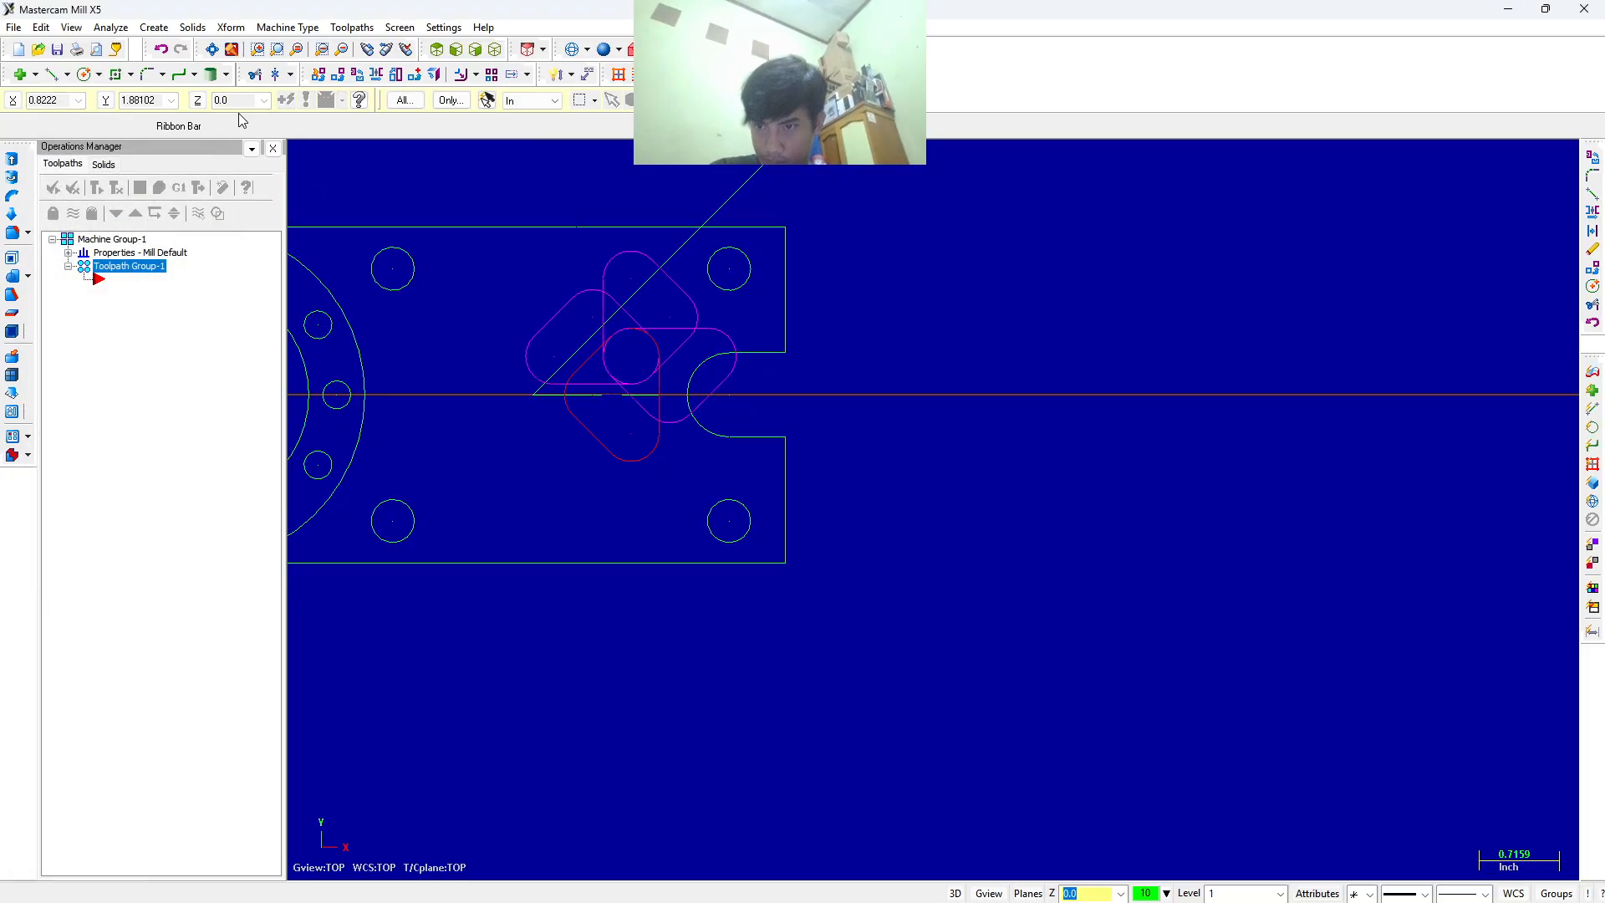
left_click(162, 50)
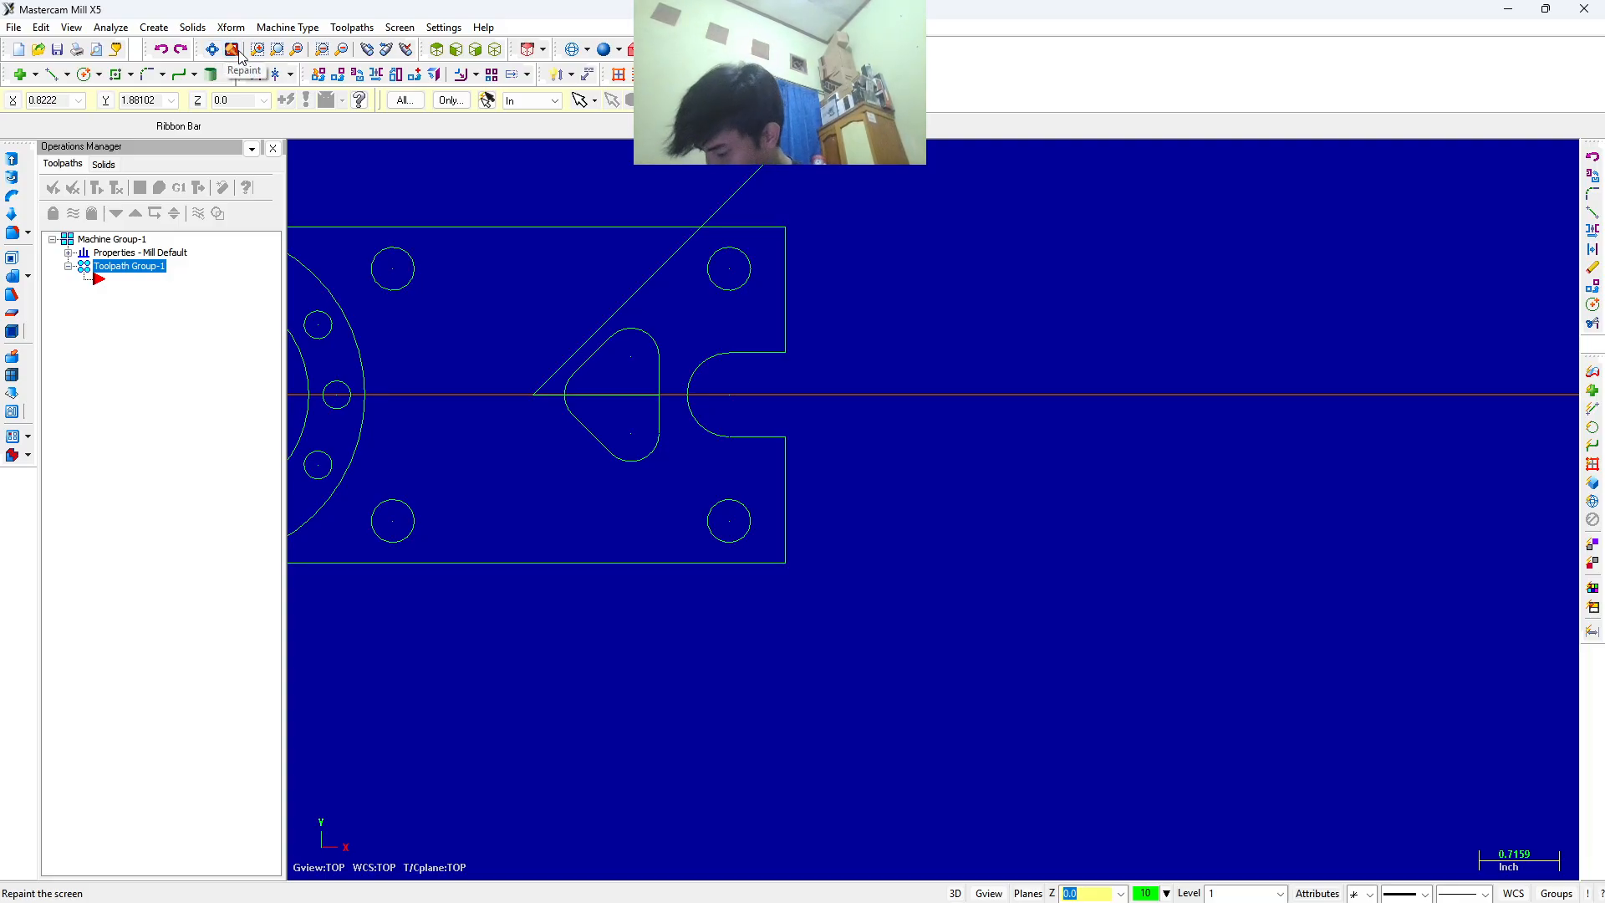
Rotate the rounded triangle as three copies, 90 degrees apart in the reversed direction, about the original angled line's lower endpoint.
scroll(467, 201, "up", 3)
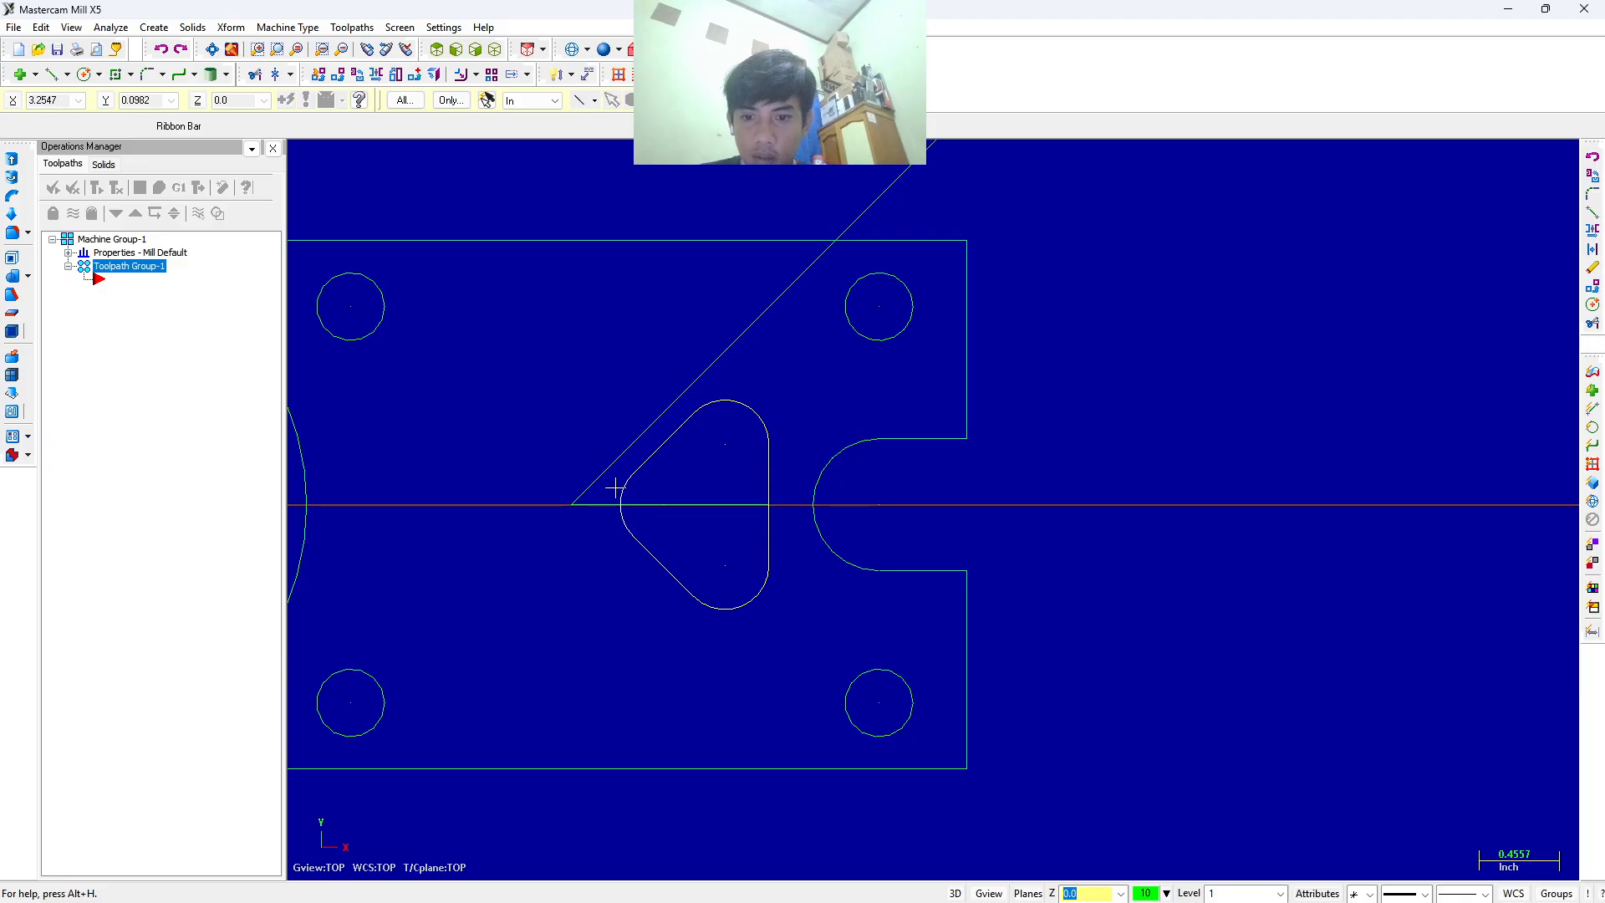
left_click(376, 75)
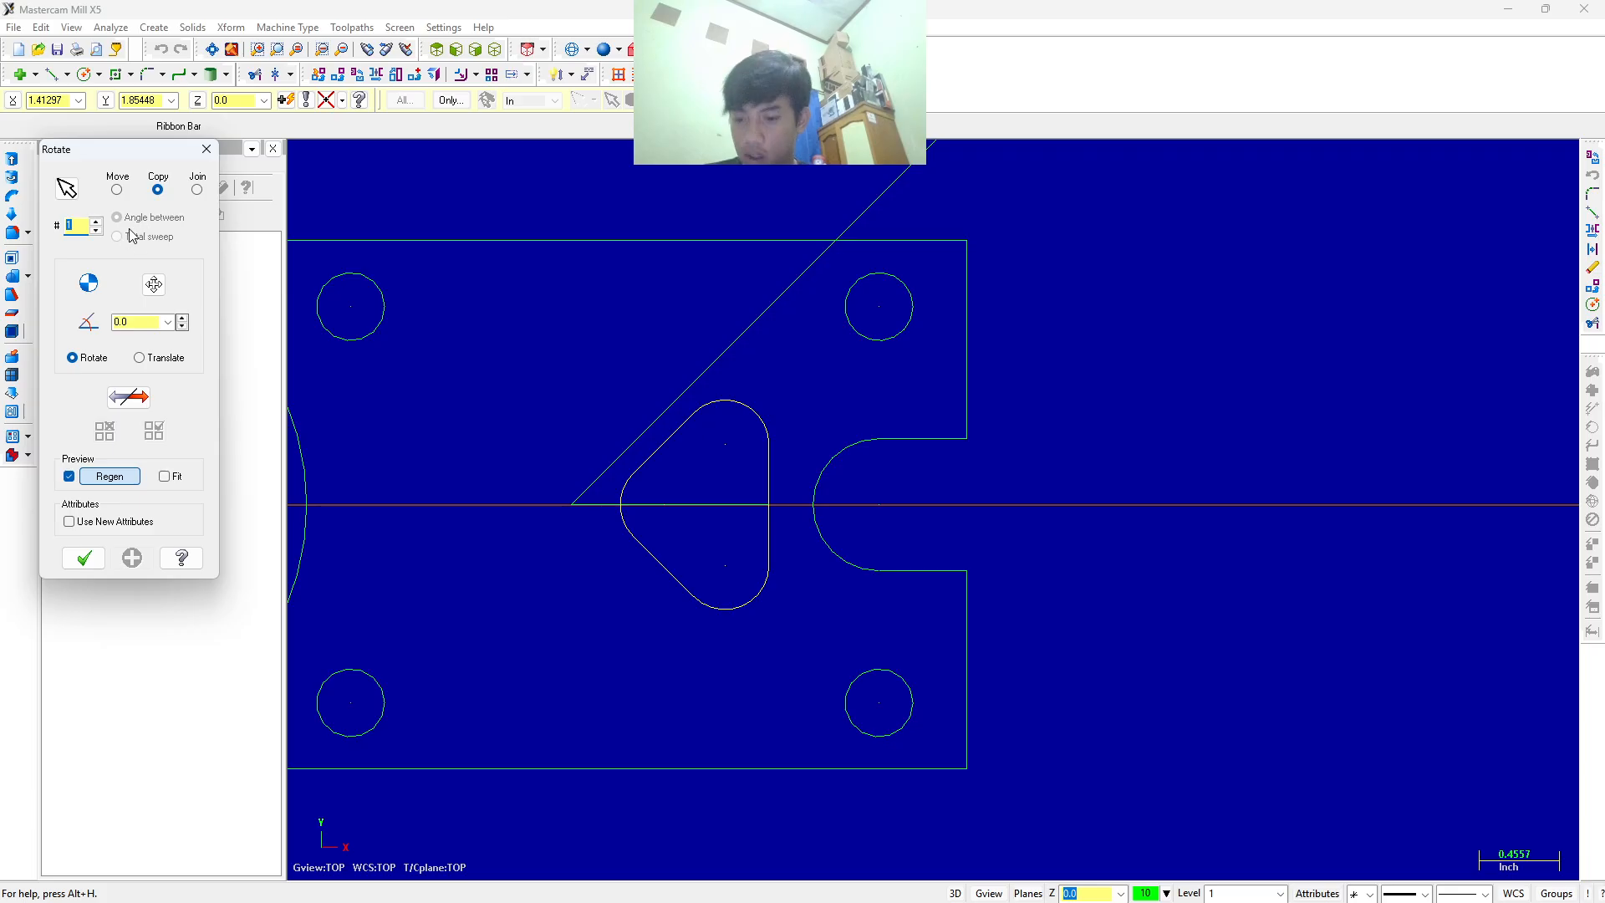
type("3")
left_click(139, 322)
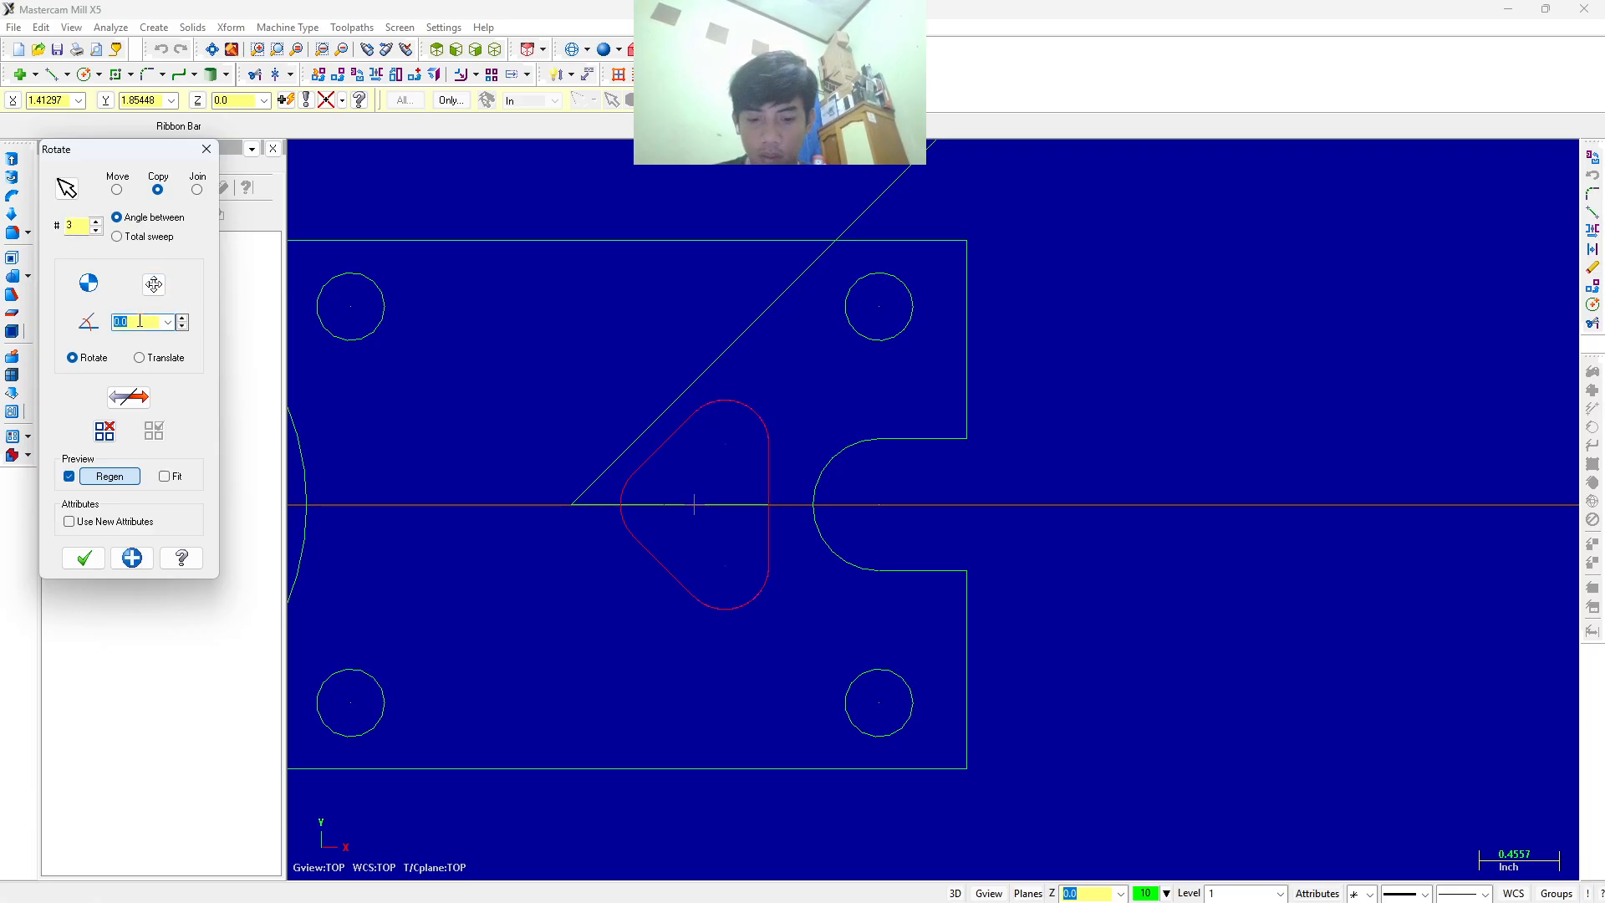
key("Return")
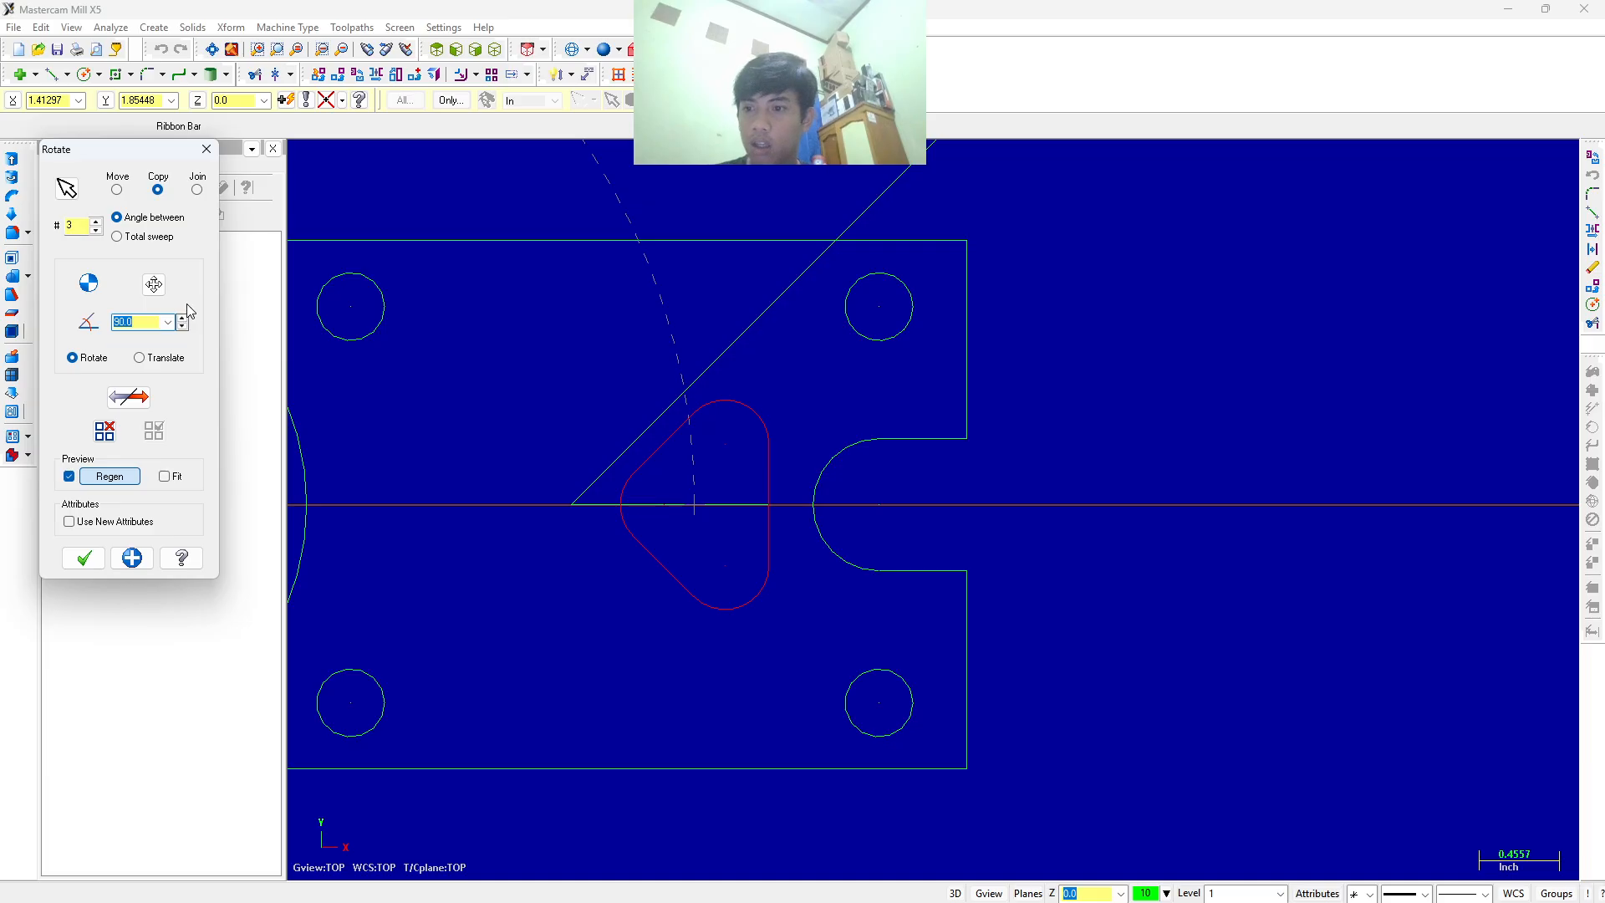
scroll(465, 334, "down", 5)
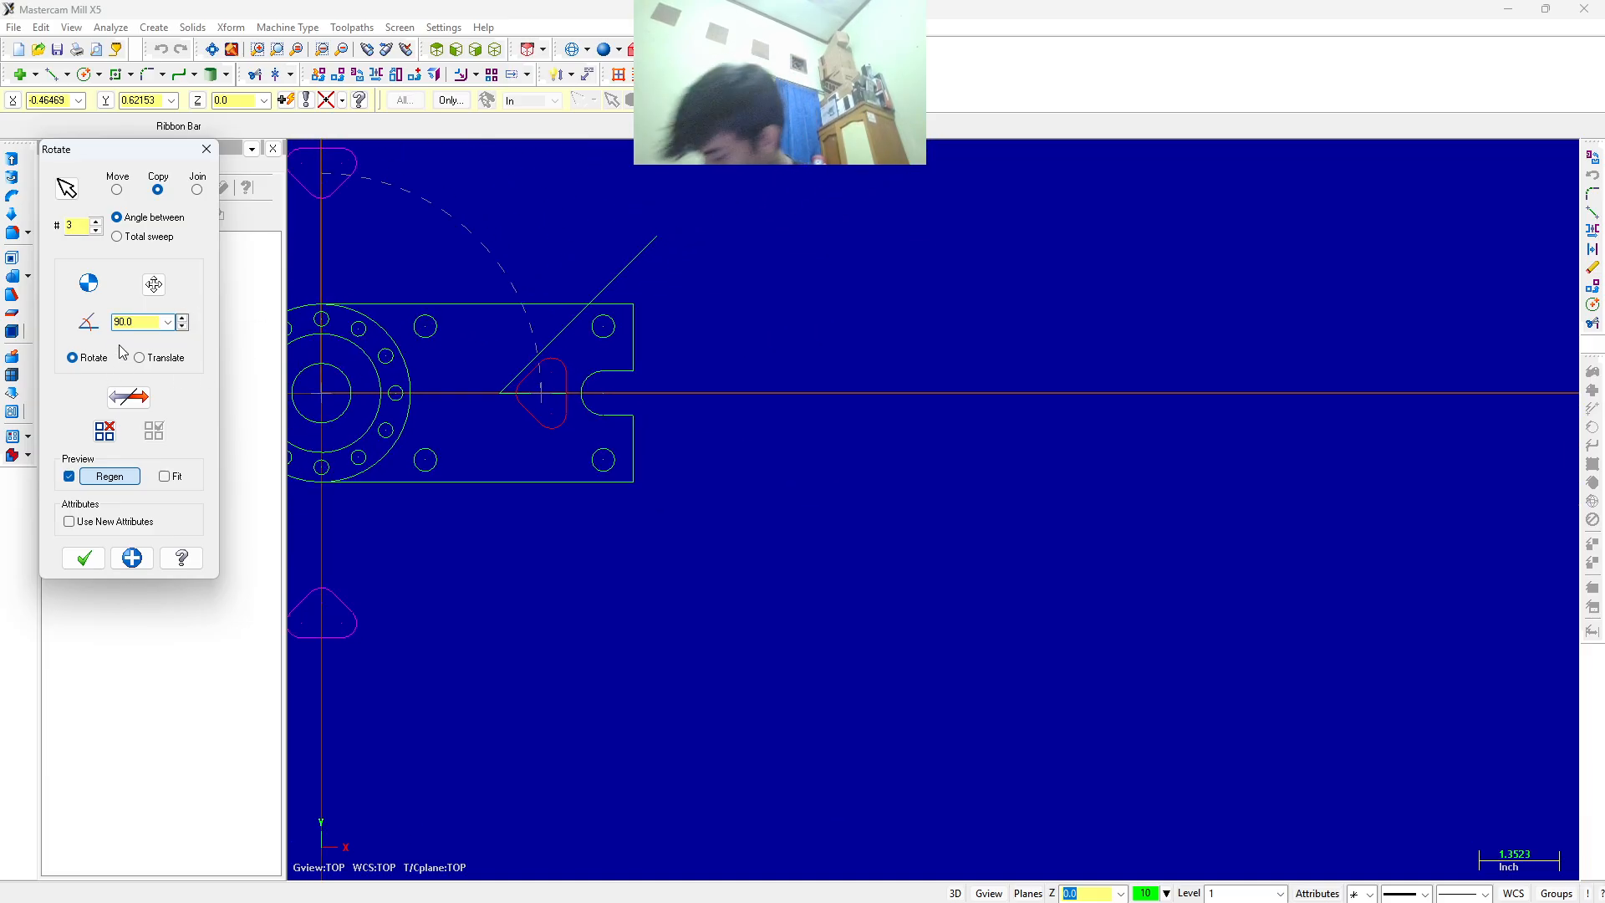
left_click(129, 397)
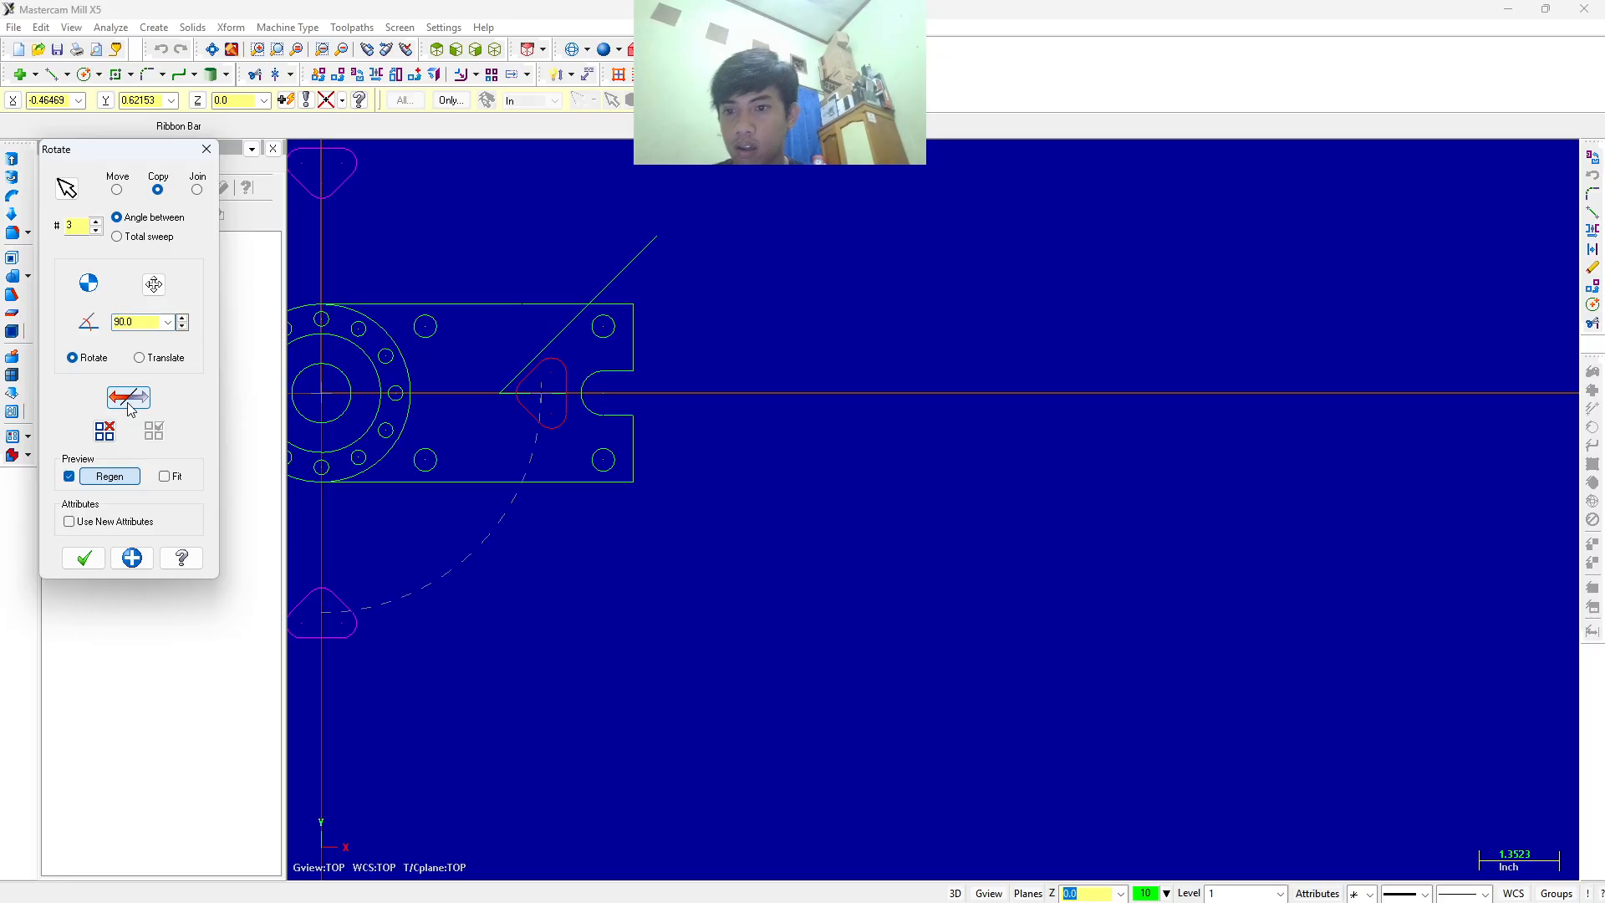
scroll(486, 296, "down", 2)
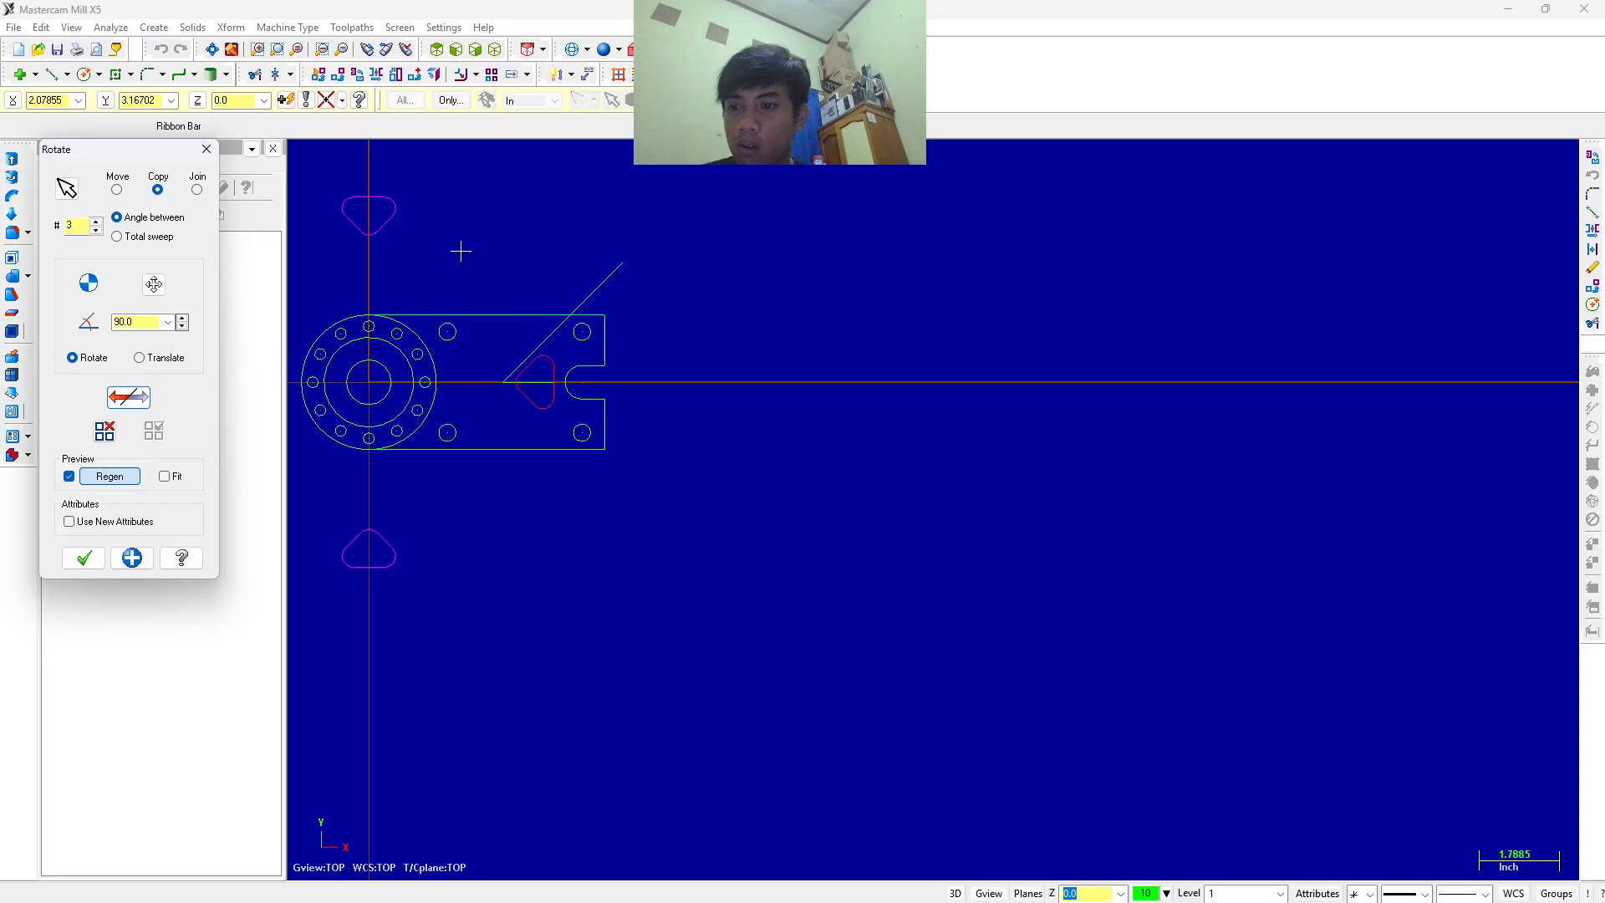
scroll(544, 469, "up", 2)
scroll(523, 301, "up", 2)
scroll(362, 314, "up", 2)
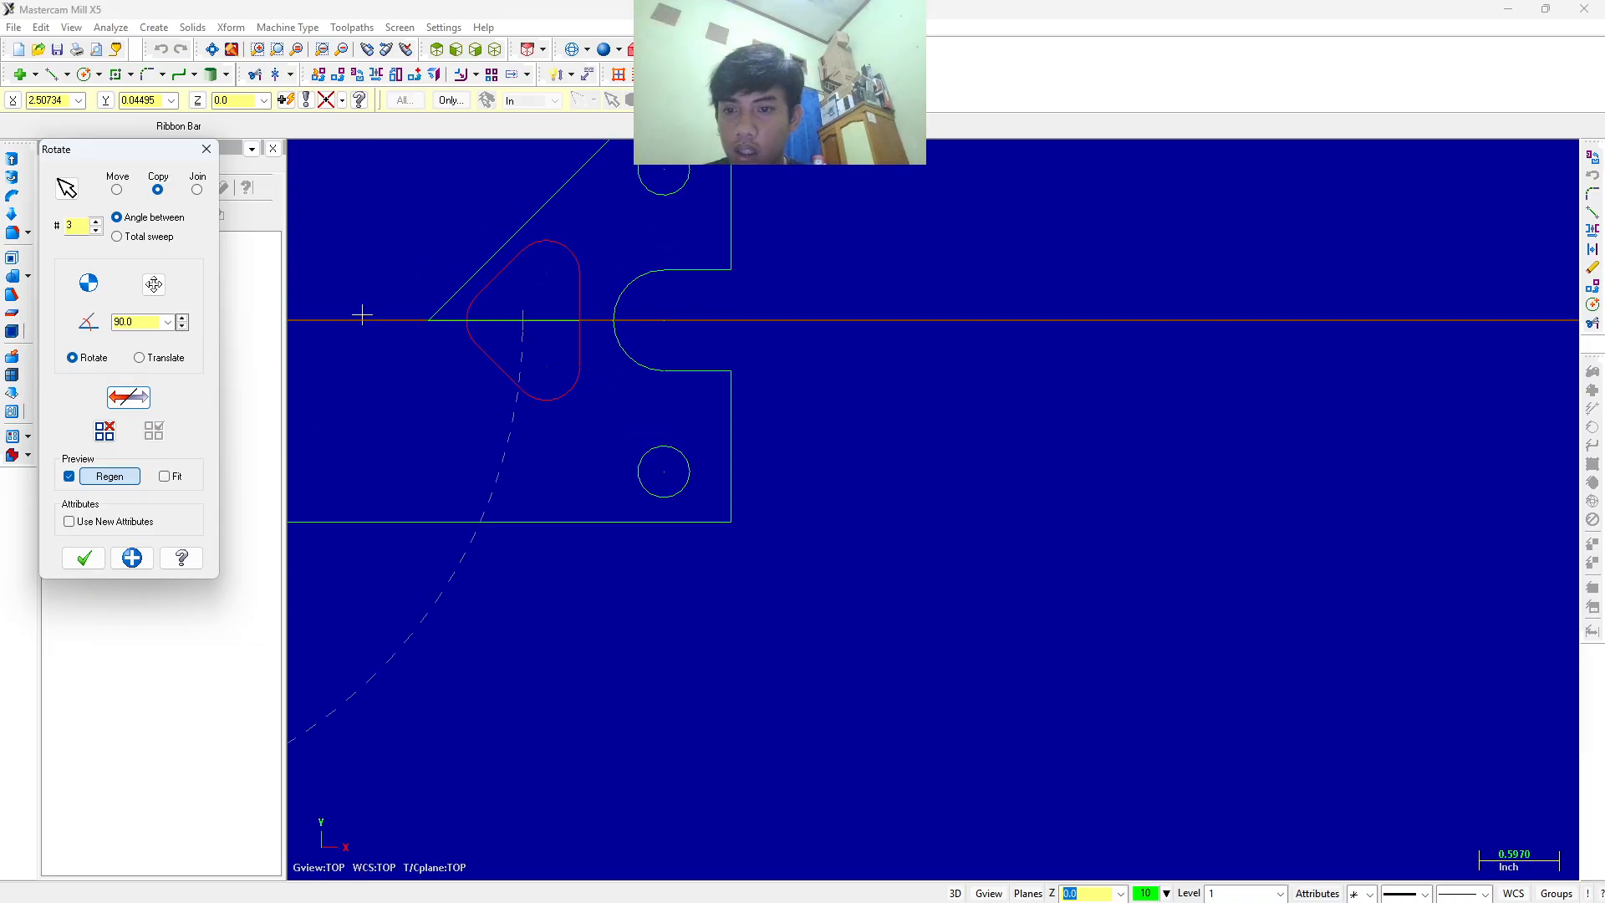
left_click(432, 321)
scroll(438, 314, "down", 1)
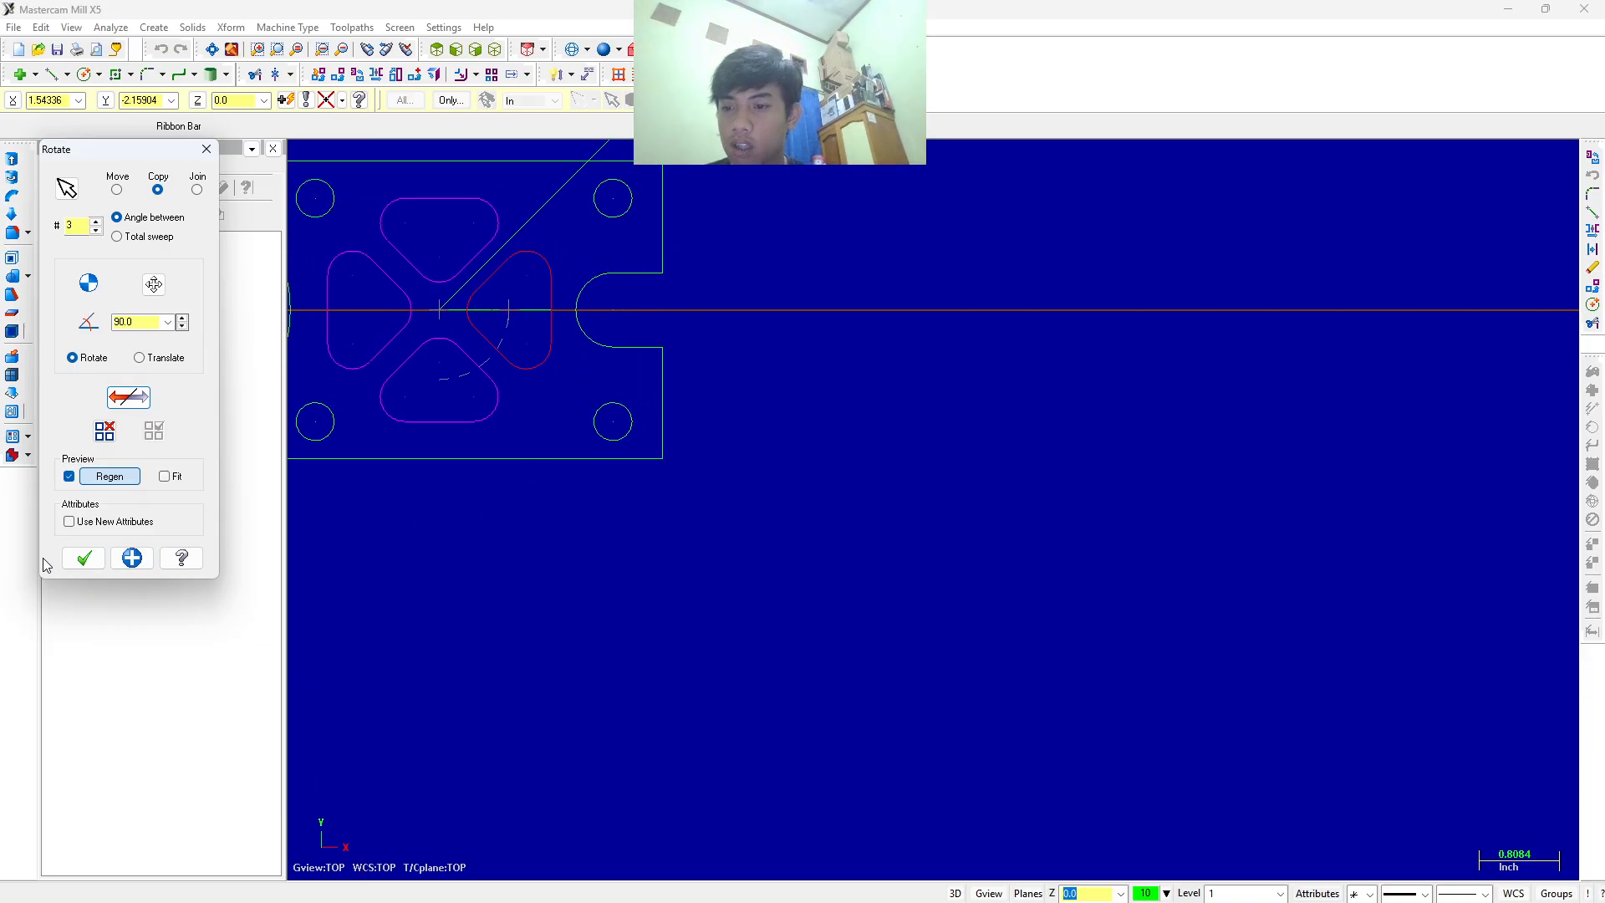
left_click(84, 558)
Delete the horizontal construction line and the original angled line between the rounded triangles.
scroll(501, 298, "up", 1)
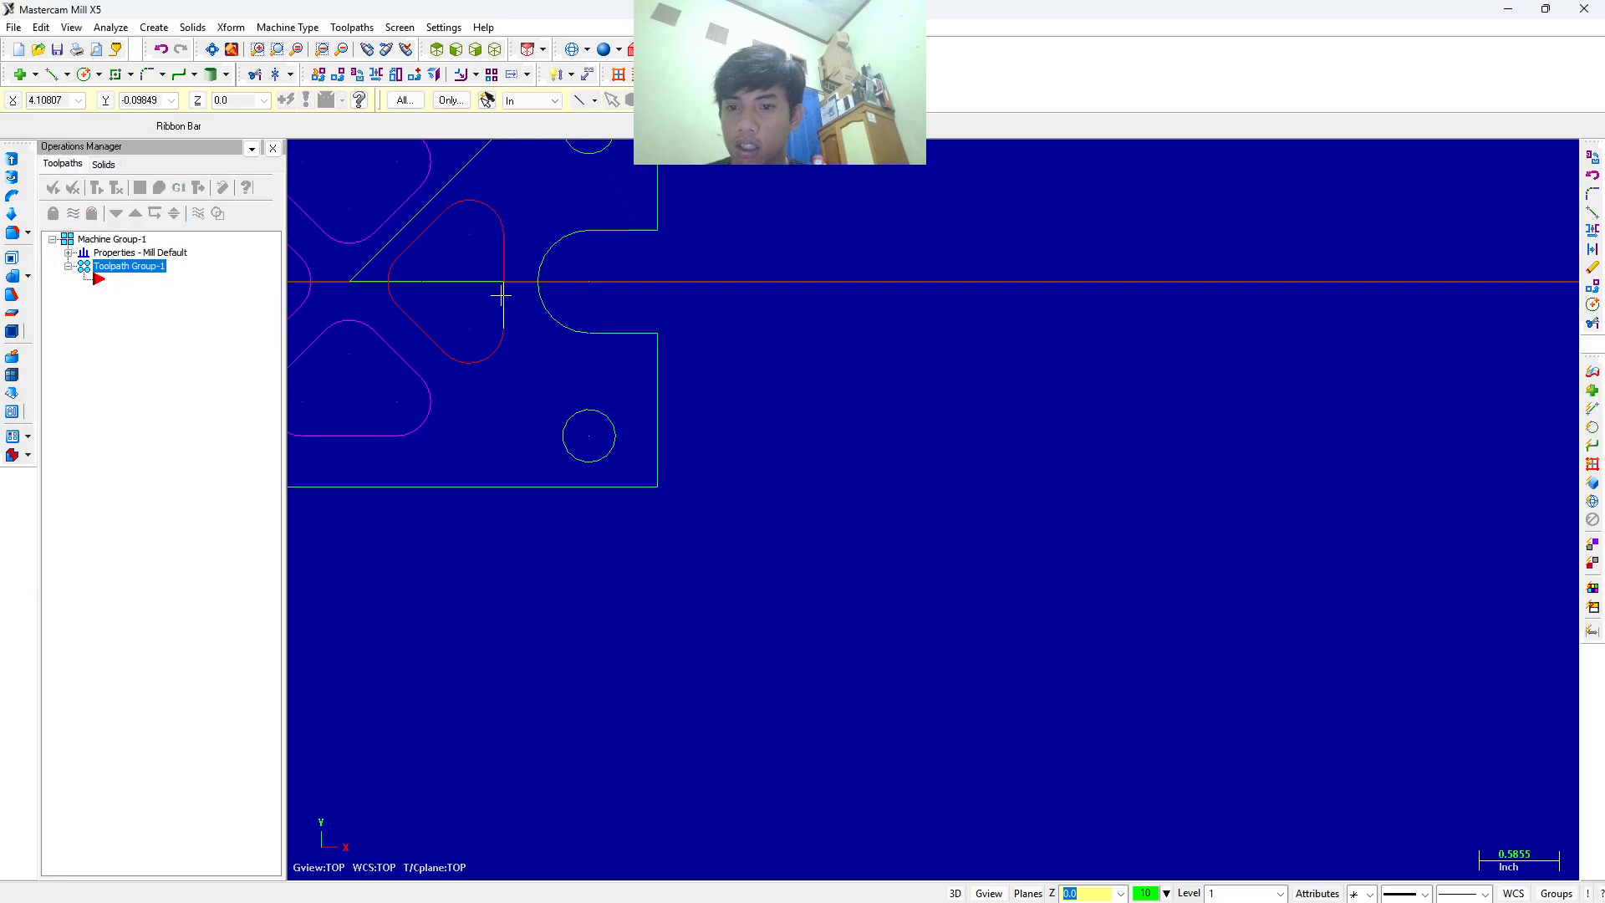
left_click(213, 49)
scroll(1138, 558, "down", 1)
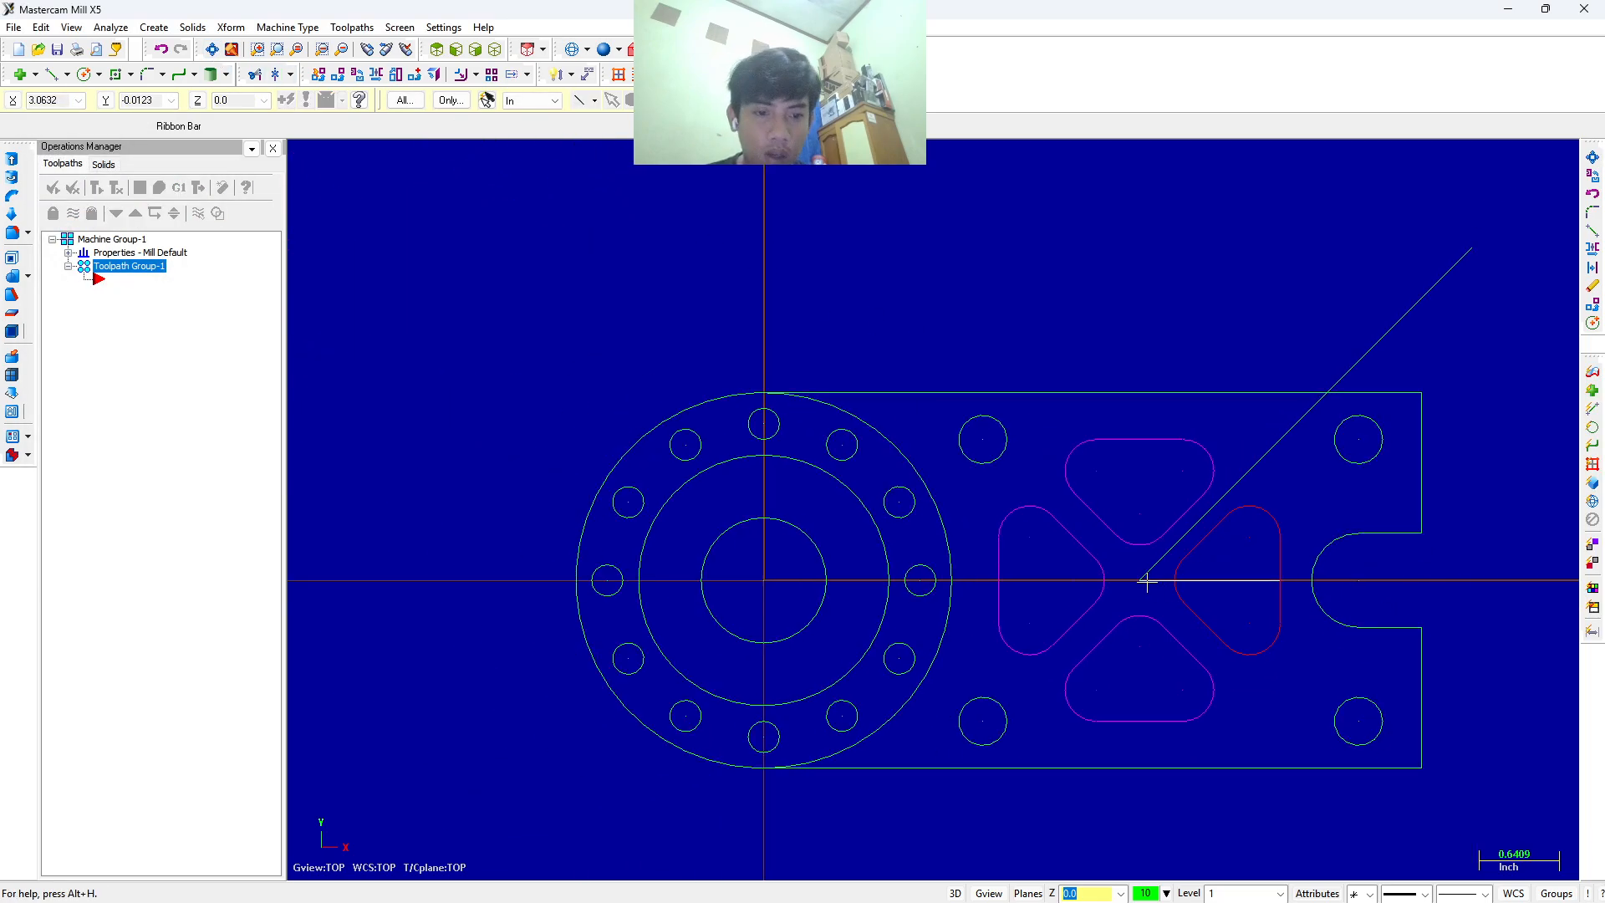
key("Delete")
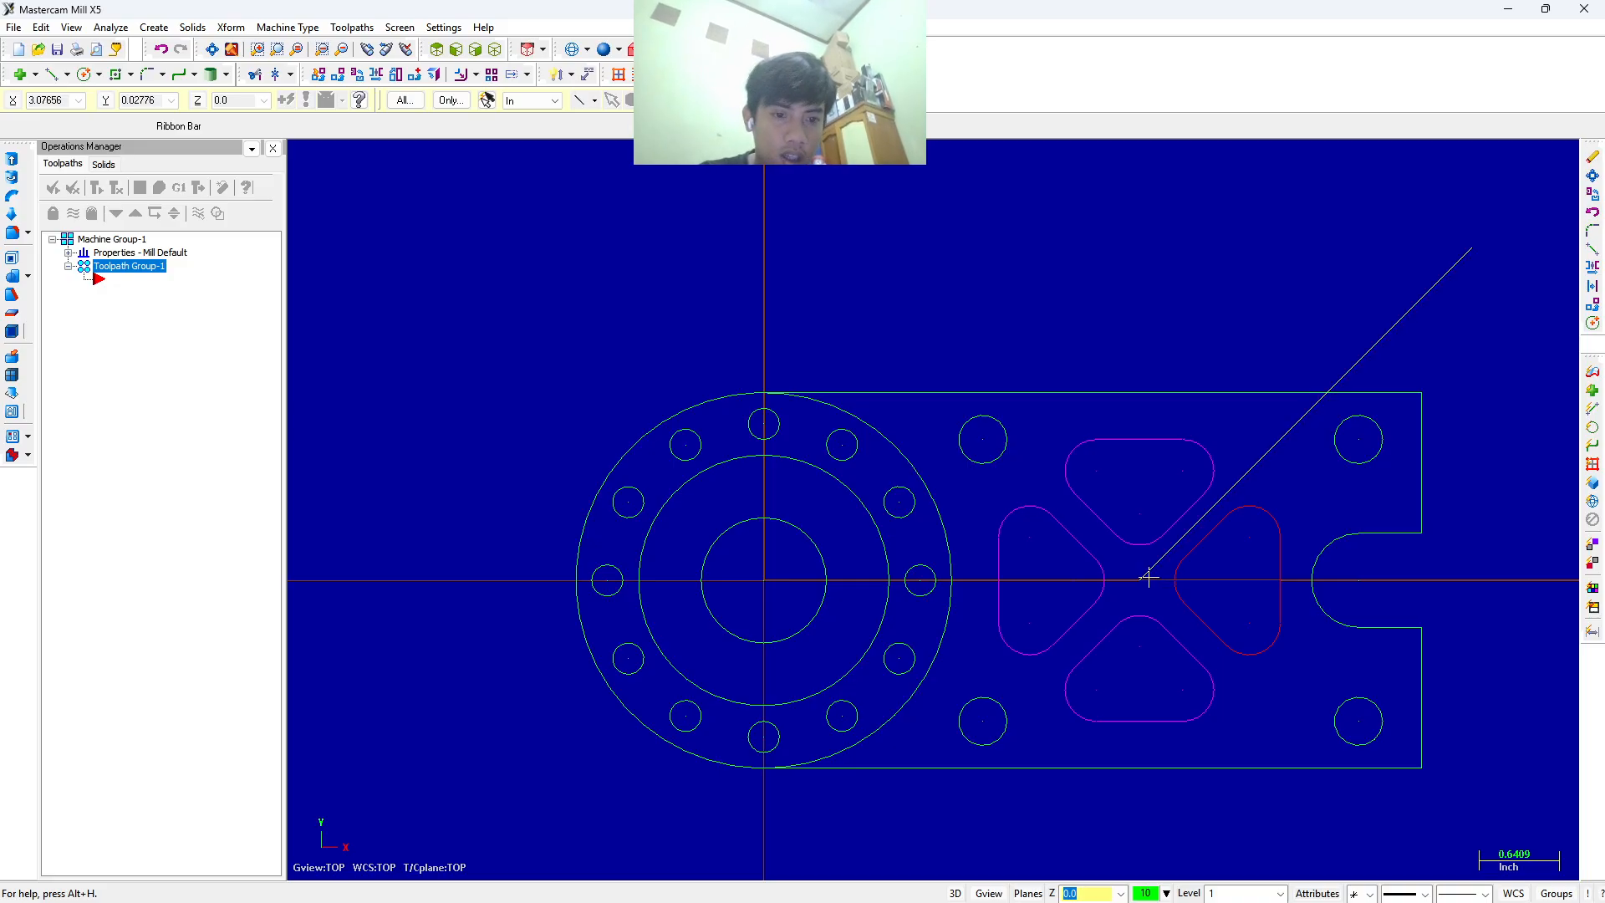
key("Escape")
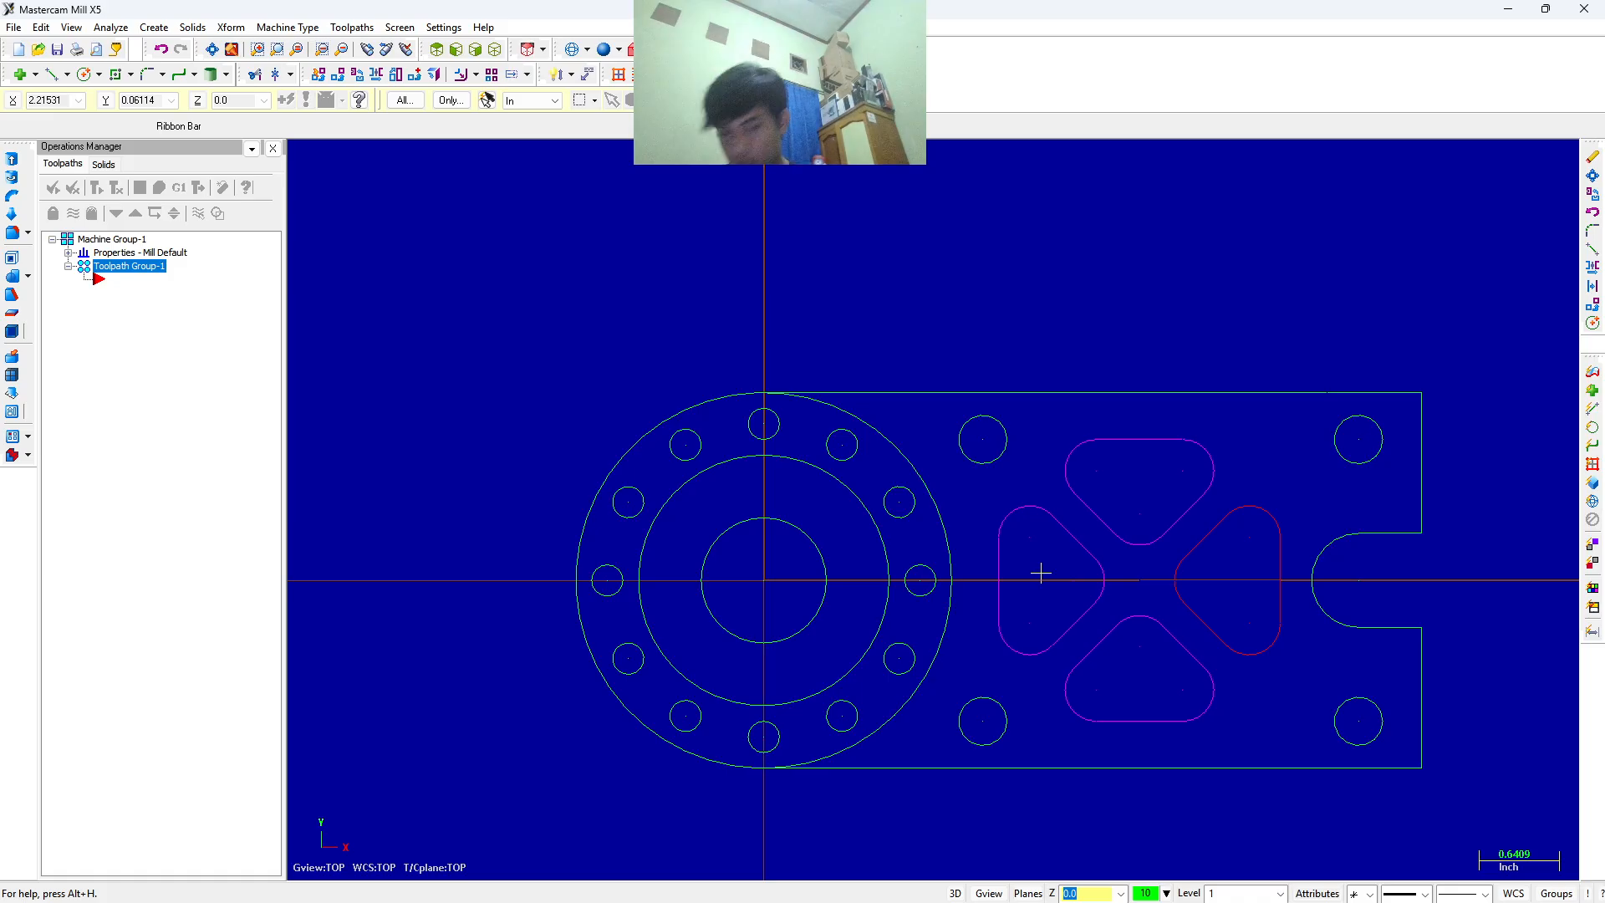
Show the part in isometric view and move all of its geometry 0.5 inch in Z with Translate.
left_click(495, 51)
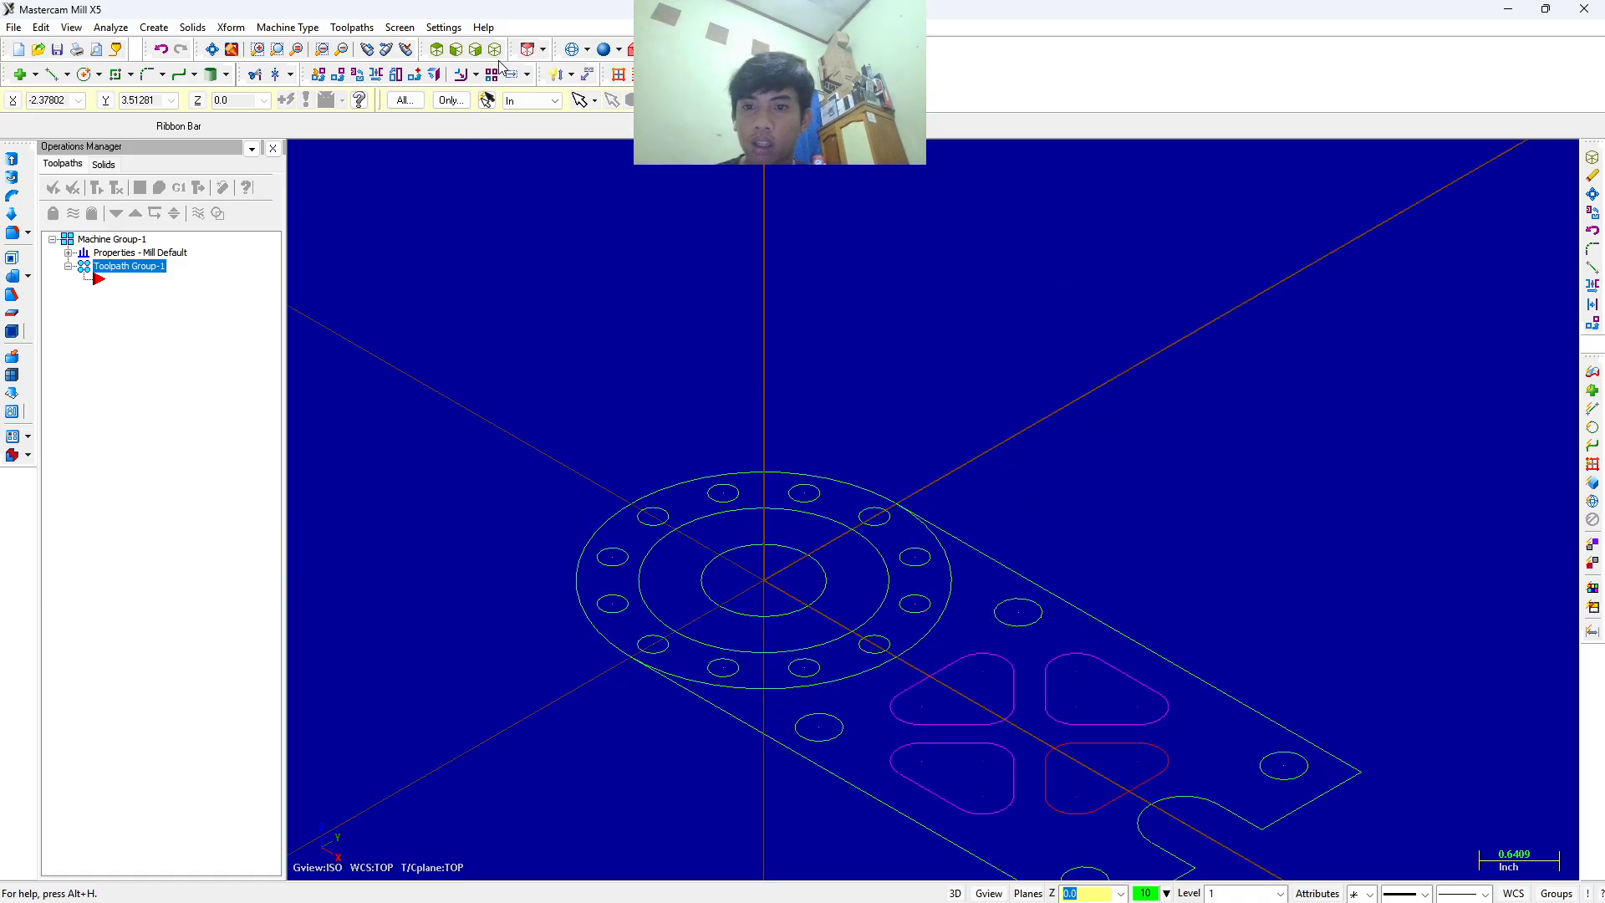
scroll(953, 584, "down", 1)
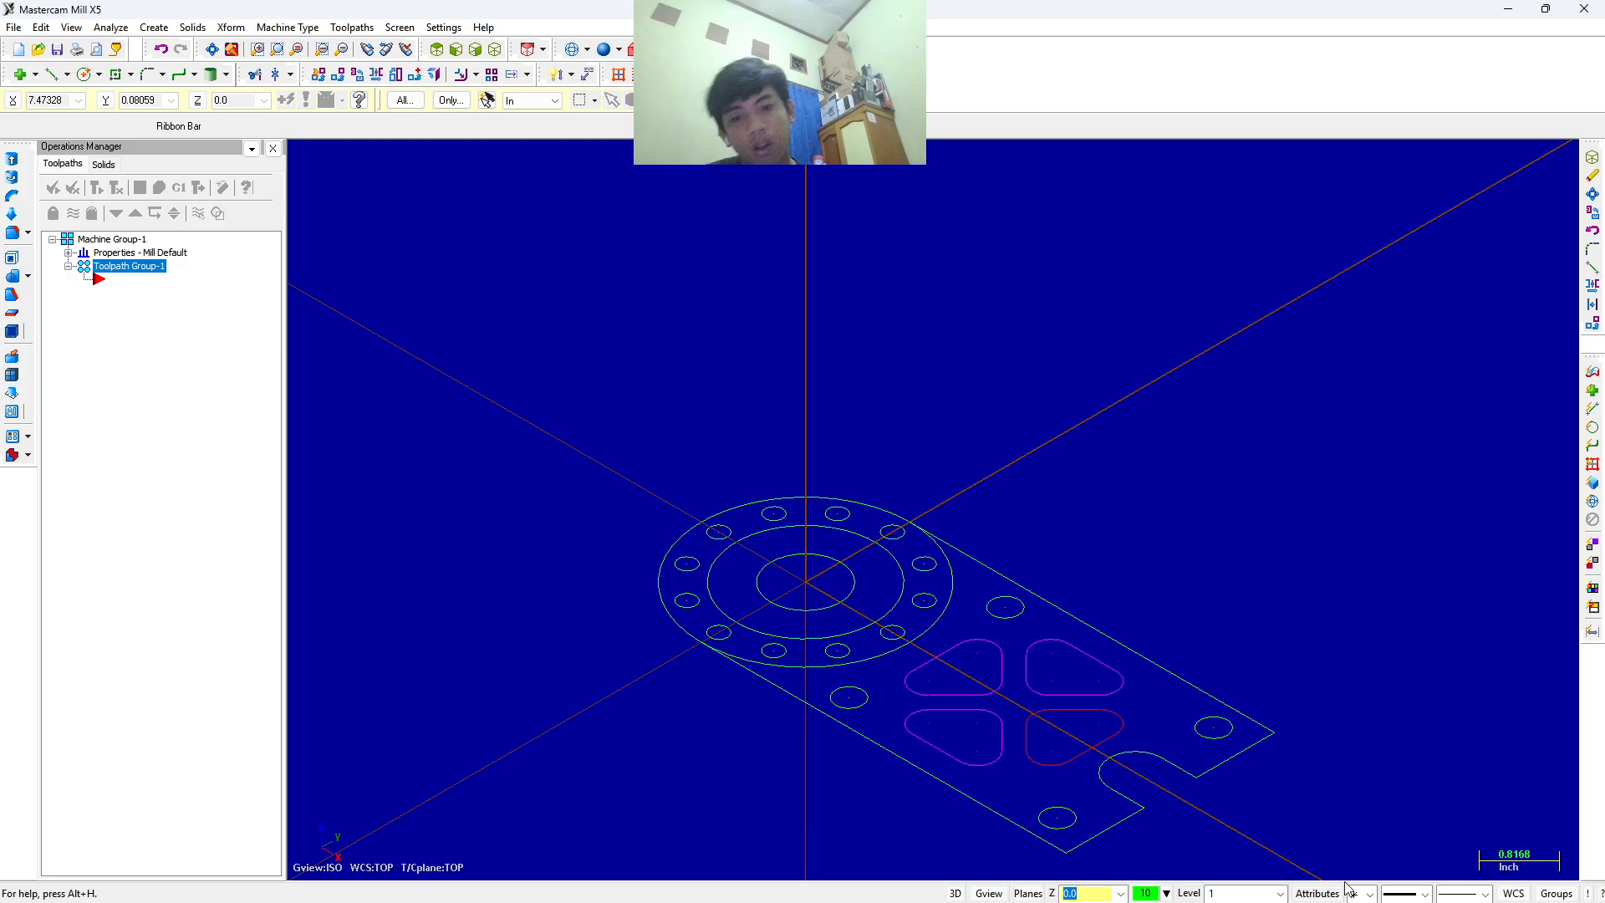
scroll(1131, 655, "down", 1)
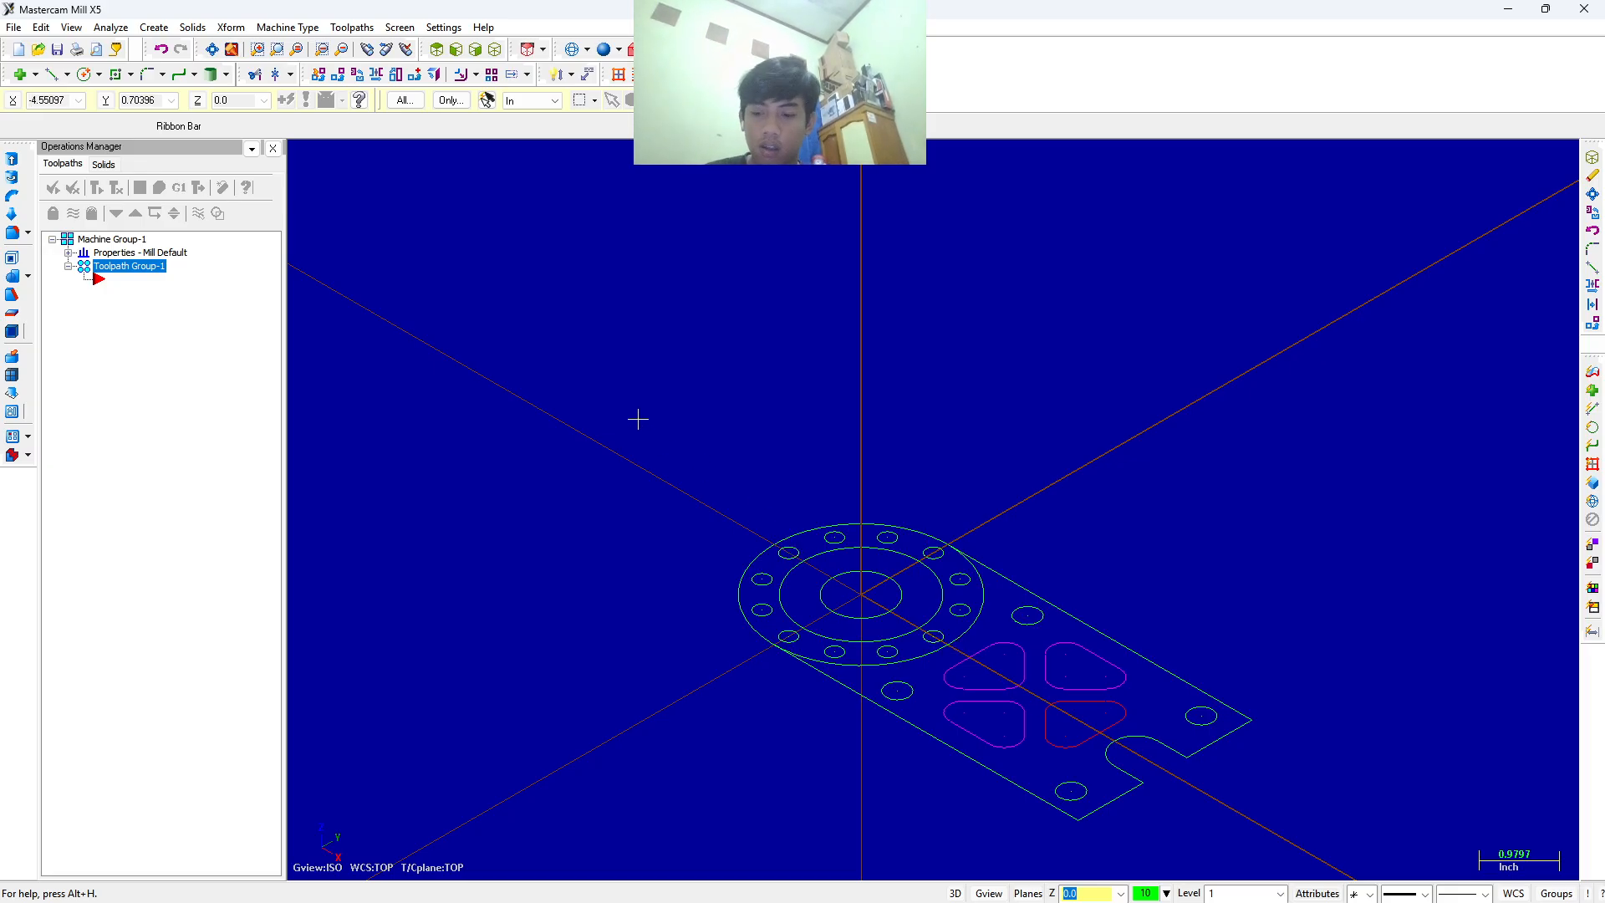
left_click_drag(637, 419, 1309, 829)
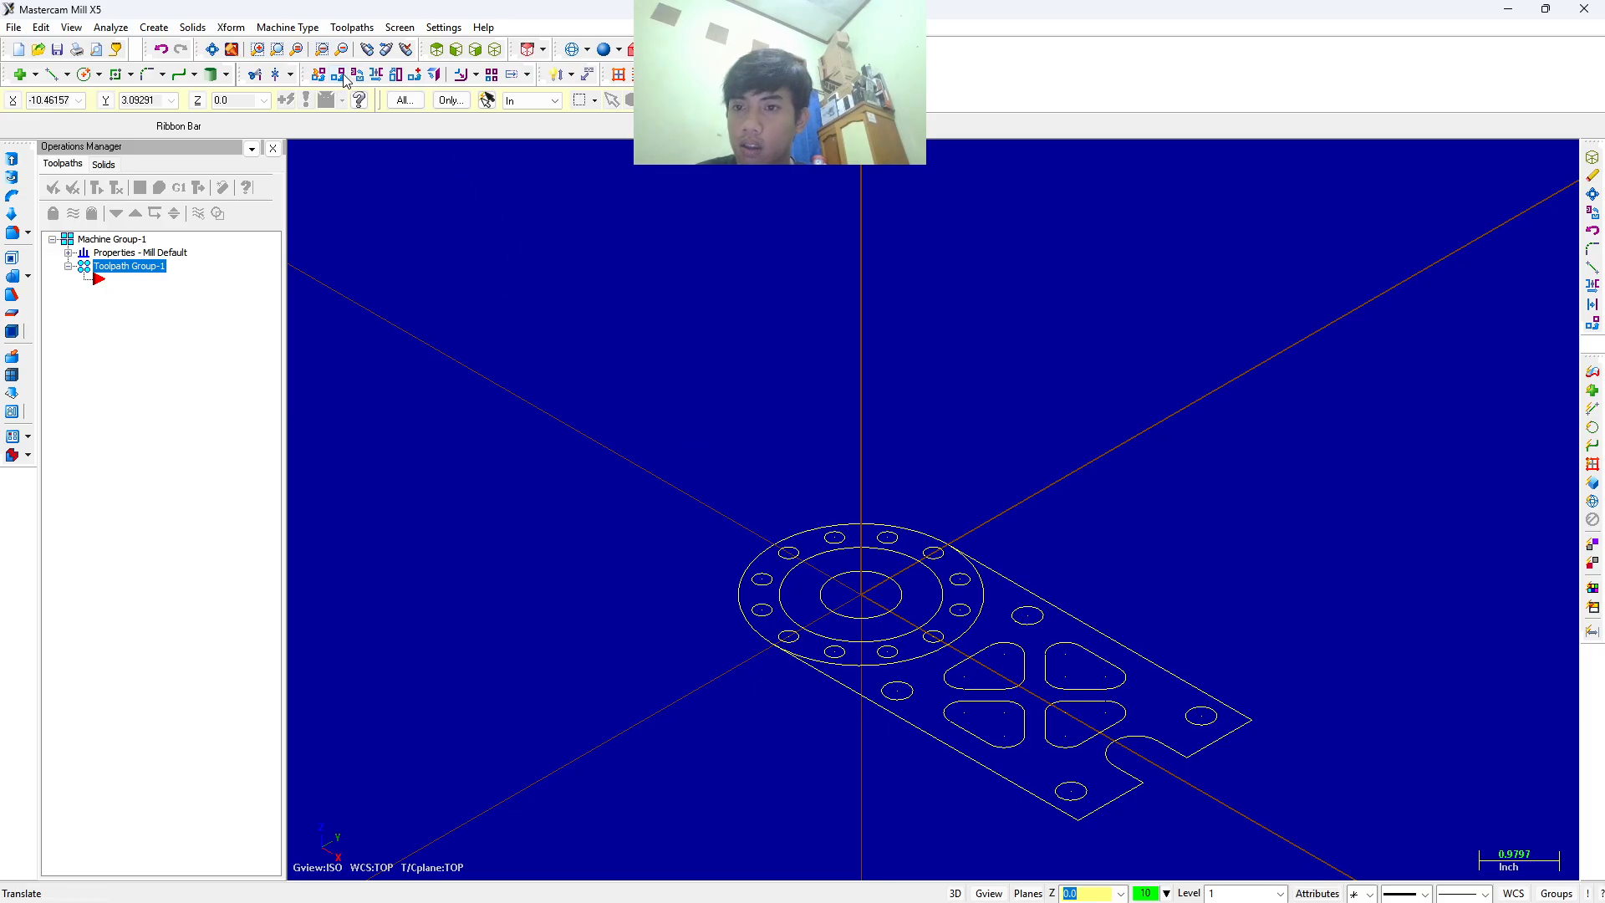
left_click(345, 78)
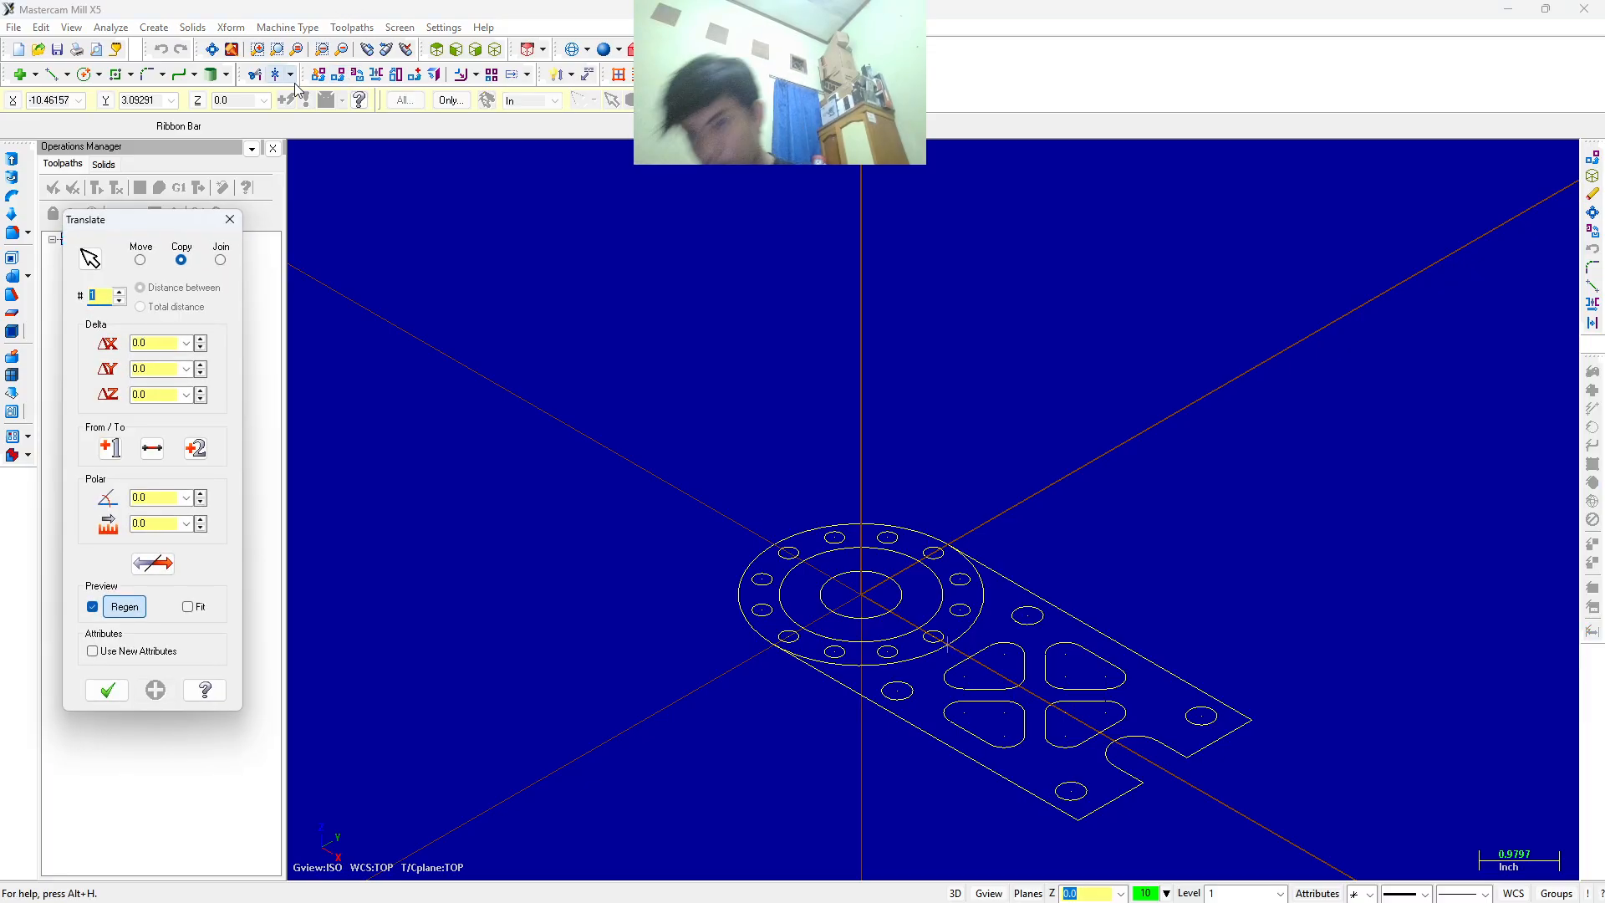
left_click(140, 259)
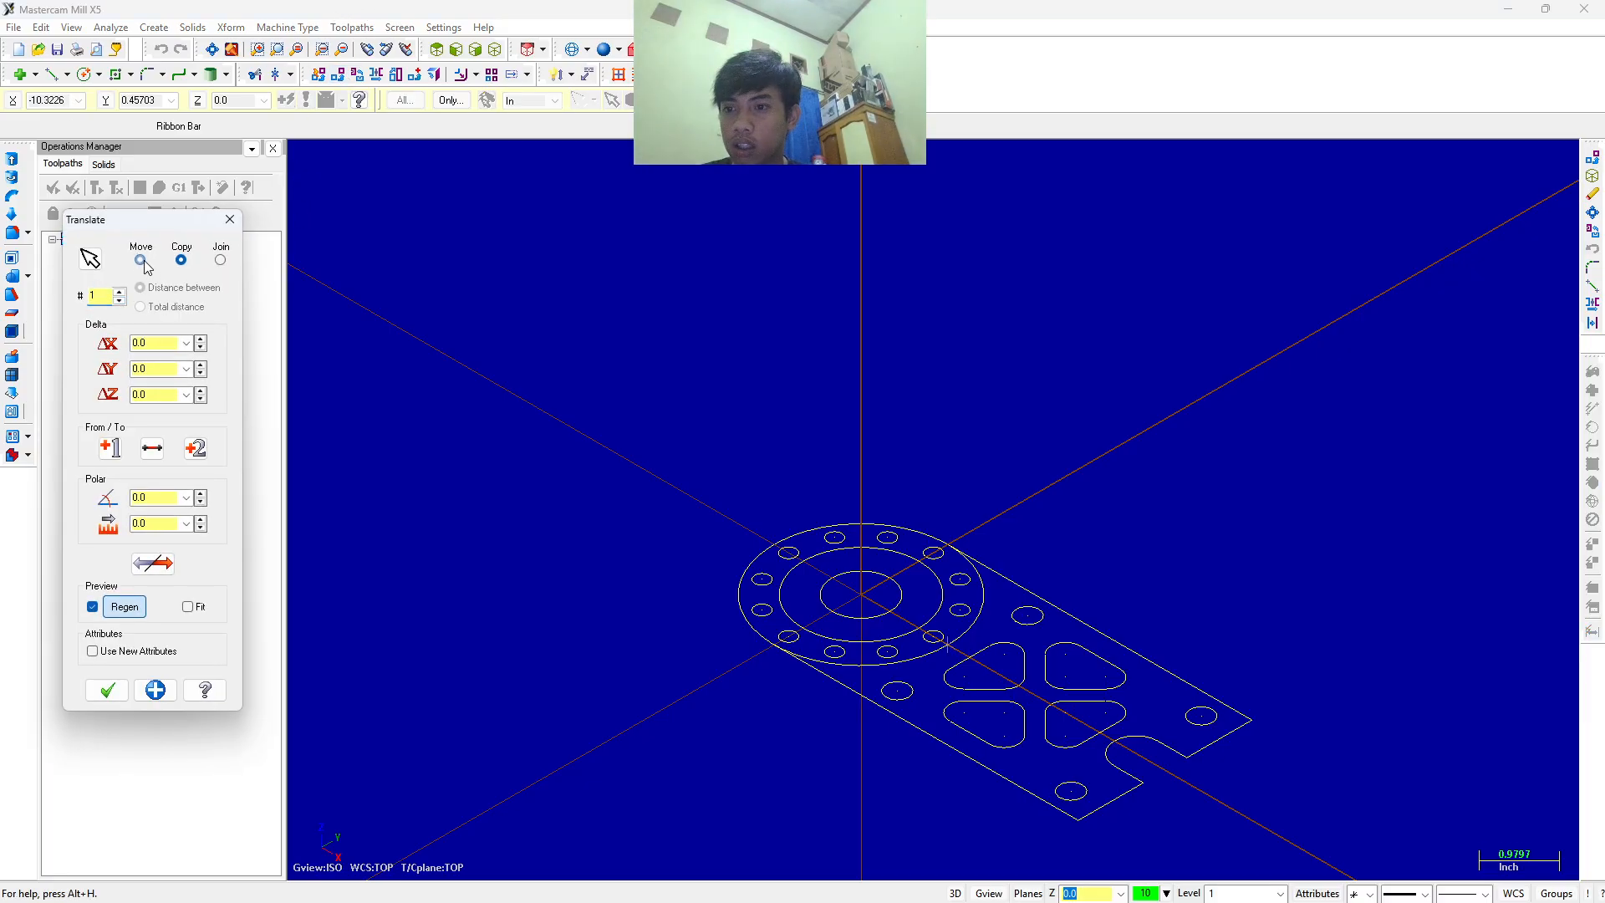
left_click(158, 394)
type("0.5")
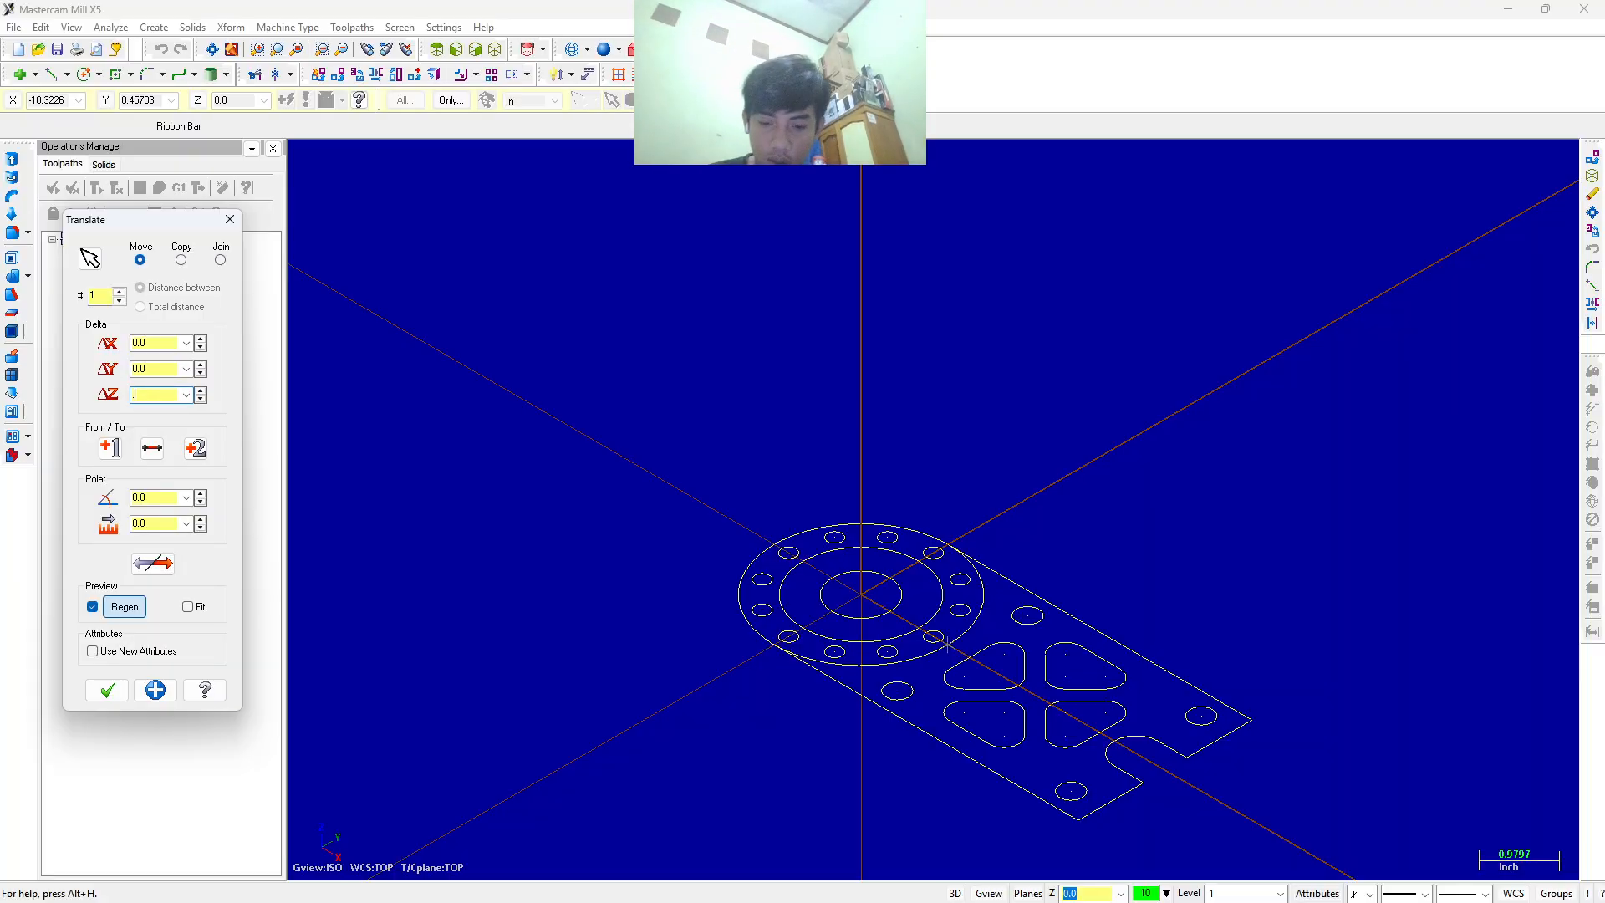
key("Return")
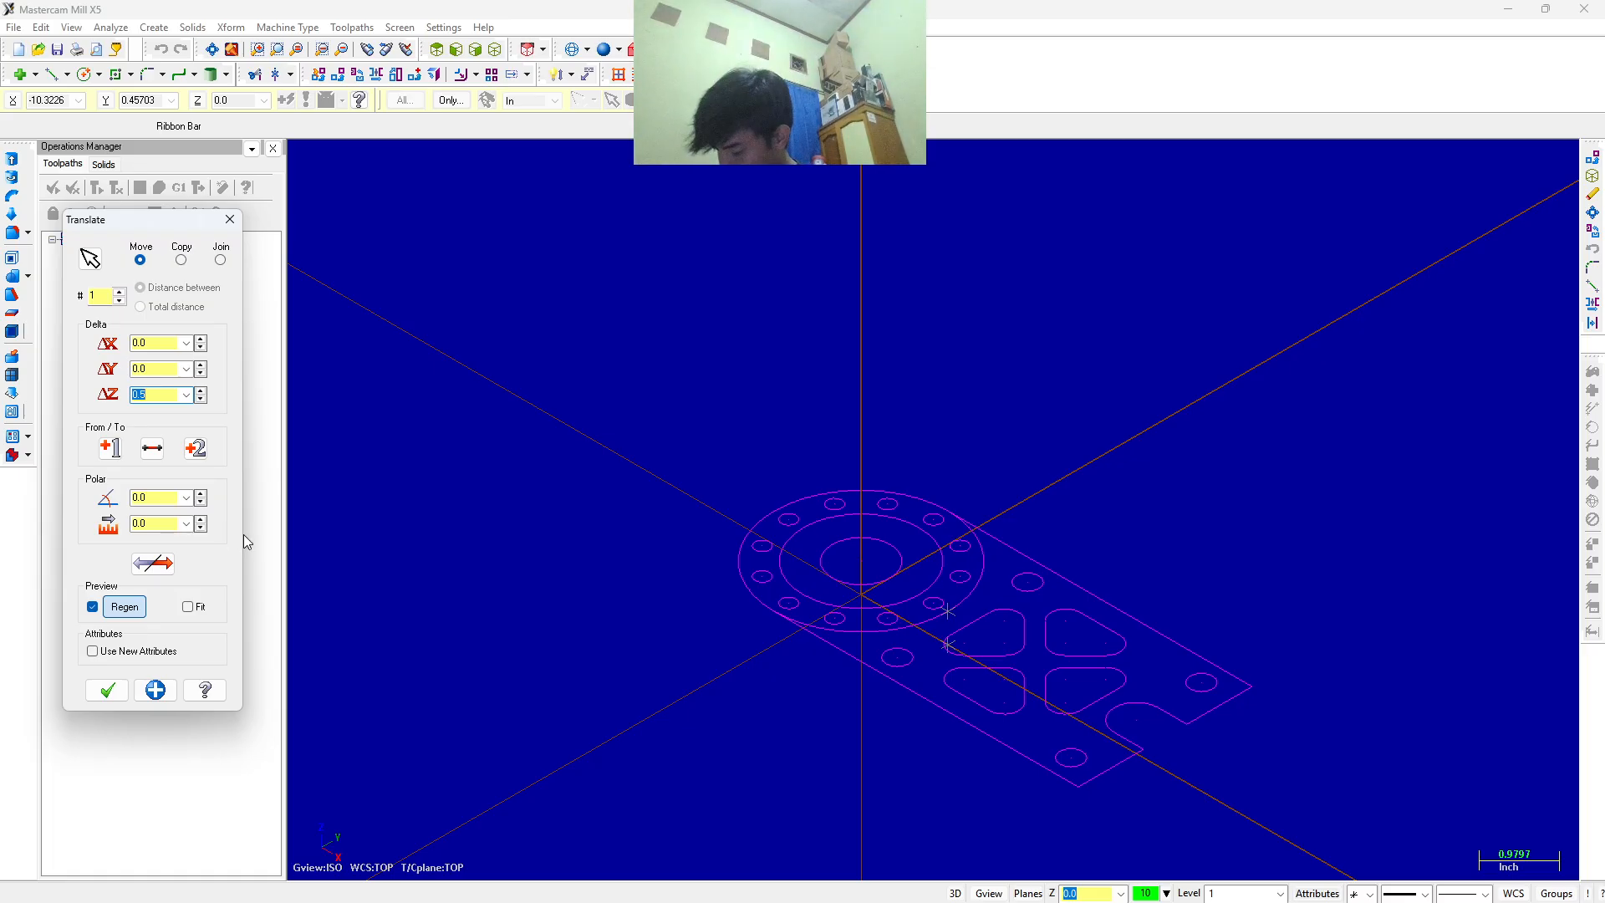
left_click(156, 689)
Move the four rounded triangles by -0.25 inch in Z with Translate.
scroll(782, 600, "up", 4)
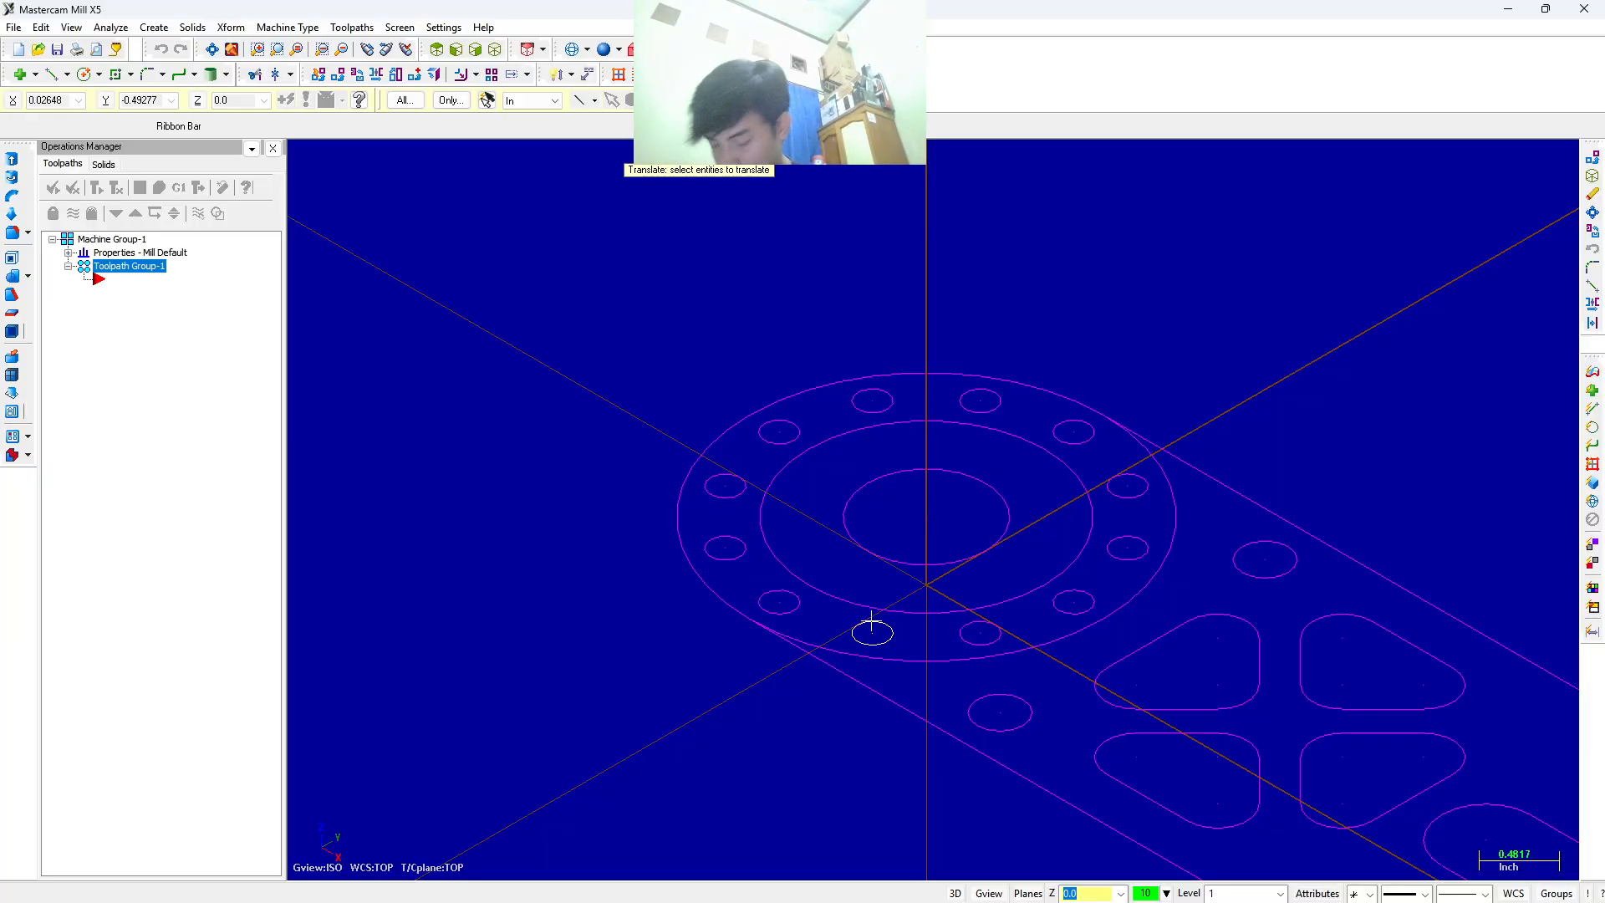
scroll(1246, 752, "down", 1)
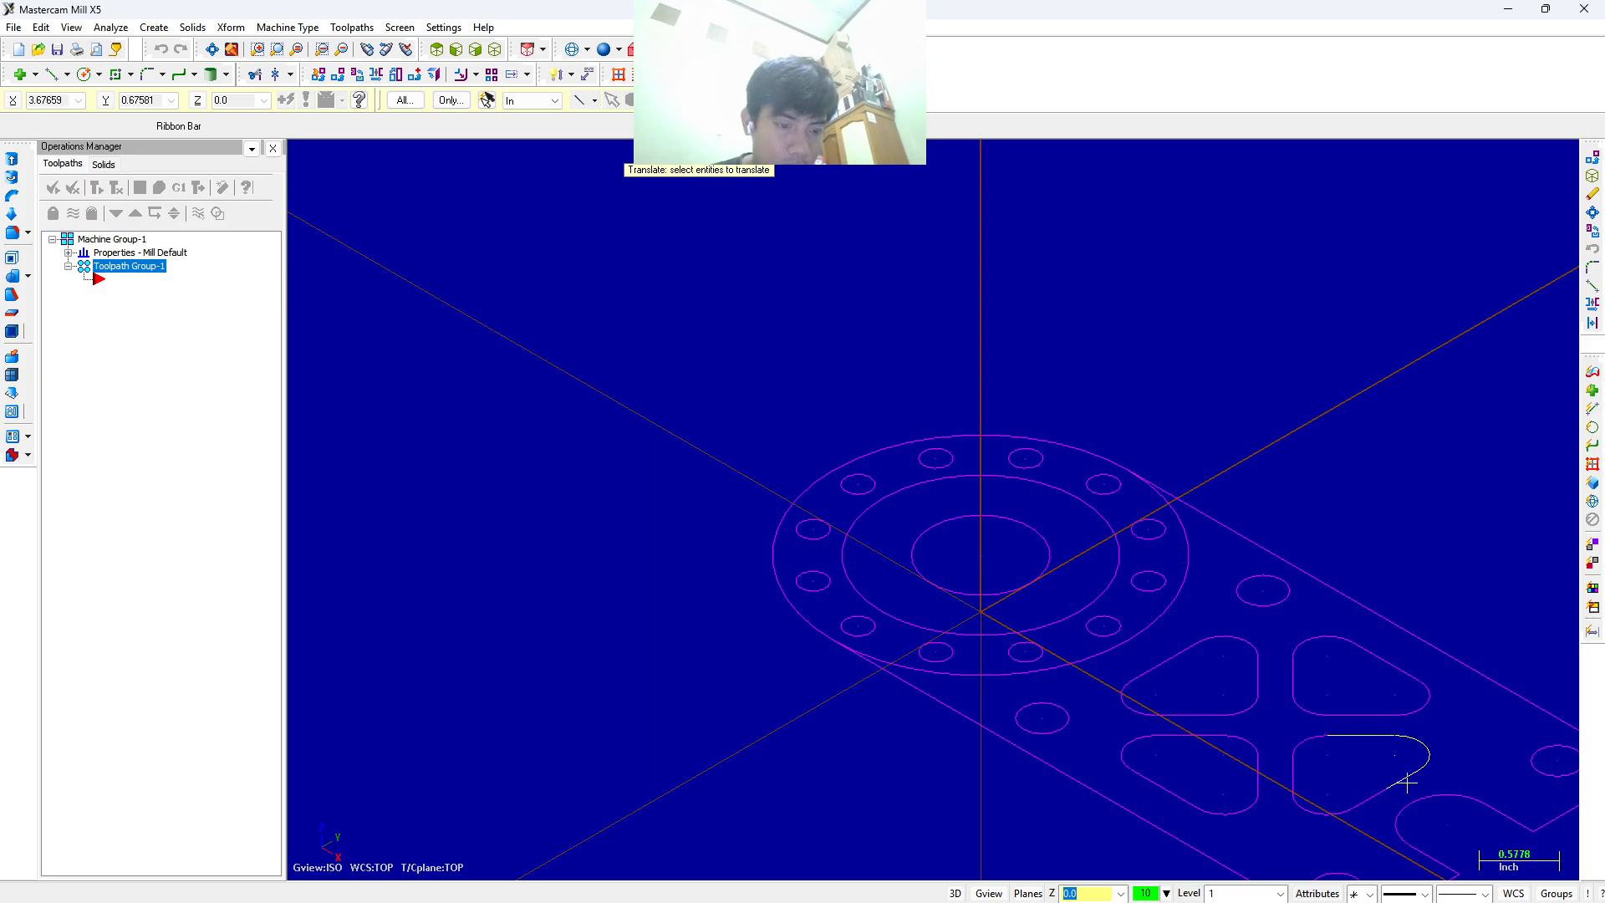
left_click(1298, 736)
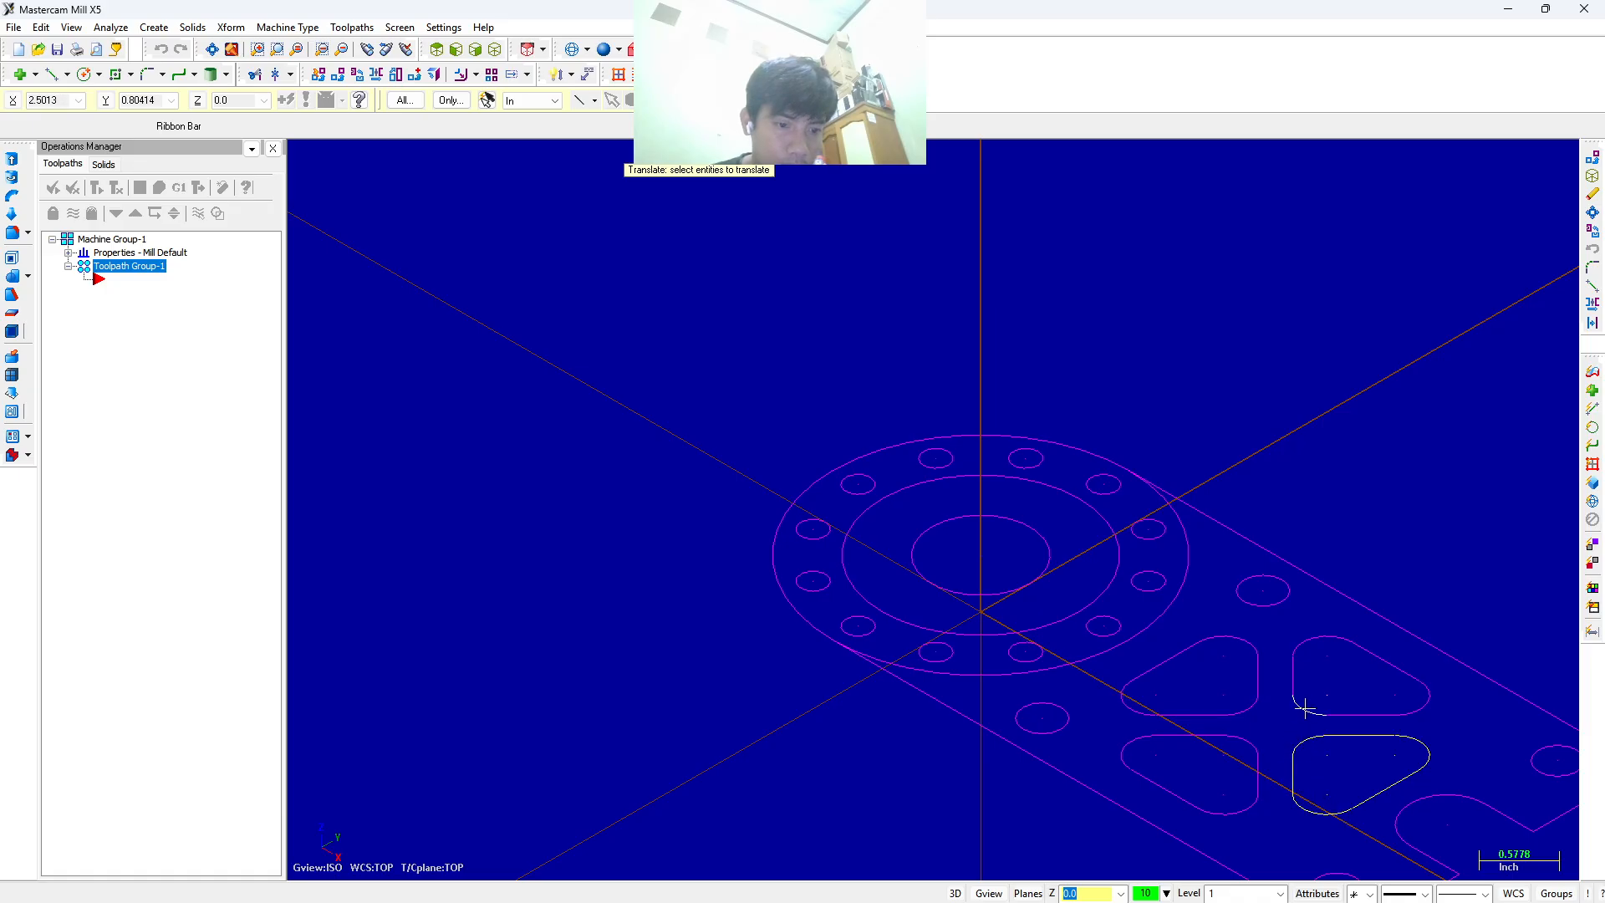
left_click(1359, 639)
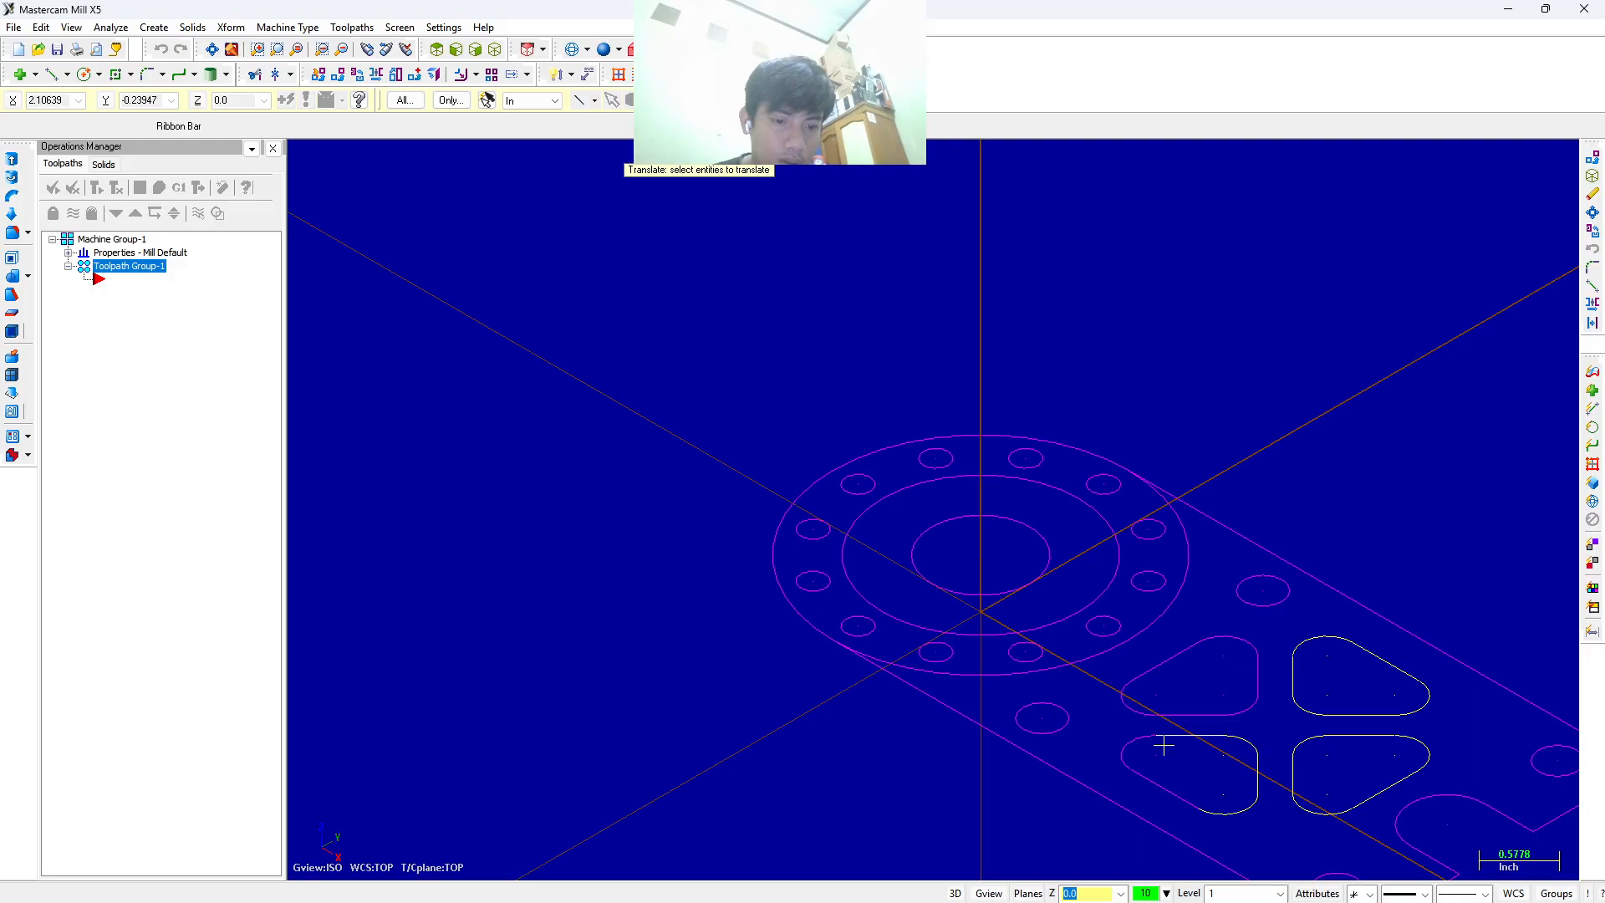
left_click(1136, 741)
left_click(1162, 794)
left_click(1217, 637)
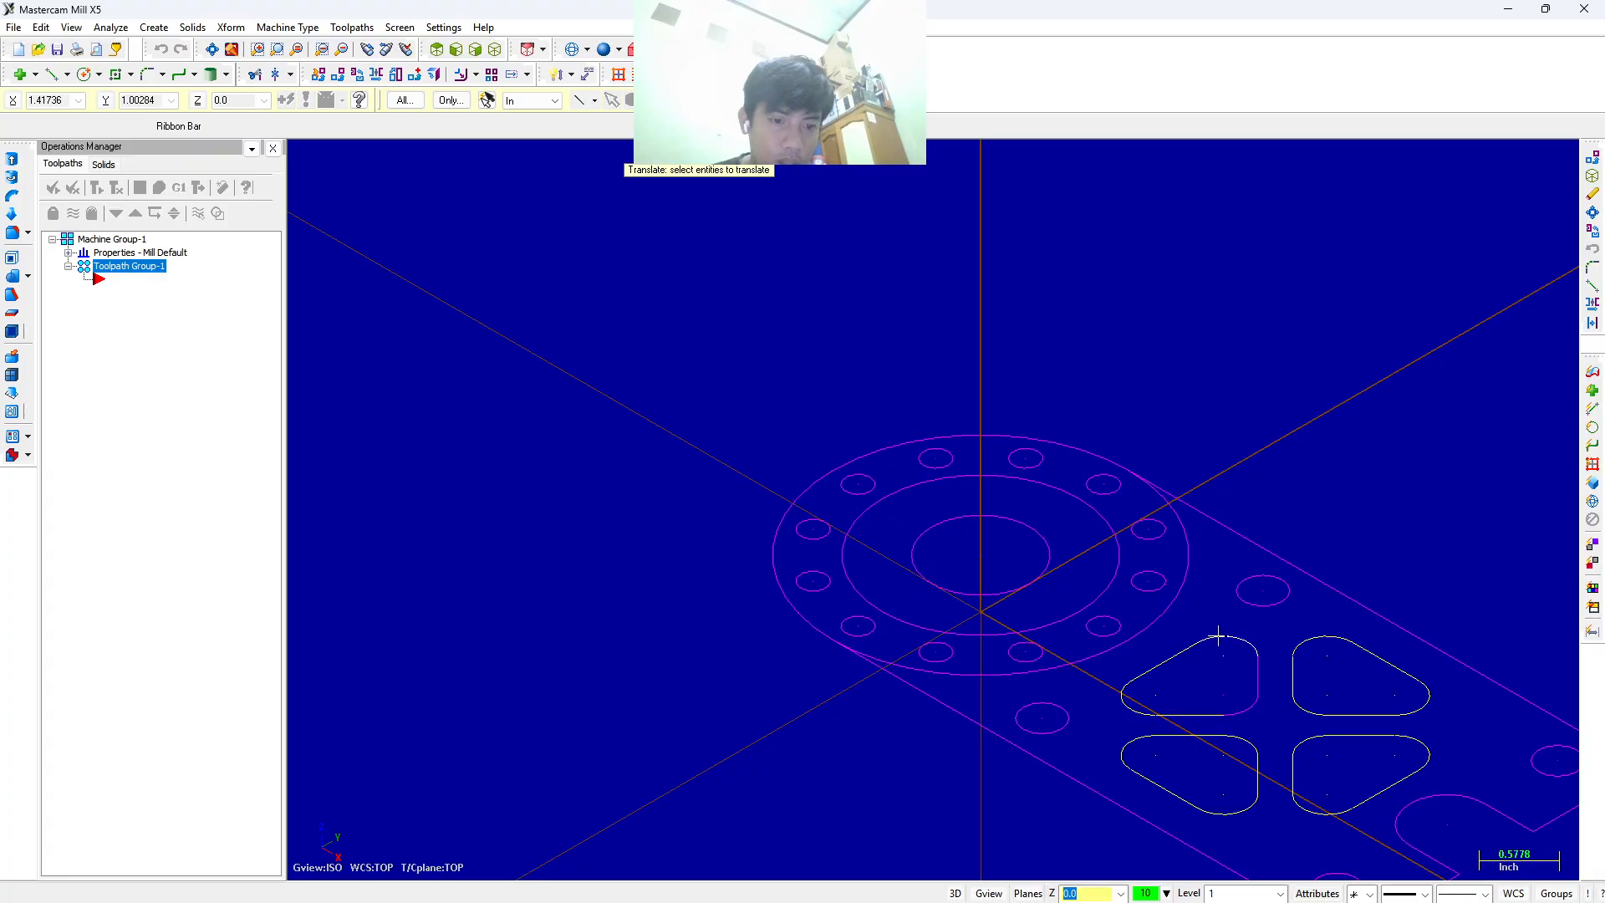
left_click(1253, 673)
left_click(1250, 704)
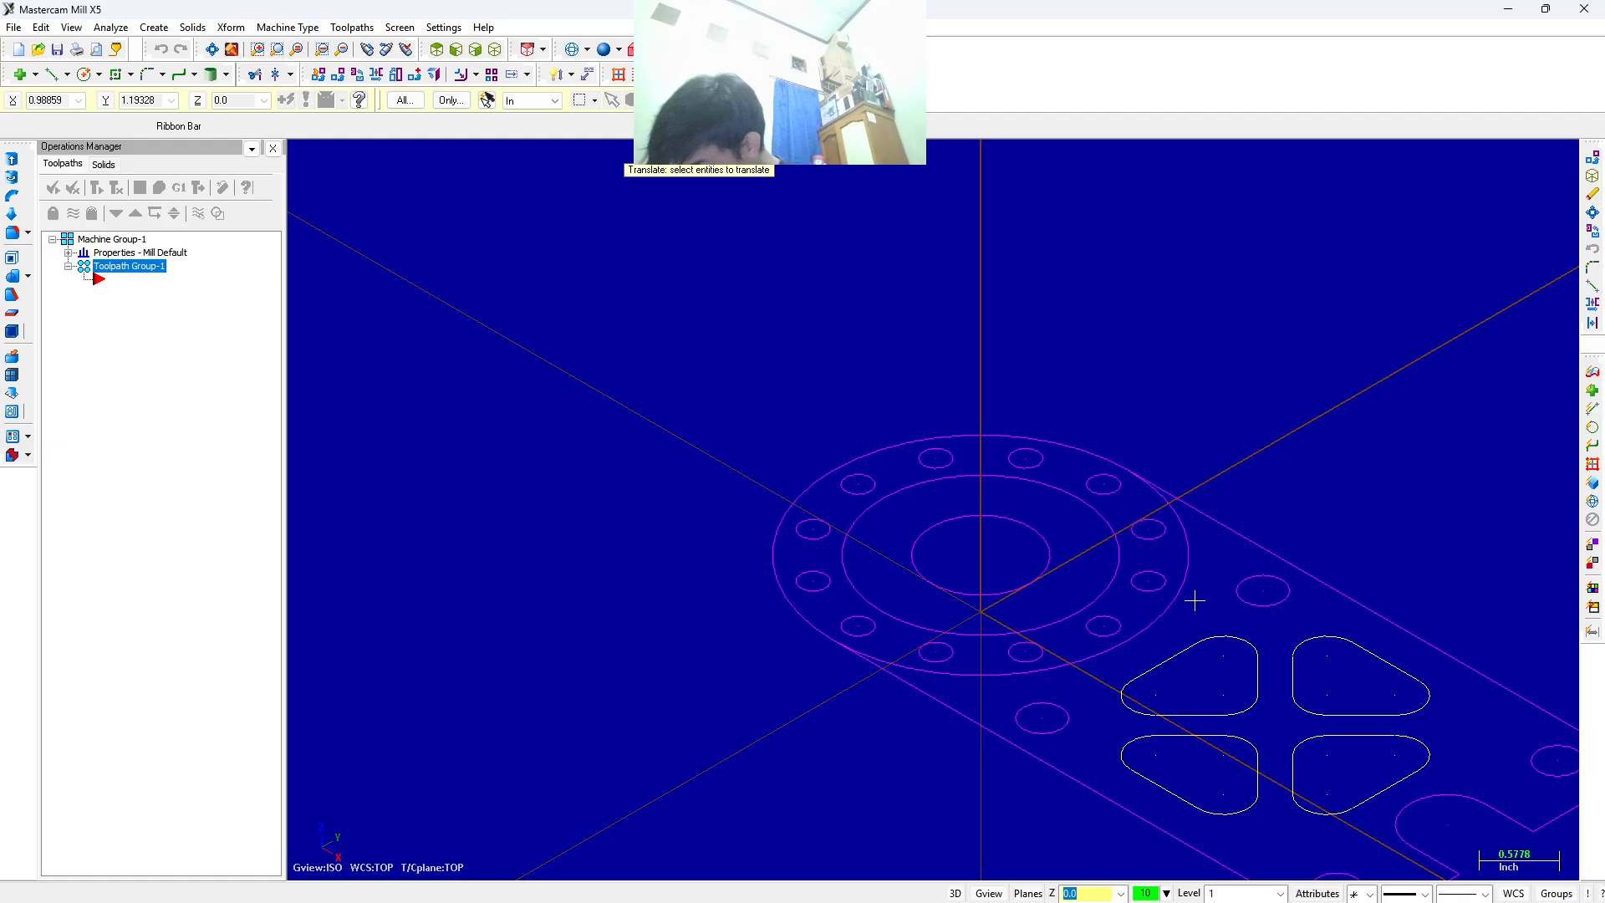
scroll(1174, 646, "down", 1)
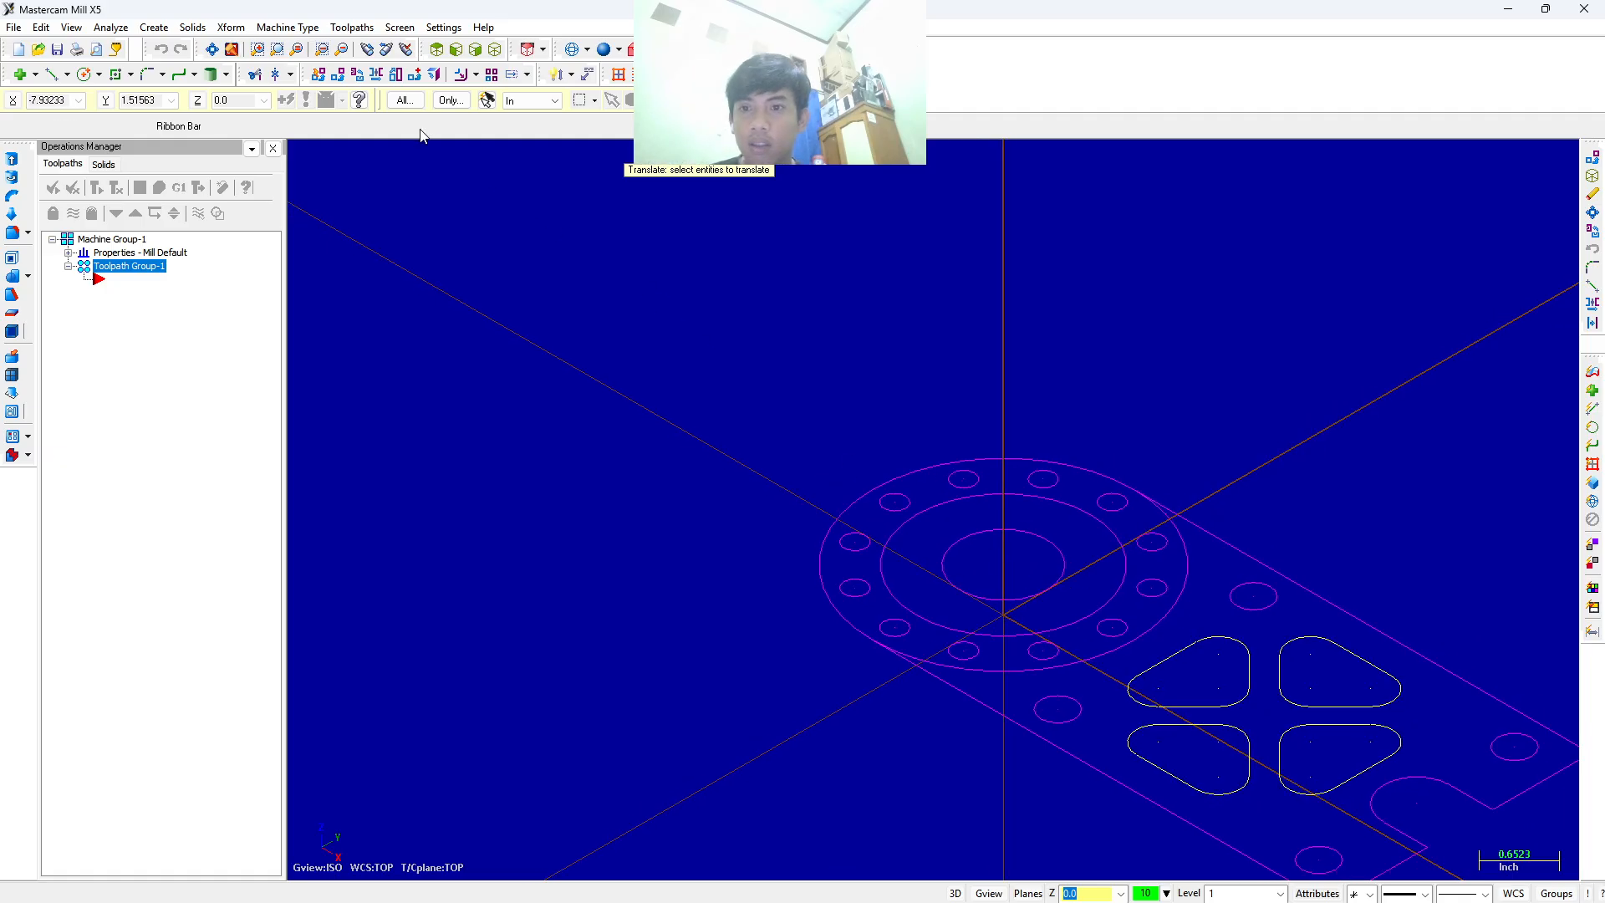
key("Return")
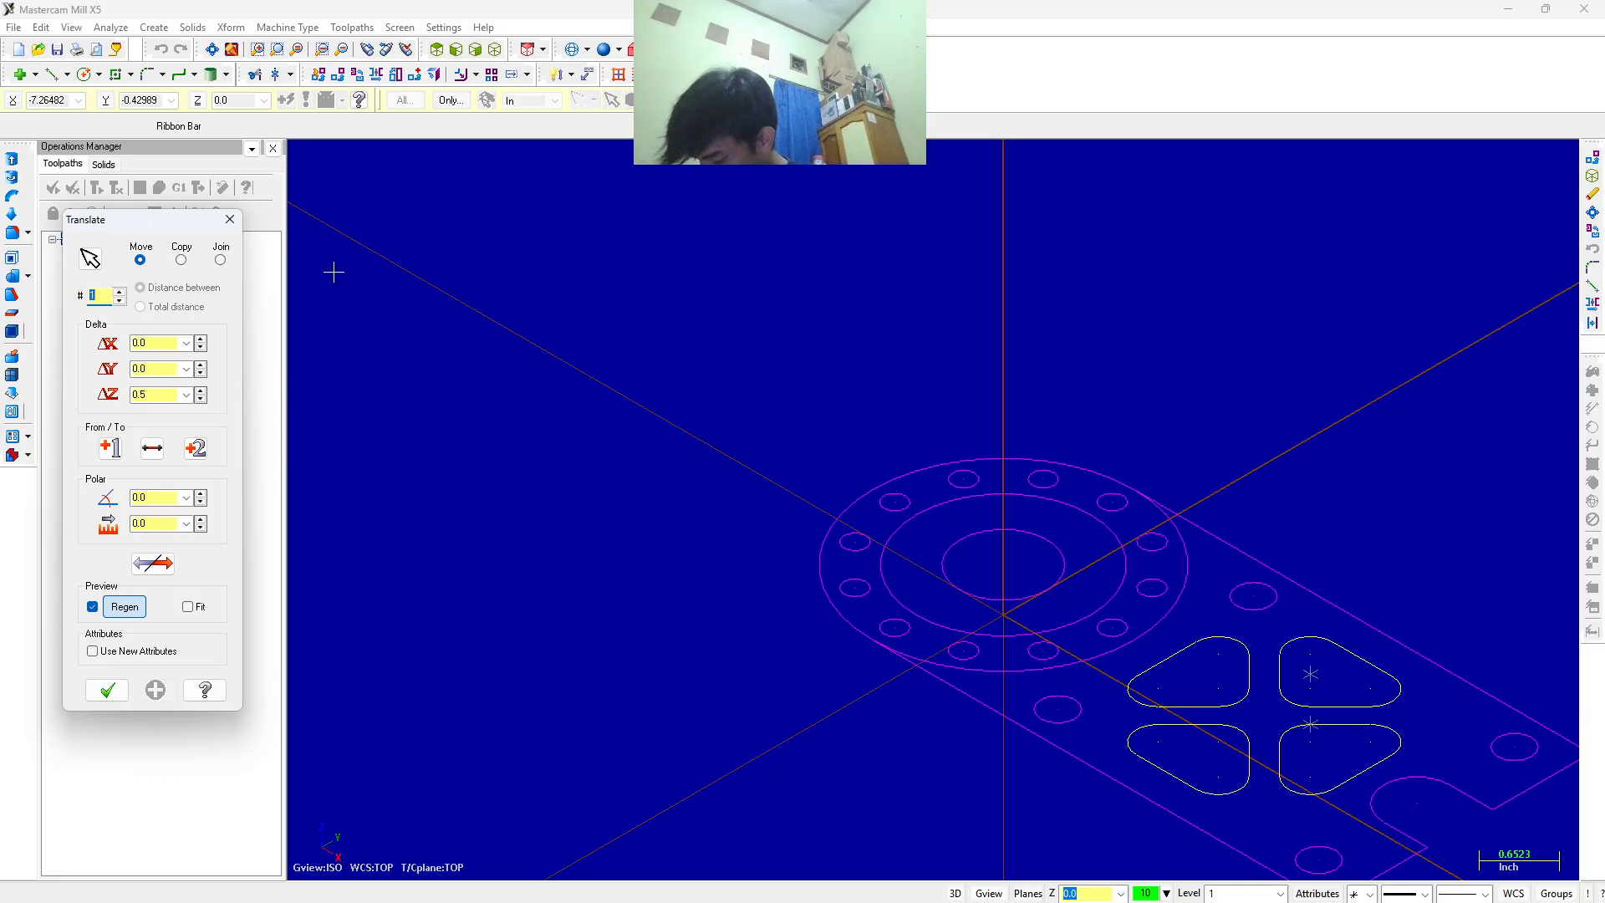
left_click(153, 398)
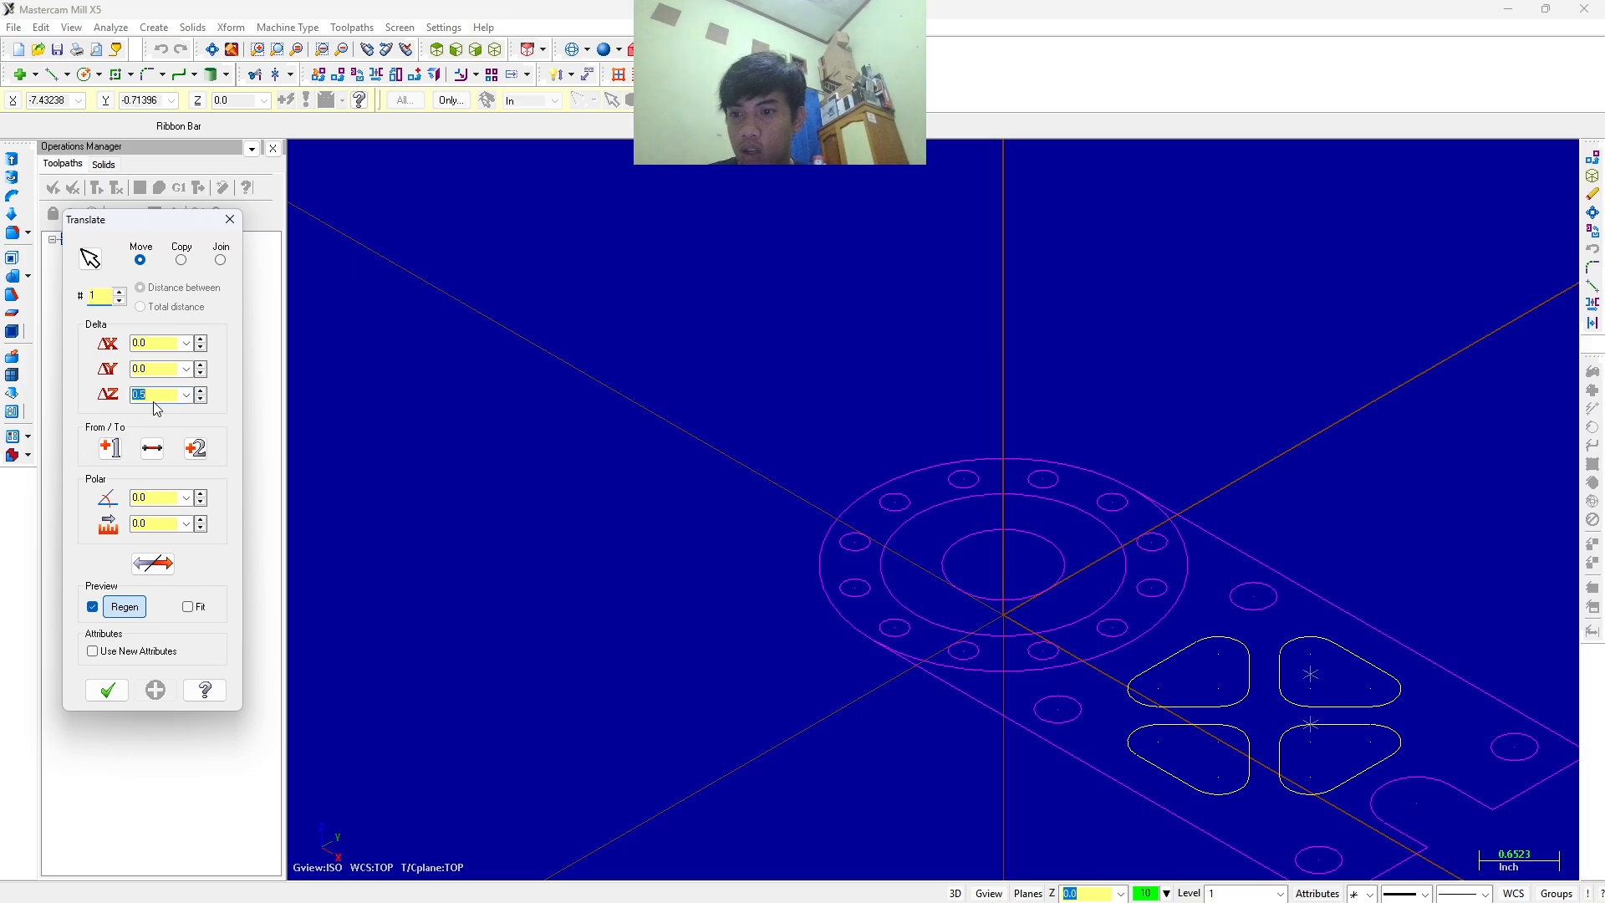
type("-.25")
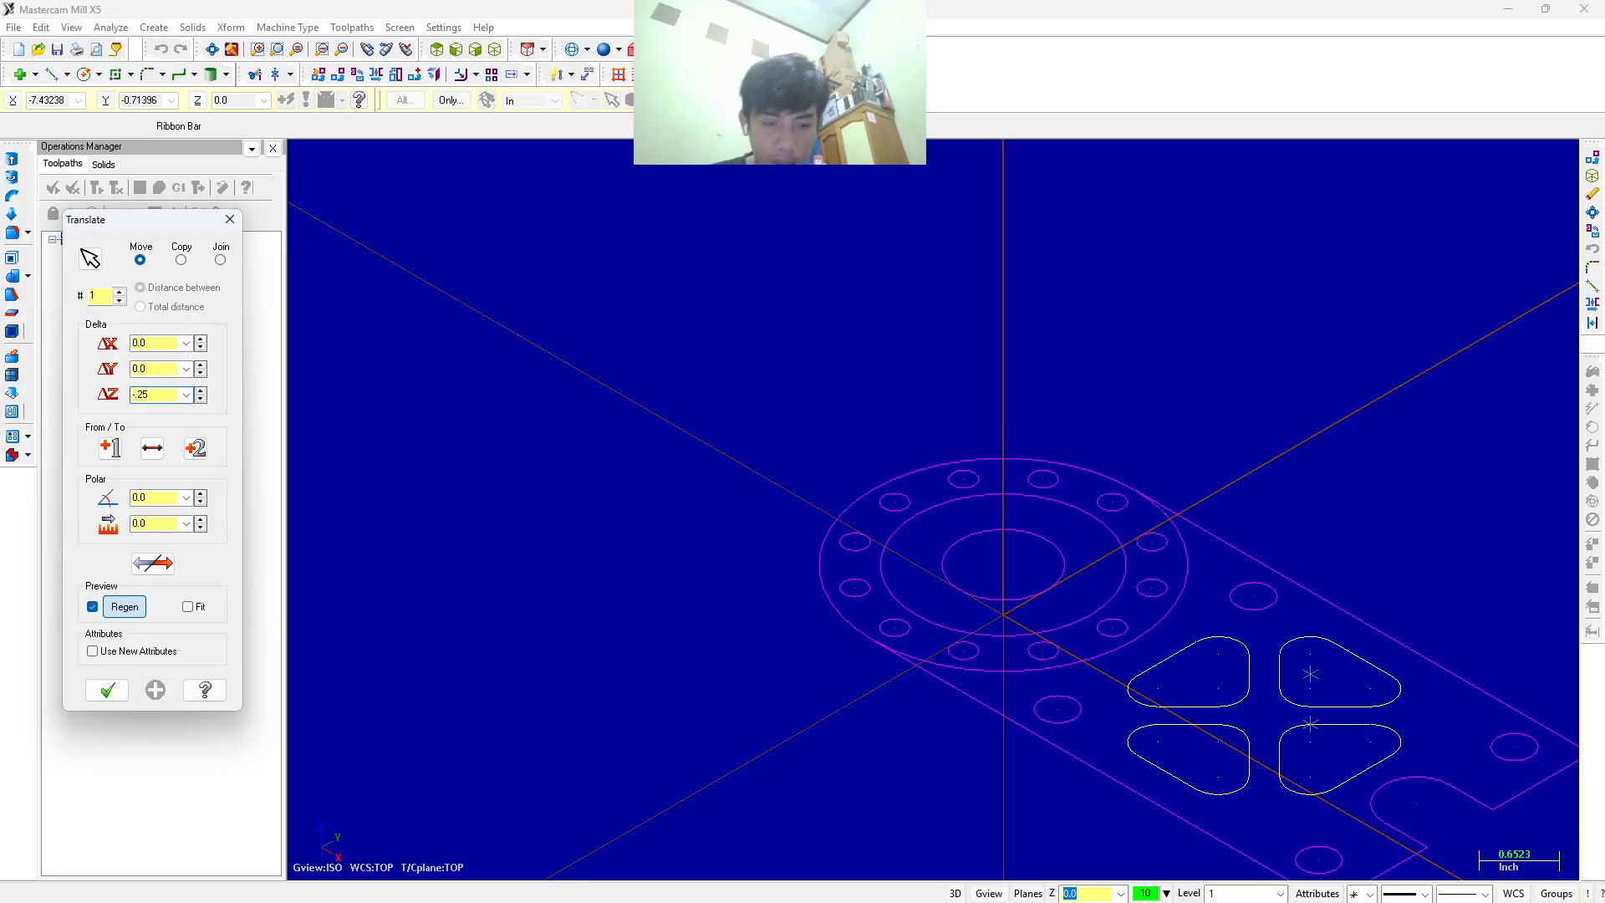
key("Return")
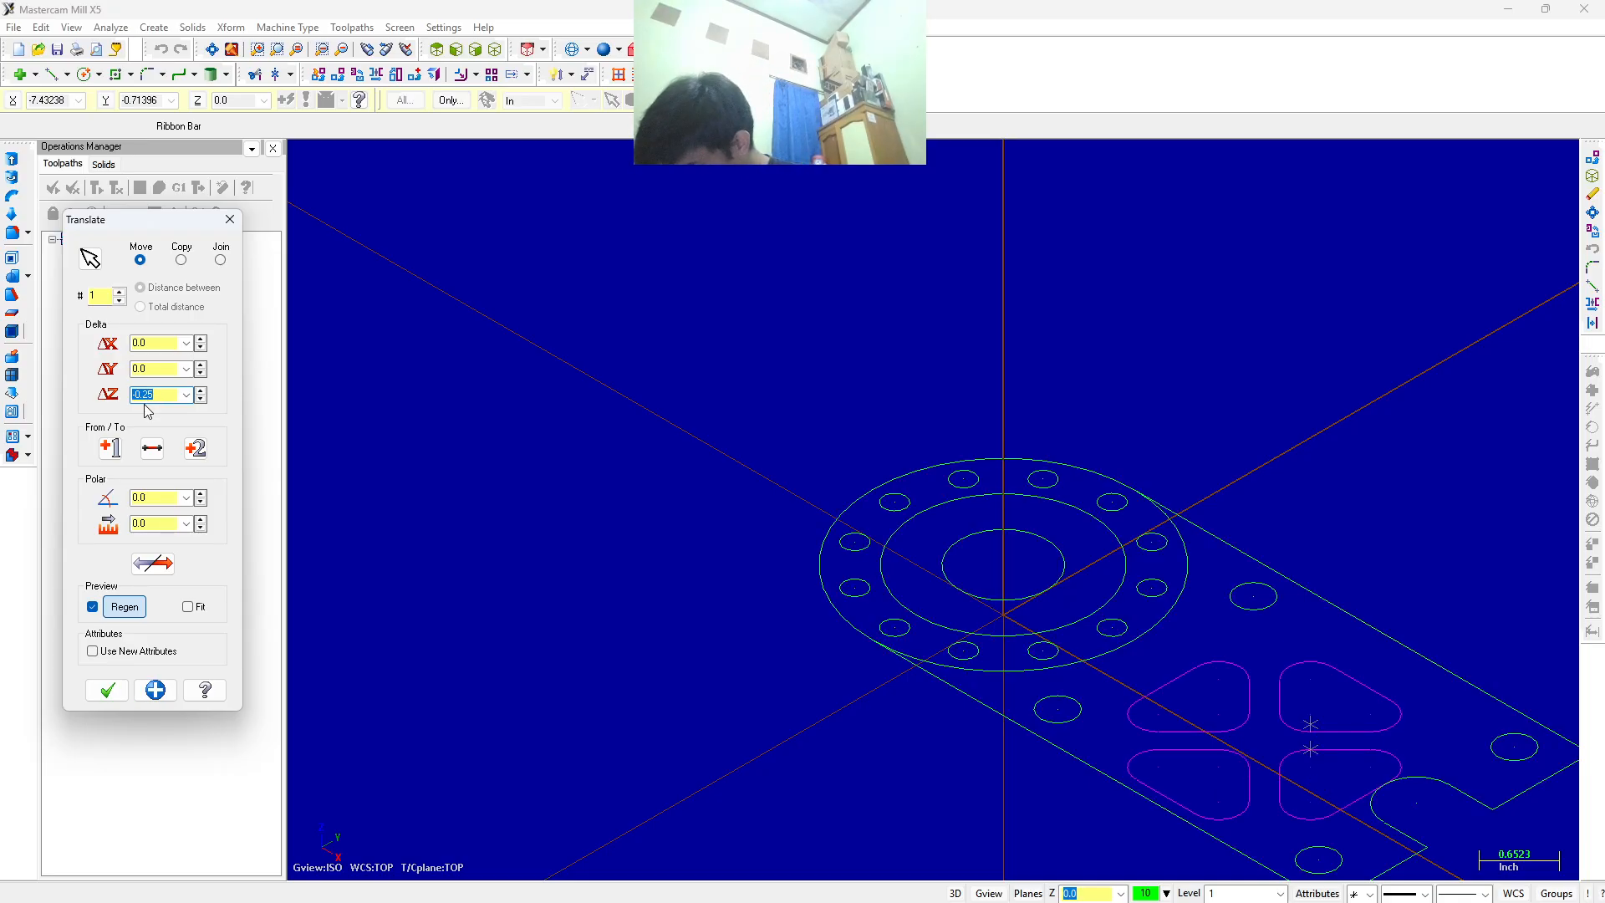
left_click(157, 687)
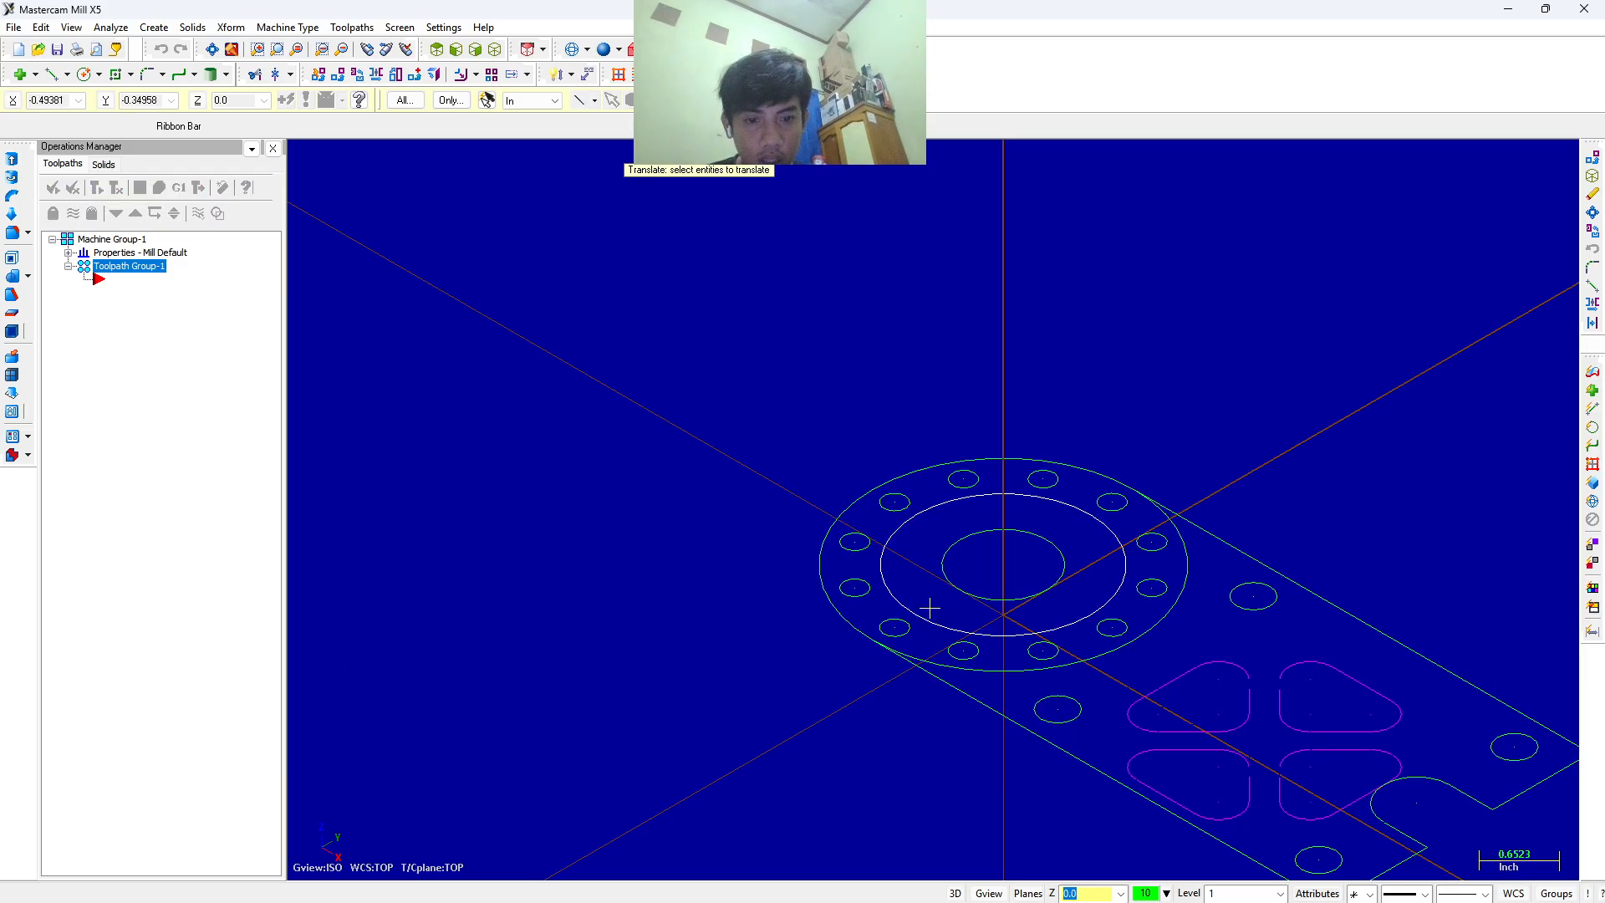
Move the innermost circle of the flange by -0.25 inch in Z.
key("Return")
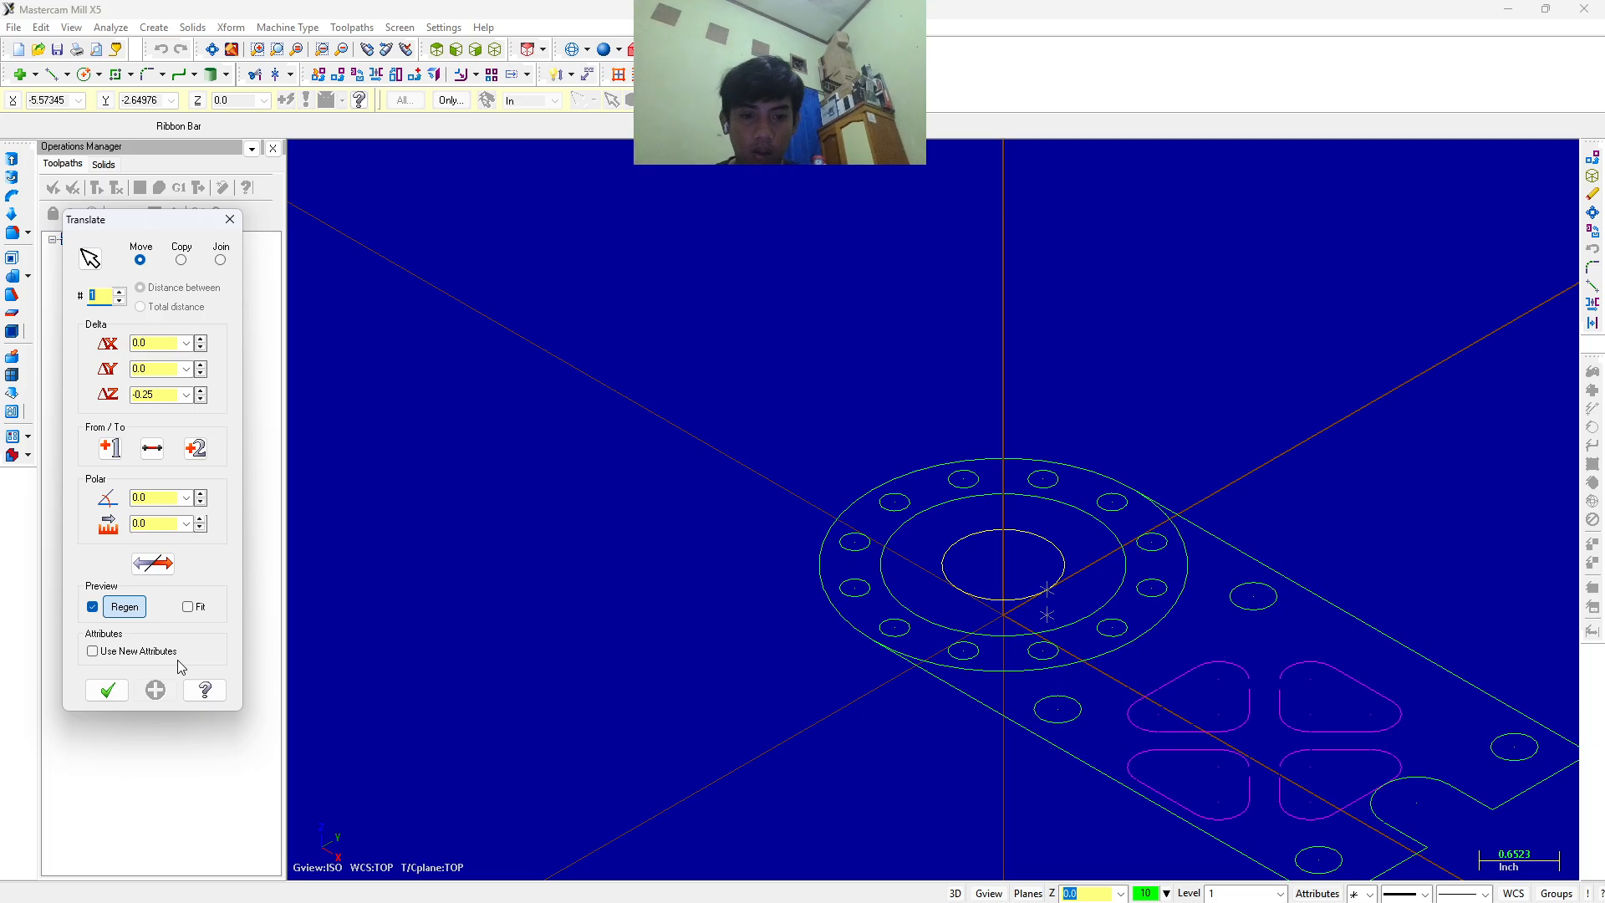
key("Return")
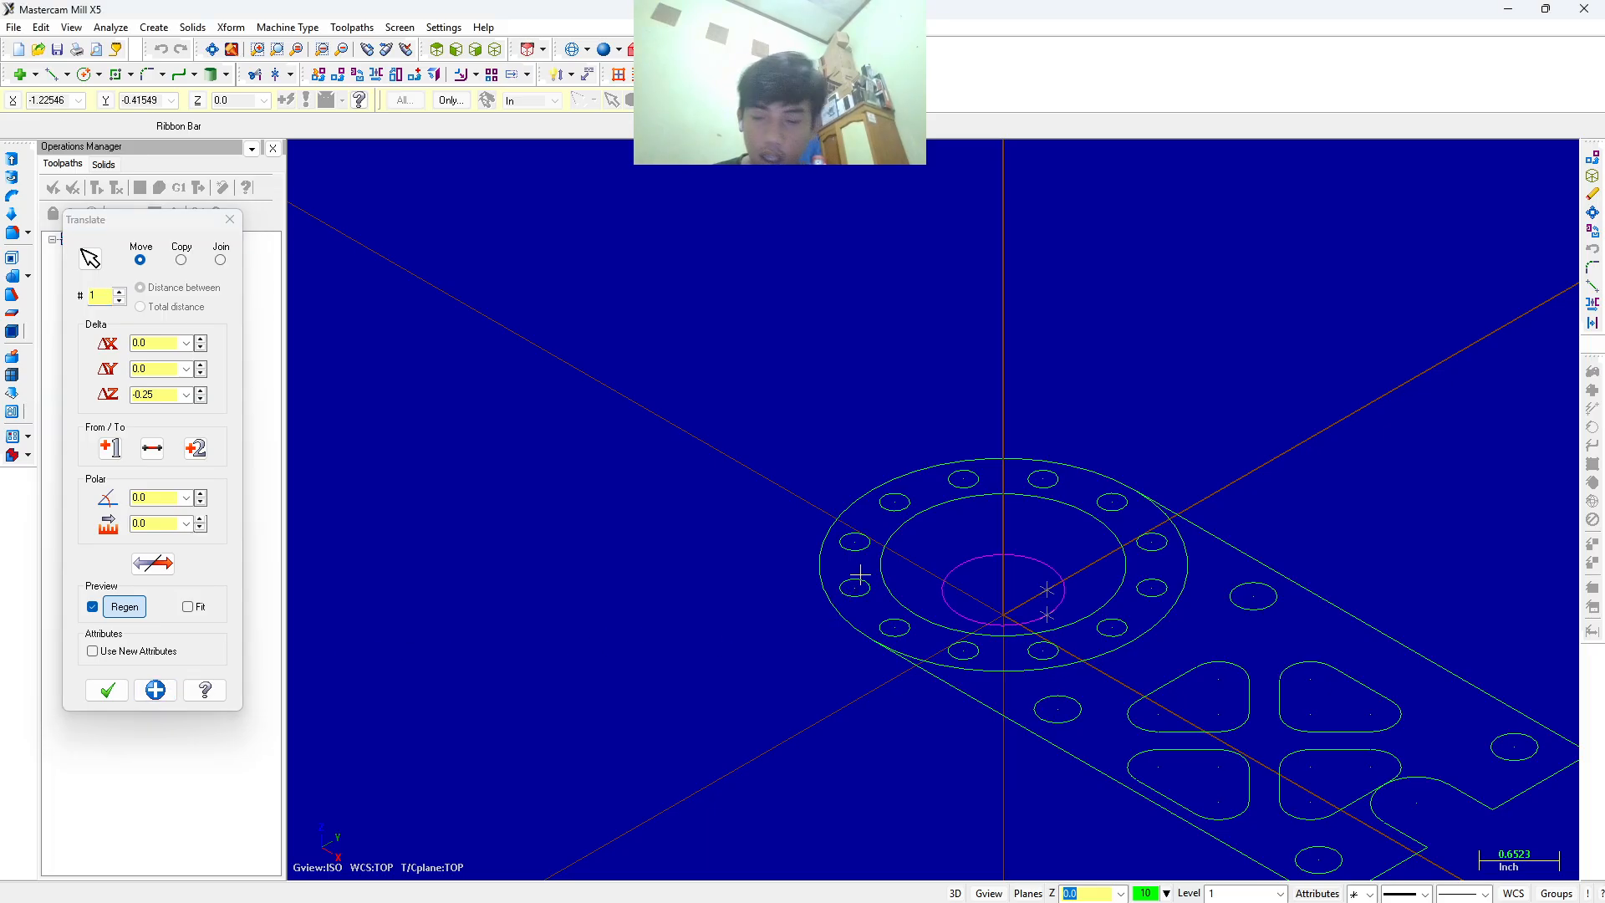
left_click(157, 689)
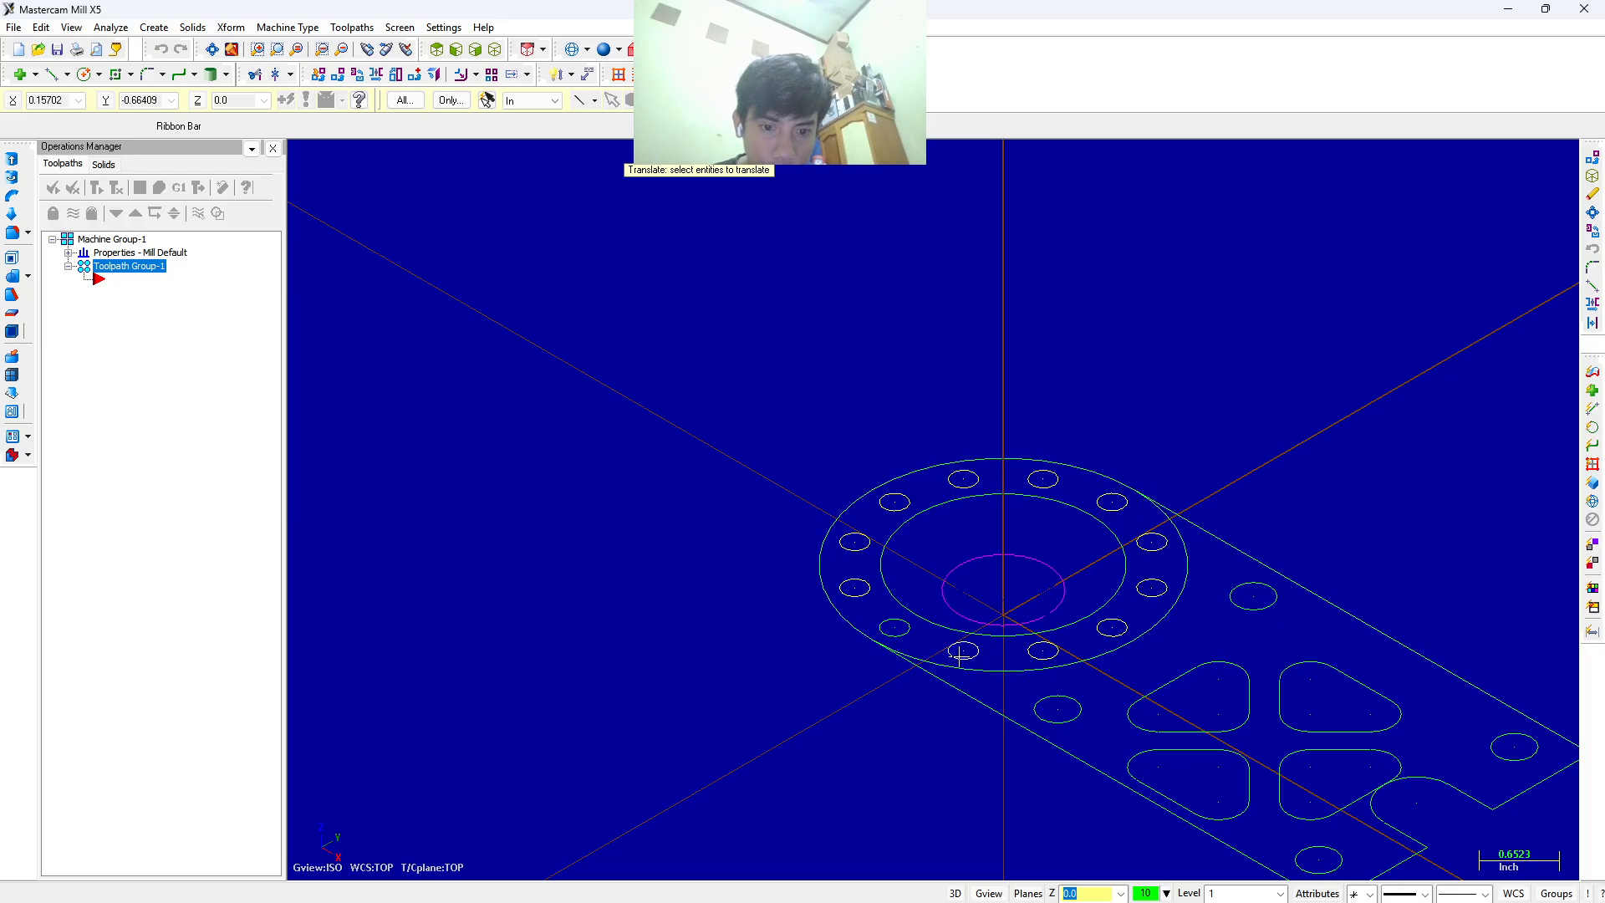
left_click(992, 611)
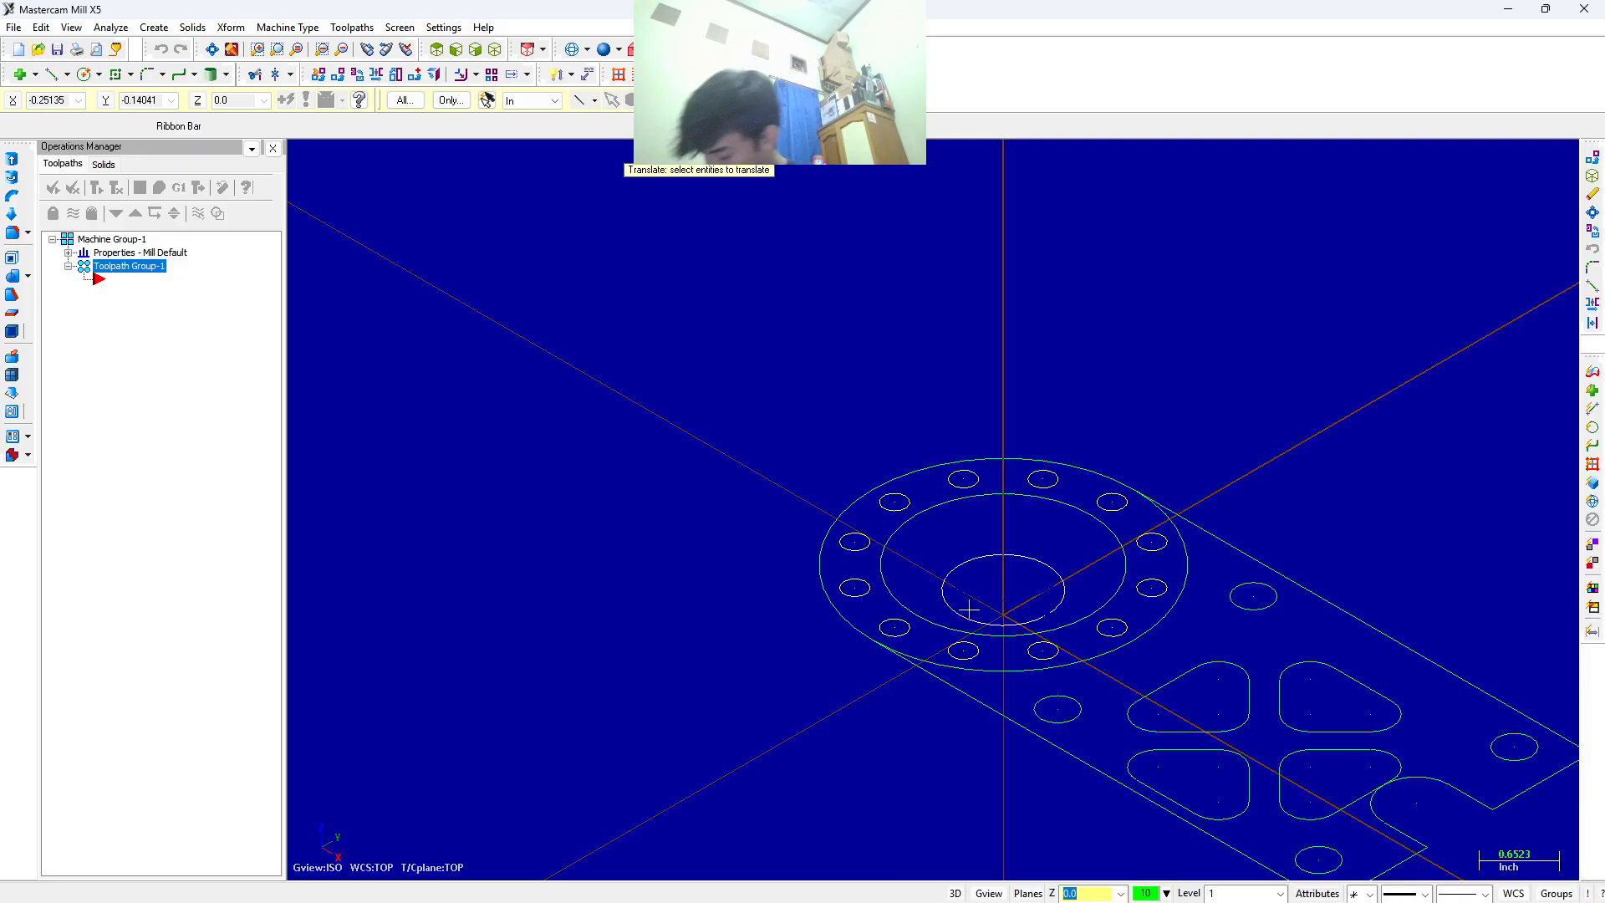
key("Return")
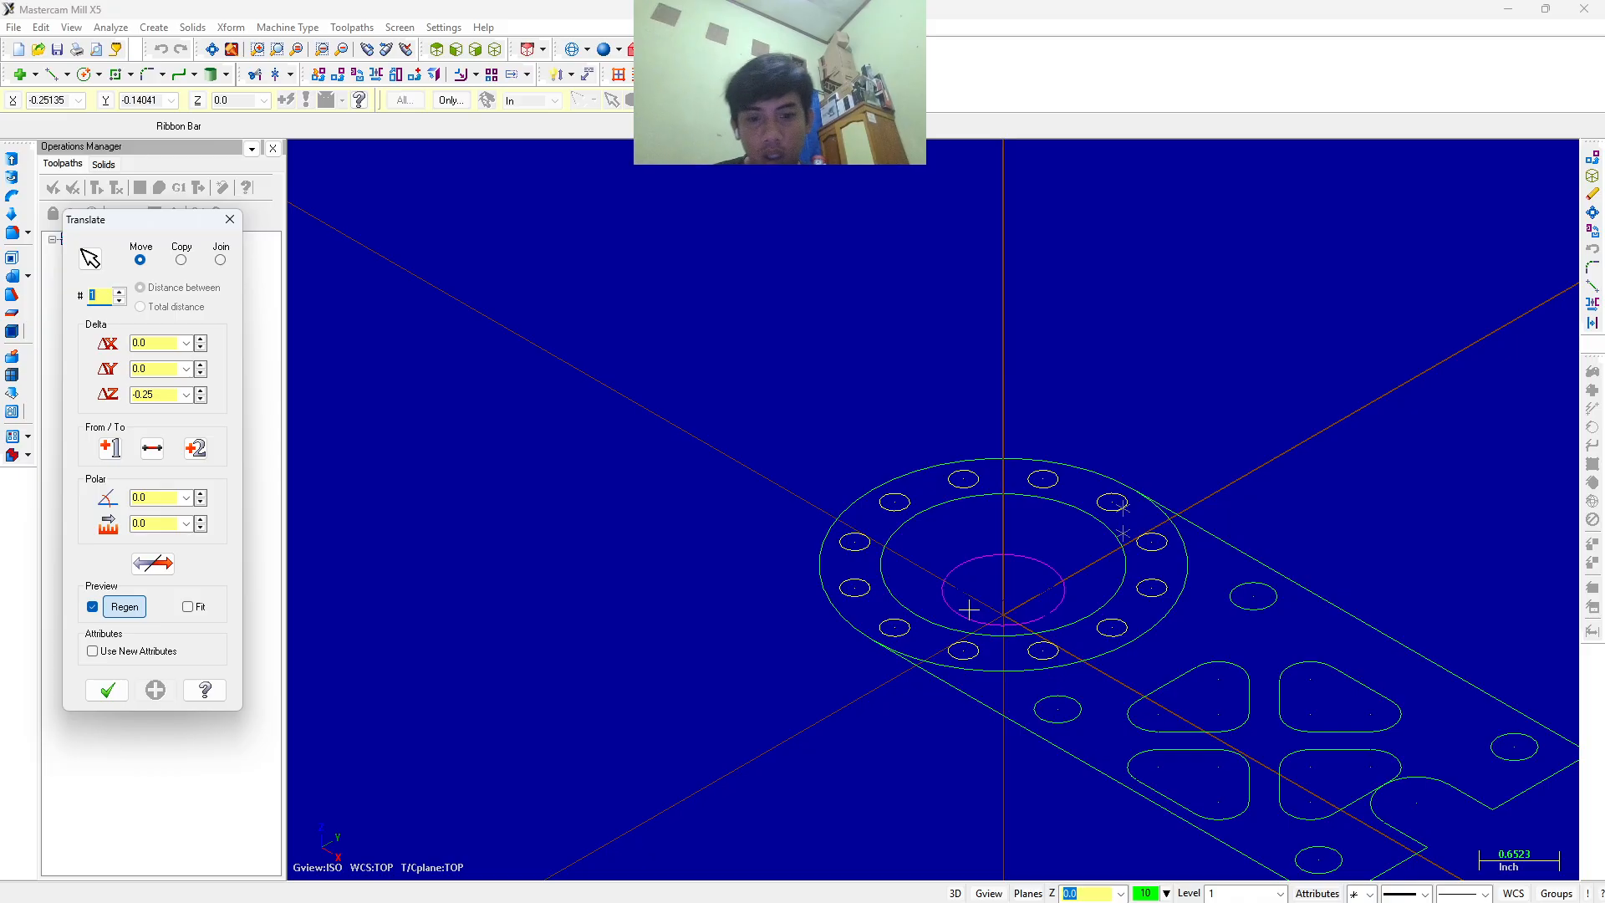
left_click(229, 219)
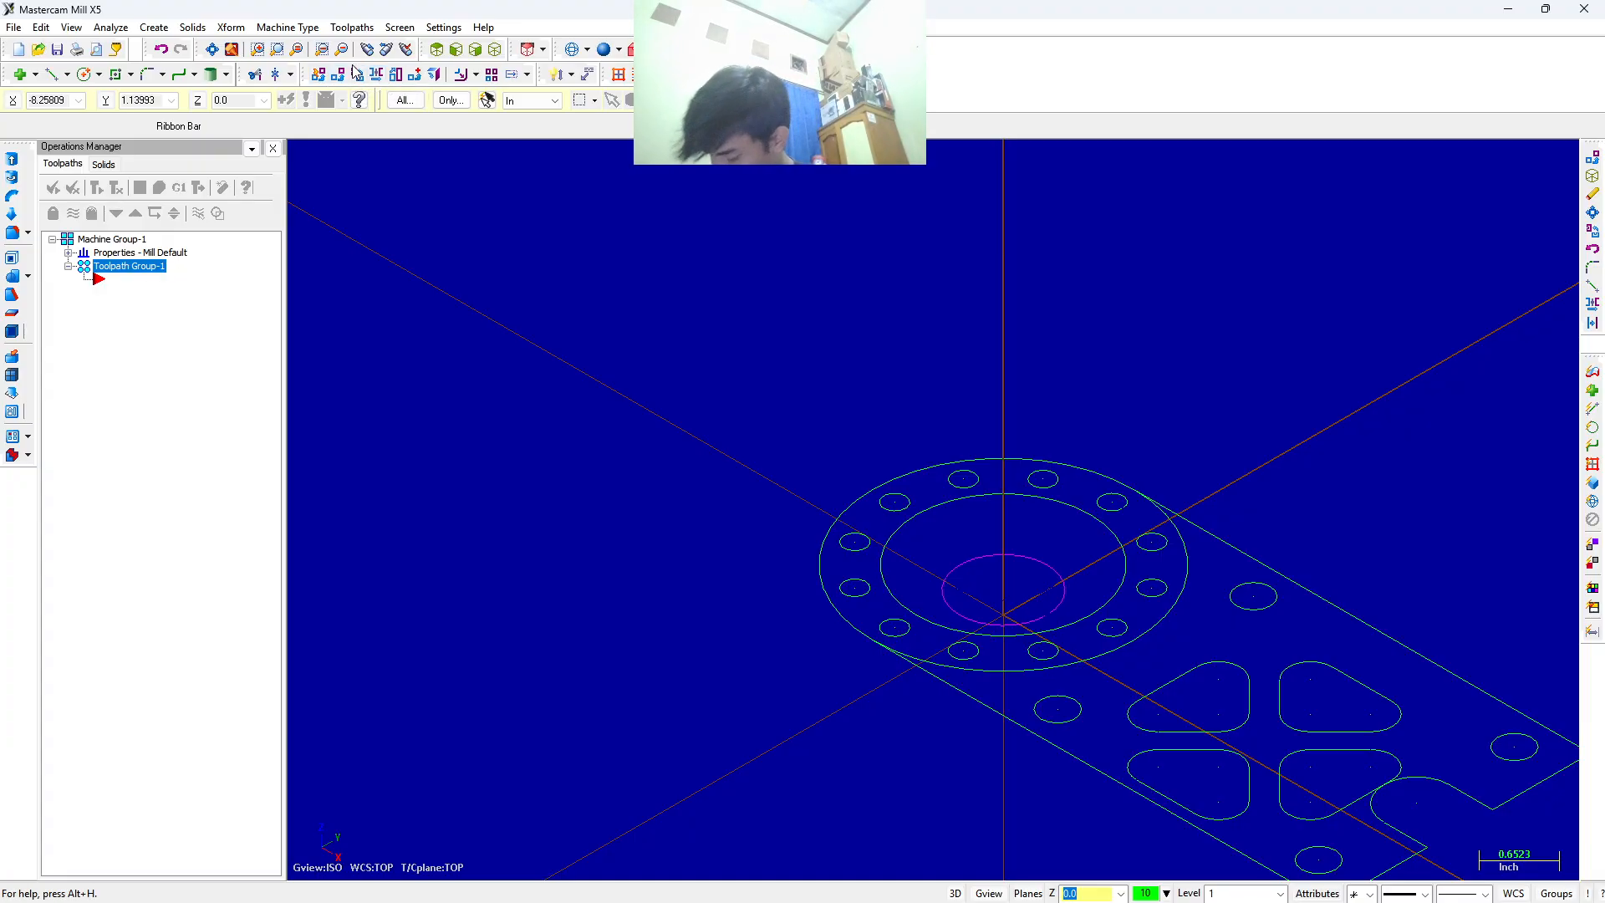
Move the ring of twelve small holes and the middle flange circle 0.2 inch in Z with Translate.
left_click(323, 77)
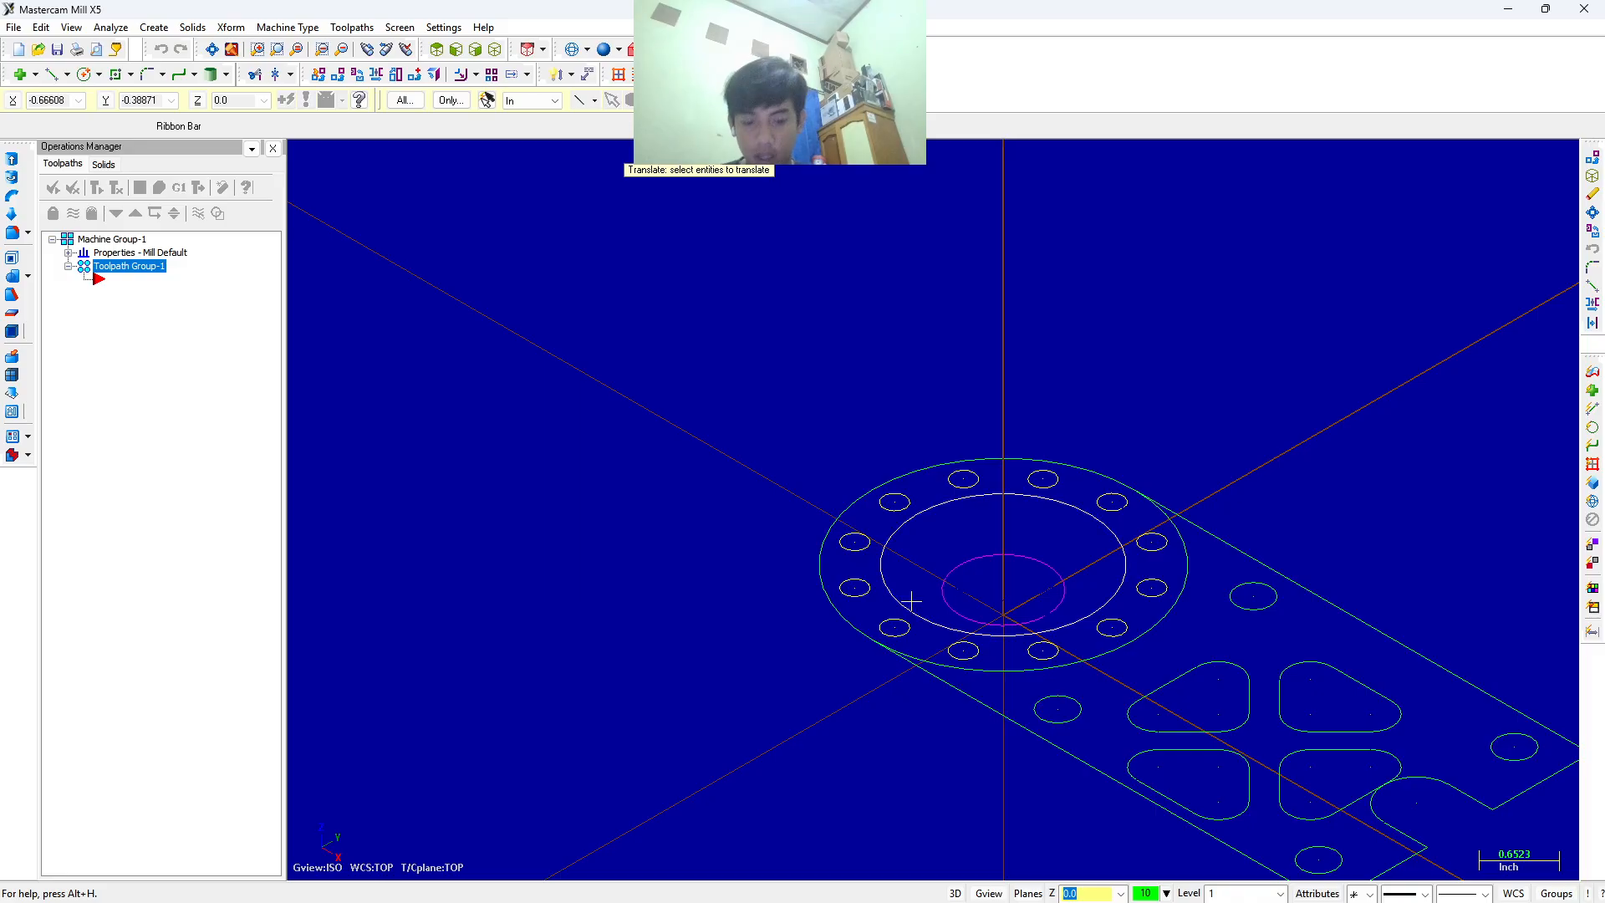
key("Return")
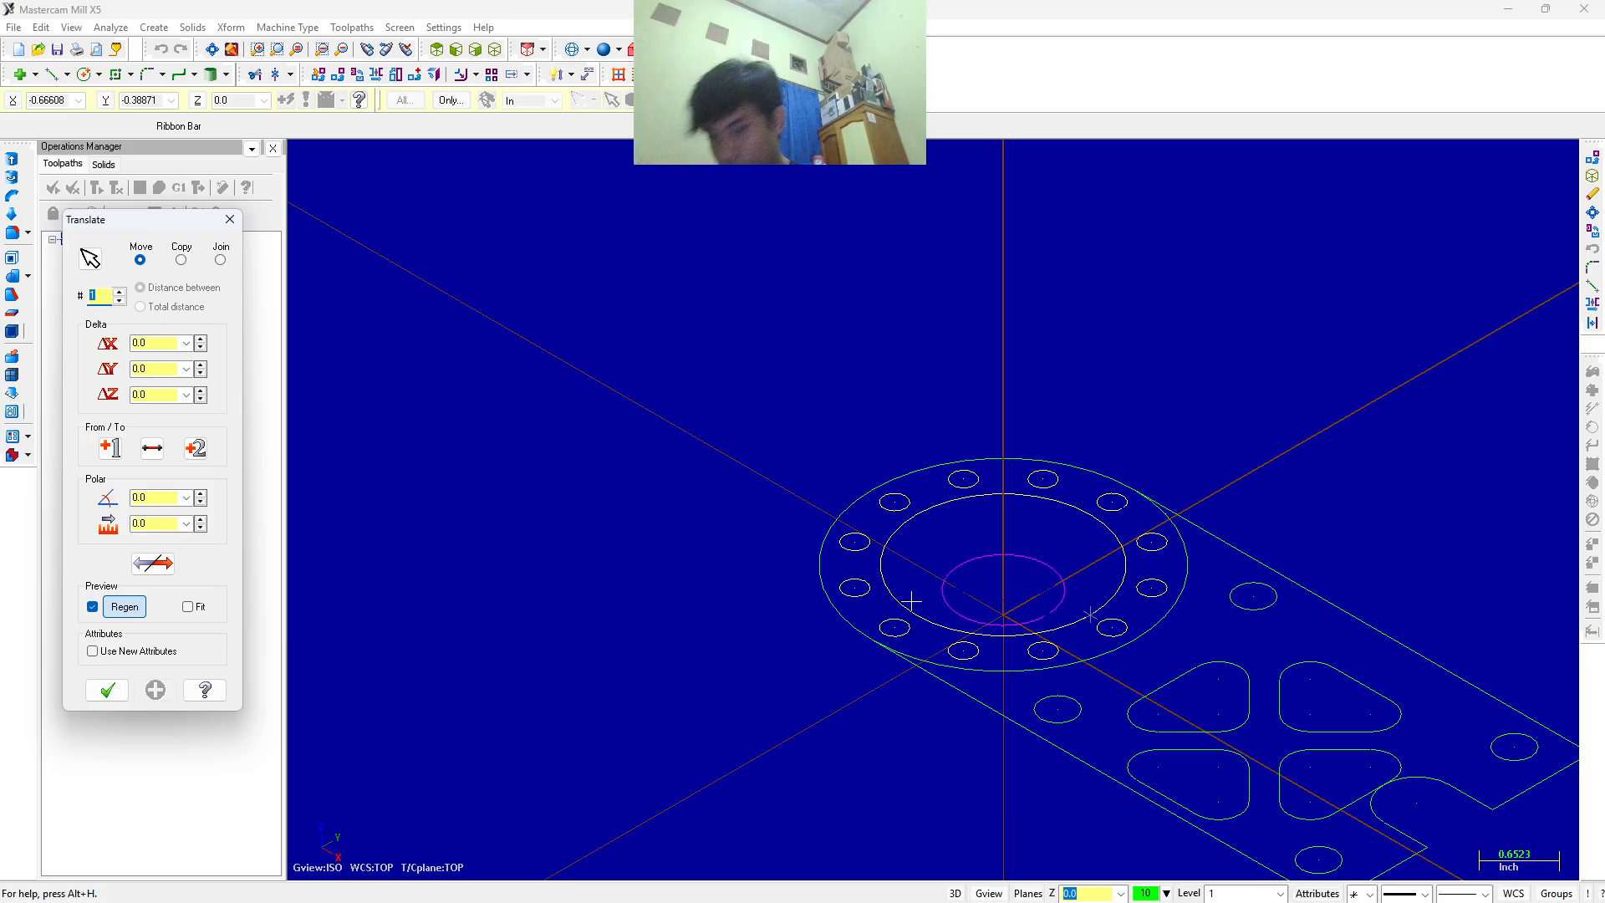
double_click(144, 396)
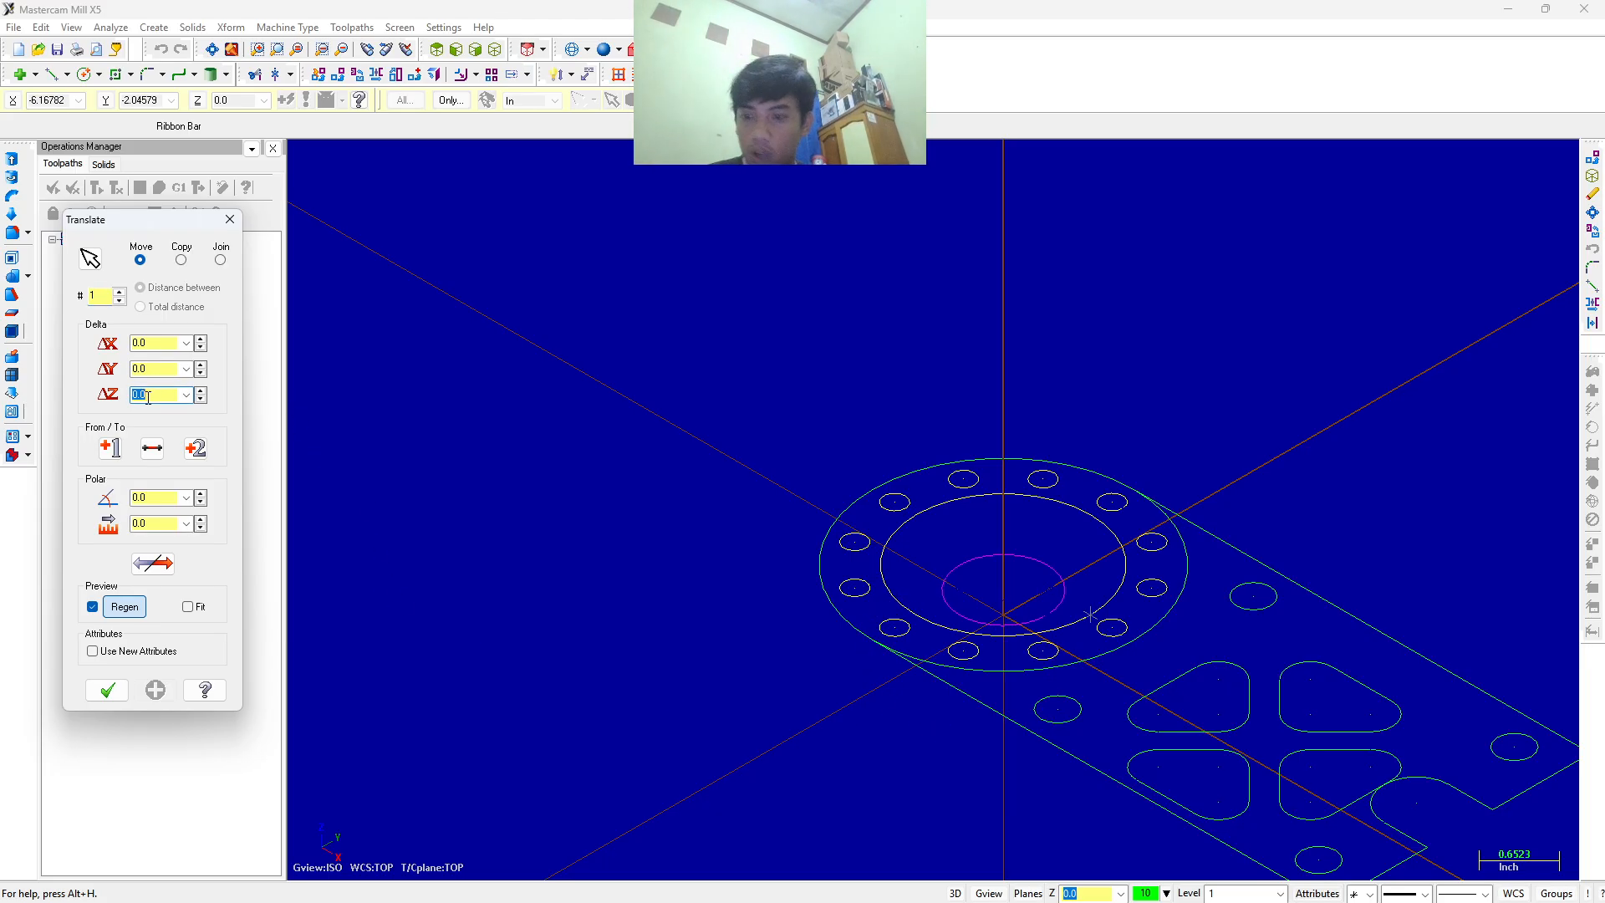
type(".2")
key("Return")
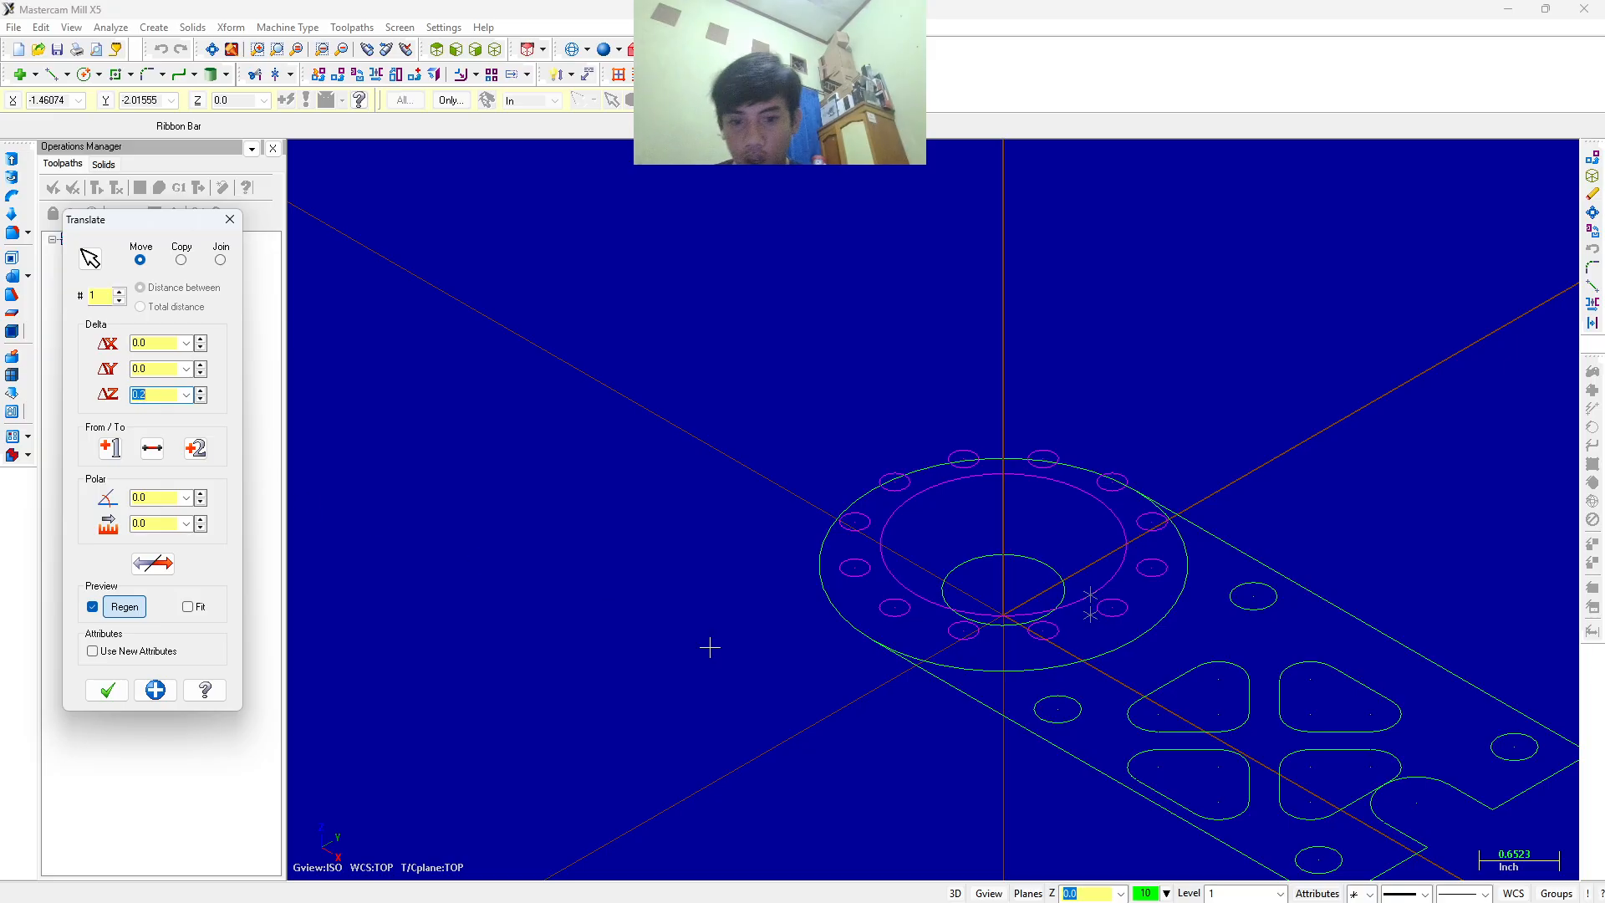
left_click(155, 689)
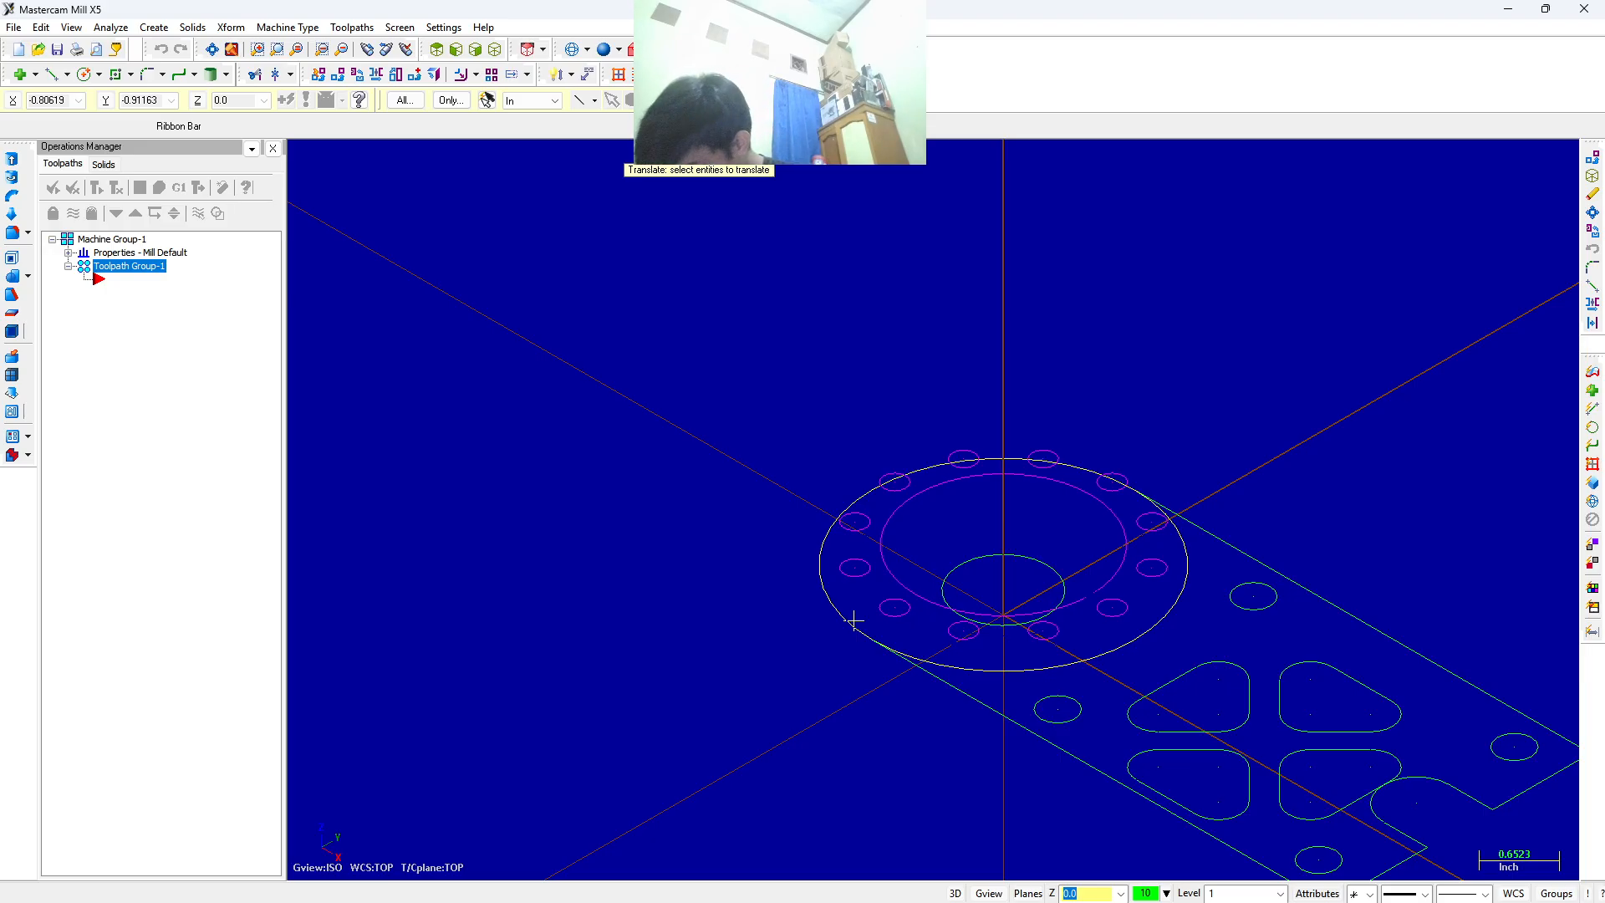
Copy the flange's outermost circle 0.2 inch in Z with Translate.
key("Return")
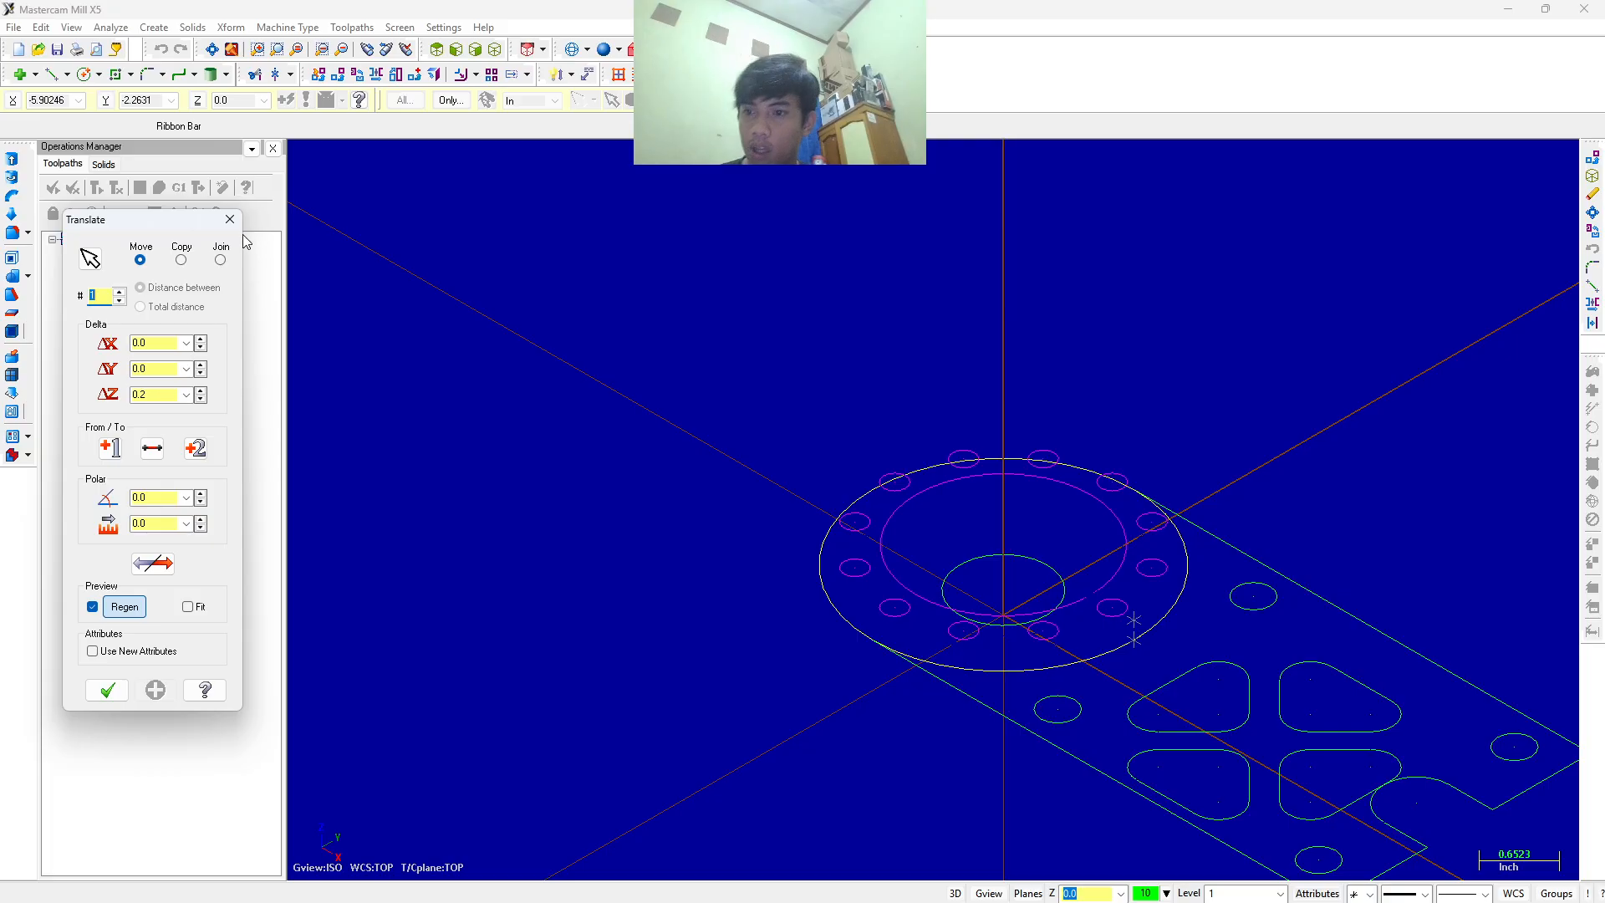
left_click(182, 260)
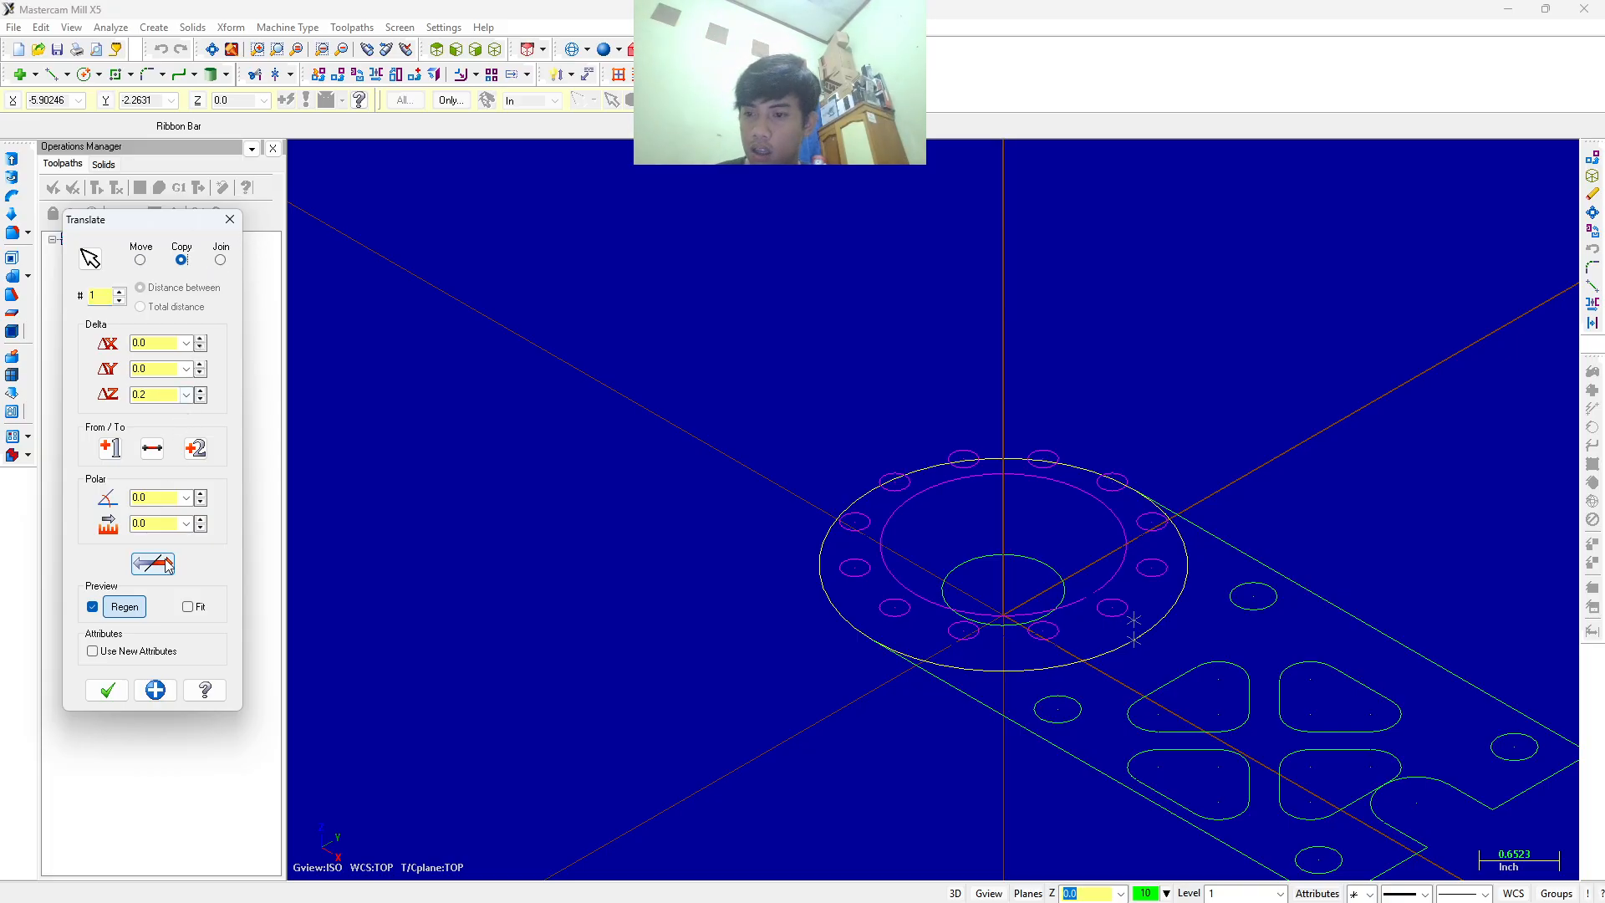
left_click(179, 398)
type(".2")
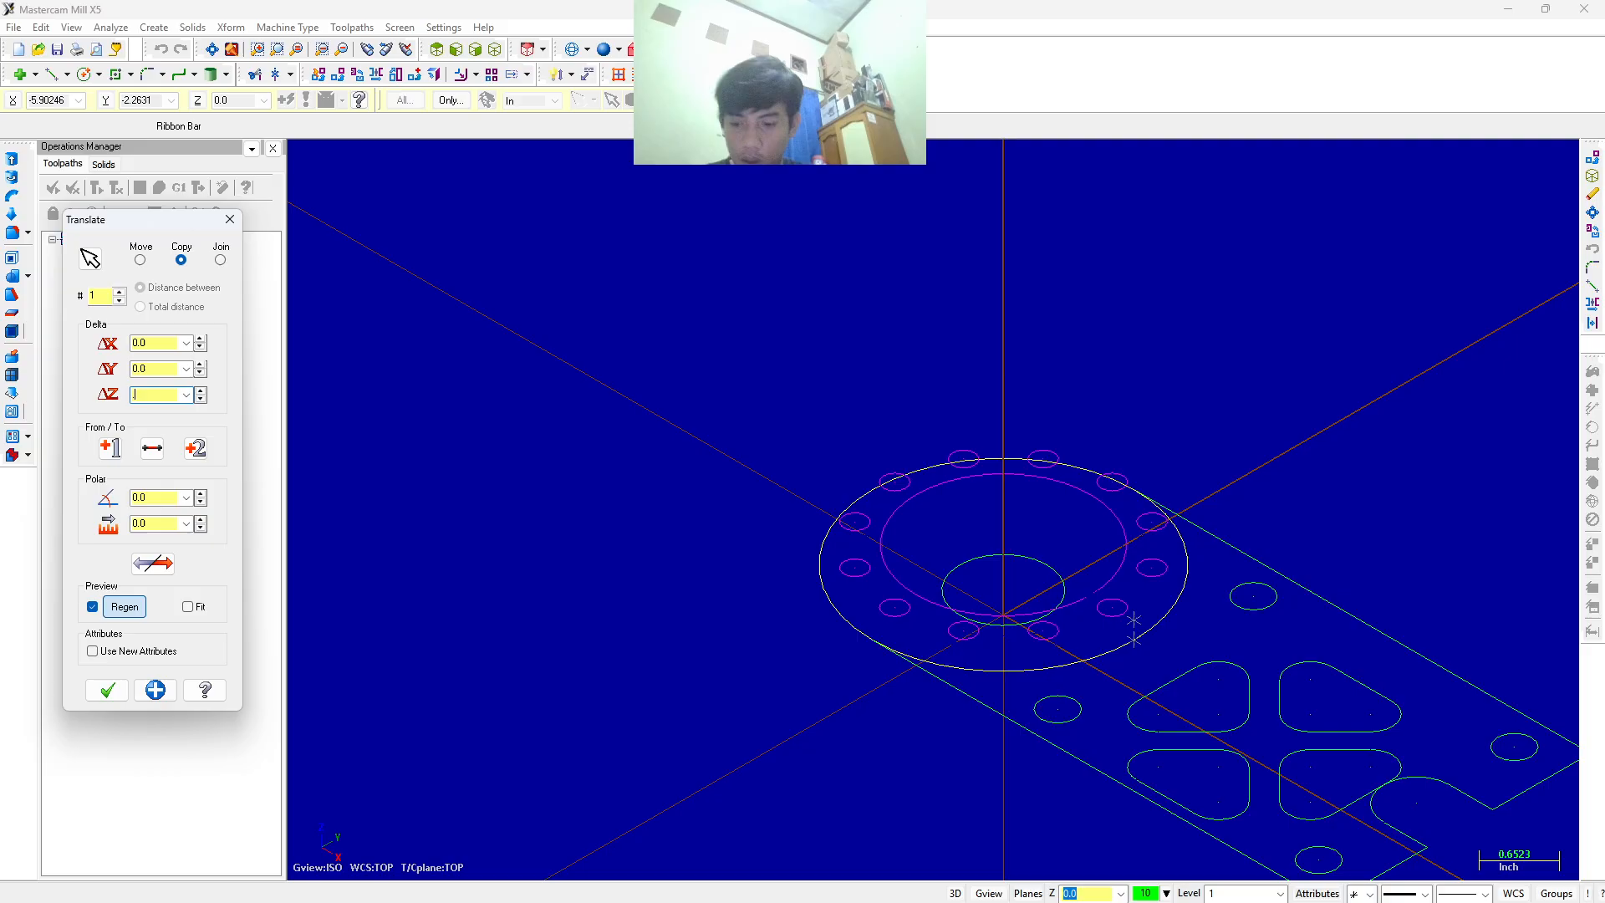
key("Return")
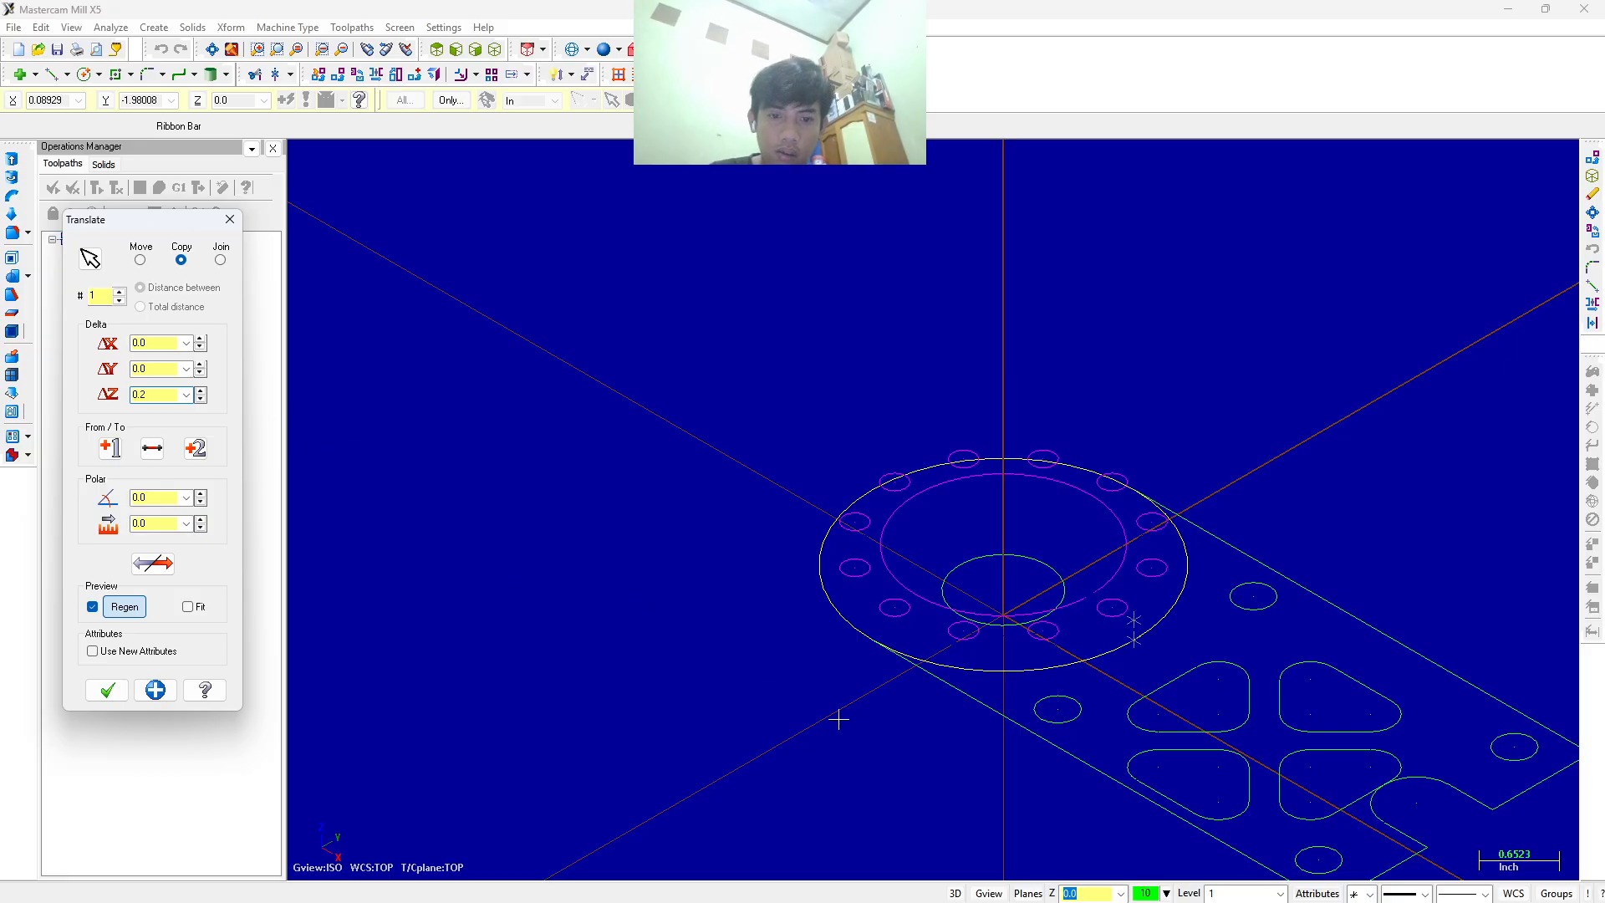
middle_click_drag(838, 713, 813, 655)
left_click(107, 689)
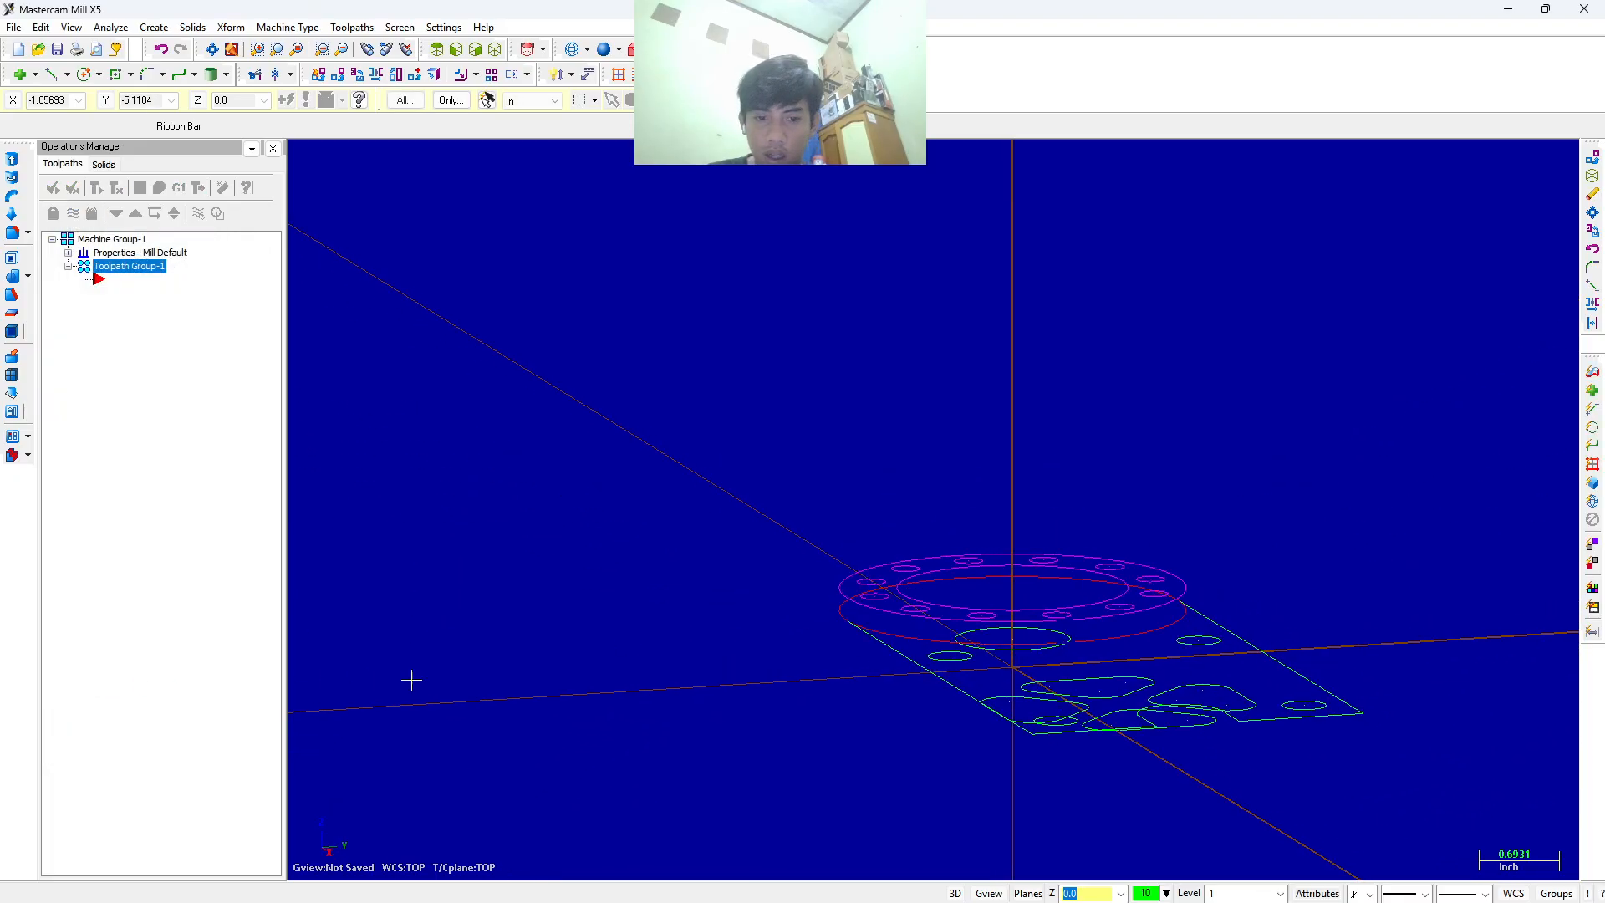
Divide the lower outer flange circle at its two tangent lines and remove the arc lying inside the plate outline.
middle_click_drag(680, 666, 752, 702)
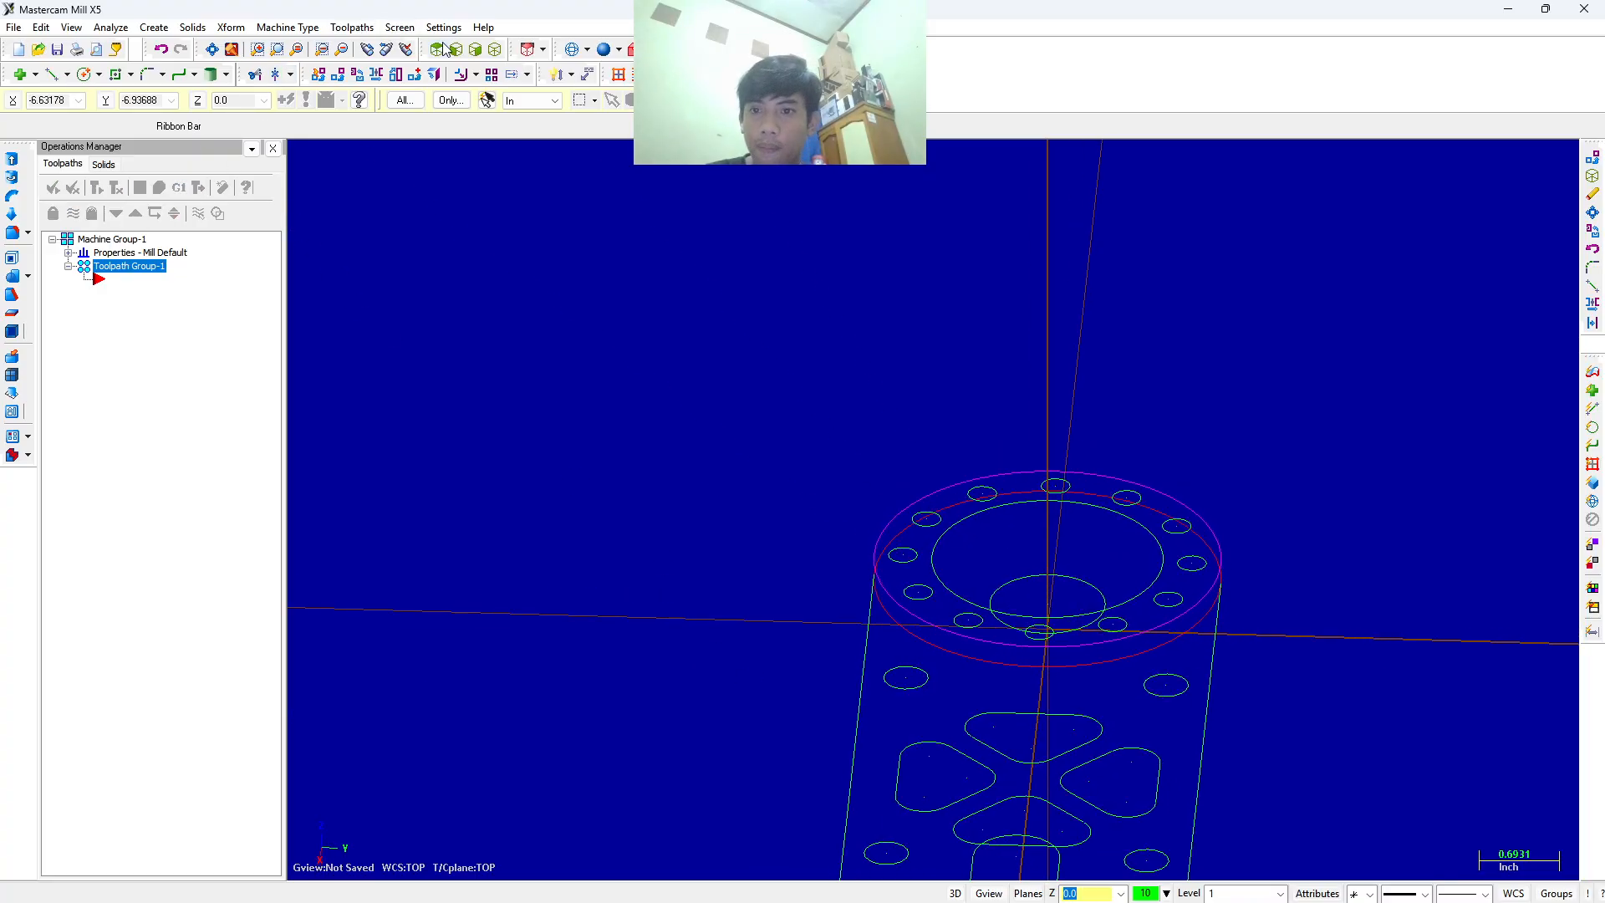
left_click(494, 49)
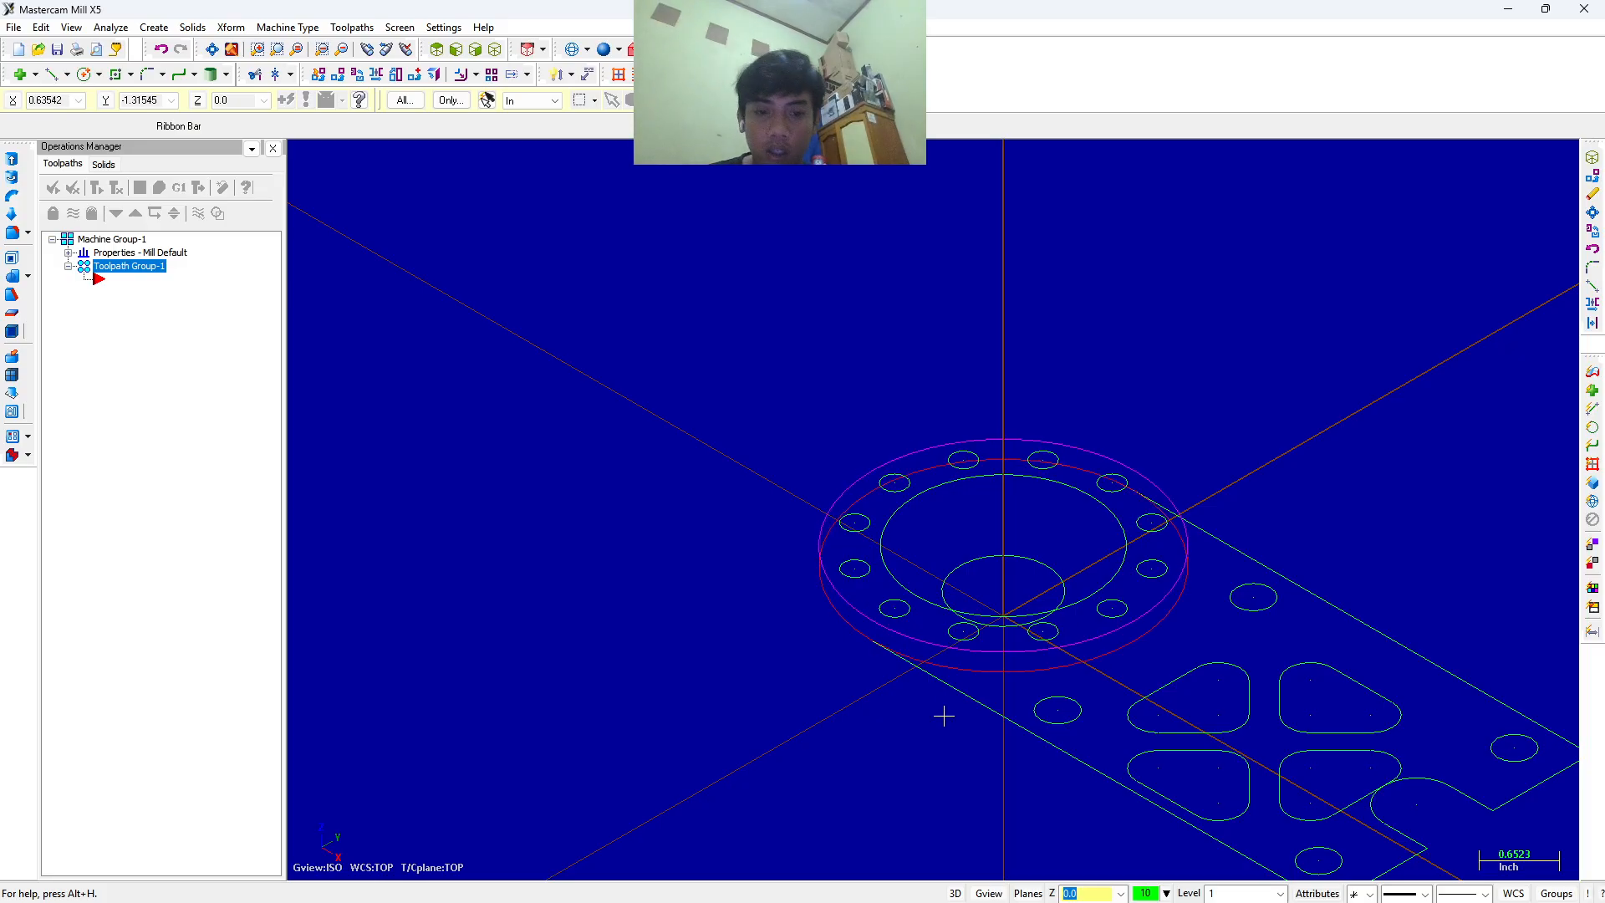
mouse_move(942, 717)
middle_mouse_down()
mouse_move(935, 735)
mouse_move(949, 666)
mouse_move(992, 684)
mouse_move(899, 685)
mouse_move(895, 737)
mouse_move(931, 719)
middle_mouse_up()
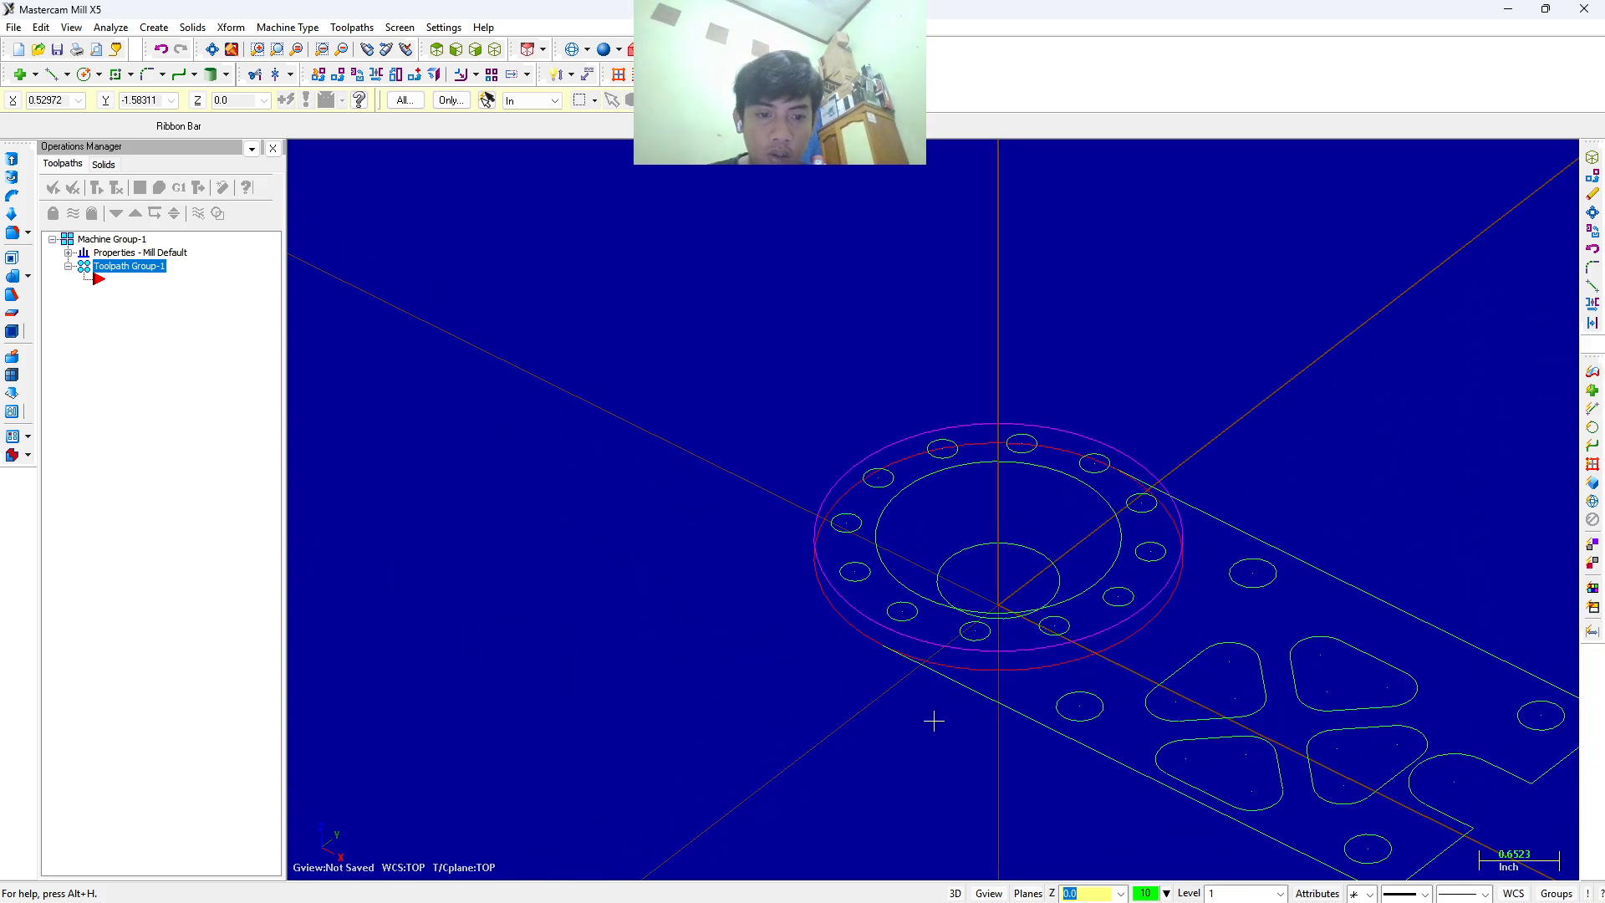
left_click(256, 75)
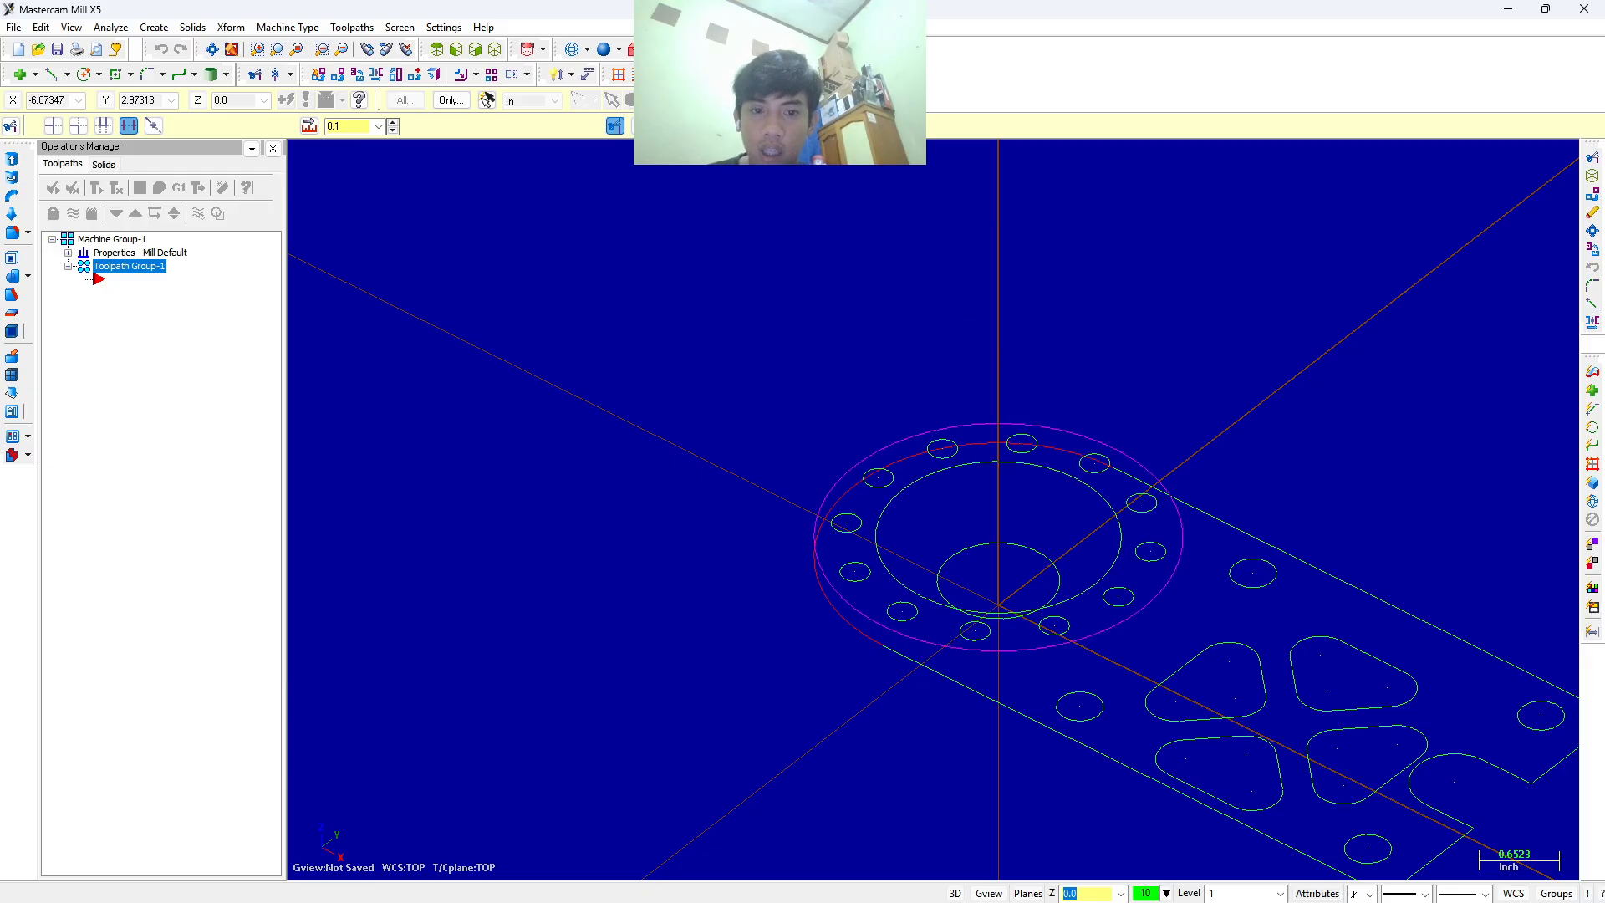
key("Escape")
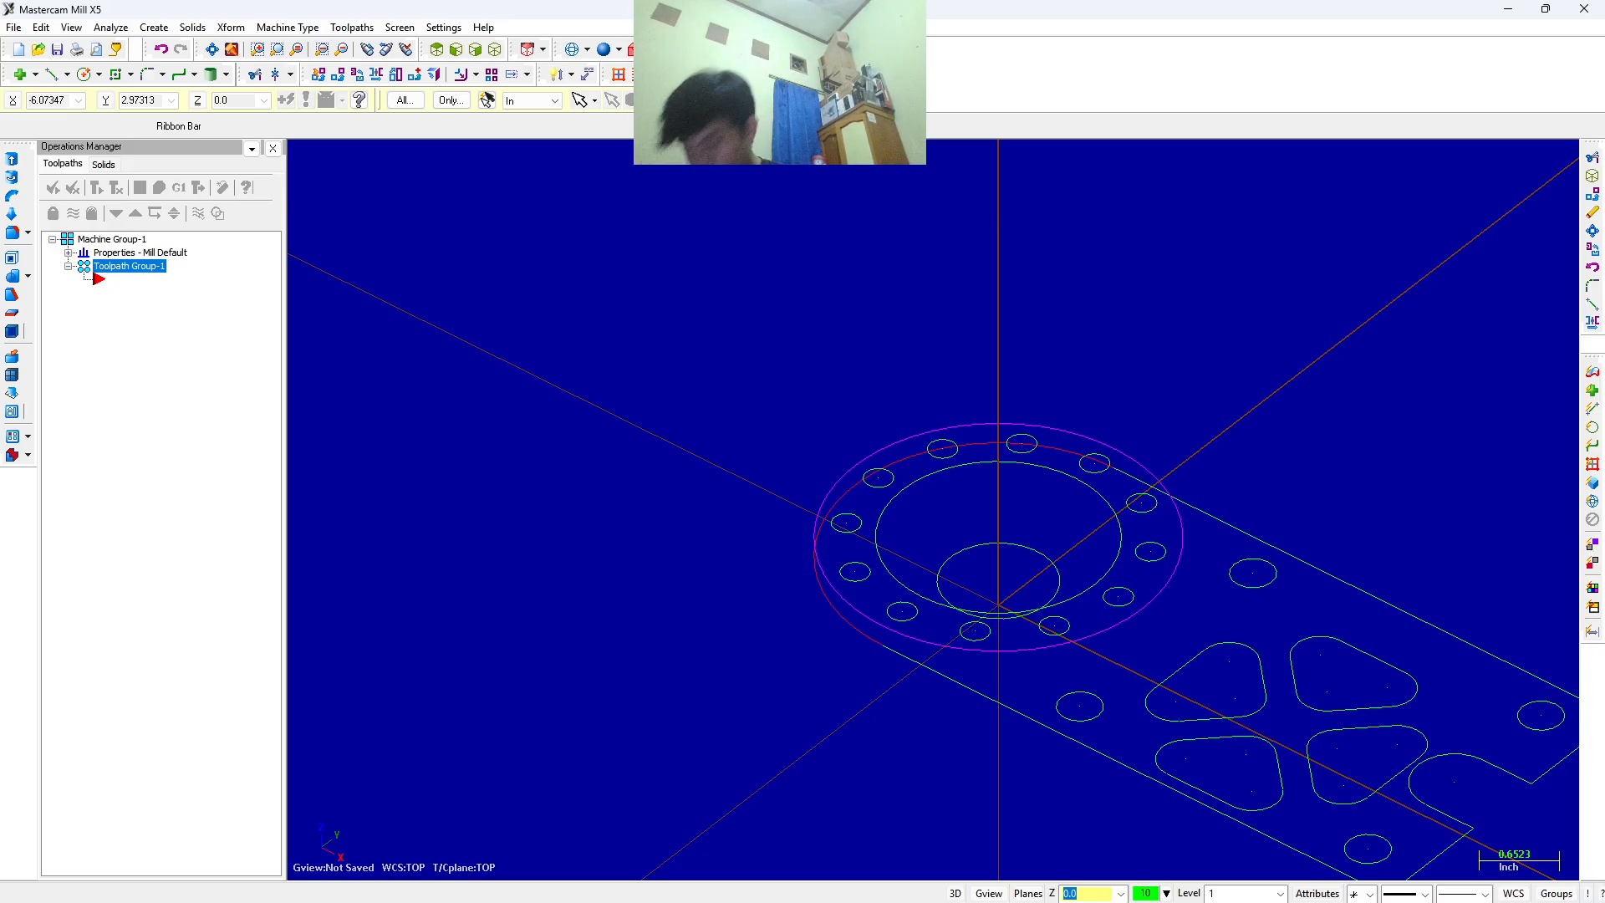
In the machine group's tool settings, set the program number to 7 and enable sequential tool numbering and duplicate tool number warnings.
left_click(115, 254)
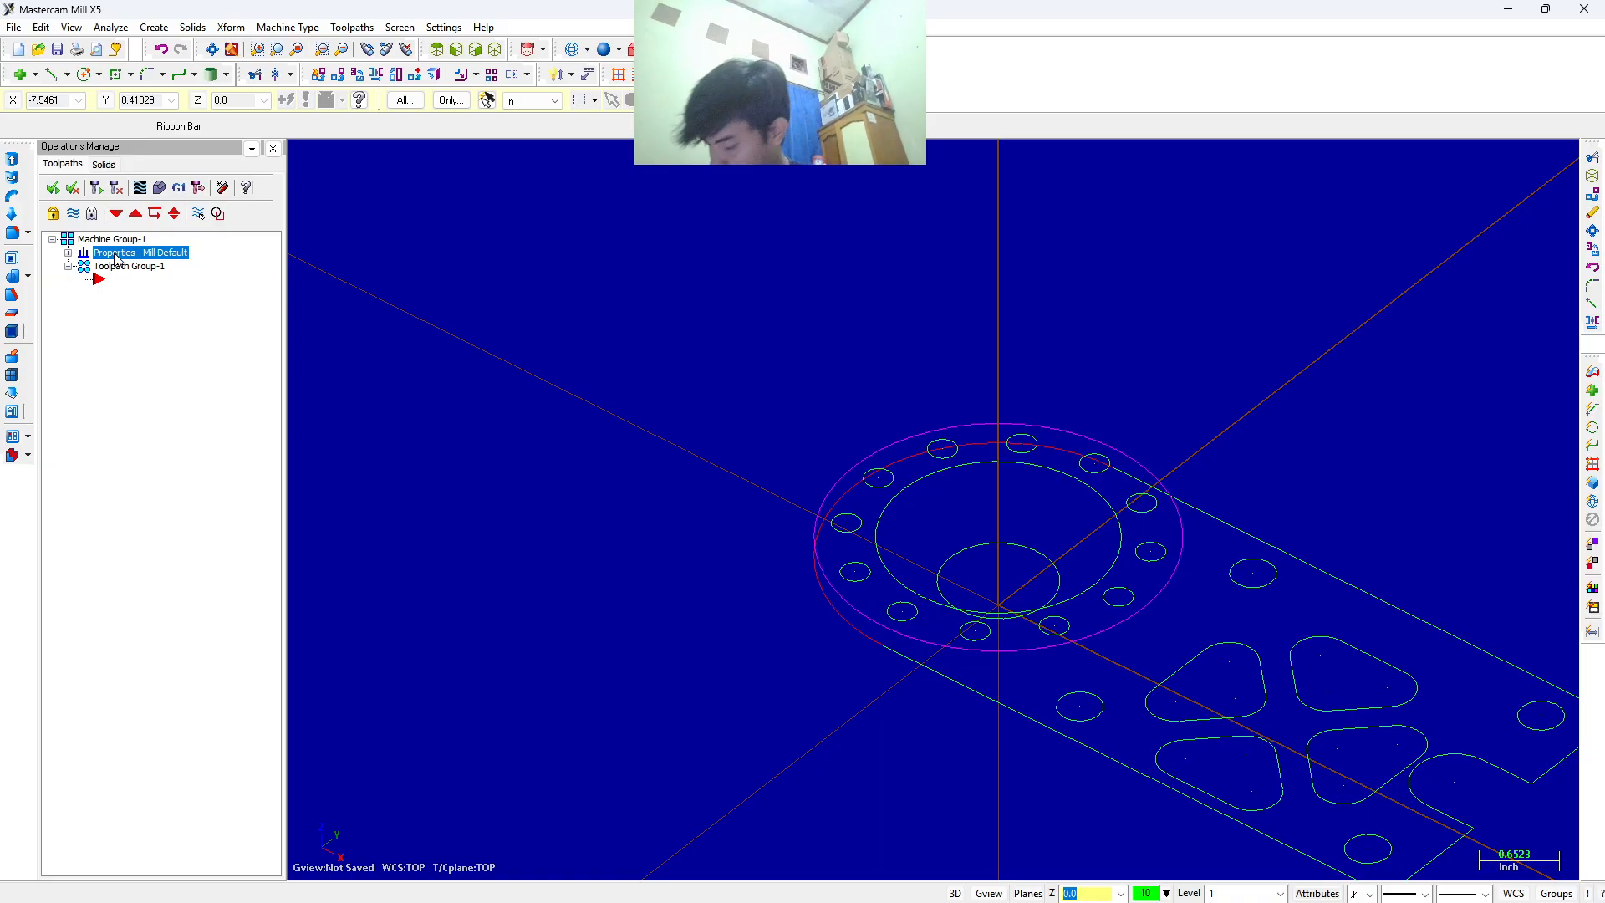
double_click(115, 258)
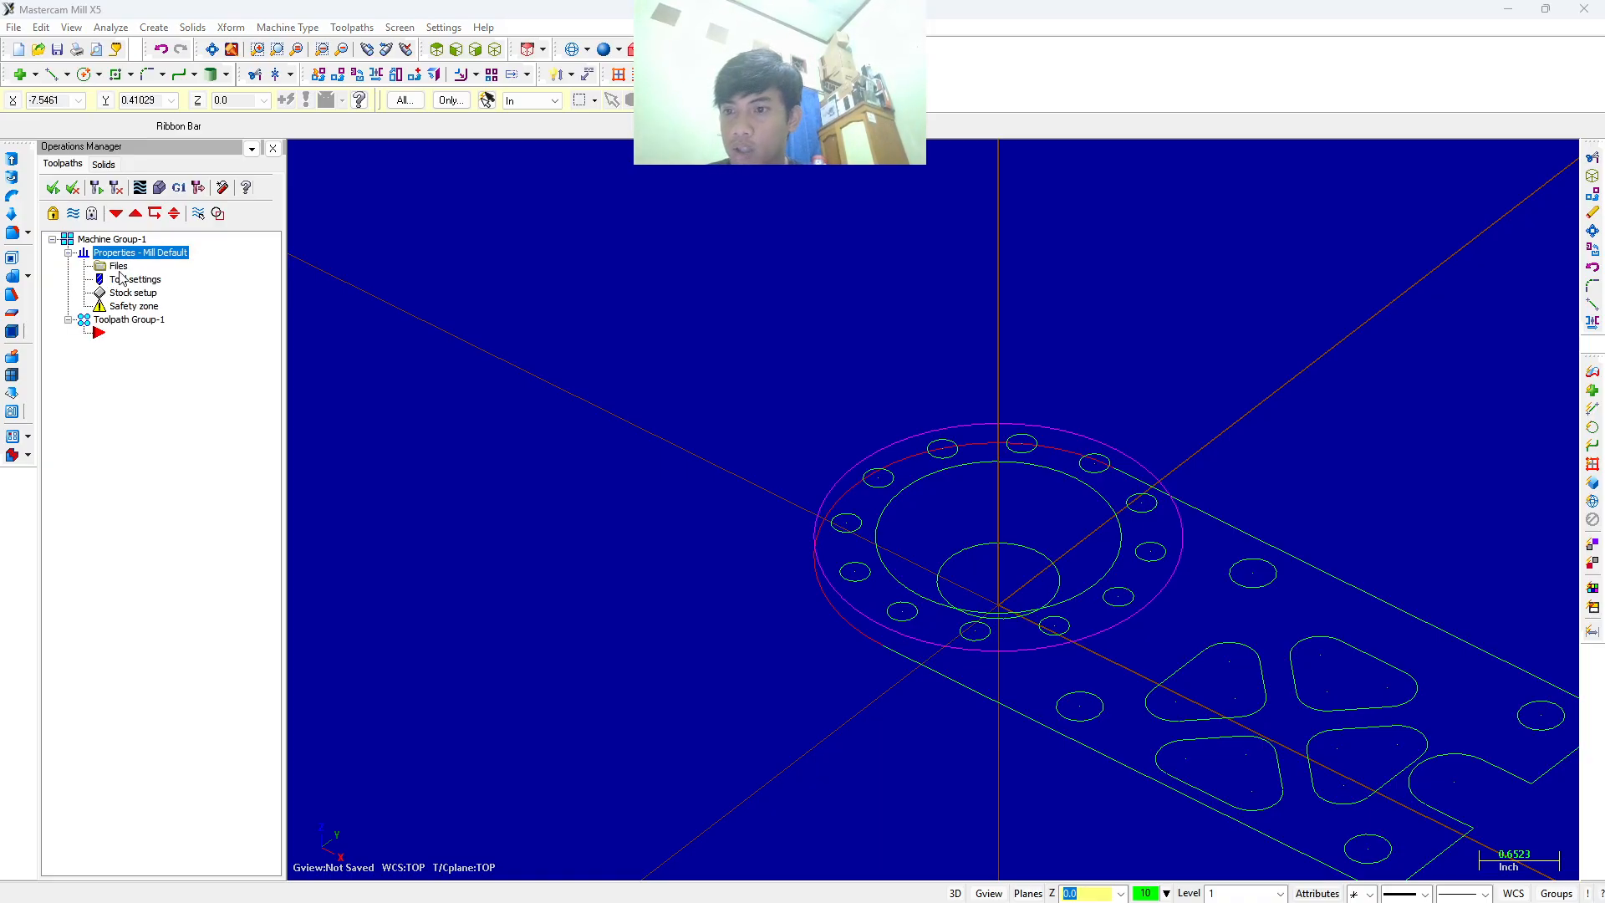
left_click(121, 279)
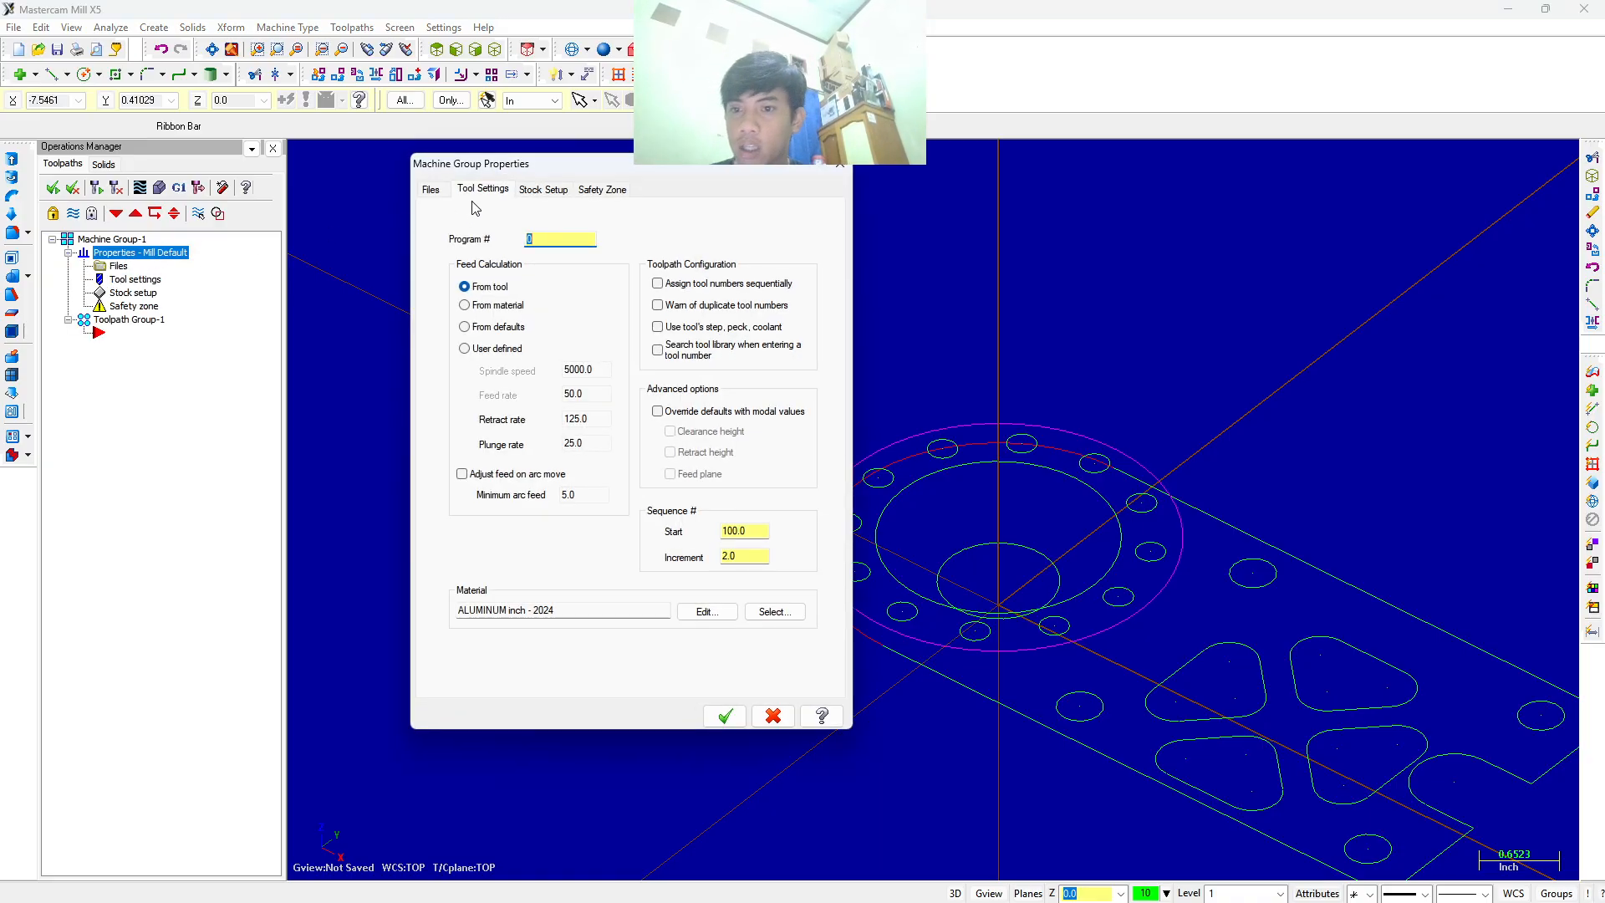
left_click(657, 283)
left_click(657, 305)
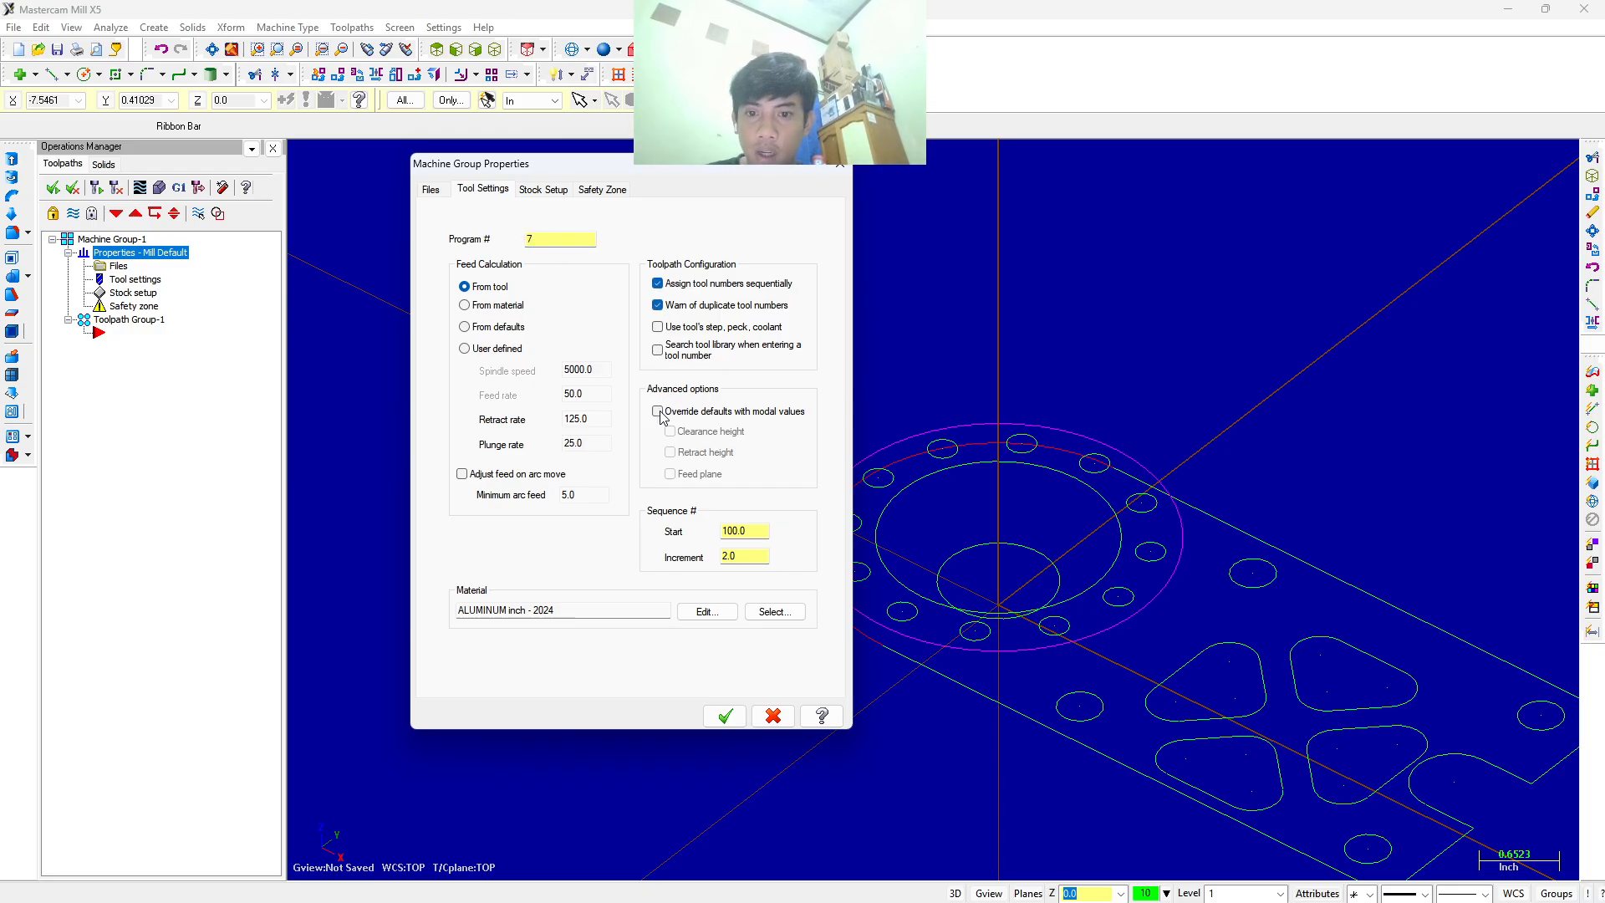
Override defaults with modal values for clearance height, retract height and feed plane, and set the sequence start and increment to 1.
left_click(657, 411)
left_click(669, 431)
left_click(670, 452)
left_click(670, 474)
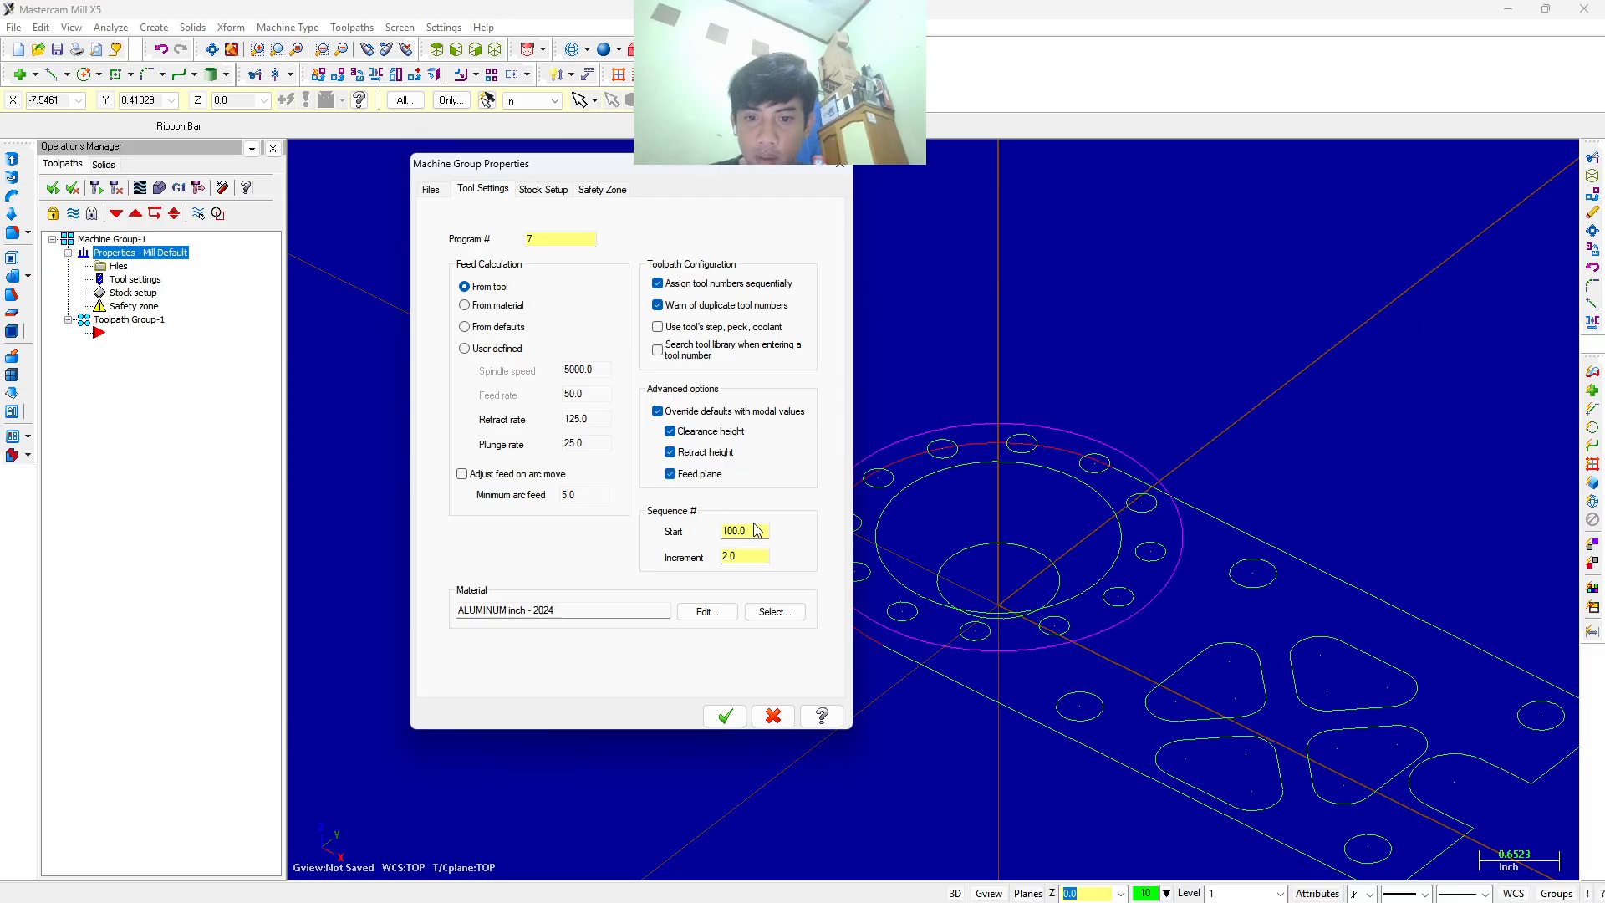
double_click(752, 532)
type("1")
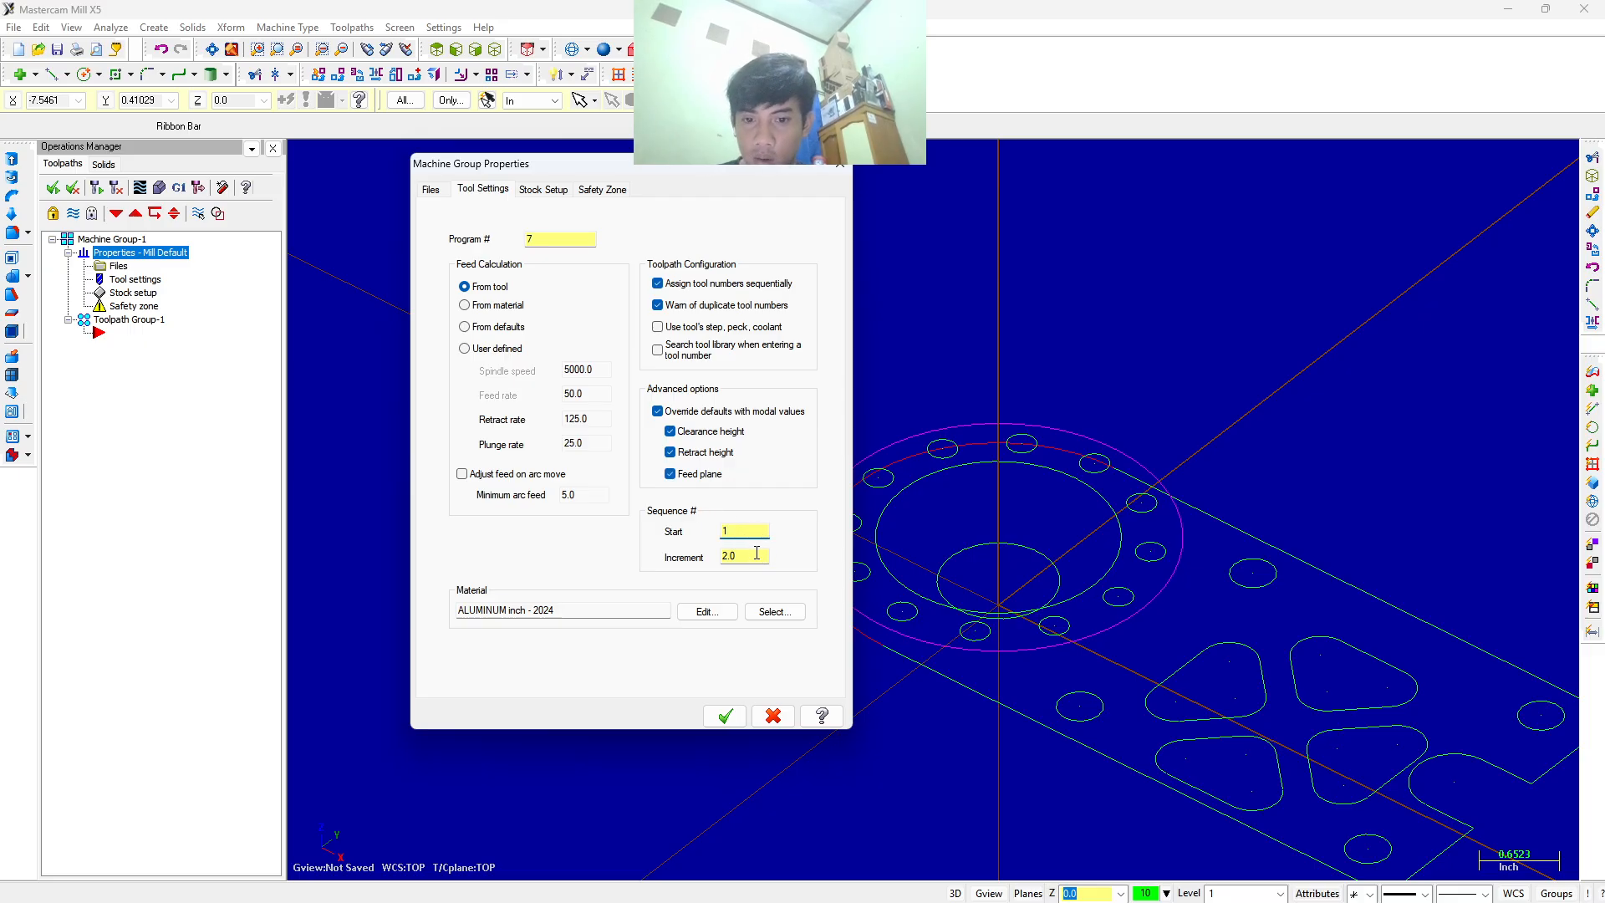
double_click(756, 553)
Choose ALUMINUM inch - 6061 from the Mill library as the stock material.
left_click(773, 617)
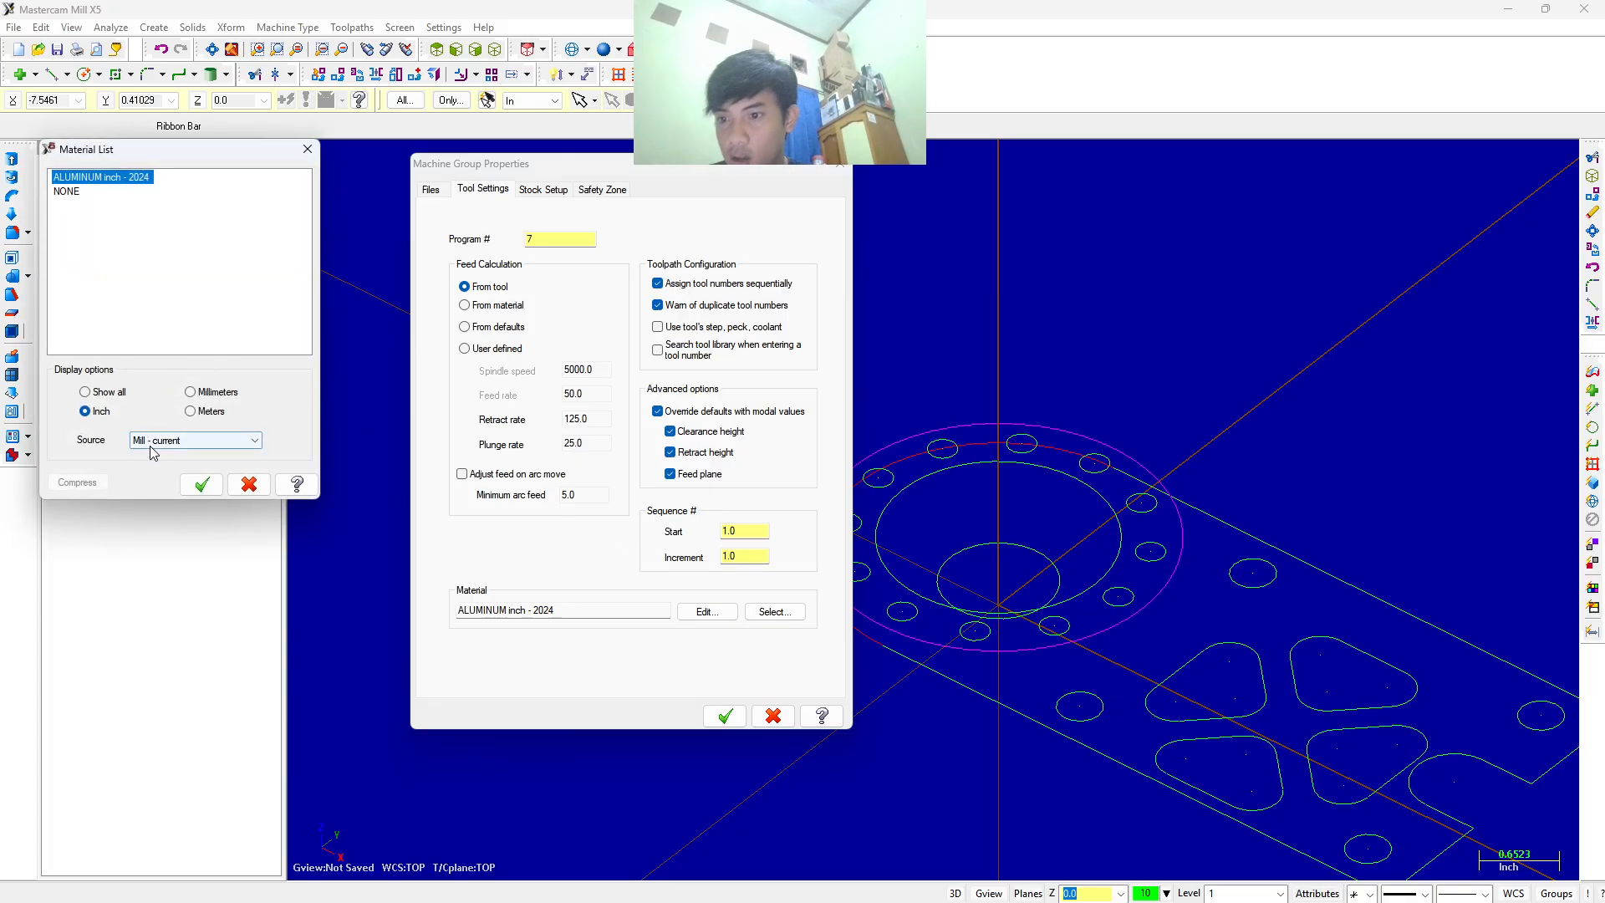
left_click(195, 441)
left_click(156, 466)
left_click(92, 205)
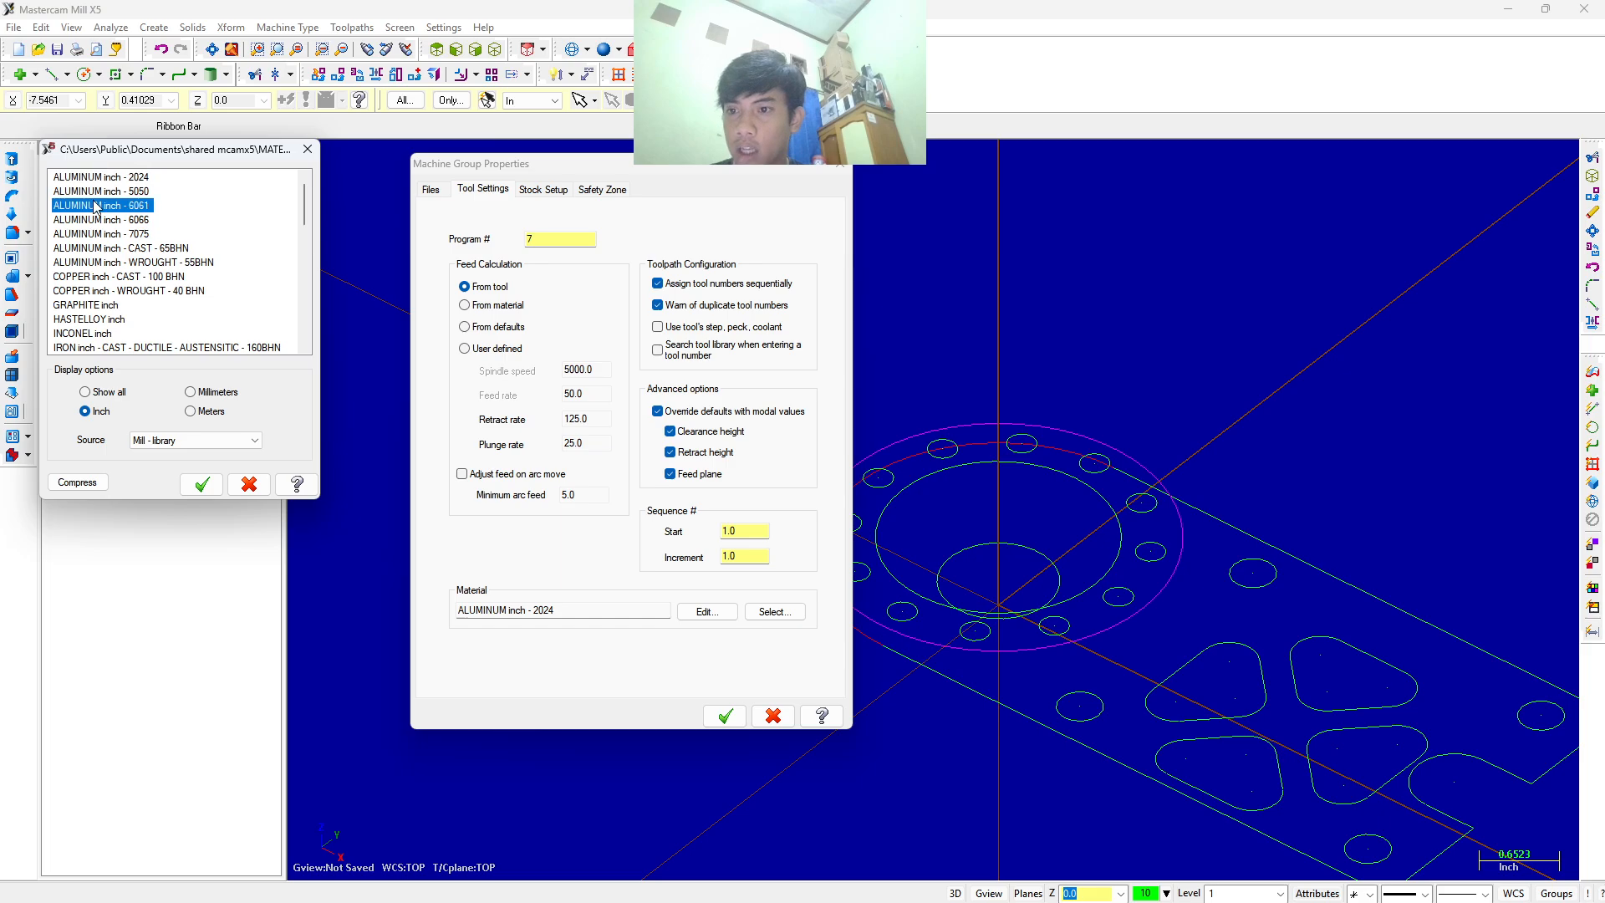
left_click(201, 485)
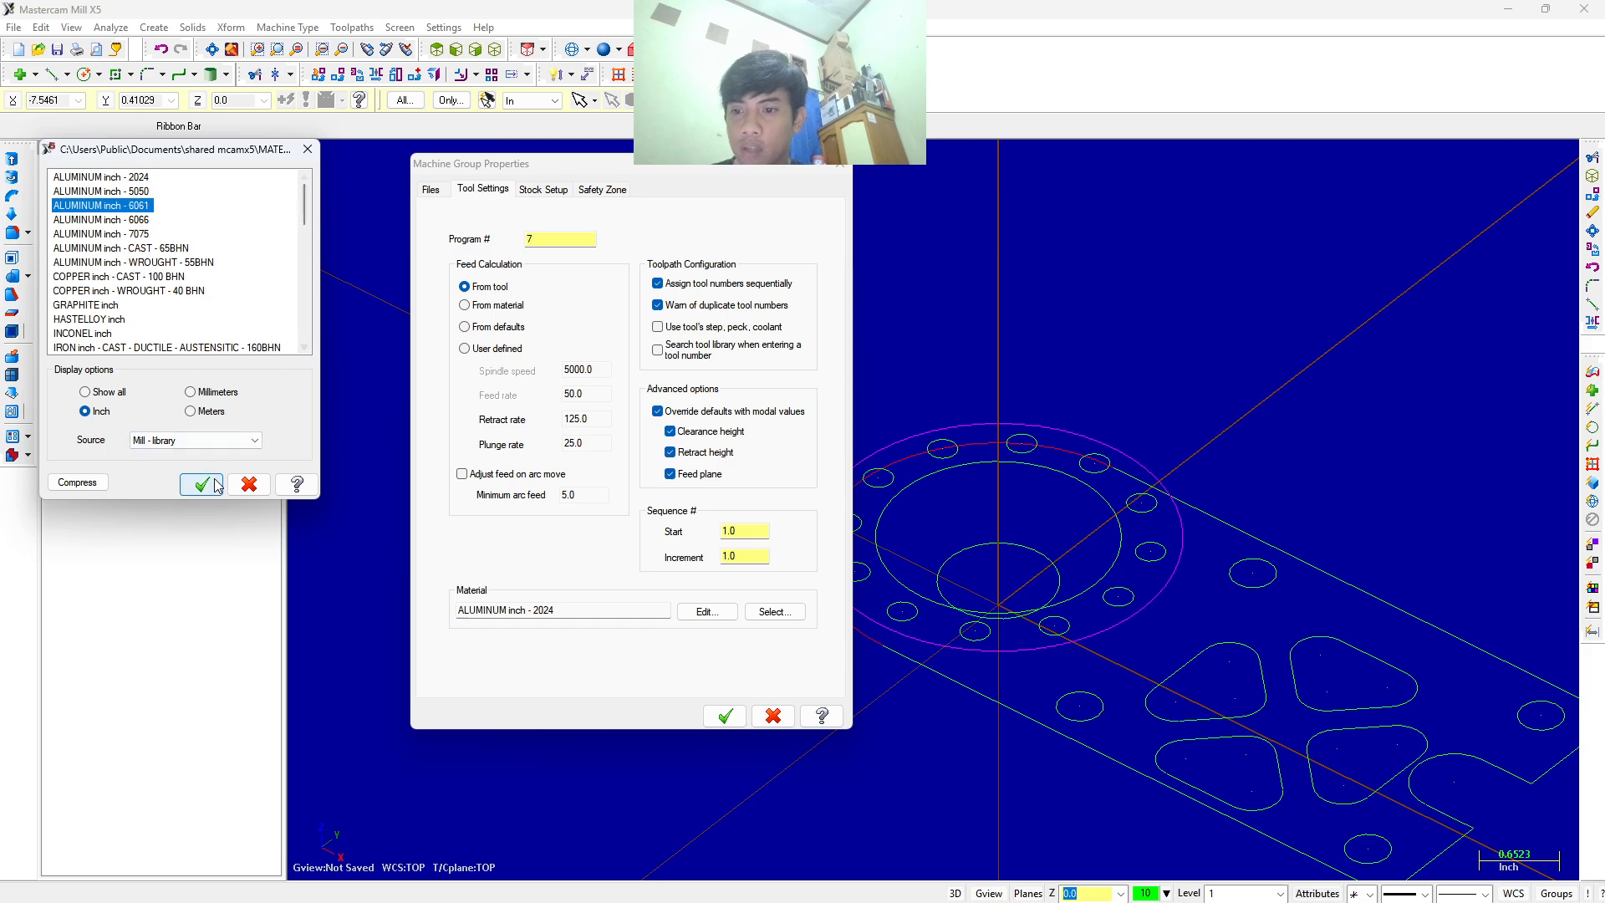
In the stock setup, enable display of the rectangular wireframe stock with Fit screen.
left_click(543, 191)
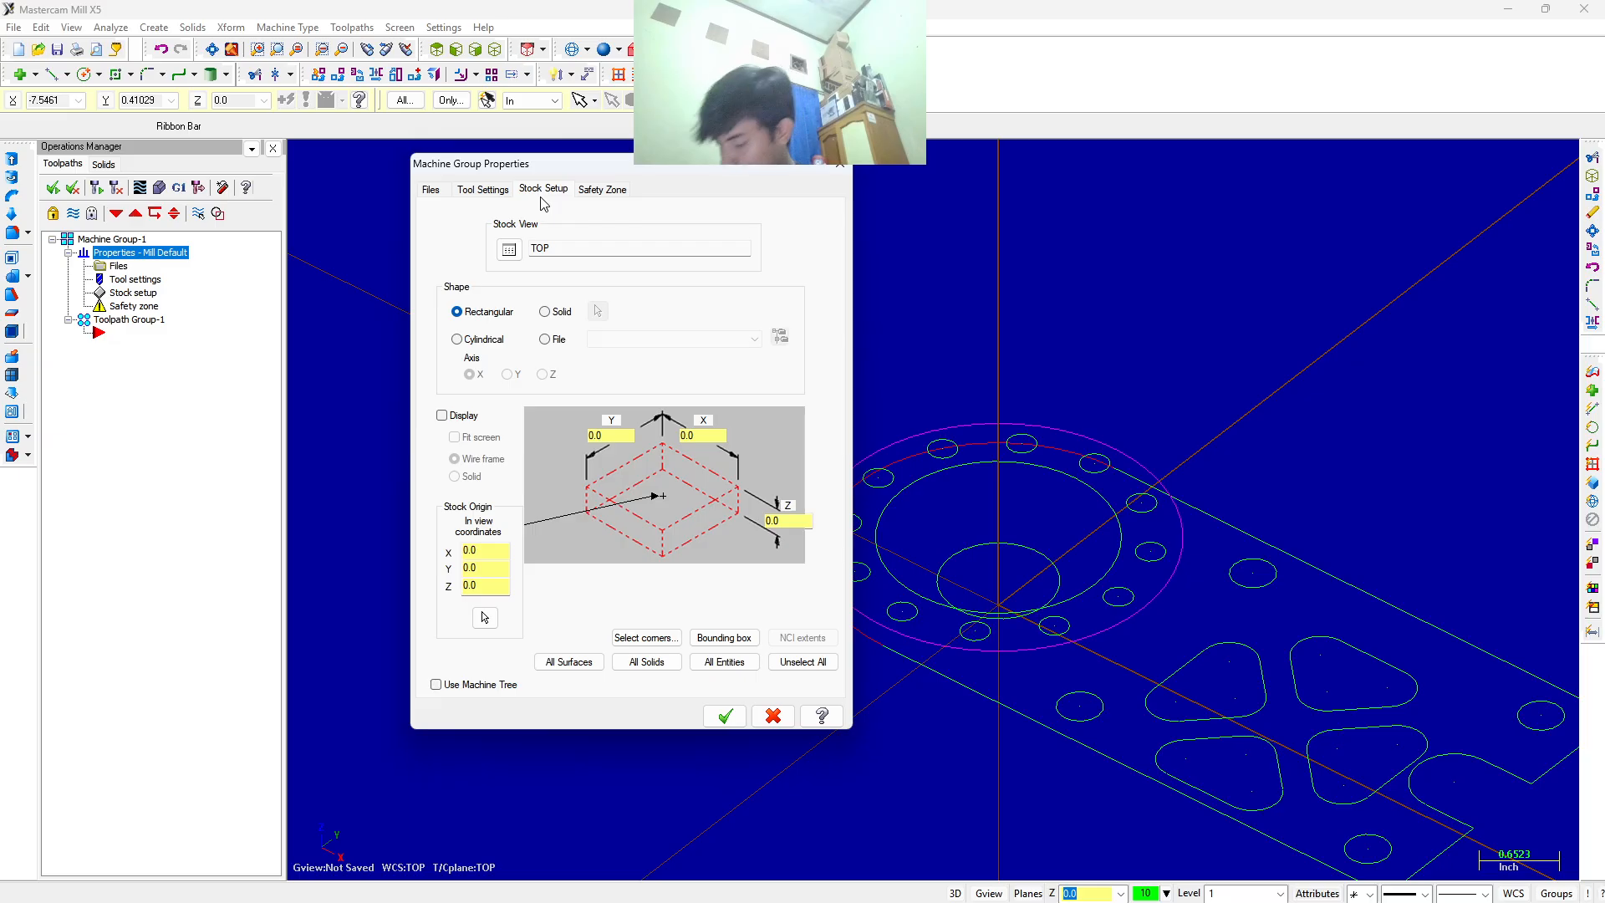
left_click(442, 416)
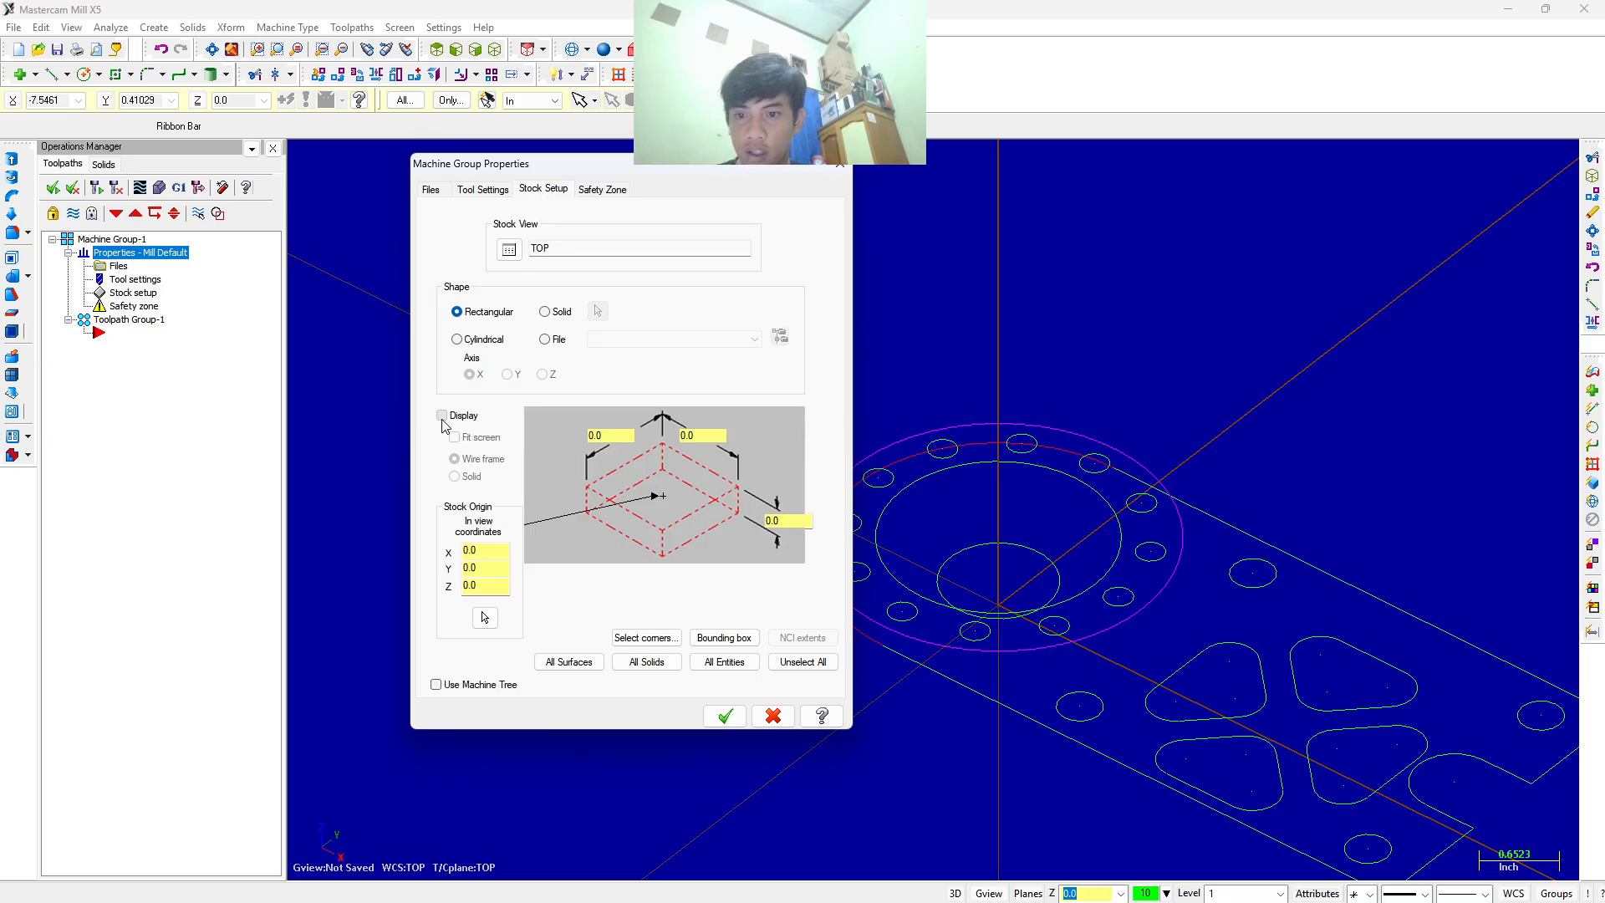
left_click(454, 437)
Set the stock size to 4 inches in Y, 7 inches in X and 0.75 inch in Z.
left_click(612, 433)
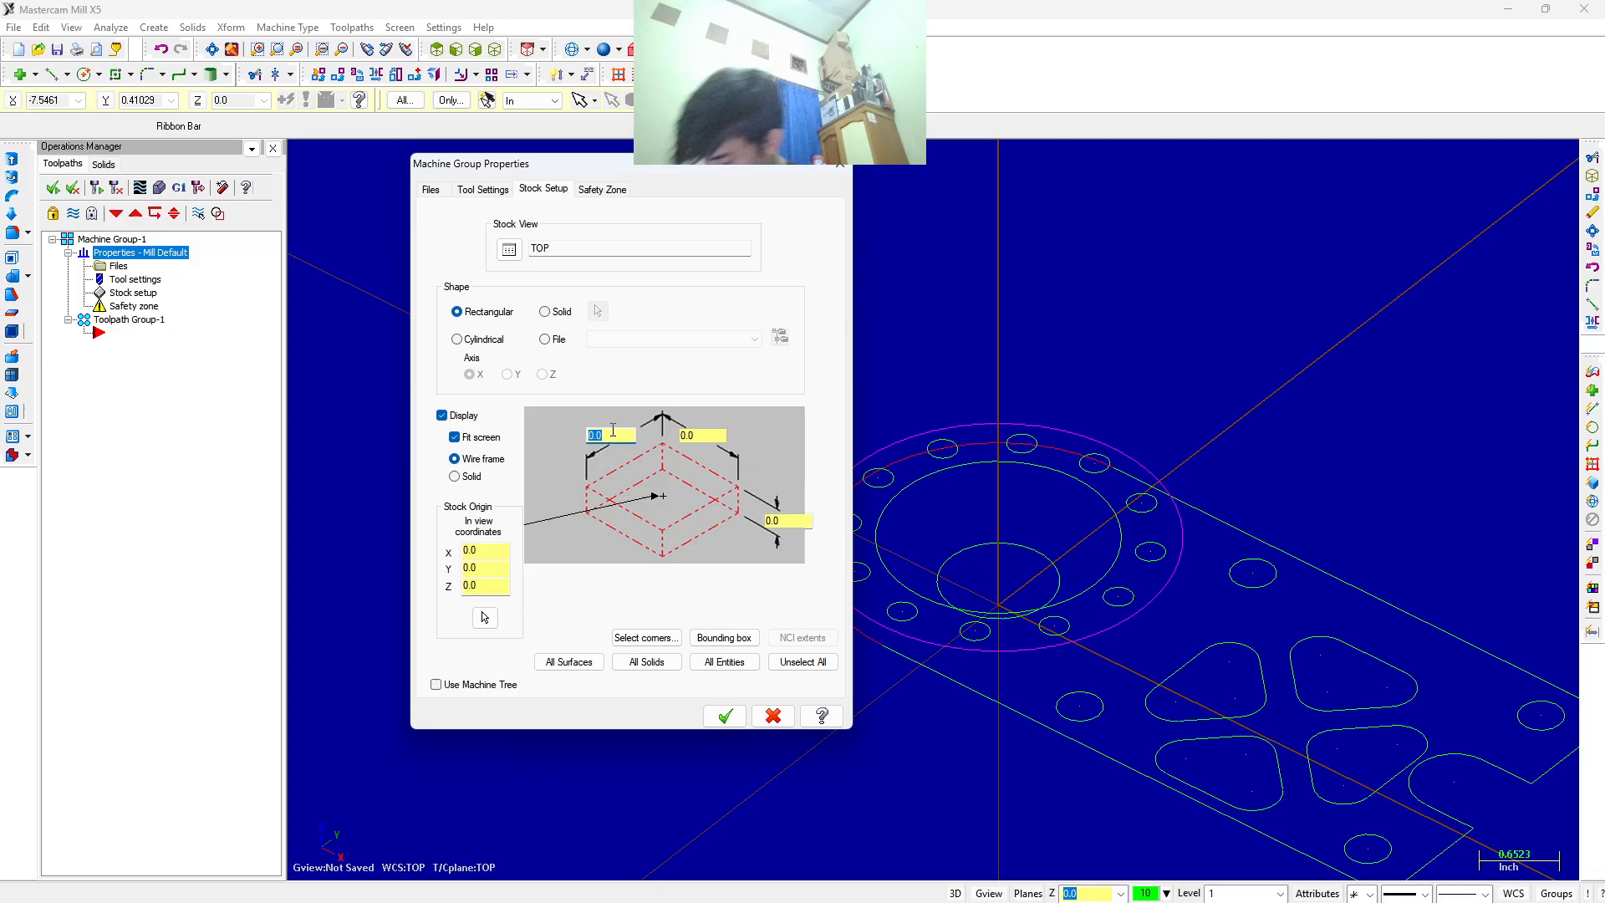
type("4")
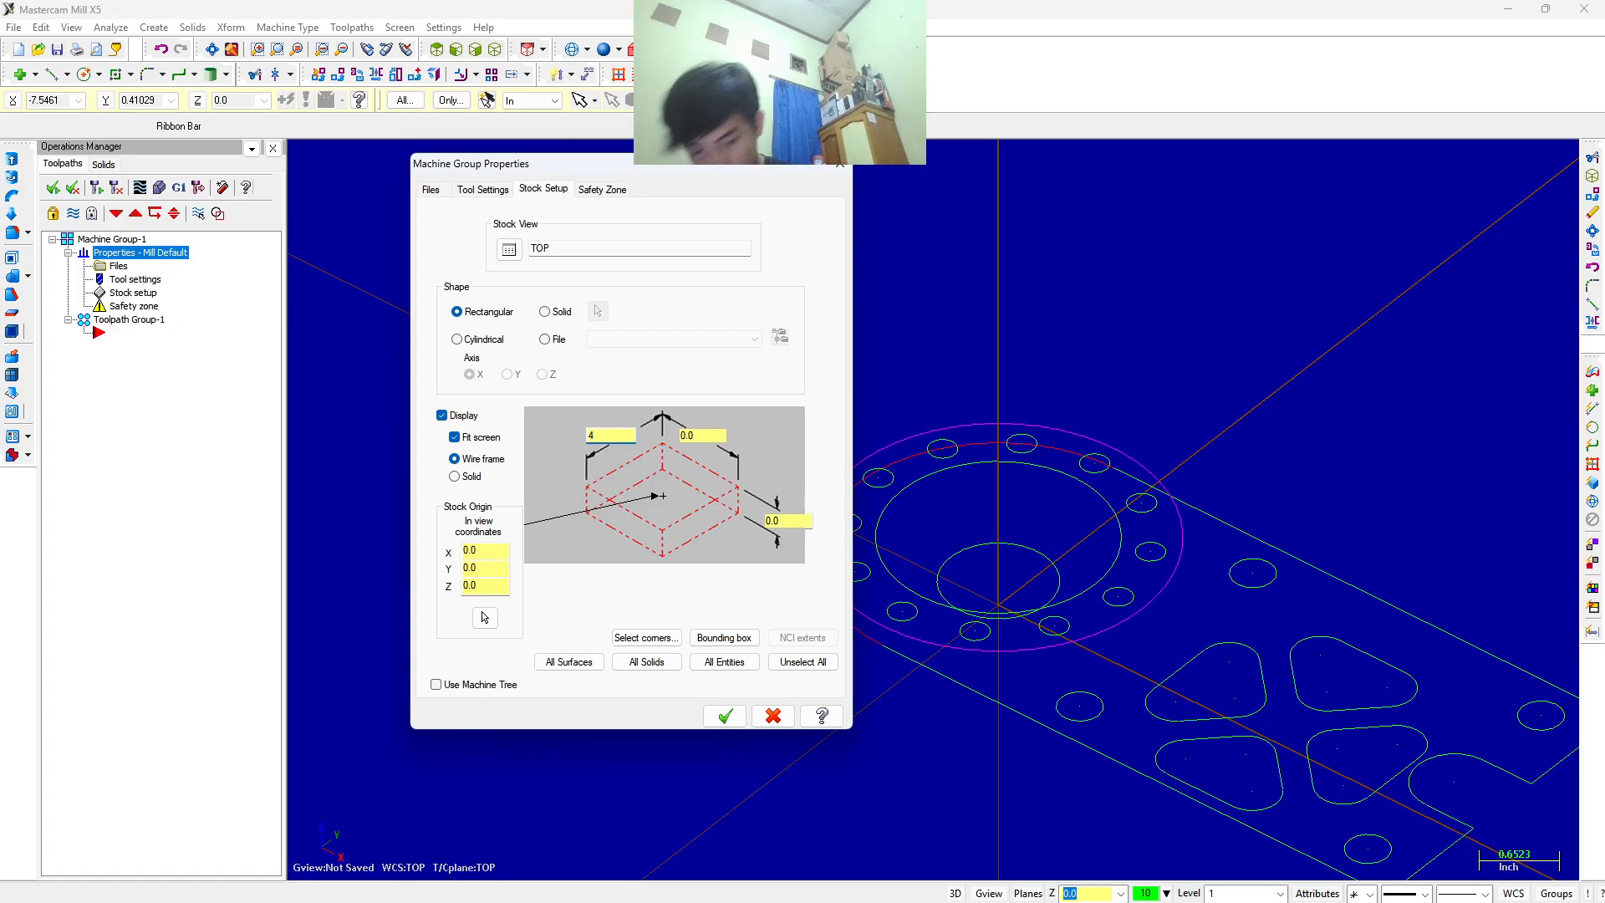
key("Tab")
type("4")
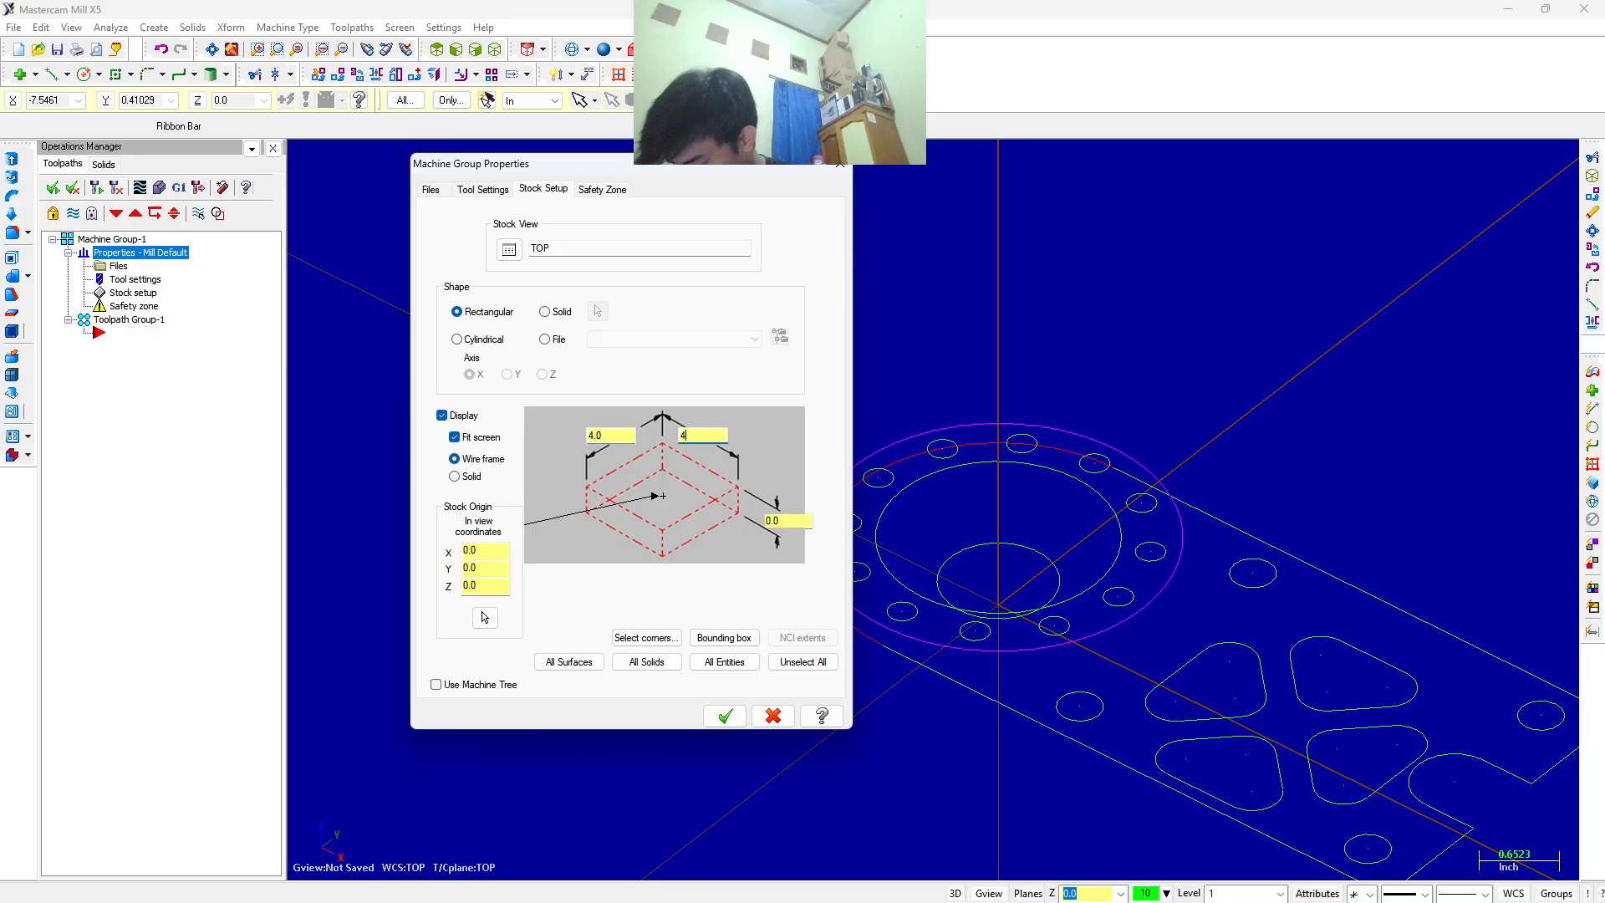
type("7")
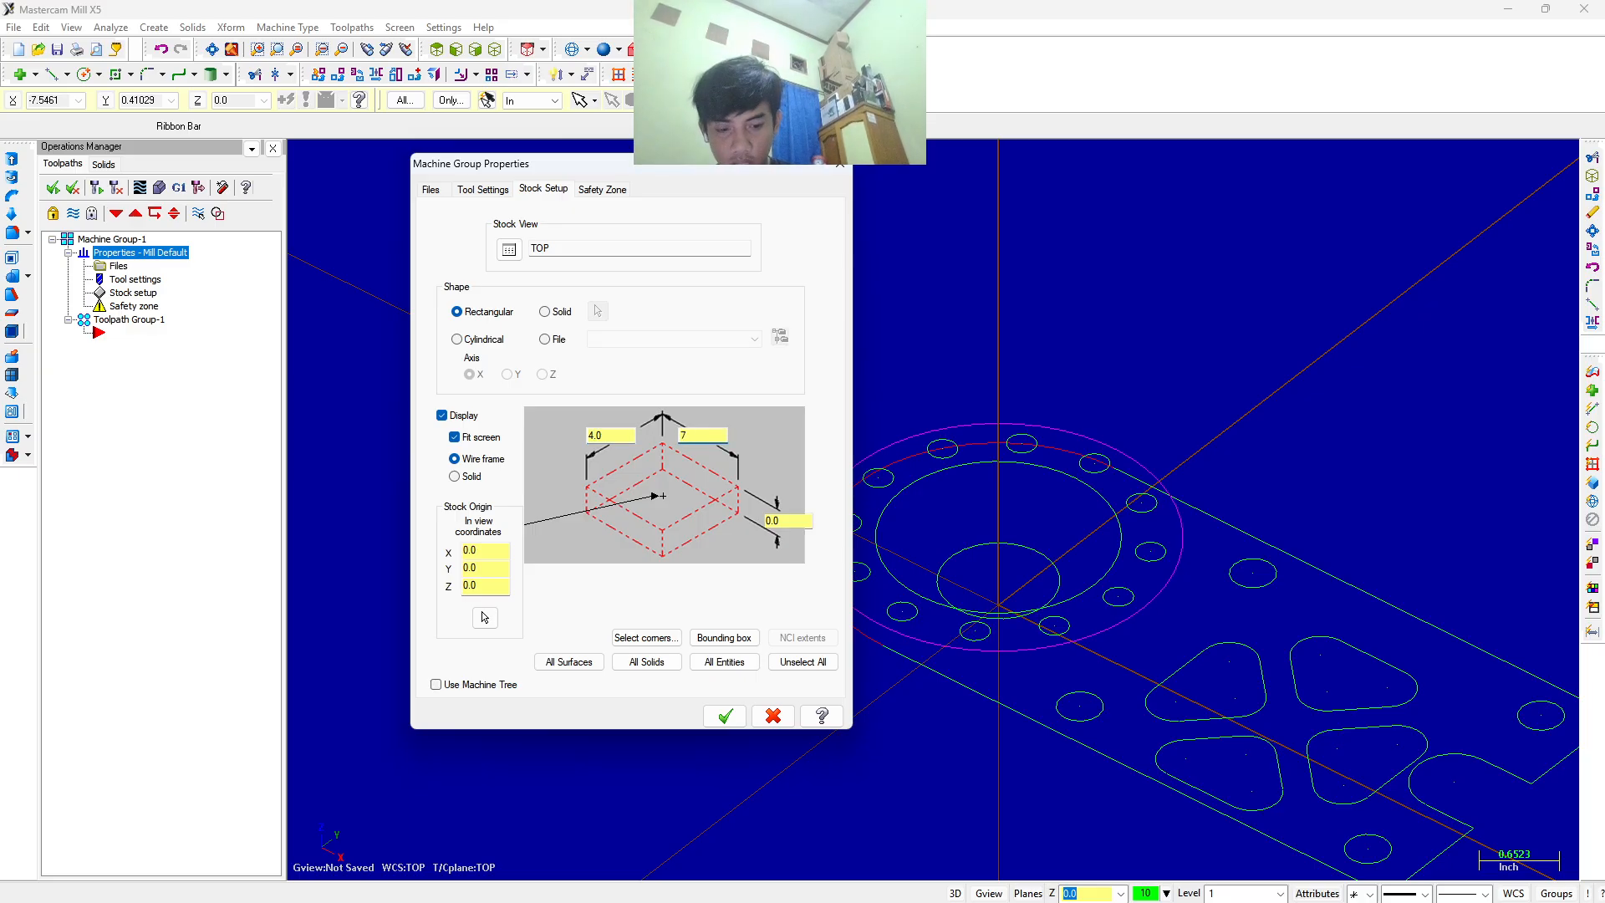
key("Tab")
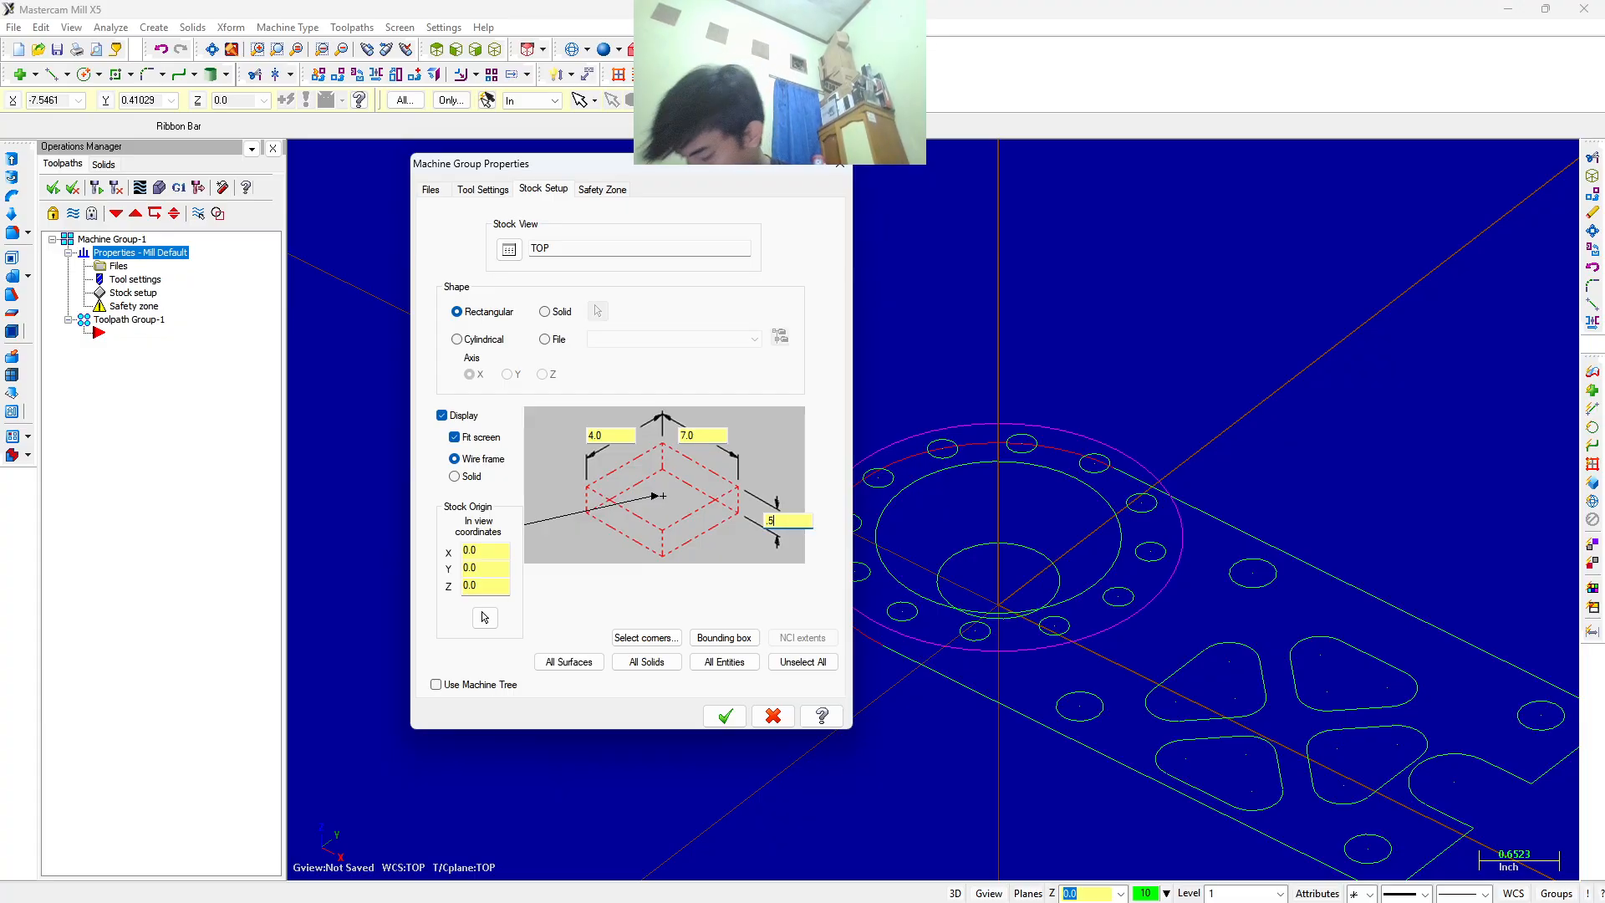
key("Tab")
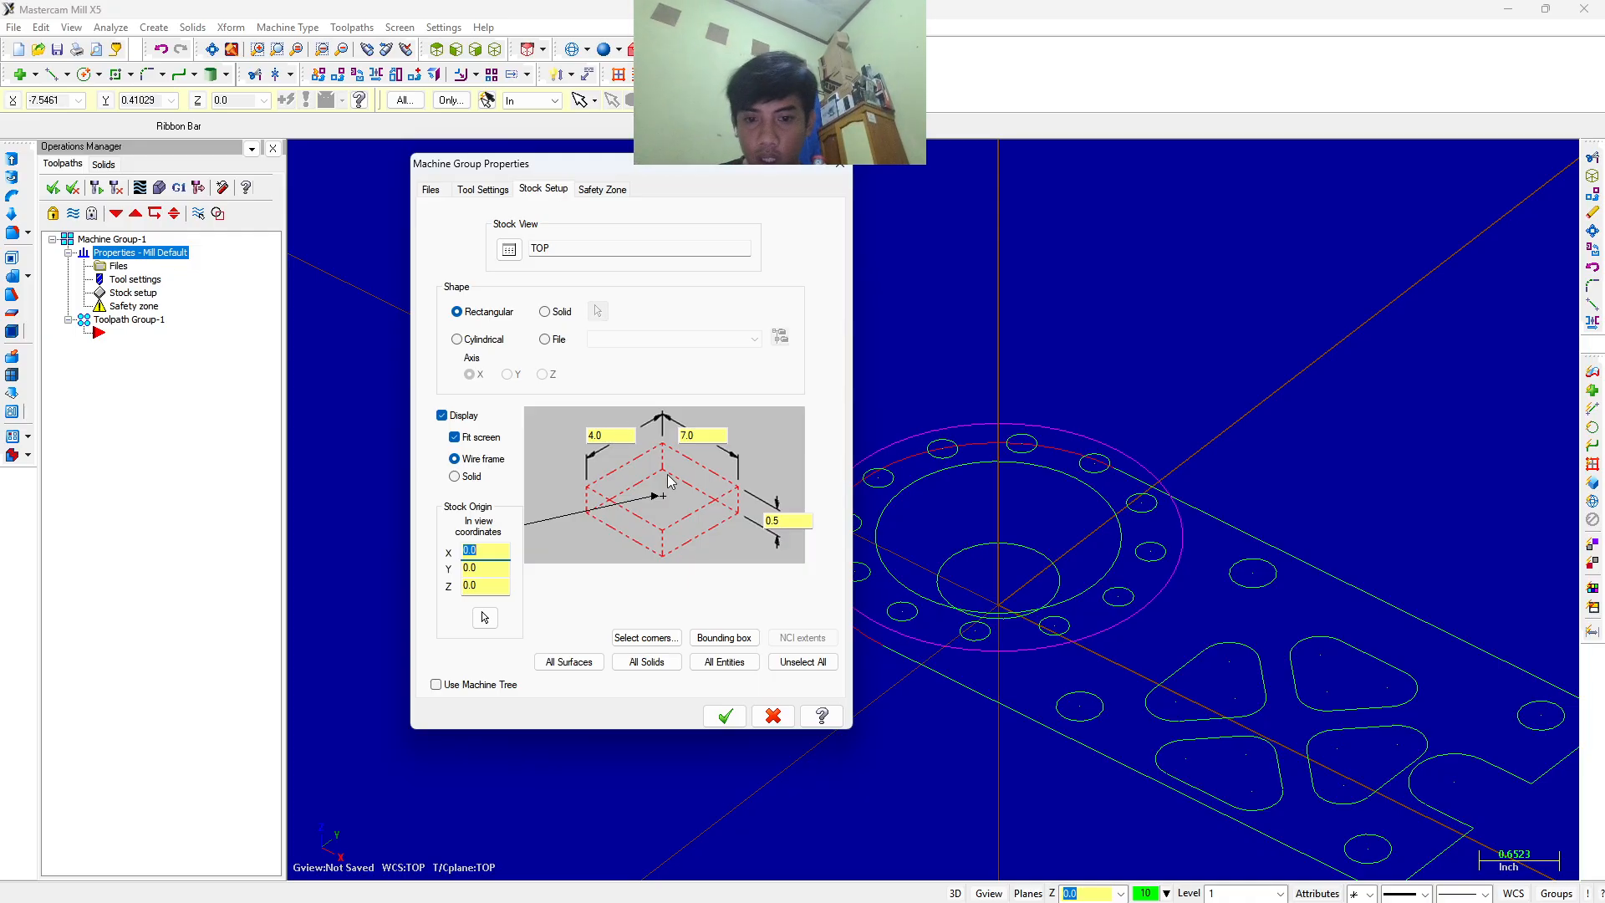
double_click(775, 519)
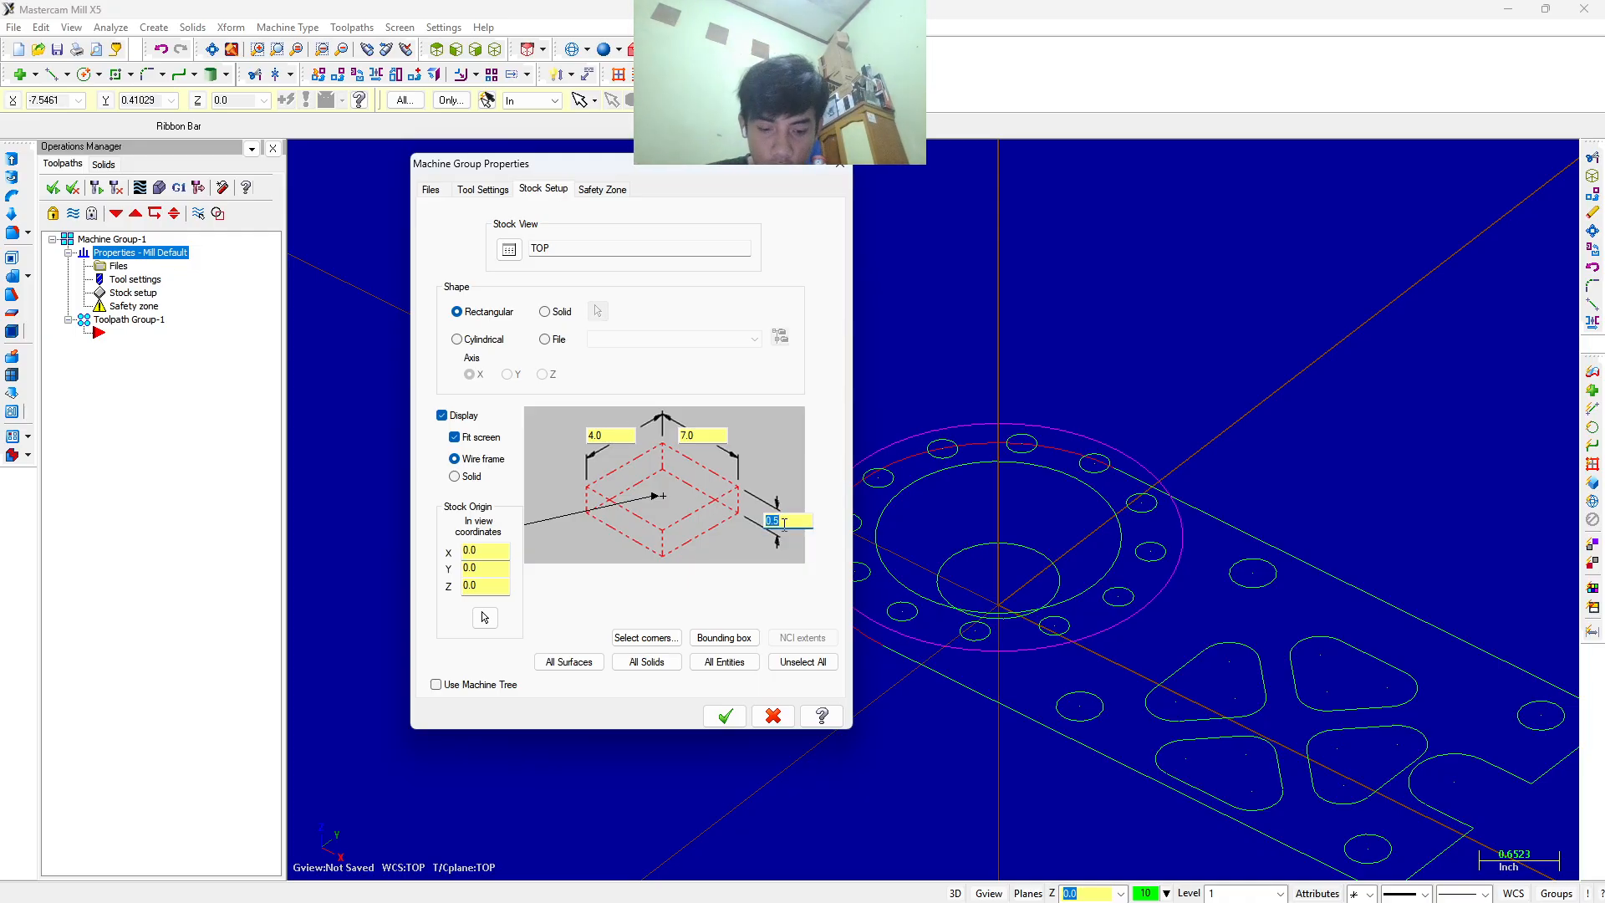
key("Tab")
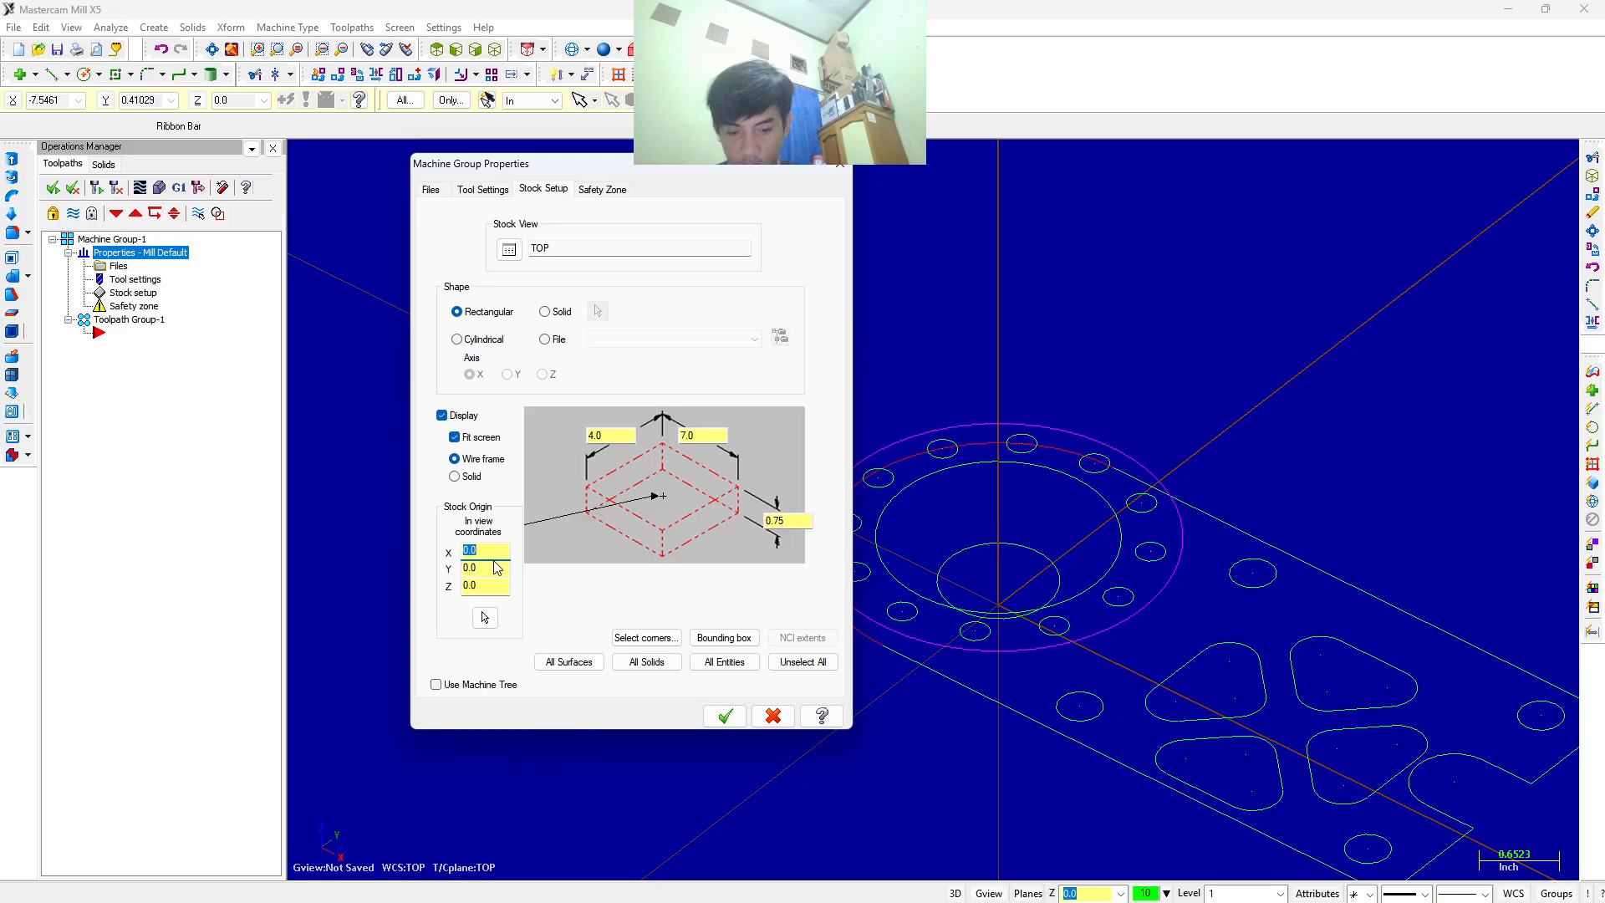
Set the stock origin to X -1.6, Y -2.0 at the block's bottom corner of minimum X and Y, and show the part in top view.
type("-1")
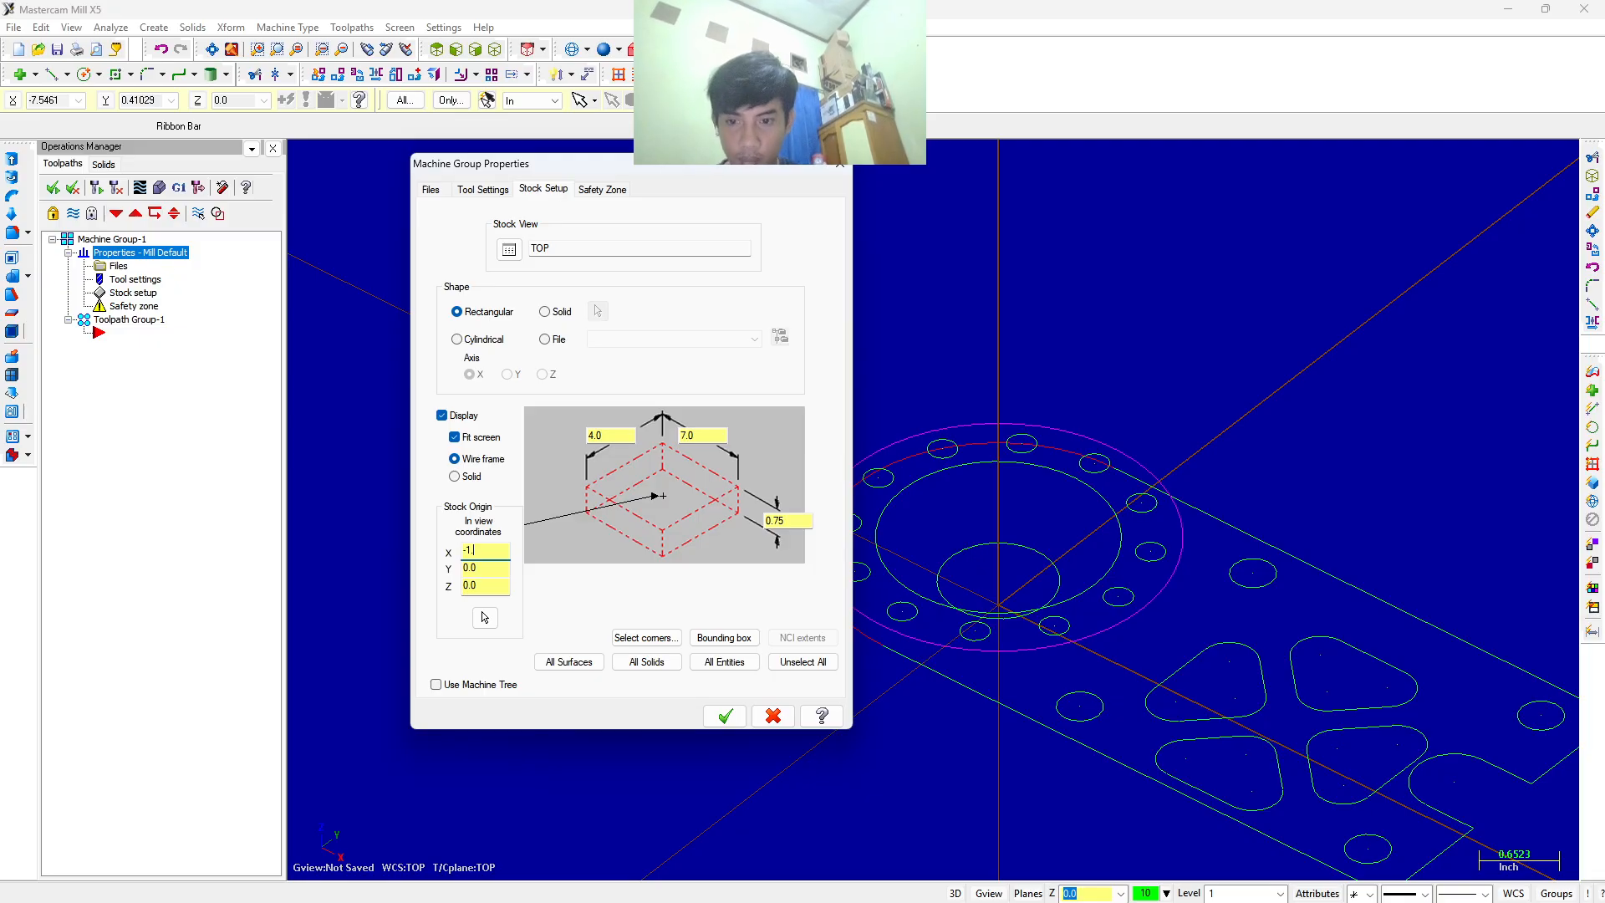
type(".6")
key("Tab")
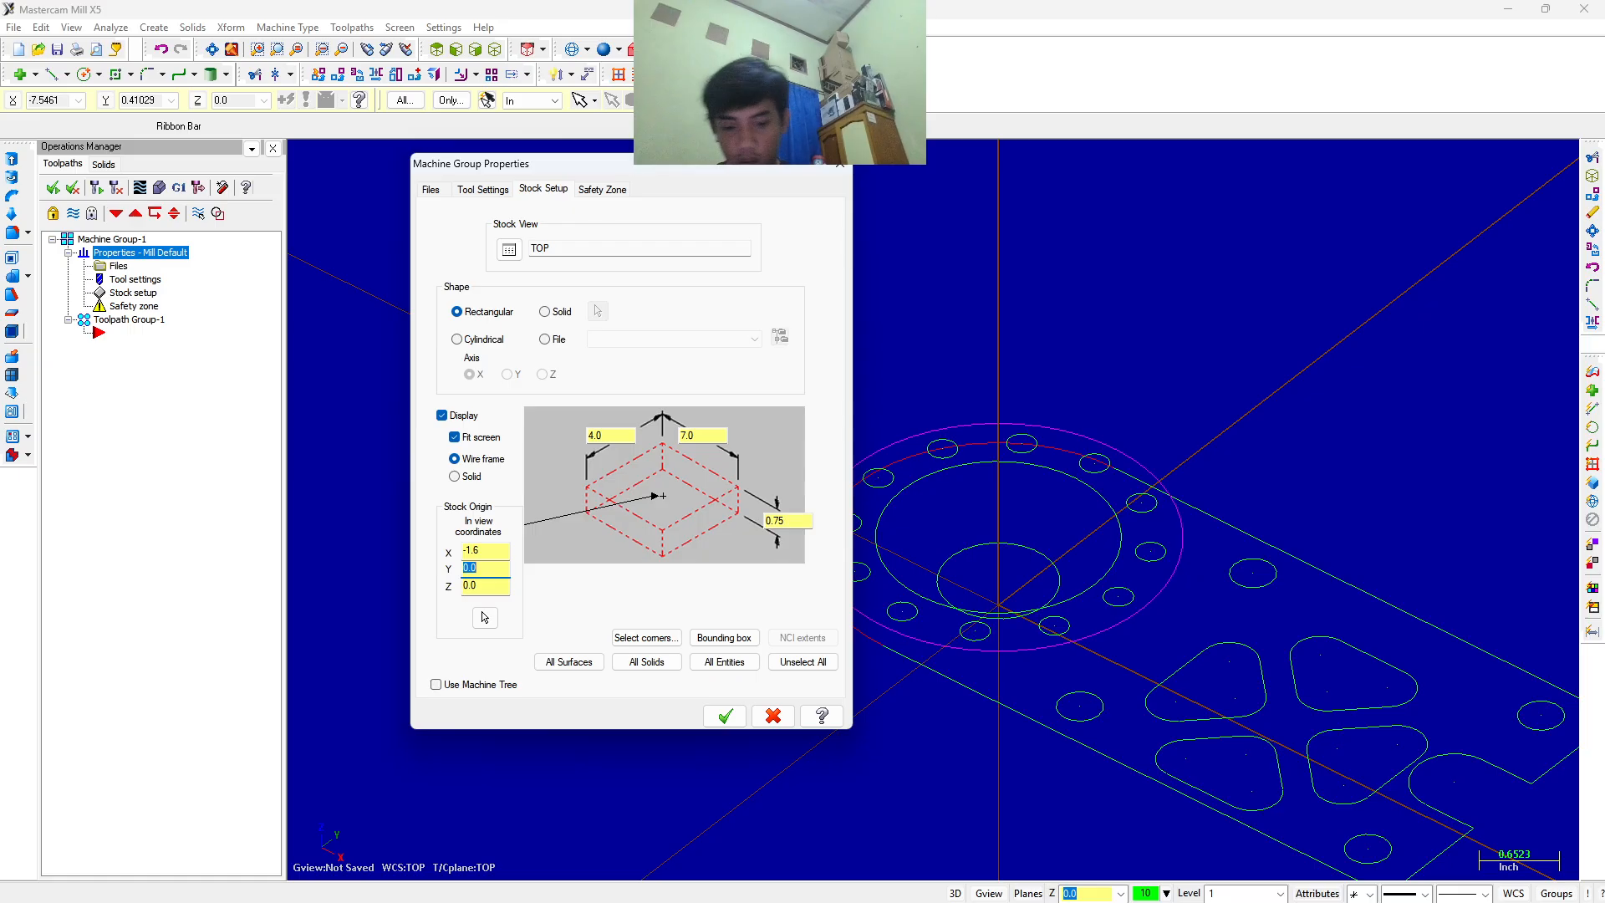
type("-2.0")
key("Tab")
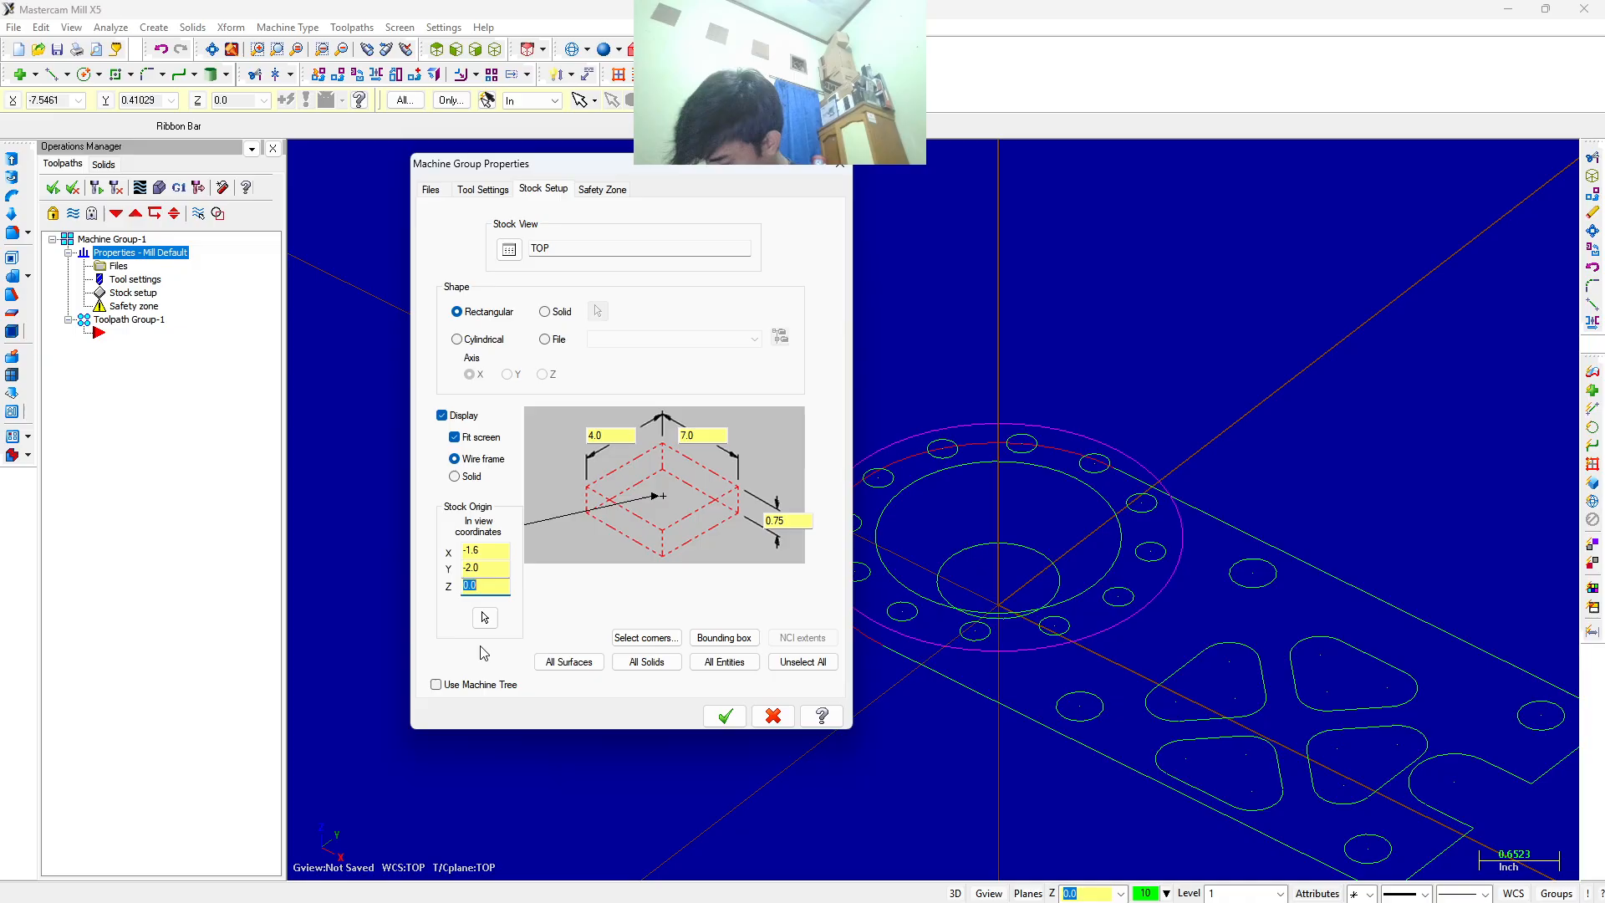
left_click(594, 529)
left_click(725, 715)
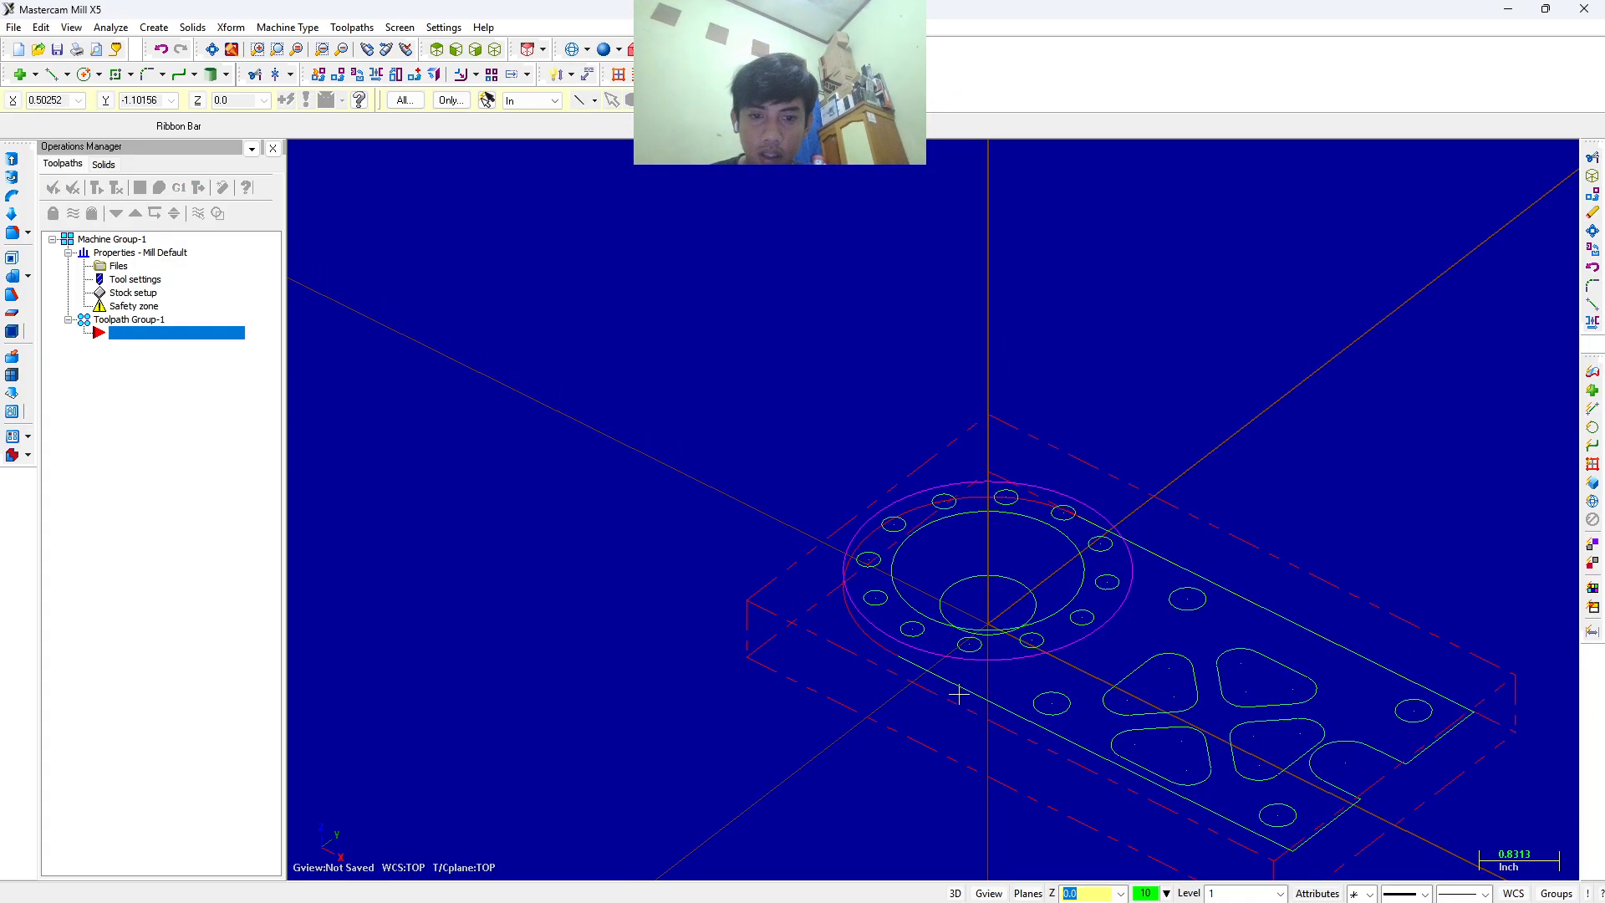
left_click(496, 51)
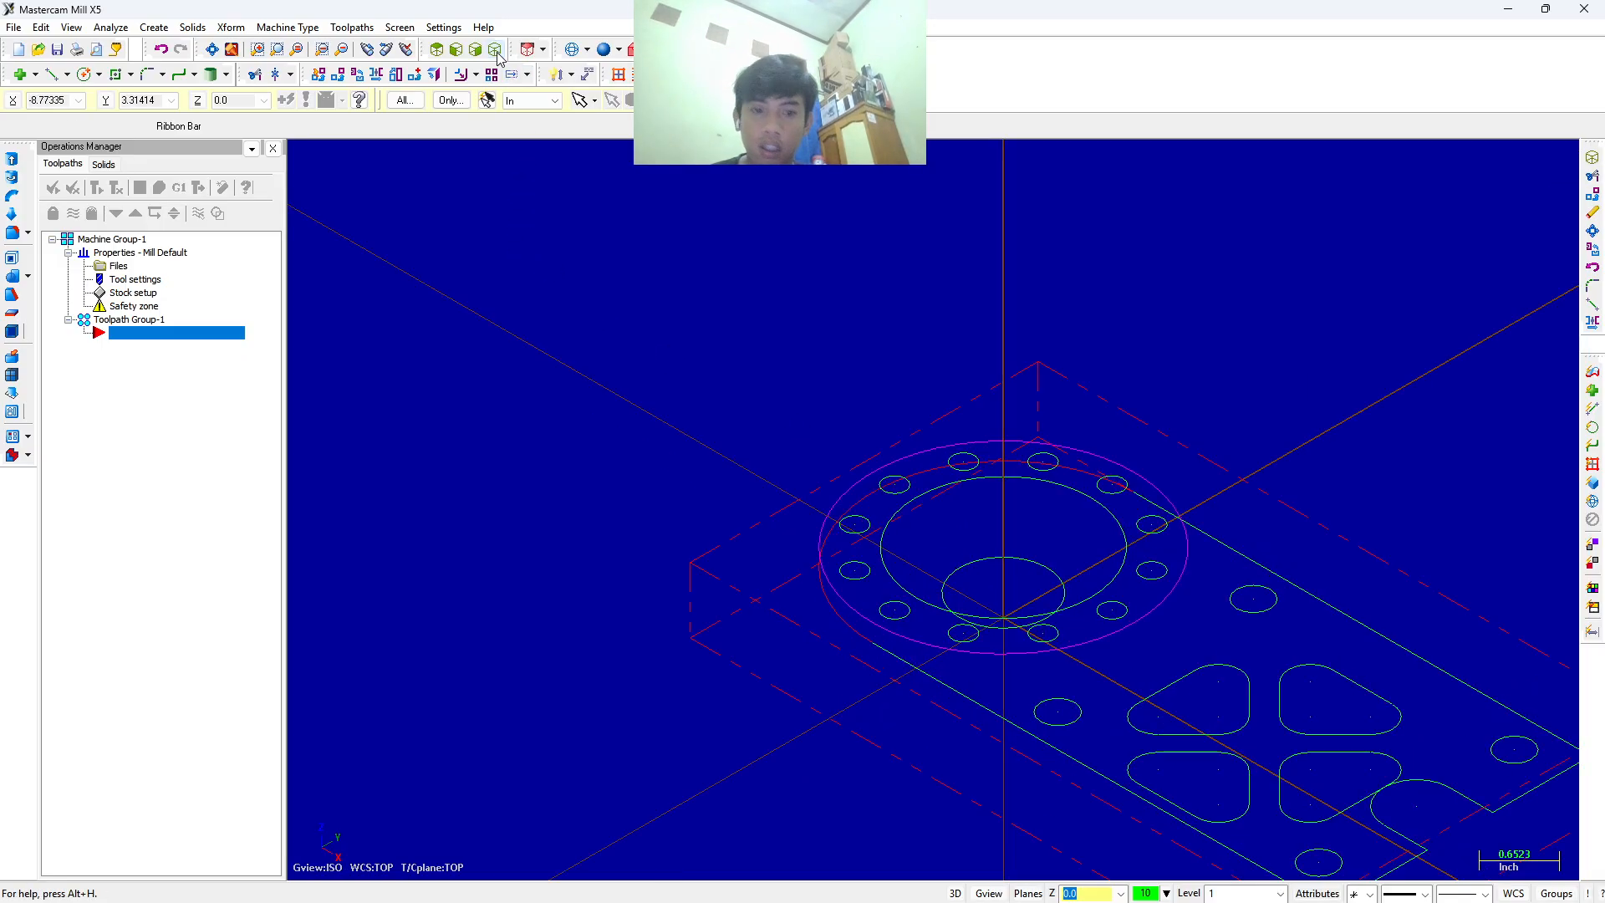
left_click(435, 50)
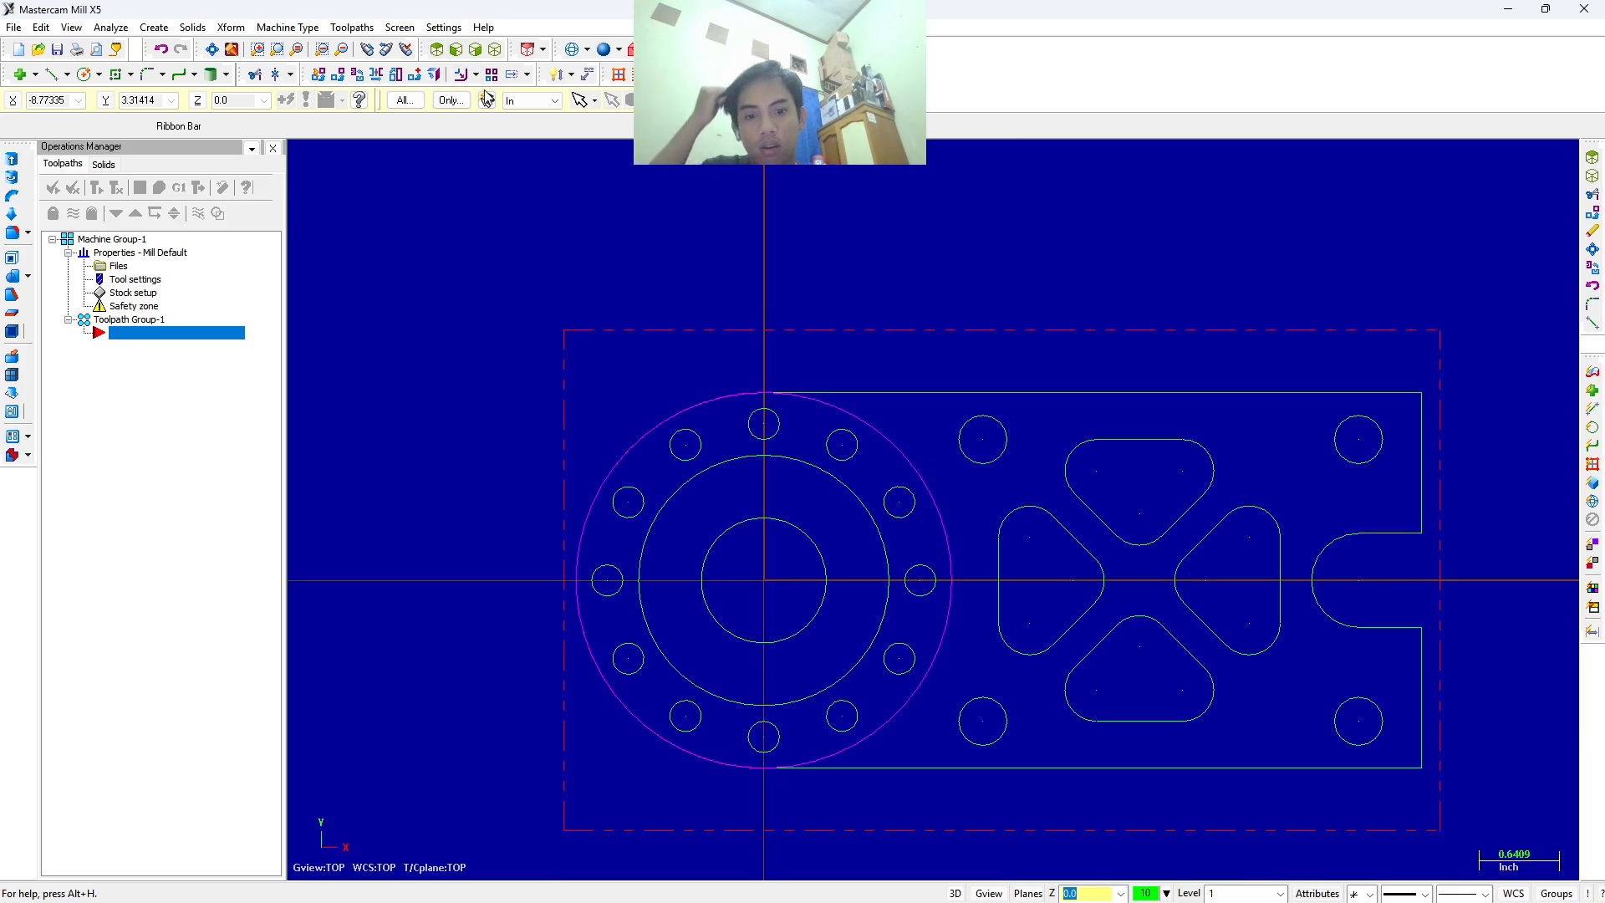
Create a Facing toolpath that uses the defined stock boundary instead of a selected chain.
left_click(495, 51)
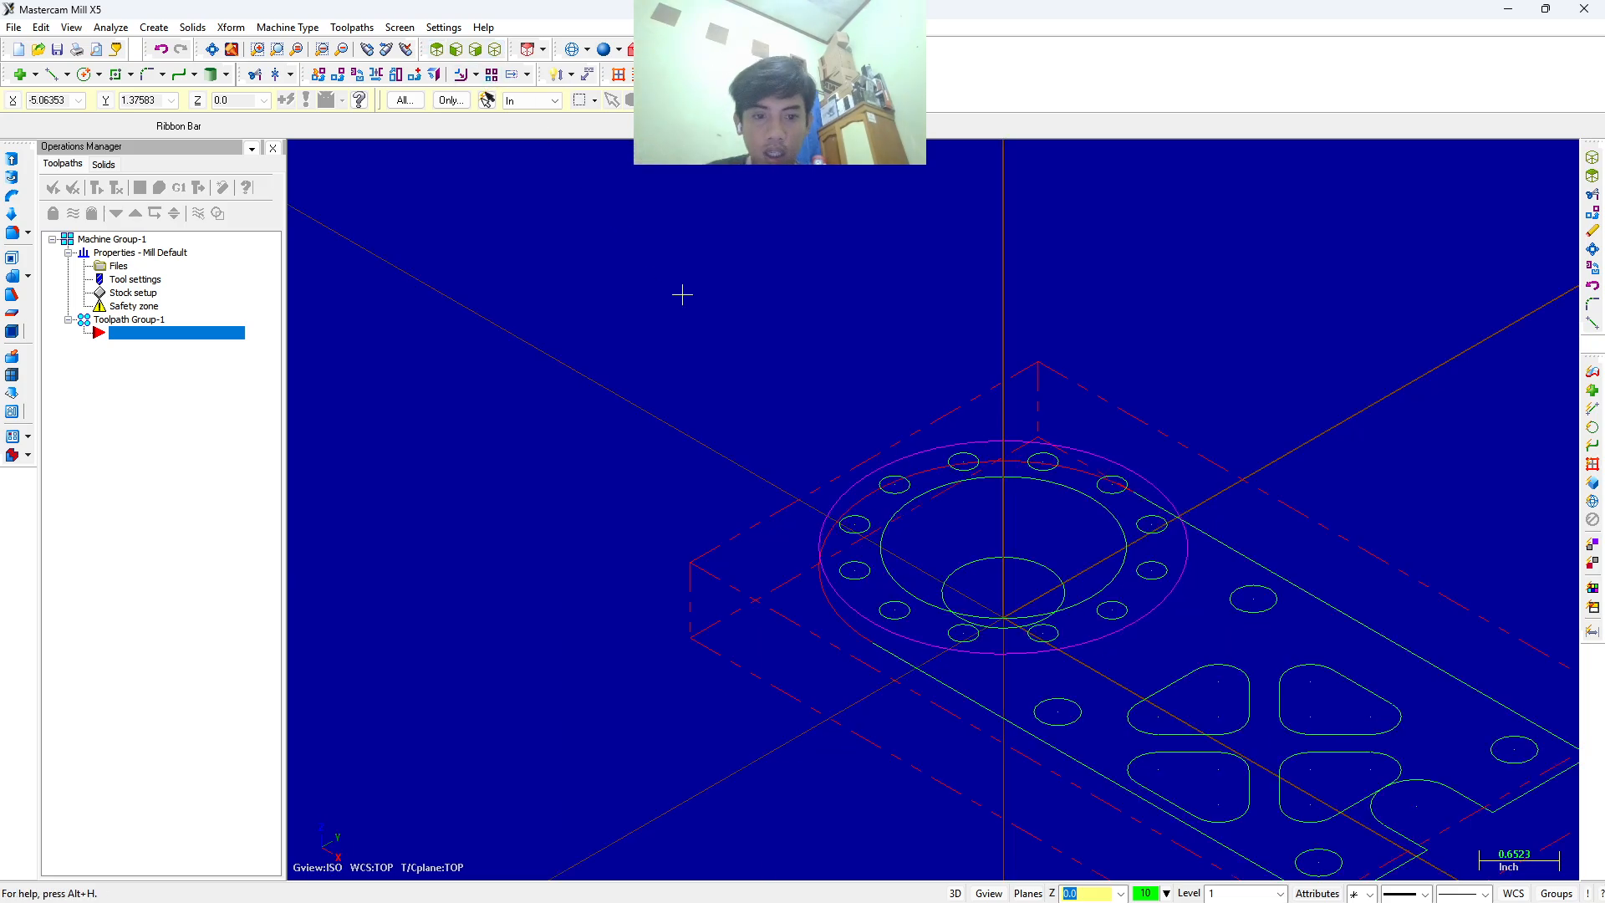
left_click(212, 50)
scroll(563, 307, "down", 1)
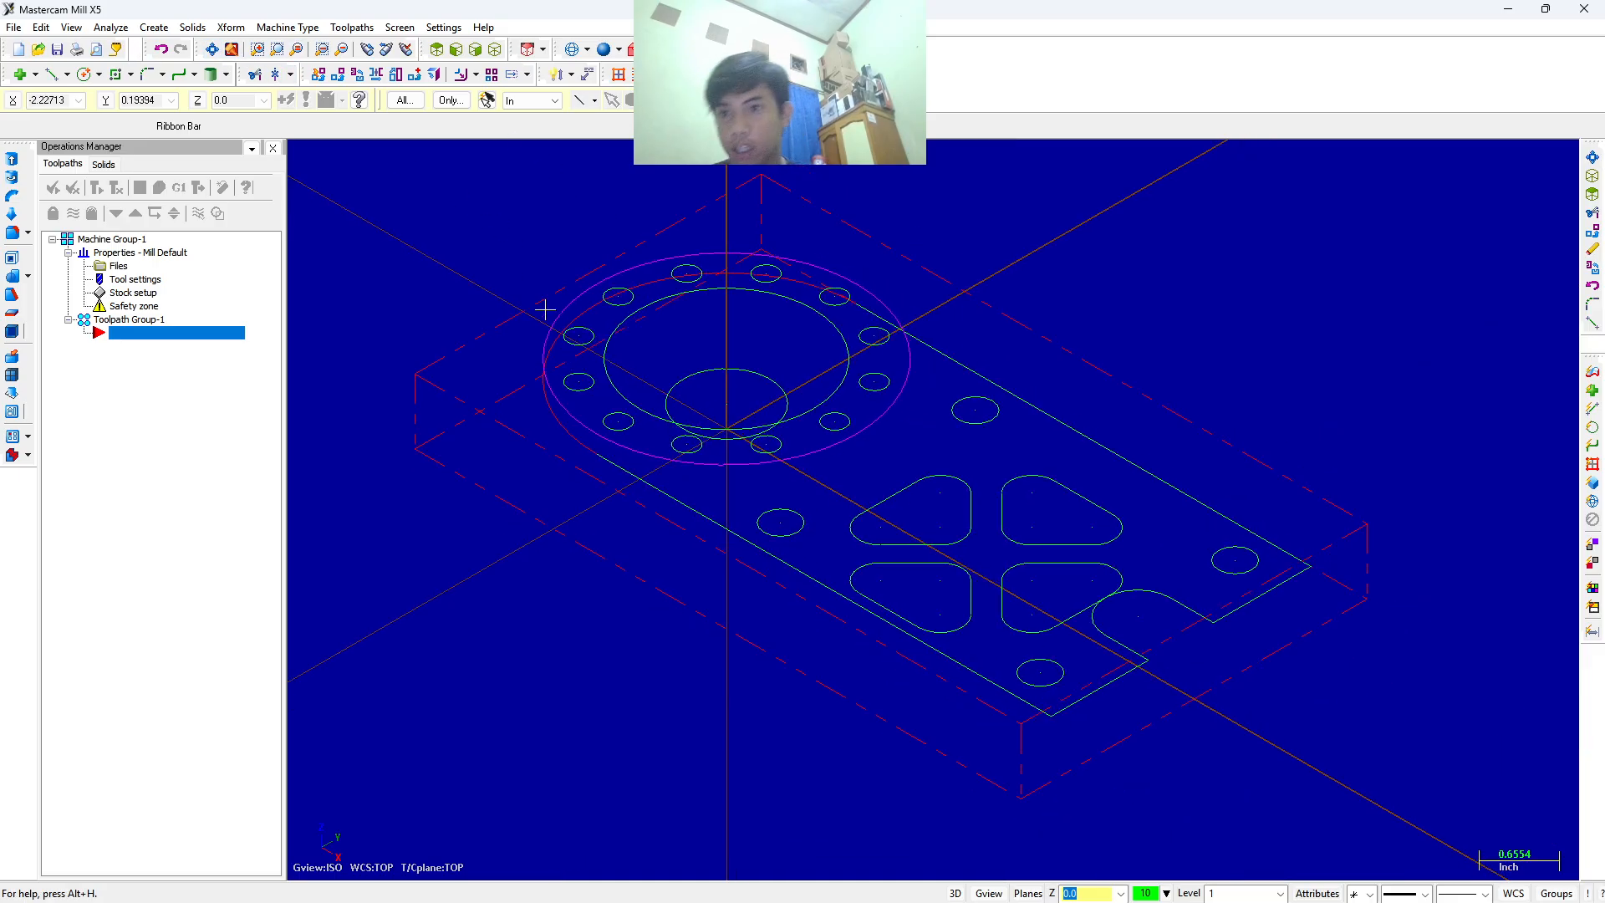
left_click(351, 27)
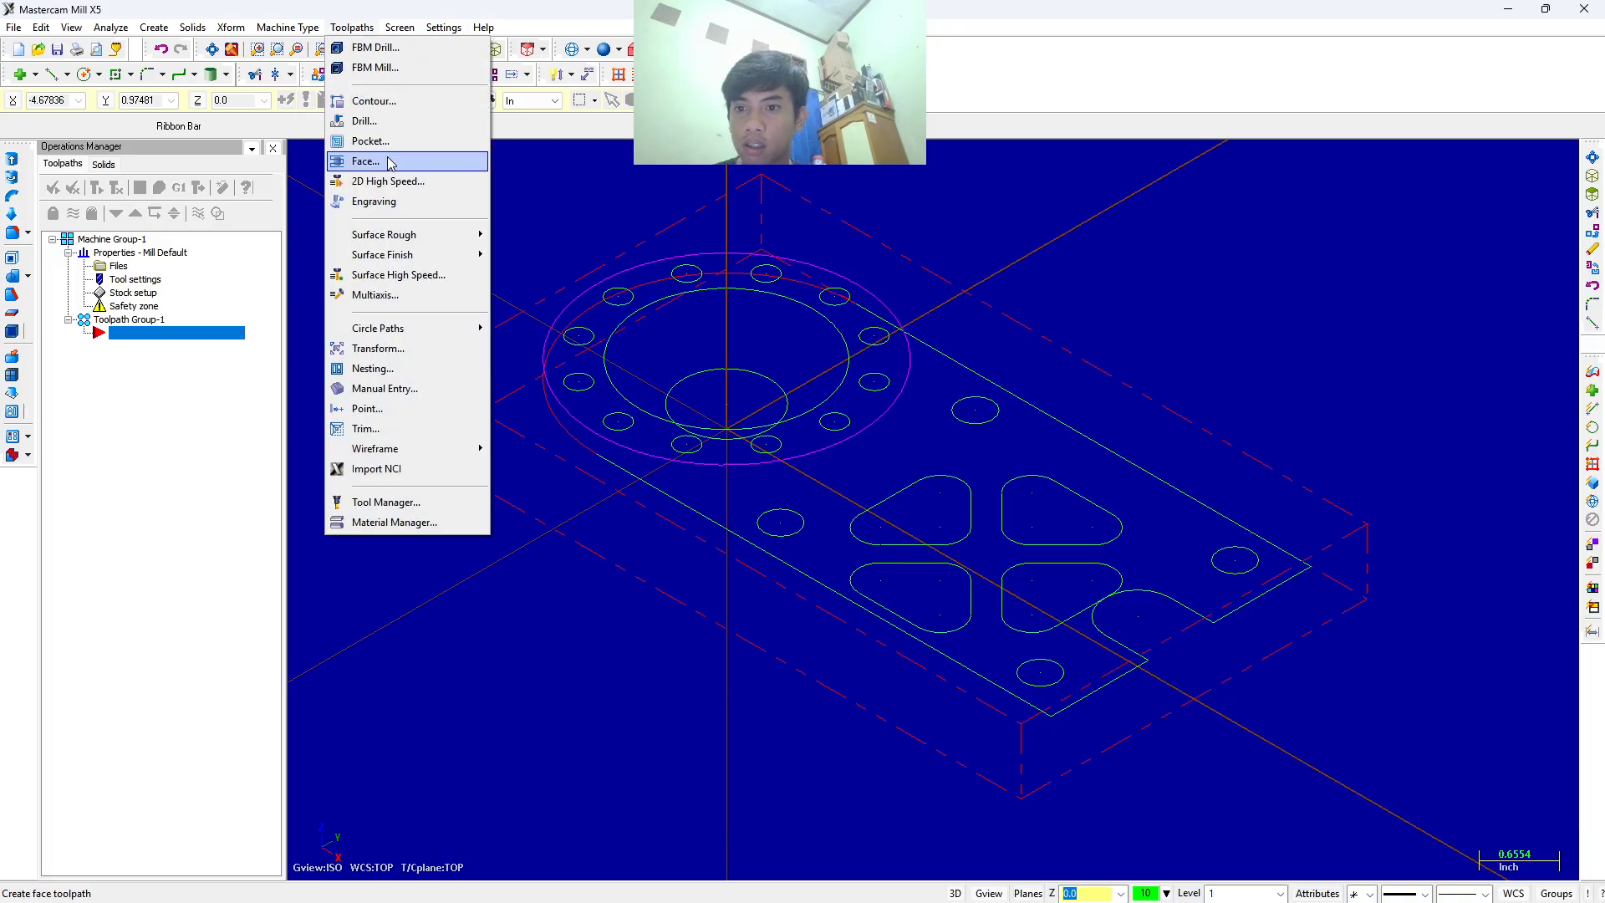
left_click(387, 159)
left_click(137, 240)
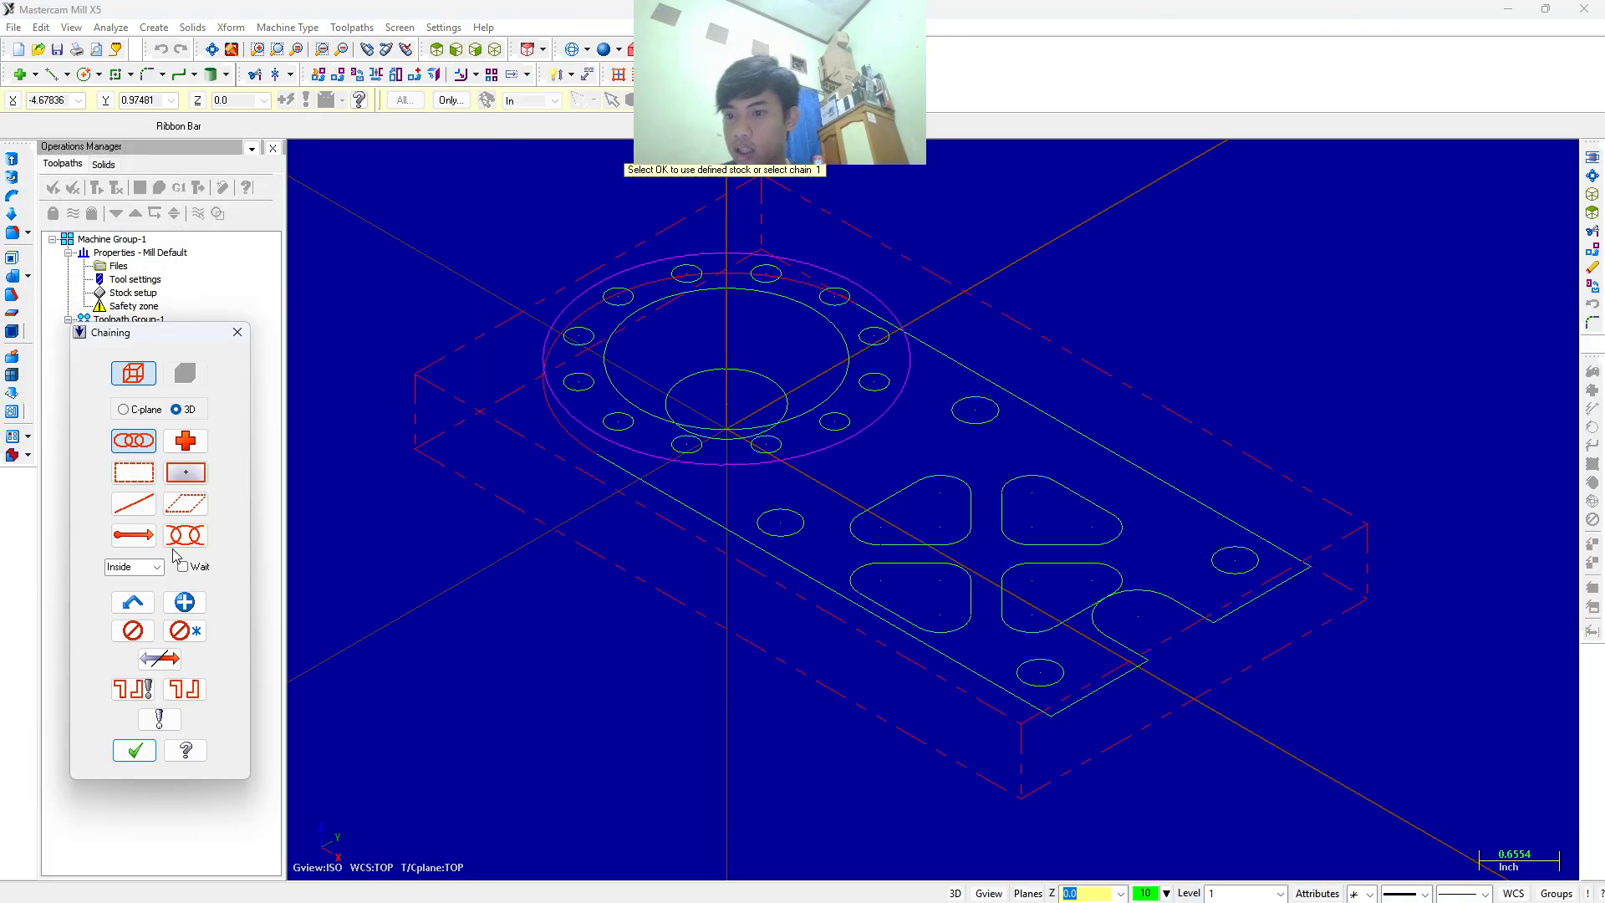
left_click(134, 749)
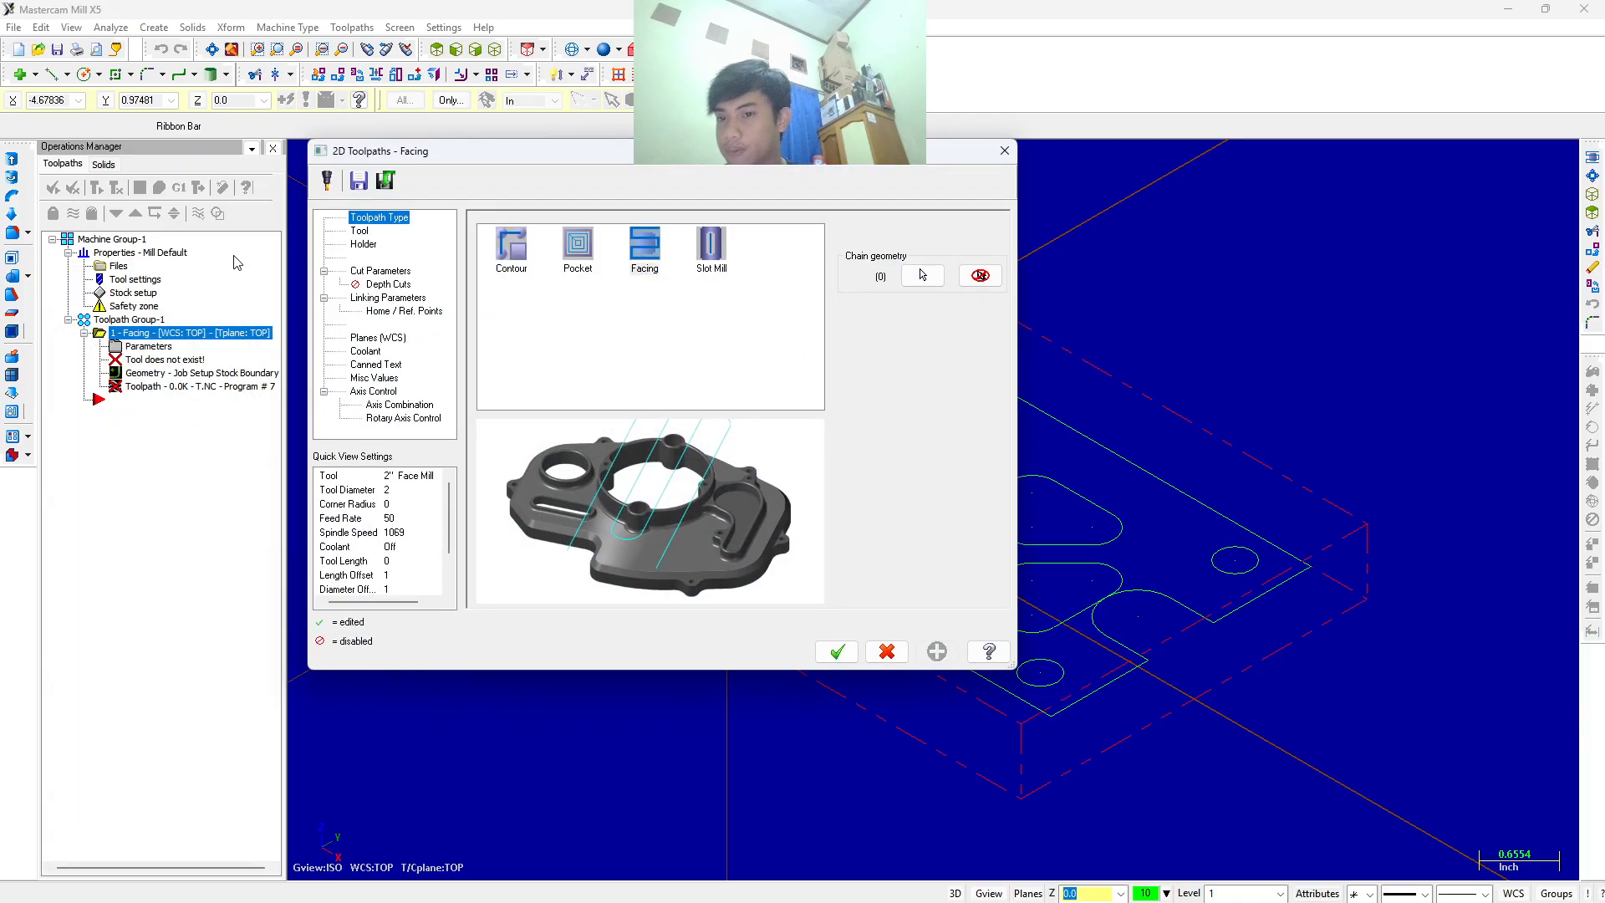
Select the 3-inch face mill (tool 318) from the MILL_INCH.TOOLS-5 library for the facing operation.
left_click(359, 231)
left_click(524, 493)
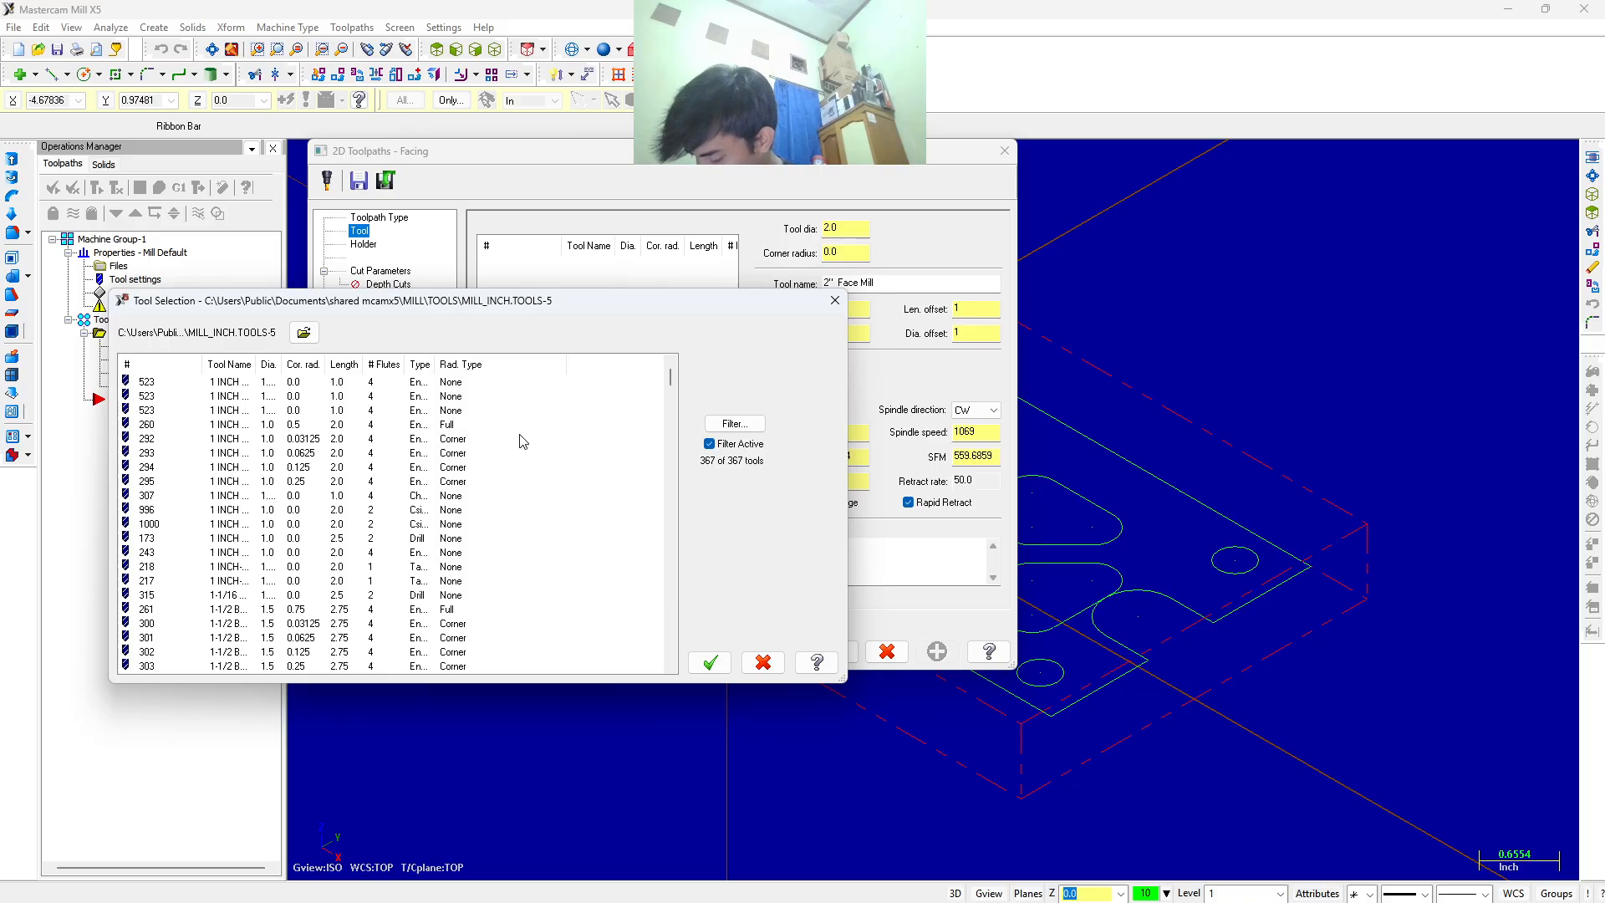
scroll(335, 437, "down", 15)
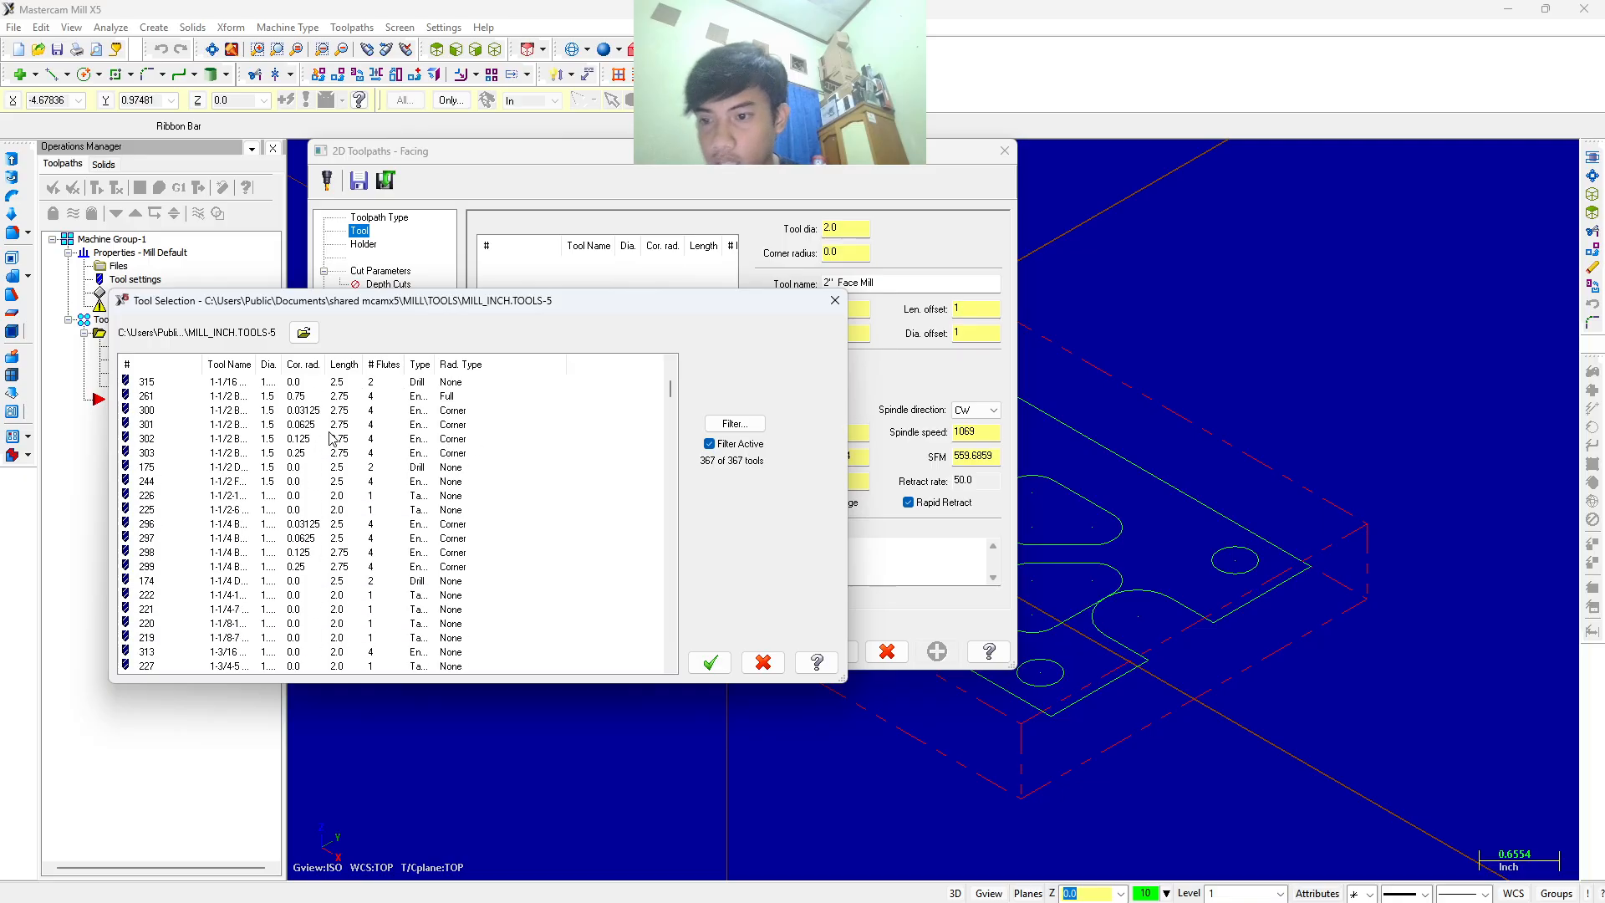
scroll(326, 436, "up", 4)
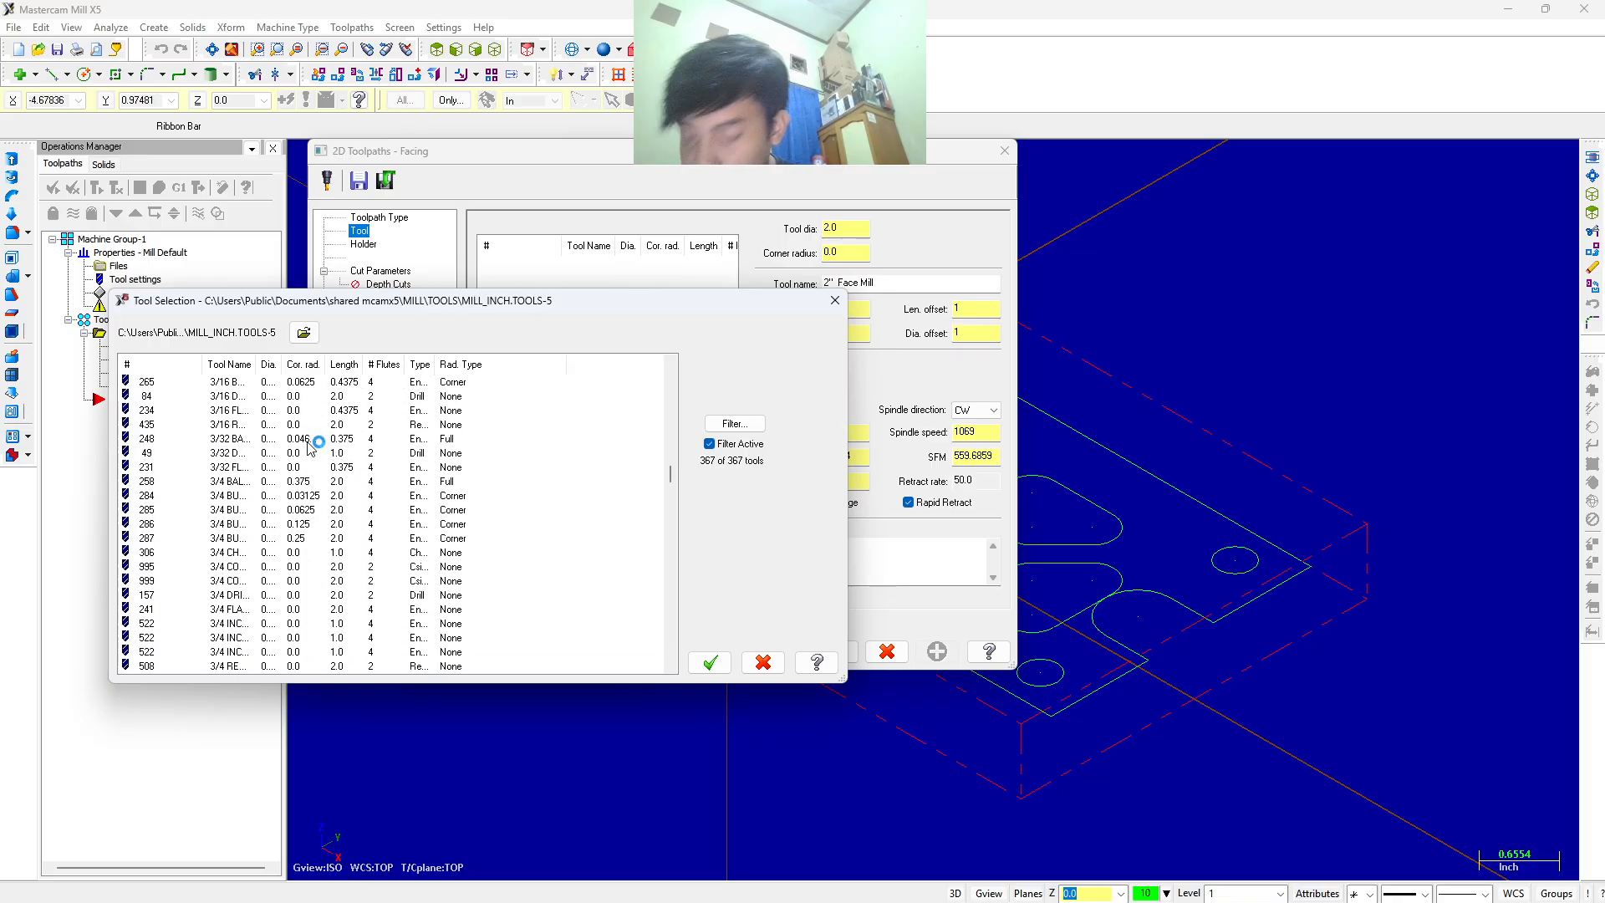
scroll(309, 434, "up", 5)
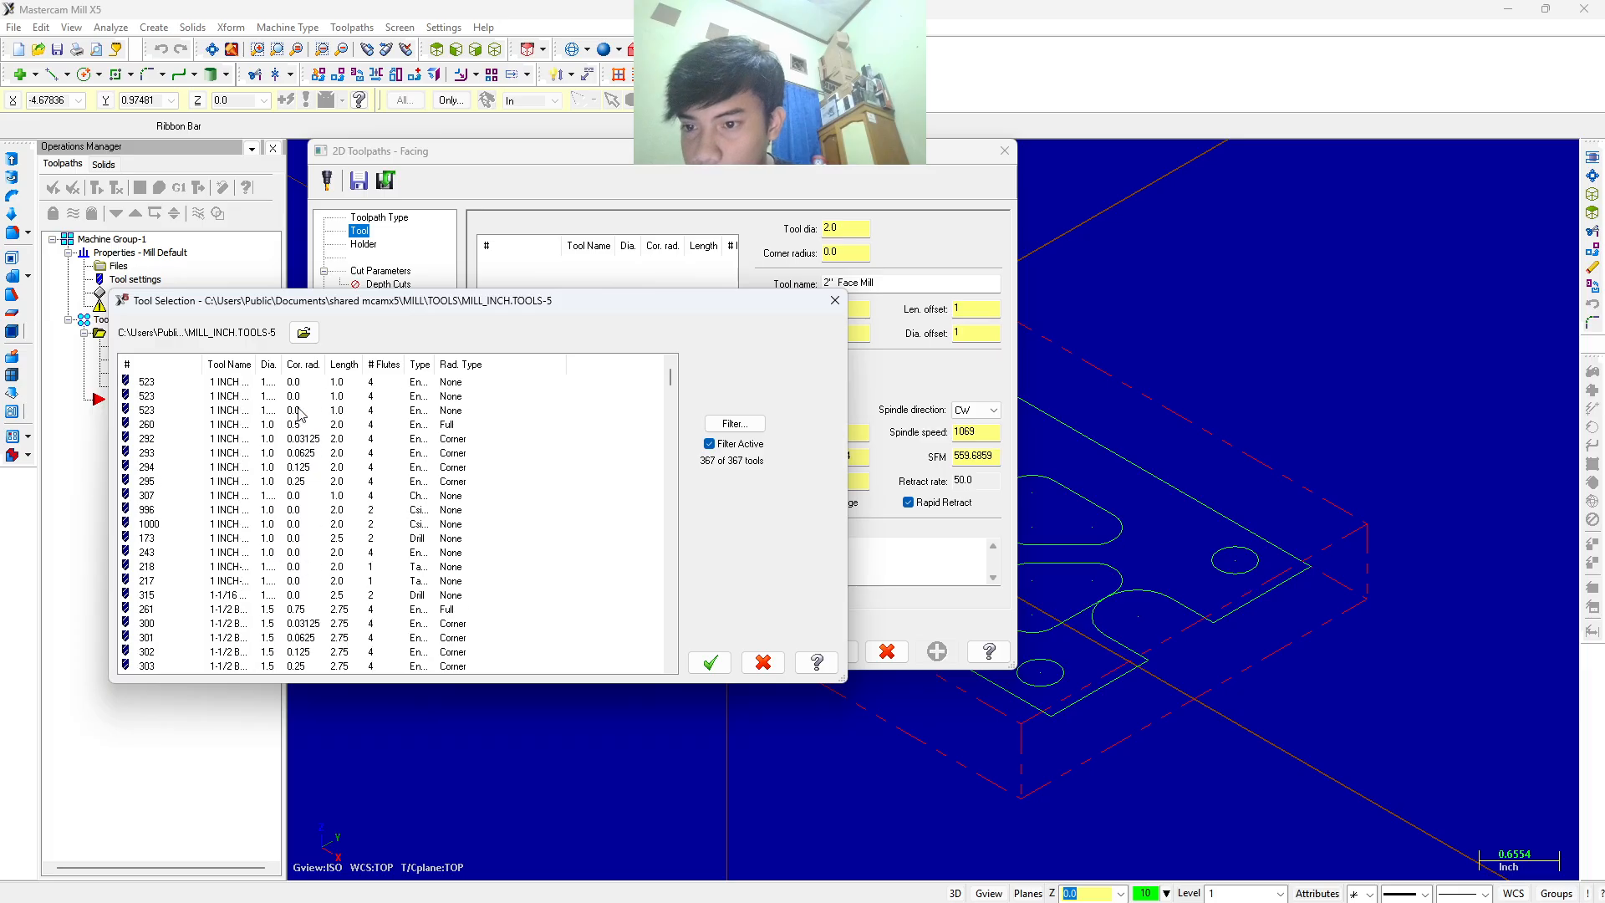
scroll(291, 411, "down", 20)
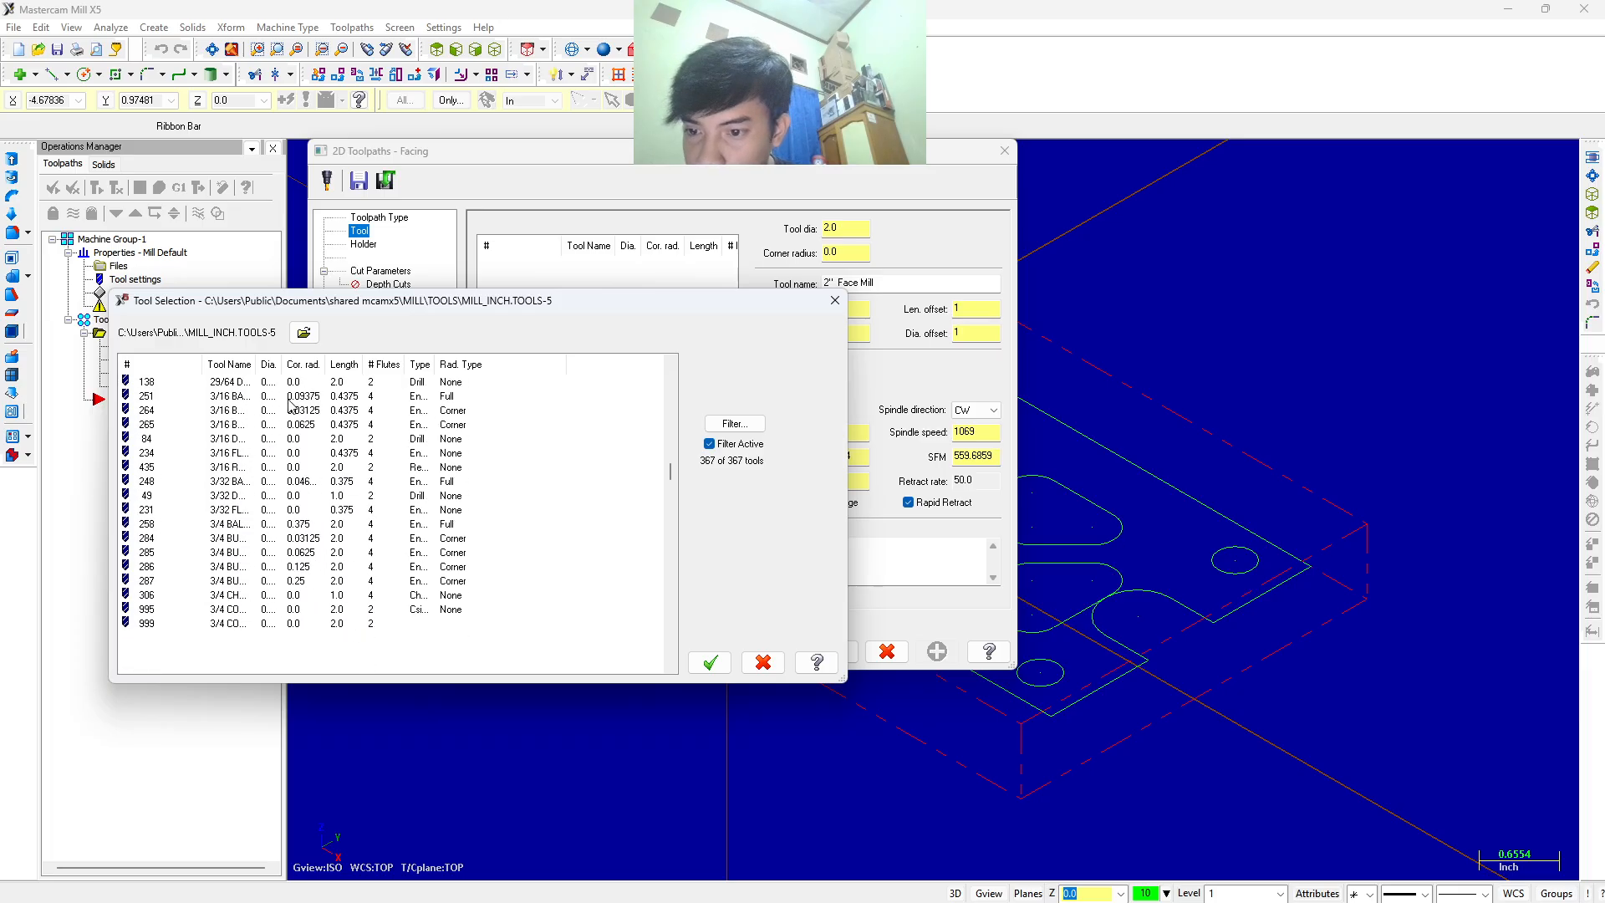
scroll(289, 443, "down", 20)
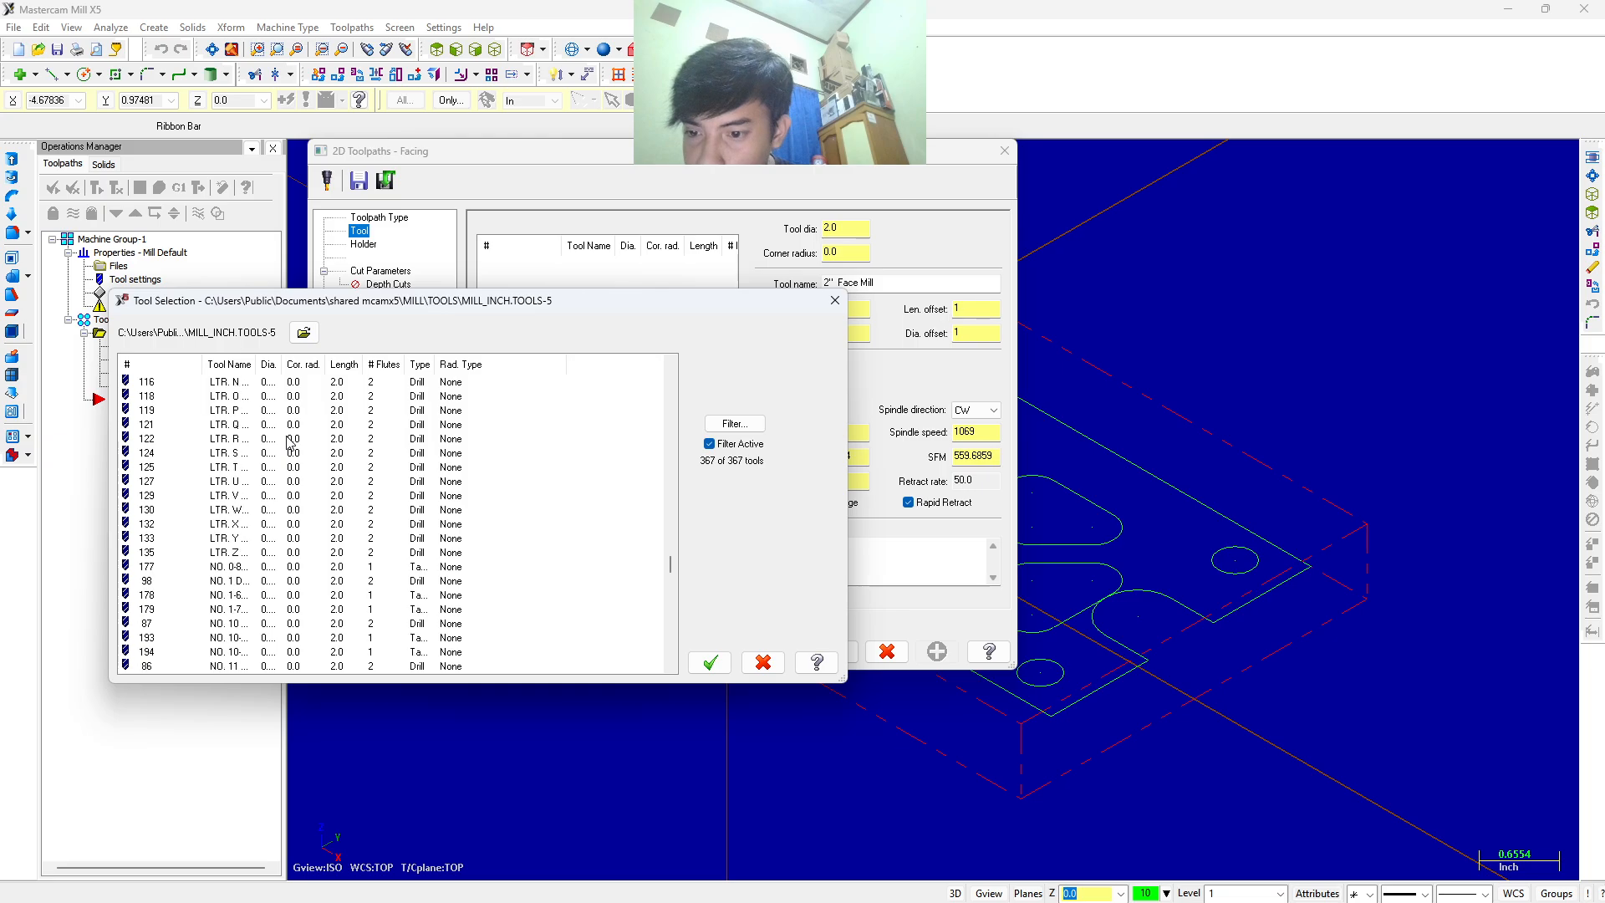
scroll(288, 440, "down", 7)
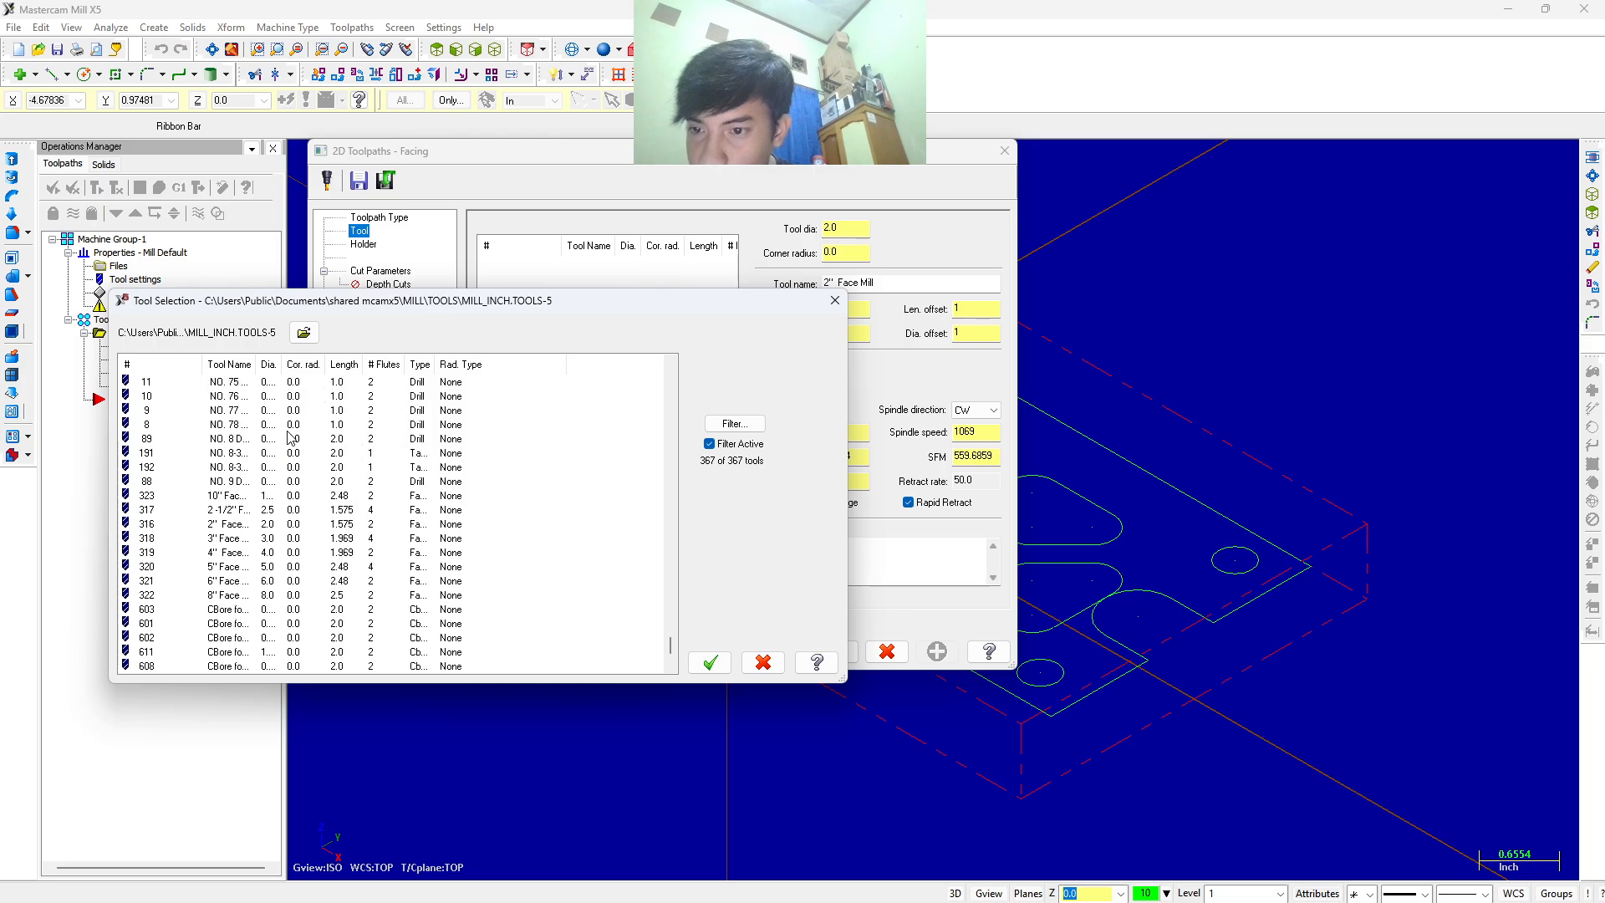
left_click(255, 578)
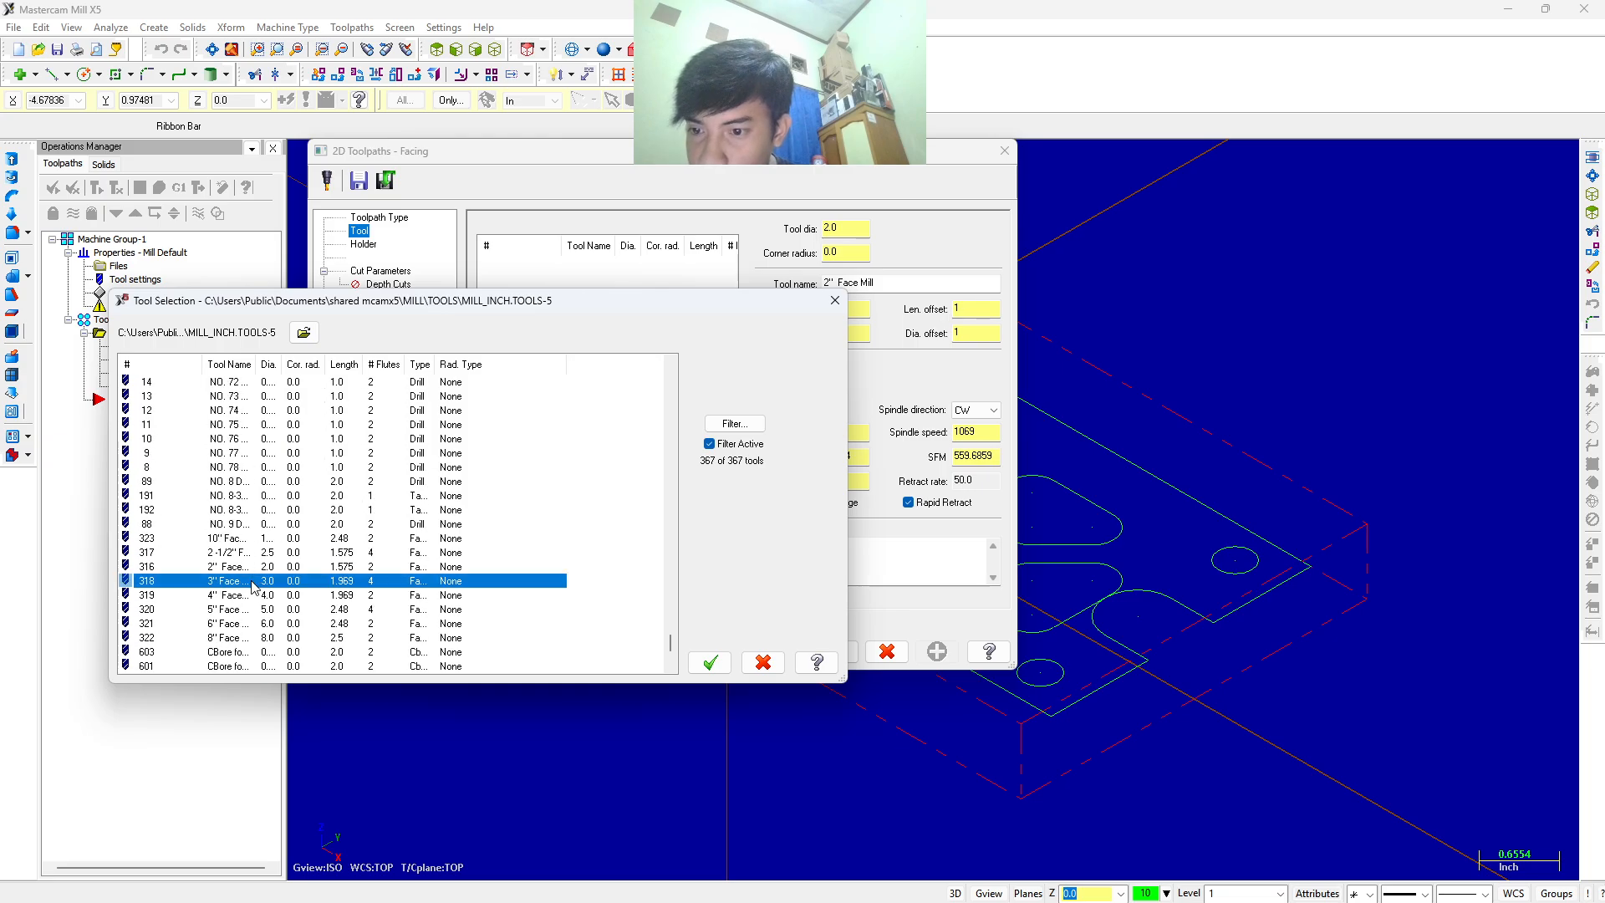
left_click(712, 662)
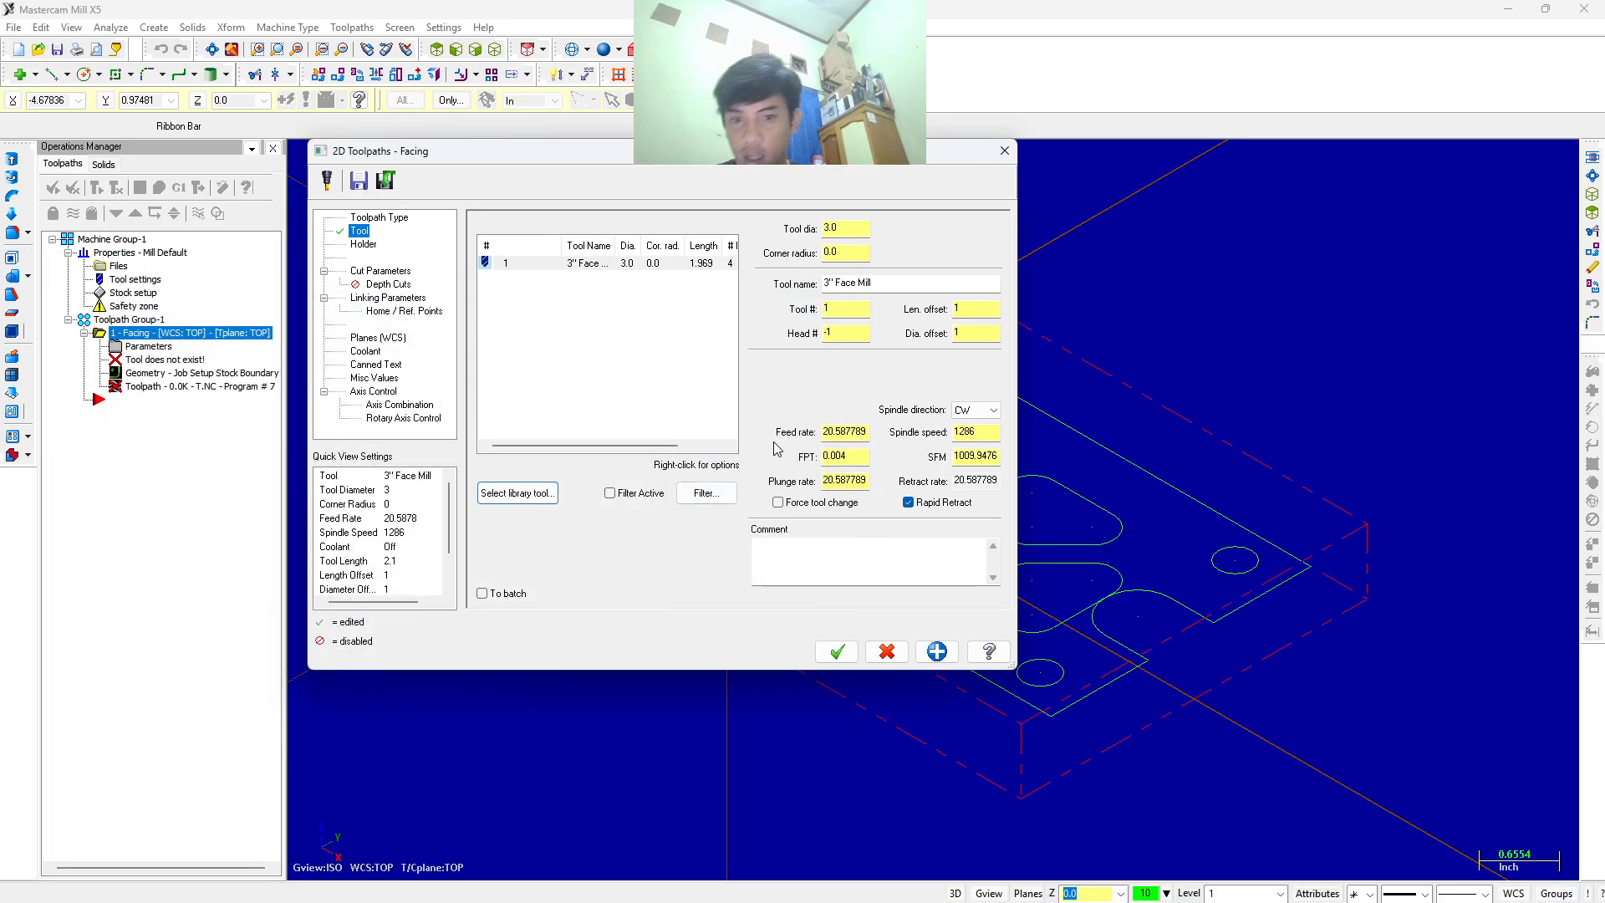
Set the face mill's feed rate to 20, plunge rate to 20 and spindle speed to 1500.
double_click(844, 433)
type("20")
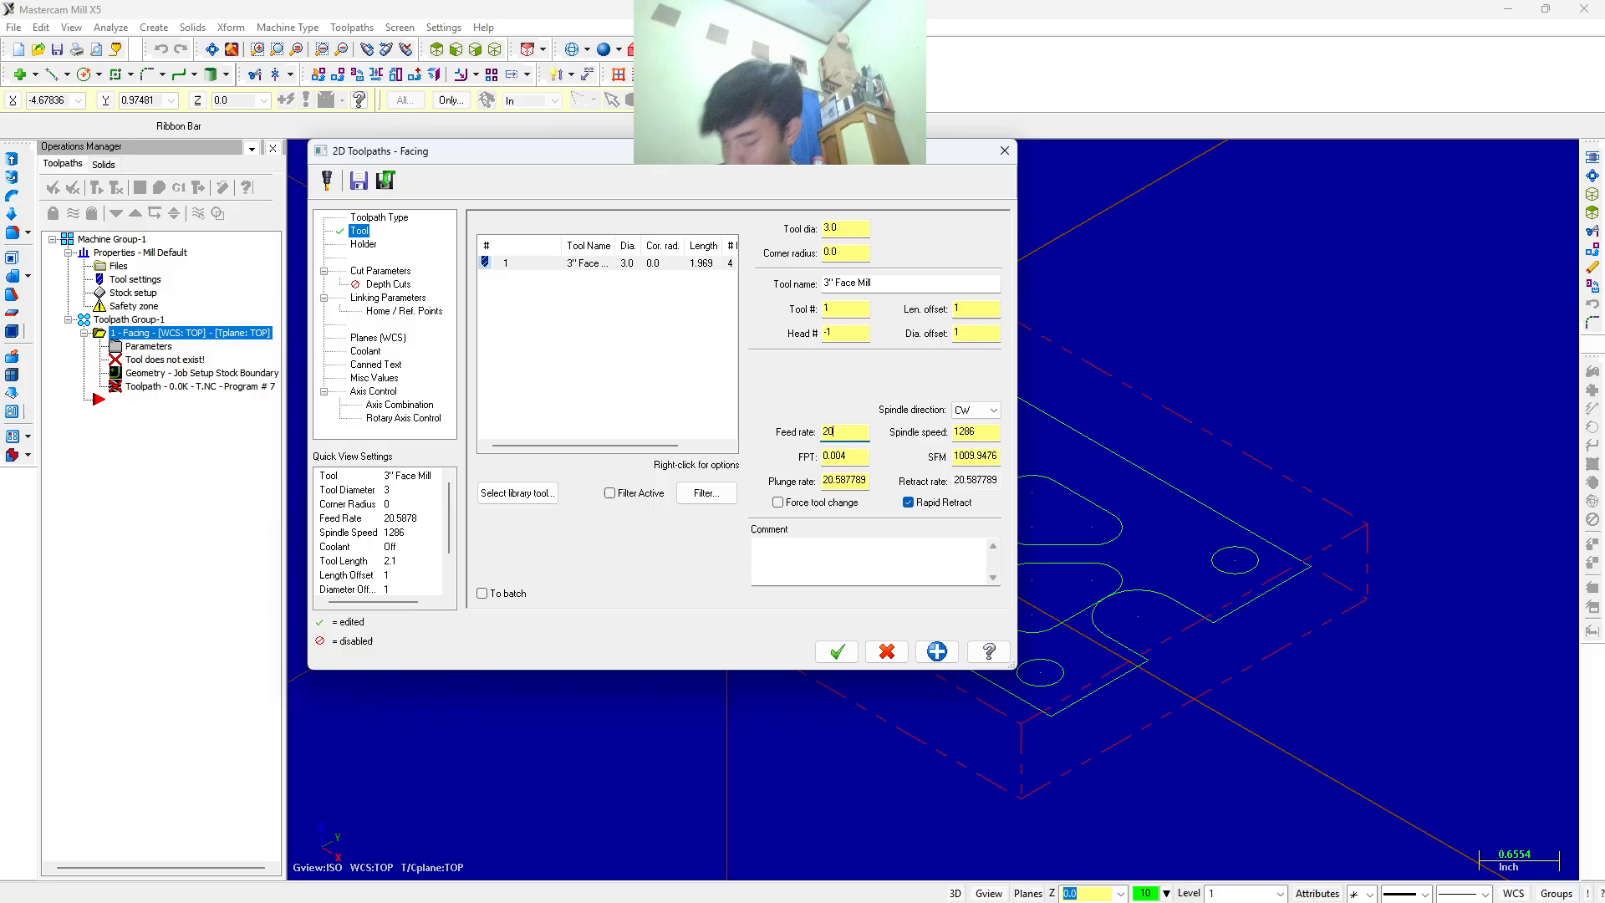
double_click(841, 480)
type("20")
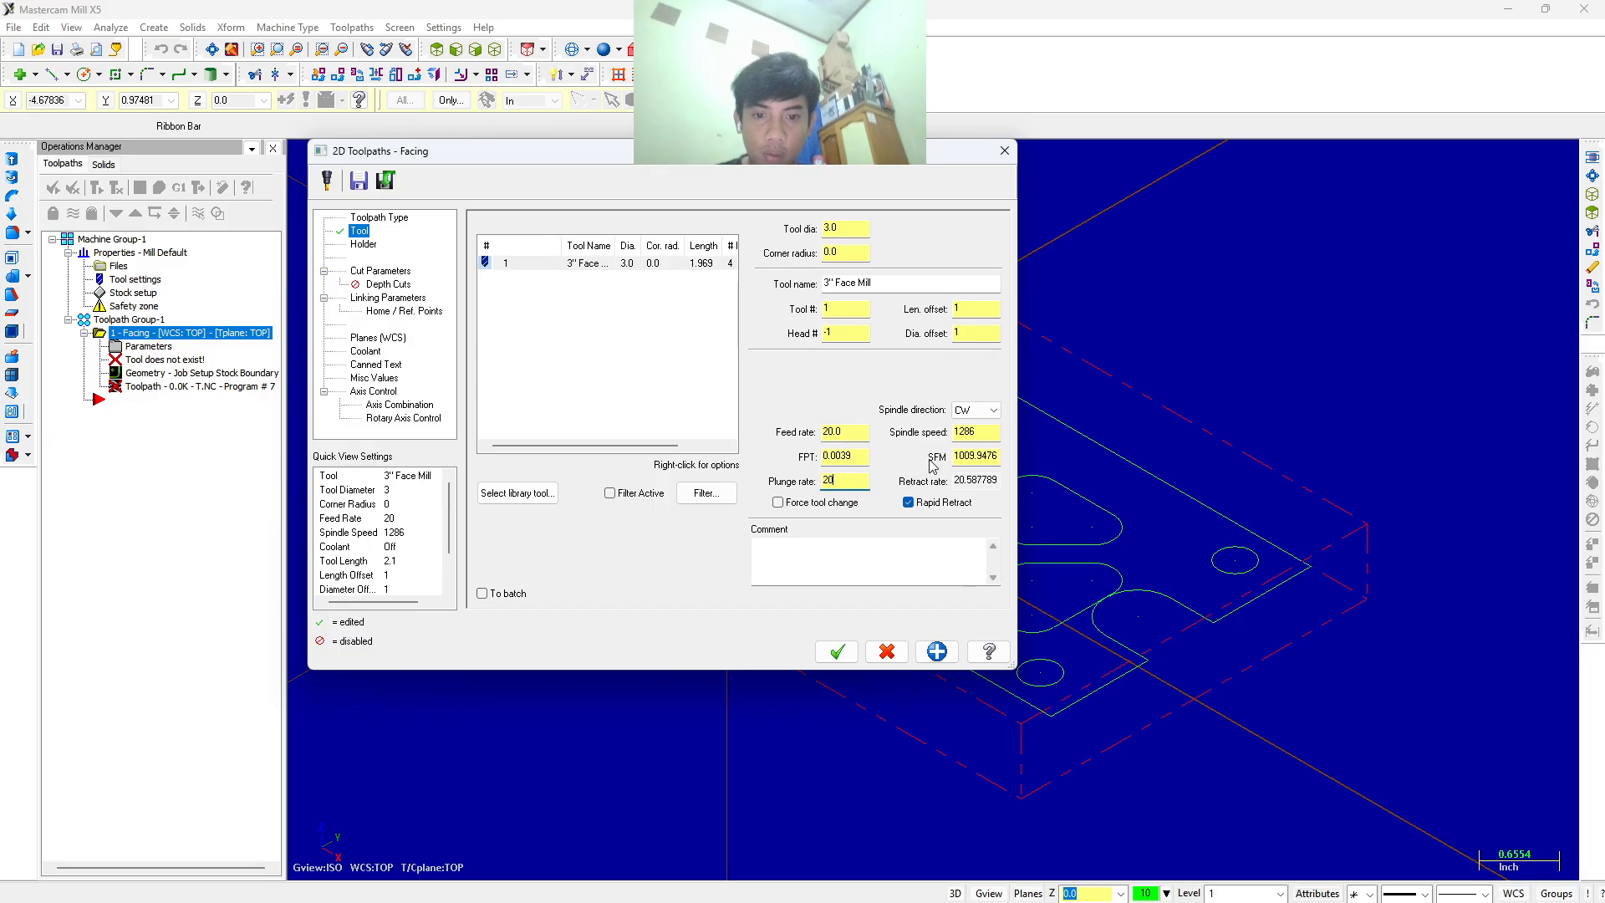
double_click(962, 433)
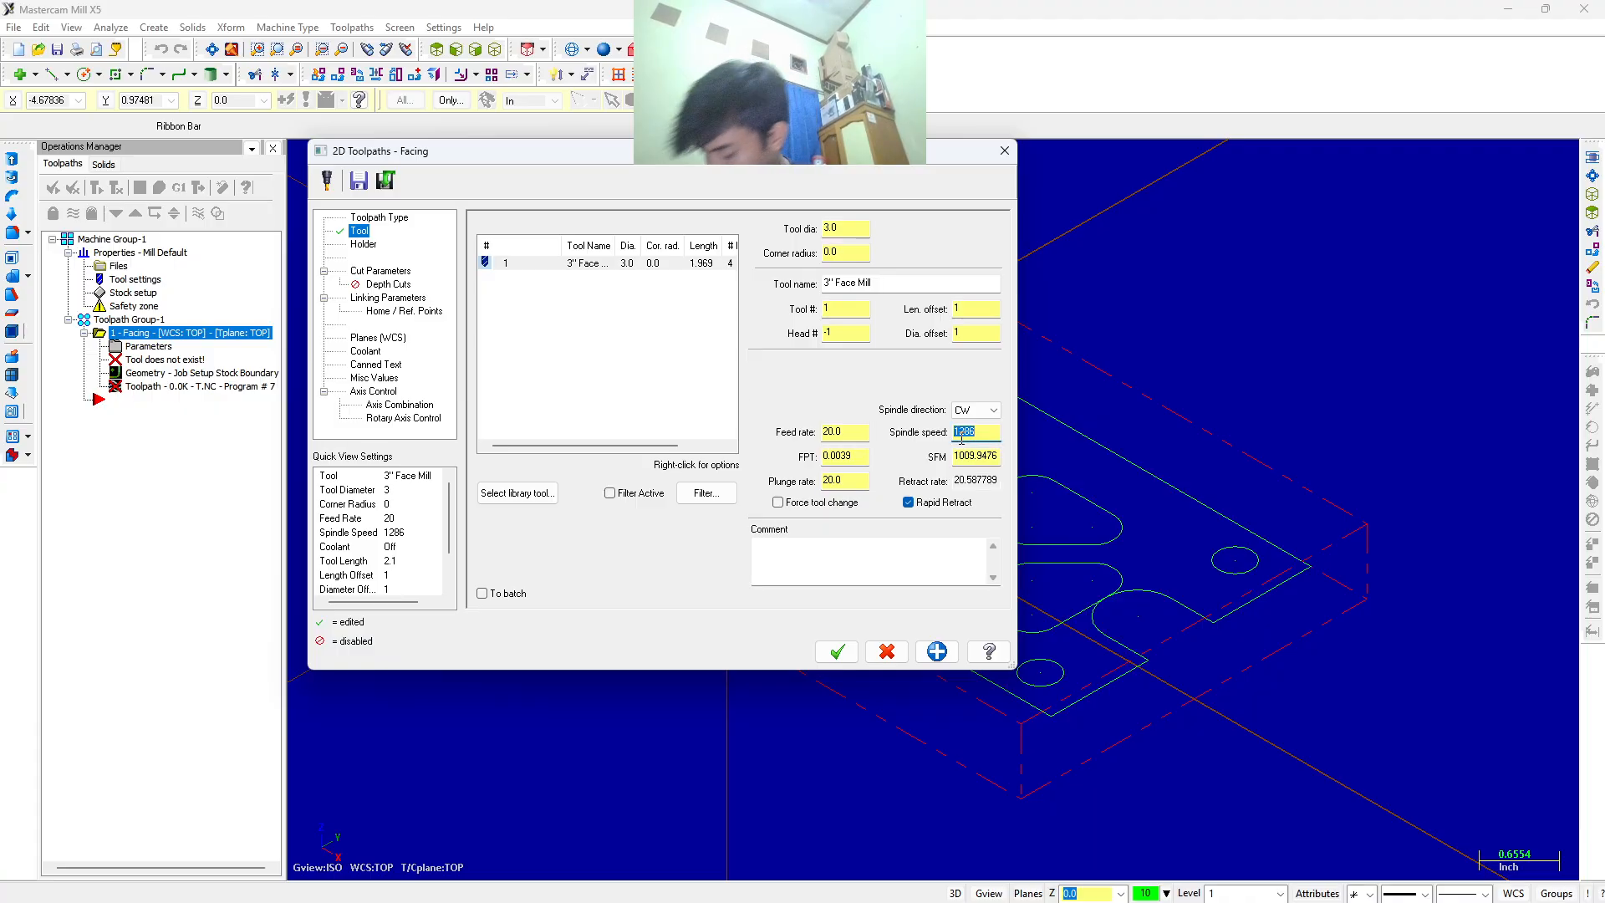
type("1500")
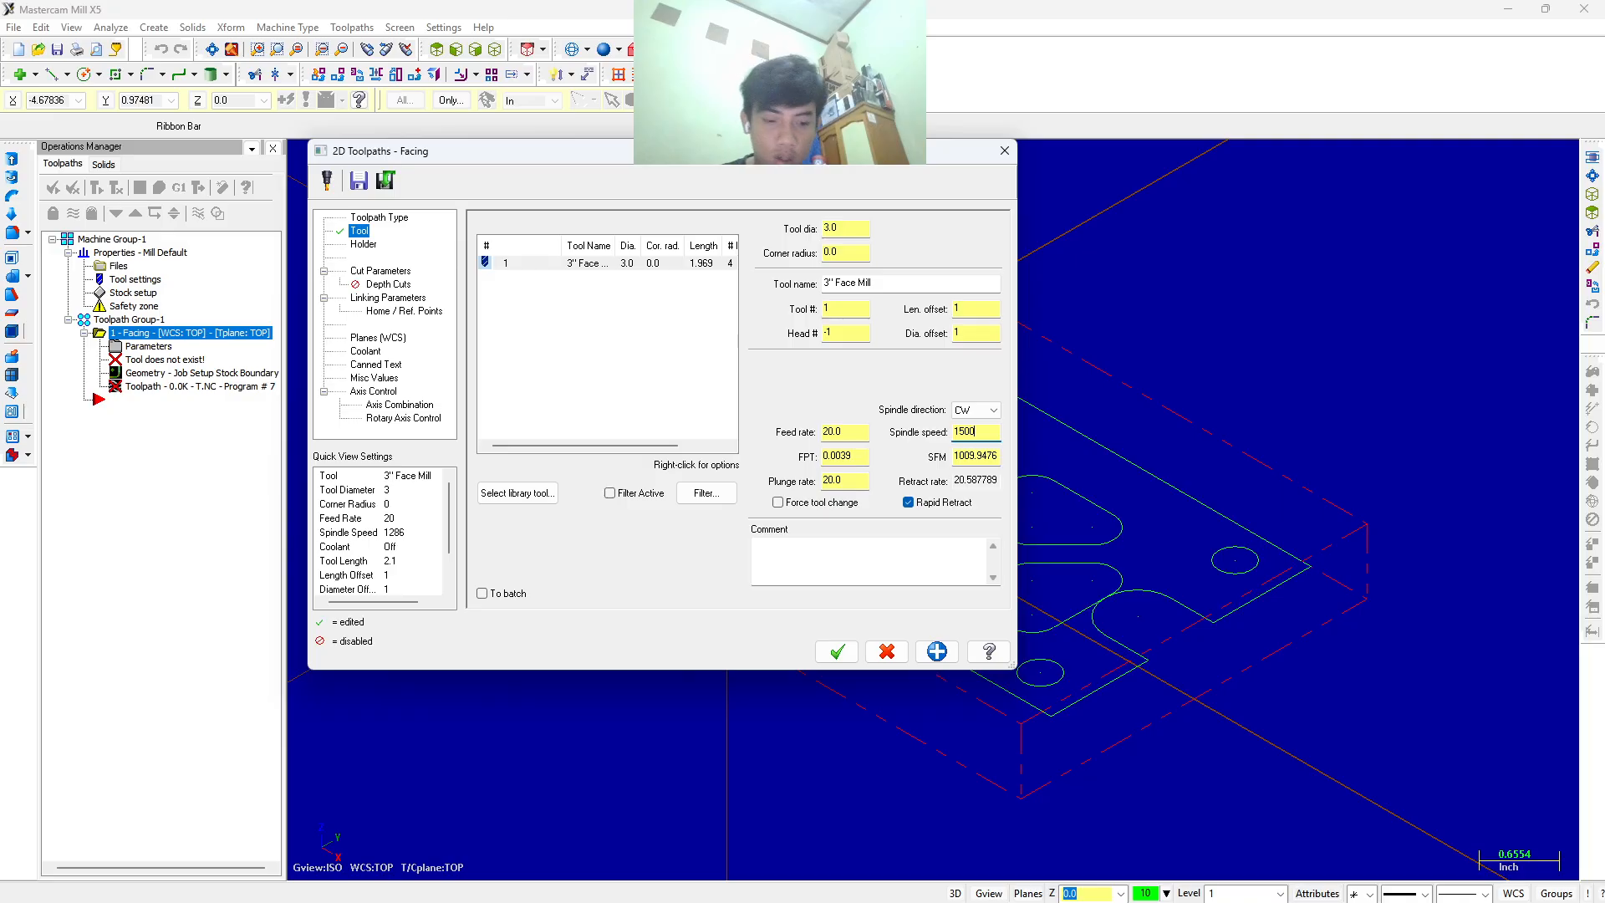
key("Return")
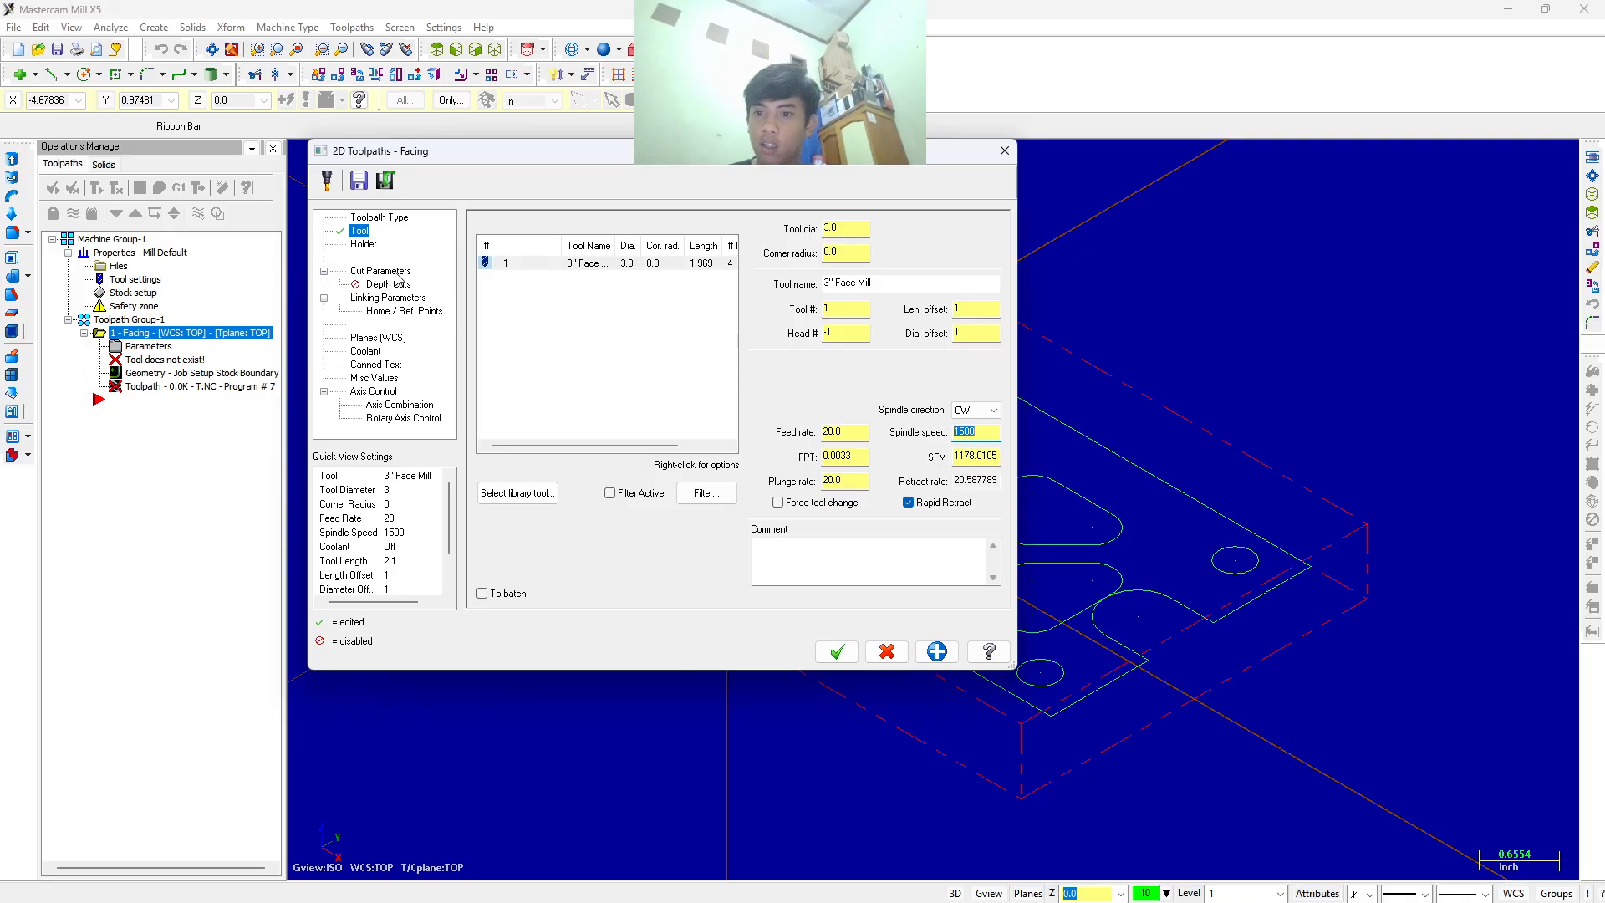
Enable clearance only at the start and end of the operation, and make the retract, feed plane and depth values absolute.
left_click(385, 299)
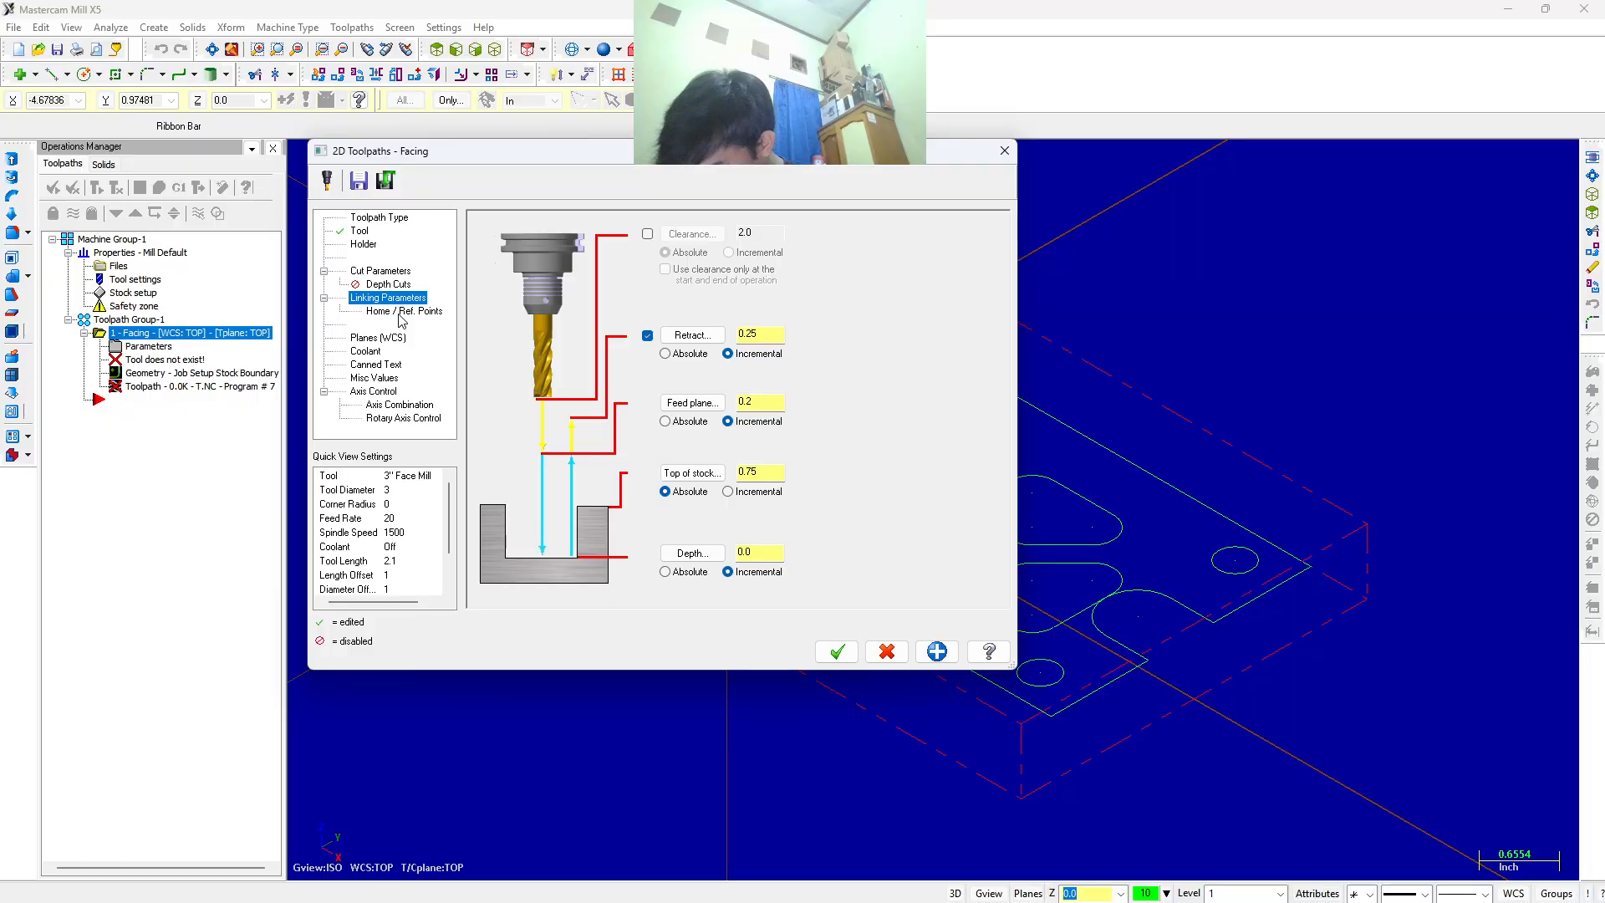
left_click(647, 234)
left_click(665, 269)
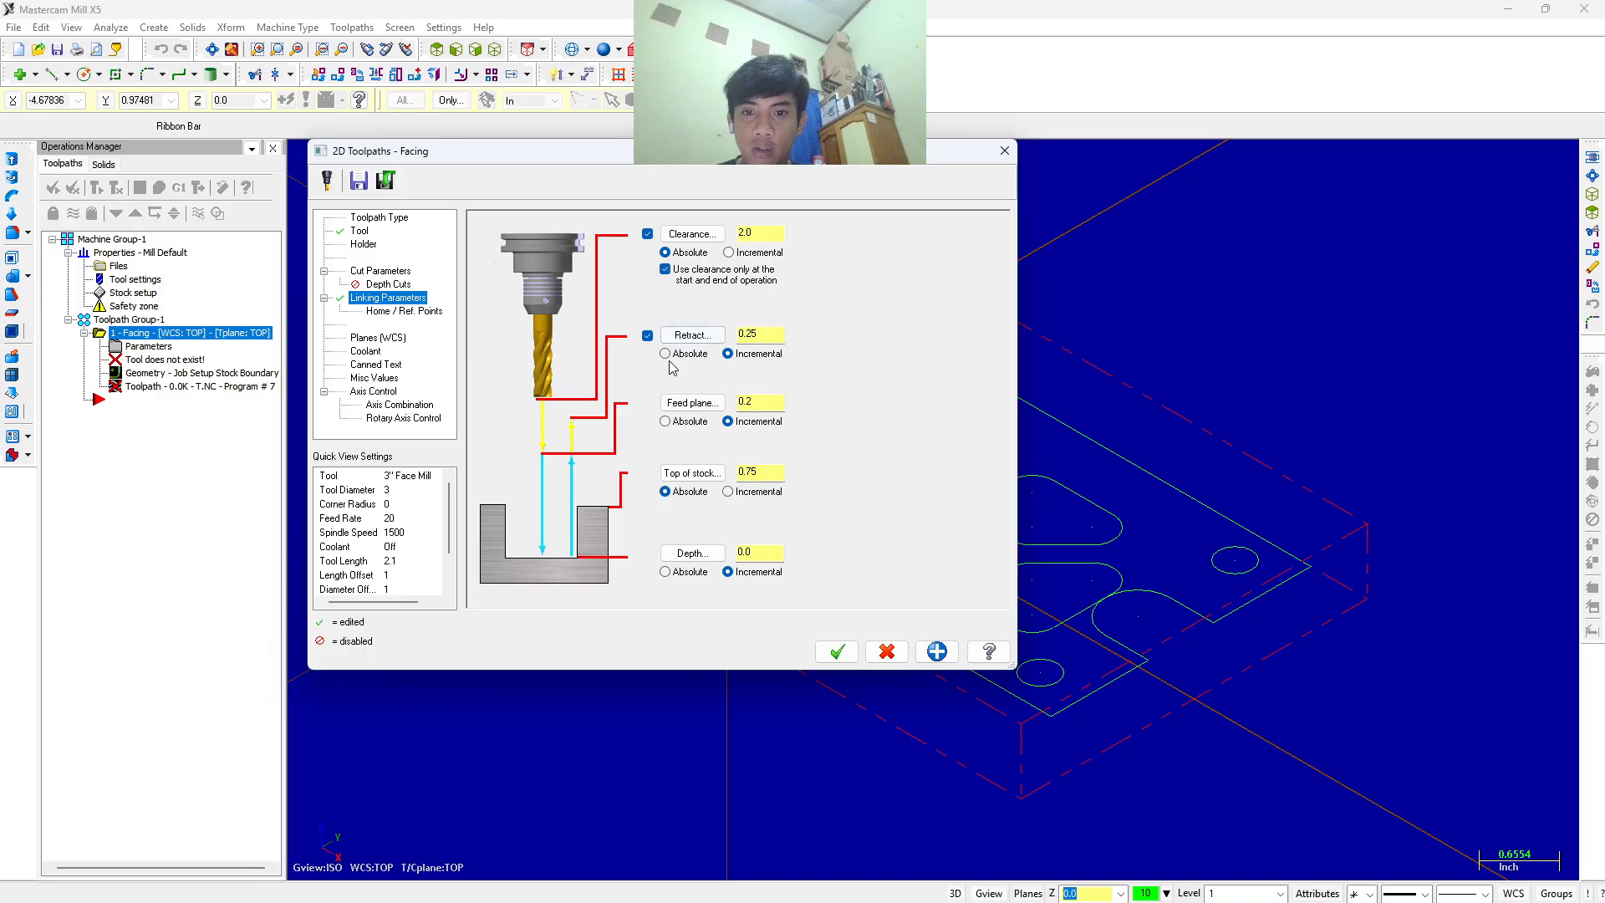
left_click(665, 422)
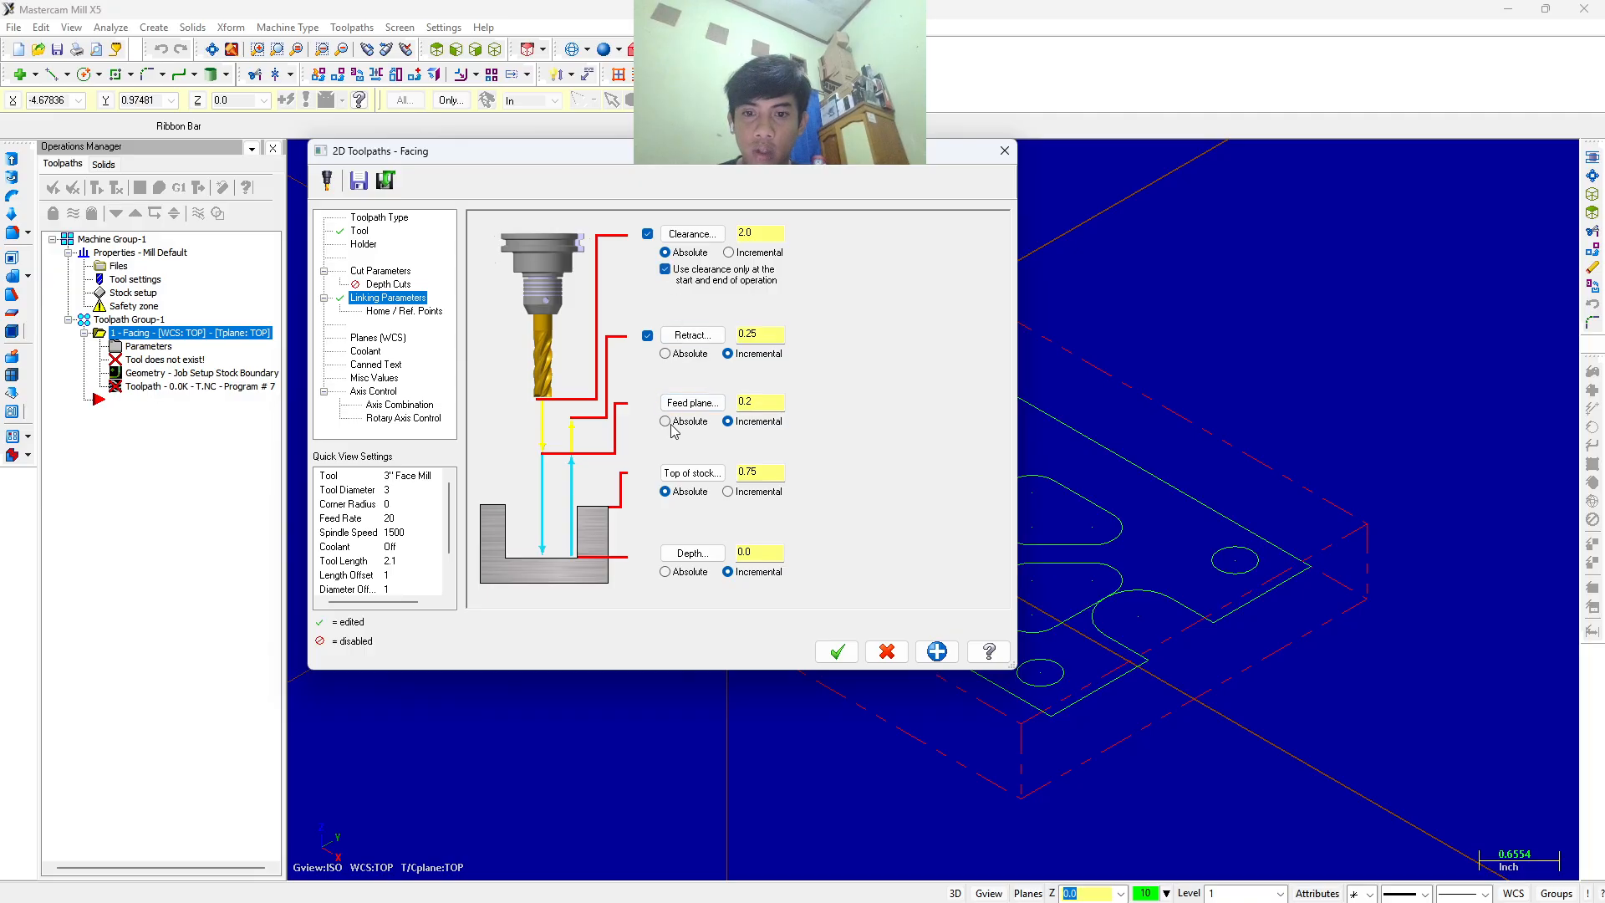
left_click(665, 353)
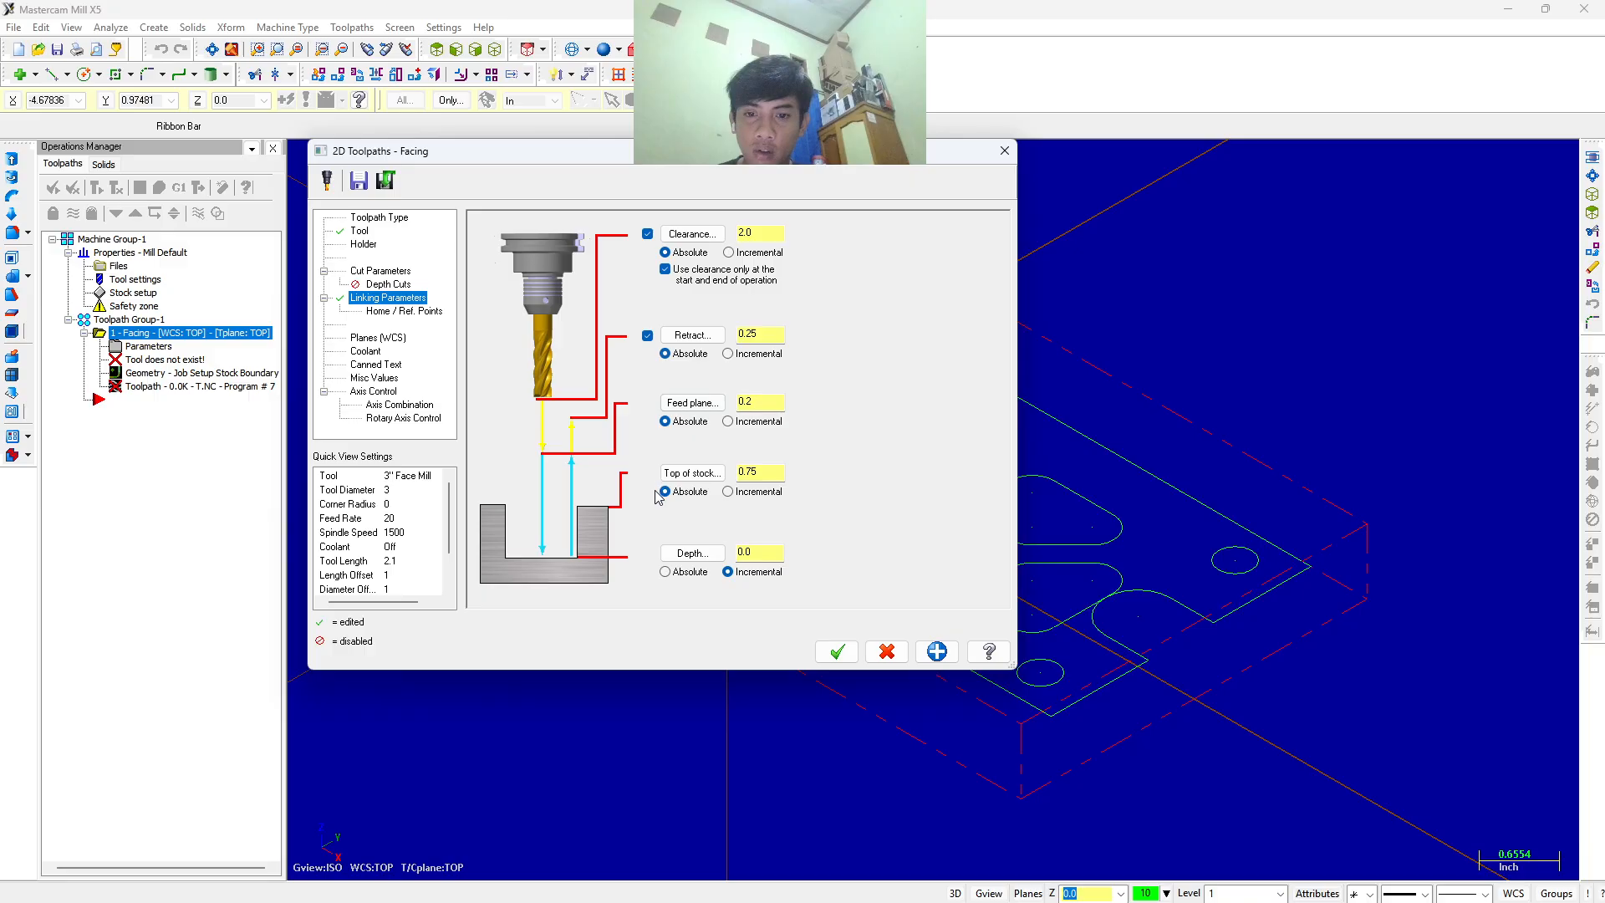
left_click(666, 572)
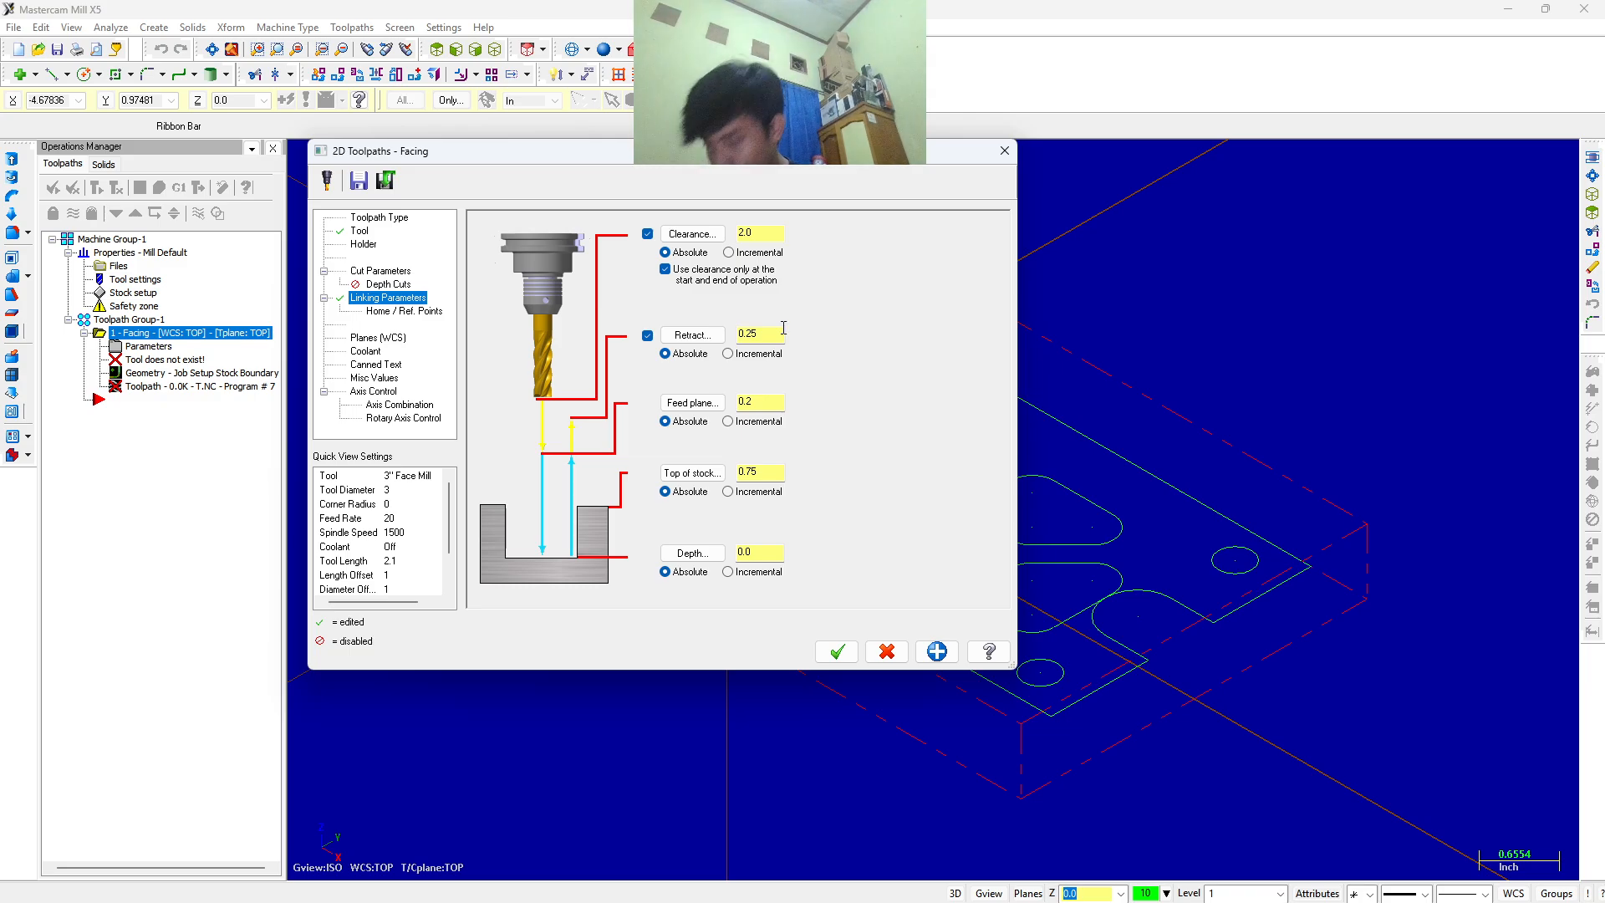
Set the facing cut style to Zigzag with 50% across overlap, and choose the movement between cuts.
left_click(381, 271)
left_click(629, 248)
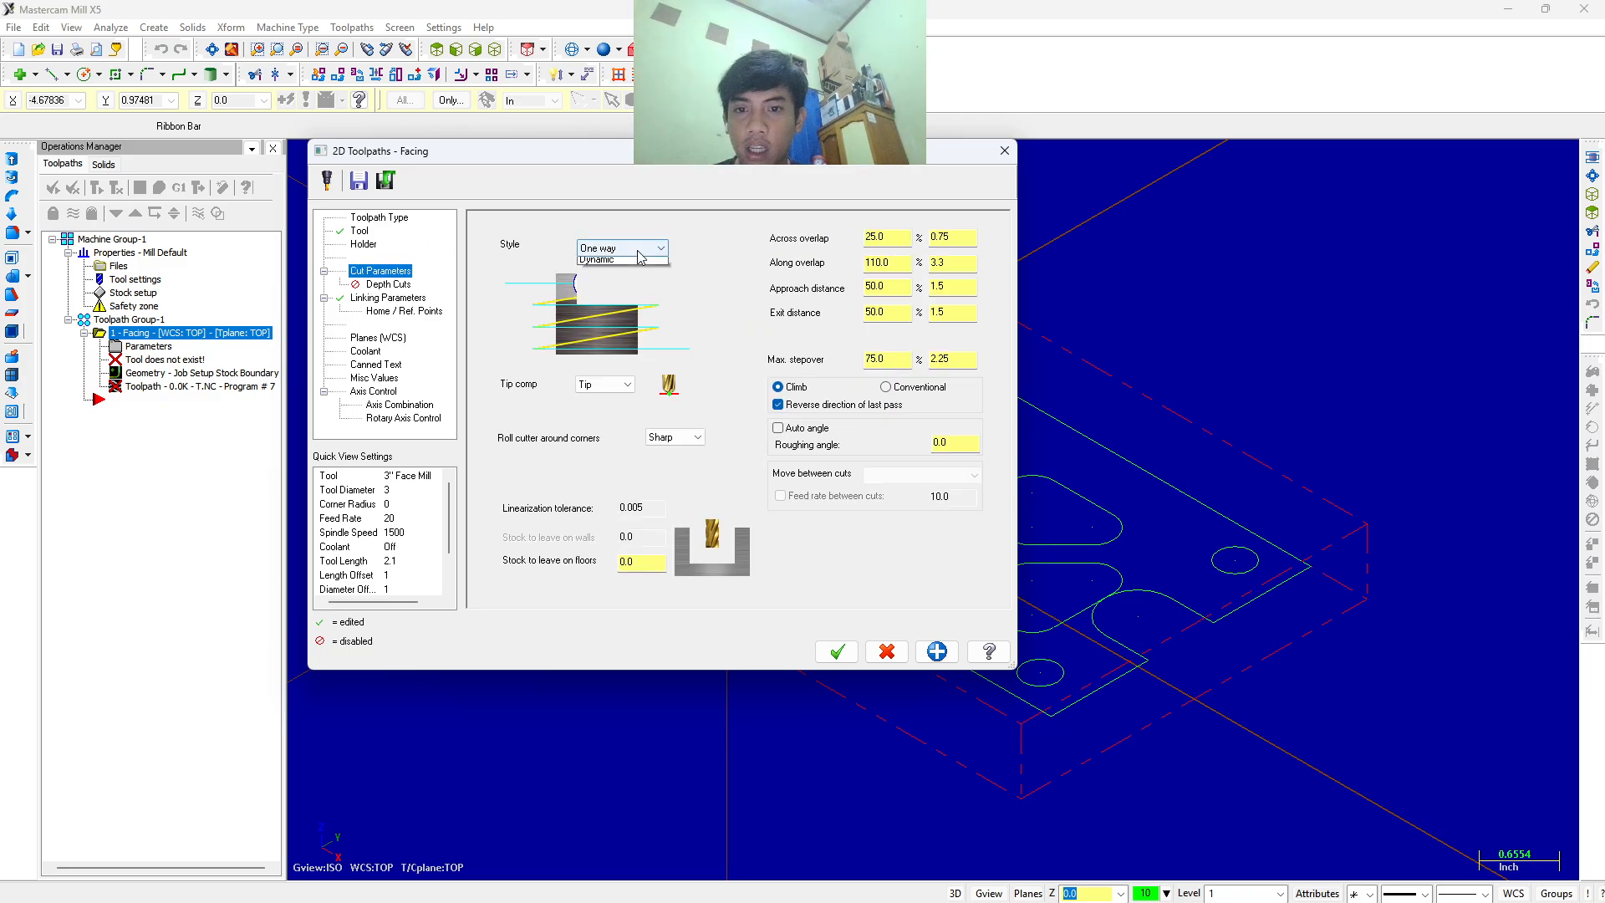
left_click(633, 274)
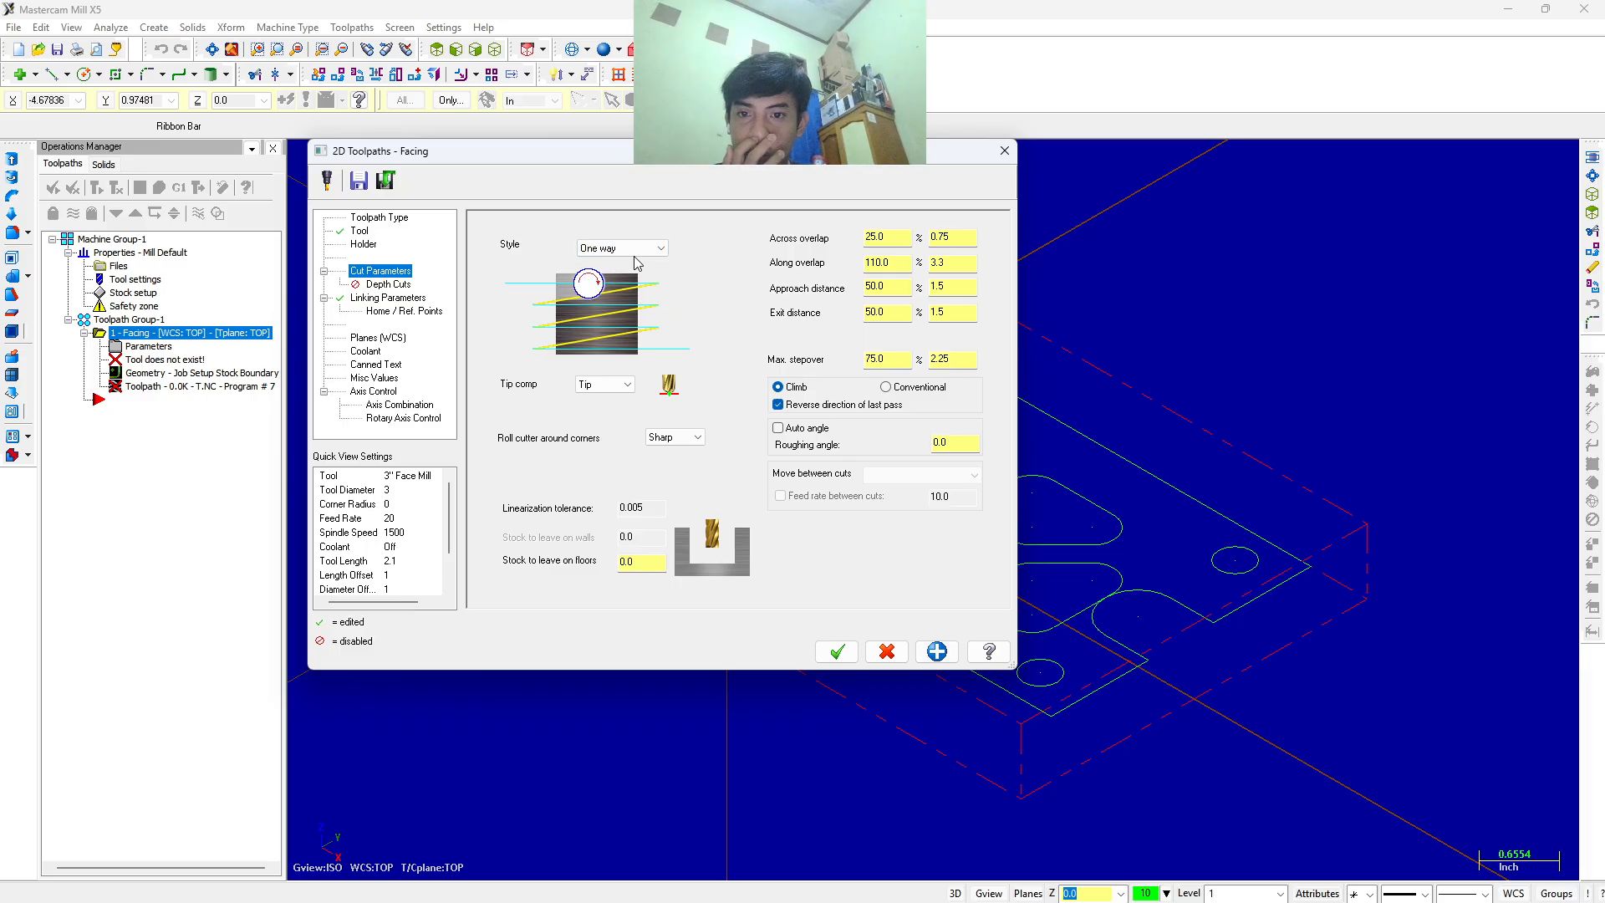
left_click(632, 250)
left_click(629, 264)
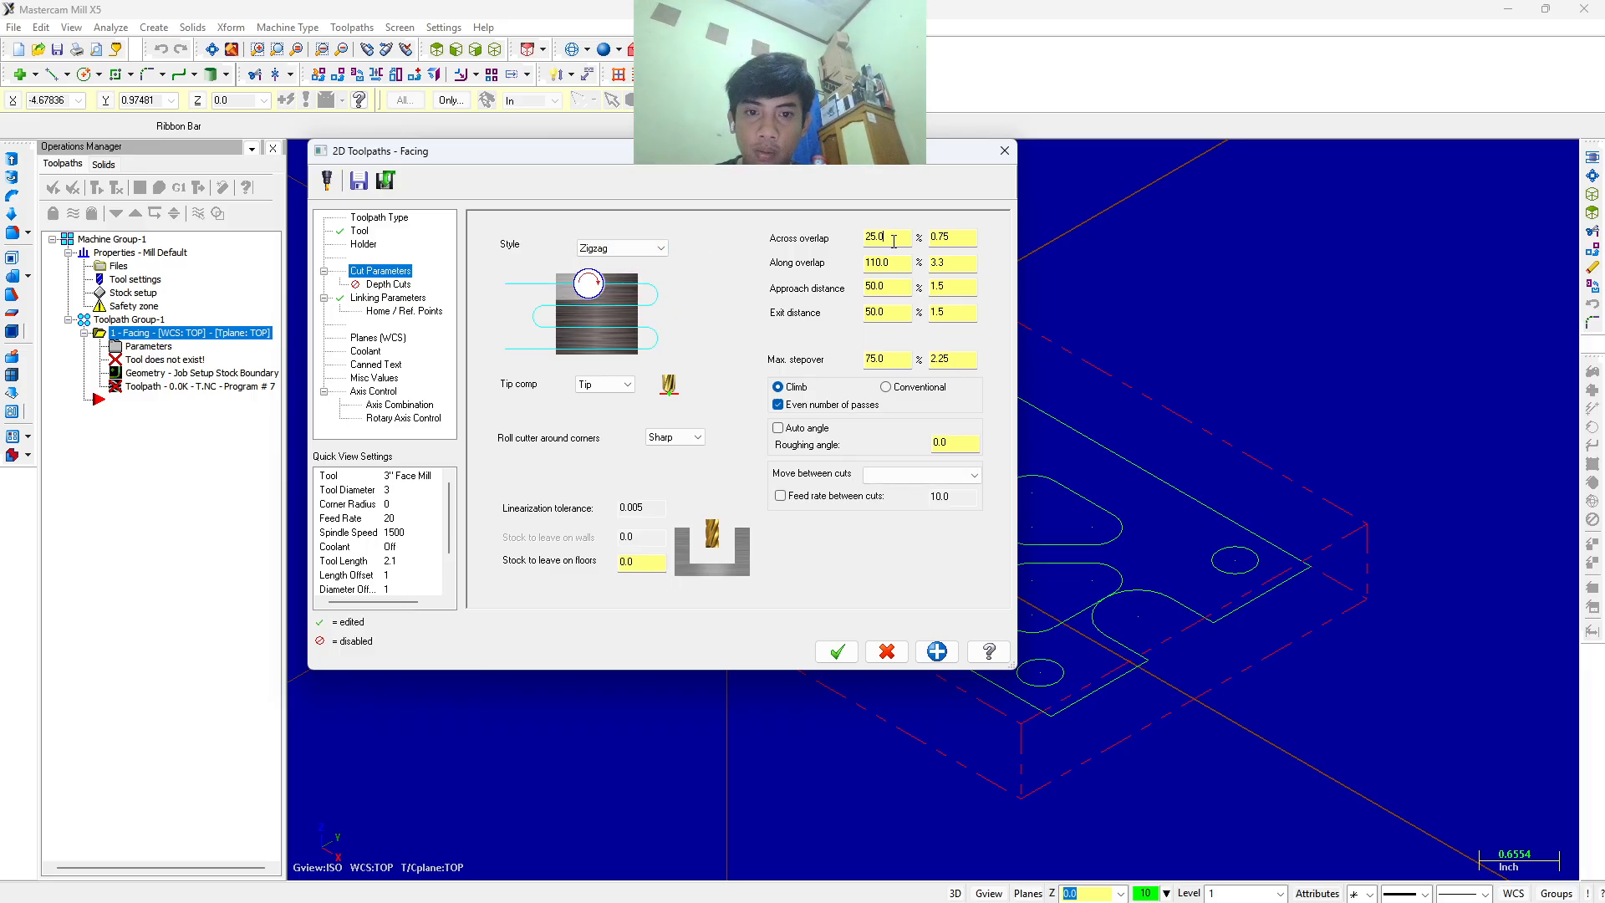
double_click(893, 241)
type("50.0")
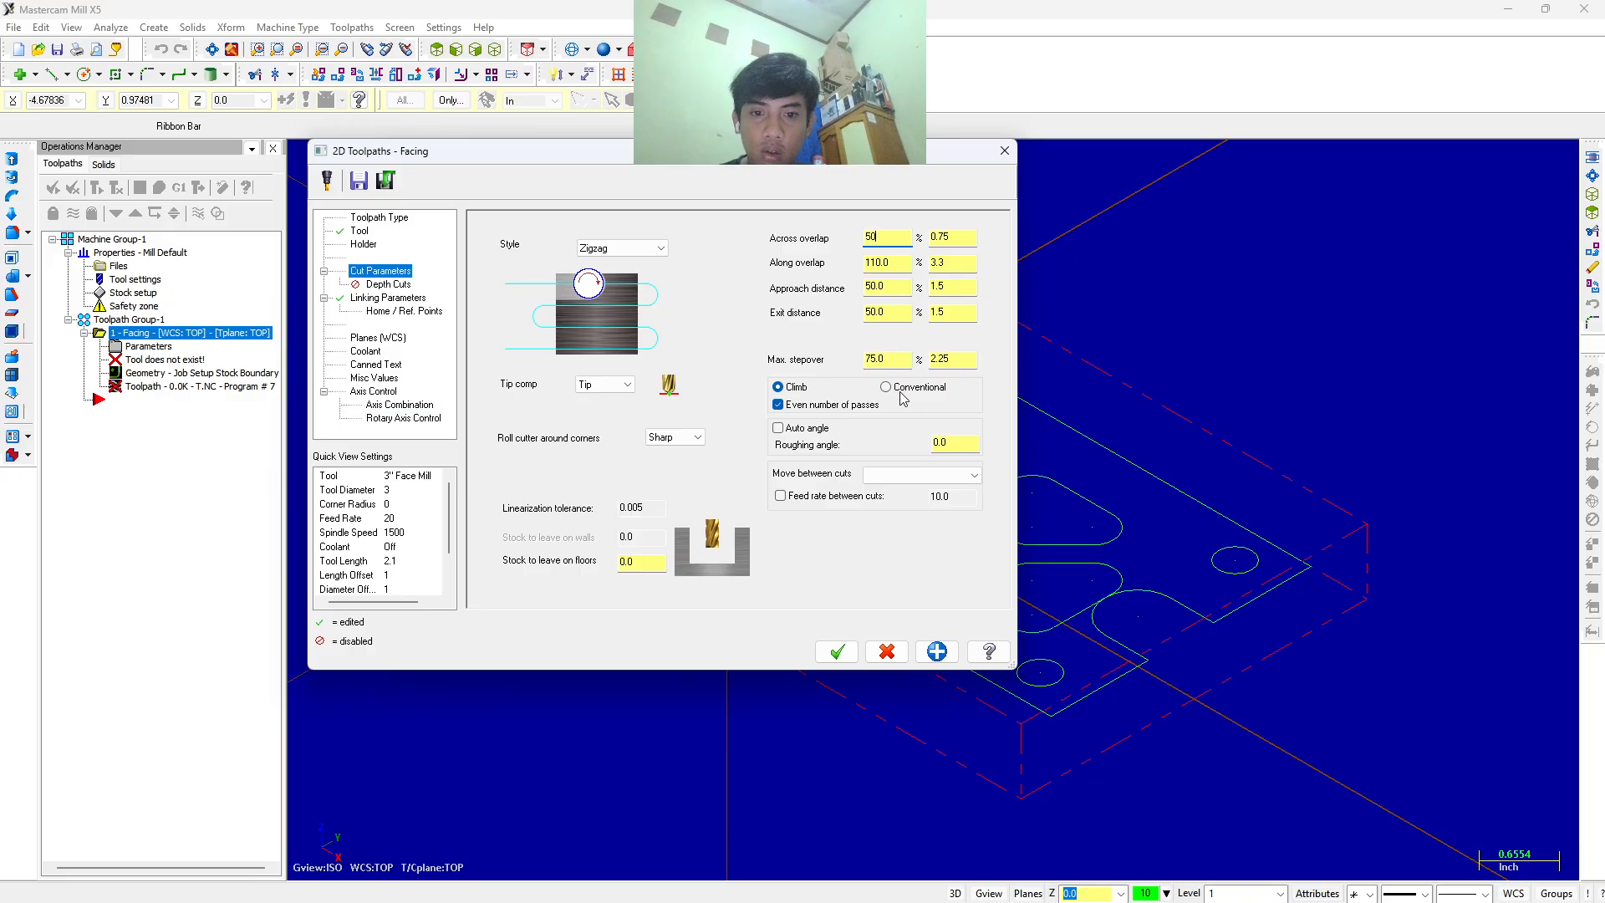
left_click(915, 475)
left_click(884, 502)
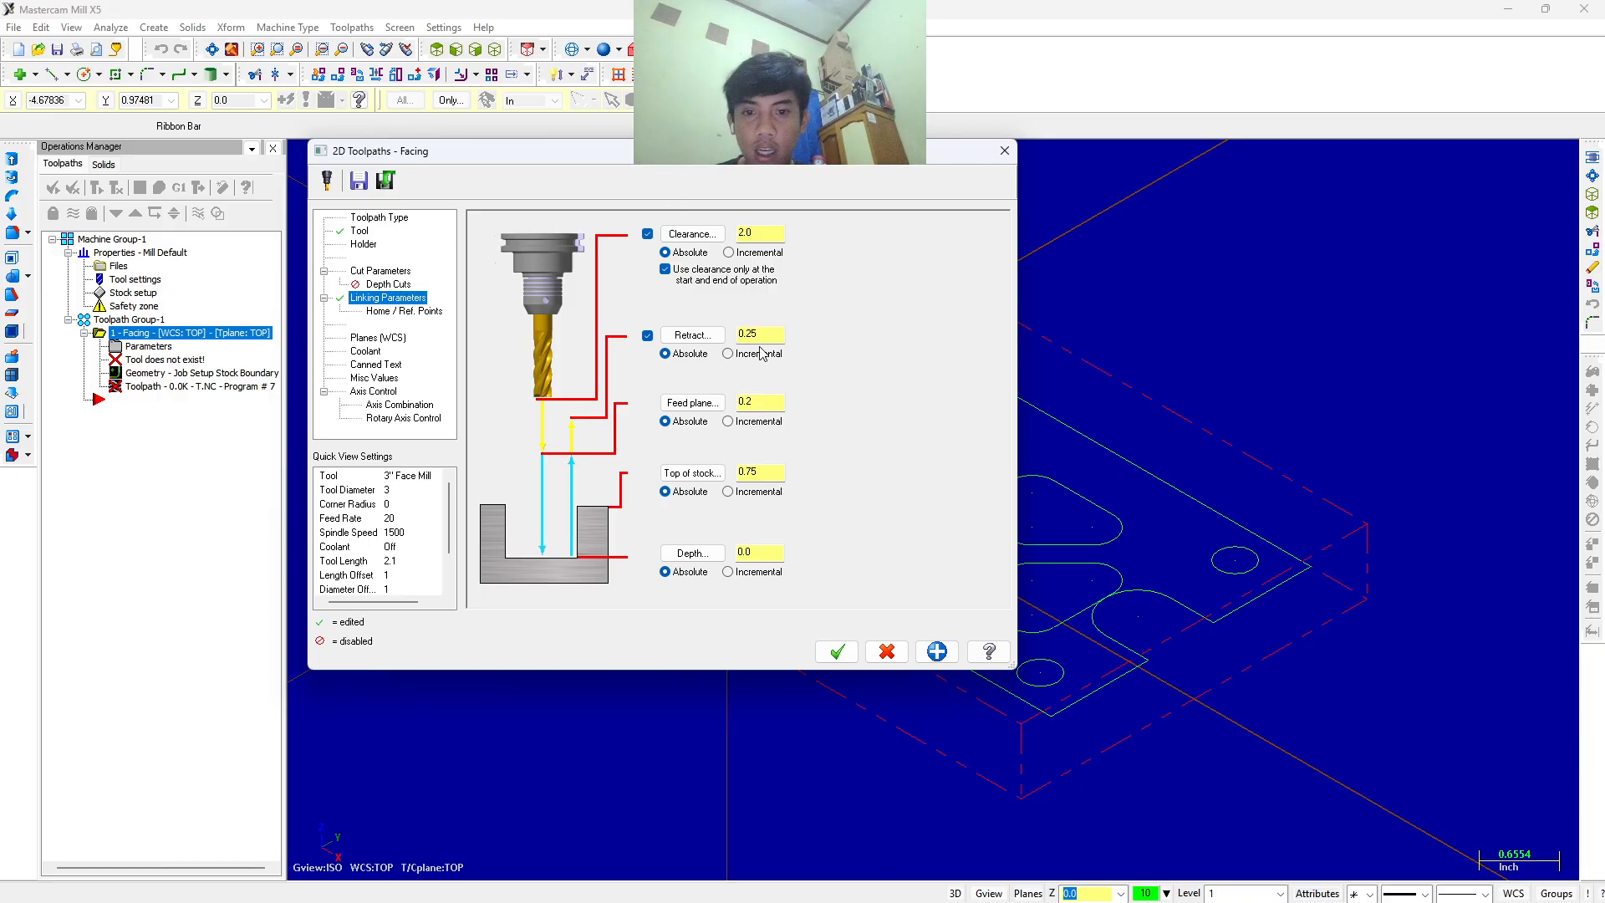
In the linking parameters, set both the retract height and the feed plane to 0.8.
double_click(756, 334)
key("BackSpace")
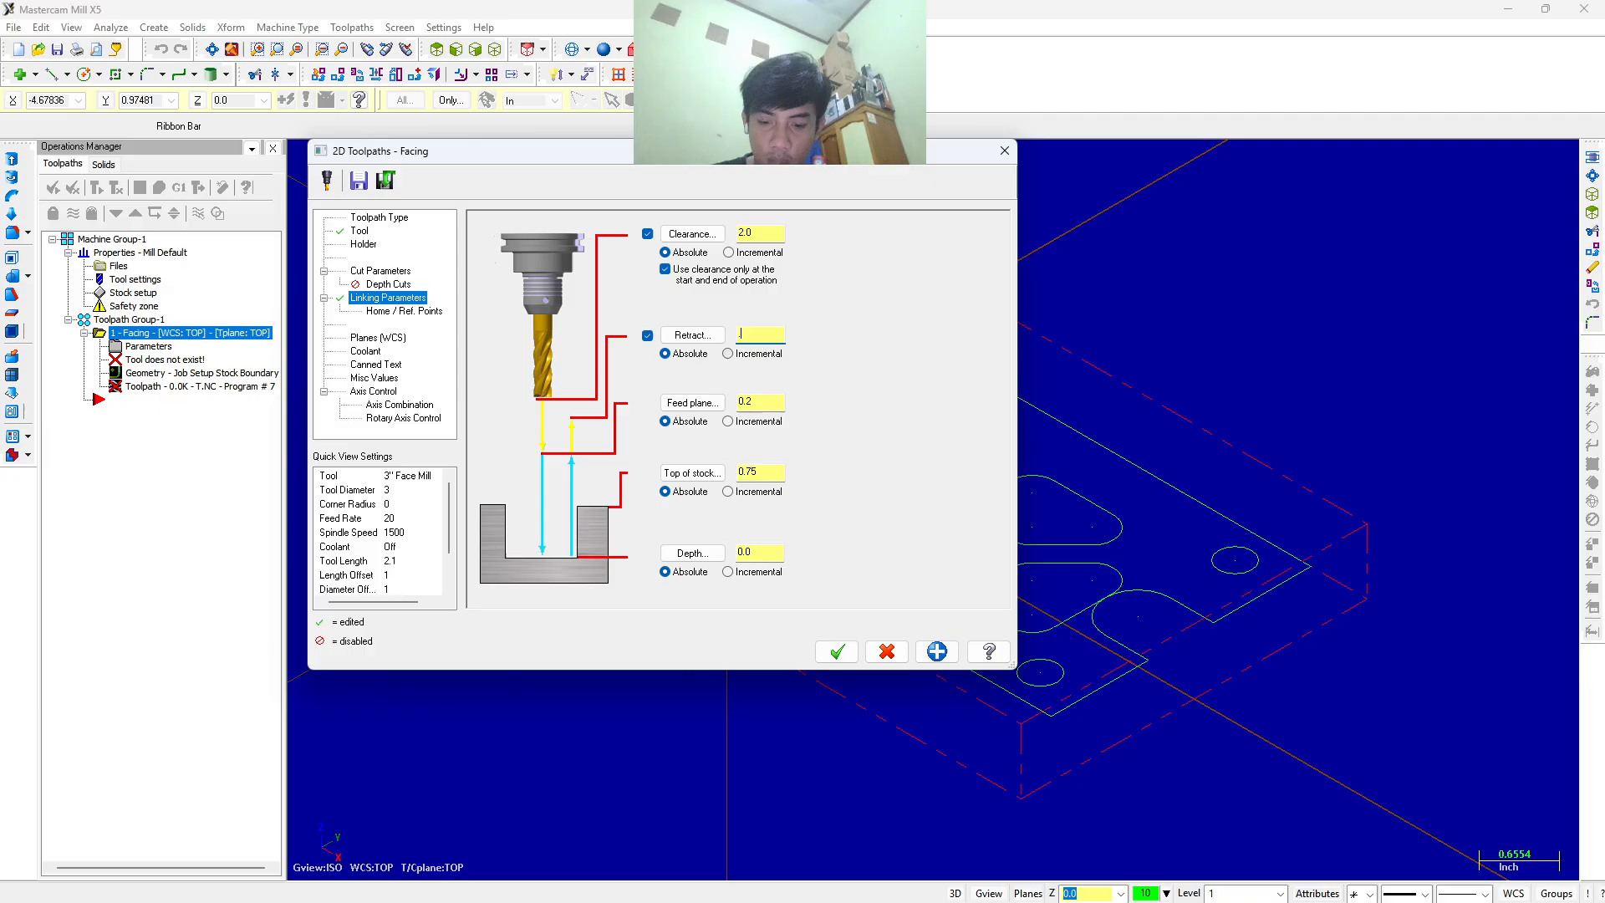
type(".8")
key("Return")
double_click(766, 403)
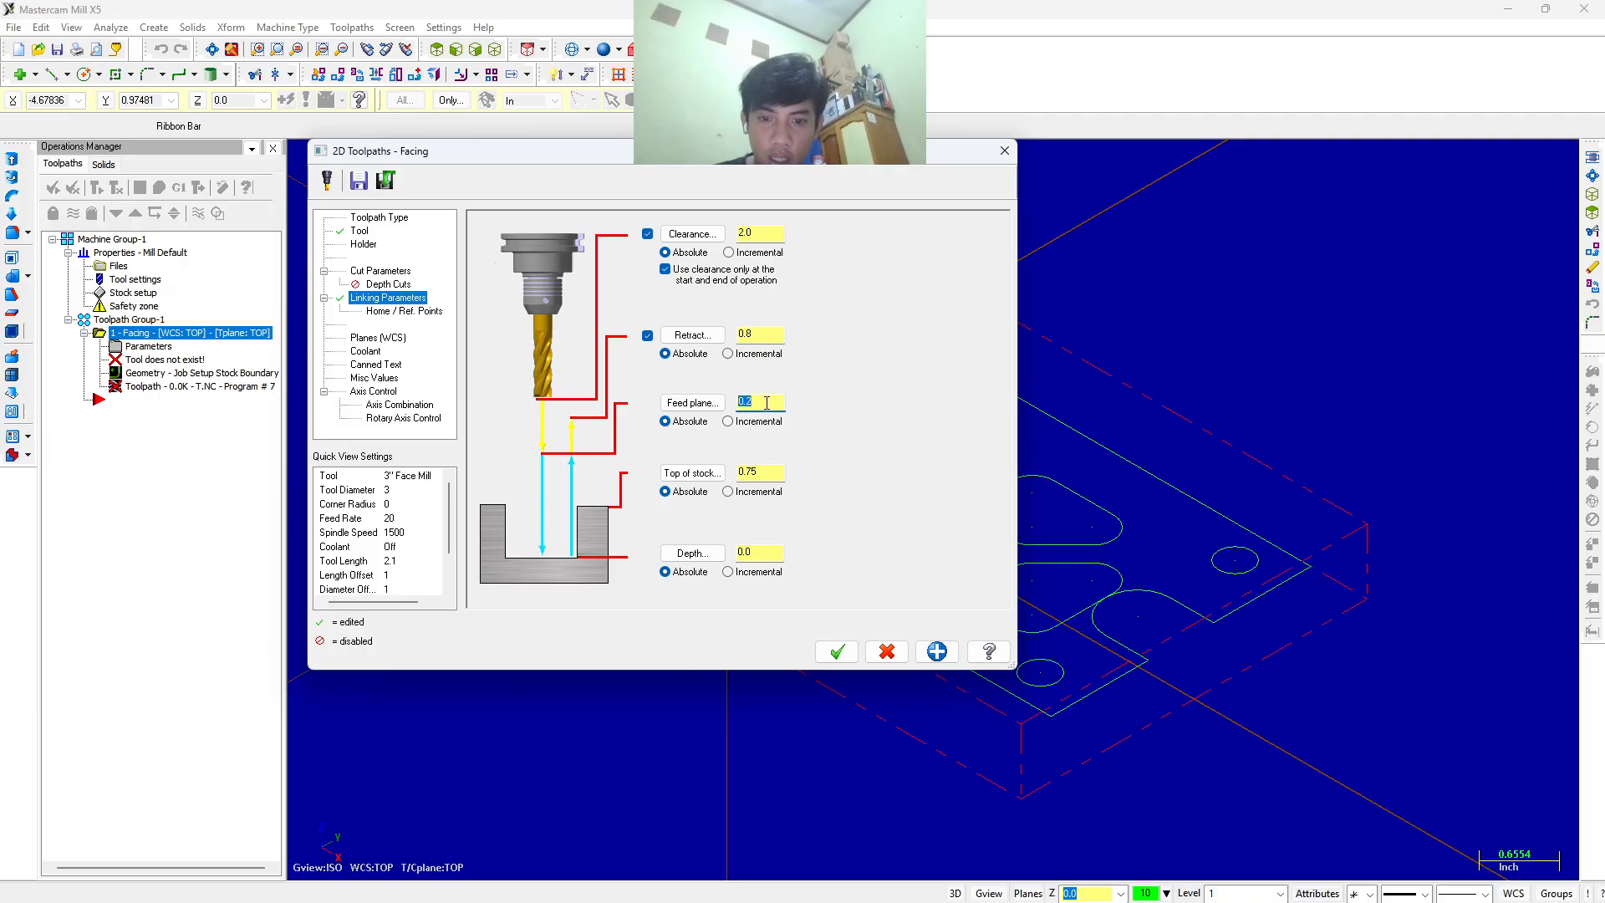
key("BackSpace")
type(".8")
key("Return")
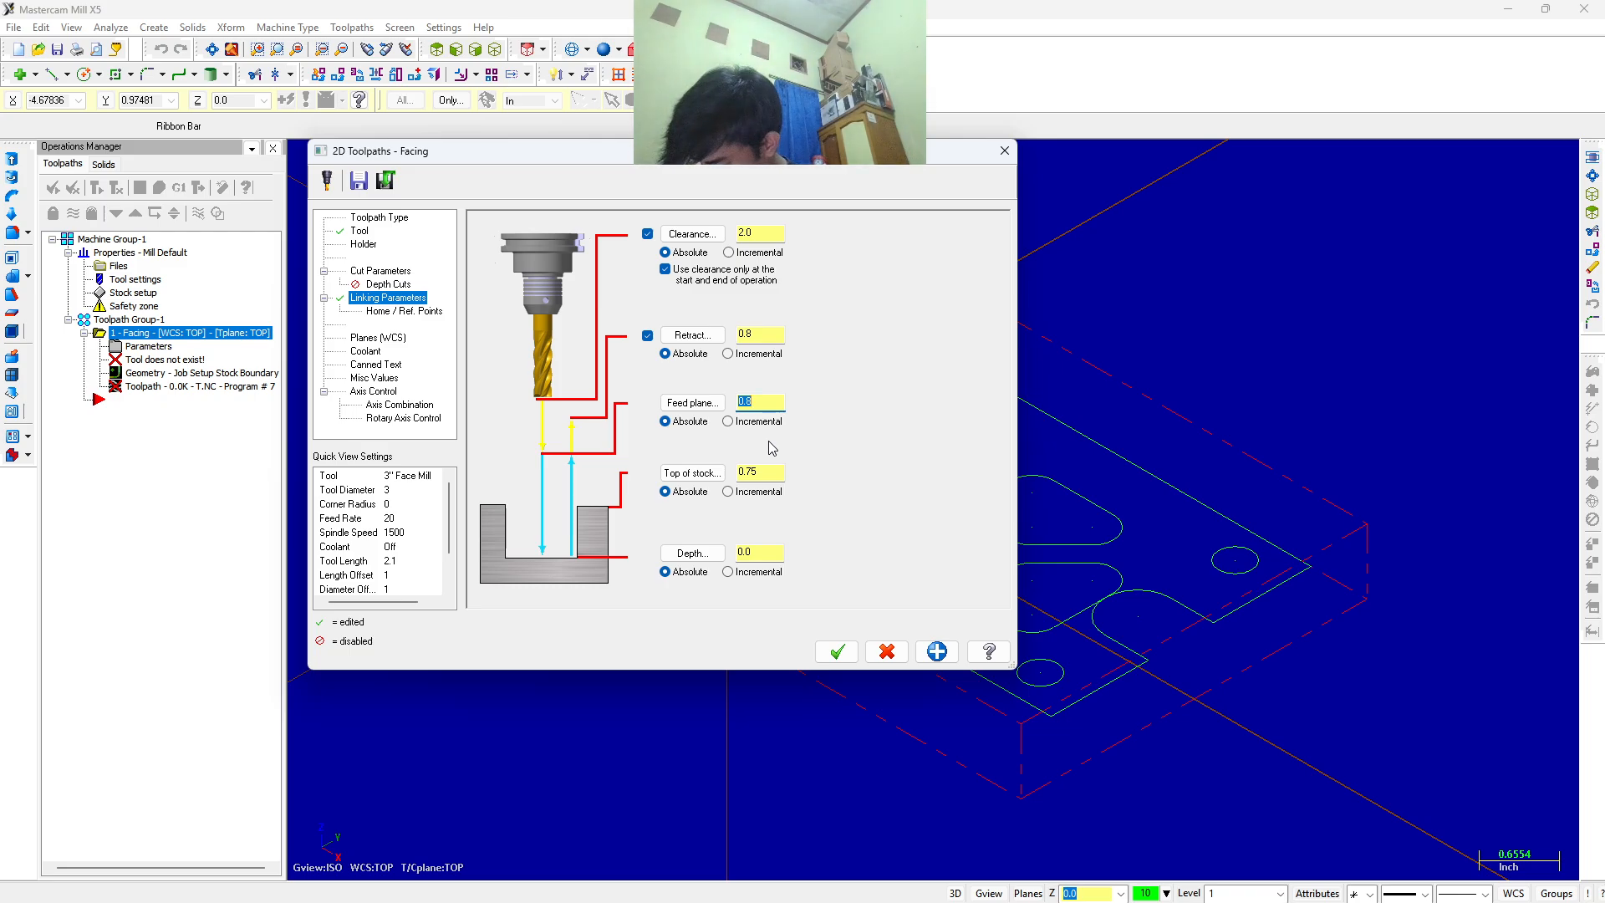
Set the facing toolpath's top of stock to 0.5 and its depth to 0.7.
left_click(771, 472)
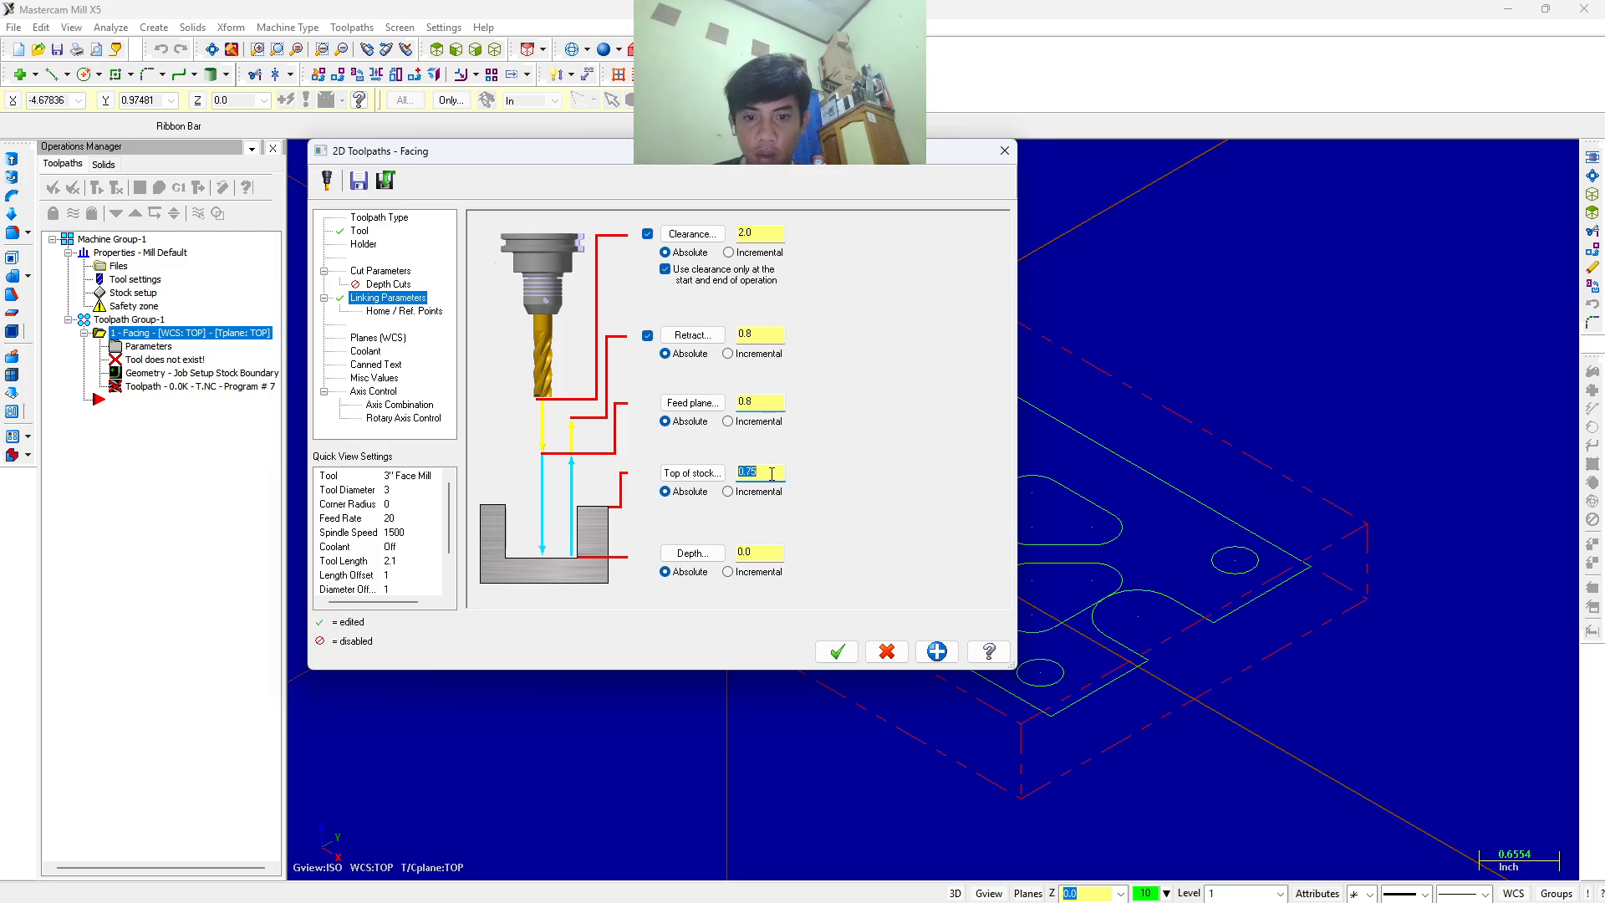
type("0.5")
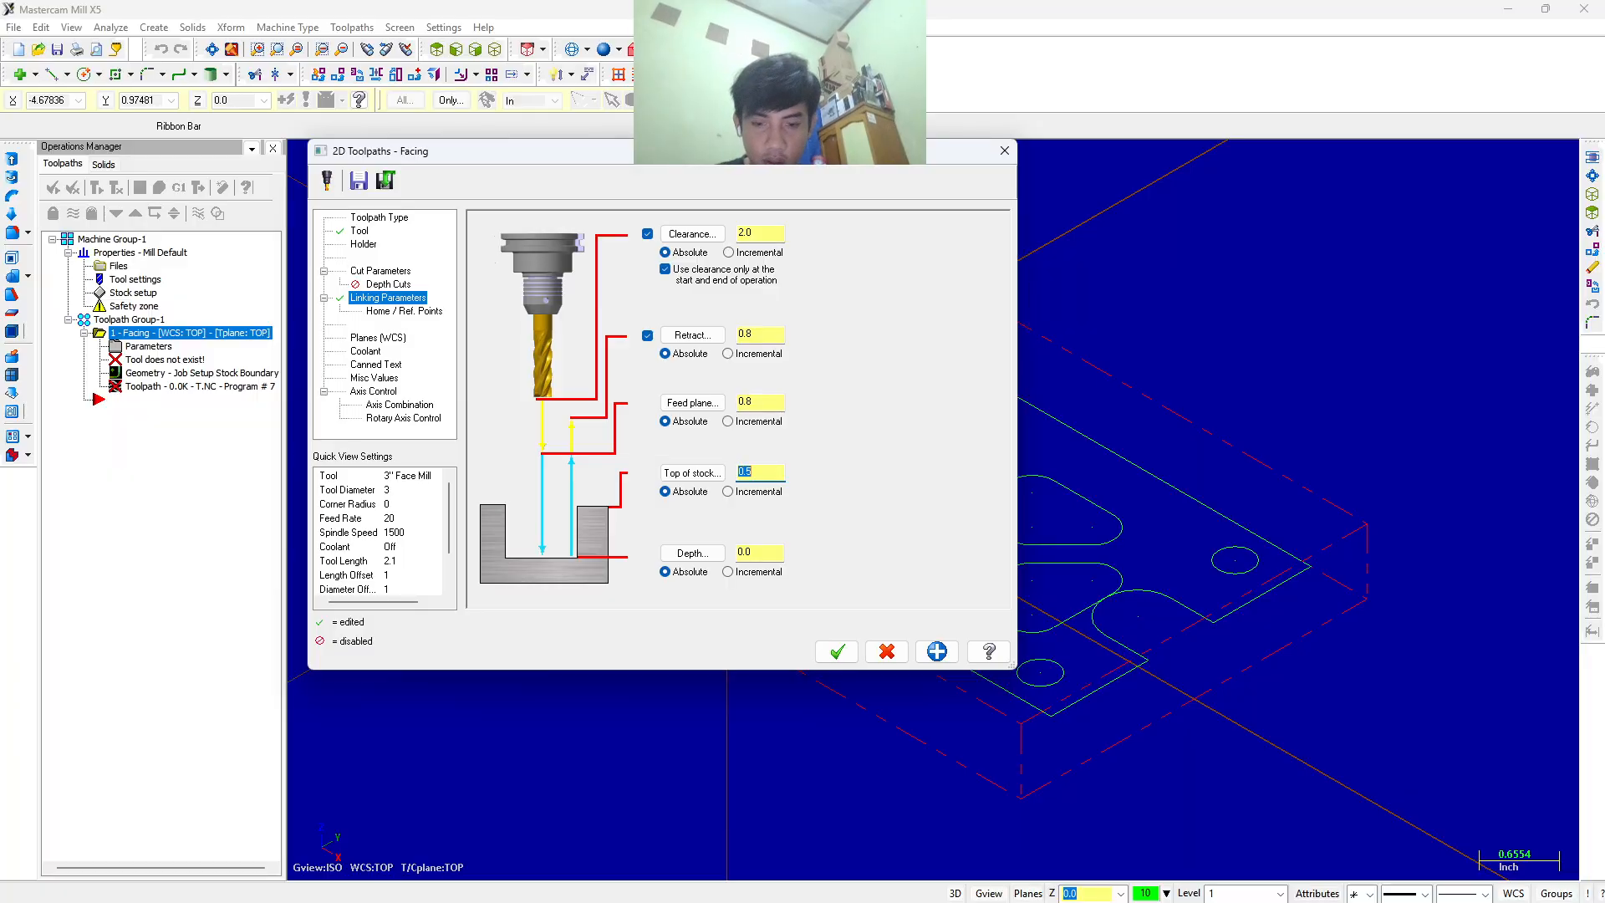
left_click(757, 554)
double_click(756, 554)
type("0.7")
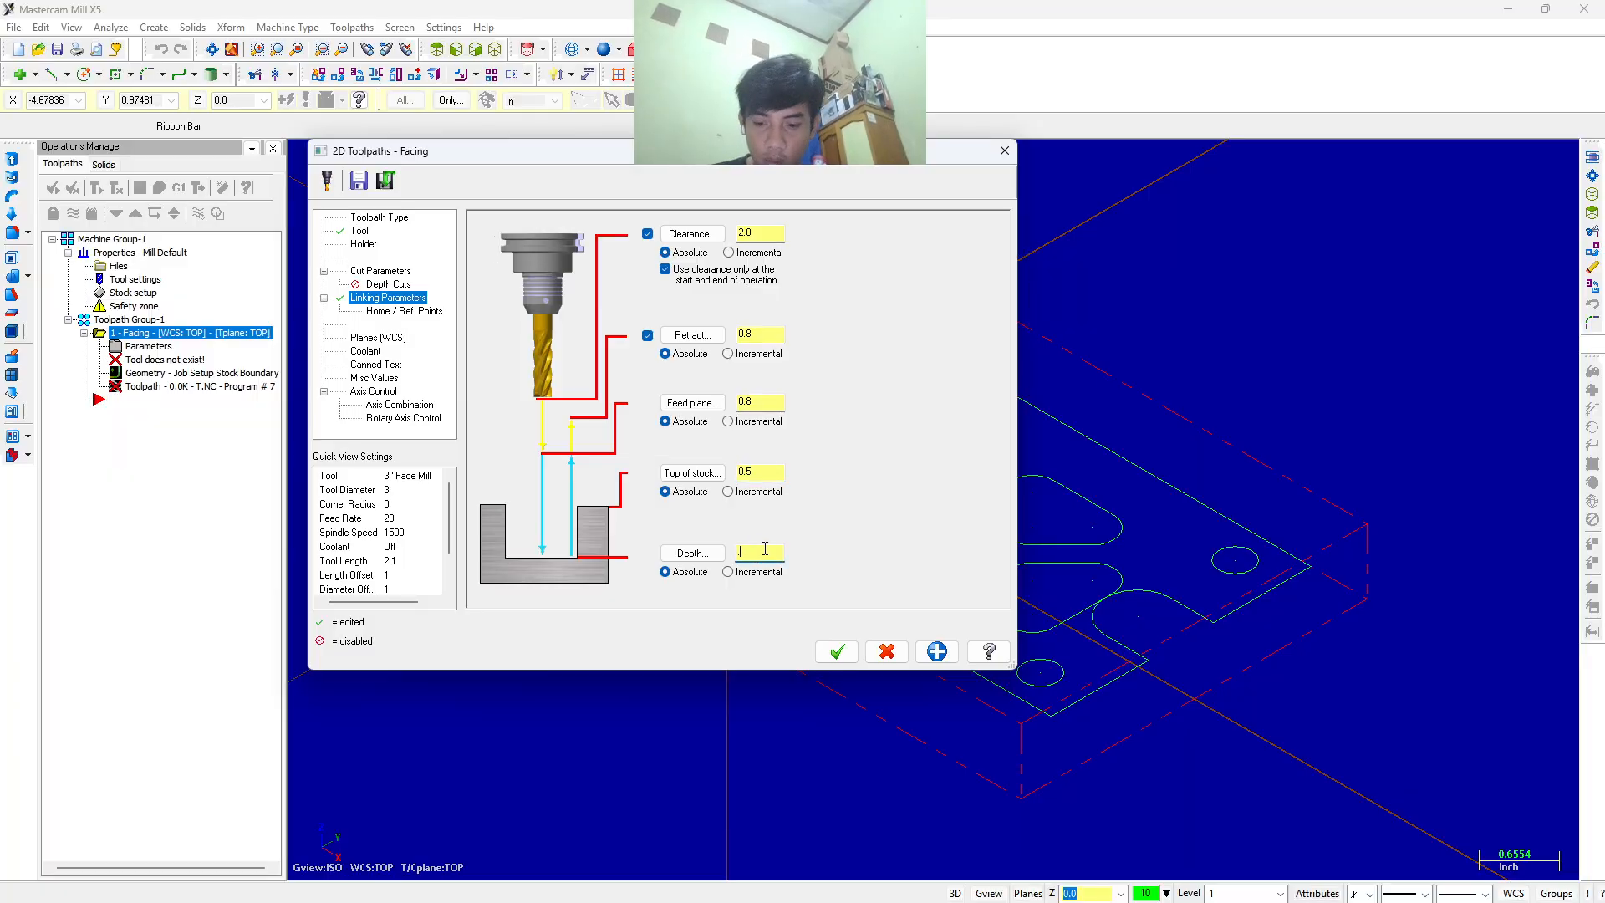
Turn on flood coolant for the facing operation and accept its parameters to generate the toolpath.
left_click(776, 545)
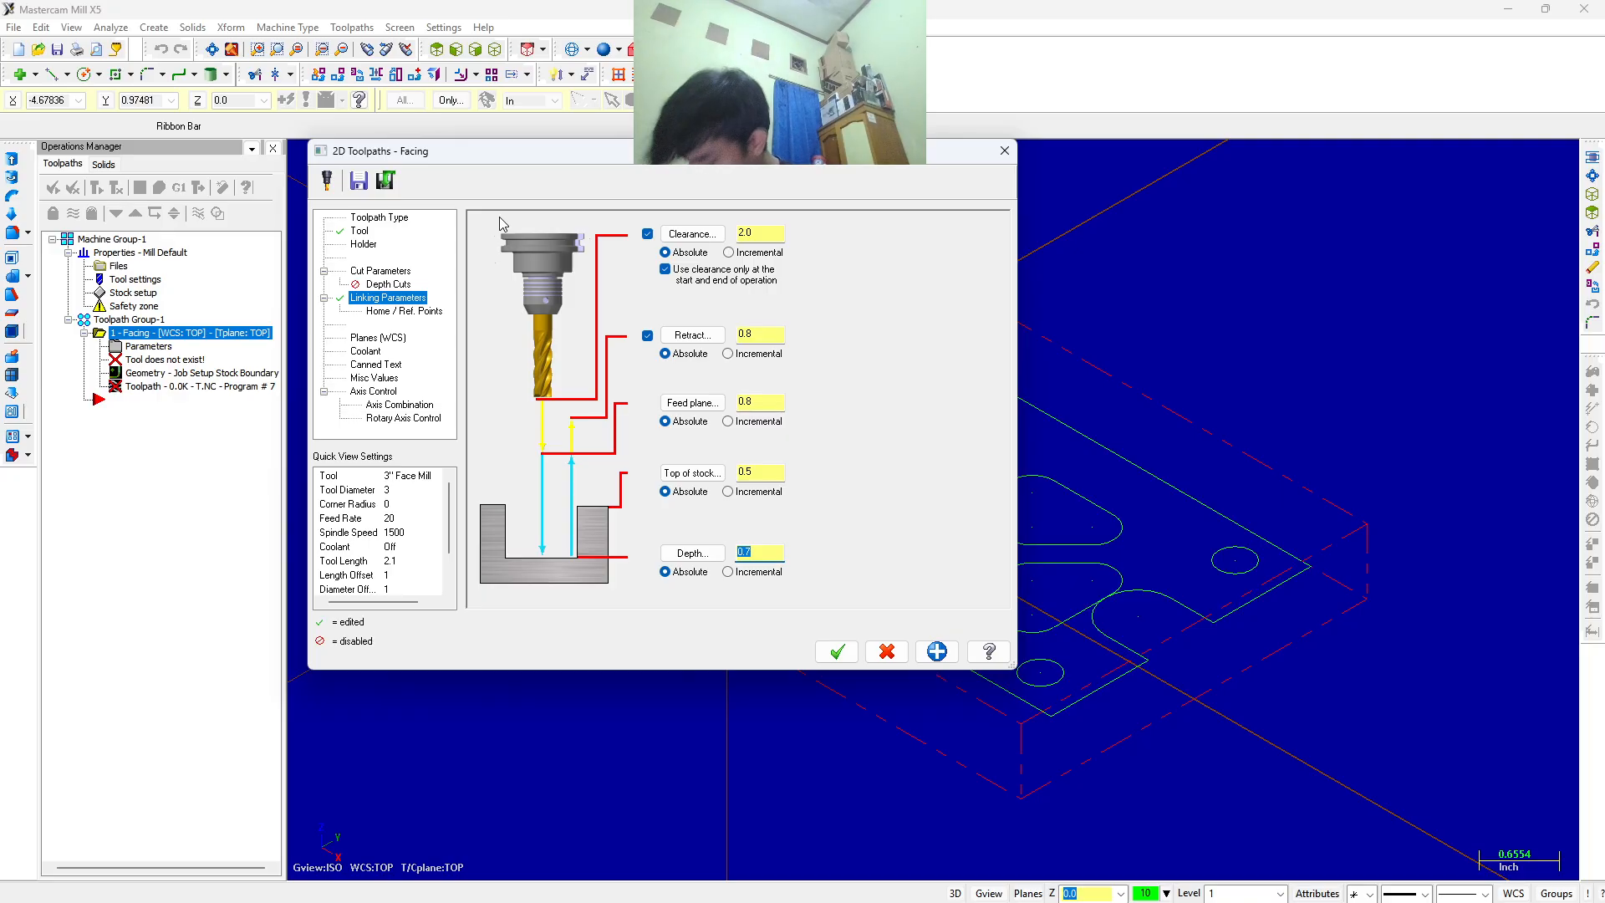
left_click(392, 357)
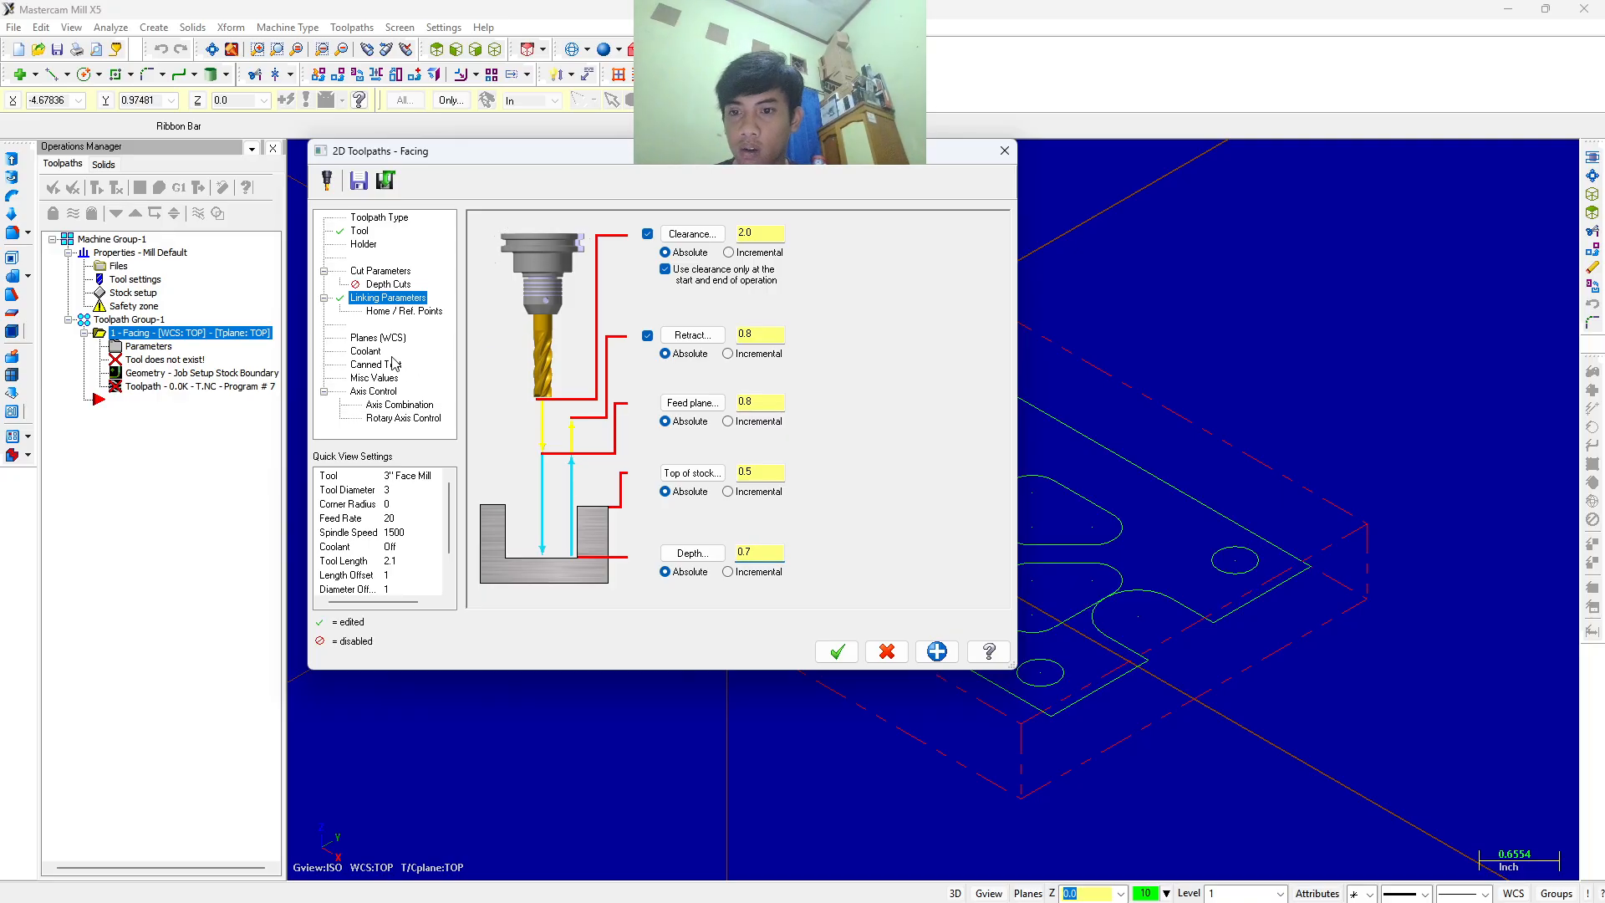
left_click(368, 352)
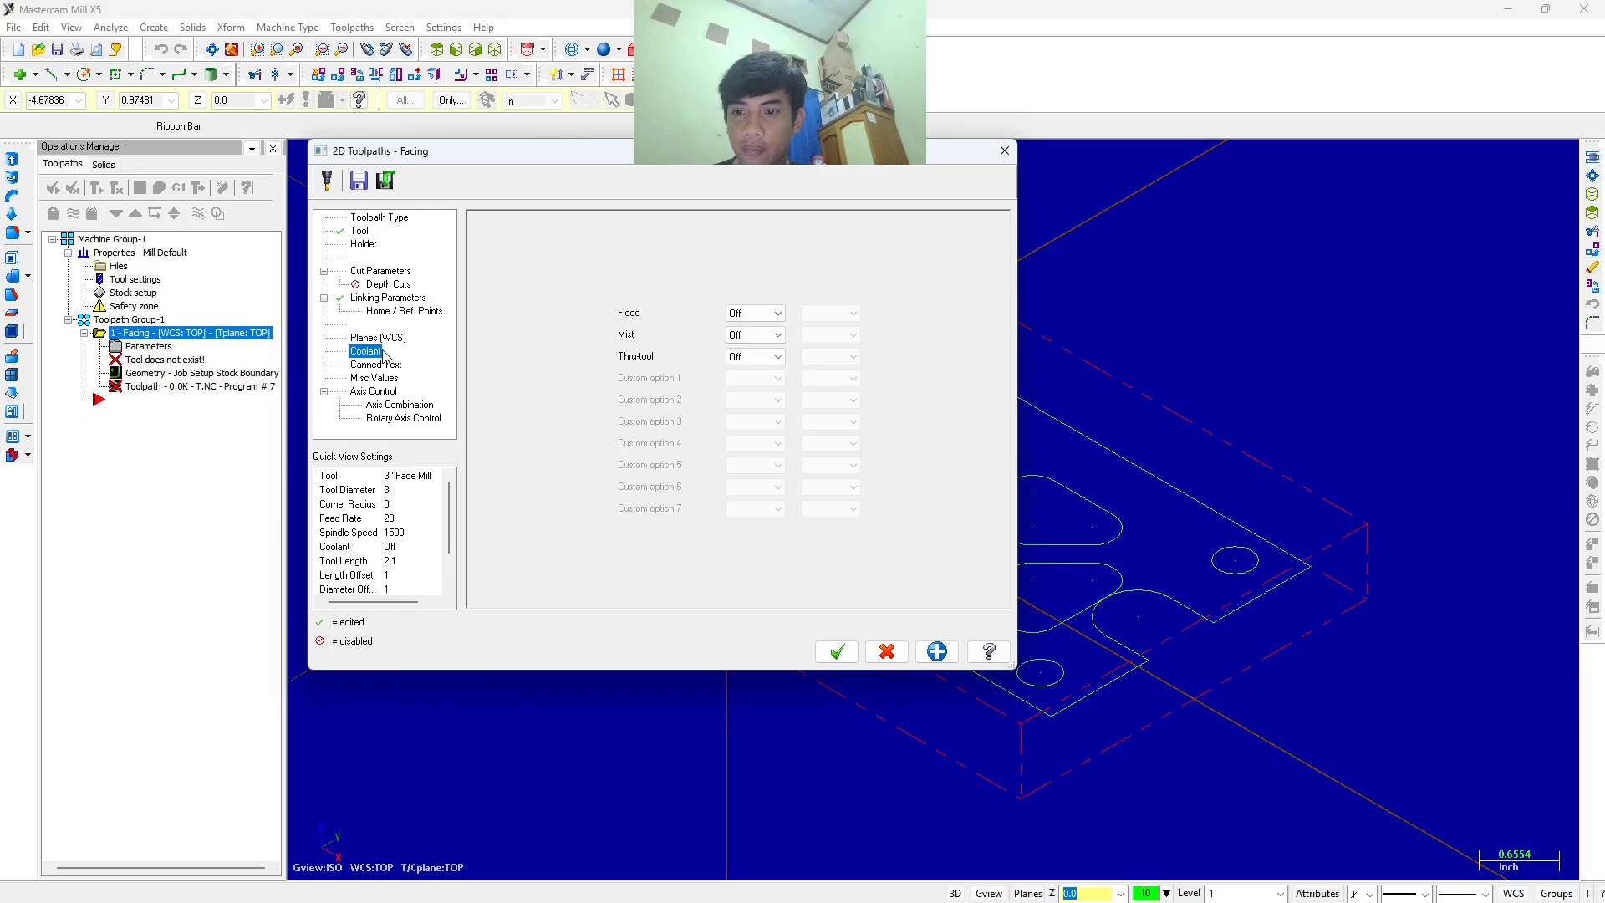
left_click(755, 313)
left_click(740, 329)
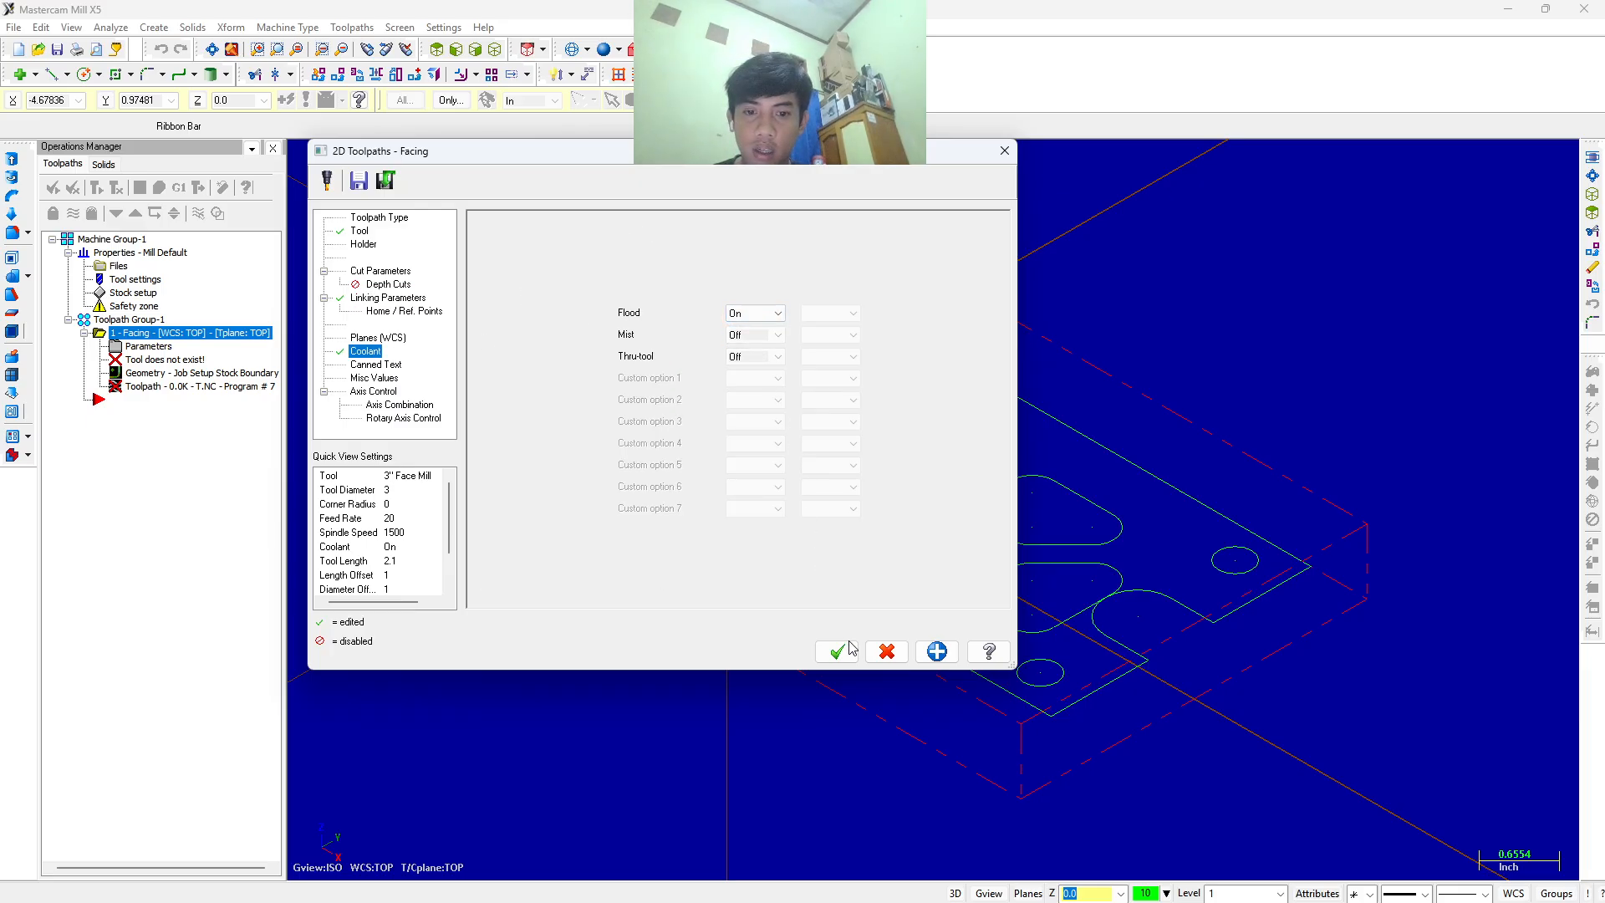
left_click(837, 652)
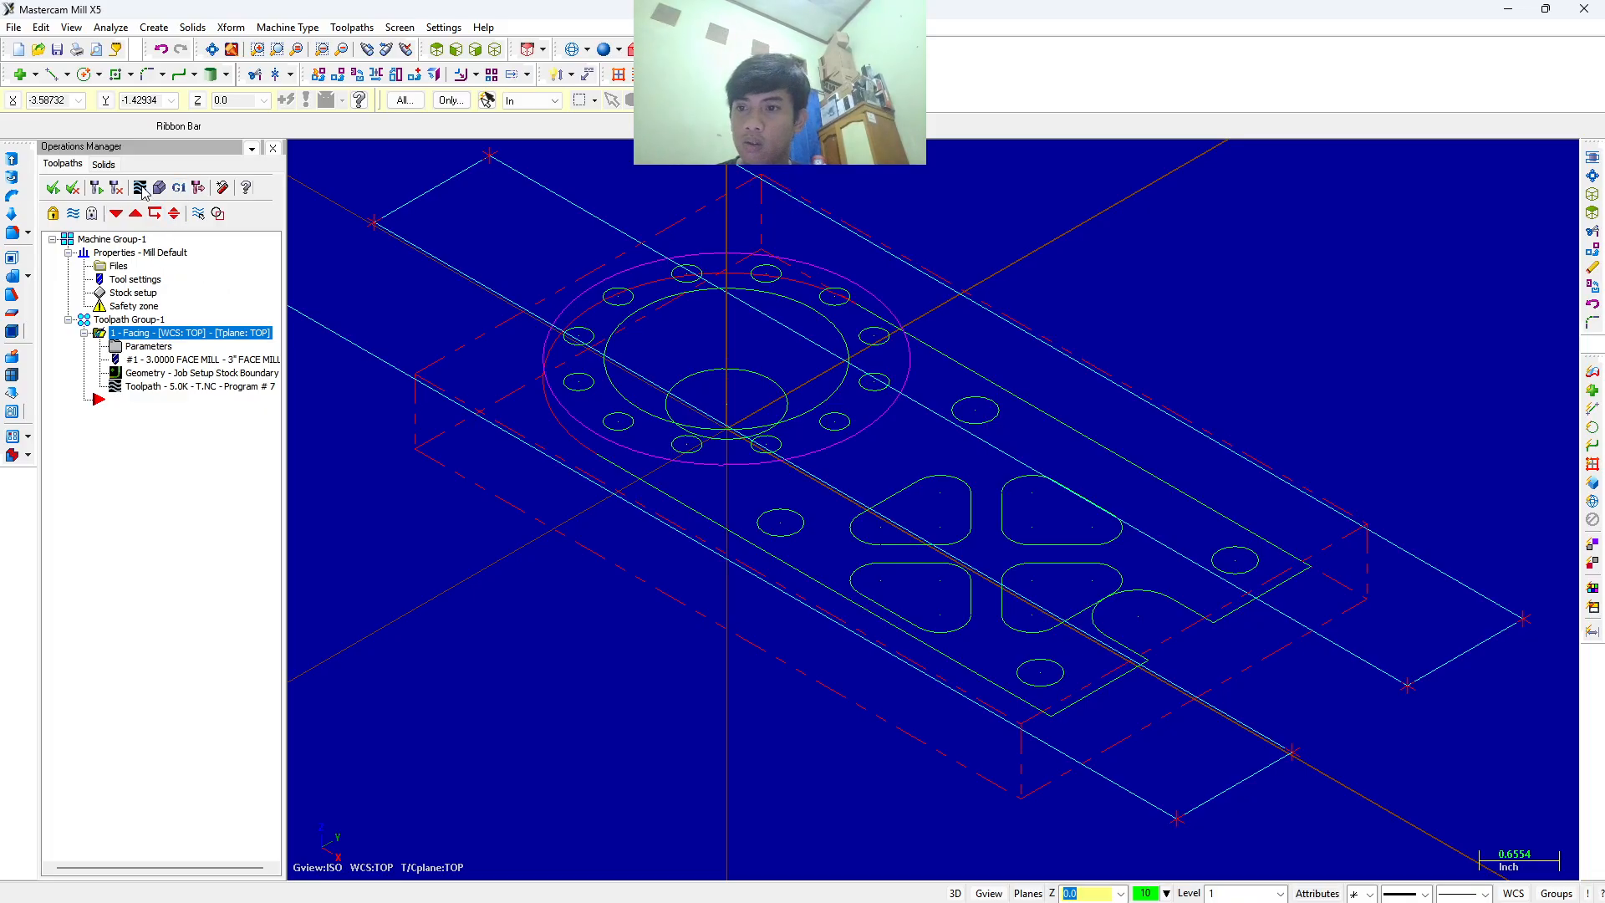
Simulate the facing cut on the solid stock, replay it from the start at the highest quality setting, and close the verification.
left_click(159, 187)
left_click(98, 182)
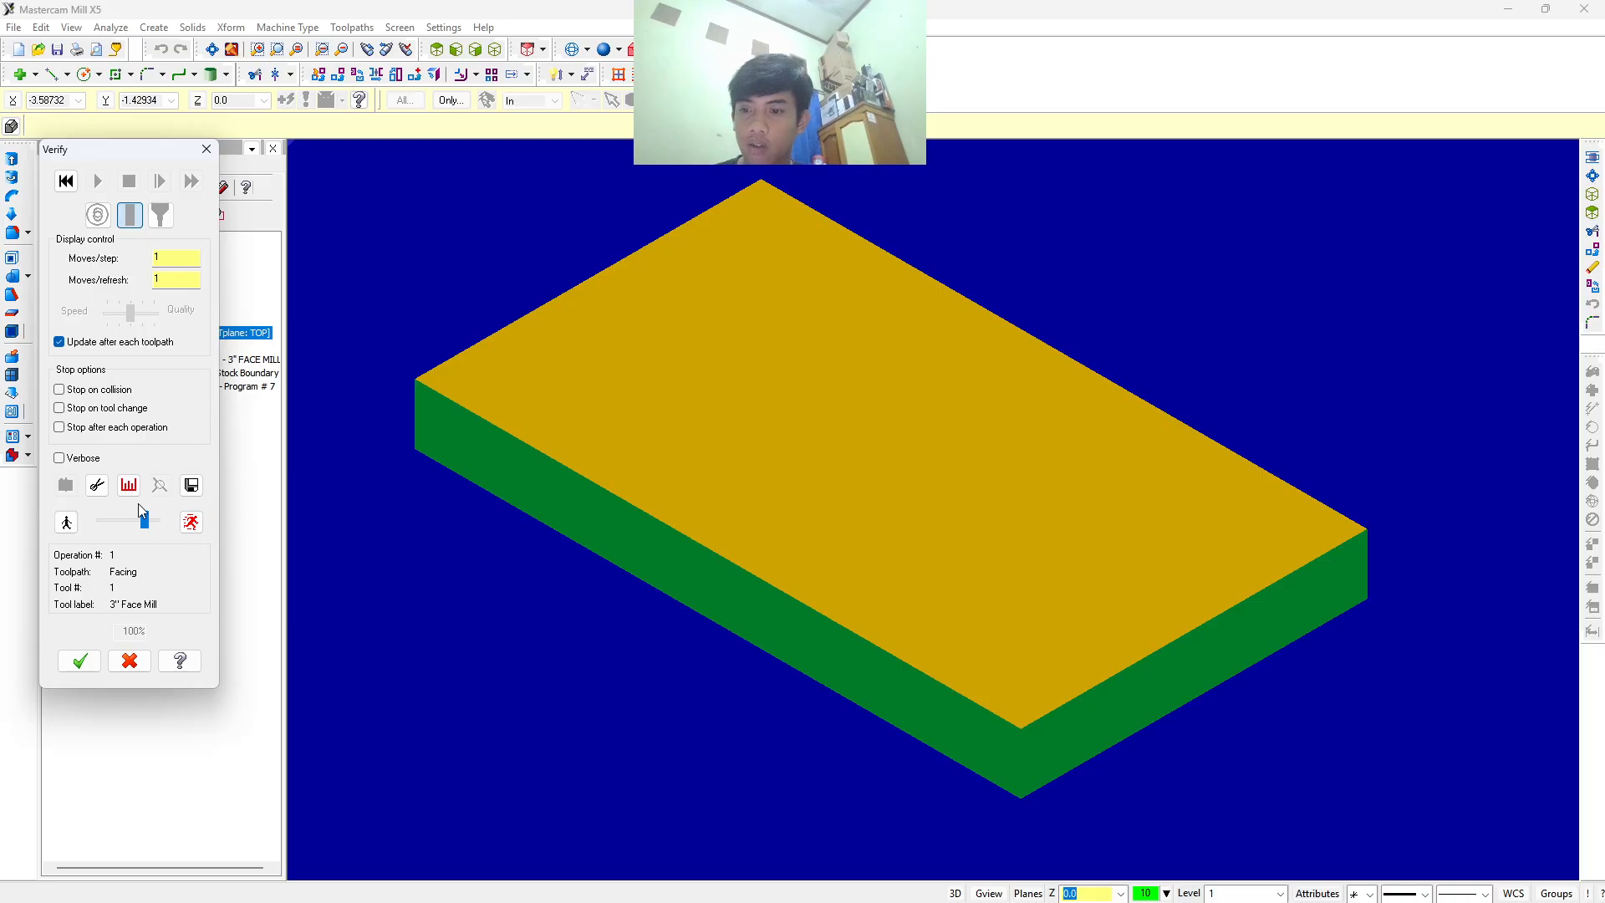
left_click(67, 181)
left_click_drag(131, 313, 154, 313)
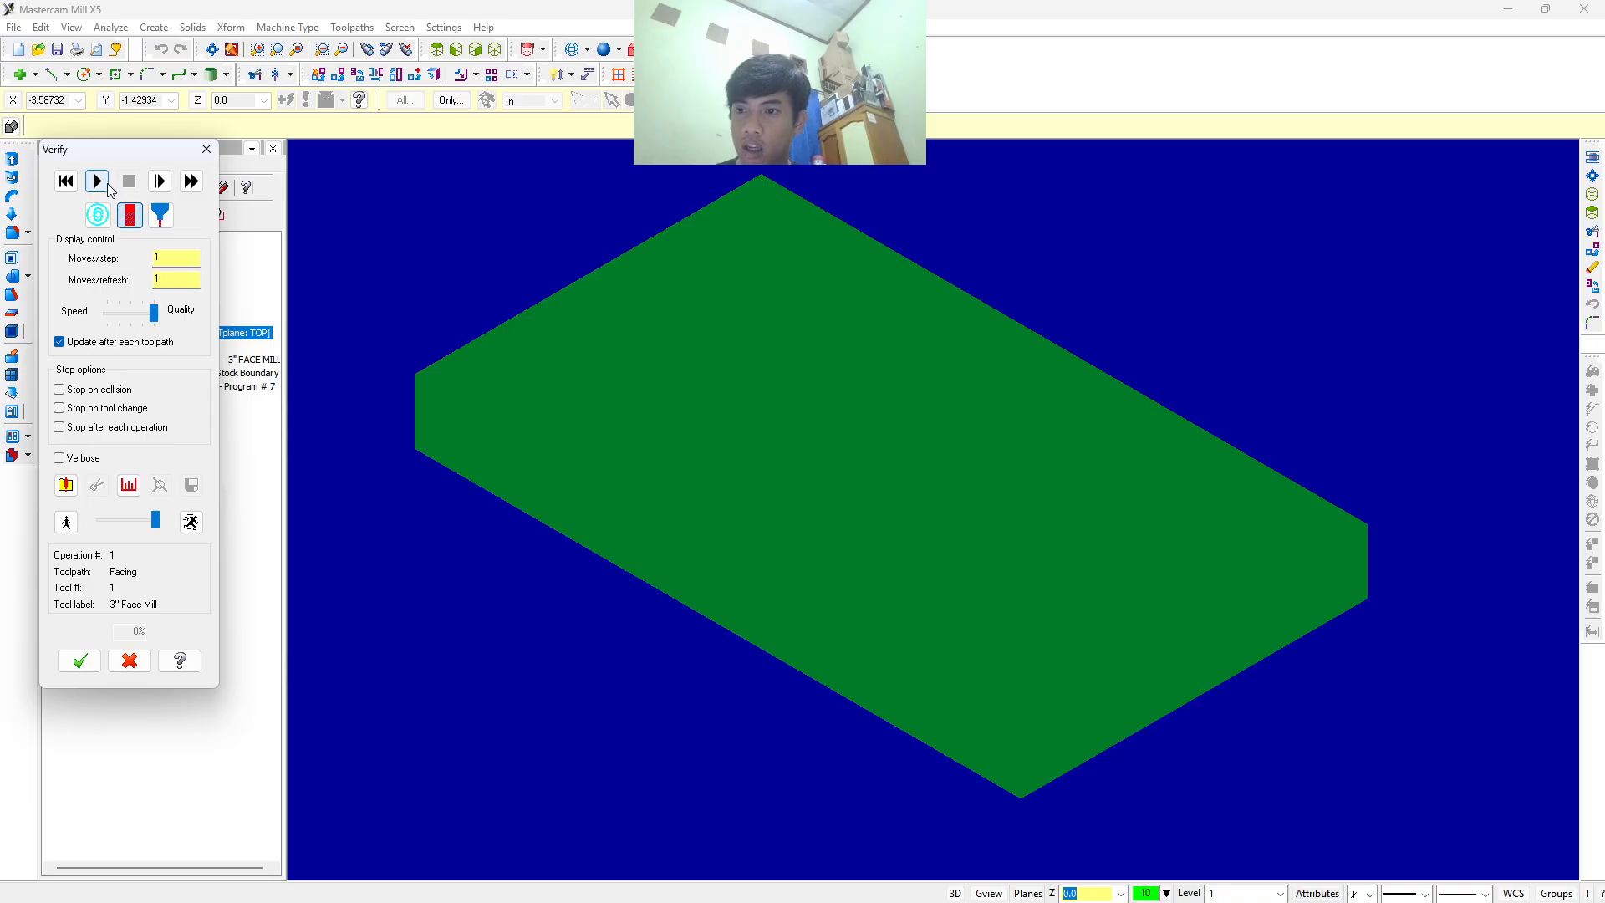
left_click(107, 183)
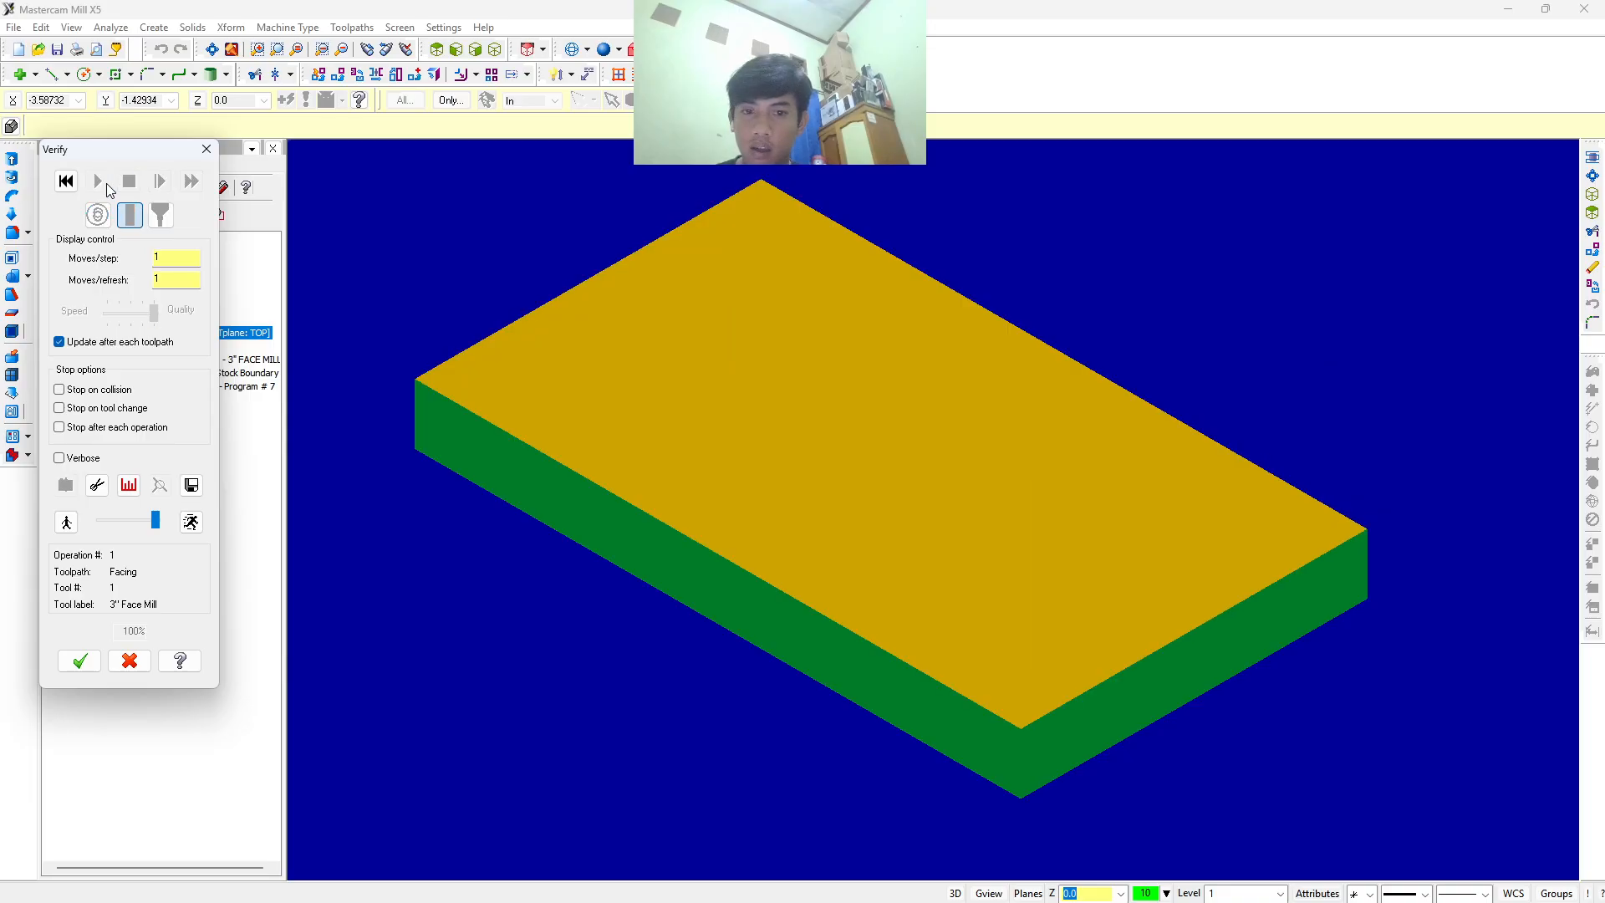
left_click(206, 150)
left_click(164, 402)
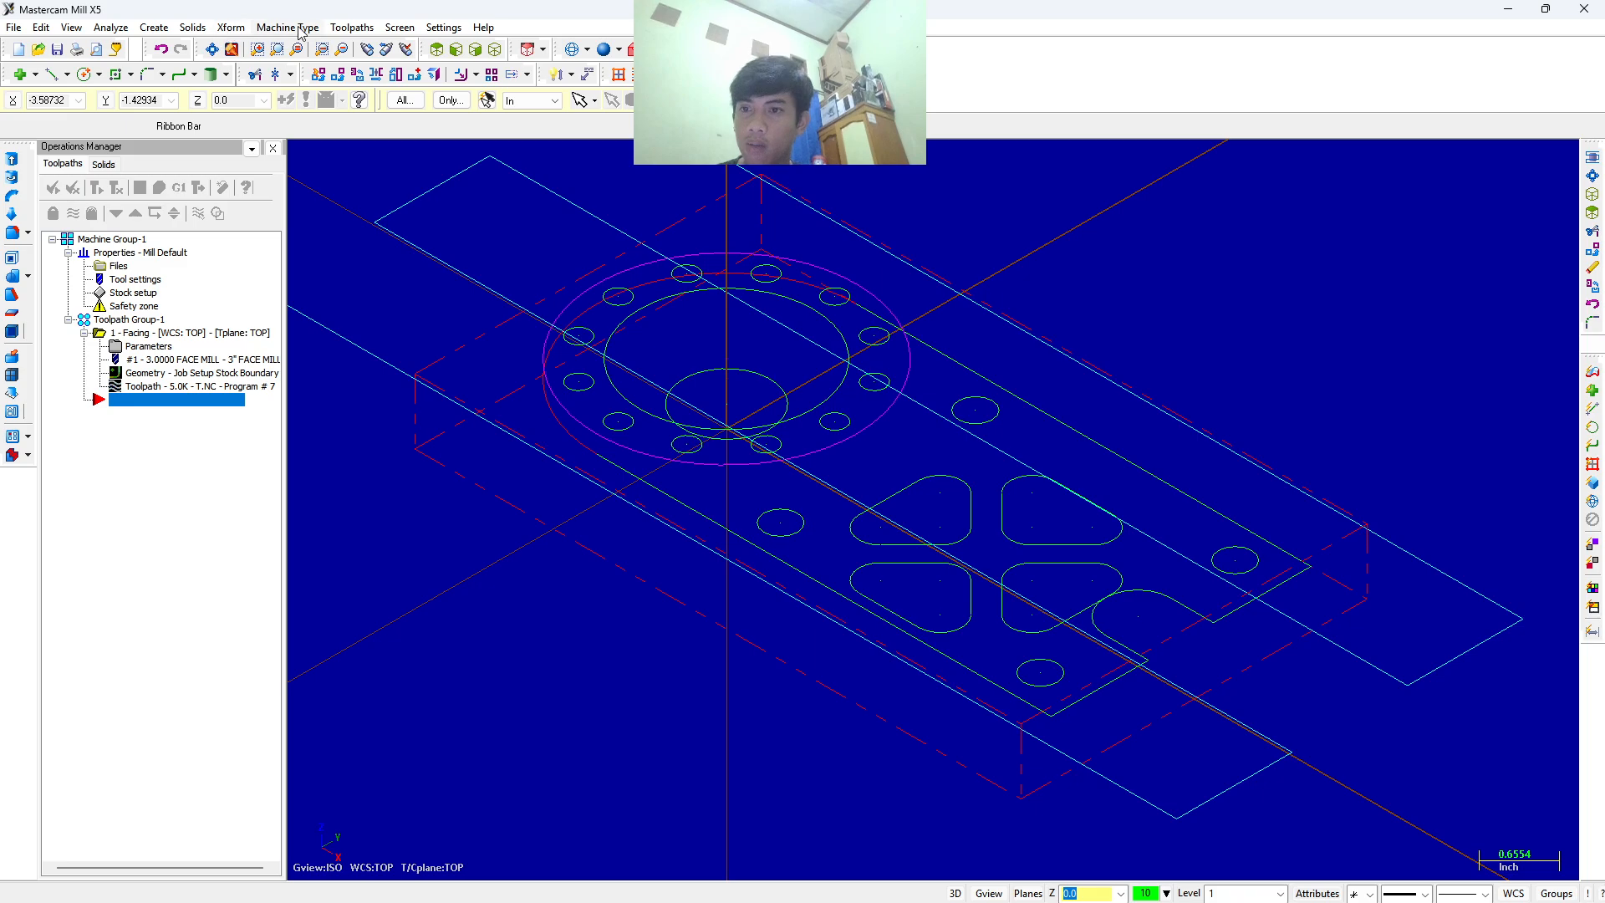
Start a Pocket toolpath using the part's outer profile and the large magenta circle around the bolt-hole ring as chains.
left_click(345, 28)
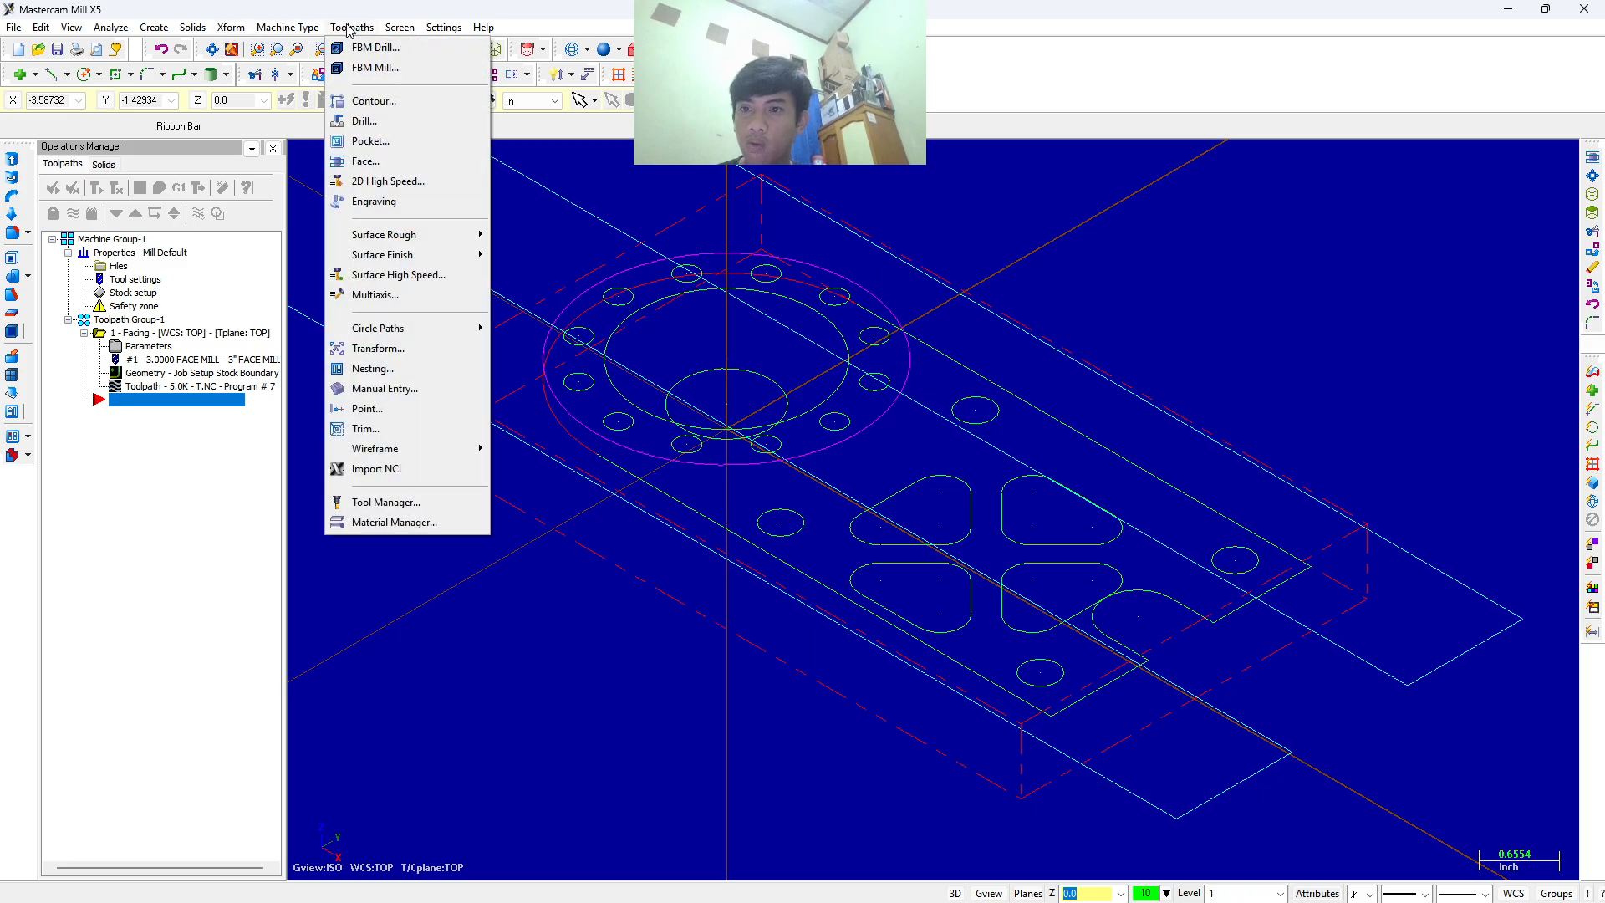
left_click(361, 141)
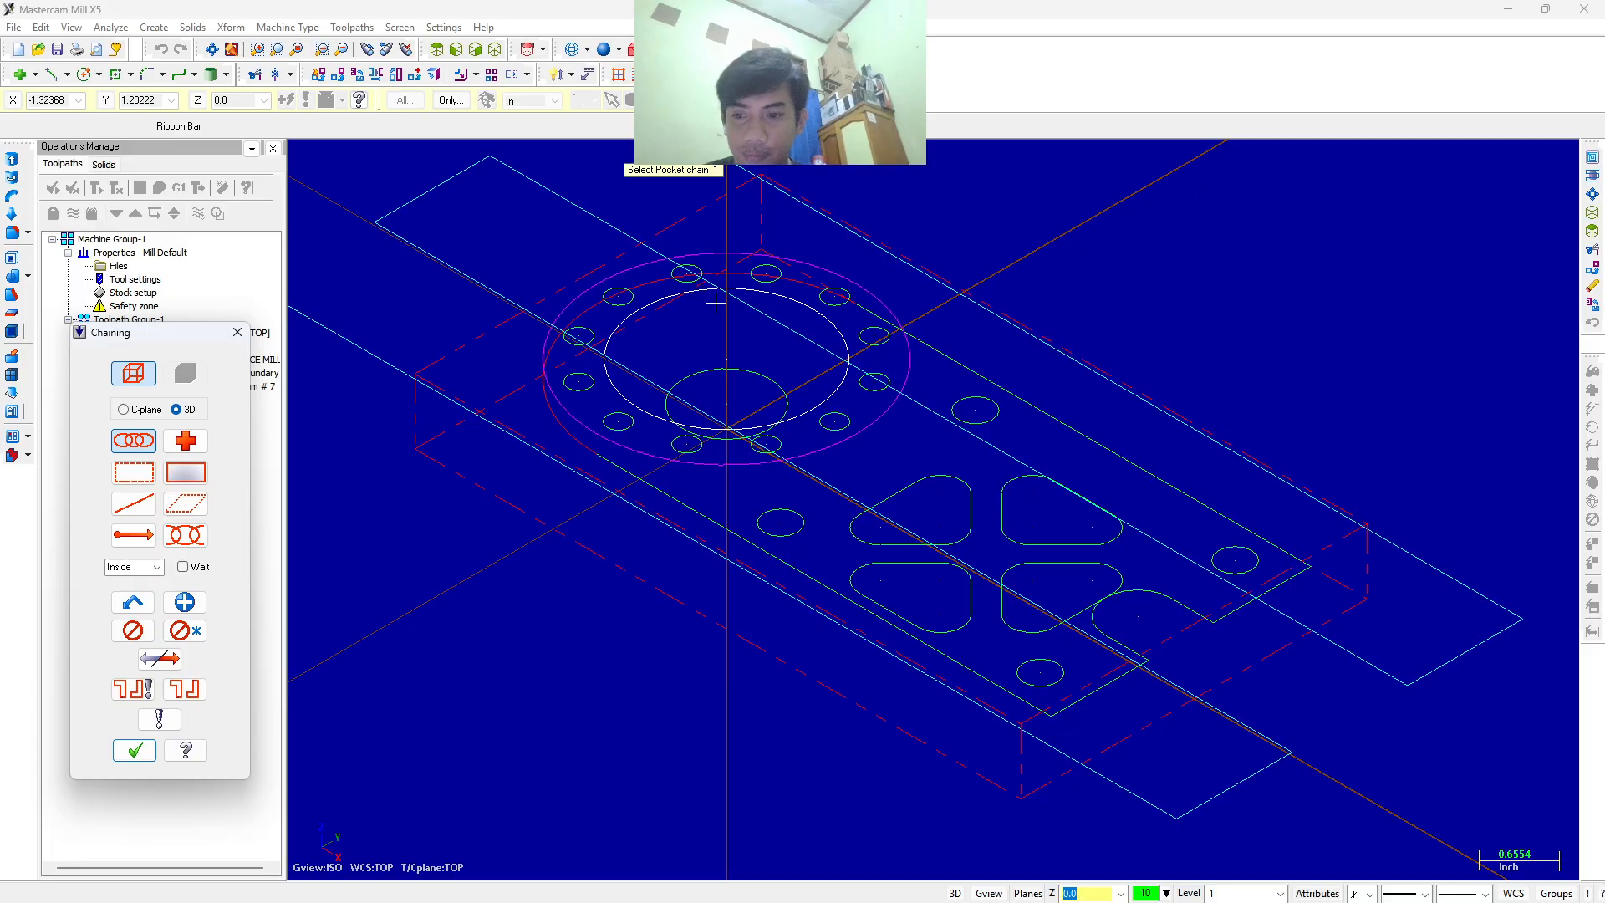
scroll(816, 329, "up", 2)
scroll(991, 335, "up", 1)
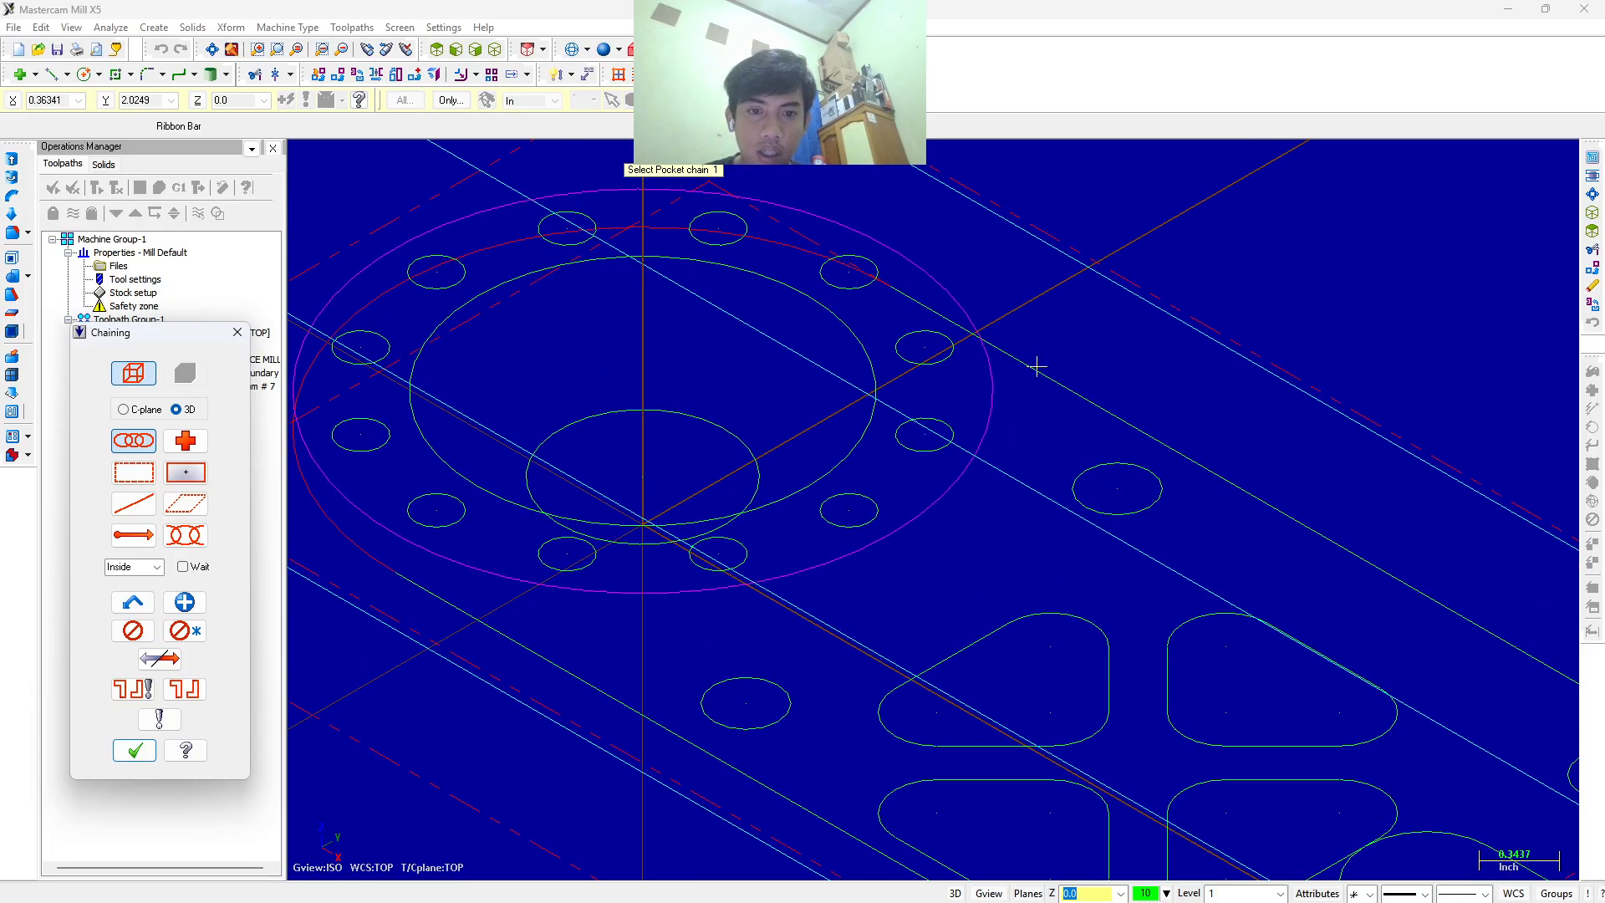
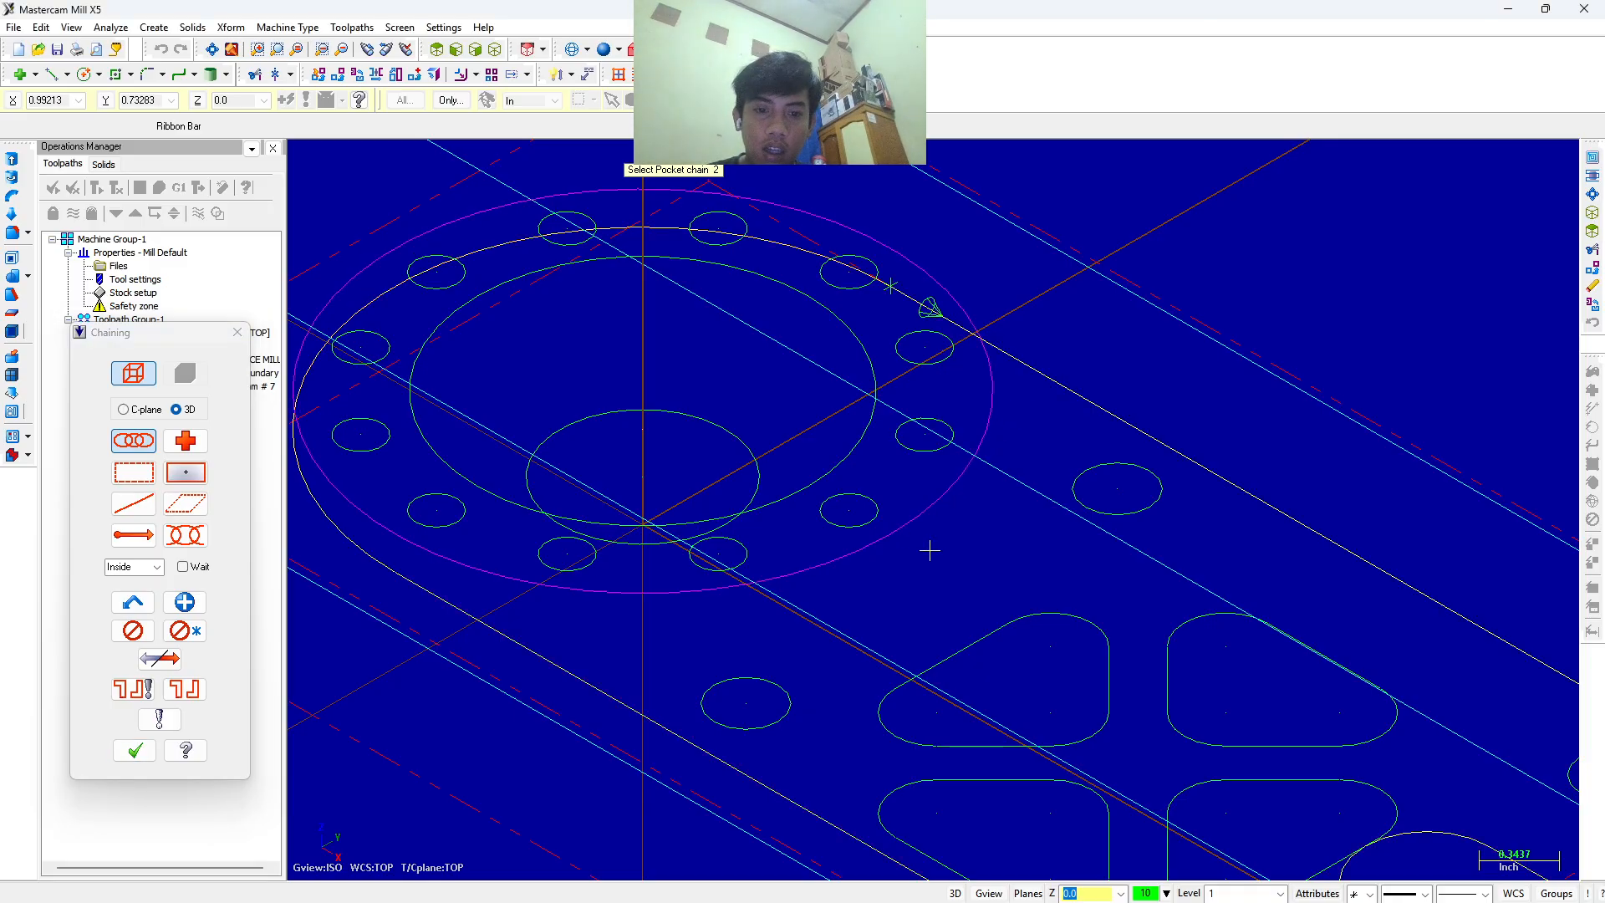
left_click(934, 513)
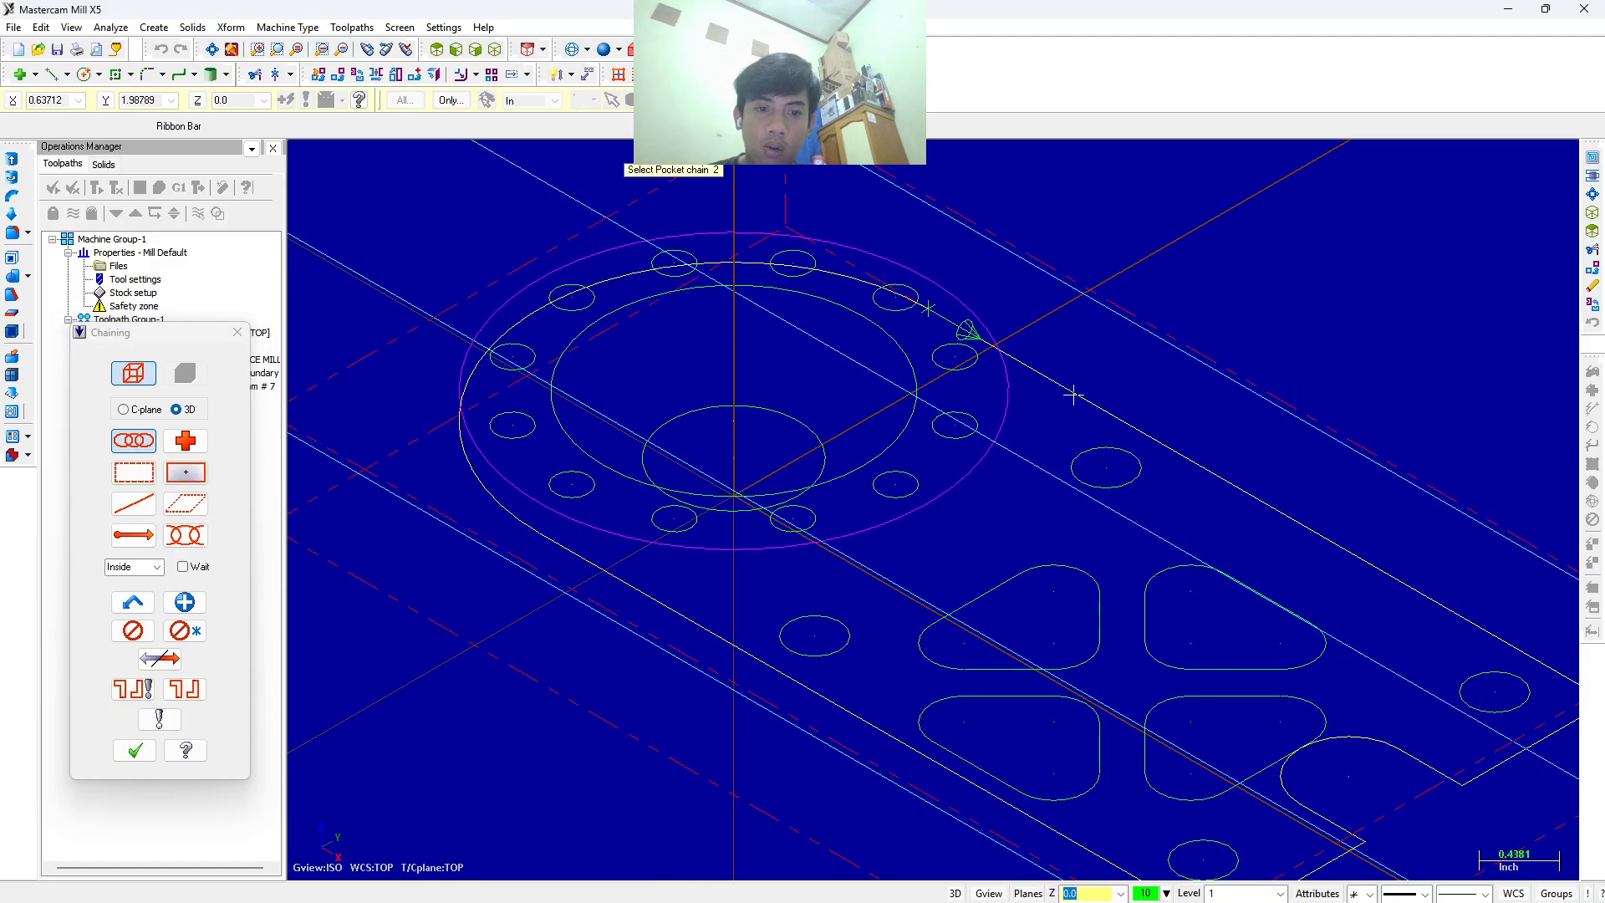
scroll(1069, 393, "down", 1)
left_click(963, 483)
left_click(135, 749)
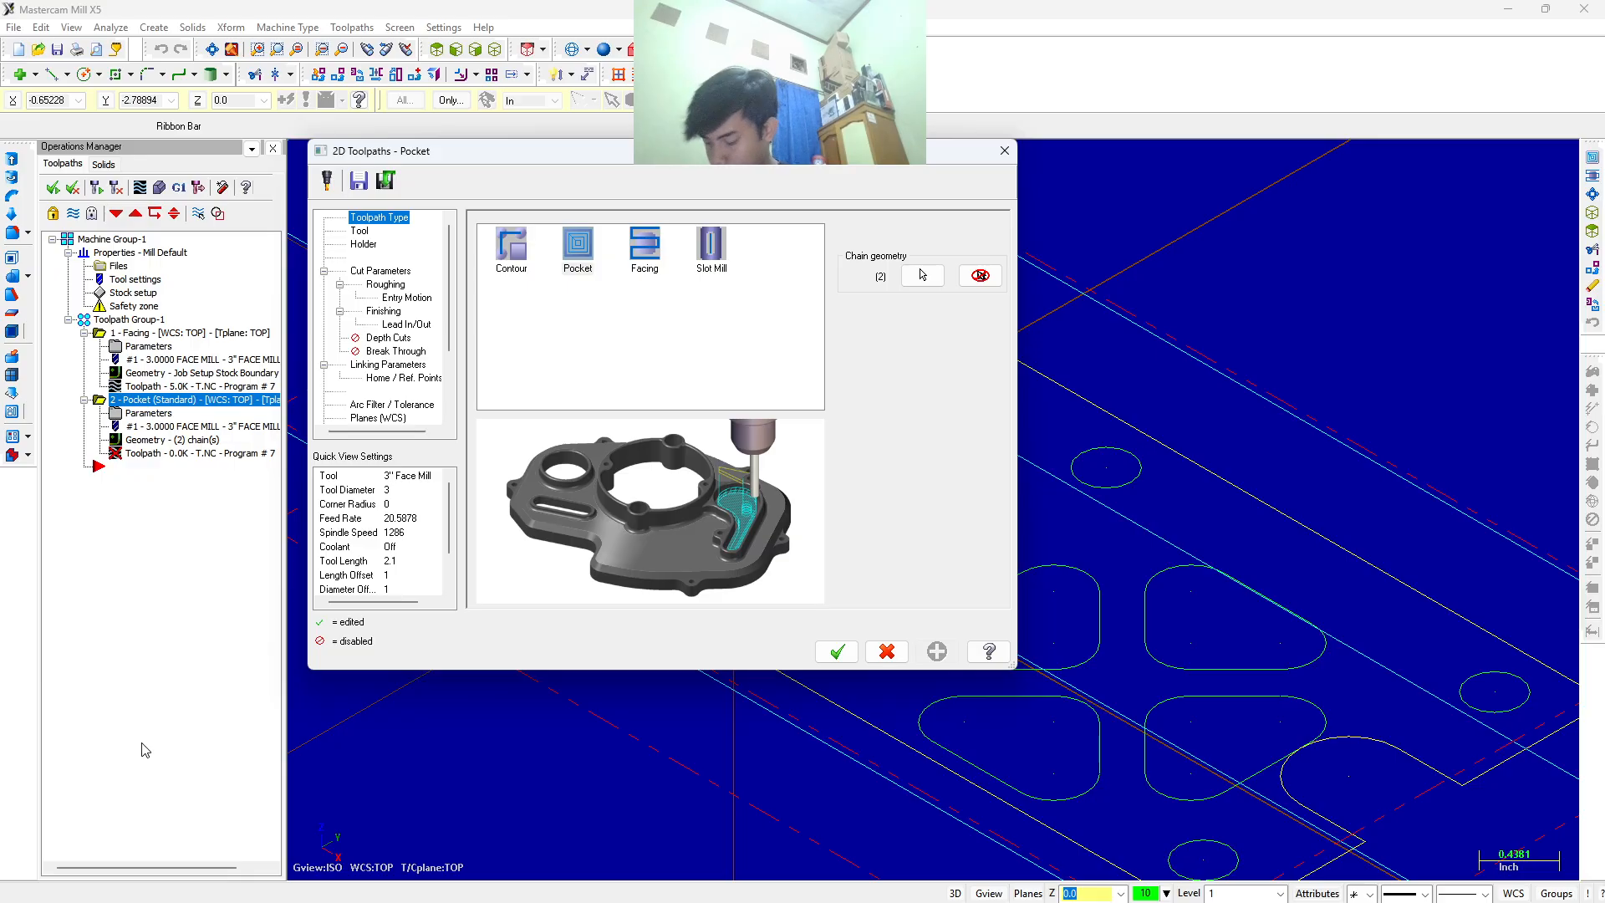
Choose library tool 243, the 1 inch flat endmill, as the pocket's cutting tool.
left_click(359, 231)
left_click(518, 492)
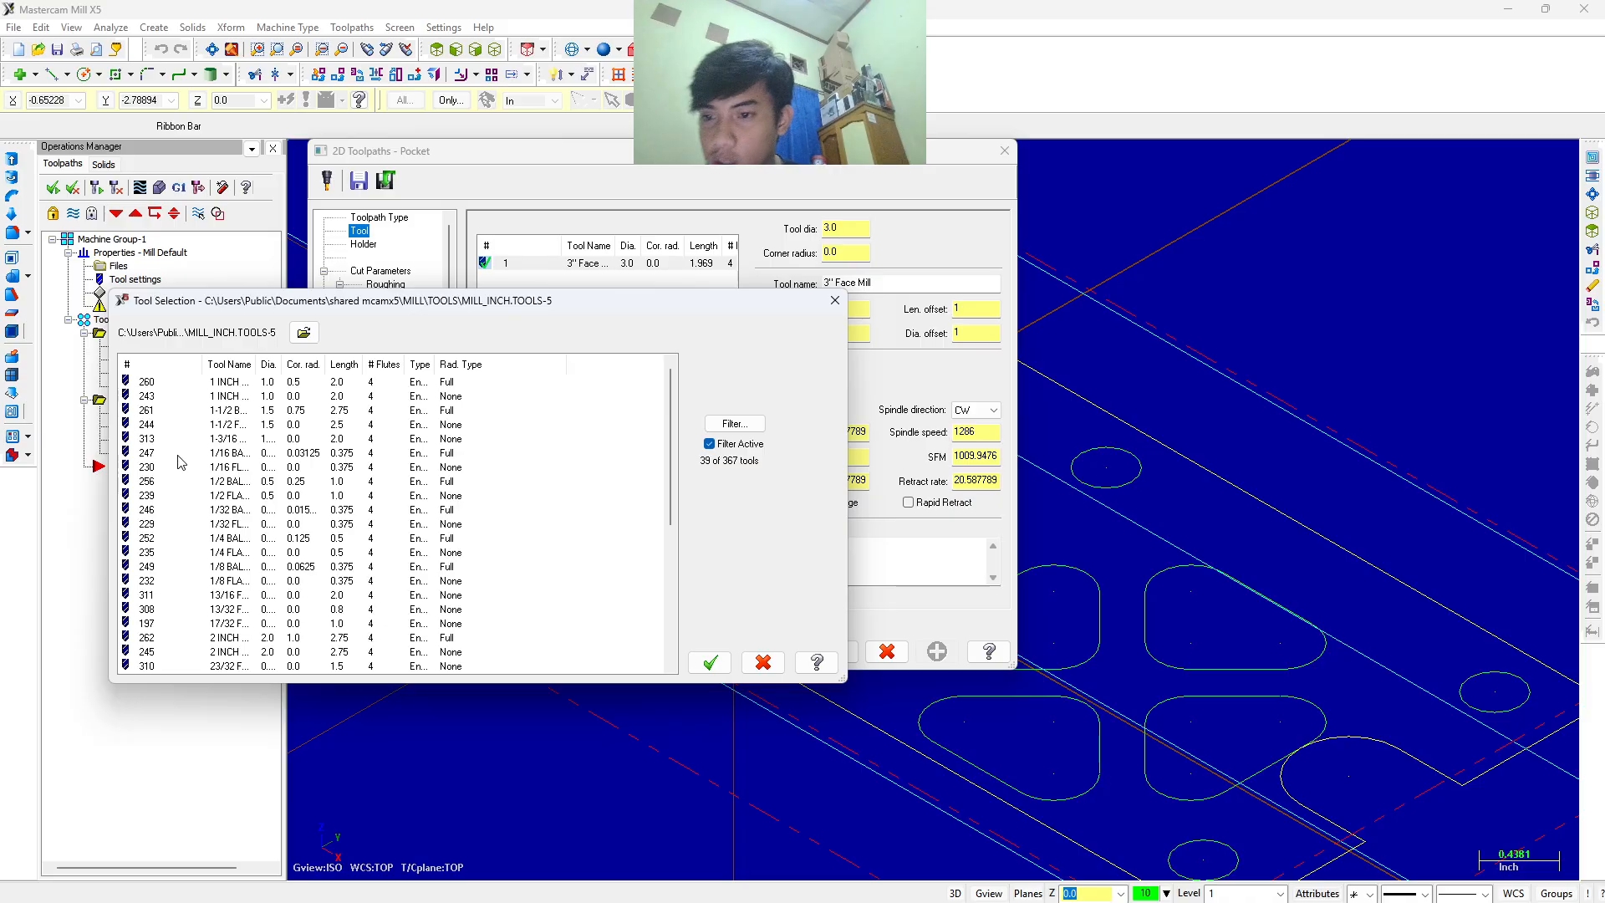
left_click(232, 398)
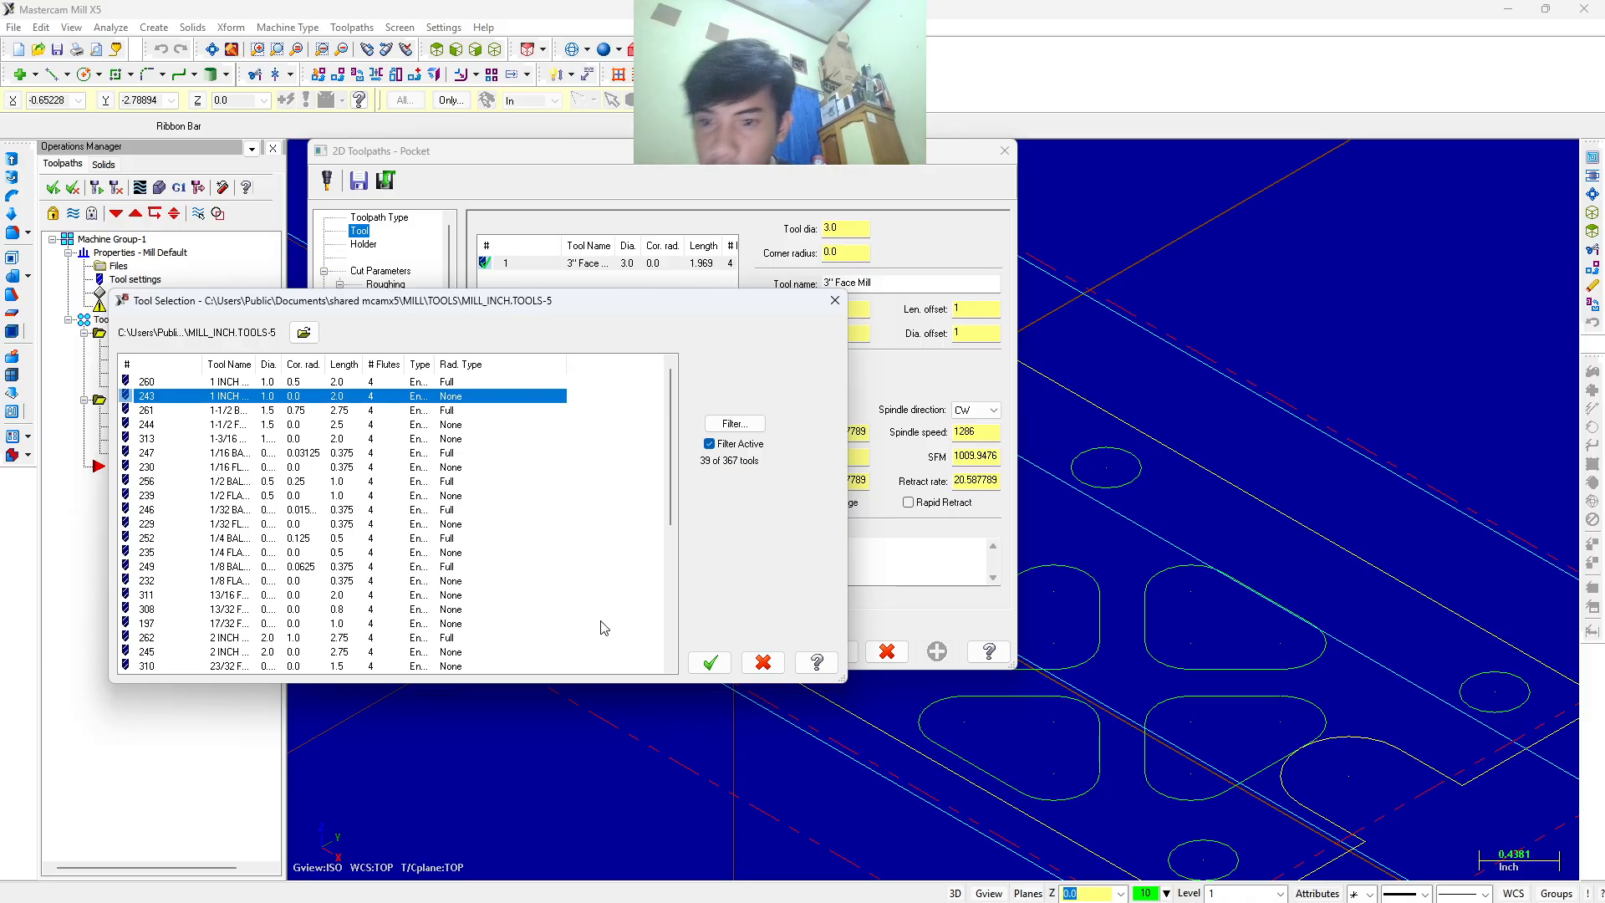
left_click(709, 662)
Set the endmill's feed rate and plunge rate to 10 and its spindle speed to 1200.
double_click(837, 432)
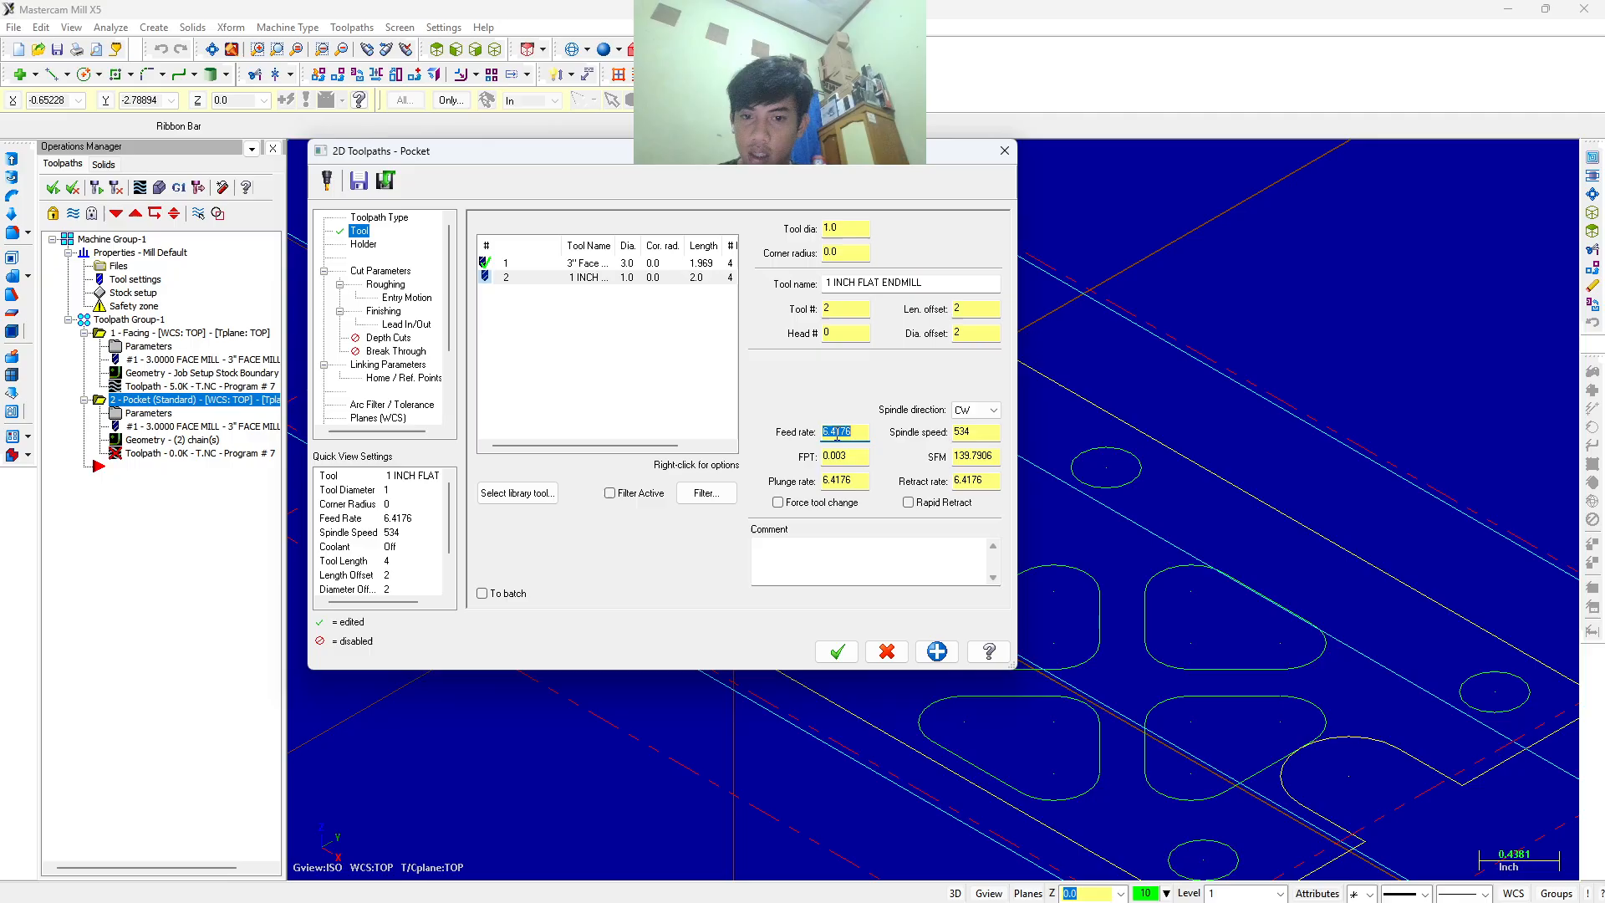
type("10")
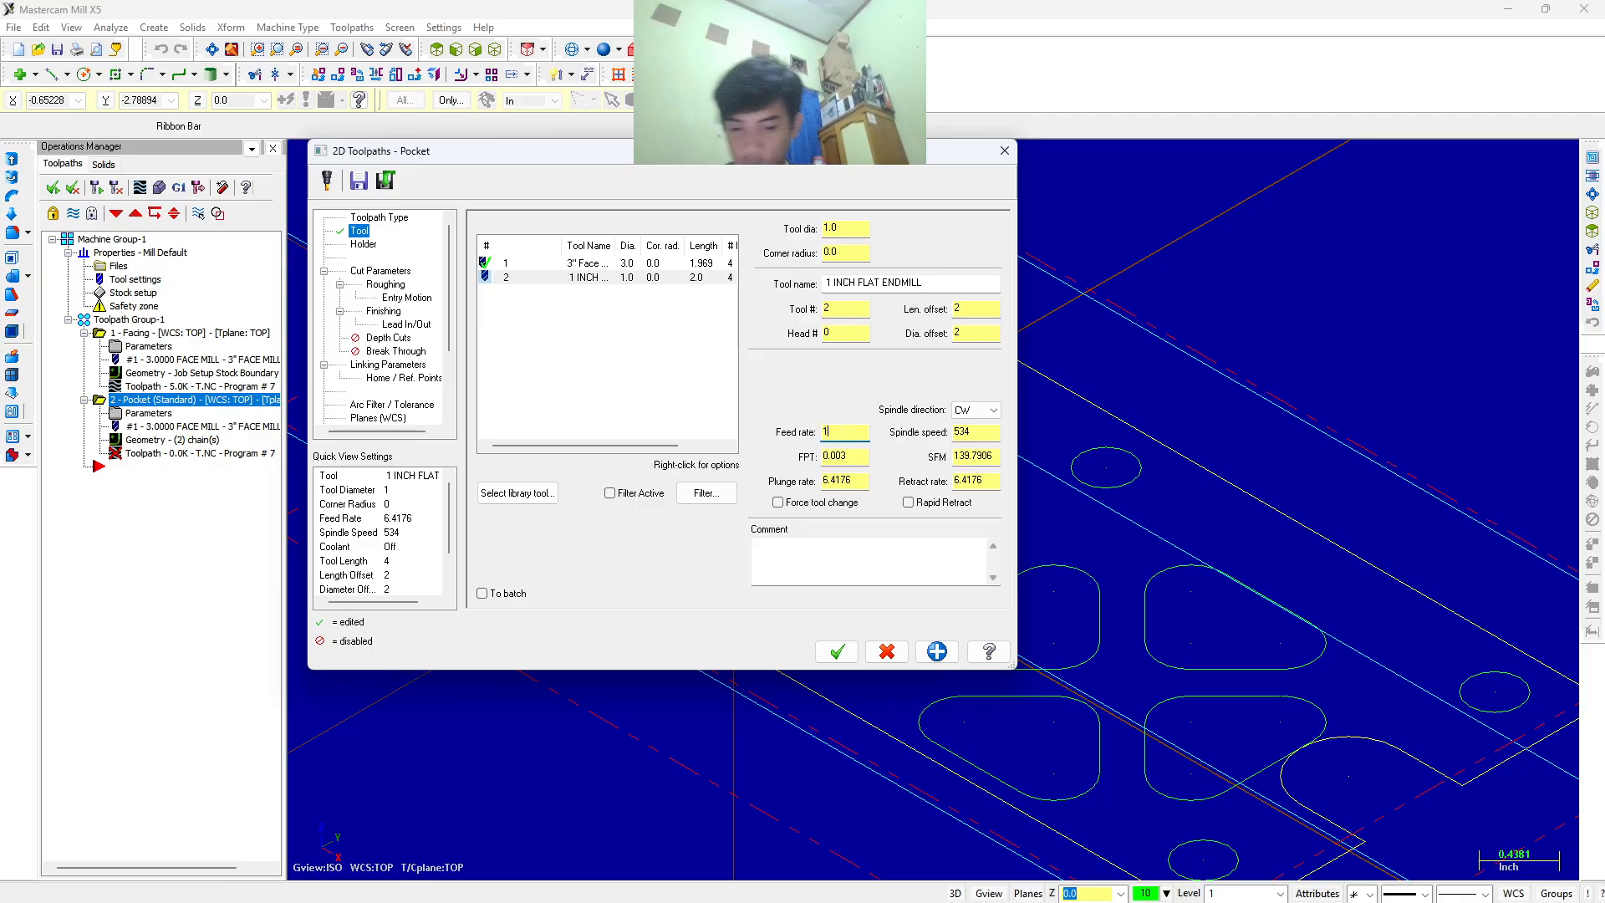
double_click(836, 482)
type("10")
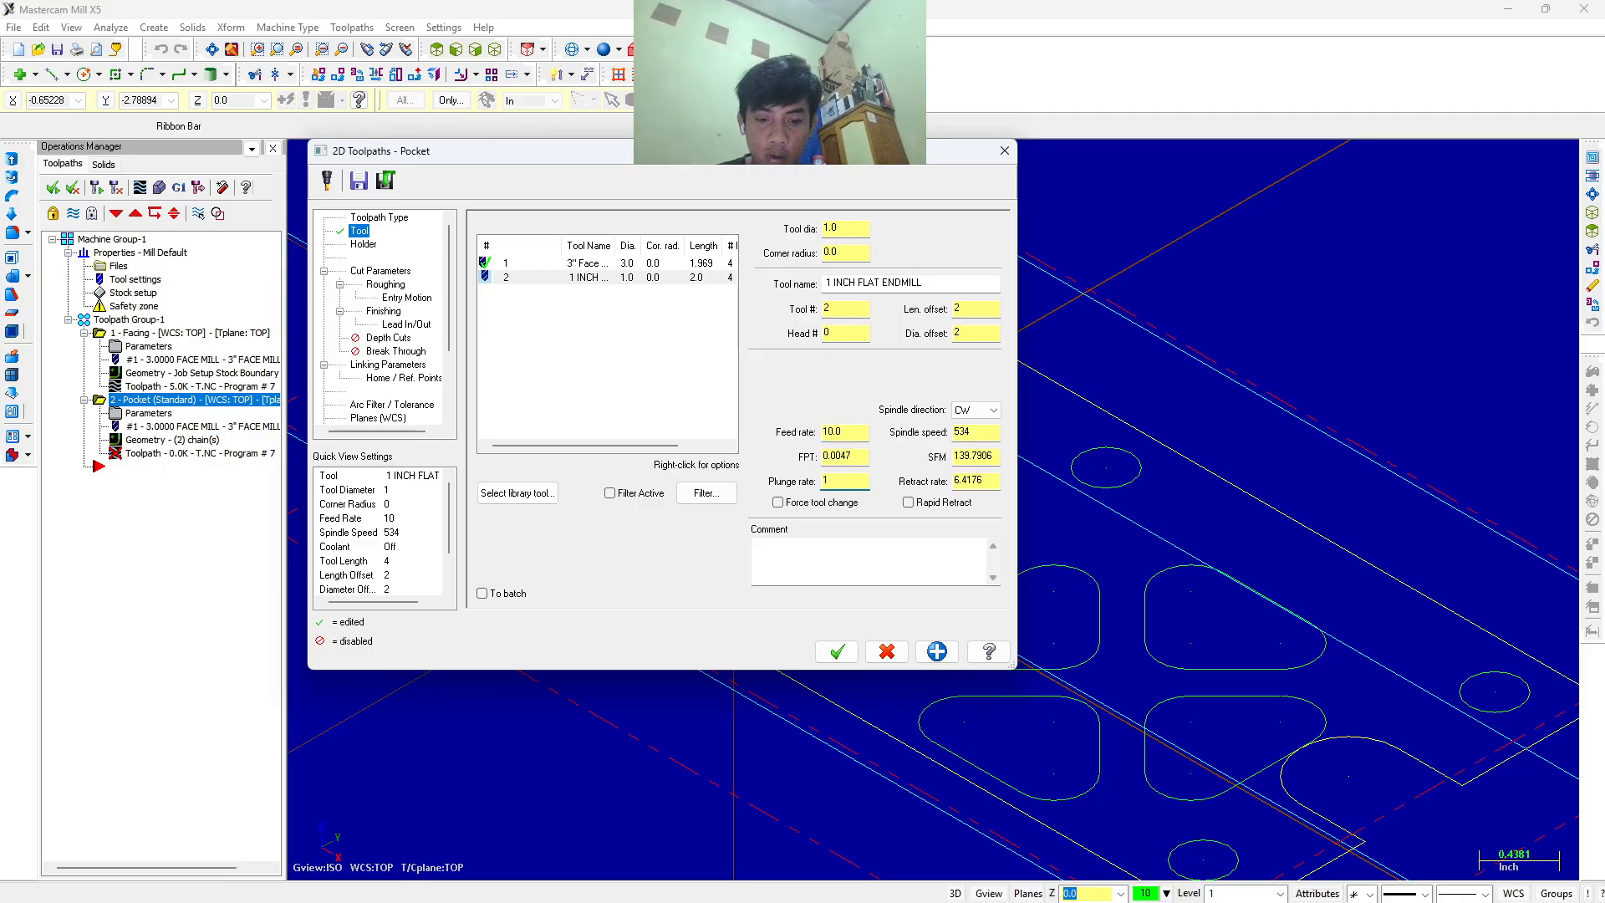
double_click(968, 433)
type("13")
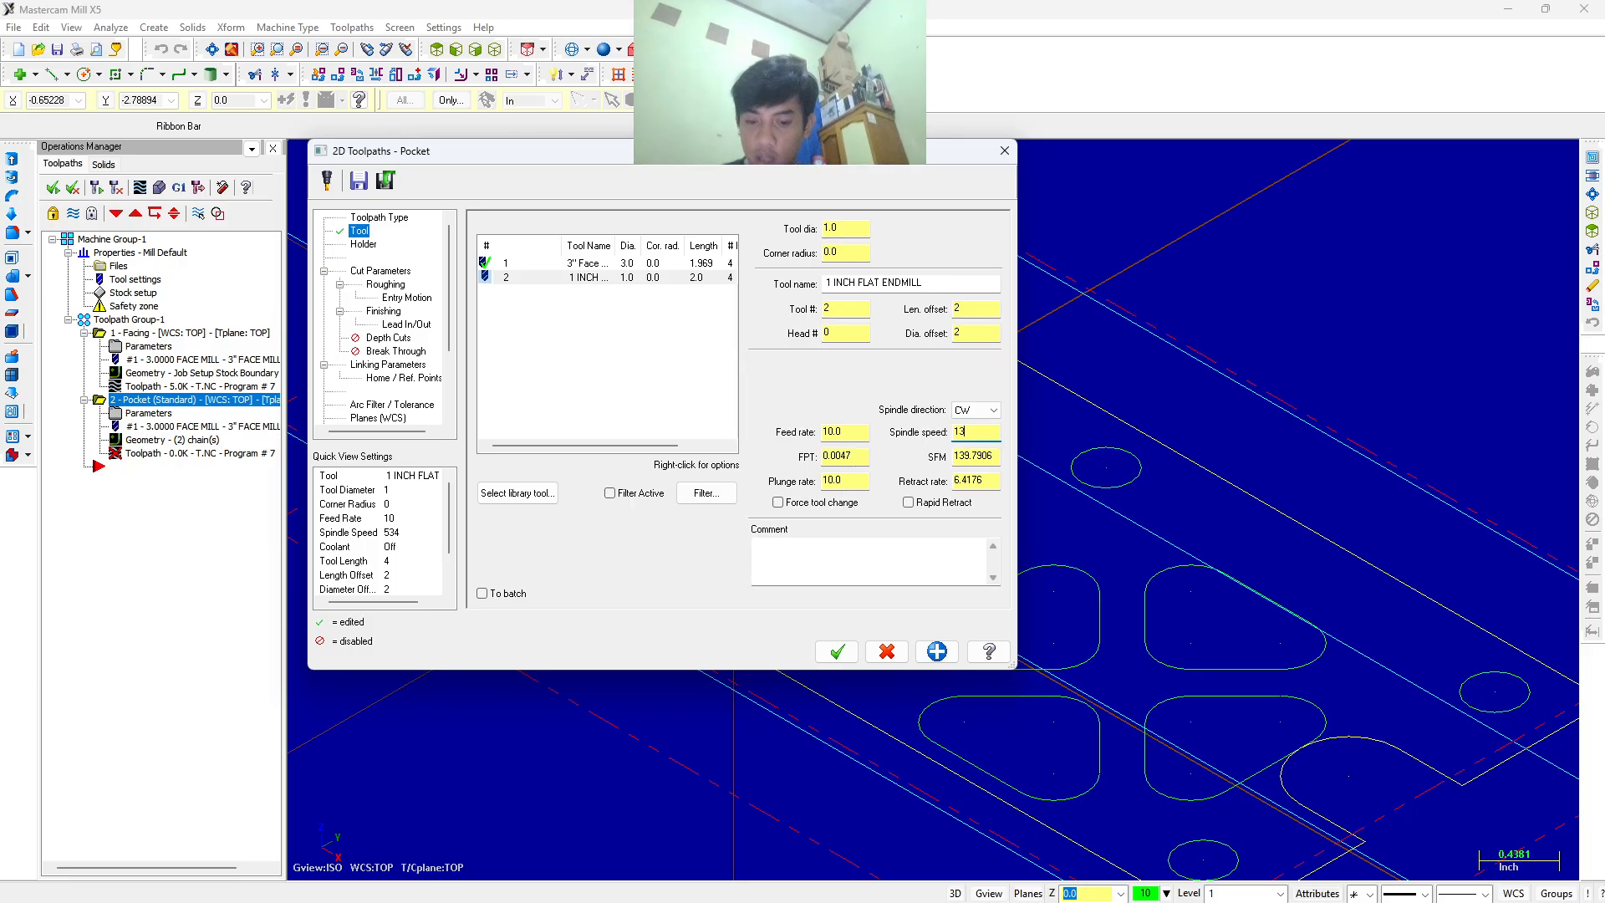
type("00")
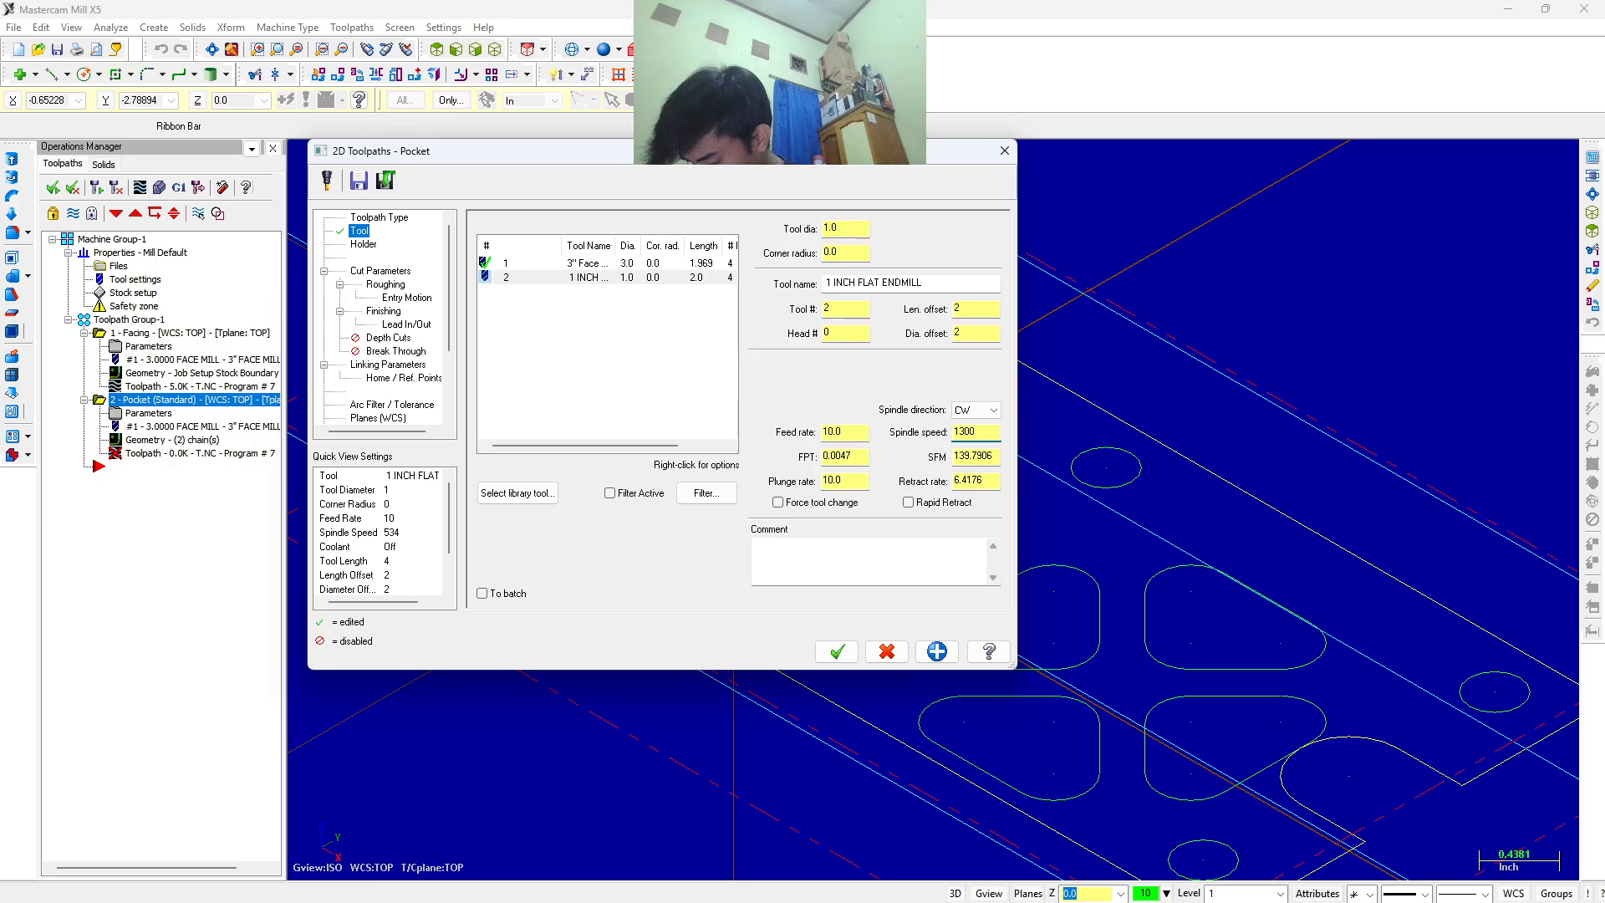
type("2")
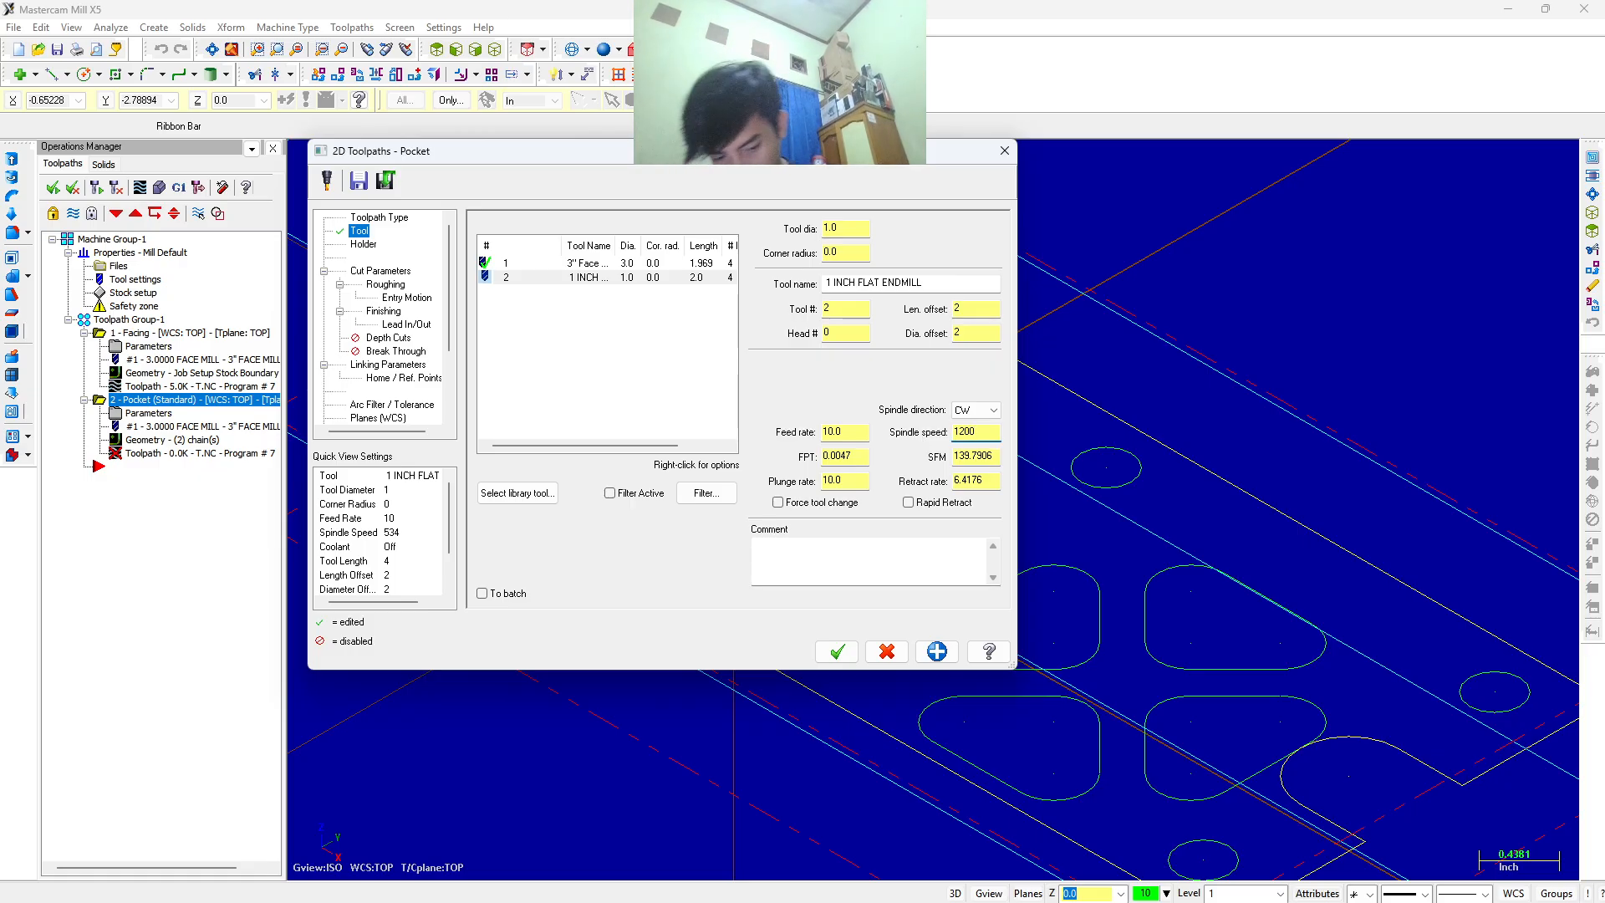
key("Return")
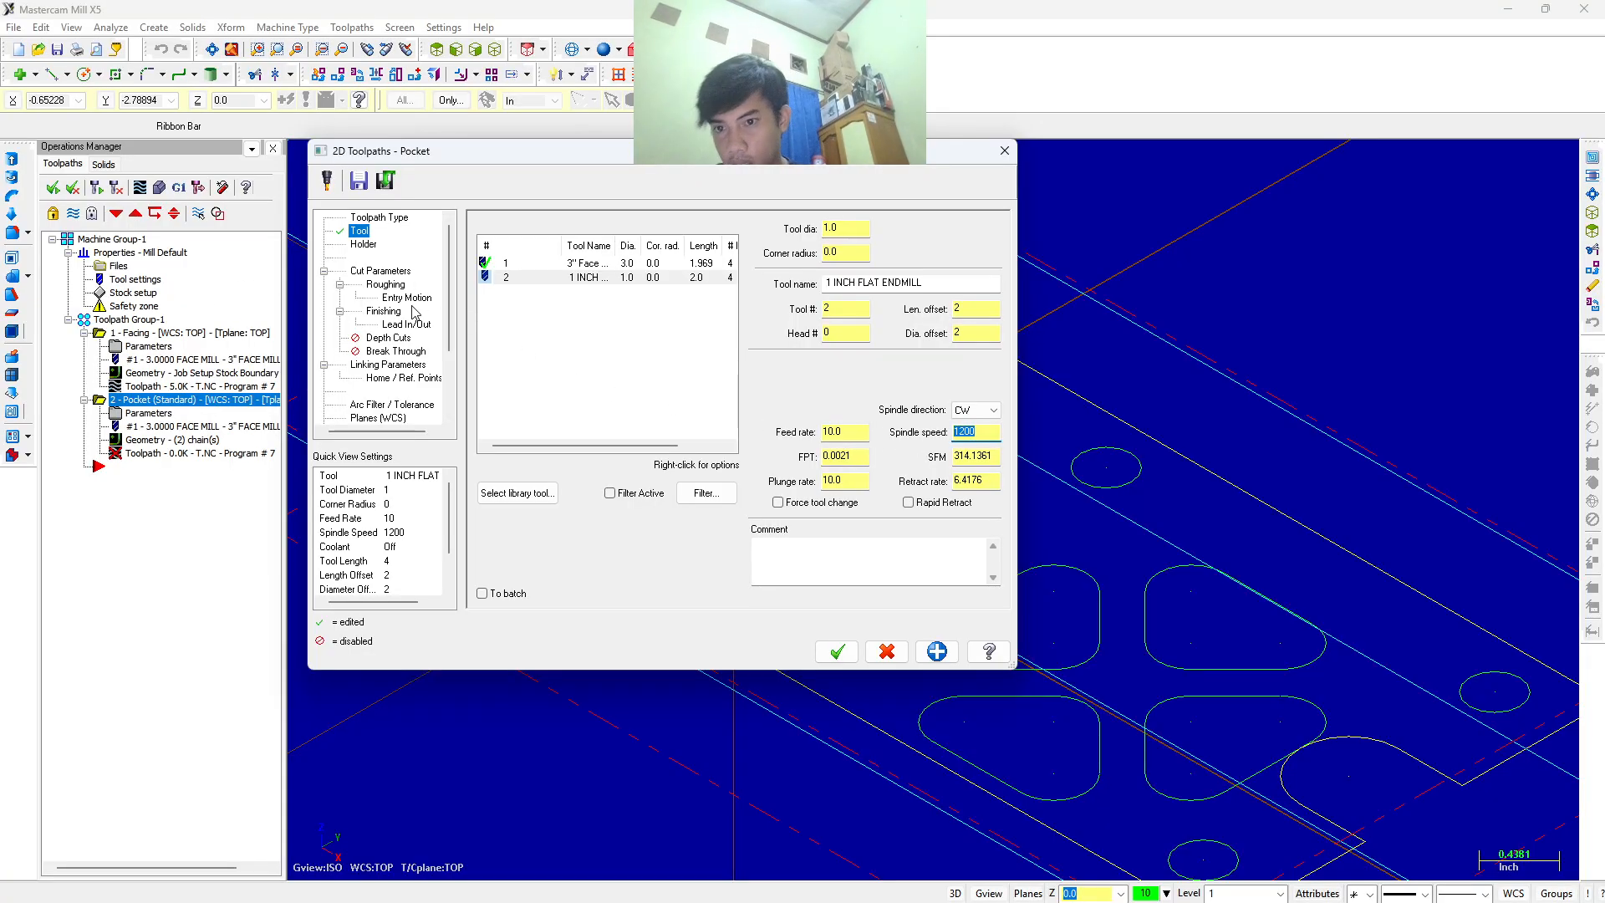
Change the pocket type to Facing in the pocket's cut parameters.
left_click(390, 285)
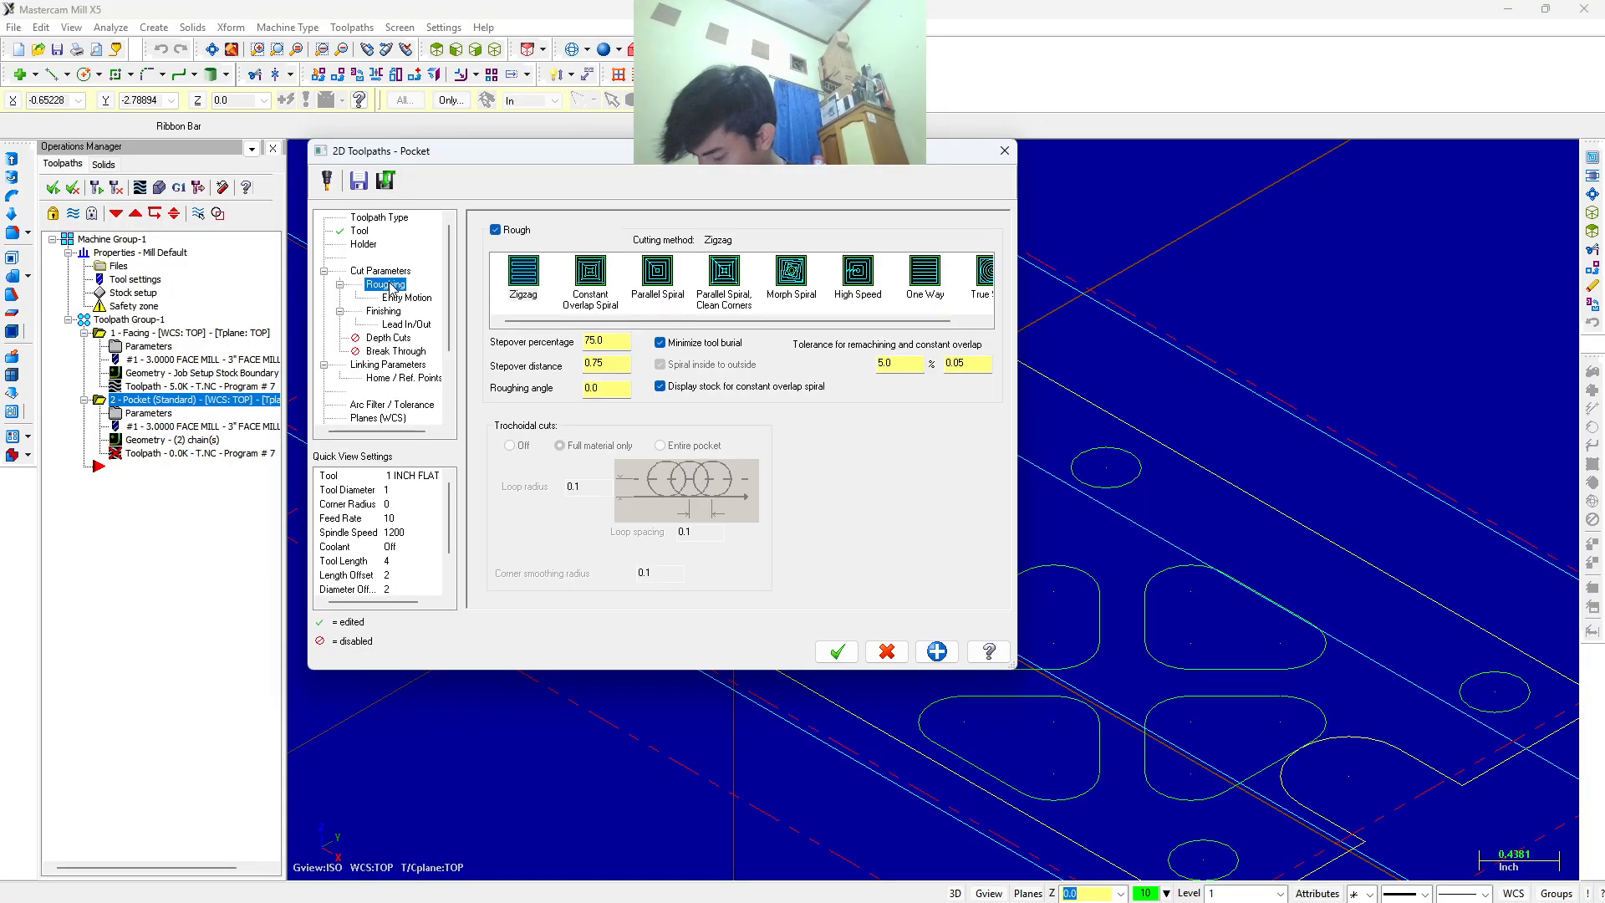
left_click(399, 271)
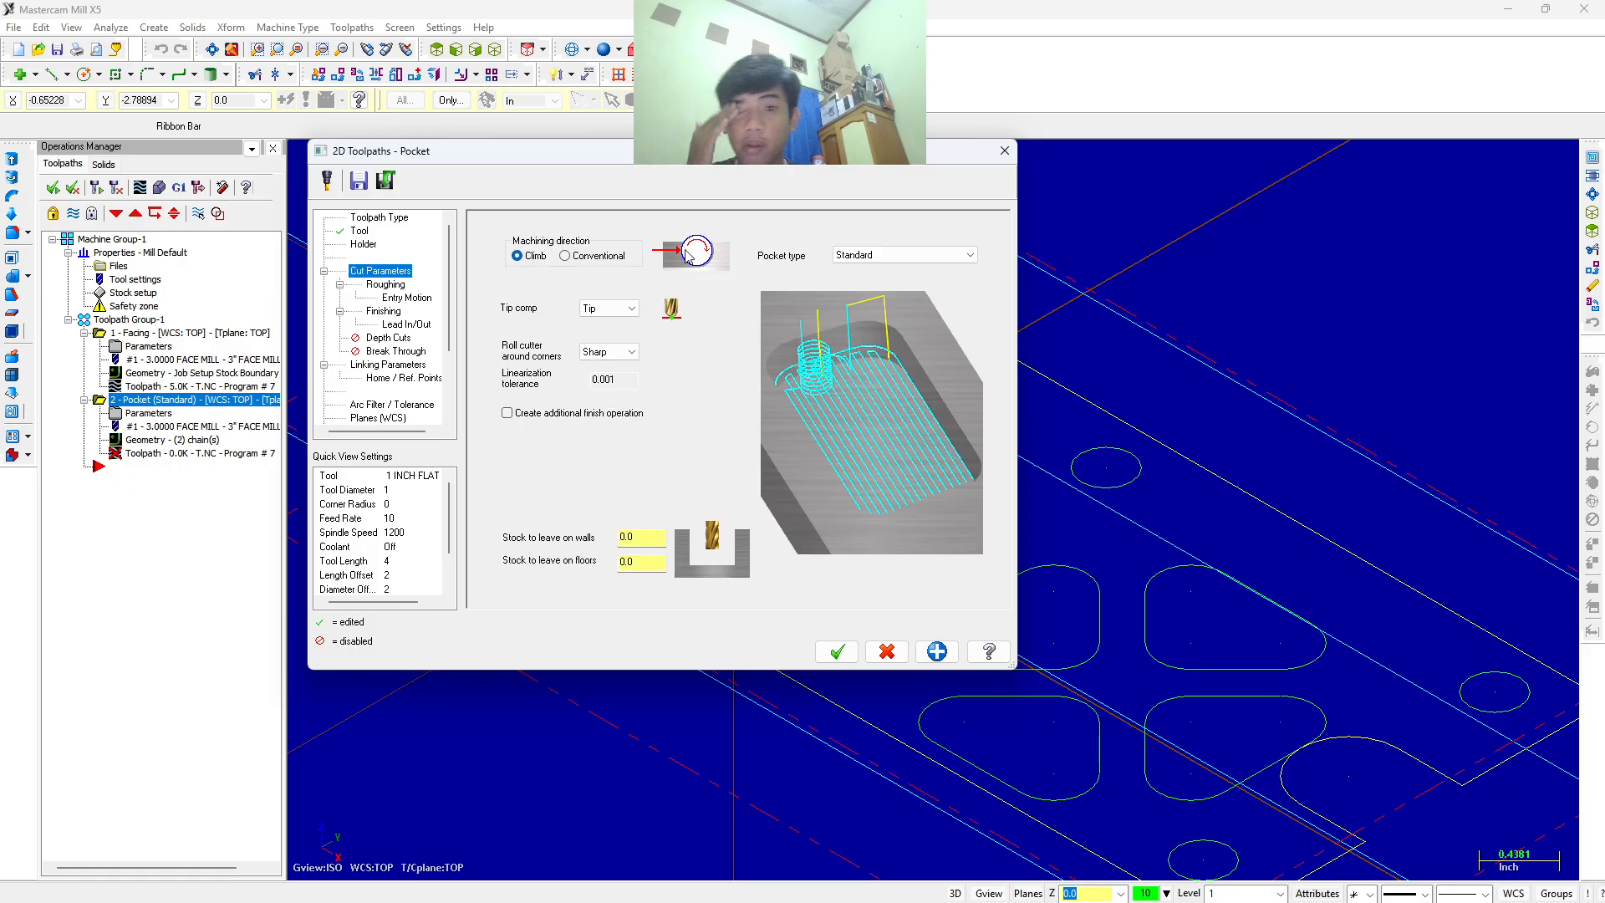
left_click(892, 254)
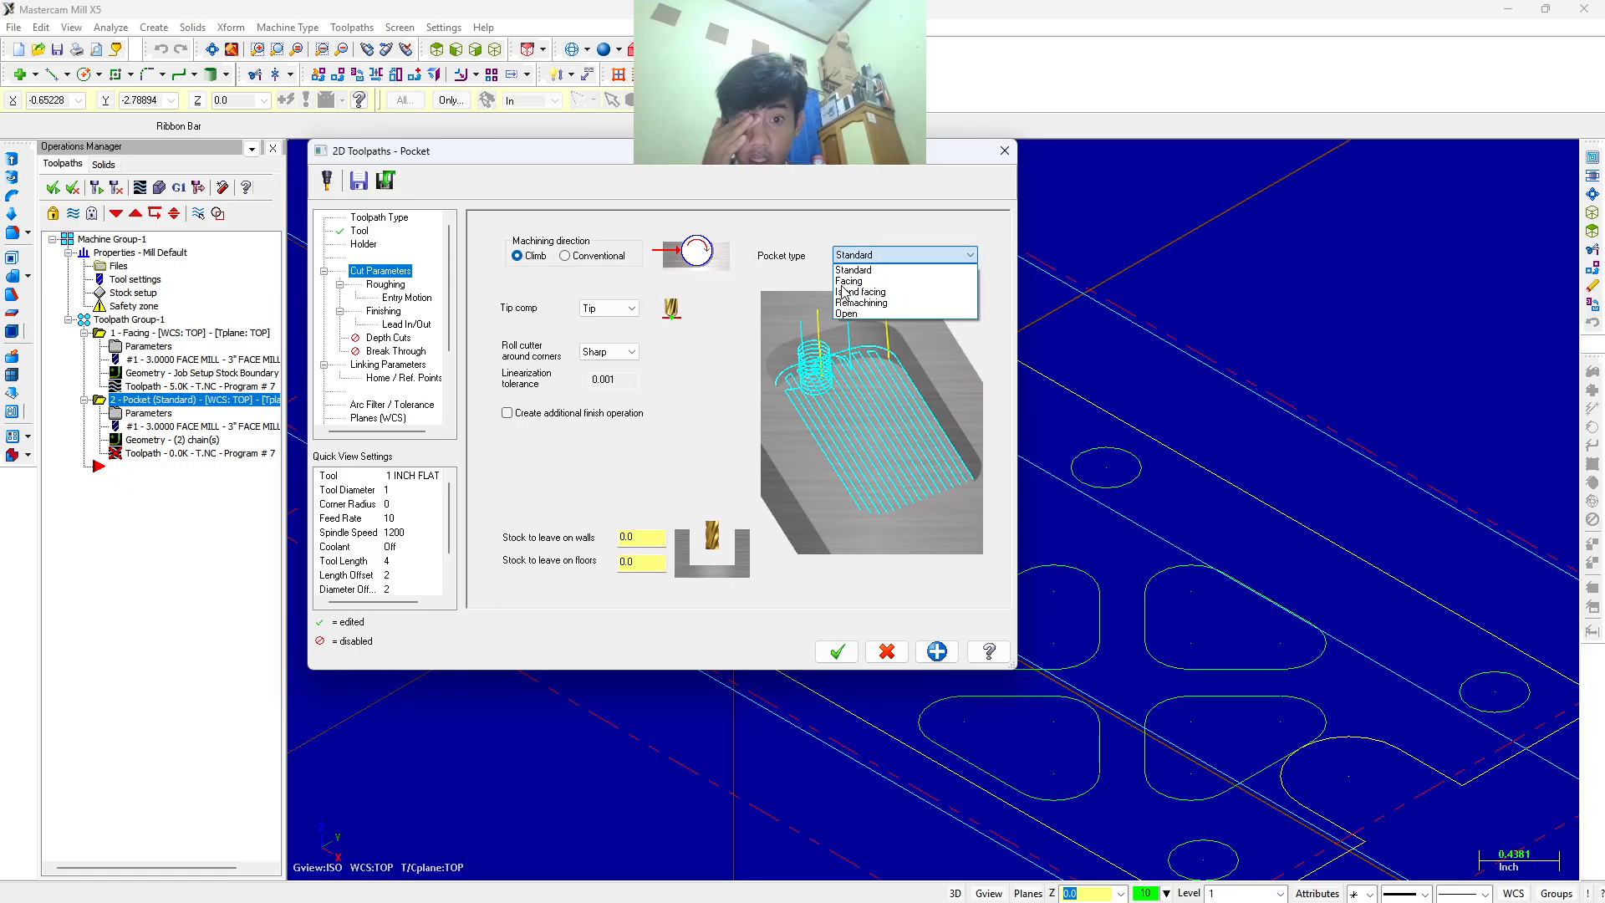
left_click(869, 281)
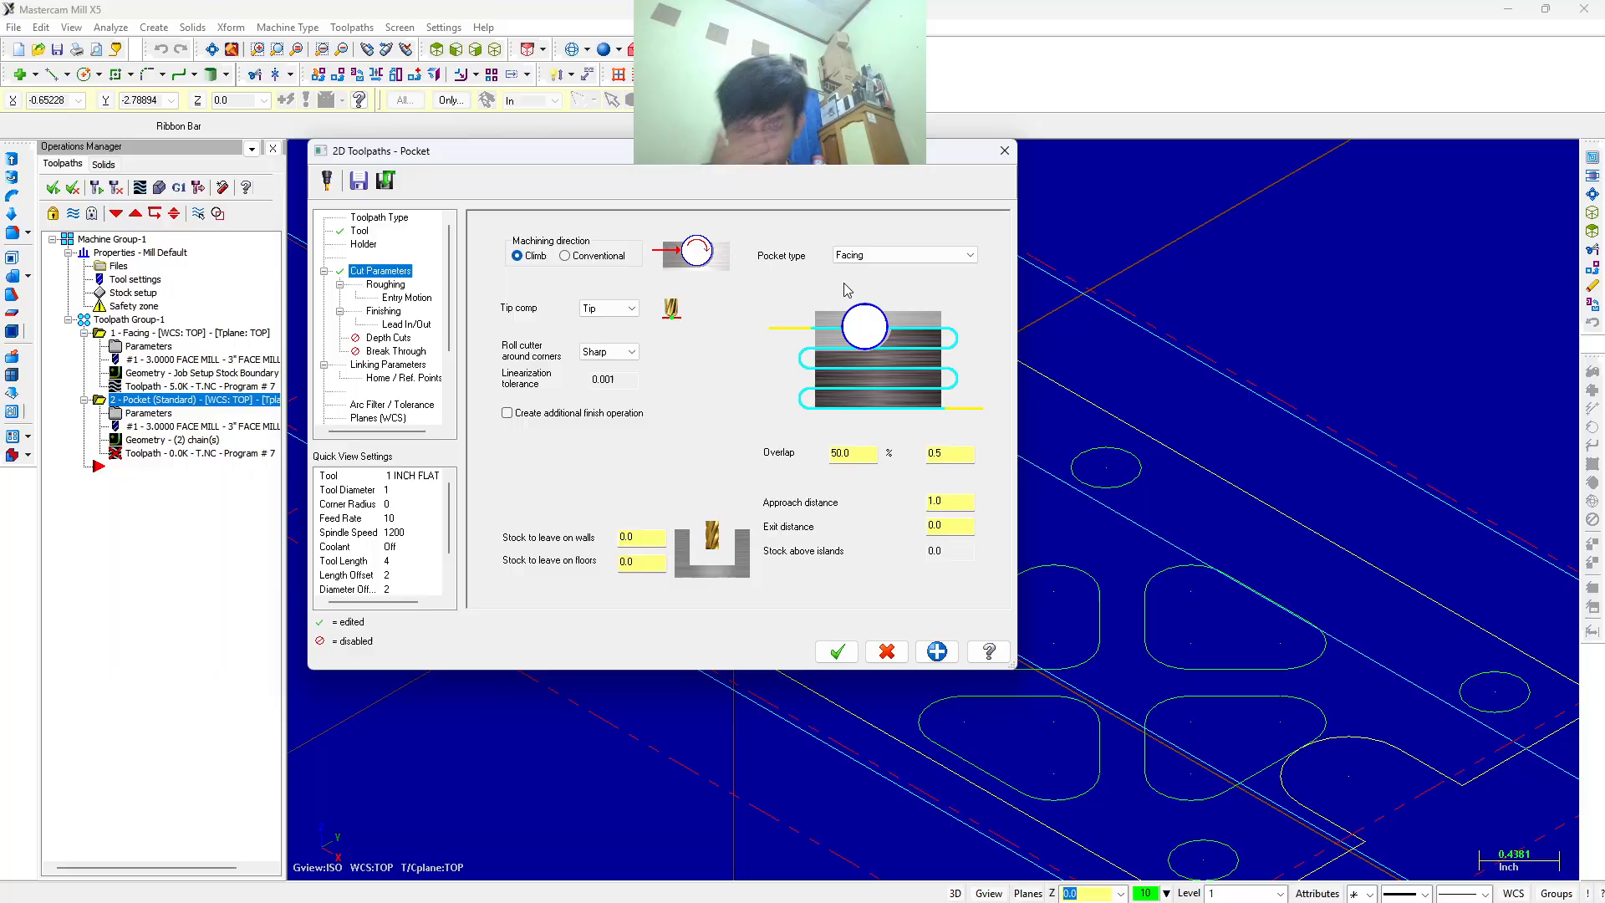
Switch the roughing entry motion of the pocket to Ramp.
left_click(384, 286)
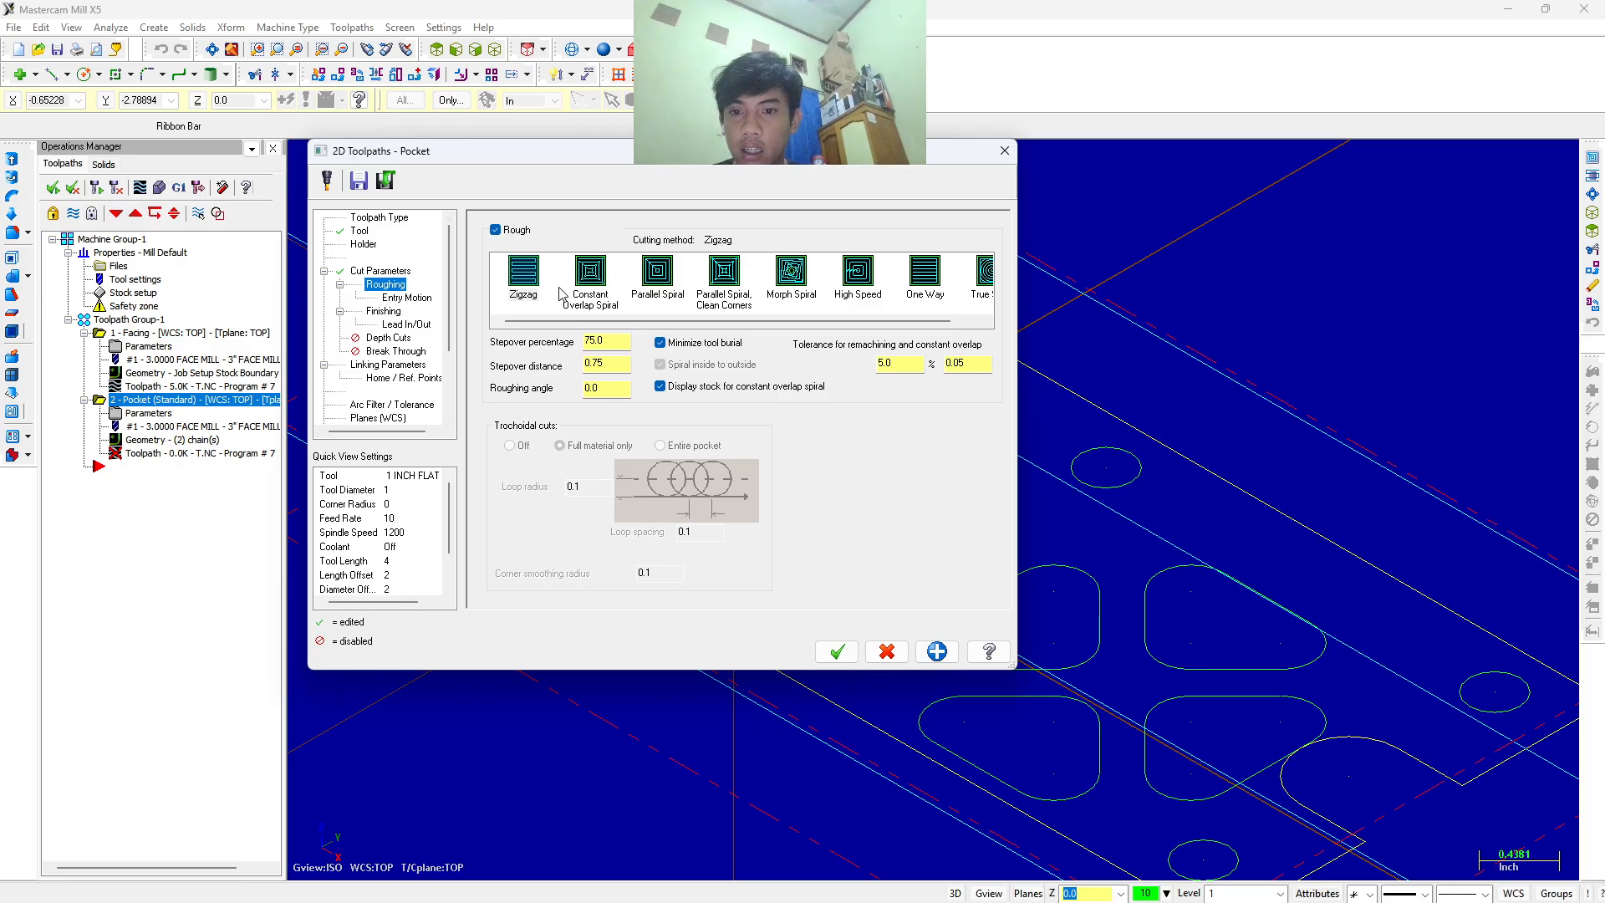
left_click(406, 297)
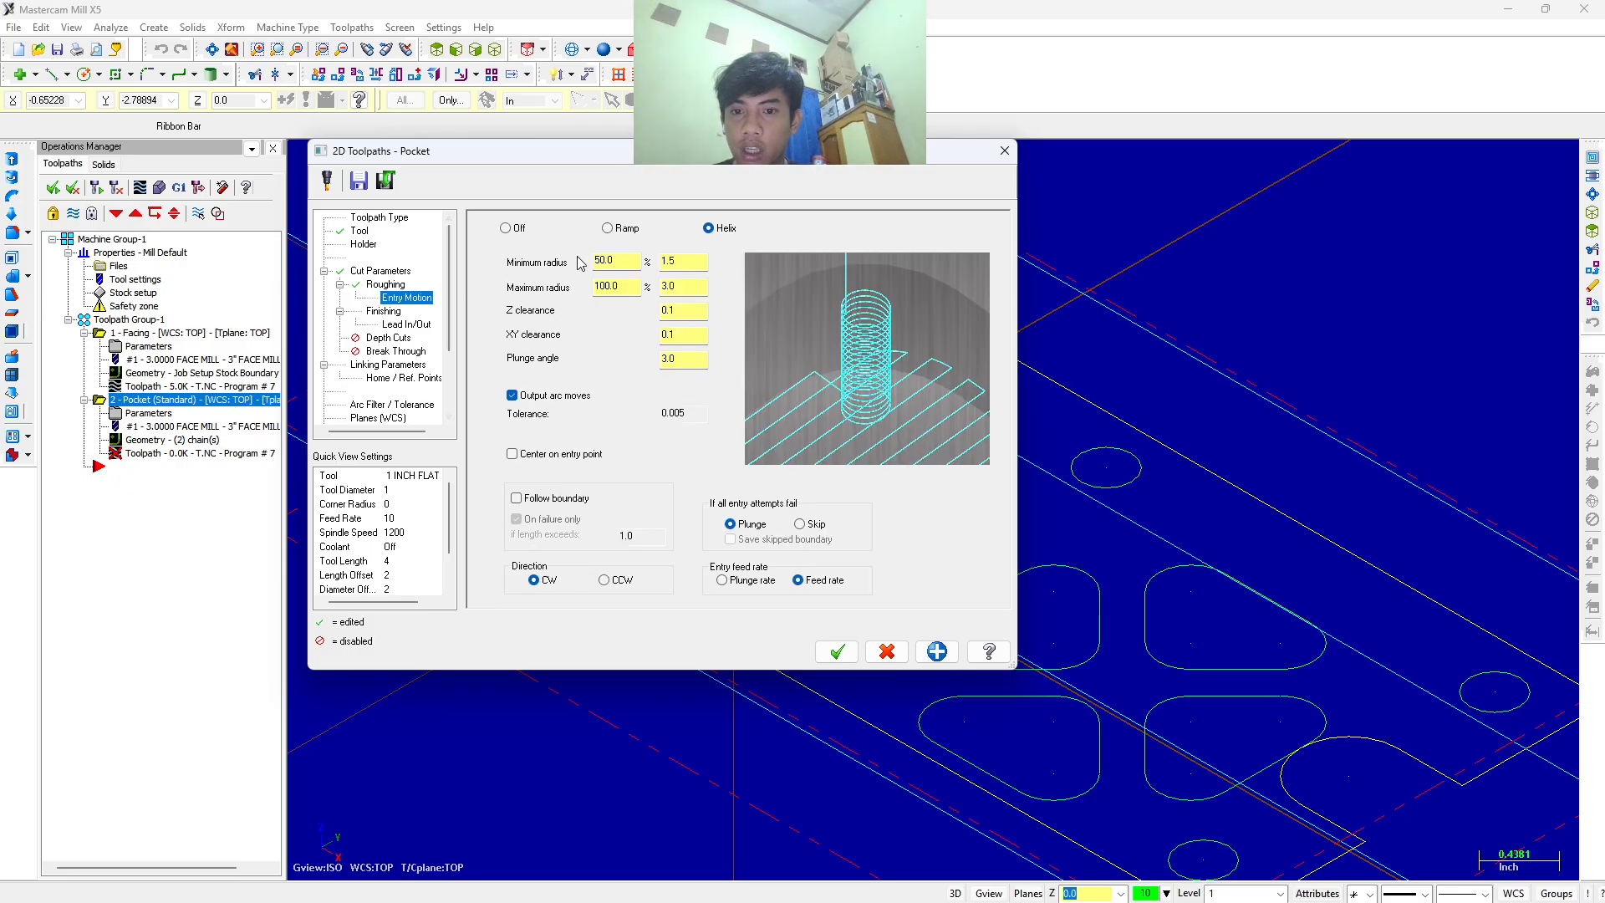
left_click(621, 234)
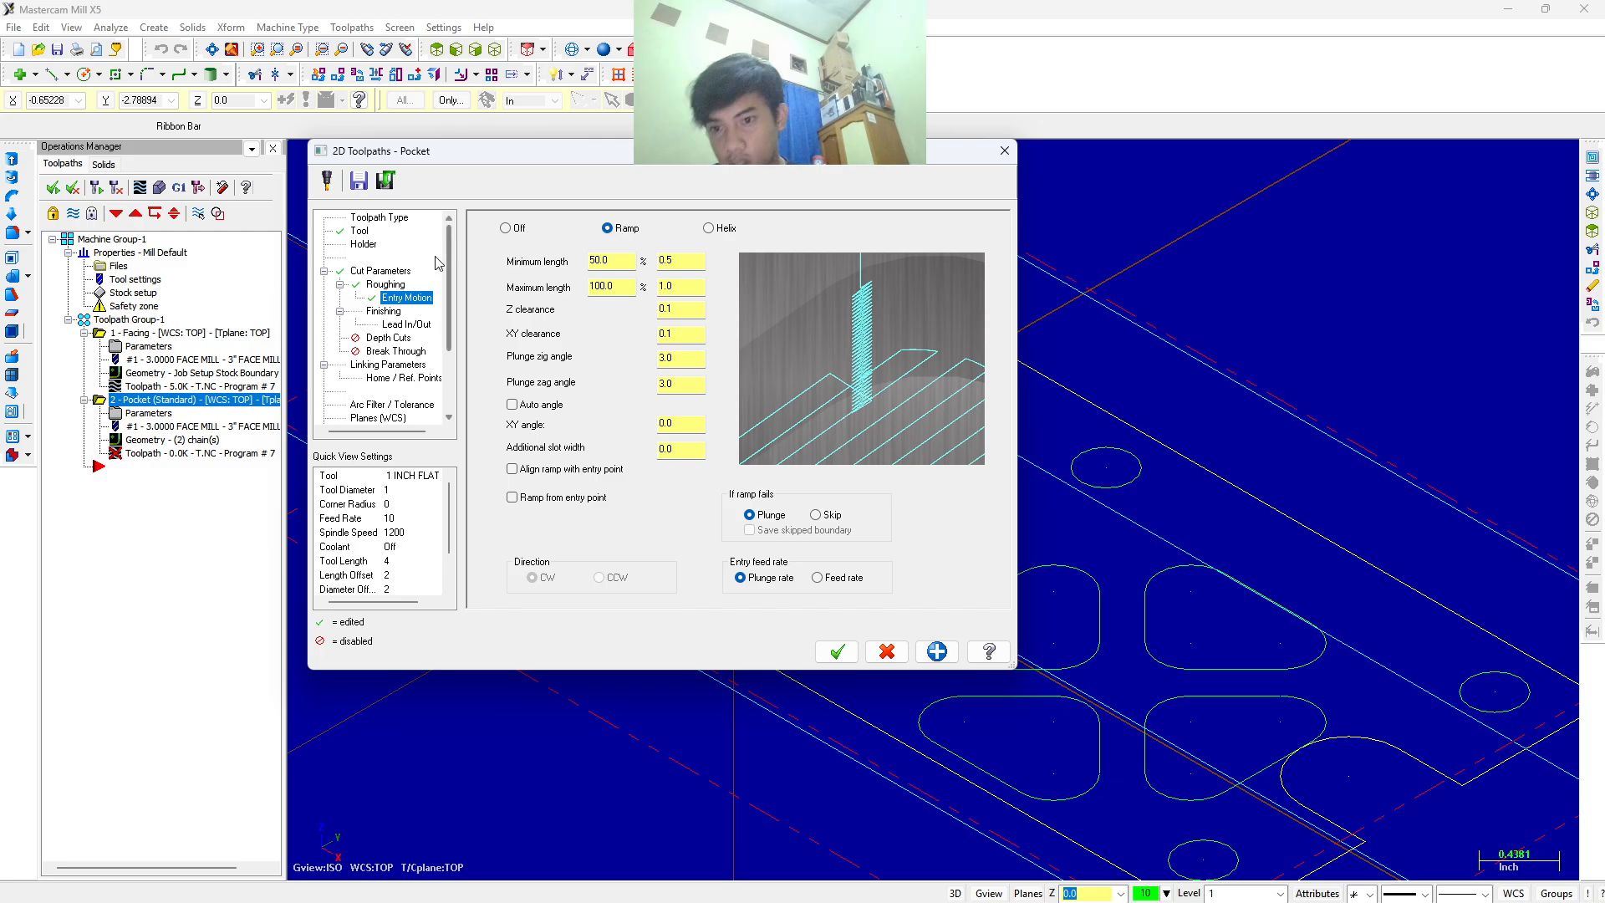
Configure finishing with 3 passes at 0.3 spacing, machined only at final depth, with the tool kept down.
left_click(393, 310)
left_click(576, 278)
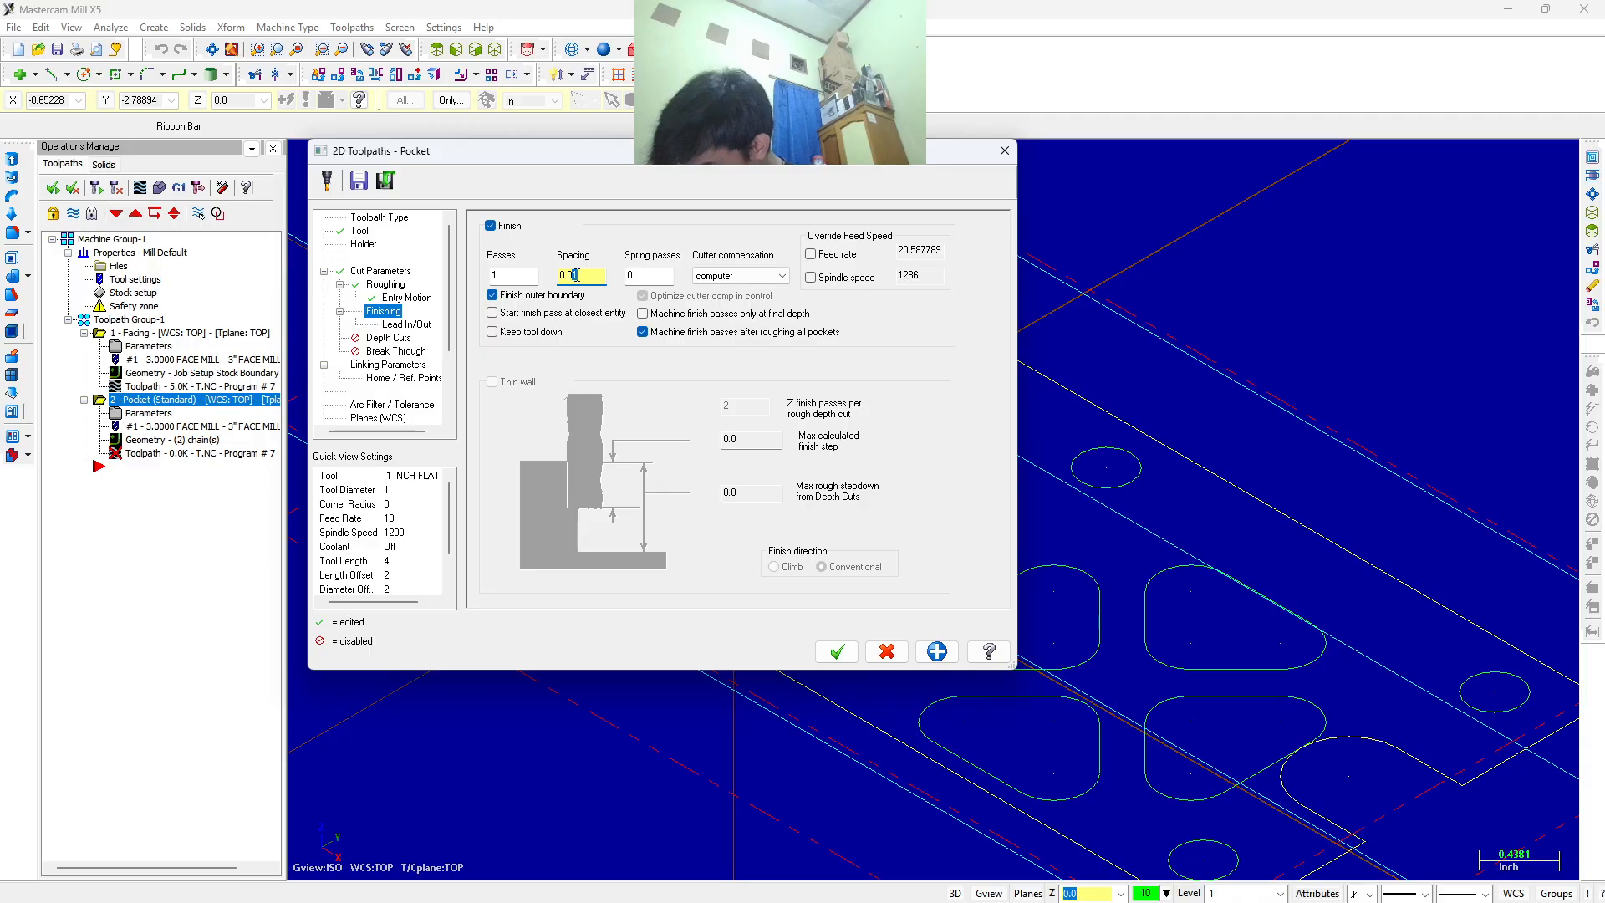
key("BackSpace")
type("3")
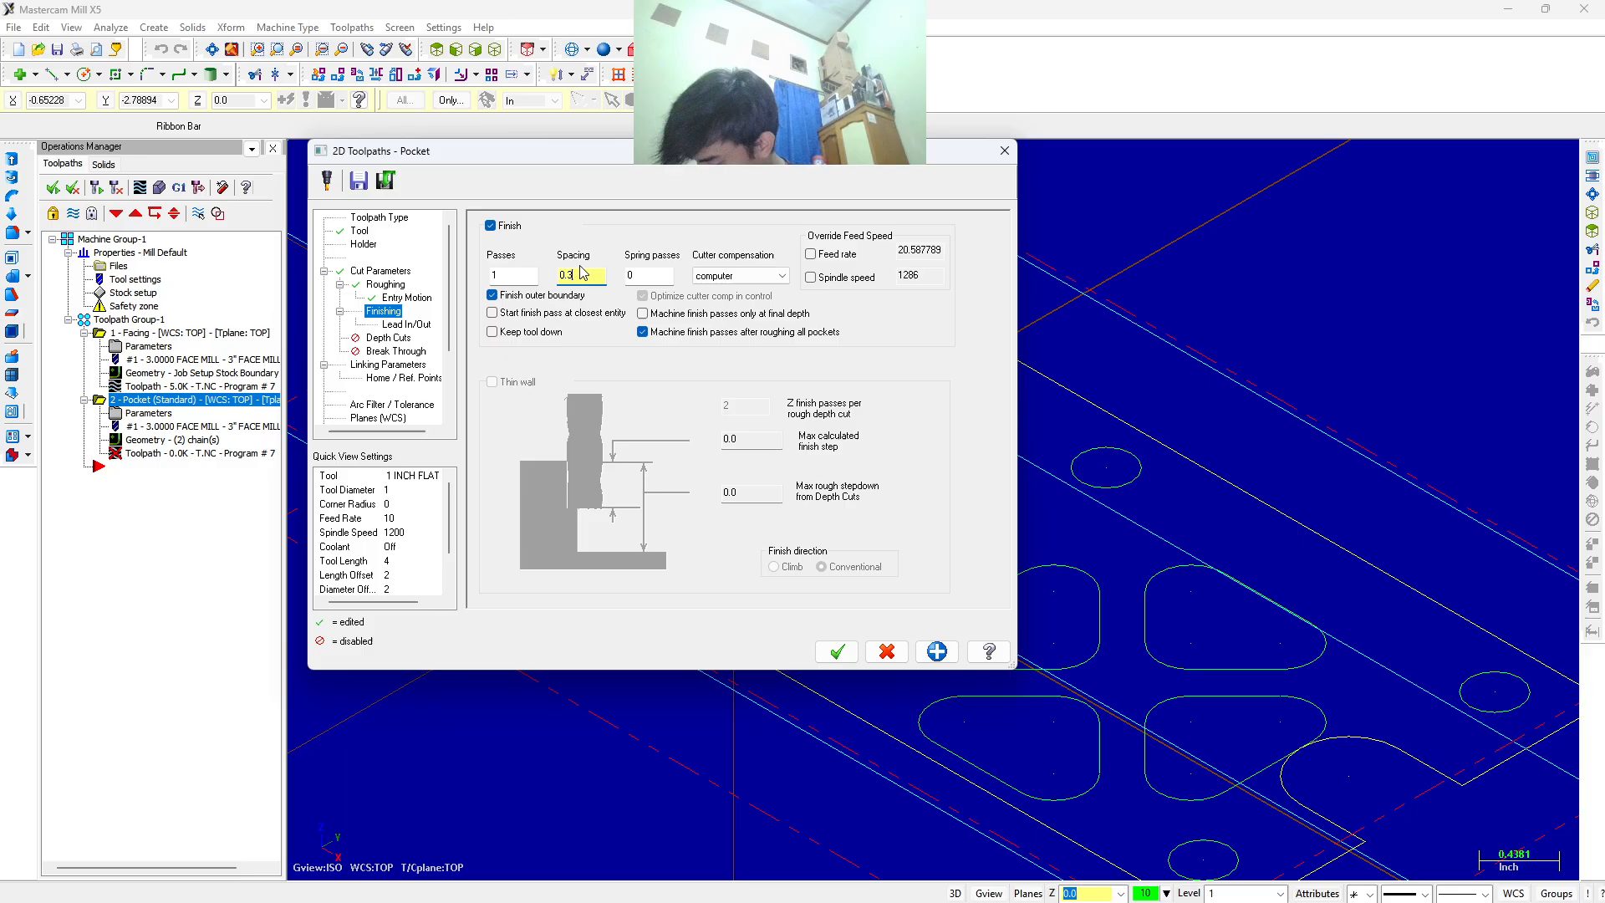
double_click(517, 277)
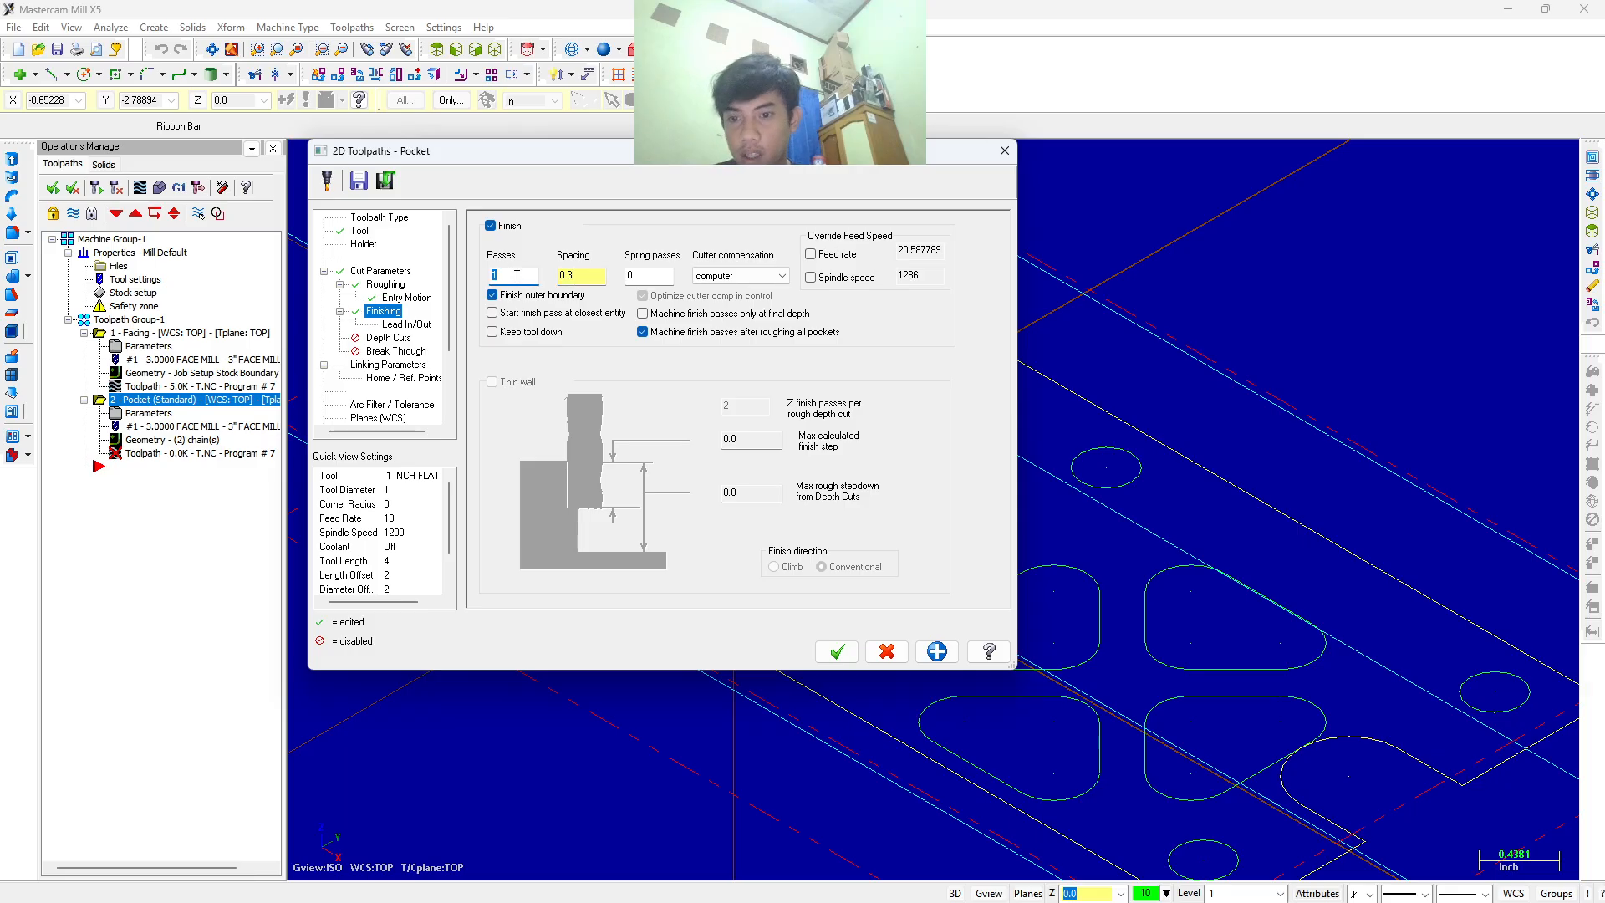
type("3")
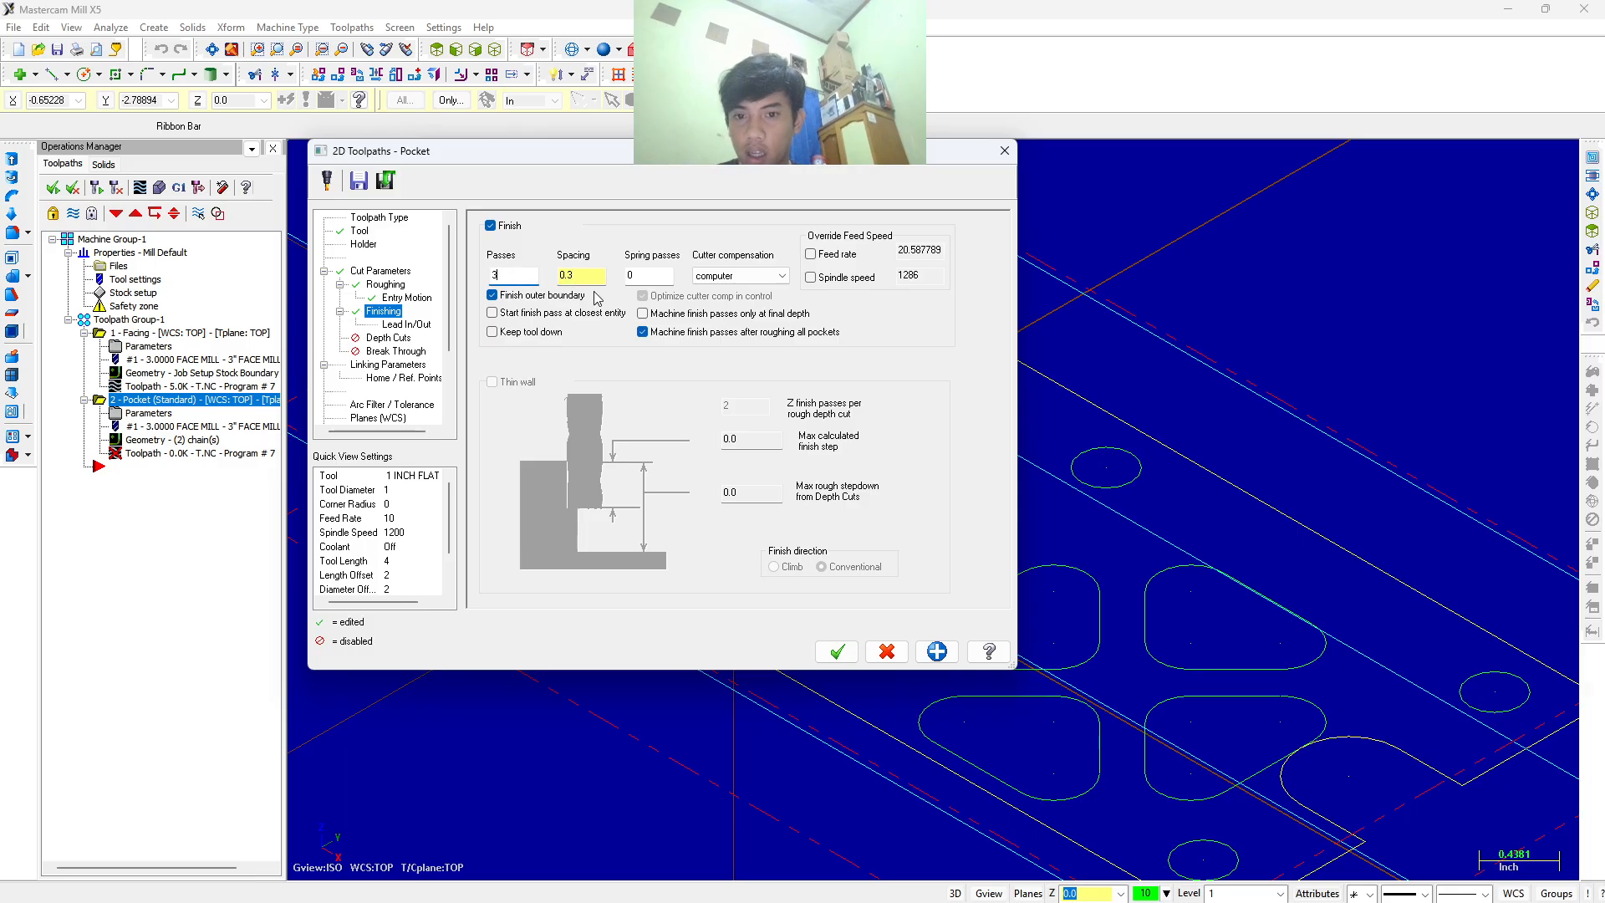
left_click(643, 314)
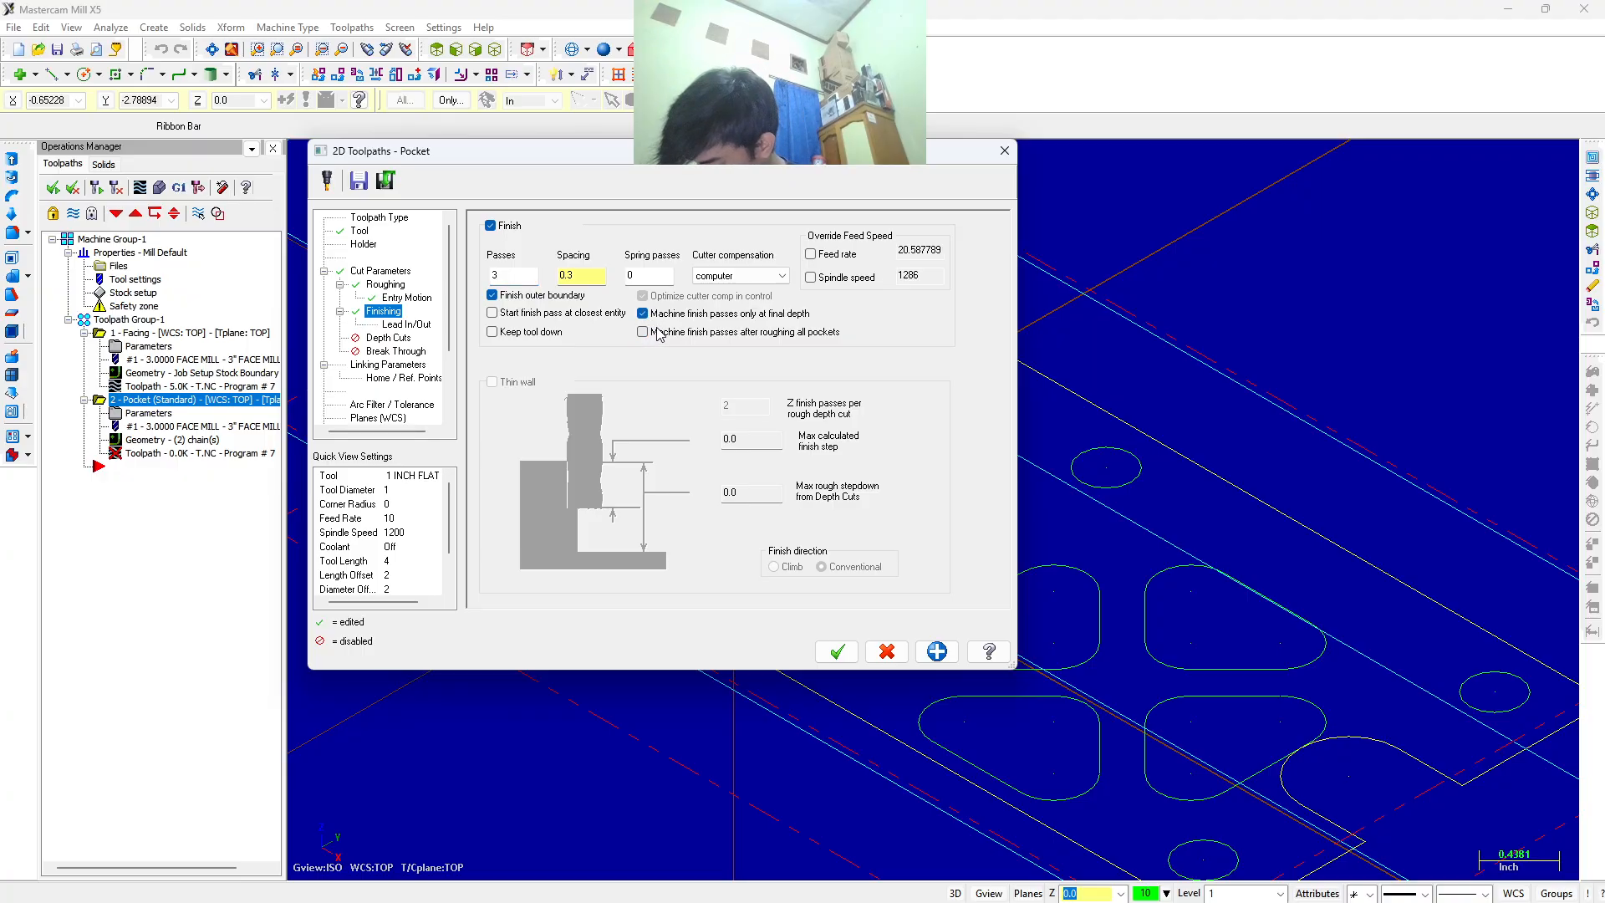
left_click(522, 333)
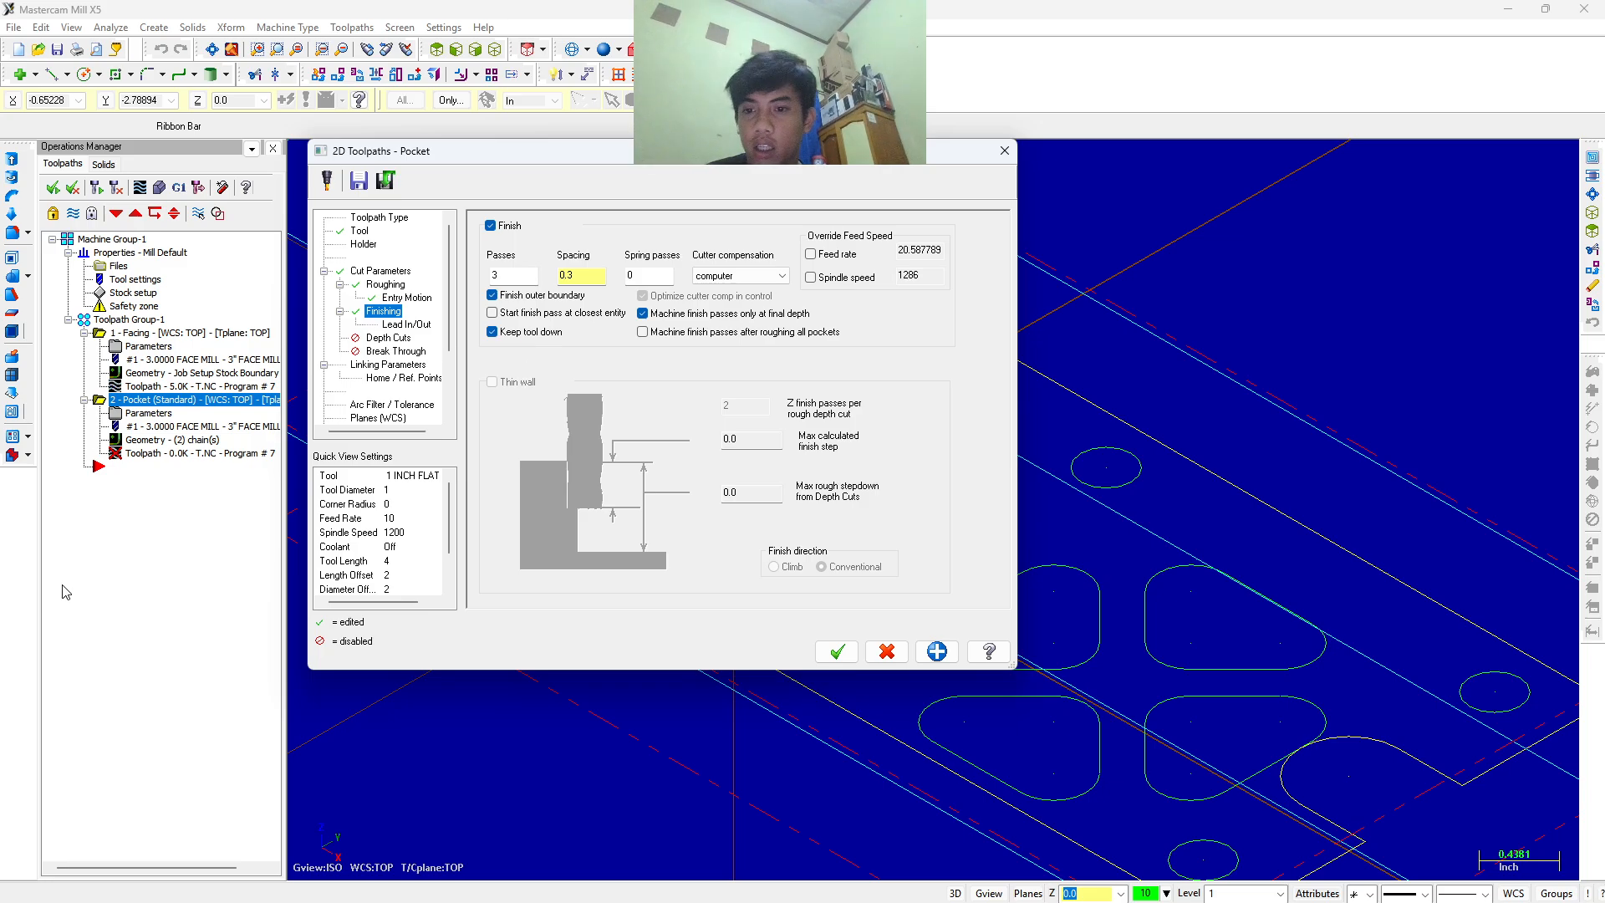
Set the lead-in line length and arc radius to 75% and copy the entry settings to the exit.
left_click(409, 324)
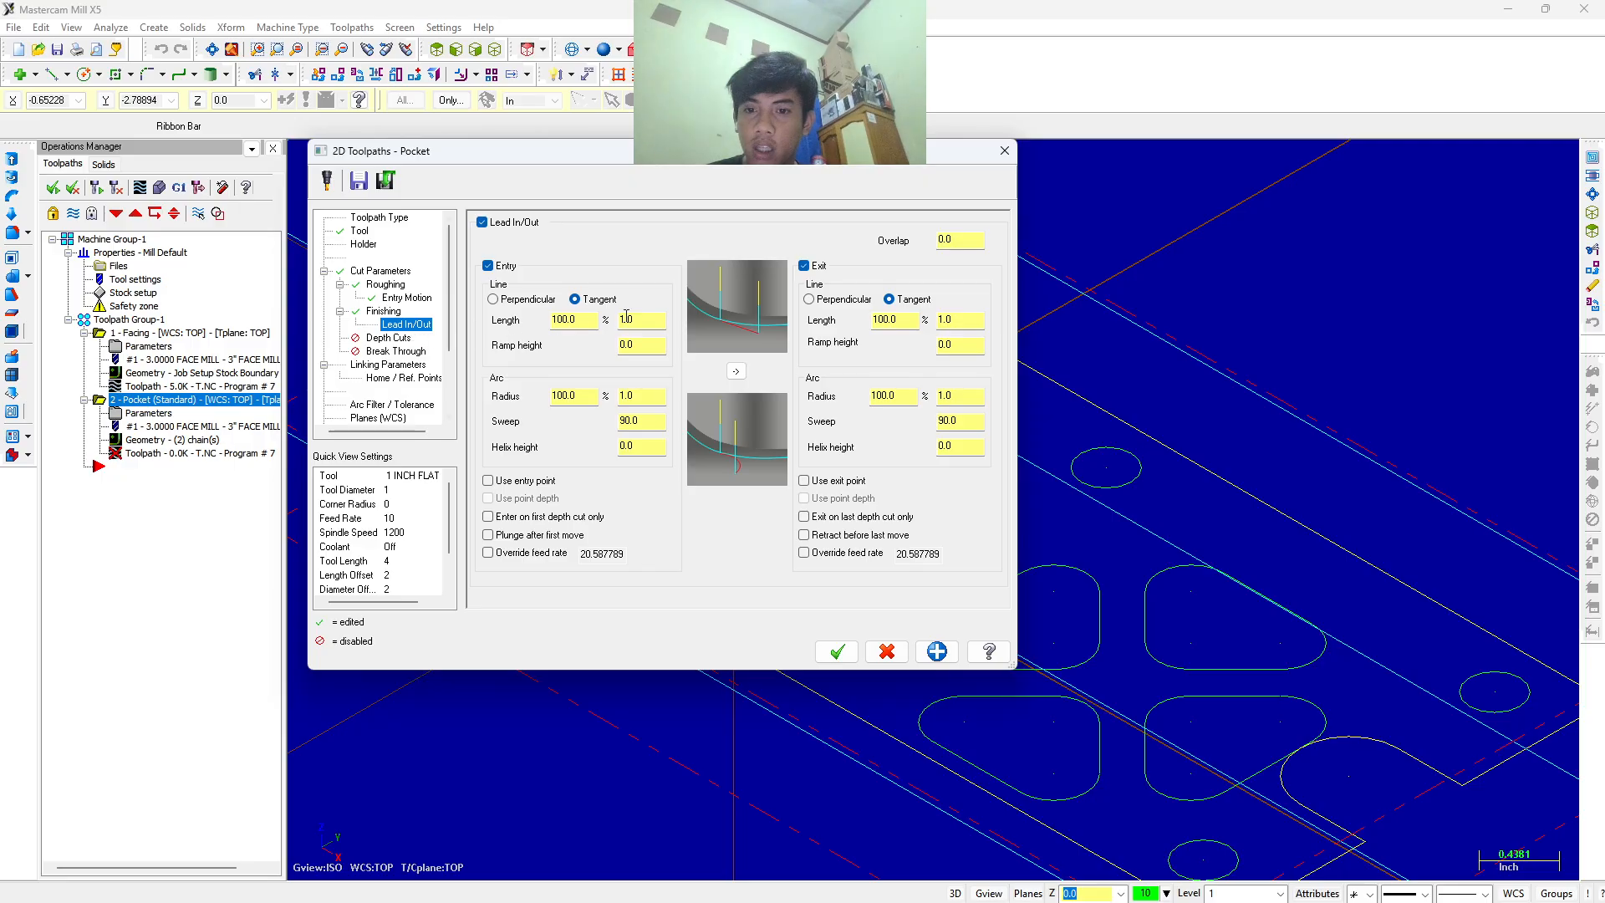
double_click(576, 320)
type("75")
double_click(574, 396)
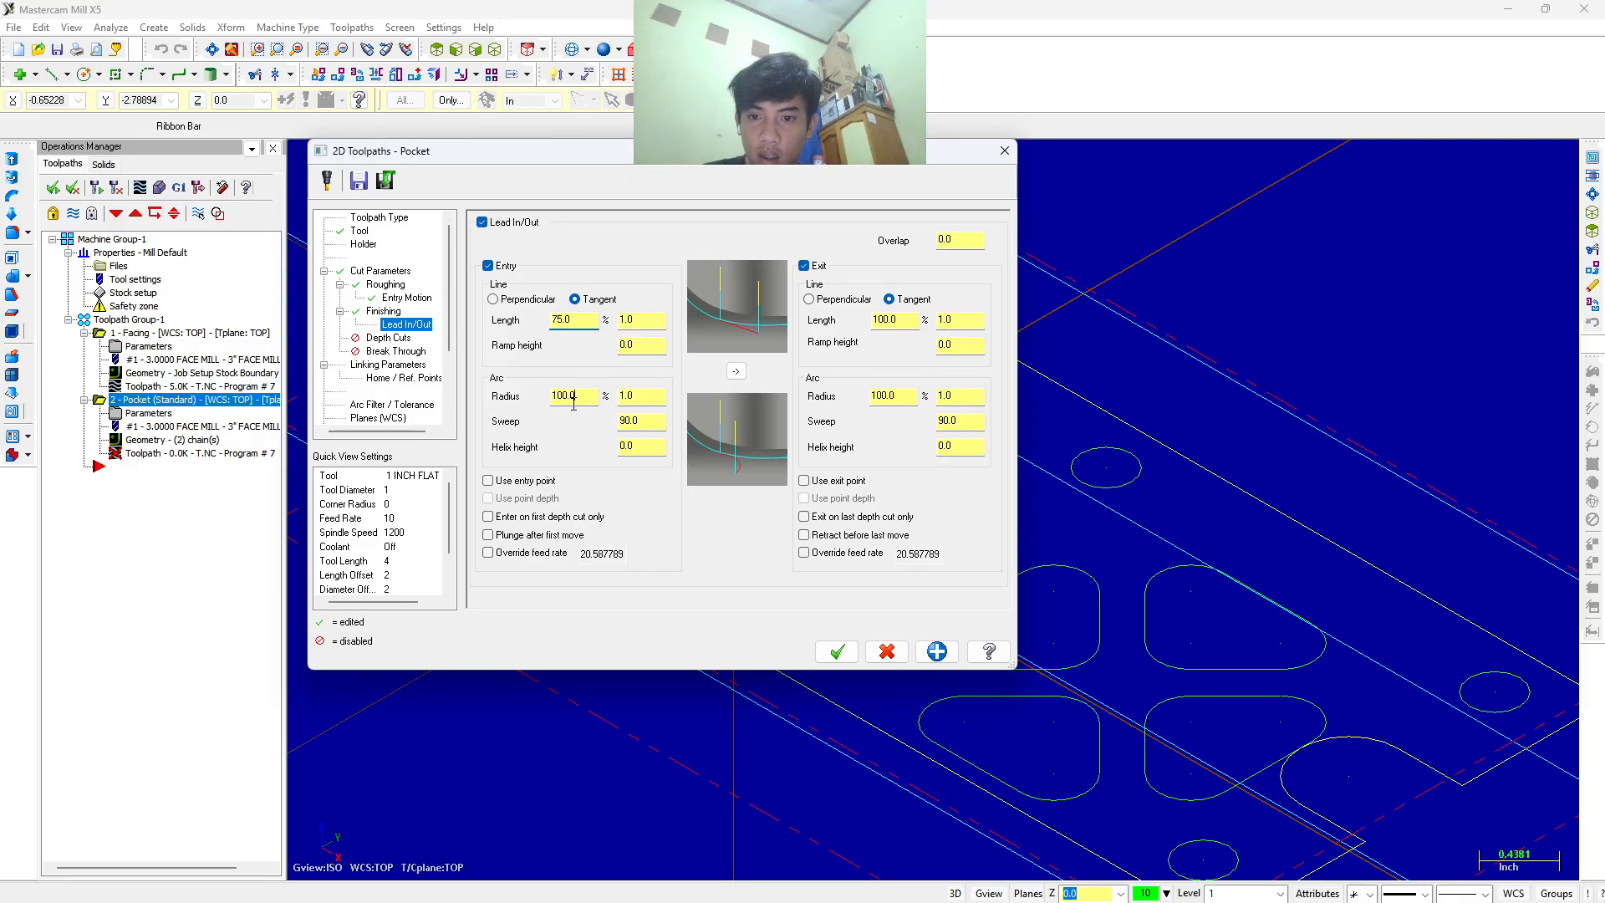
type("75")
left_click(736, 371)
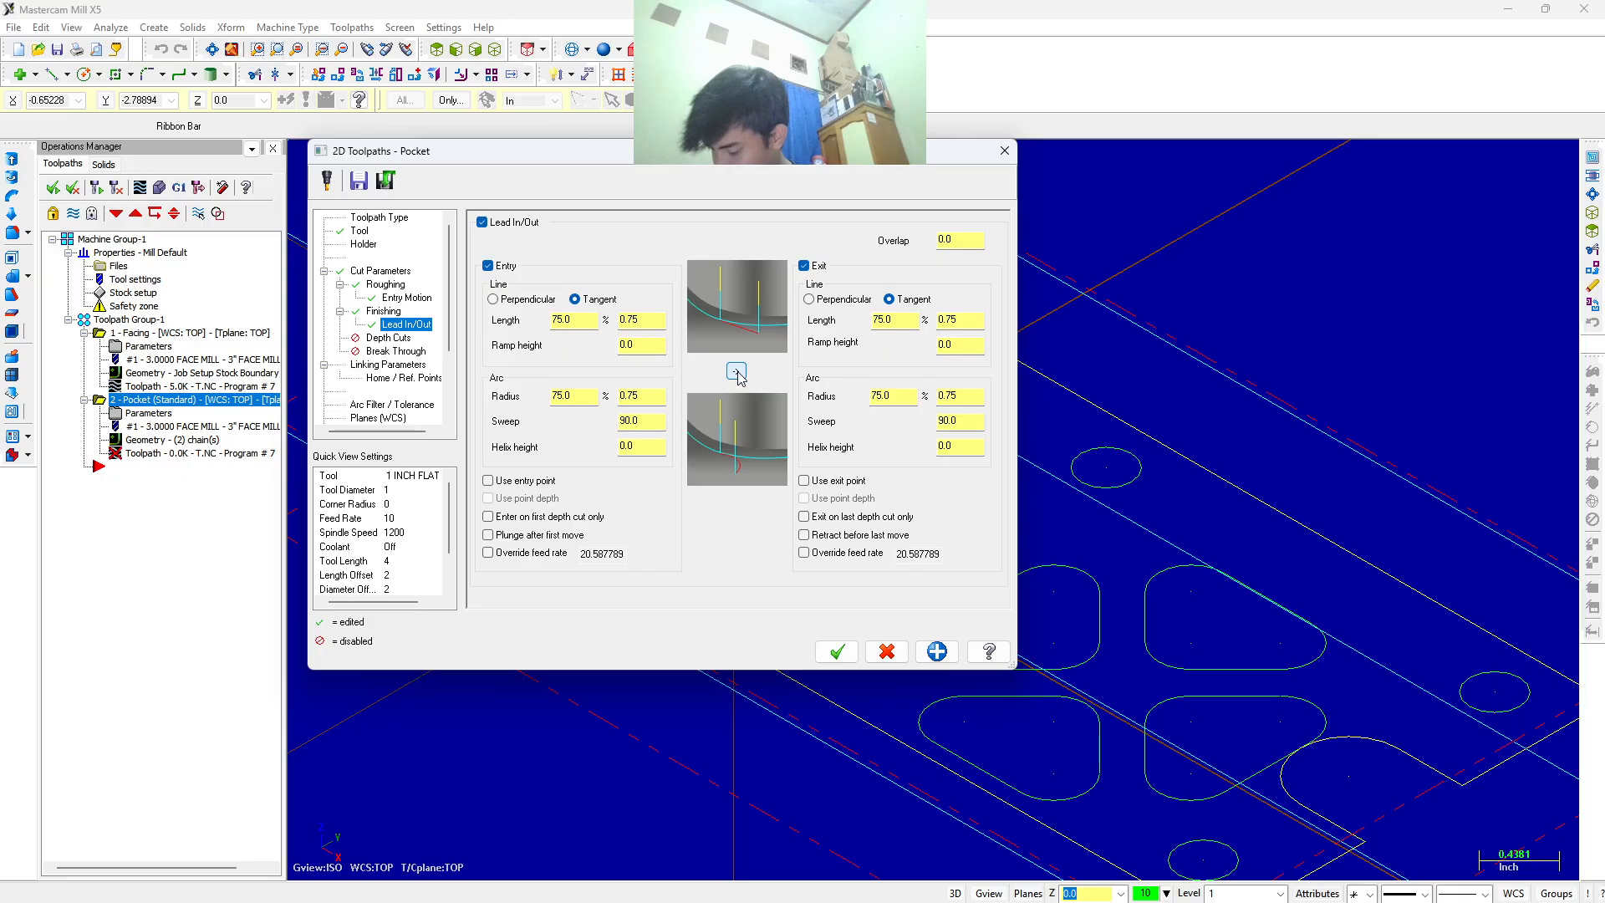
Make the pocket depth absolute and set the top of stock to 0.7 in the linking parameters.
left_click(426, 366)
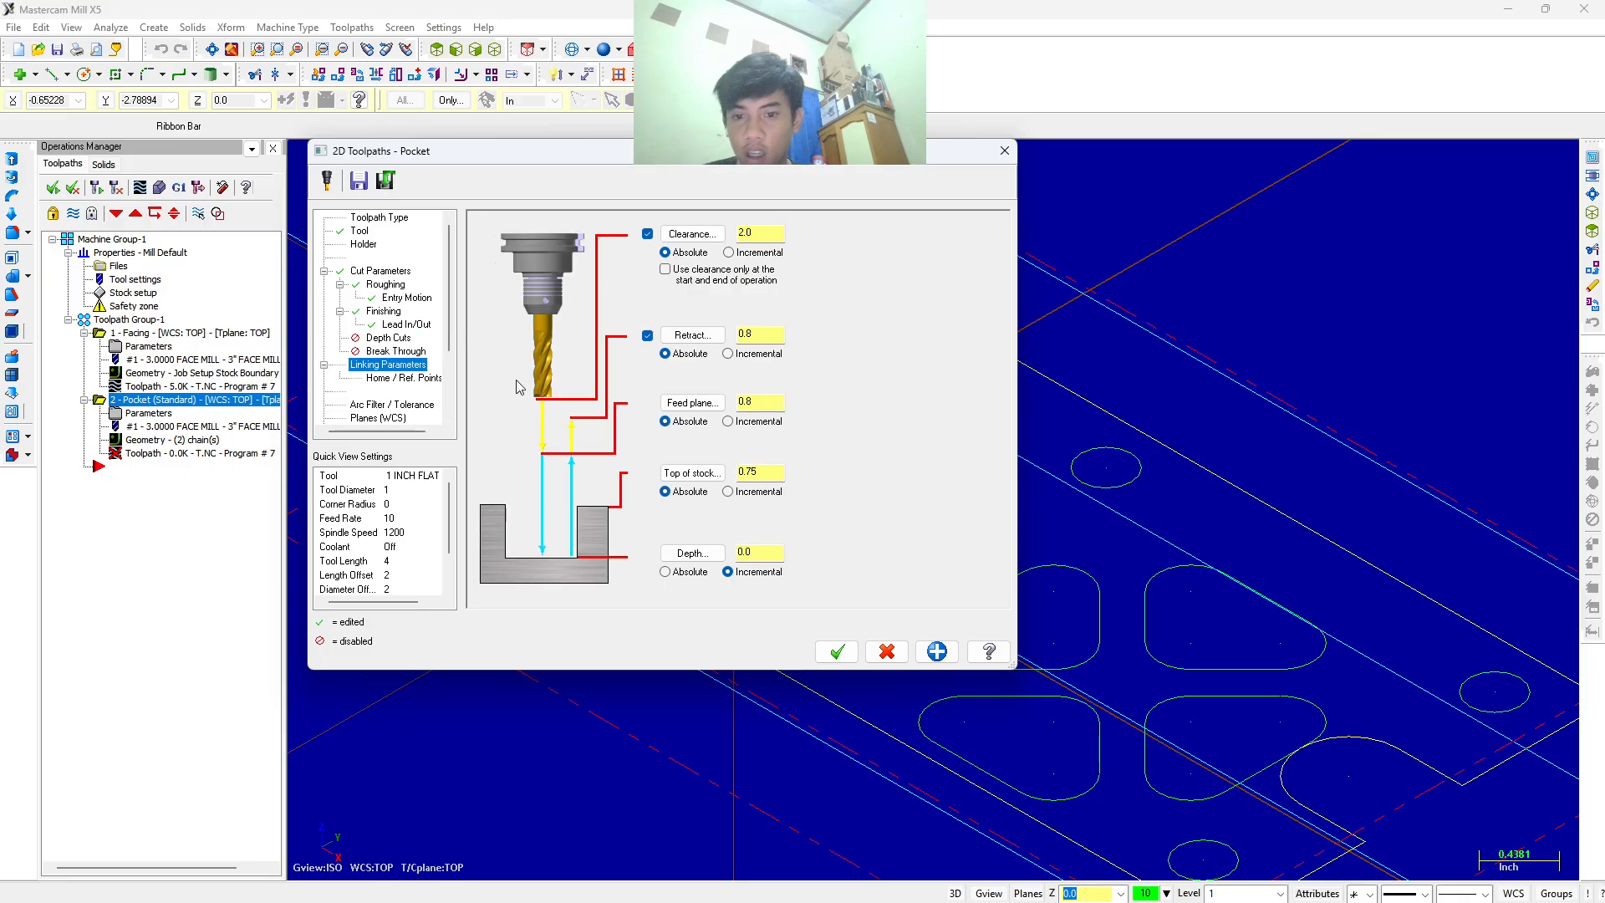
left_click(665, 572)
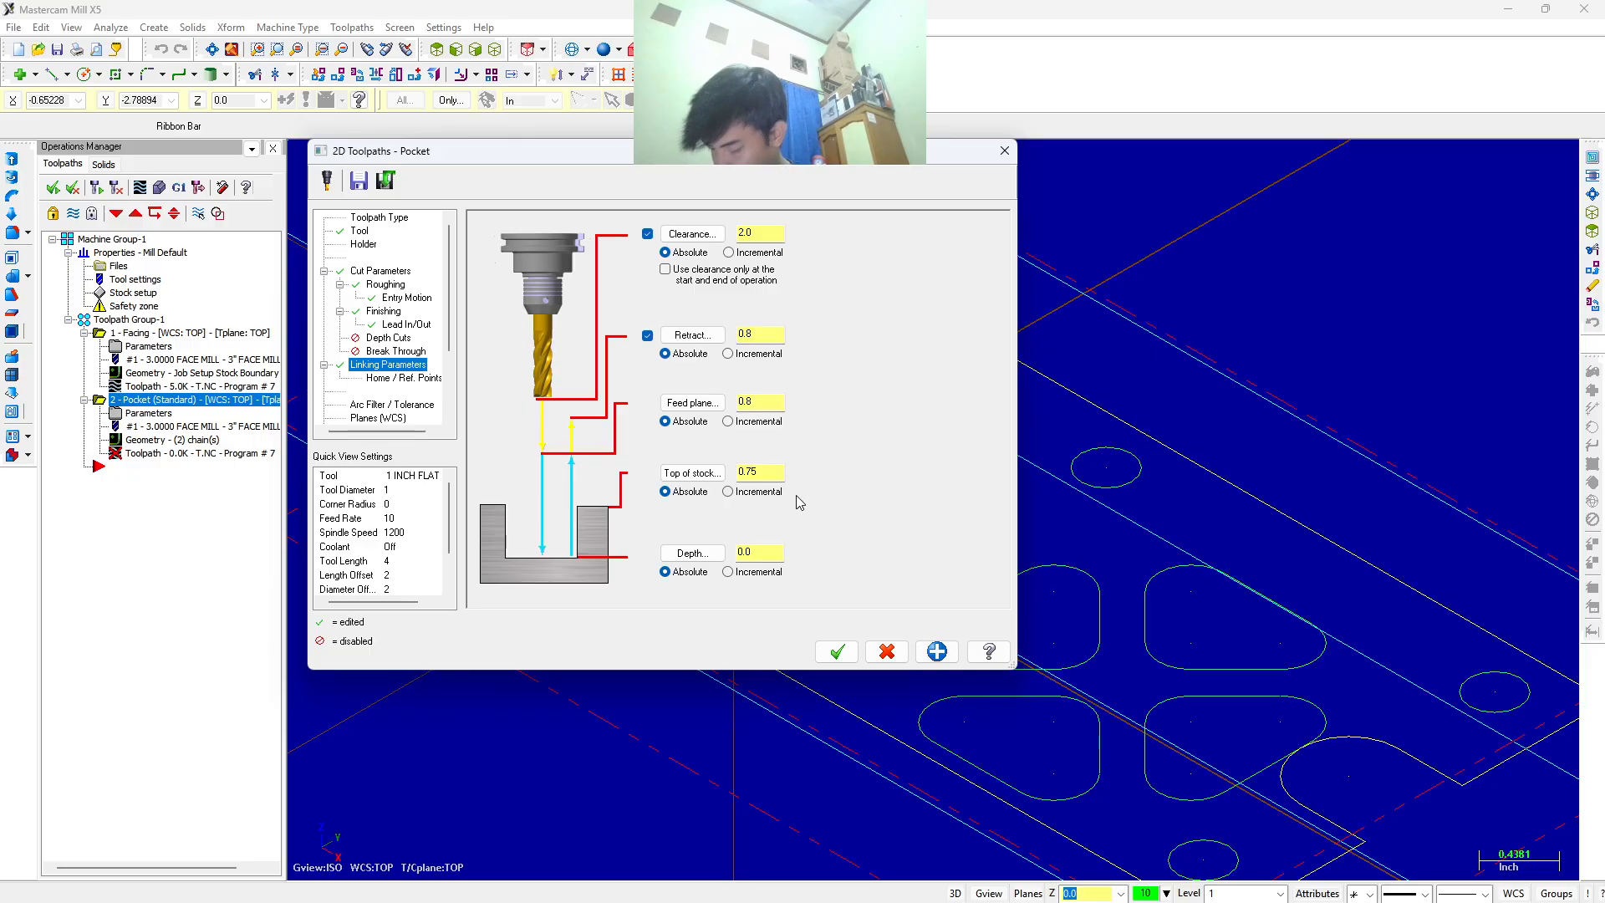
double_click(776, 478)
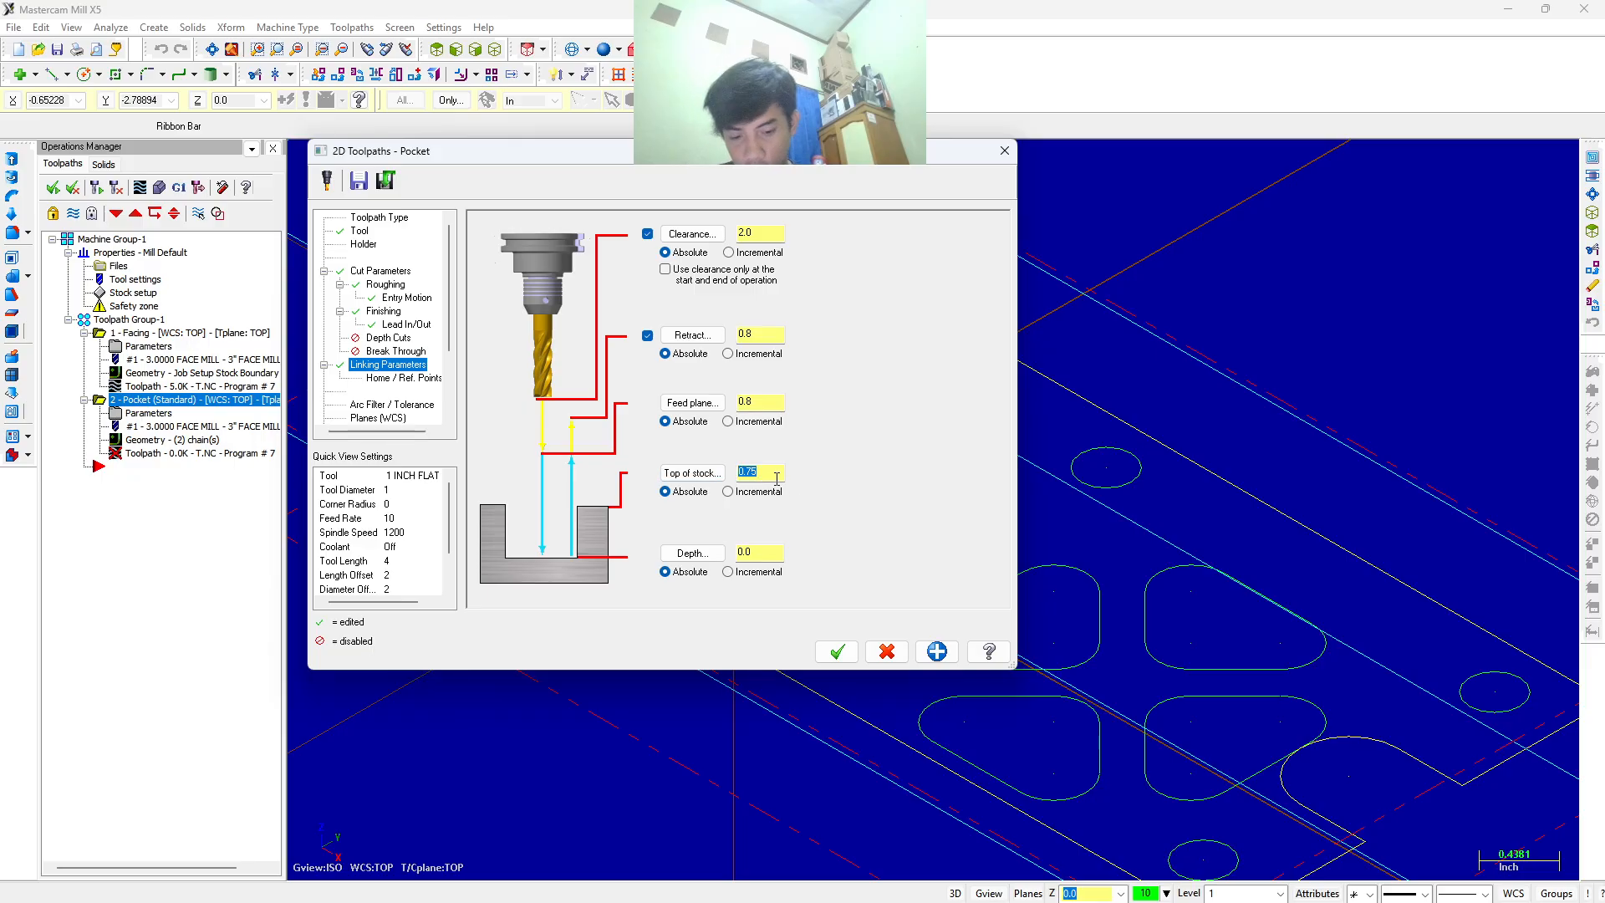
type(".7")
key("Return")
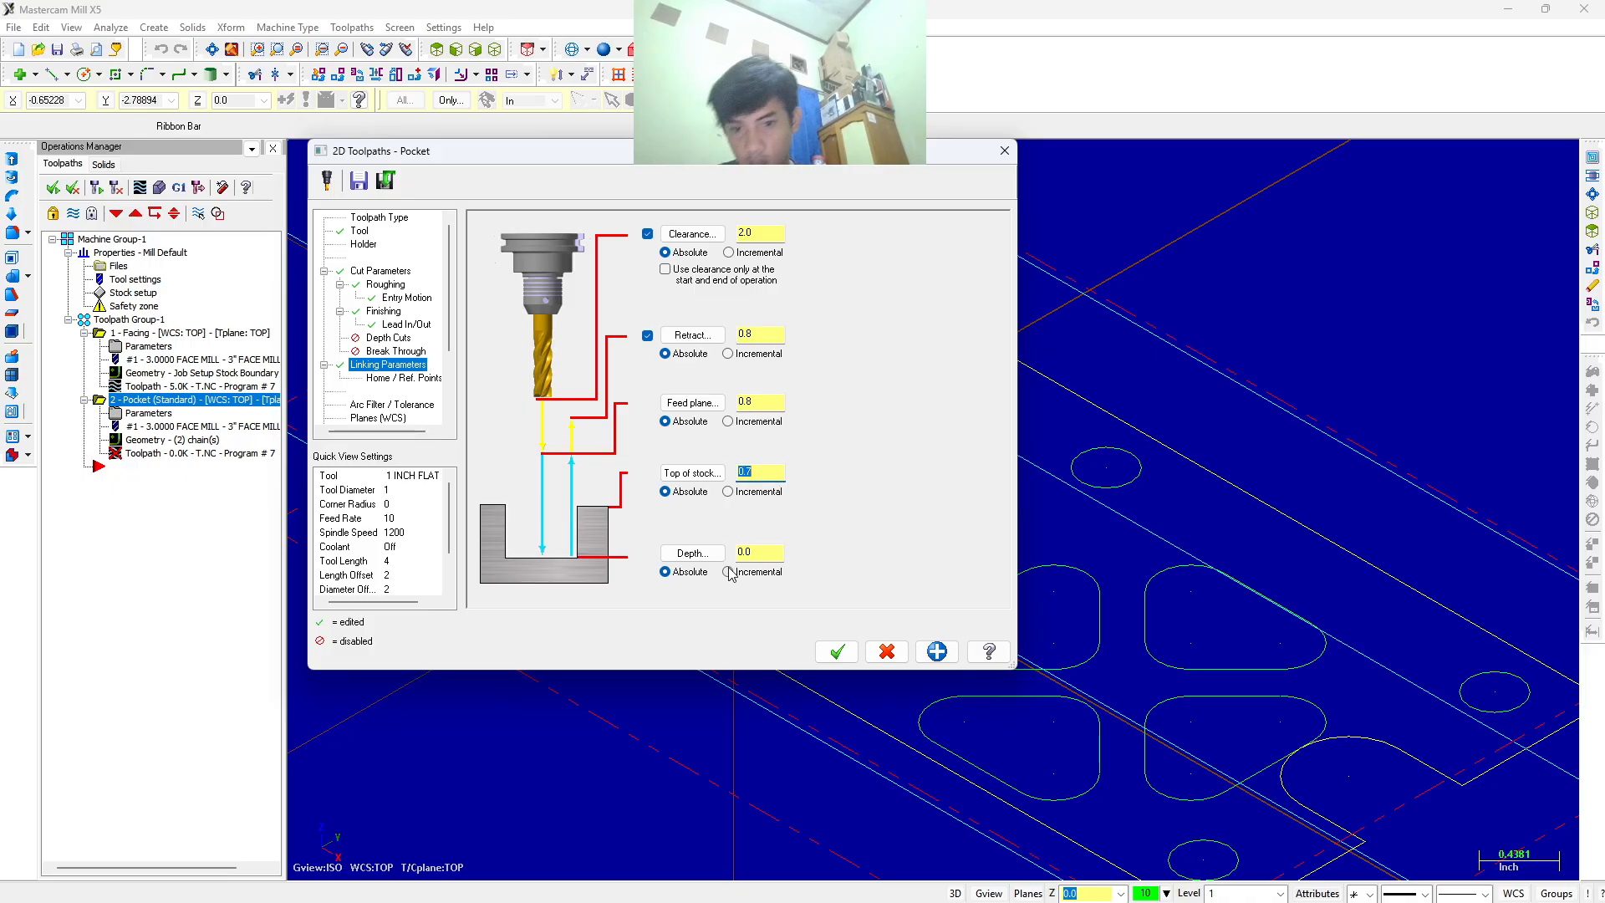
Set the pocket's absolute depth to 0.5 in the linking parameters.
double_click(765, 552)
key("BackSpace")
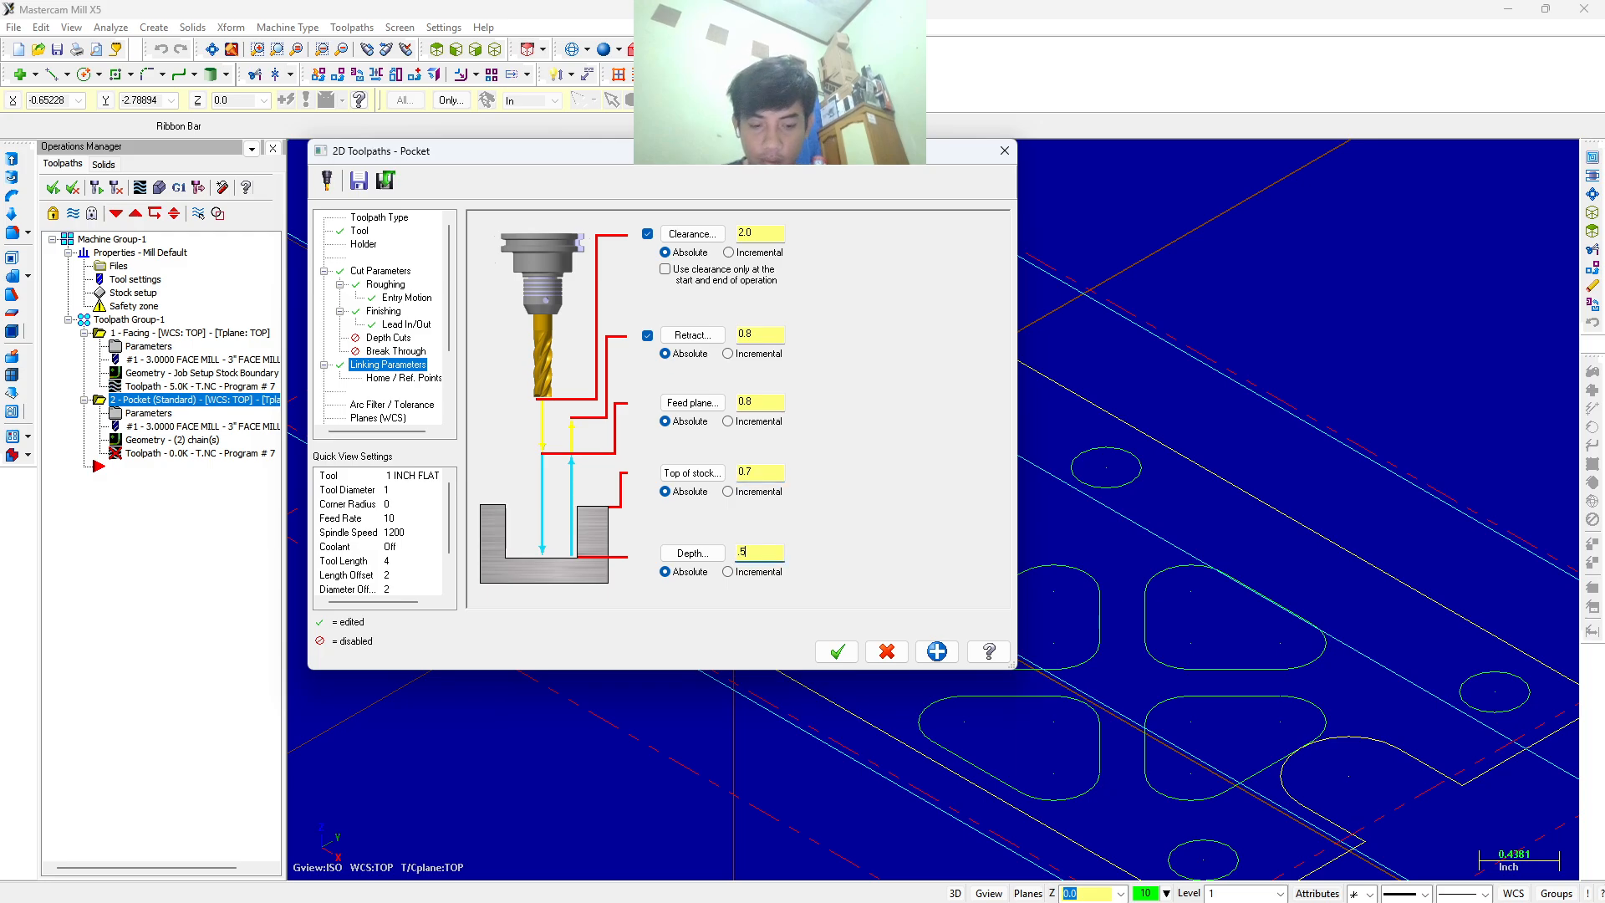
type(".5")
key("Return")
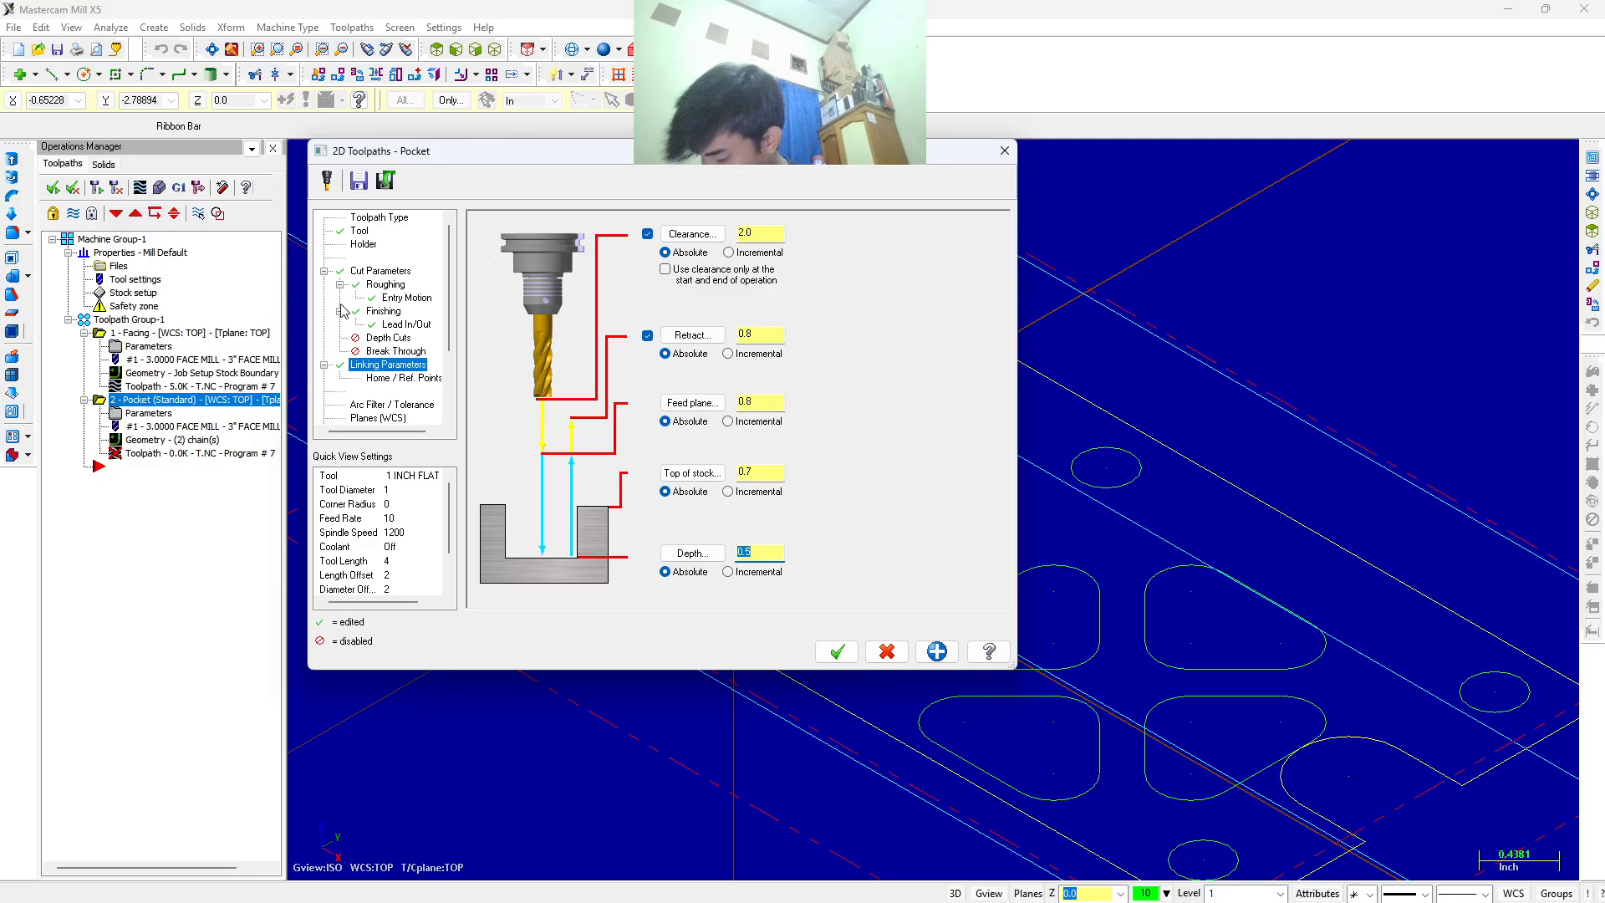
Turn on flood coolant for the pocket operation.
scroll(380, 366, "down", 2)
left_click(376, 351)
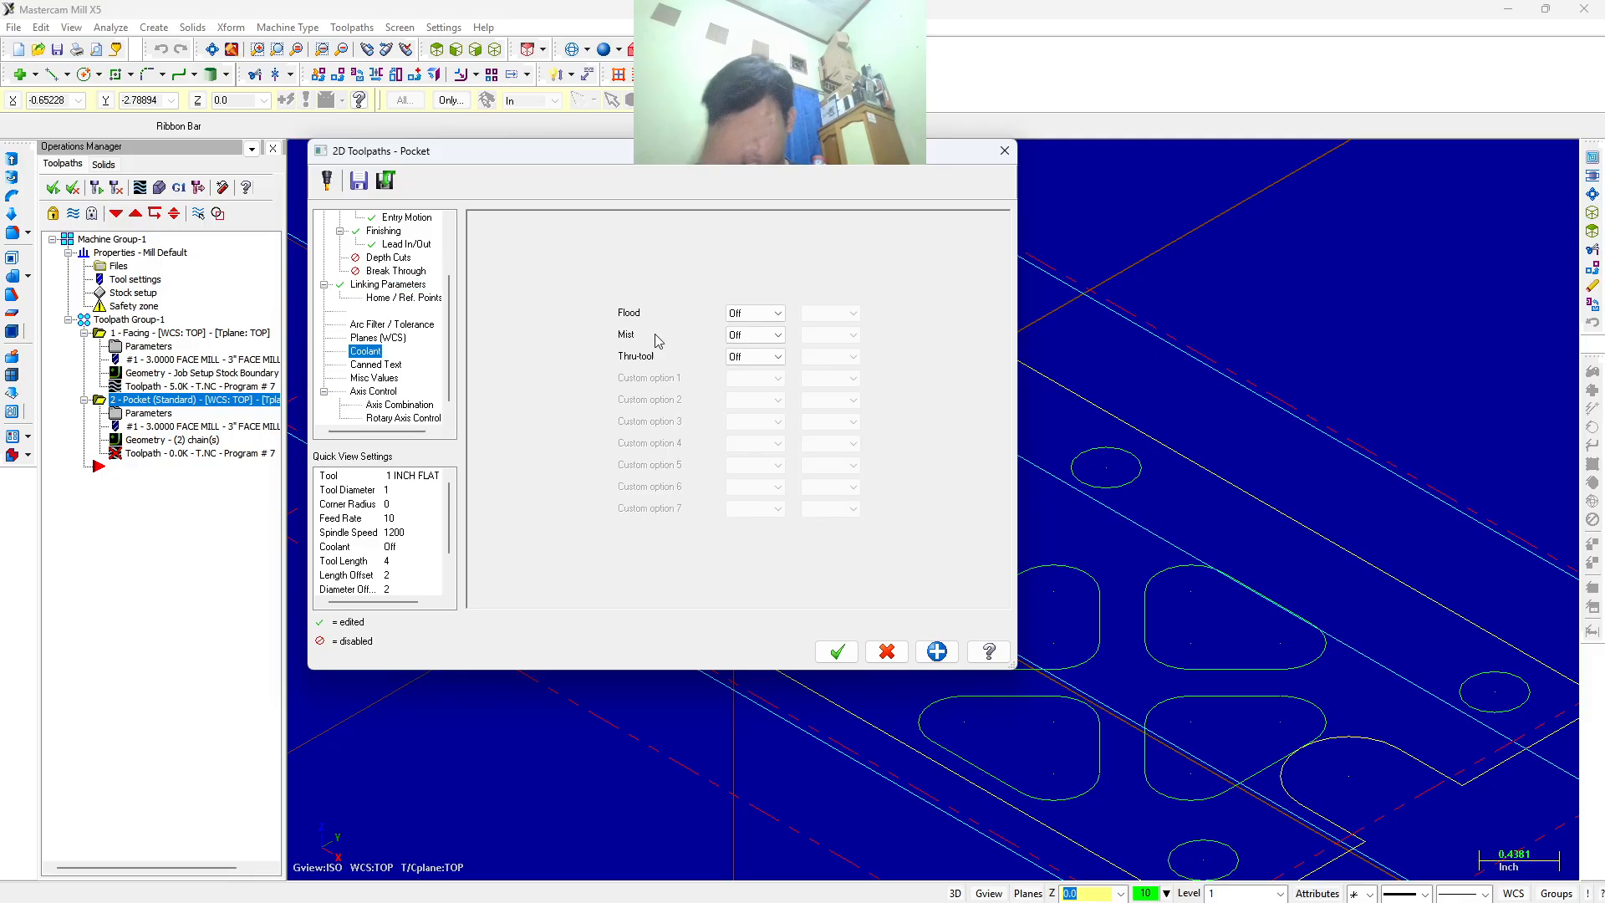
left_click(735, 314)
left_click(727, 338)
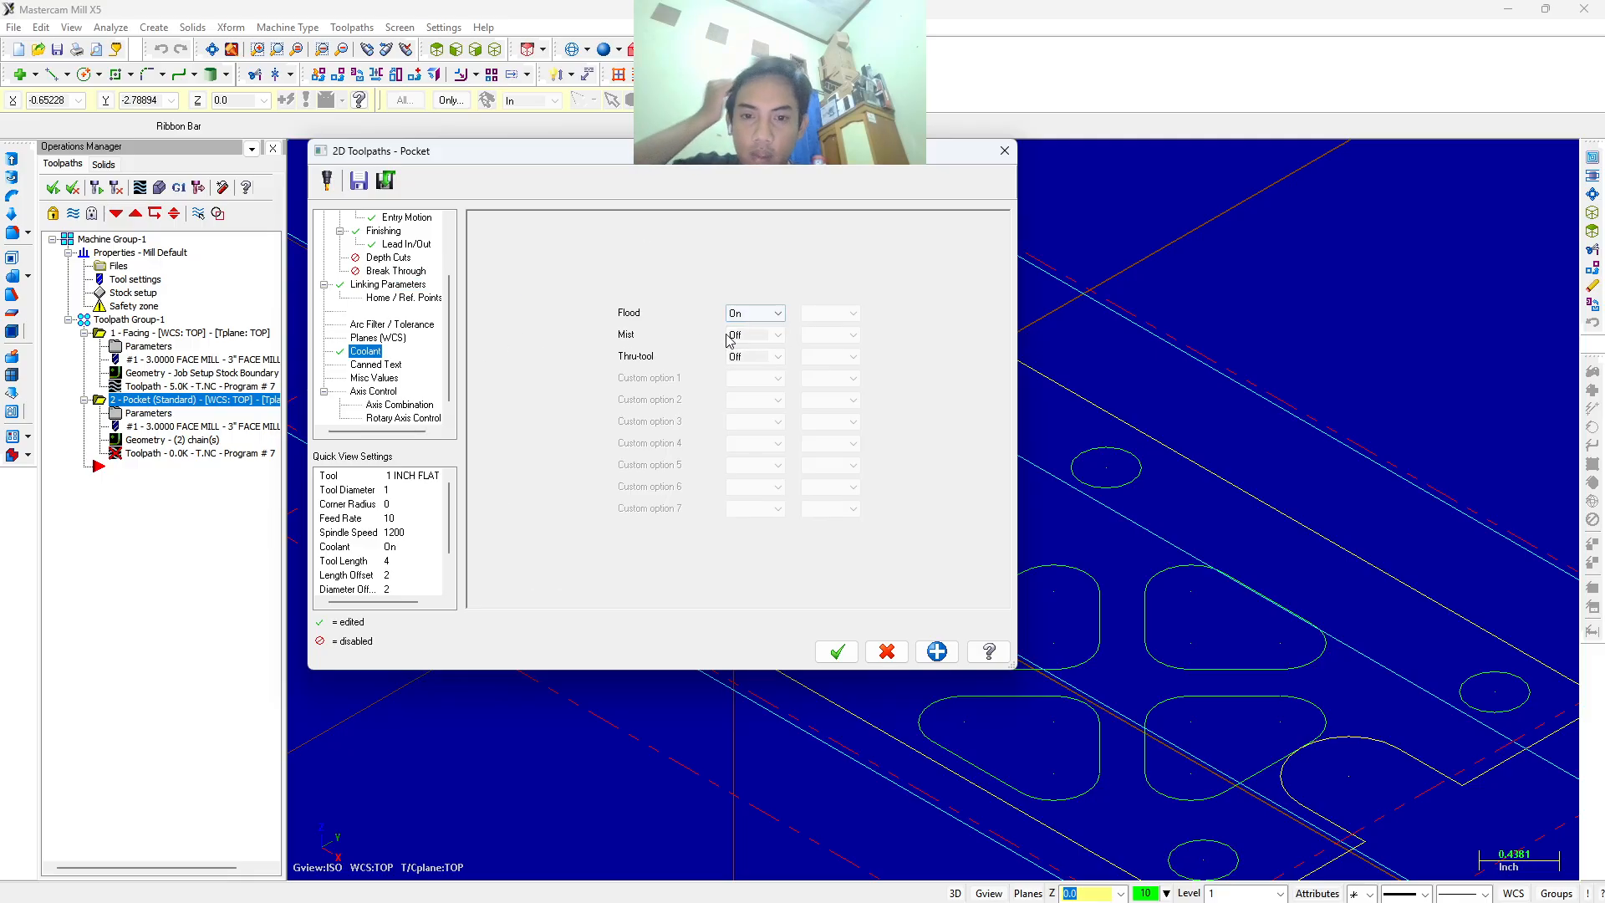
Switch the pocket's roughing entry motion to Helix.
scroll(405, 301, "up", 2)
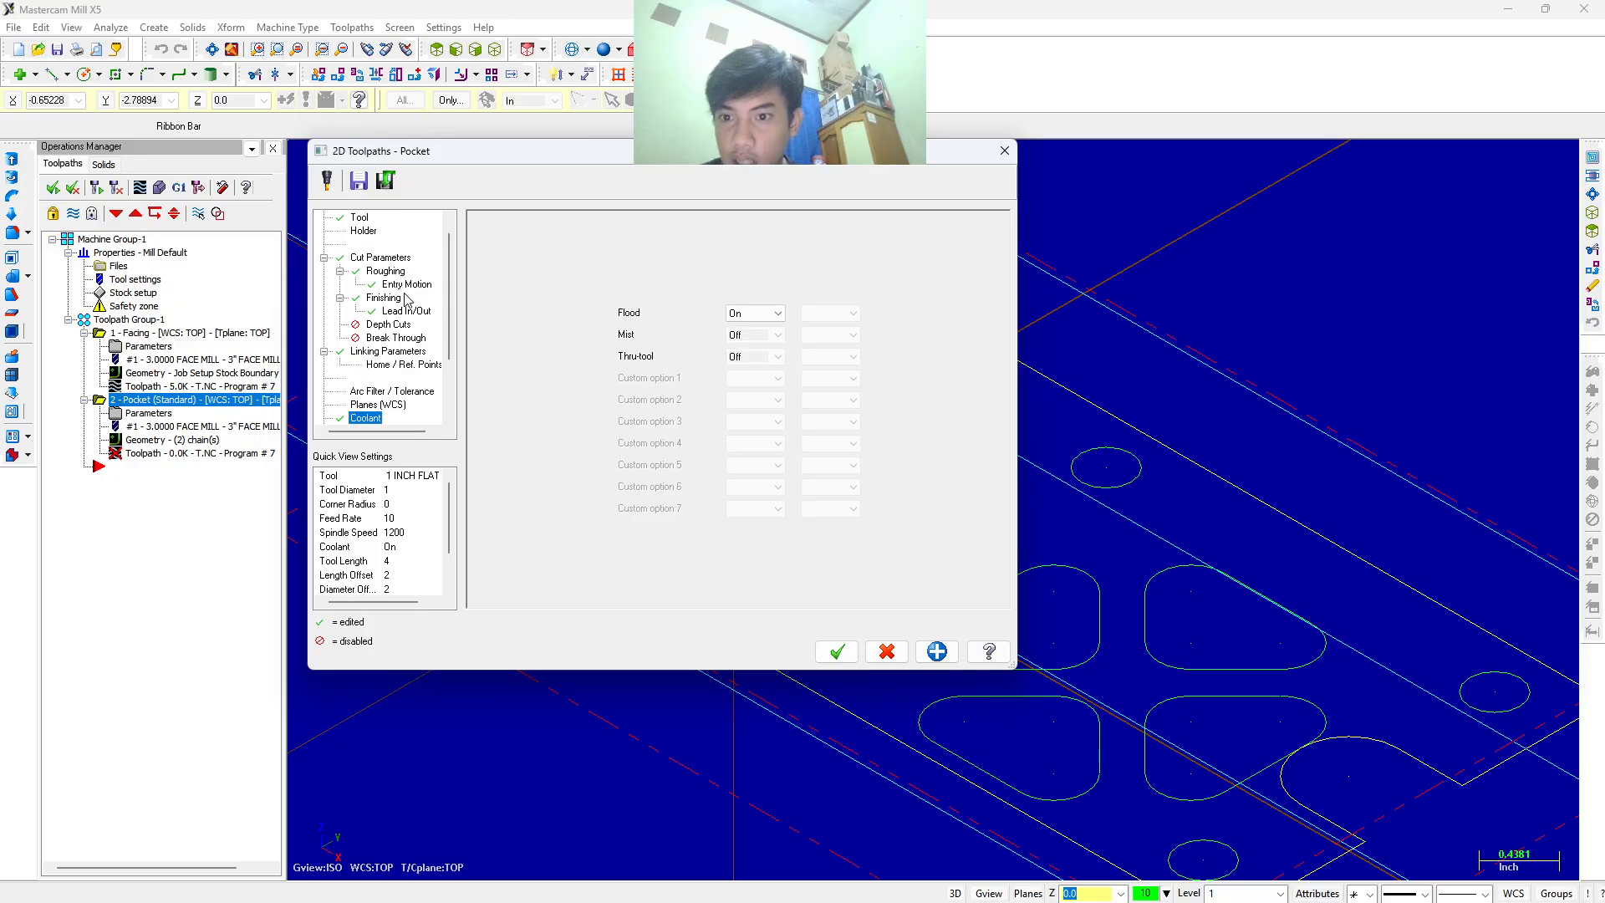
left_click(408, 286)
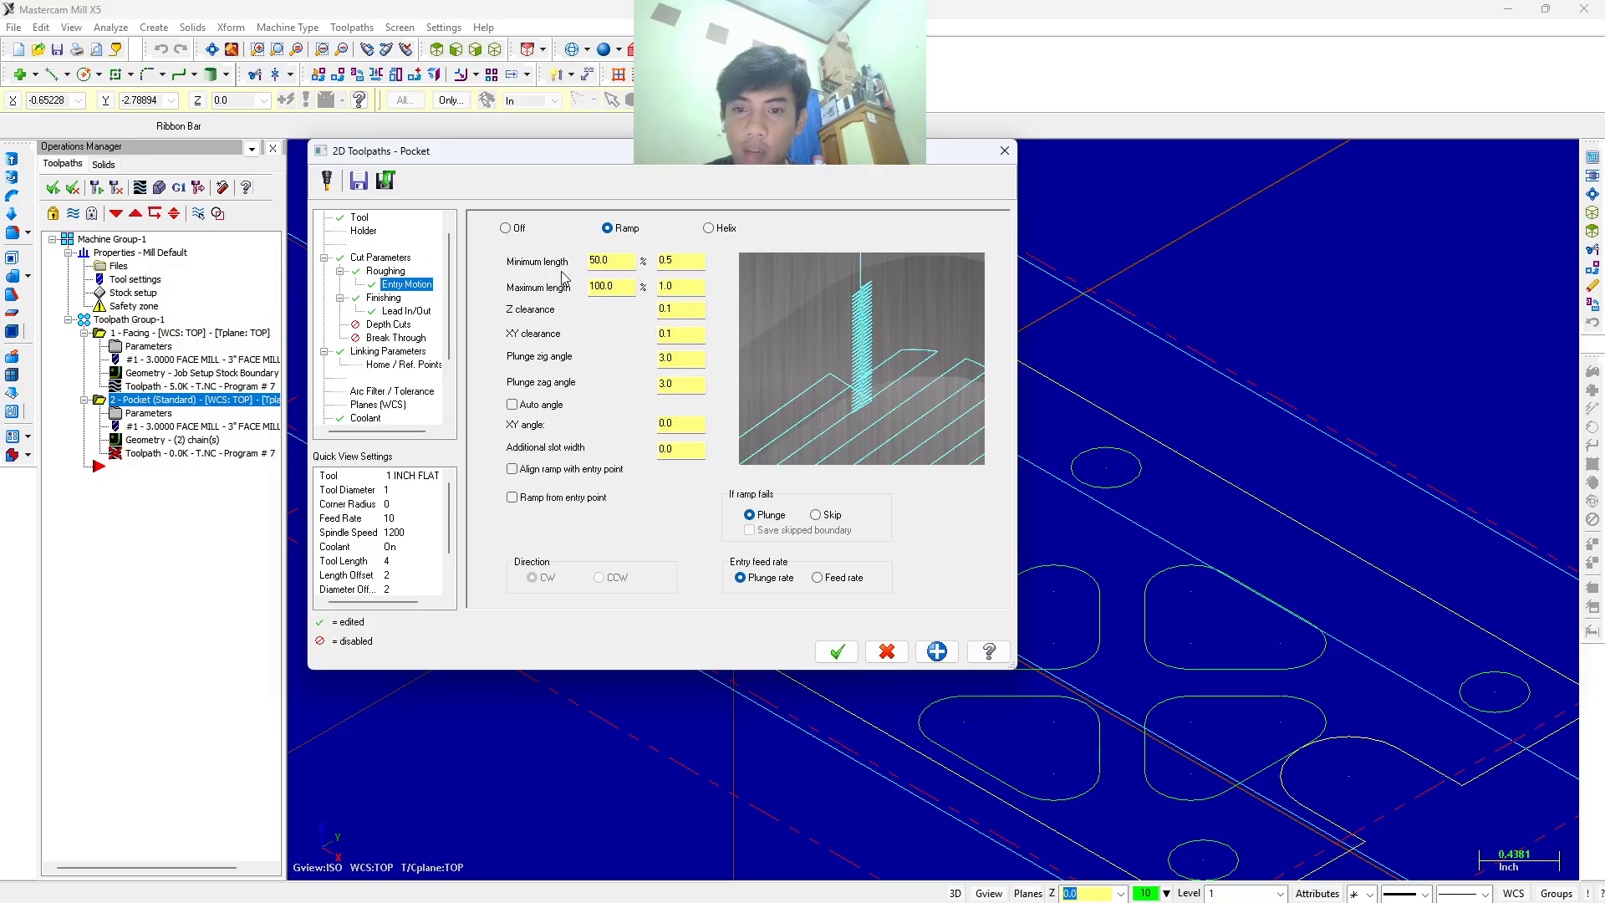
left_click(506, 228)
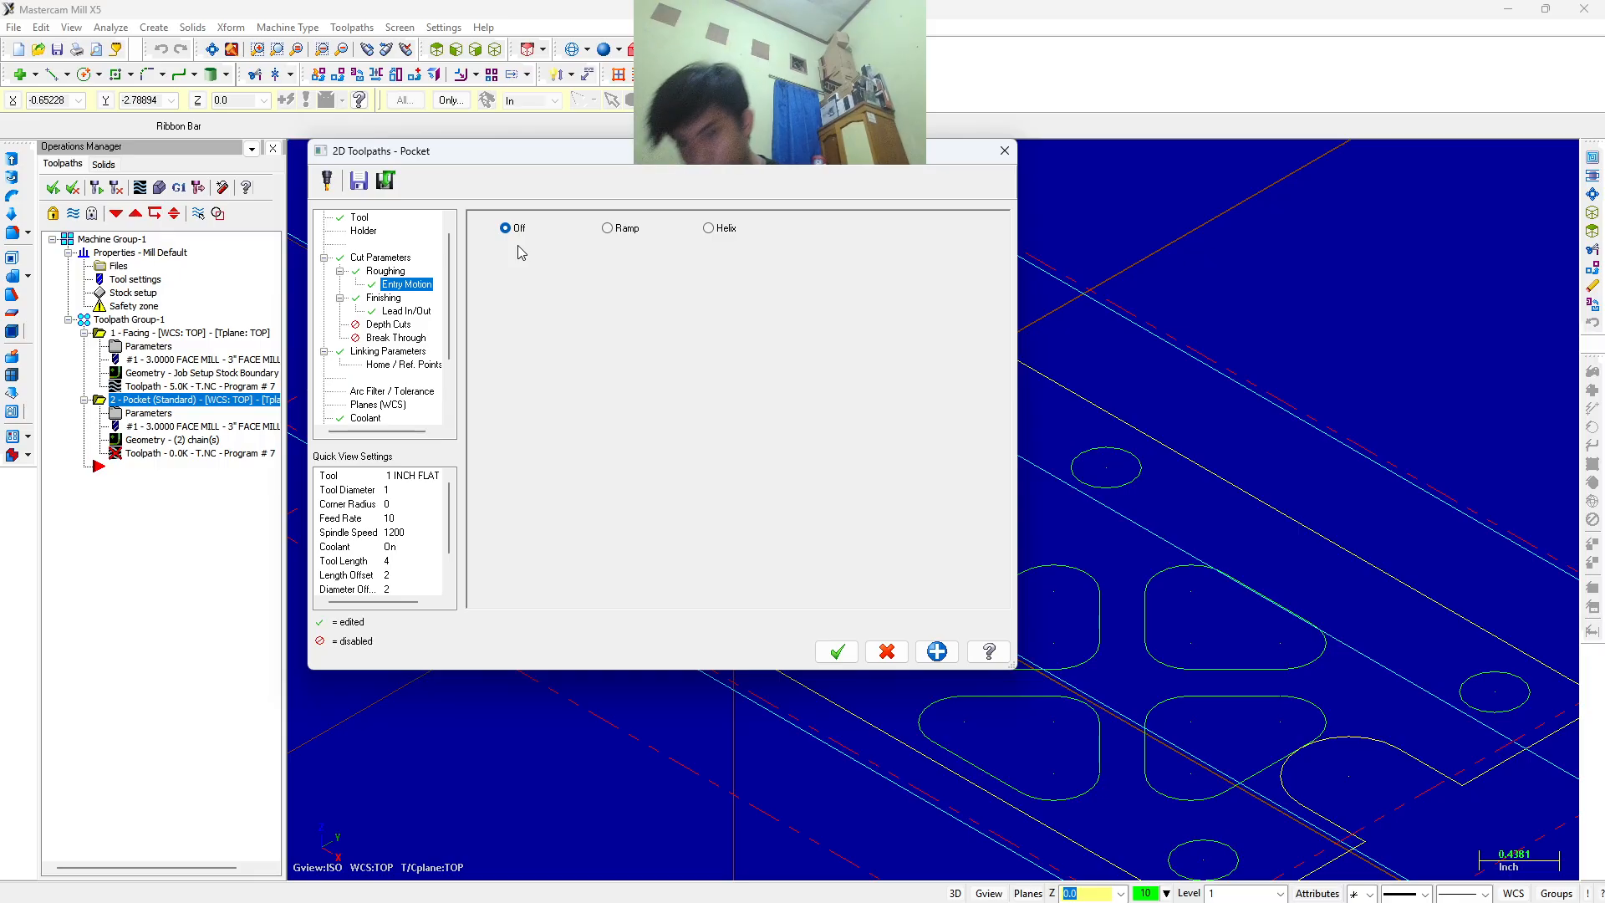
left_click(709, 234)
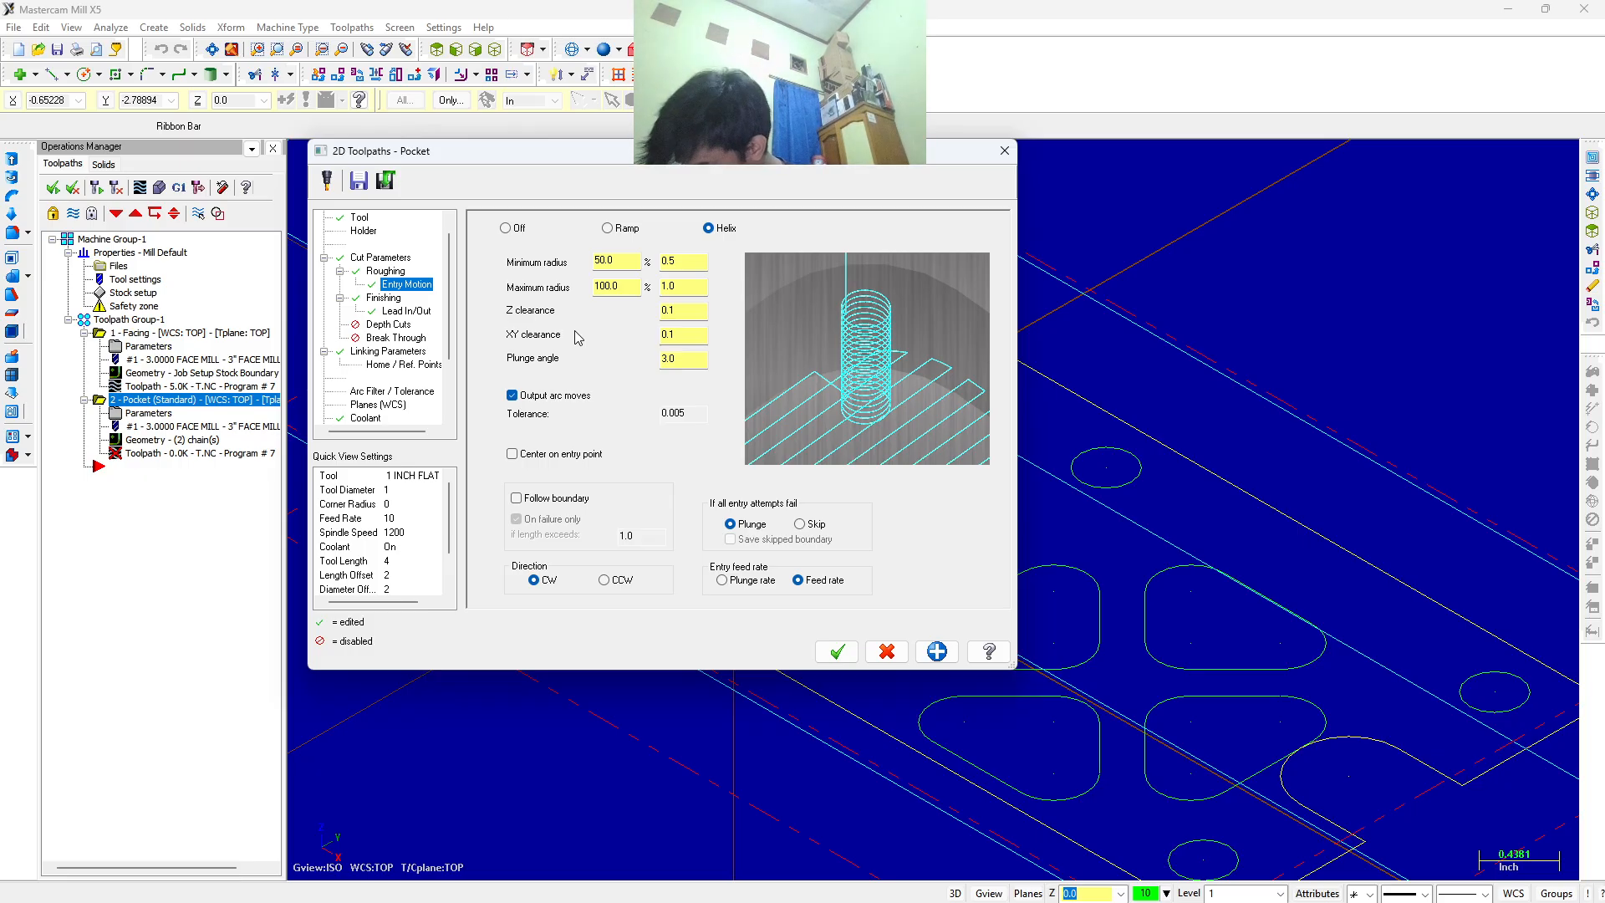
left_click(386, 298)
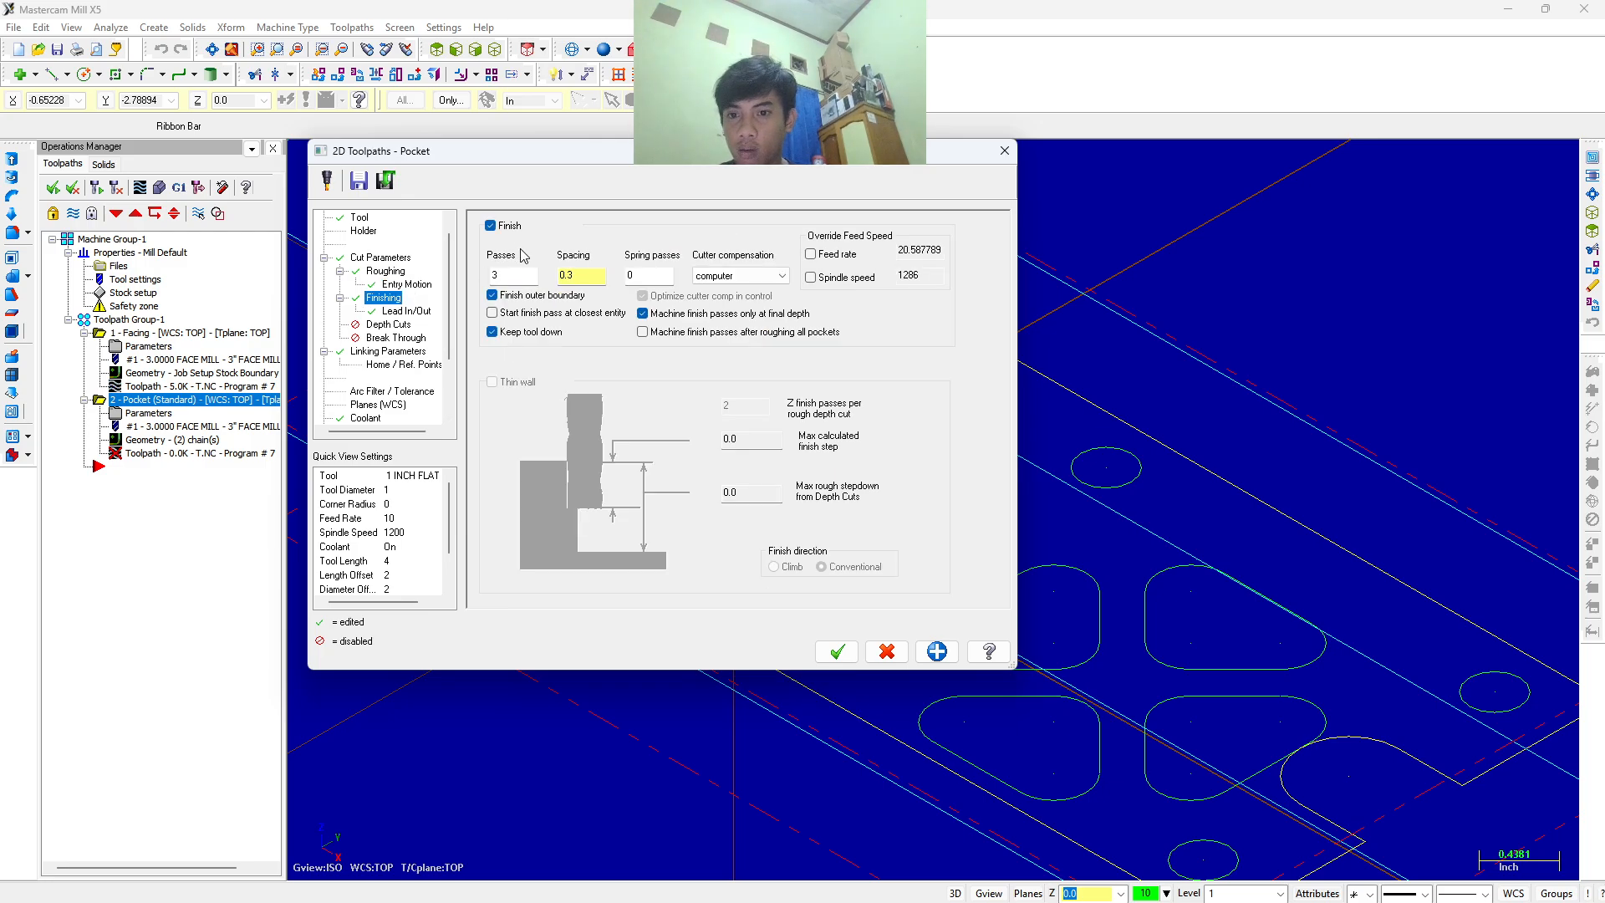
left_click(386, 313)
left_click(388, 325)
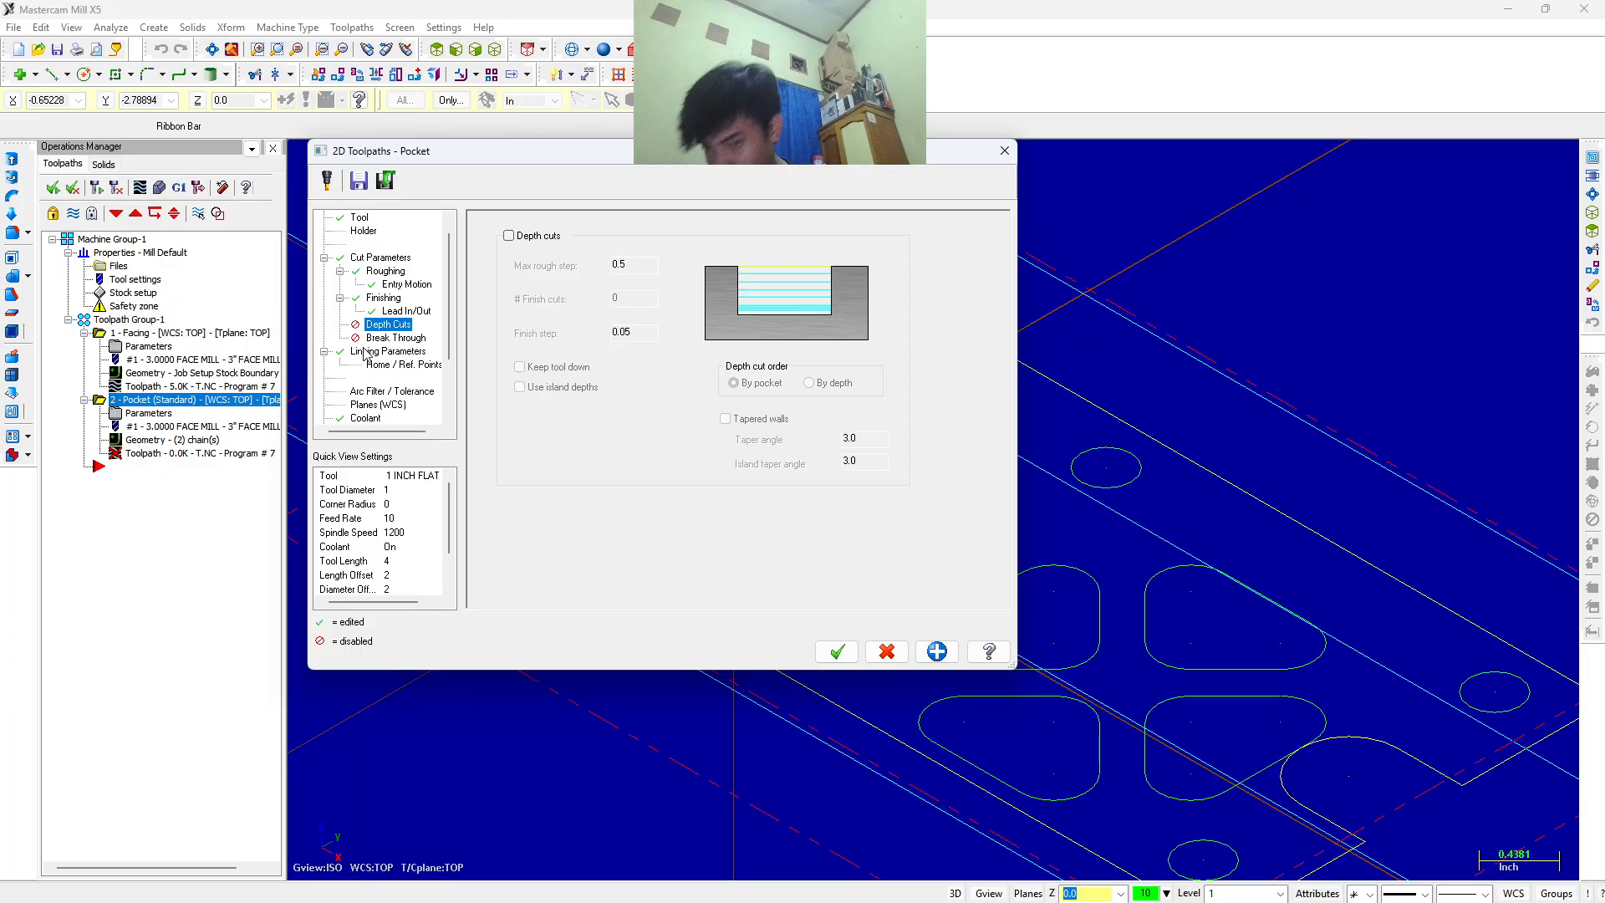
left_click(397, 354)
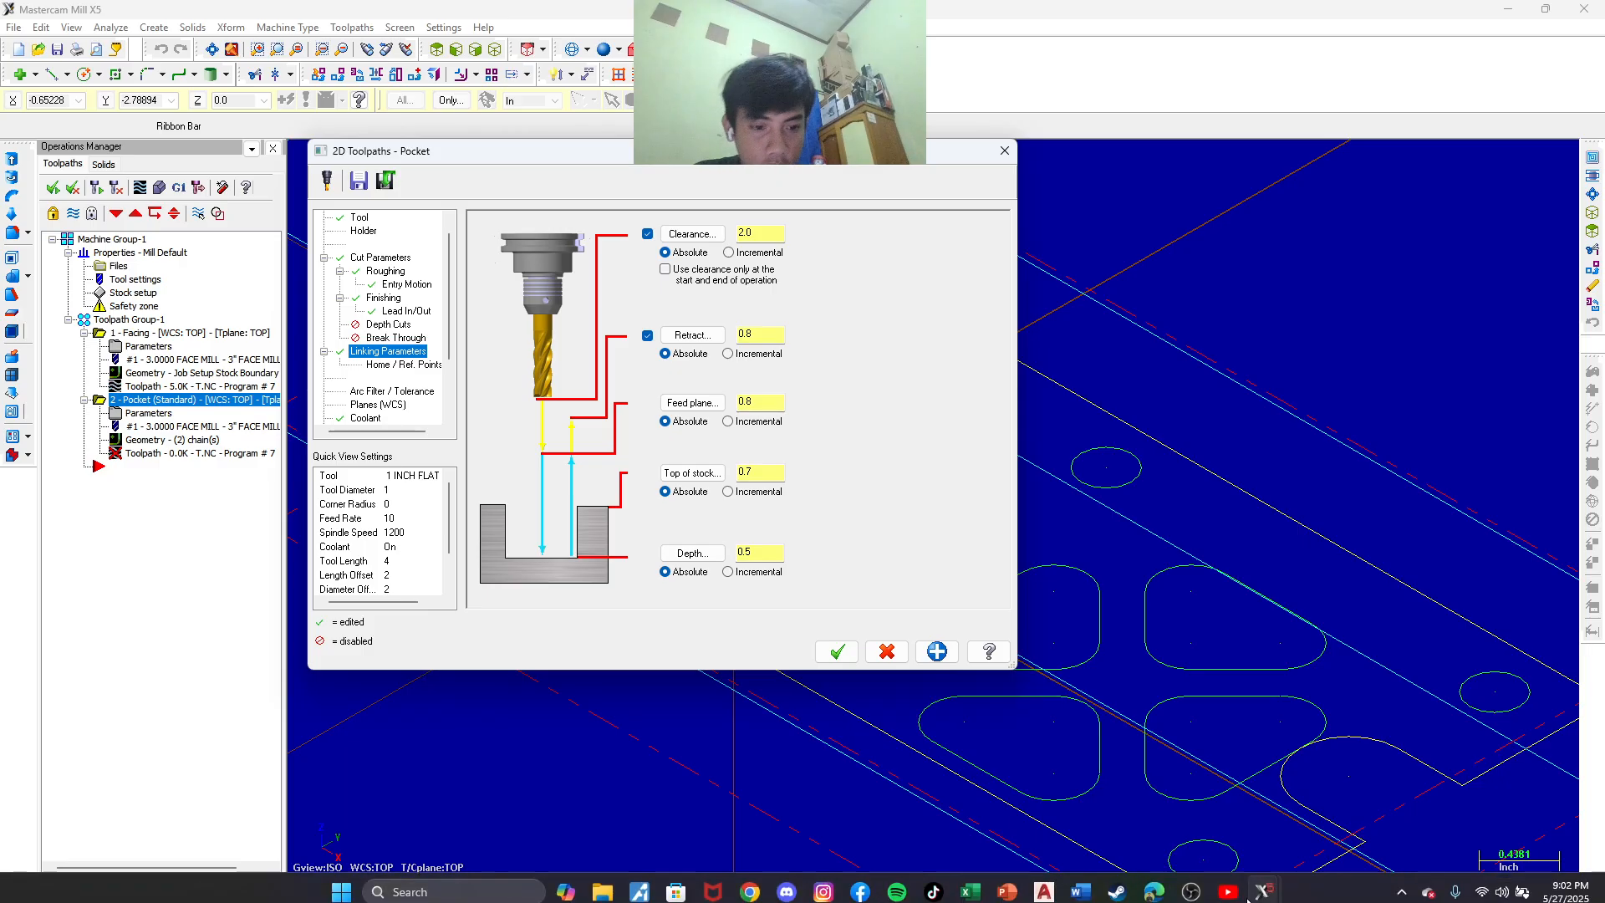
left_click(1191, 883)
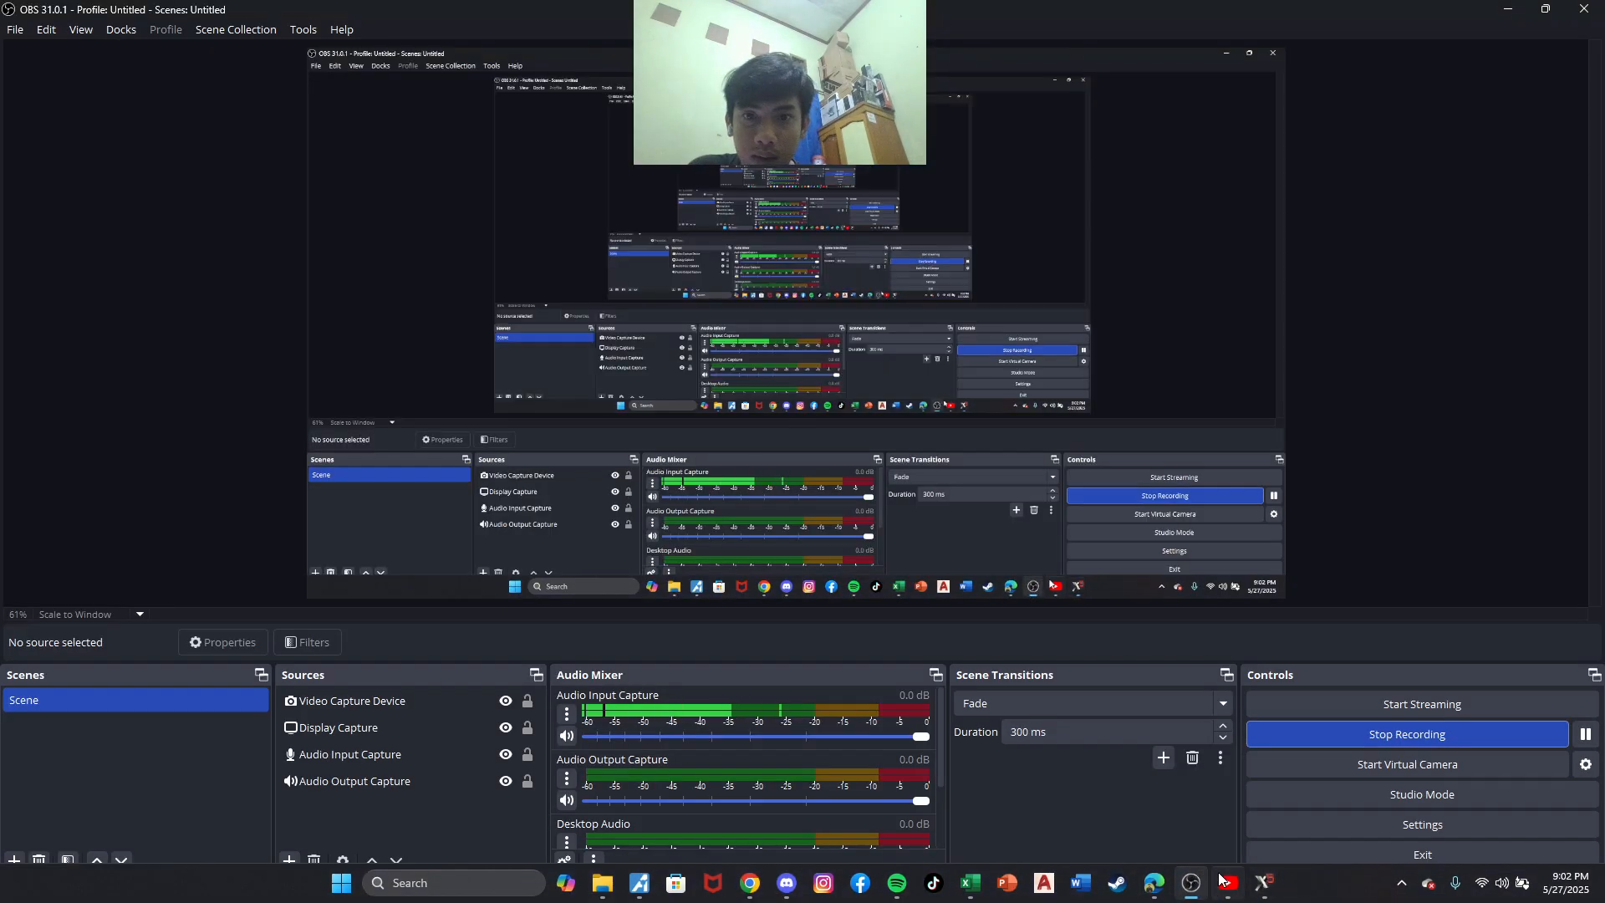
mouse_move(1264, 883)
left_click(1304, 798)
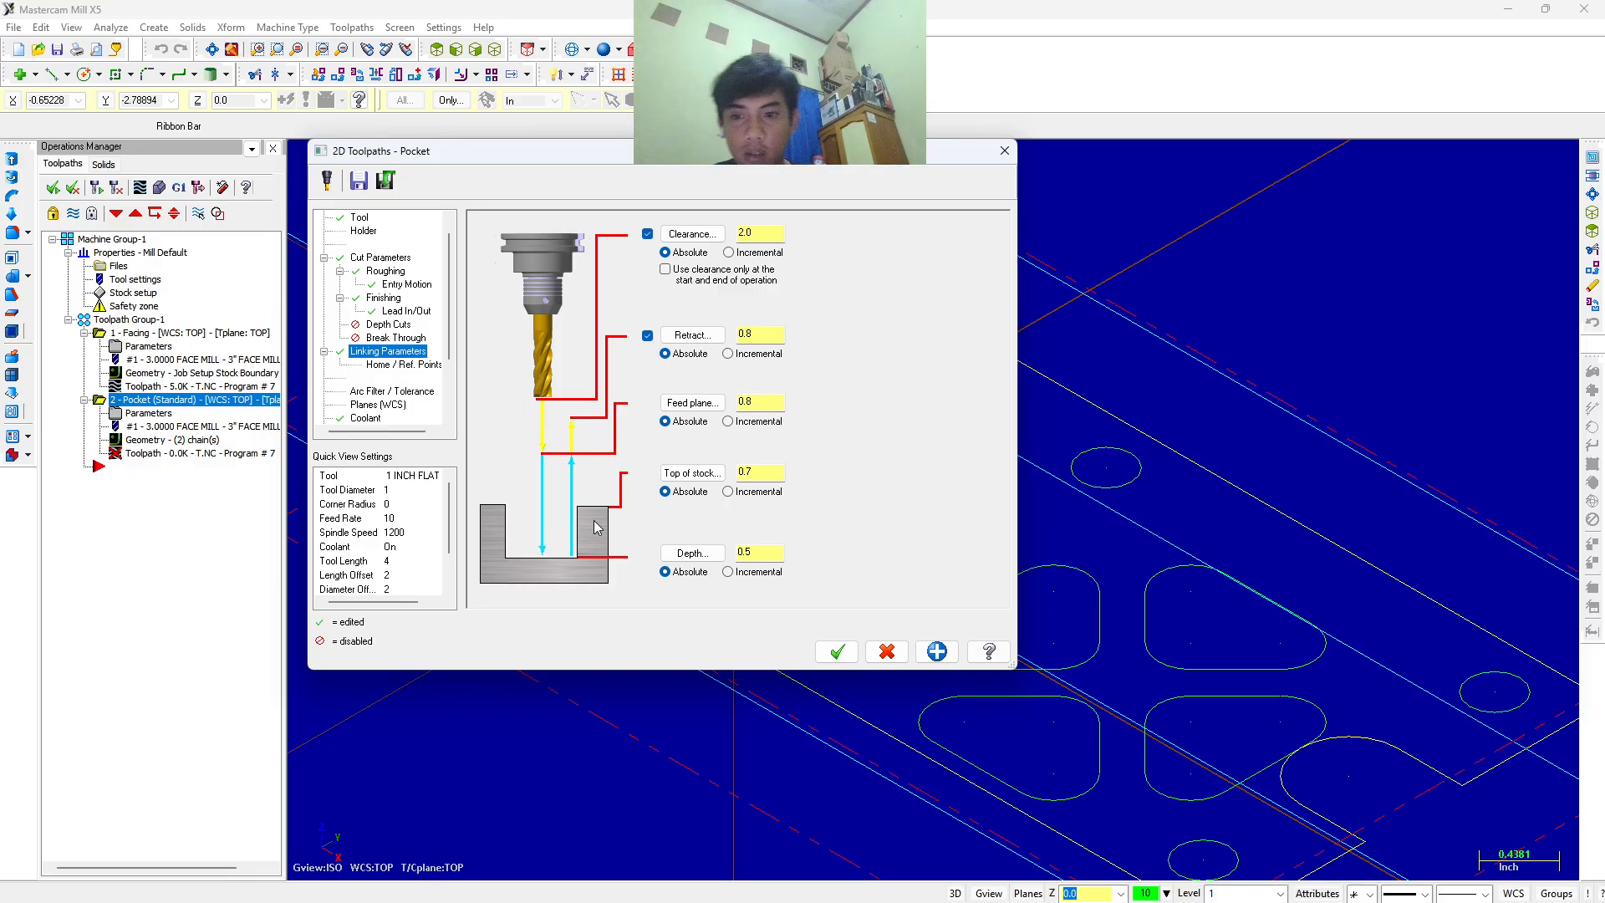
Accept the pocket parameters to generate its toolpath and simulate the cut in Verify.
left_click(837, 651)
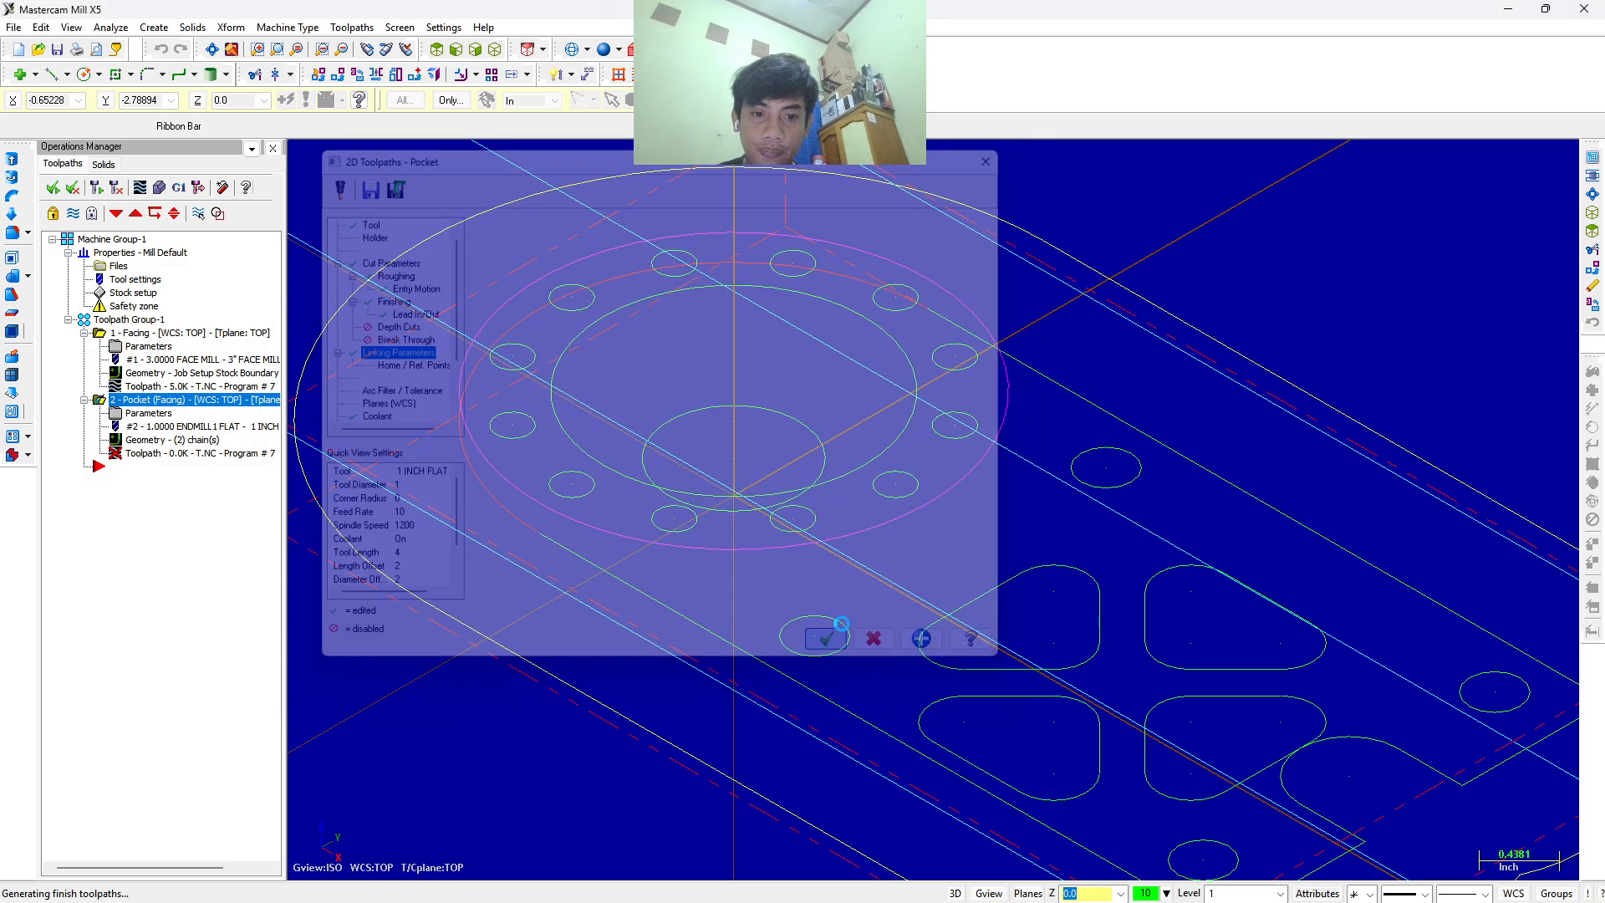
scroll(900, 584, "down", 3)
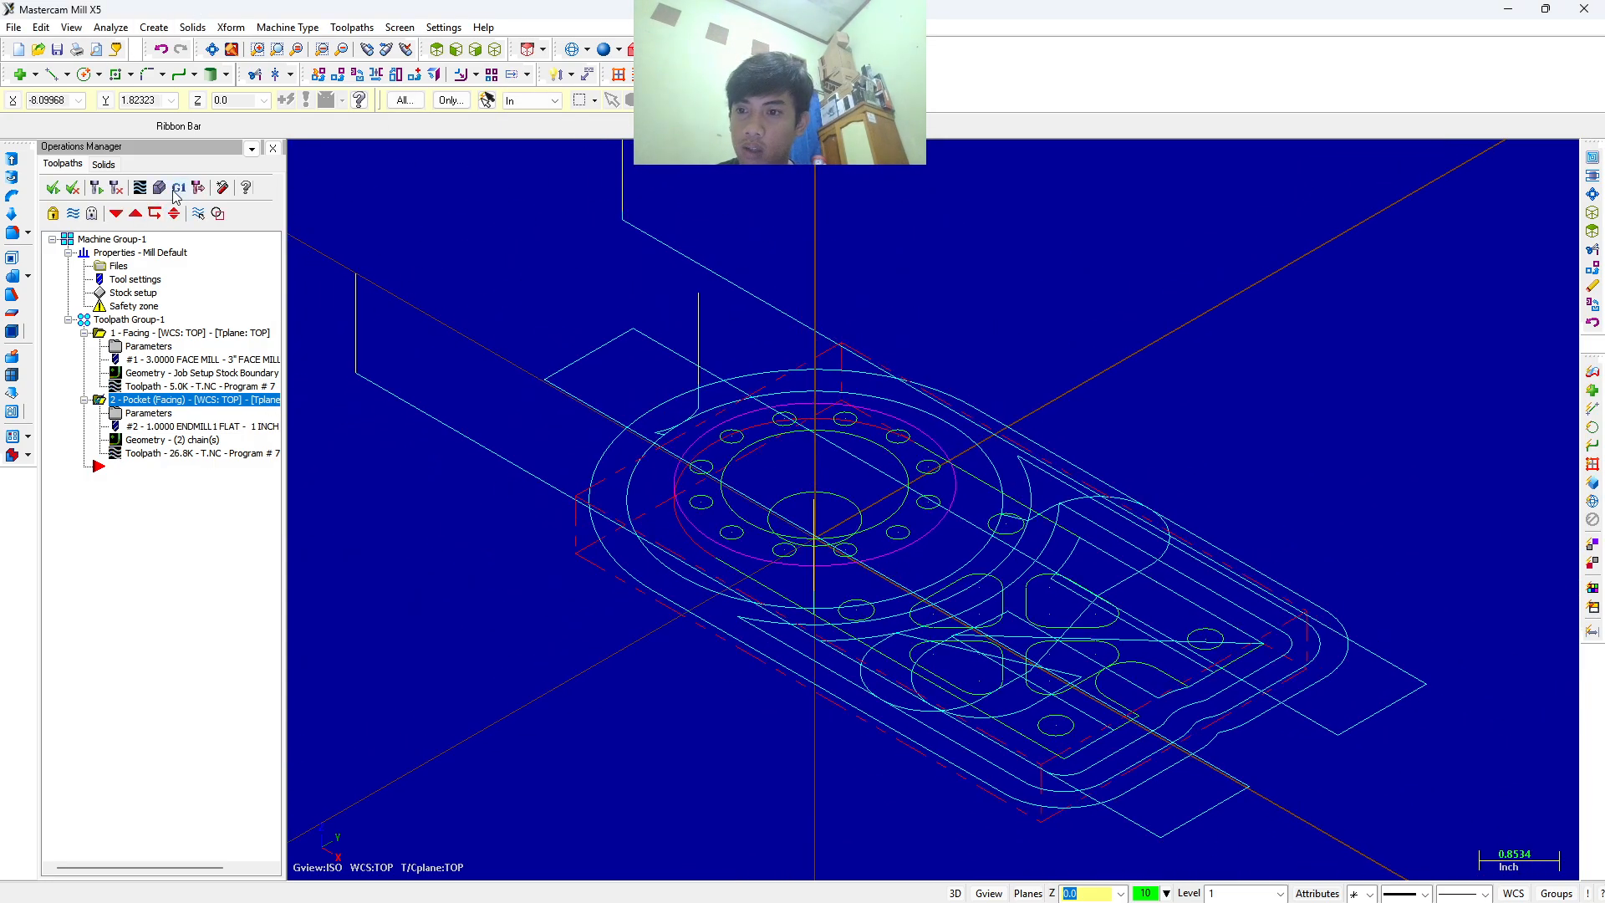
left_click(176, 194)
left_click(96, 183)
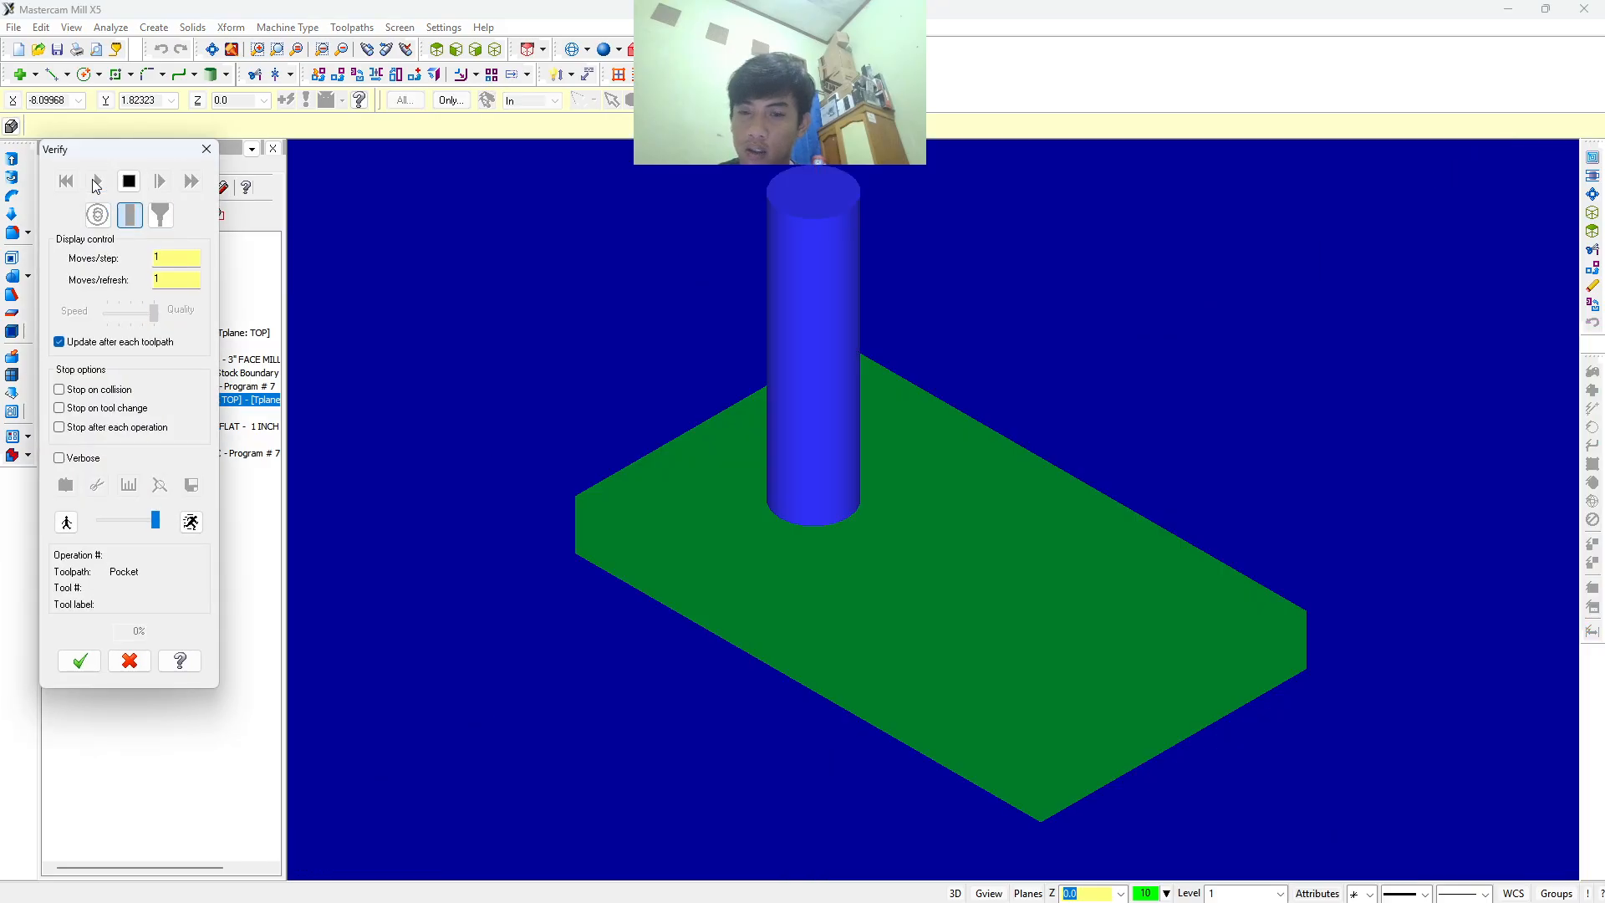
left_click(206, 148)
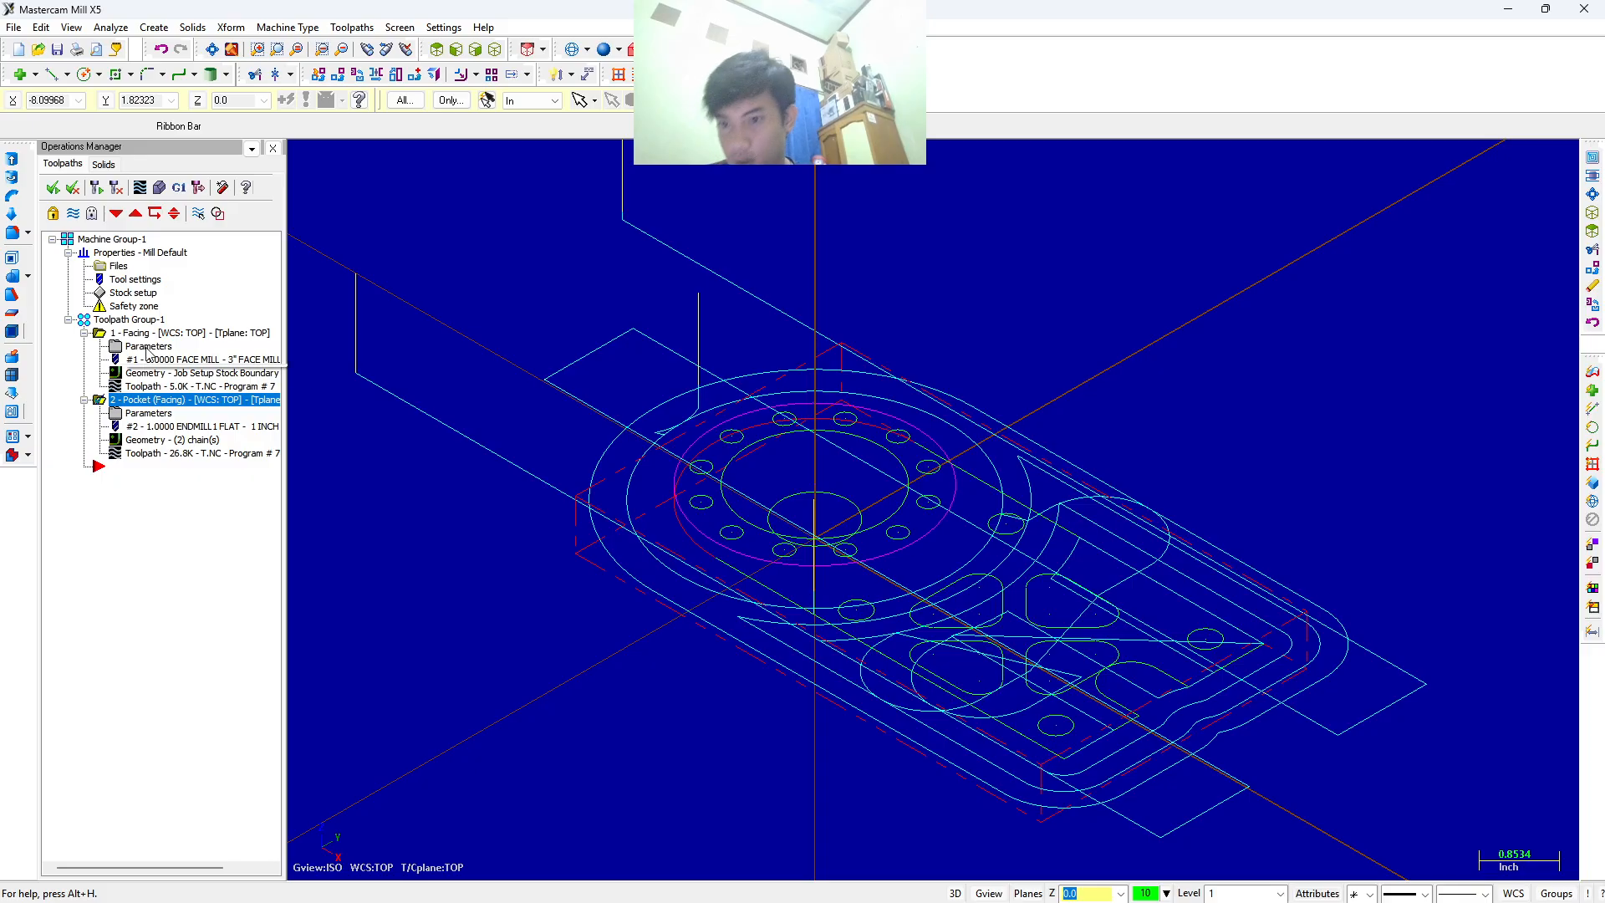
Start a drill toolpath after the pocket operation and select the four holes surrounding the rounded cutouts as entities.
left_click(177, 467)
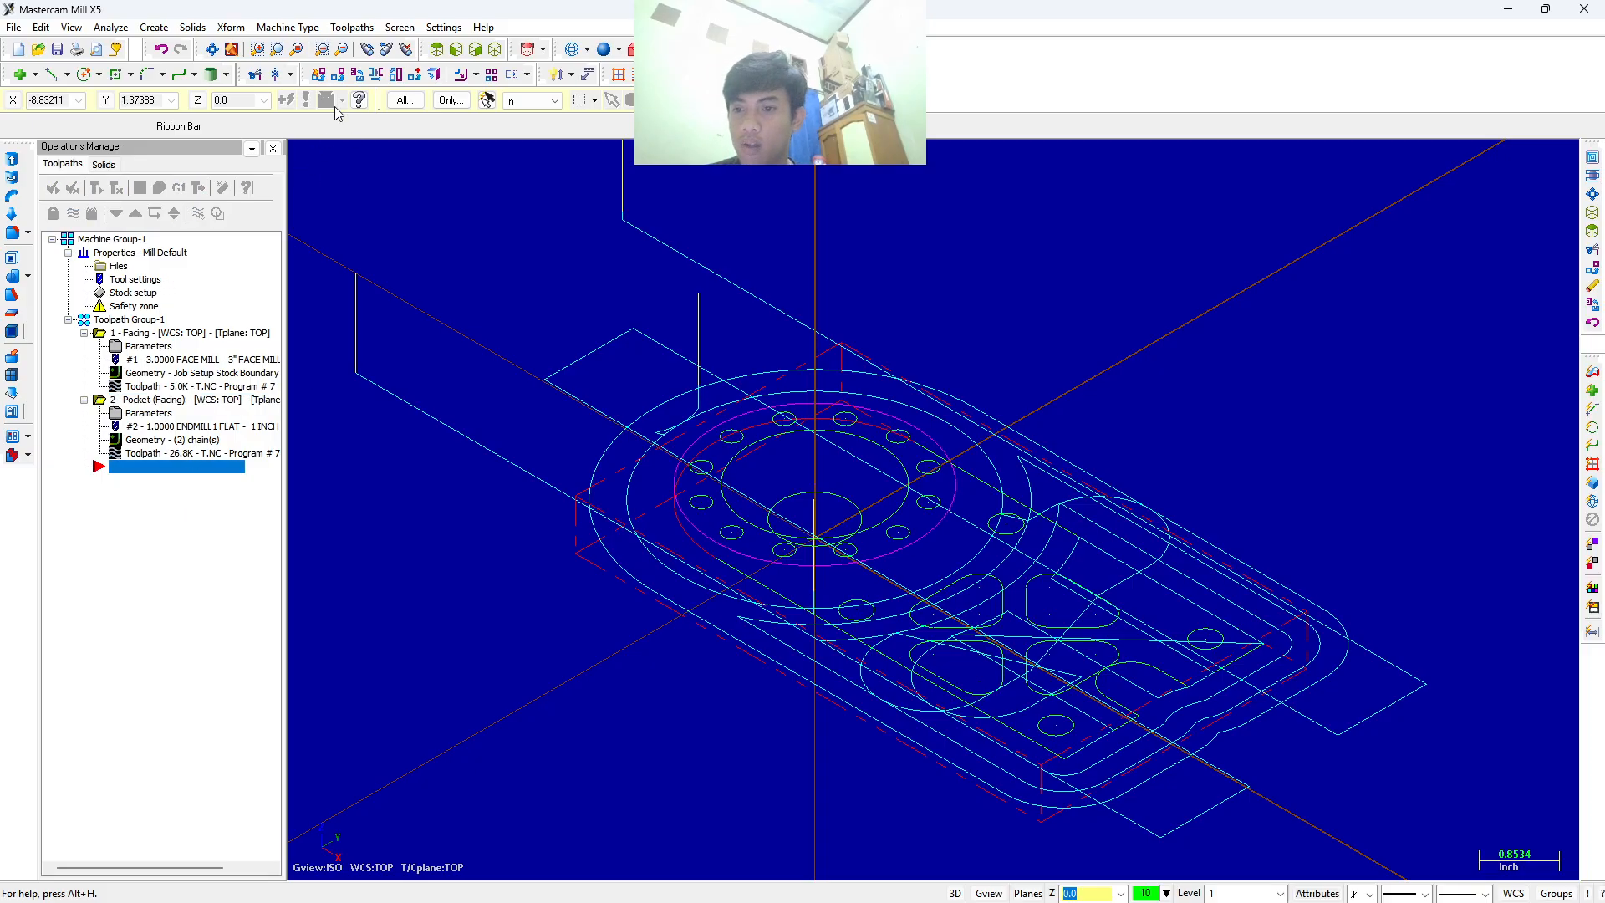
left_click(351, 27)
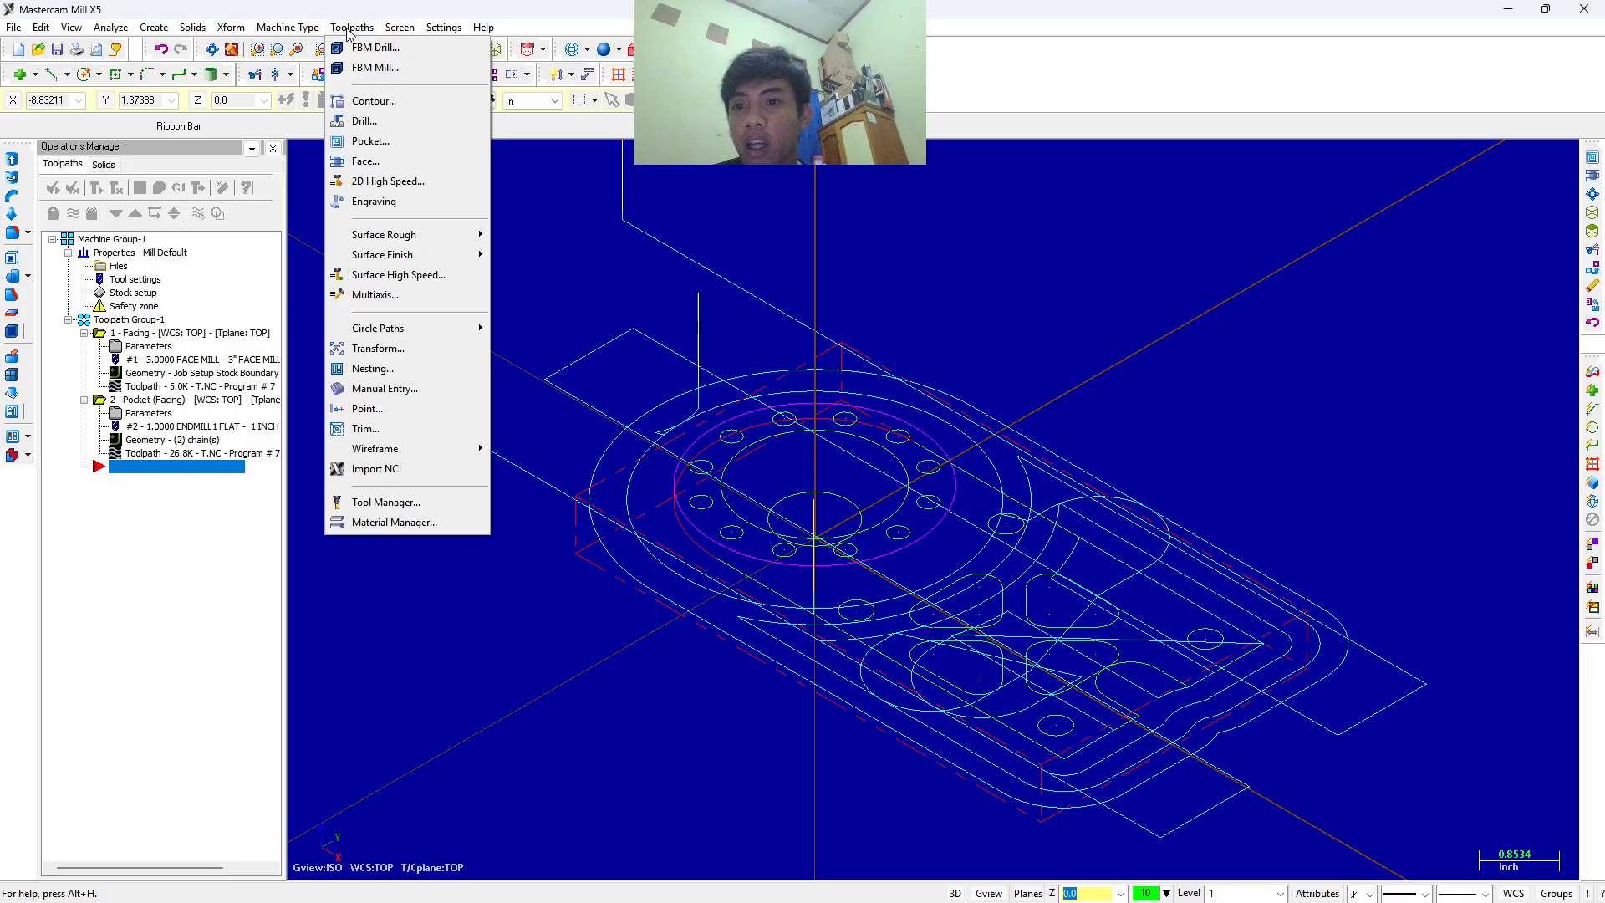
left_click(364, 121)
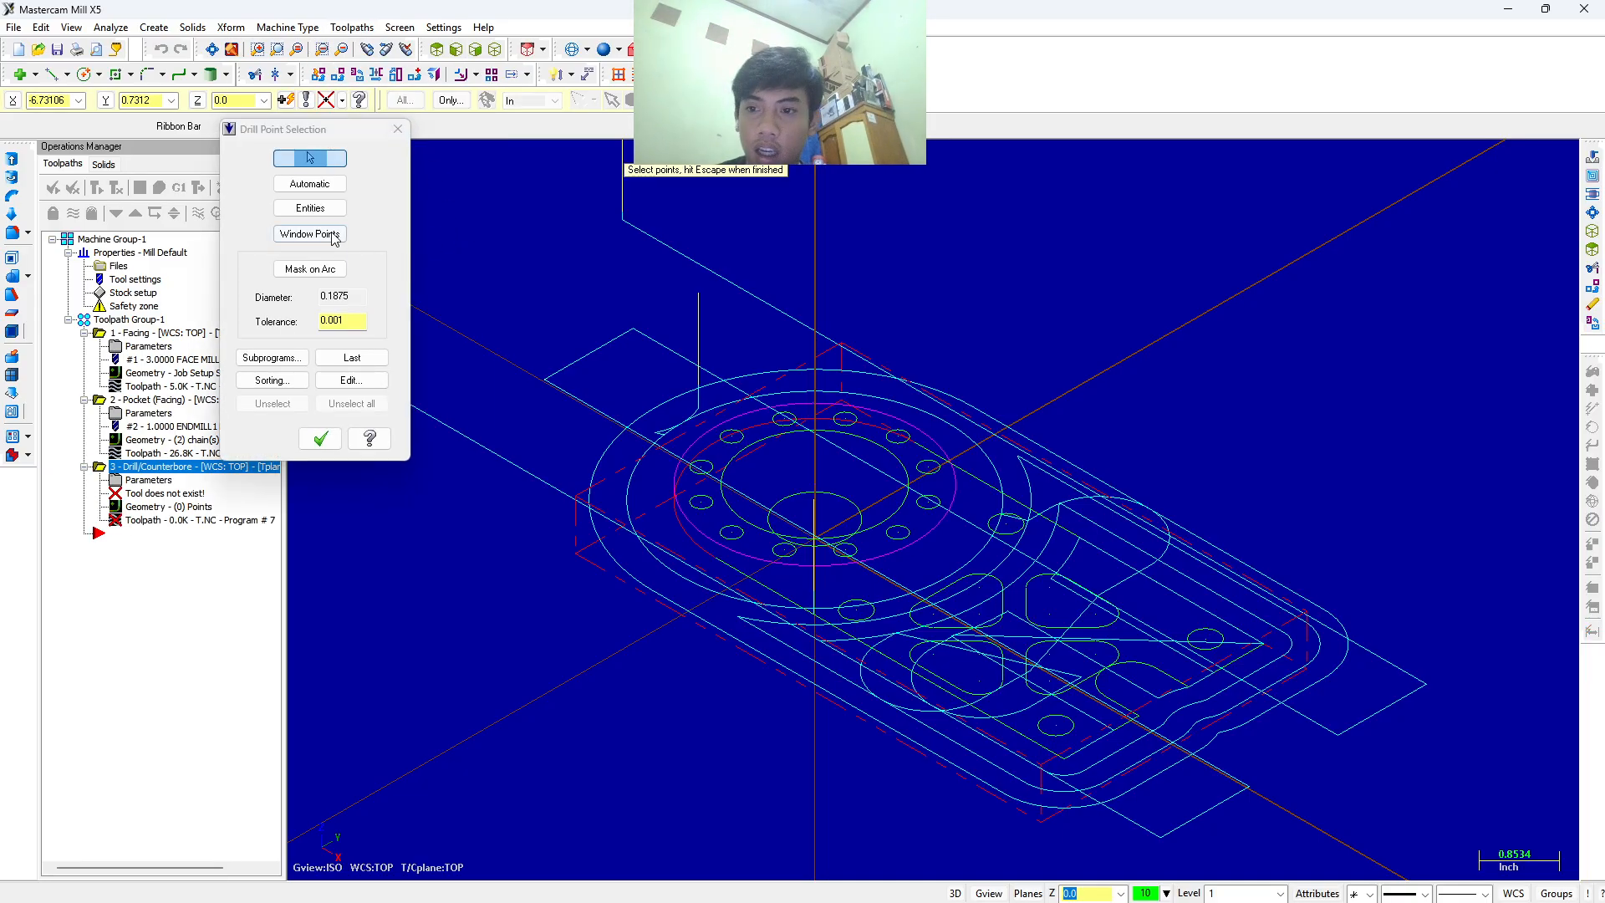
left_click(310, 208)
scroll(1203, 641, "up", 2)
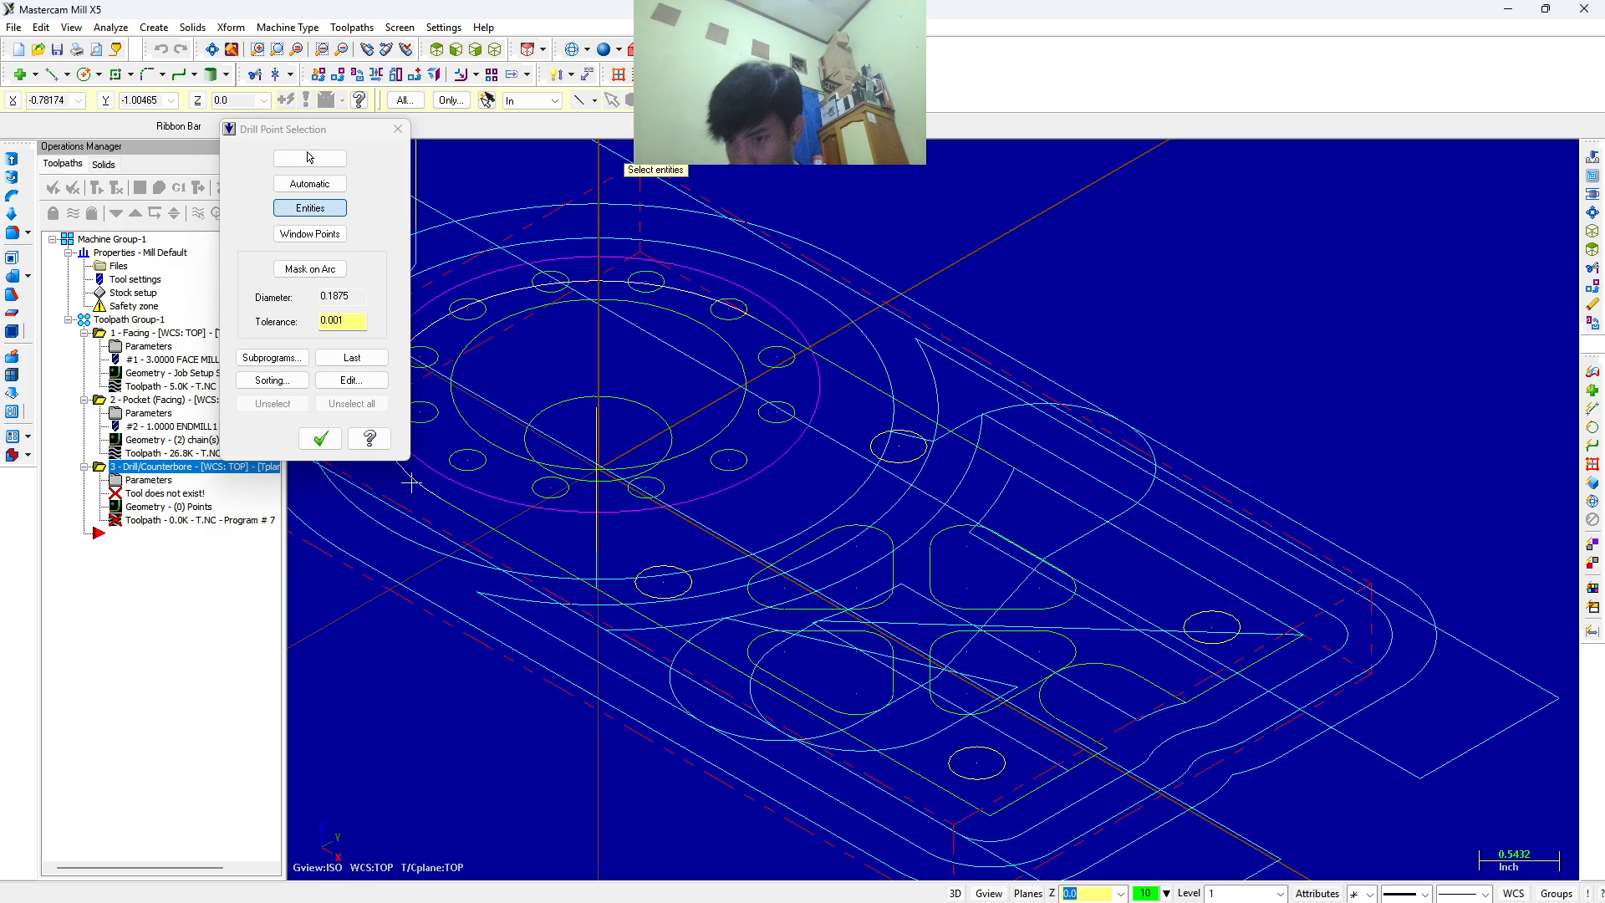
Sort the four drill points with the 2D Y- X- zigzag method and accept the point selection.
left_click(270, 380)
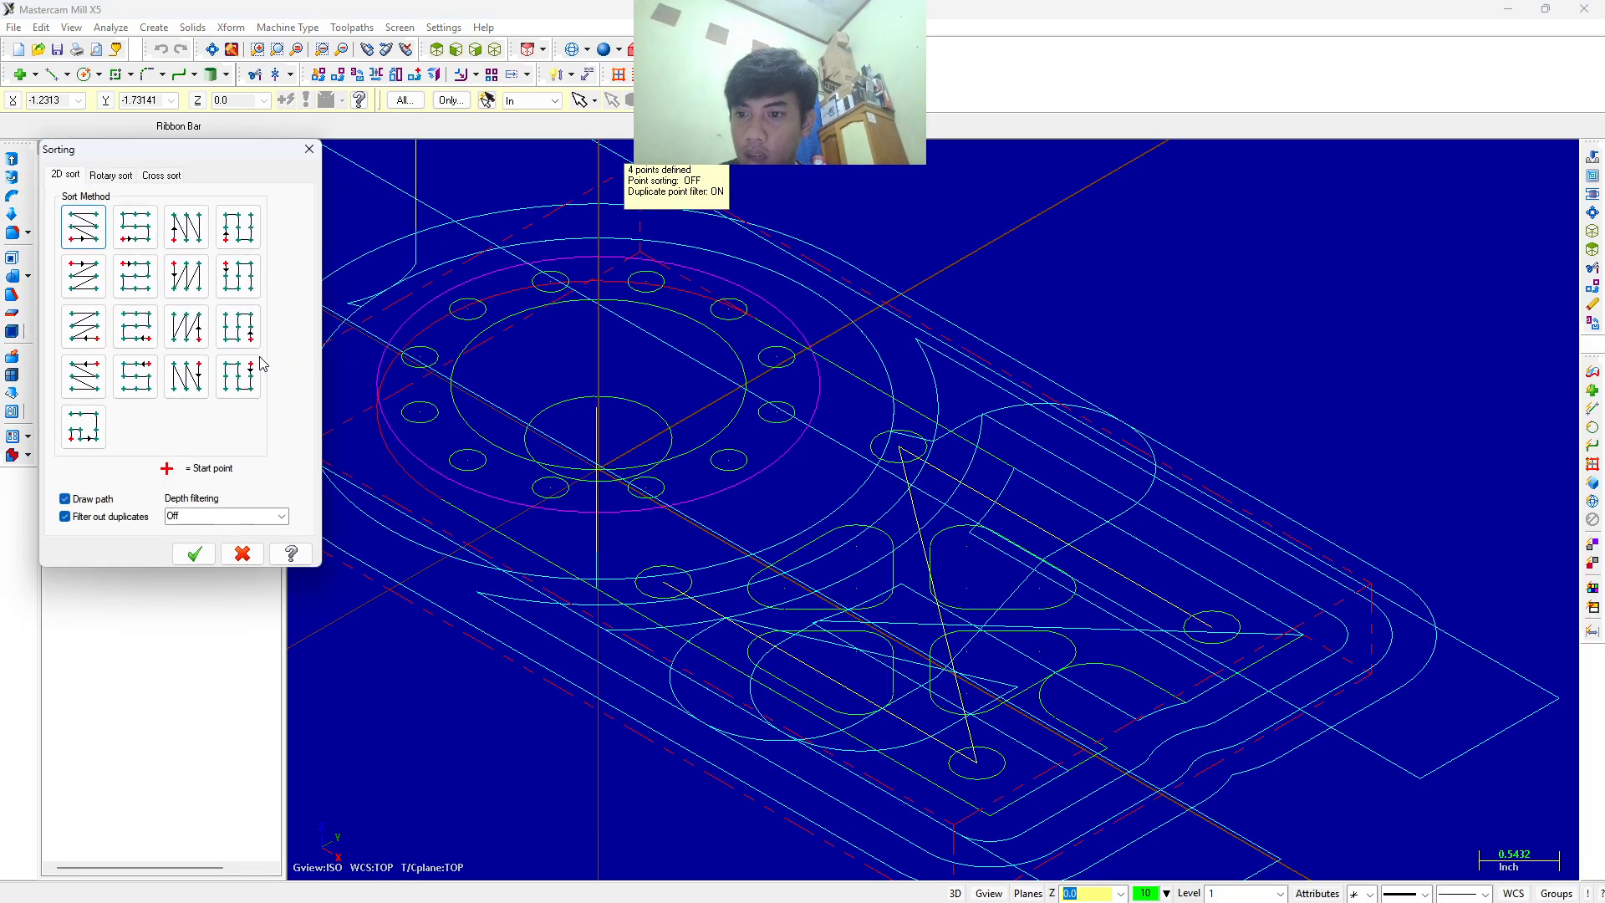
left_click(198, 378)
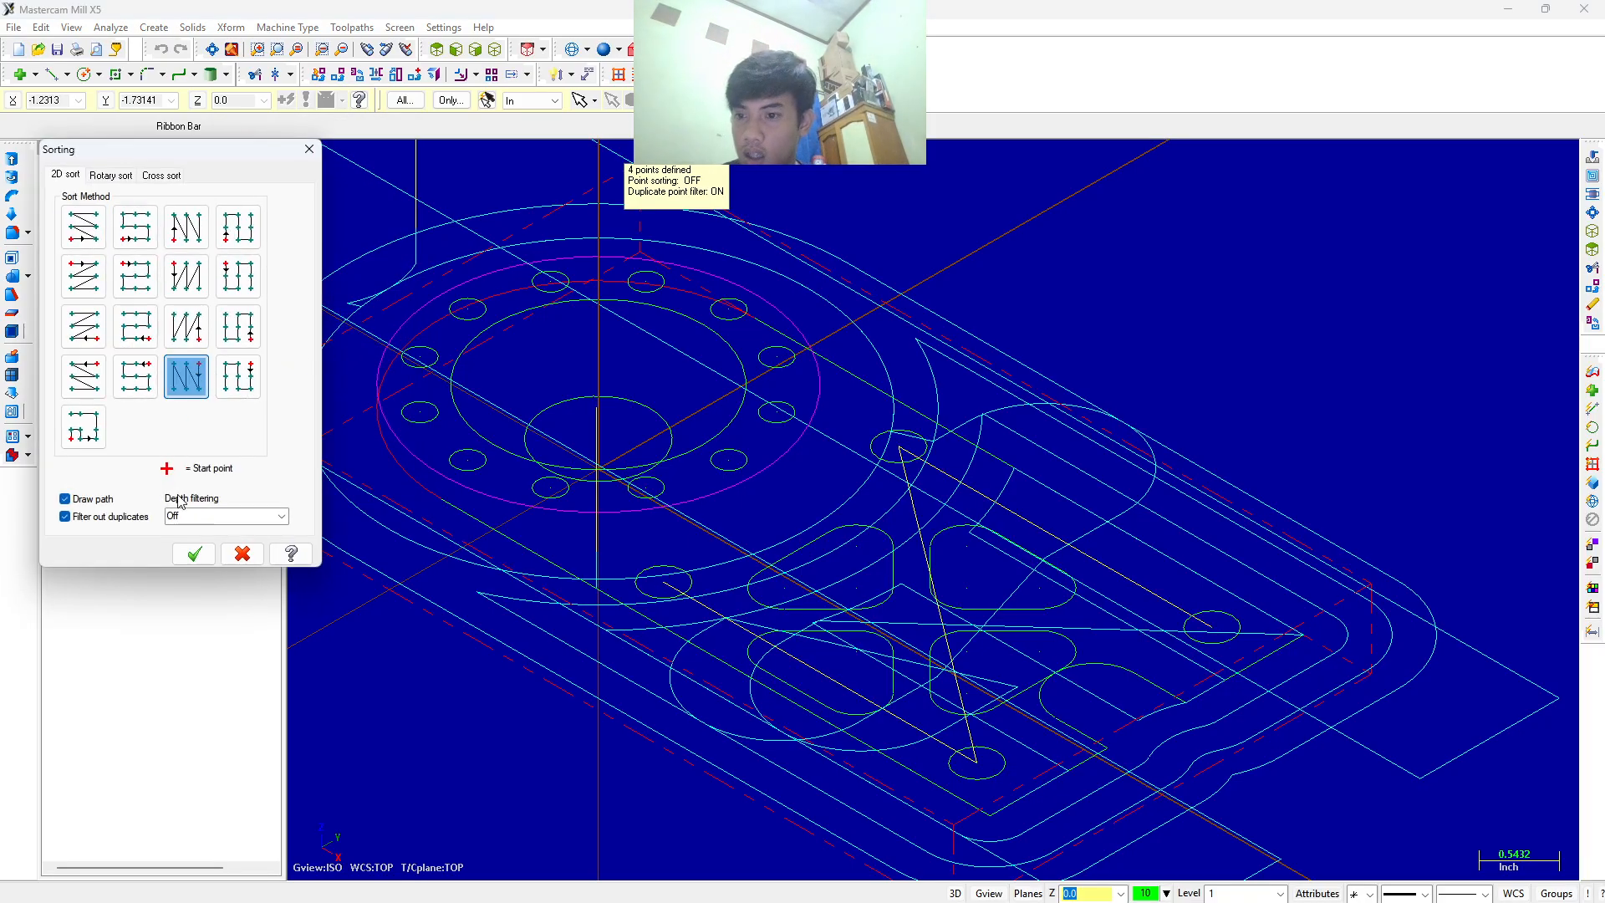
left_click(198, 558)
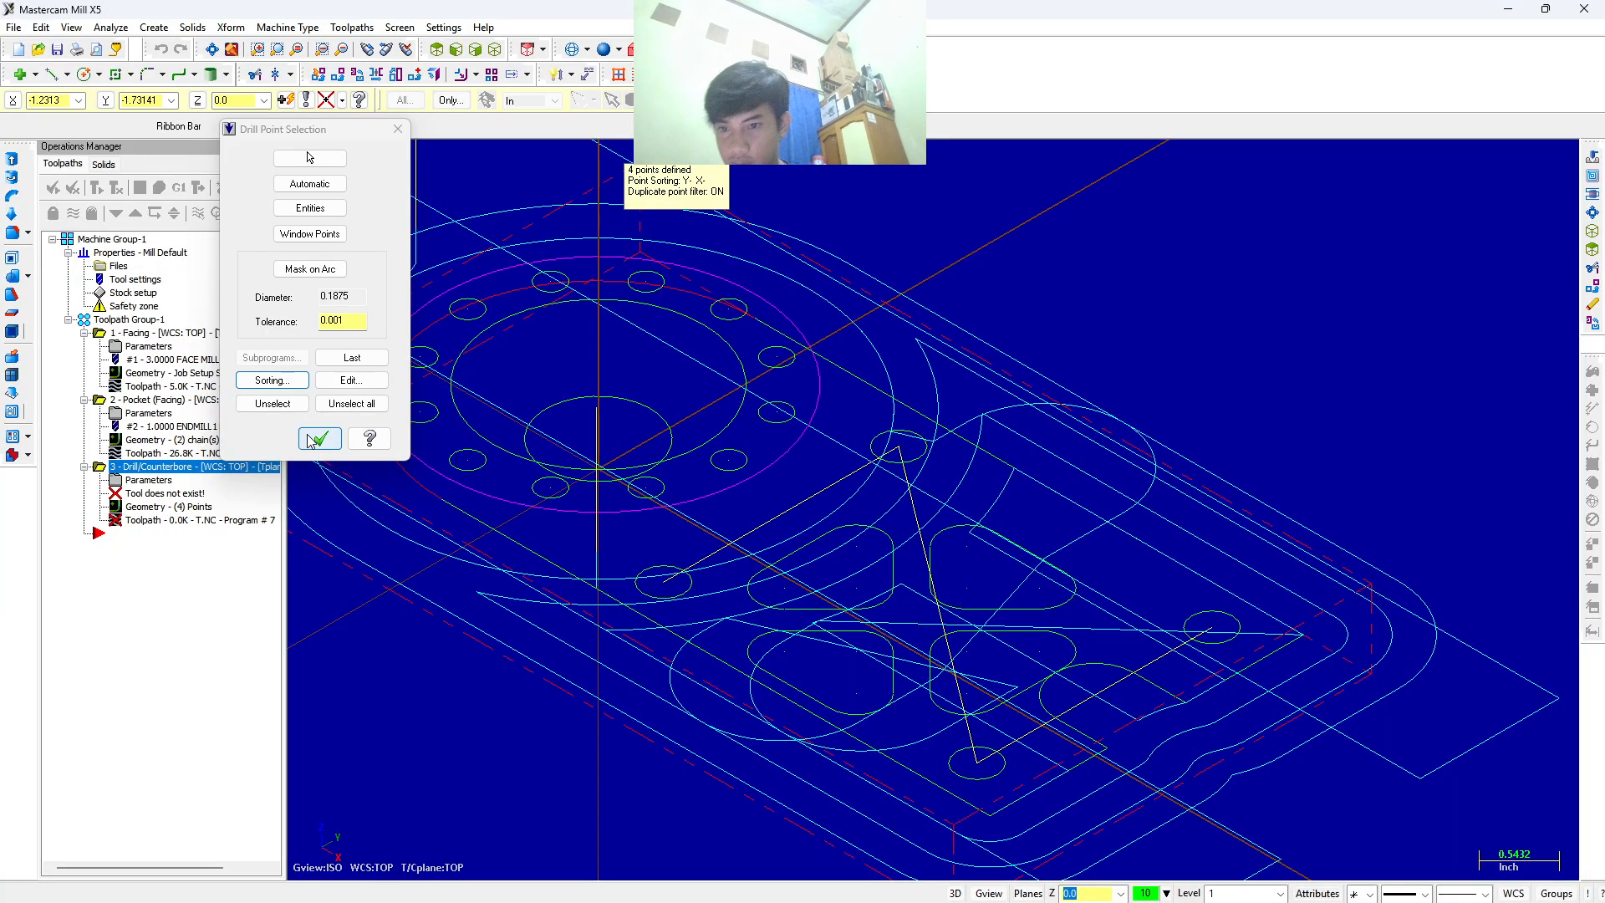
left_click(310, 439)
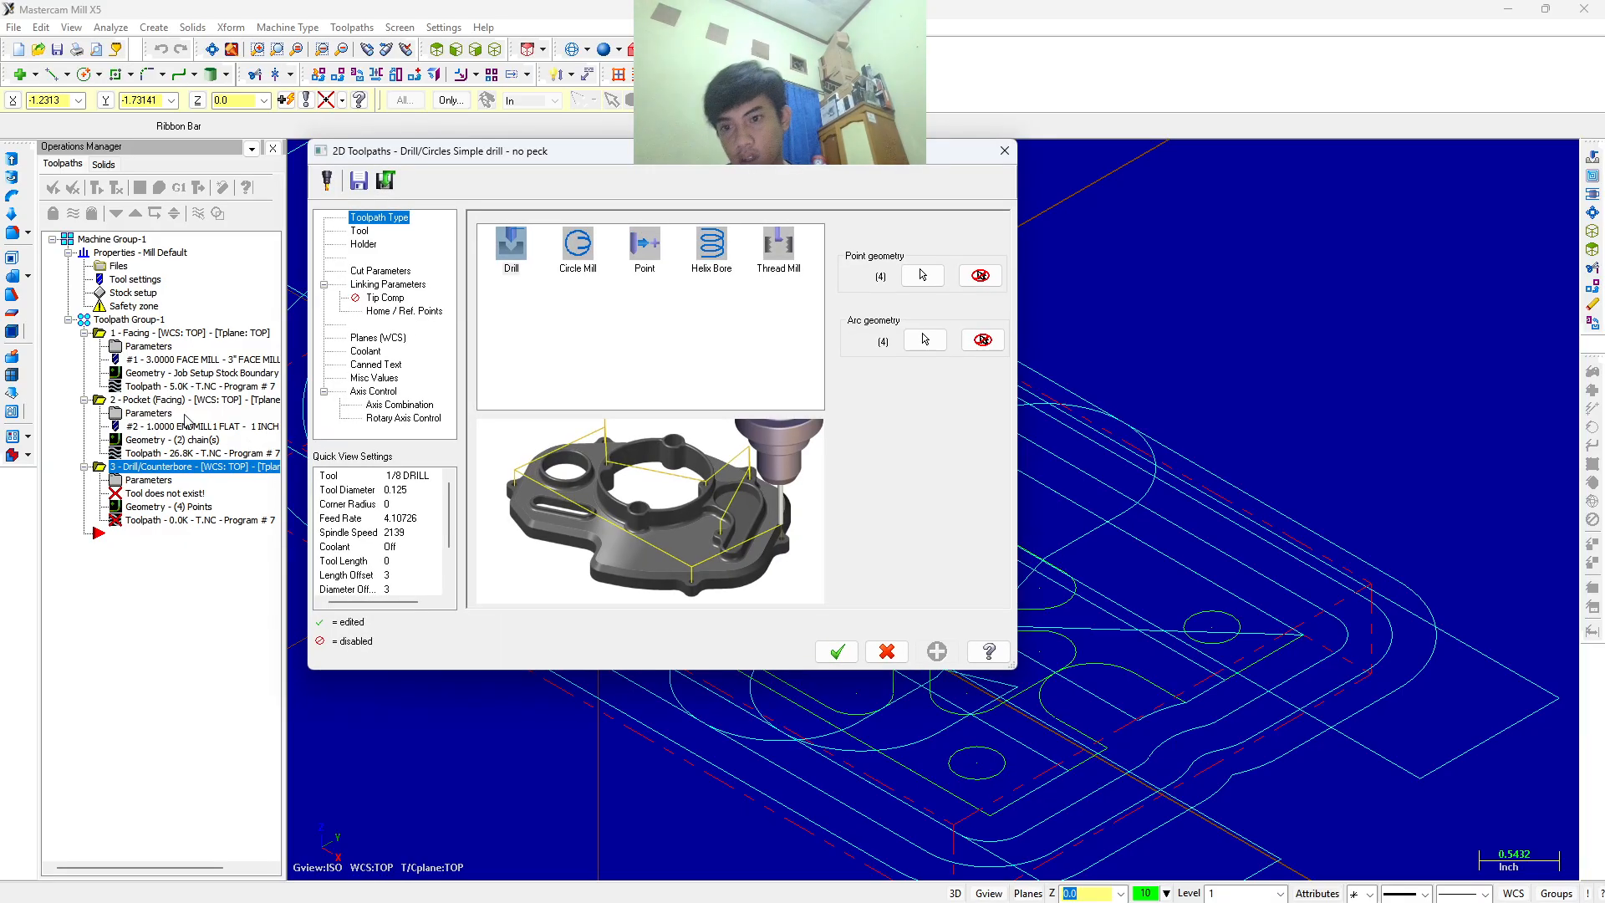
Open the tool library for the drilling operation and set its filter to include all tool types.
left_click(358, 230)
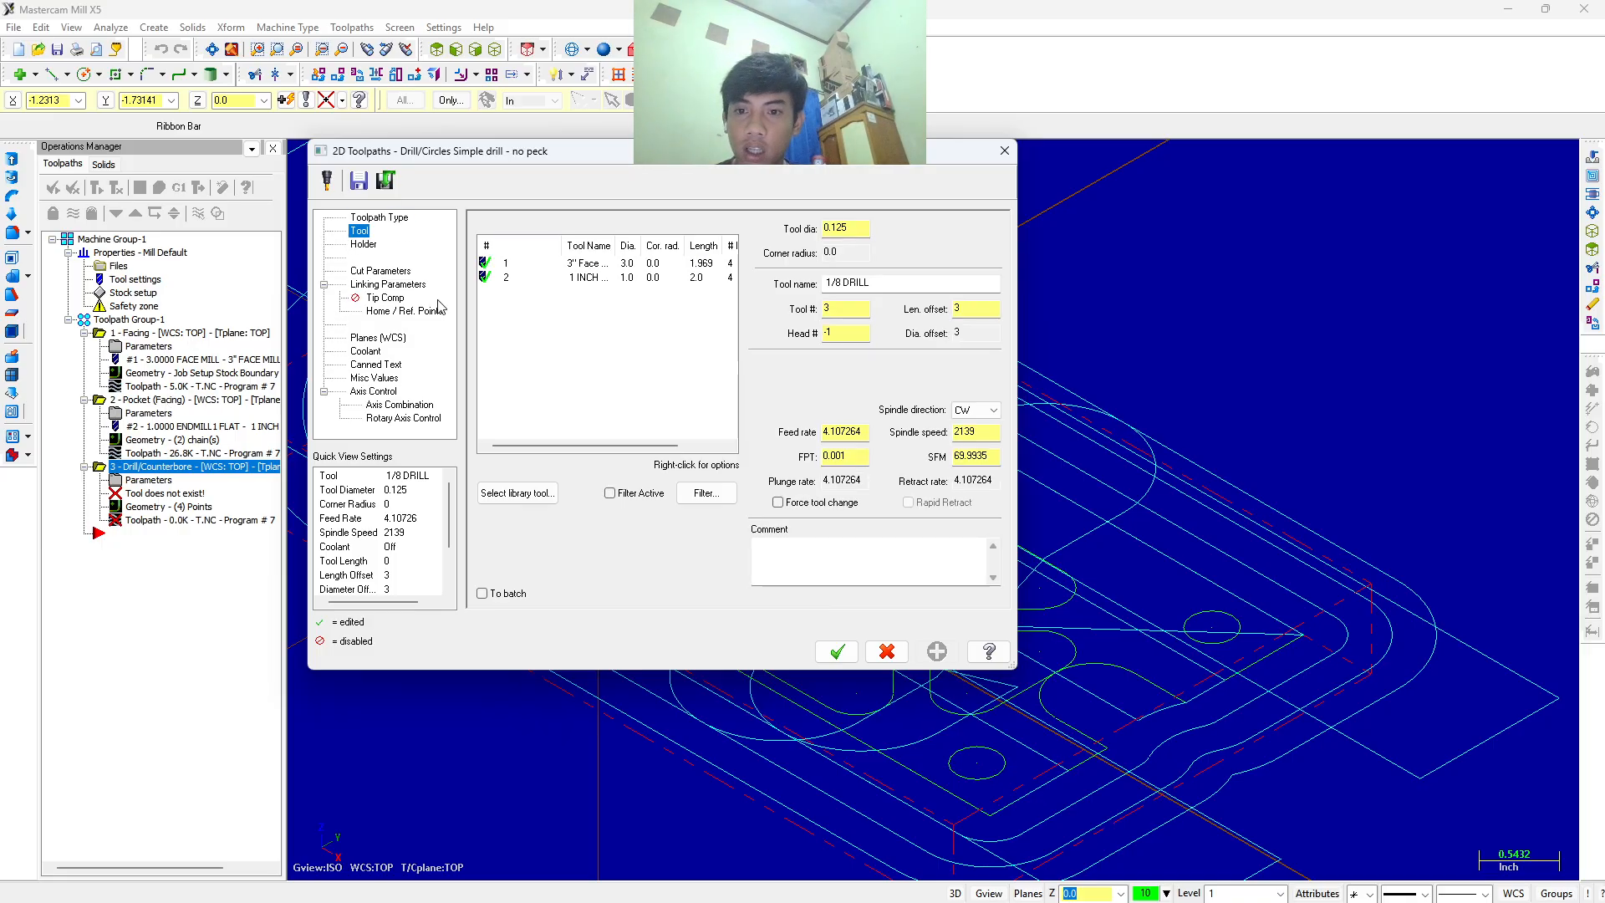
left_click(518, 493)
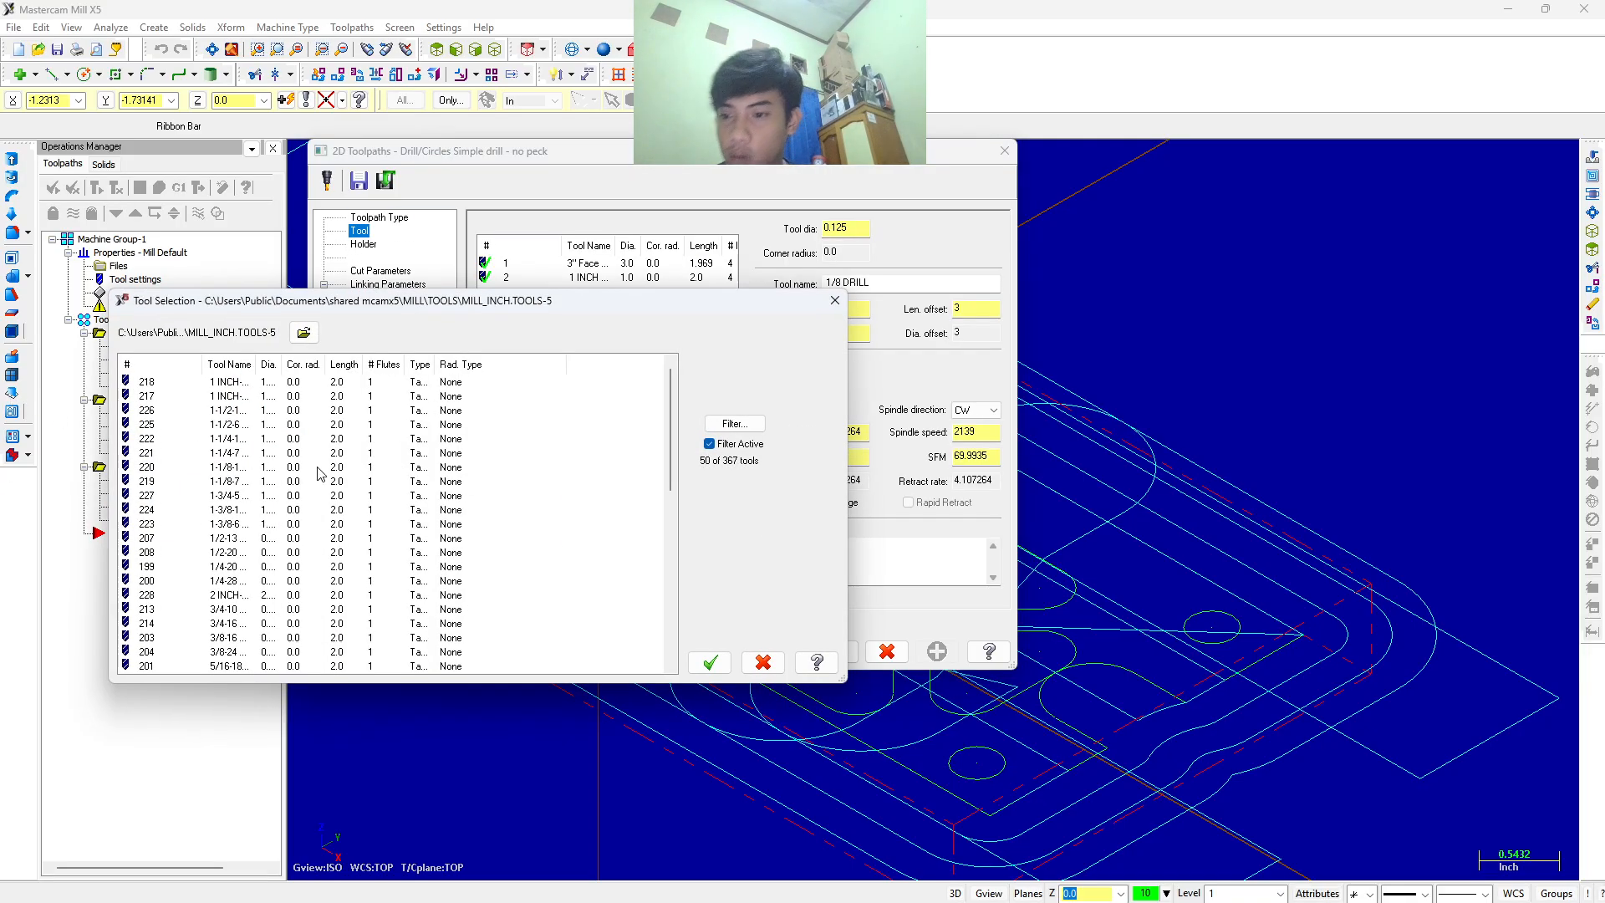
scroll(313, 476, "down", 10)
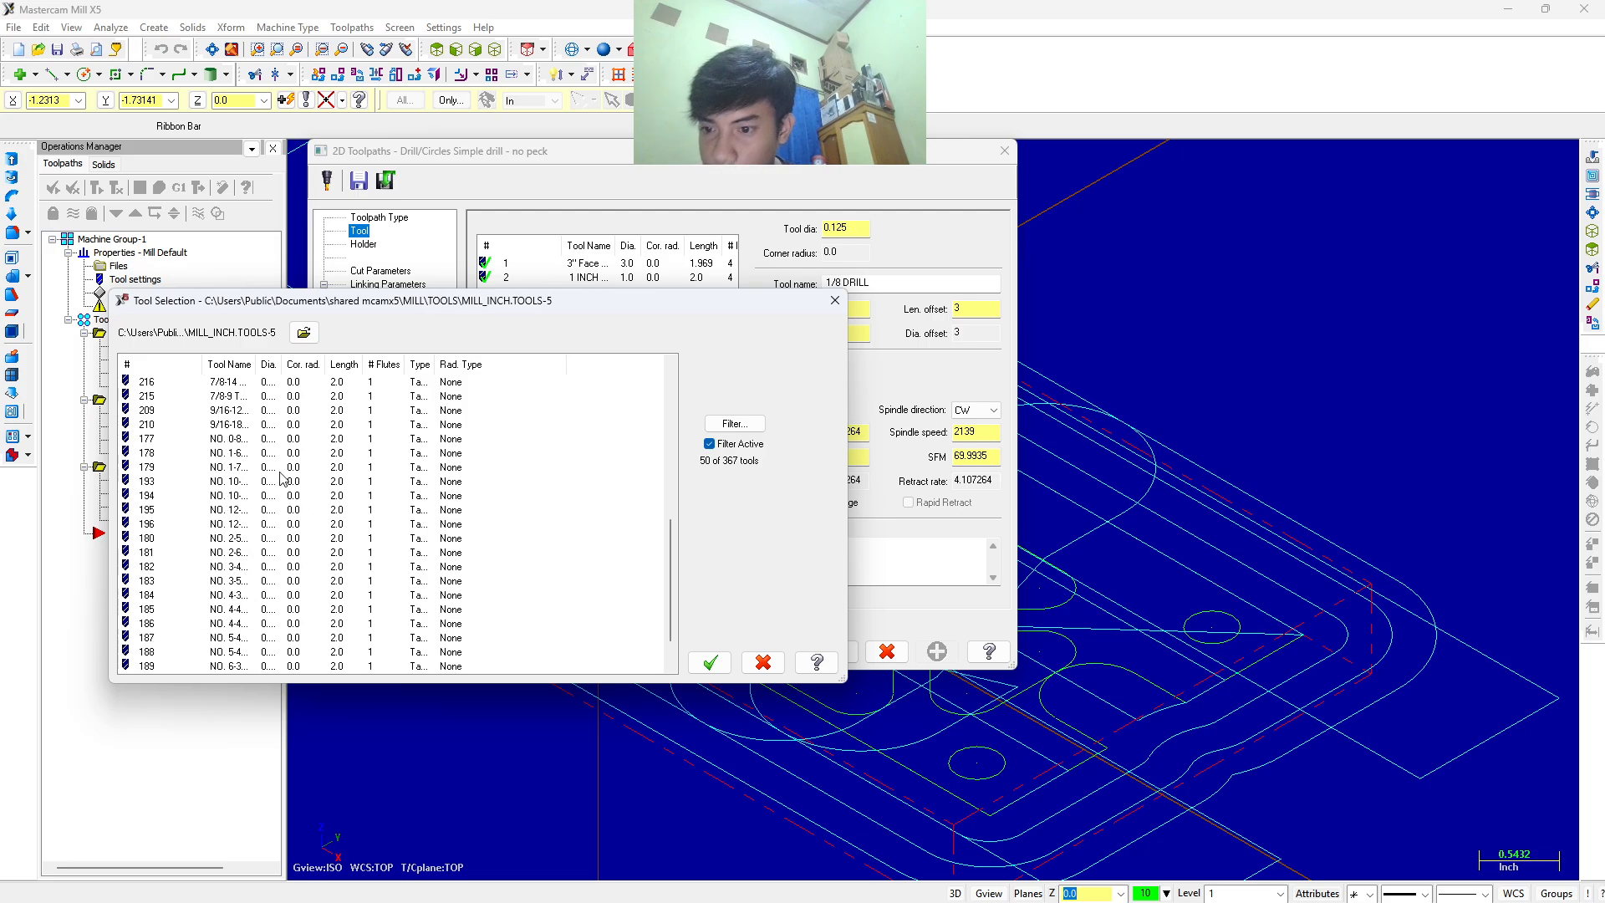
scroll(269, 468, "up", 6)
scroll(265, 466, "down", 6)
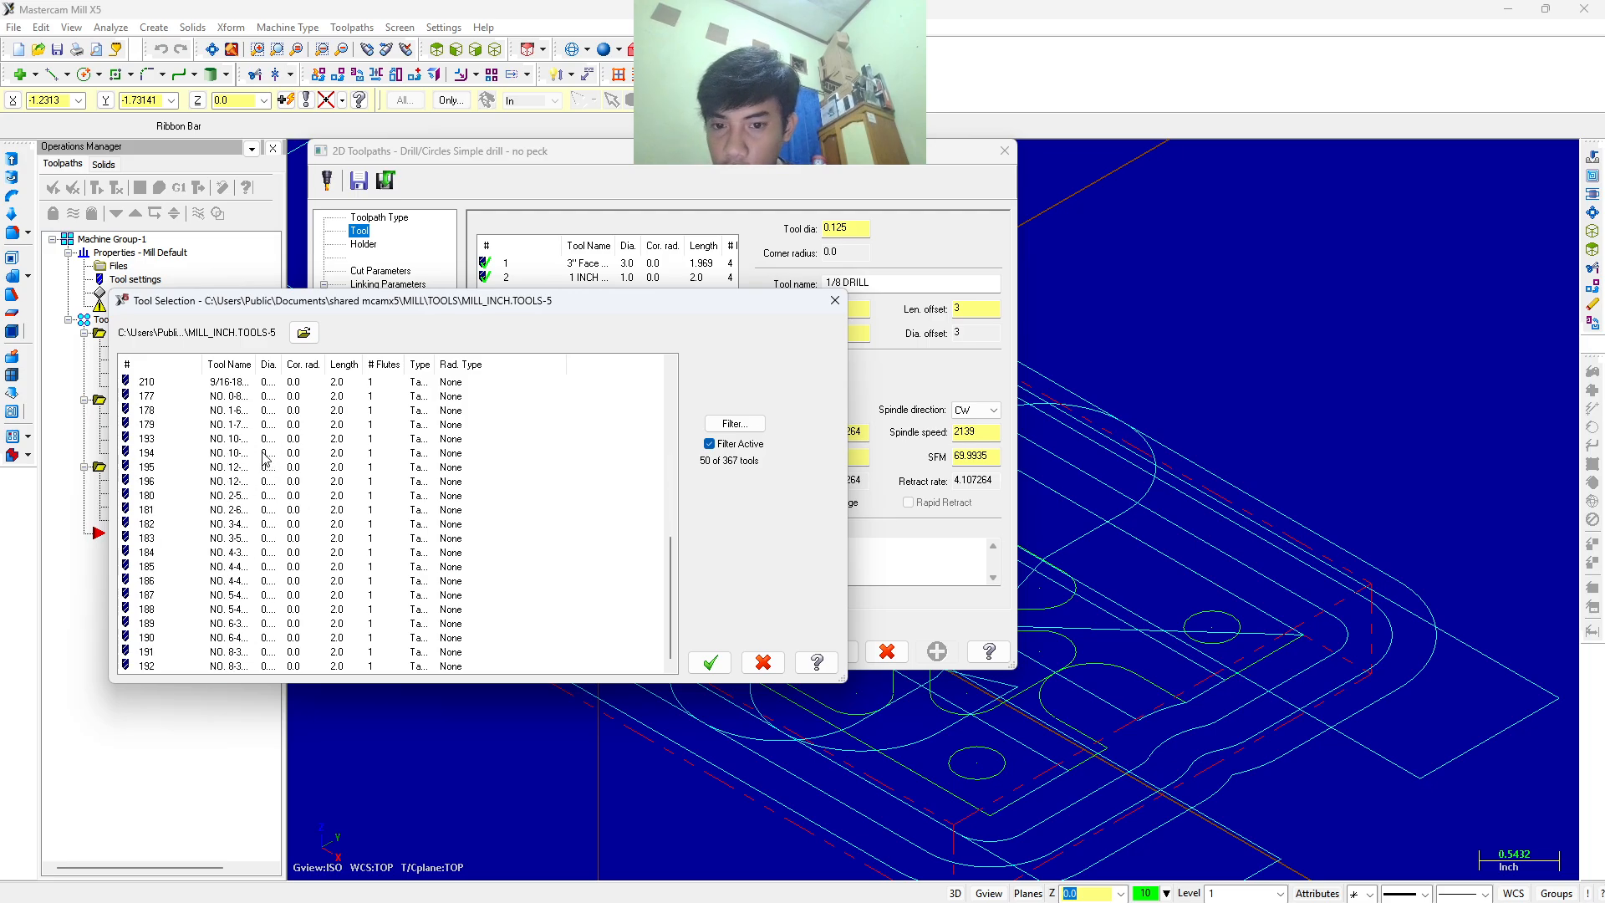
left_click(736, 425)
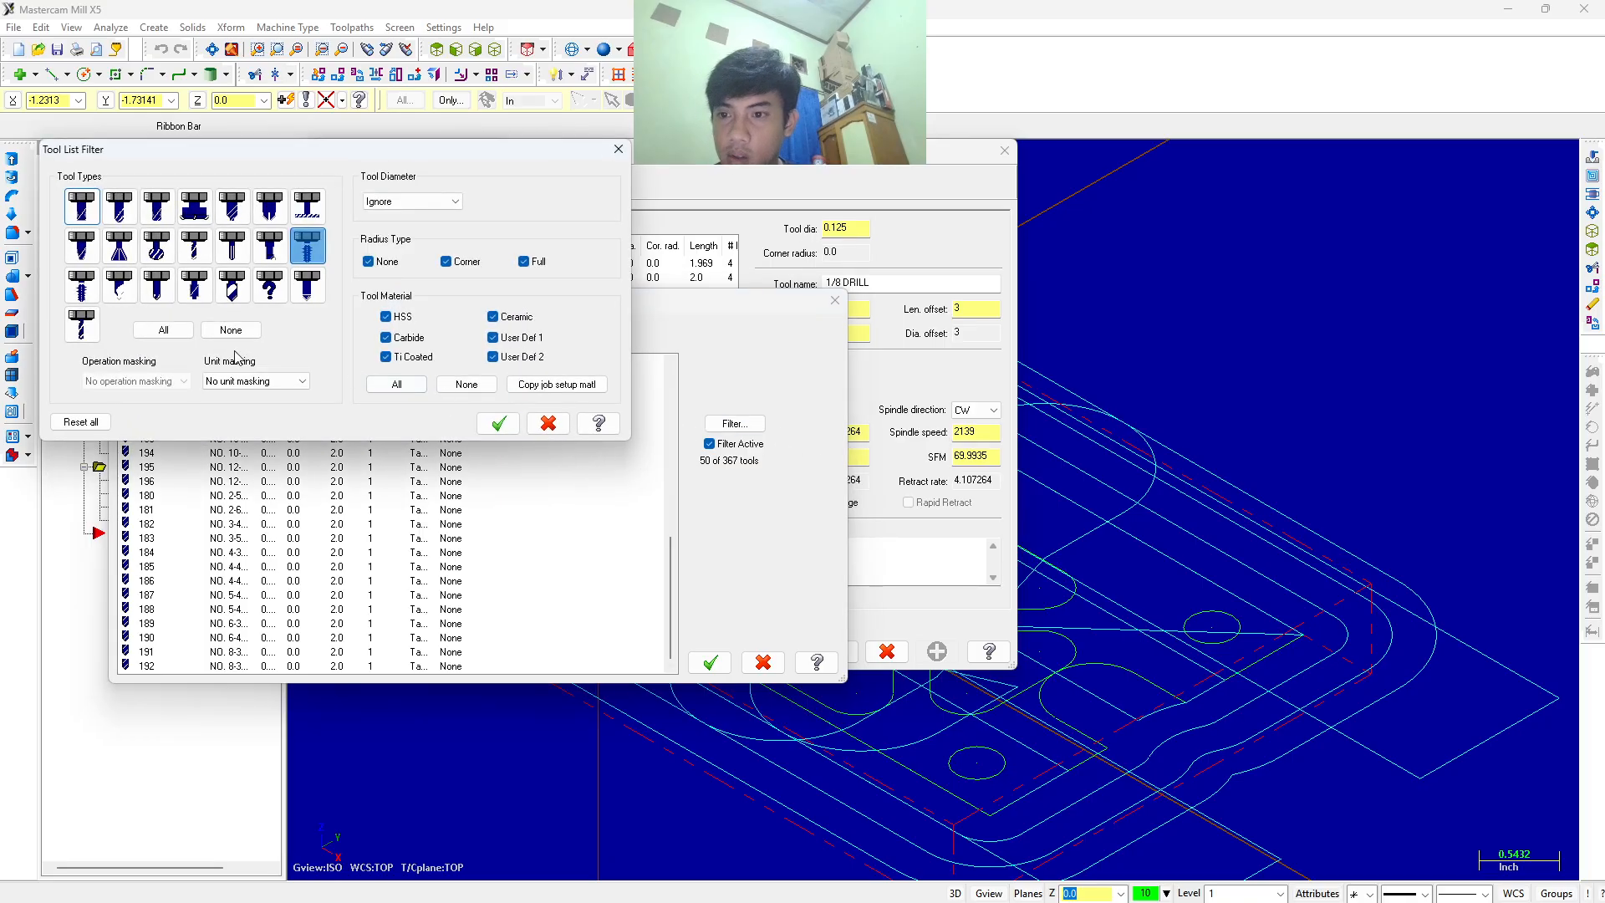
left_click(179, 333)
left_click(498, 423)
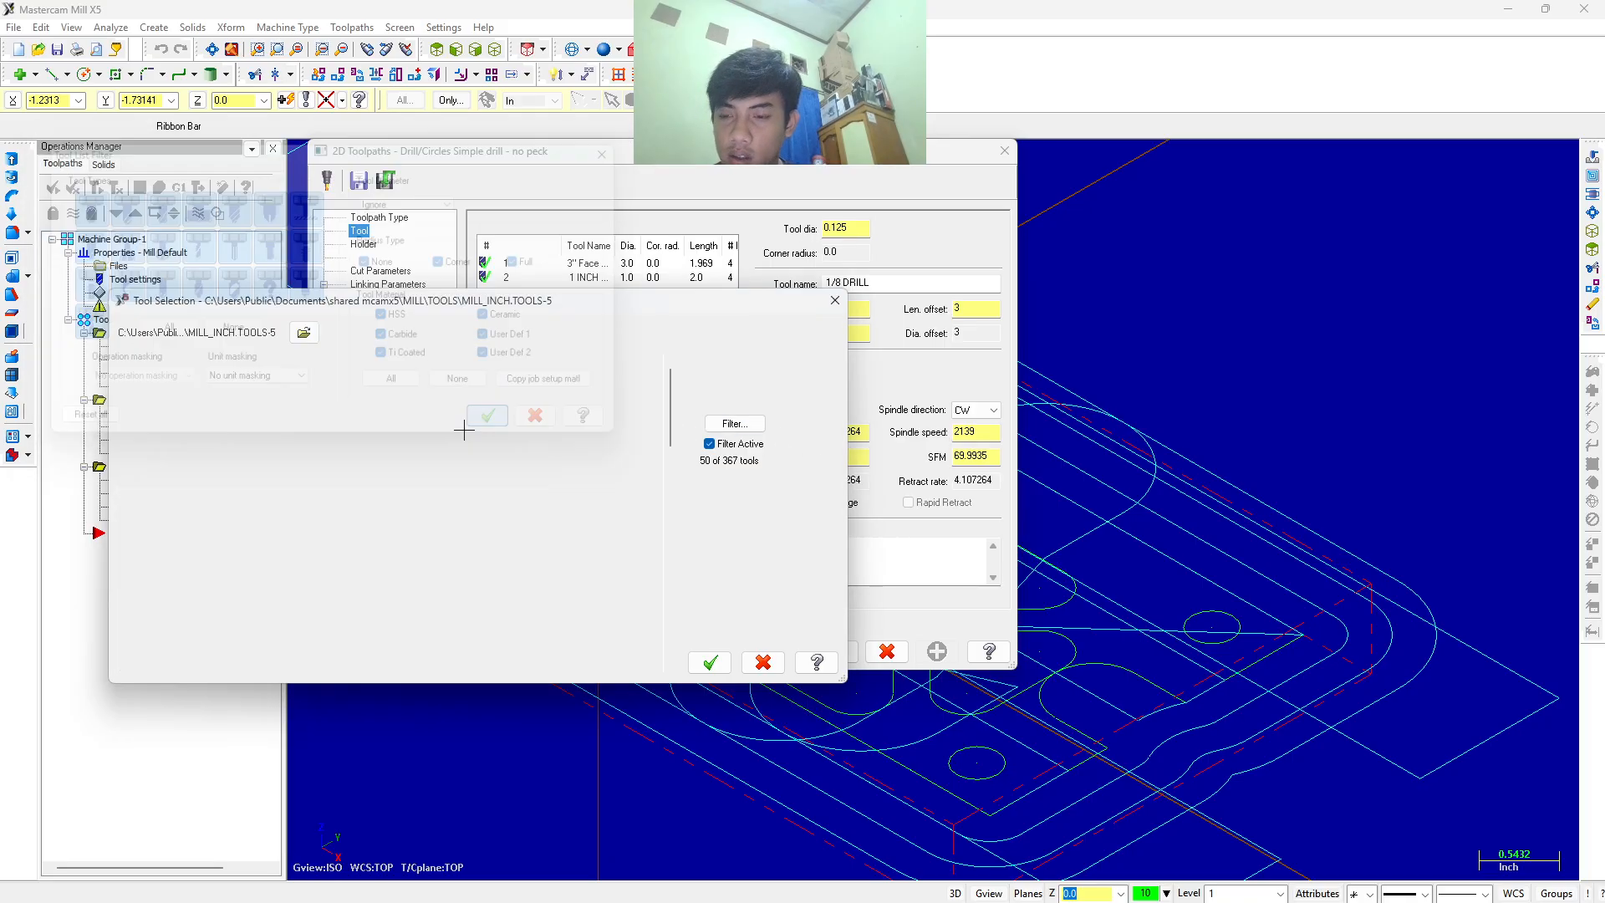
Filter the tool library to spot drills only and choose the 1/2 SPOTDRILL for the drilling operation.
scroll(288, 452, "down", 20)
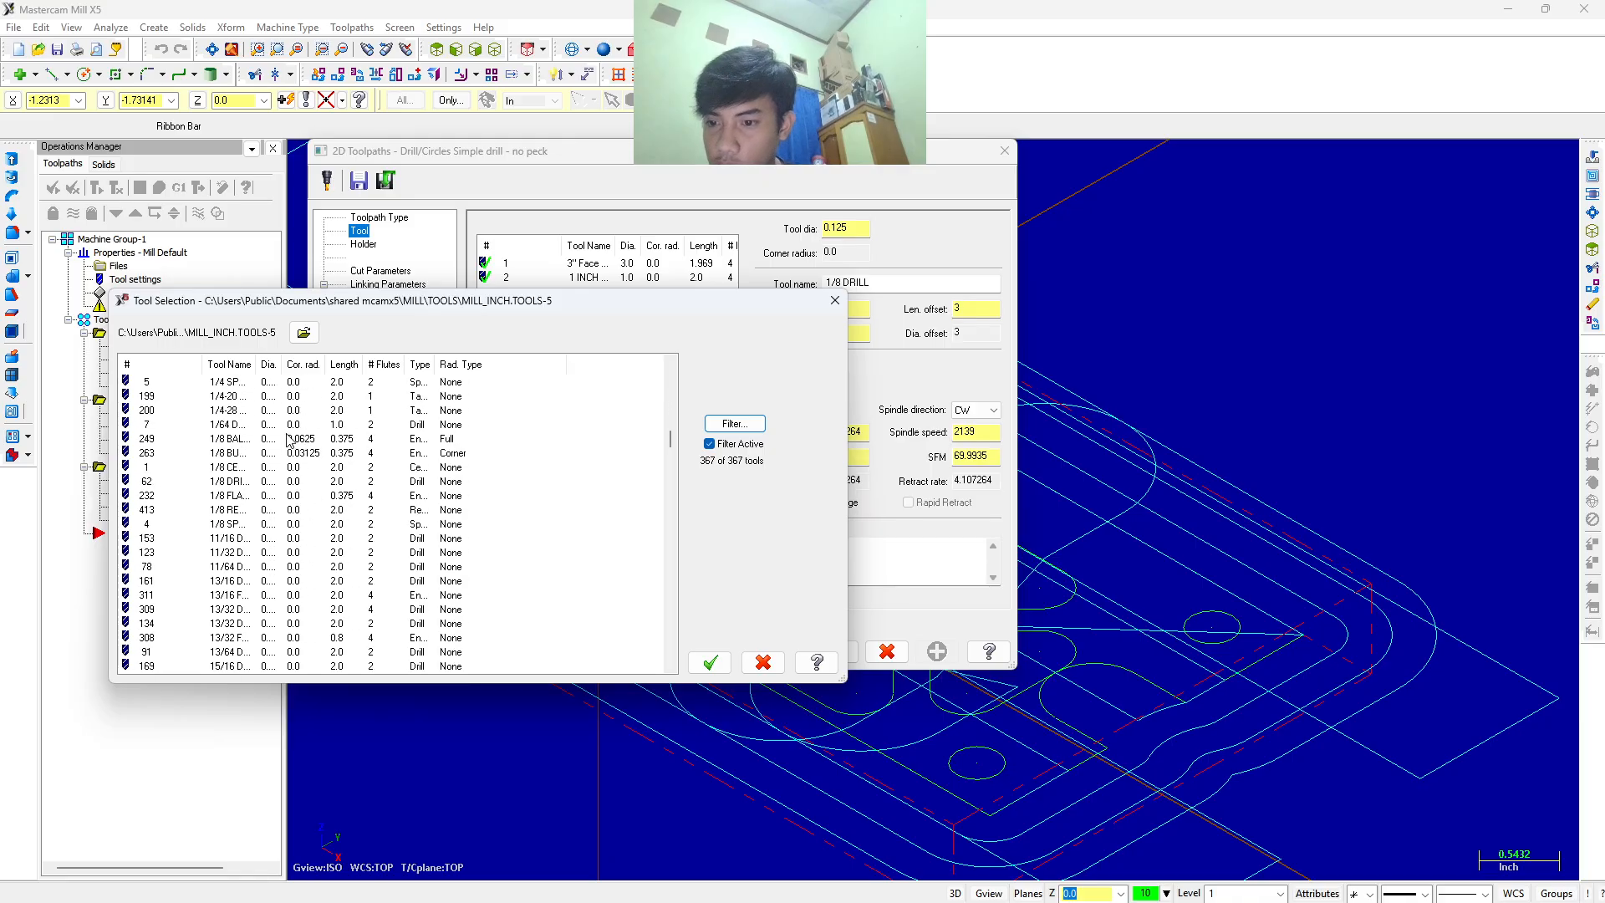
scroll(288, 436, "down", 20)
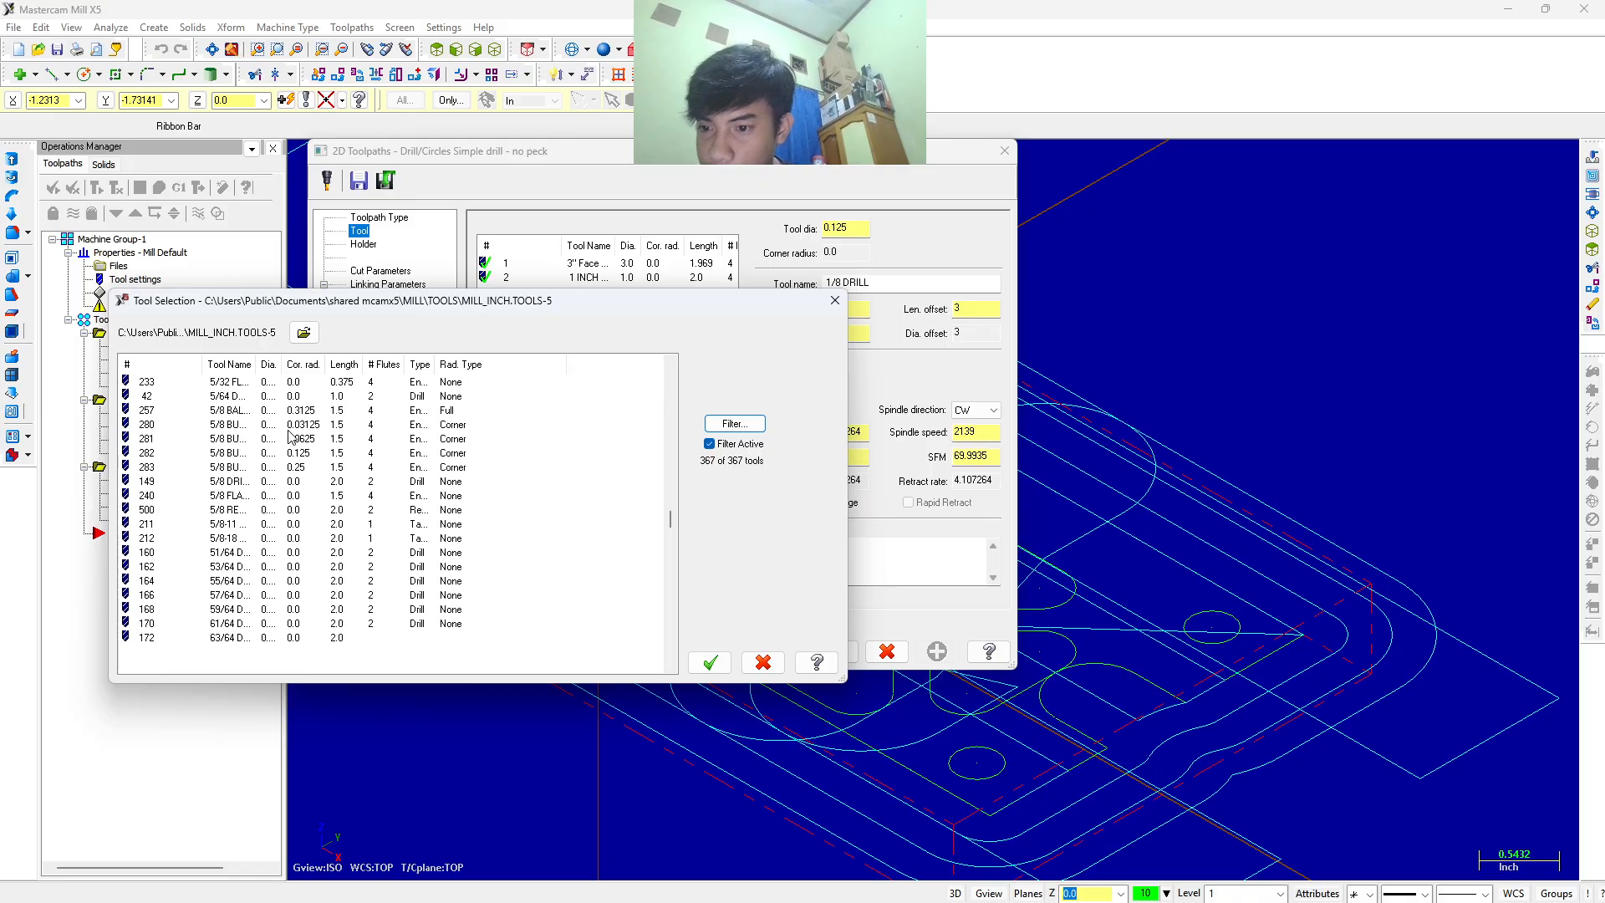
scroll(288, 436, "down", 20)
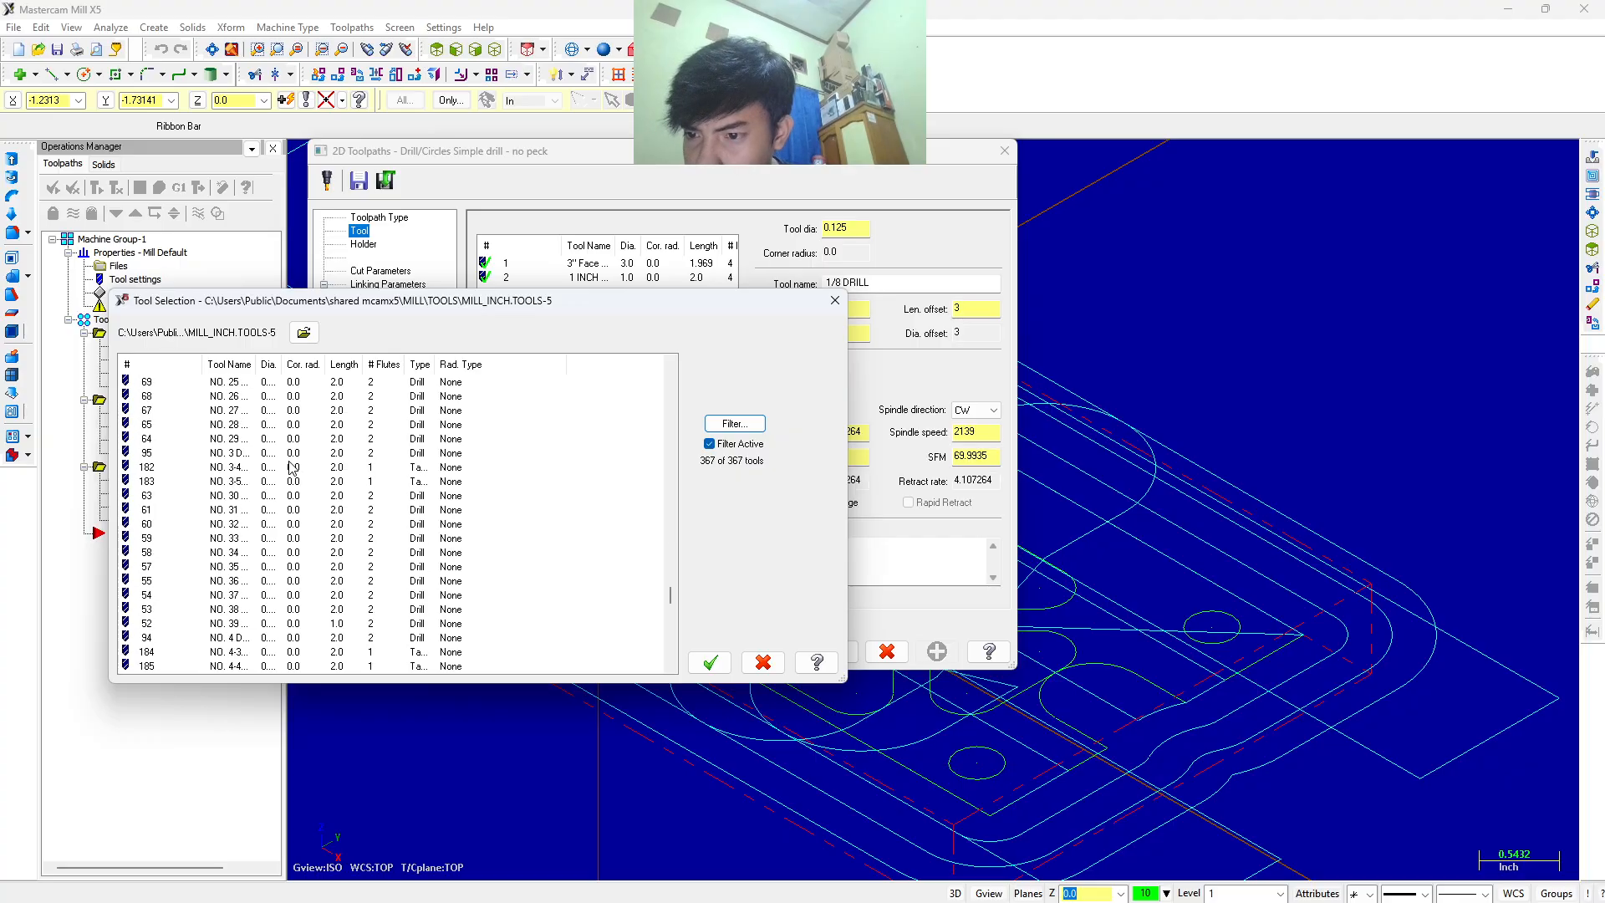
scroll(288, 464, "down", 1)
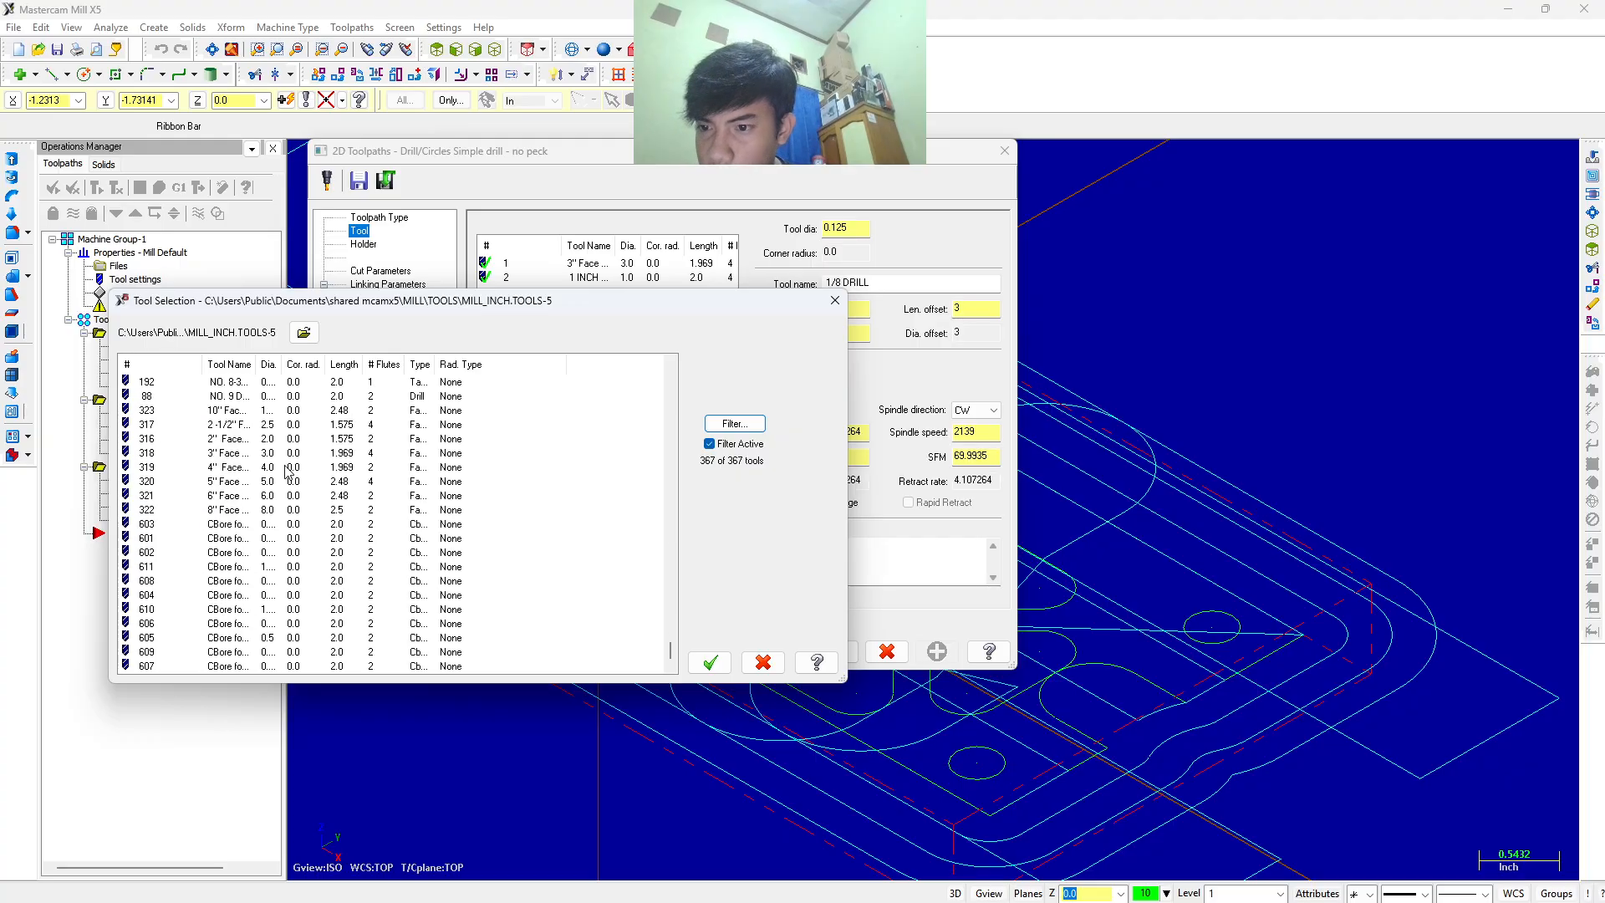
scroll(289, 472, "up", 4)
left_click(734, 424)
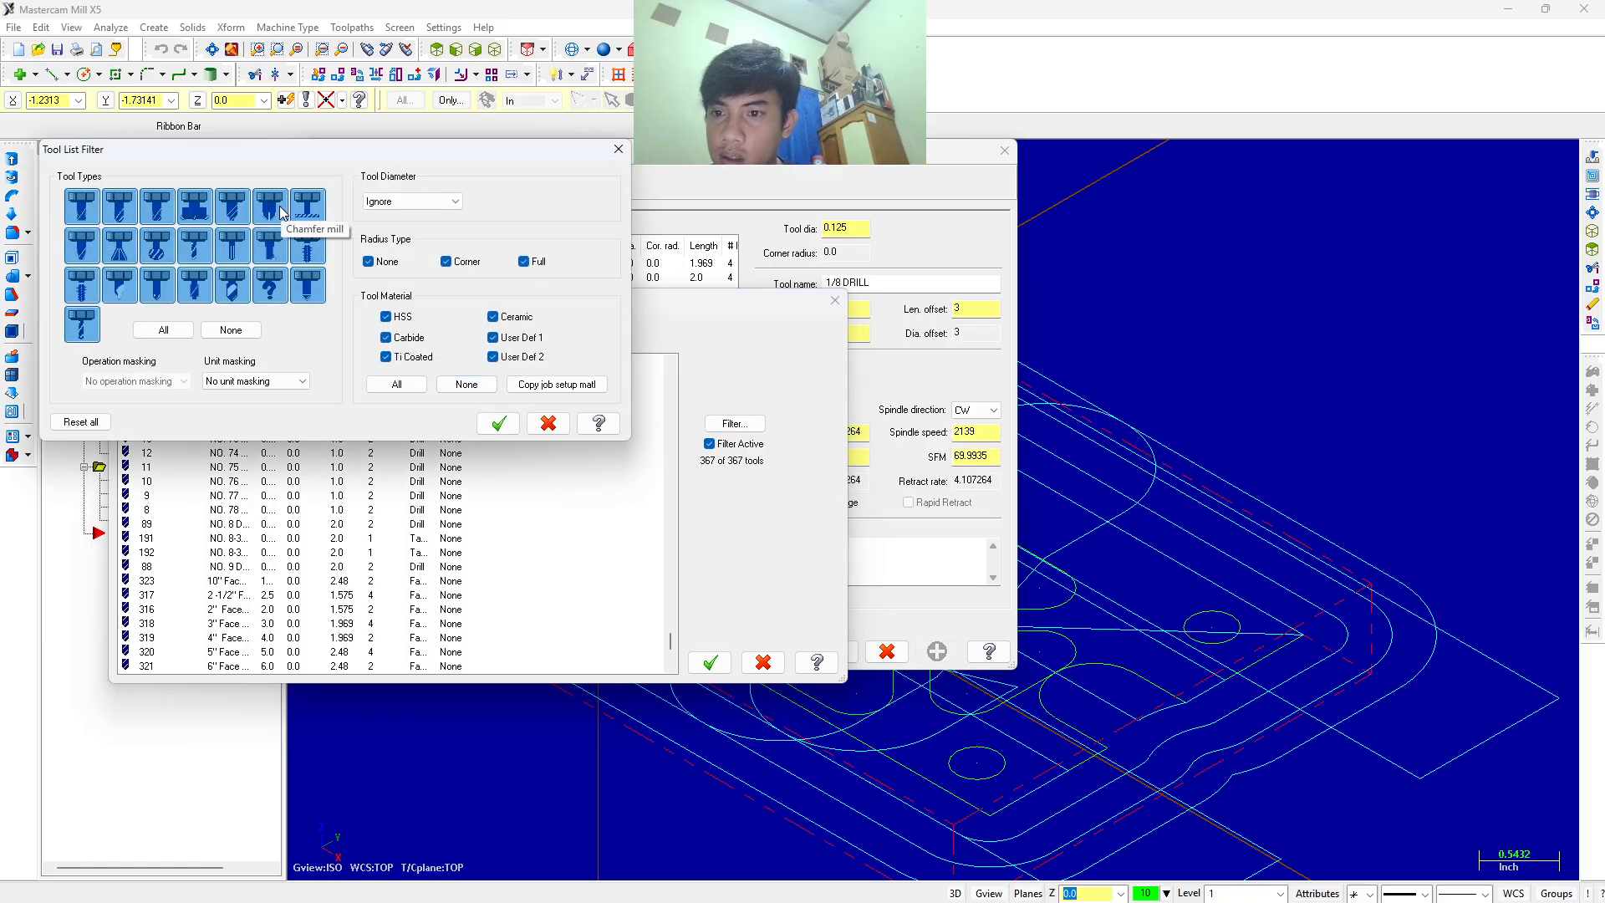
left_click(157, 286)
left_click(228, 330)
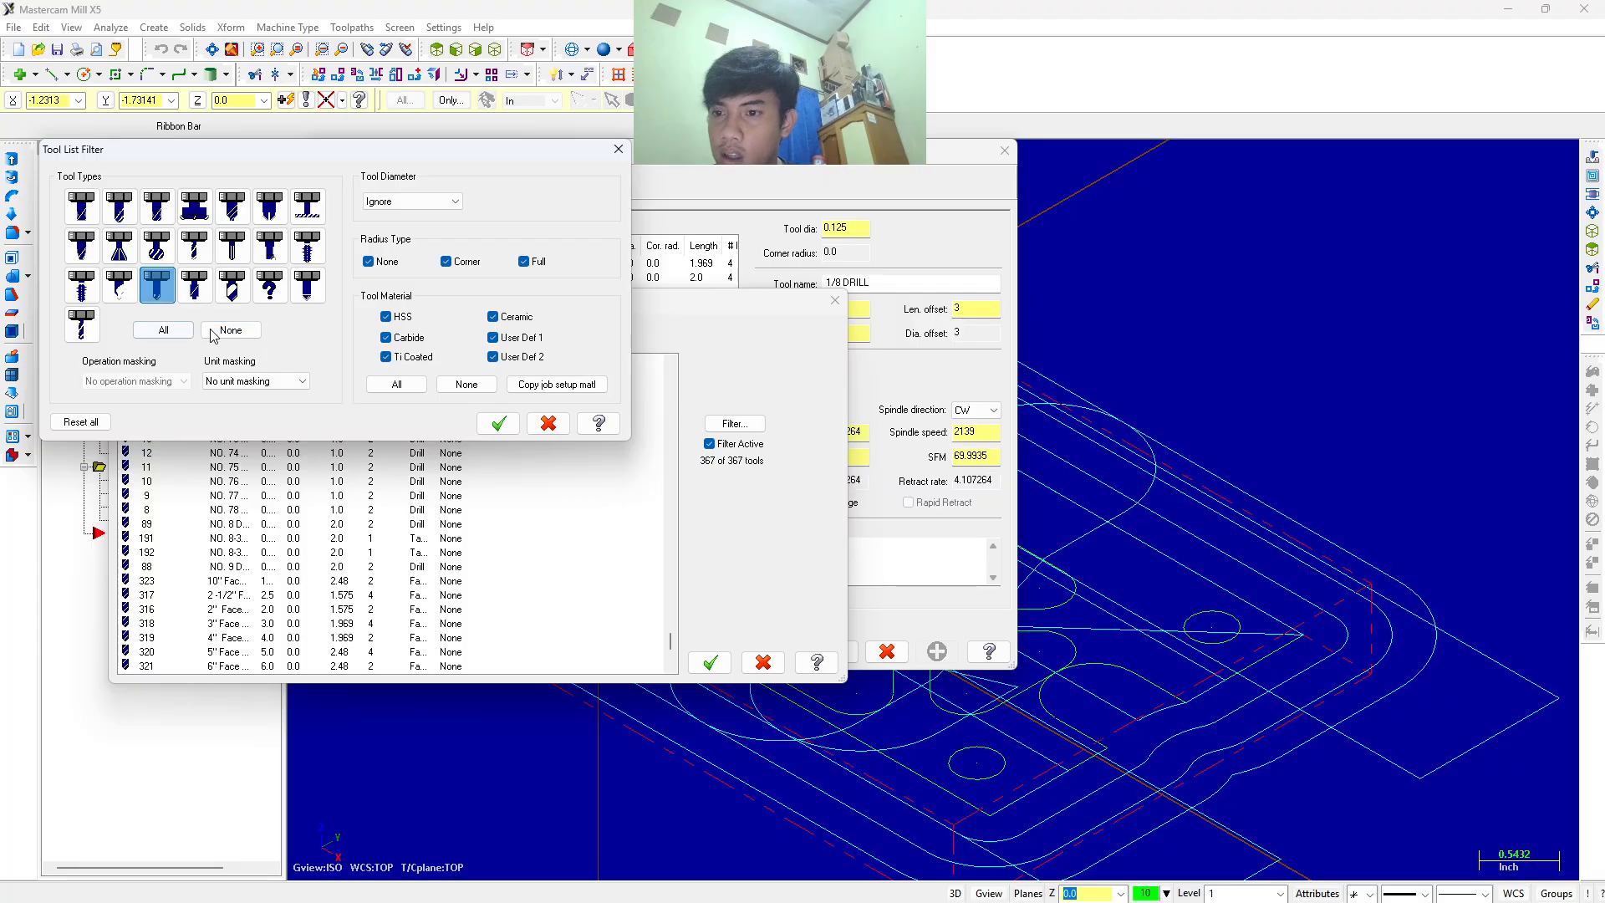
left_click(498, 423)
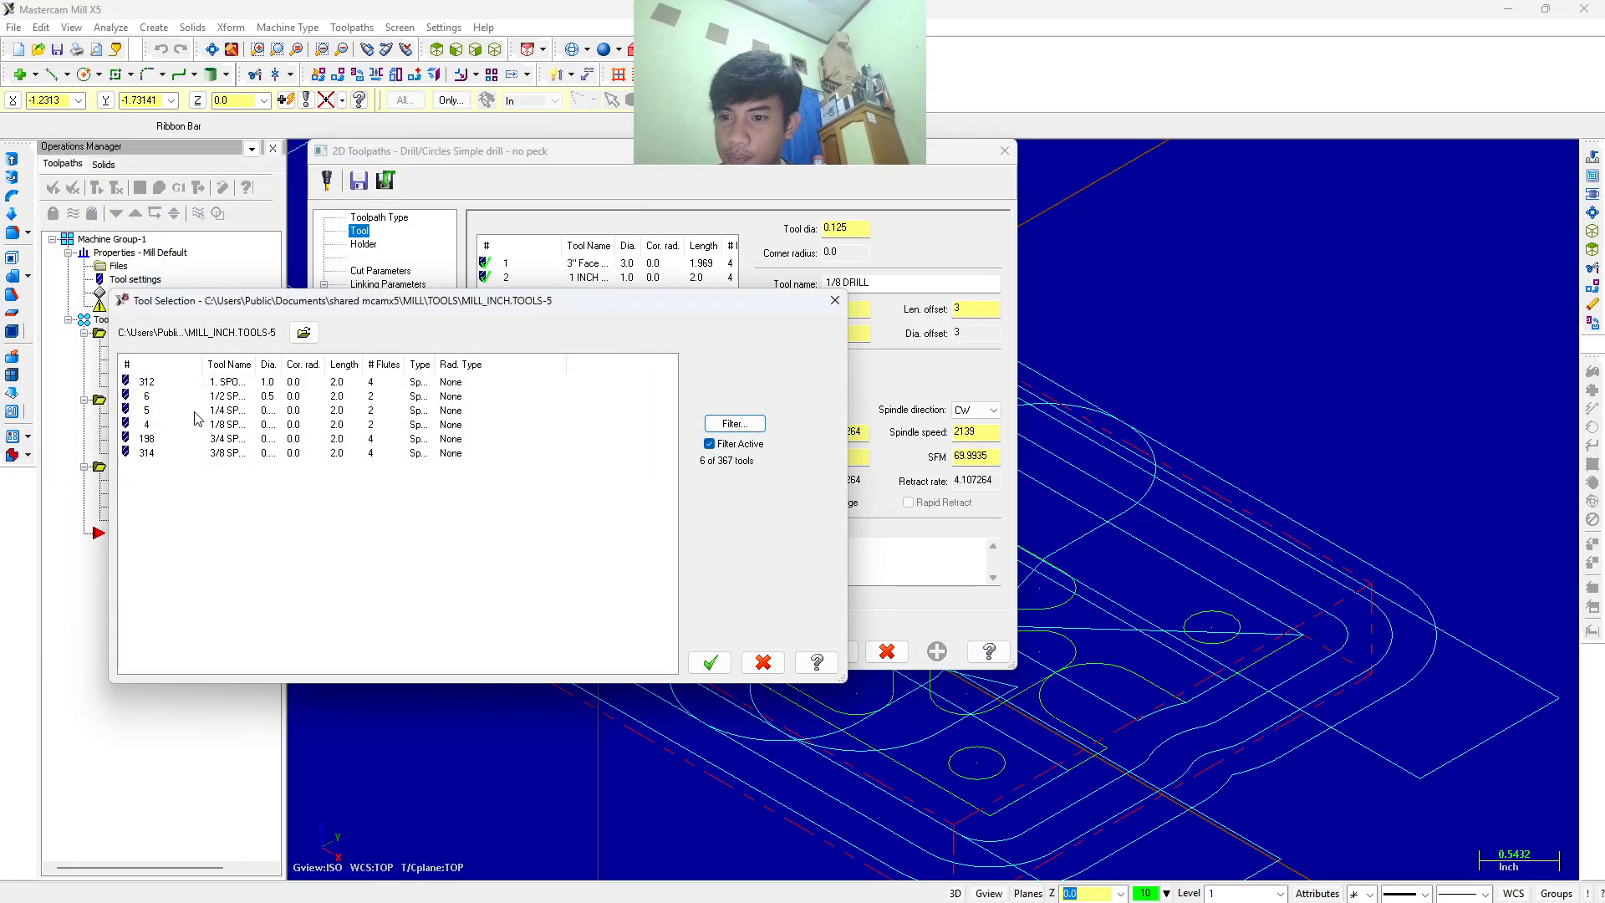
left_click(221, 398)
left_click(711, 662)
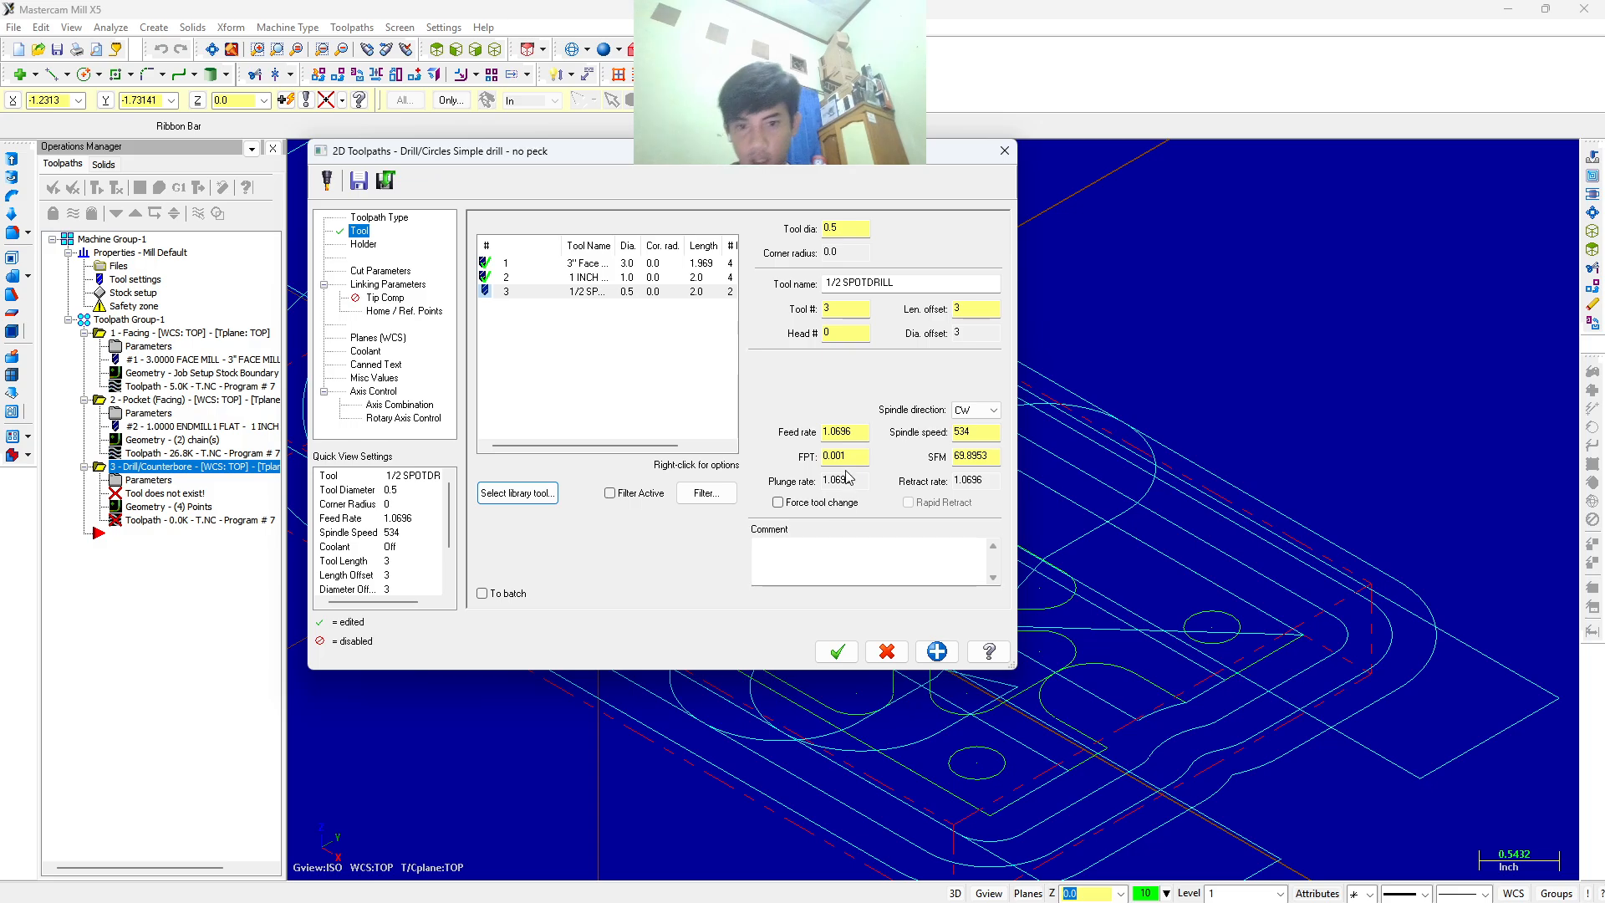
Set the spot drill's feed rate to 7.0 and its spindle speed to 2000.
double_click(840, 432)
type("7")
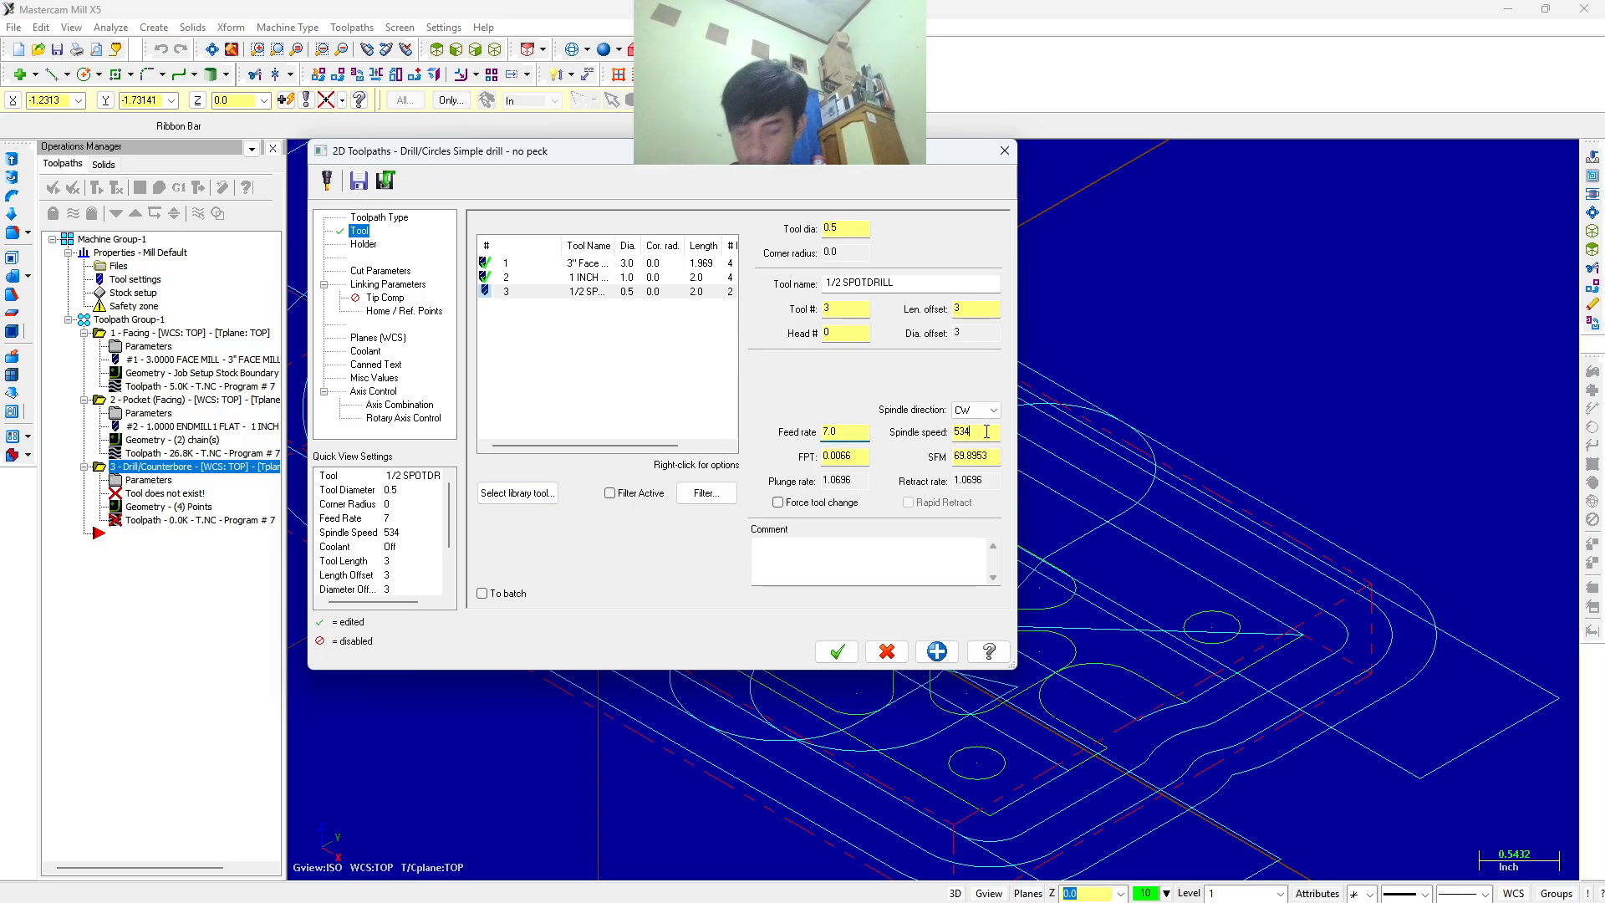
double_click(986, 432)
type("20")
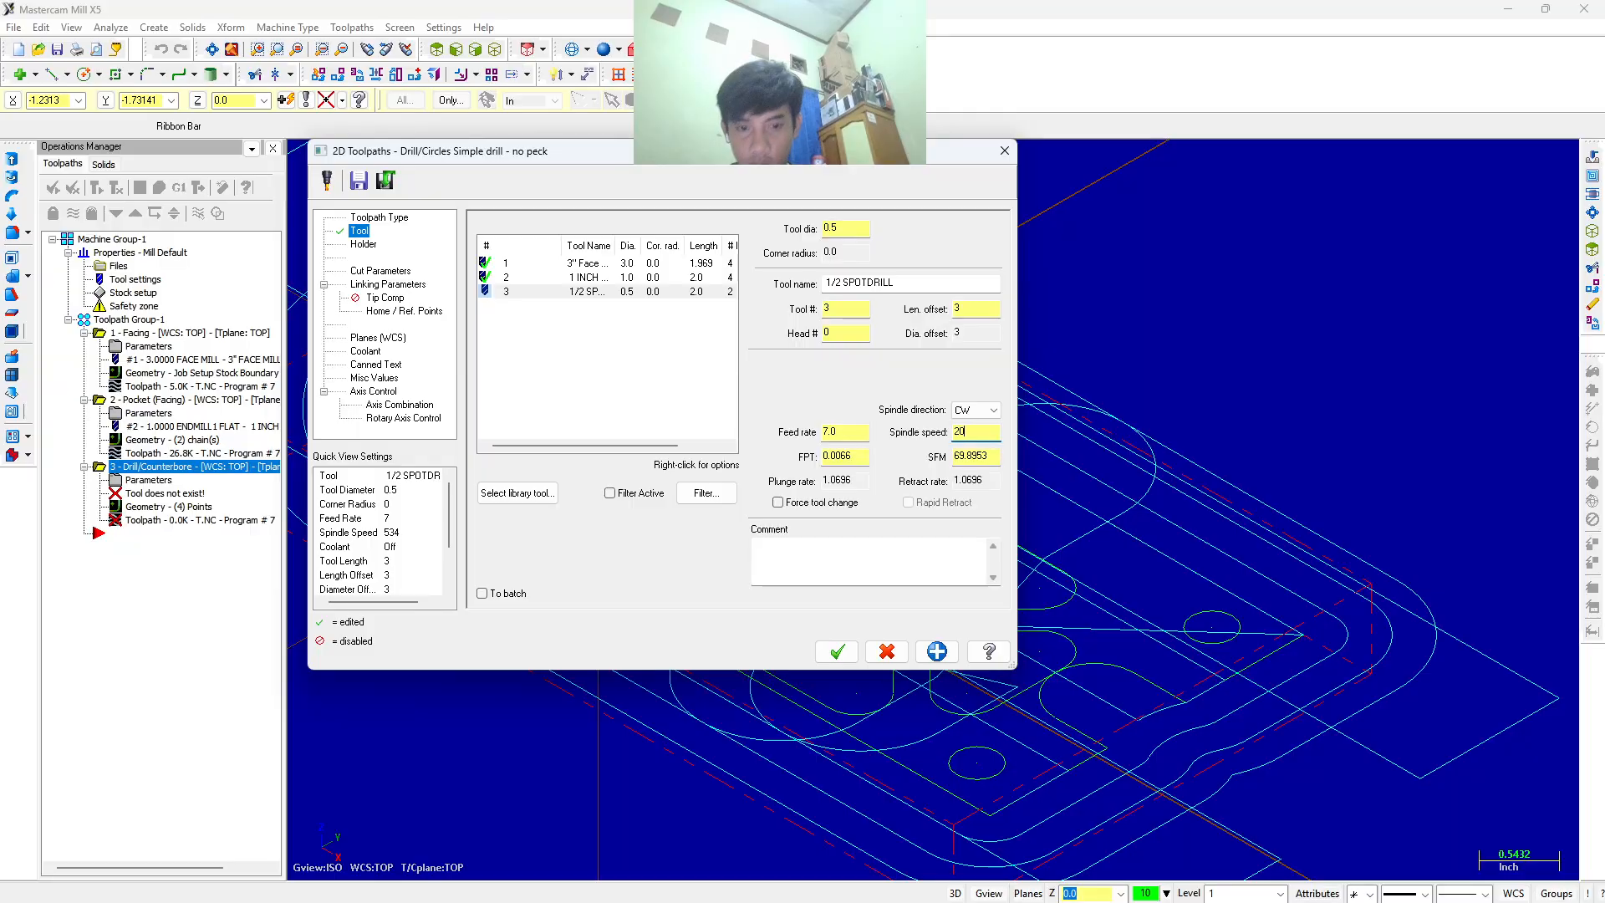
type("00")
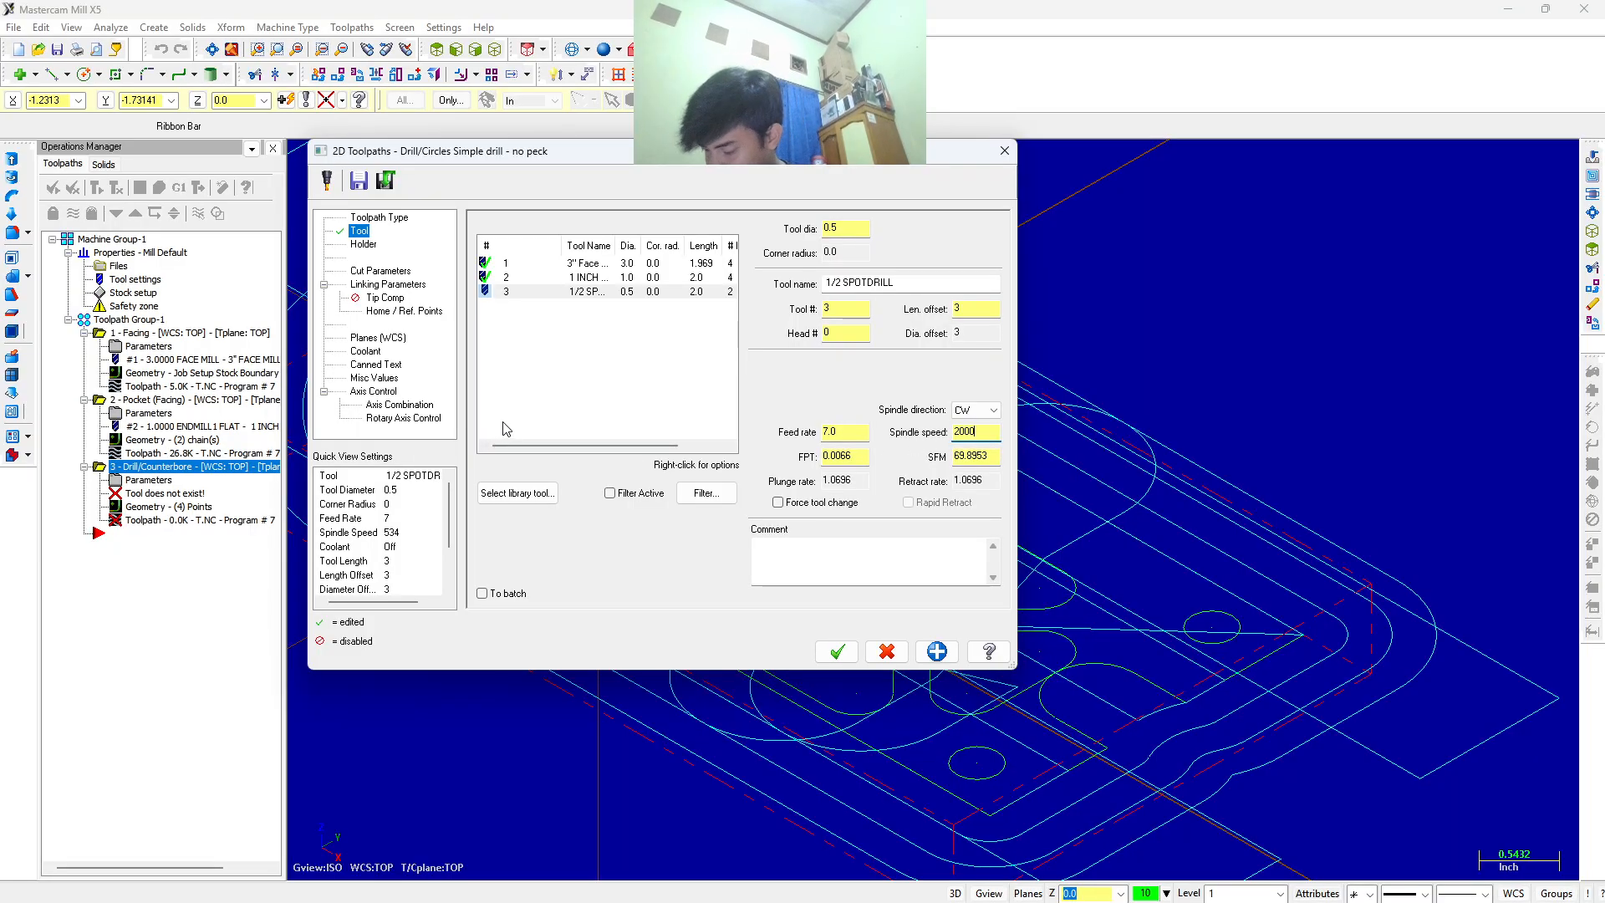
Enable clearance only at the start and end of the drilling operation, and make the retract and depth values absolute.
left_click(409, 285)
left_click(647, 233)
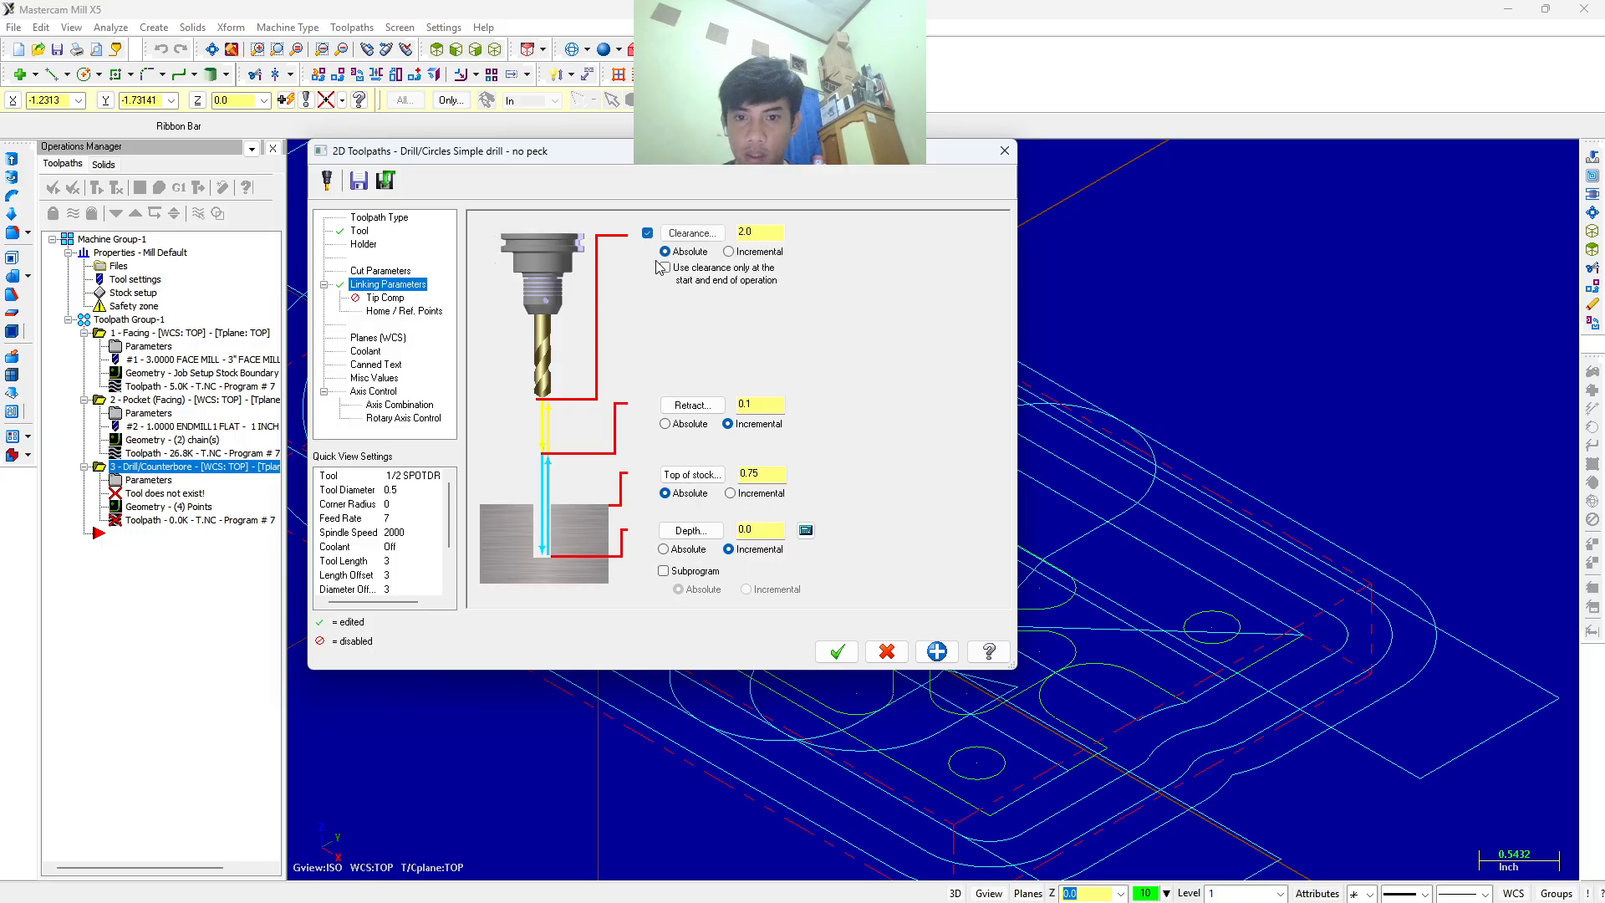
left_click(664, 268)
left_click(665, 424)
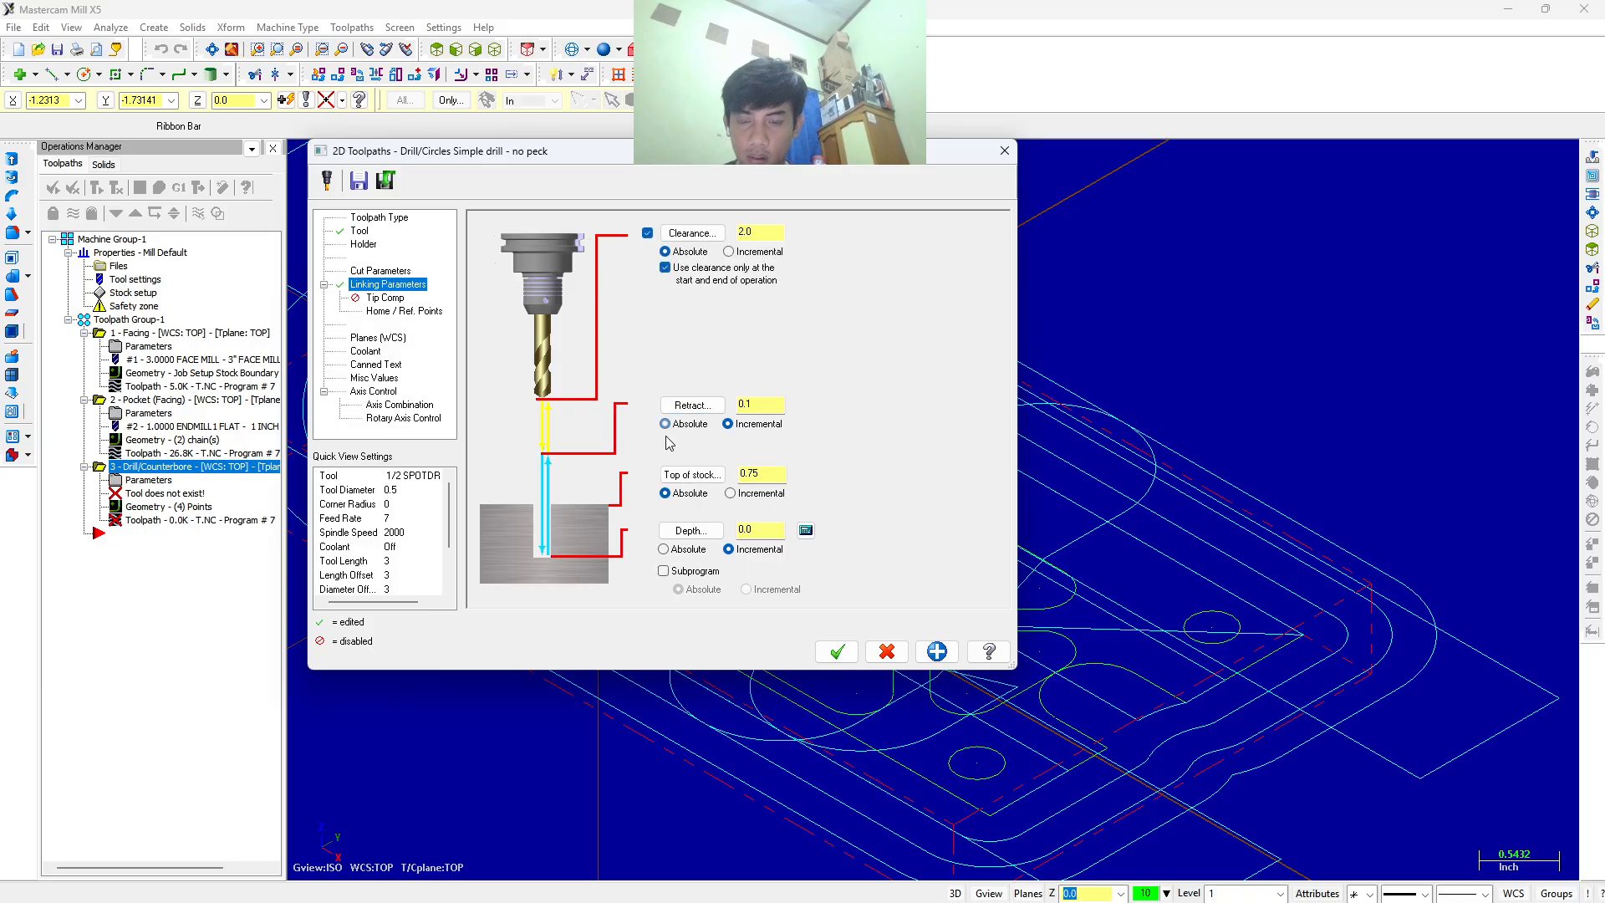
left_click(664, 550)
Set the drilling operation's retract height to 0.8 and its top of stock to 0.5.
left_click(762, 403)
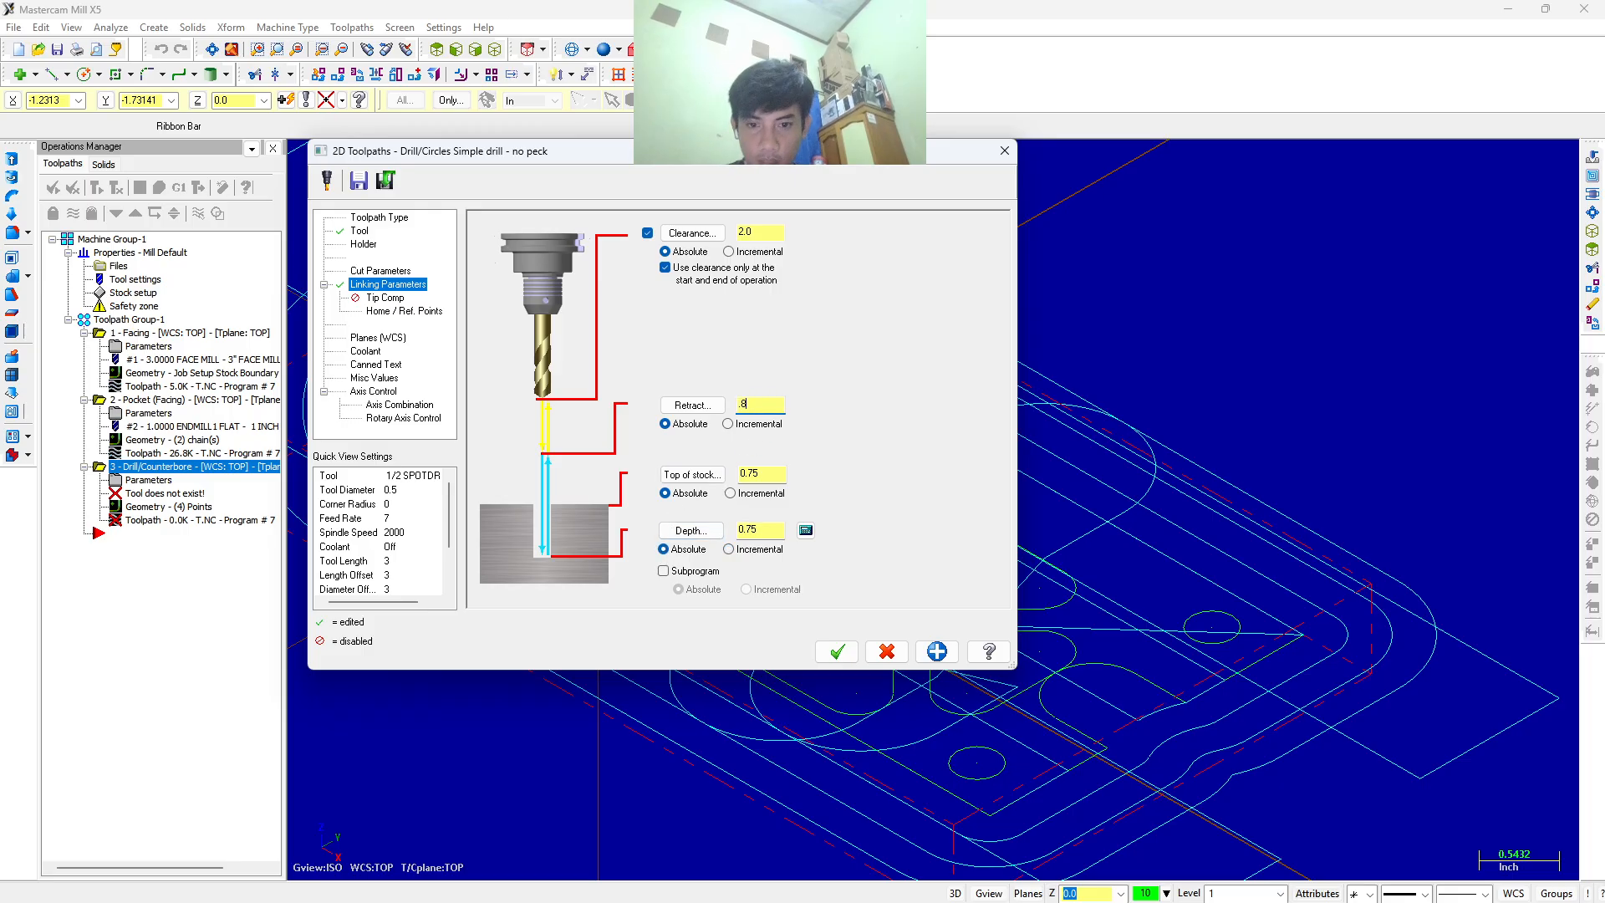
left_click(764, 472)
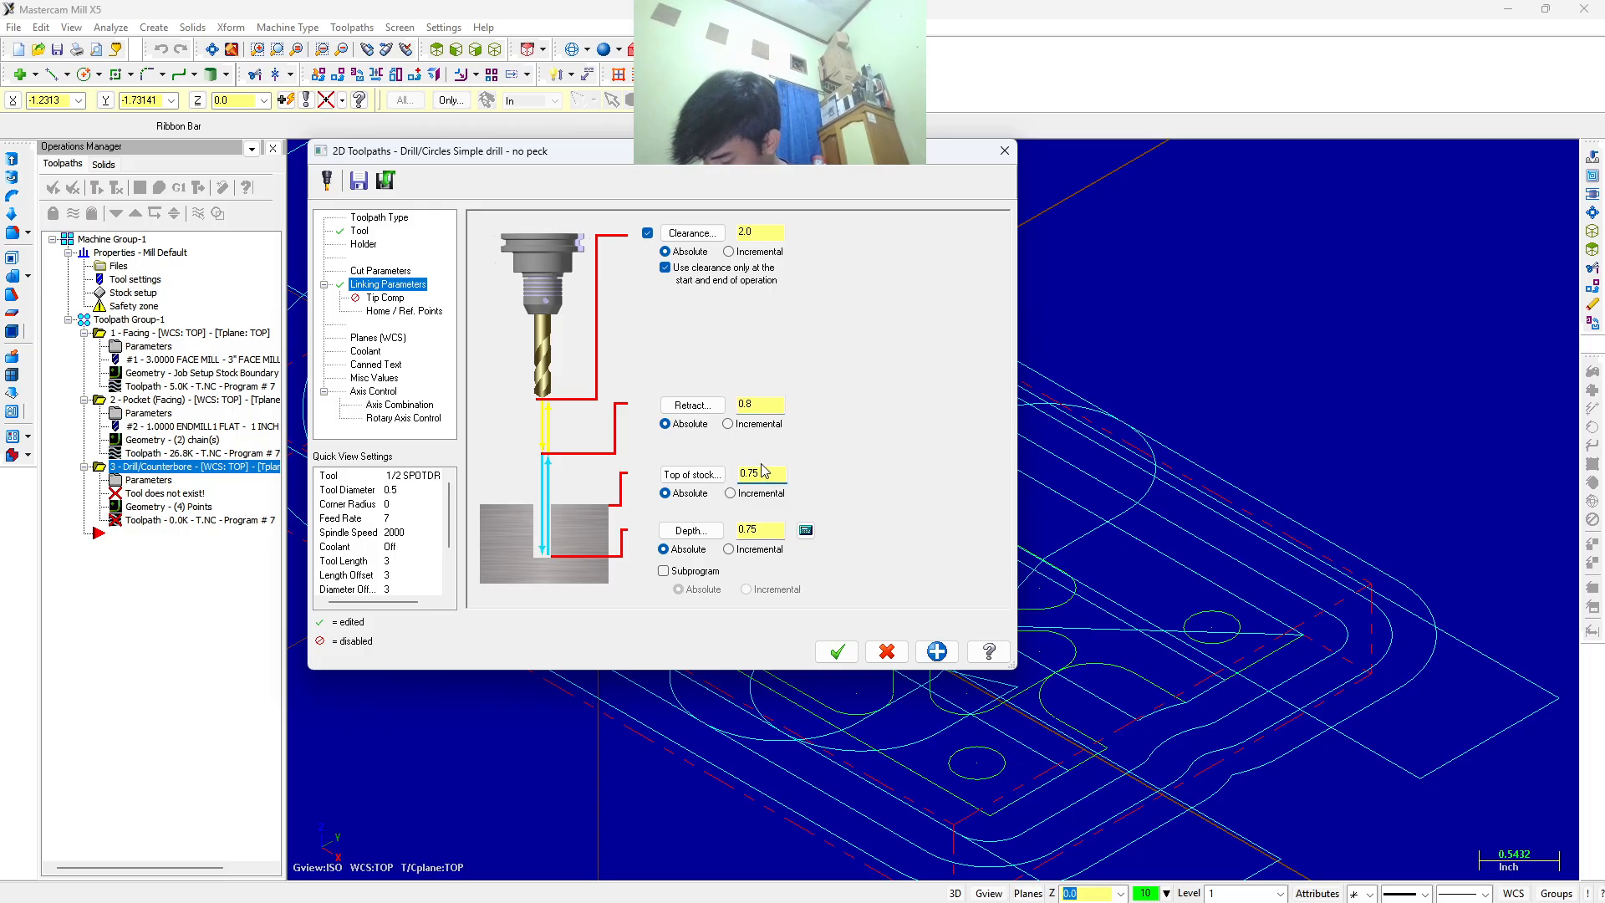
double_click(763, 468)
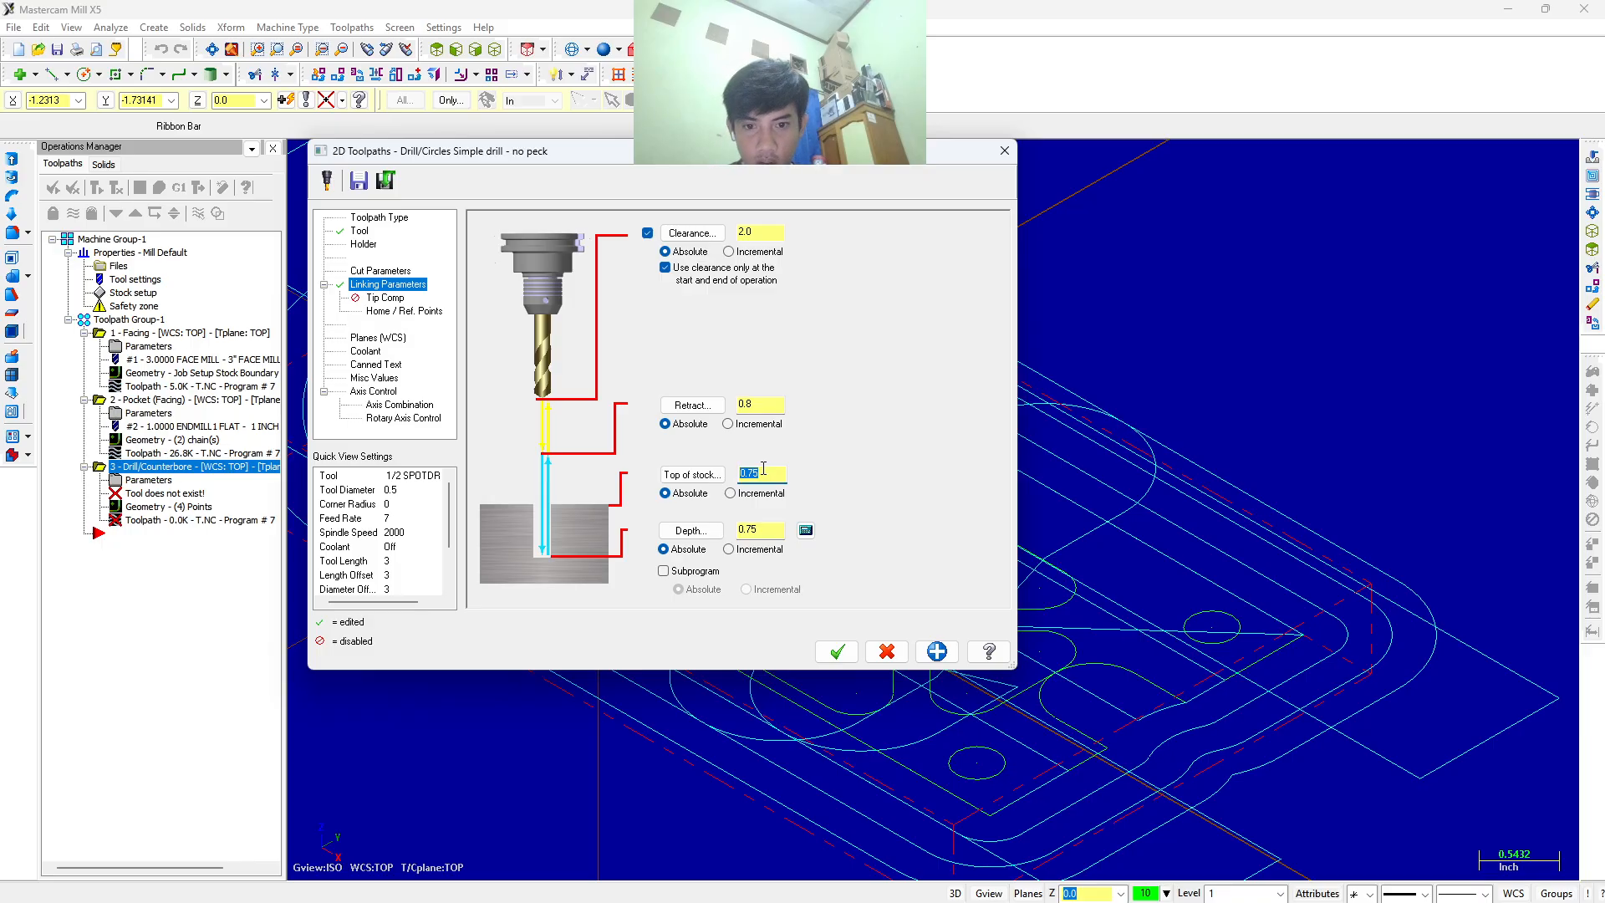
key("BackSpace")
type(".5")
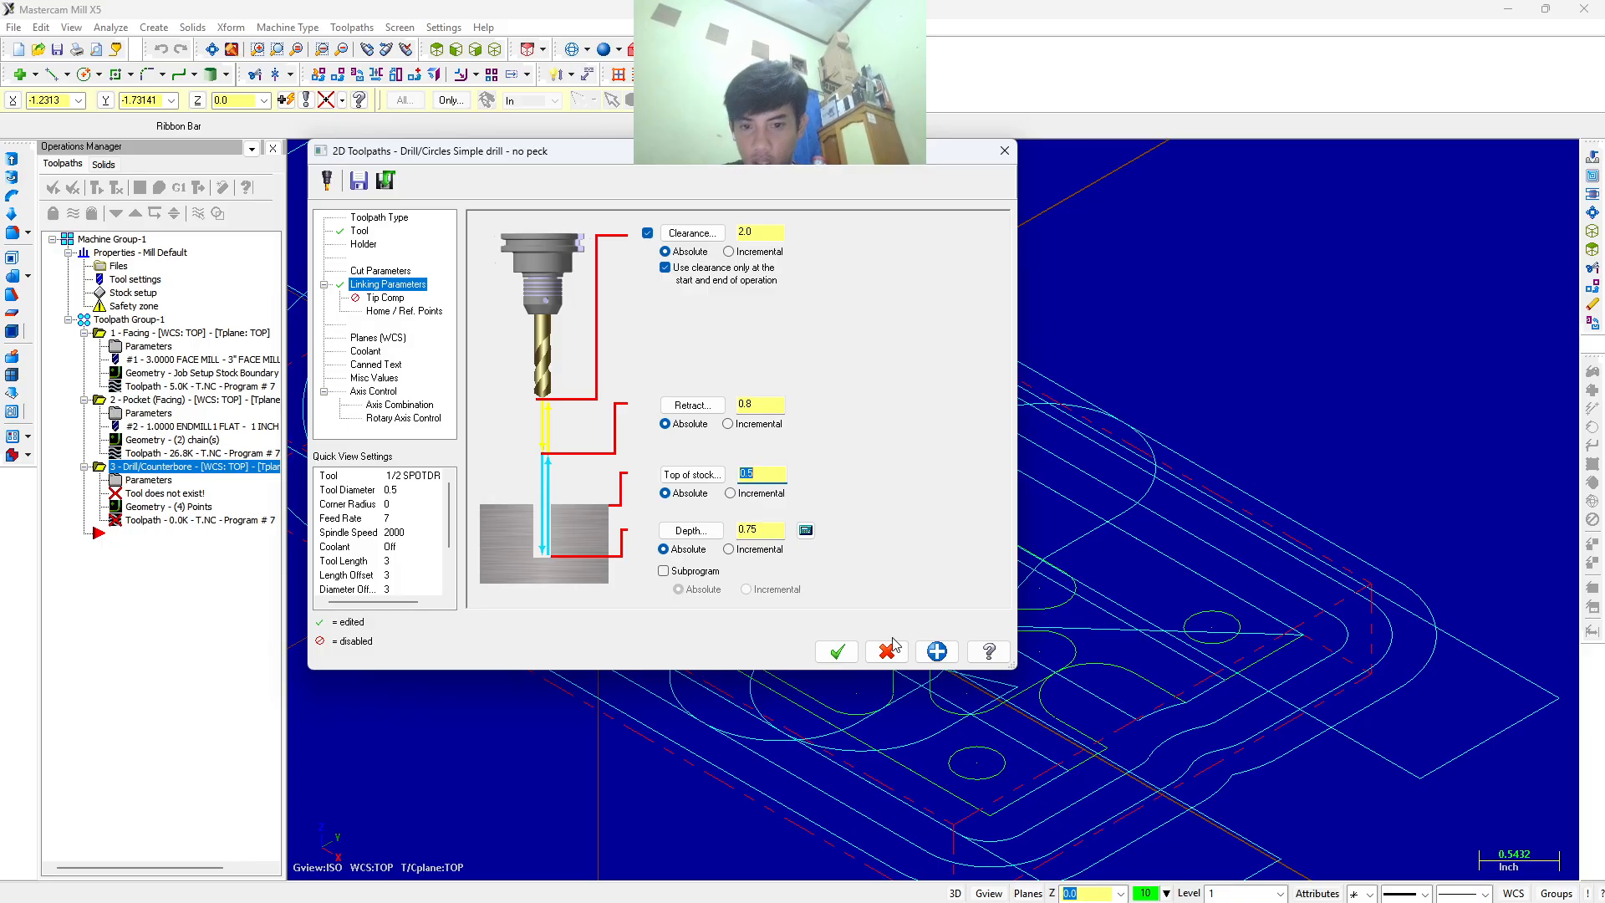
Calculate the spot drill depth for a 0.4375 finish diameter and overwrite the existing depth with the result.
left_click(804, 531)
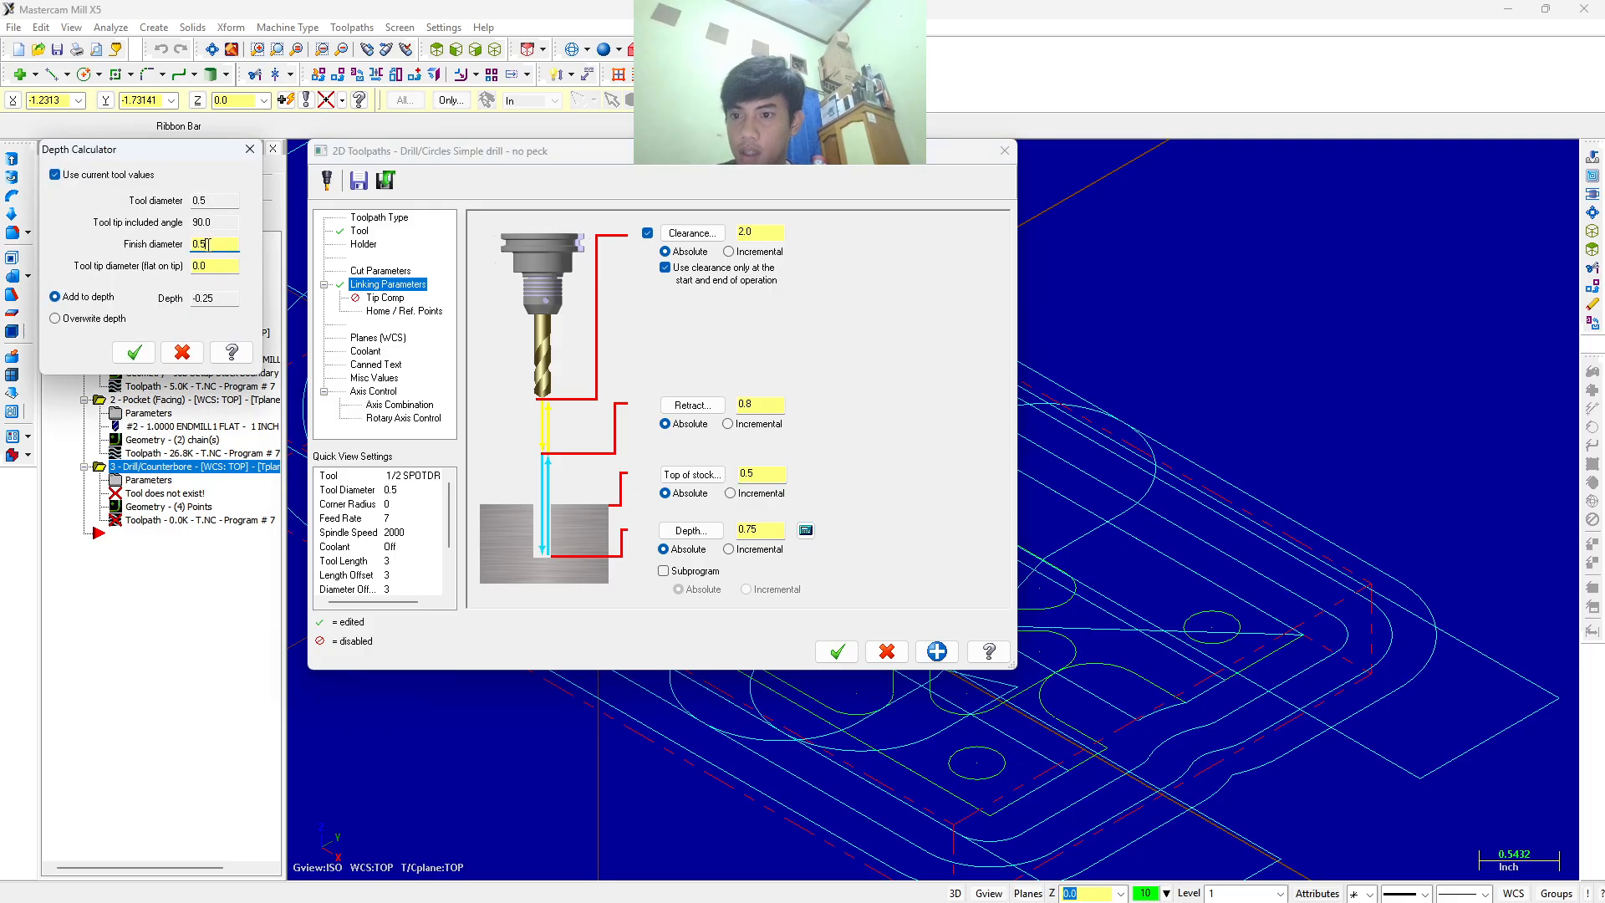
left_click(225, 245)
type(".")
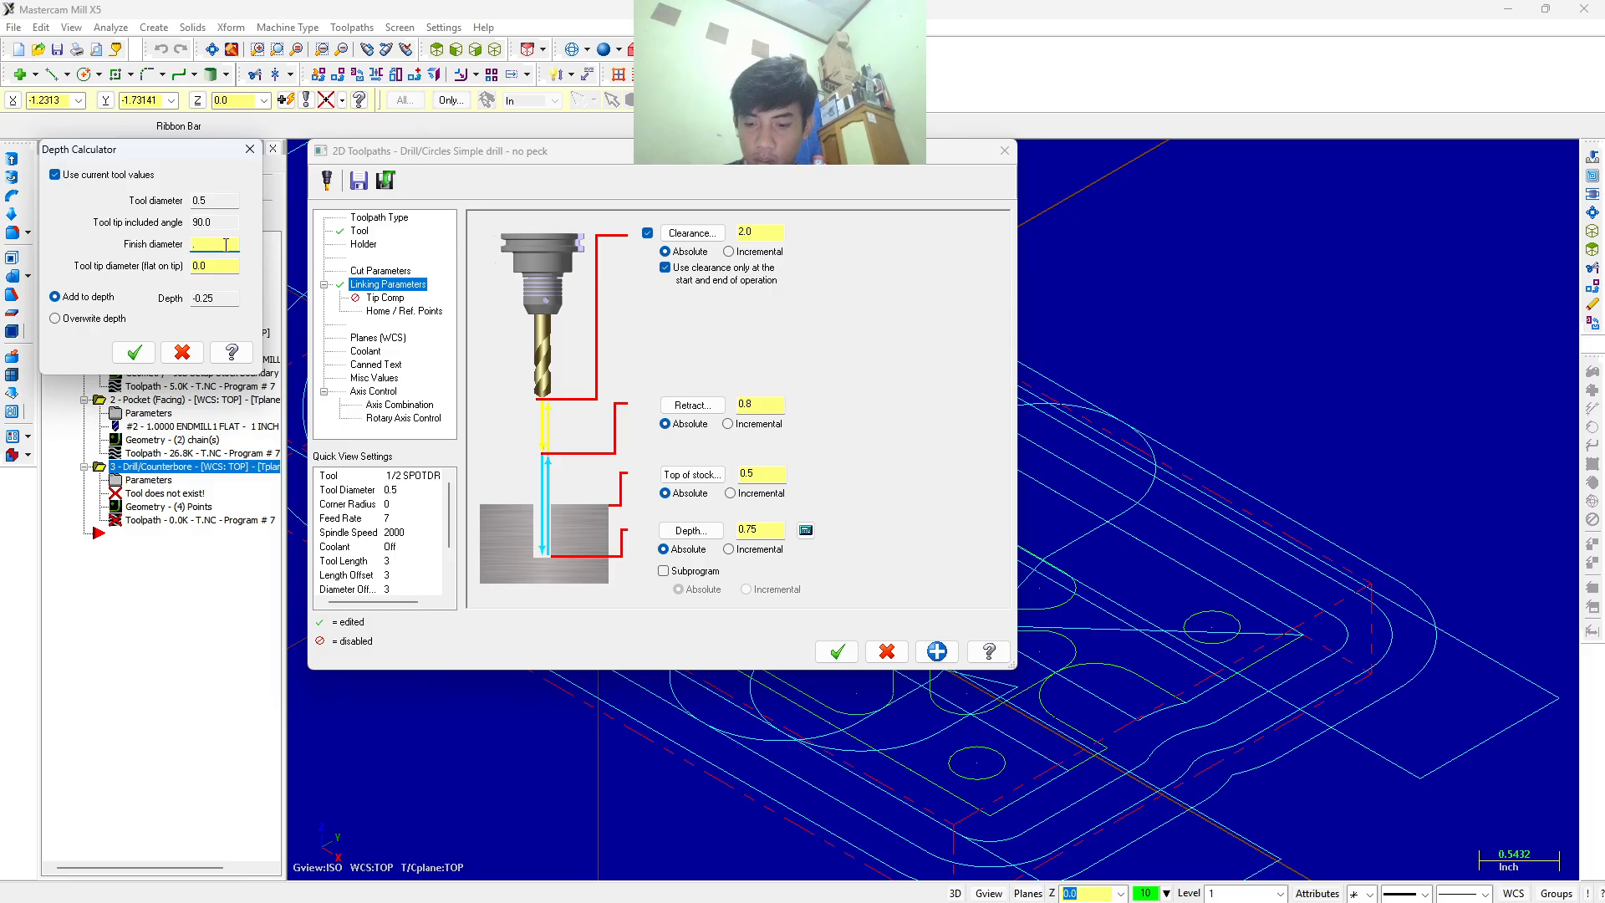
type("4375")
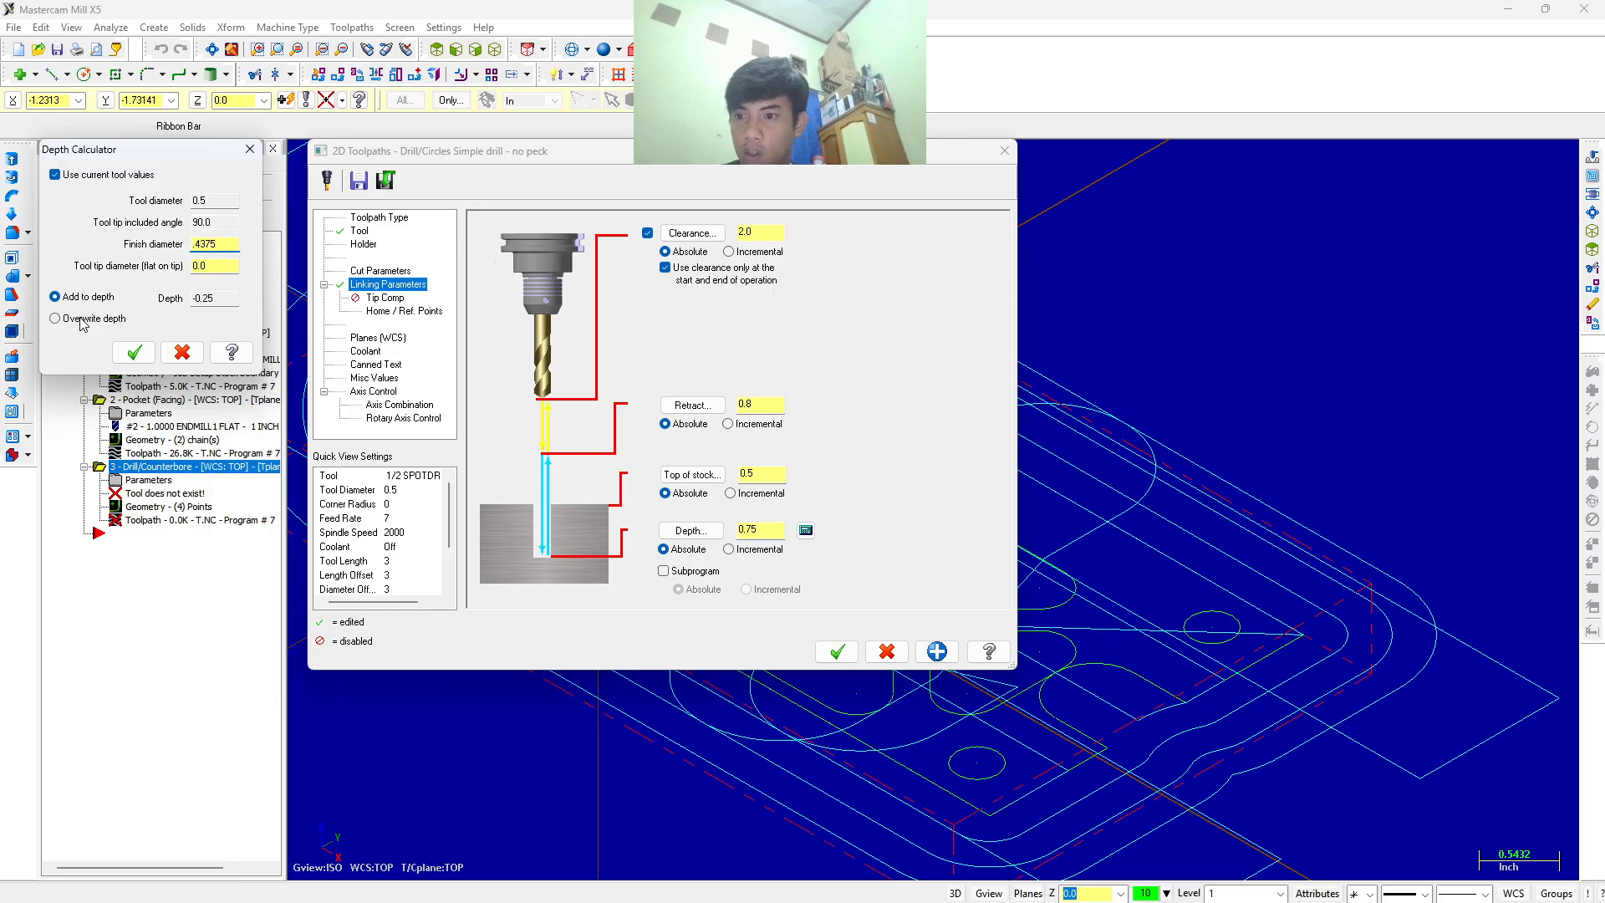
left_click(81, 322)
left_click(134, 352)
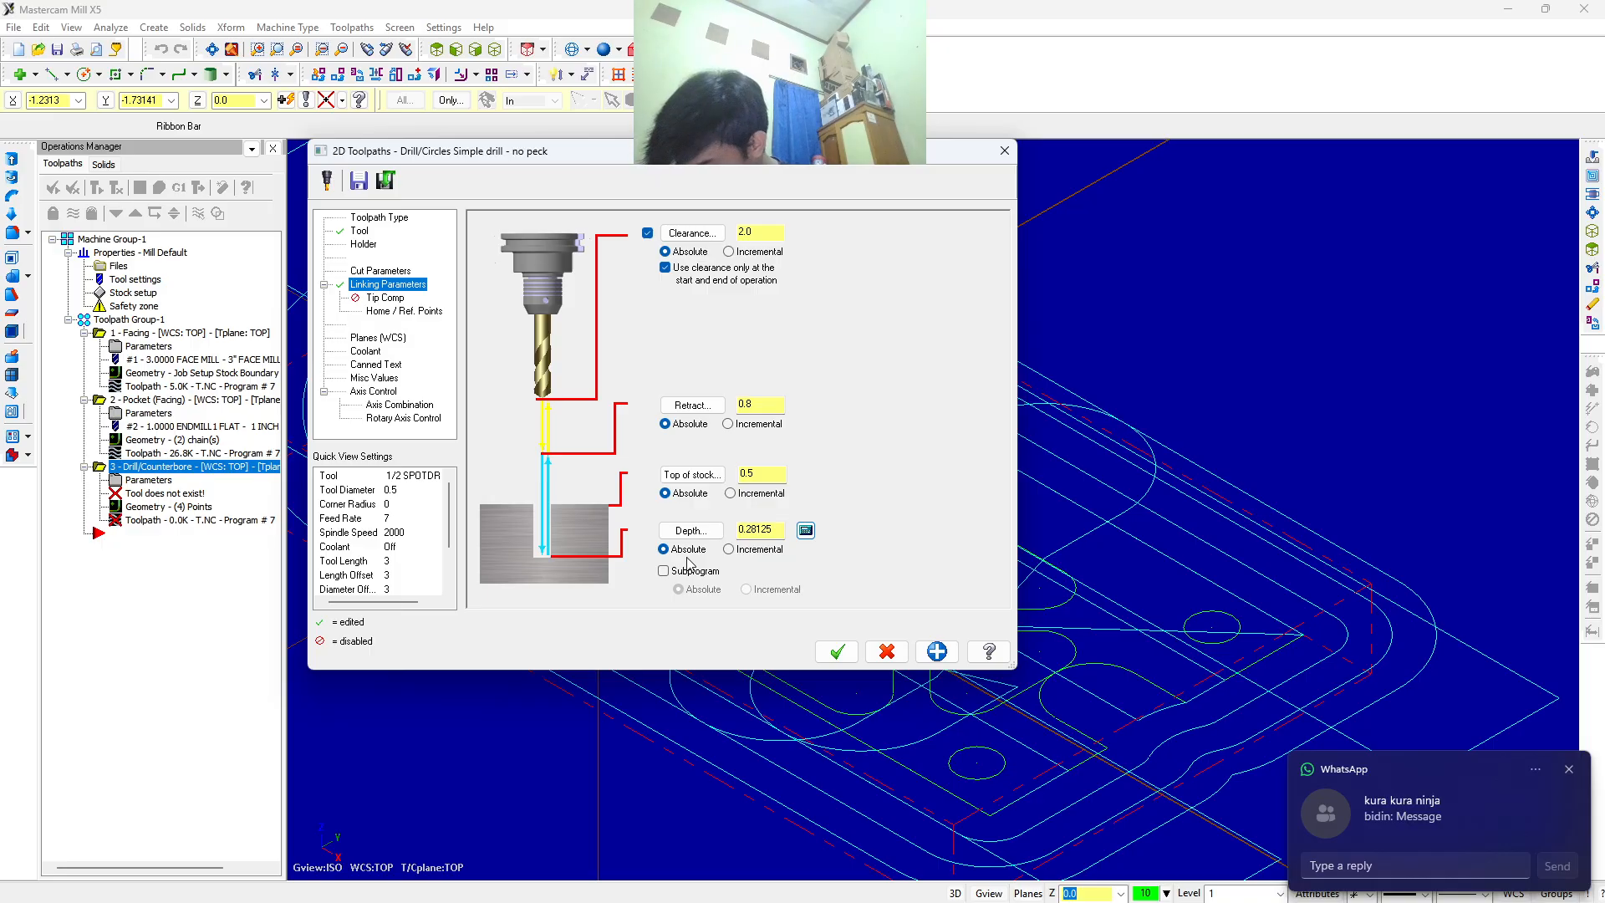
Turn on flood coolant for the drilling operation and accept its parameters to generate the toolpath.
left_click(364, 352)
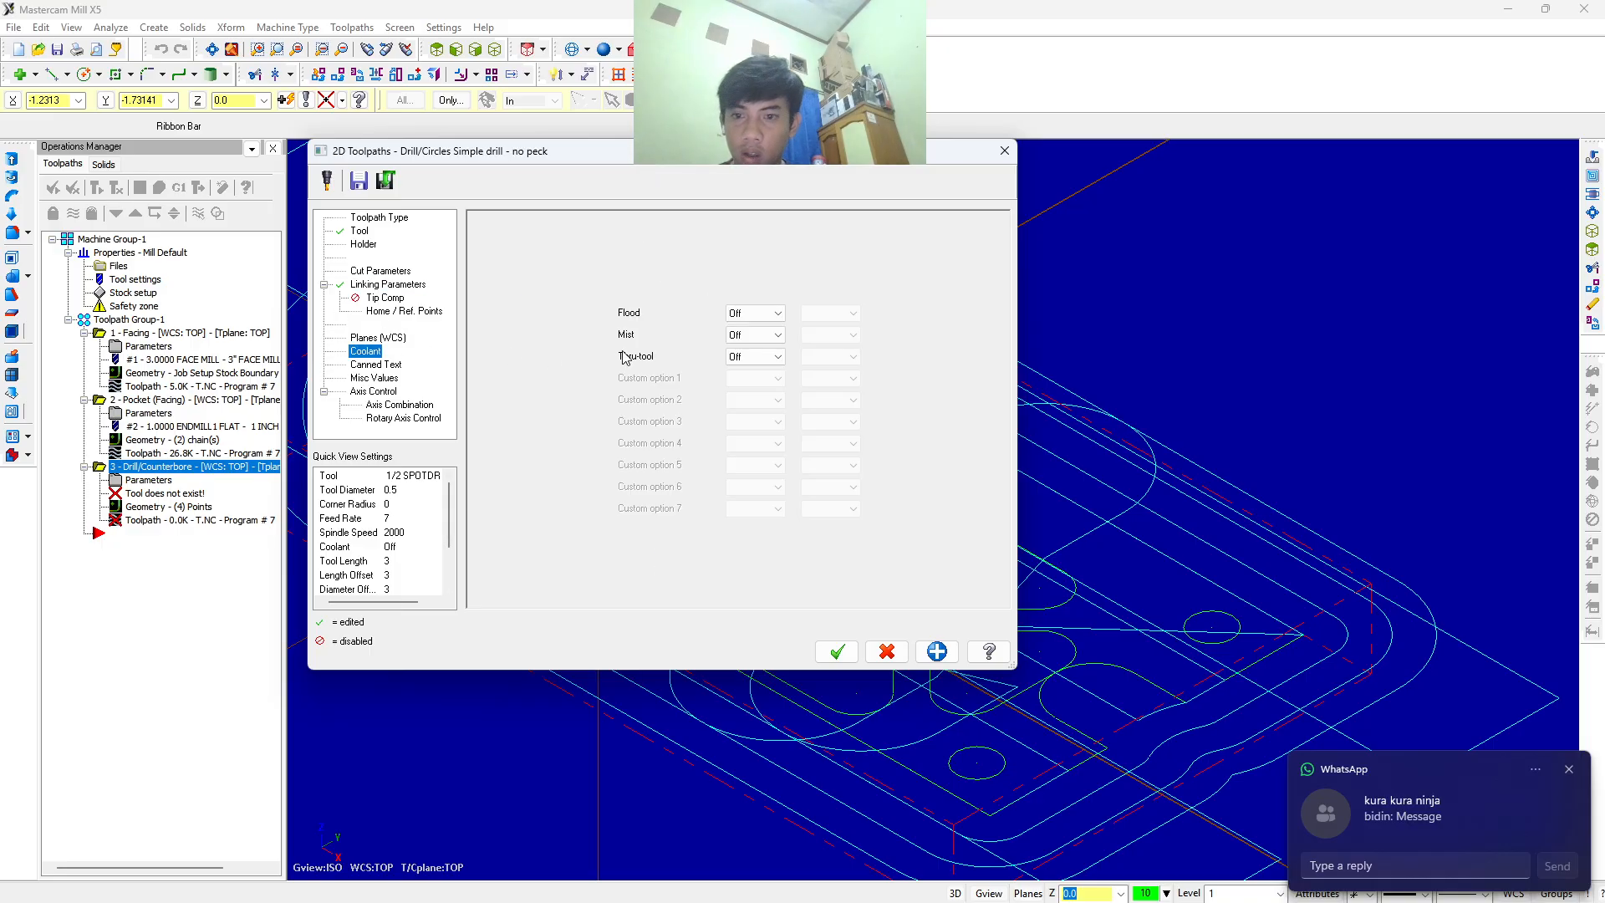
left_click(748, 314)
left_click(746, 337)
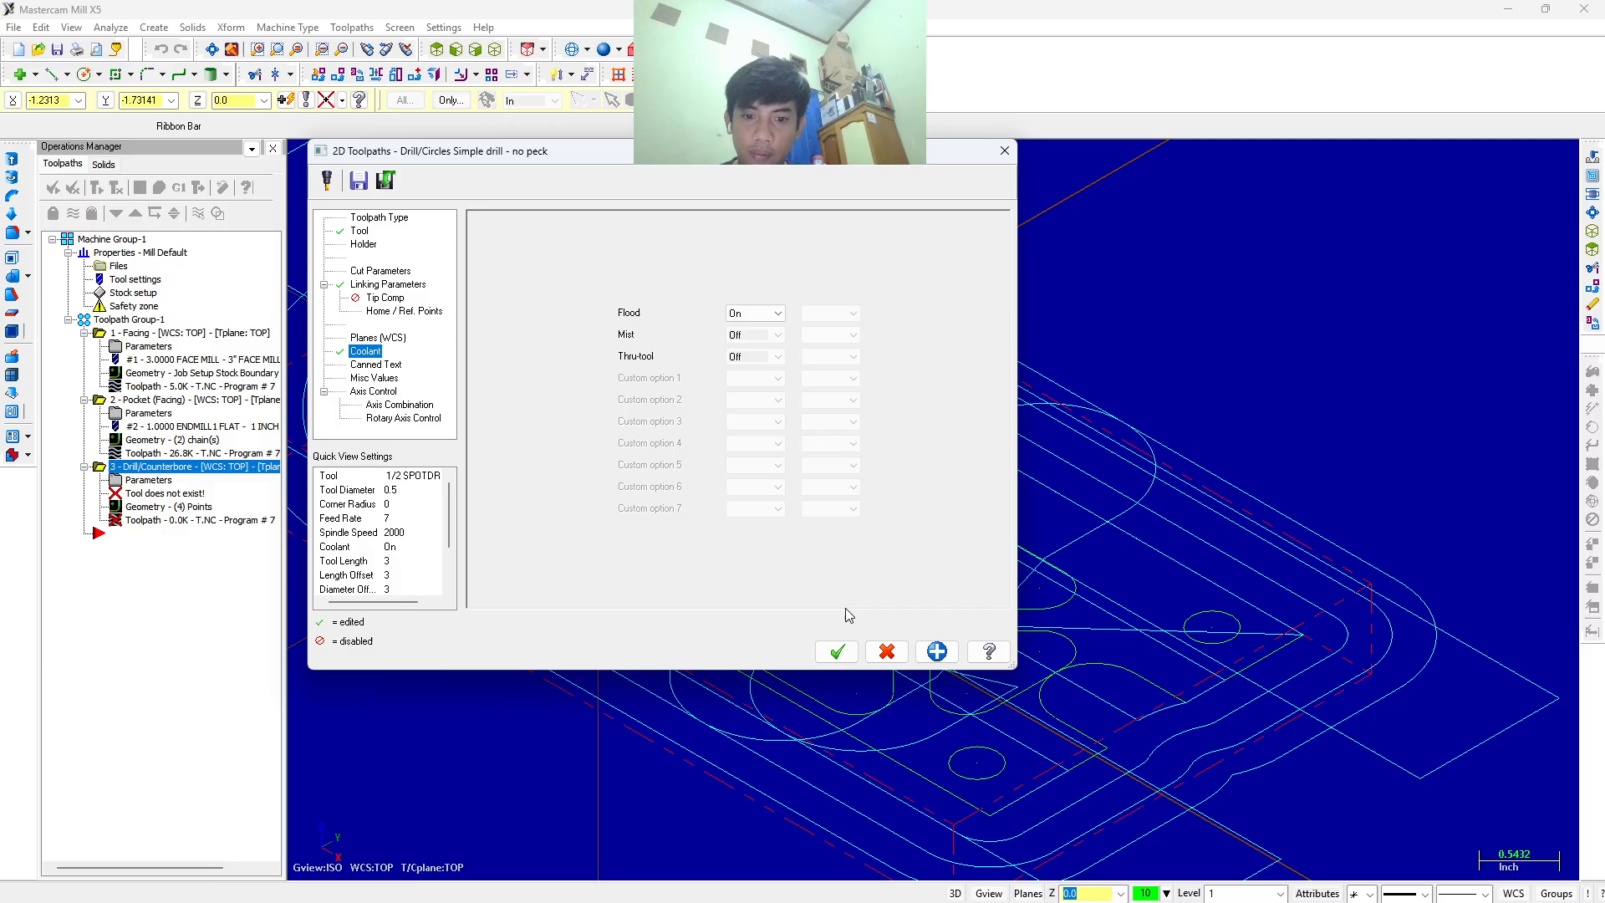
left_click(837, 651)
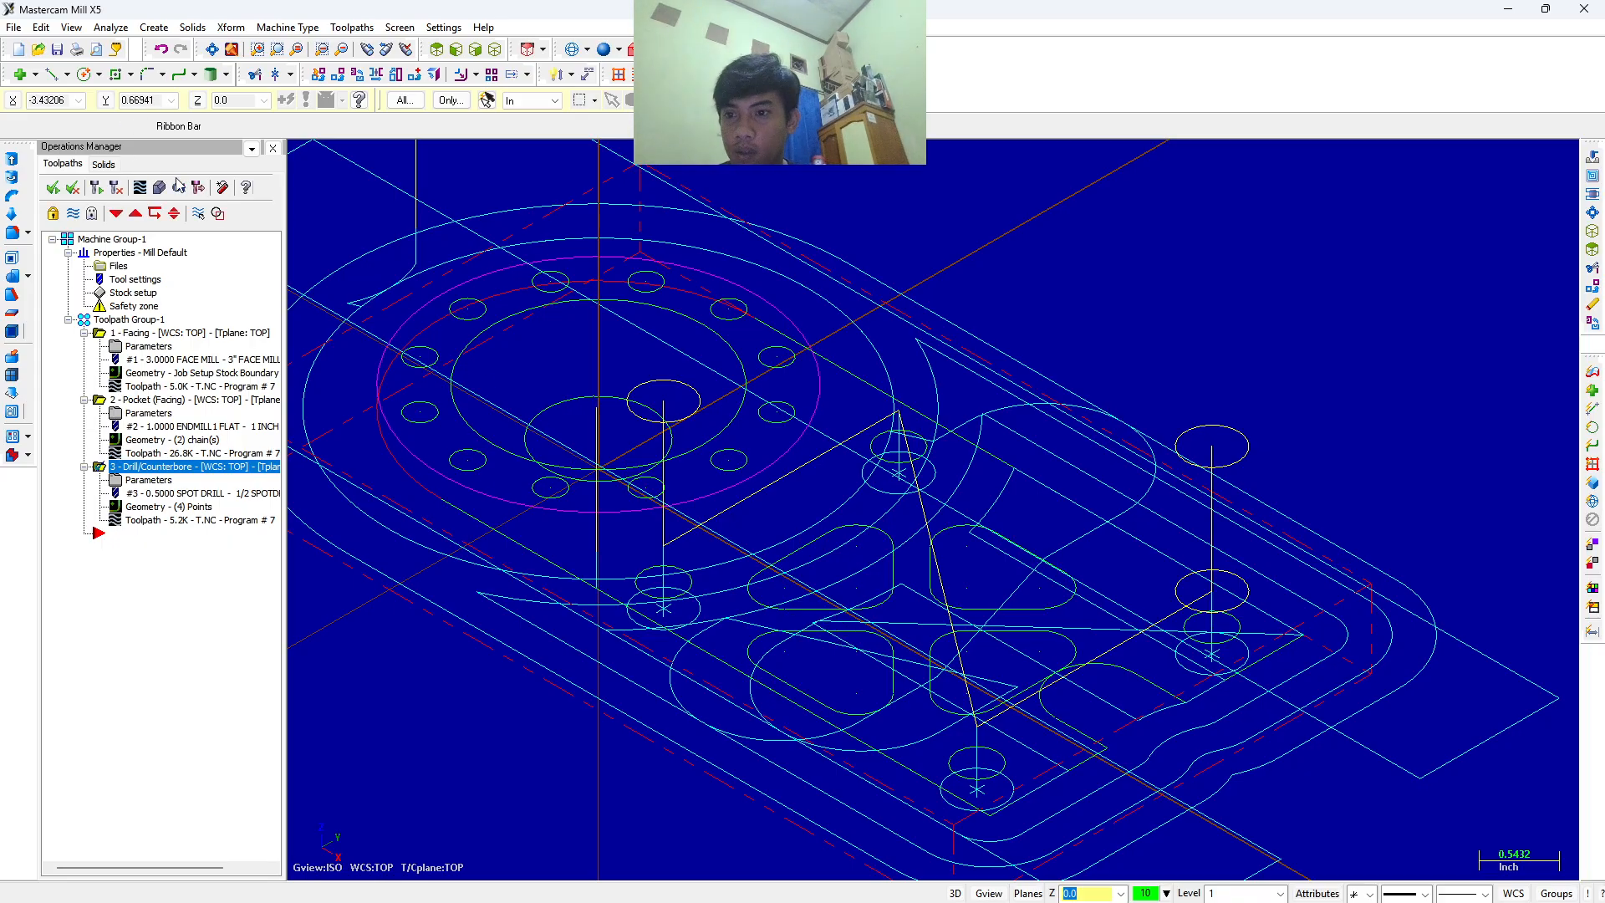
Simulate the spot drilling of the four holes in Verify, inspect the cut part and close the simulation.
left_click(160, 188)
left_click(98, 181)
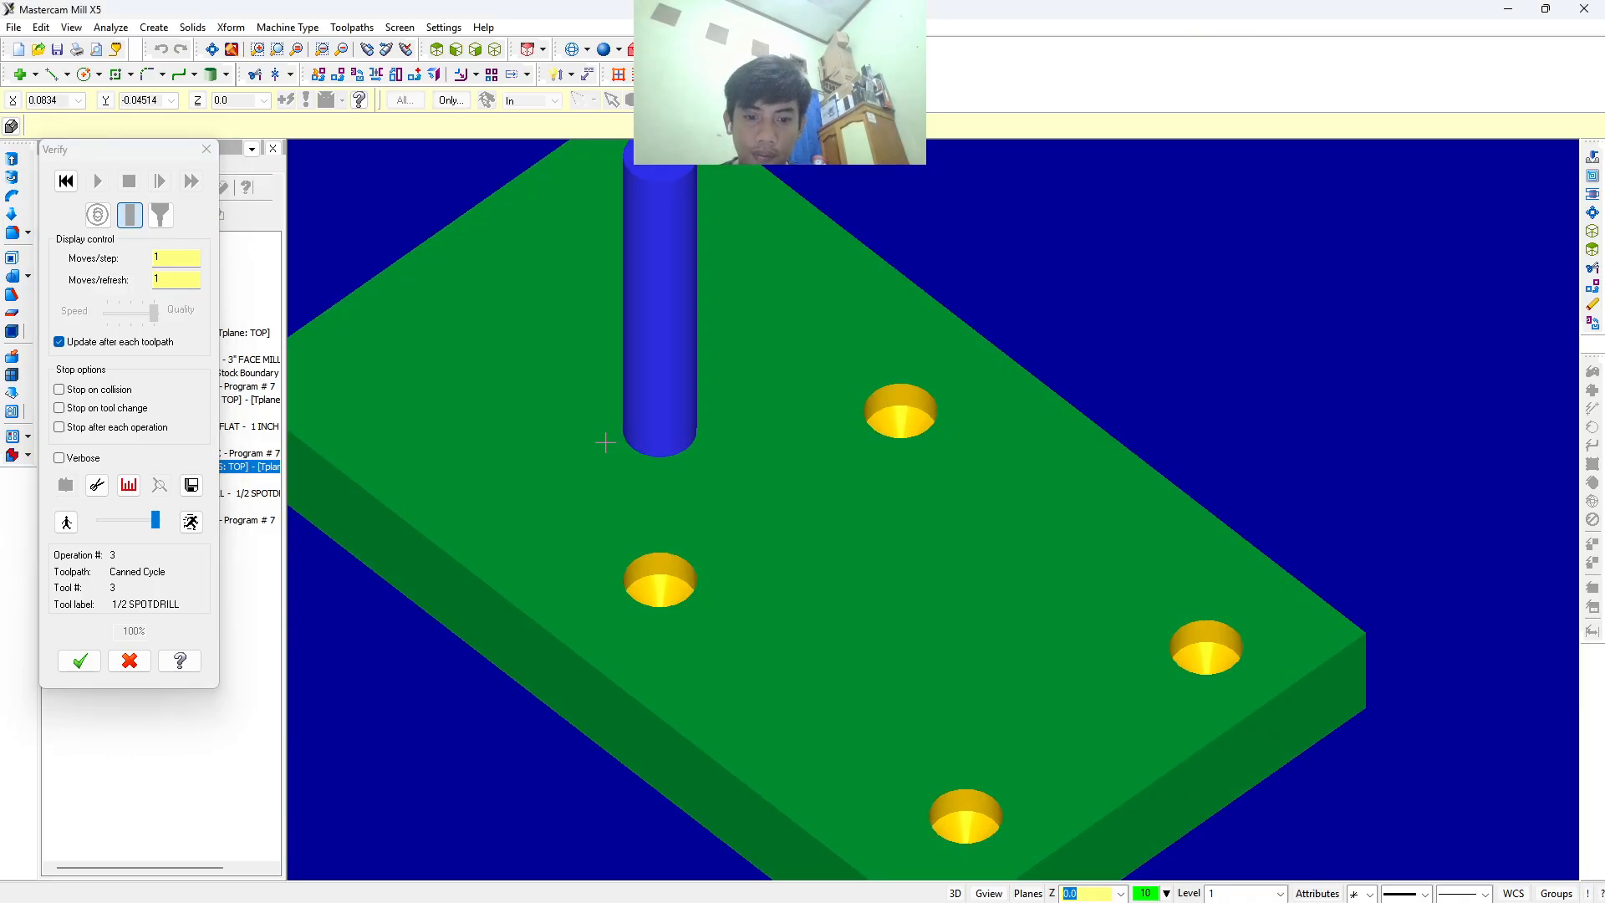
middle_click_drag(605, 442, 587, 378)
left_click(206, 149)
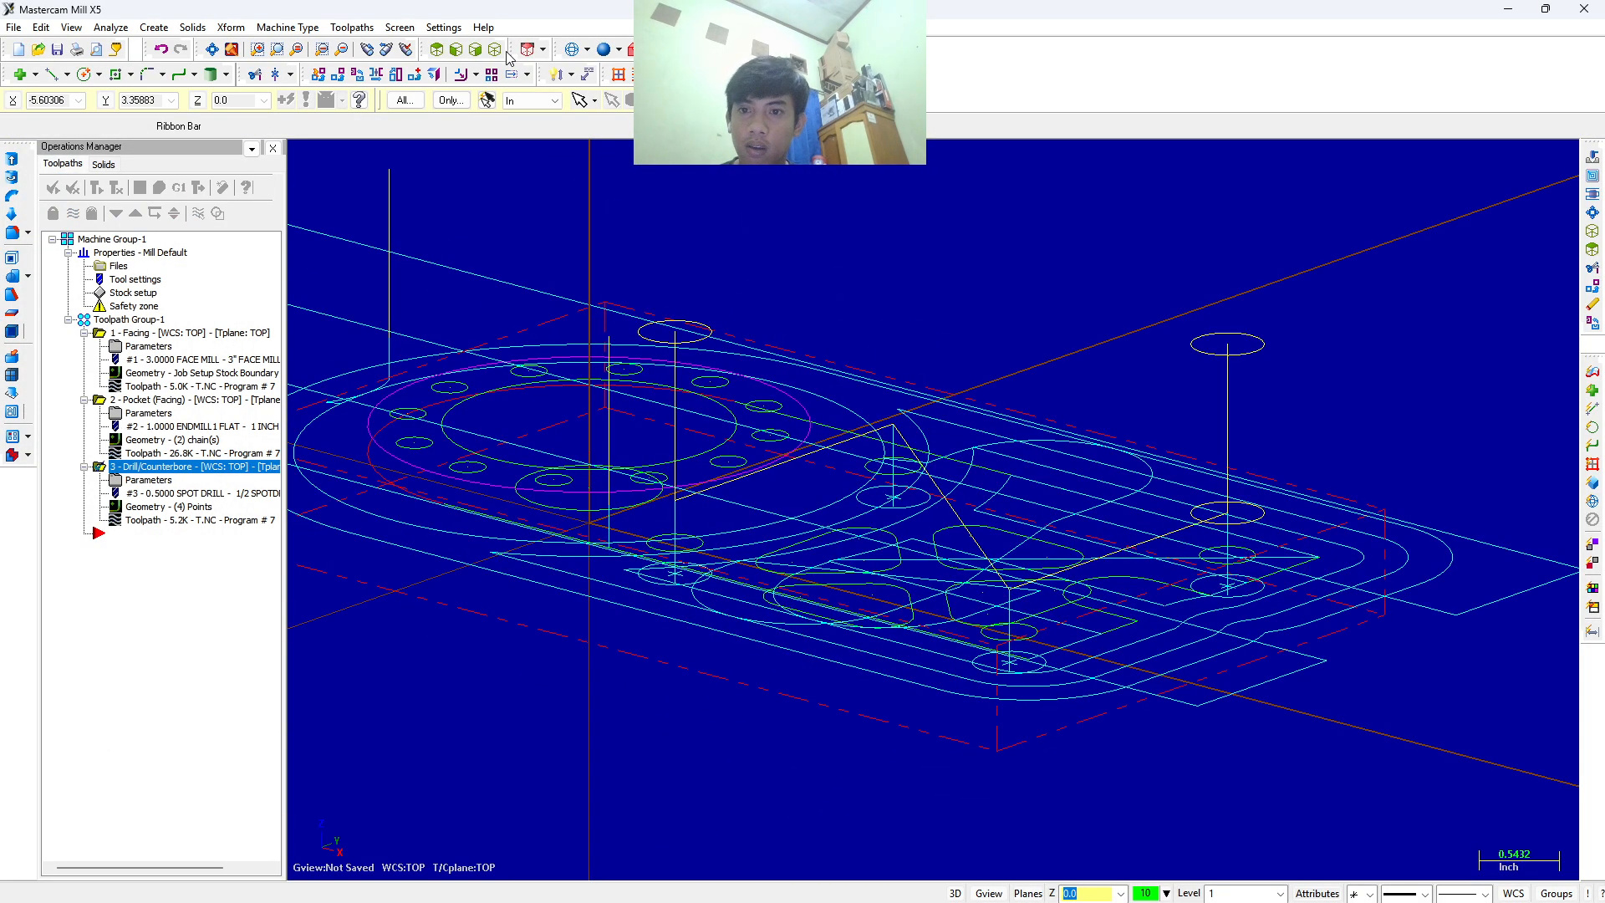
Start another drill toolpath and select all small holes around the large circle by masking on one of their arcs.
left_click(495, 50)
scroll(712, 338, "down", 2)
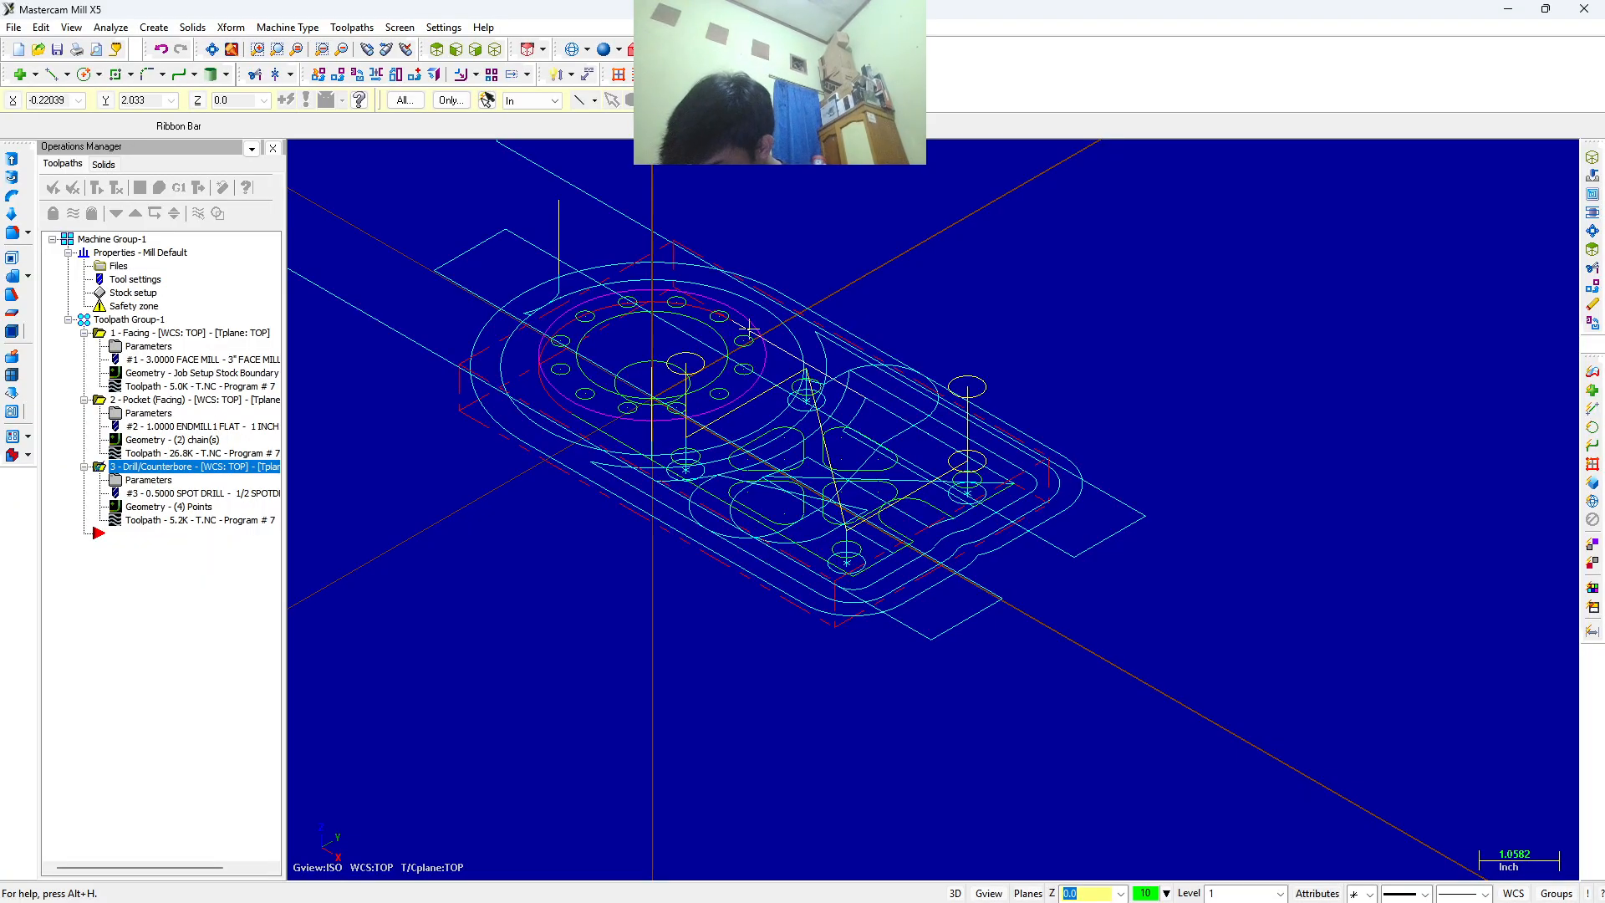
left_click(364, 30)
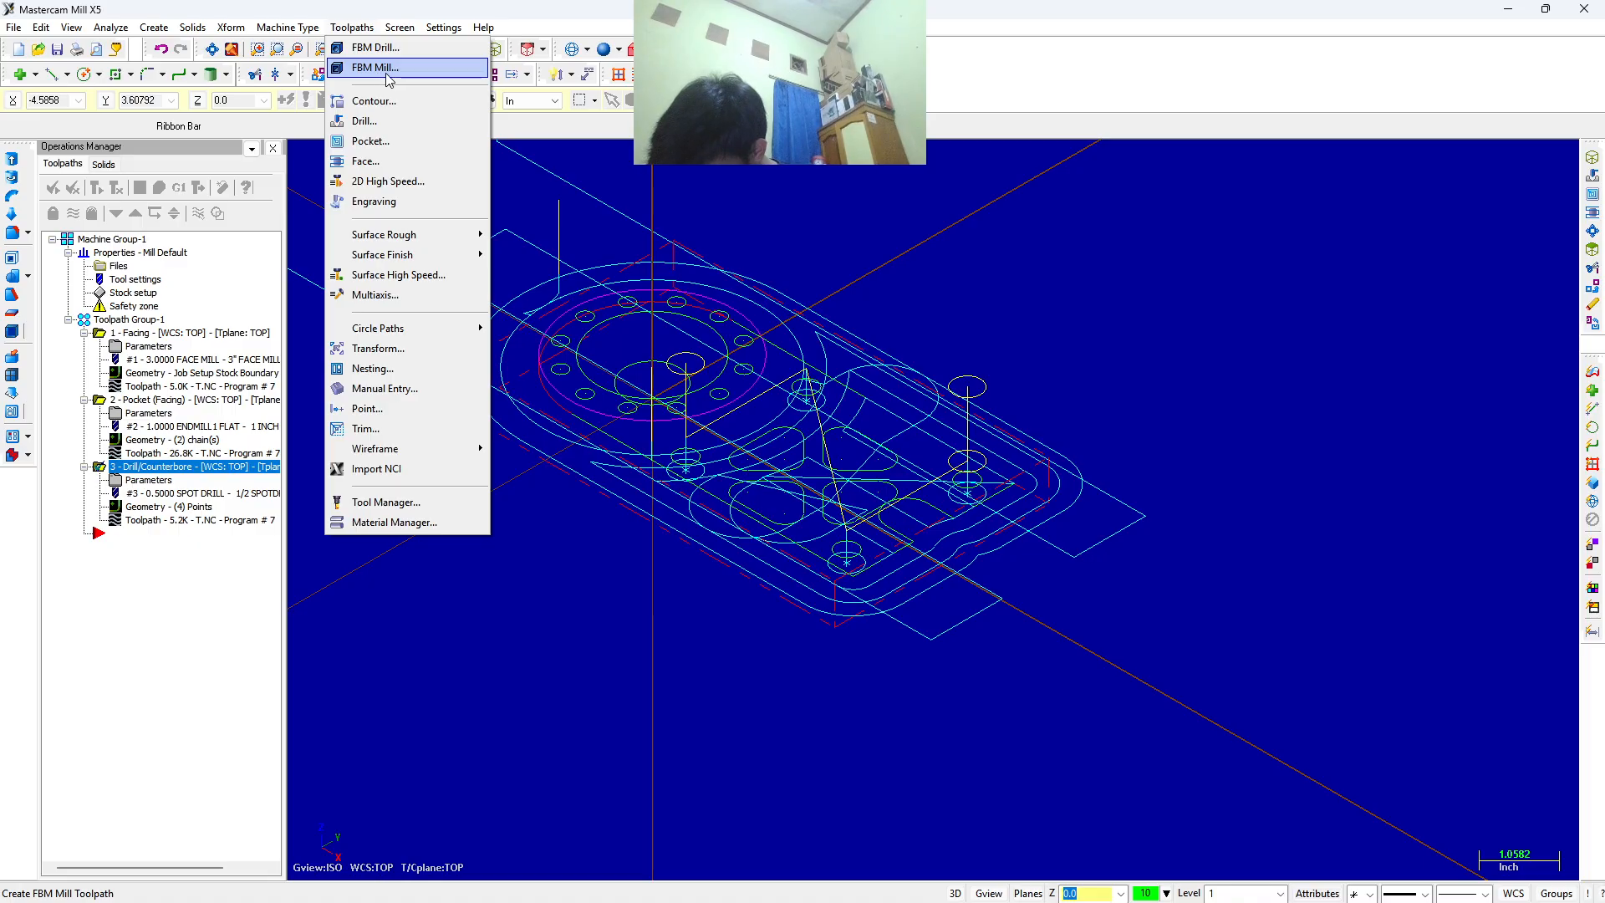
left_click(420, 122)
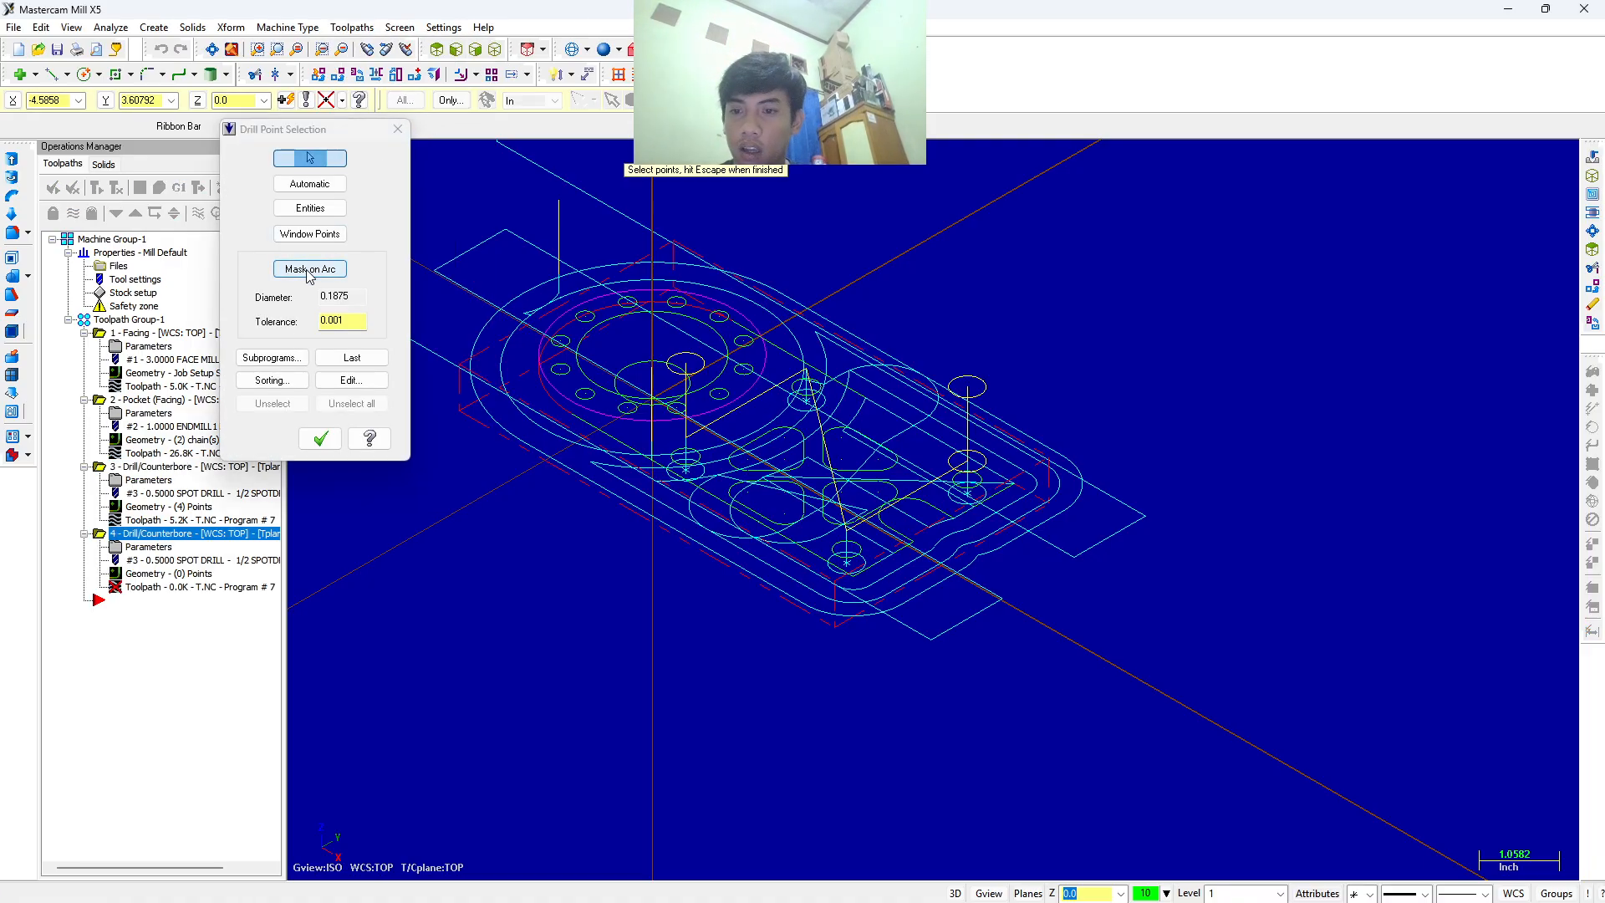
left_click(306, 272)
scroll(643, 367, "up", 2)
middle_click_drag(598, 322, 519, 343)
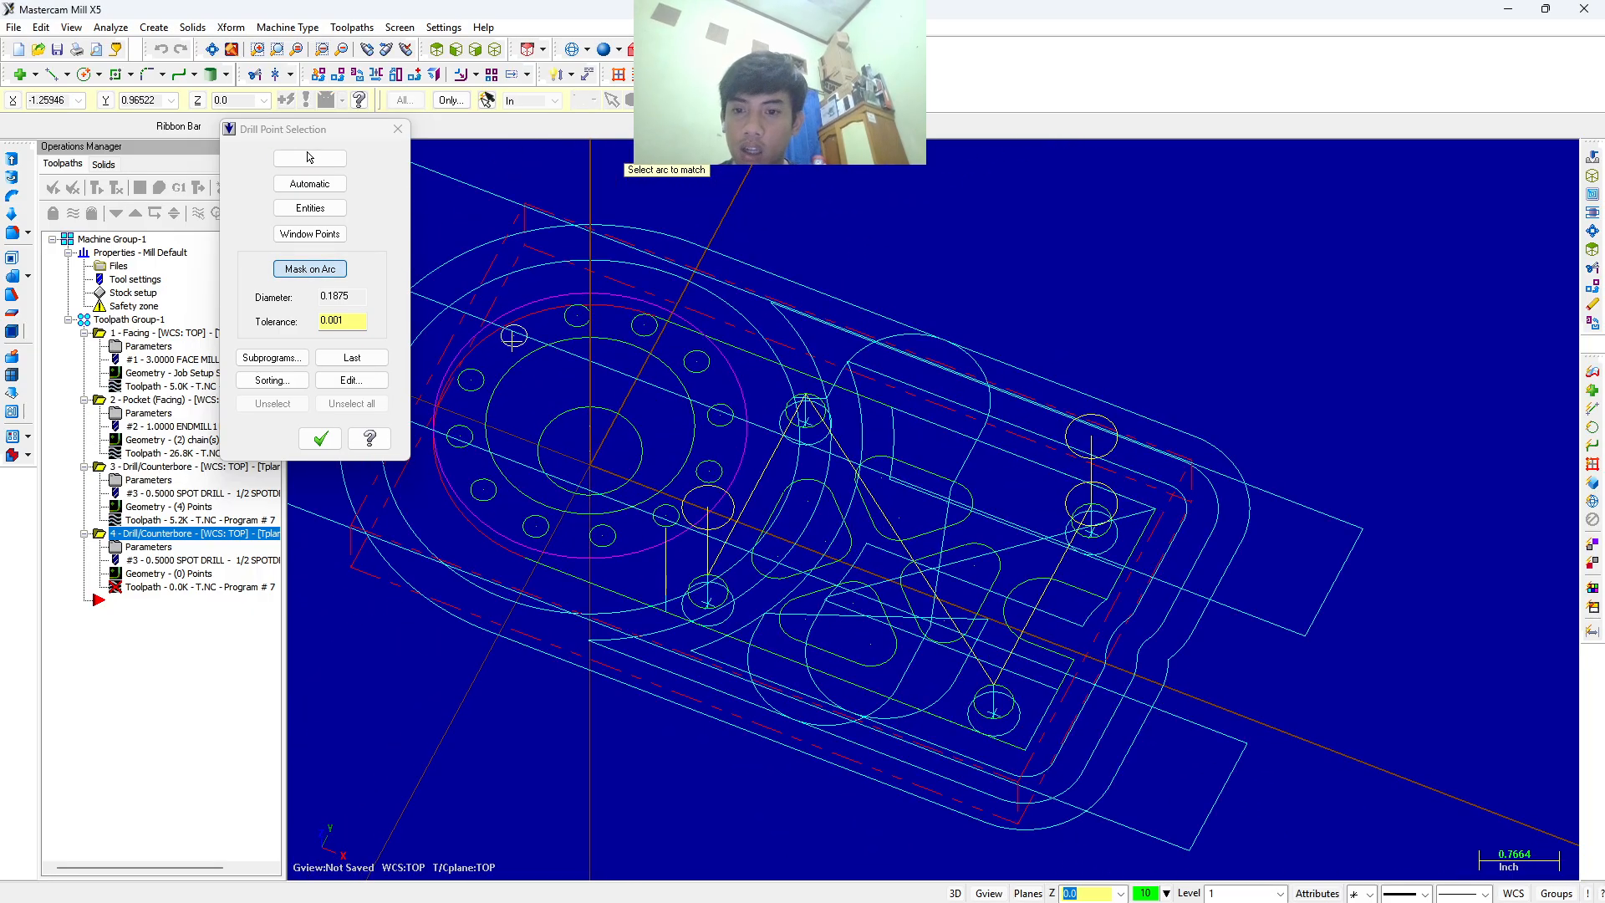
left_click(513, 336)
scroll(522, 338, "down", 2)
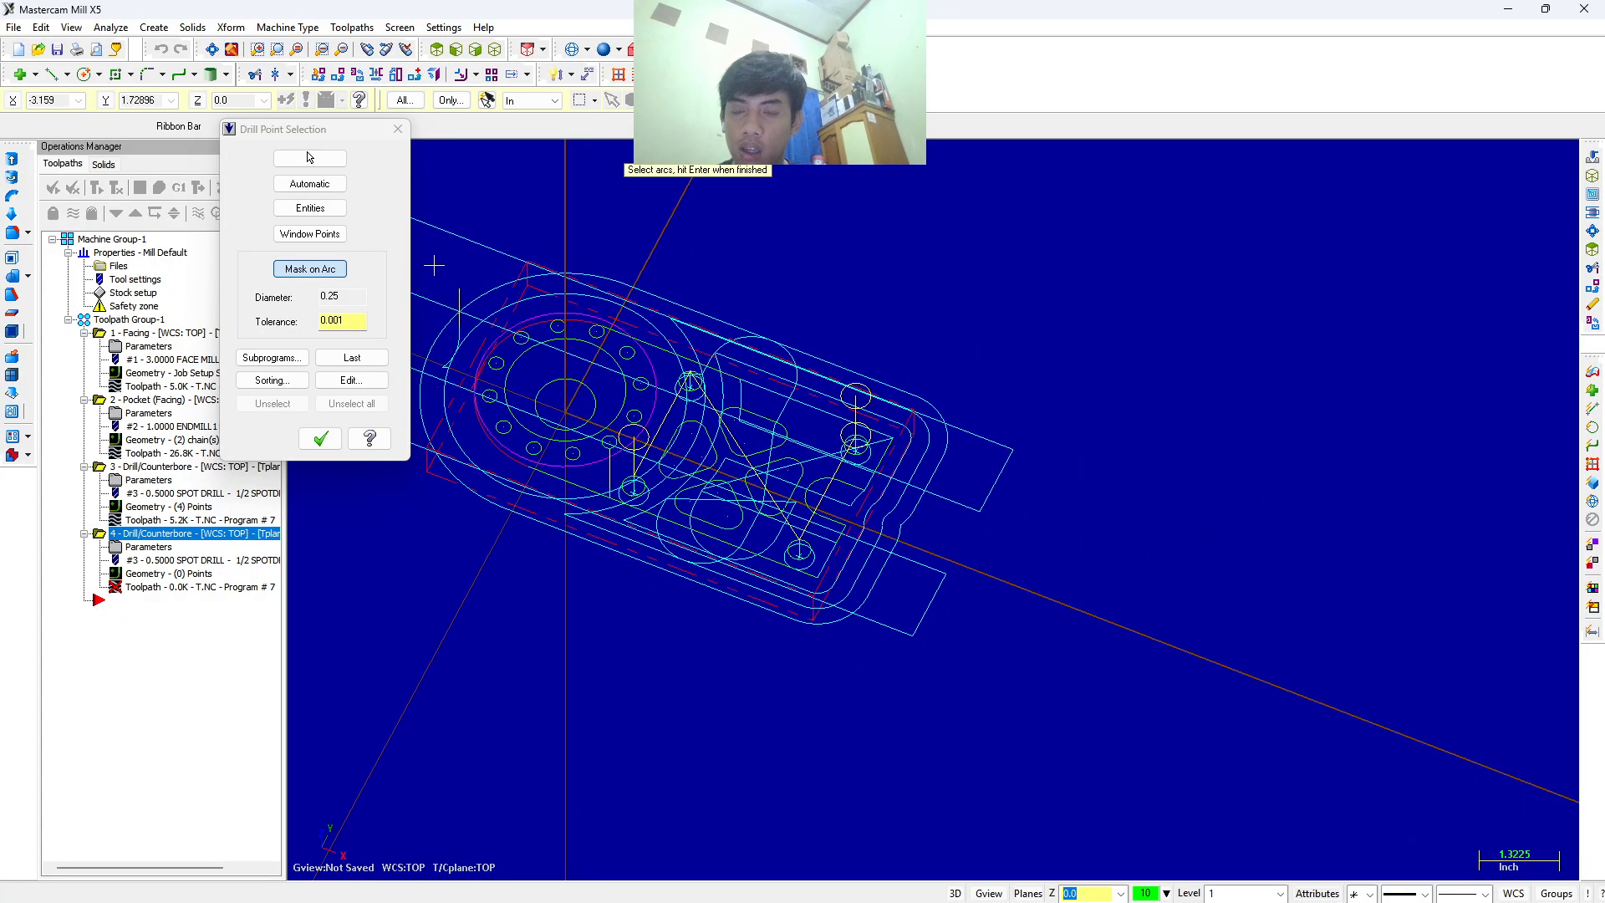
left_click_drag(418, 251, 701, 495)
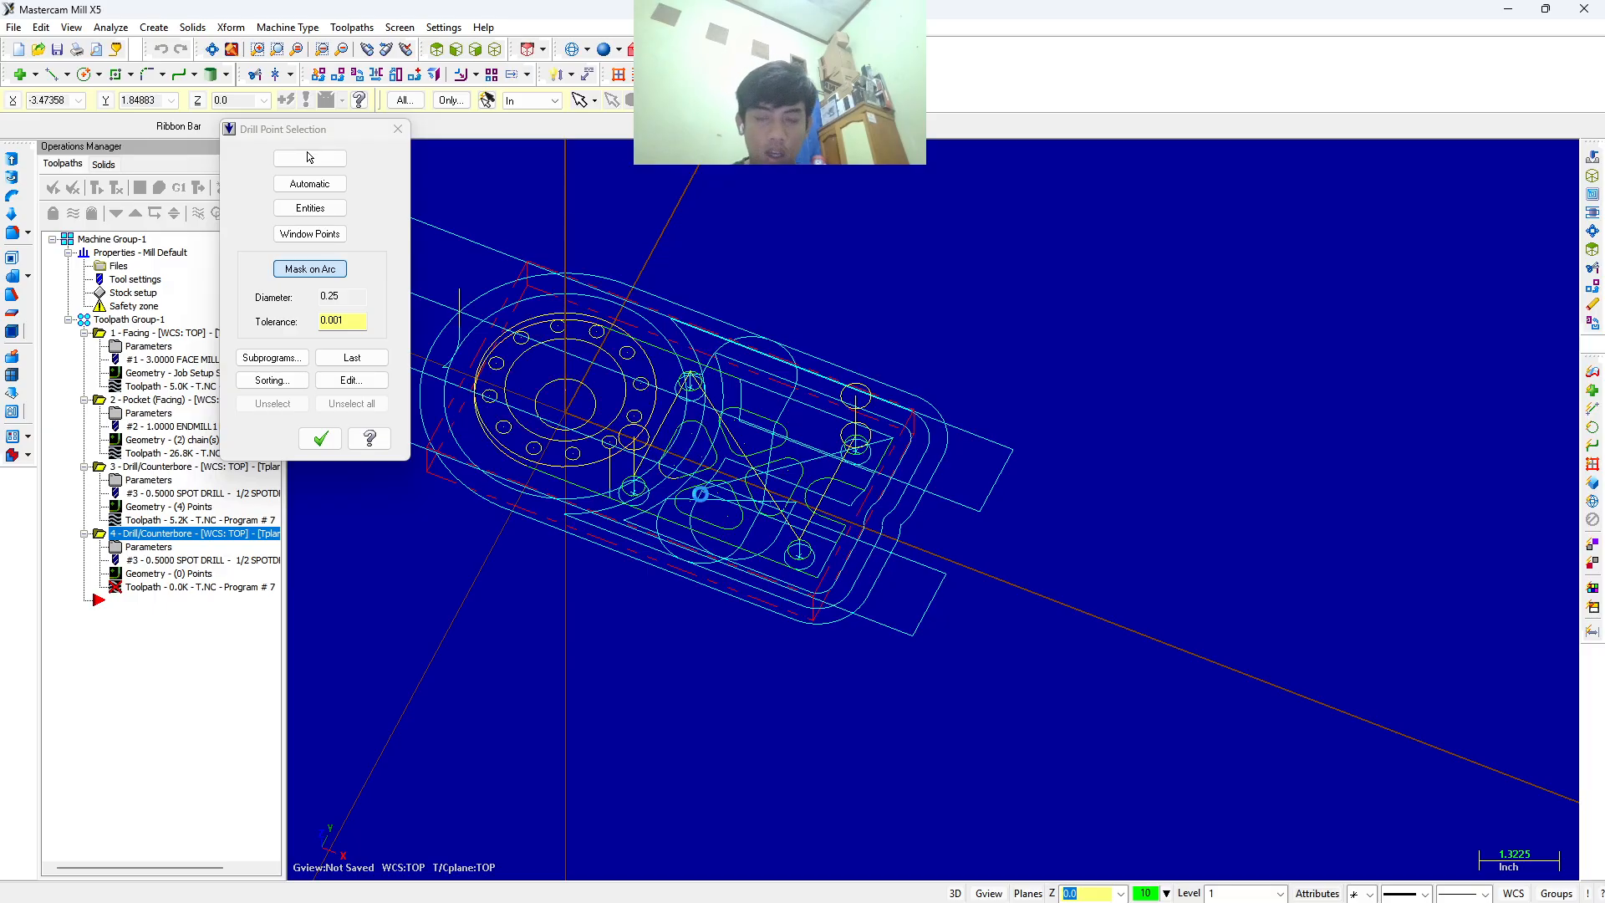
key("Return")
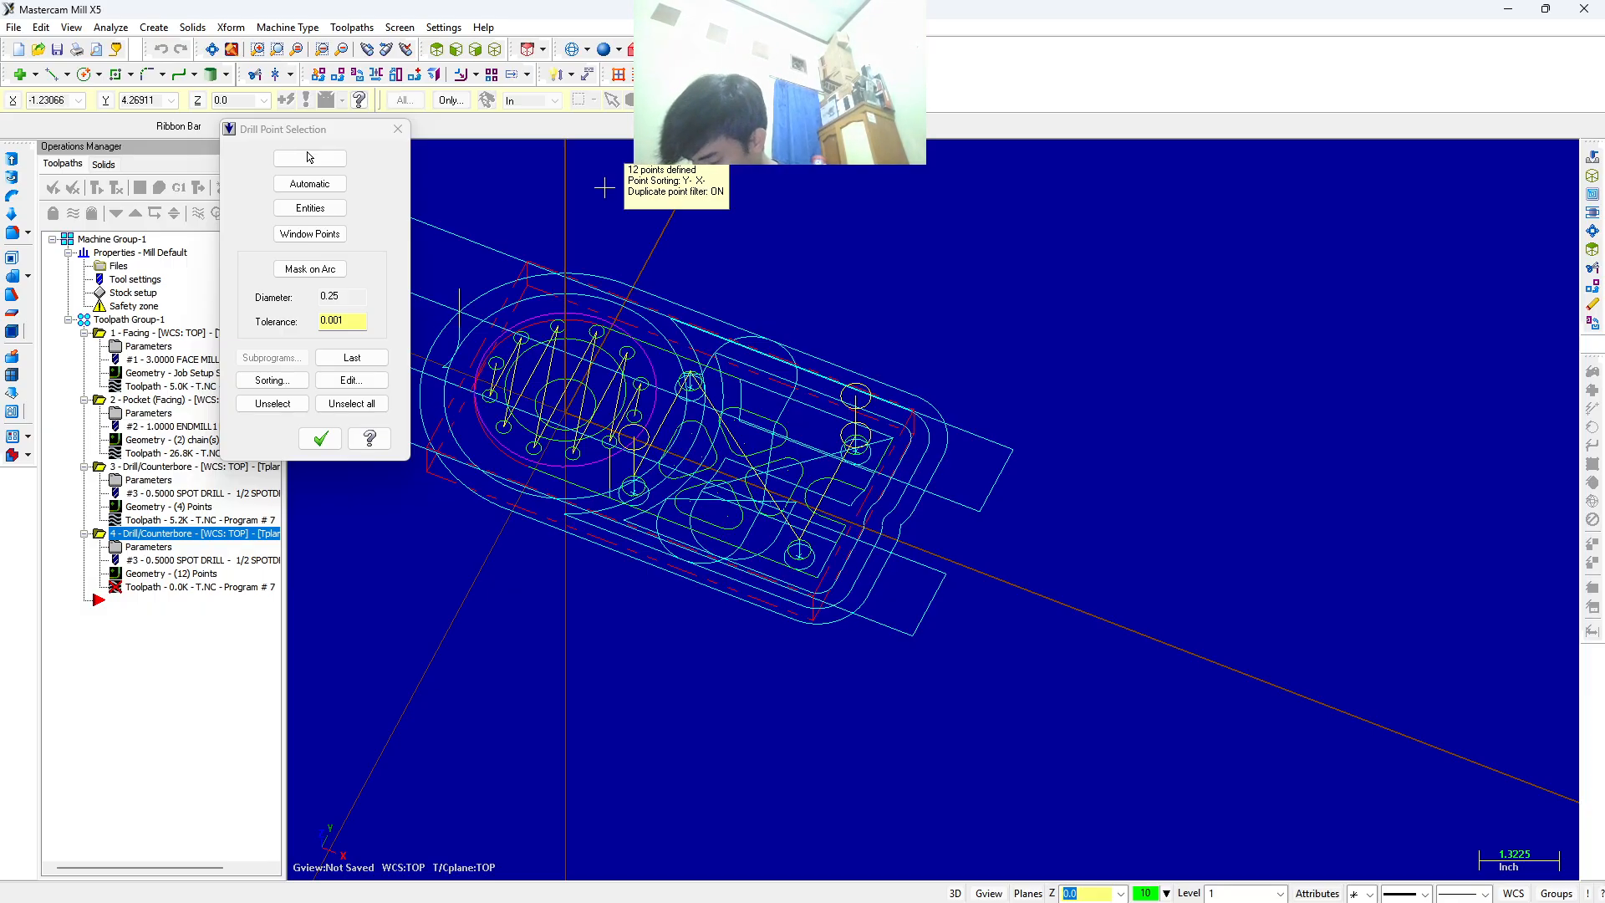
Change the hole pattern's 2D sorting to the point-to-point method and accept the drill point selection.
left_click(293, 380)
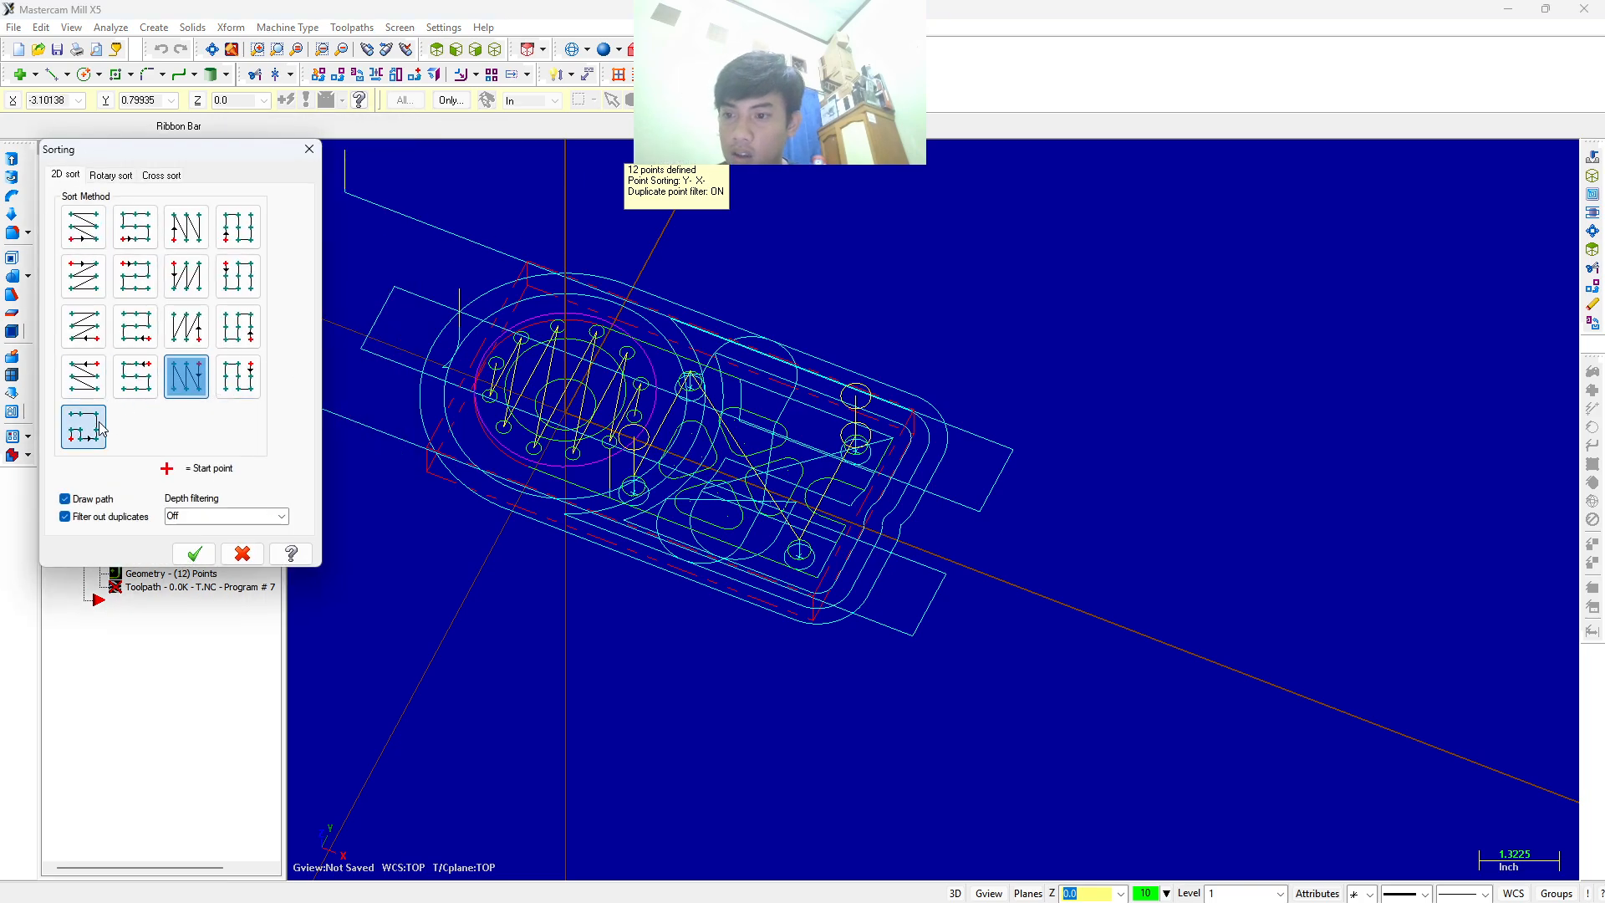
left_click(83, 424)
left_click(201, 554)
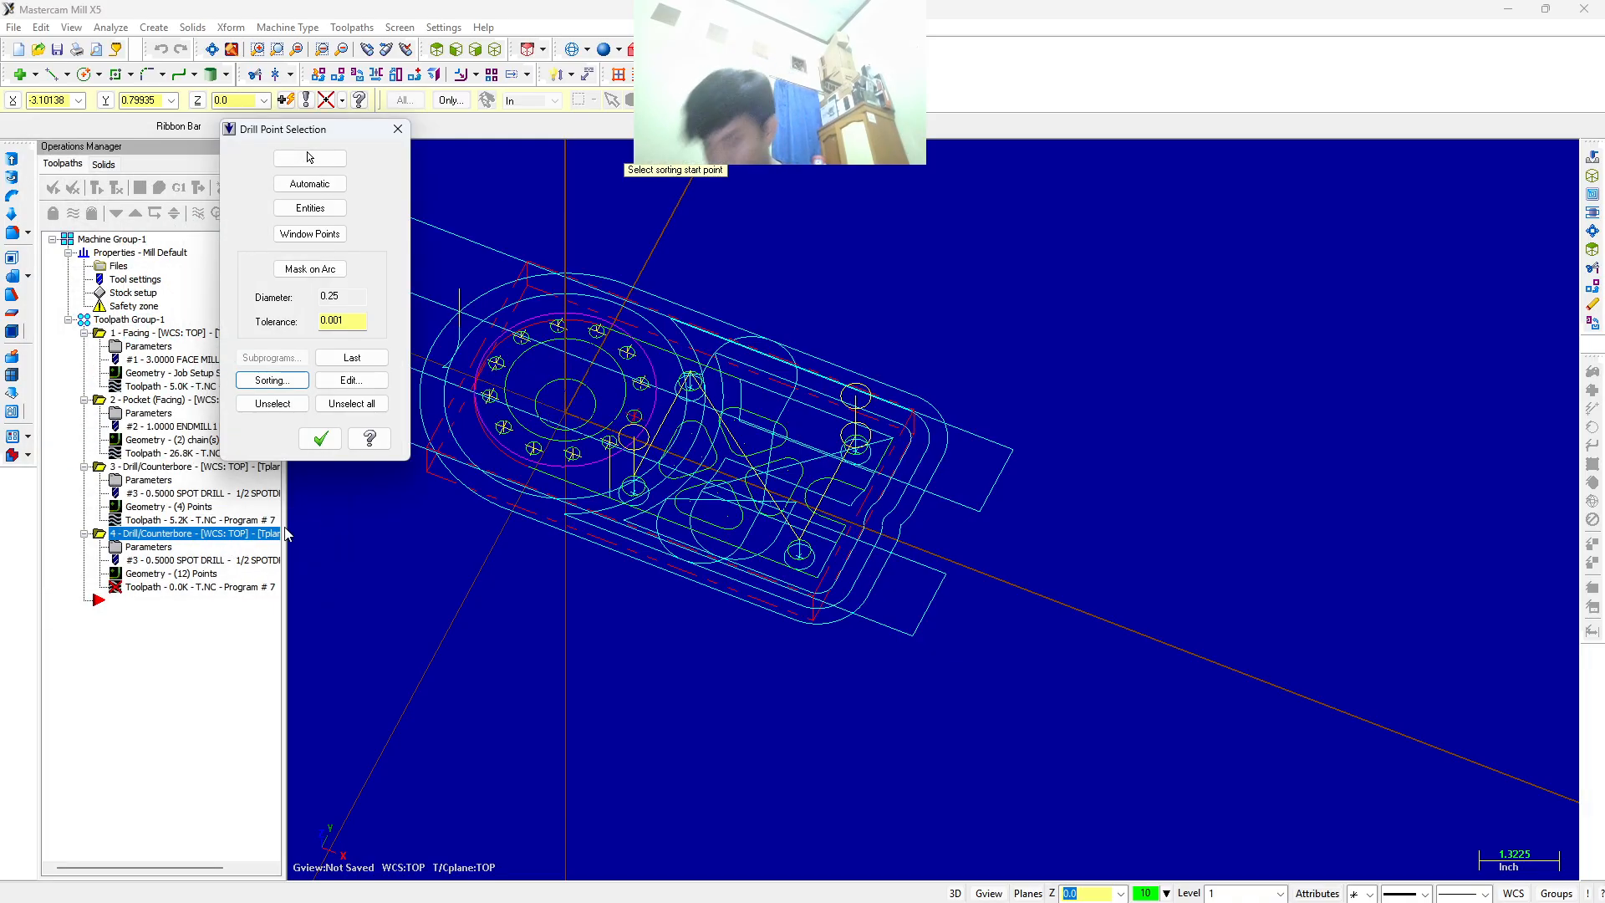
left_click(320, 438)
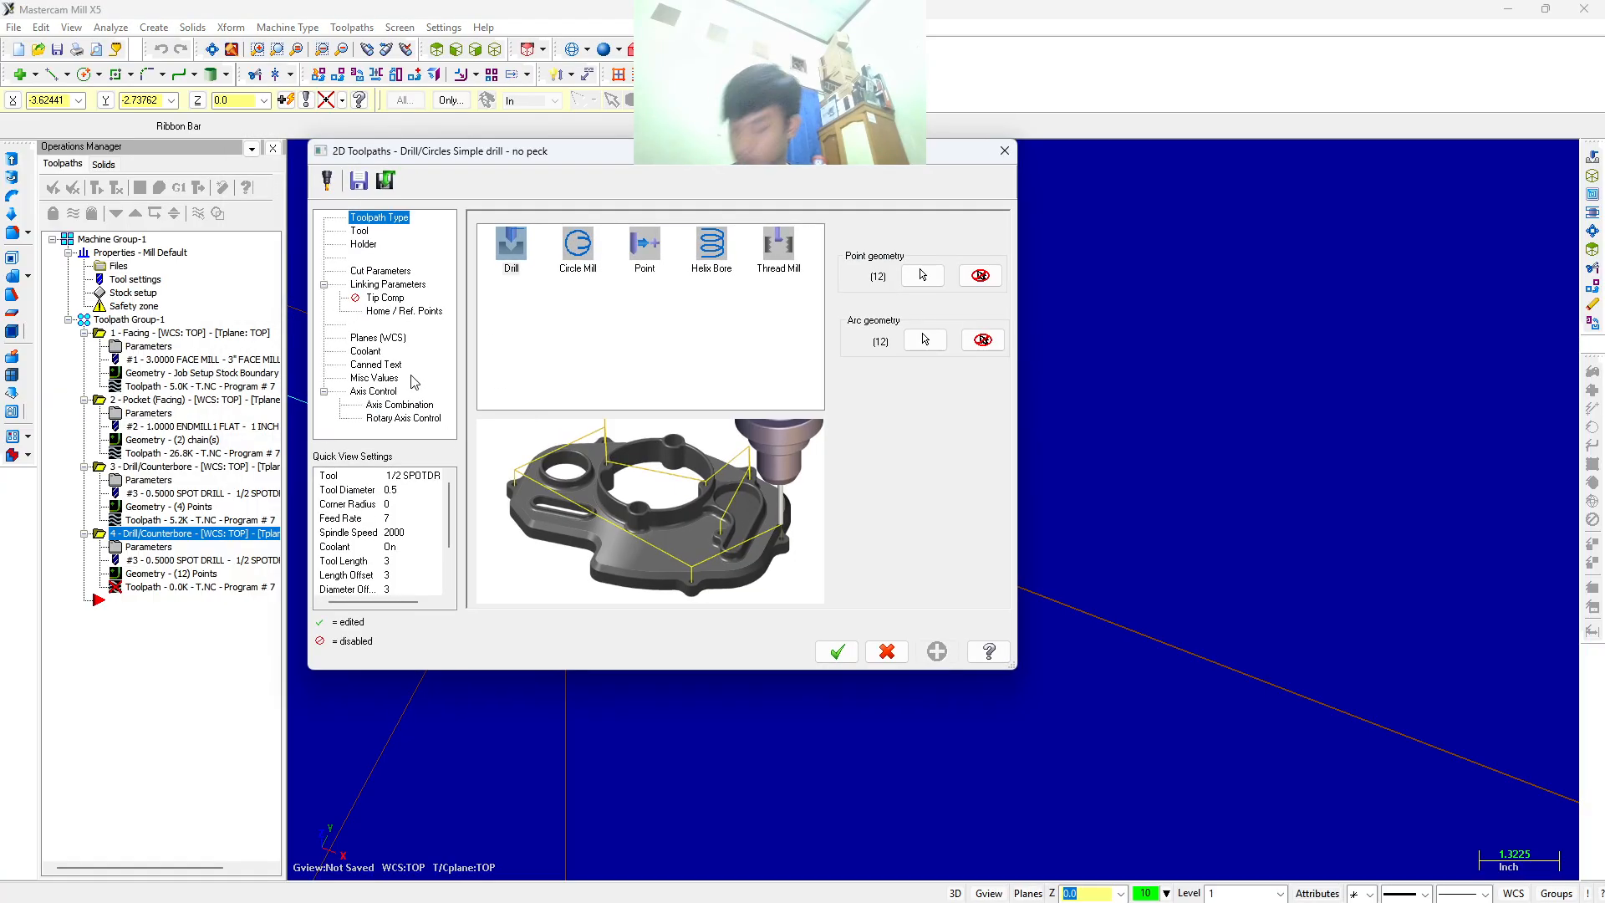
Open the tool library for the new drill operation.
left_click(359, 232)
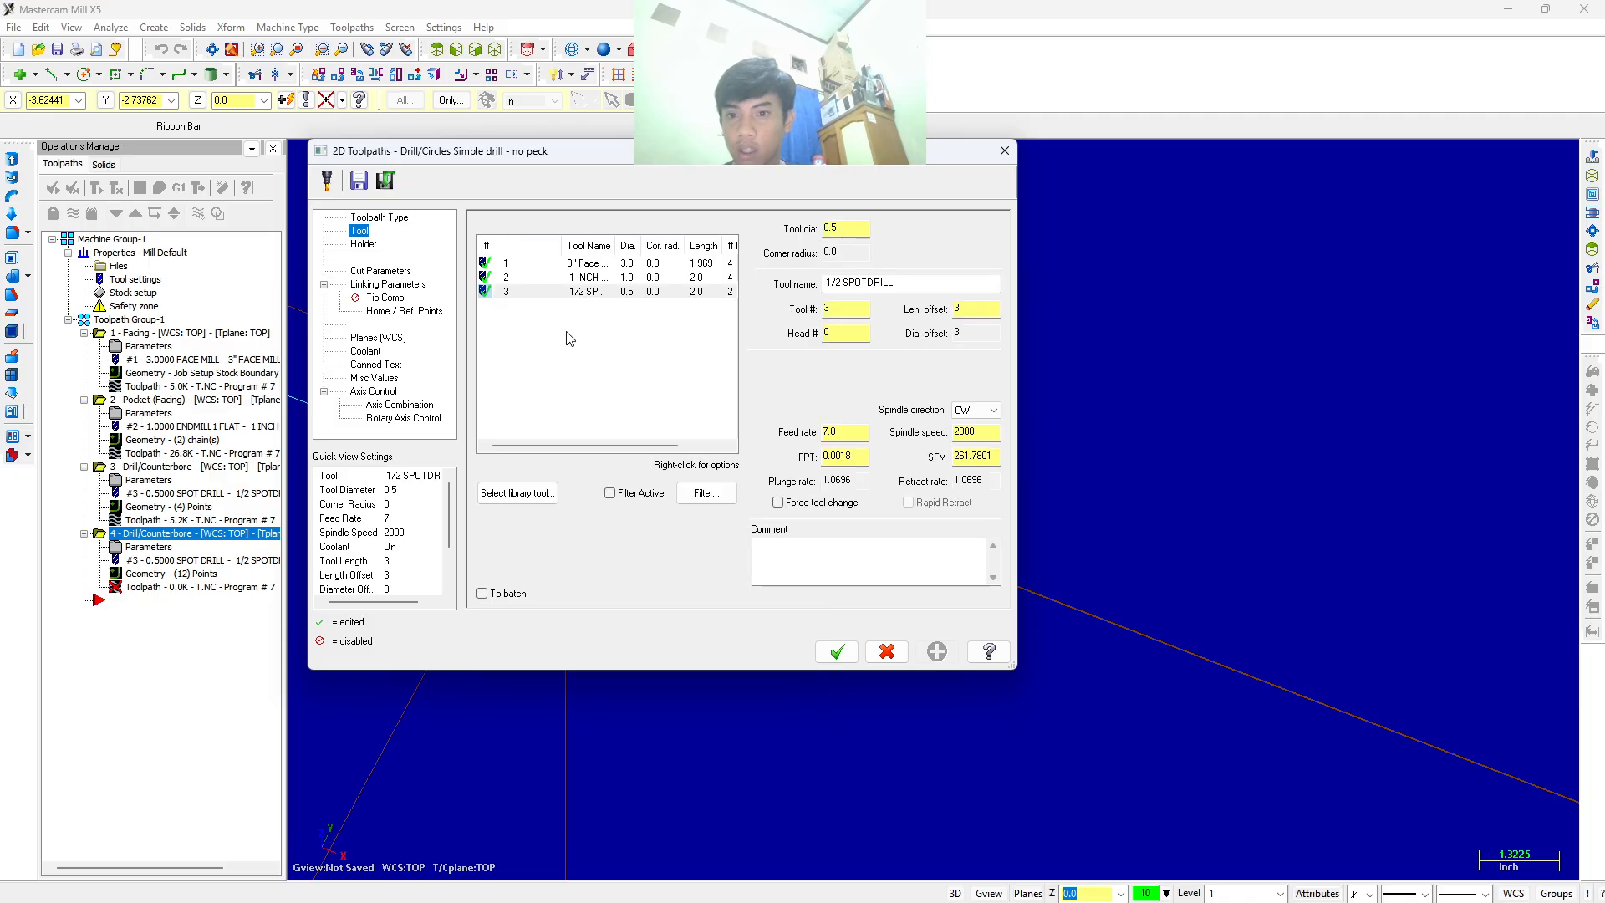
left_click(516, 493)
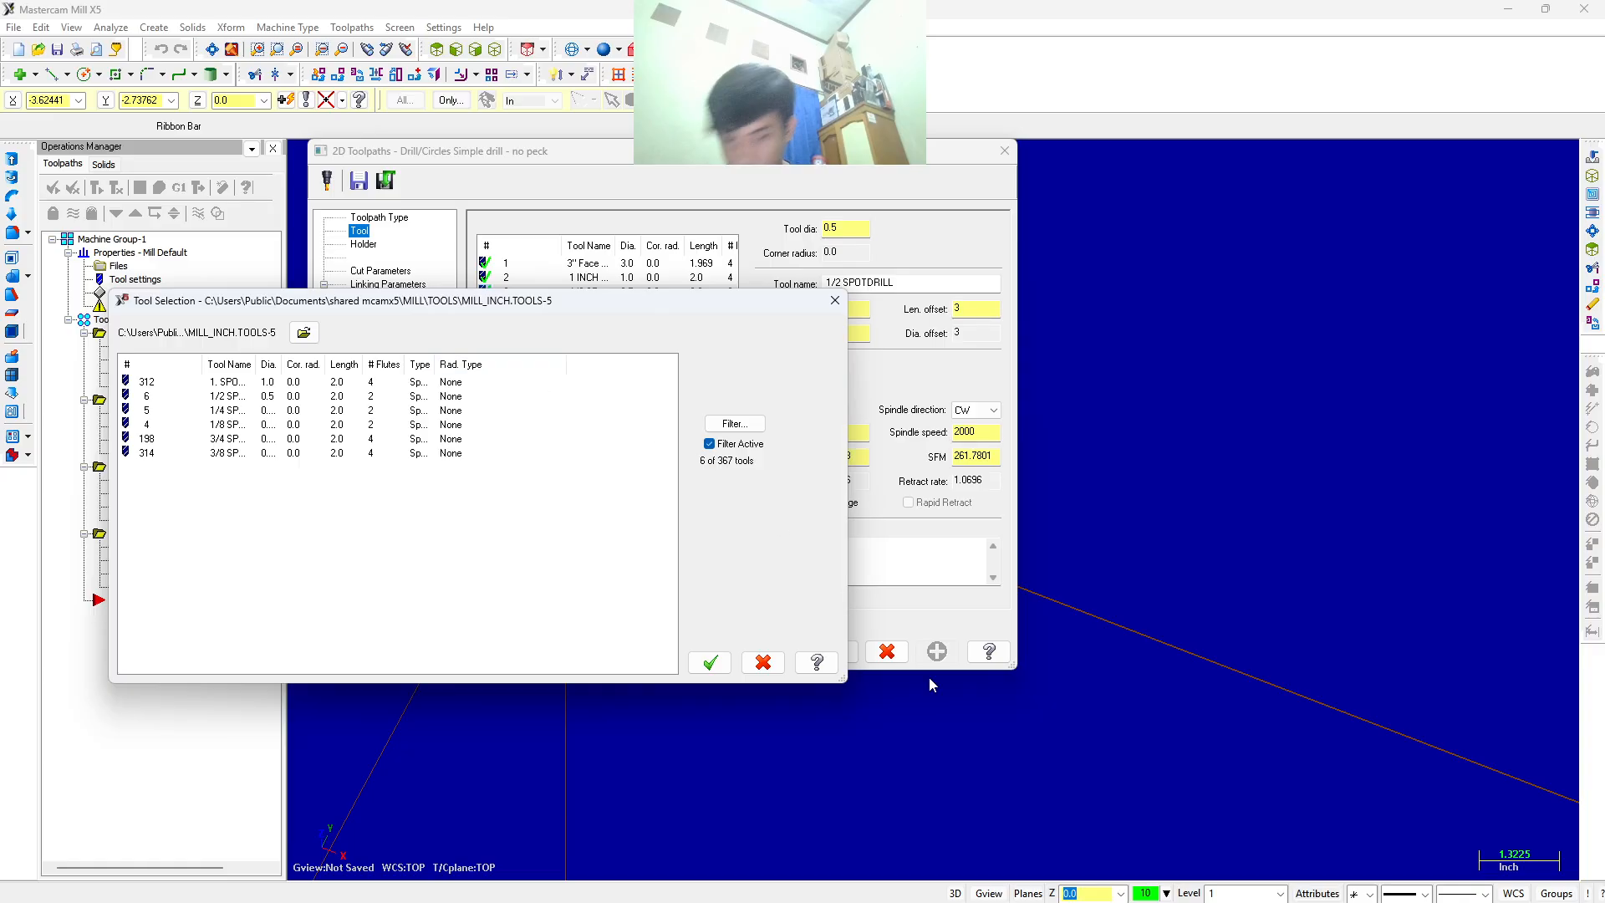
mouse_move(1150, 901)
left_click(1193, 883)
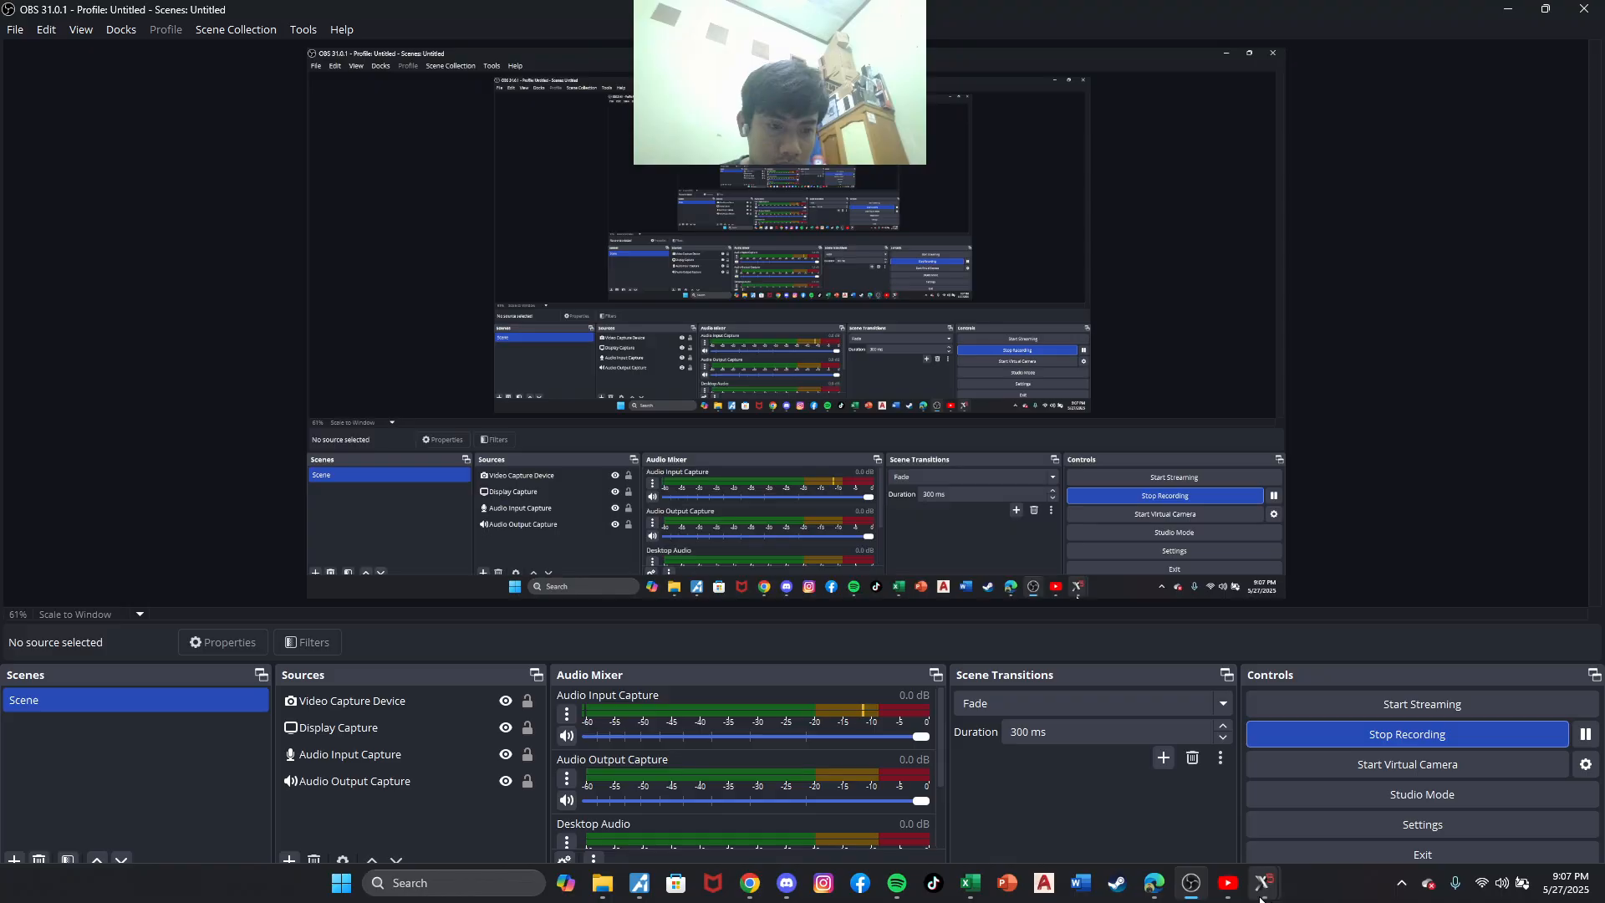
mouse_move(1264, 894)
left_click(1327, 811)
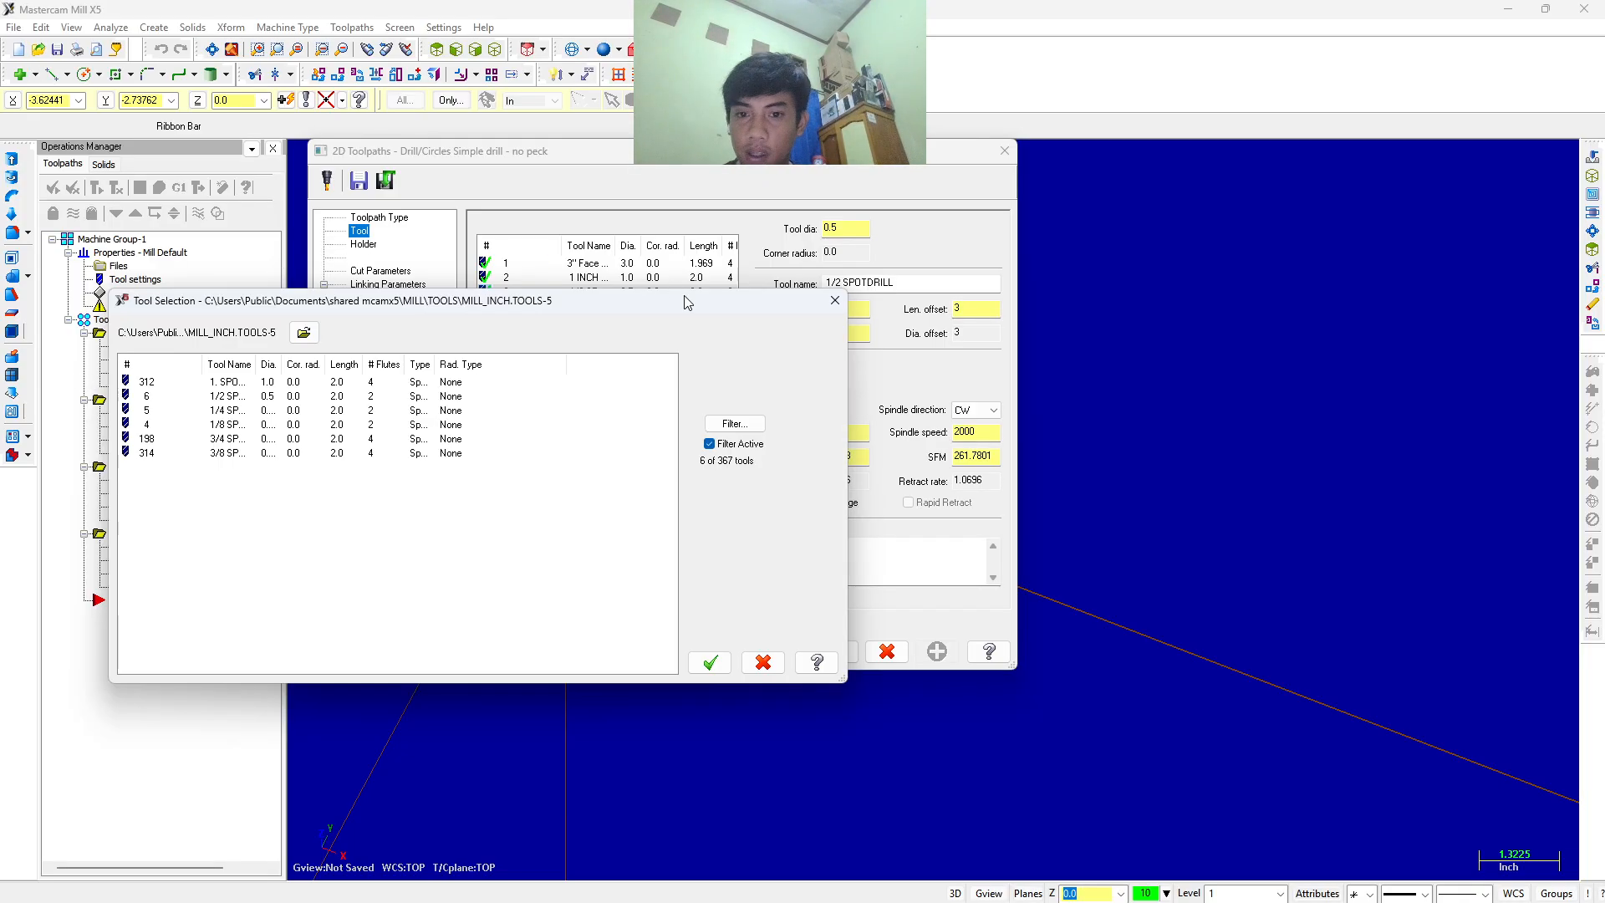
Filter the tool library to drills only, excluding spot drills, and look through the listed tools.
left_click(735, 424)
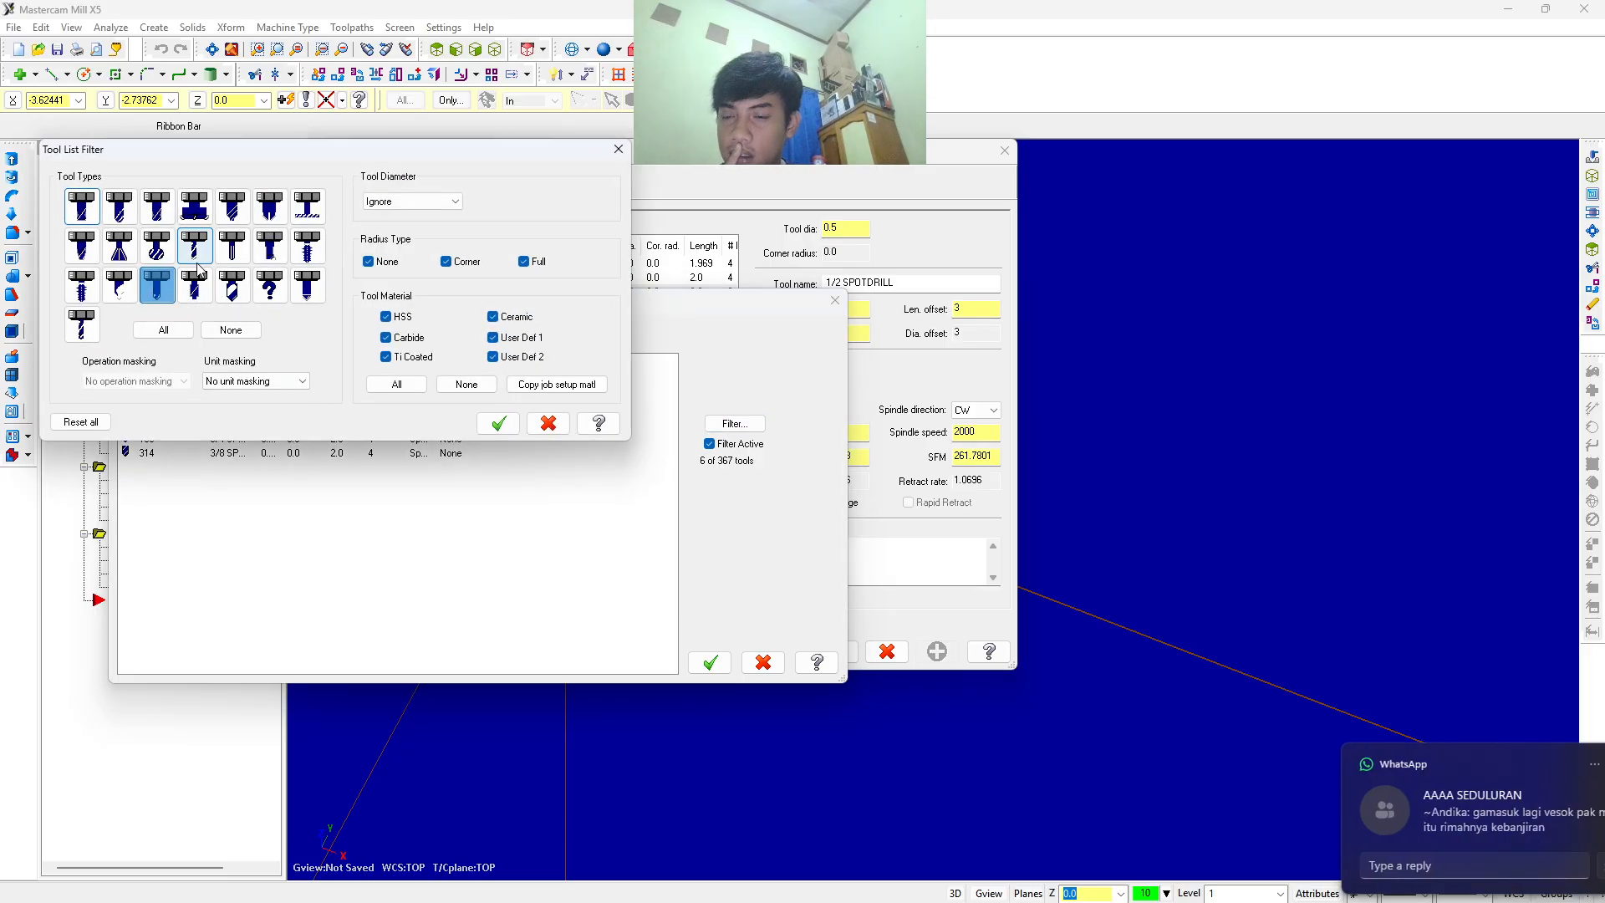
left_click(197, 257)
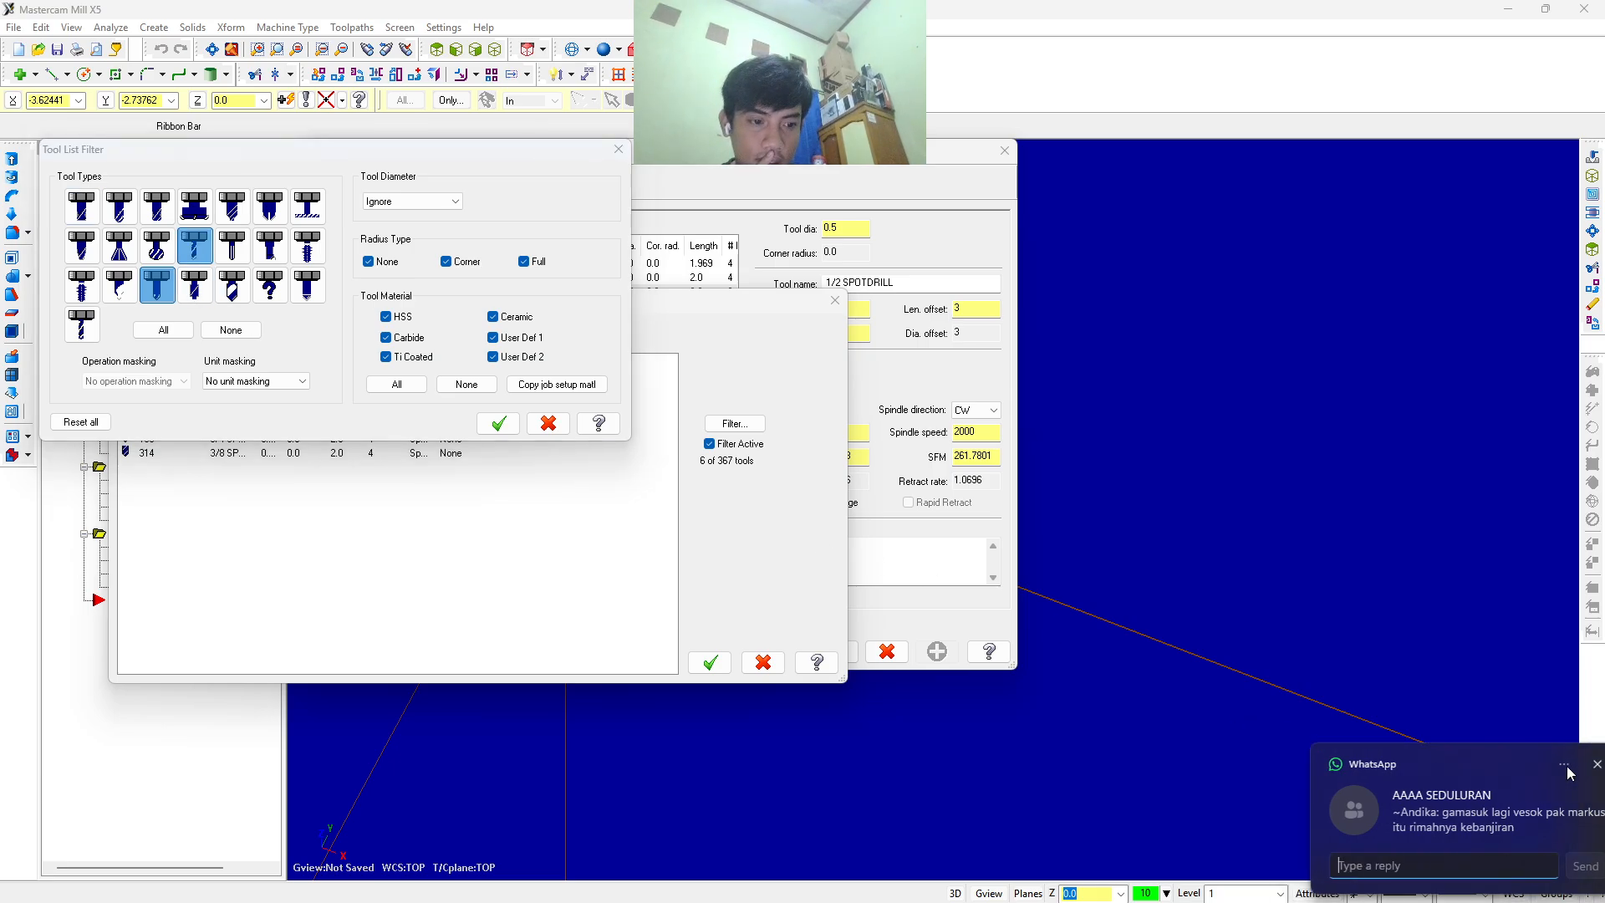
left_click(154, 298)
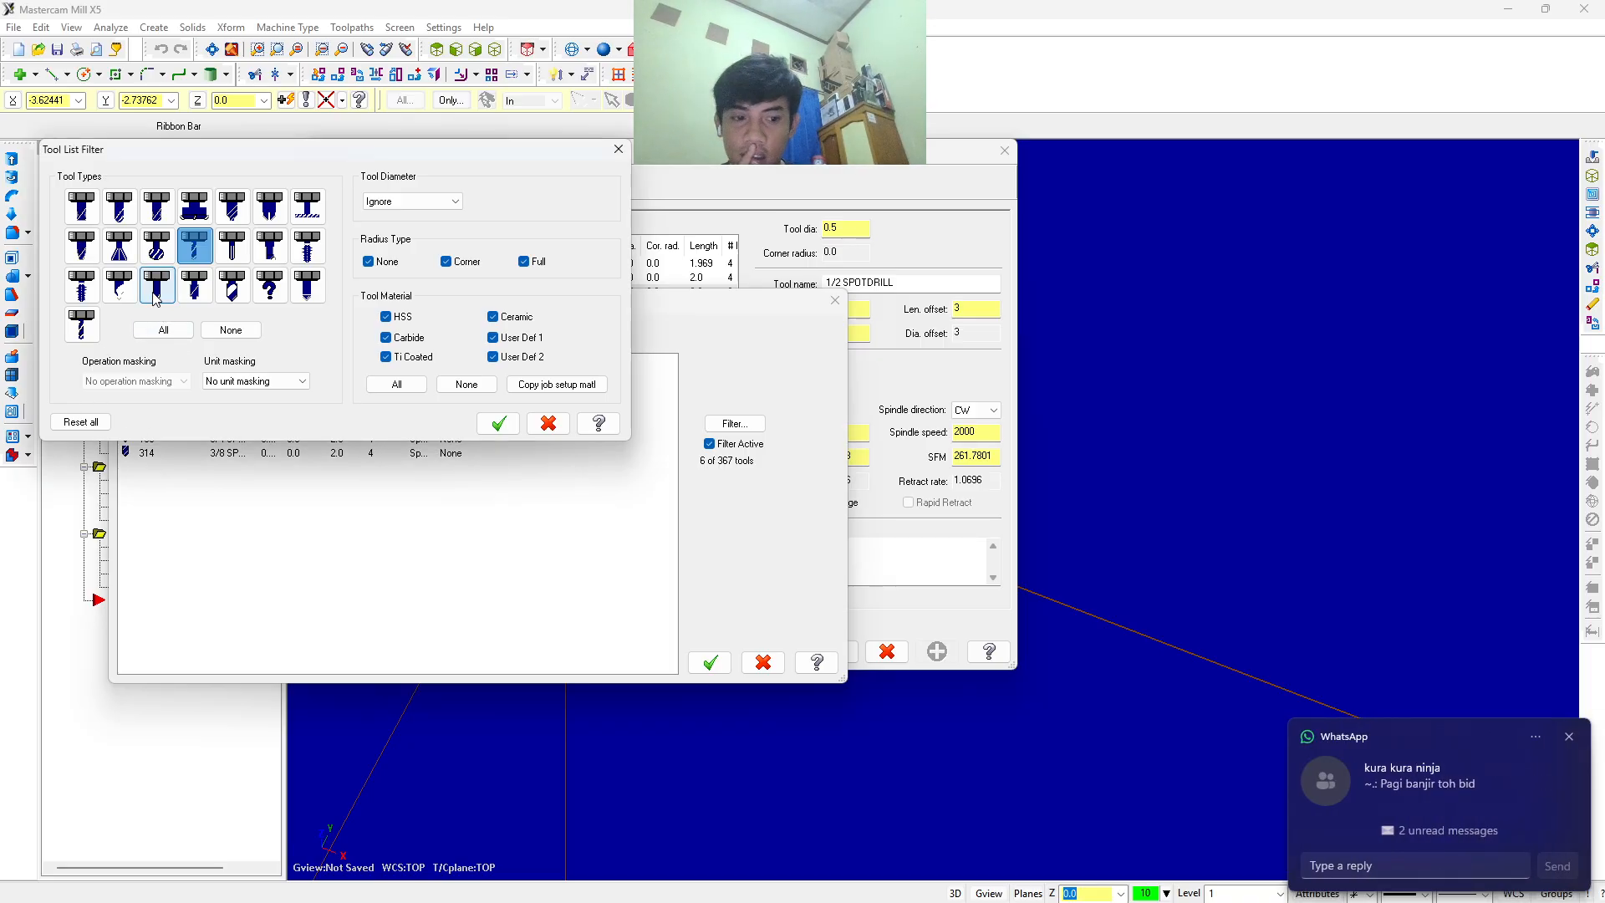
left_click(498, 424)
scroll(310, 470, "down", 20)
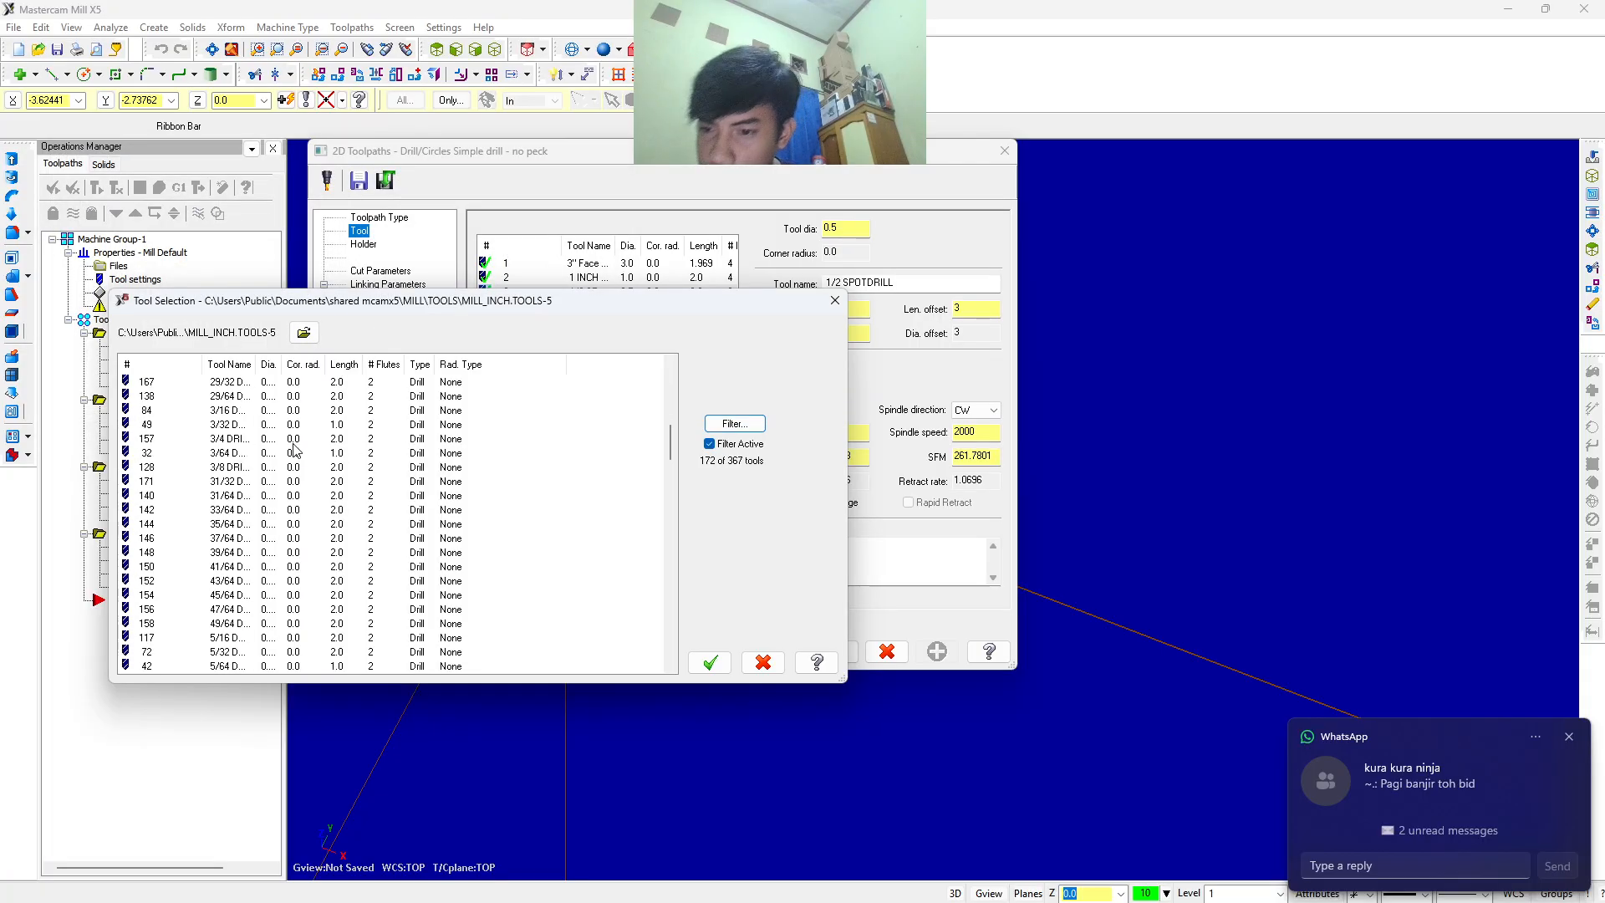
scroll(292, 464, "down", 7)
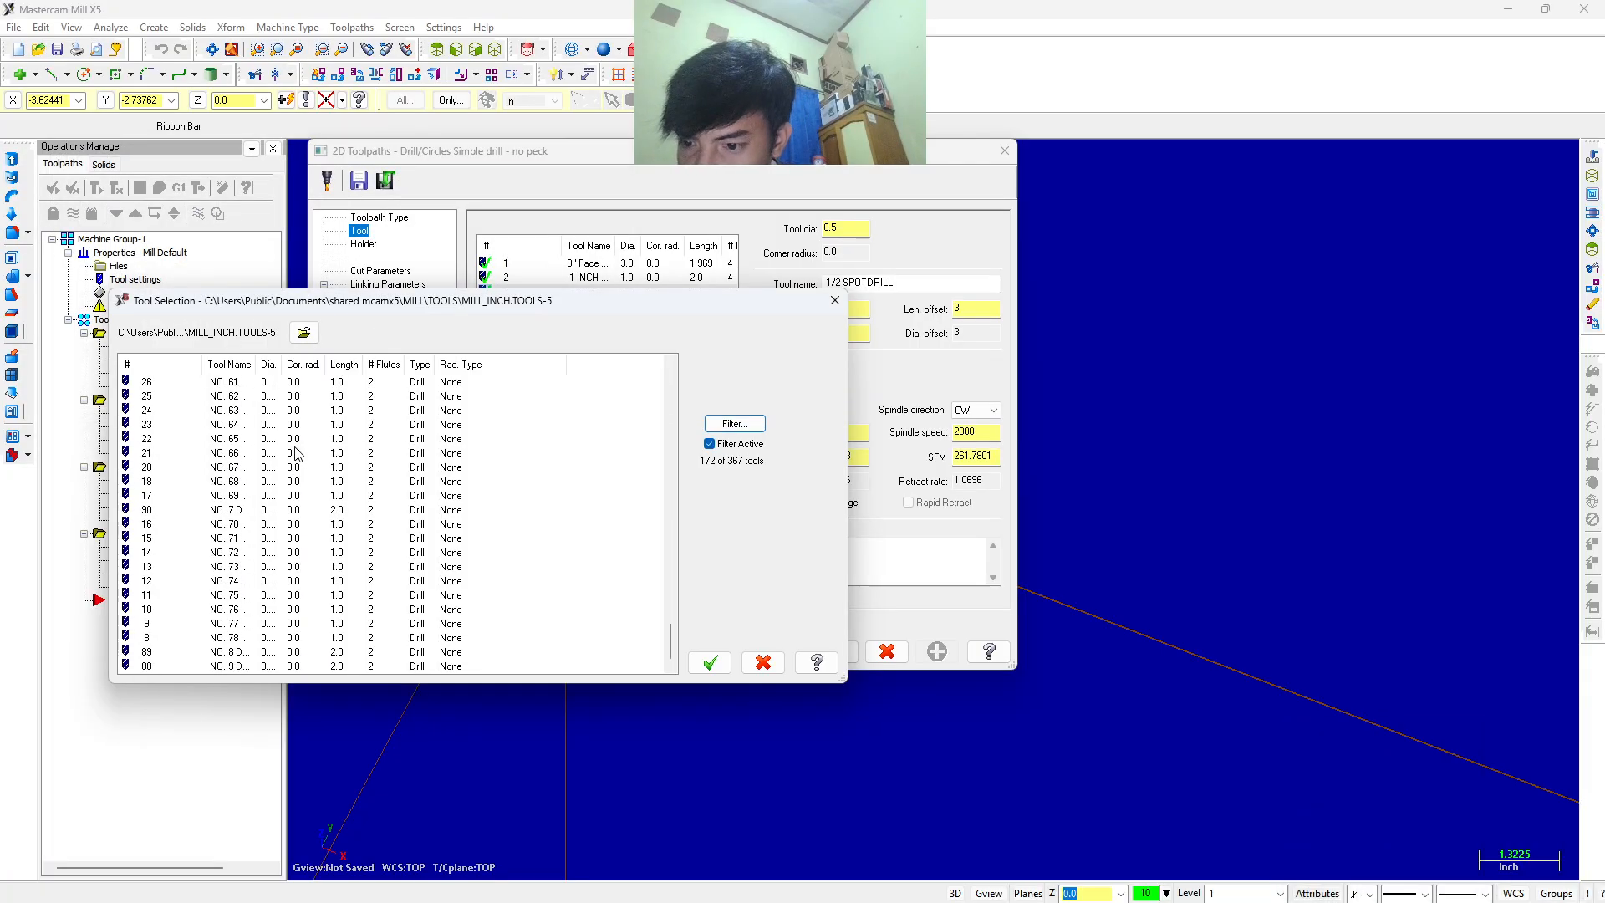
Reset the tool library filter to all tool types and choose the 1/4 center drill for the operation.
left_click(733, 424)
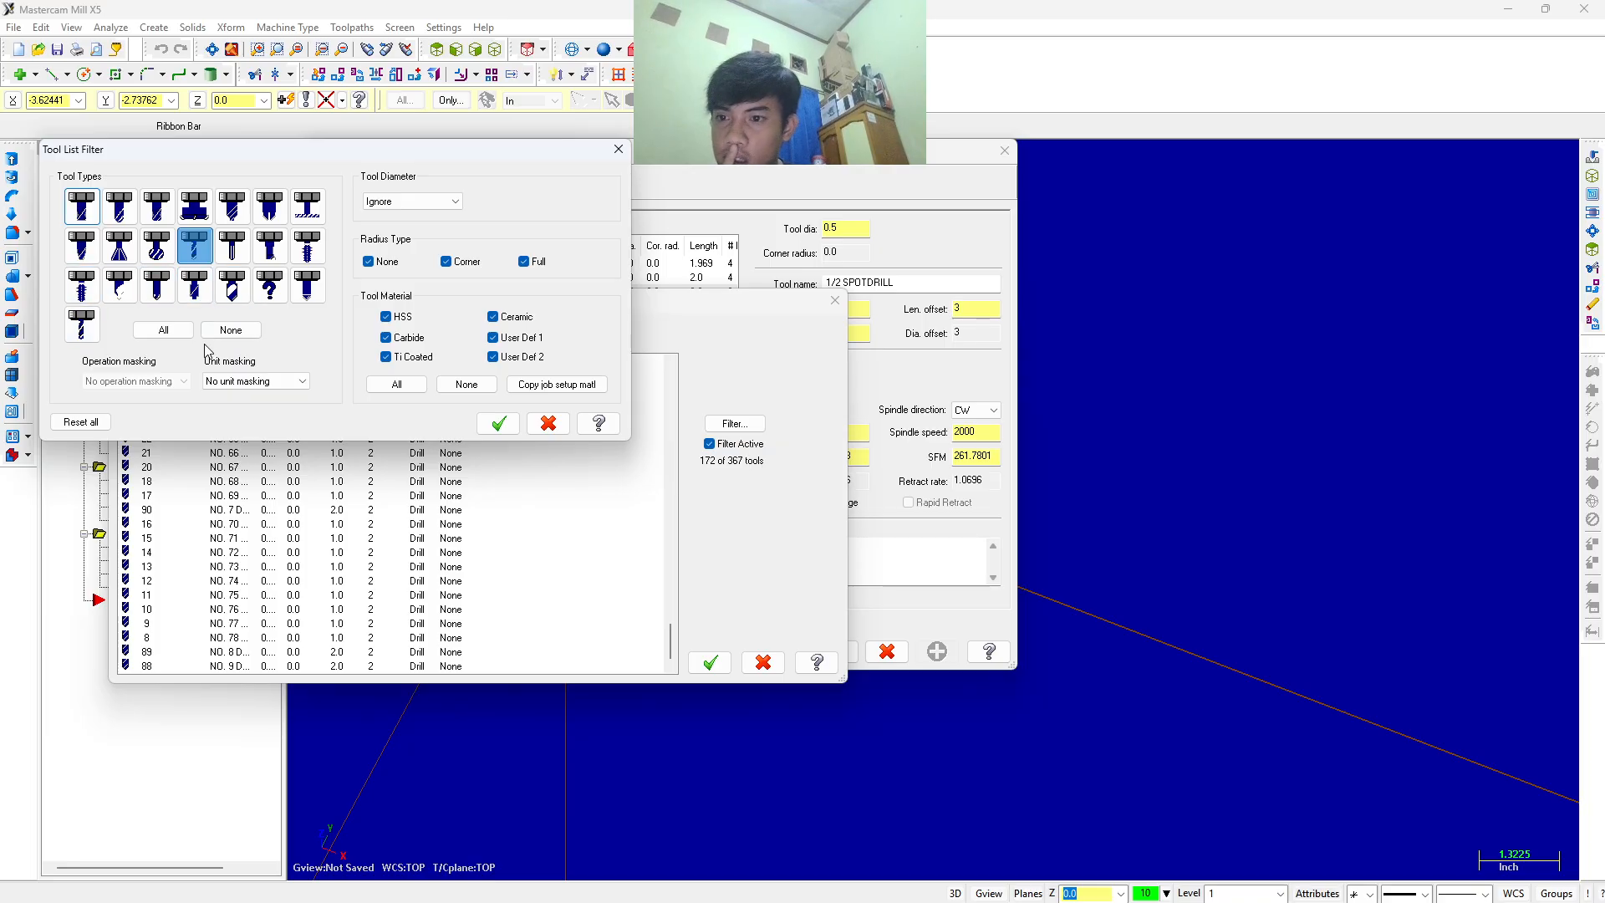
left_click(163, 330)
left_click(498, 424)
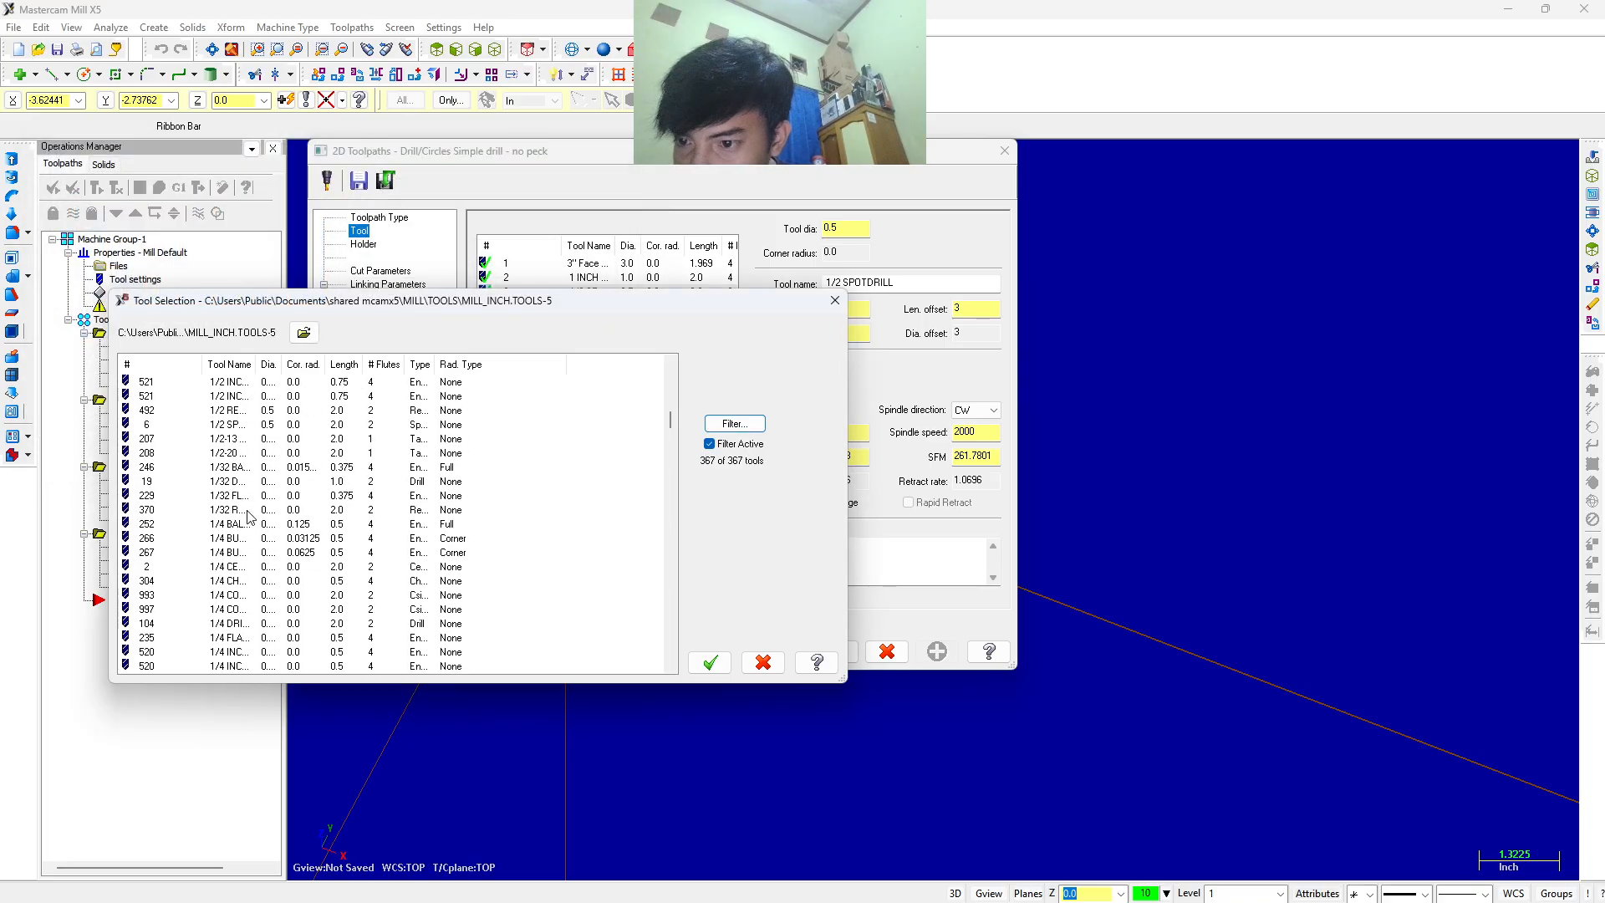
left_click(227, 566)
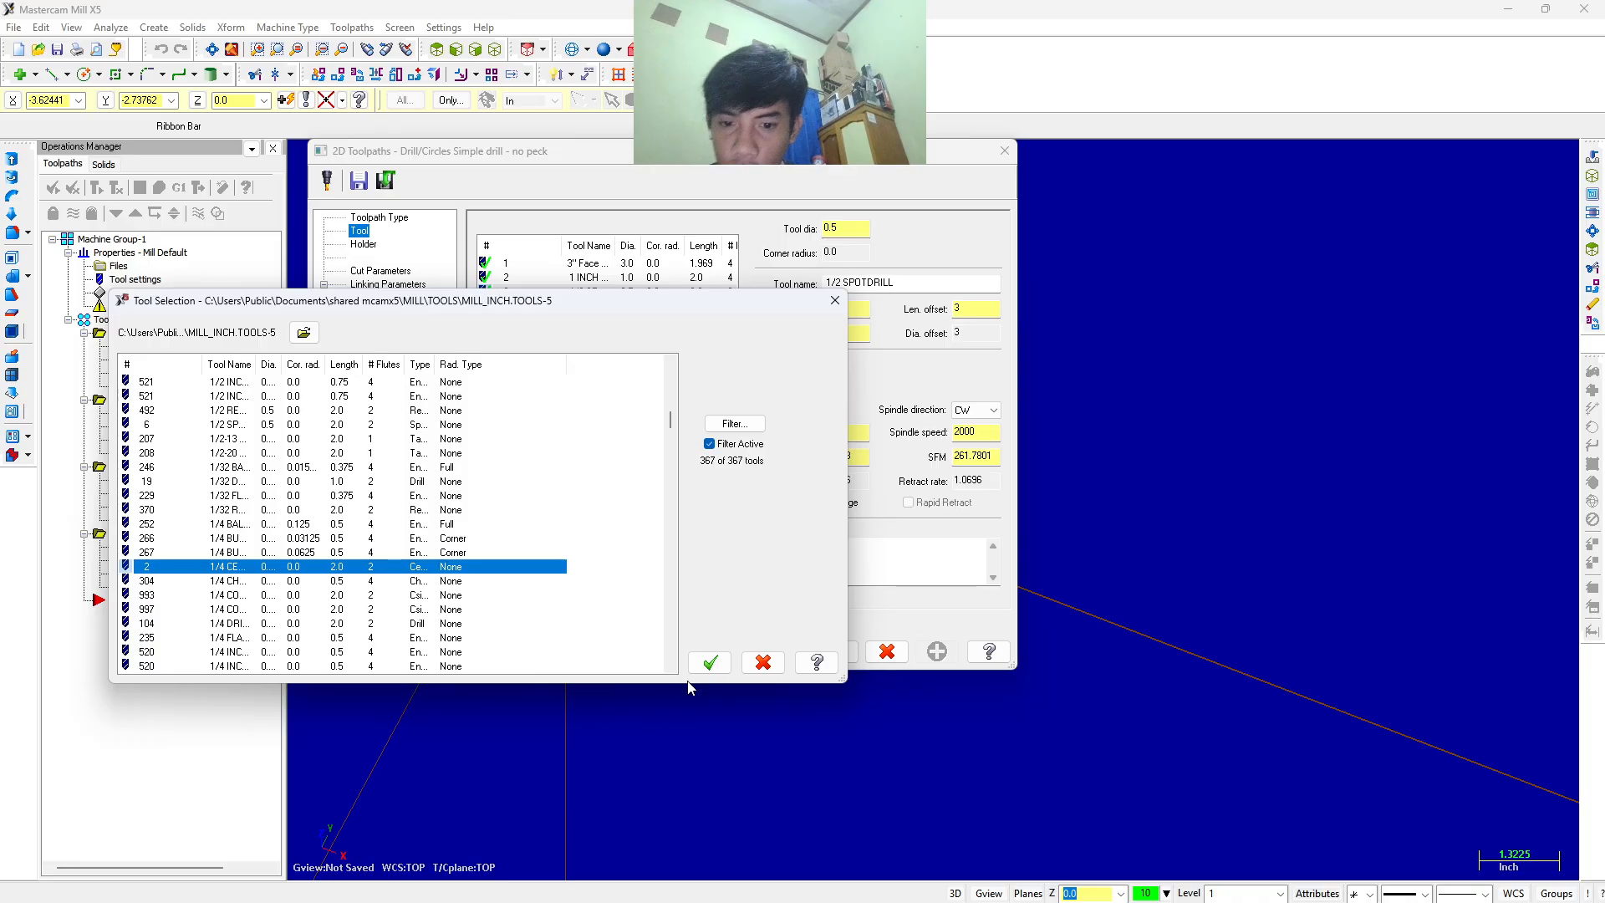
left_click(707, 663)
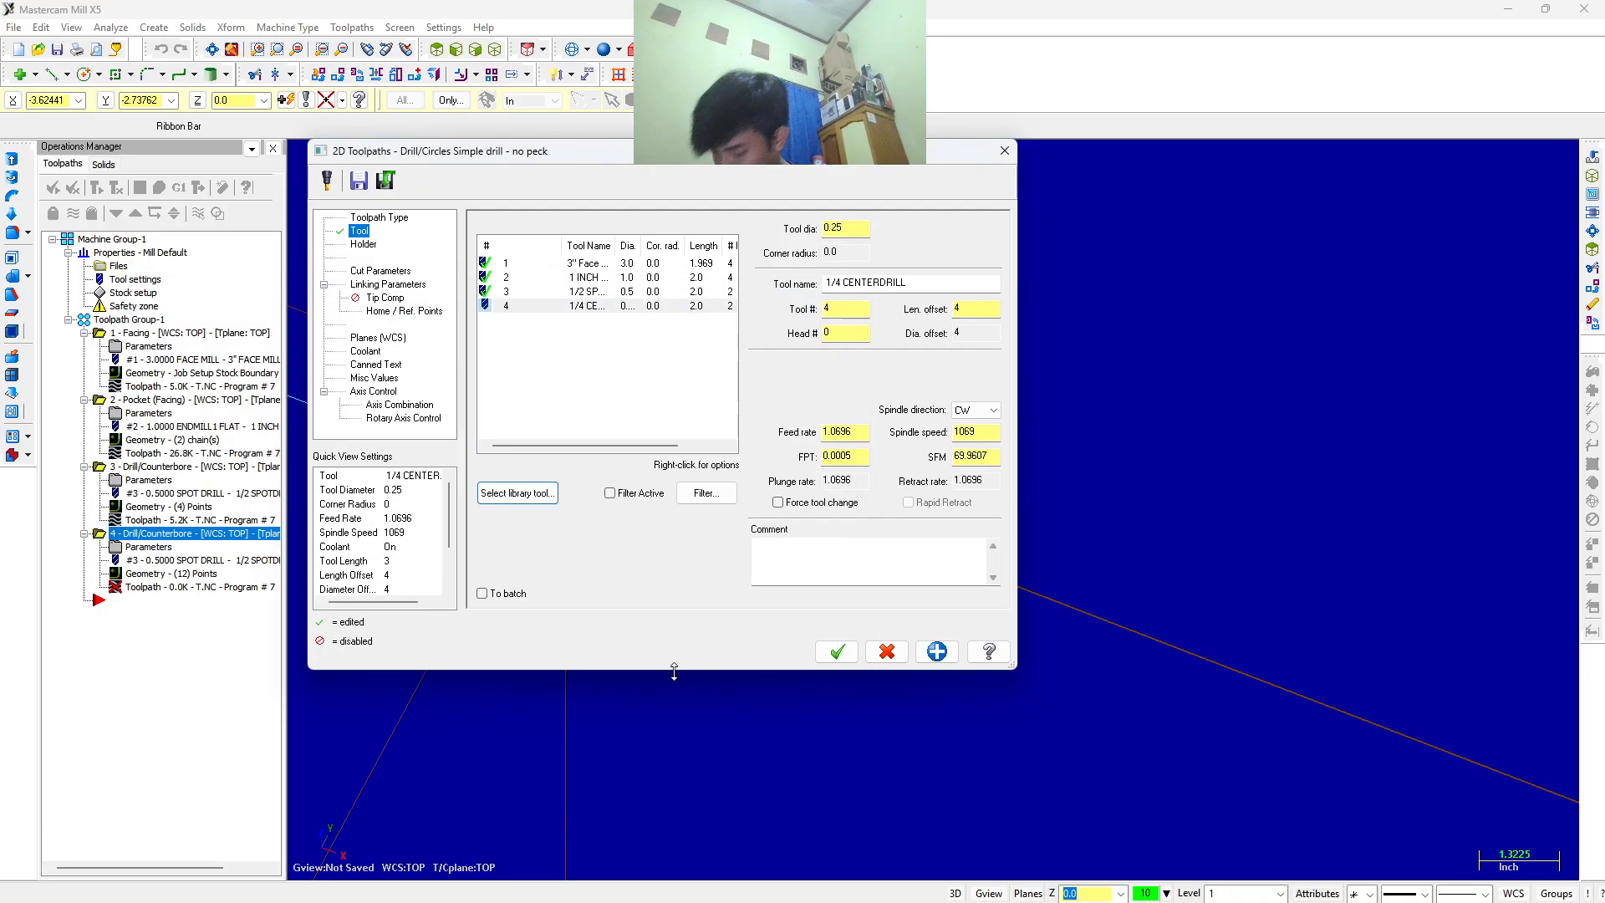
Set the center drill's feed rate to 7 and its spindle speed to 5000.
double_click(854, 431)
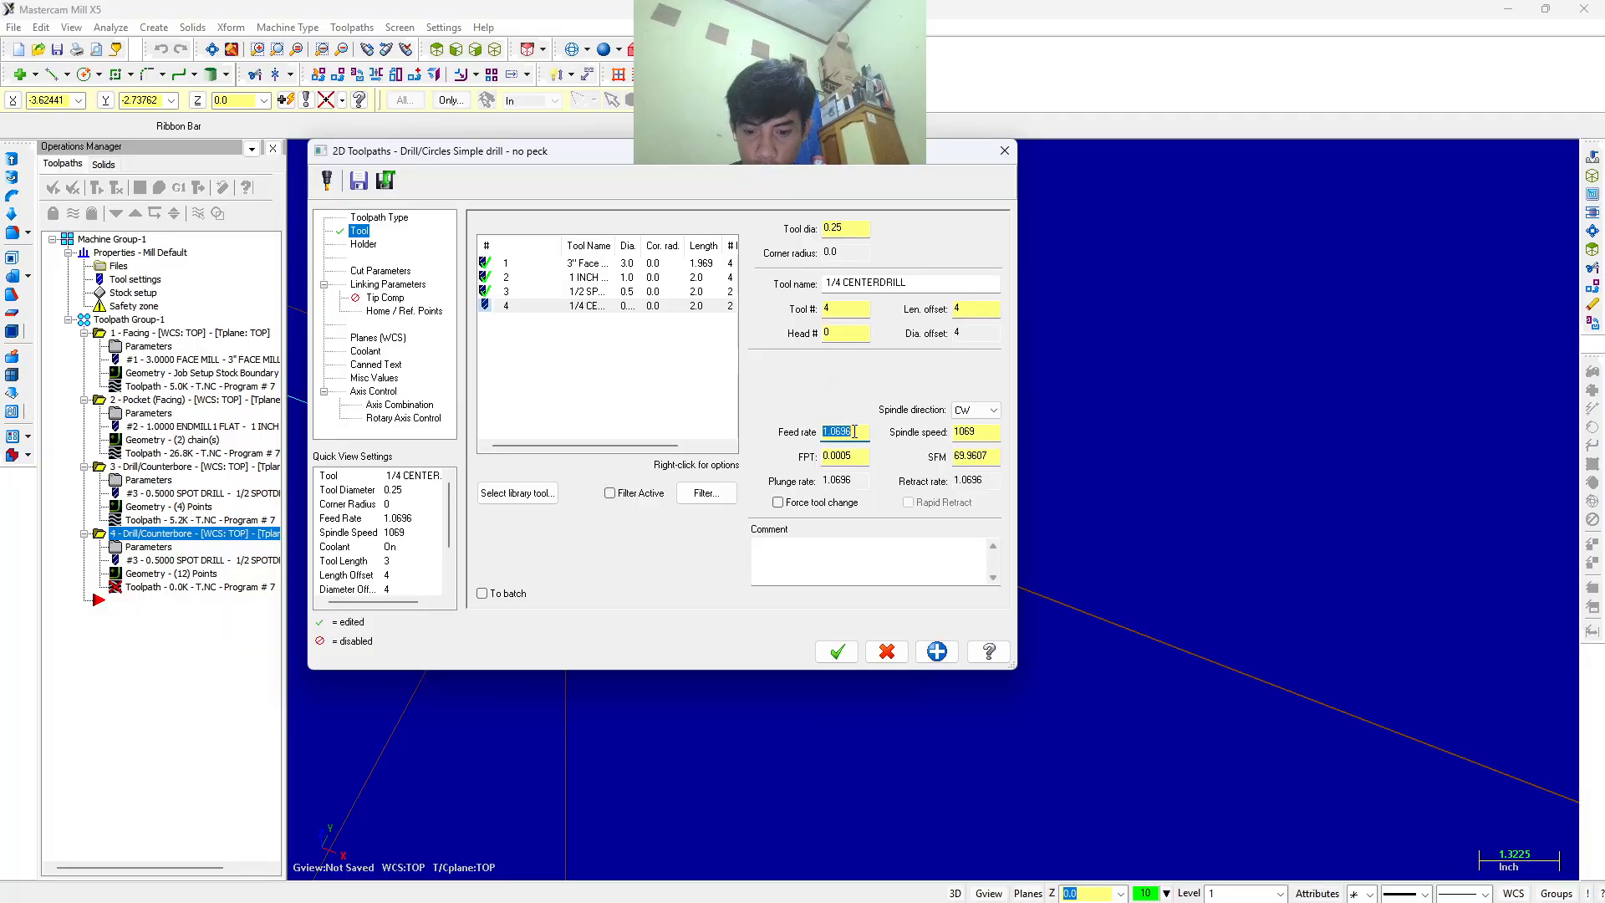
type("7")
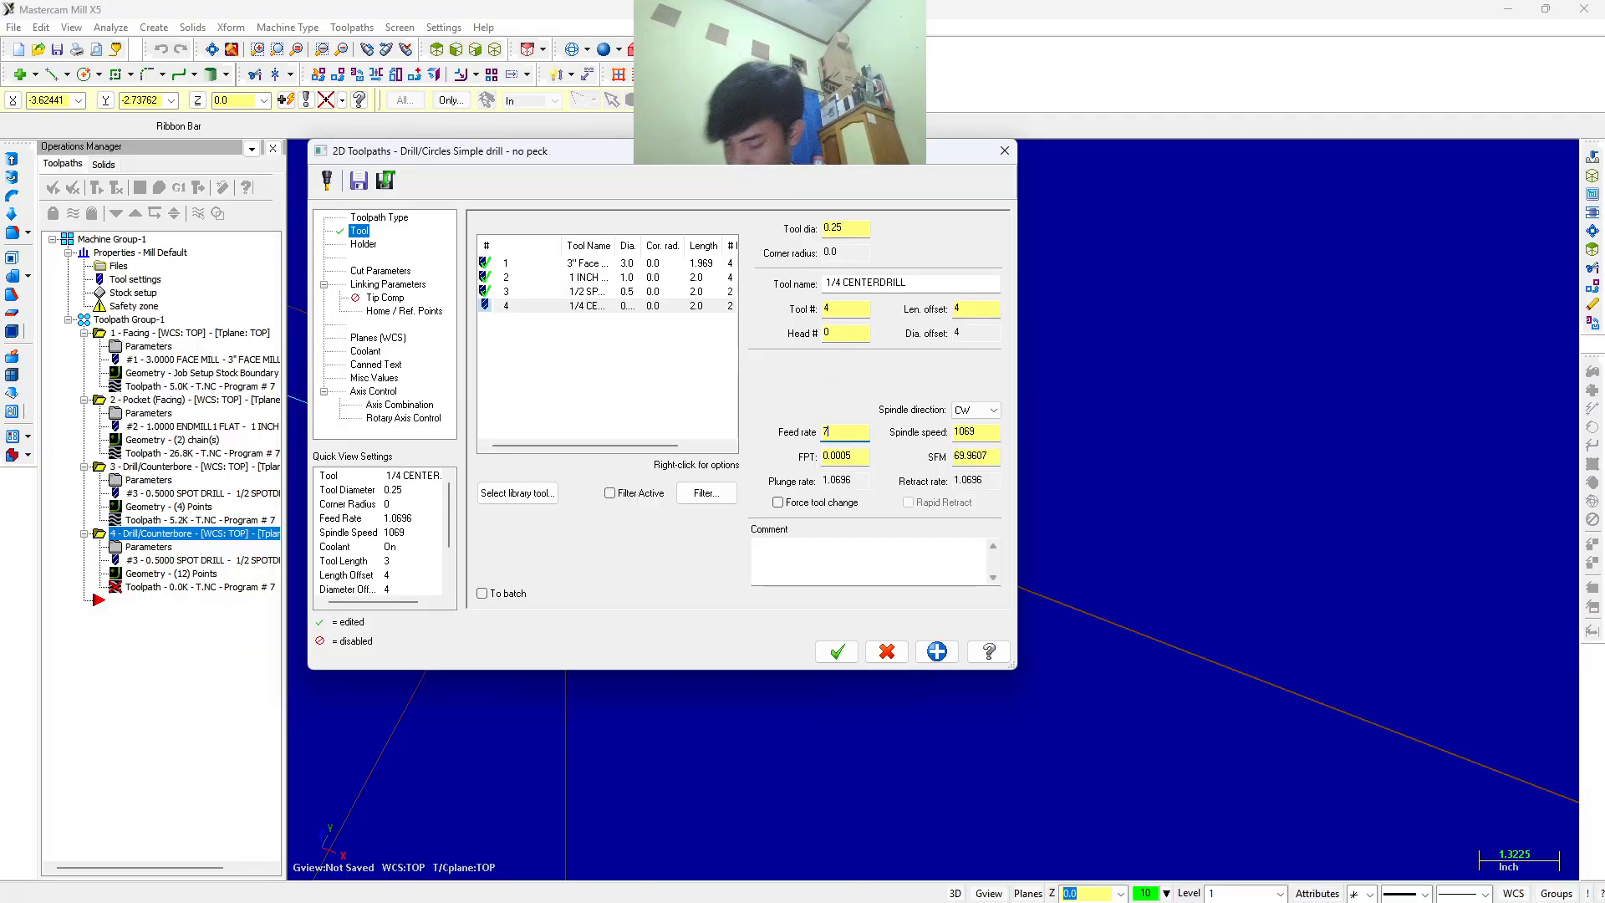
double_click(984, 434)
type("50")
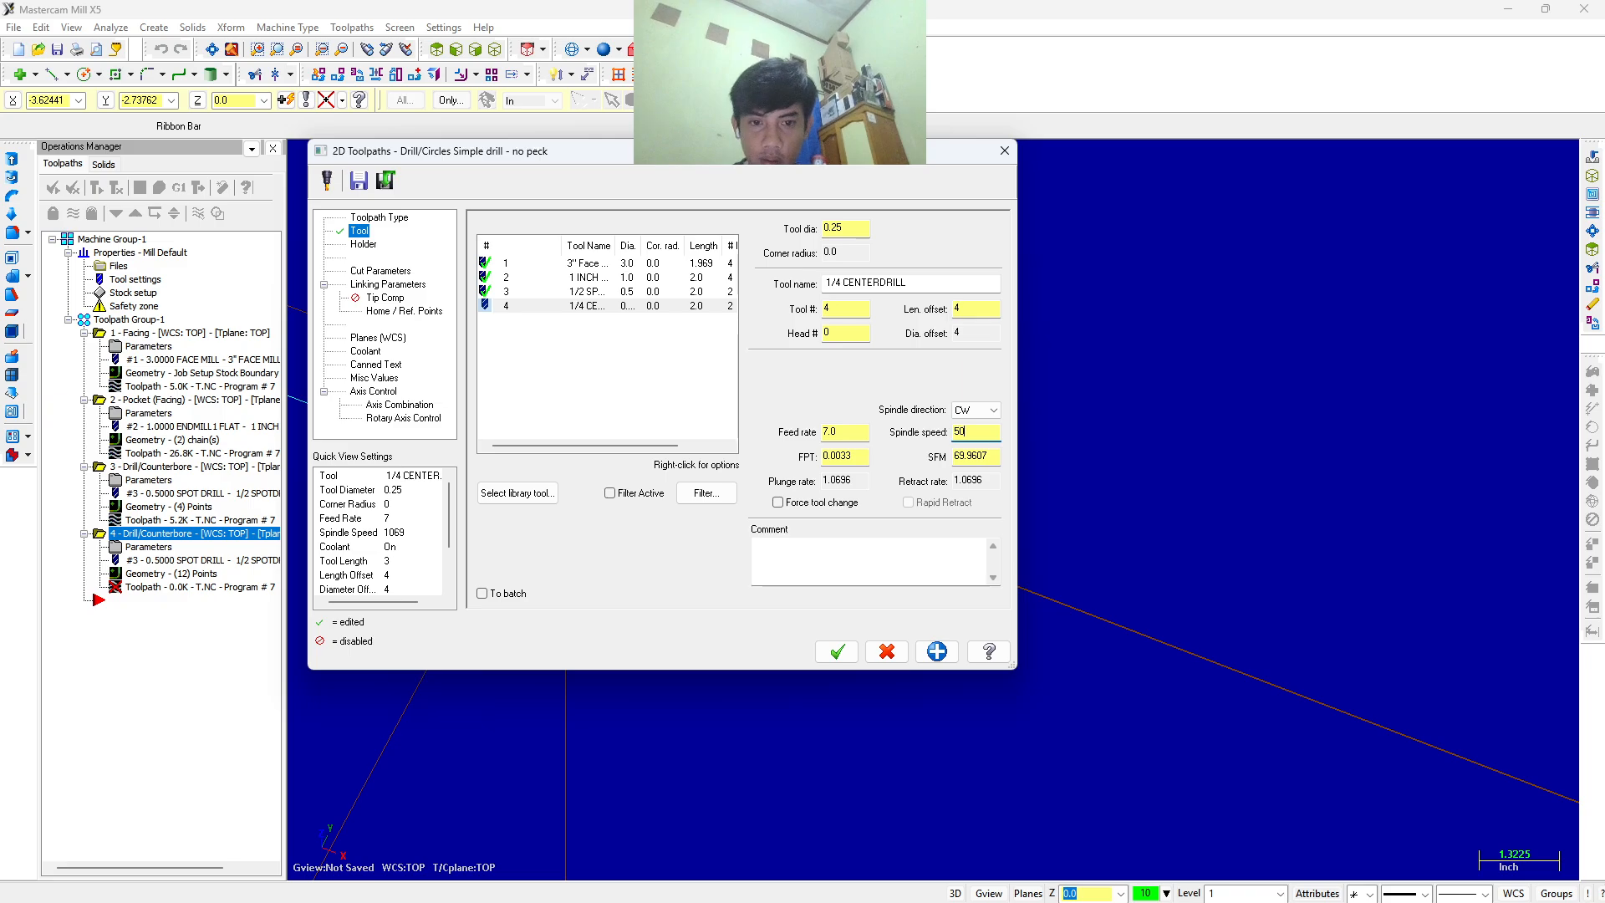
type("00")
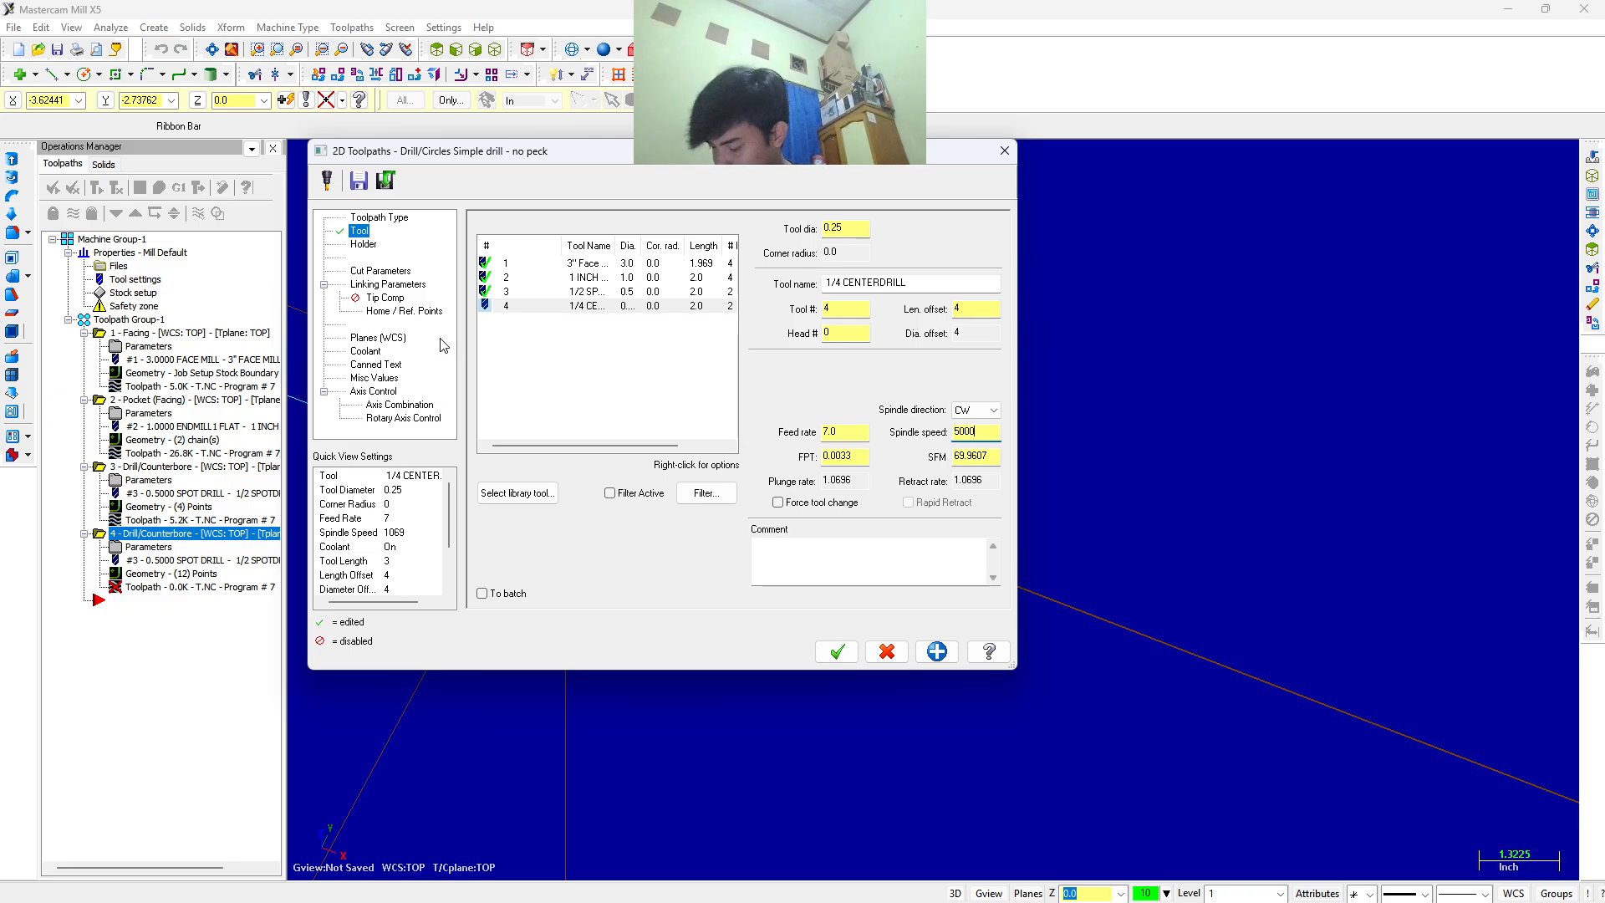
Try a top of stock of 0.5 in the linking parameters, then restore it to 0.75.
left_click(382, 286)
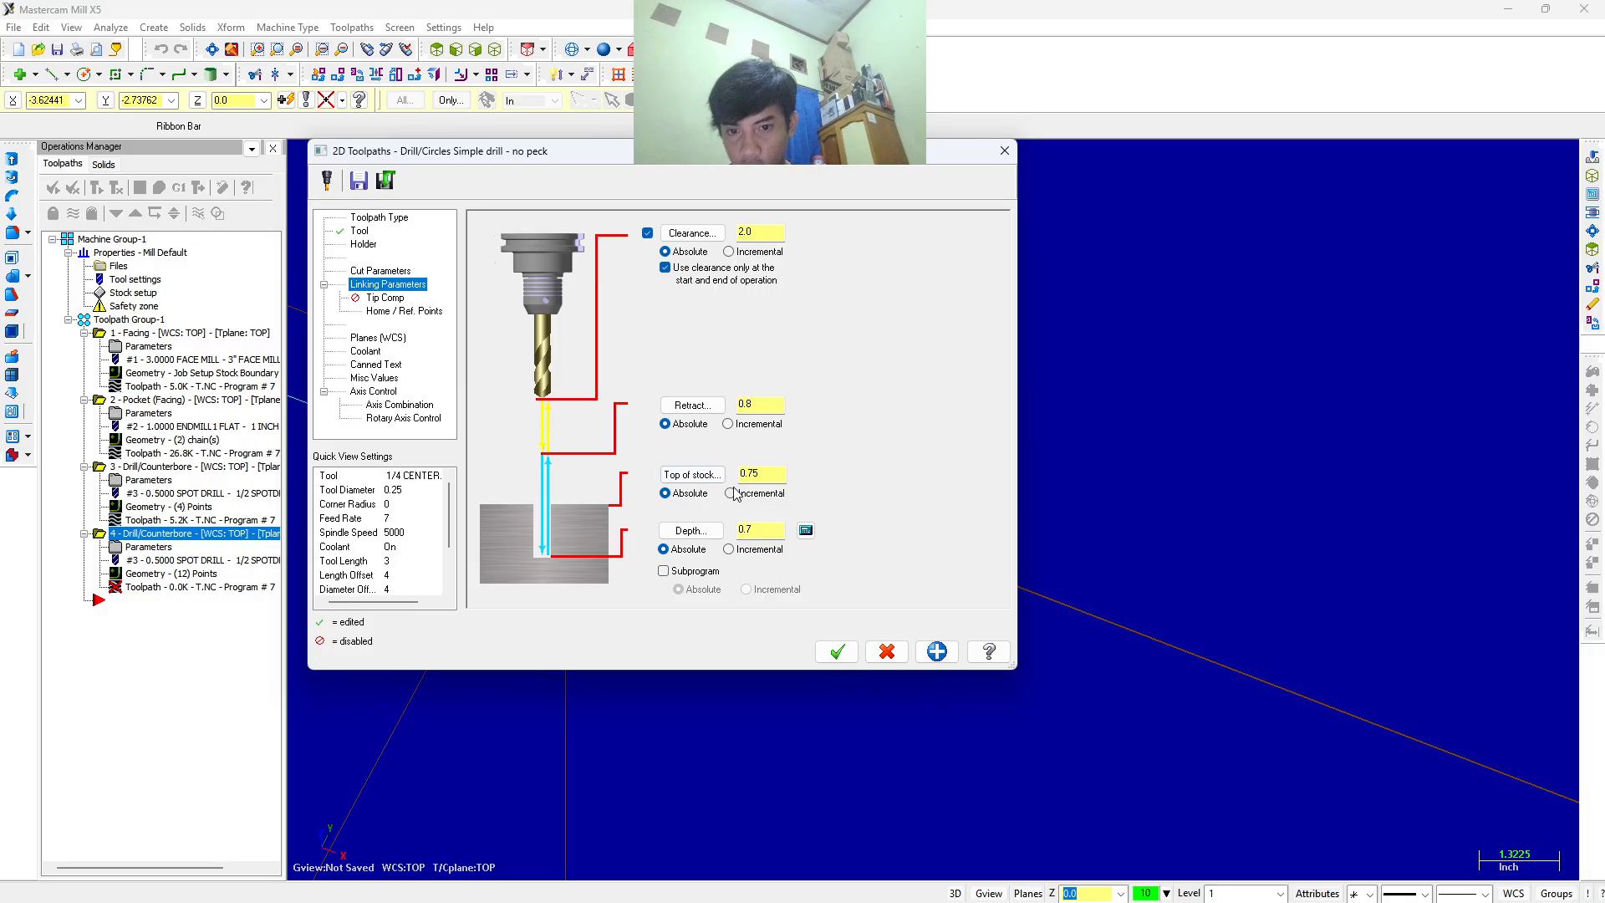
double_click(767, 475)
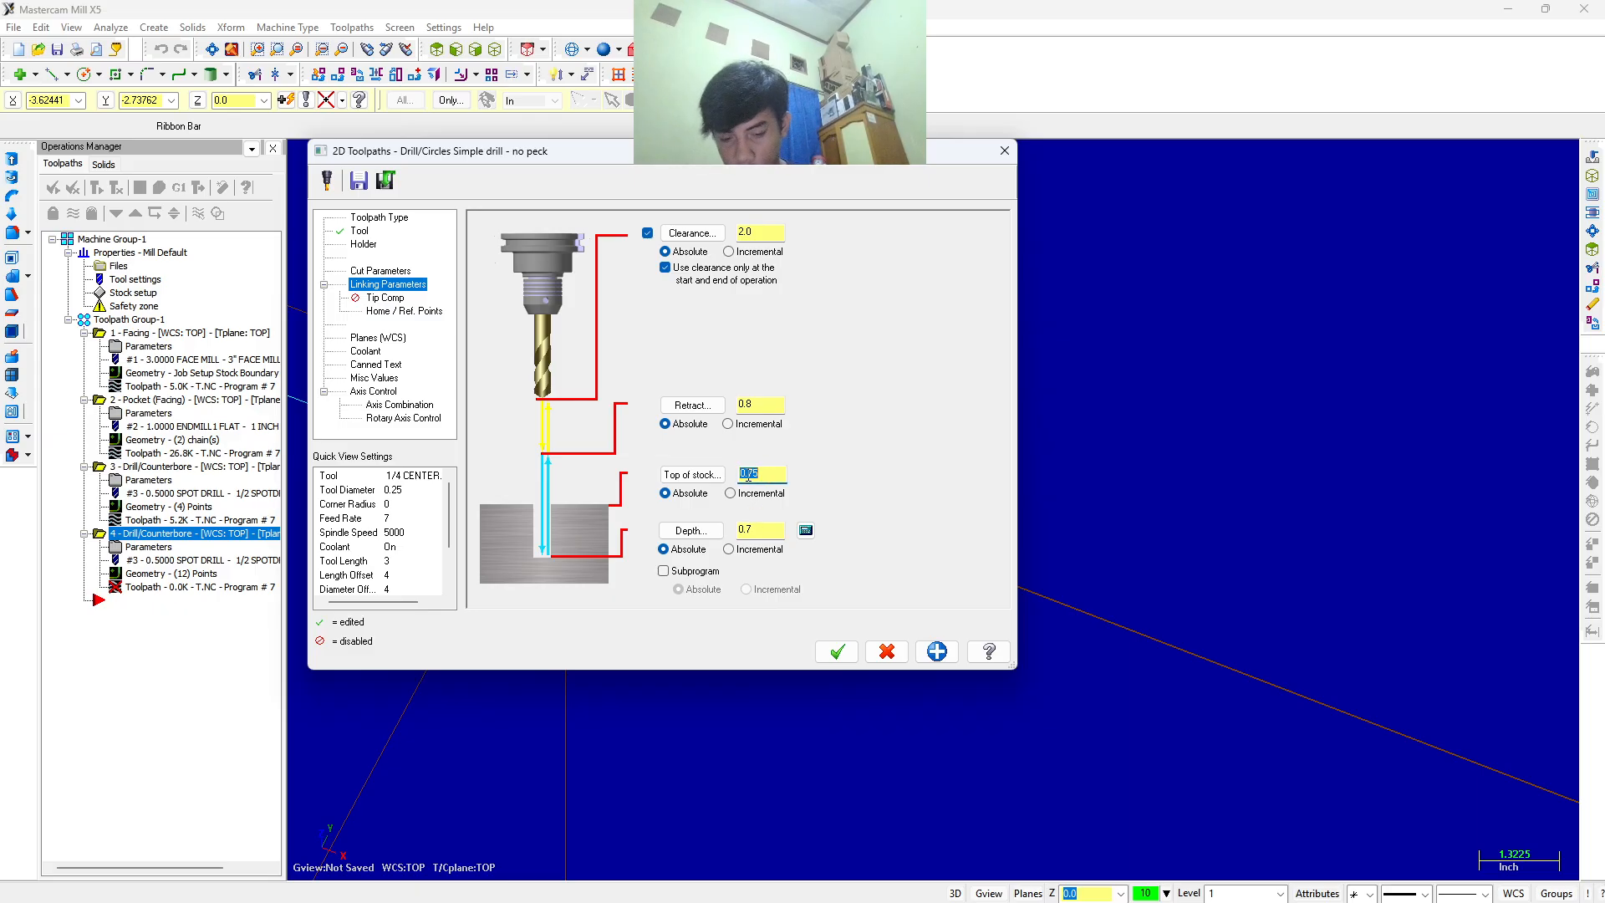
key("BackSpace")
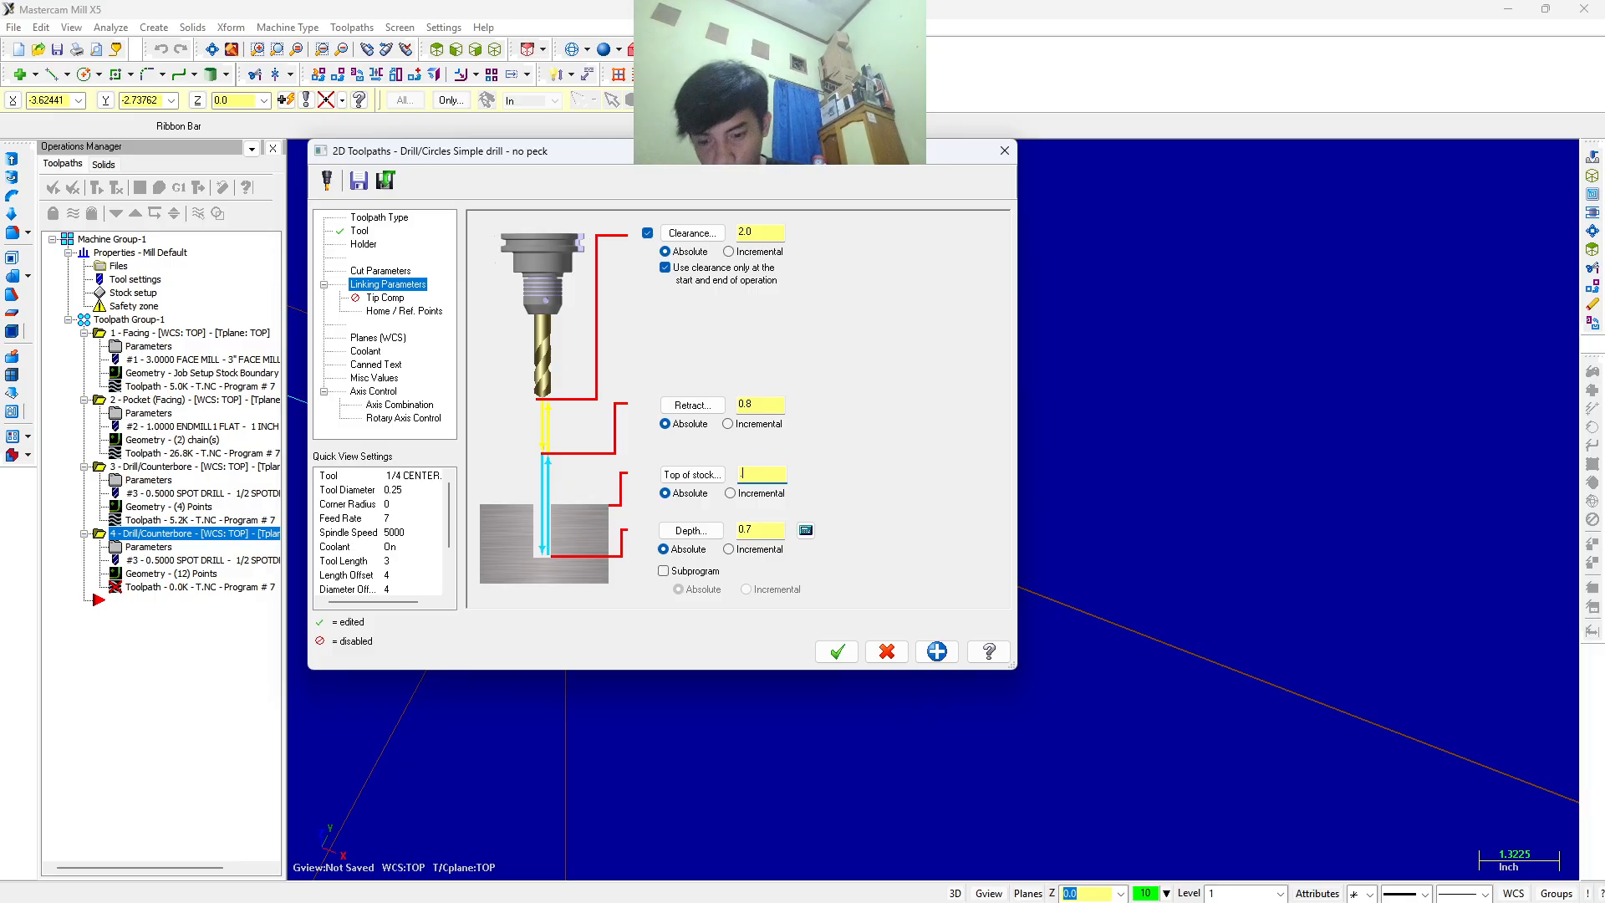
type(".5")
key("Return")
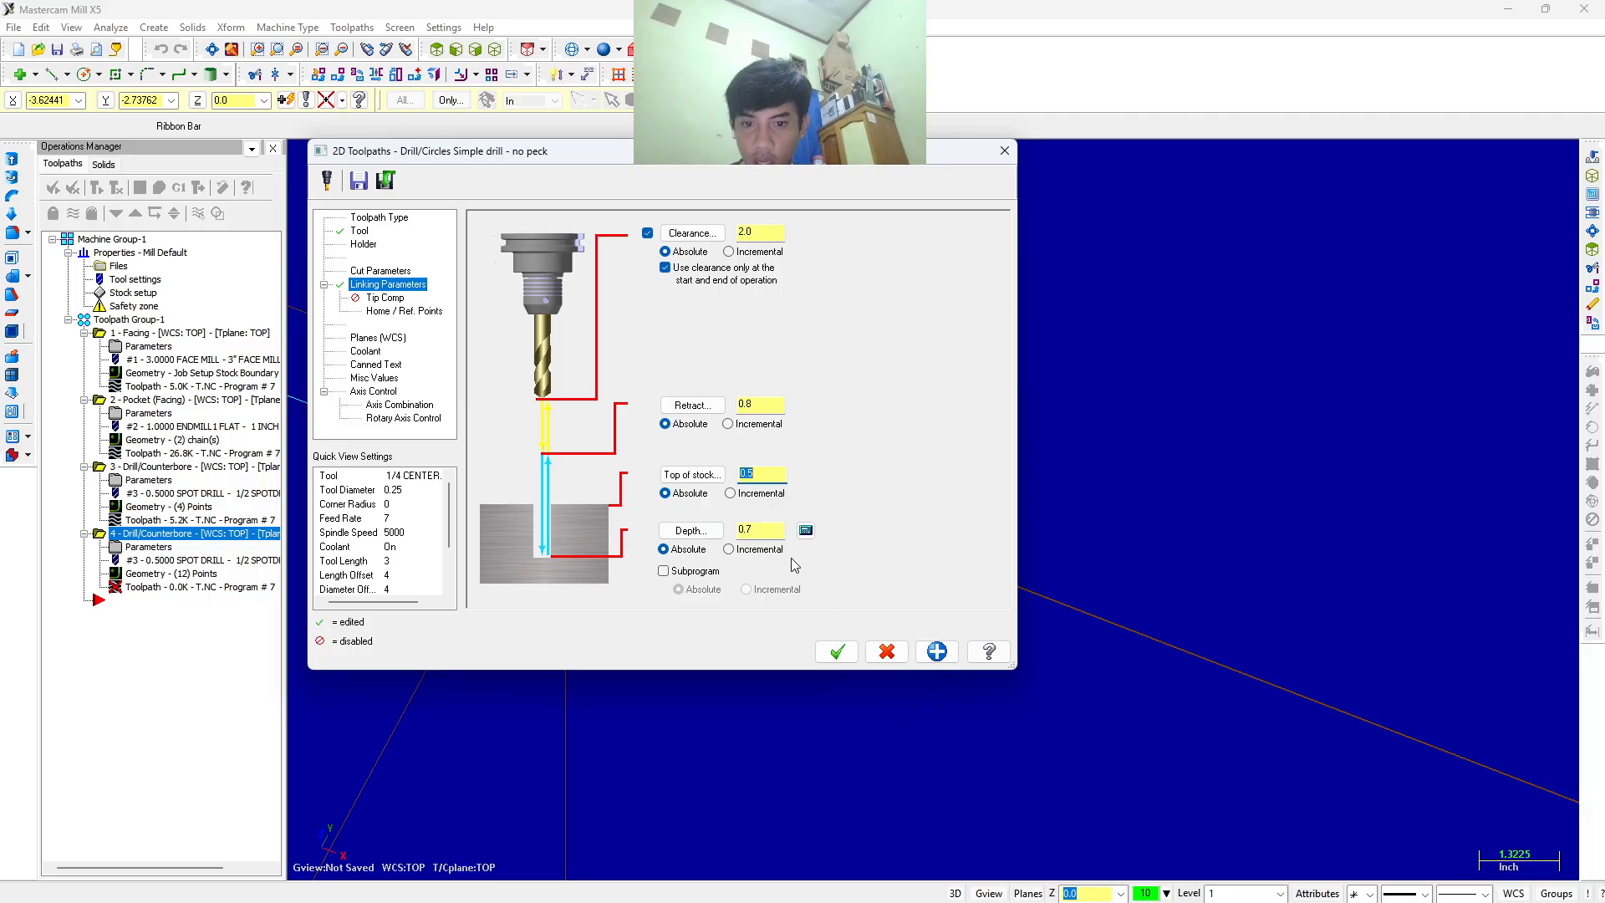
left_click(771, 533)
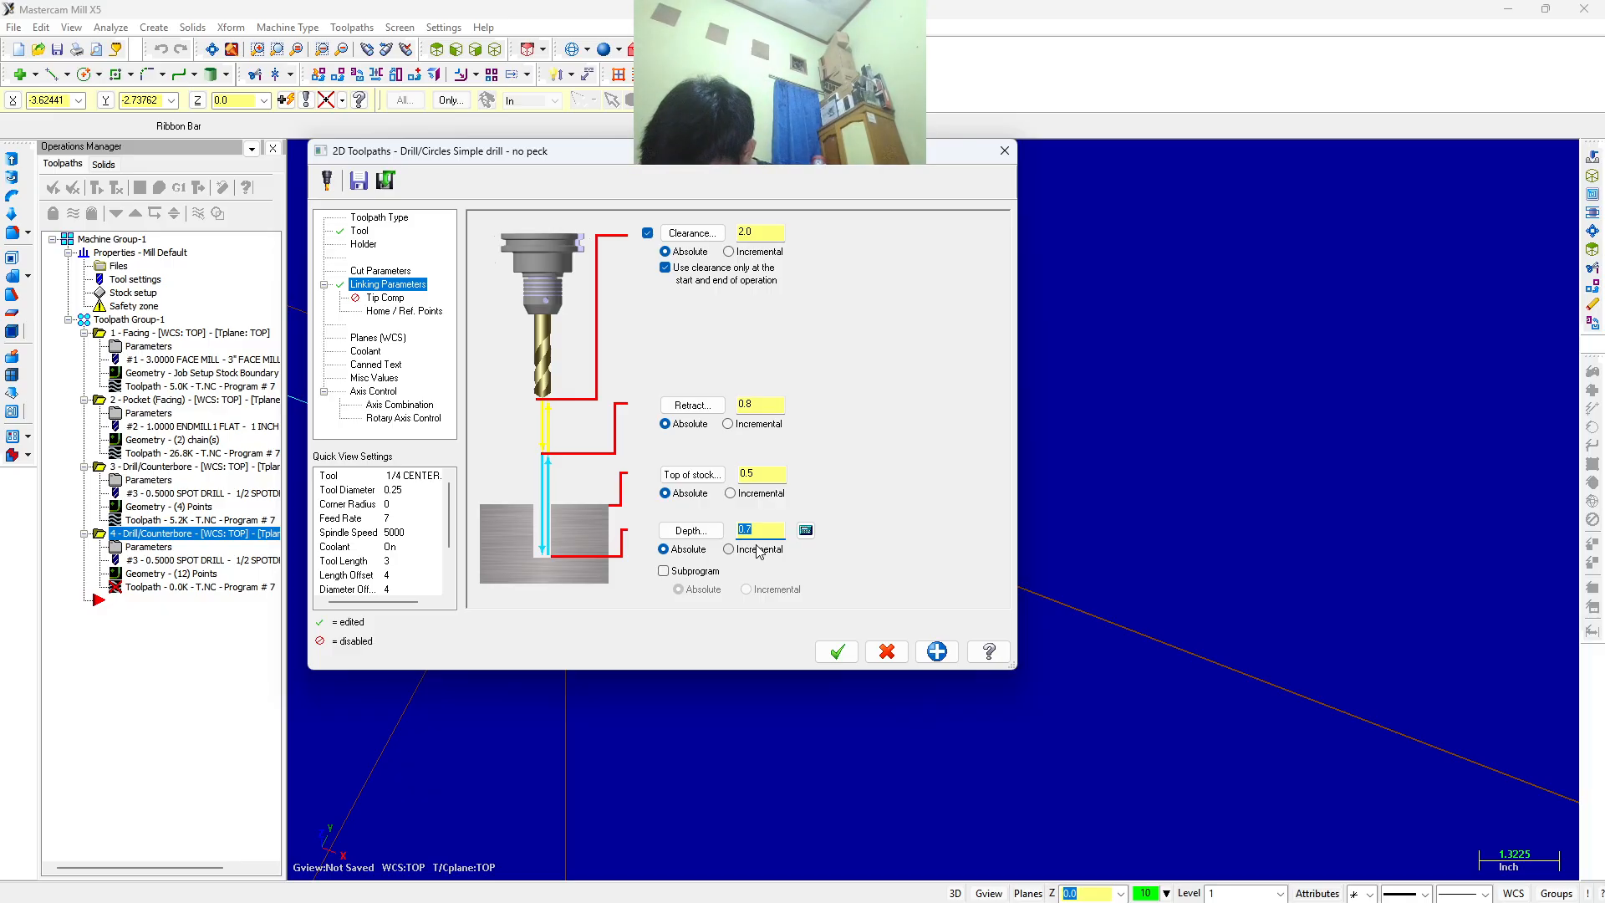
left_click(760, 474)
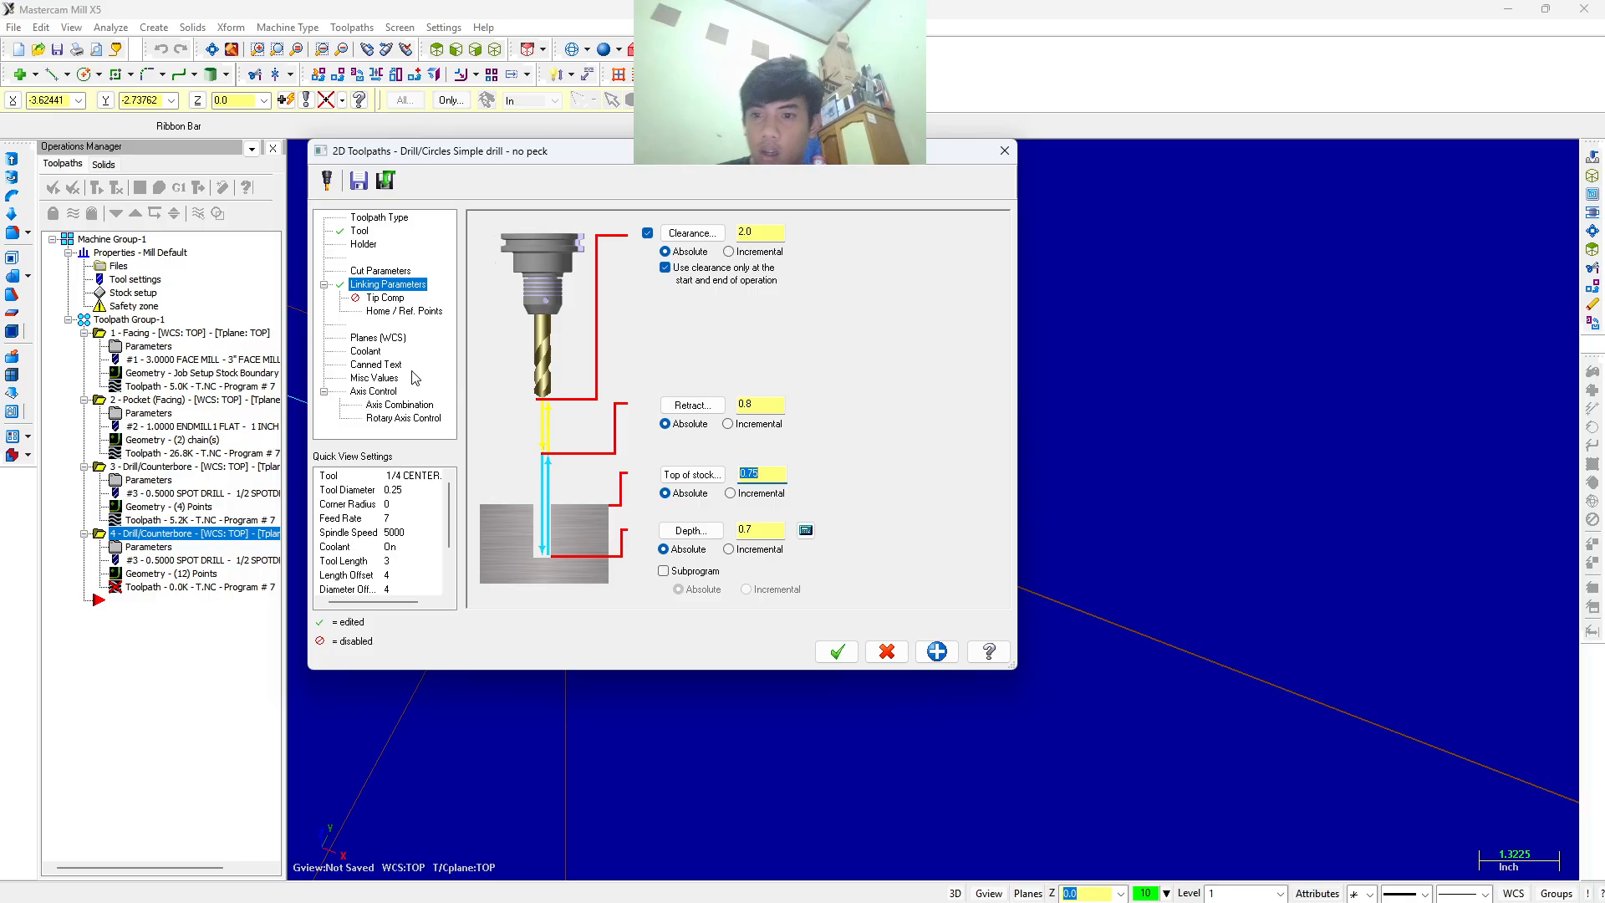
Turn on flood coolant for the center drill operation and accept its parameters to generate the toolpath.
left_click(371, 354)
left_click(739, 317)
left_click(742, 333)
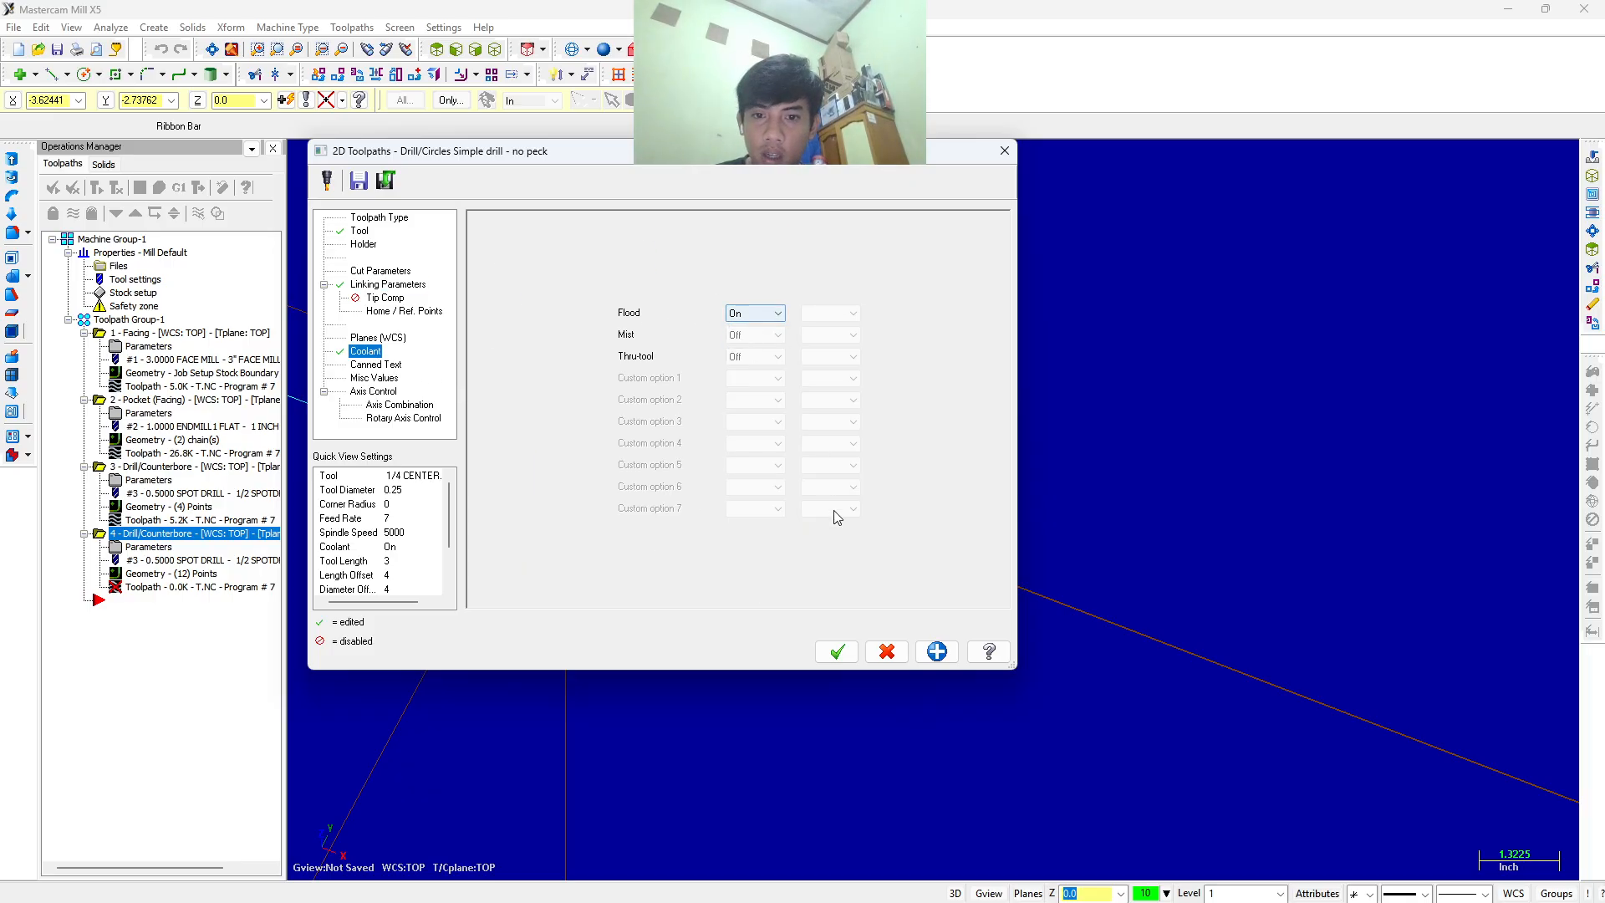
left_click(837, 652)
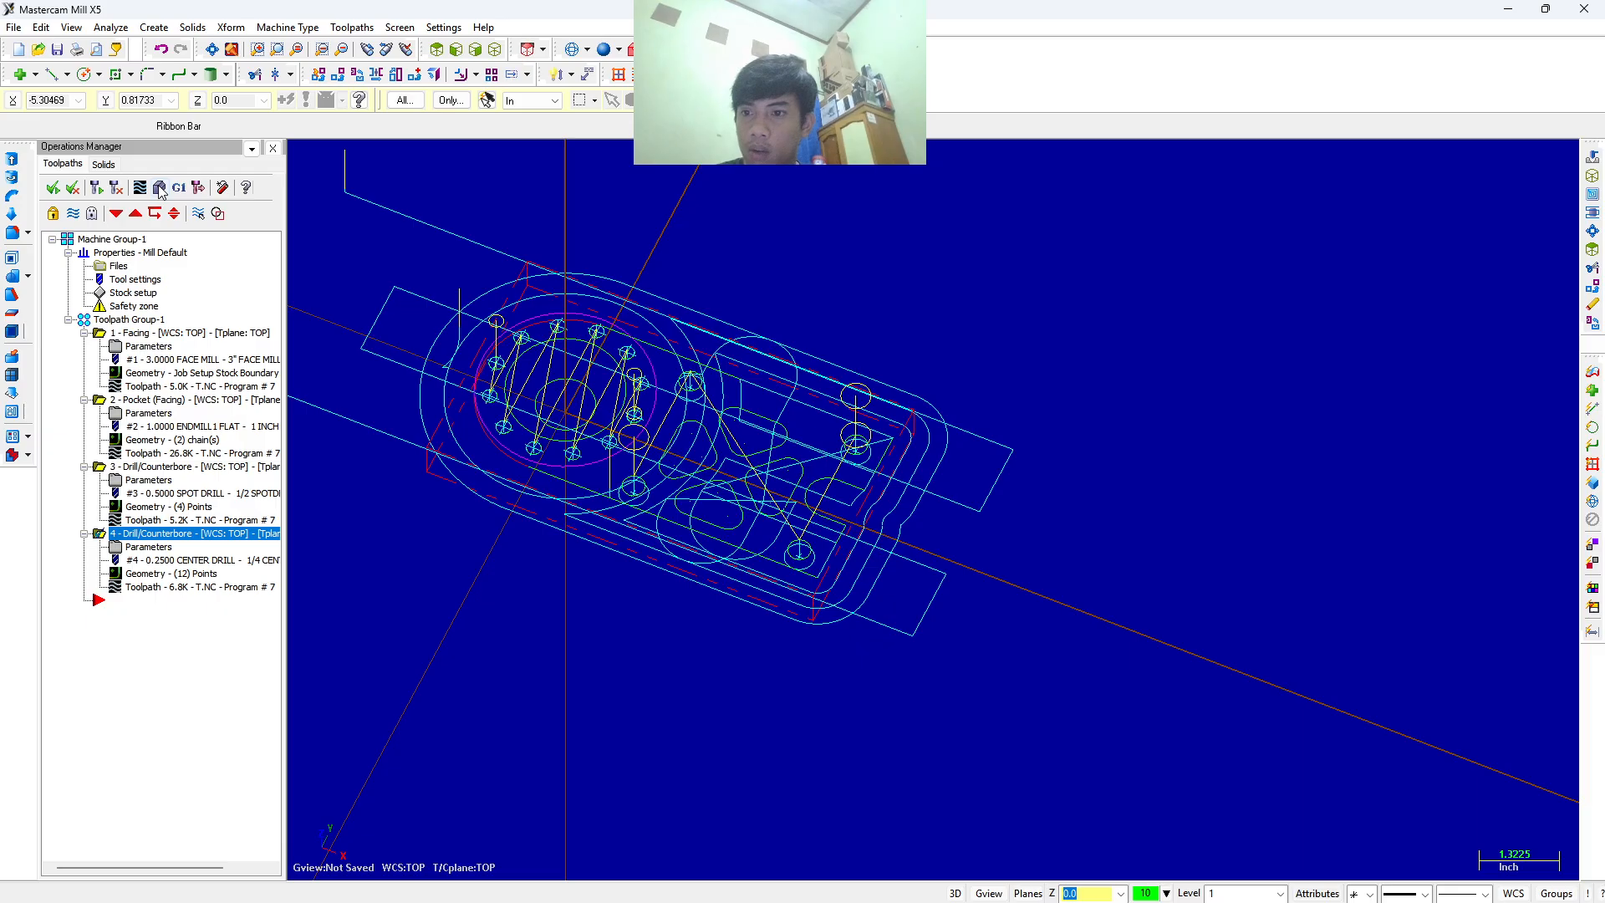
Simulate the center drilling of the circular hole pattern in Verify and close the simulation.
left_click(159, 187)
left_click(96, 181)
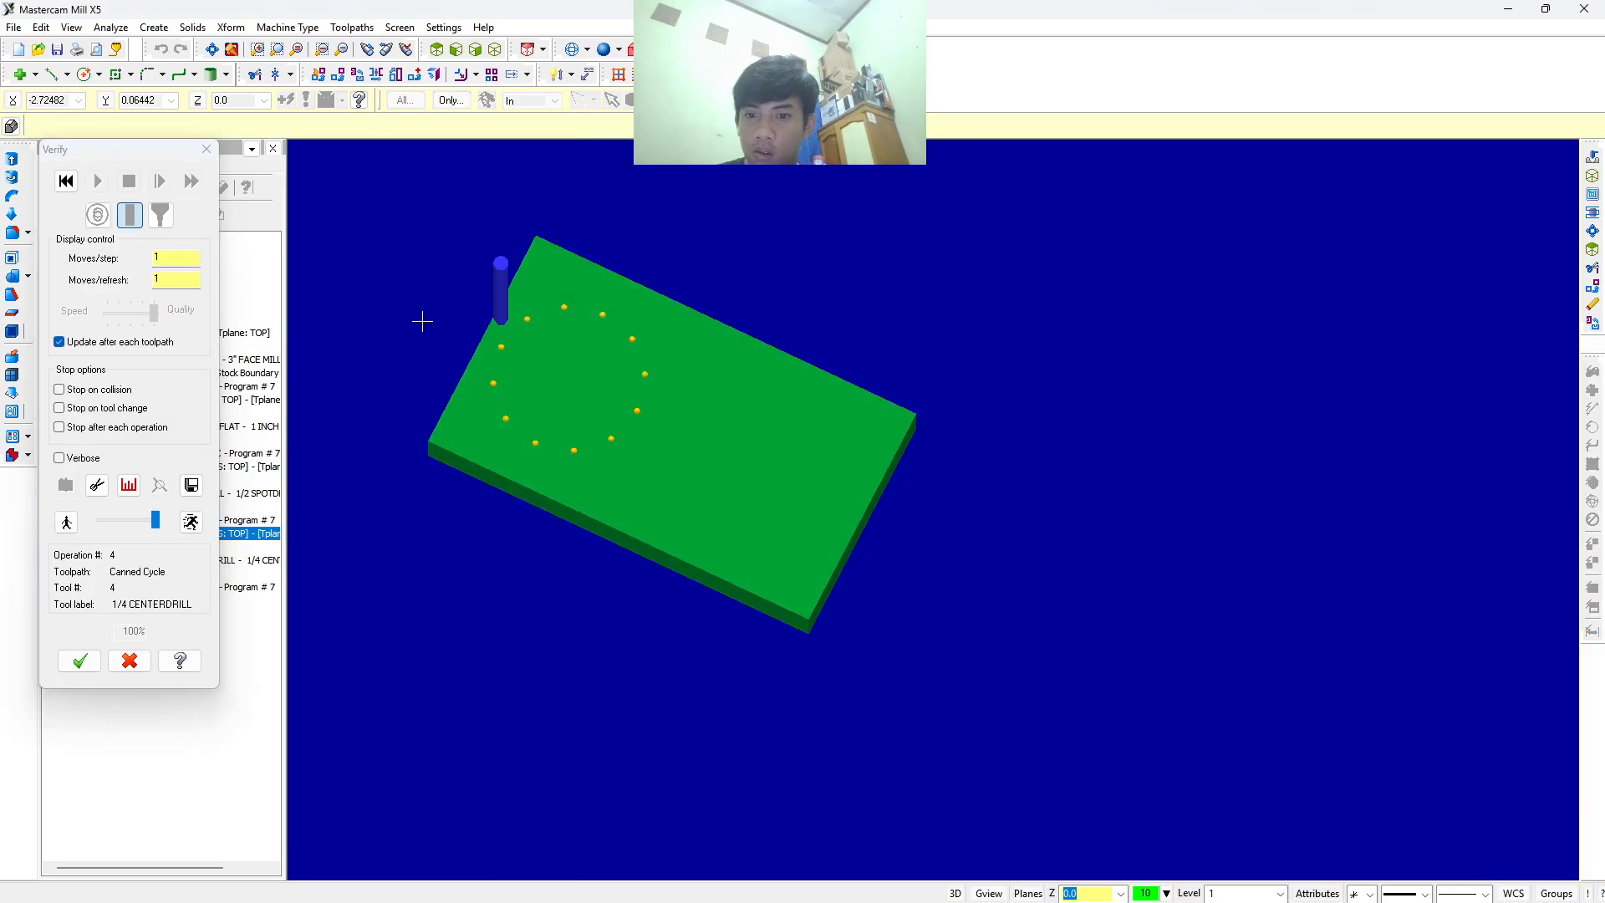
left_click(207, 149)
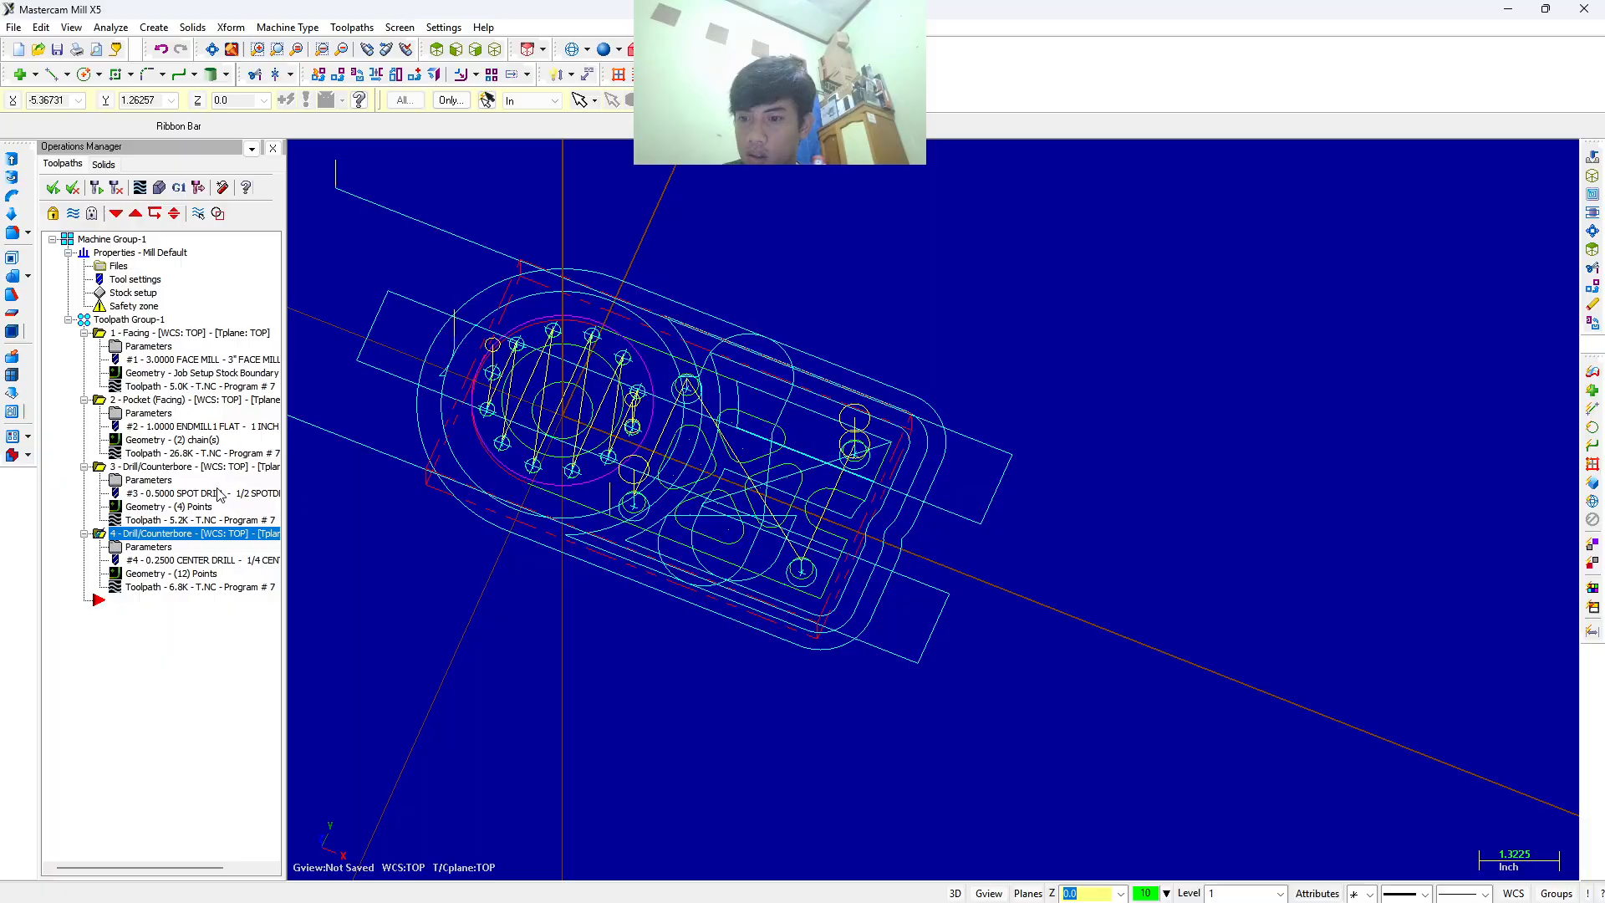
Reopen the center drill operation's linking parameters, open its depth value for editing and accept the parameters.
left_click(172, 535)
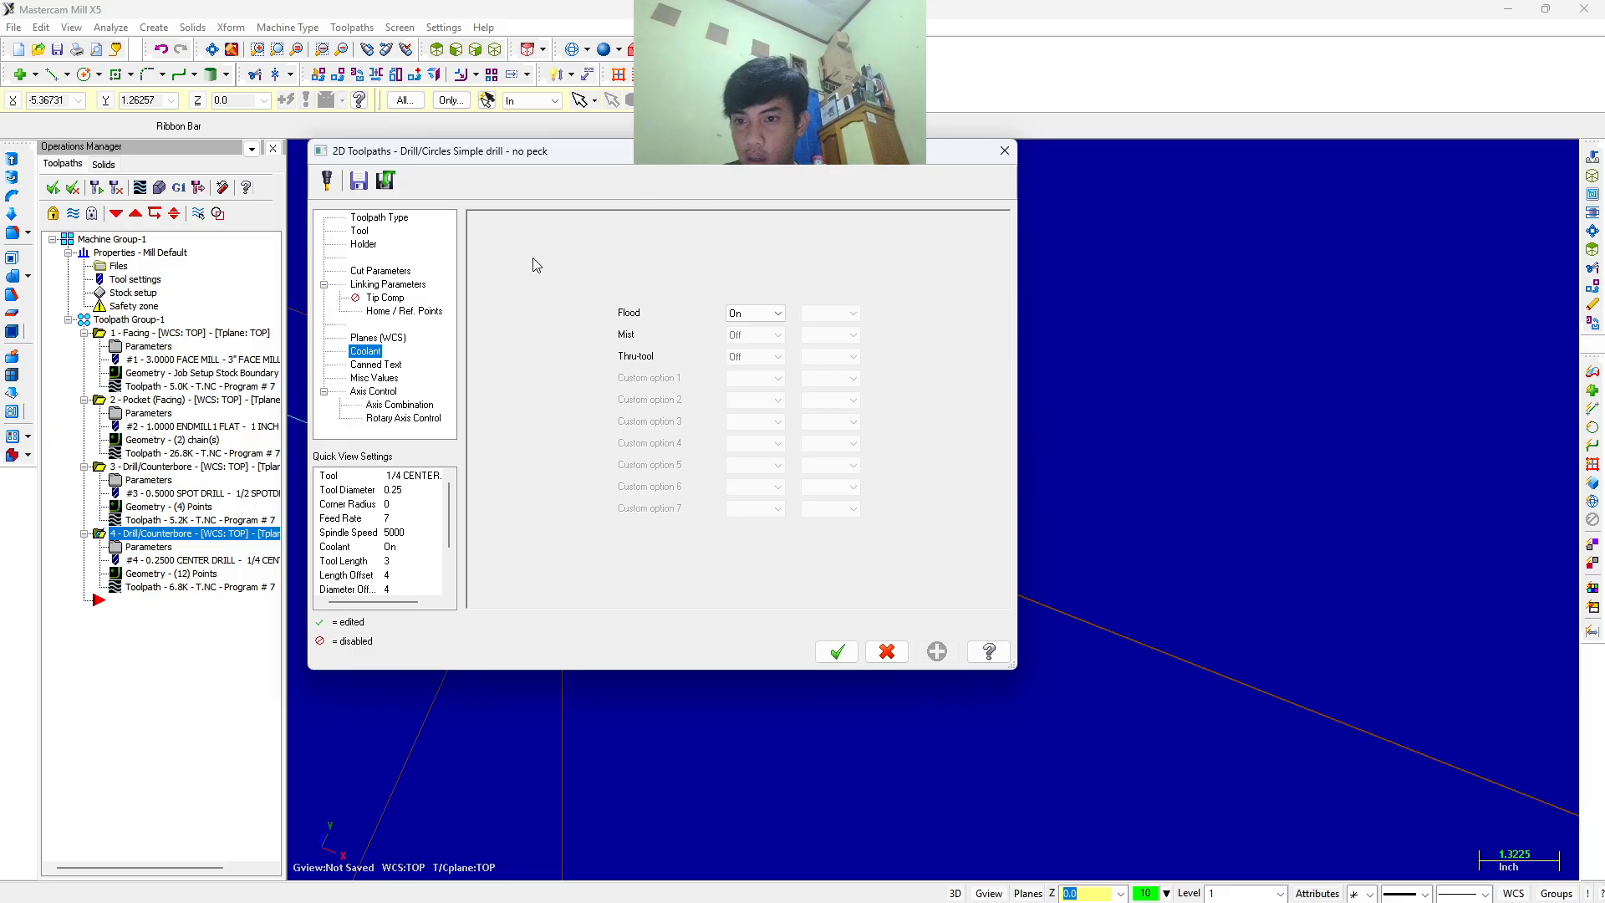
left_click(390, 284)
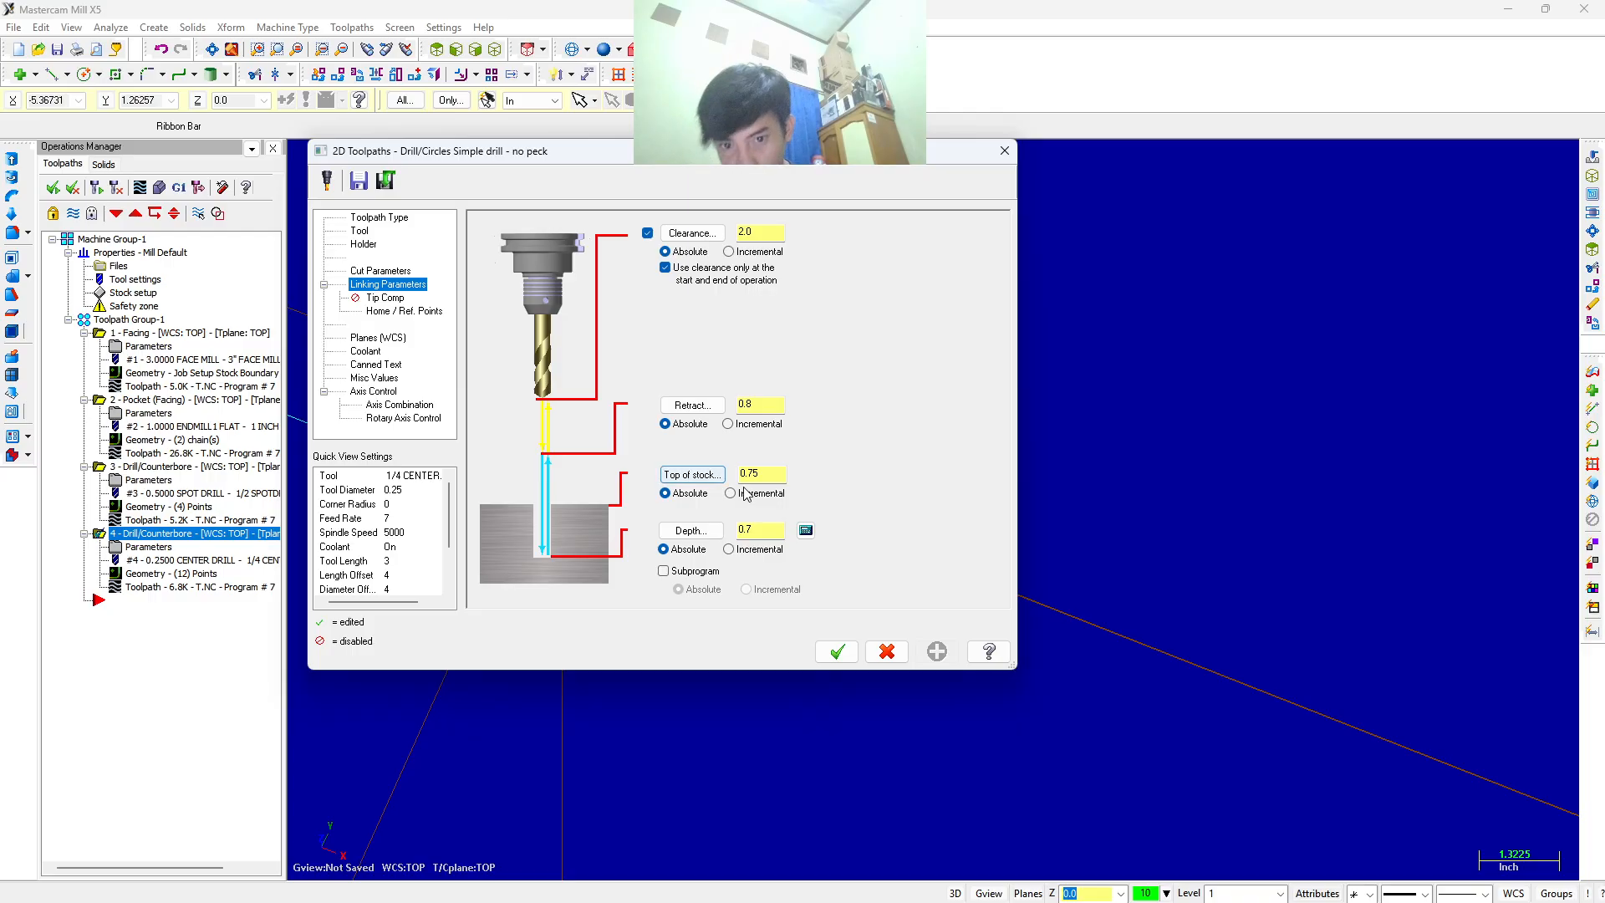
double_click(768, 529)
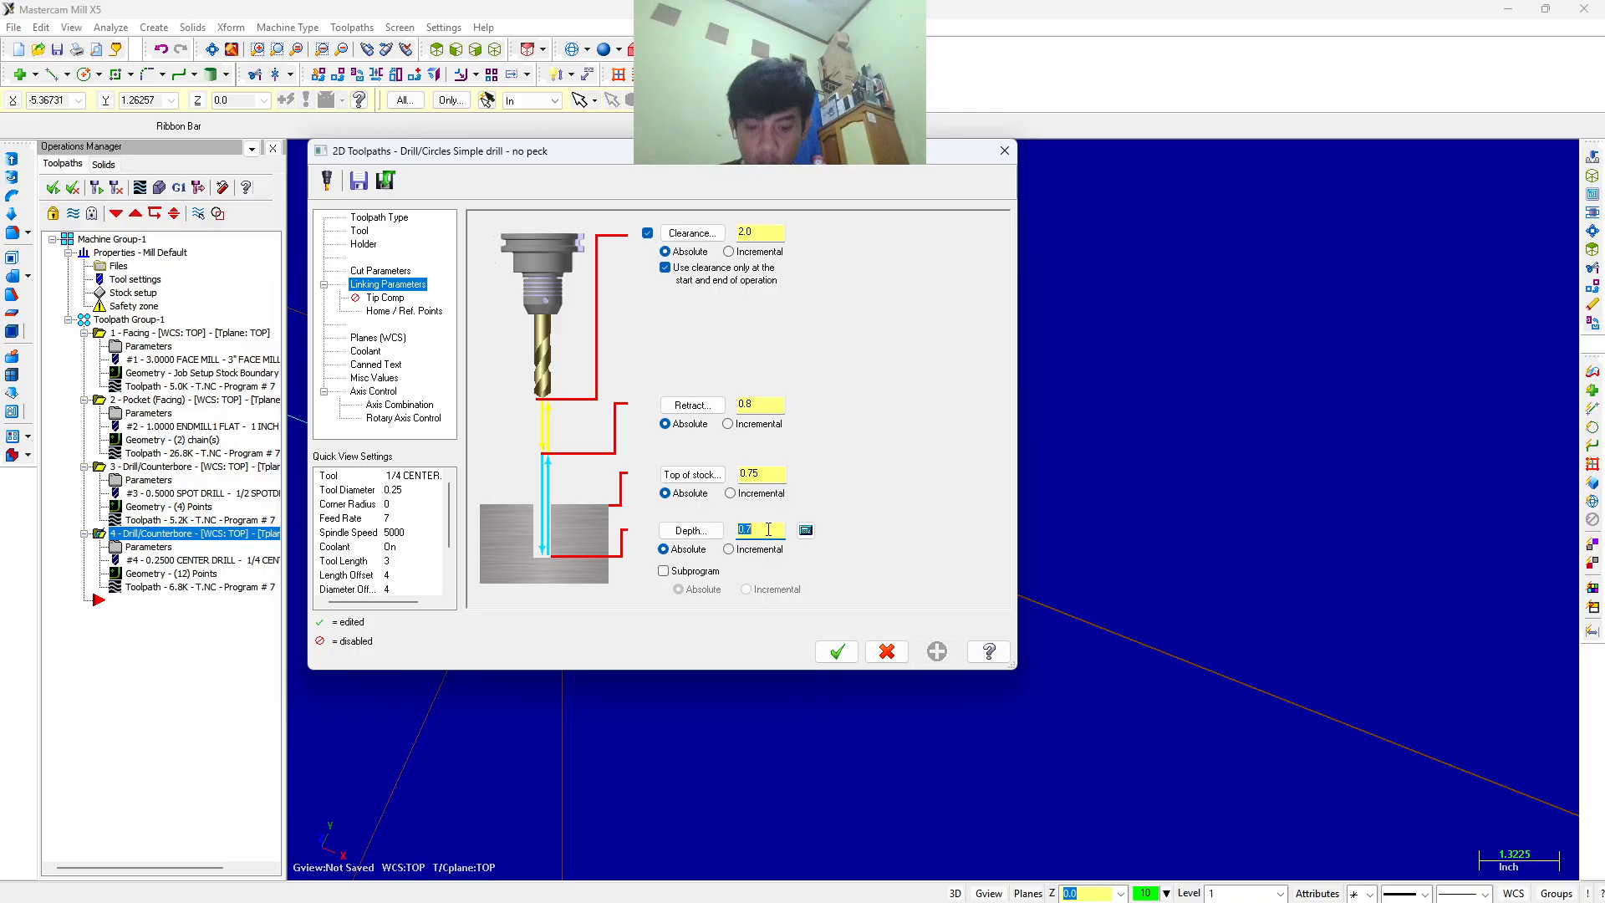
left_click(837, 650)
Regenerate the center drill toolpath, simulate it in Verify, inspect the holes in isometric view and close the simulation.
left_click(162, 186)
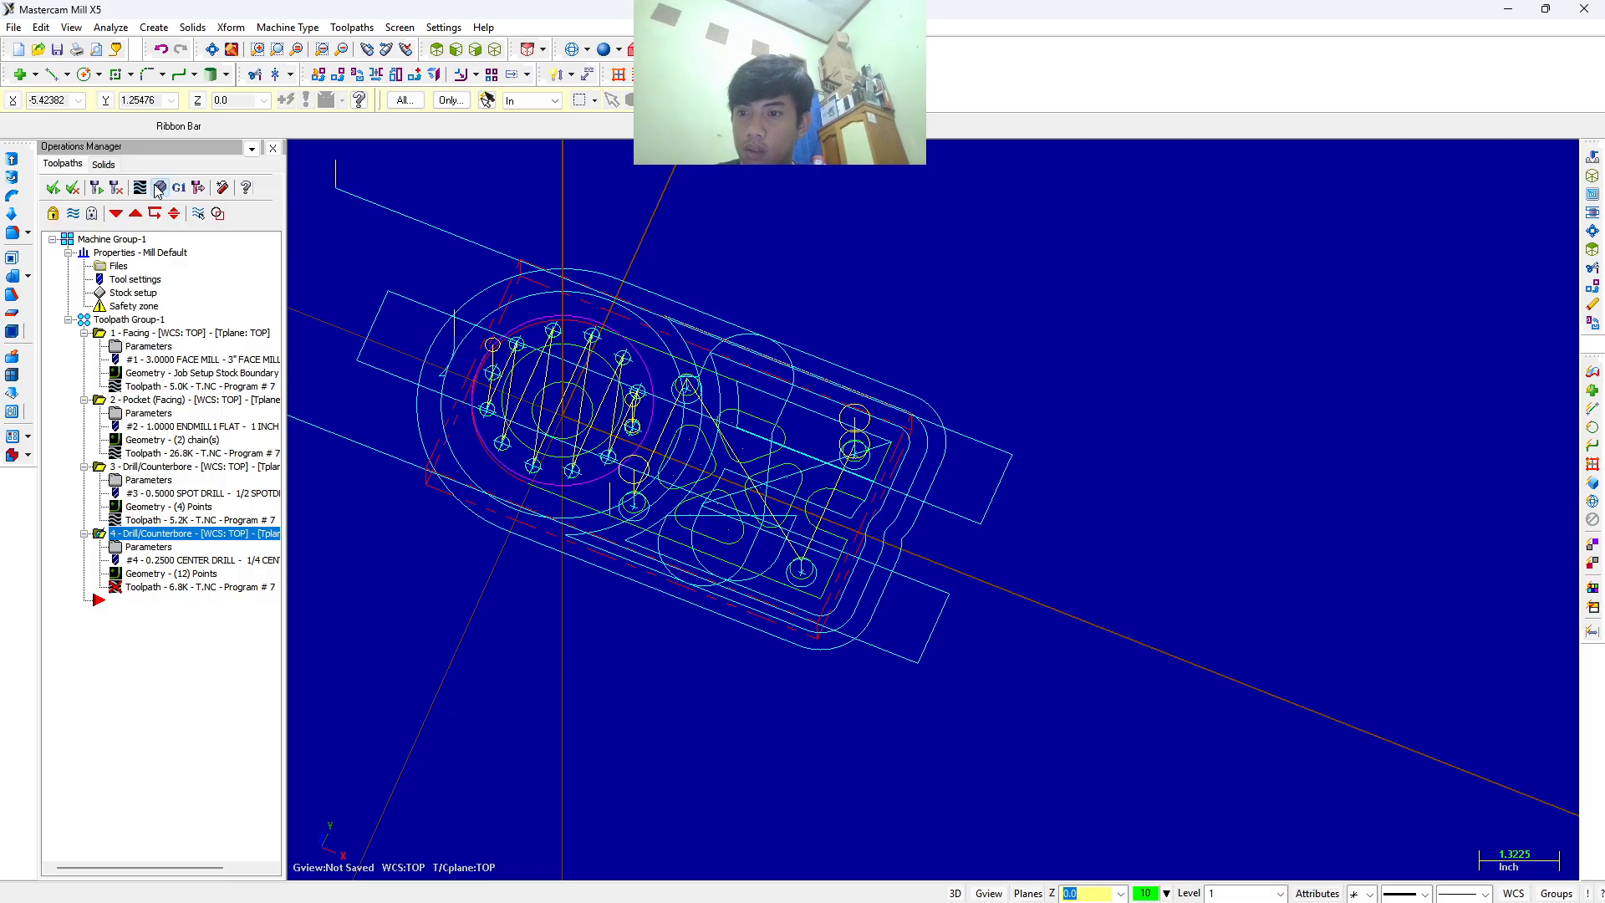
left_click(246, 310)
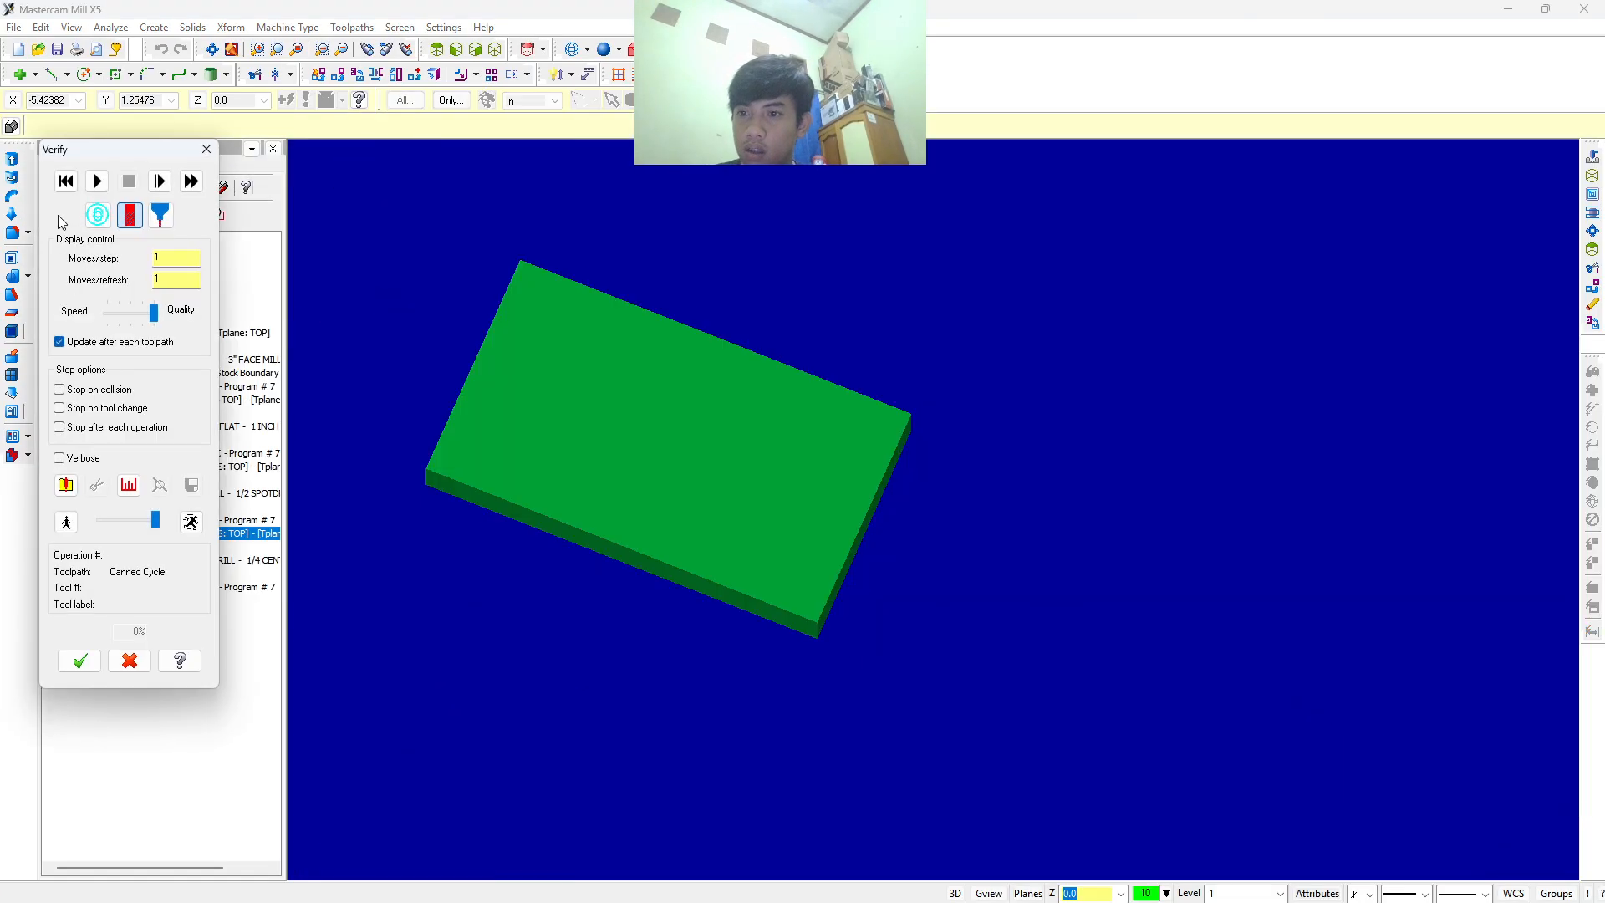
left_click(89, 184)
middle_click_drag(462, 451, 630, 405)
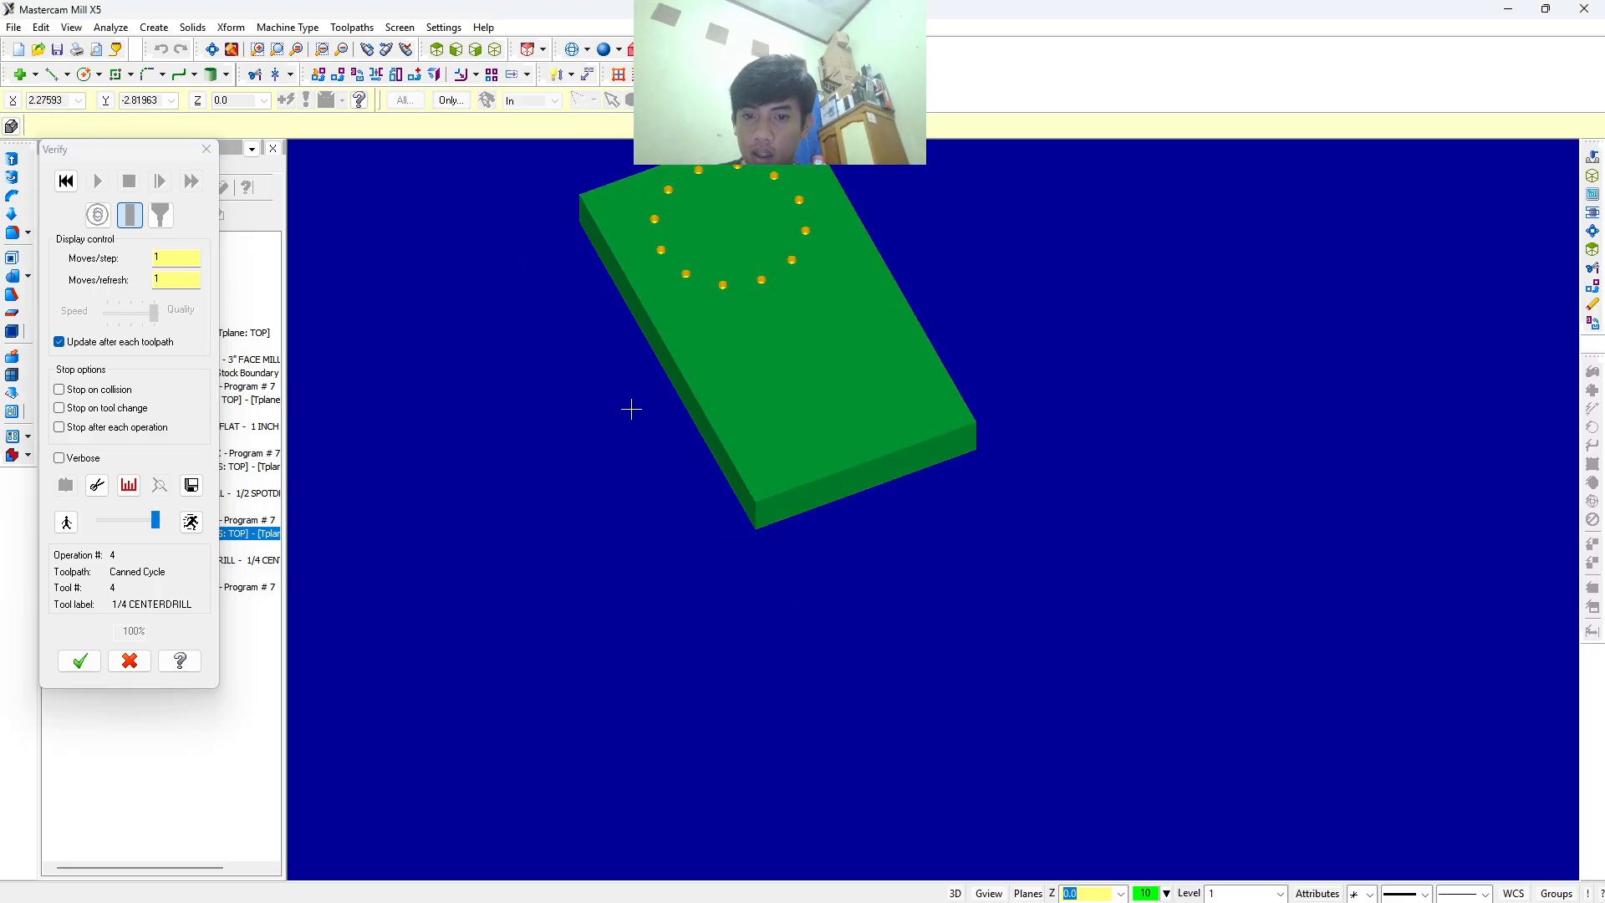
left_click(494, 50)
left_click(80, 660)
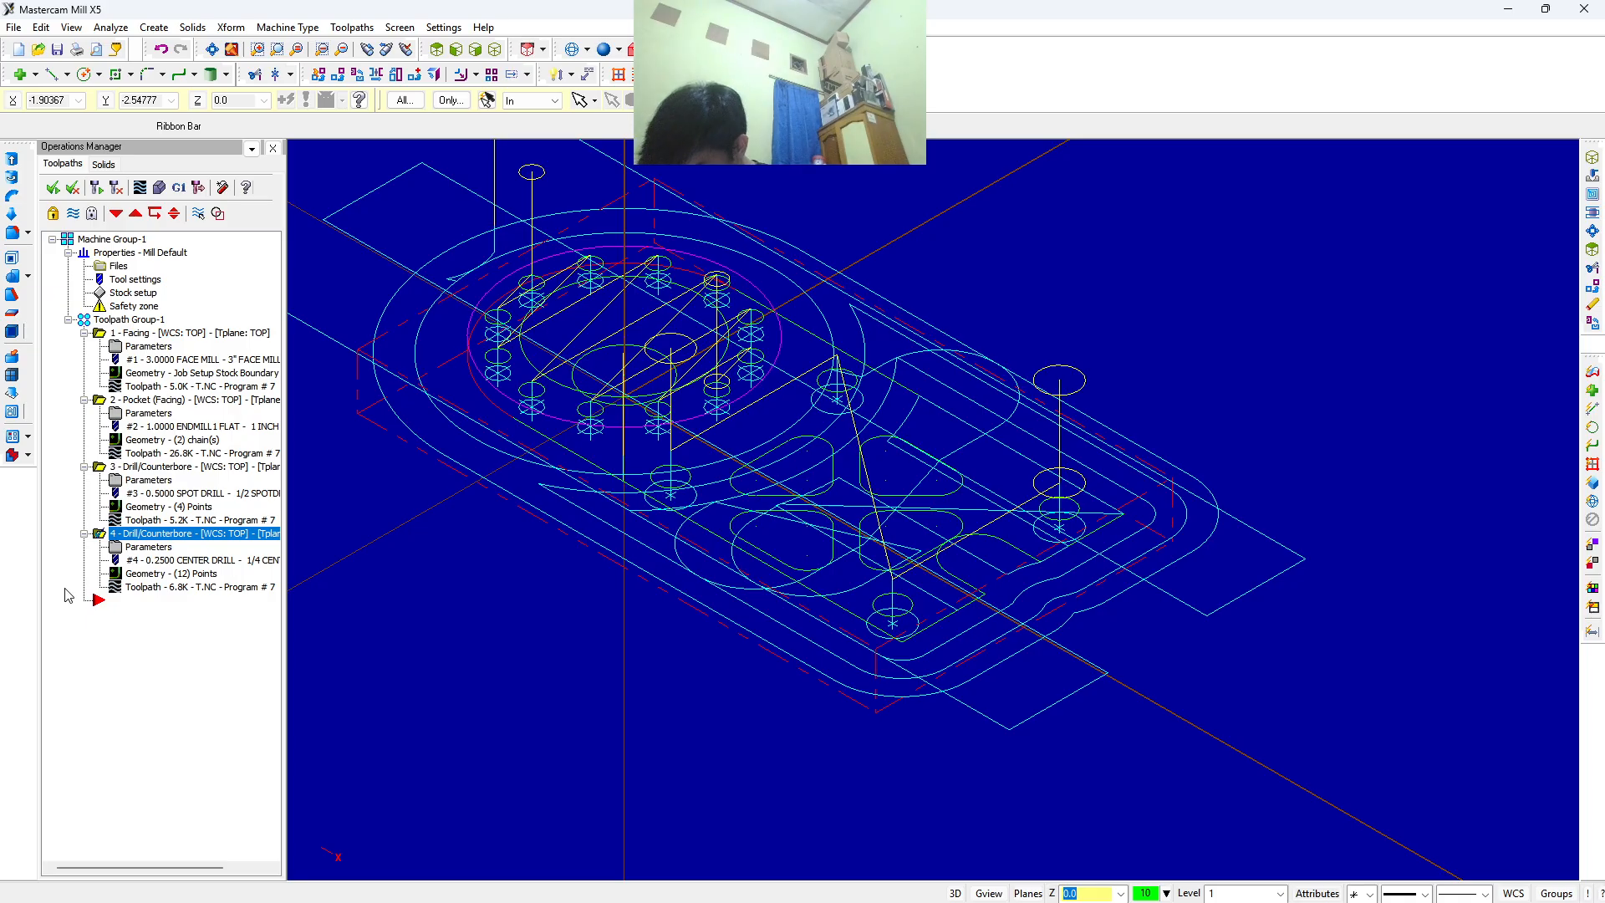
Copy the center drill operation of the circular hole pattern and paste it at the end of the toolpath group.
left_click(142, 600)
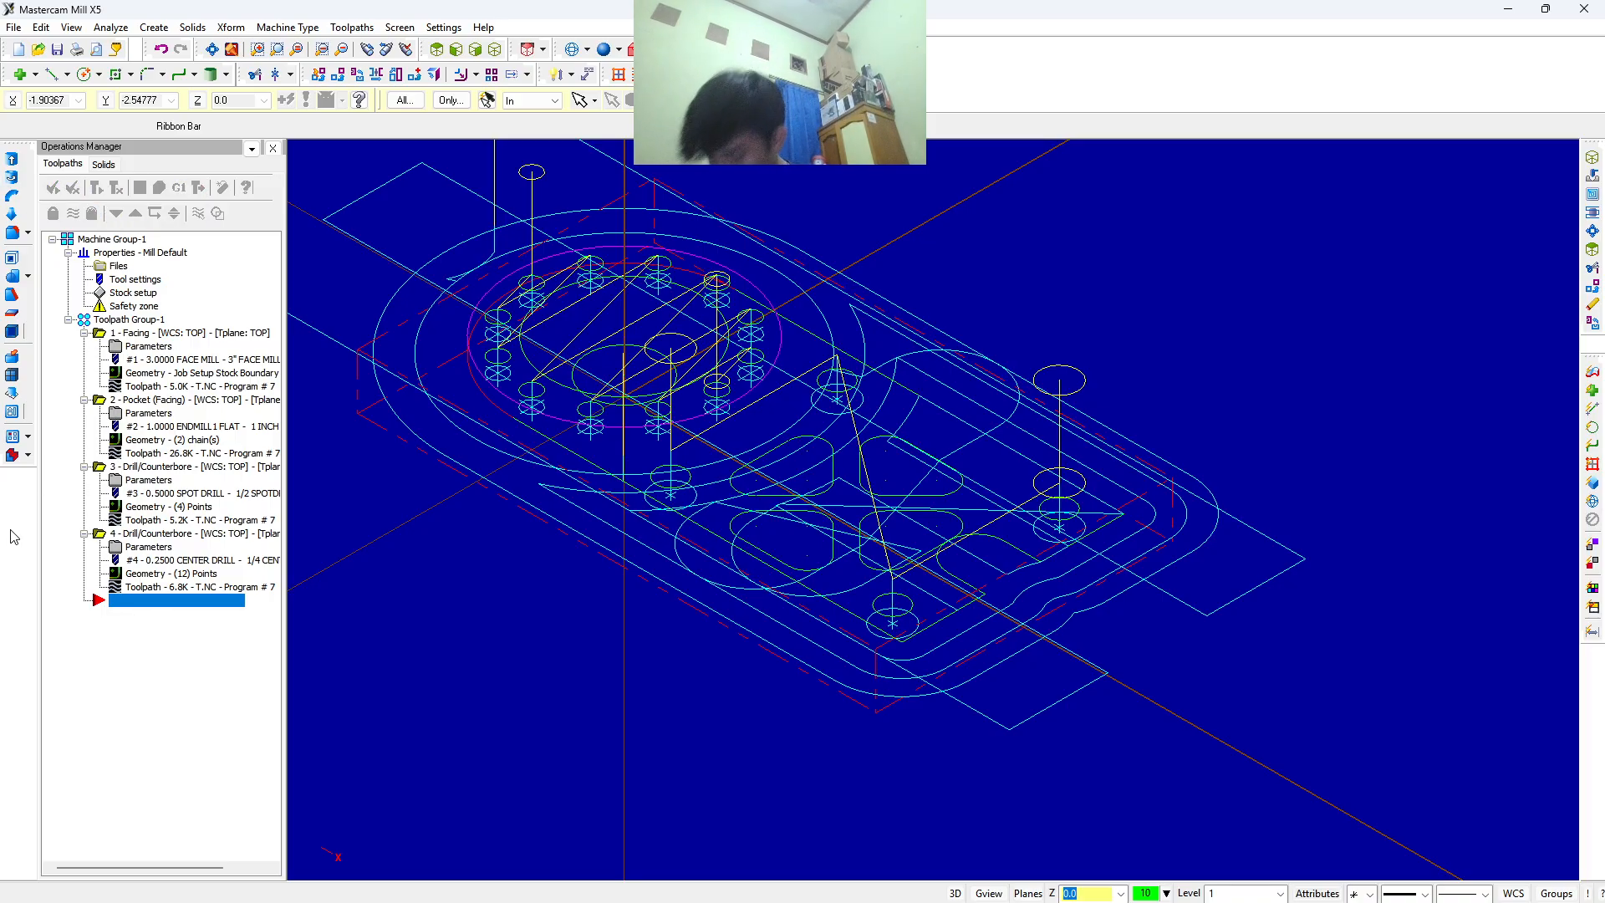
right_click(150, 533)
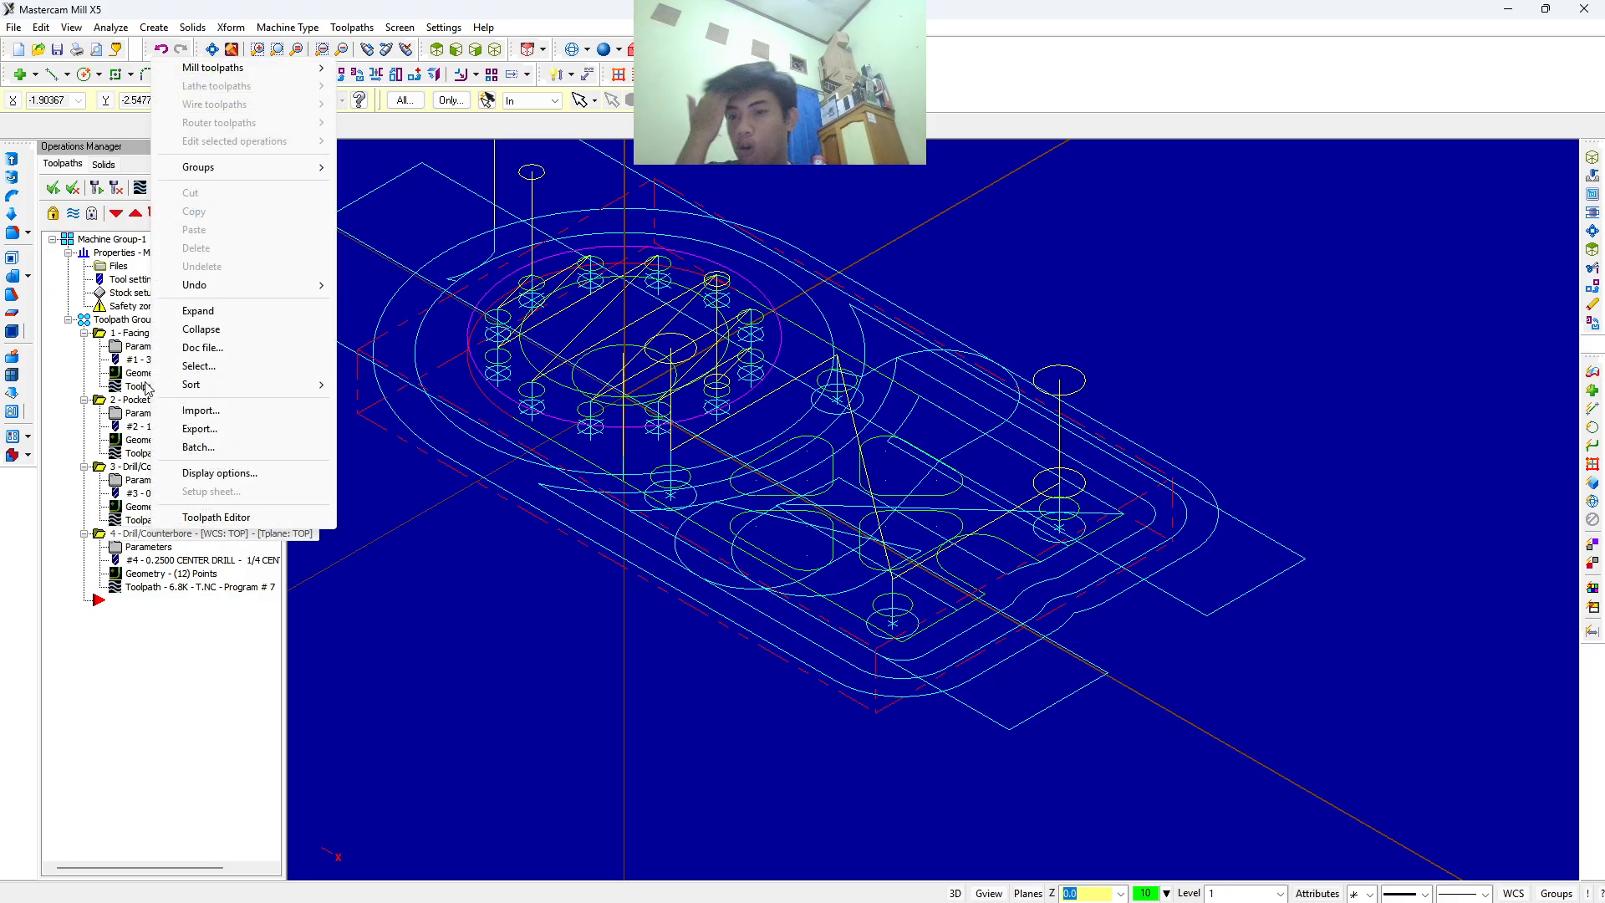
left_click(112, 533)
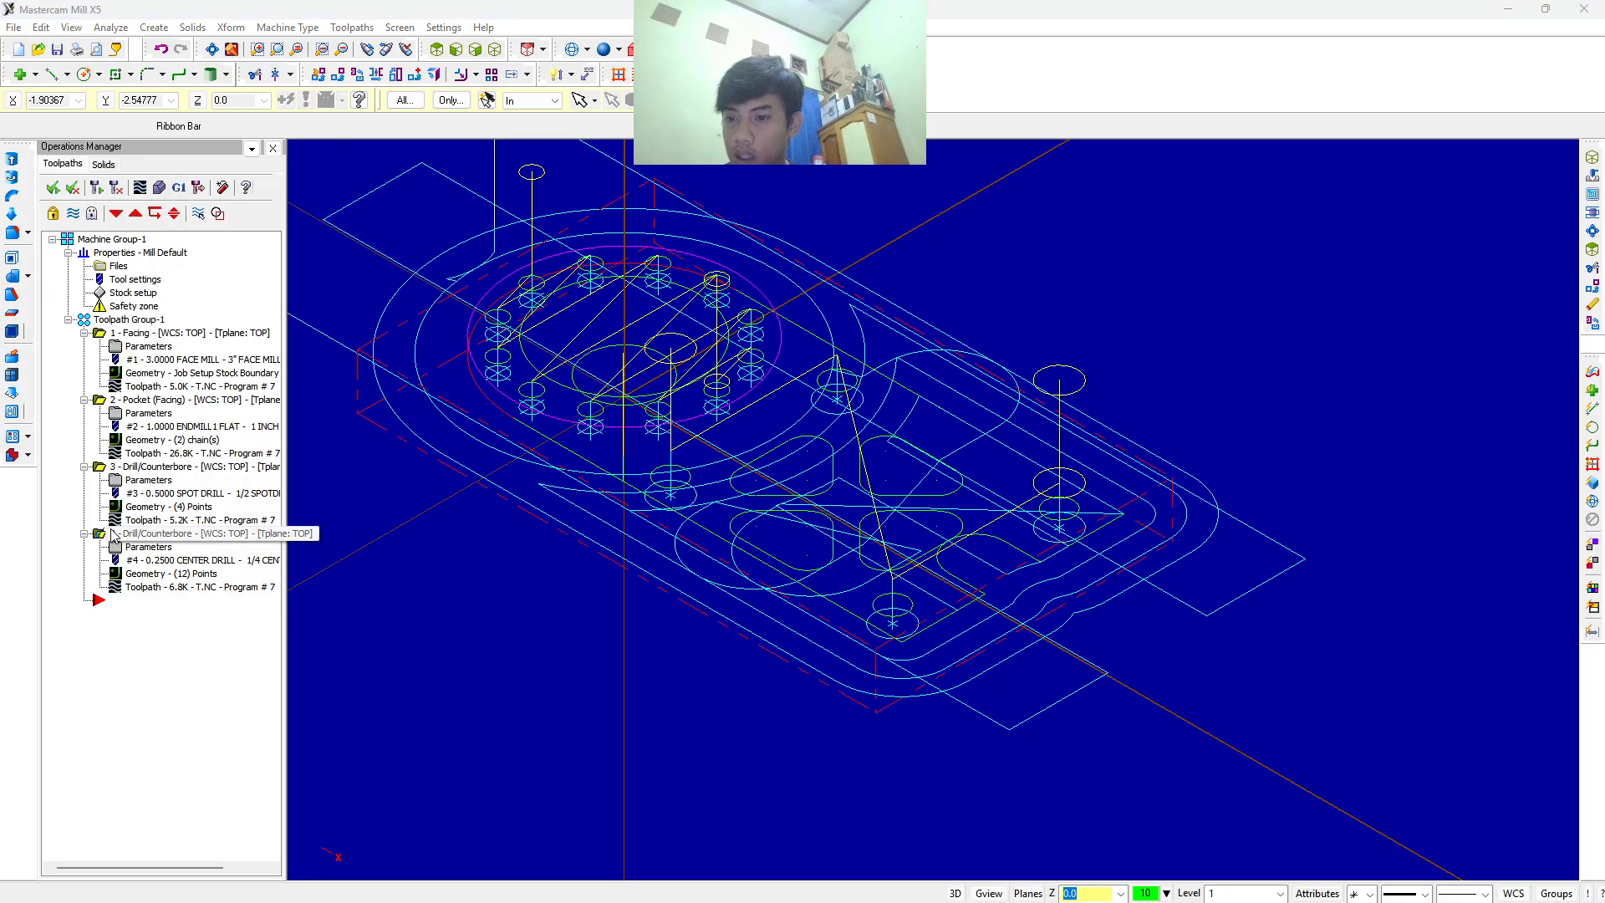
right_click(115, 534)
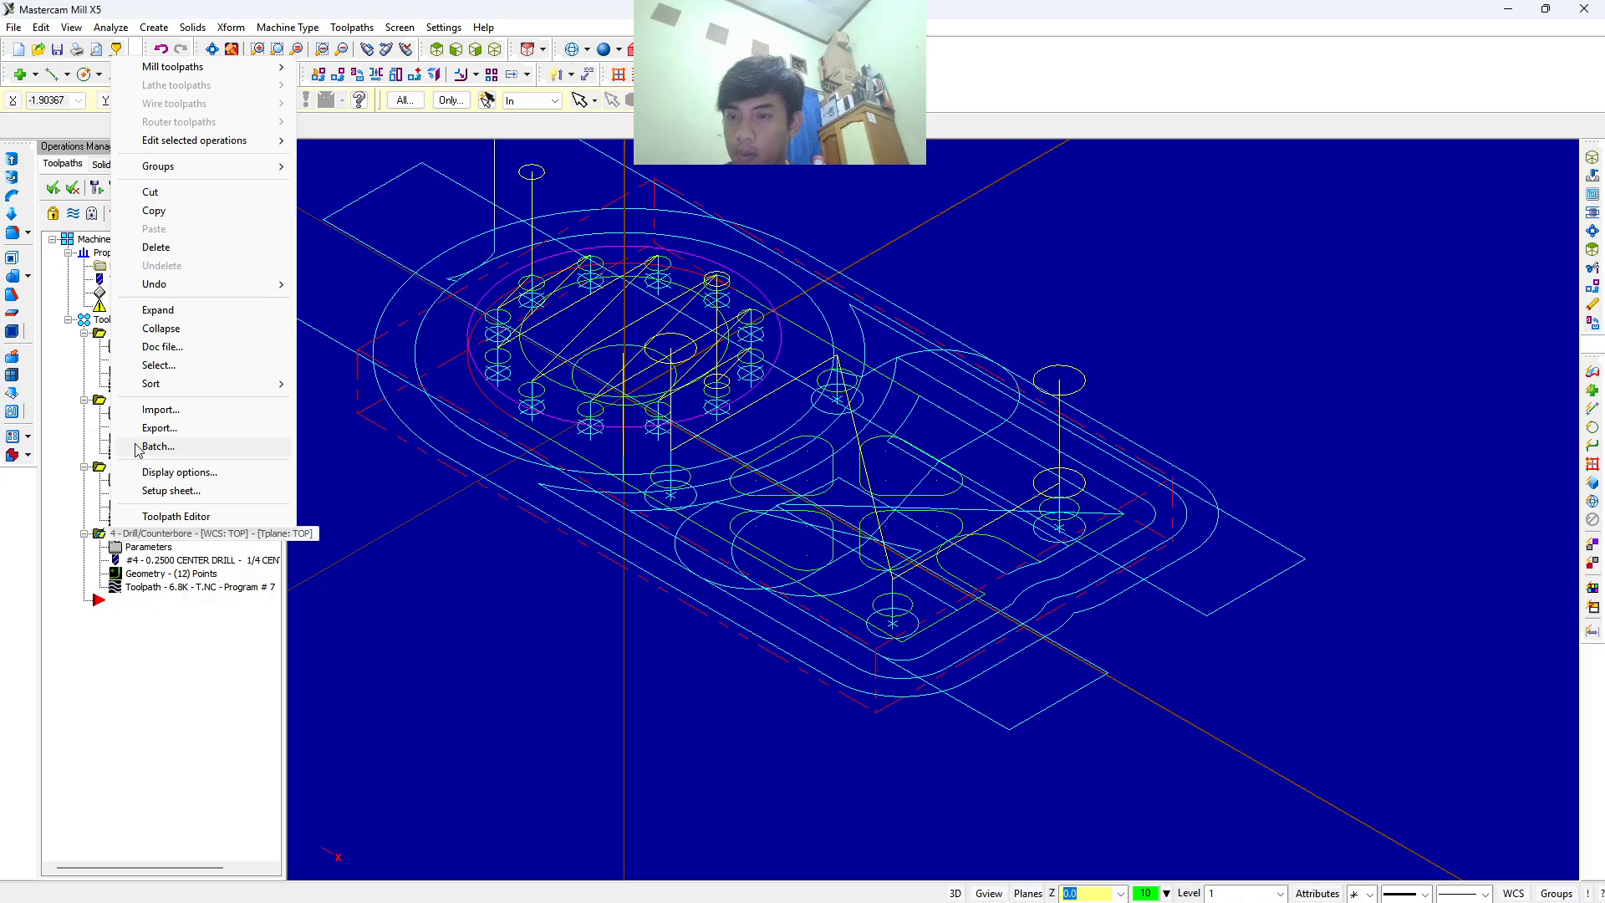
left_click(165, 217)
right_click(136, 602)
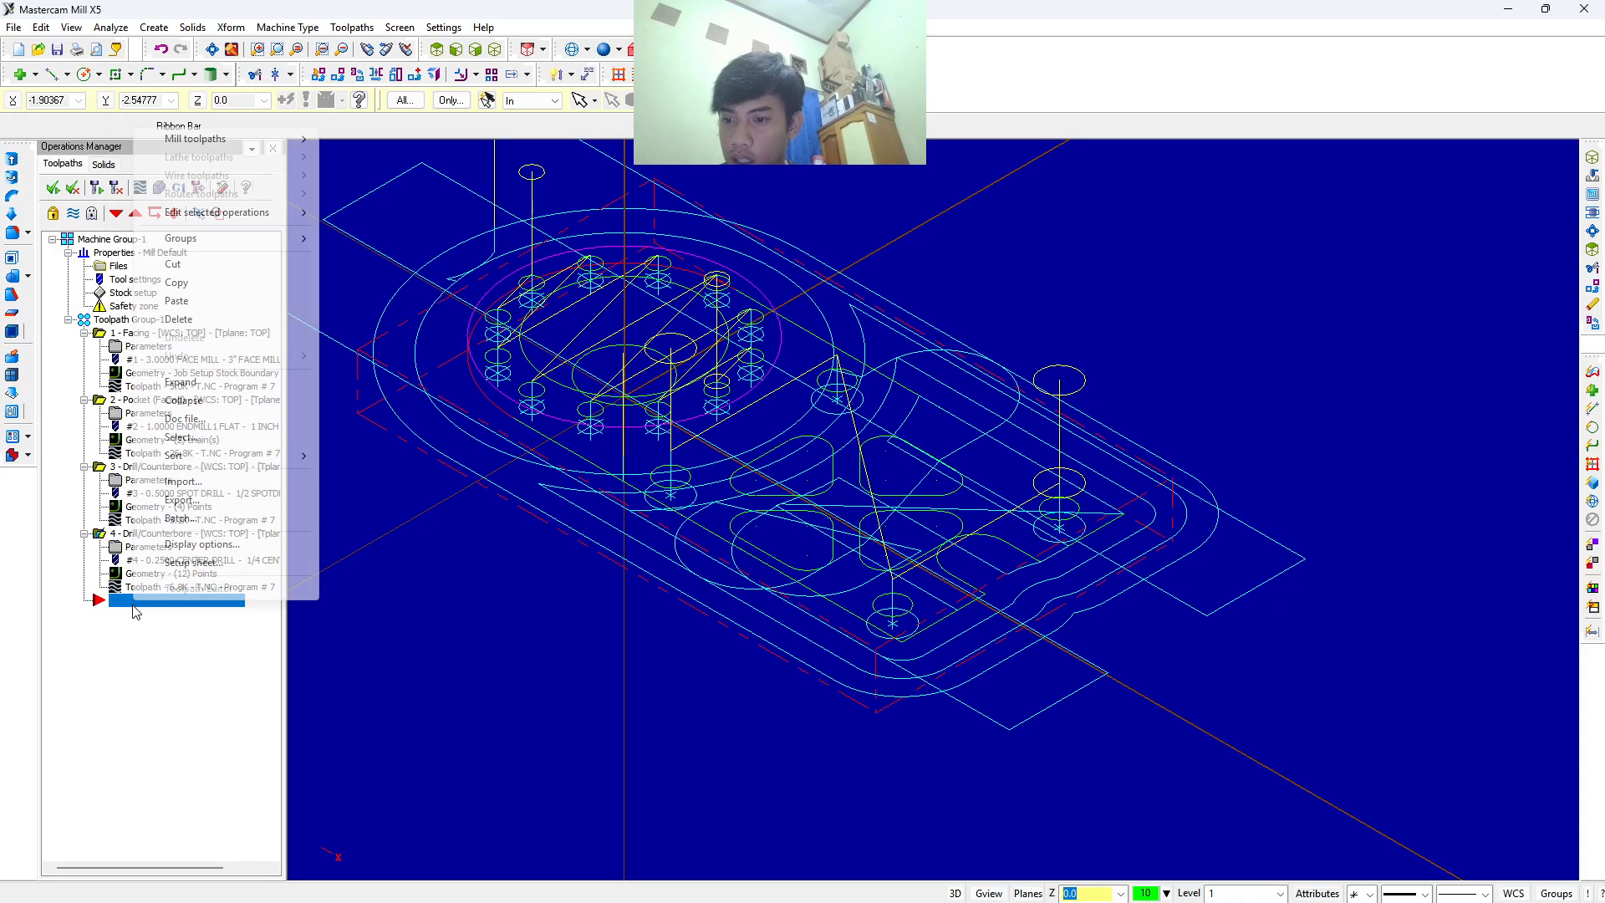
left_click(185, 303)
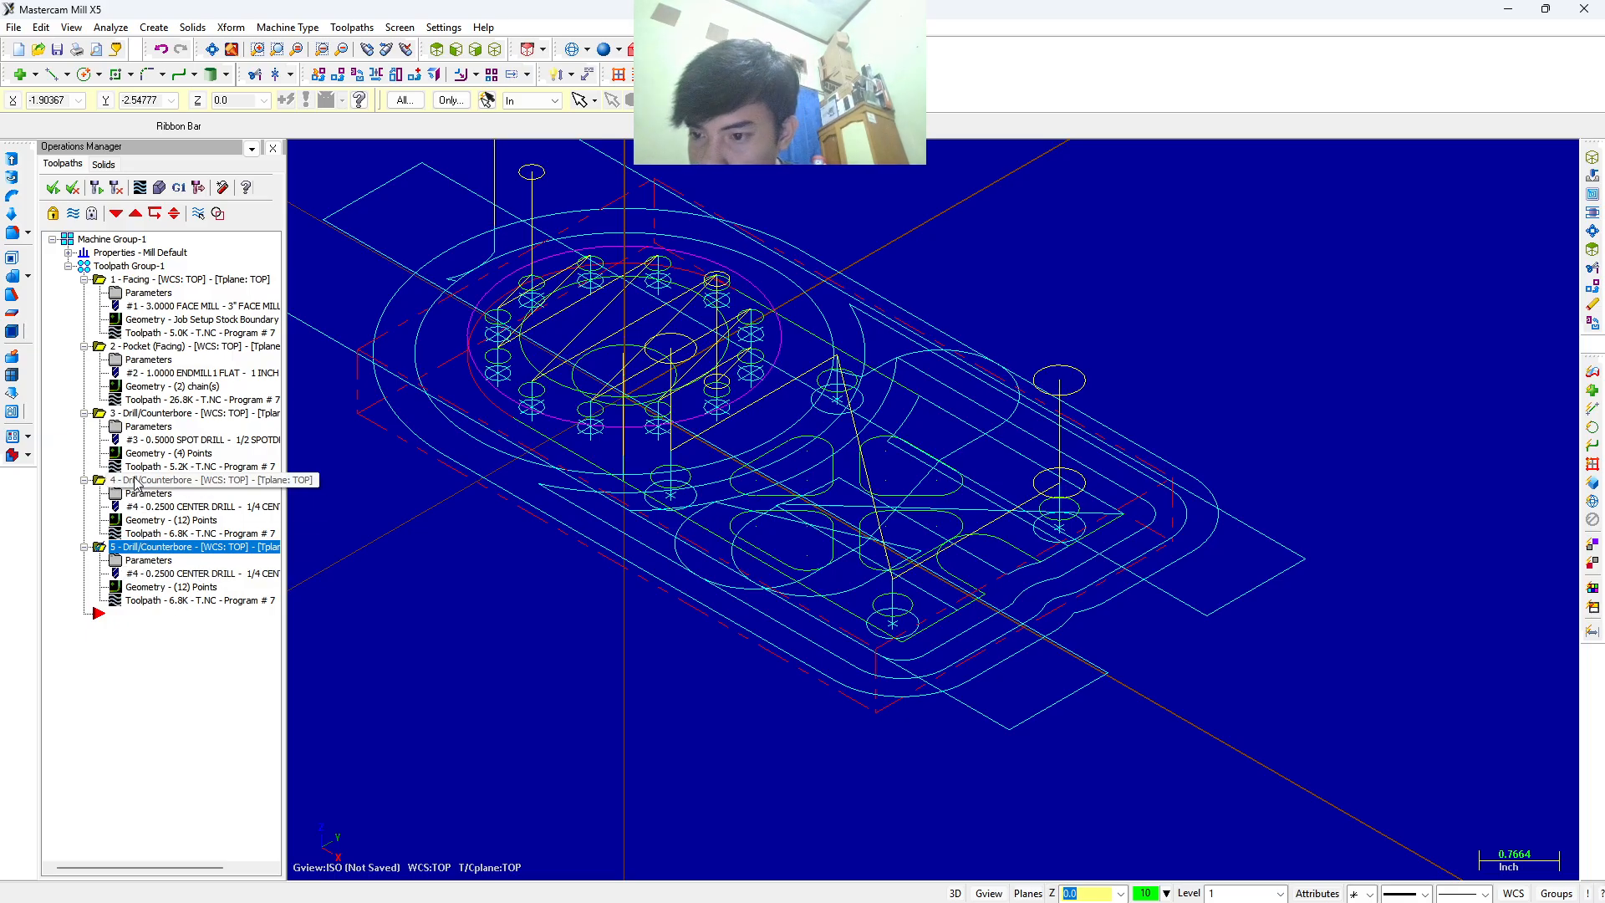
Set the drilling depth of the pasted drill operation to 0.0 in its linking parameters.
left_click(148, 560)
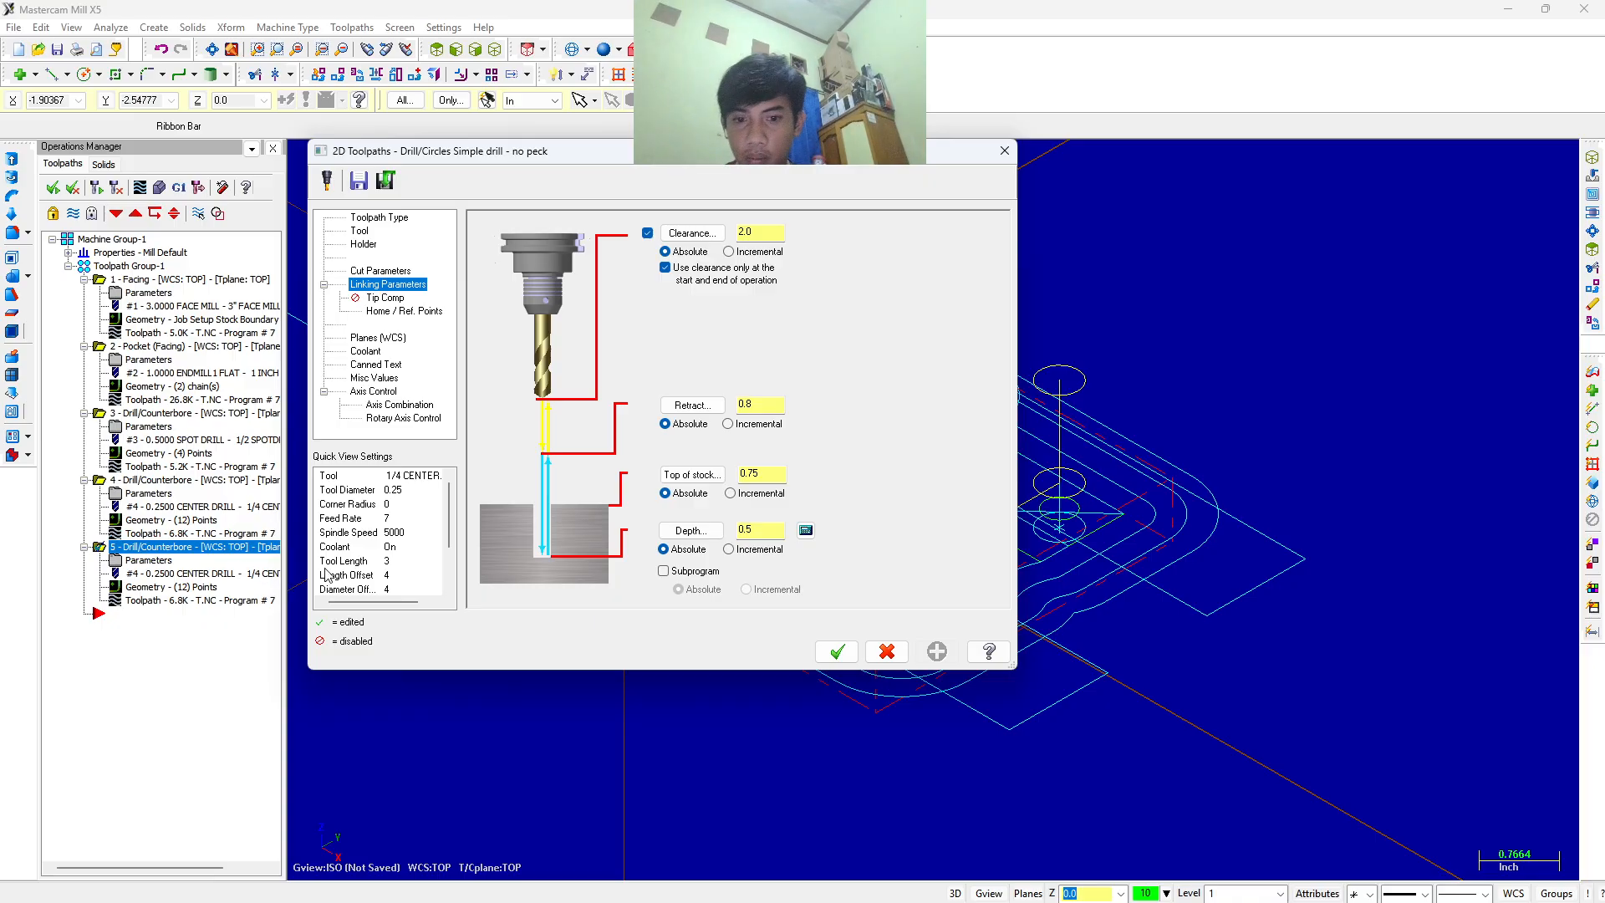
left_click(760, 531)
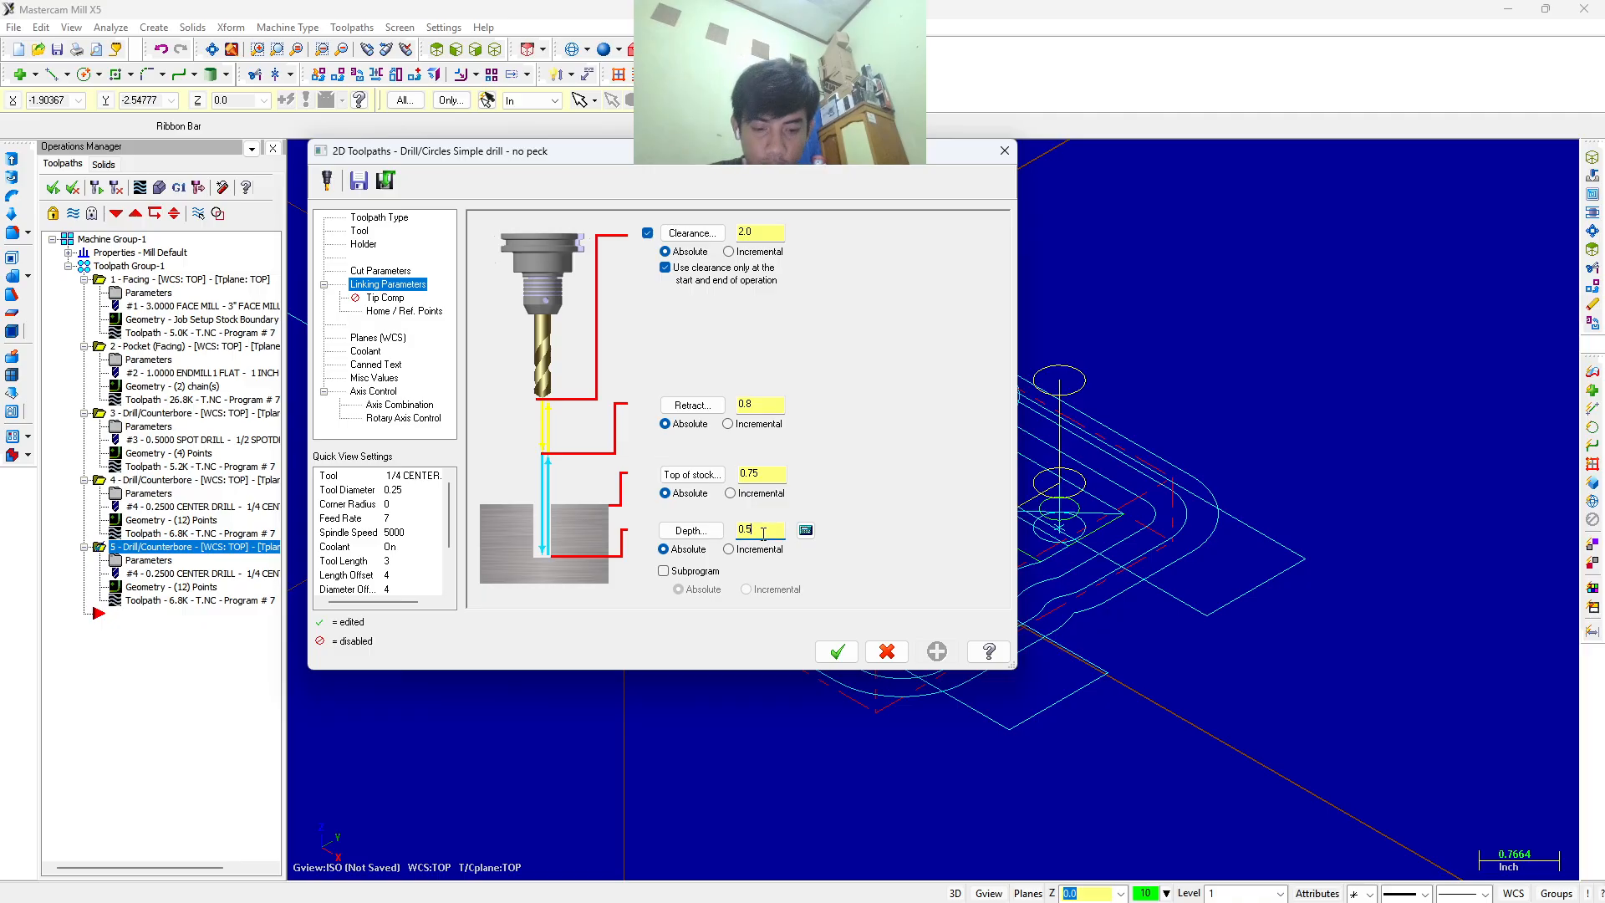
key("BackSpace")
type("0")
key("Return")
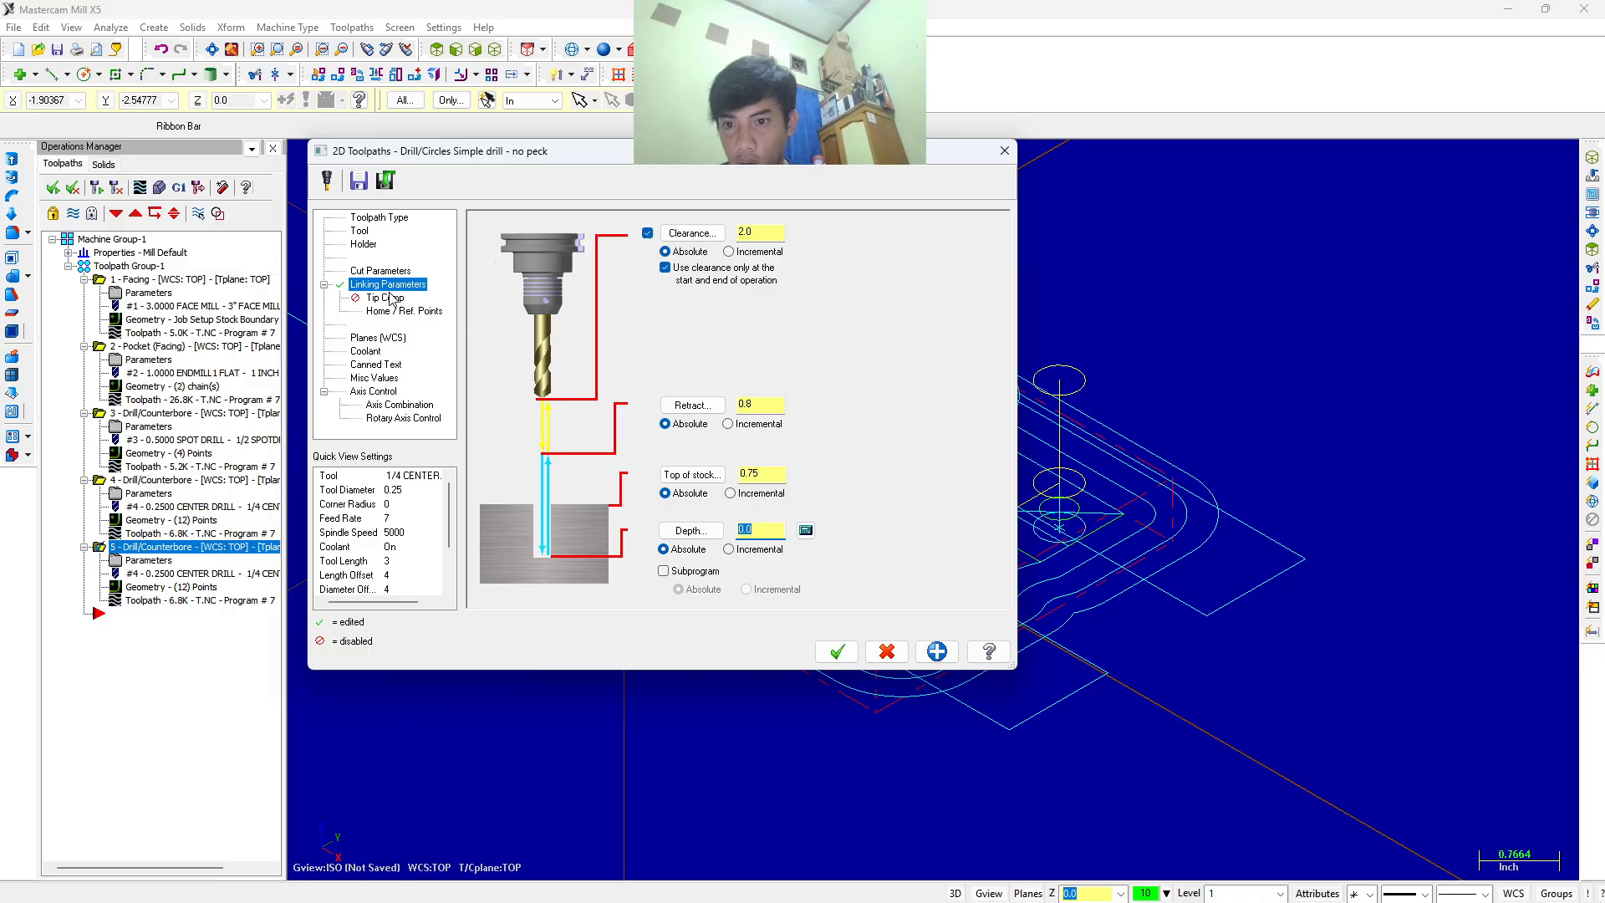
Enable tip compensation for the pasted operation with a breakthrough amount of 0.1.
left_click(385, 297)
left_click(498, 238)
left_click(498, 239)
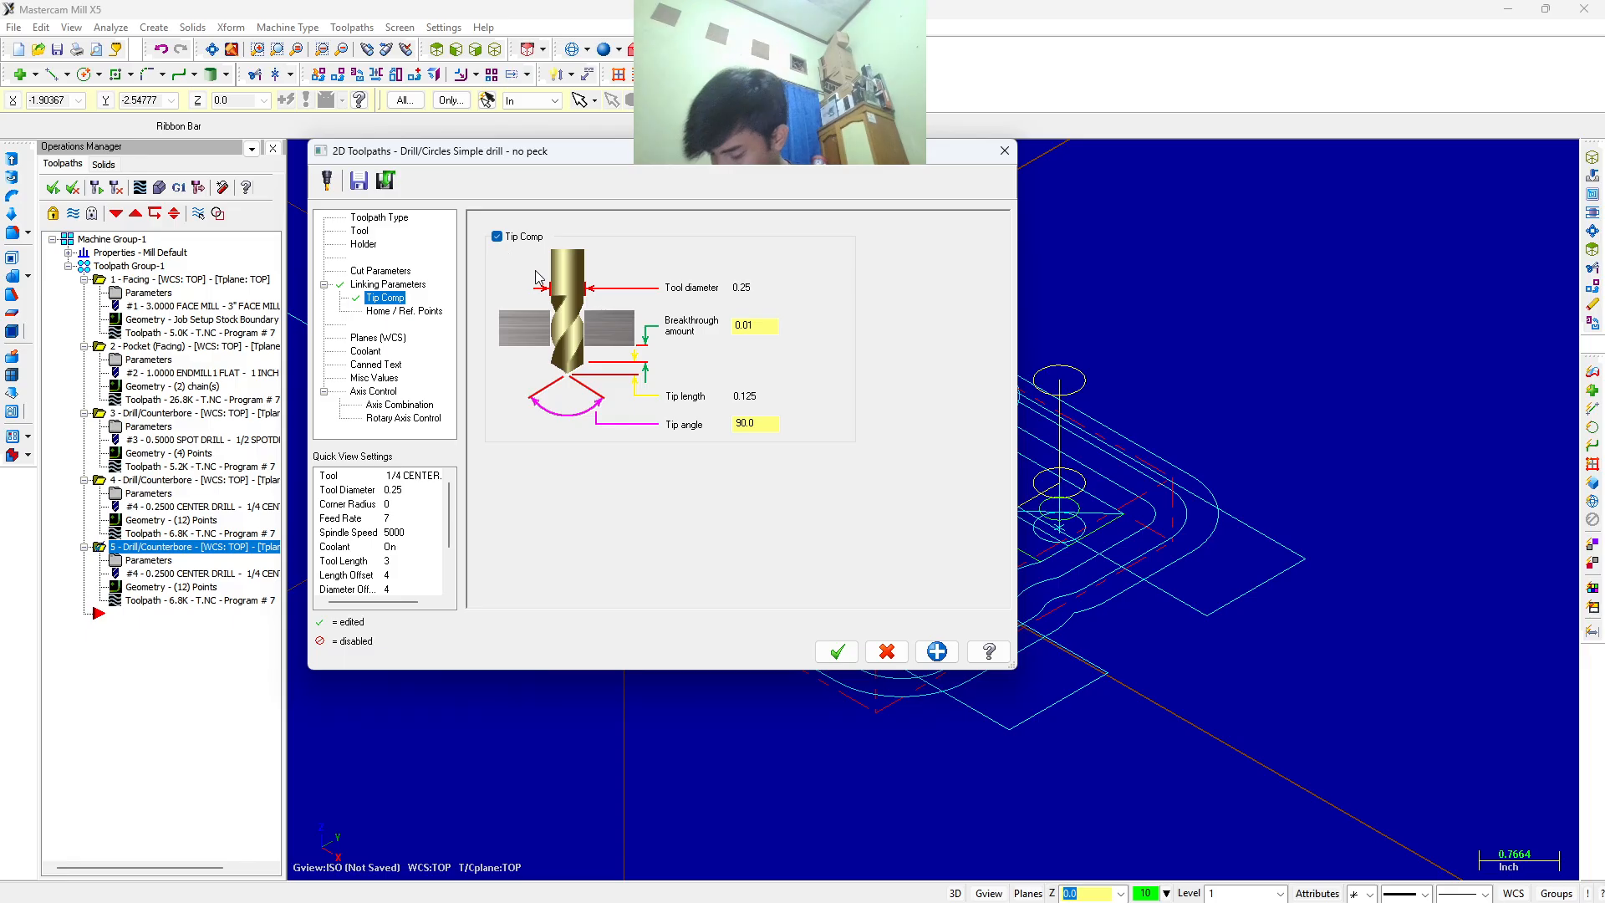
left_click(758, 331)
key("BackSpace")
key("BackSpace")
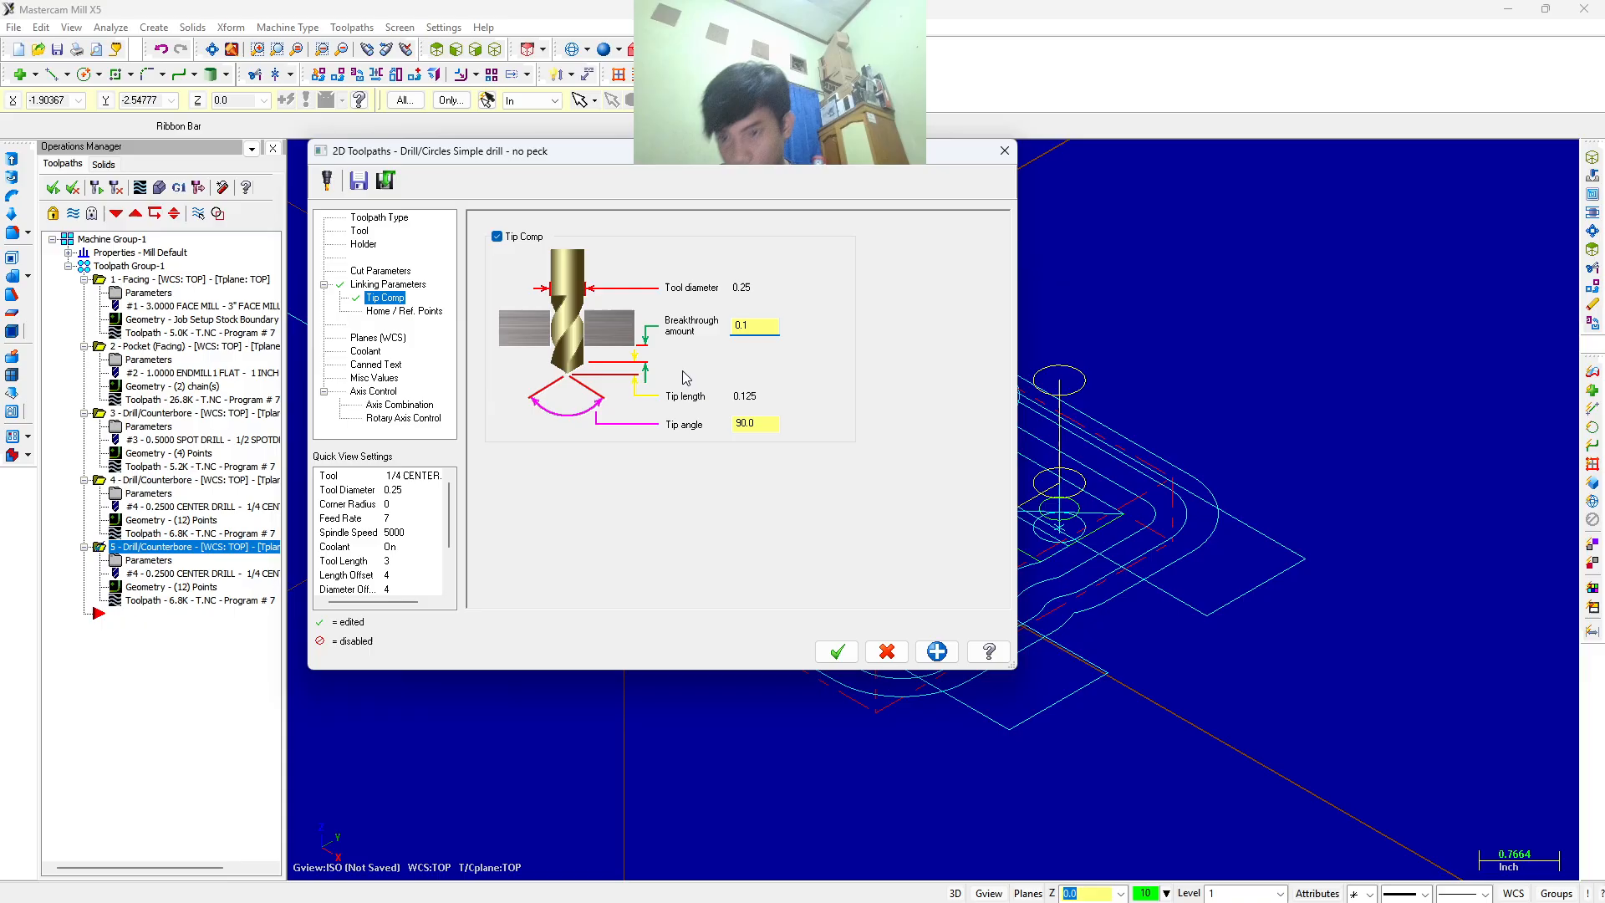
Select On for flood coolant in the pasted drill operation.
left_click(367, 351)
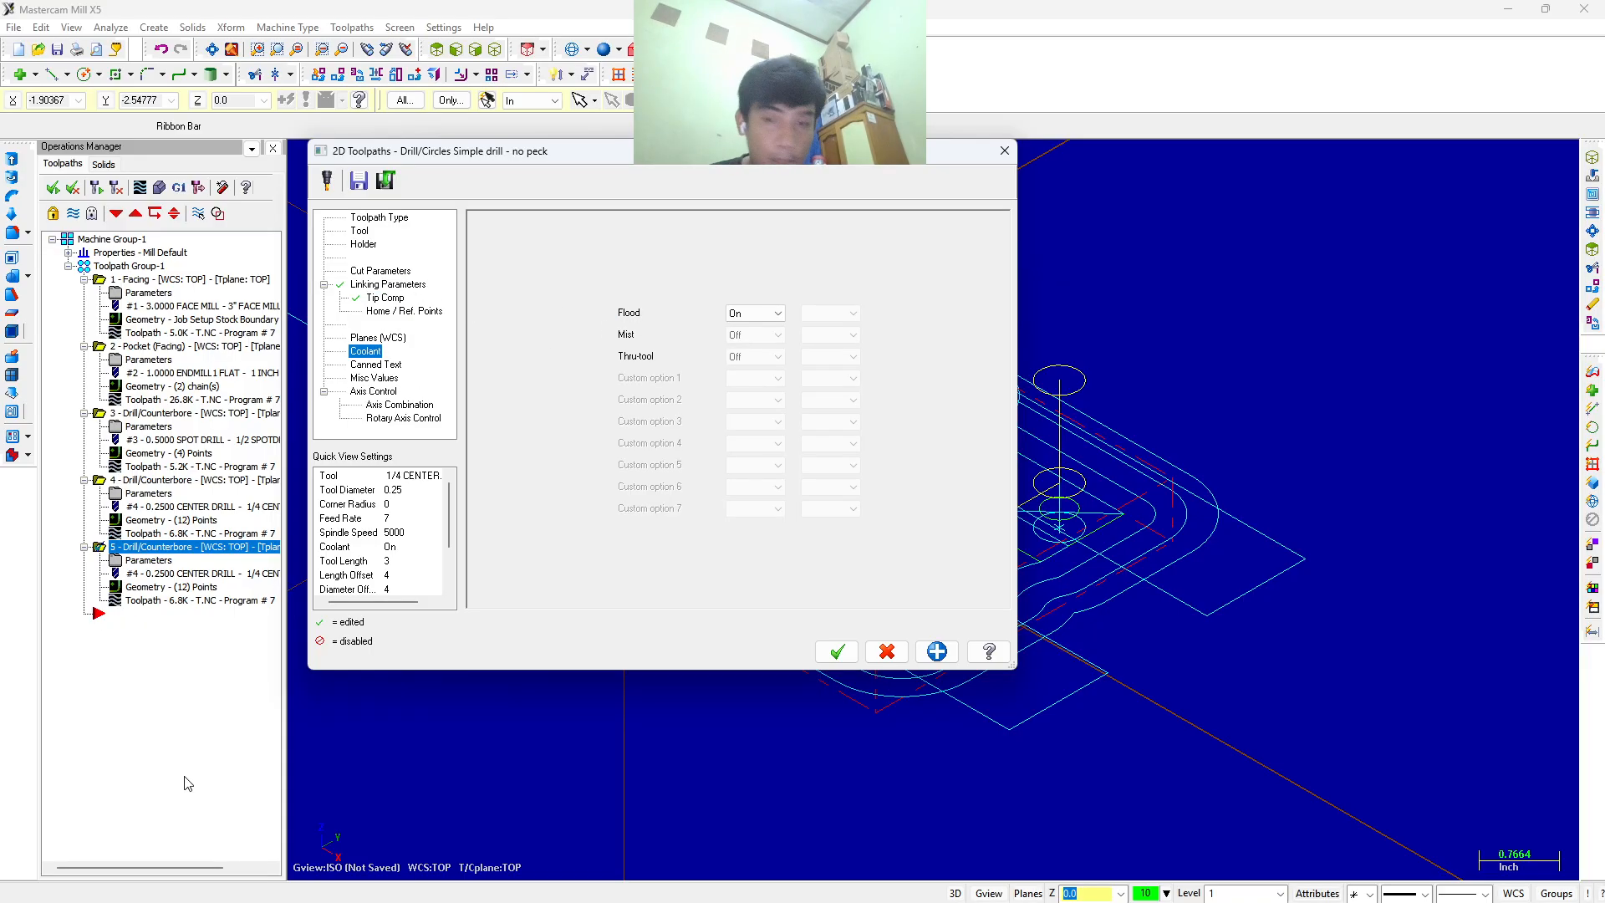
left_click(754, 314)
left_click(748, 326)
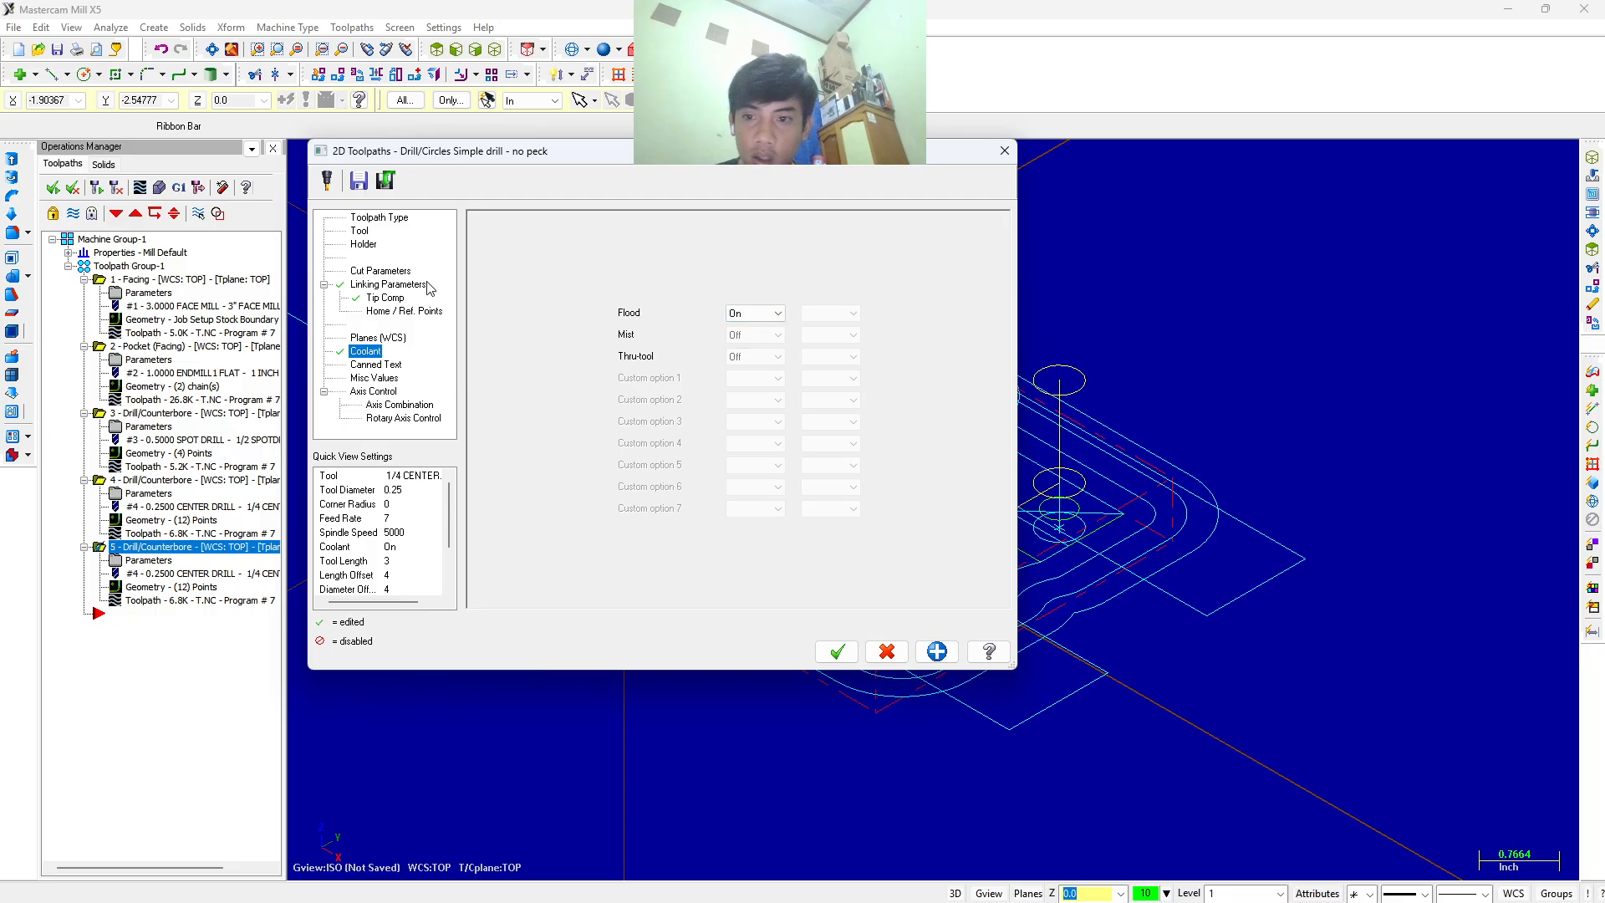
Change the pasted operation's drilling cycle to Peck Drill and set the peck to 0.2.
left_click(380, 271)
left_click(602, 237)
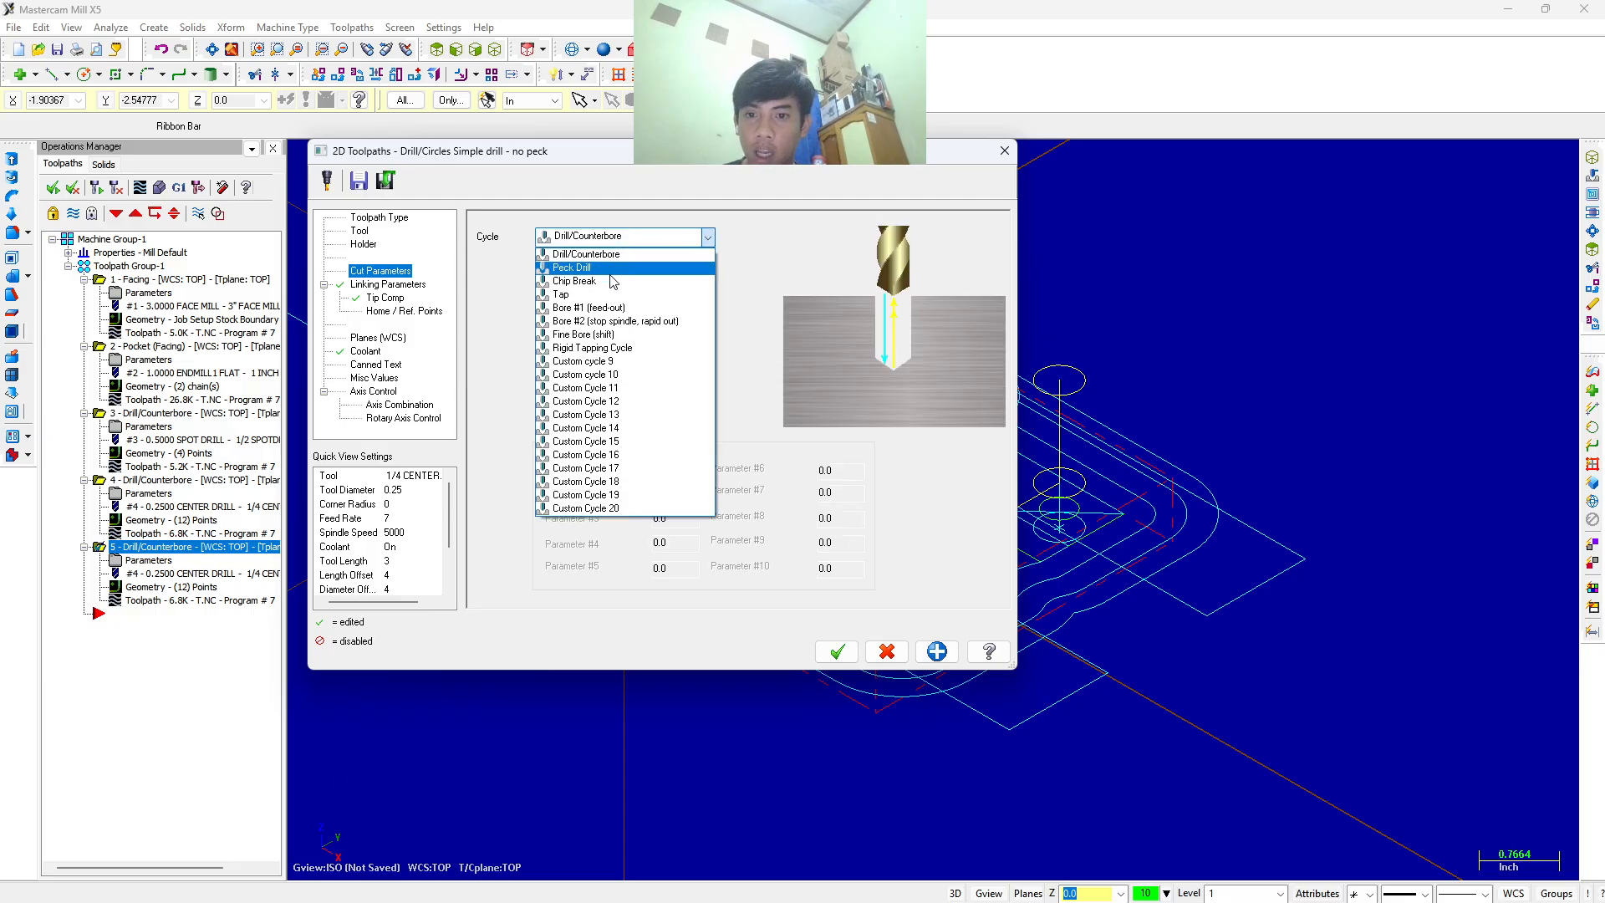
left_click(596, 271)
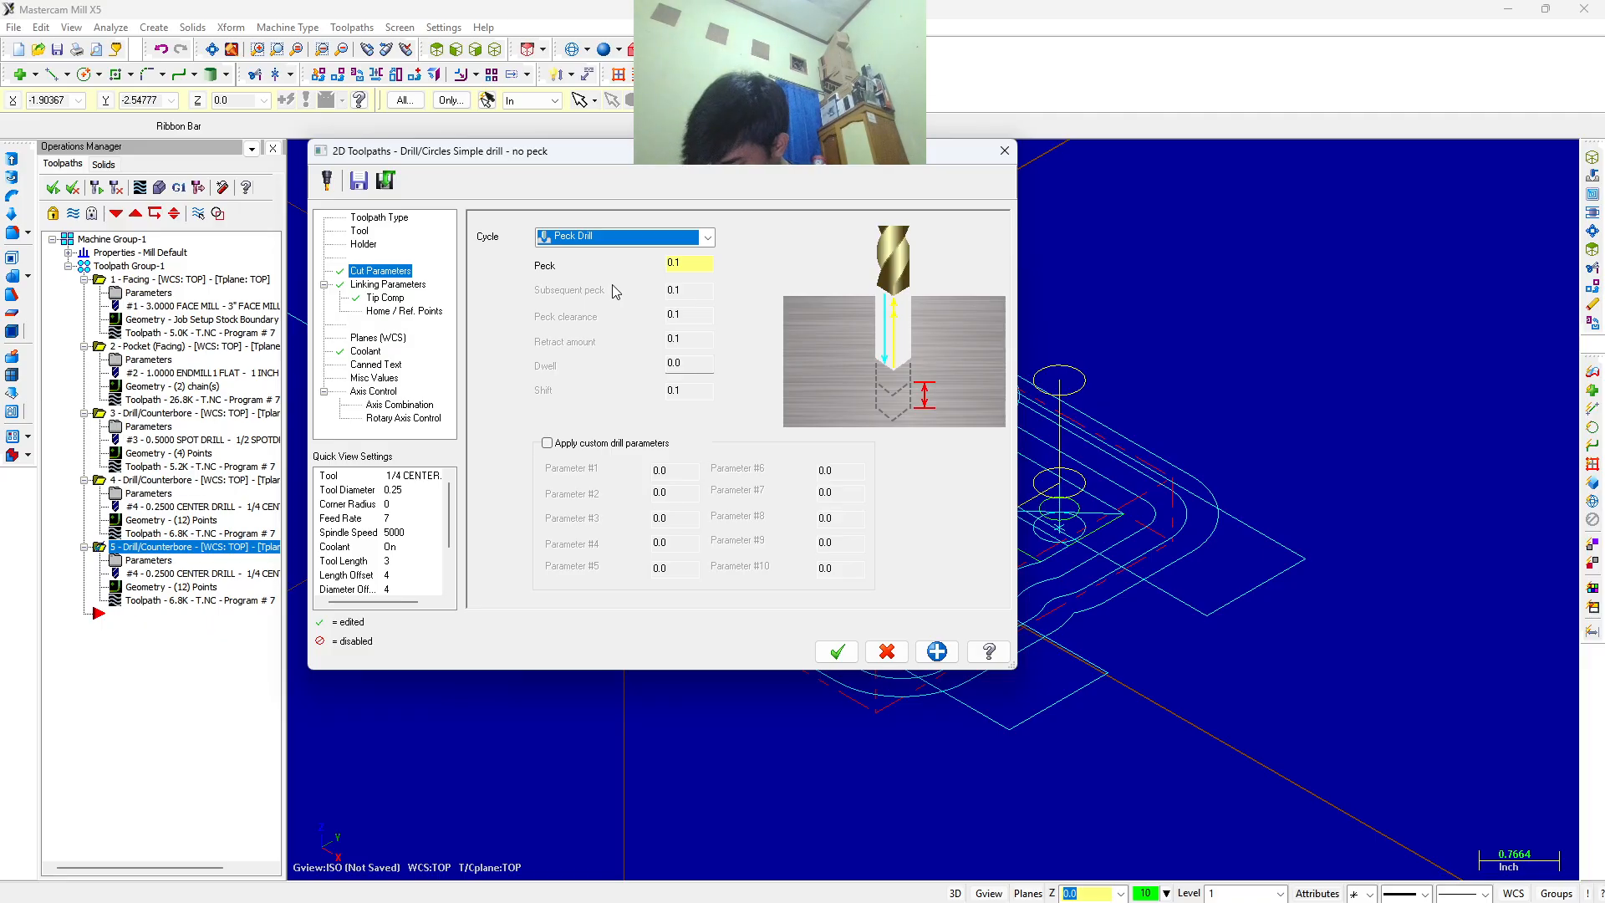
left_click(696, 262)
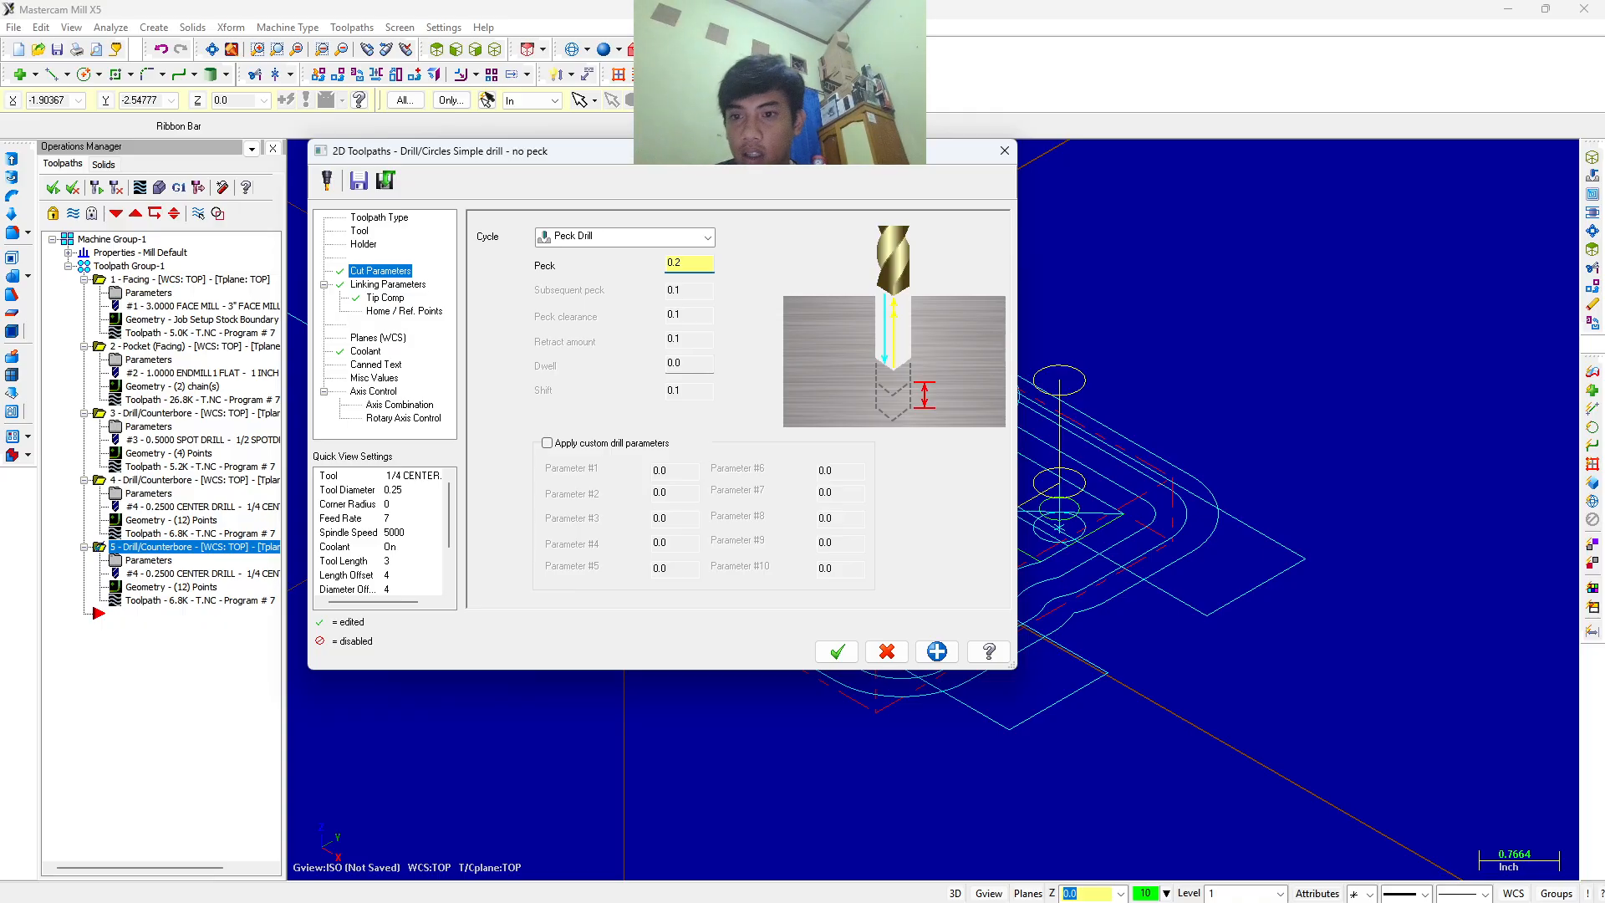
Assign the 3/16 drill from the MILL_INCH tool library to the peck drill operation.
left_click(360, 231)
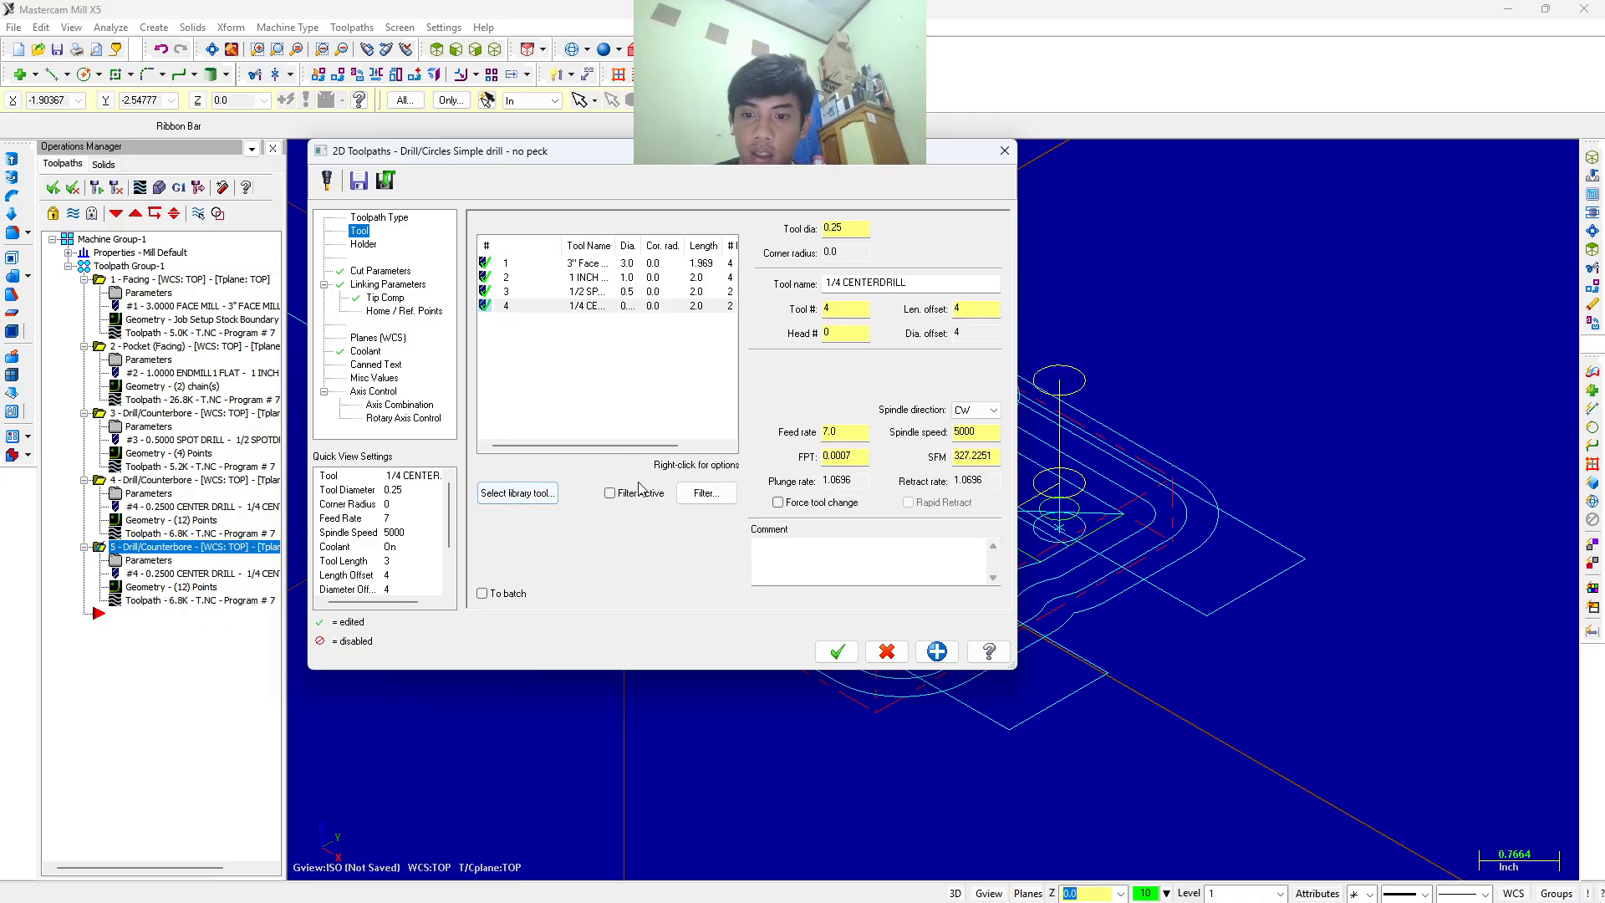
left_click(518, 492)
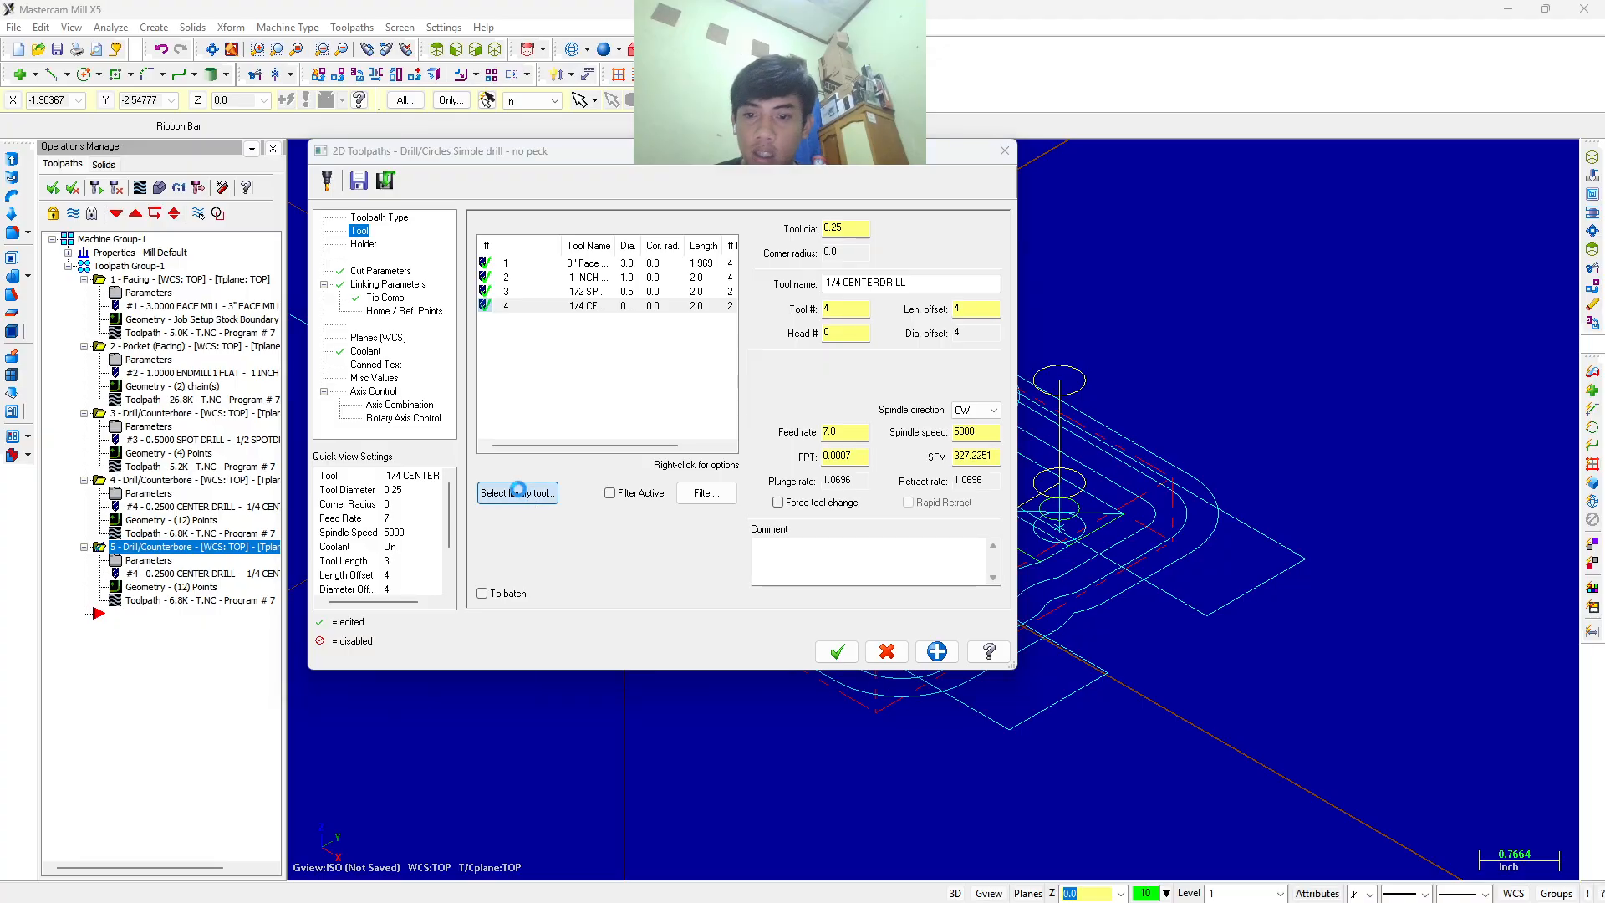
scroll(305, 530, "down", 3)
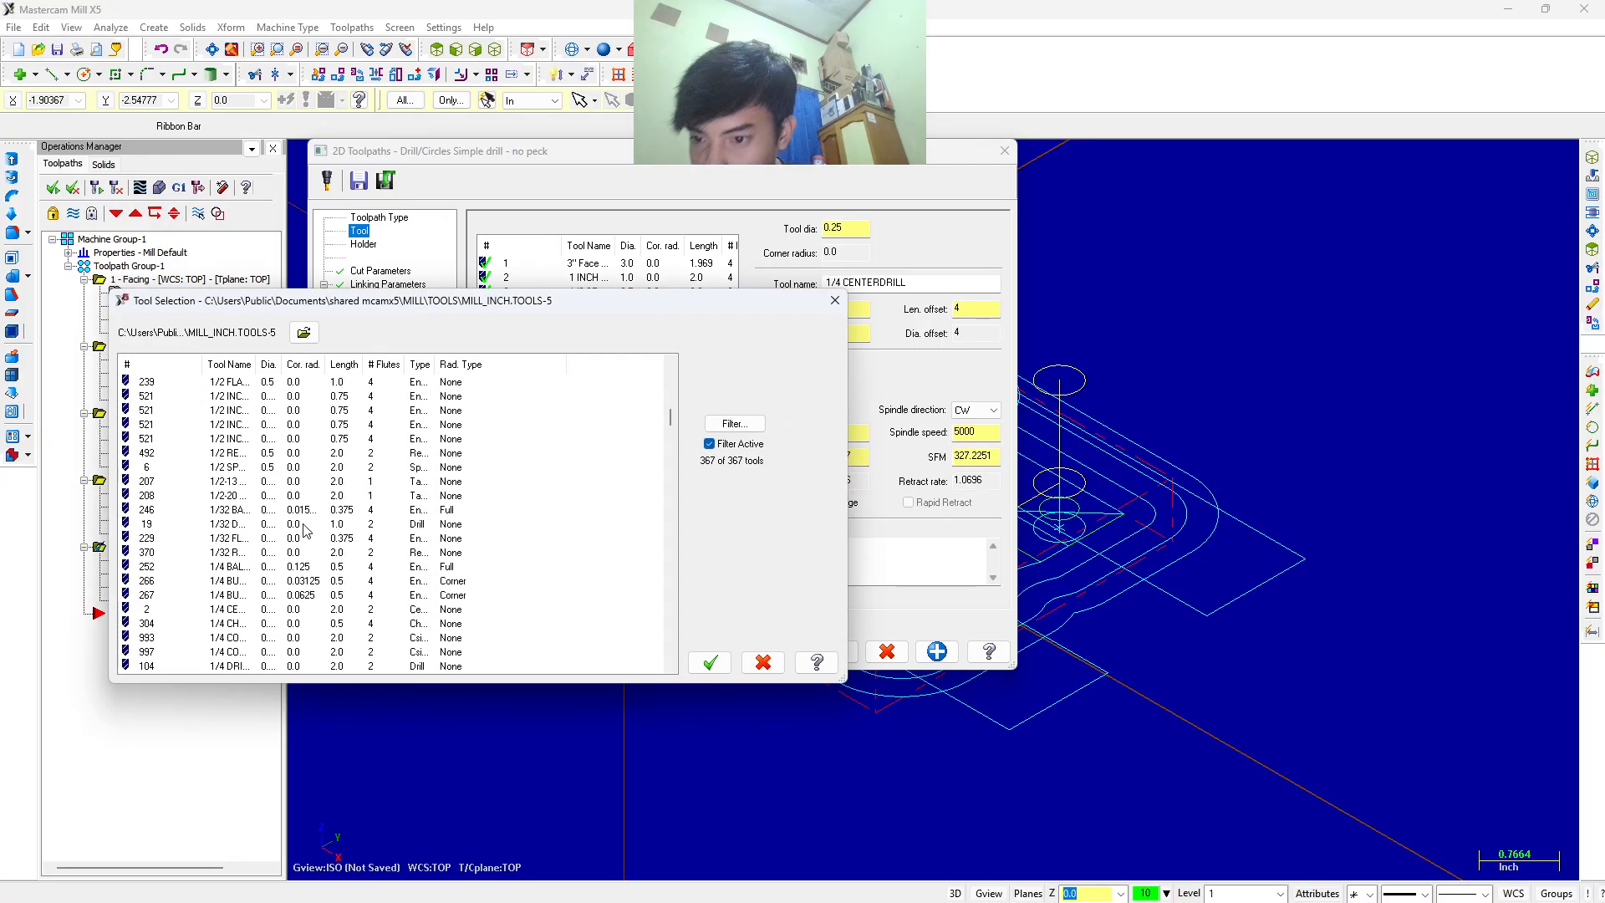
scroll(305, 531, "down", 20)
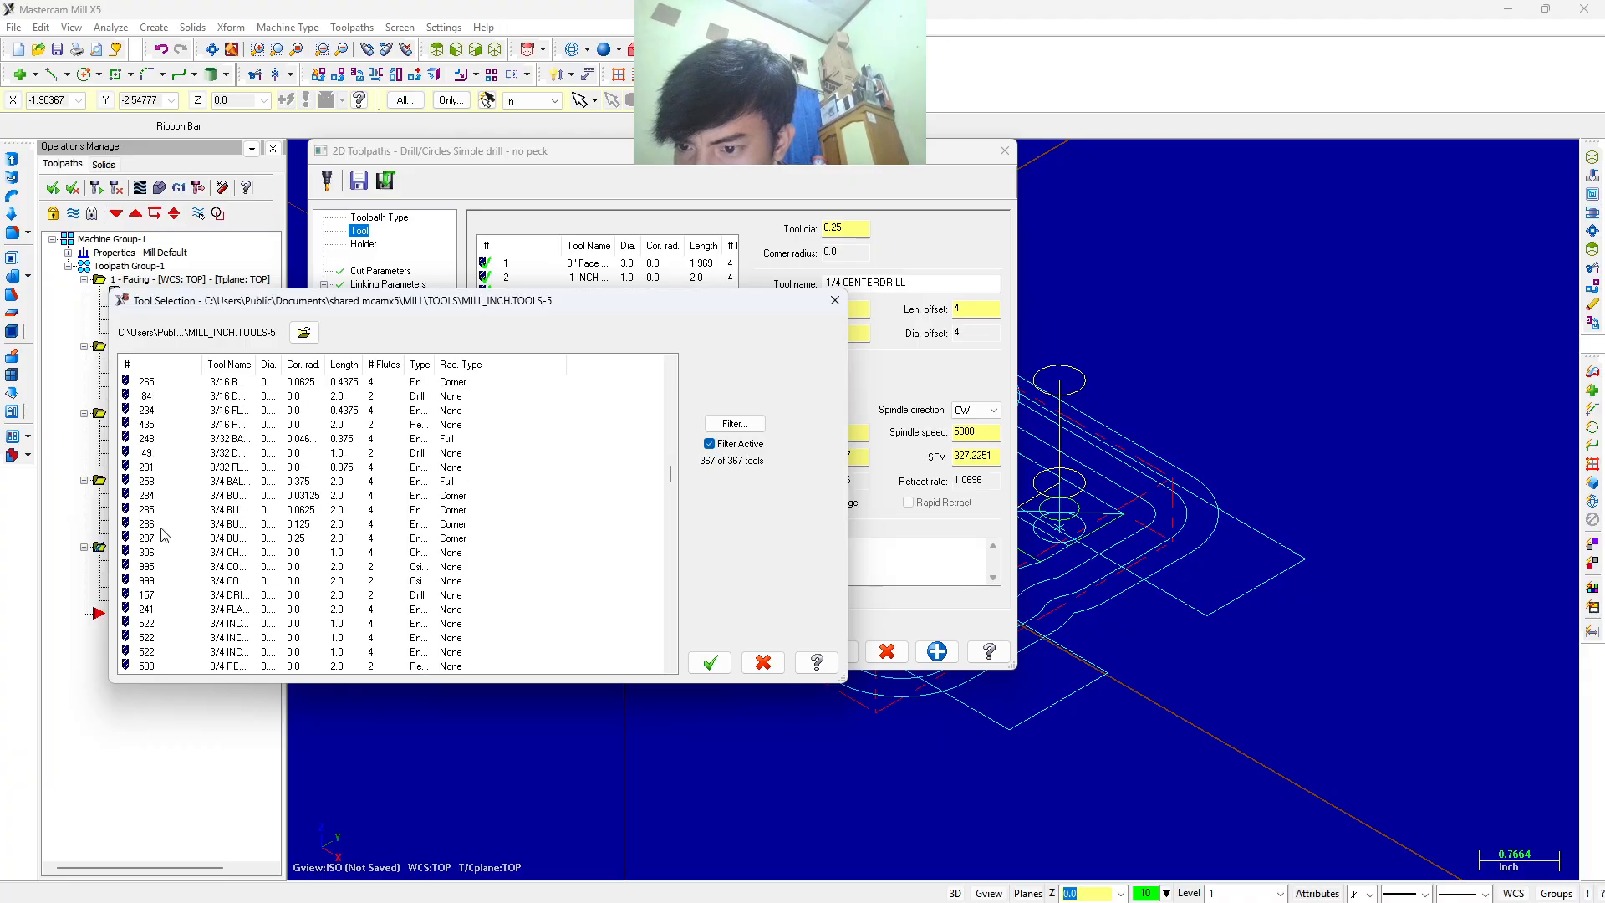
left_click(235, 398)
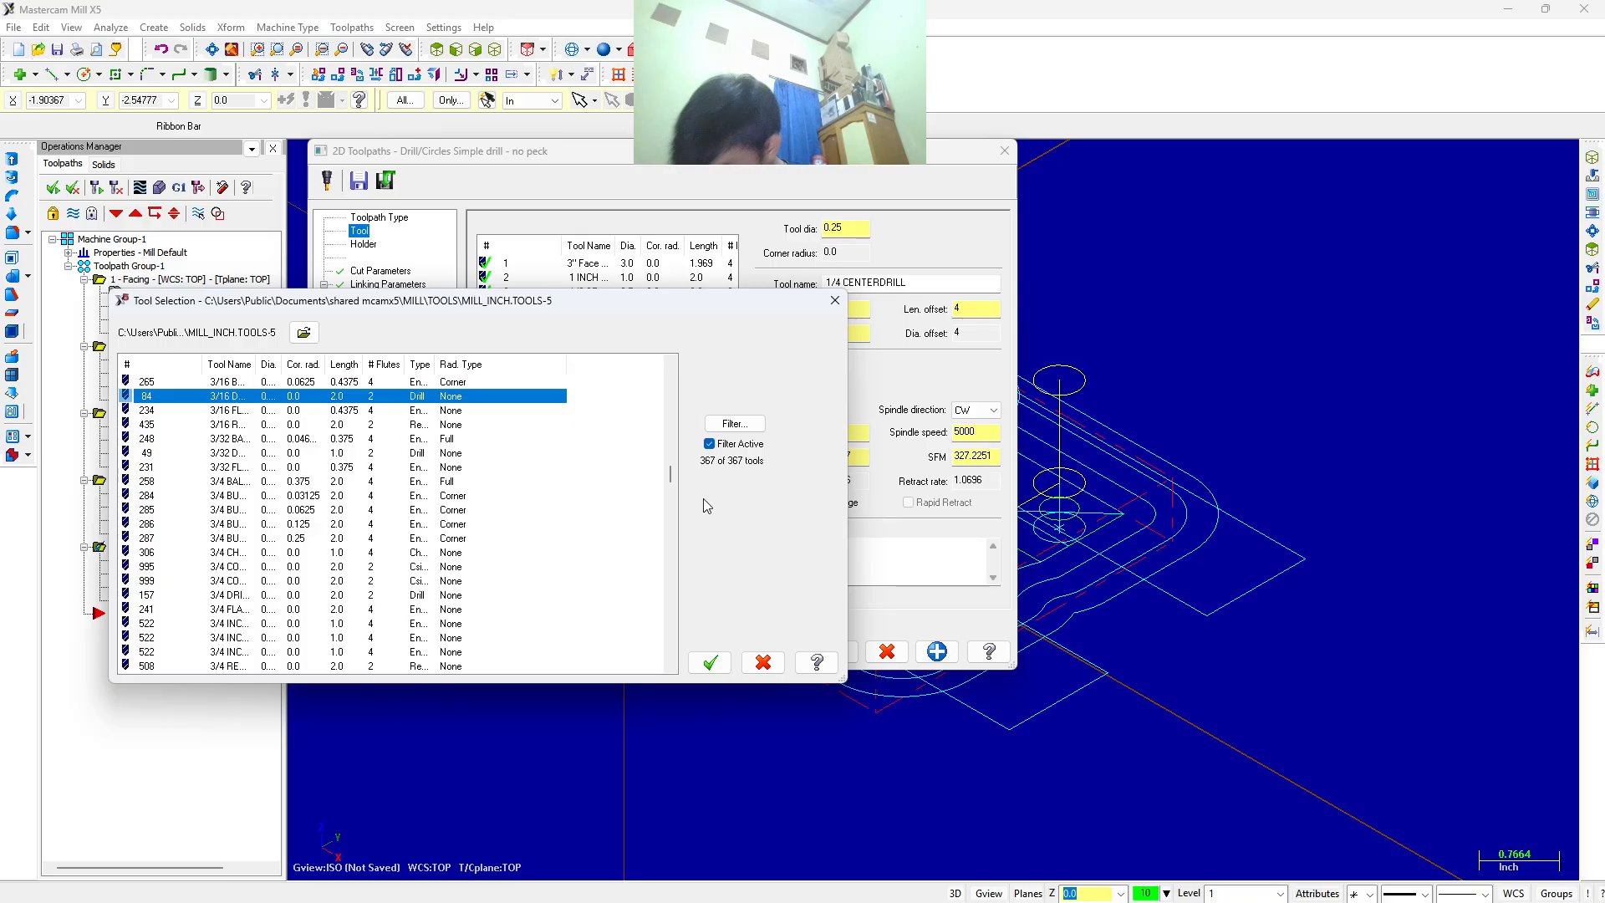
left_click(709, 663)
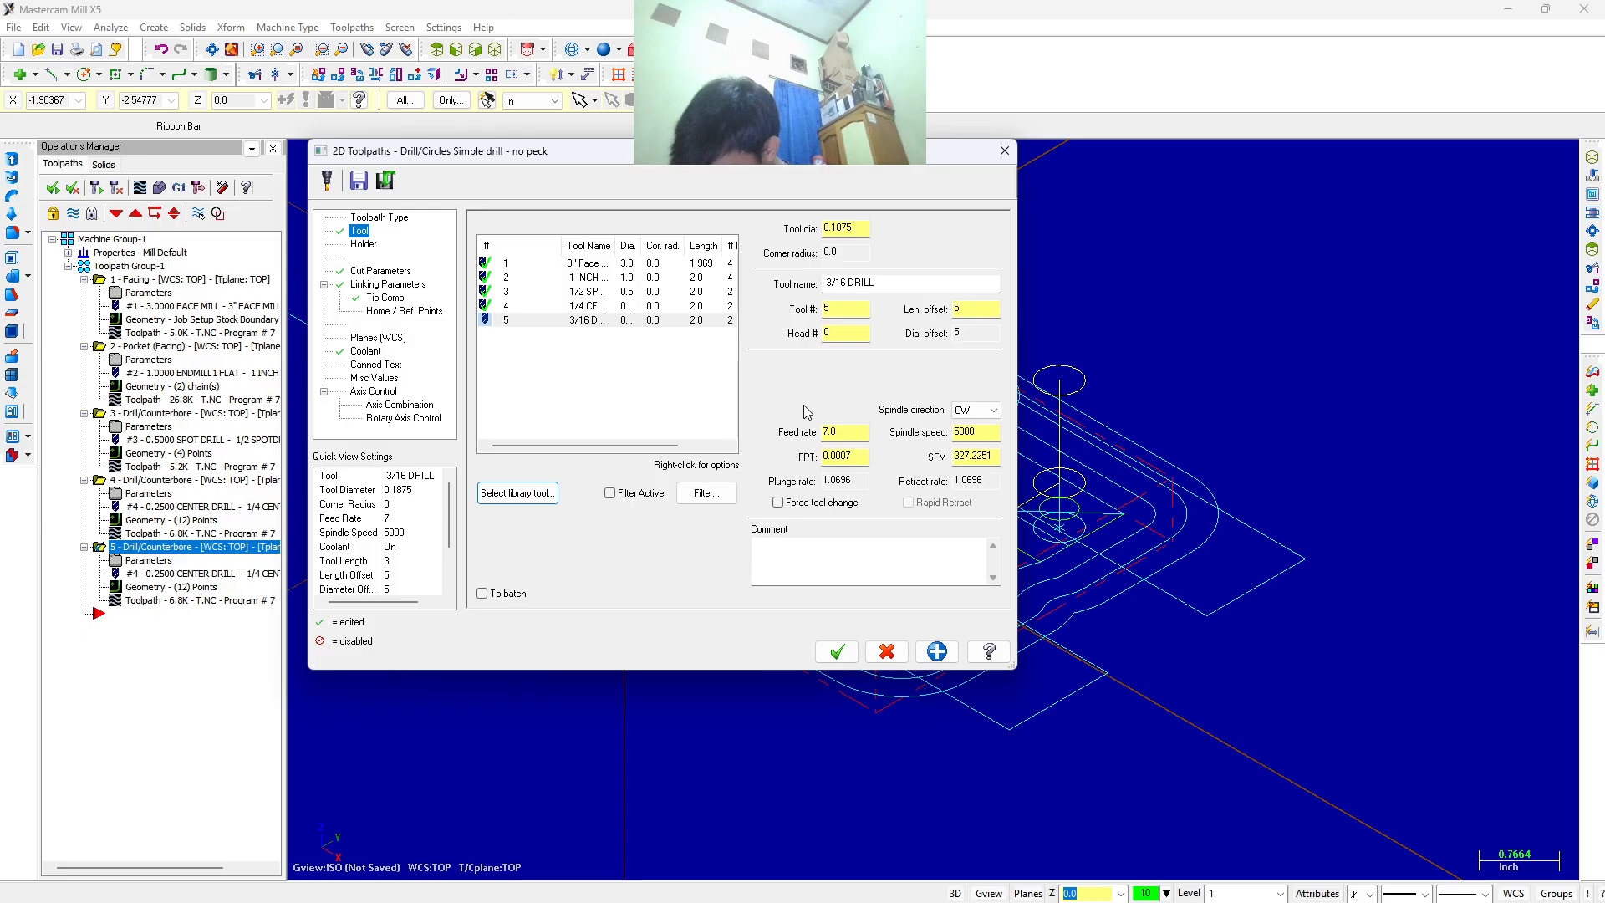
Set the 3/16 drill's feed rate to 12, review the linking parameters and accept the operation's parameters.
double_click(835, 432)
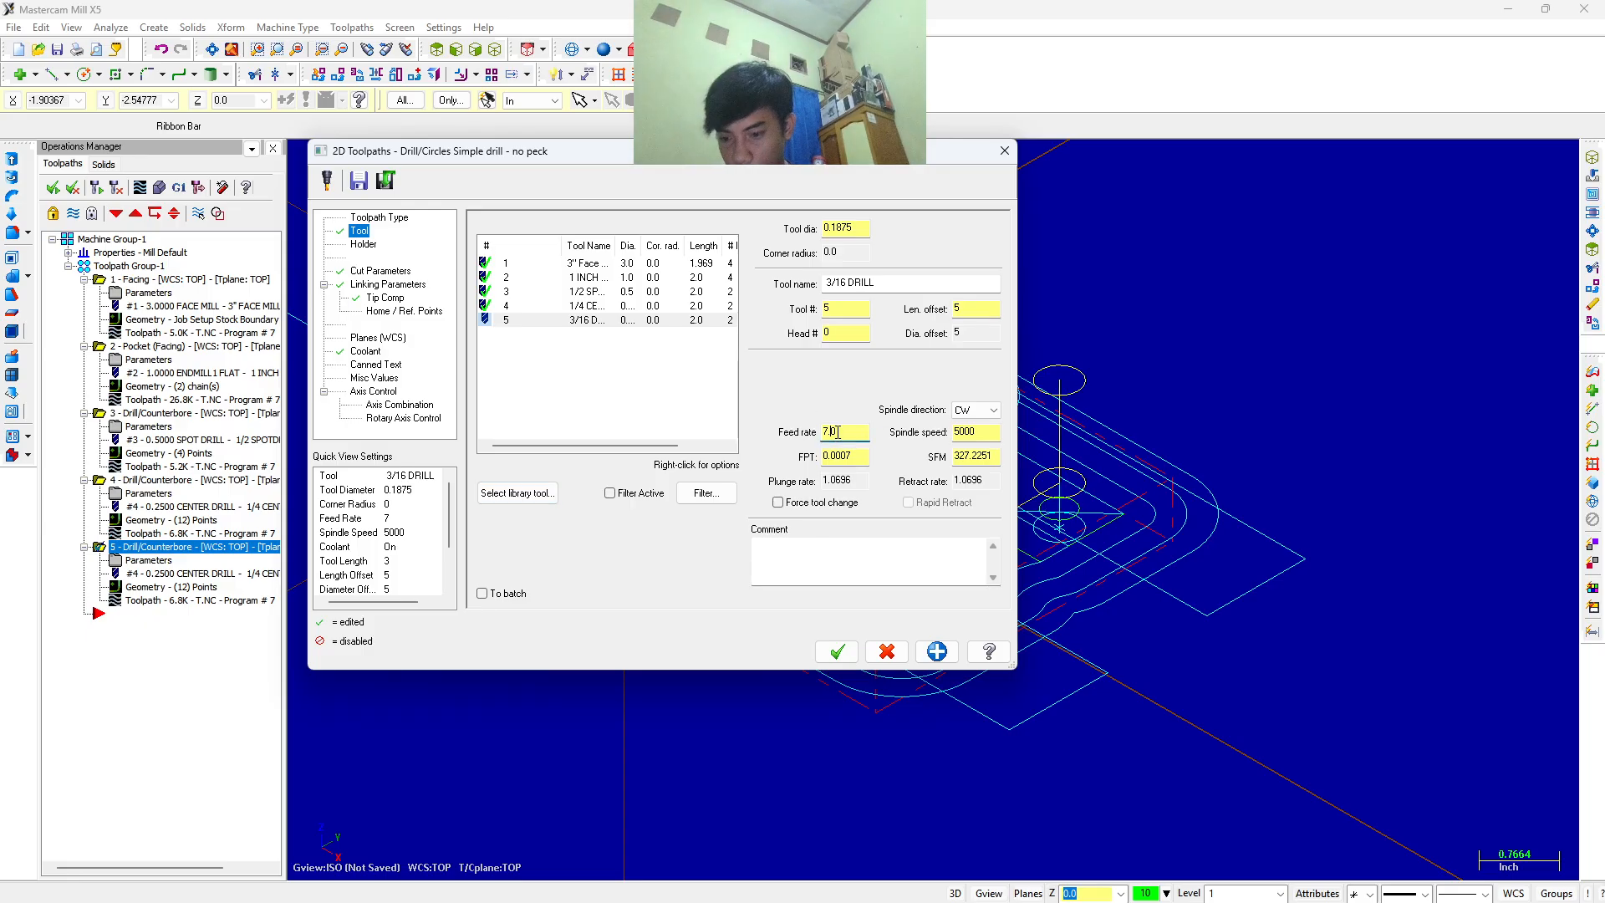
type("12")
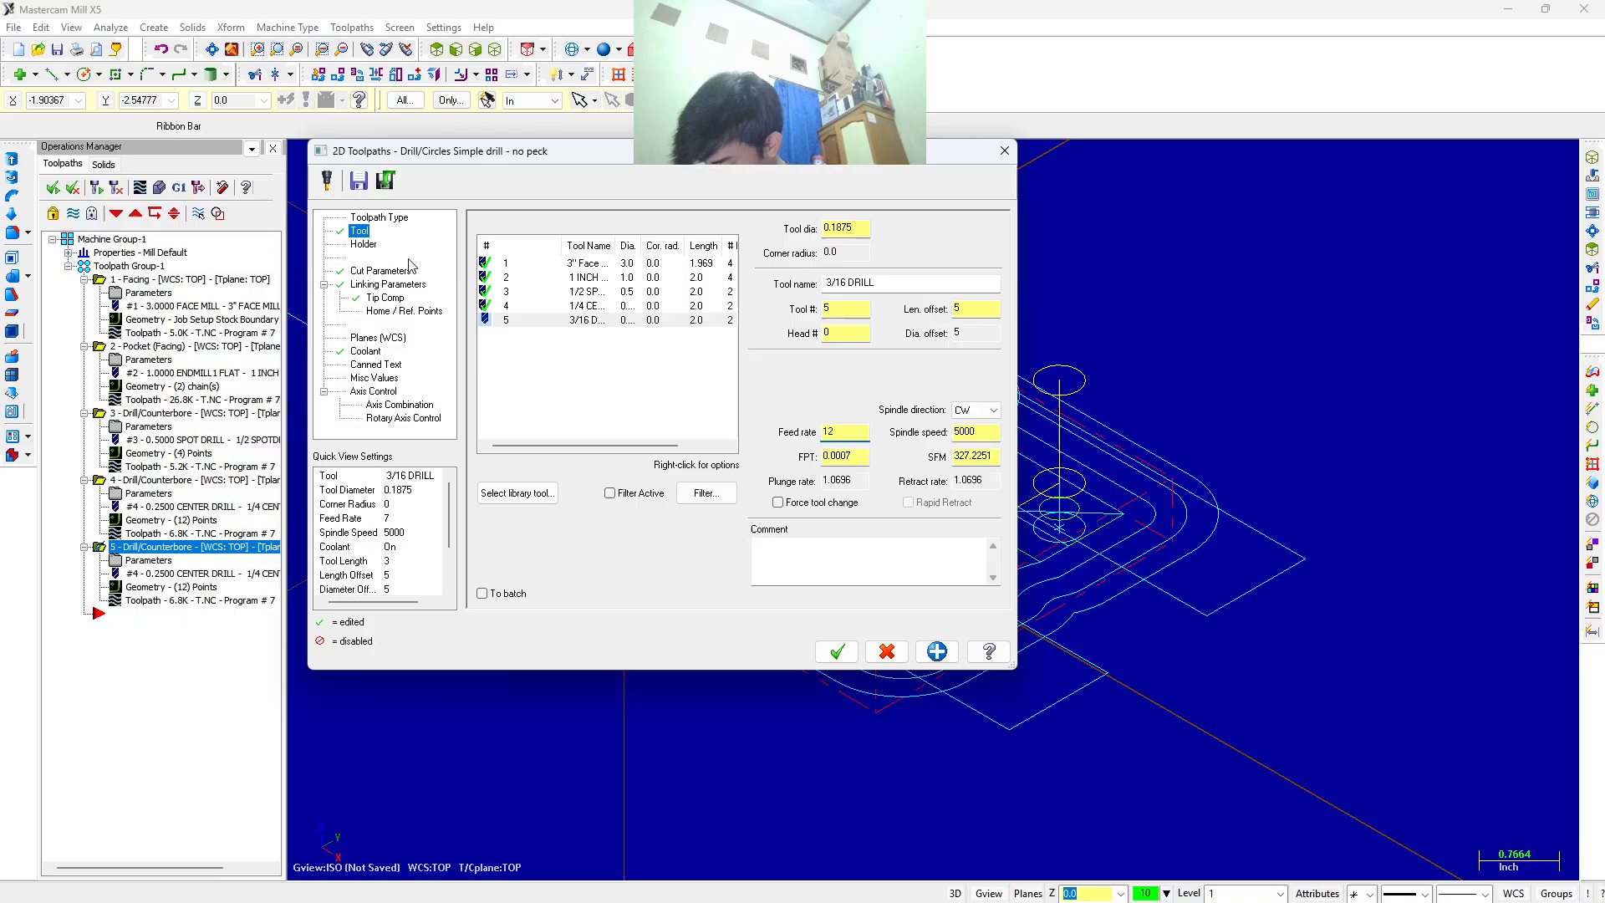
left_click(385, 287)
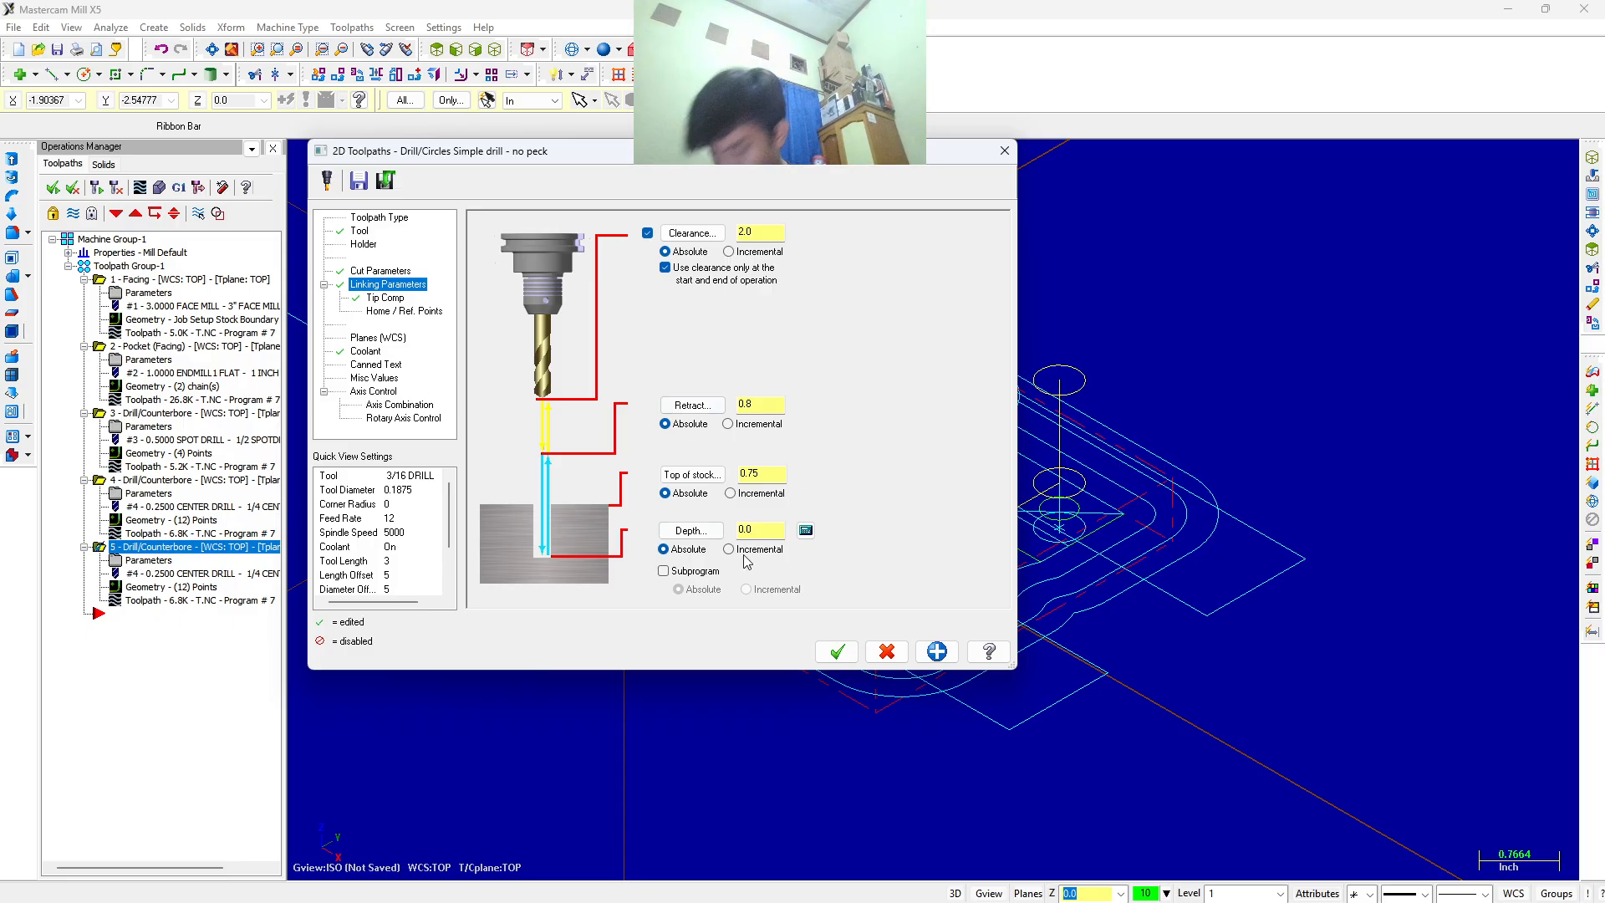
left_click(837, 652)
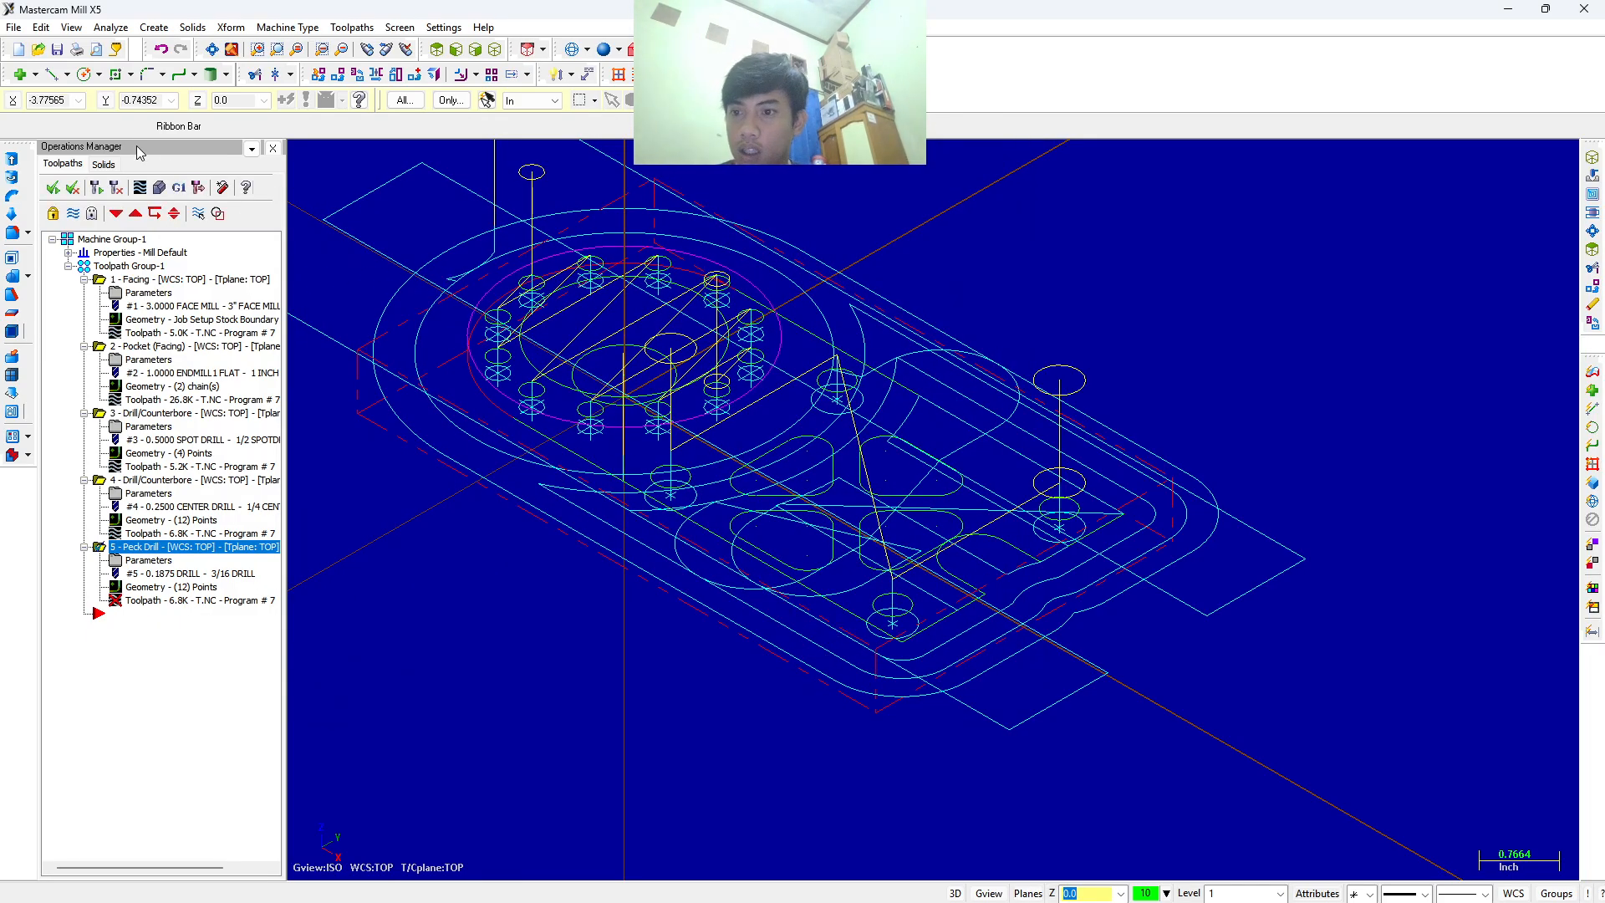
Regenerate the peck drill toolpath, simulate drilling the circular hole pattern in Verify and close the simulation.
left_click(161, 189)
left_click(245, 308)
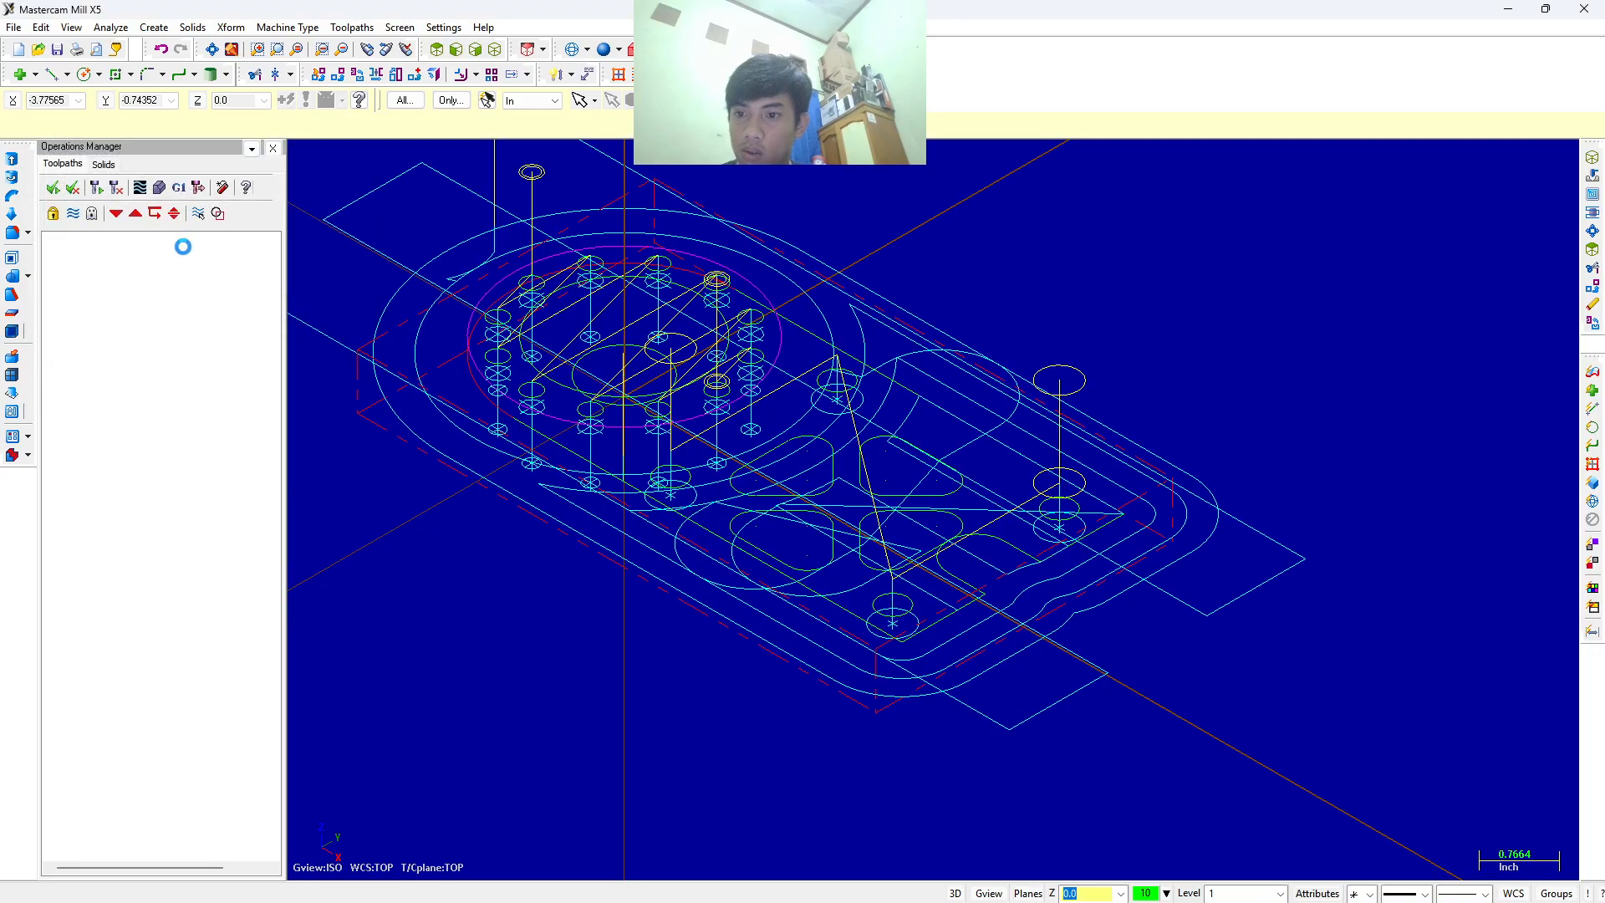
left_click(98, 181)
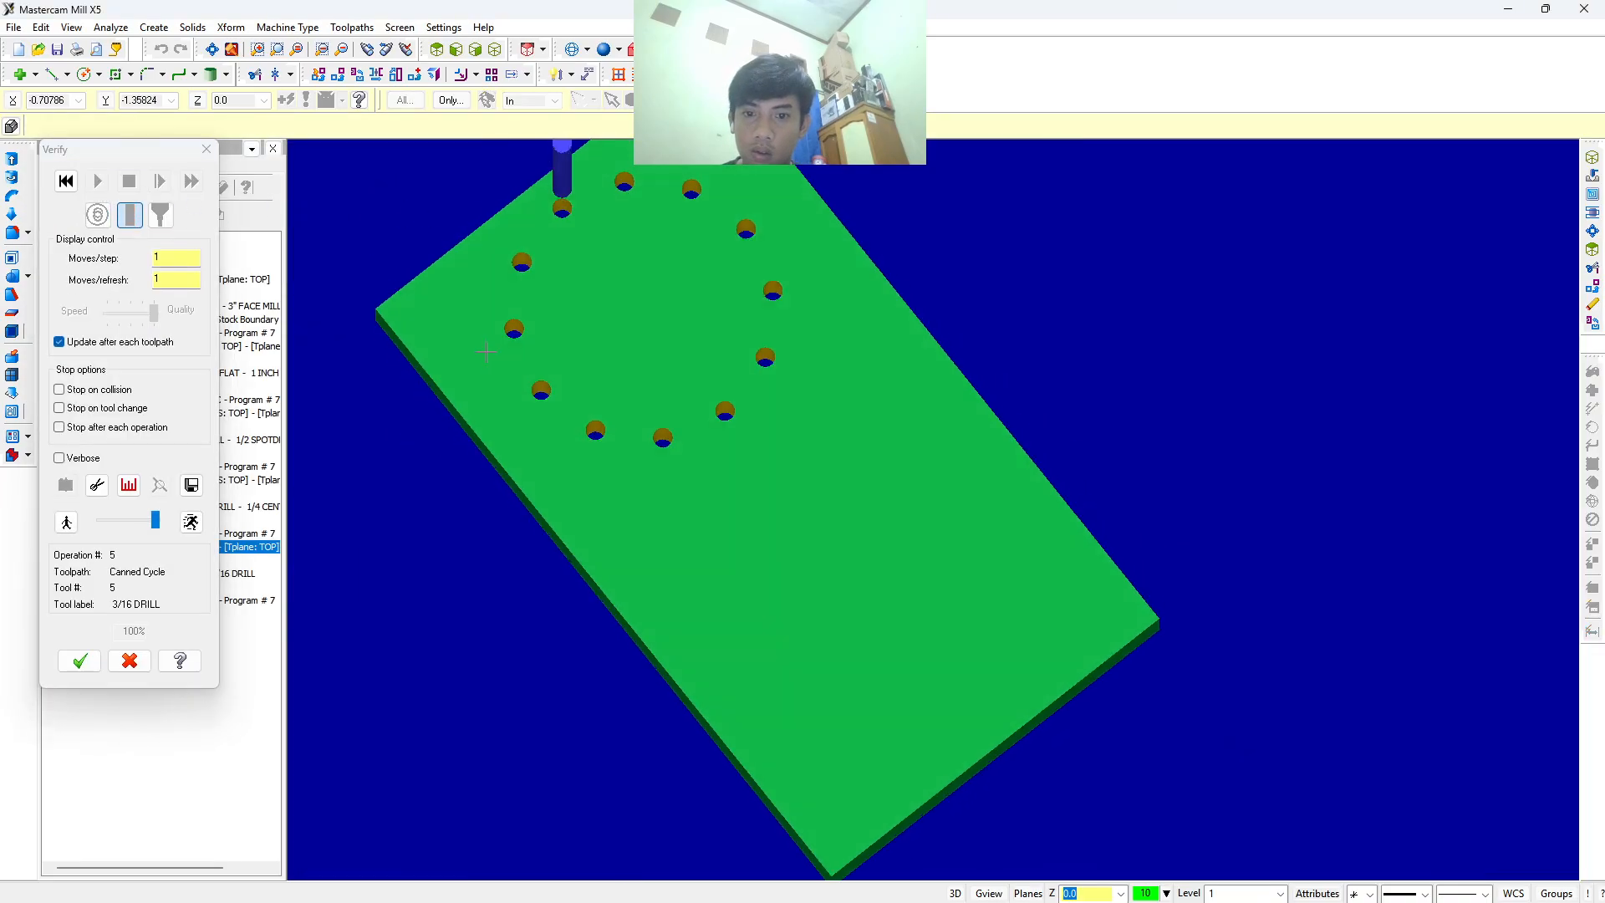
left_click(206, 148)
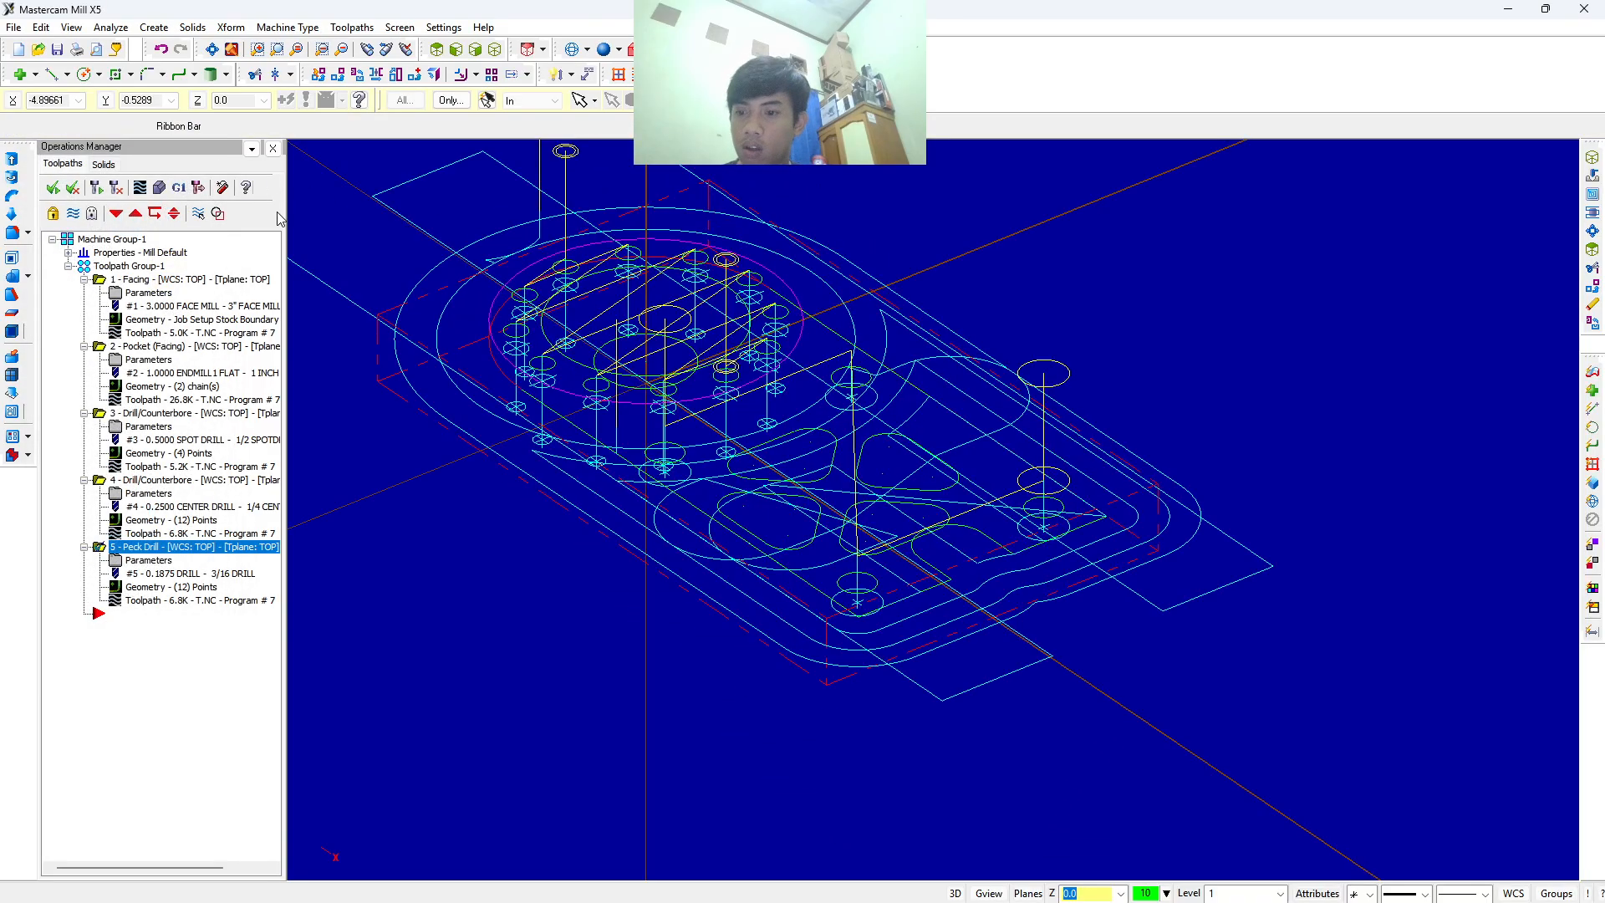
Duplicate the four-point 1/2 spot drill operation and paste the copy at the end of the toolpath group.
left_click(152, 615)
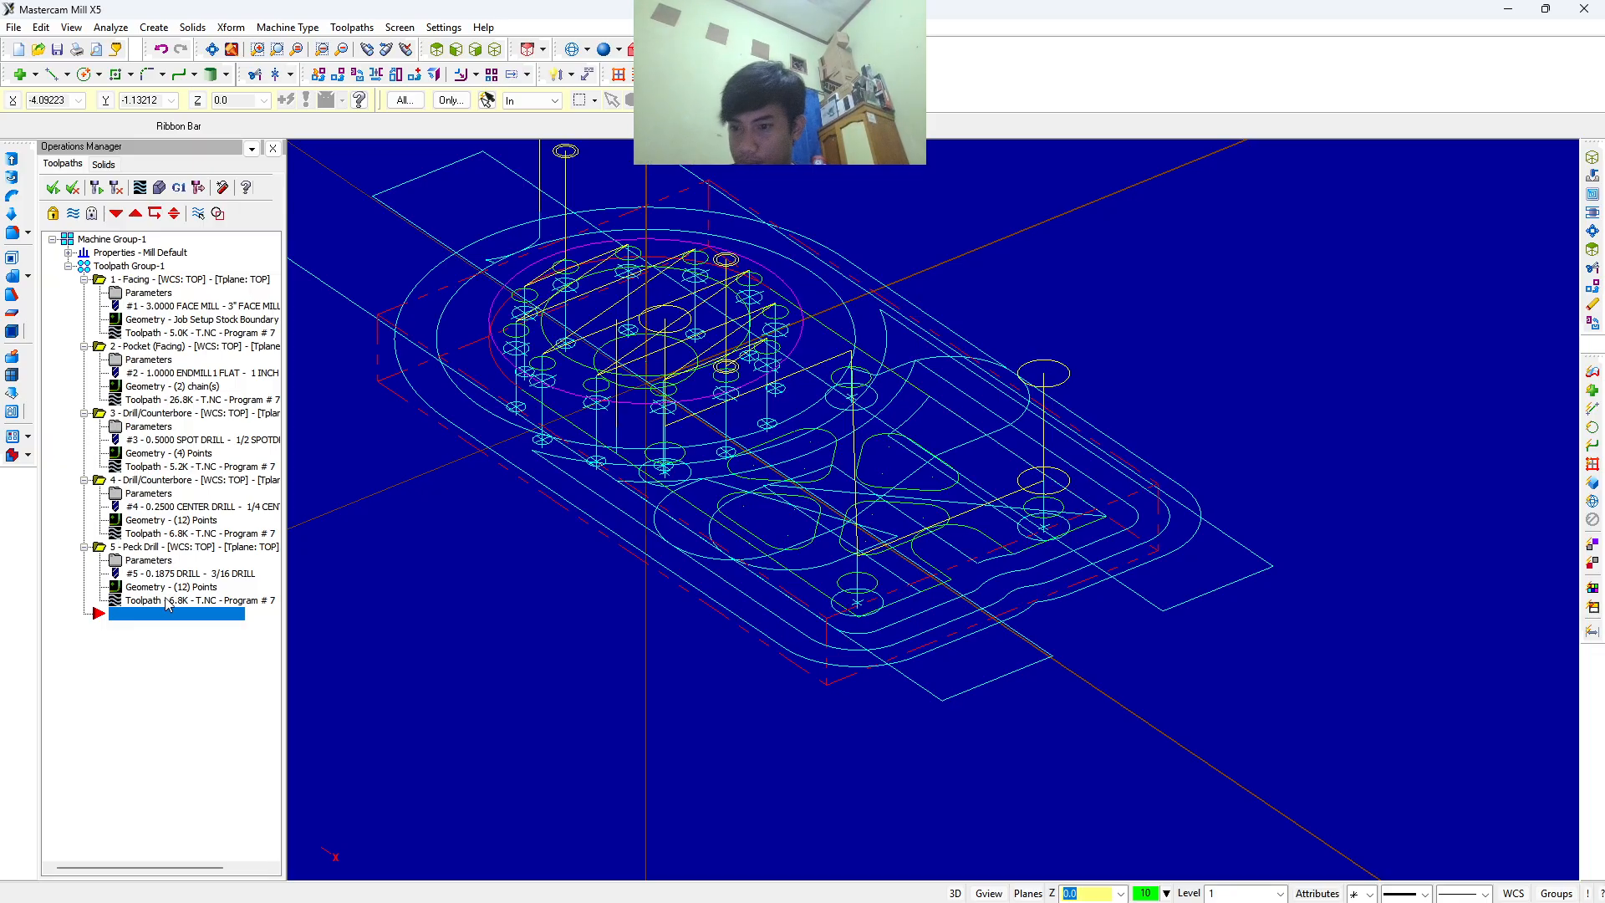
right_click(188, 424)
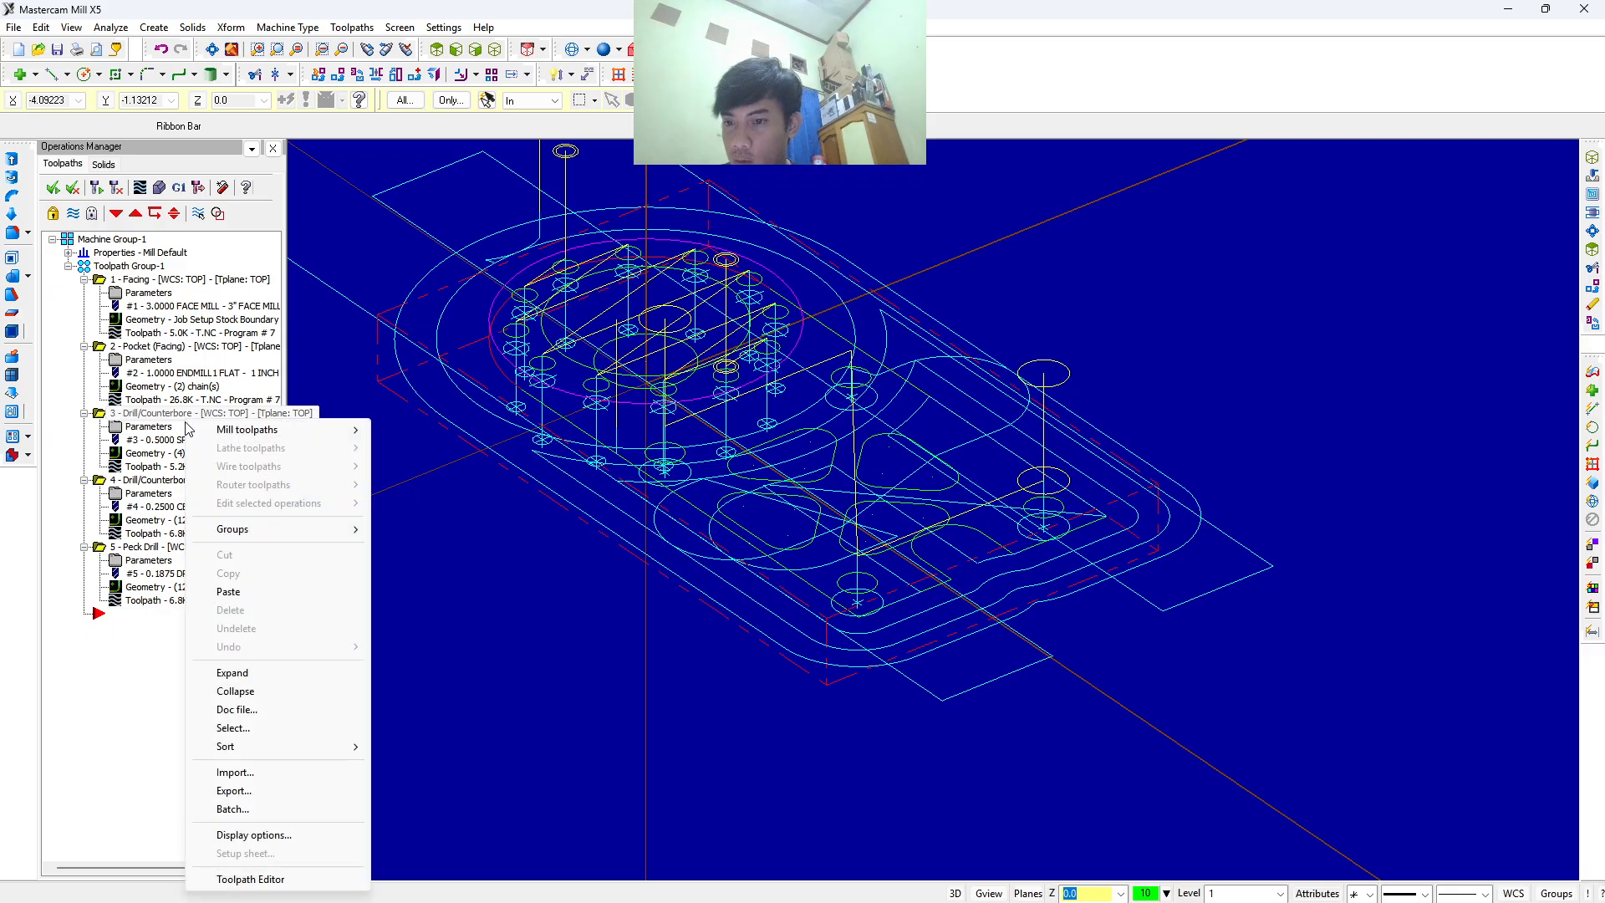
left_click(136, 426)
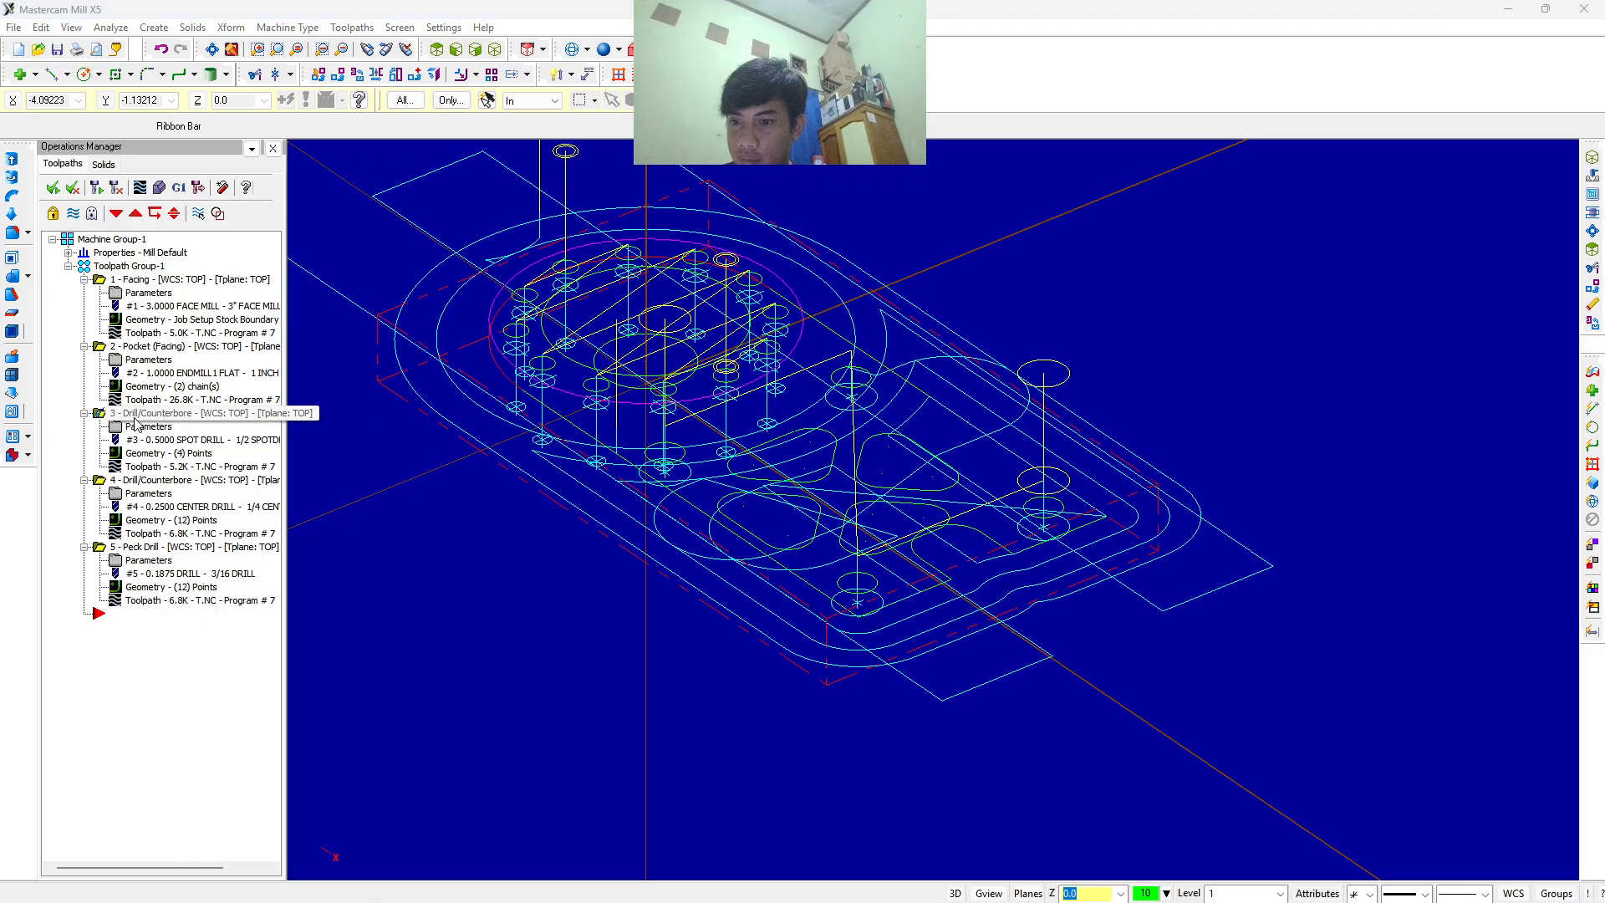
right_click(136, 427)
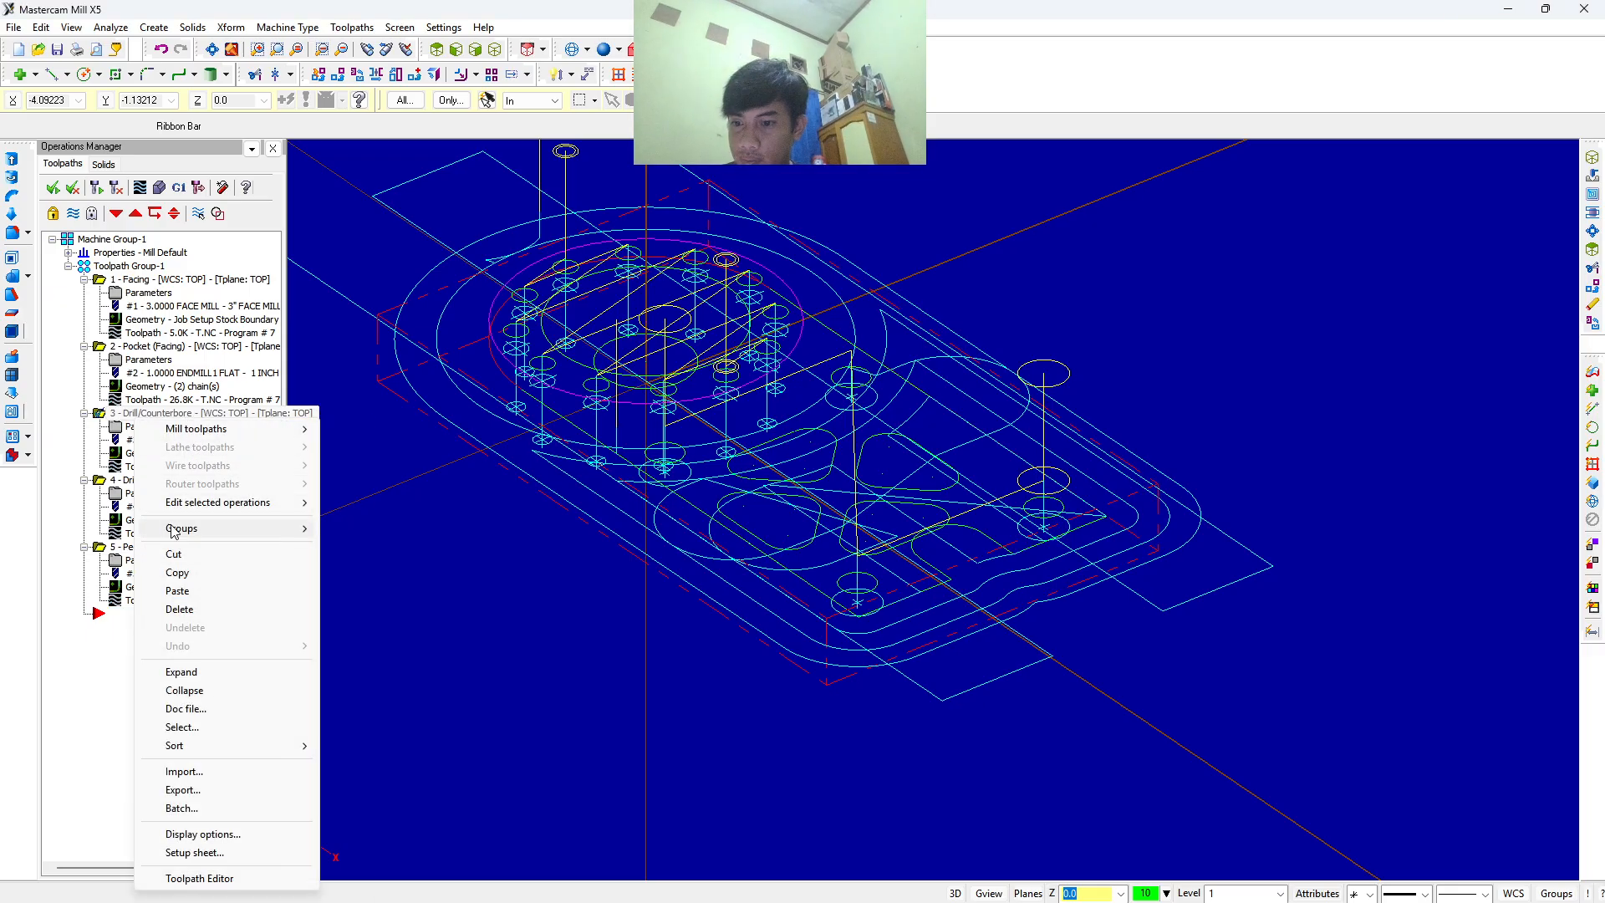
left_click(201, 581)
right_click(132, 614)
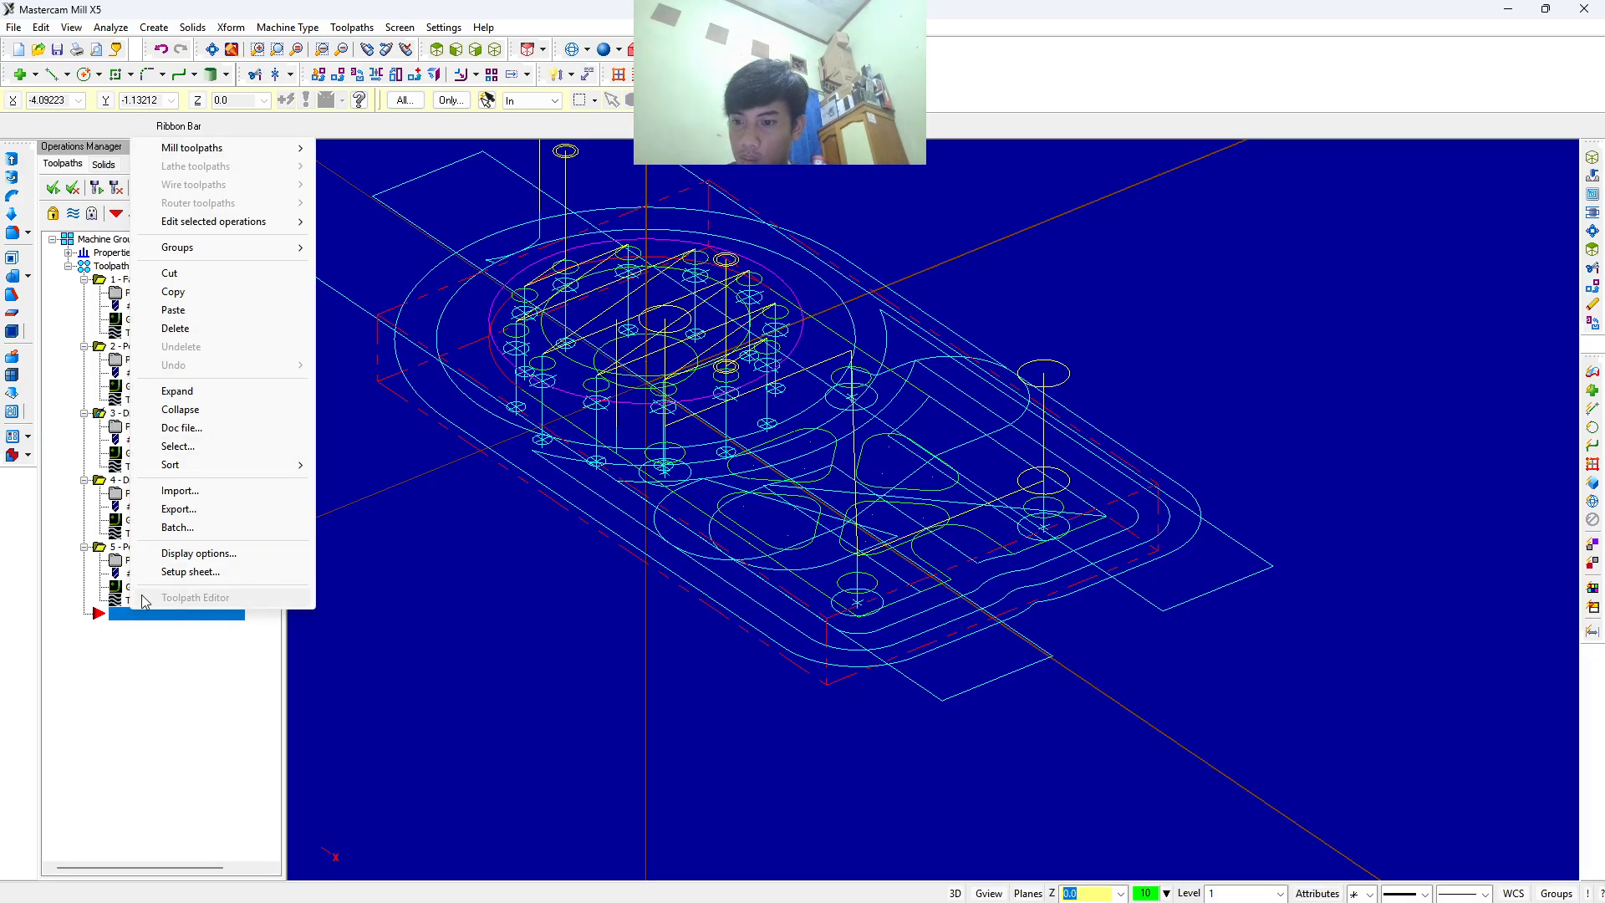
left_click(170, 316)
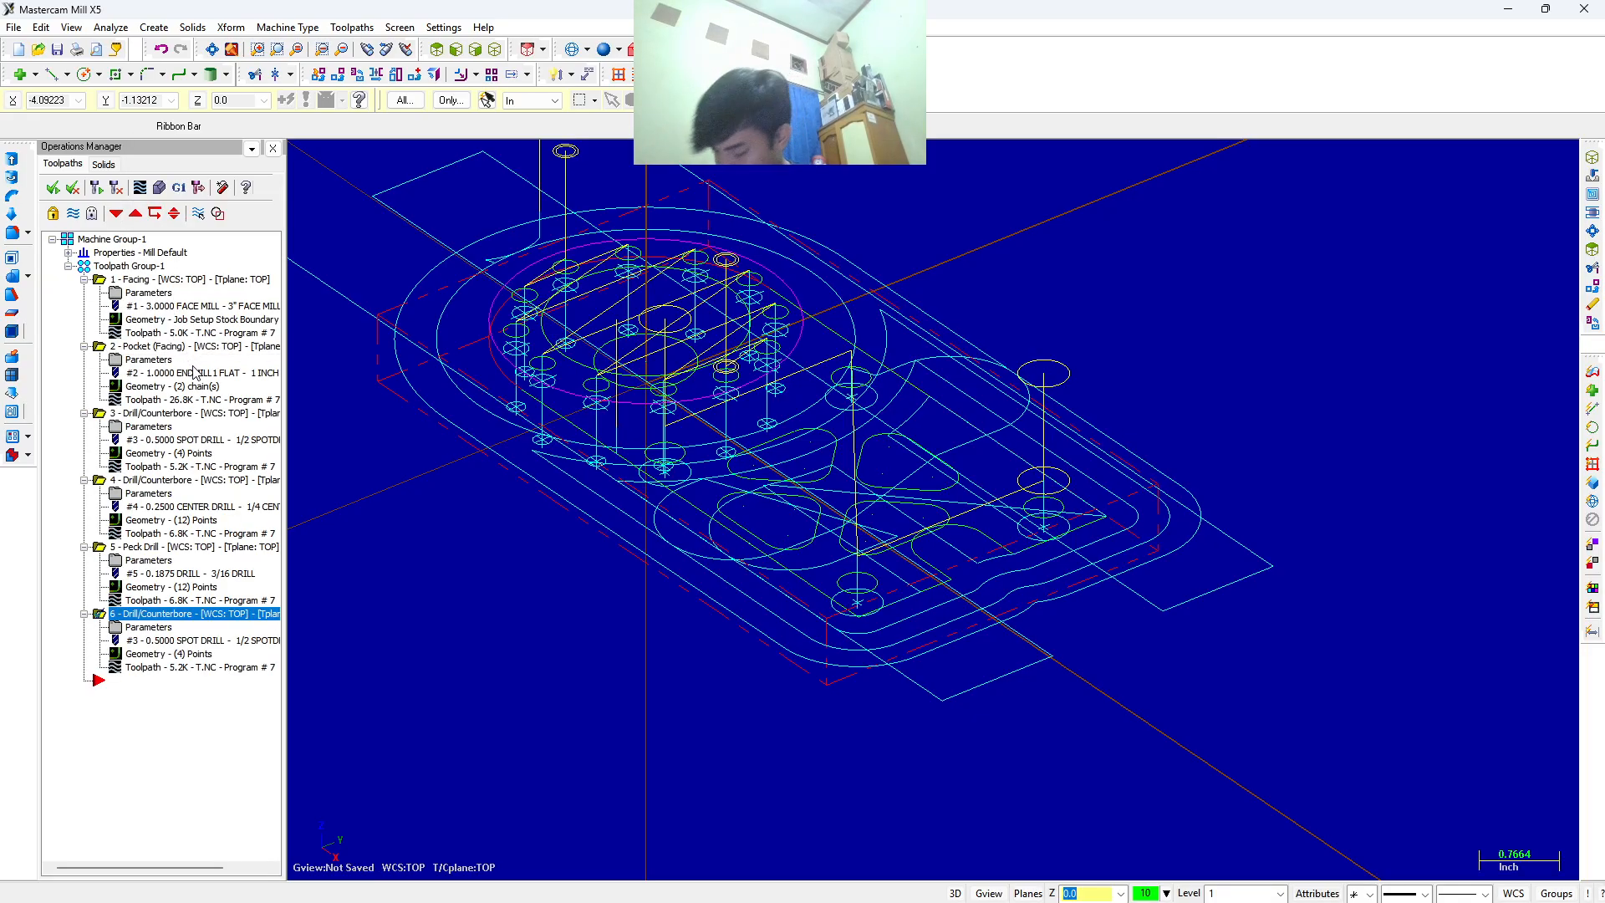
Assign the 5/16 drill from the MILL_INCH tool library to the pasted spot drill operation.
middle_click_drag(446, 458, 443, 505)
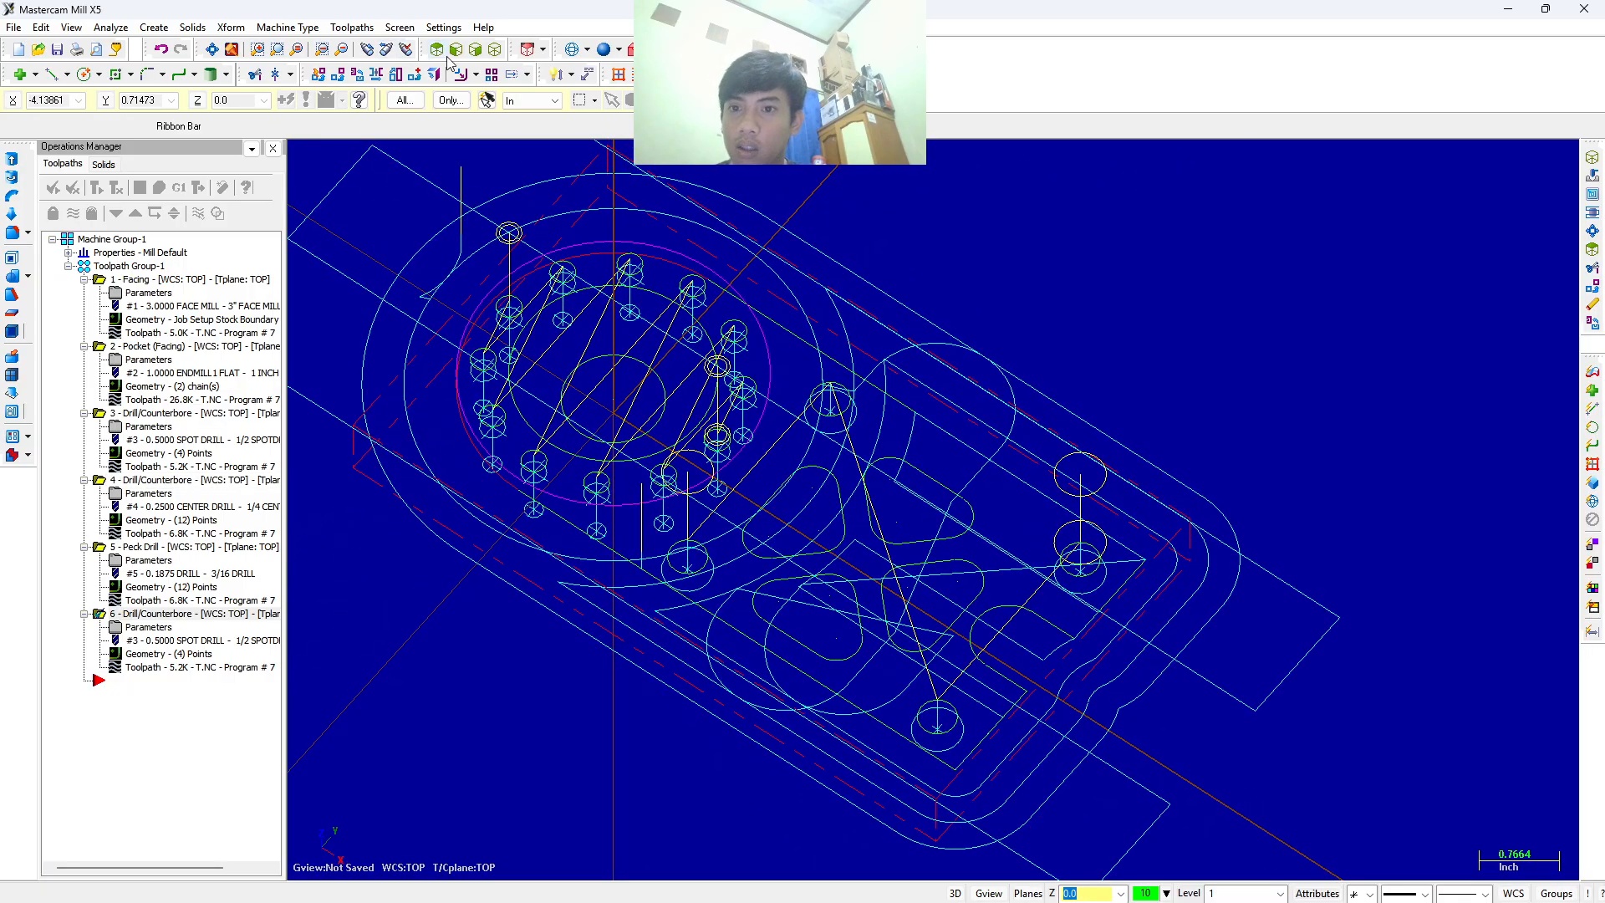
left_click(497, 55)
left_click(217, 50)
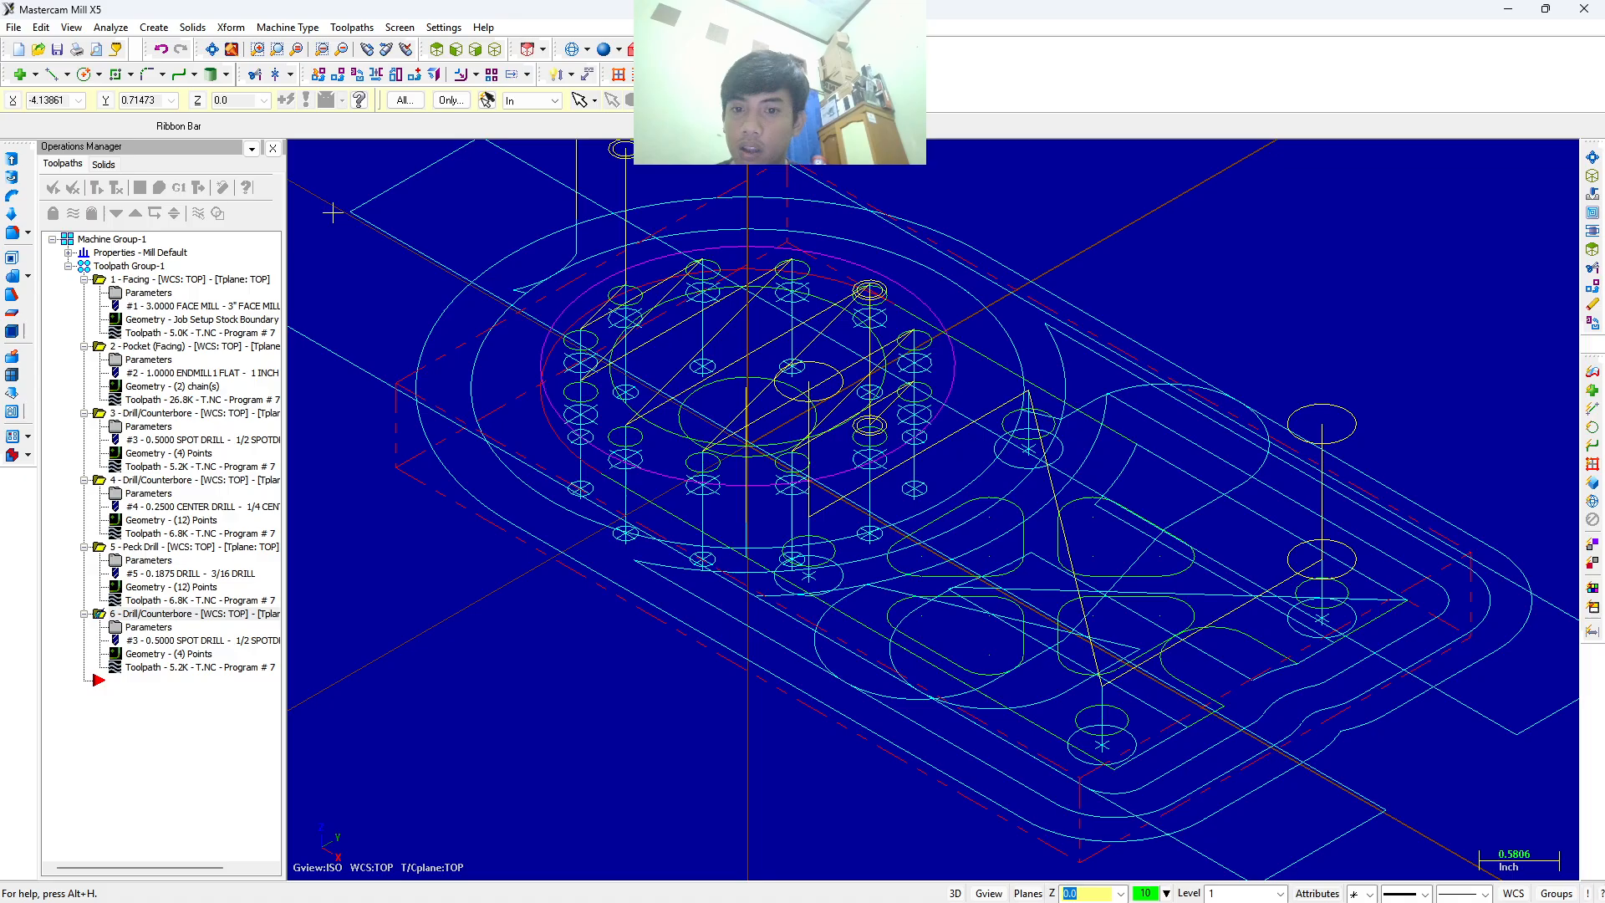
scroll(662, 483, "down", 2)
scroll(662, 483, "down", 2)
left_click(144, 614)
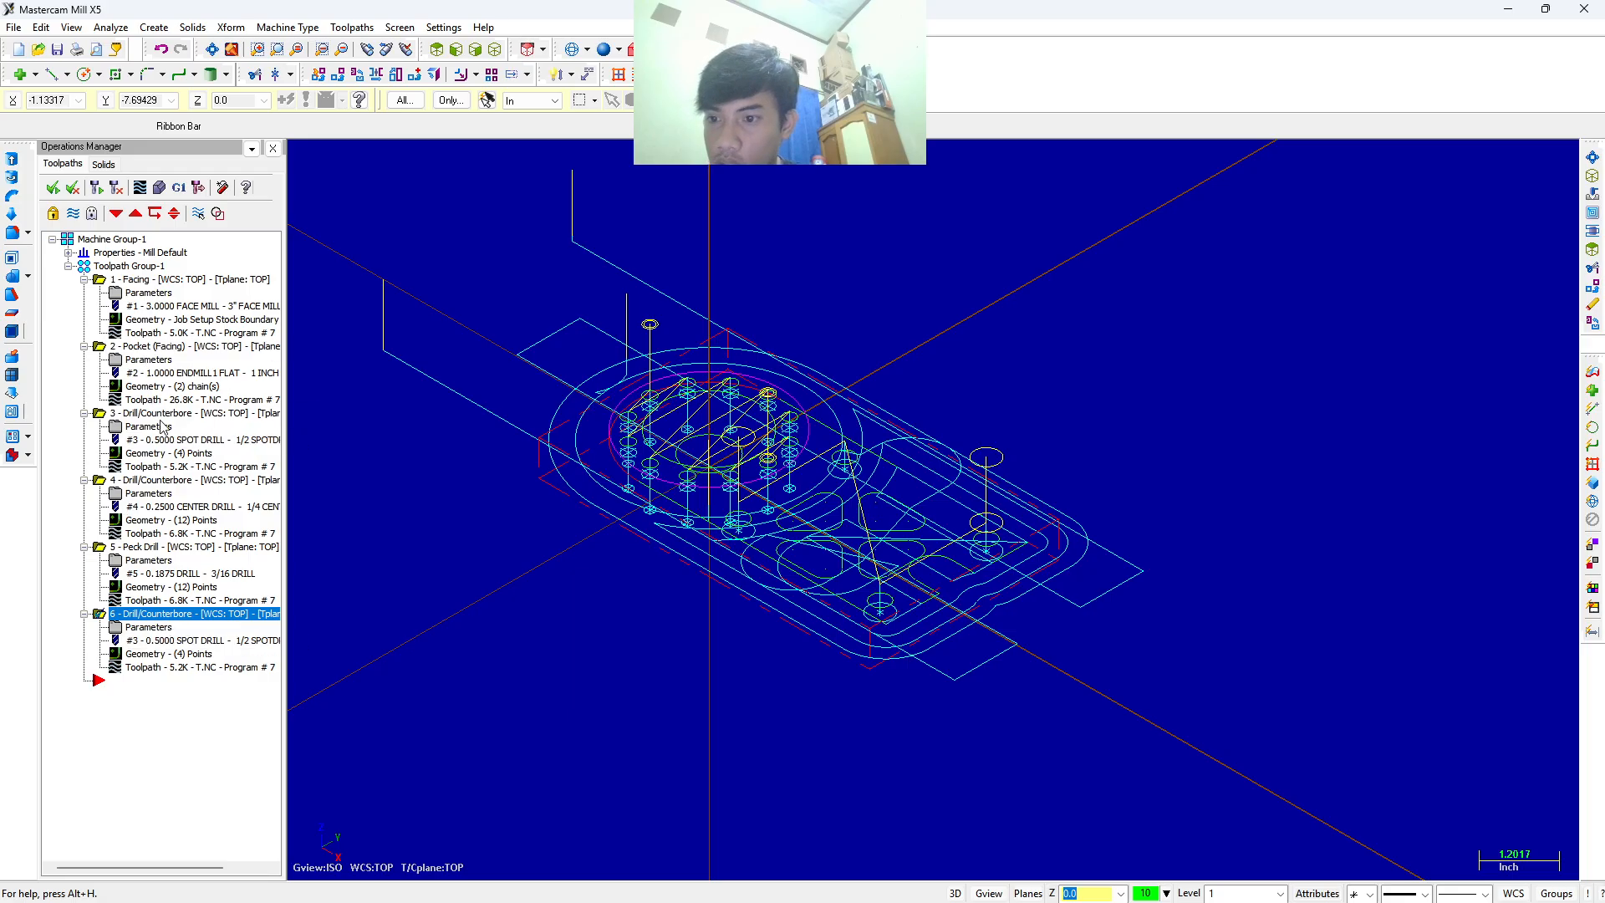
left_click(173, 624)
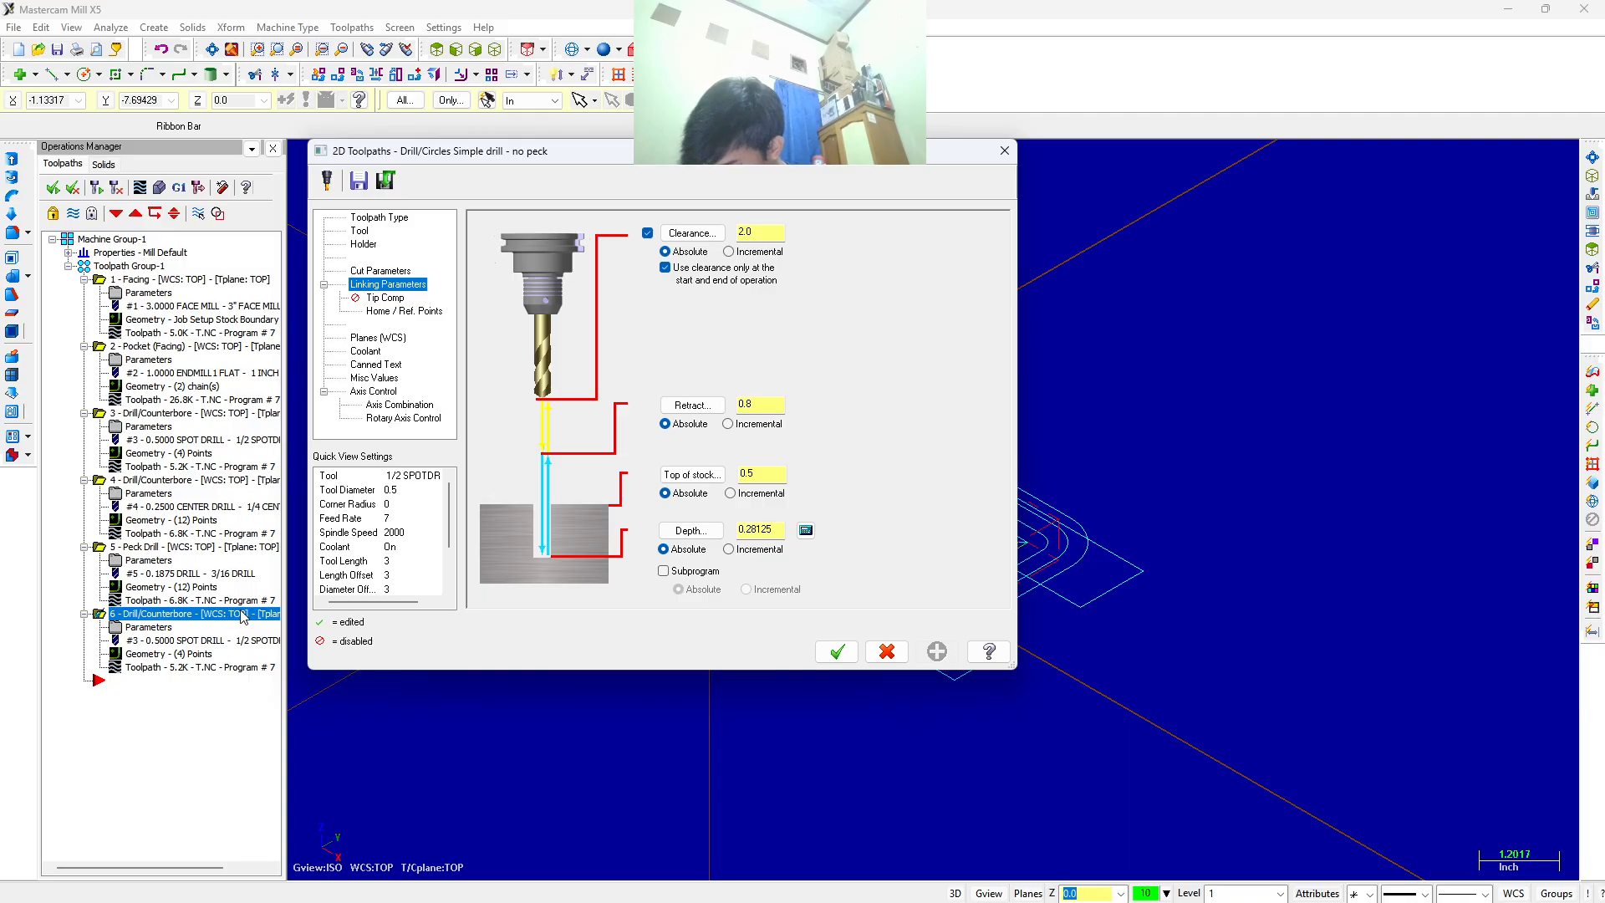
left_click(380, 271)
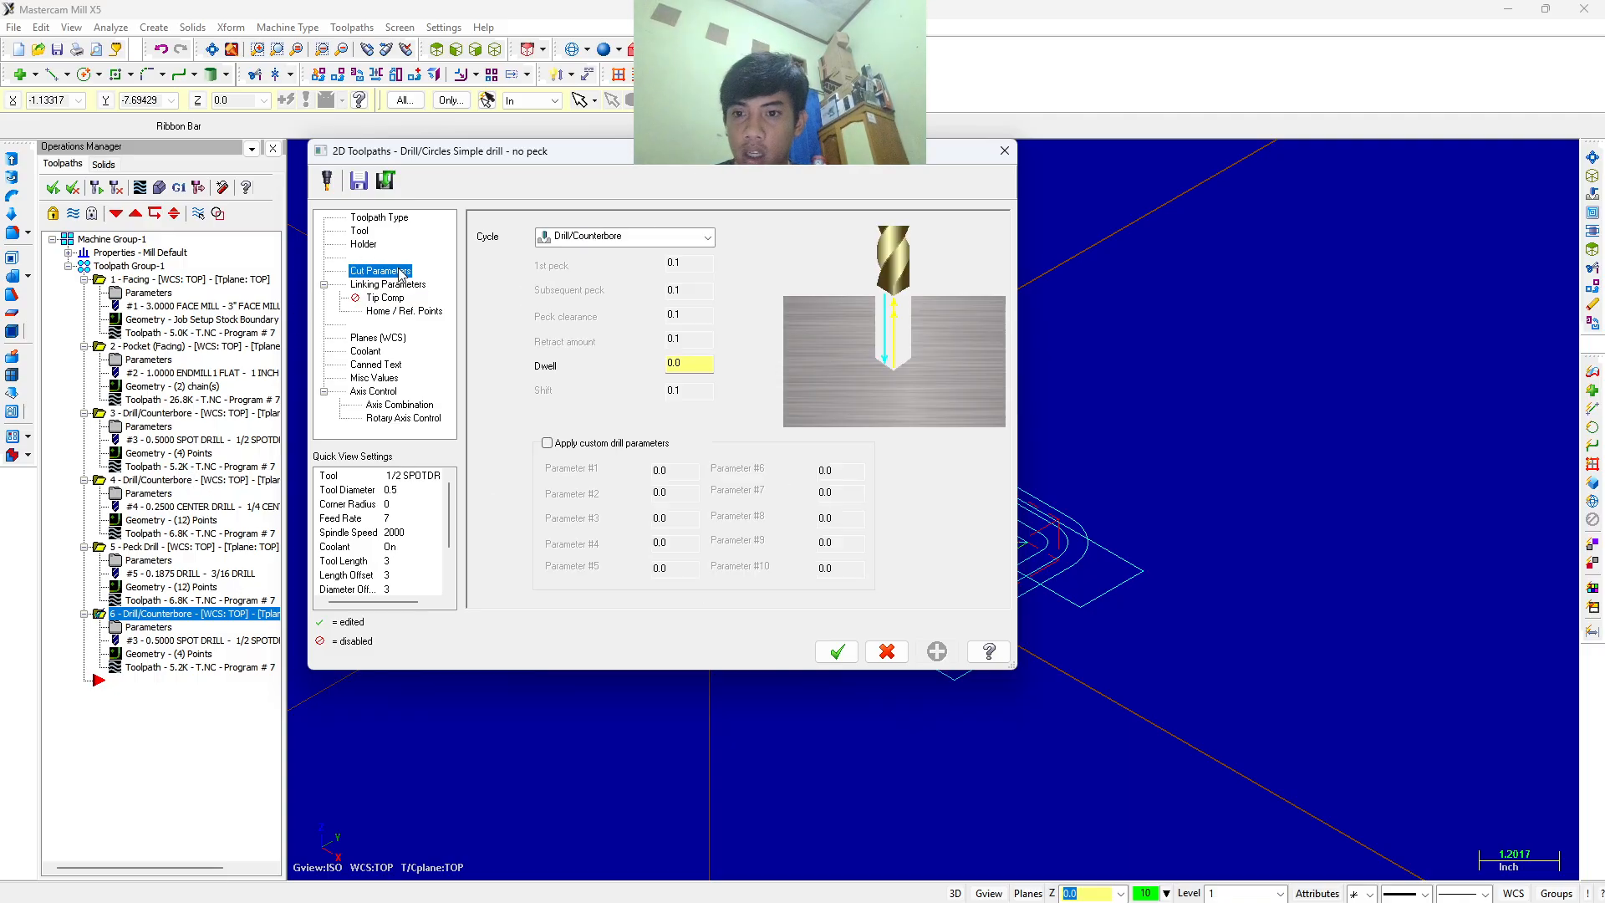
left_click(360, 232)
left_click(491, 496)
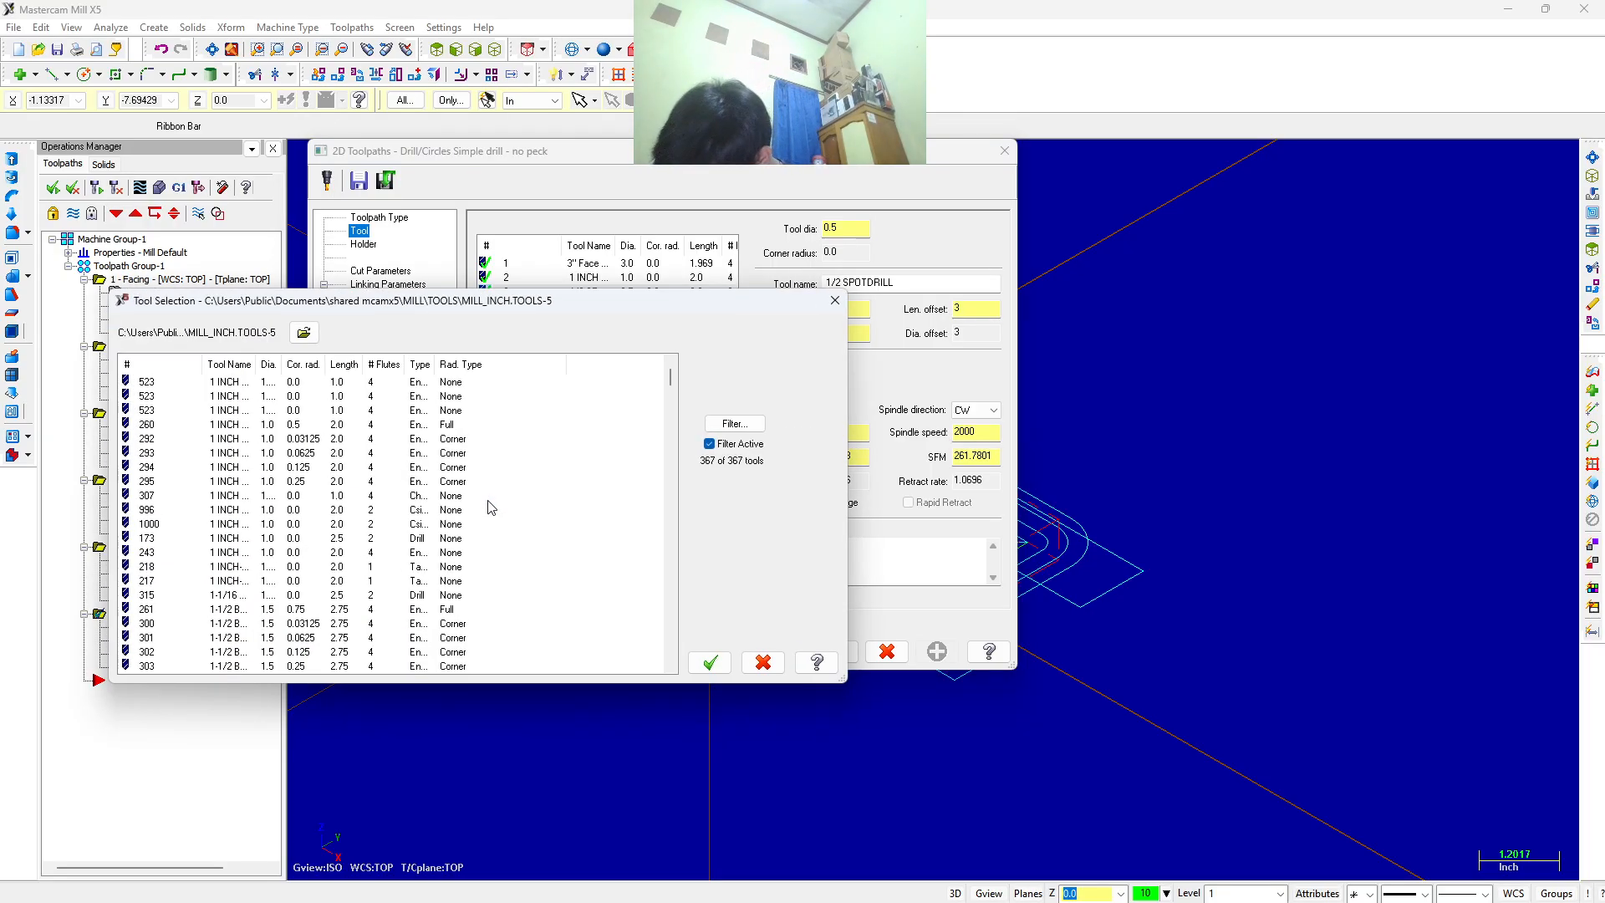
scroll(208, 452, "down", 8)
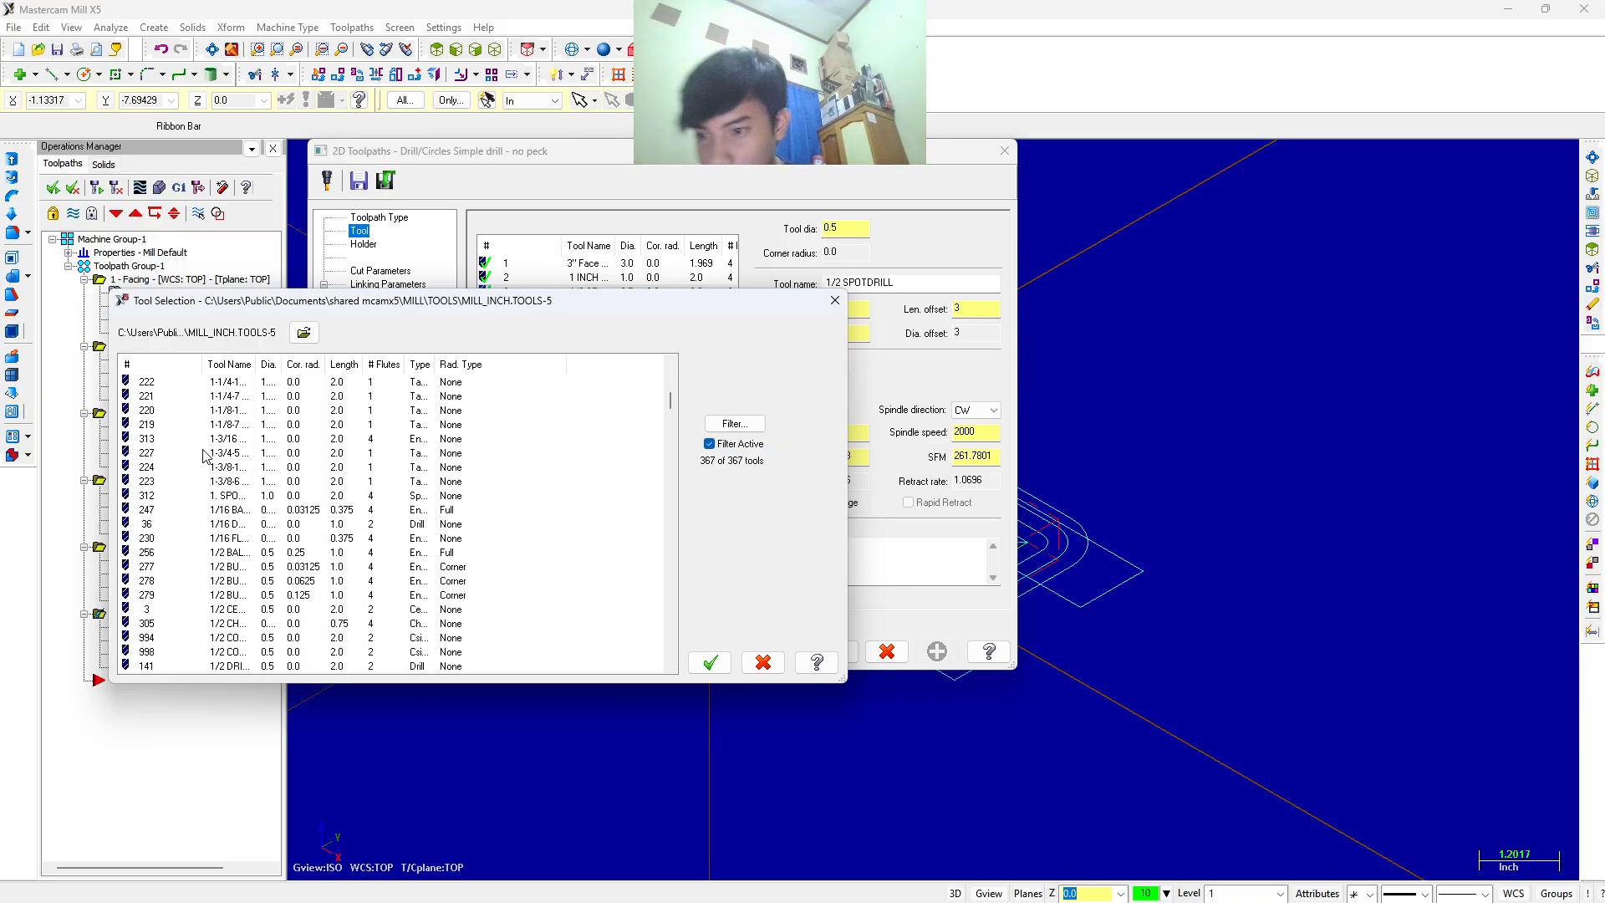
scroll(208, 452, "down", 8)
scroll(225, 443, "down", 15)
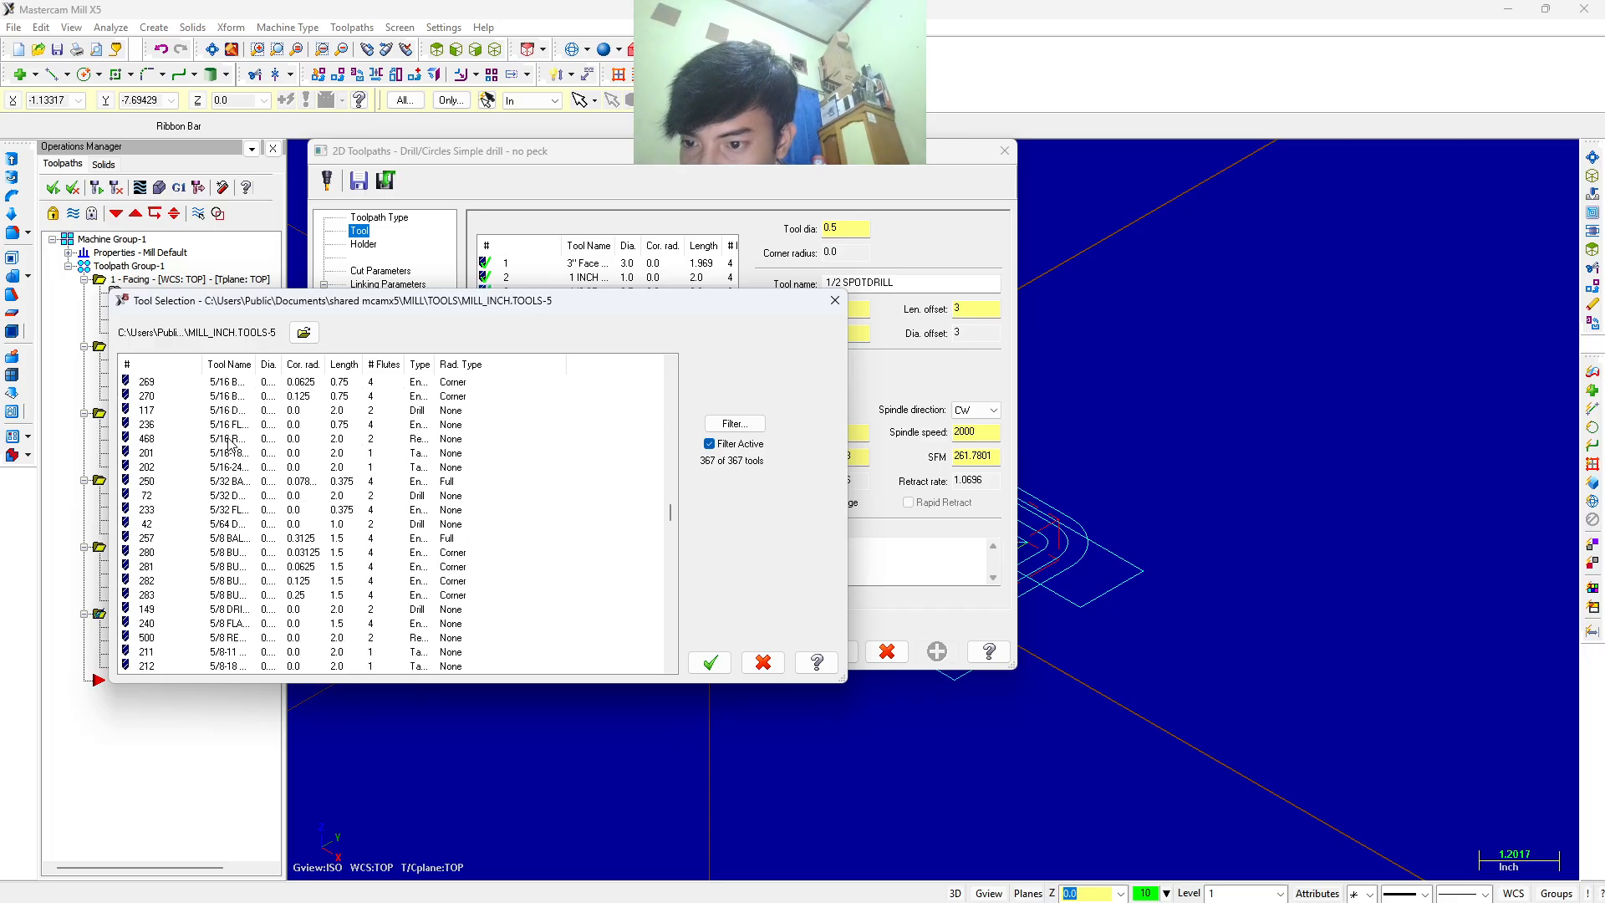
left_click(234, 411)
left_click(710, 662)
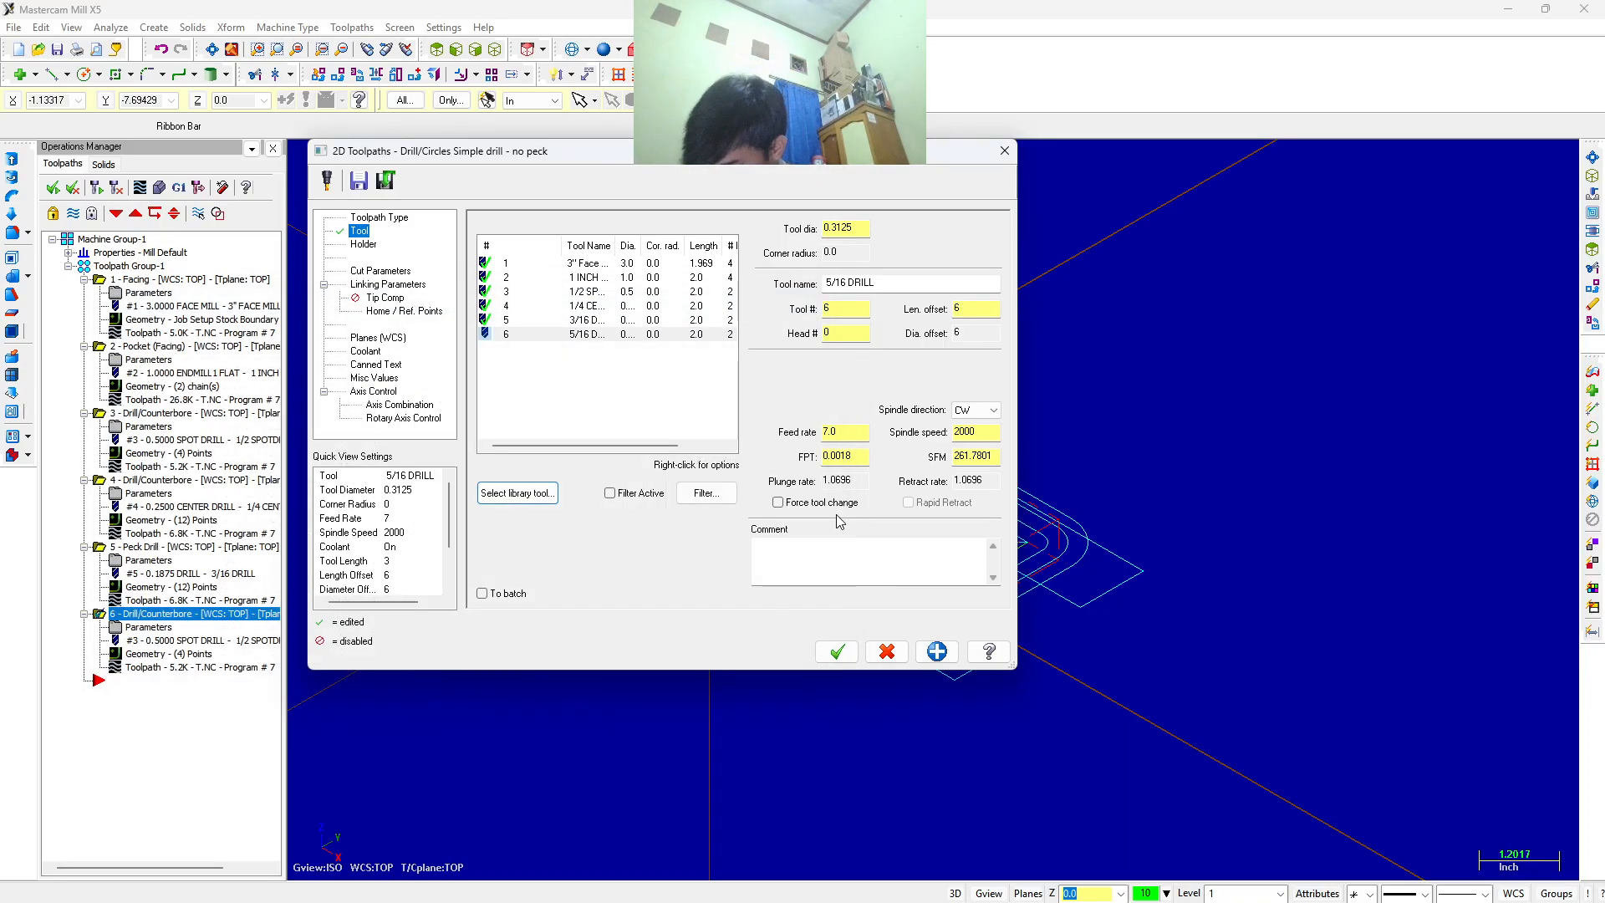
Set the 5/16 drill's feed rate to 15 and its spindle speed to 4500.
double_click(832, 433)
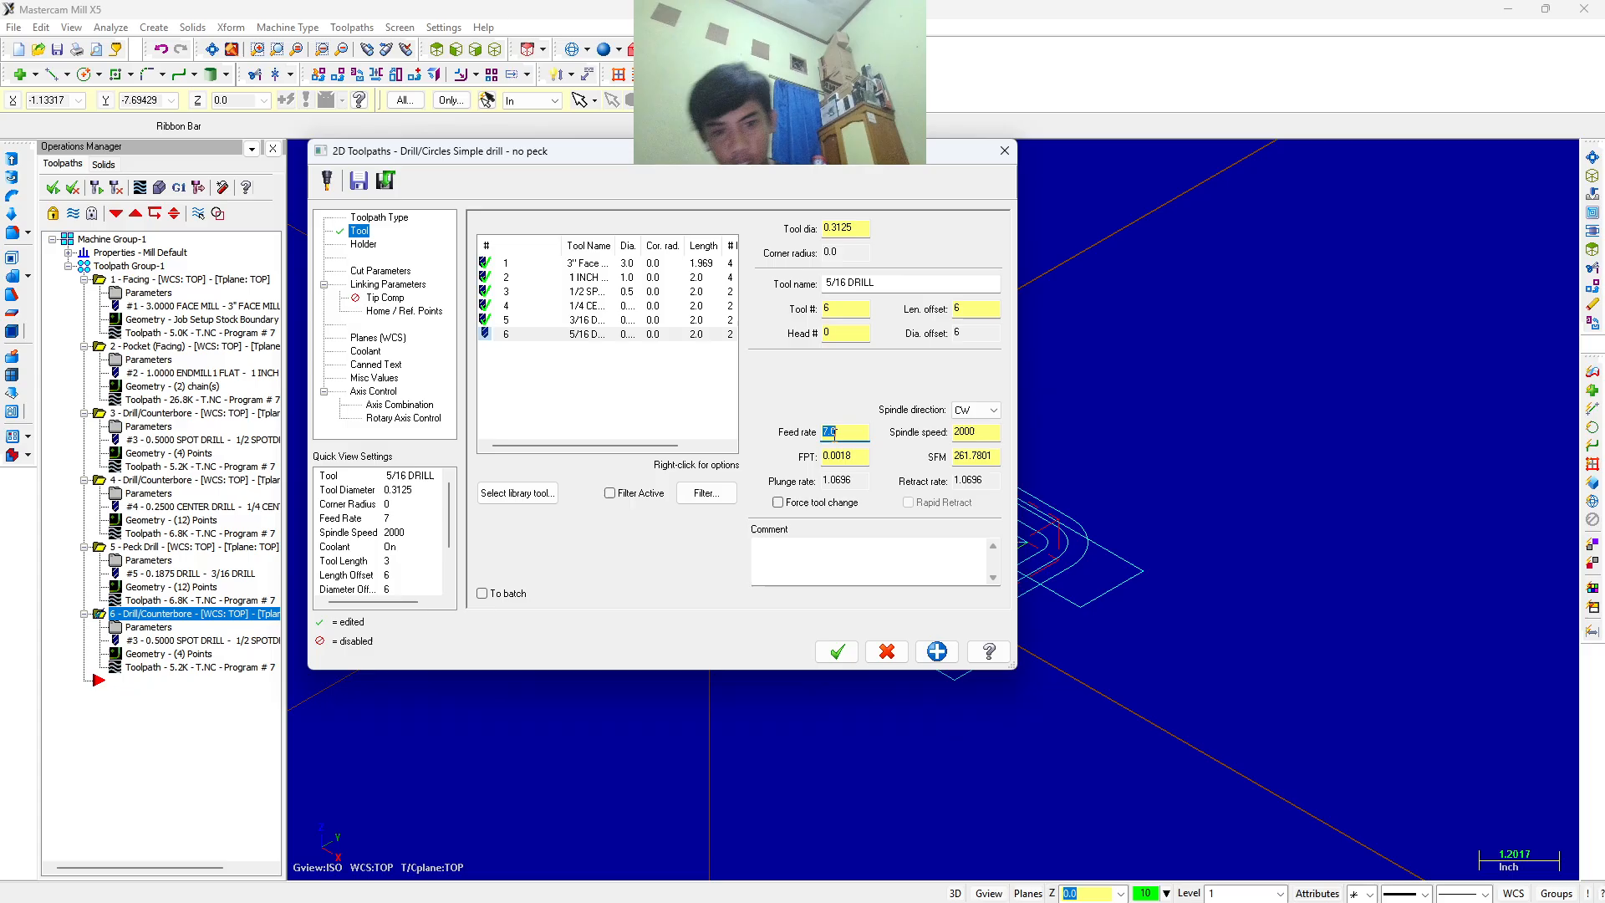
type("5")
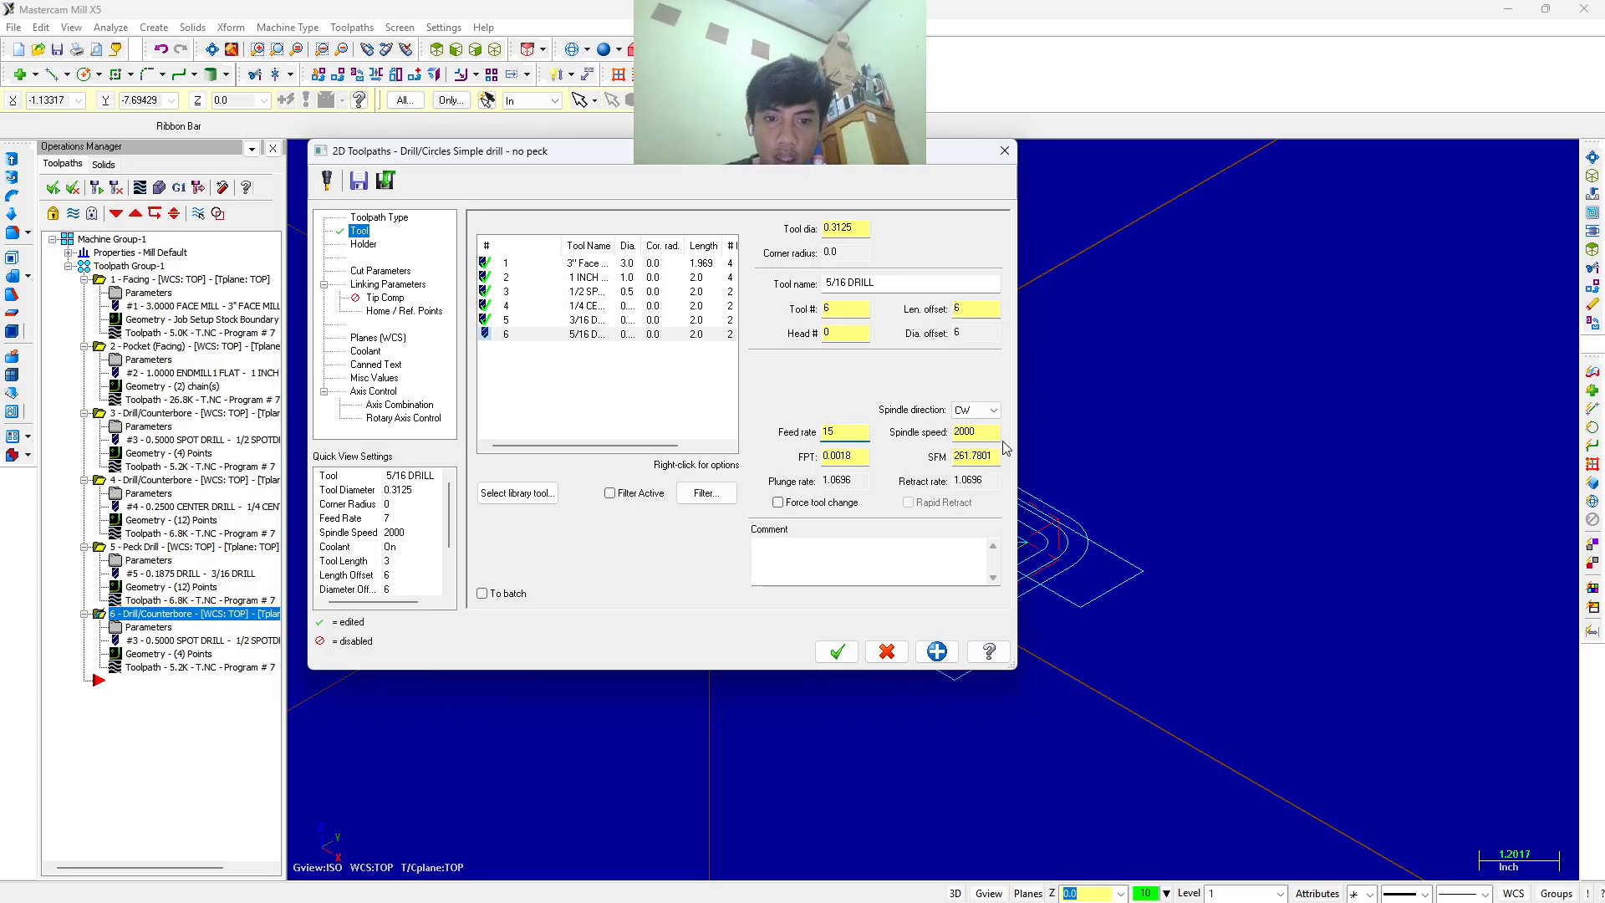
double_click(990, 431)
type("4500")
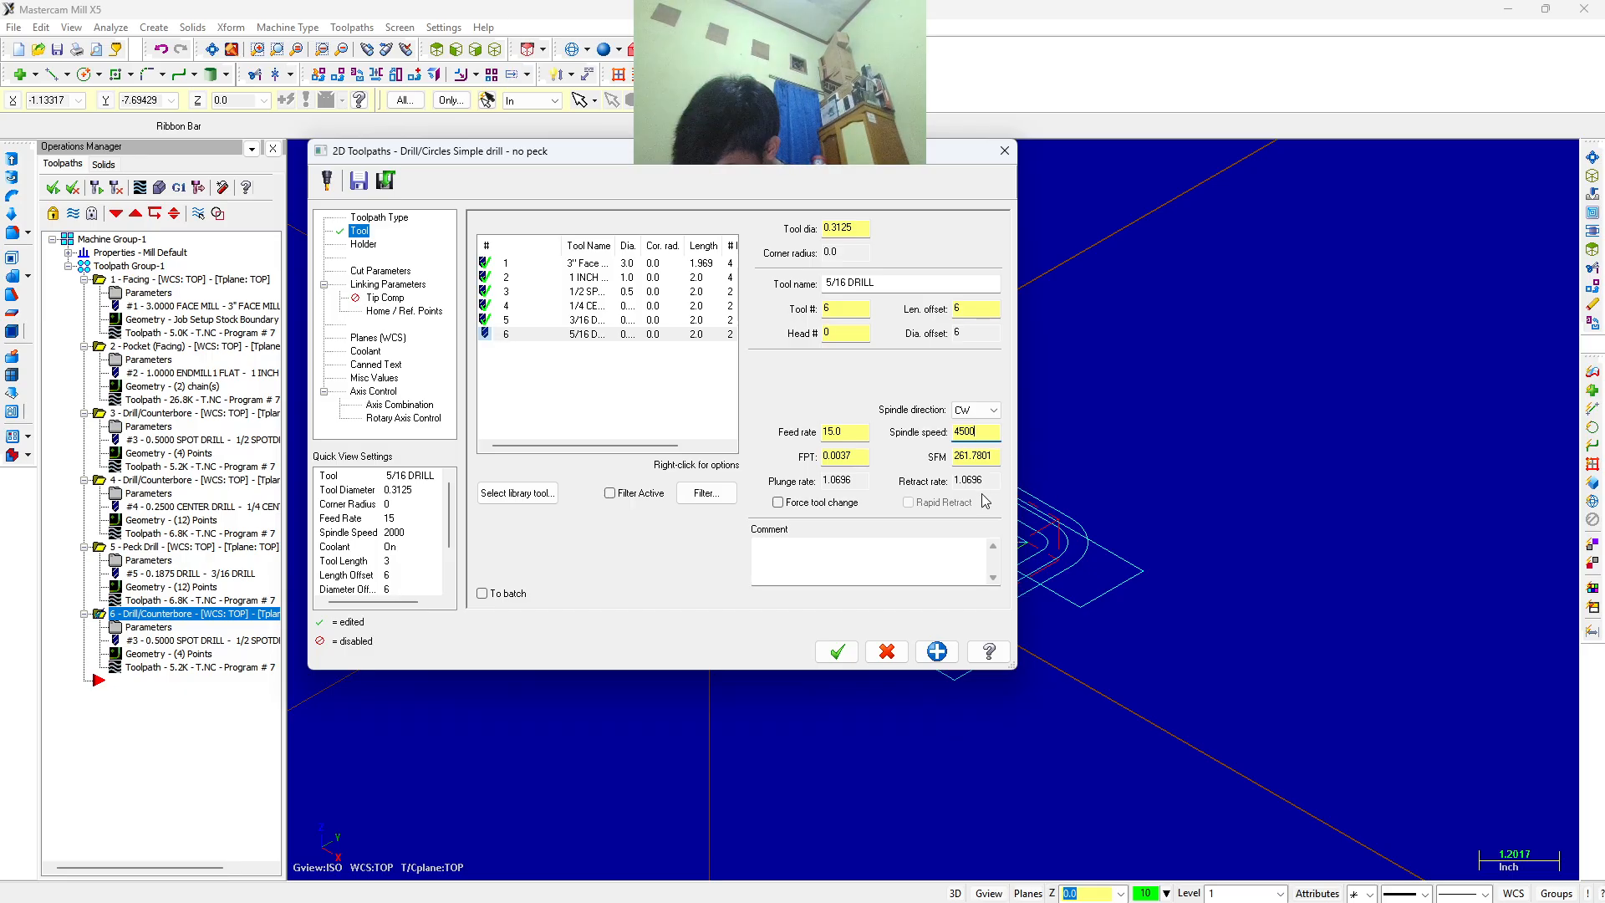
Change the operation's drilling cycle to Peck Drill and edit the peck amount, entering 0.3 and clearing it again.
left_click(387, 272)
left_click(602, 236)
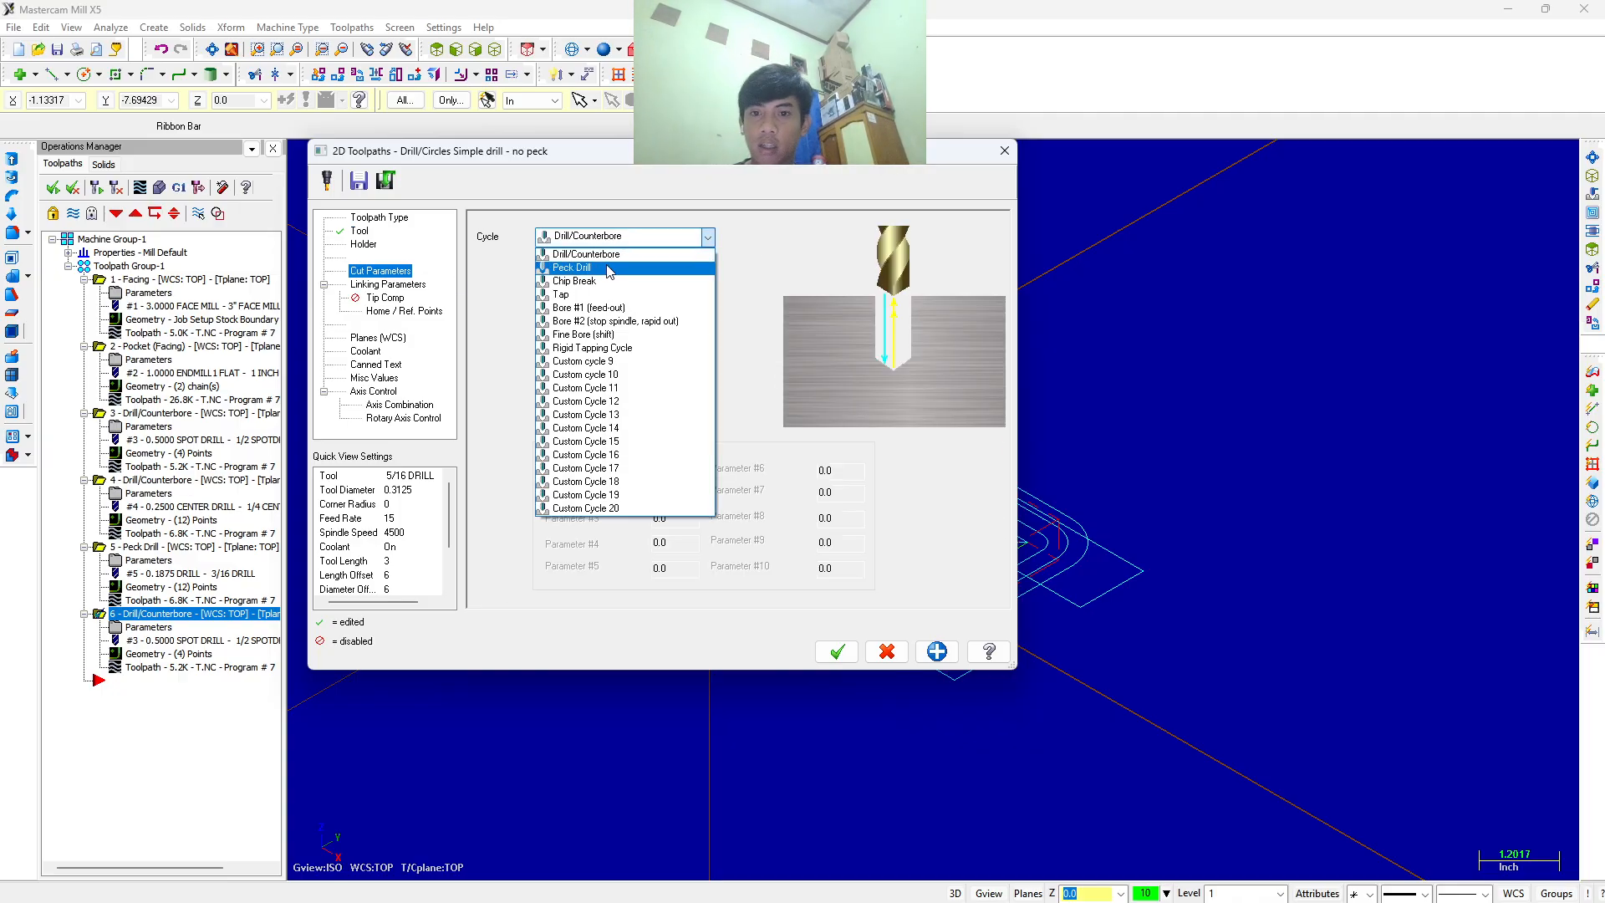
left_click(609, 268)
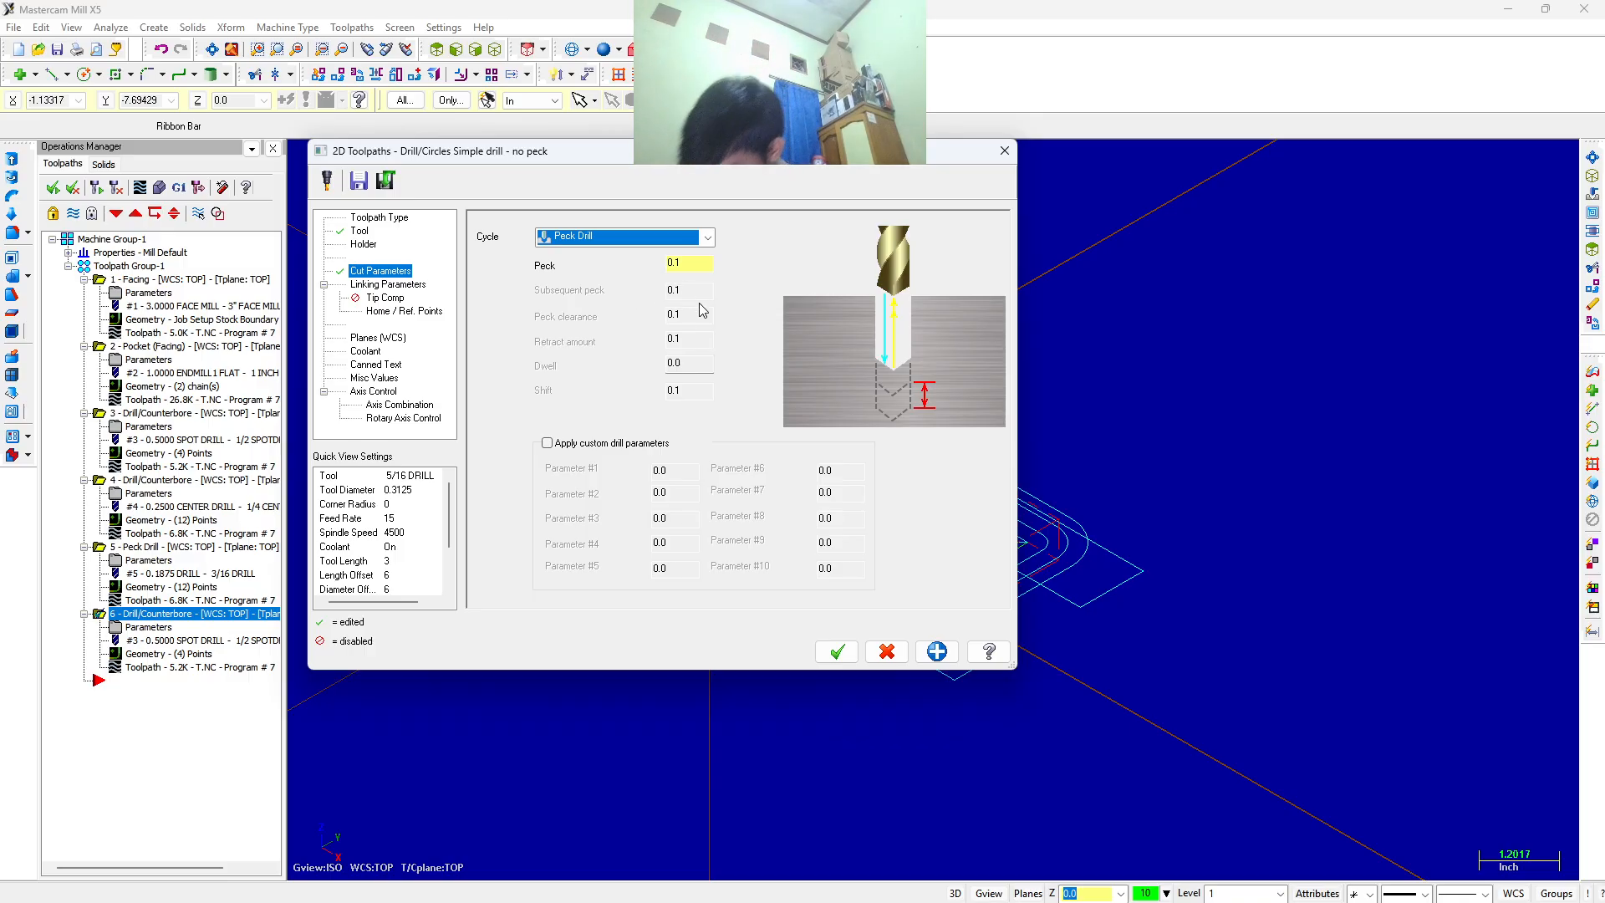
left_click(695, 263)
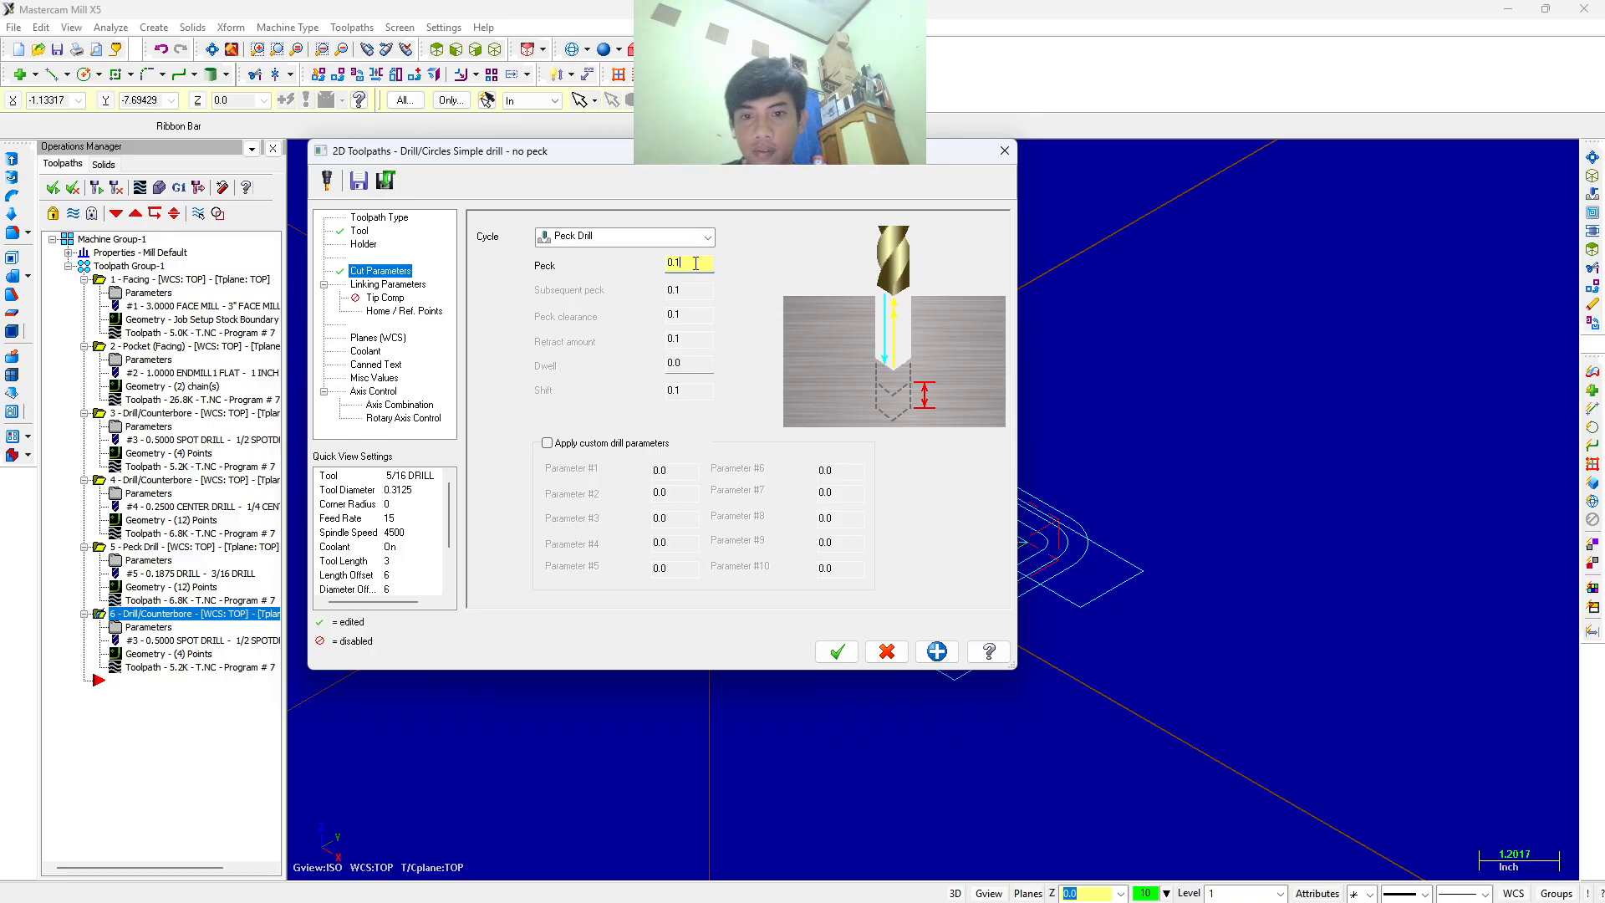
key("BackSpace")
type("3")
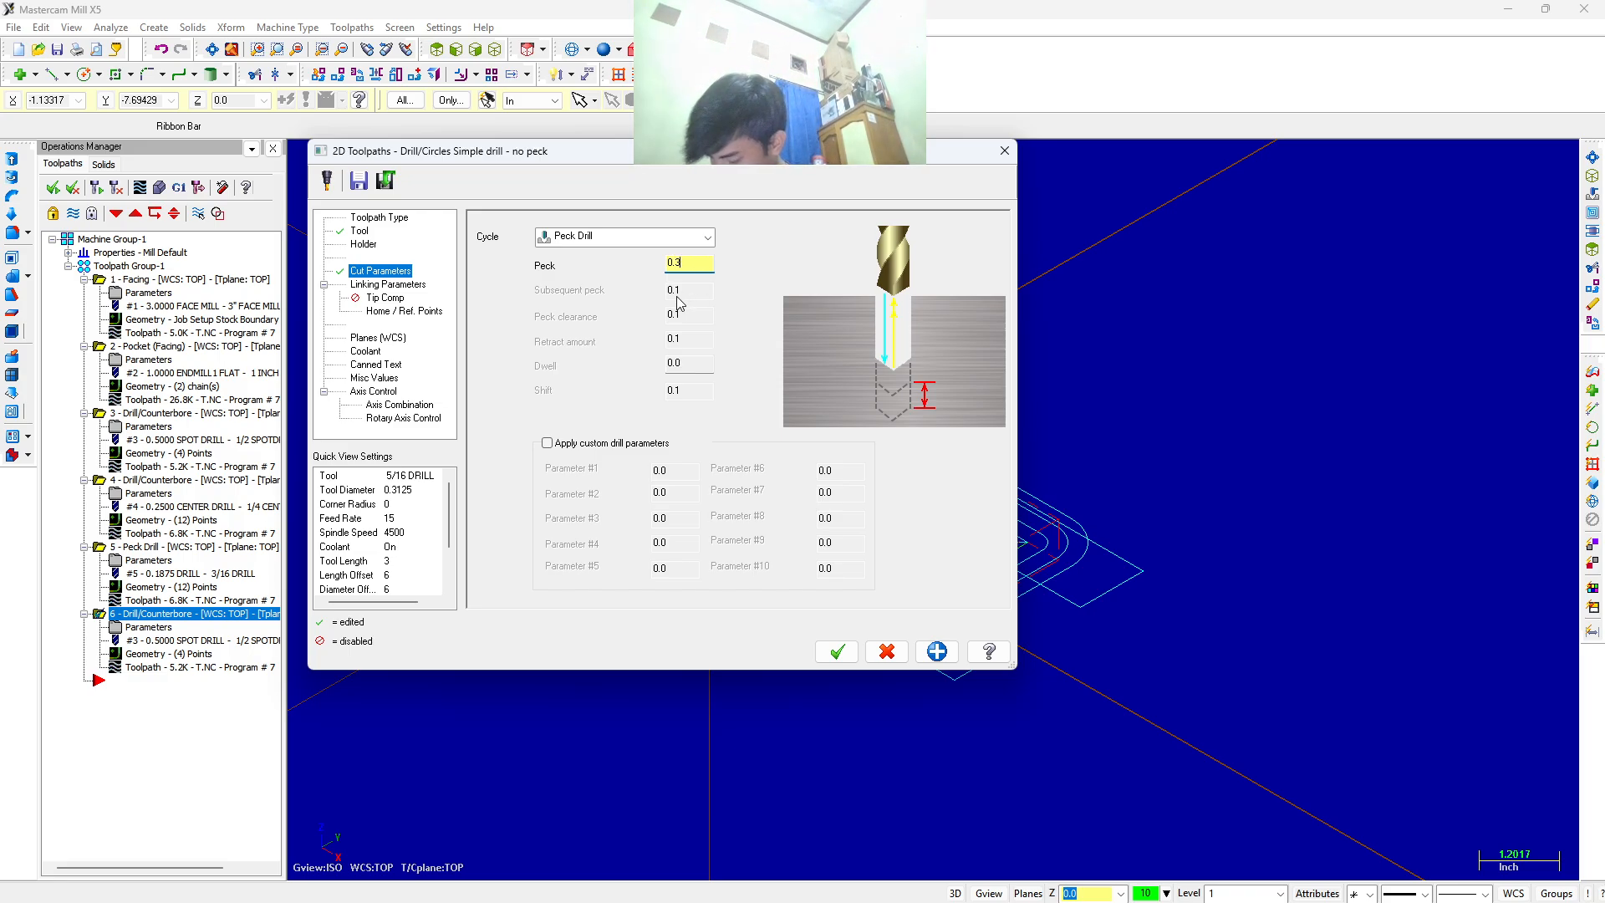
key("BackSpace")
key("BackSpace")
key("BackSpace")
Set the 5/16 peck drill operation's absolute drilling depth to 0 in the linking parameters.
left_click(417, 286)
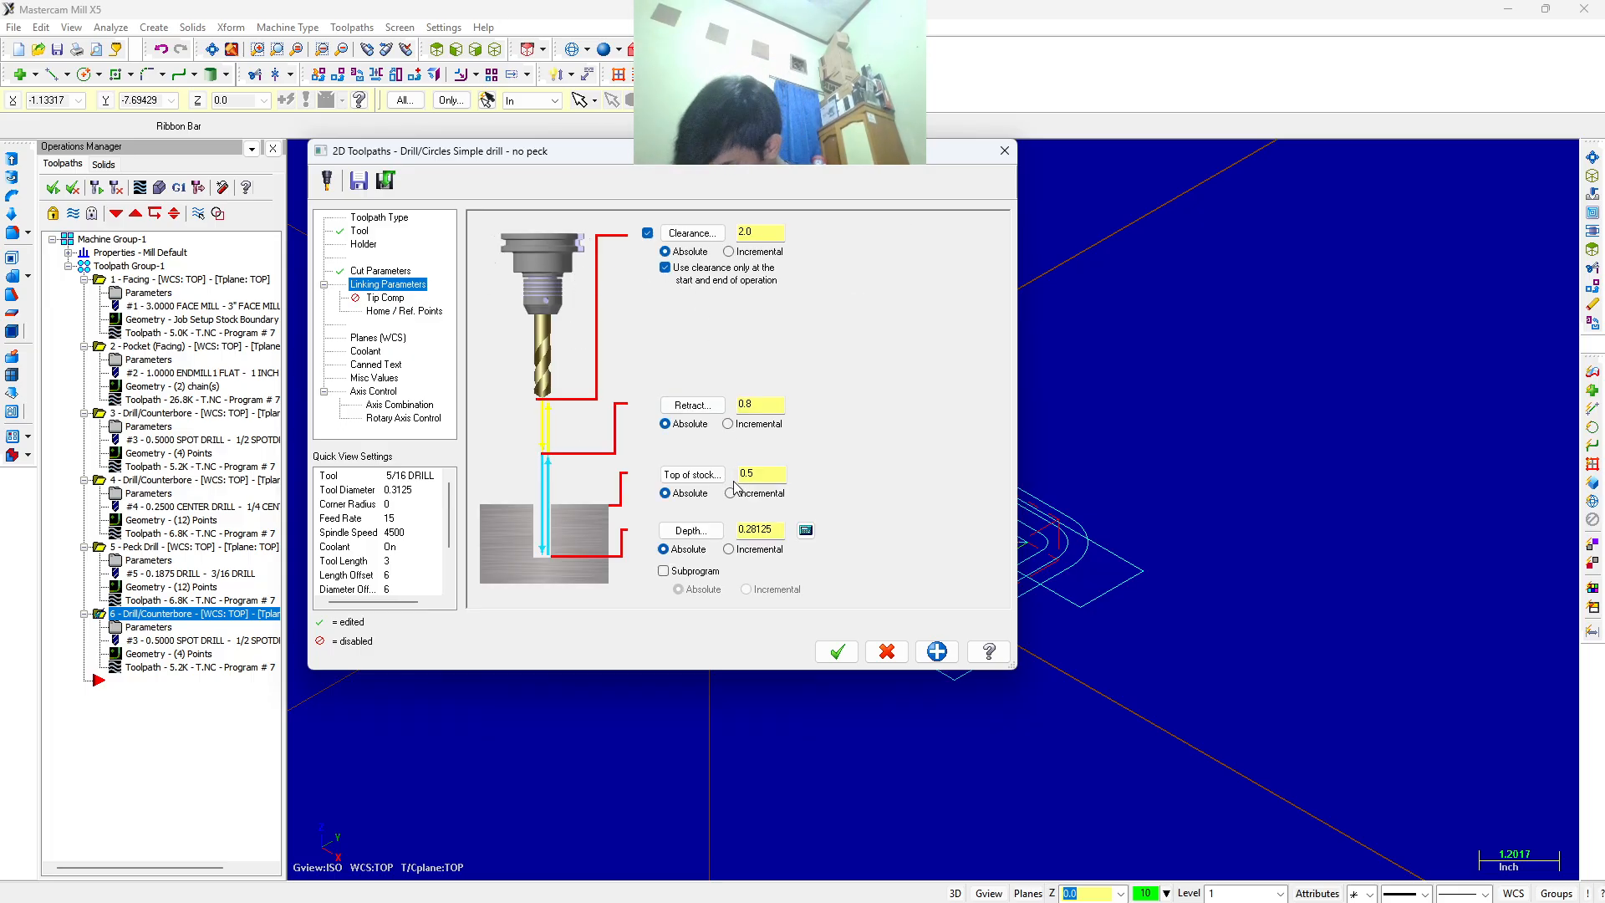
double_click(768, 533)
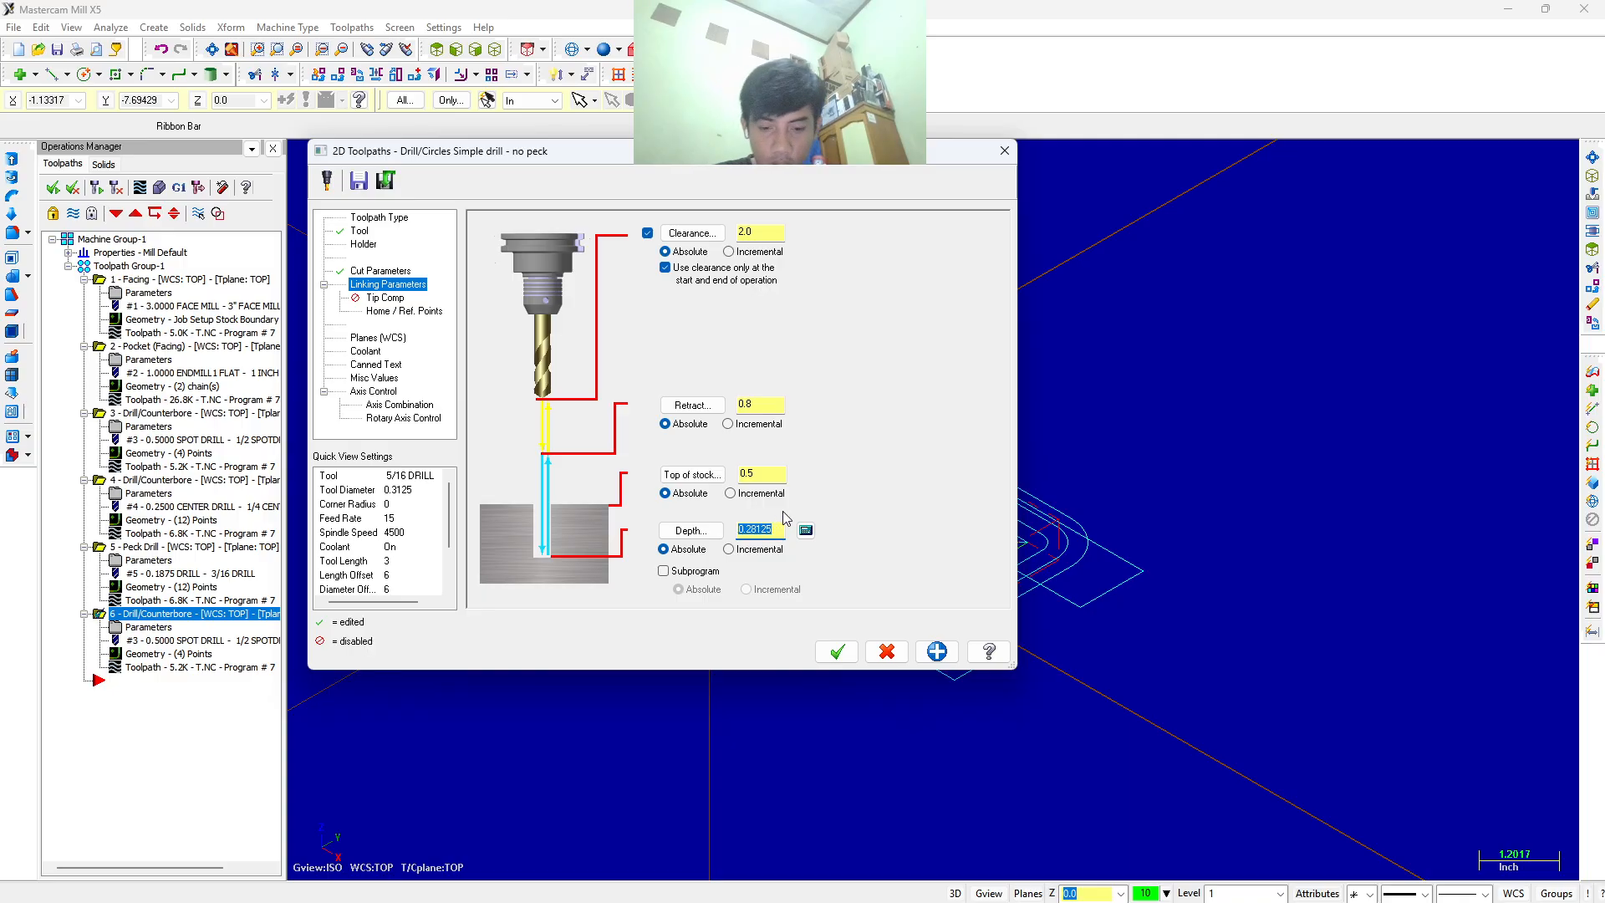
type("0")
key("Return")
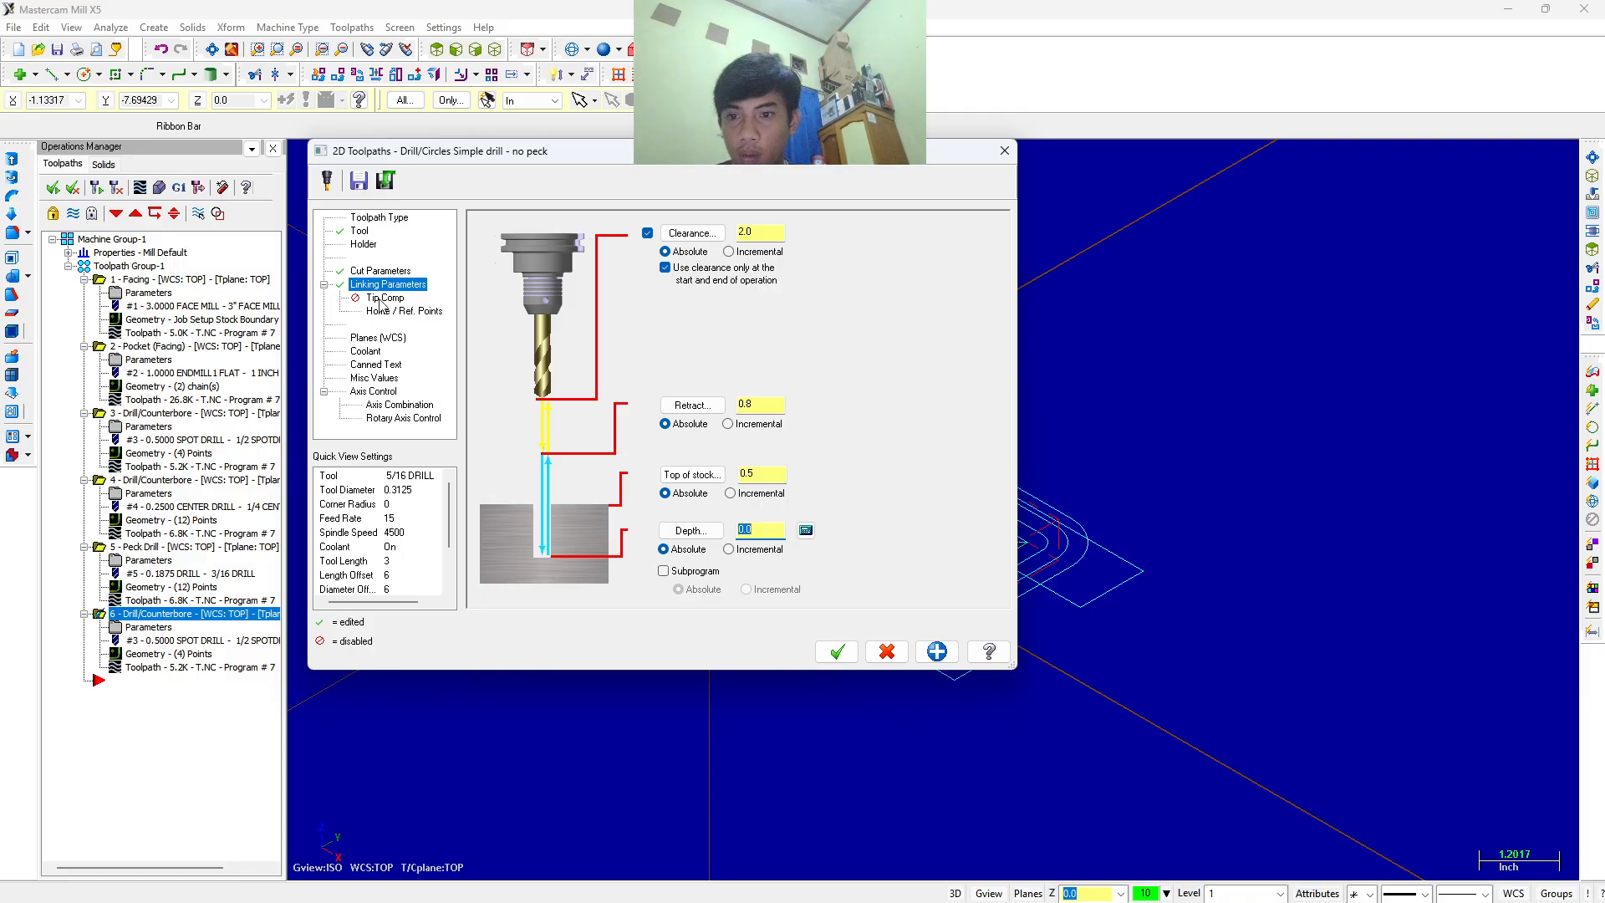
Enable tip compensation for the 5/16 drill and set the breakthrough amount to 0.1.
left_click(383, 301)
left_click(497, 237)
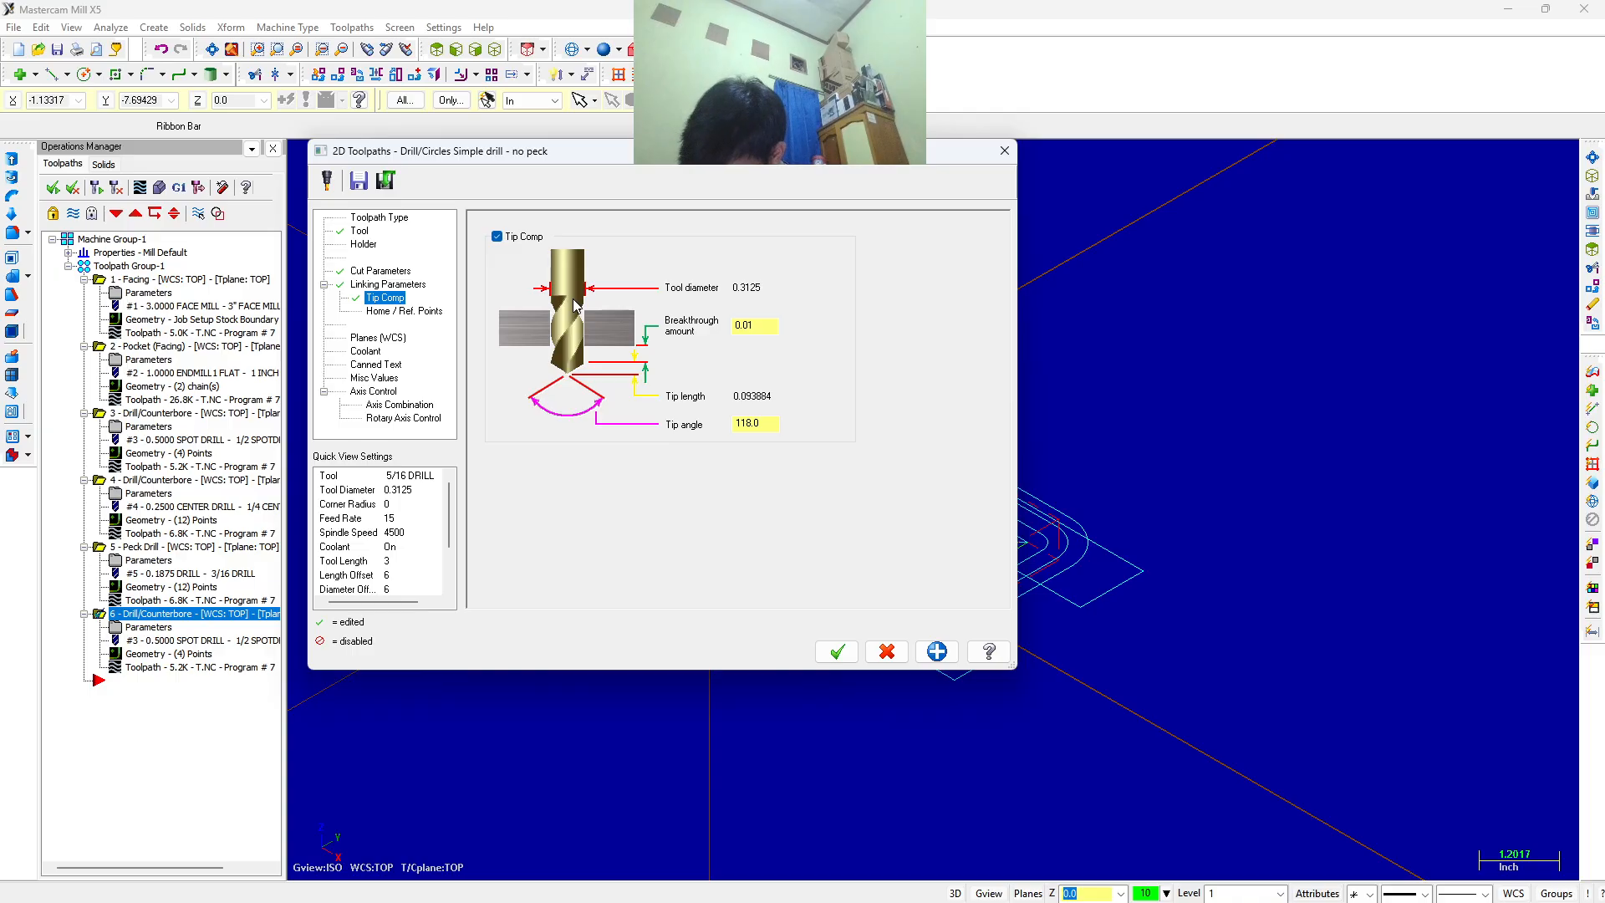
double_click(759, 326)
type(".")
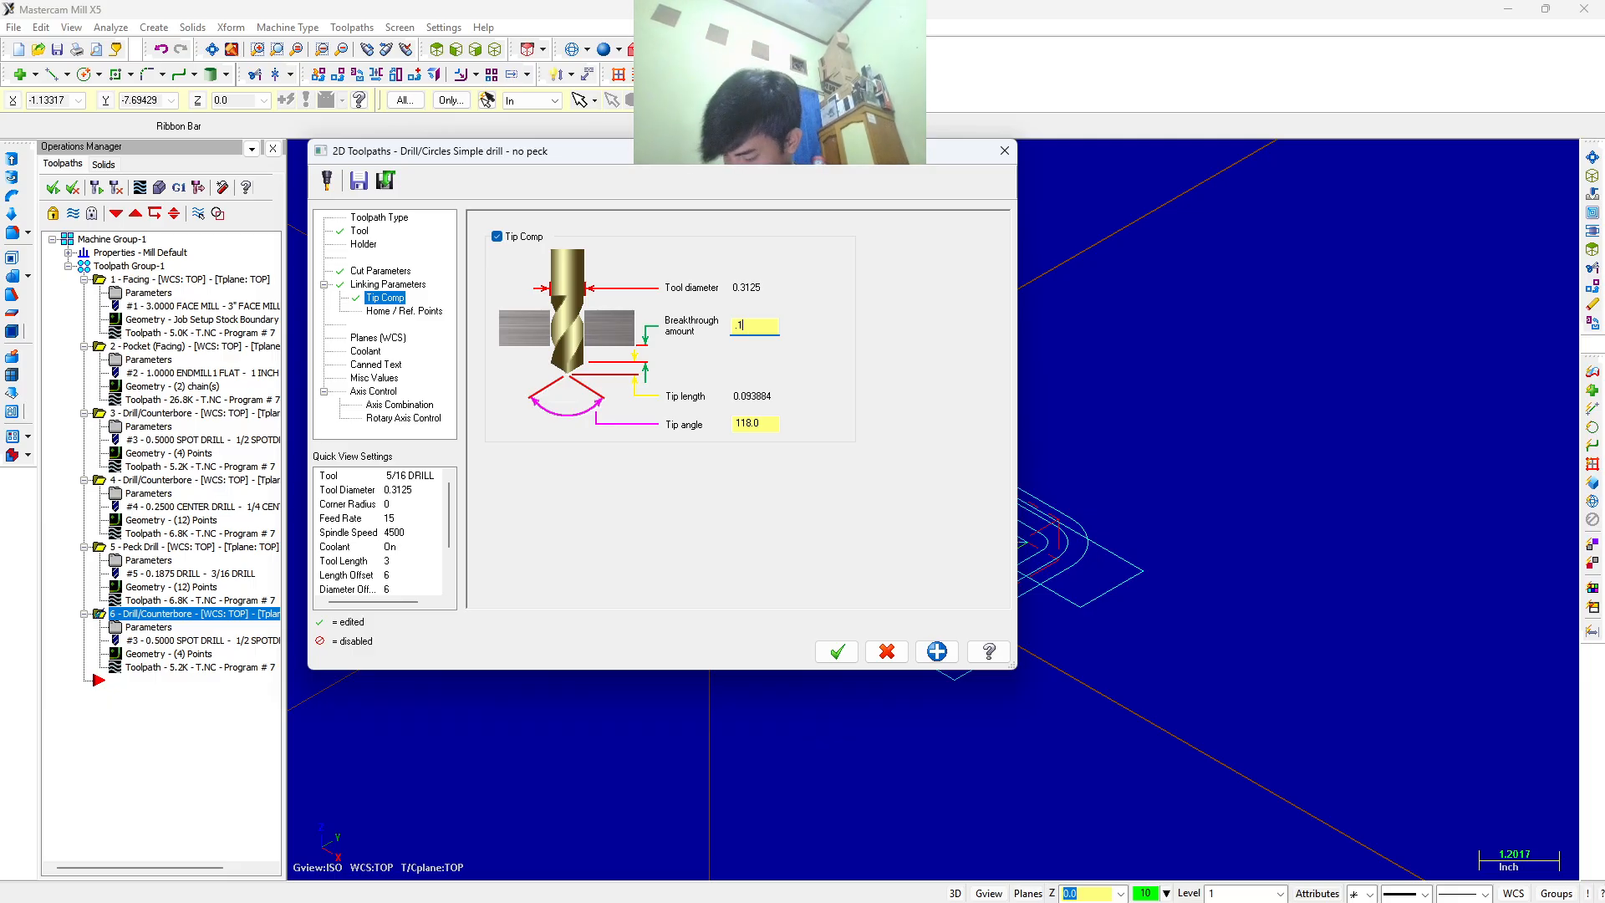
key("Return")
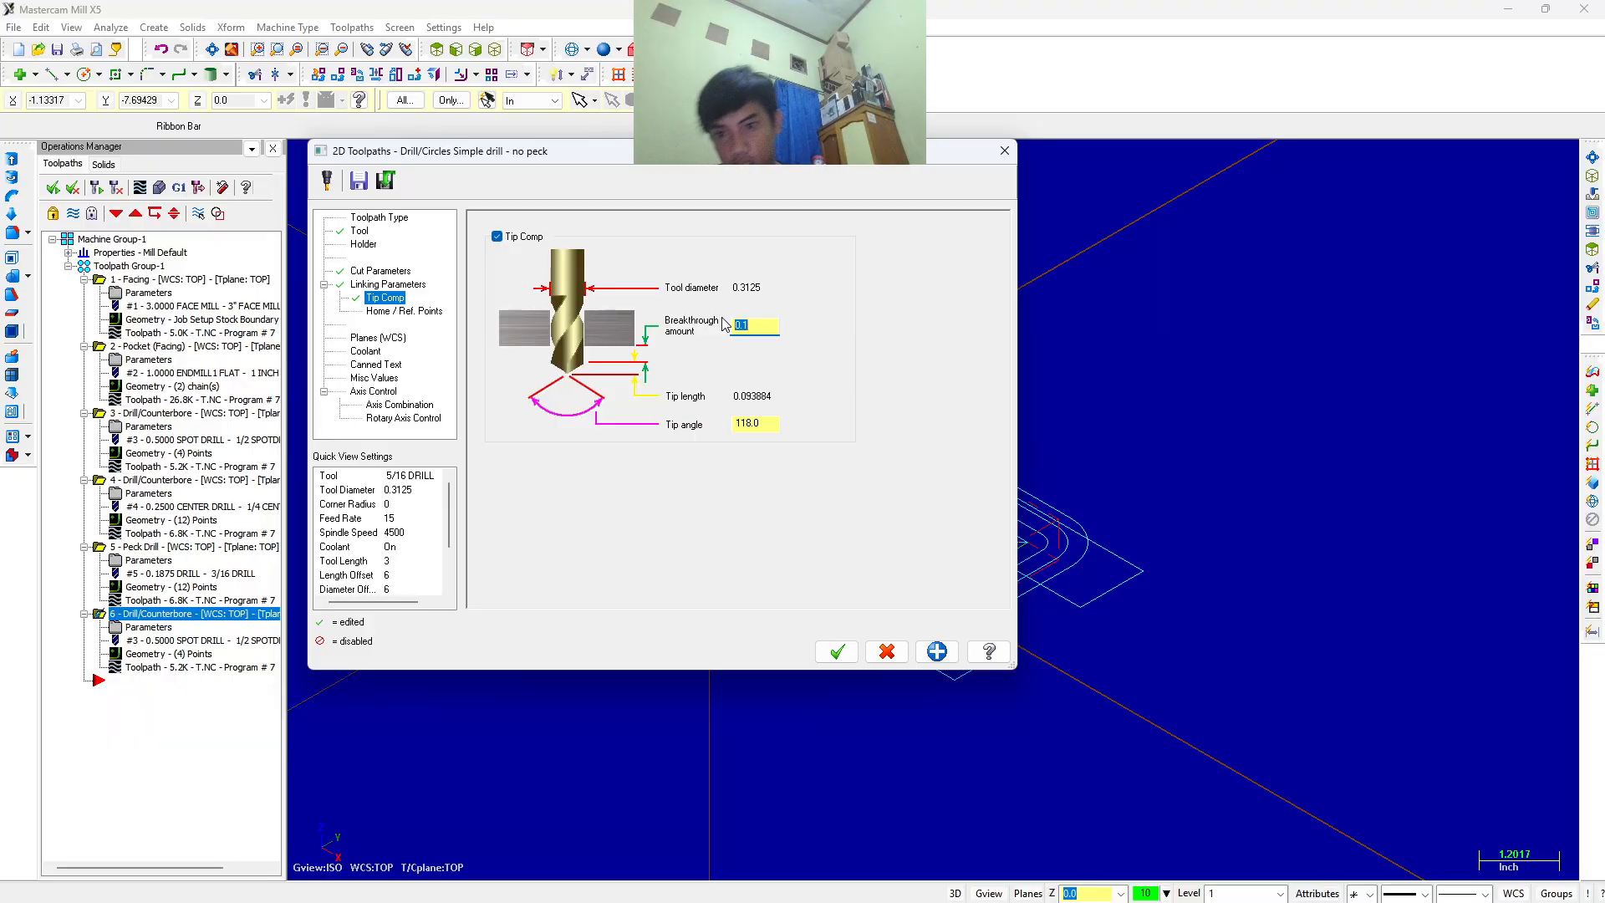
Set flood coolant to On and accept the 5/16 peck drill operation's parameters.
left_click(374, 352)
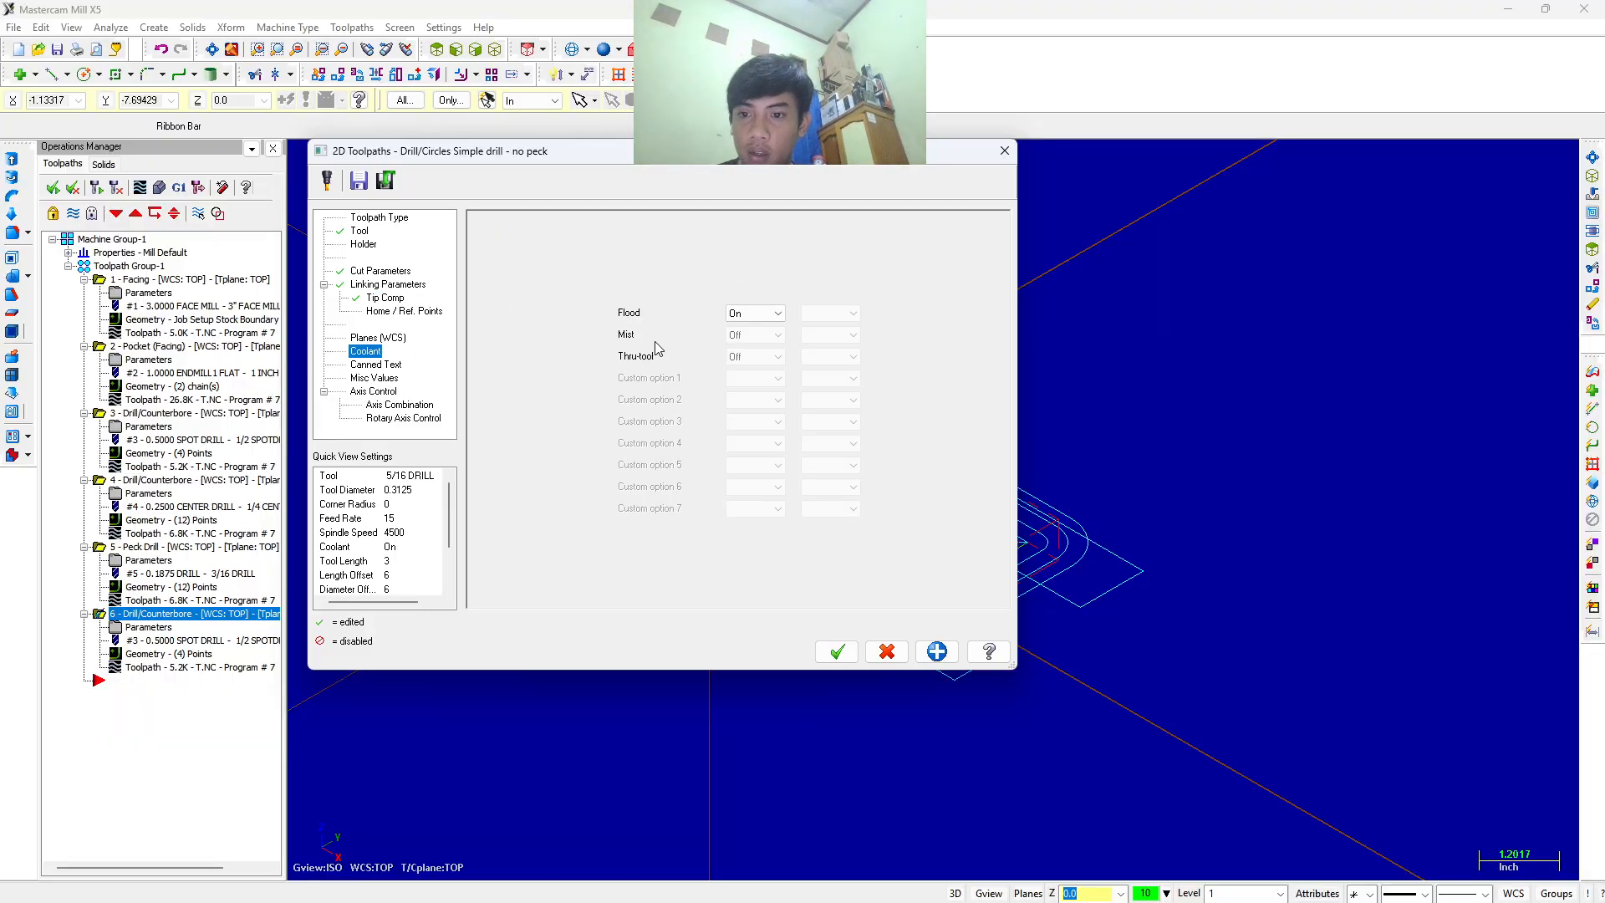
left_click(773, 320)
left_click(756, 341)
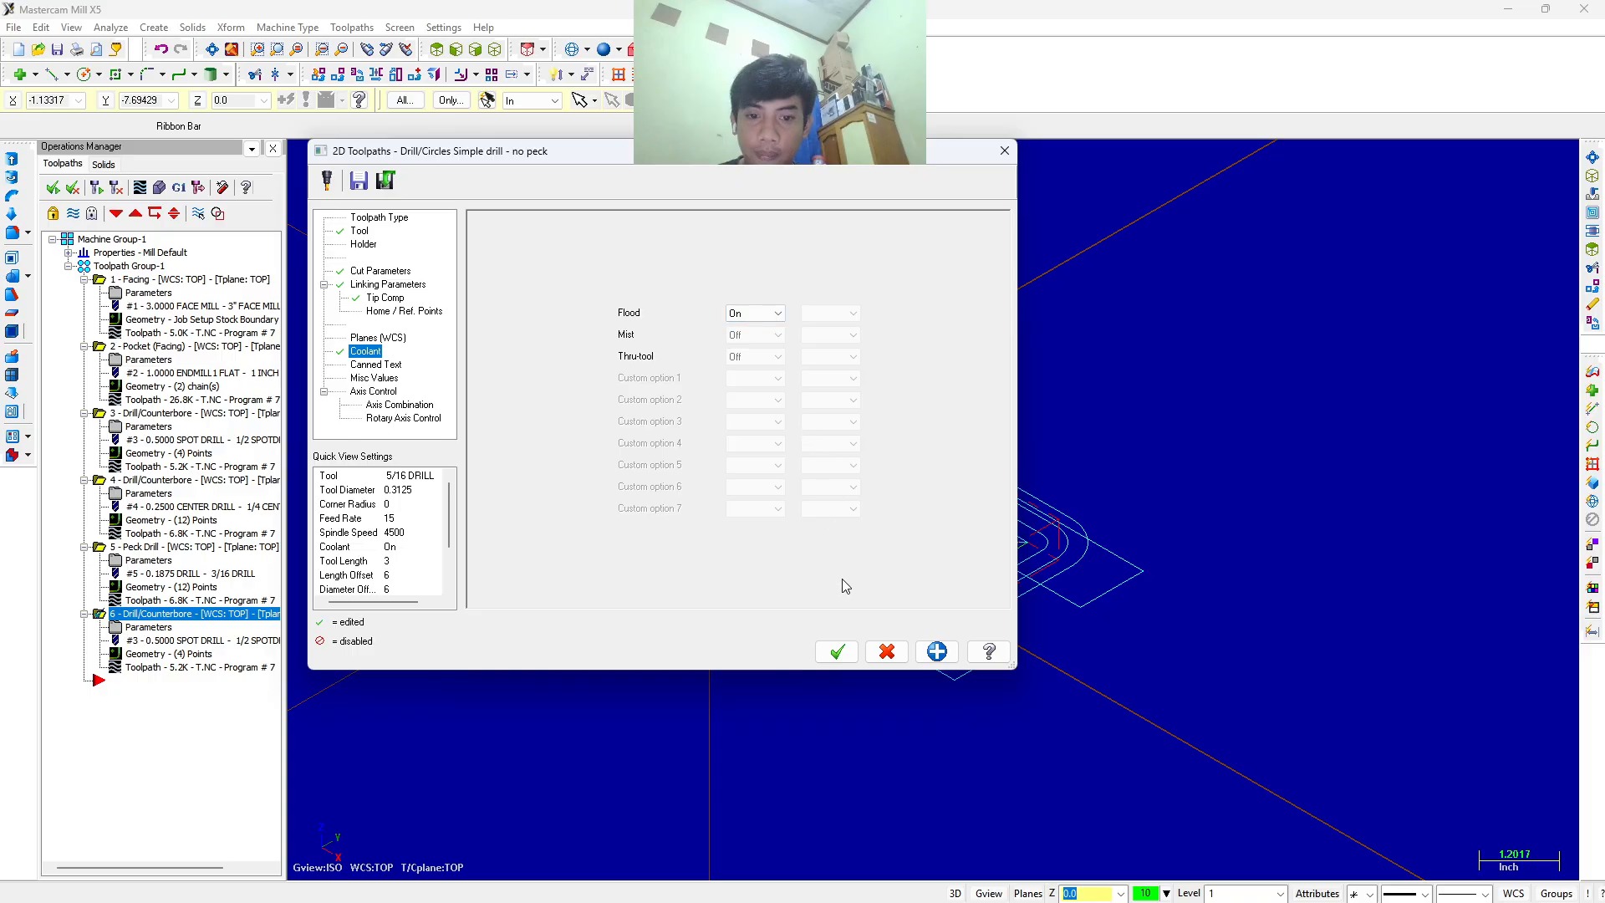
left_click(837, 651)
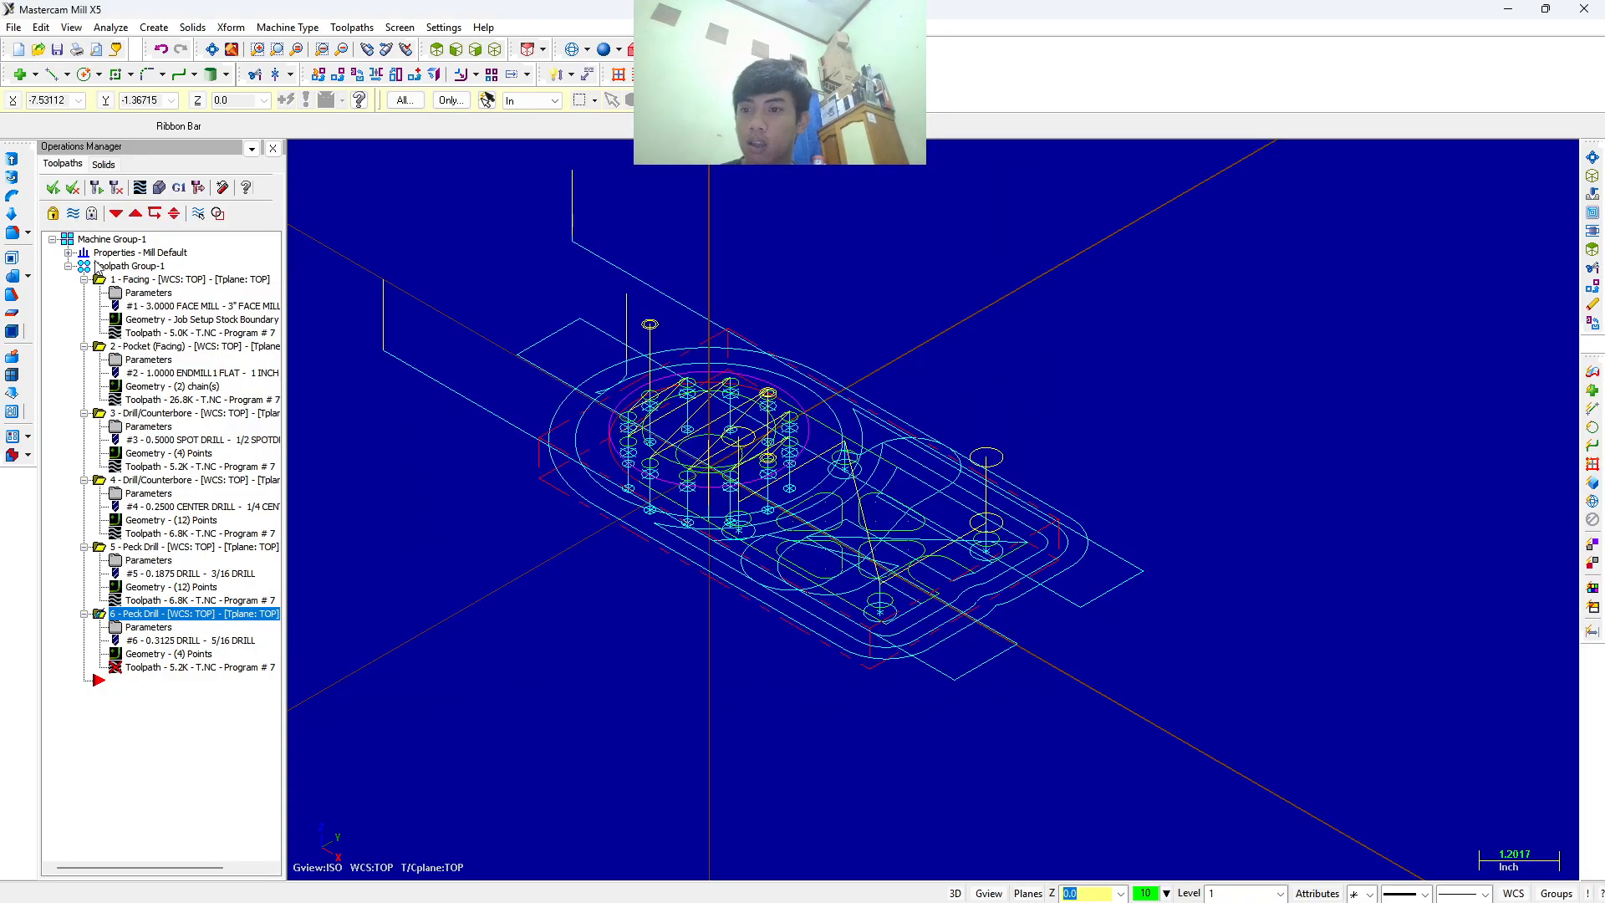
Regenerate the 5/16 peck drill toolpath, simulate it in Verify and close the simulation.
left_click(160, 190)
left_click(240, 308)
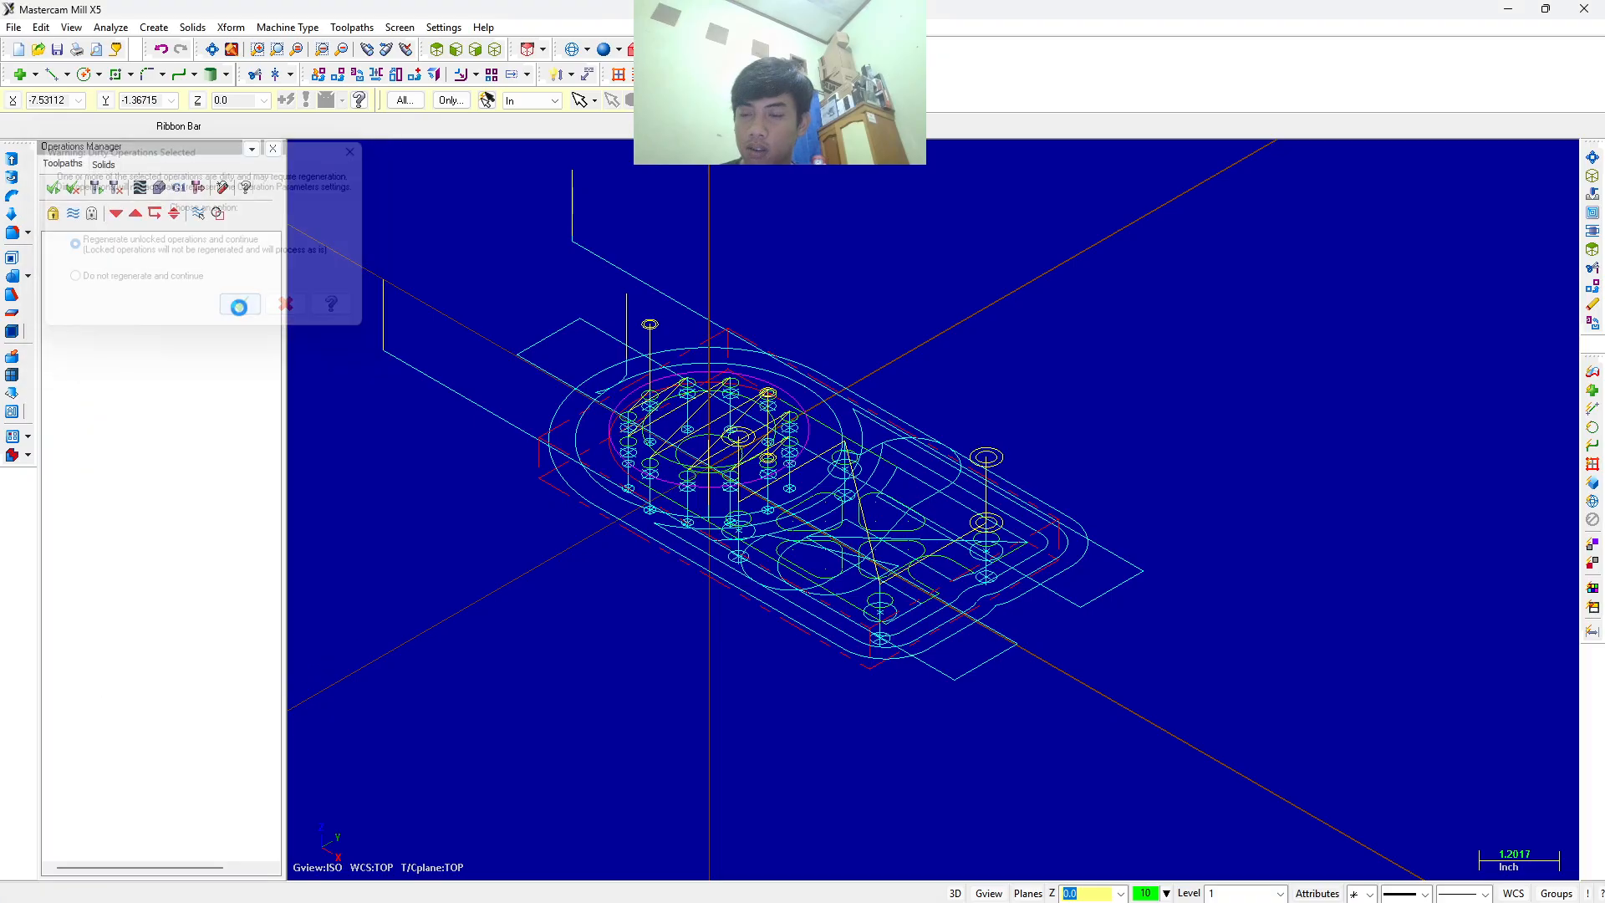
left_click(97, 181)
middle_click_drag(326, 279, 397, 401)
left_click(206, 148)
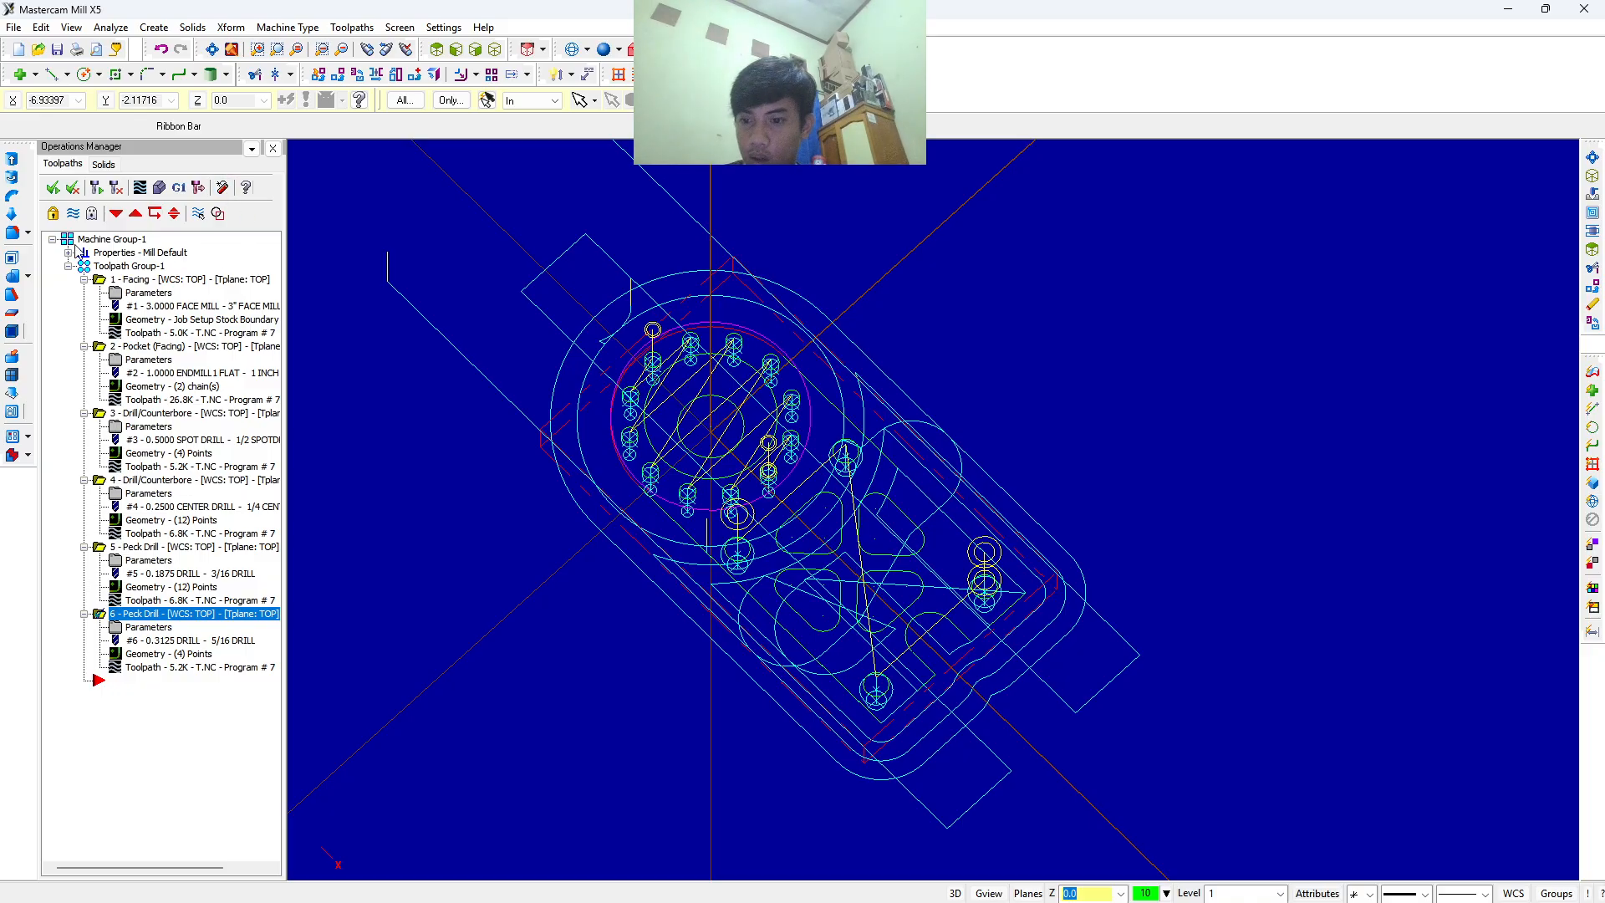
Duplicate the 5/16 peck drill operation at the end of the toolpath group.
middle_click_drag(663, 713, 502, 660)
right_click(253, 627)
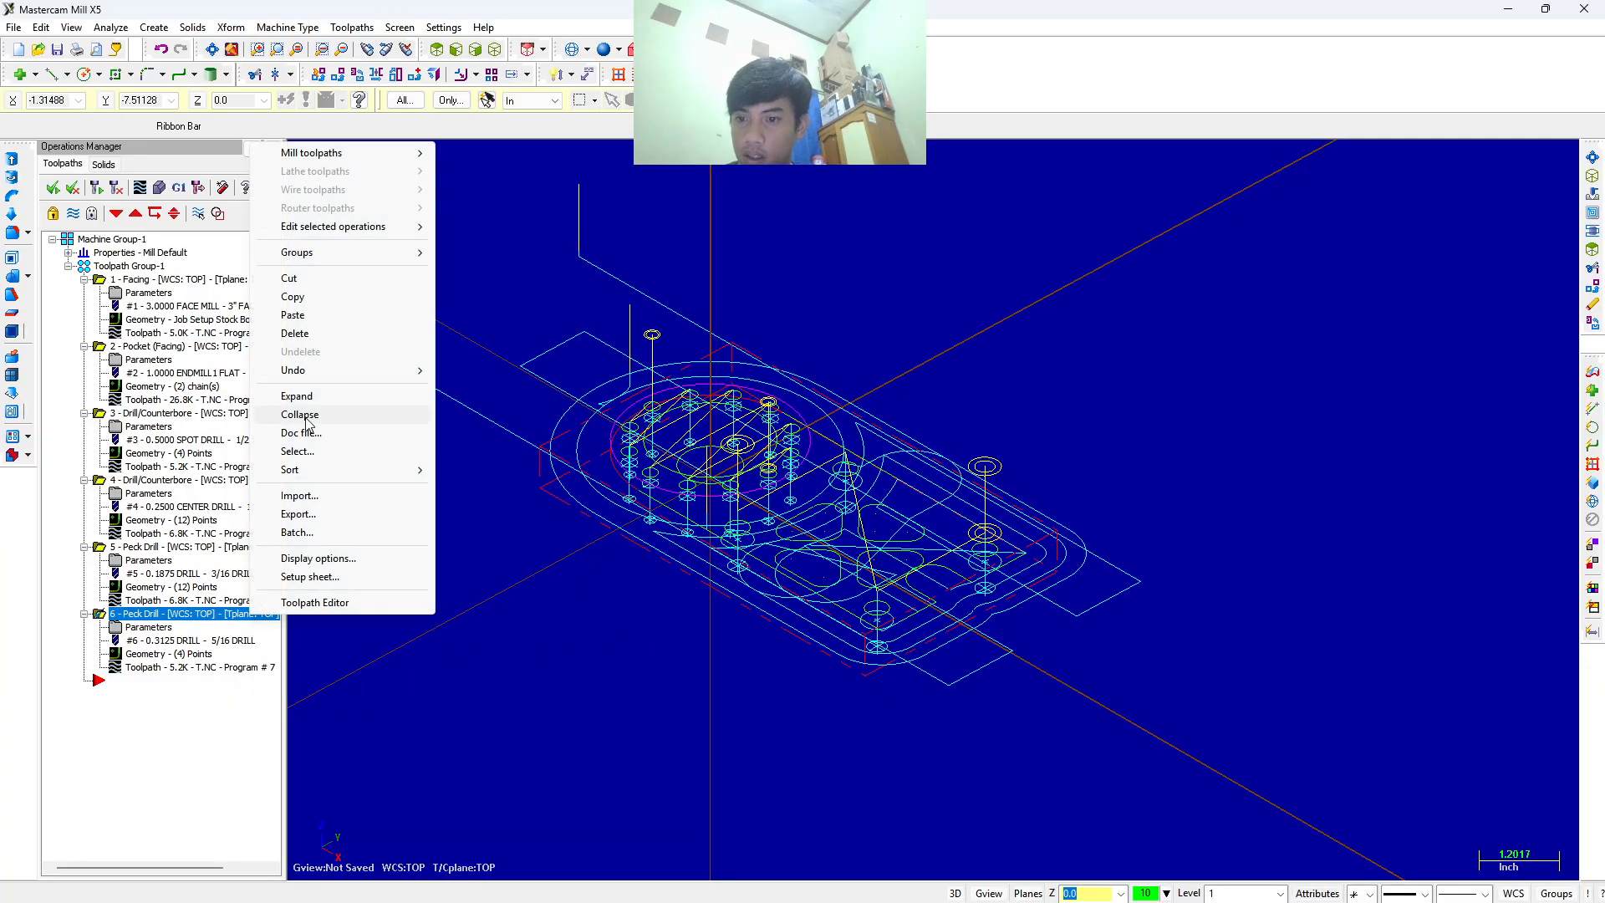
left_click(314, 303)
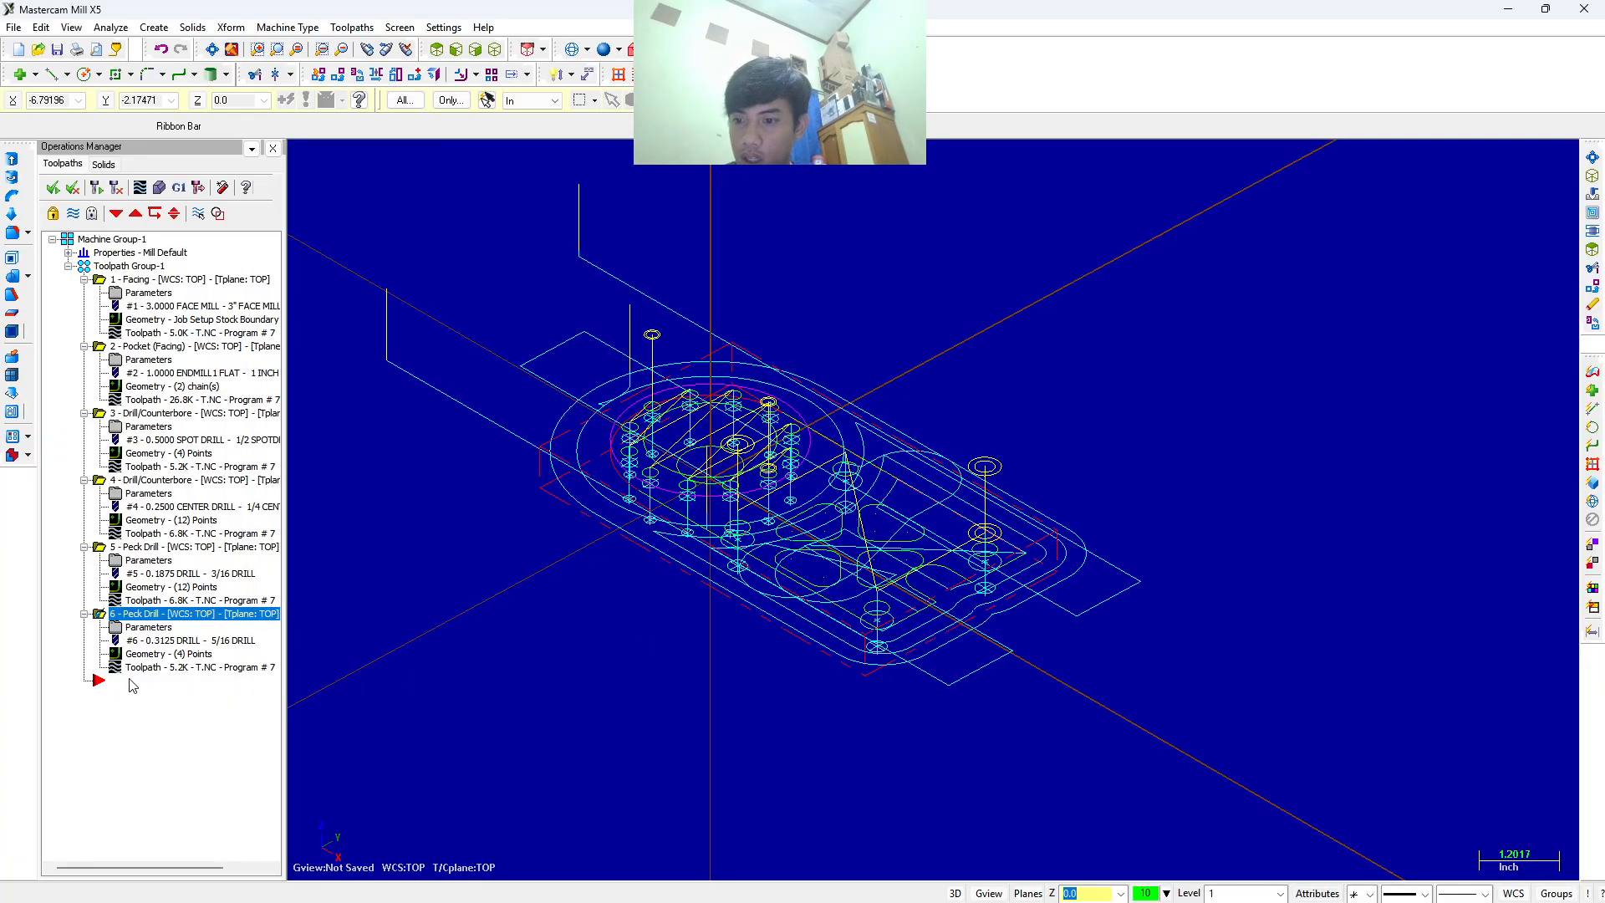
right_click(132, 679)
left_click(176, 380)
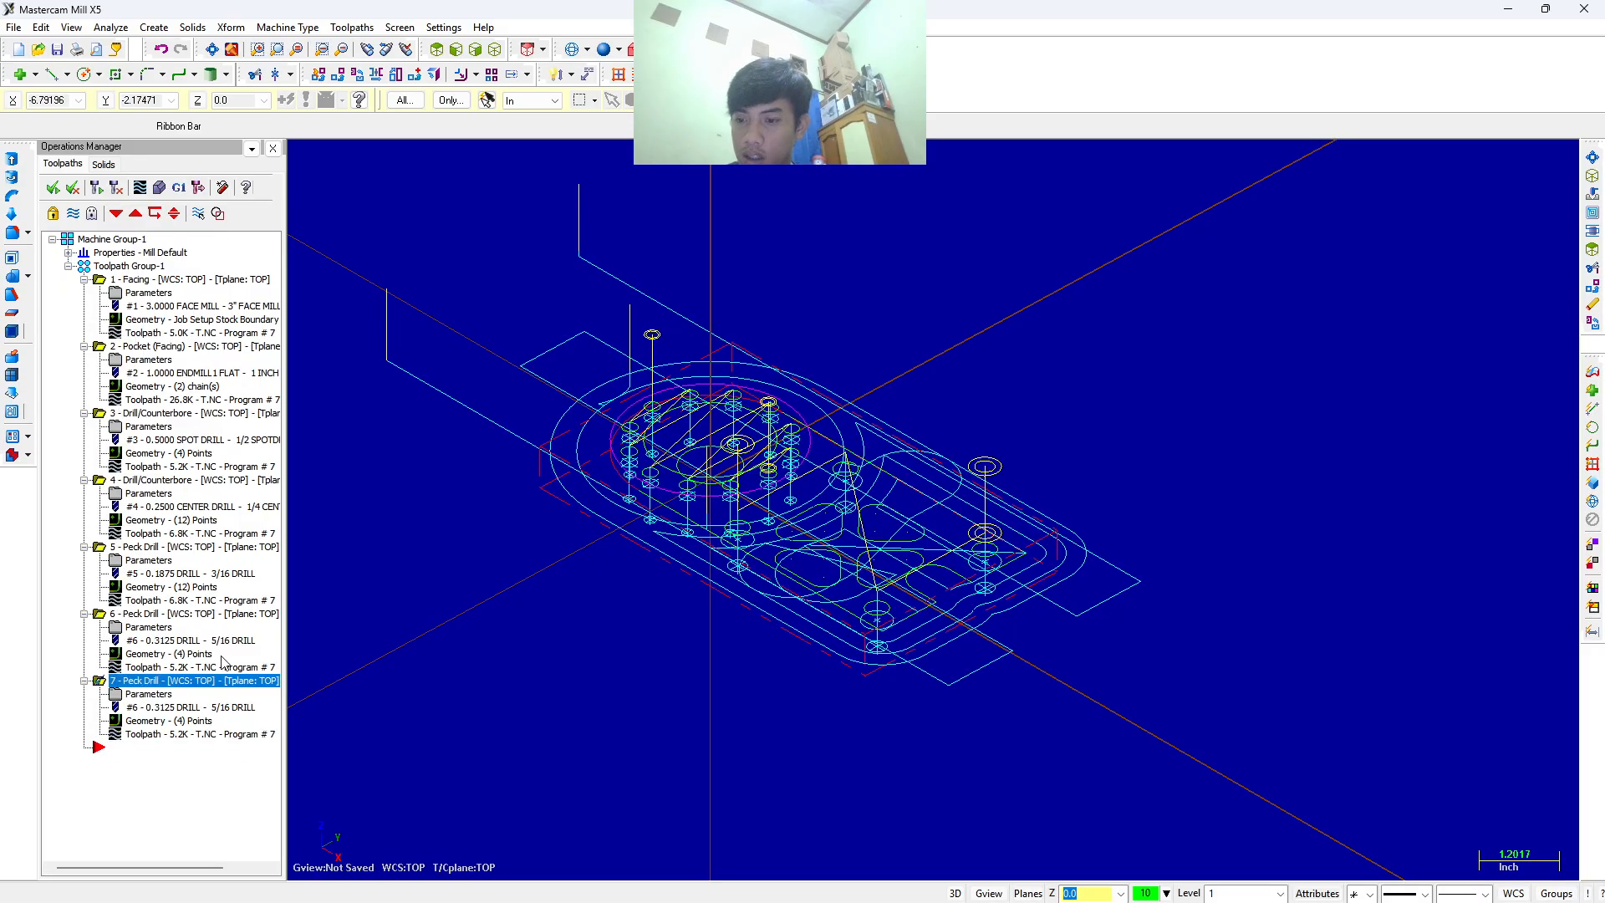
Open the duplicated operation's tool settings and filter the MILL_INCH tool library to show only tap tools.
left_click(166, 695)
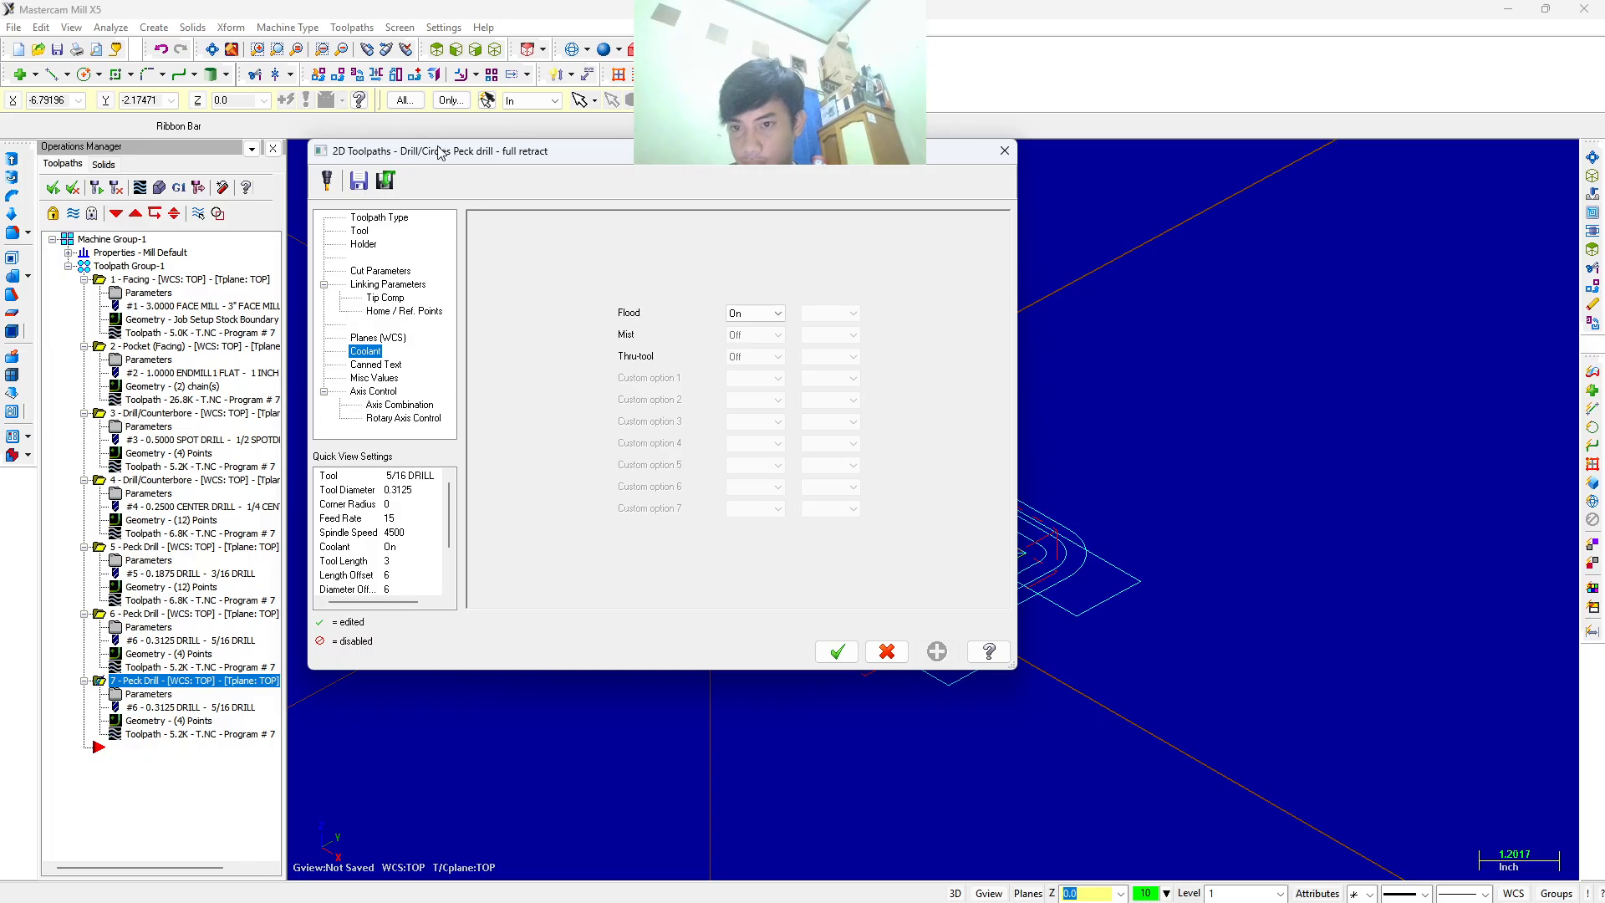
left_click(359, 231)
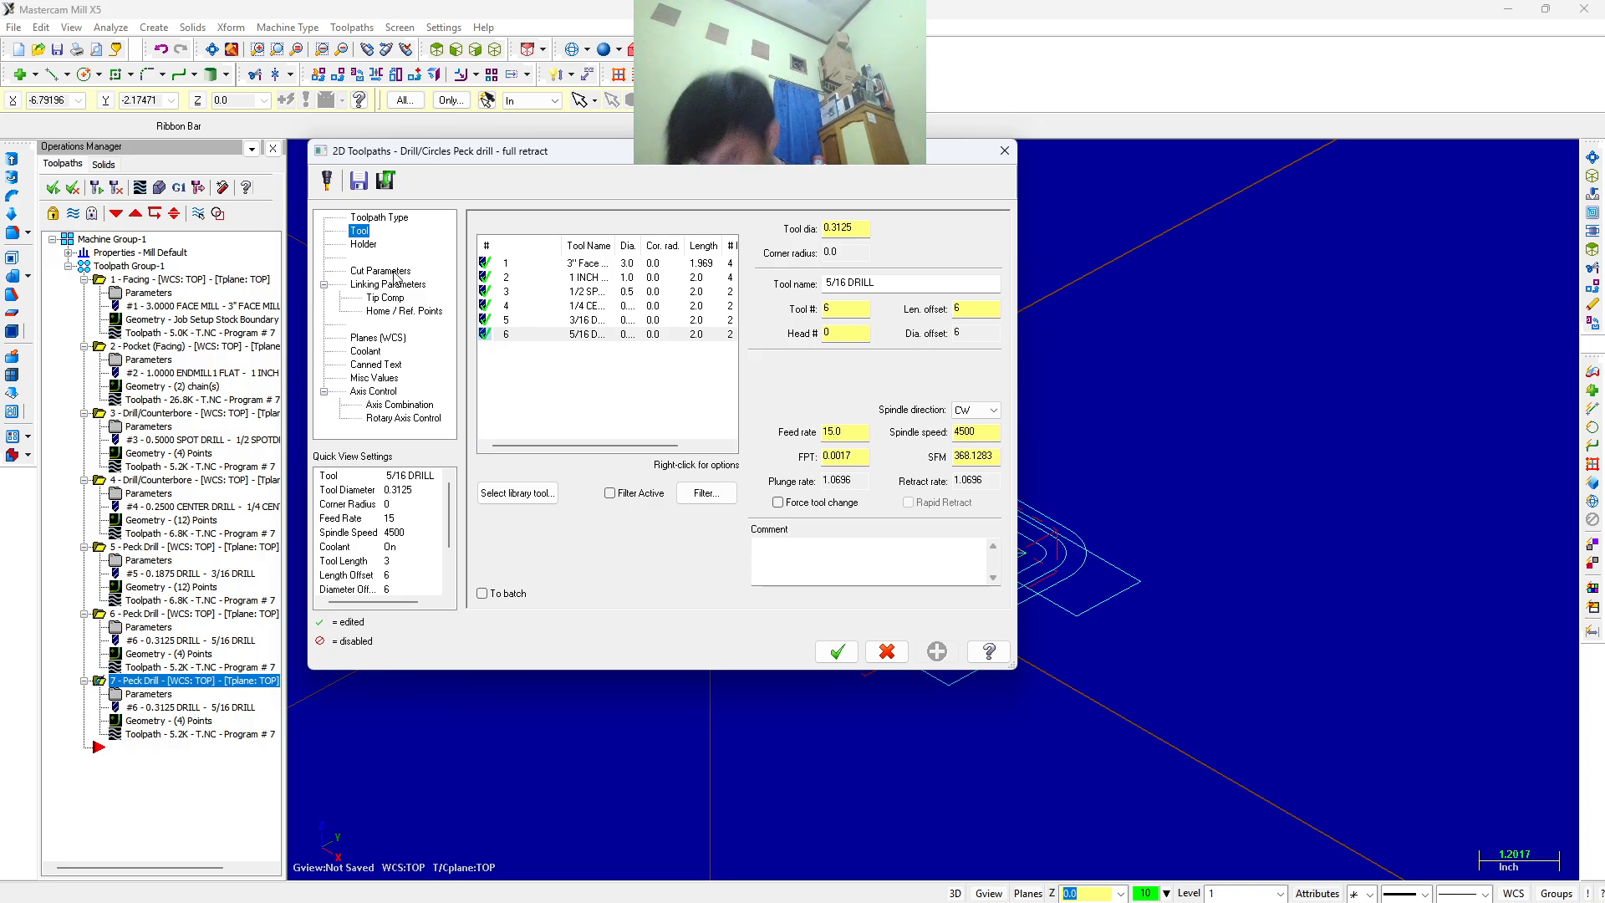
left_click(522, 495)
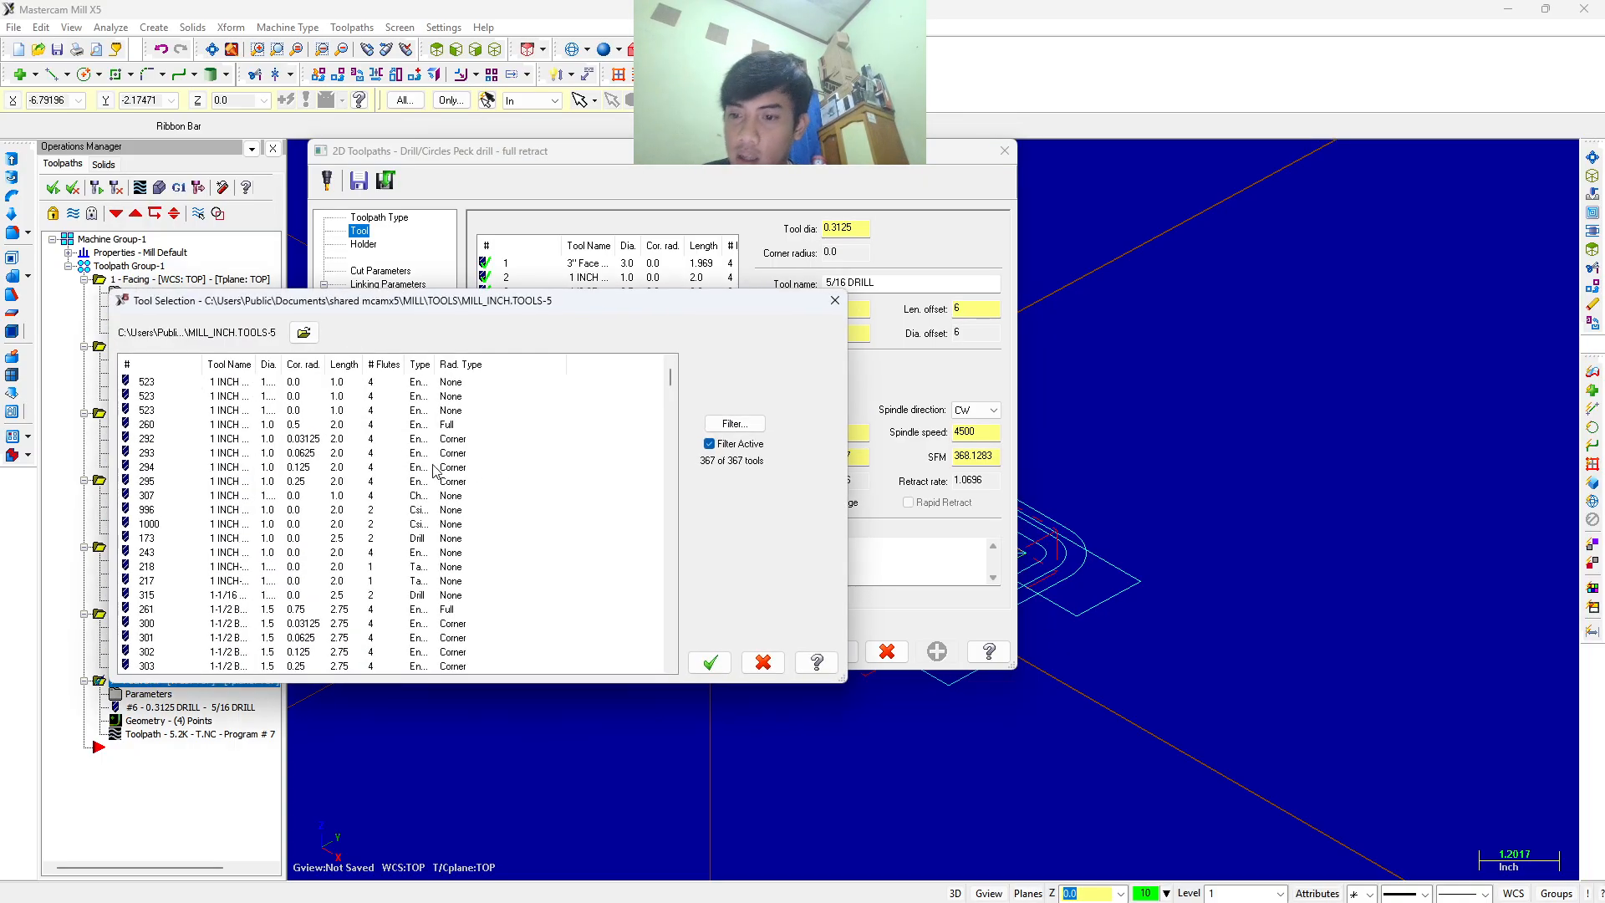
scroll(434, 470, "down", 20)
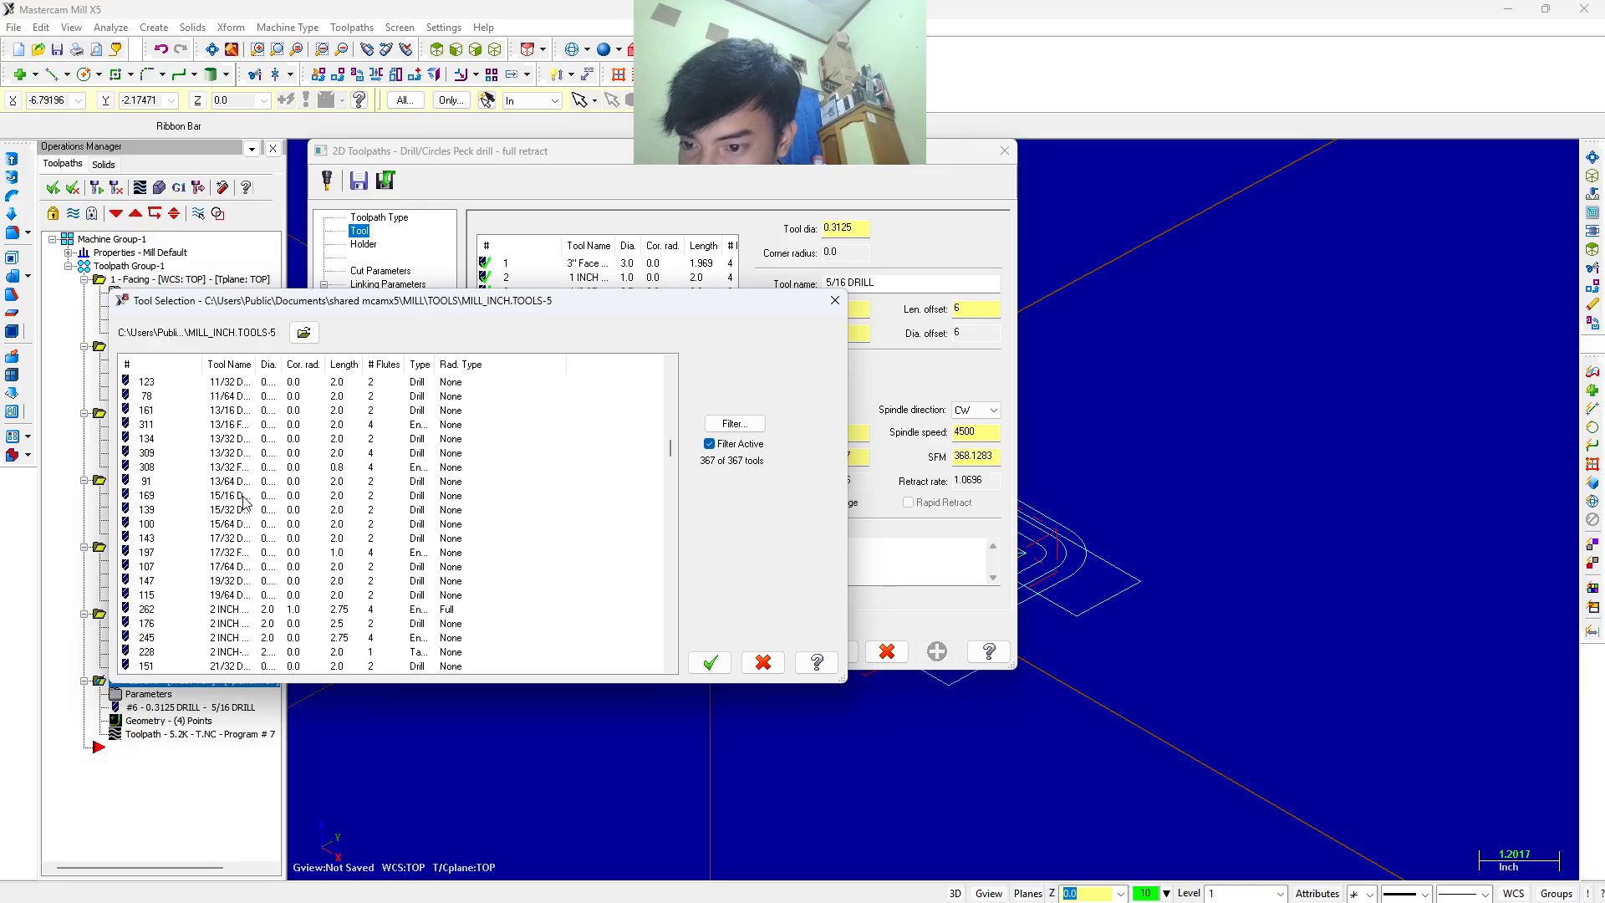
scroll(243, 500, "down", 15)
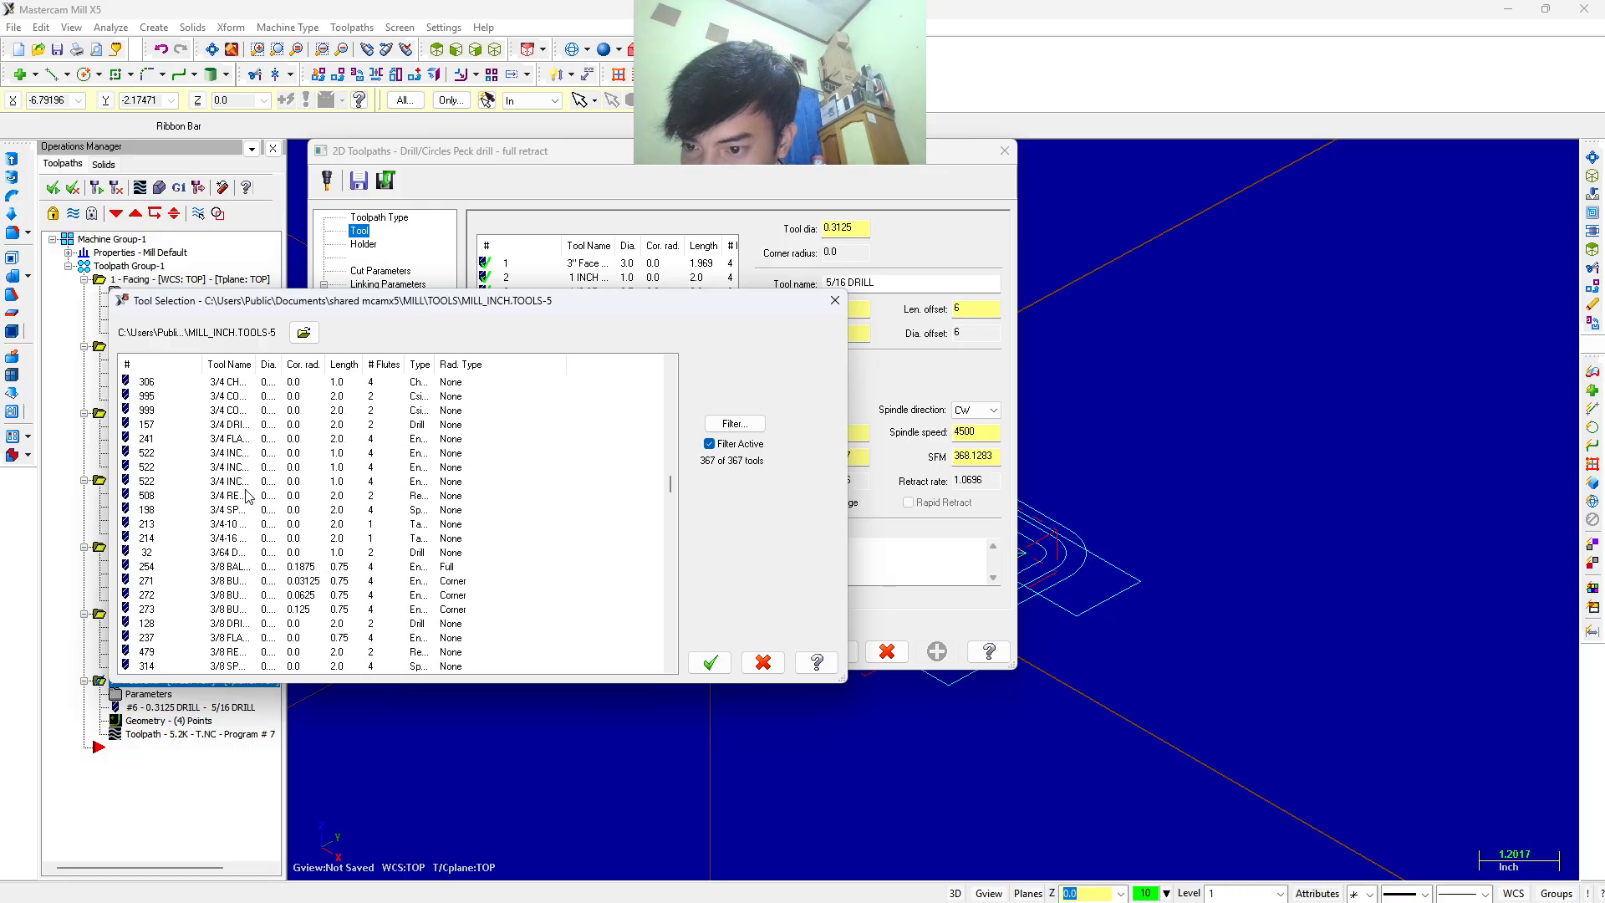
scroll(247, 496, "down", 2)
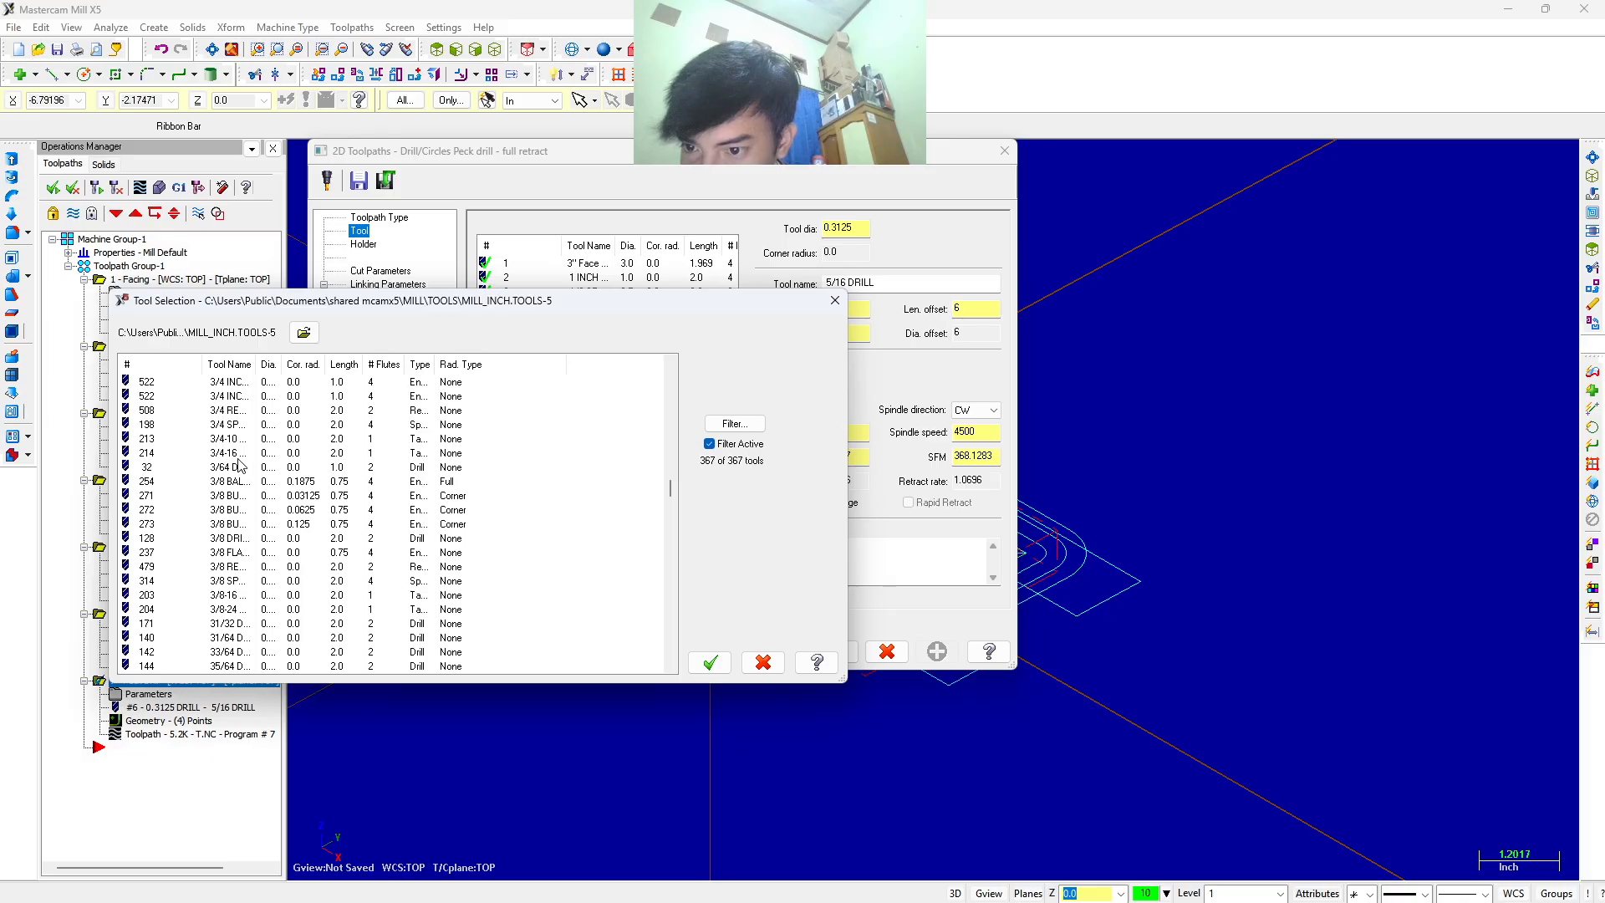
scroll(240, 466, "down", 8)
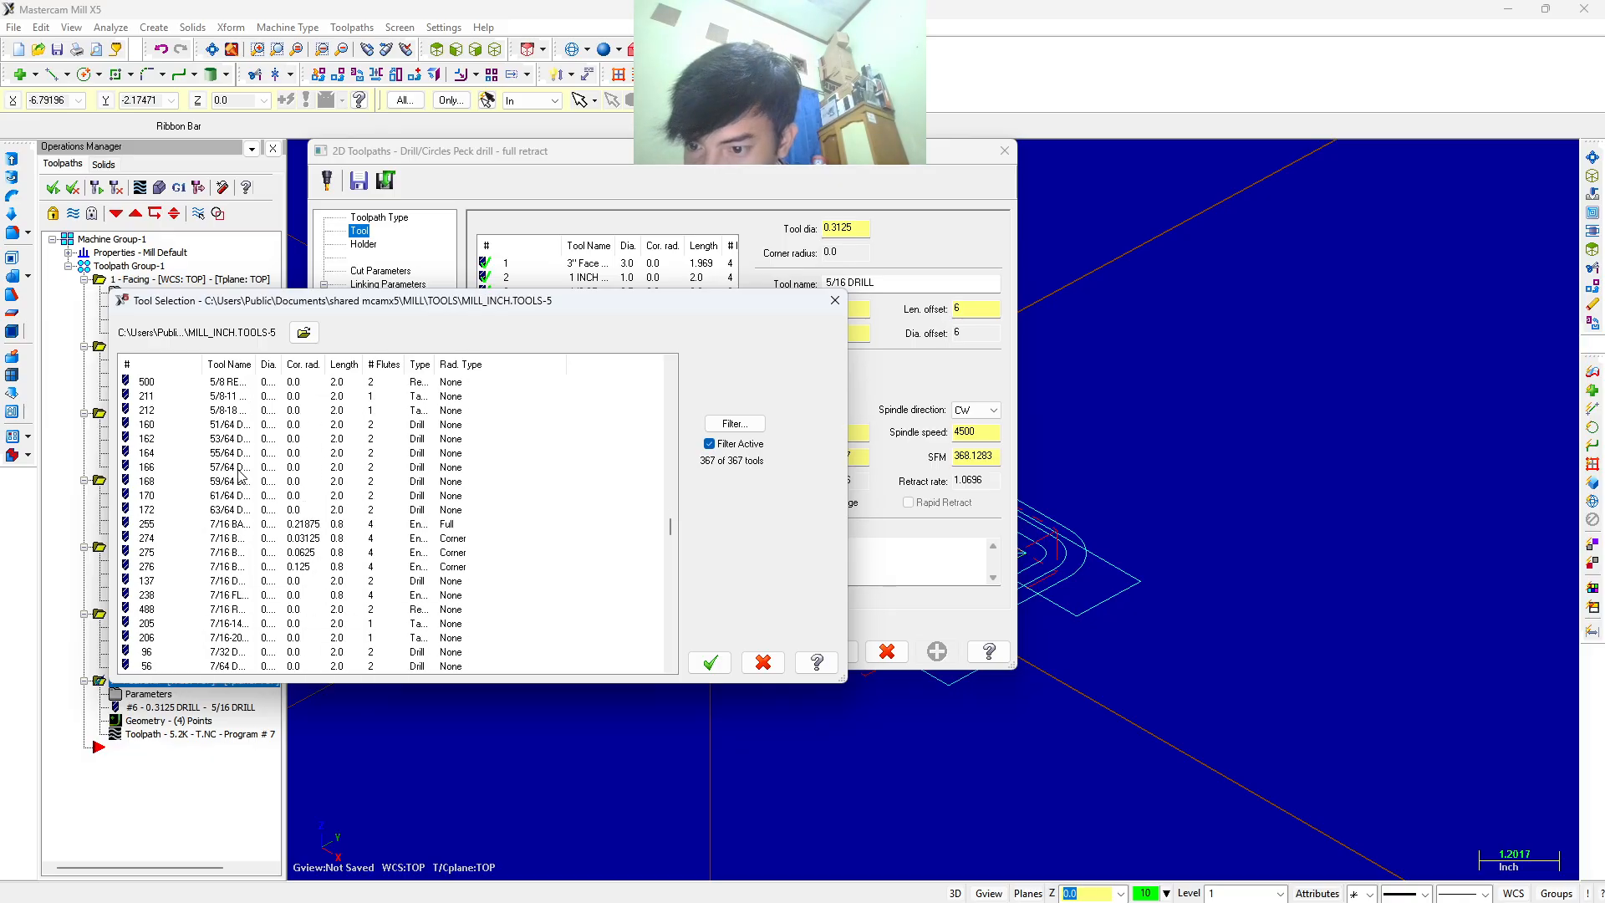
scroll(240, 474, "down", 10)
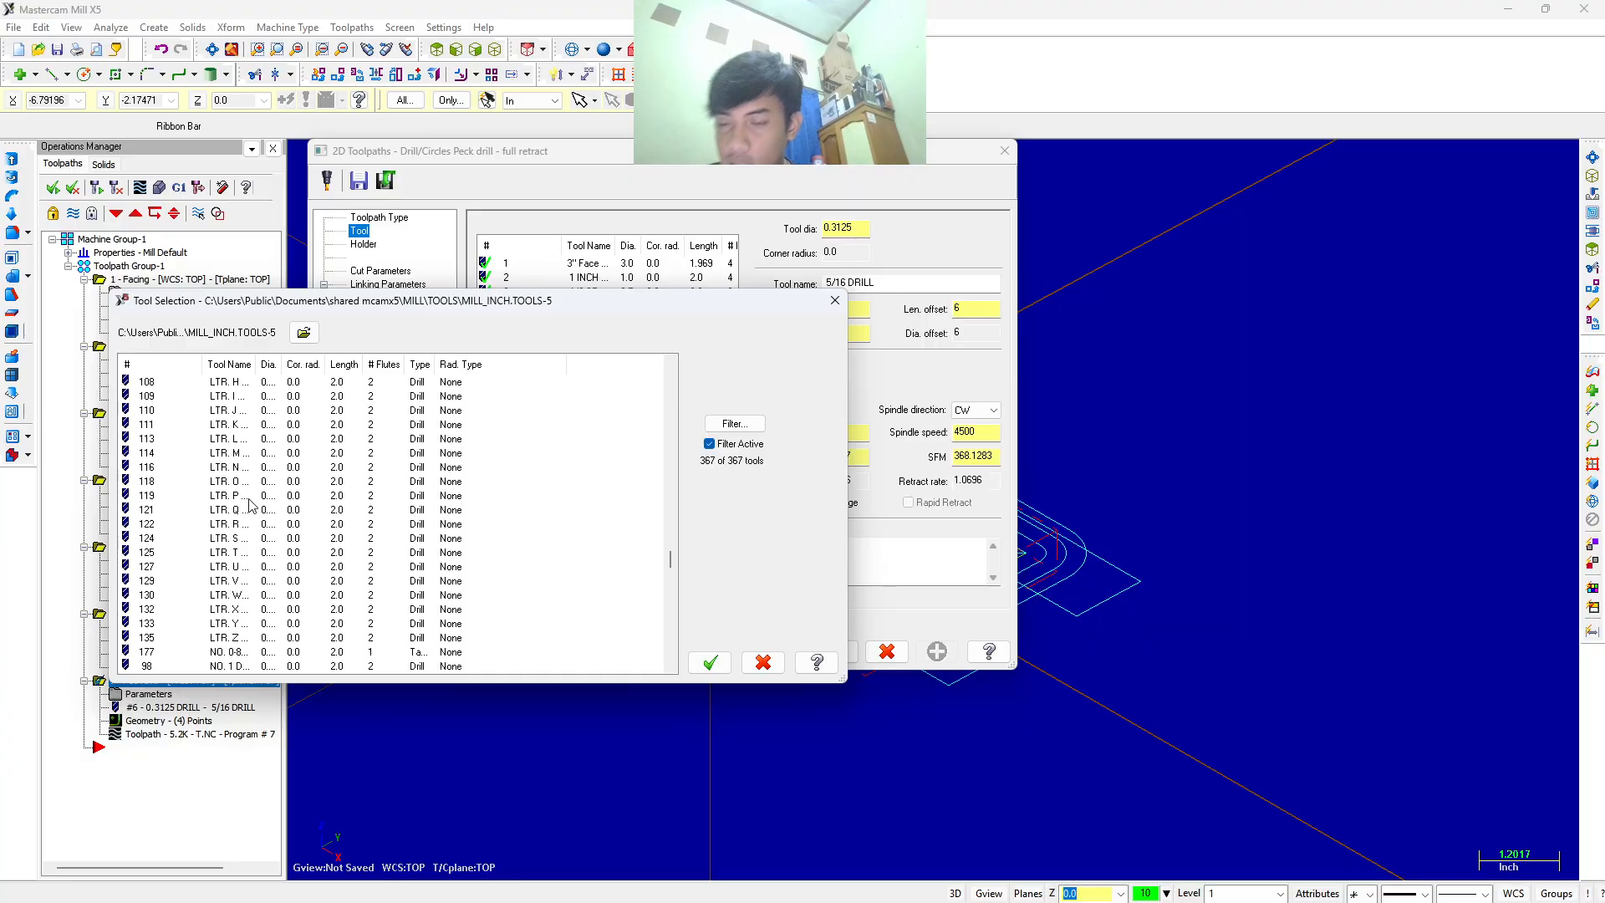
scroll(247, 497, "down", 10)
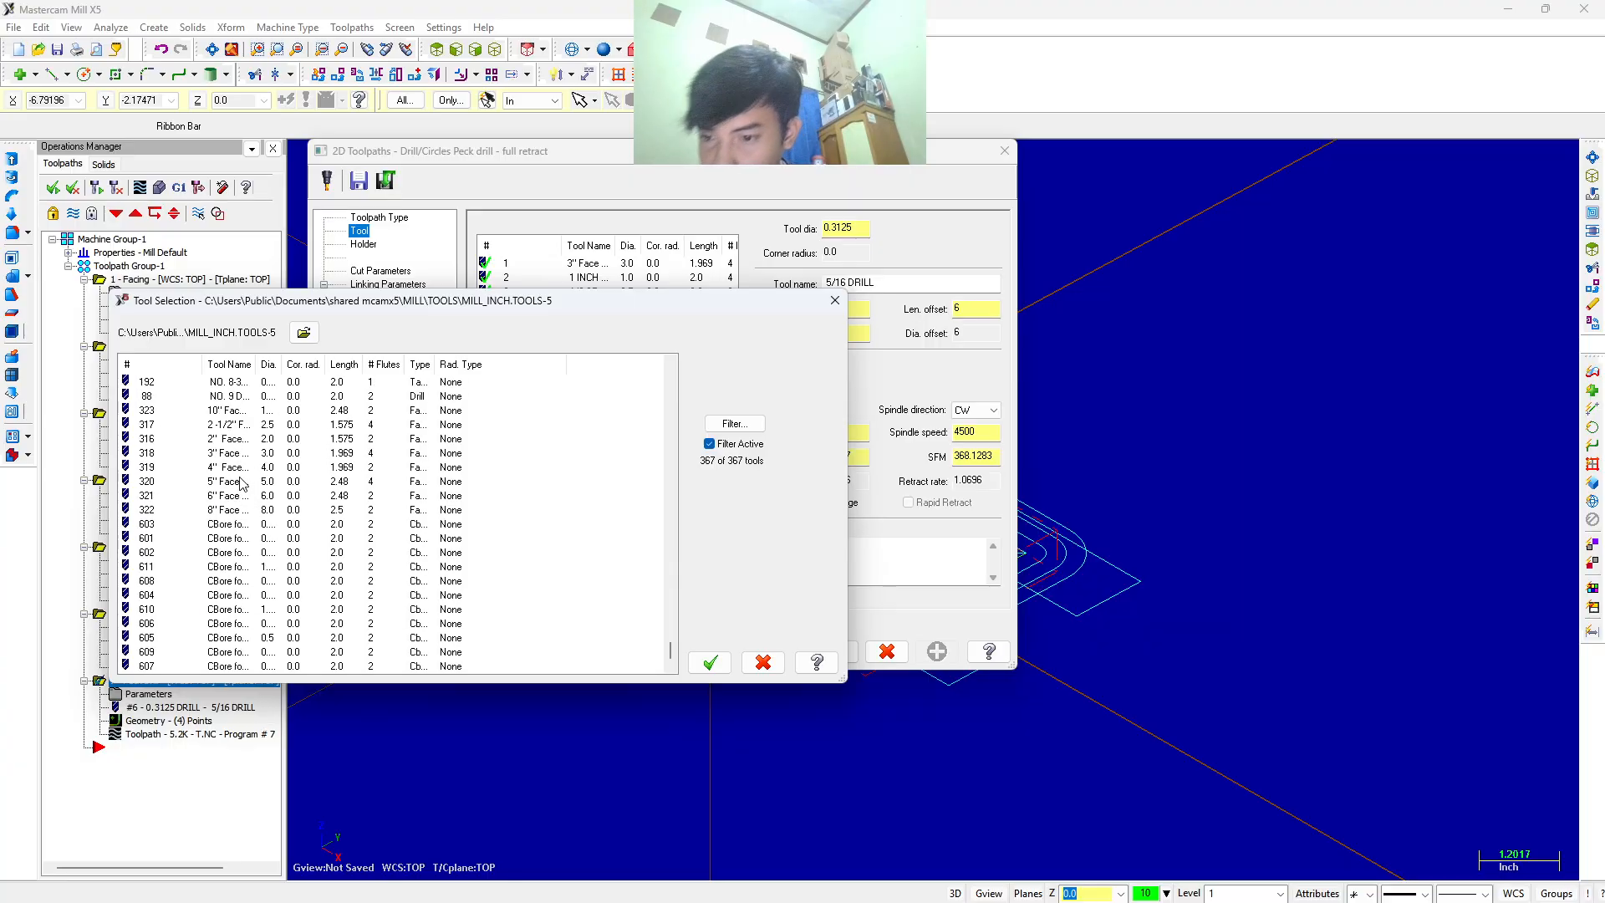
scroll(234, 481, "up", 10)
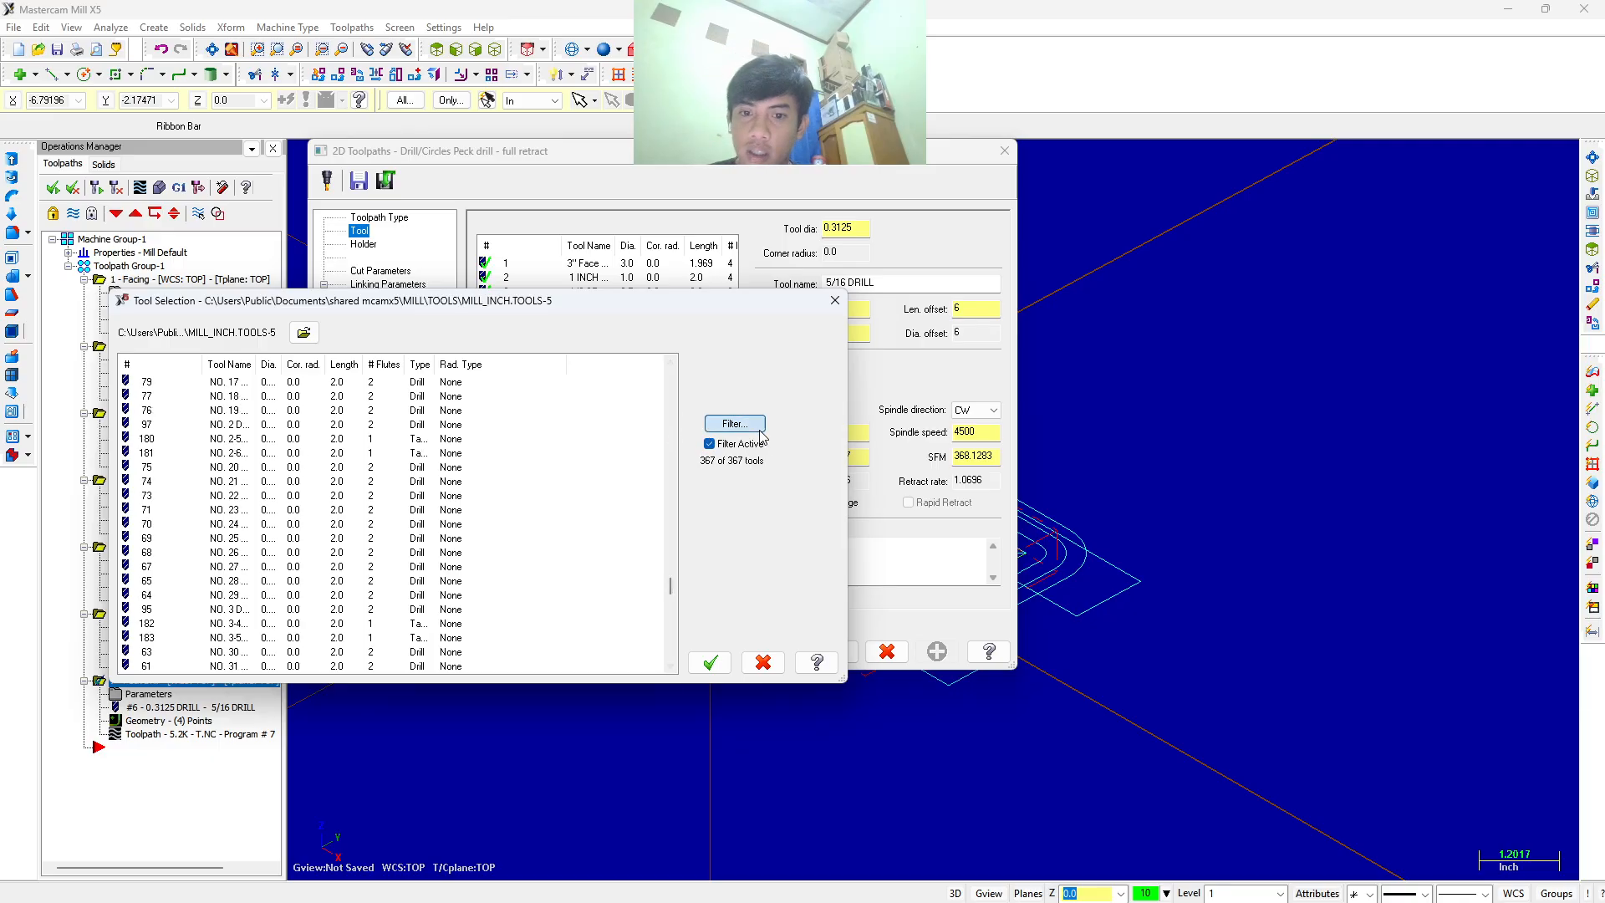
left_click(732, 423)
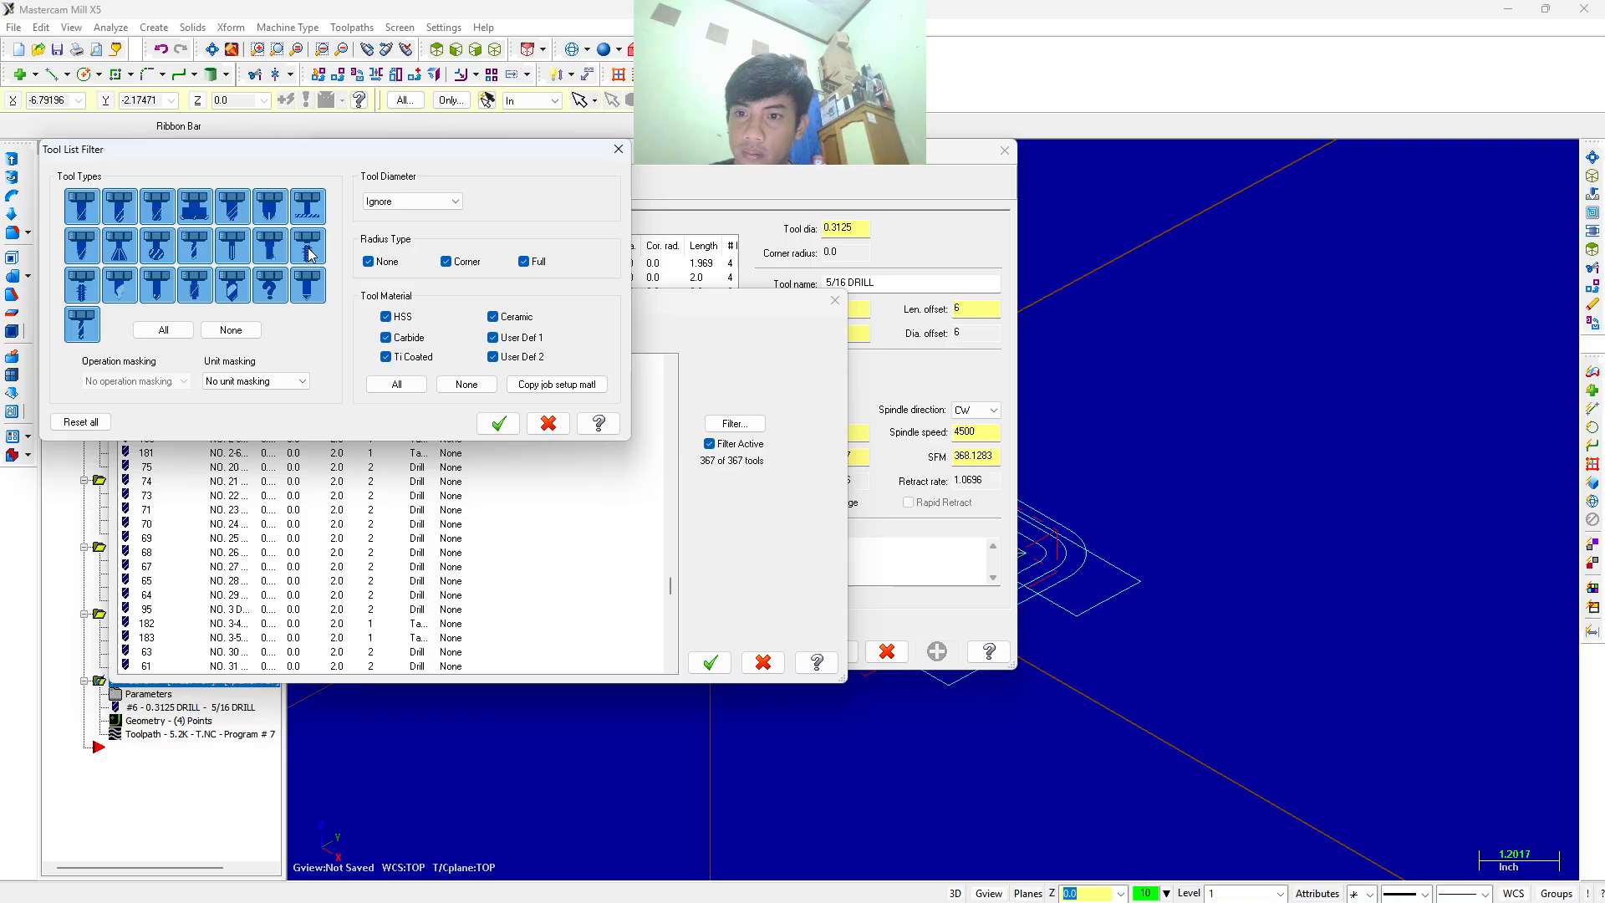
left_click(231, 329)
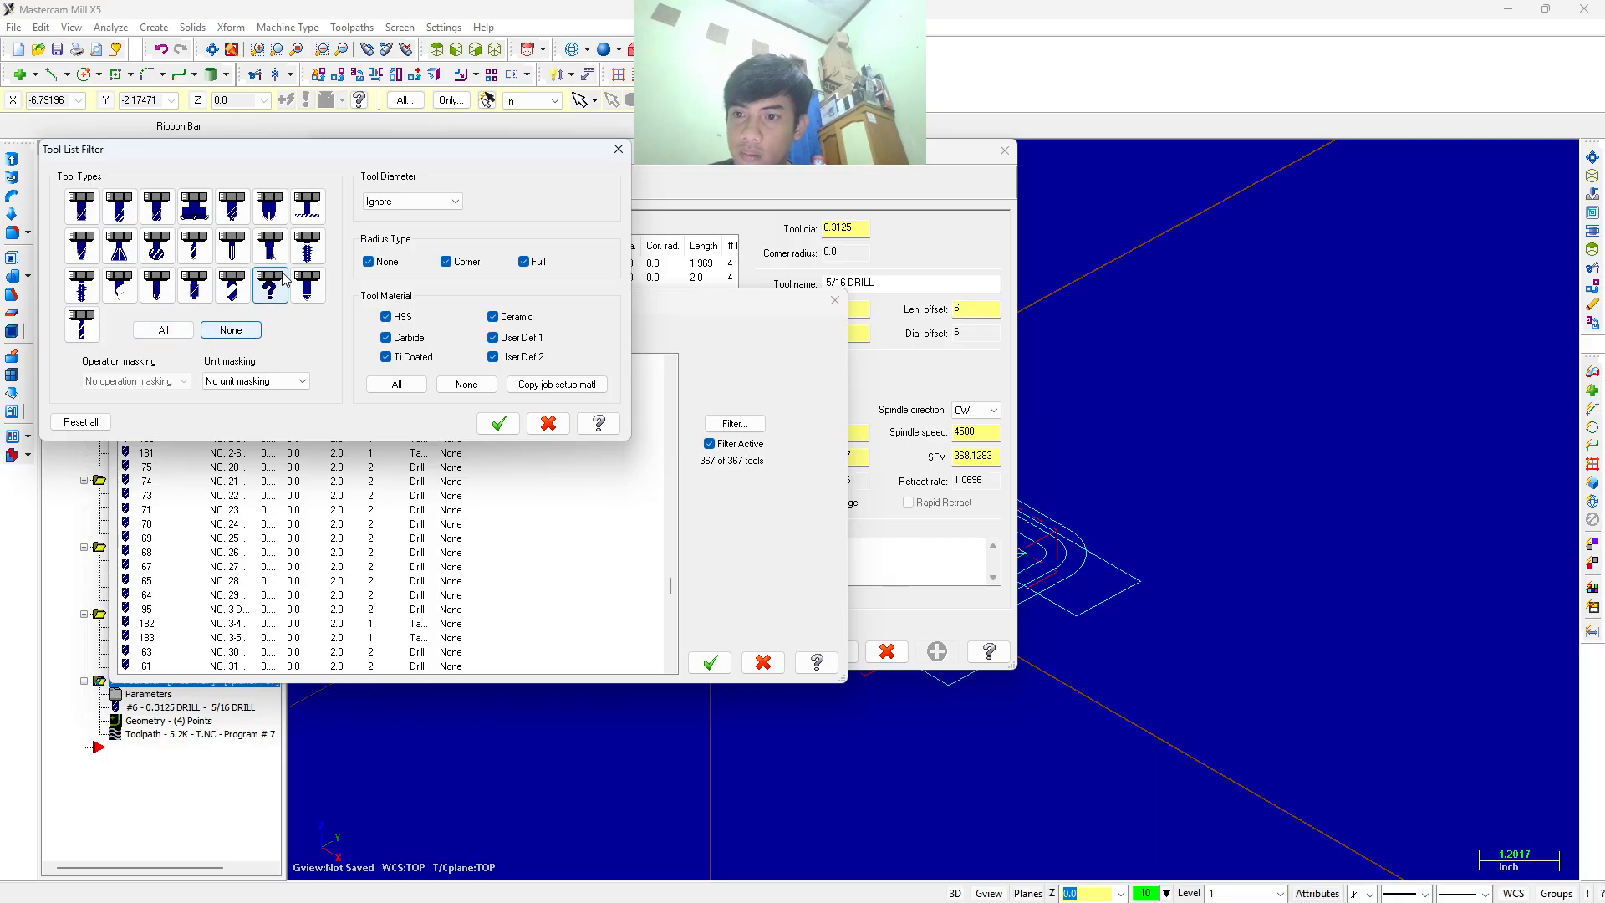
left_click(309, 249)
left_click(498, 423)
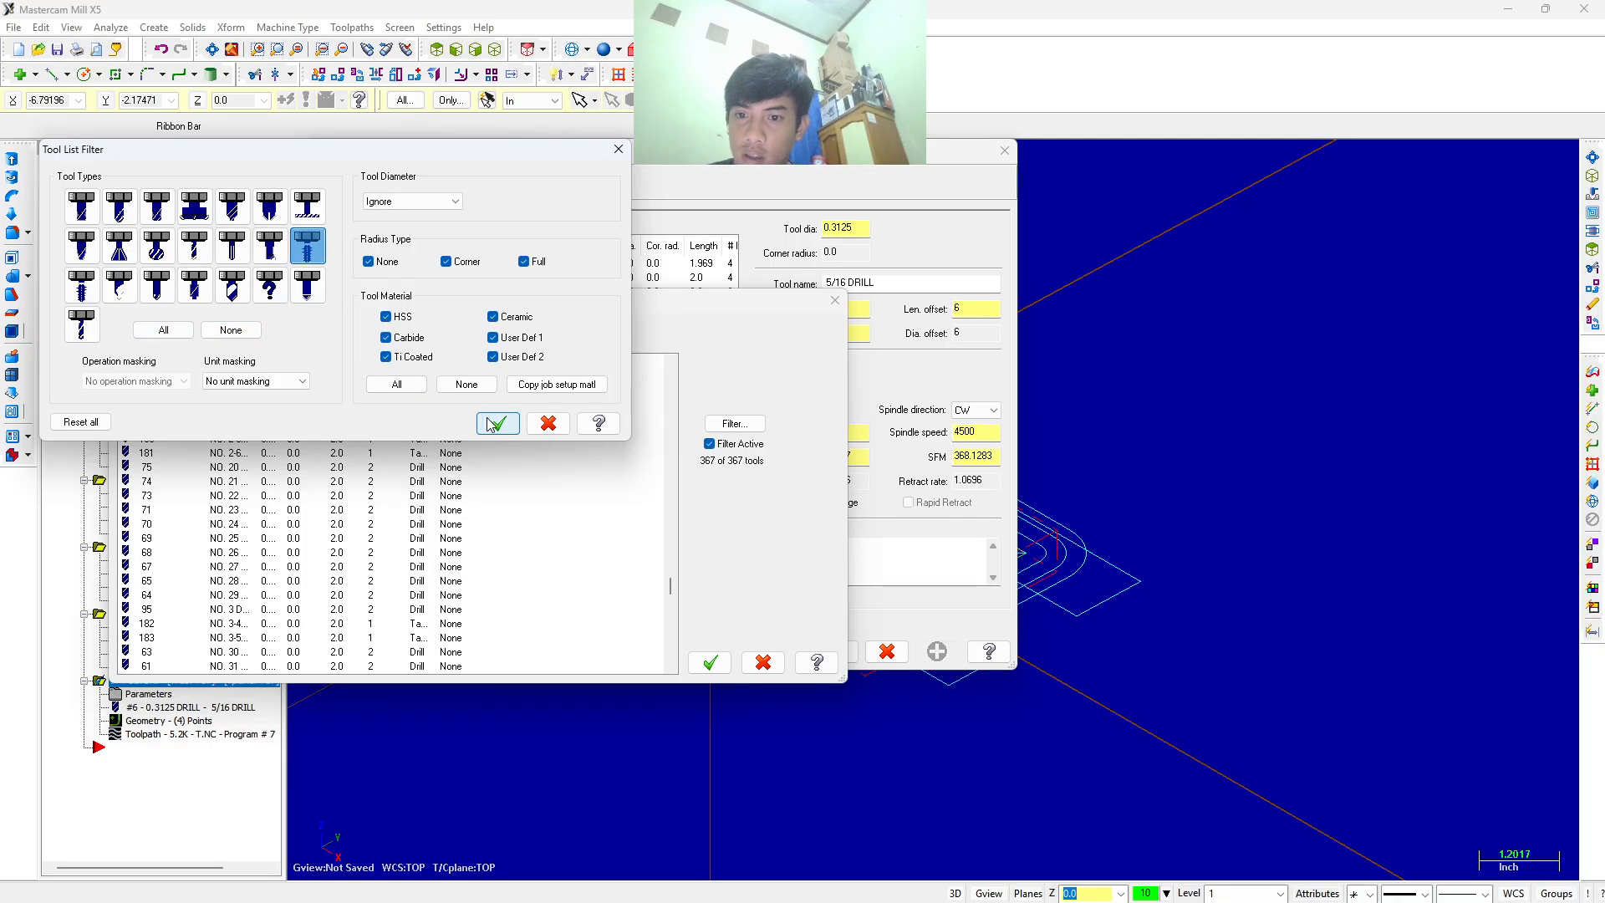
Assign the 3/8-16 right-hand tap from the tool library to the duplicated operation.
scroll(266, 433, "down", 5)
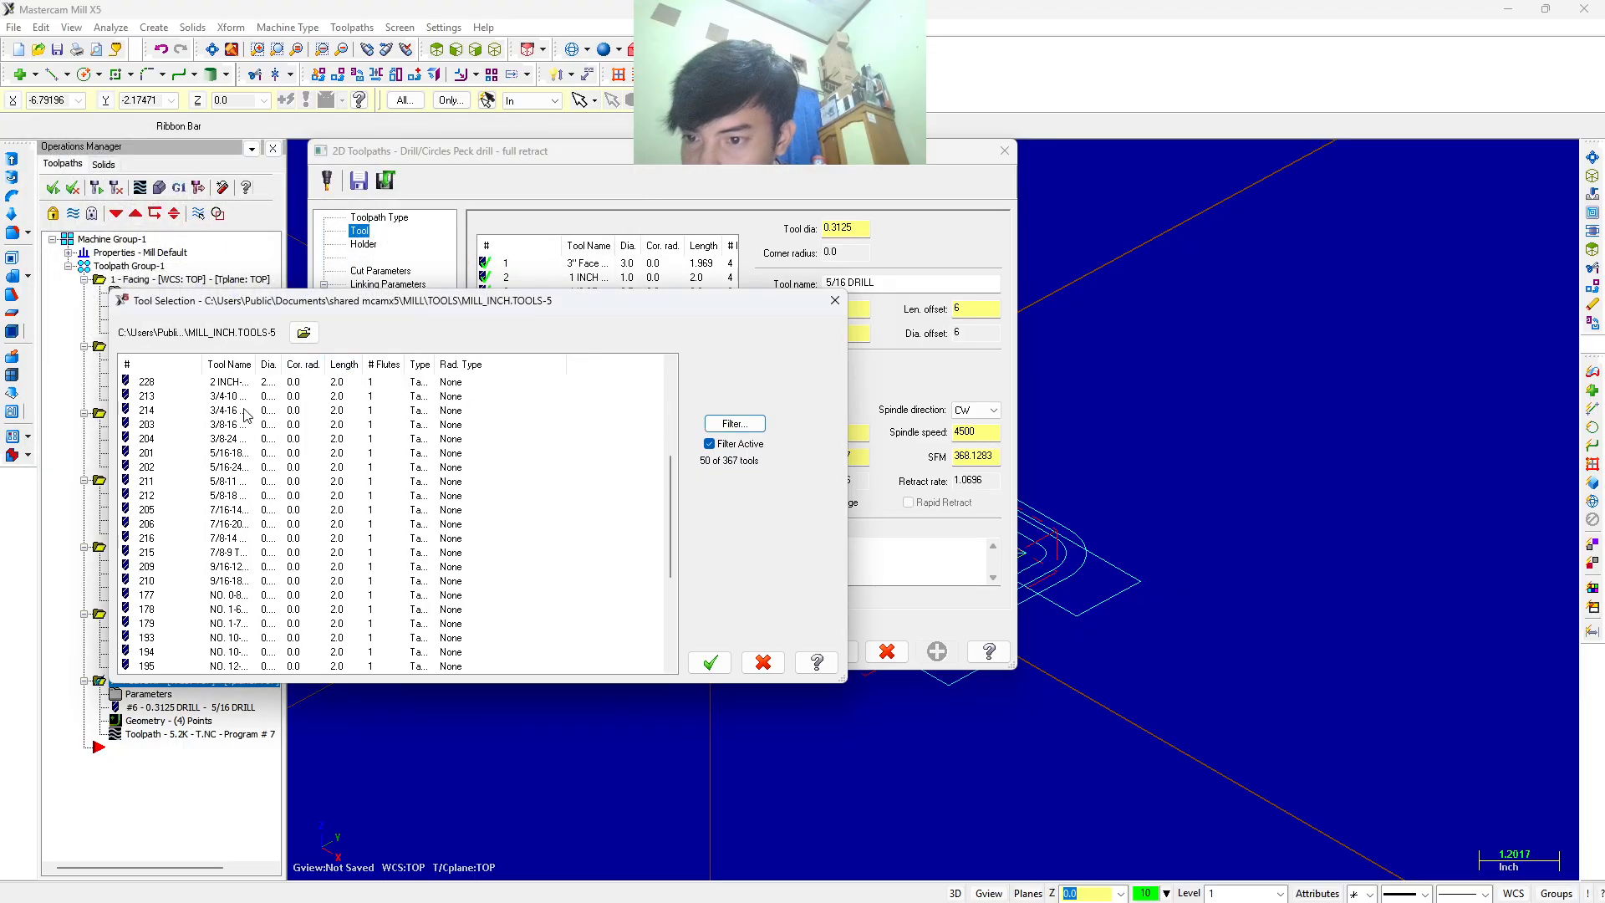
left_click(238, 428)
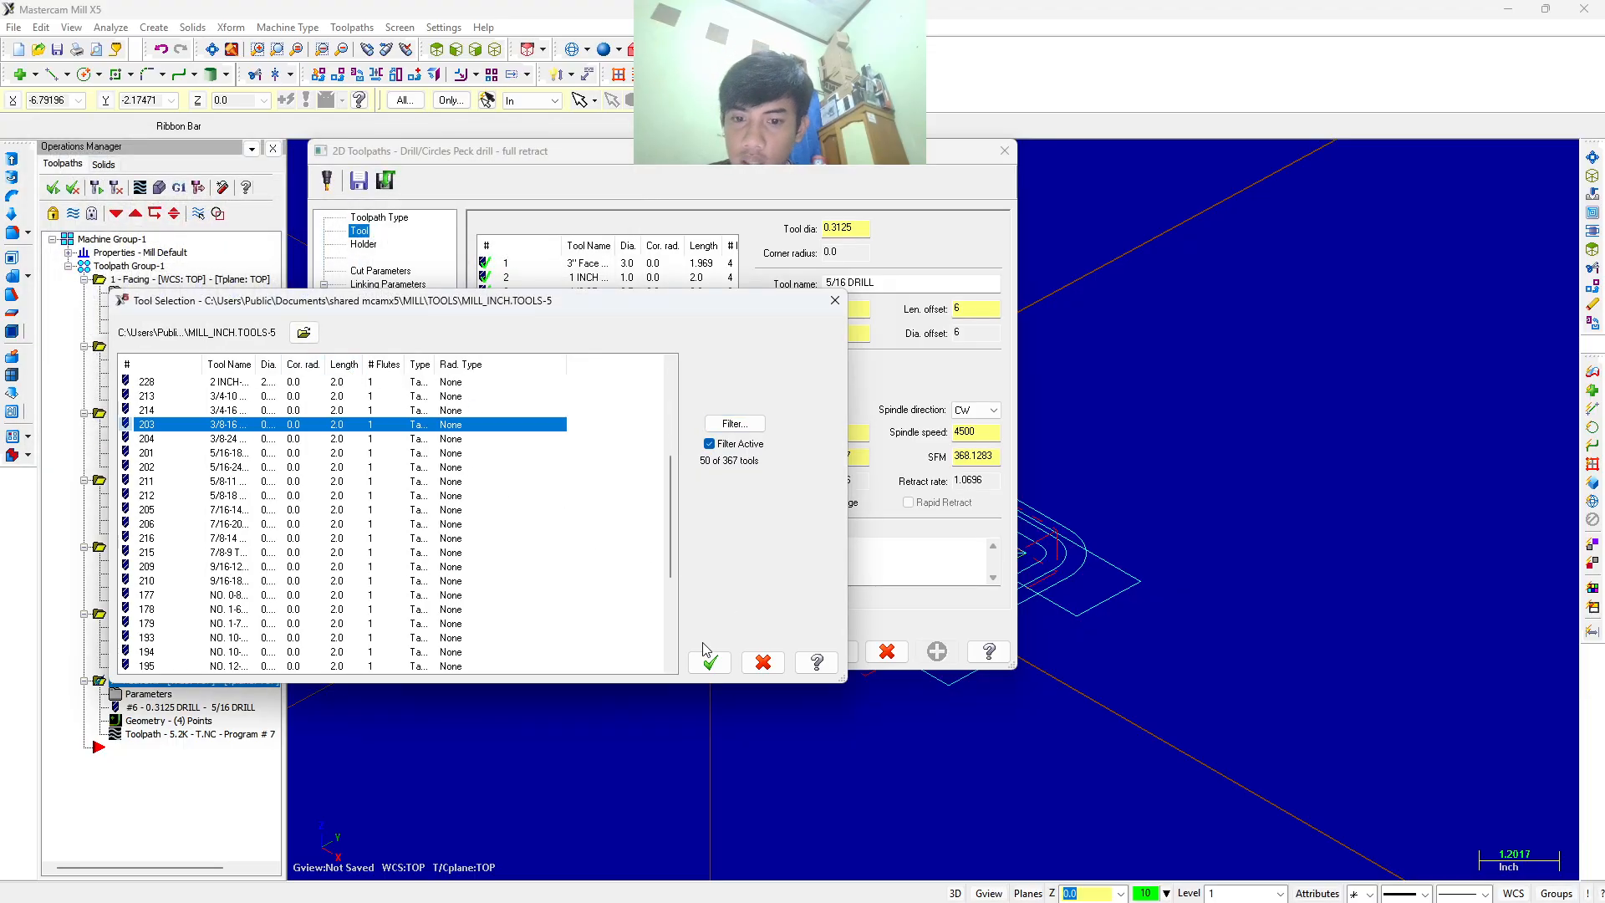
left_click(710, 662)
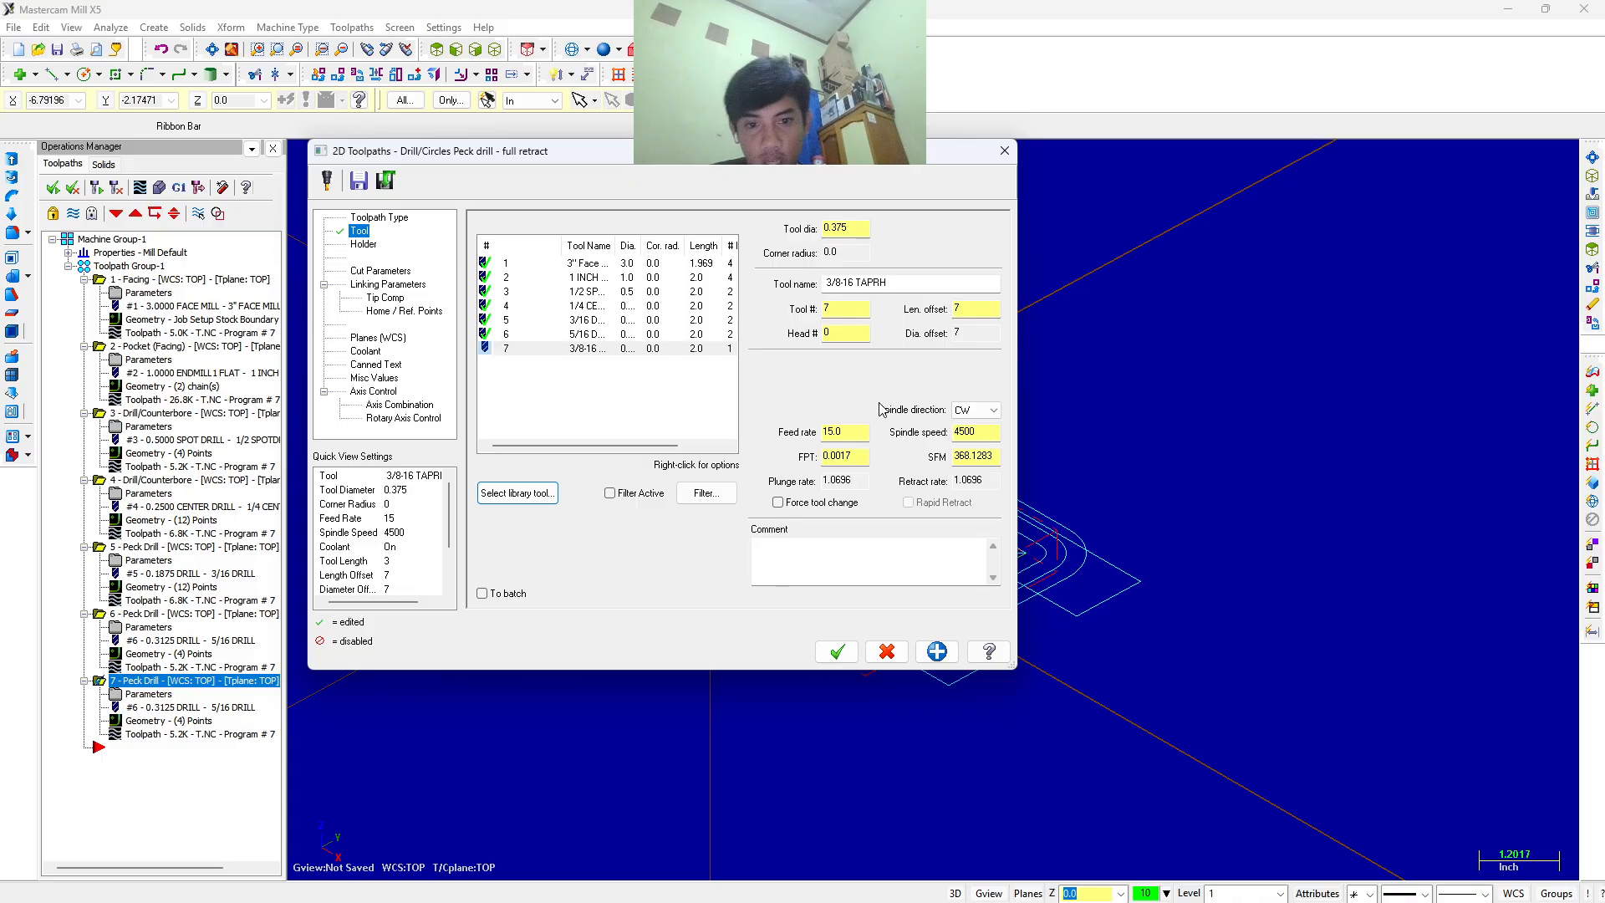
Set the 3/8-16 tap's feed rate to 44.566667.
left_click(844, 434)
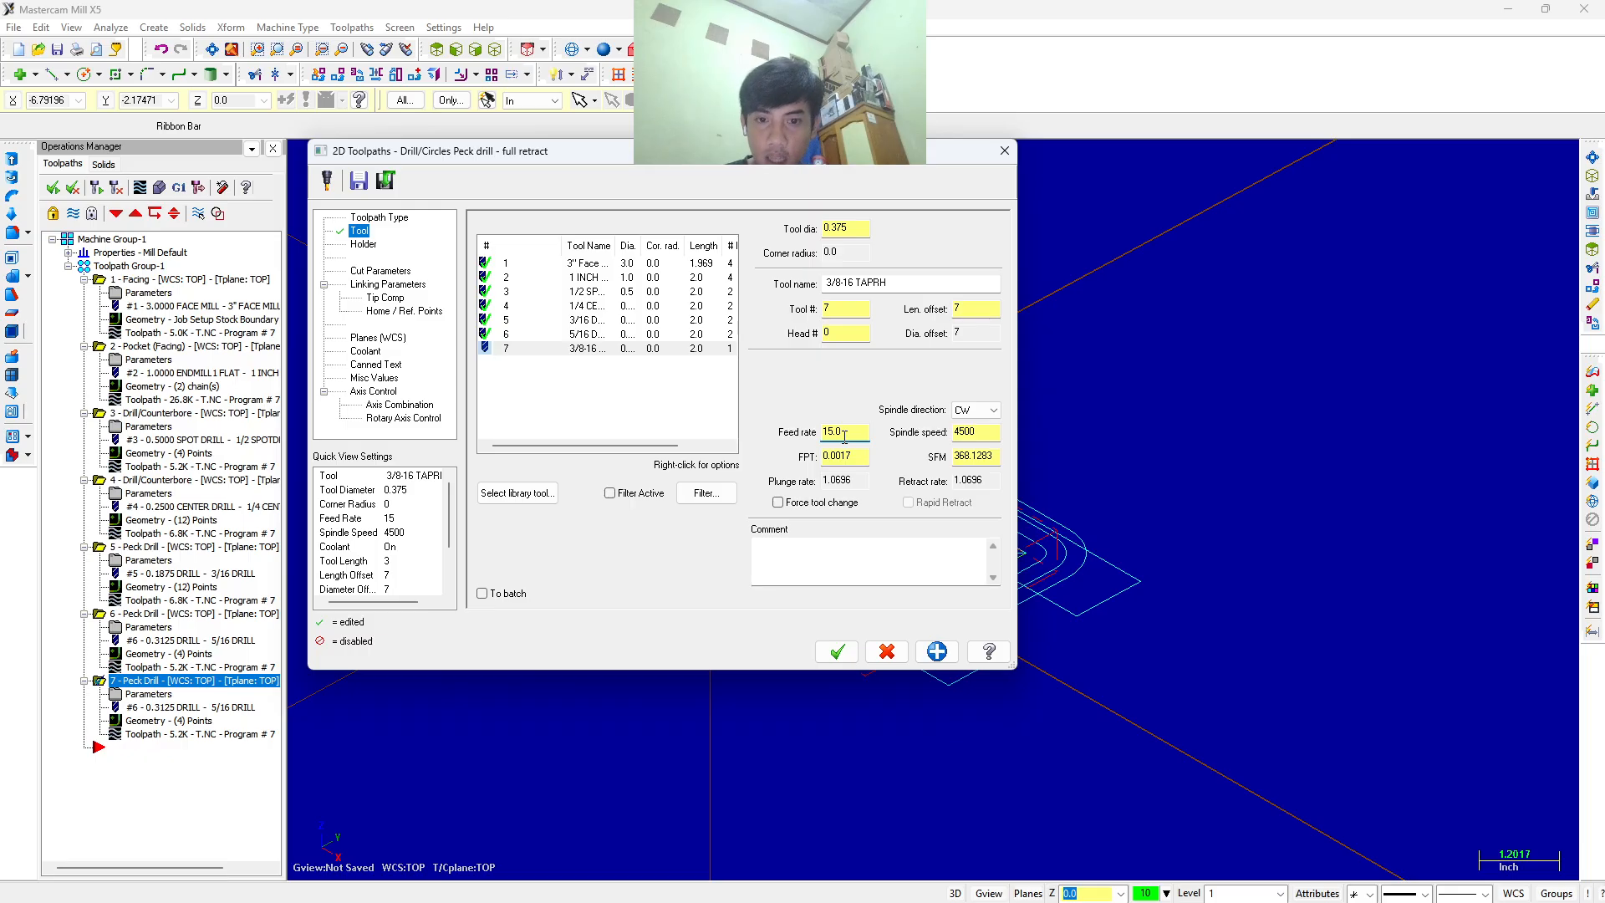
double_click(849, 433)
type("44")
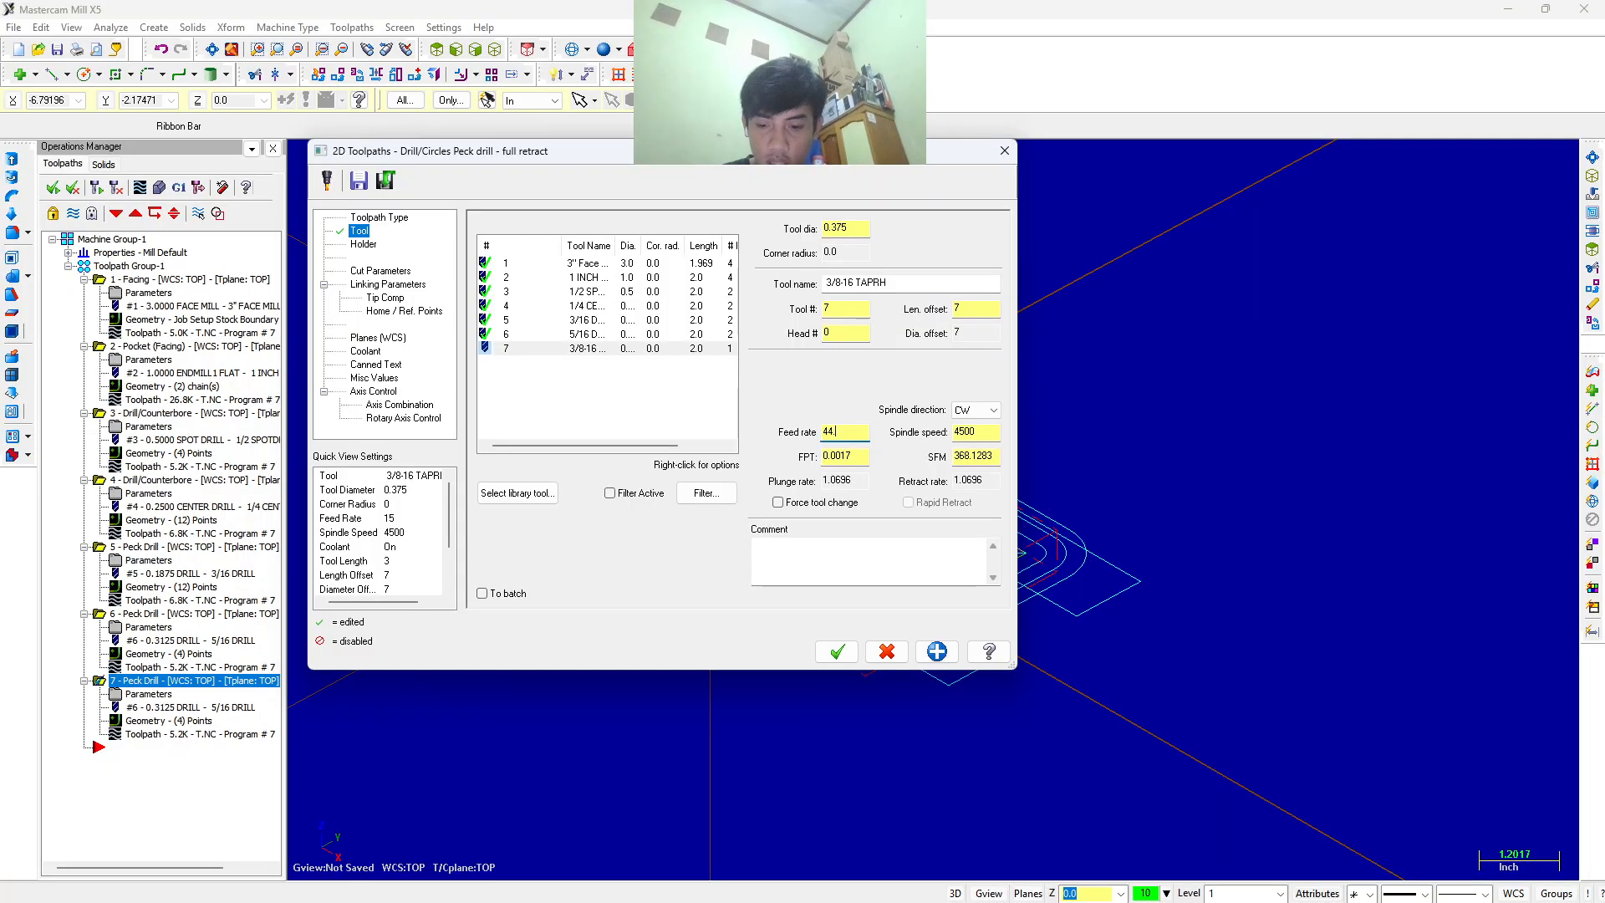
type(".566")
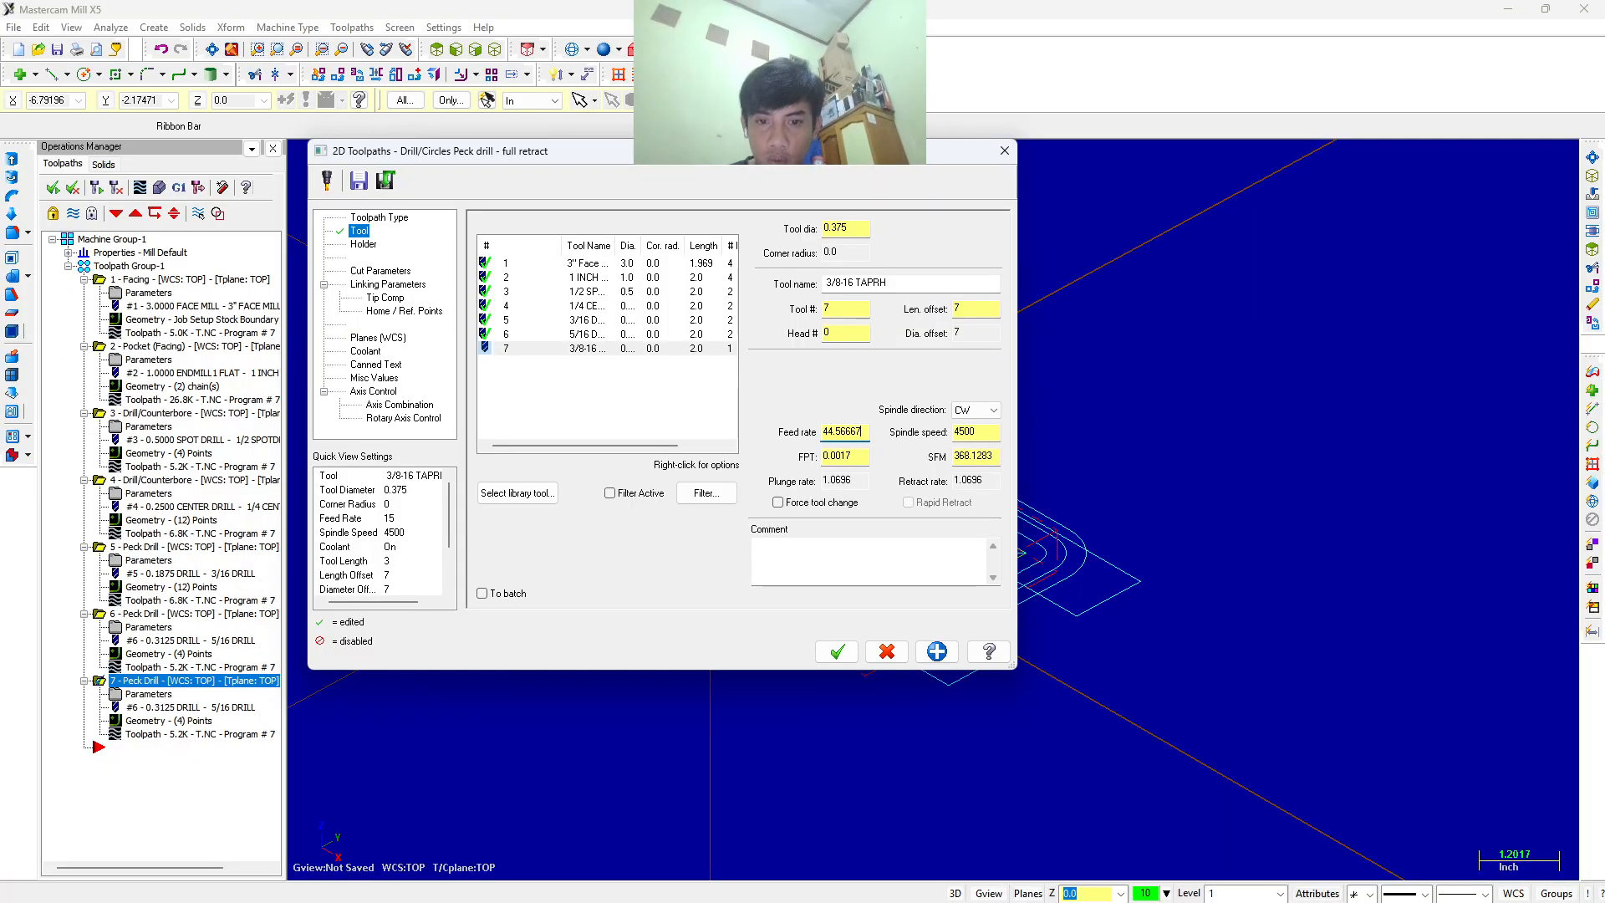
type("6")
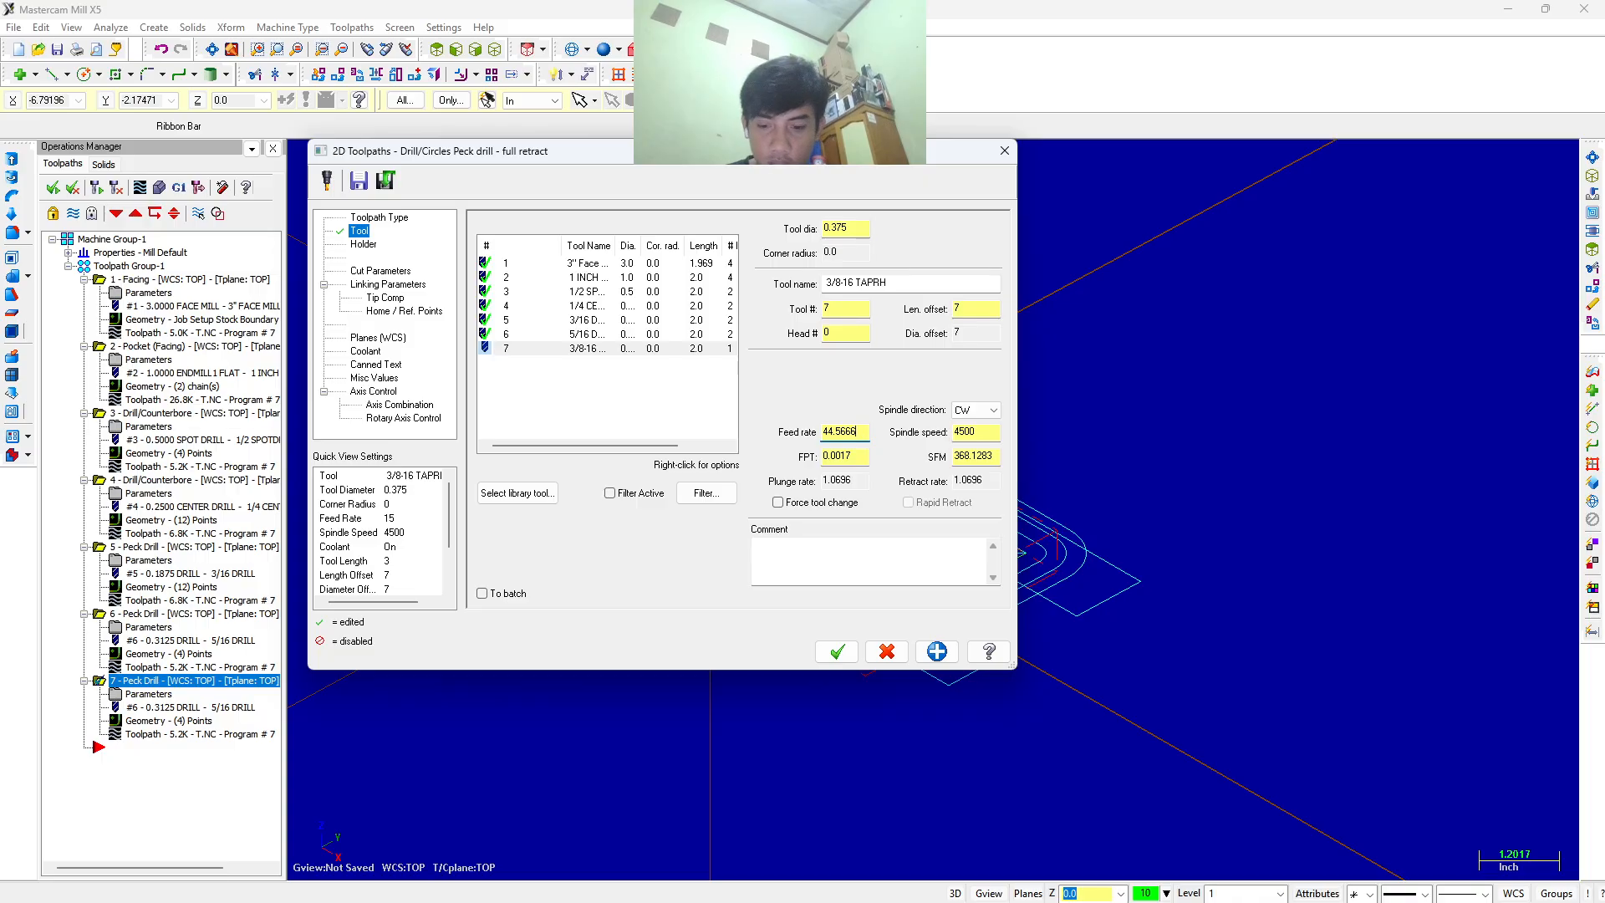
type("67")
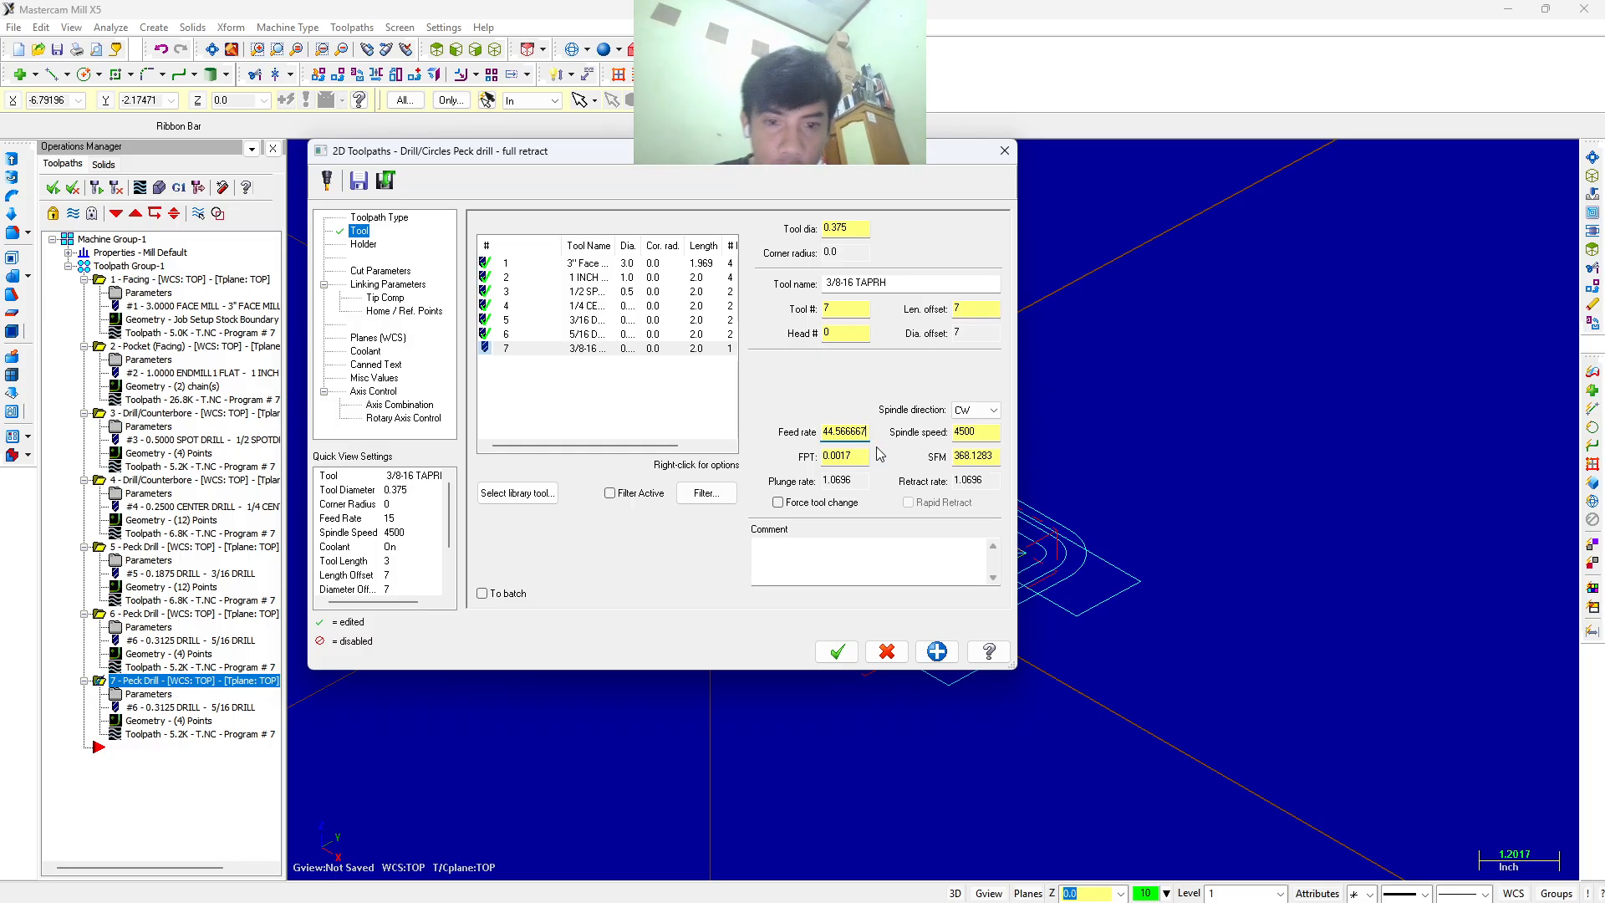
key("Return")
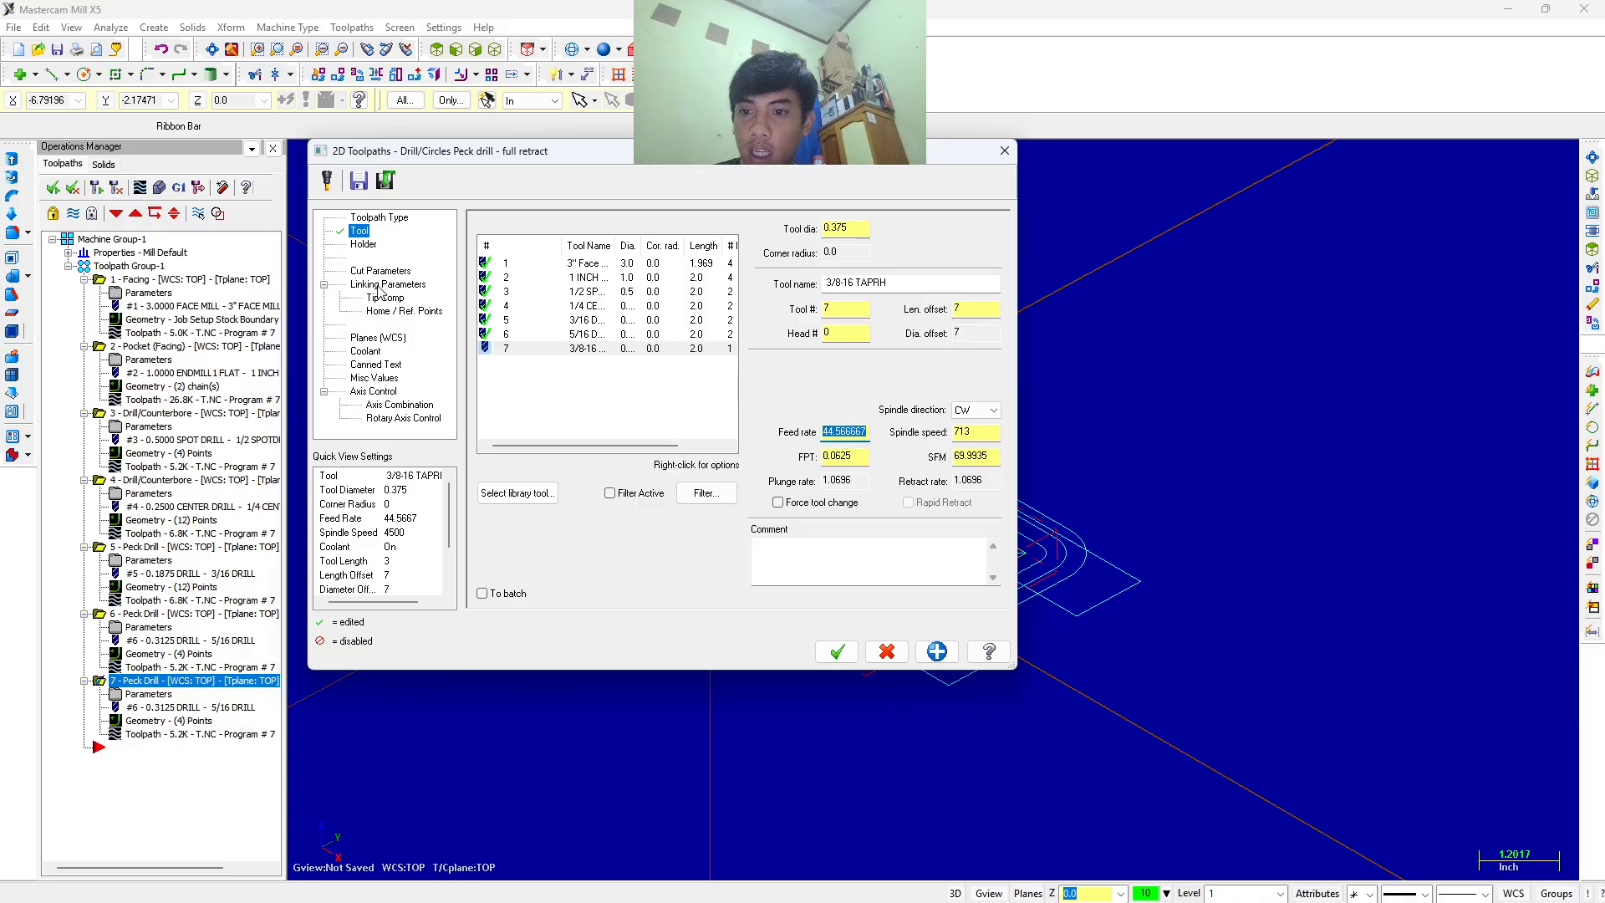
Change the duplicated operation's drilling cycle to Tap in the cut parameters.
left_click(380, 271)
left_click(607, 238)
scroll(585, 276, "up", 1)
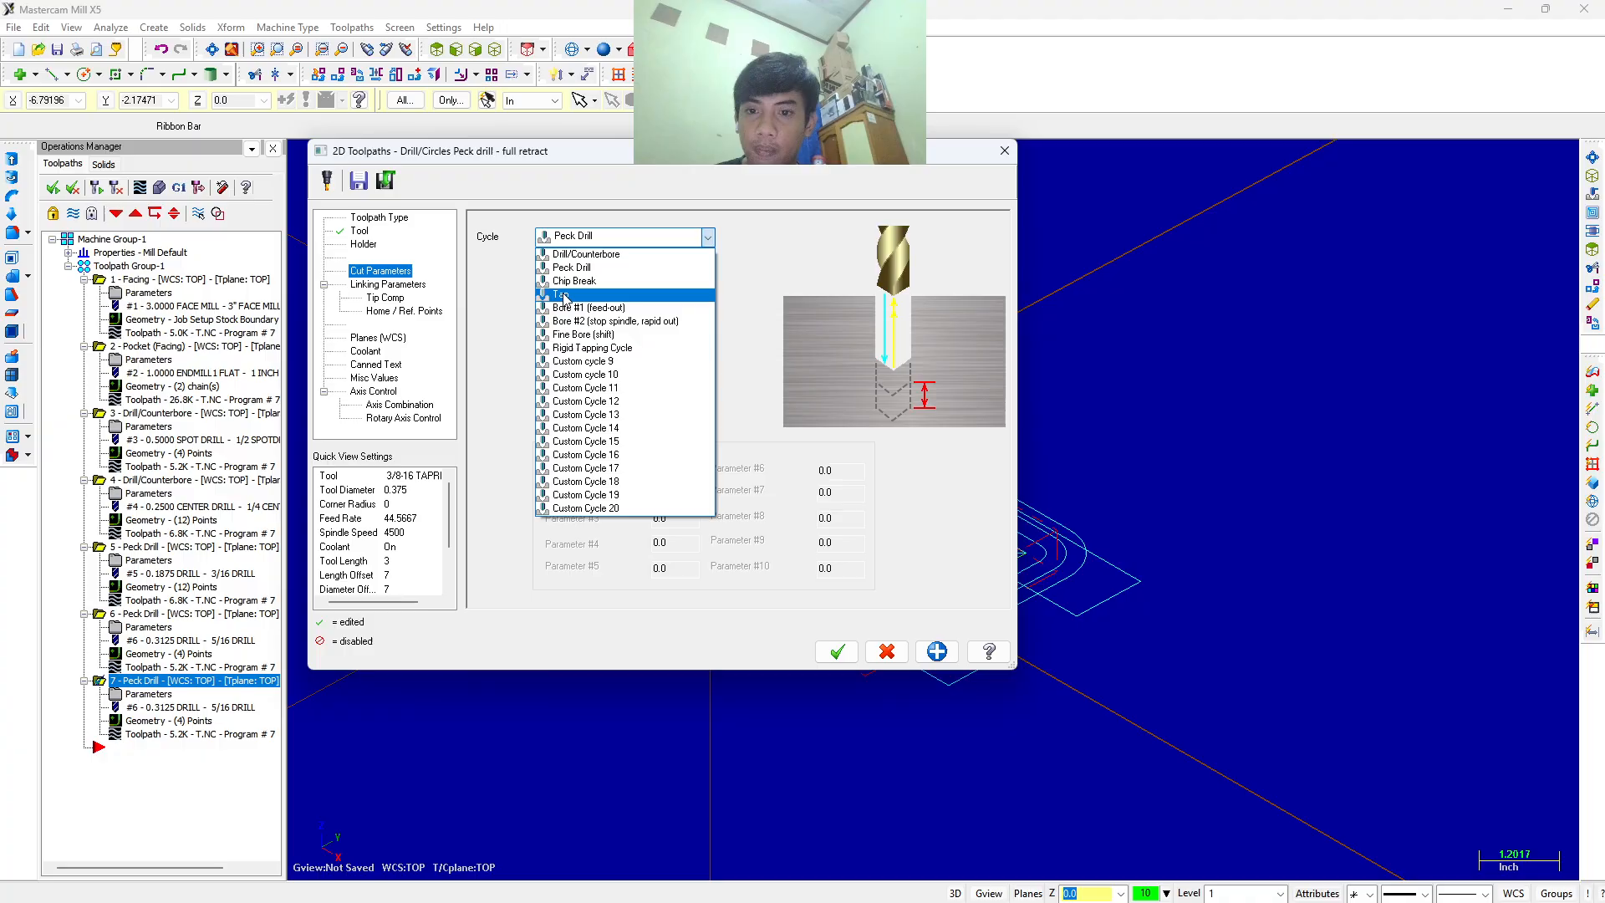
left_click(564, 305)
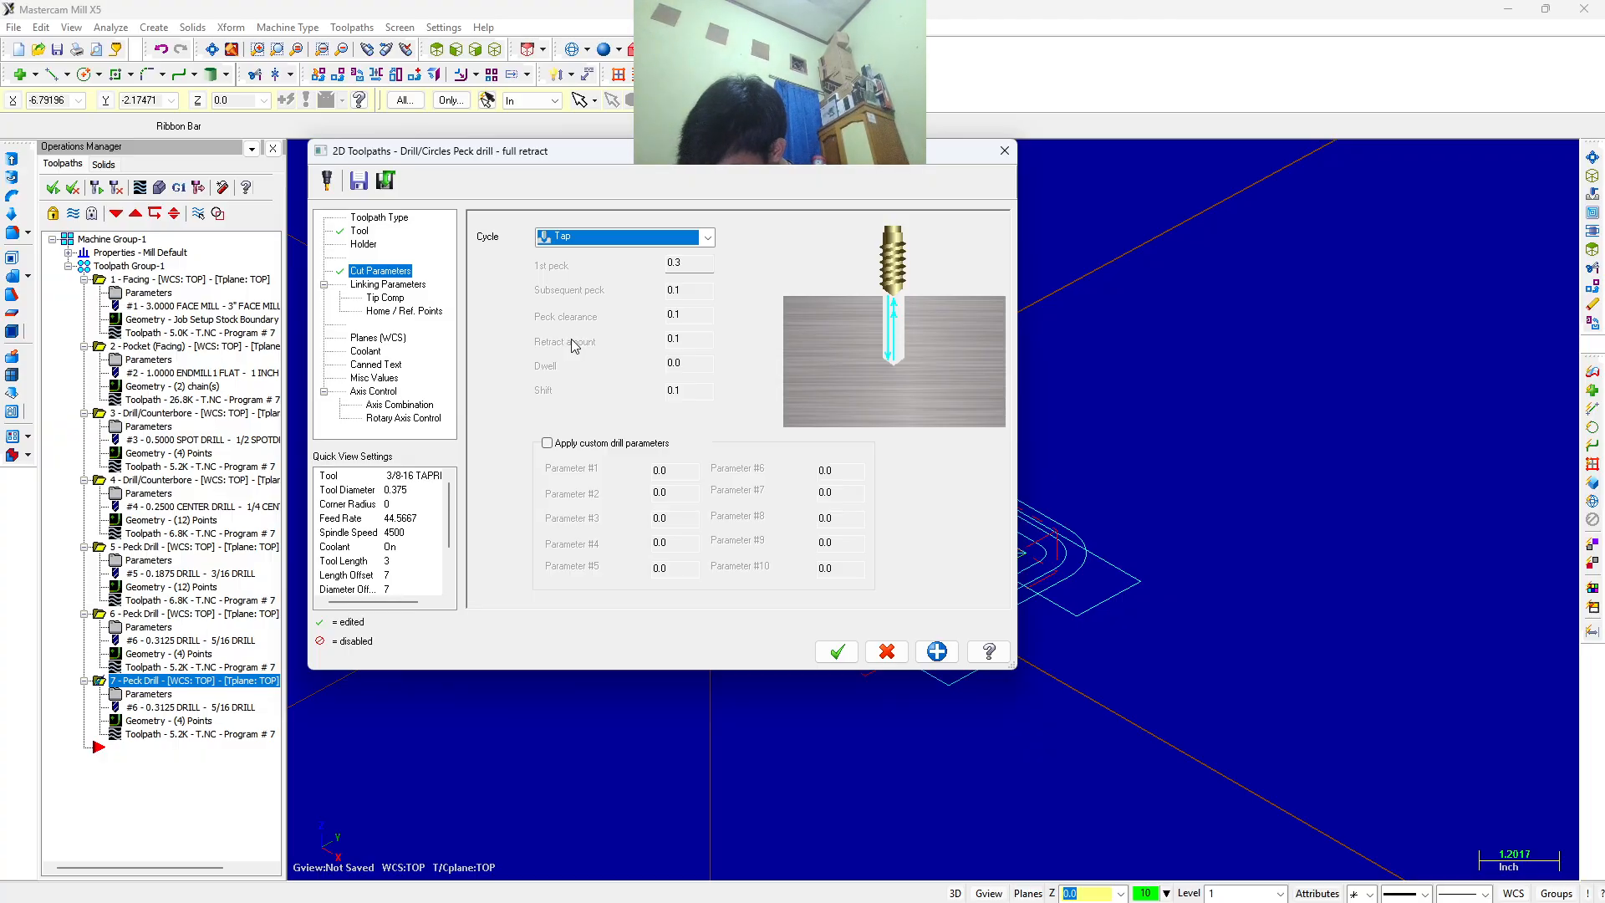
Set the tapping operation's absolute depth to -0.2 in the linking parameters.
left_click(391, 288)
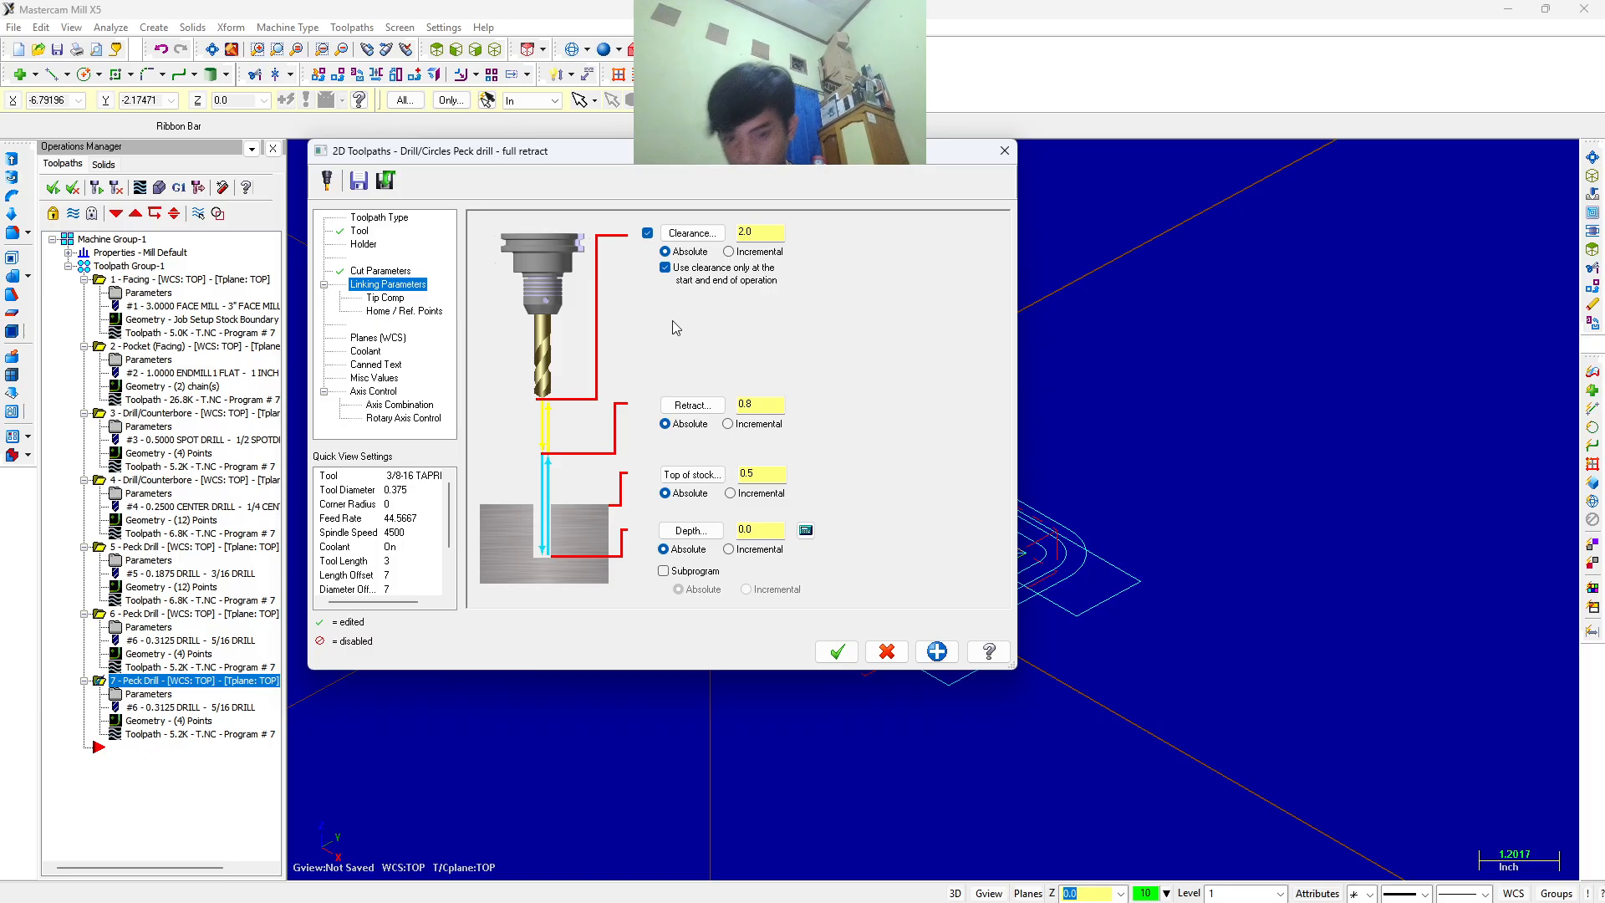
double_click(755, 528)
type("1")
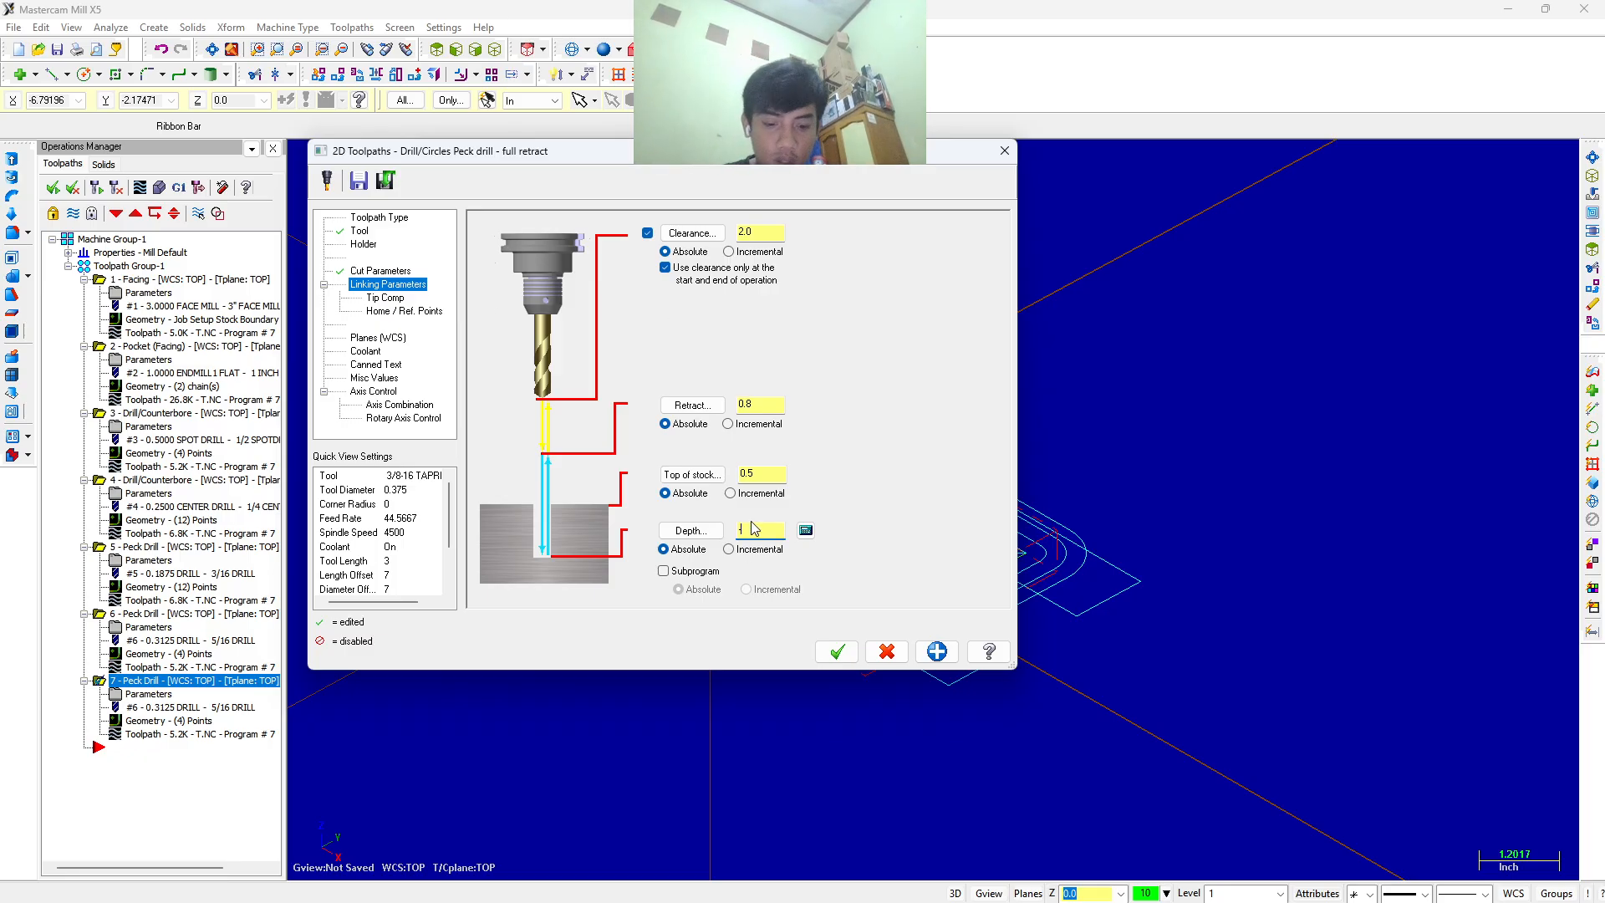
key("Return")
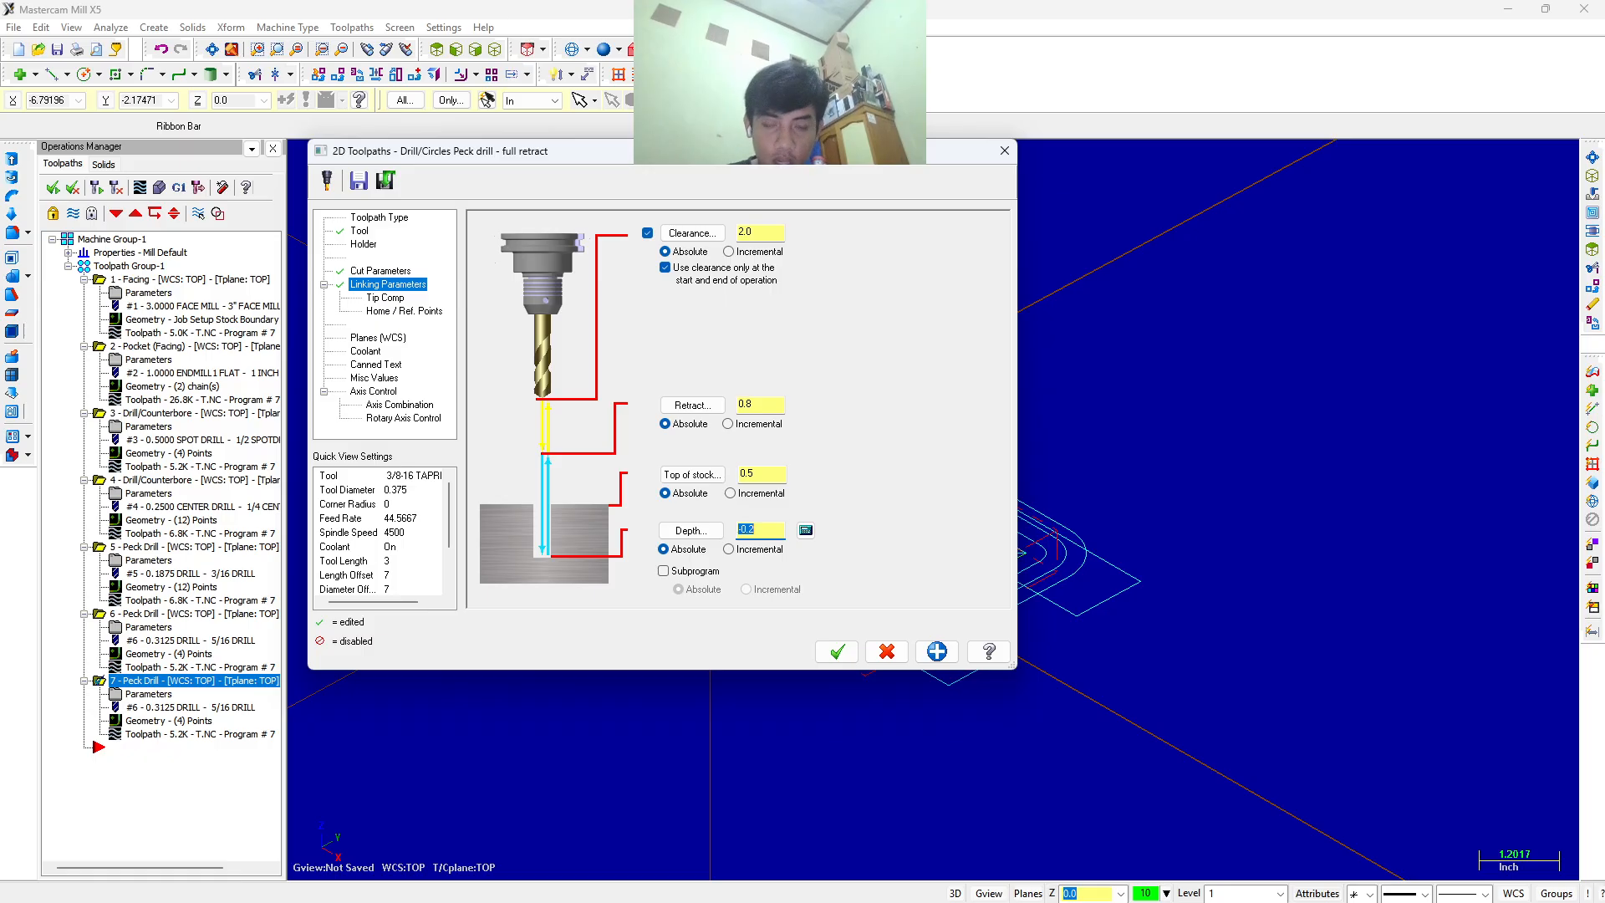
Set flood coolant to On and accept the tapping operation's parameters.
left_click(372, 351)
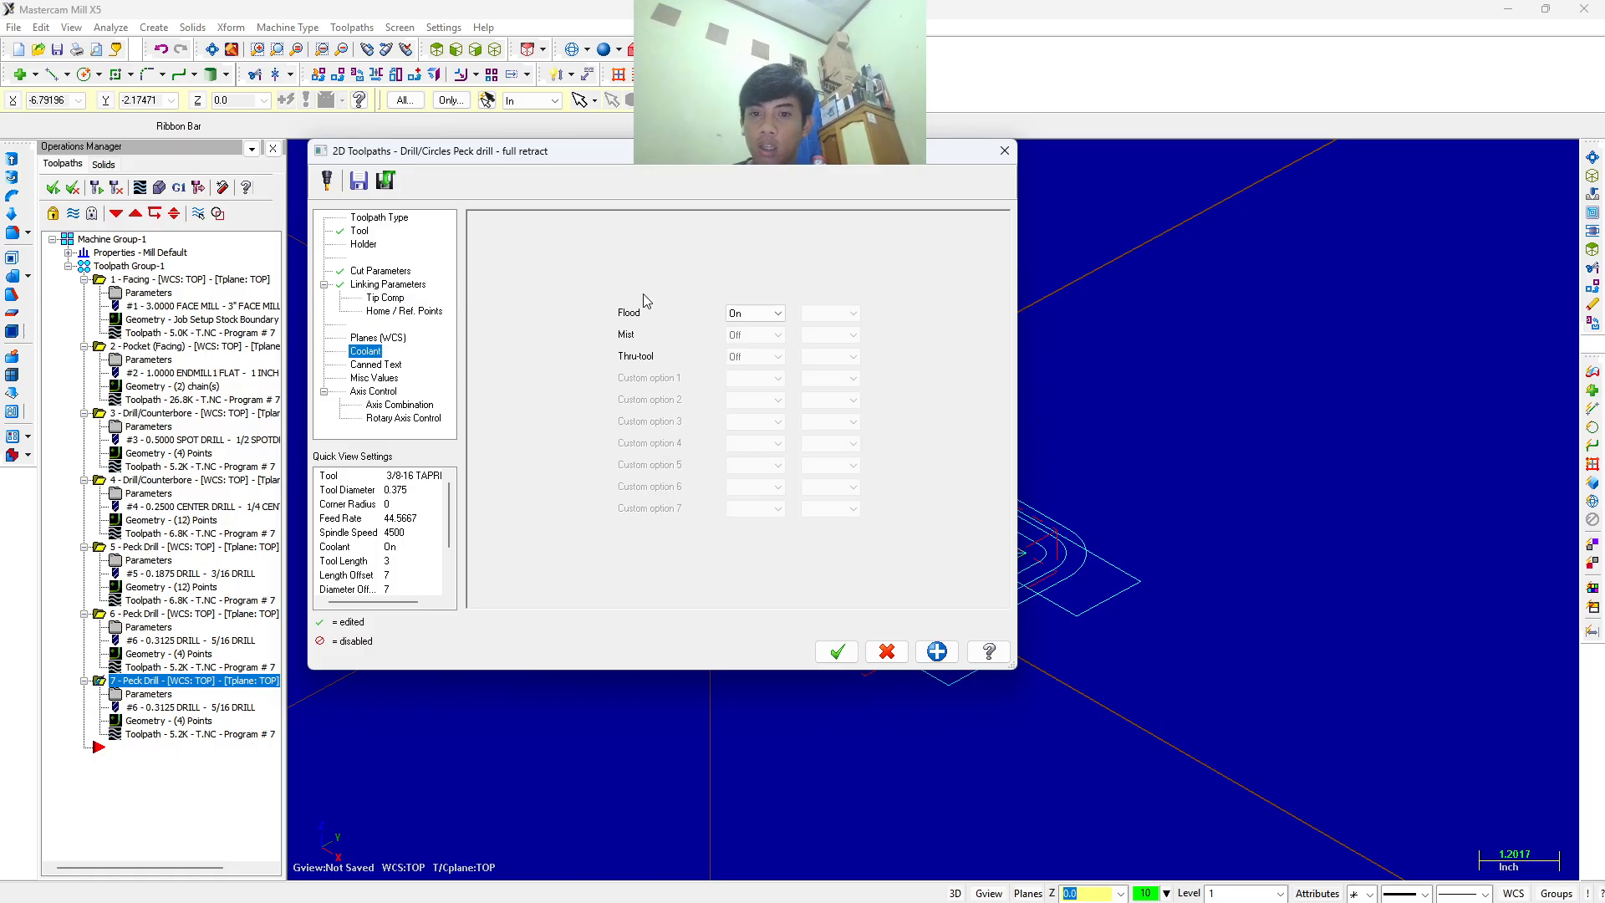
left_click(732, 314)
left_click(748, 336)
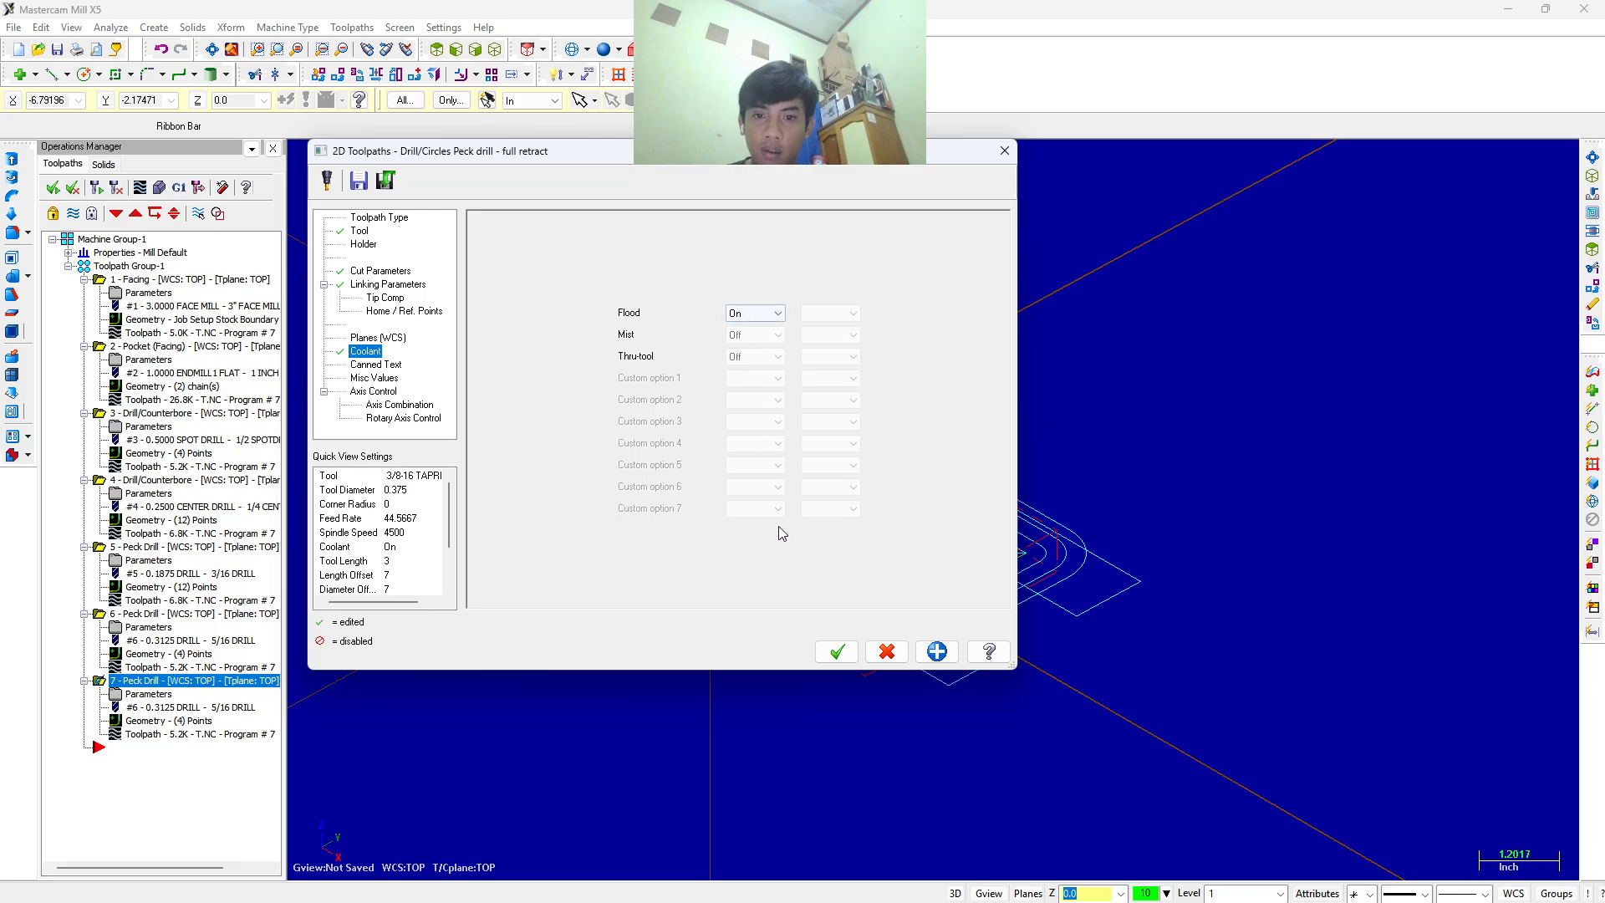
left_click(835, 652)
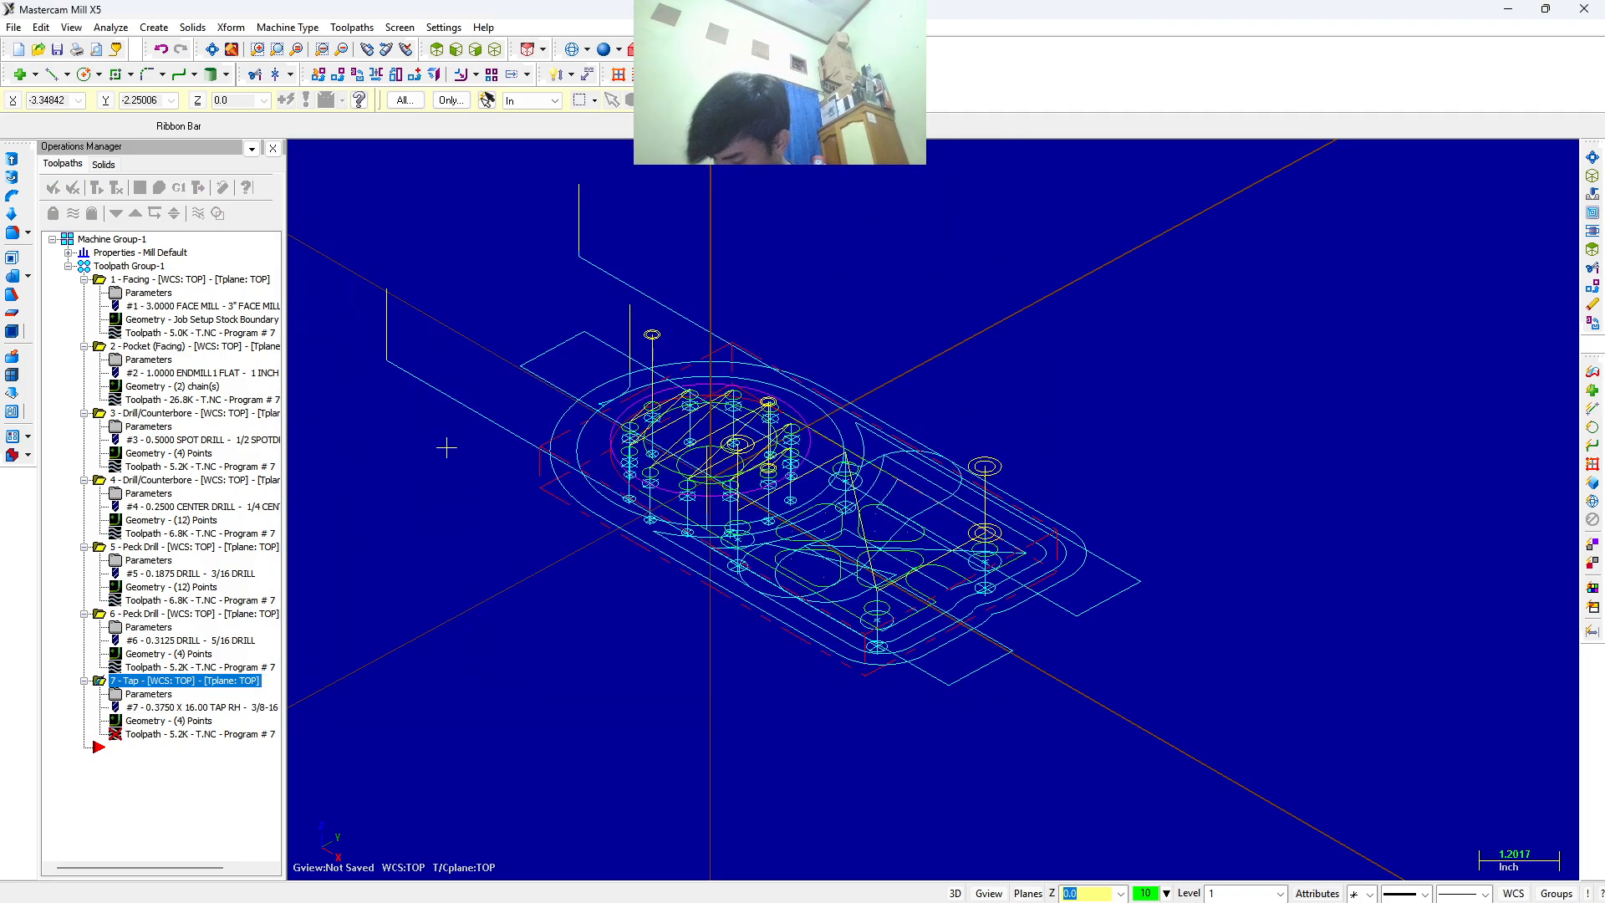
Regenerate the 3/8-16 tapping toolpath and run its simulation in Verify.
left_click(157, 191)
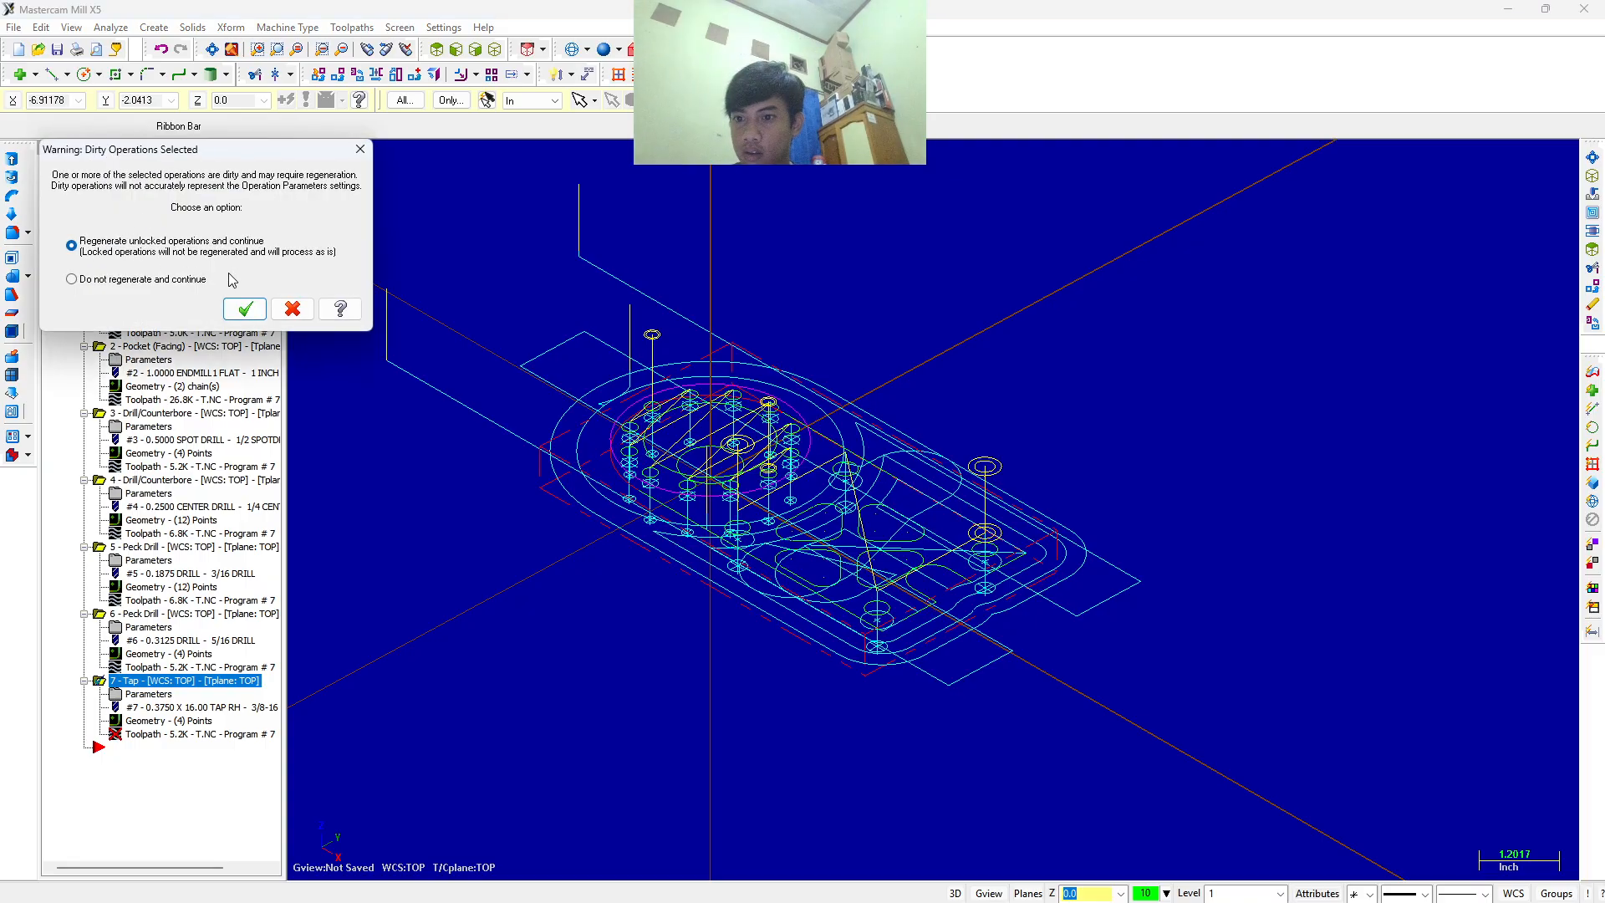
left_click(238, 301)
left_click(98, 182)
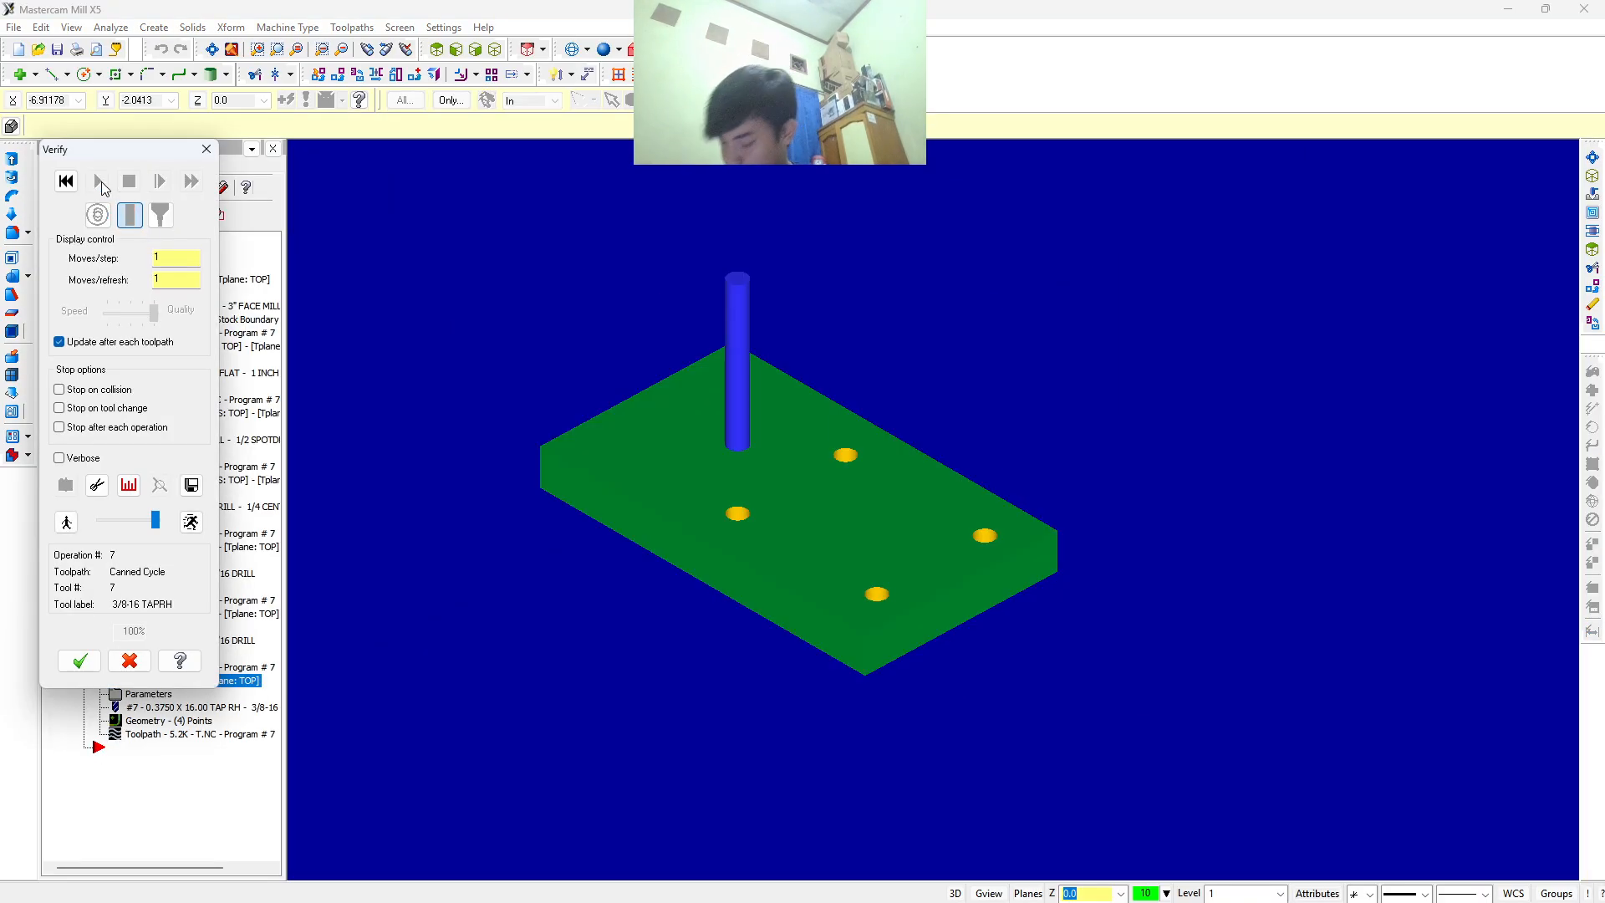
Close the tapping simulation, then select all seven operations and simulate them together in Verify.
mouse_move(444, 380)
middle_mouse_down()
mouse_move(512, 437)
mouse_move(484, 484)
mouse_move(460, 368)
middle_mouse_up()
left_click(204, 149)
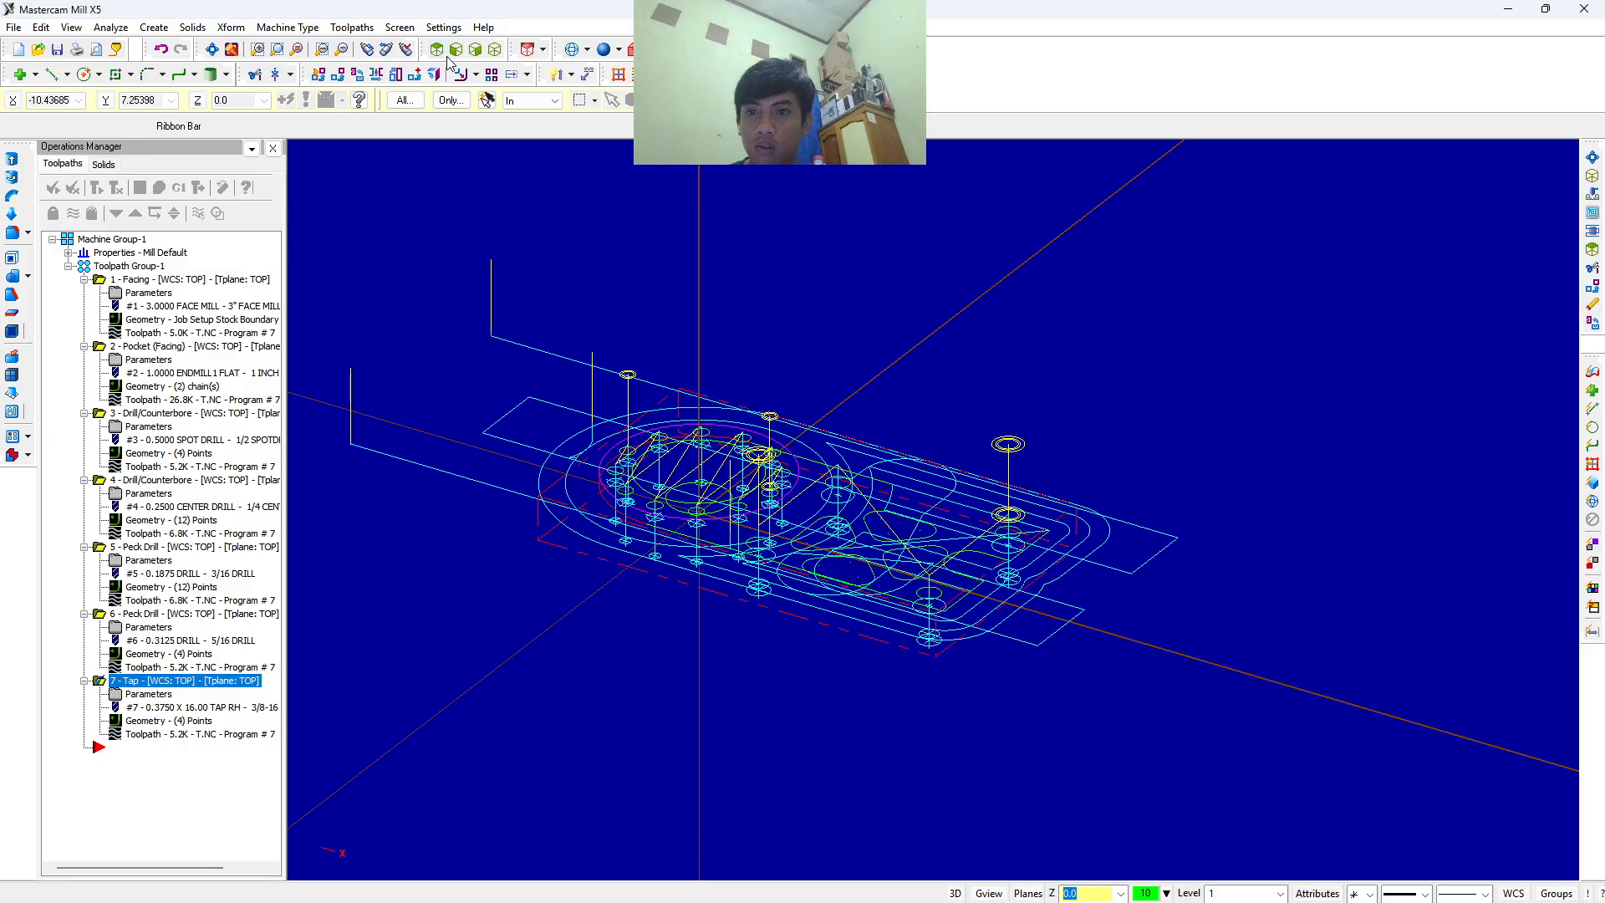
left_click(475, 49)
left_click(493, 50)
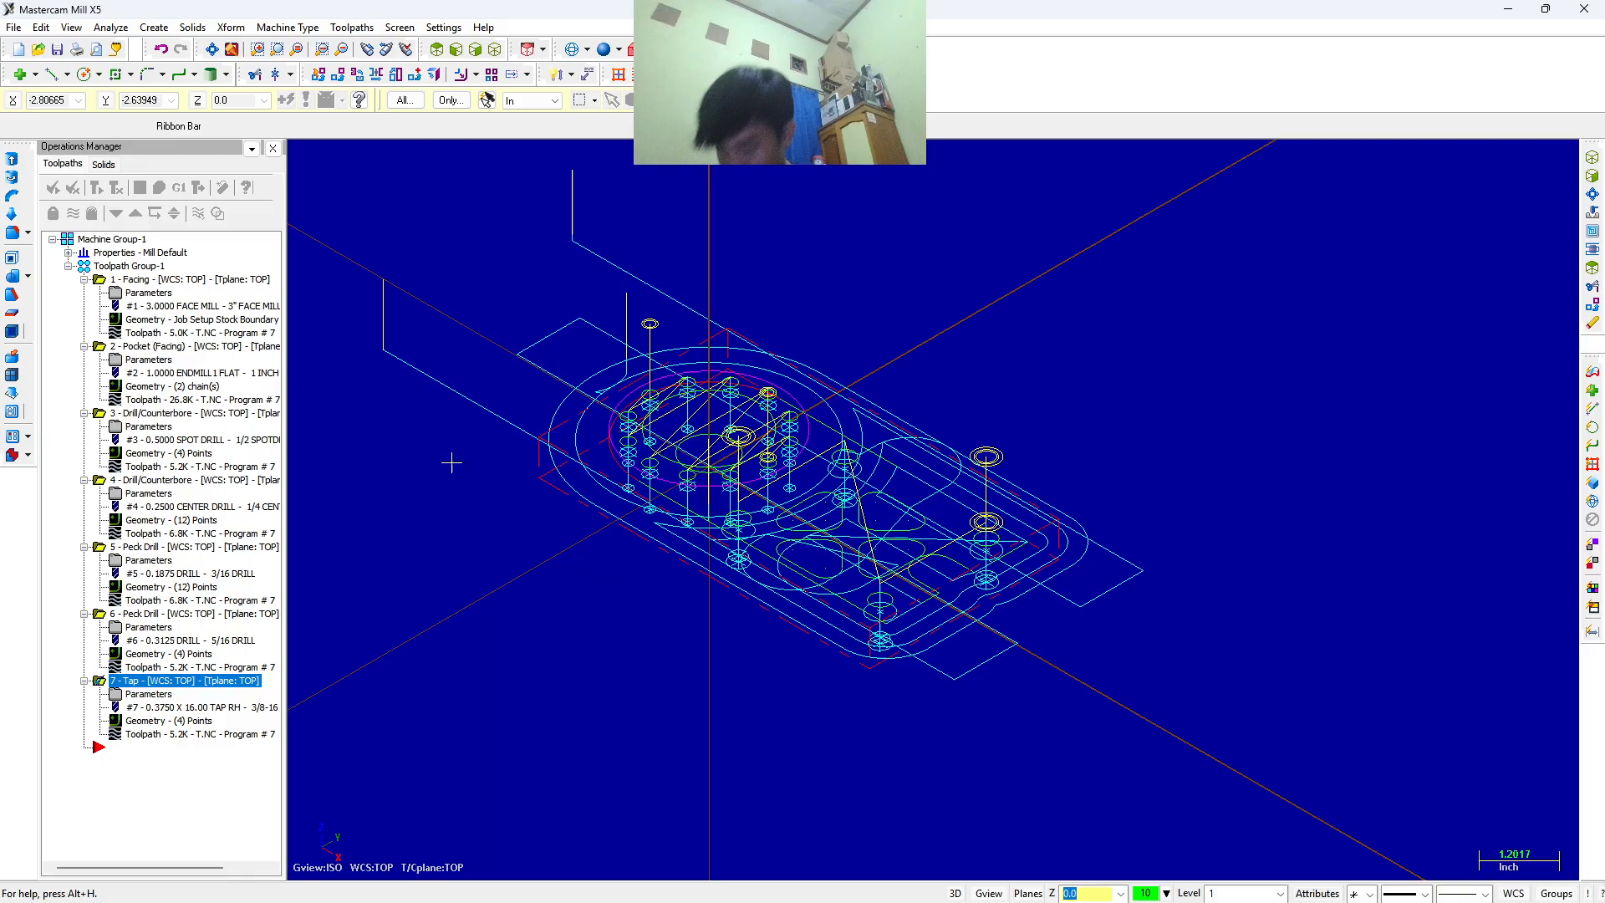
left_click(55, 188)
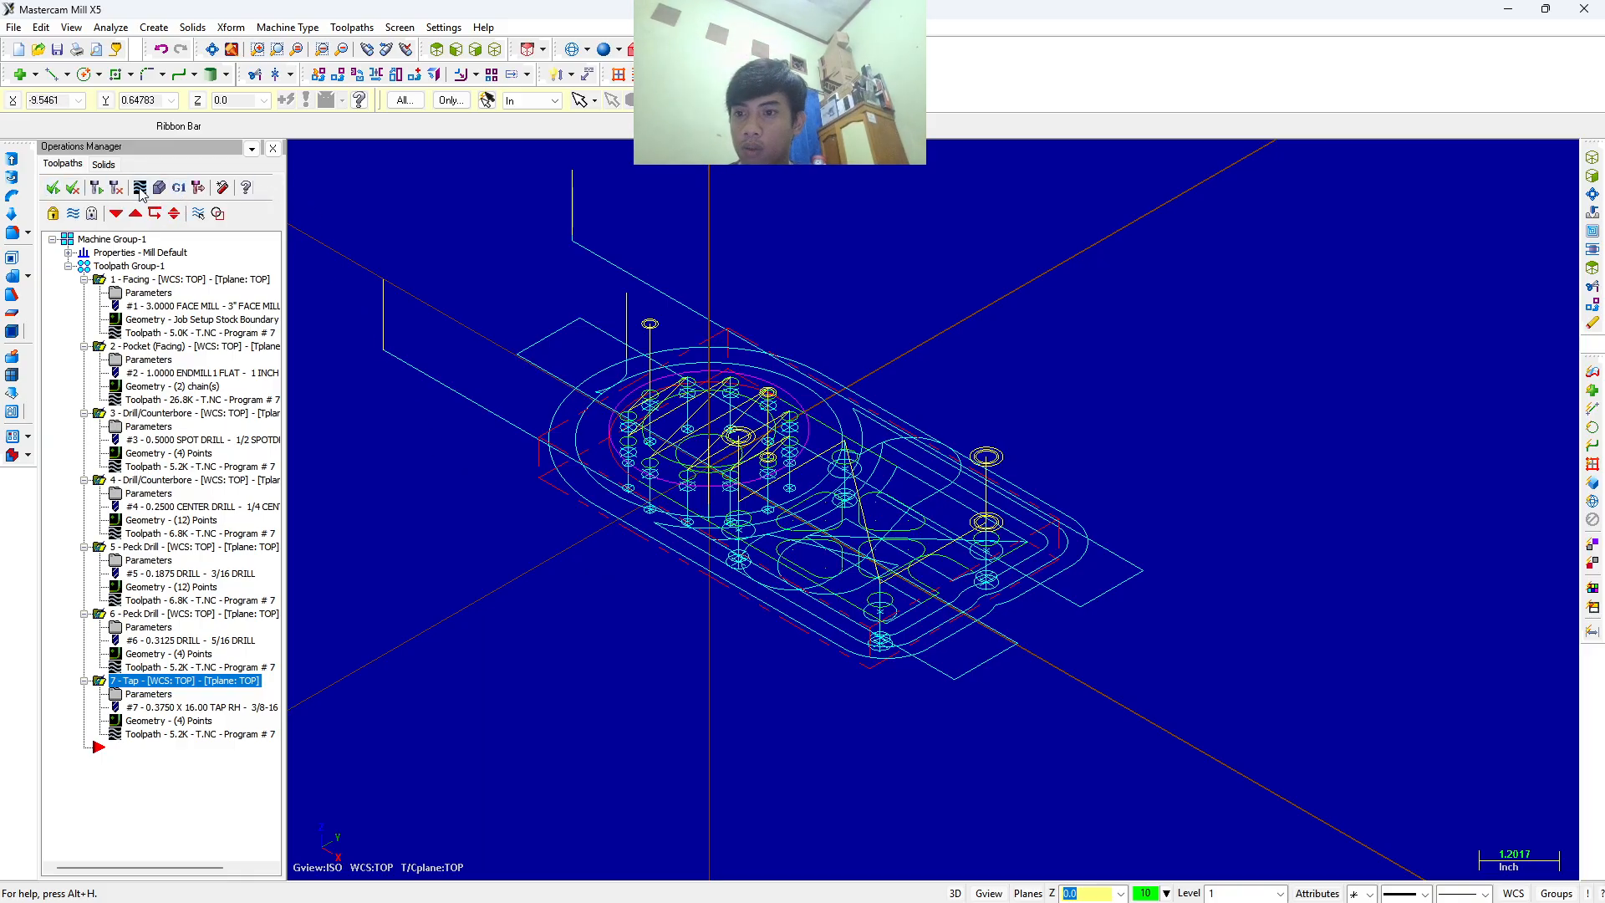
left_click(160, 188)
left_click(98, 181)
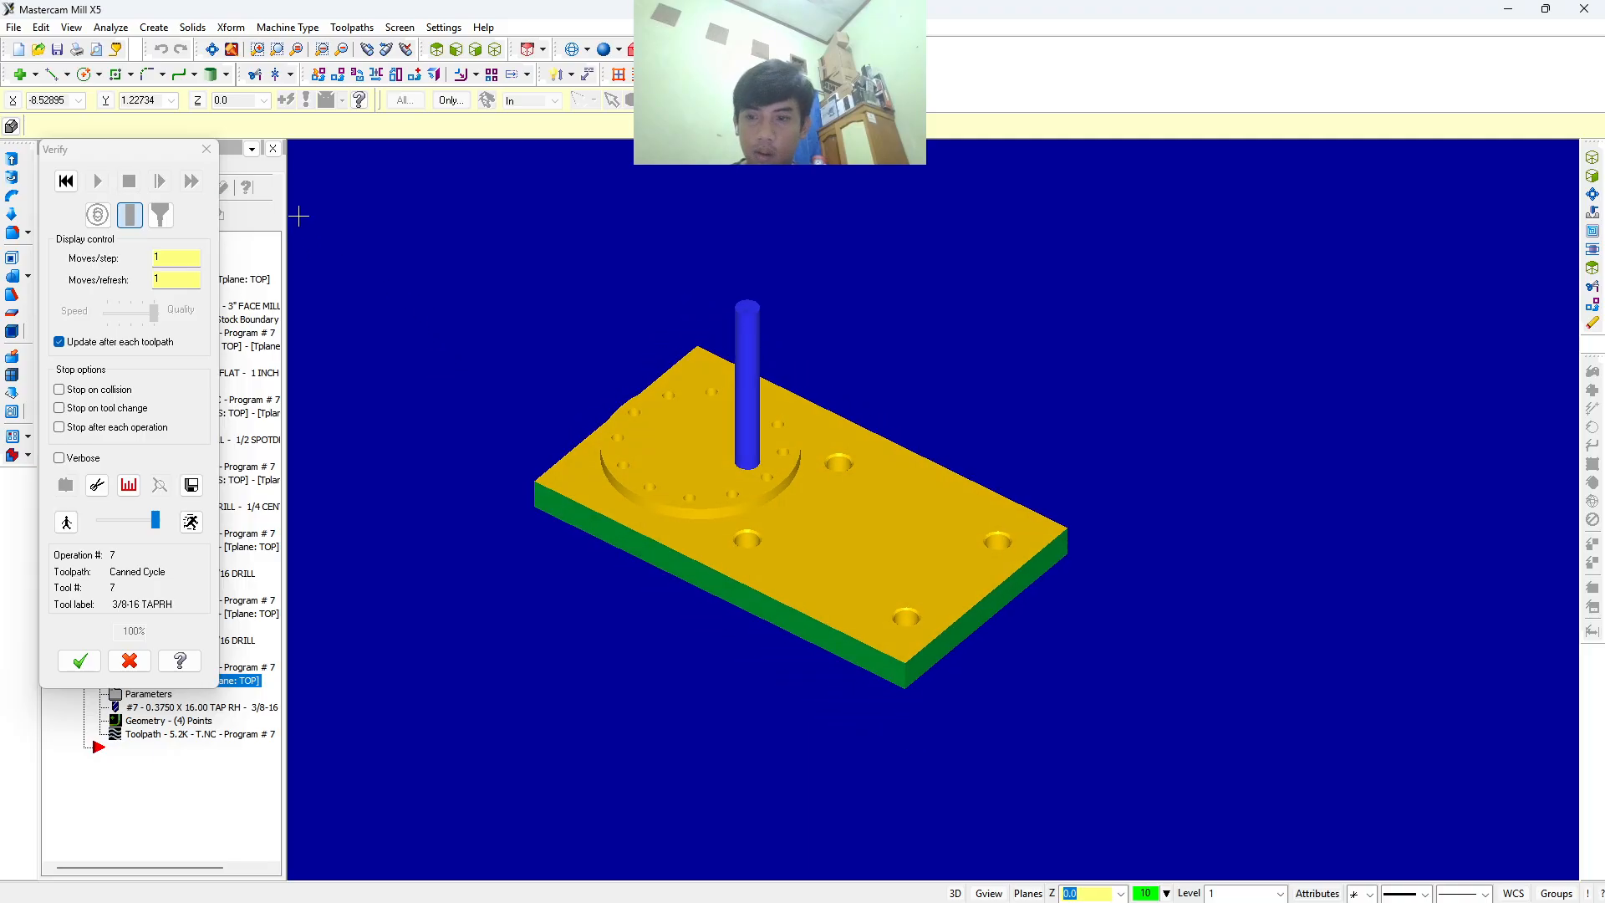
left_click(206, 148)
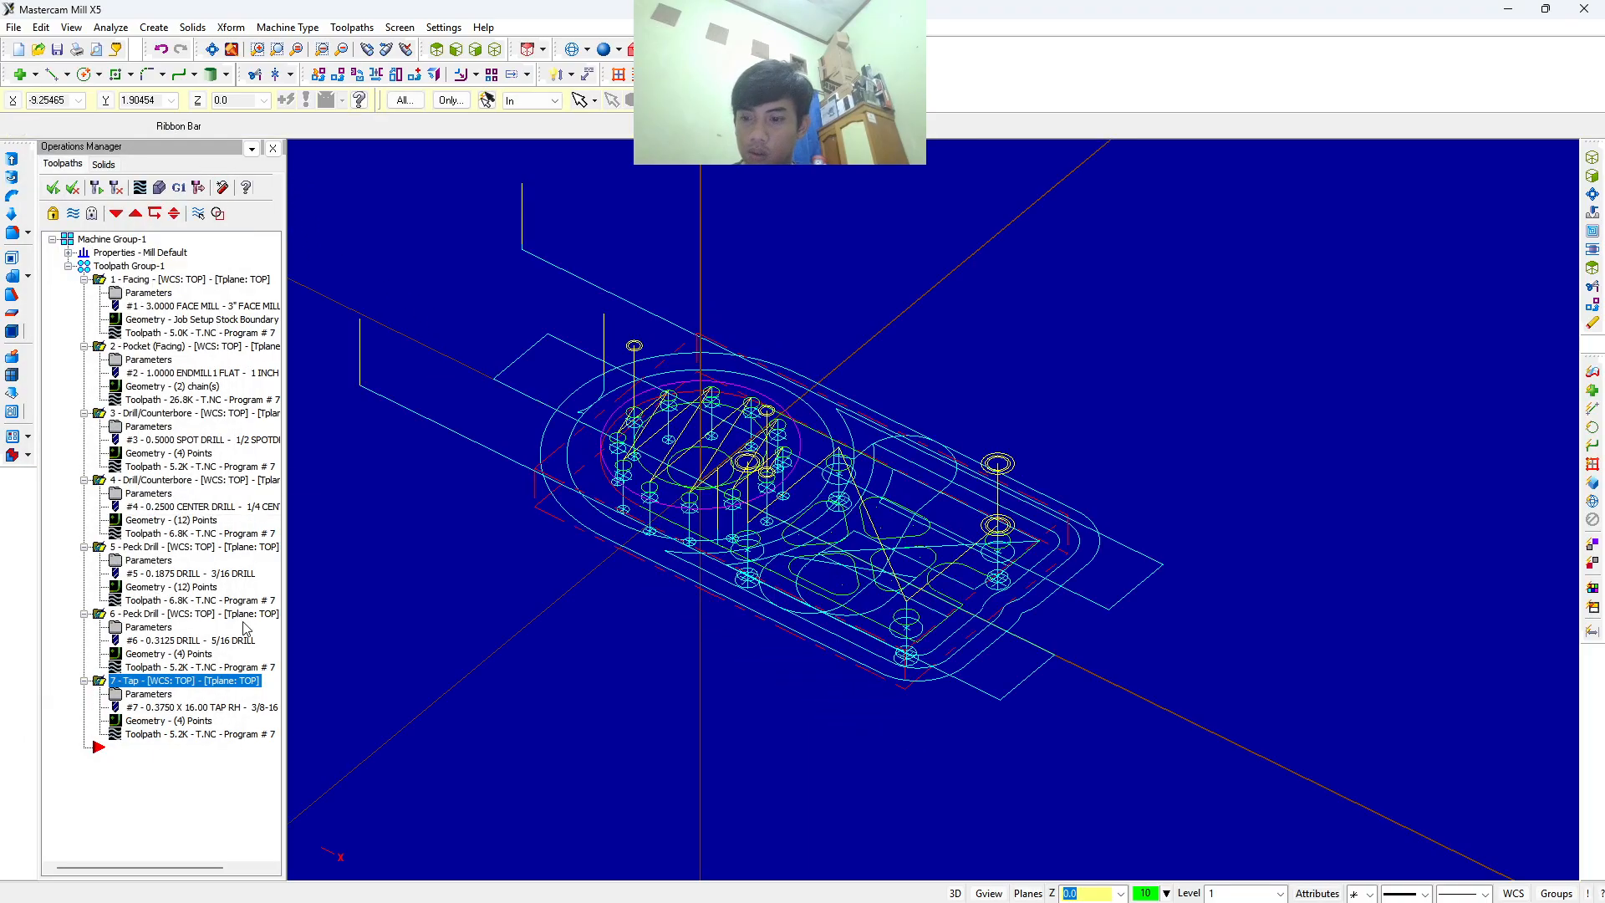
Simulate only the 5/16 peck drill operation in Verify and close the simulation.
left_click(198, 614)
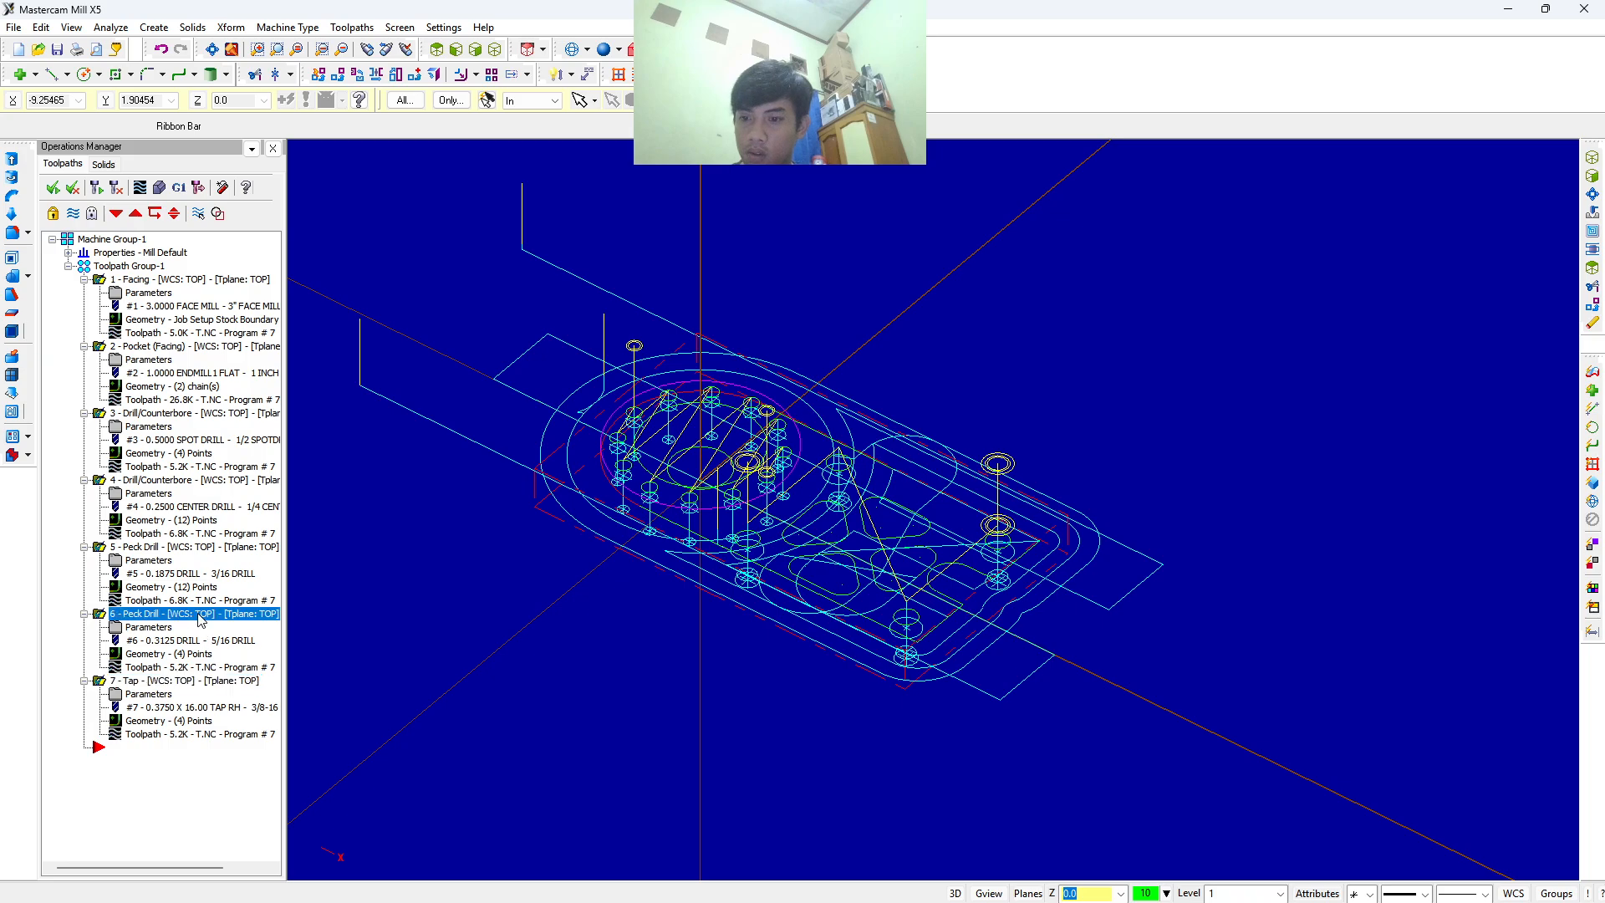
left_click(158, 189)
left_click(98, 182)
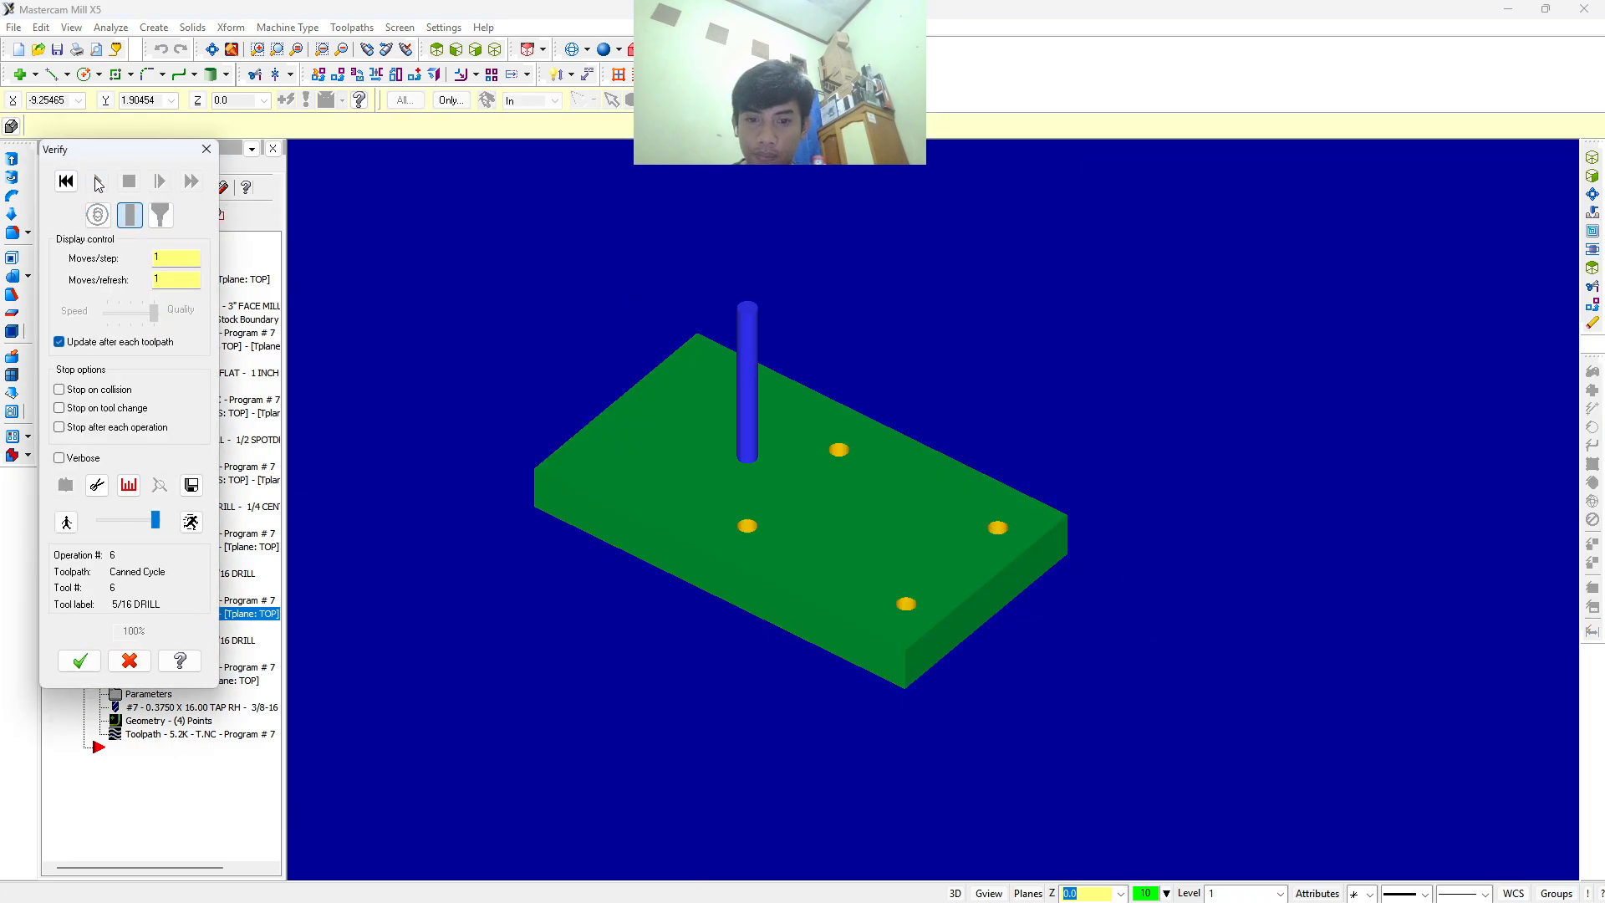
left_click(205, 149)
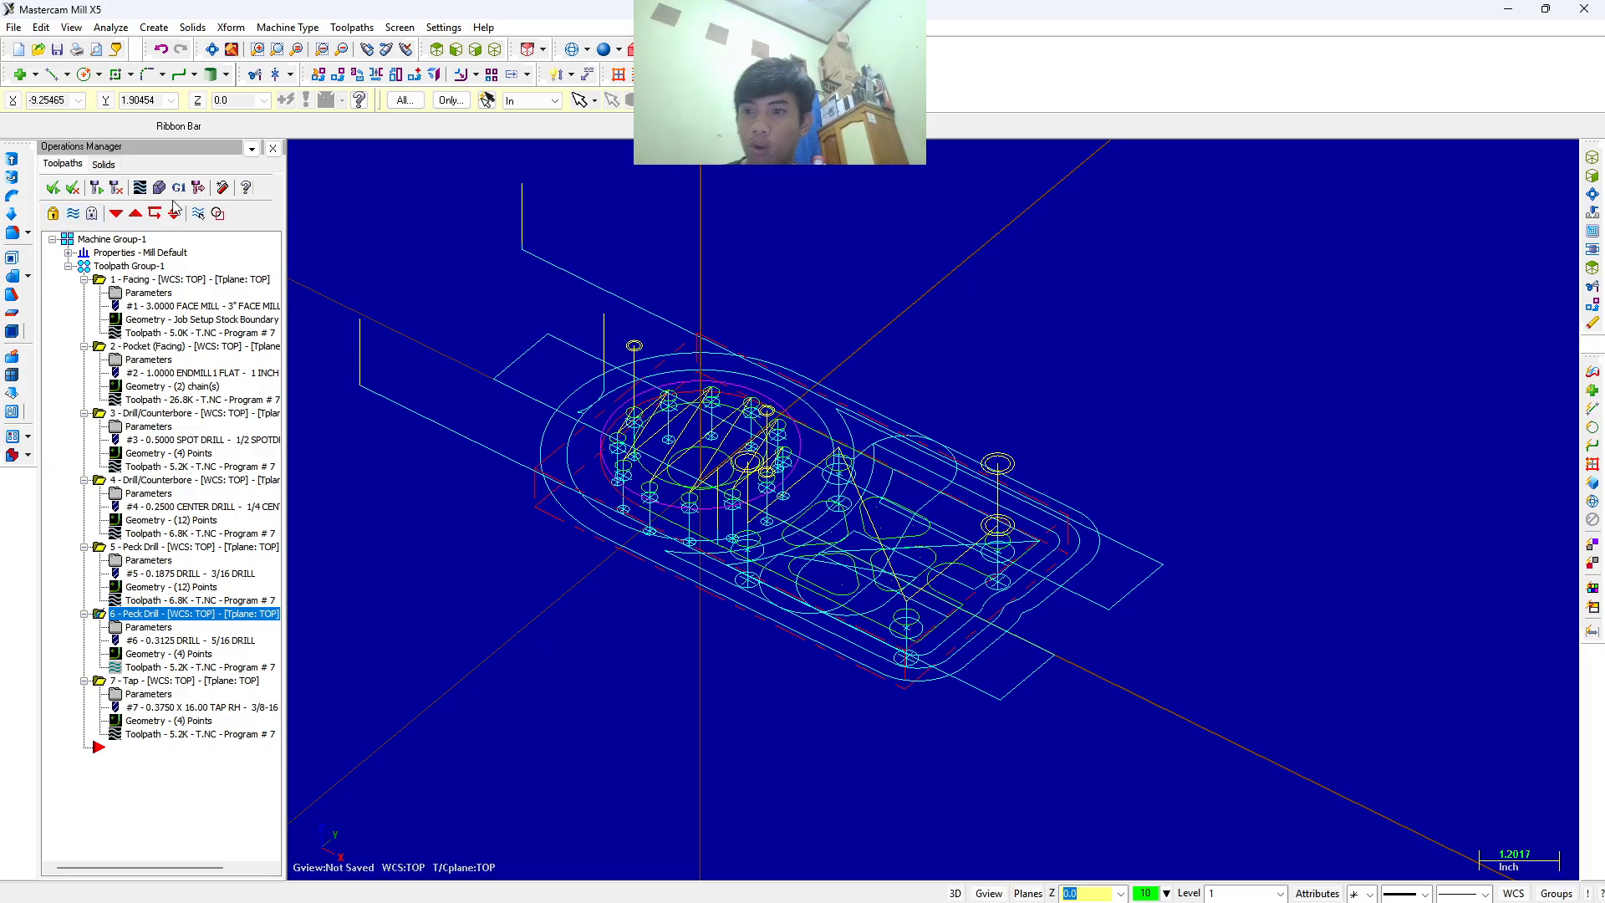
Select all seven operations and hide their toolpath display, leaving only the part geometry shown.
left_click(53, 190)
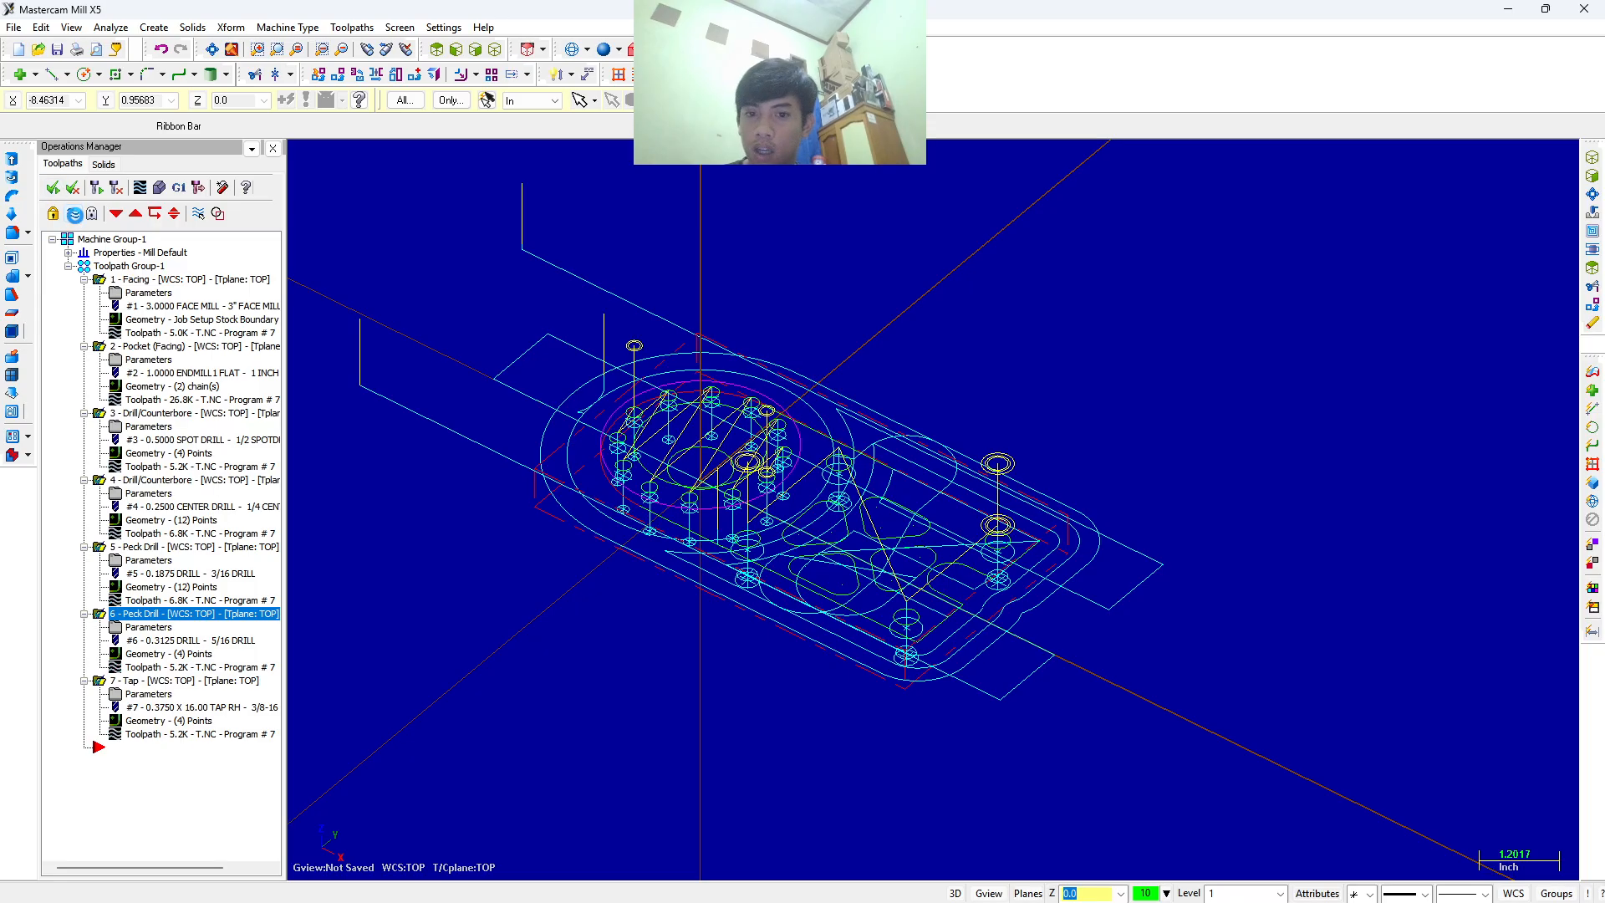
left_click(74, 217)
left_click(74, 217)
left_click(74, 218)
scroll(997, 543, "up", 1)
scroll(969, 560, "up", 2)
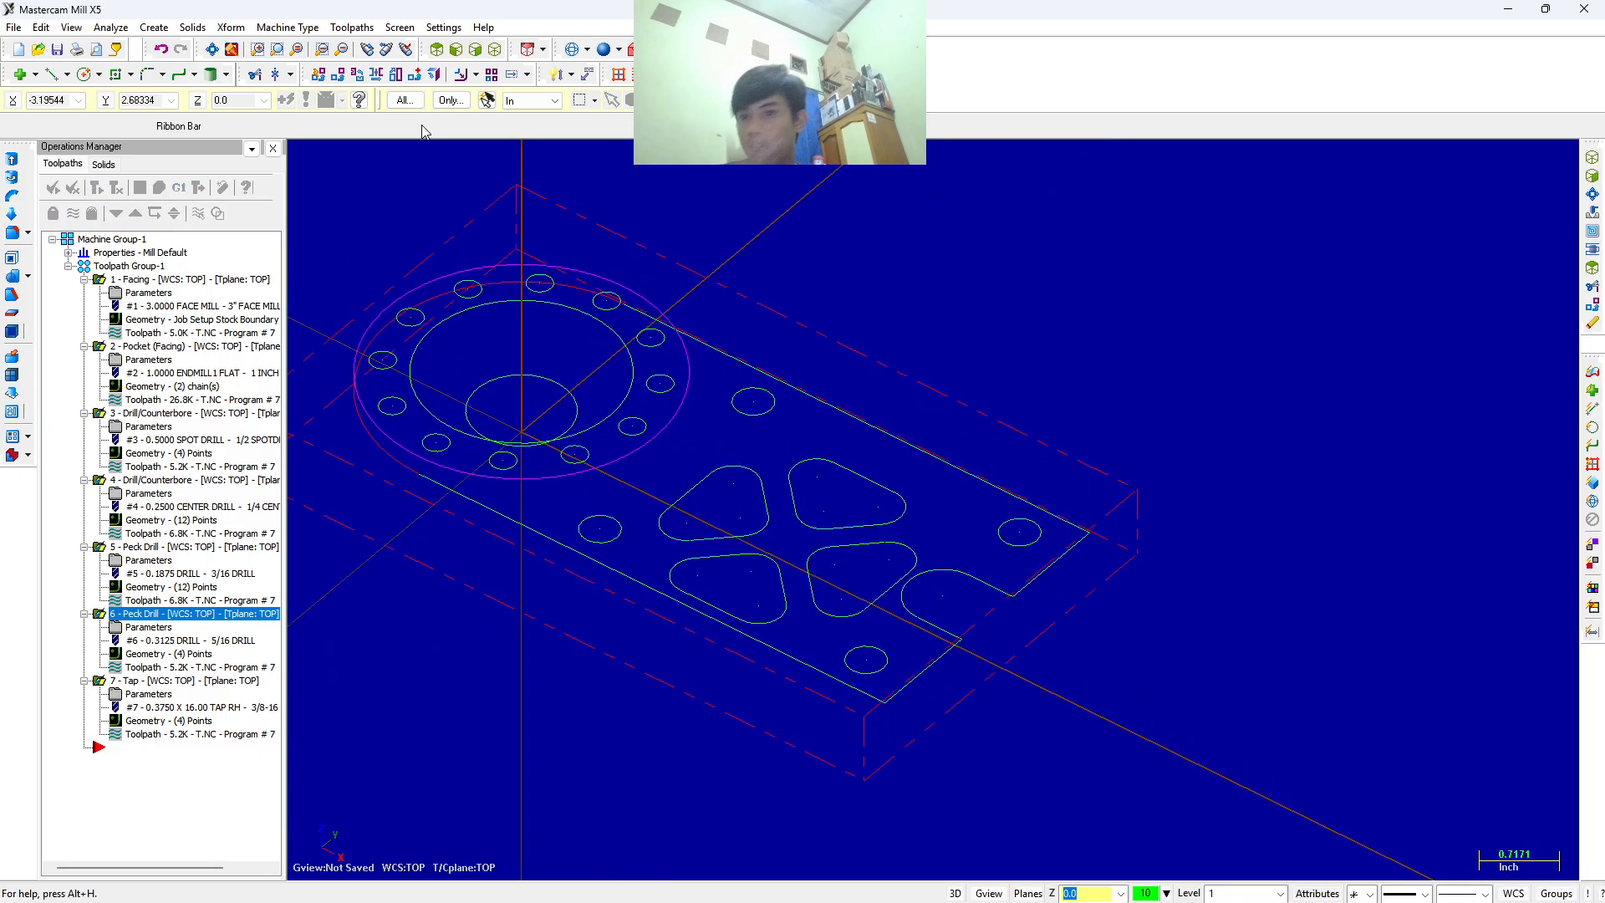
left_click(203, 747)
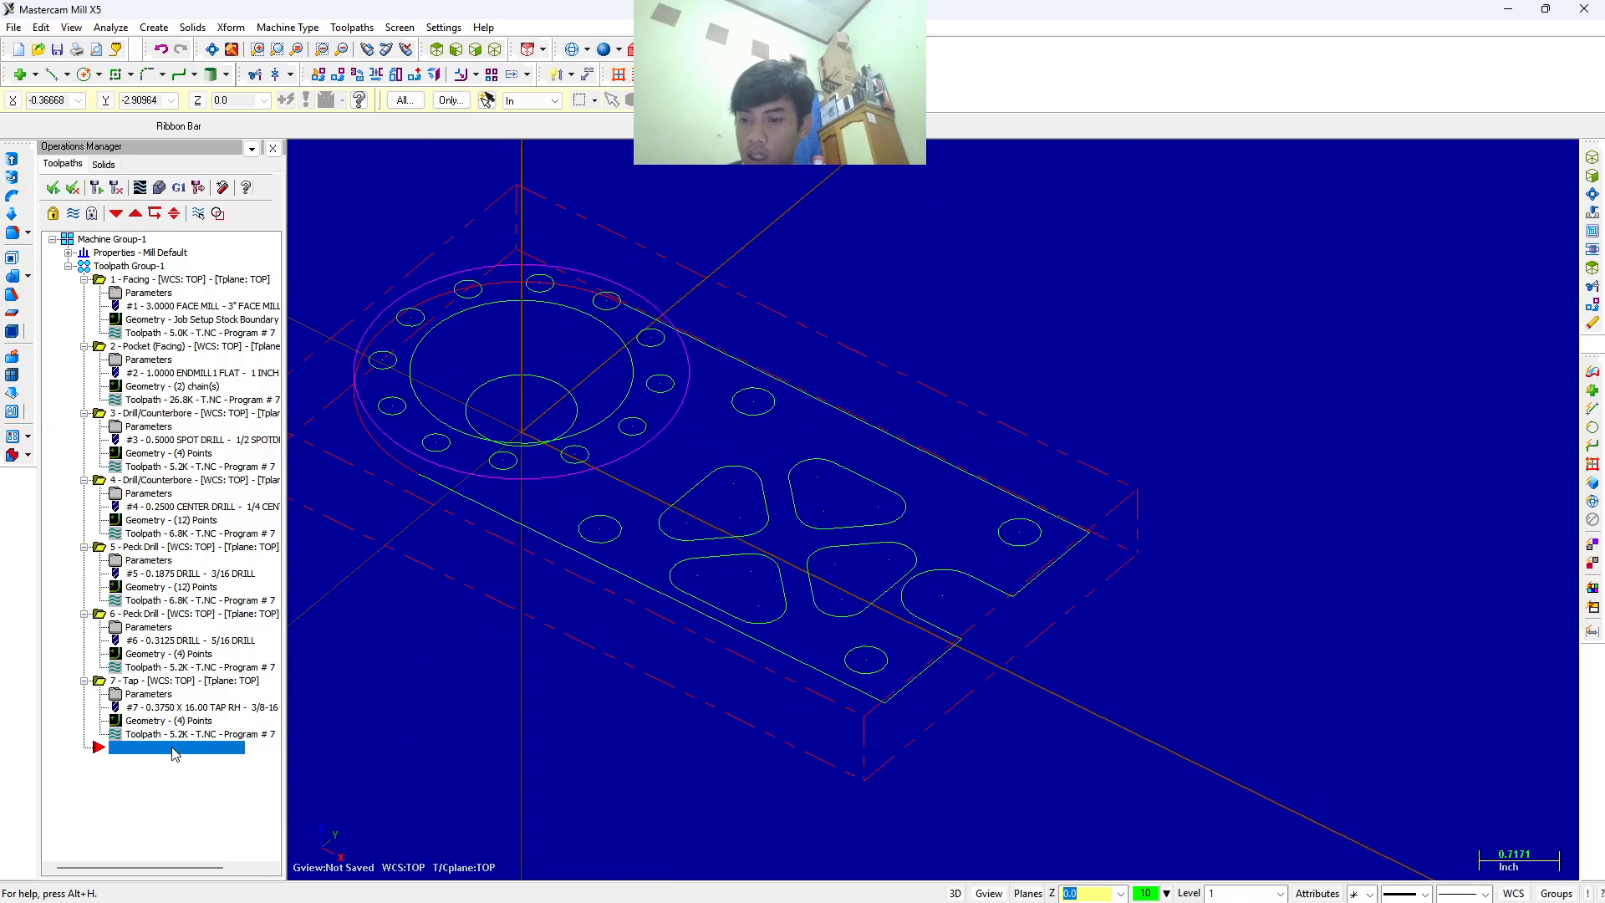
left_click(360, 28)
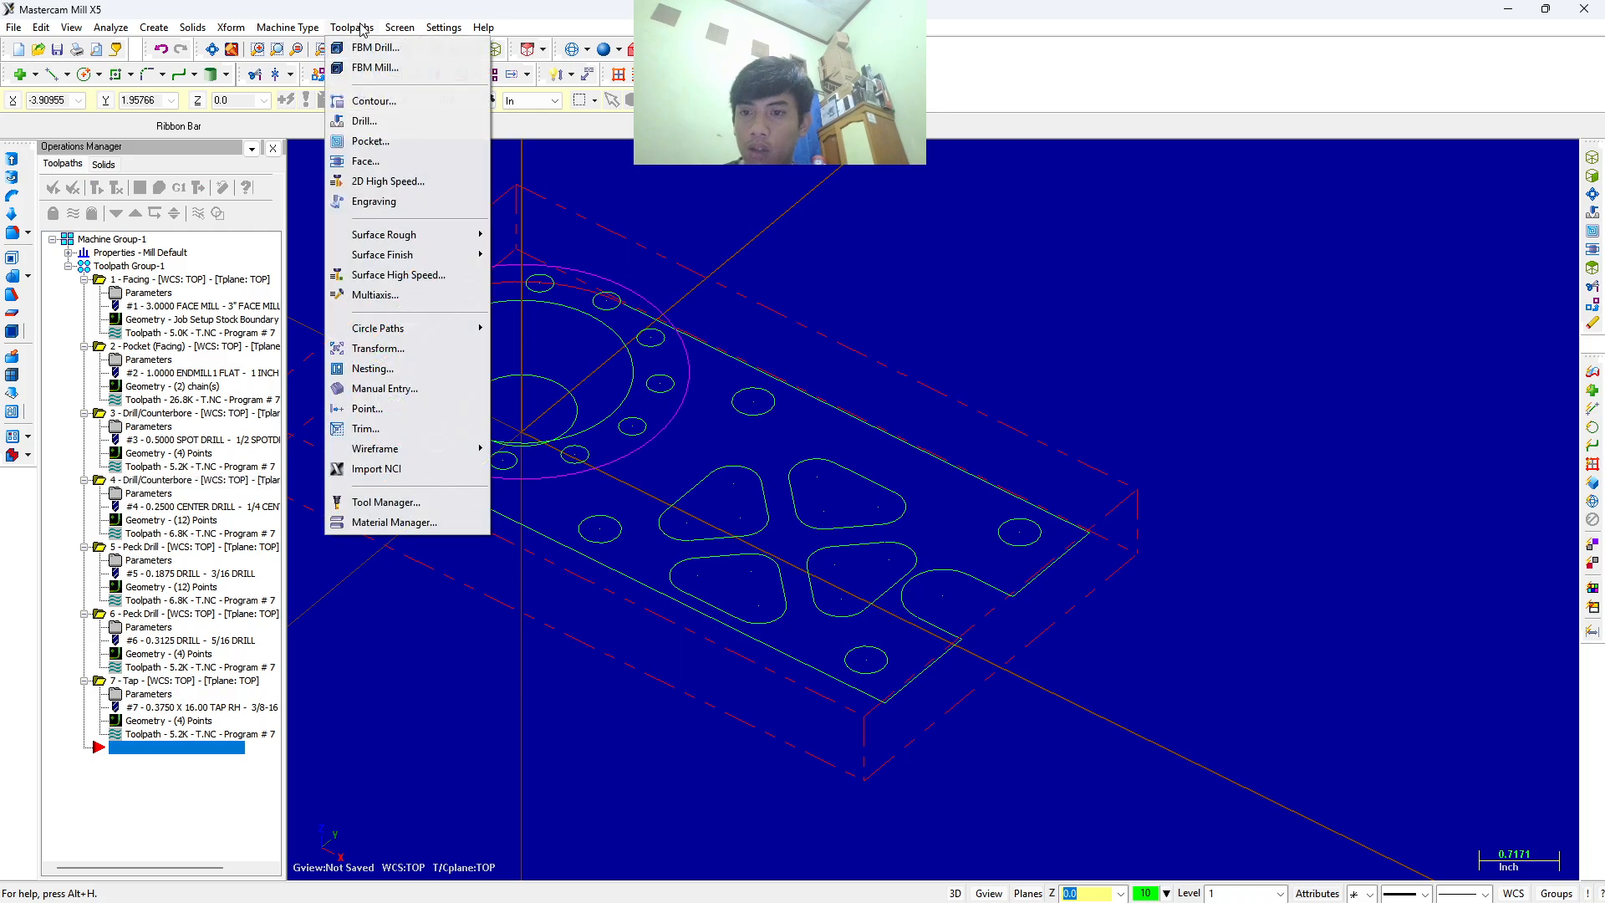
left_click(369, 141)
left_click(783, 580)
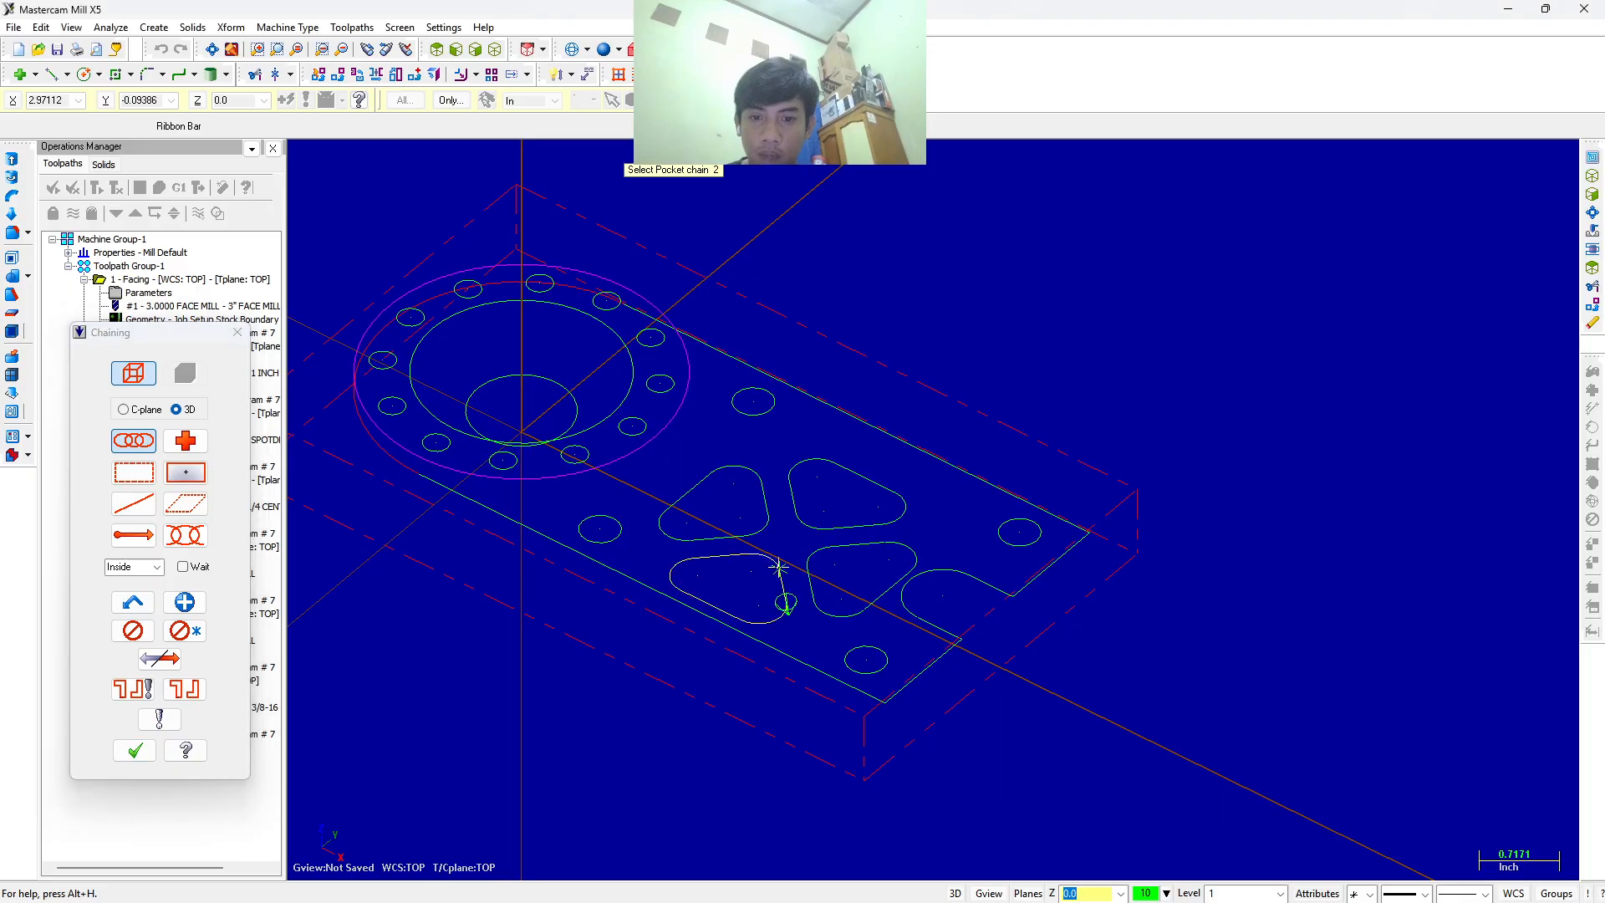
left_click(763, 497)
left_click(791, 493)
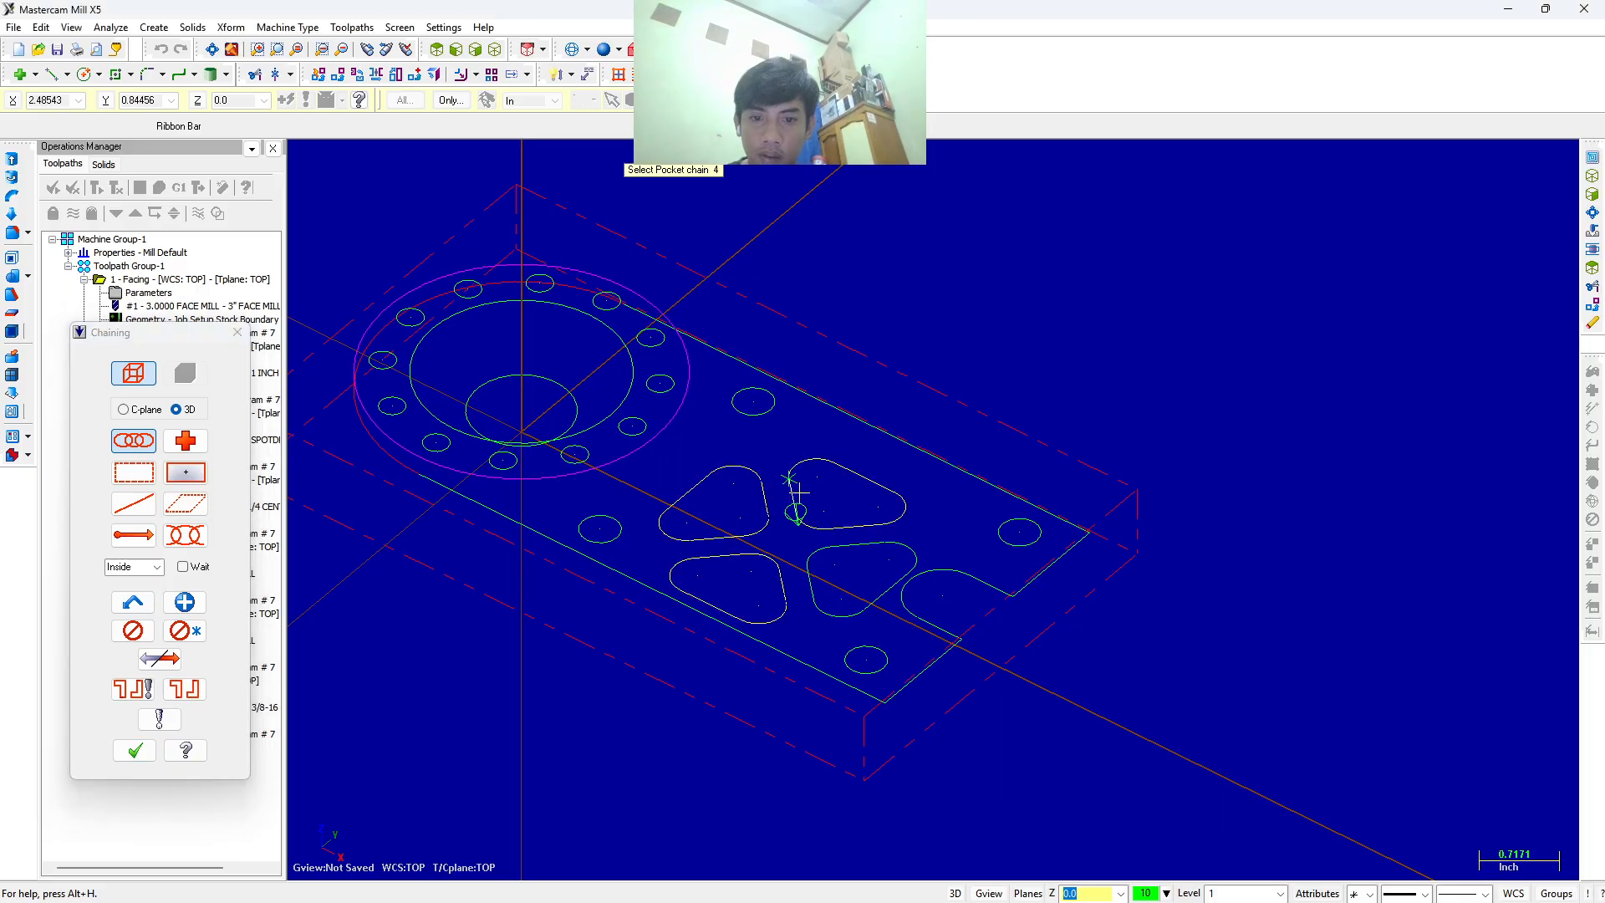
left_click(807, 585)
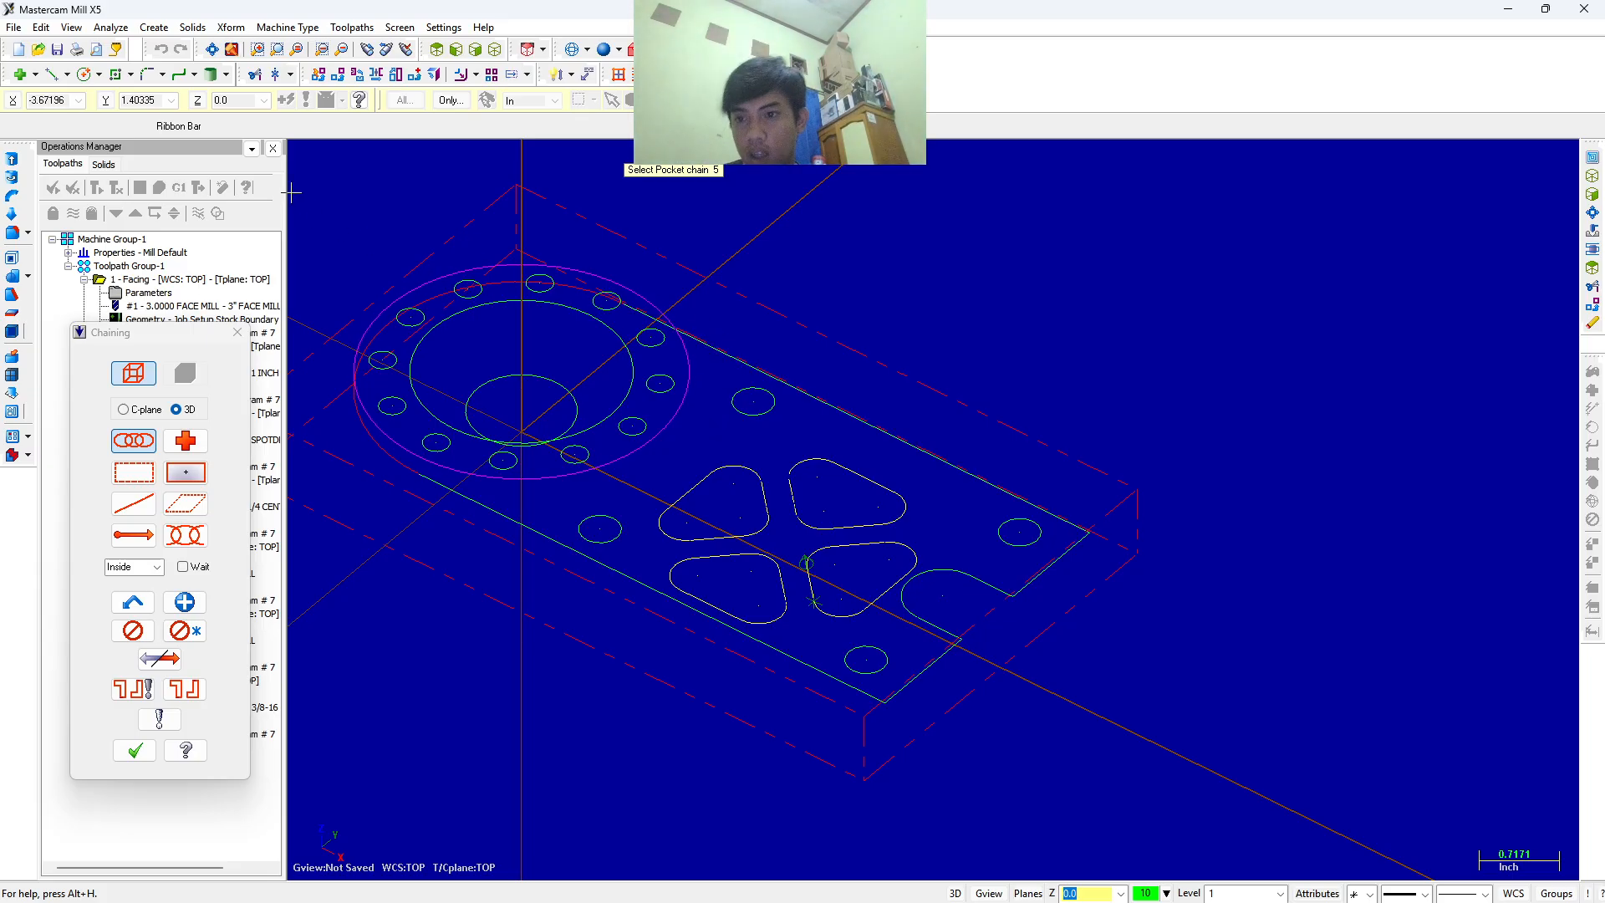
left_click(240, 335)
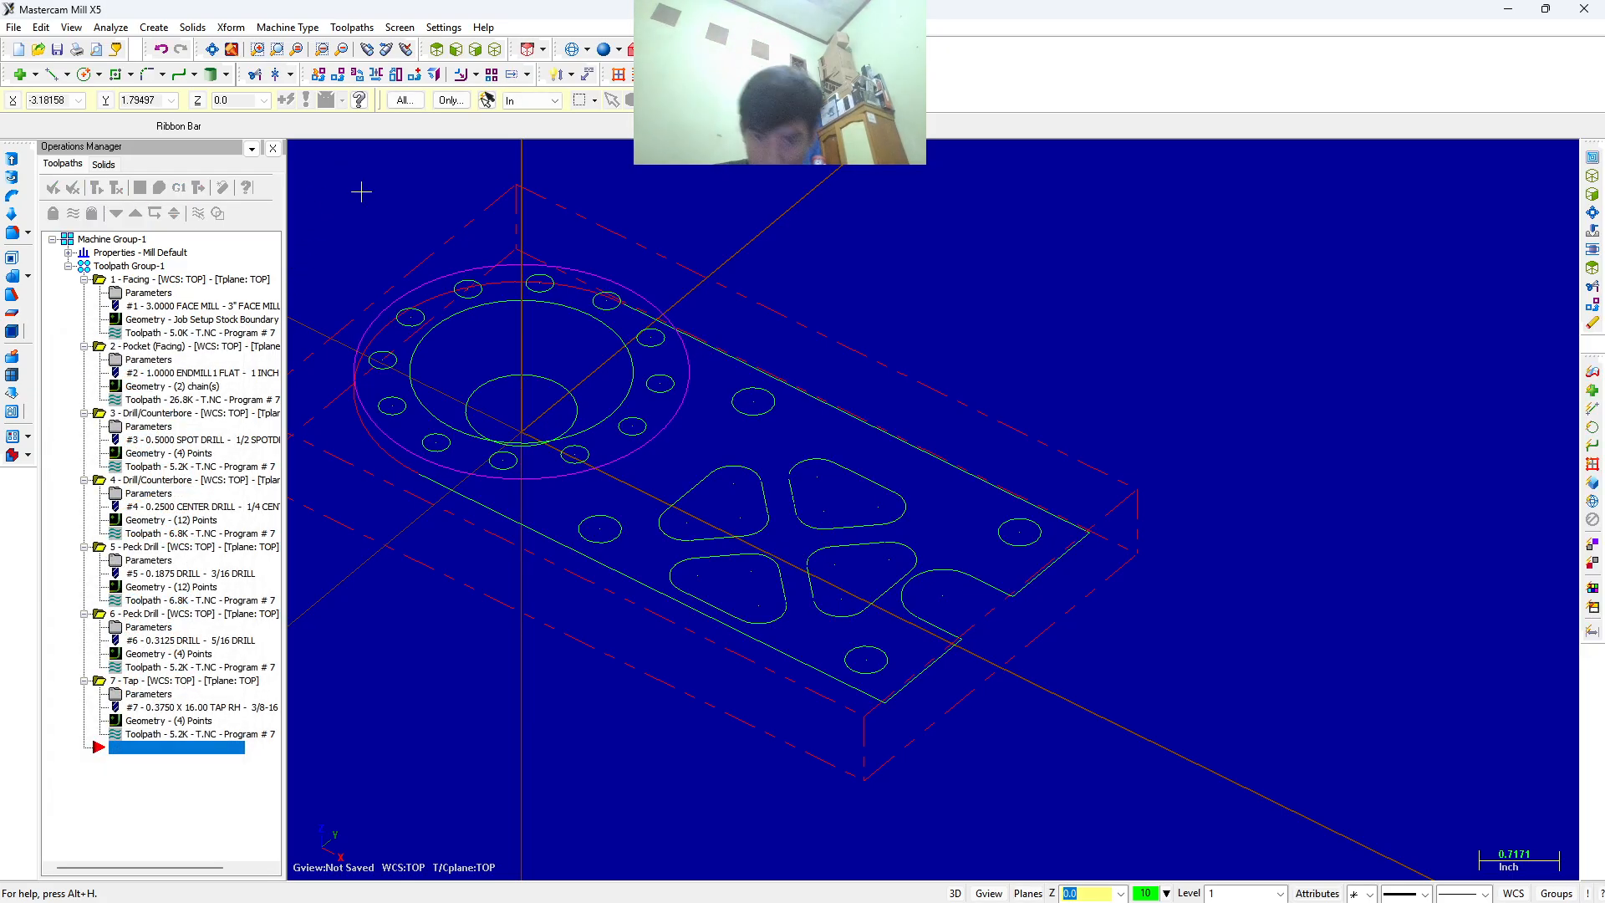
Create a Pocket toolpath from the four rounded triangular chains in the middle of the plate.
left_click(351, 28)
left_click(372, 141)
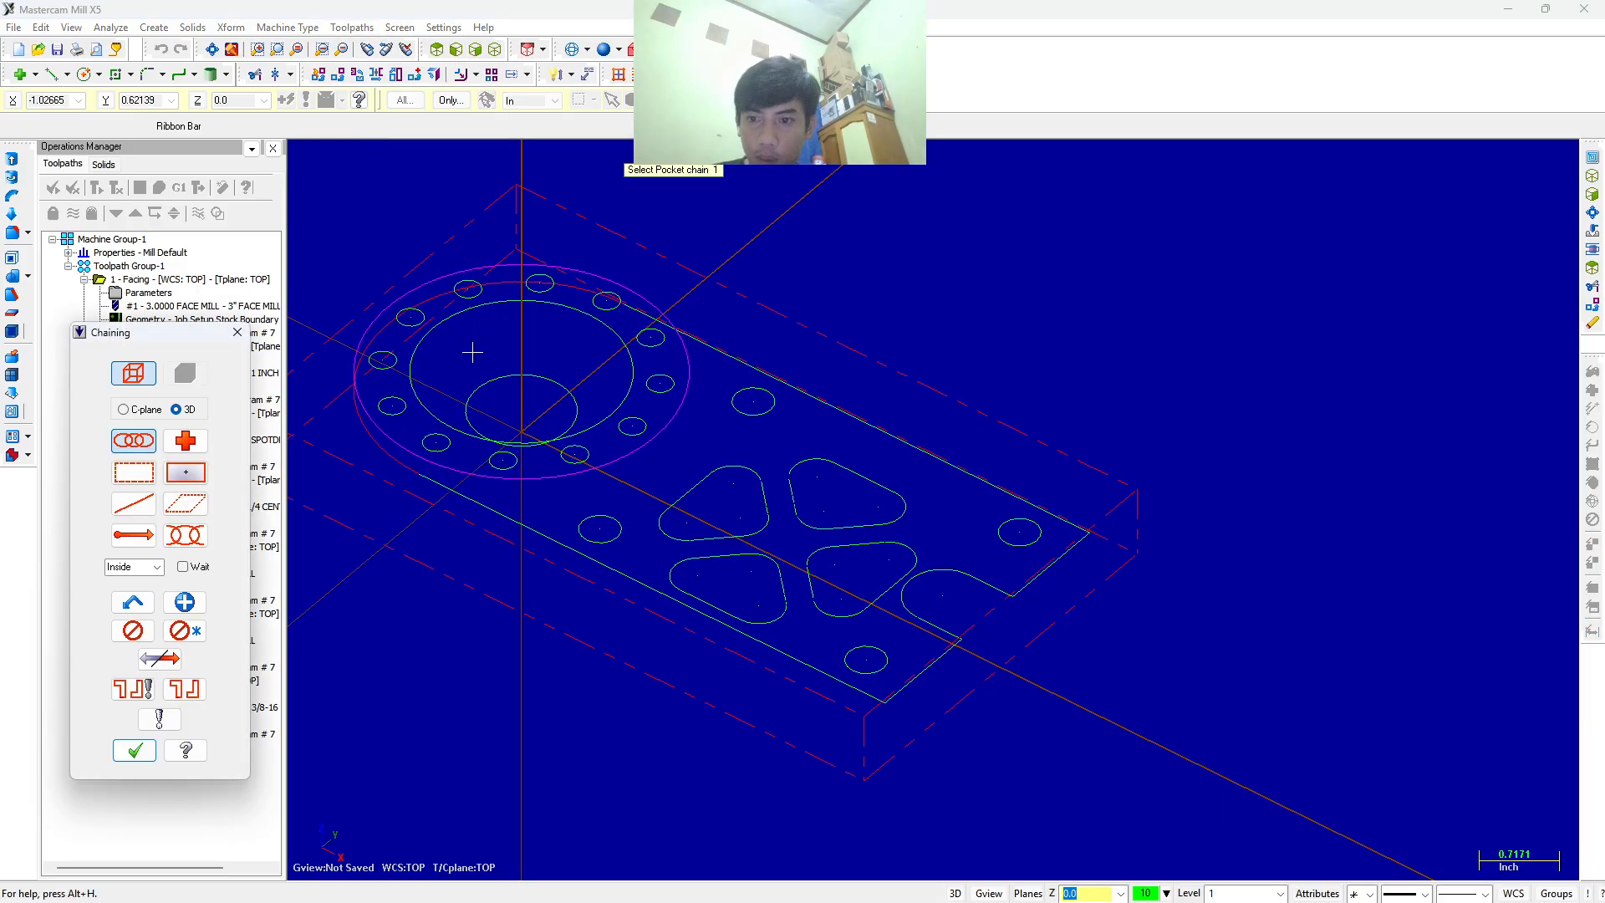
left_click(912, 564)
left_click(861, 480)
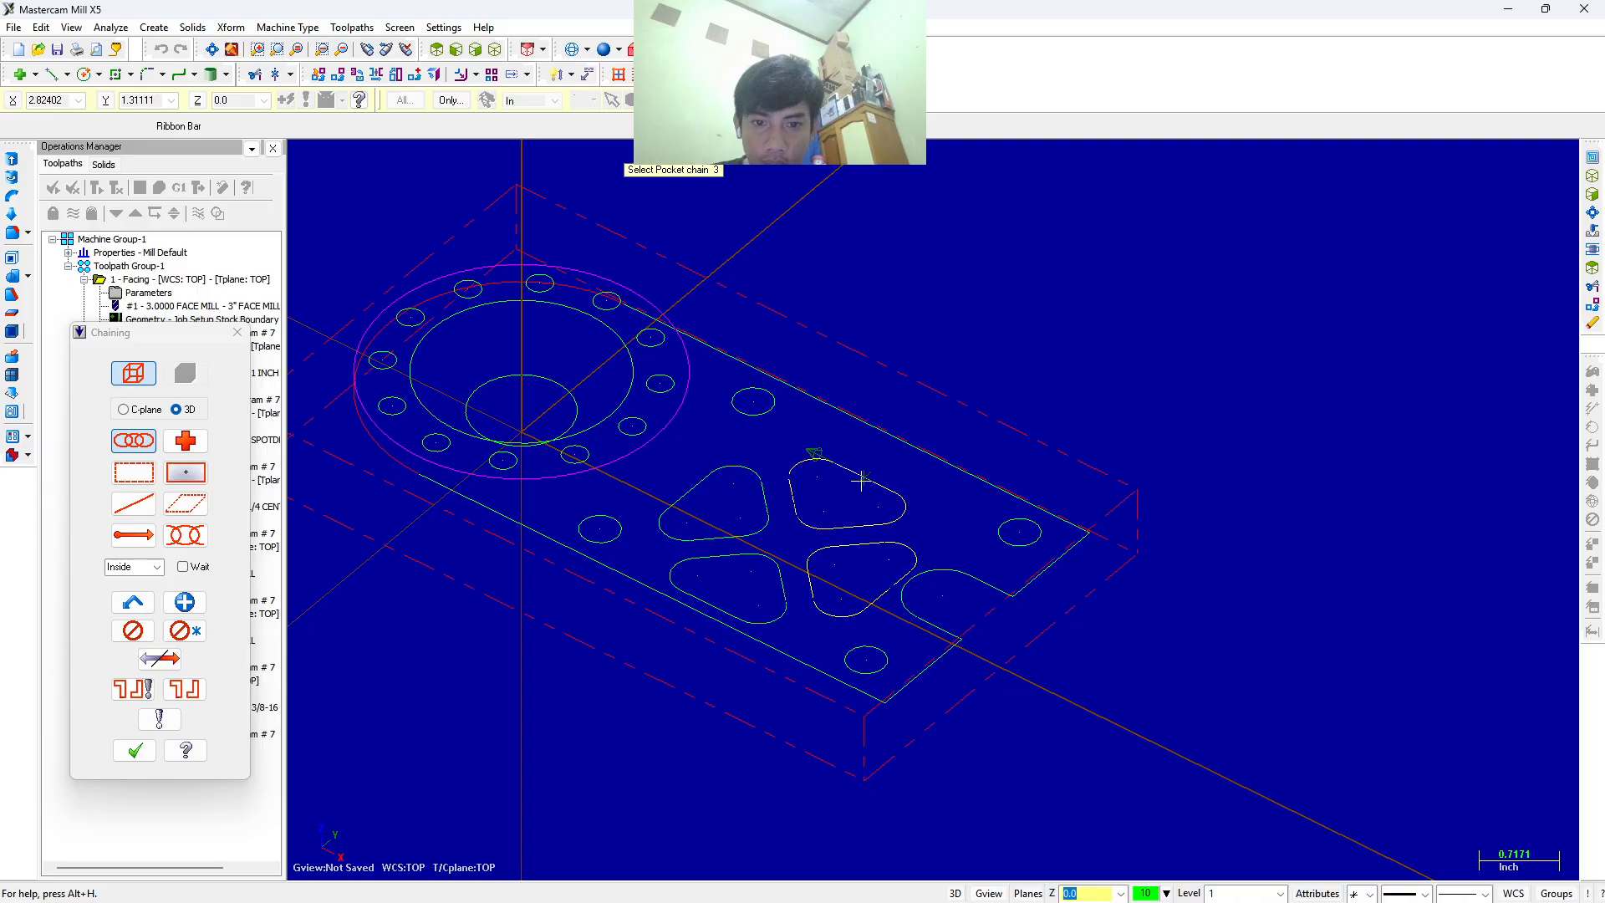
left_click(712, 474)
left_click(717, 610)
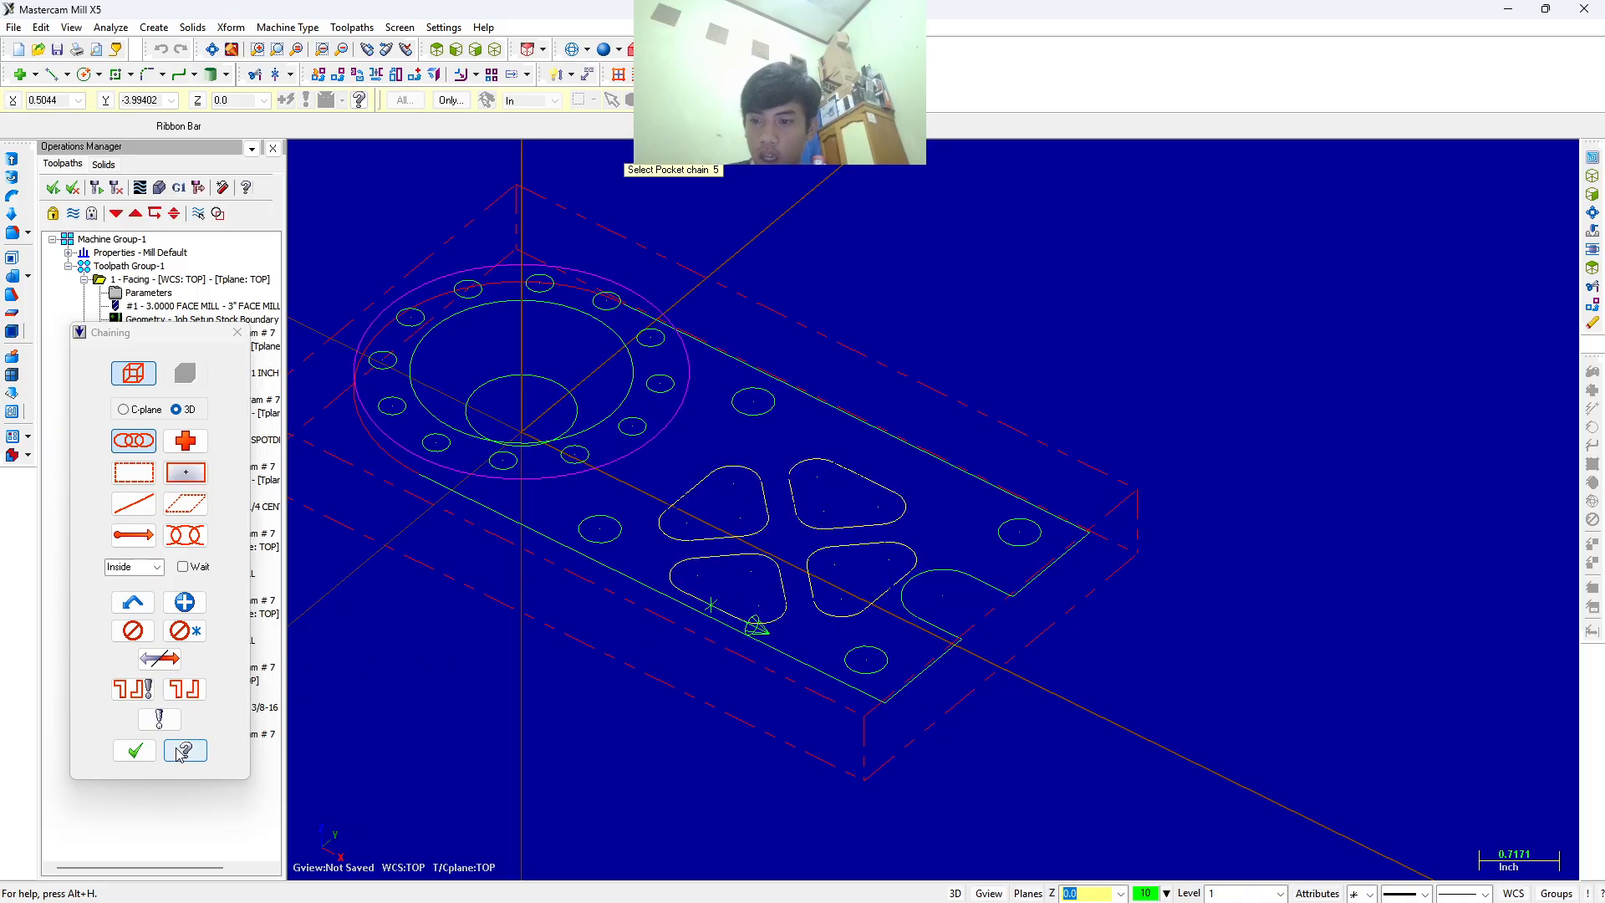
left_click(131, 750)
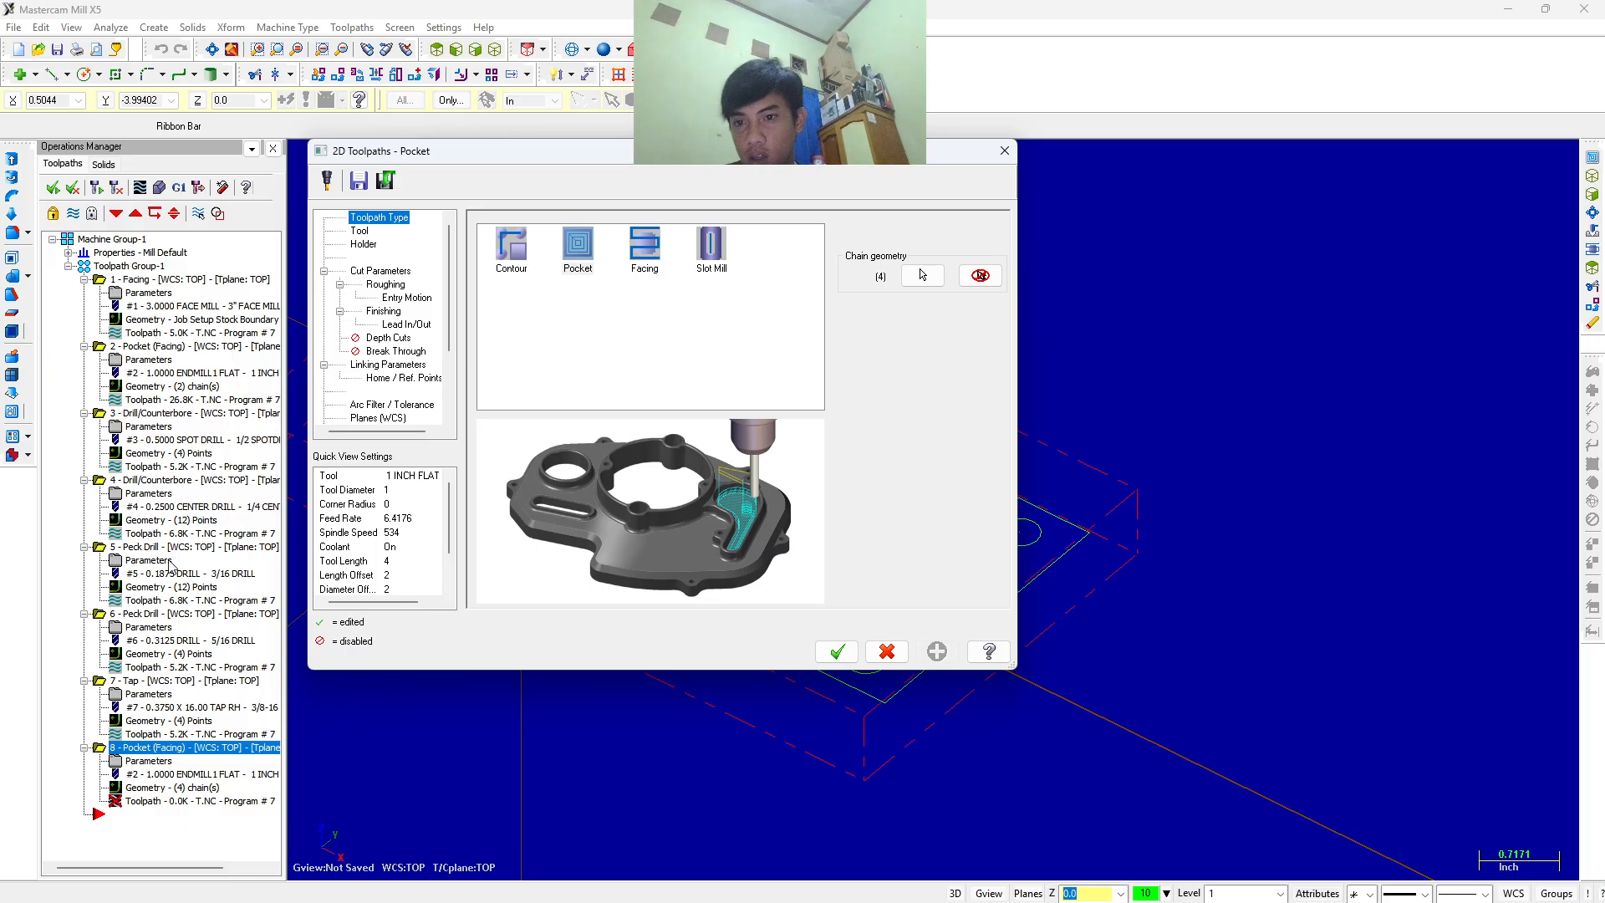
Choose the 1/2 flat endmill from the tool library for the new pocket operation.
left_click(358, 231)
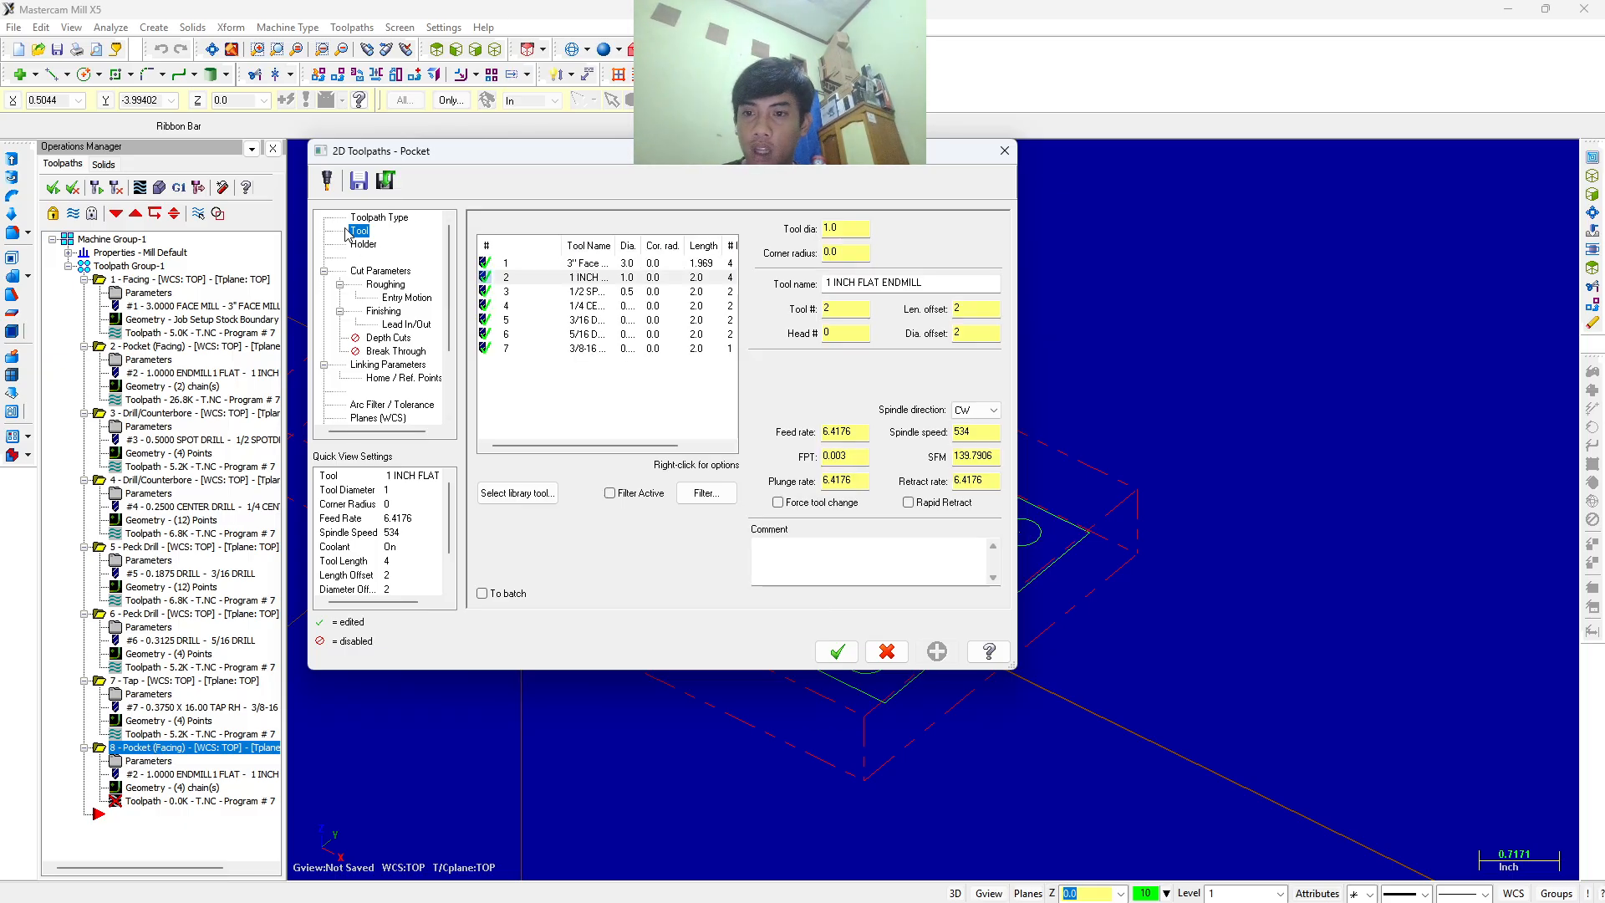
left_click(517, 493)
scroll(288, 399, "down", 6)
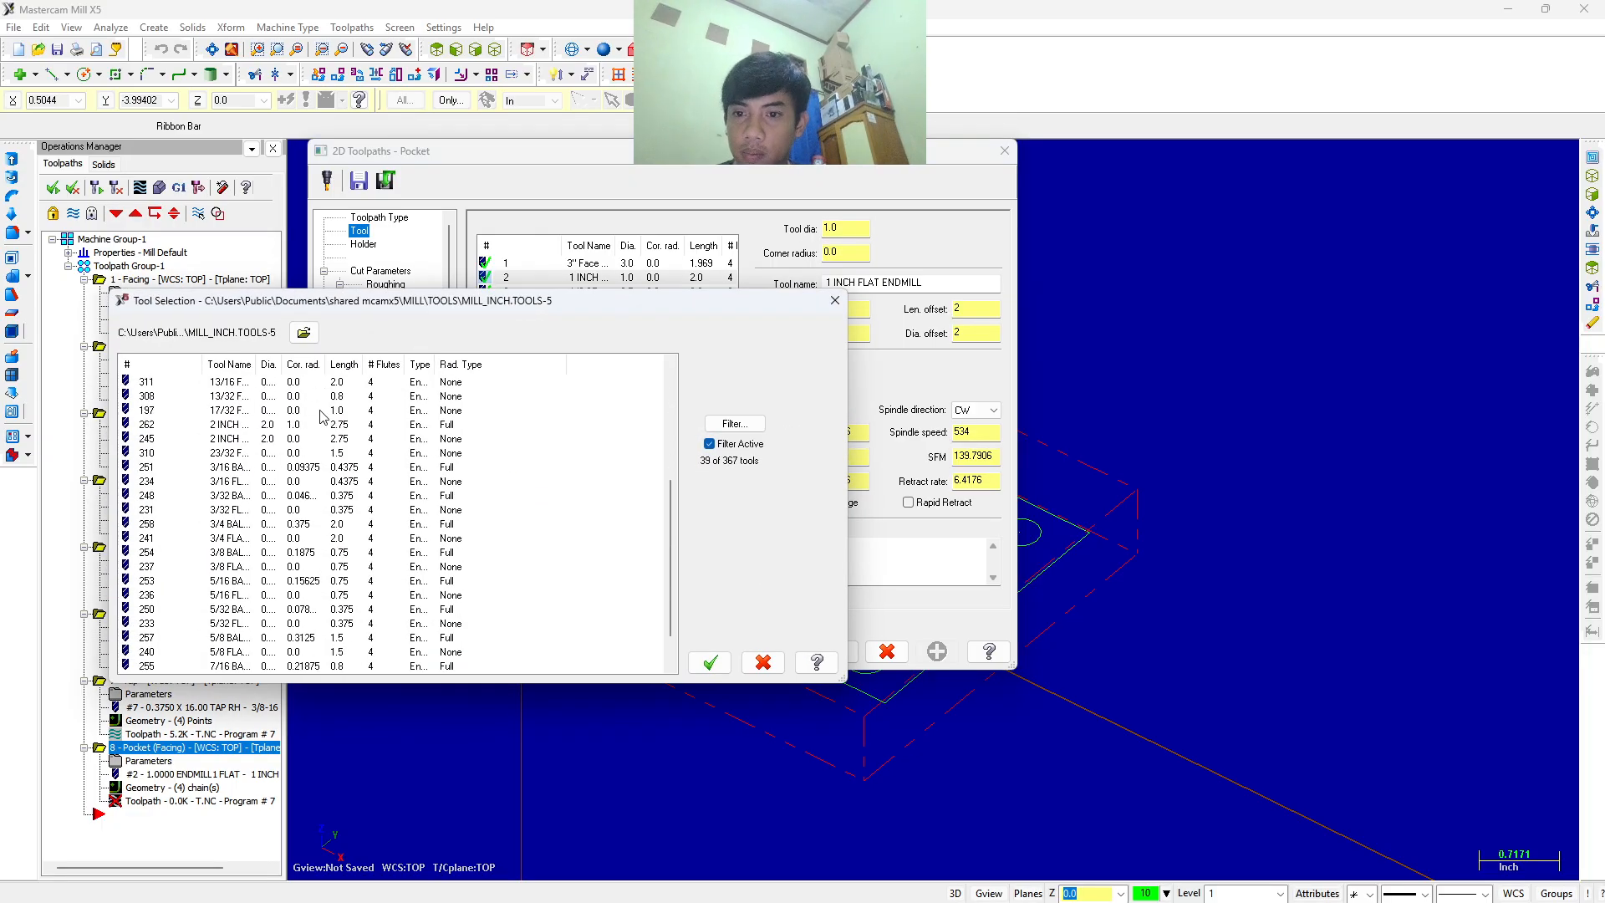
scroll(320, 461, "up", 1)
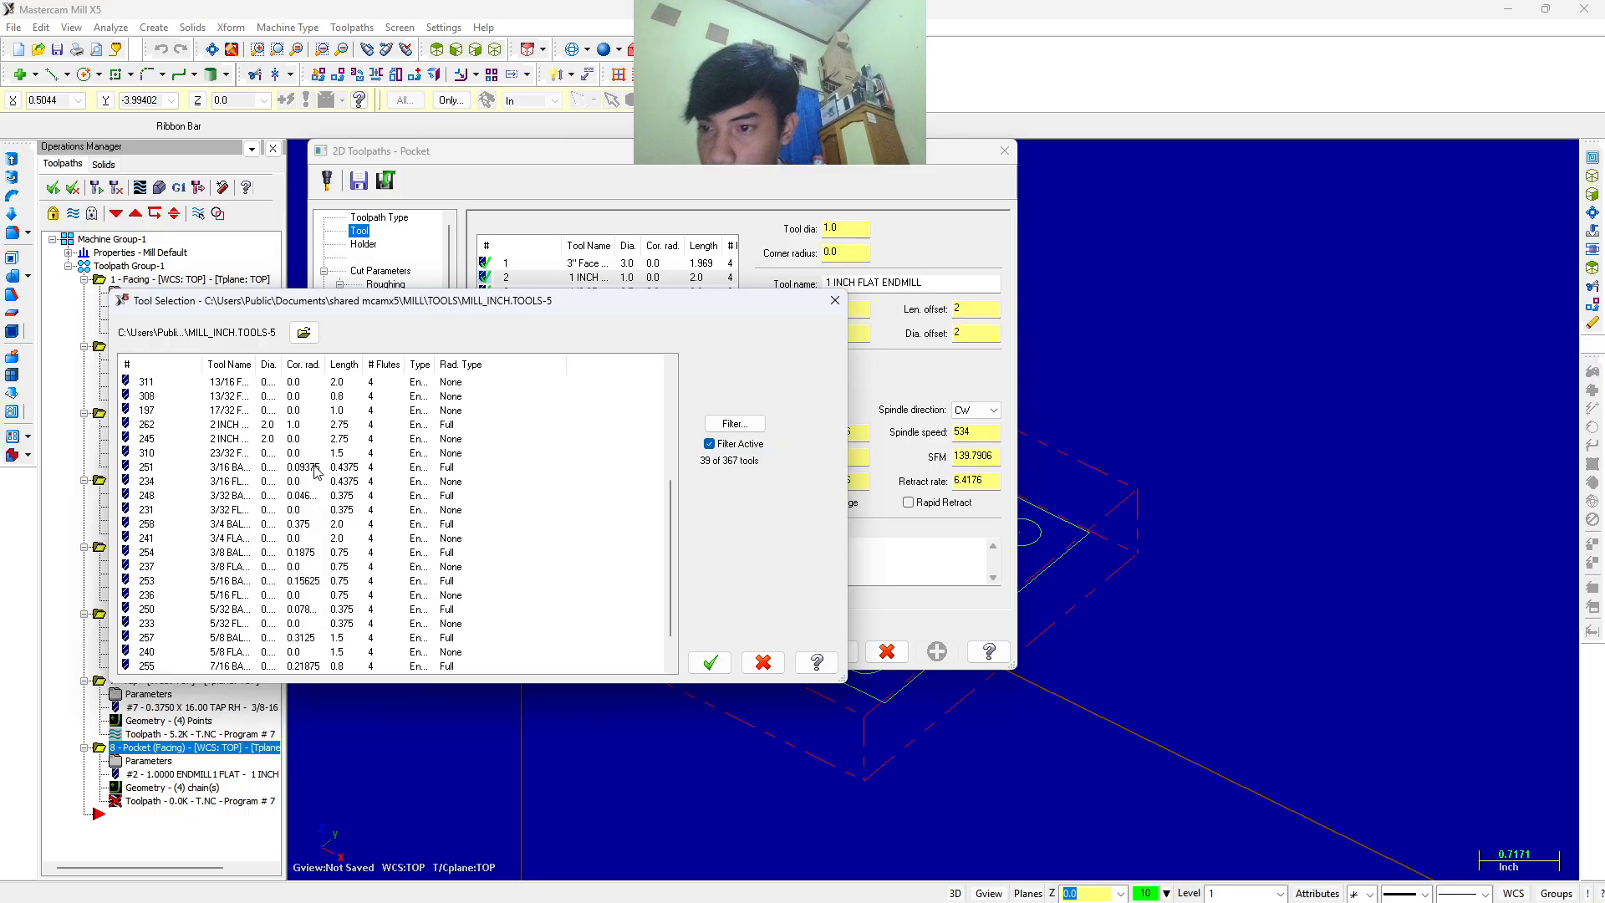
scroll(316, 502, "up", 5)
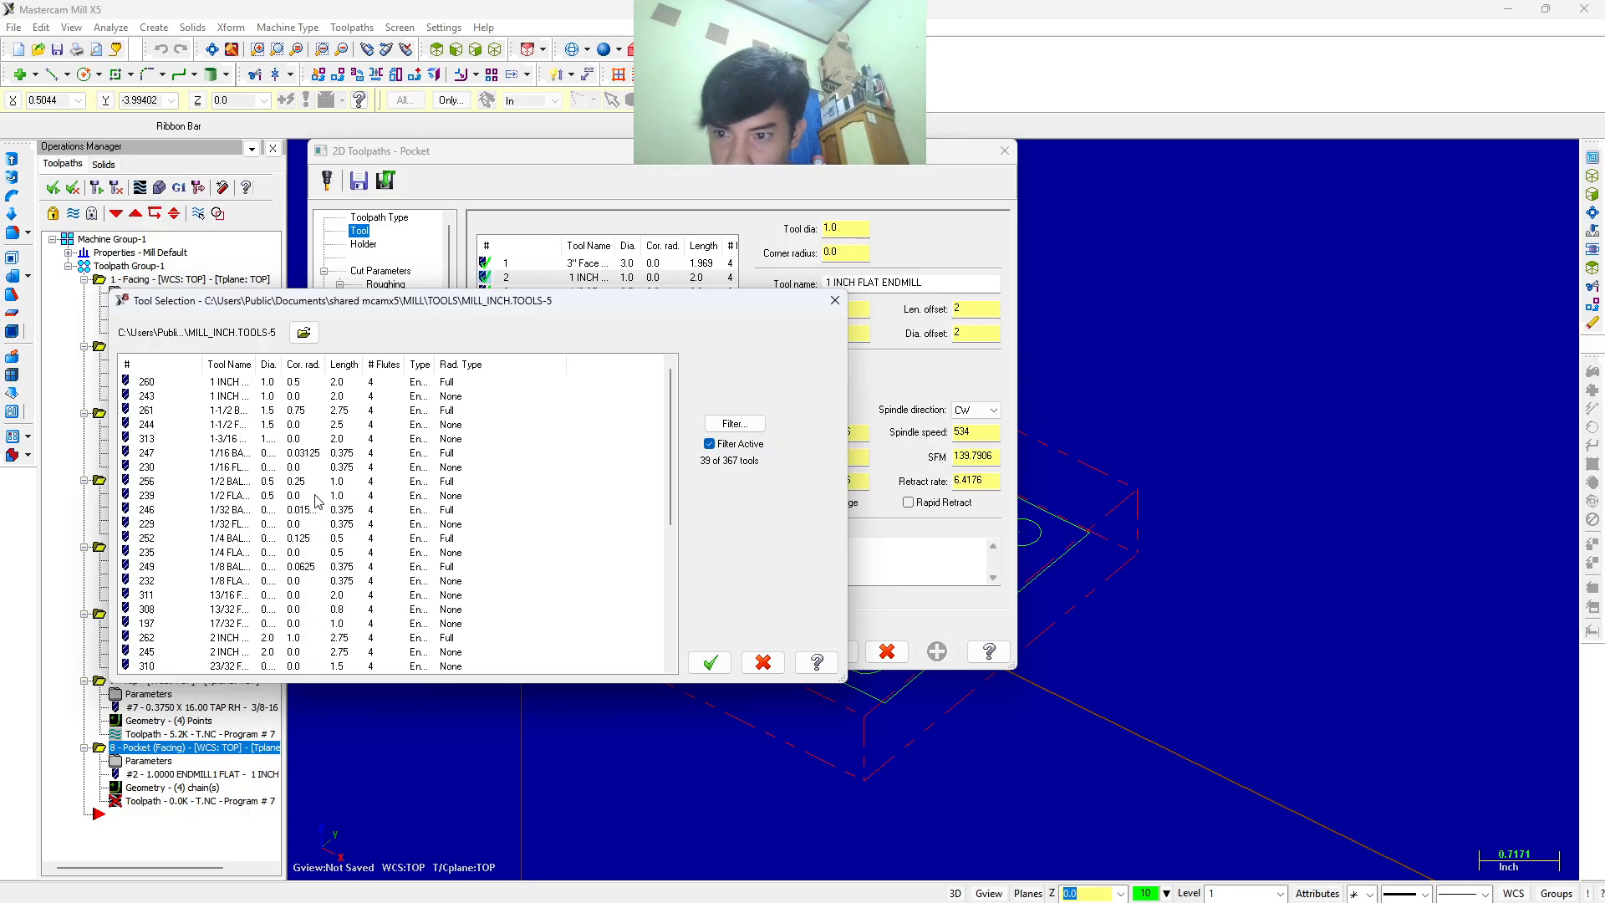
scroll(194, 445, "down", 2)
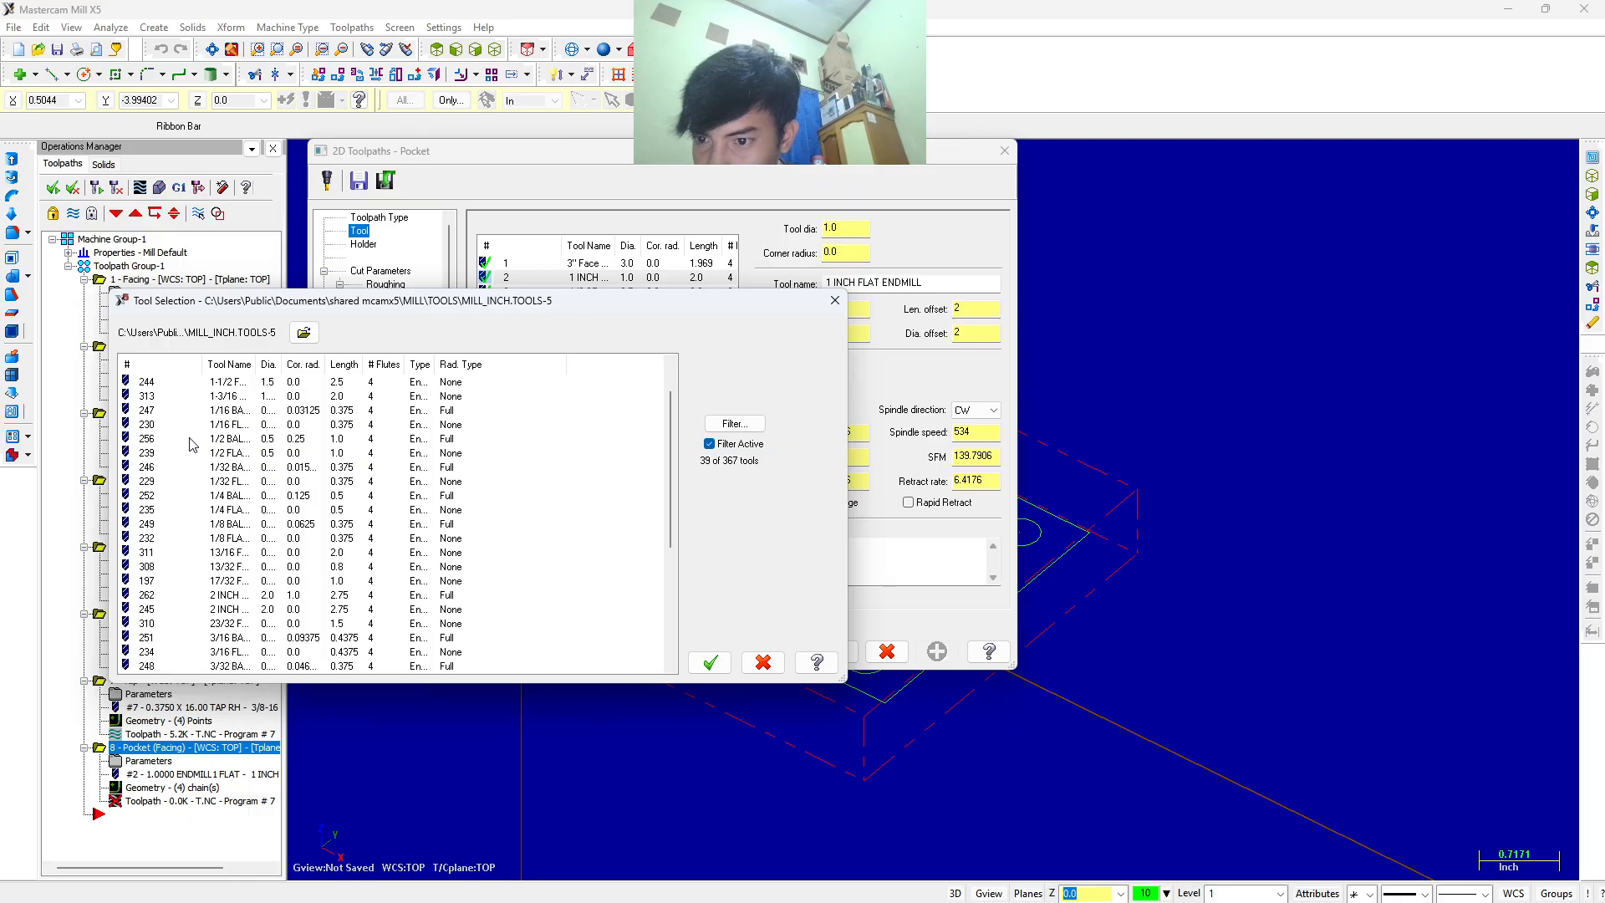
scroll(194, 444, "up", 2)
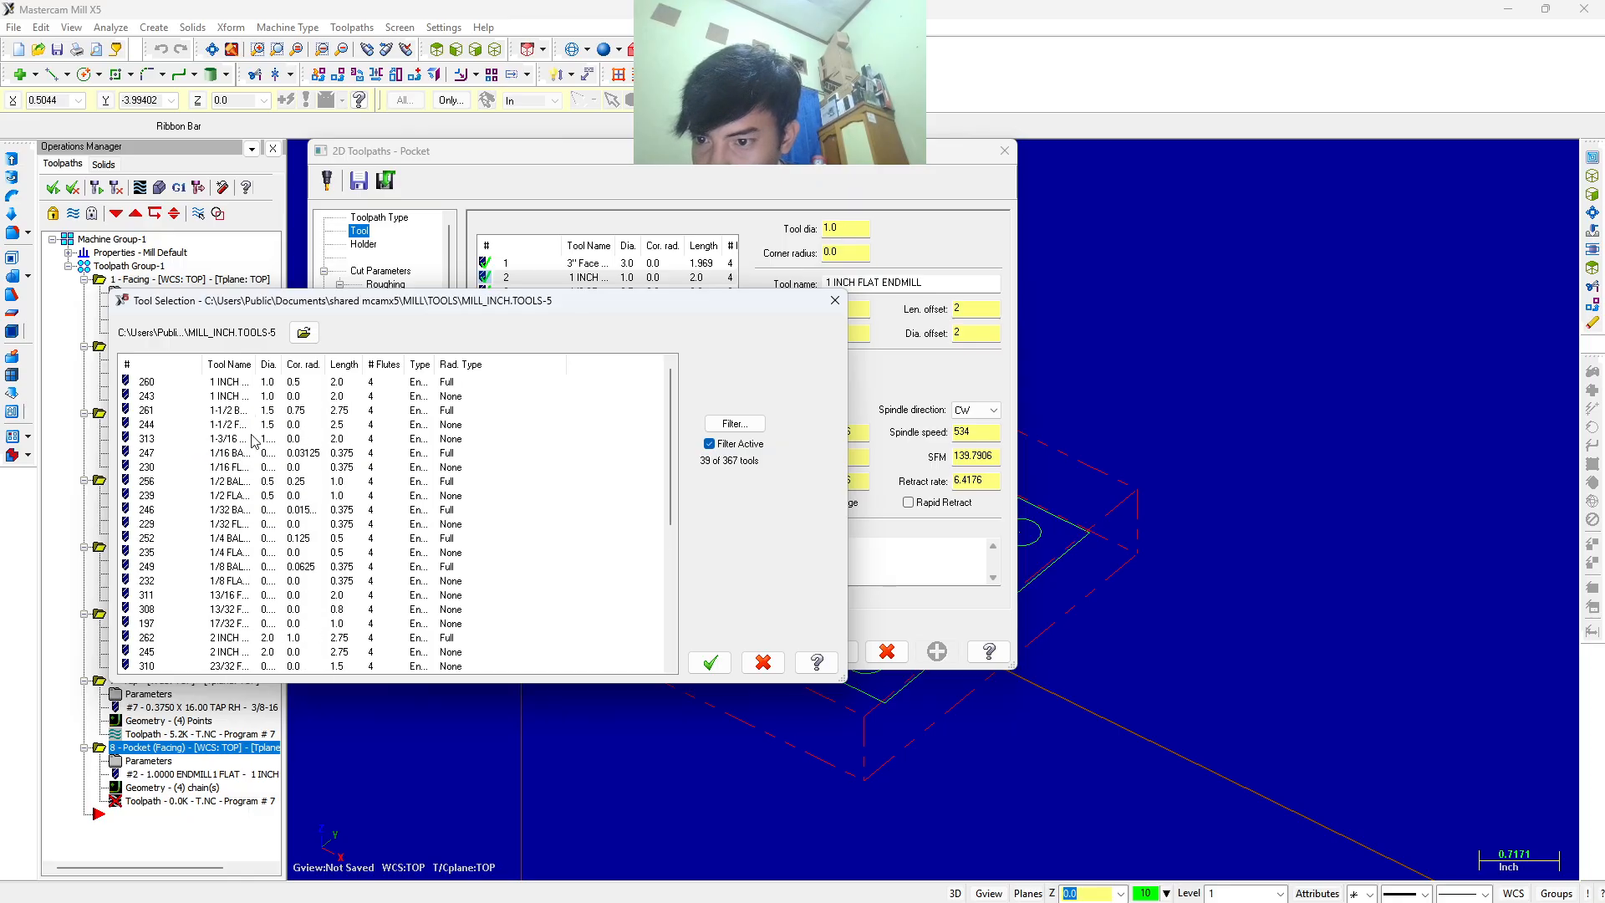
left_click(238, 495)
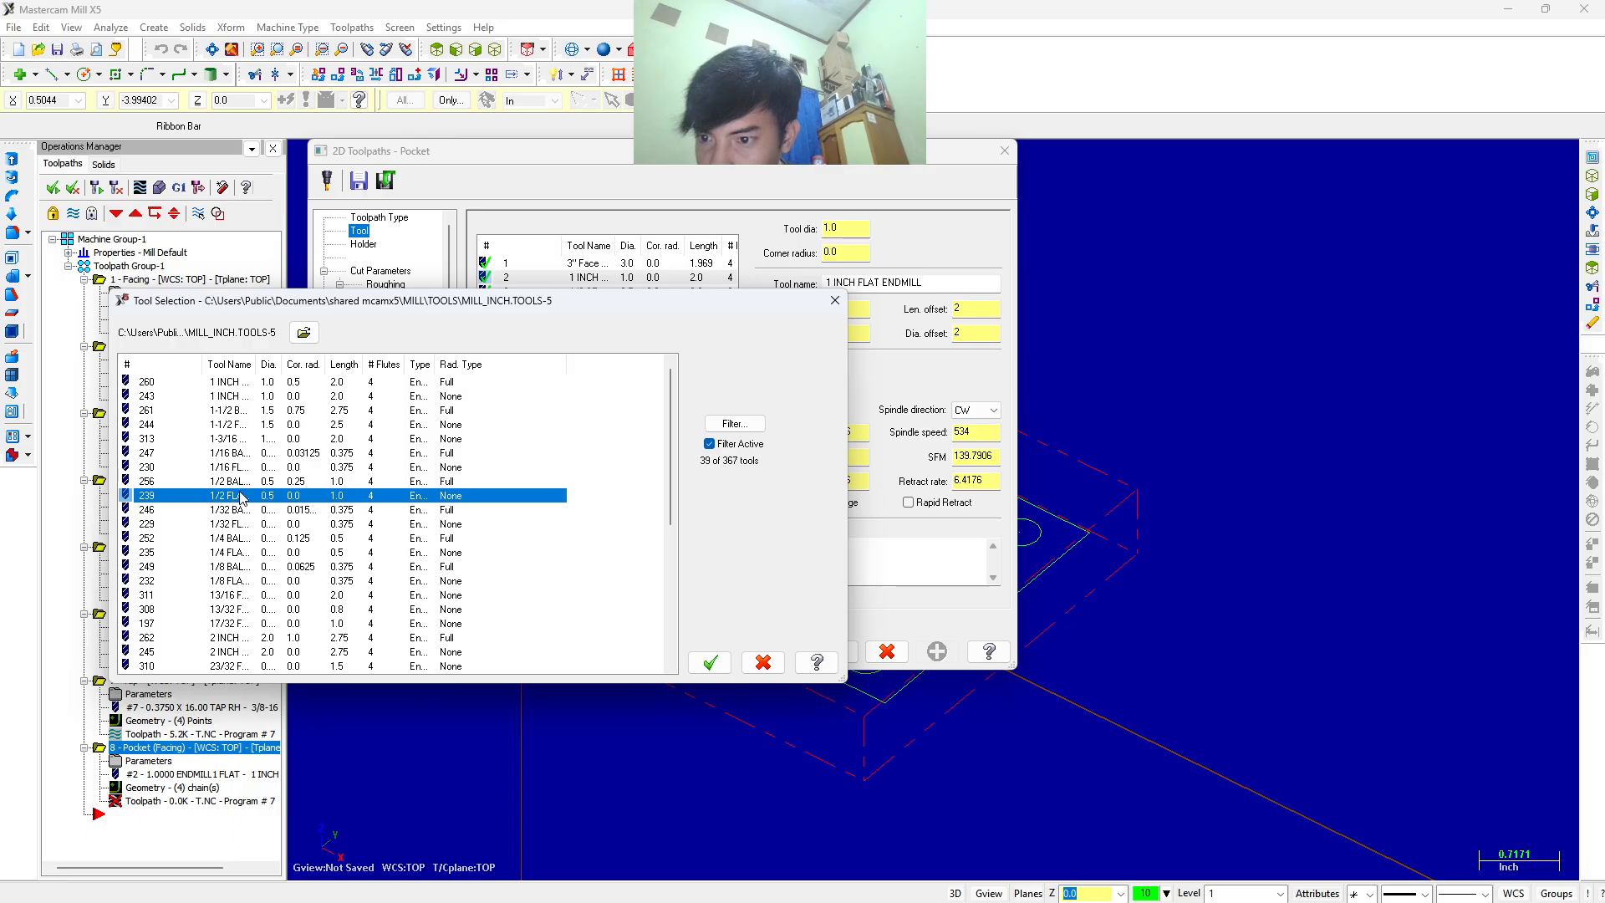
left_click(702, 663)
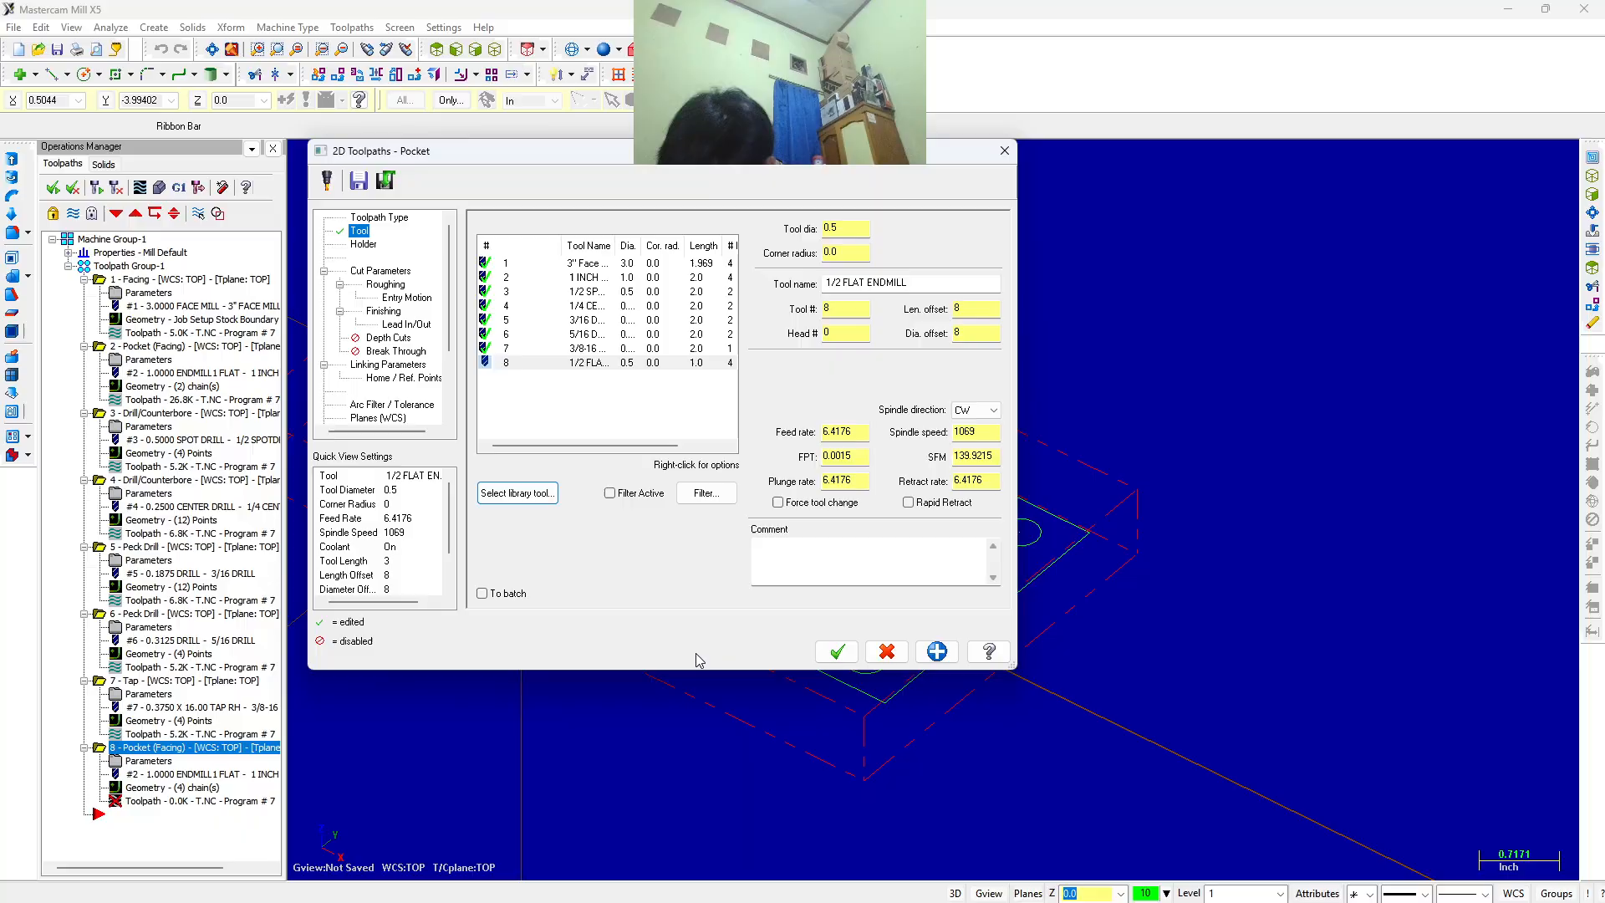
Set the endmill's feed rate and plunge rate to 10 and spindle speed to 3000, and enable Rapid Retract.
double_click(827, 430)
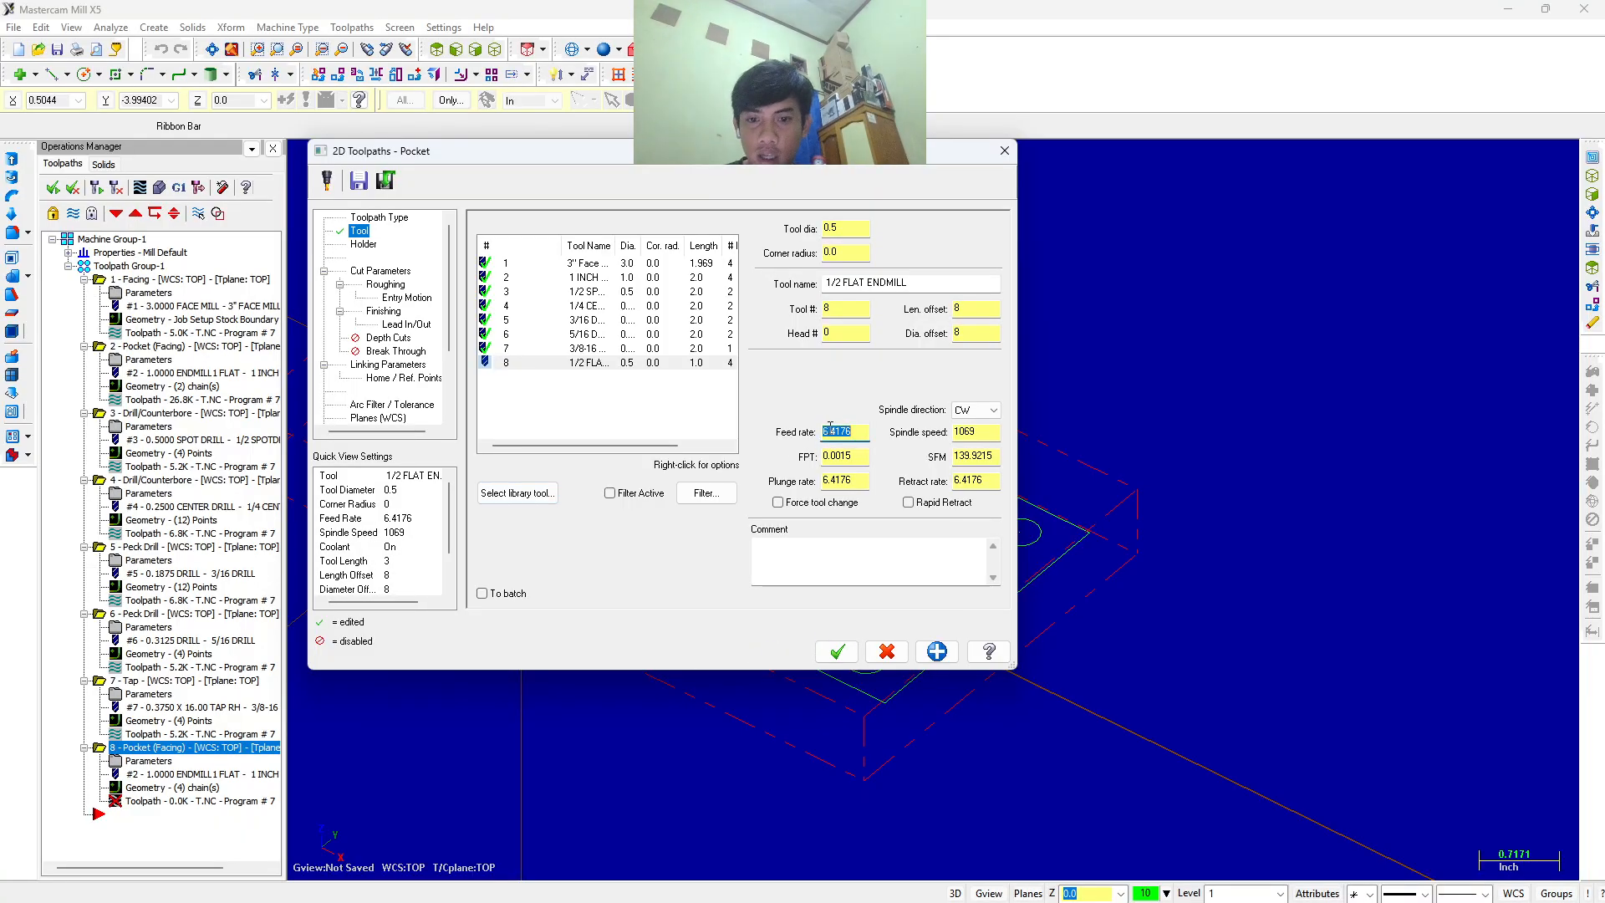
type("10")
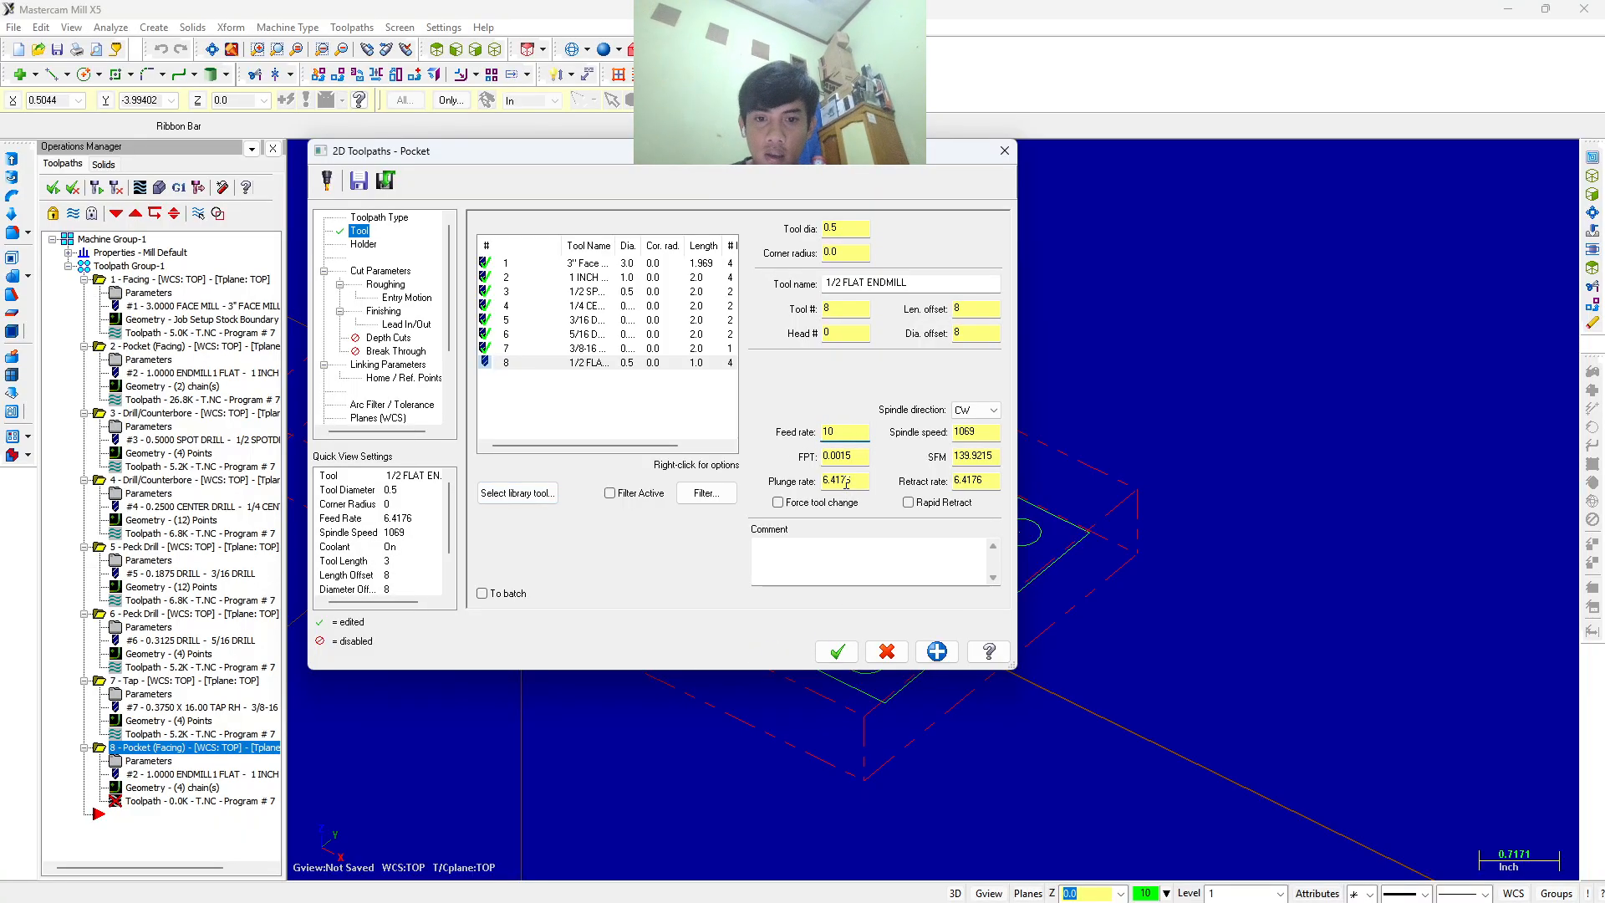
double_click(846, 482)
type("10")
double_click(982, 430)
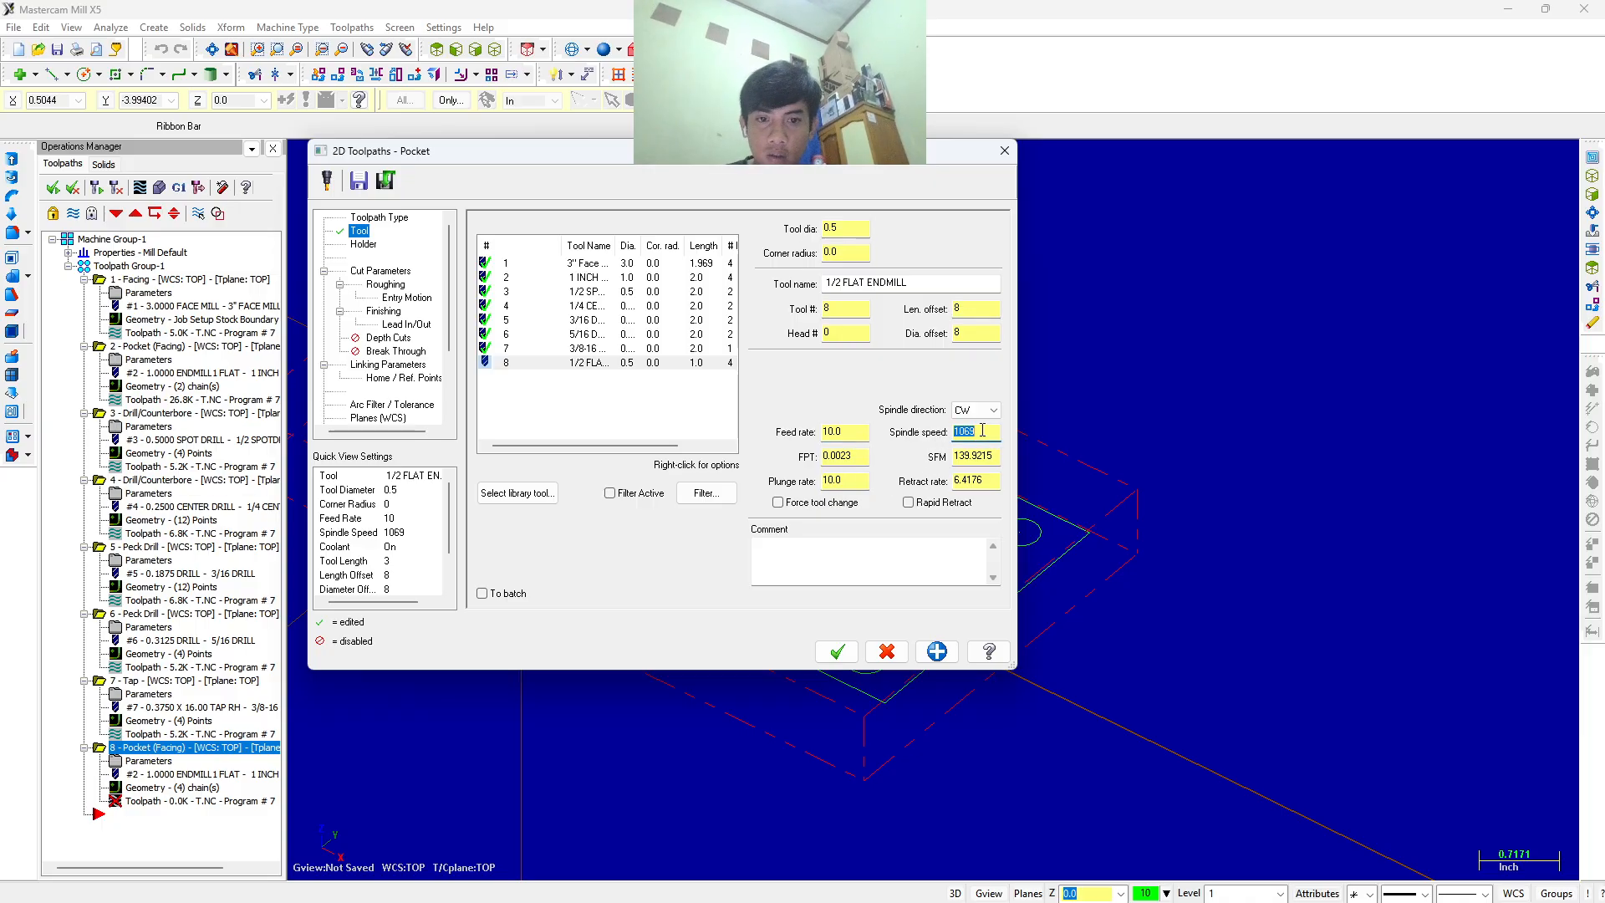
type("3000")
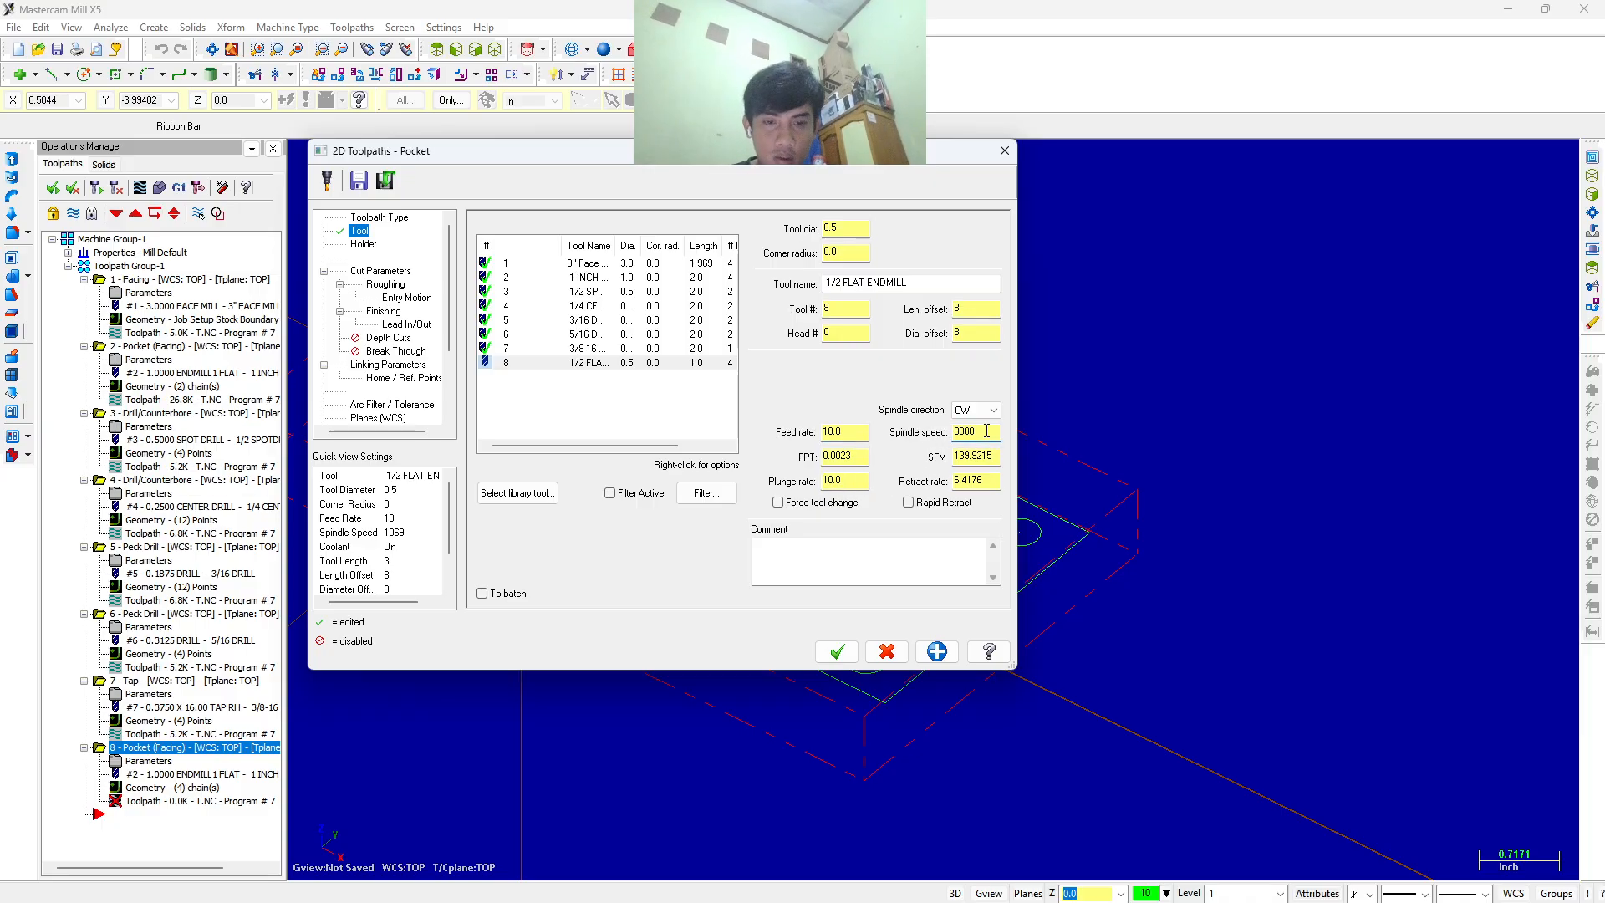
key("Return")
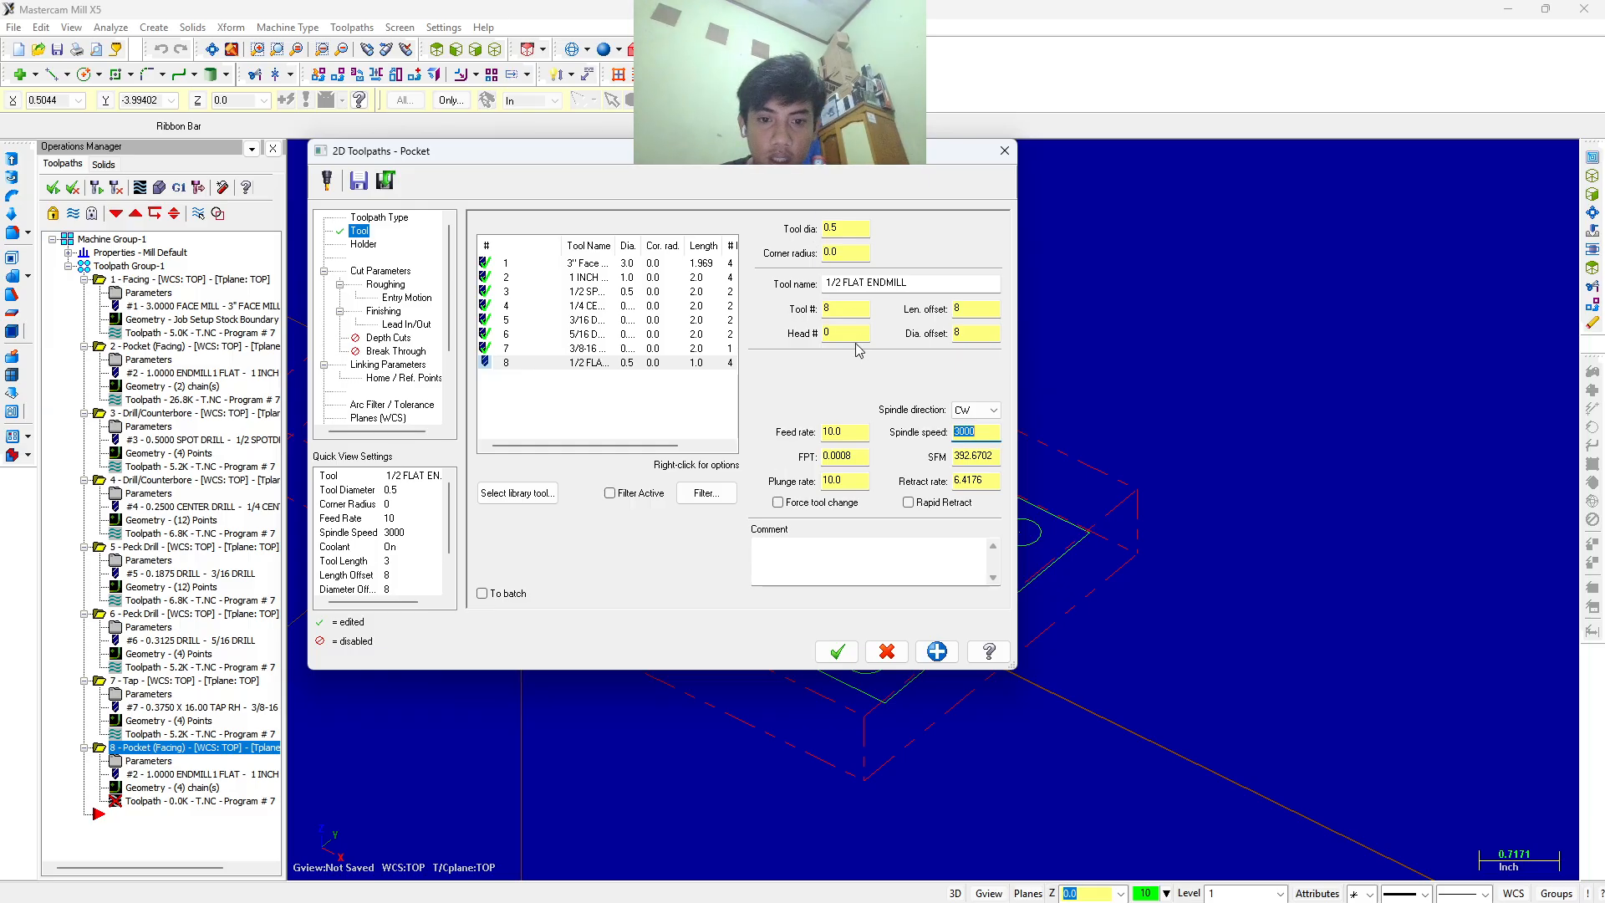
left_click(908, 501)
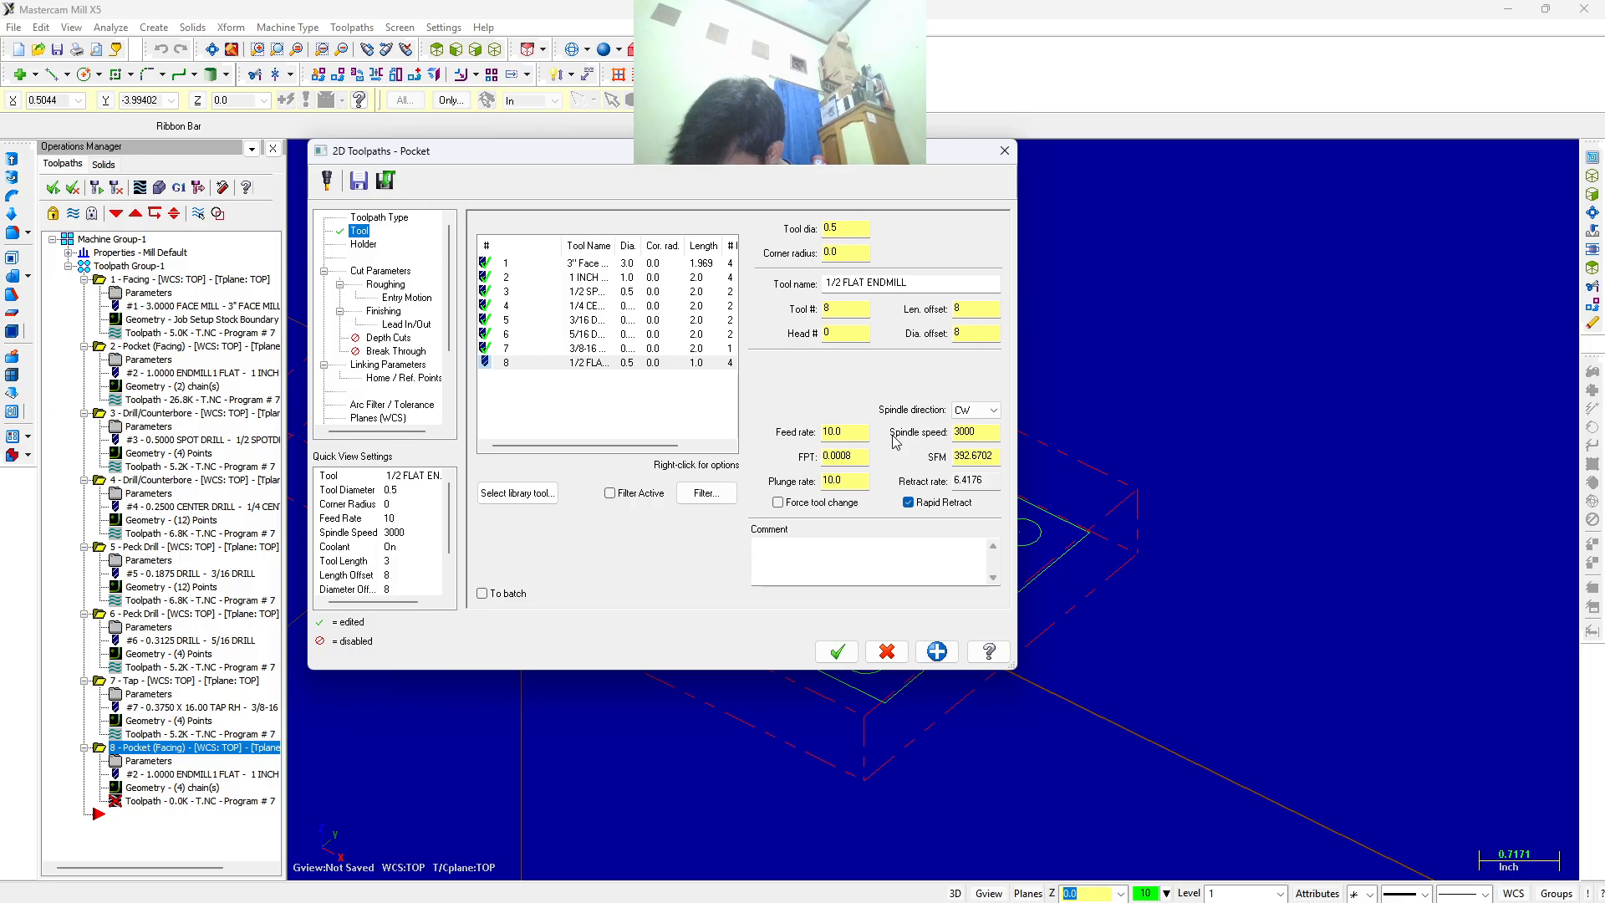
Set the pocket type to Standard in the cut parameters.
left_click(380, 270)
left_click(877, 259)
left_click(874, 271)
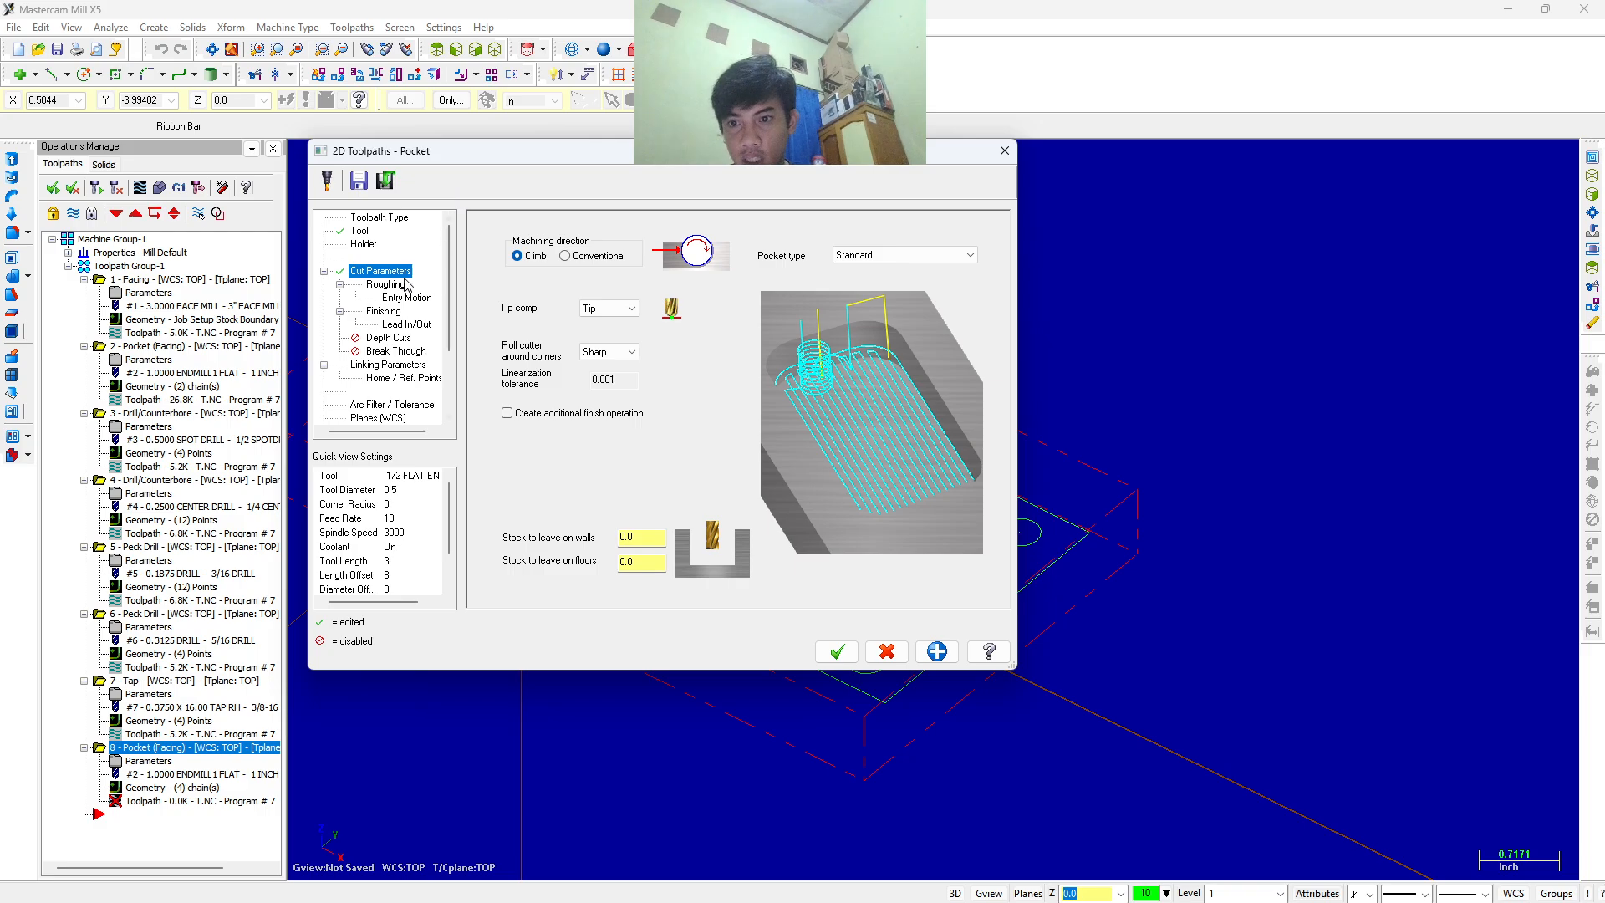
Enable depth cuts for the pocket with a max rough step of 0.125 and keep the tool down between cuts.
left_click(385, 284)
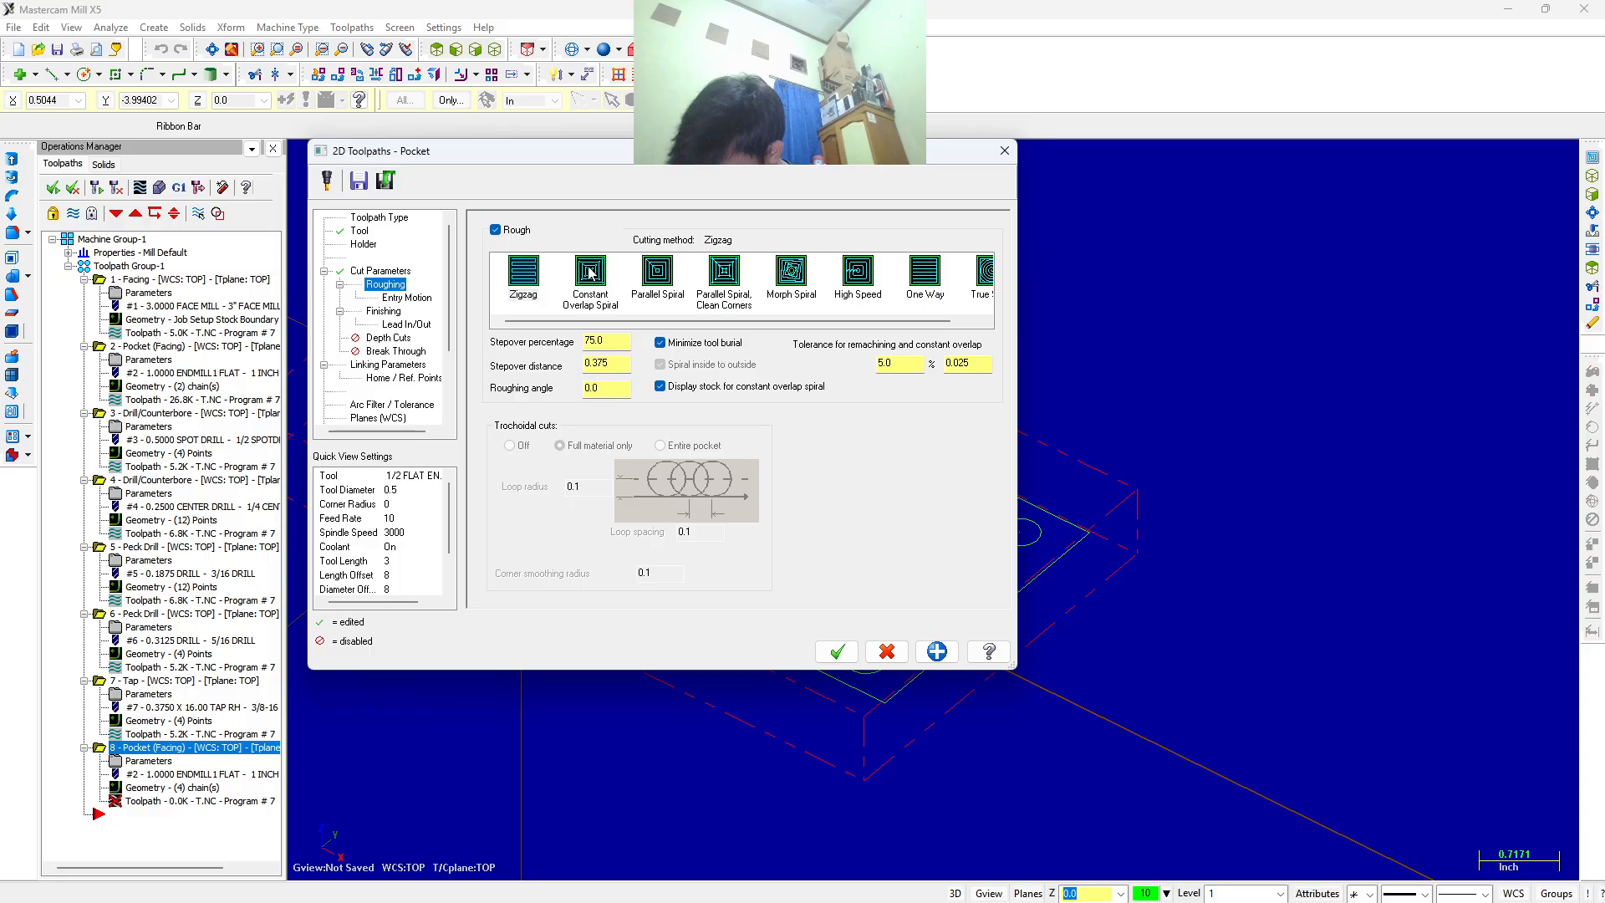
left_click(390, 338)
left_click(508, 235)
left_click(644, 265)
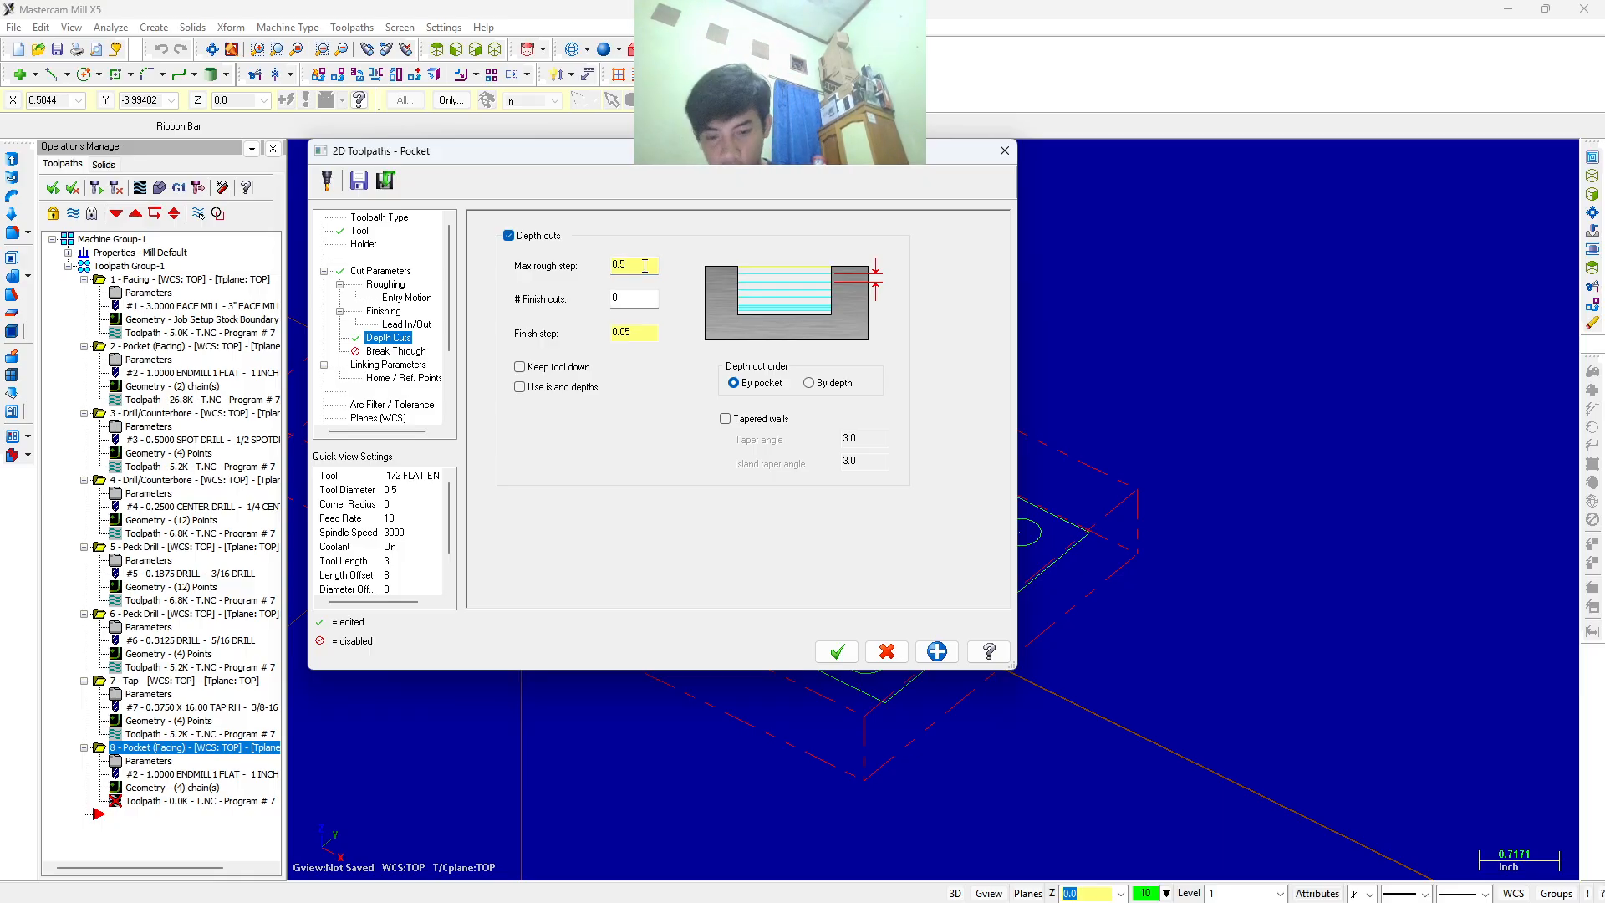
type(".")
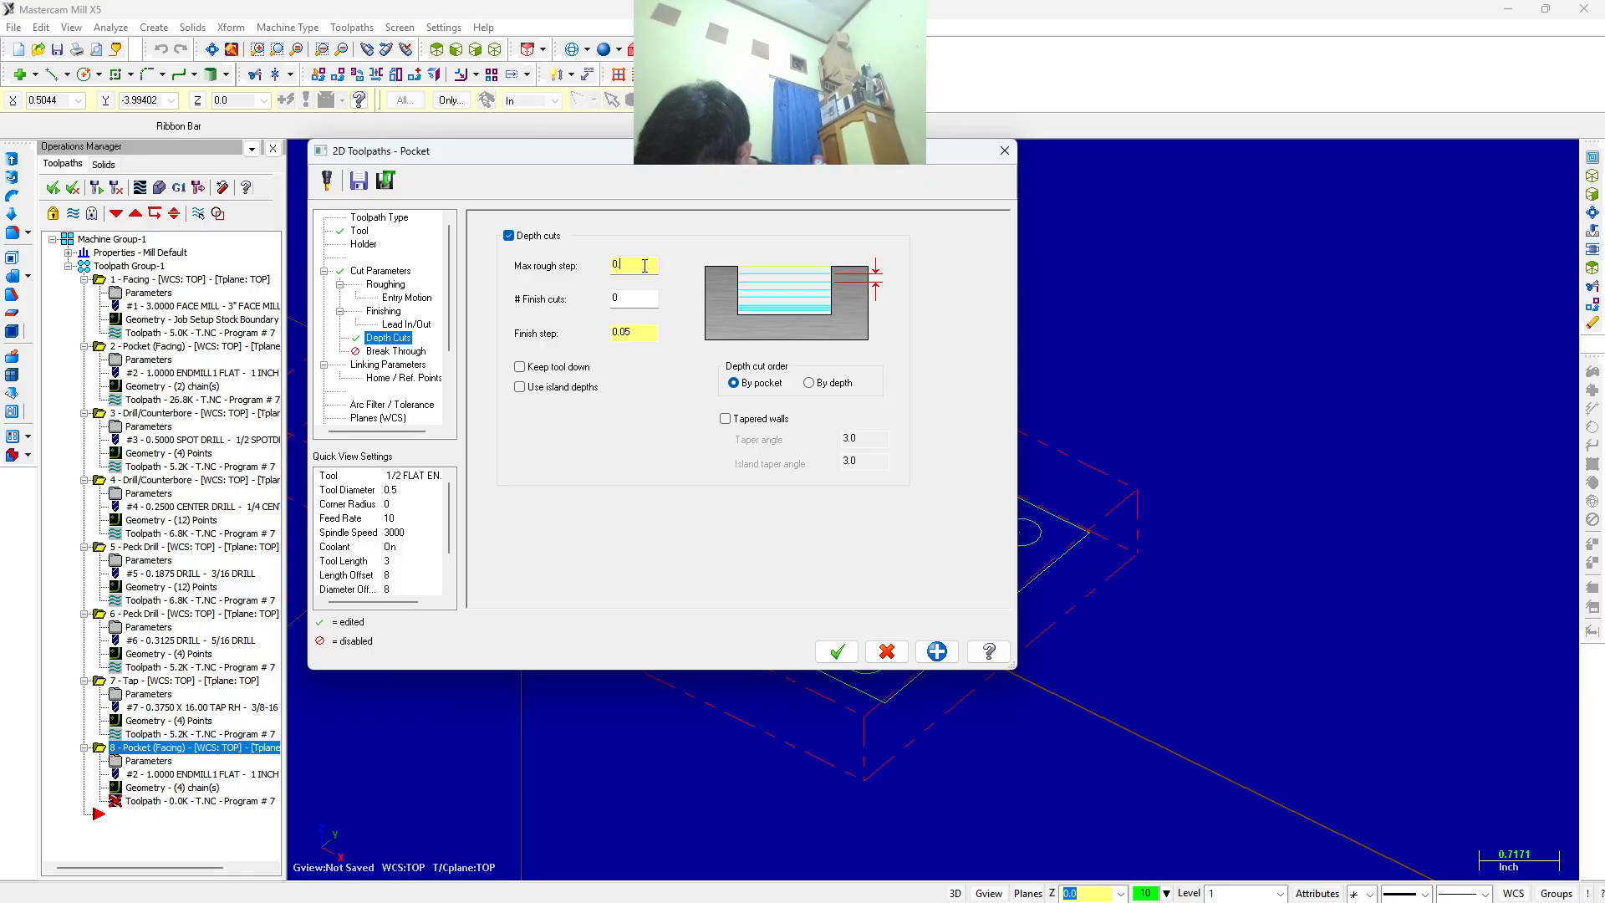
type("125")
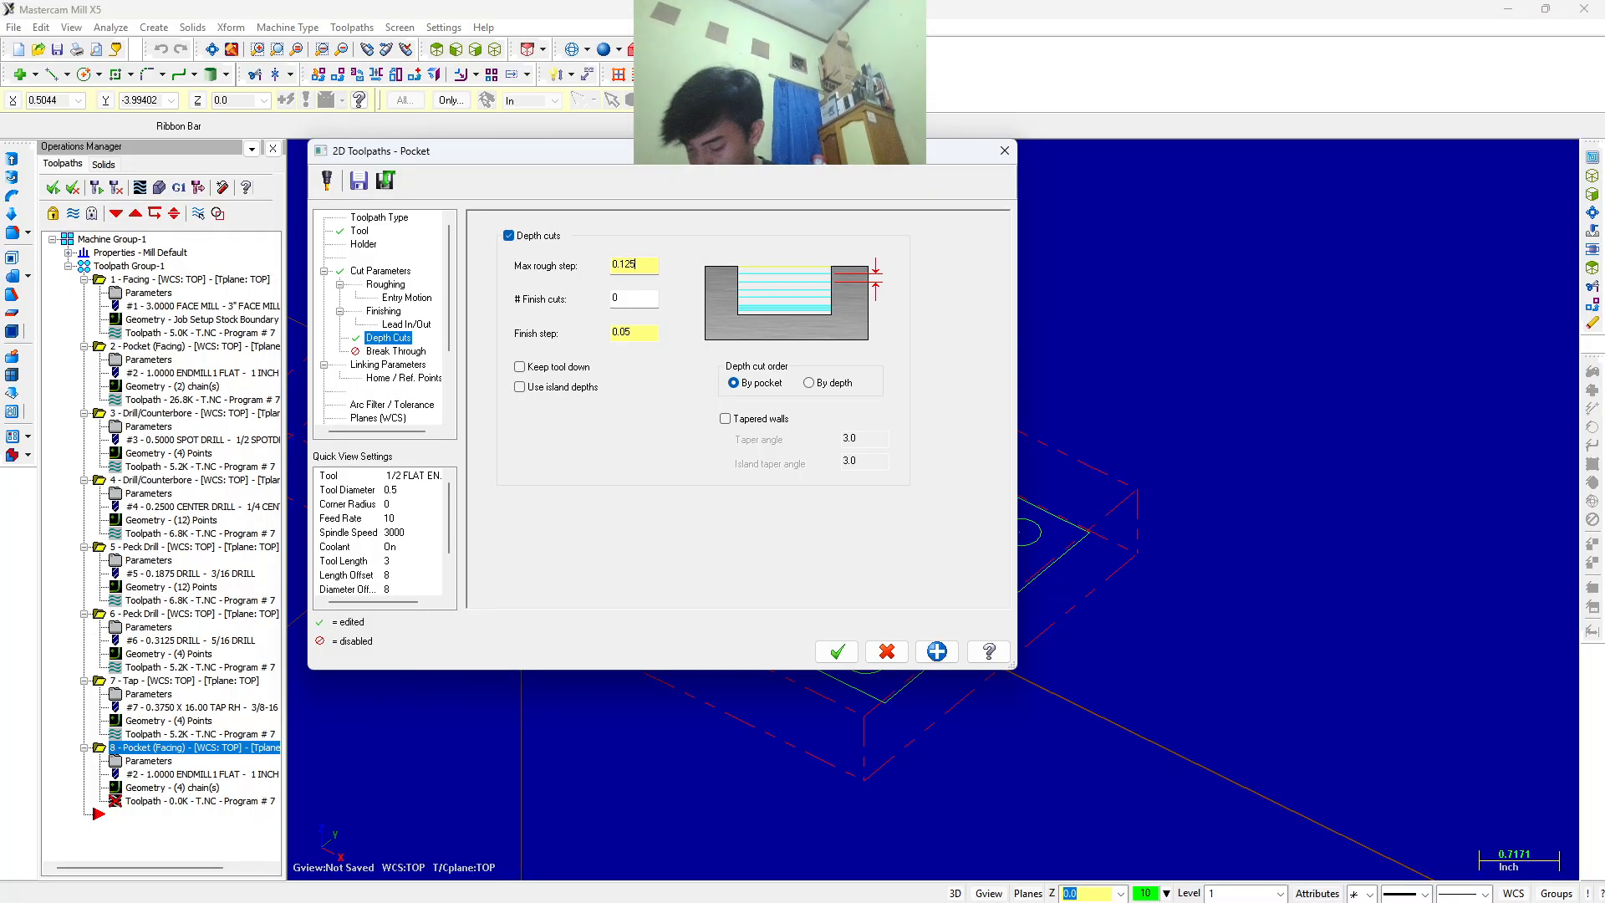
left_click(519, 367)
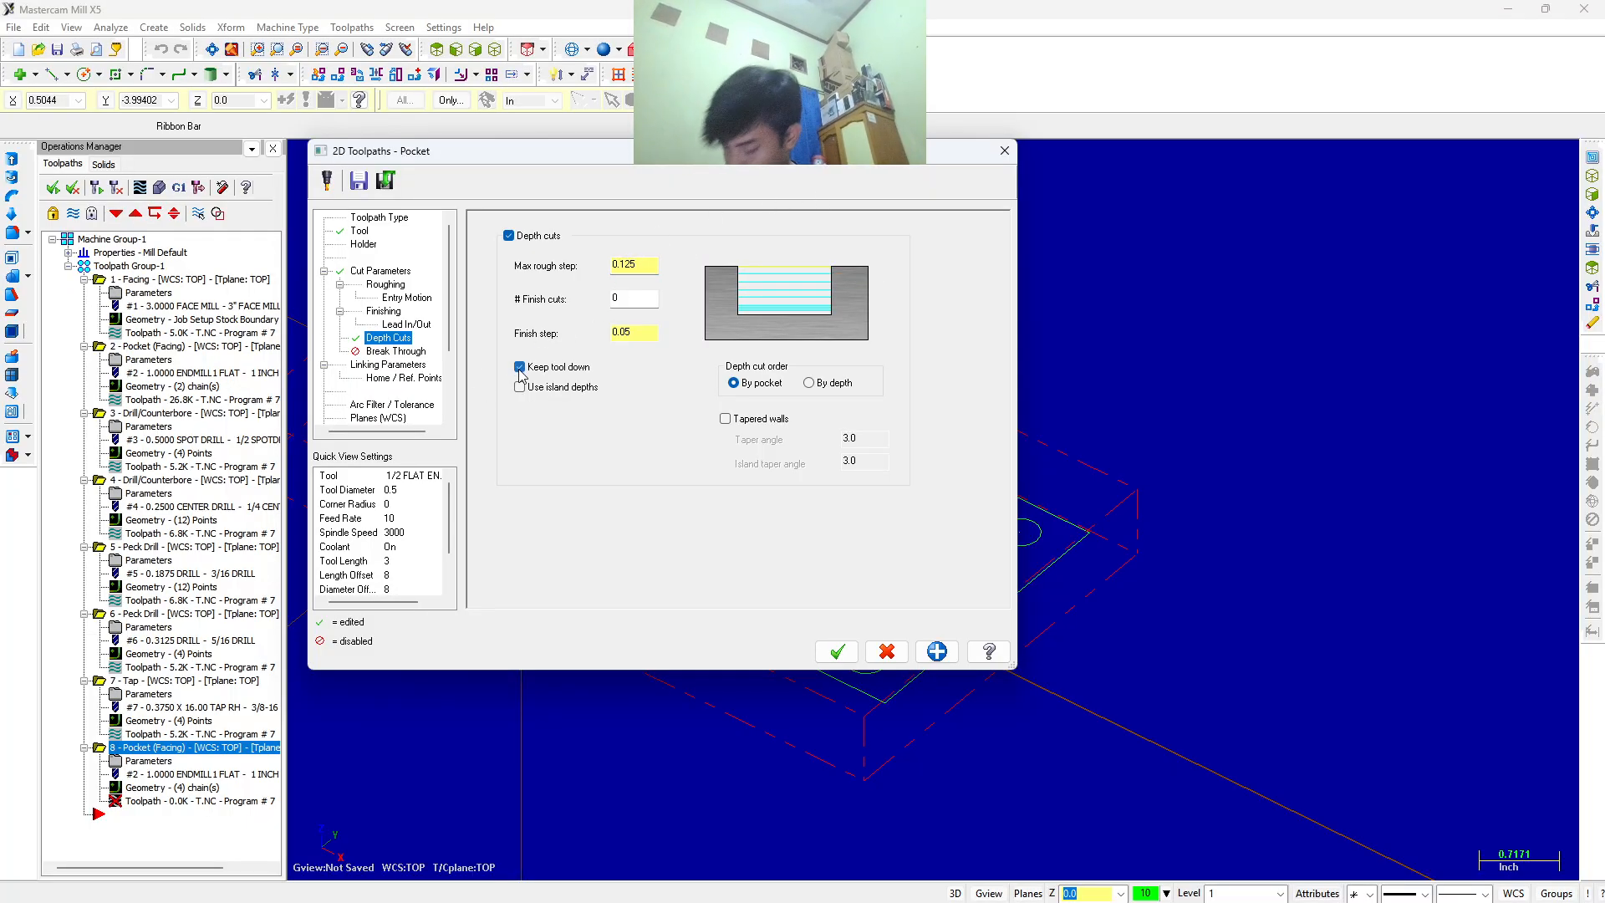
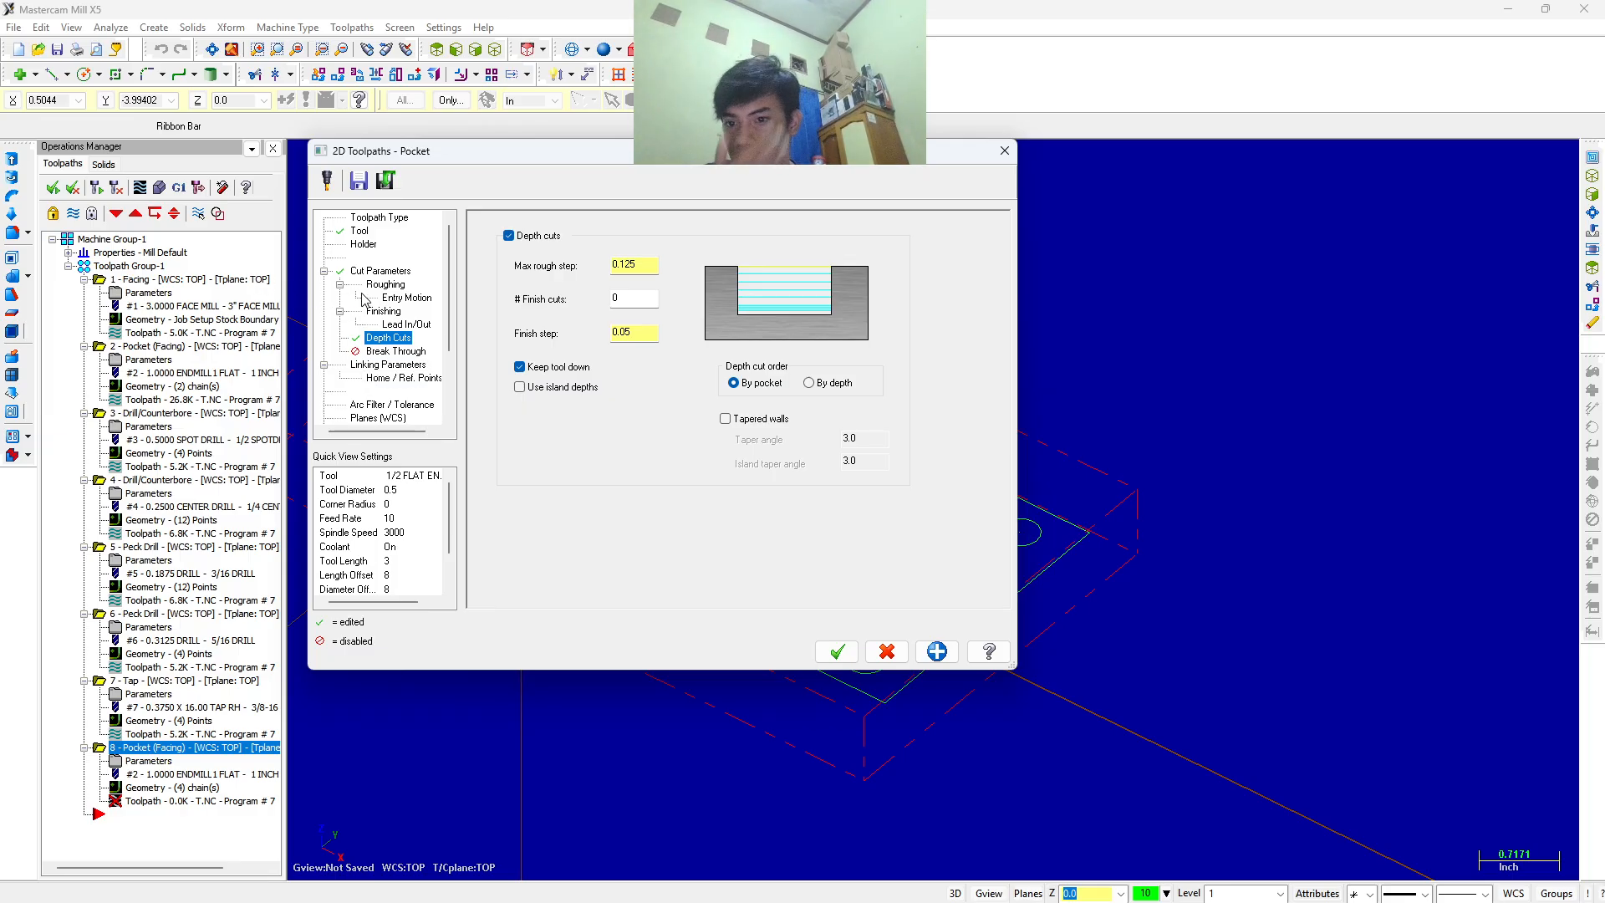
Set the pocket's roughing cutting method to Constant Overlap Spiral.
left_click(387, 285)
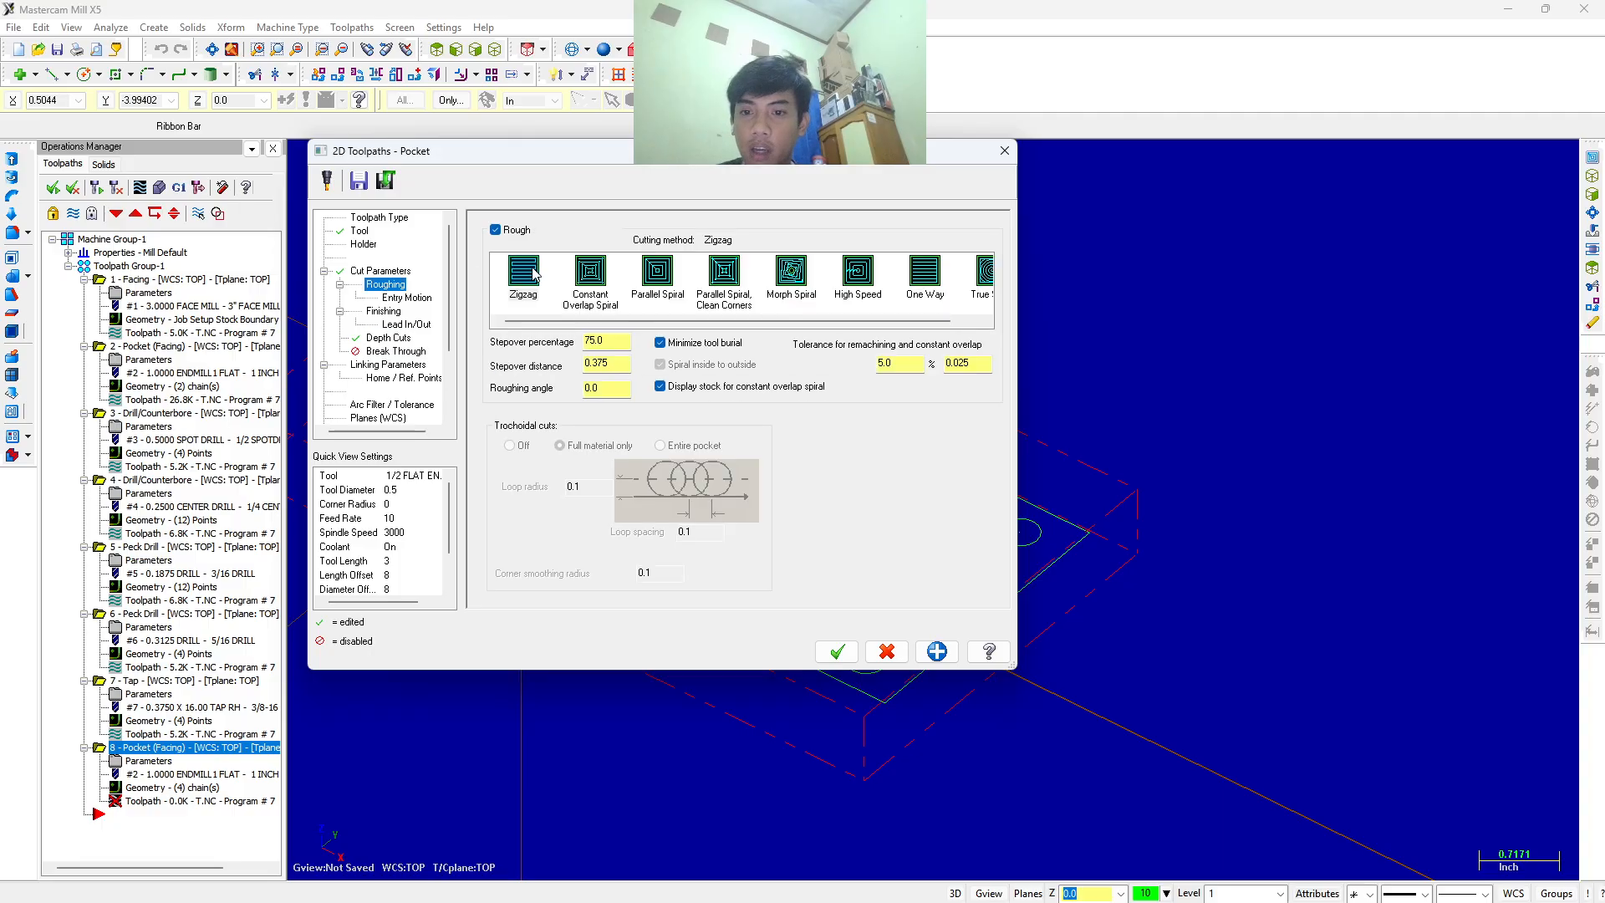
left_click(592, 271)
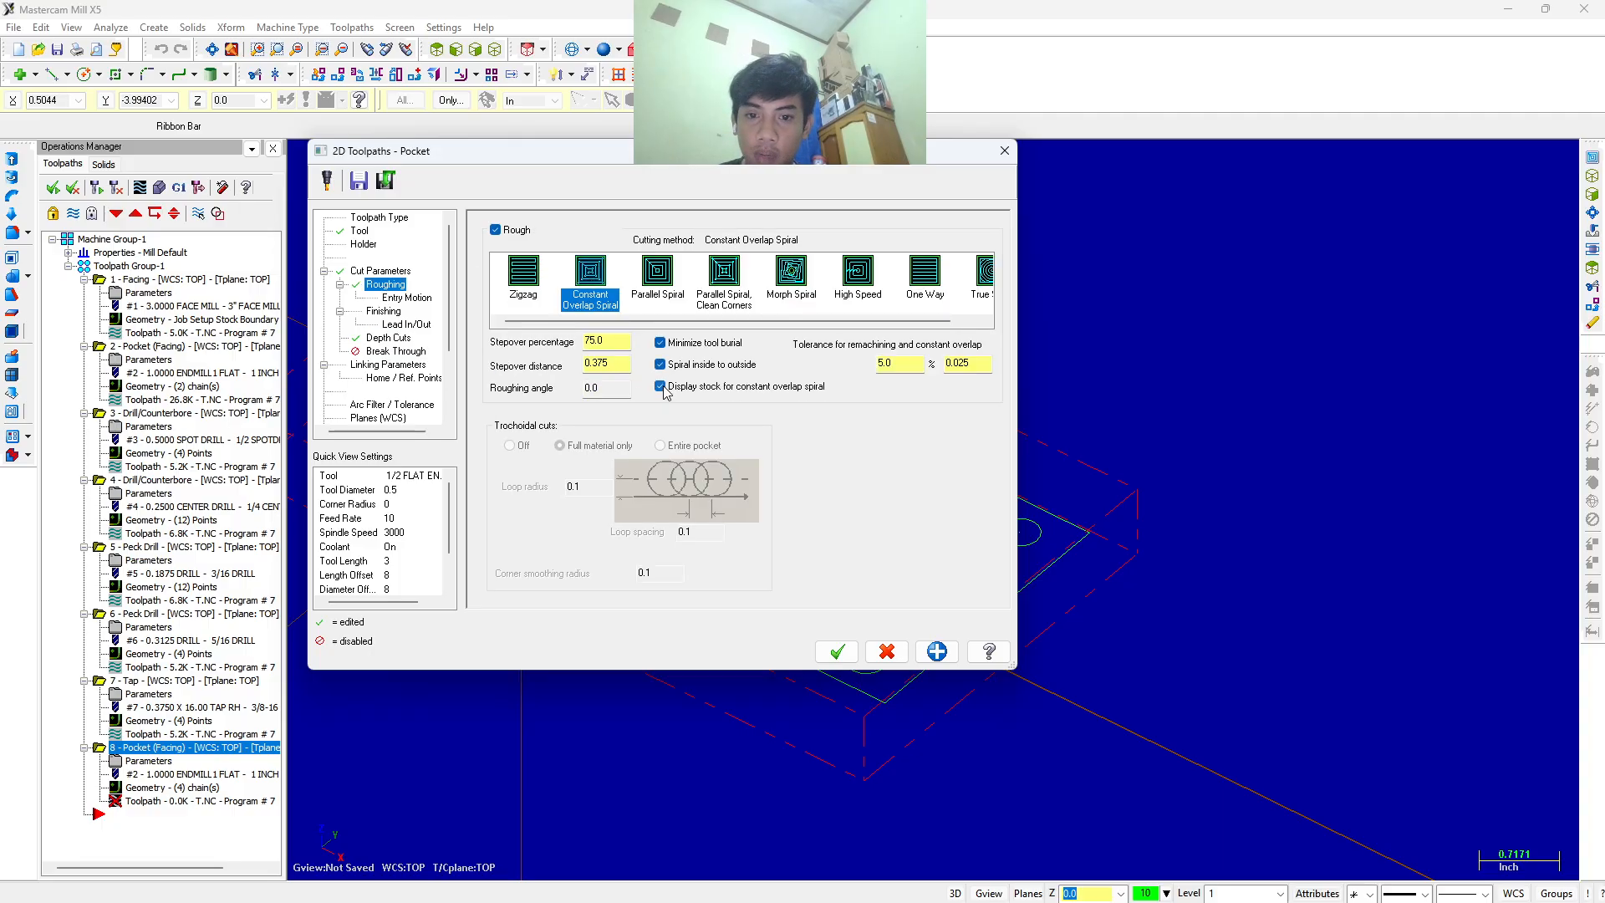
Turn off stock display for constant overlap spiral and set the pocket's finishing to 1 pass with 0.015 spacing.
left_click(661, 387)
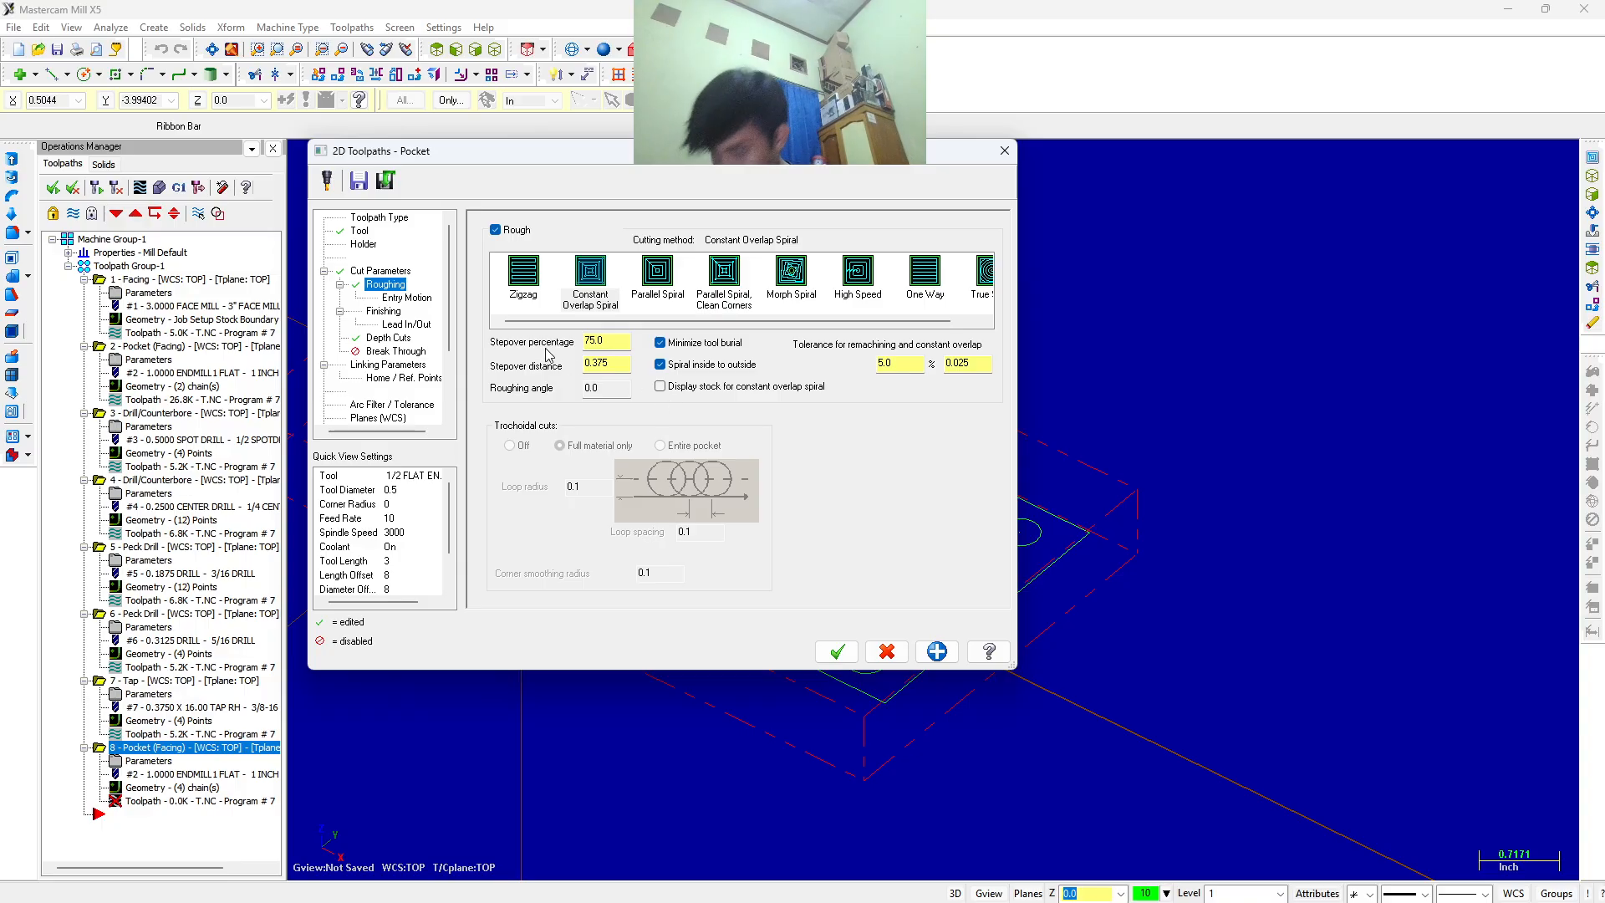
left_click(387, 311)
double_click(522, 274)
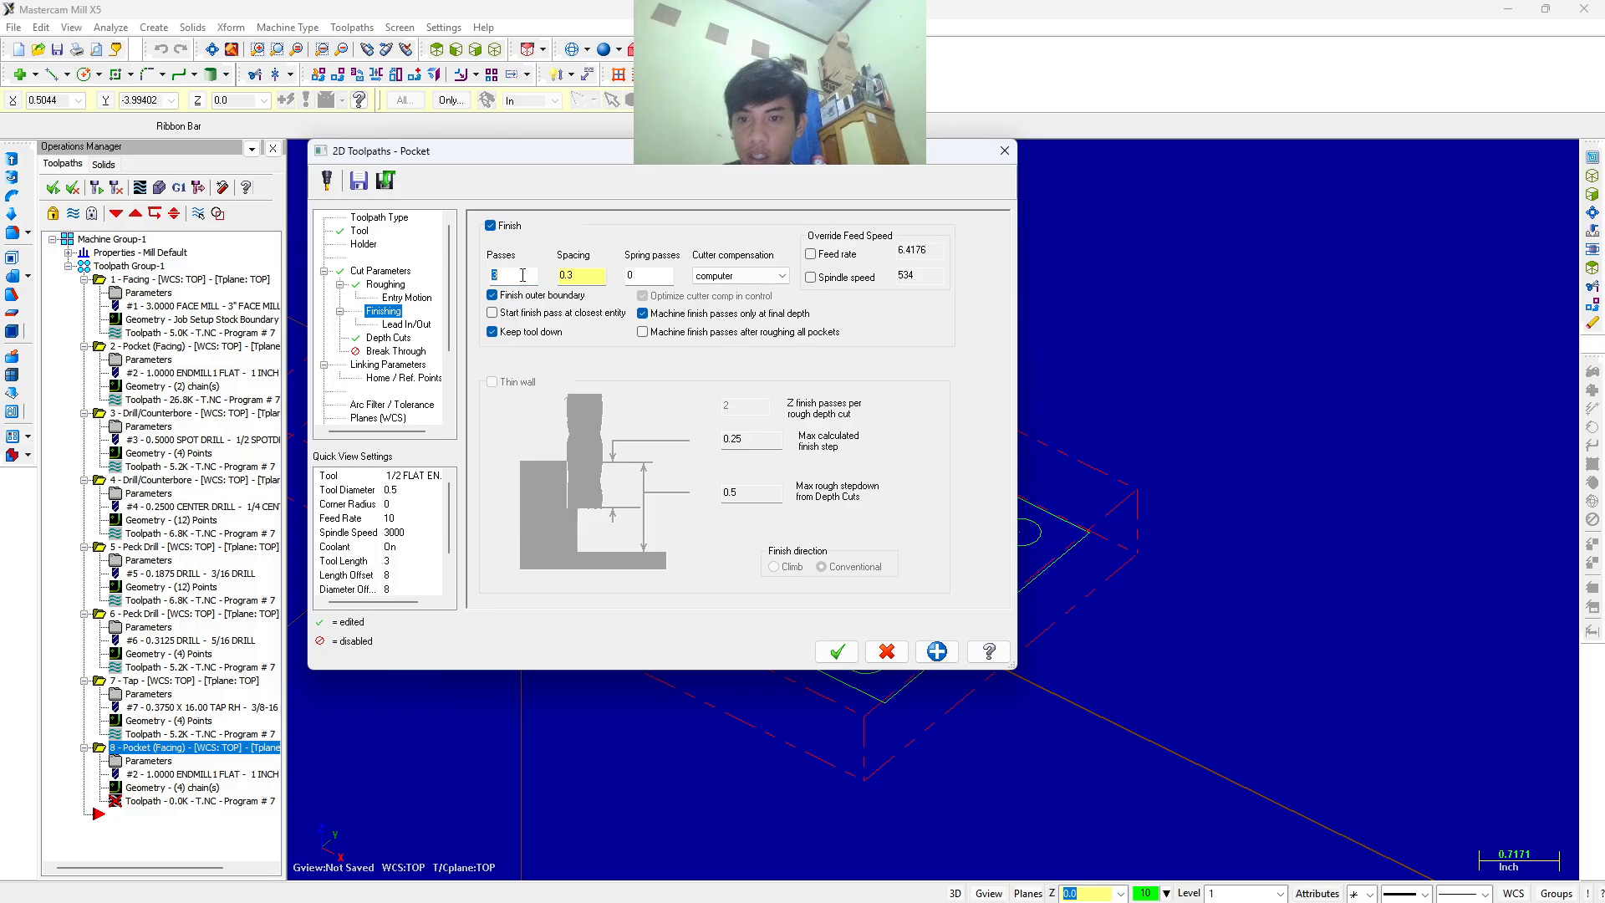
type("1")
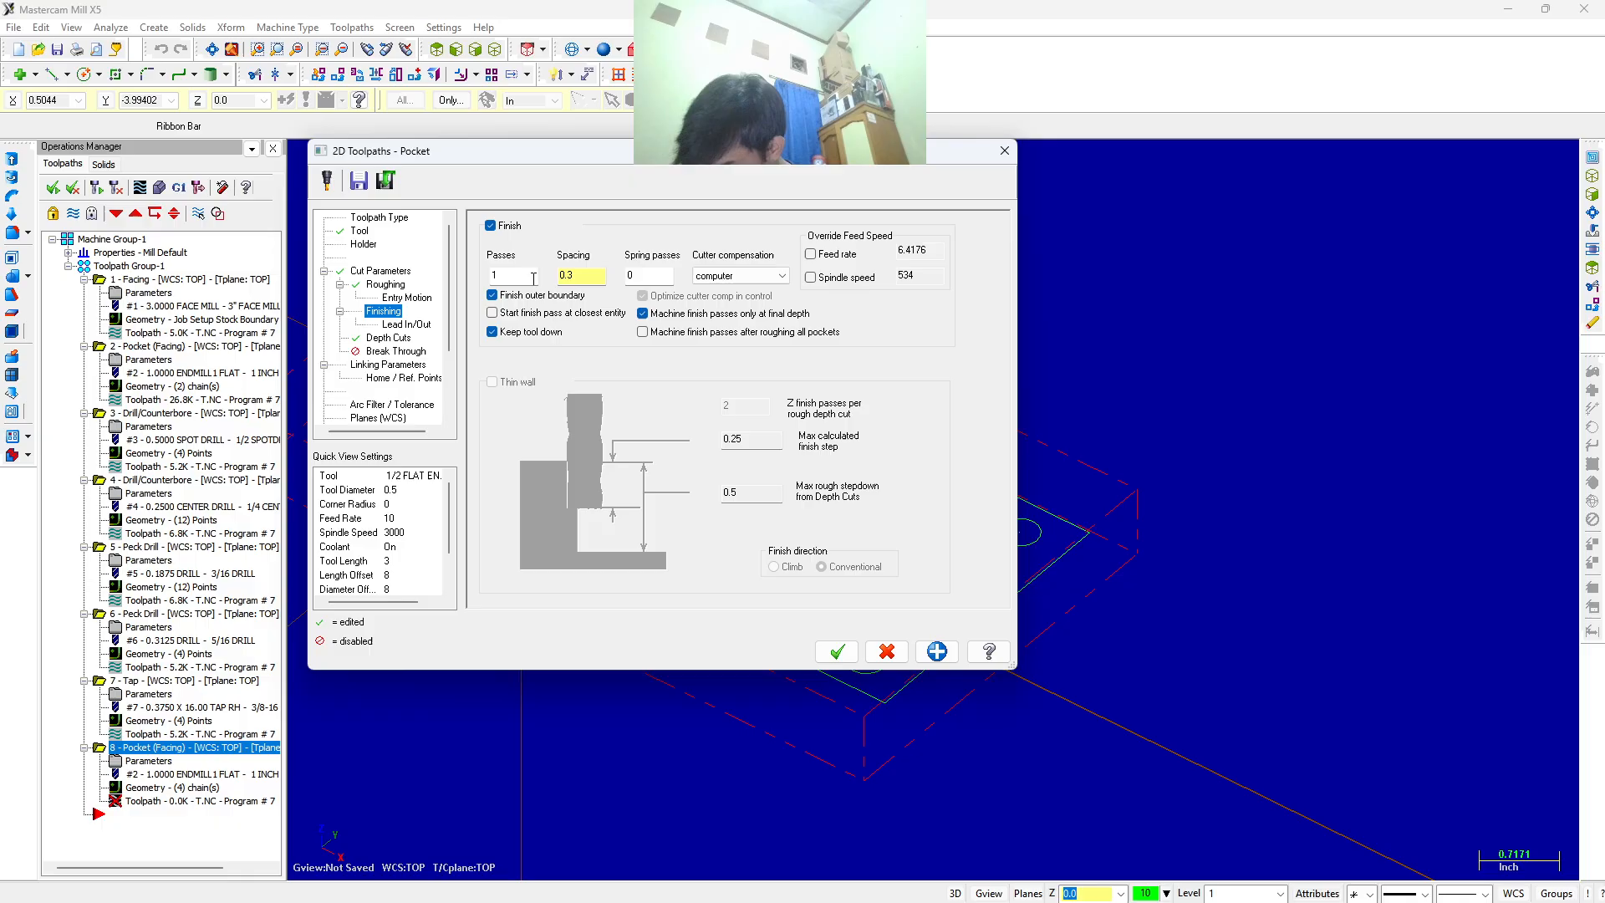
double_click(587, 277)
type("0.015")
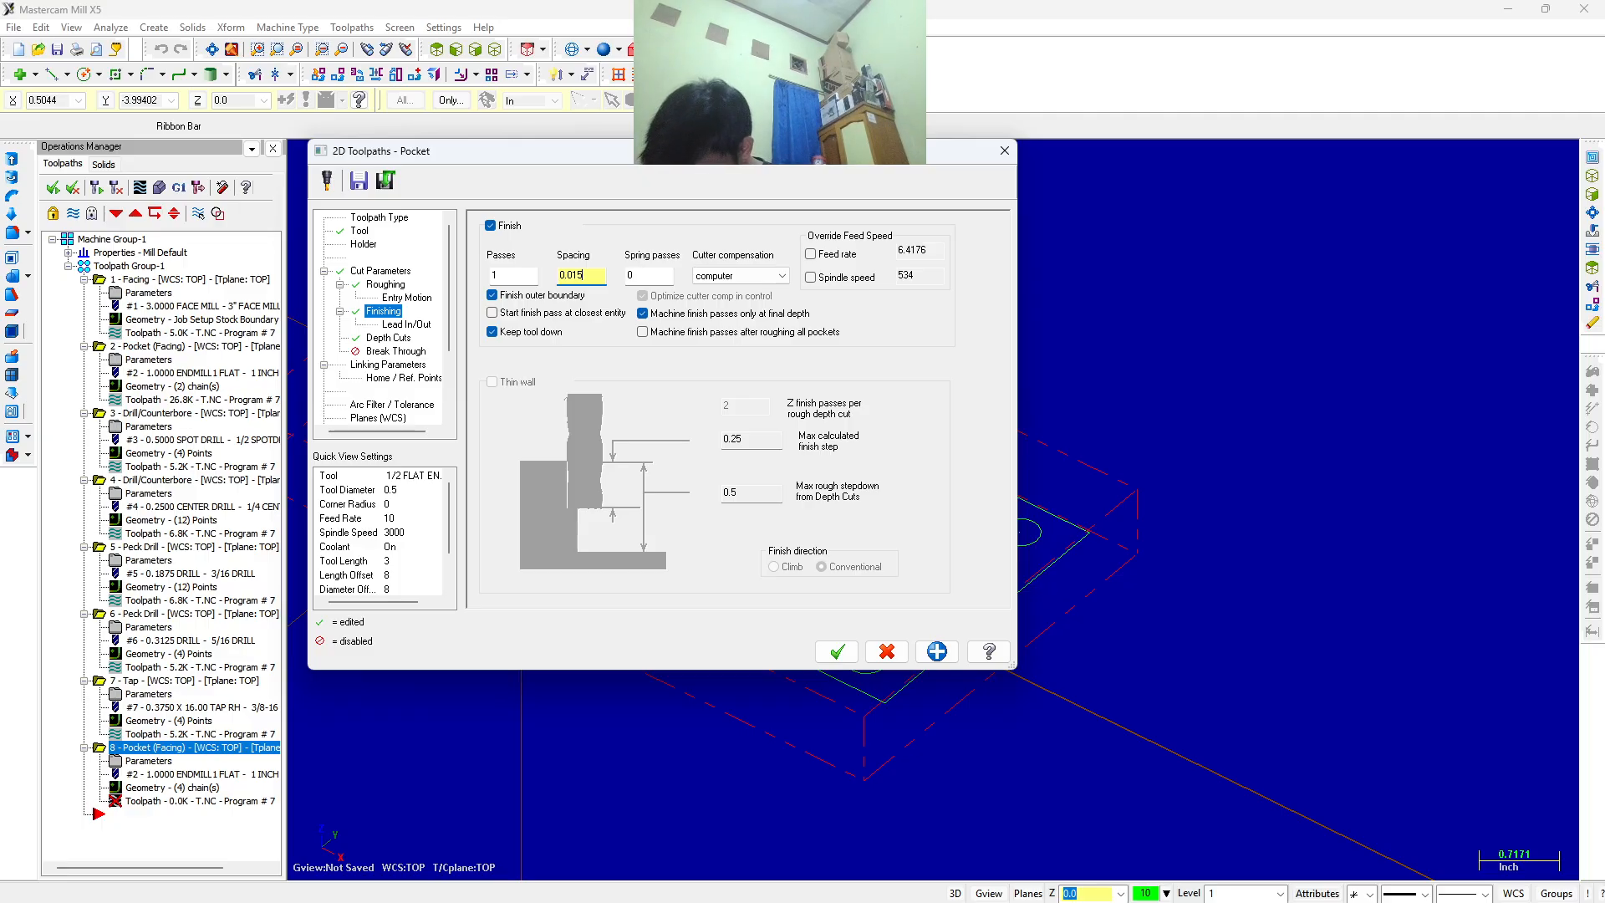
Set the pocket's entry motion to Ramp and check the finishing lead in/out settings.
left_click(405, 298)
left_click(618, 232)
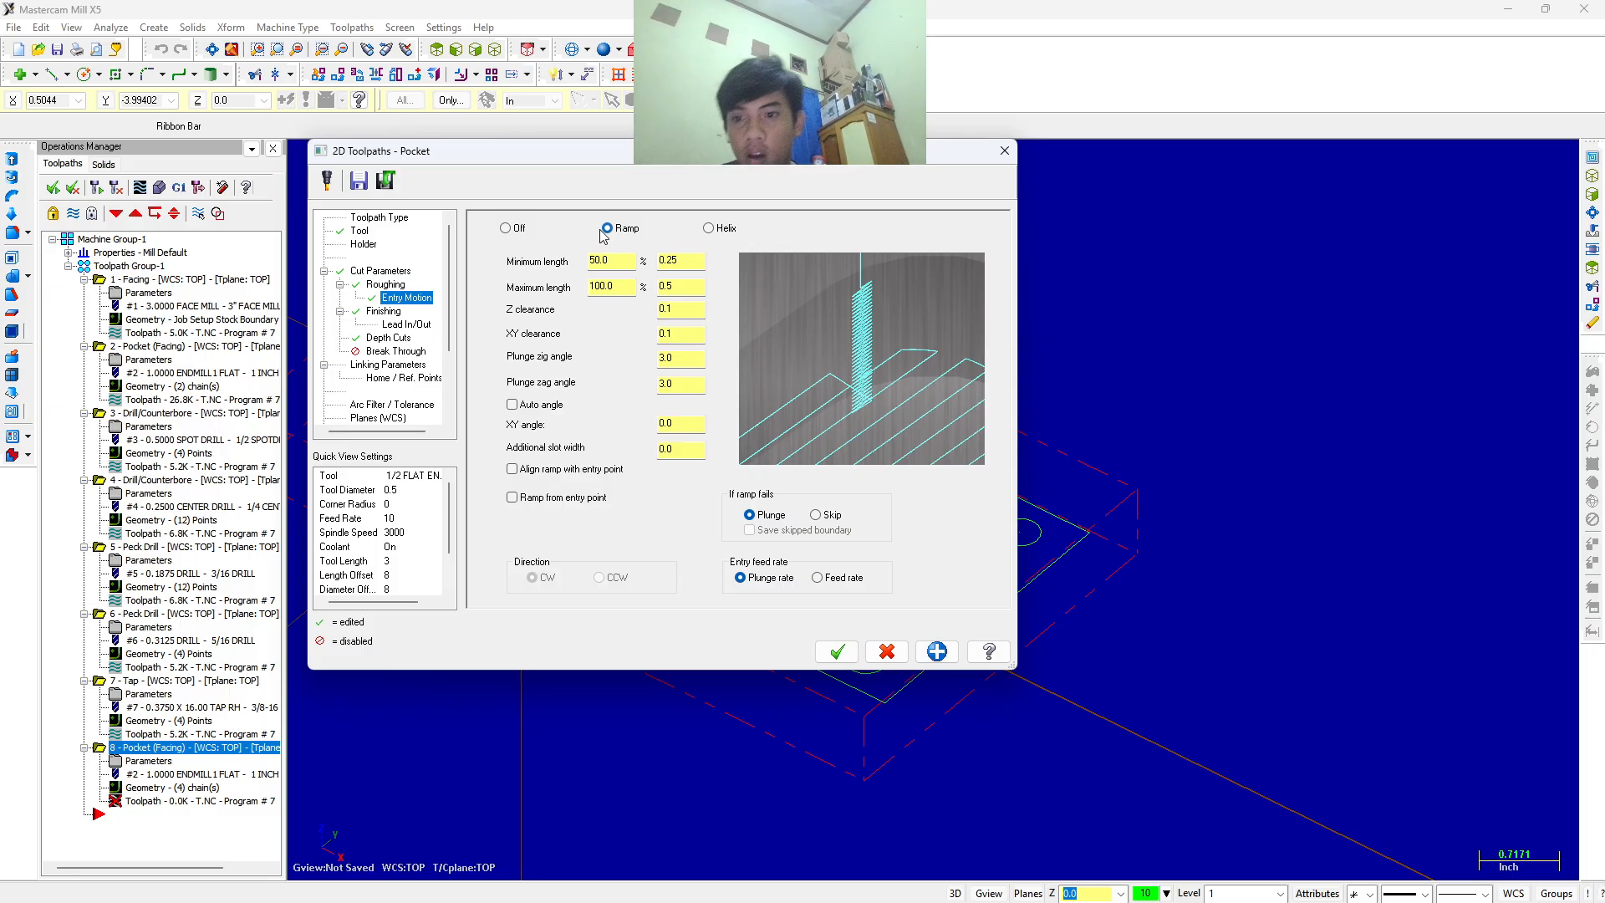
left_click(406, 326)
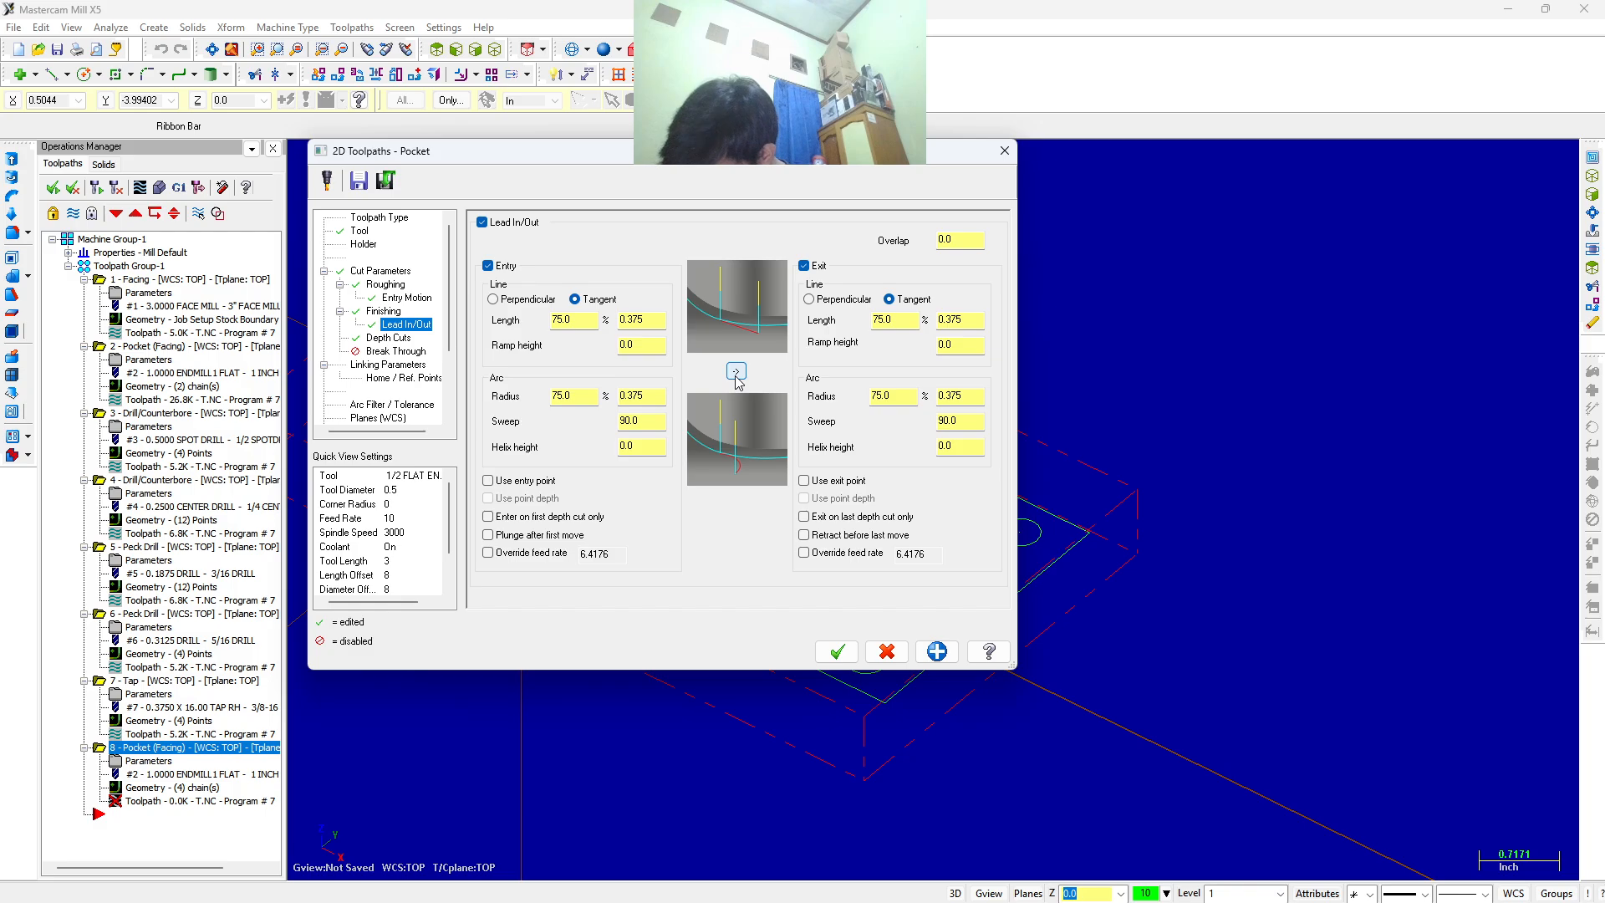
left_click(404, 352)
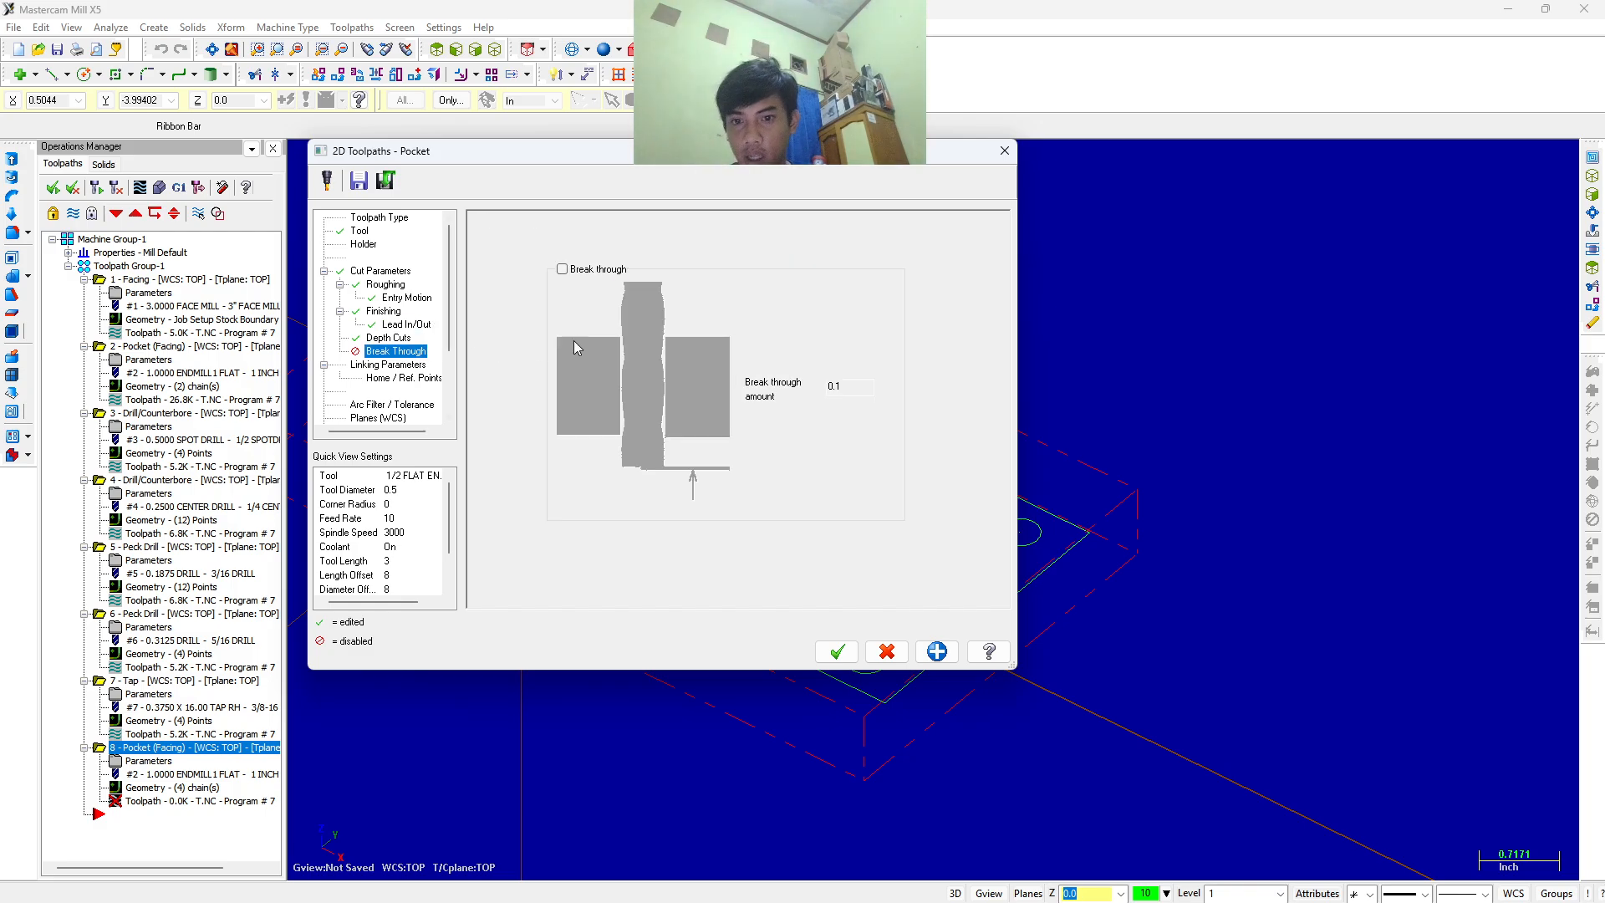
left_click(573, 270)
left_click(854, 386)
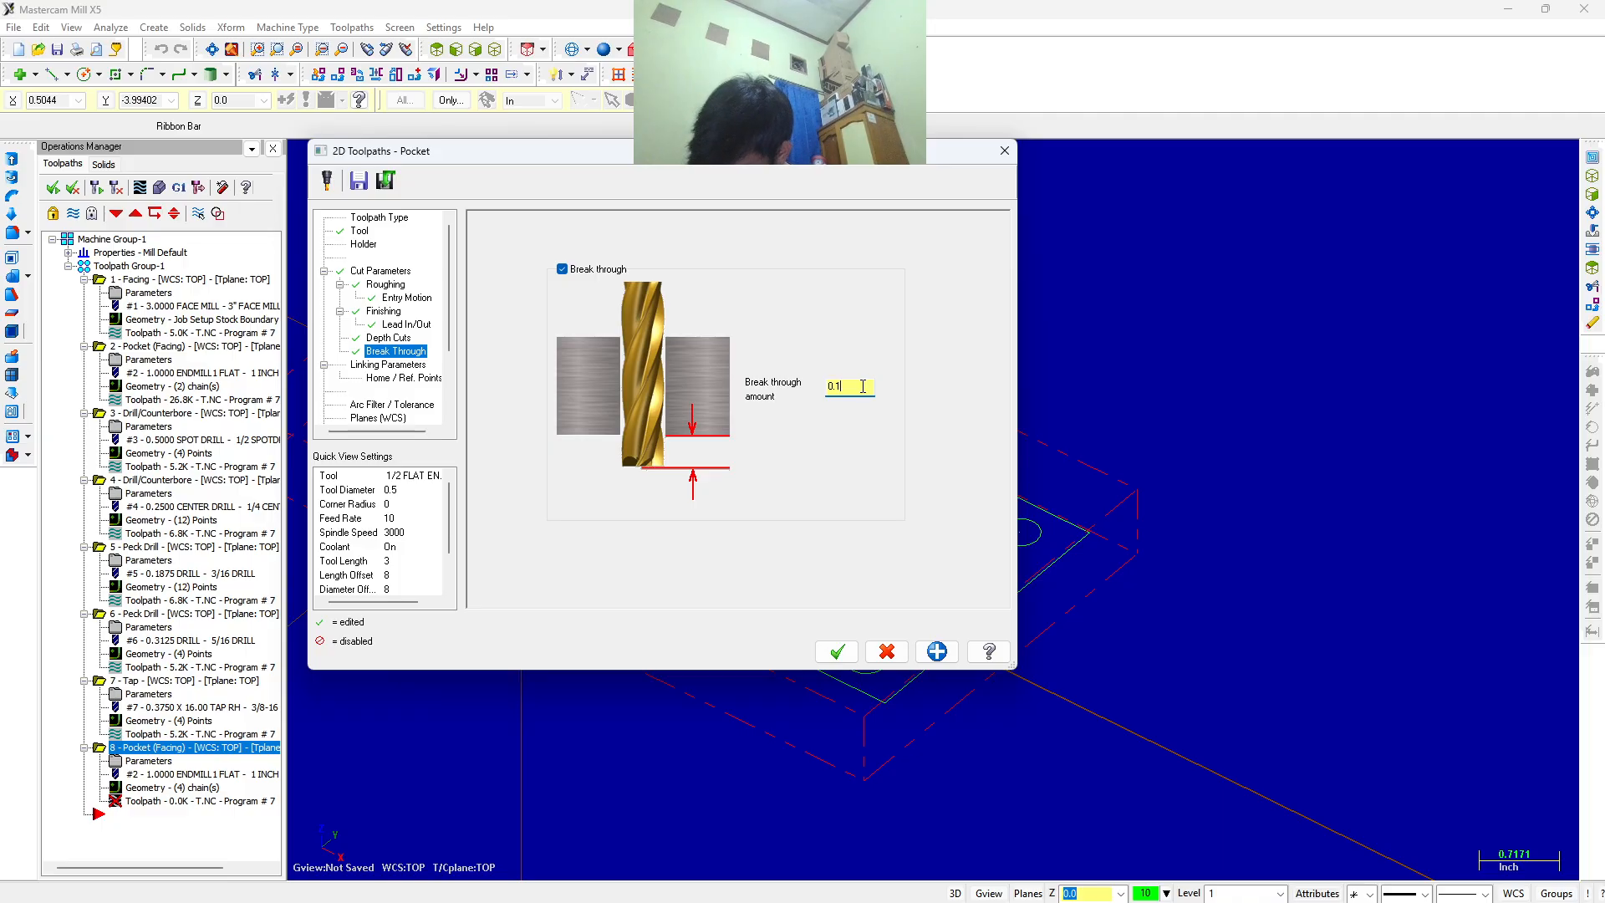
left_click(562, 269)
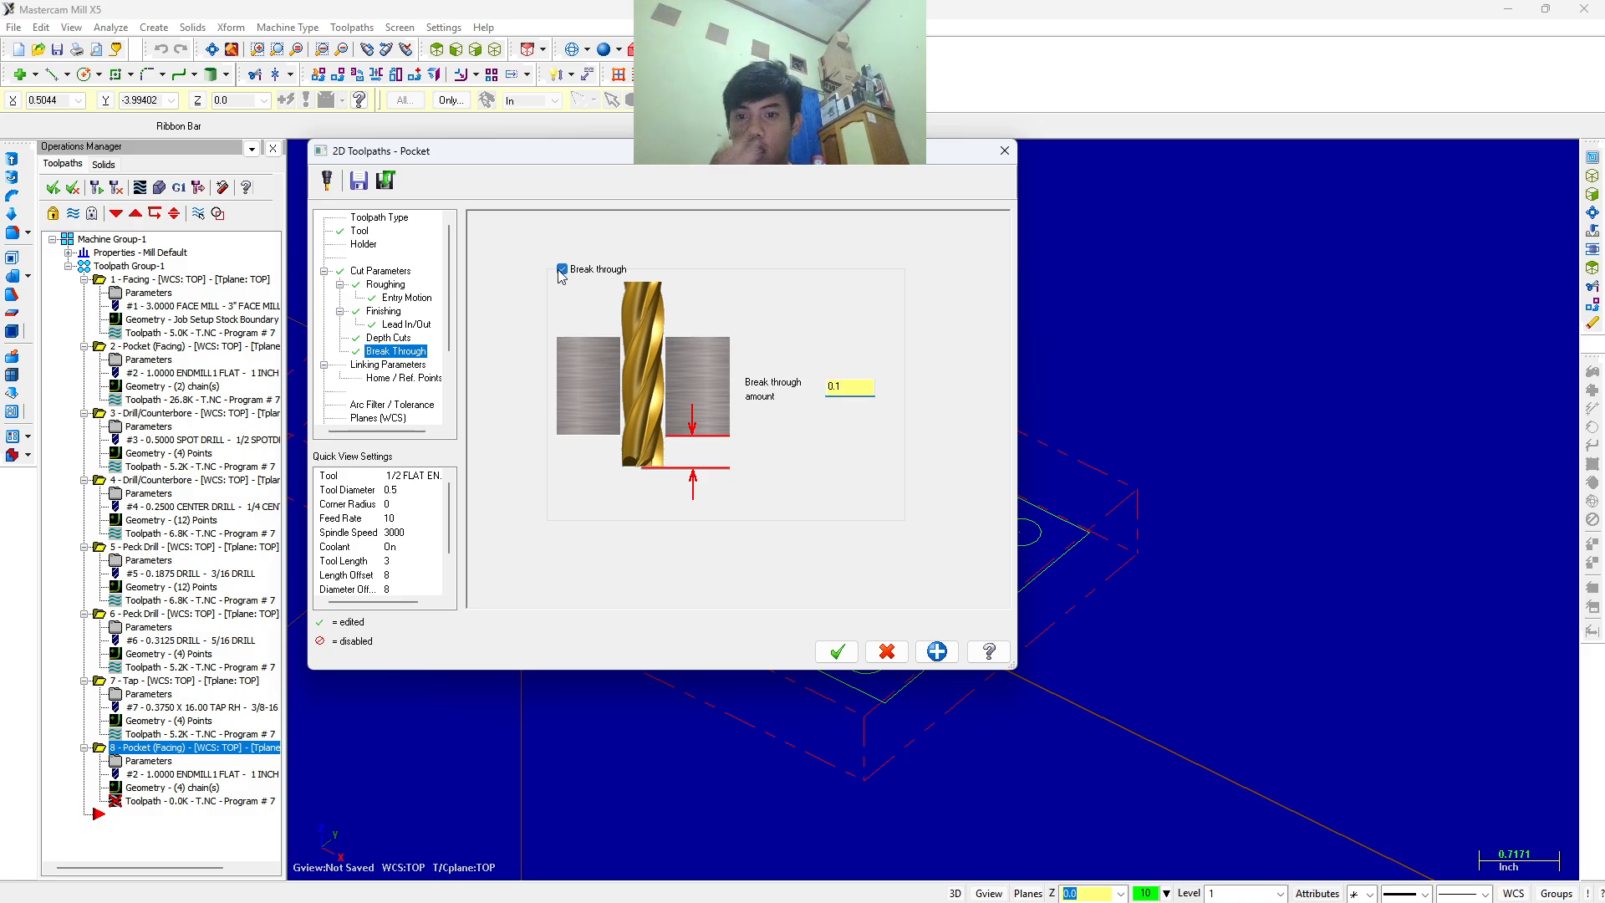
Set the pocket's top of stock to 0.5 in the linking parameters and generate the toolpath.
left_click(387, 364)
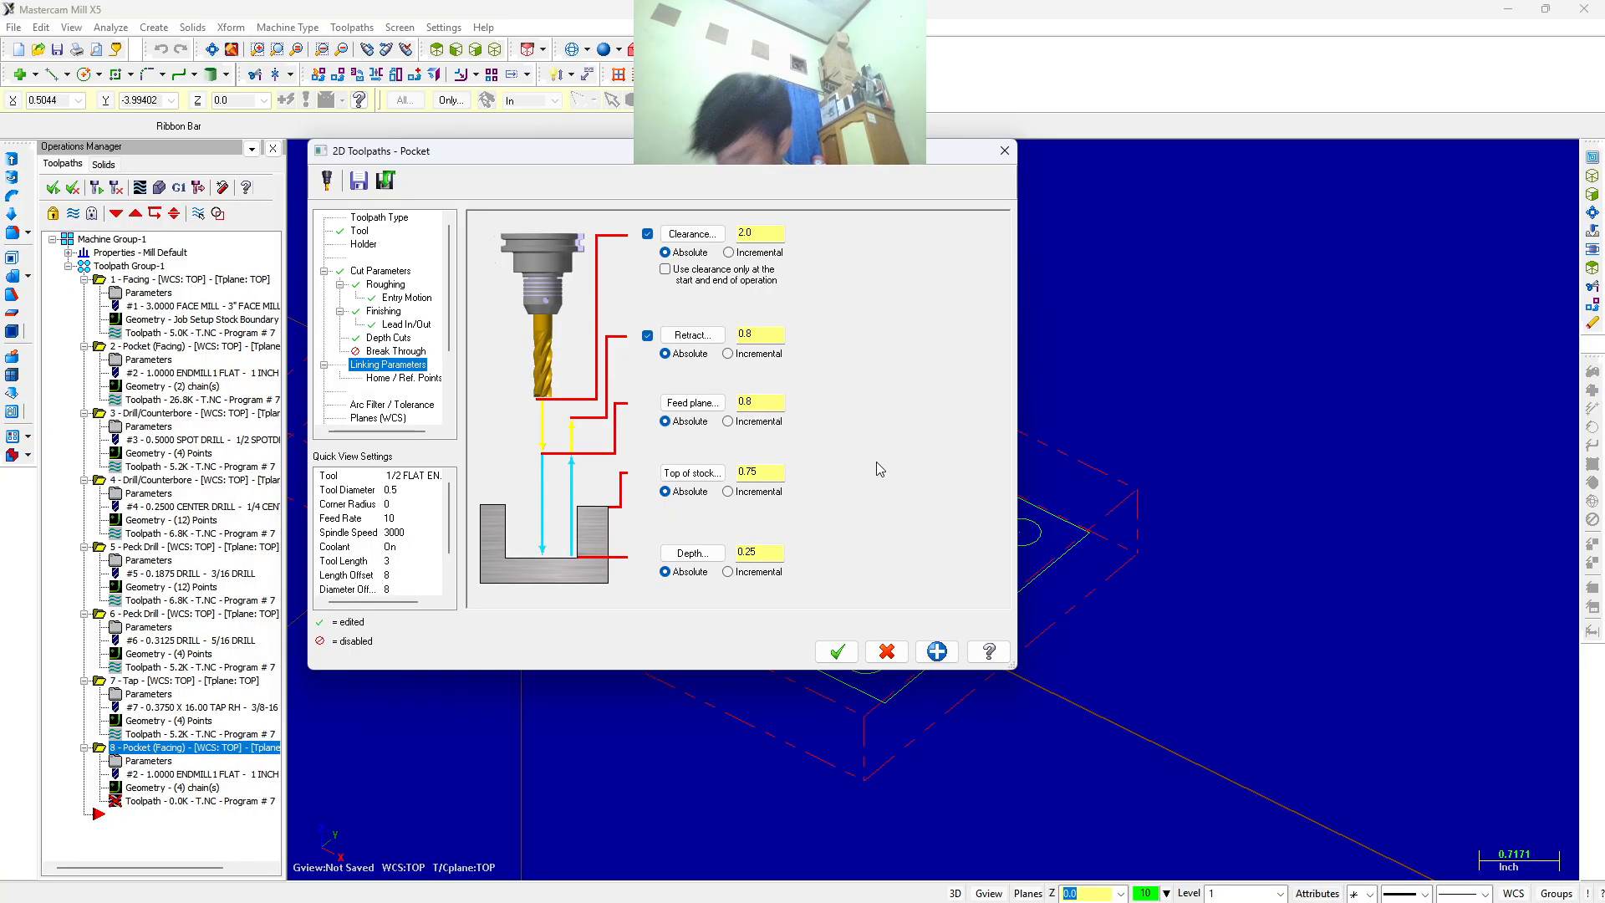
left_click(777, 472)
double_click(778, 472)
type(".")
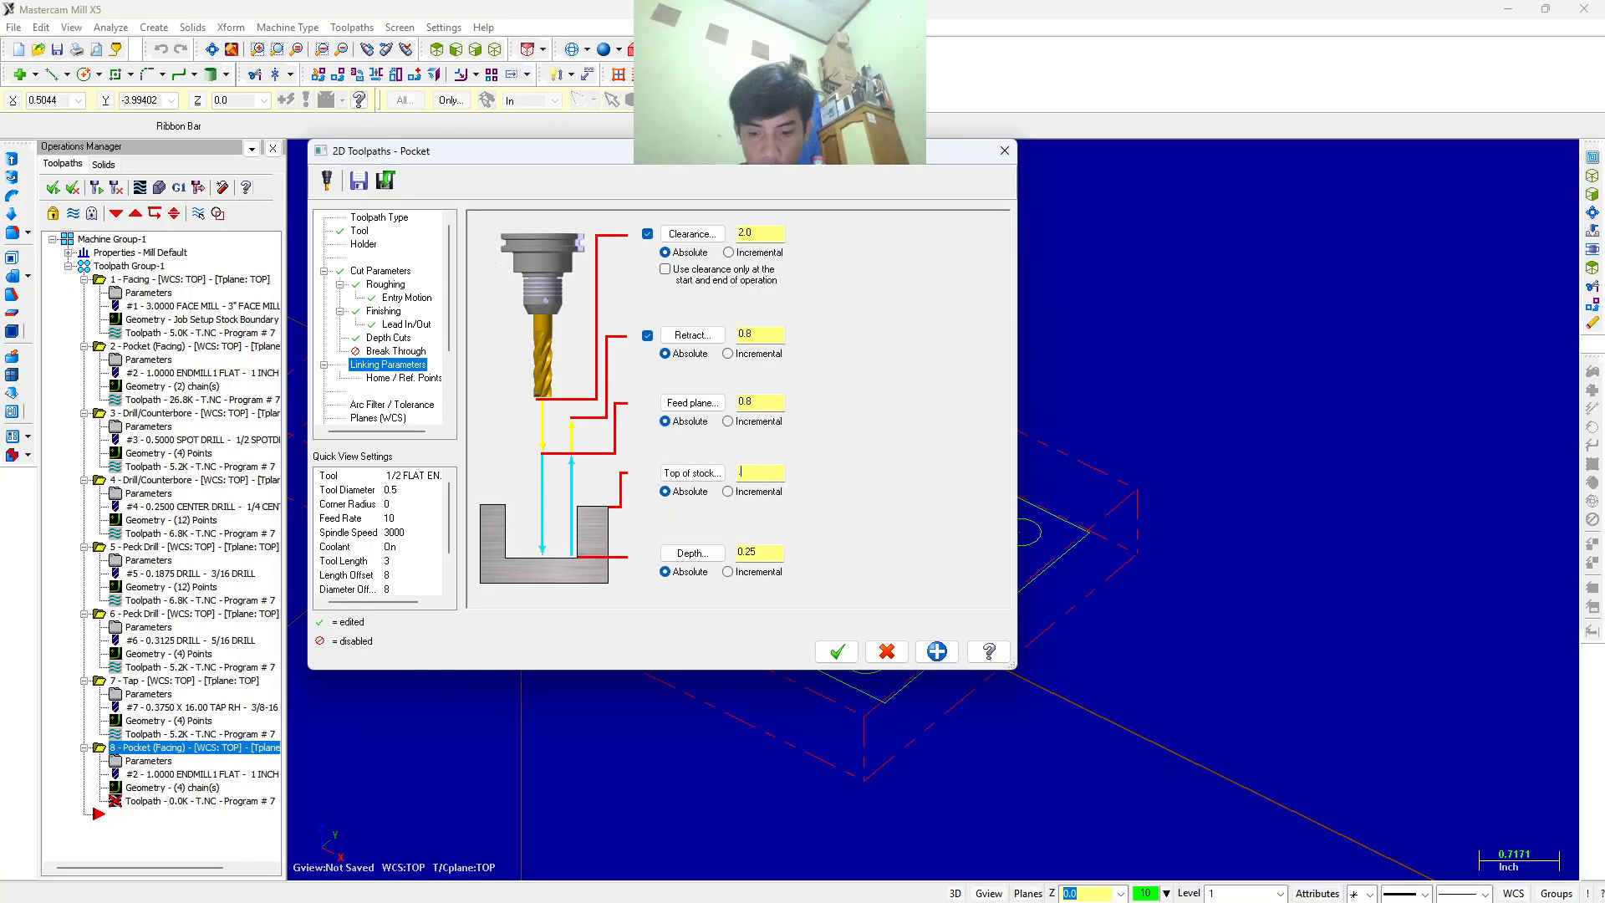
key("Return")
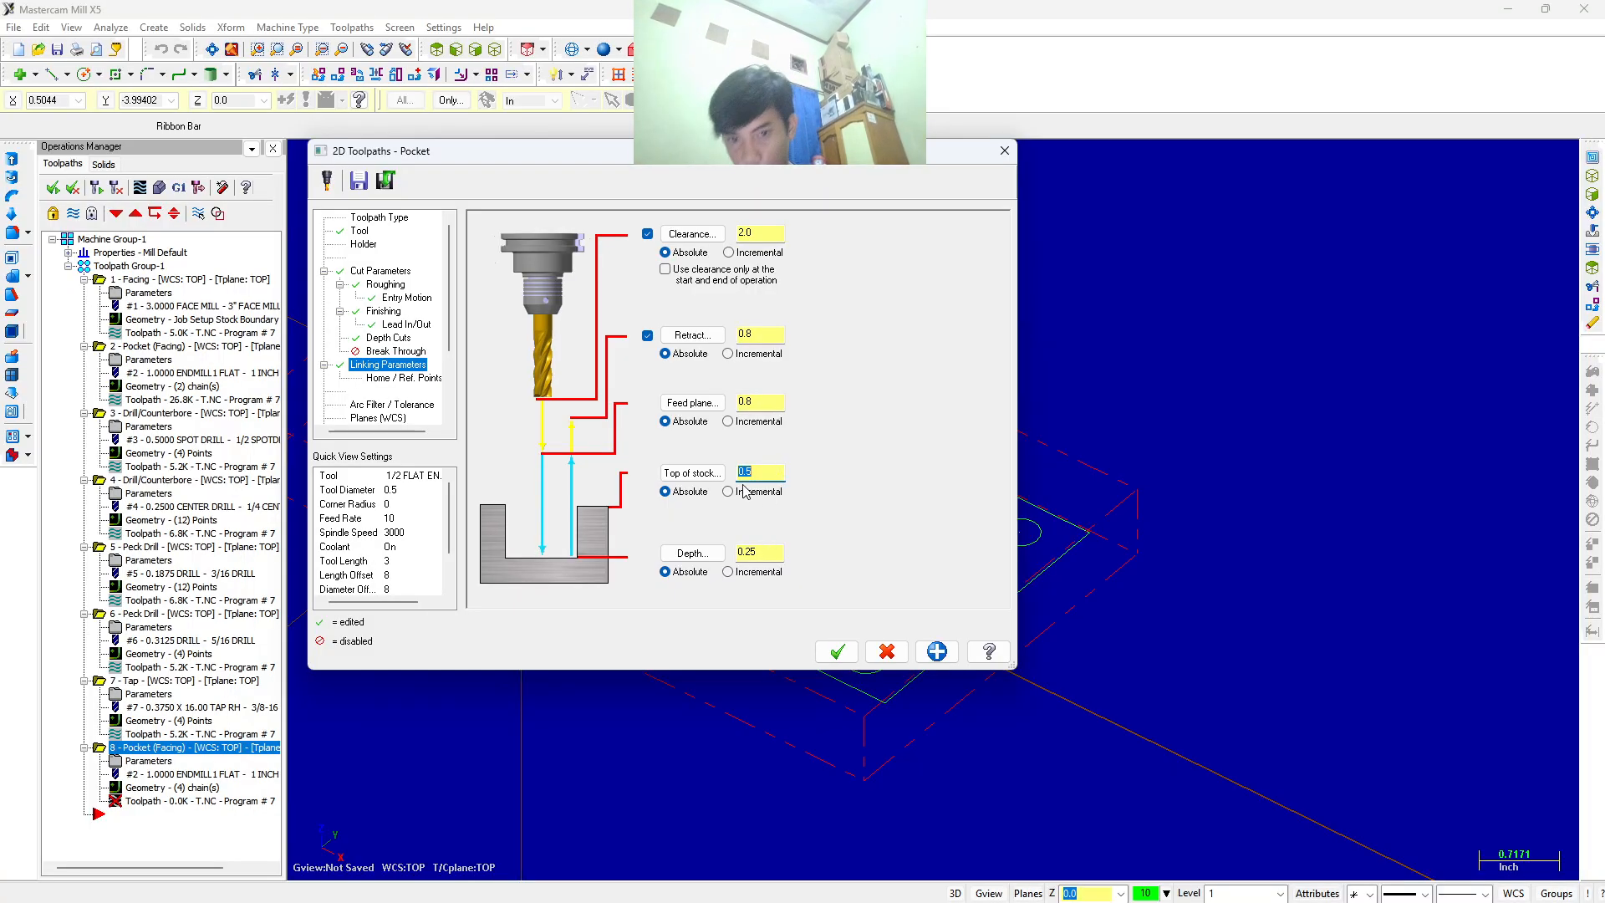
double_click(748, 552)
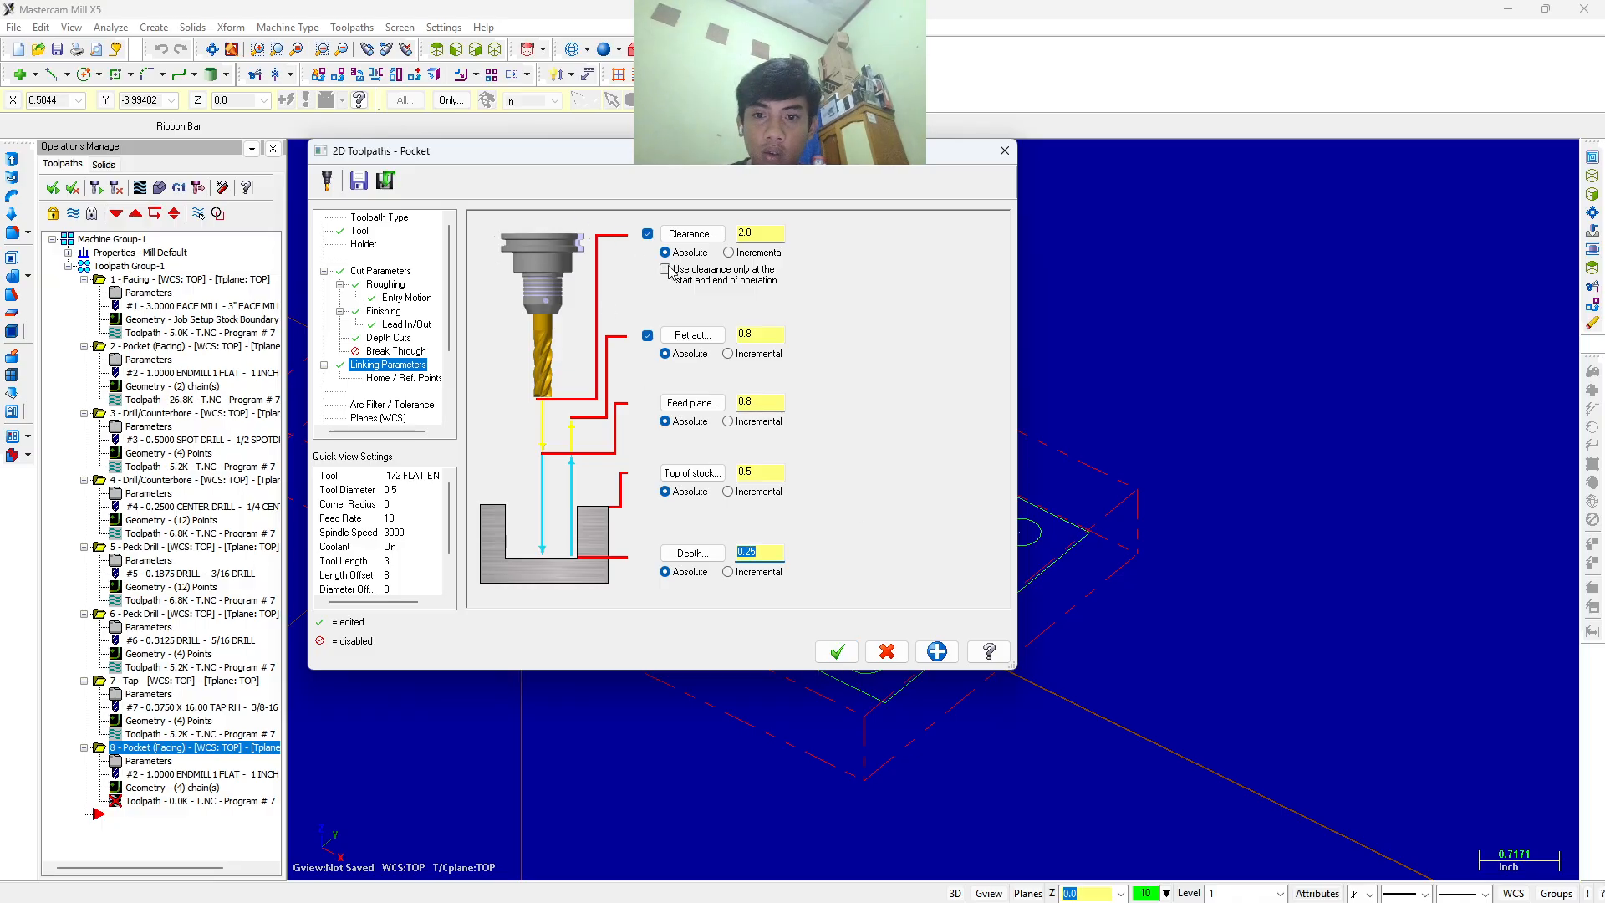
left_click(834, 651)
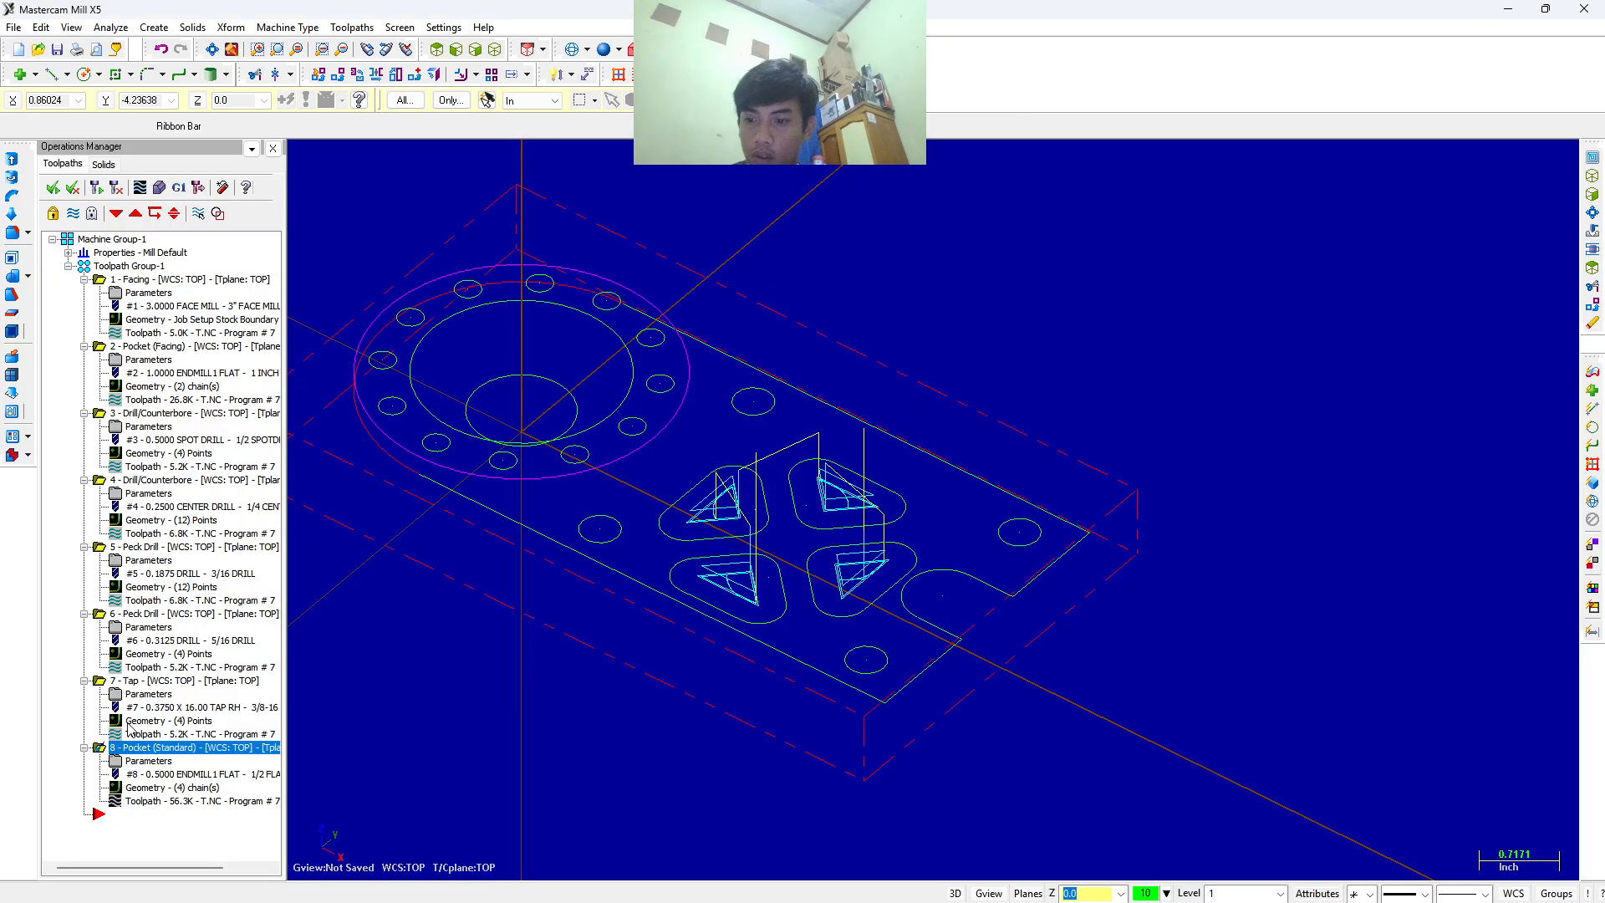
Check the linking parameters of the tap operation and the two peck drill operations.
left_click(139, 696)
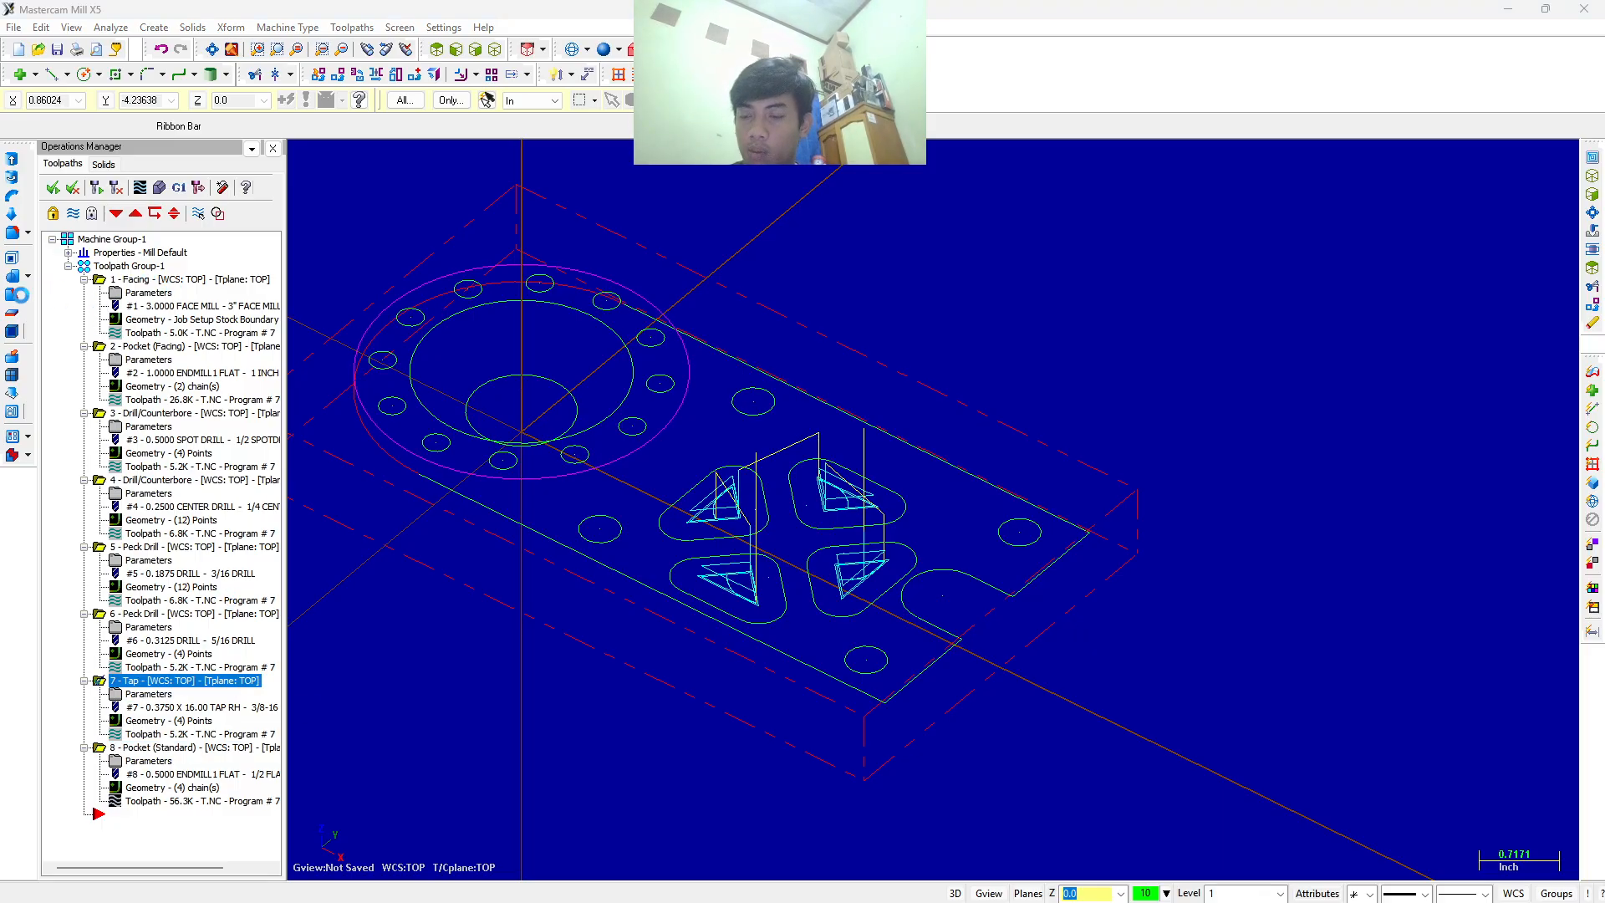
left_click(389, 284)
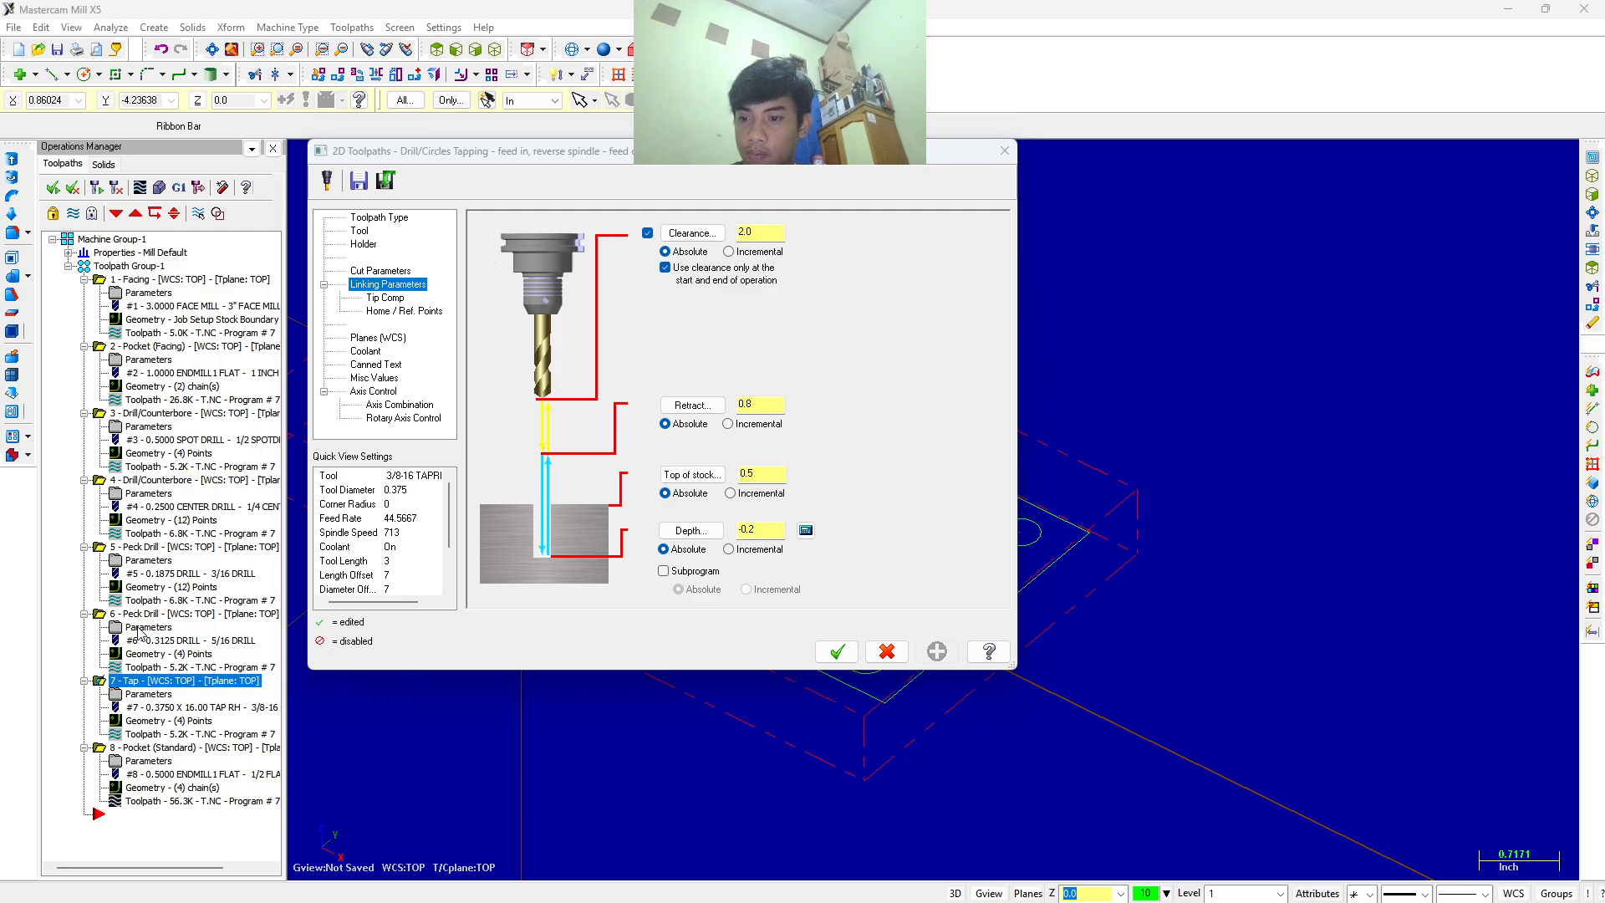
left_click(1009, 153)
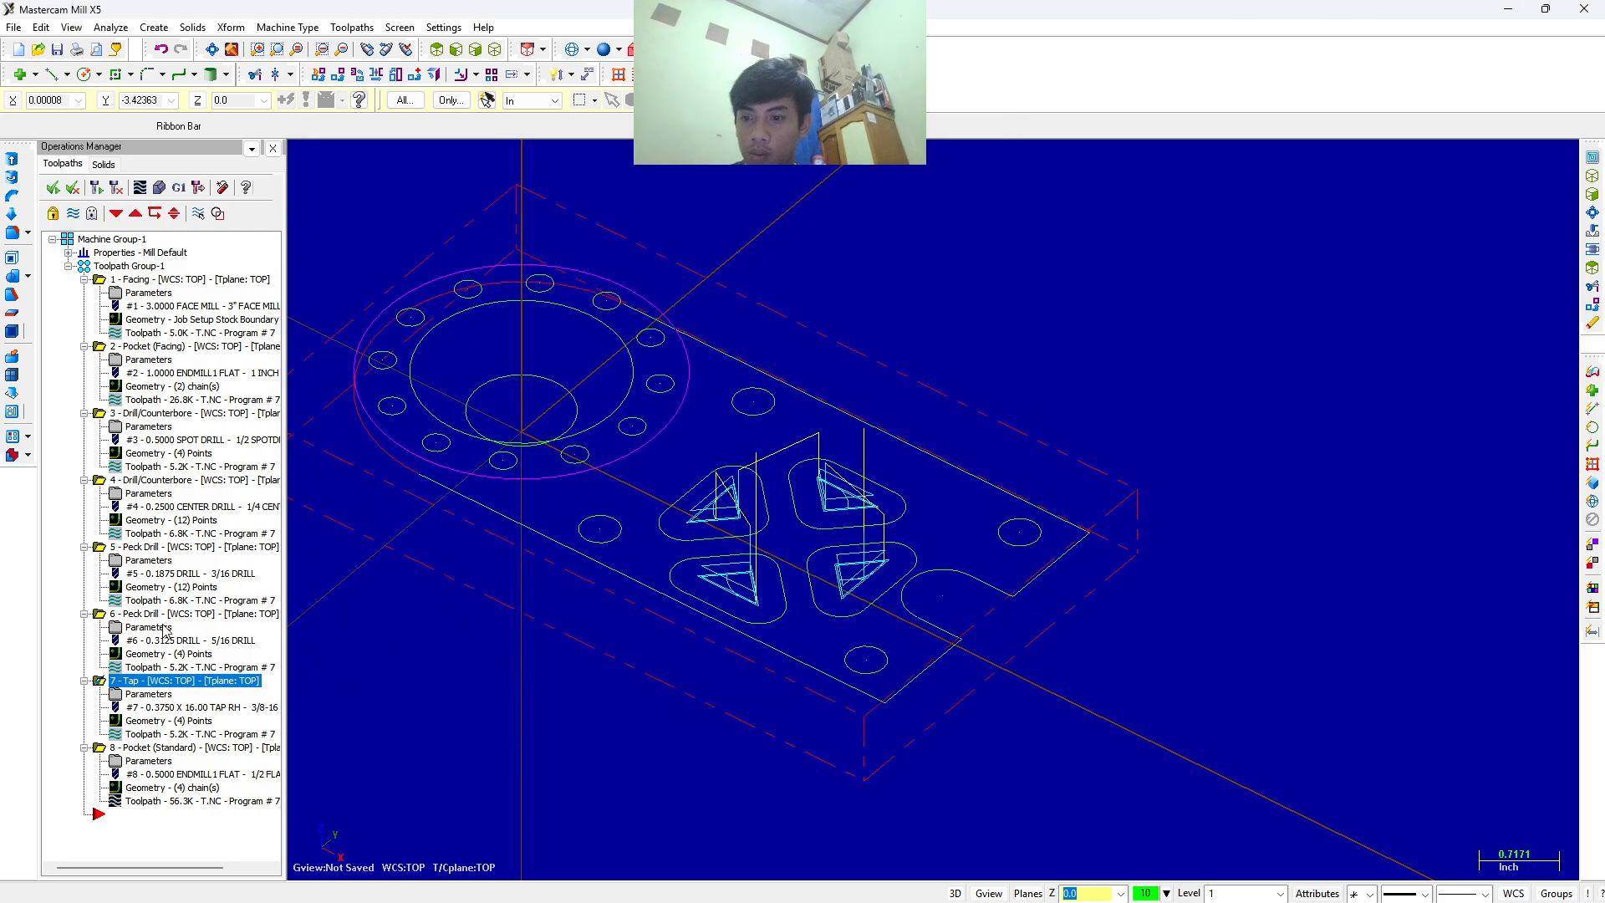
left_click(248, 615)
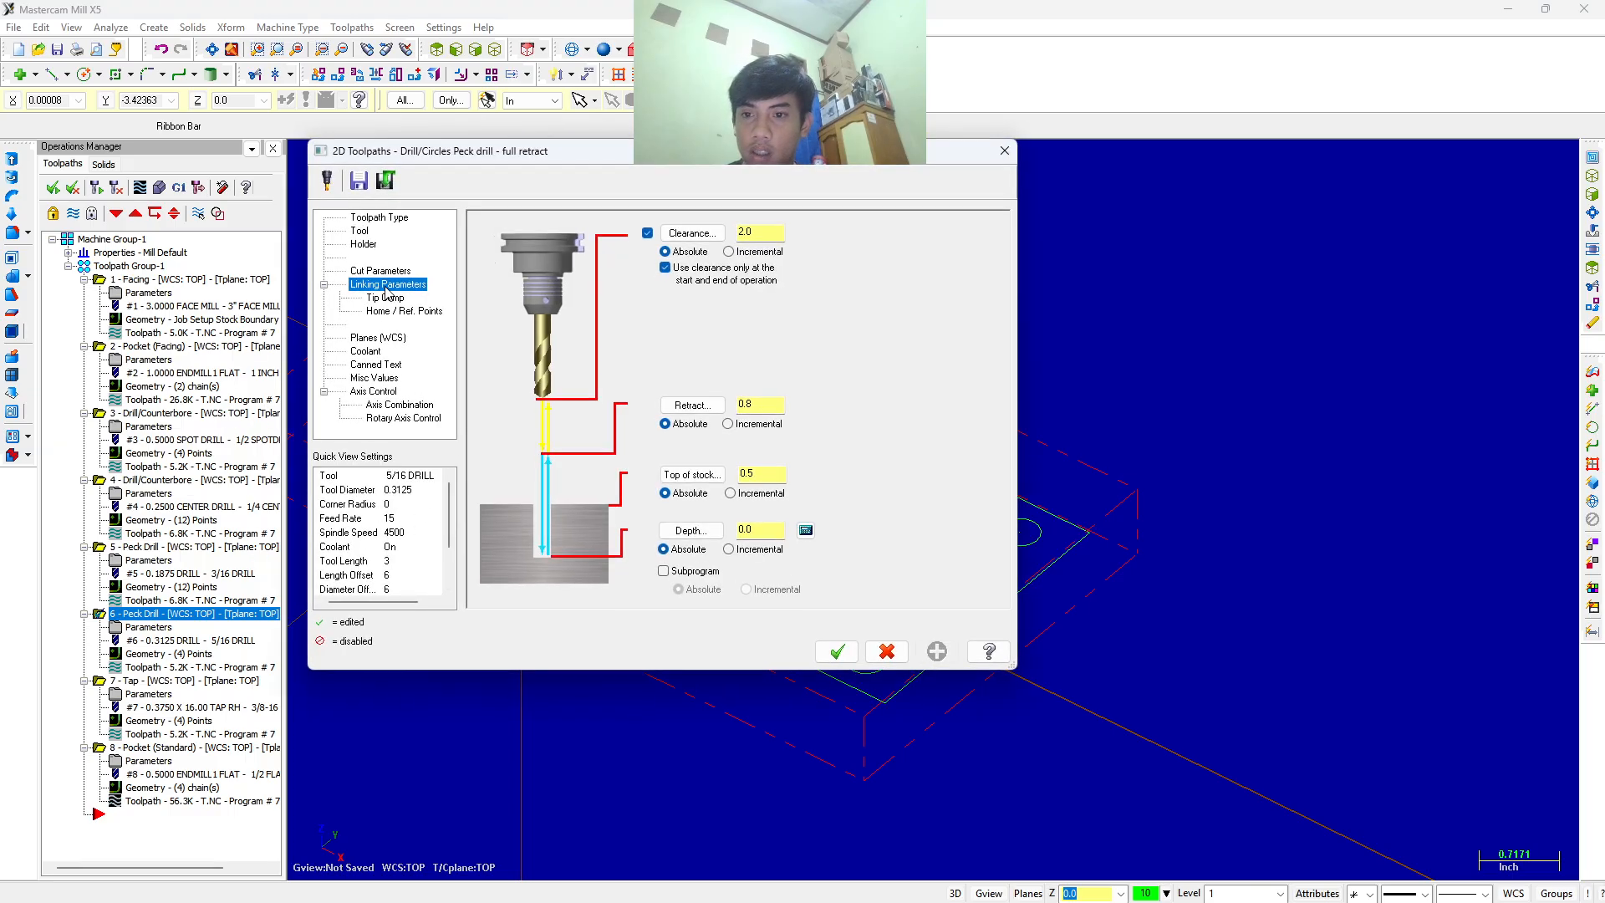
left_click(1004, 151)
left_click(171, 573)
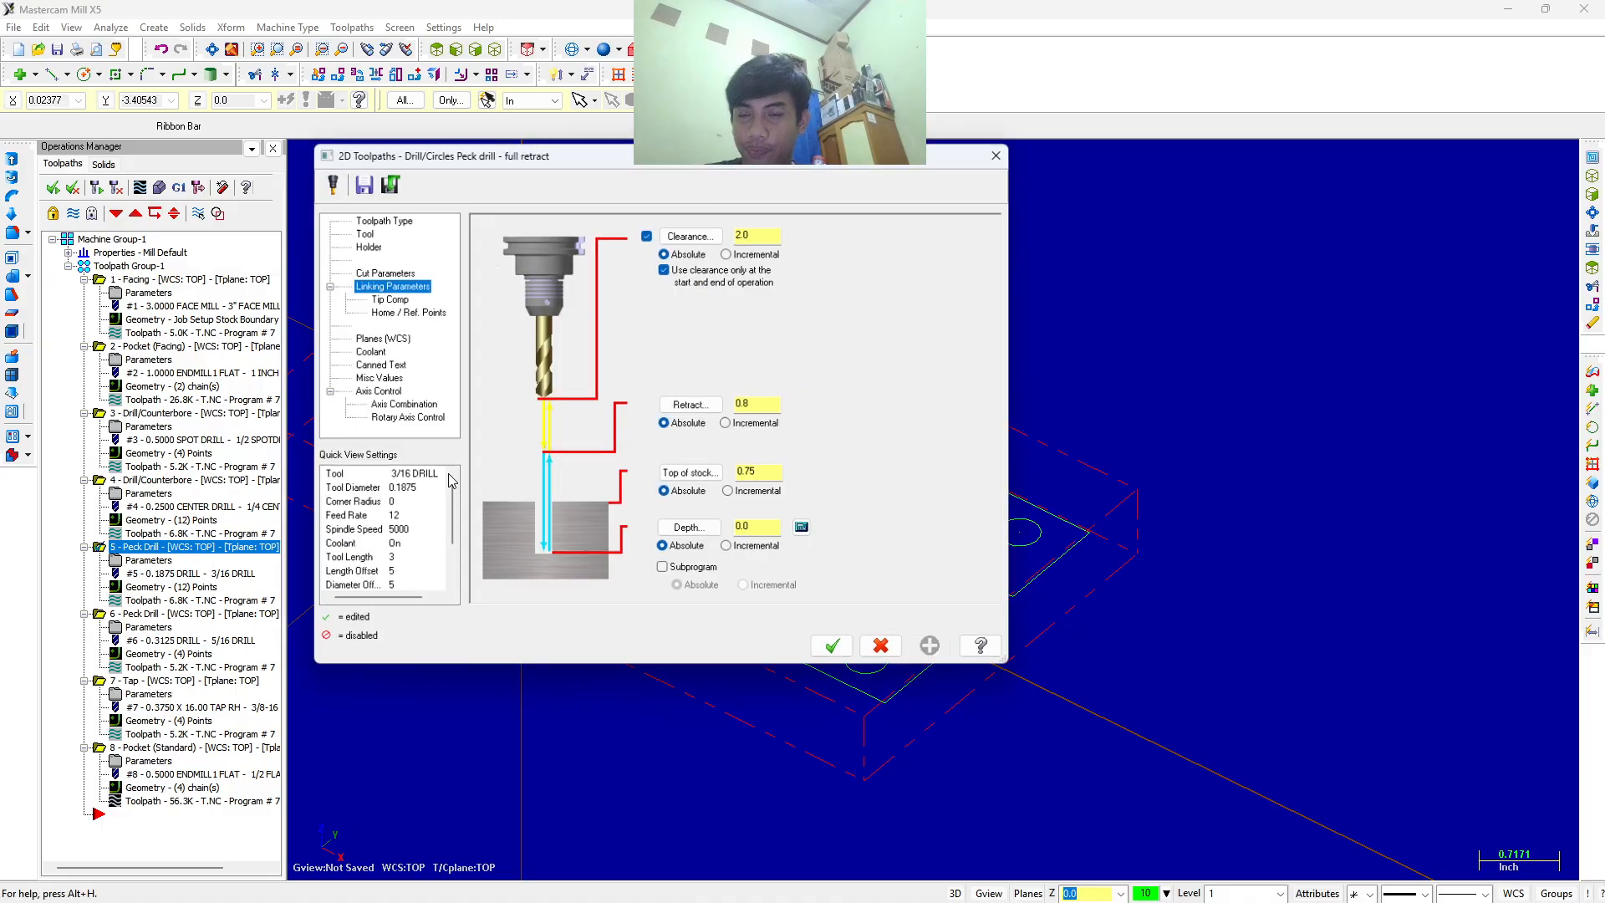
left_click(1004, 150)
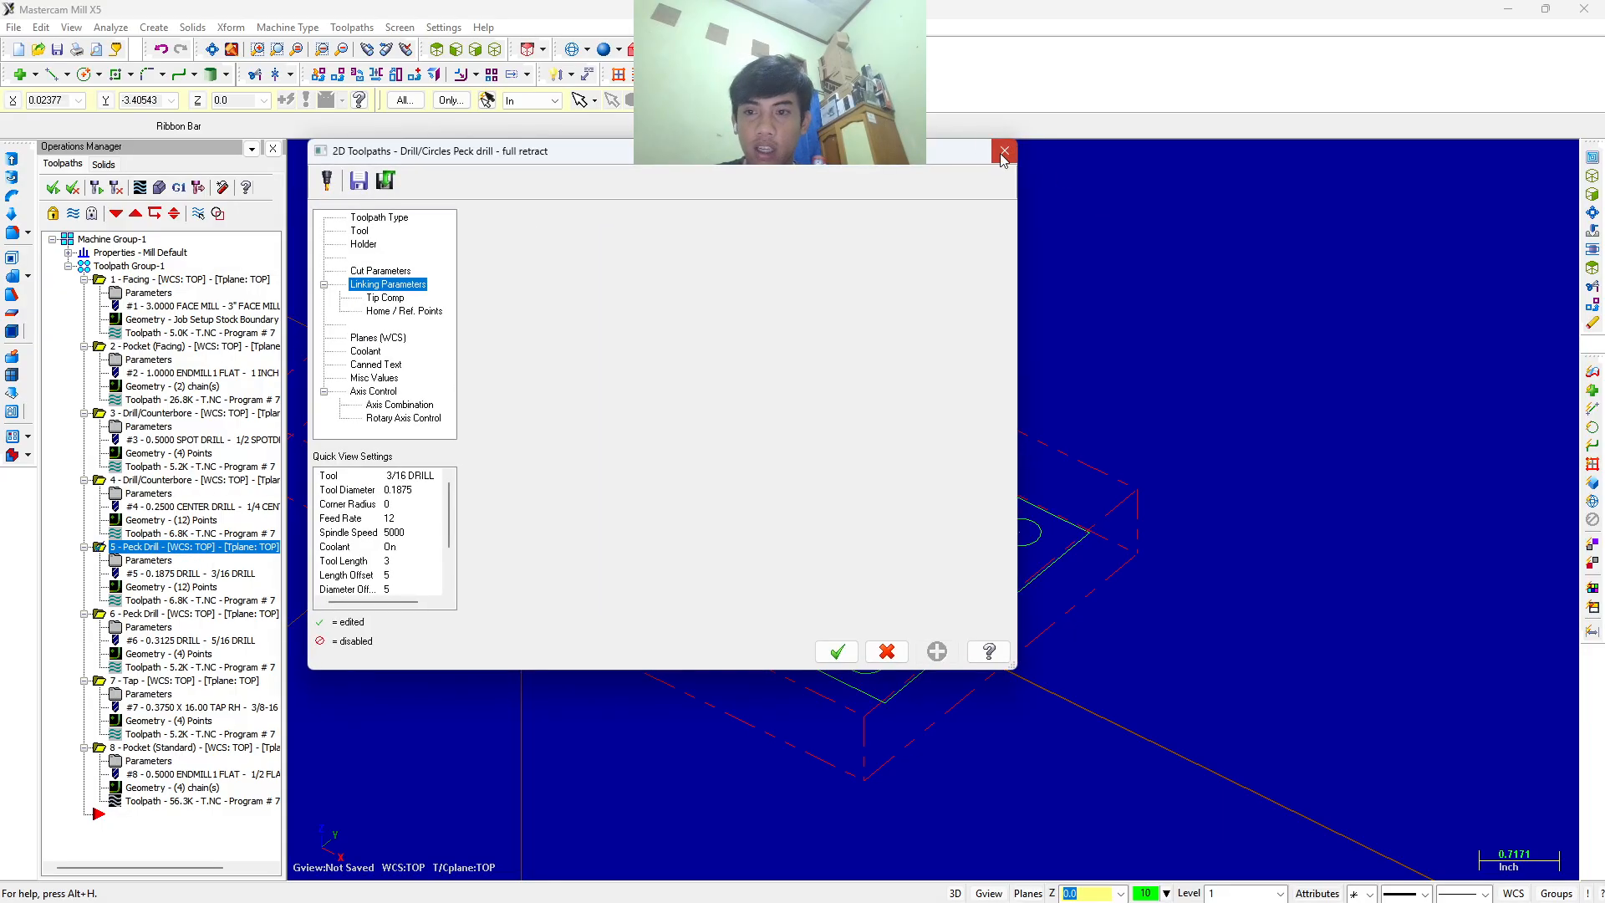
Run a solid verification of all toolpath operations and inspect the machined part from another angle.
left_click(59, 192)
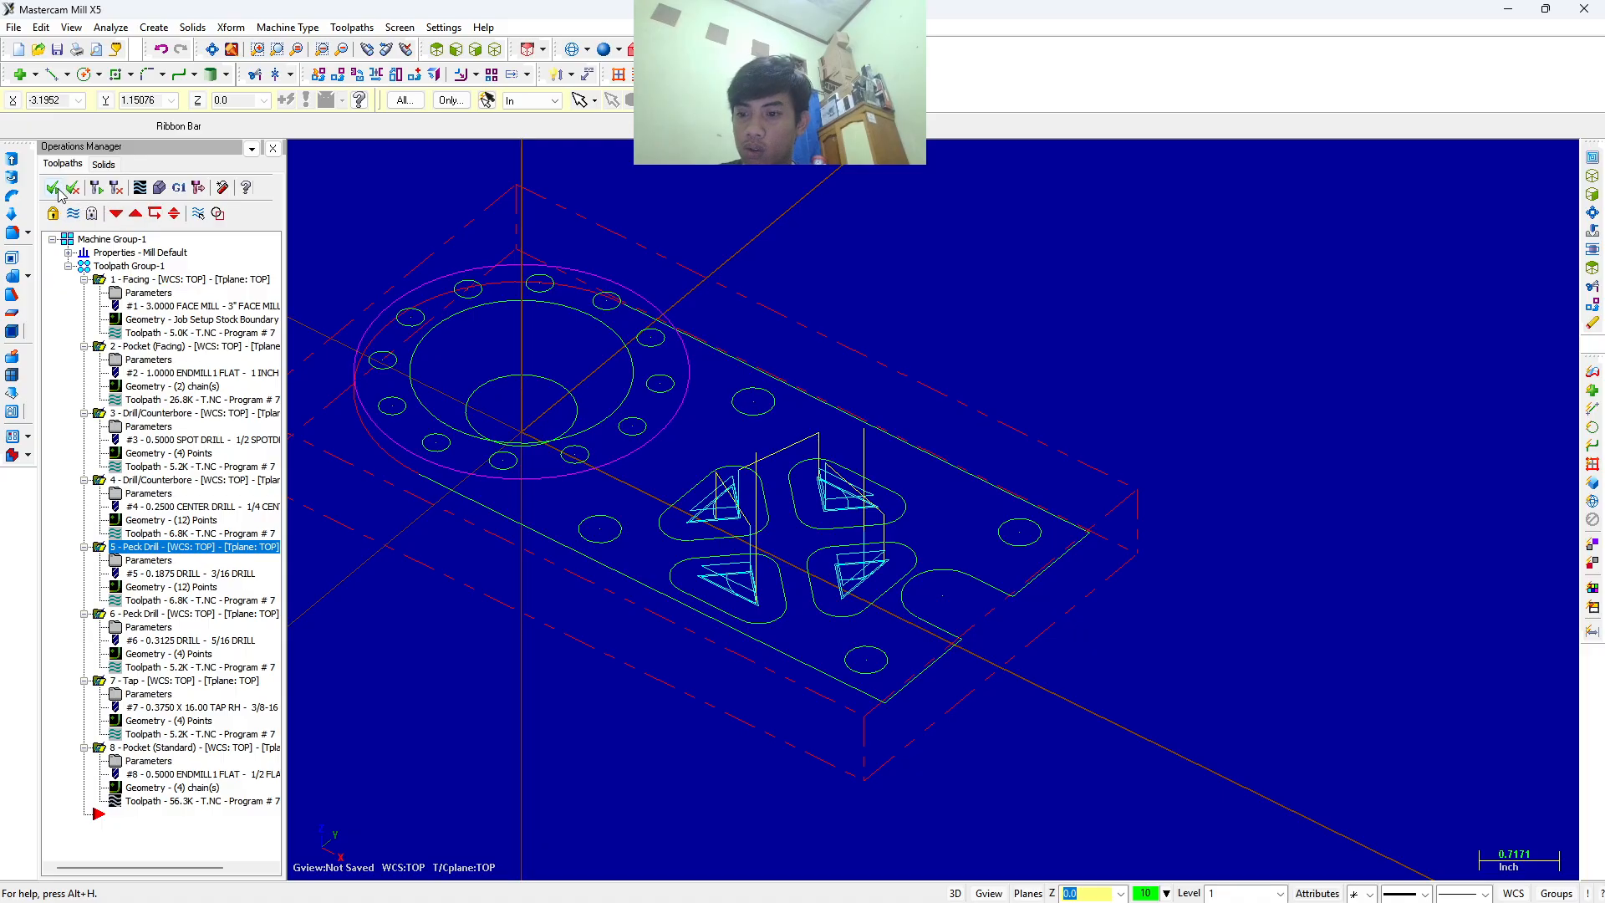
left_click(159, 187)
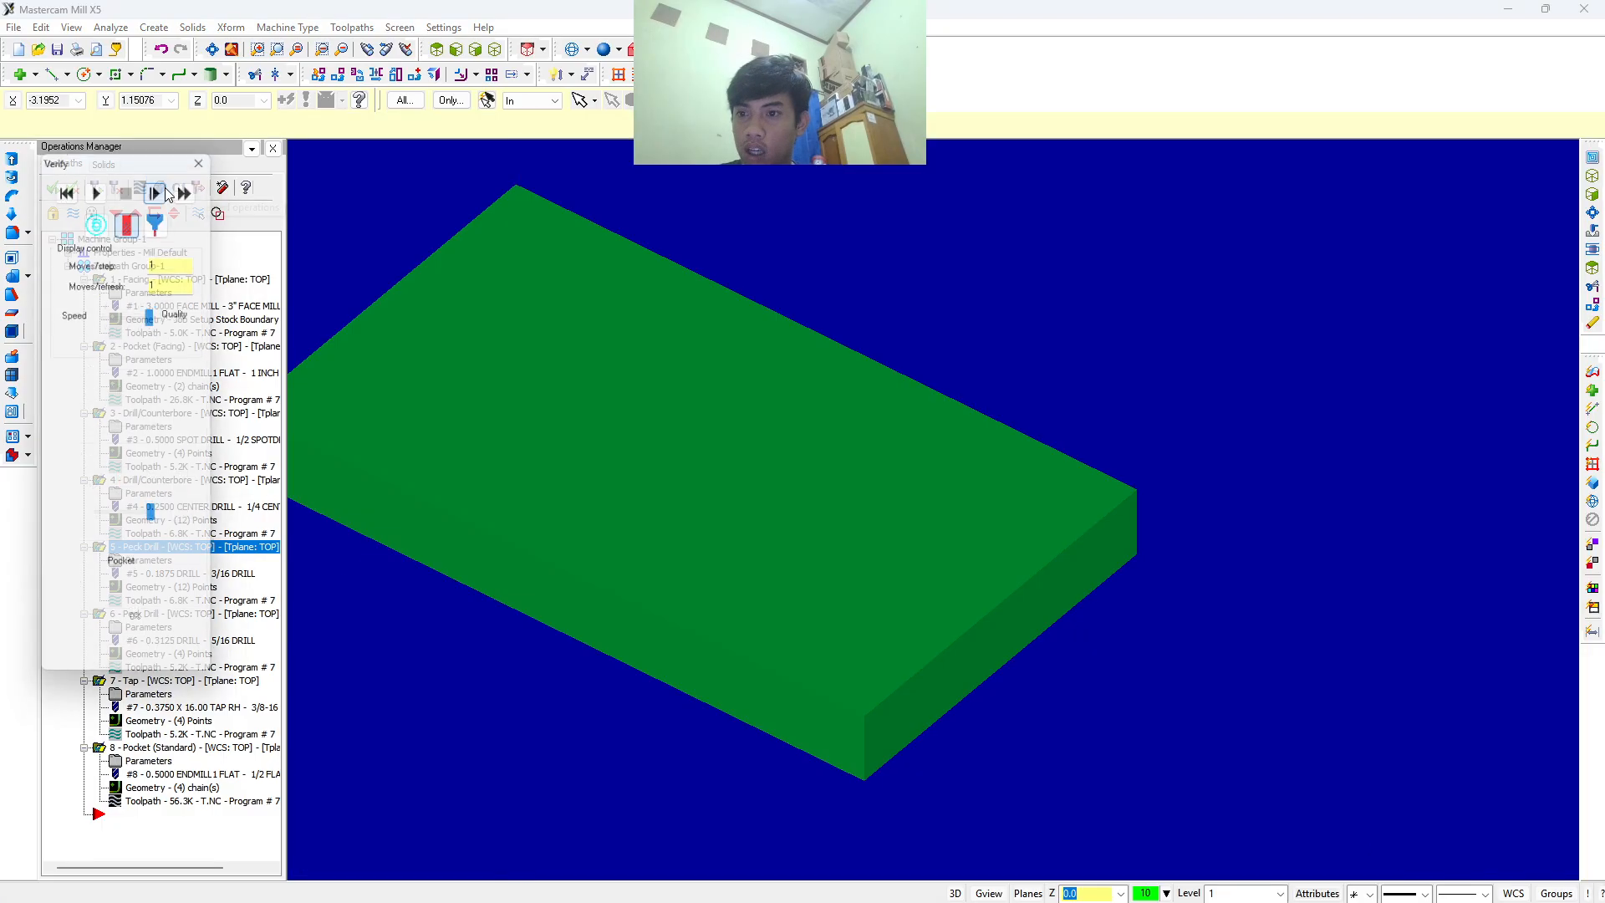
left_click(97, 181)
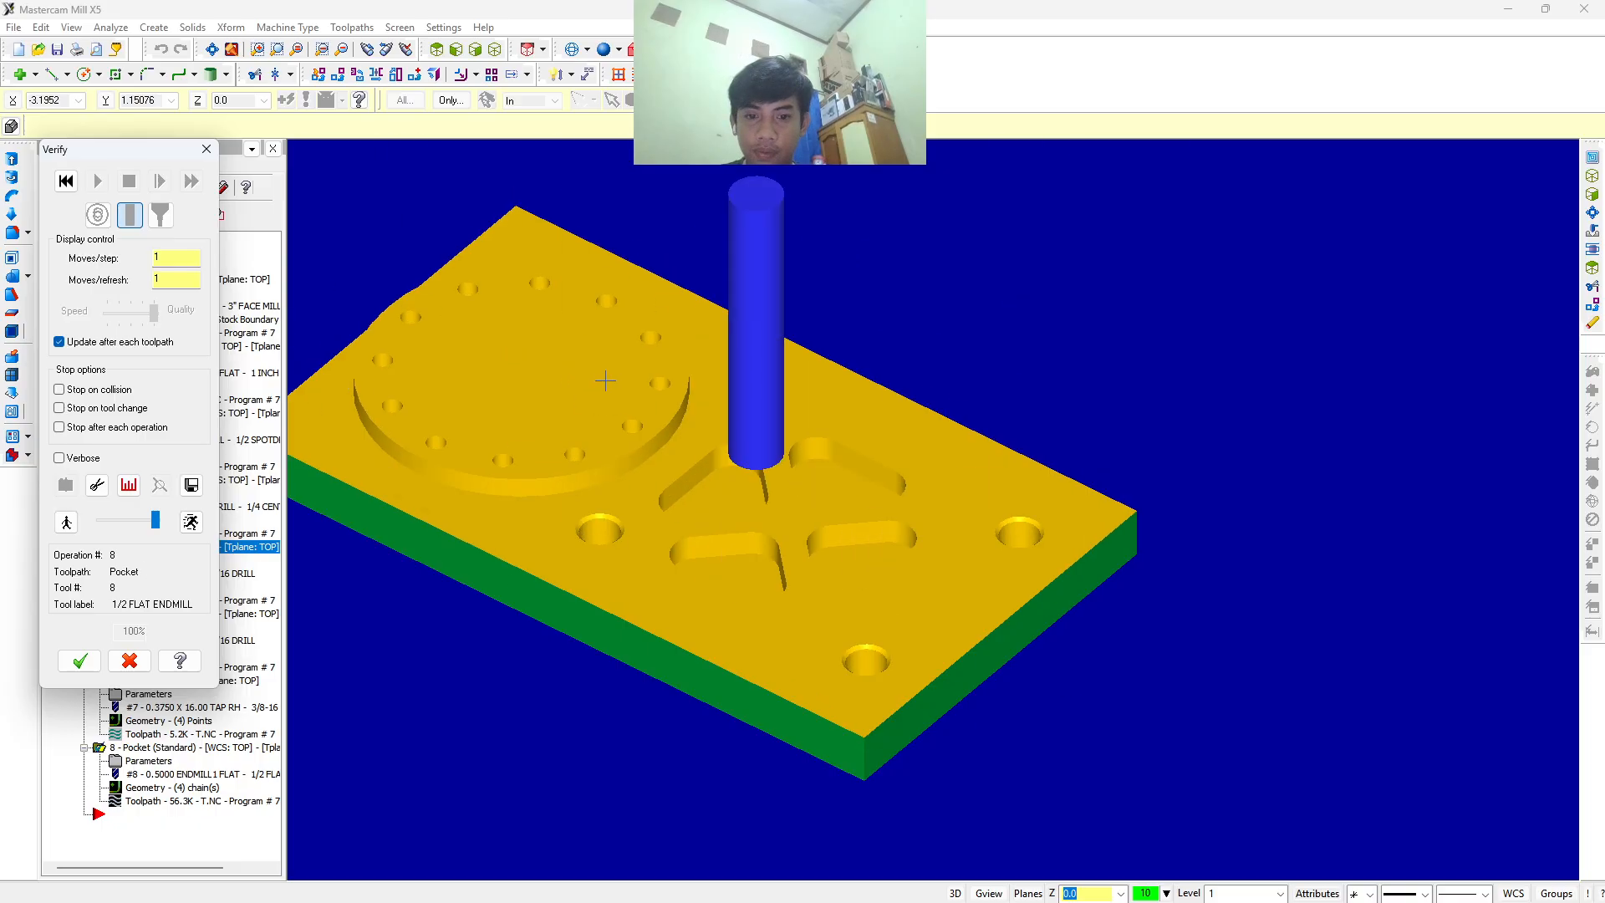
middle_click_drag(774, 443, 496, 305)
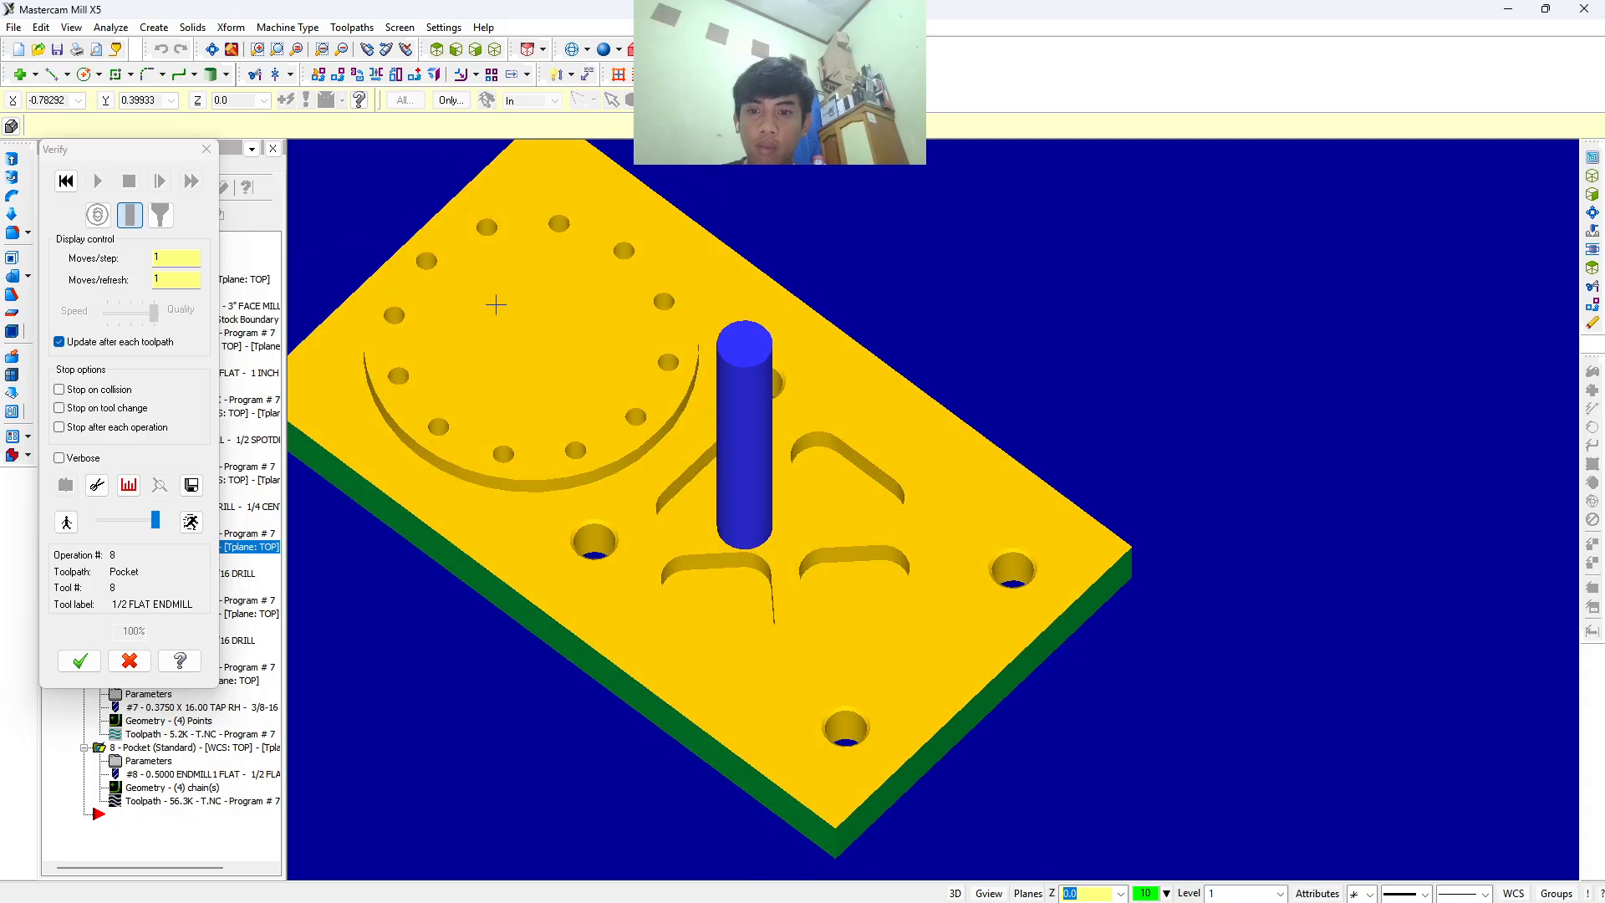
left_click(206, 148)
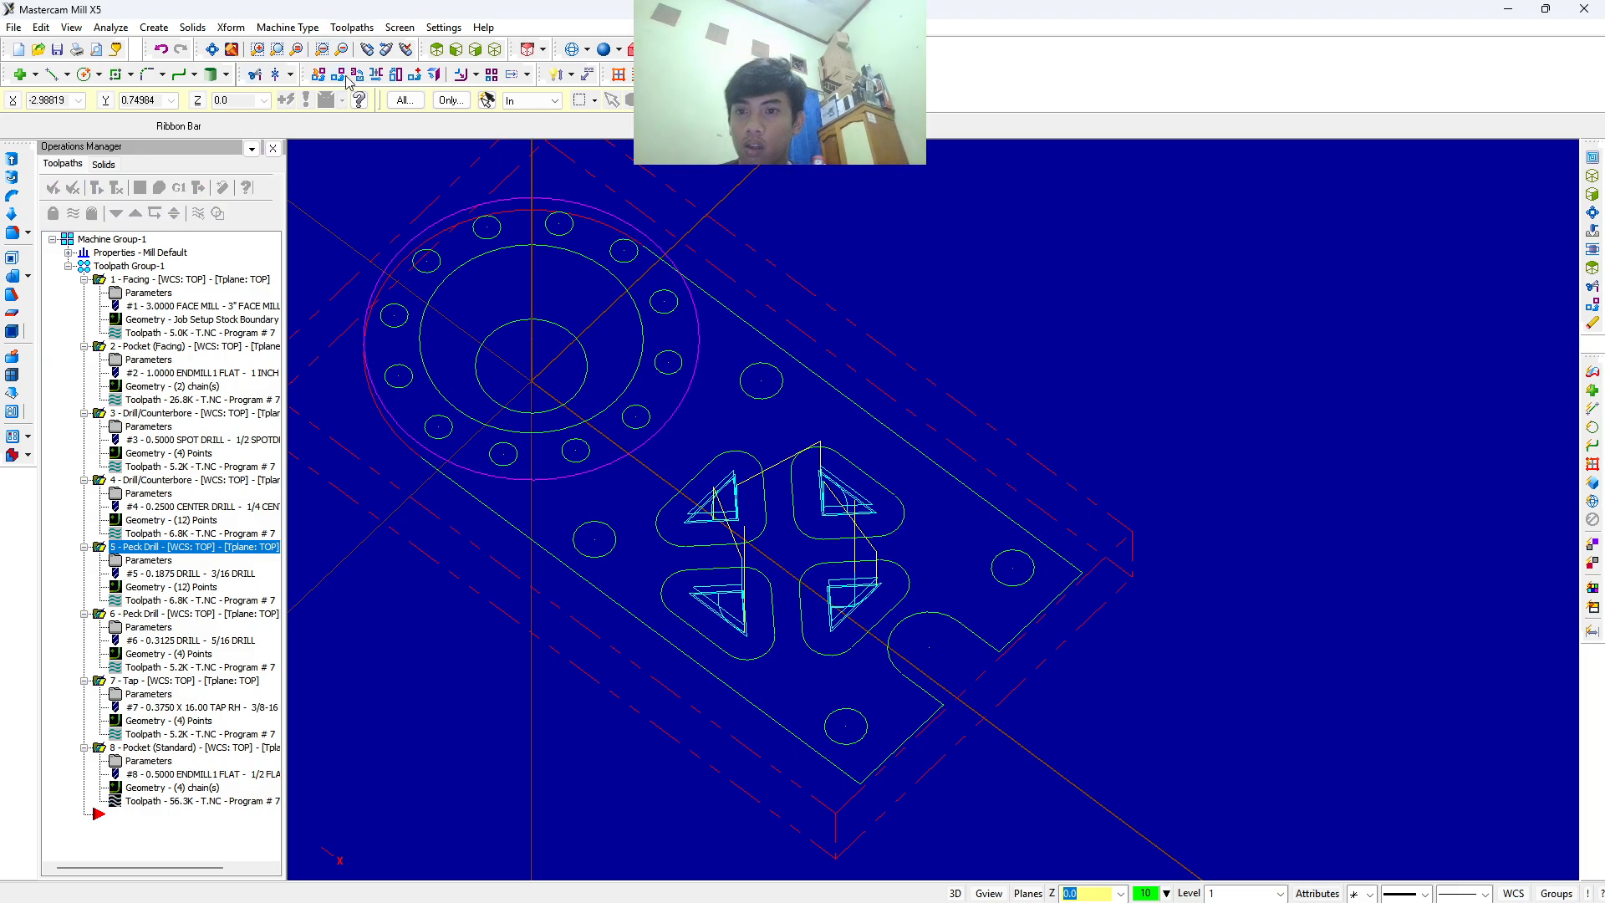
Create a Circle Mill toolpath in isometric view on the large circle just inside the ring of small holes.
left_click(494, 52)
left_click(352, 27)
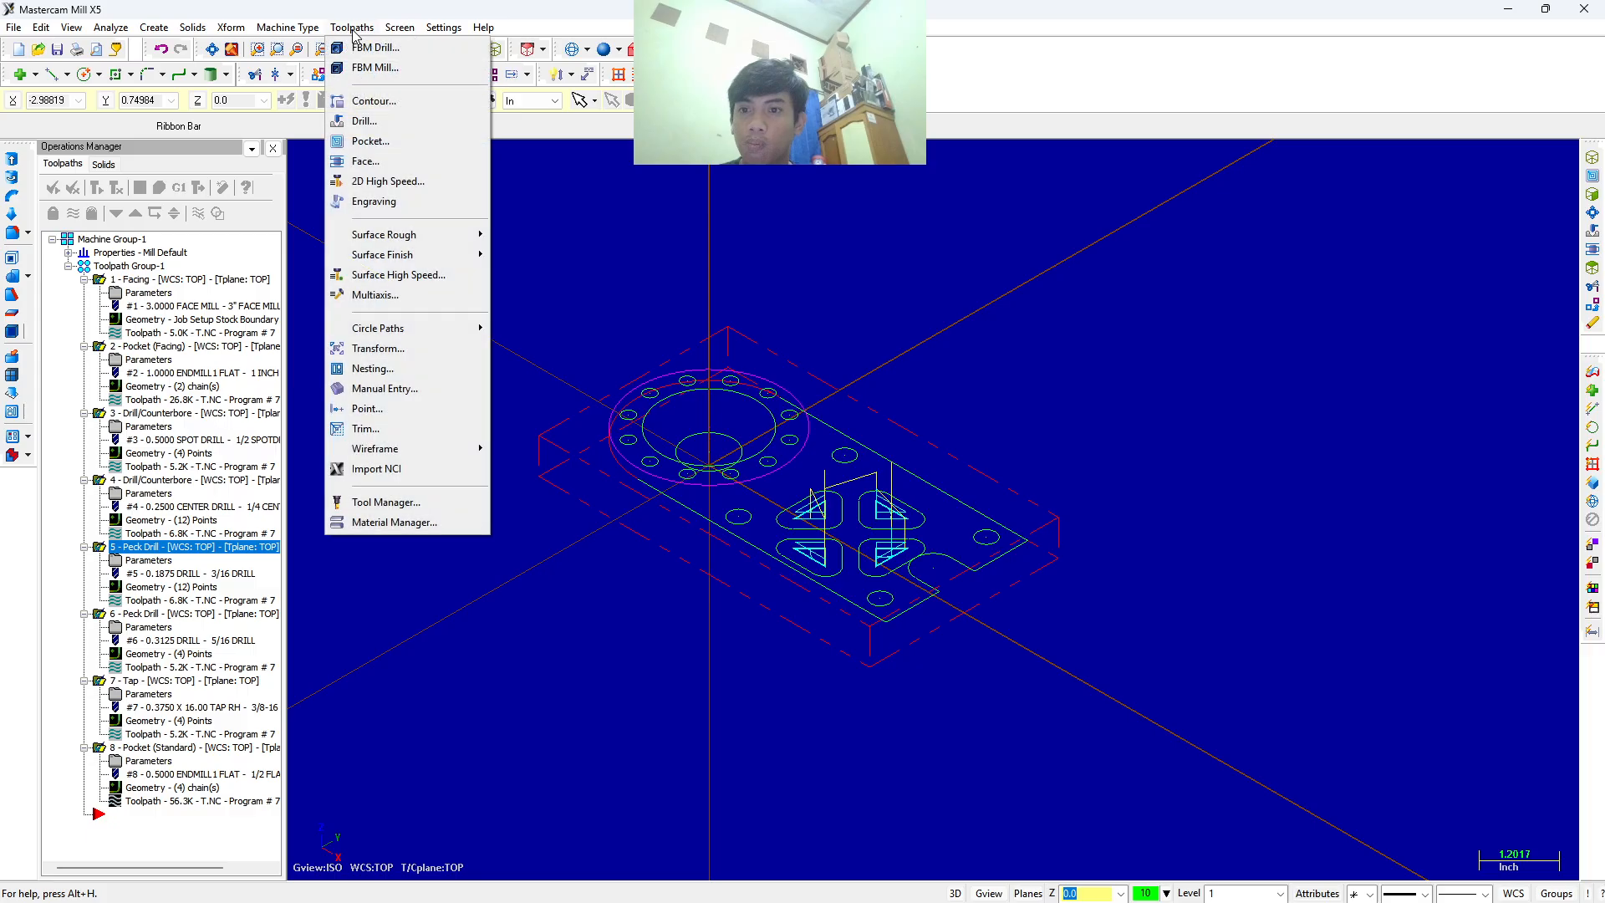
mouse_move(385, 328)
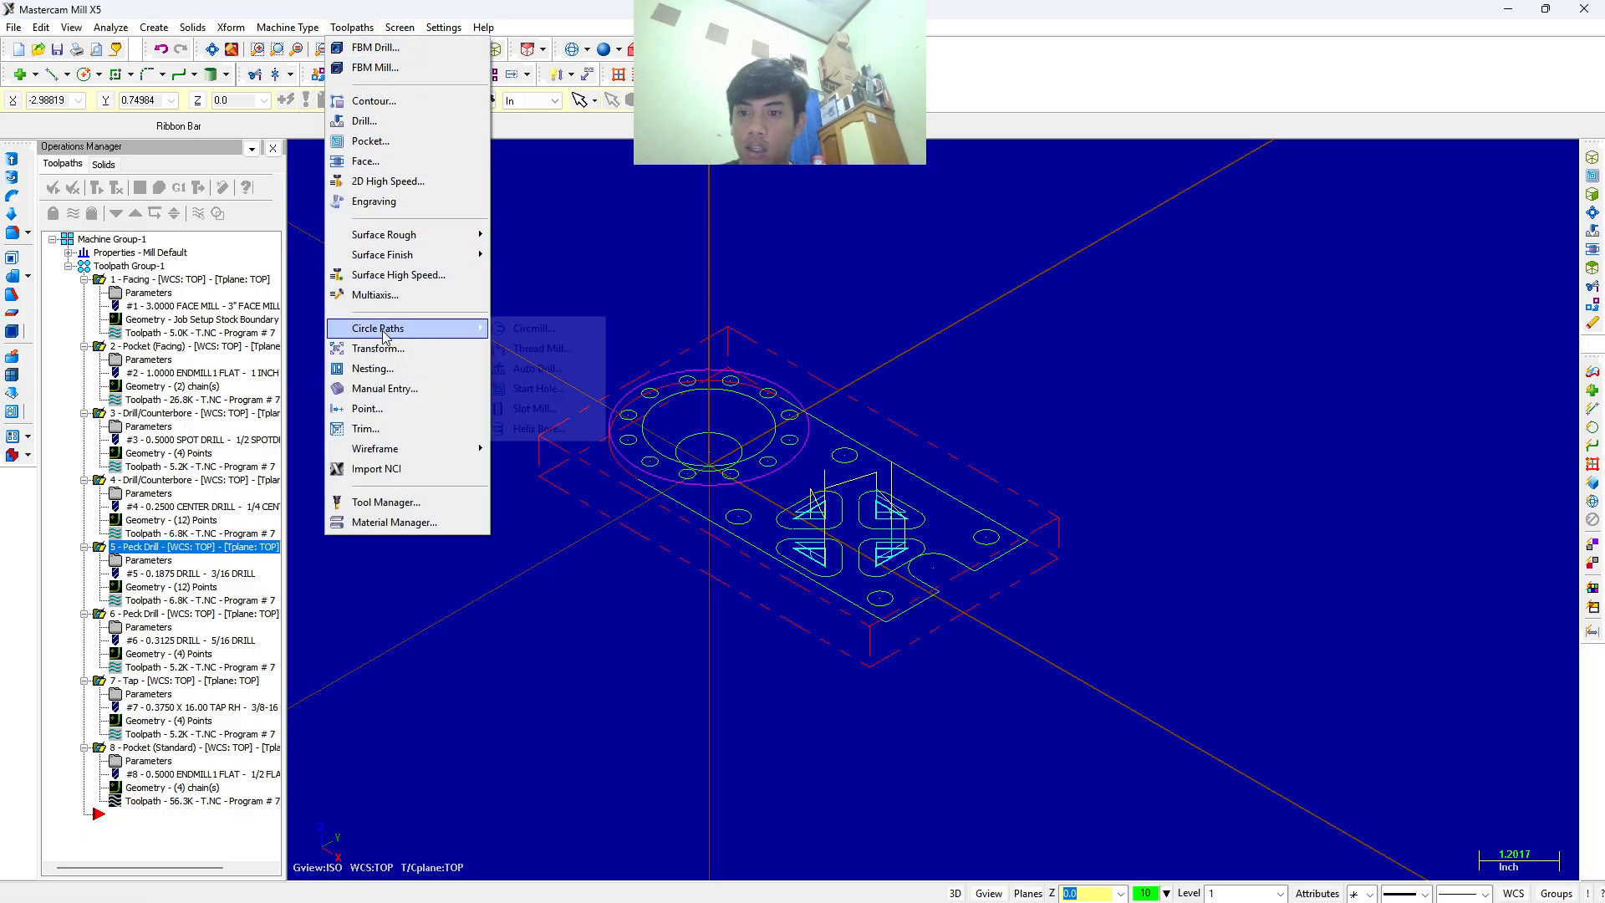
left_click(516, 331)
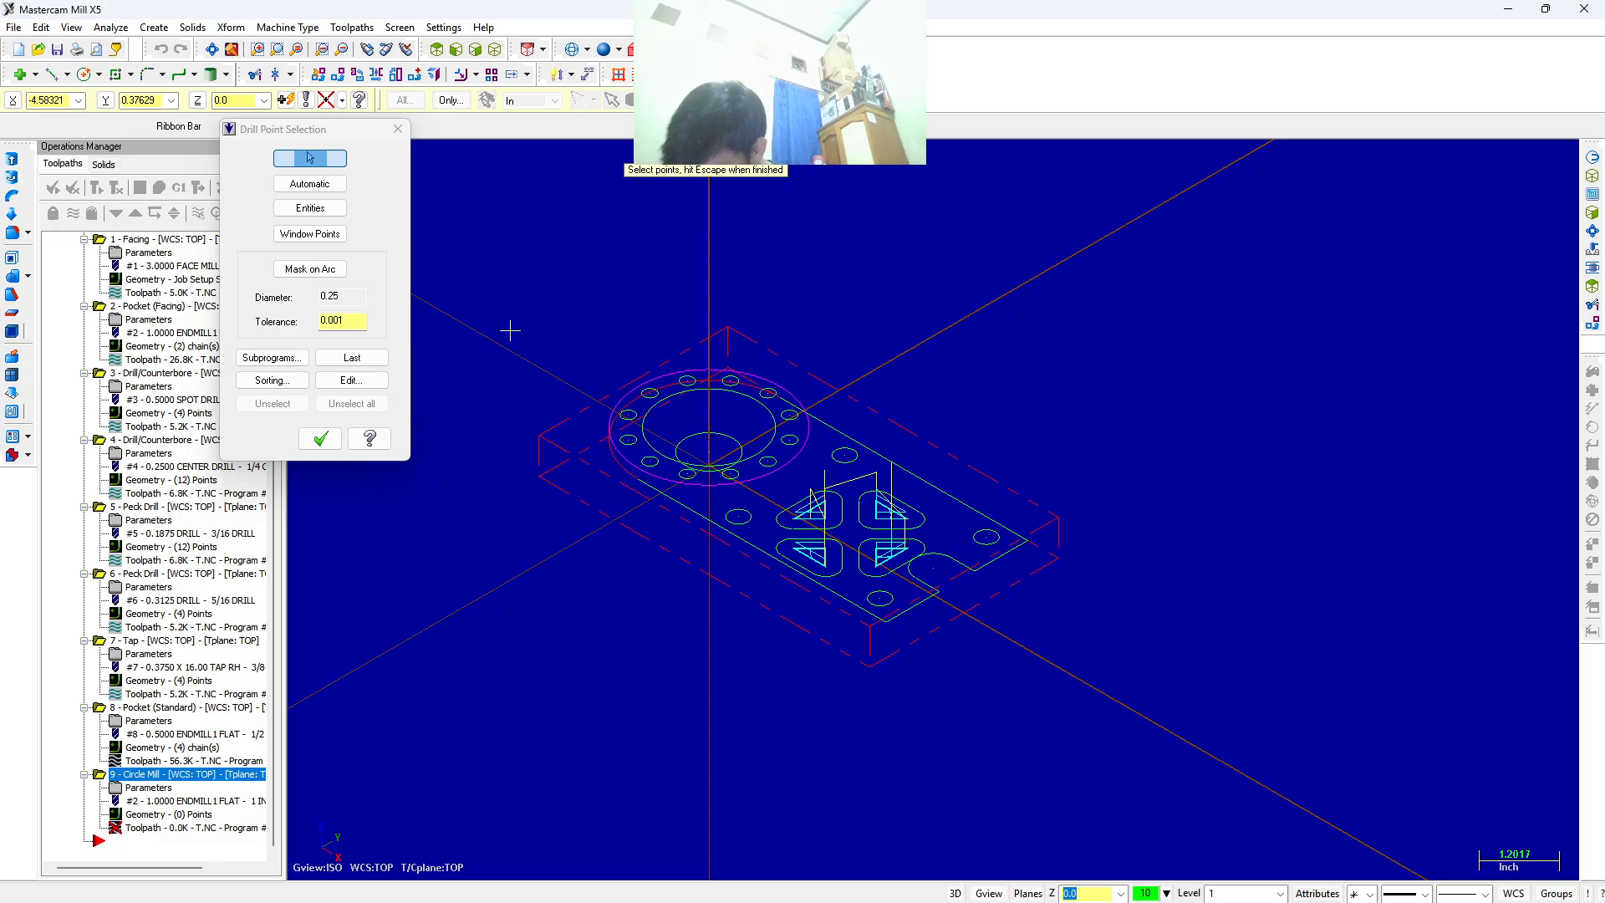
left_click(321, 210)
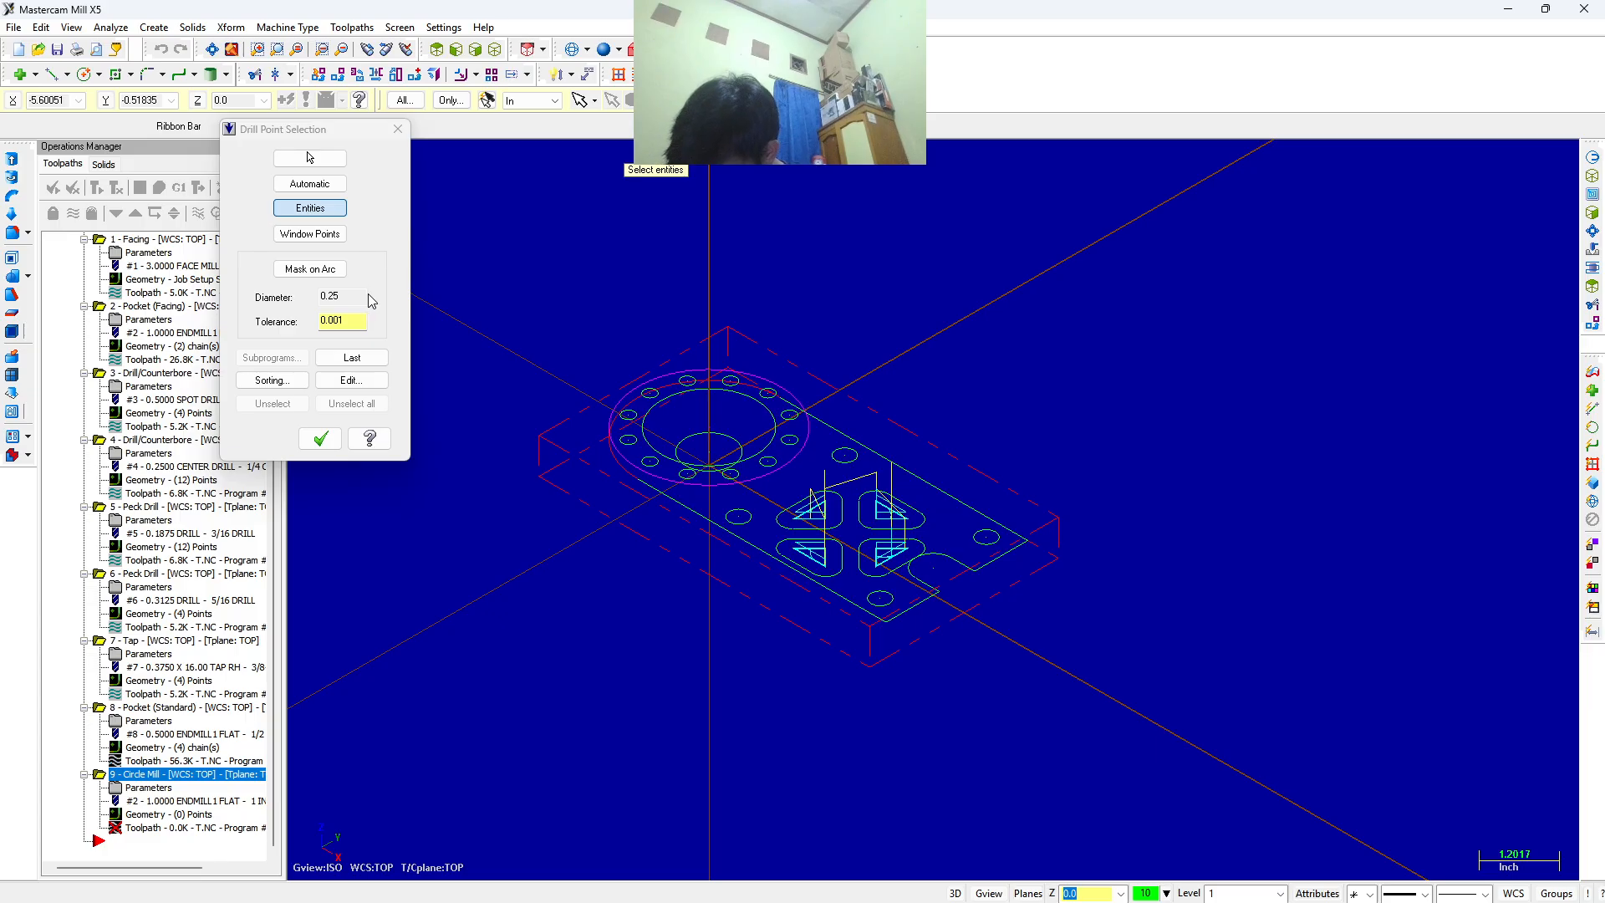
scroll(660, 436, "up", 3)
left_click(644, 436)
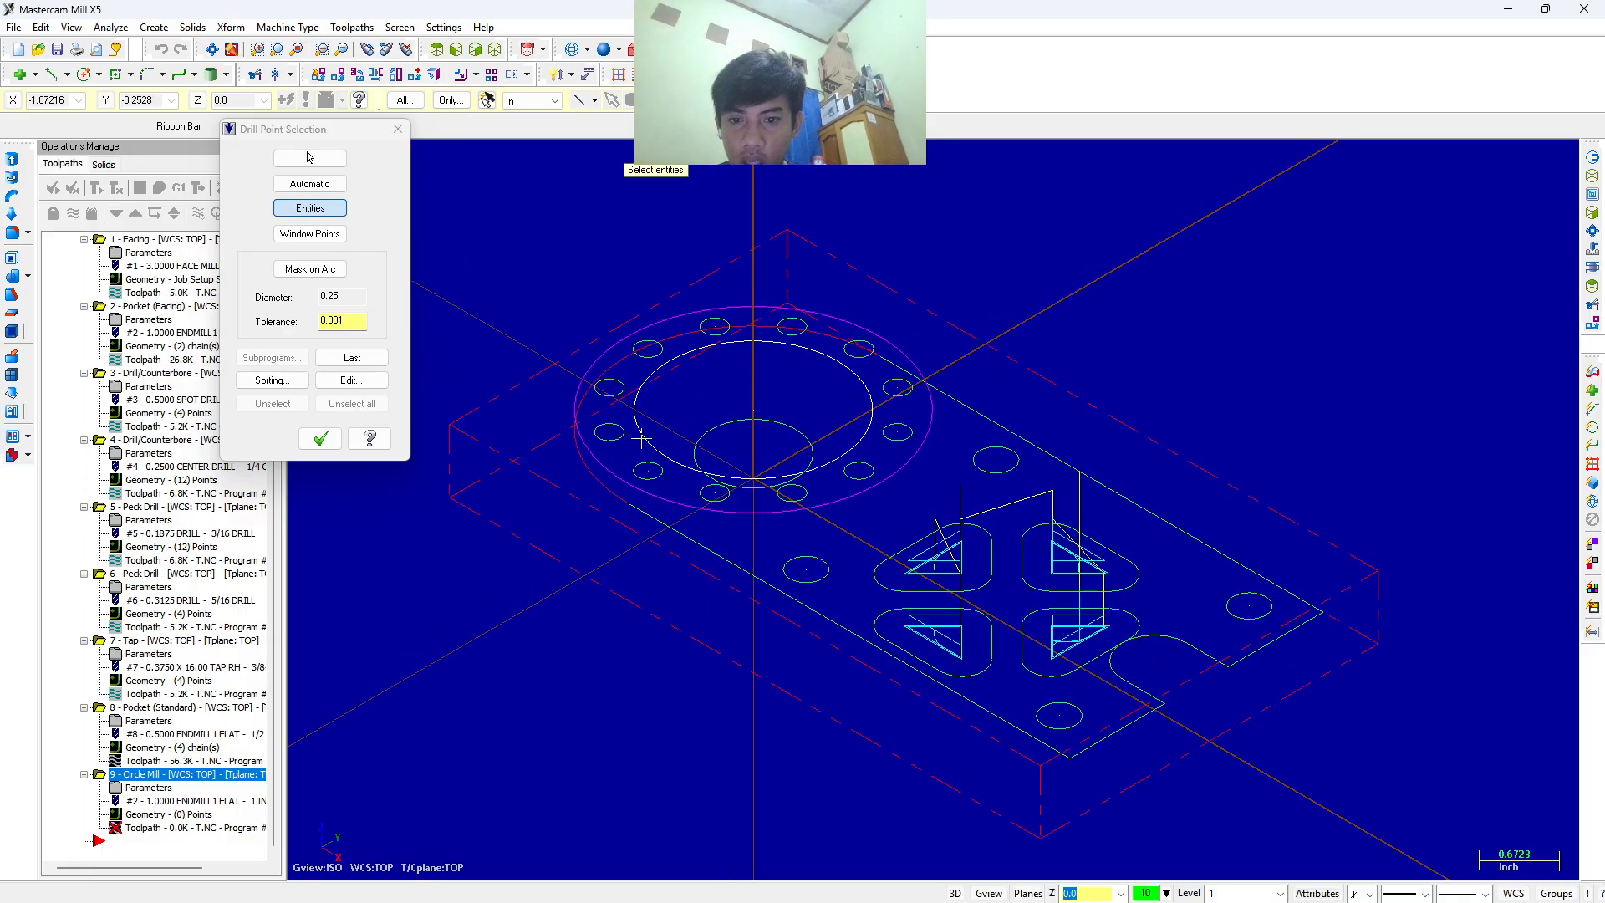
left_click(321, 439)
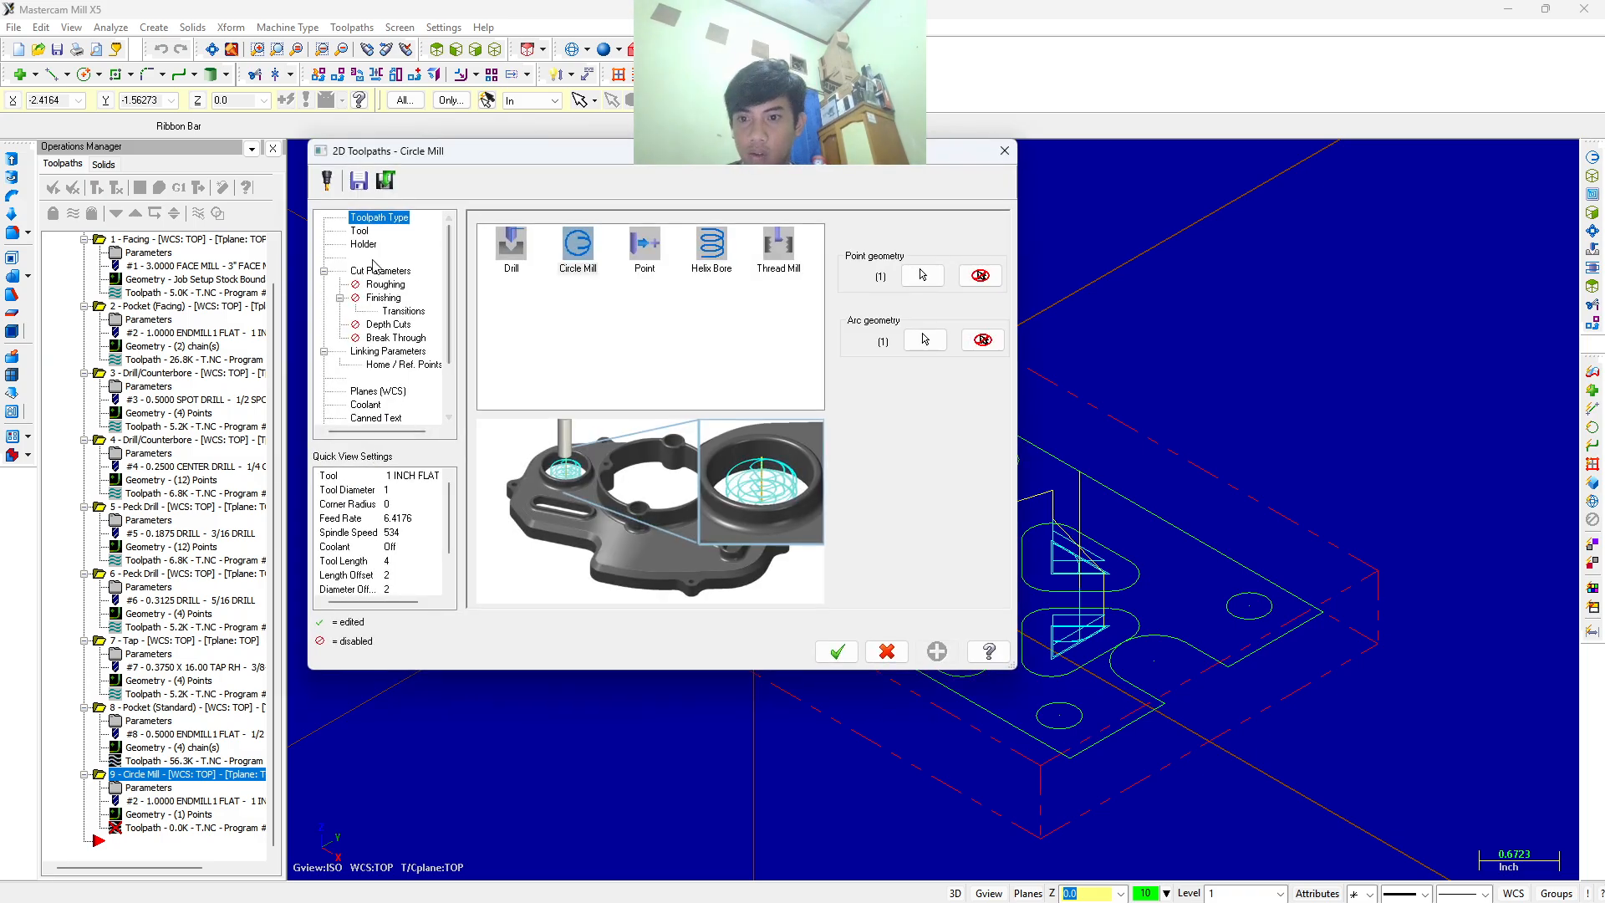
Choose the existing 1/2 flat endmill (tool 8) as the cutter for the circle mill operation.
left_click(360, 231)
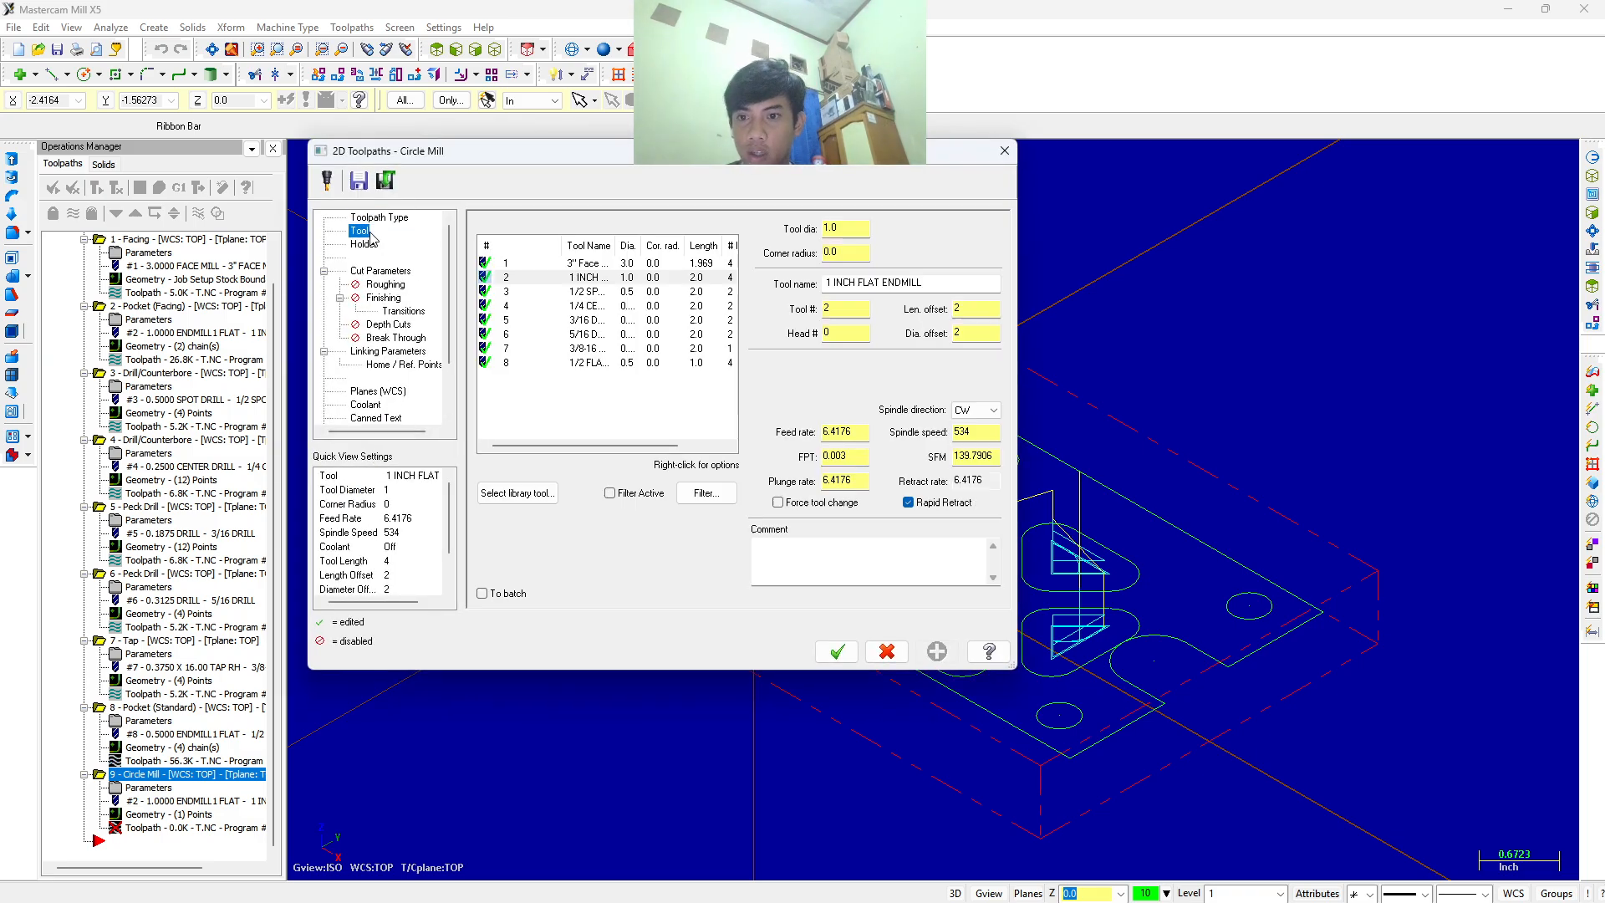
left_click(539, 493)
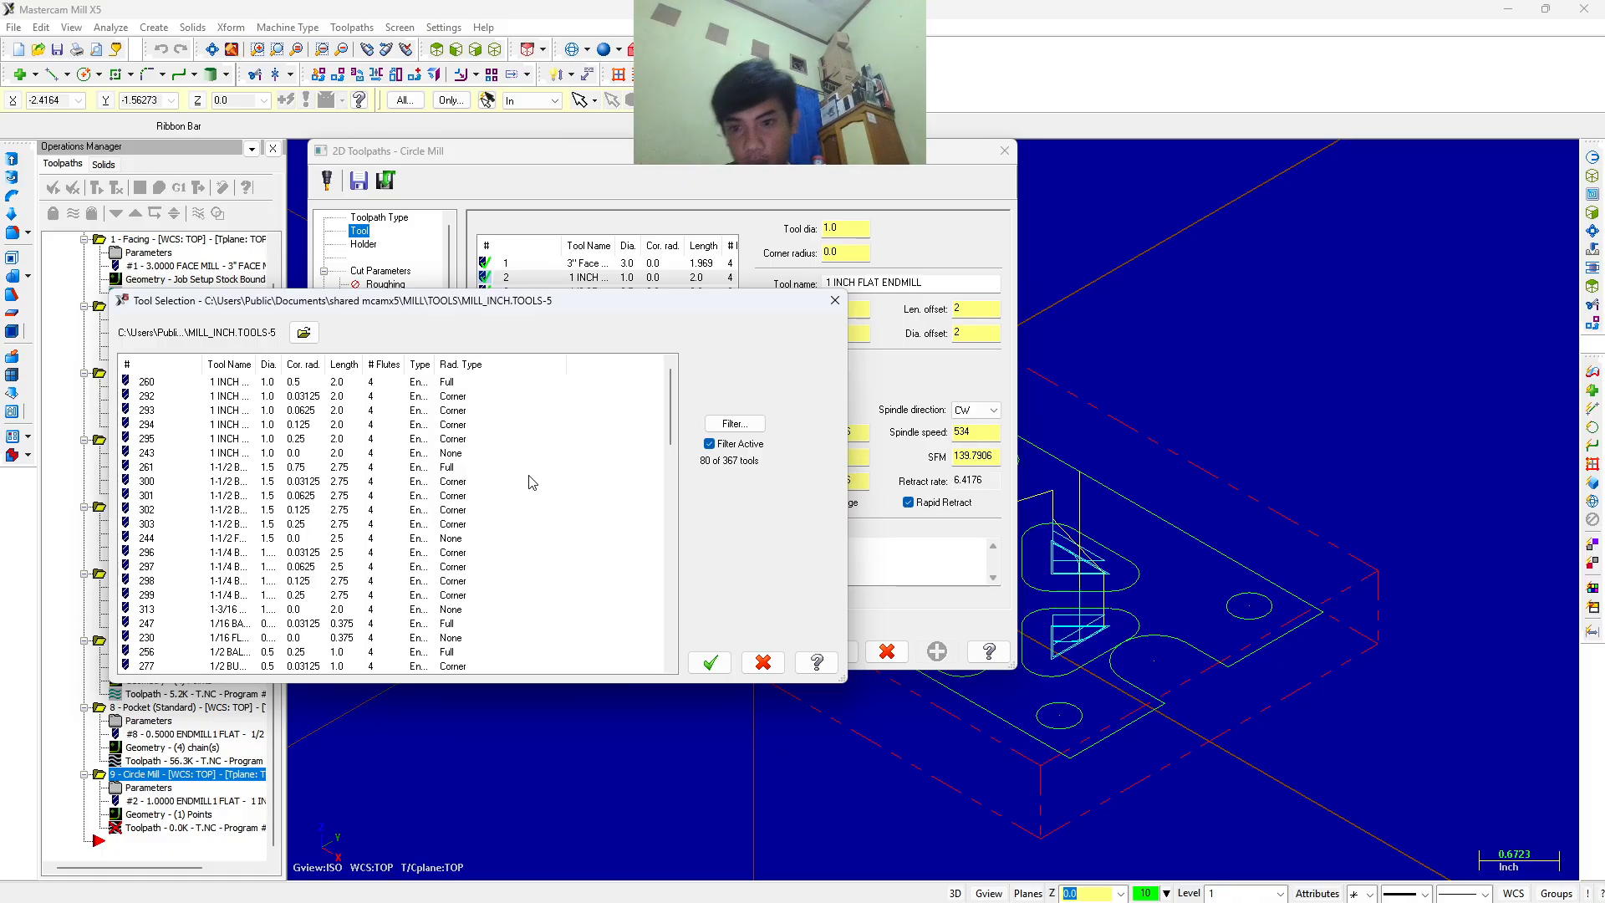
left_click(834, 299)
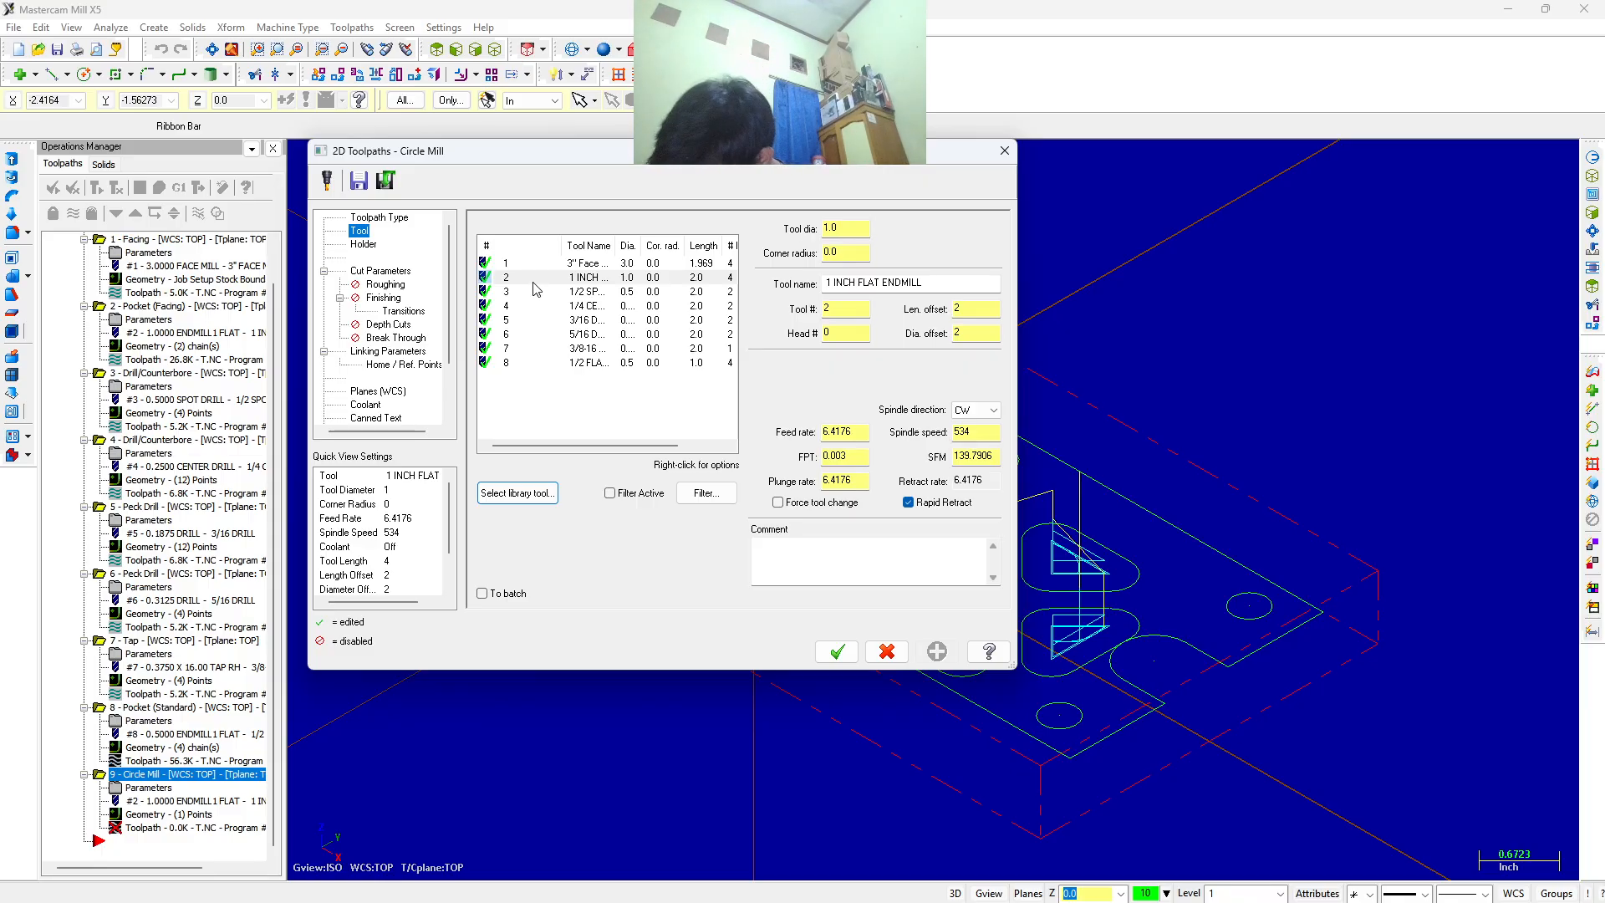
double_click(545, 364)
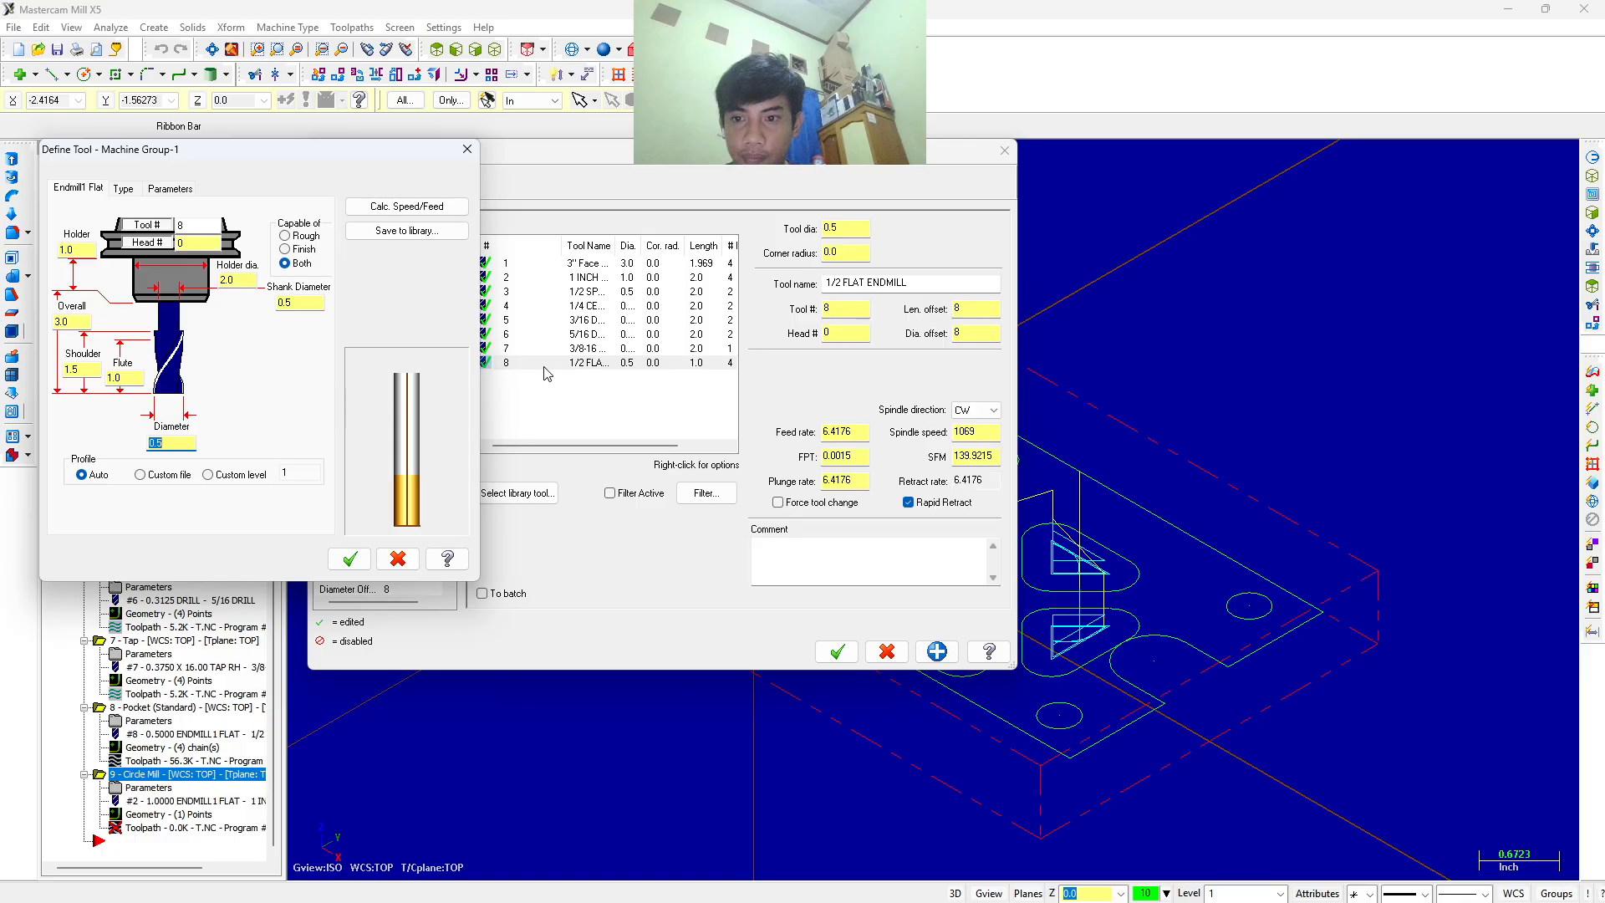
left_click(467, 149)
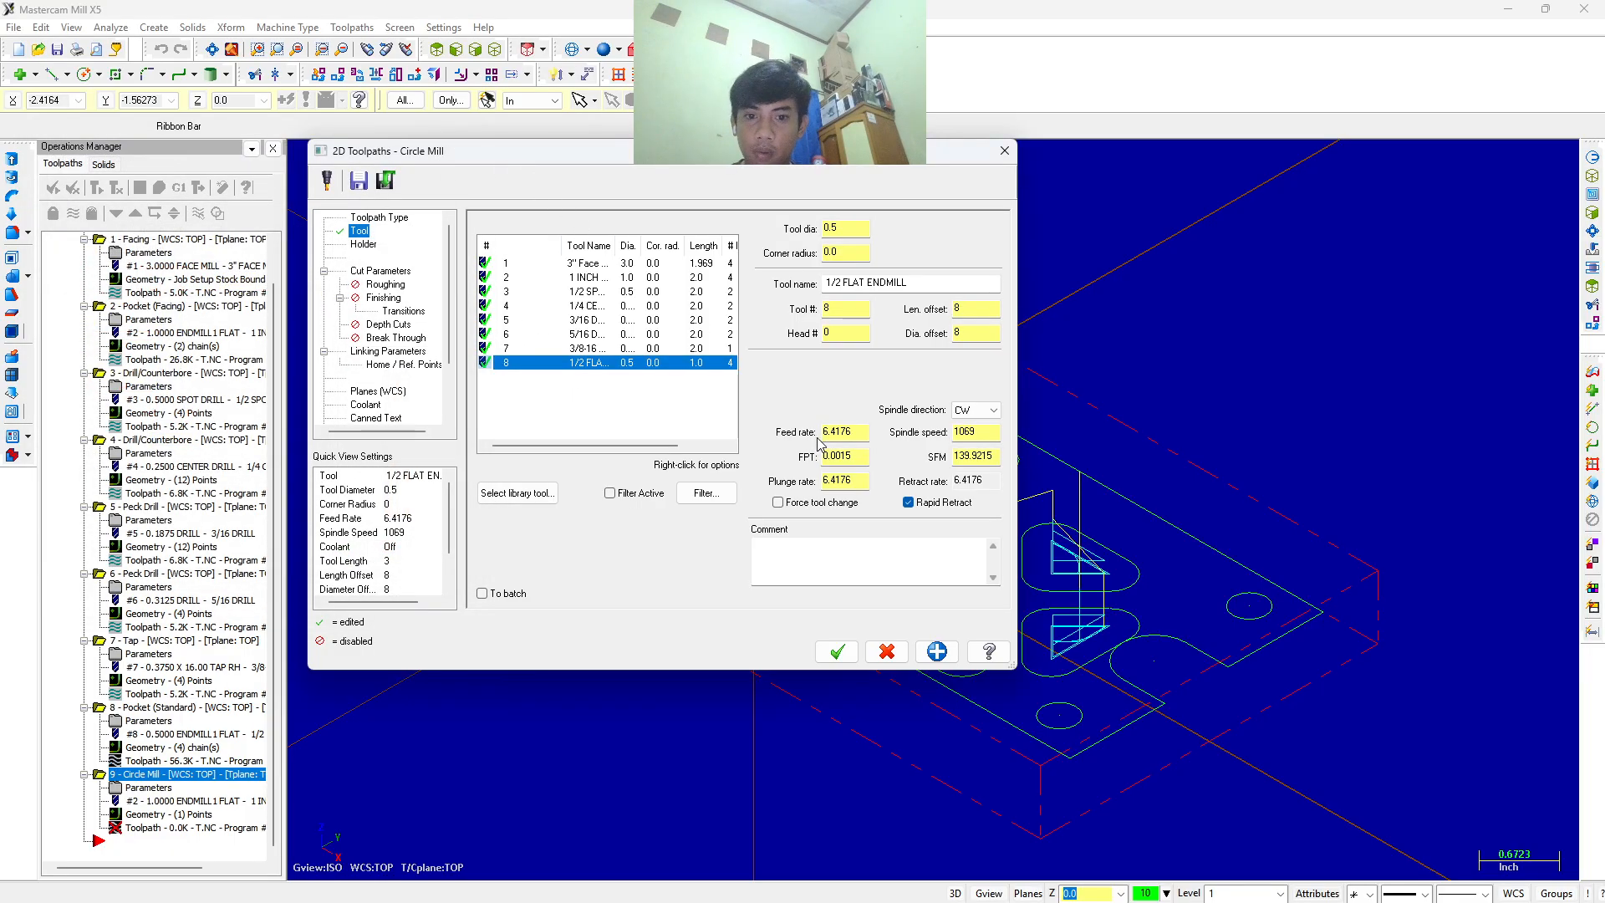
Set the 1/2 flat endmill's feed rate to 10, plunge rate to 10 and spindle speed to 3000.
double_click(850, 431)
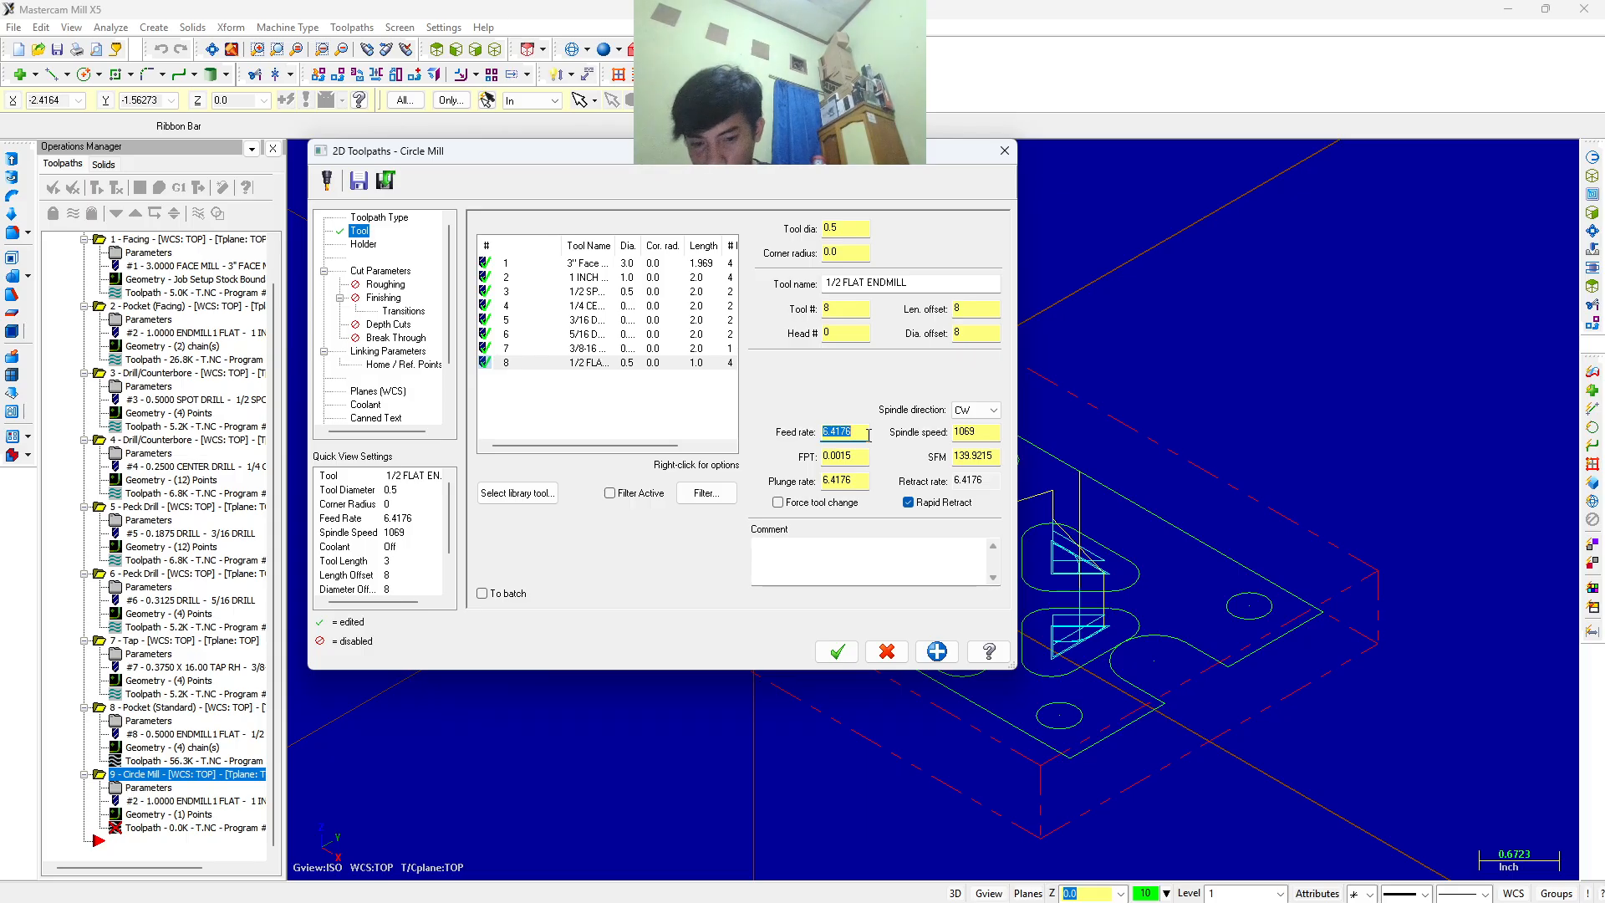
type("10")
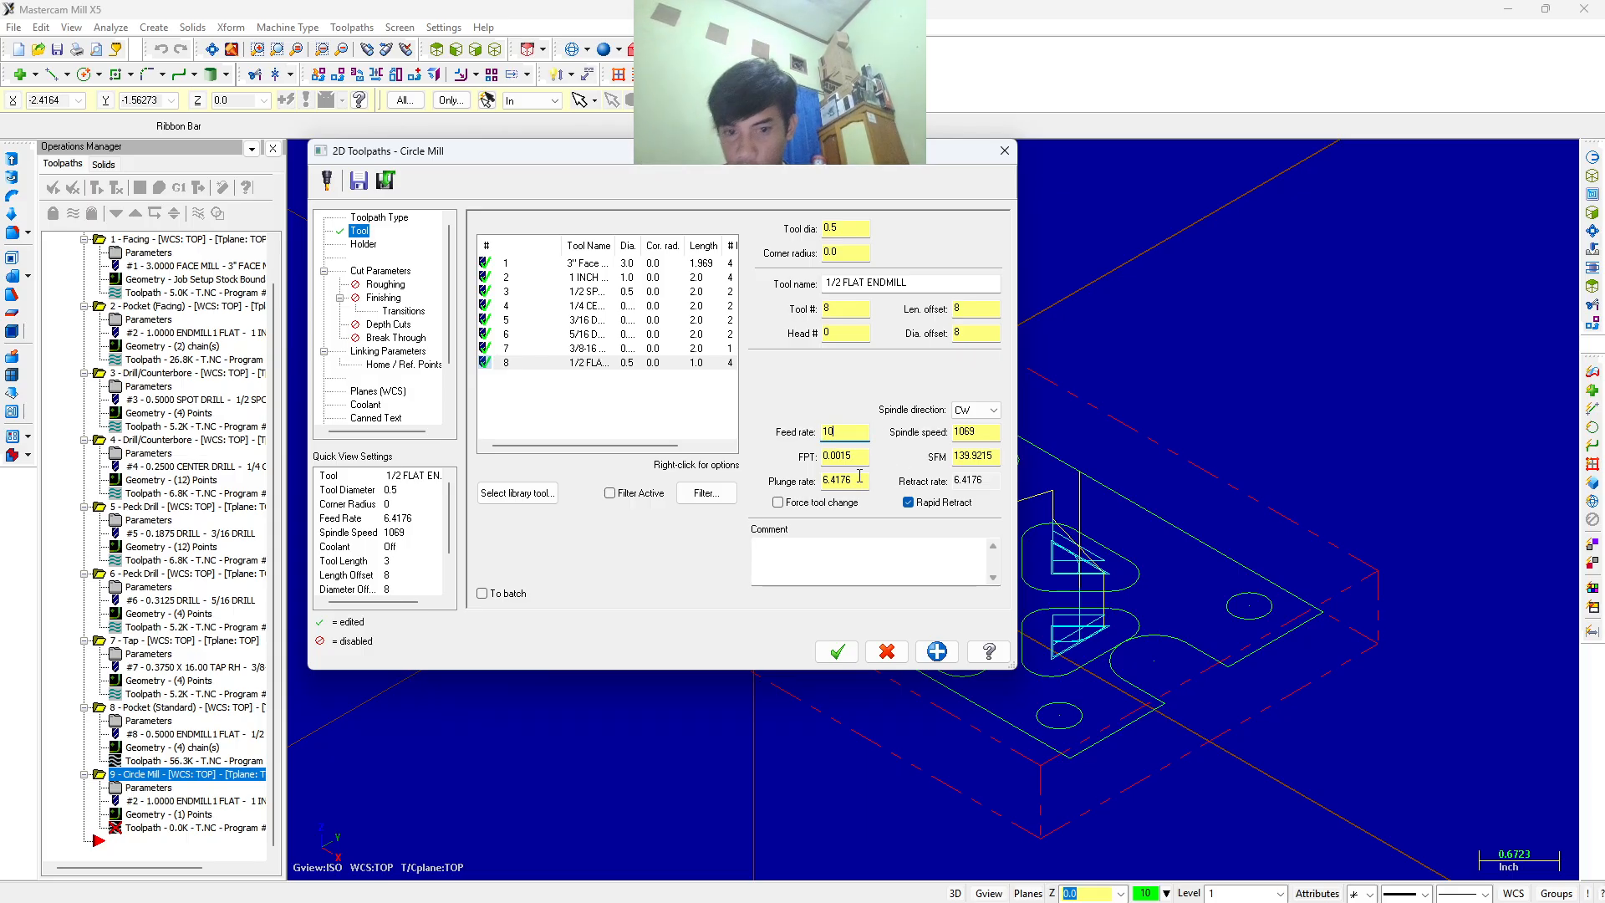
double_click(847, 480)
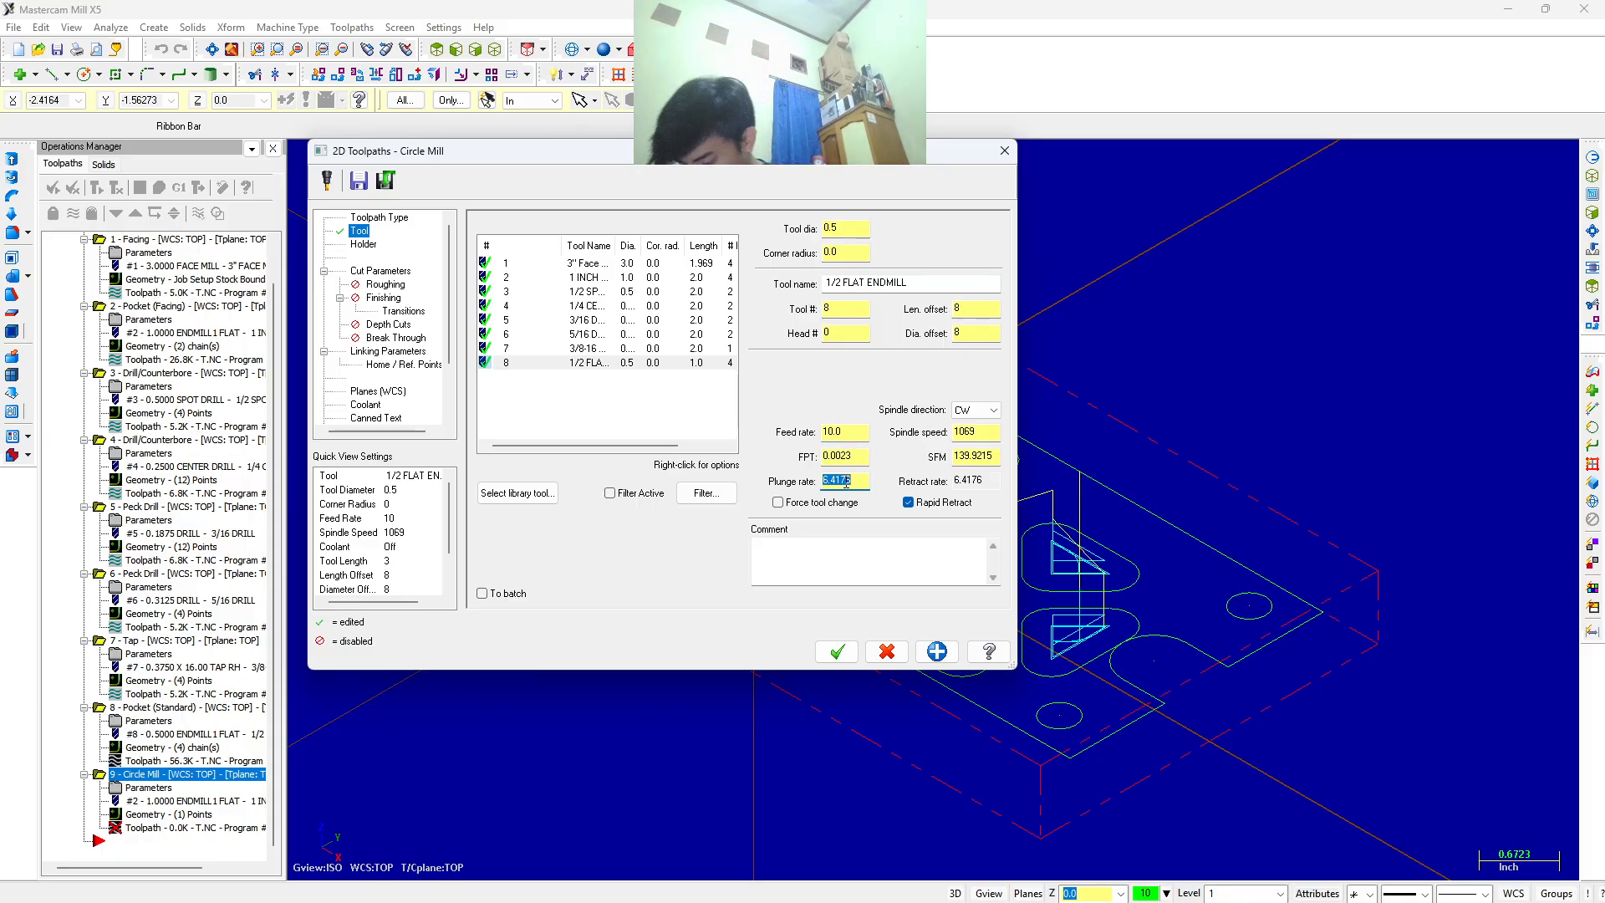
type("10")
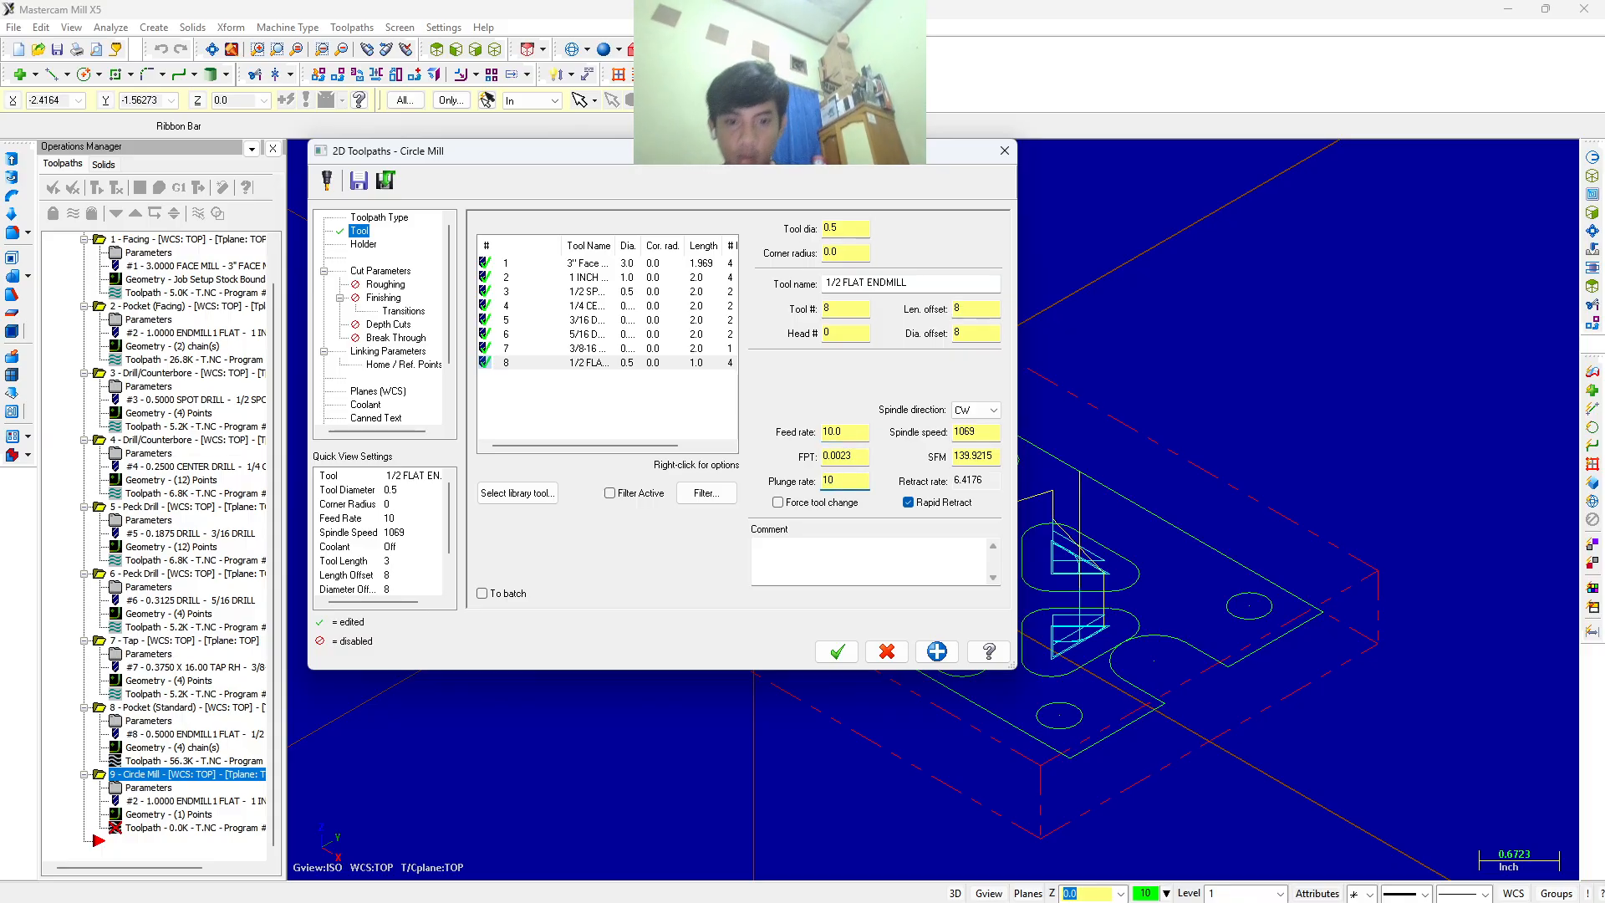
double_click(975, 432)
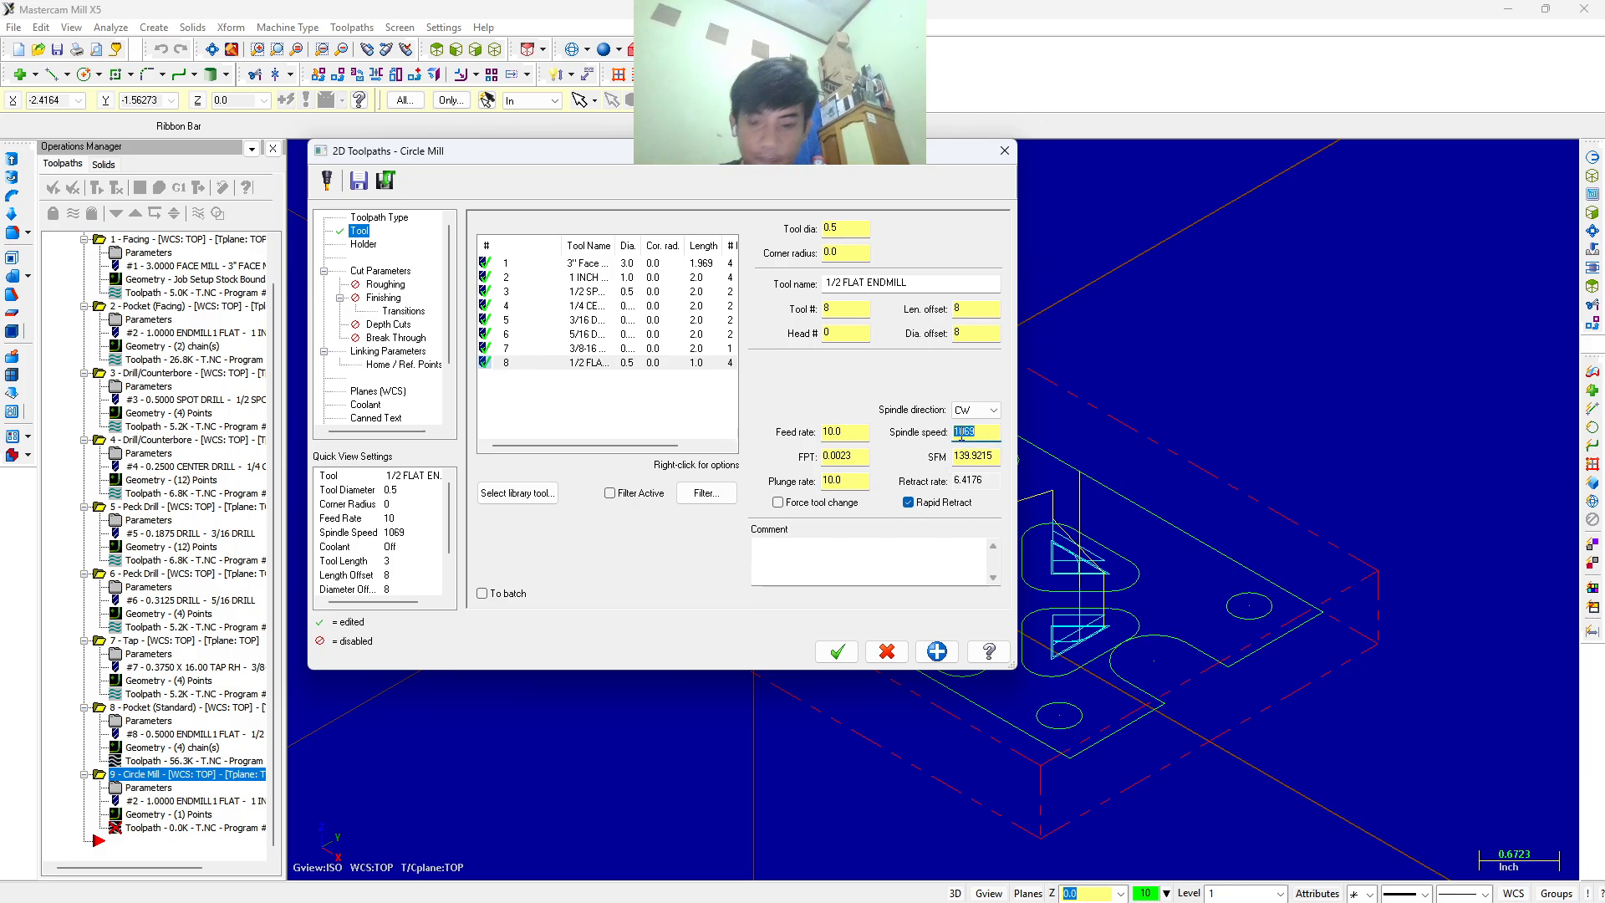
type("3000")
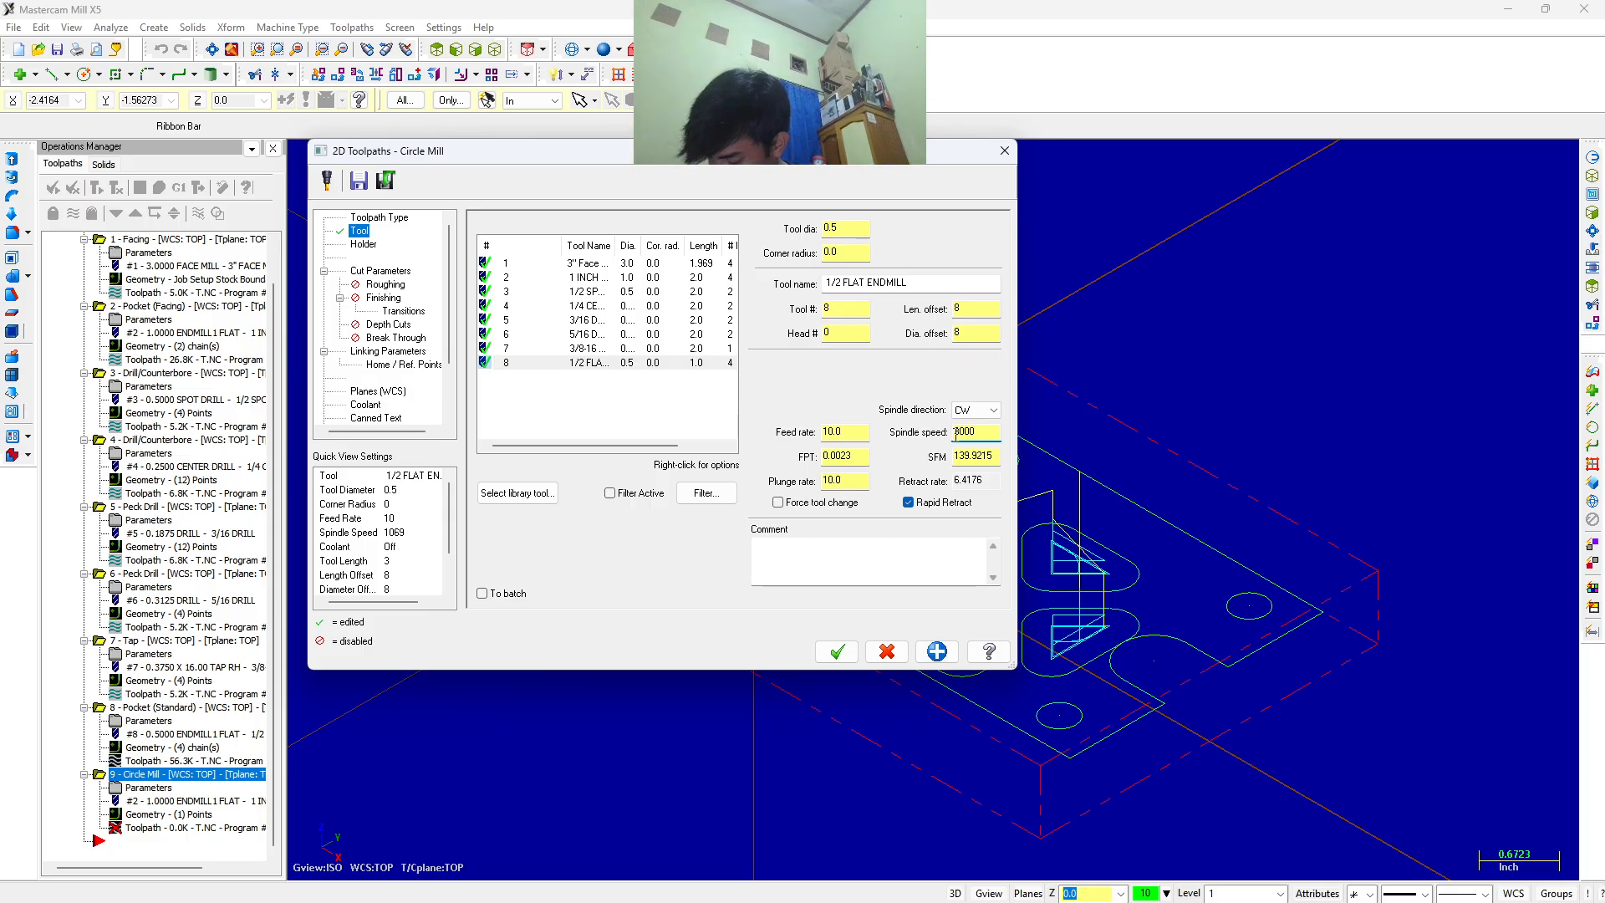
Enable roughing and finishing for the circle mill, with semi-finish and finish passes and the tool kept down.
left_click(398, 285)
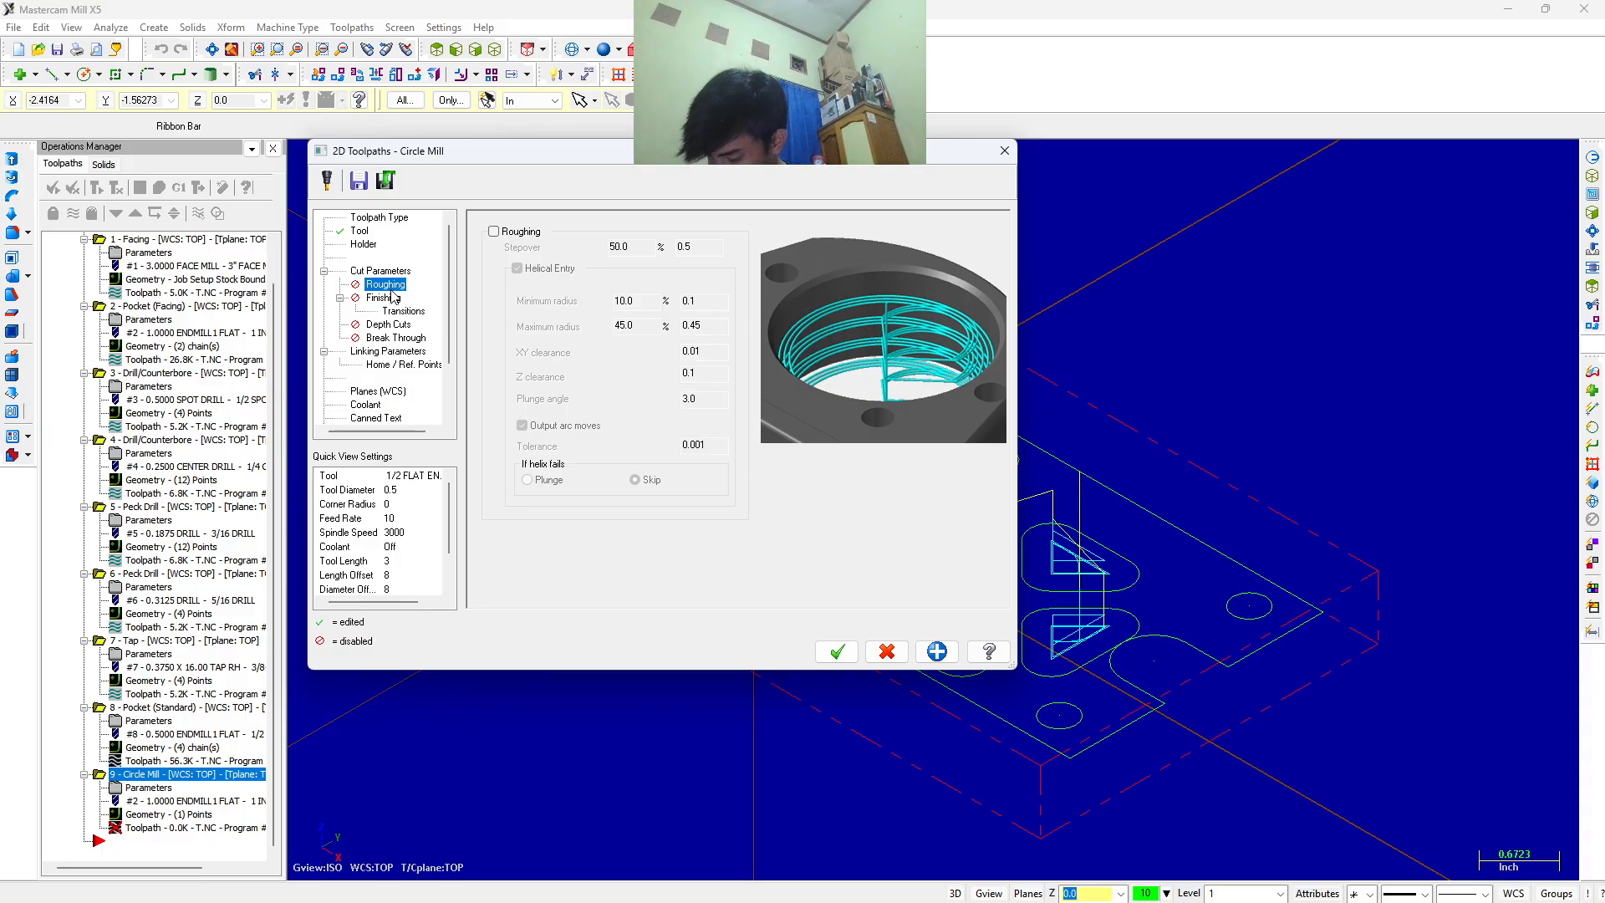
left_click(493, 232)
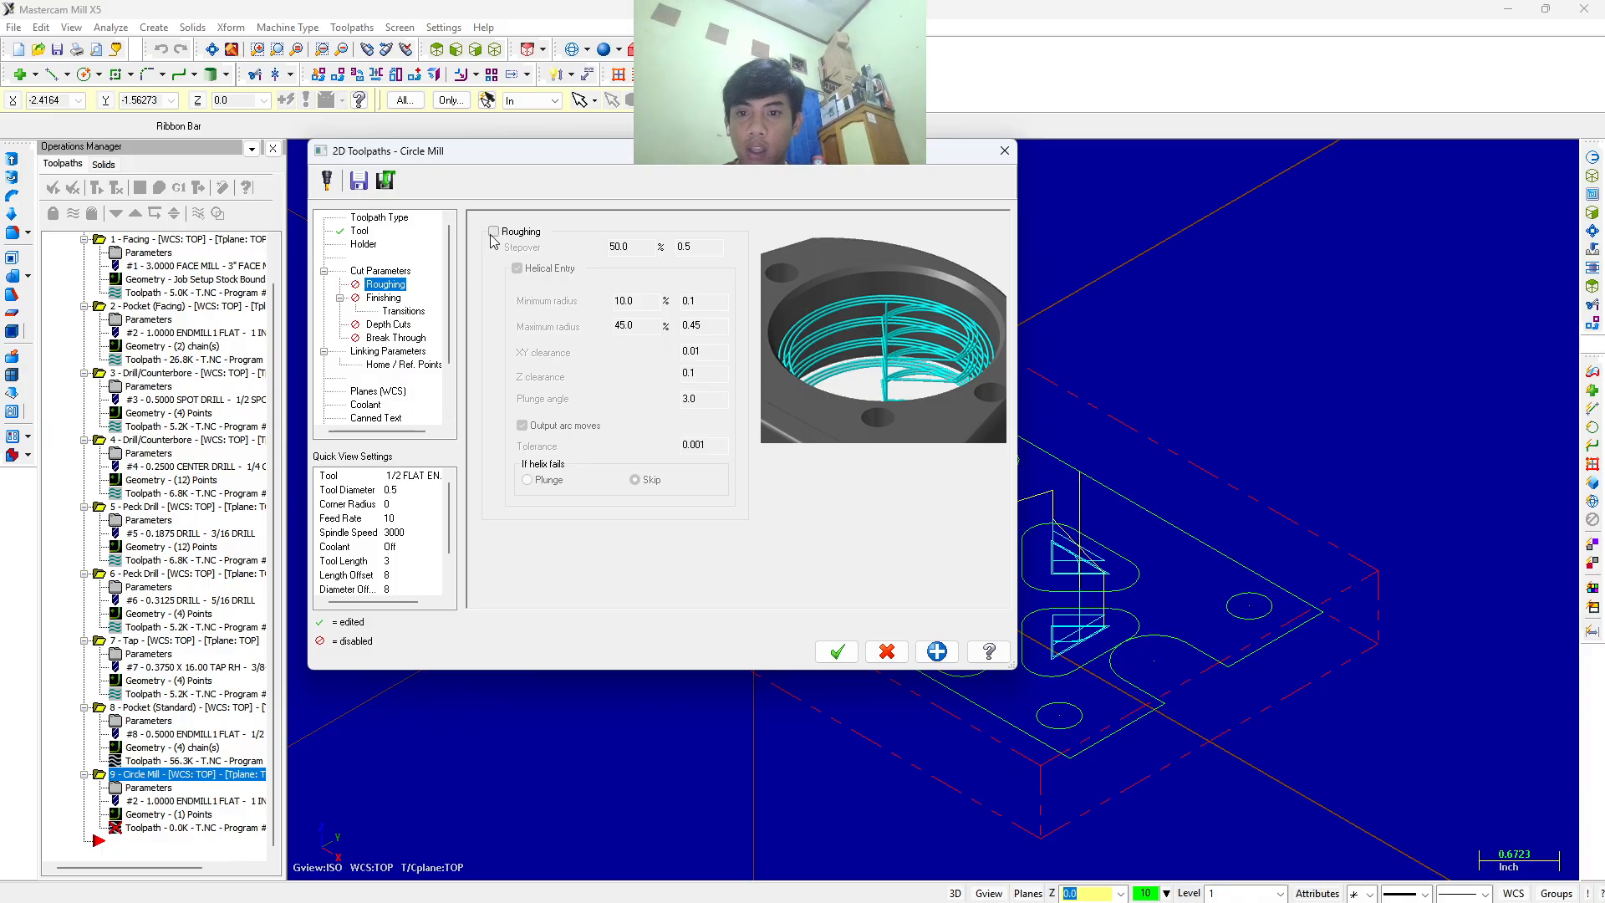
left_click(400, 300)
left_click(504, 241)
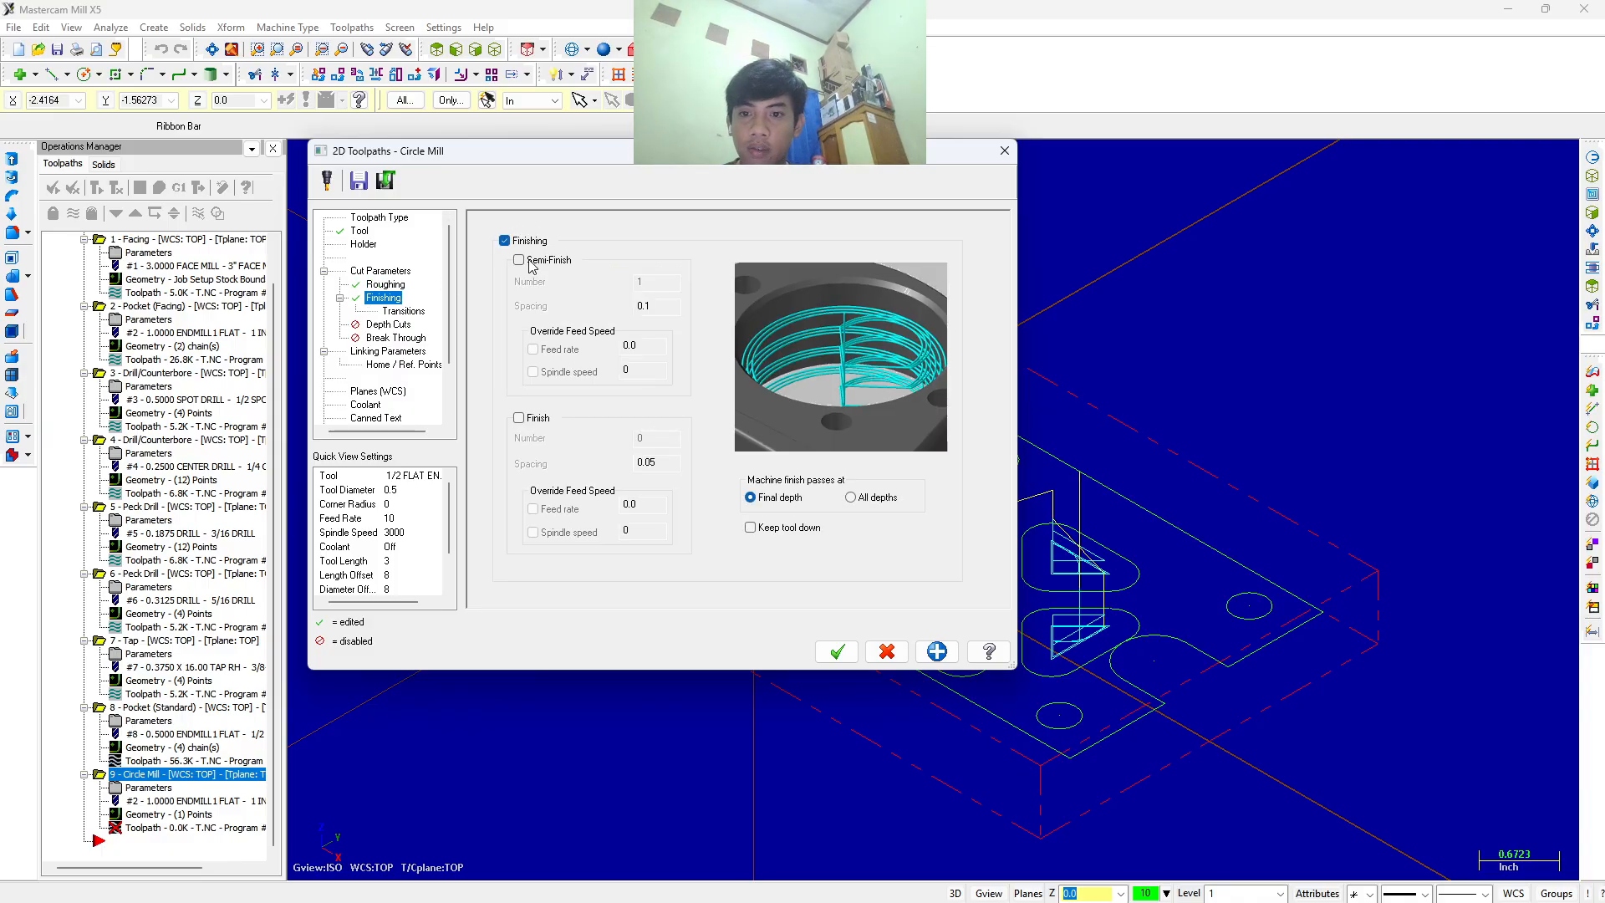
left_click(535, 420)
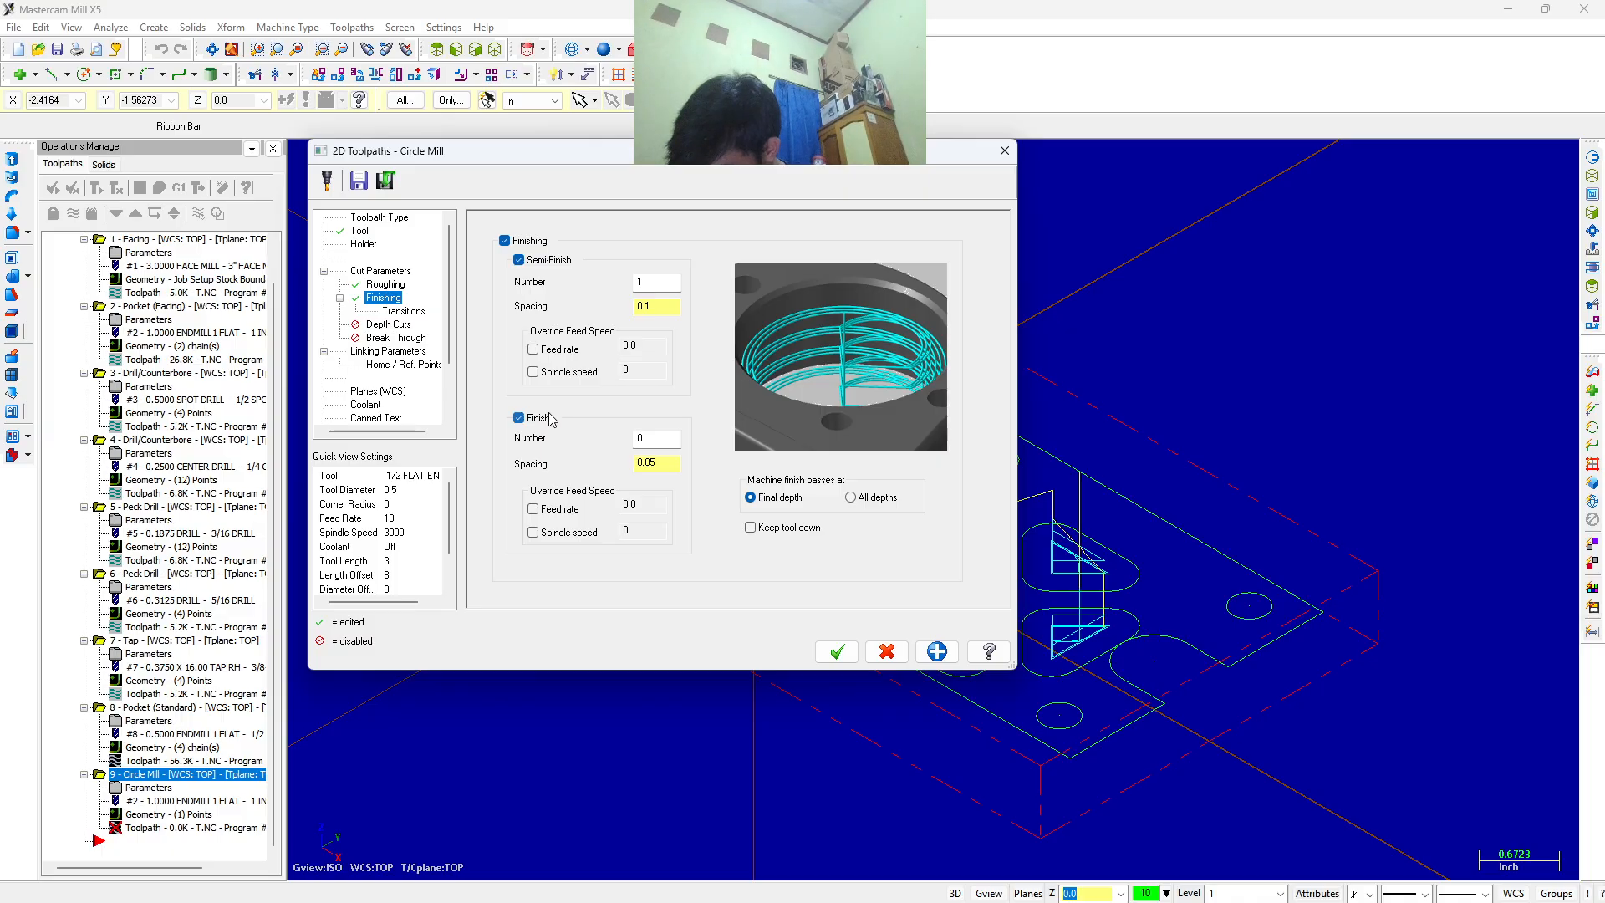
left_click(750, 527)
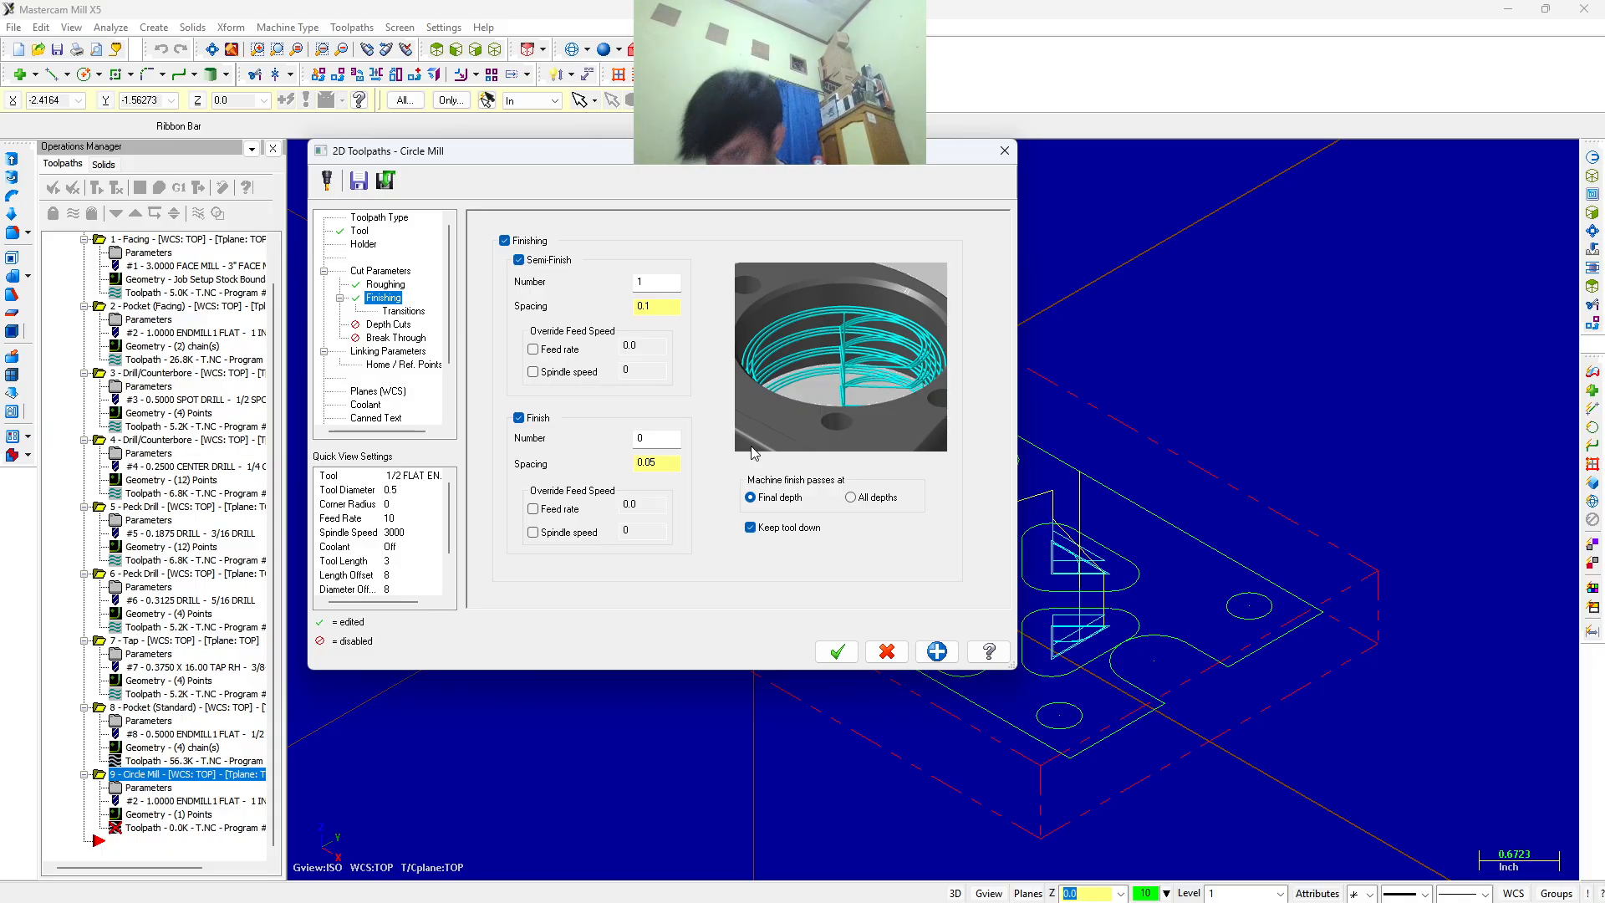
Set the semi-finish spacing to 0.0 and define 1 finish pass with a spacing of 0.07.
left_click(659, 309)
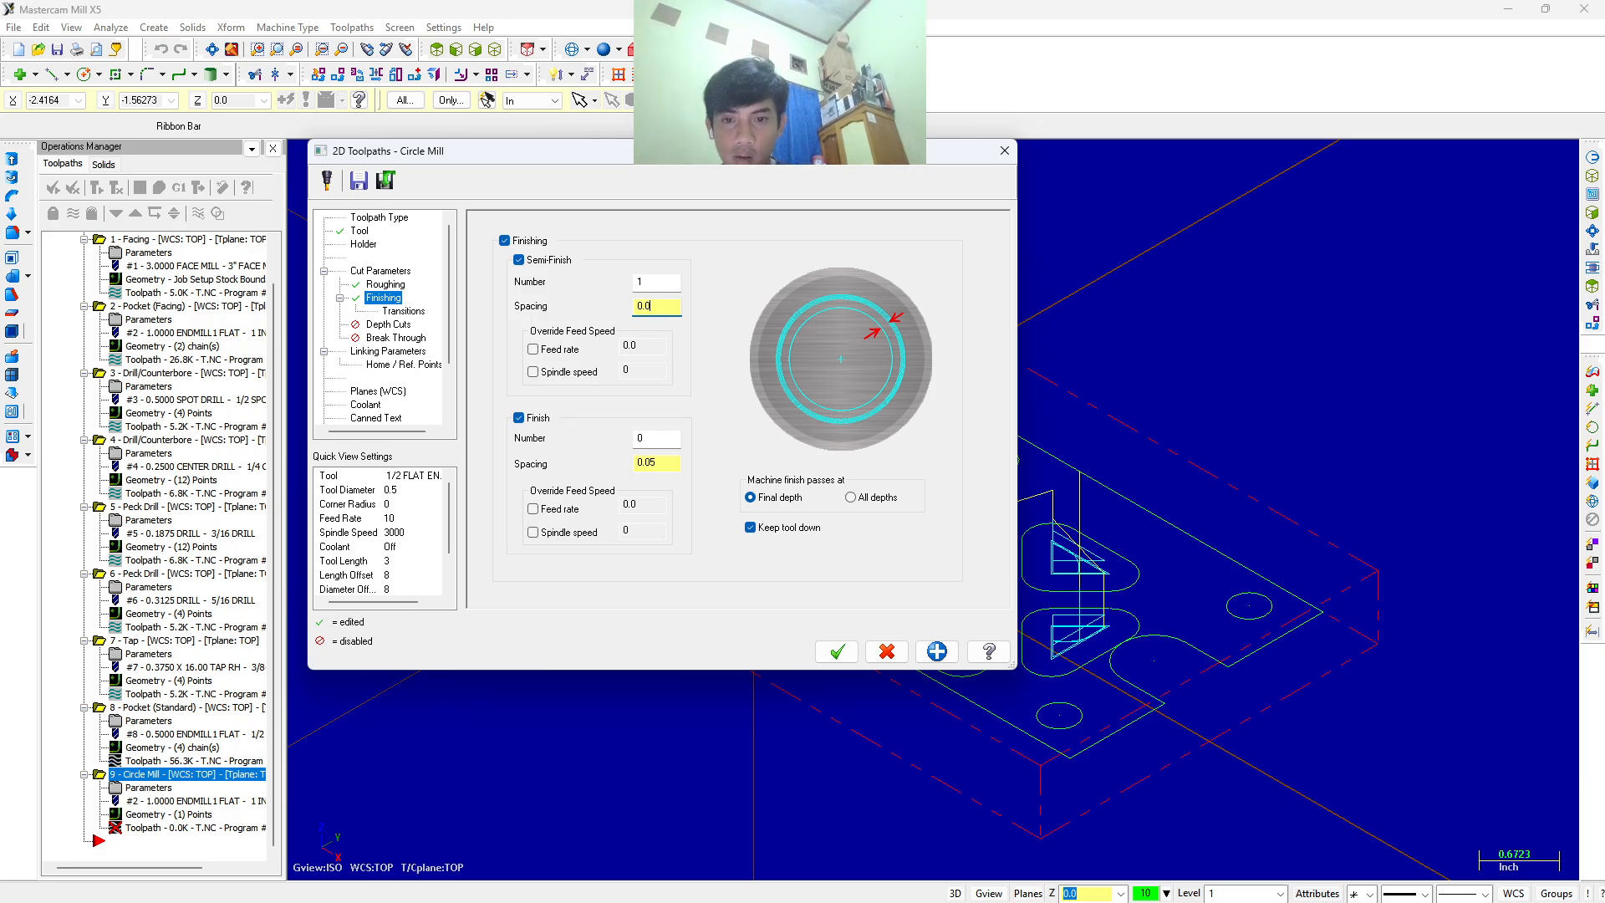
left_click(635, 441)
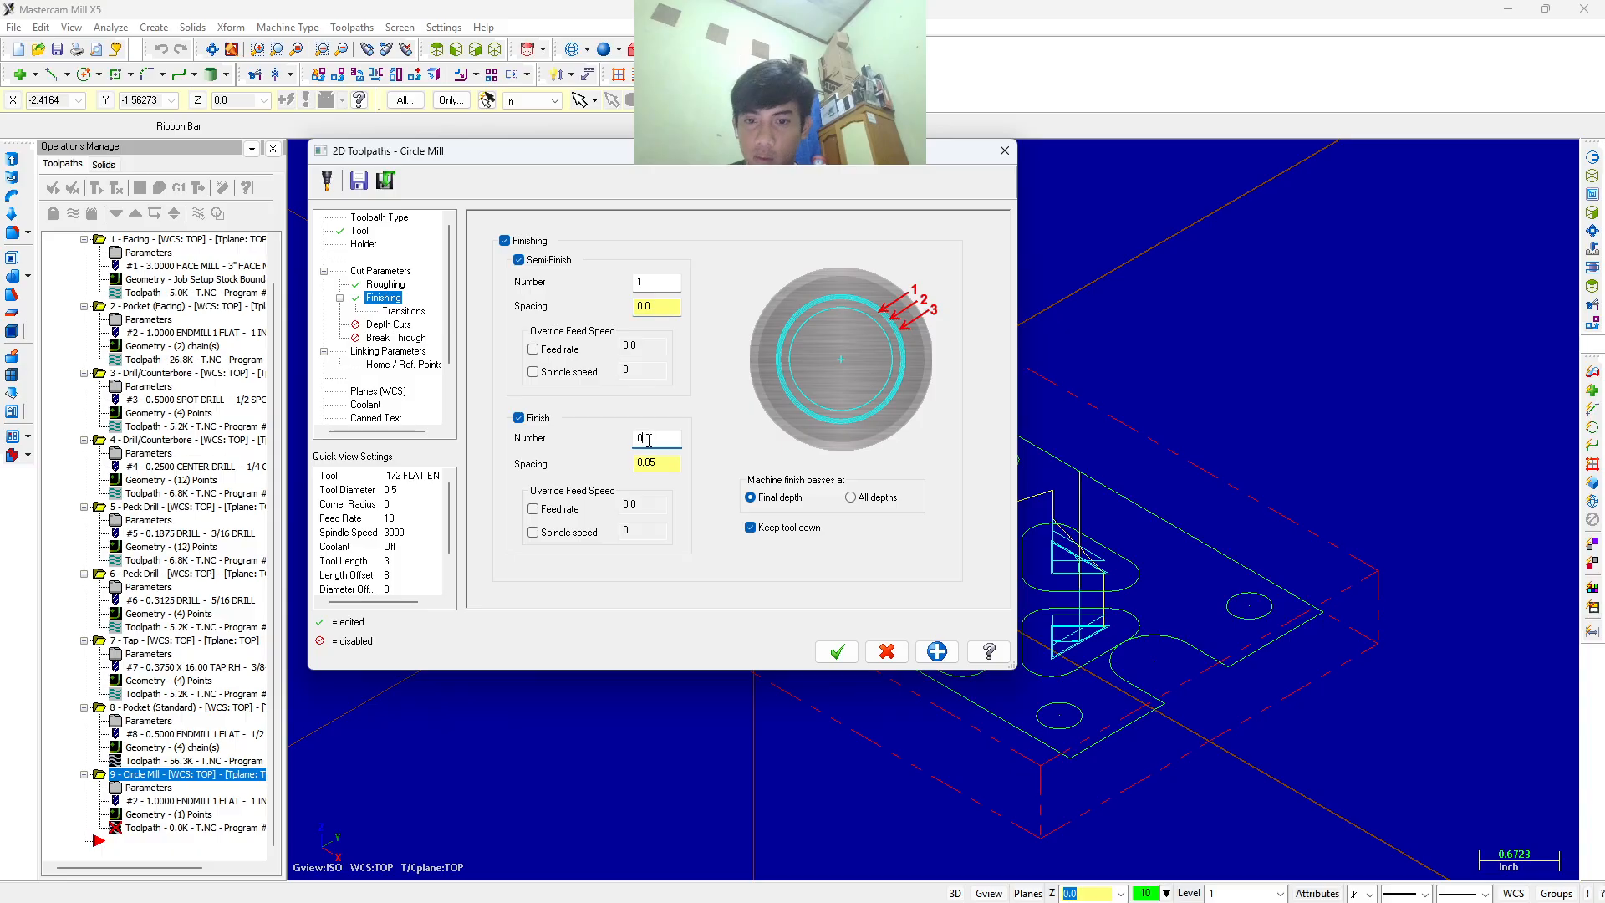
double_click(660, 440)
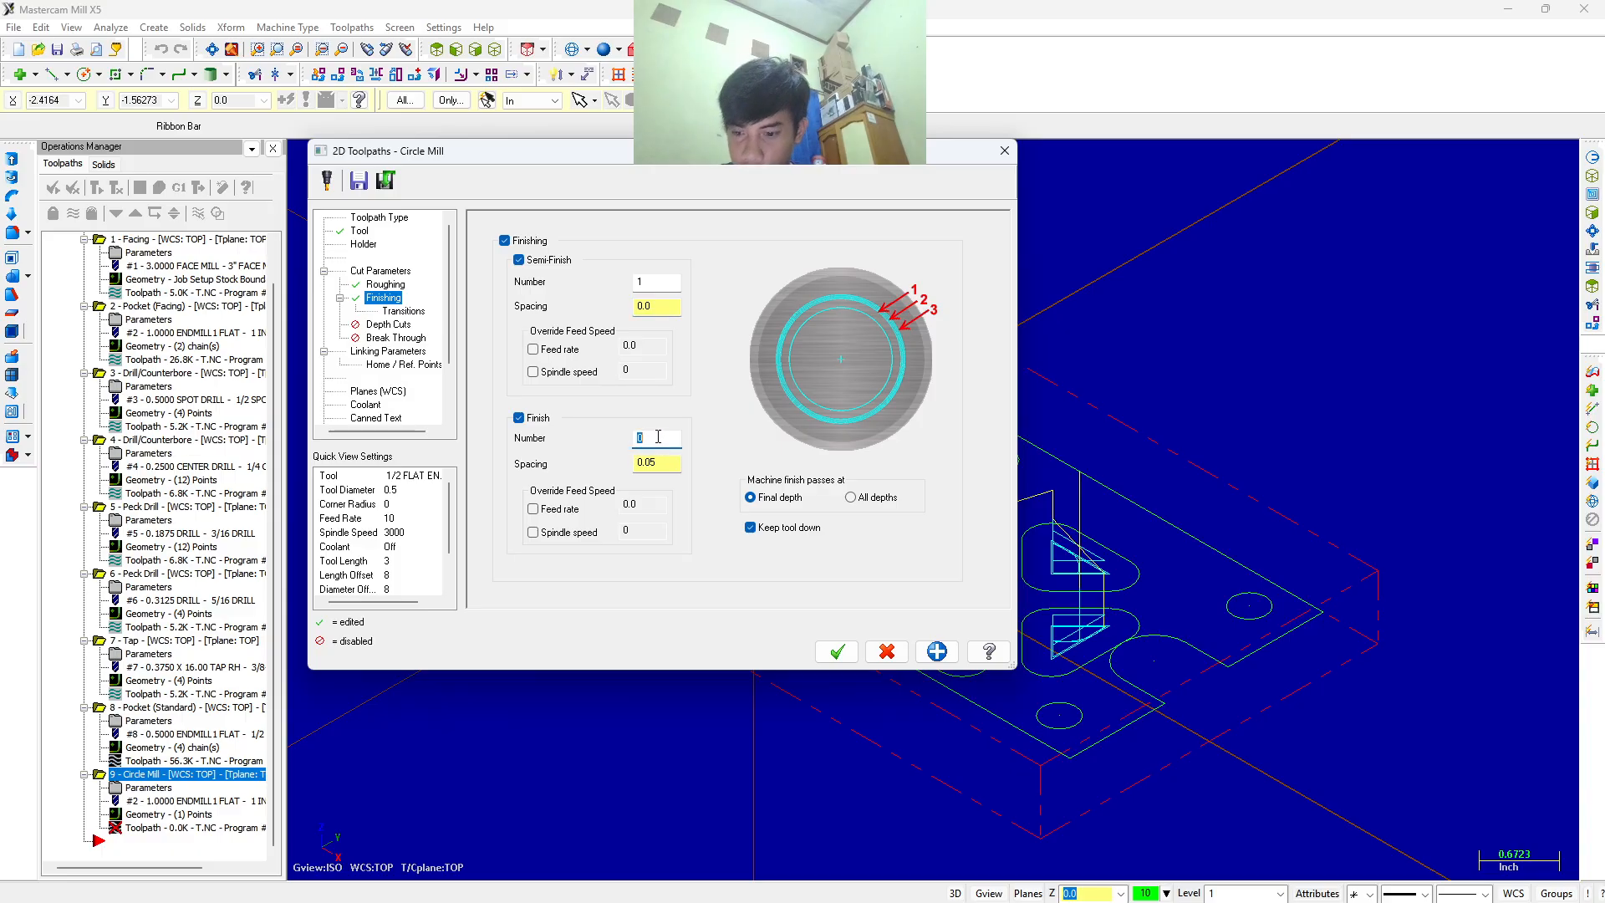
type("1")
left_click(673, 462)
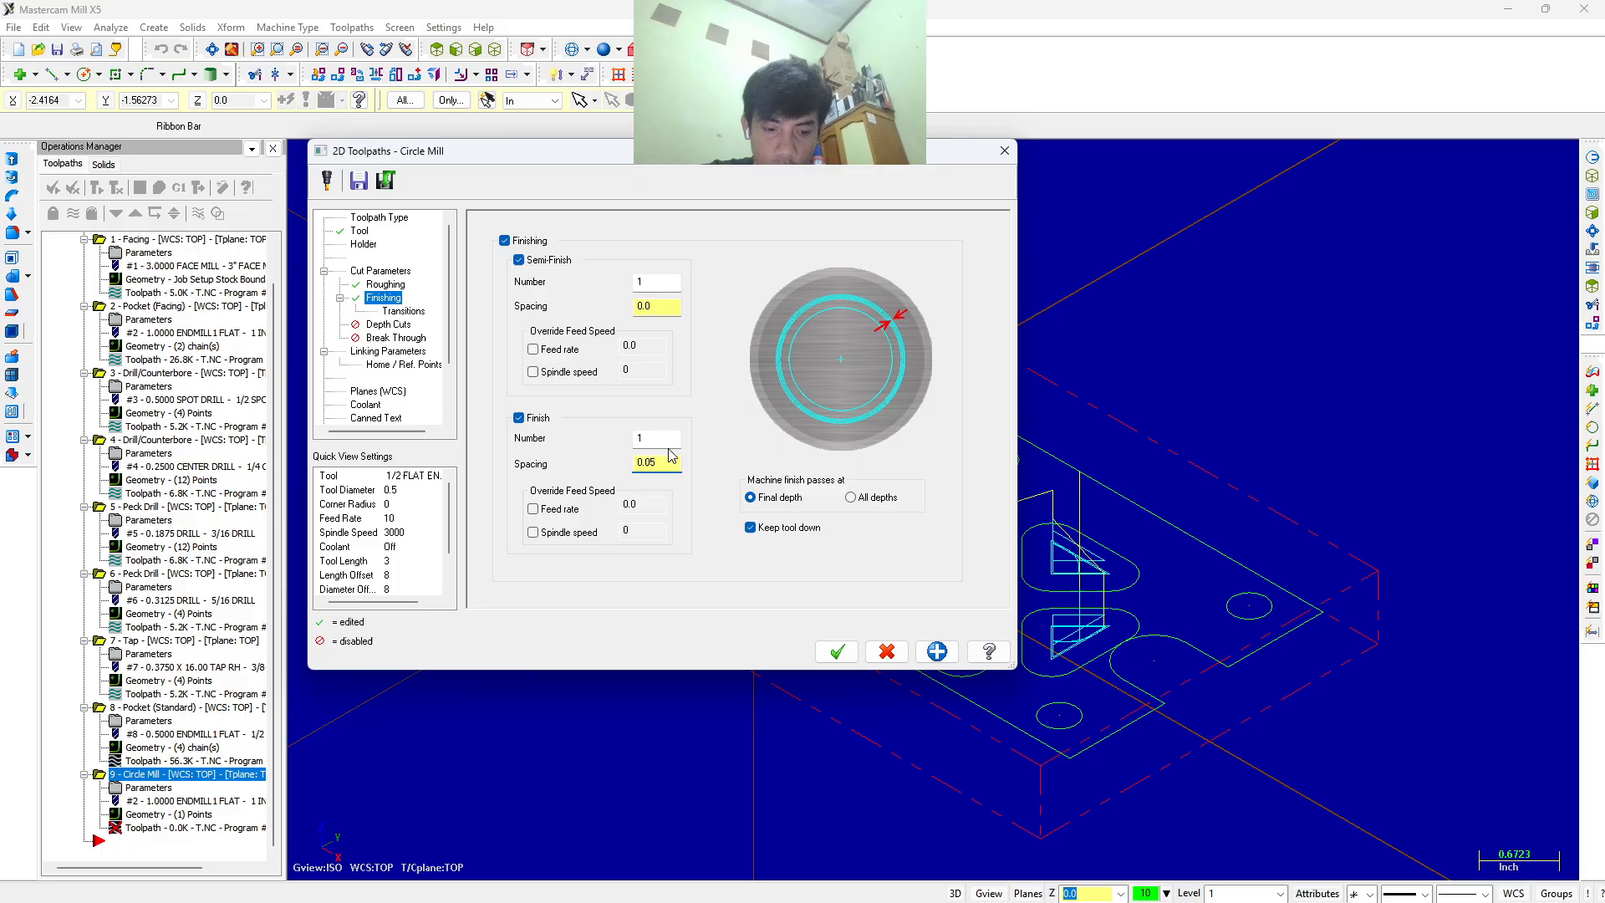
key("BackSpace")
type("7")
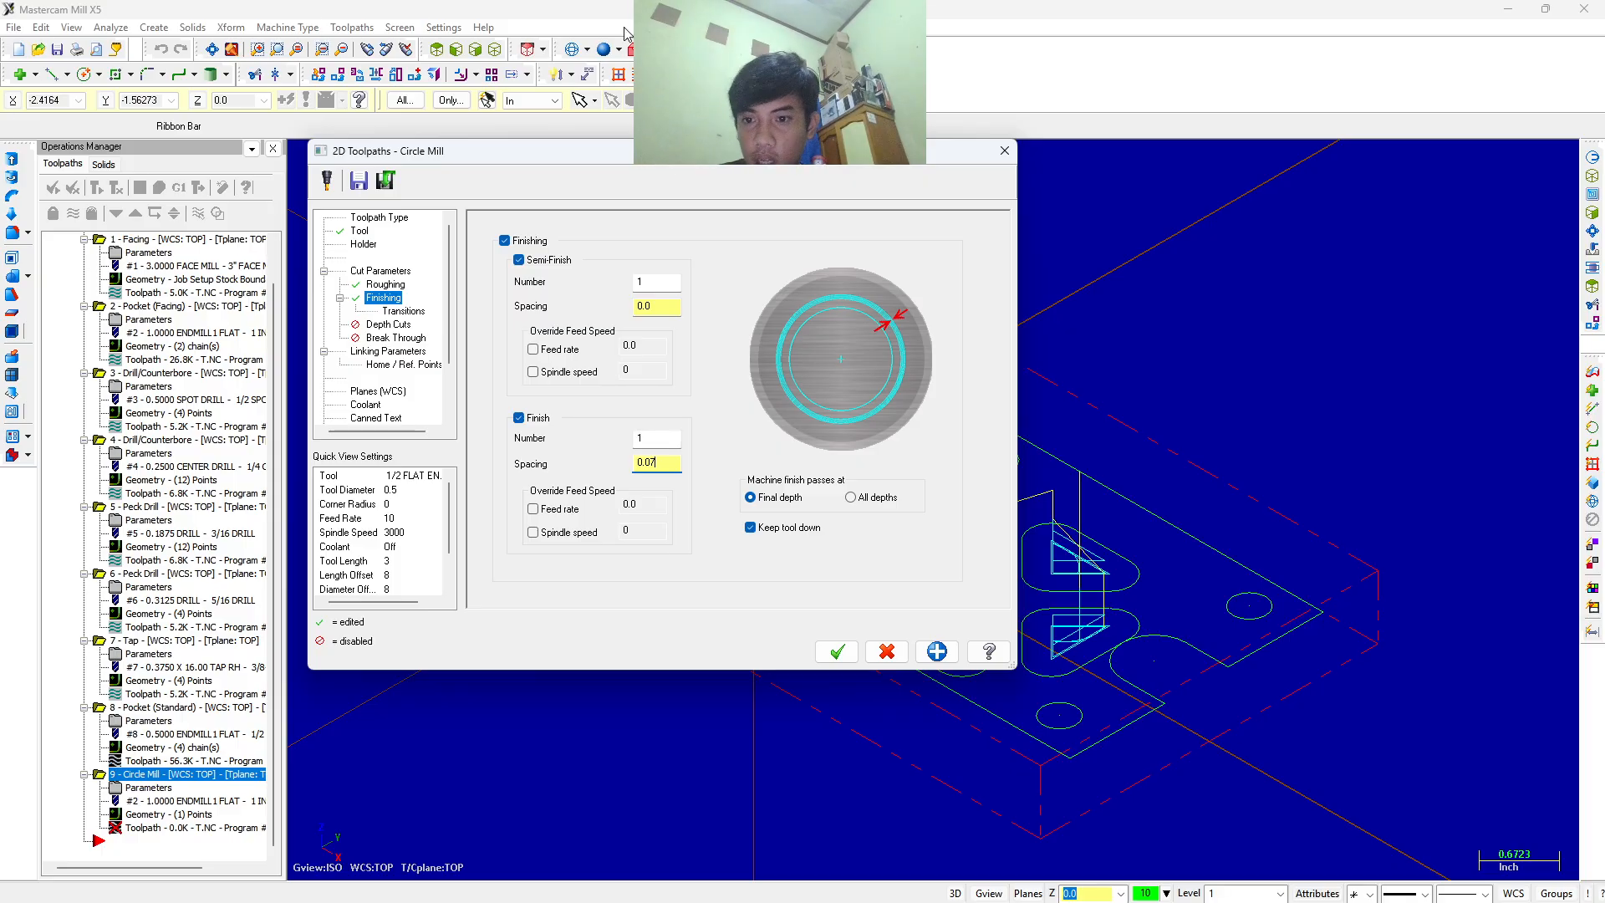
In the linking parameters, use clearance only at the start and end, with top of stock at 0.5 and depth at 0.25.
left_click(401, 365)
left_click(408, 351)
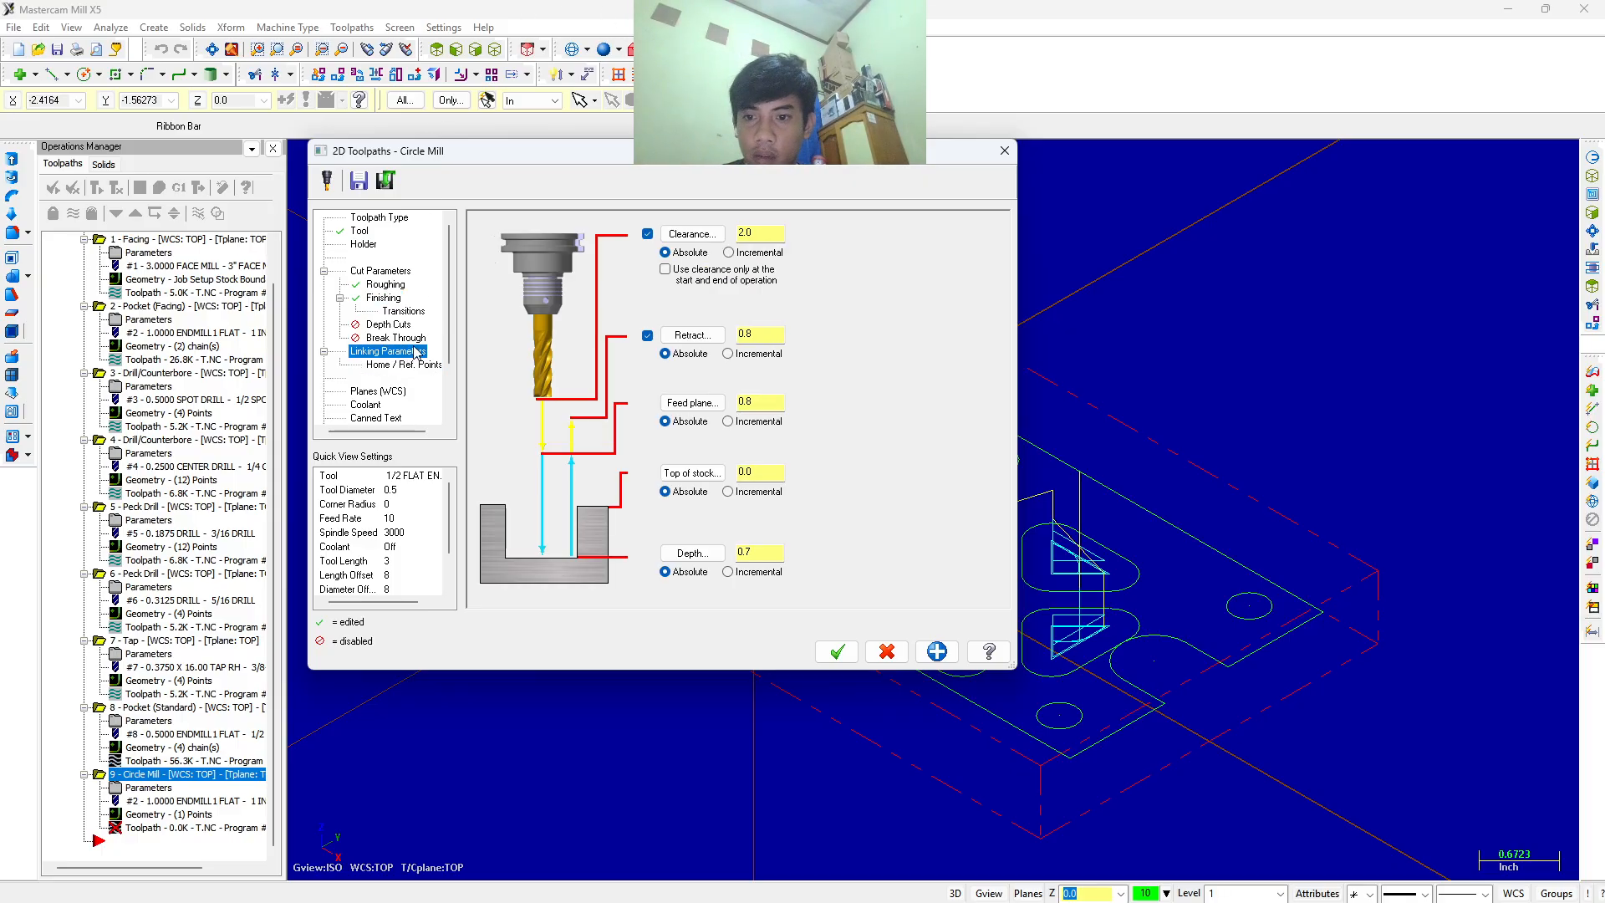
left_click(665, 269)
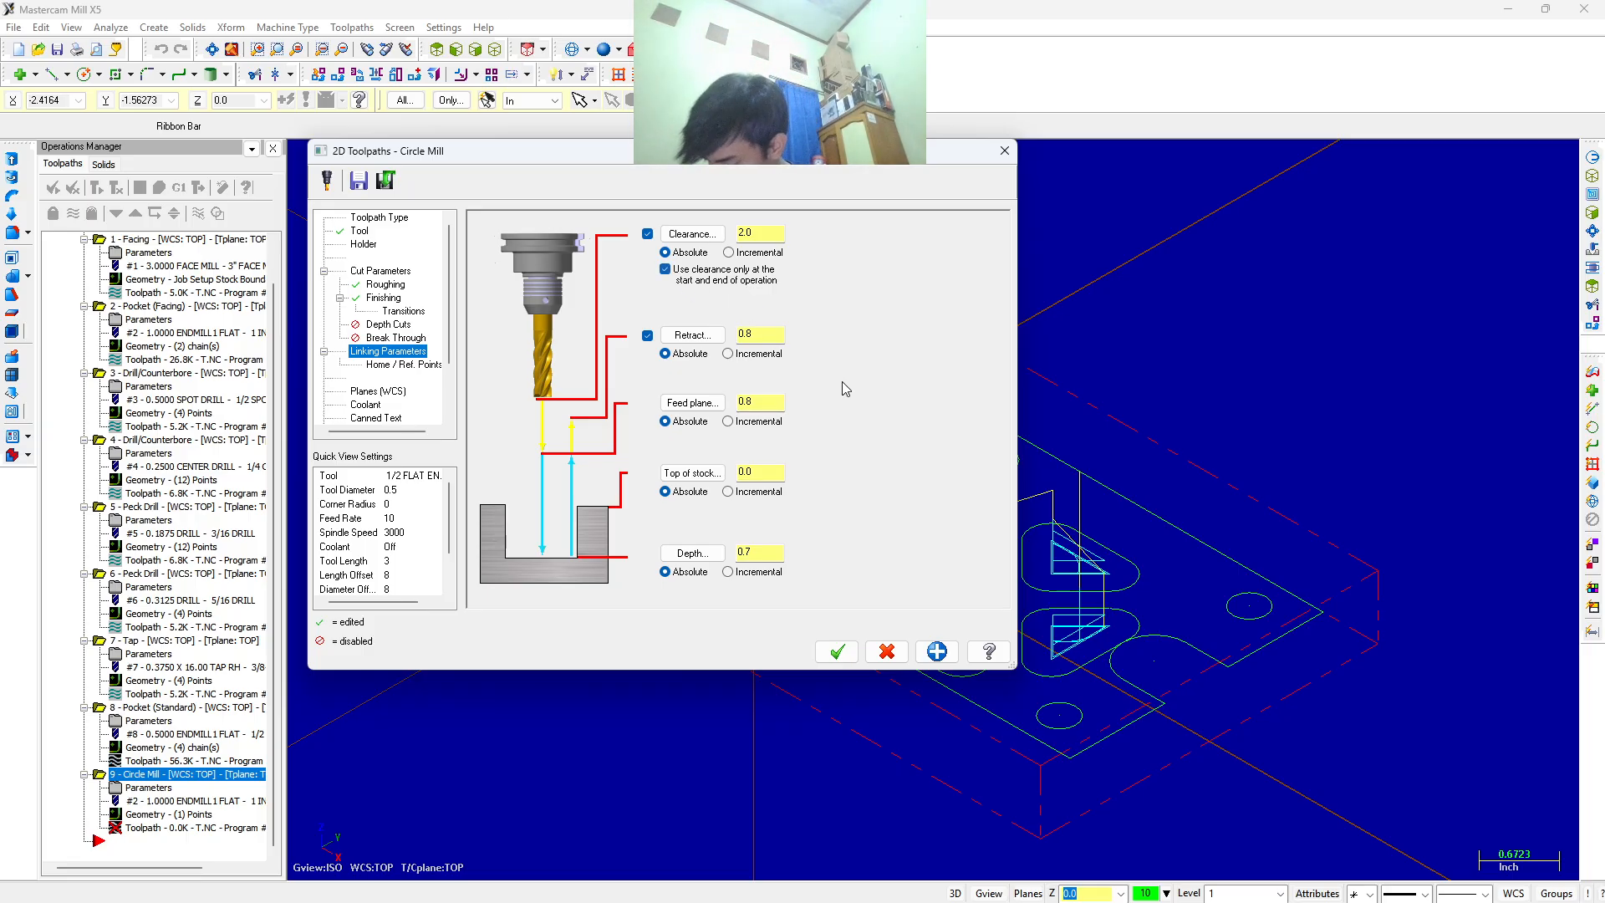
double_click(766, 470)
type(".5")
key("Return")
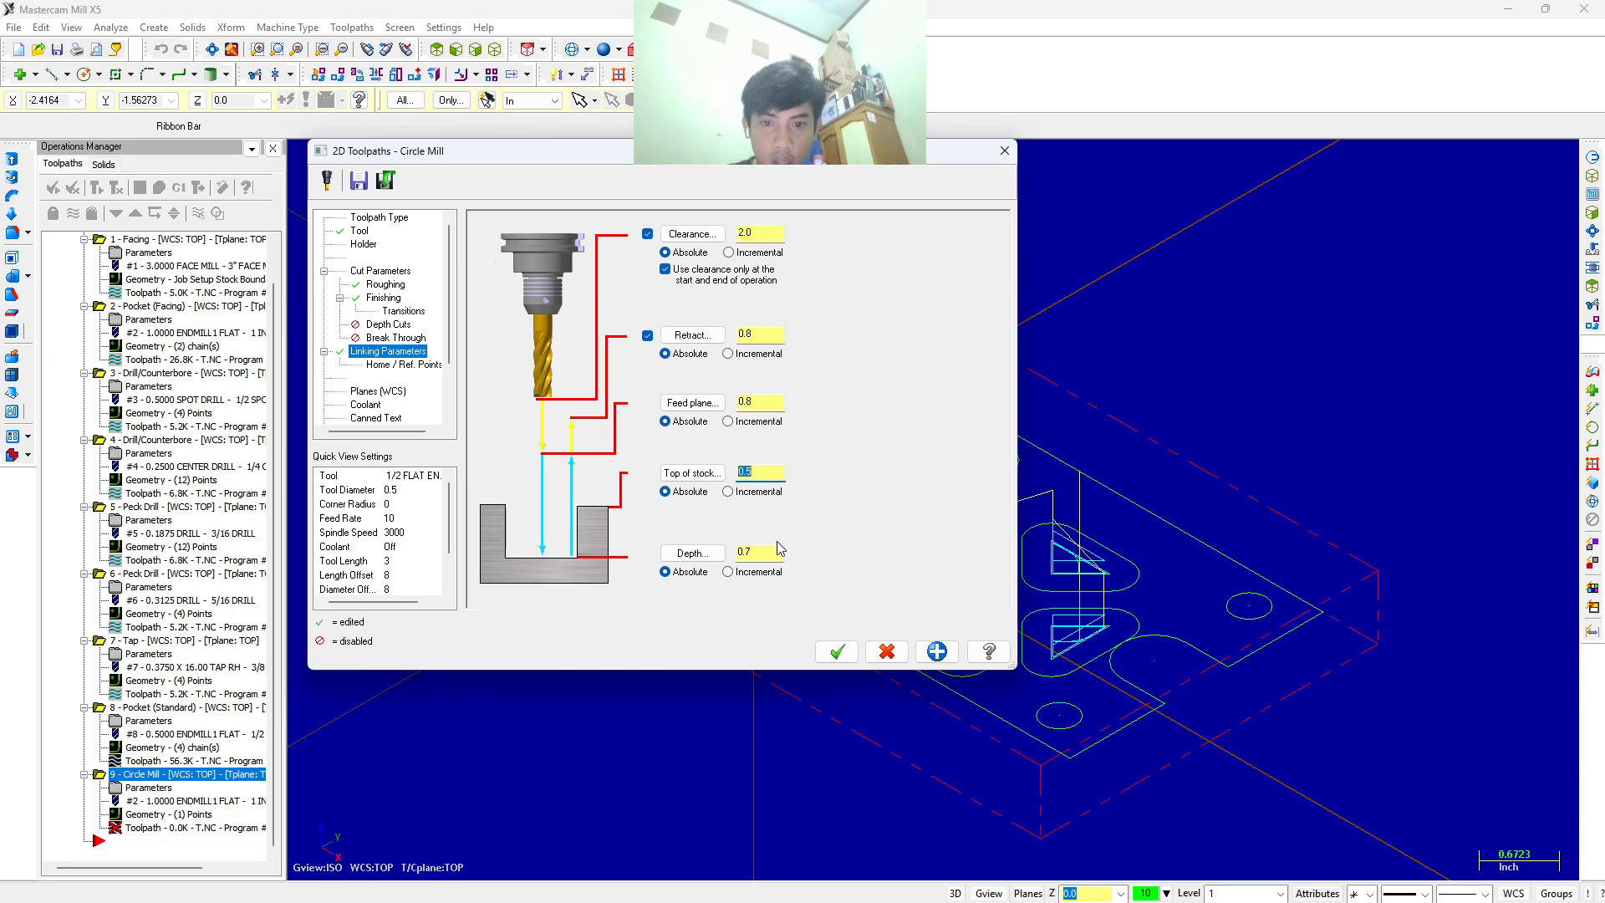
double_click(782, 551)
key("BackSpace")
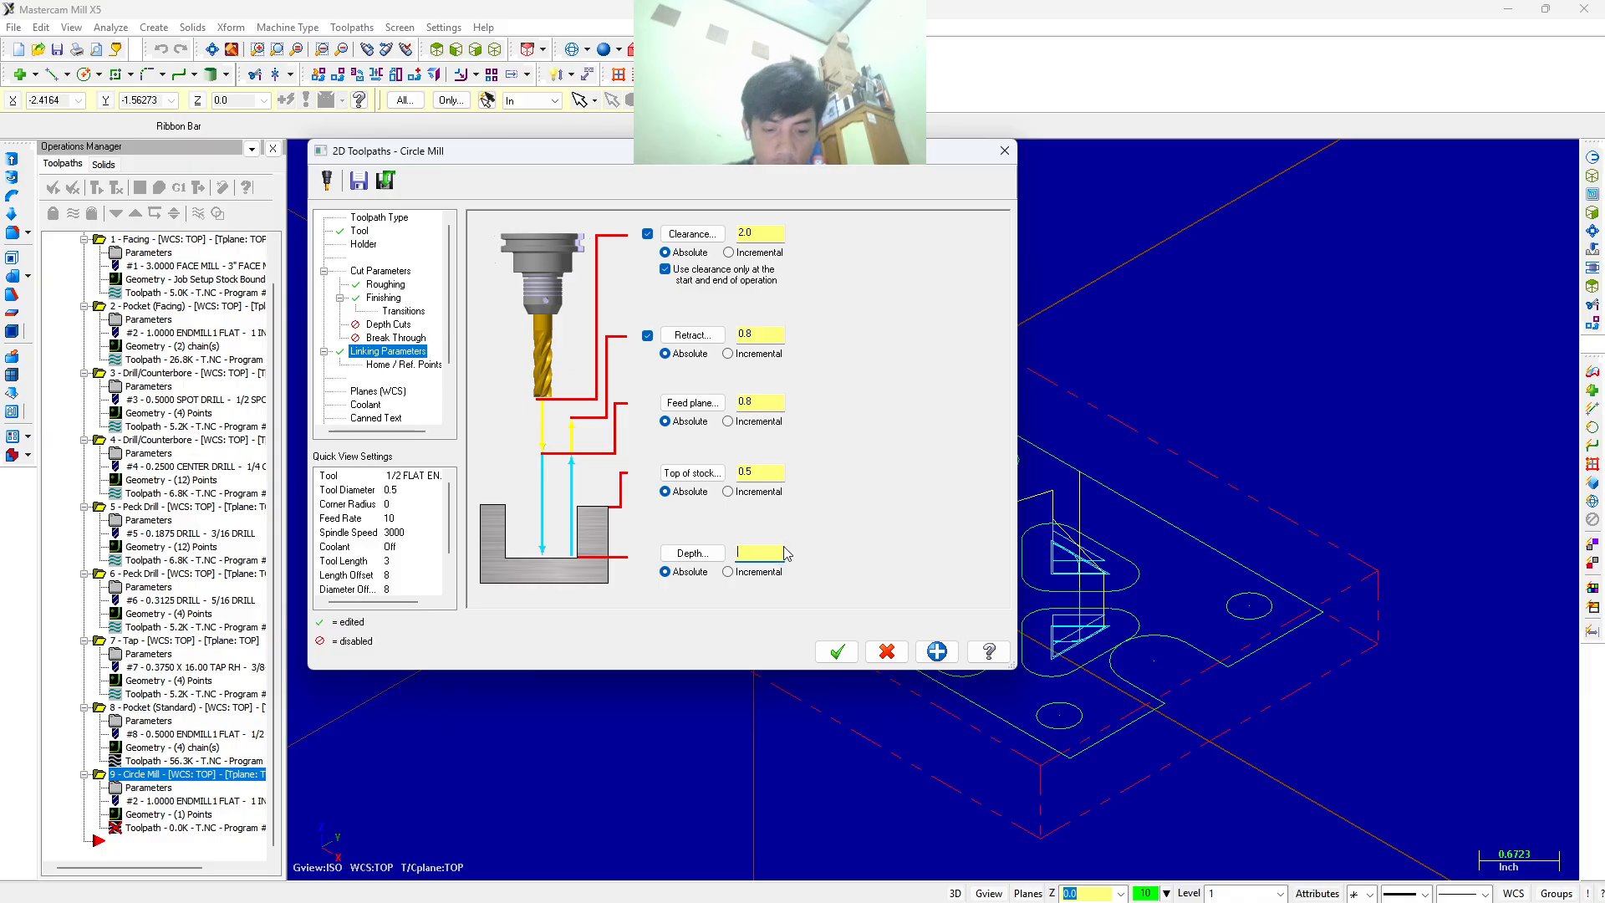
type(".25")
key("Return")
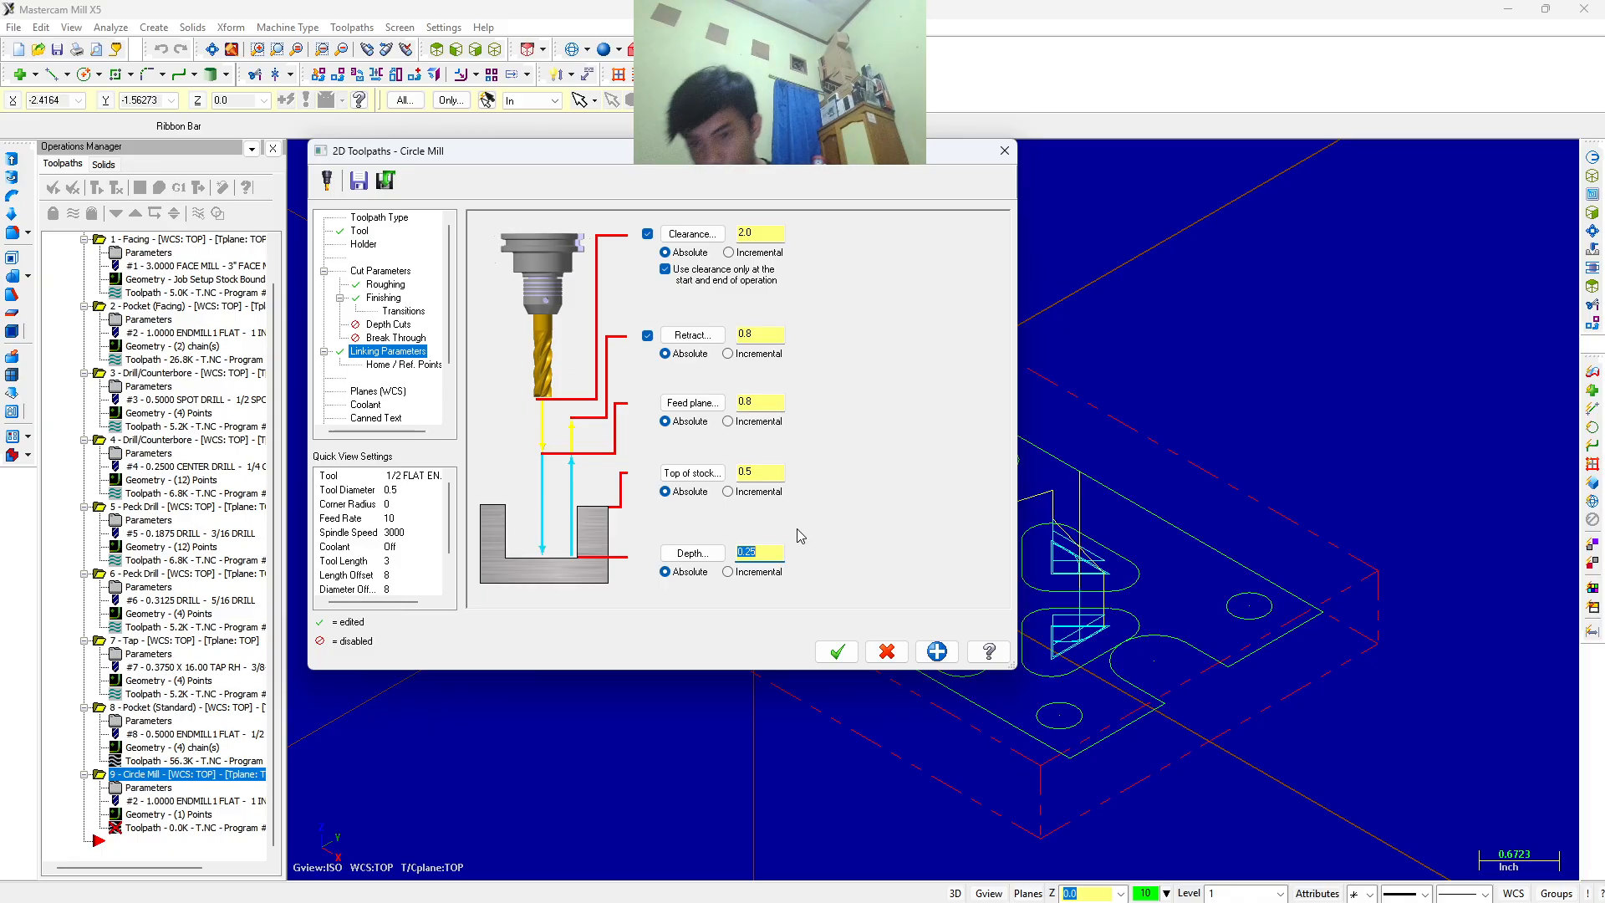
left_click(386, 325)
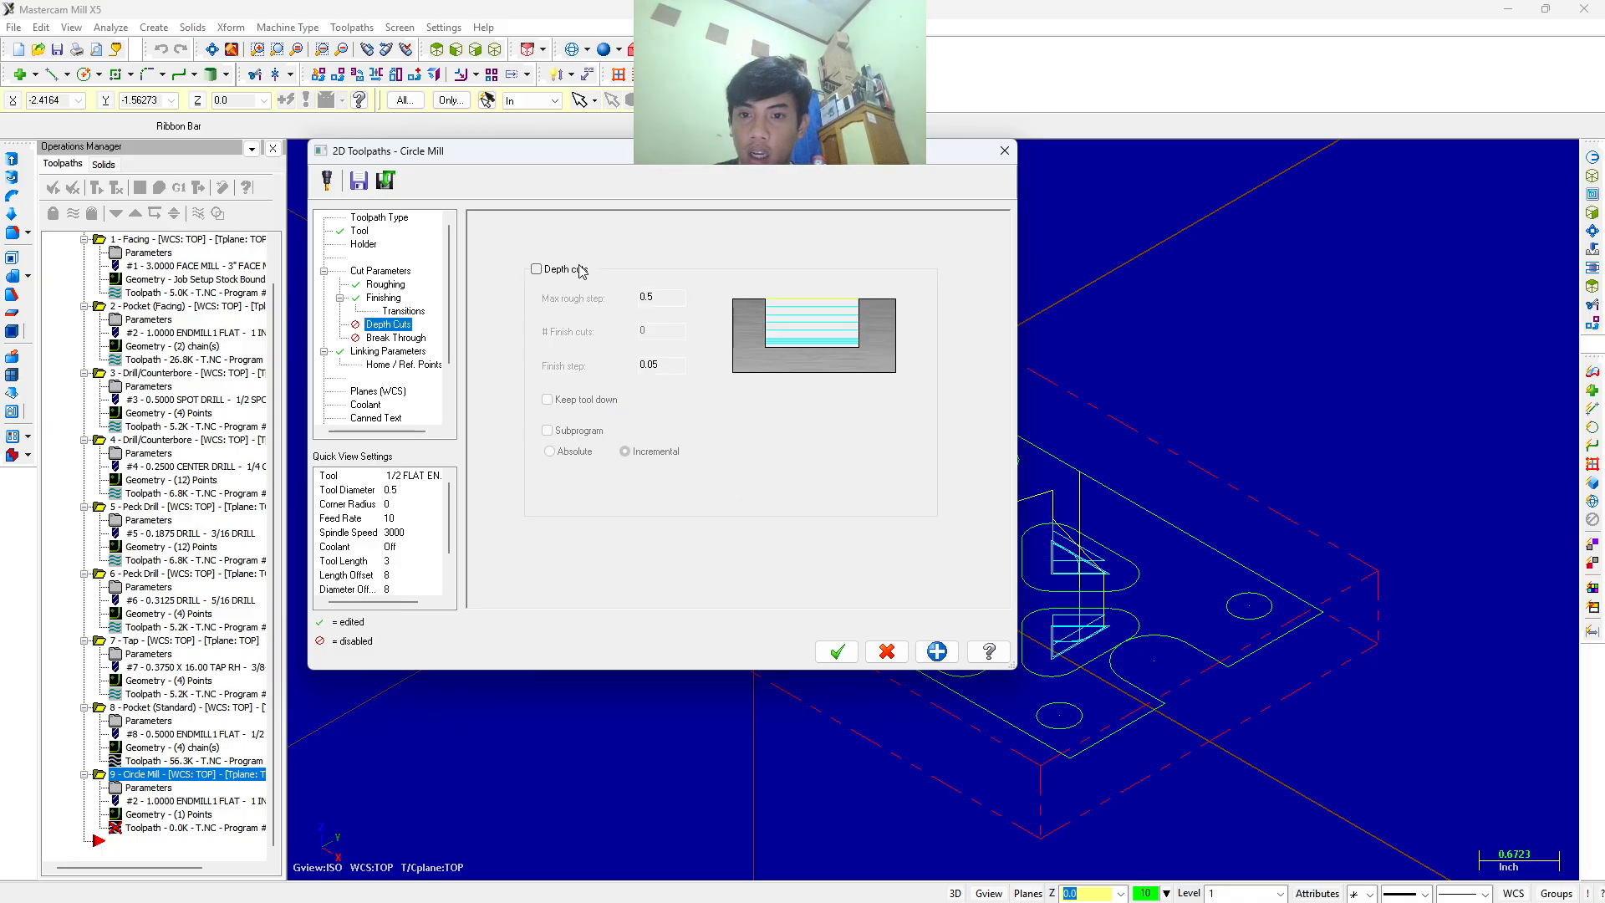
left_click(536, 270)
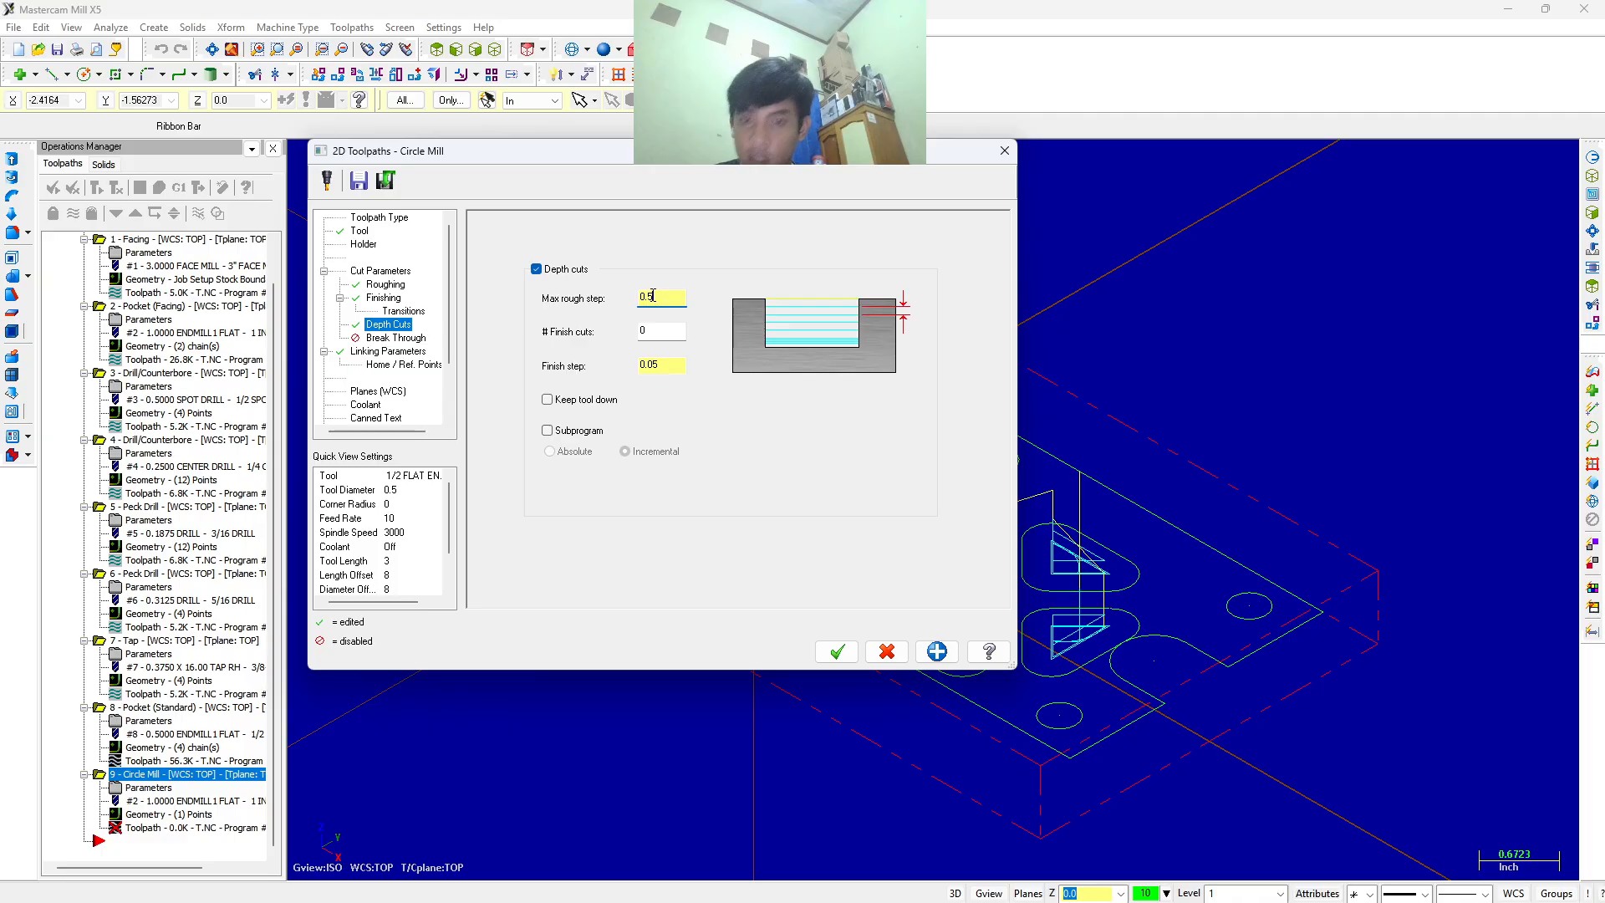
key("BackSpace")
key("BackSpace")
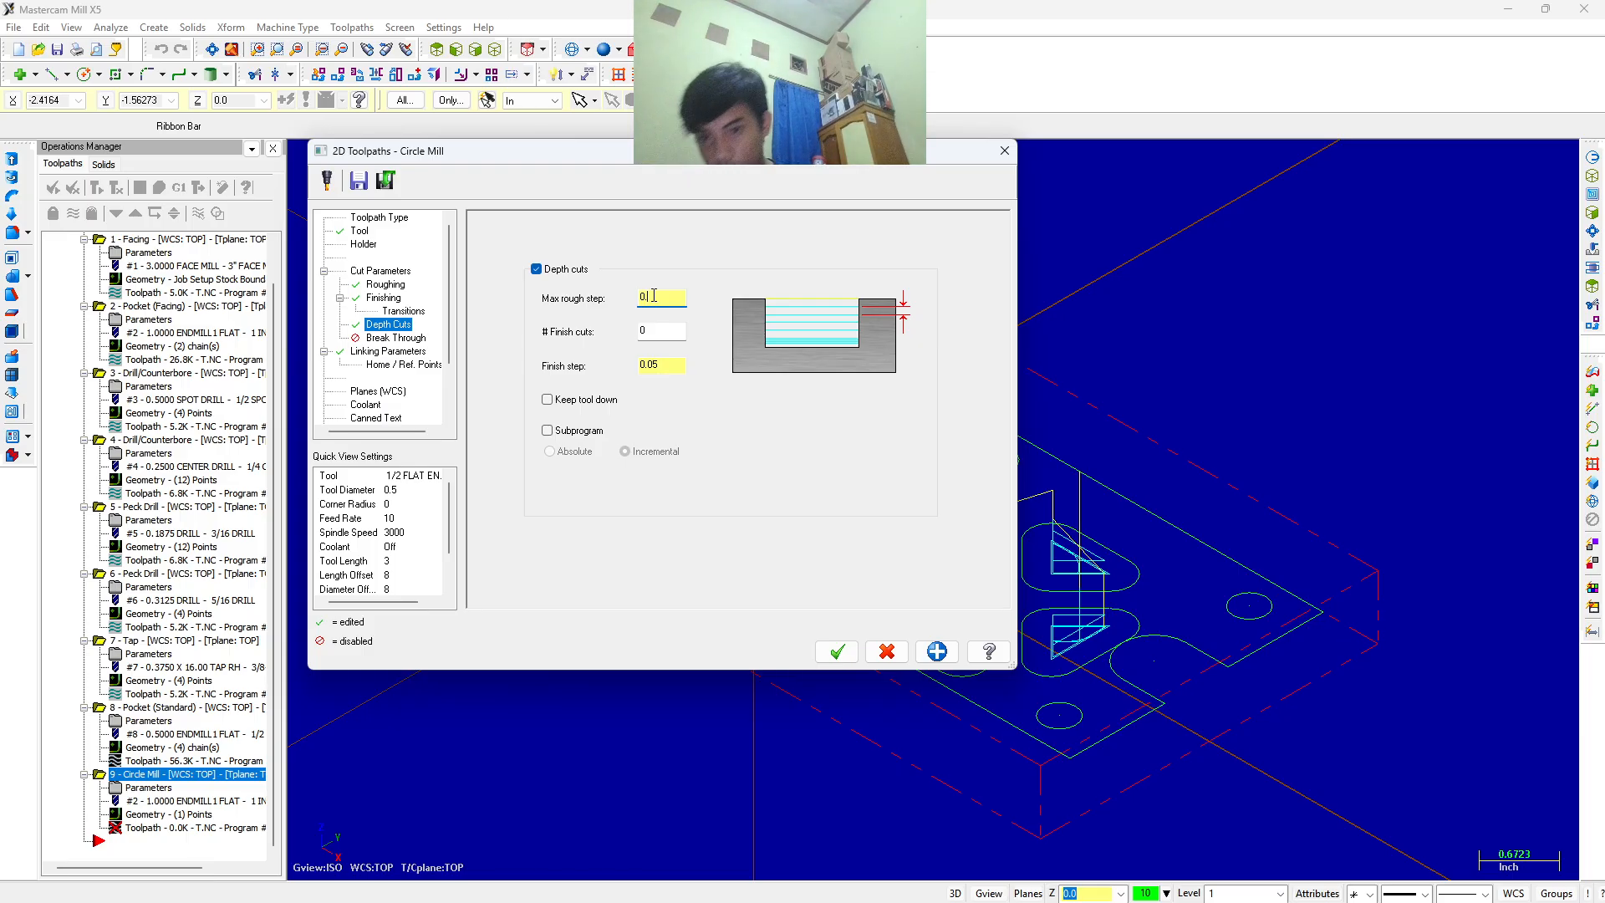
left_click(535, 269)
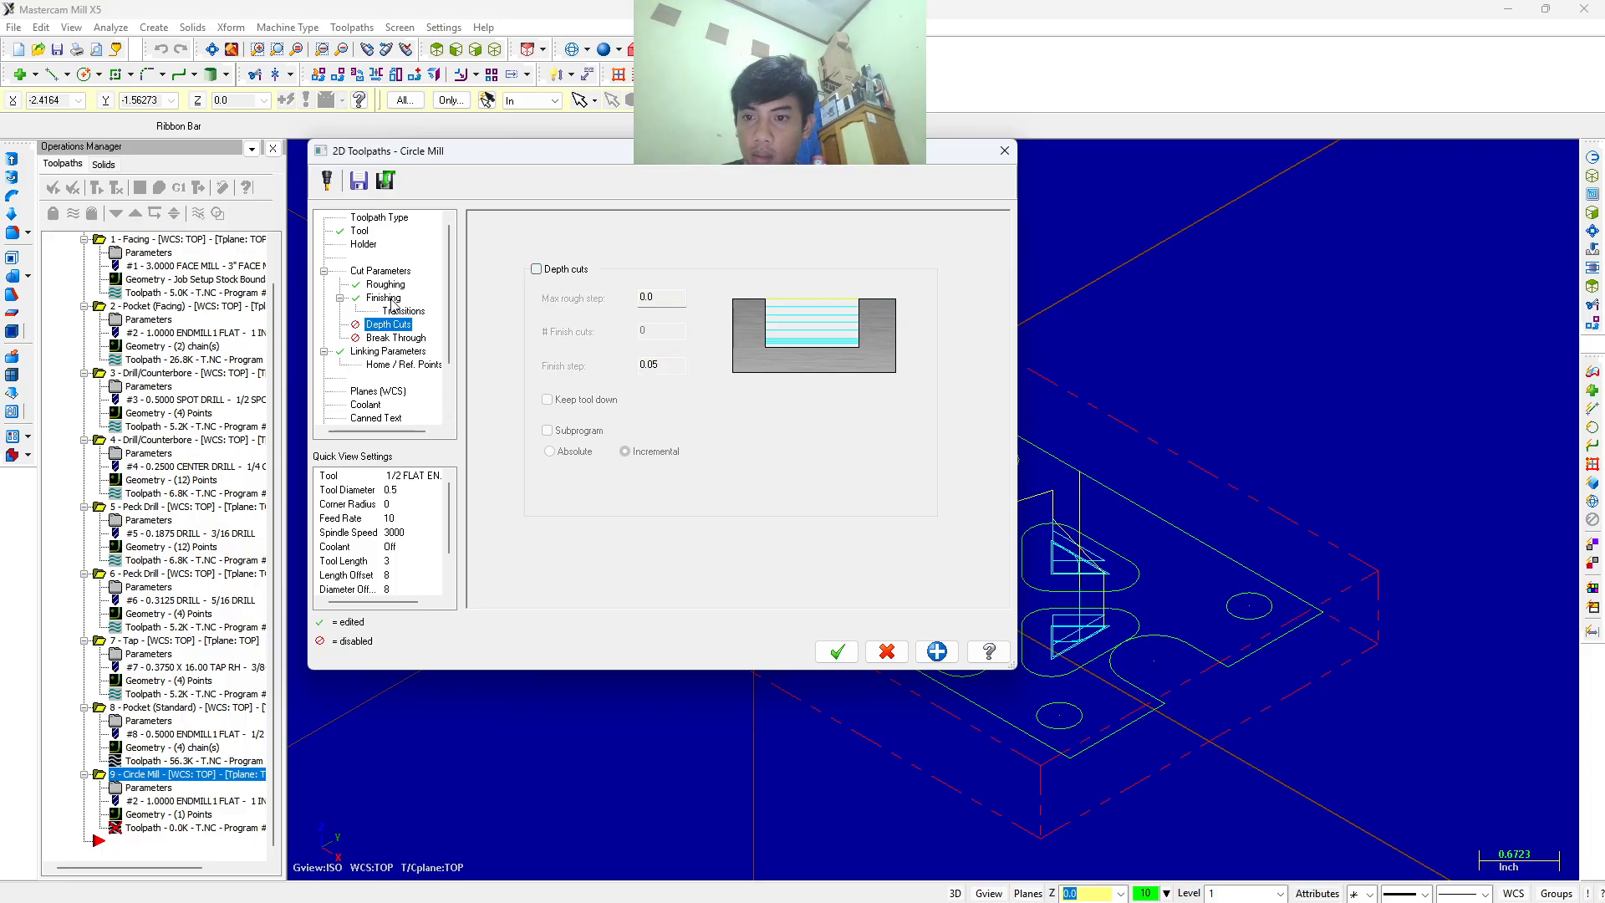
Set the spacing of the circle mill's finish pass to 0.007.
left_click(391, 301)
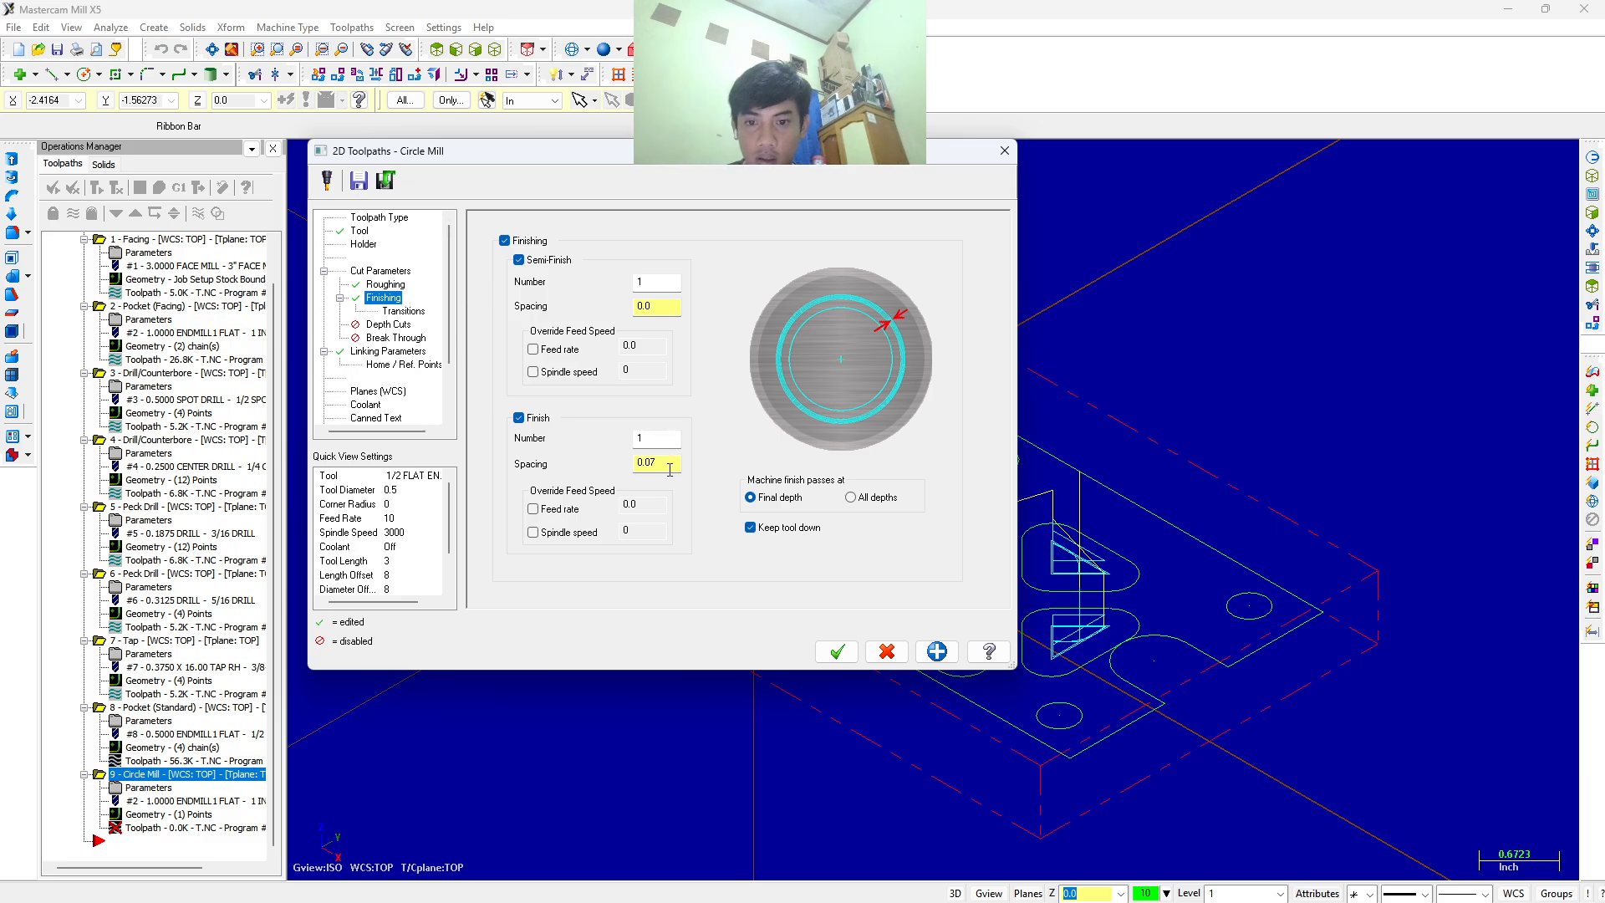
key("BackSpace")
type("07")
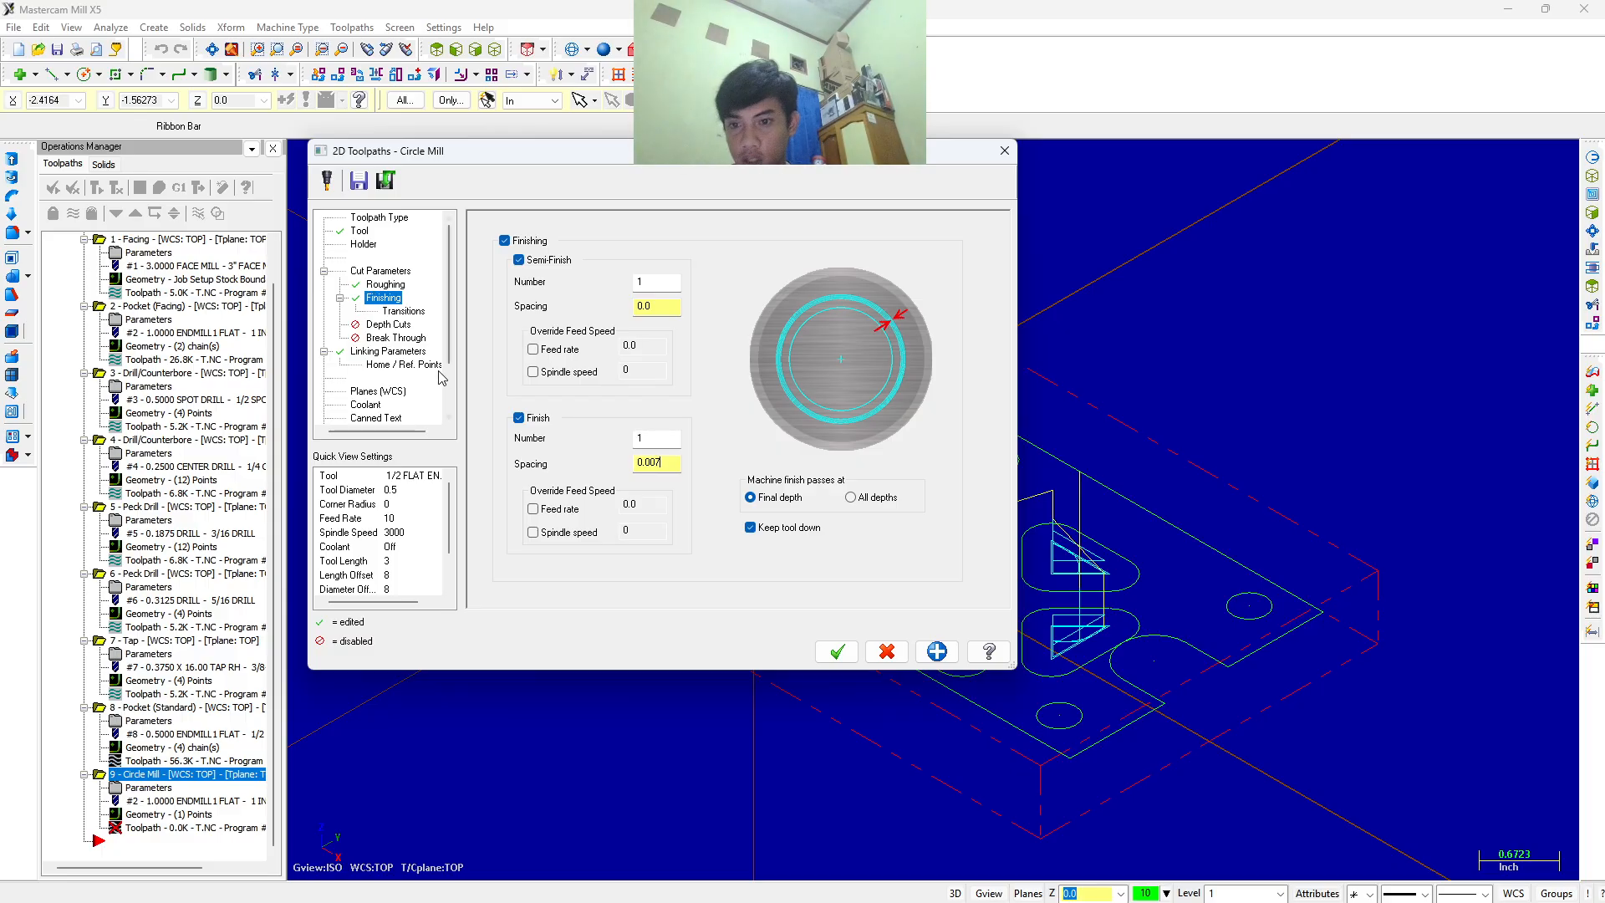
Turn on flood coolant for the circle mill operation and reopen its finishing settings.
scroll(402, 381, "down", 1)
left_click(368, 365)
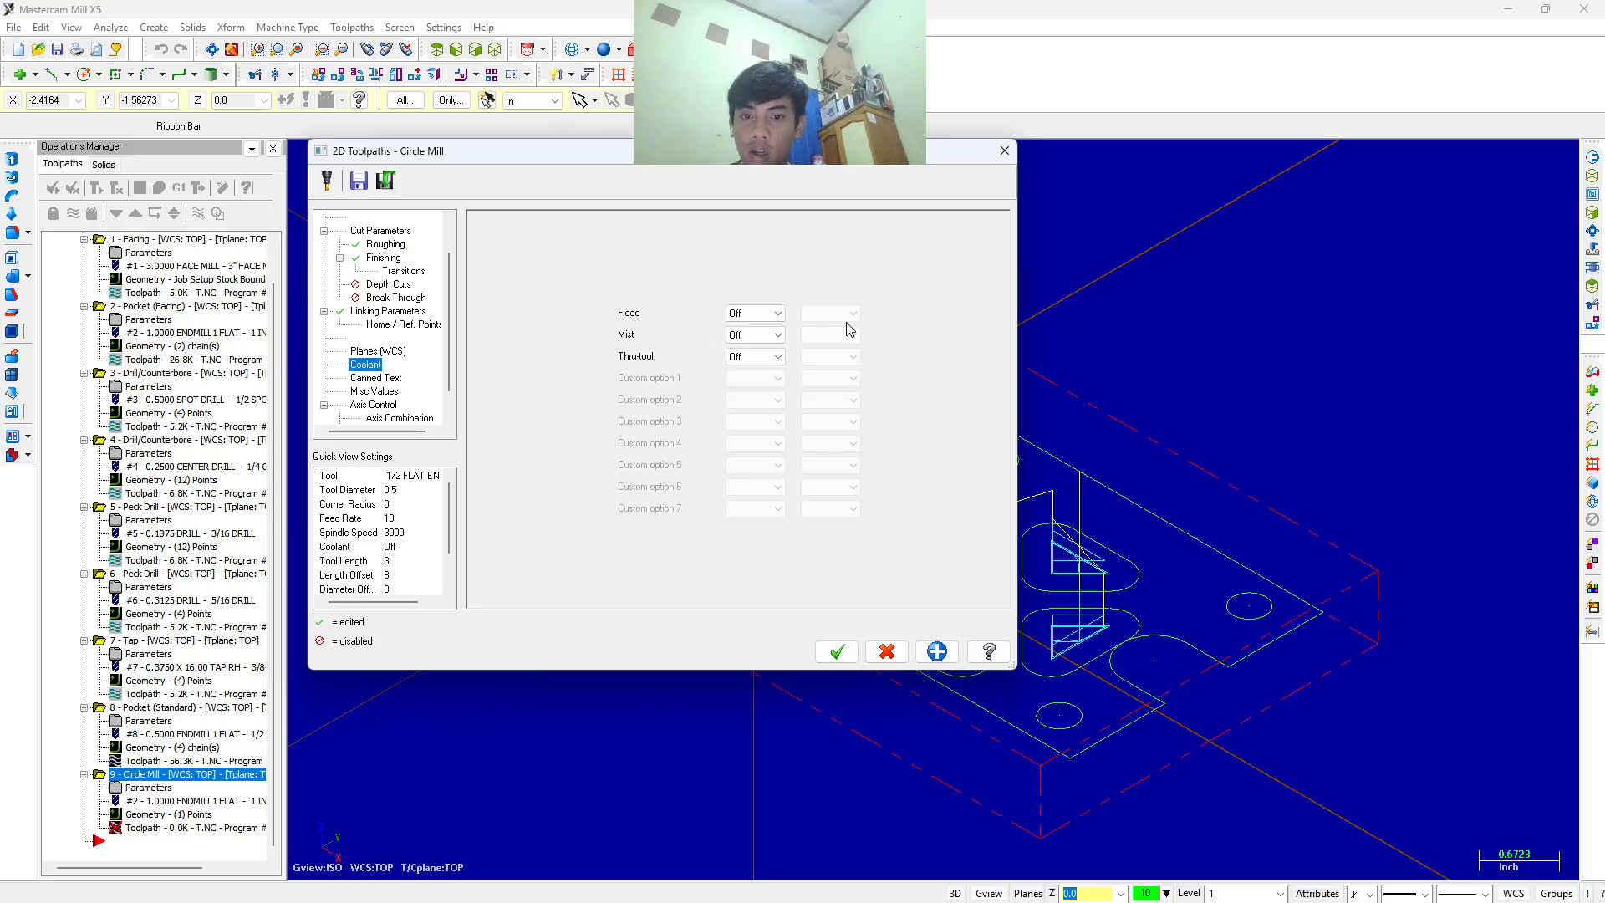
left_click(774, 320)
left_click(752, 340)
scroll(397, 327, "up", 1)
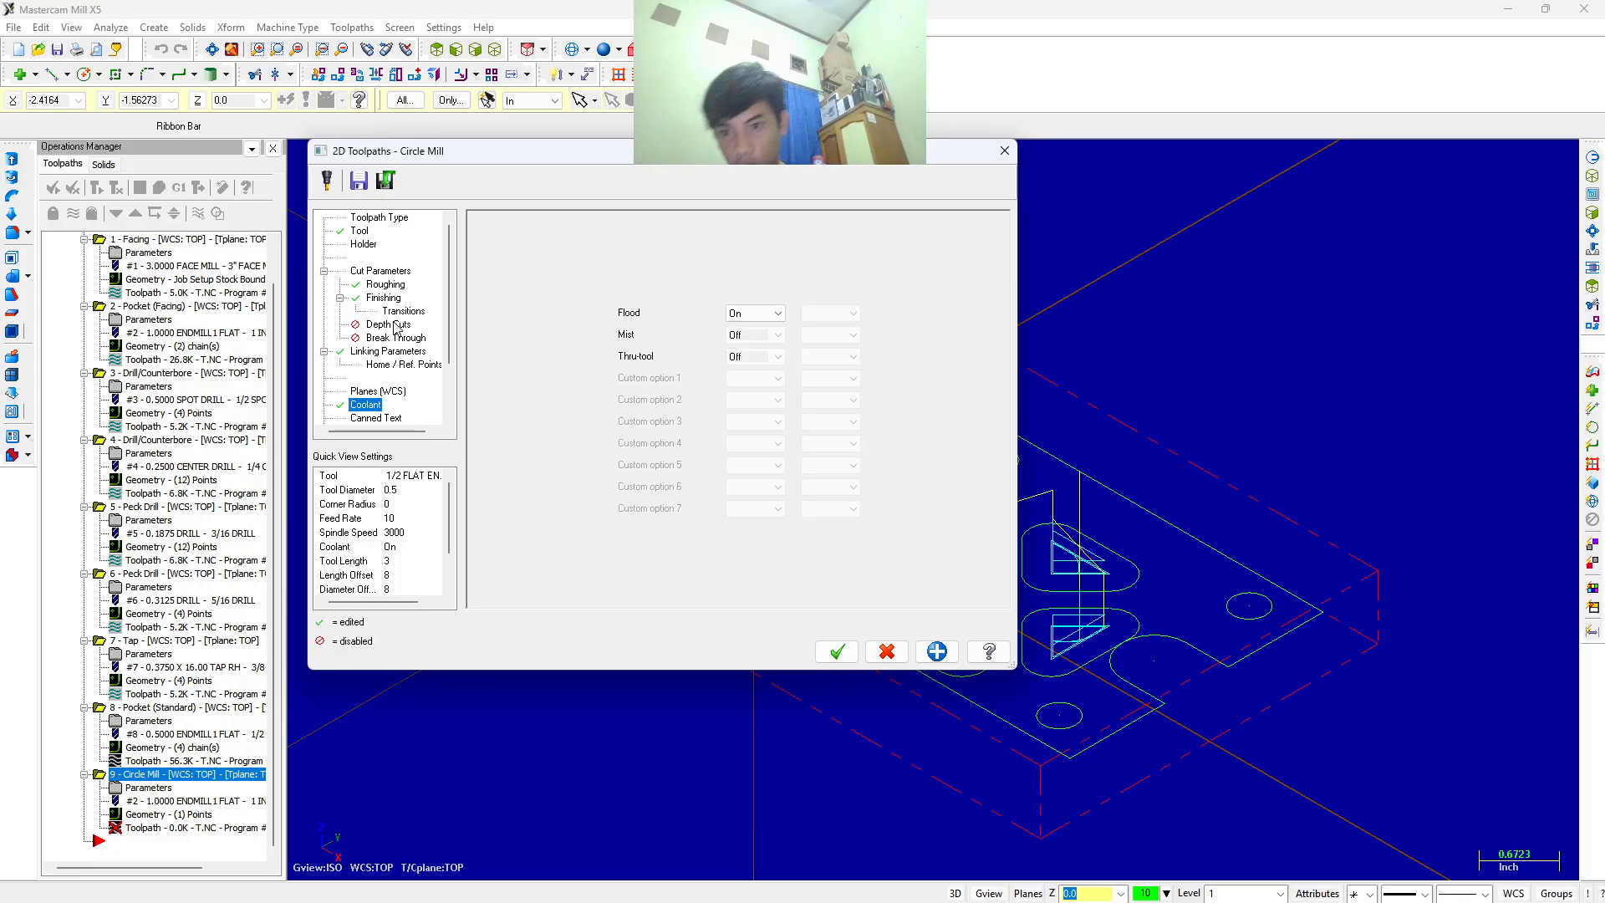
left_click(399, 298)
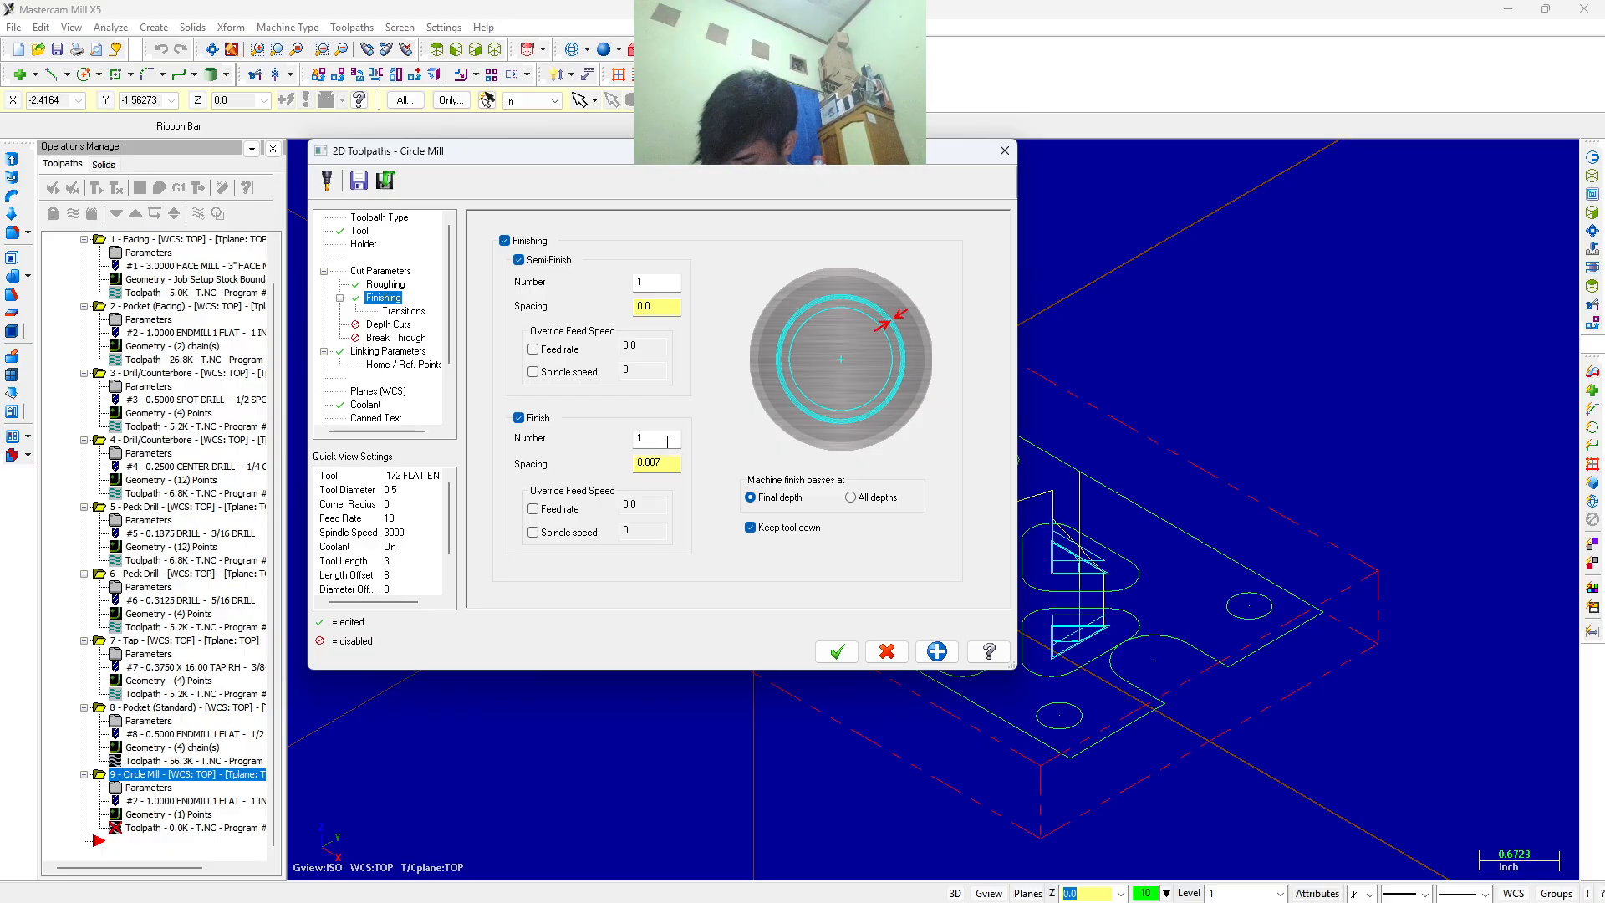
Accept the circle mill settings to generate the toolpath, run its verification simulation, and close the verification.
left_click(840, 652)
left_click(158, 190)
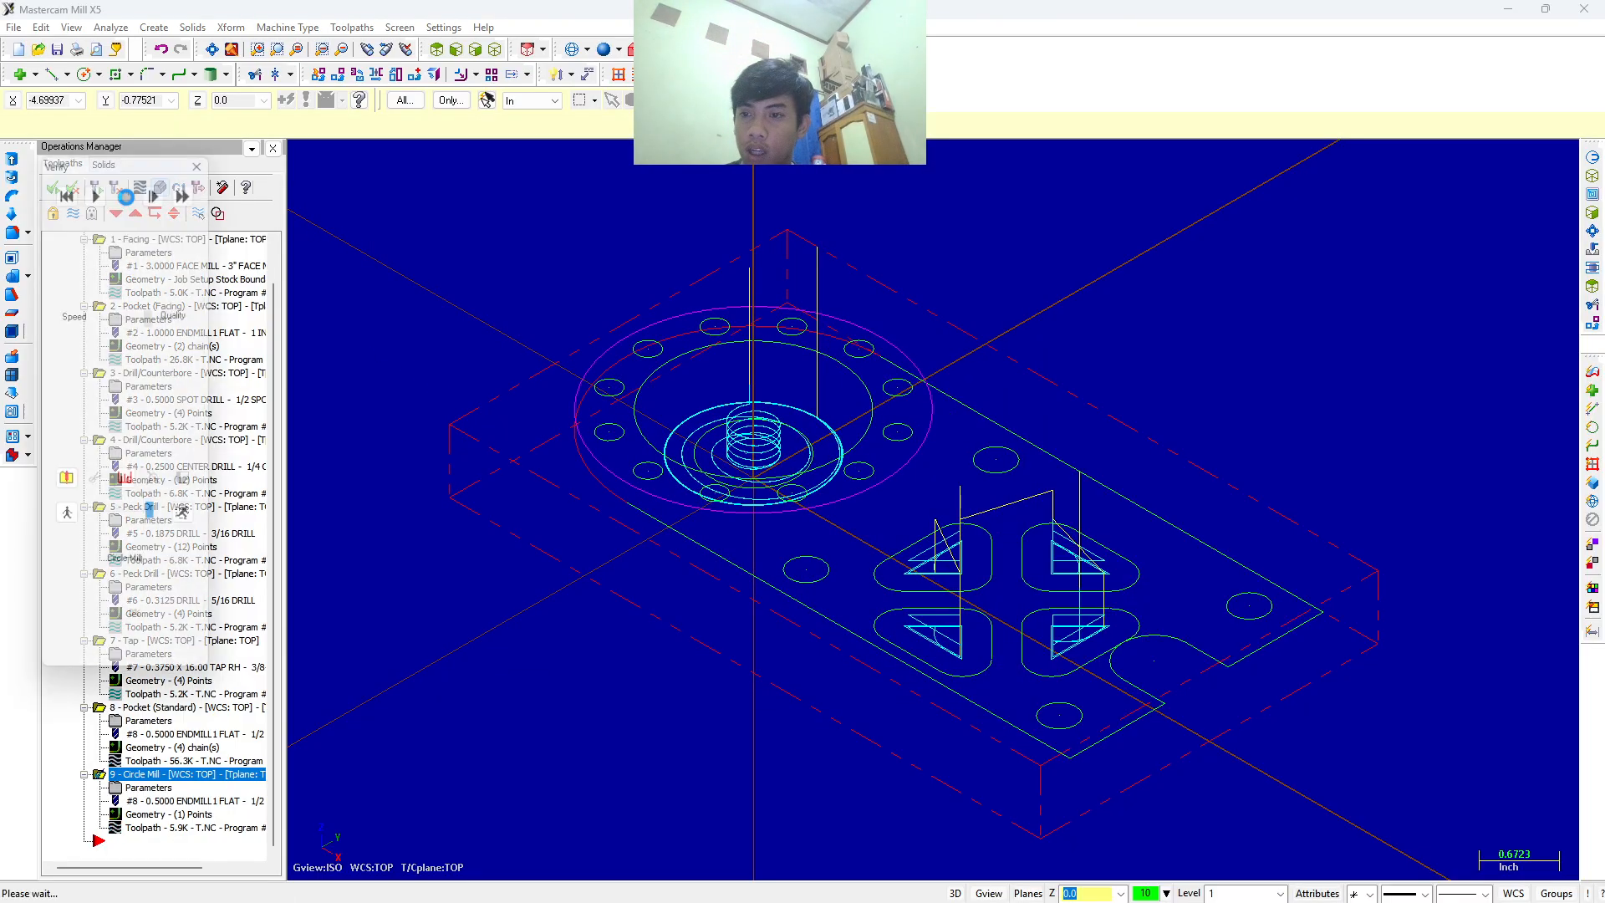
left_click(94, 184)
middle_click_drag(517, 320, 477, 321)
left_click(207, 156)
left_click(207, 151)
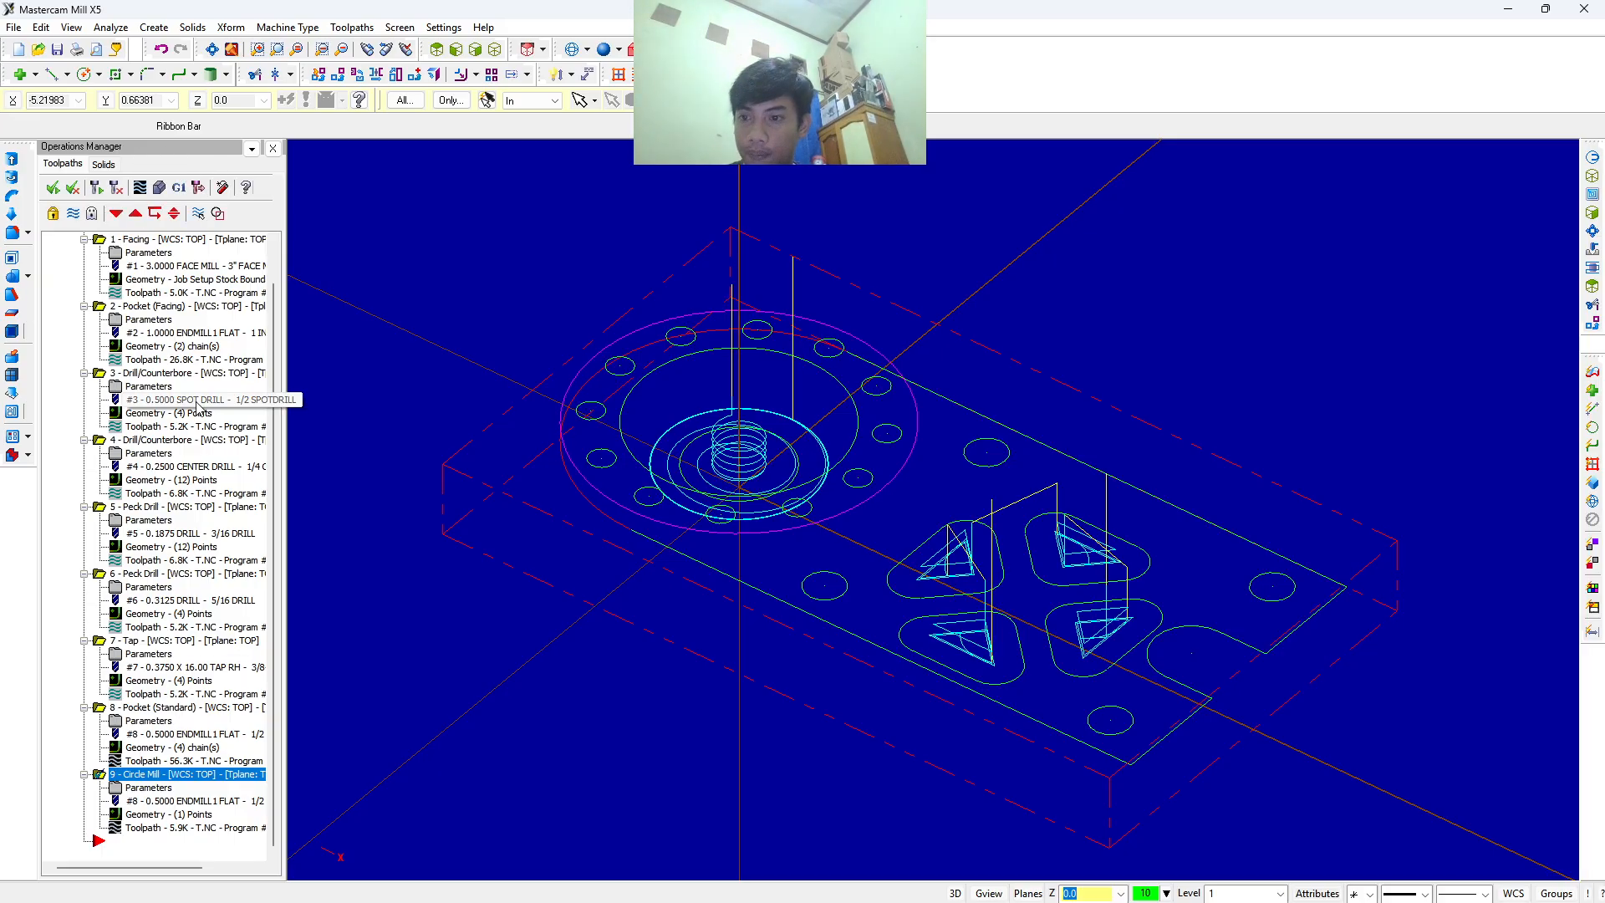
Add another circle mill operation at the end of the toolpath list, selecting the smaller central circle of the round end as its entity.
left_click(113, 840)
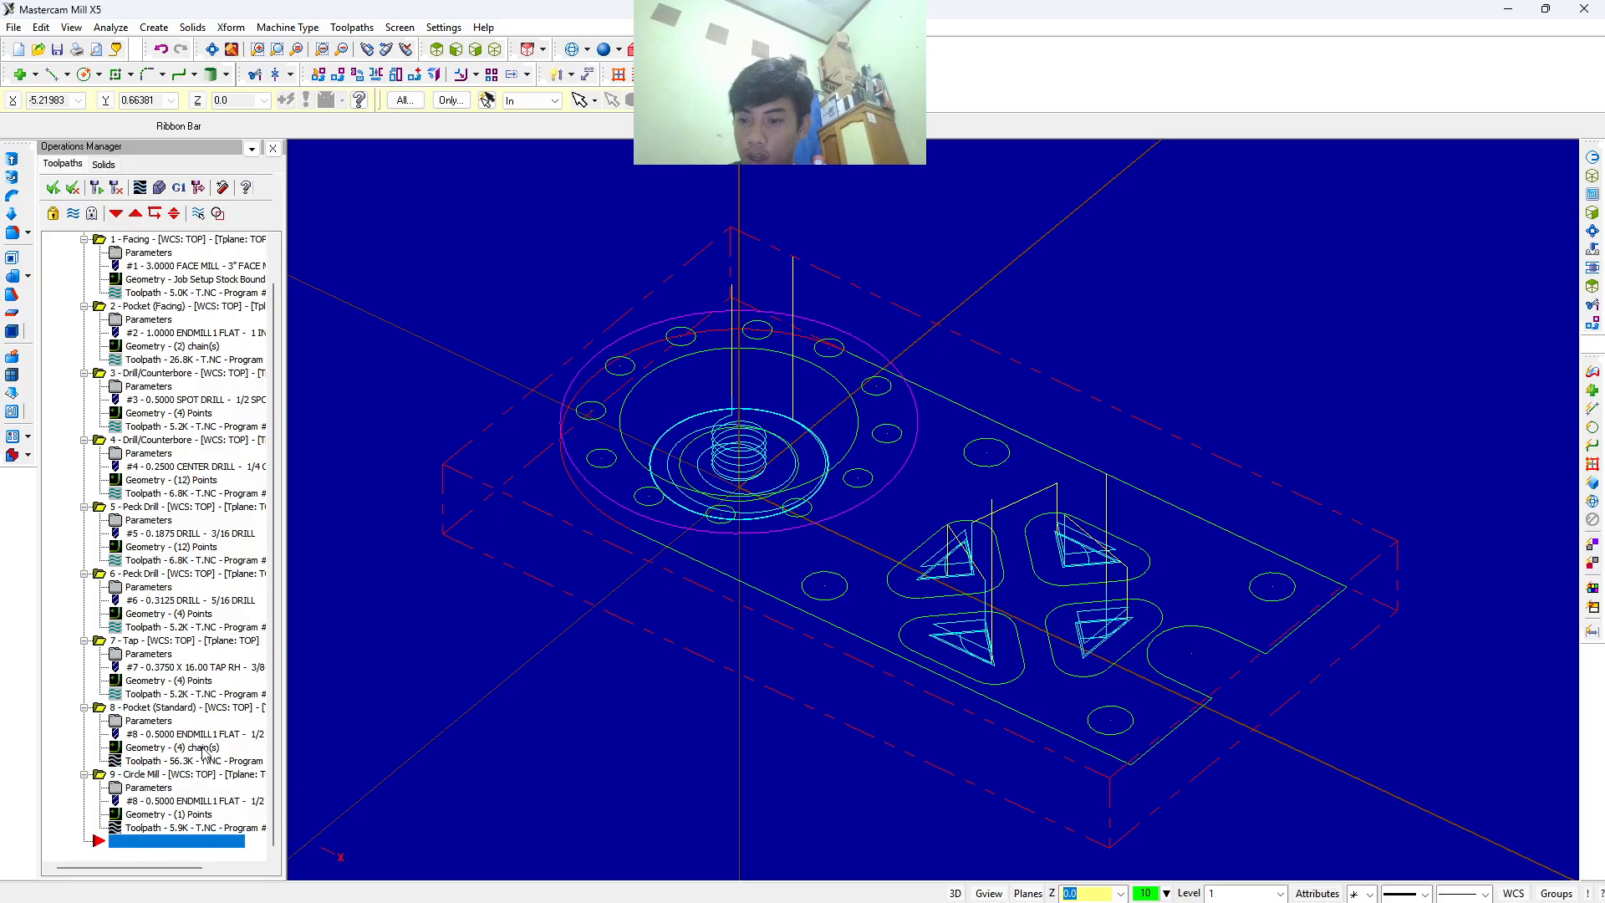
left_click(372, 26)
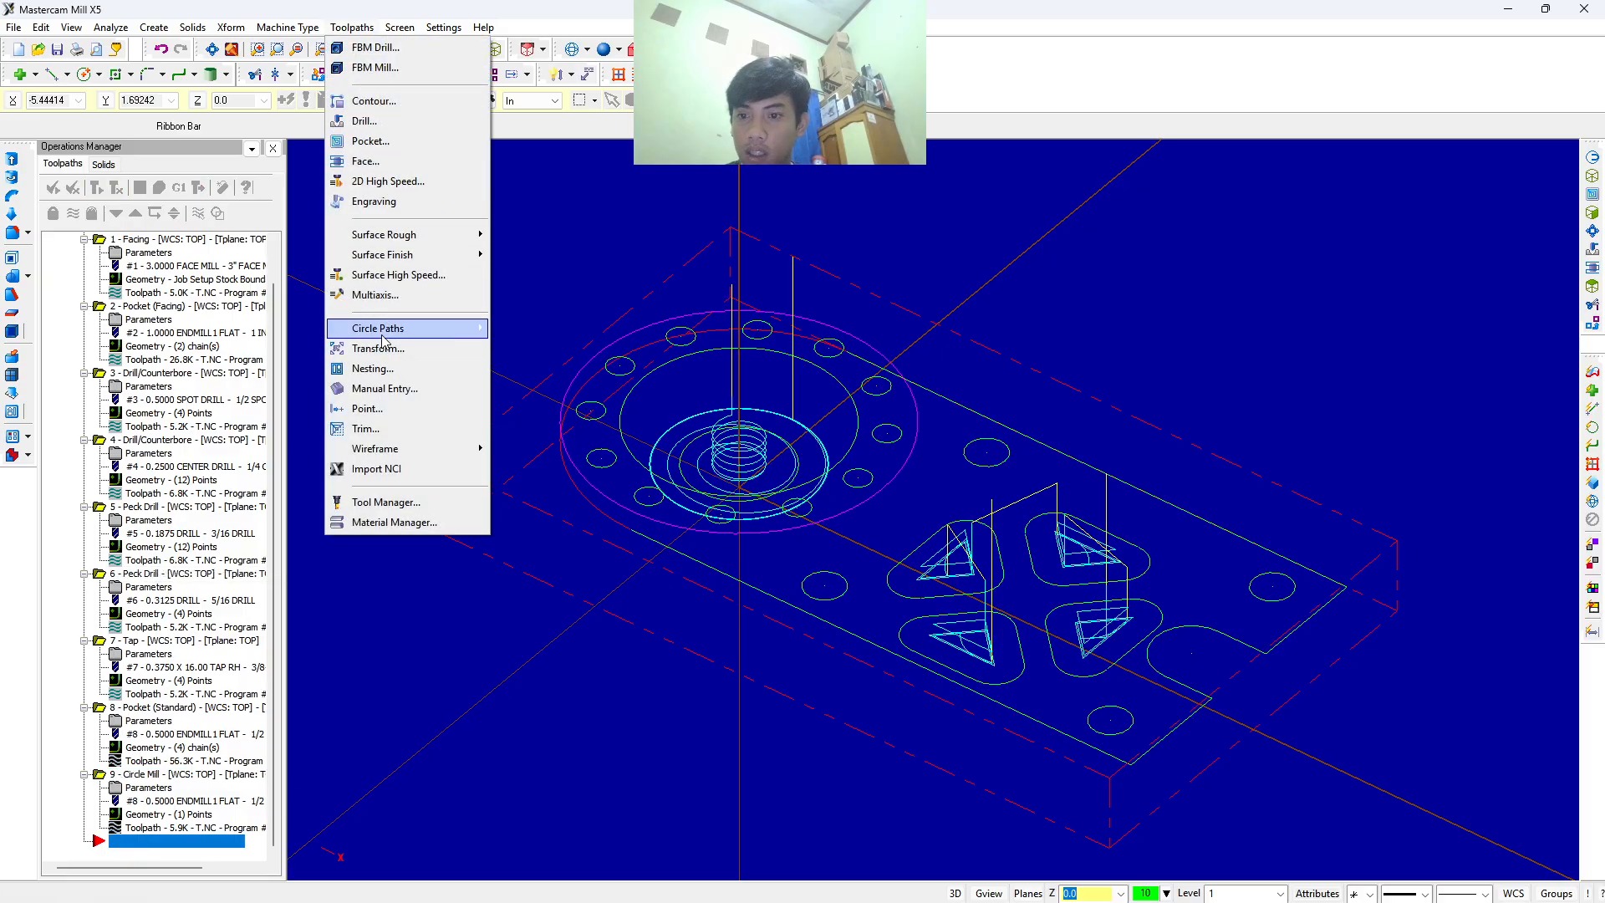
mouse_move(382, 340)
left_click(512, 334)
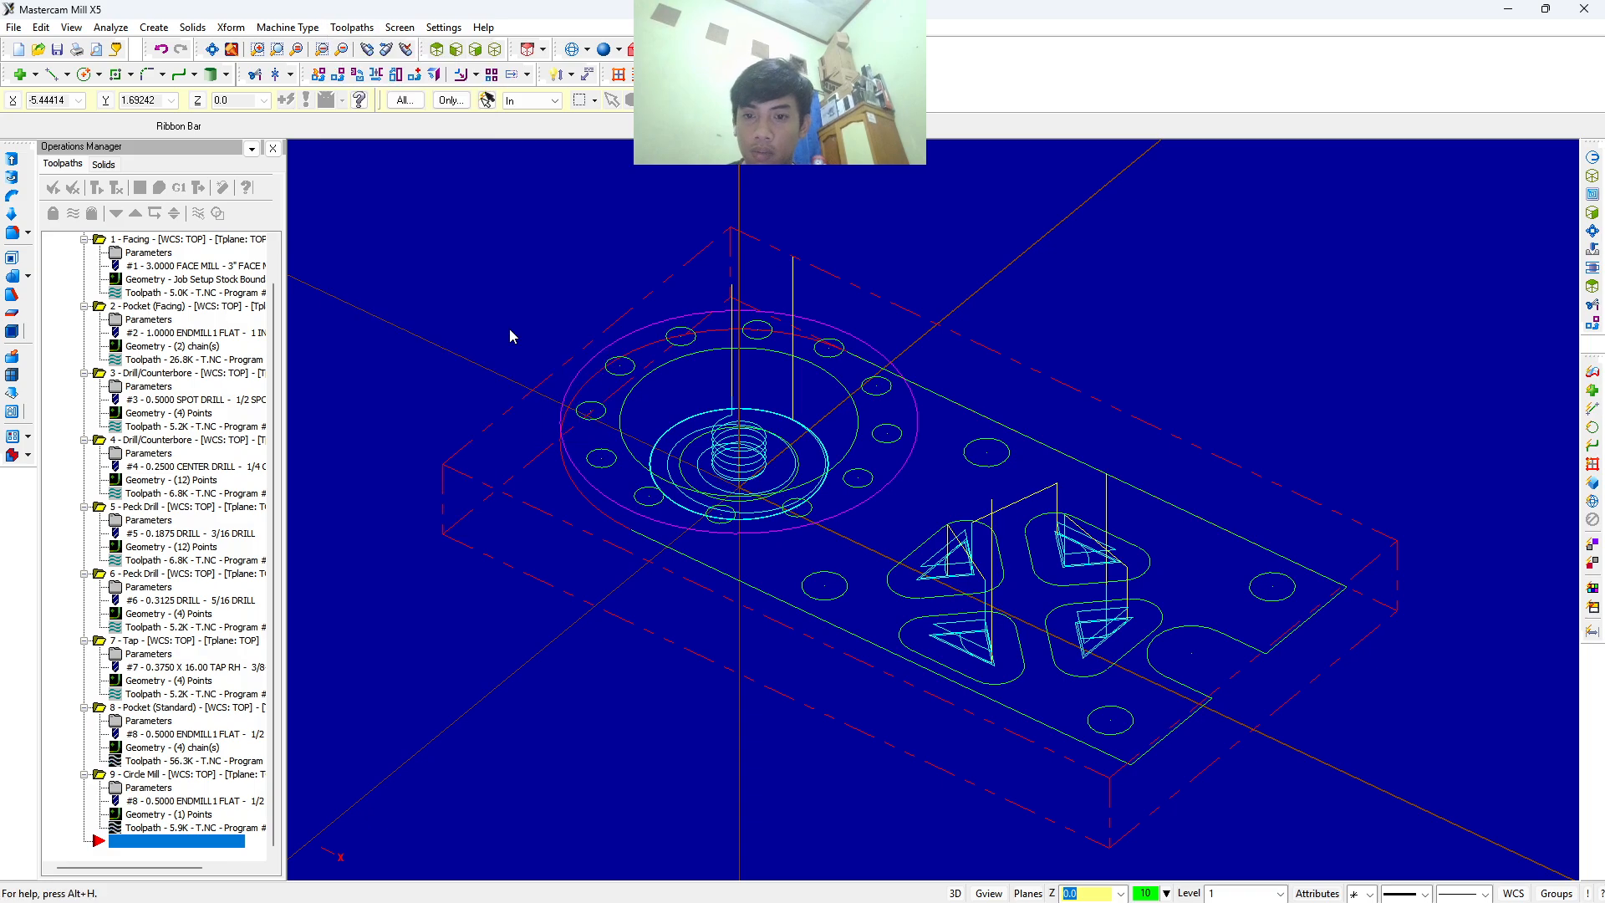
middle_click_drag(757, 376, 768, 452)
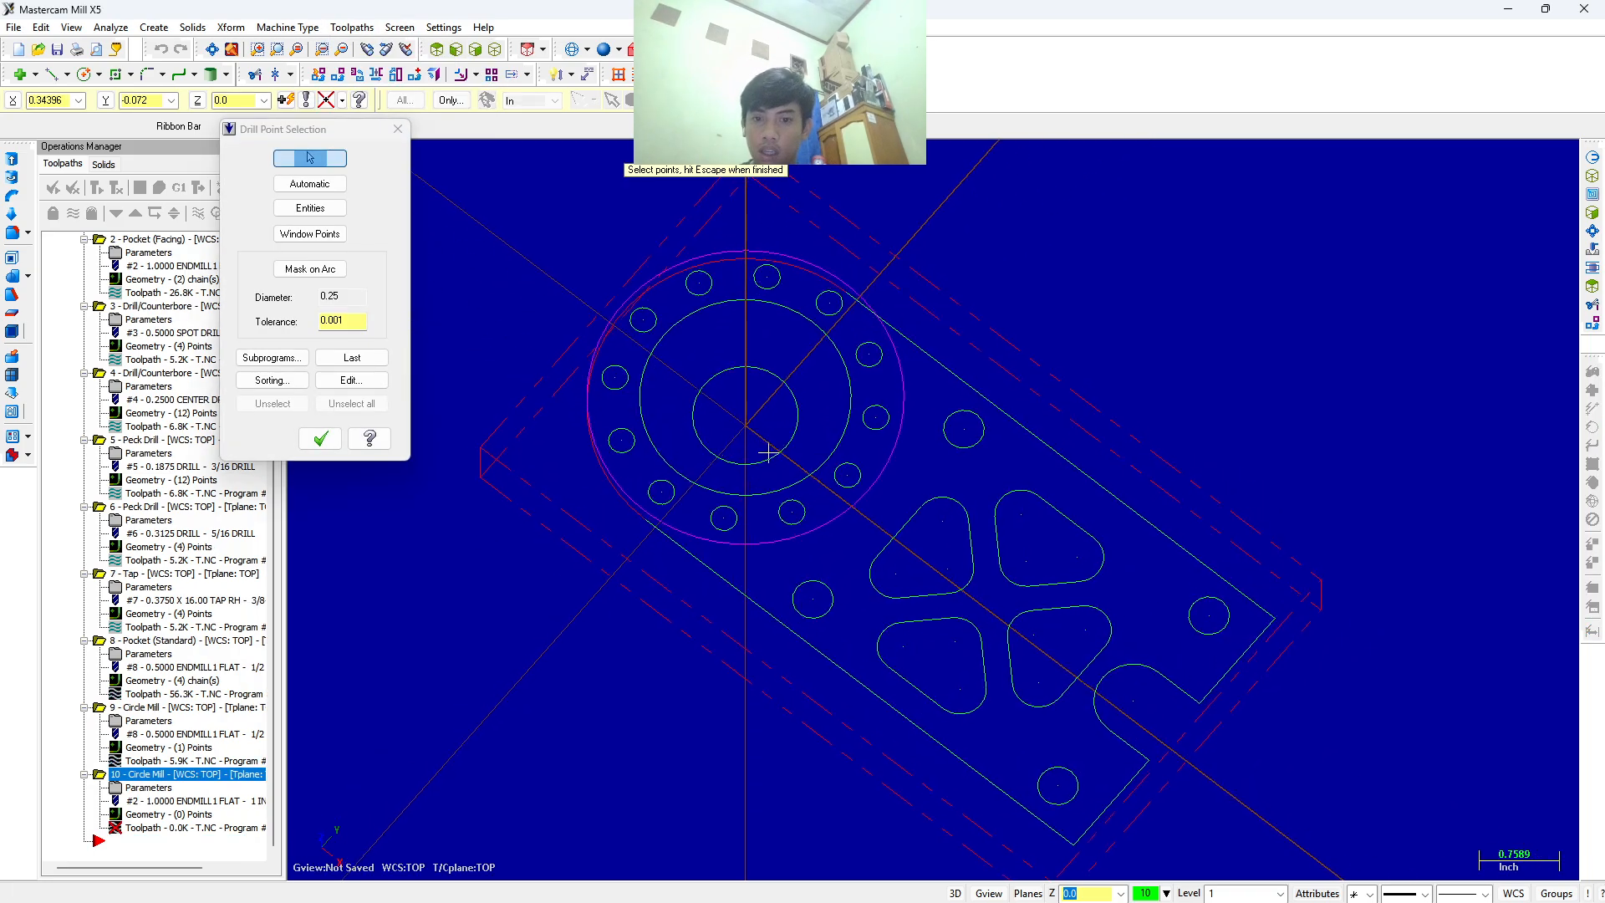
left_click(315, 209)
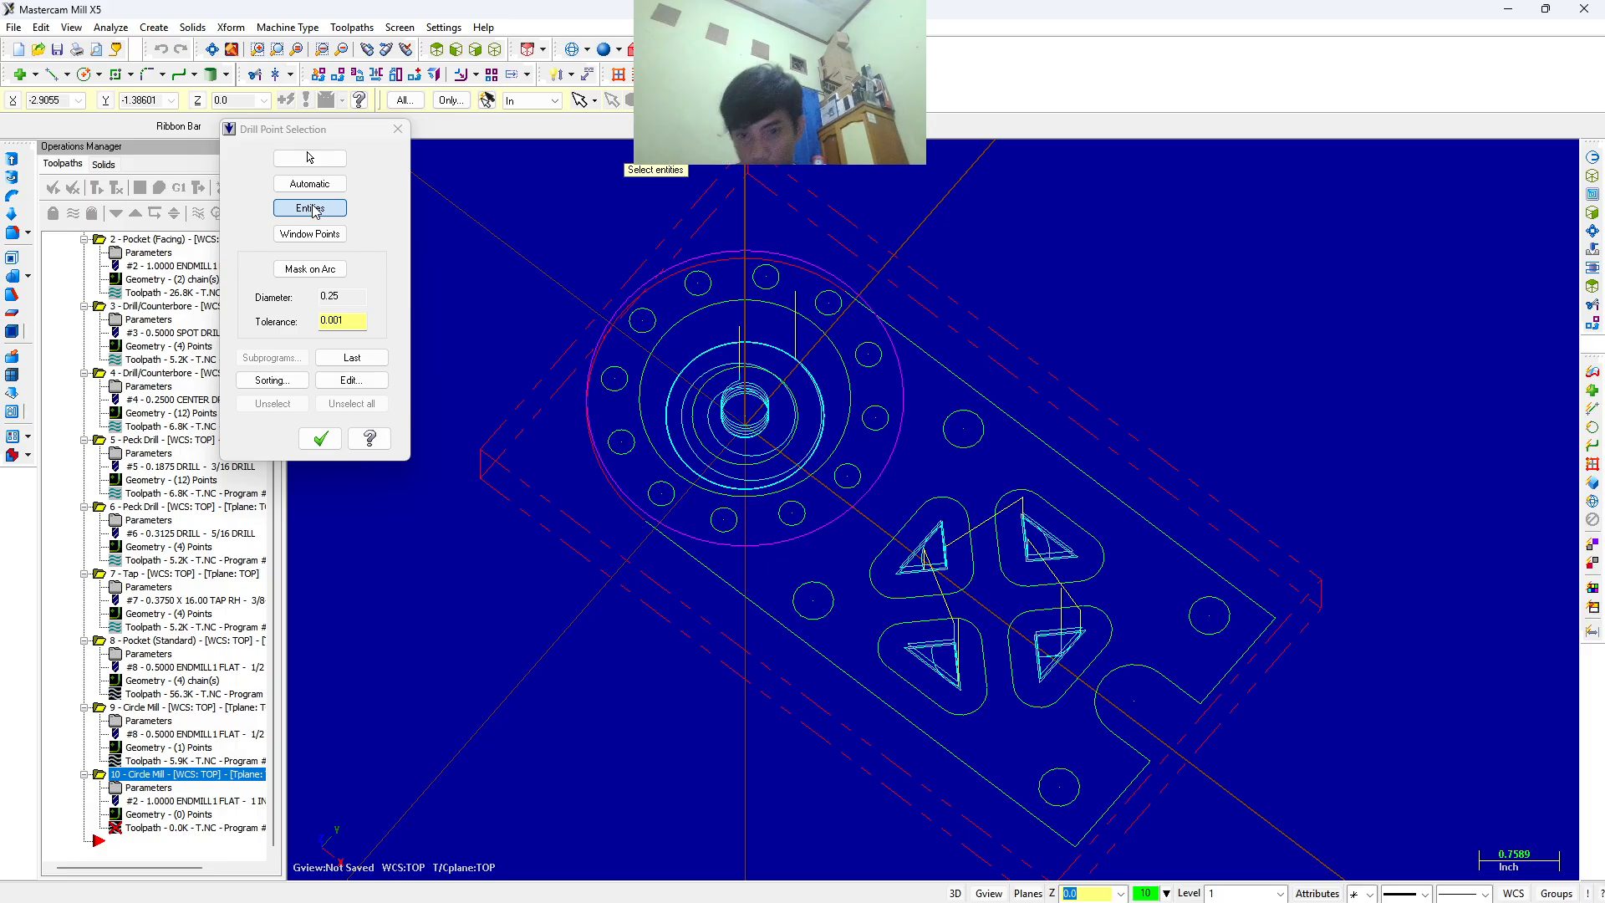
mouse_move(710, 443)
middle_mouse_down()
mouse_move(717, 369)
mouse_move(702, 431)
mouse_move(705, 393)
mouse_move(727, 501)
mouse_move(702, 451)
mouse_move(706, 463)
middle_mouse_up()
scroll(702, 452, "up", 3)
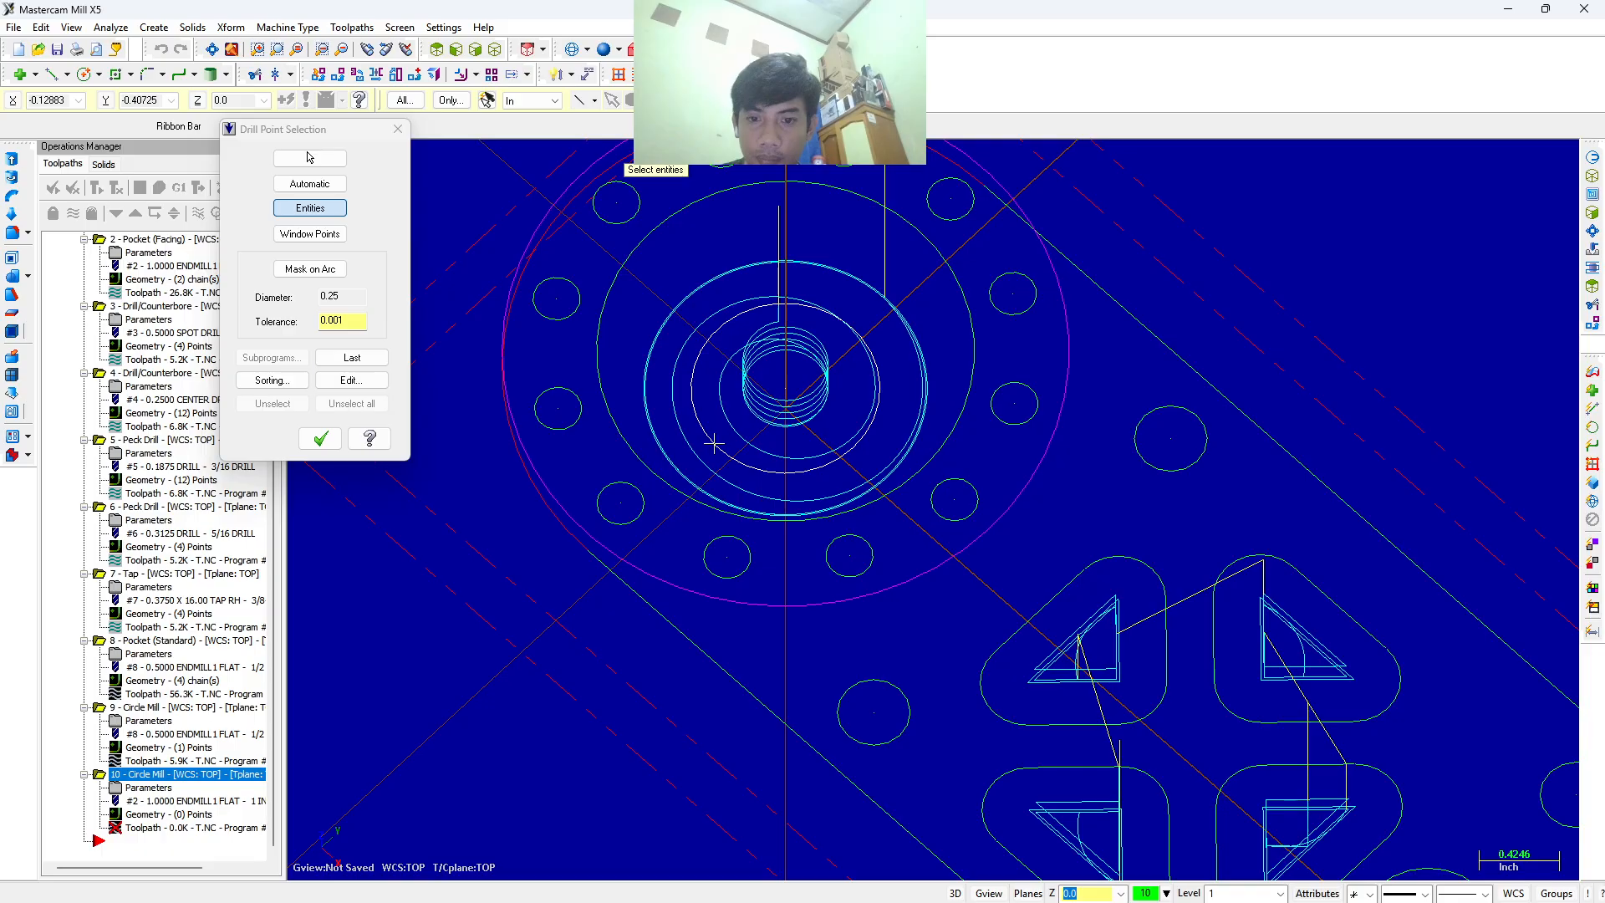
left_click(320, 438)
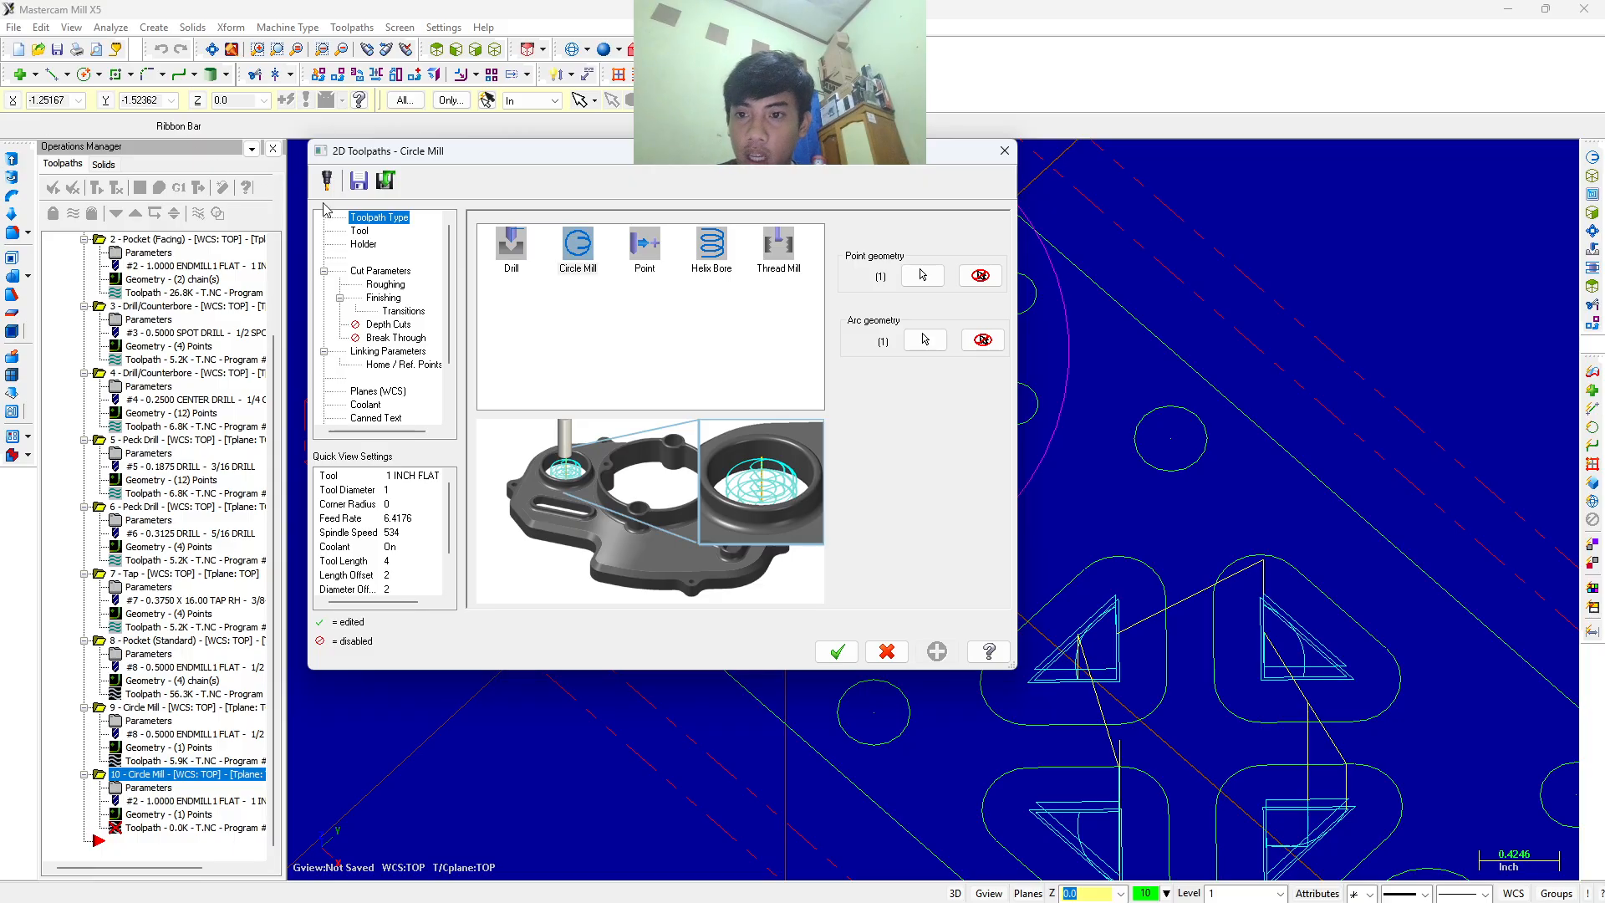
Assign the 1/2 flat endmill to the new circle mill operation with feed rate 10, plunge rate 10 and spindle speed 3000.
left_click(359, 231)
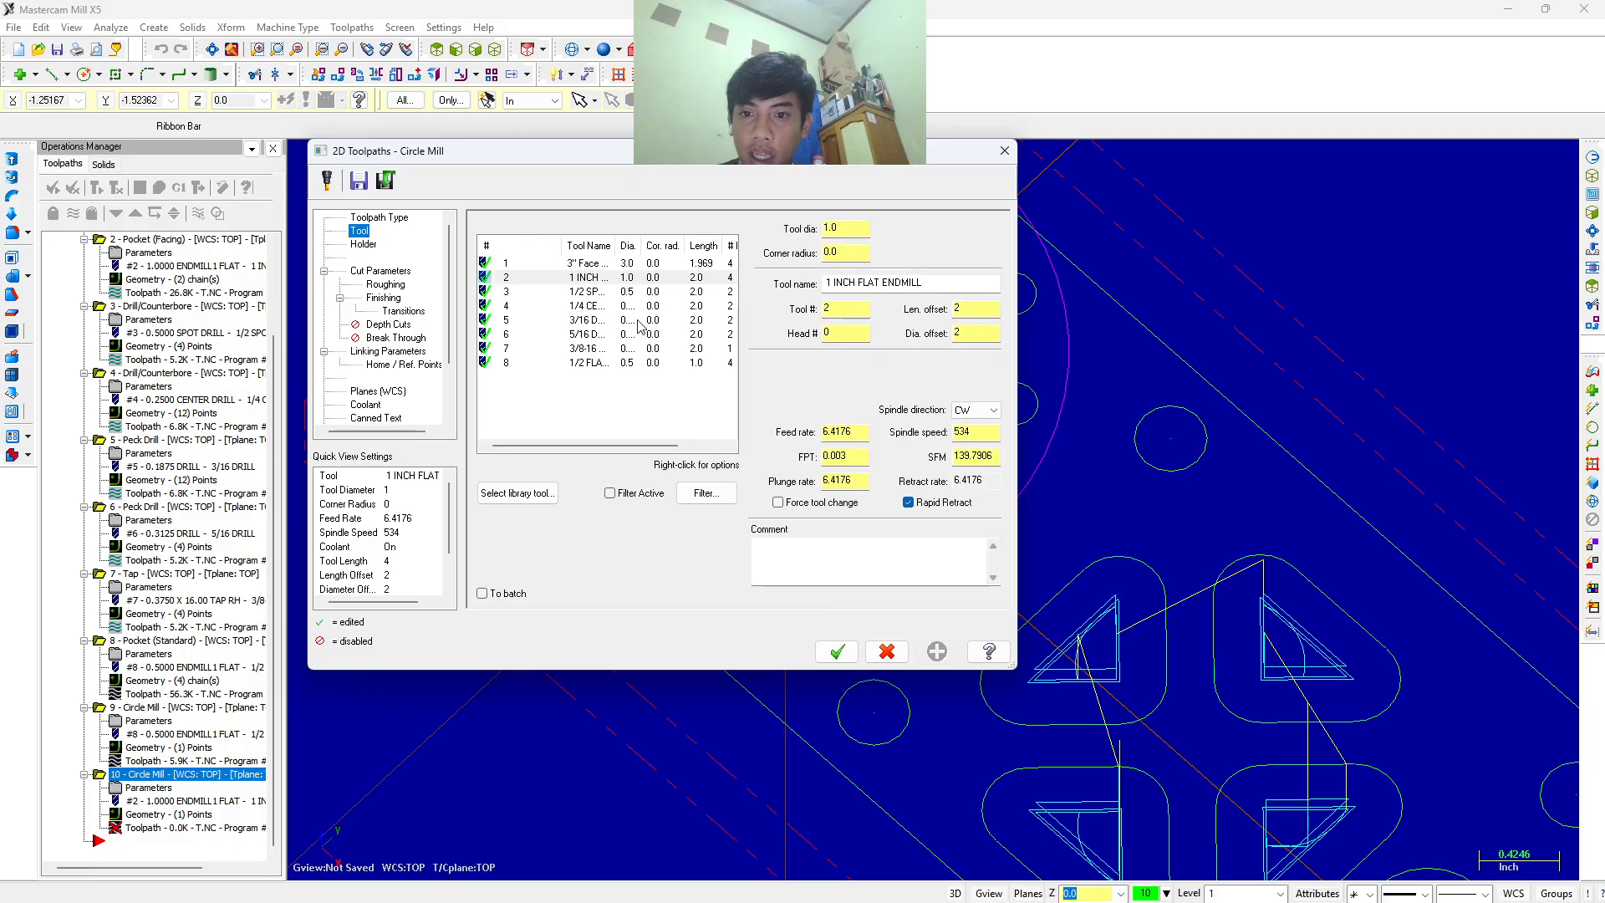
left_click(599, 362)
left_click(861, 429)
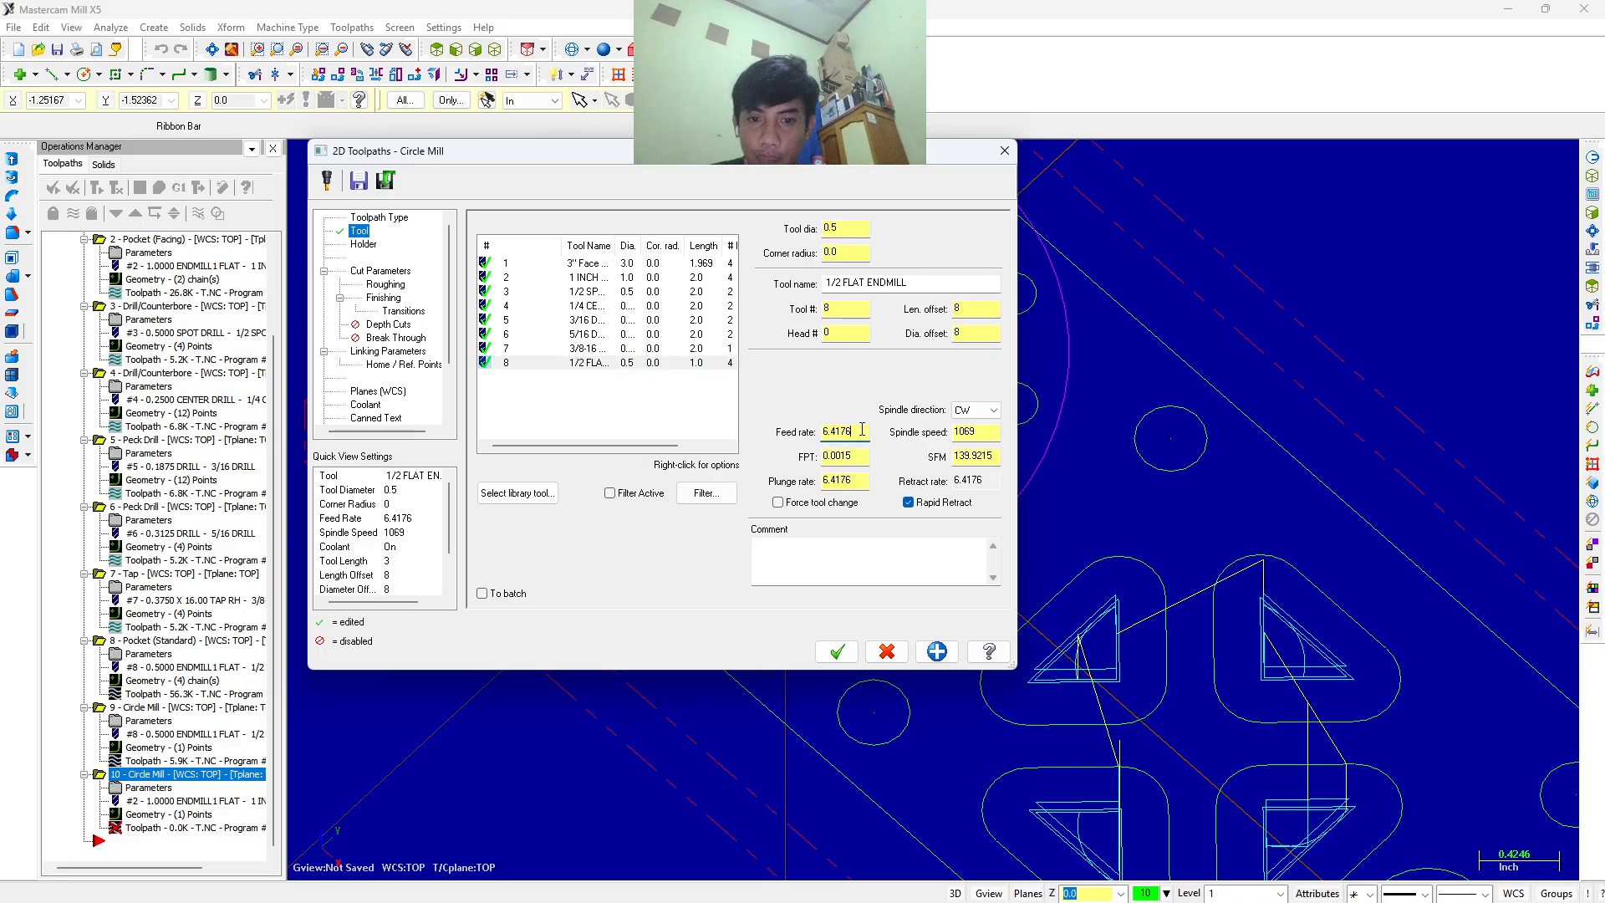
double_click(861, 429)
type("10")
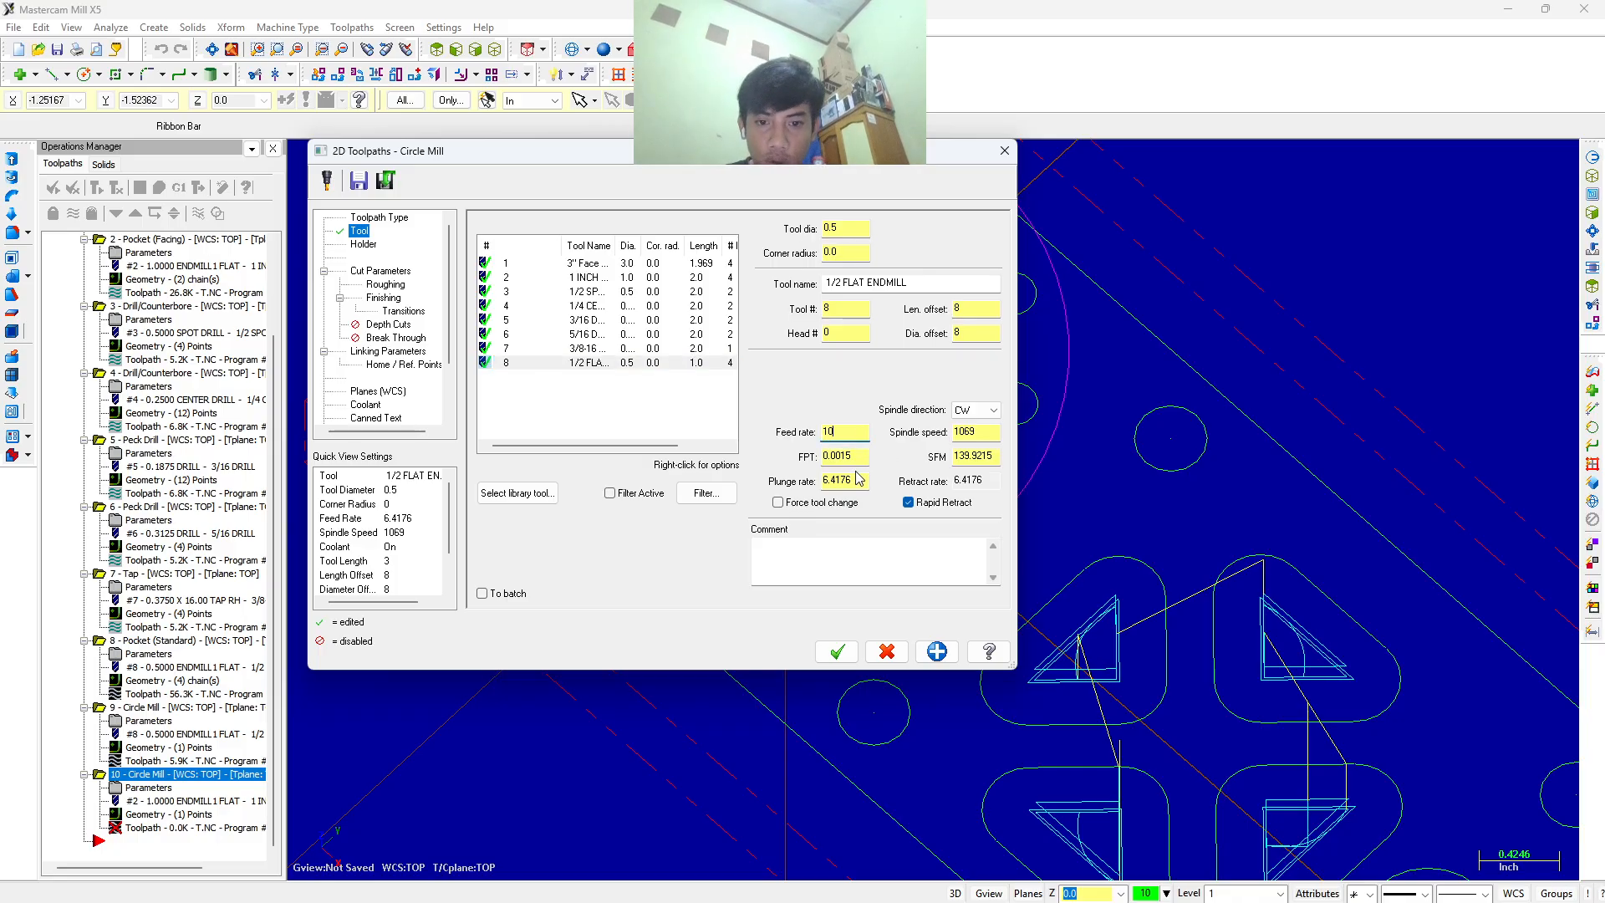
double_click(858, 478)
type("10")
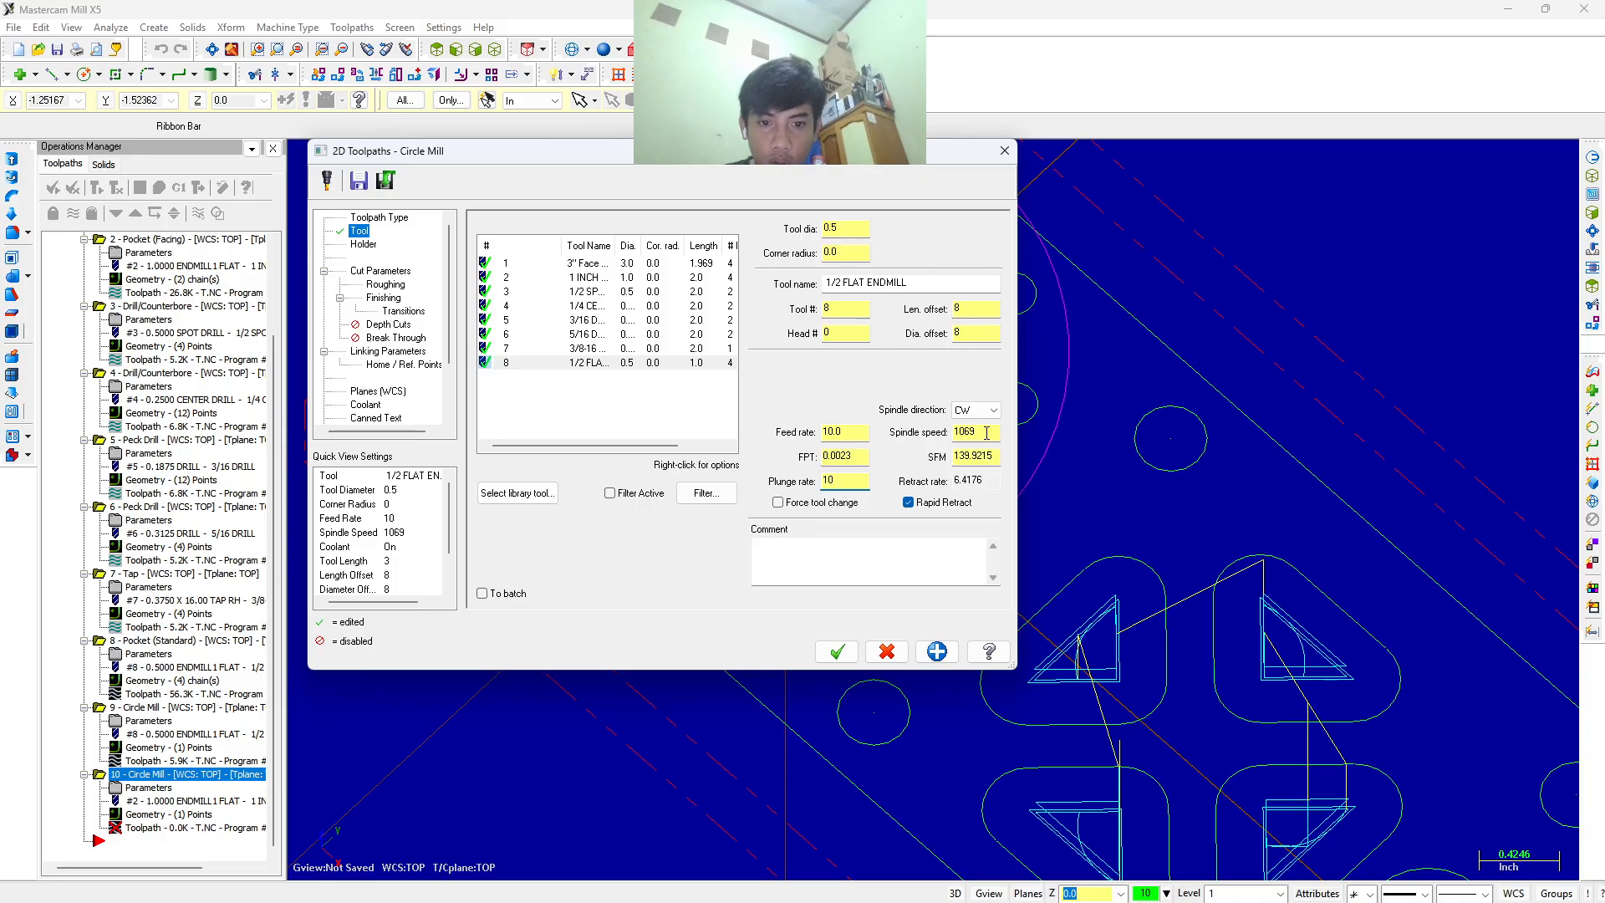
double_click(986, 433)
type("3000")
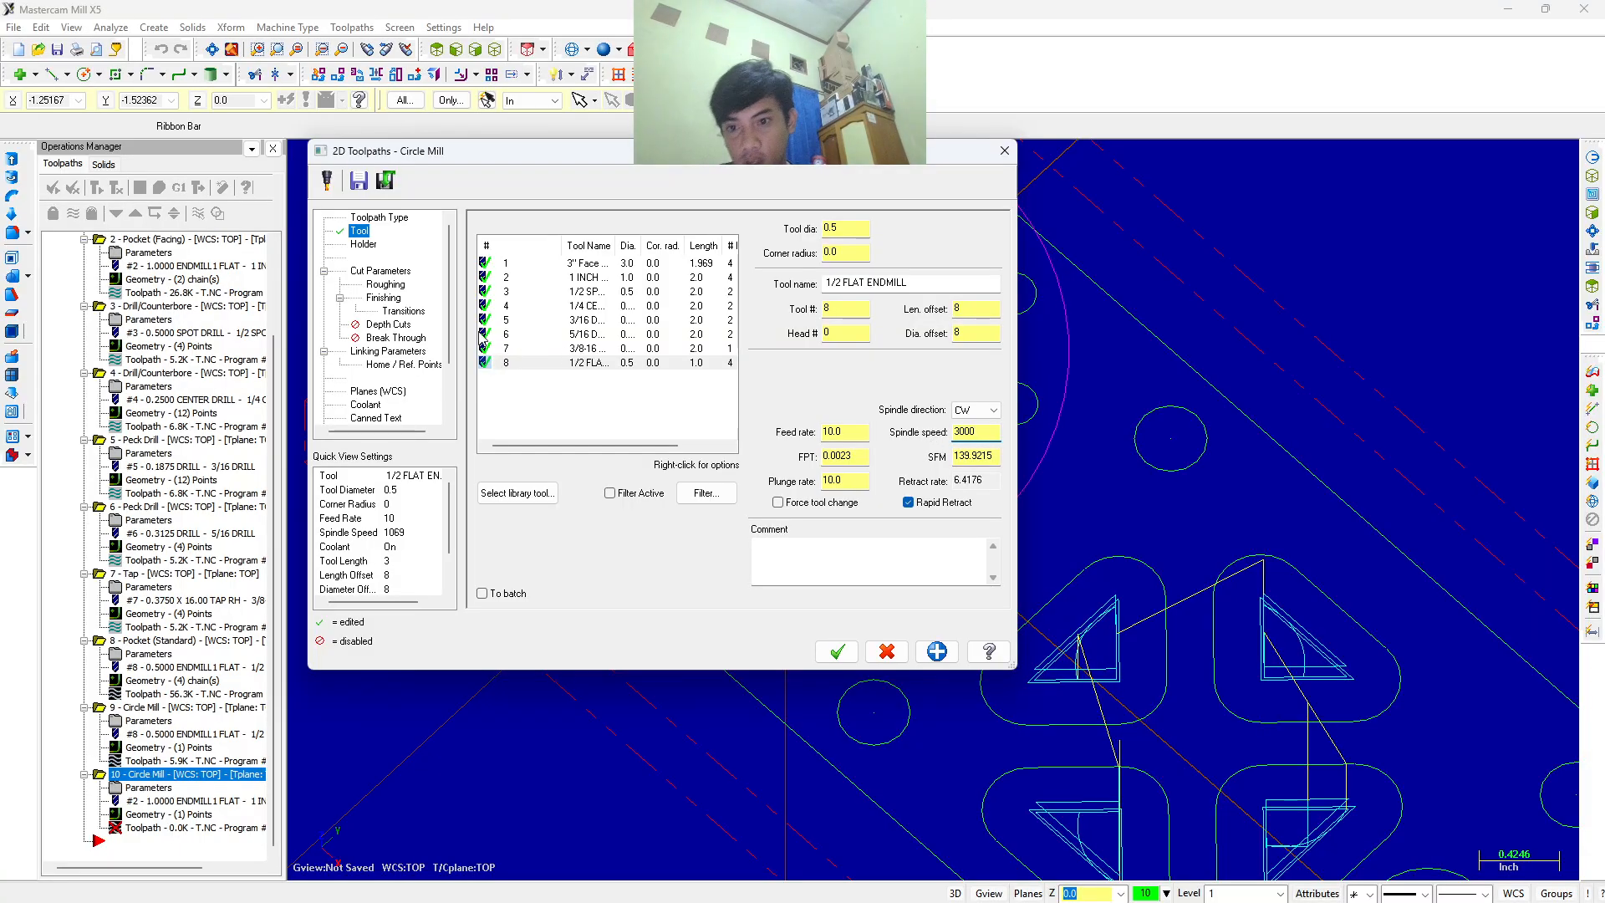
Review the finishing, roughing and linking settings, and enable break through with an amount of 0.1.
left_click(380, 271)
left_click(389, 297)
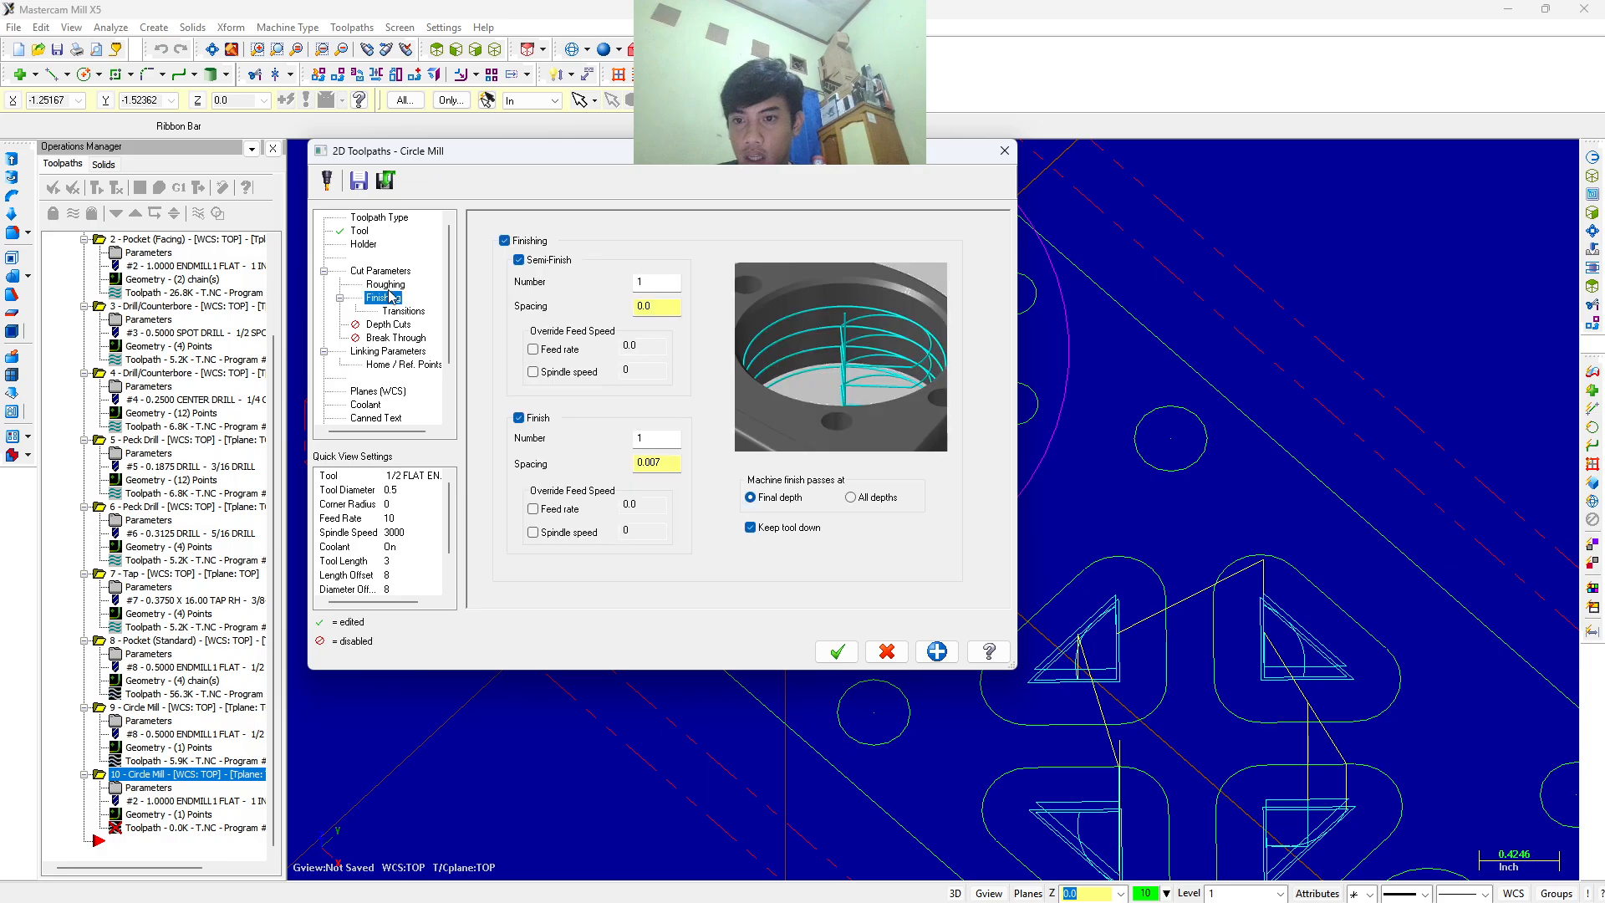
left_click(386, 285)
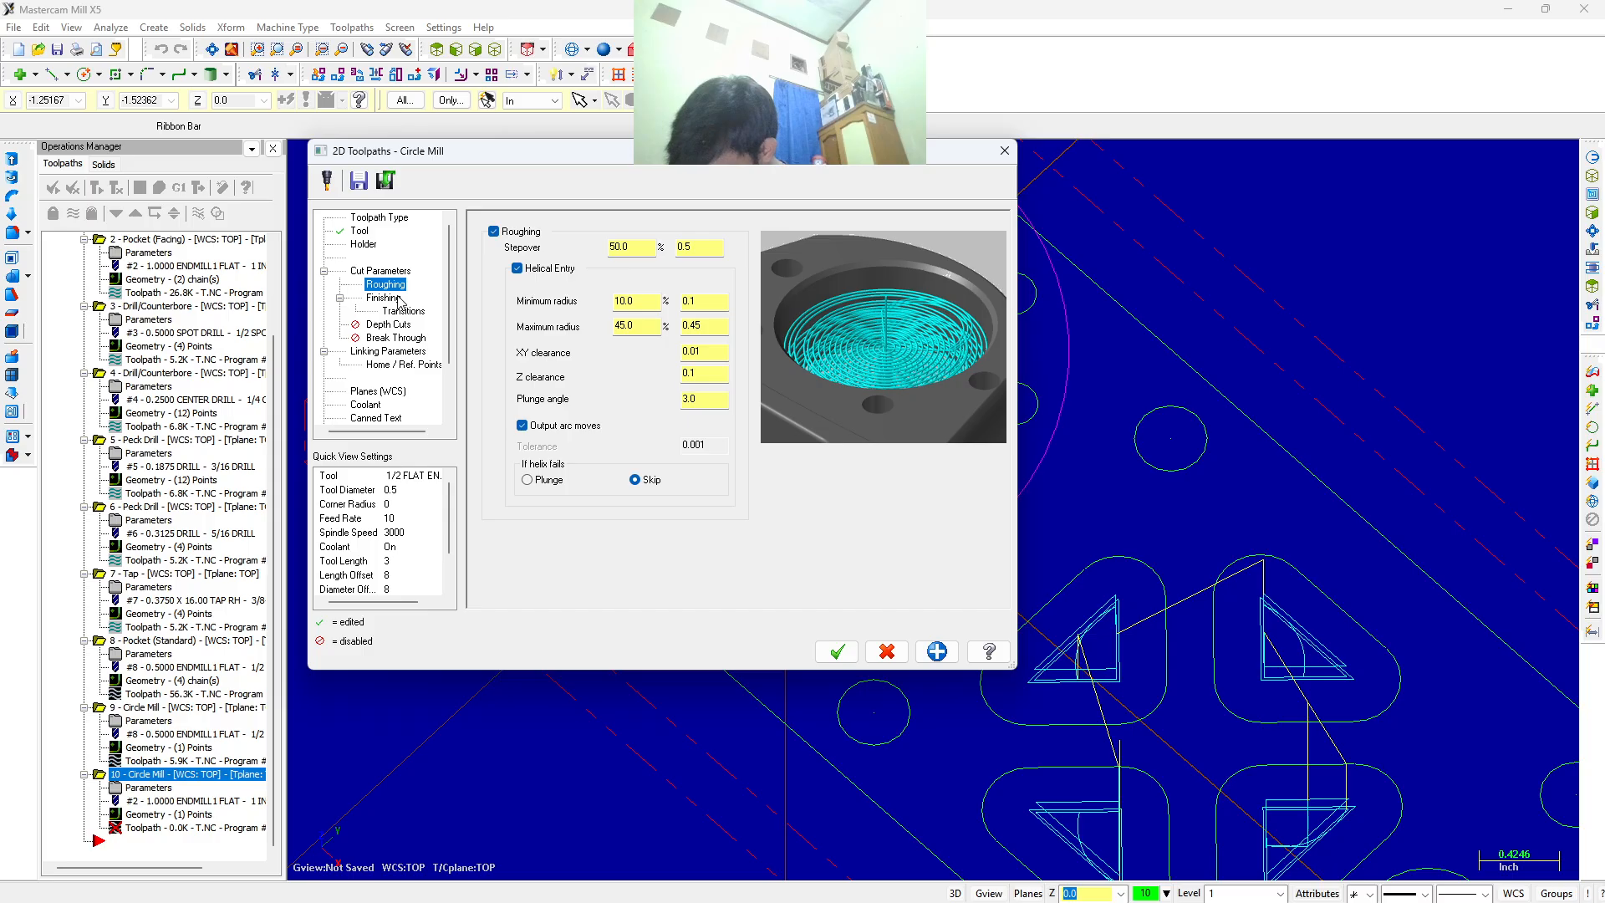
left_click(405, 352)
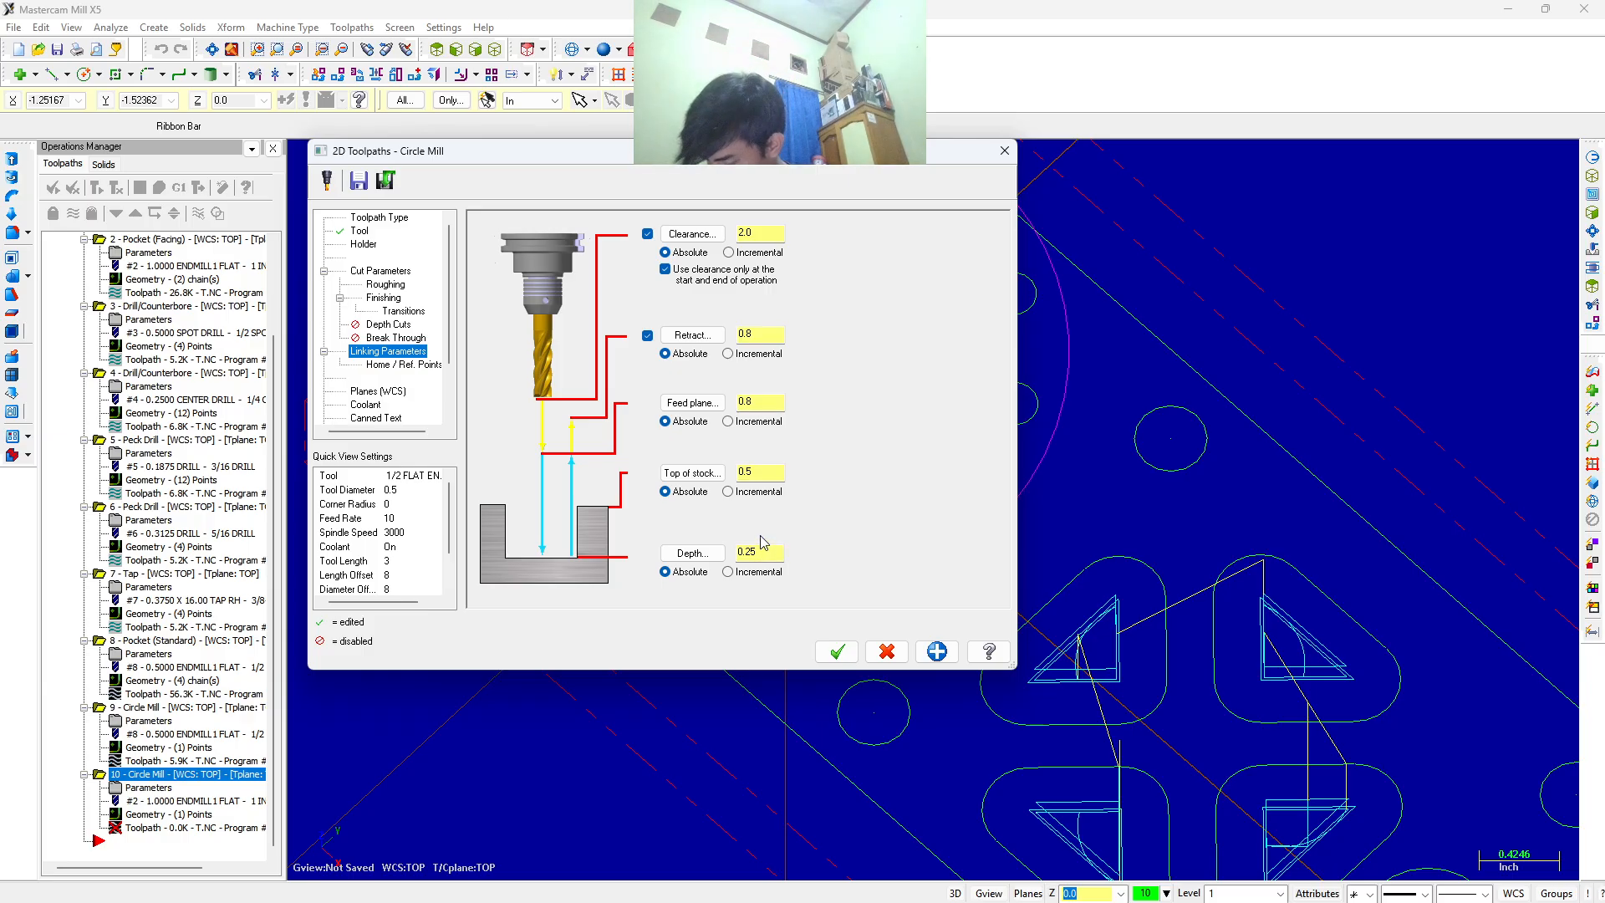
left_click(393, 338)
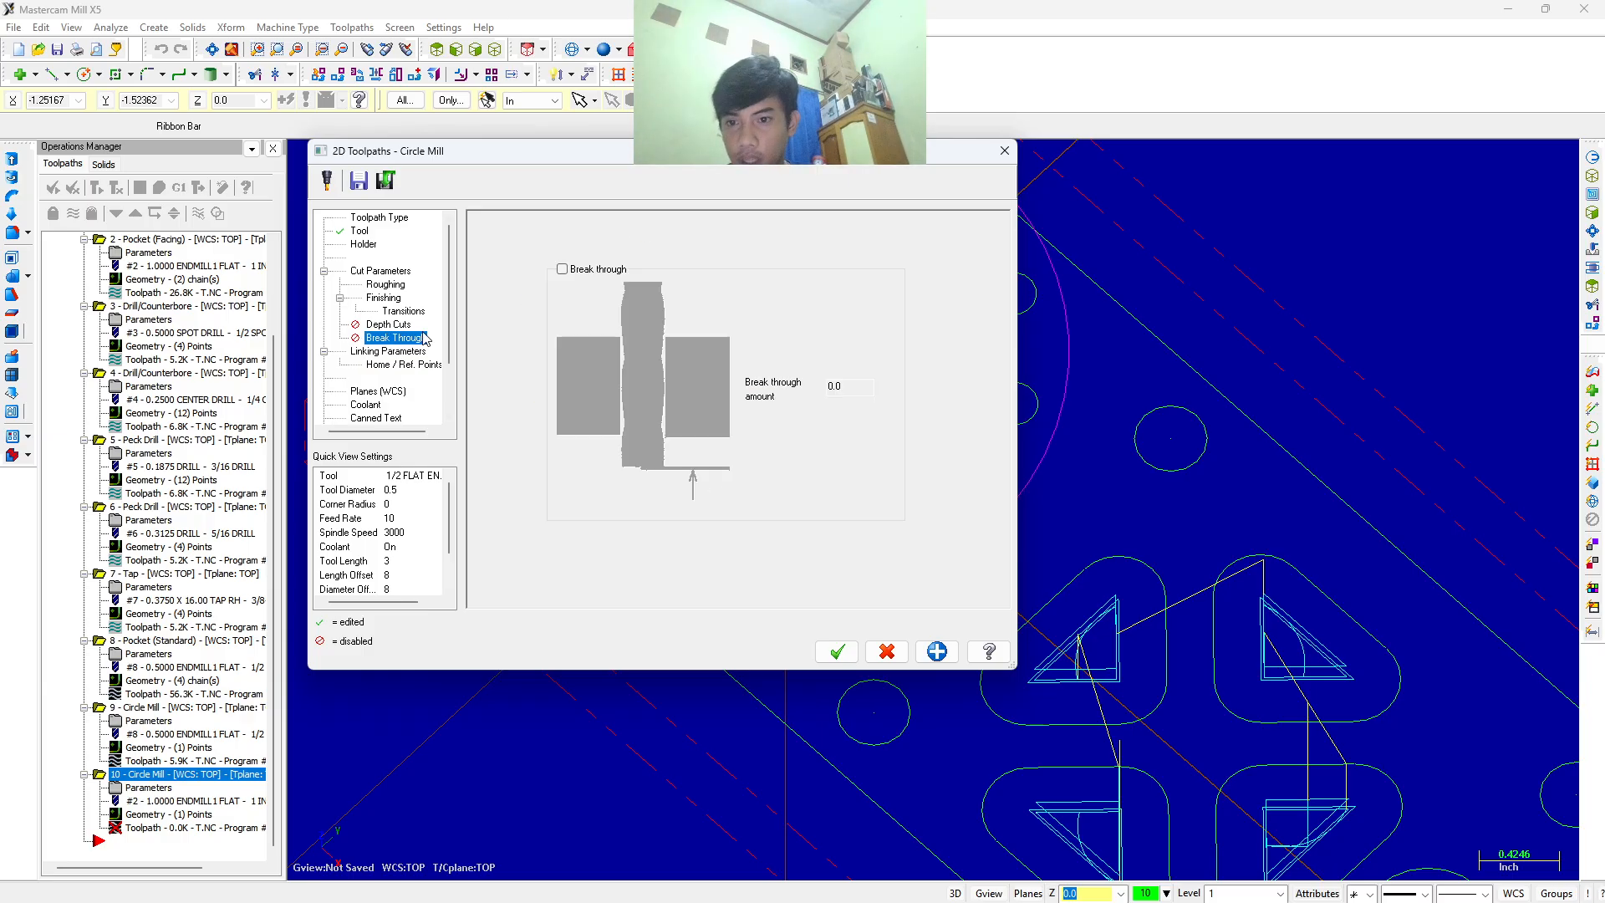
left_click(562, 269)
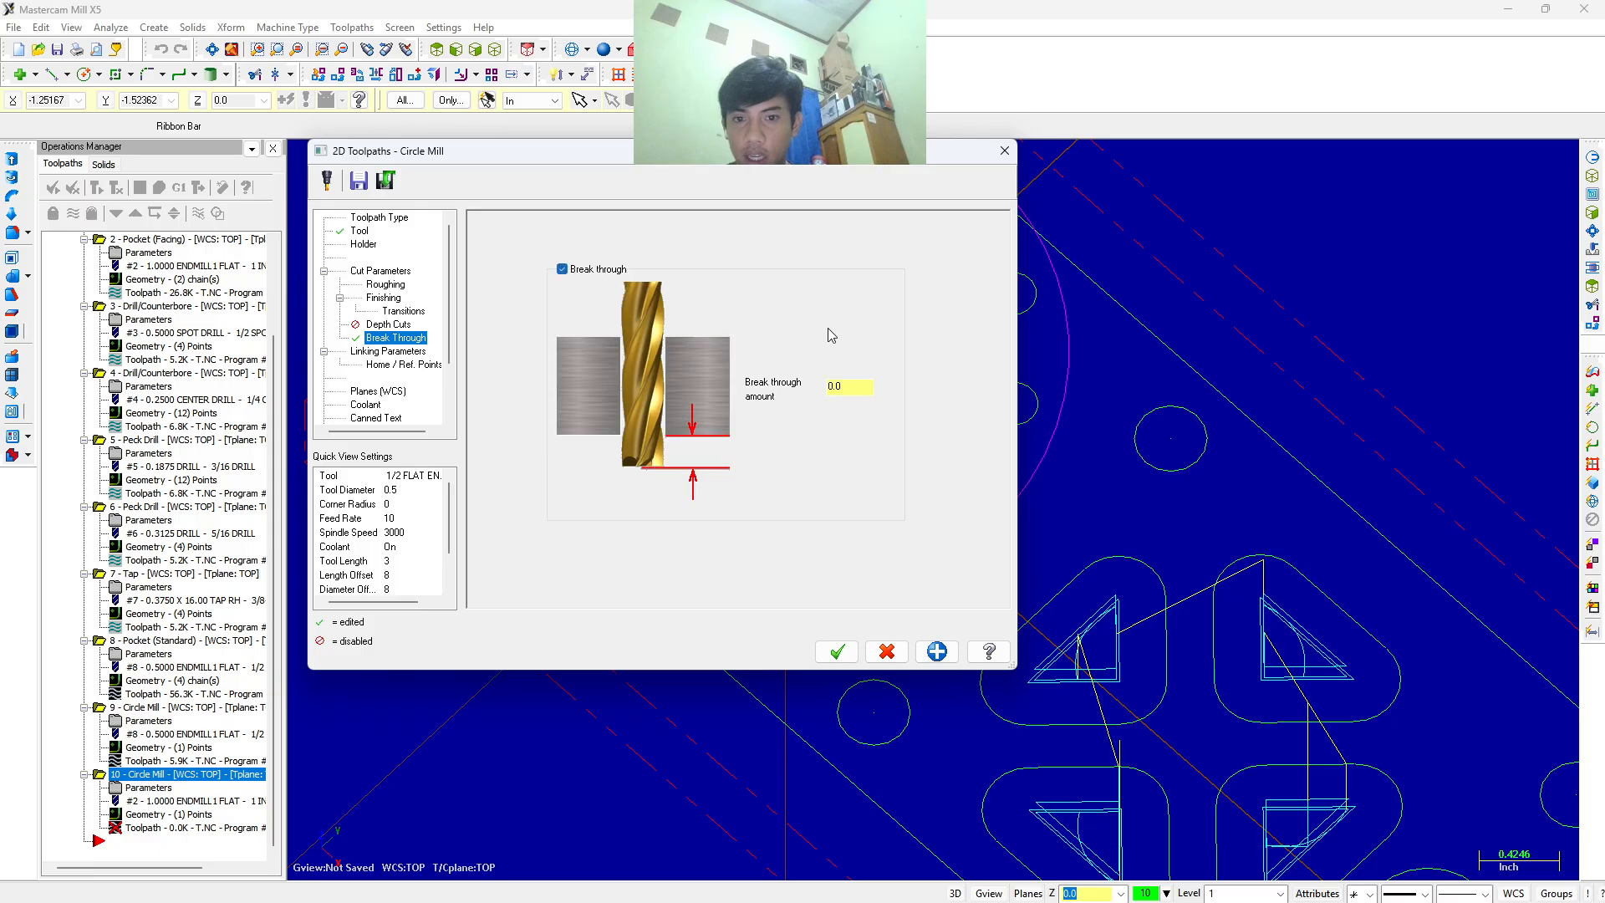
double_click(849, 385)
type("0.1")
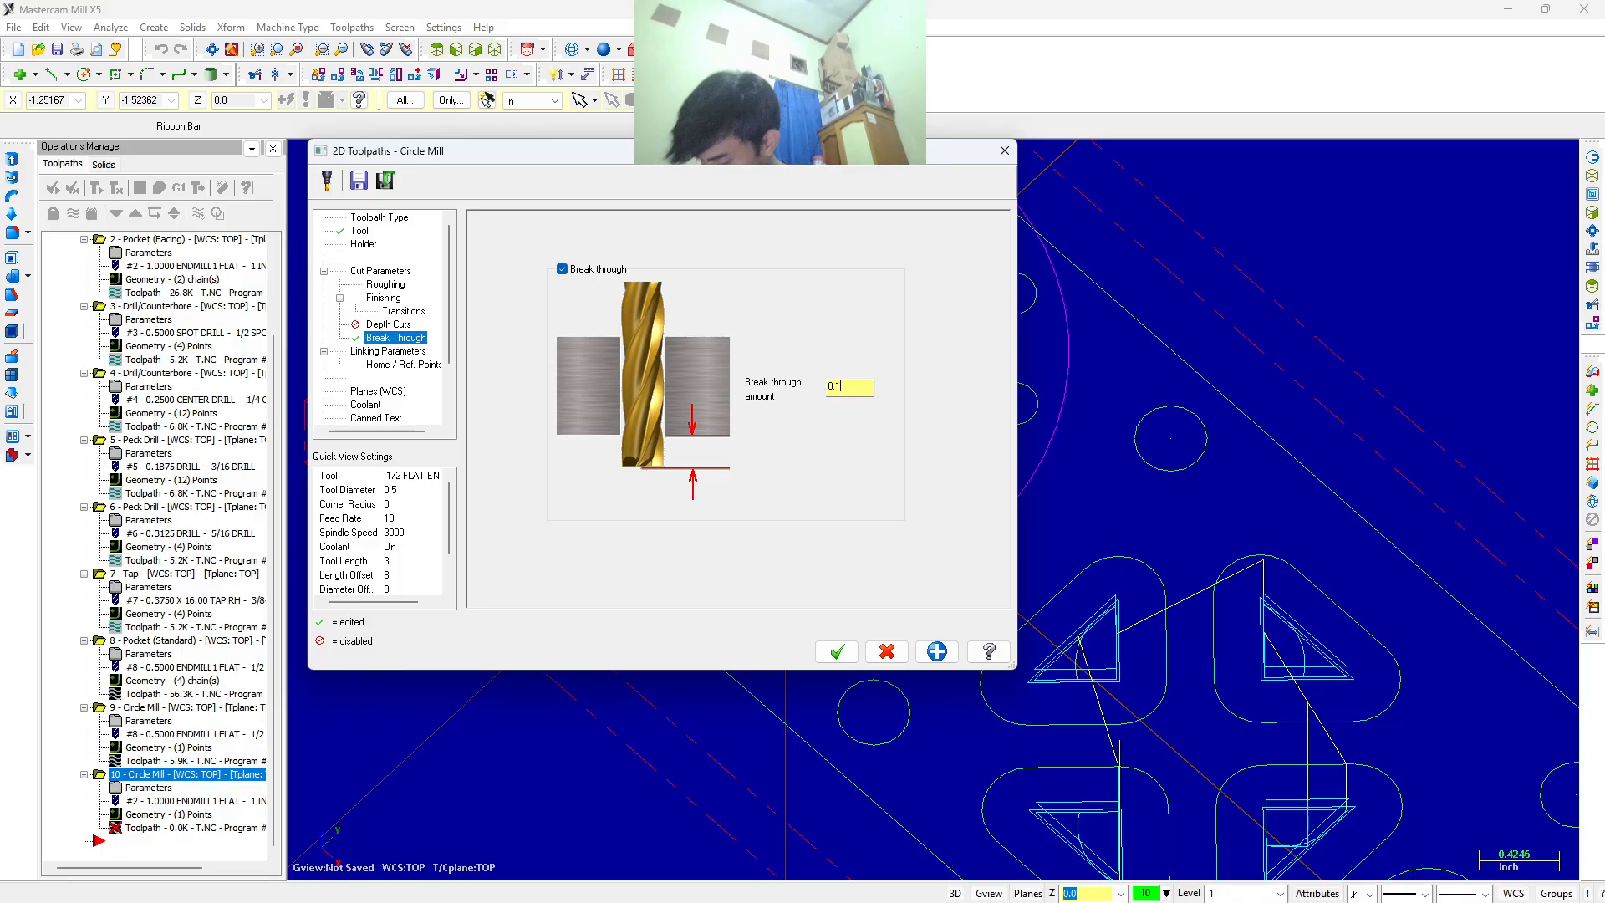
left_click(397, 352)
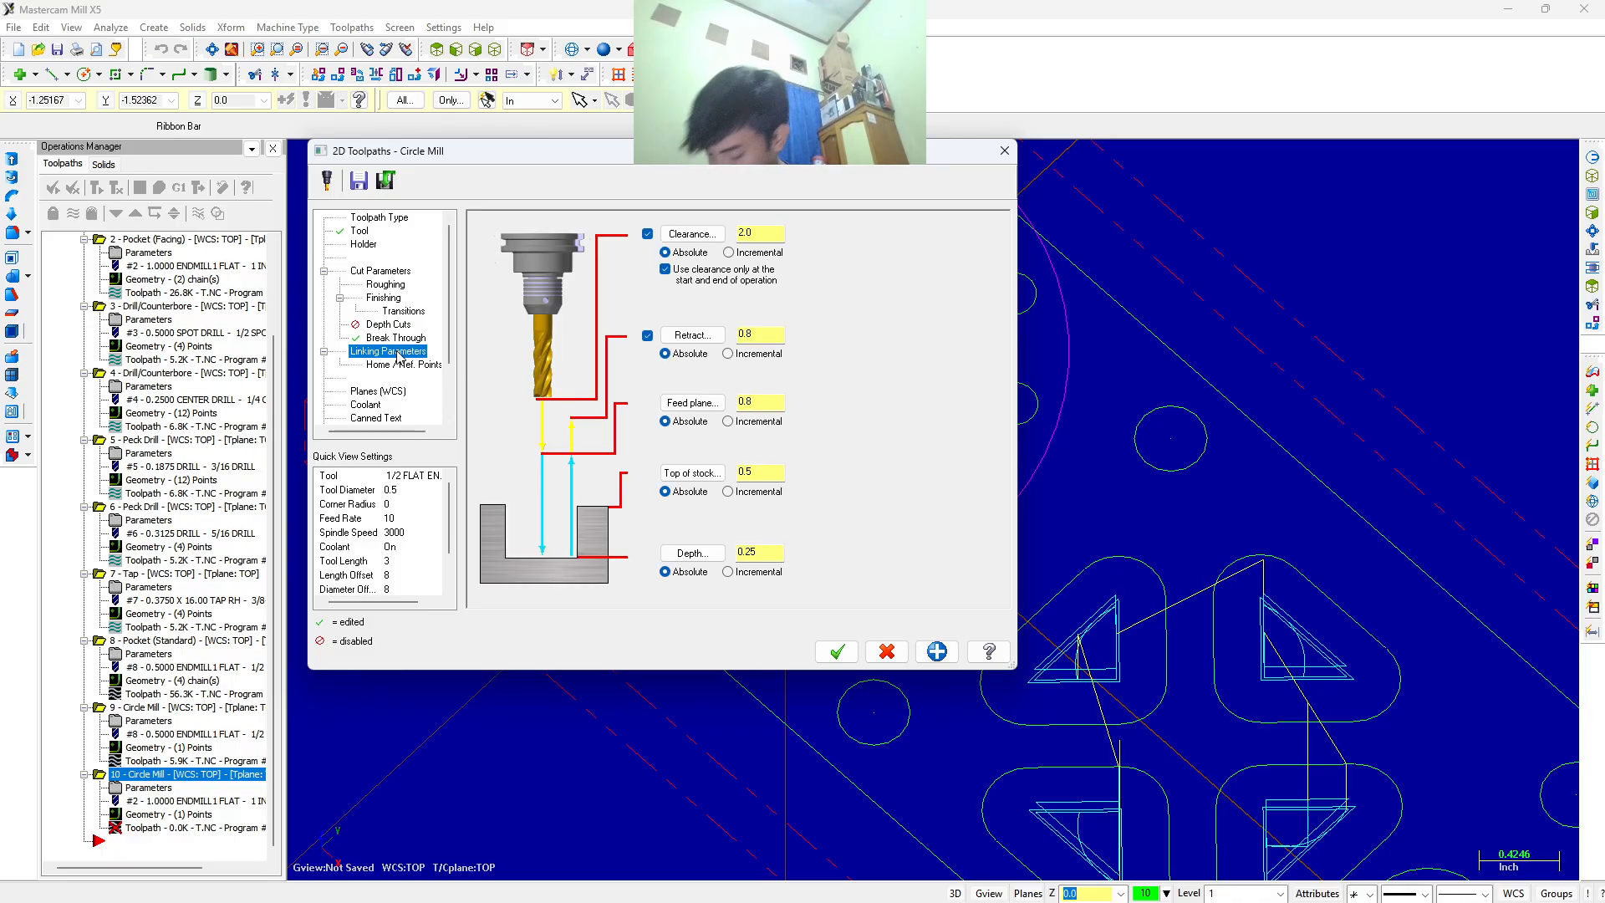
left_click(755, 469)
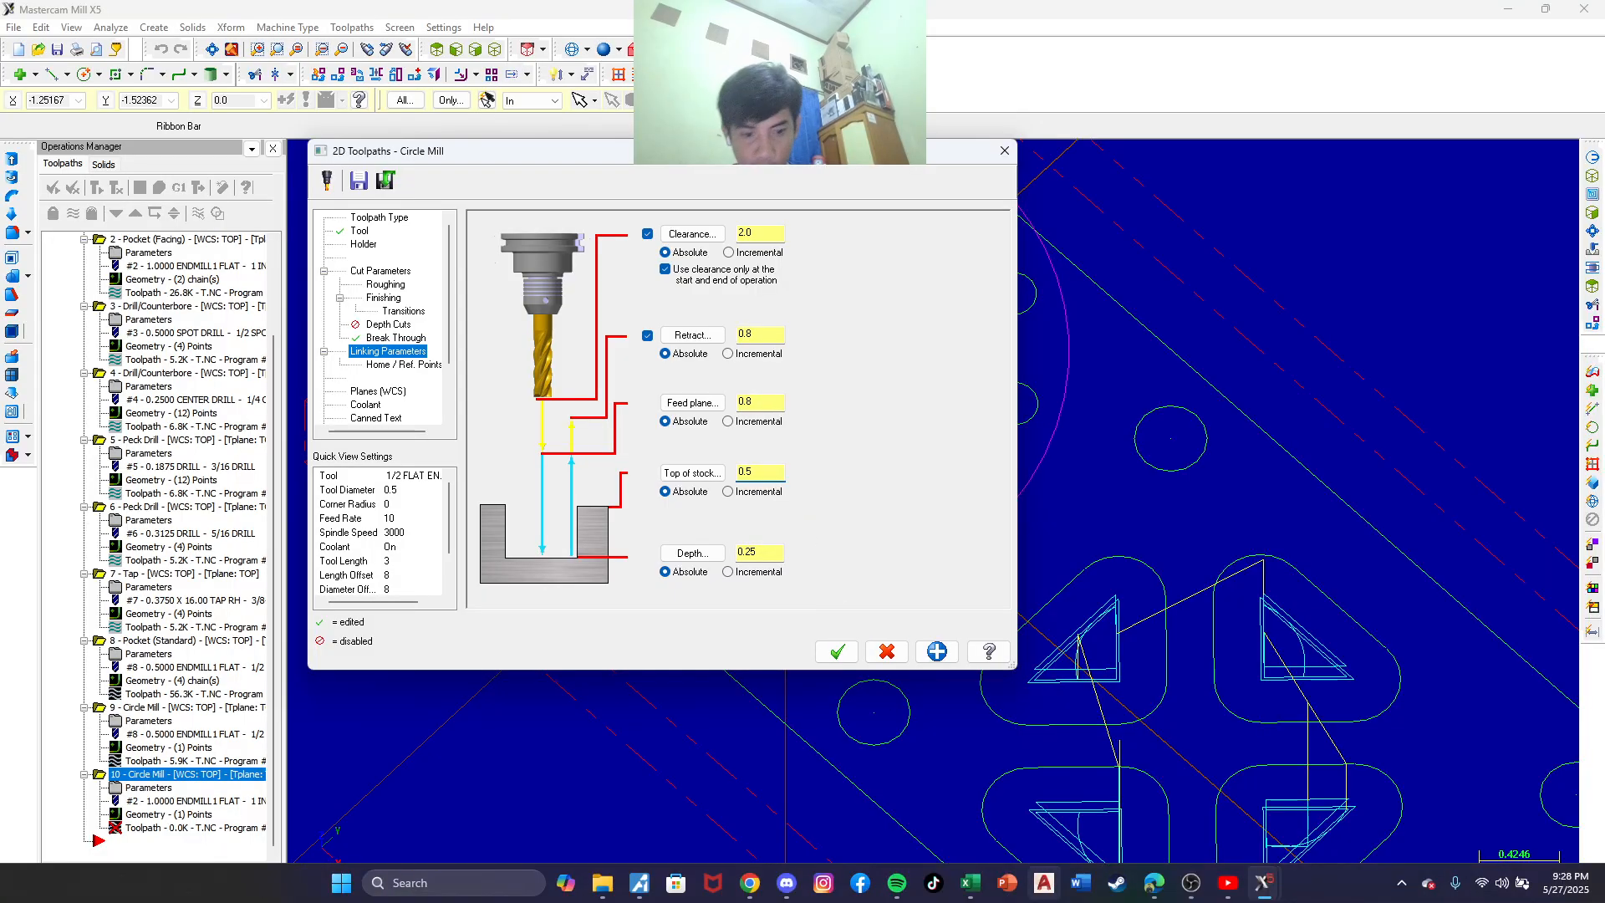
left_click(1188, 884)
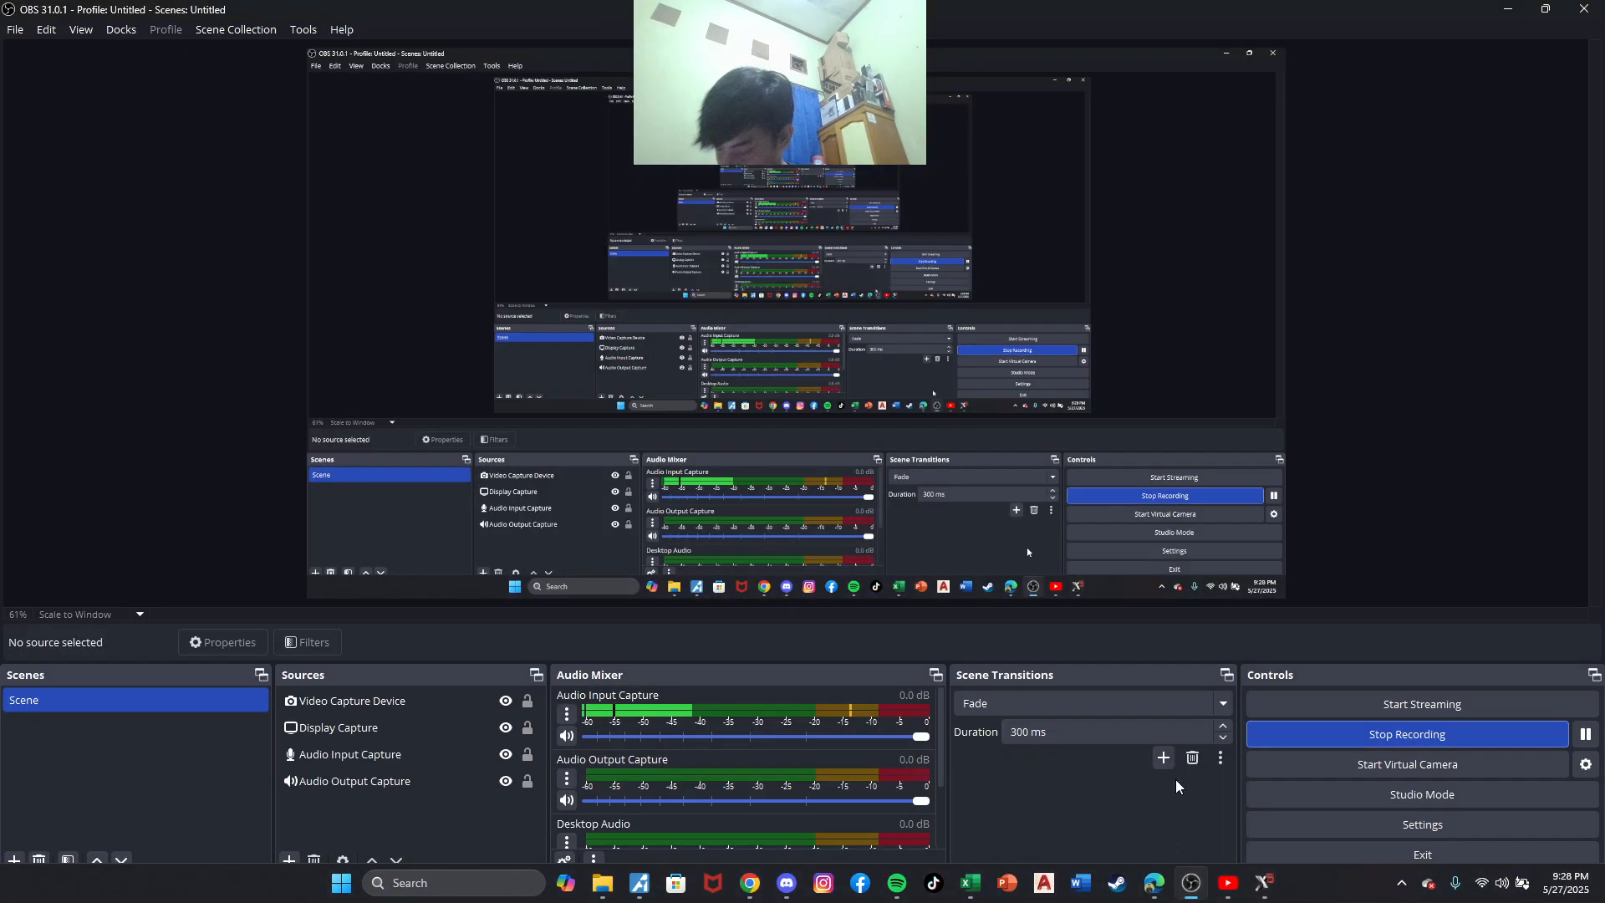
mouse_move(1262, 881)
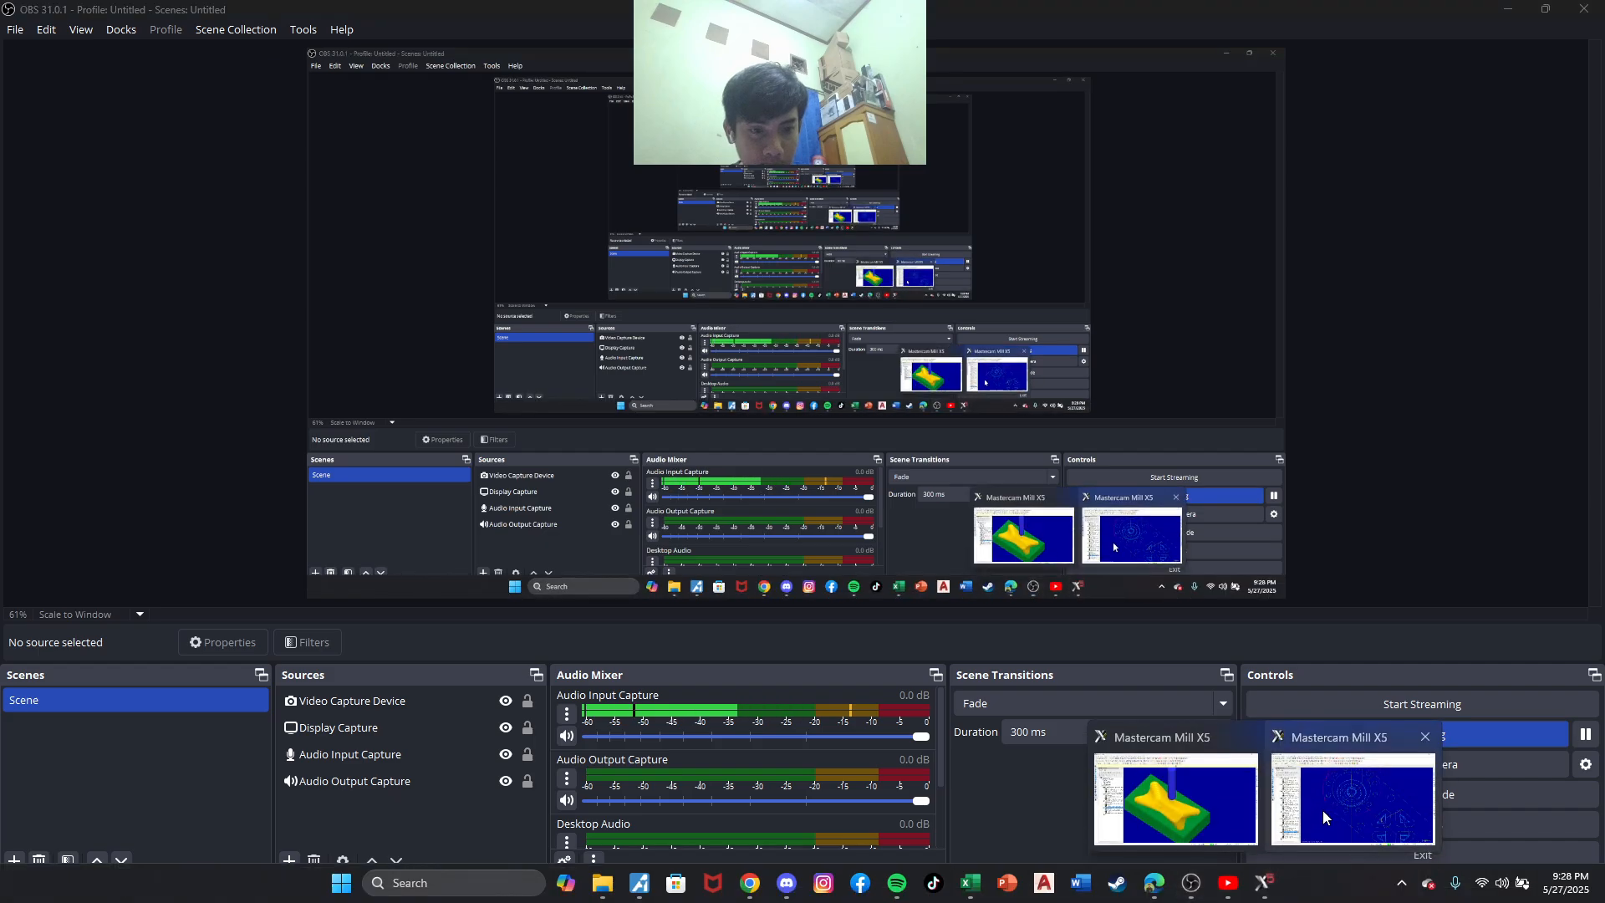
left_click(1322, 810)
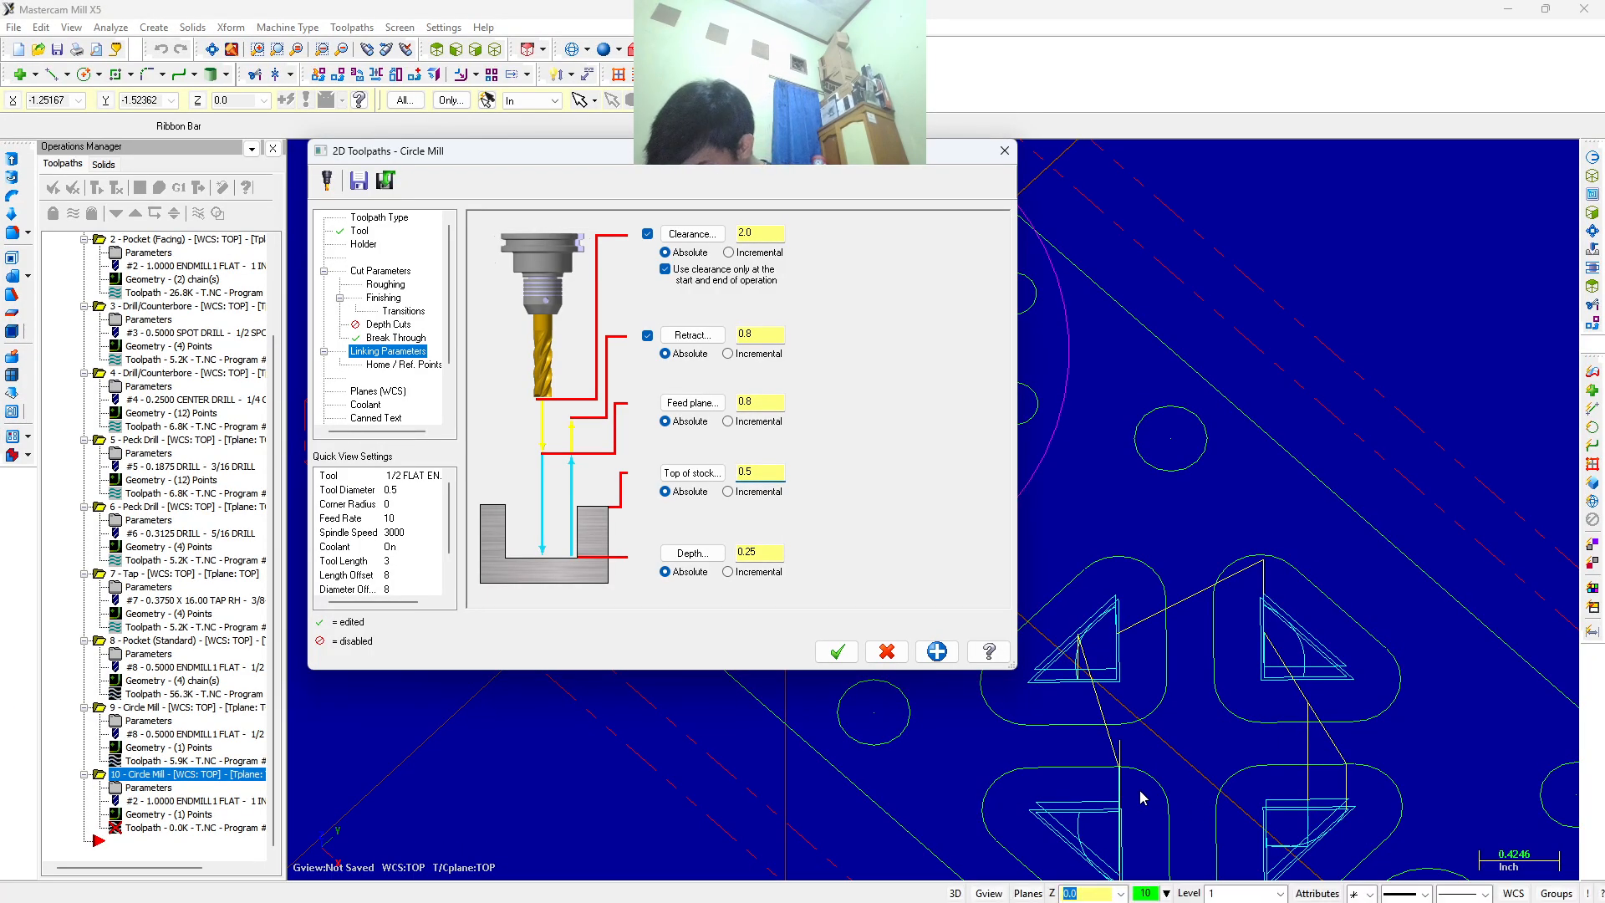
Enable depth cuts for the circle mill operation with a maximum rough step of 0.125.
left_click(405, 324)
left_click(535, 269)
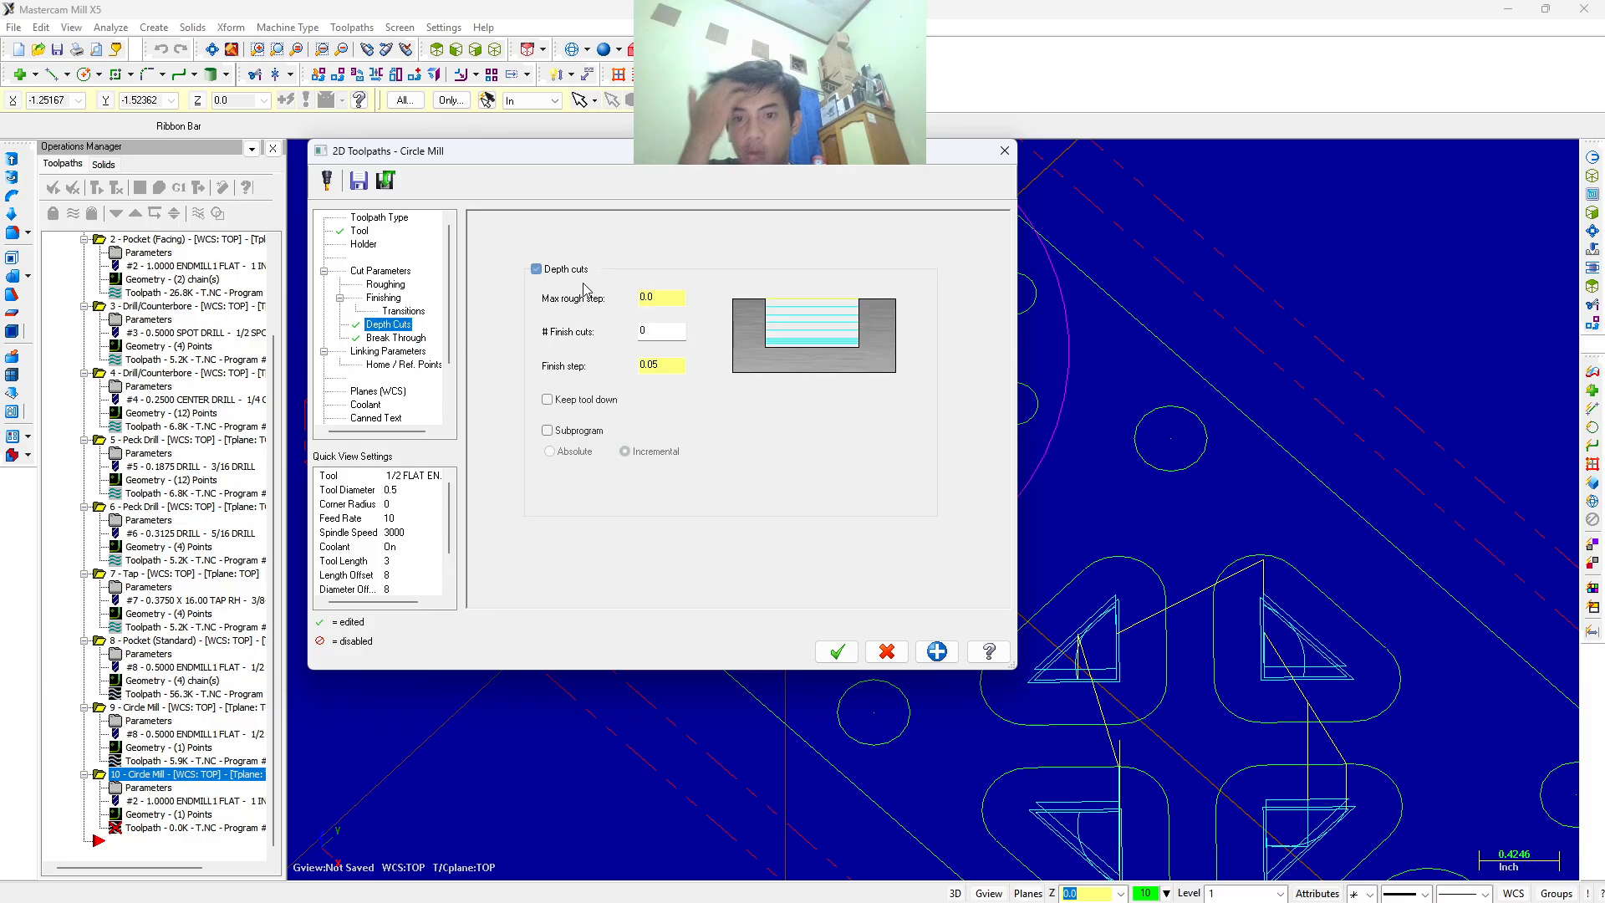
left_click(671, 296)
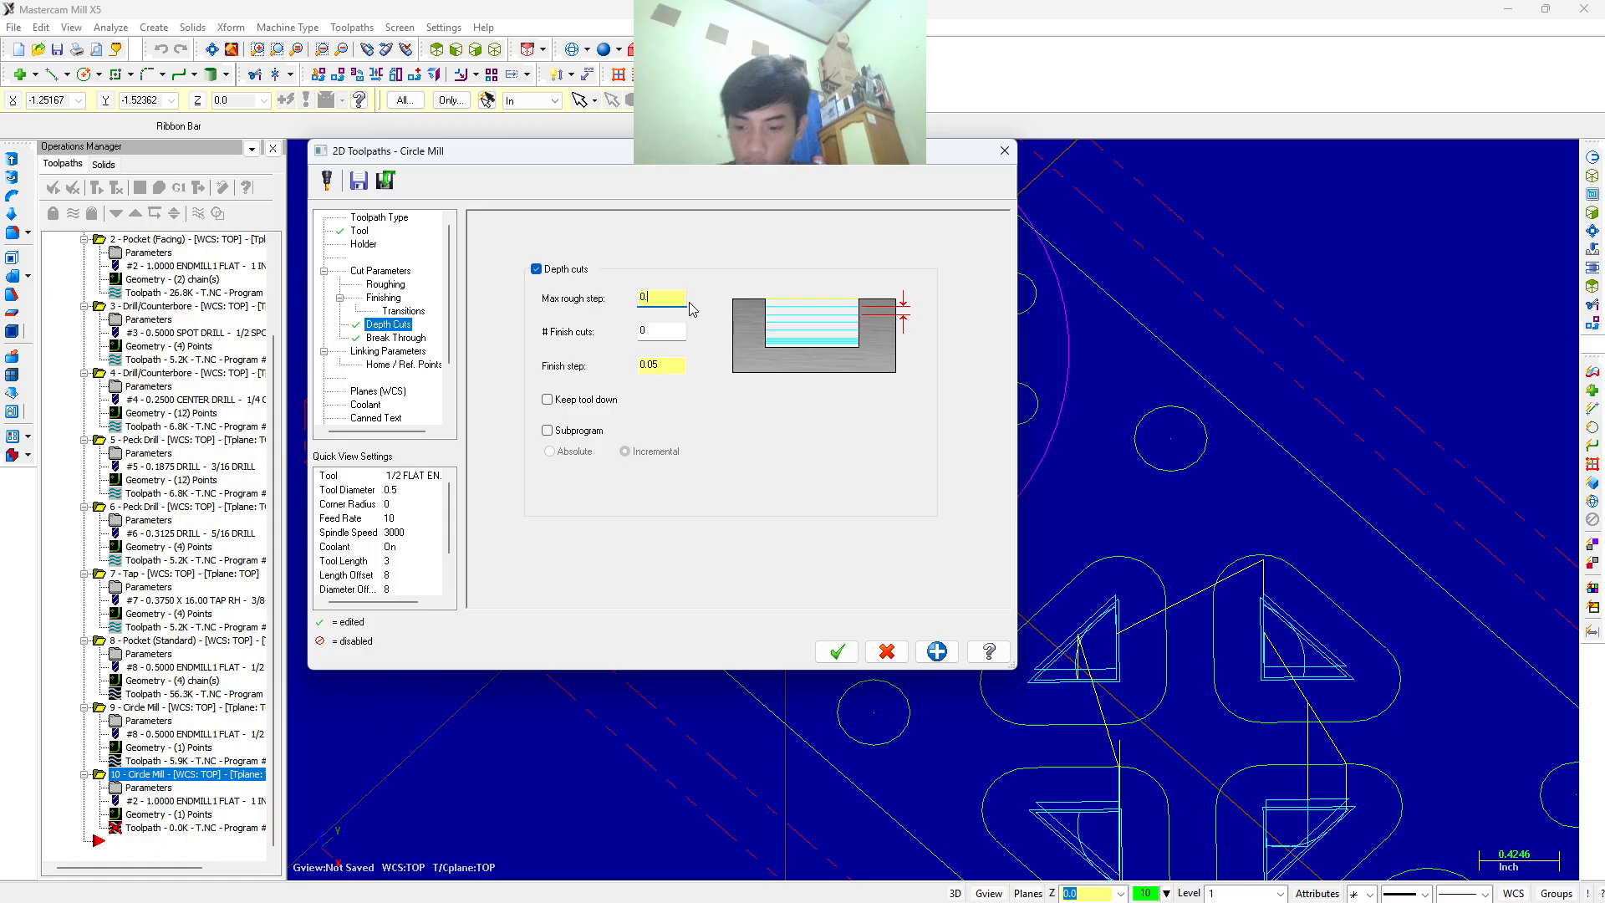
type(".125")
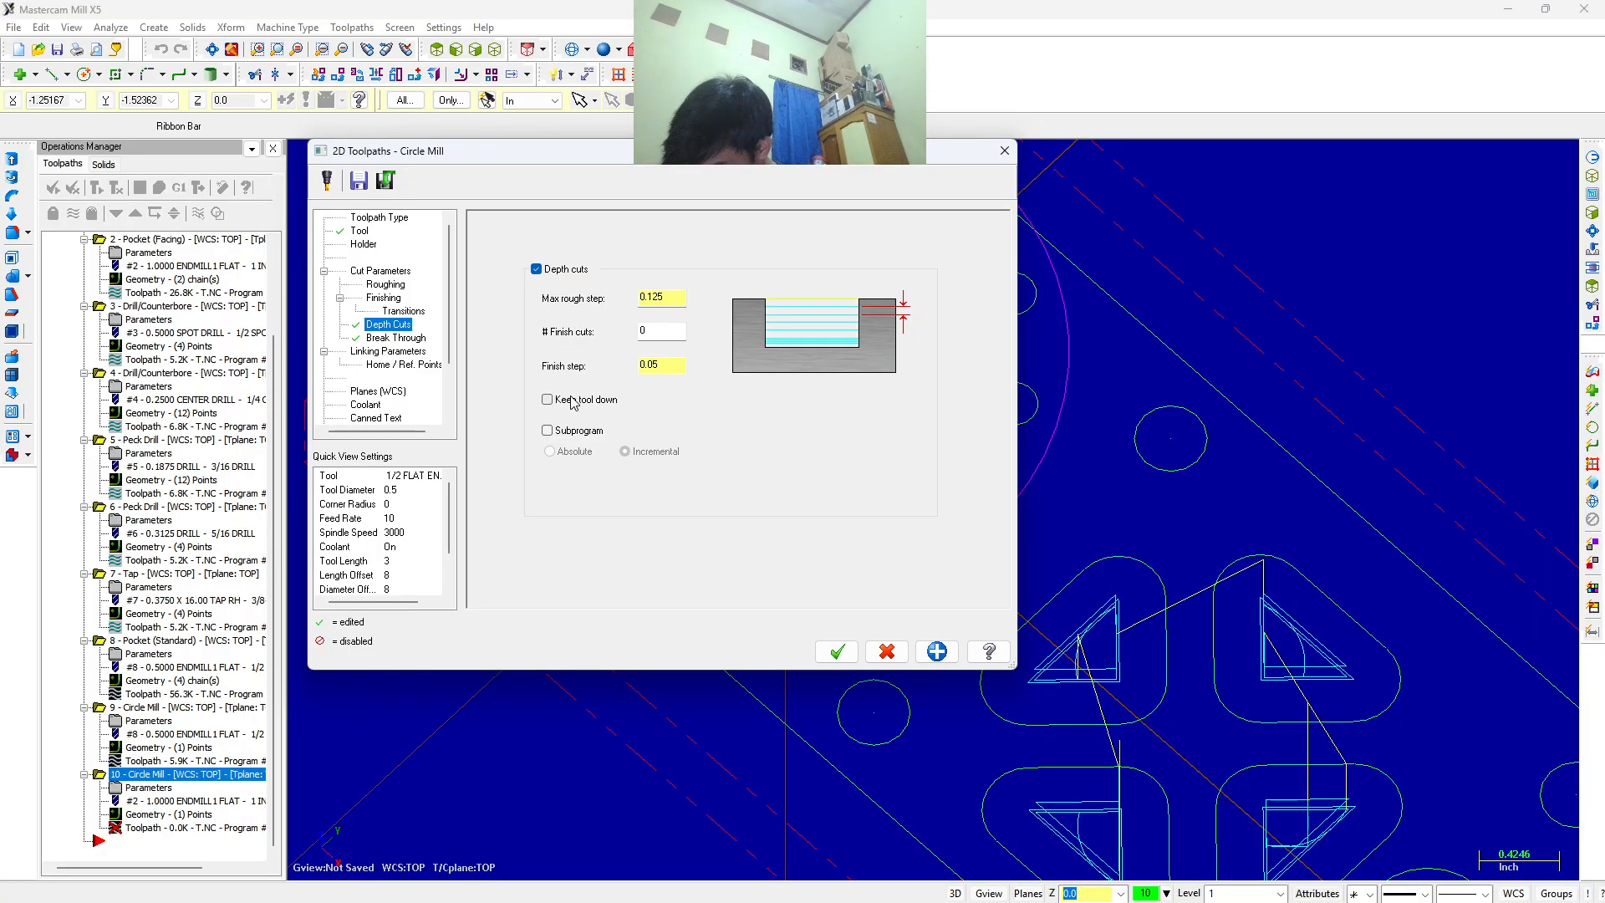
Check the finish pass settings and set the break-through amount to 0.0.
left_click(399, 296)
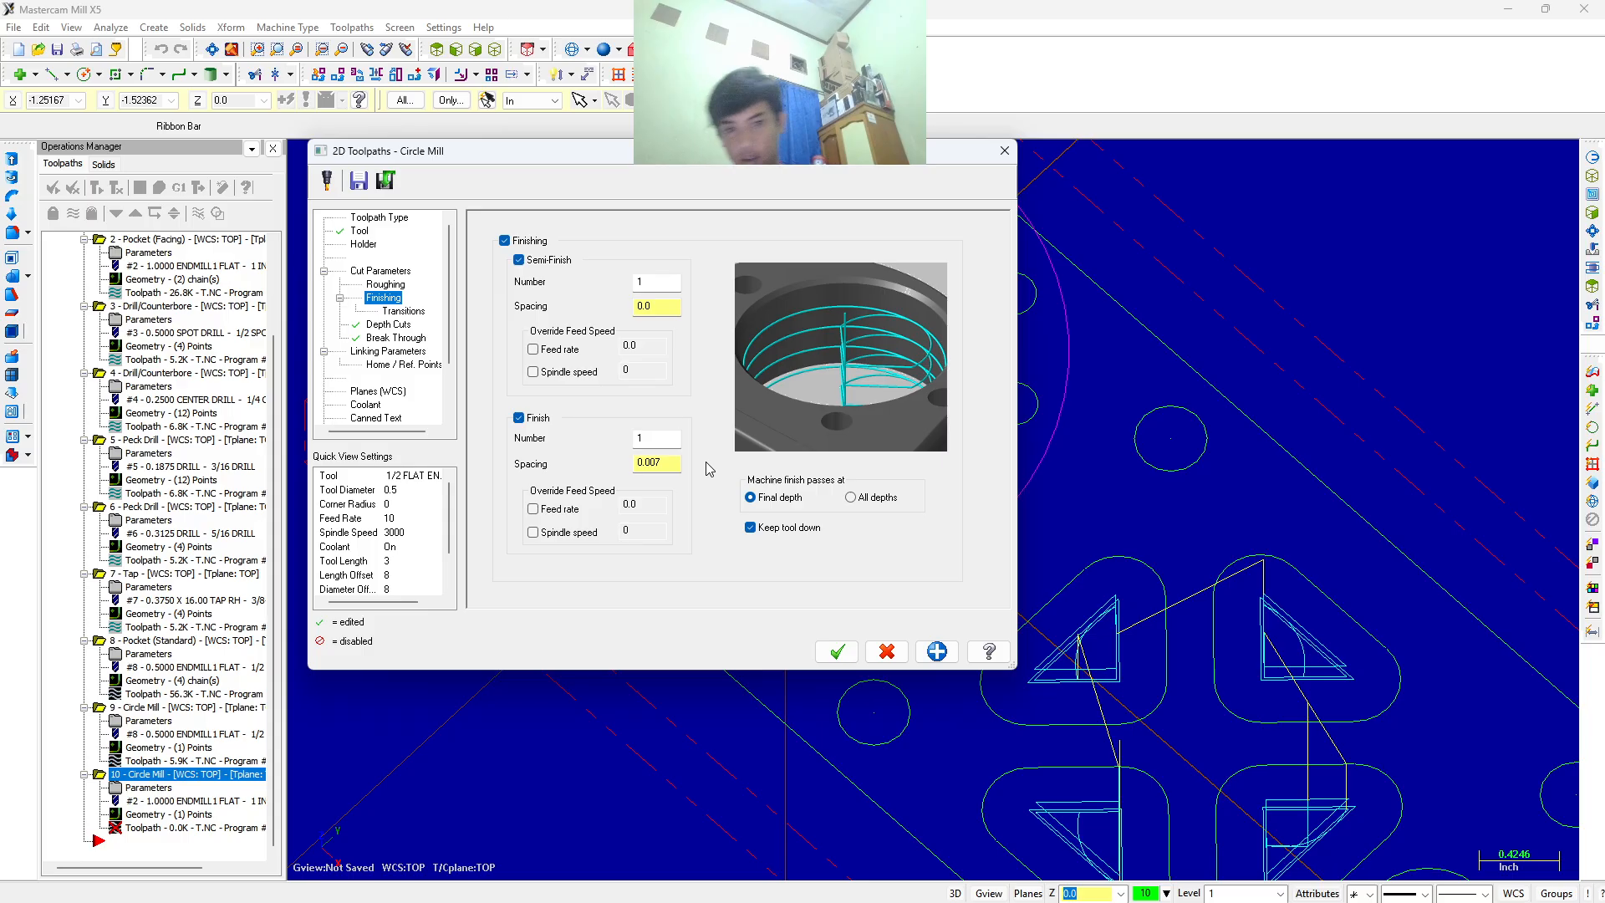
left_click(677, 433)
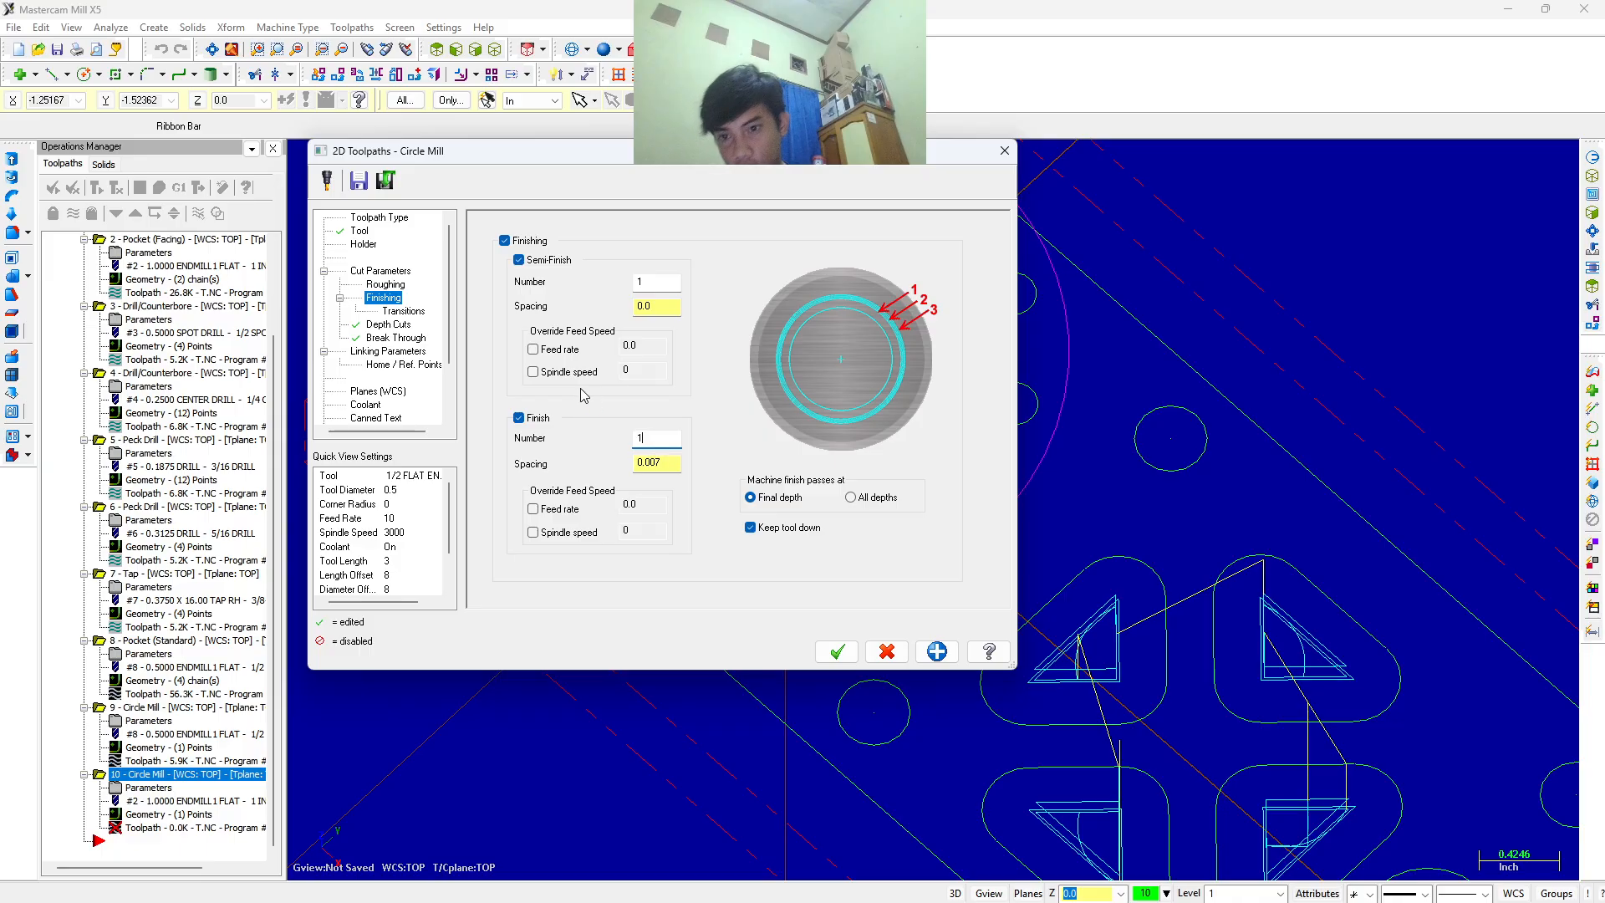
left_click(411, 339)
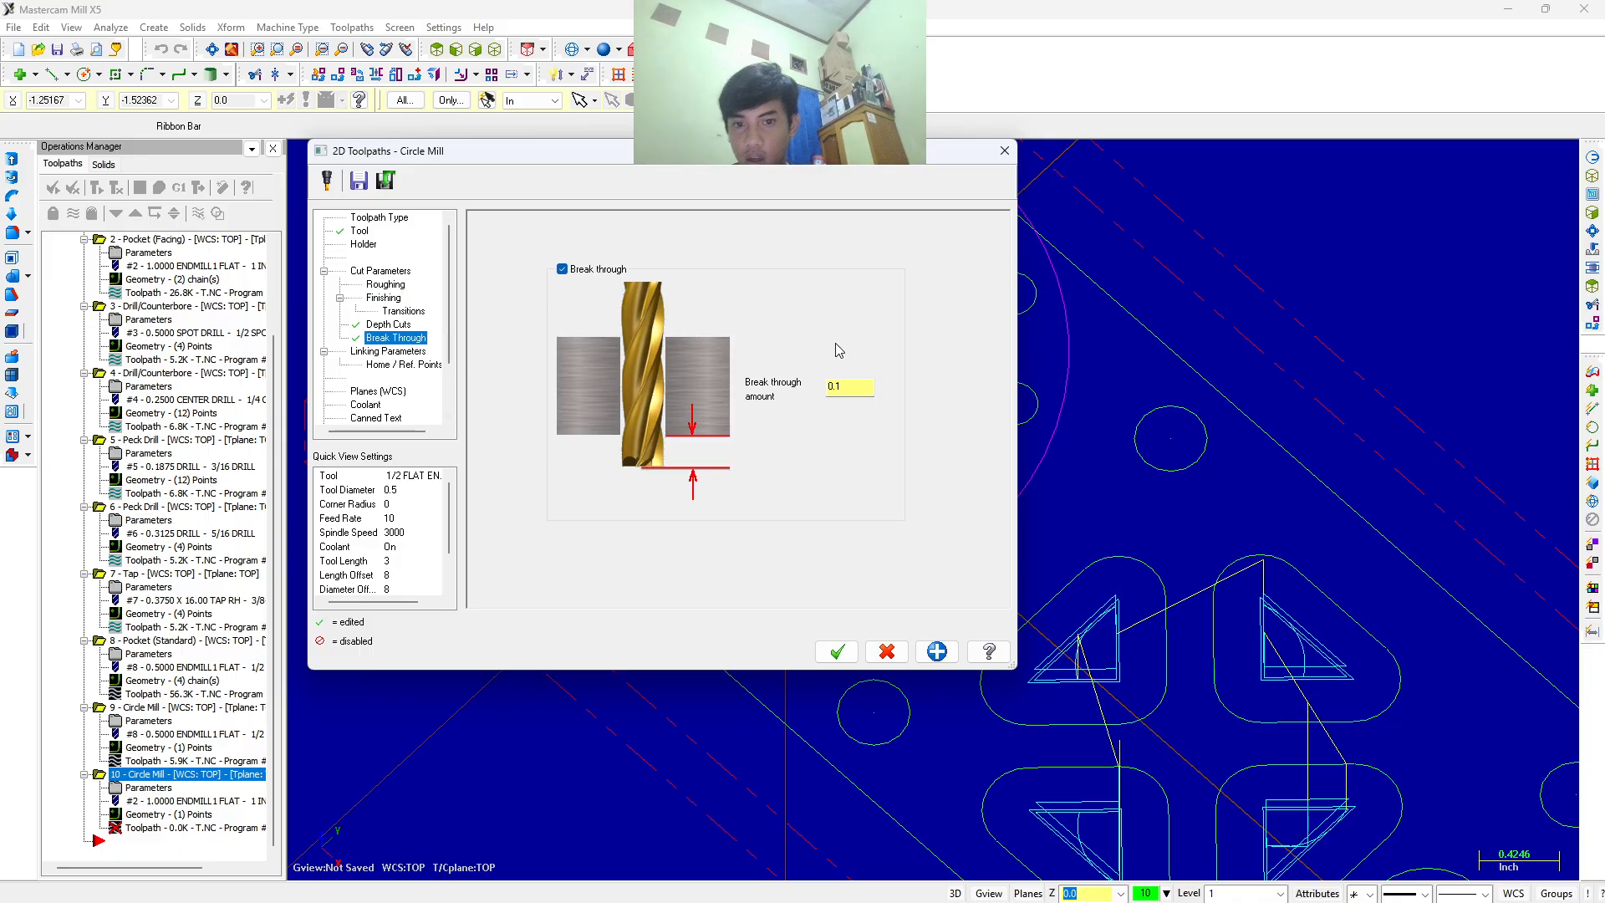
double_click(859, 386)
type("0")
key("Return")
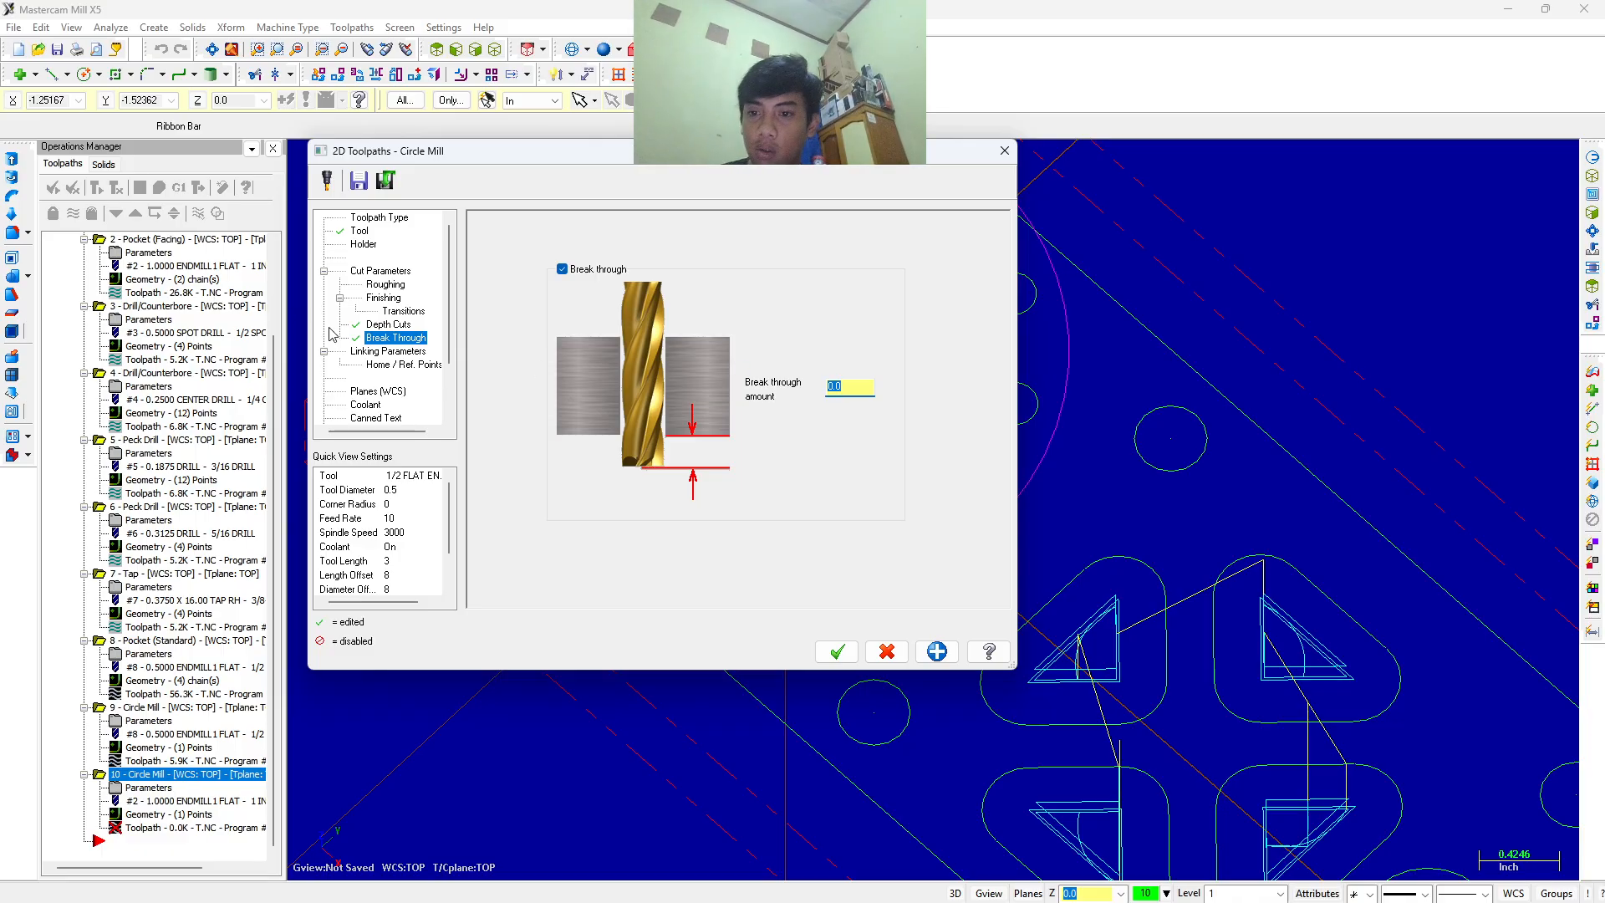
Set the absolute depth to 0.0 in the linking parameters and accept the circle mill operation.
left_click(384, 352)
double_click(777, 553)
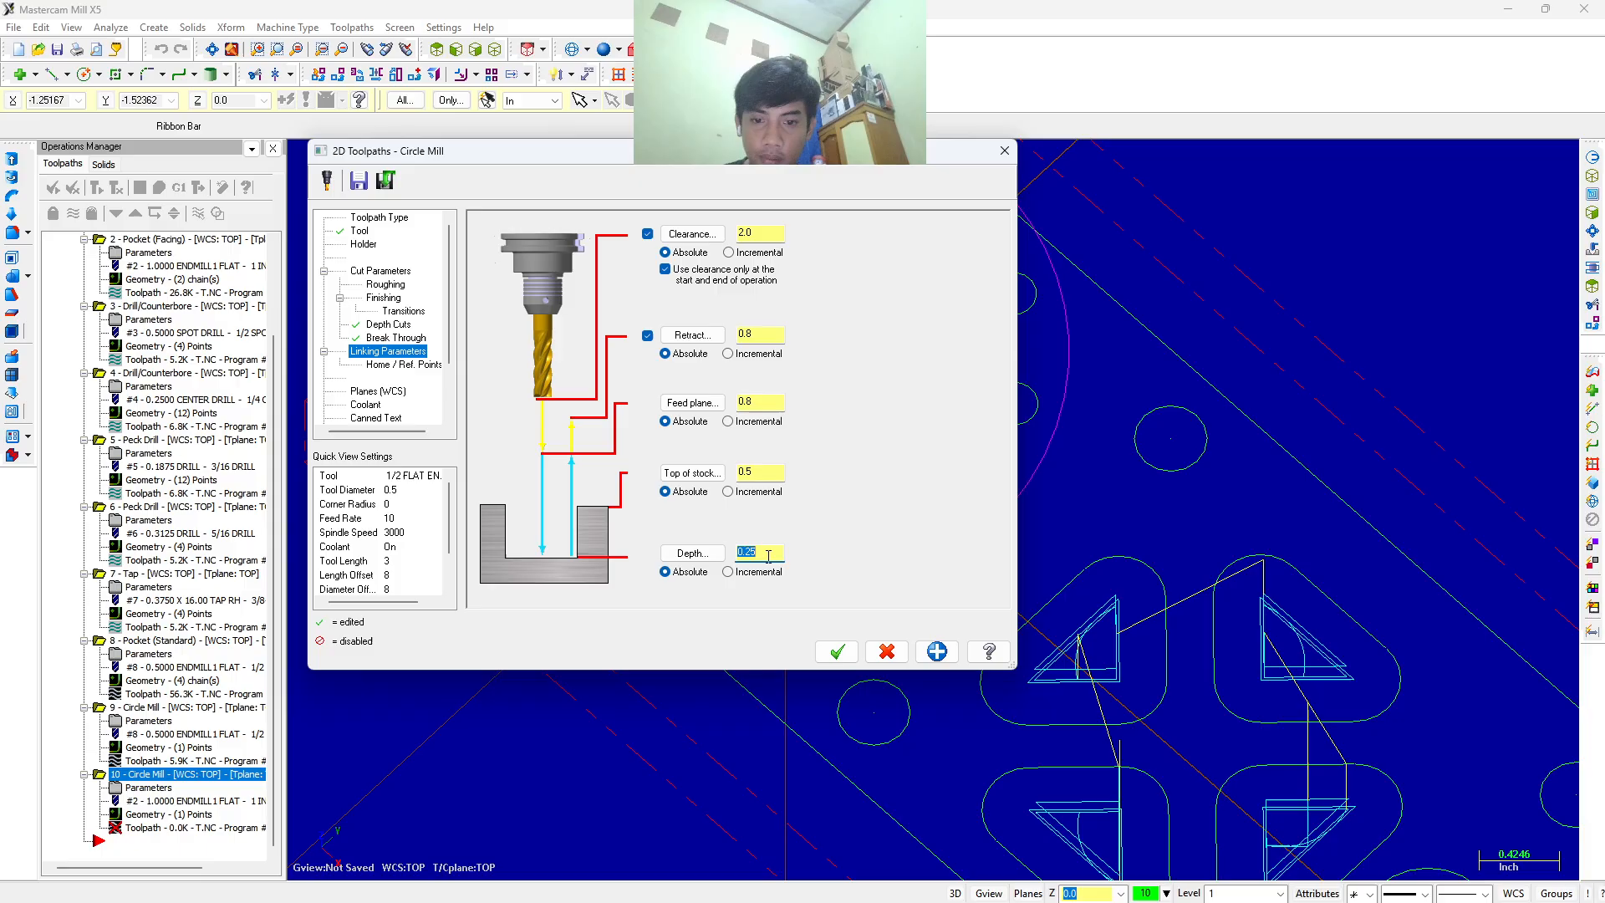
key("BackSpace")
key("Return")
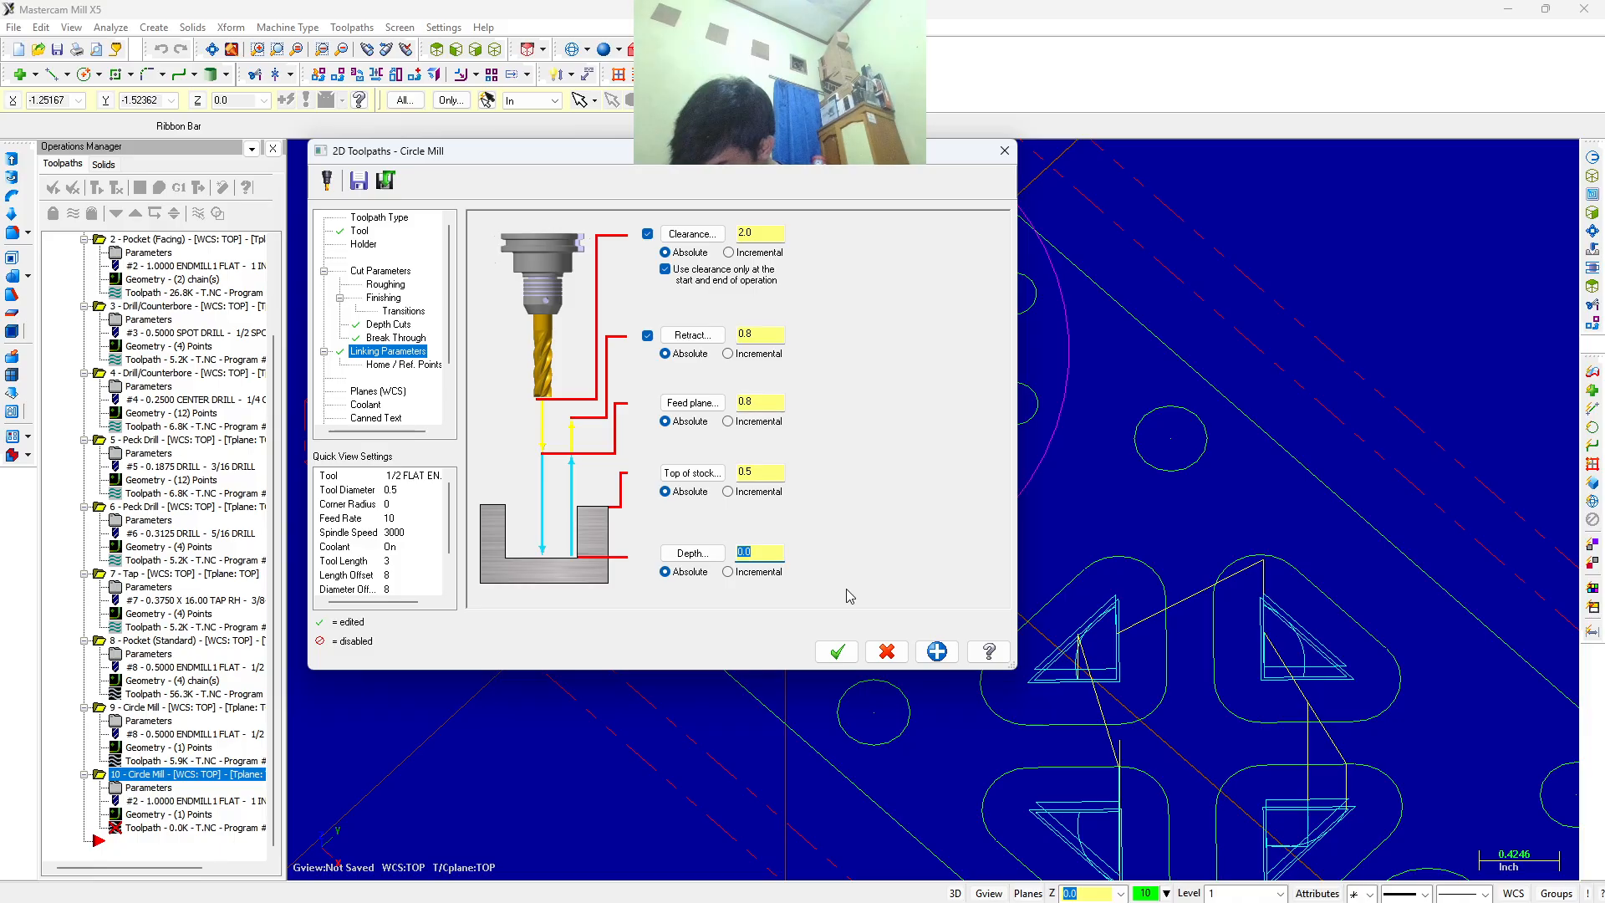
left_click(838, 652)
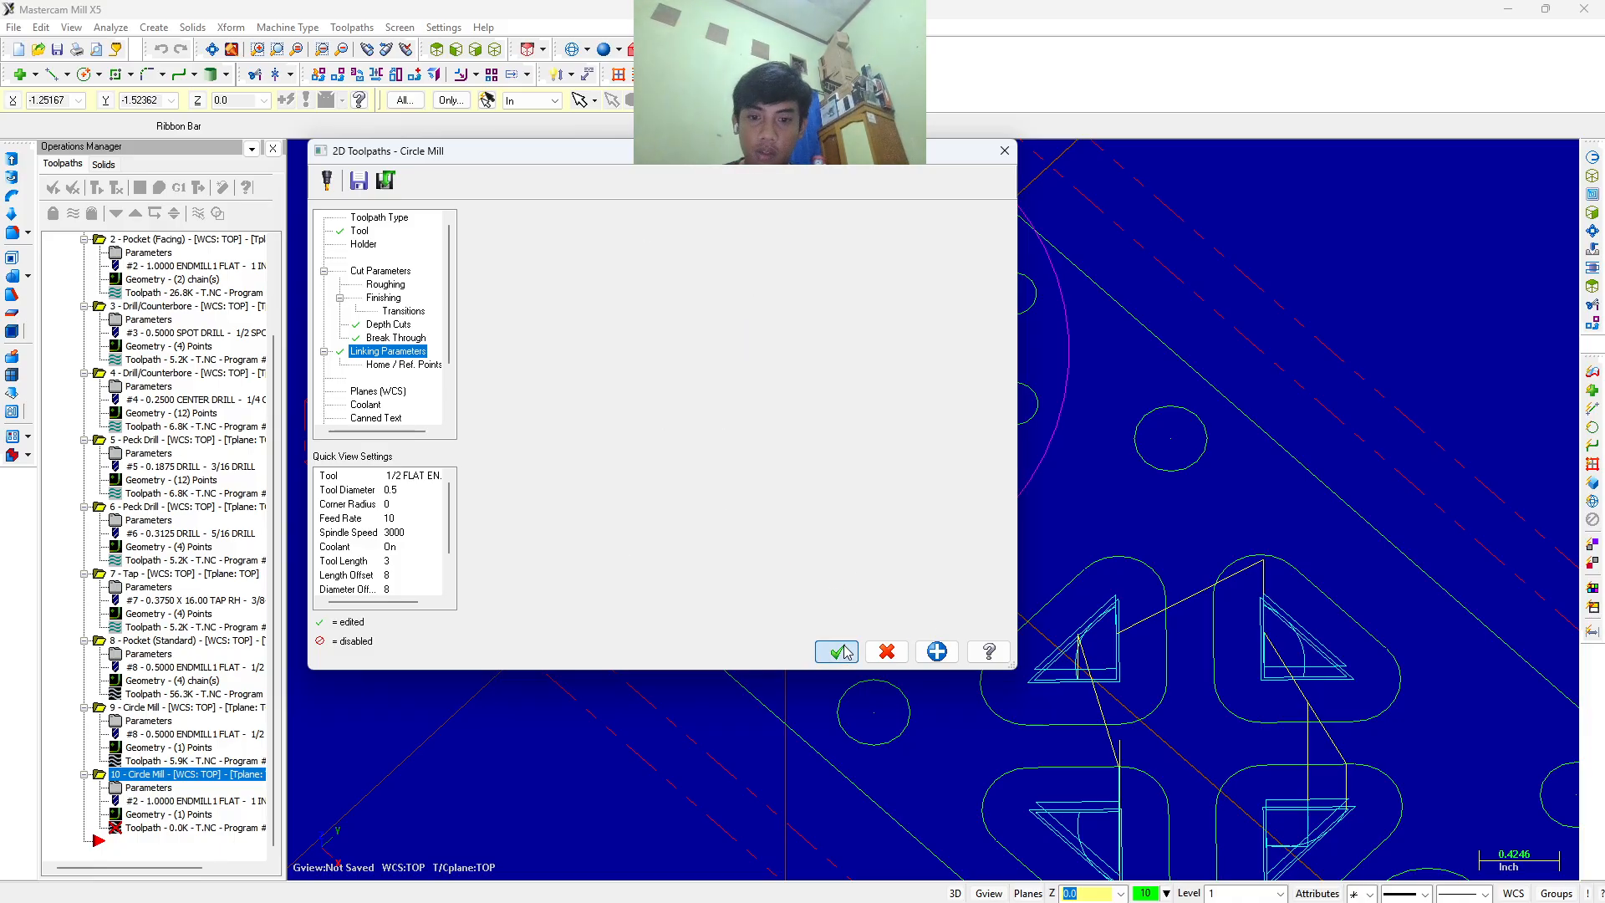
Run the Verify simulation for the central bore's circle mill operation alone, and again for all operations together.
left_click(160, 188)
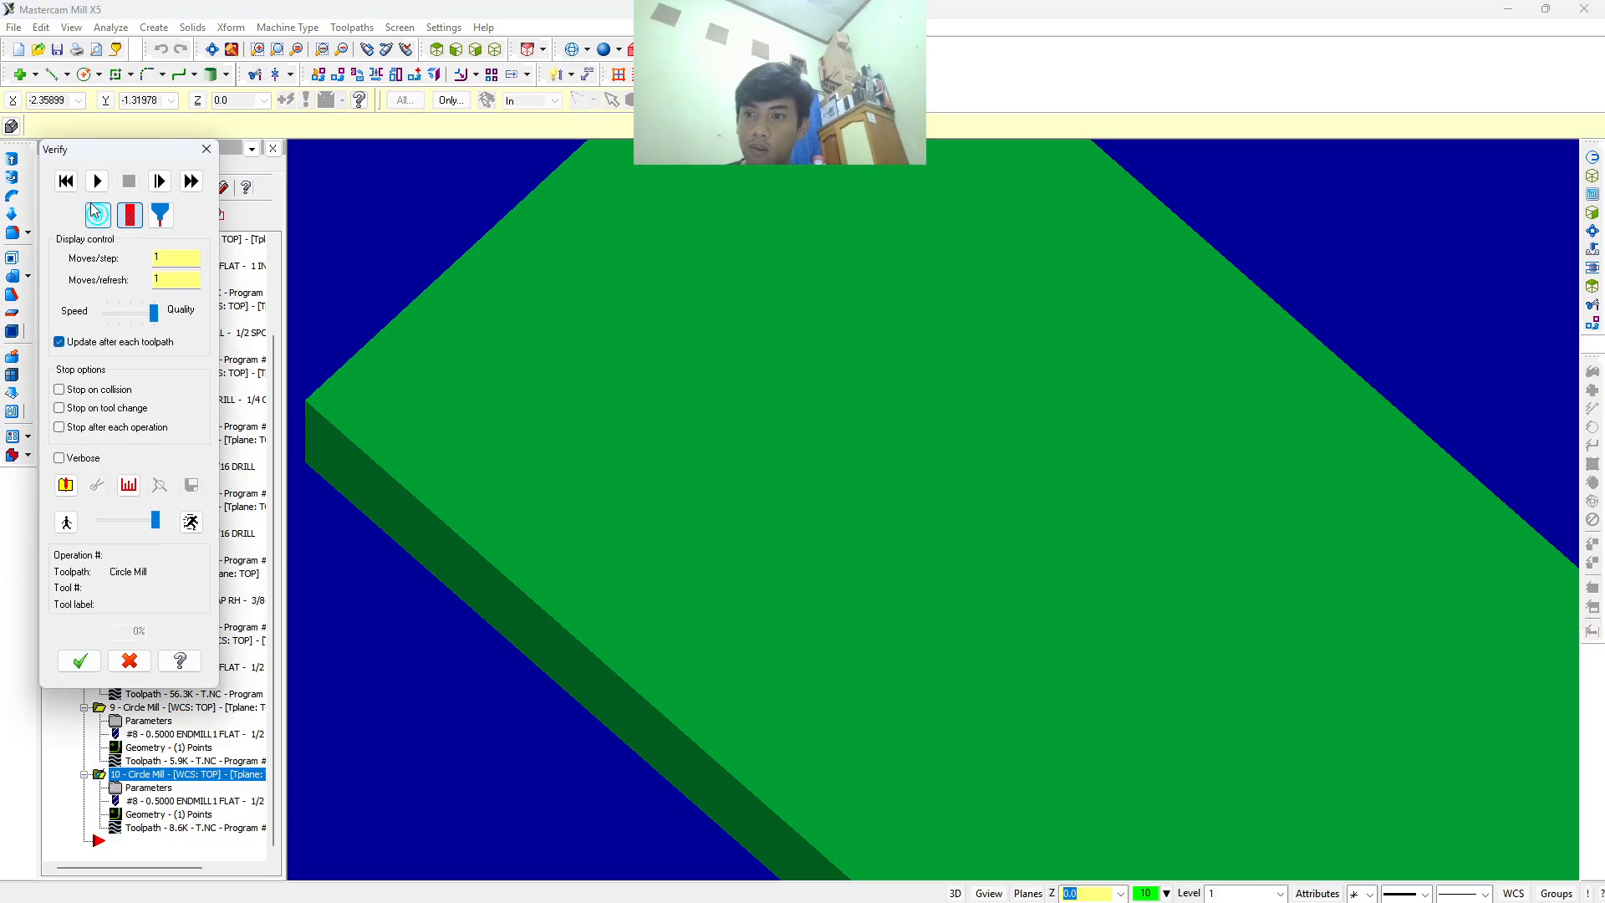
left_click(98, 181)
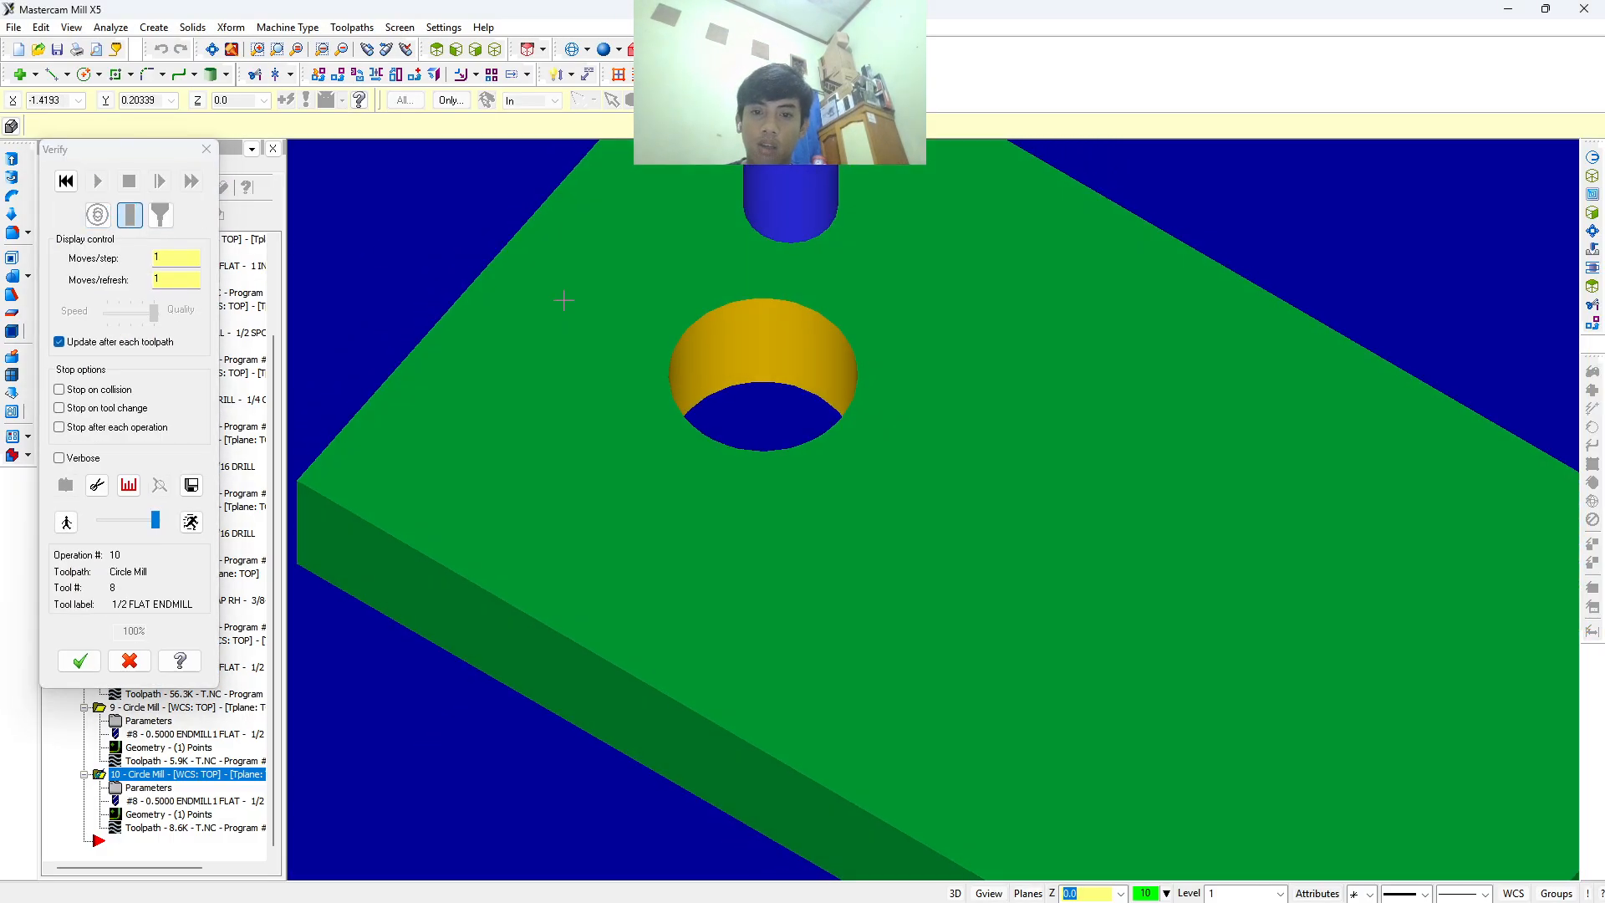
left_click(206, 149)
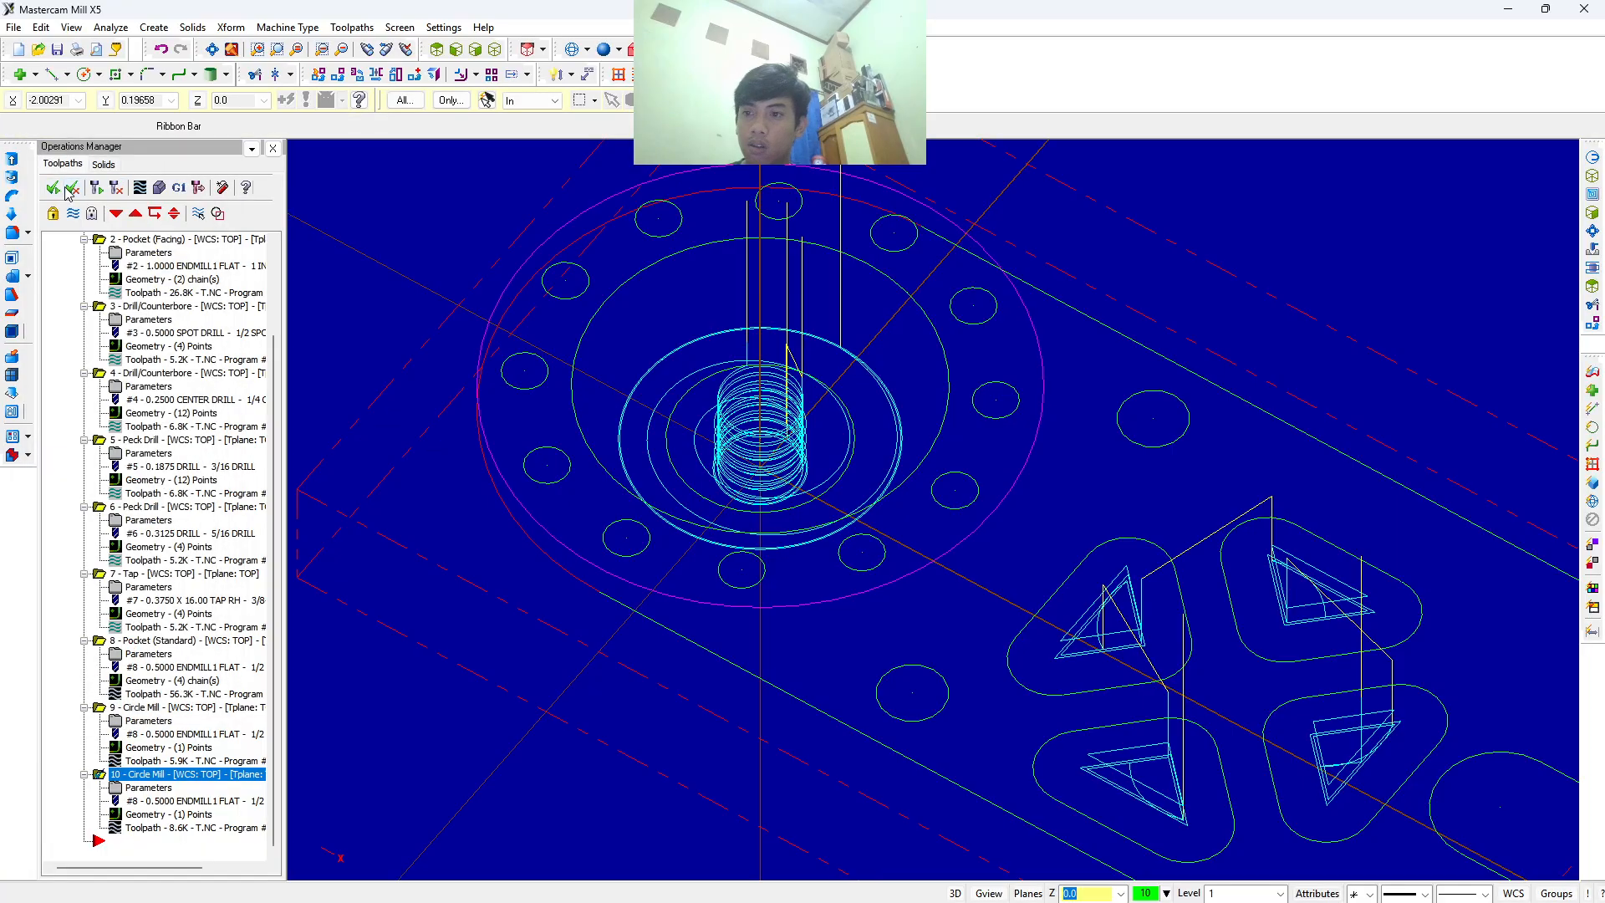
left_click(160, 188)
left_click(98, 186)
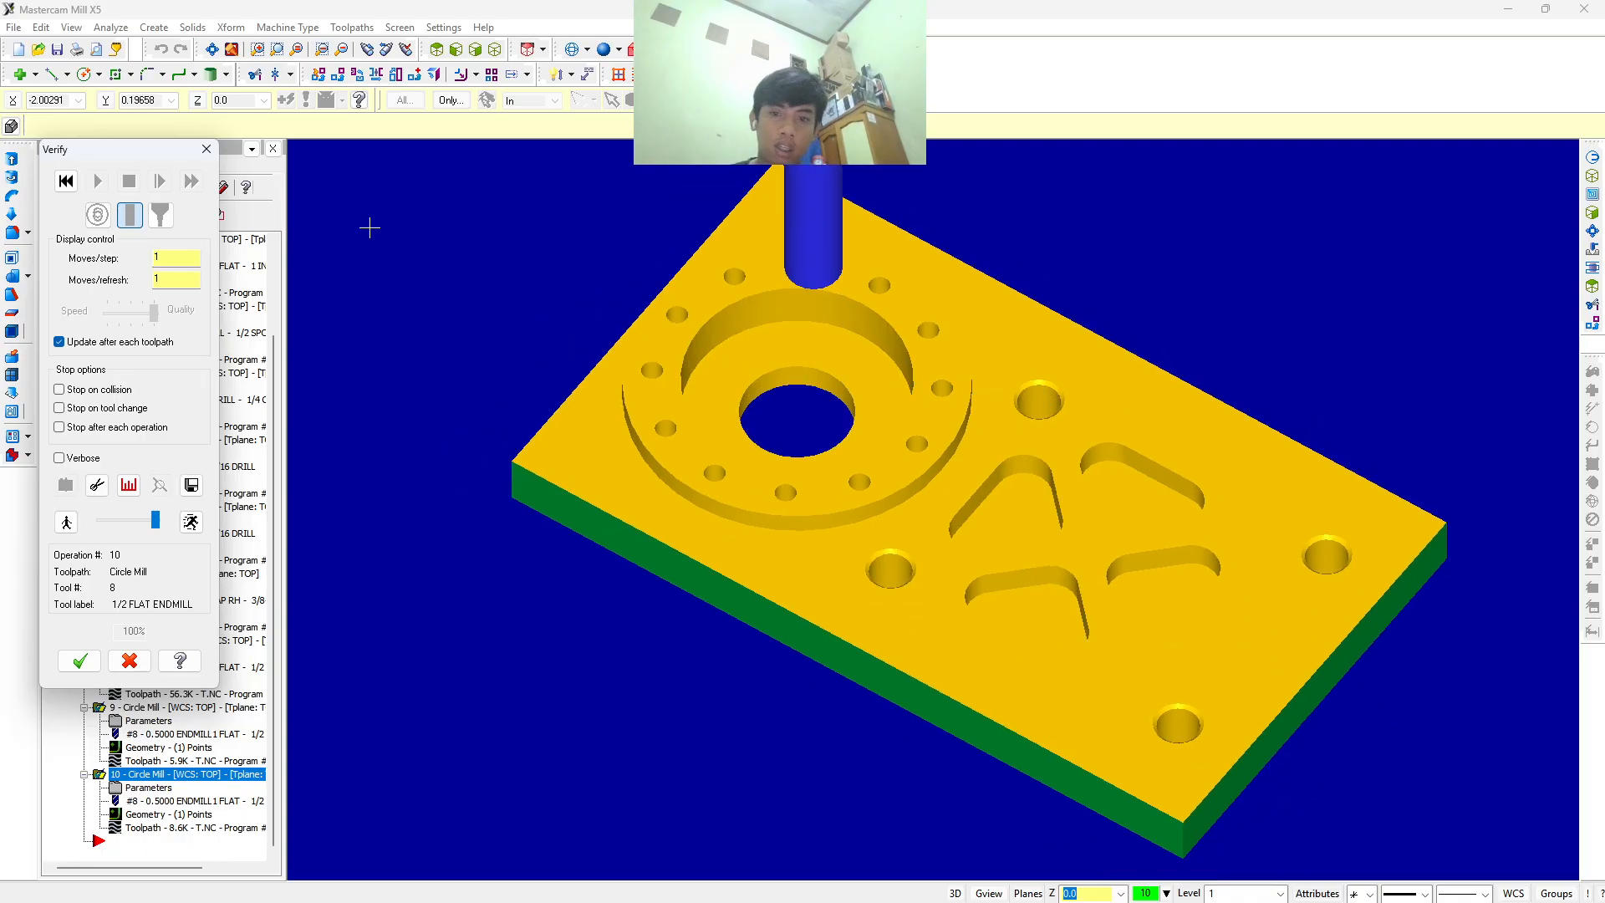
left_click(206, 149)
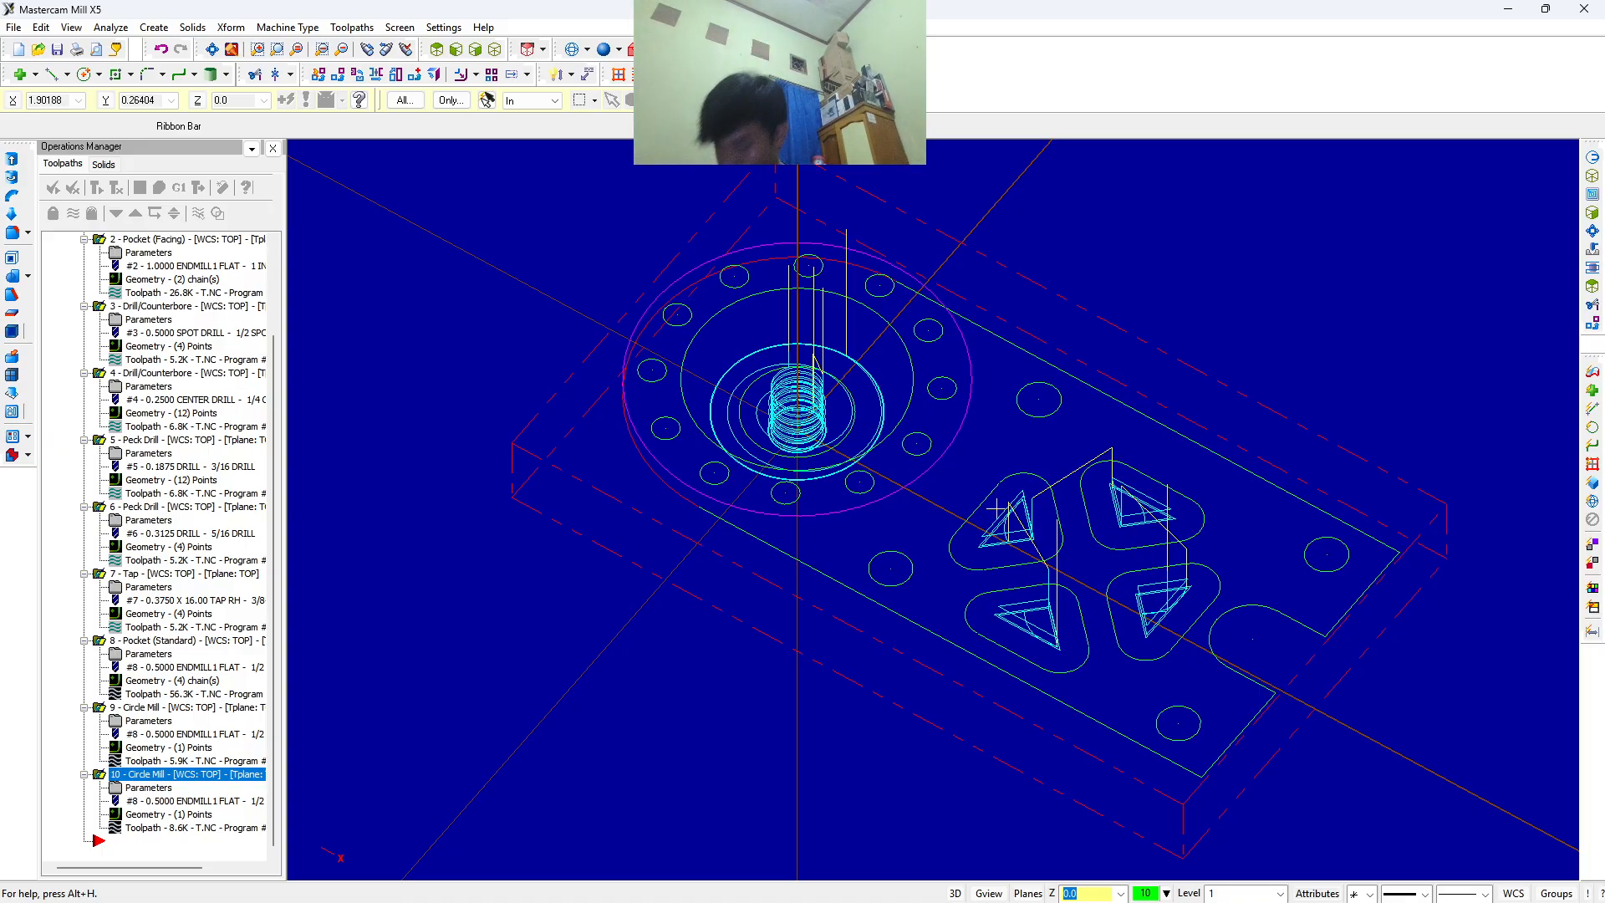
Create a Contour toolpath after the last operation, chaining the plate outline from the end slot's arc and reversing the chain direction.
left_click(227, 841)
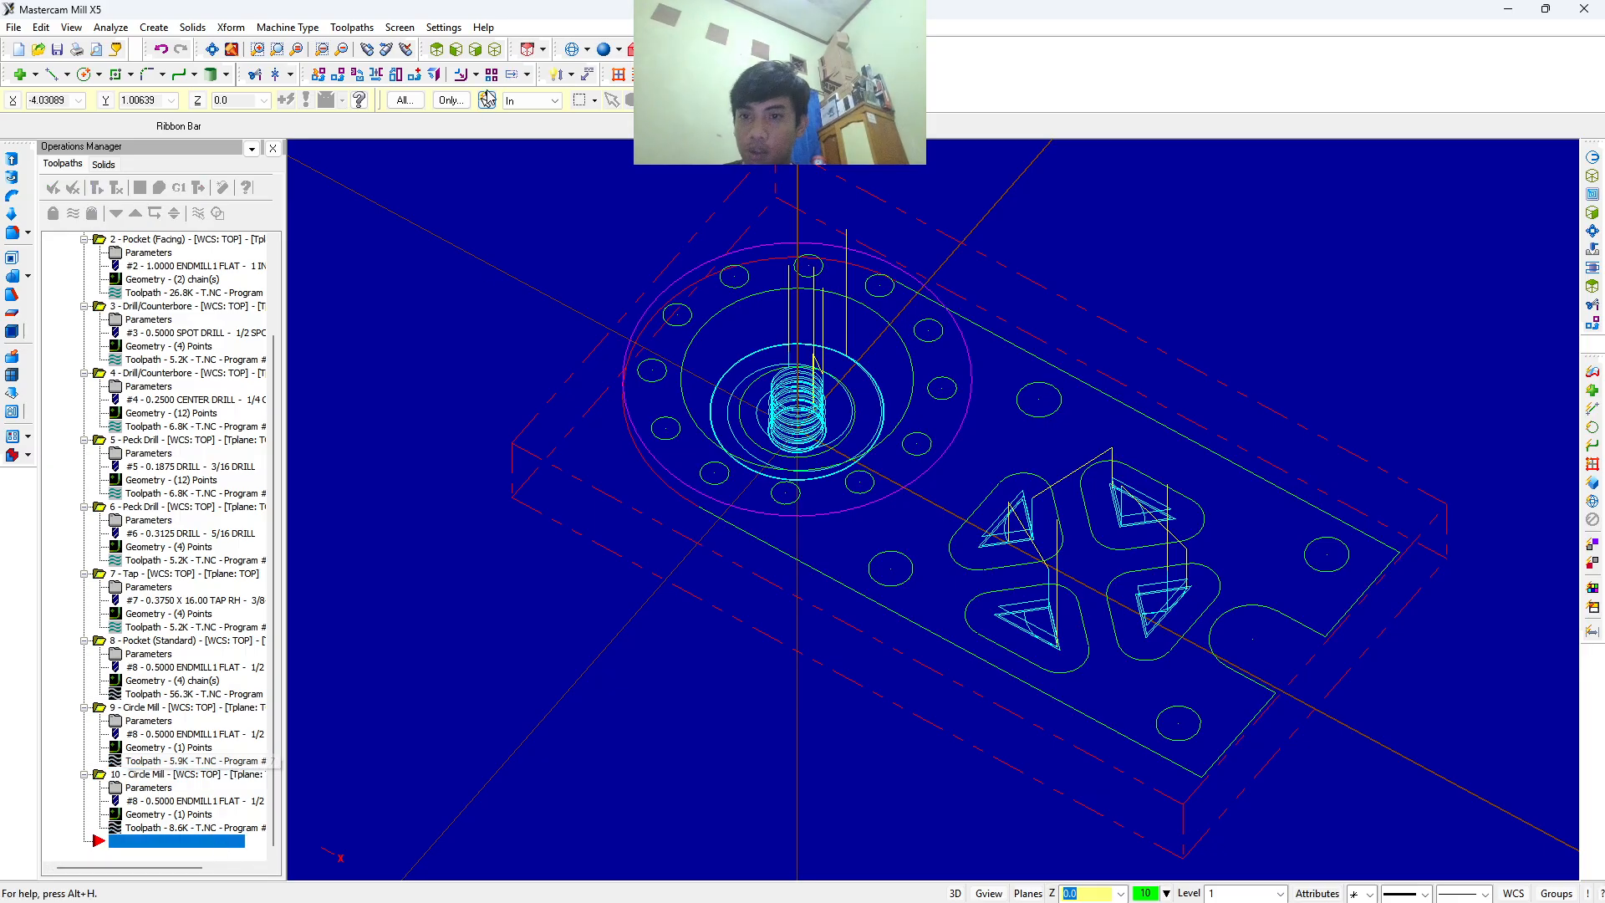
left_click(351, 27)
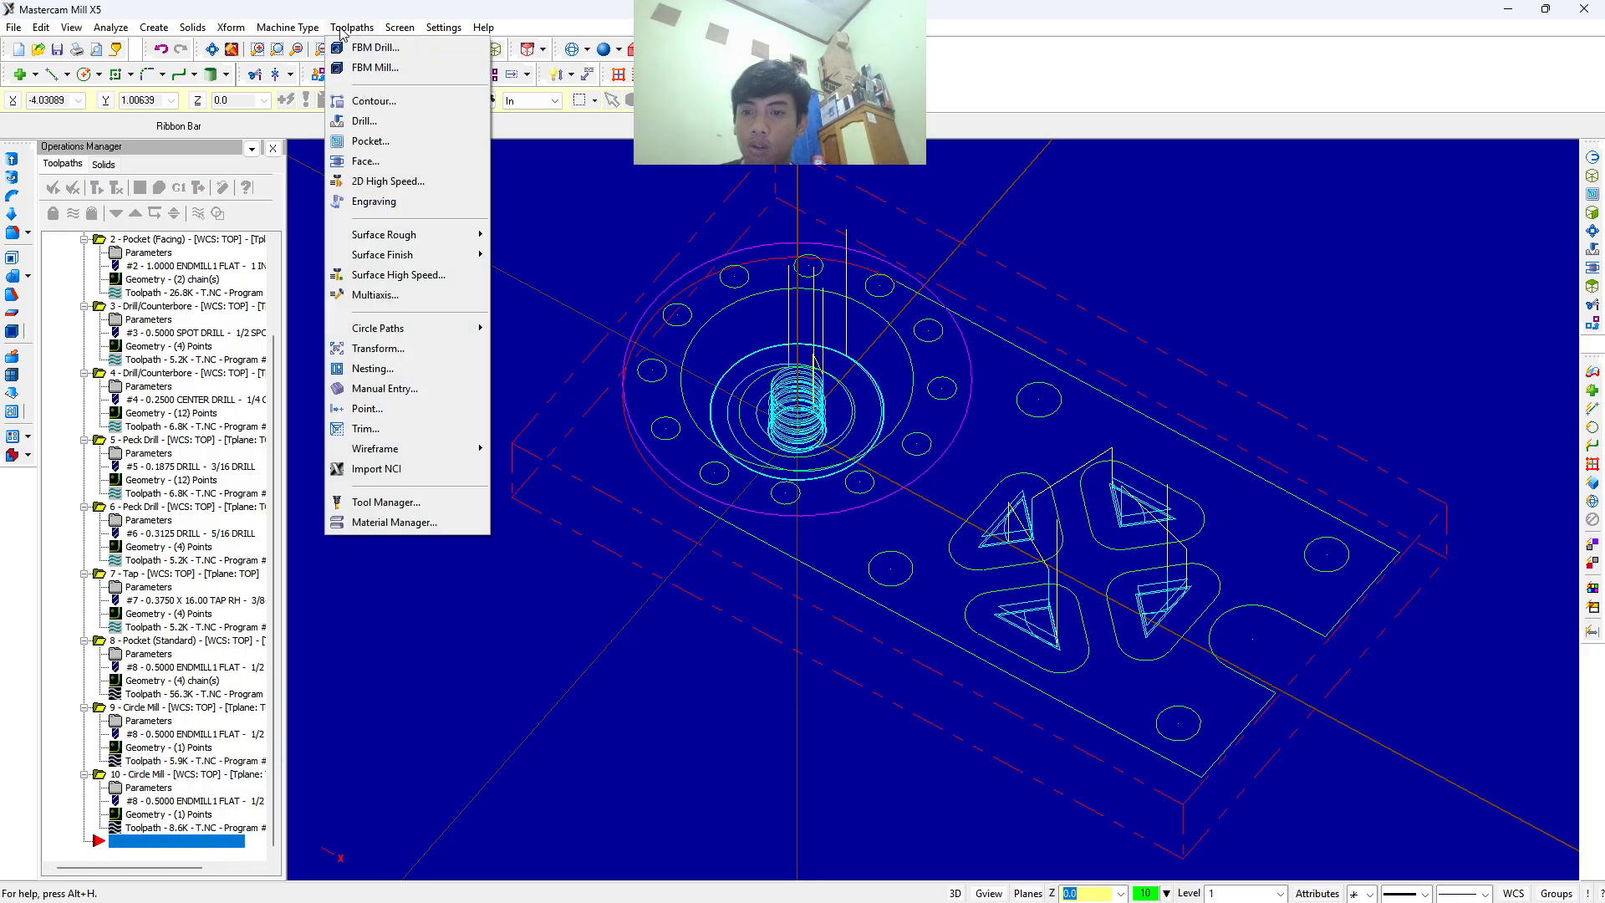
left_click(373, 102)
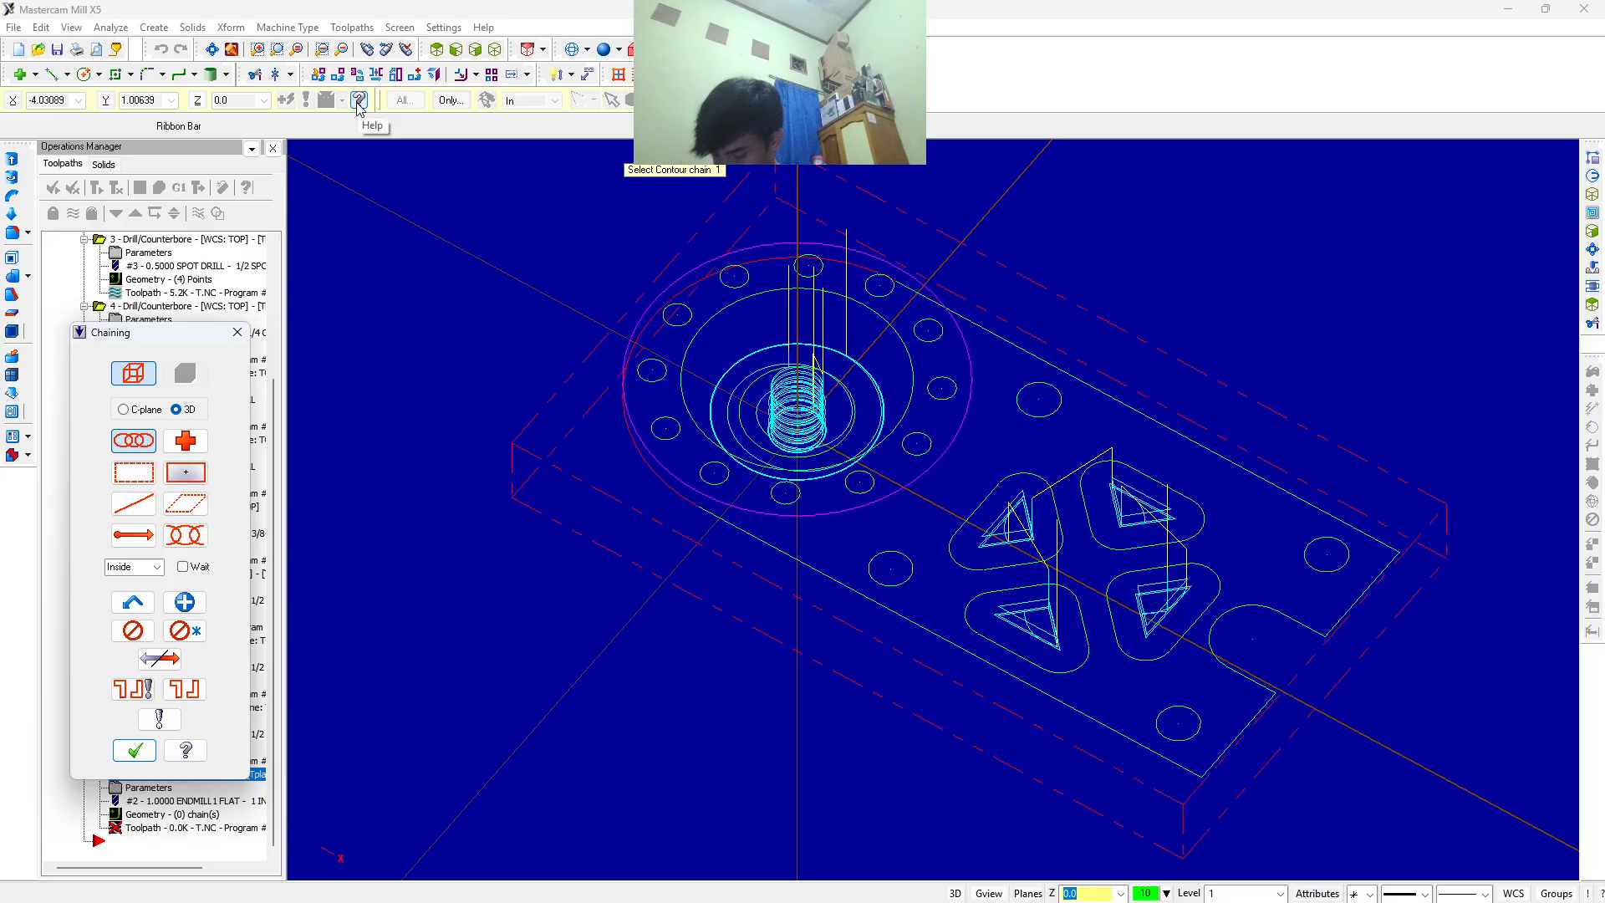
left_click(1291, 614)
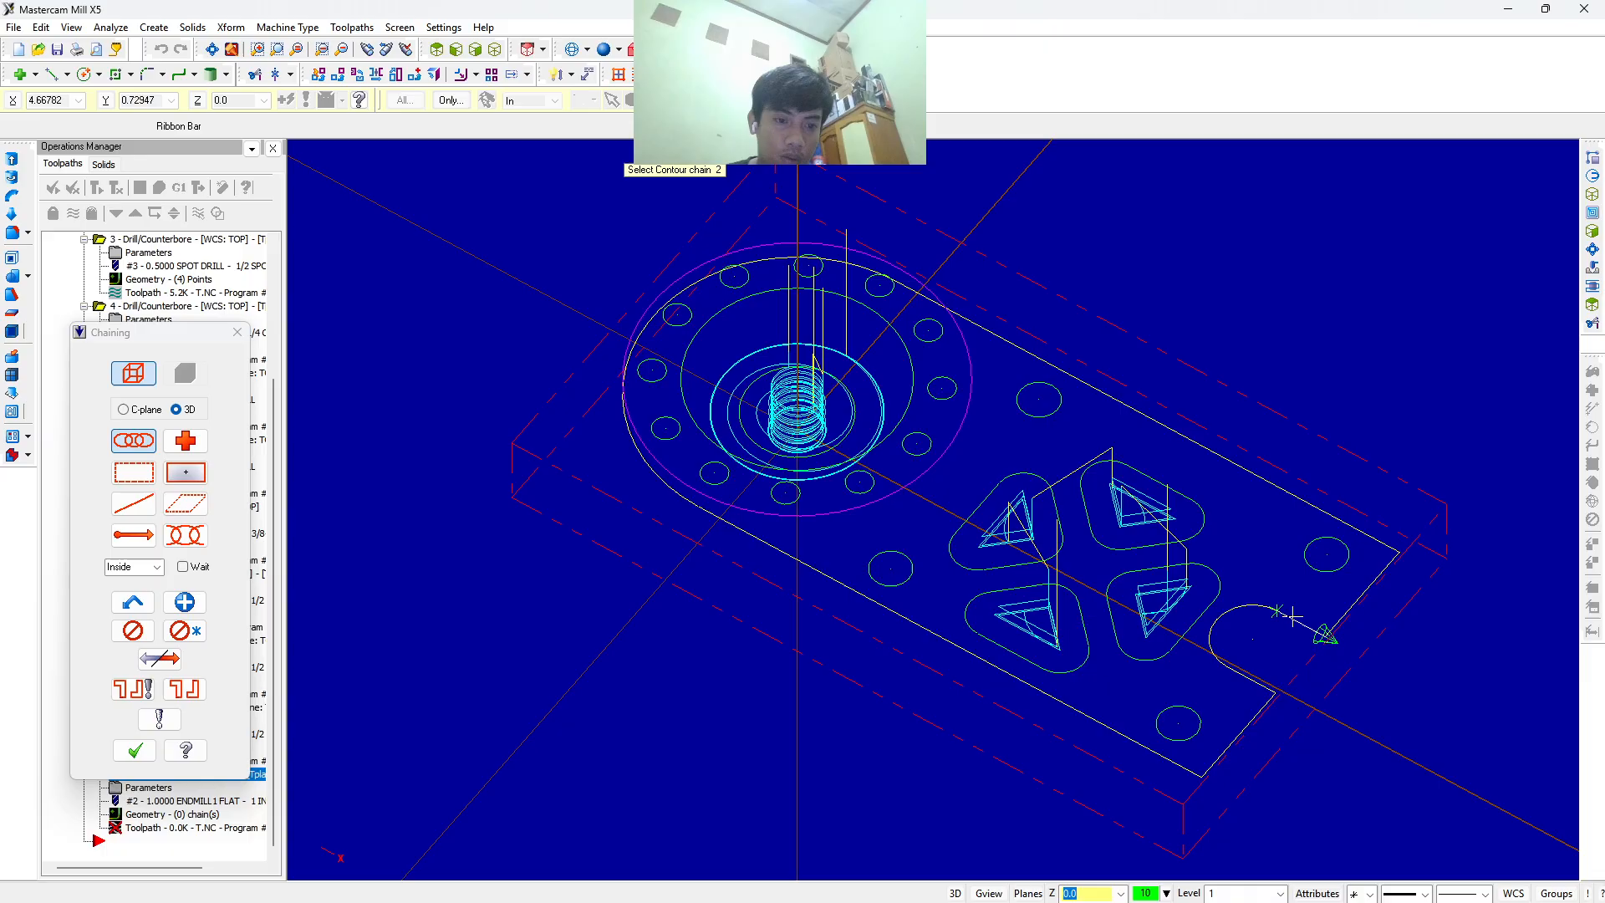
left_click(160, 665)
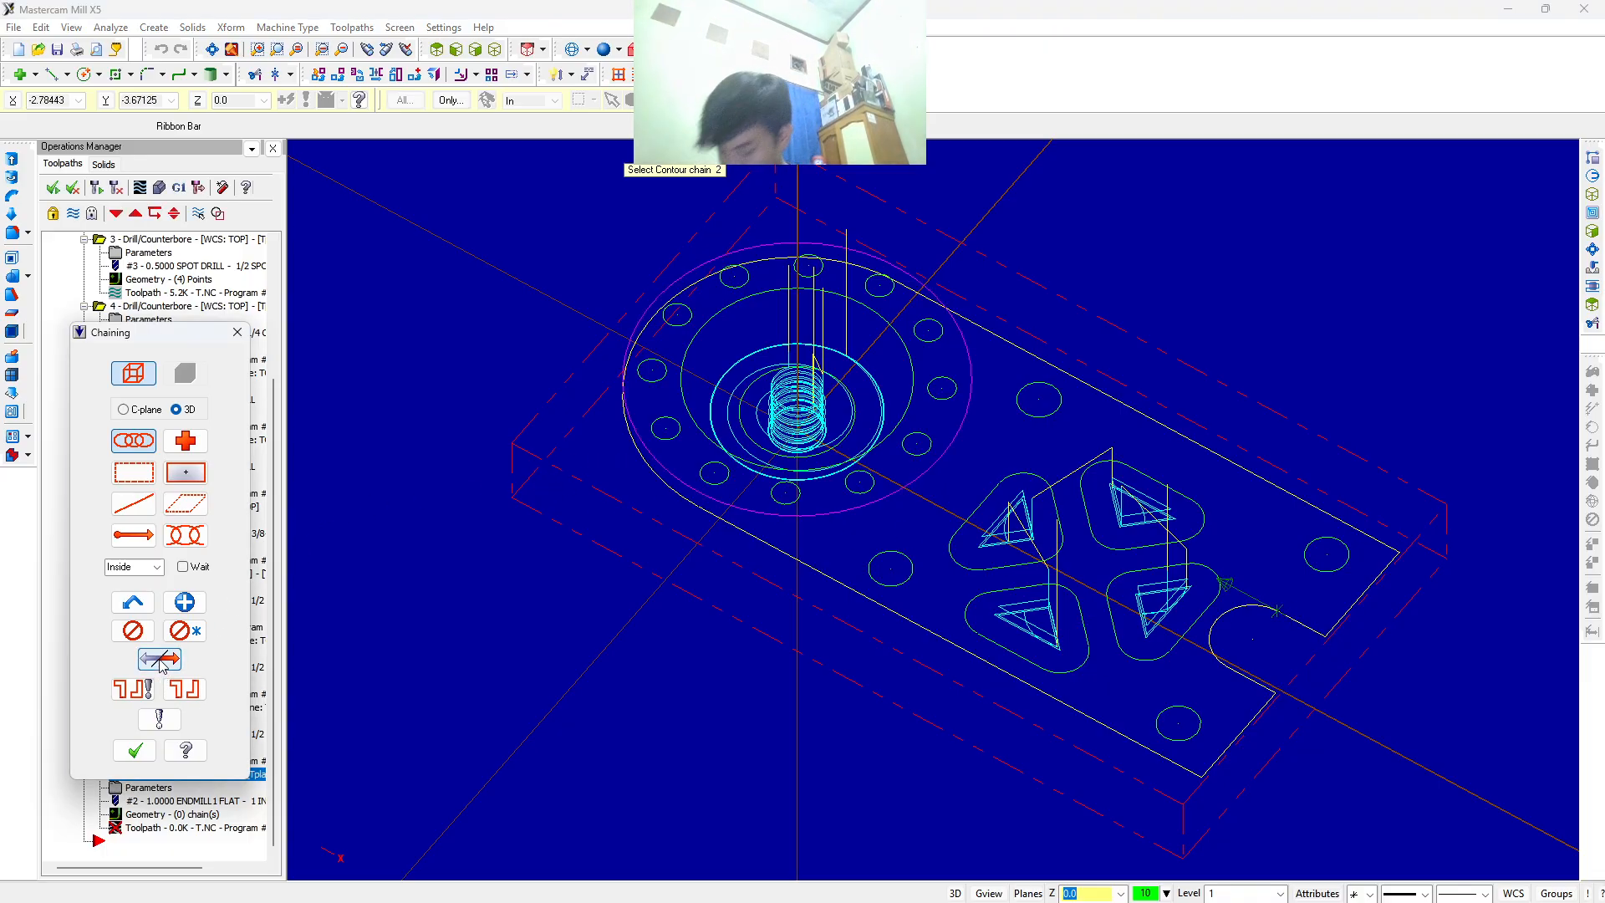
left_click(158, 660)
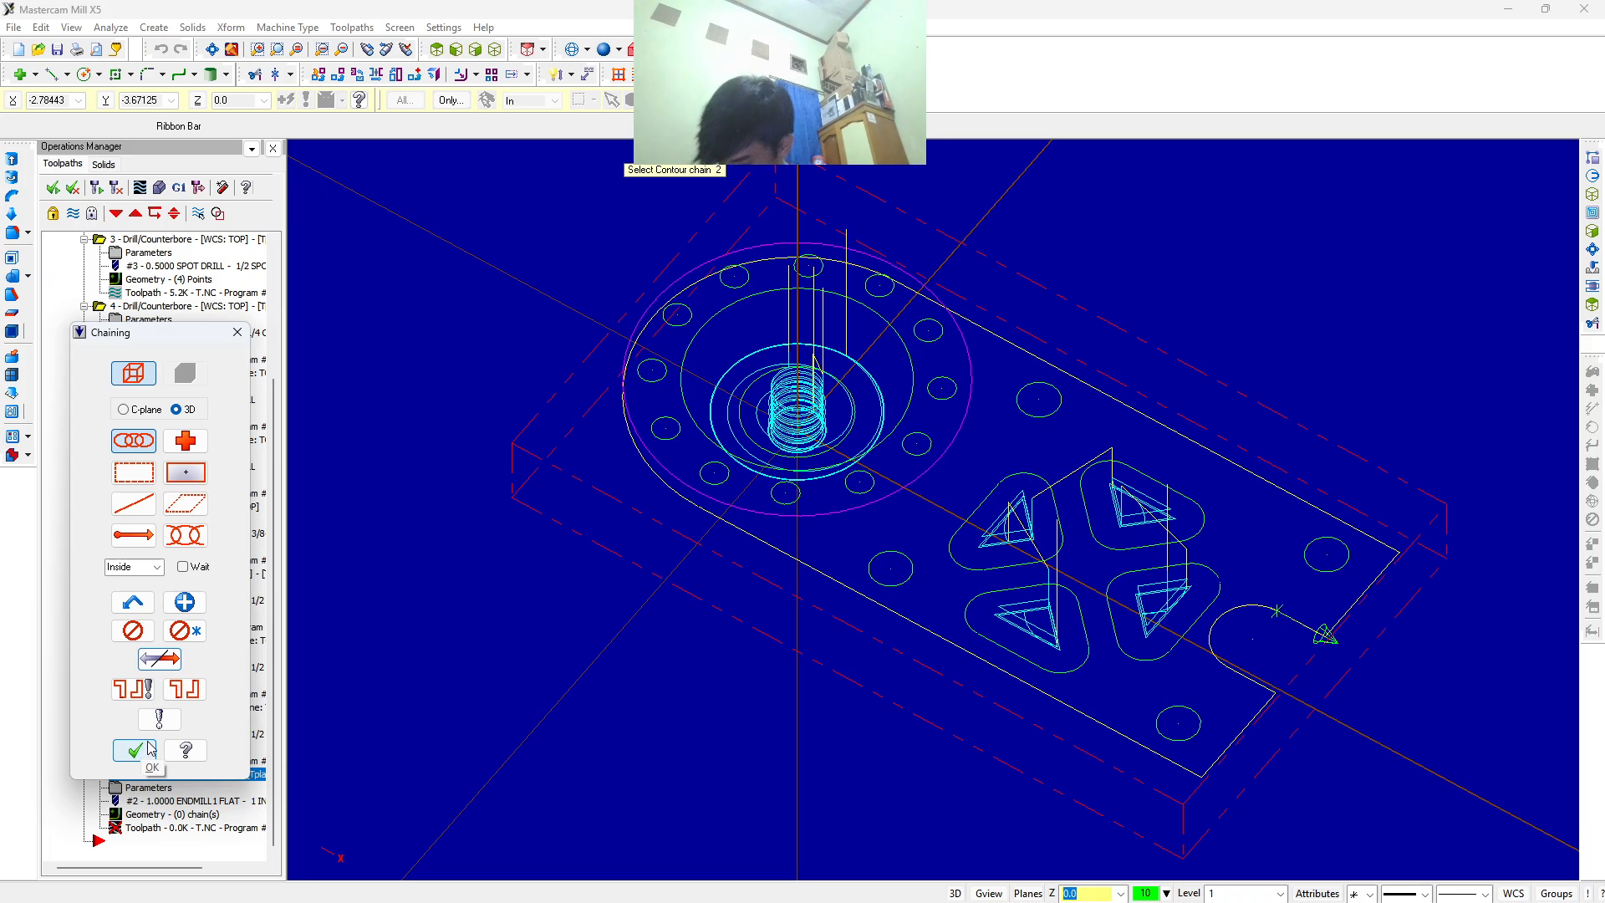
left_click(158, 660)
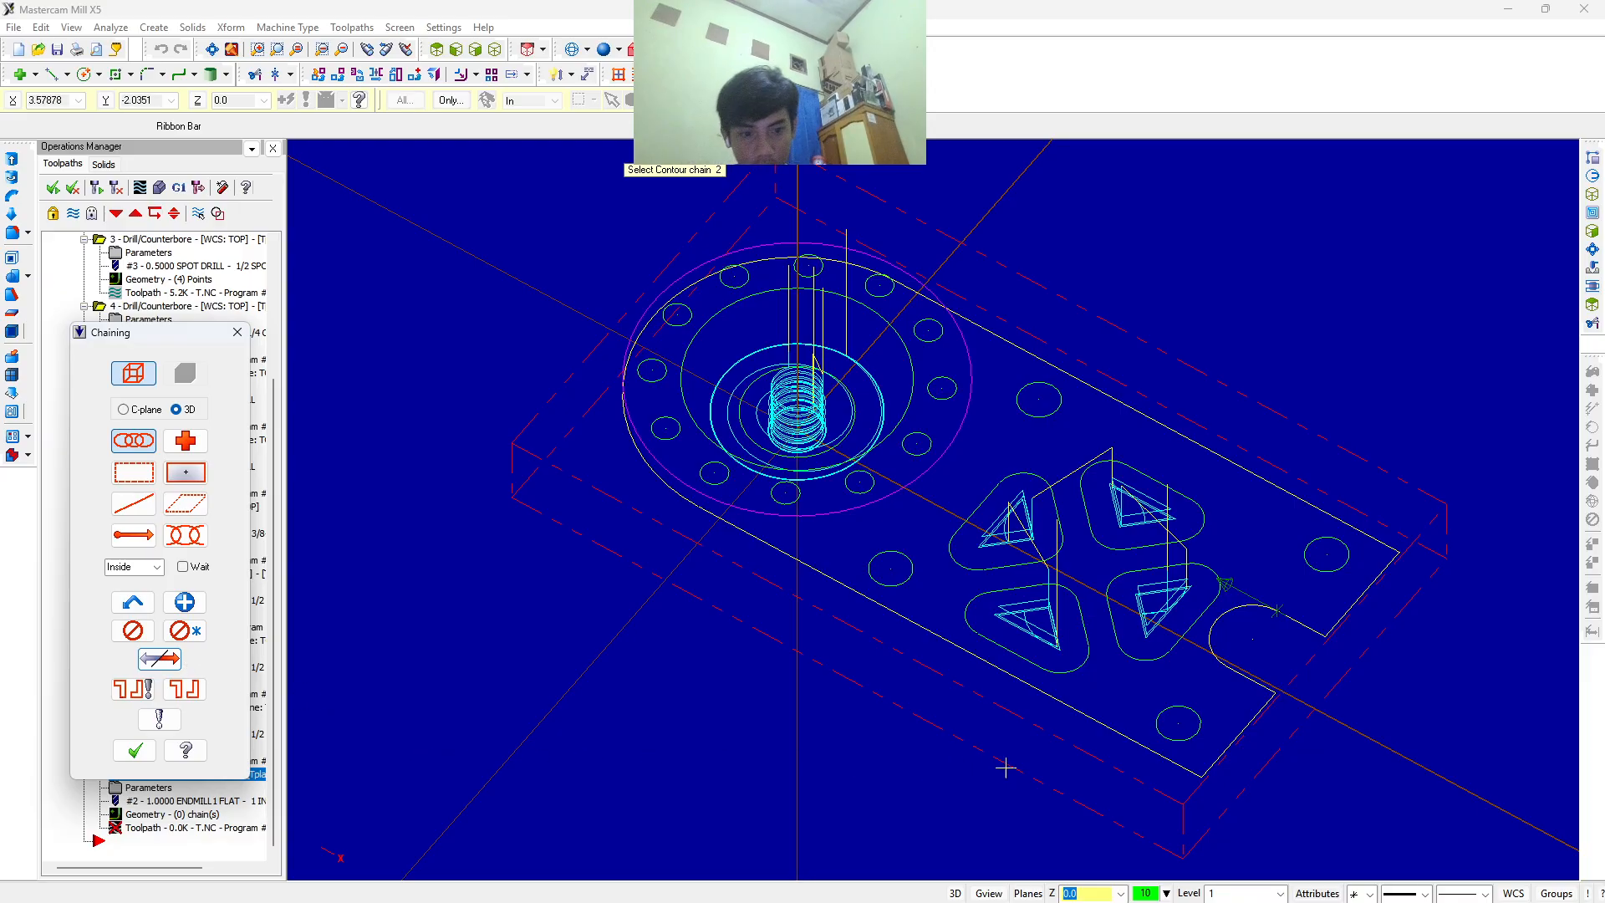
Limit the contour chain to the open slot by ending it at the slot's far corner, and accept the chain.
scroll(1178, 752, "up", 4)
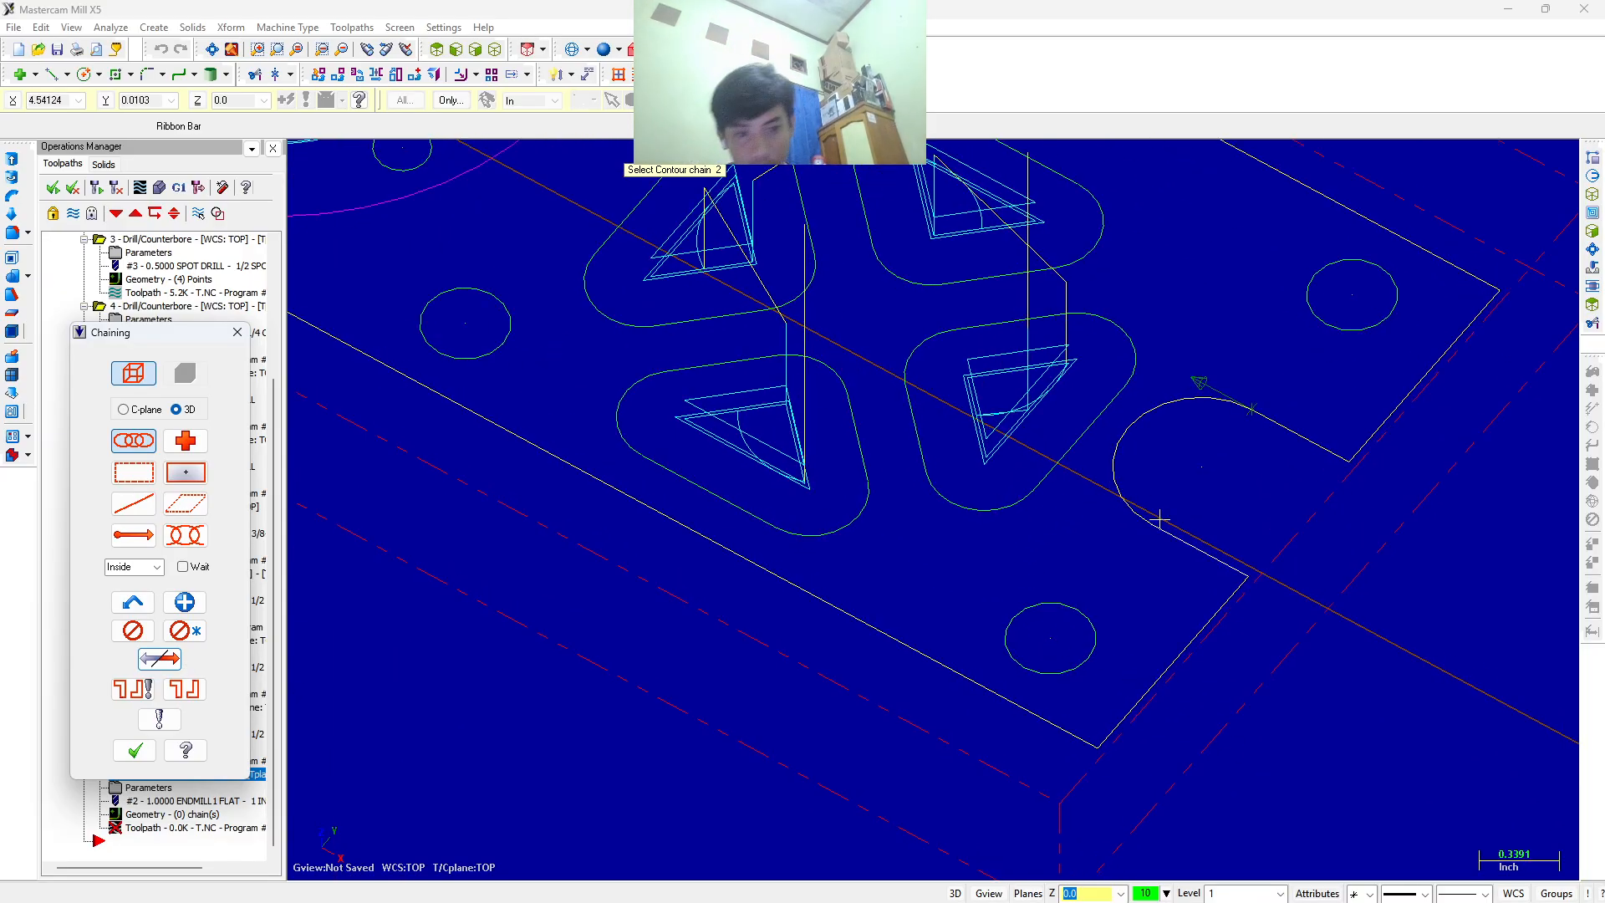
left_click(1233, 569)
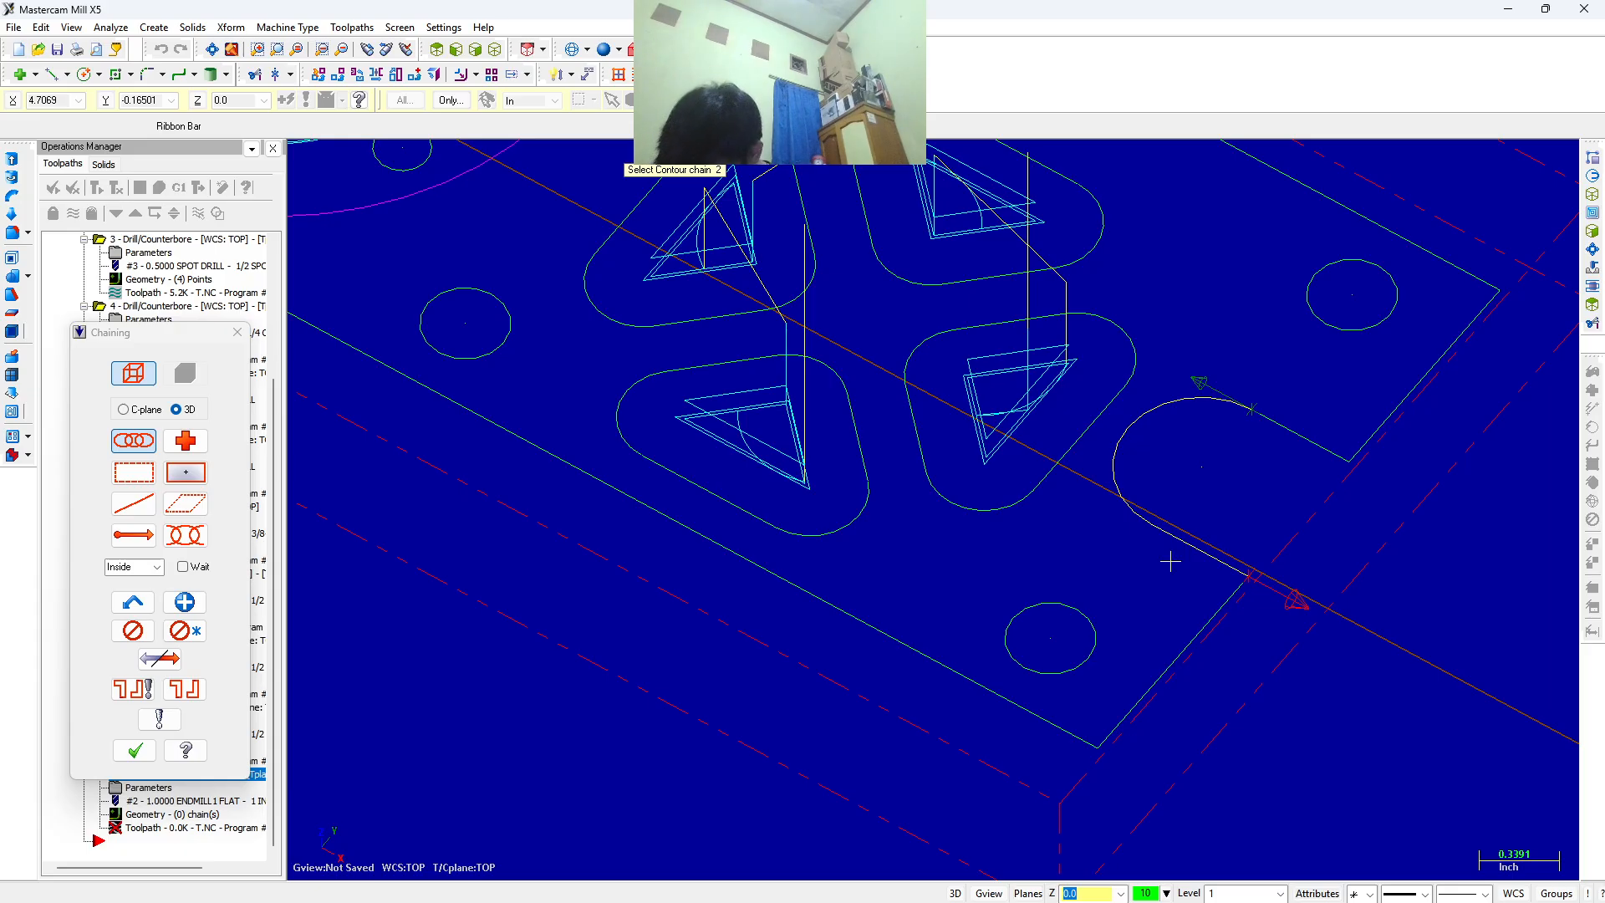
left_click(133, 750)
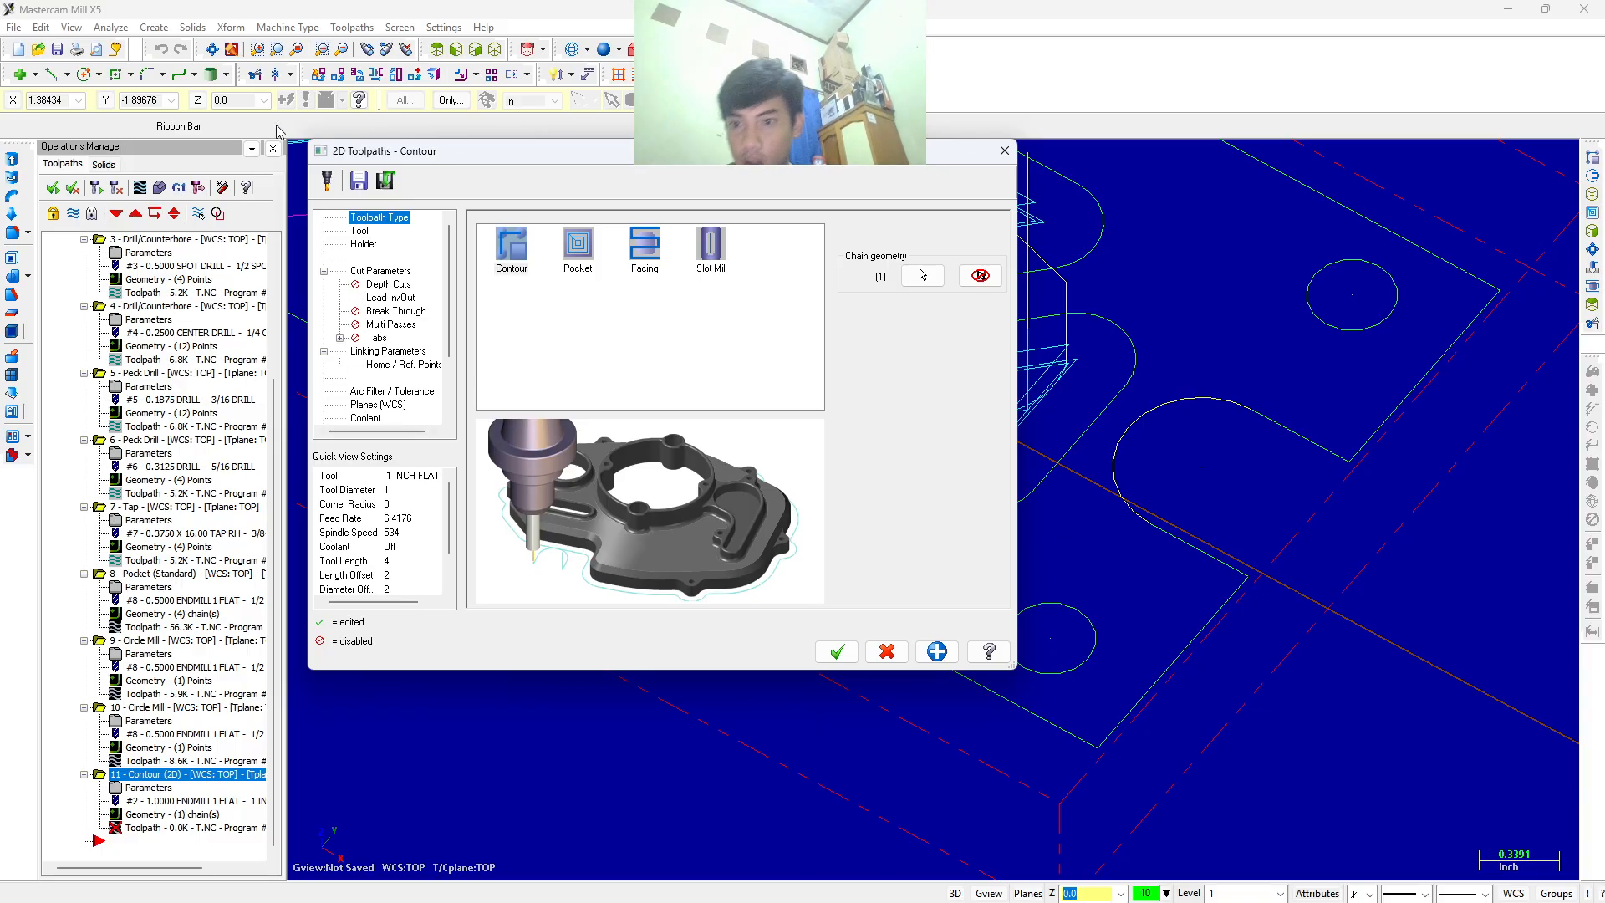
Filter the contour operation's library tool list to only flat and ball endmills.
left_click(359, 231)
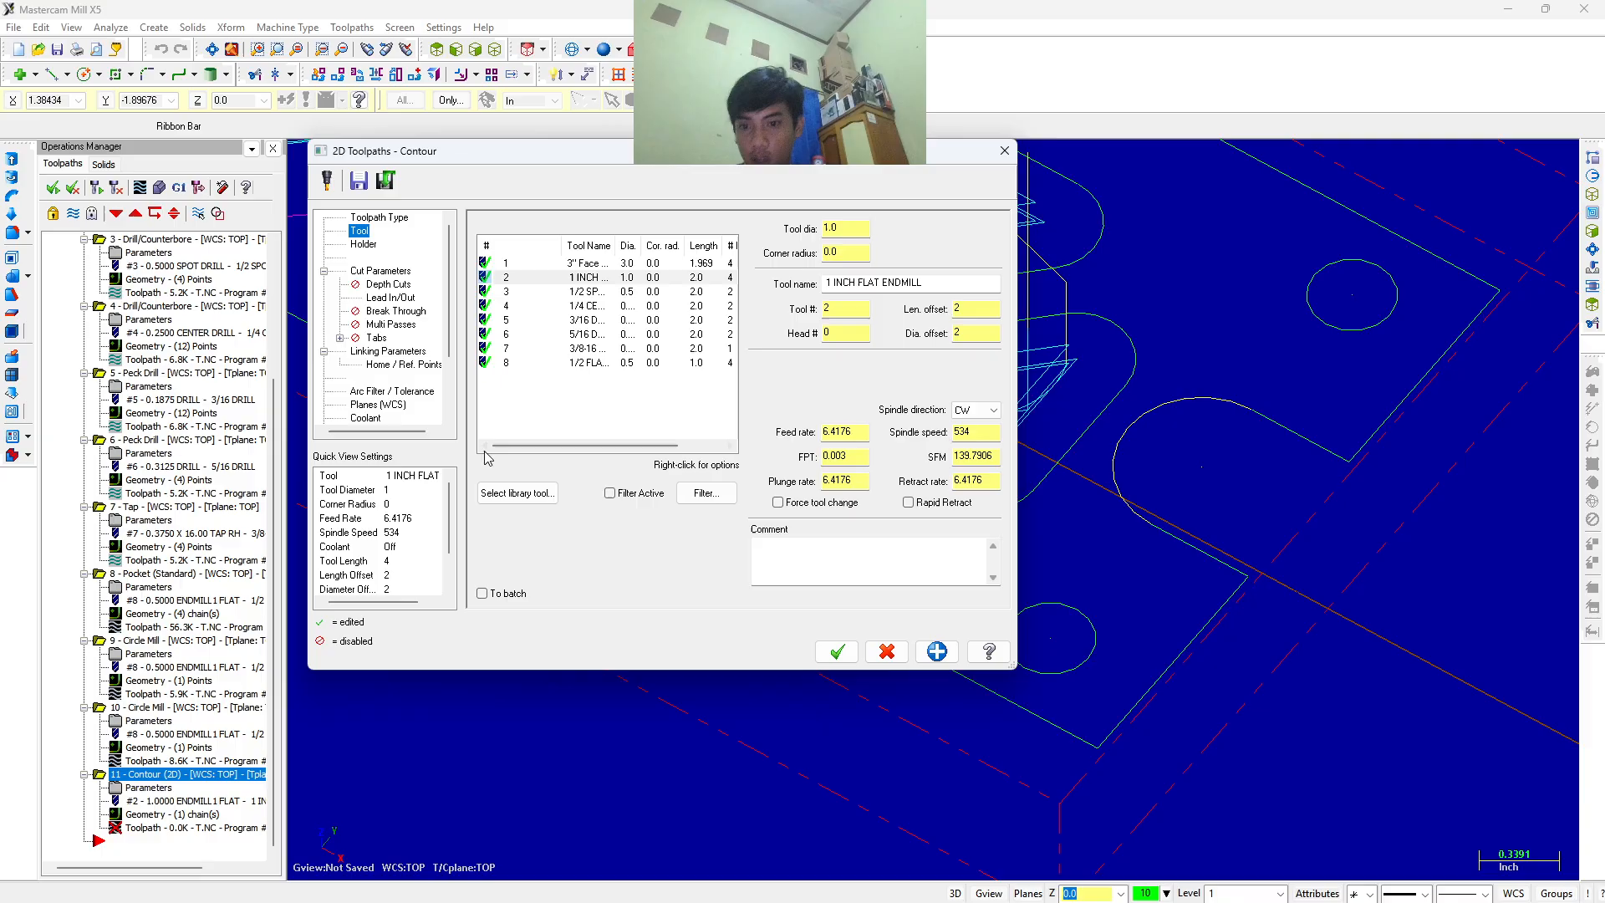
left_click(506, 493)
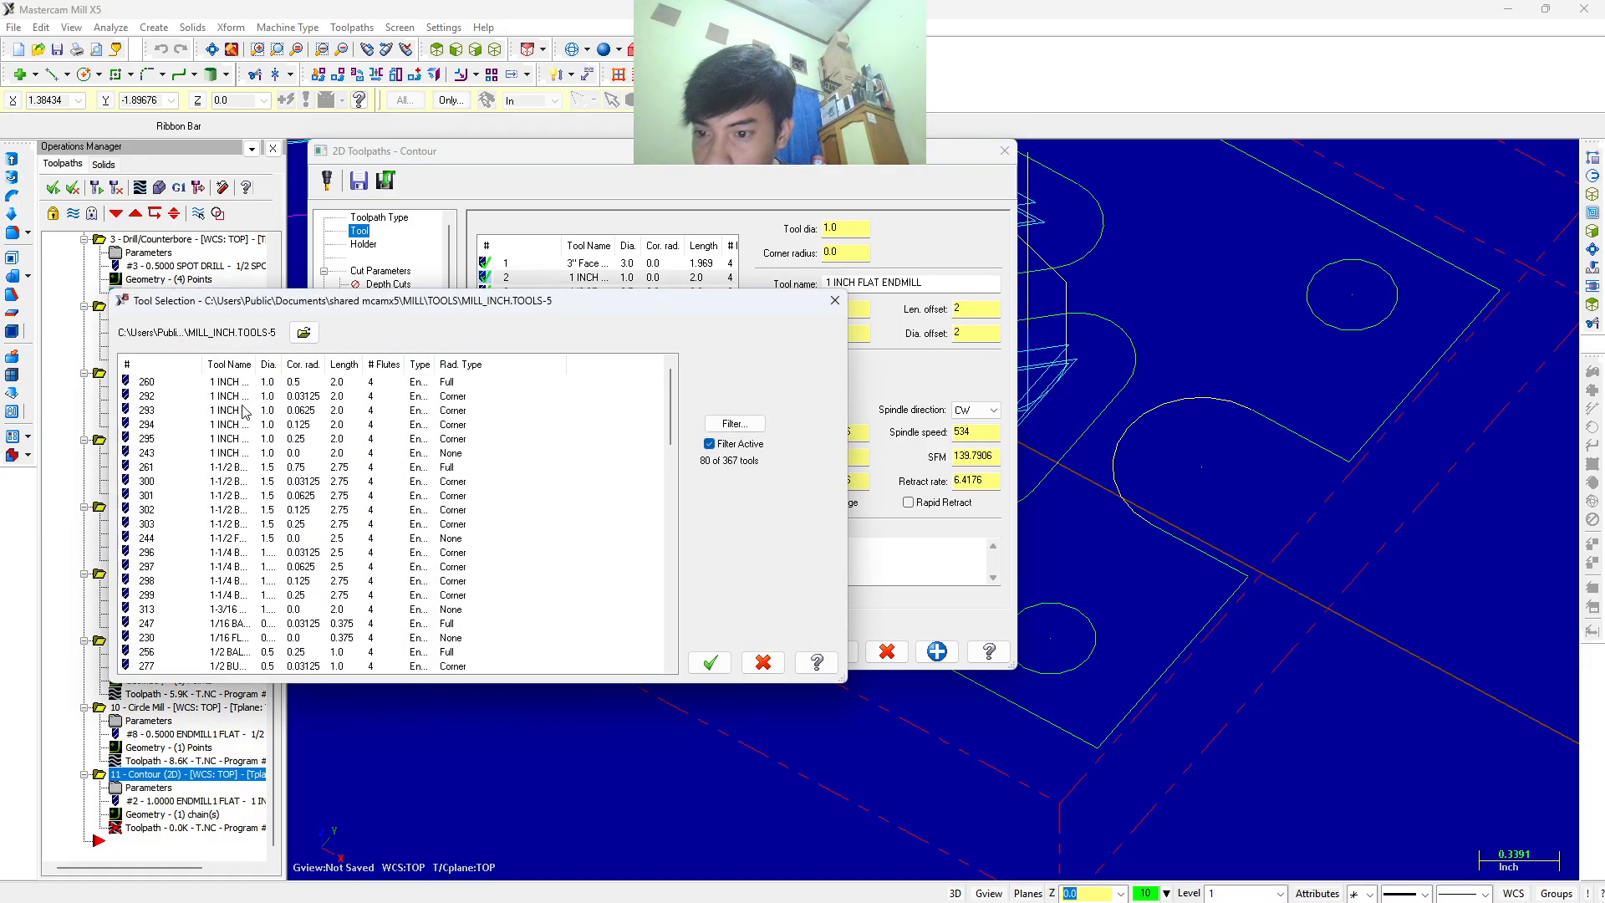
scroll(249, 418, "down", 5)
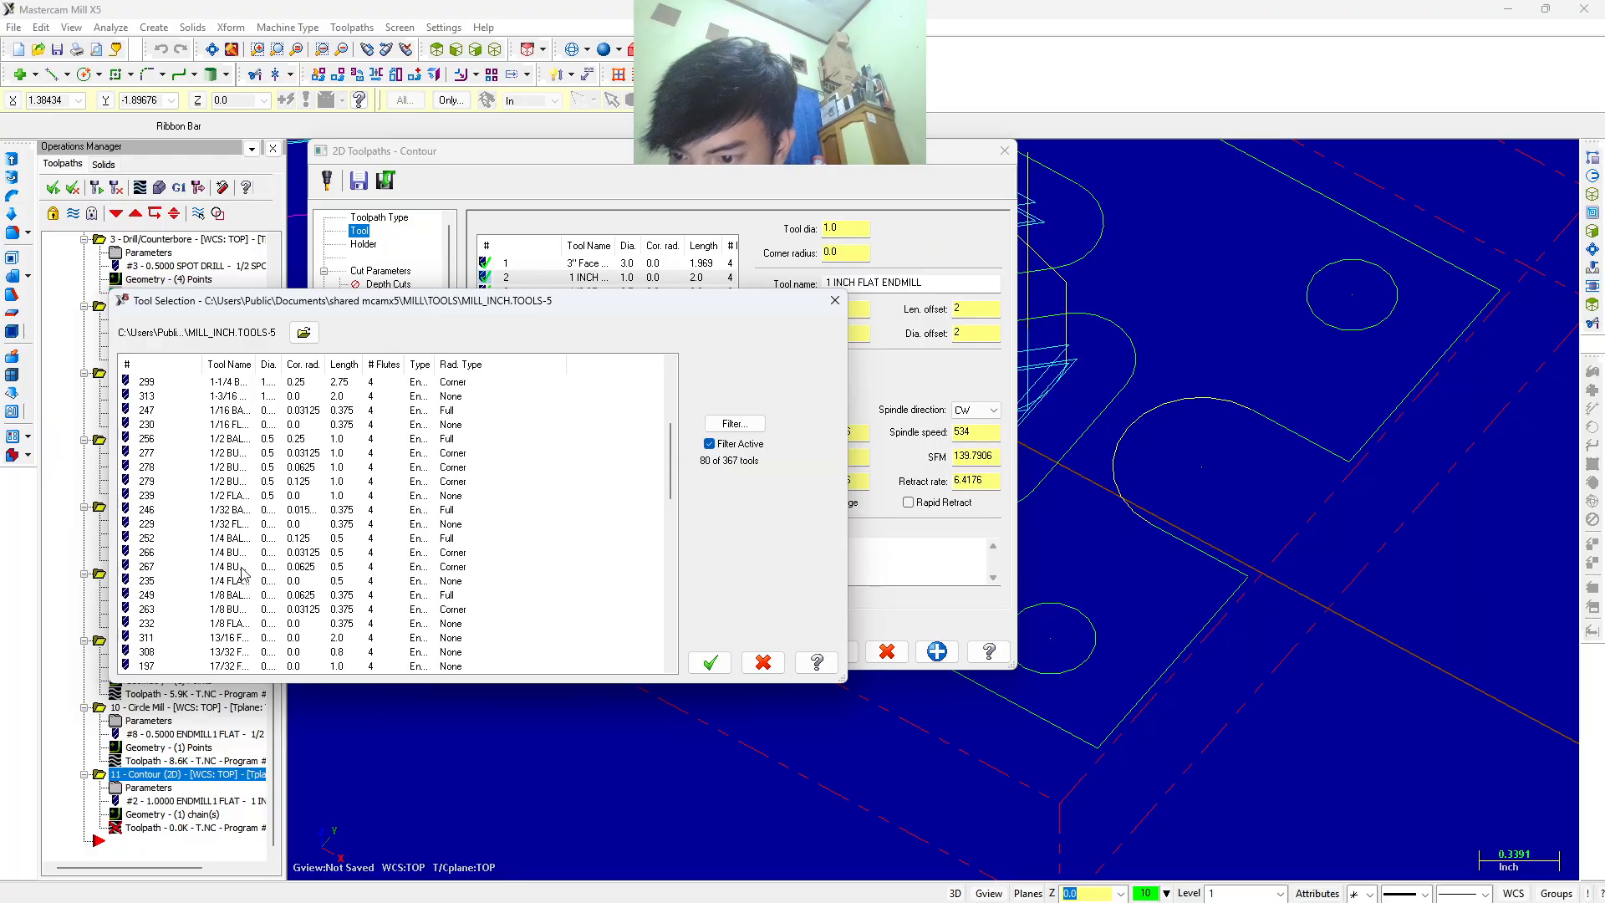
left_click(720, 423)
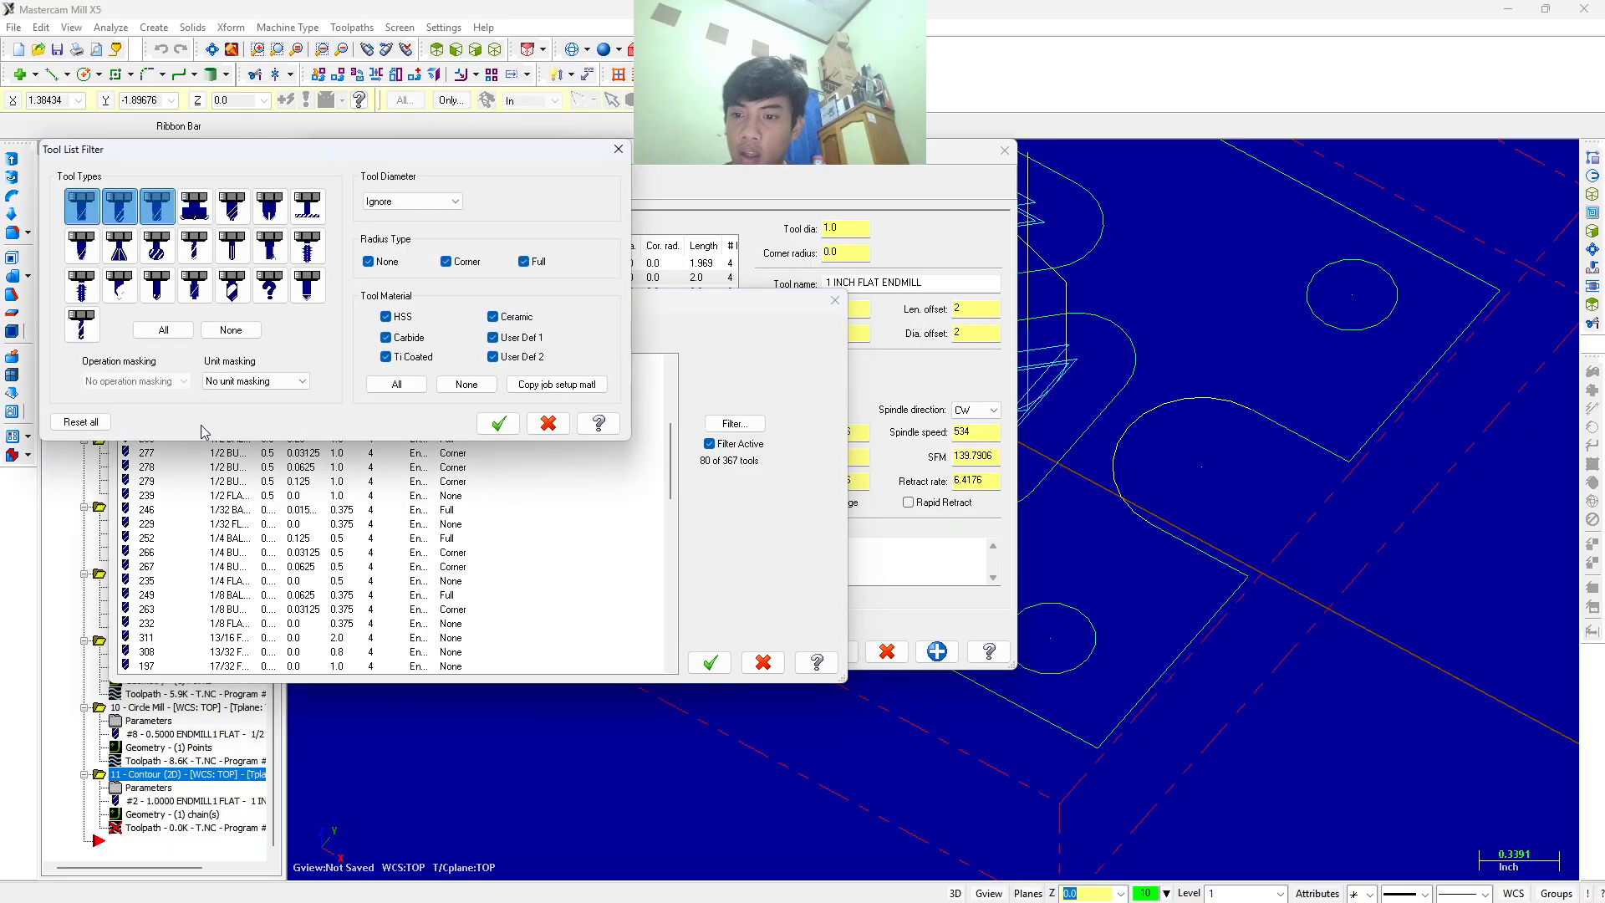
left_click(228, 332)
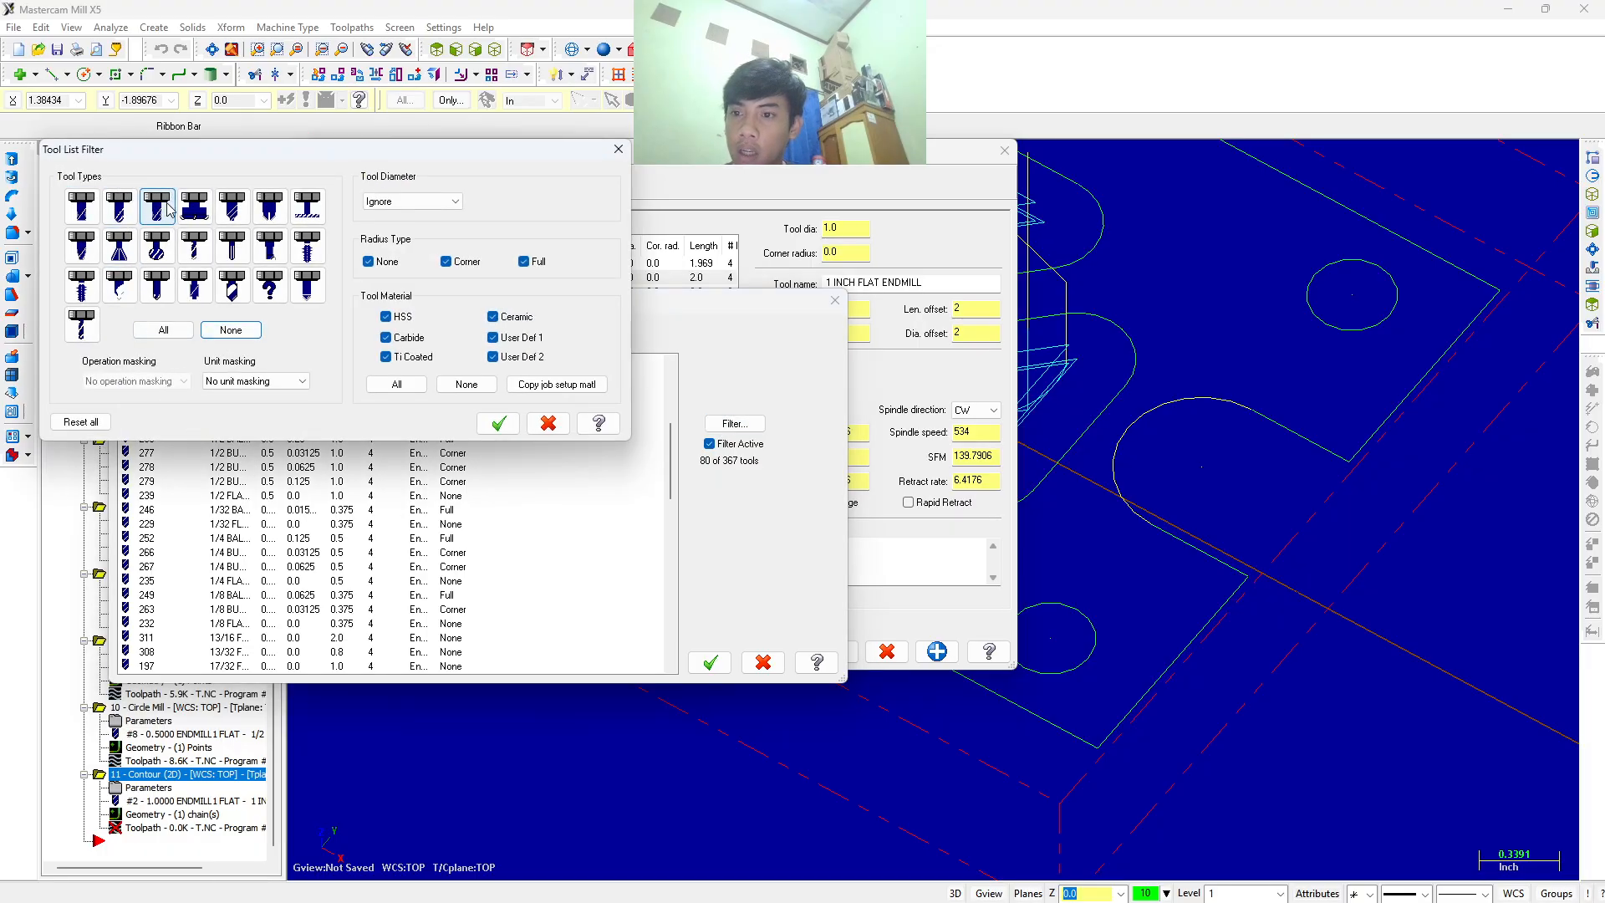
left_click(119, 206)
left_click(81, 207)
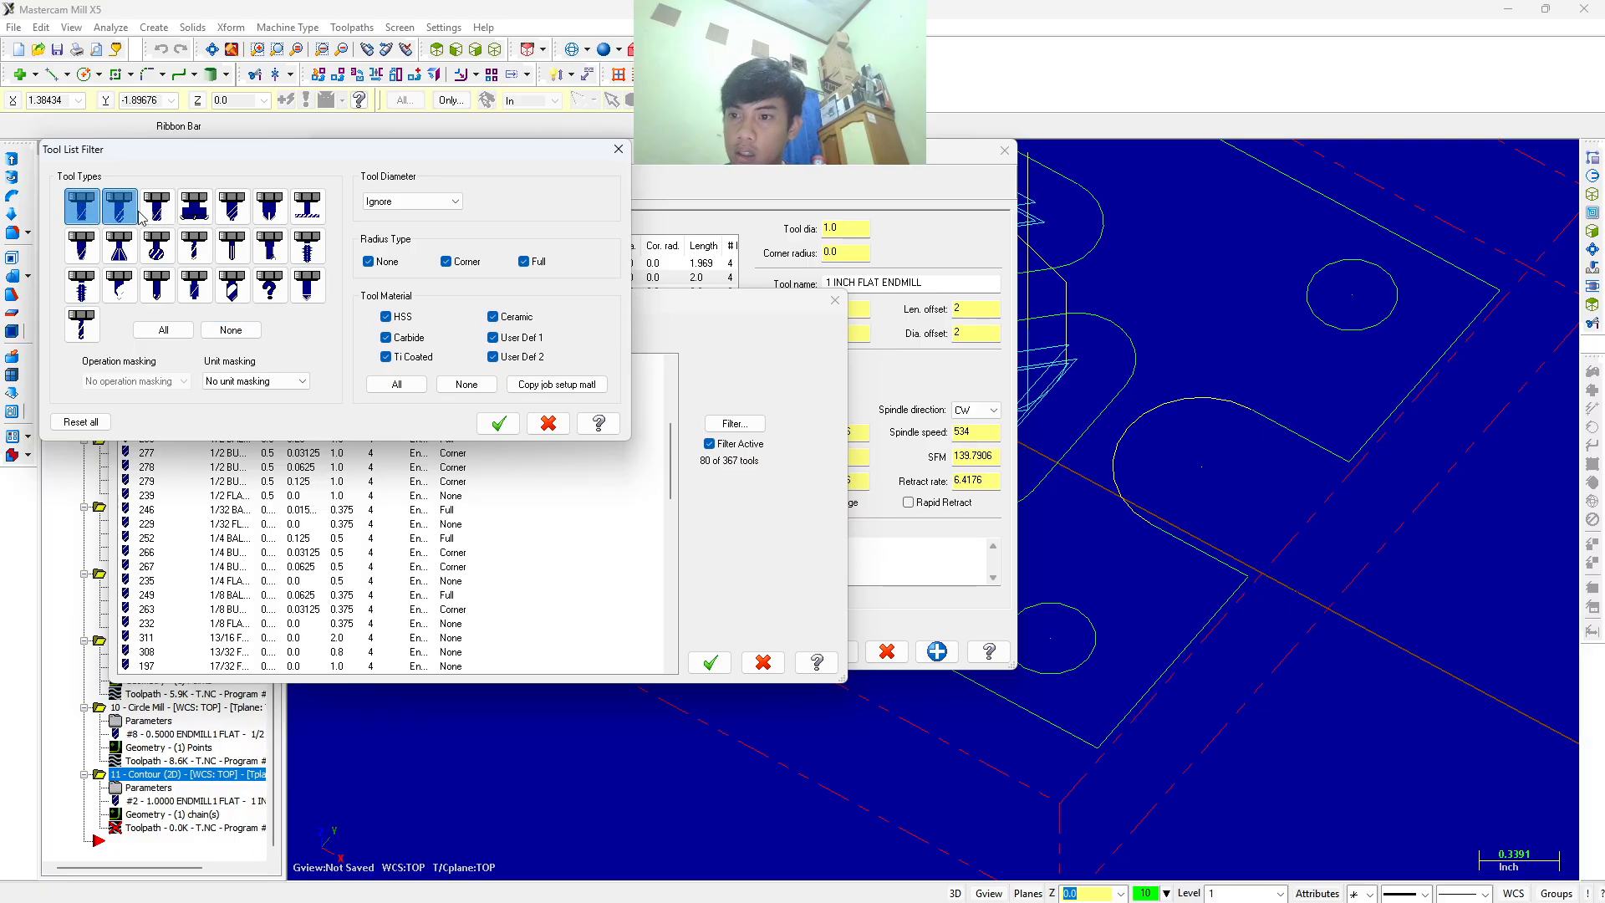
left_click(498, 423)
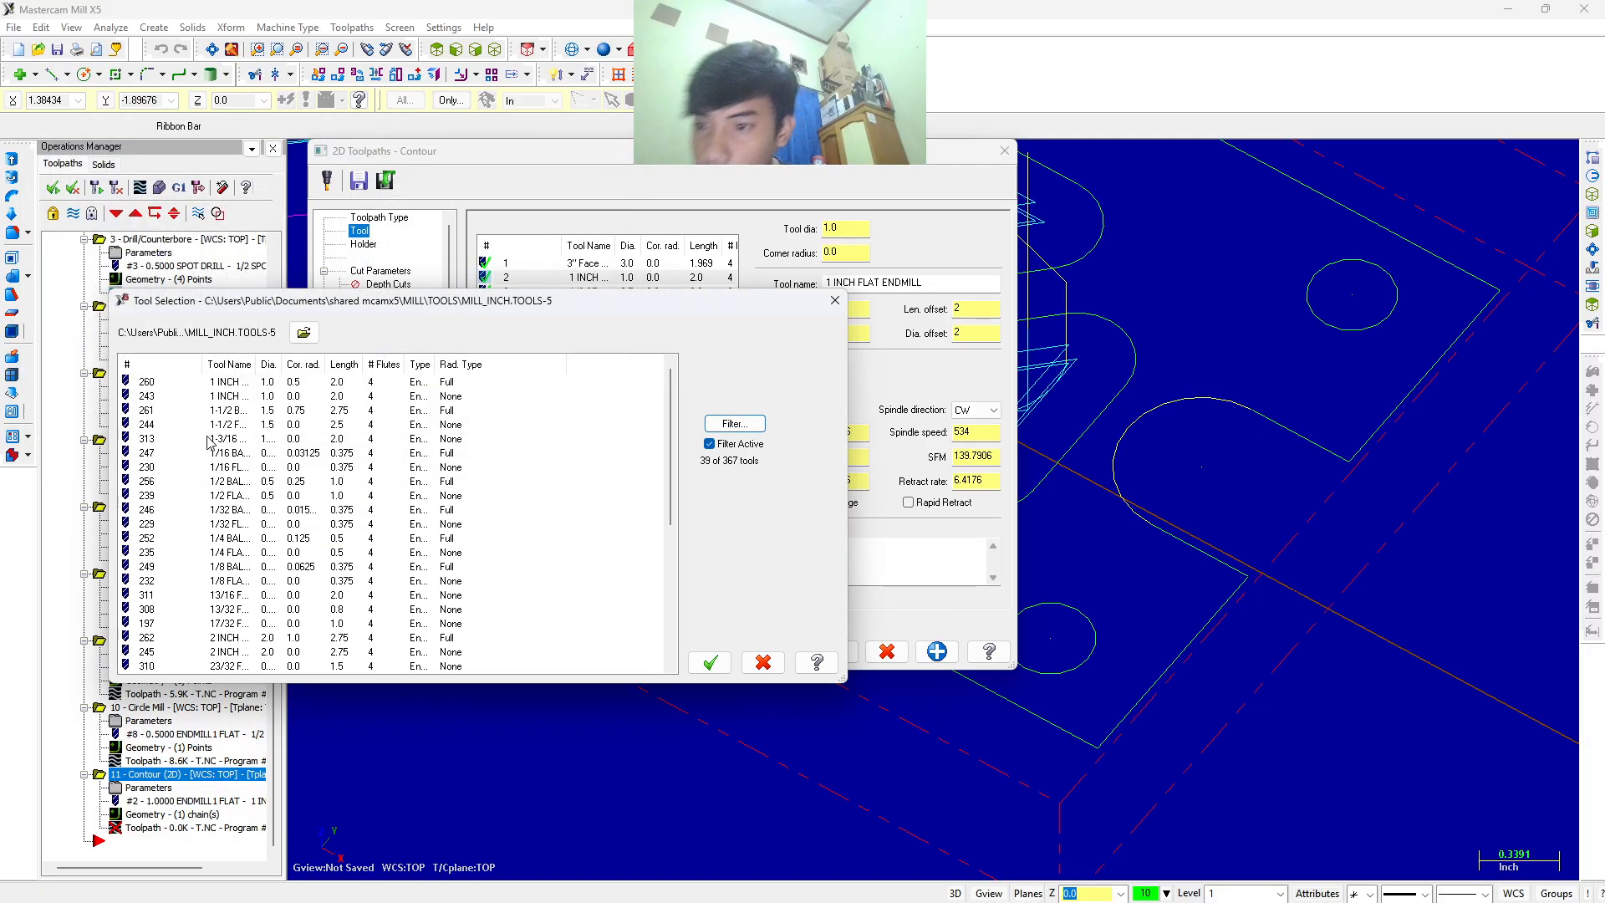
Select the 3/8 flat endmill from the tool library for the contour operation.
scroll(266, 478, "down", 2)
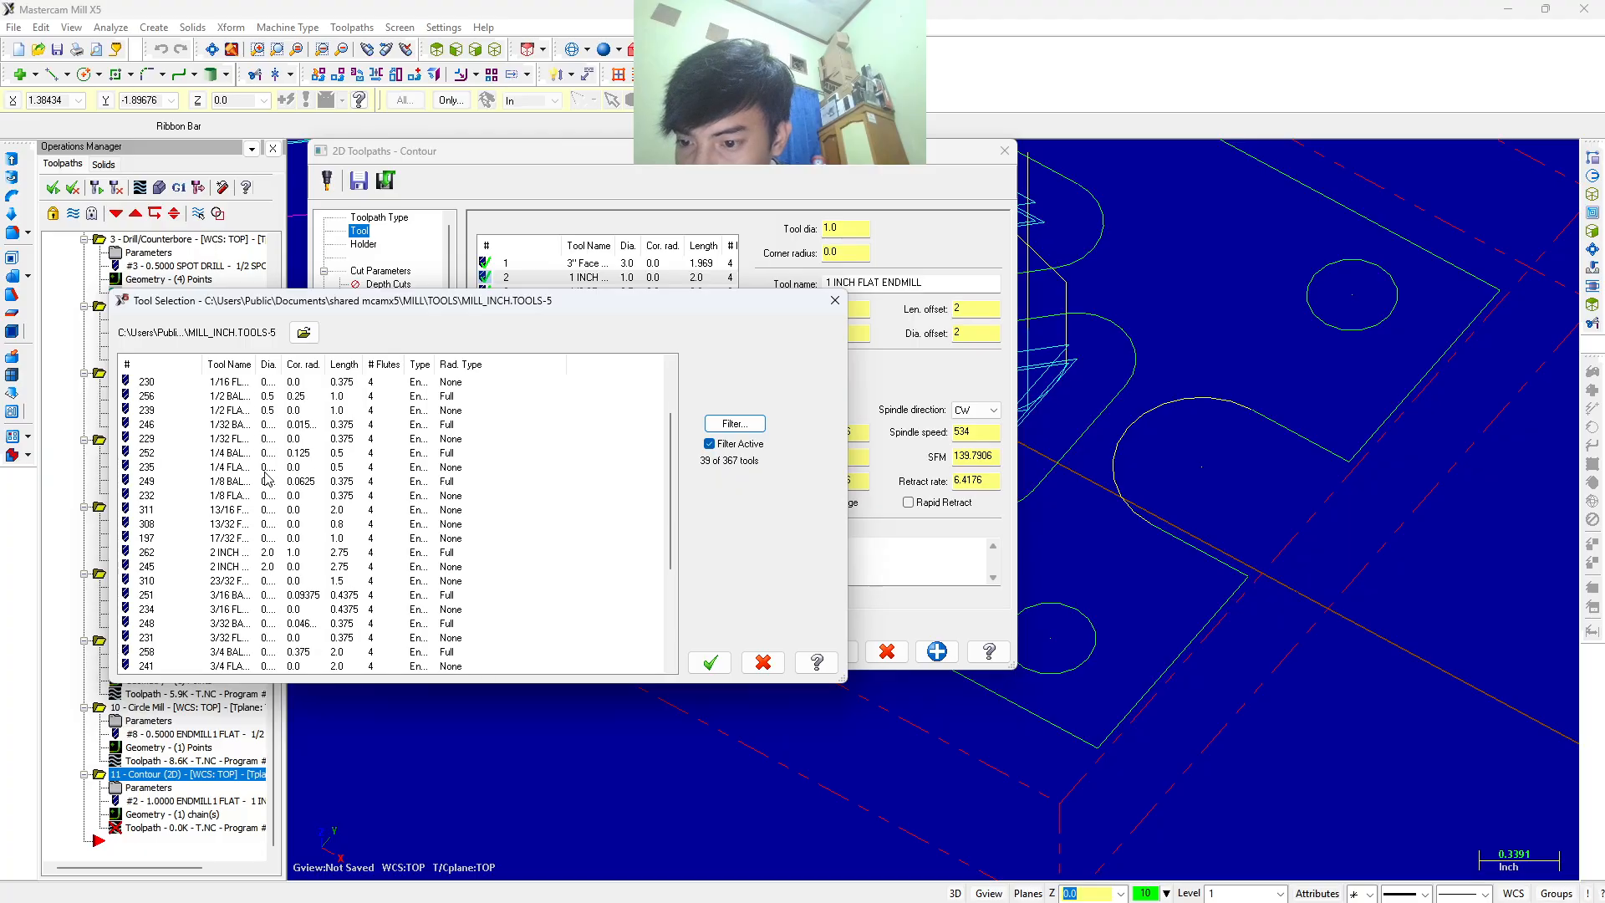
scroll(265, 511, "down", 1)
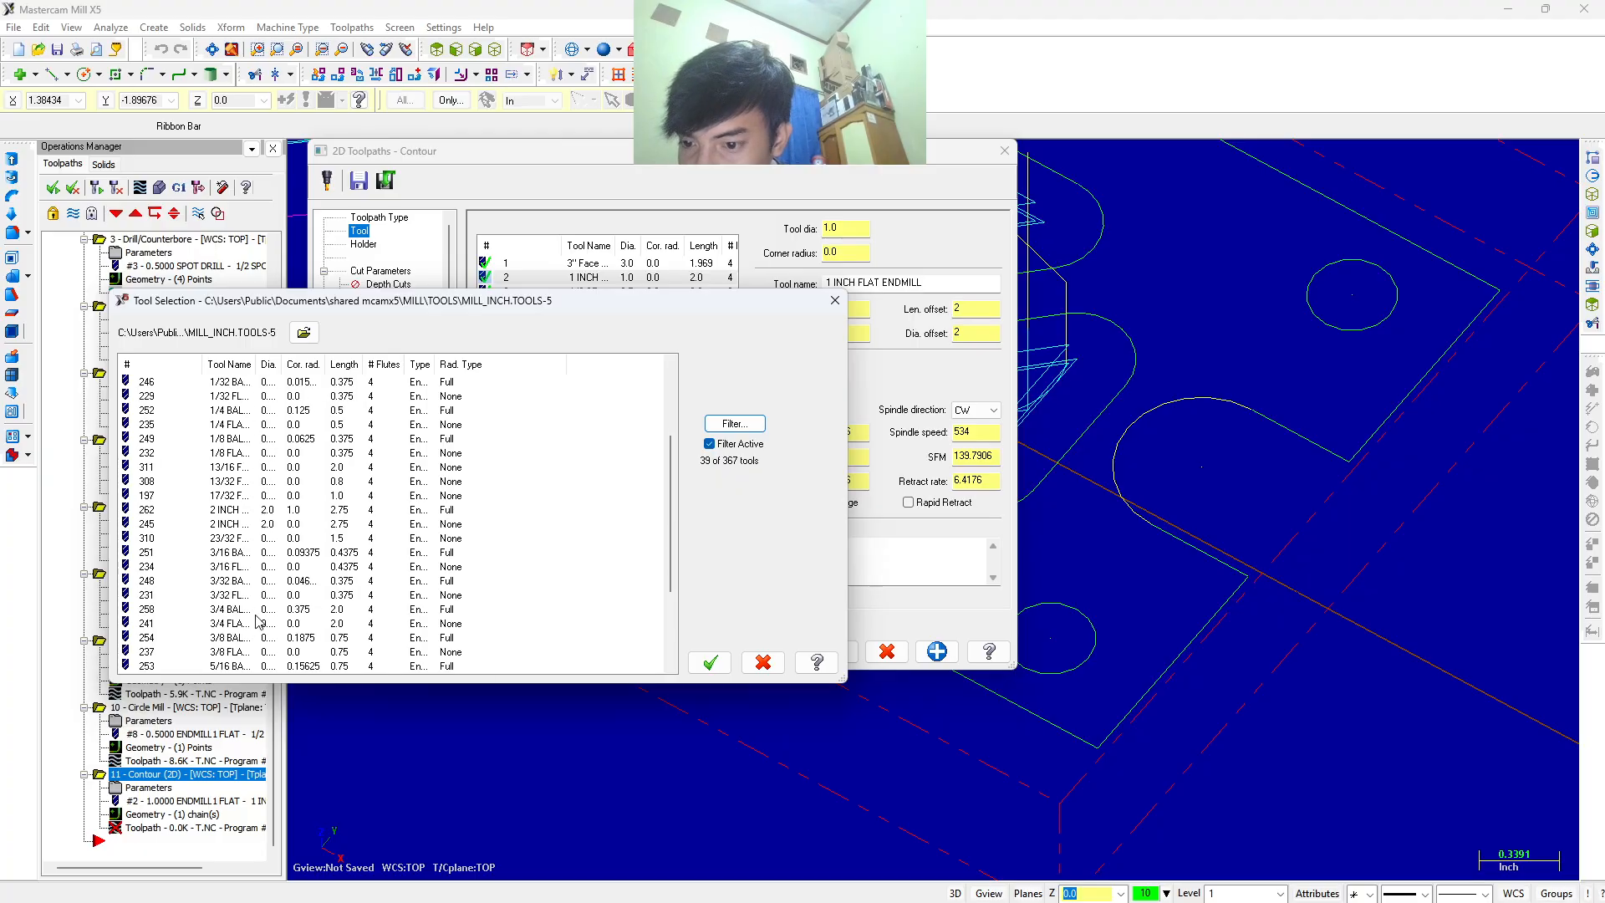
left_click(253, 652)
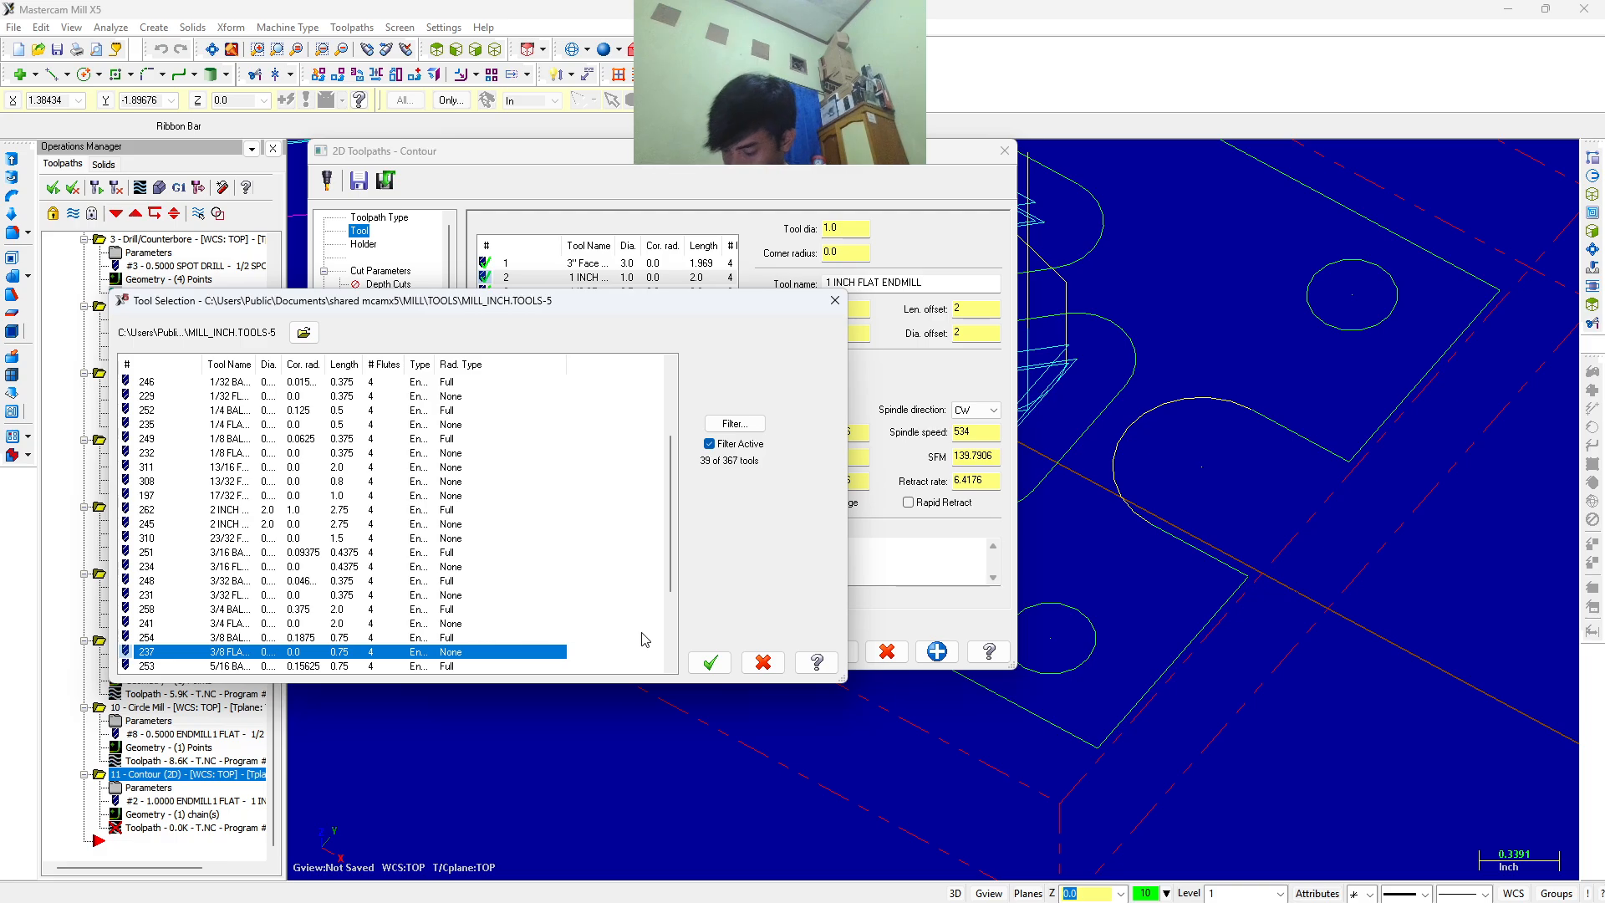
left_click(709, 663)
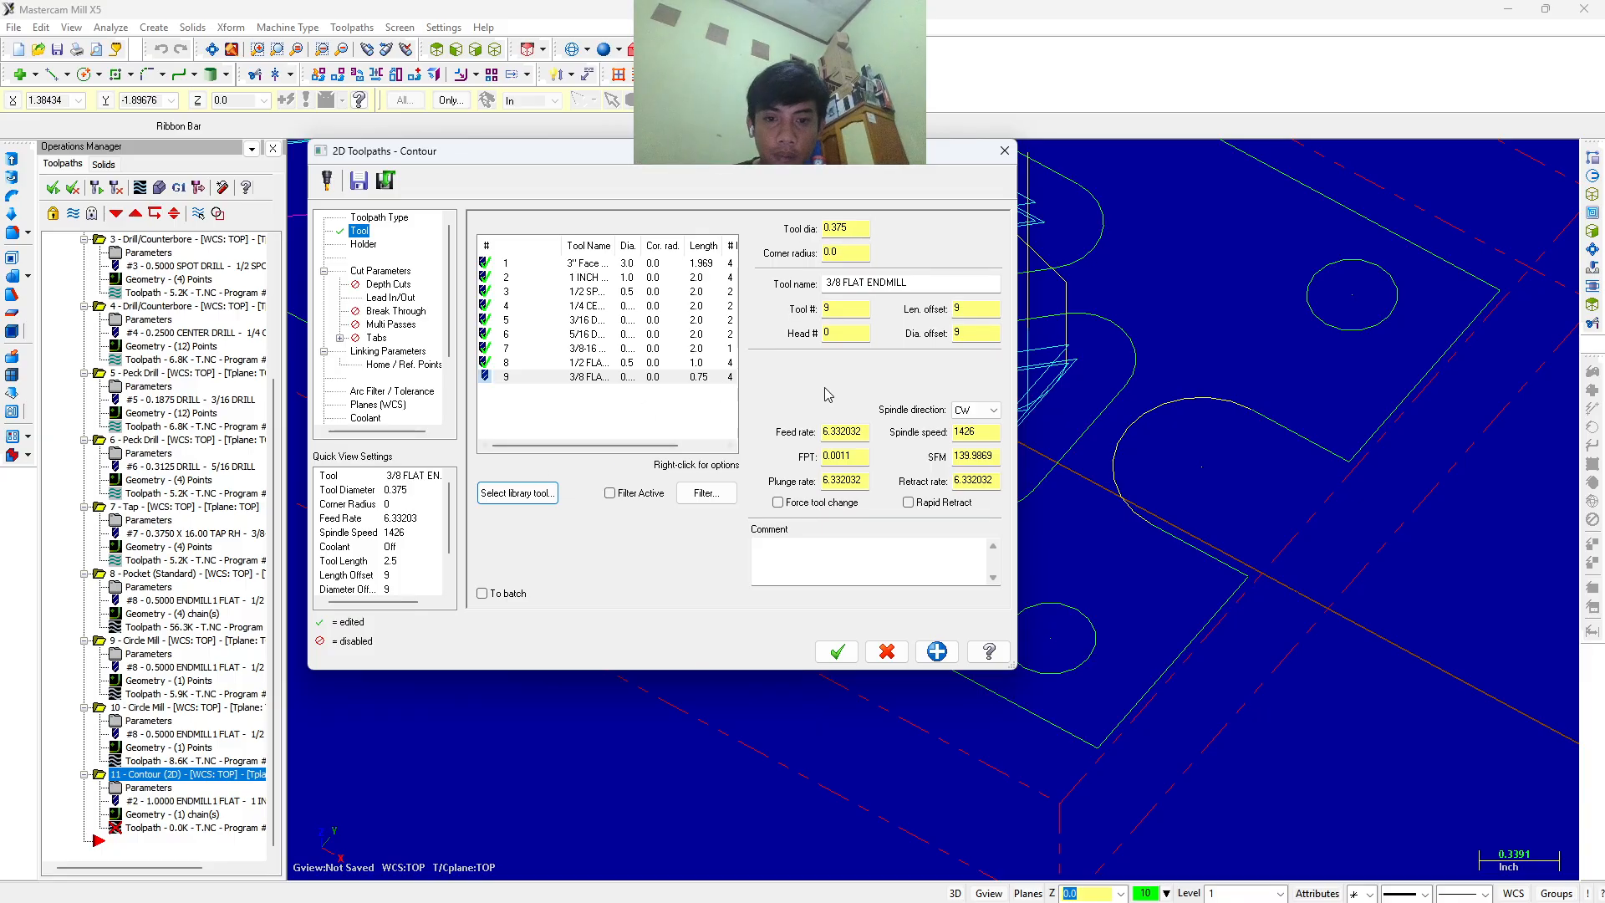
Set the 3/8 flat endmill's feed rate to 8, plunge rate to 8 and spindle speed to 4750.
double_click(833, 429)
type("8")
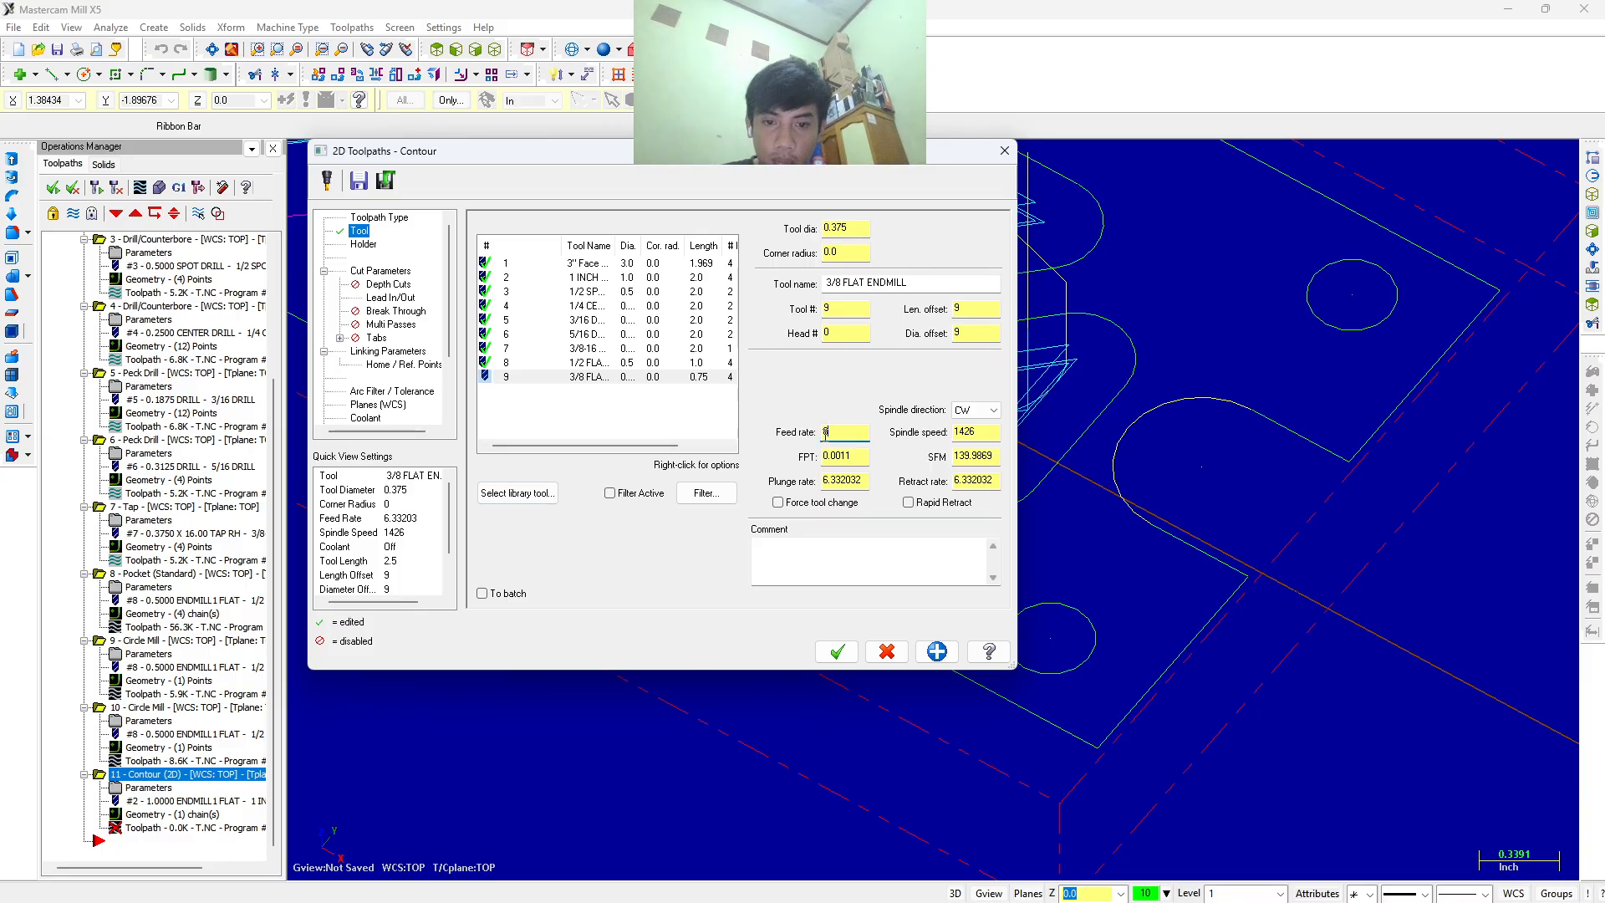
double_click(865, 480)
type("8")
double_click(961, 433)
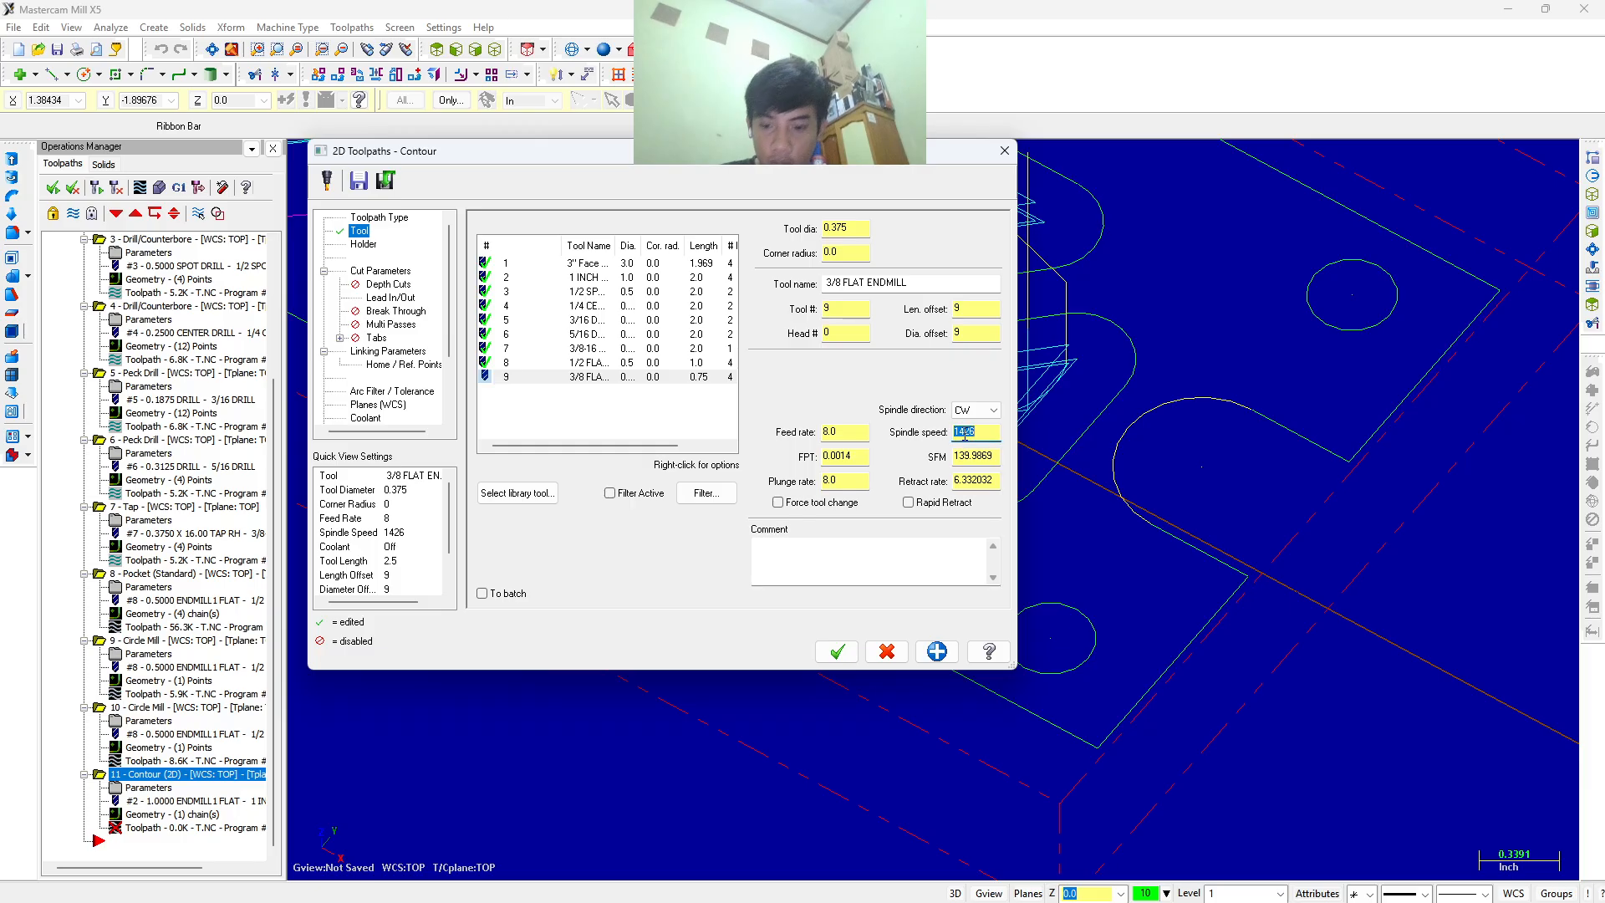
type("47")
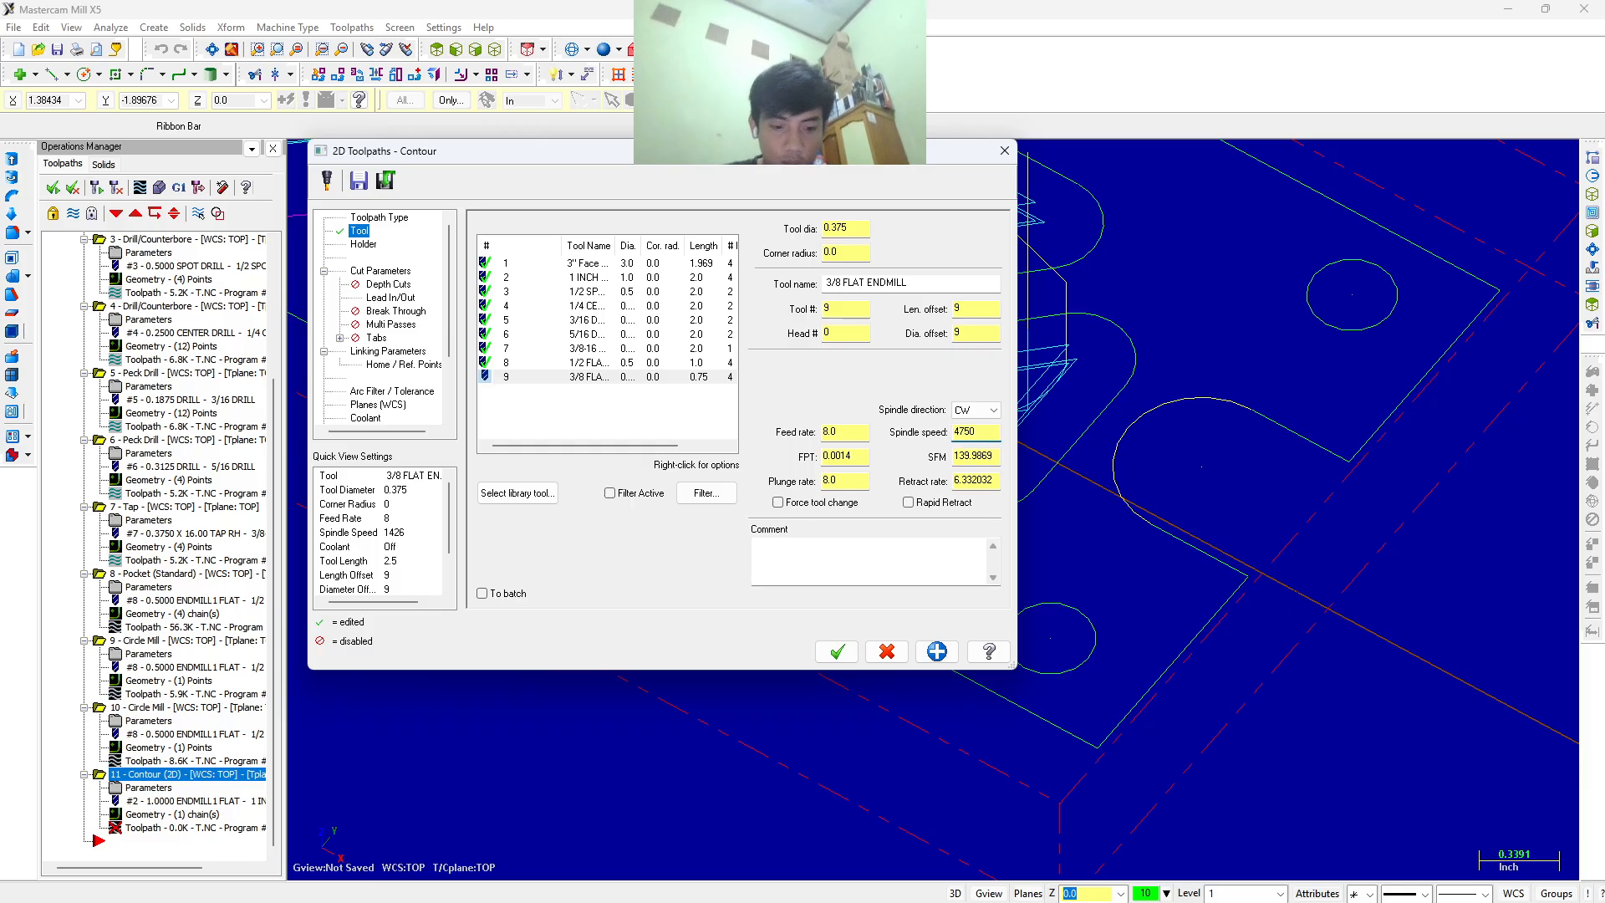
type("50")
key("Return")
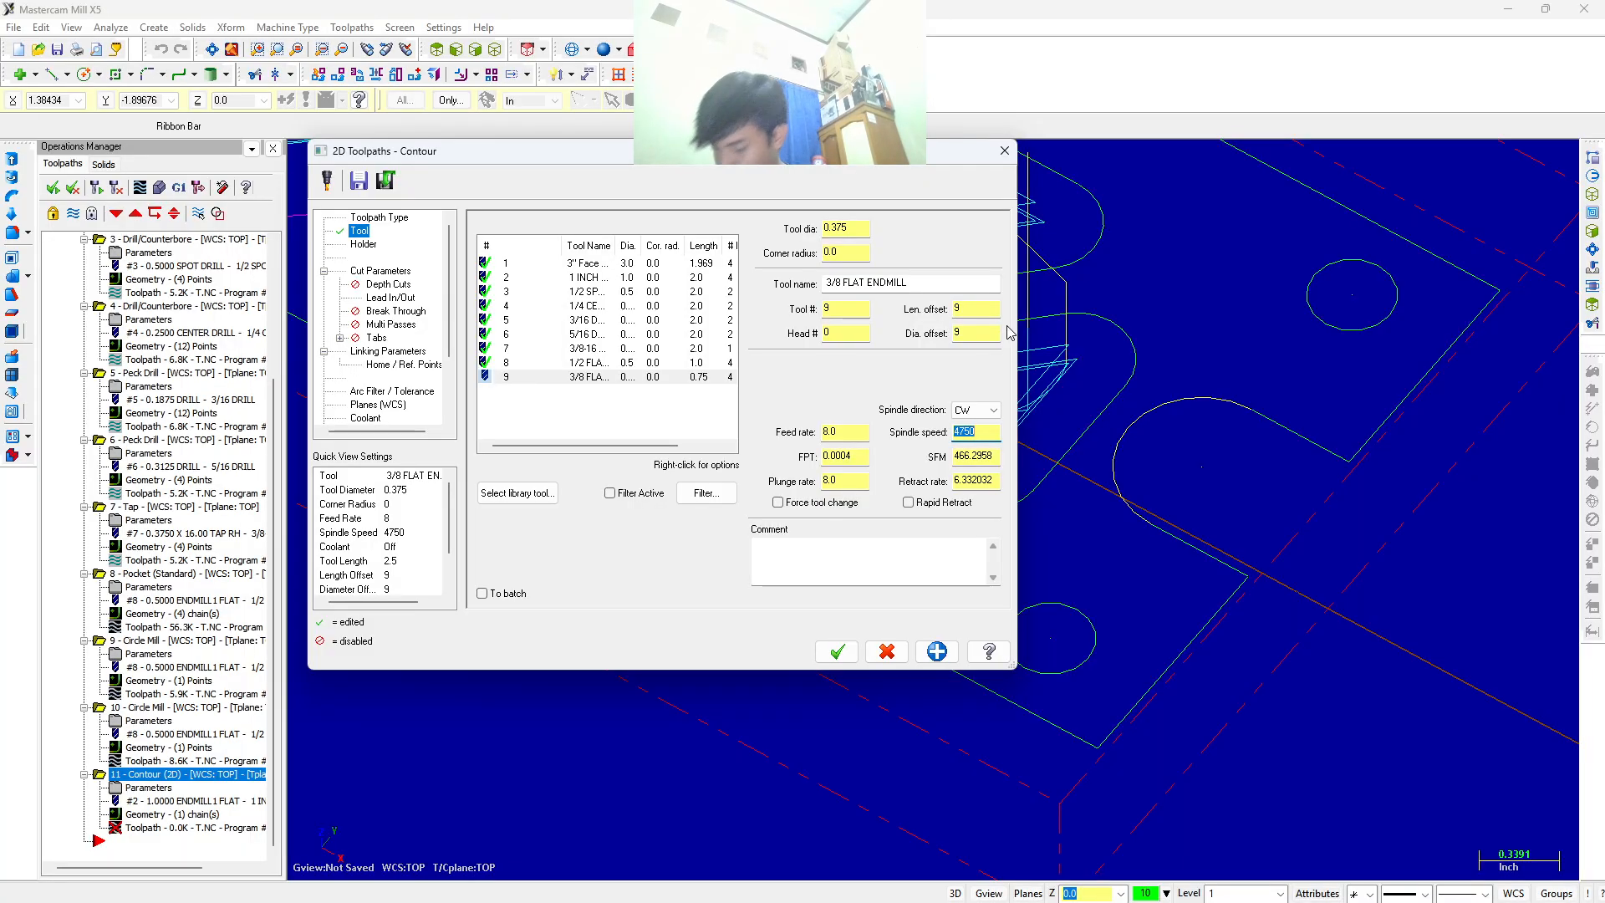
Turn on flood coolant for the contour operation.
left_click(376, 415)
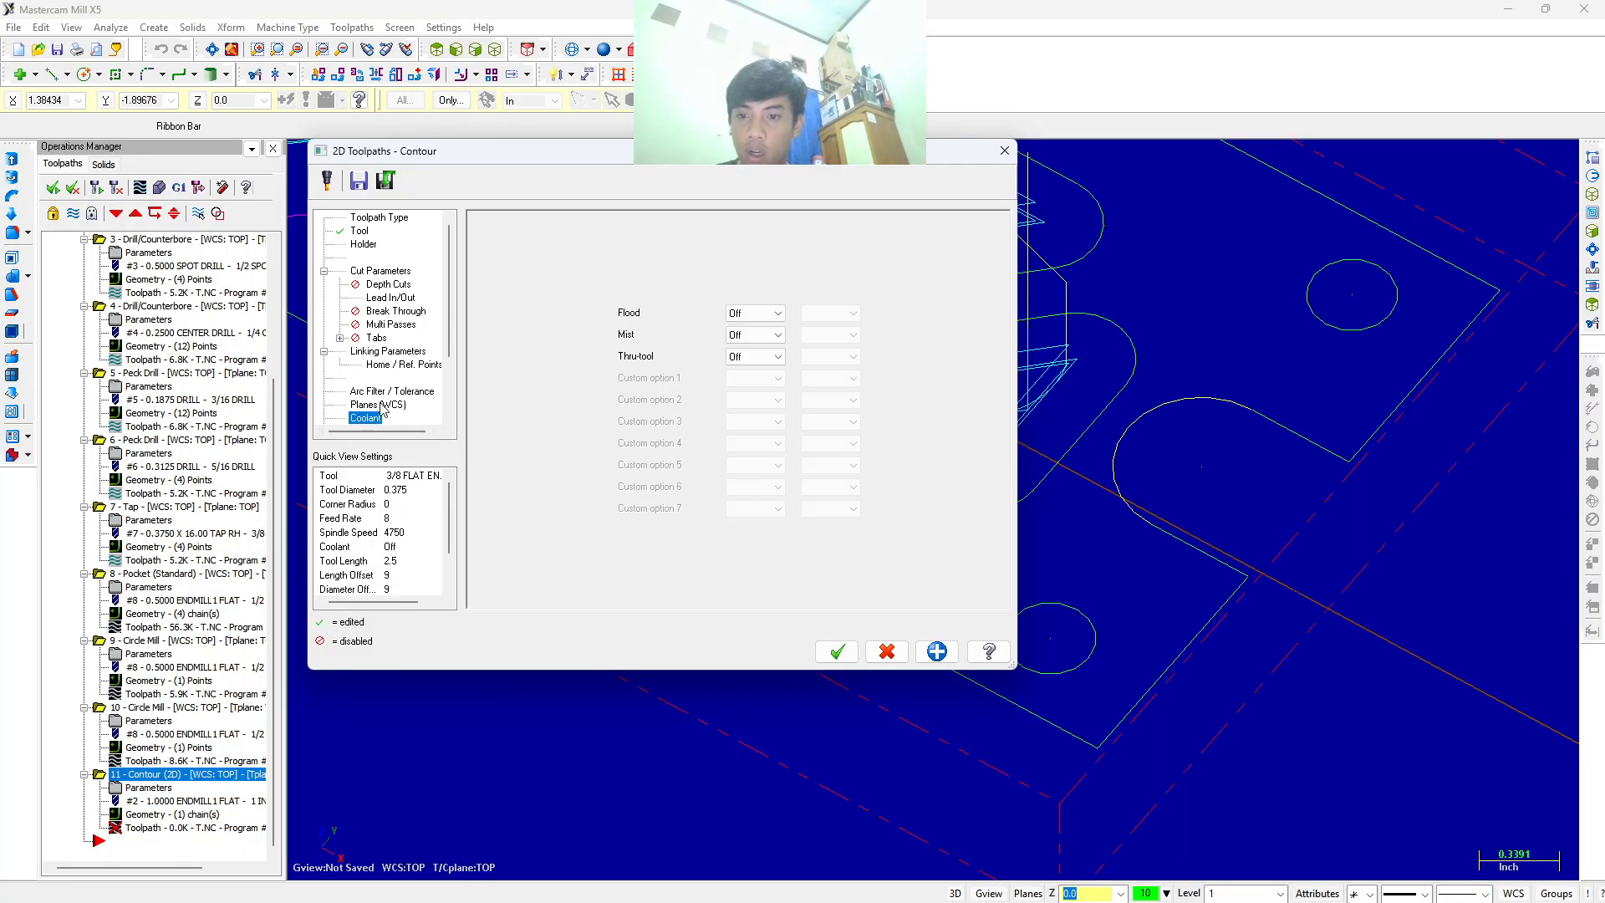
left_click(753, 313)
left_click(740, 334)
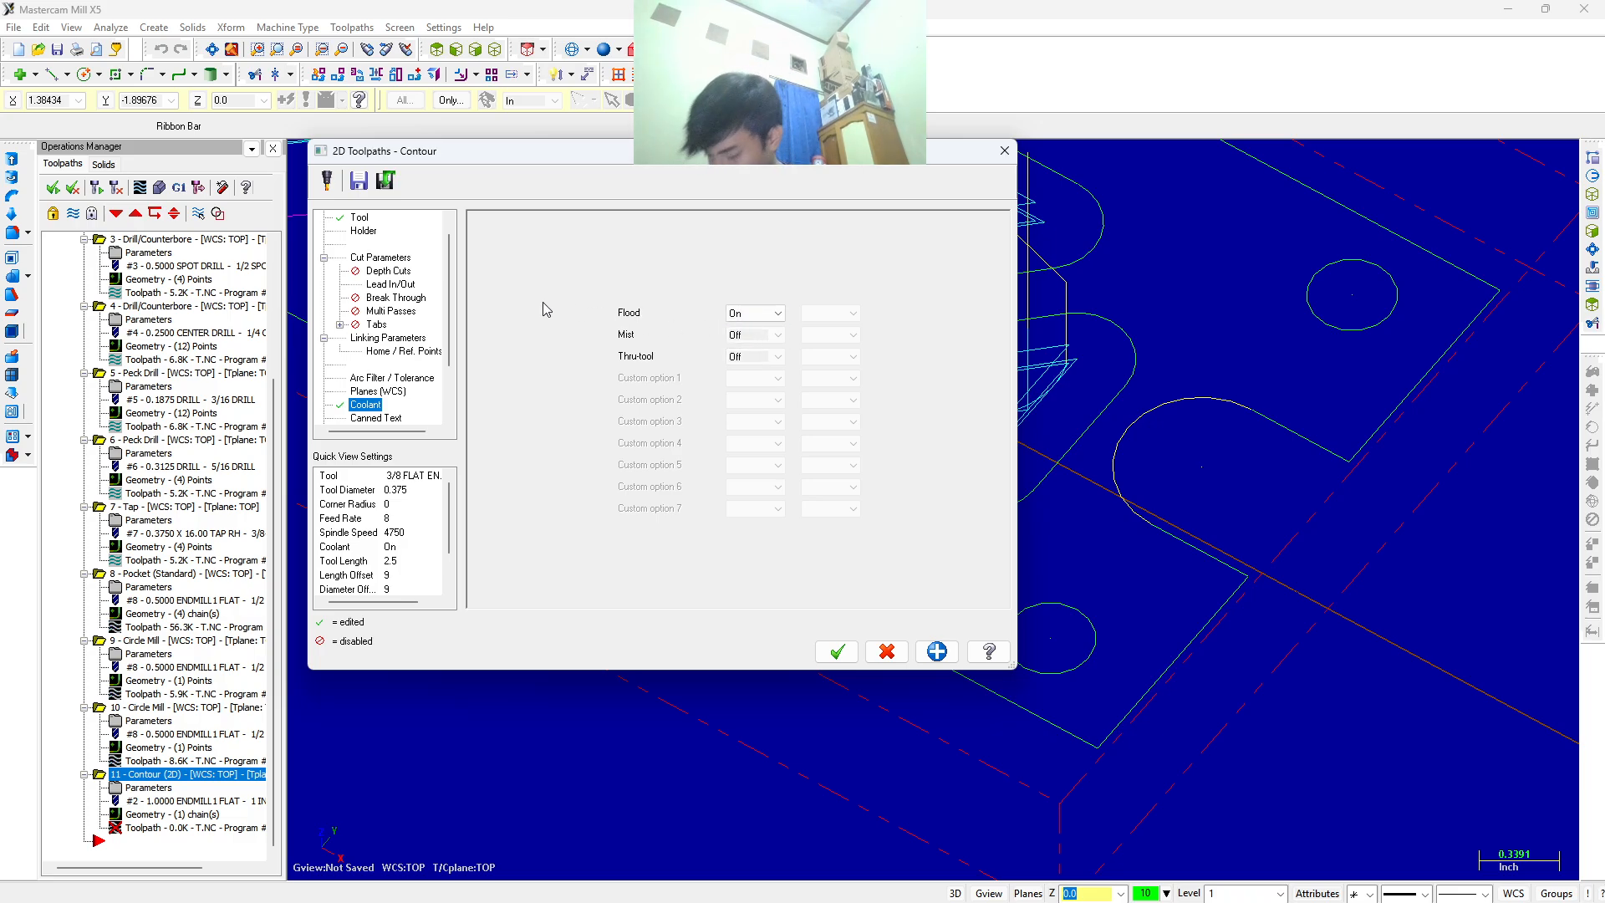
Set the contour linking parameters to use clearance only at the start and end of the operation, with an absolute depth of 0.5.
left_click(398, 338)
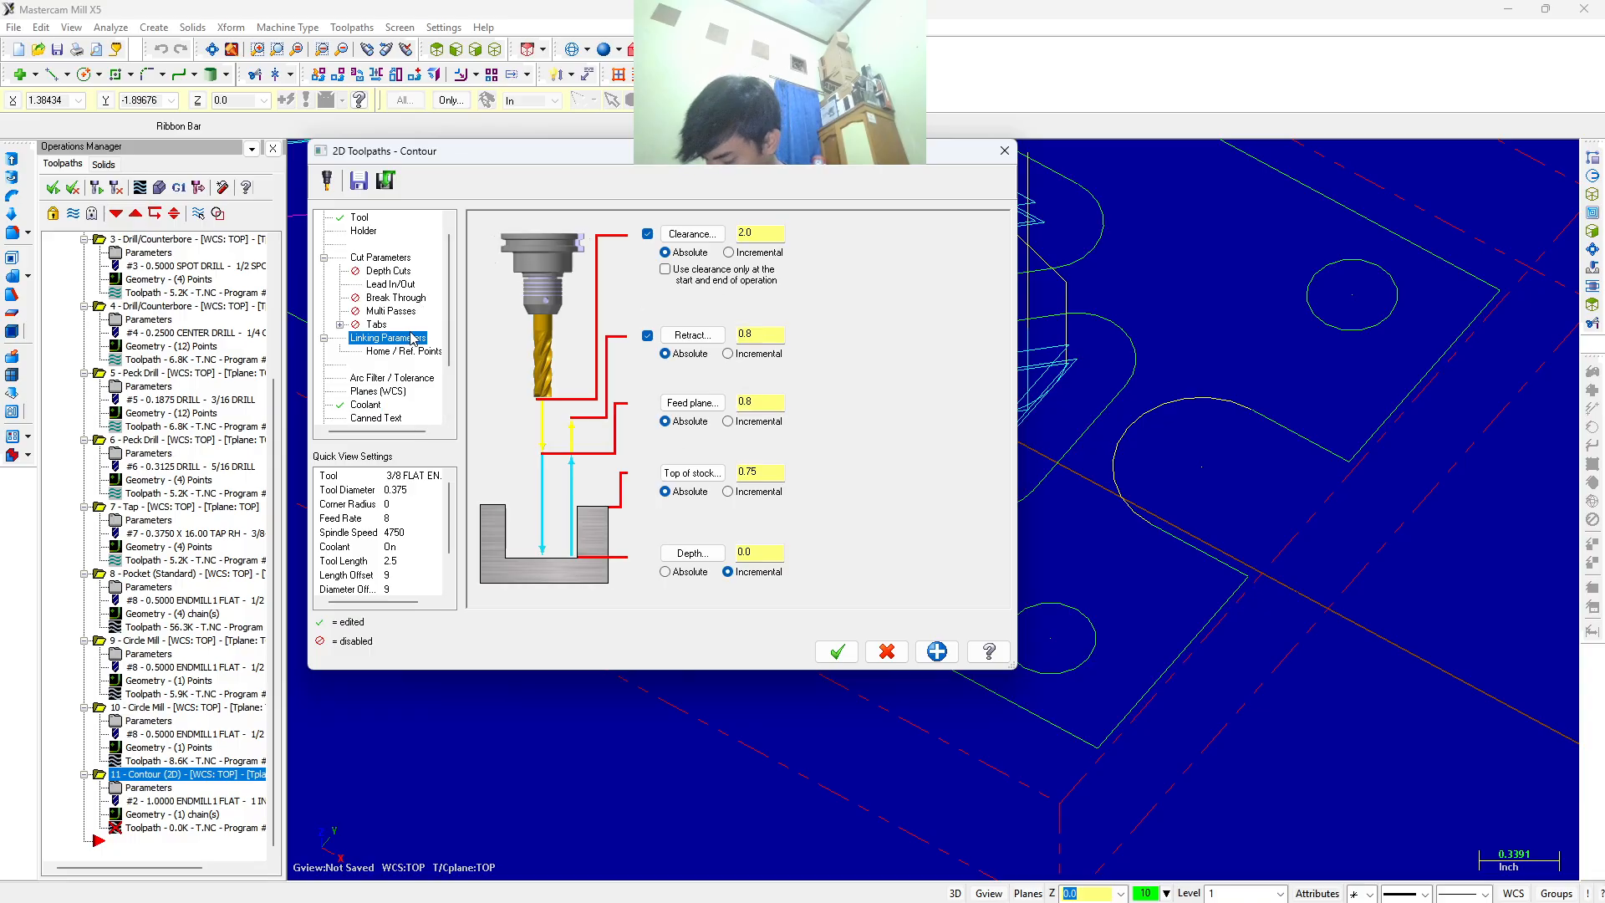
left_click(665, 269)
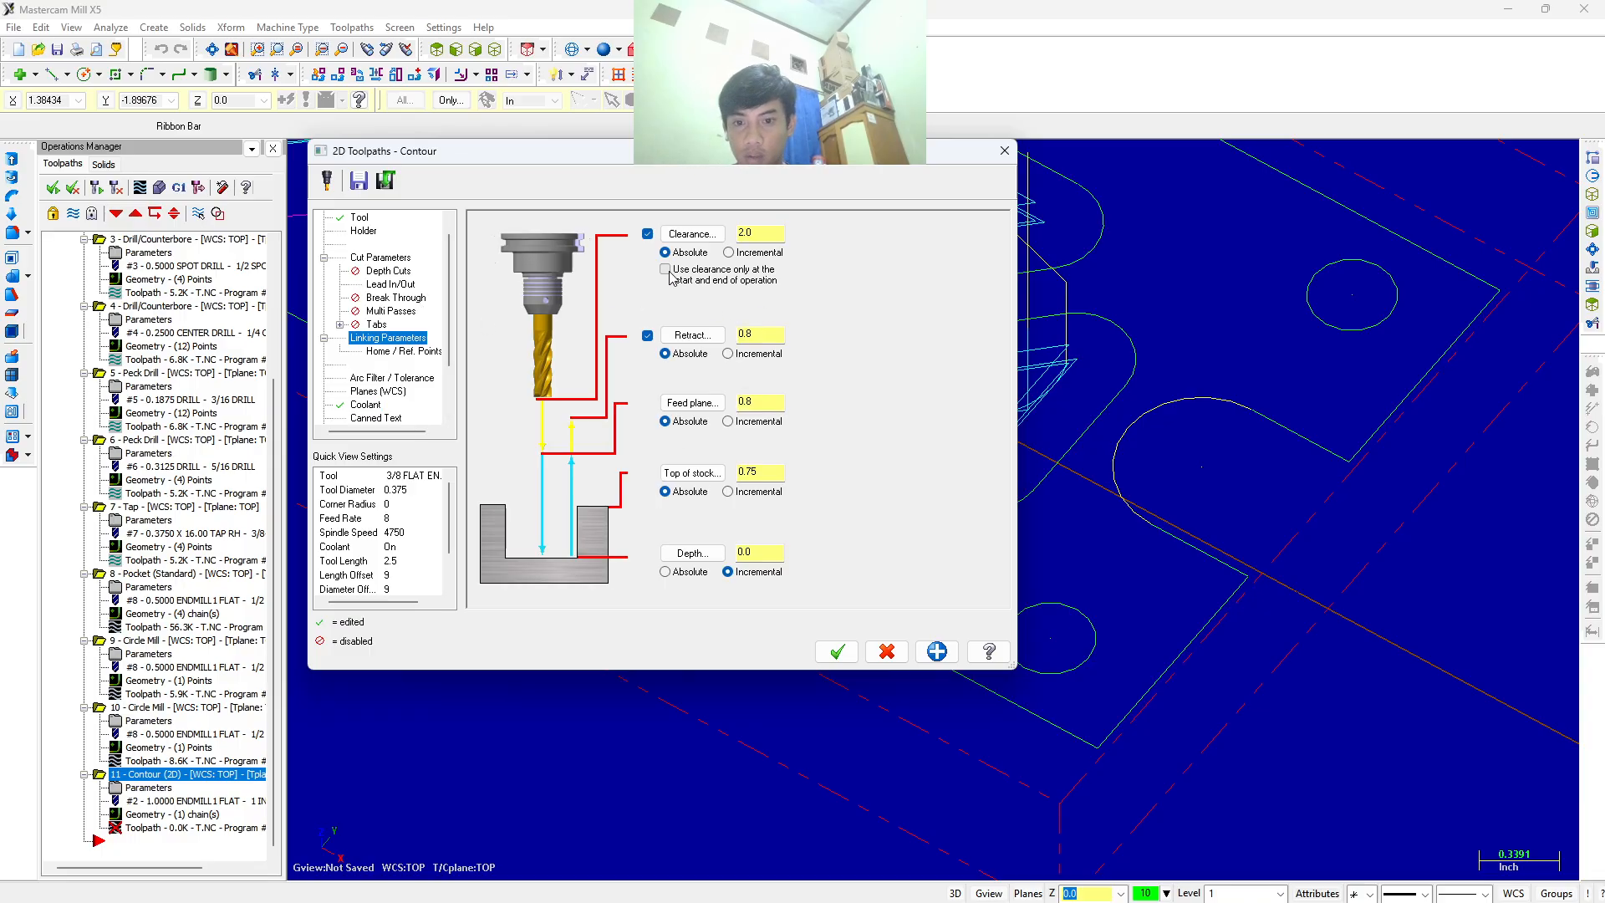
left_click(665, 572)
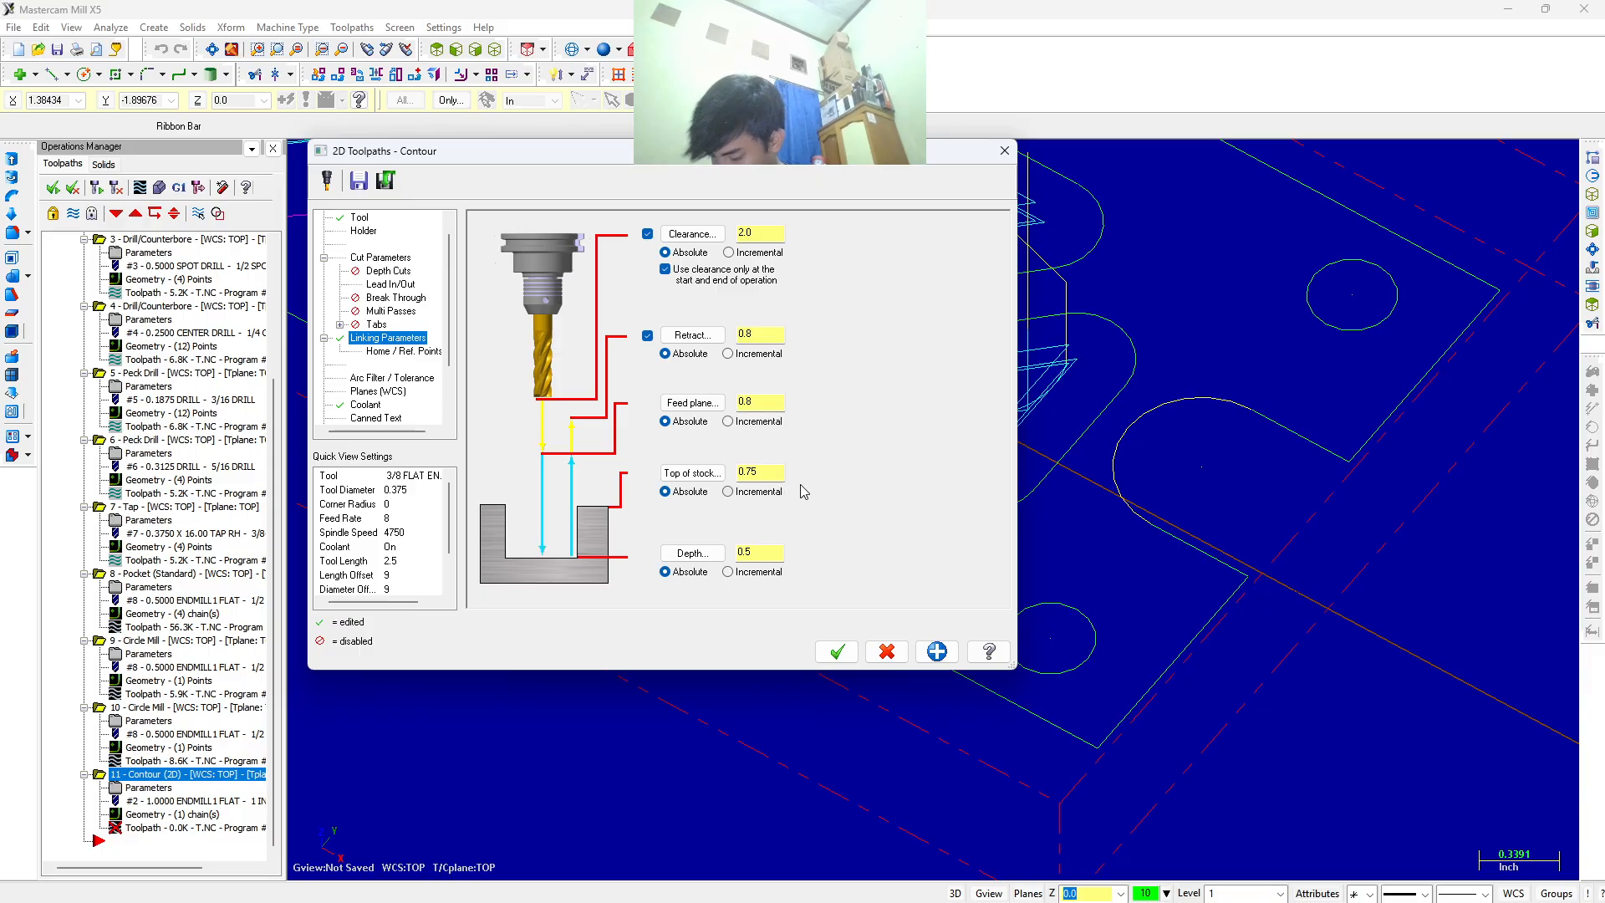
Set the contour operation's absolute linking depth to 0.
double_click(769, 551)
type("0")
key("Return")
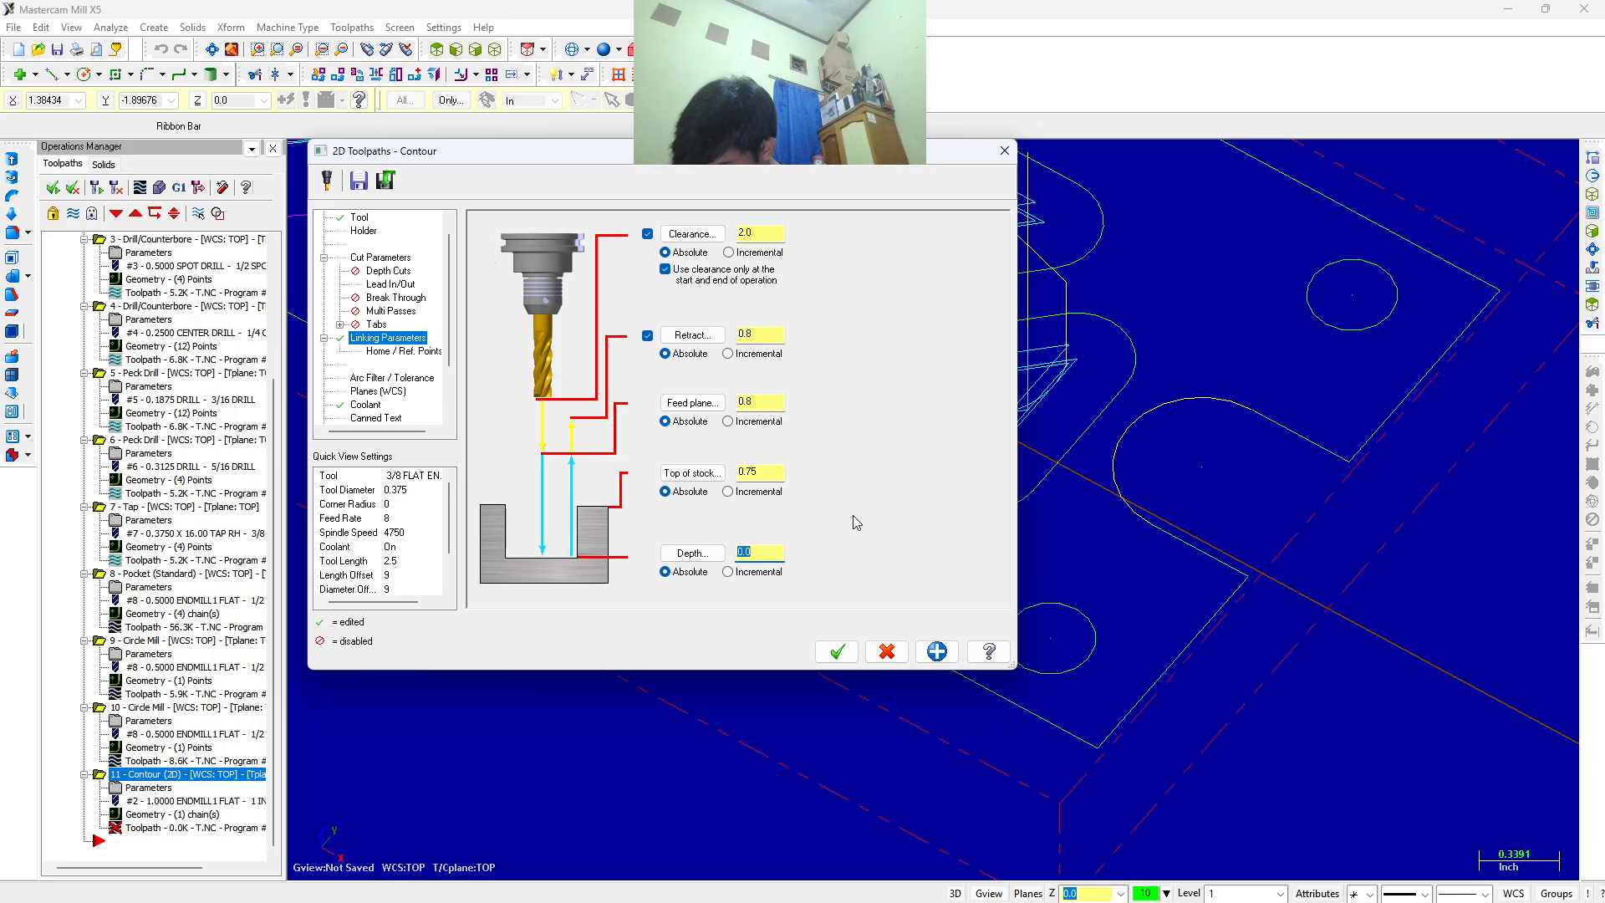
Enable depth cuts for the contour with a max rough step of 0.125 and keep the tool down.
left_click(388, 272)
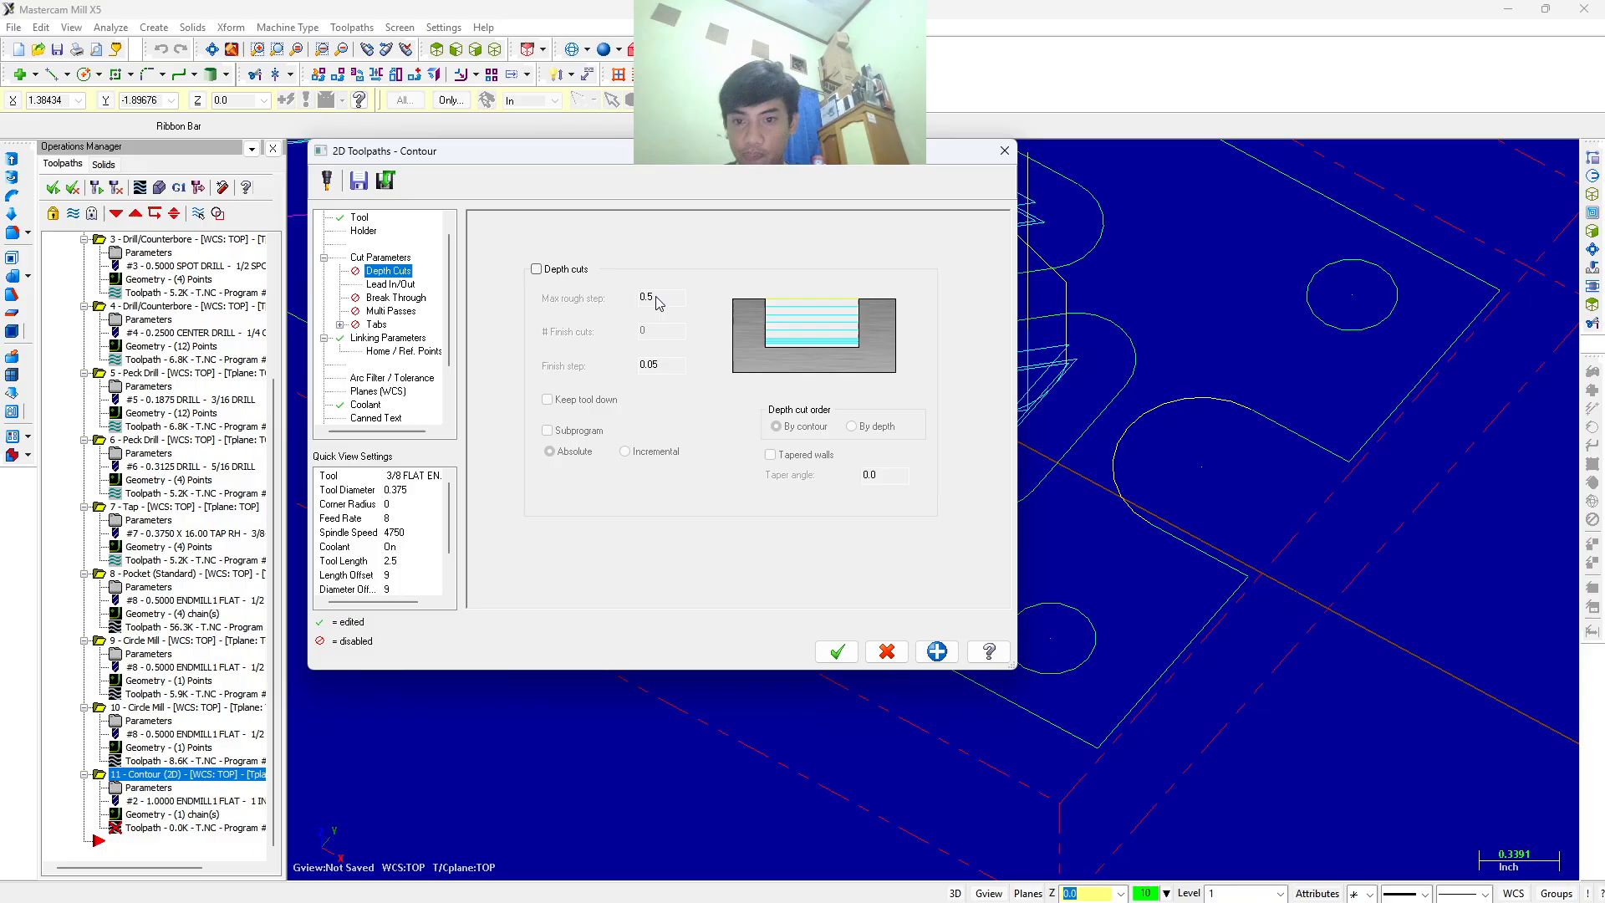
left_click(536, 269)
left_click(664, 298)
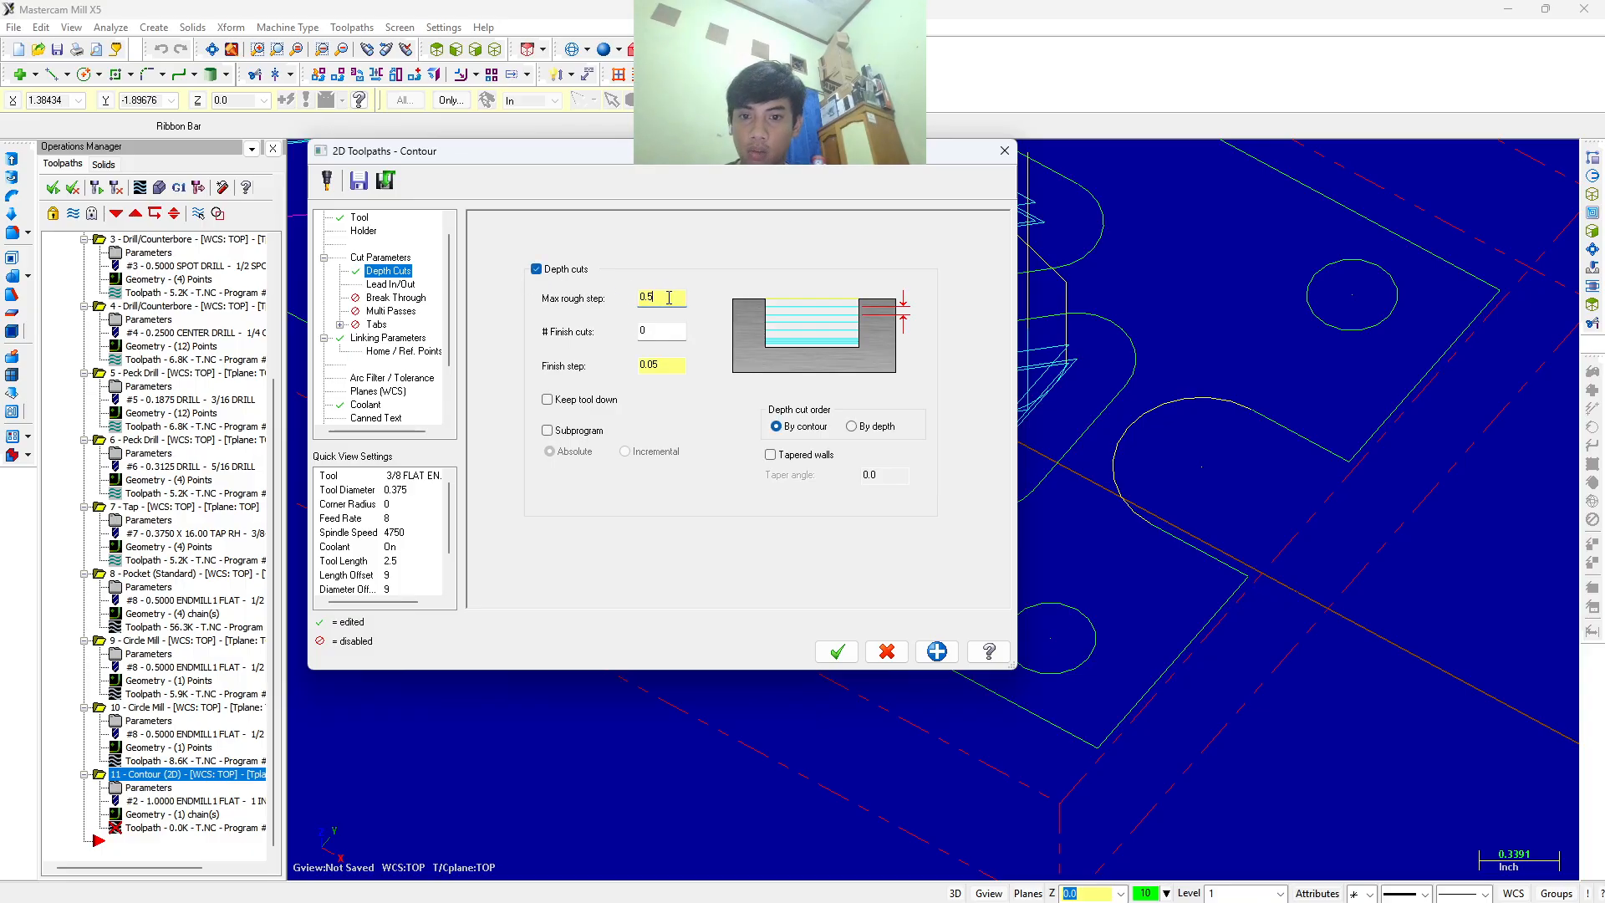
type(".125")
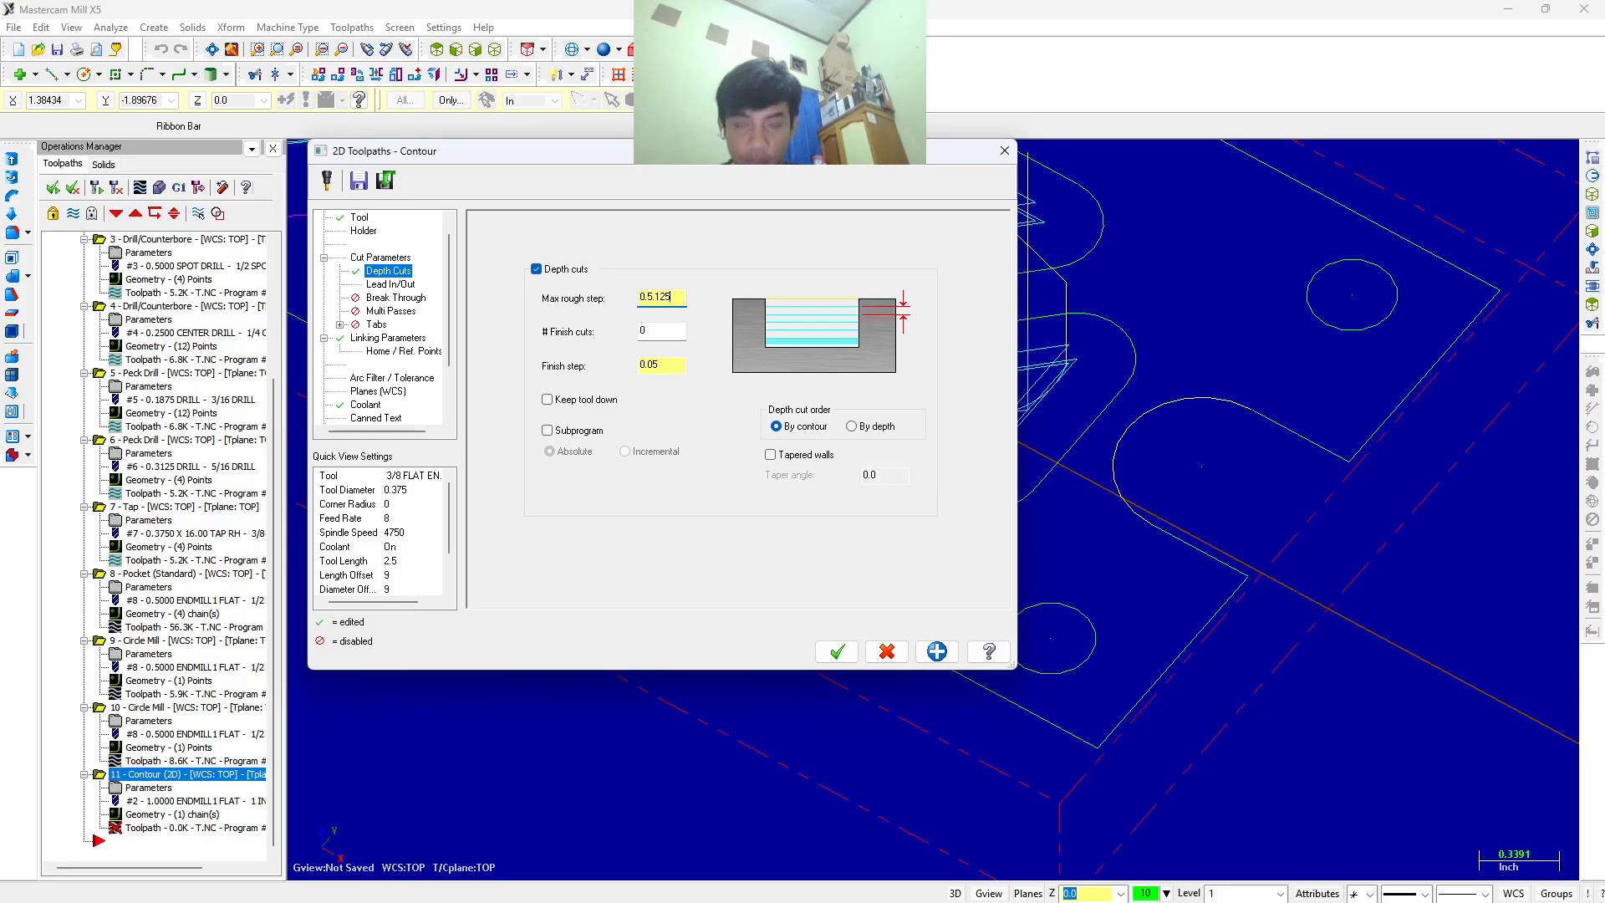
key("Tab")
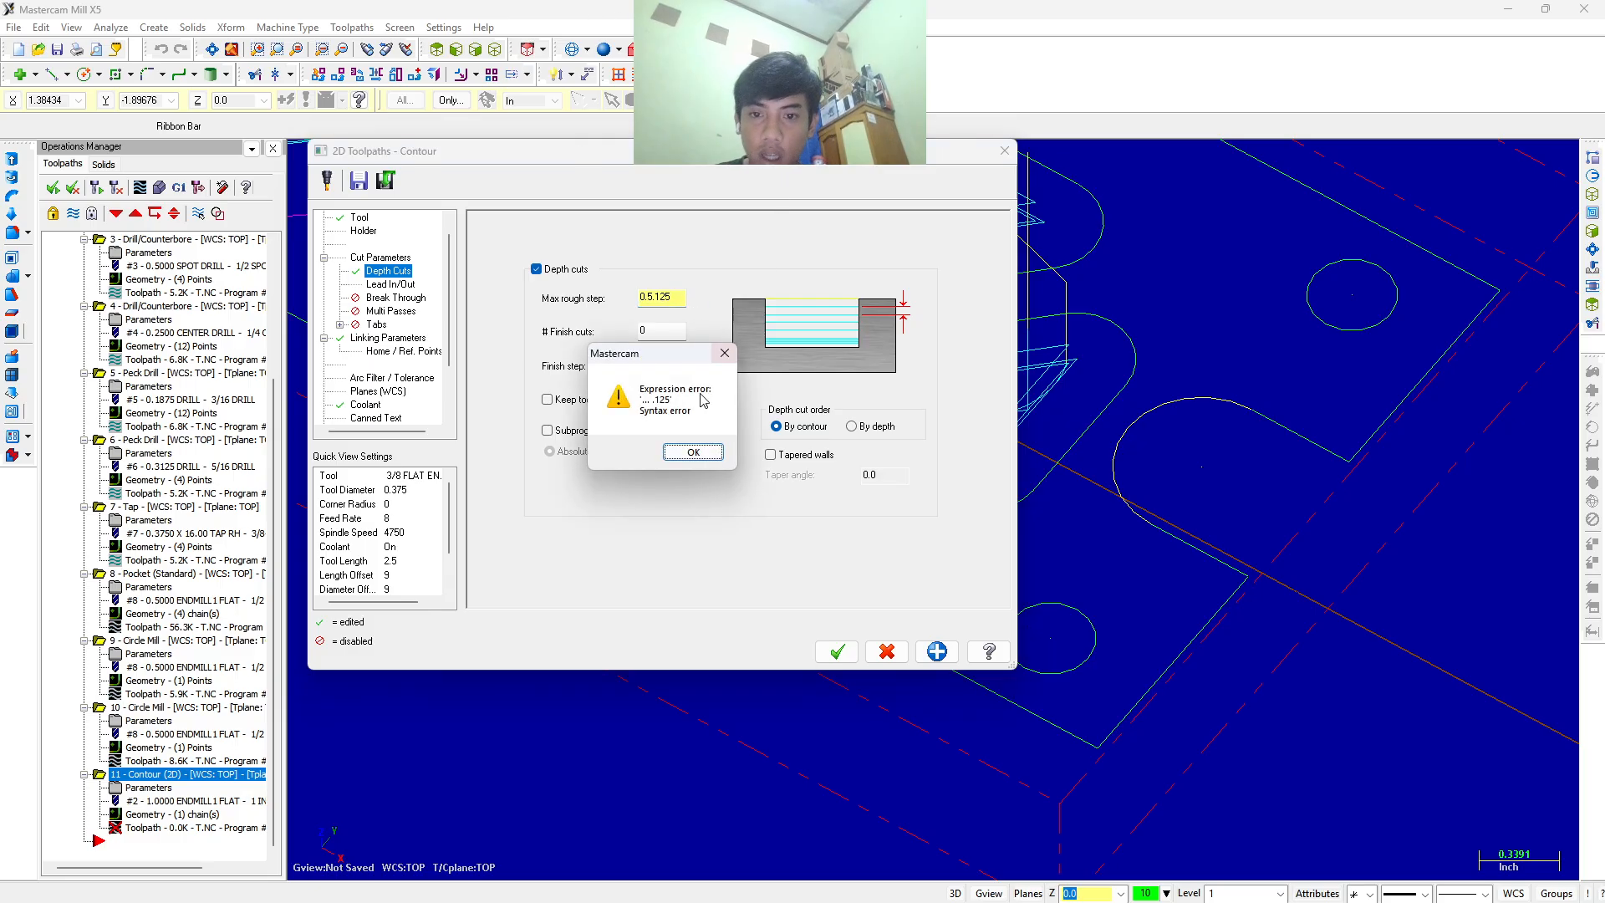
left_click(724, 352)
type(".125")
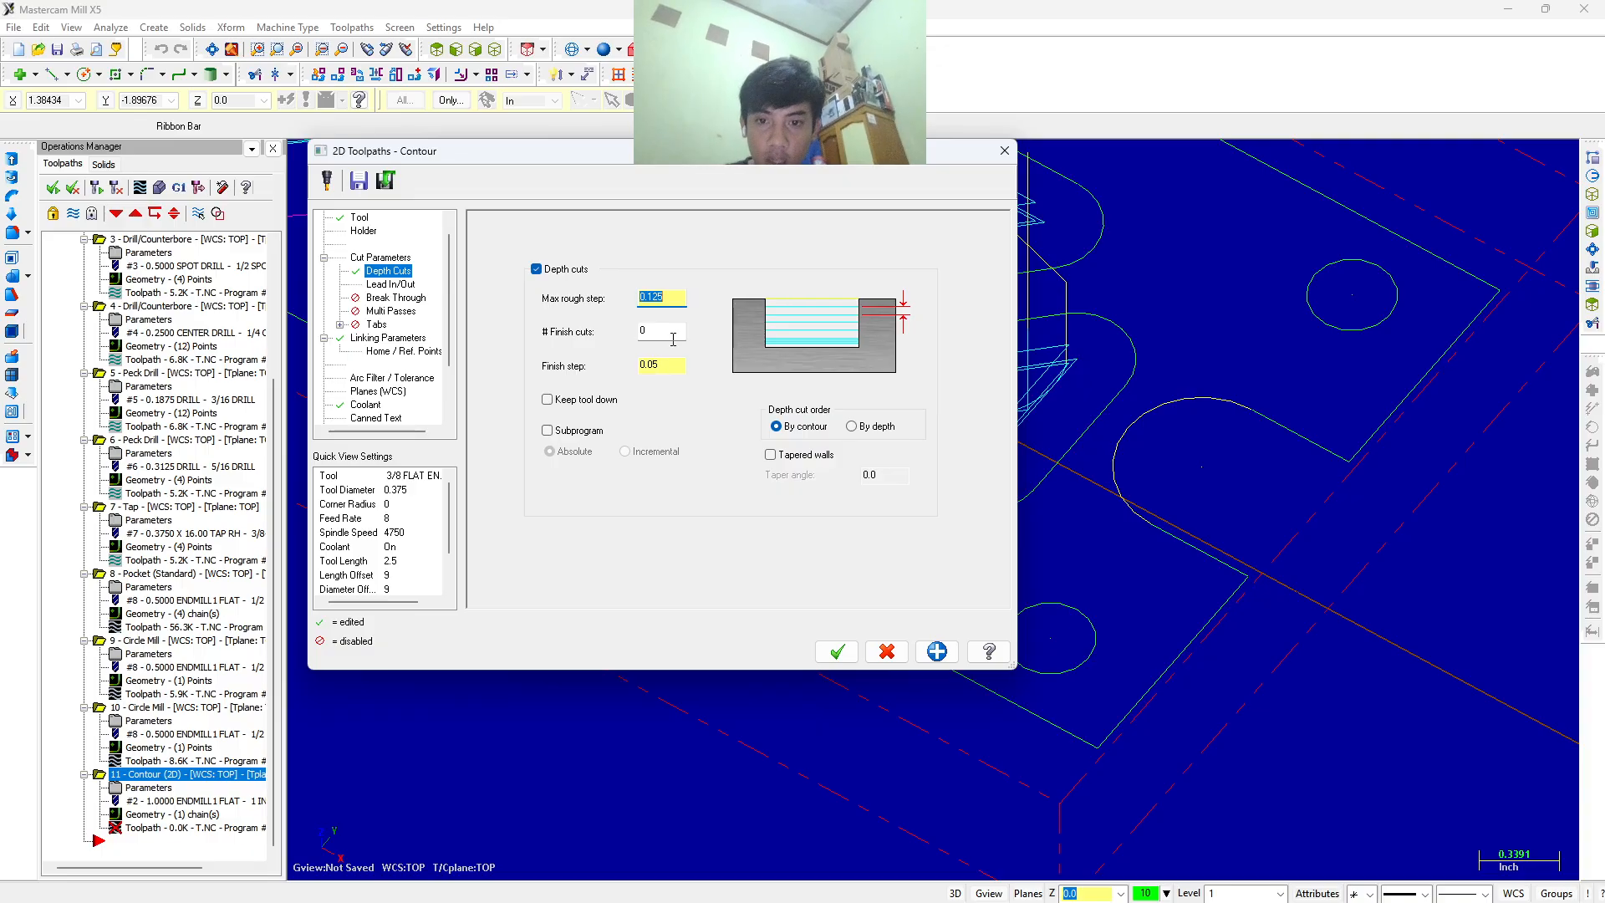
left_click(559, 399)
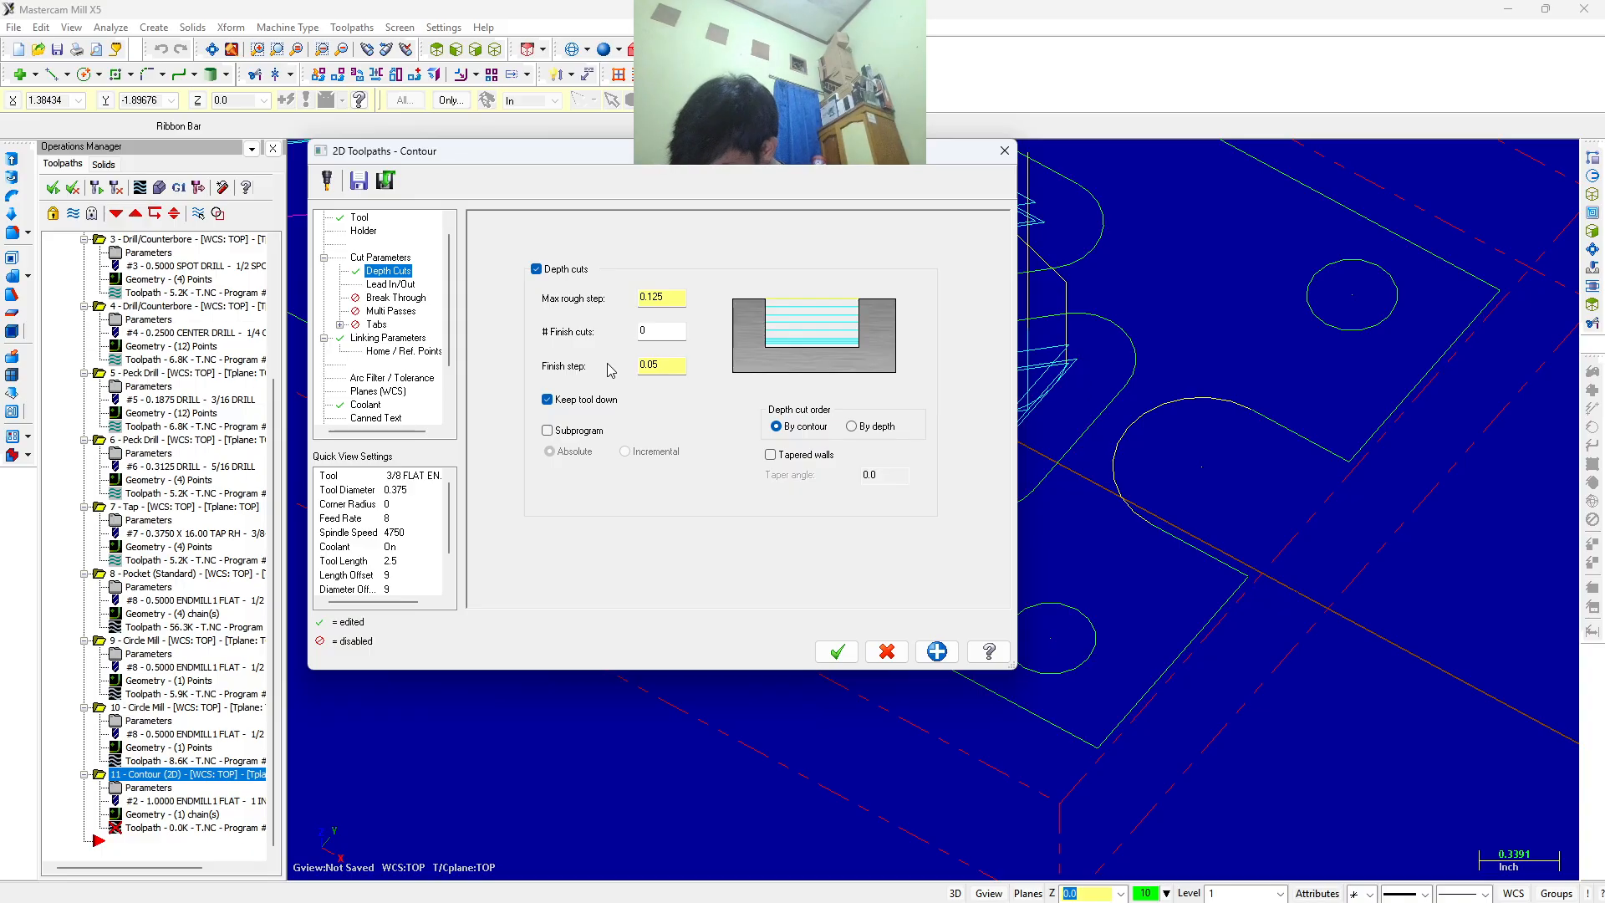
Disable the contour's lead-in entry and lead-out exit moves, and extend both the contour's start and end by 100% of the tool diameter (0.375).
left_click(398, 285)
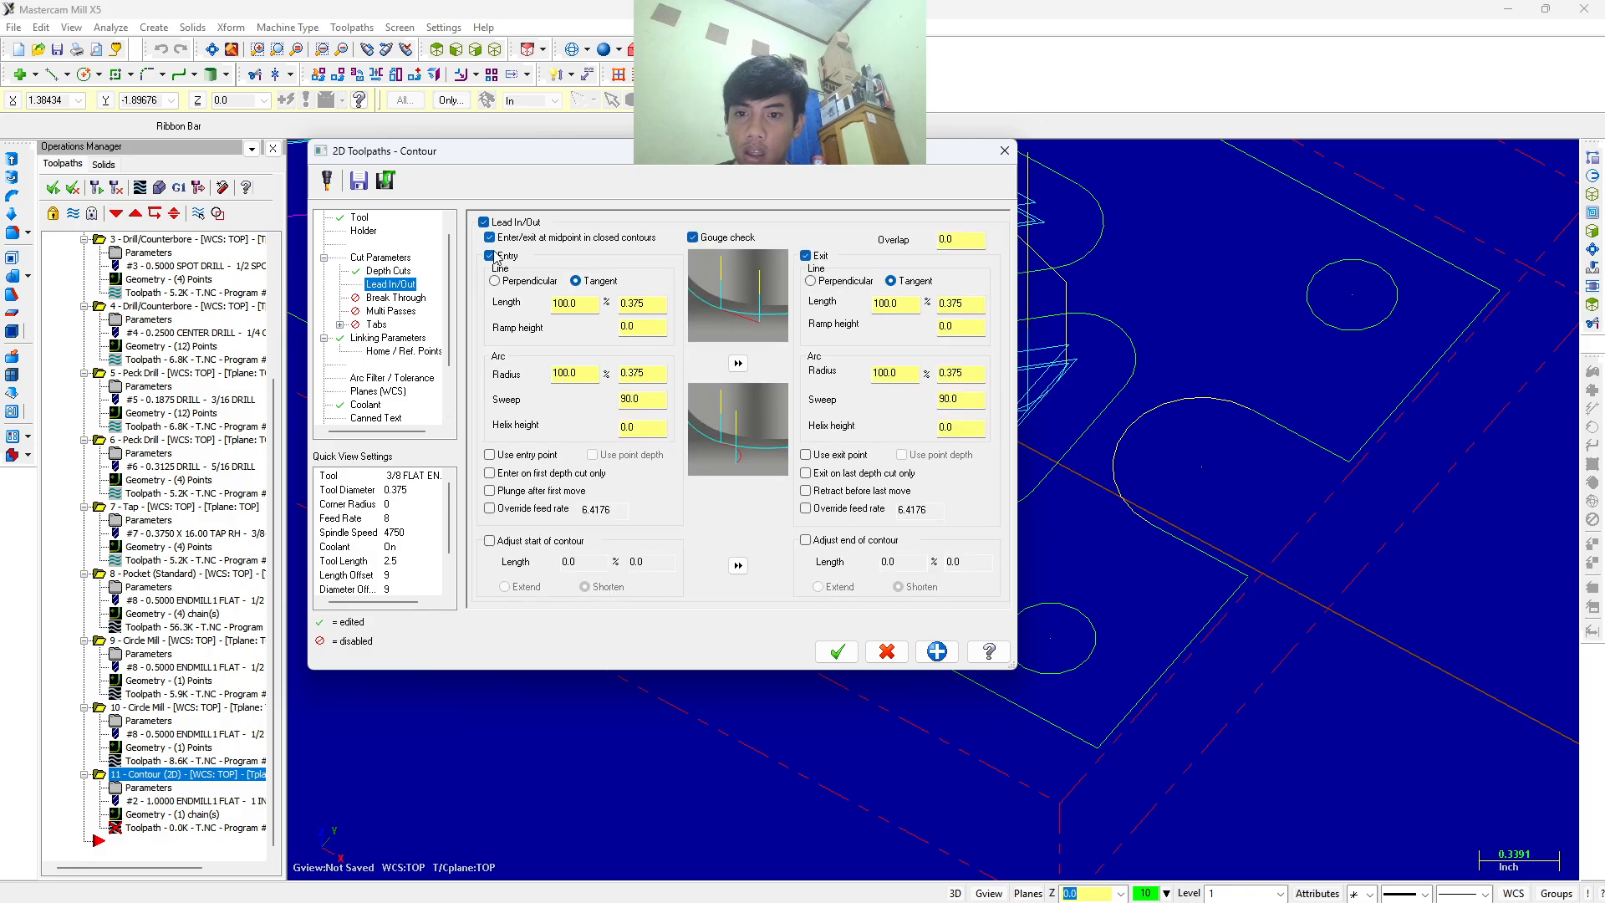
left_click(804, 255)
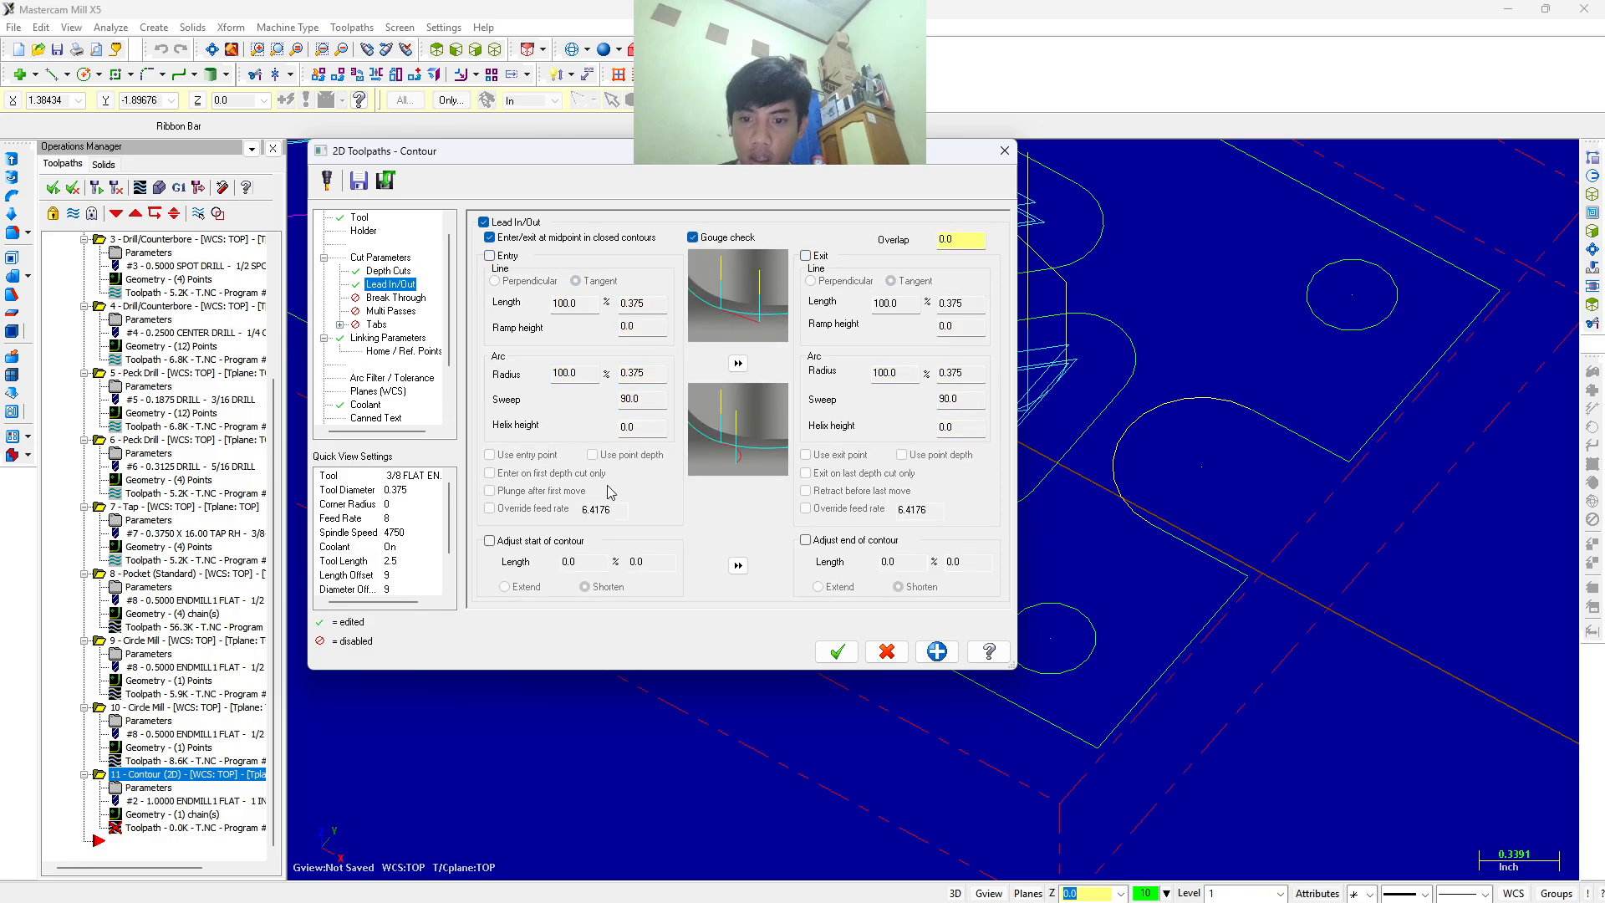
left_click(489, 543)
left_click(805, 539)
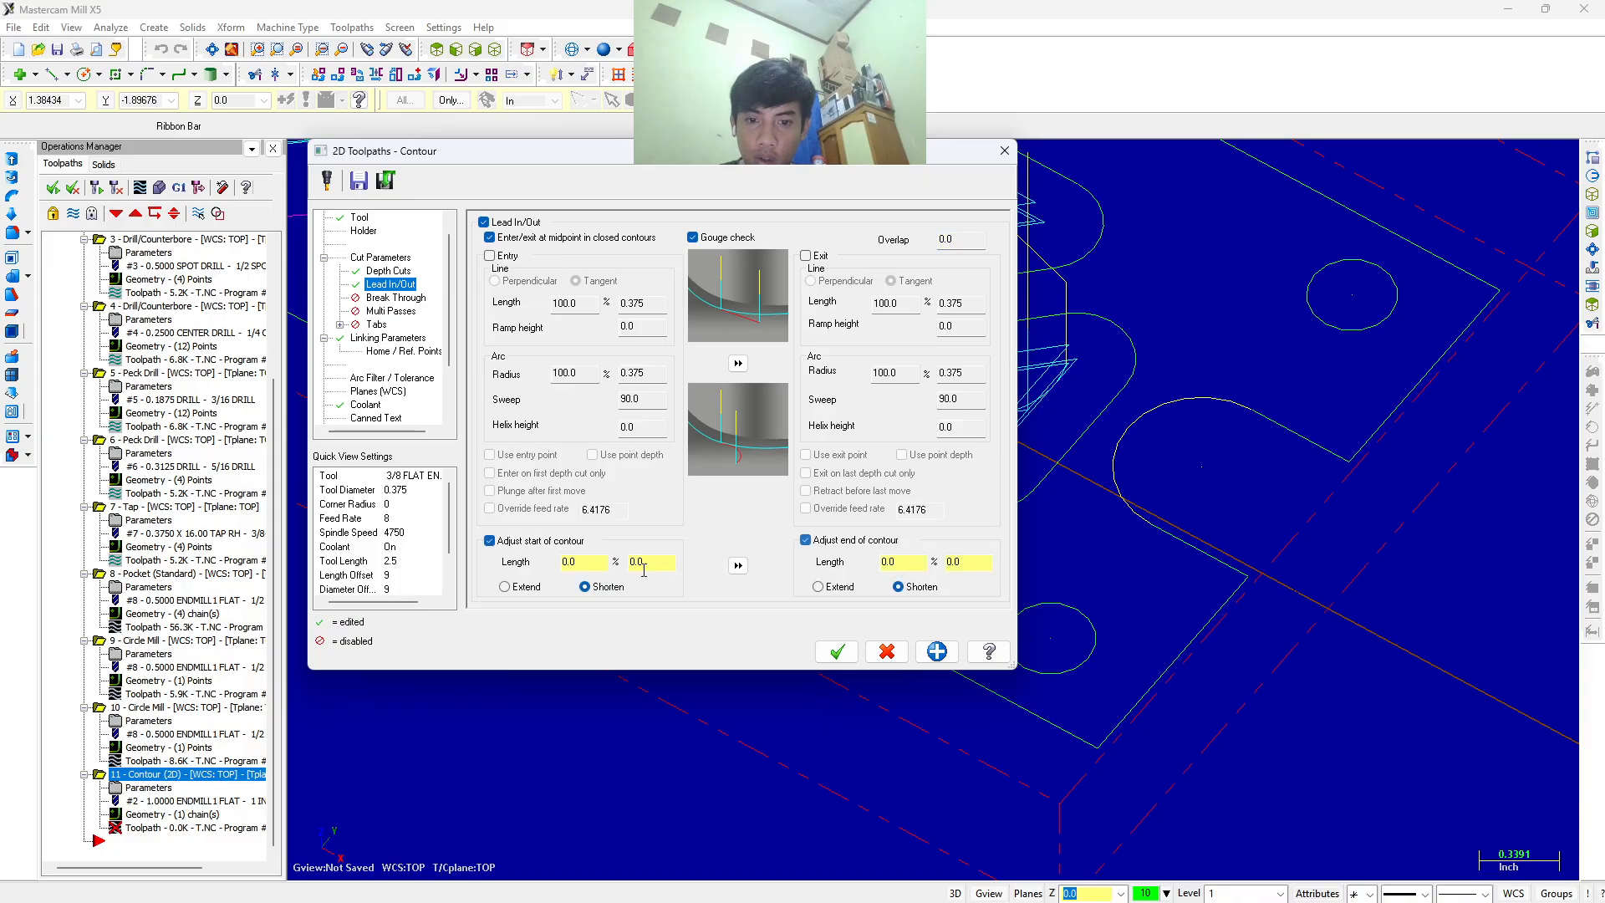
double_click(595, 563)
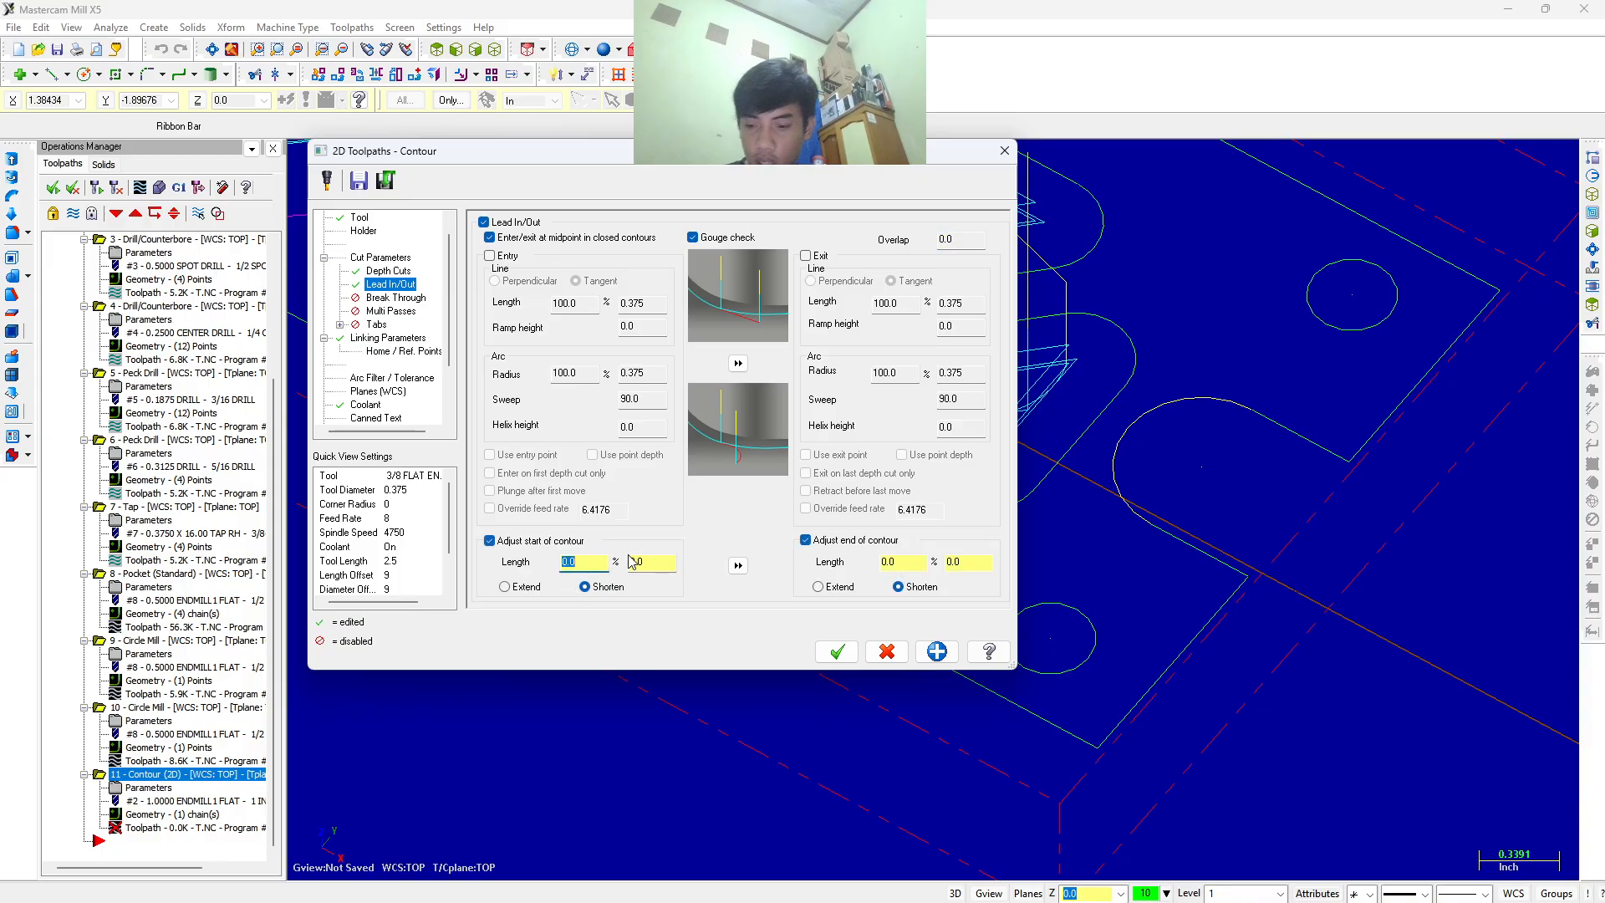
type("100")
left_click(525, 586)
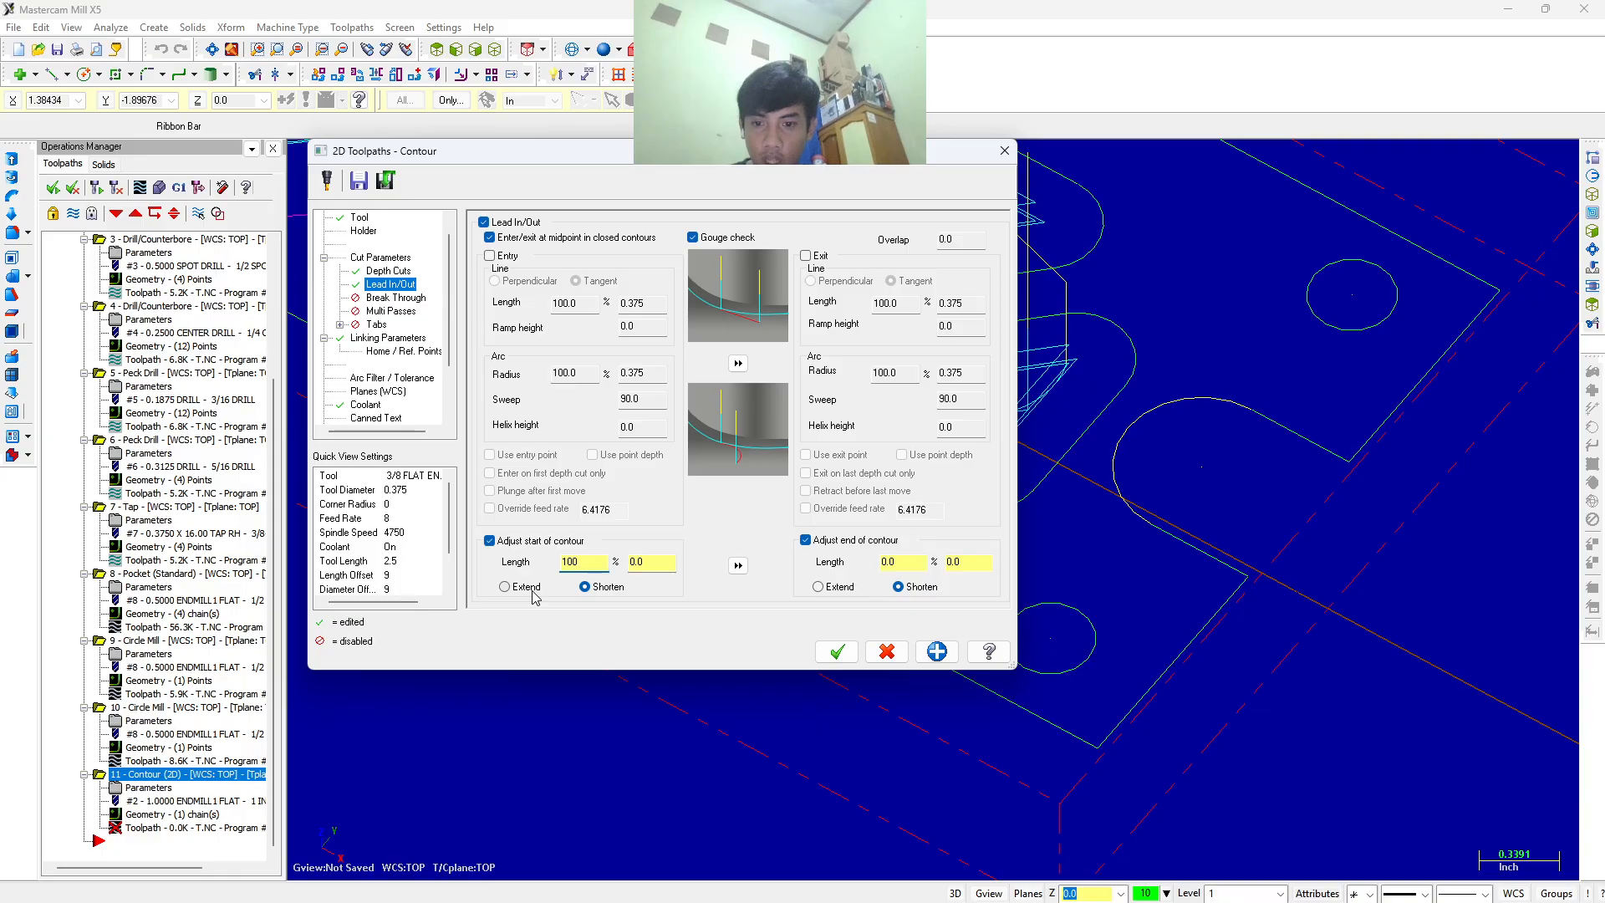
left_click(738, 565)
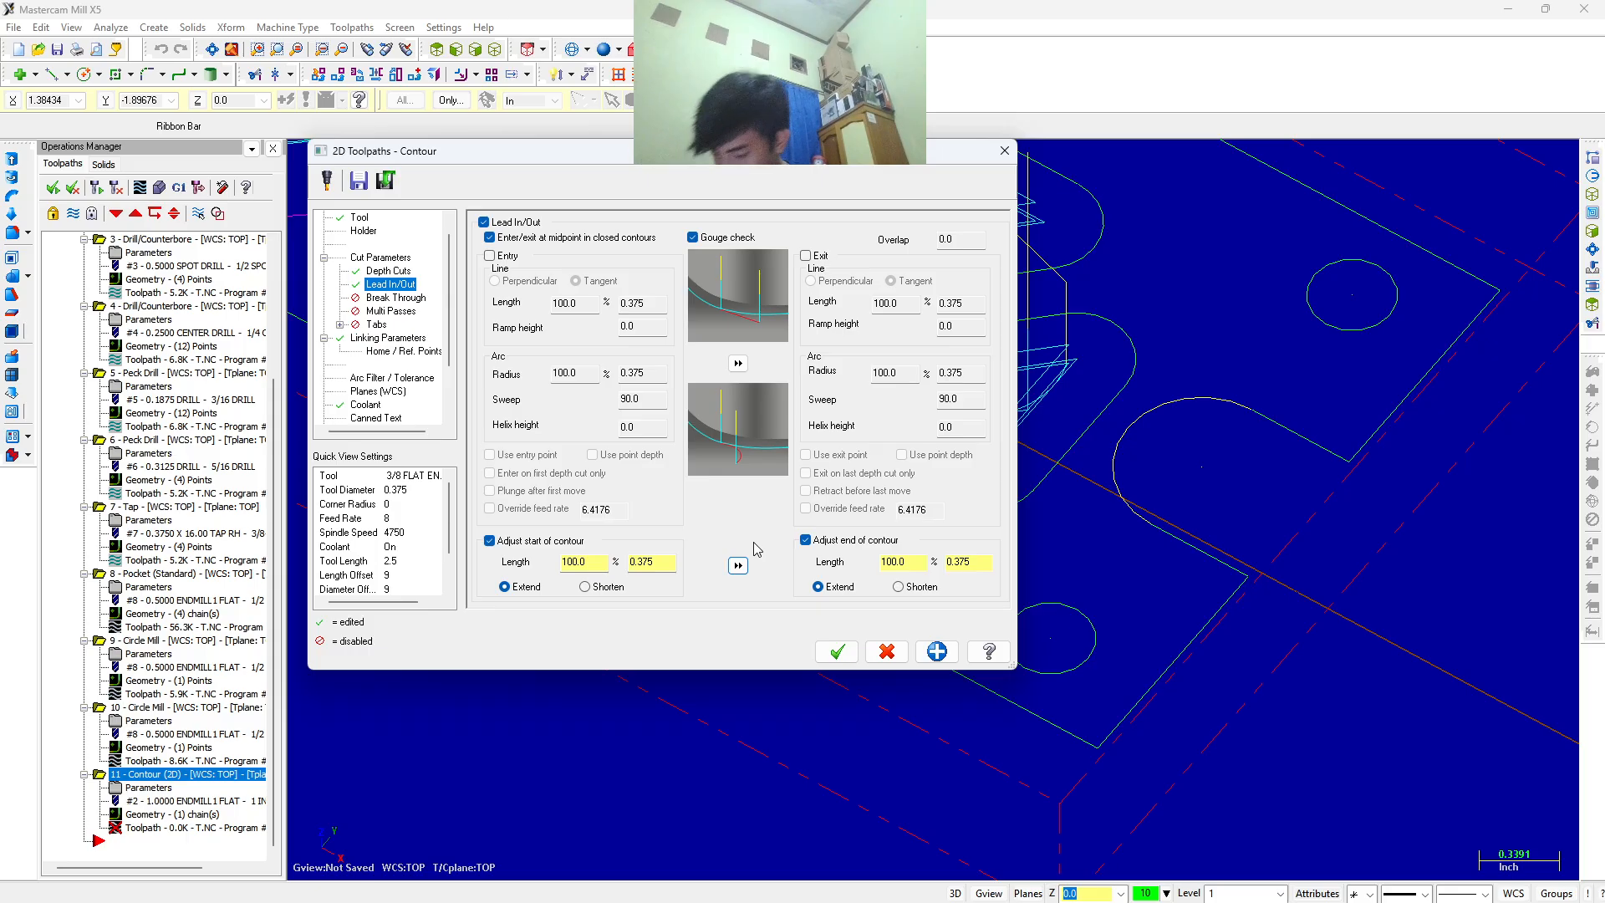
Enable multi passes with rough spacing 0.0 and one finish pass at 0.01 spacing, machined at final depth with the tool kept down.
left_click(402, 312)
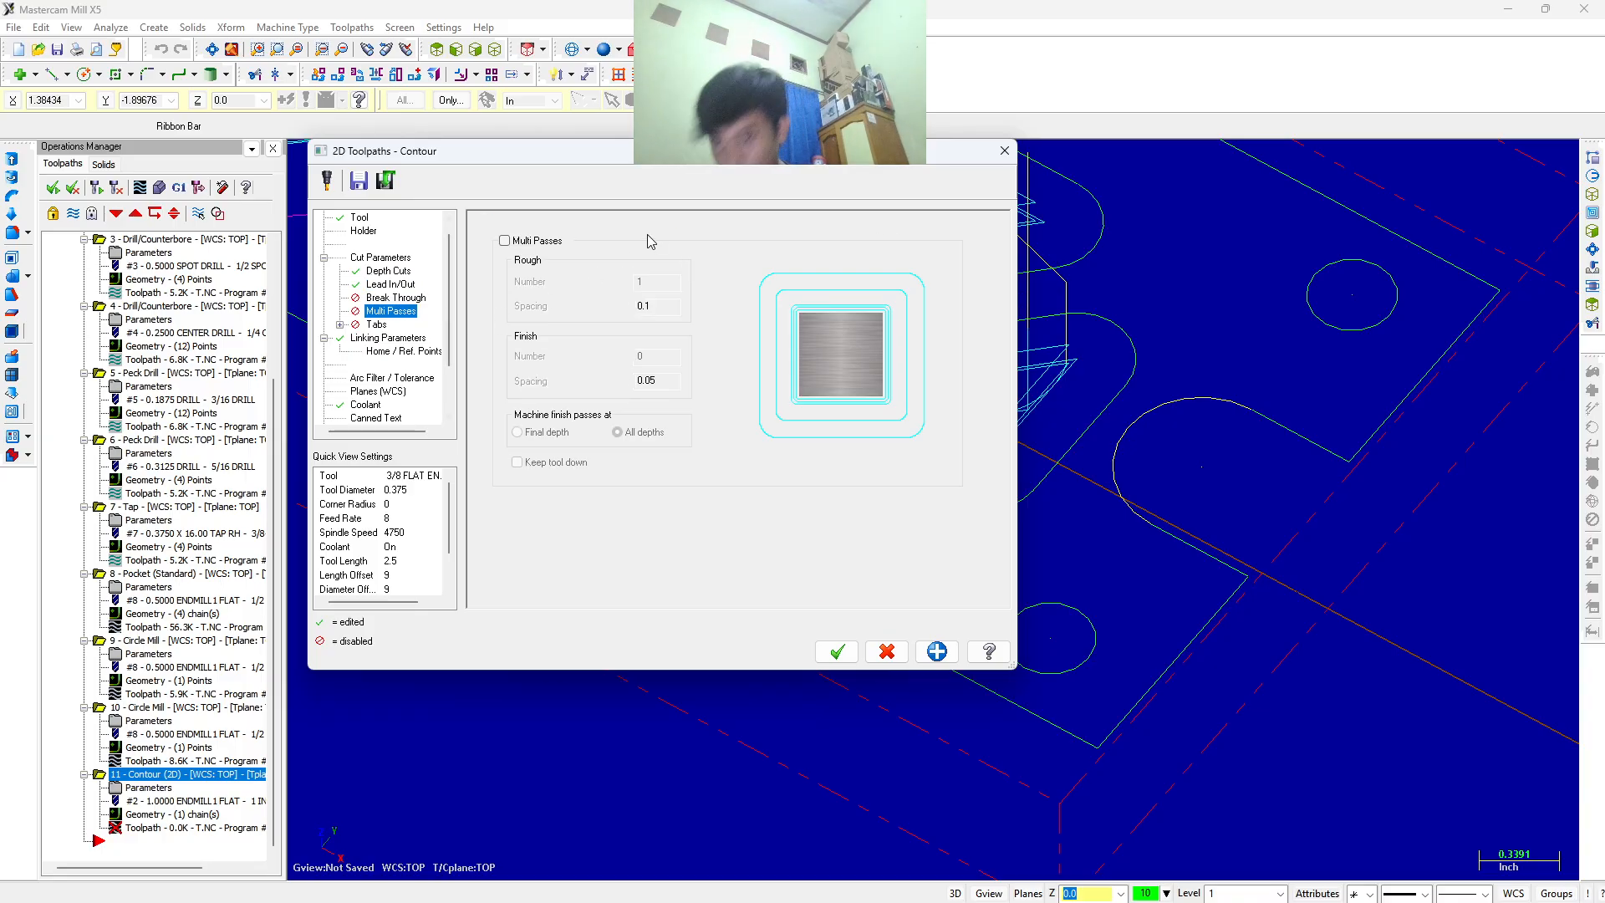
left_click(505, 241)
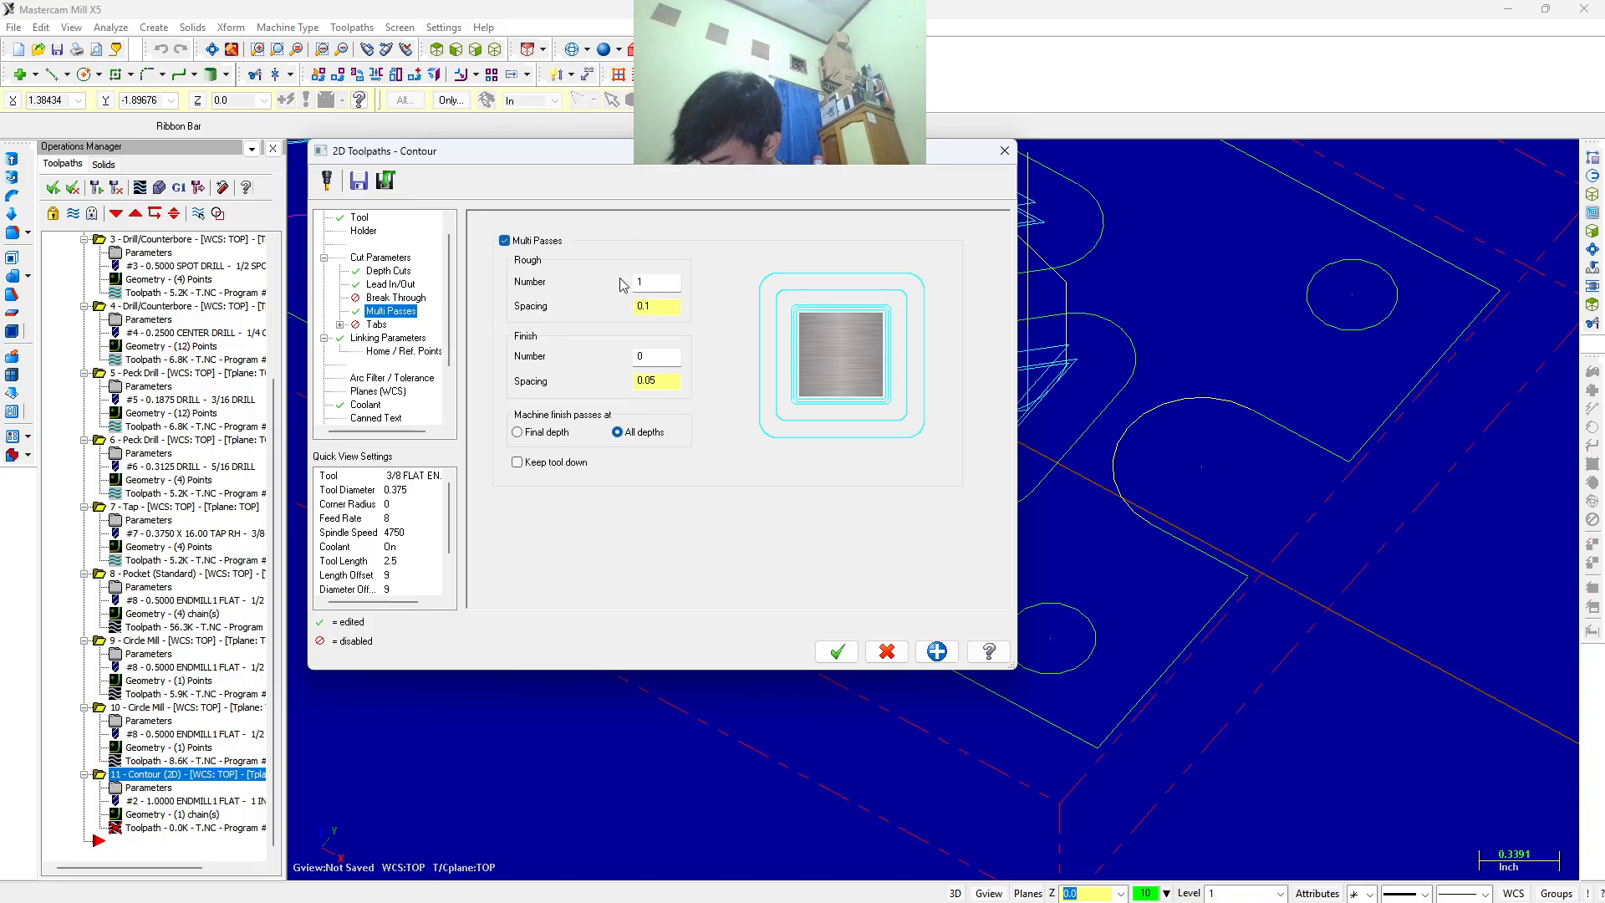
left_click(672, 307)
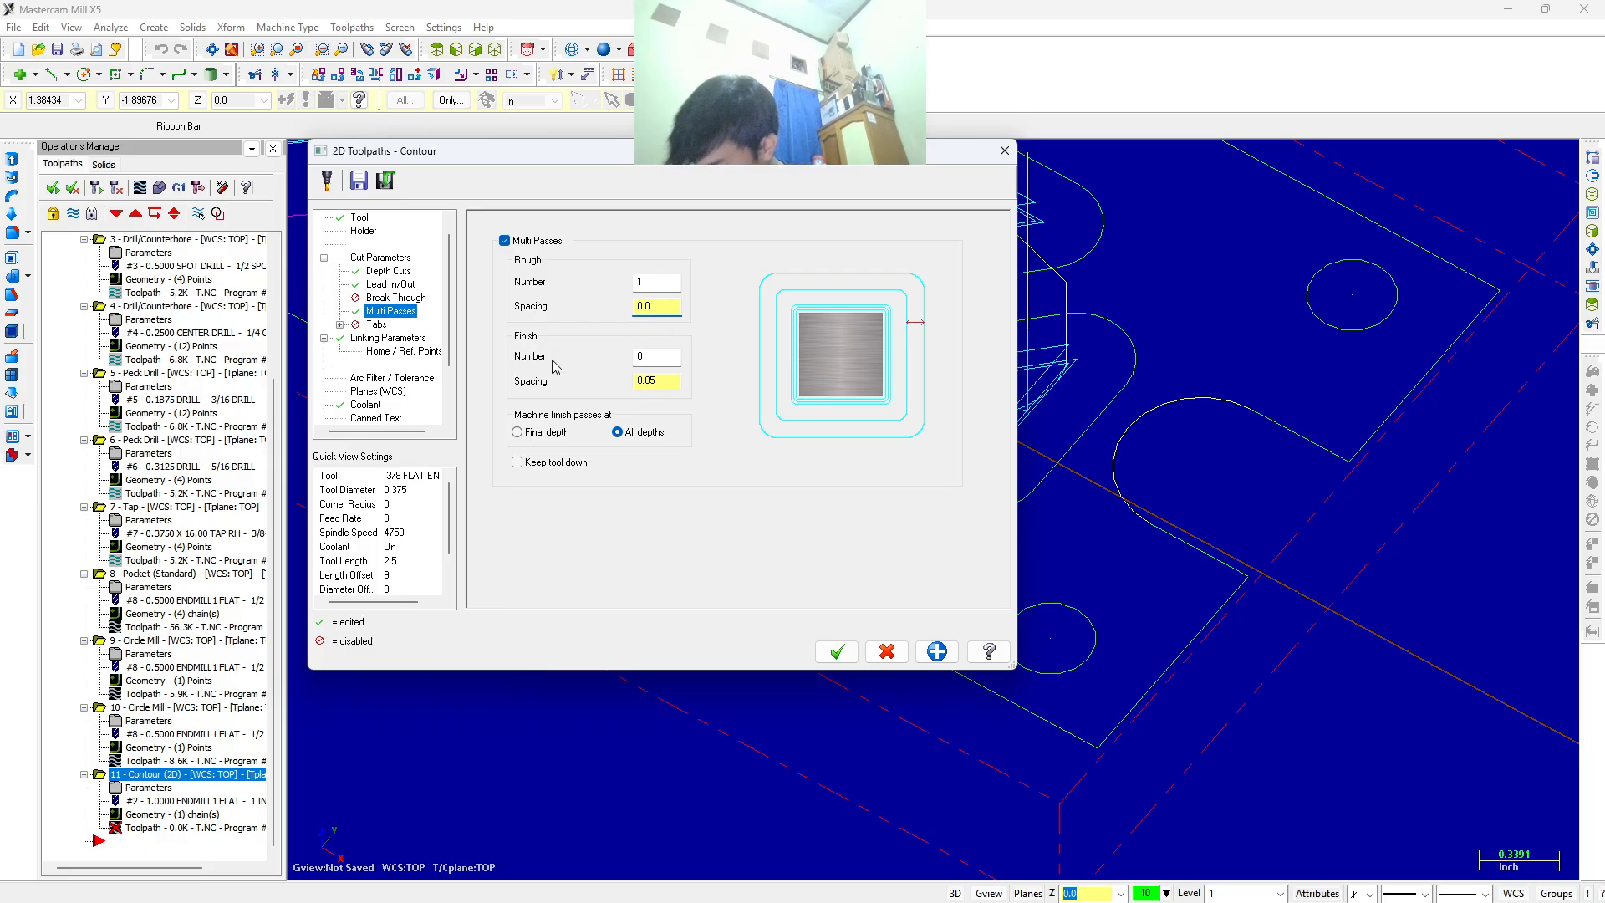
double_click(658, 357)
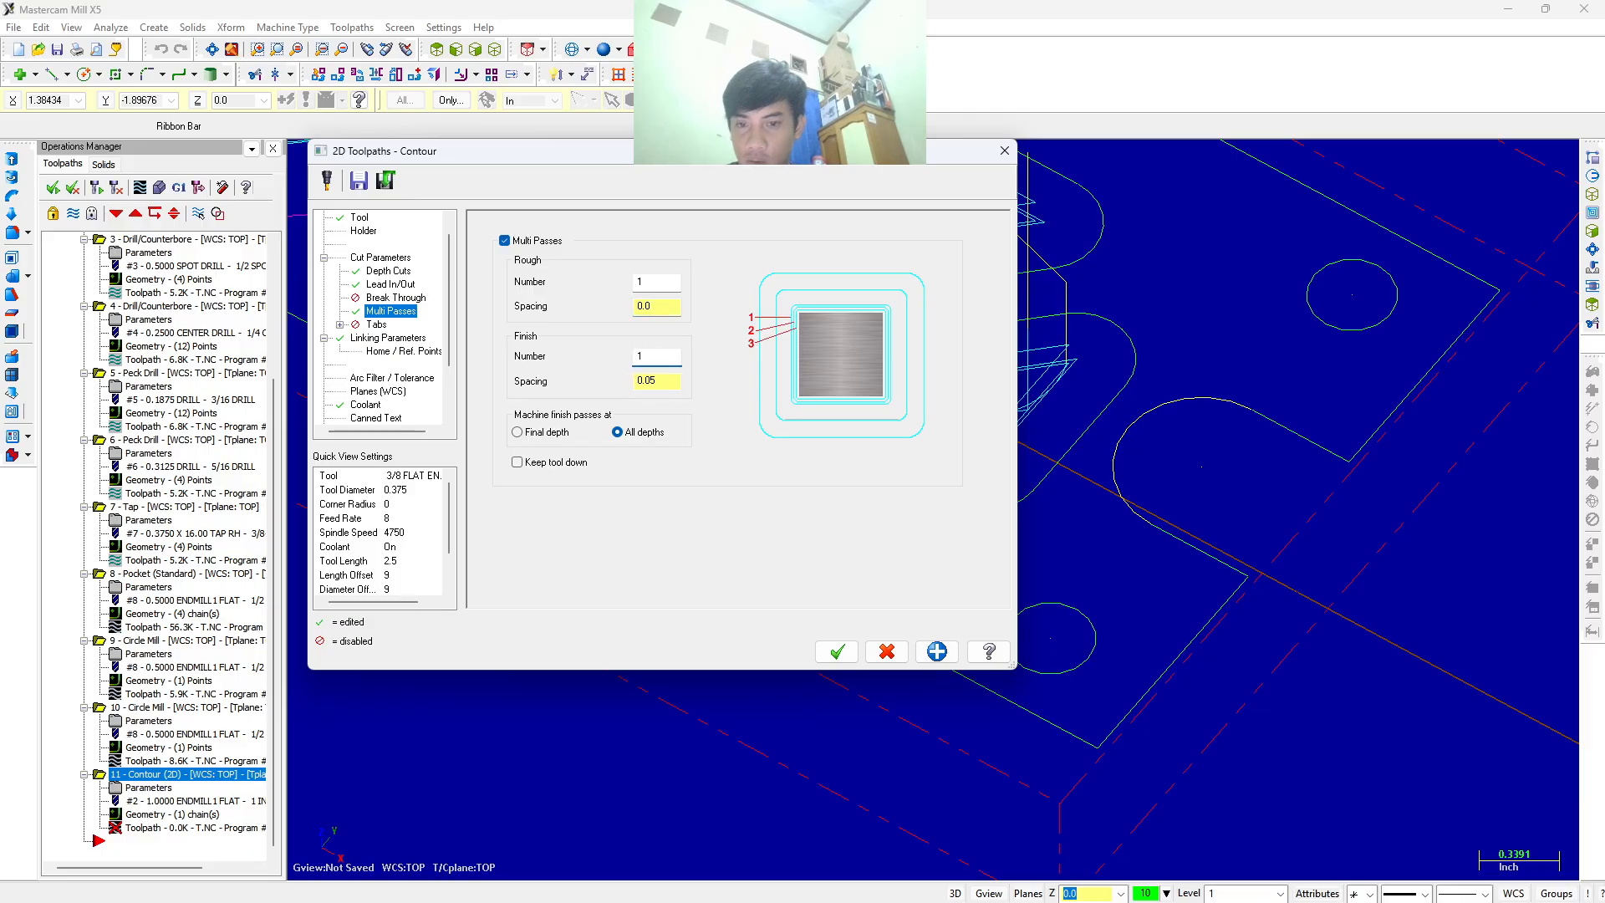
left_click(666, 380)
key("BackSpace")
type("1")
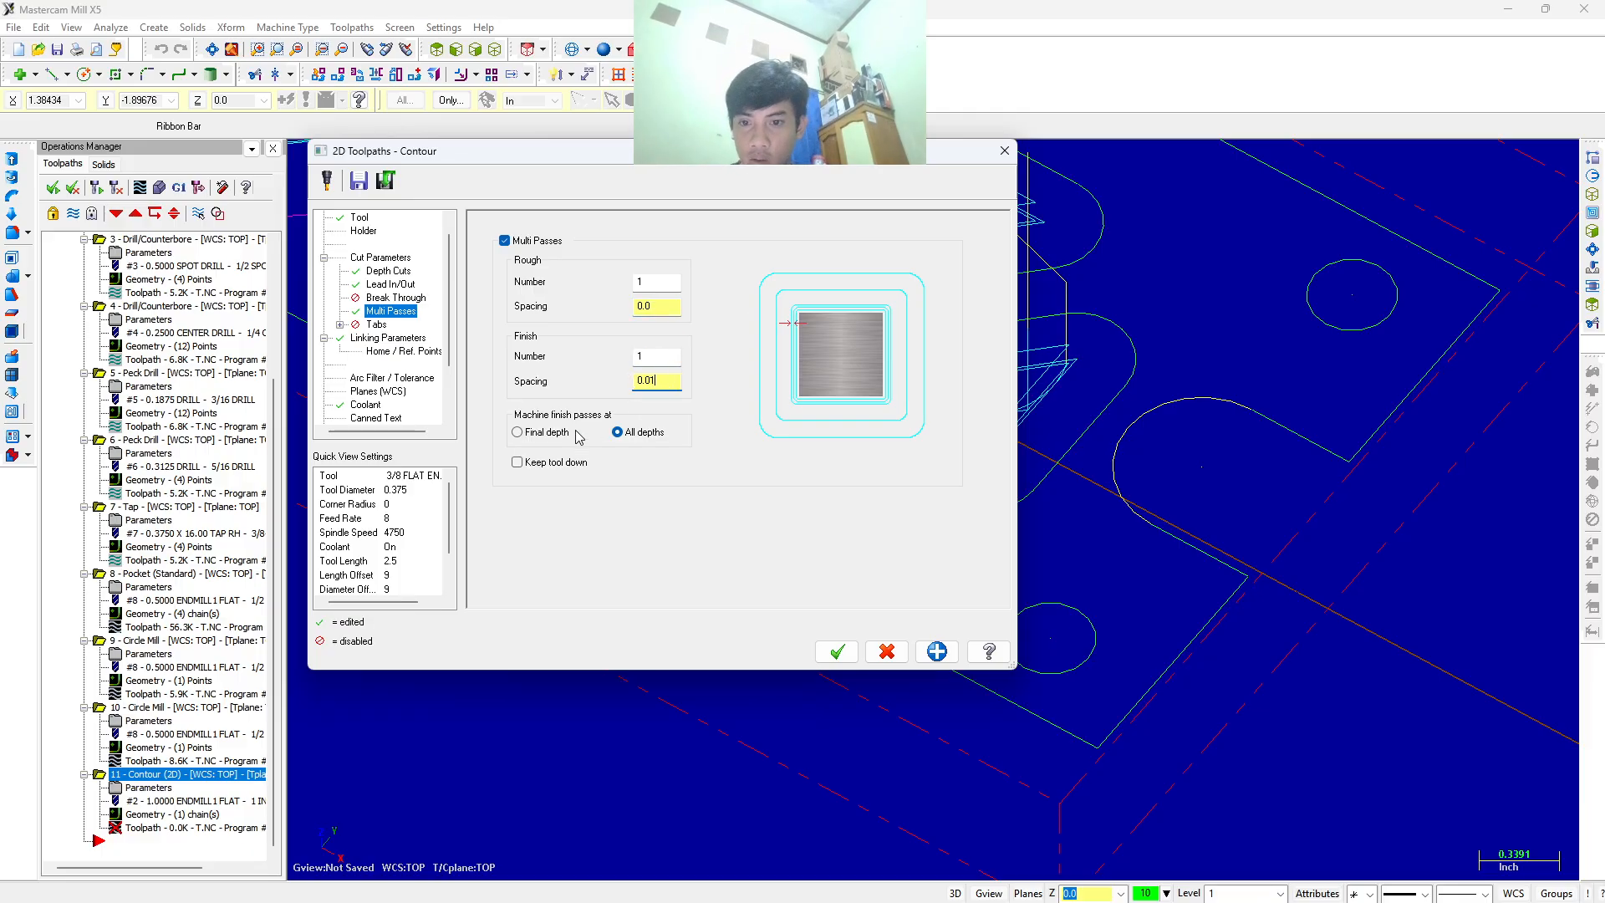
left_click(541, 433)
left_click(517, 463)
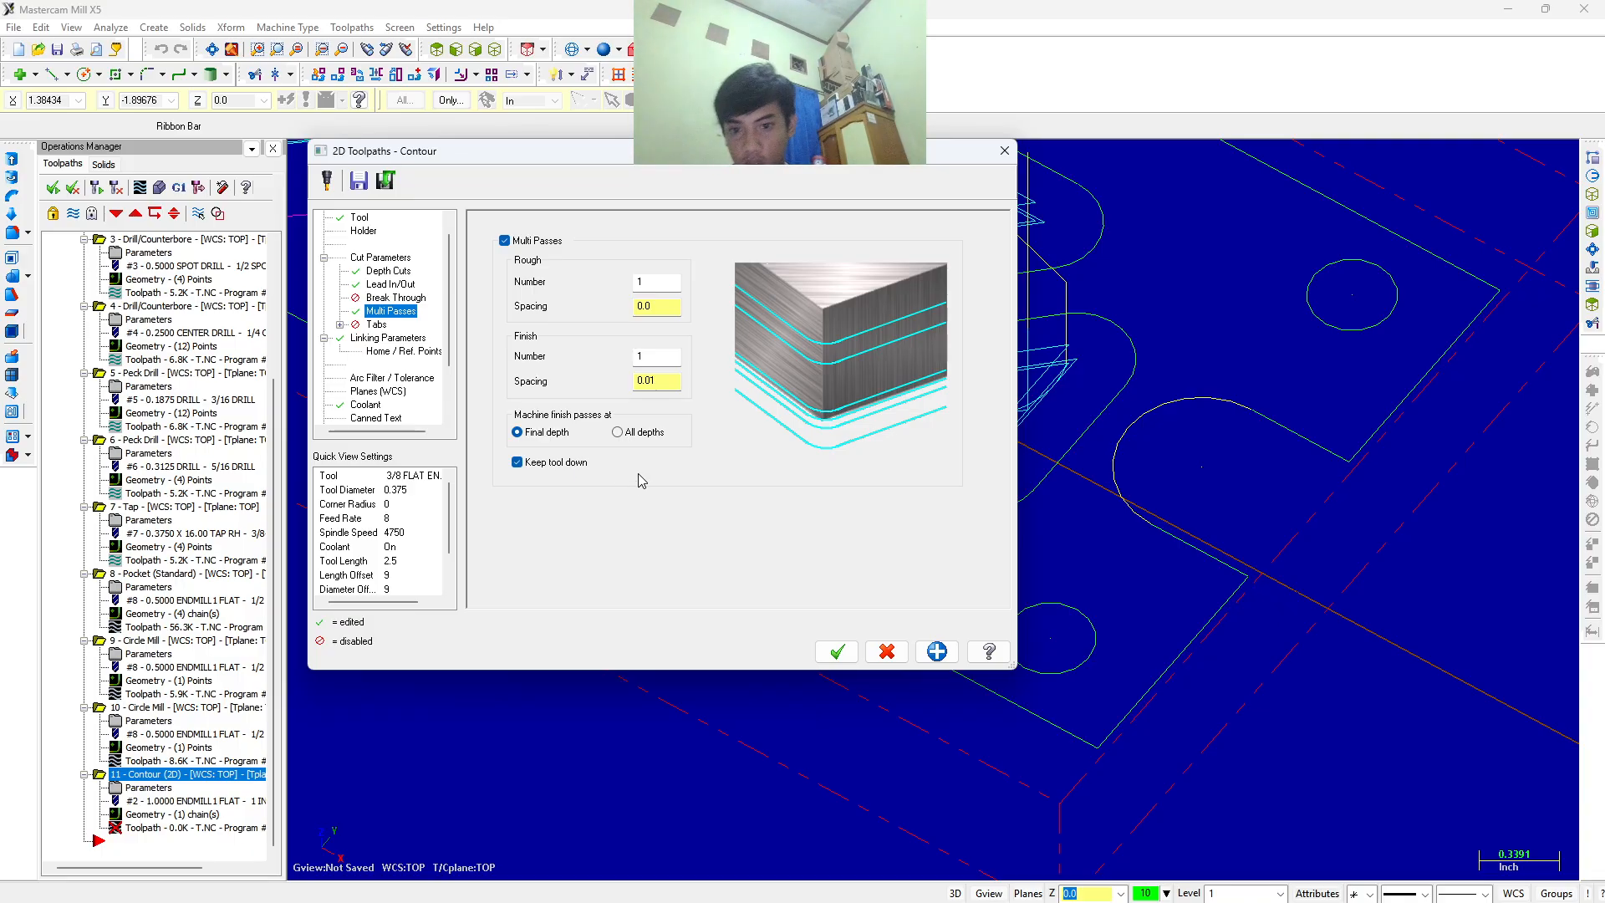
Set the multi-pass finish spacing to 0.007.
left_click(667, 385)
key("BackSpace")
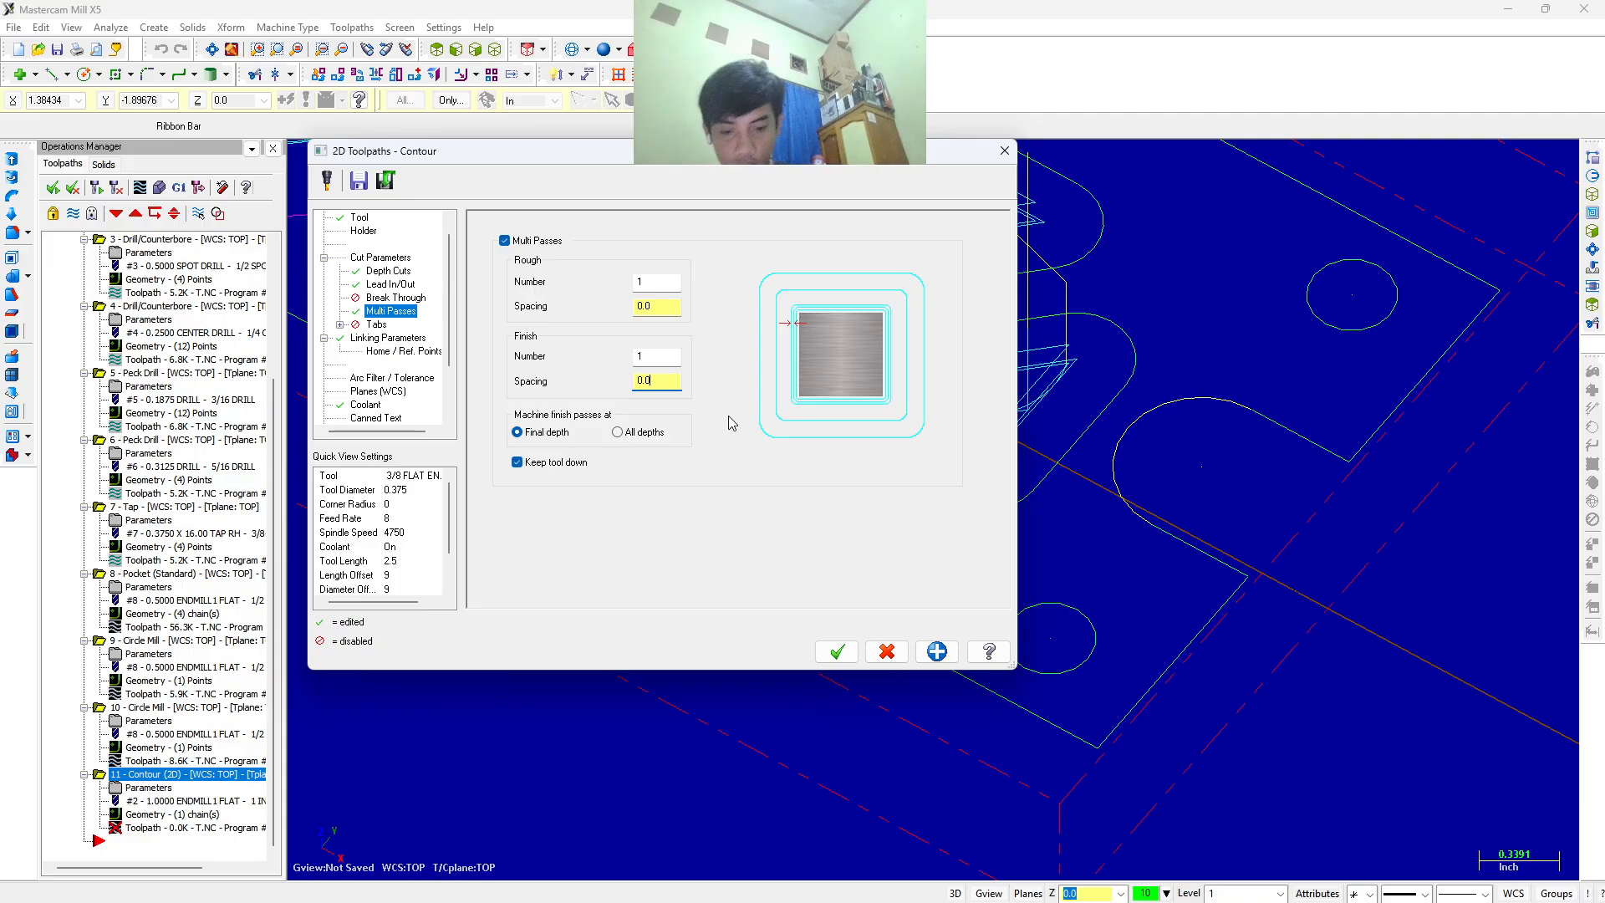
type("07")
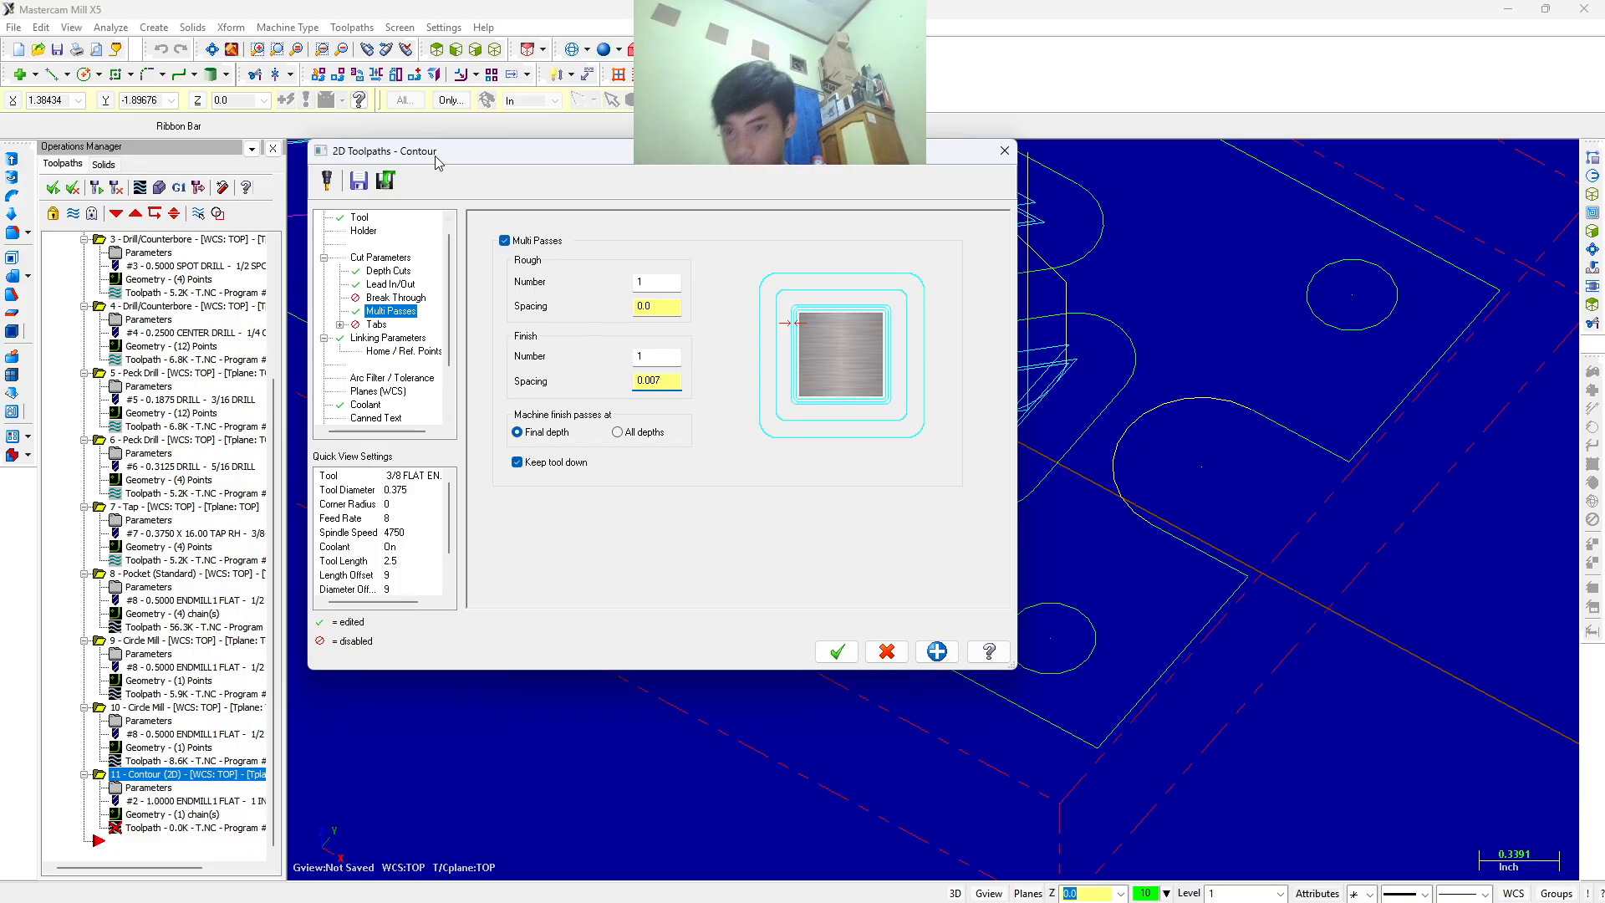
Enable break through with an amount of 0.01 and accept the contour parameters to generate the toolpath.
left_click(387, 298)
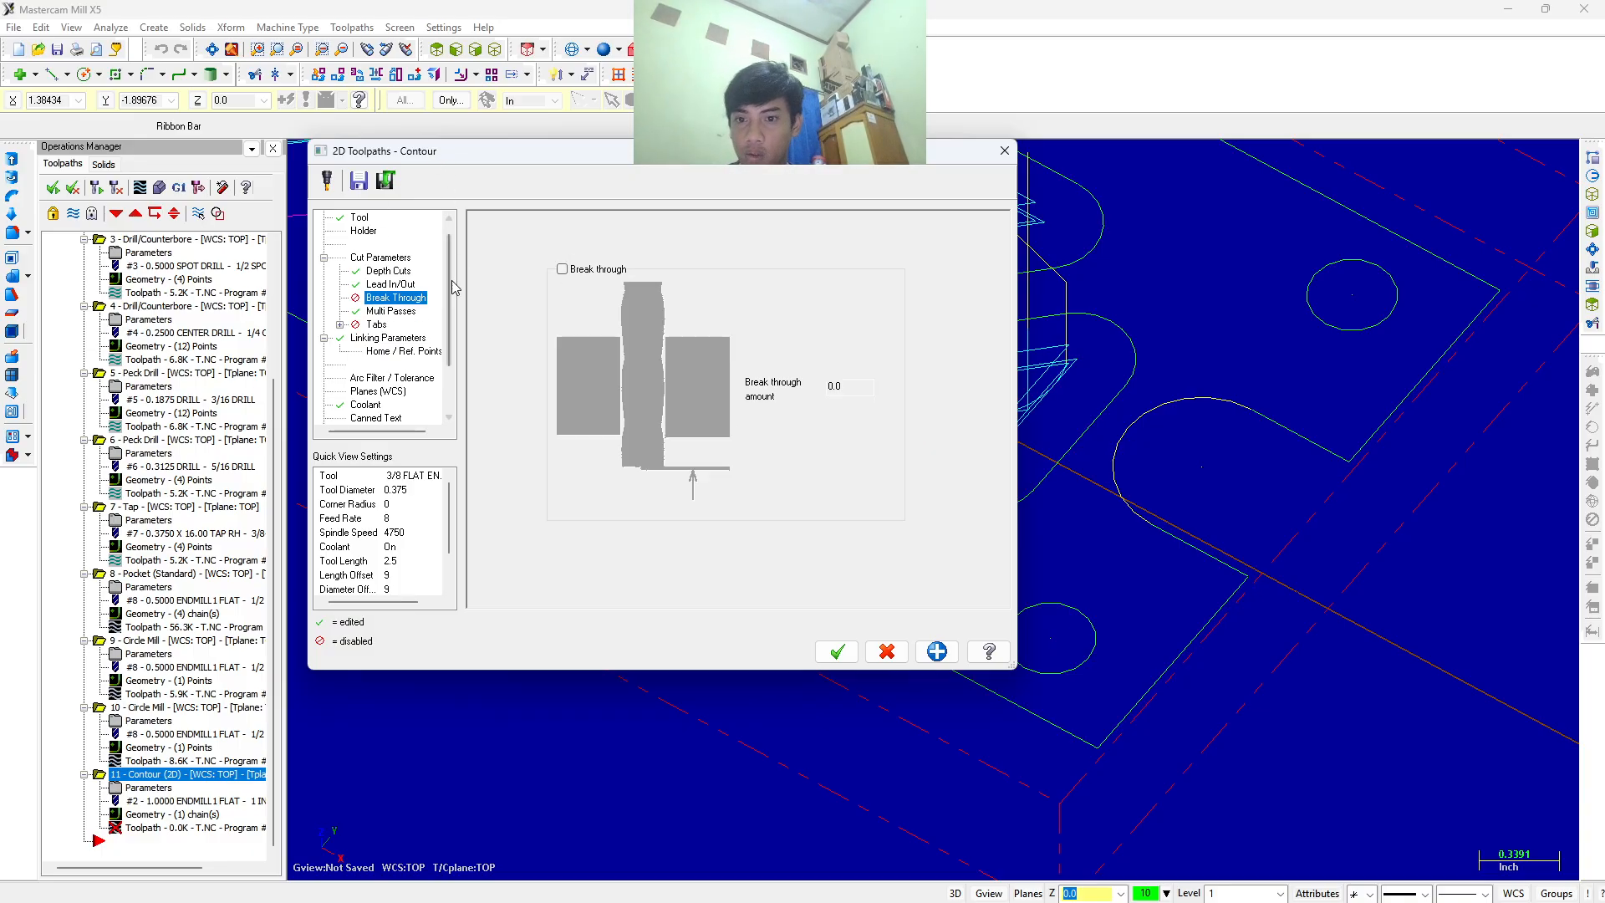
left_click(562, 270)
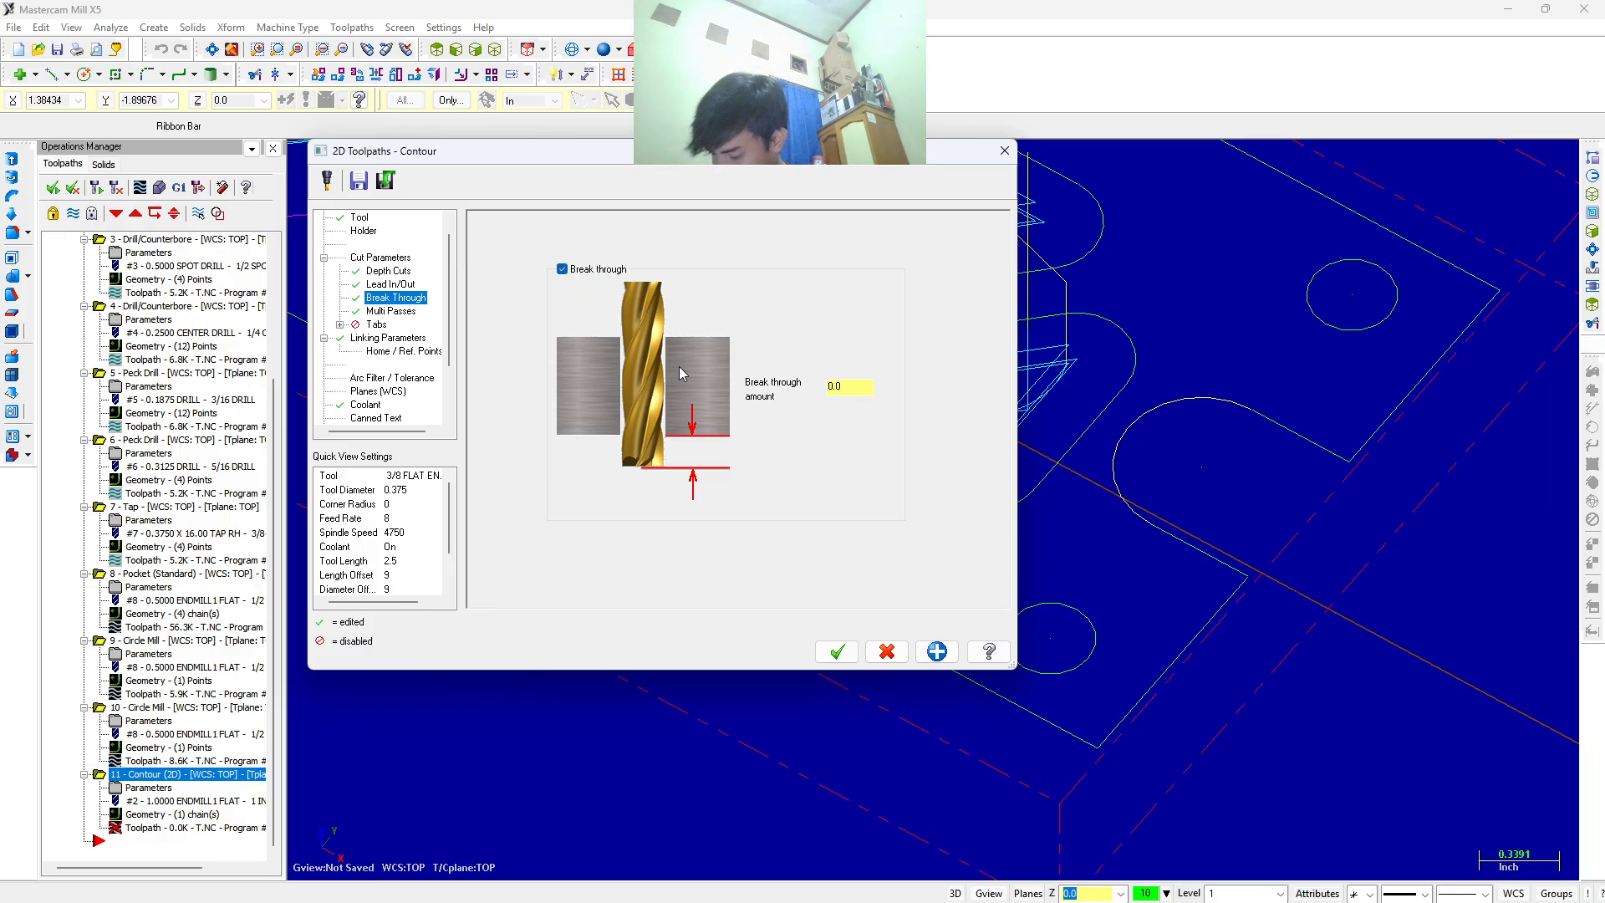
left_click(573, 274)
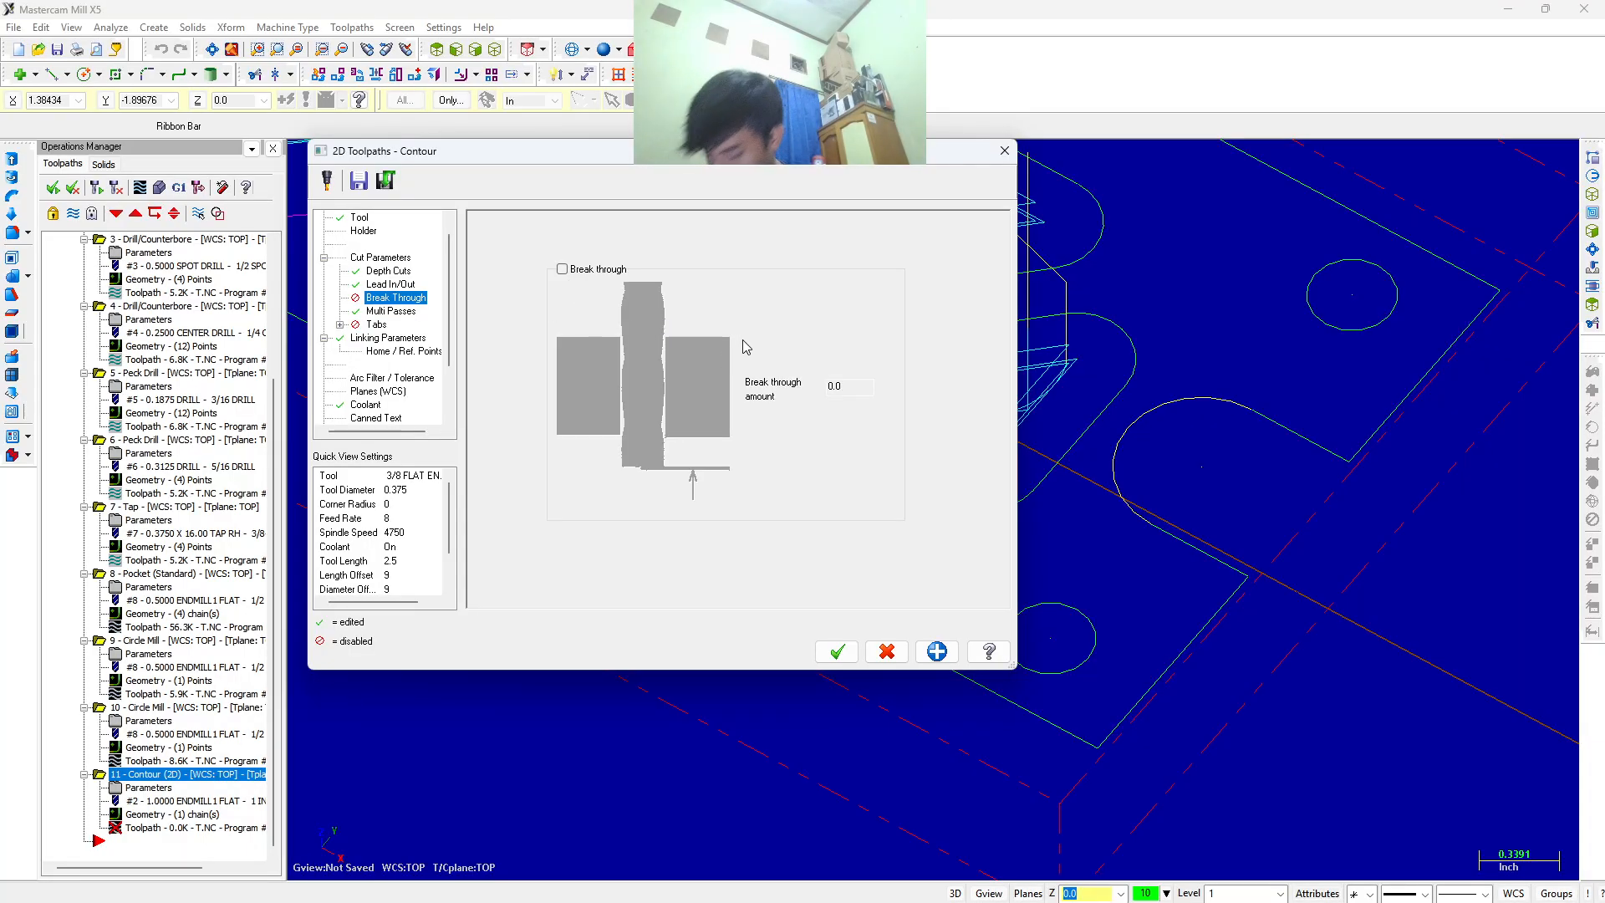
left_click(565, 270)
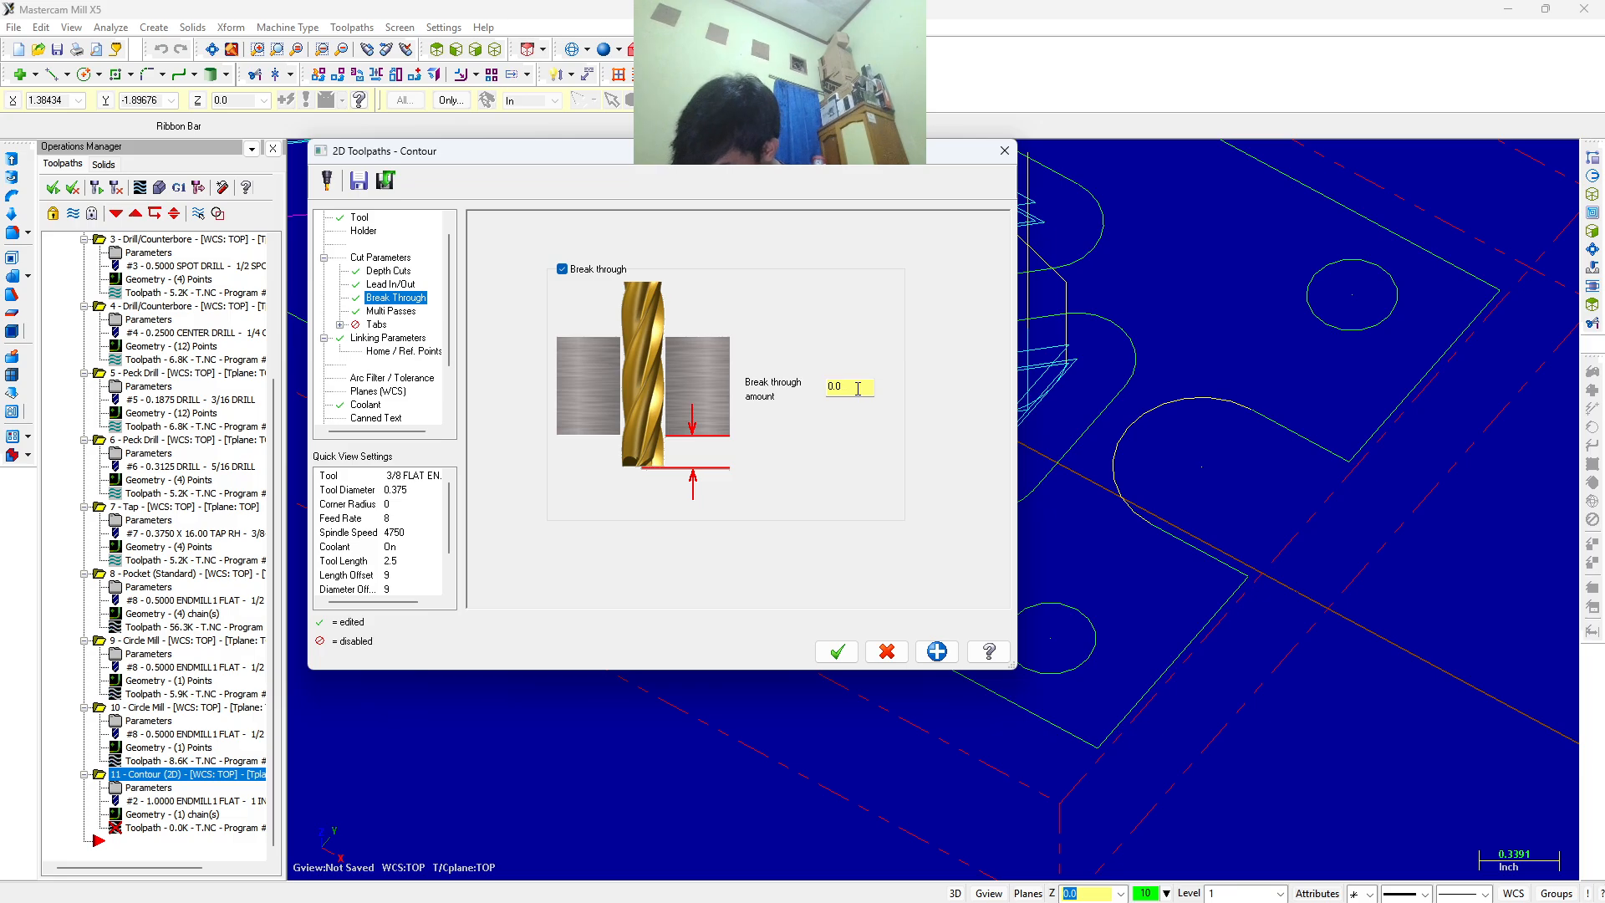
left_click(394, 272)
left_click(397, 284)
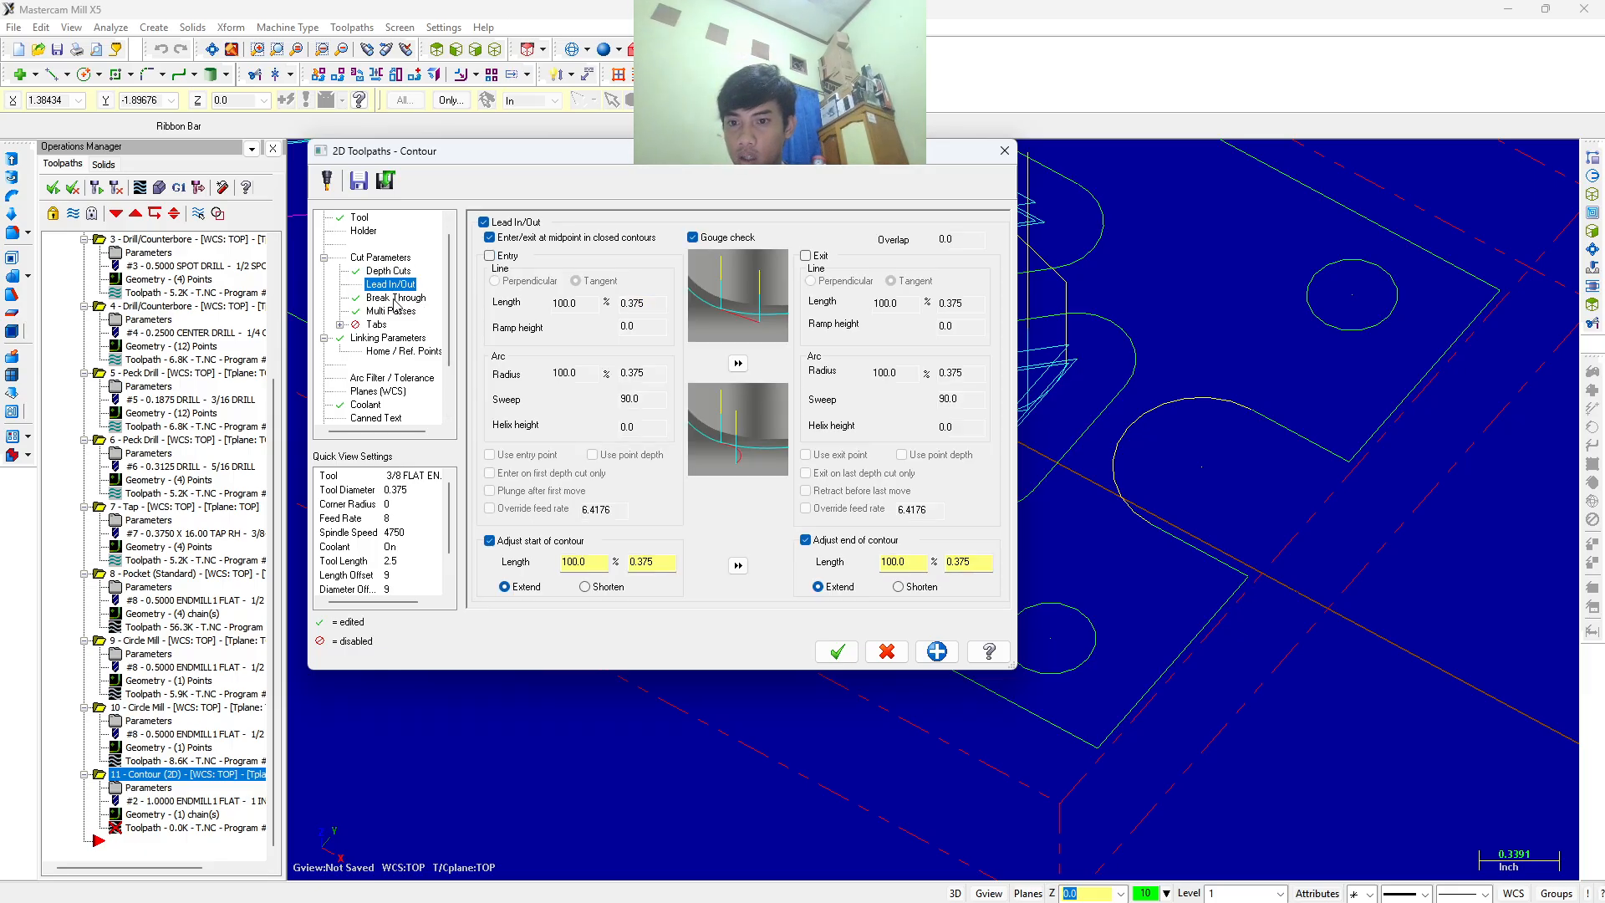
left_click(395, 298)
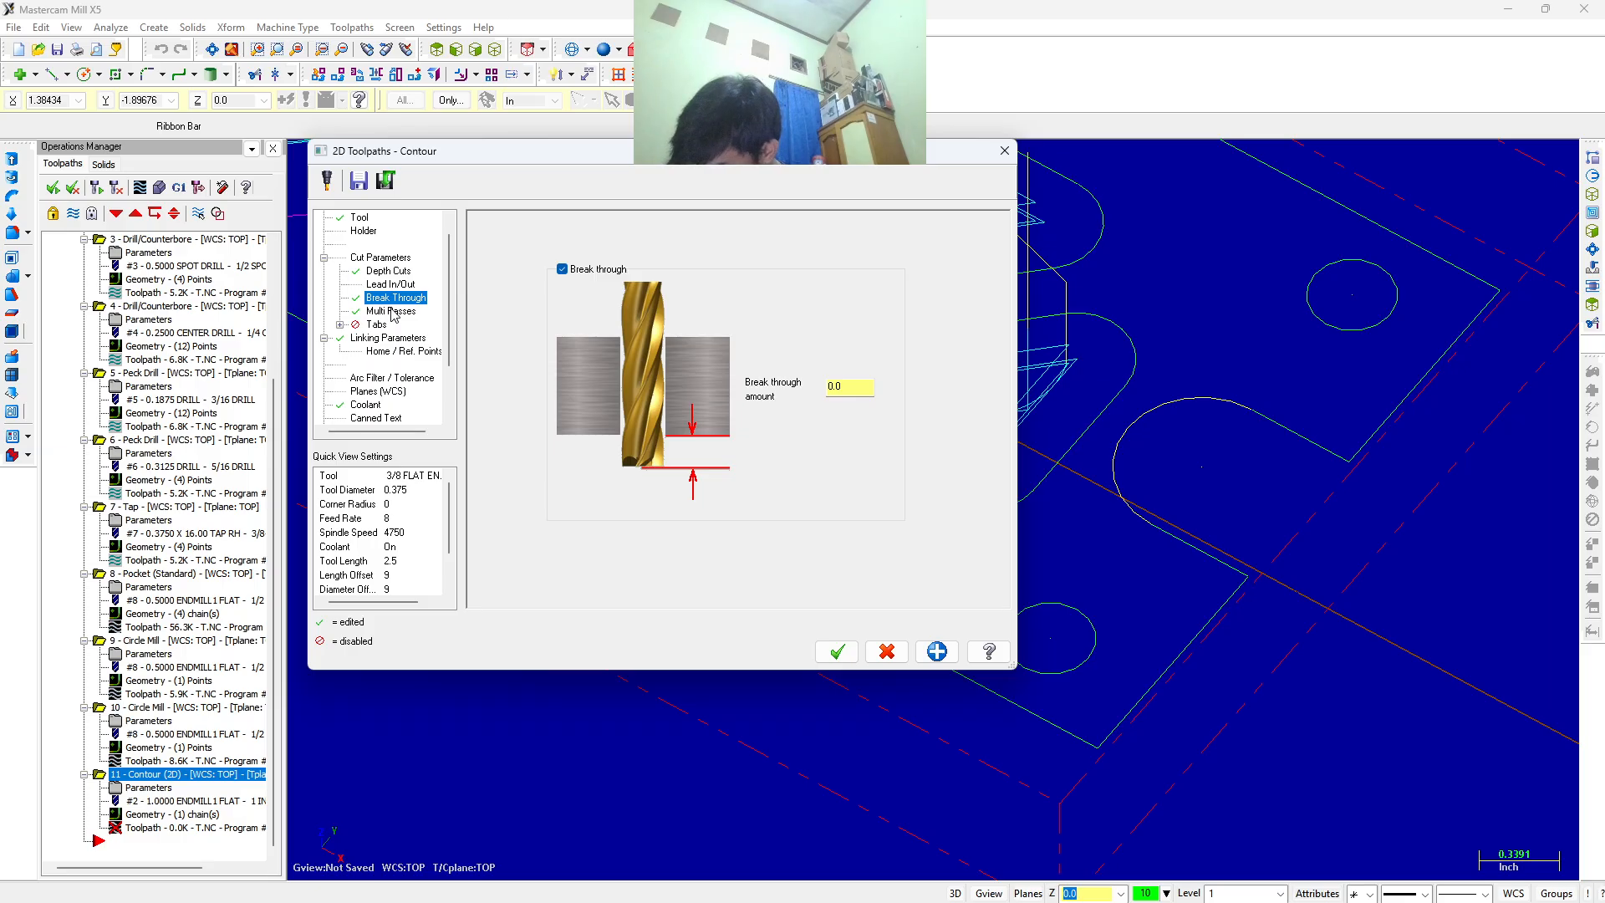
left_click(850, 387)
type("1")
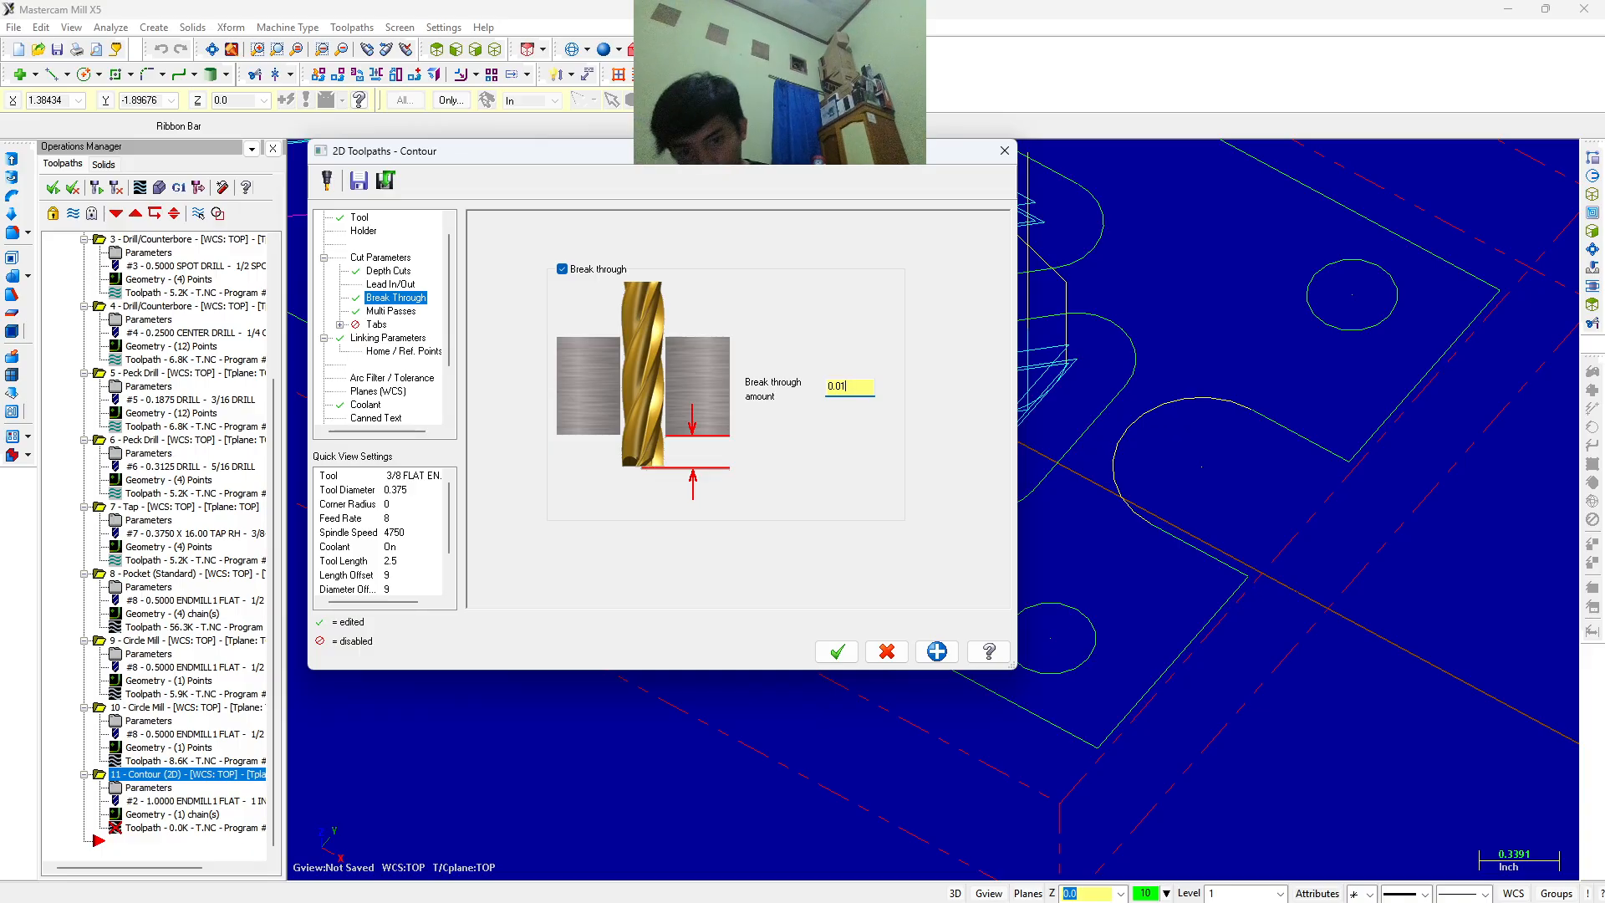
left_click(836, 651)
Switch to the isometric view to examine the contour toolpath at the open end slot.
scroll(1055, 617, "down", 2)
mouse_move(1465, 663)
middle_mouse_down()
mouse_move(1451, 637)
mouse_move(1530, 598)
mouse_move(1481, 585)
mouse_move(1532, 584)
mouse_move(1471, 668)
middle_mouse_up()
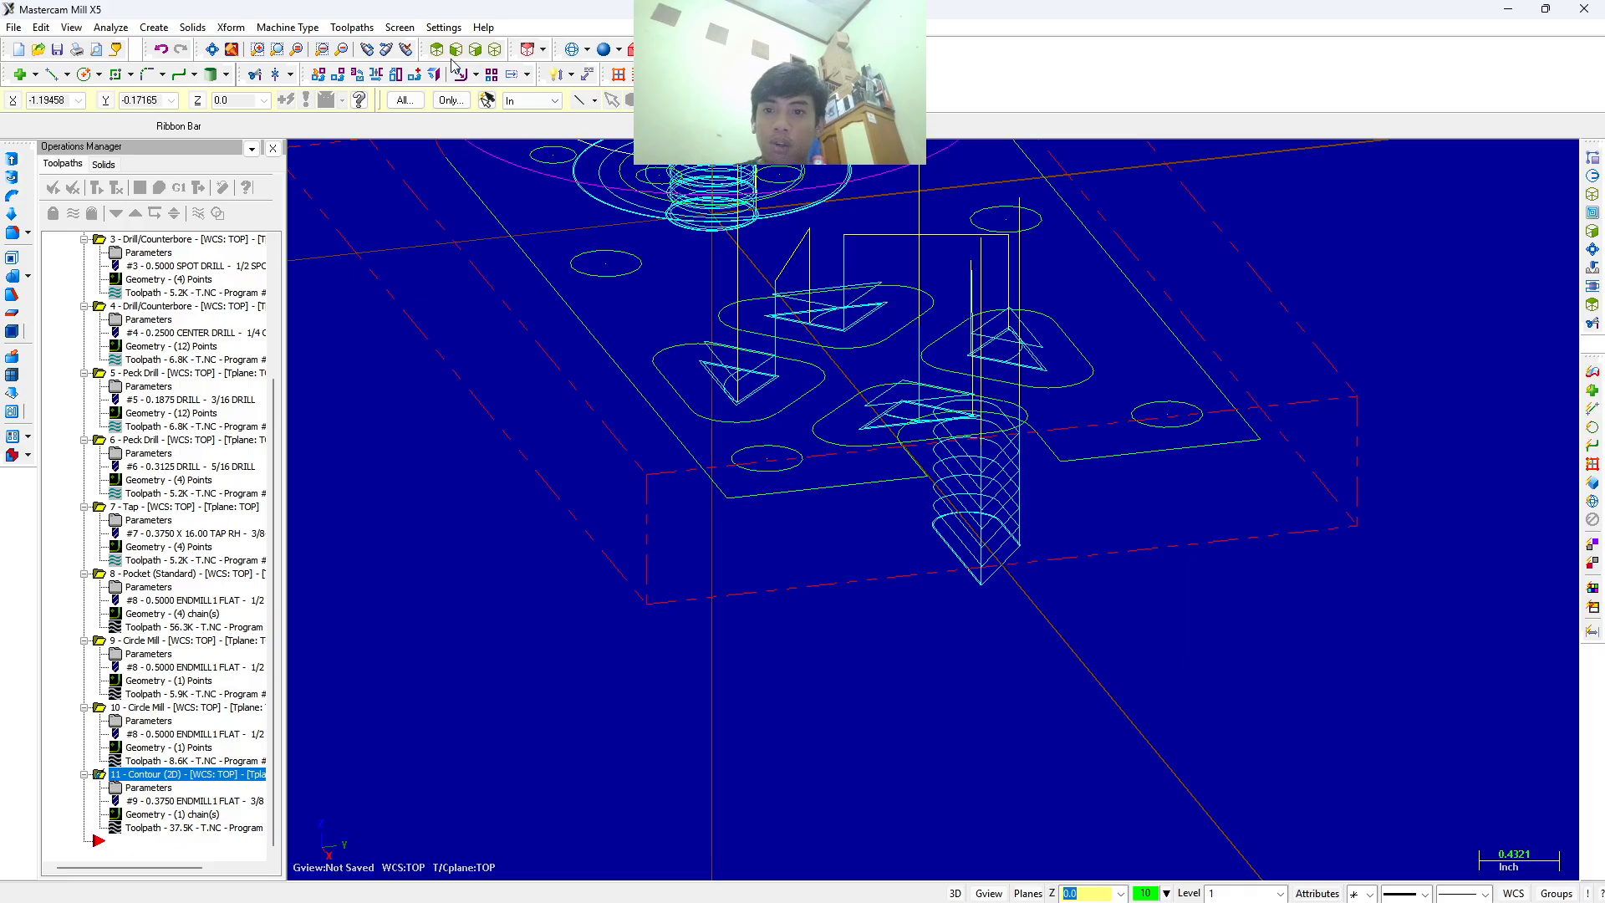
left_click(494, 50)
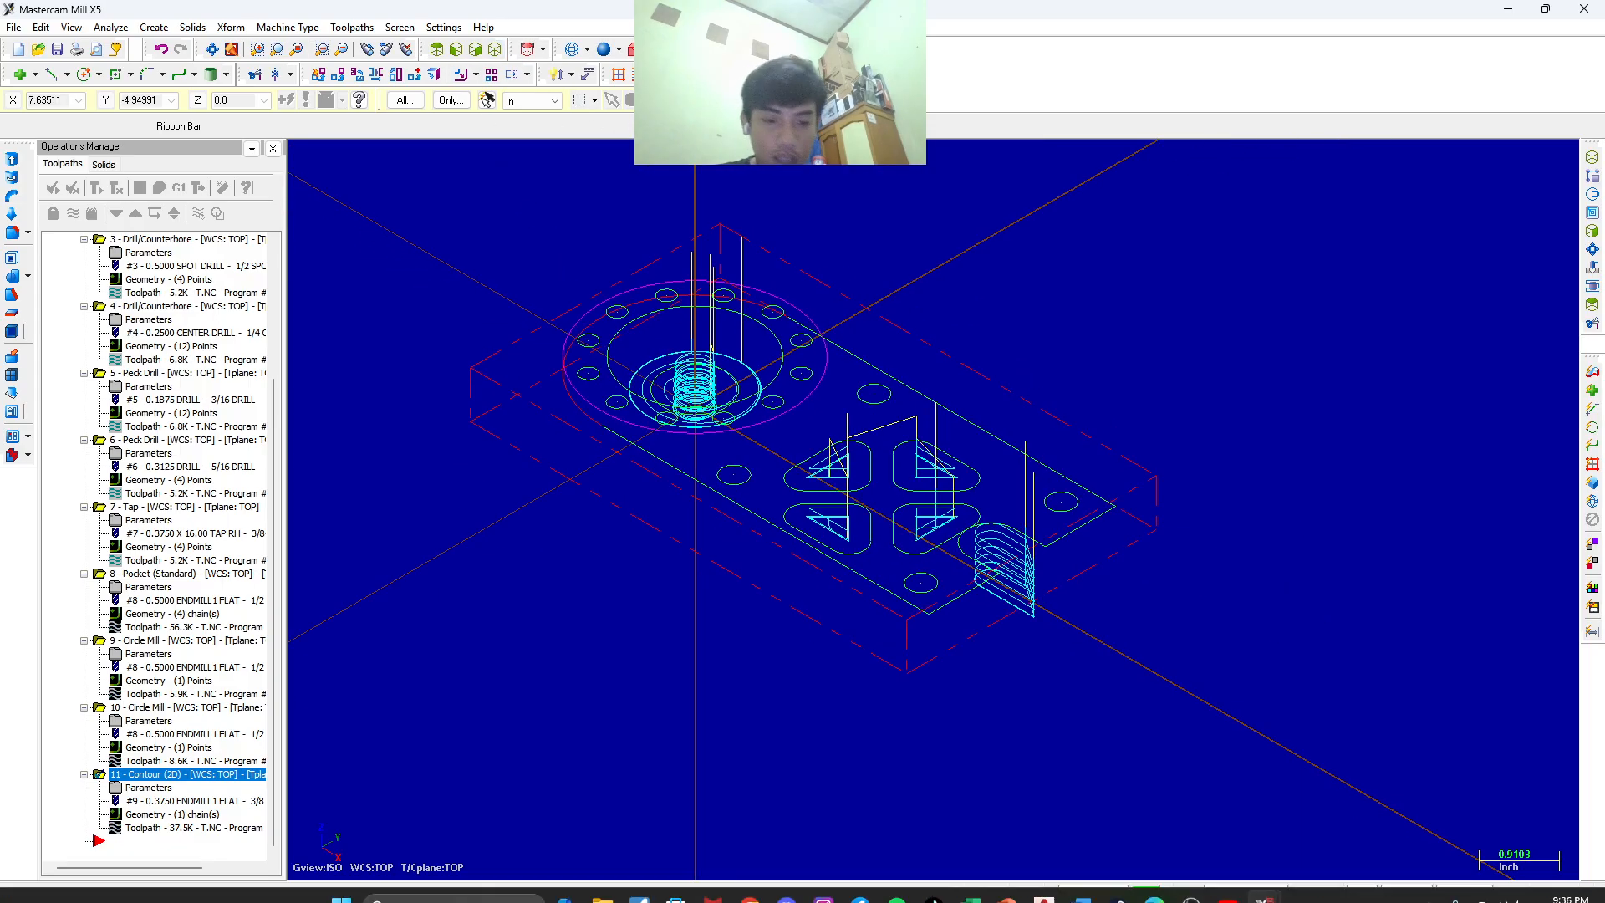
left_click(1192, 883)
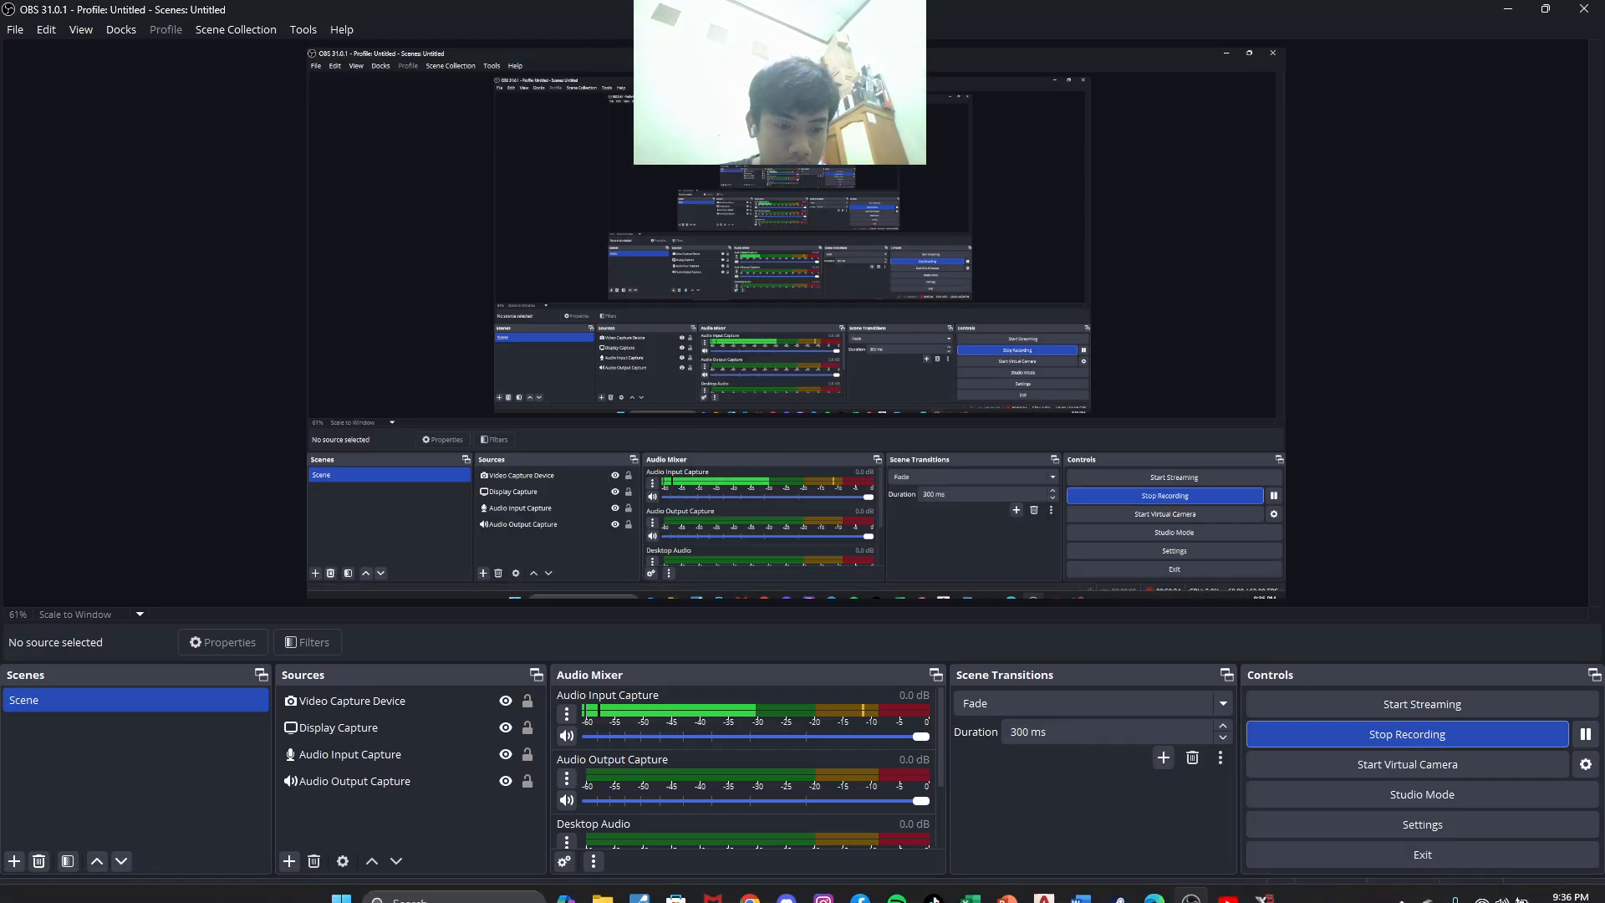
mouse_move(1265, 891)
left_click(1352, 798)
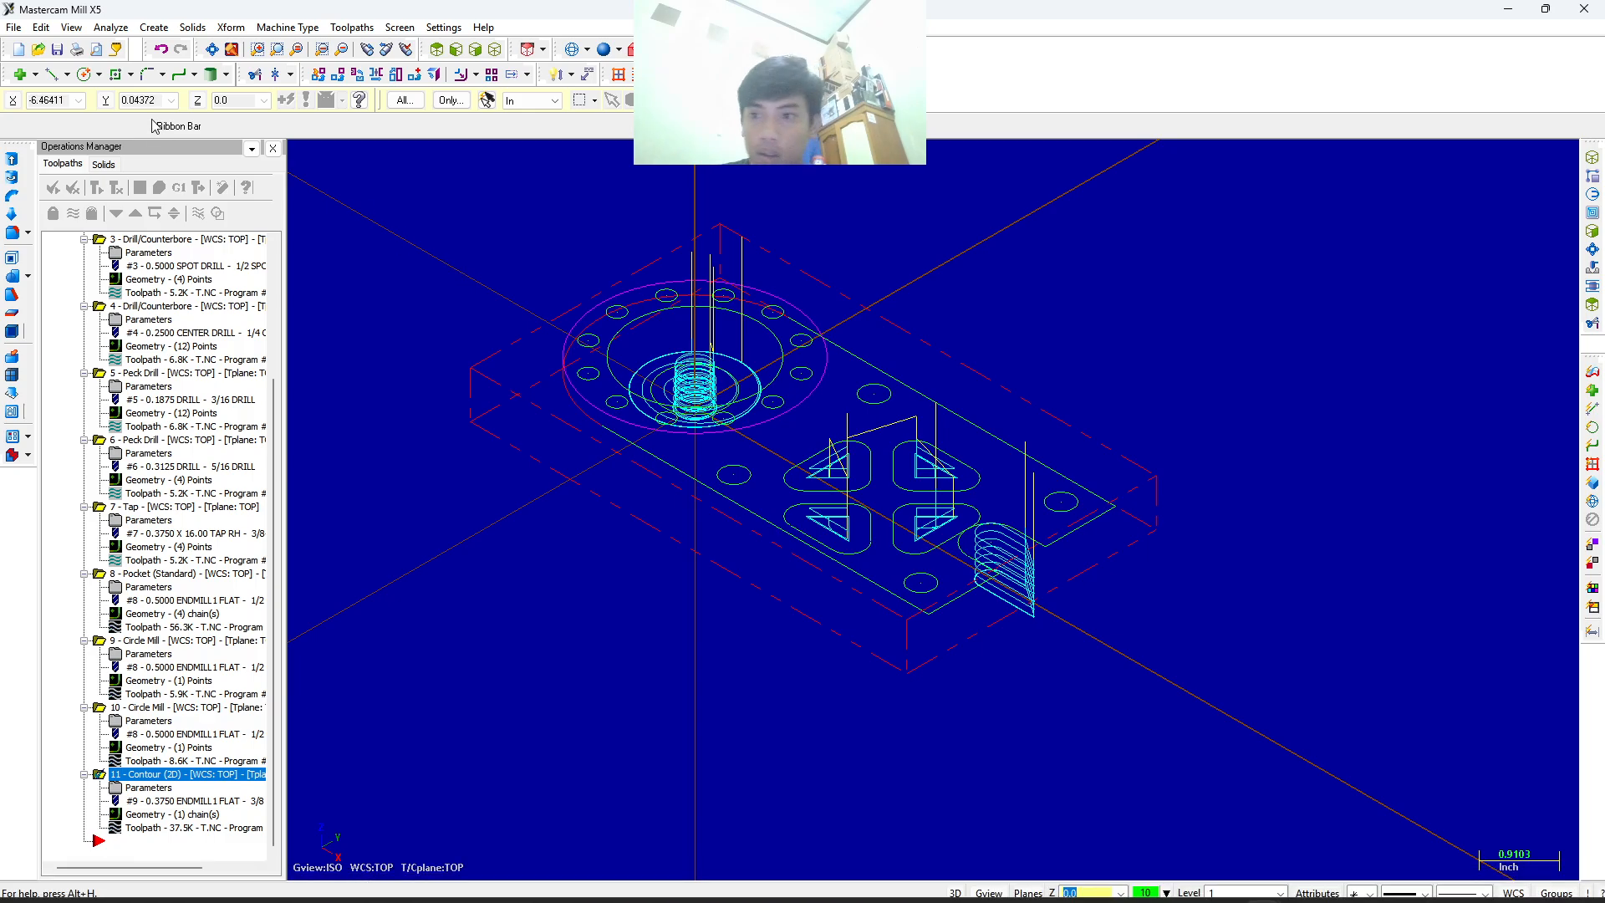
Run the verify simulation of the contour operation, inspect the machined open end slot, and close the simulation.
left_click(159, 188)
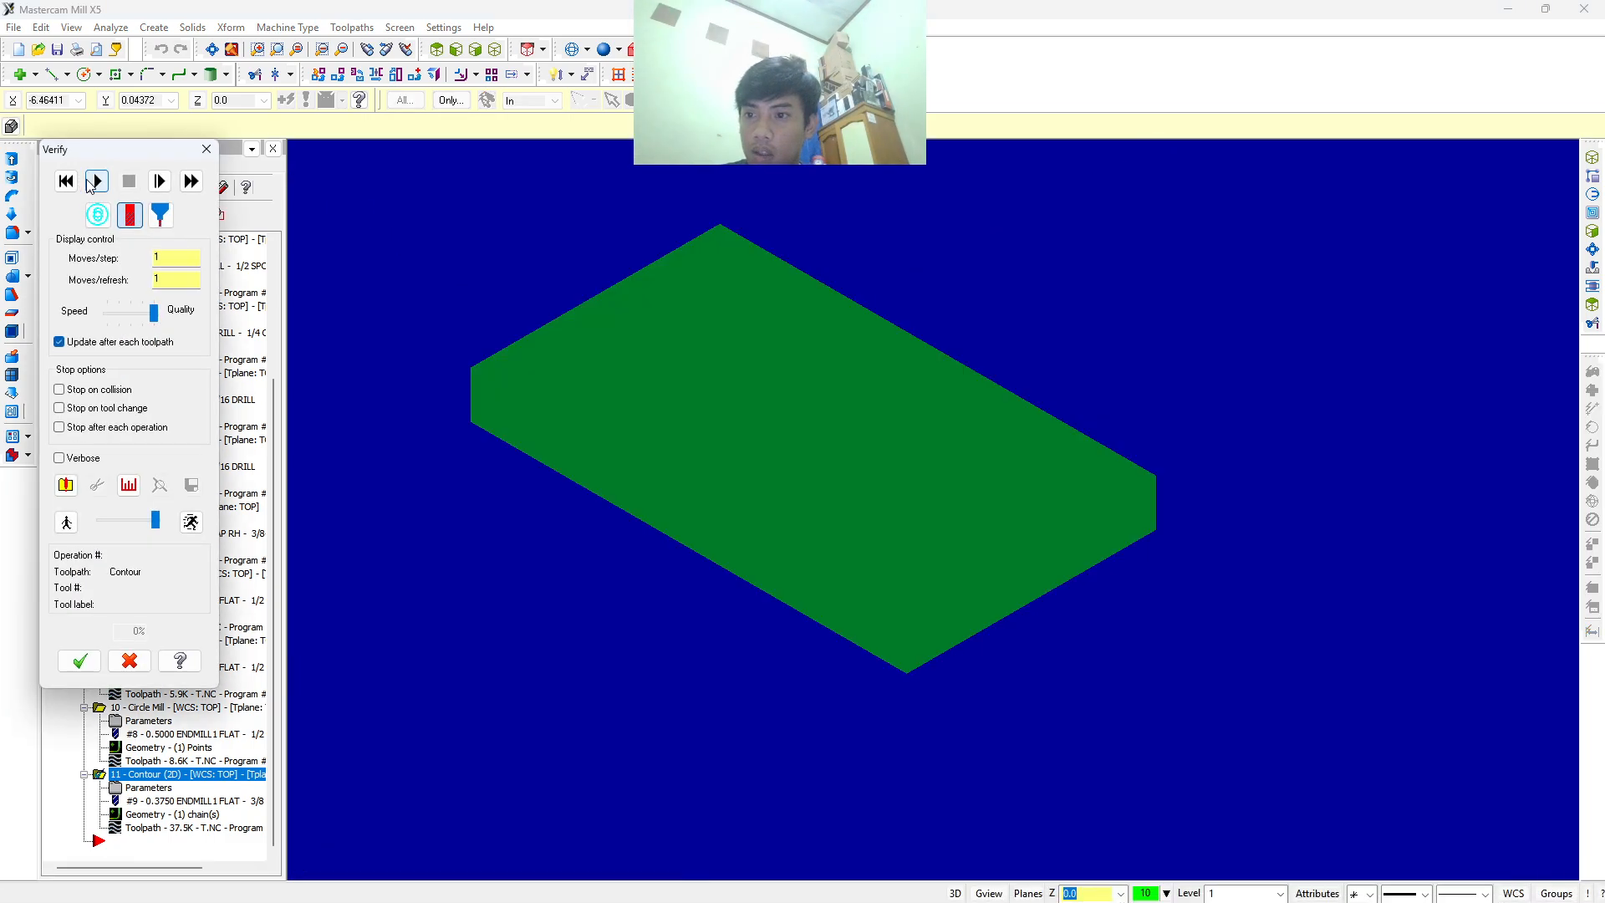
left_click(98, 181)
middle_click_drag(691, 478, 960, 702)
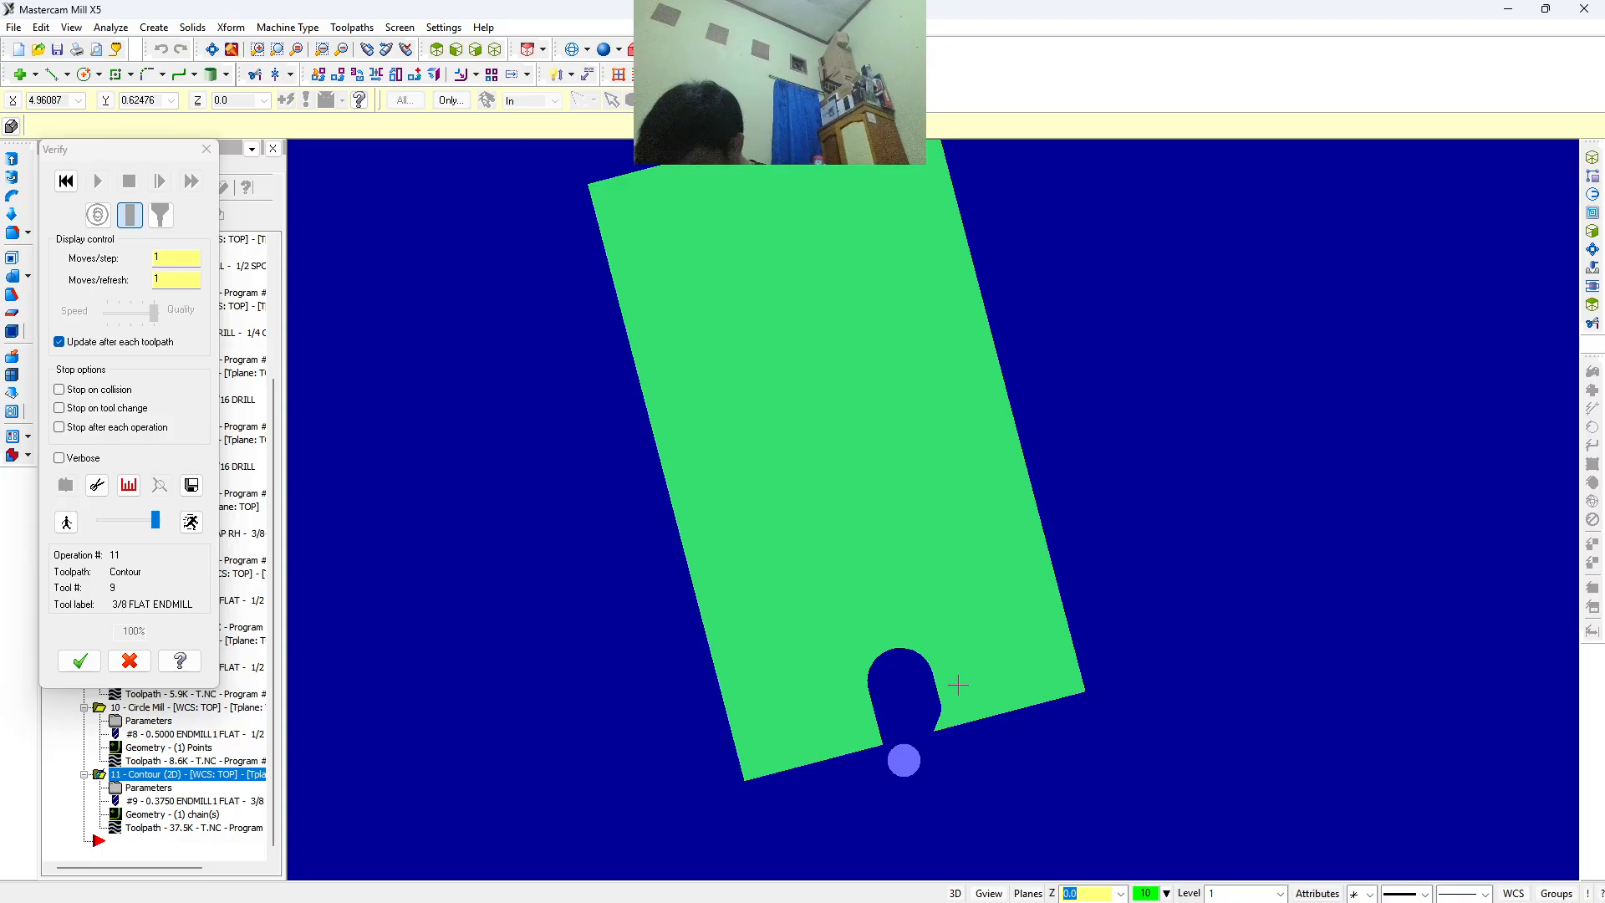
left_click(205, 148)
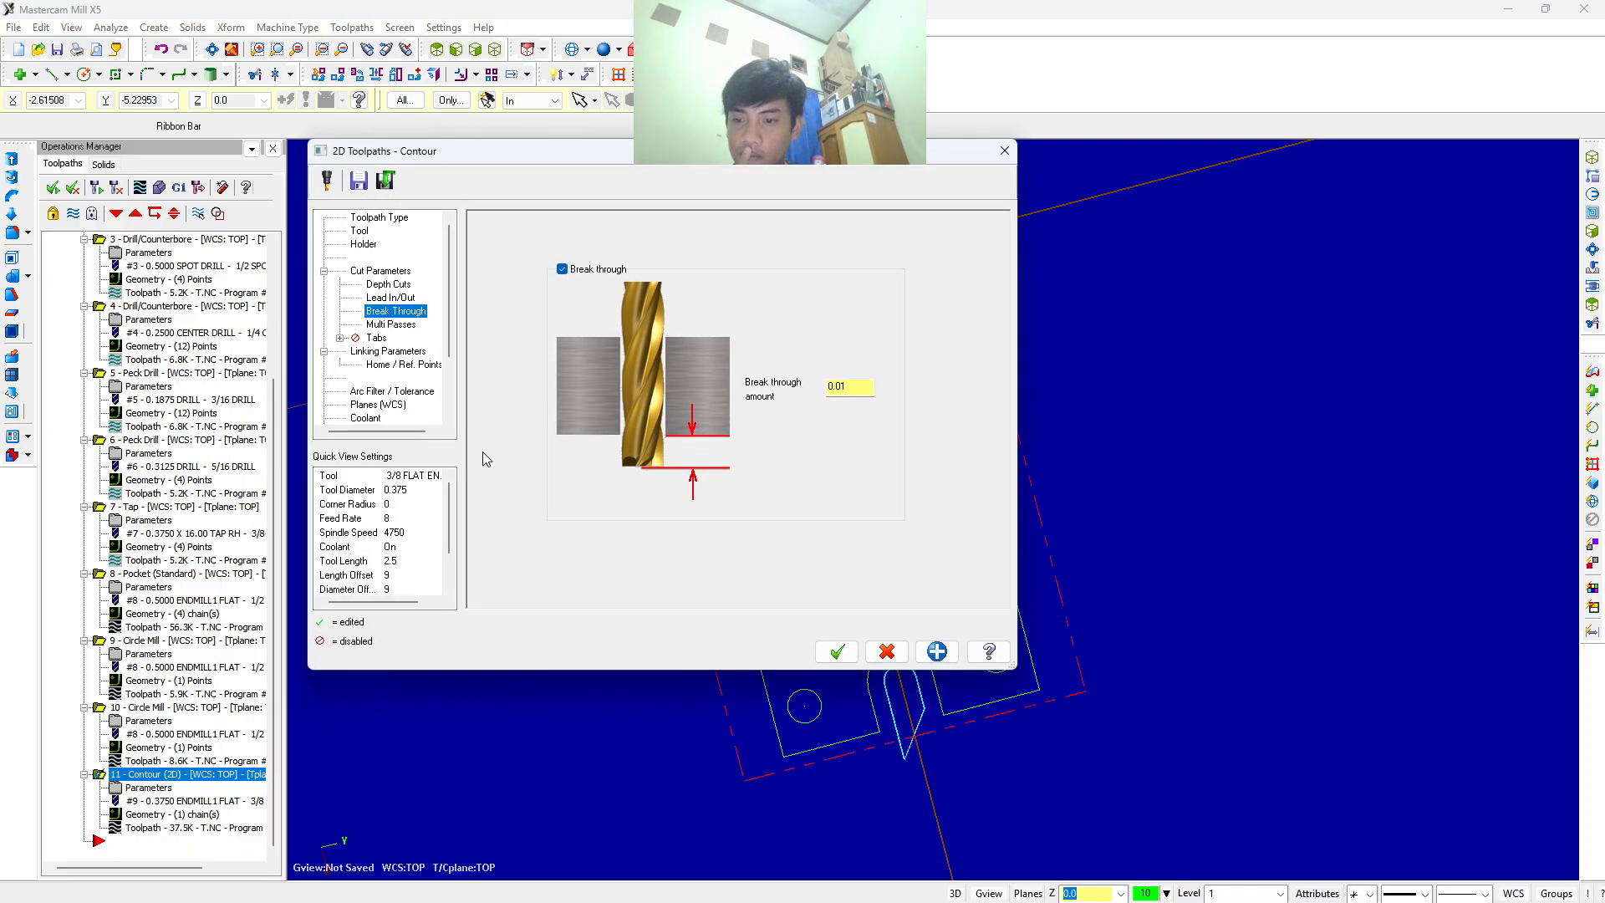
Try a top of stock of 0.5 in the contour's linking parameters and set it back to 0.75.
left_click(390, 351)
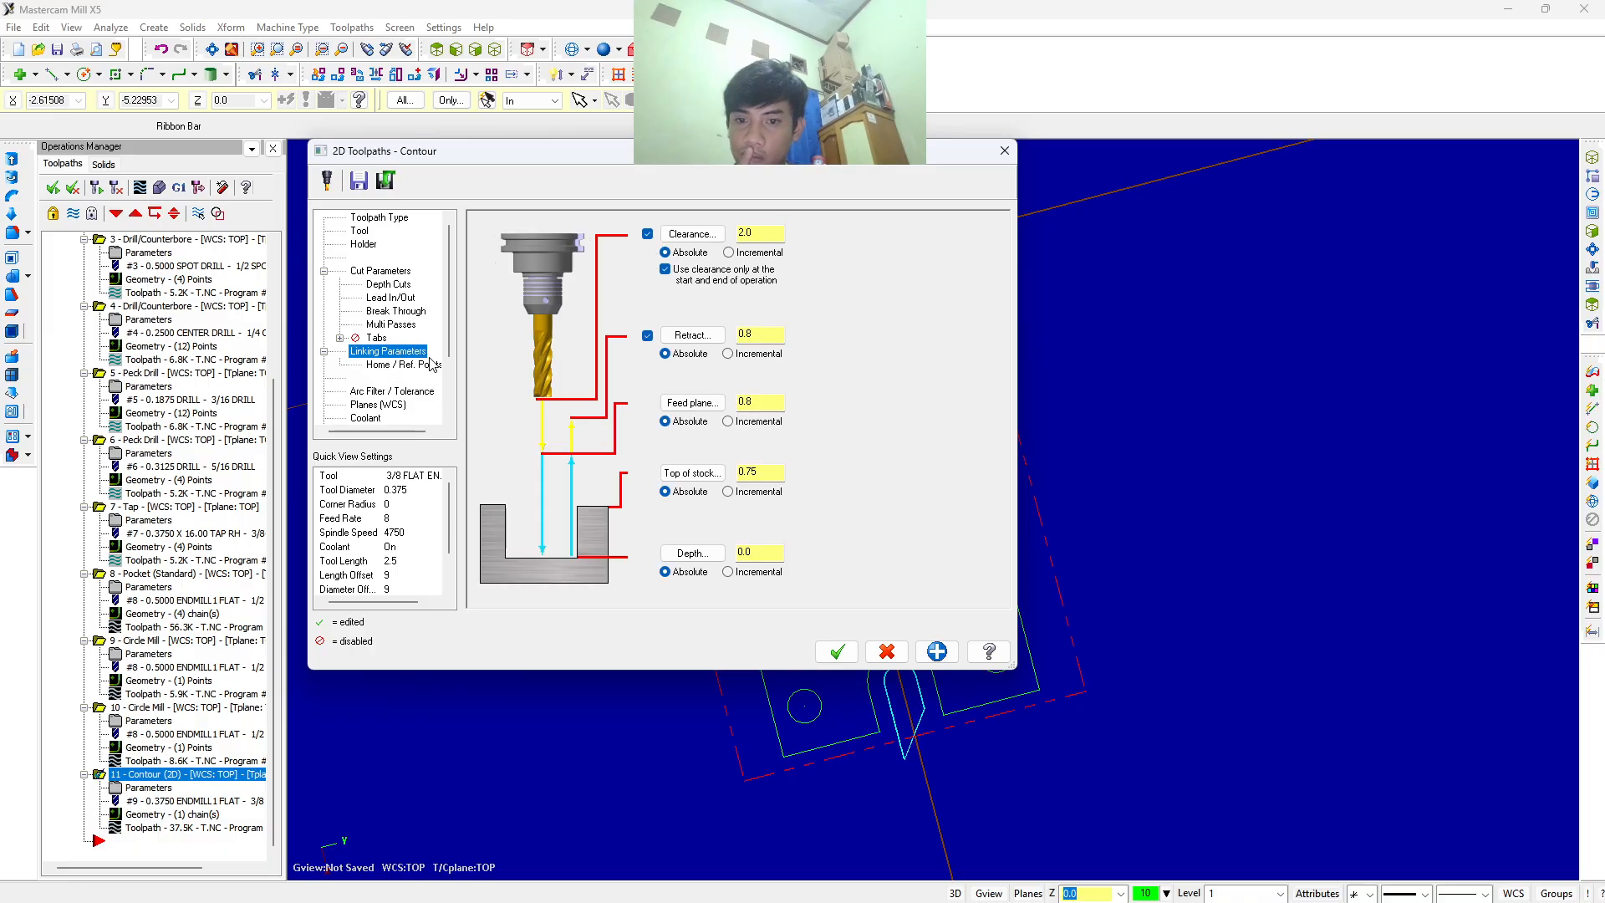
double_click(762, 473)
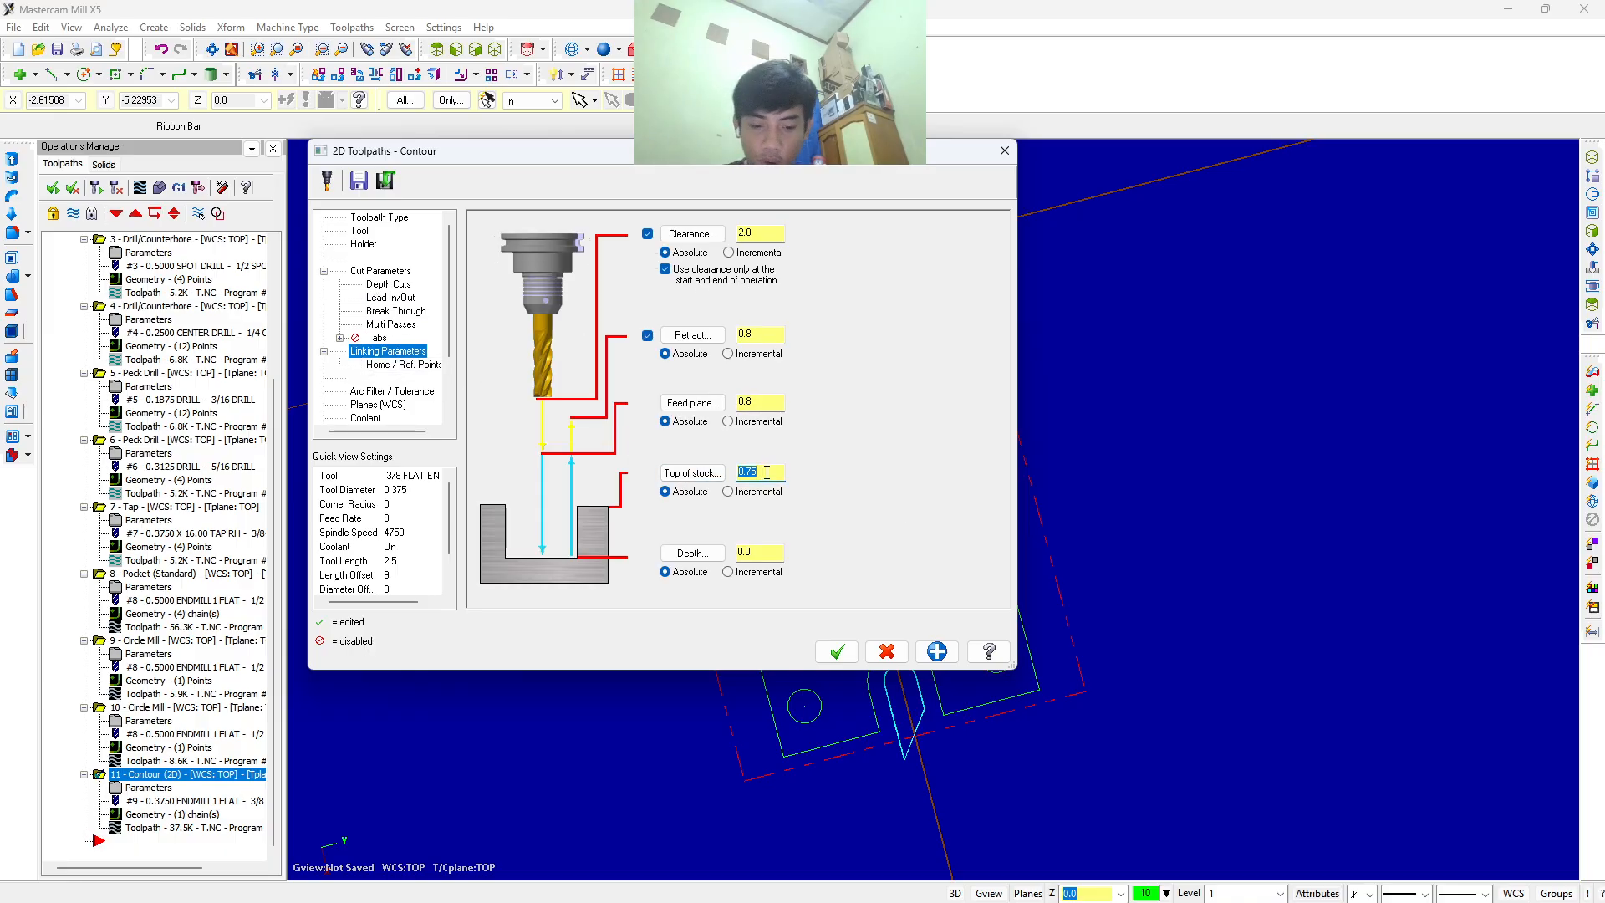
type("0.5")
double_click(768, 473)
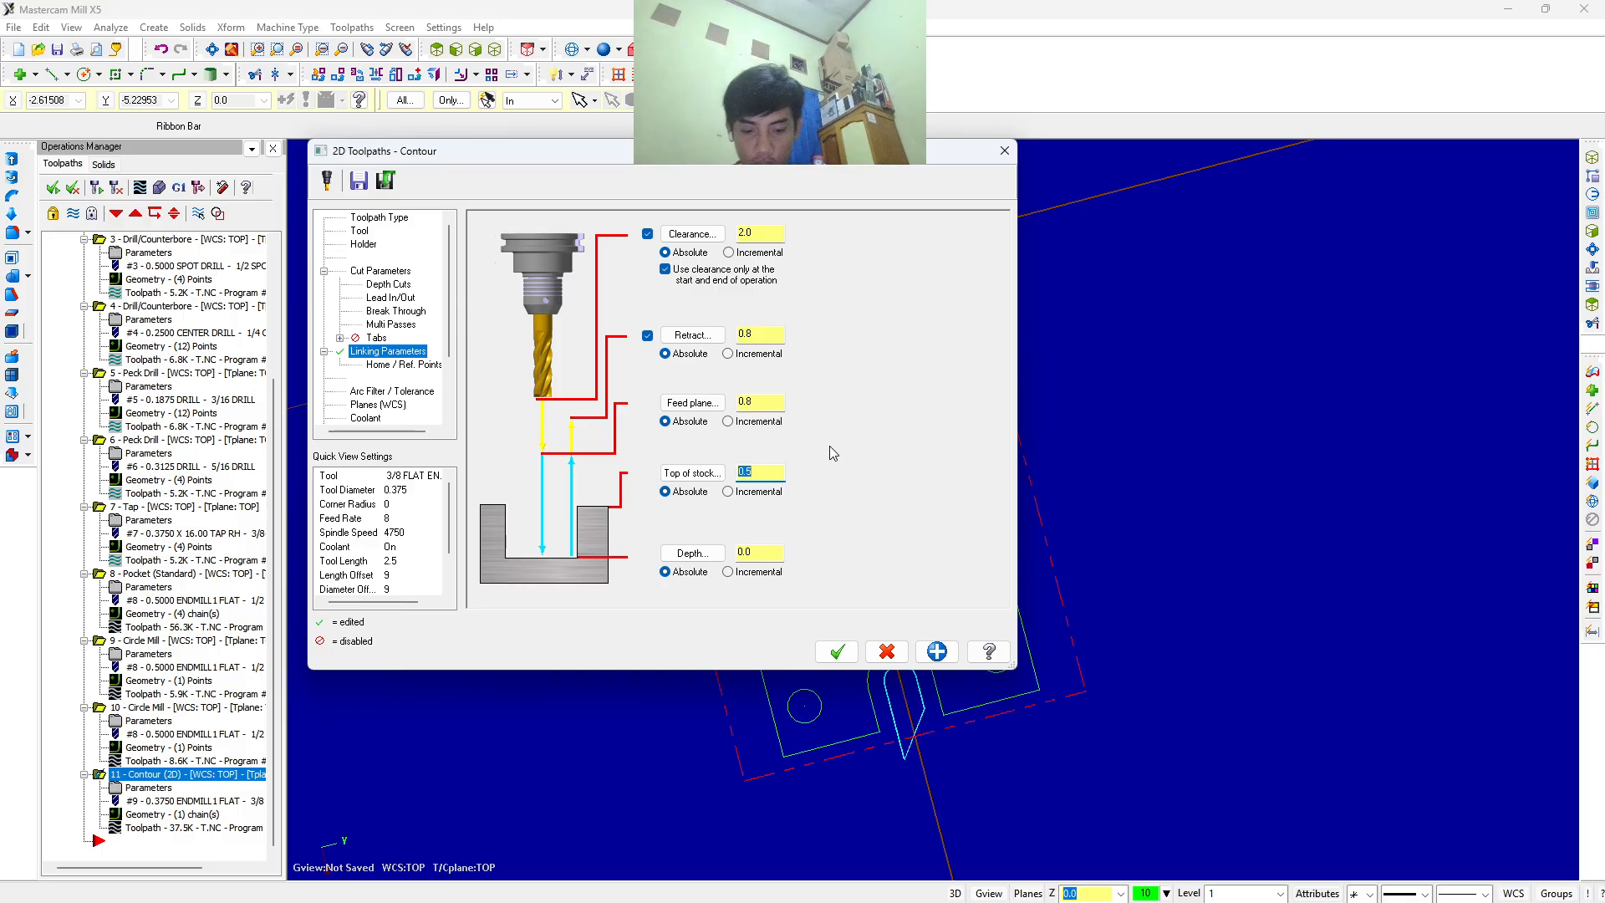
type(".75")
key("Return")
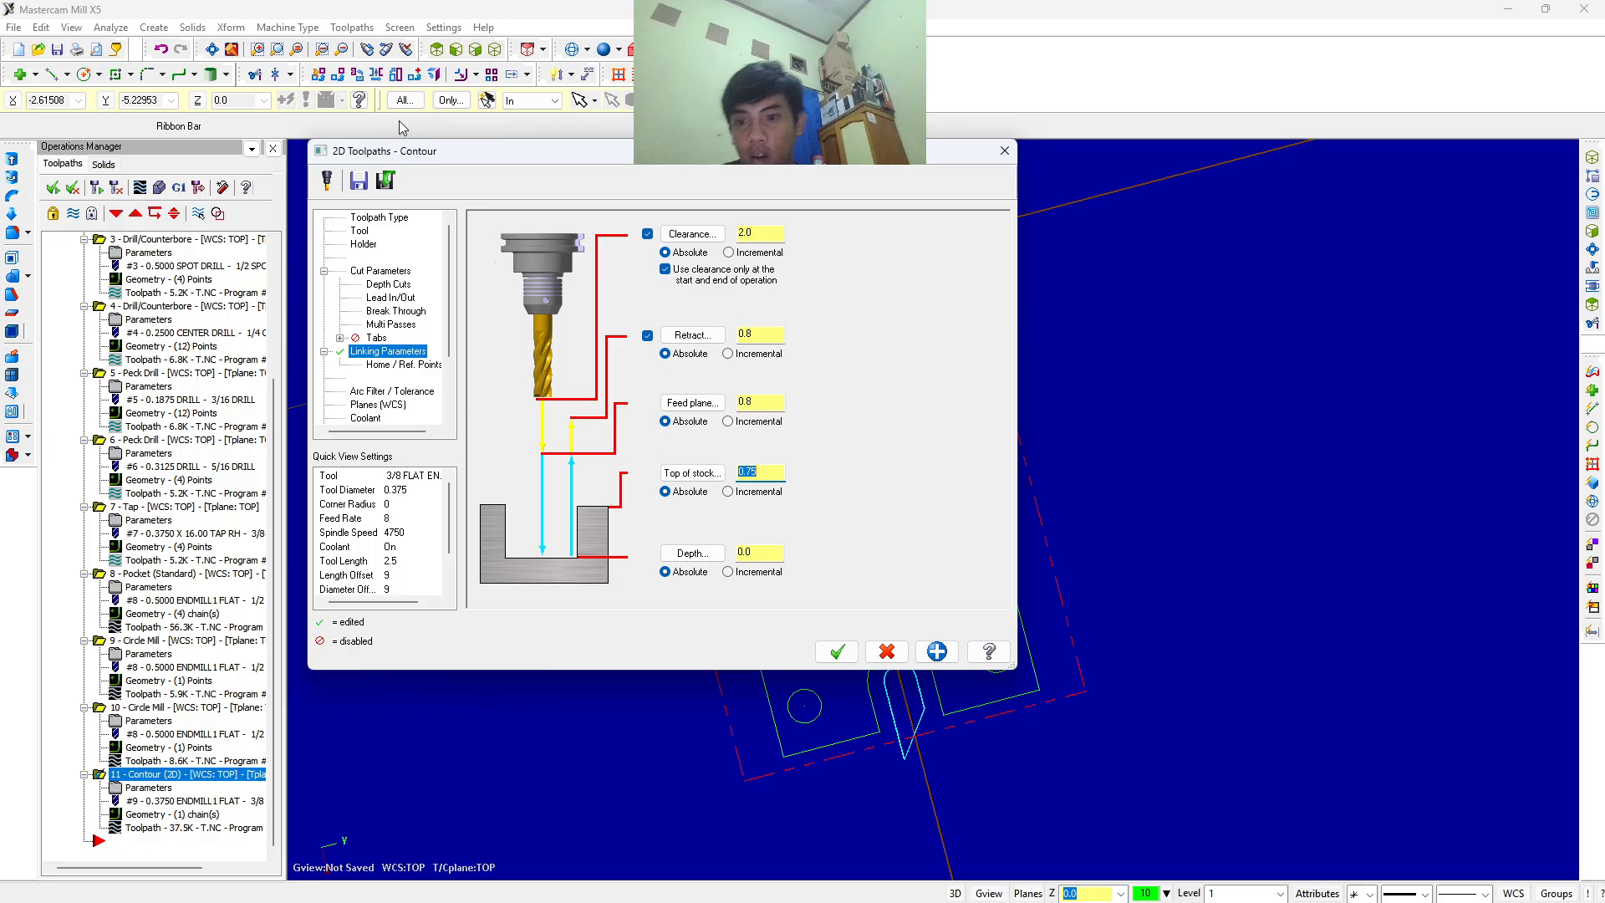
Set the number of multi-pass finish cuts to 0 and accept the contour parameters.
left_click(392, 326)
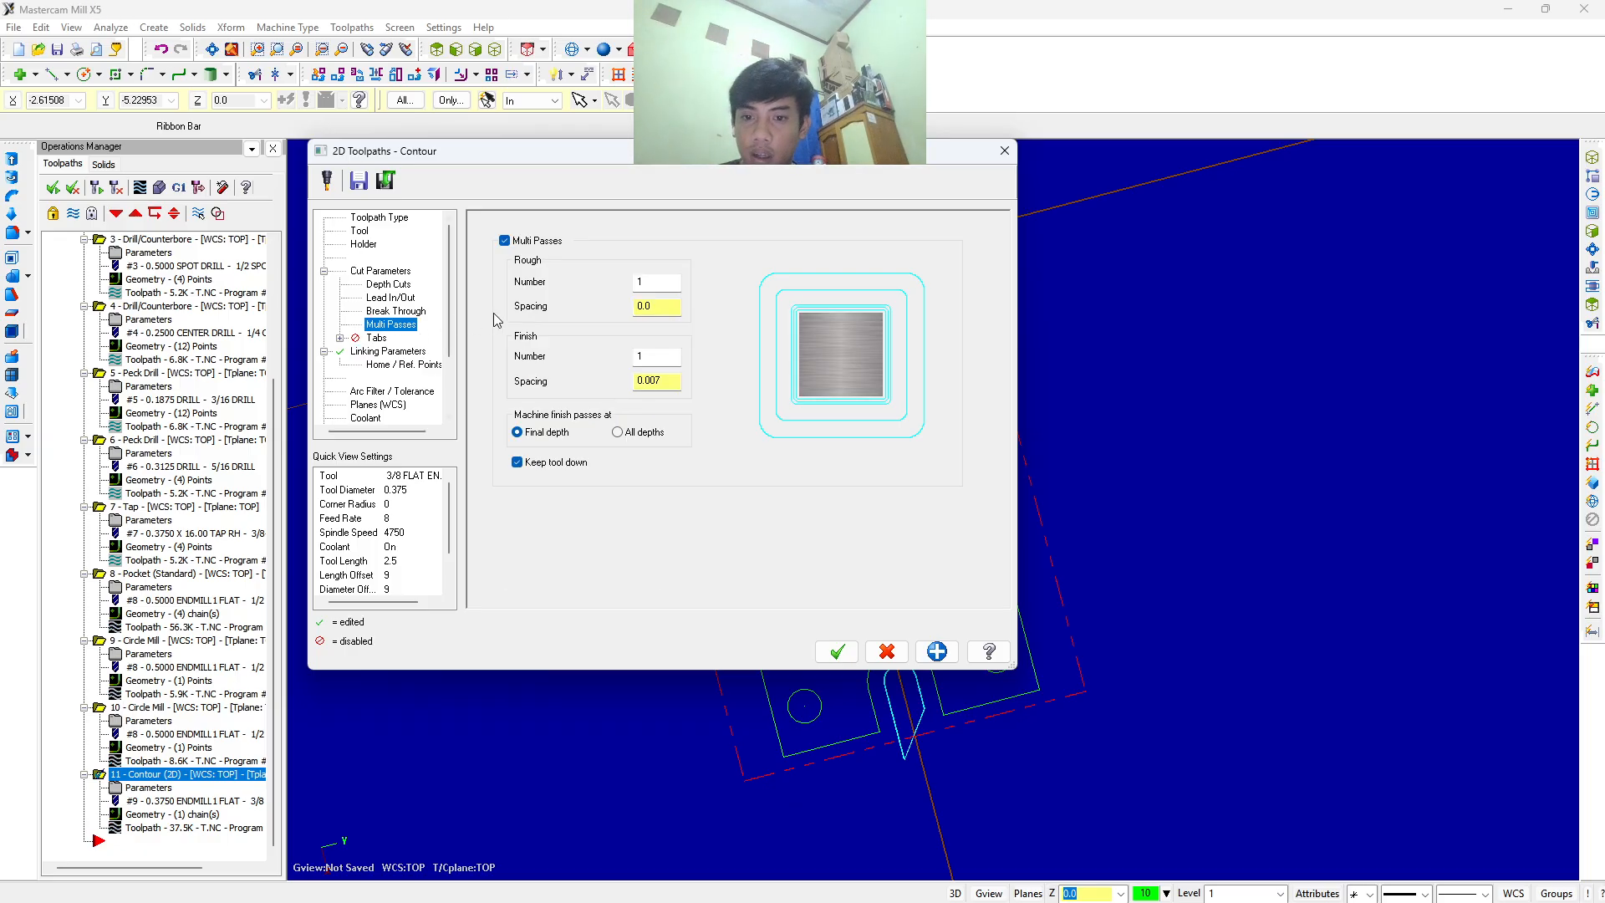
left_click(665, 357)
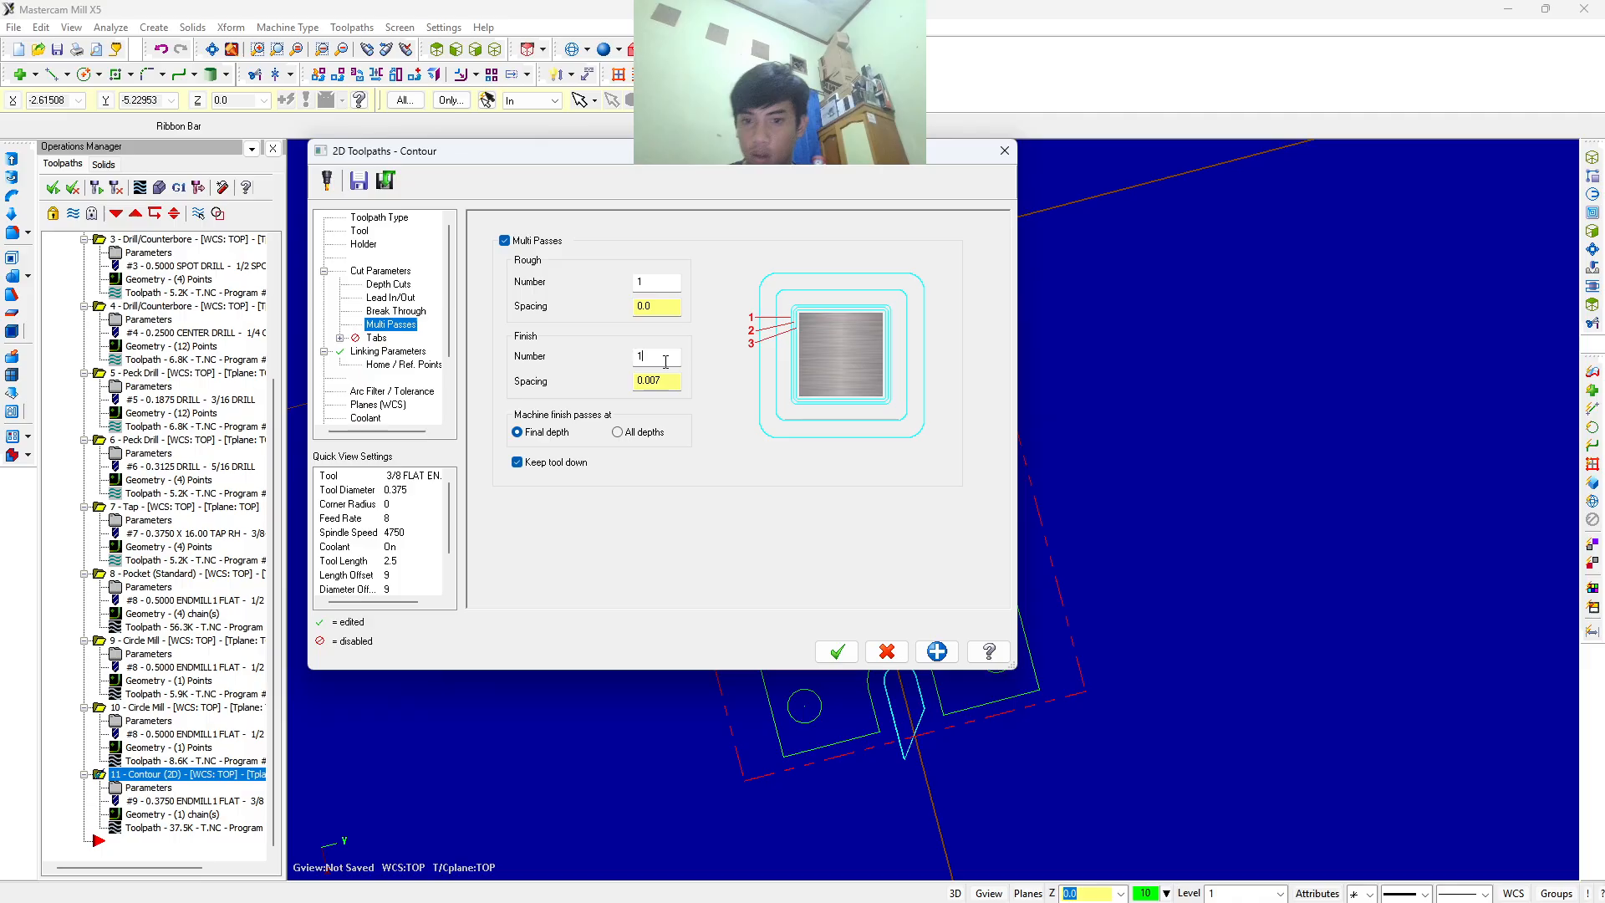
key("BackSpace")
type("0")
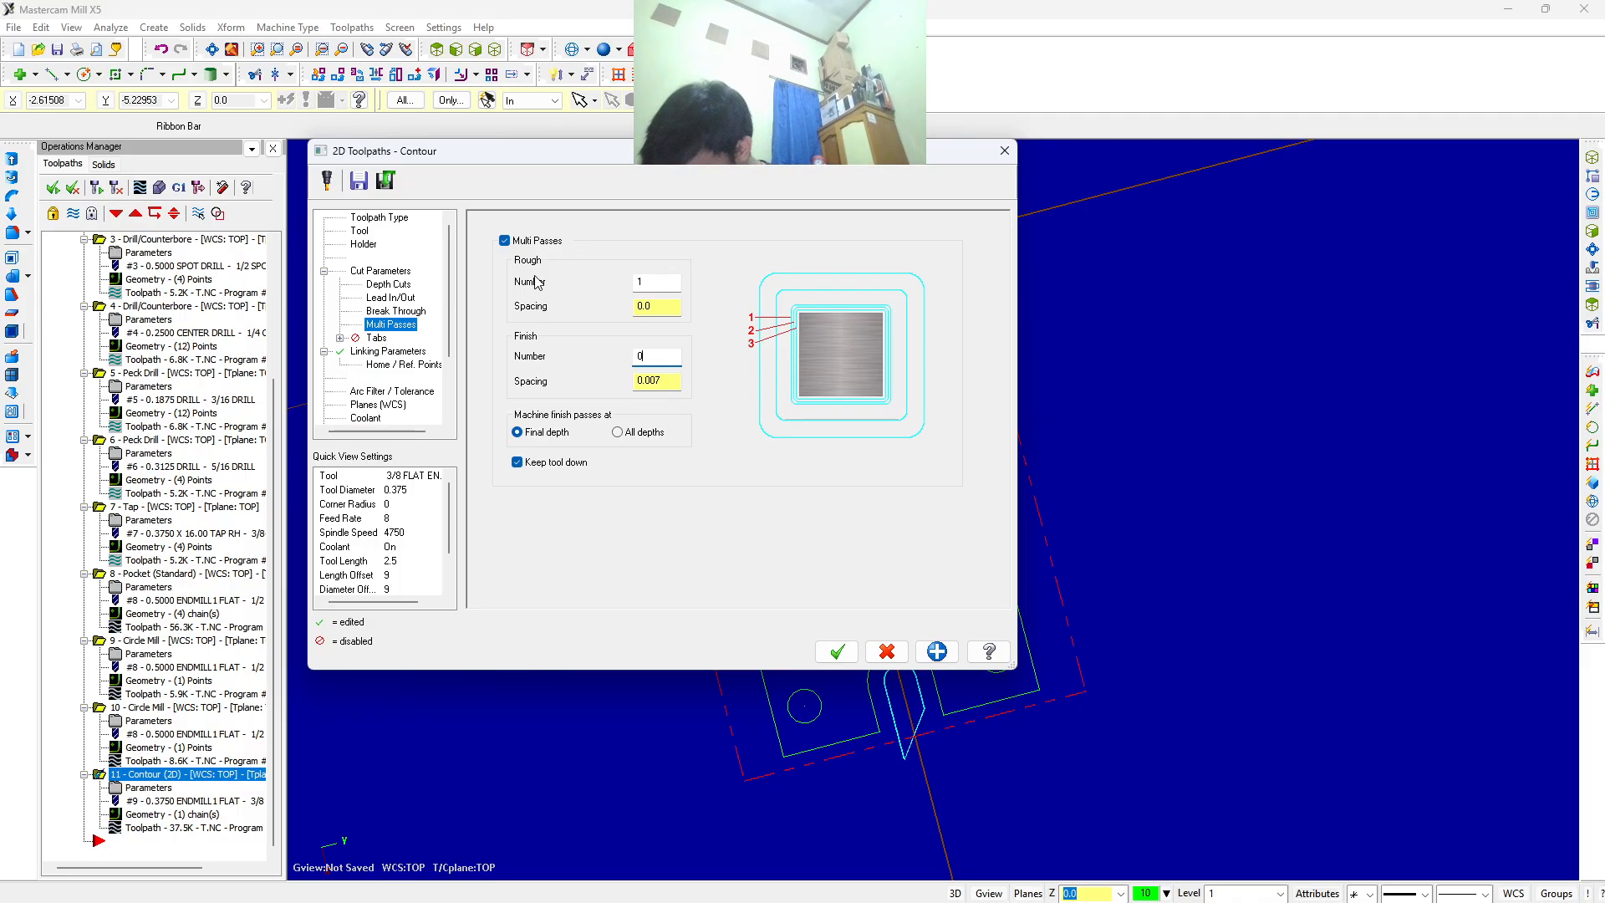
left_click(368, 418)
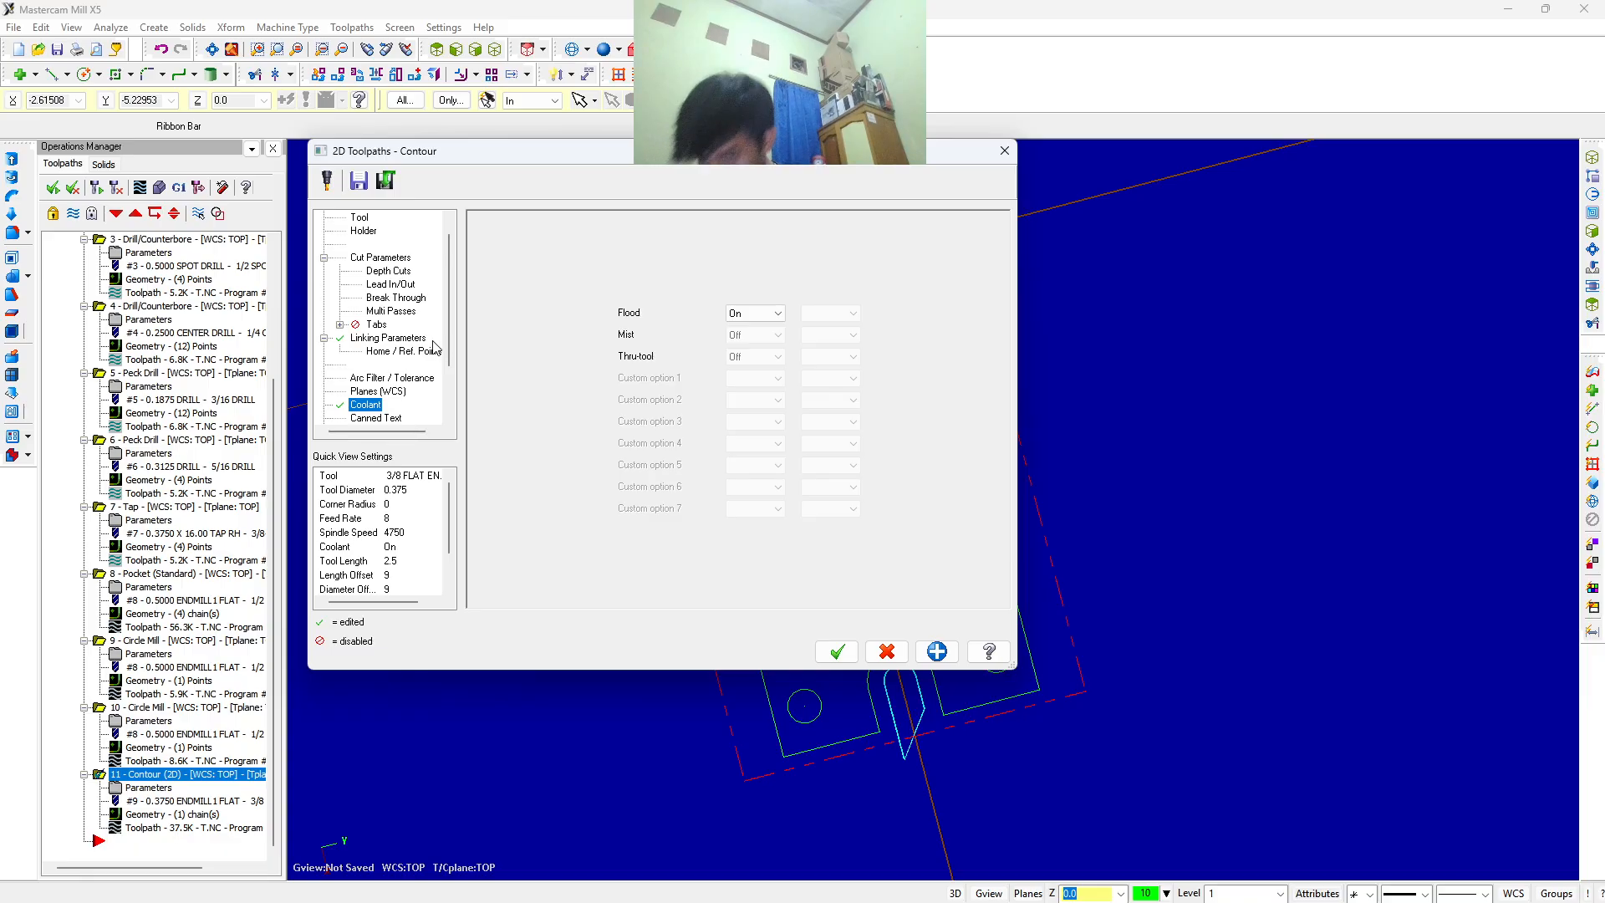
left_click(1454, 639)
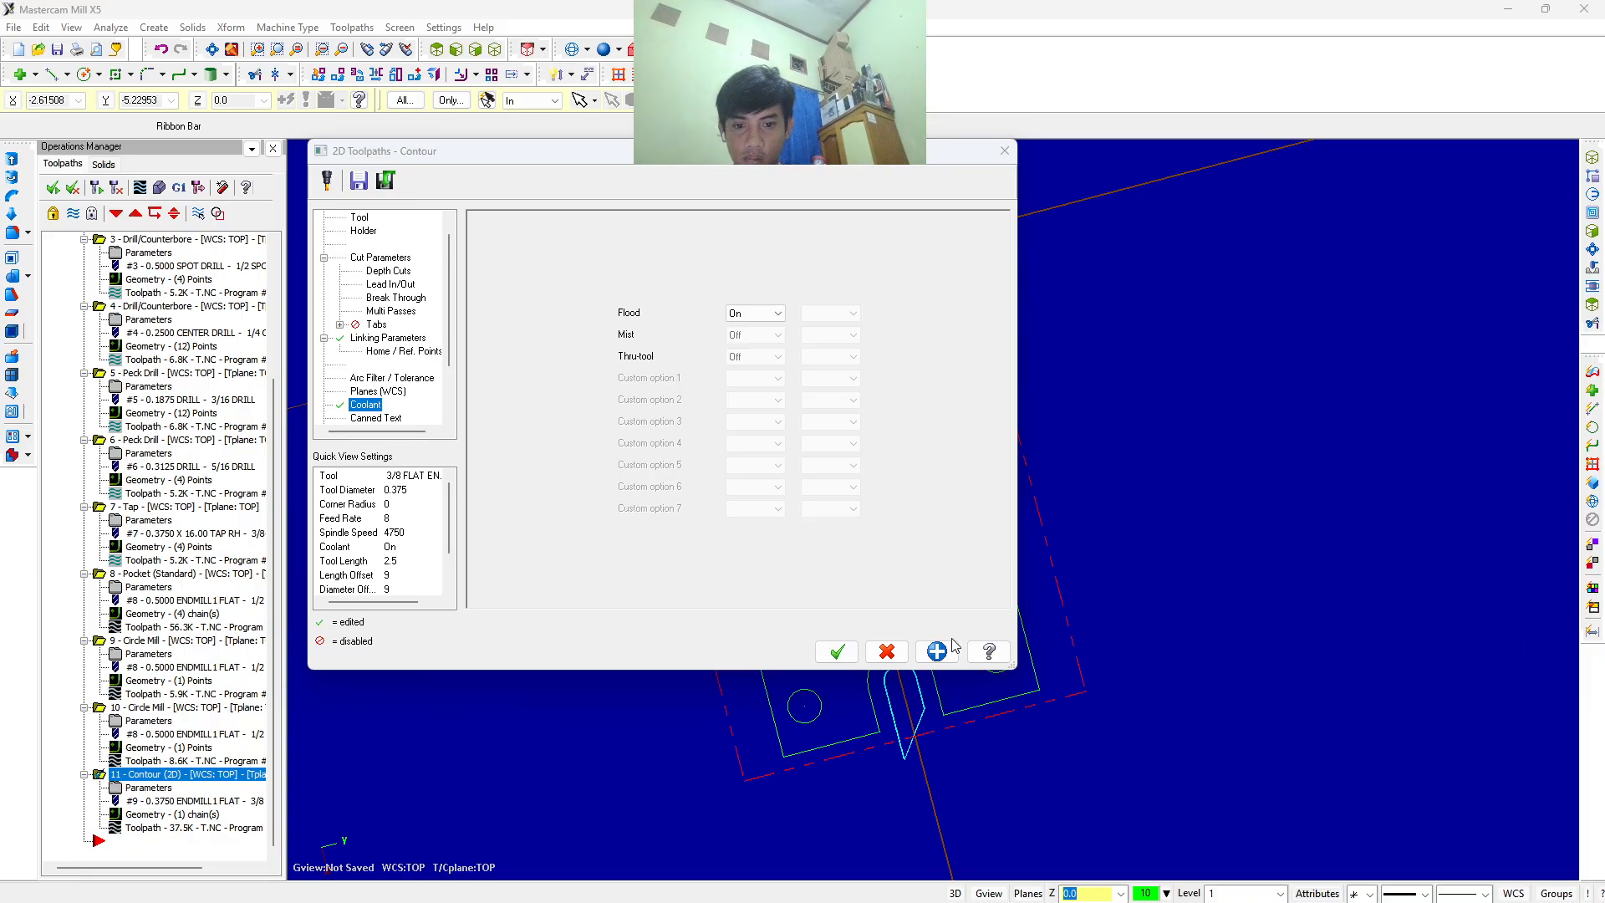
left_click(836, 651)
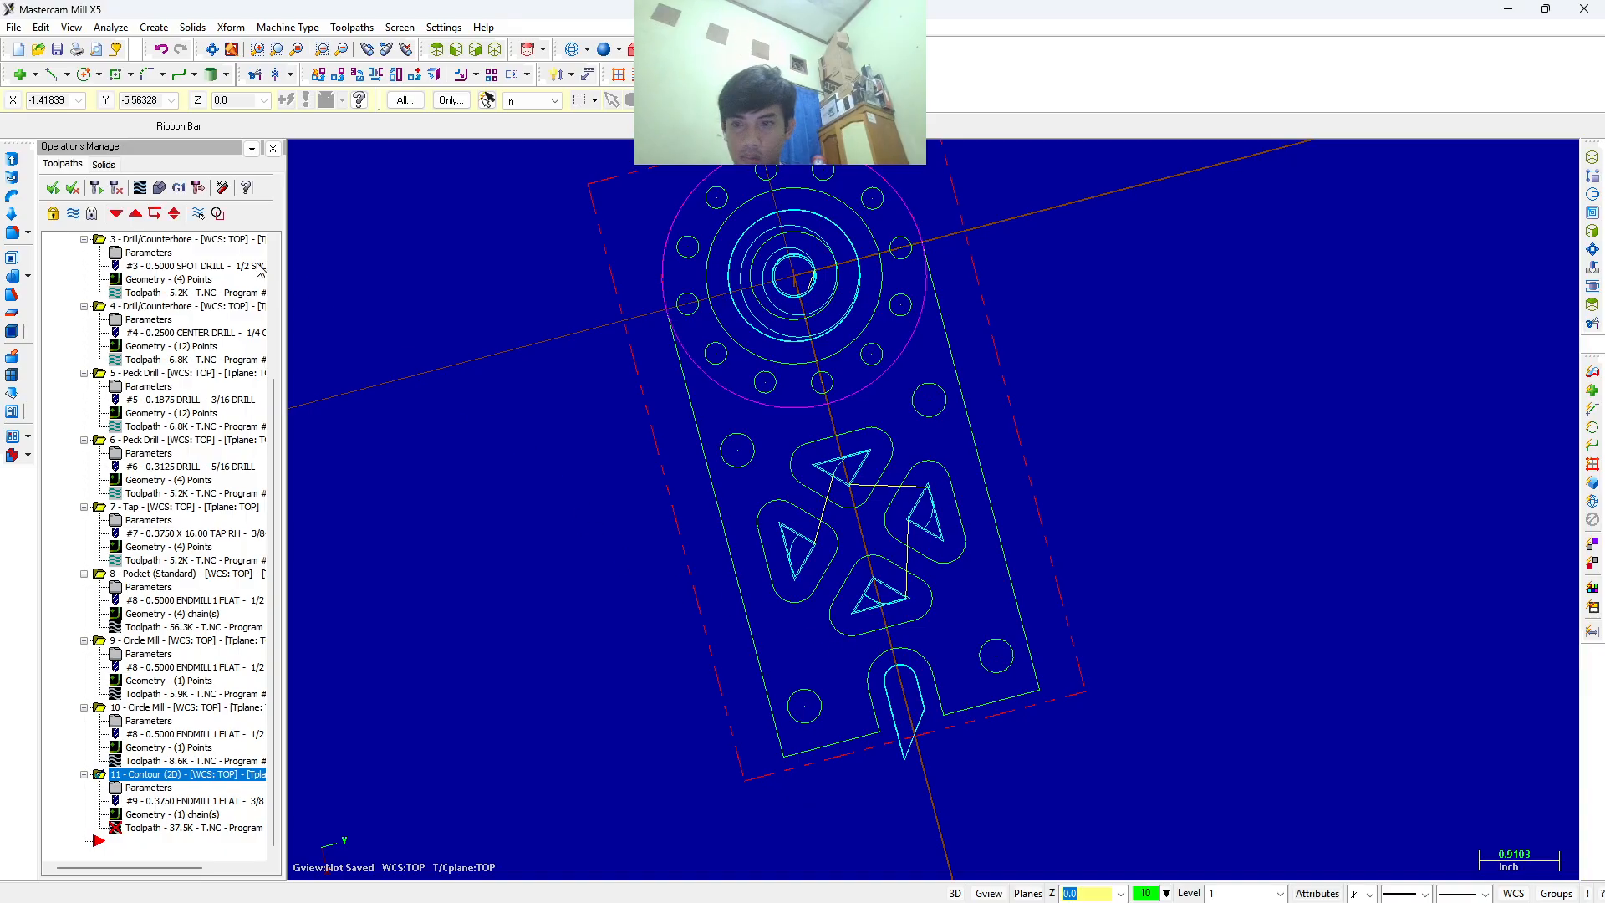
Regenerate the contour operation, run its verify simulation, inspect the machined open end slot, and close the simulation.
left_click(158, 189)
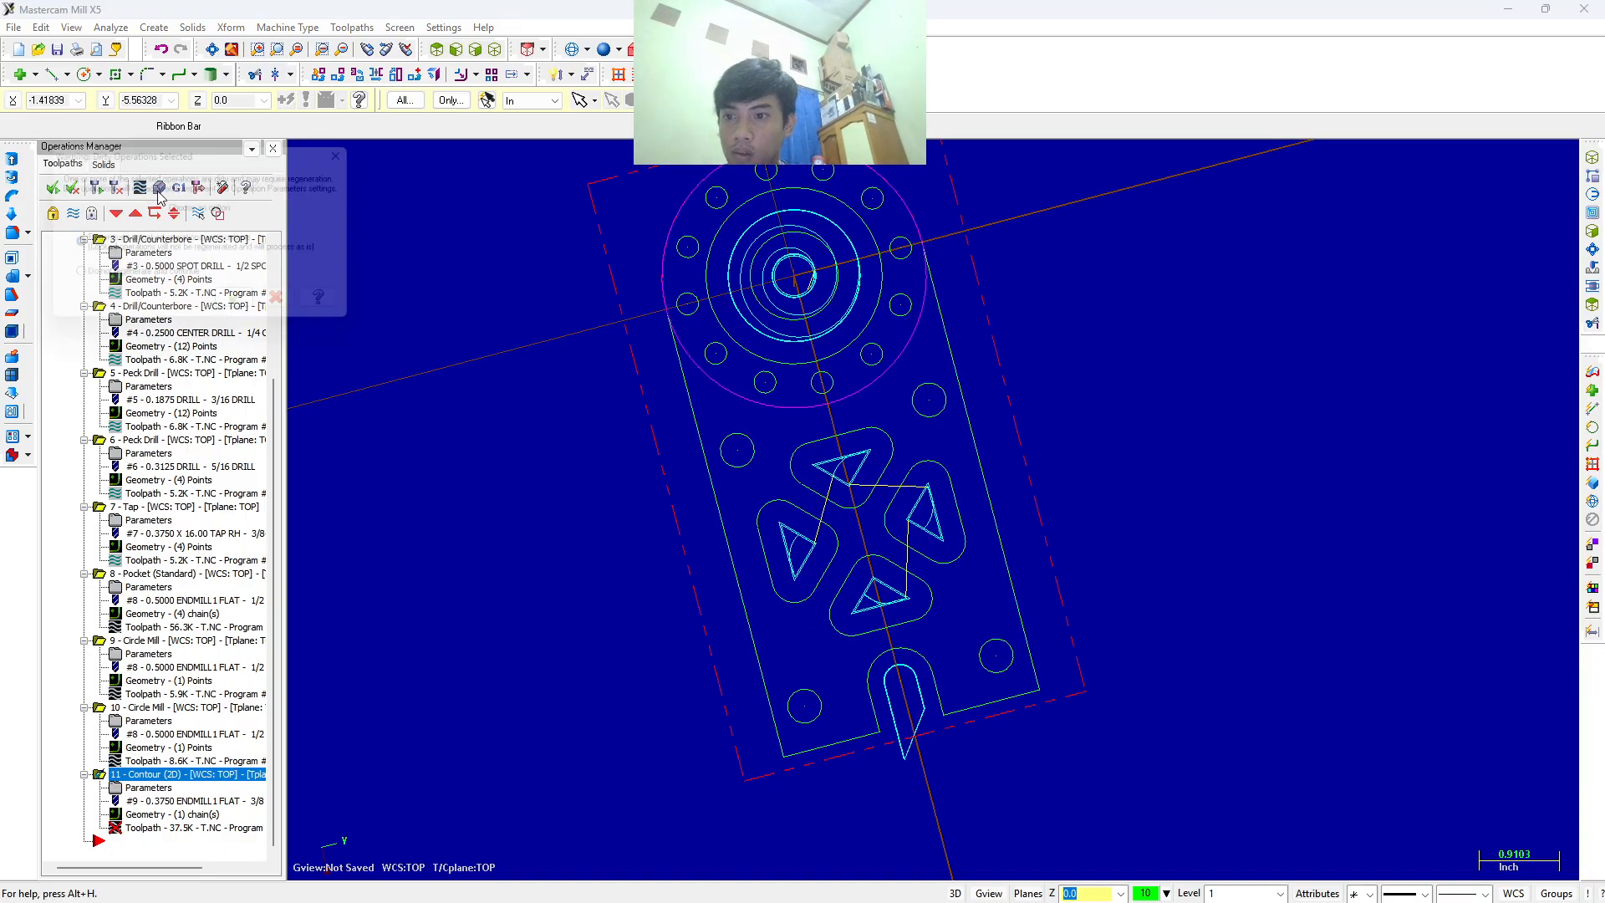
left_click(243, 308)
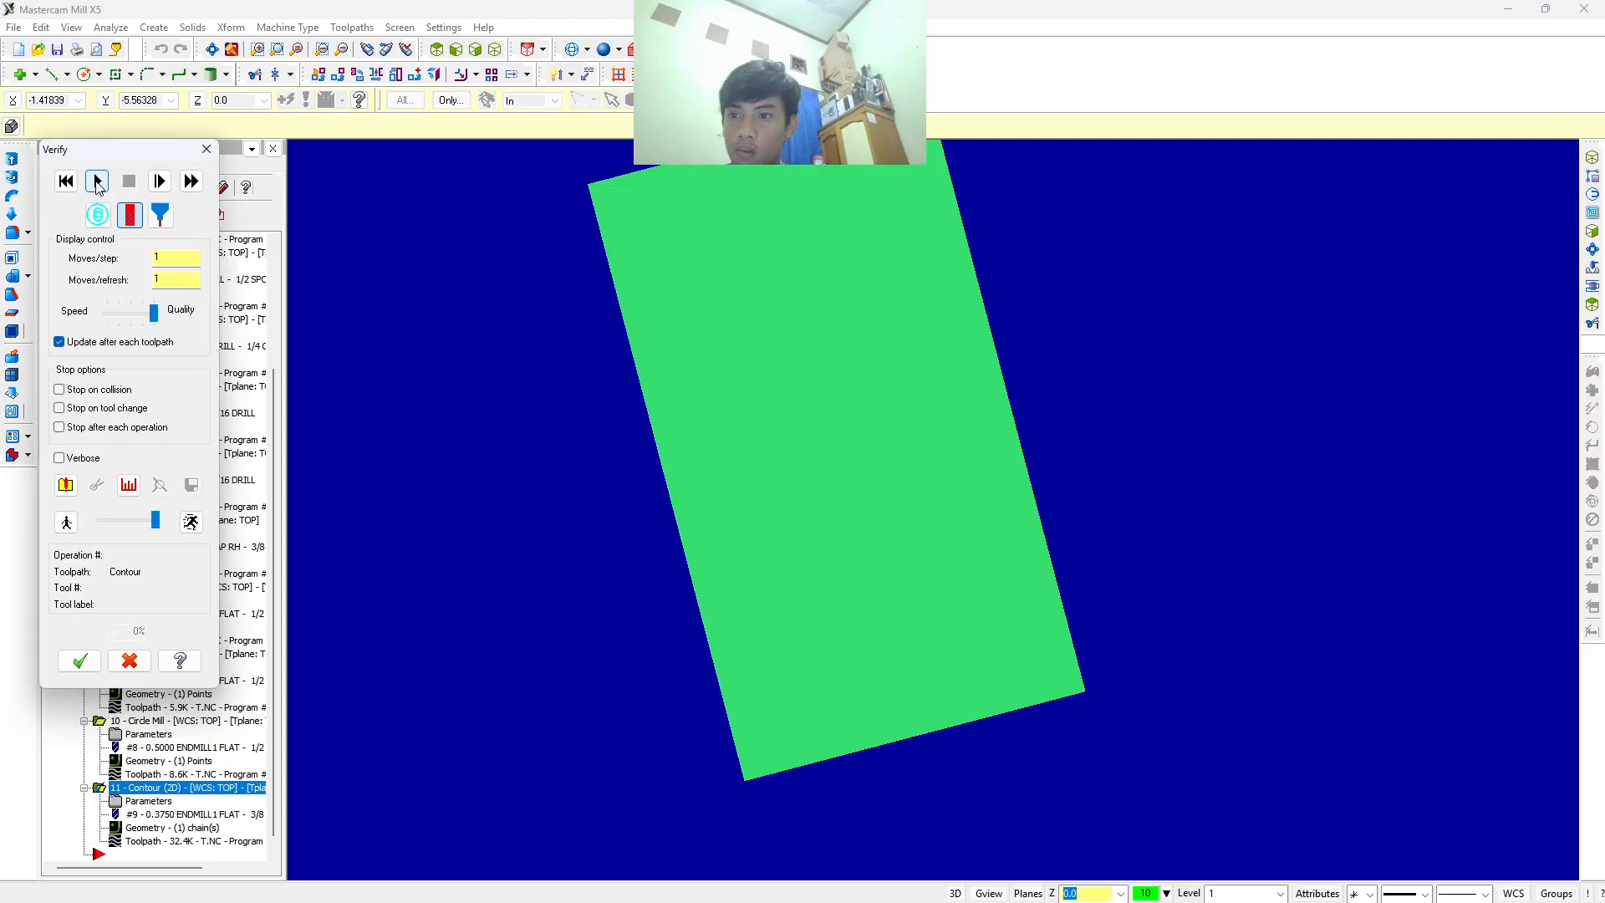
middle_click_drag(691, 529, 655, 430)
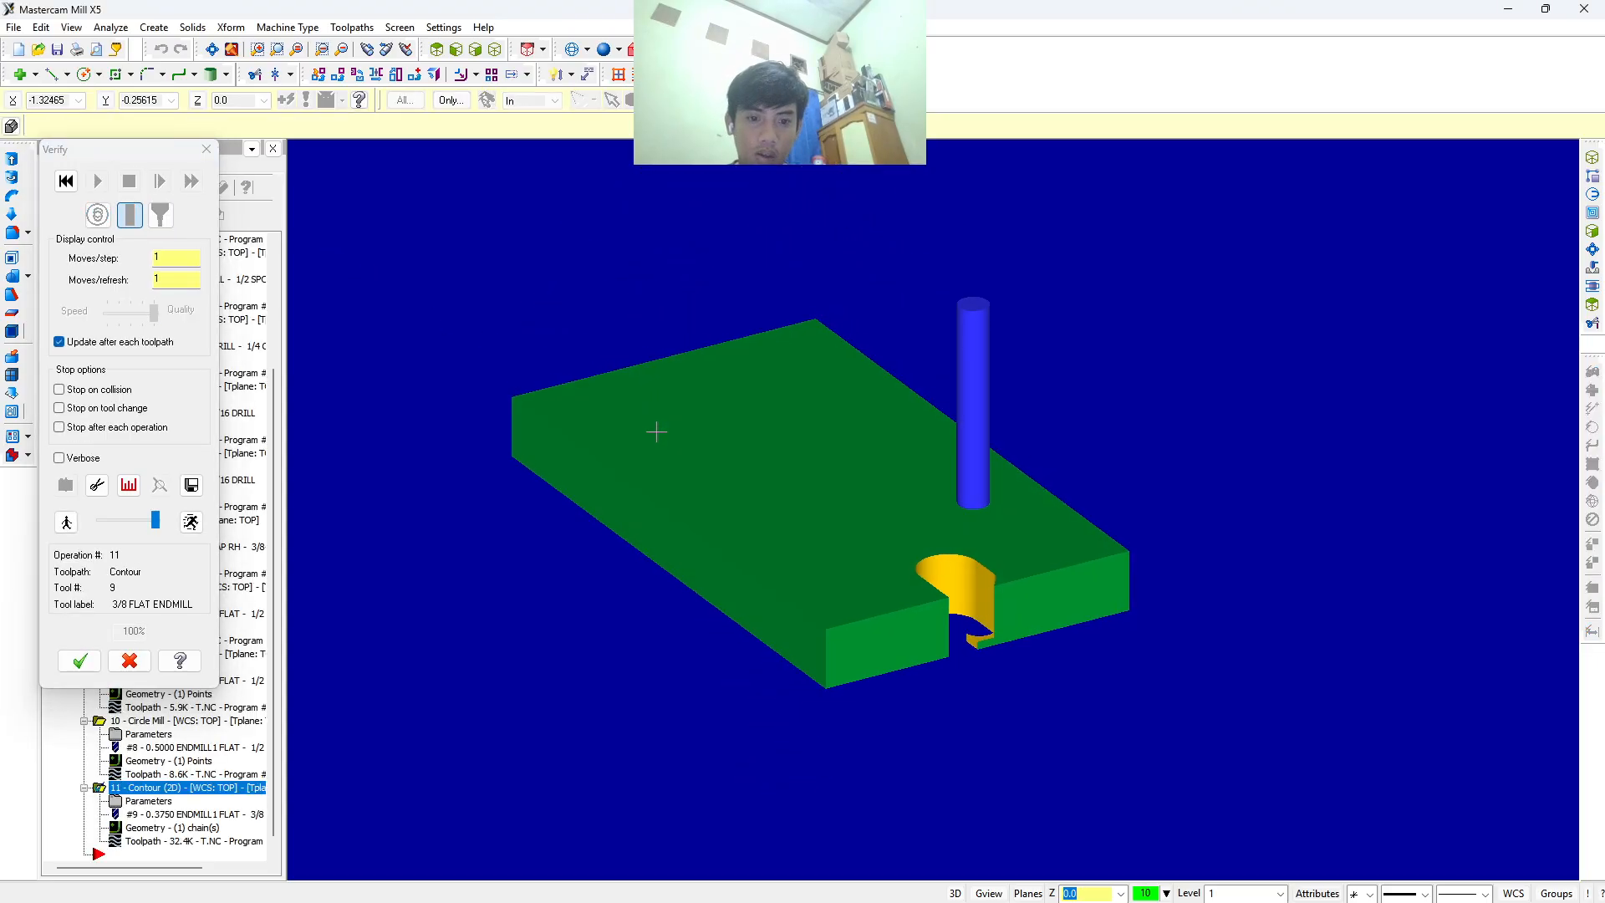
left_click(204, 150)
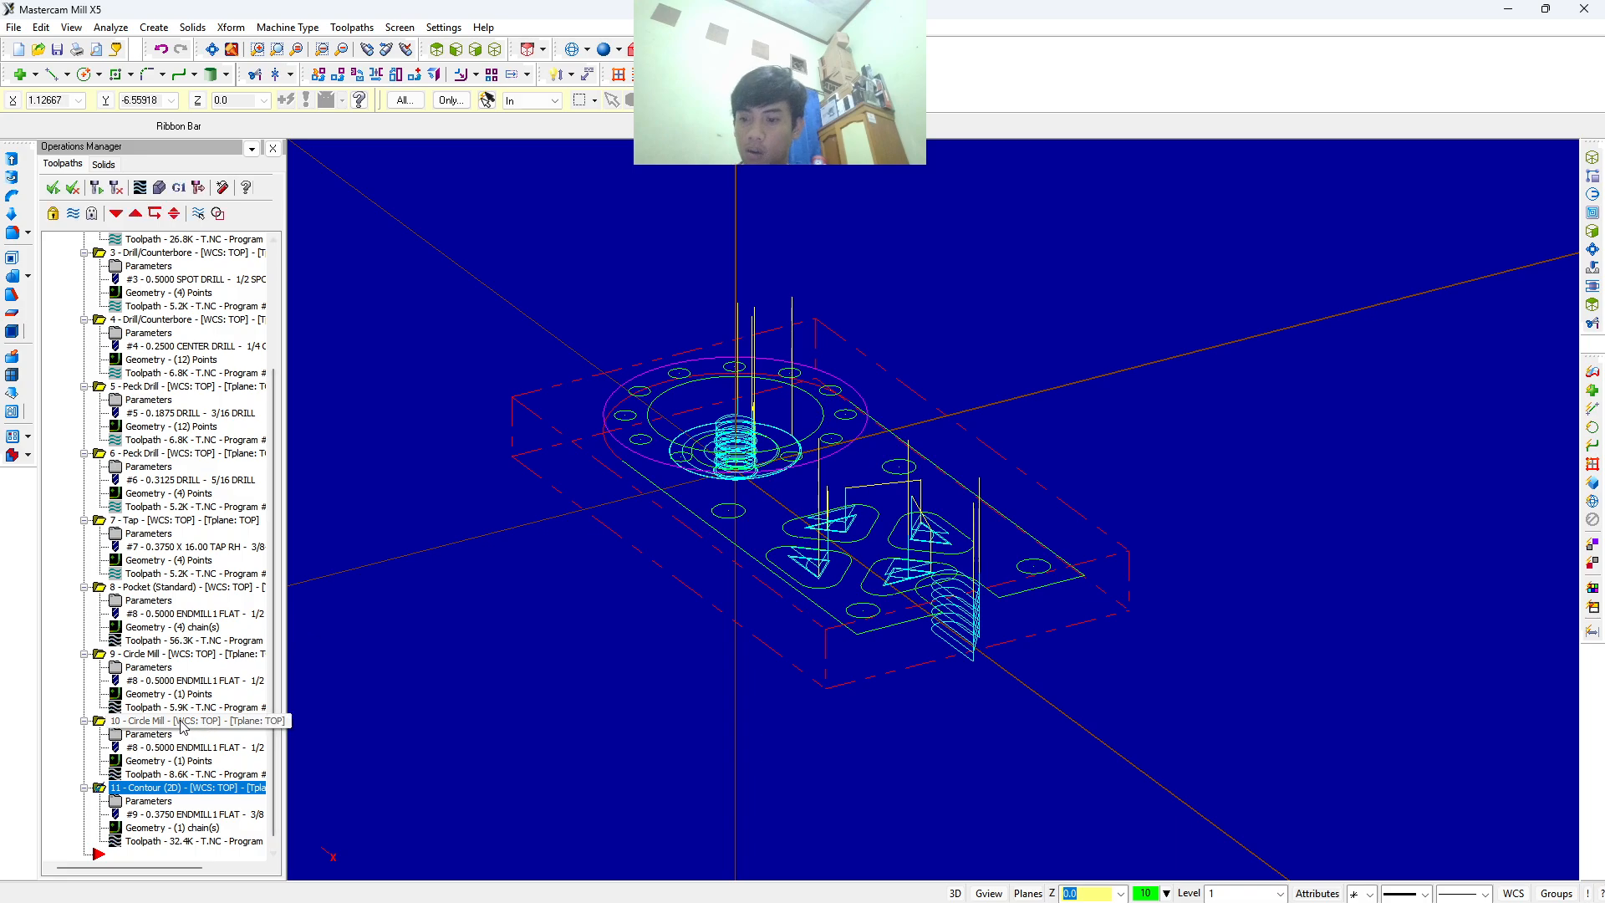
Delete the 2D contour operation of the open end slot from the toolpath list.
scroll(173, 352, "up", 3)
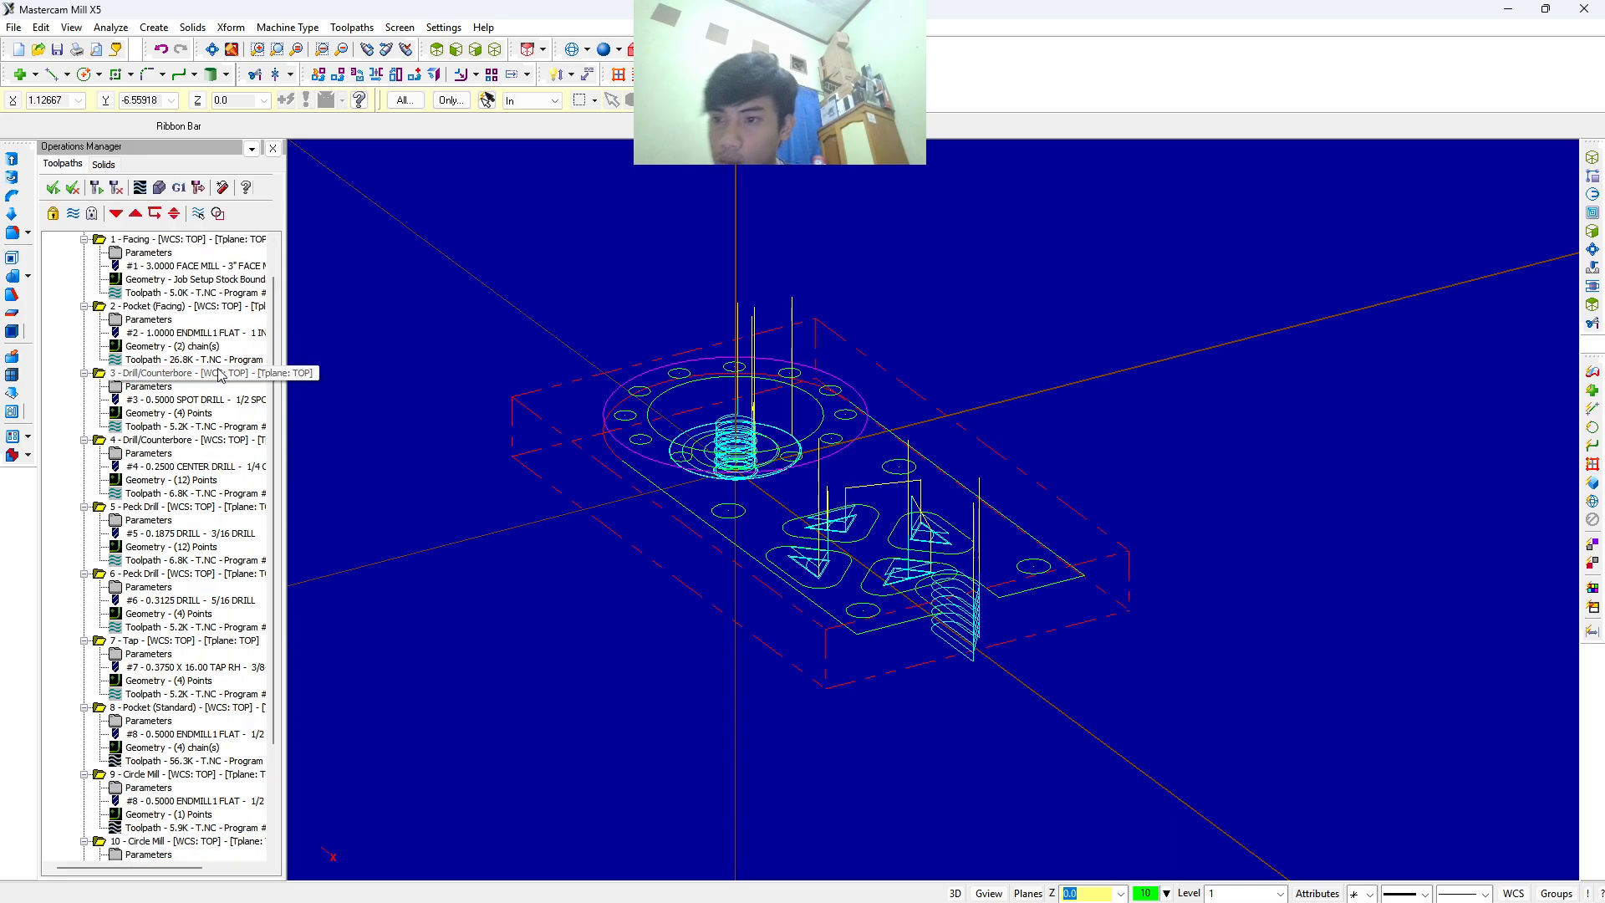
scroll(167, 501, "down", 3)
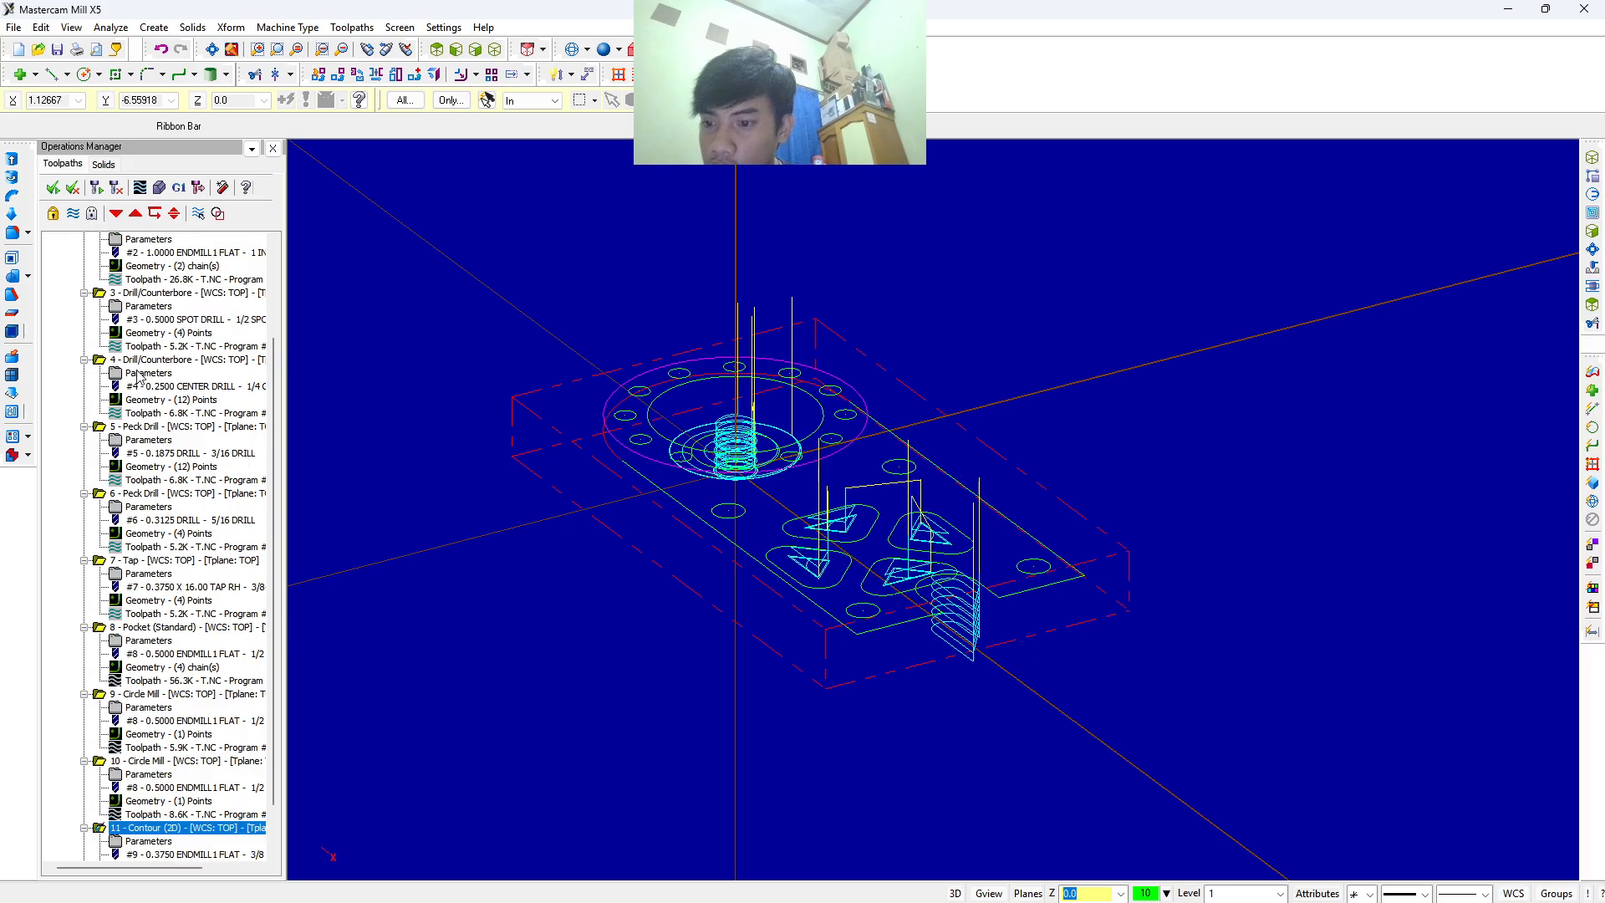
right_click(202, 788)
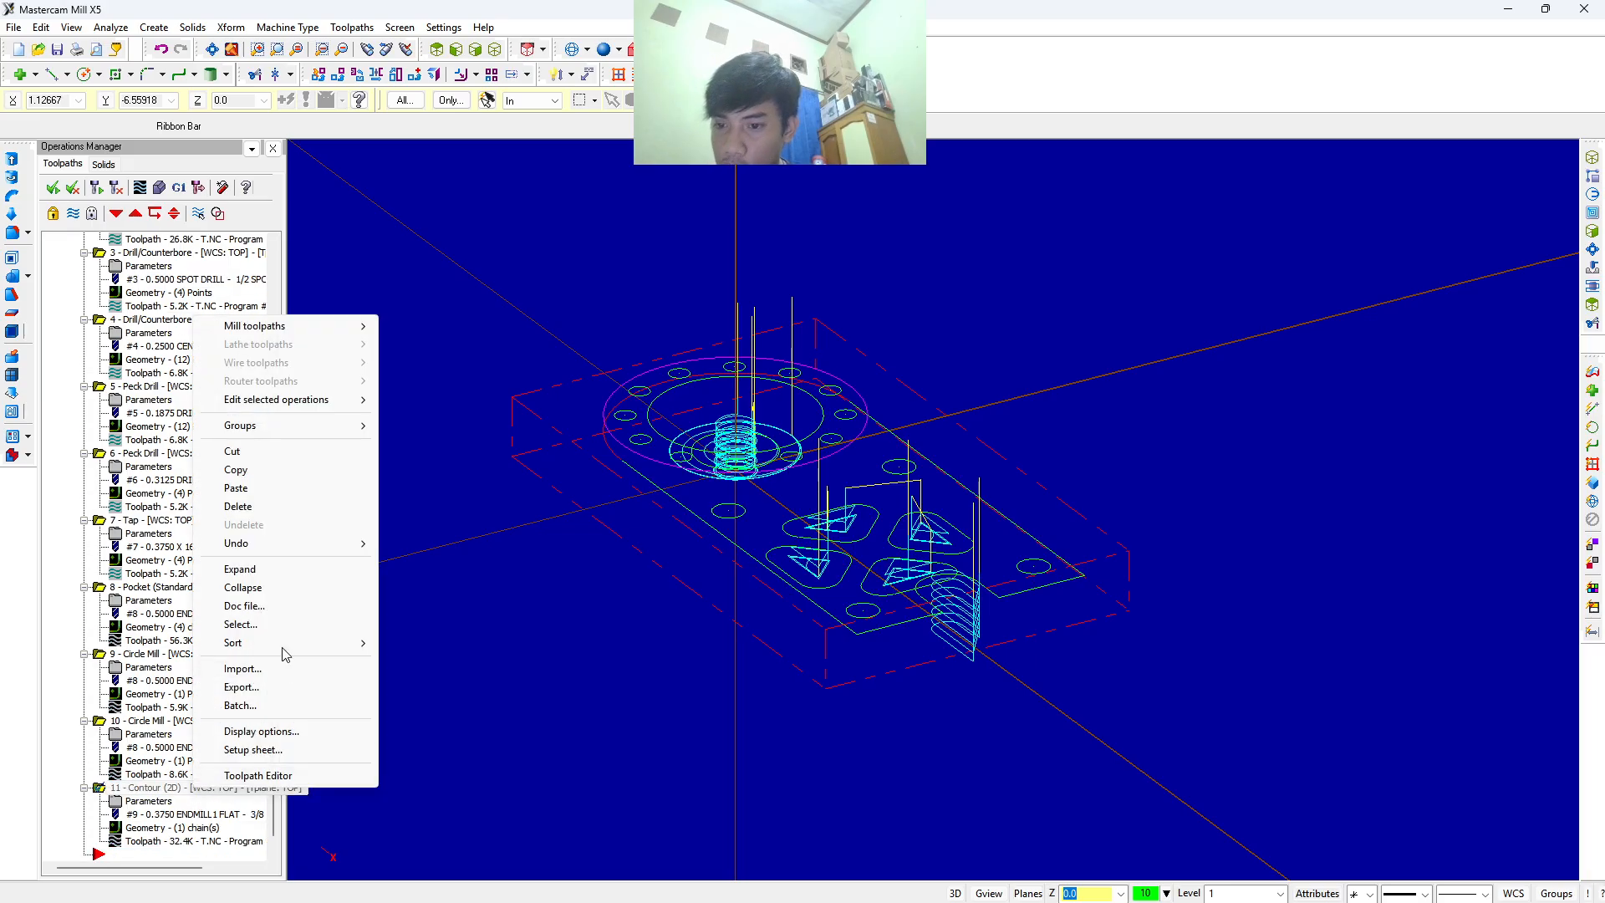
left_click(256, 509)
left_click(872, 520)
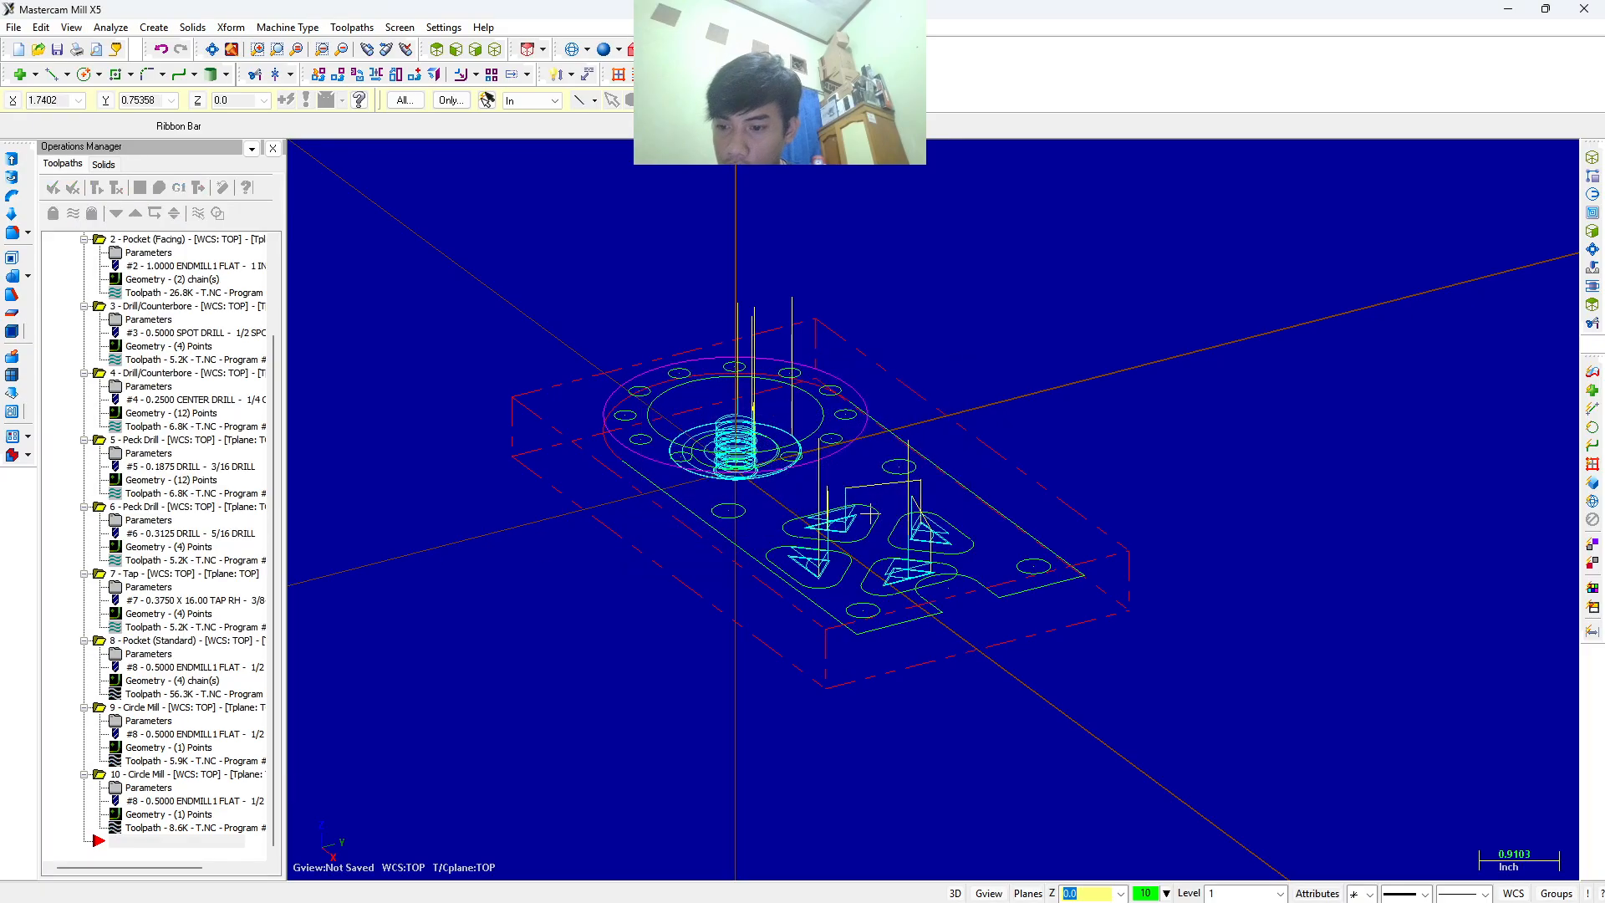
Create a new contour toolpath and chain only the open end slot, from one straight side around the arc to the other.
scroll(217, 413, "up", 4)
scroll(243, 440, "down", 1)
scroll(209, 702, "down", 2)
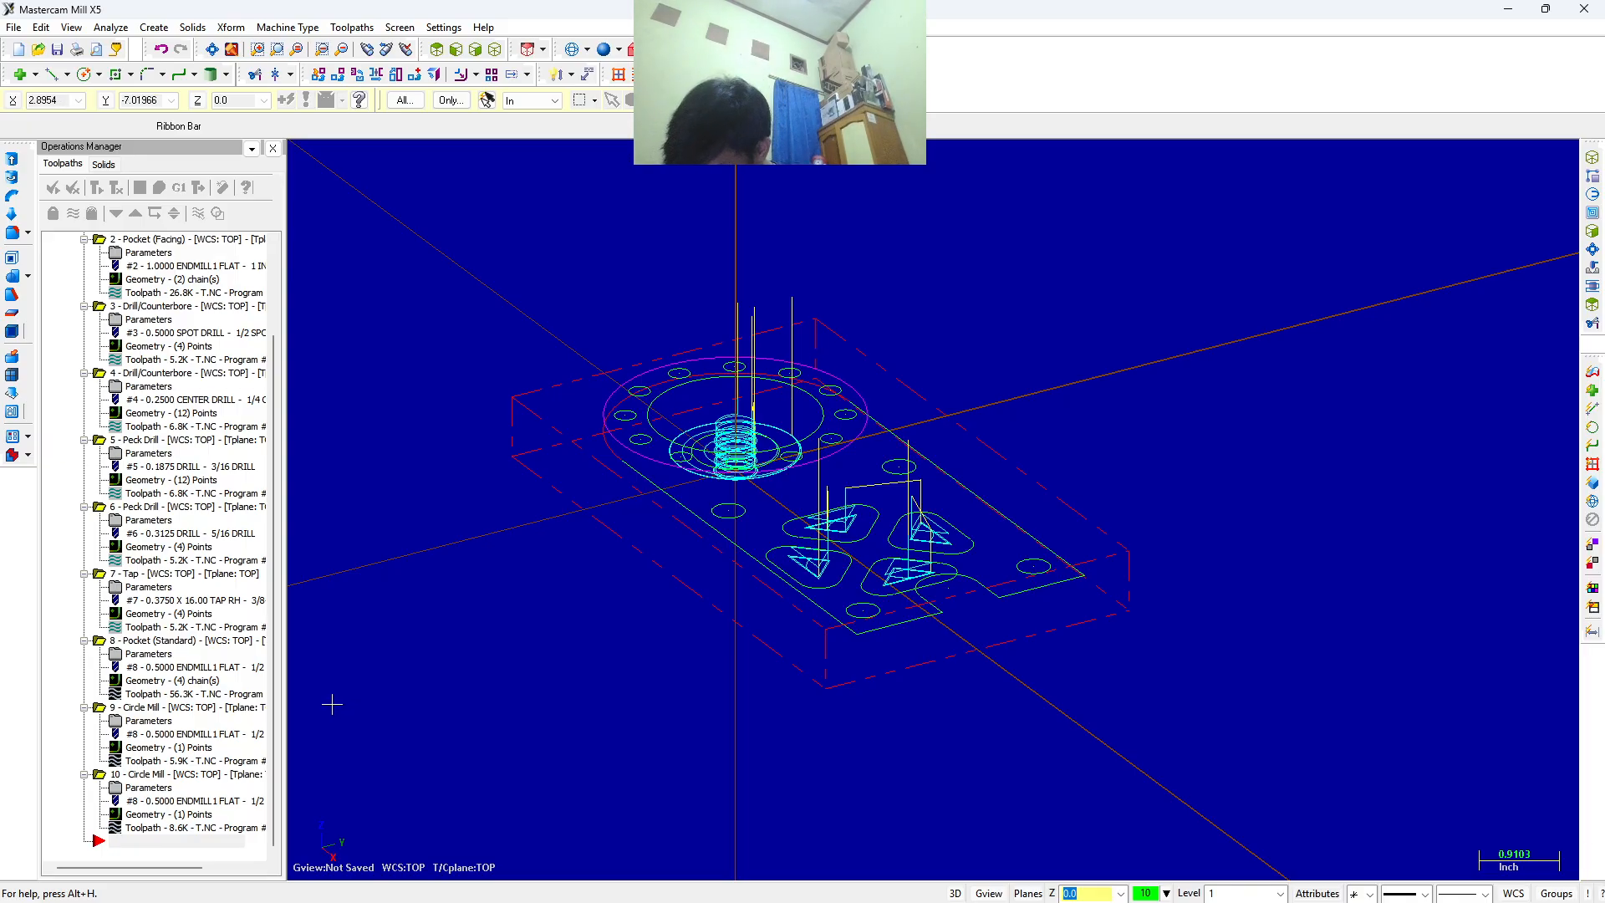
left_click(357, 27)
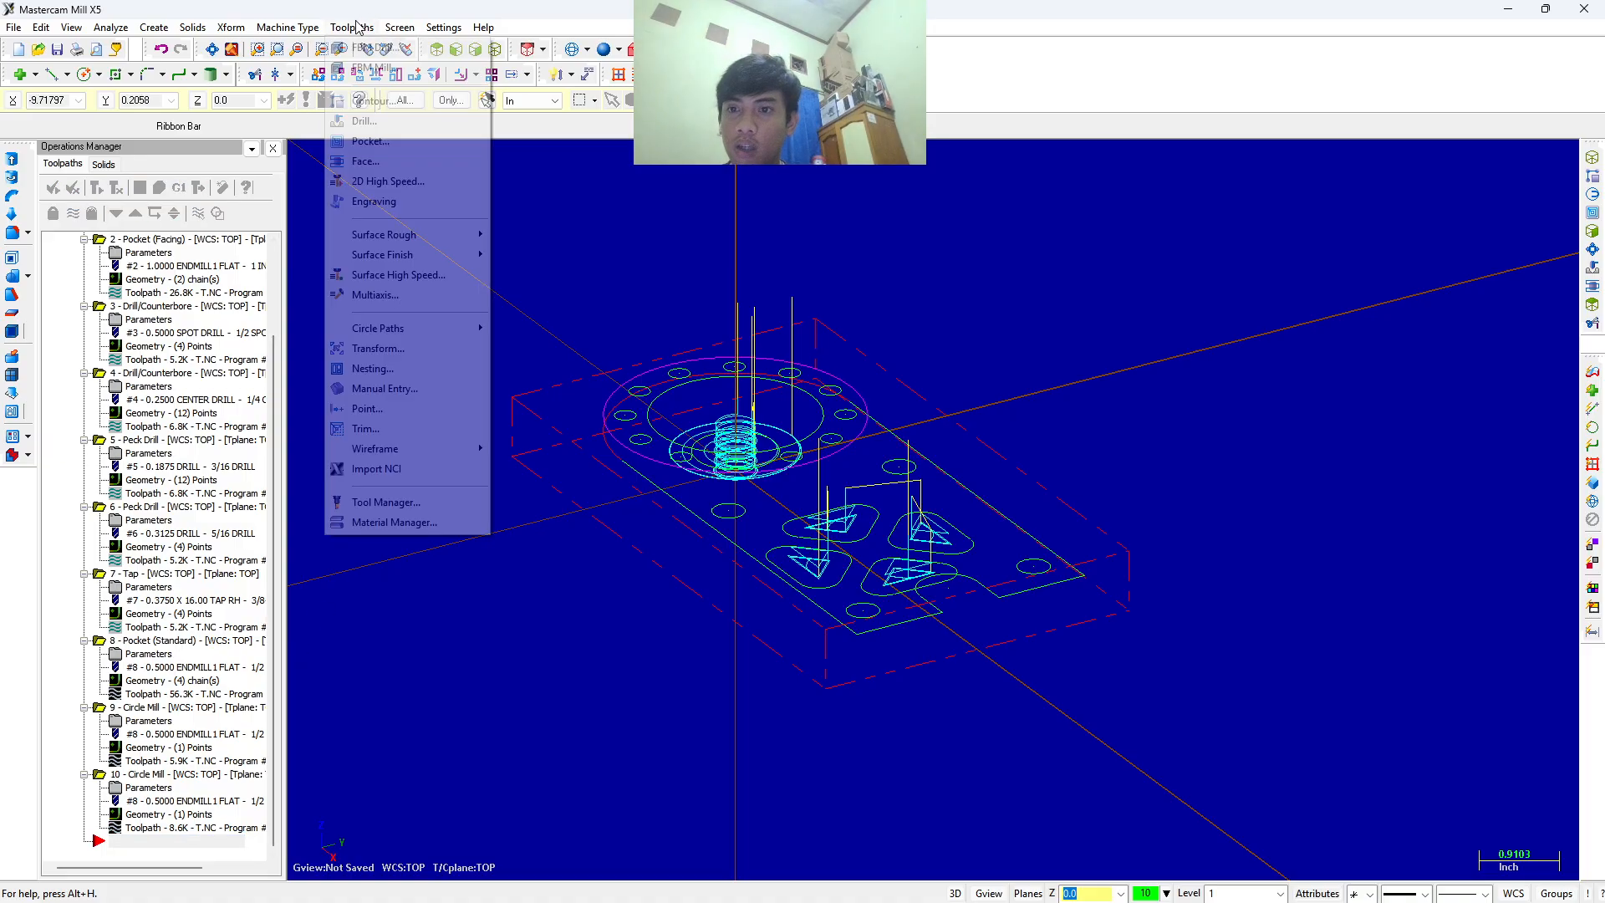
left_click(374, 101)
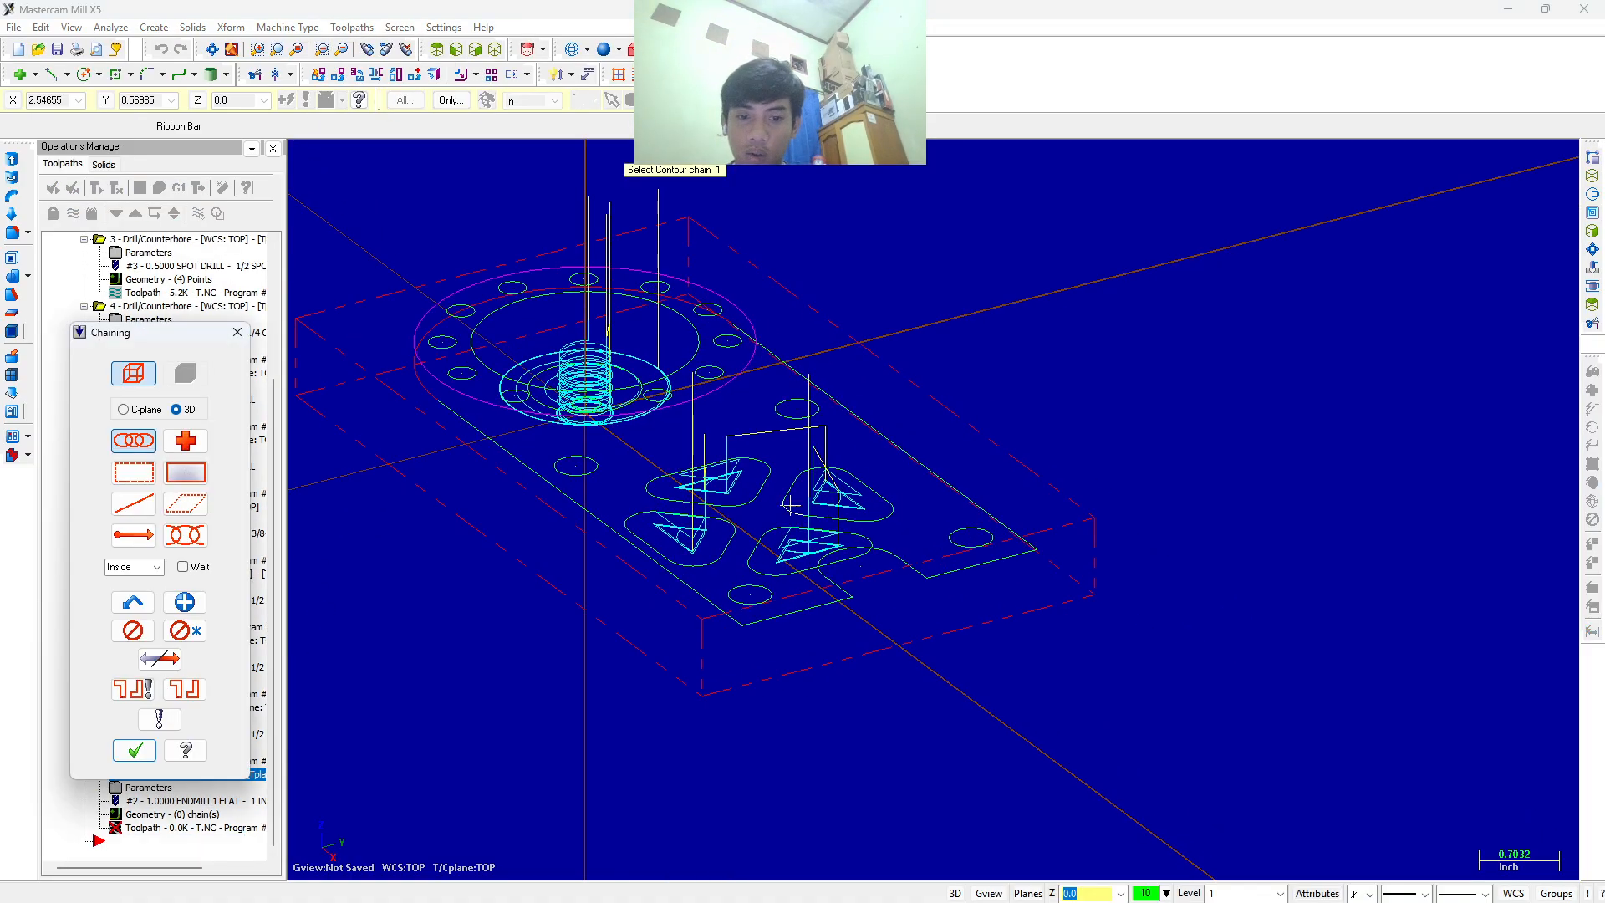
middle_click_drag(790, 504, 803, 469)
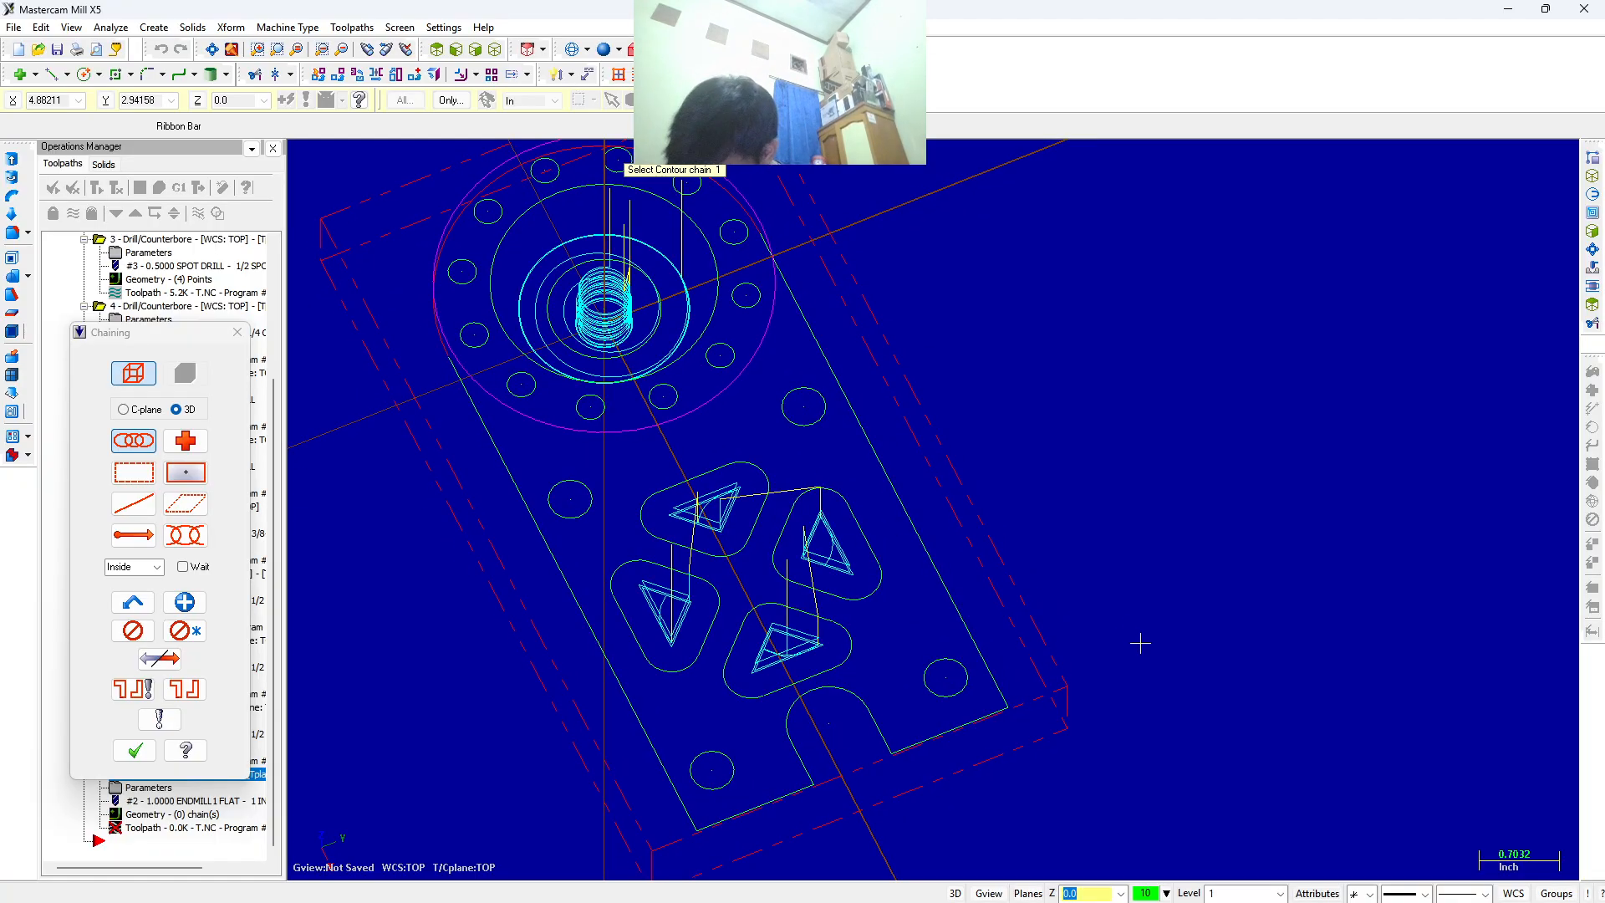
scroll(1133, 641, "up", 3)
mouse_move(653, 644)
middle_mouse_down()
mouse_move(695, 623)
mouse_move(594, 645)
mouse_move(657, 647)
middle_mouse_up()
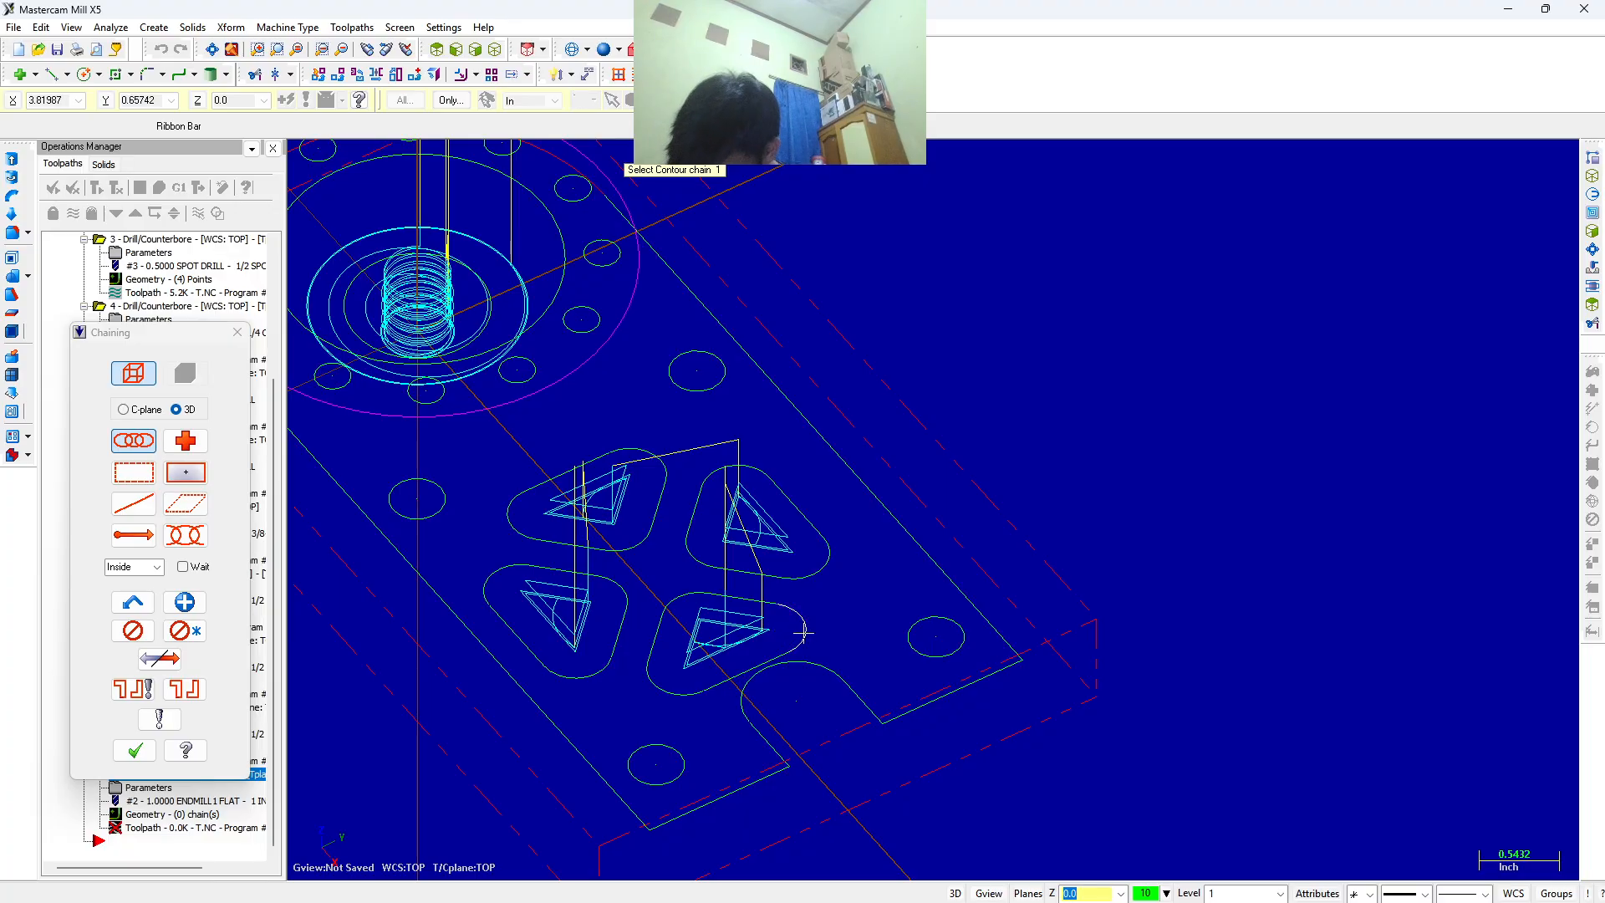
scroll(898, 668, "up", 5)
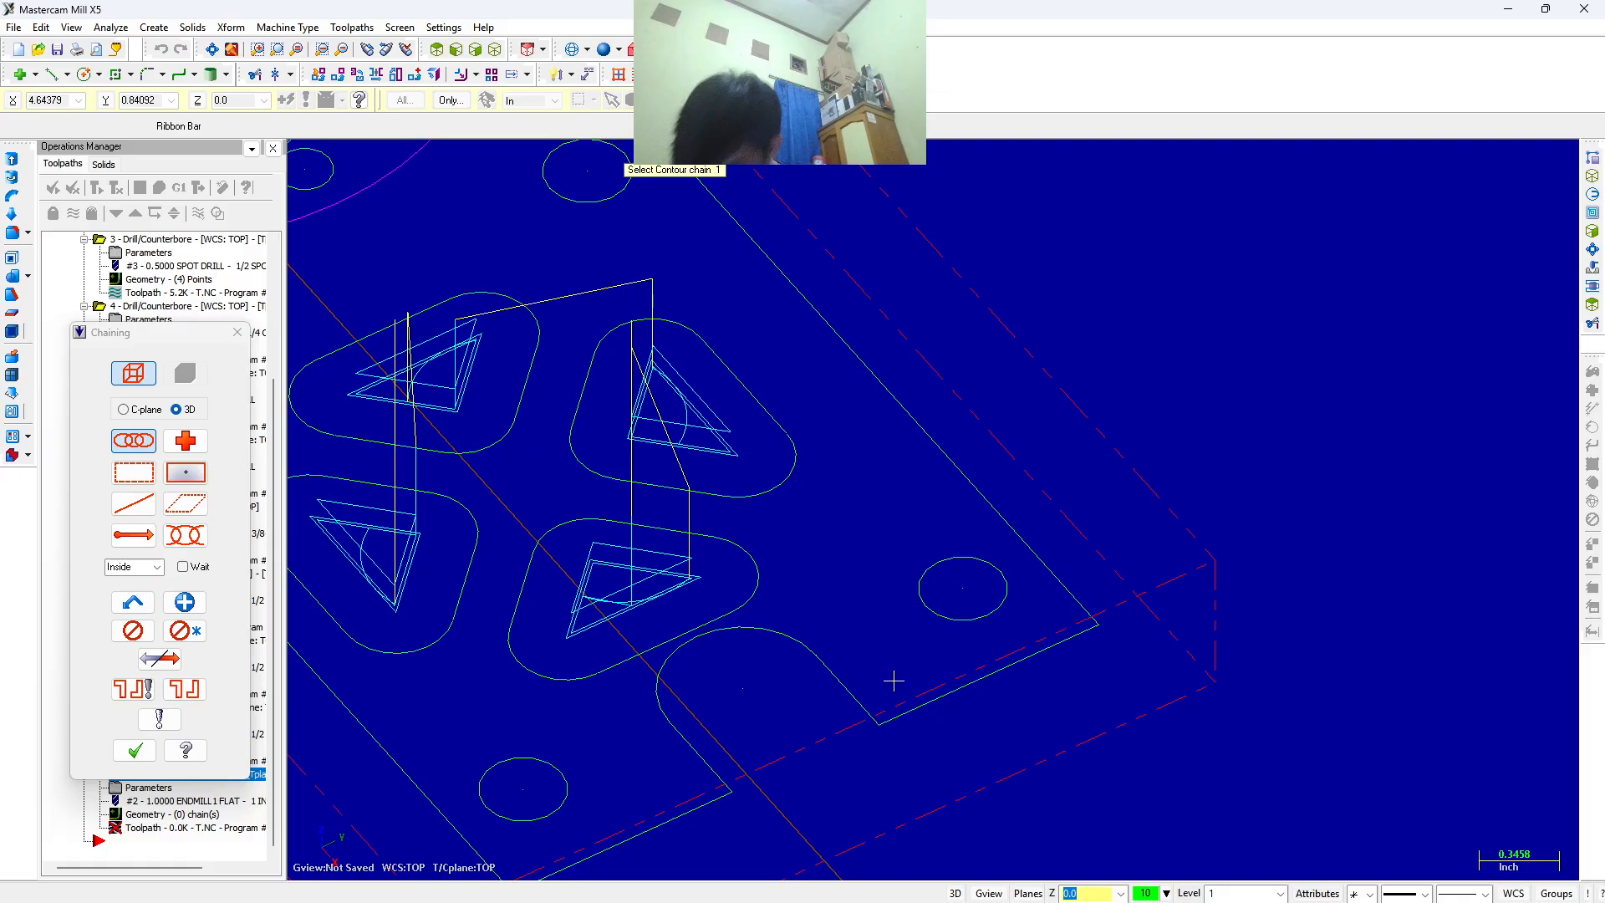
scroll(894, 681, "up", 3)
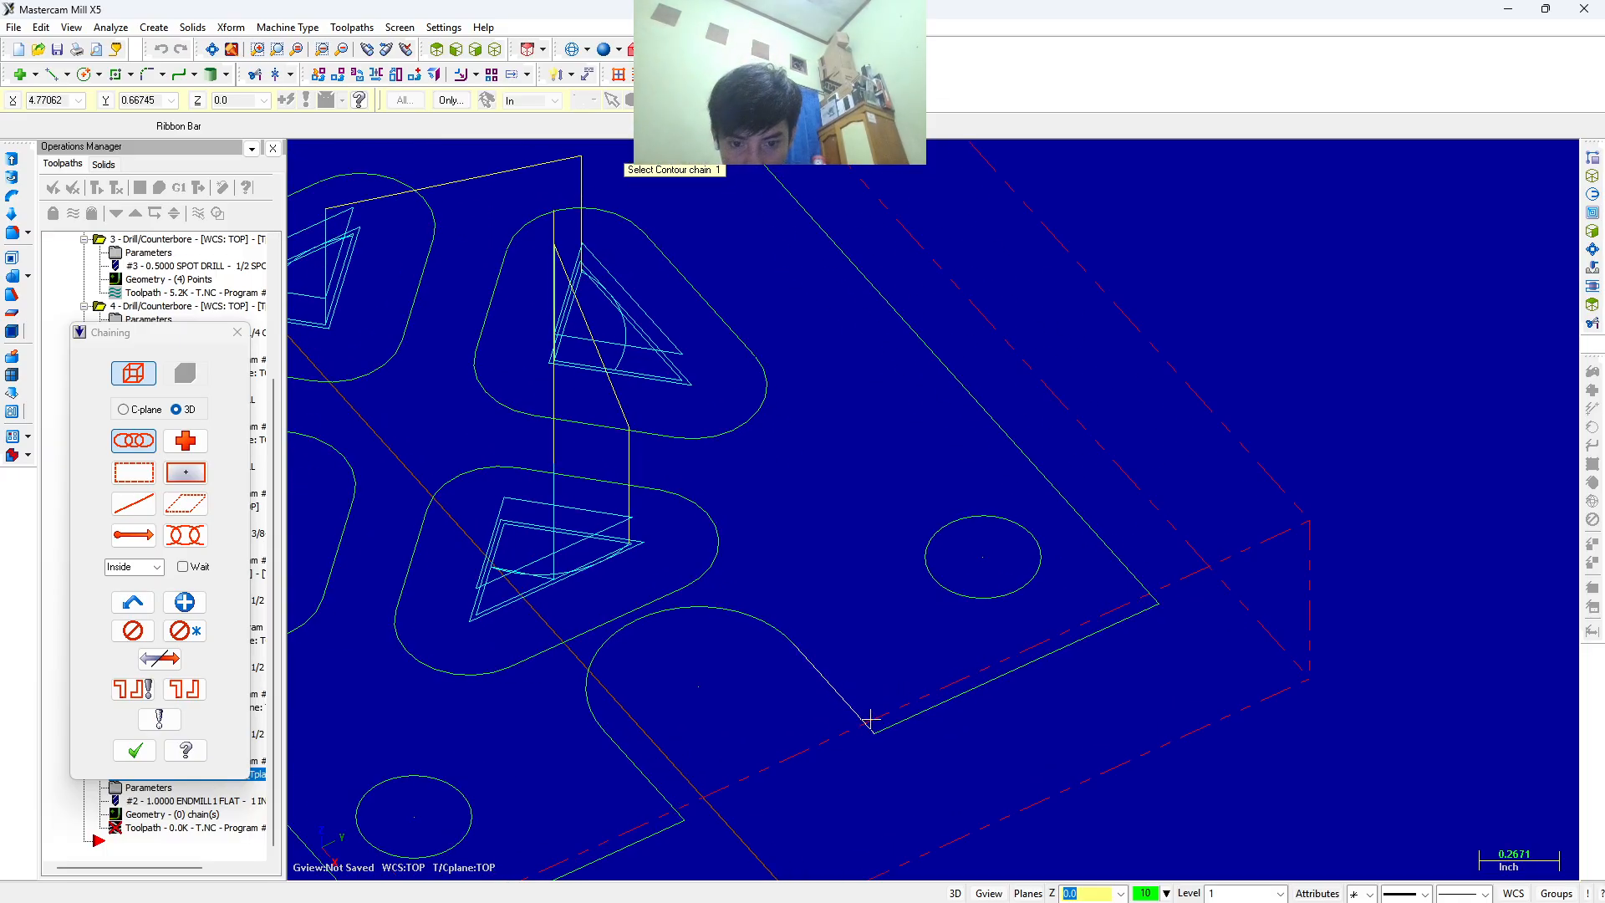
left_click(840, 698)
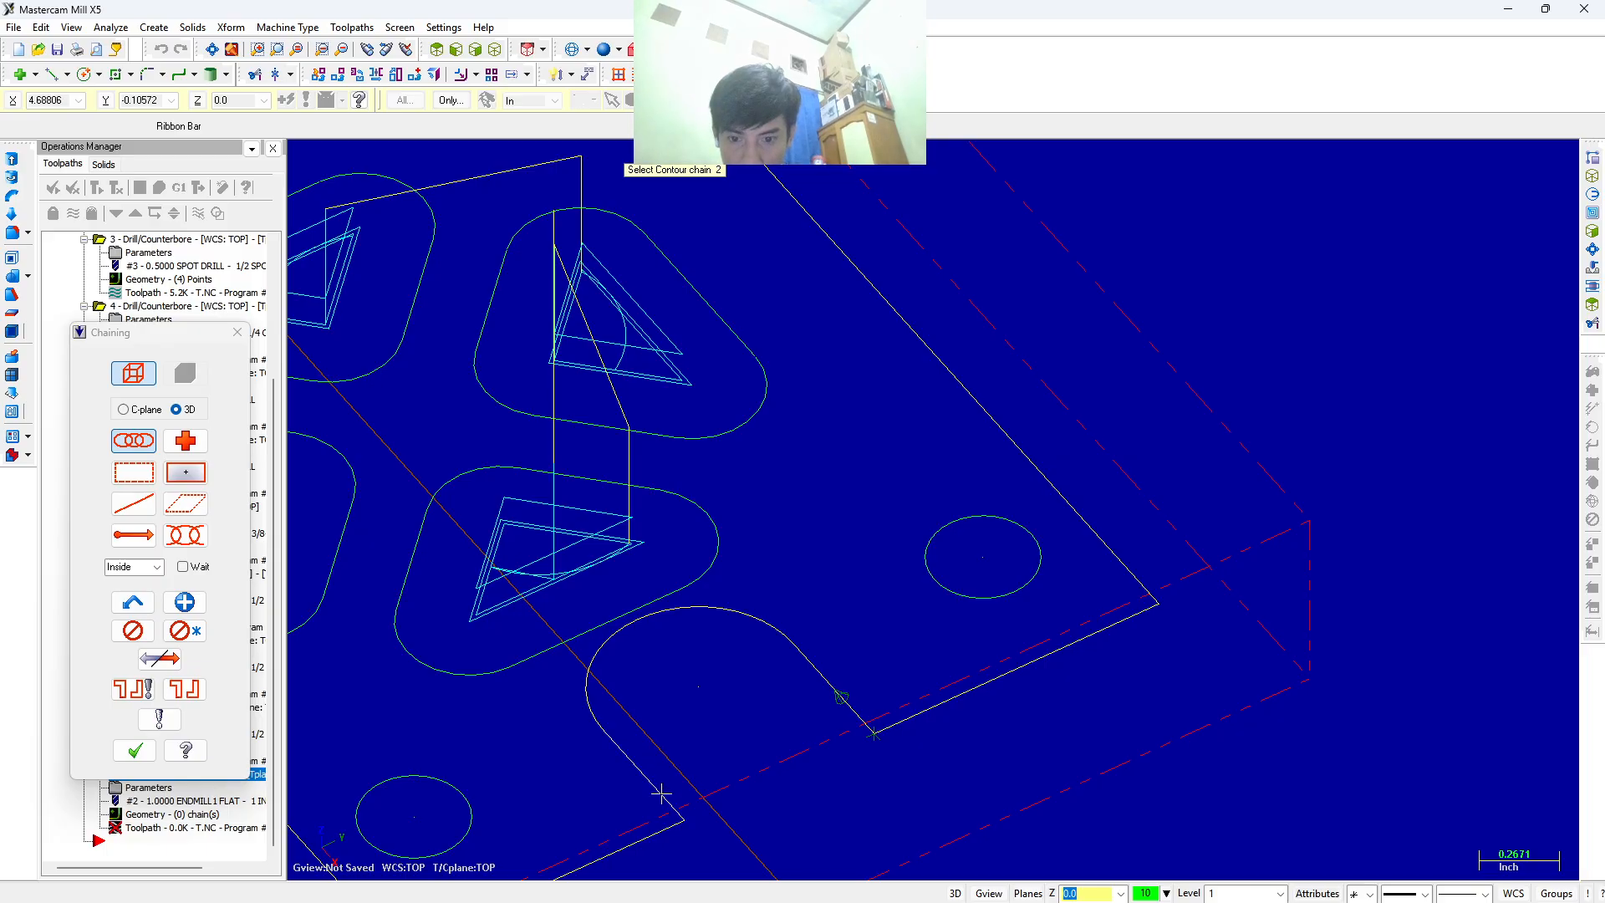
left_click(690, 806)
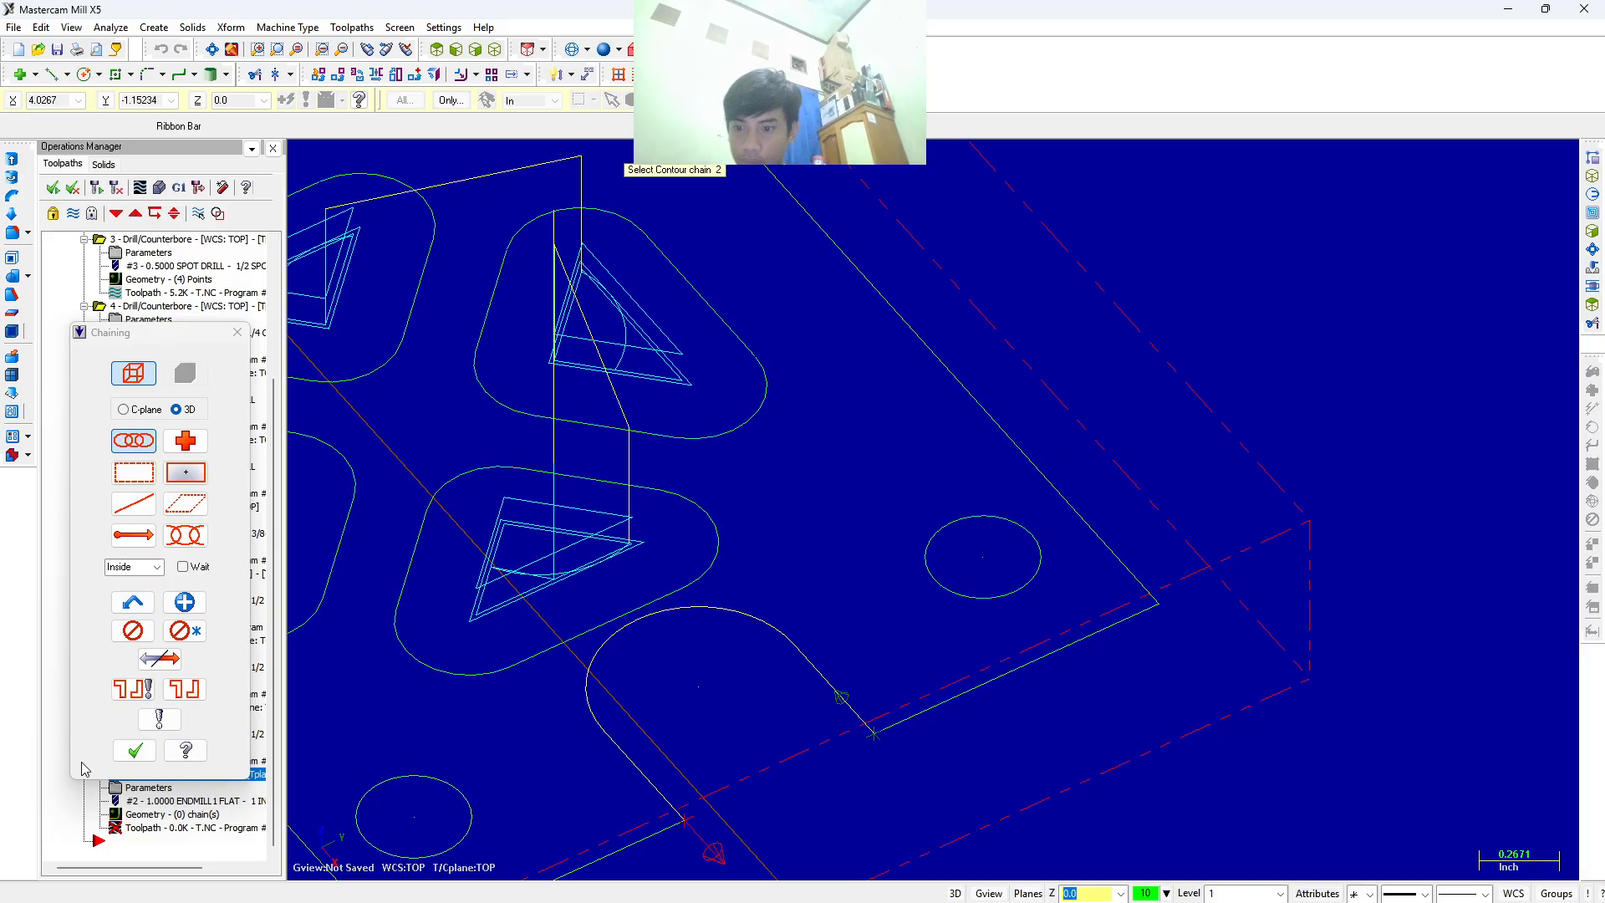
left_click(134, 749)
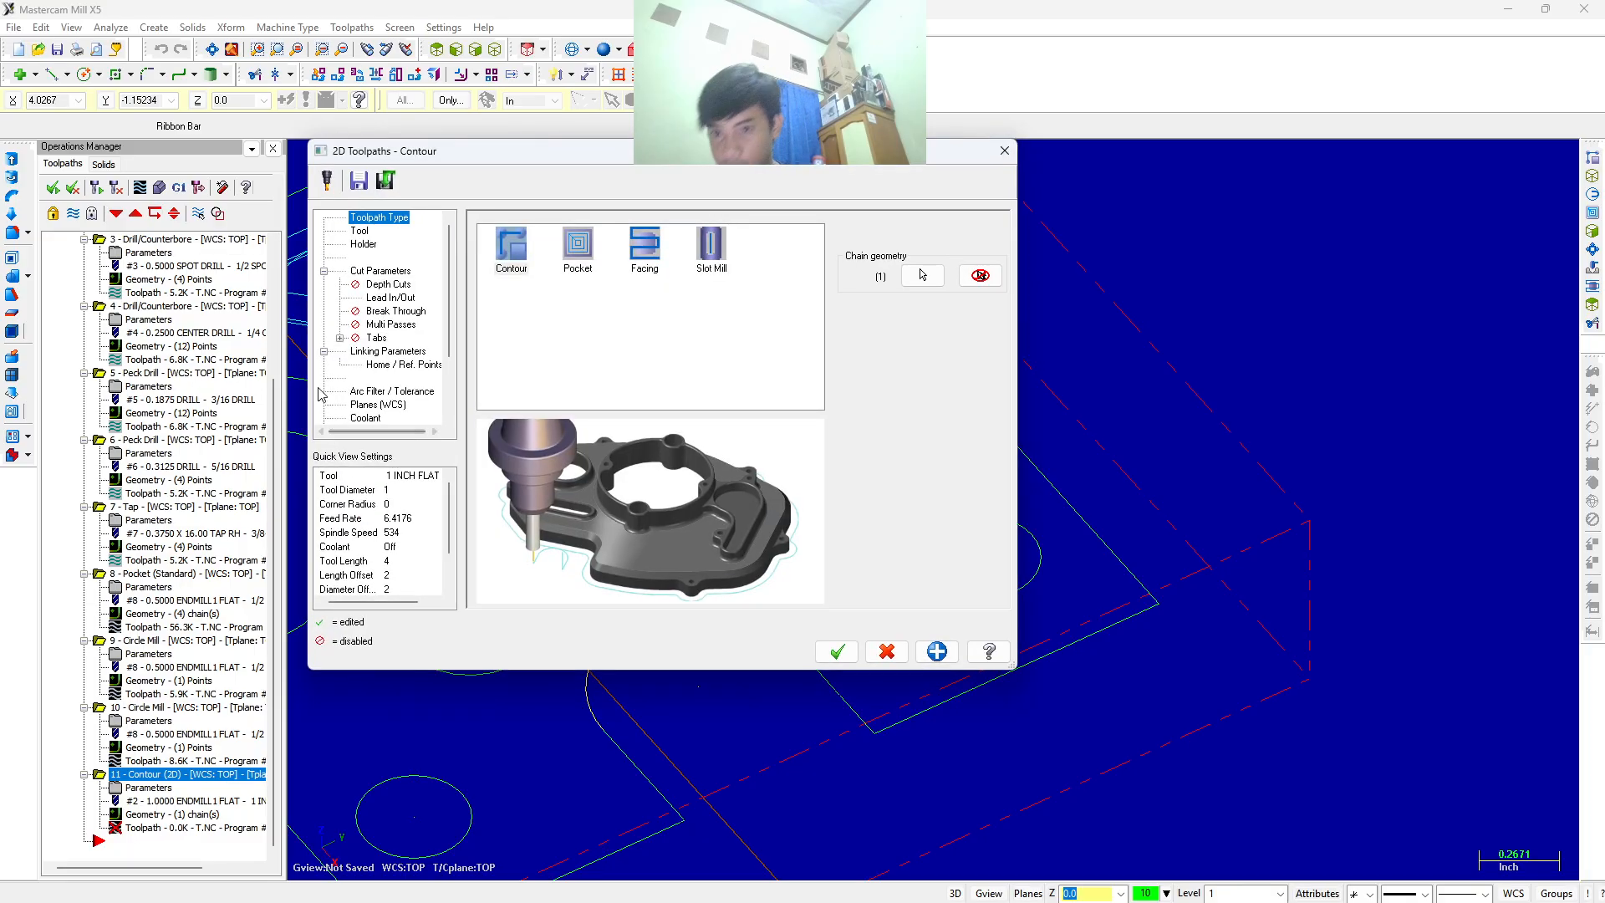
Select the 3/8 flat endmill (tool 9) for the contour and set its feed rate and plunge rate to 8.
left_click(360, 231)
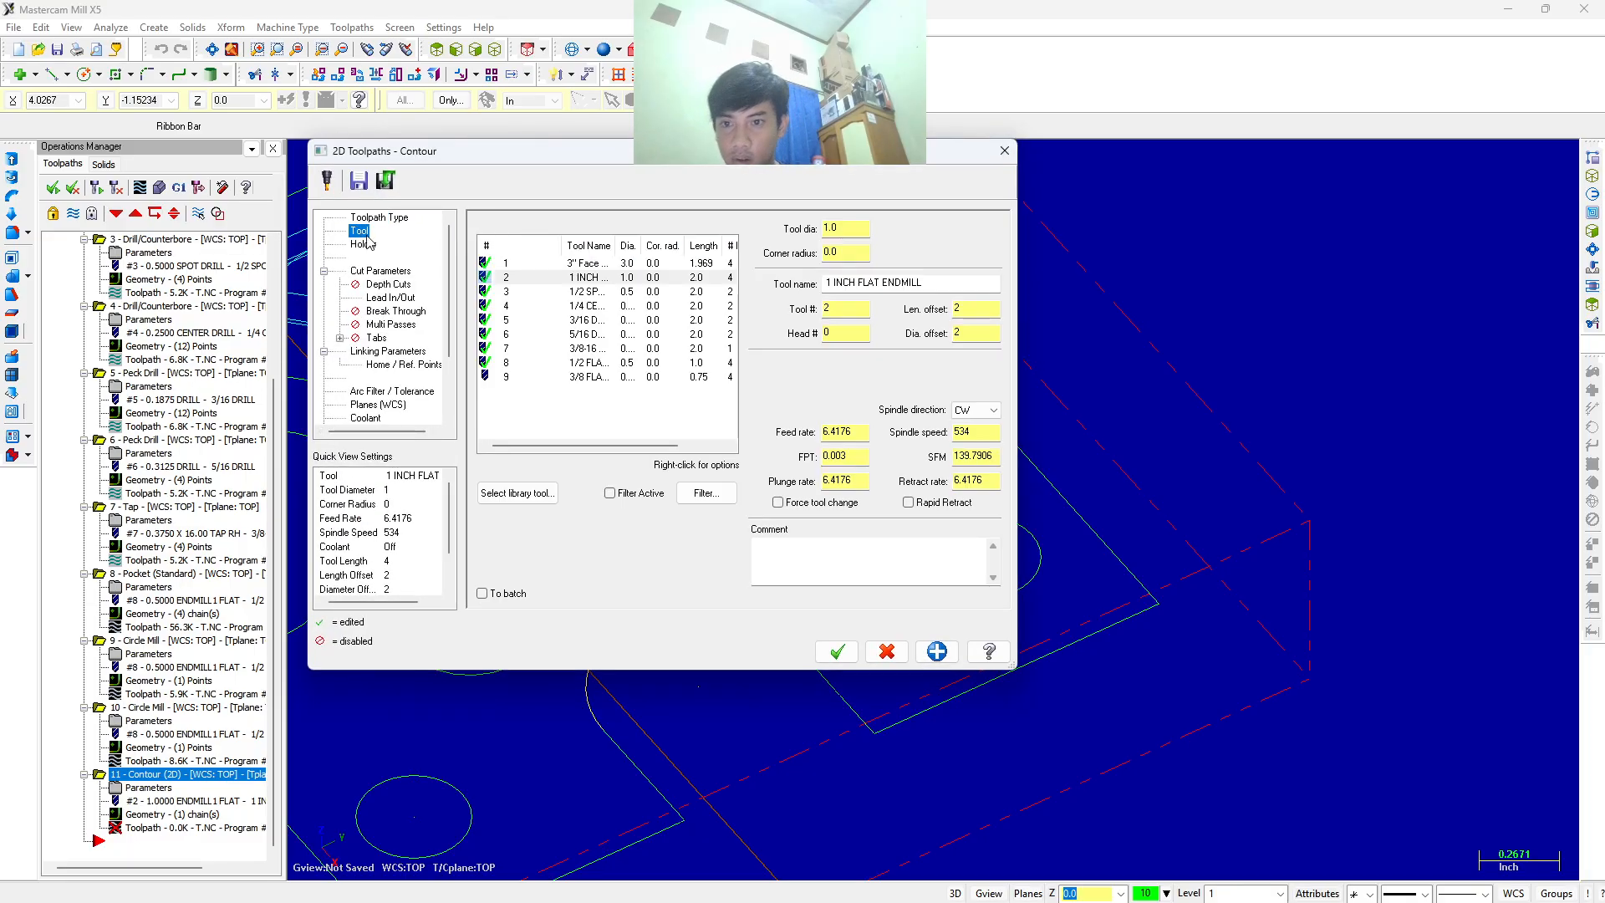
left_click(562, 378)
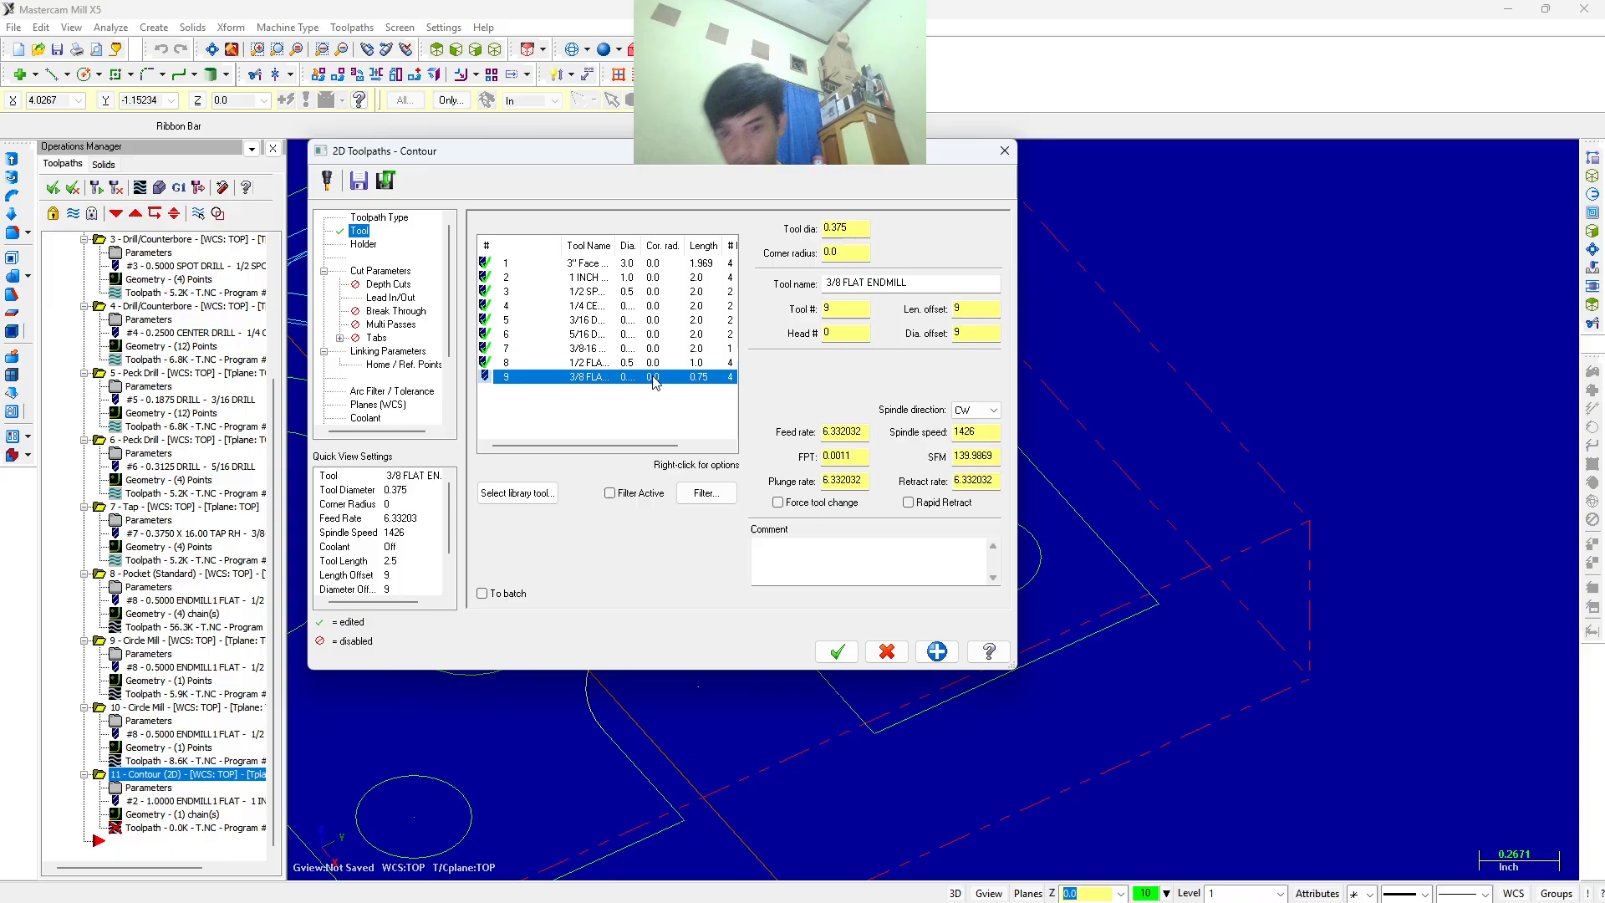
double_click(842, 431)
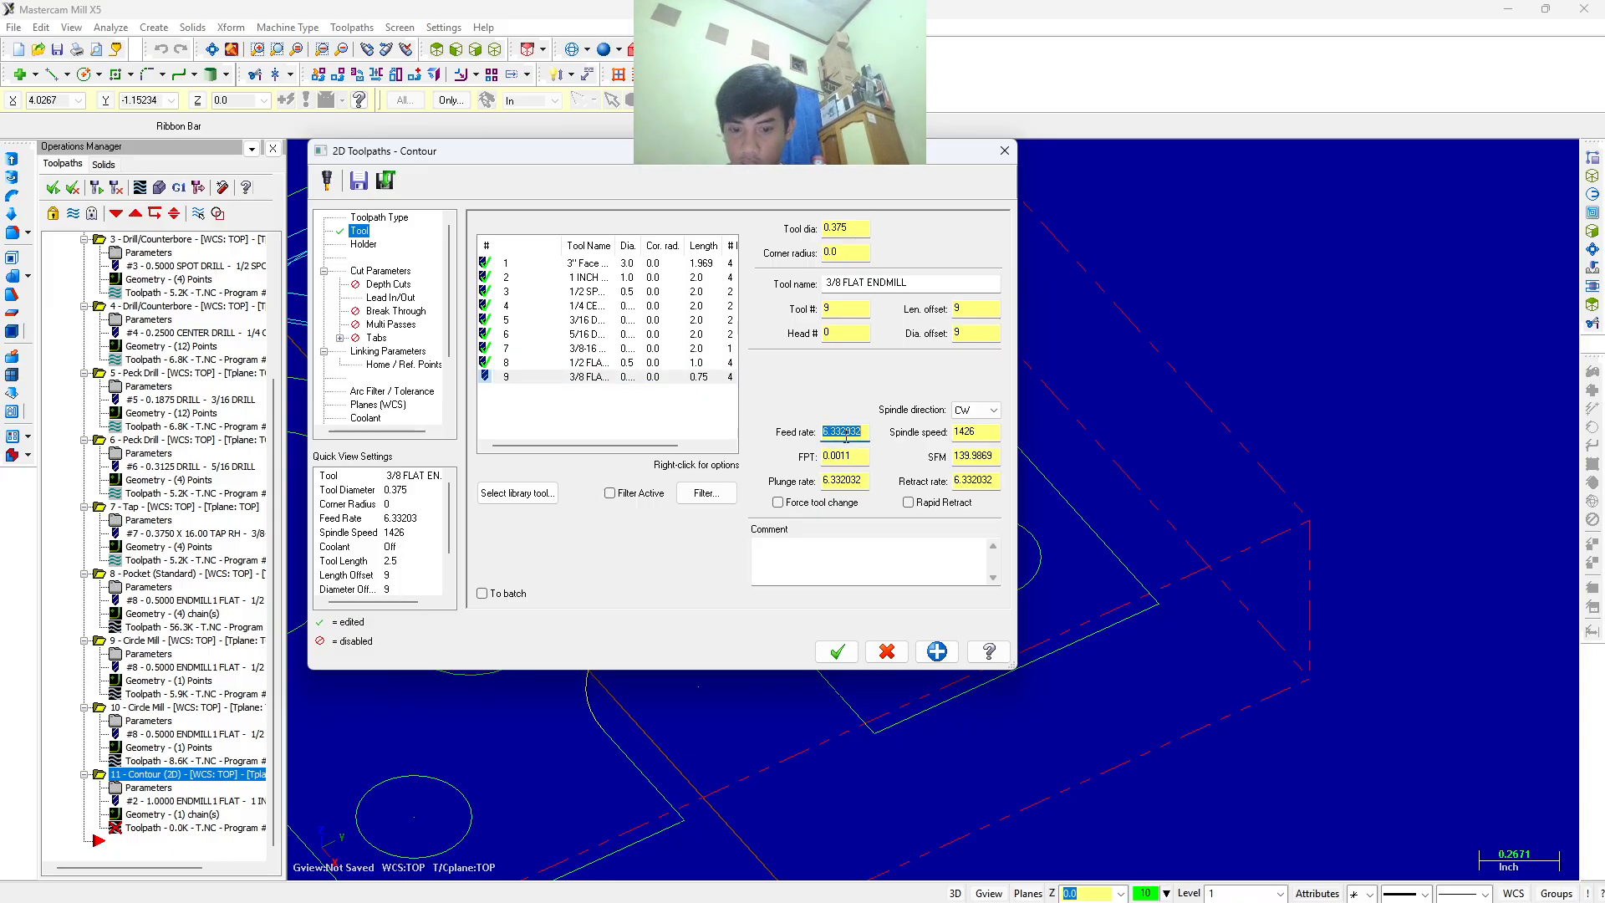
type("8")
double_click(850, 482)
type("8")
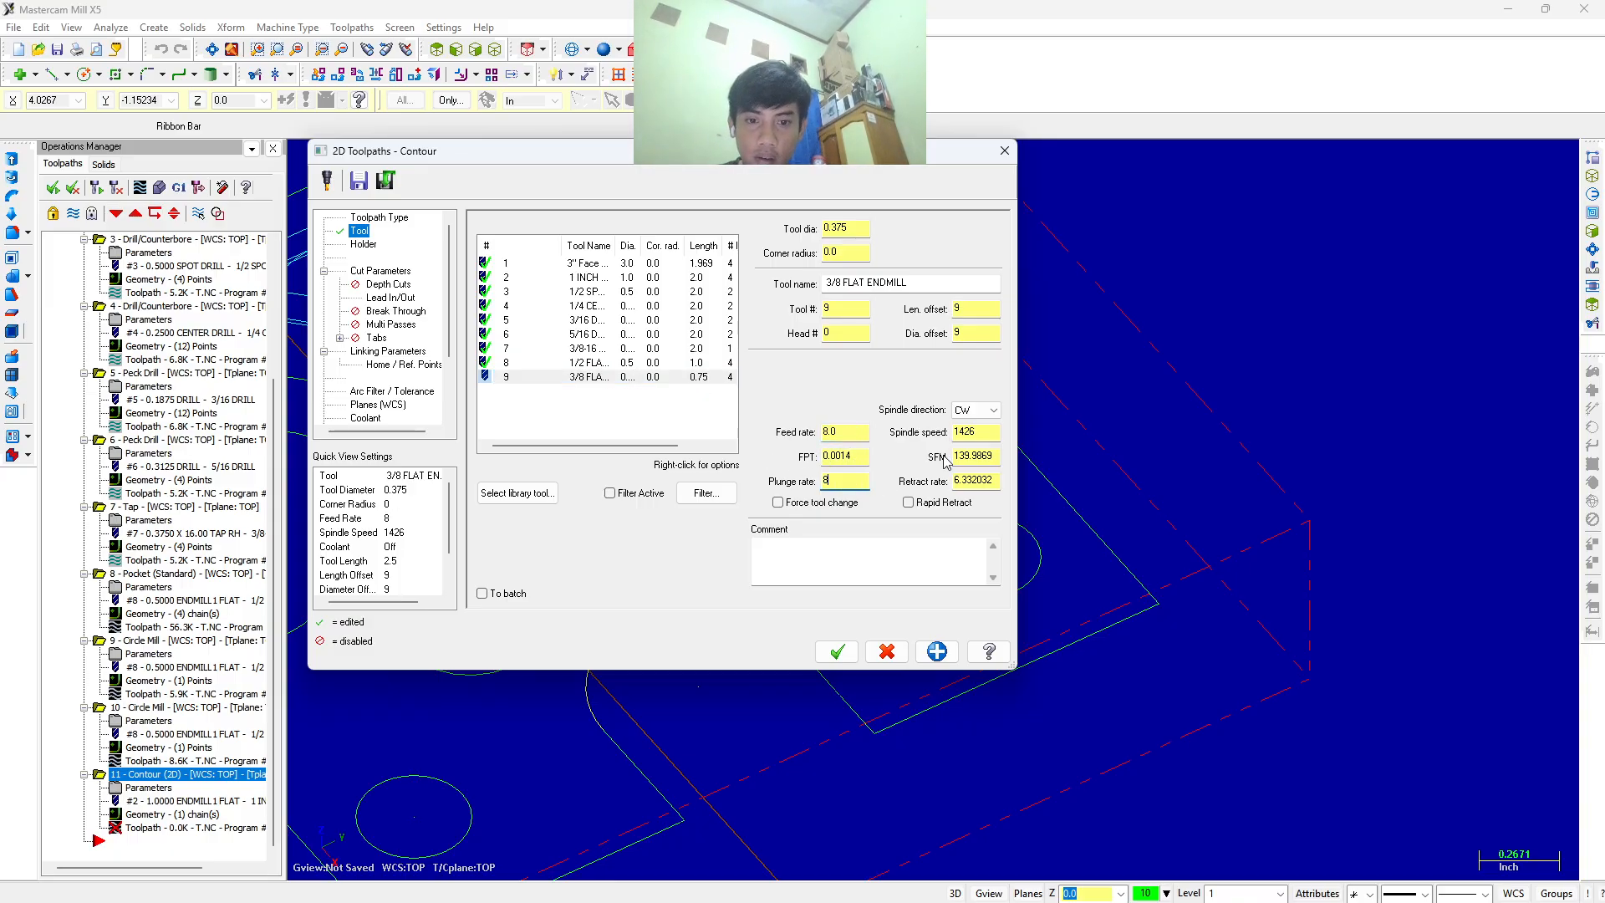
Set the spindle speed to 4750 and enable rapid retract for the 3/8 flat endmill.
double_click(992, 433)
type("4750")
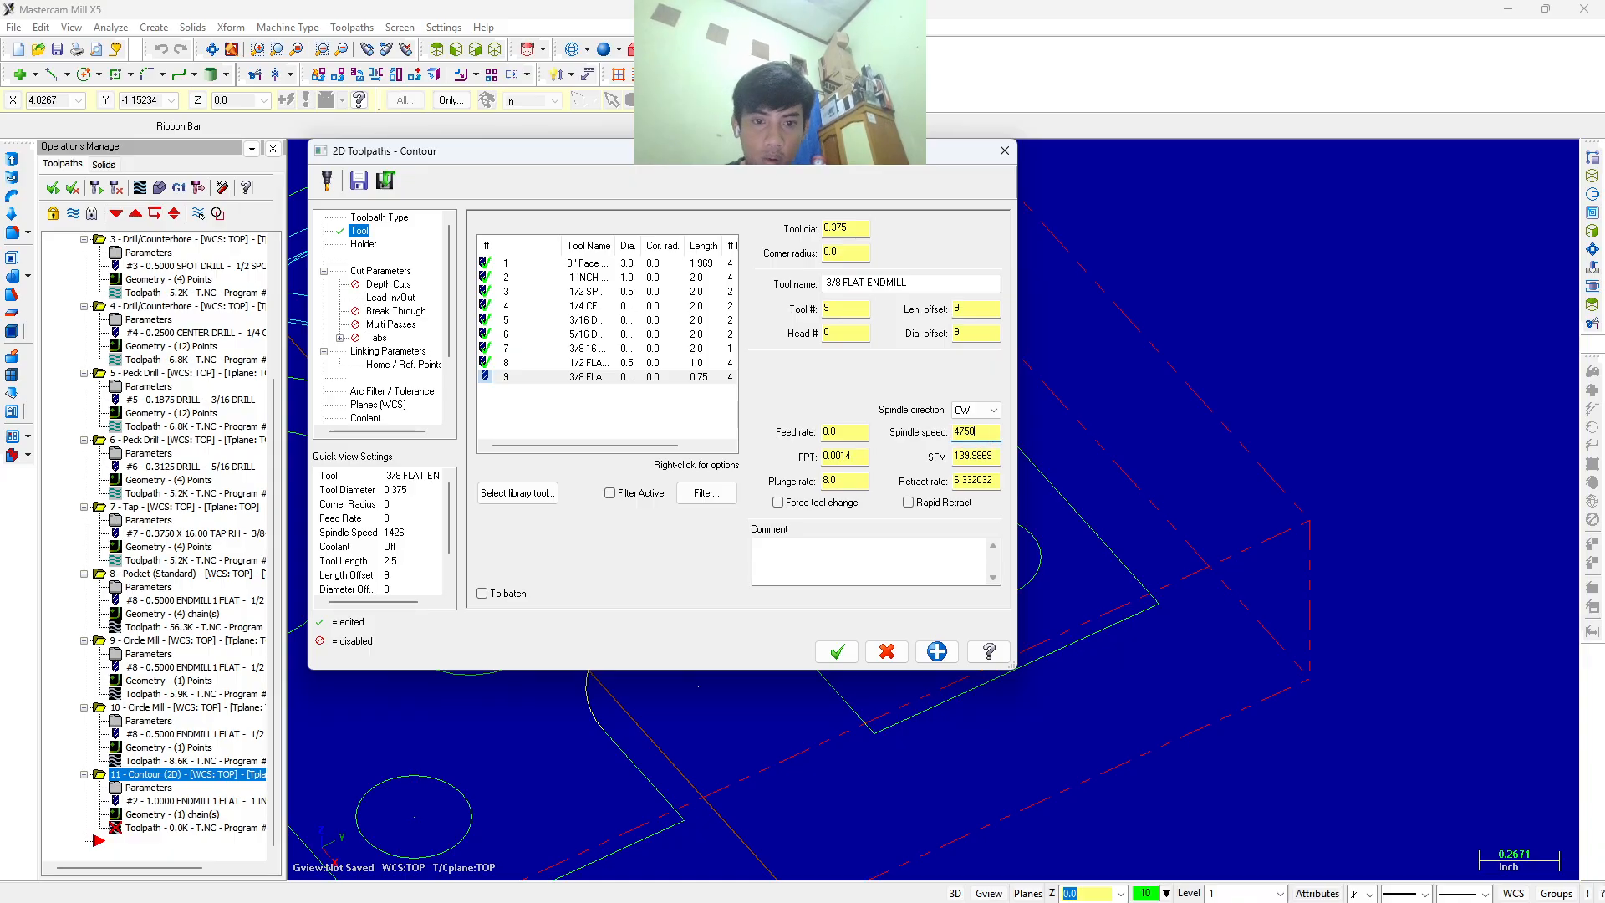
key("Return")
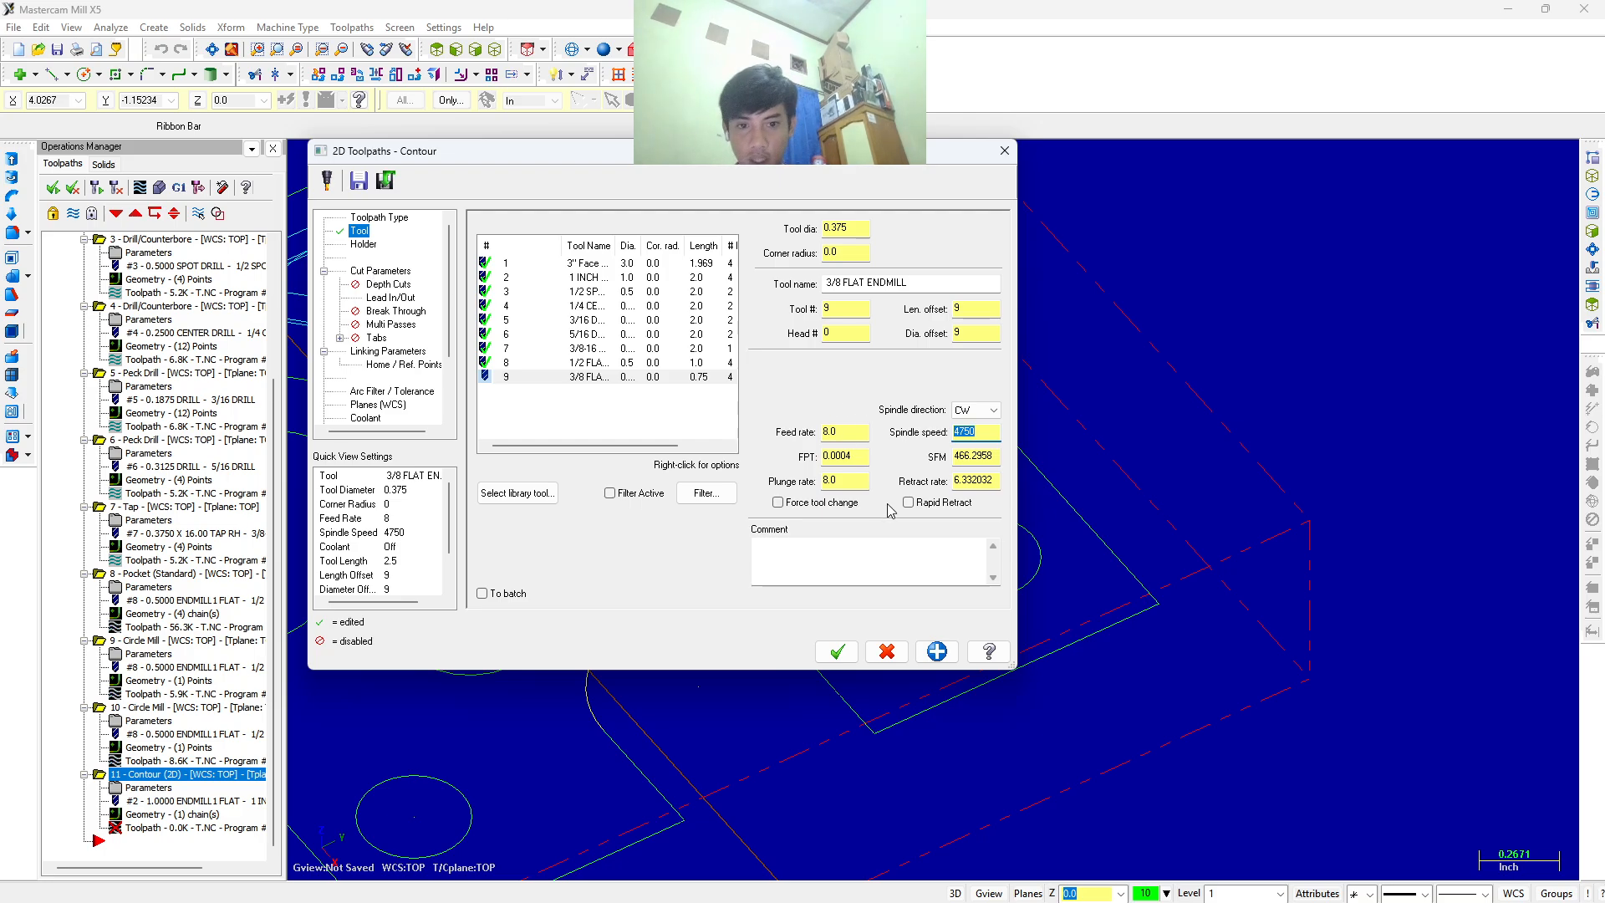
left_click(914, 504)
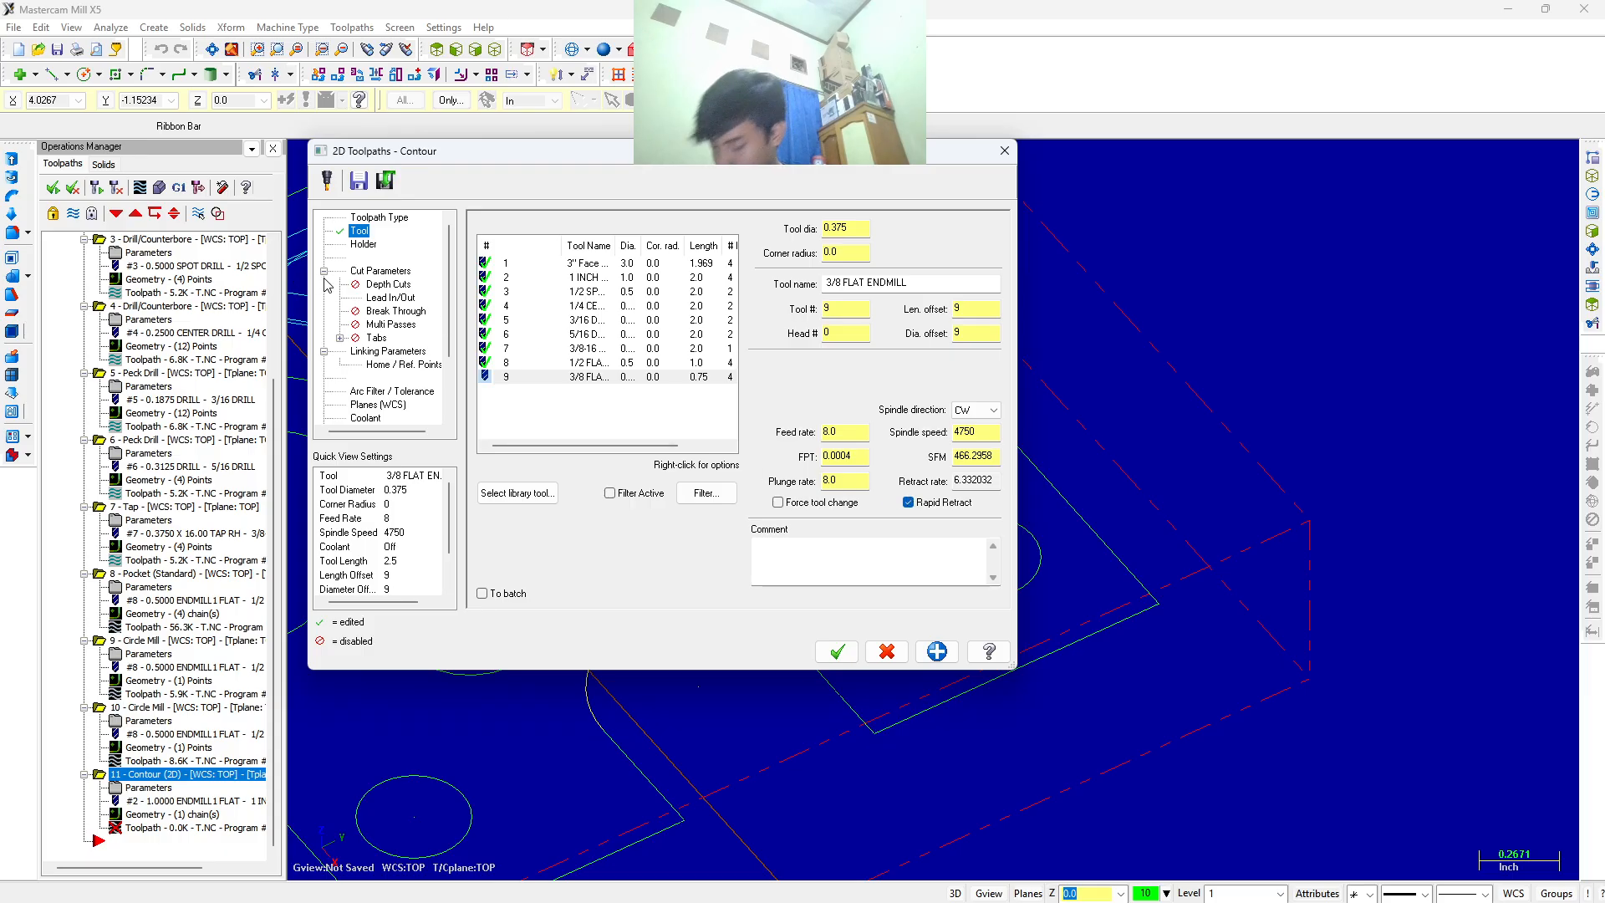
Enable depth cuts for the slot contour with a max rough step of 0.125 and keep tool down.
left_click(393, 285)
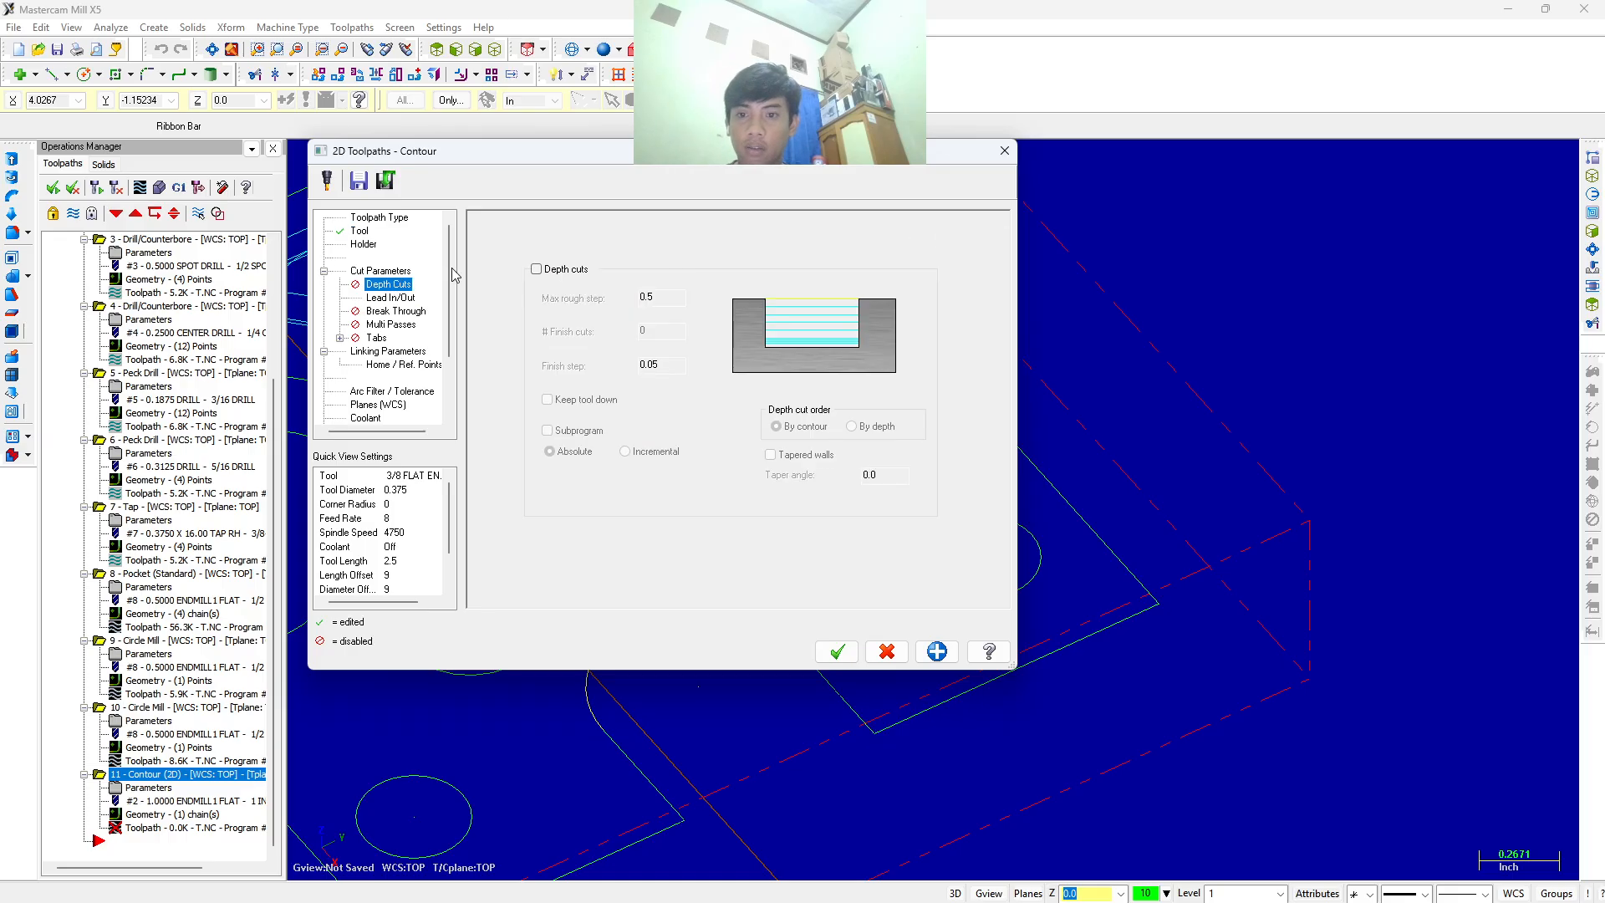
left_click(536, 269)
left_click(661, 300)
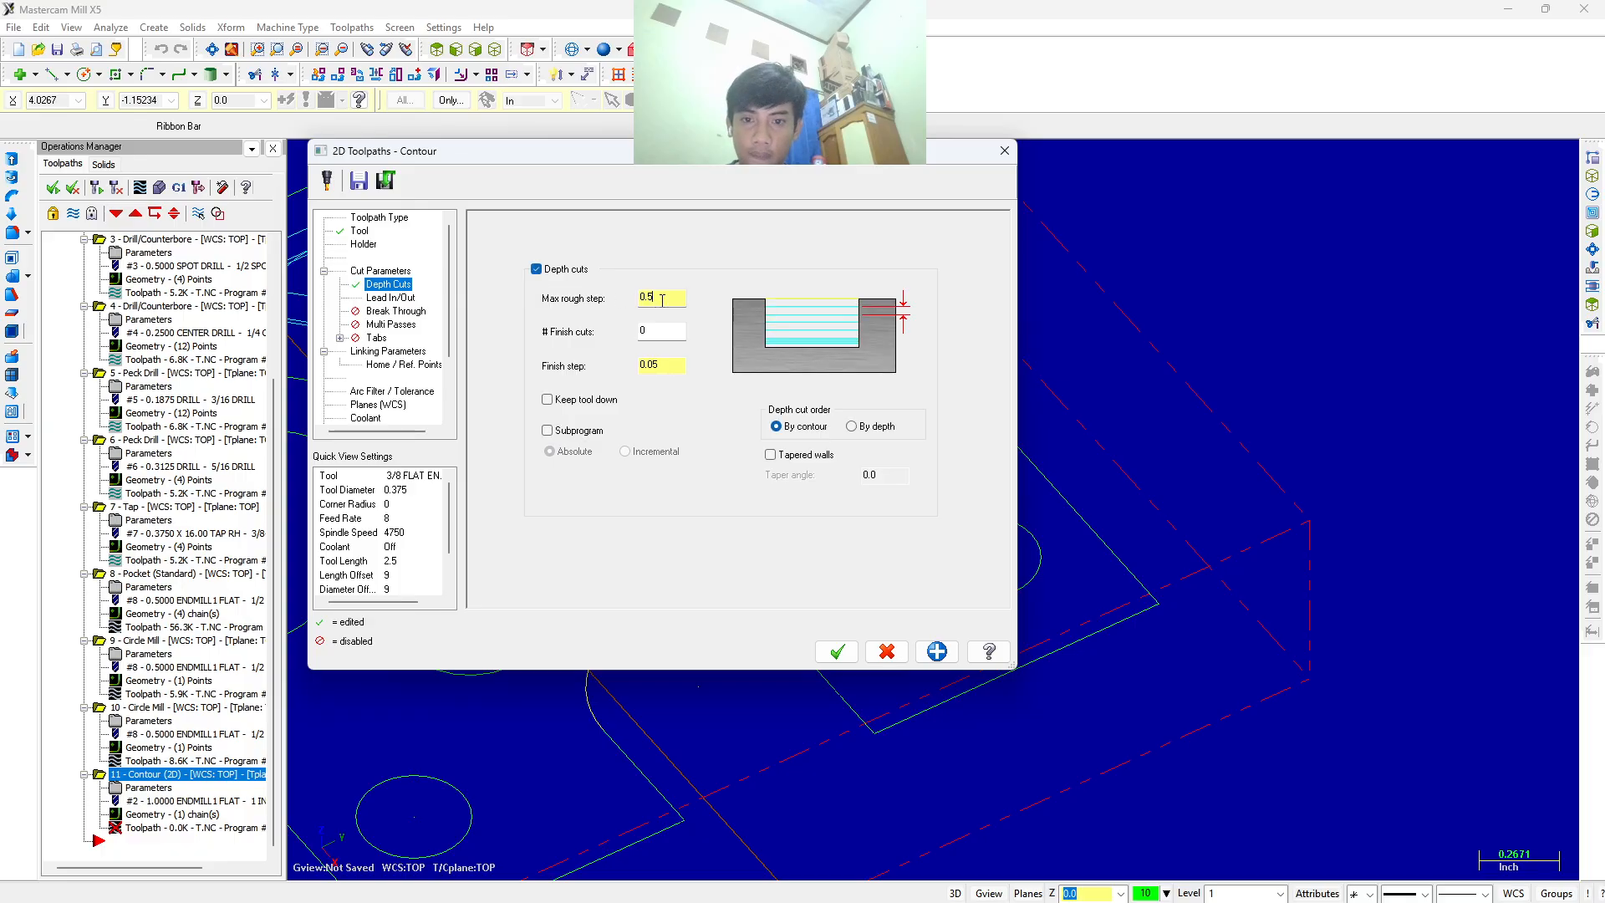
double_click(662, 299)
type(".12")
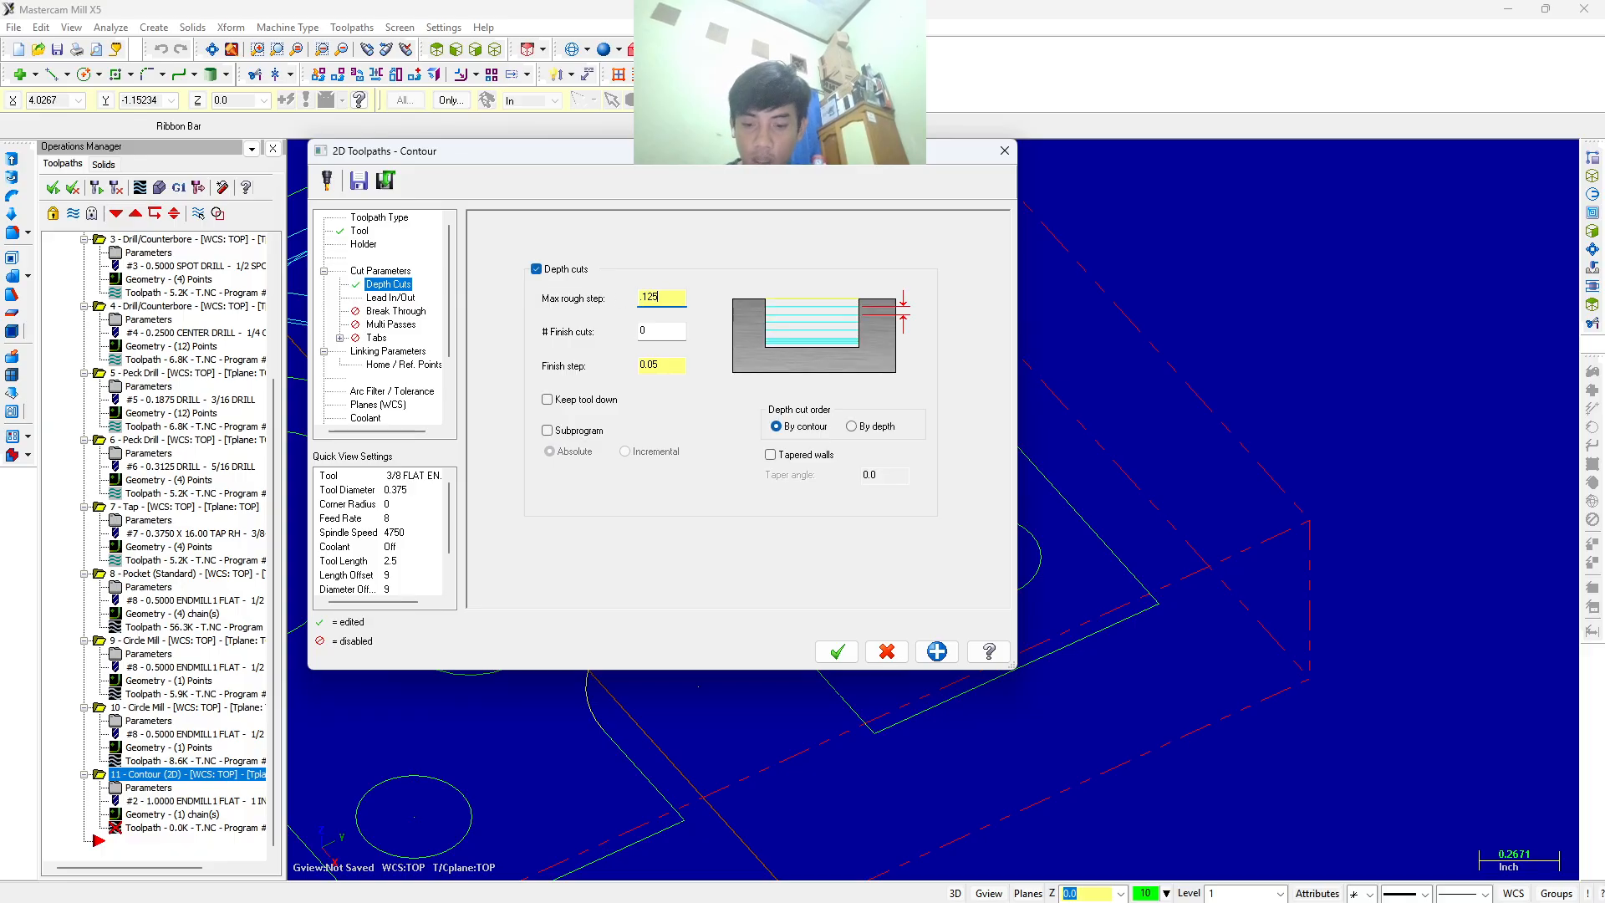
type("5")
left_click(546, 400)
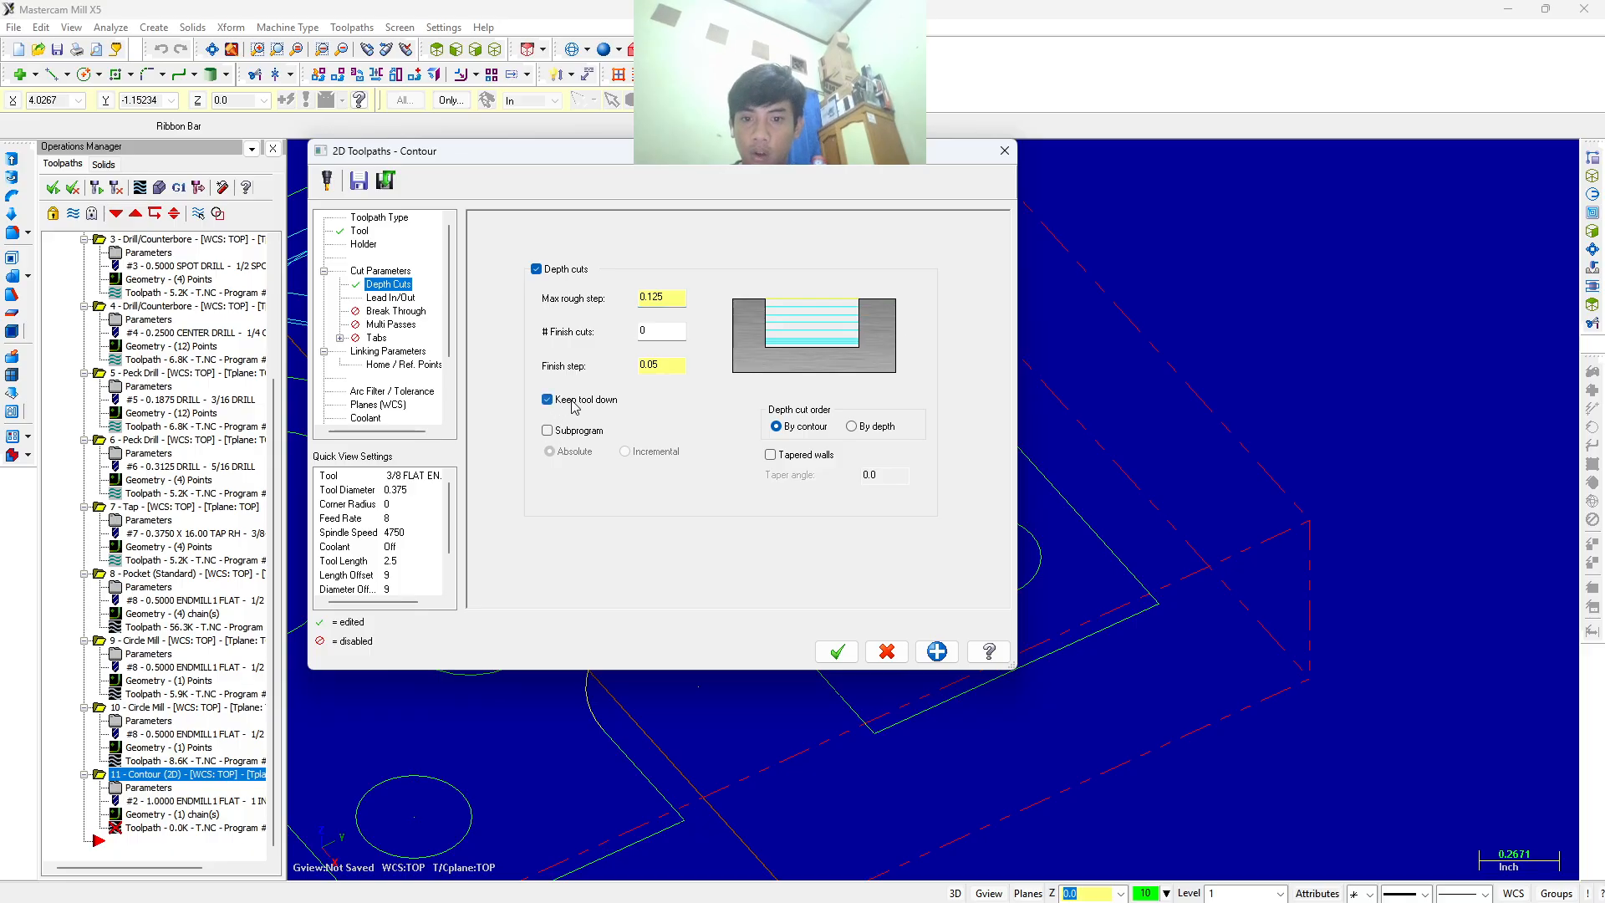
left_click(668, 368)
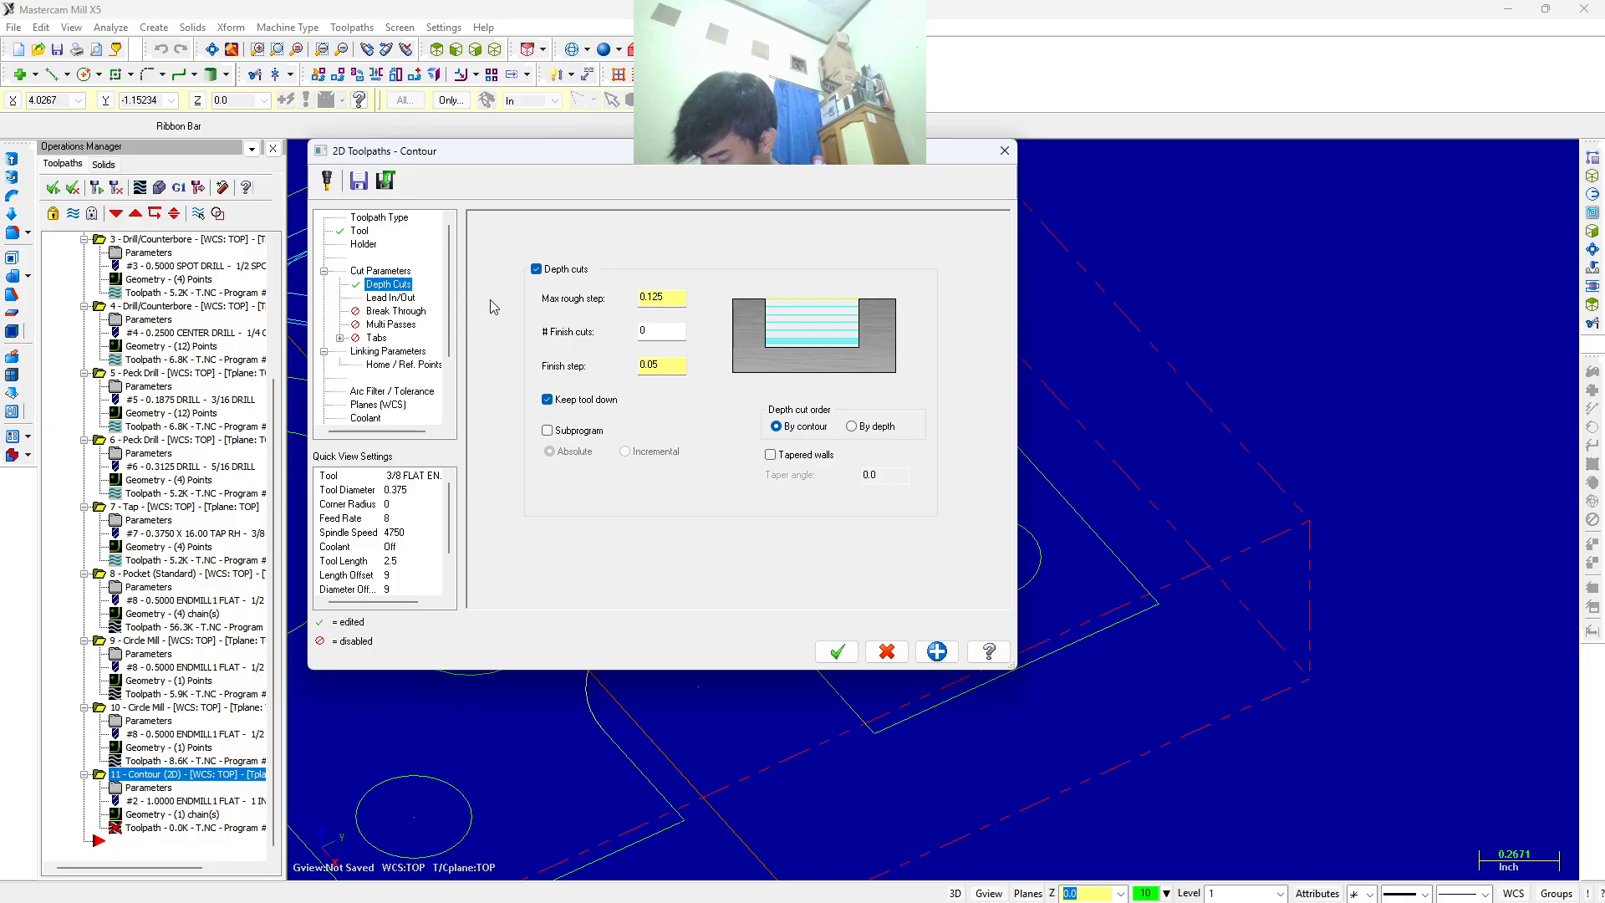
Disable the entry and exit moves in the contour's lead in/out settings.
left_click(401, 298)
left_click(490, 256)
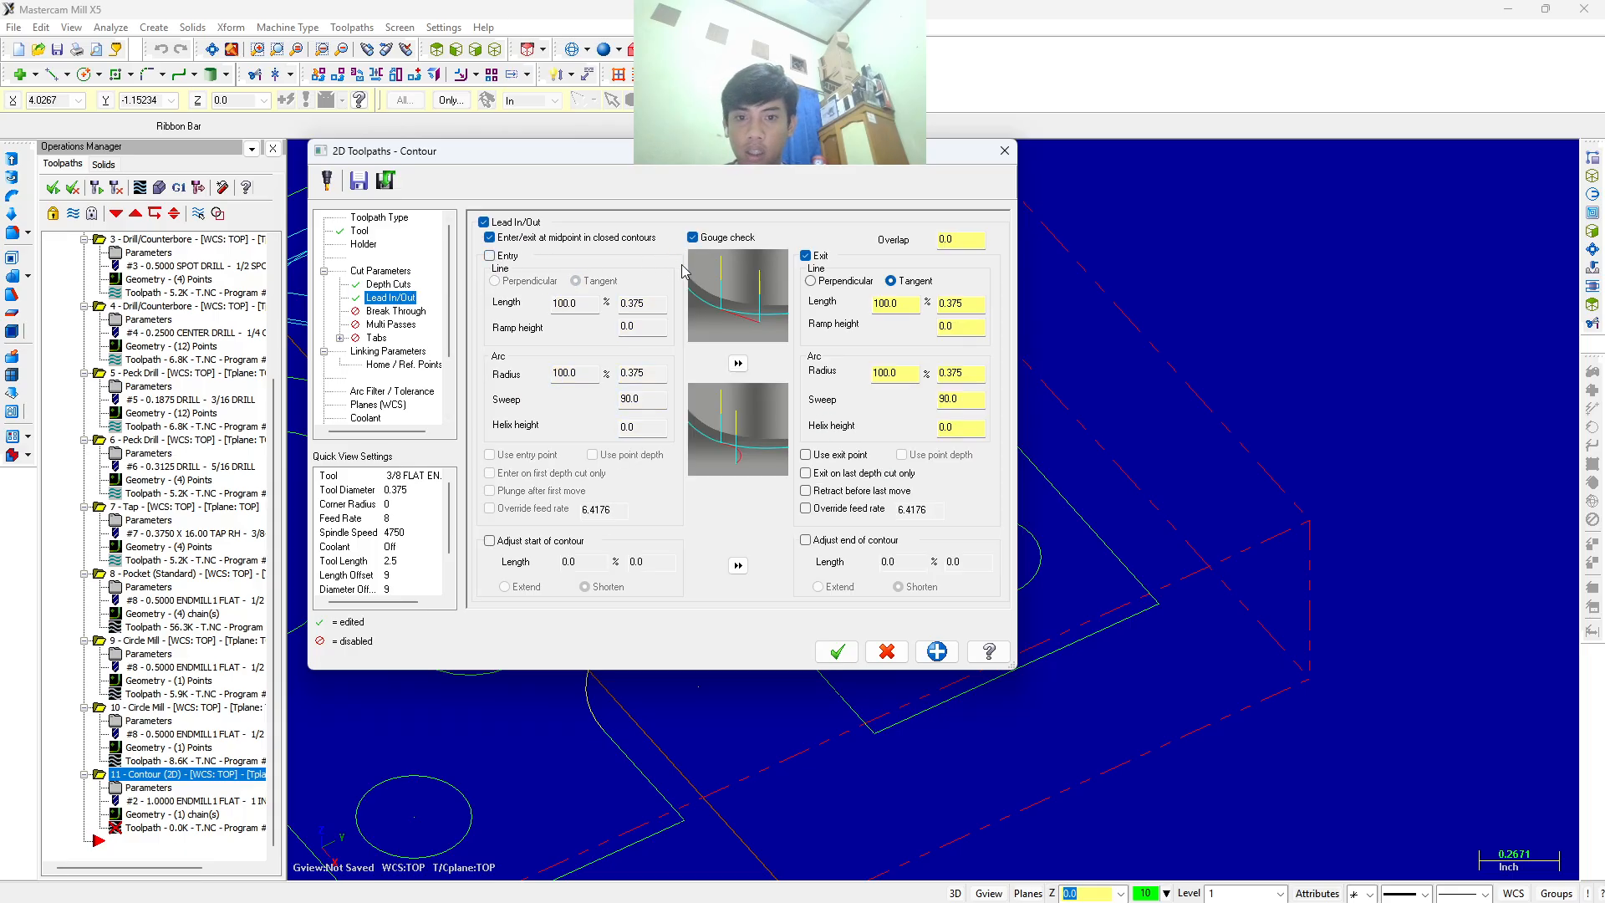
left_click(805, 256)
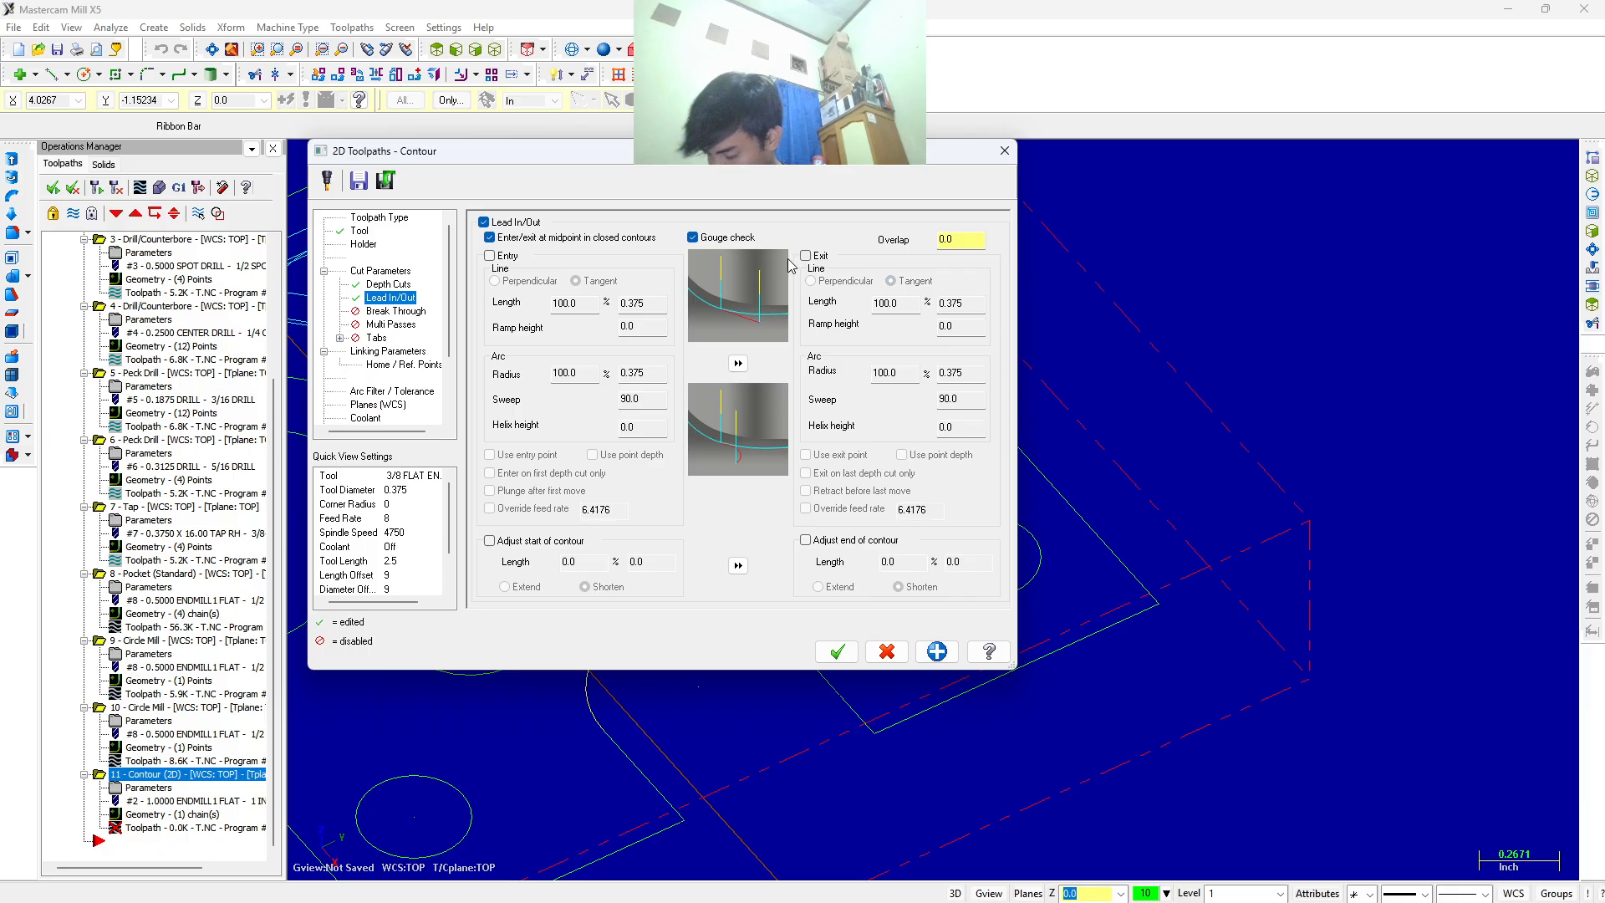
Adjust the start of the contour to extend by 100% of the tool diameter and copy the same adjustment to the end.
left_click(490, 541)
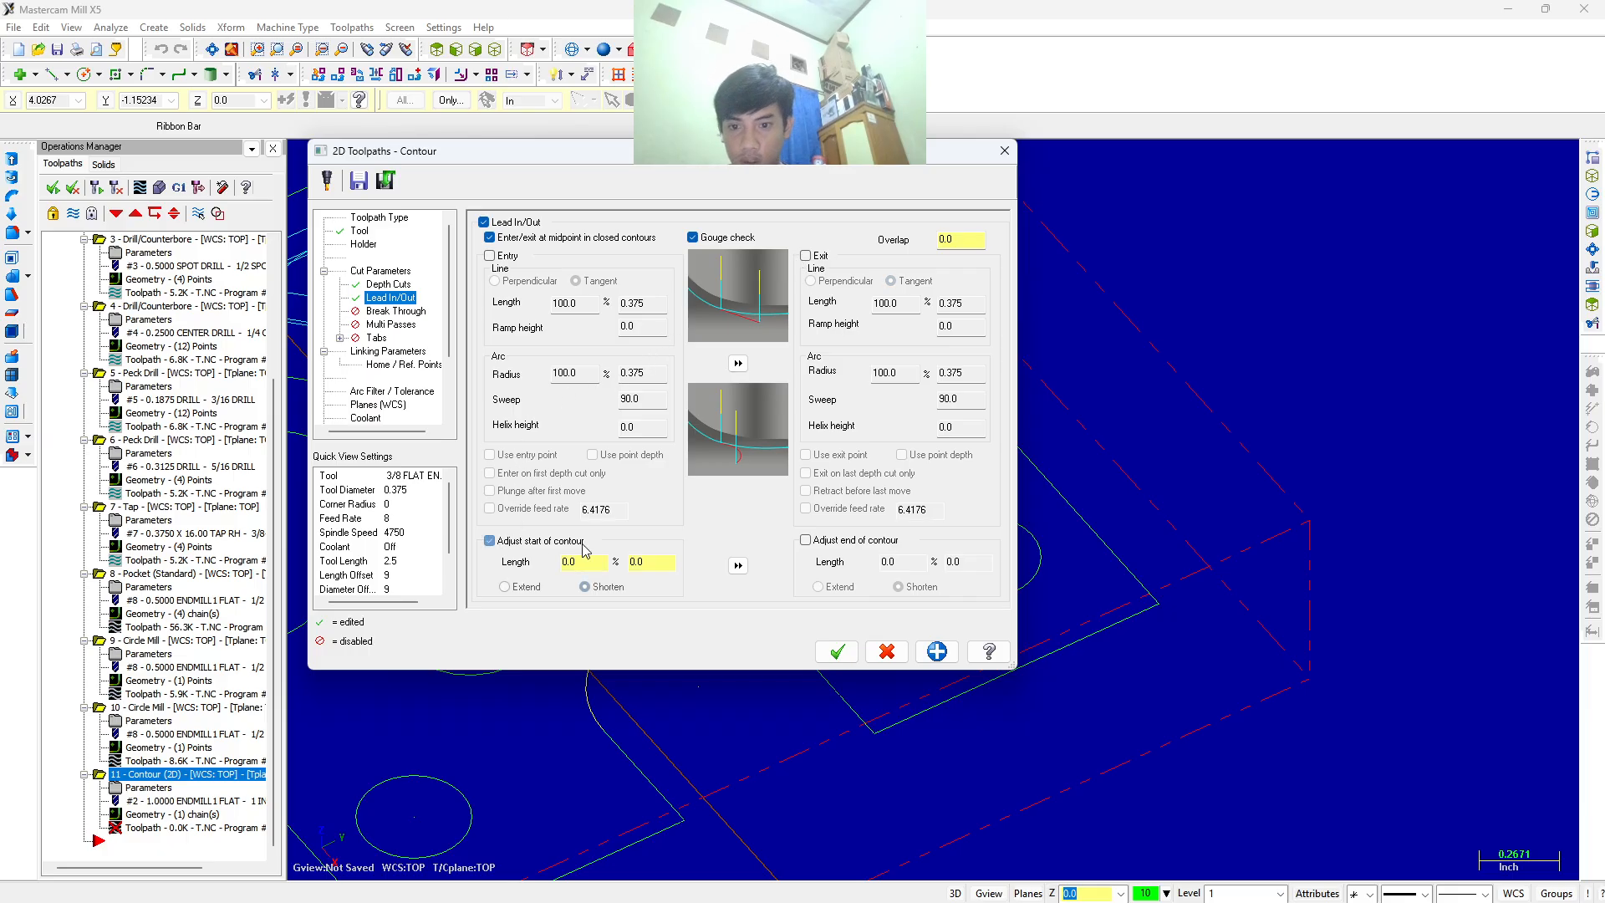
left_click(814, 537)
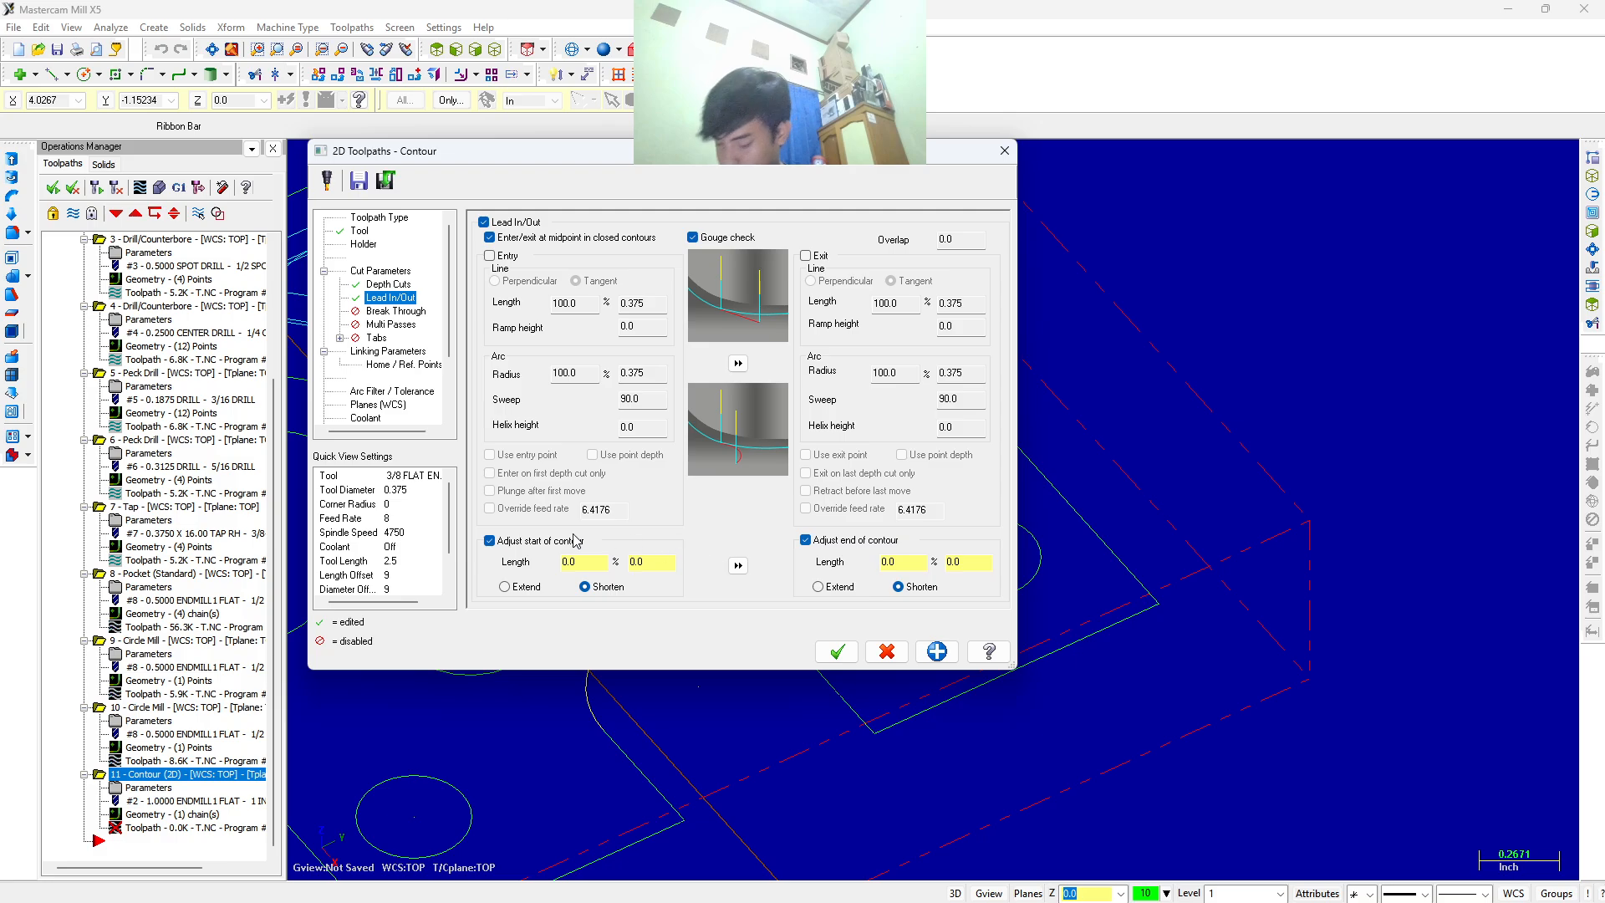
left_click(588, 560)
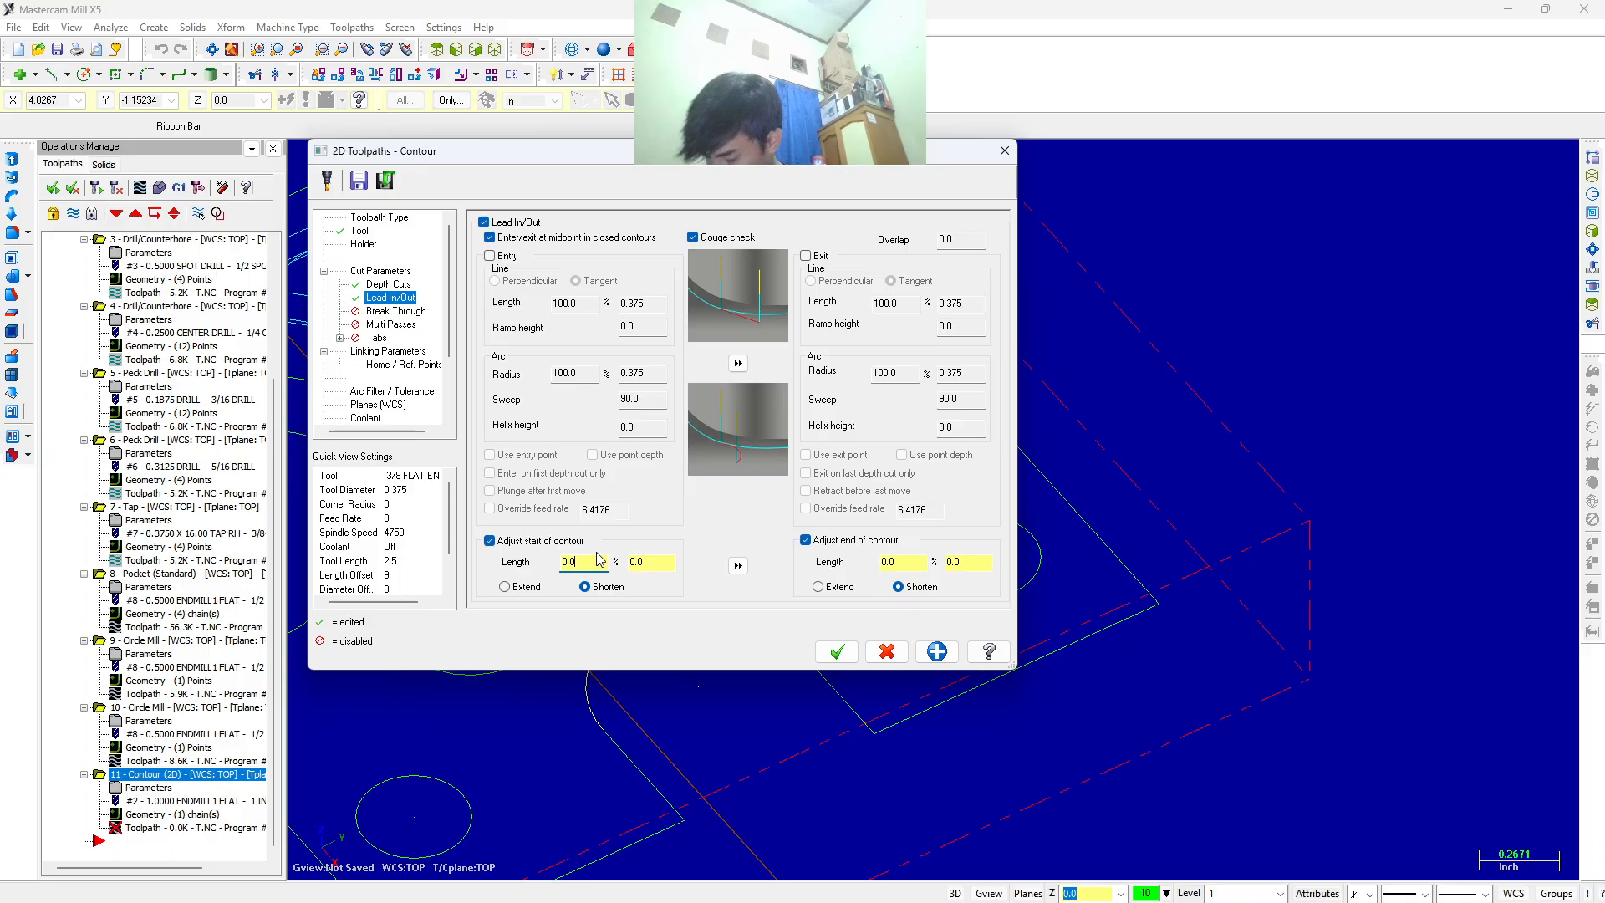
type("100")
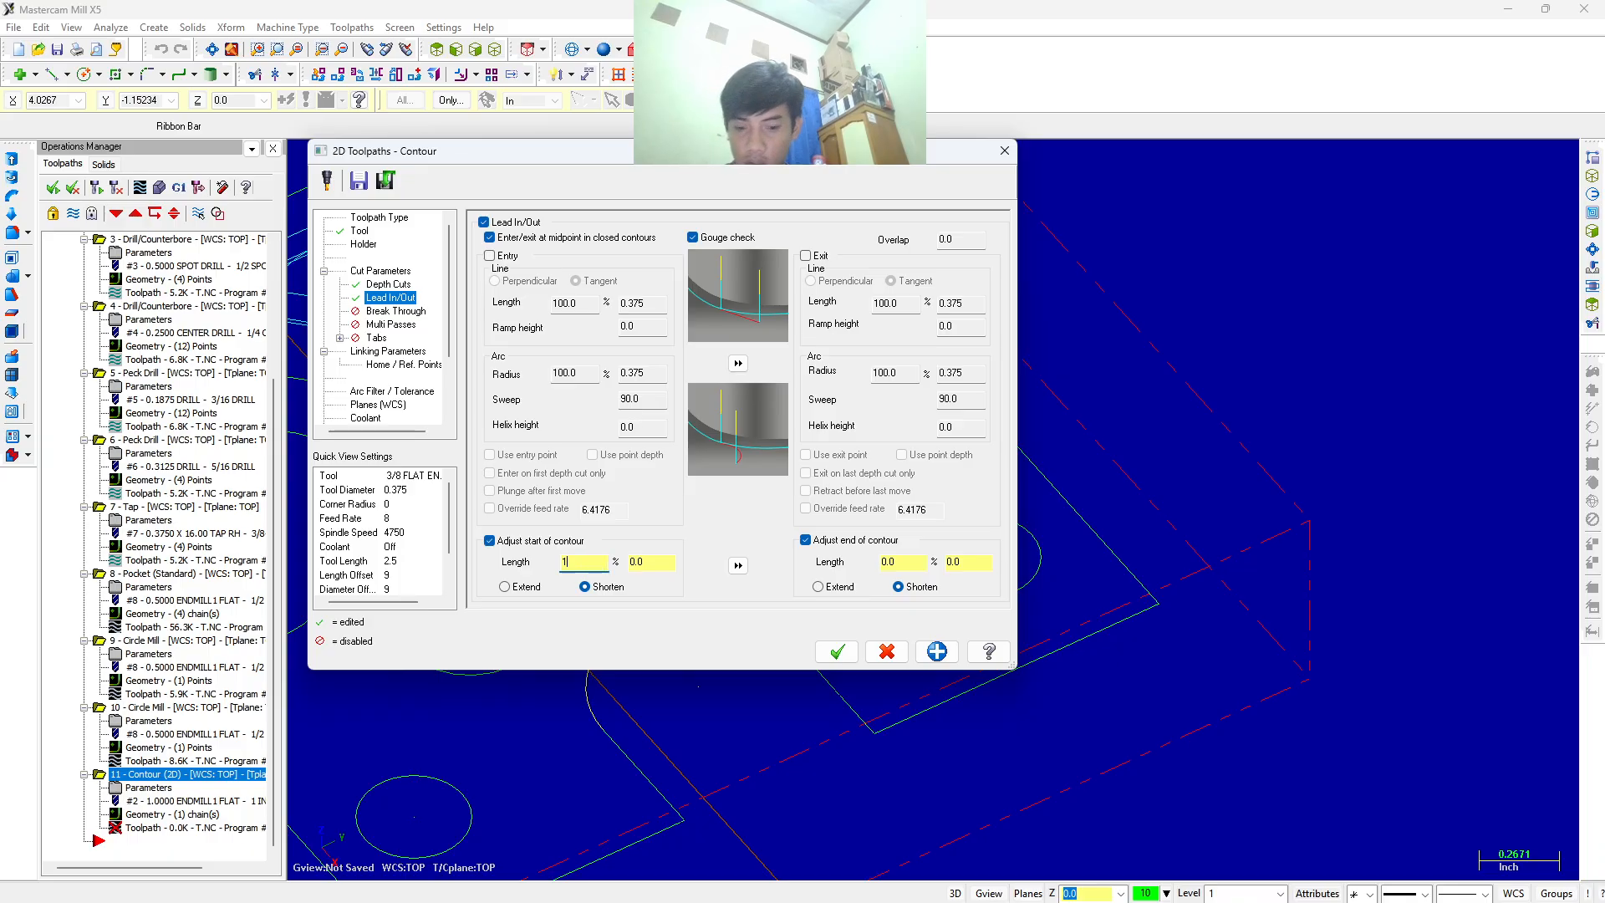
left_click(528, 588)
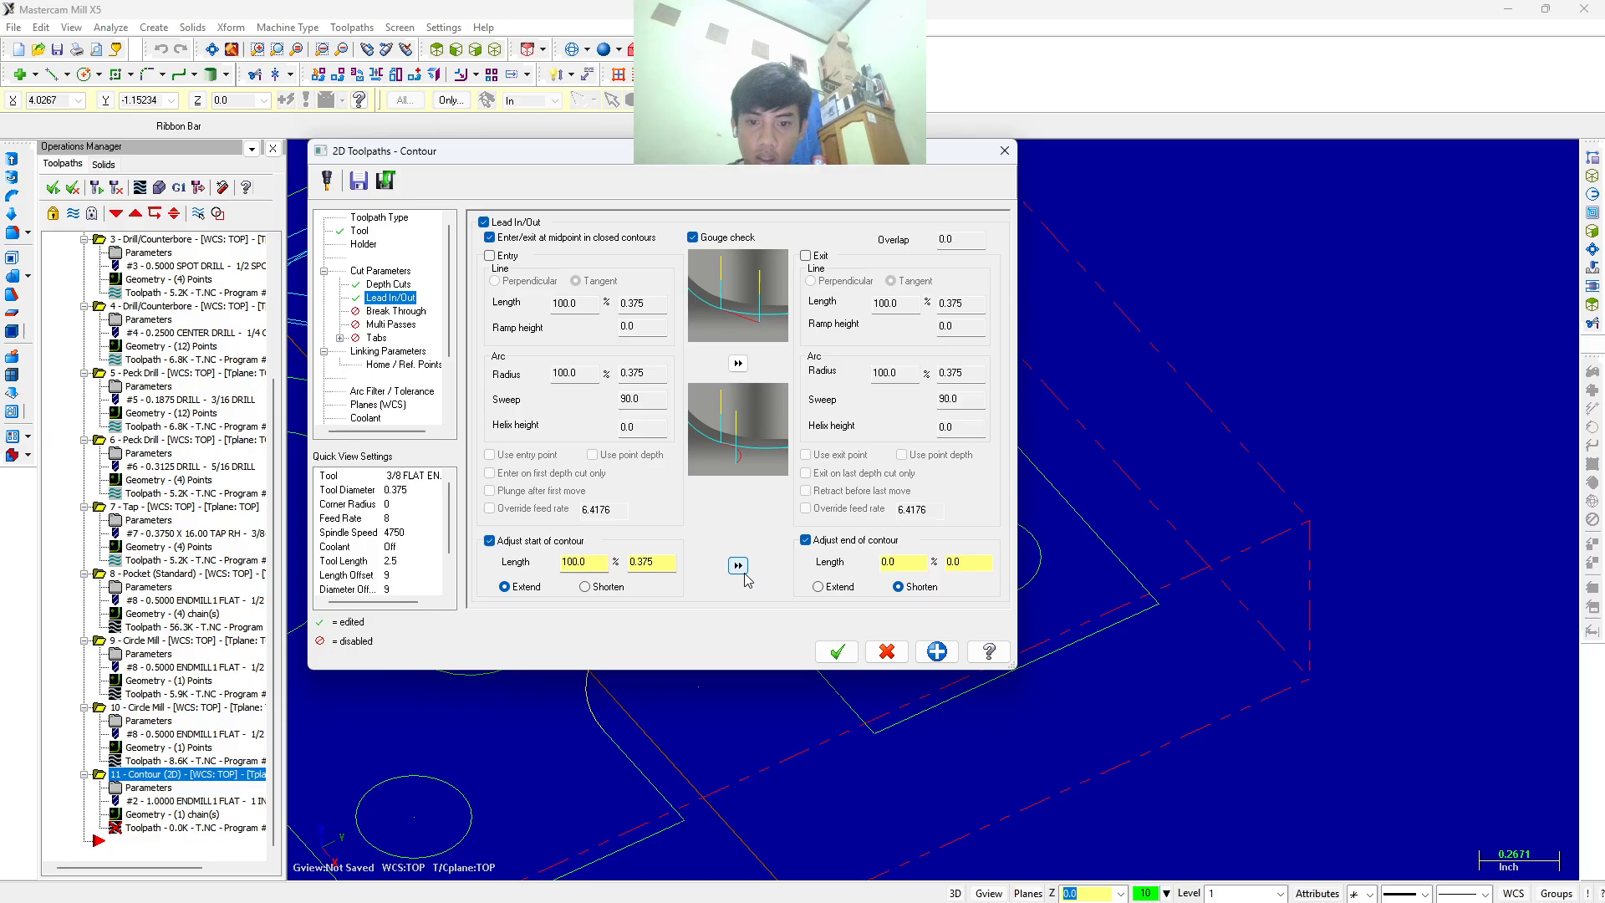
left_click(737, 565)
Enable break through and set the linking parameters to use clearance only at start and end, with an absolute depth of 0.
left_click(394, 310)
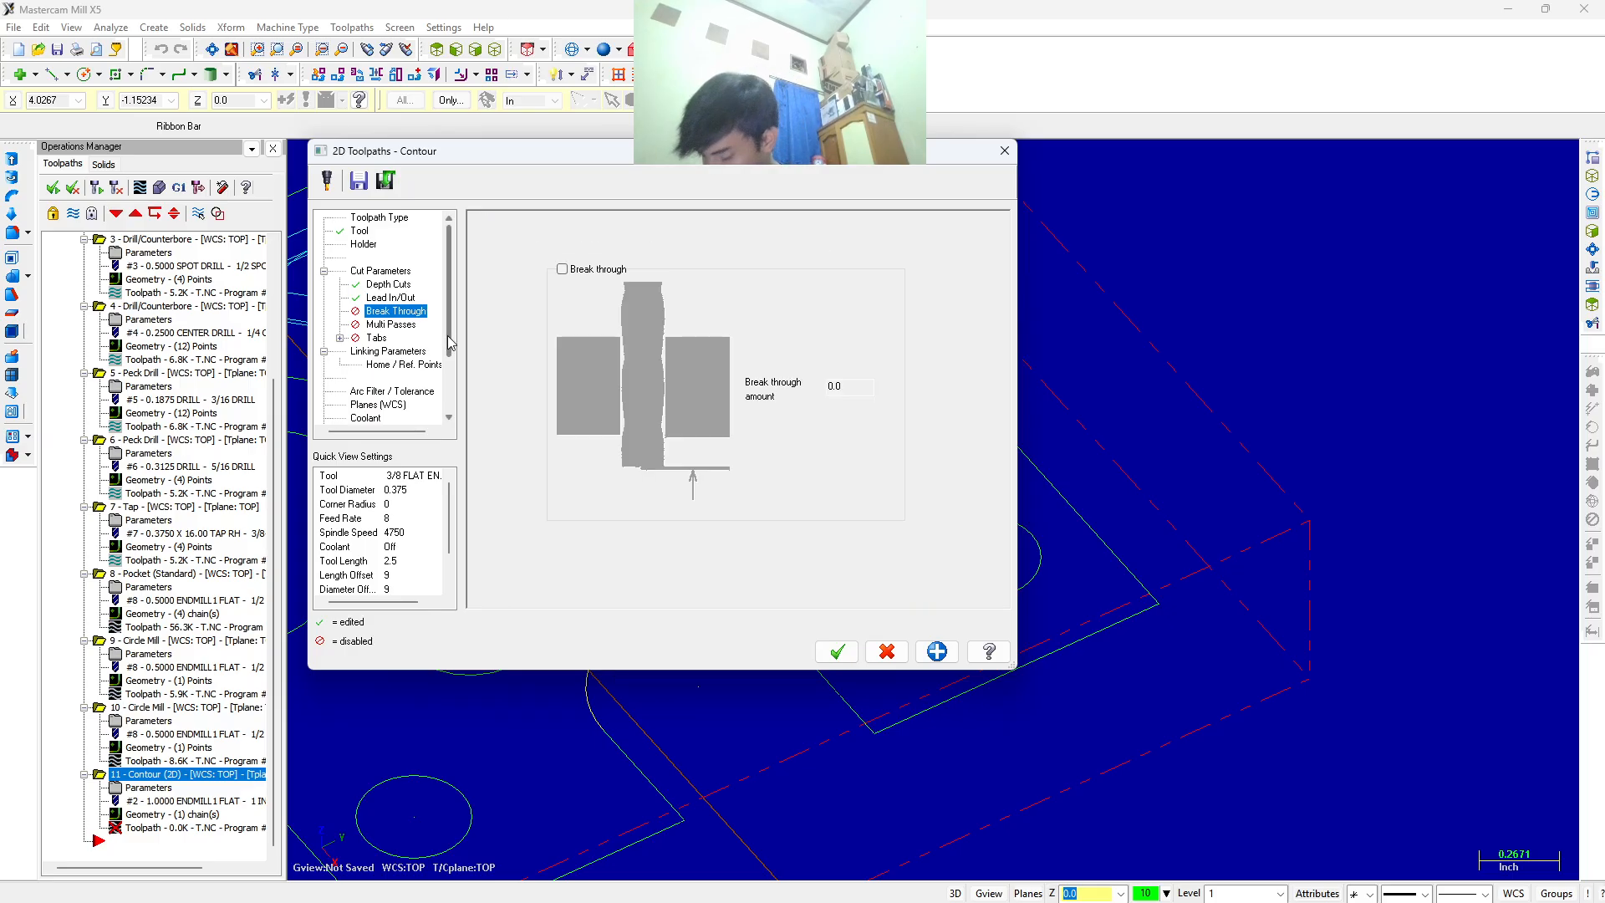
left_click(561, 269)
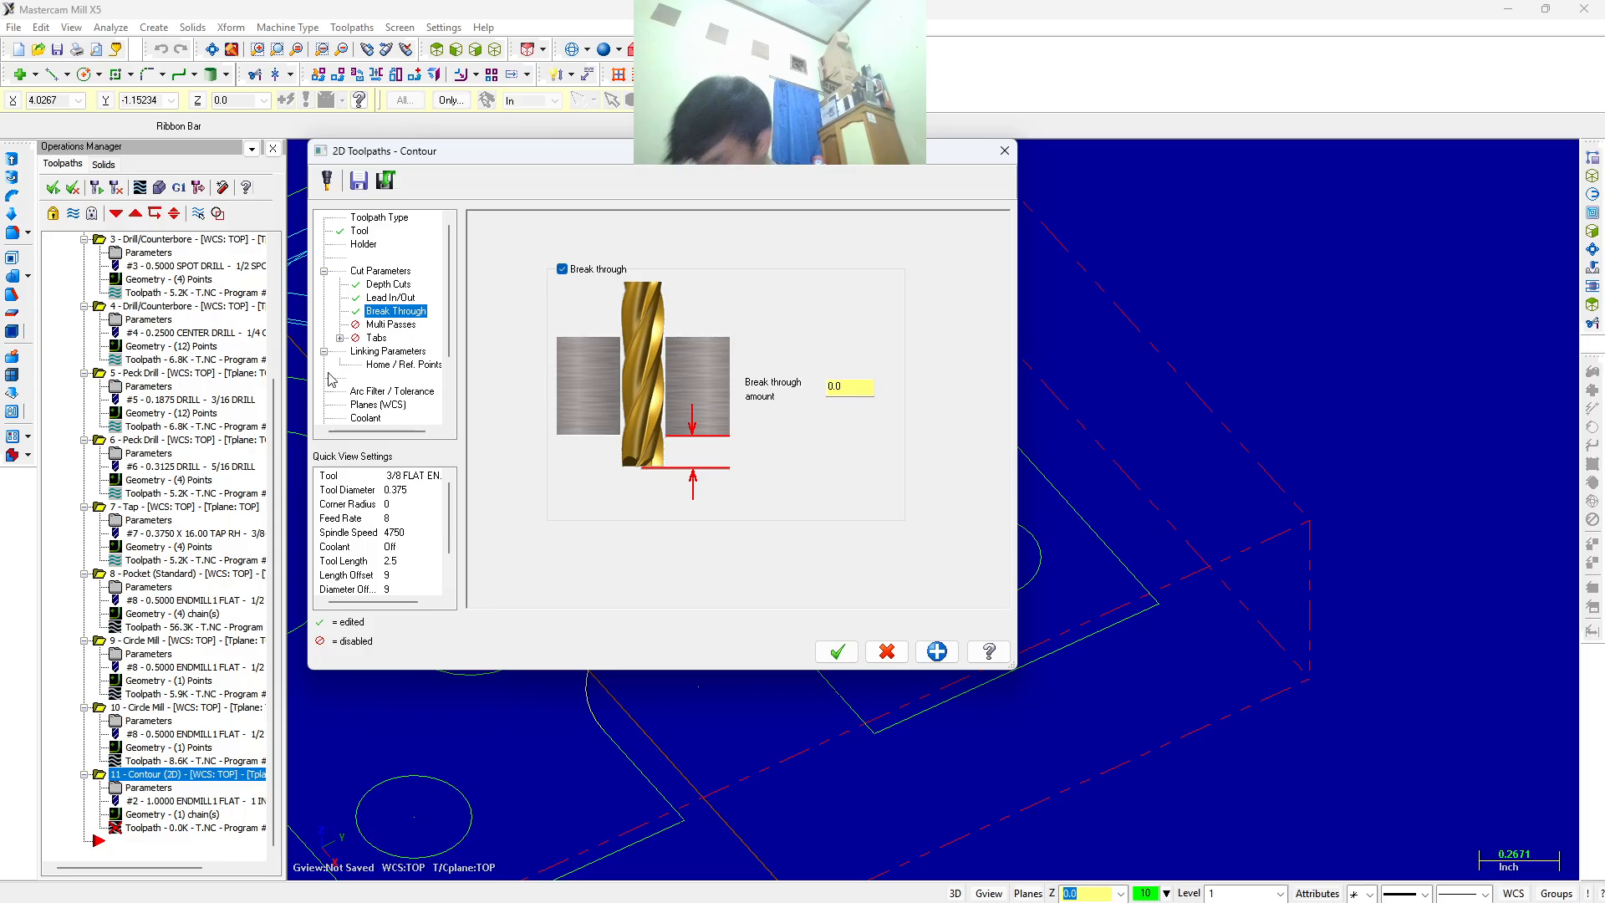
left_click(394, 354)
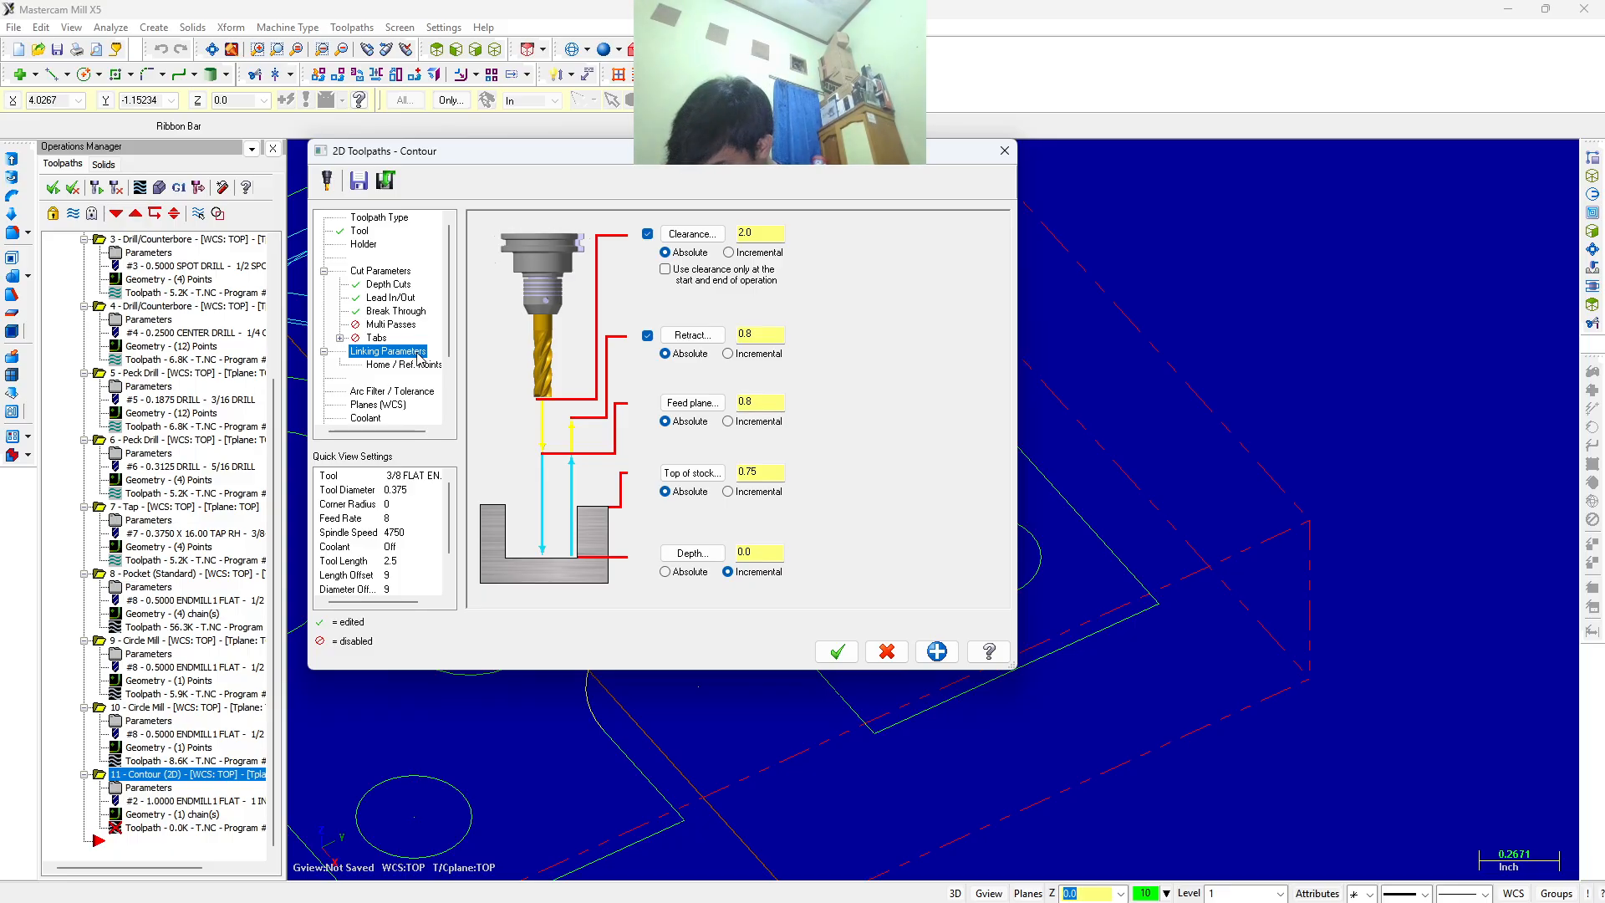
left_click(665, 269)
left_click(665, 572)
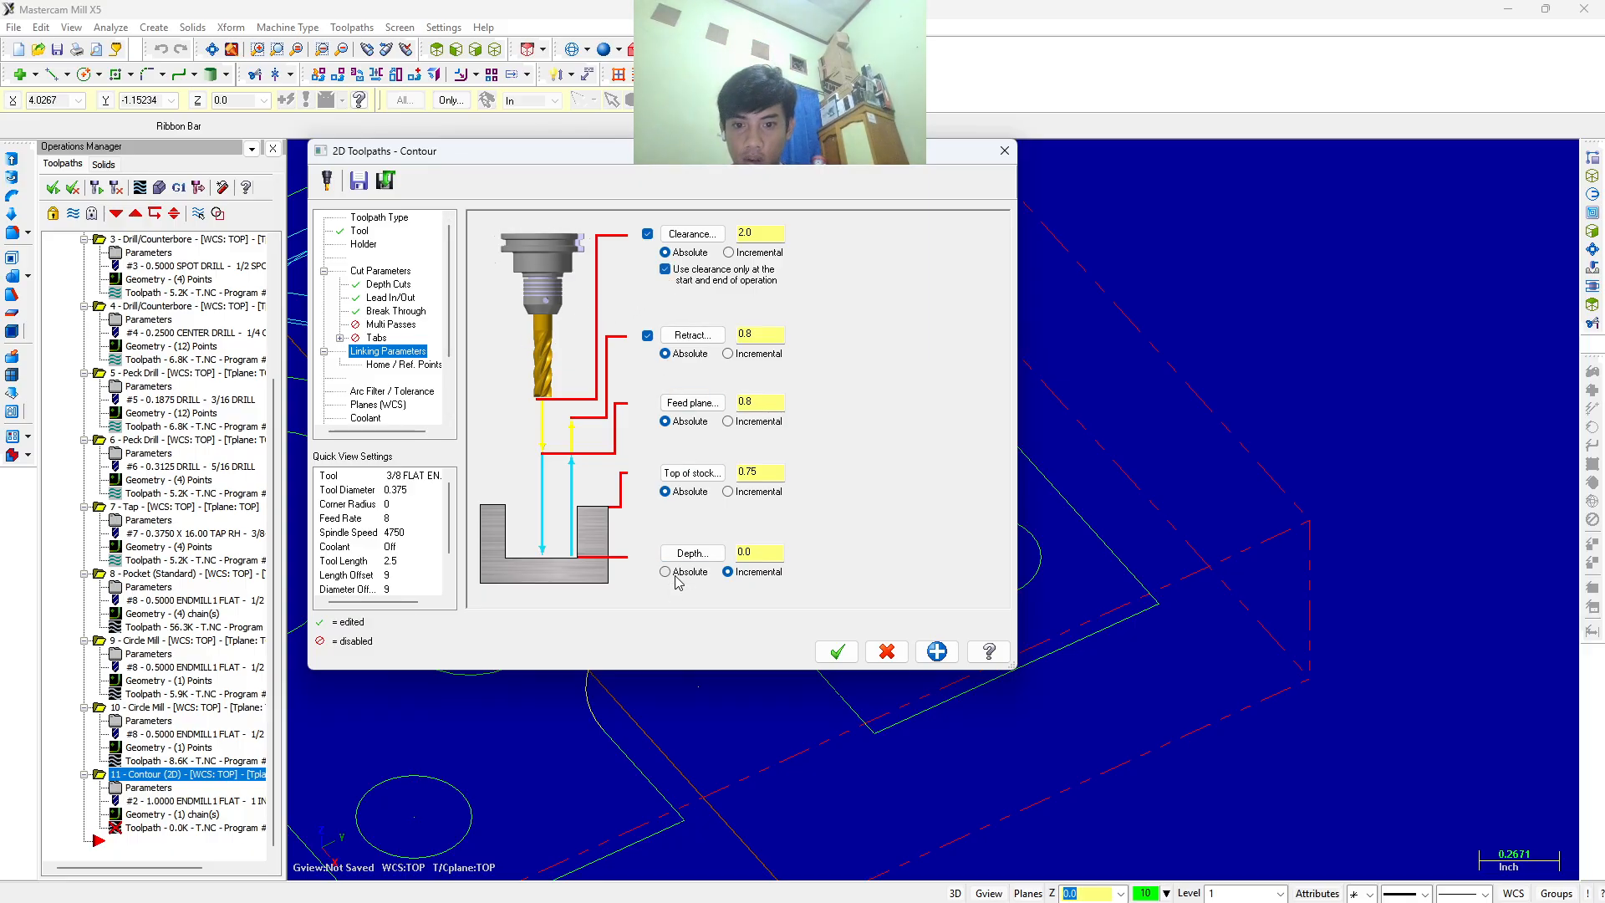
double_click(773, 552)
type("0")
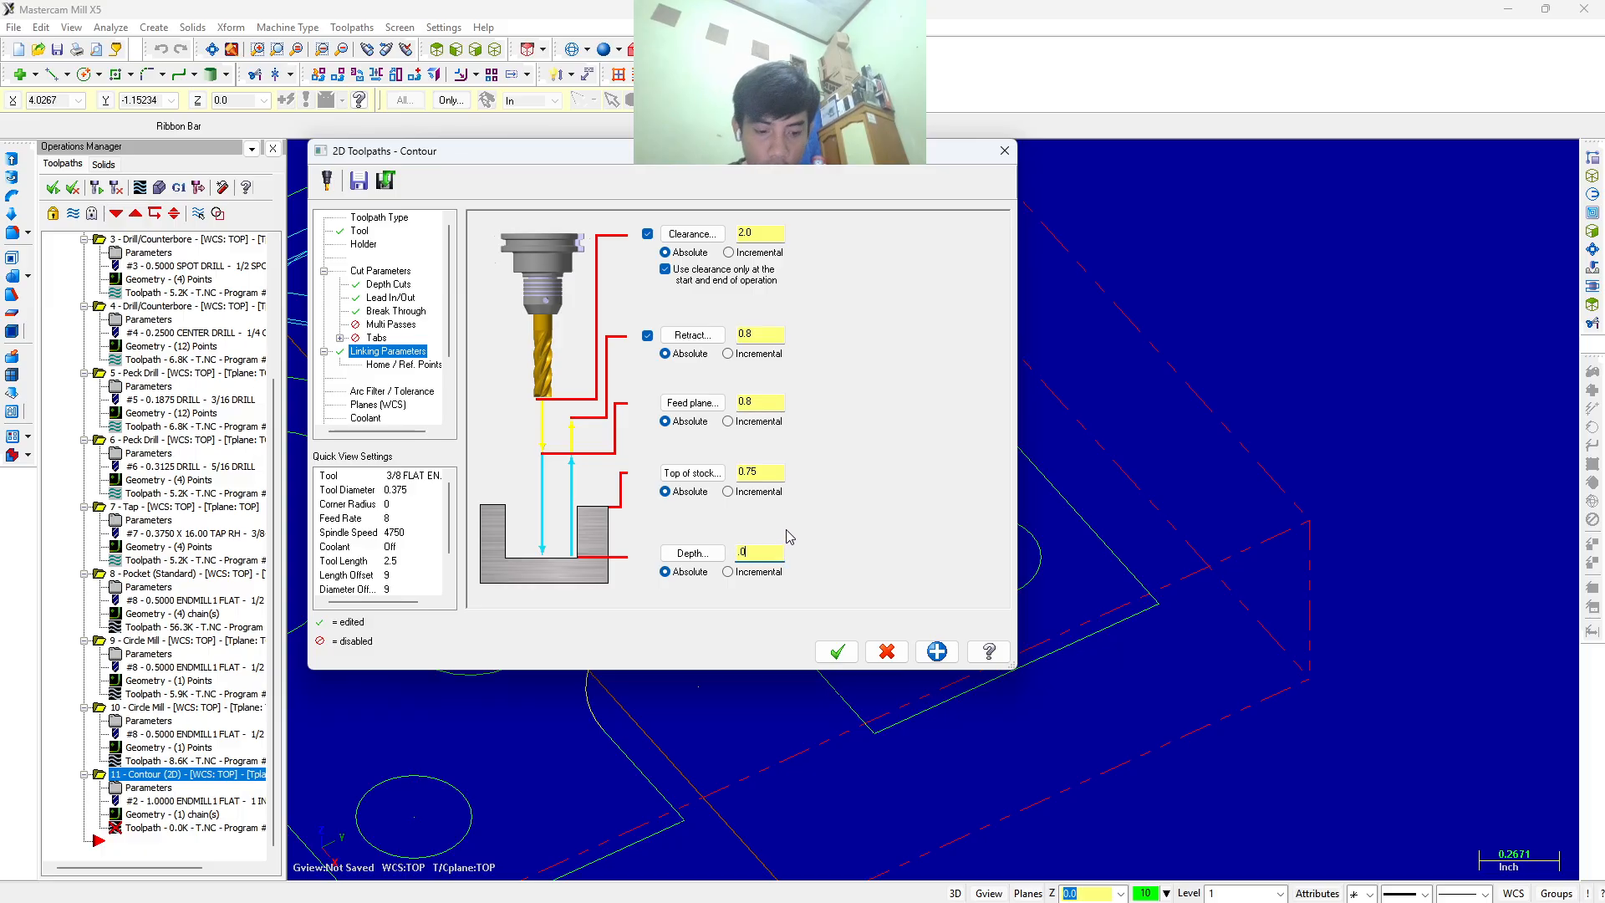
key("Return")
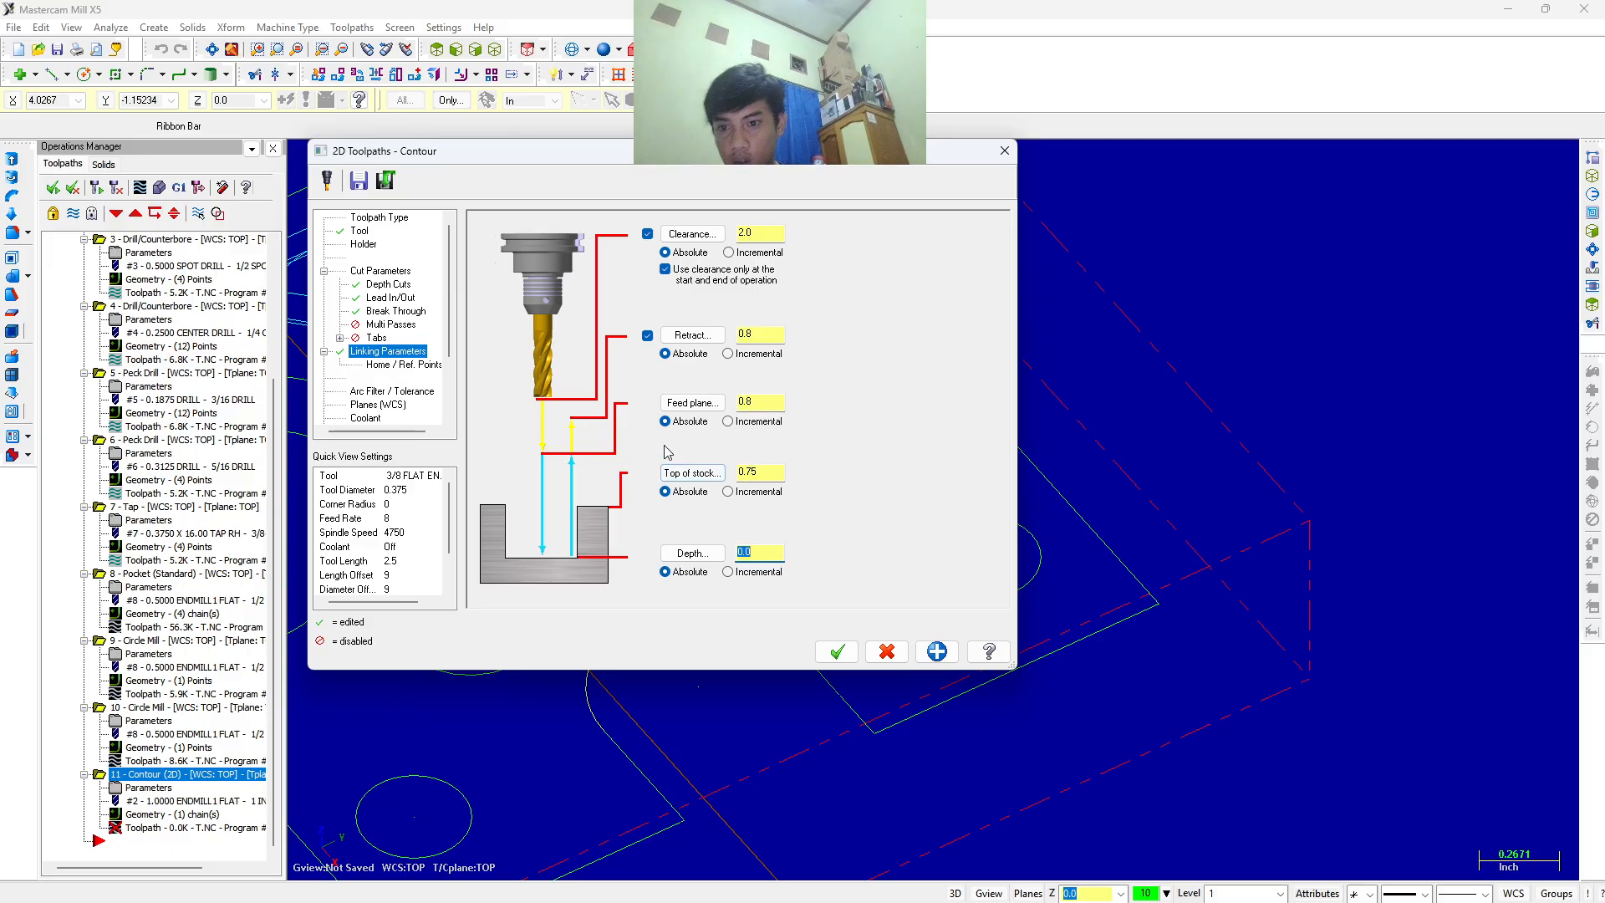
Enable multi passes with rough spacing 0.0, finish spacing 0.007, finish passes at final depth, and keep tool down.
left_click(402, 325)
left_click(504, 241)
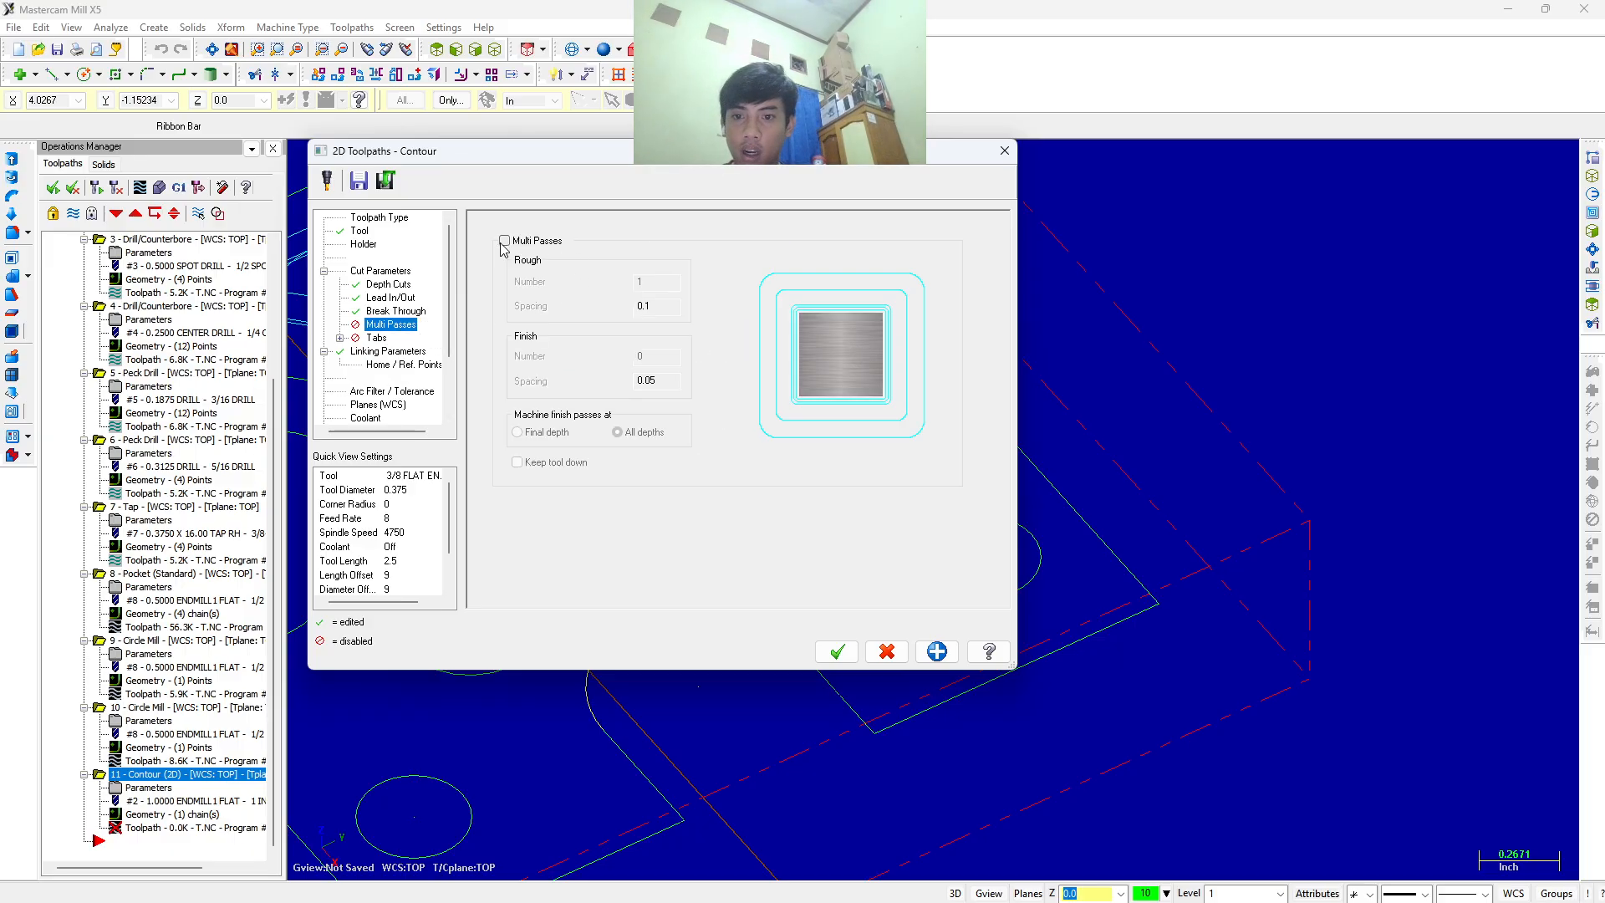
left_click(667, 381)
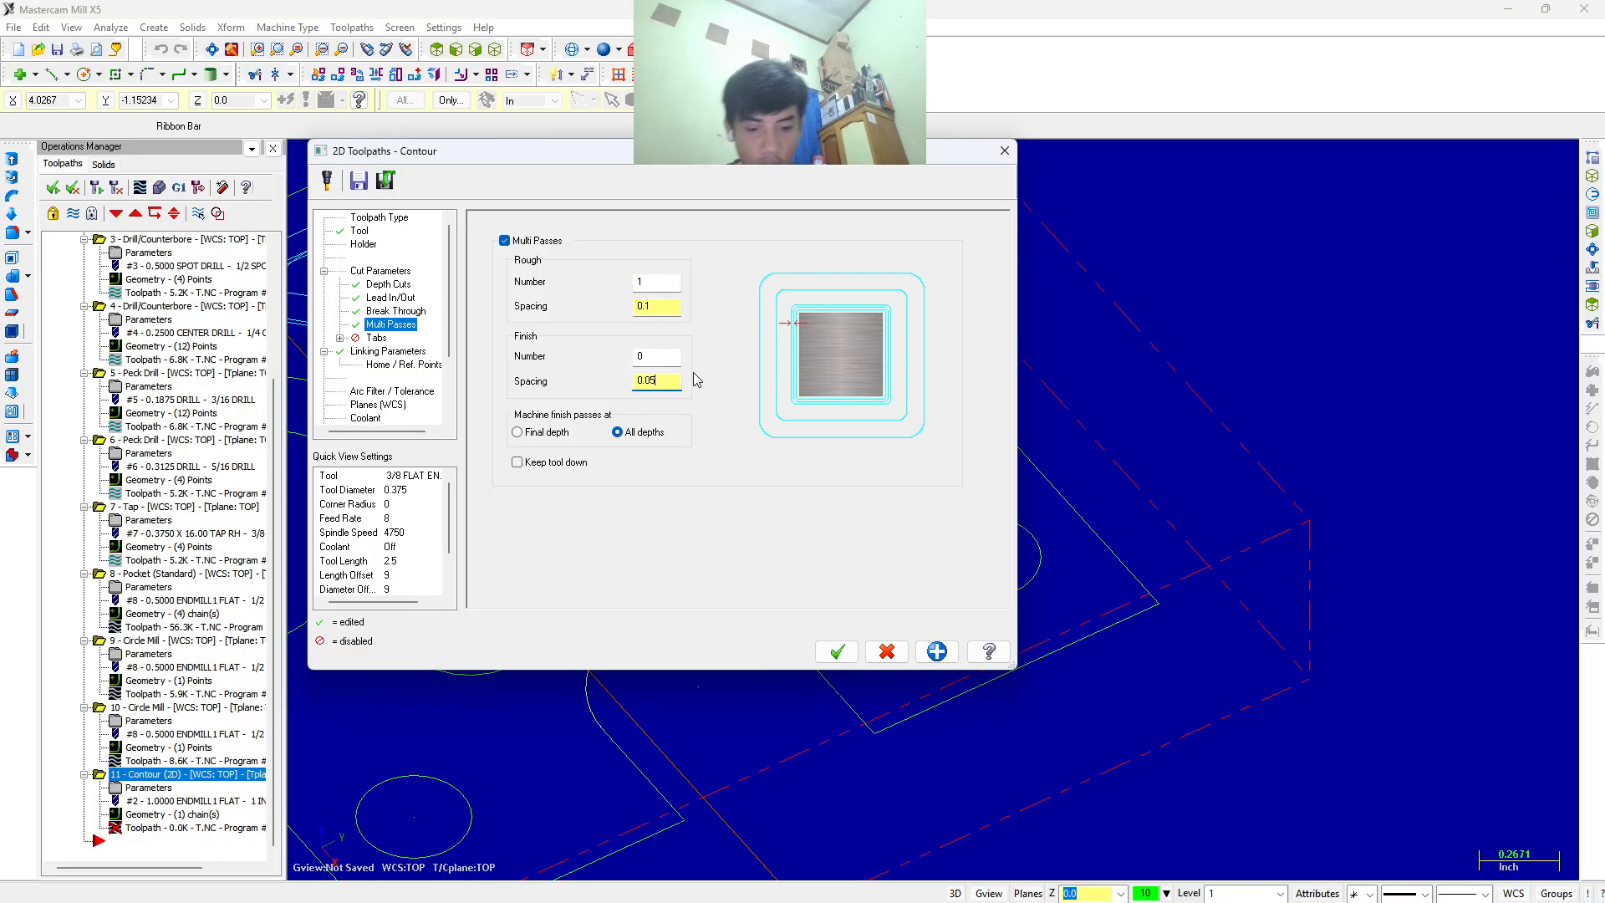
type("07")
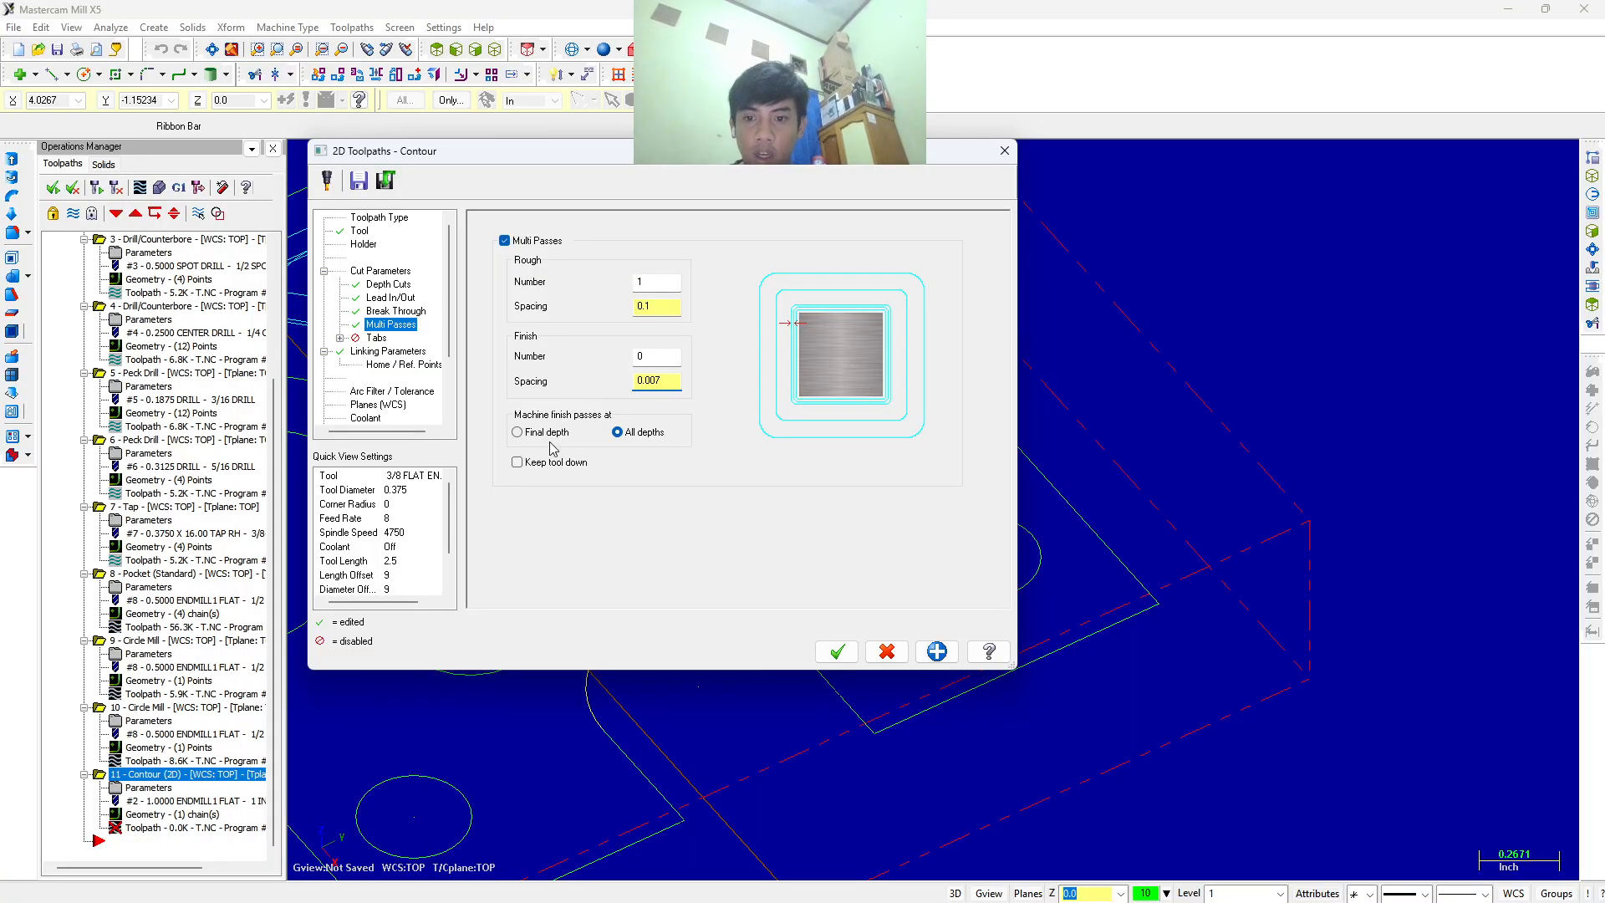
left_click(518, 432)
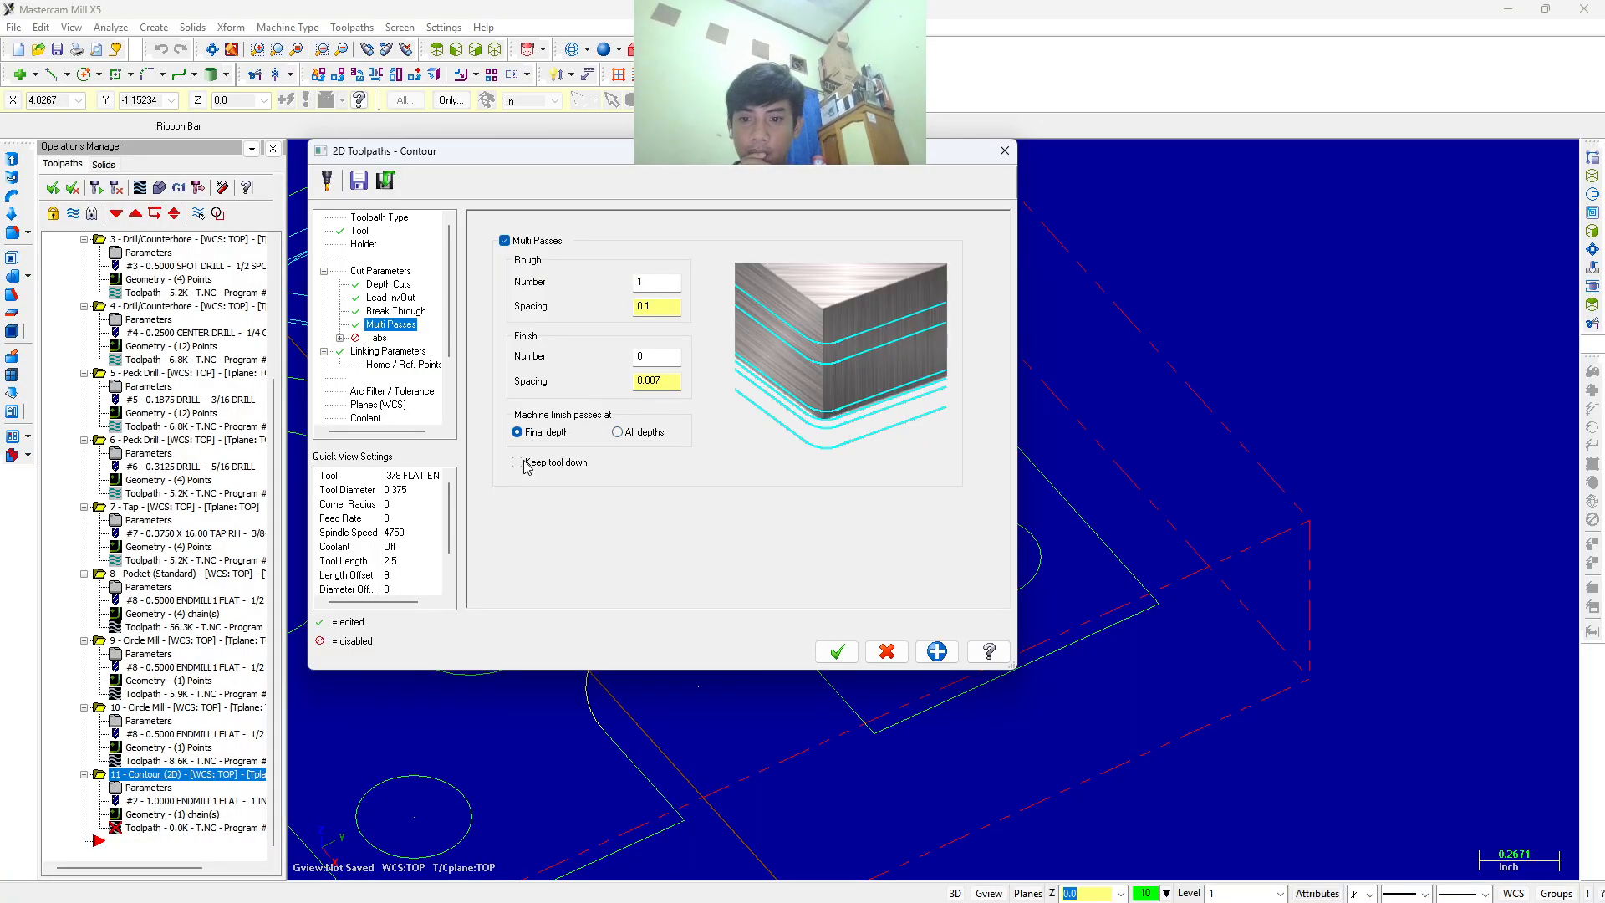
left_click(662, 309)
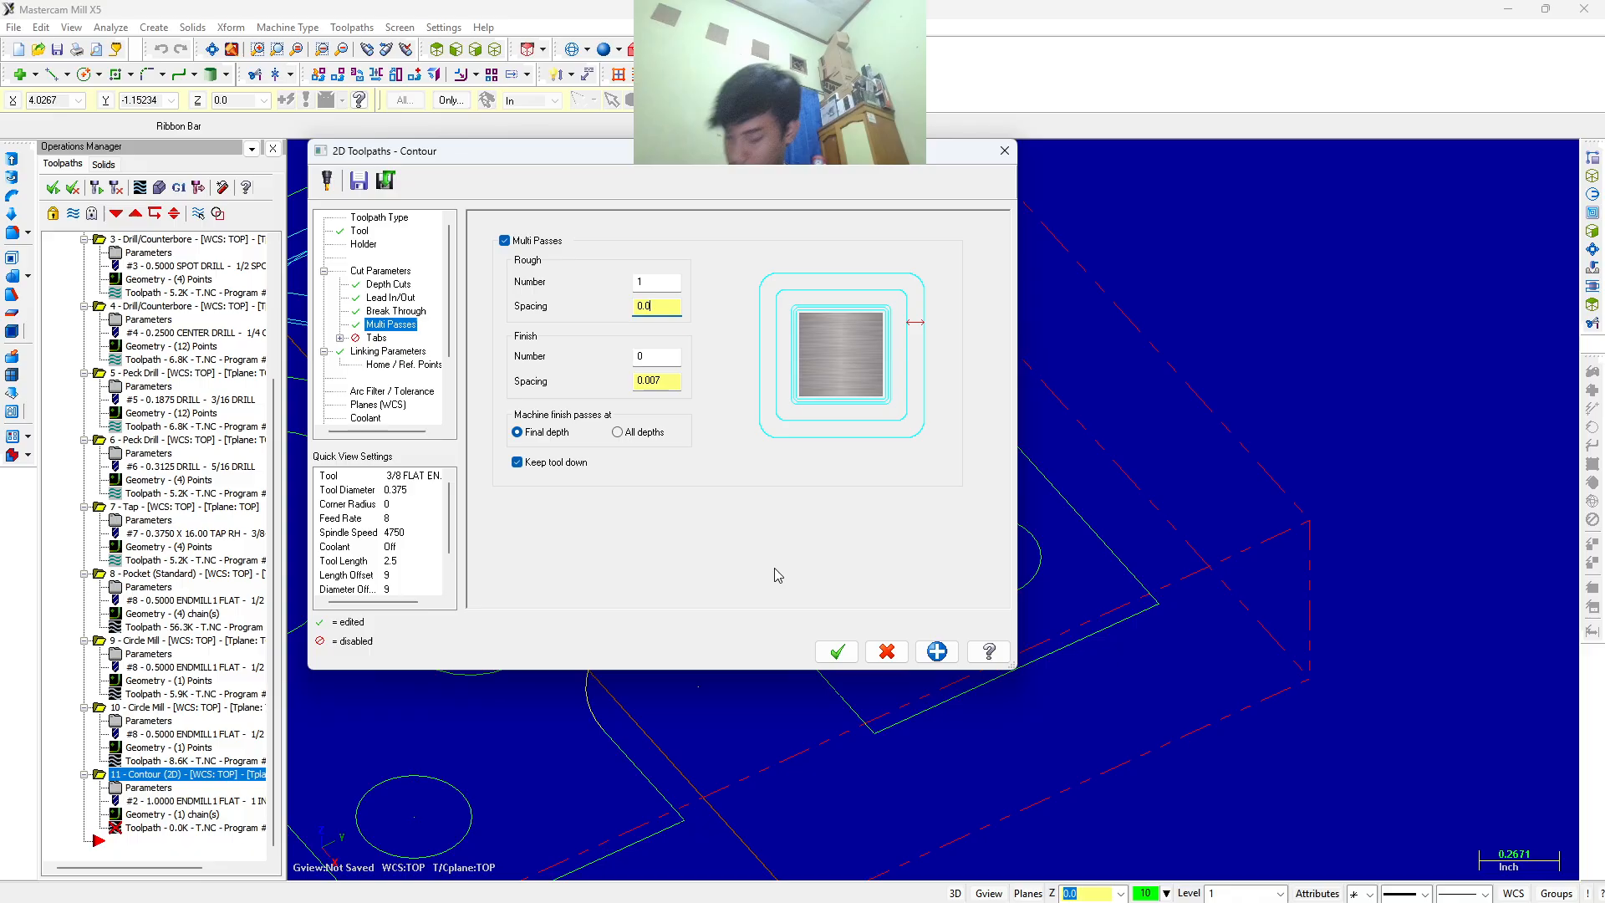
Turn on flood coolant and accept the contour parameters to generate the slot toolpath.
left_click(368, 418)
left_click(755, 314)
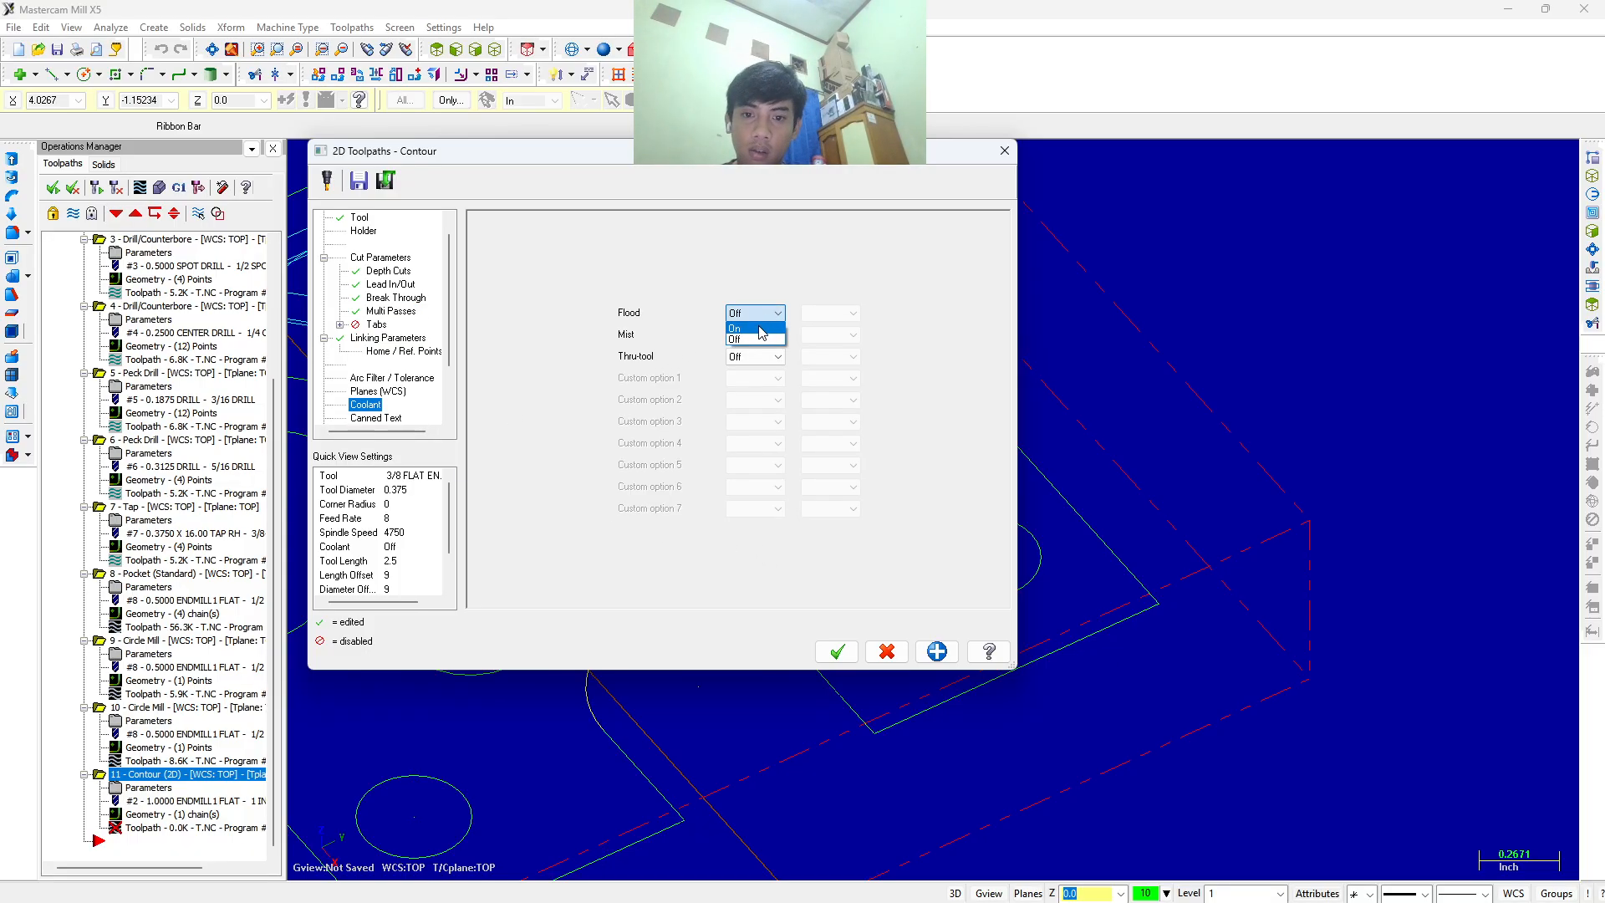
left_click(752, 341)
left_click(838, 651)
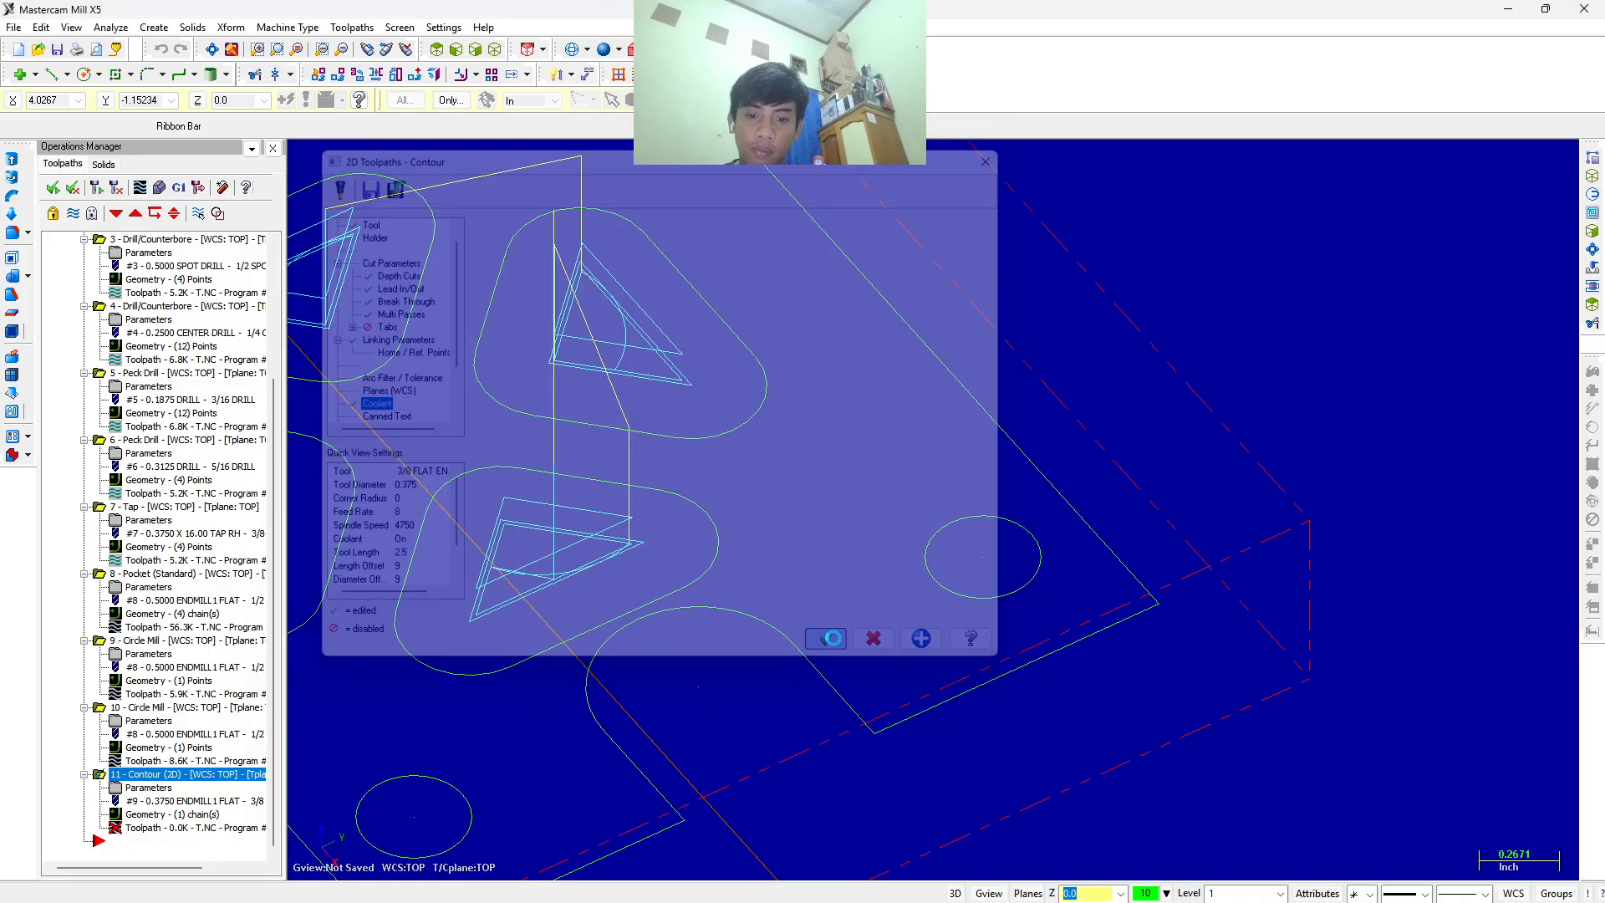
Run the verify simulation of the open end slot contour, close it, and restore a standard view of the part.
scroll(766, 585, "down", 5)
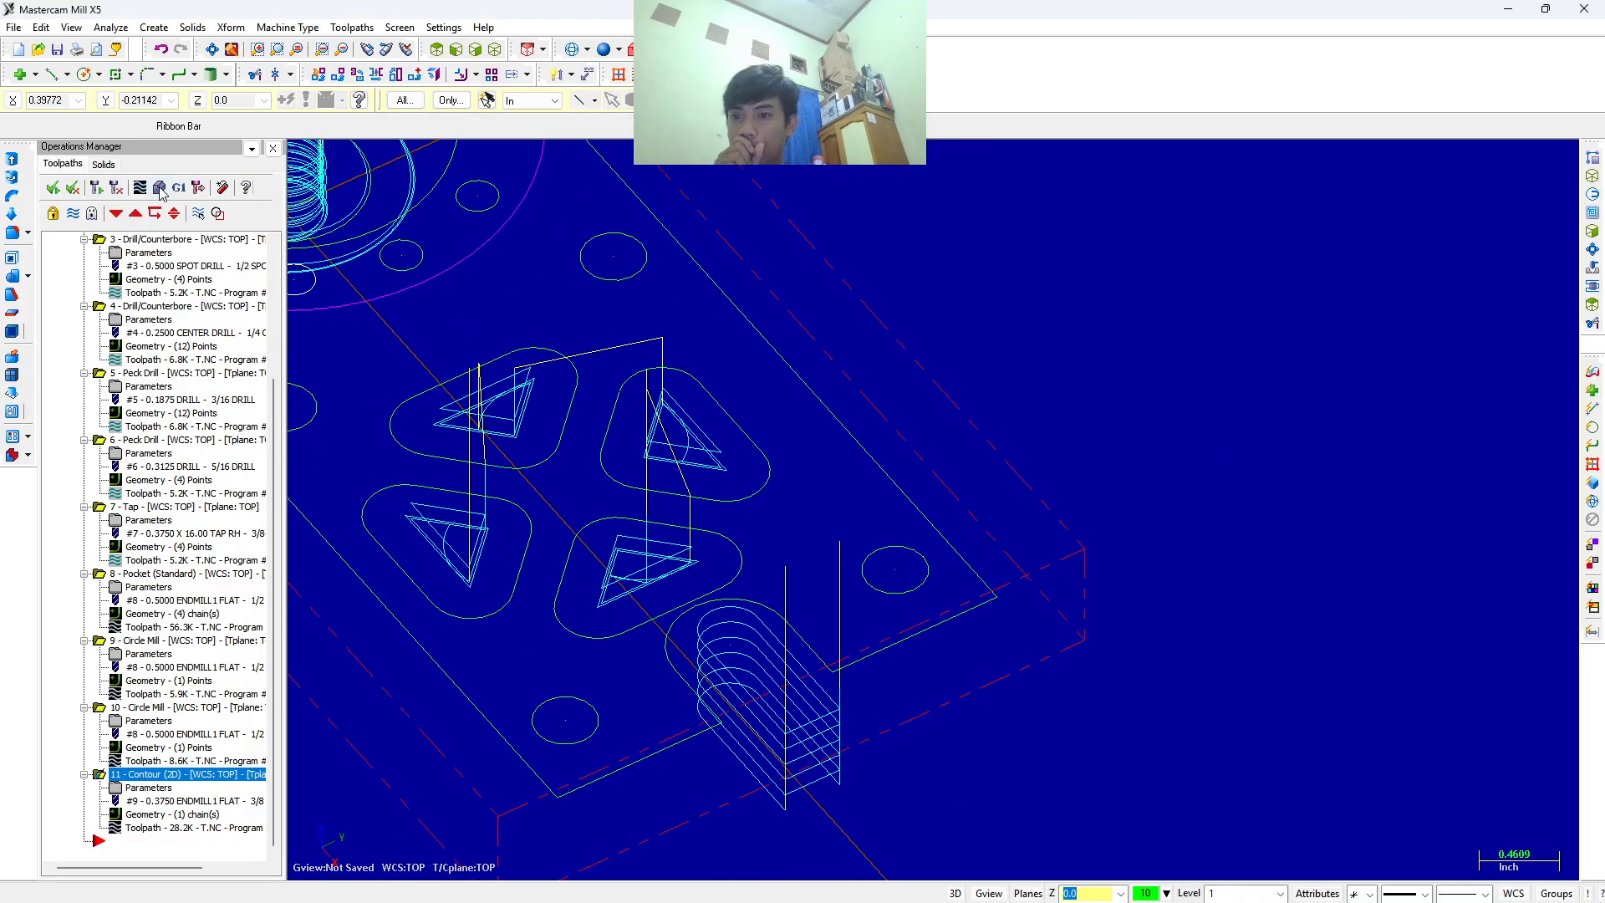
left_click(159, 189)
left_click(97, 181)
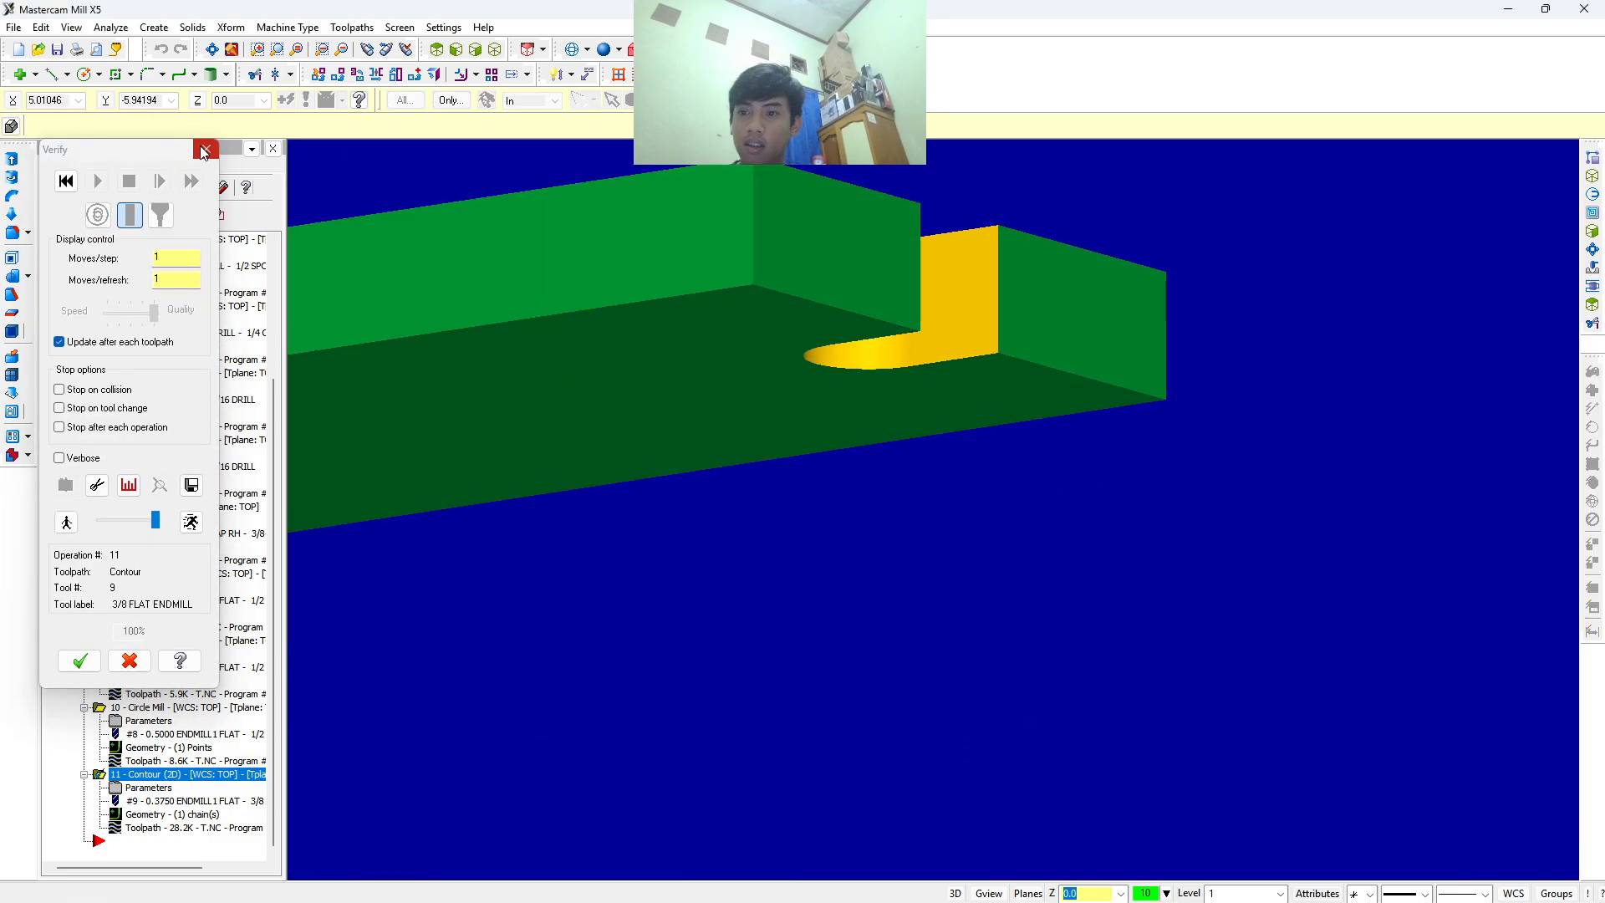
left_click(205, 149)
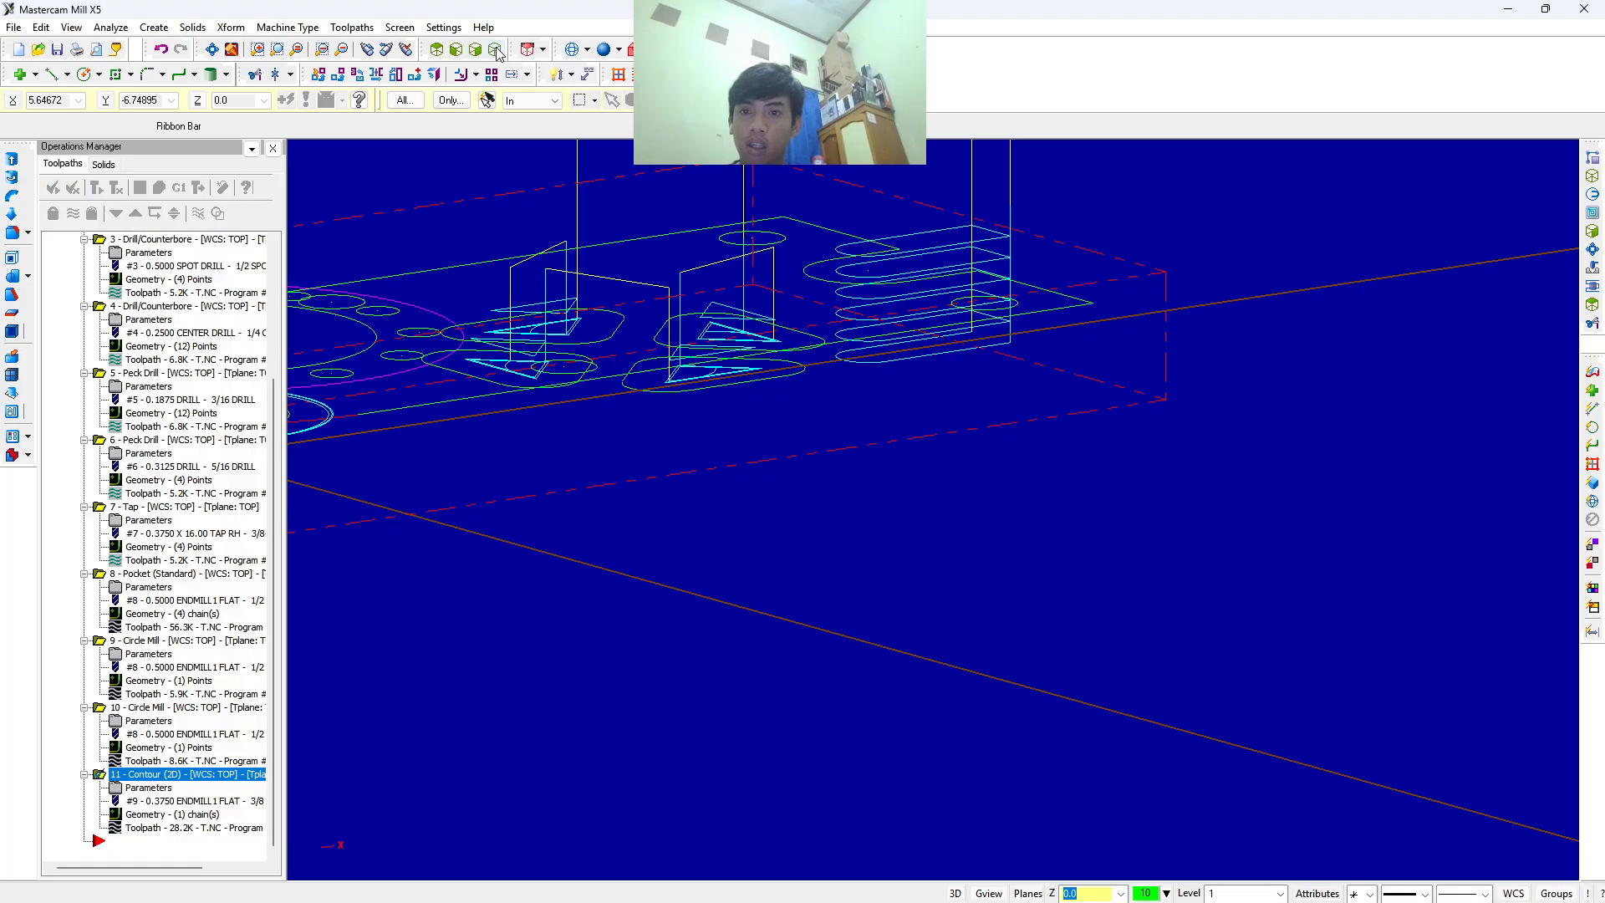
left_click(435, 51)
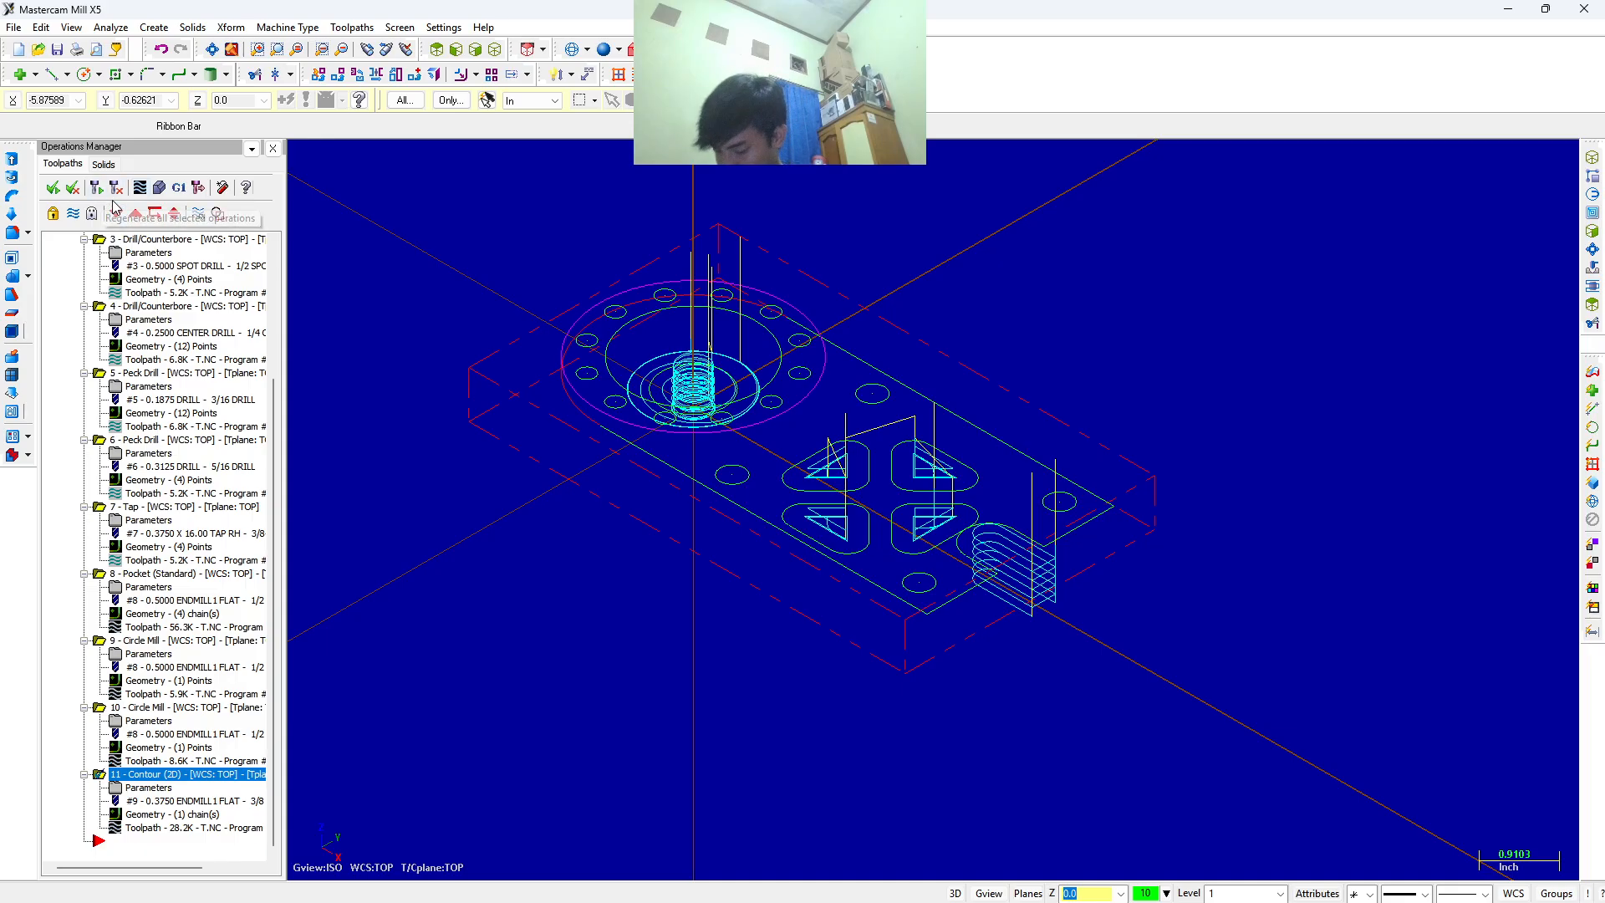
left_click(140, 840)
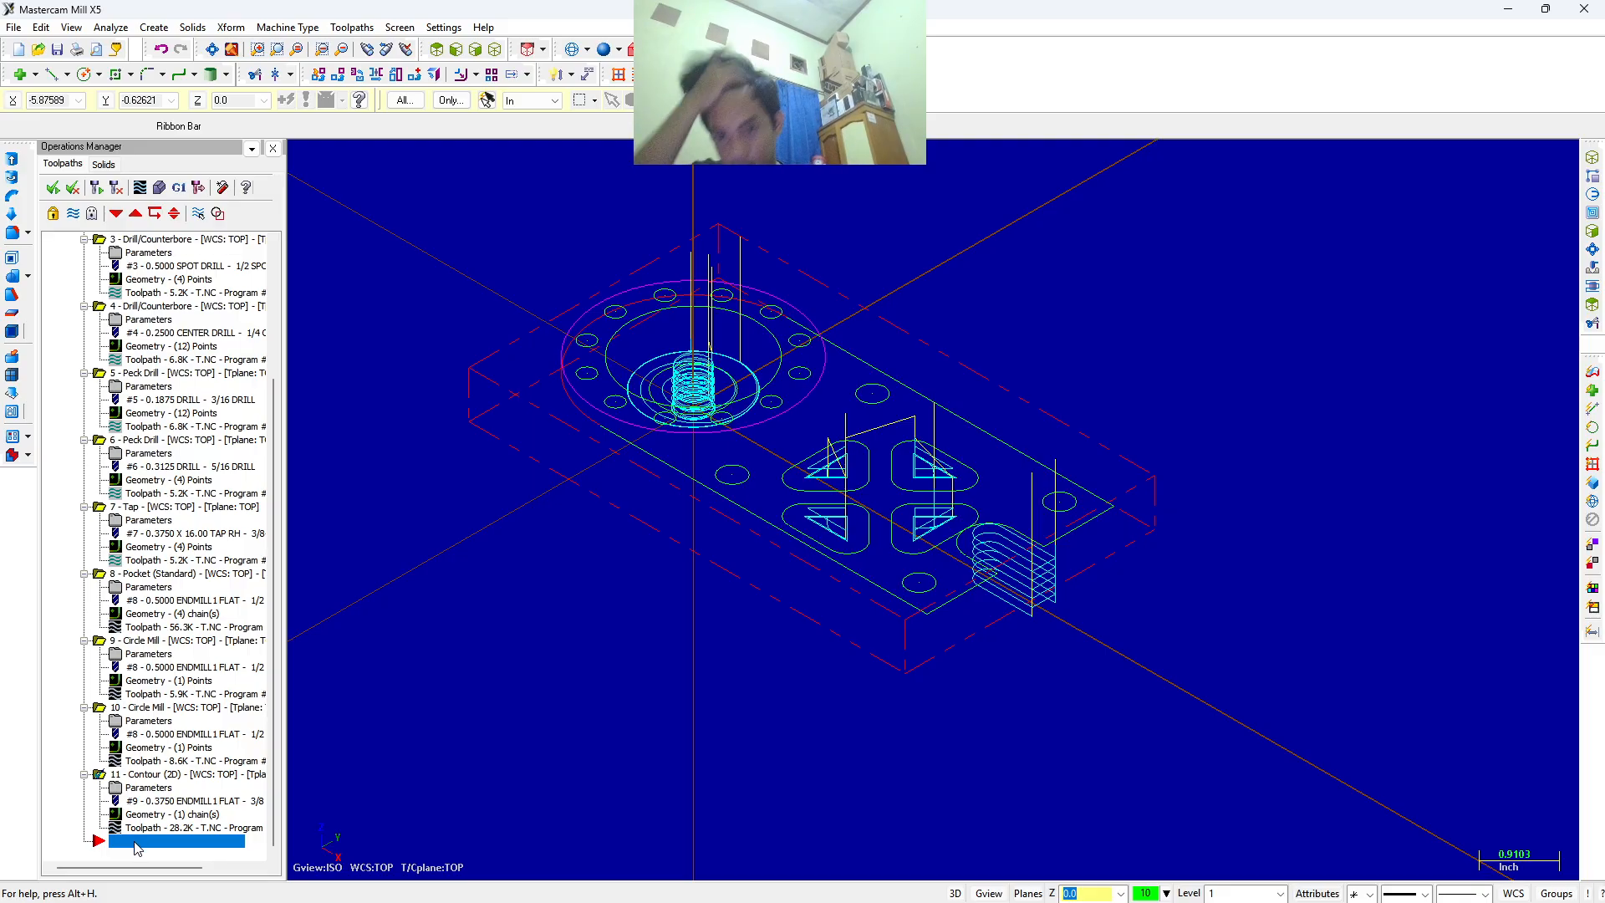
left_click(352, 28)
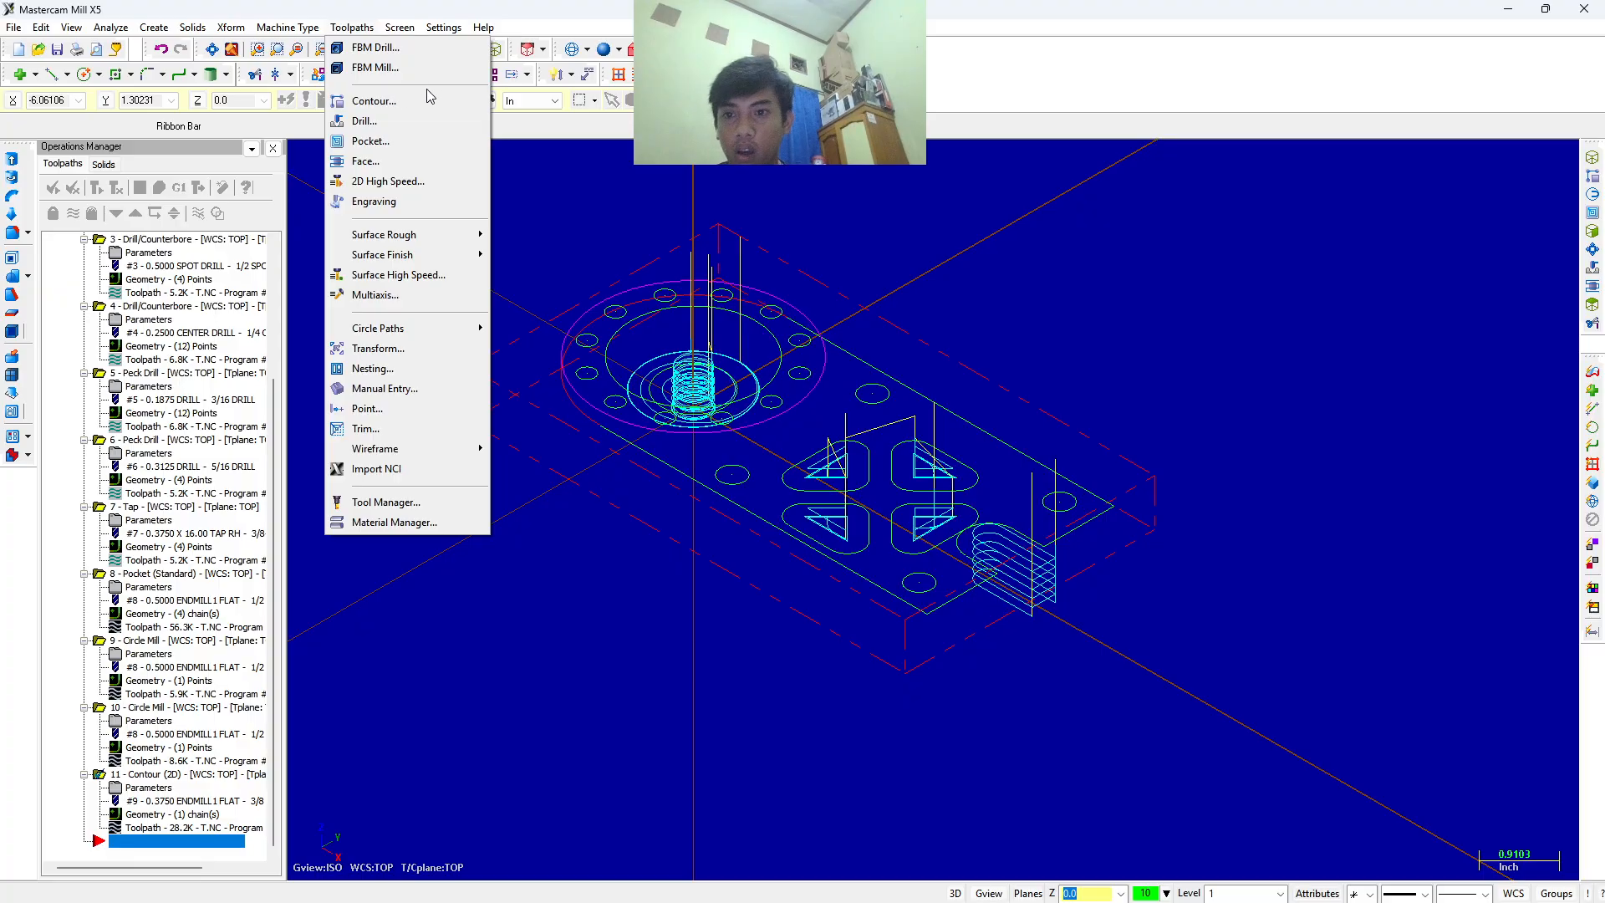
left_click(394, 102)
left_click(804, 336)
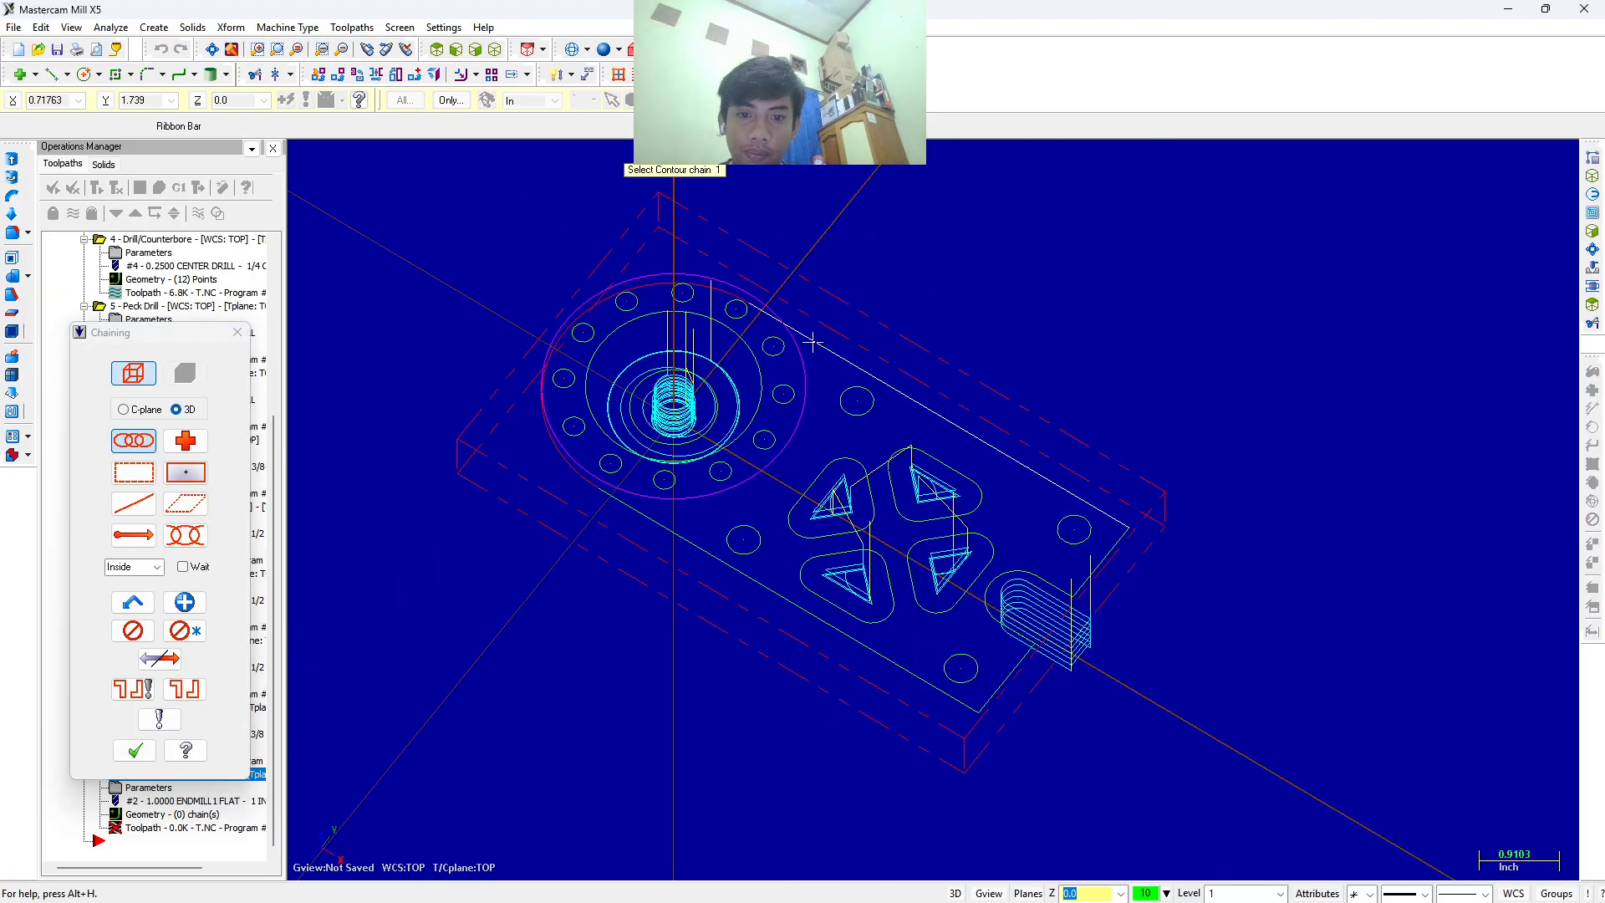
left_click(134, 750)
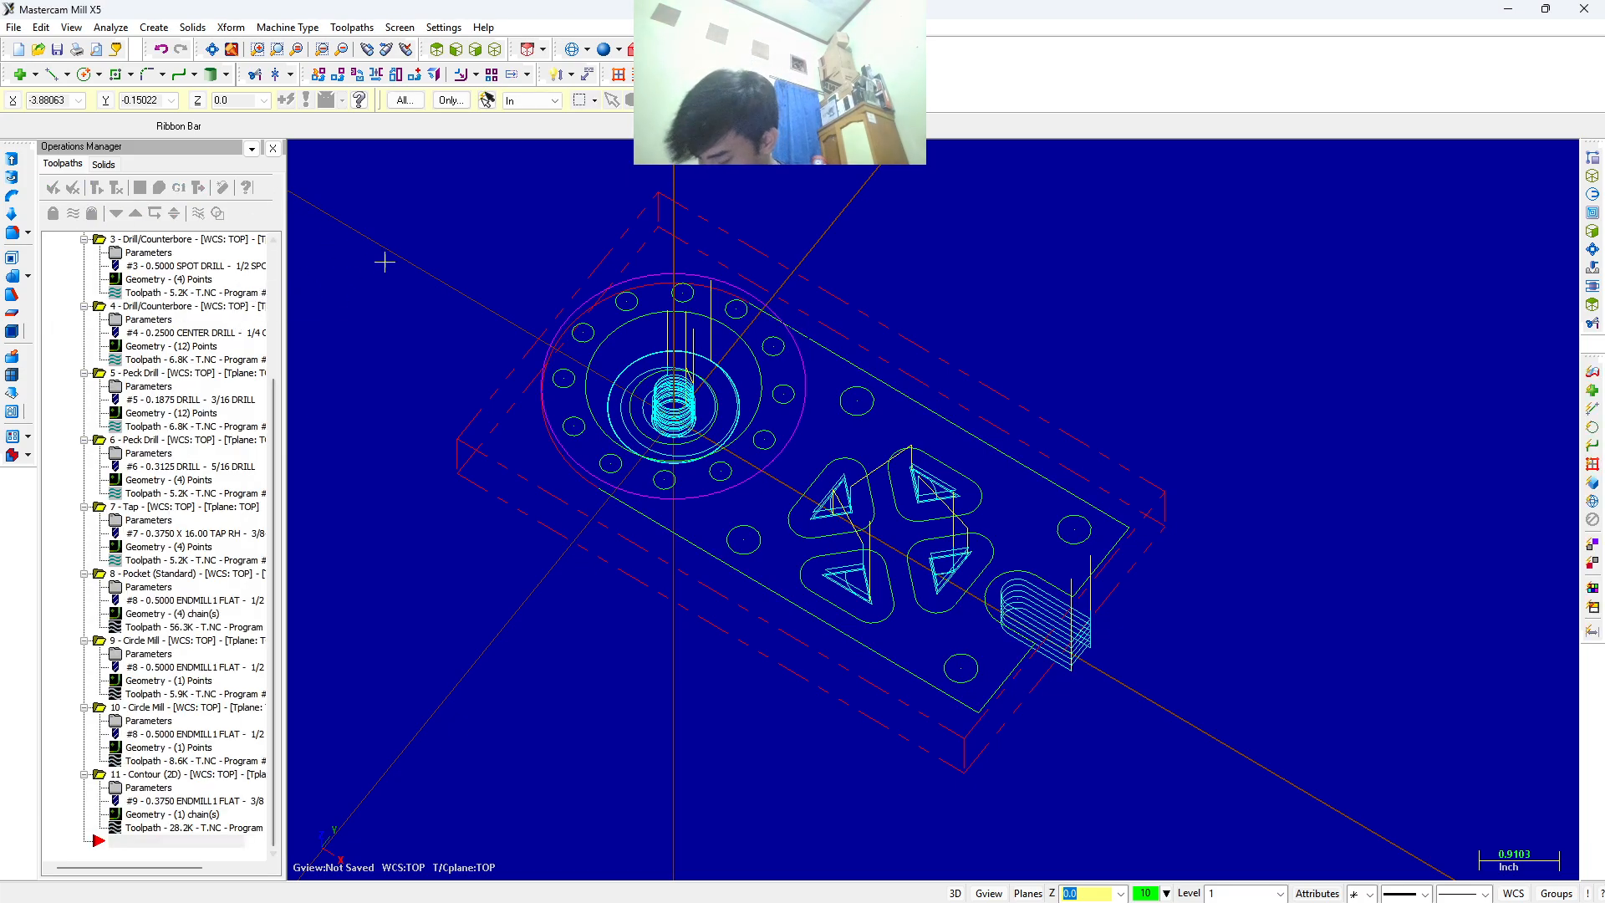
Create a contour toolpath along the chained outer profile of the plate.
left_click(352, 27)
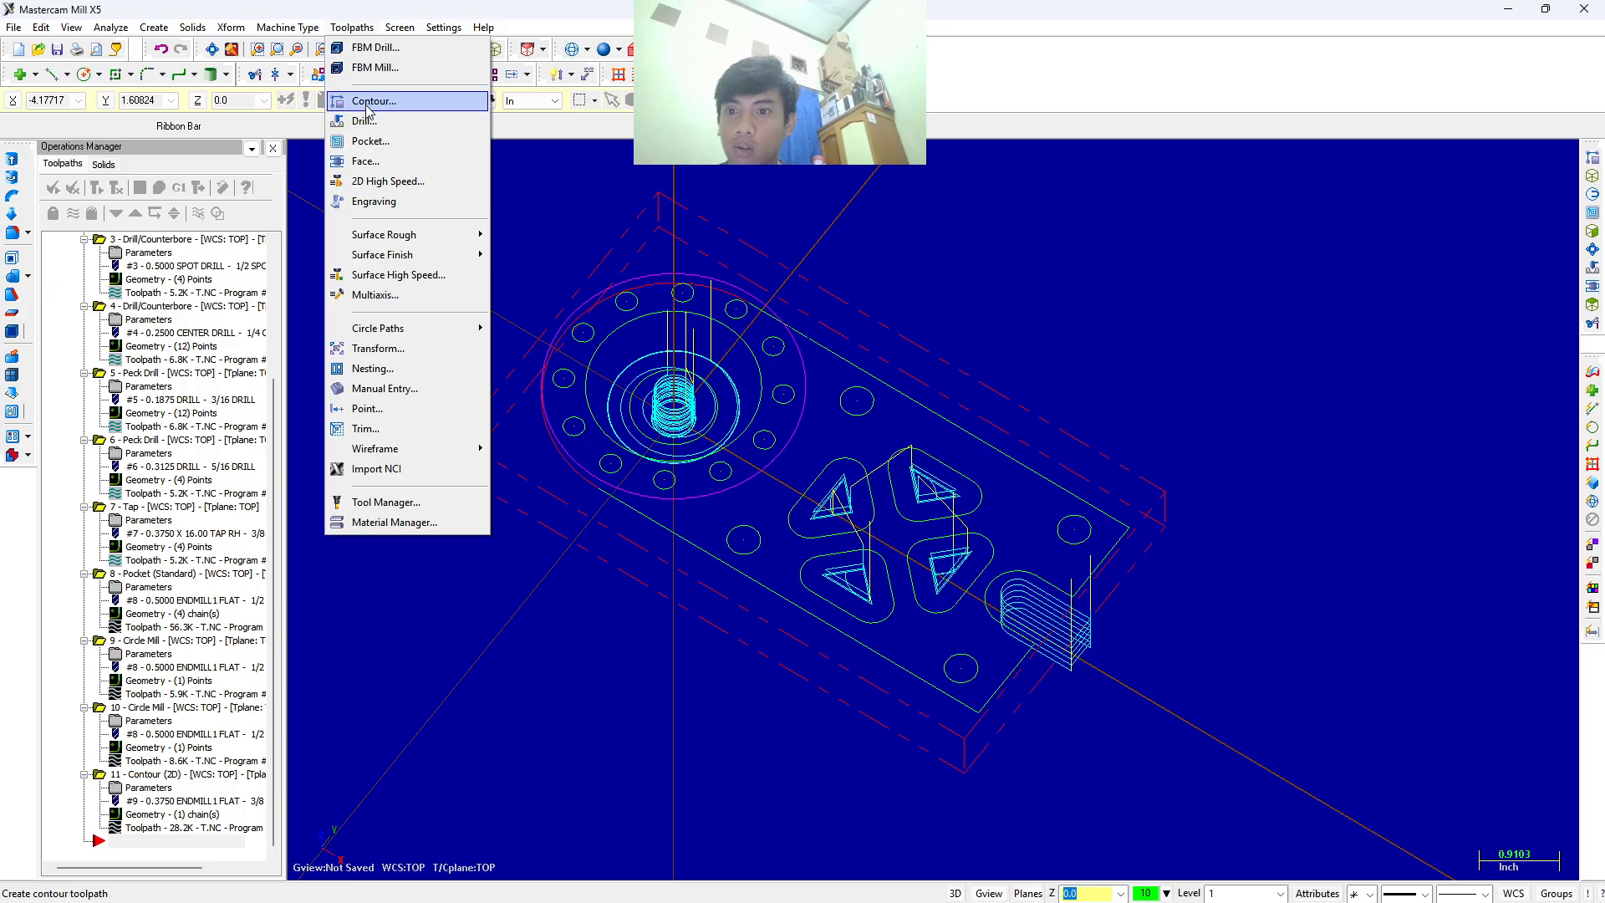
left_click(368, 103)
left_click(825, 343)
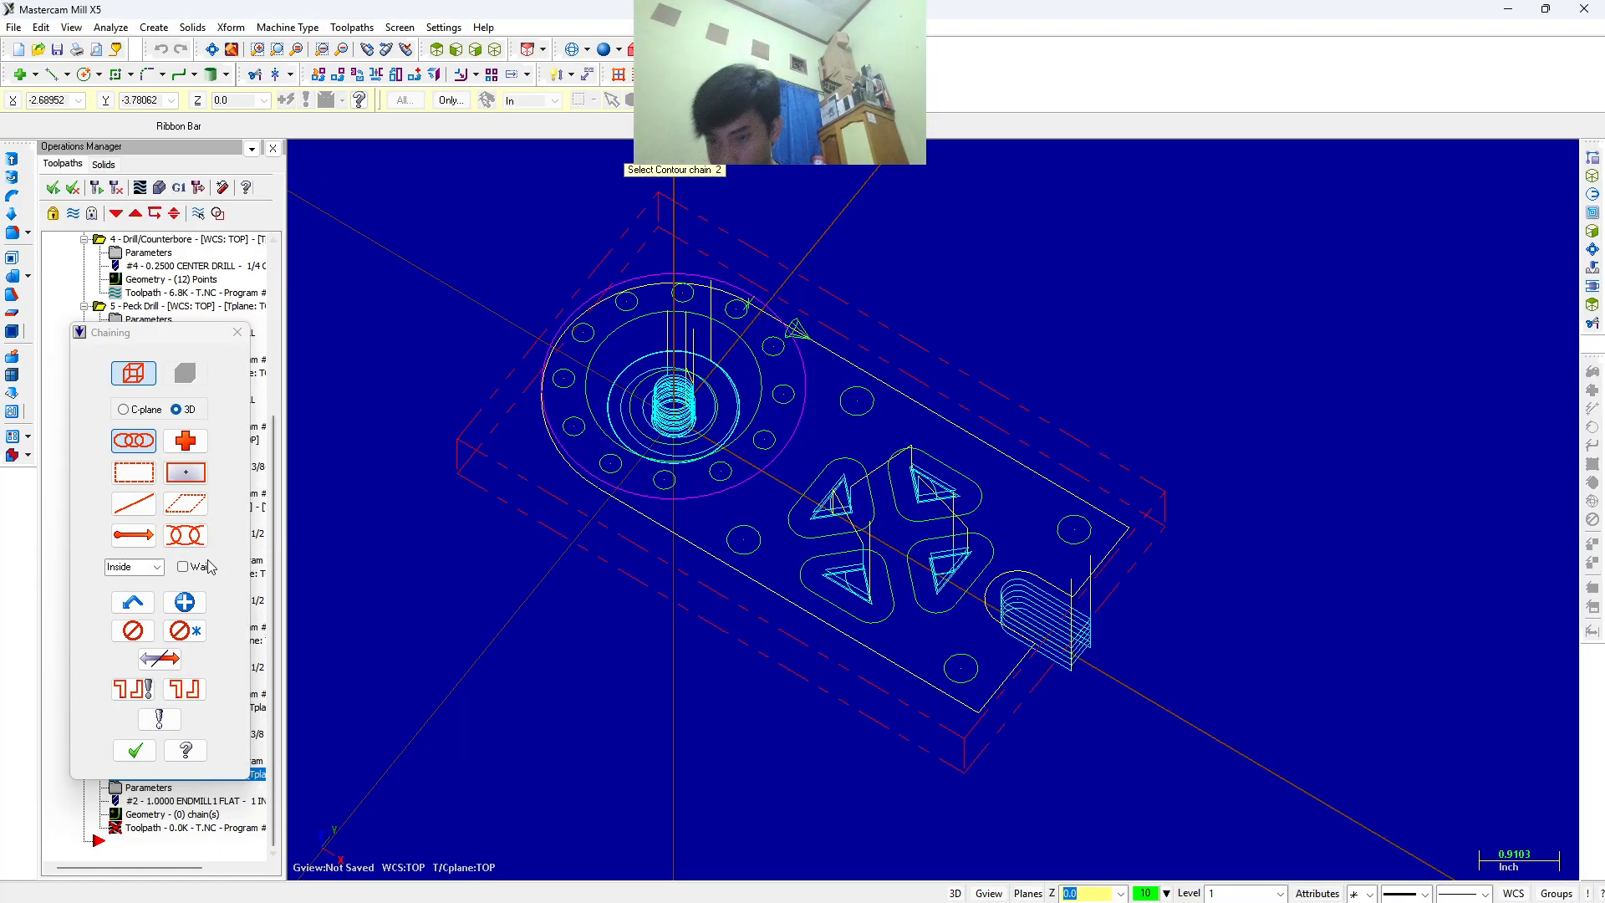
left_click(144, 748)
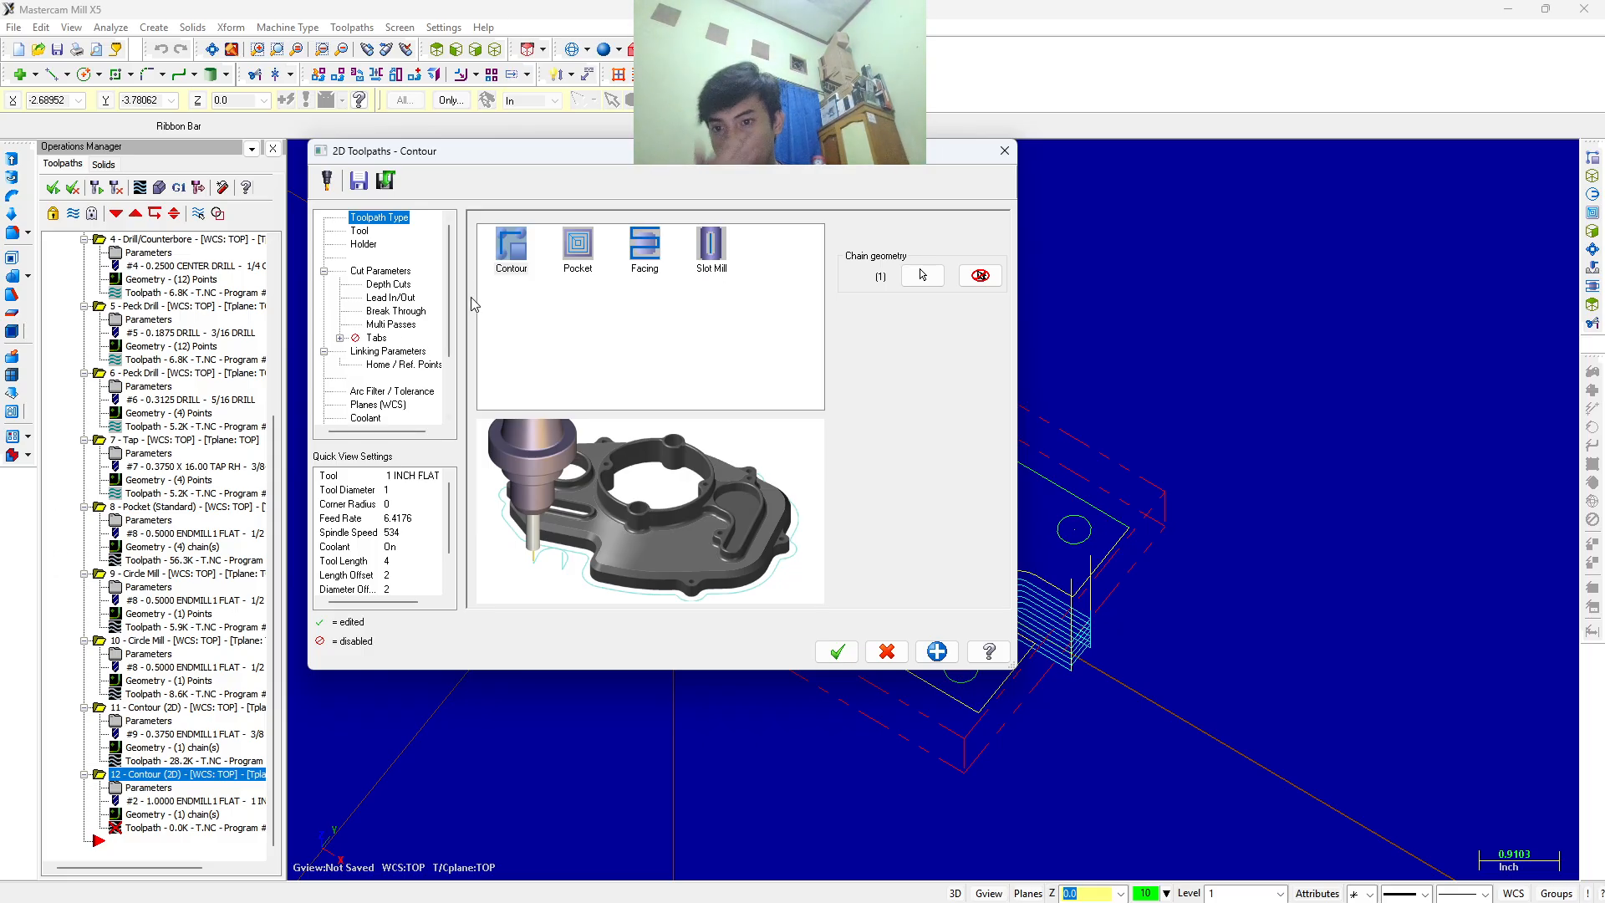
Use the 1/2 flat endmill with feed rate 10, plunge rate 10 and spindle speed 3000 for the outer contour.
left_click(360, 232)
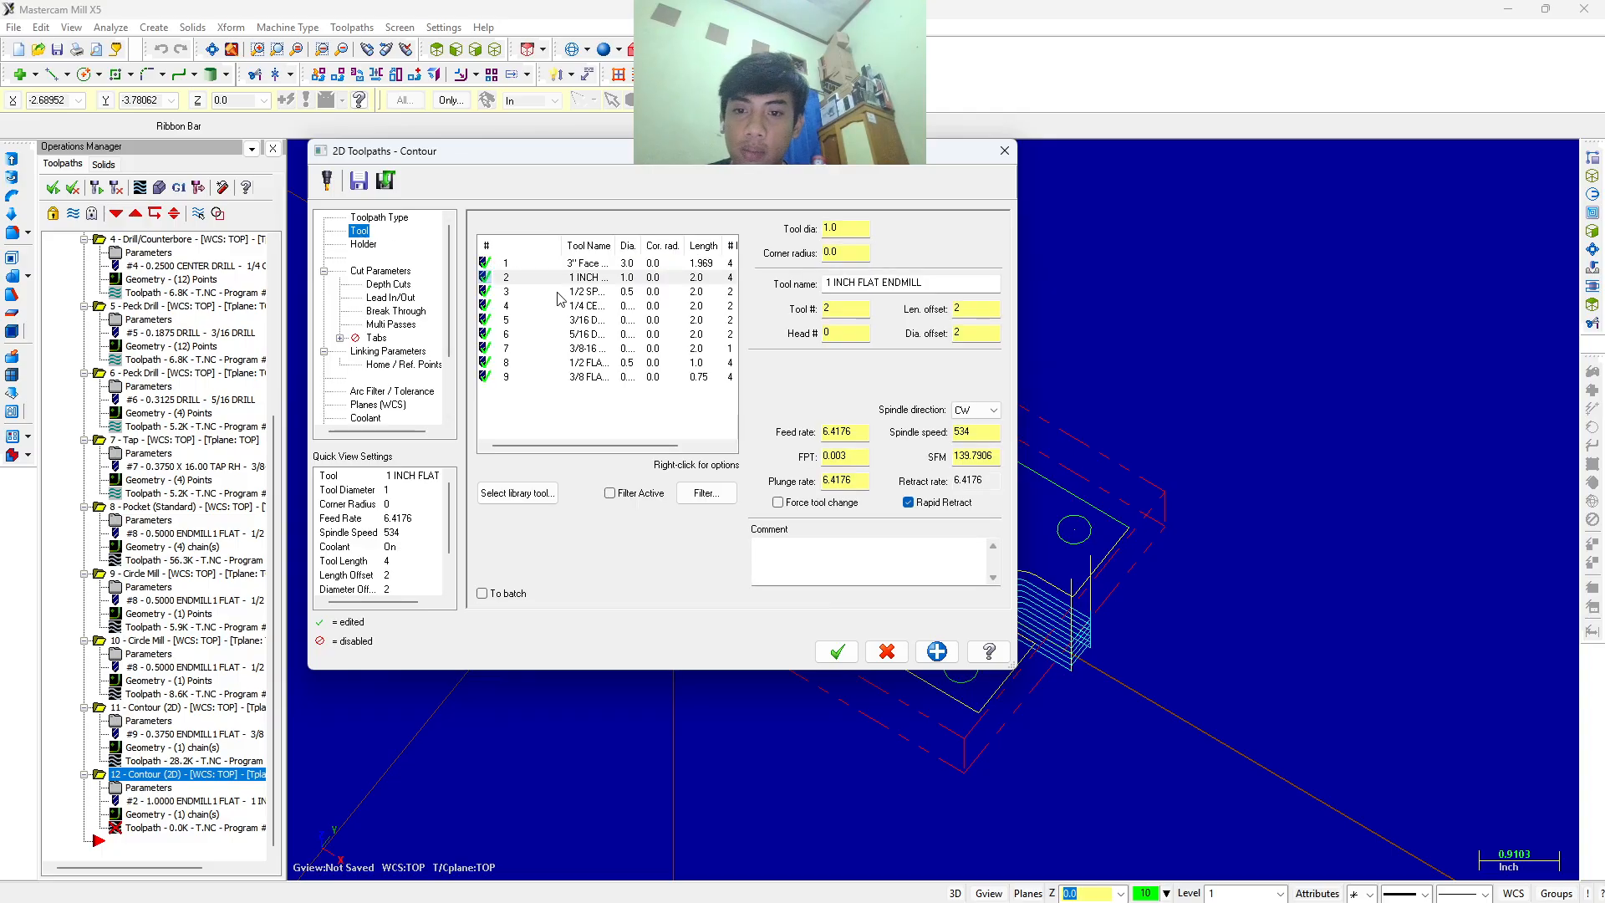
left_click(584, 365)
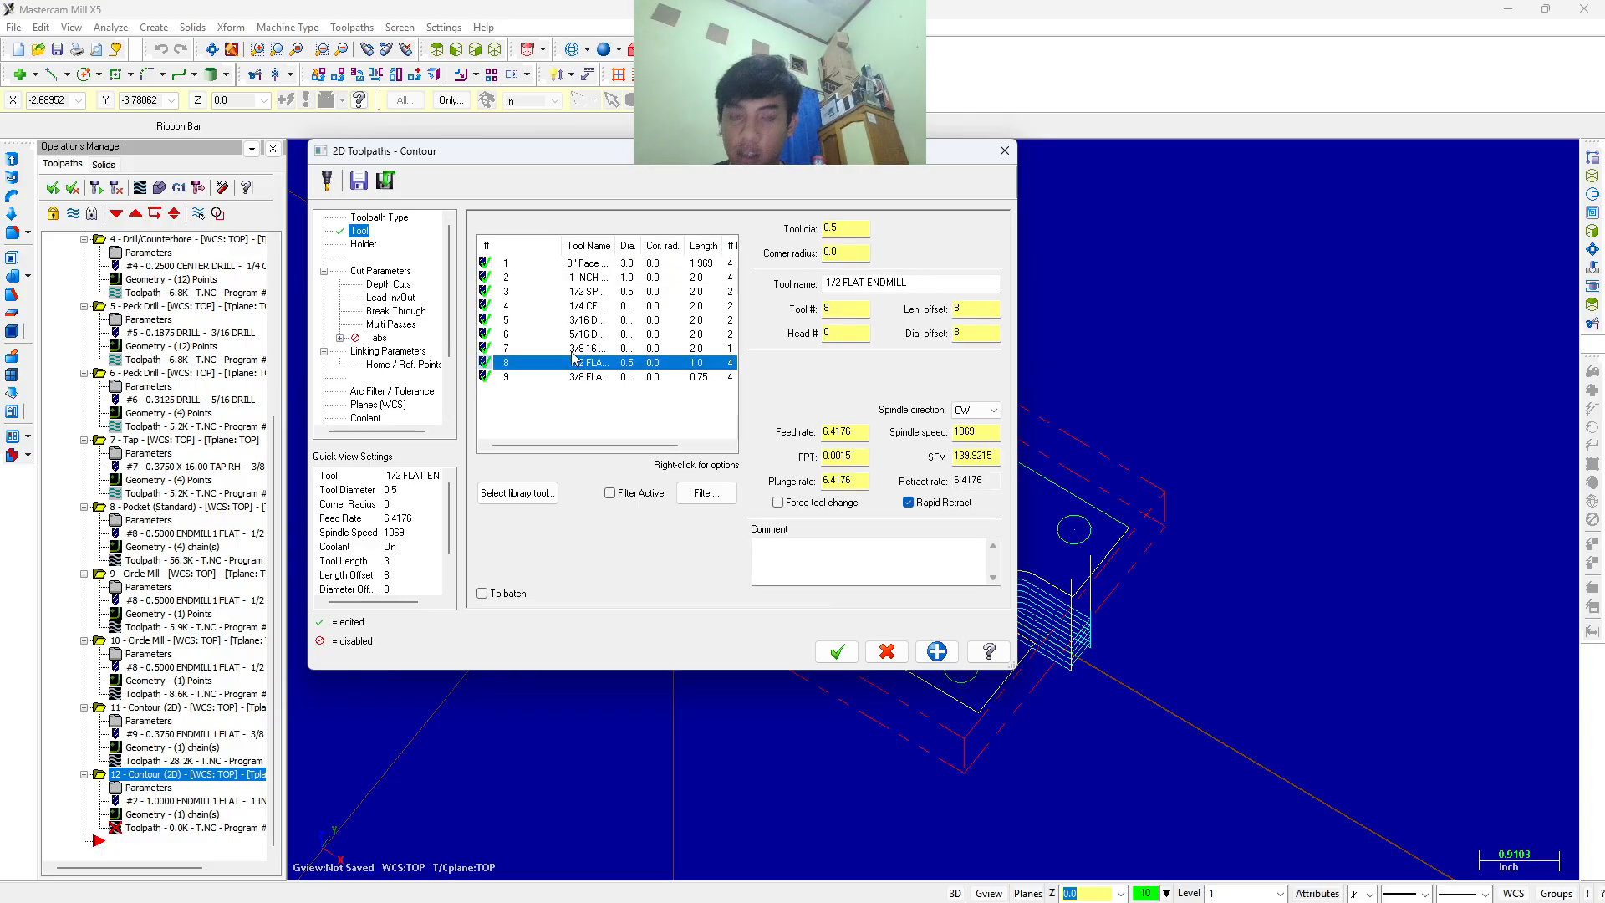
left_click(842, 432)
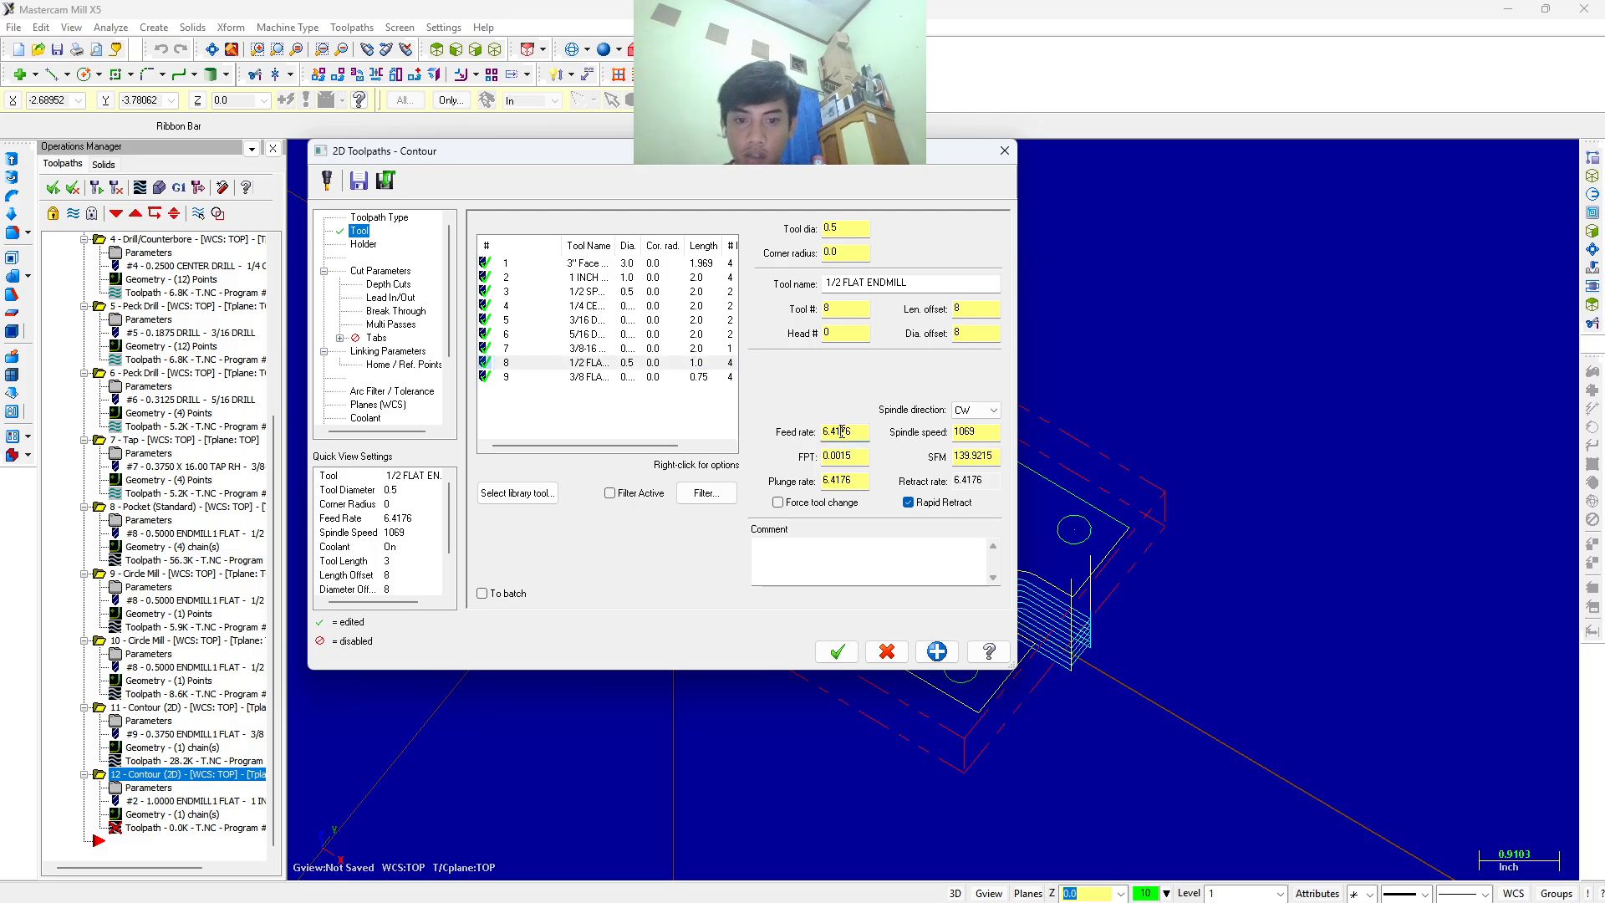
double_click(841, 431)
type("10")
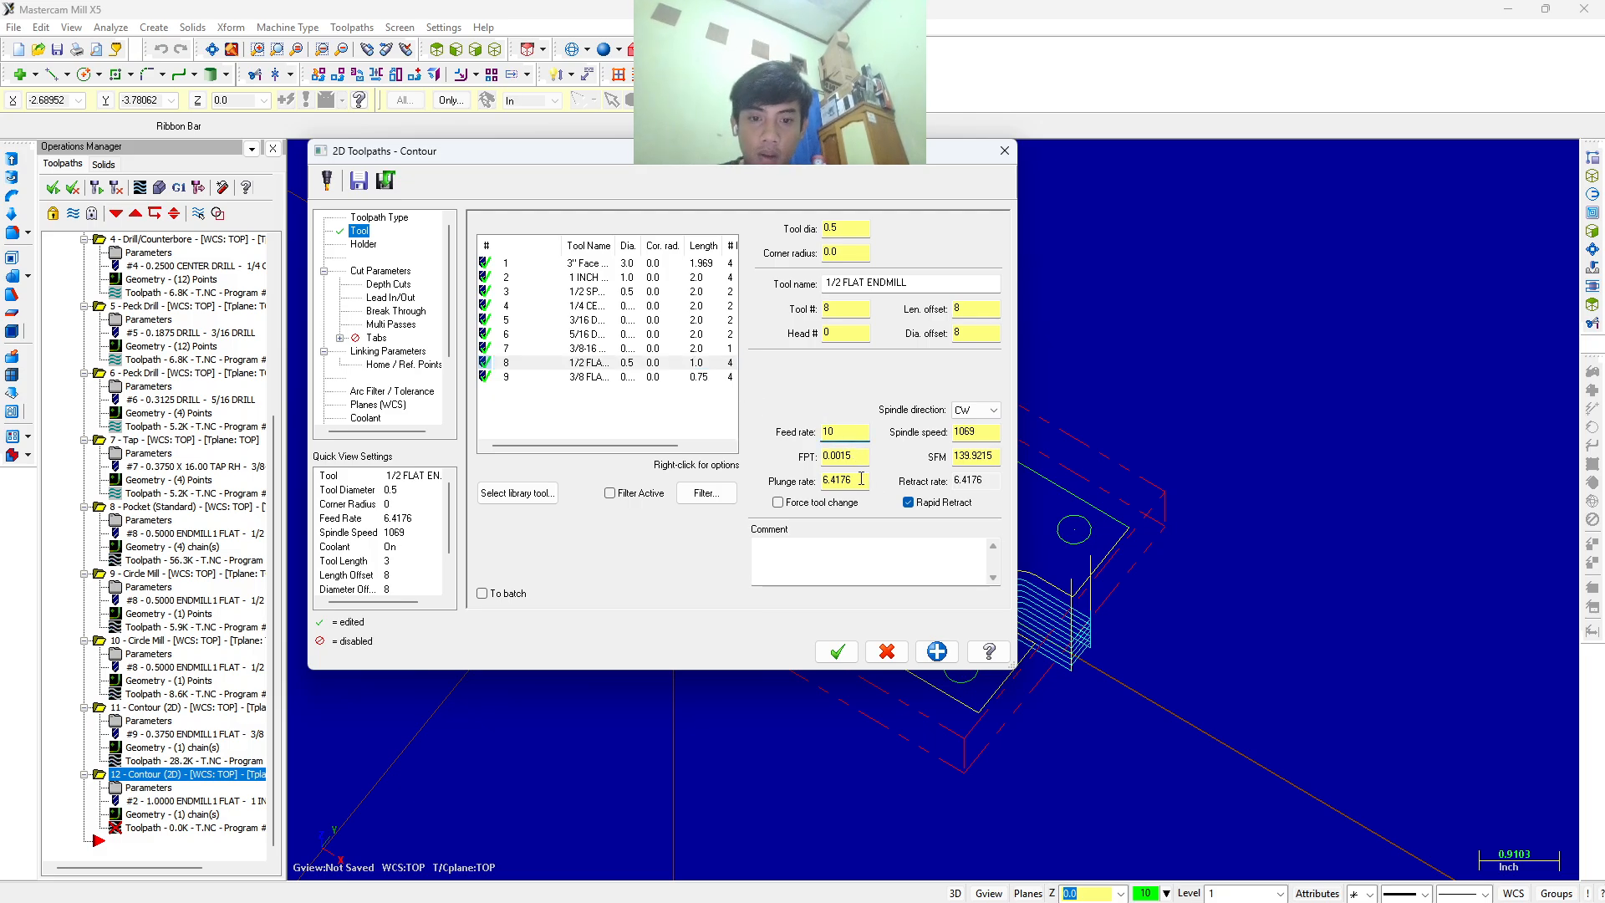
double_click(860, 479)
type("10")
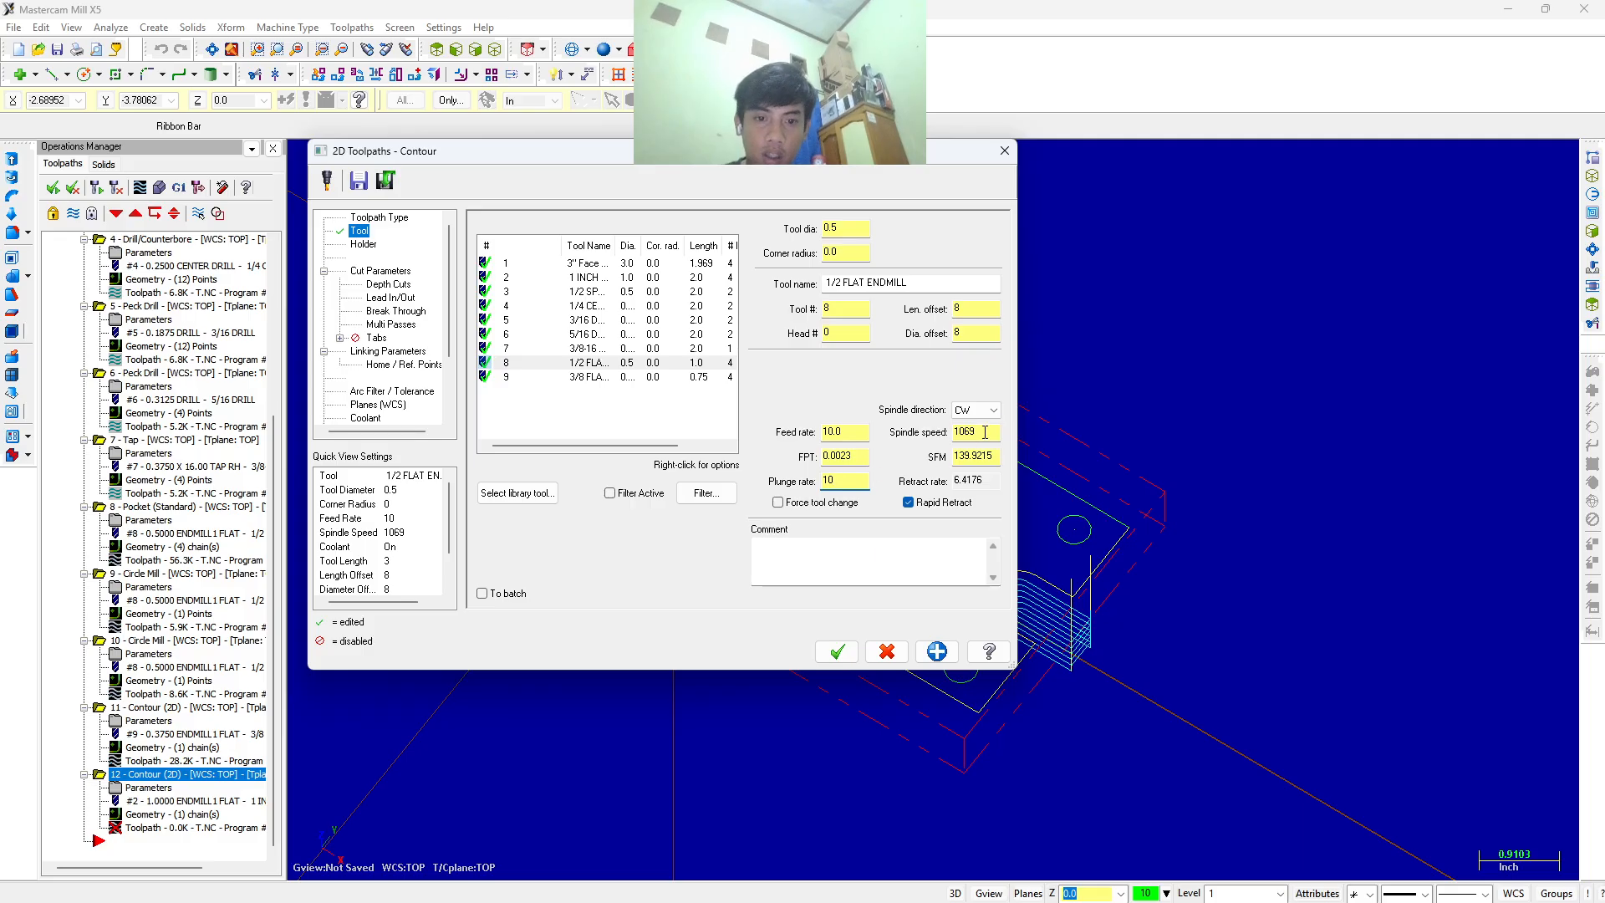
double_click(984, 432)
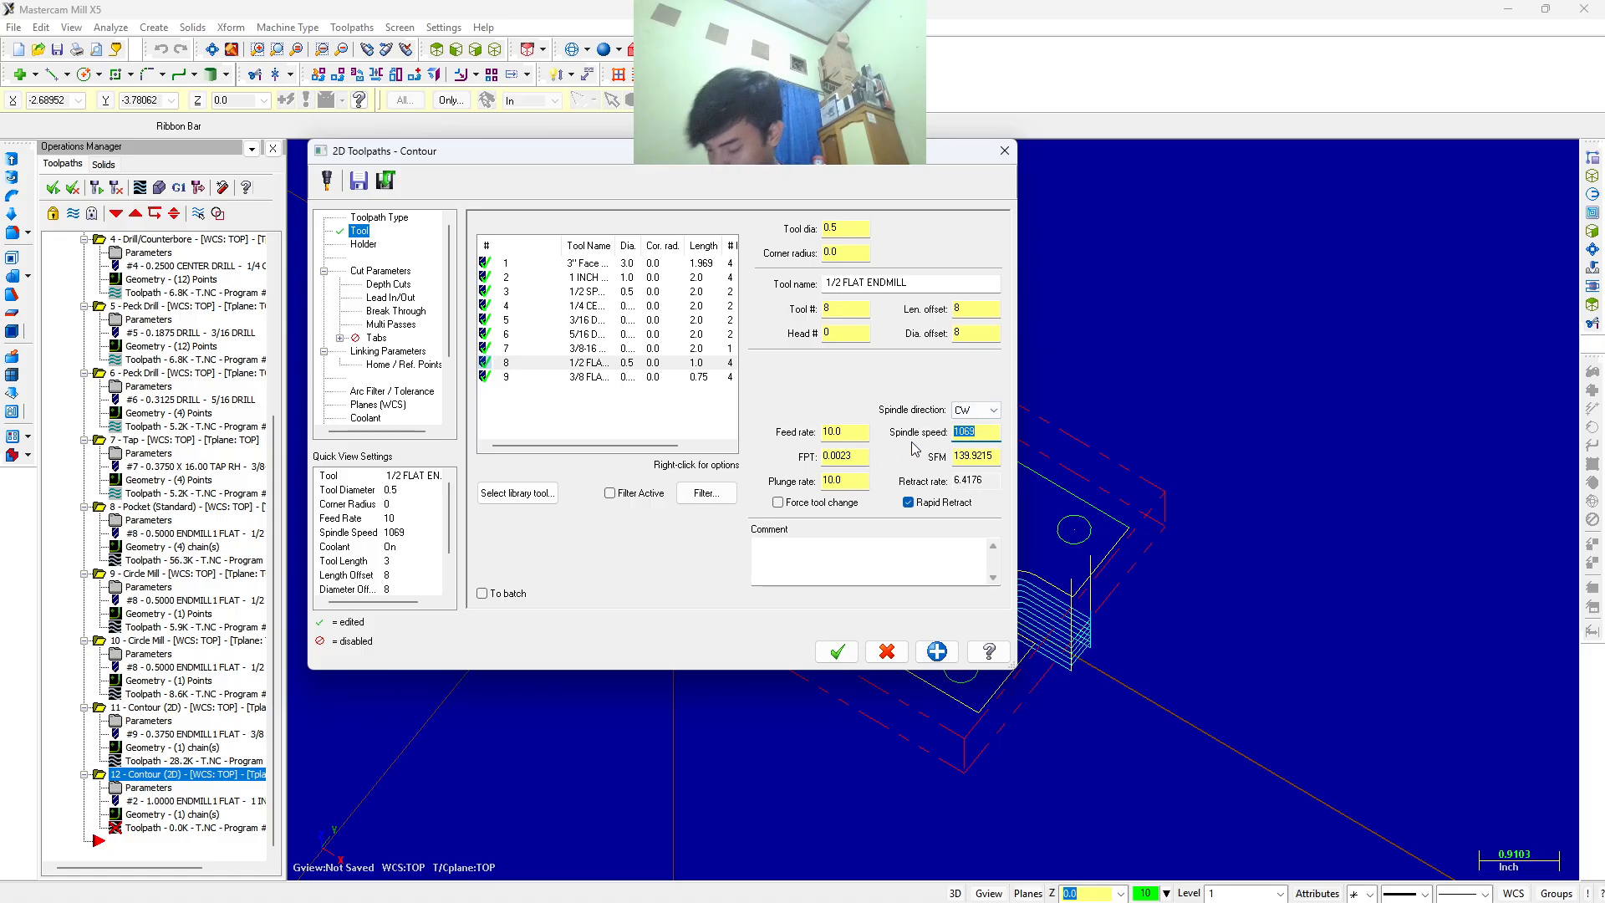
type("3000")
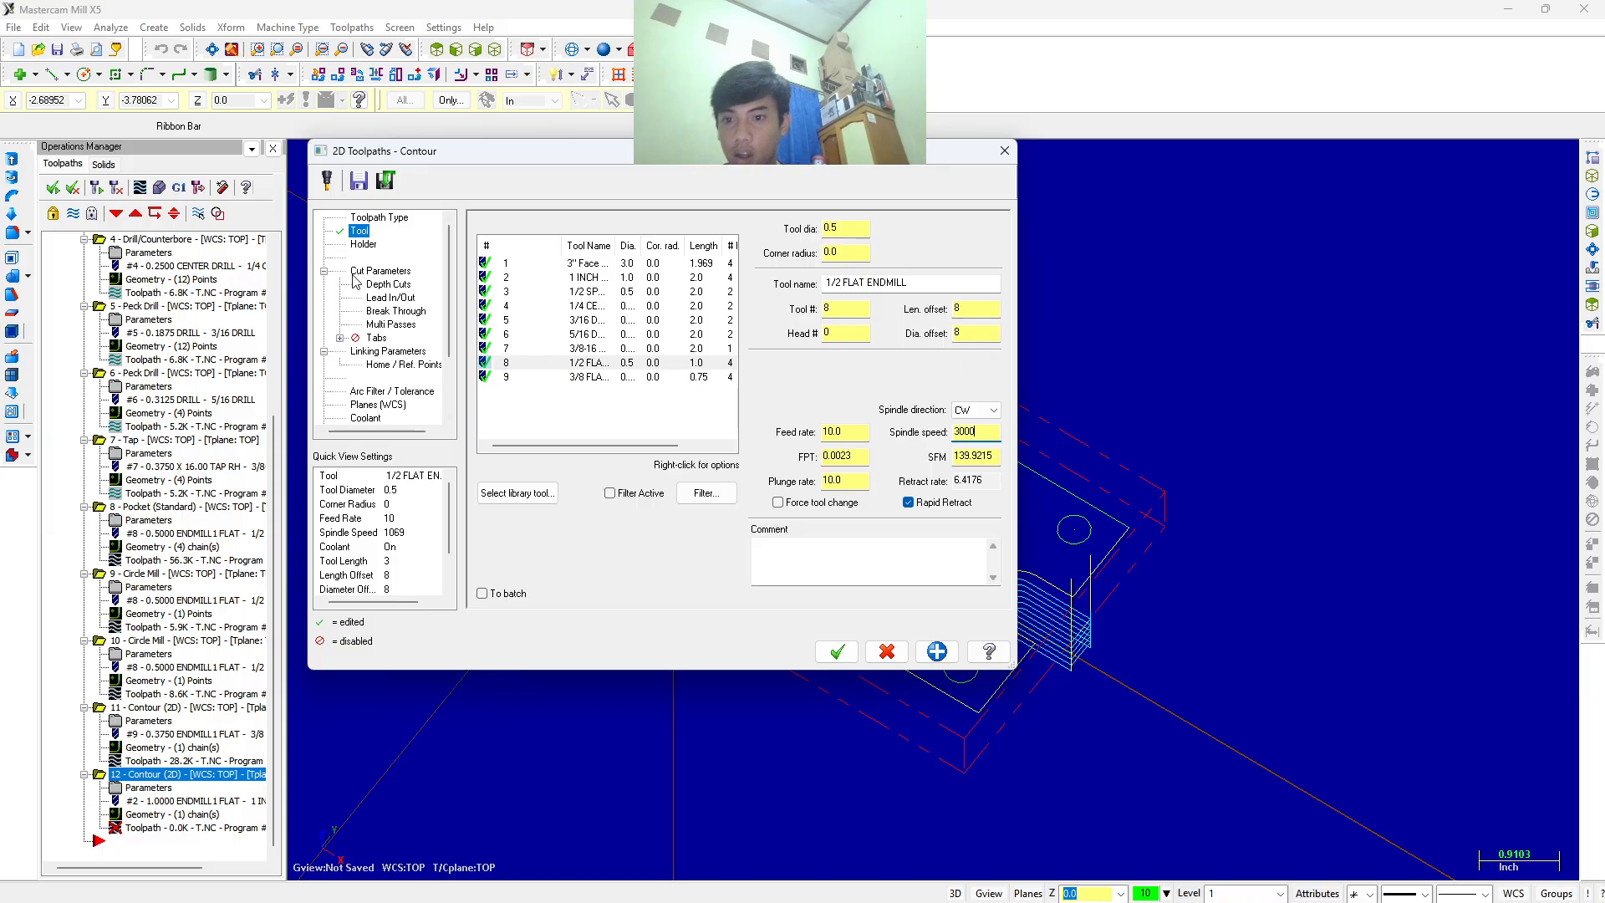
Check the depth cut, lead in/out and break through settings, and set the rough multi-pass spacing to 0.01.
left_click(401, 285)
left_click(398, 297)
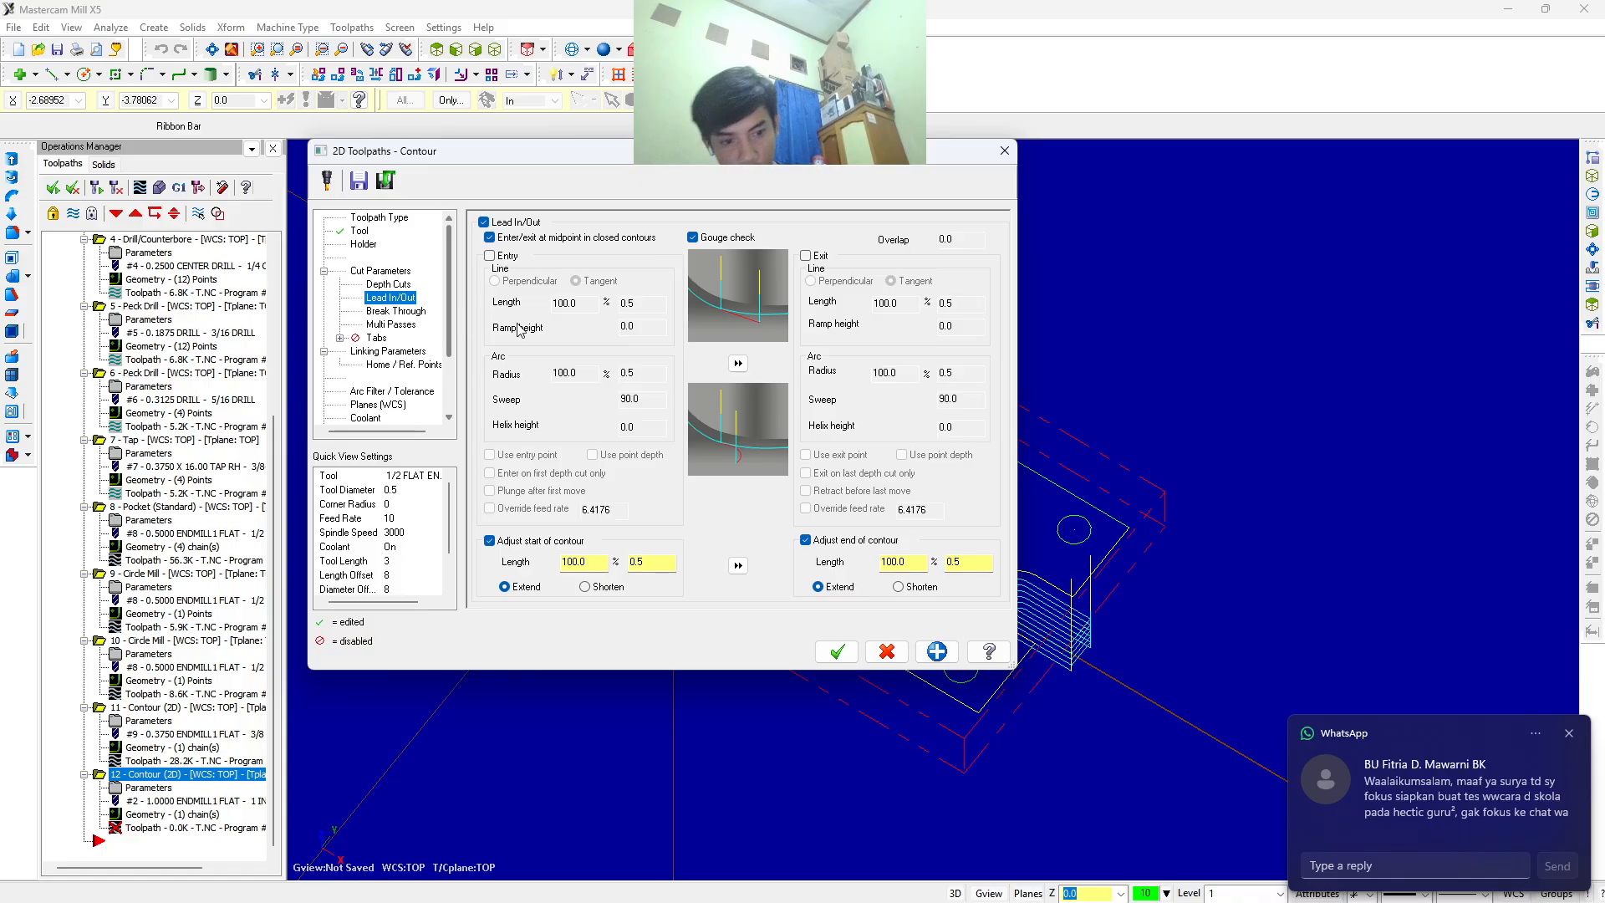
left_click(1571, 733)
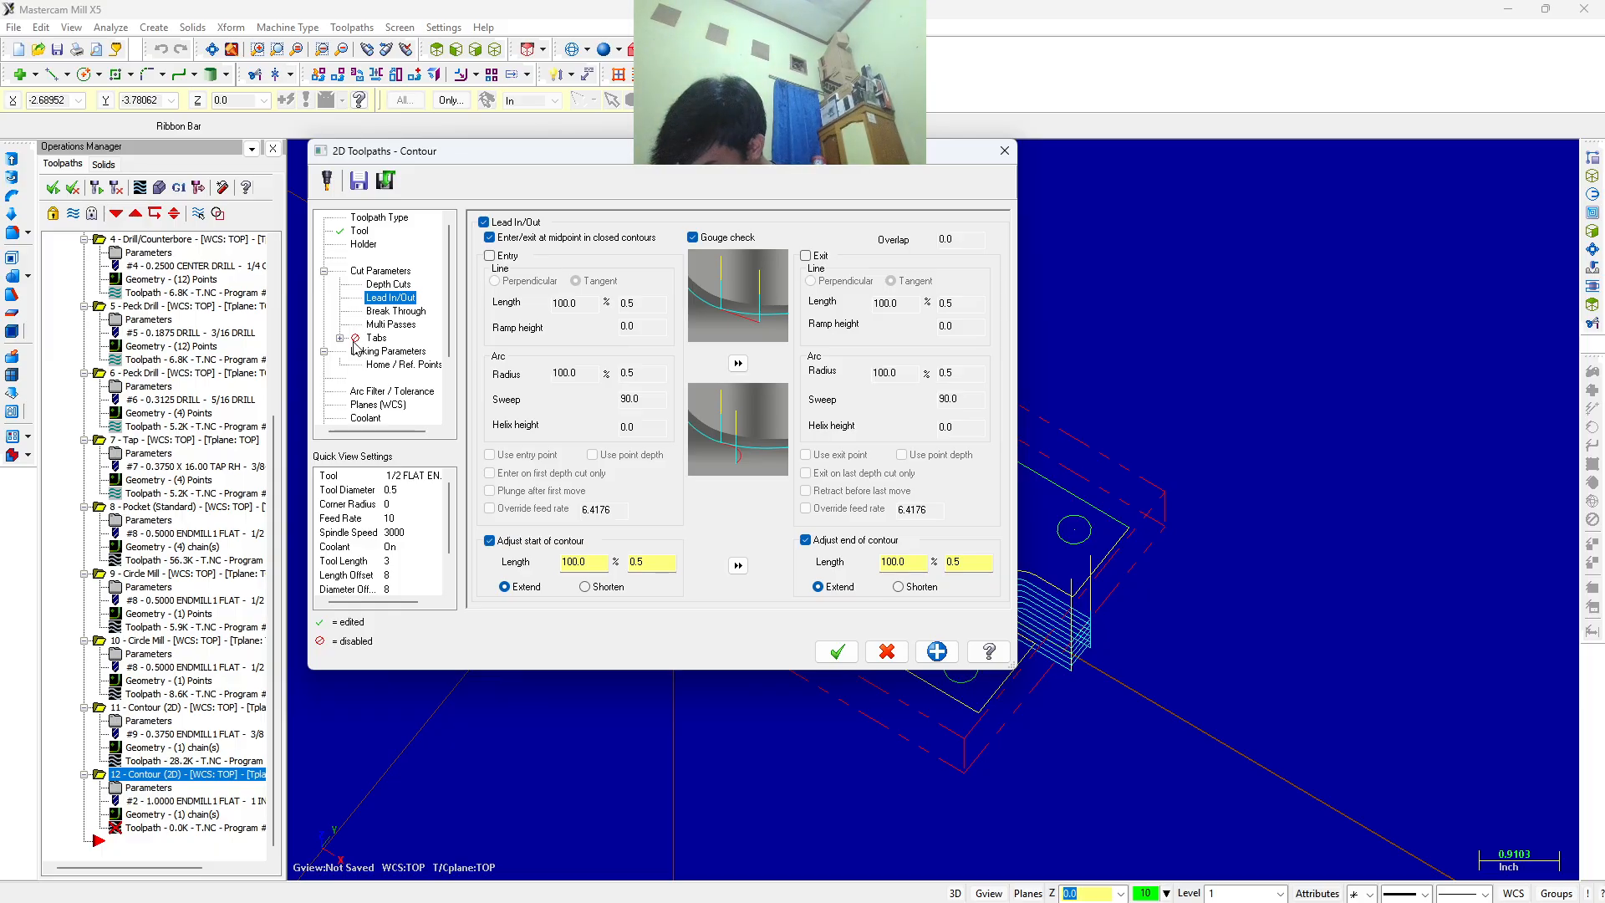
left_click(411, 312)
left_click(407, 324)
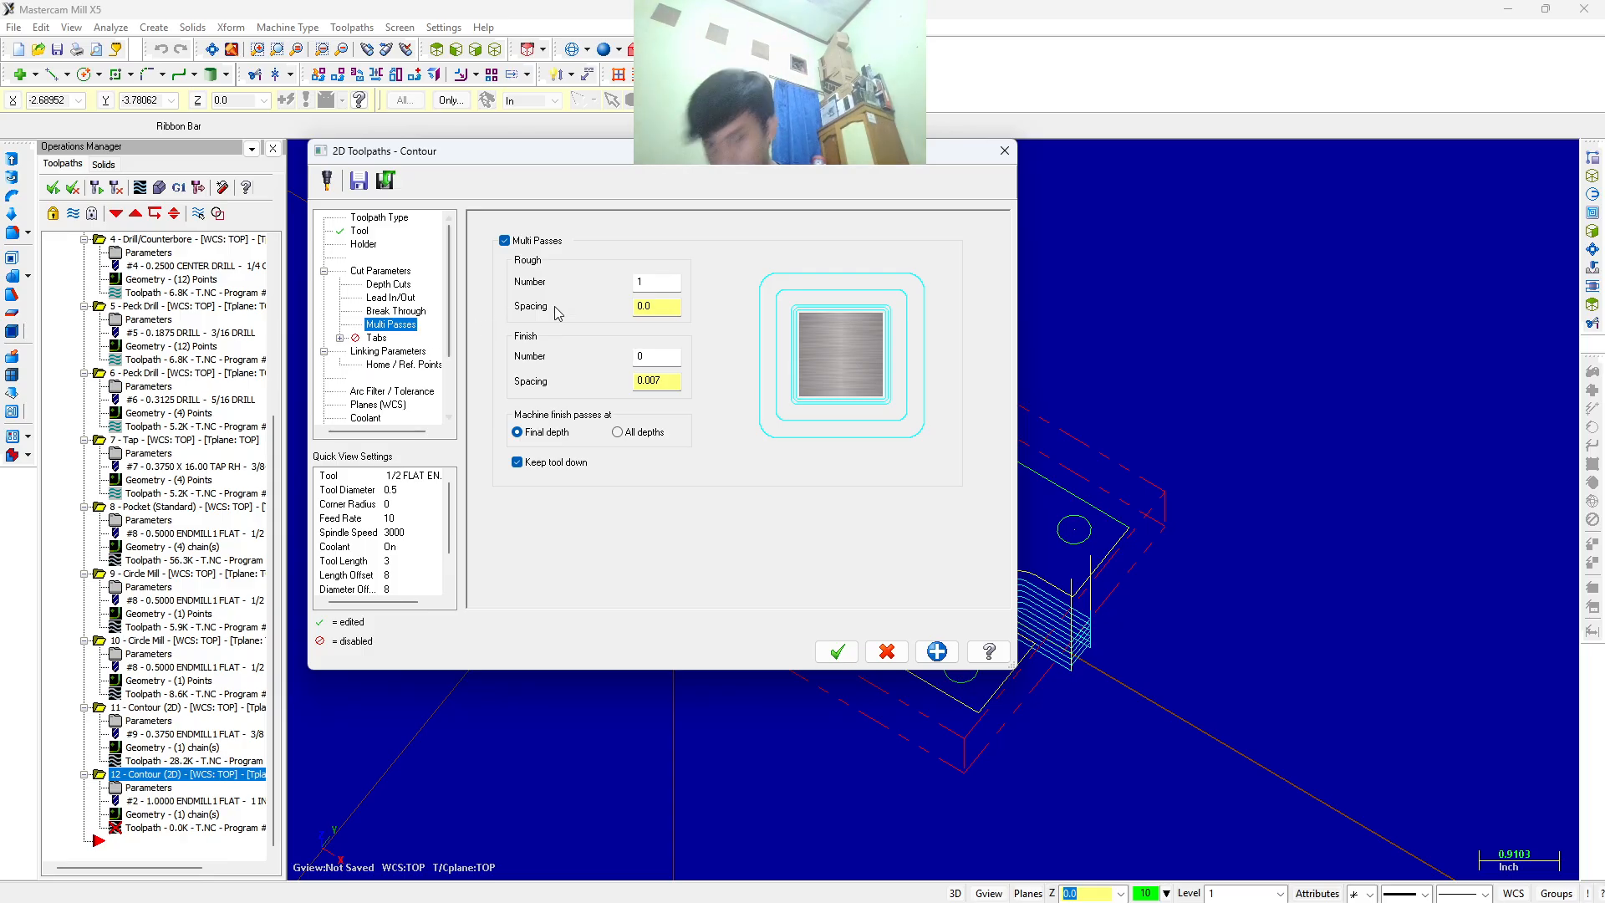
left_click(662, 308)
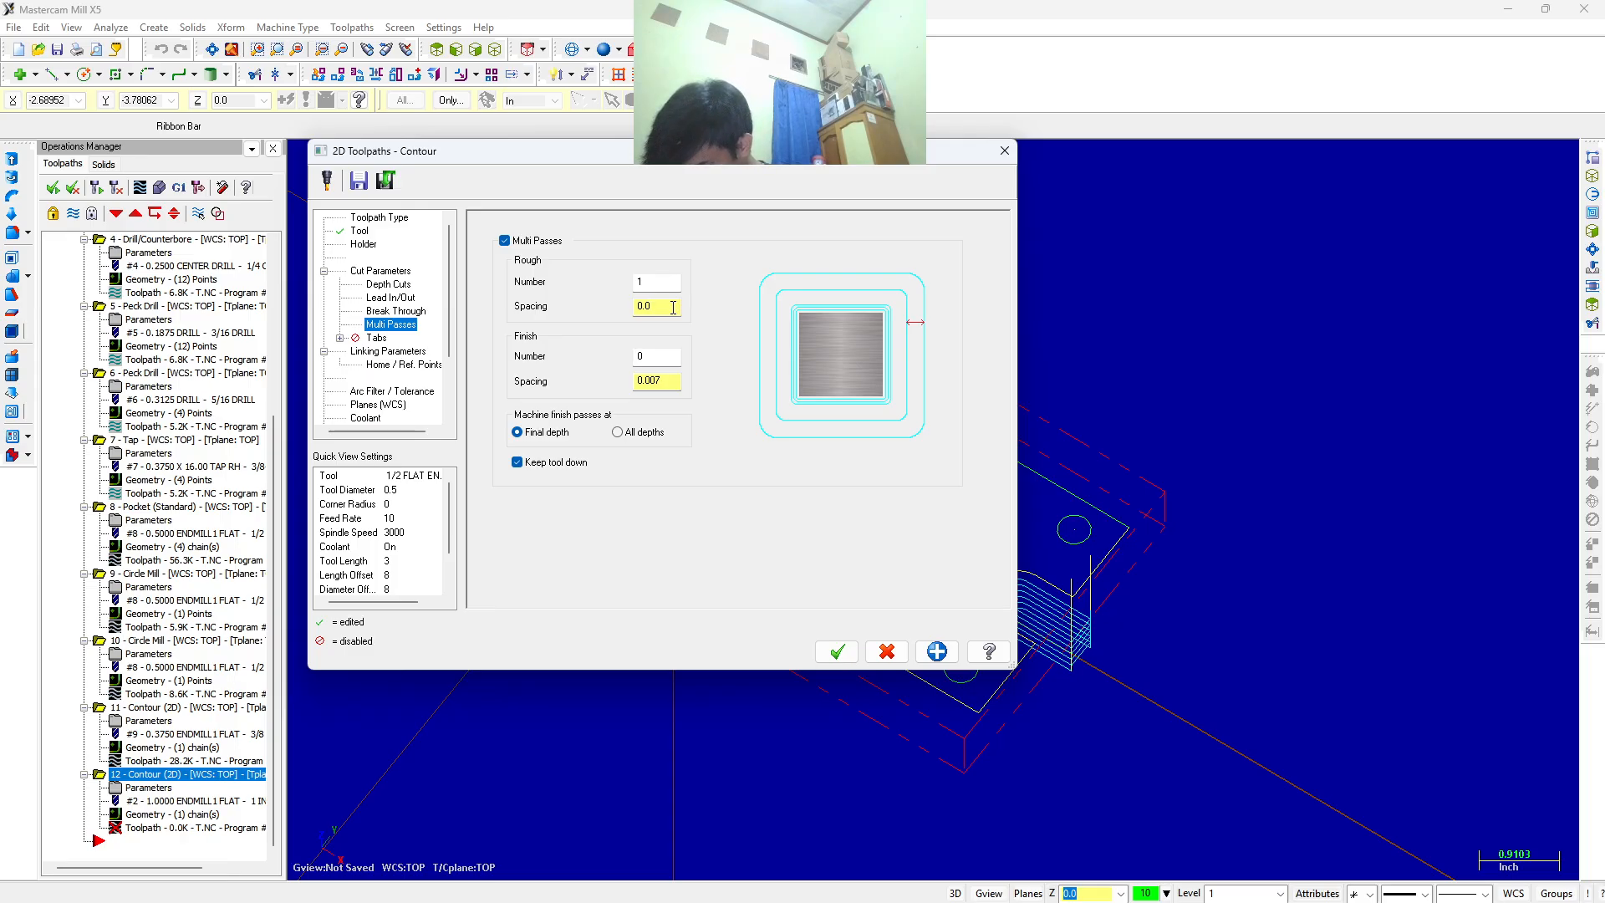
key("BackSpace")
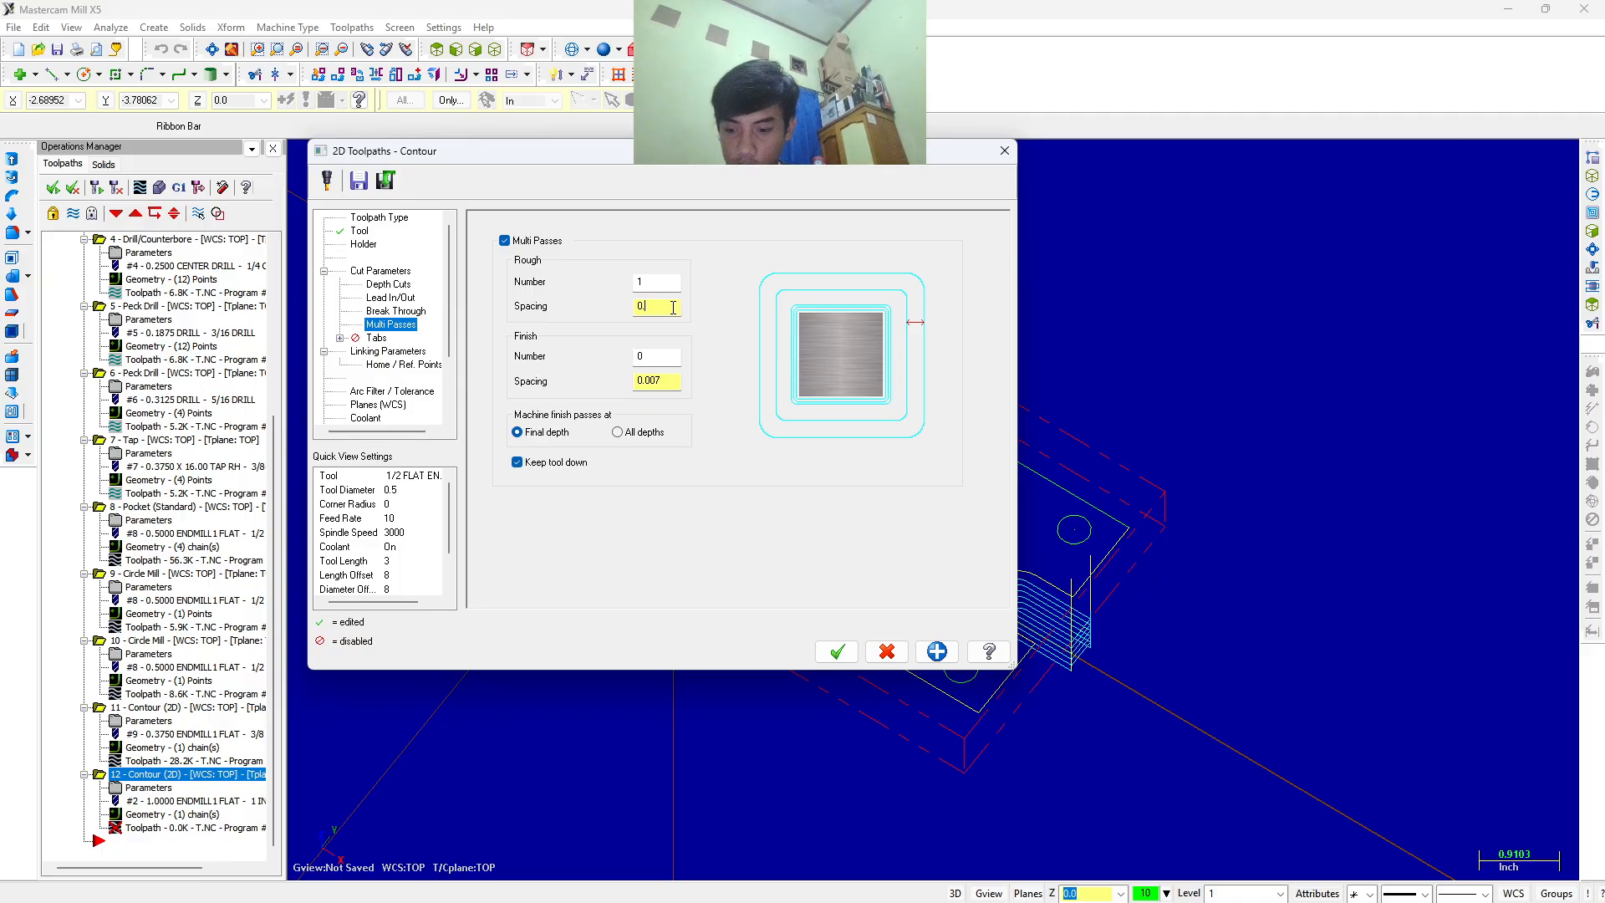
type("01")
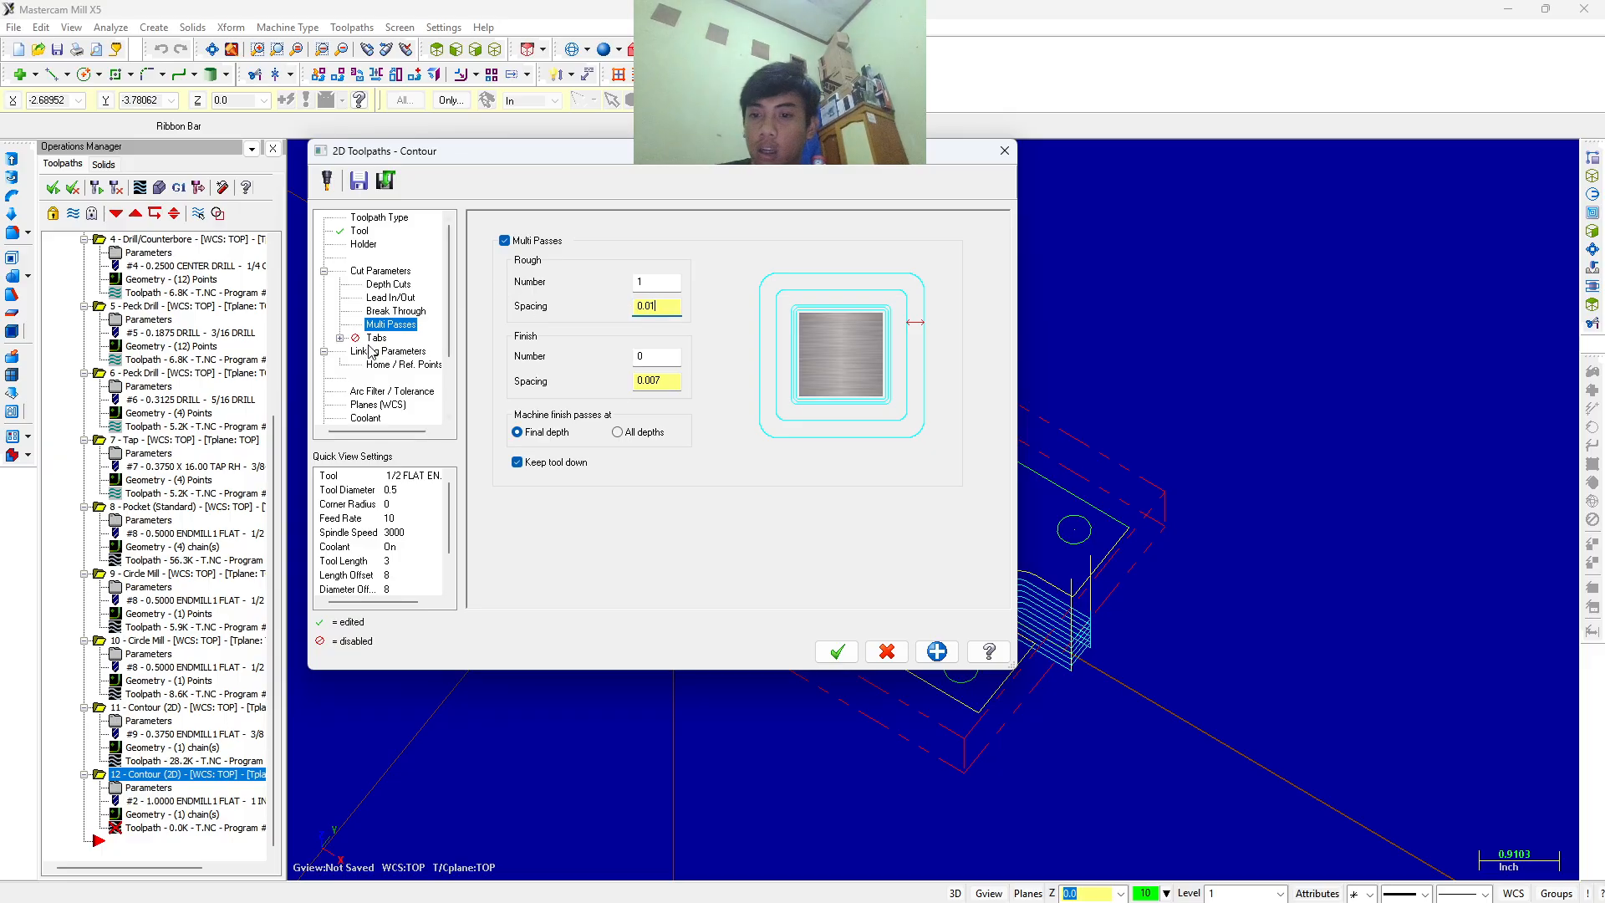
Set the outer contour's absolute cutting depth to 0 in the linking parameters.
left_click(370, 350)
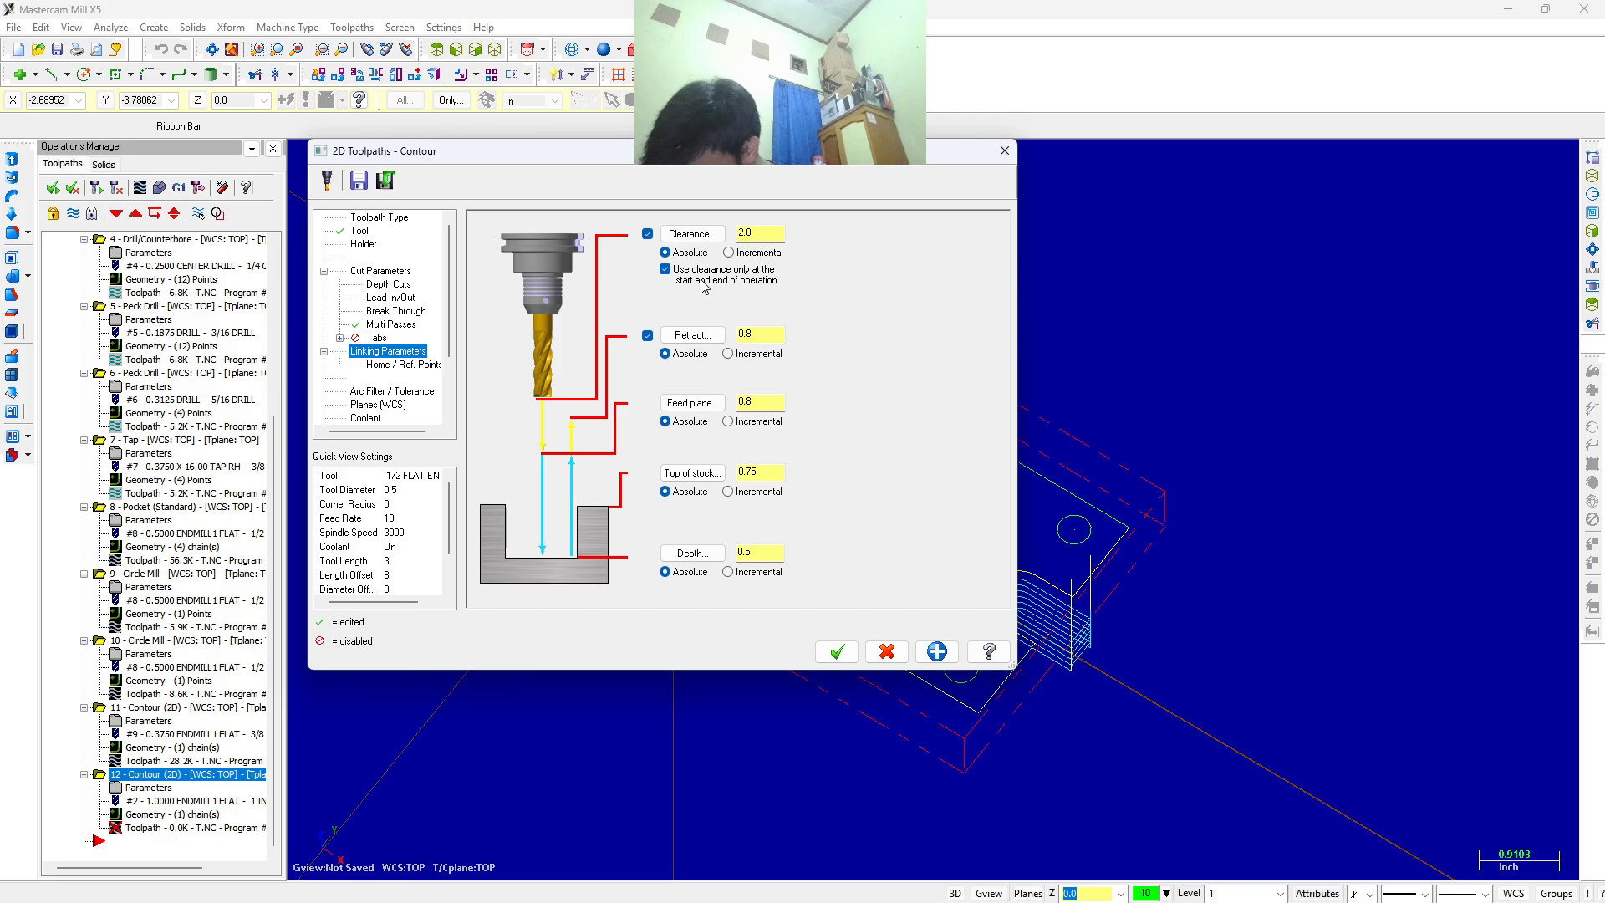
double_click(777, 555)
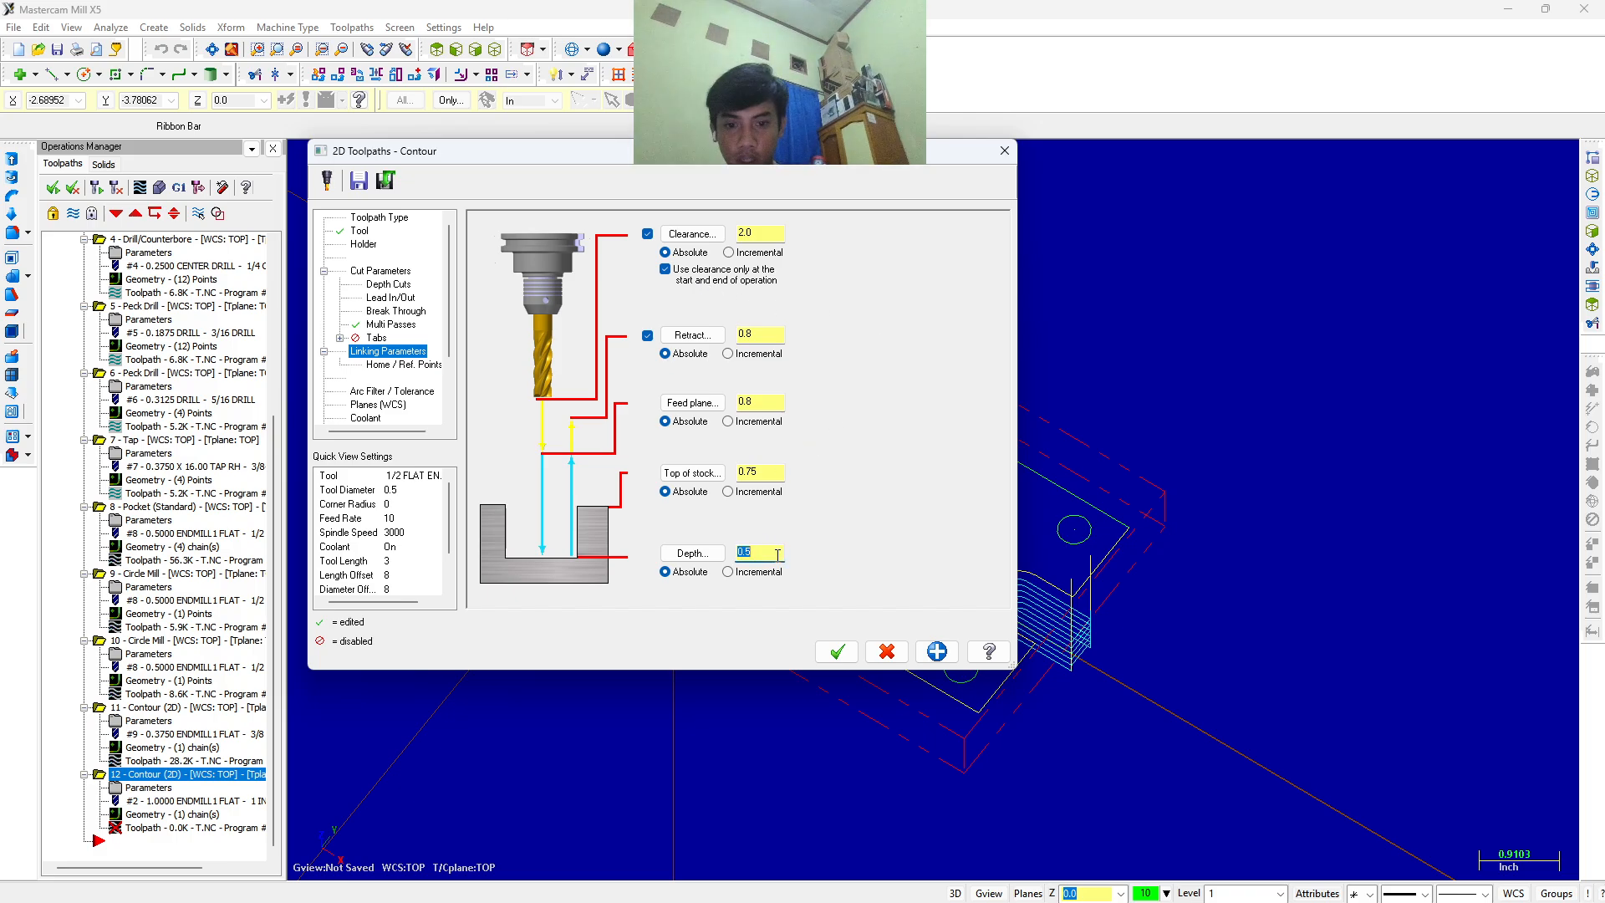
type("0")
key("Return")
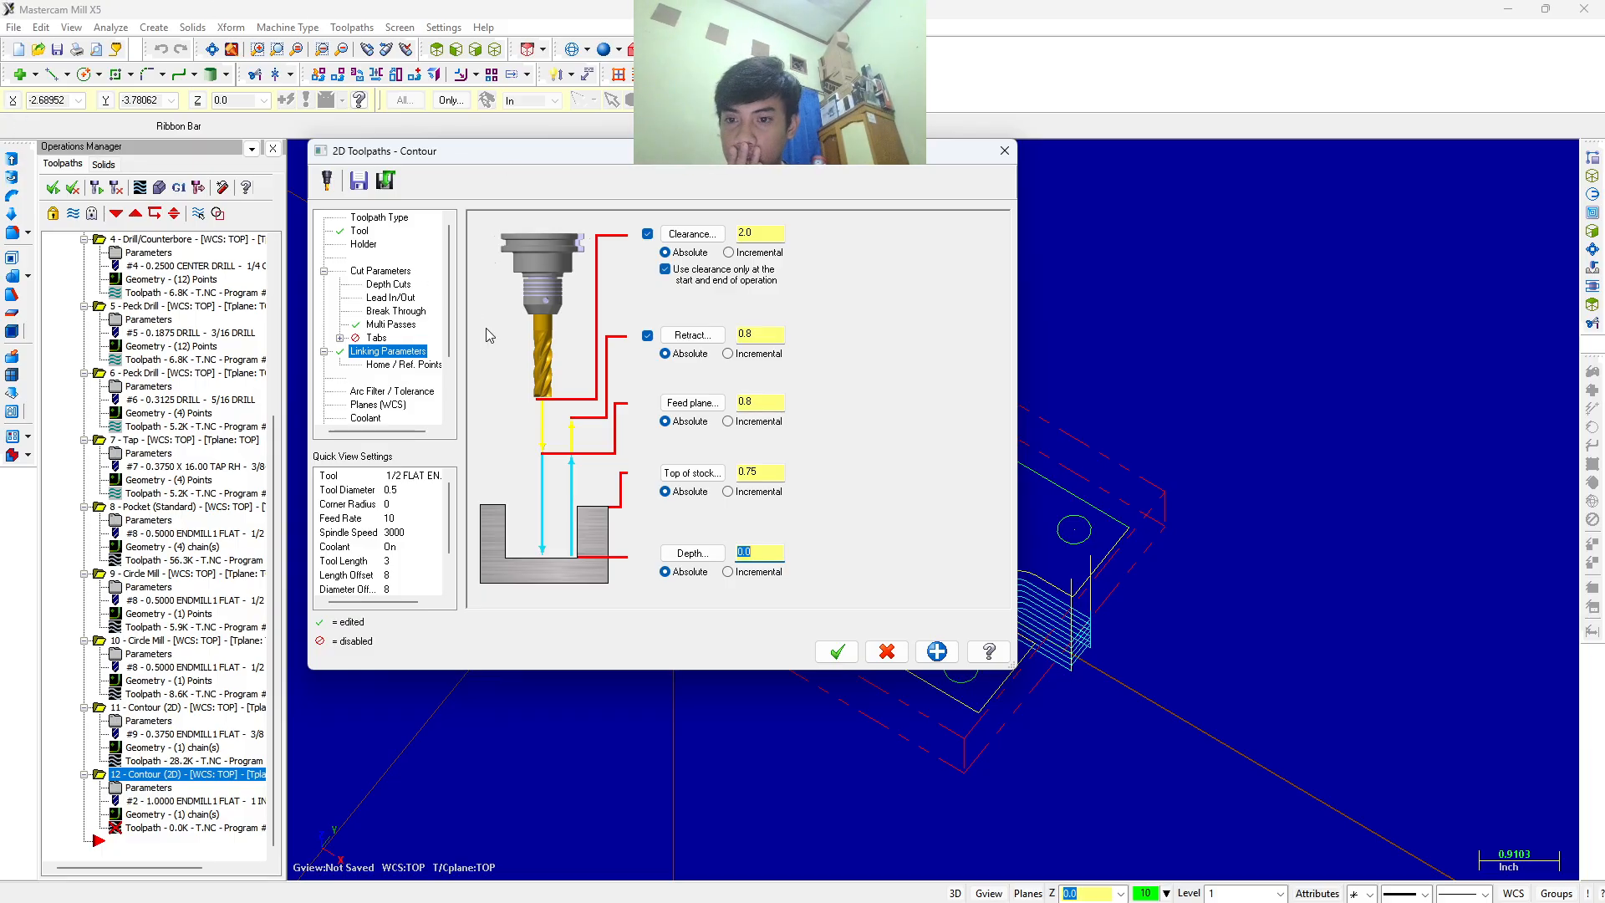
Set the multi passes to 3 rough passes and accept the parameters to generate the outer contour toolpath.
left_click(392, 325)
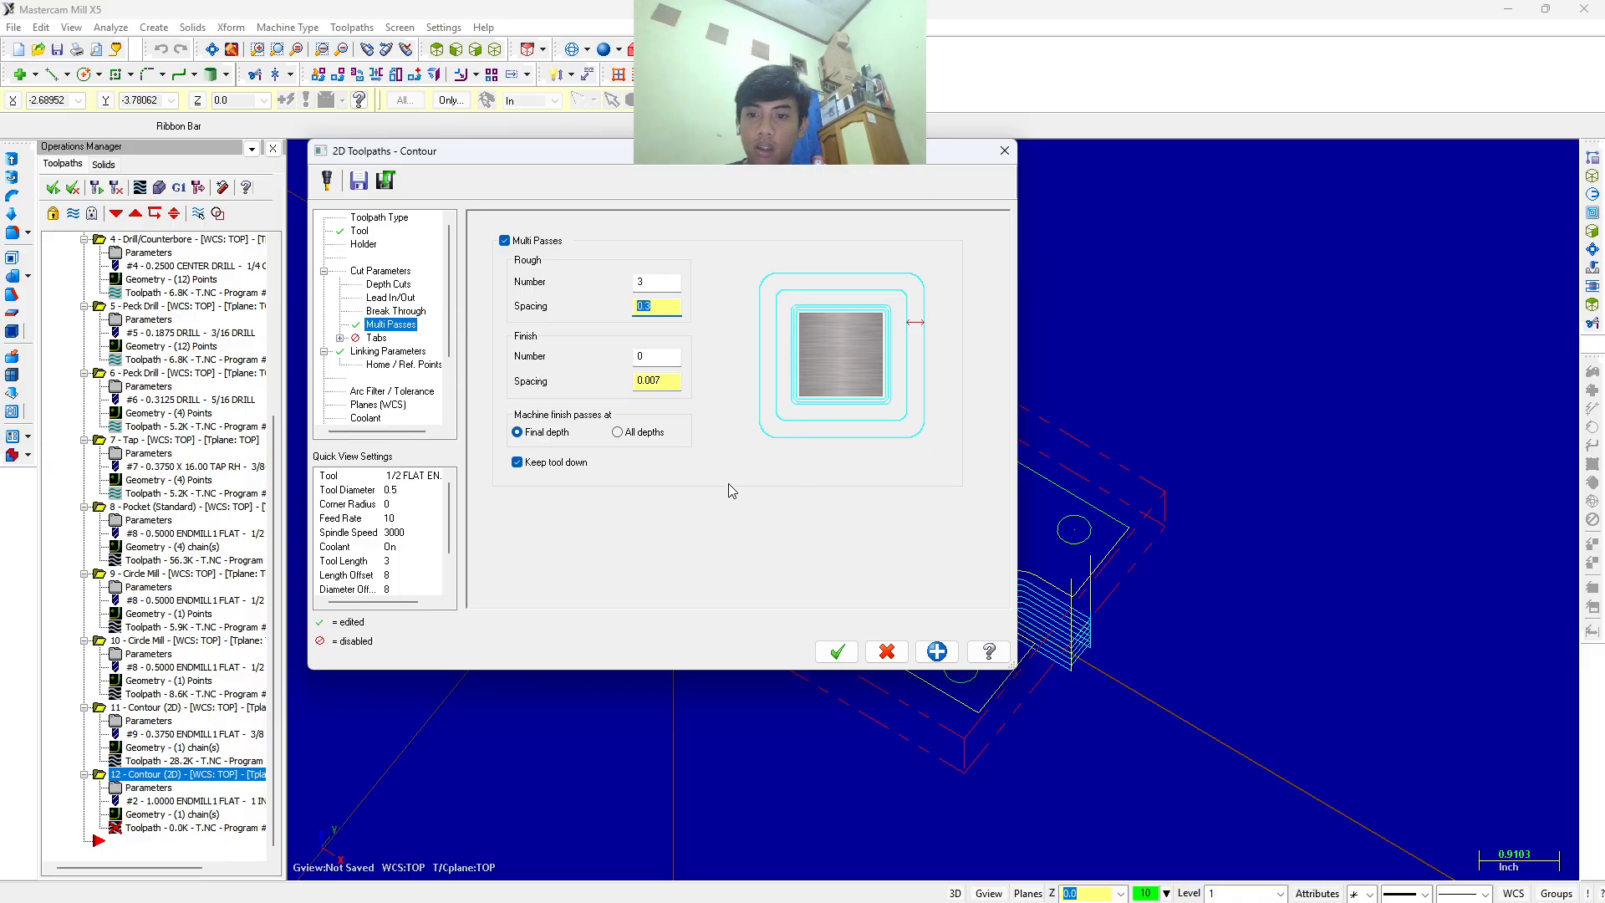
left_click(837, 652)
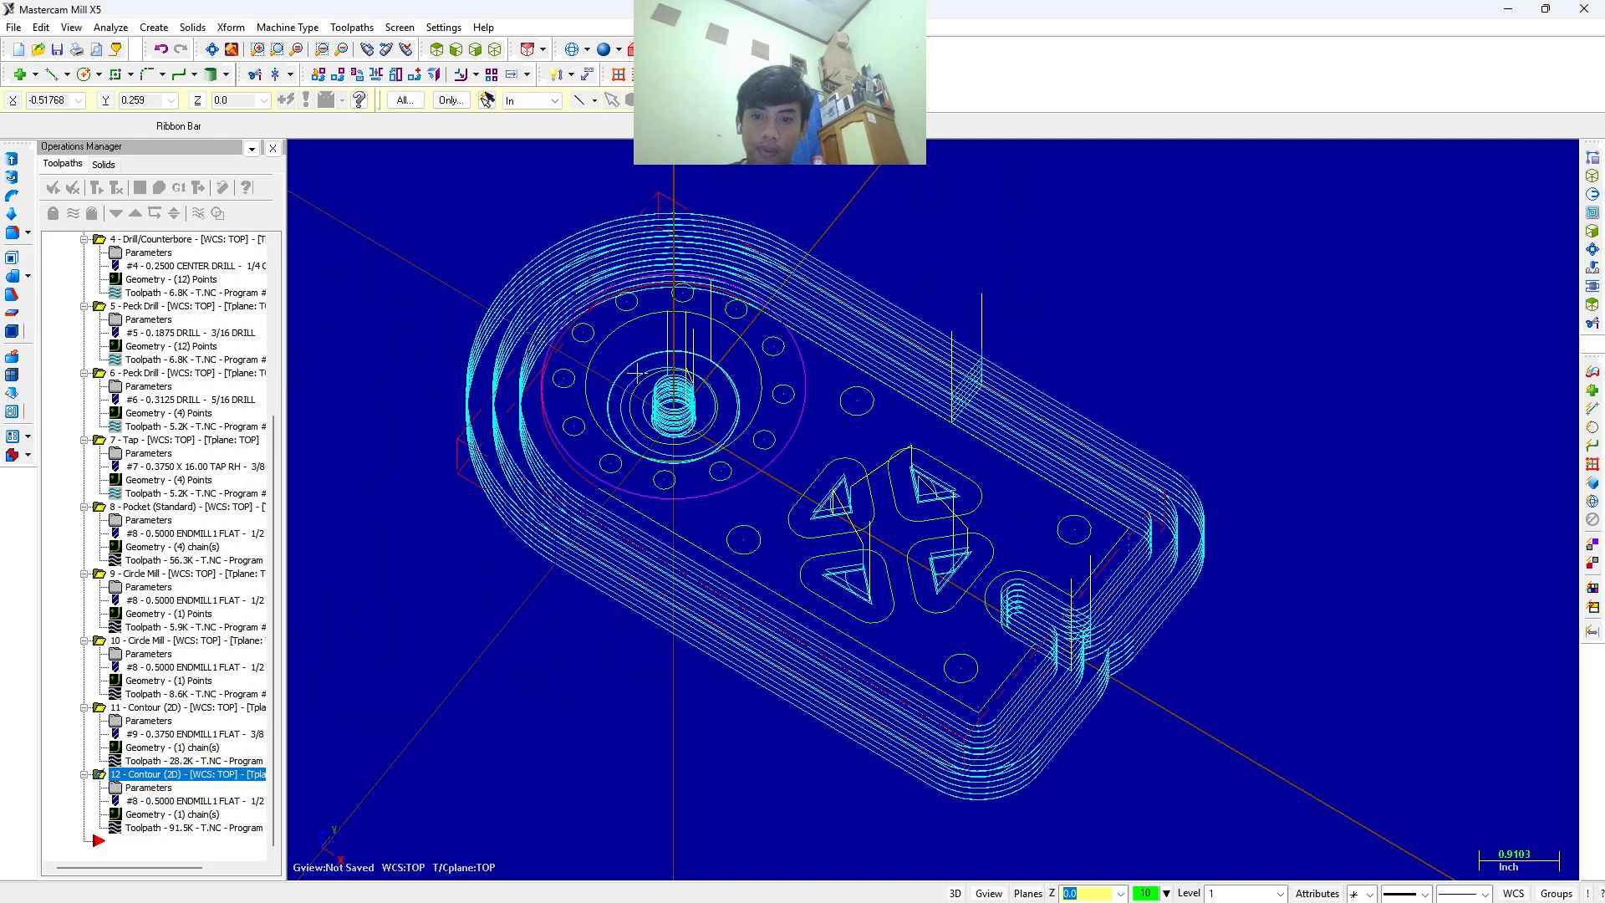
Run the verify simulation of the outer profile contour alone and close it.
middle_click_drag(1093, 622, 1240, 573)
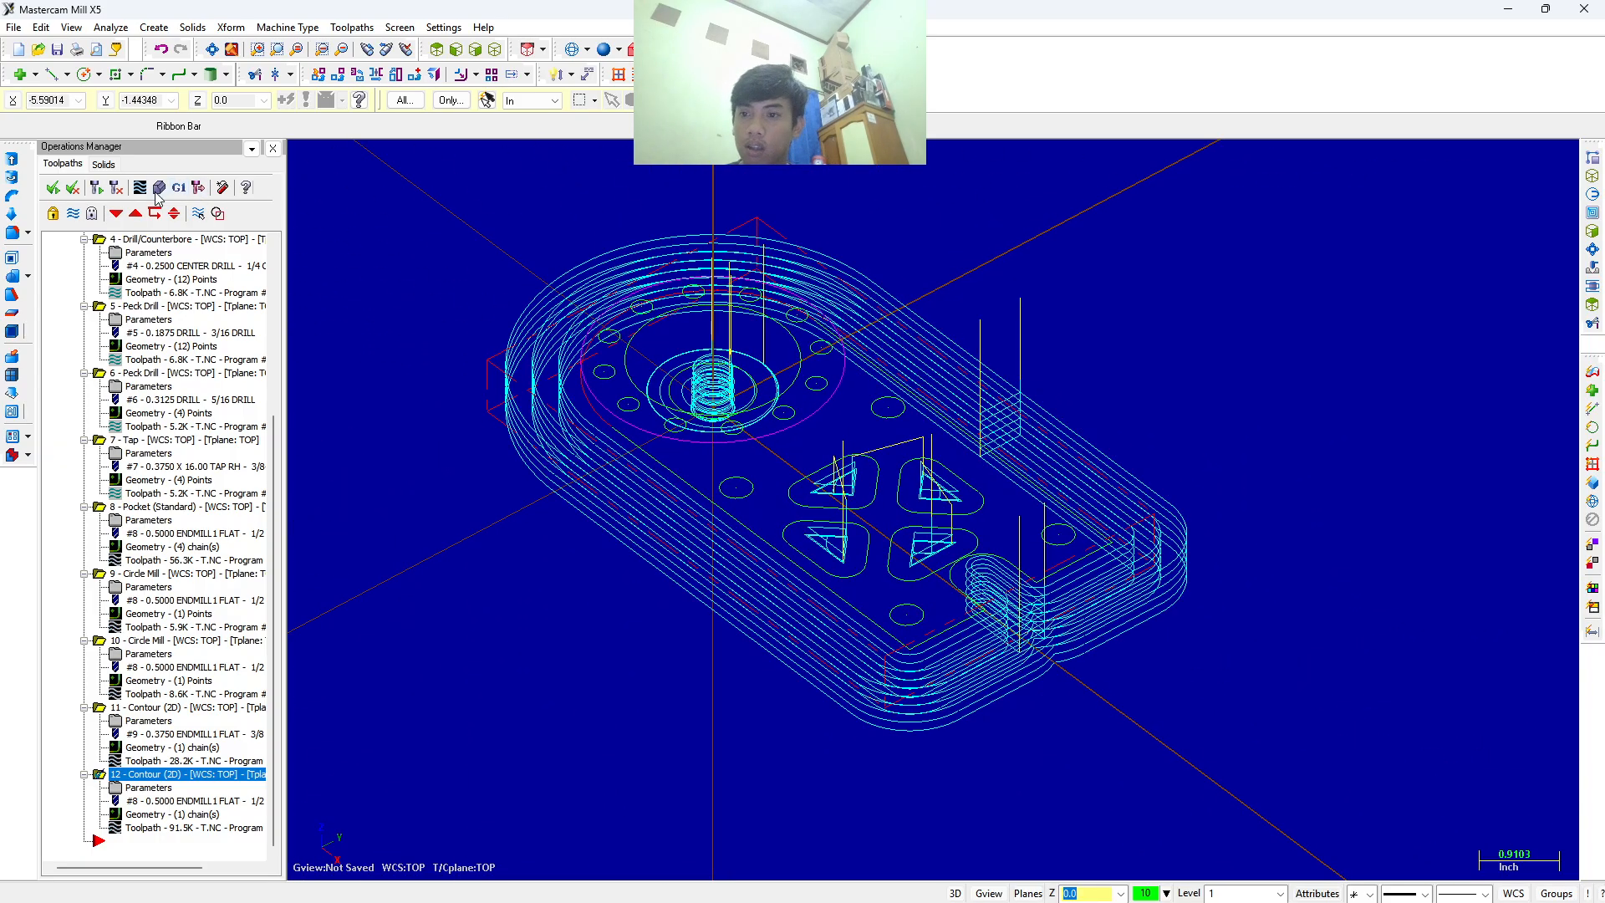
left_click(159, 187)
left_click(98, 181)
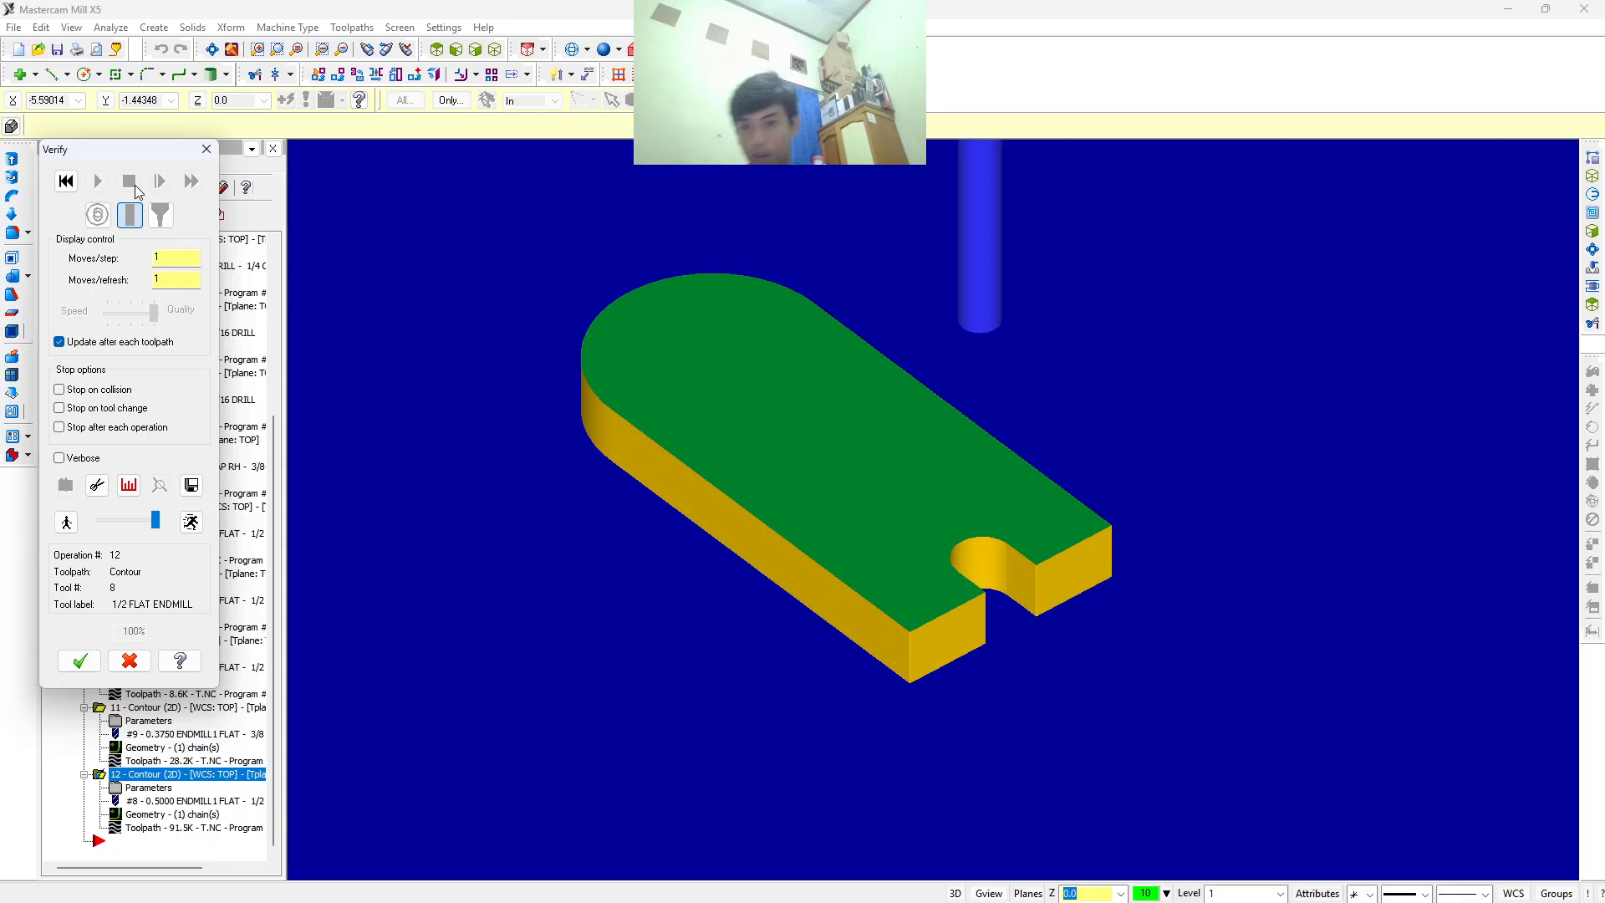
left_click(206, 150)
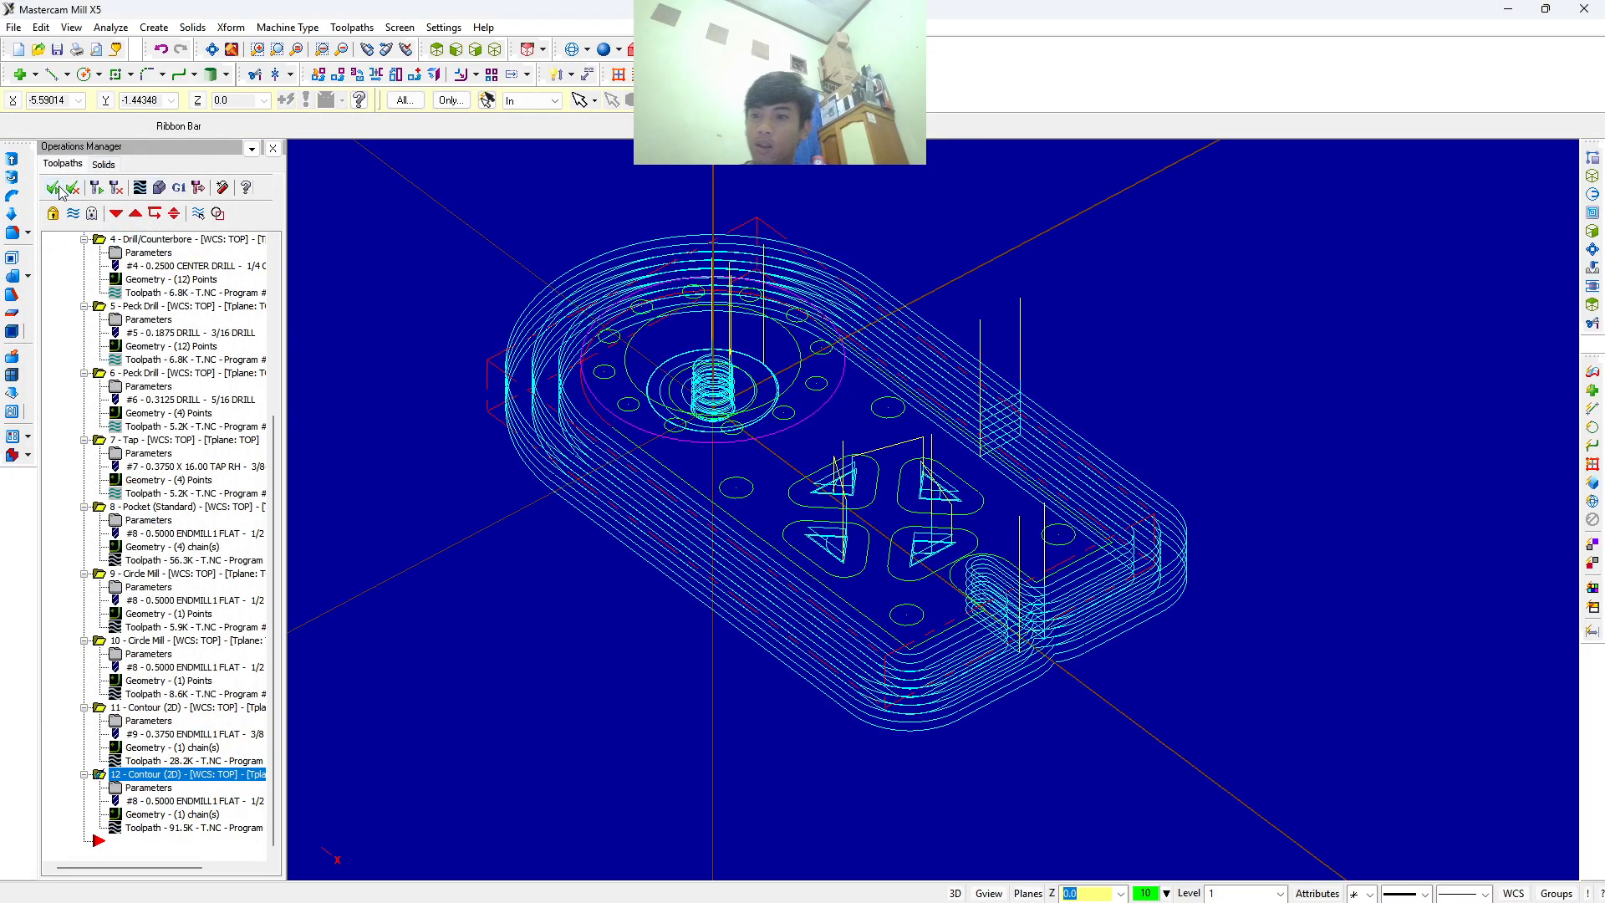
Run the verify simulation of all operations together and view the machined plate from above.
left_click(160, 189)
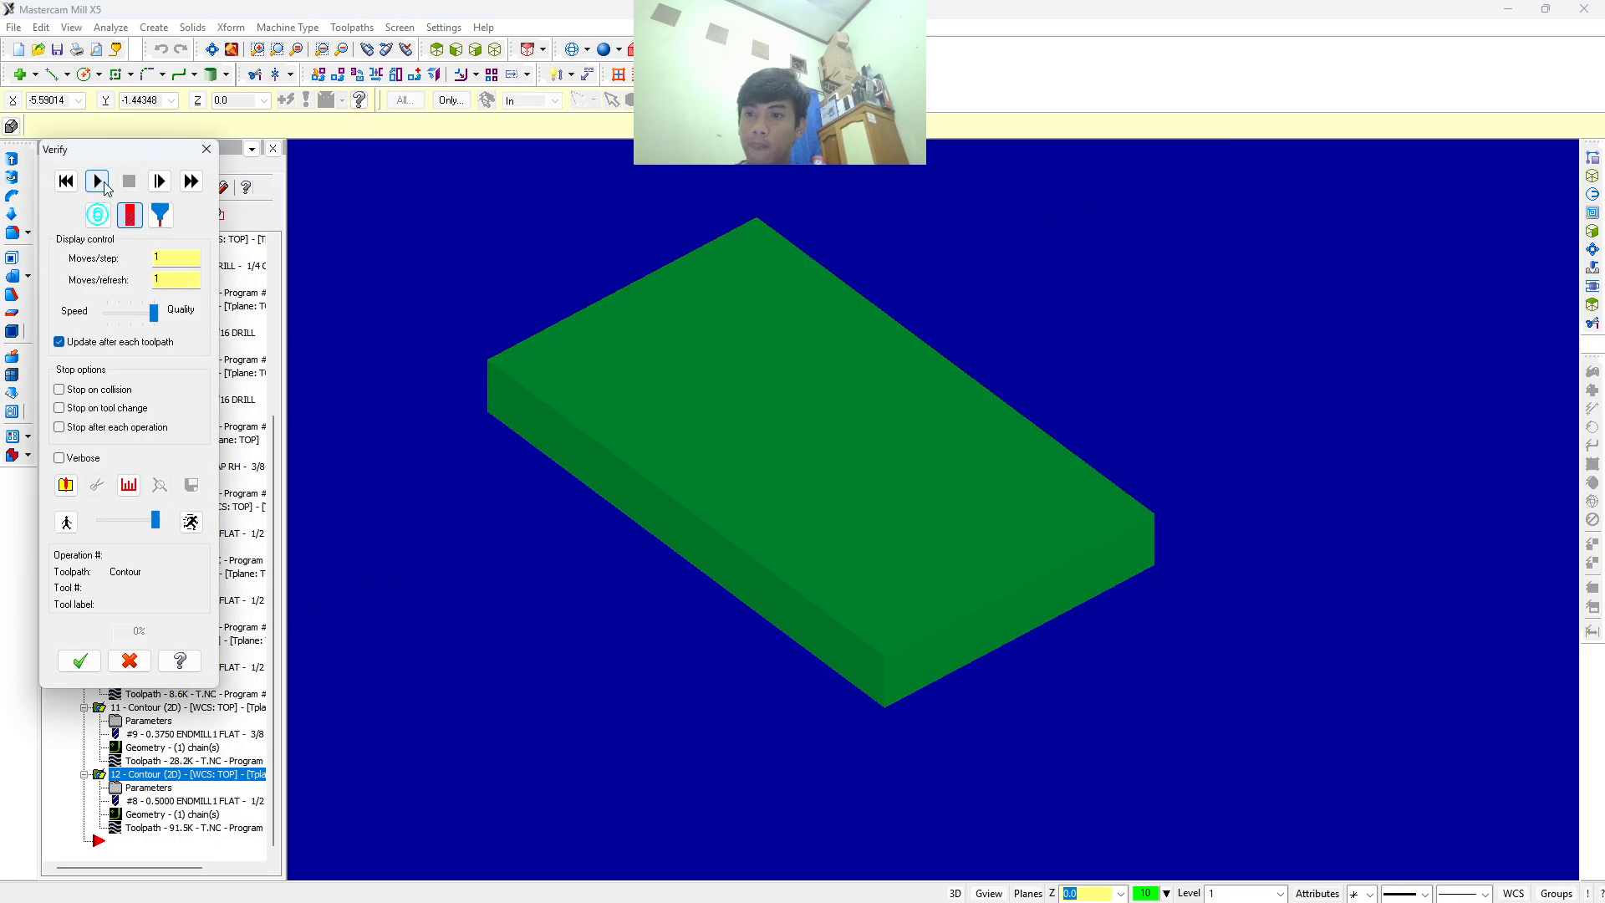
left_click(98, 182)
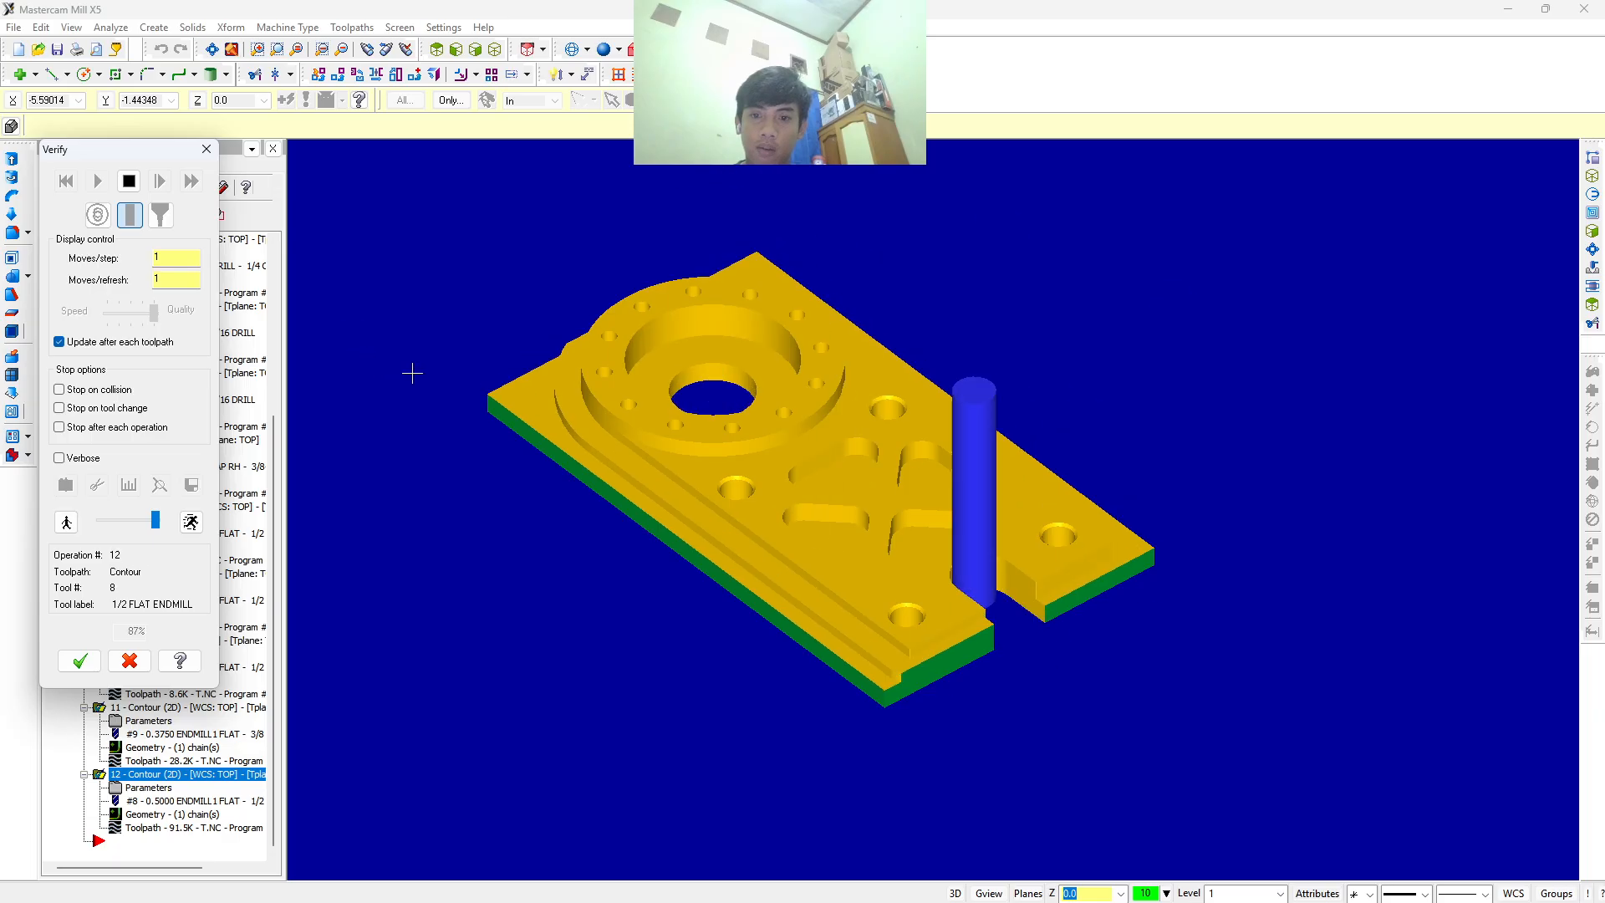
middle_click_drag(412, 373, 407, 441)
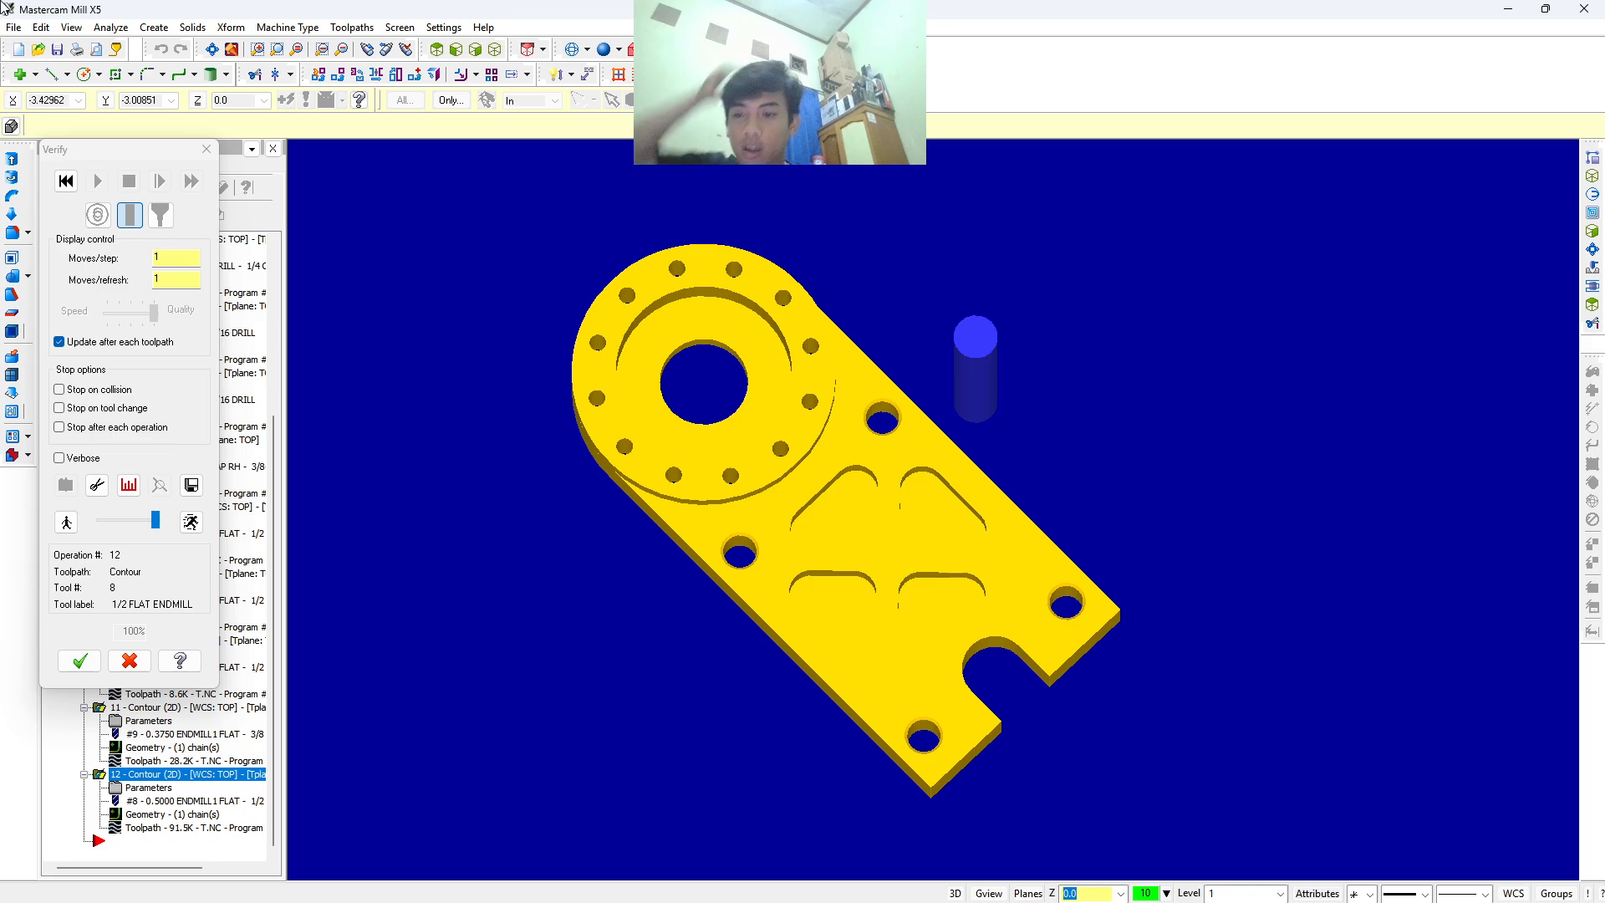
Restart the full verify simulation at a slower speed and inspect the machined plate from several angles.
left_click(73, 183)
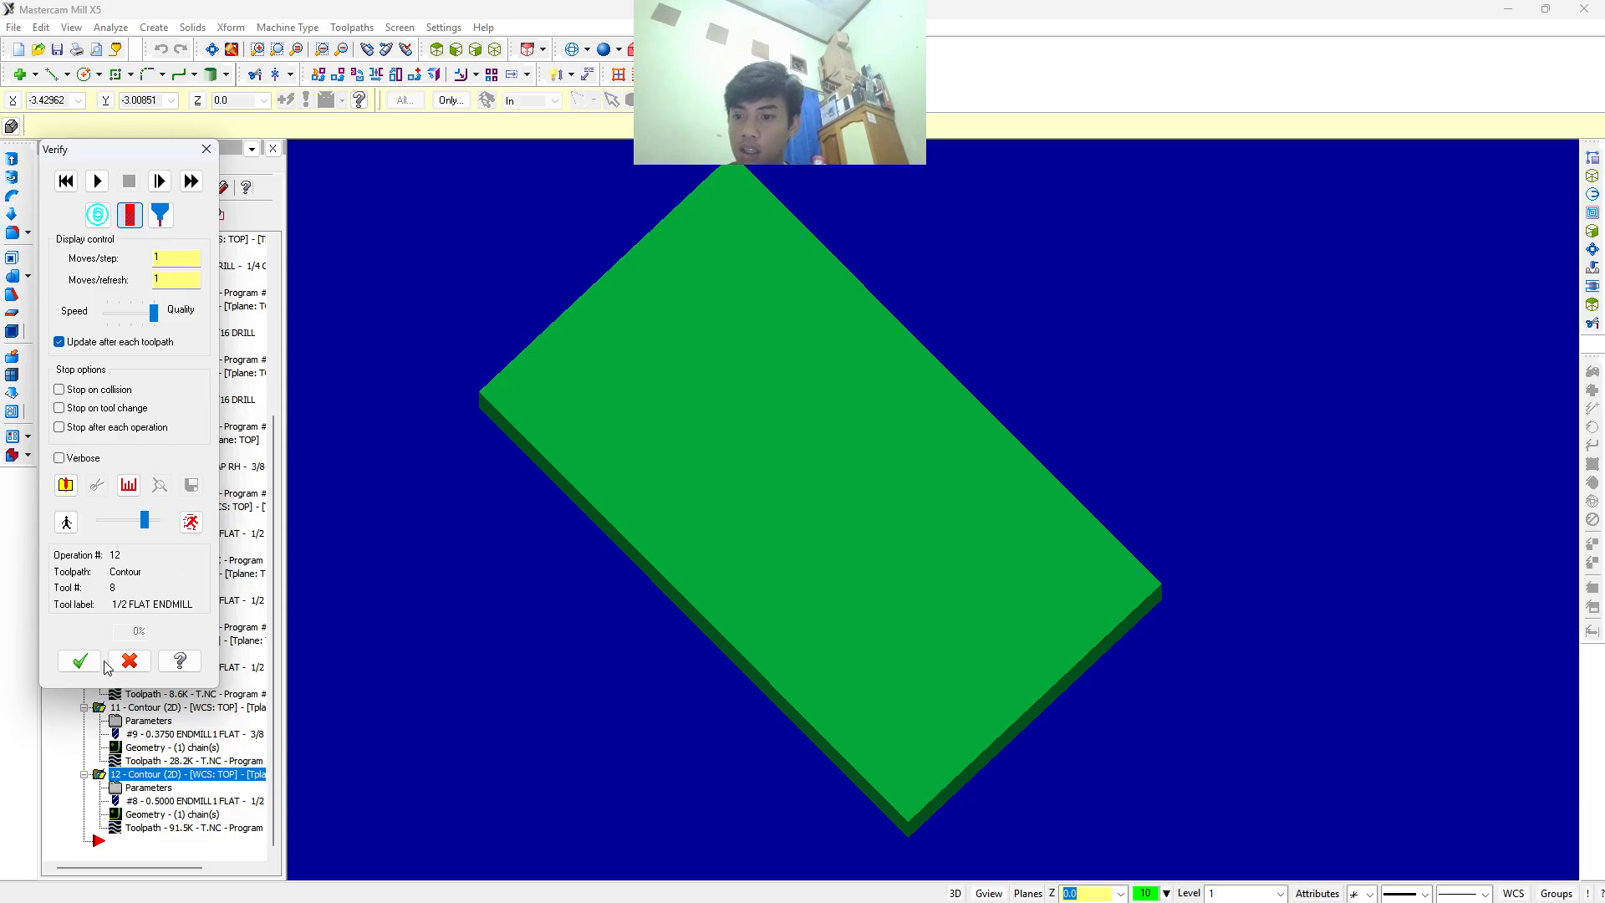
left_click(95, 183)
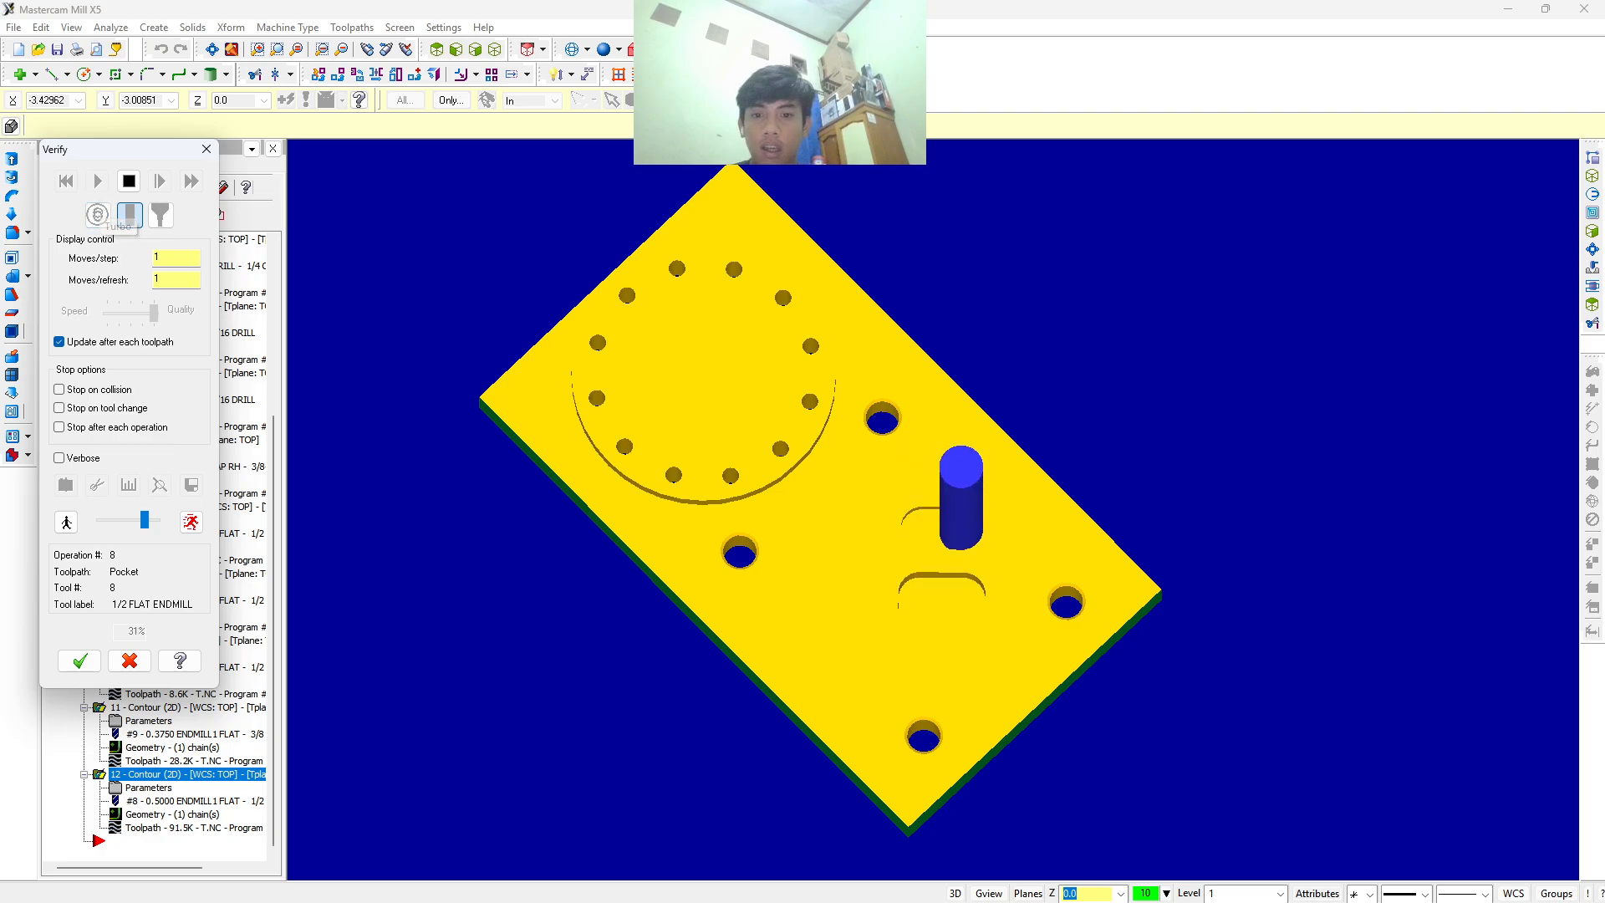
middle_click_drag(849, 427, 831, 391)
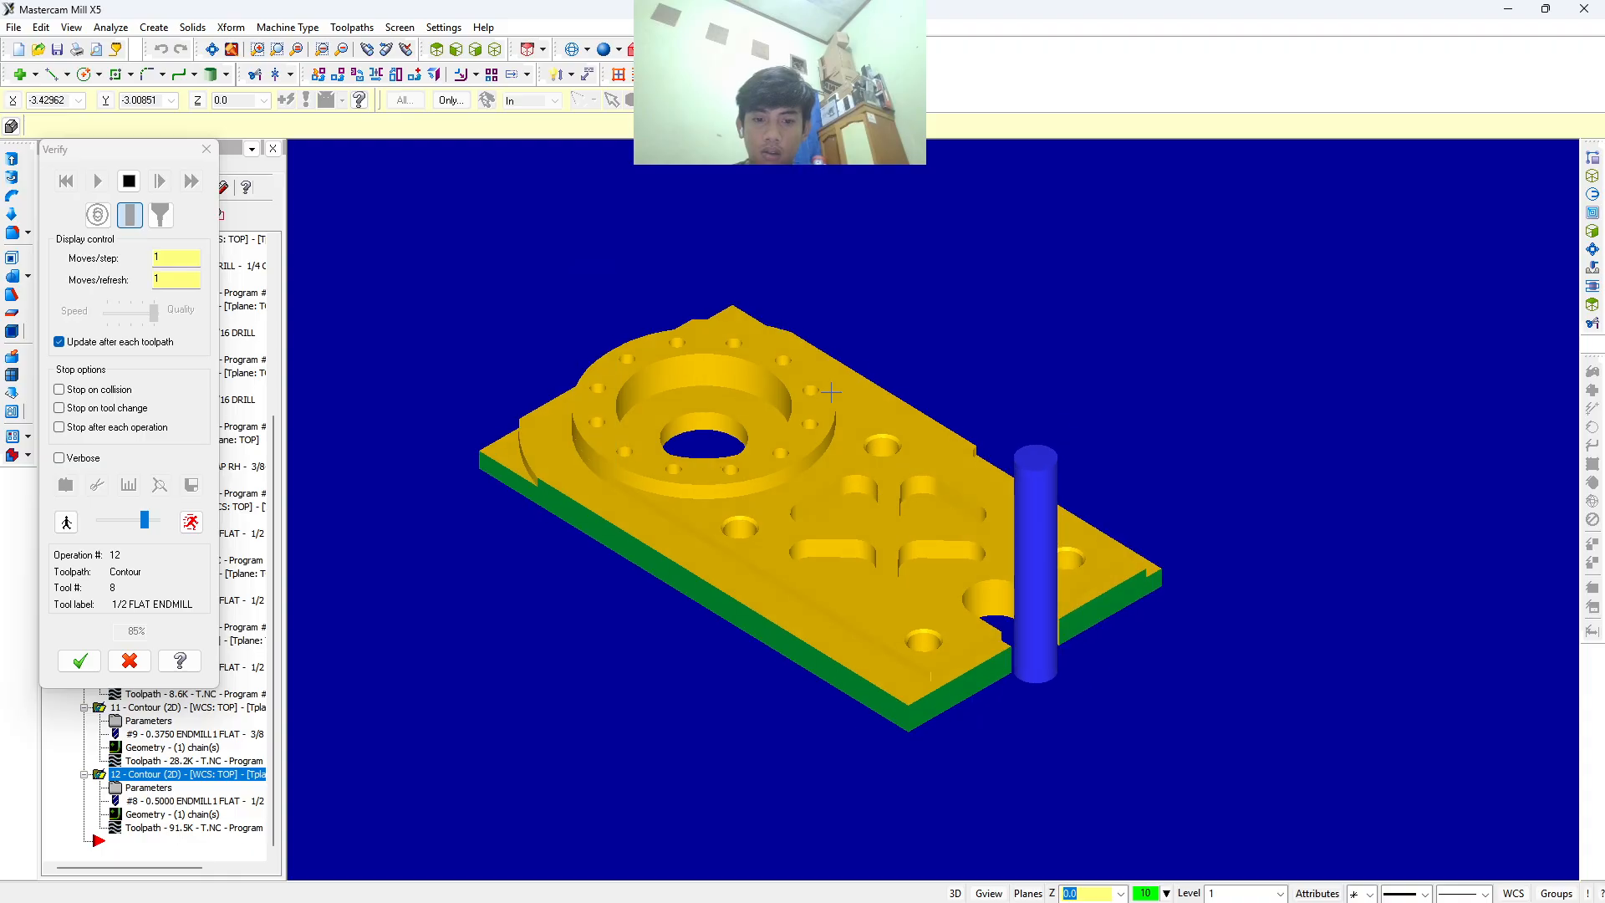
middle_click_drag(831, 390, 833, 462)
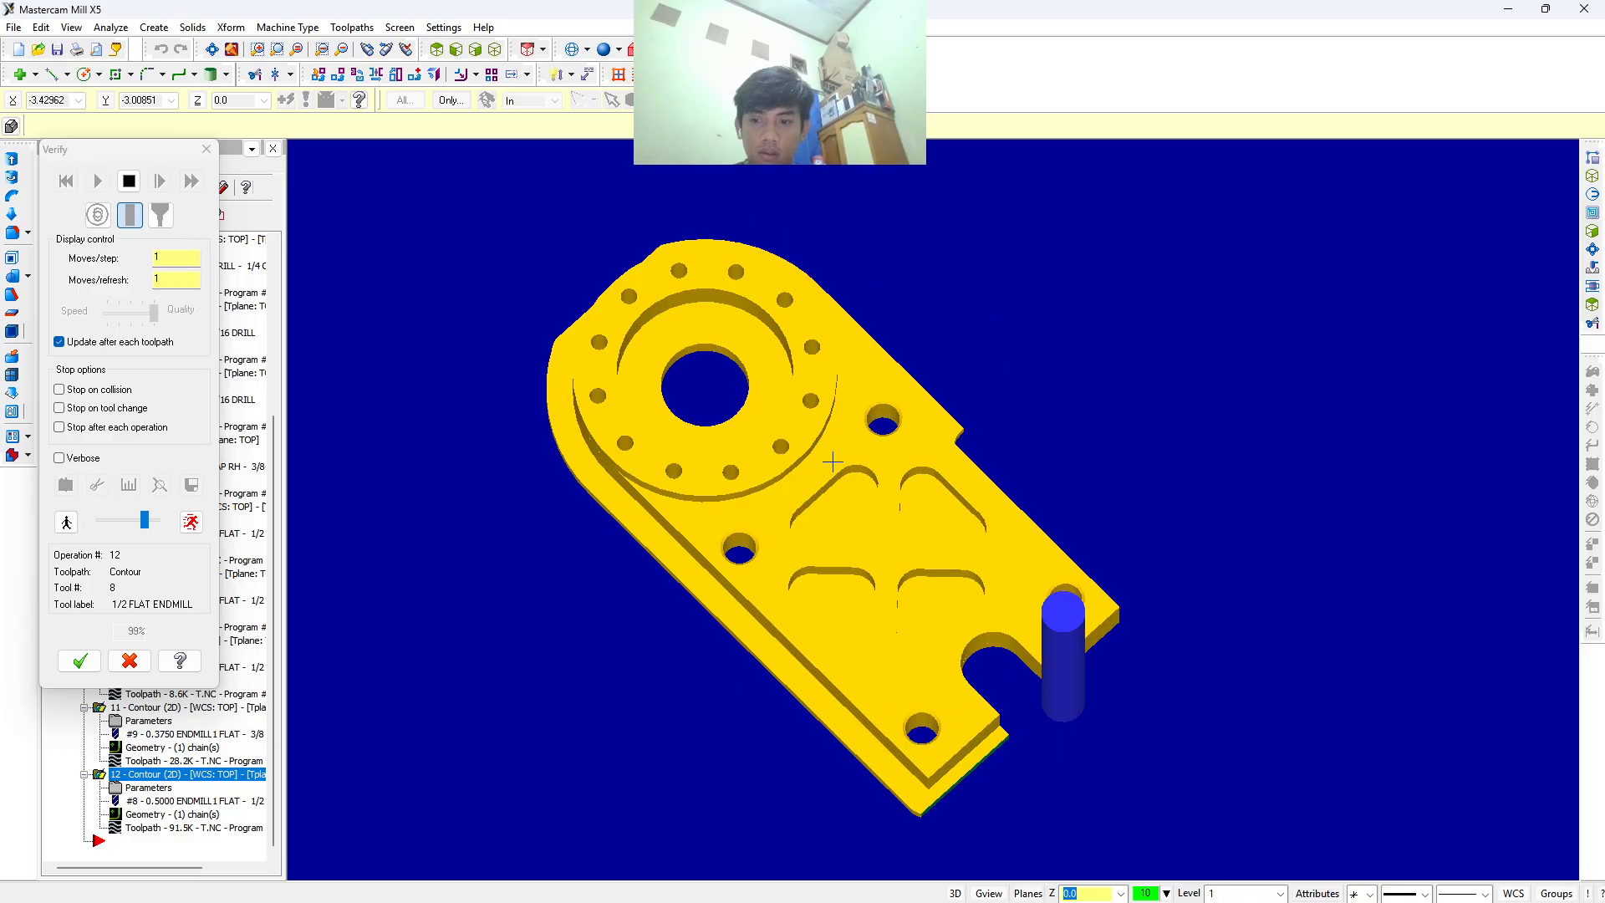
middle_click_drag(830, 458, 853, 357)
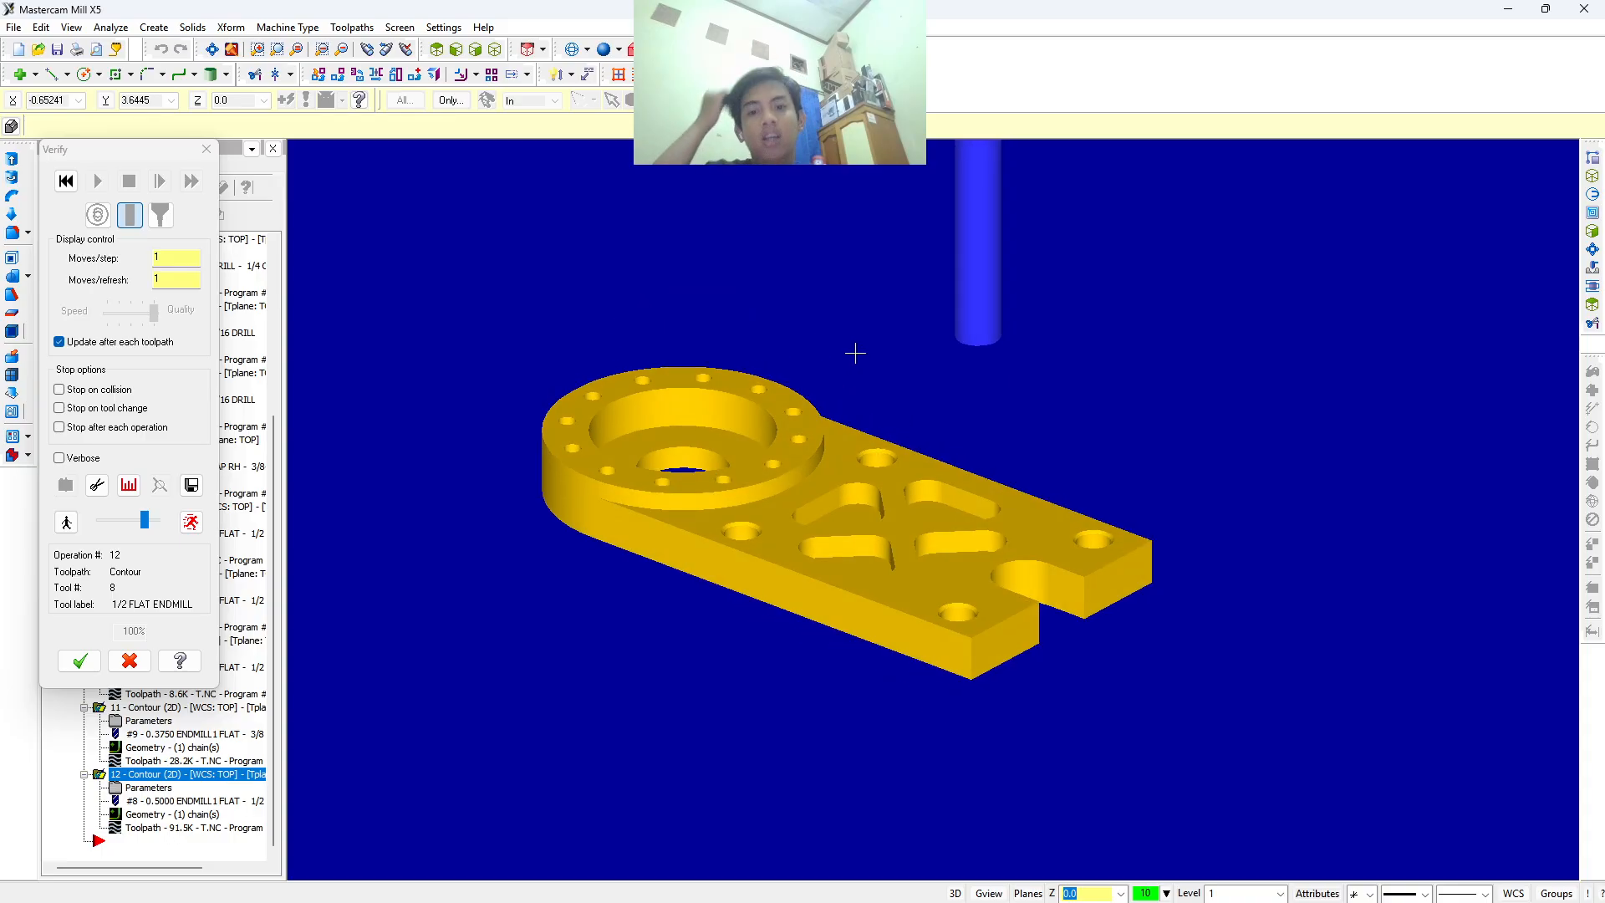
middle_click_drag(1089, 485, 988, 451)
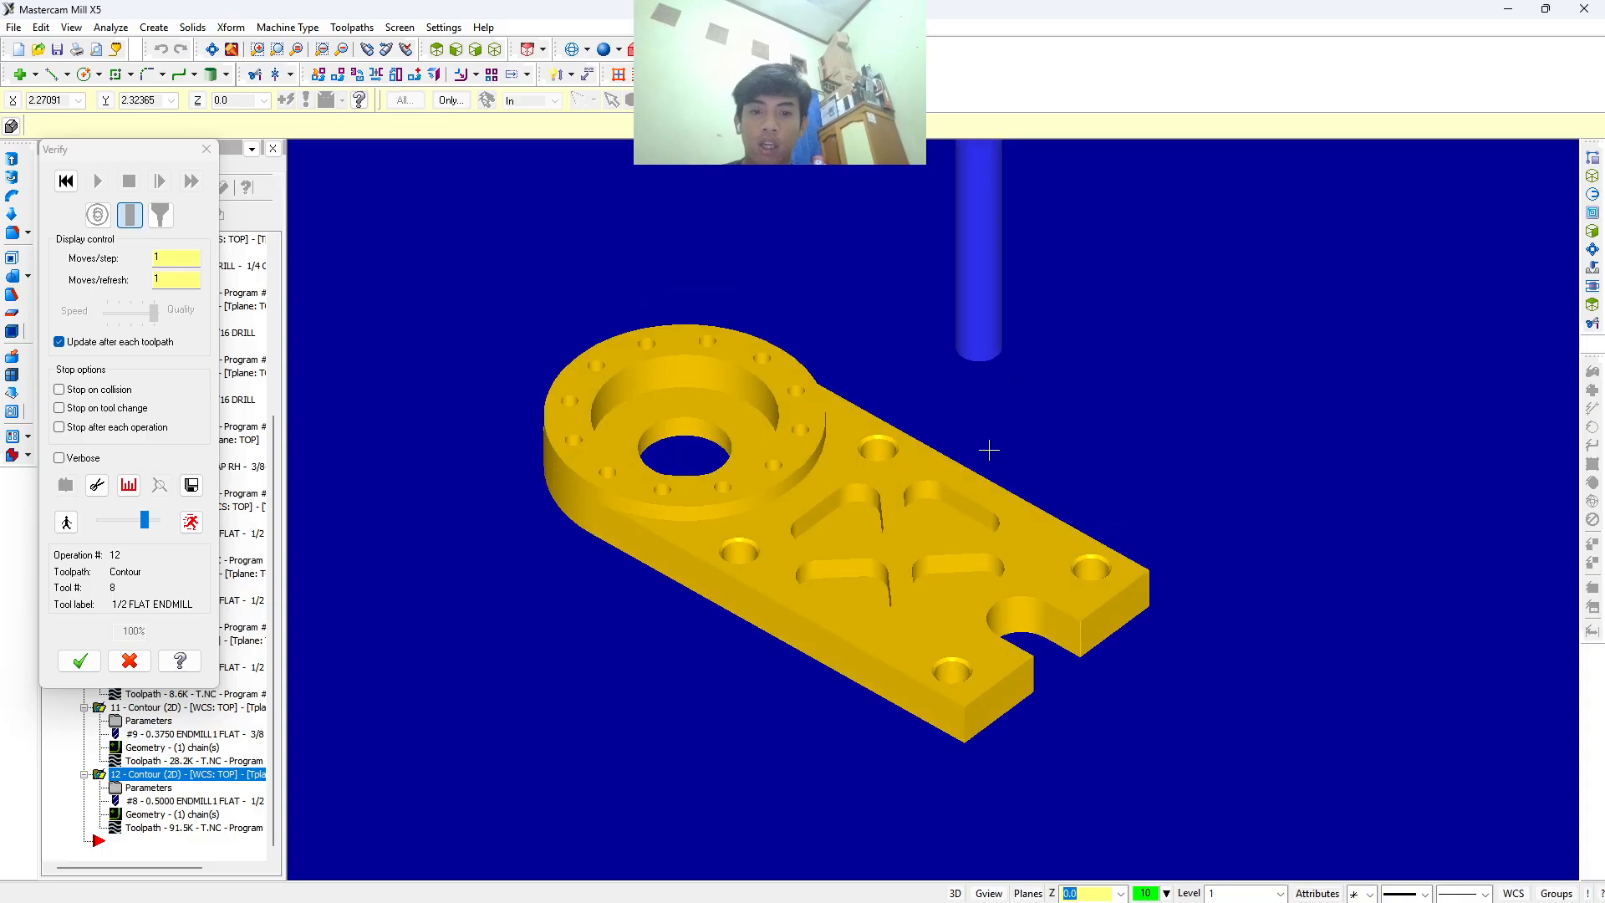
mouse_move(1176, 899)
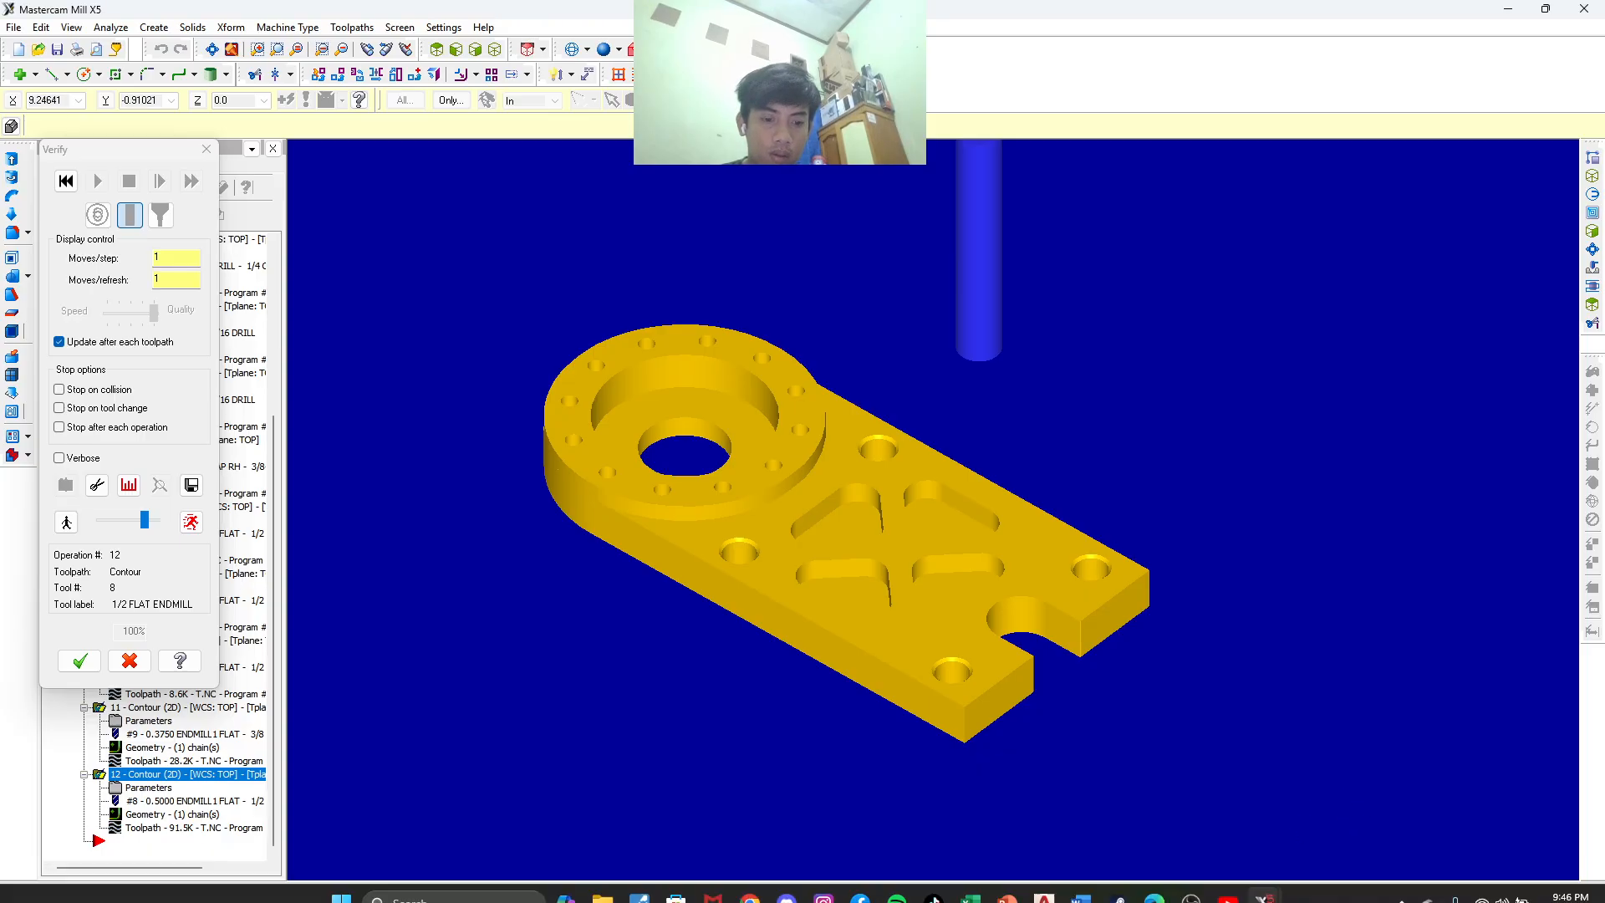
left_click(1190, 898)
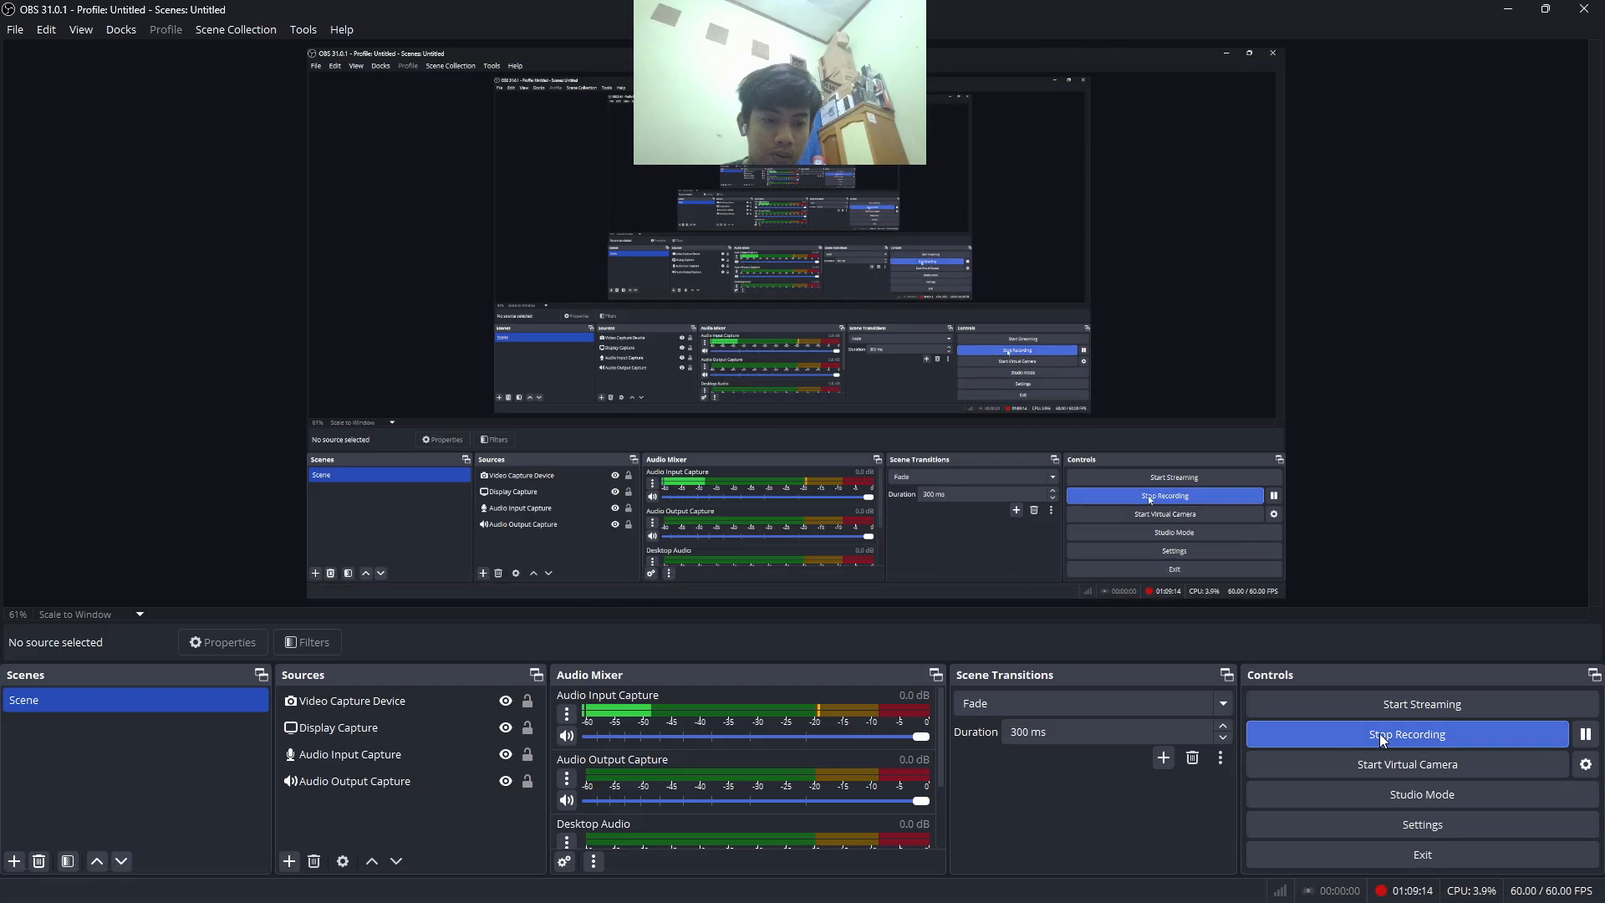
left_click(1569, 737)
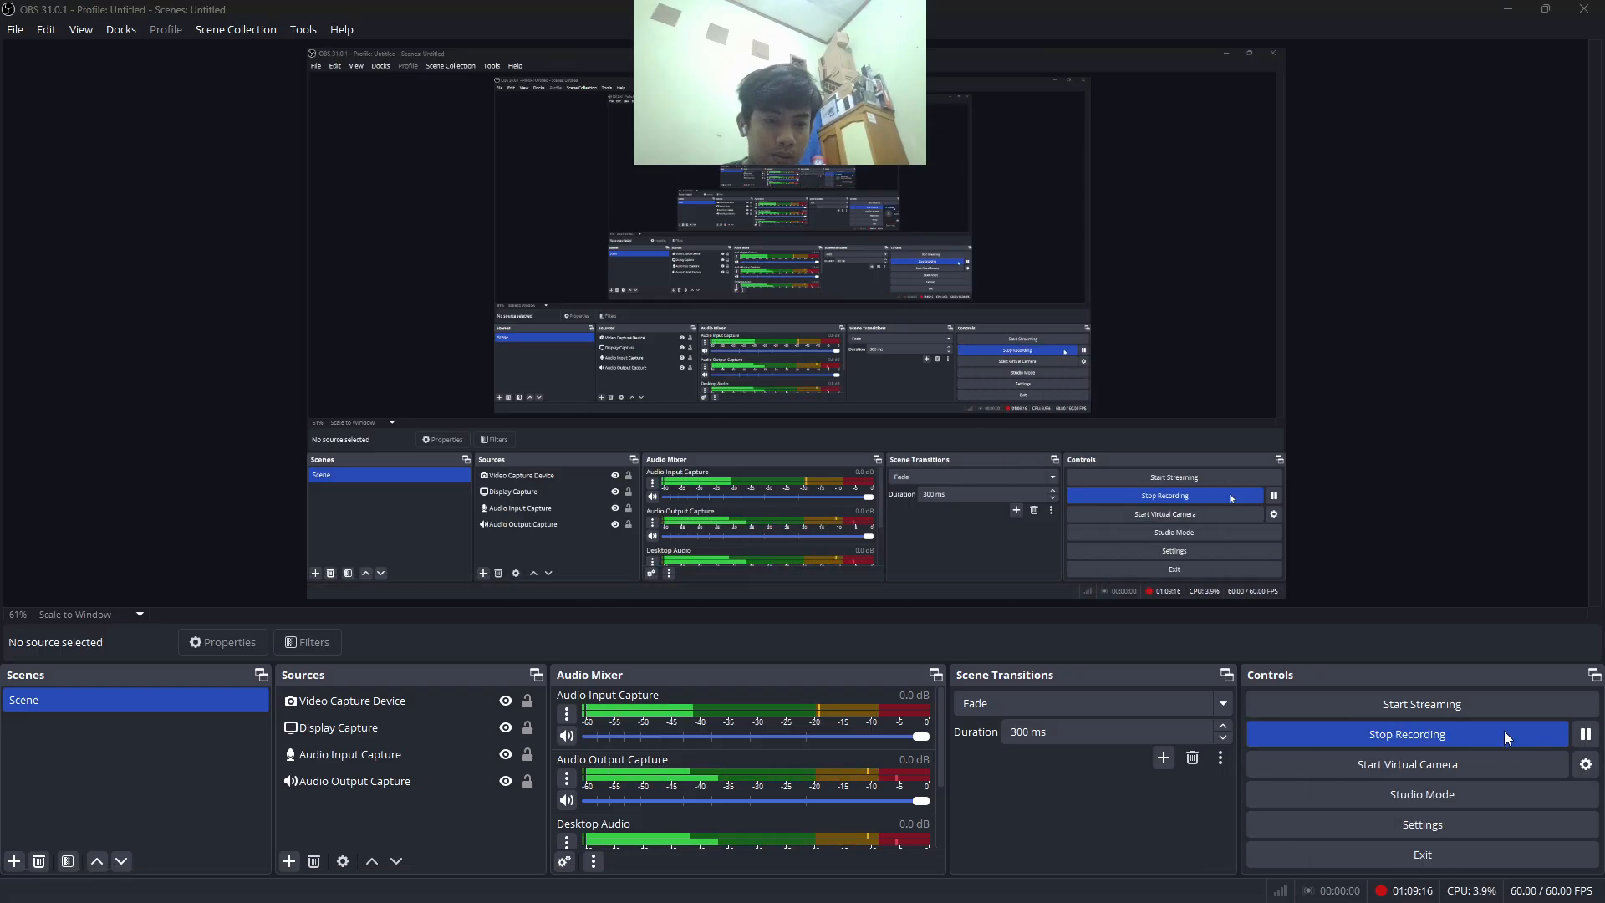